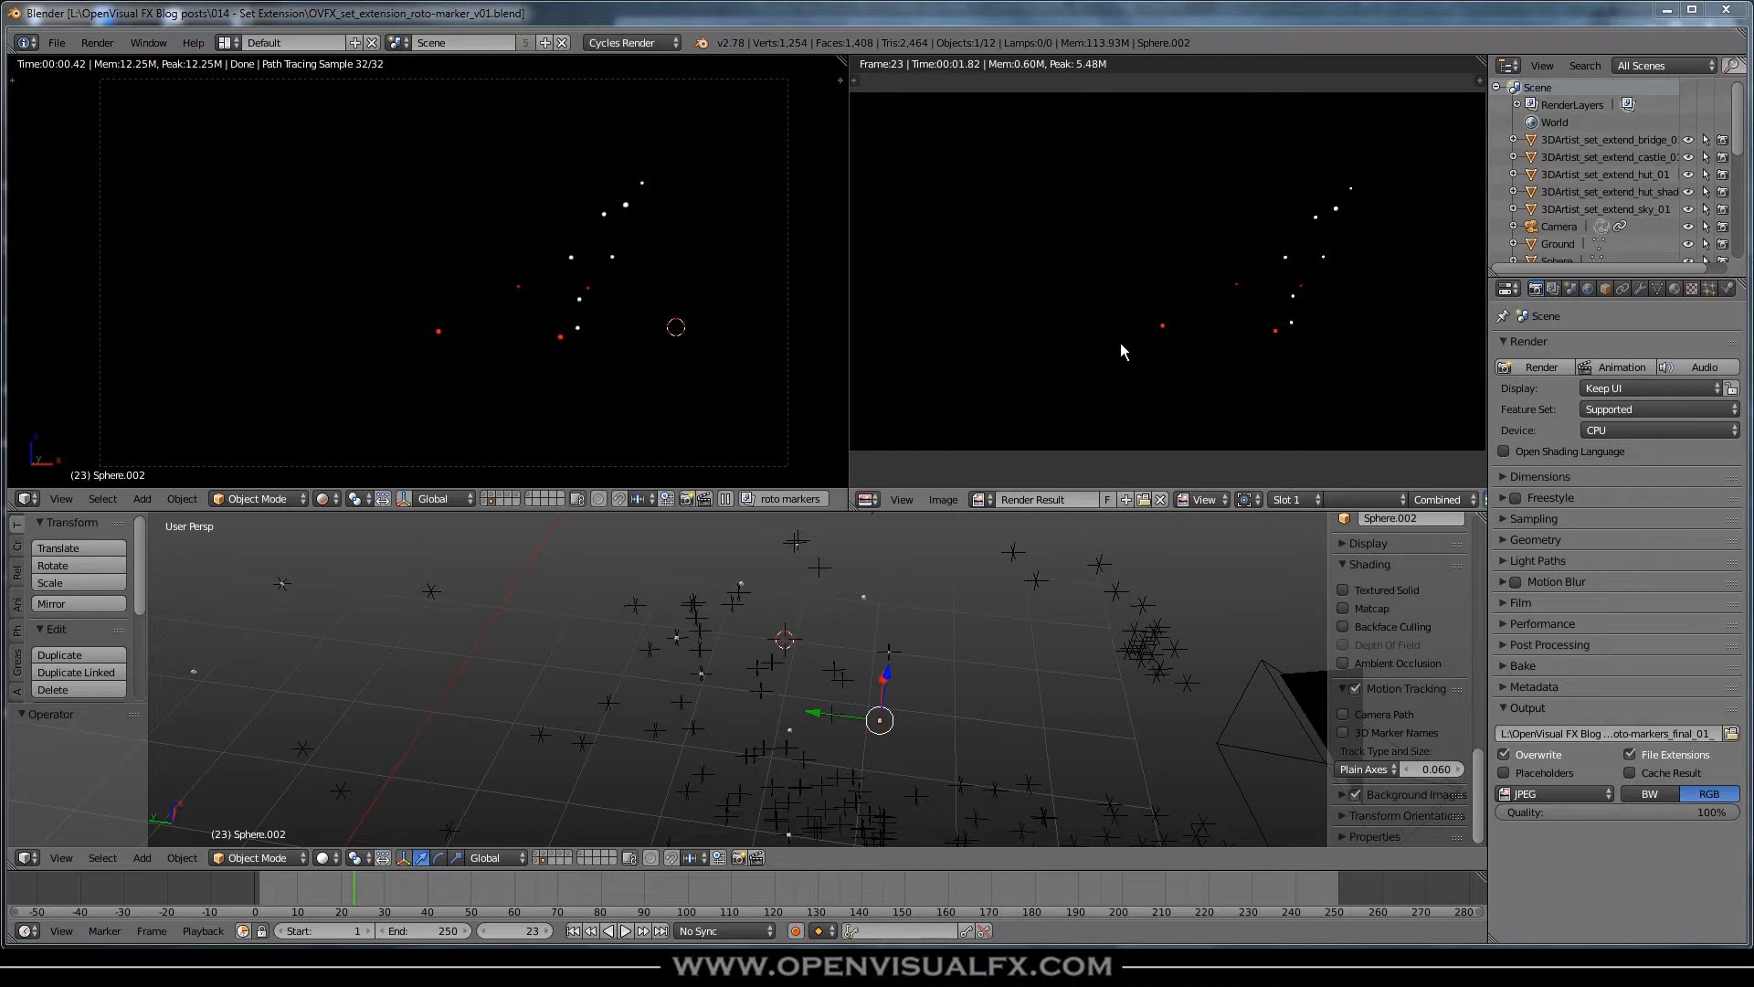
# - Look over the Motion Tracking layout with the hillside mask, and return to the Default layout to view the render layer settings
pyautogui.click(224, 42)
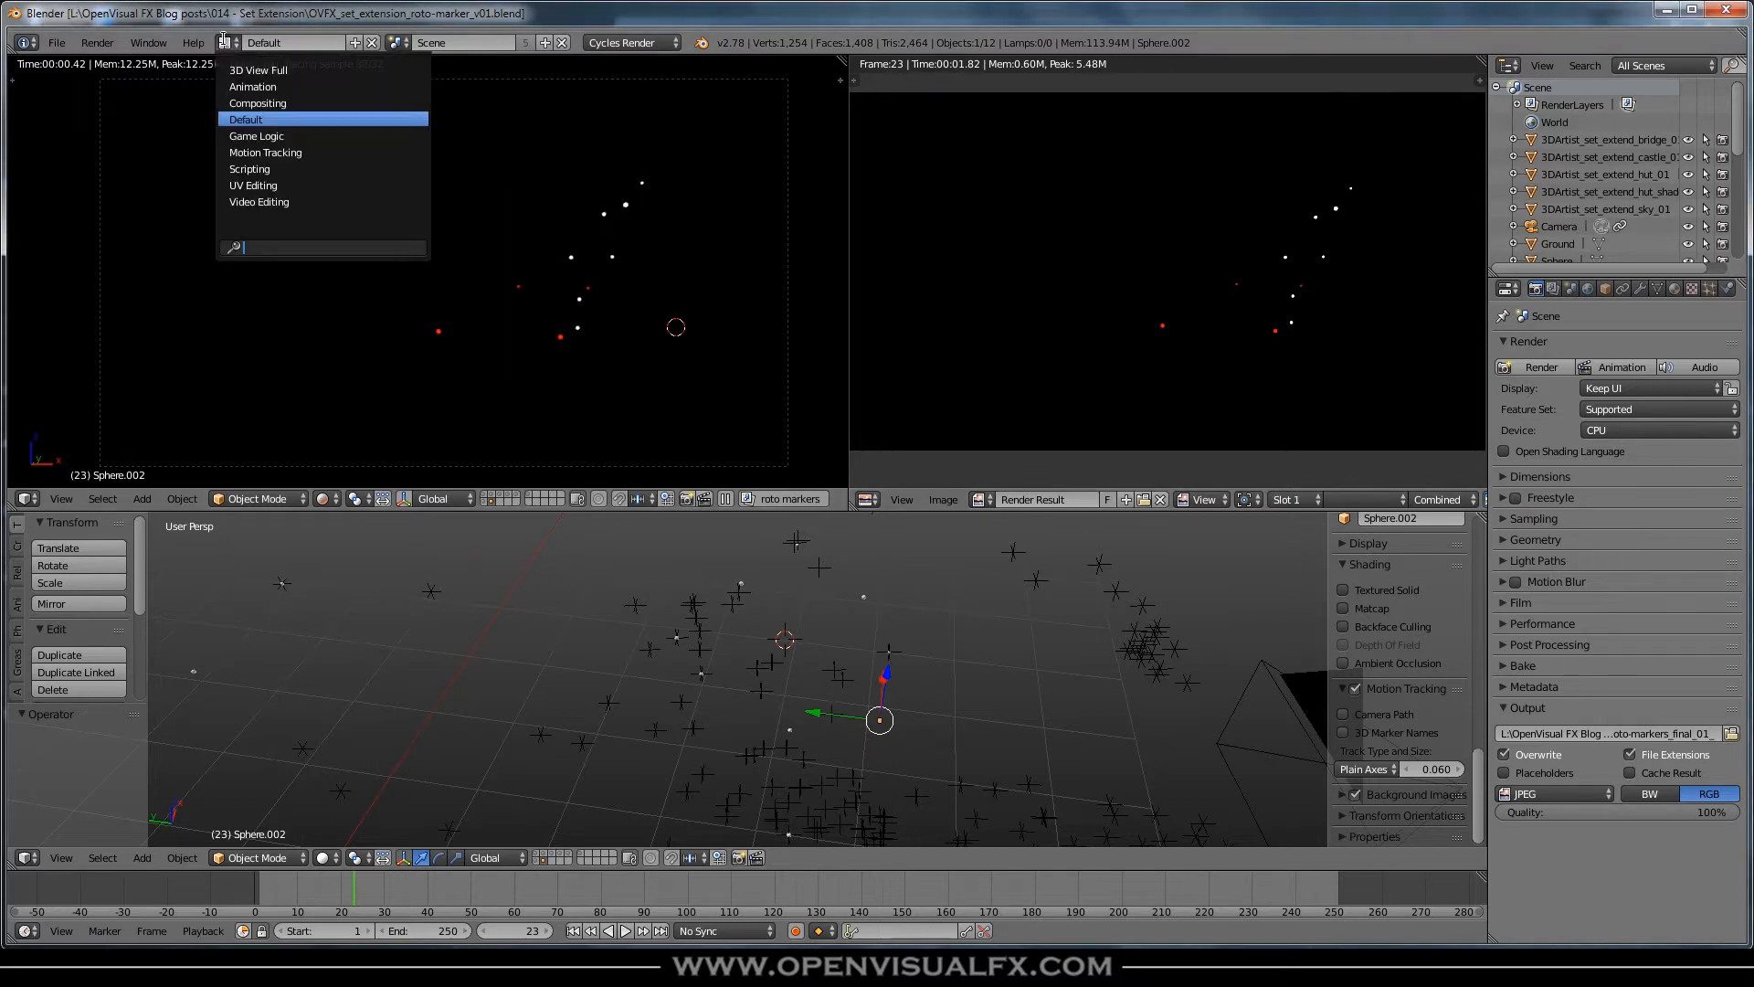
pyautogui.click(256, 152)
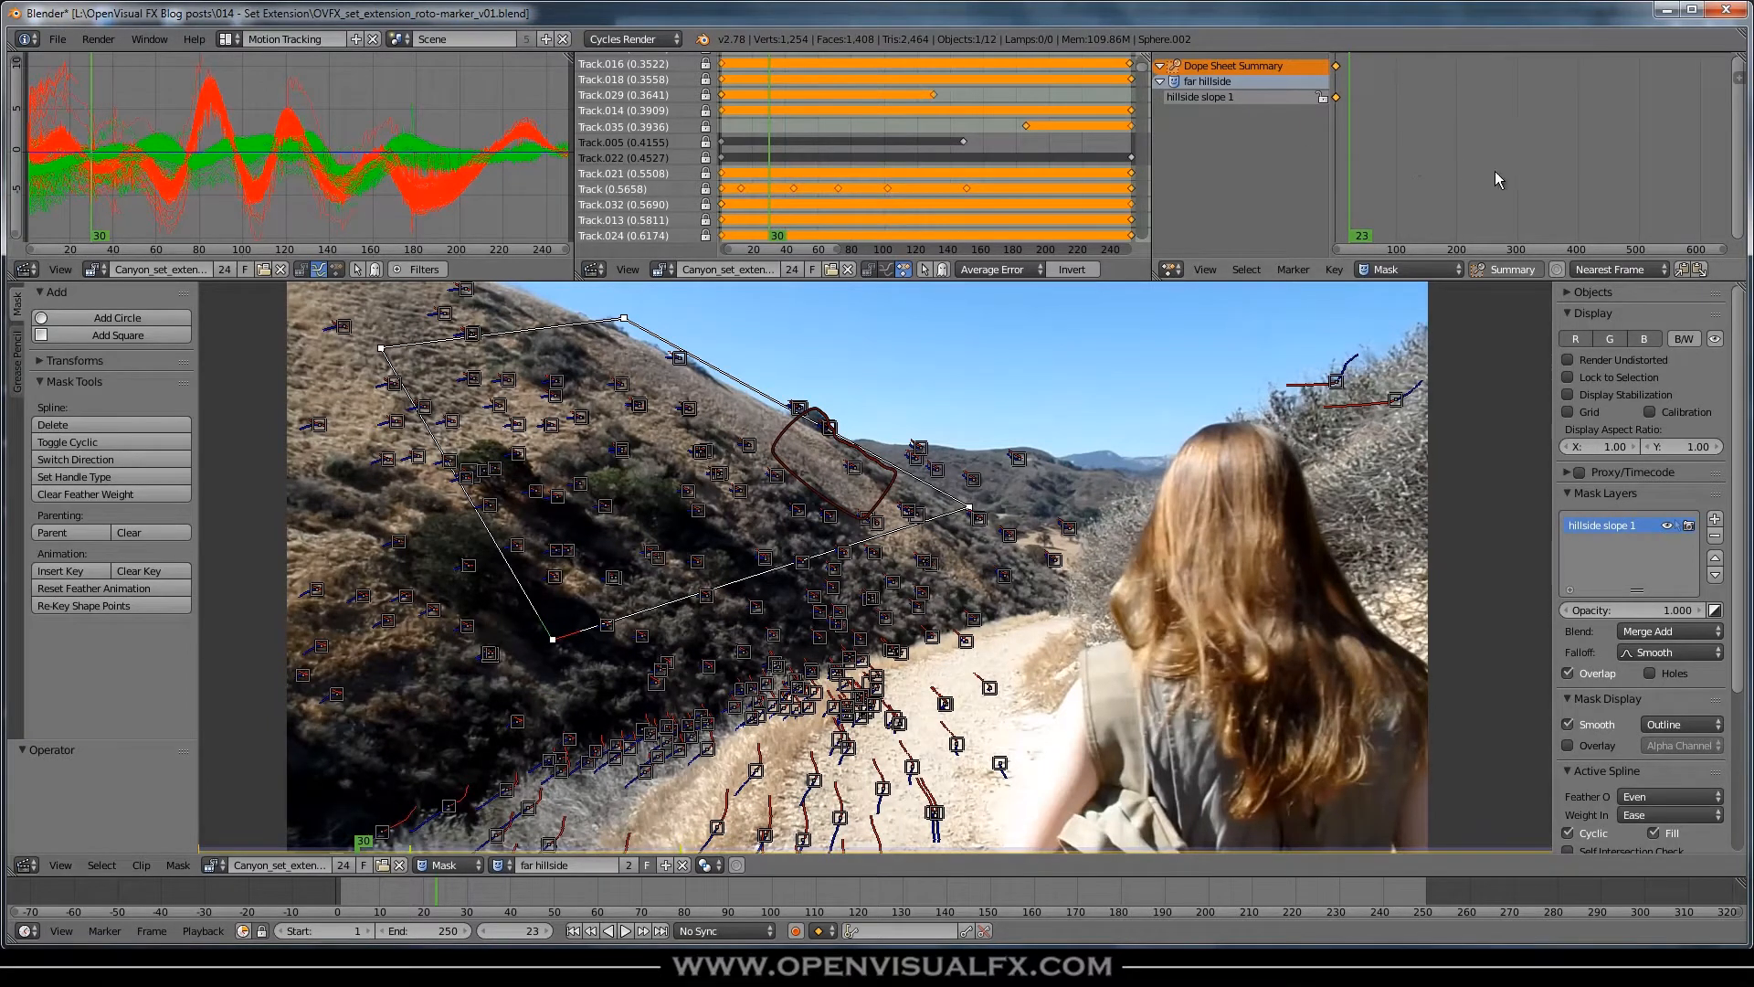
pyautogui.click(230, 39)
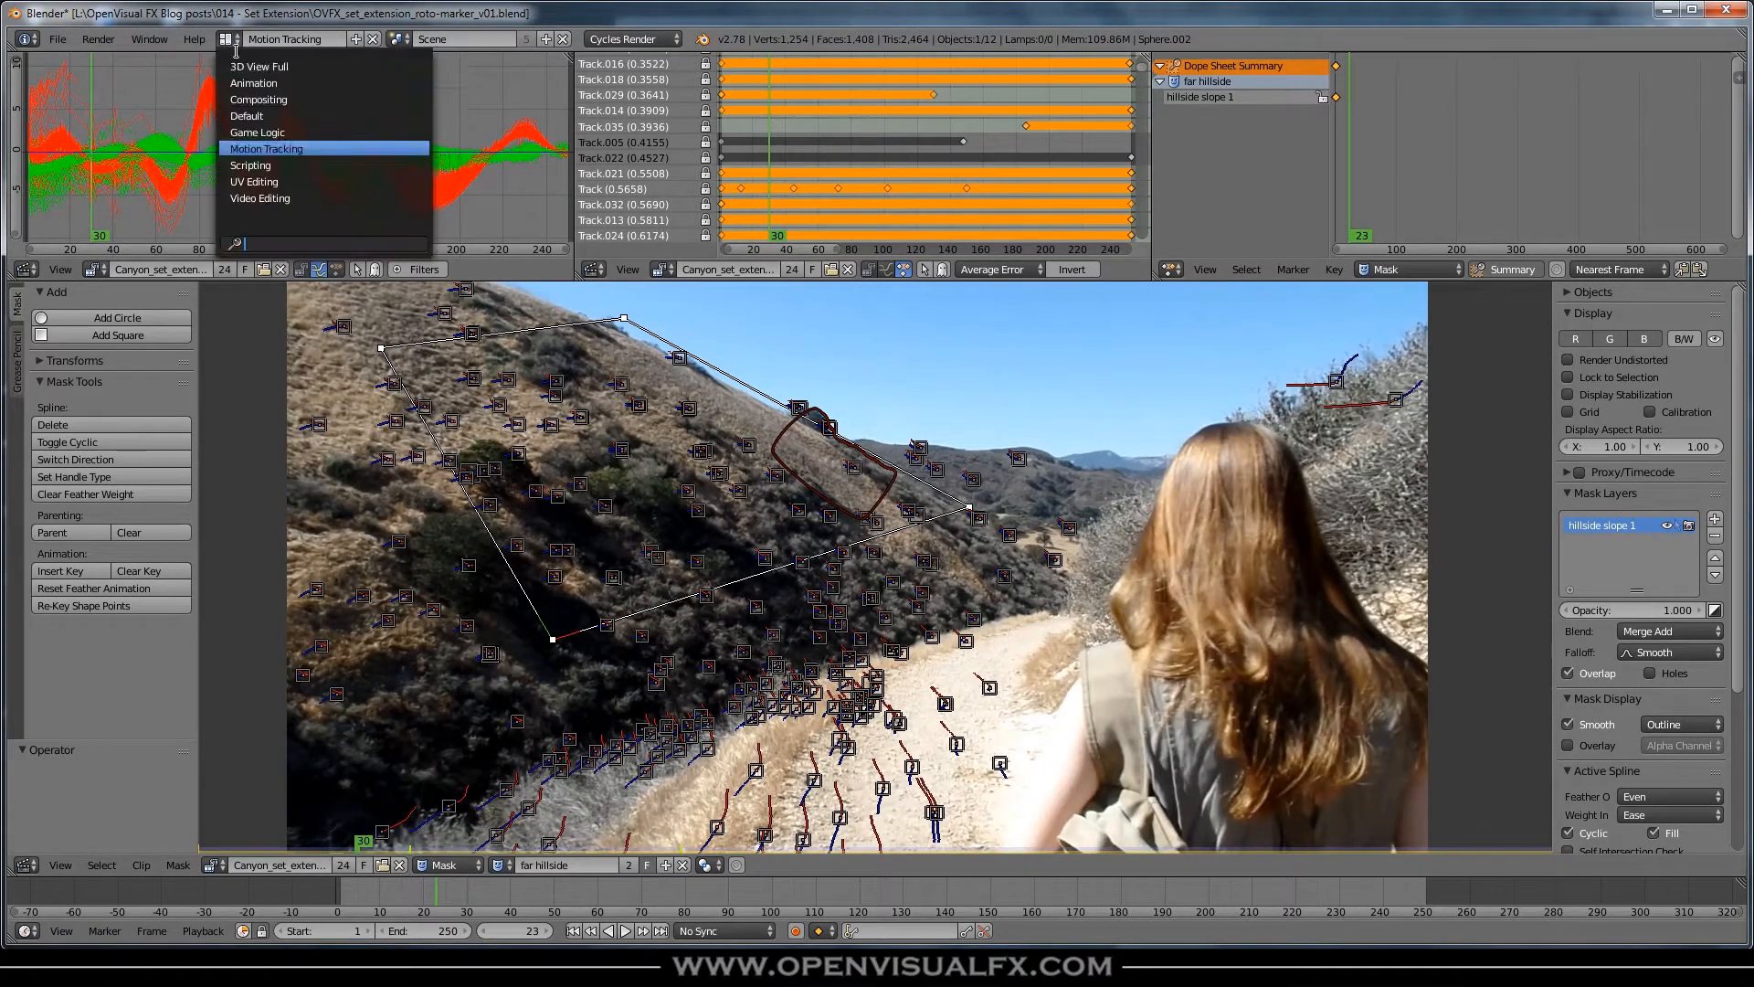
pyautogui.click(265, 108)
pyautogui.click(1554, 289)
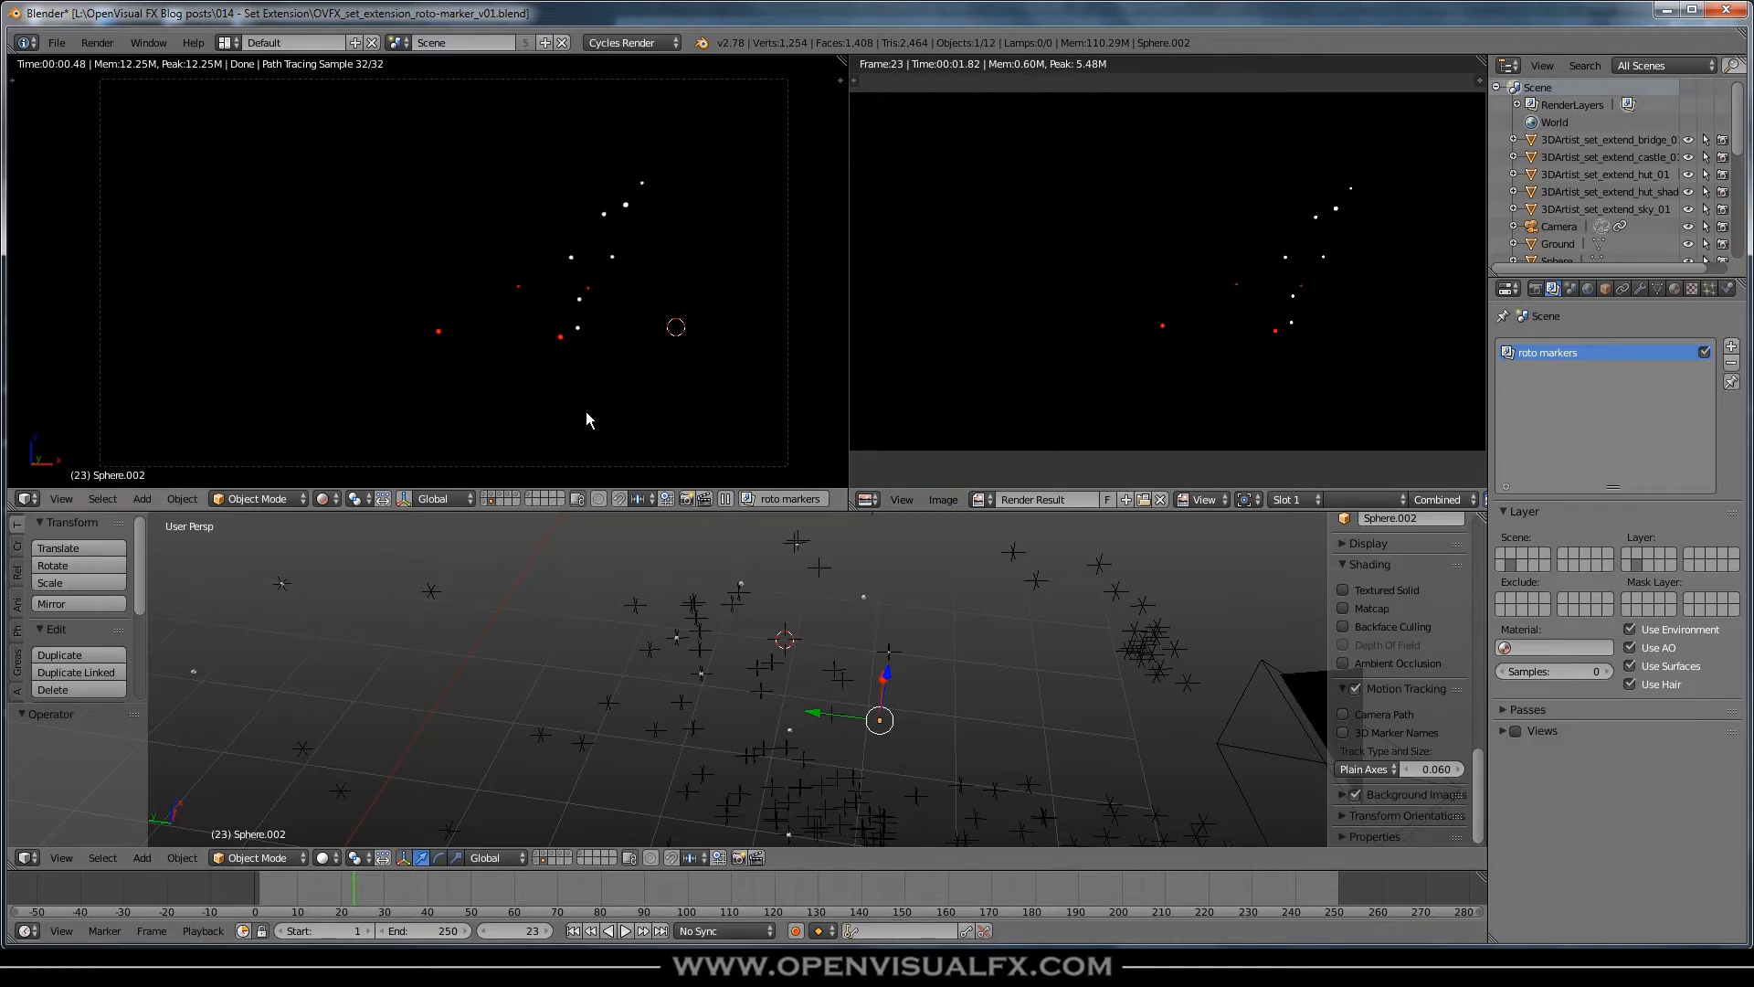
# - Show the canyon clip at frame 1 in Tracking mode within the Motion Tracking layout
pyautogui.click(224, 42)
pyautogui.click(275, 150)
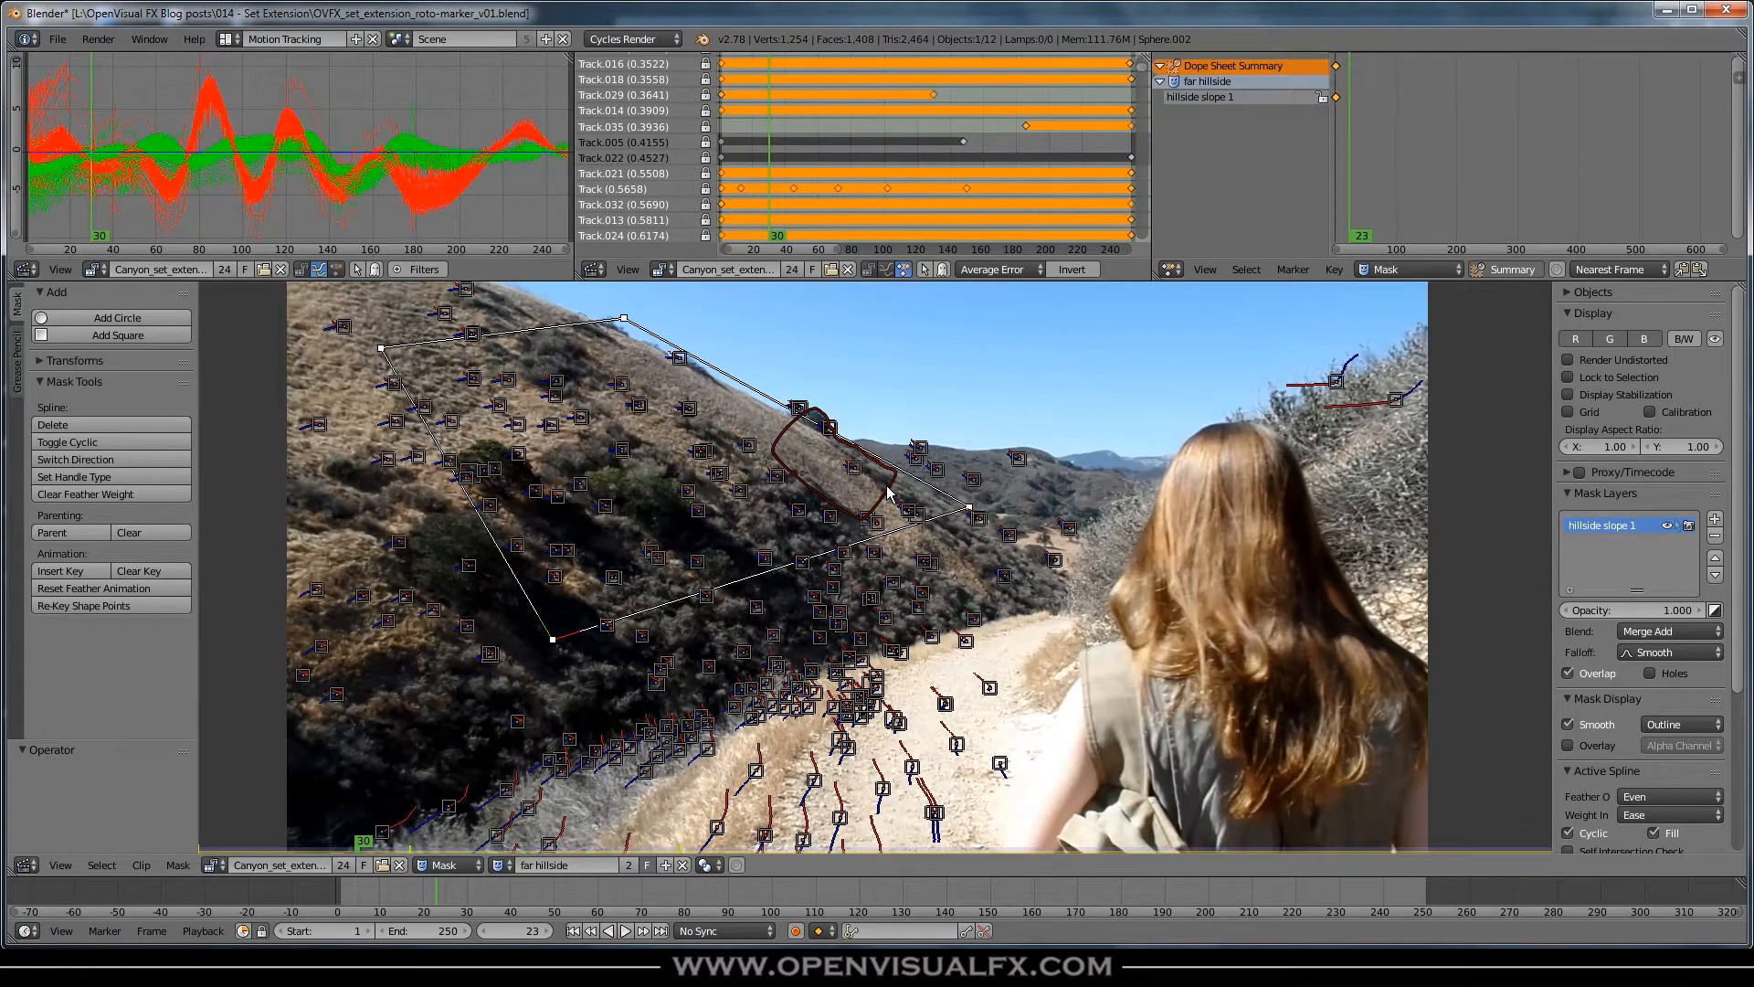
pyautogui.moveTo(403, 897); pyautogui.dragTo(323, 879)
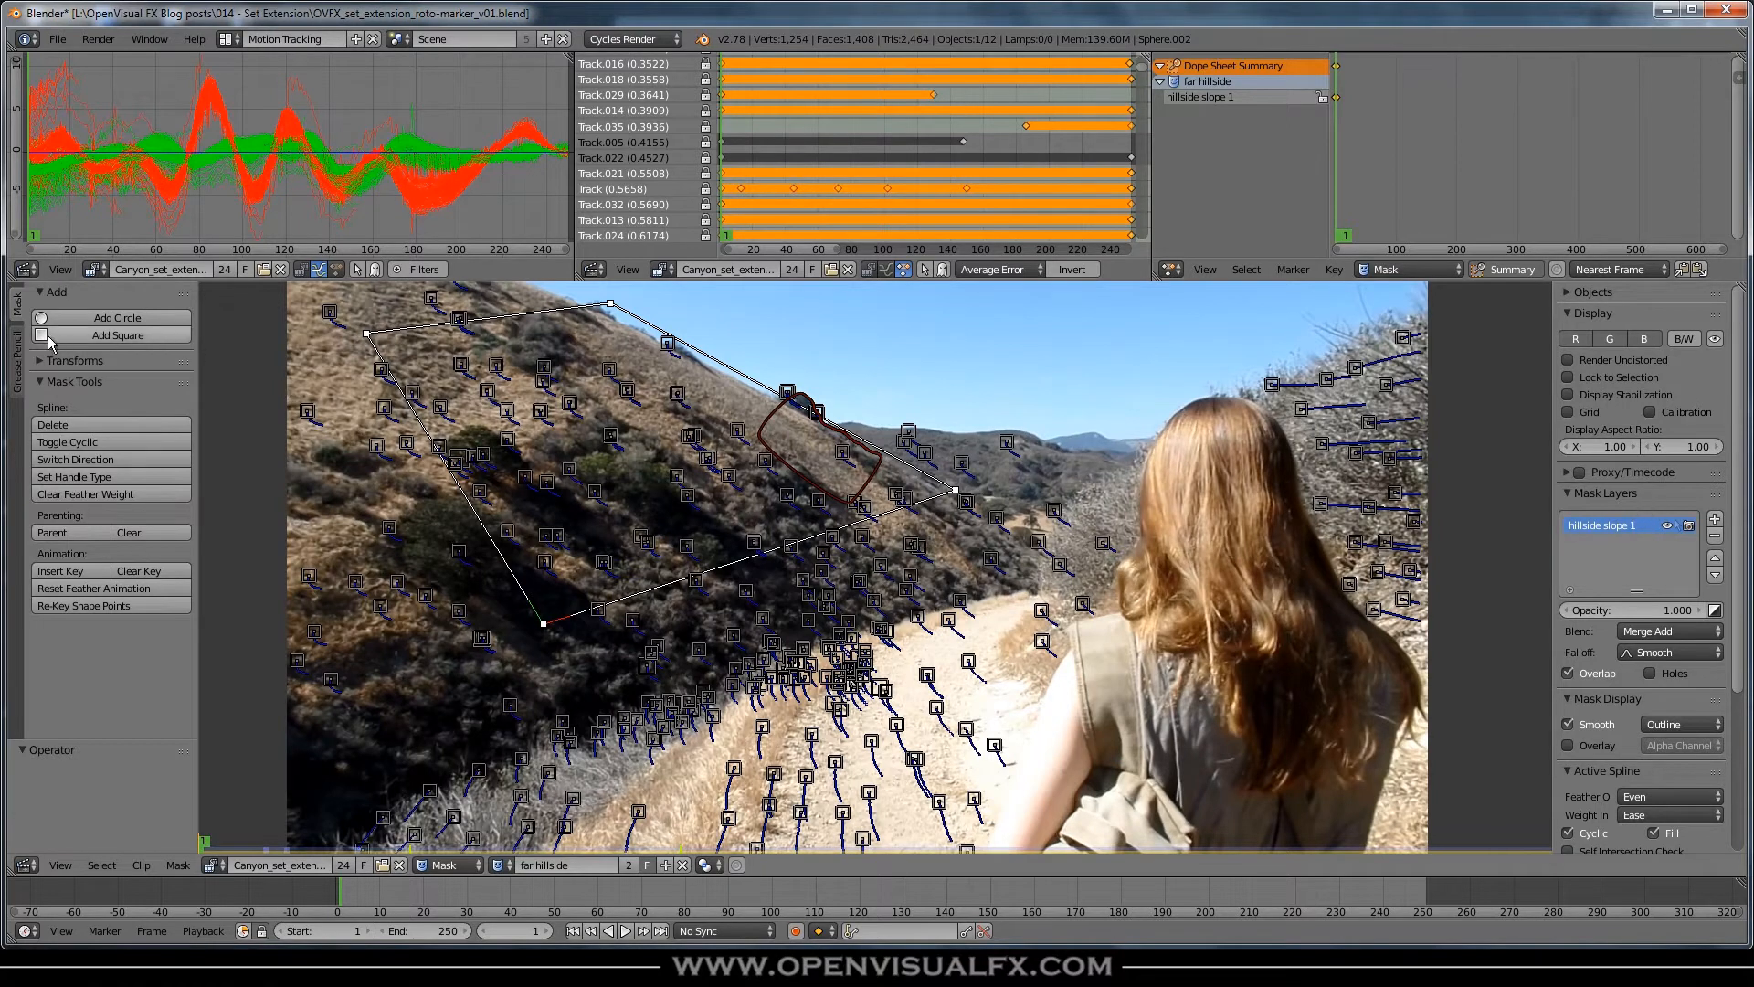
pyautogui.hotkey('ctrl', 'Tab')
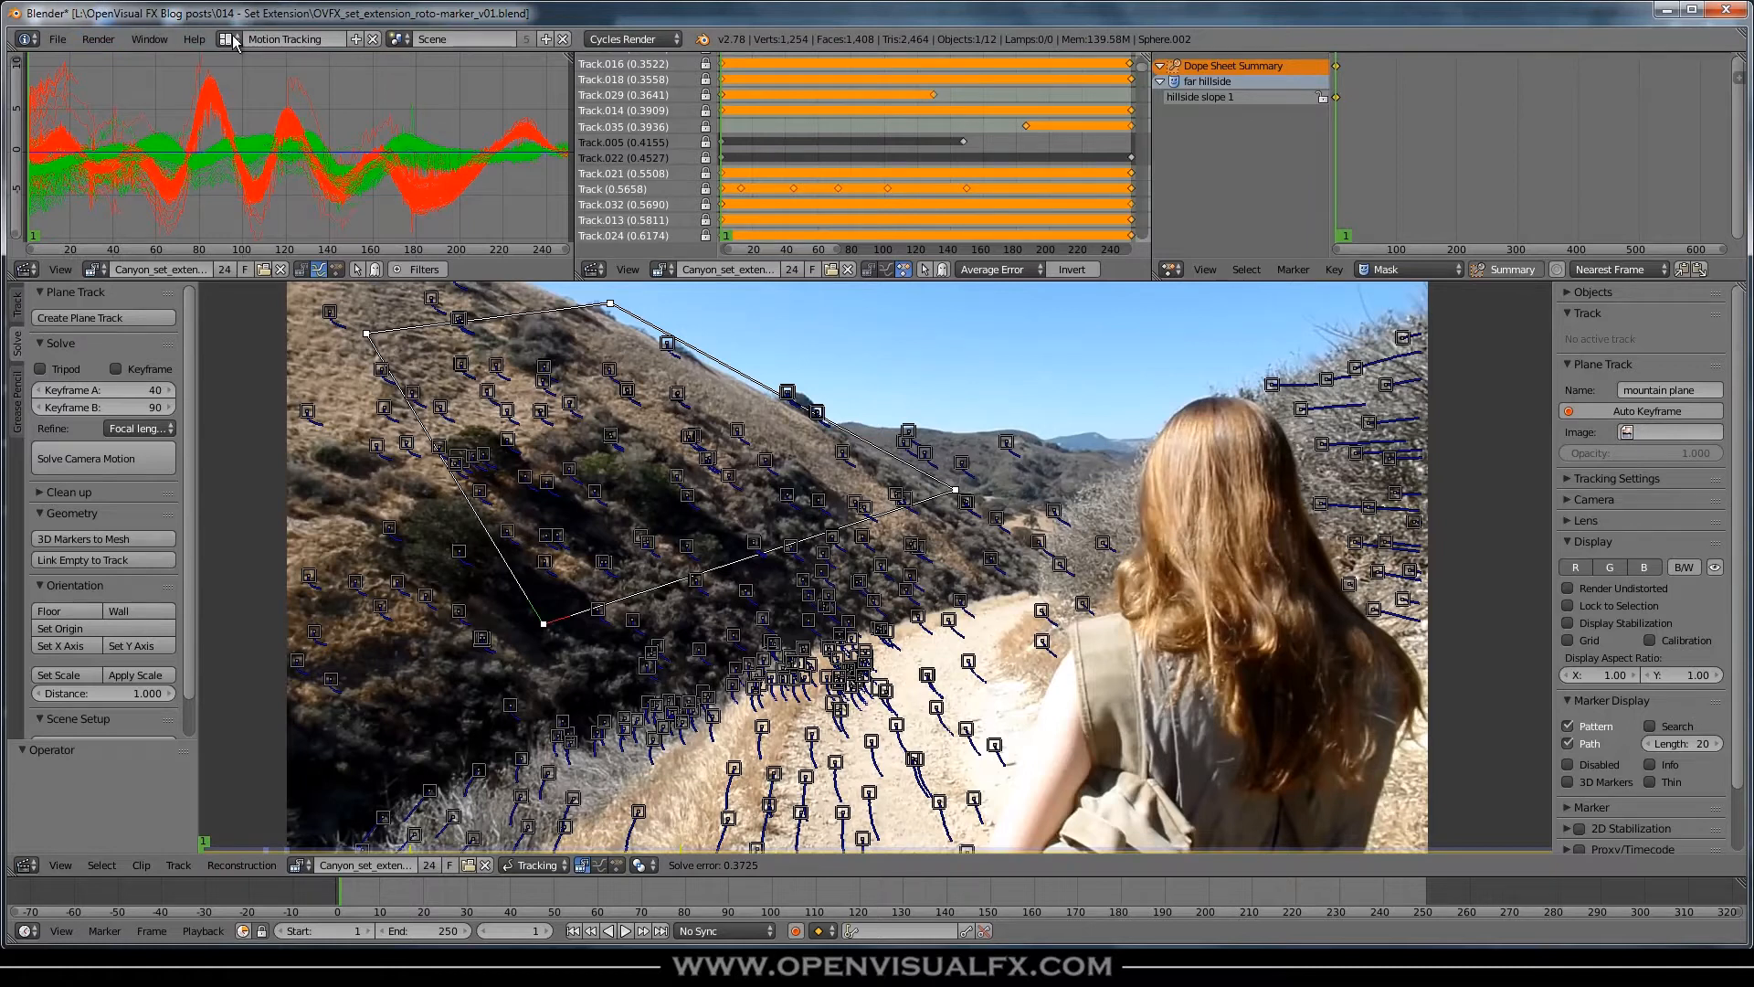
# - Save the current file and open the recent file OVFX_set_extension_v05.blend
pyautogui.hotkey('ctrl', 's')
pyautogui.click(571, 425)
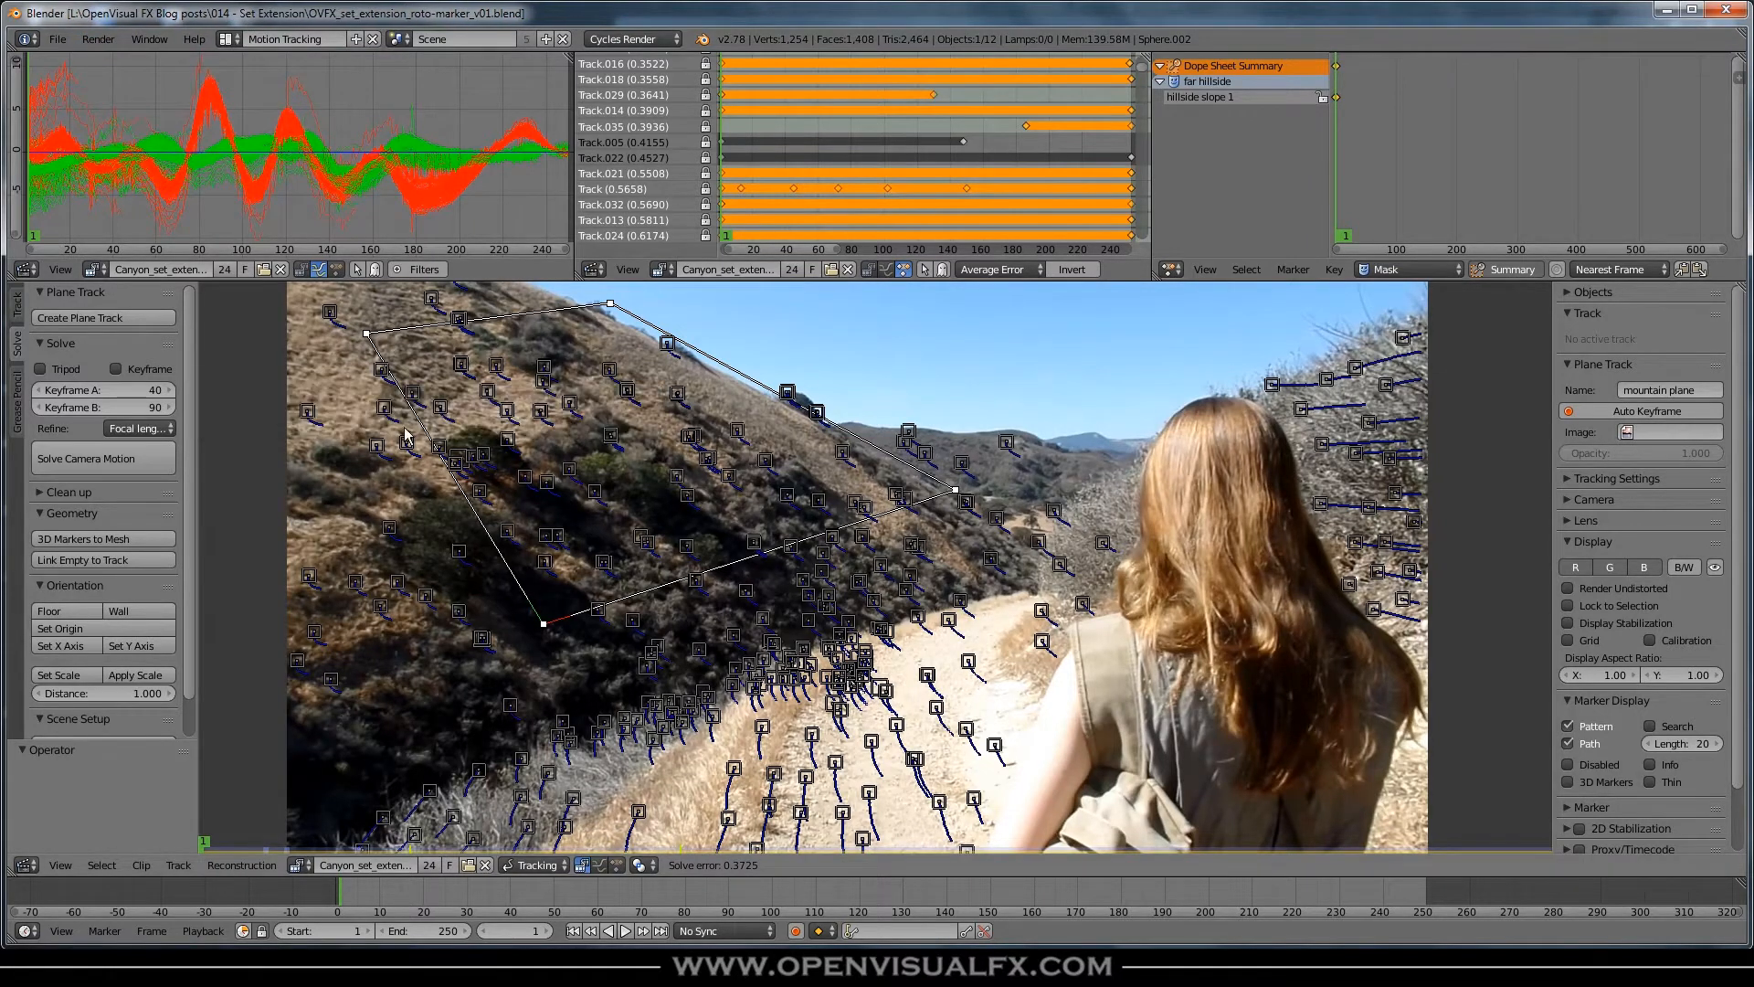
pyautogui.click(57, 39)
pyautogui.moveTo(100, 94)
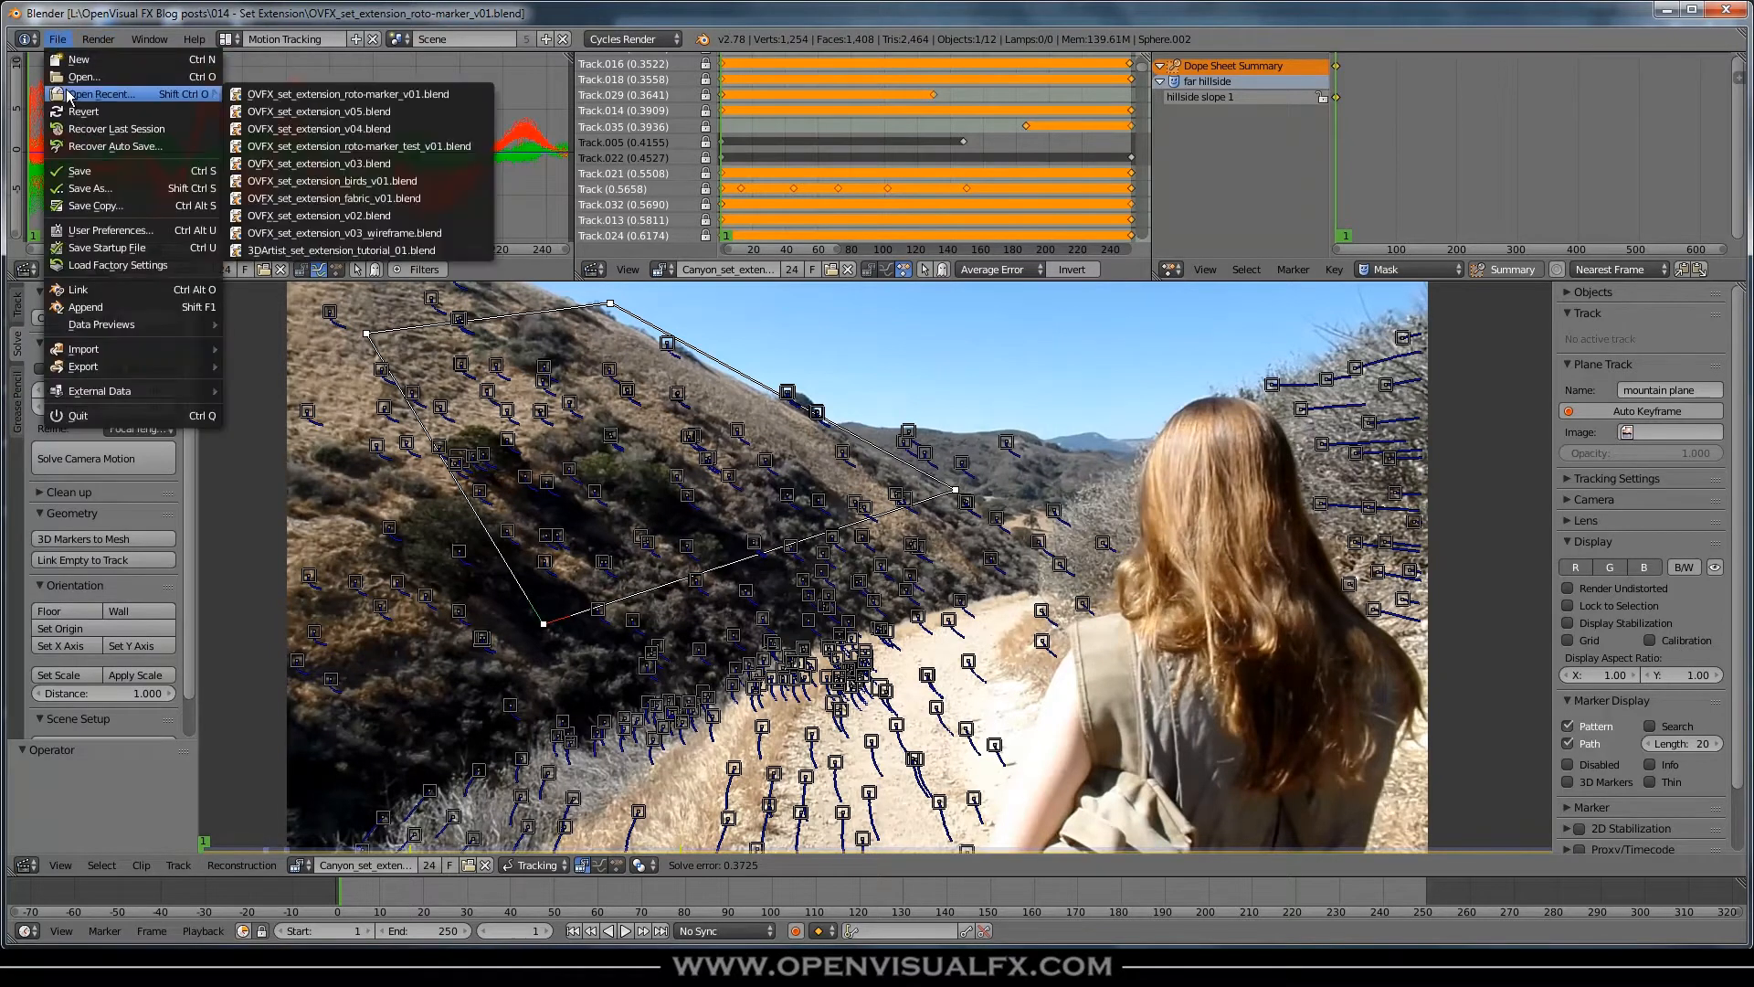
pyautogui.click(334, 111)
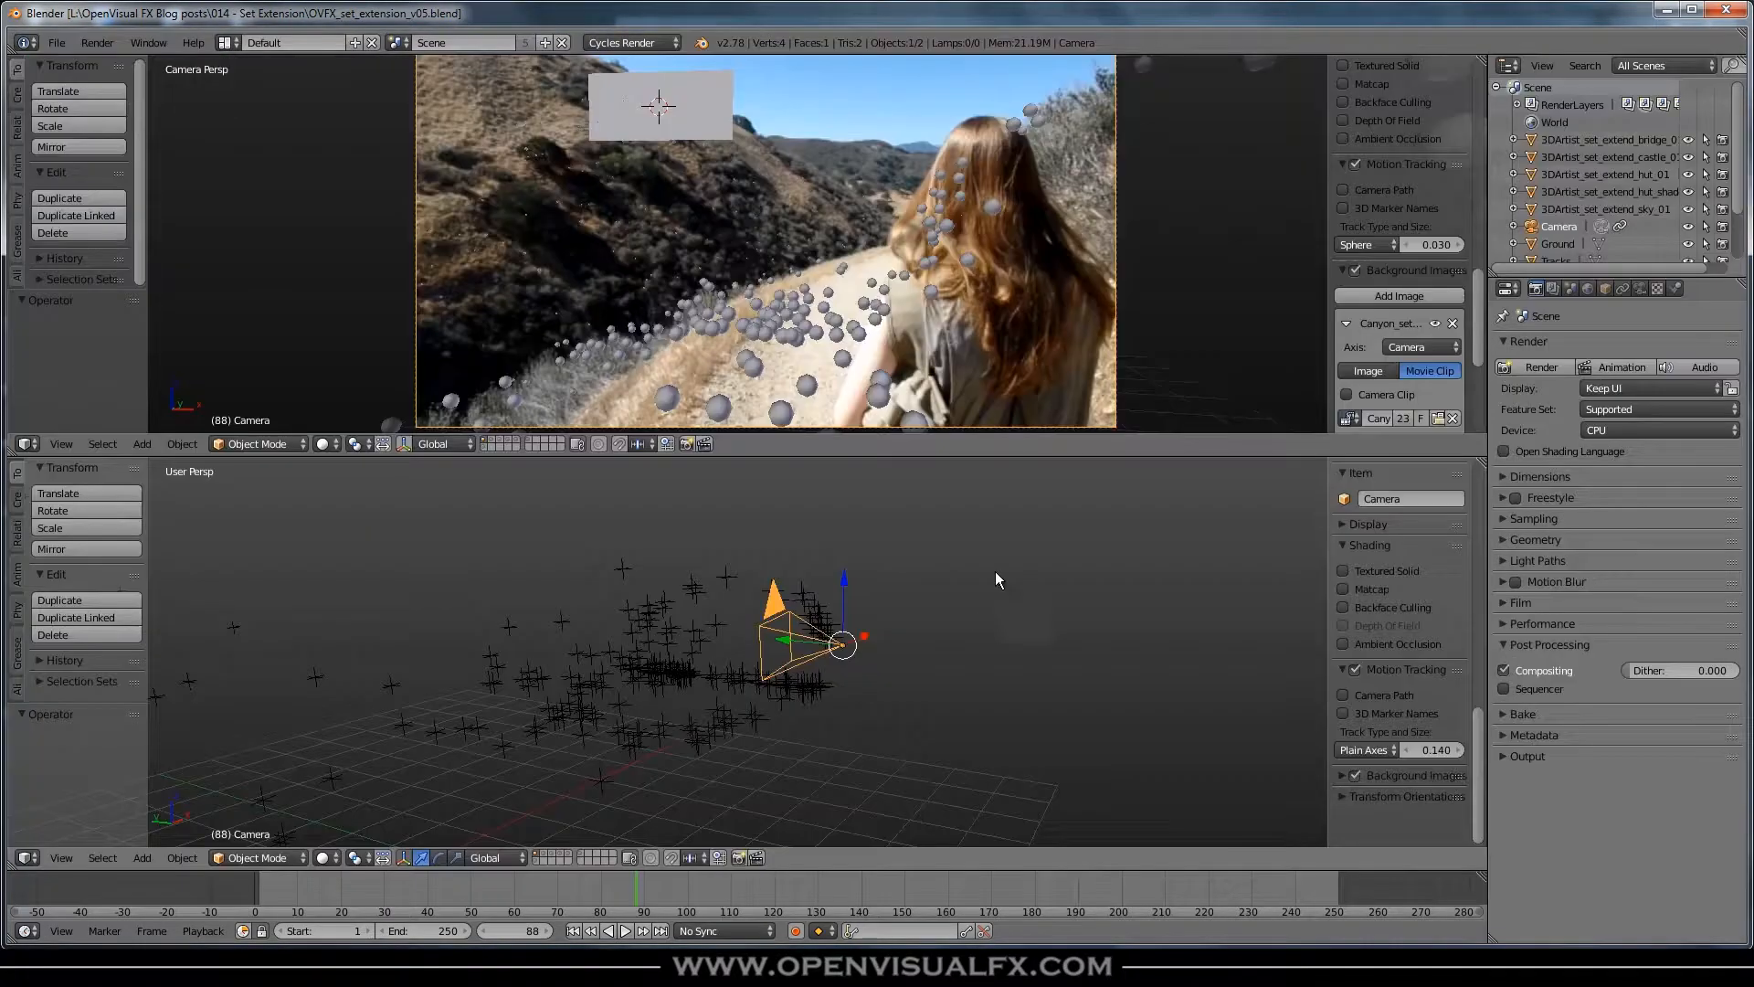
# - Switch to the Motion Tracking layout and play through the masked canyon clip, ending on frame 1
pyautogui.click(224, 42)
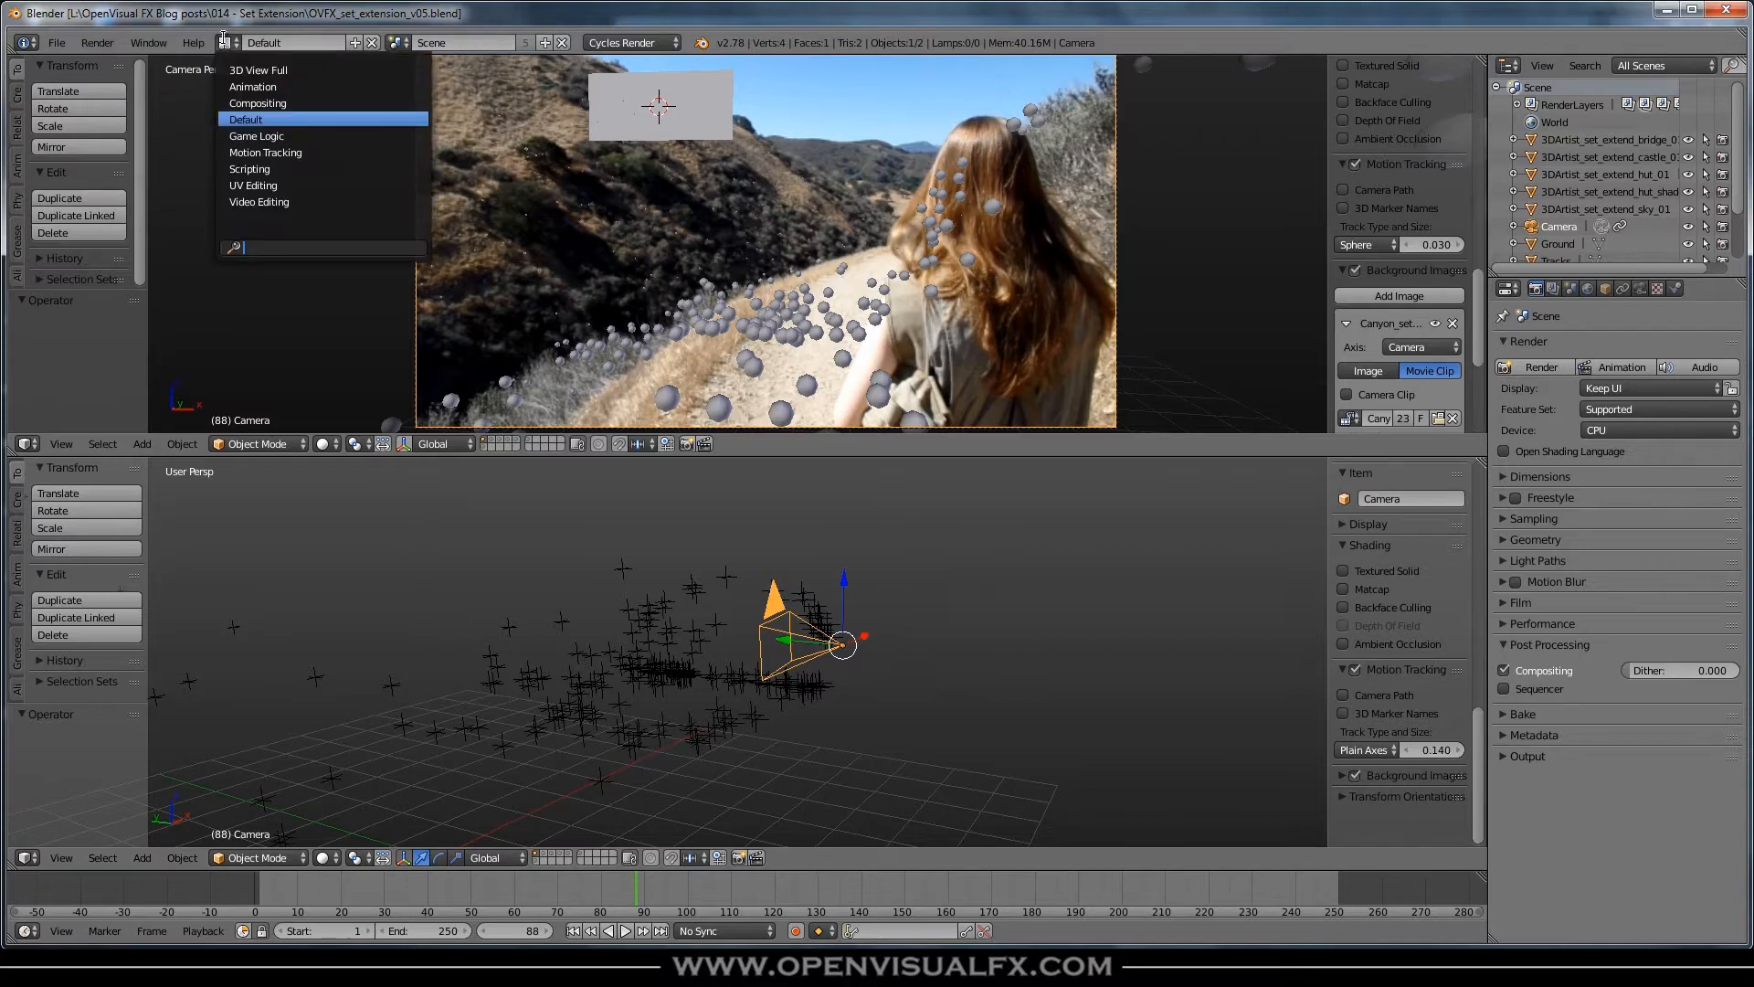
pyautogui.click(266, 151)
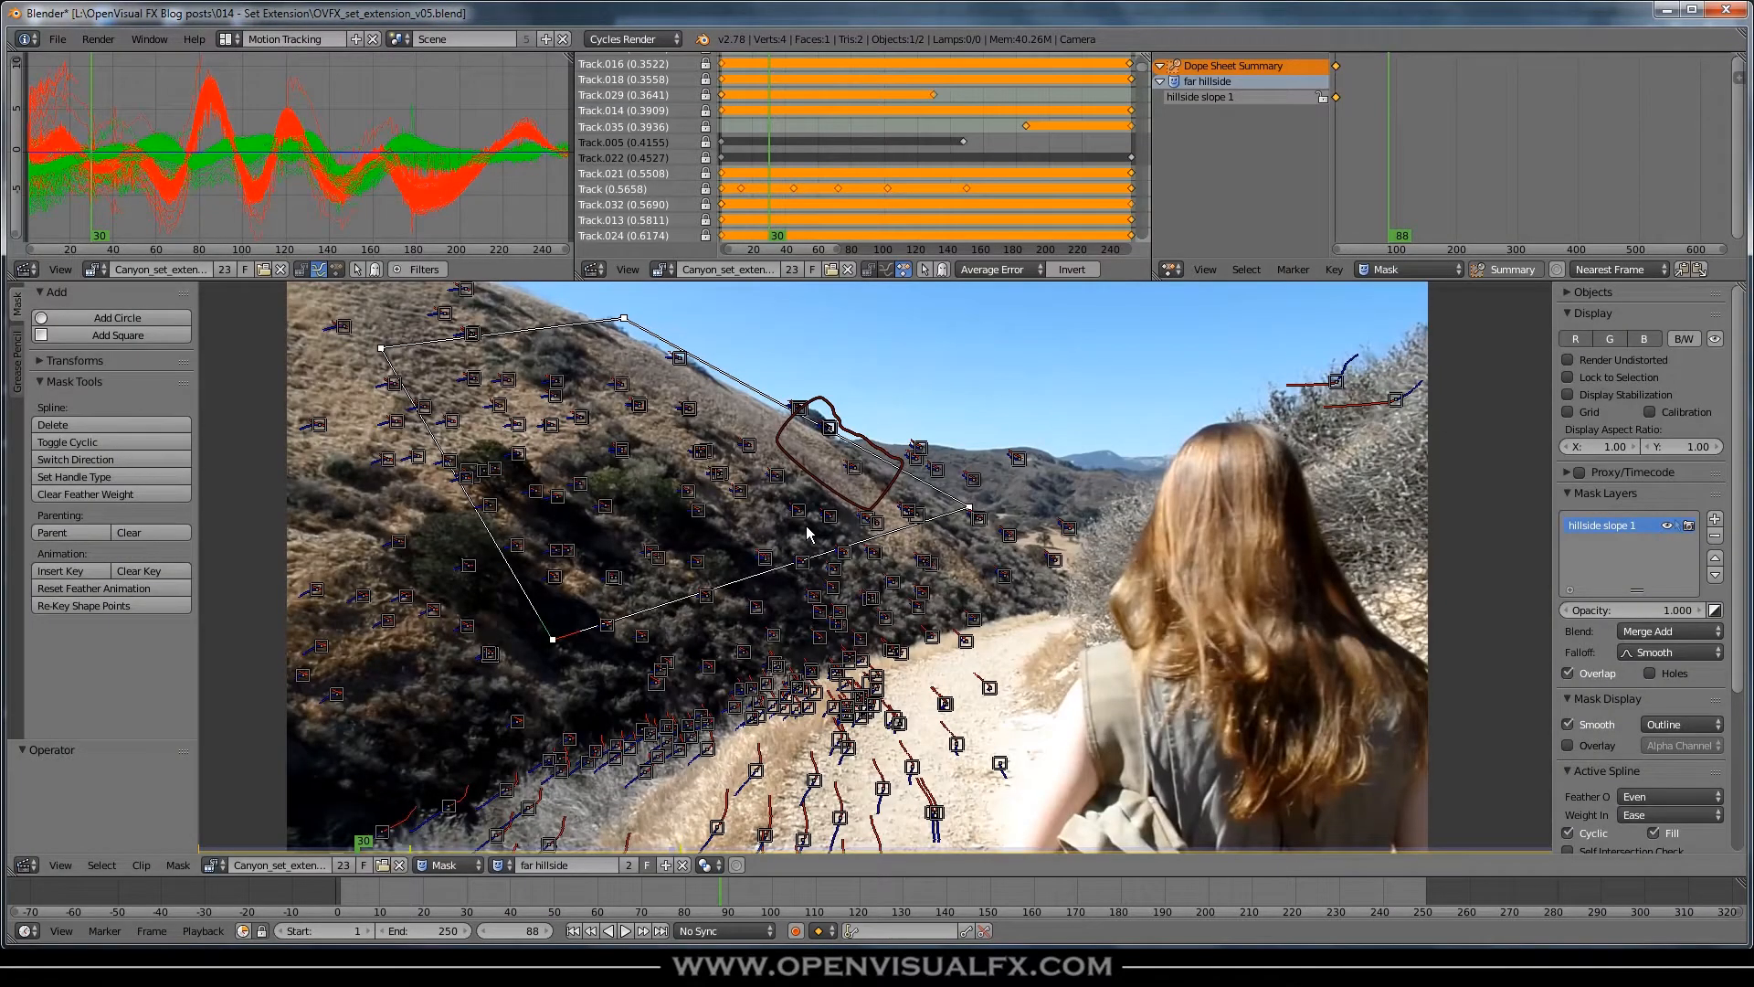
pyautogui.hotkey('shift', 'Left')
pyautogui.hotkey('alt', 'a')
pyautogui.moveTo(274, 907); pyautogui.dragTo(1665, 898)
pyautogui.moveTo(1370, 891); pyautogui.dragTo(342, 905)
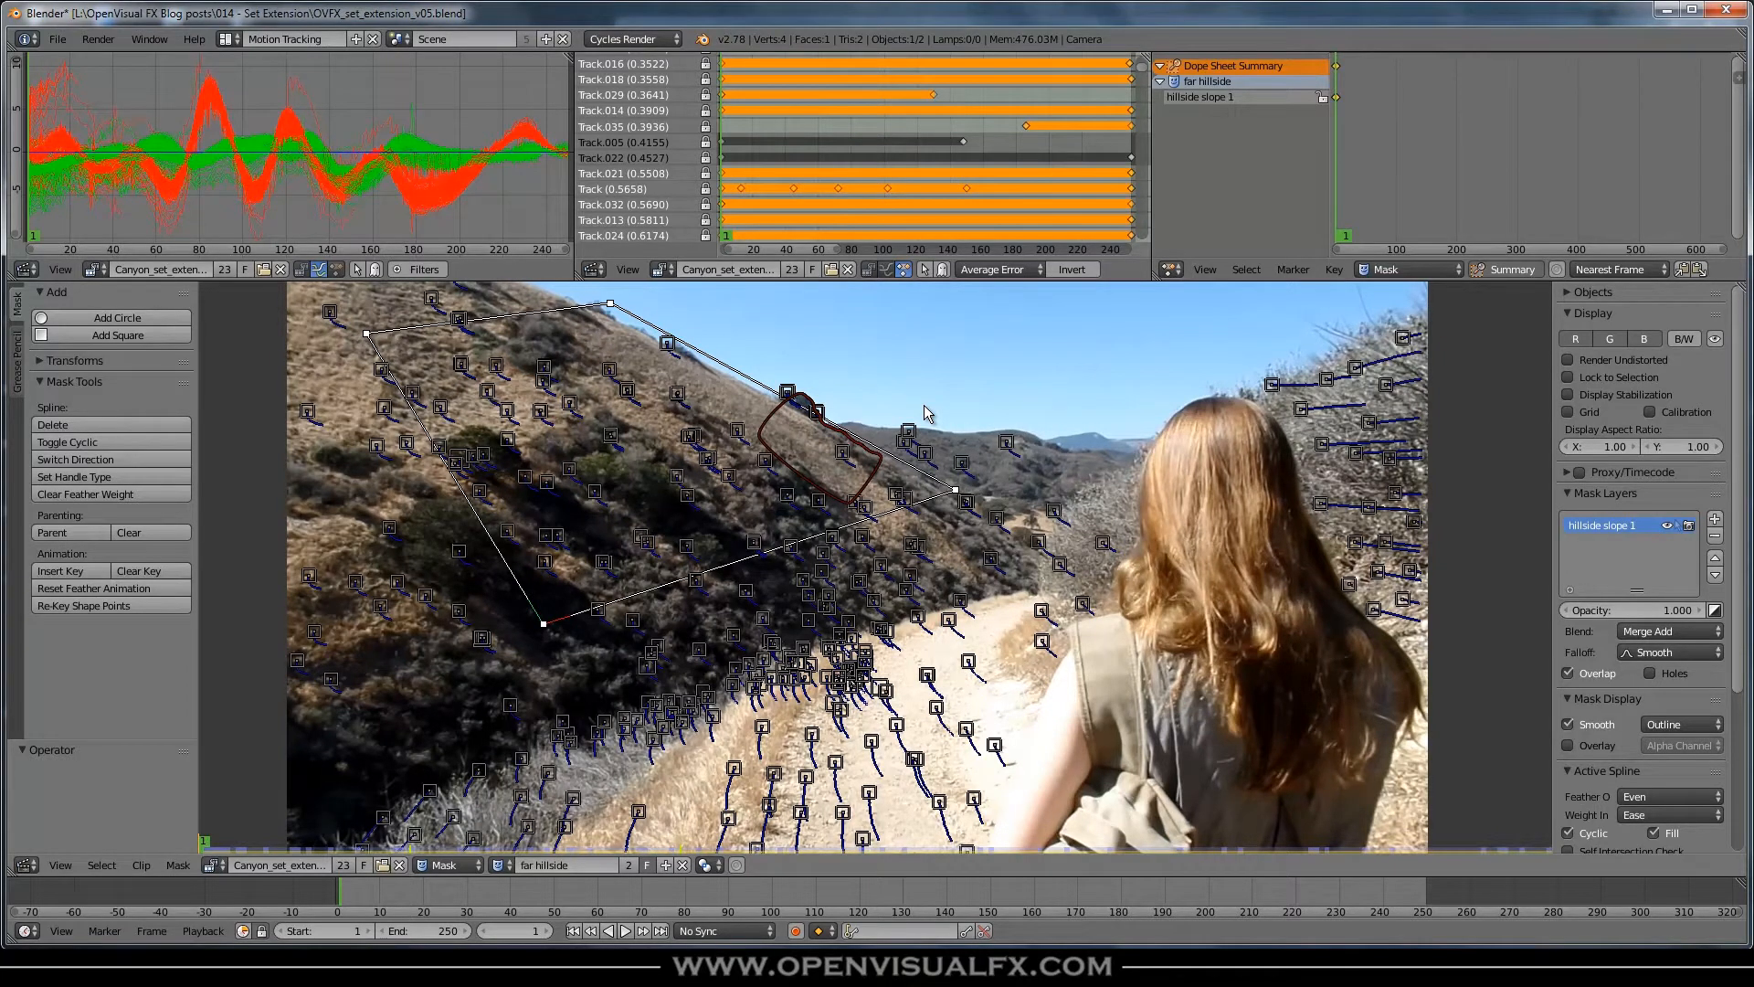
# - Load the image sequence from the Roto-markers_final_01_JPGs folder into the clip editor
pyautogui.click(399, 865)
pyautogui.click(225, 864)
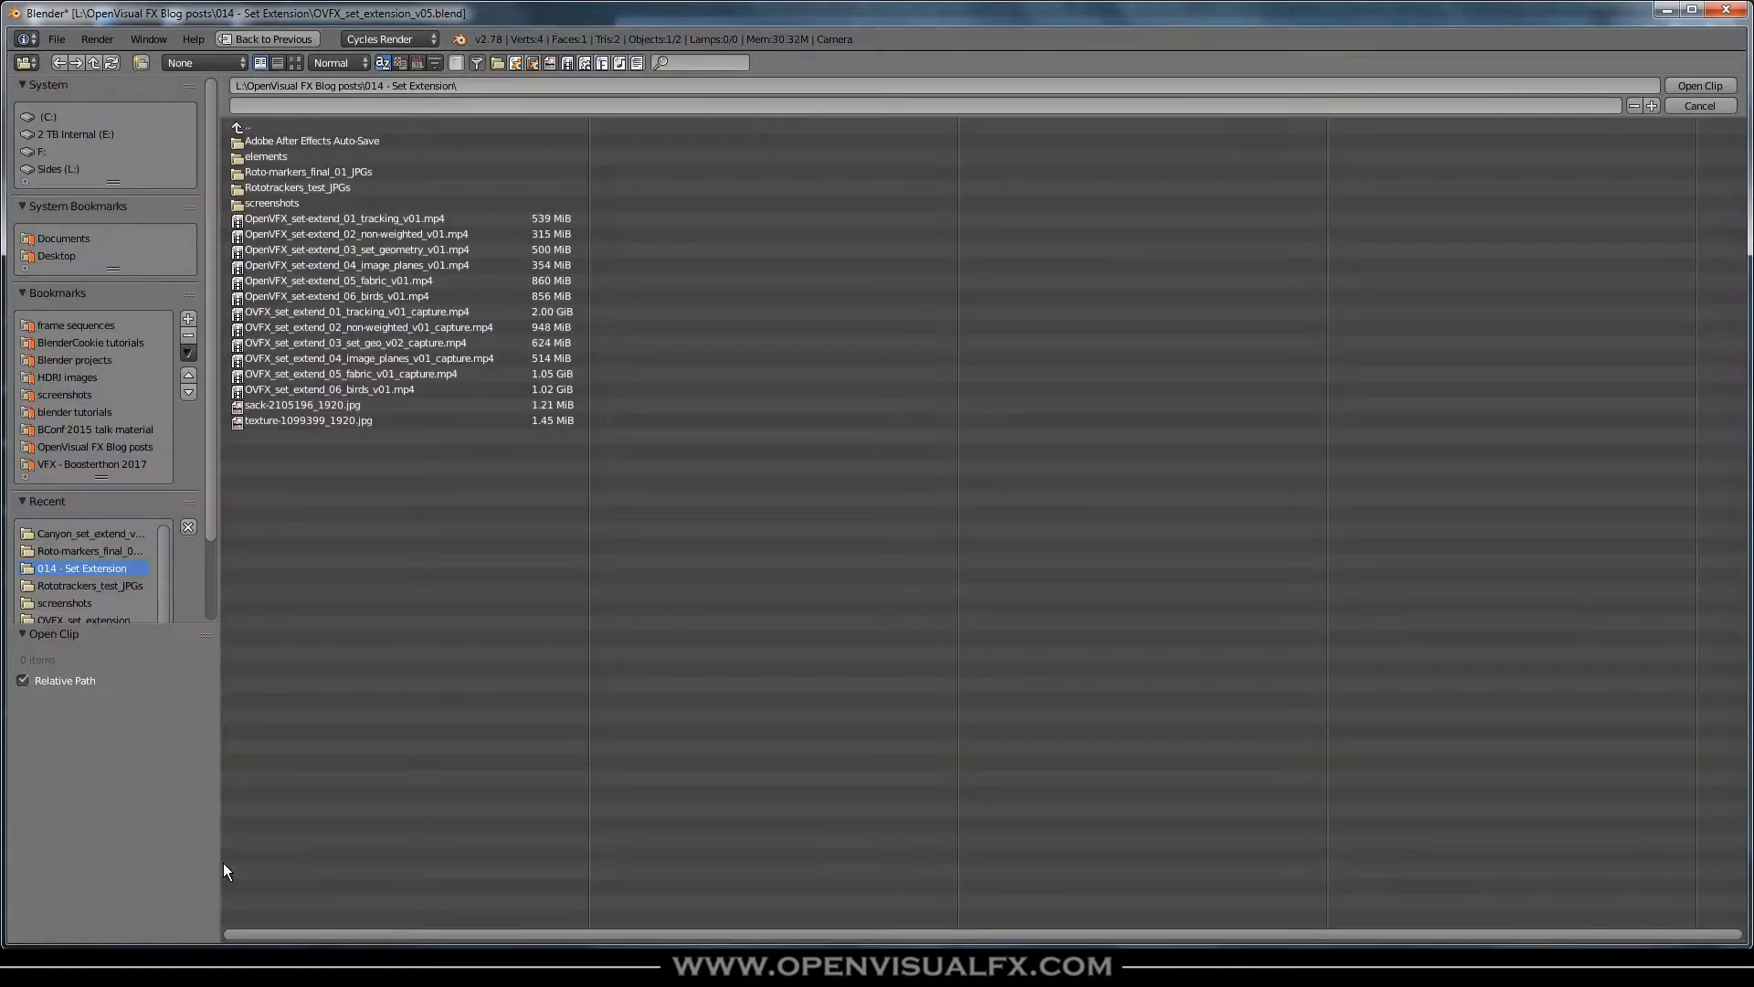
pyautogui.click(274, 172)
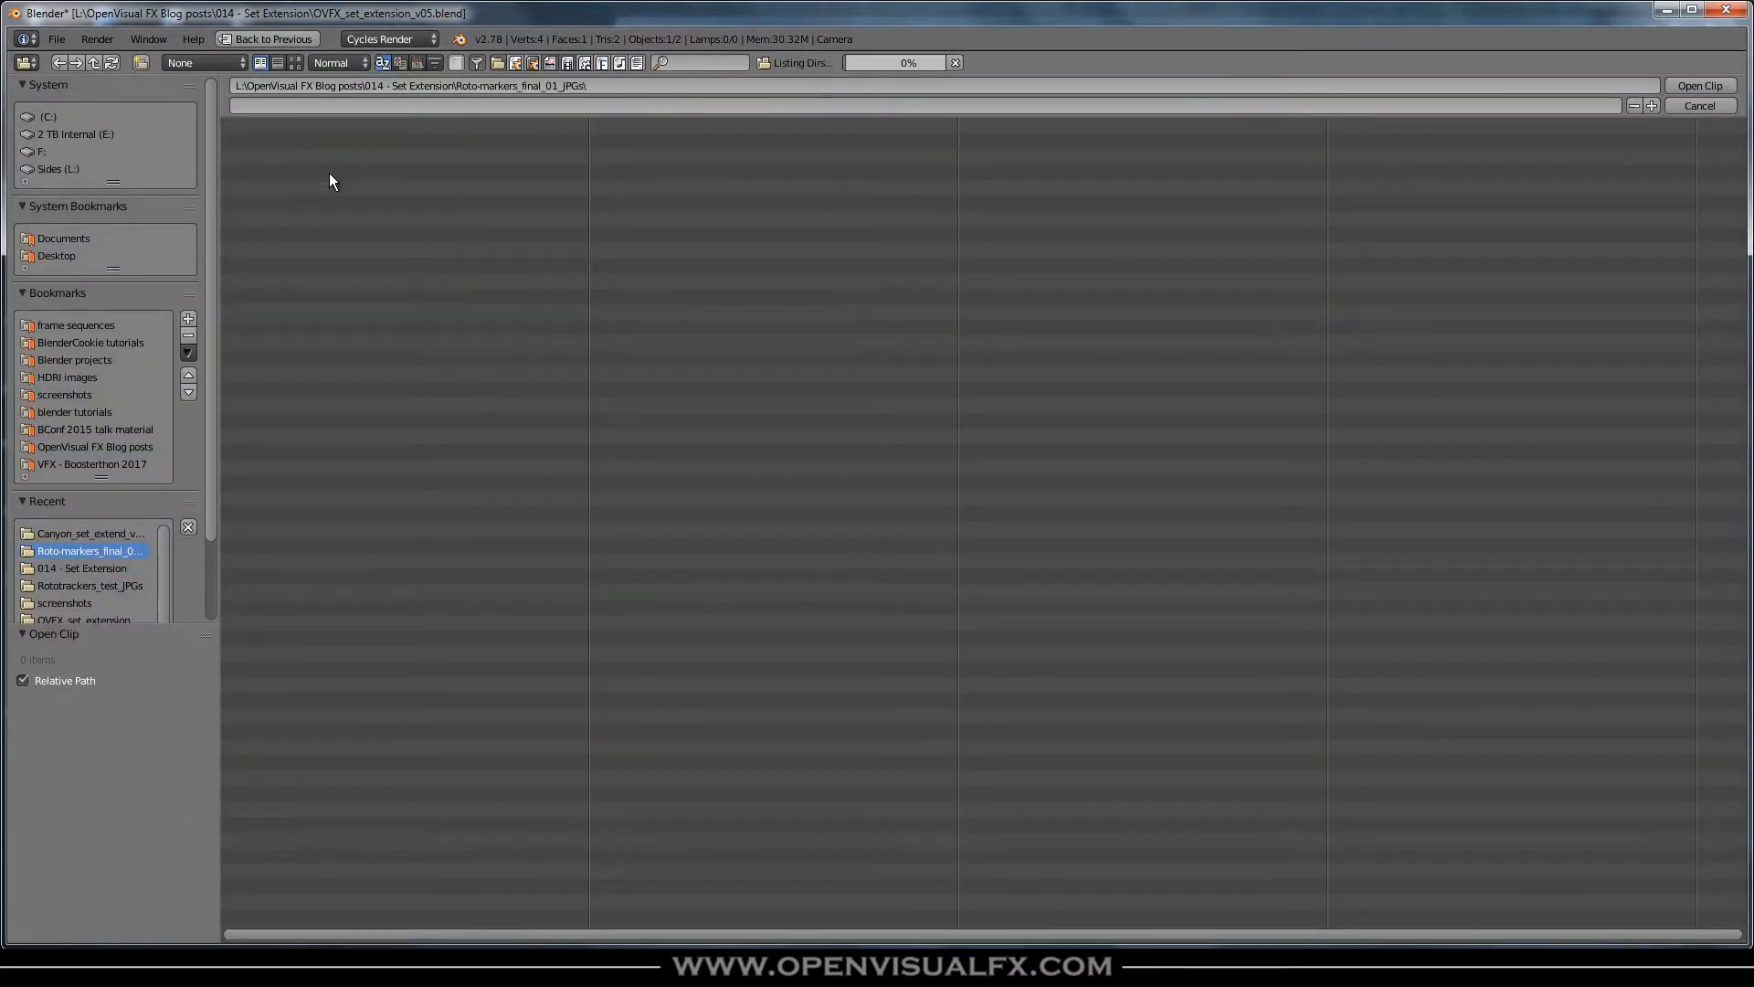
pyautogui.click(331, 141)
pyautogui.click(1701, 85)
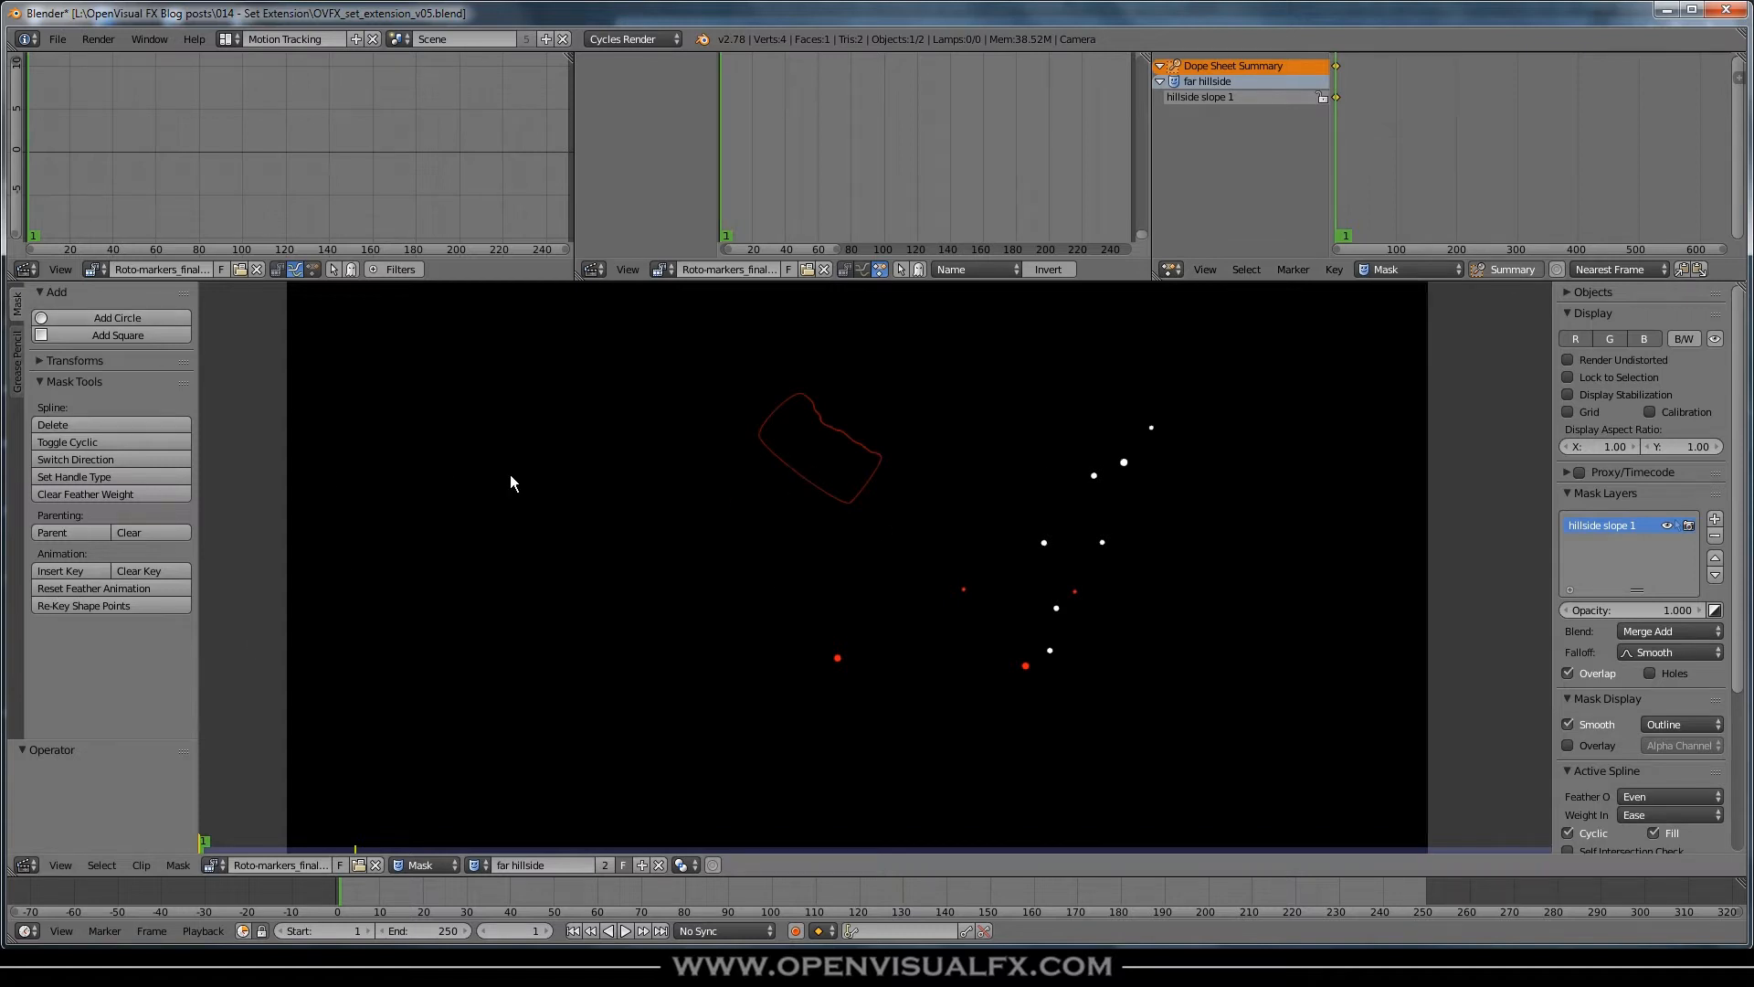
# - Set the clip editor to Tracking mode and prefetch the roto marker sequence
pyautogui.press('Tab')
pyautogui.click(17, 311)
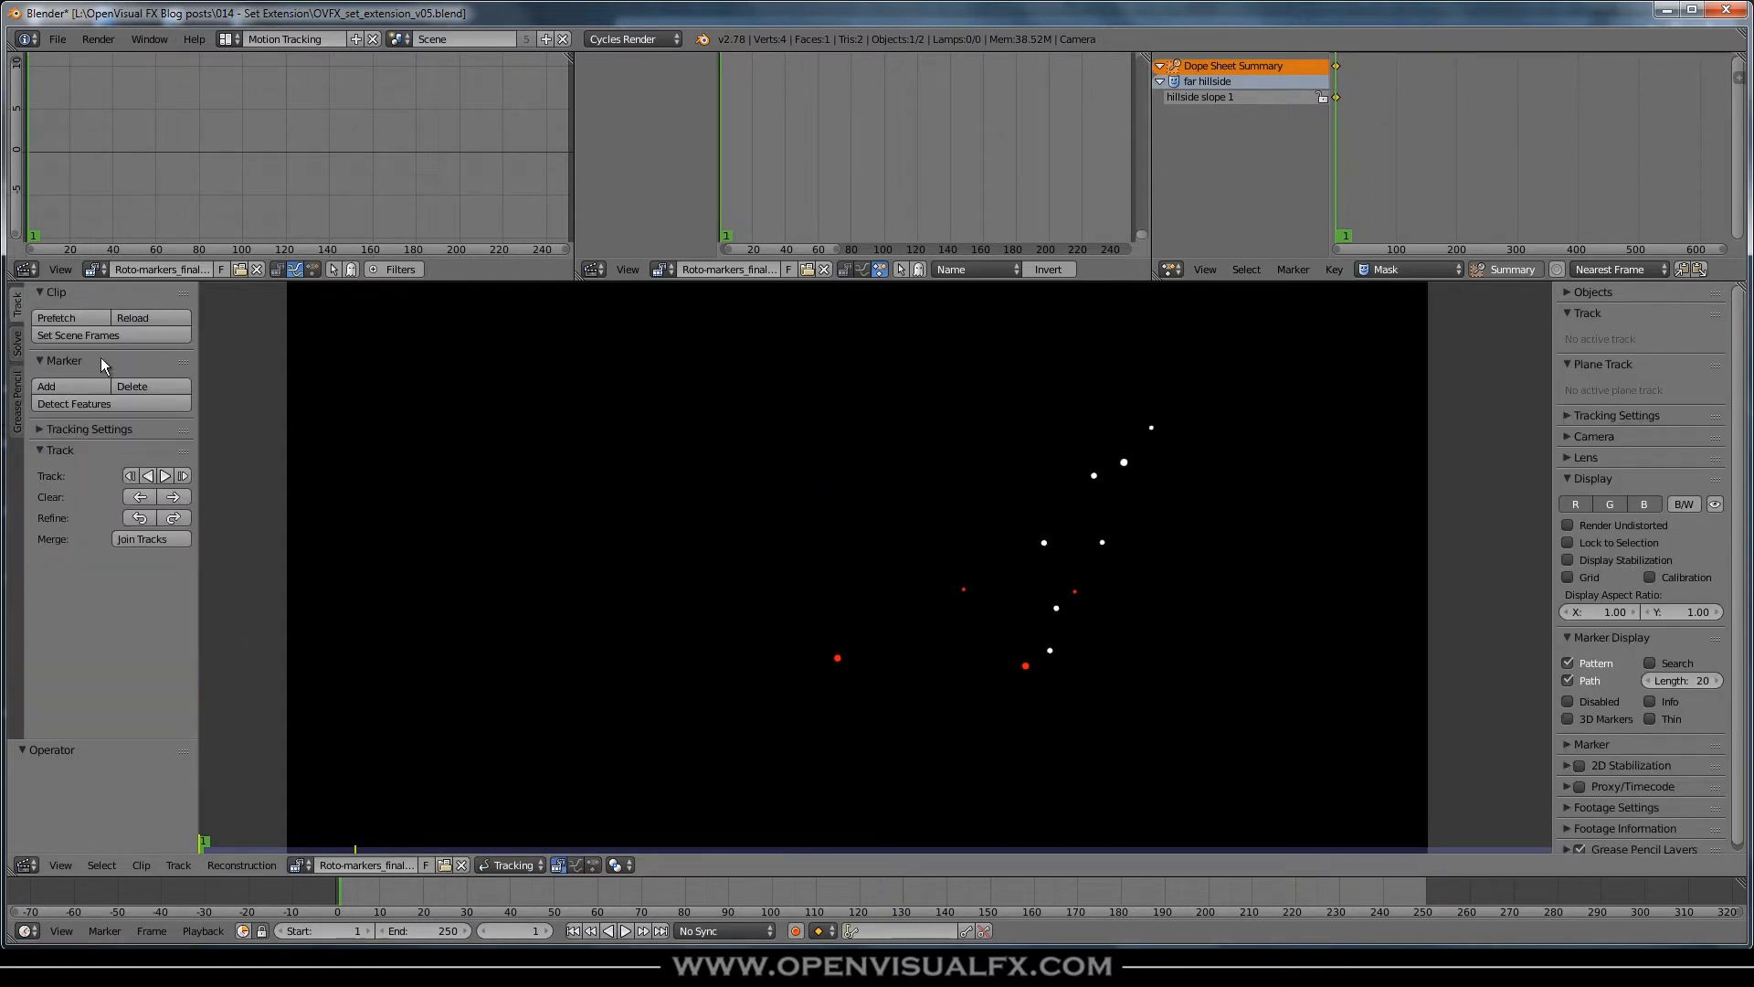
pyautogui.click(57, 317)
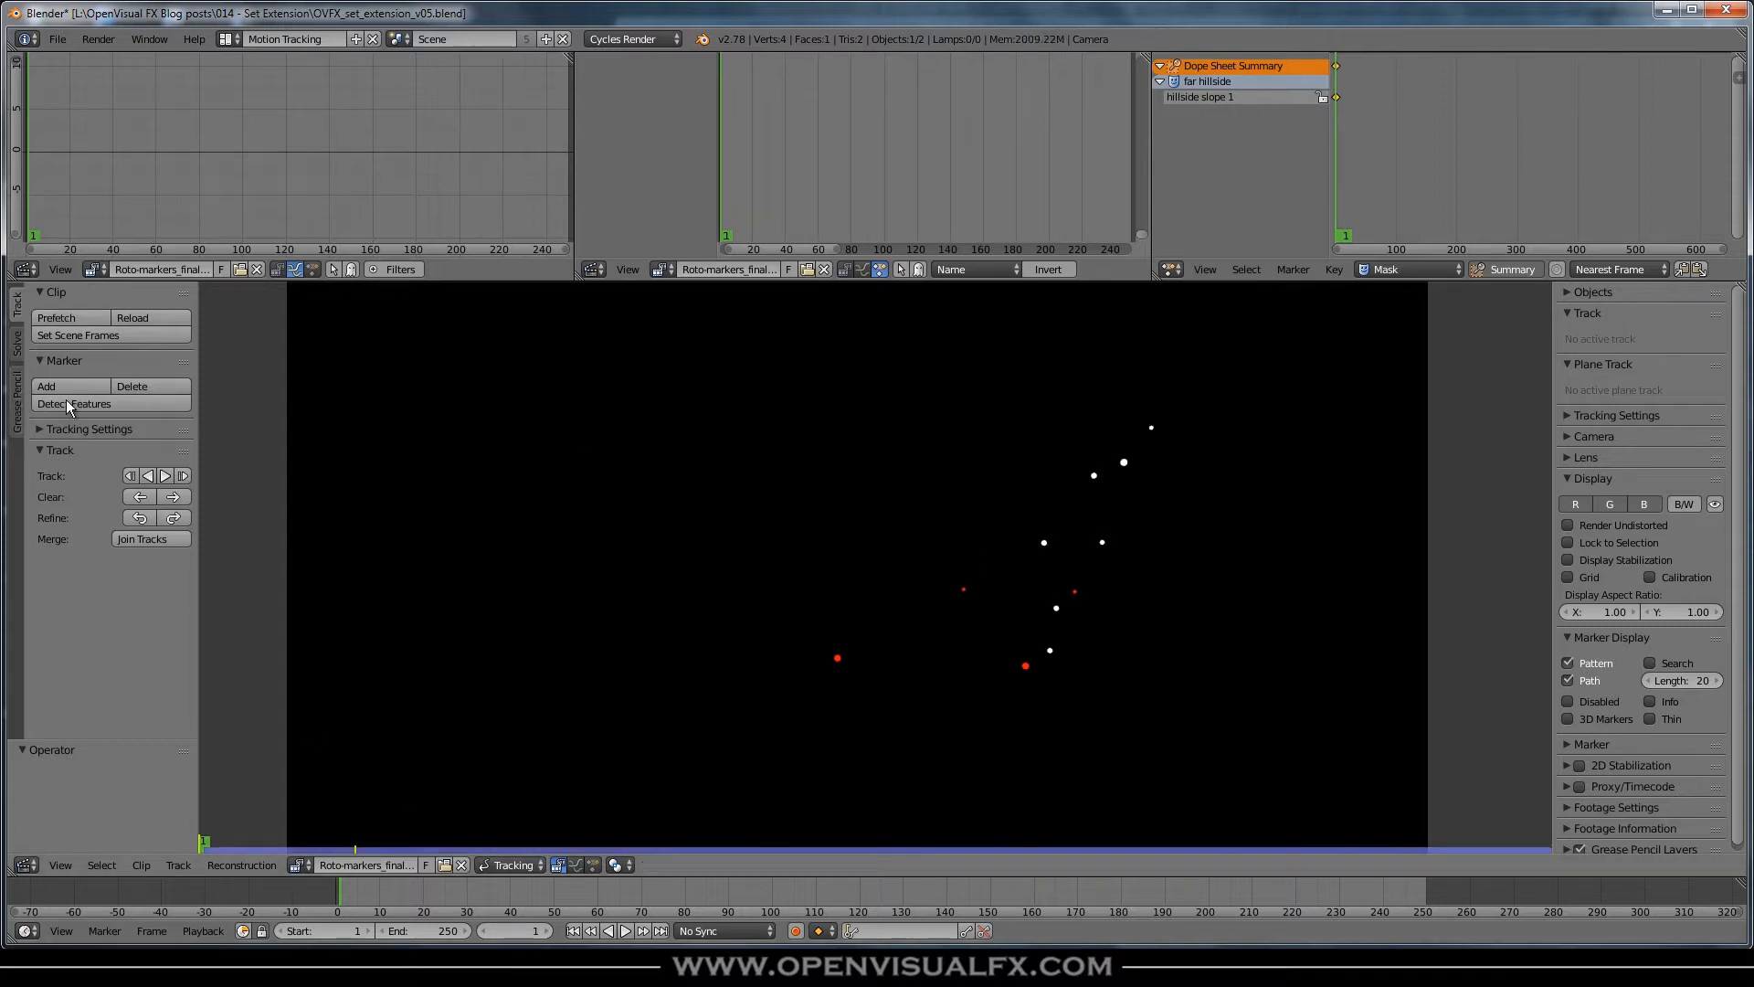
# - Scrub through the roto marker sequence to examine how the white and red dots move, ending on frame 250
pyautogui.moveTo(373, 890); pyautogui.dragTo(904, 885)
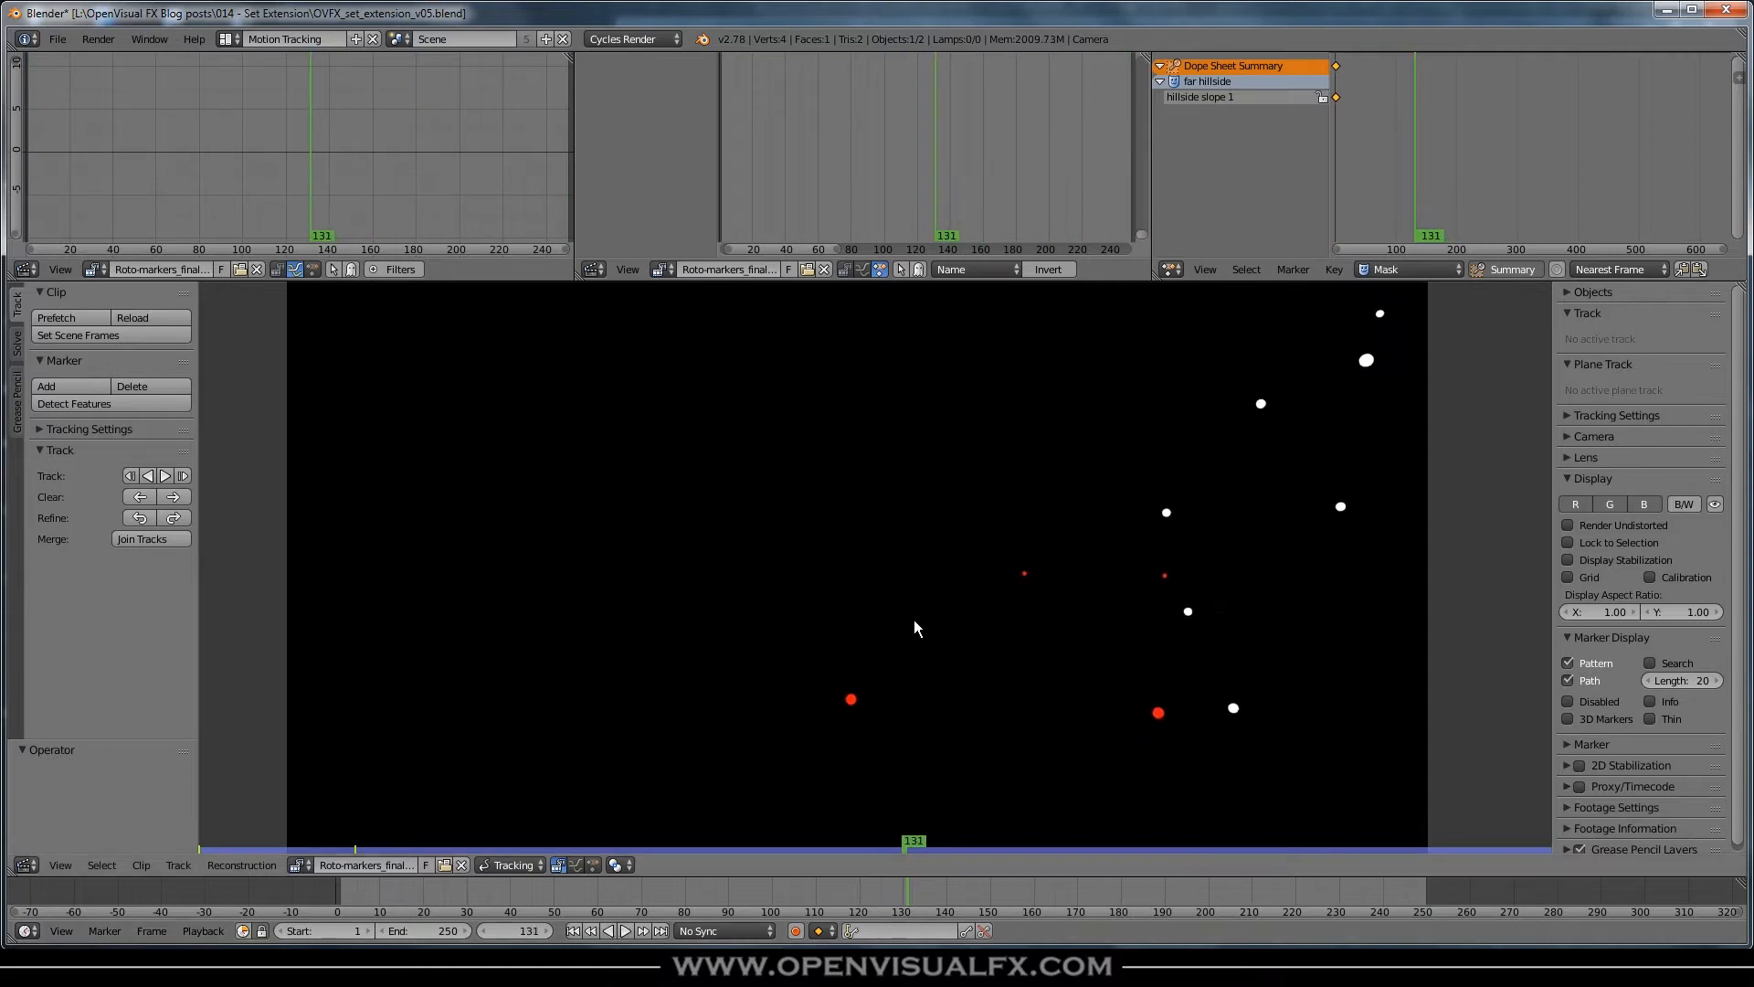
pyautogui.scroll(-1, 875, 540)
pyautogui.moveTo(906, 890); pyautogui.dragTo(1414, 868)
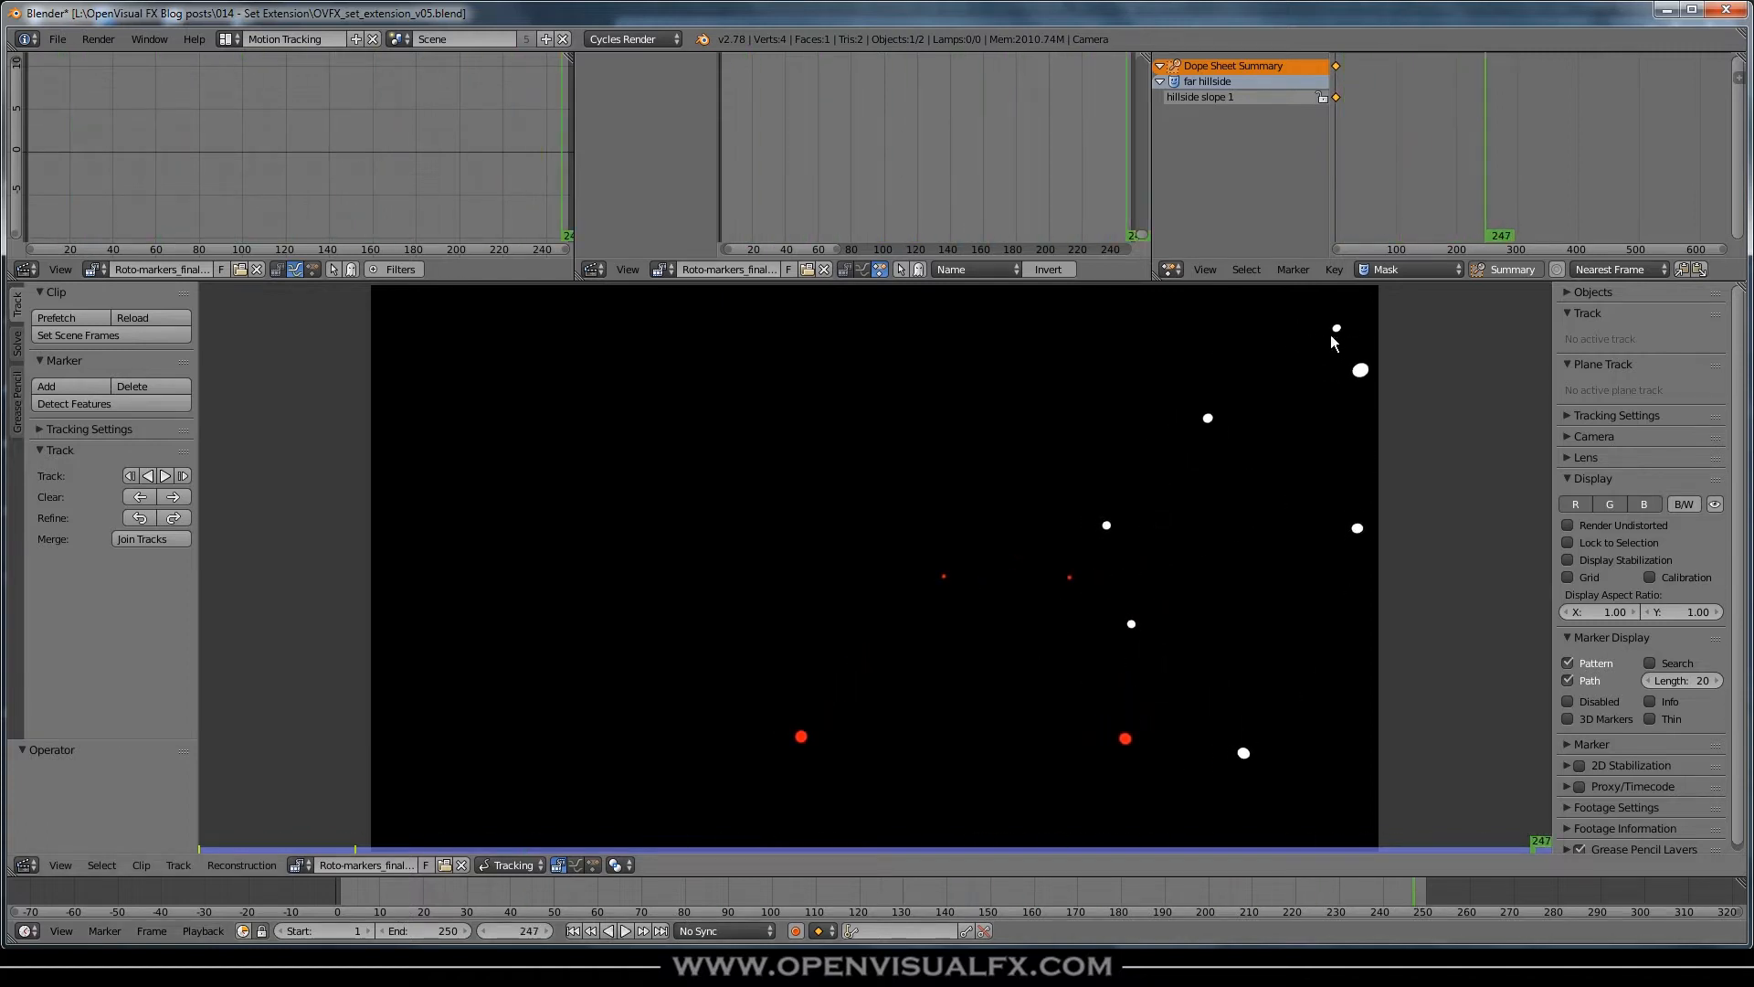
pyautogui.moveTo(1366, 897); pyautogui.dragTo(1402, 908)
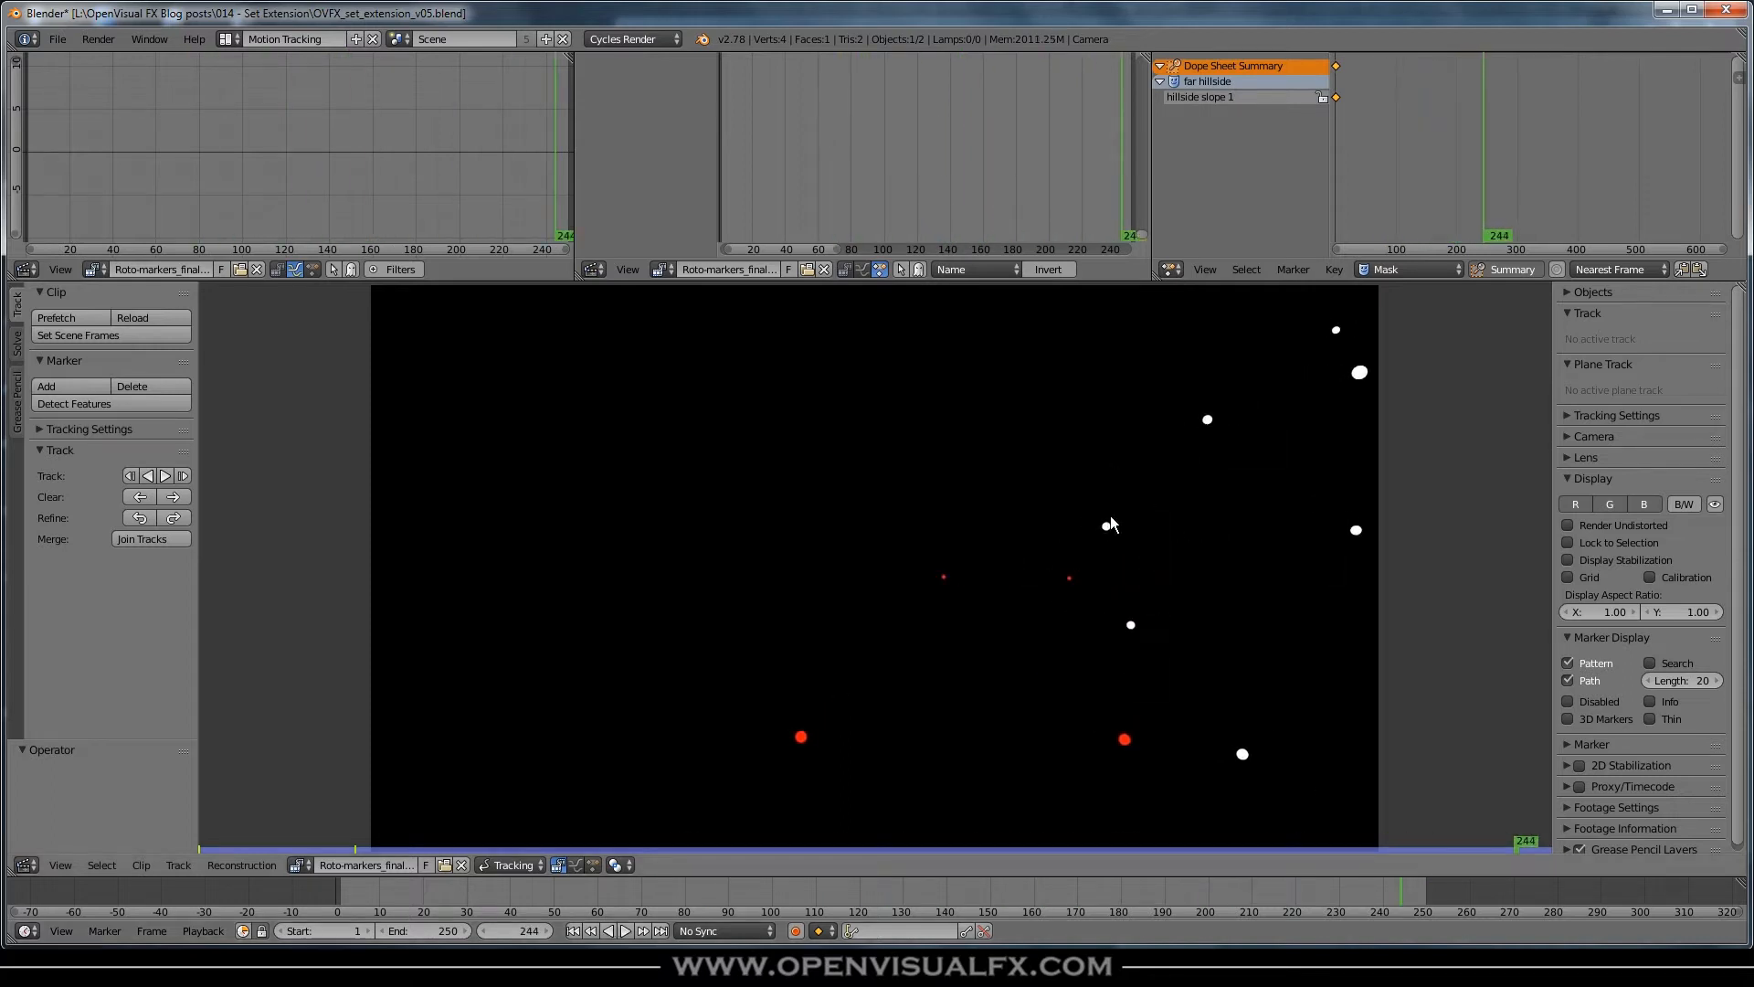
pyautogui.moveTo(1345, 883); pyautogui.dragTo(406, 883)
pyautogui.moveTo(824, 895); pyautogui.dragTo(1510, 873)
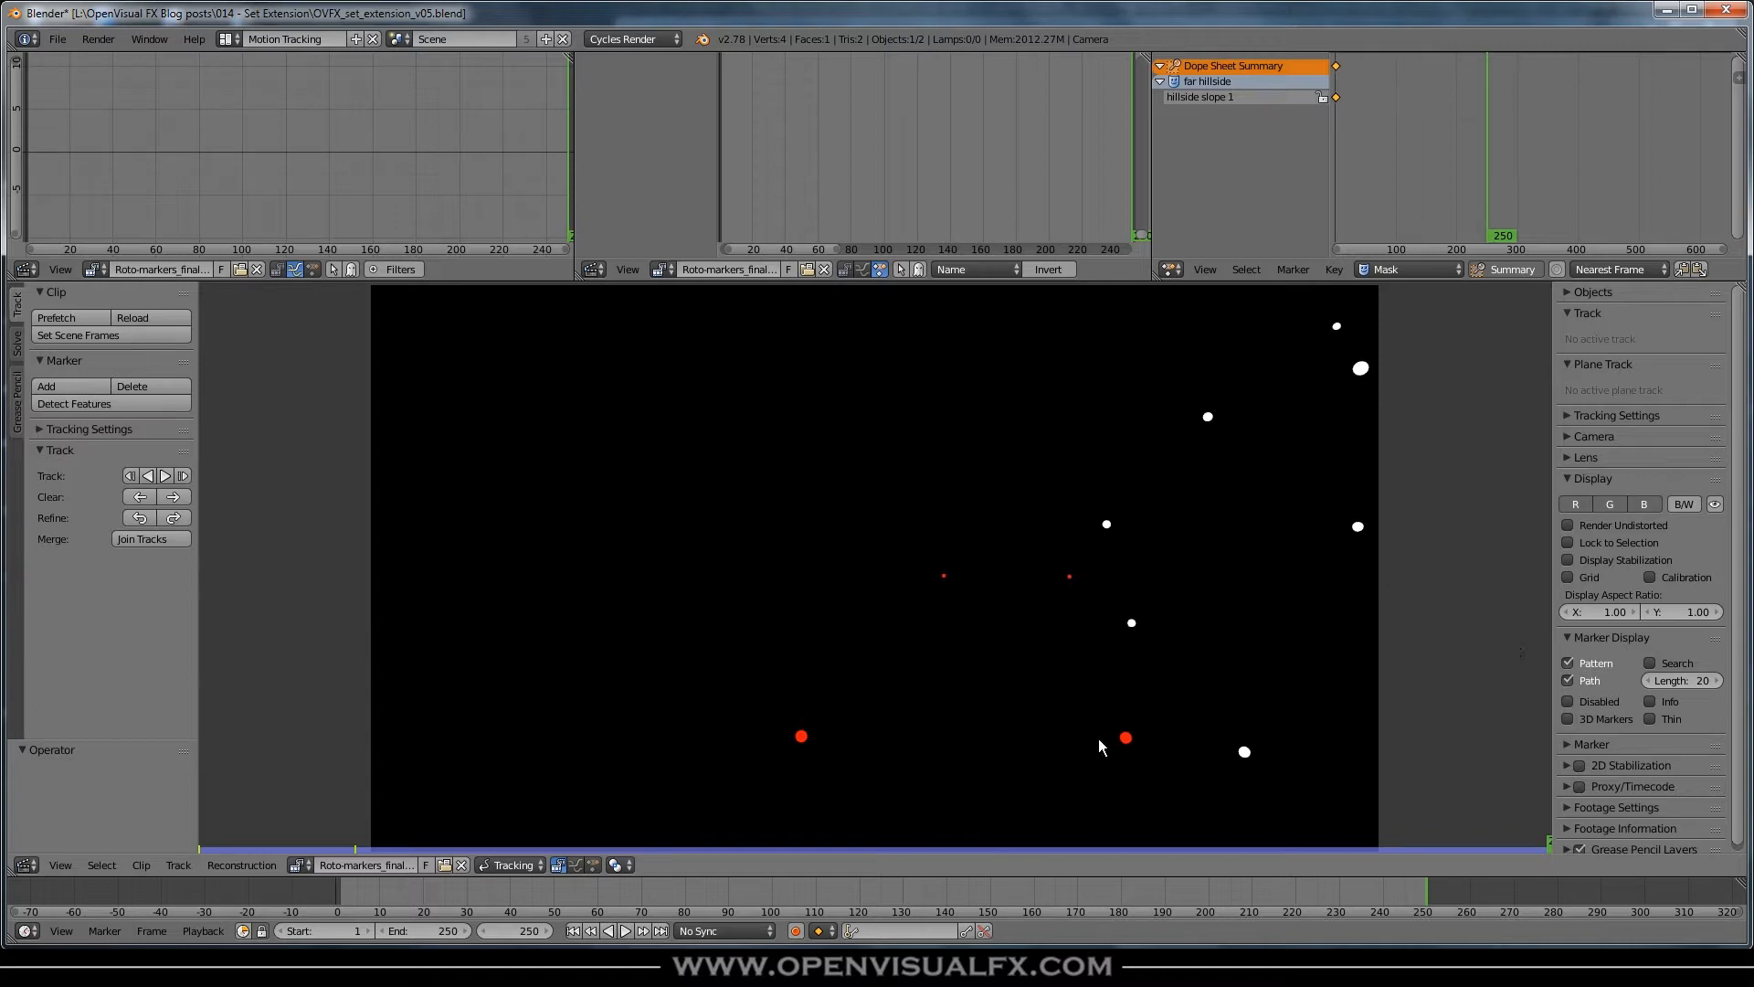
# - Set the default tracking match to Previous frame and leave the clip at frame 250
pyautogui.click(38, 427)
pyautogui.click(141, 551)
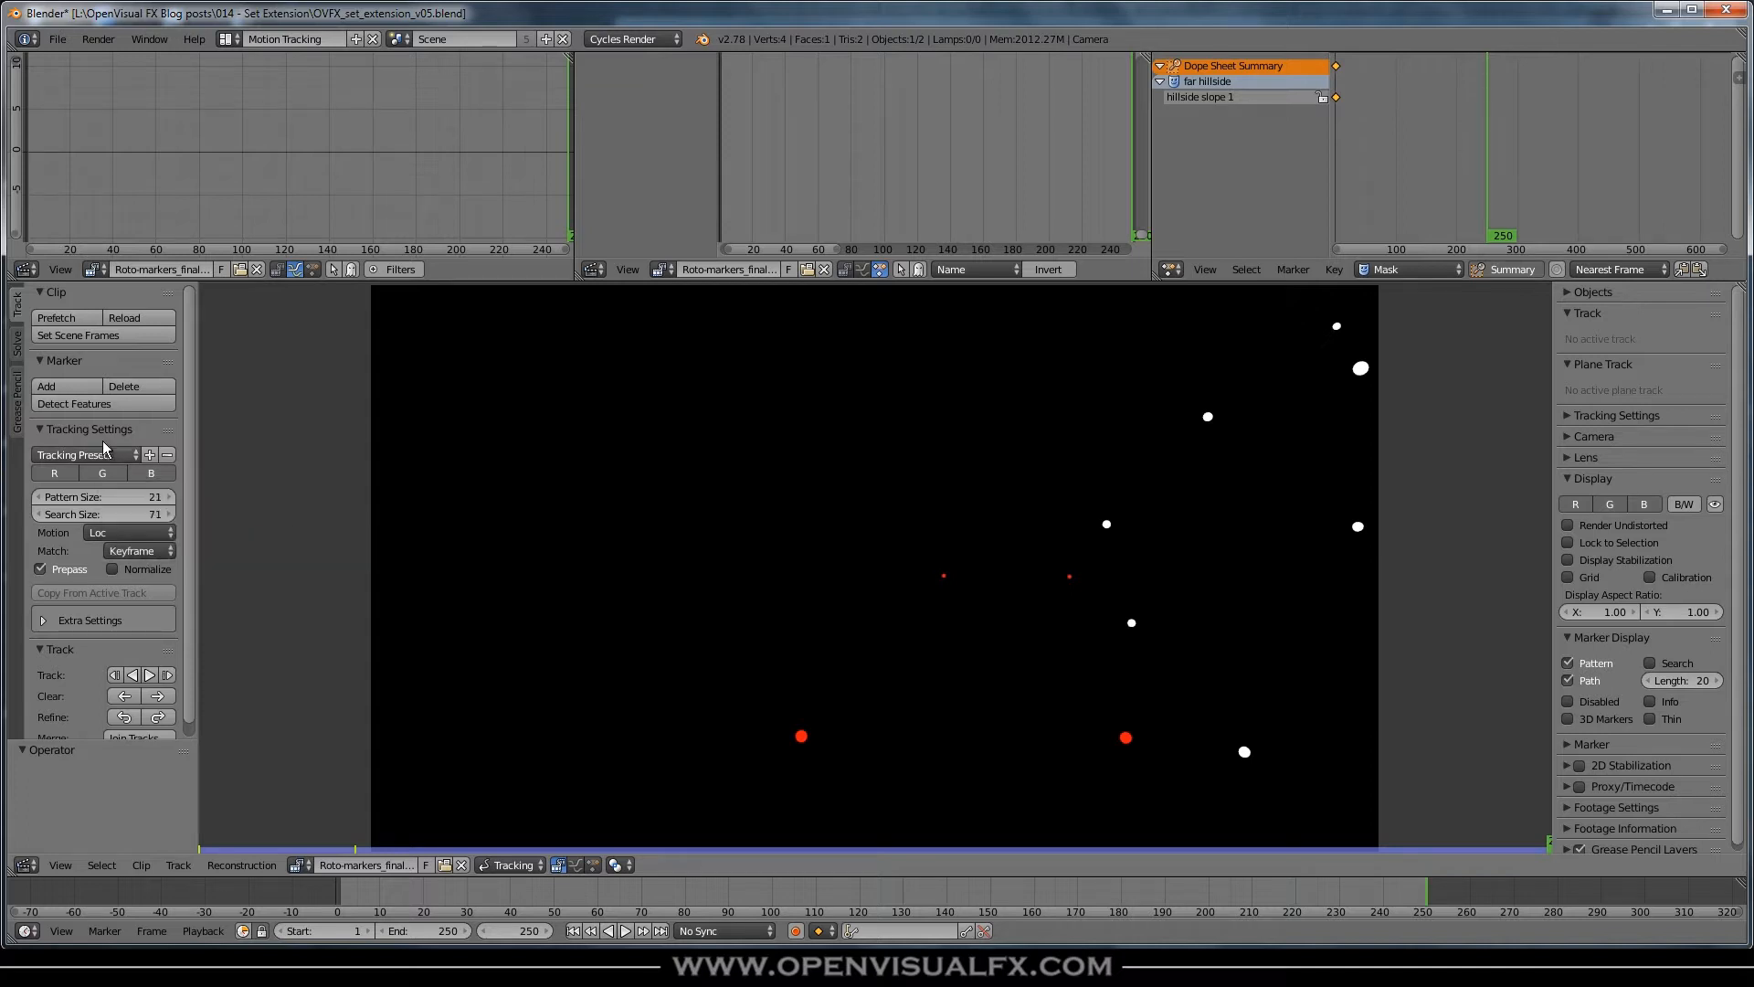
pyautogui.click(133, 551)
pyautogui.click(138, 517)
pyautogui.moveTo(1409, 884); pyautogui.dragTo(575, 900)
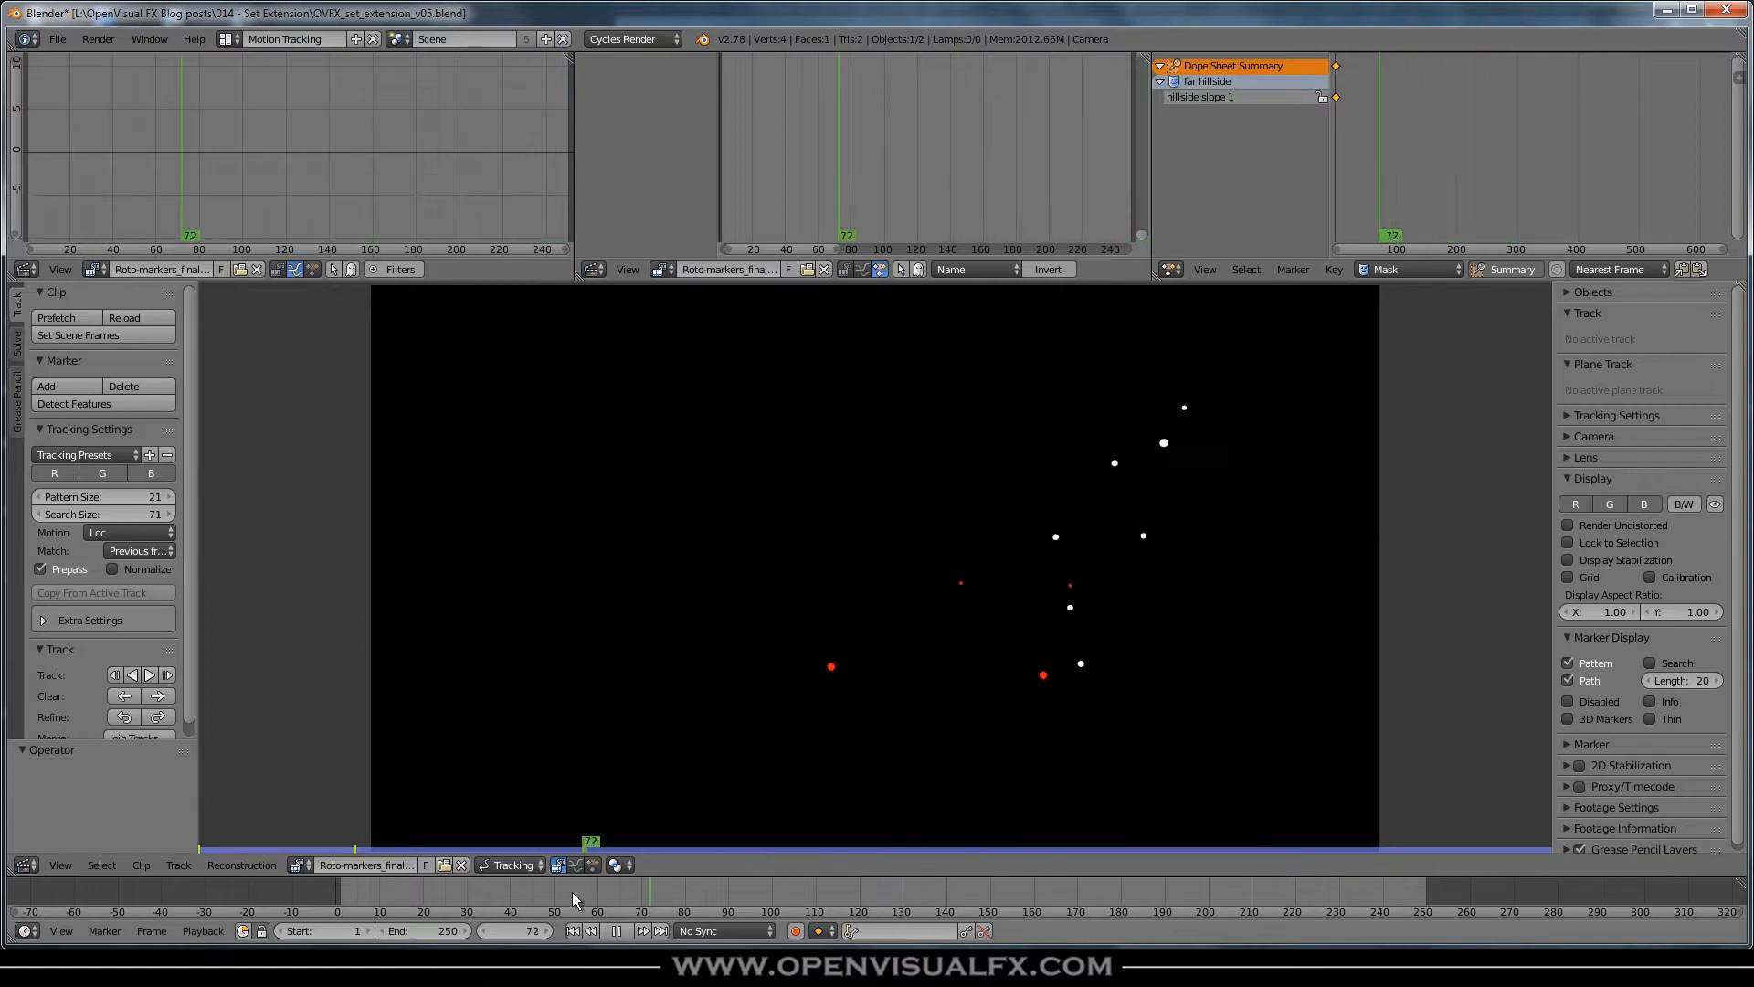
pyautogui.moveTo(743, 893); pyautogui.dragTo(1586, 894)
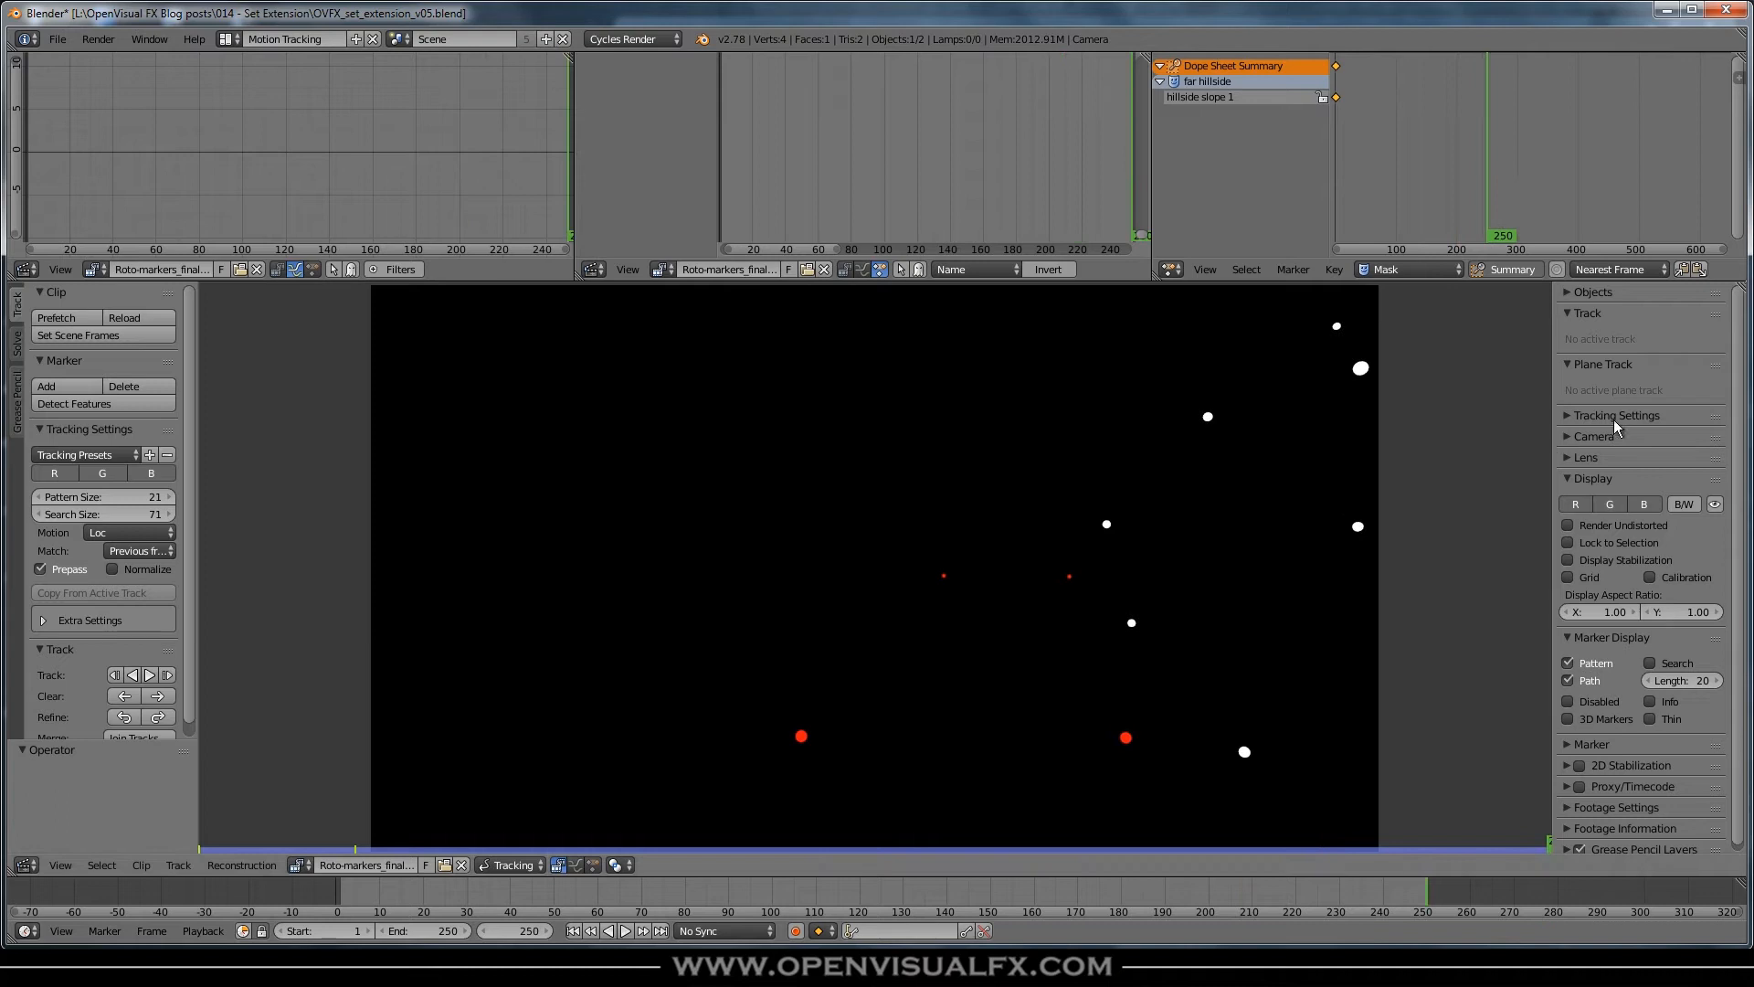
# - Place a tracking marker on the highest white dot at frame 250 and lock the view to the selection
pyautogui.keyDown('ctrl'); pyautogui.click(1336, 325); pyautogui.keyUp('ctrl')
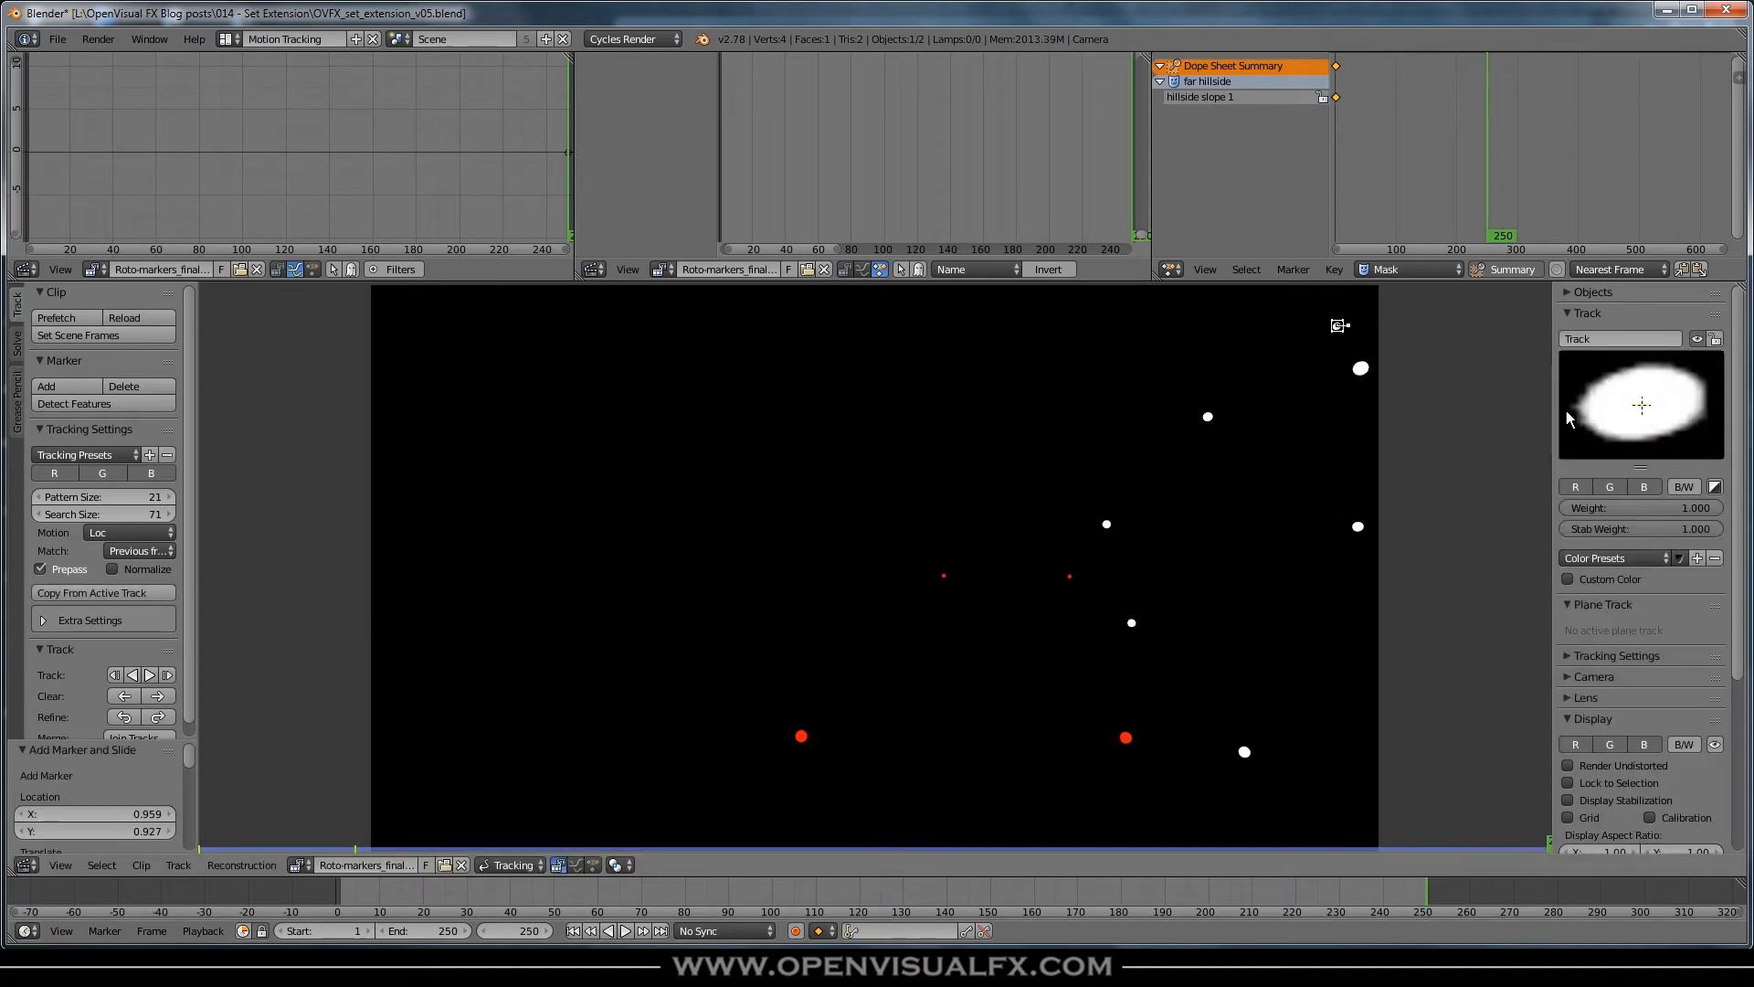
pyautogui.moveTo(1552, 402); pyautogui.dragTo(1606, 407)
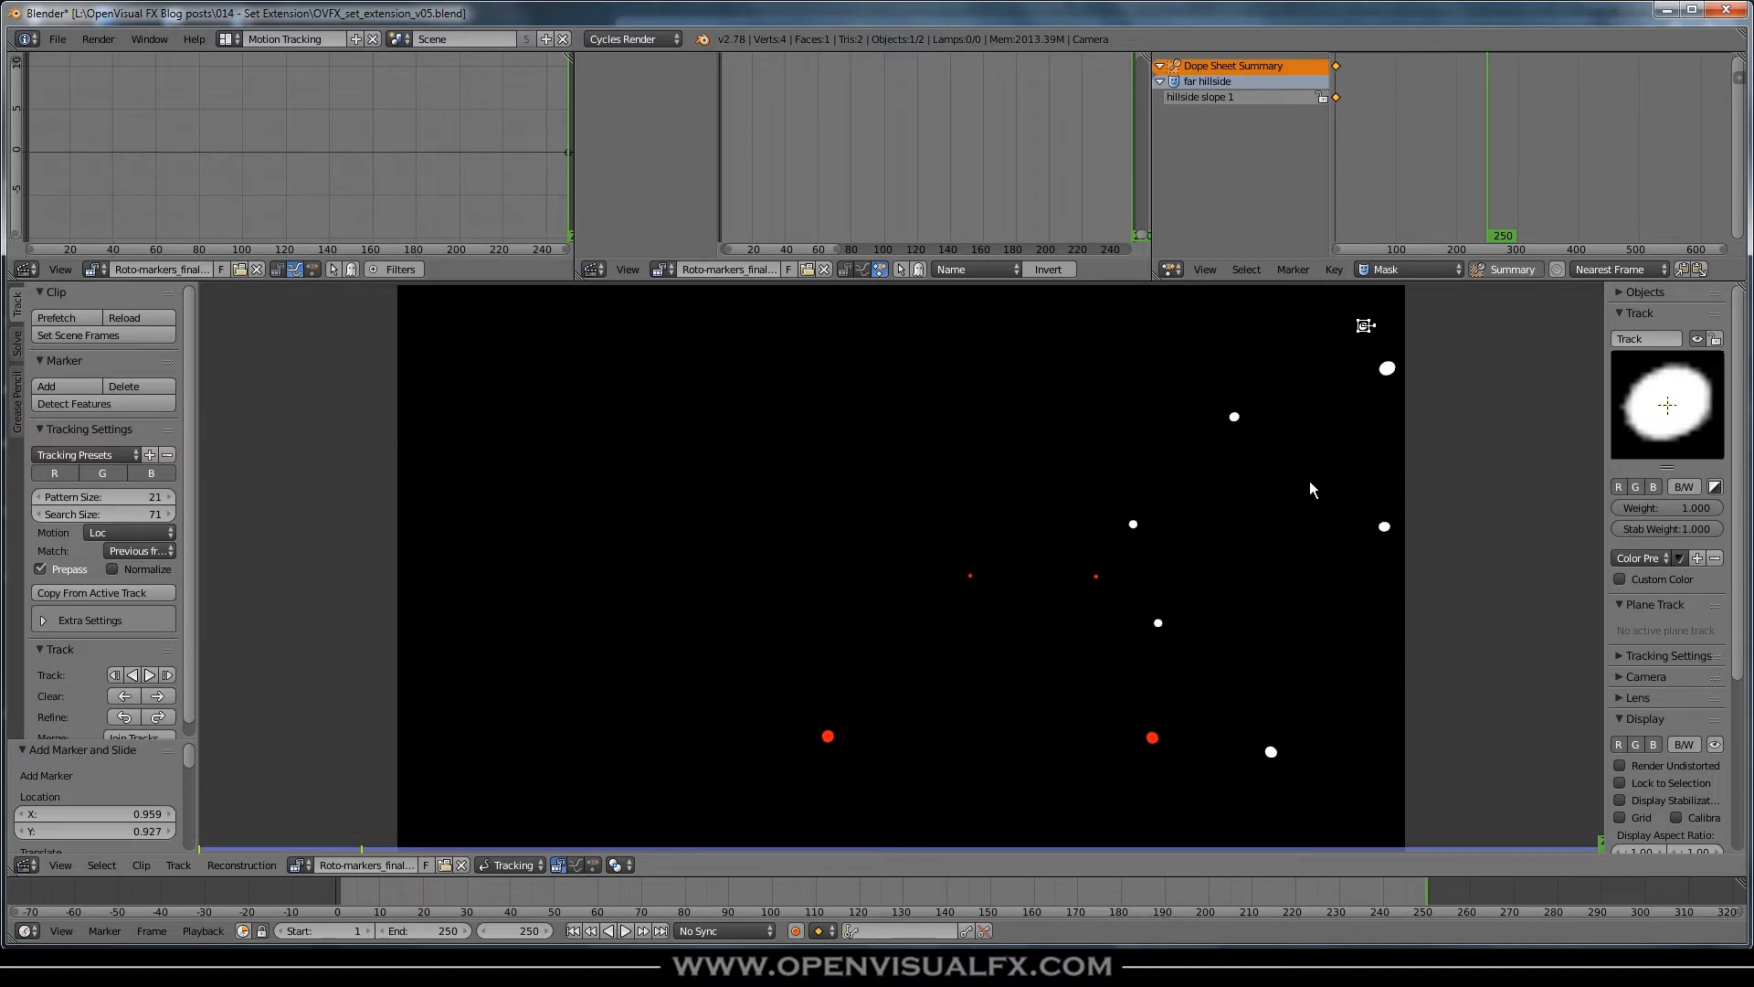
pyautogui.press('l')
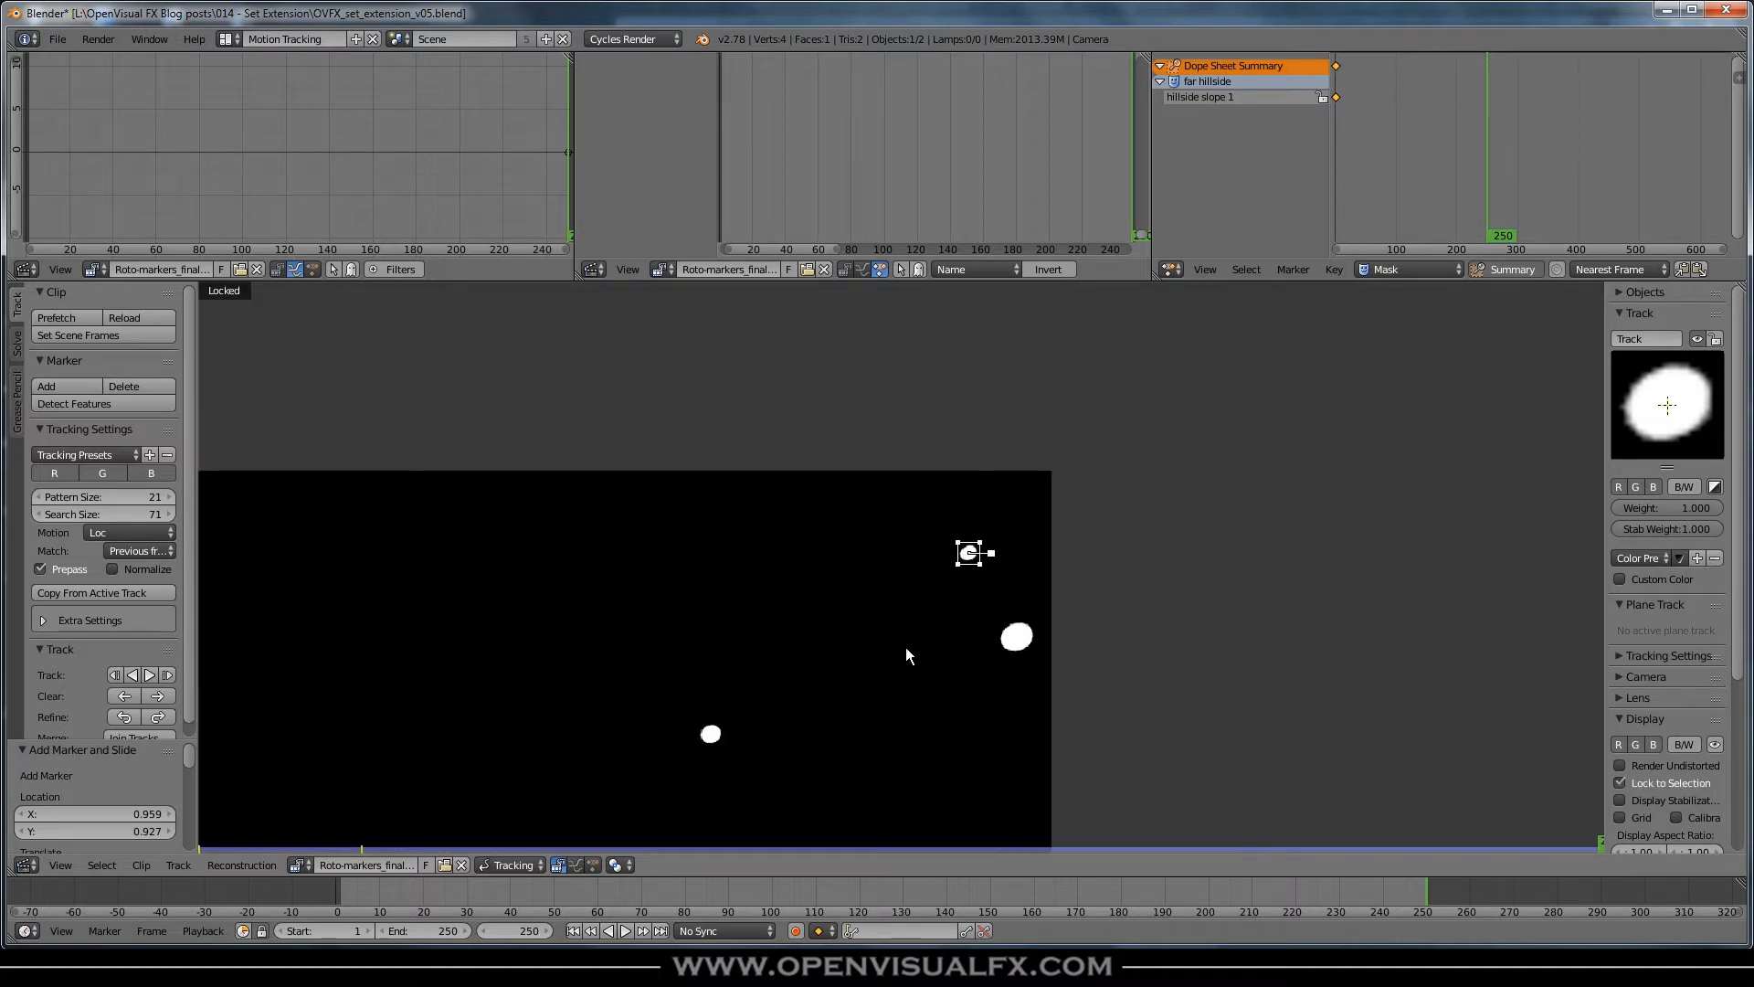
pyautogui.scroll(2, 1034, 523)
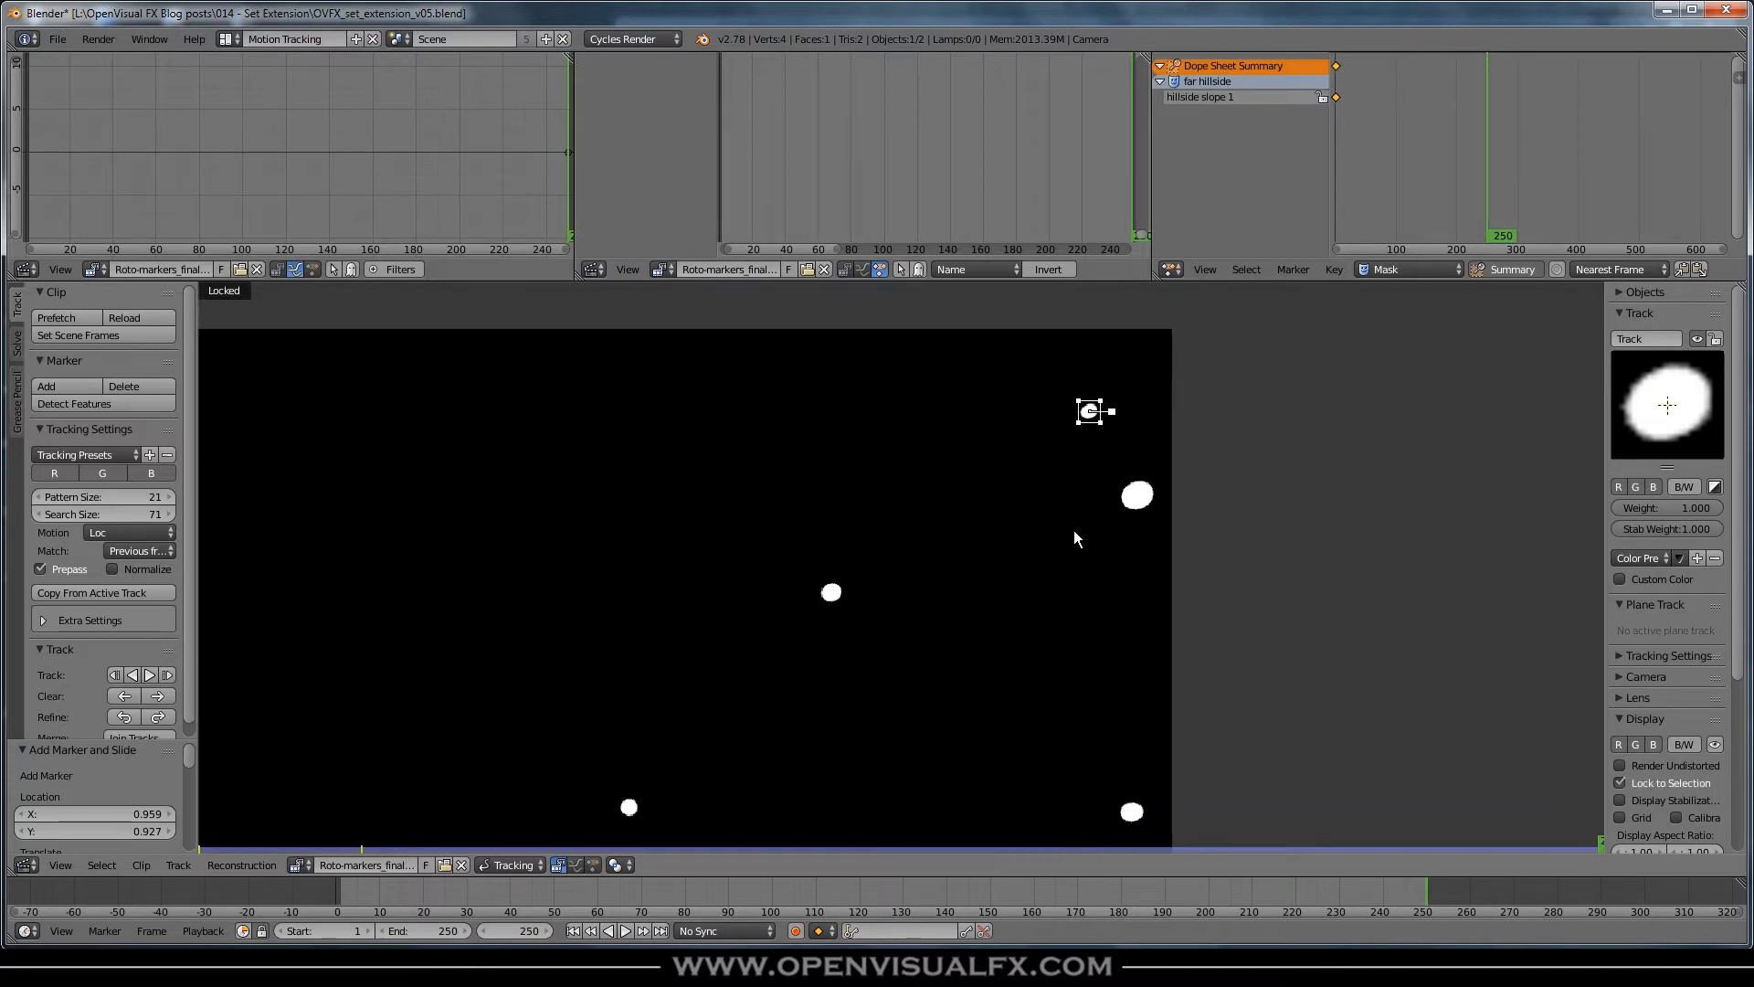
# - Track the highest dot's marker backwards to frame 1, check it in playback and lock the track
pyautogui.hotkey('shift', 'ctrl', 't')
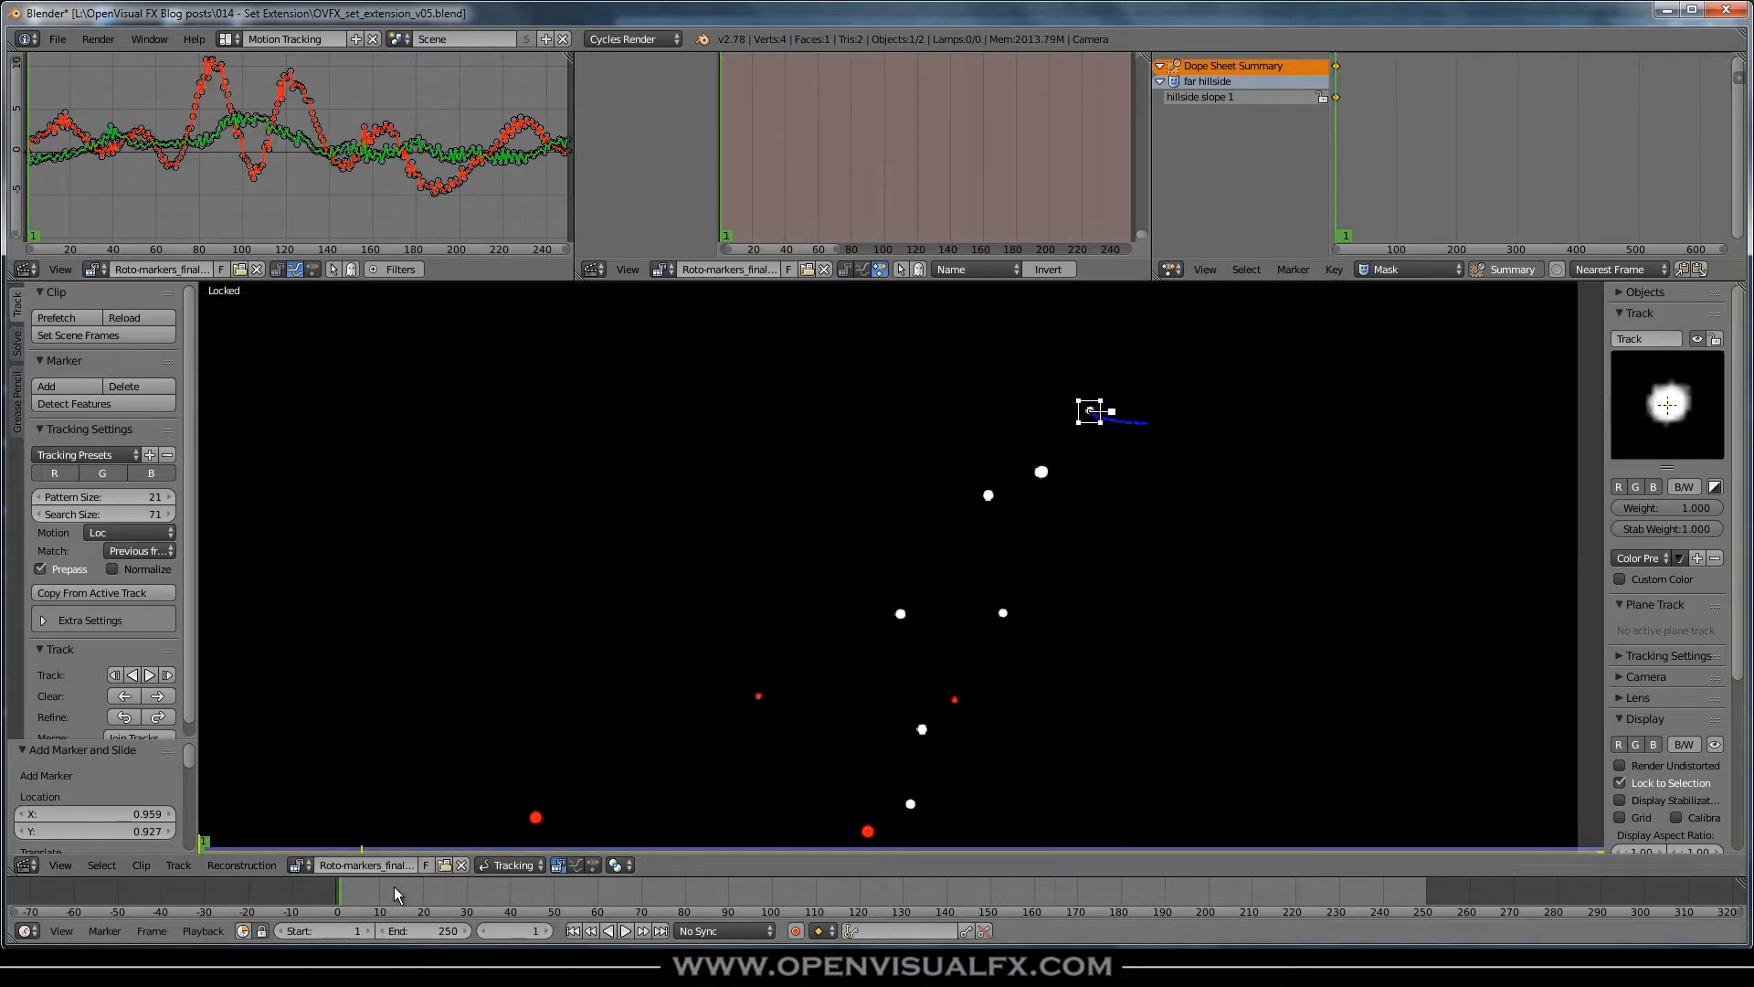
pyautogui.hotkey('alt', 'a')
pyautogui.hotkey('alt', 'a')
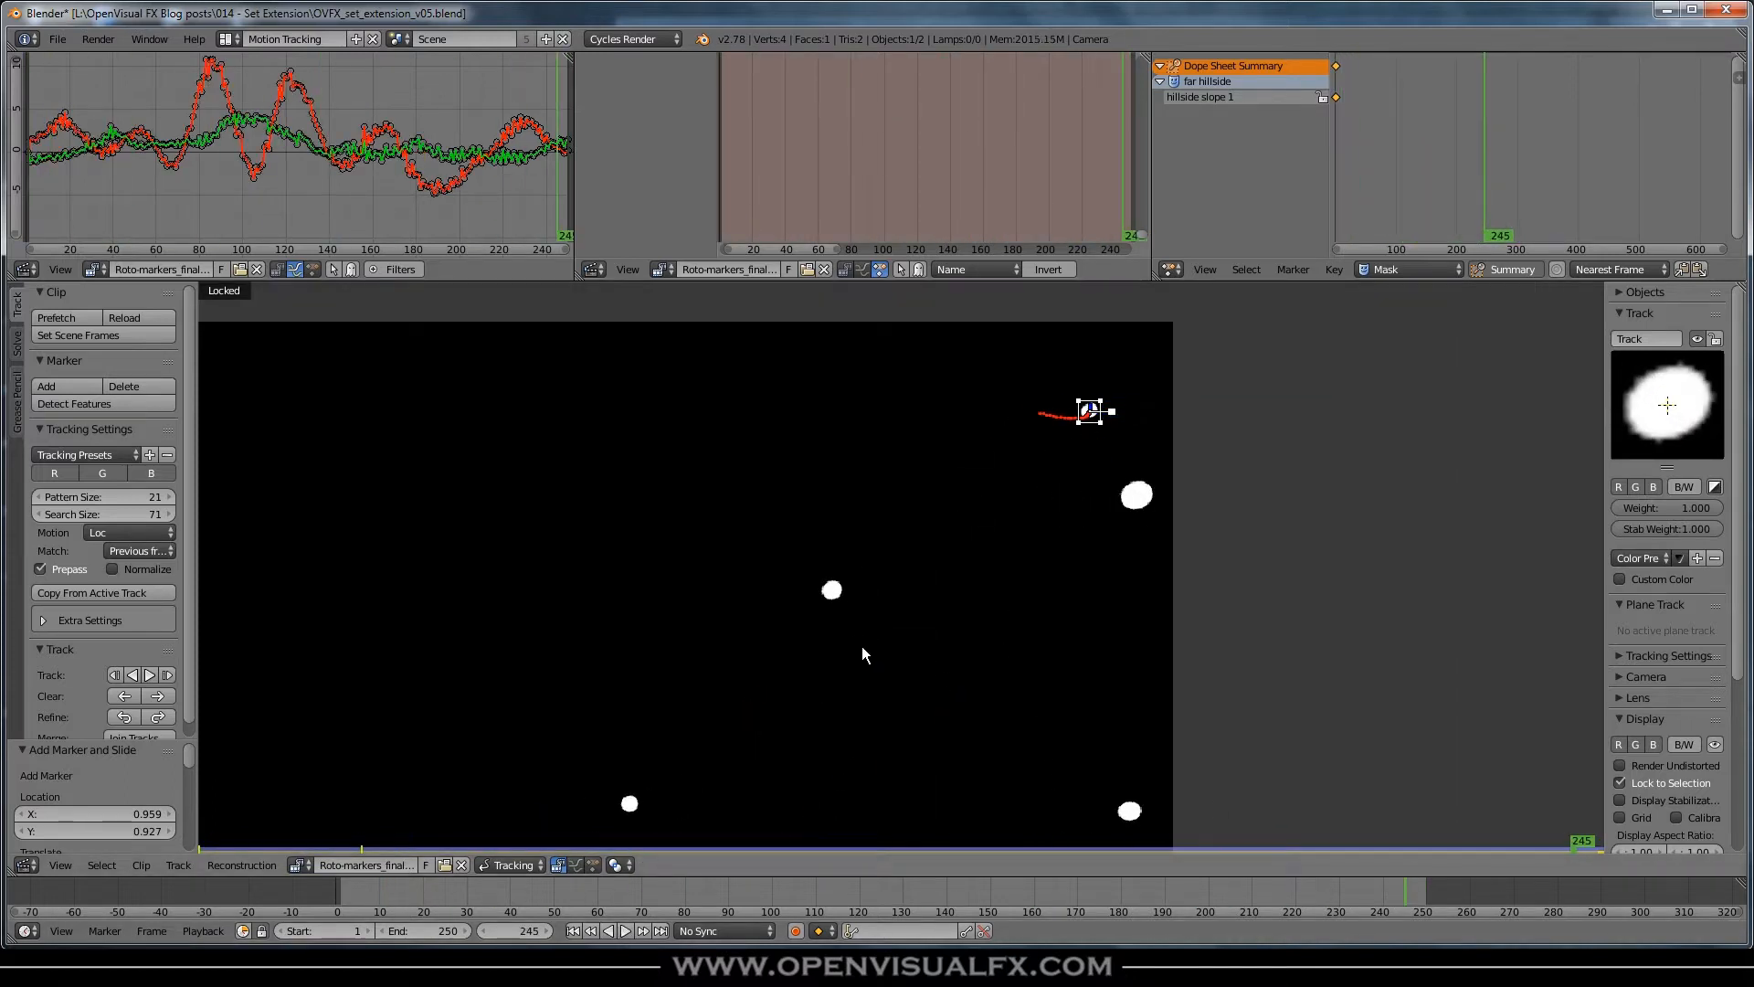
pyautogui.hotkey('ctrl', 'l')
# - At frame 250, place a marker on the third-highest white dot, scale it up about 1.278 times and track it backwards to frame 1
pyautogui.moveTo(1407, 892); pyautogui.dragTo(1521, 881)
pyautogui.scroll(-4, 714, 573)
pyautogui.moveTo(871, 560); pyautogui.dragTo(974, 515, button='middle')
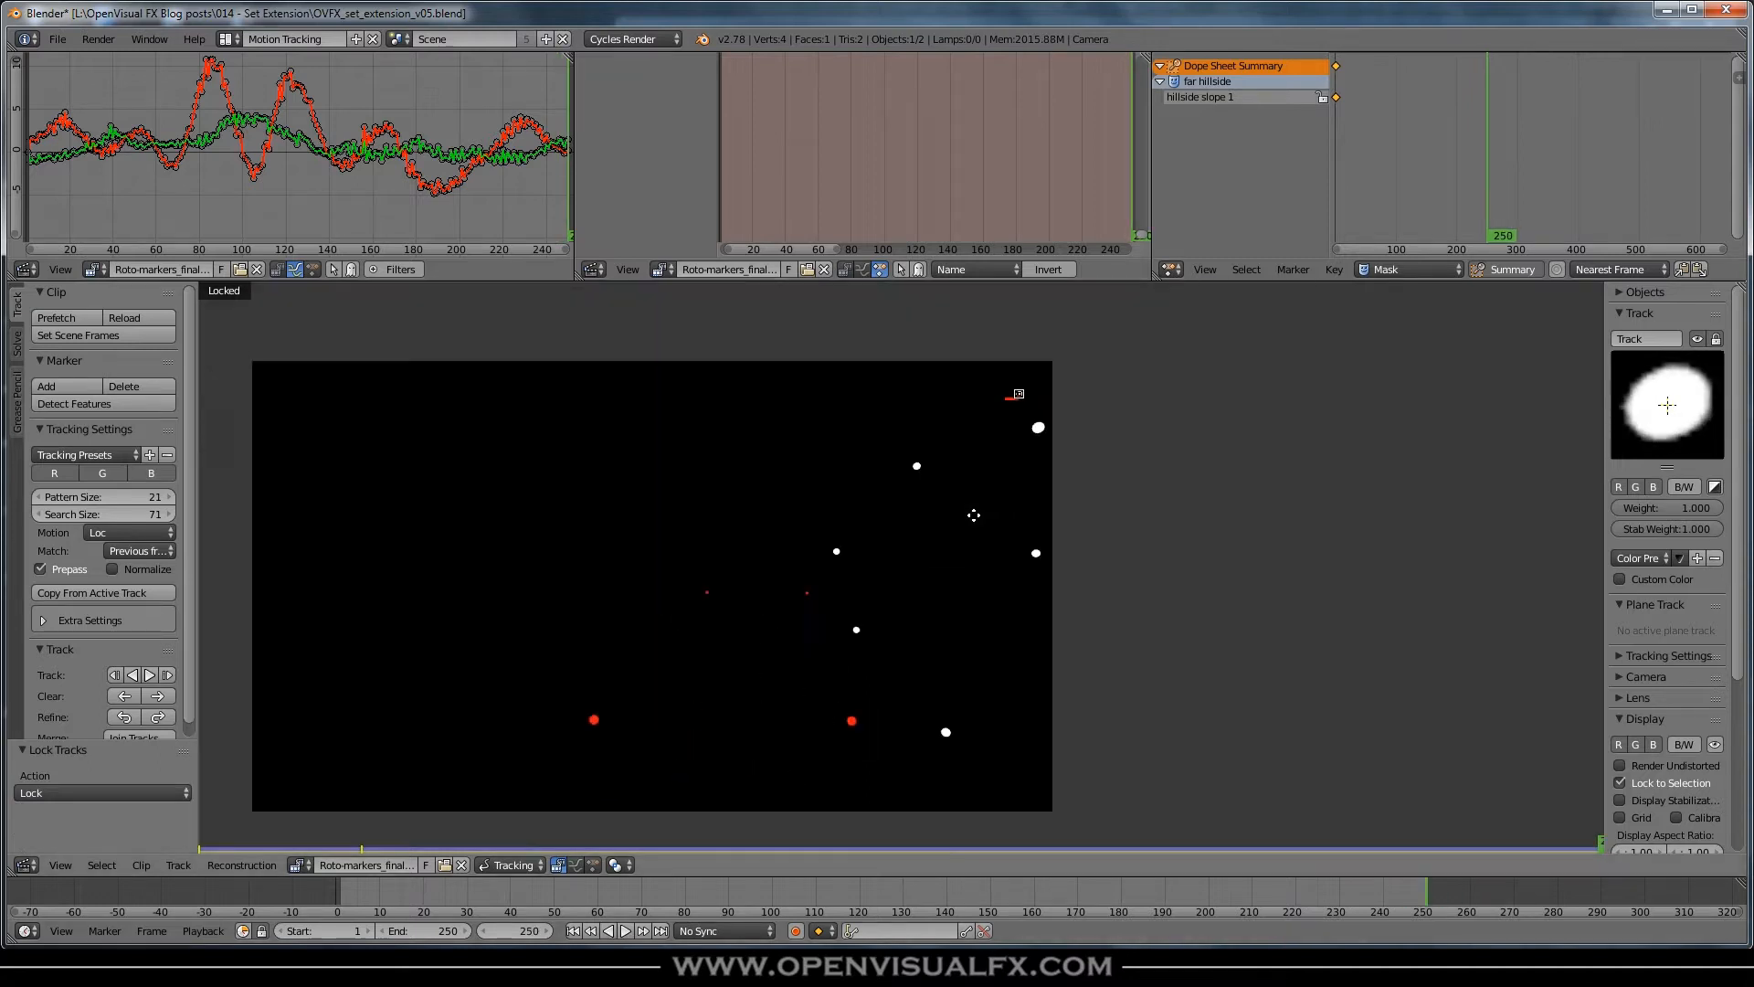
pyautogui.scroll(1, 932, 453)
pyautogui.keyDown('ctrl'); pyautogui.click(951, 440); pyautogui.keyUp('ctrl')
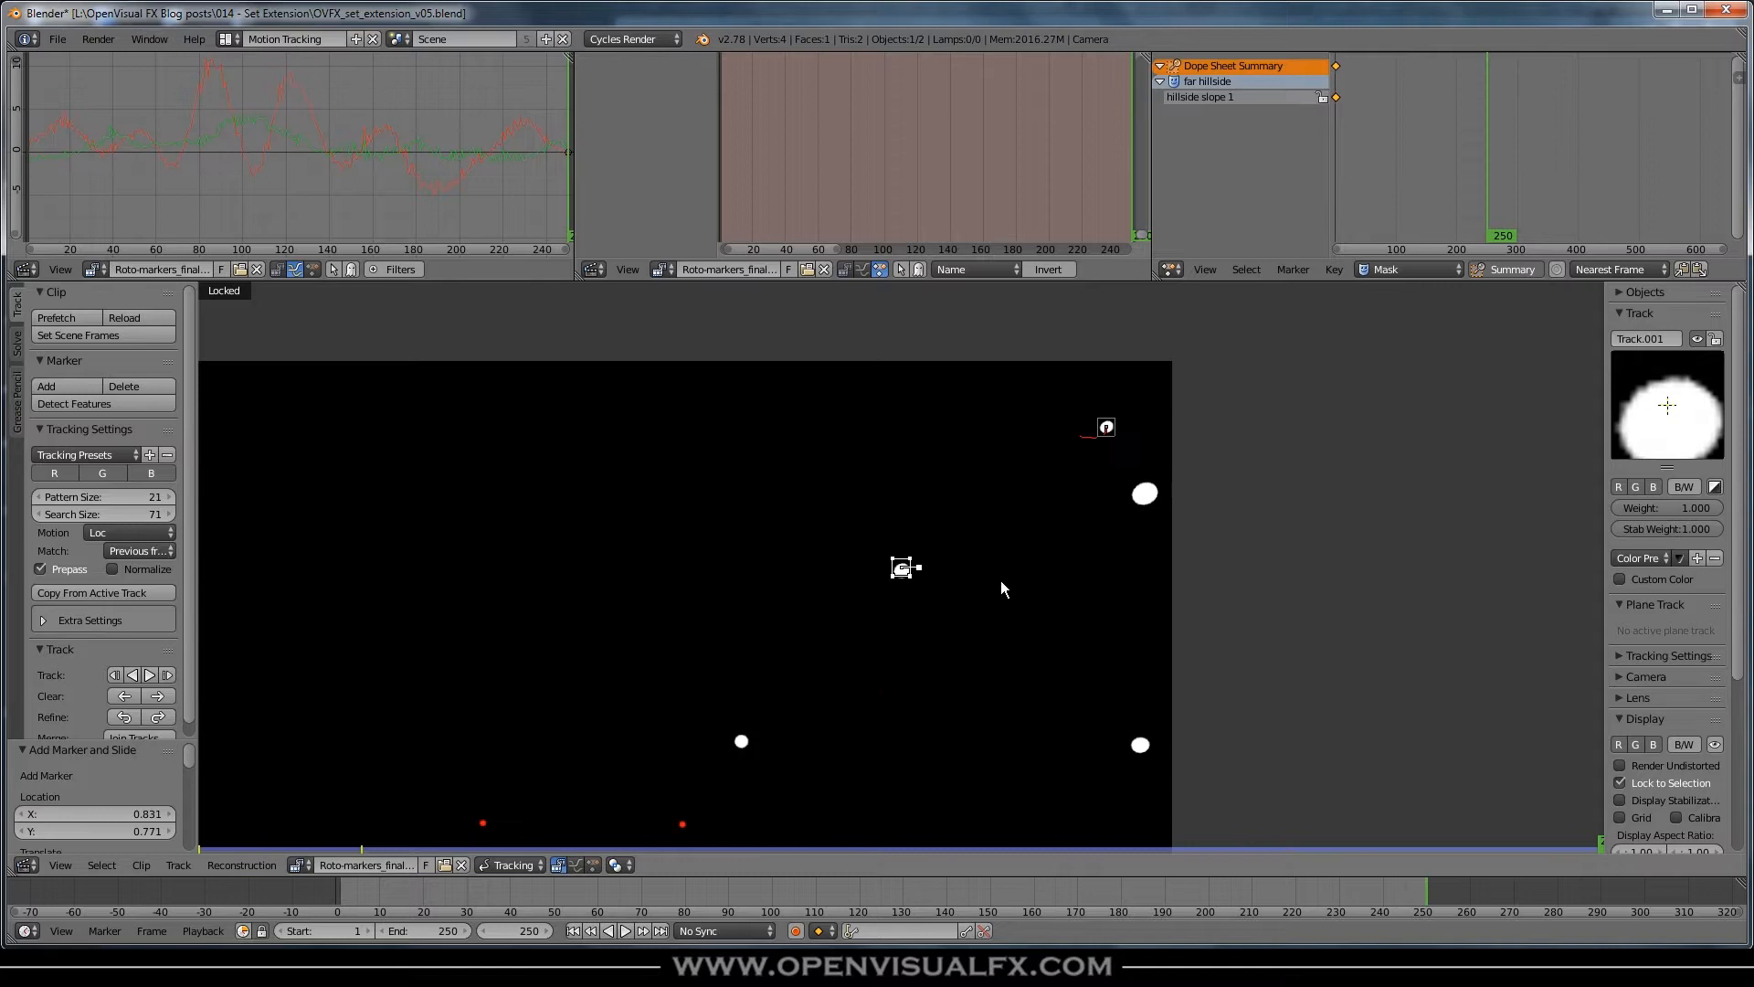
pyautogui.press('s')
pyautogui.click(956, 642)
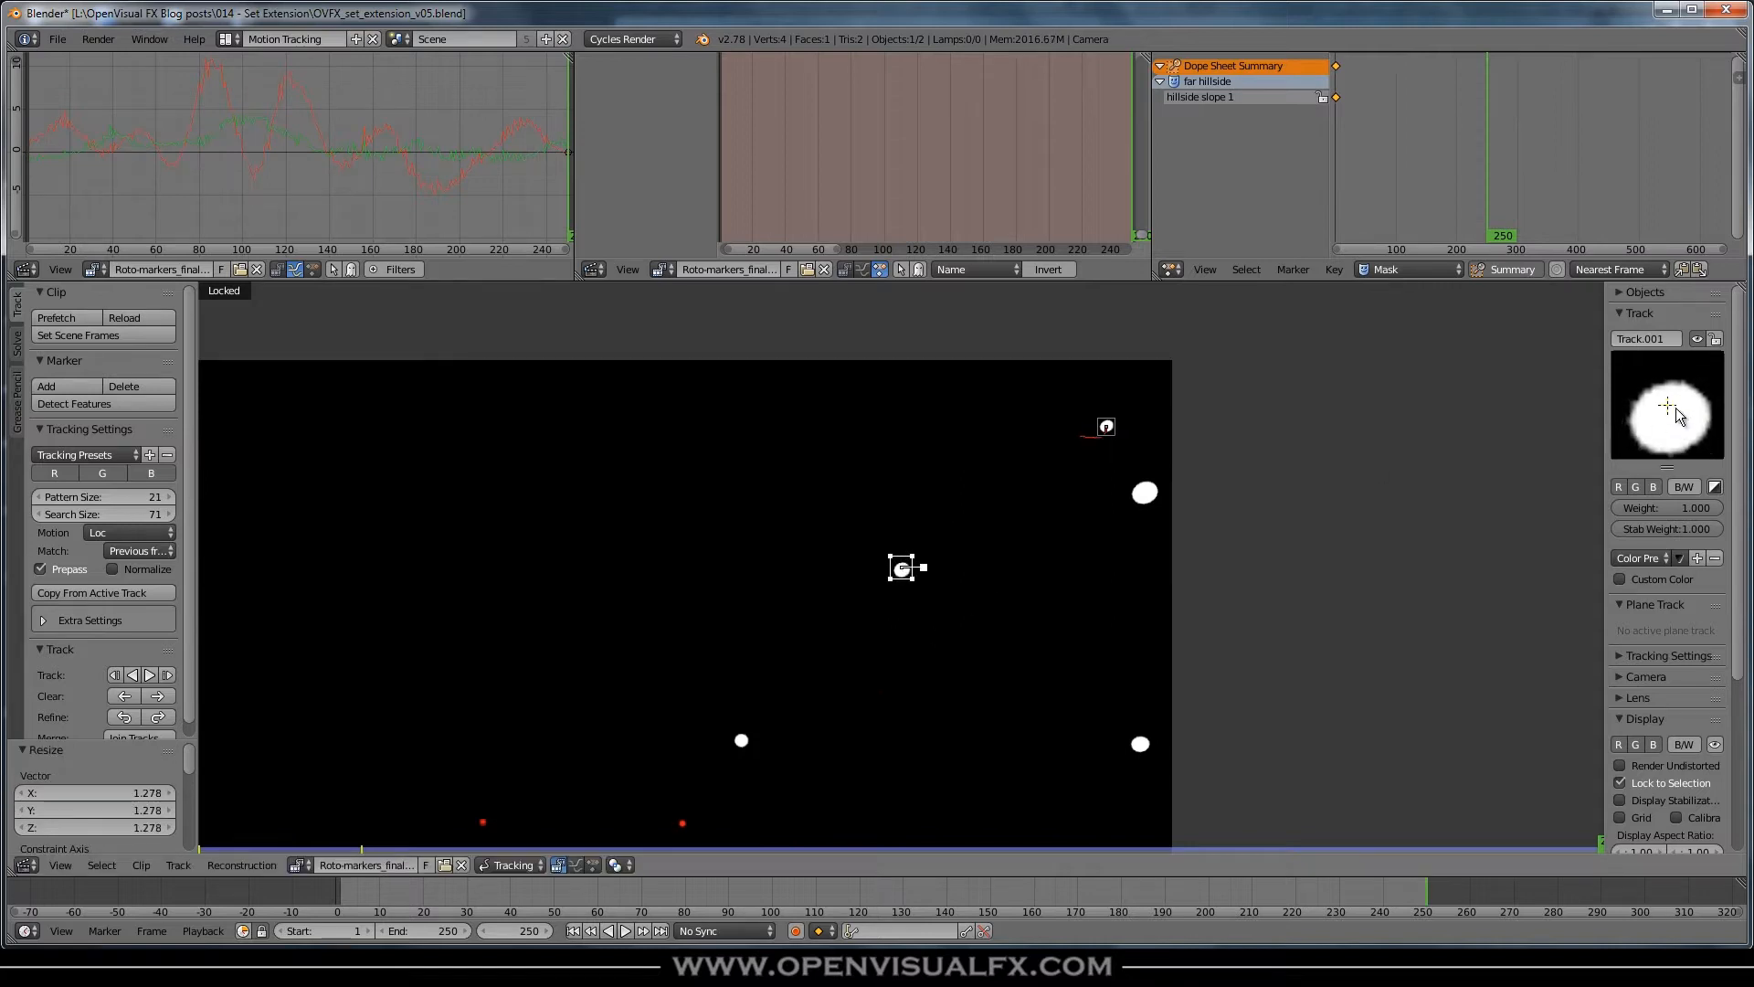
pyautogui.hotkey('ctrl', 'shift', 't')
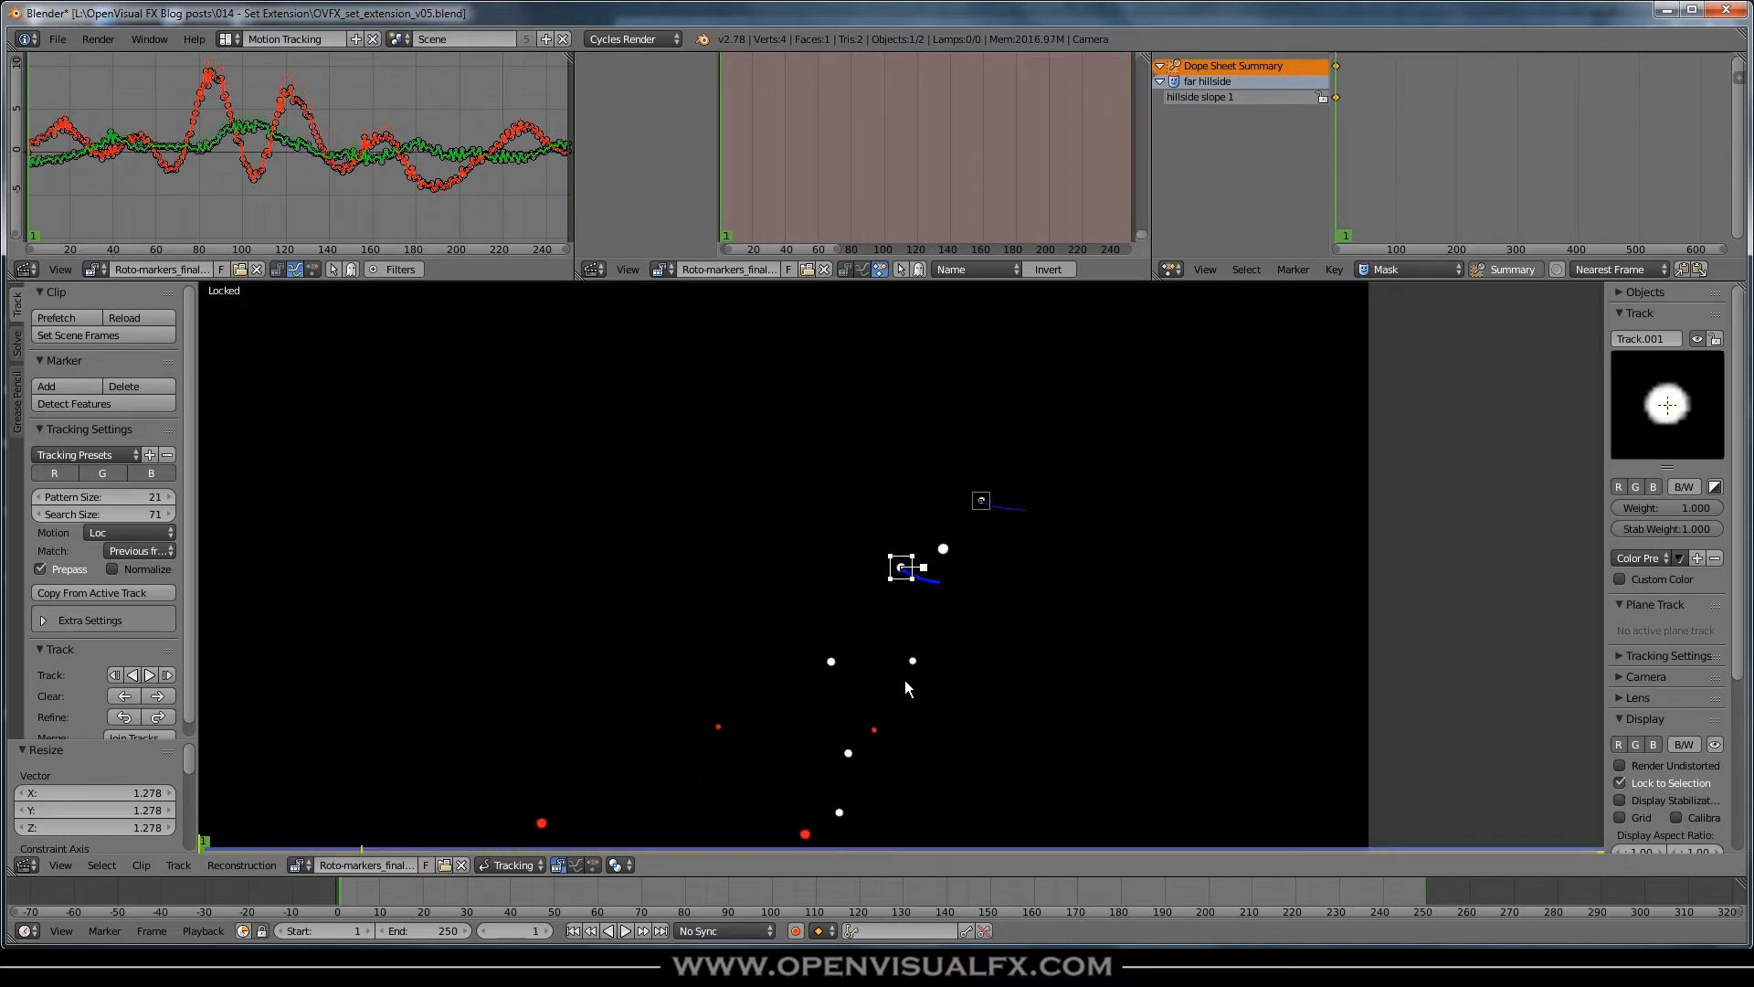
# - Lock the third-highest dot's track, then at frame 250 fit a marker scaled about 1.264 times on the lower white dot near the image's right edge
pyautogui.hotkey('ctrl', 'l')
pyautogui.moveTo(782, 899); pyautogui.dragTo(1529, 908)
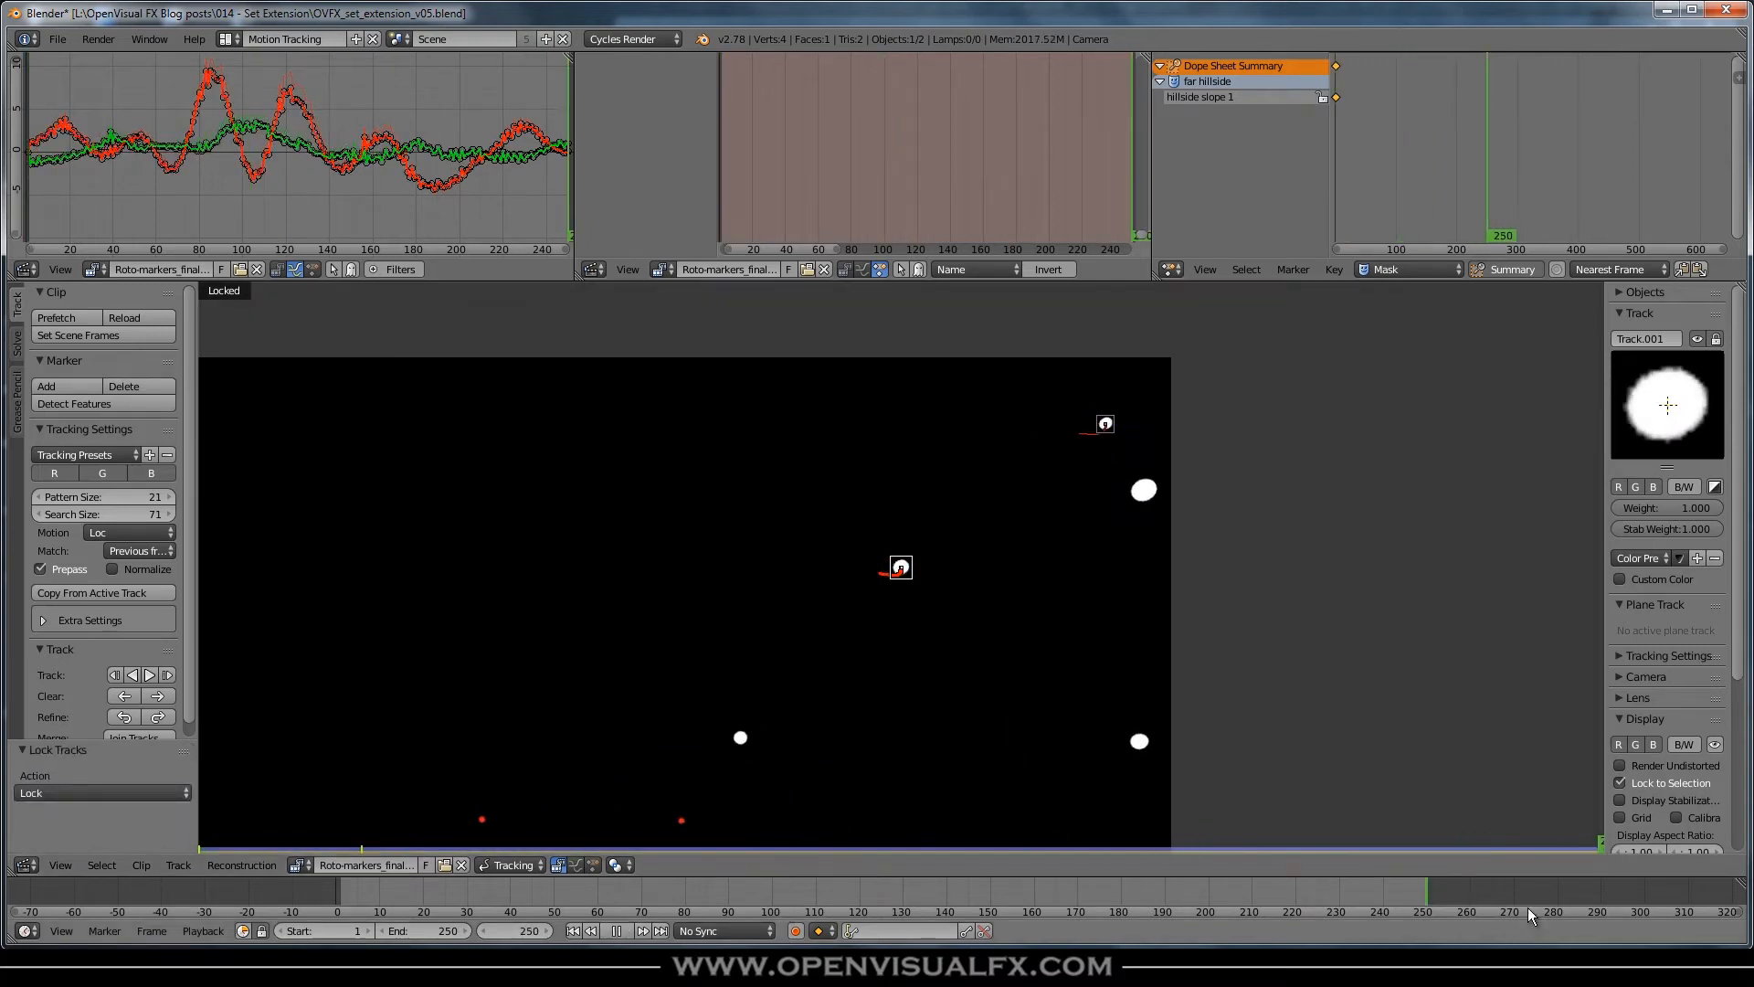
pyautogui.keyDown('ctrl'); pyautogui.click(1138, 740); pyautogui.keyUp('ctrl')
pyautogui.press('s')
pyautogui.click(916, 625)
pyautogui.moveTo(1672, 417); pyautogui.dragTo(1670, 415)
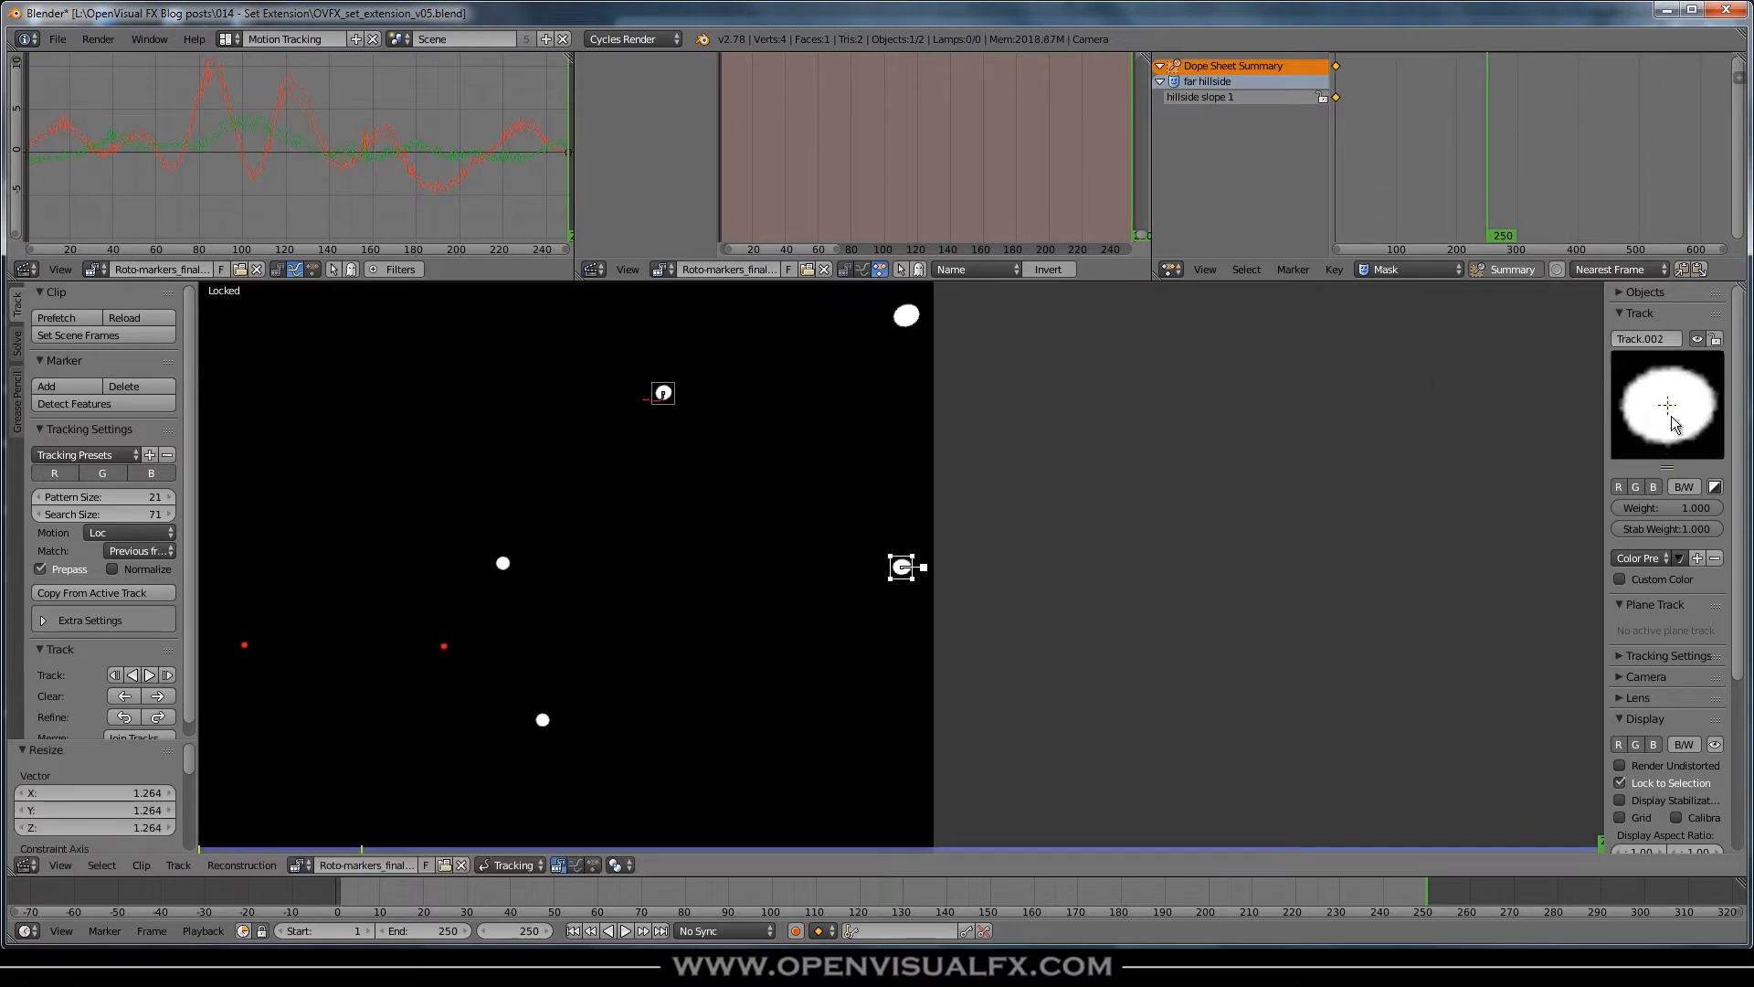
# - Track the marker on the lower right-edge white dot backwards to frame 1 and lock the track
pyautogui.hotkey('ctrl', 't')
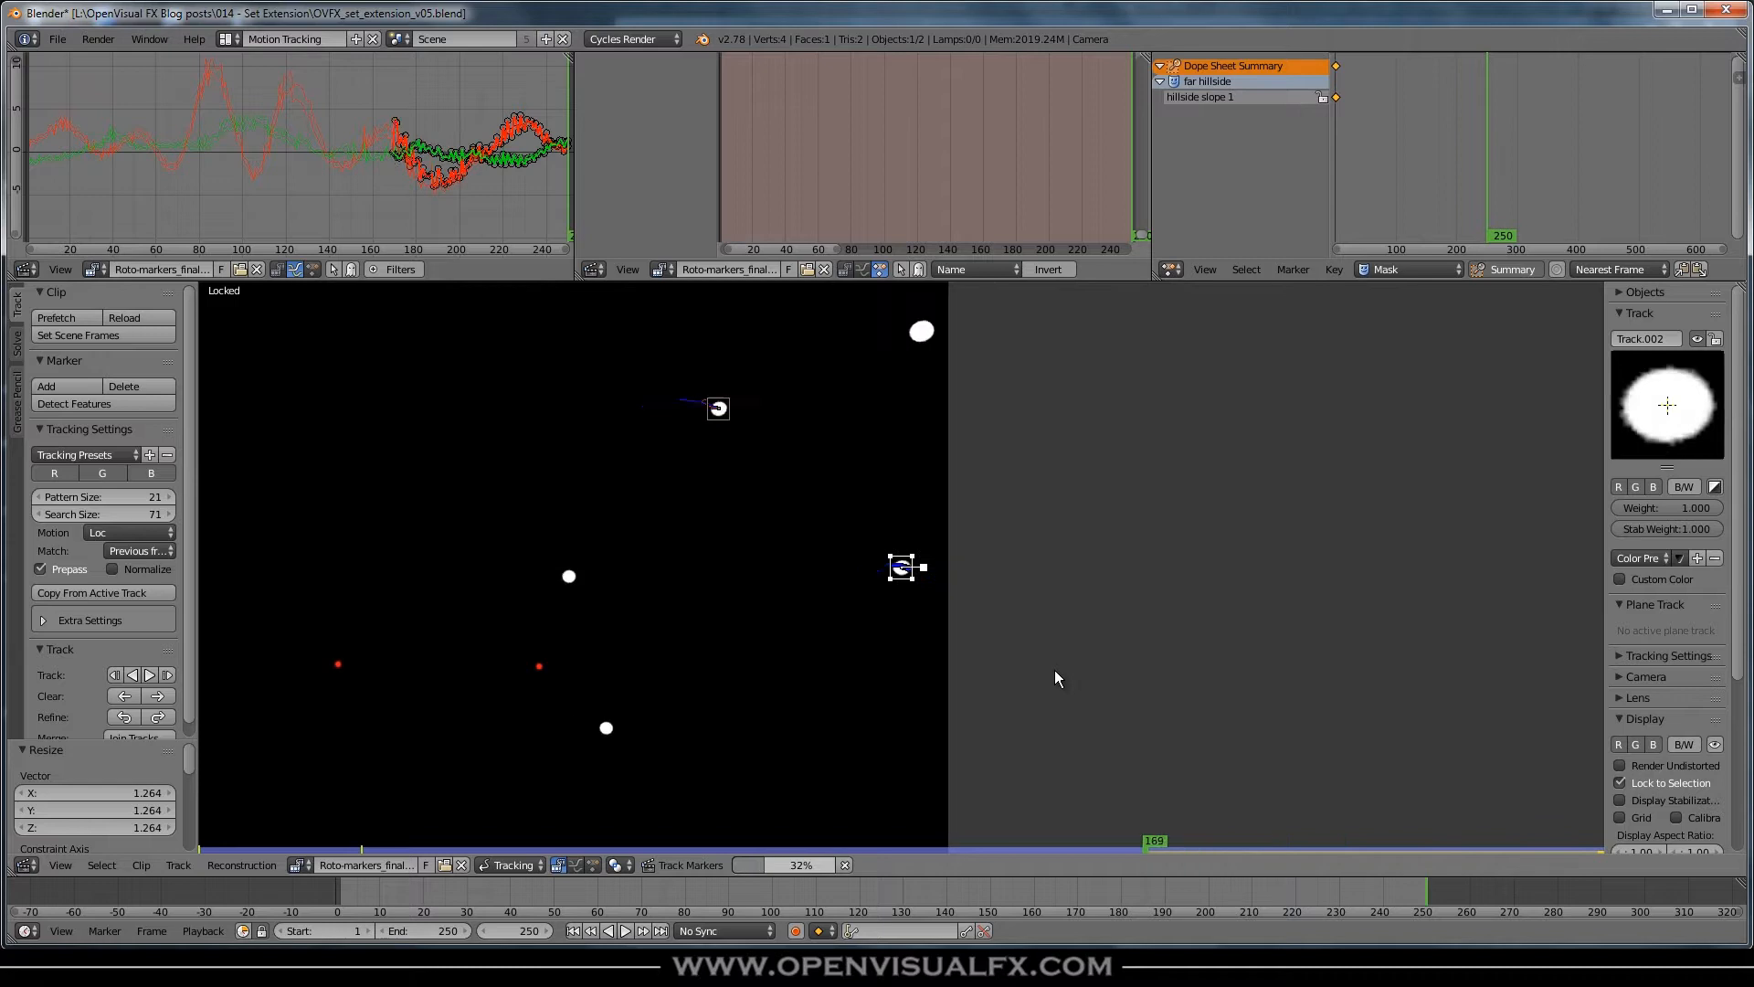
pyautogui.hotkey('shift', 'Left')
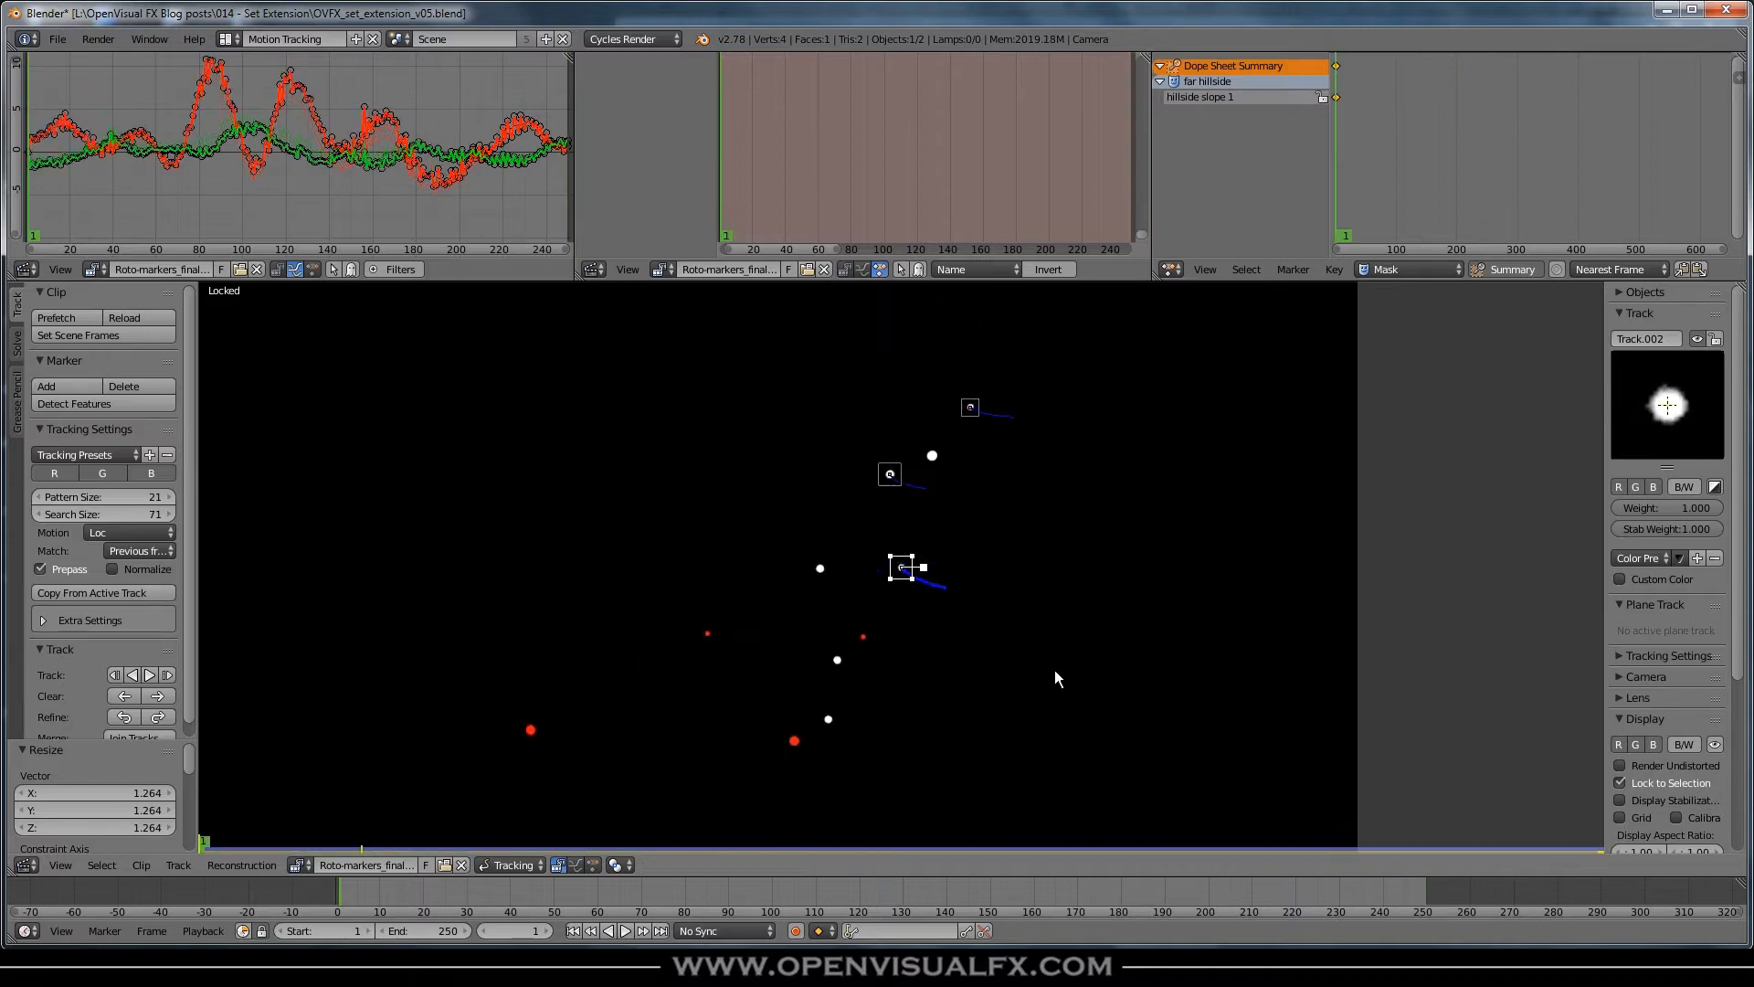
pyautogui.hotkey('ctrl', 'l')
# - Play and scrub the clip between frames 1 and 250 to examine how the tracked markers and the remaining dots move
pyautogui.hotkey('alt', 'a')
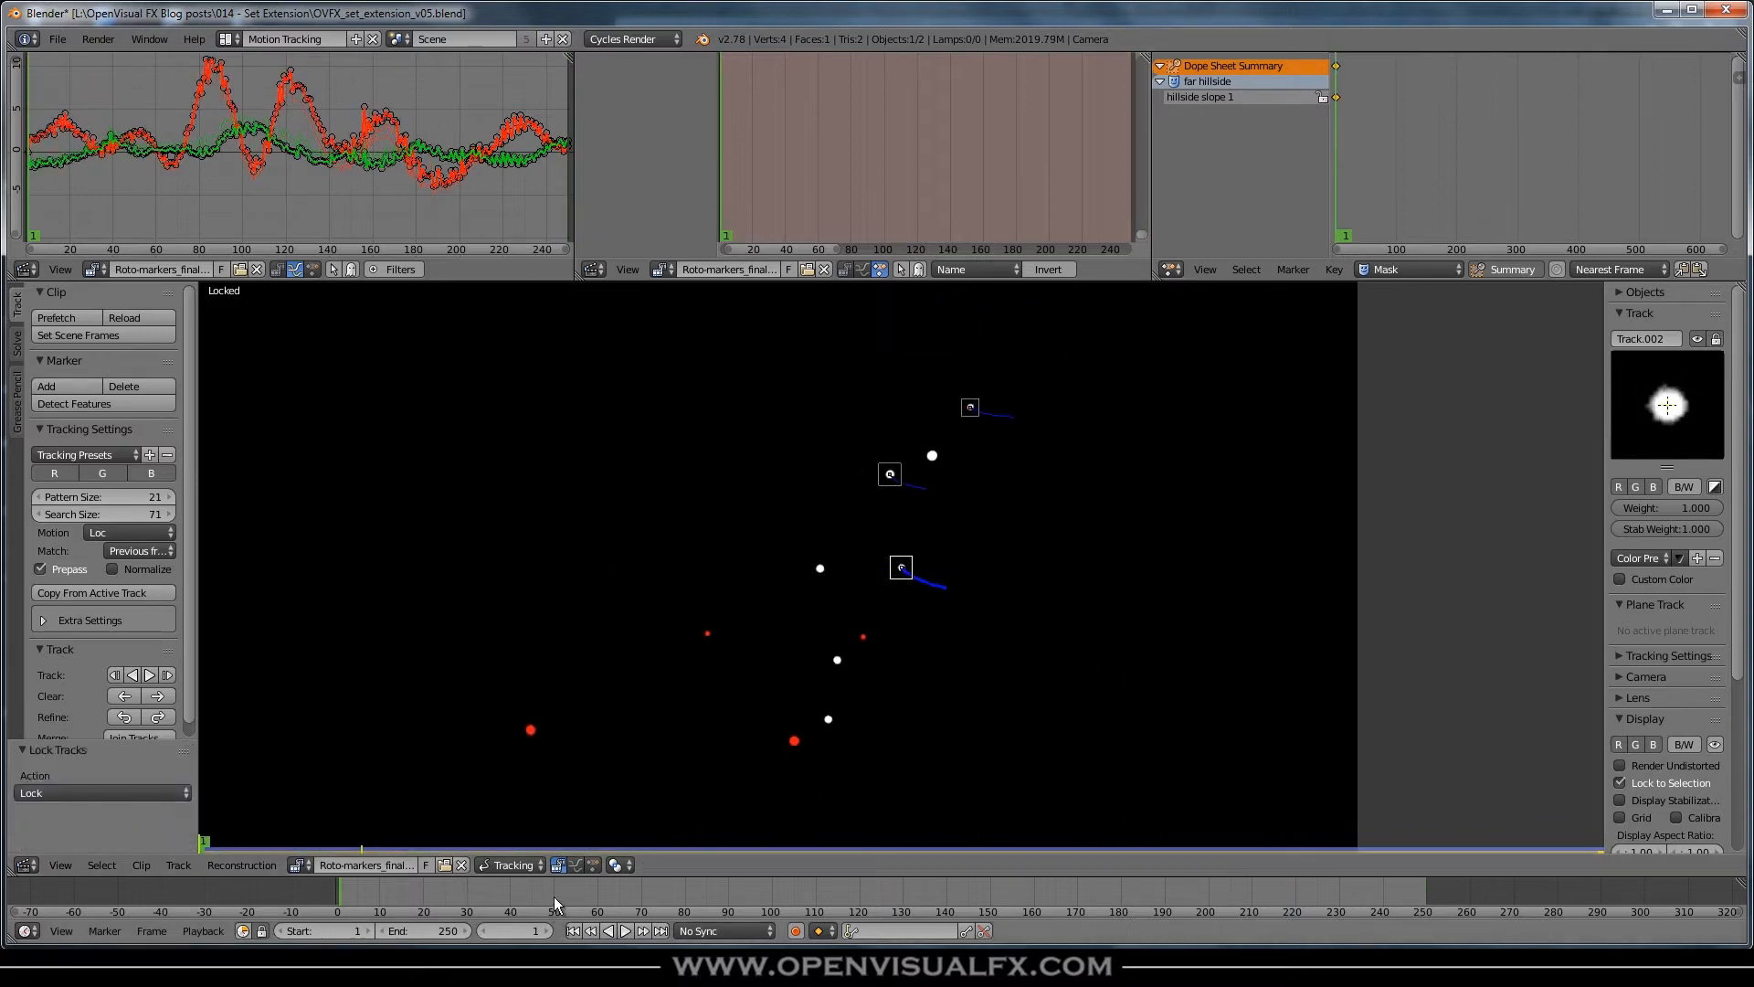
pyautogui.scroll(-2, 837, 607)
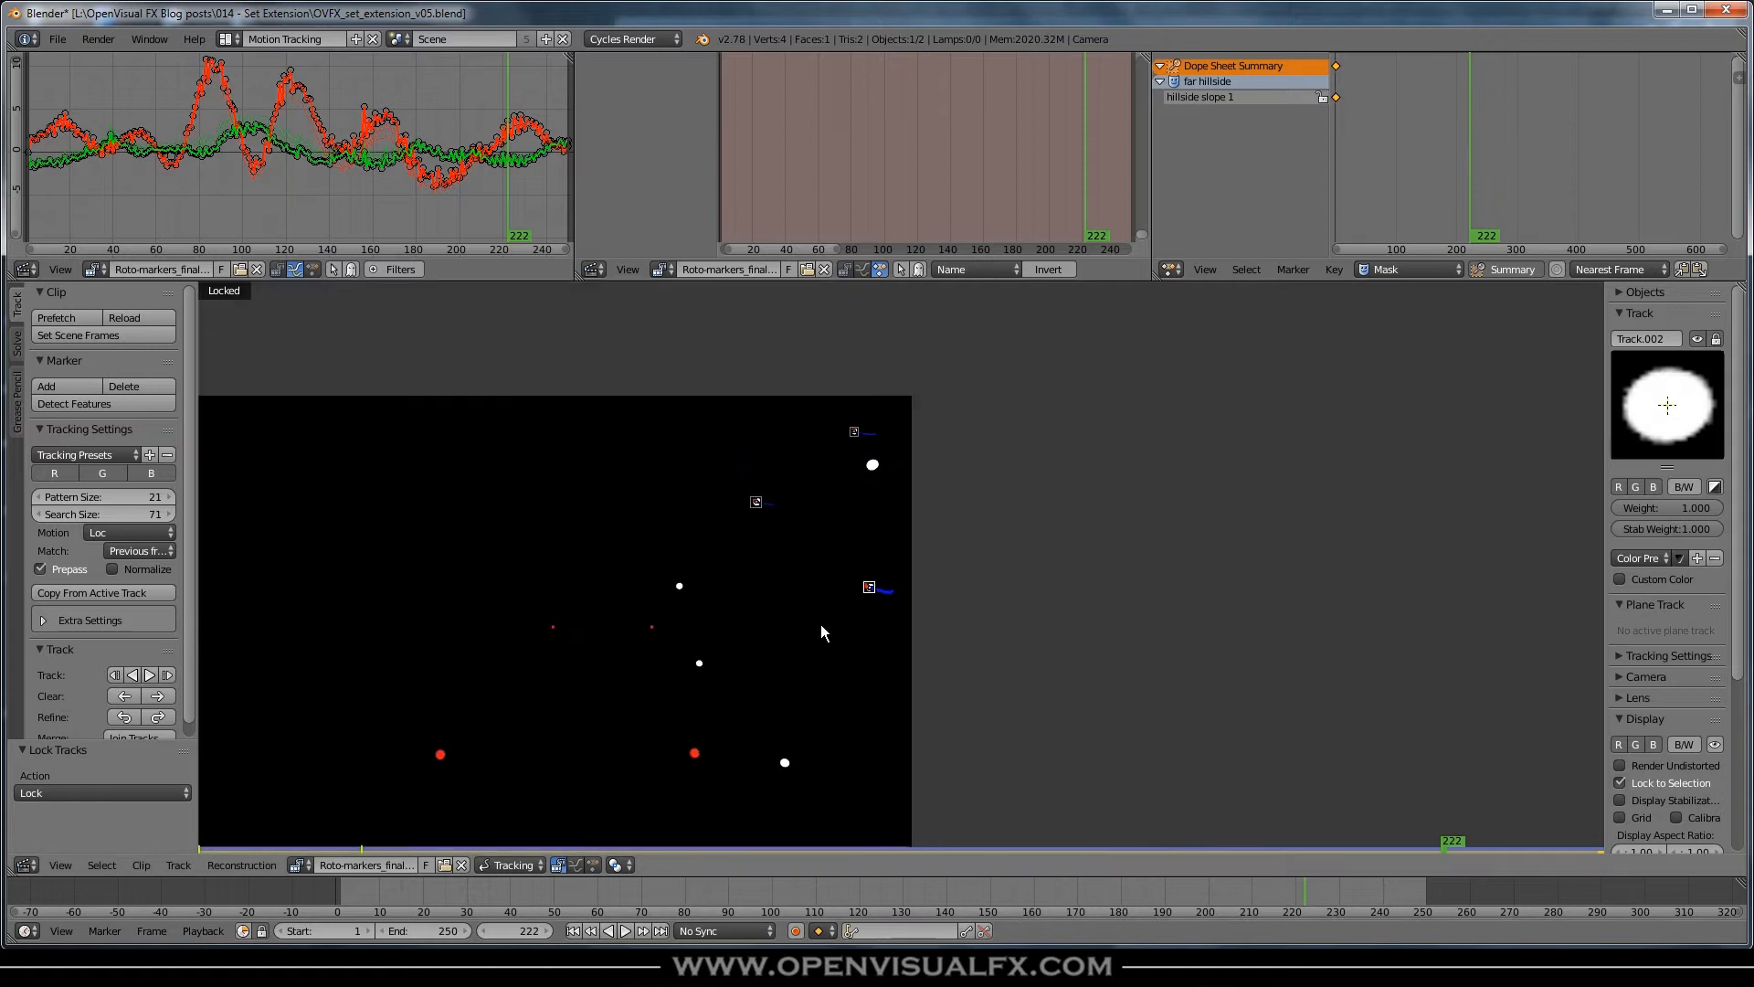
pyautogui.hotkey('alt', 'a')
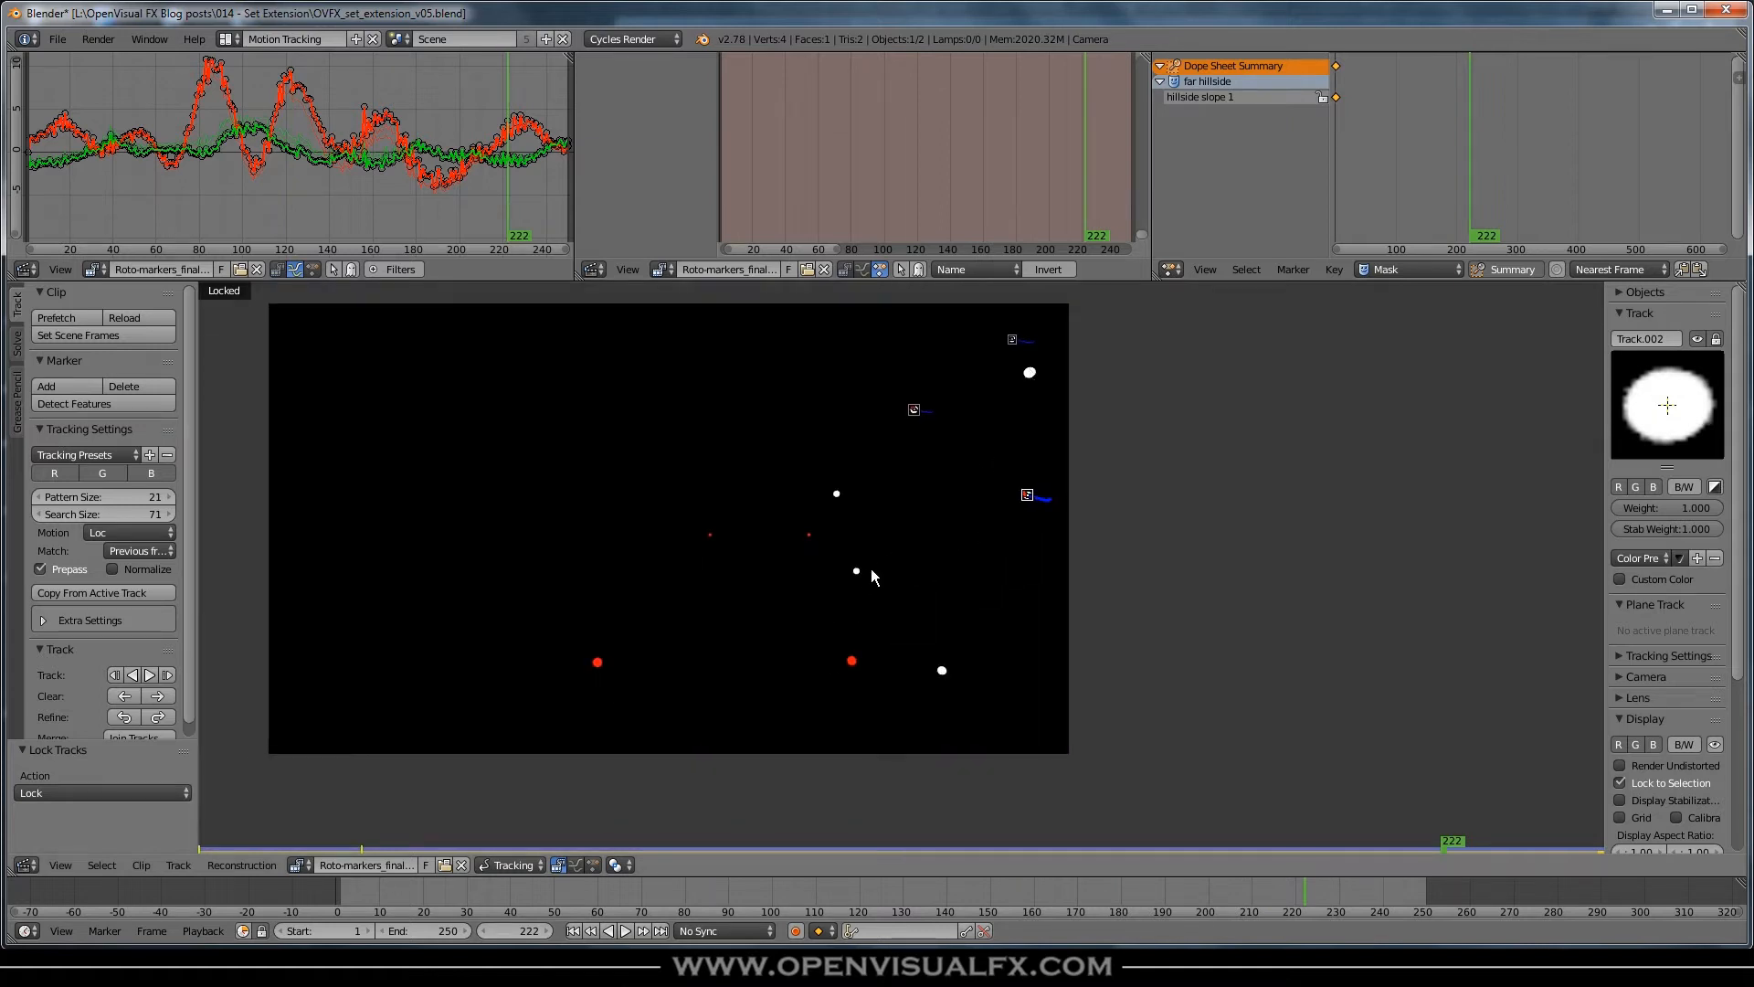
pyautogui.hotkey('alt', 'a')
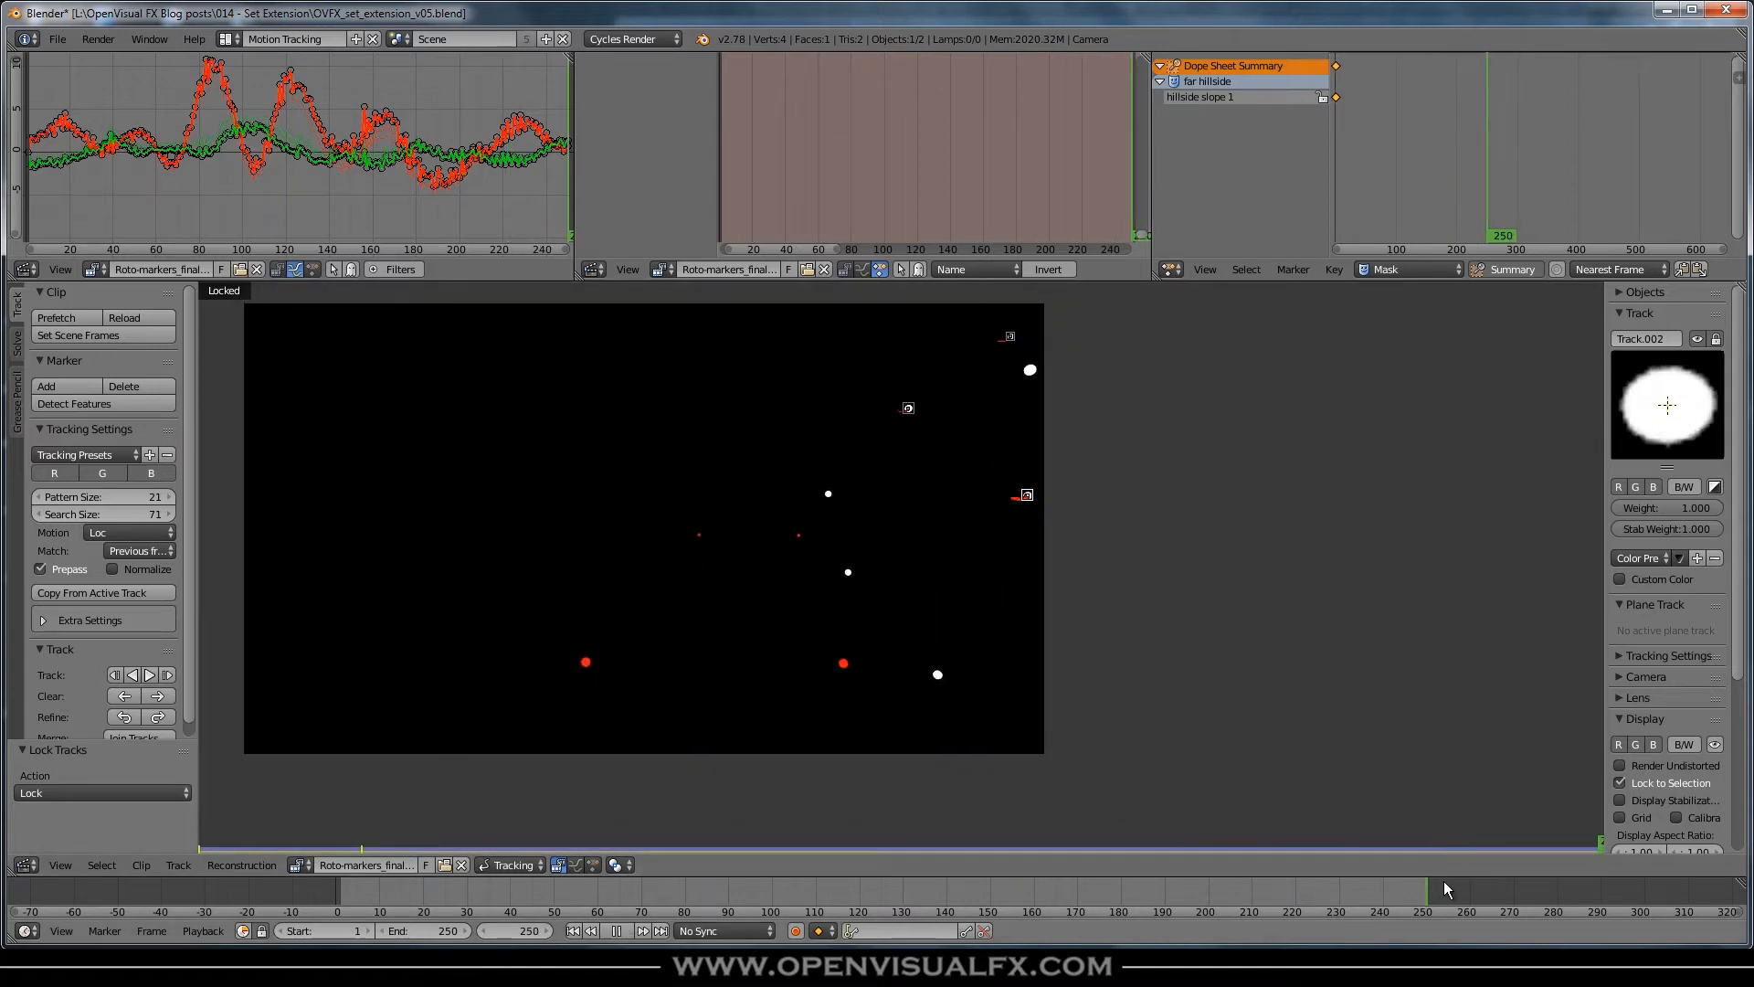
pyautogui.moveTo(1403, 900)
pyautogui.mouseDown()
pyautogui.moveTo(917, 906)
pyautogui.moveTo(1427, 899)
pyautogui.mouseUp()
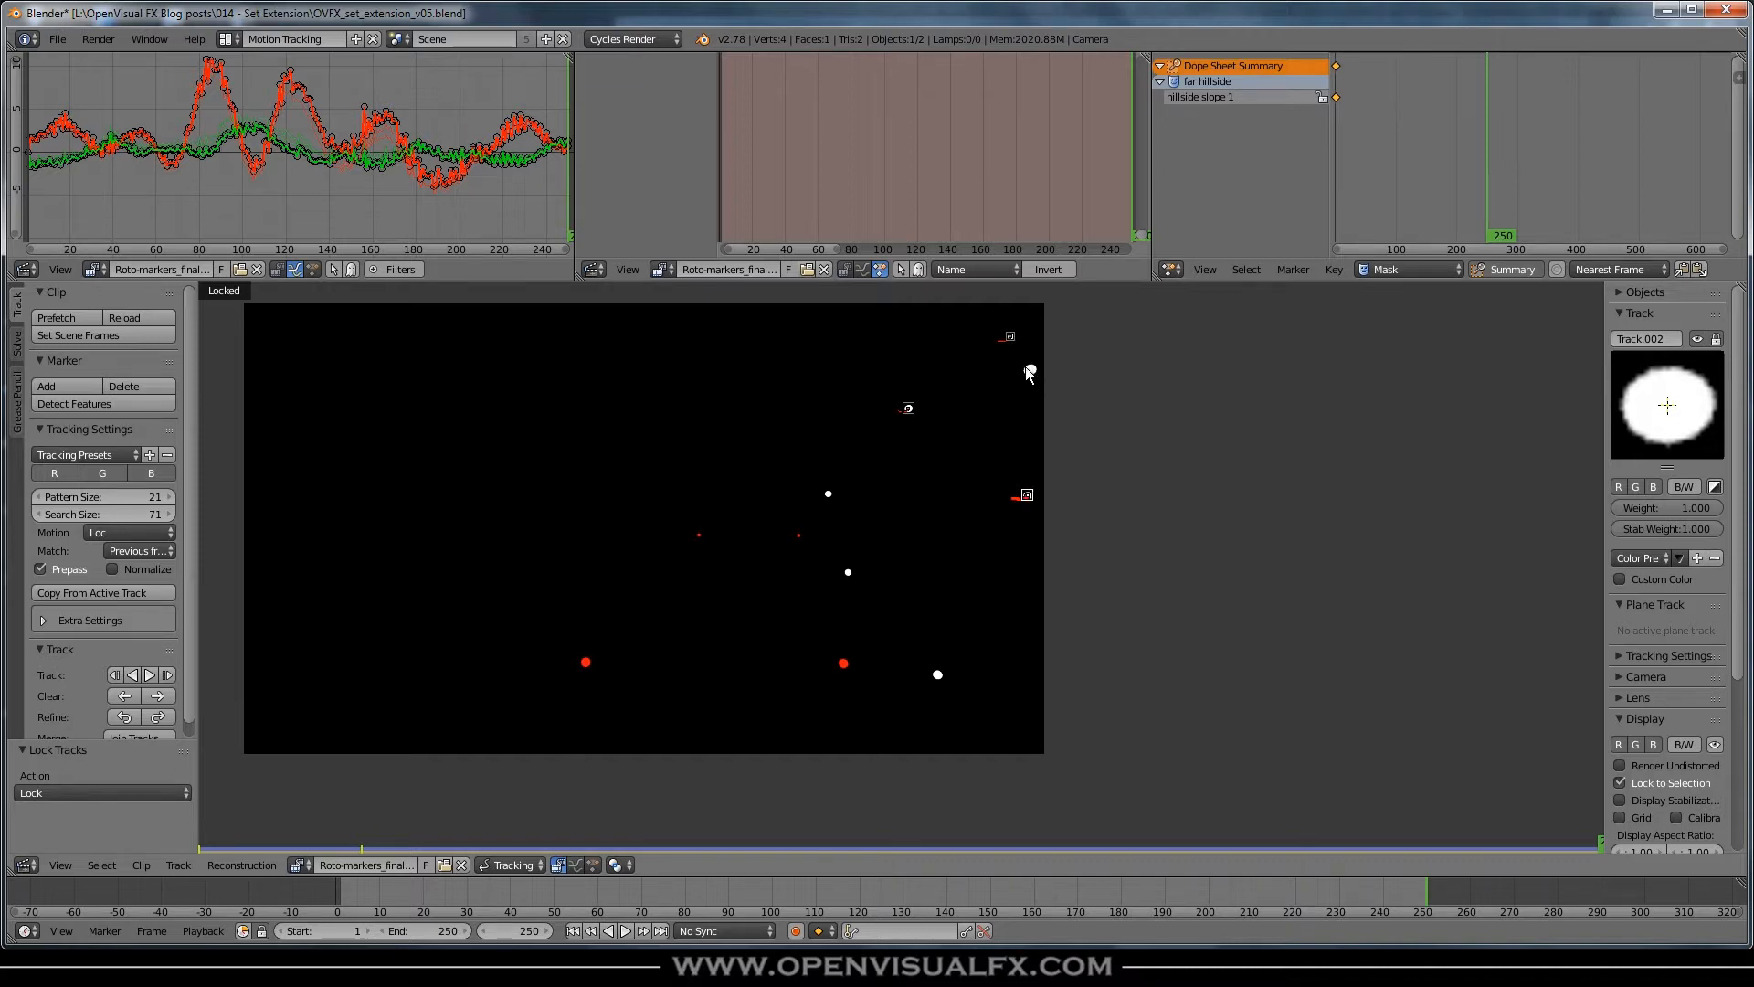
pyautogui.moveTo(1405, 891); pyautogui.dragTo(328, 885)
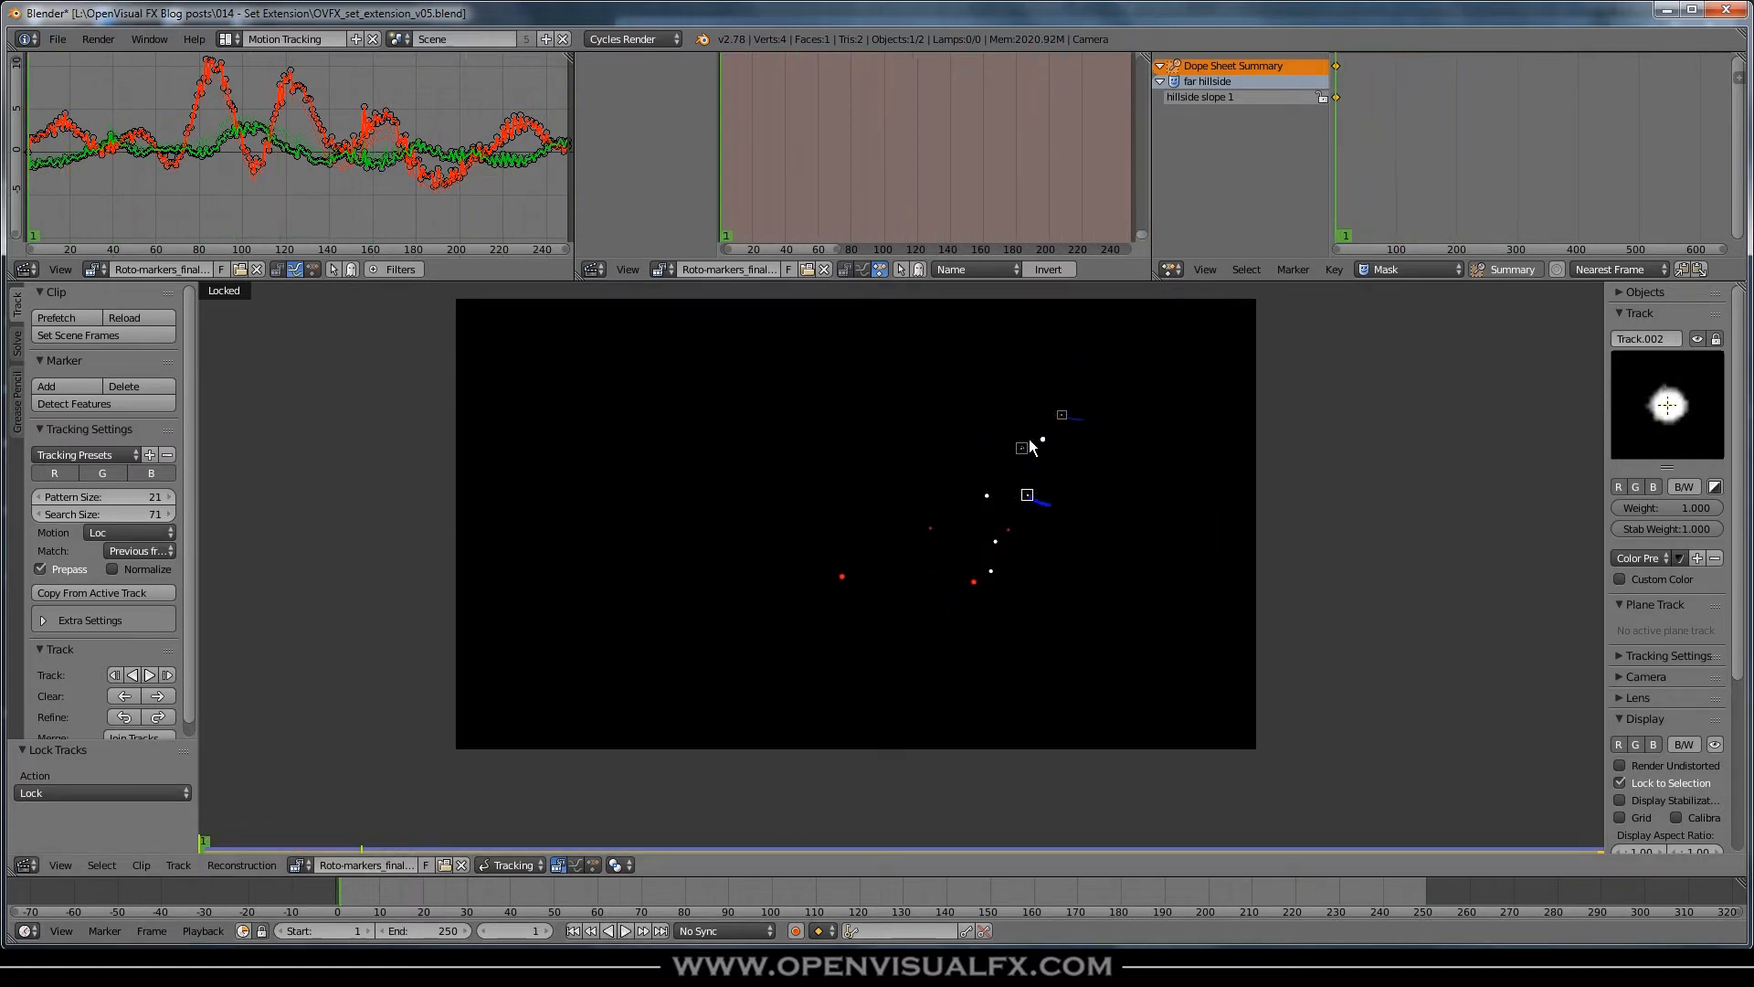
pyautogui.moveTo(369, 885); pyautogui.dragTo(1532, 903)
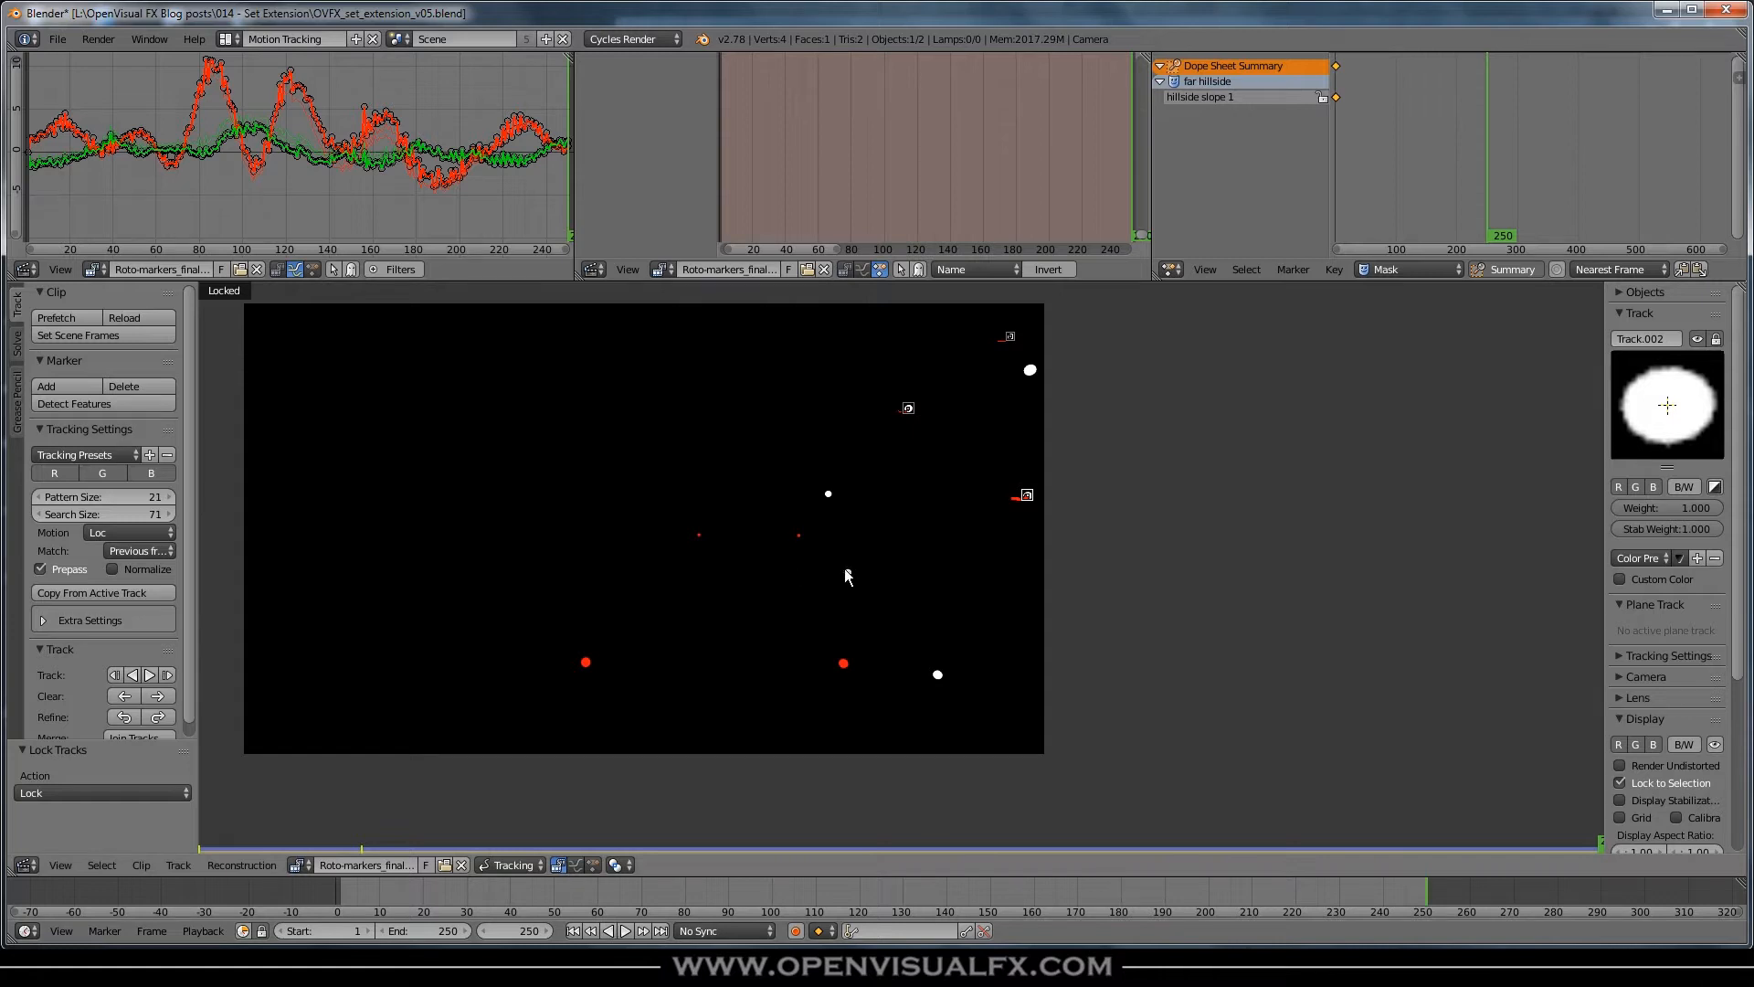
pyautogui.moveTo(1426, 903); pyautogui.dragTo(1094, 903)
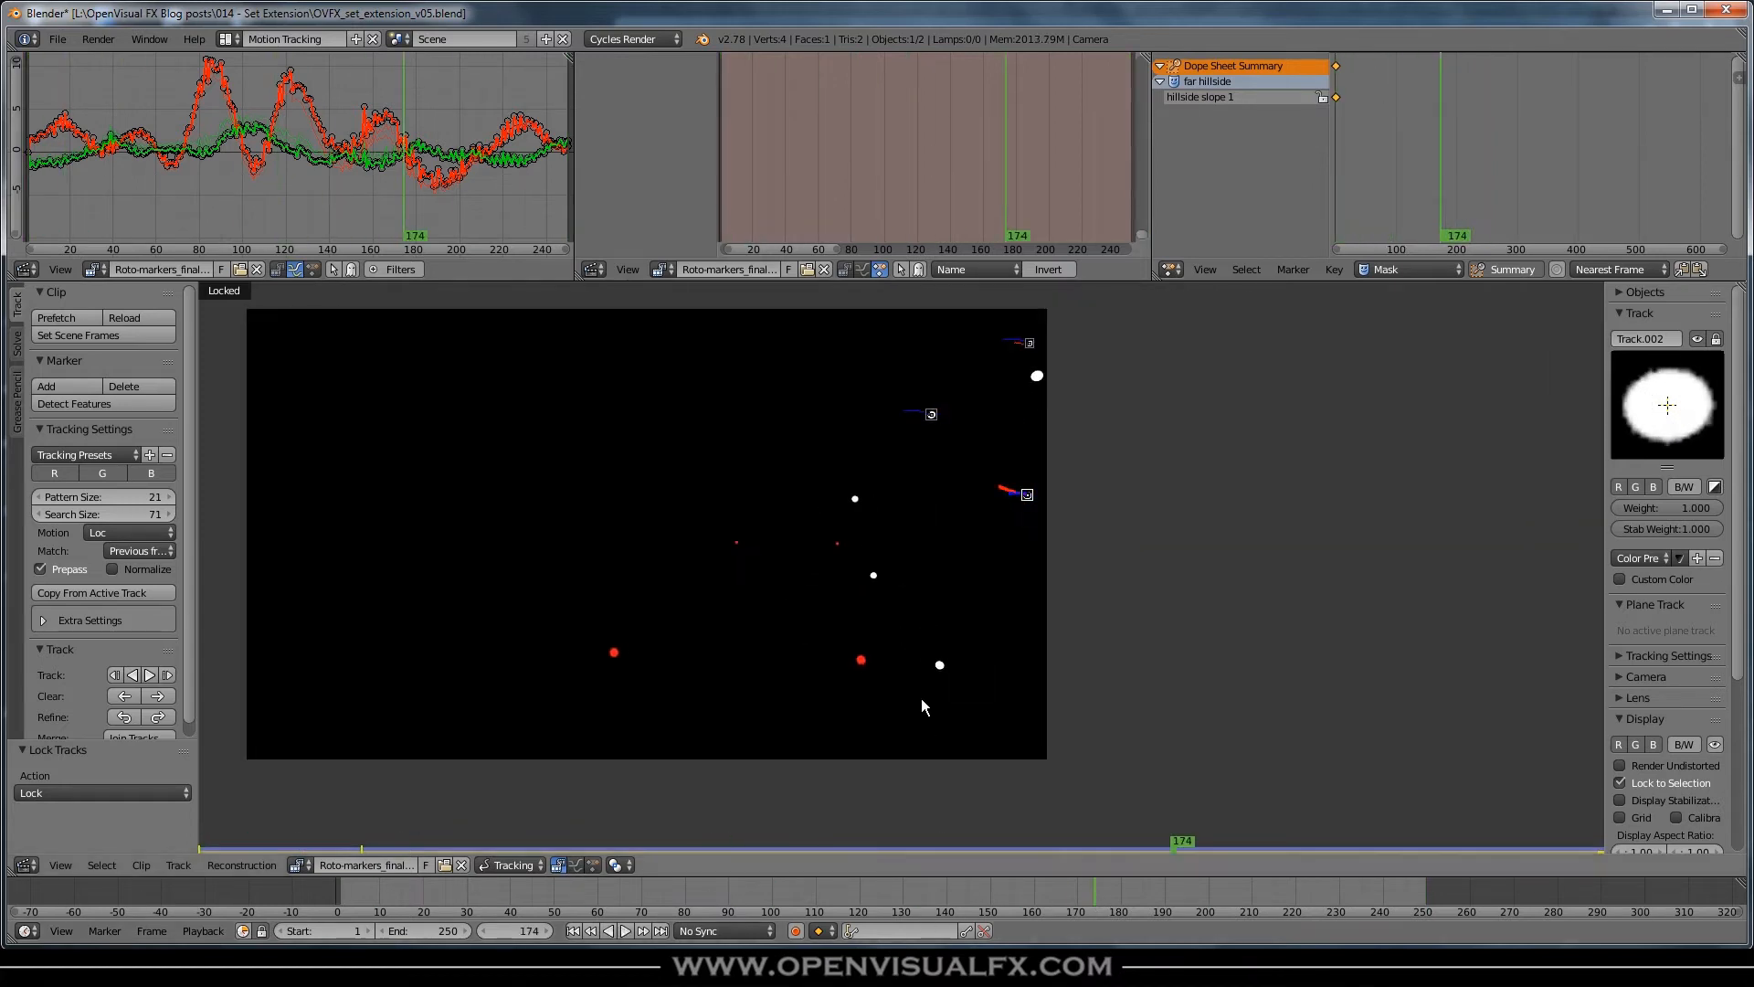
pyautogui.hotkey('alt', 'a')
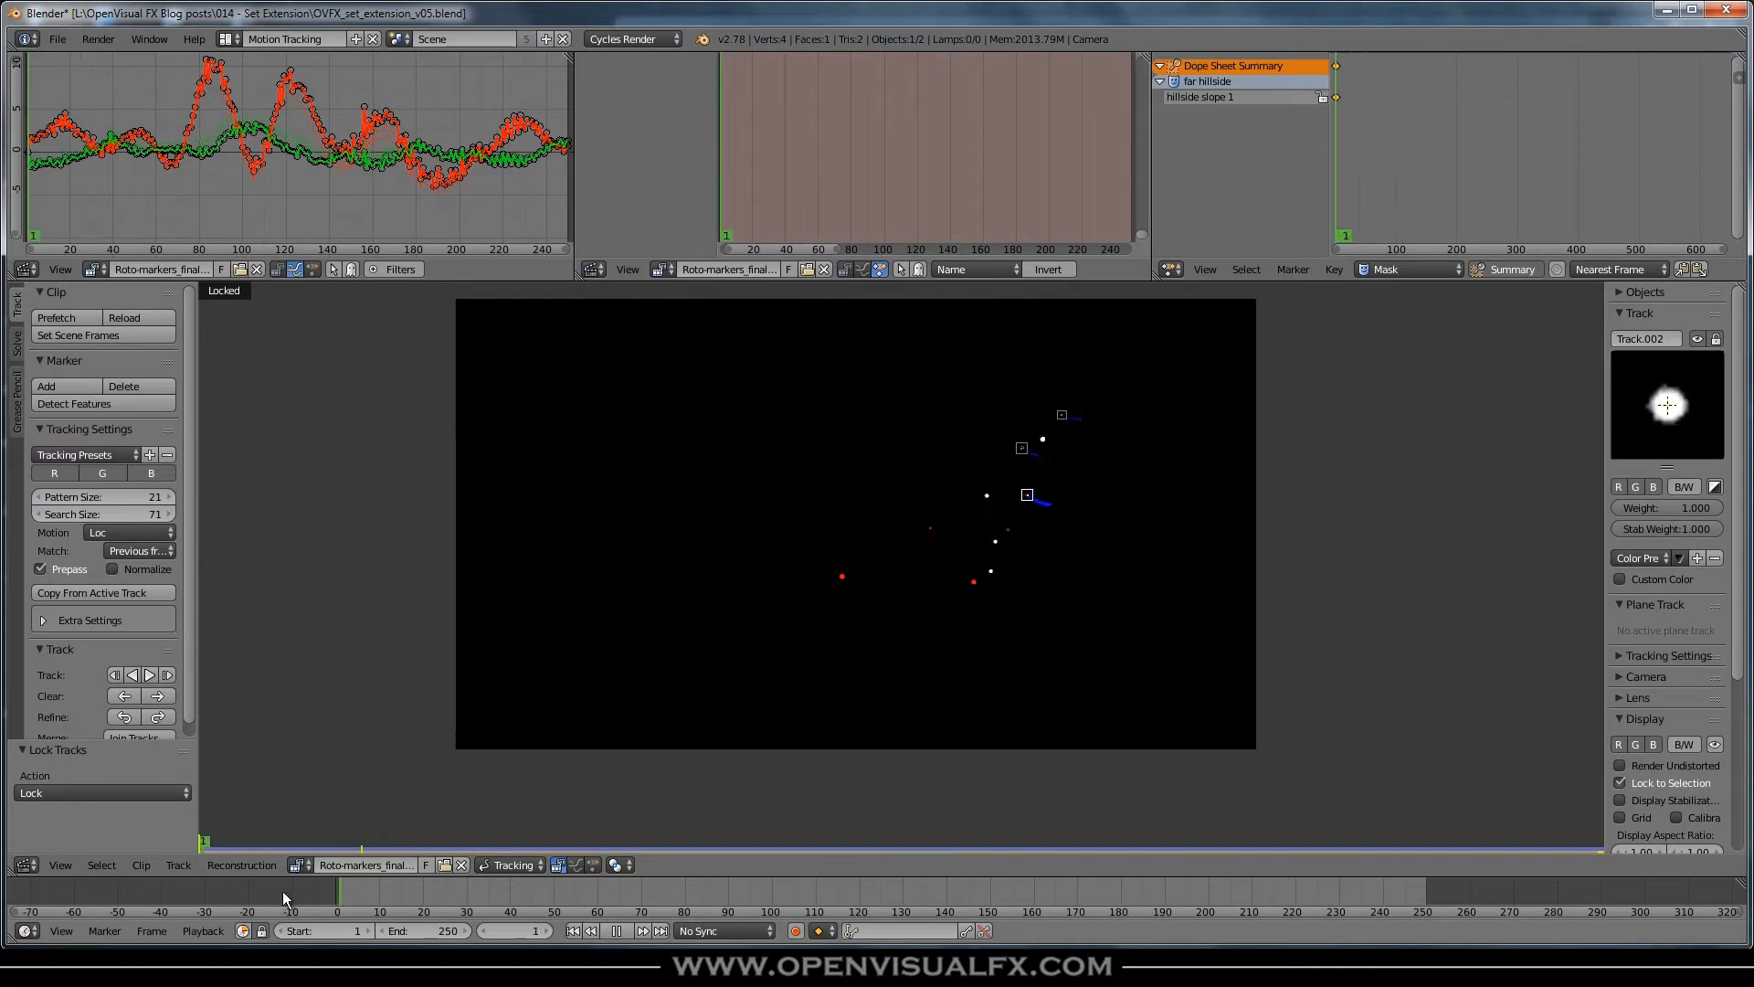
pyautogui.hotkey('alt', 'a')
# - Track the lowest white dot backwards from frame 250 to frame 1 with a marker scaled about 1.339 times, and lock the track
pyautogui.scroll(2, 1028, 742)
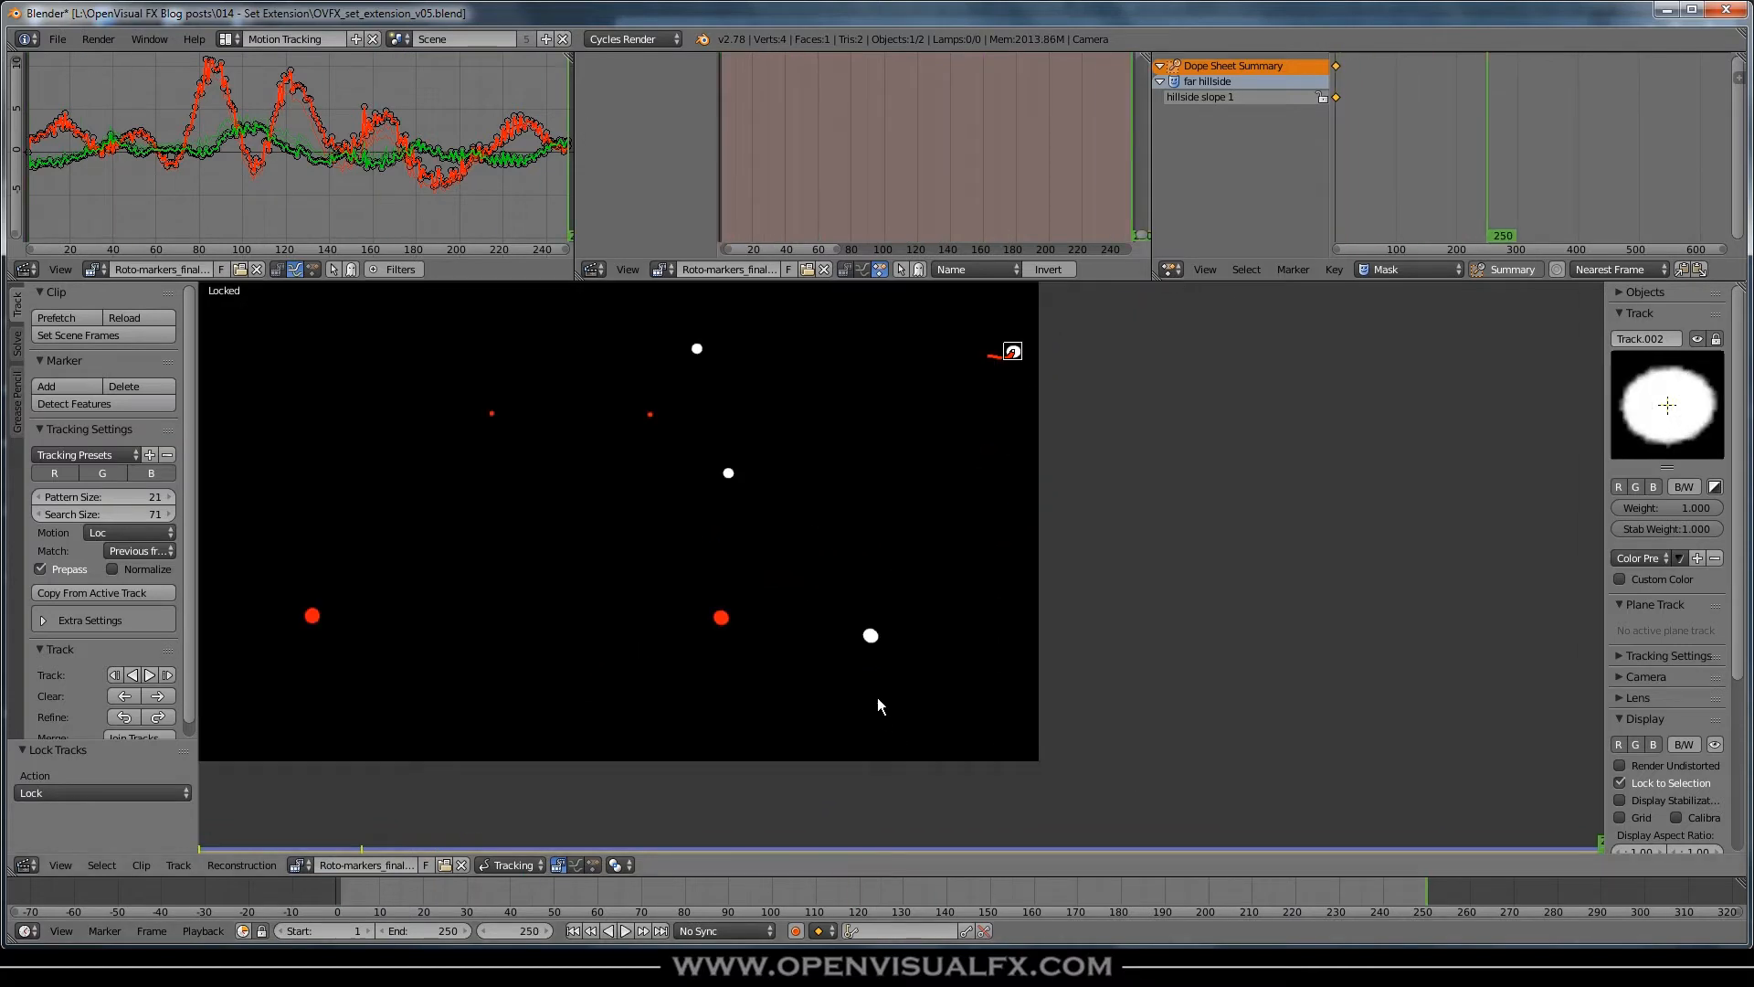
pyautogui.moveTo(872, 702); pyautogui.dragTo(994, 744, button='middle')
pyautogui.keyDown('ctrl'); pyautogui.click(947, 670); pyautogui.keyUp('ctrl')
pyautogui.press('s')
pyautogui.click(974, 656)
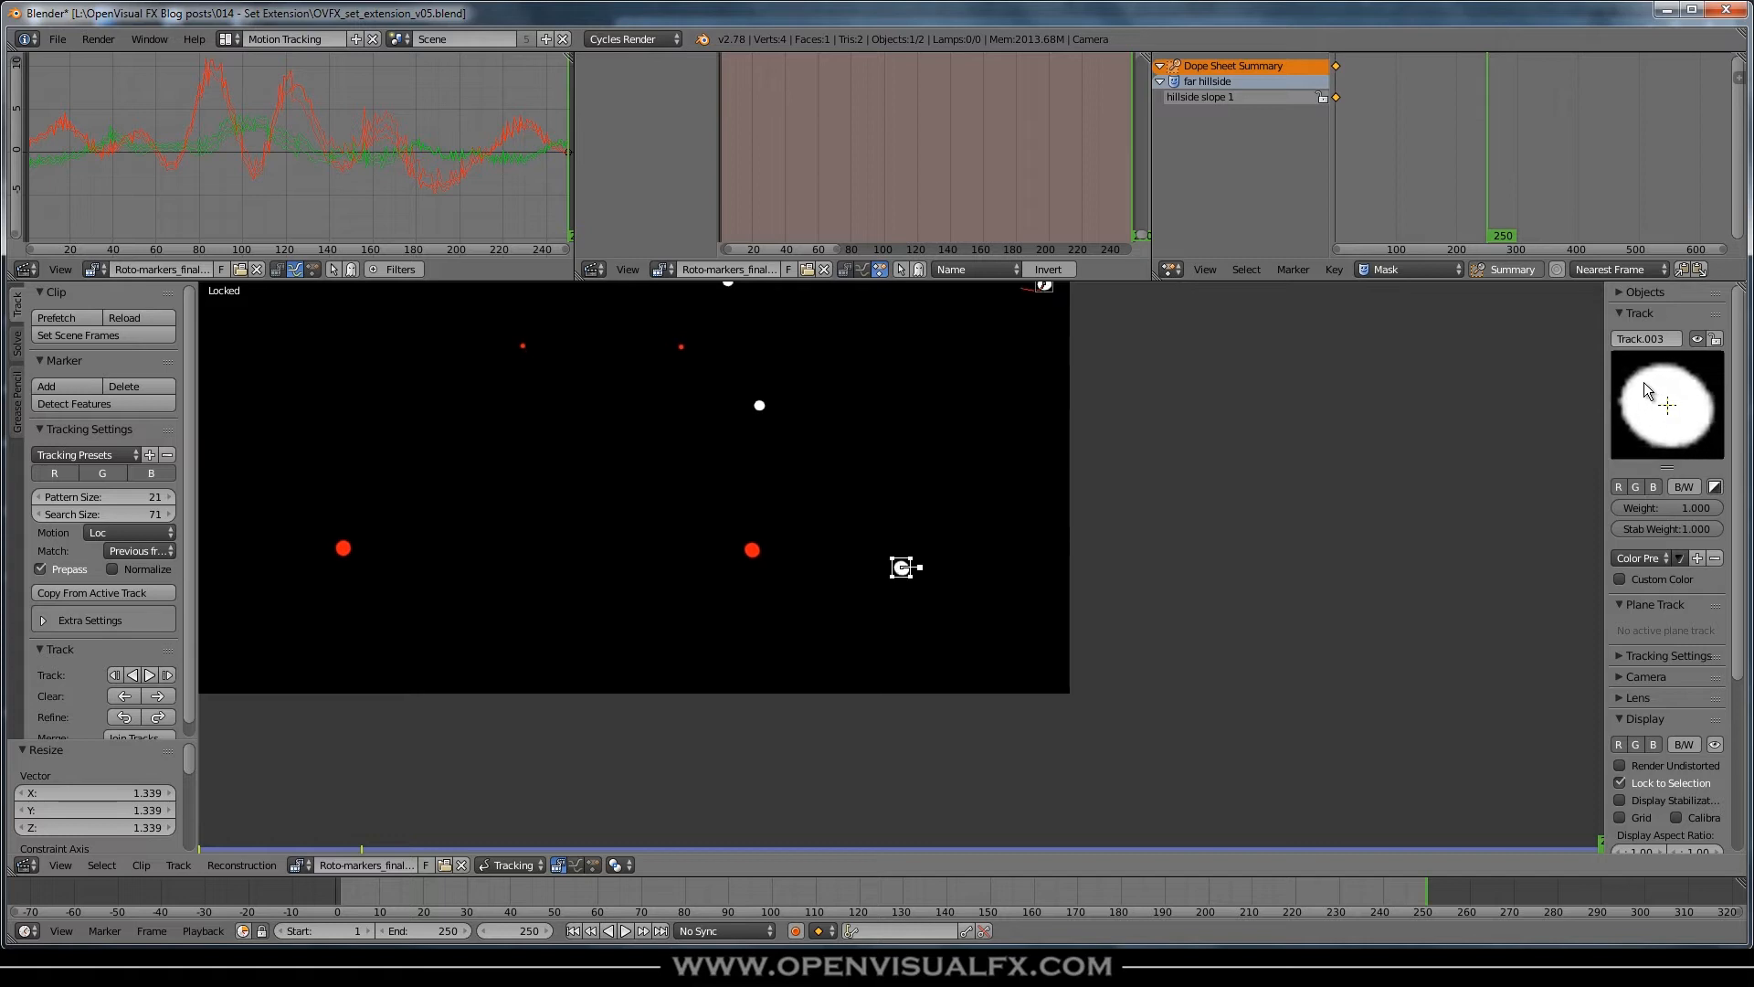
pyautogui.hotkey('ctrl', 't')
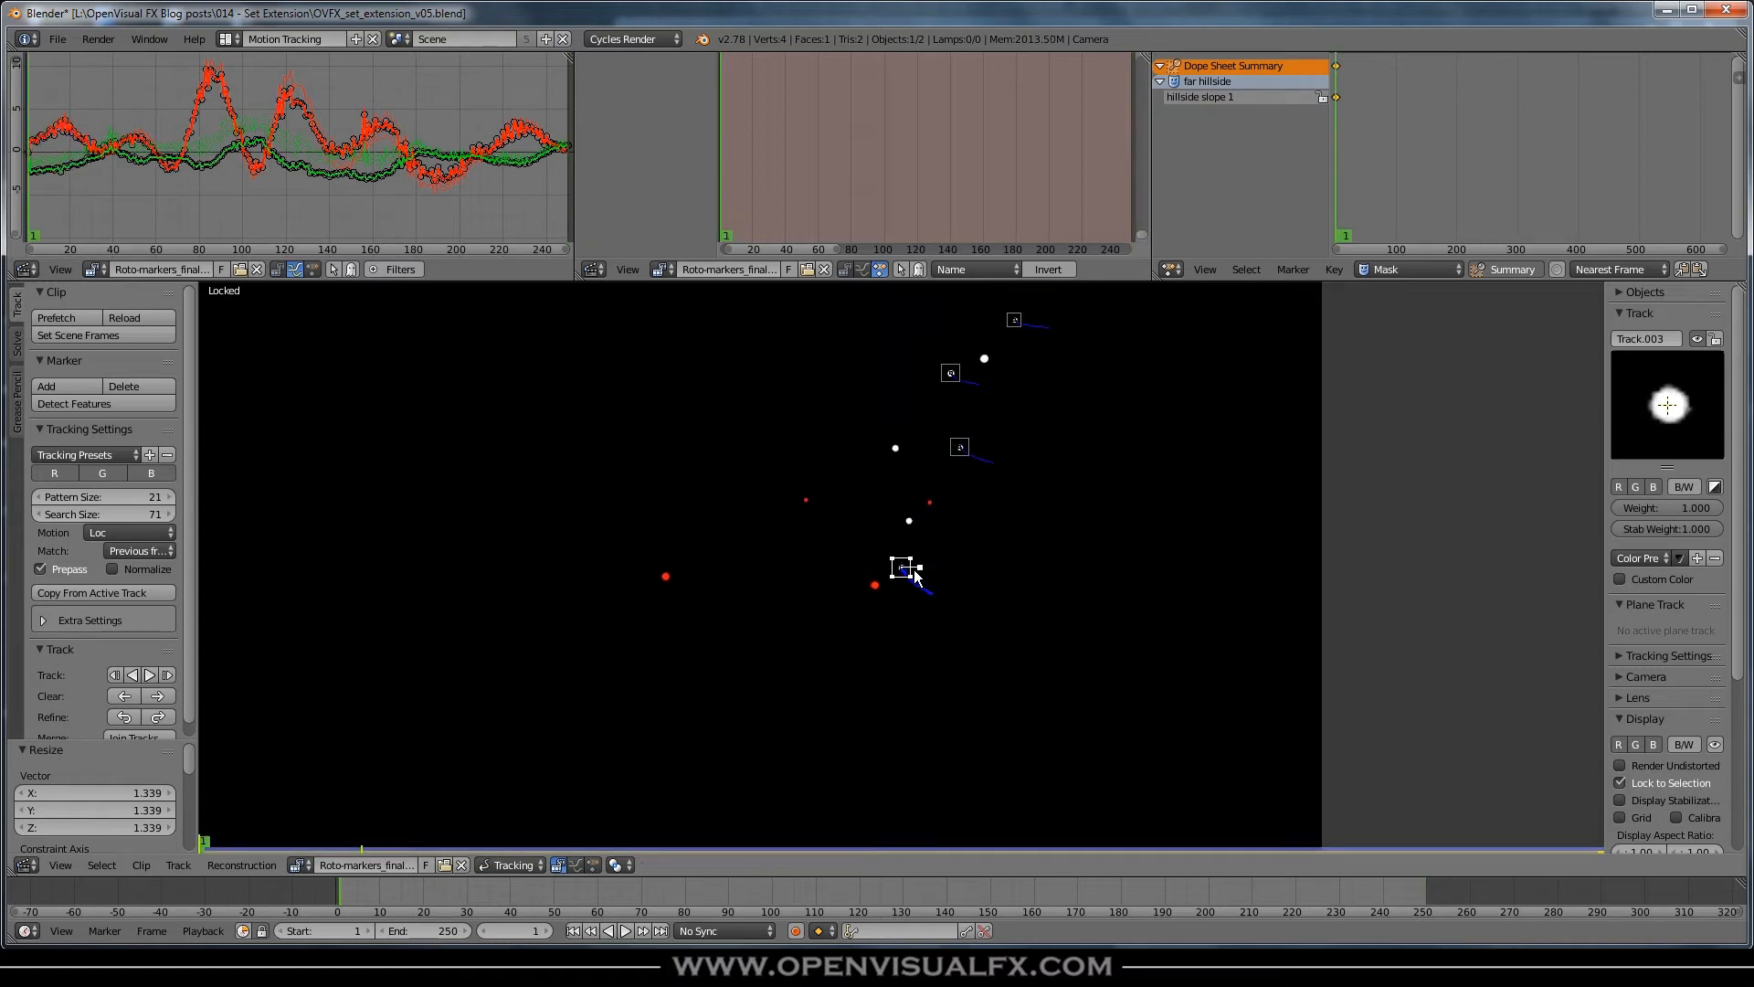
pyautogui.hotkey('ctrl', 'l')
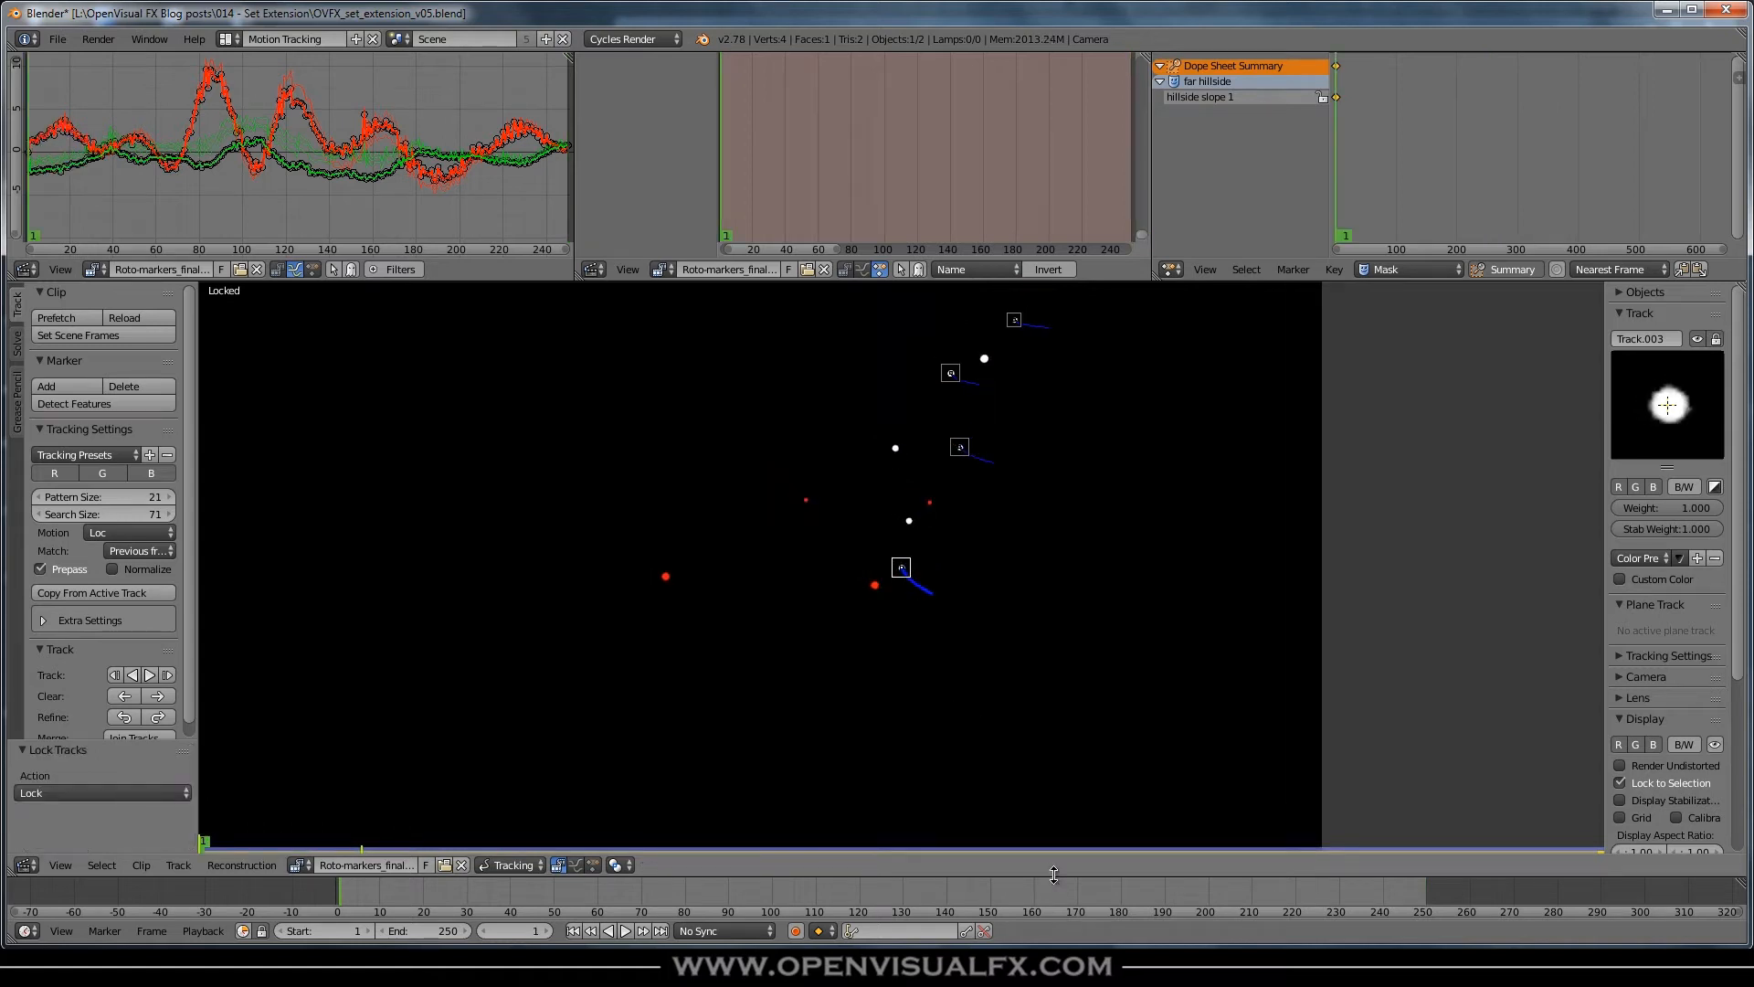
# - Track the upper of the two remaining inner white dots backwards from frame 250 to frame 1 with a centred marker, and lock the track
pyautogui.moveTo(1066, 890); pyautogui.dragTo(1467, 908)
pyautogui.moveTo(761, 453); pyautogui.dragTo(923, 618, button='middle')
pyautogui.keyDown('ctrl'); pyautogui.click(890, 445); pyautogui.keyUp('ctrl')
pyautogui.moveTo(1659, 429); pyautogui.dragTo(1657, 429)
pyautogui.hotkey('shift', 'ctrl', 't')
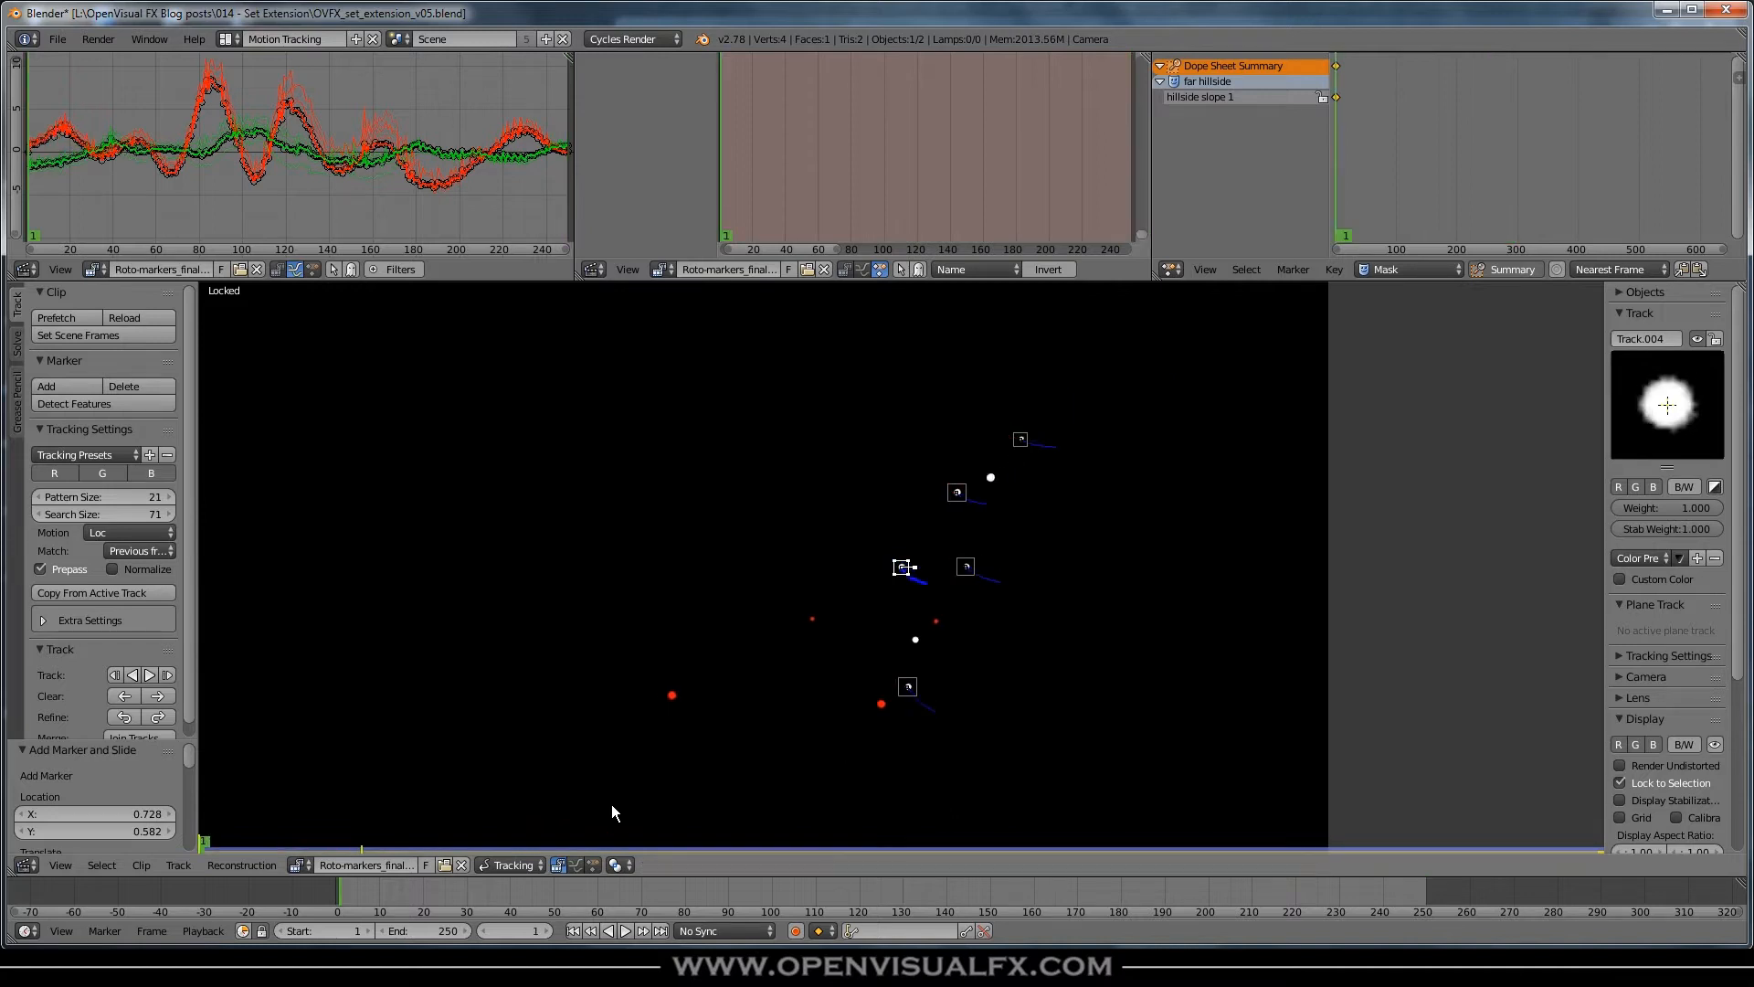
pyautogui.hotkey('ctrl', 'l')
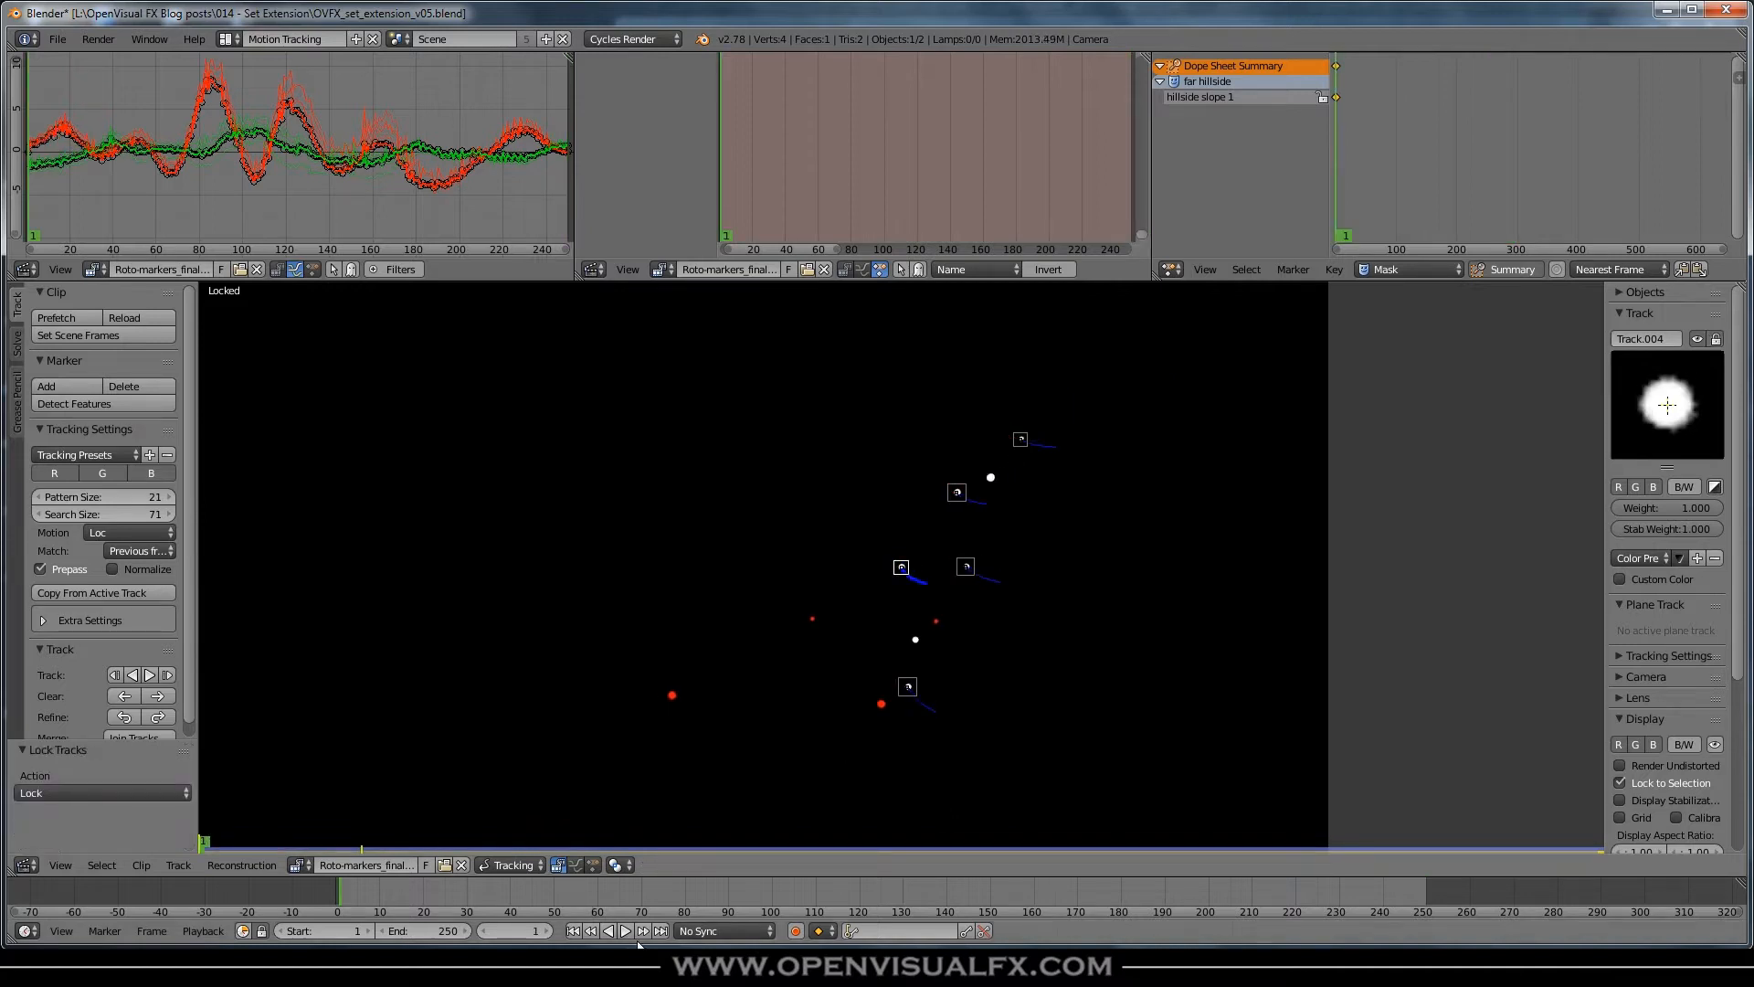
# - Track the right-hand large red dot backwards from frame 250 to frame 1 with a marker scaled about 1.295 times, and lock the track
pyautogui.hotkey('alt', 'a')
pyautogui.moveTo(1368, 898); pyautogui.dragTo(1449, 881)
pyautogui.moveTo(1012, 800); pyautogui.dragTo(1143, 634, button='middle')
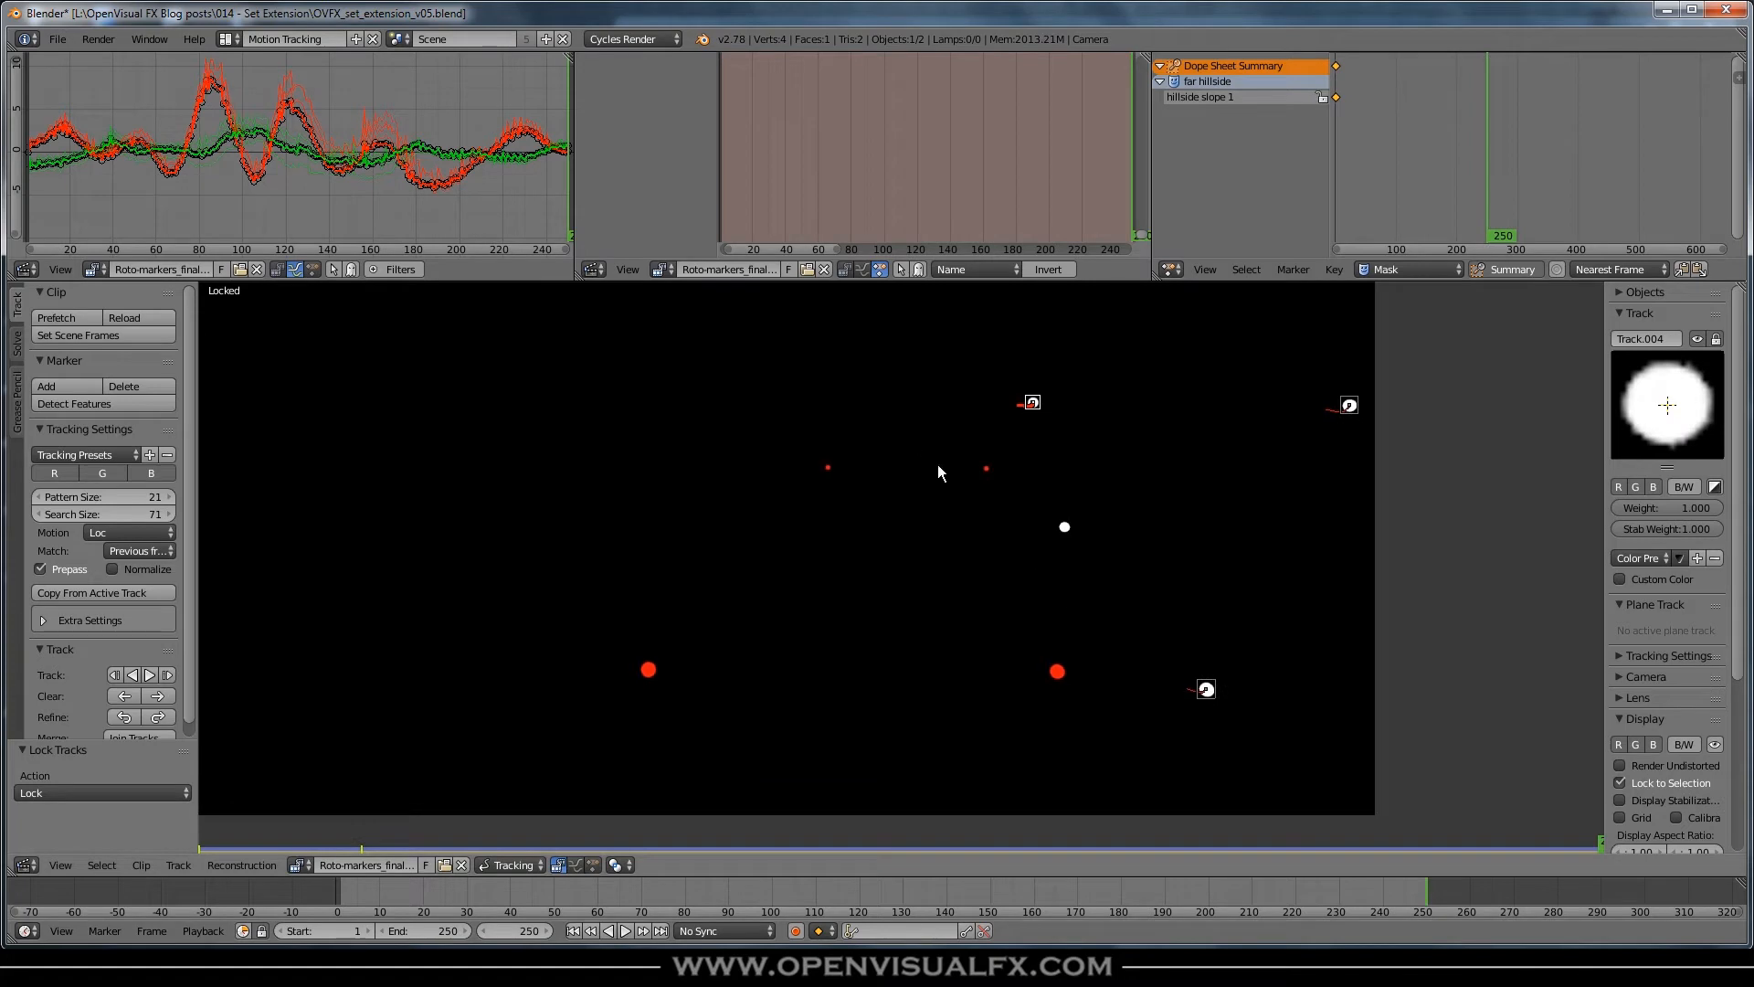
pyautogui.keyDown('ctrl'); pyautogui.click(1058, 673); pyautogui.keyUp('ctrl')
pyautogui.moveTo(1666, 422); pyautogui.dragTo(1685, 369)
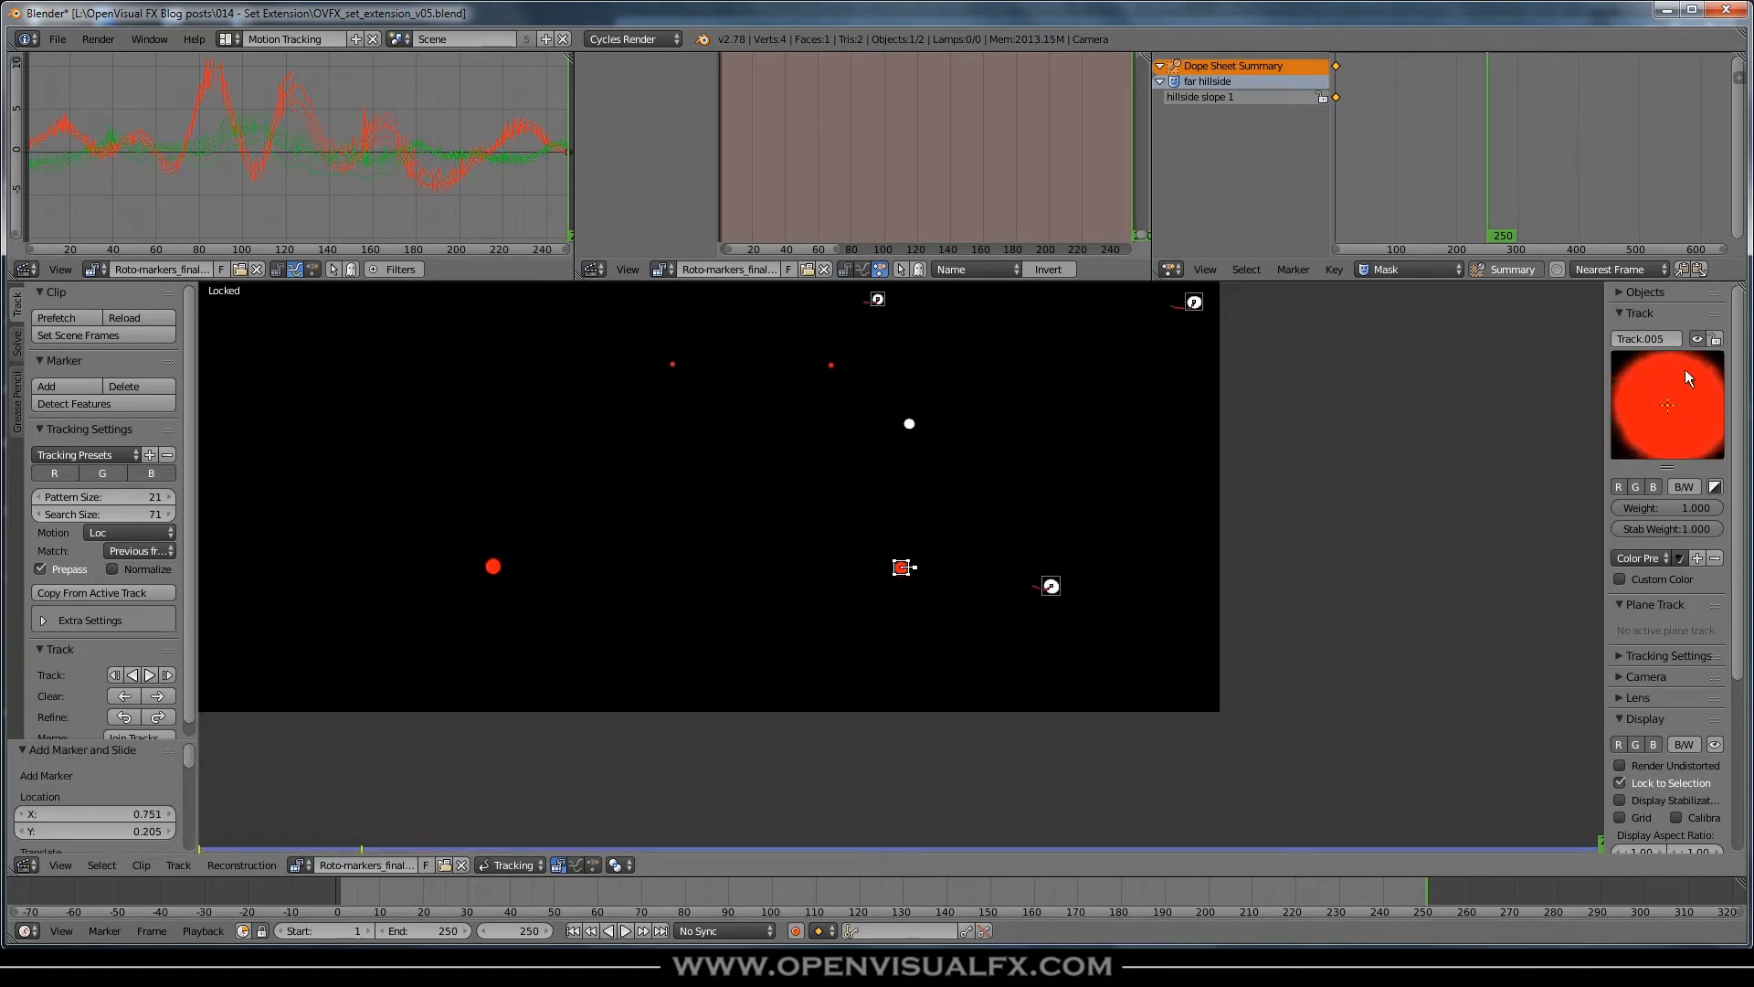
pyautogui.press('s')
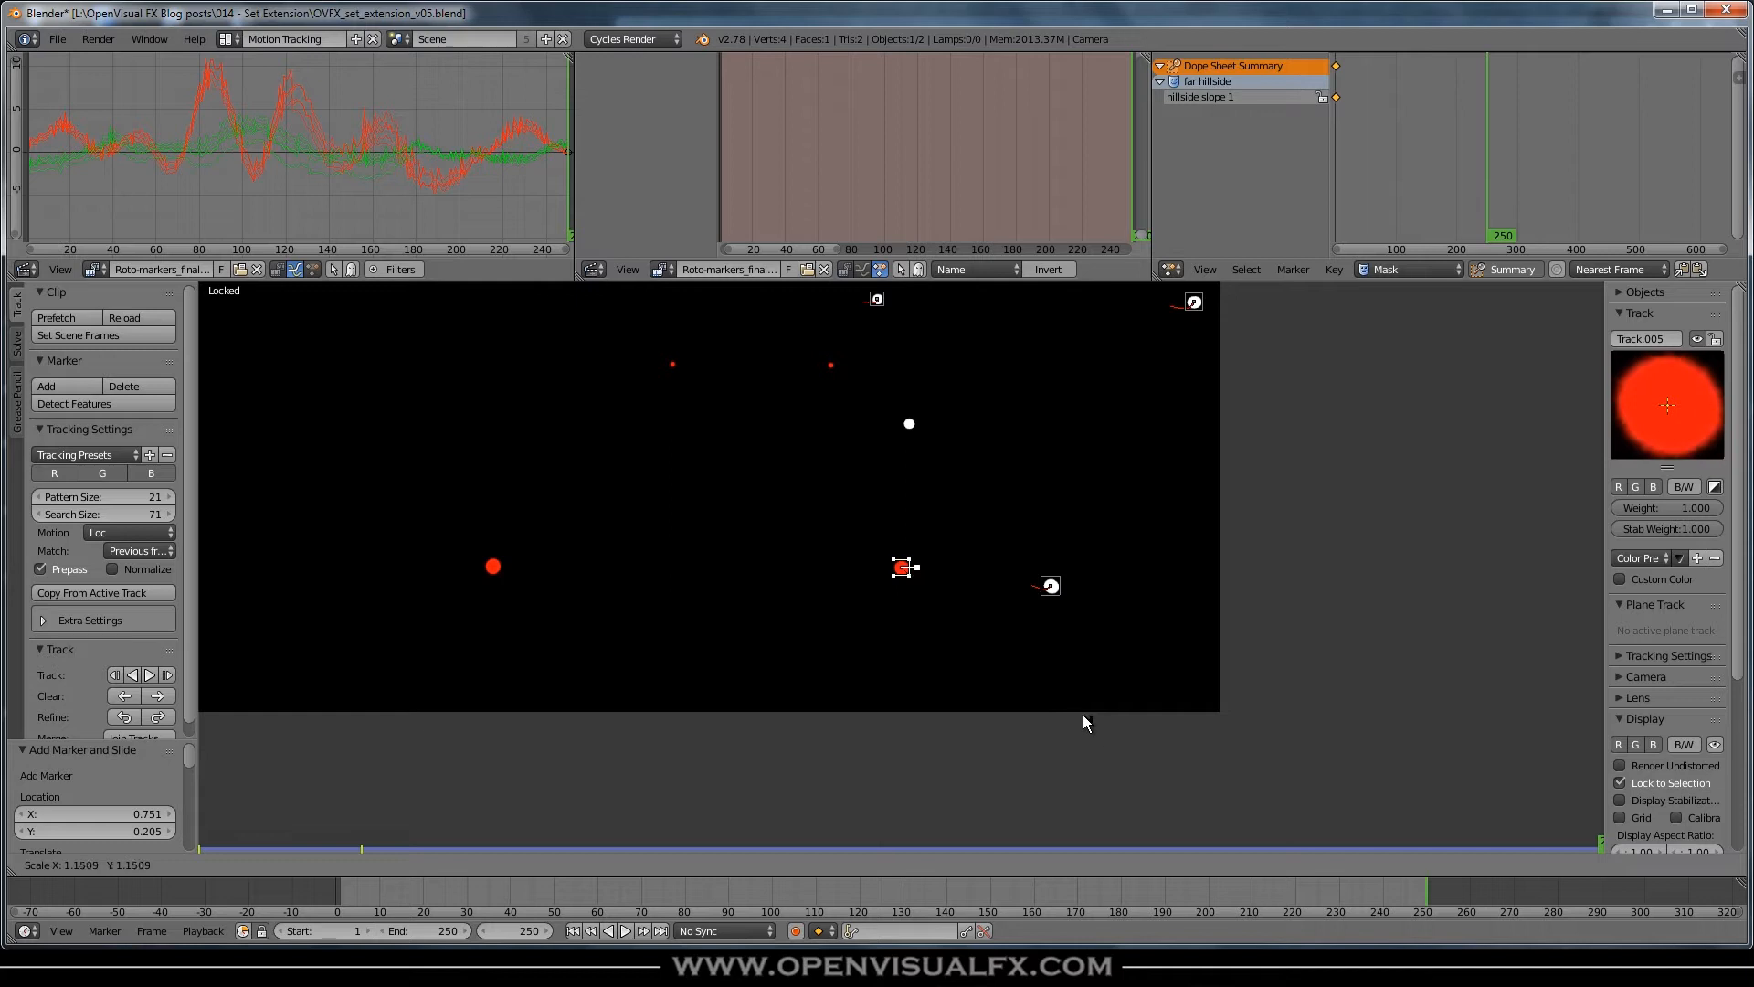
pyautogui.click(1100, 733)
pyautogui.hotkey('ctrl', 't')
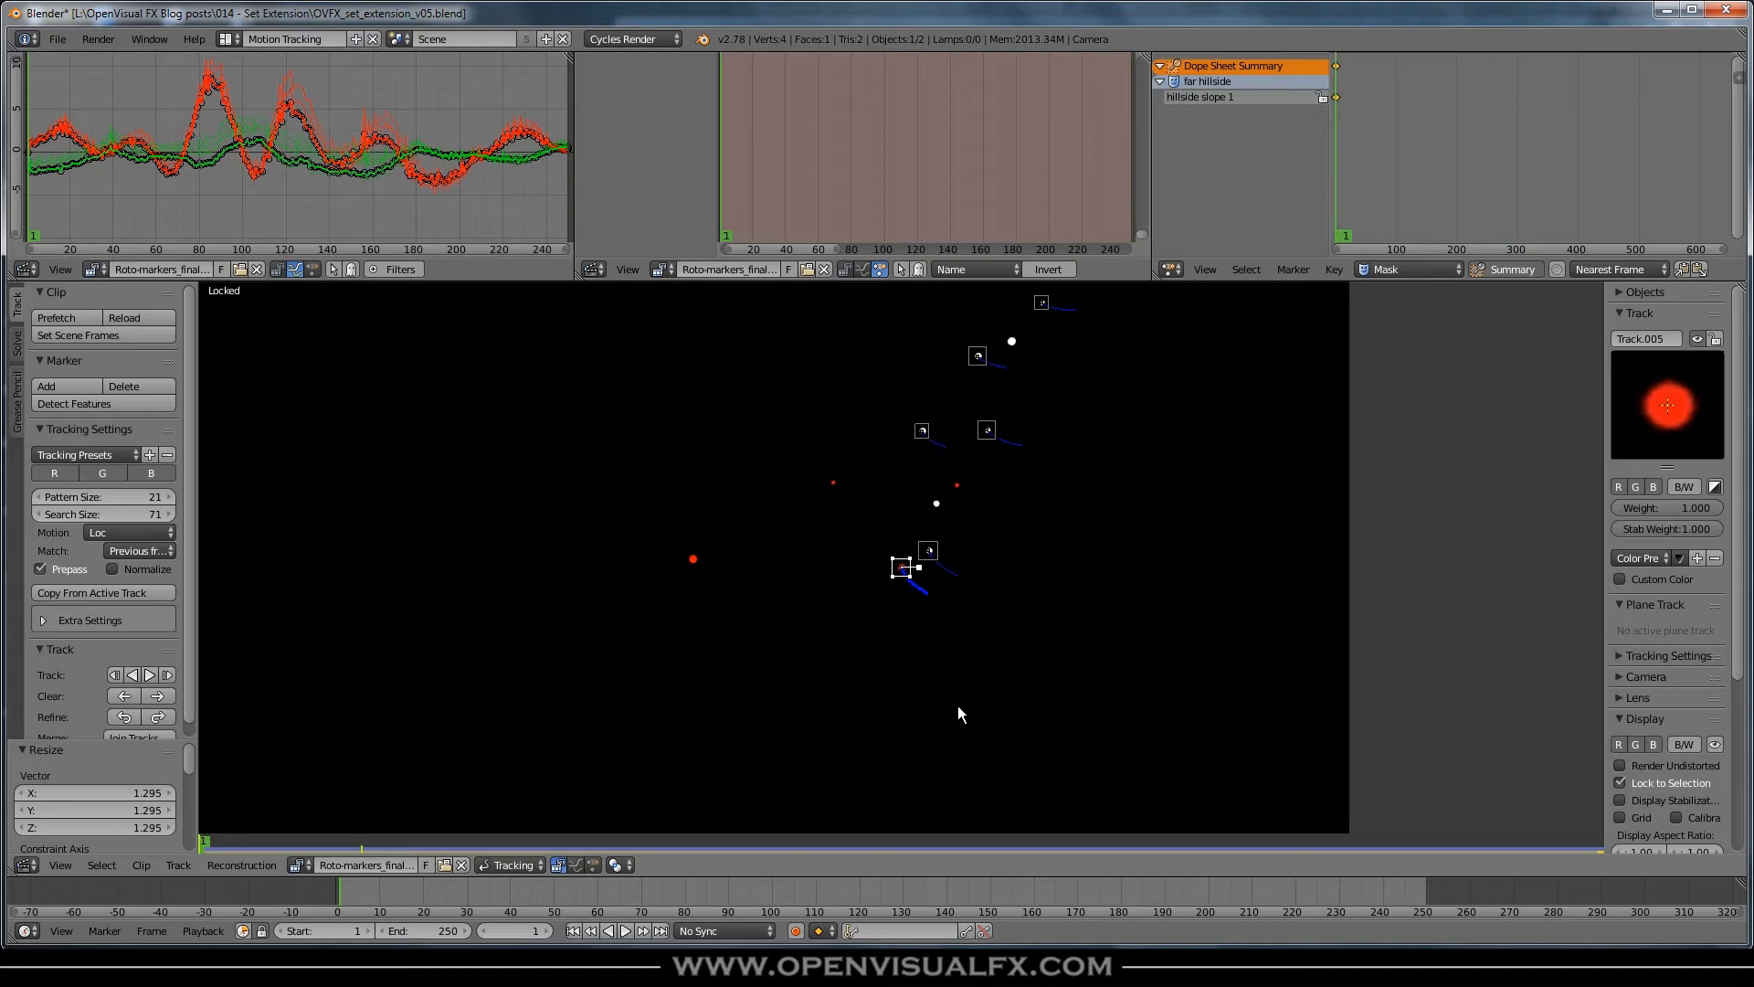
pyautogui.hotkey('ctrl', 'l')
# - Track the right-hand small red dot backwards from frame 250 to frame 1 with a centred marker scaled about 0.763 times, and lock the track
pyautogui.hotkey('shift', 'Right')
pyautogui.moveTo(815, 567); pyautogui.dragTo(960, 747, button='middle')
pyautogui.scroll(3, 1003, 506)
pyautogui.keyDown('ctrl'); pyautogui.click(953, 582); pyautogui.keyUp('ctrl')
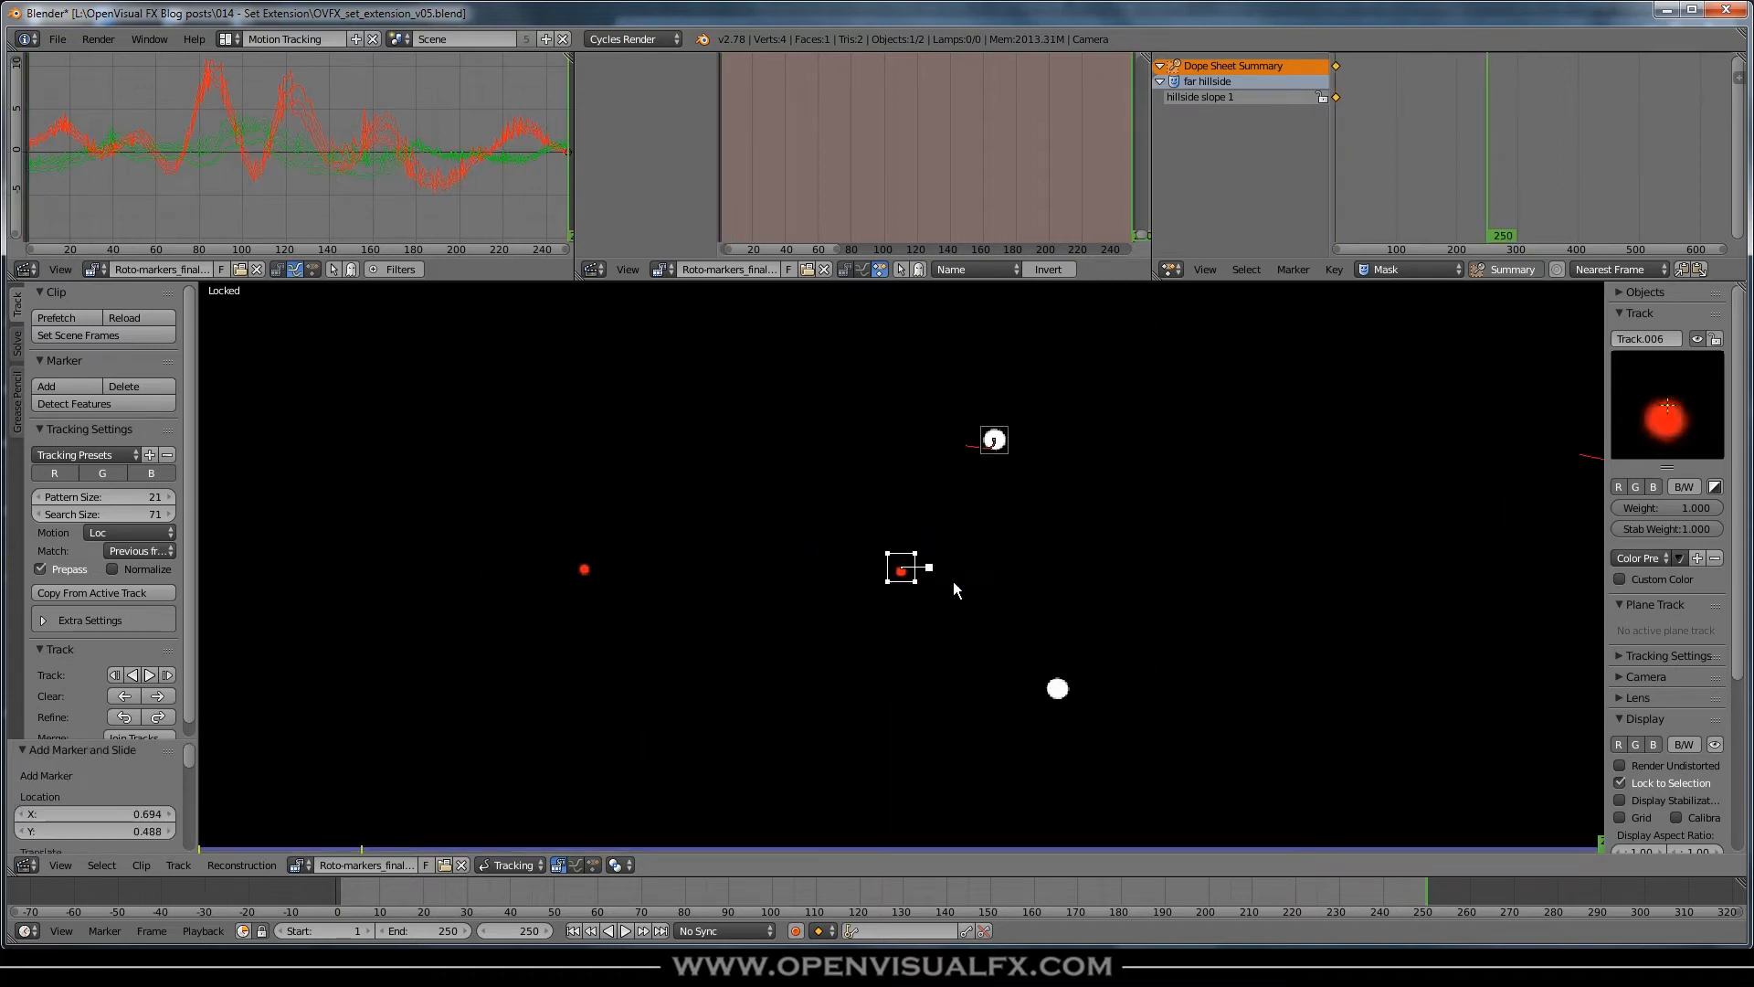
pyautogui.moveTo(1649, 413); pyautogui.dragTo(1648, 377)
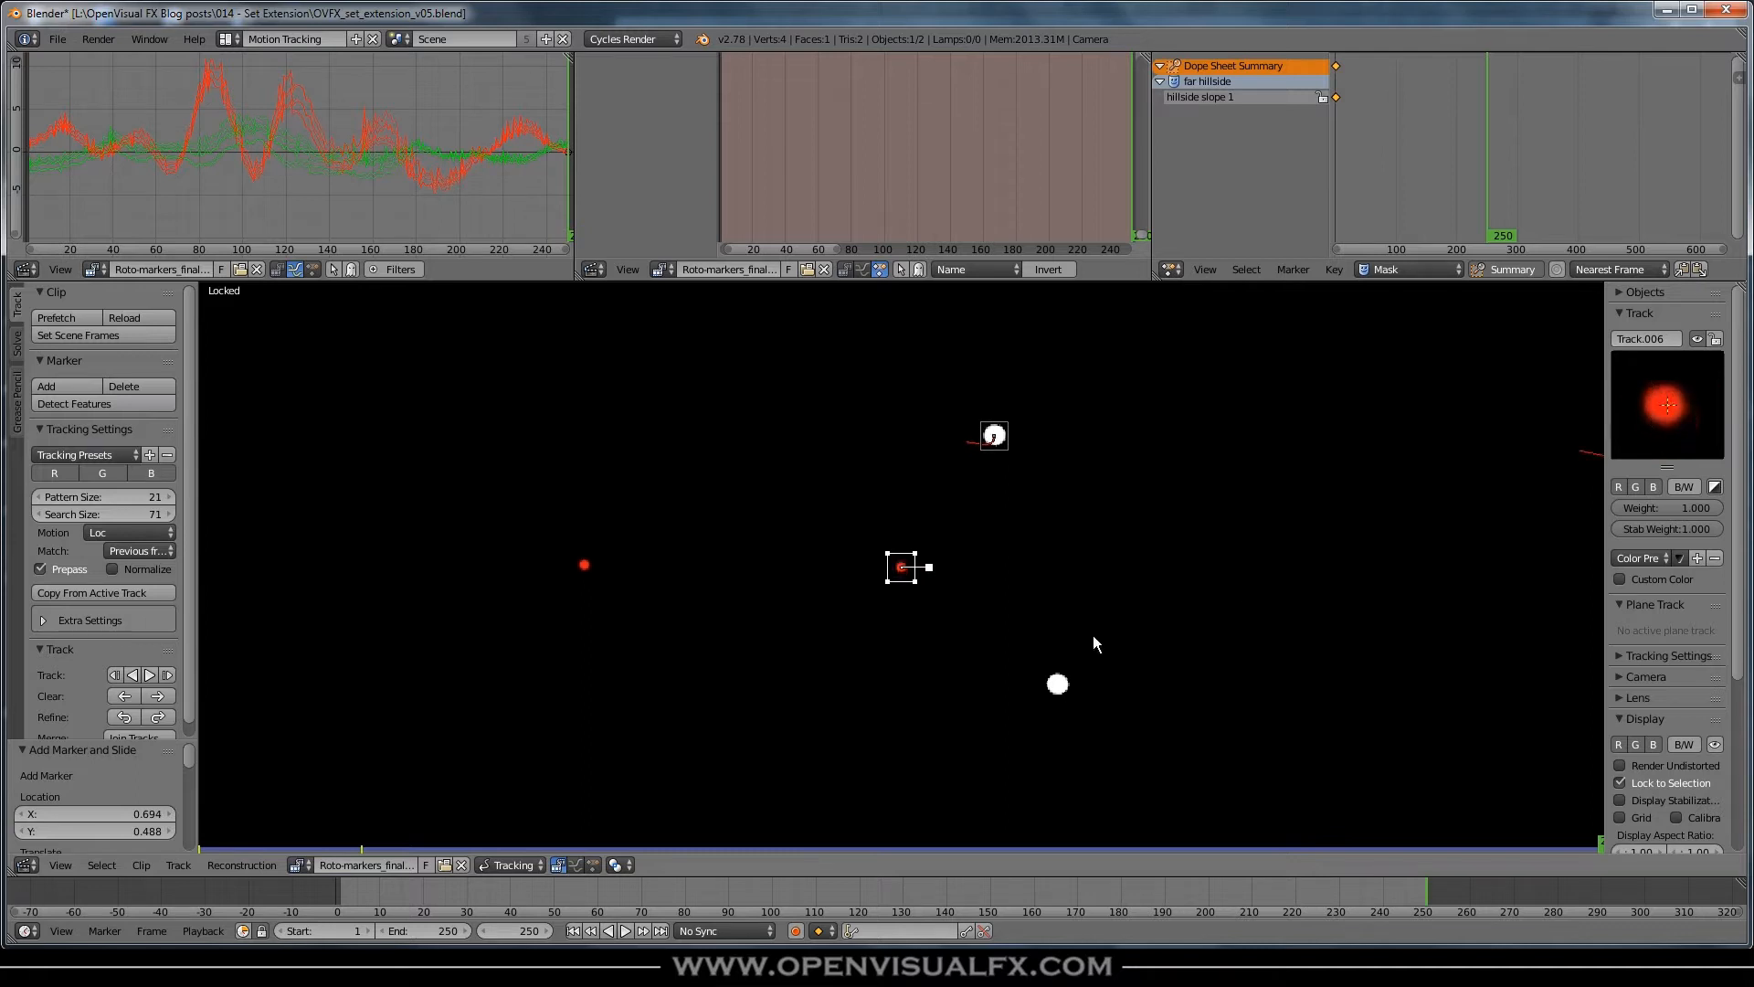
pyautogui.press('s')
pyautogui.click(1056, 683)
pyautogui.hotkey('ctrl', 'shift', 't')
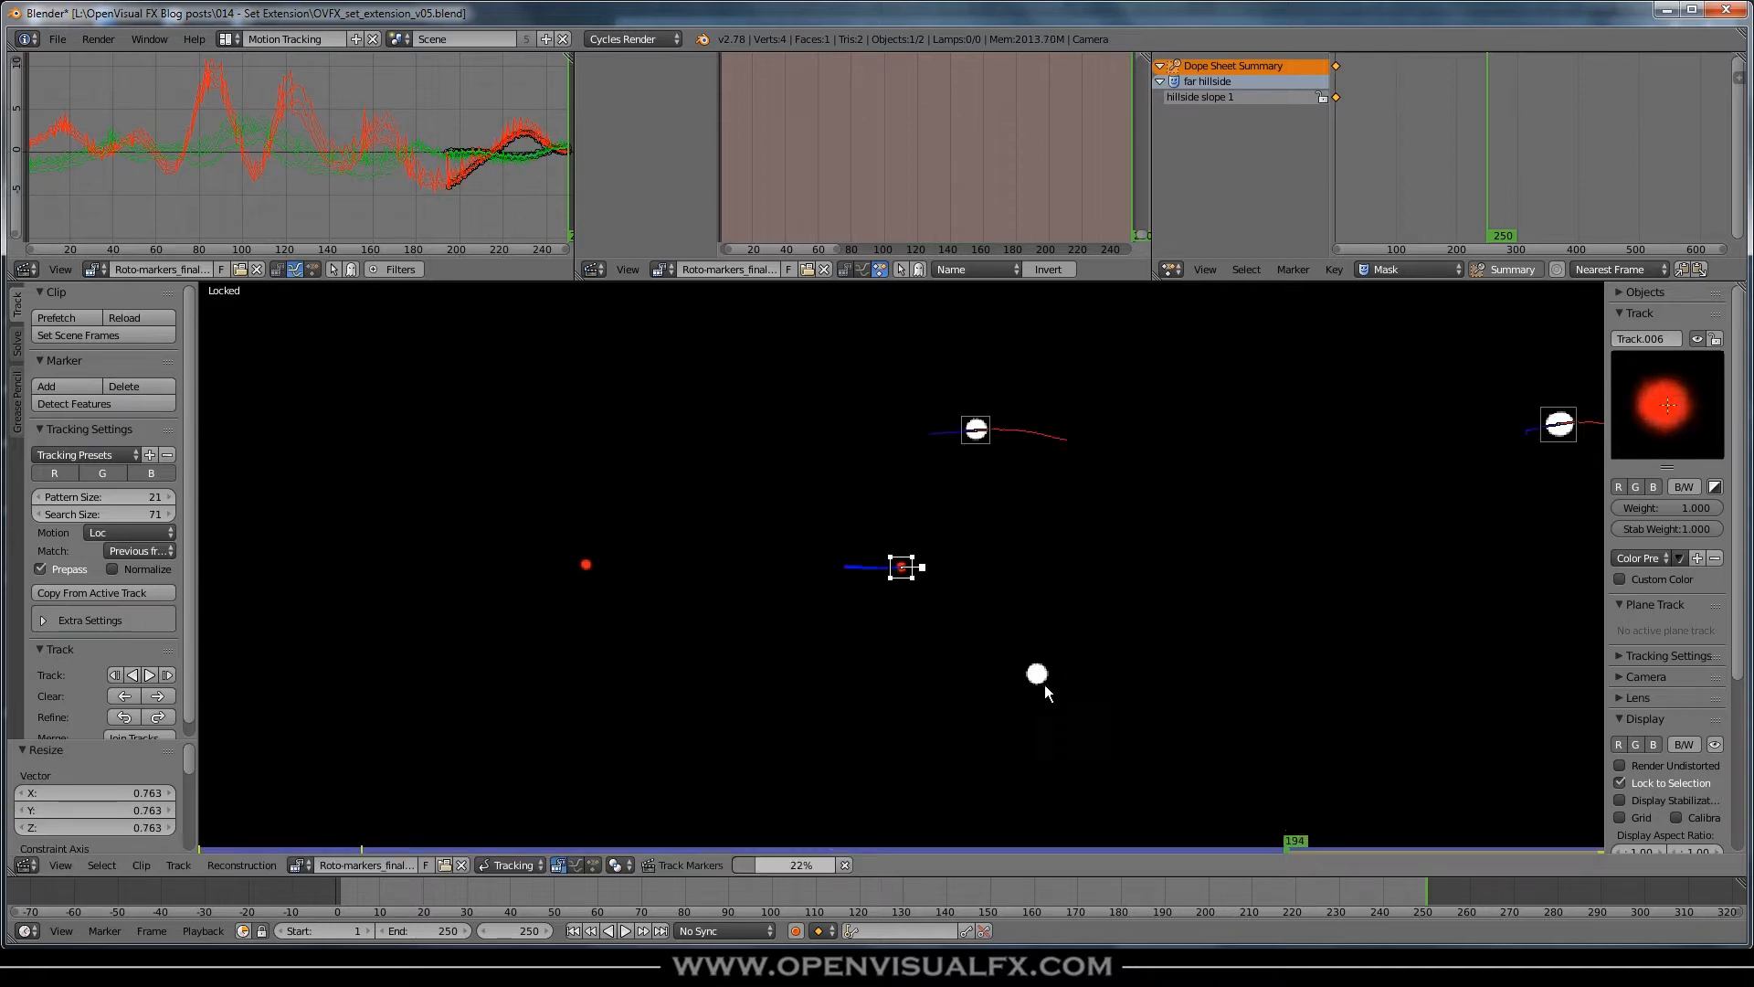
pyautogui.hotkey('ctrl', 'l')
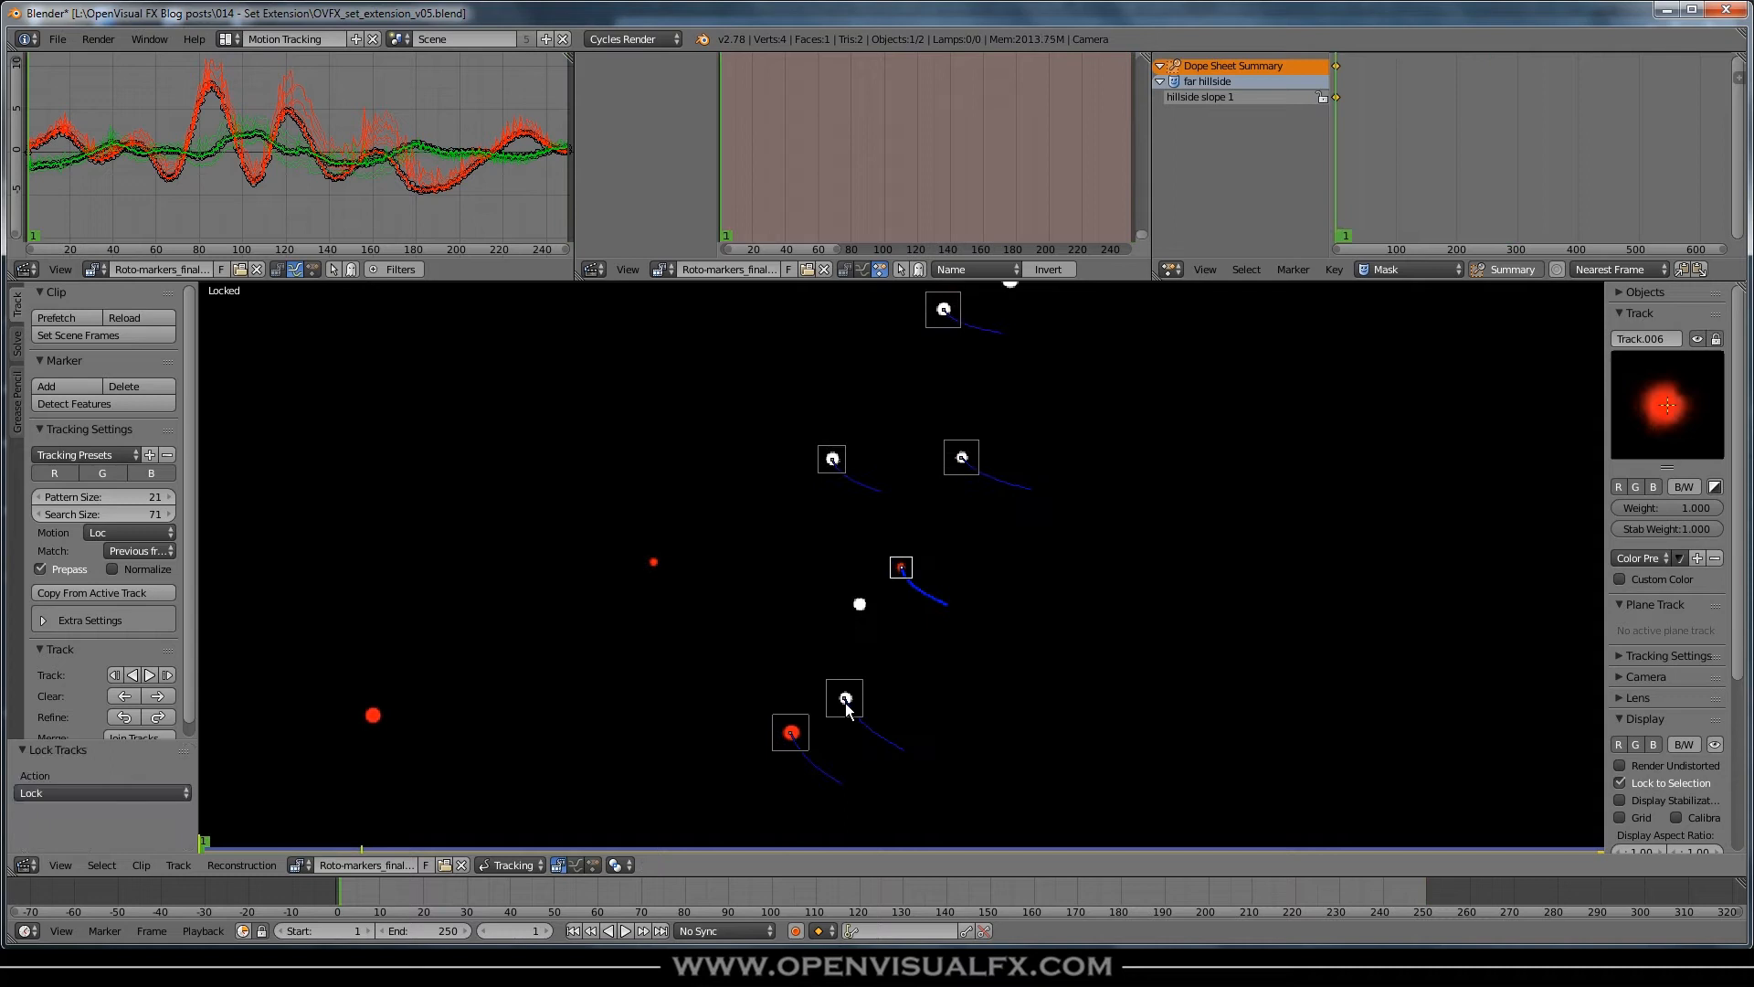
# - Track the left-hand small red dot backwards from frame 250 to frame 1 with a centred marker scaled about 0.709 times, and lock the track
pyautogui.moveTo(919, 879); pyautogui.dragTo(1480, 885)
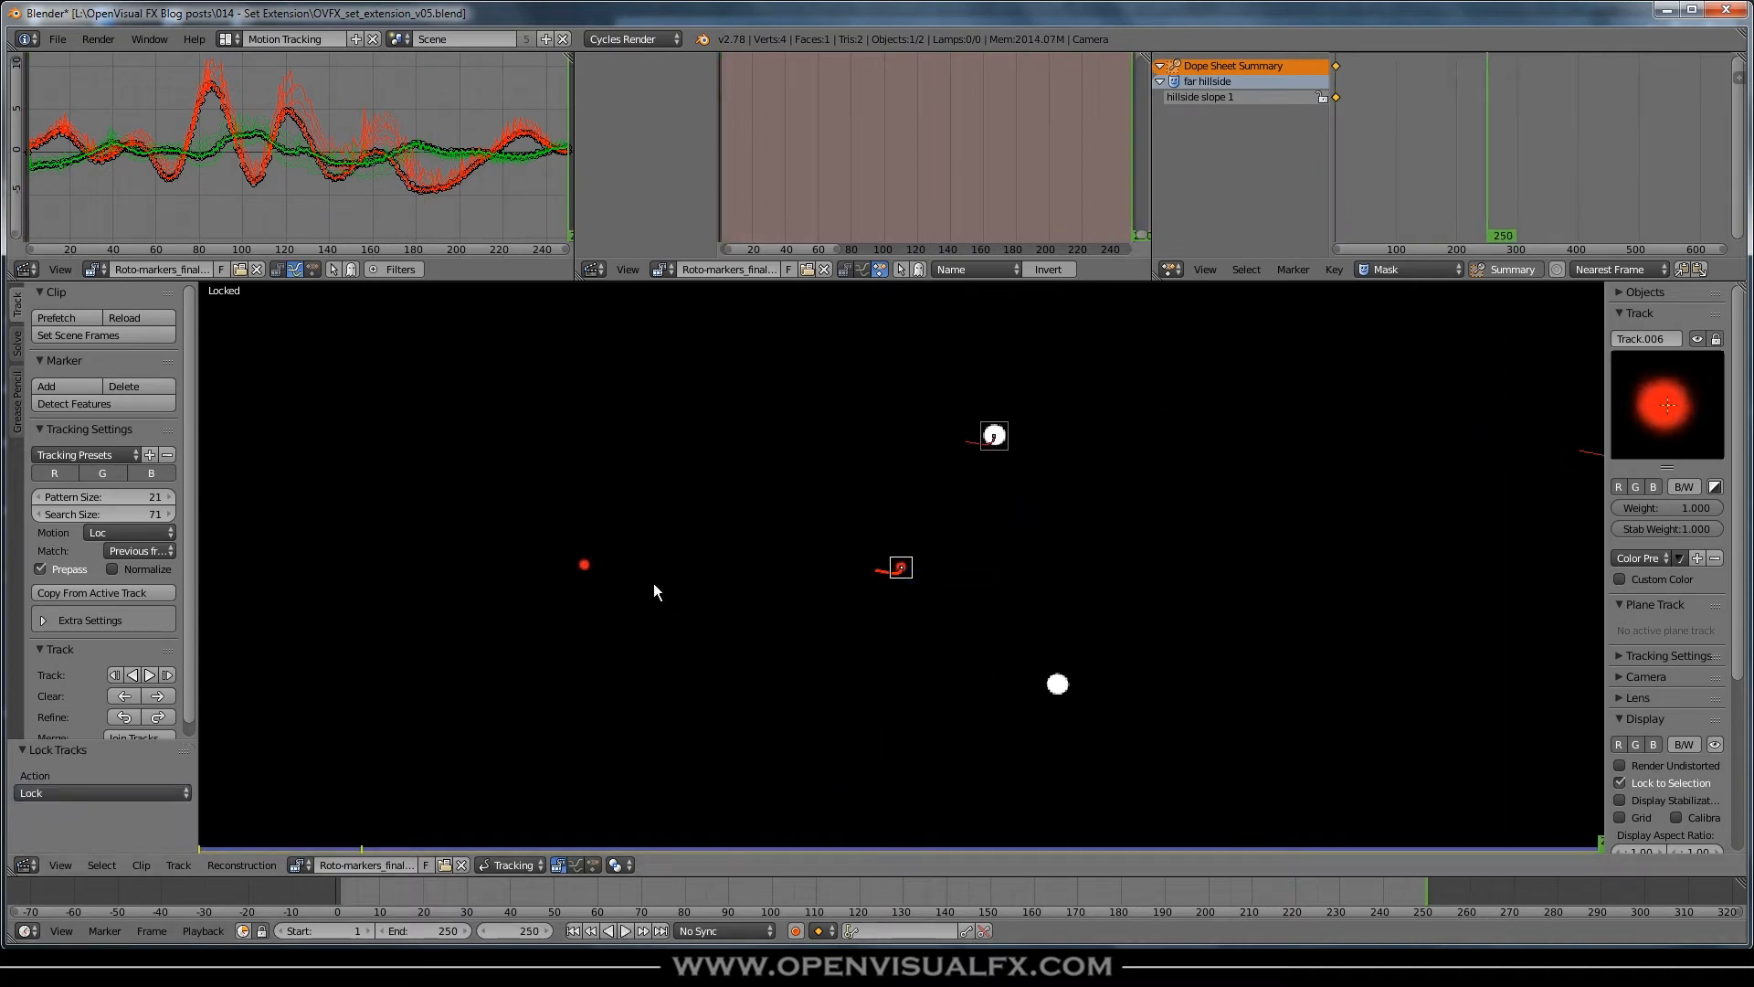
pyautogui.keyDown('ctrl'); pyautogui.click(585, 567); pyautogui.keyUp('ctrl')
pyautogui.press('s')
pyautogui.click(986, 640)
pyautogui.moveTo(1675, 412); pyautogui.dragTo(1662, 413)
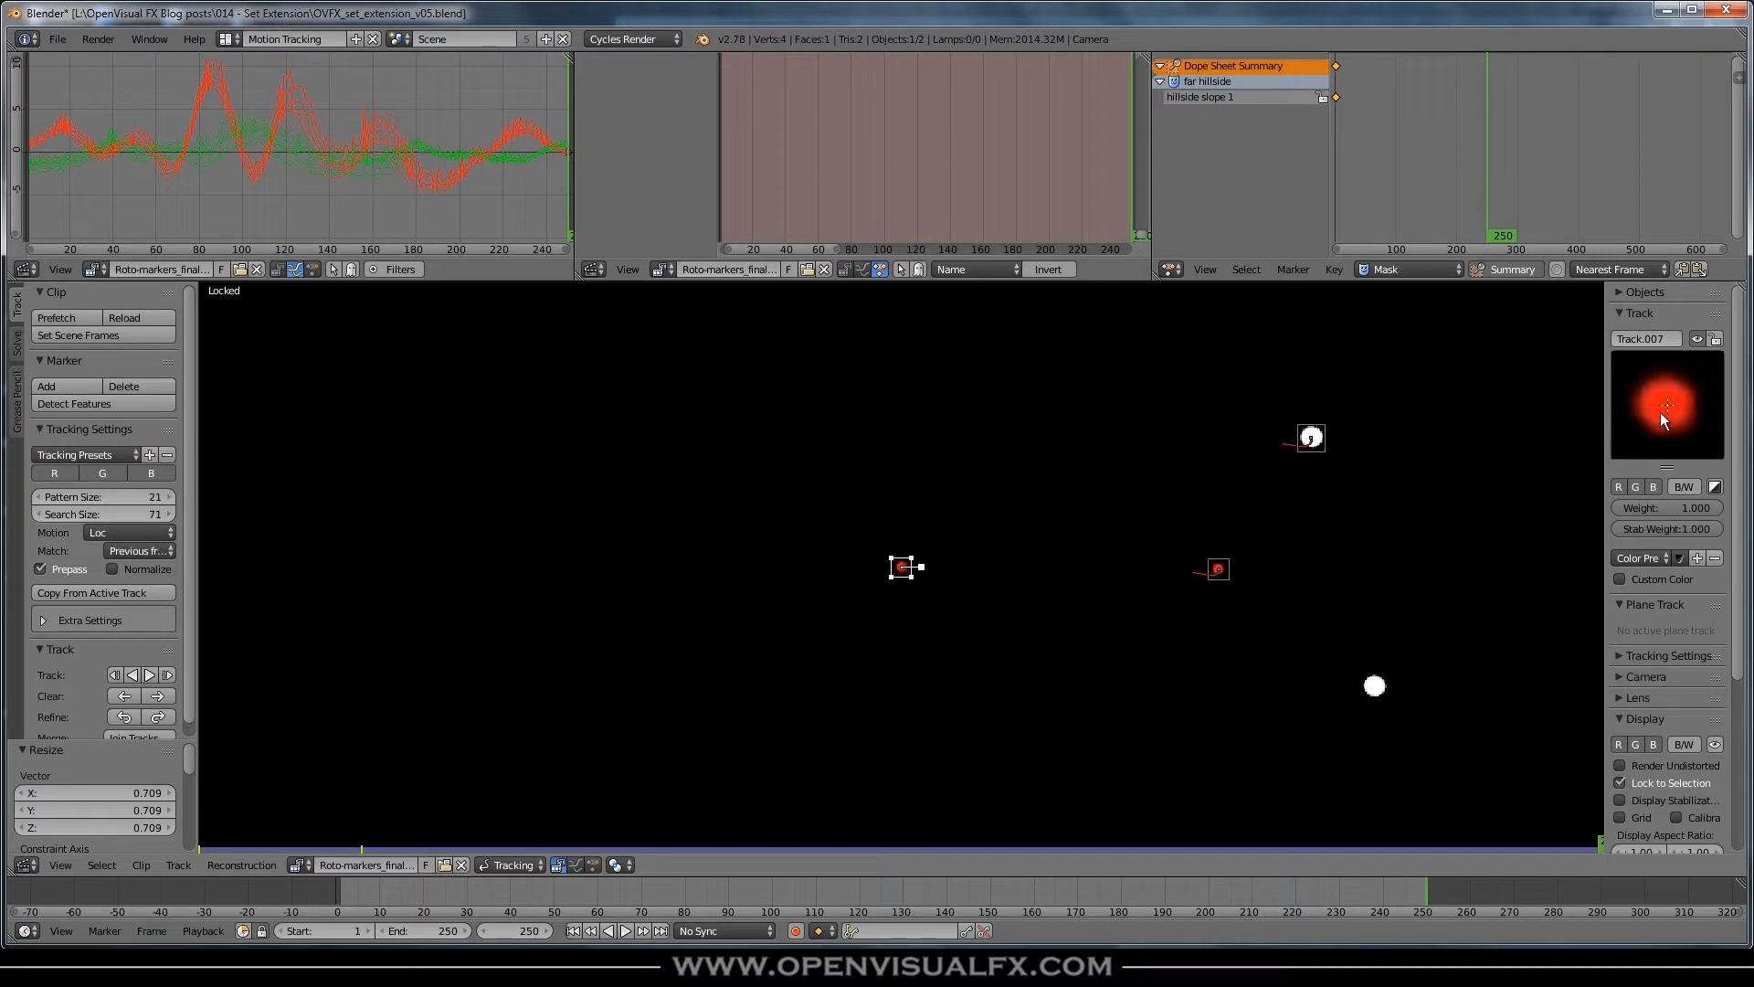
pyautogui.hotkey('shift', 'ctrl', 't')
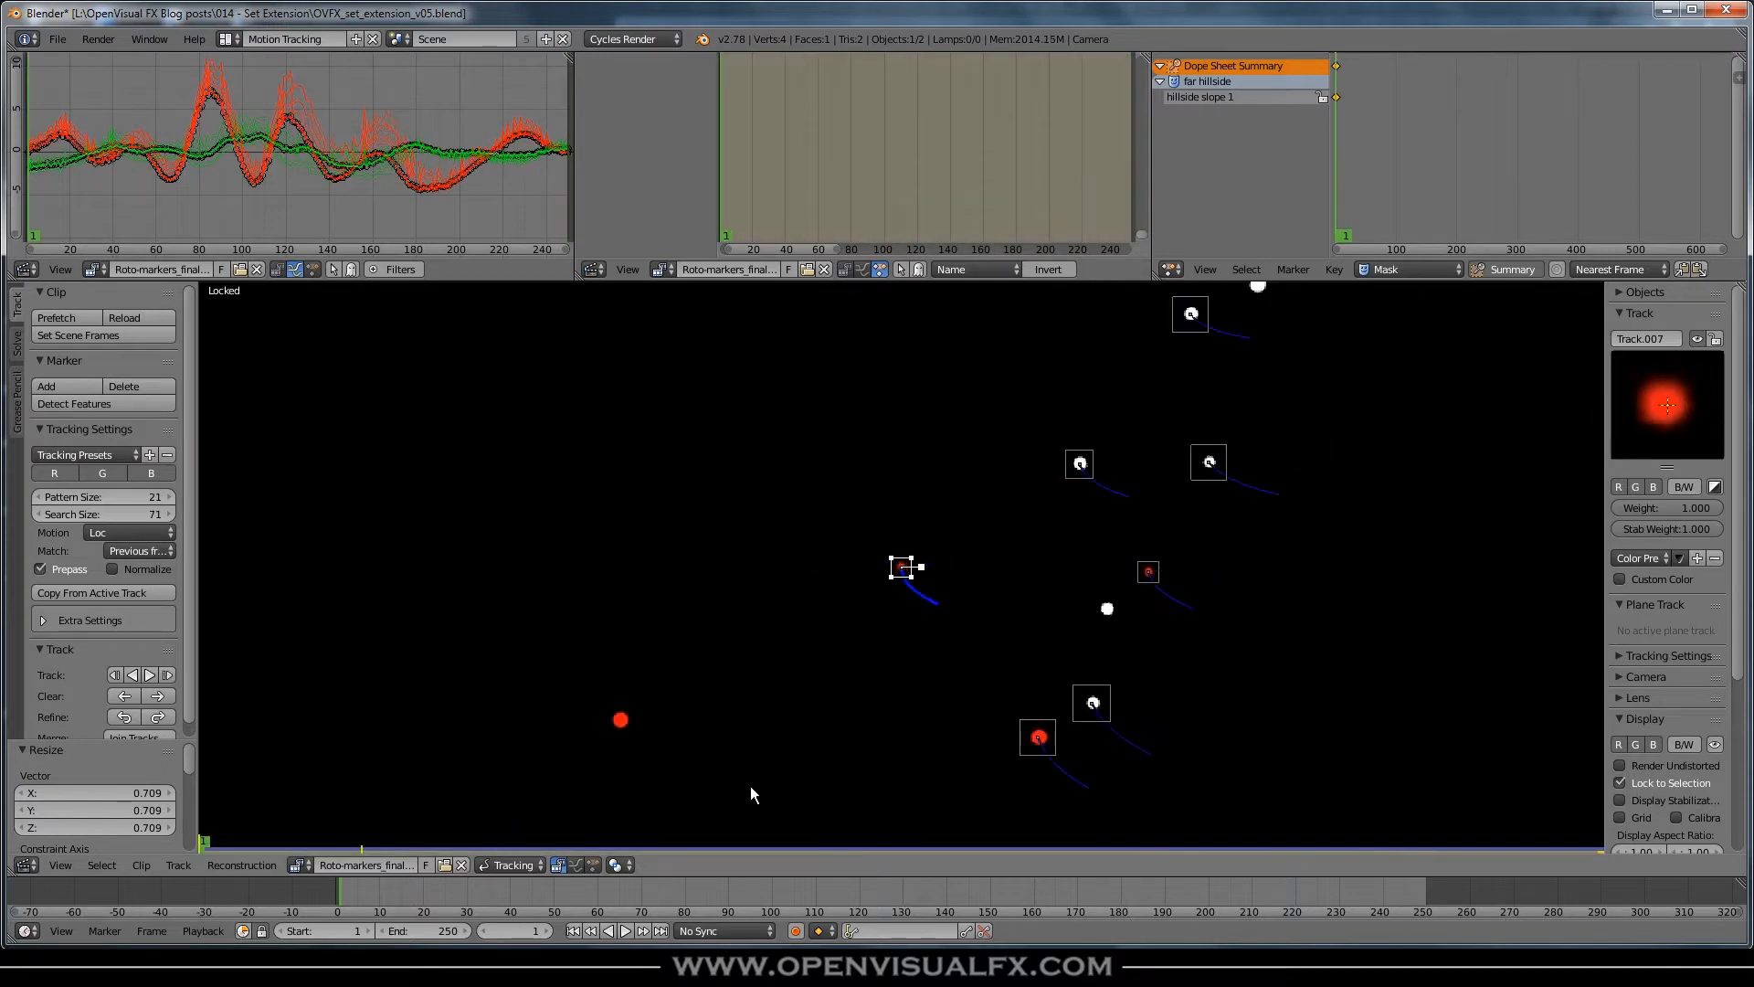
pyautogui.hotkey('ctrl', 'l')
# - Place a marker on the remaining left-hand large red dot at frame 250, scaled about 1.485 times and centred on the dot
pyautogui.hotkey('alt', 'a')
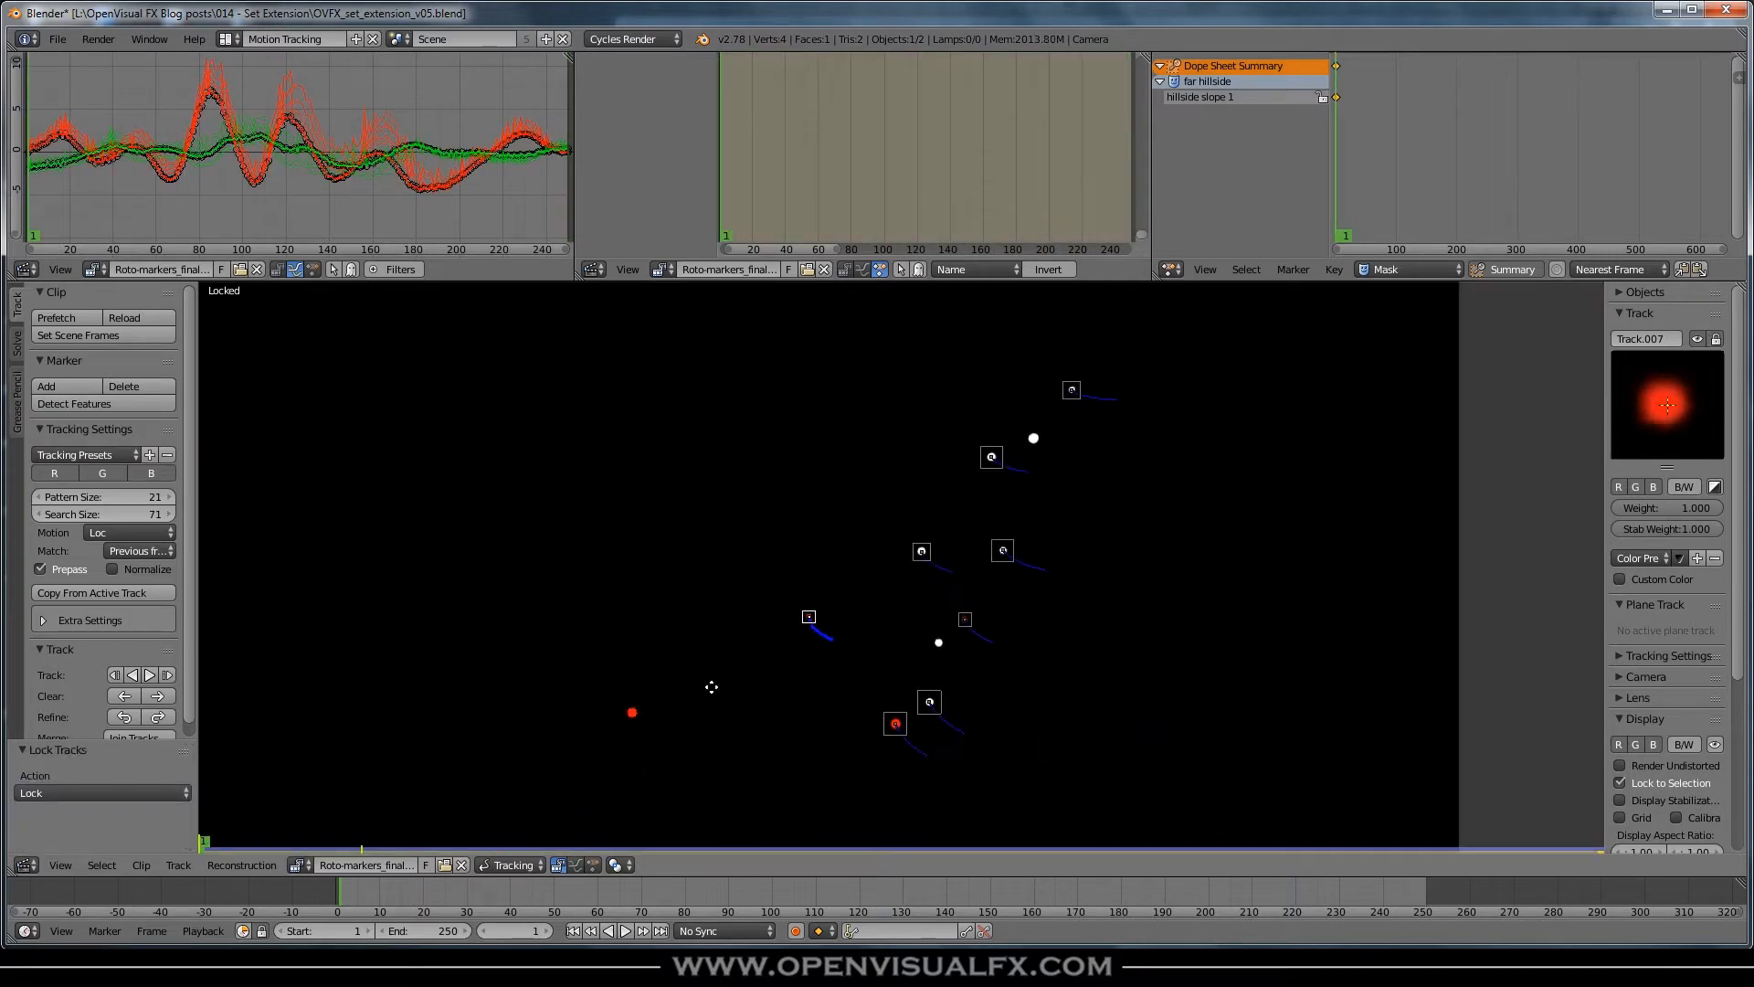
pyautogui.hotkey('alt', 'a')
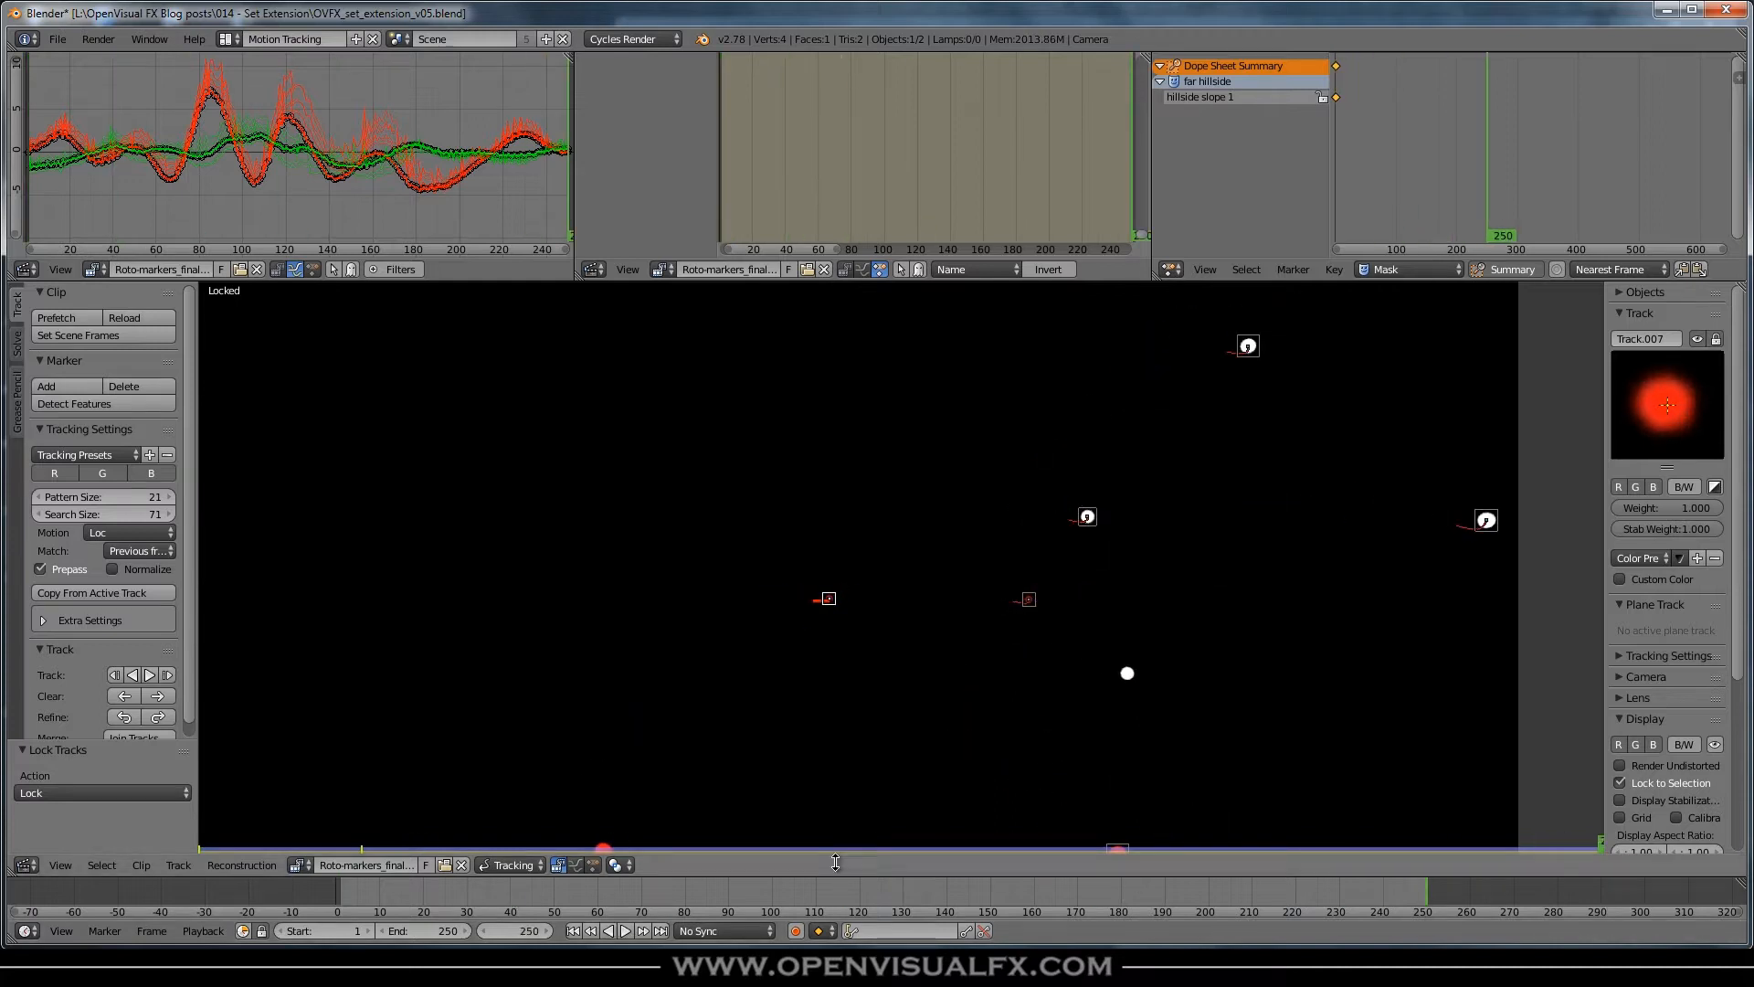
pyautogui.moveTo(732, 778); pyautogui.dragTo(887, 588, button='middle')
pyautogui.moveTo(759, 676); pyautogui.dragTo(681, 828, button='middle')
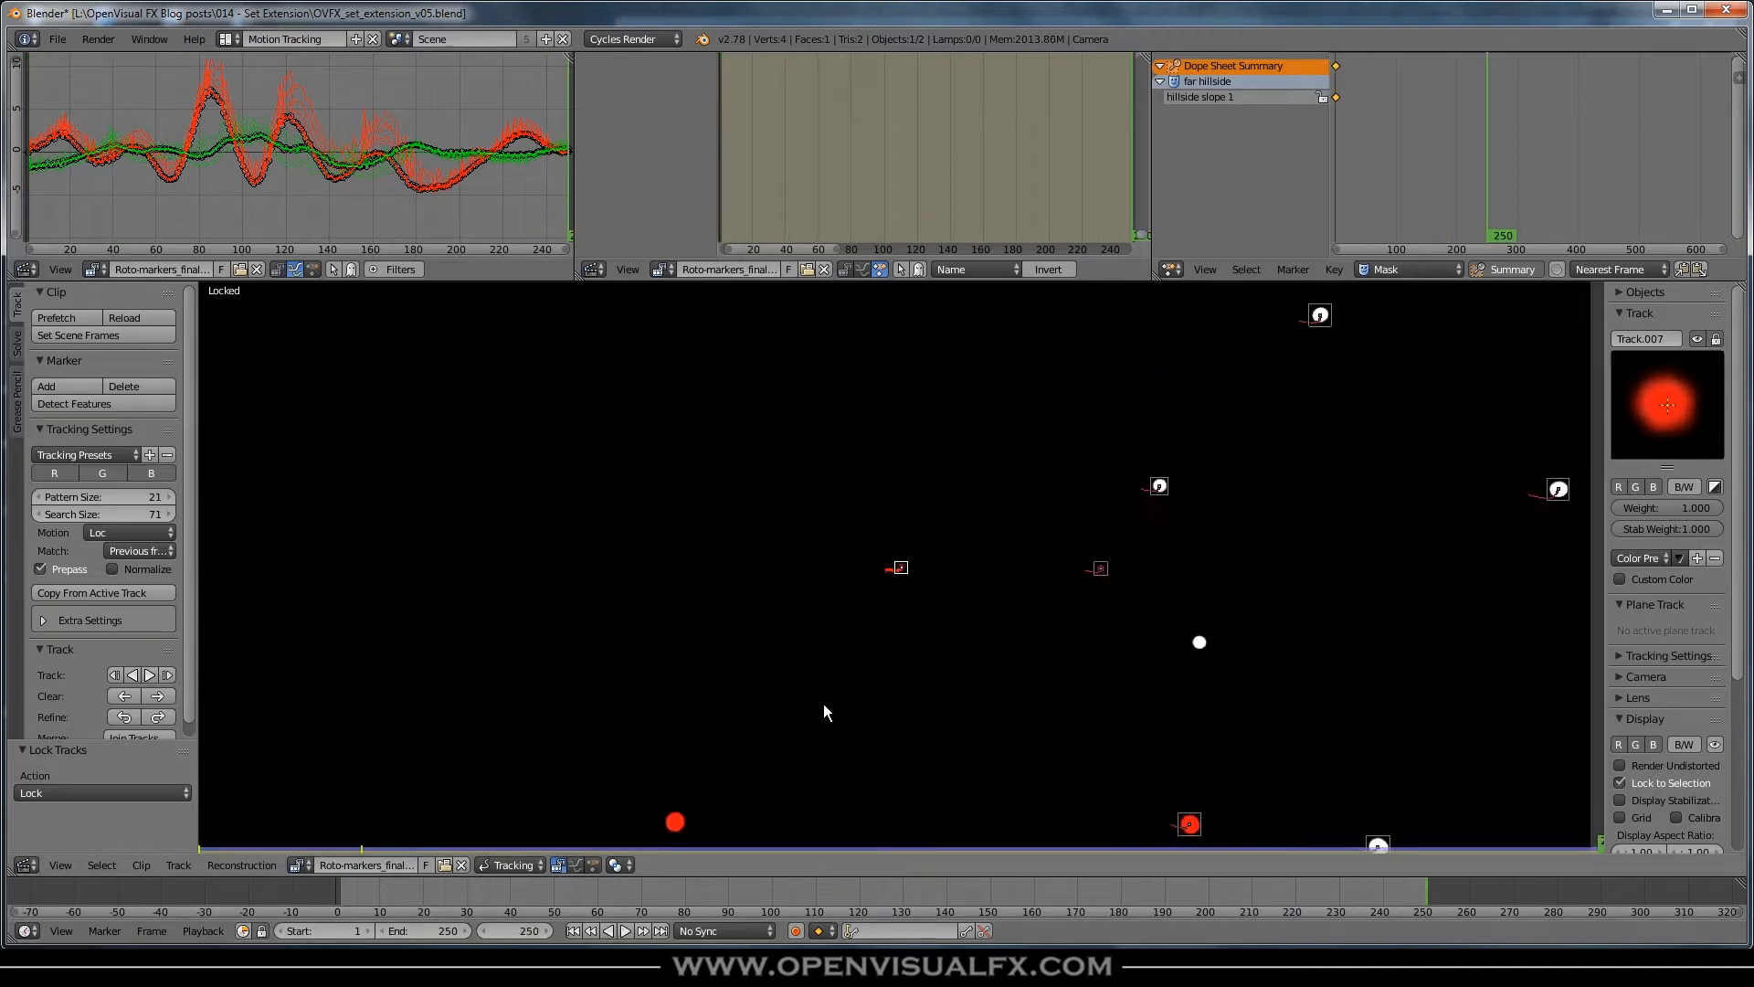
pyautogui.keyDown('ctrl'); pyautogui.click(675, 821); pyautogui.keyUp('ctrl')
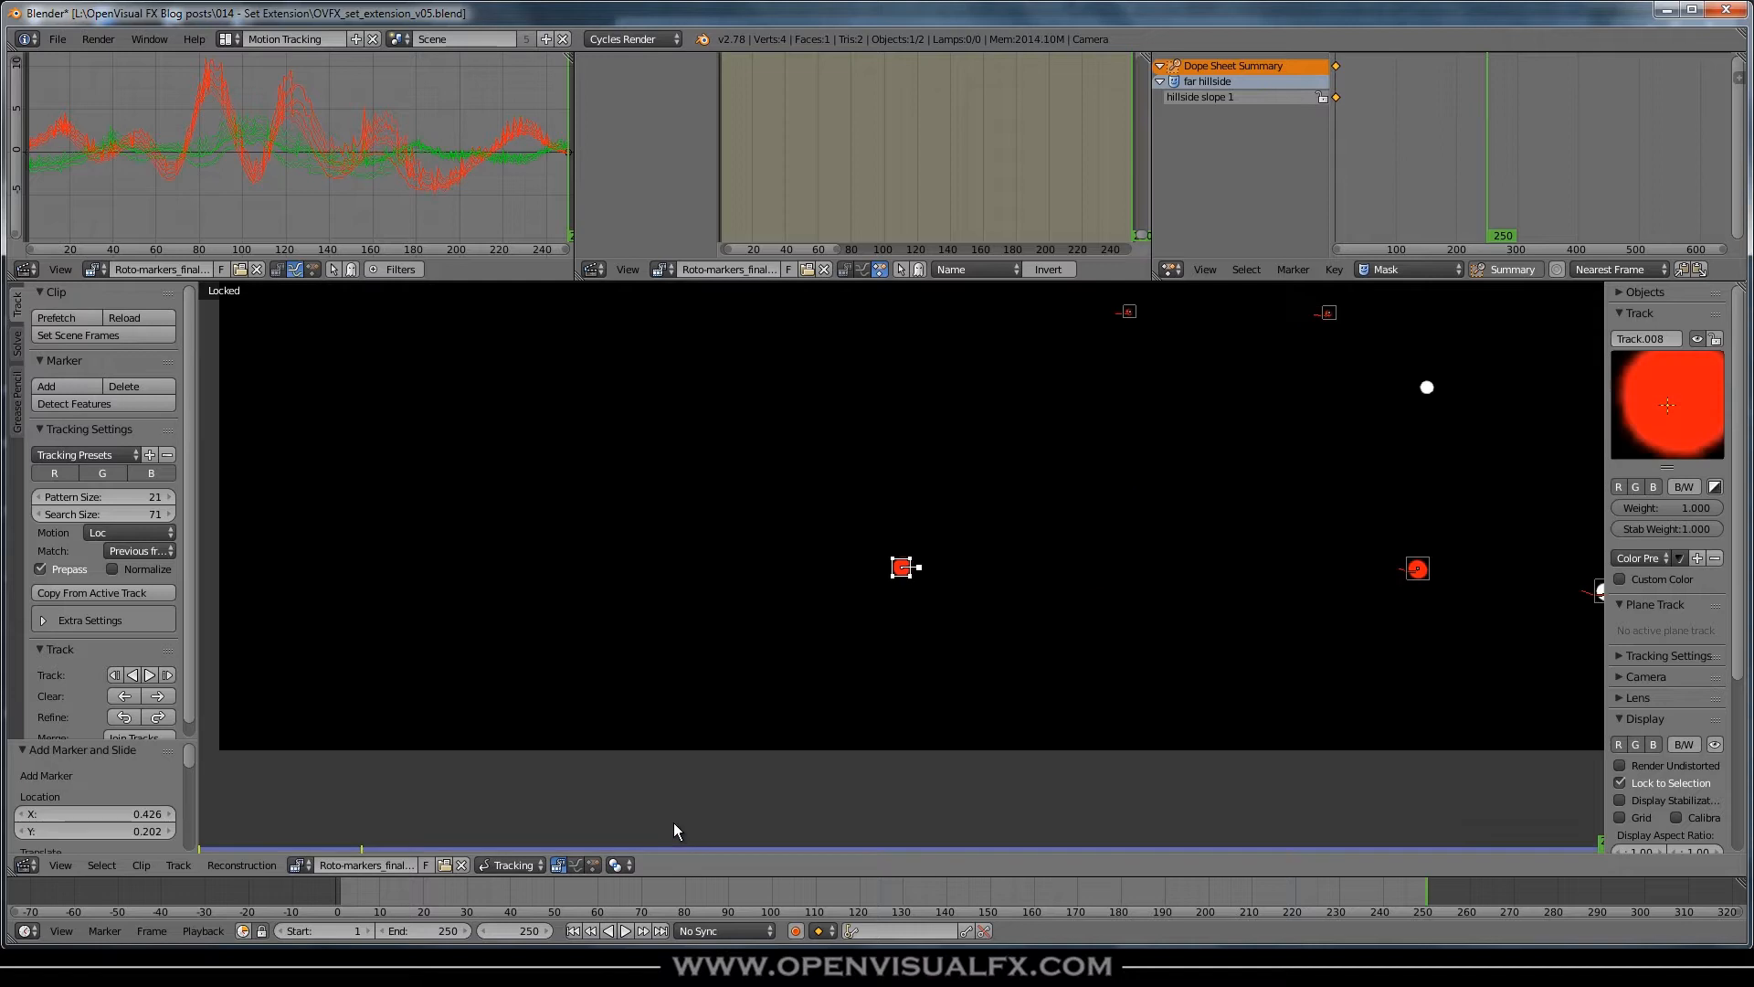
pyautogui.press('s')
pyautogui.click(935, 633)
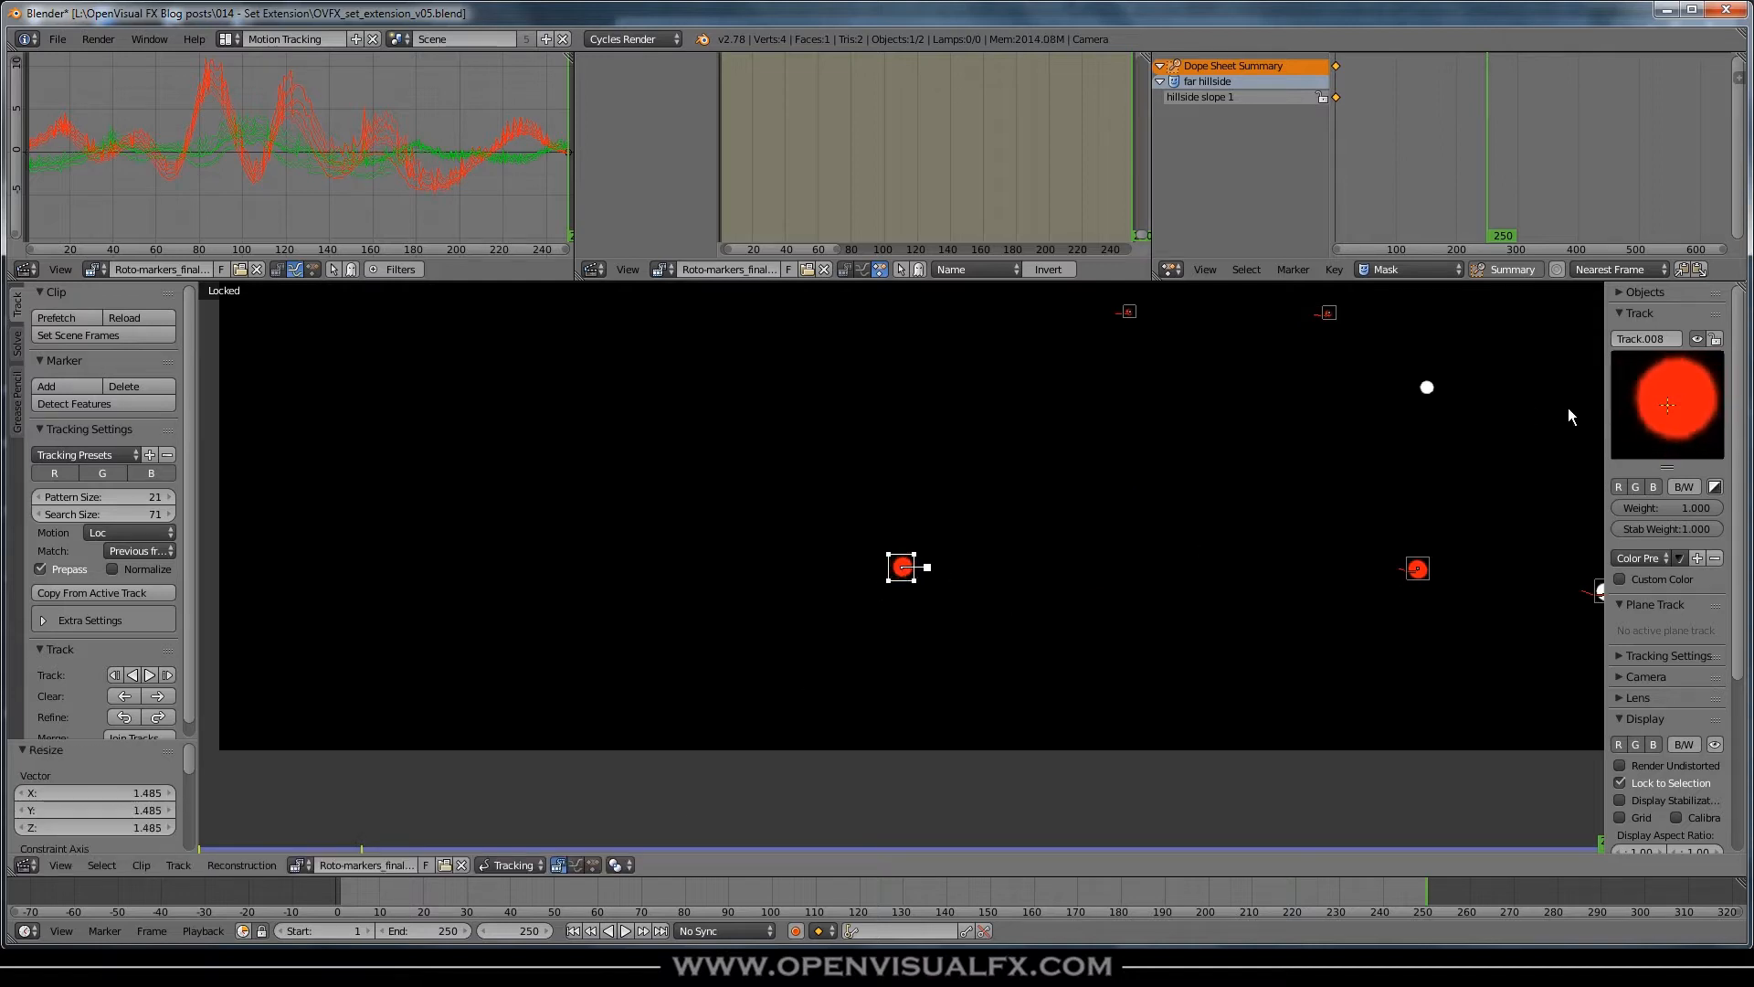
pyautogui.moveTo(1659, 408); pyautogui.dragTo(1652, 409)
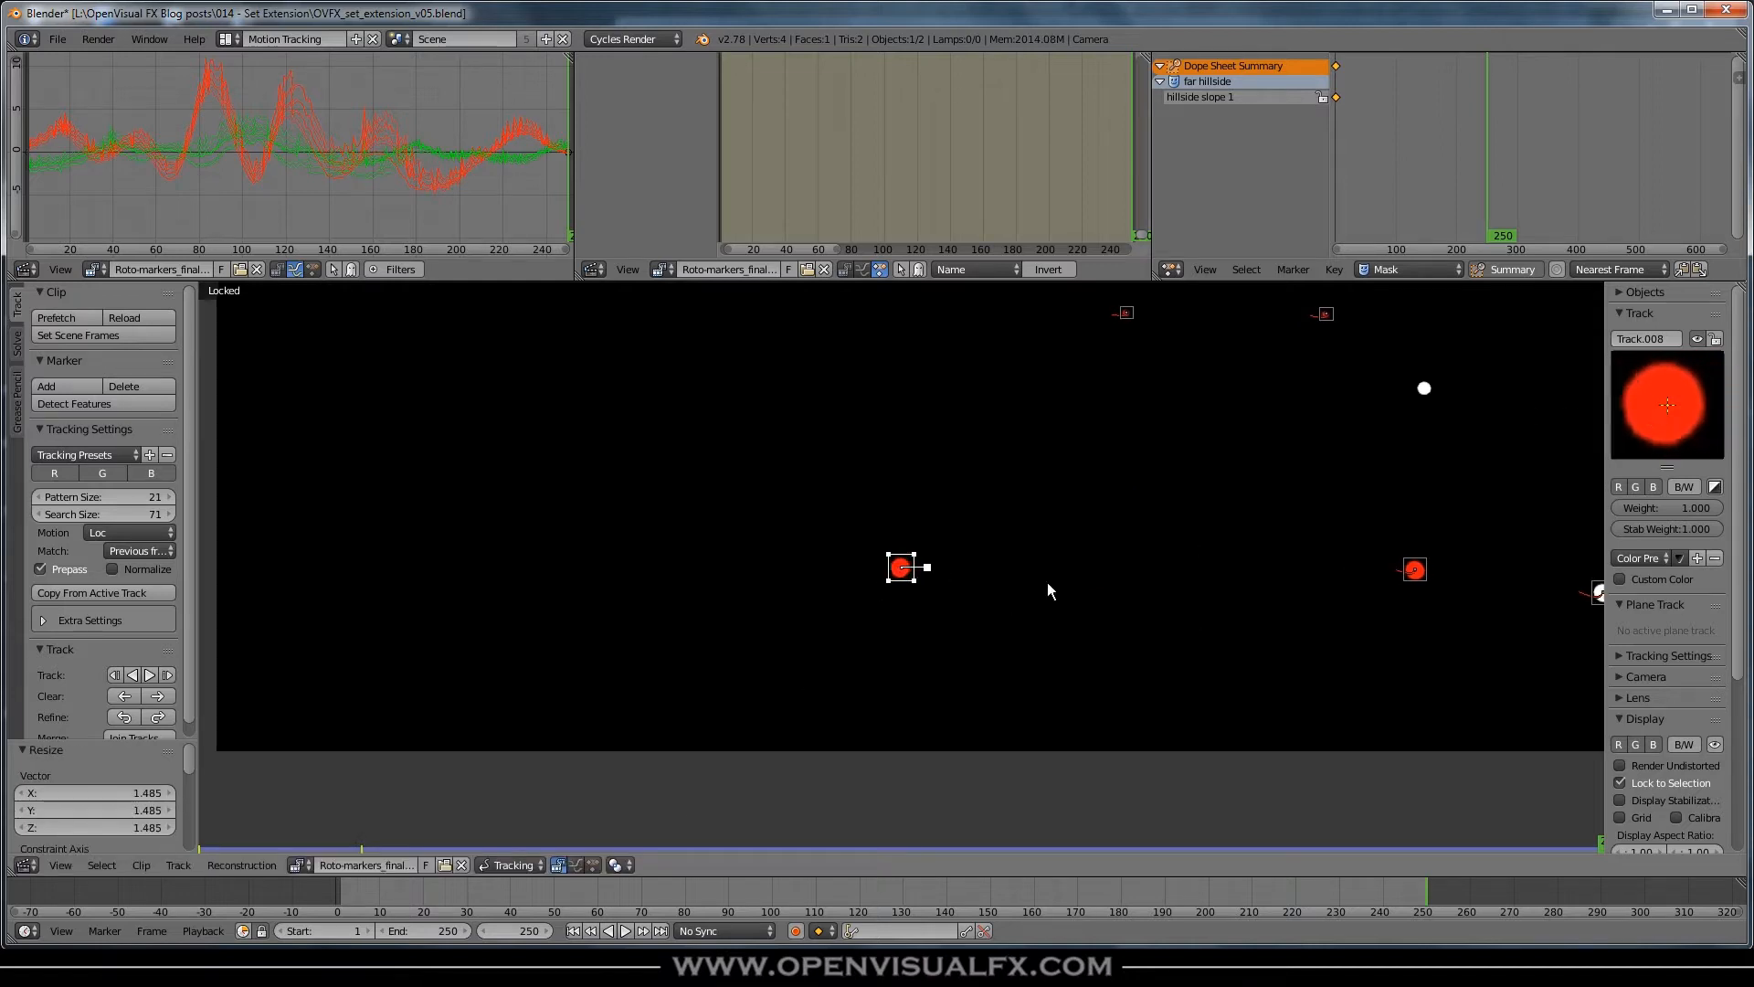
# - Track the left-hand large red dot backwards from frame 250 to frame 1, lock the track, and turn off Lock to Selection
pyautogui.hotkey('ctrl', 't')
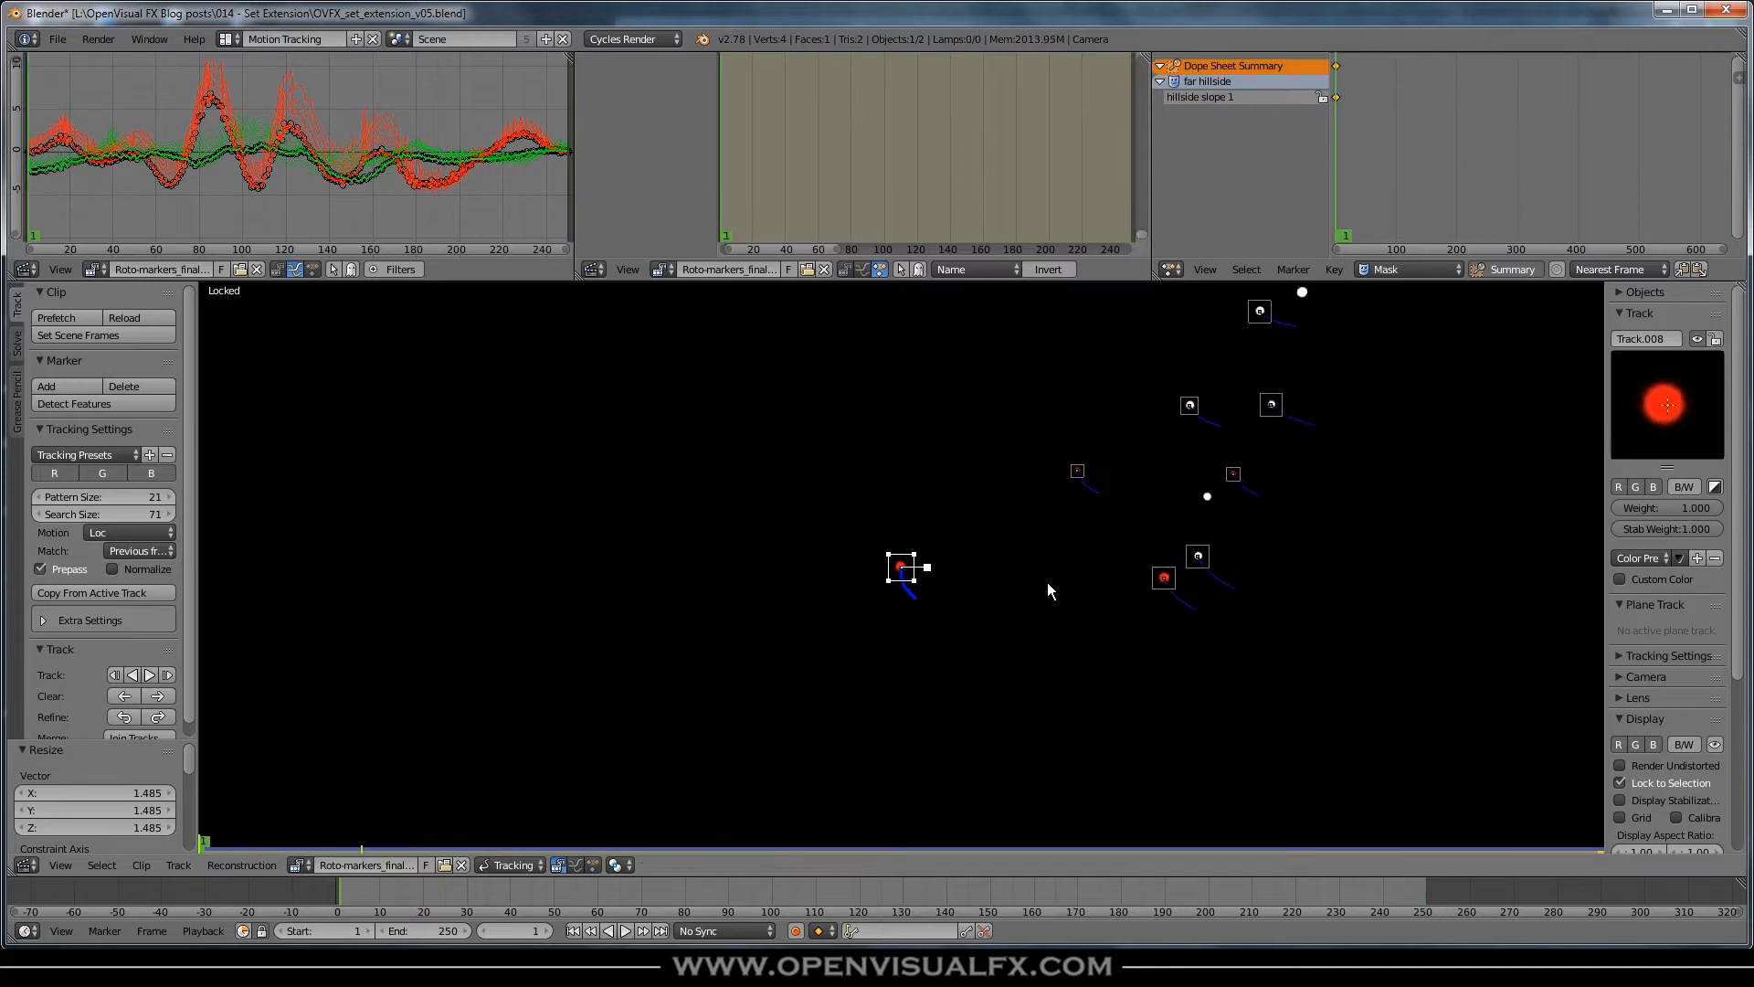
pyautogui.hotkey('ctrl', 'l')
pyautogui.scroll(-1, 1058, 492)
pyautogui.press('l')
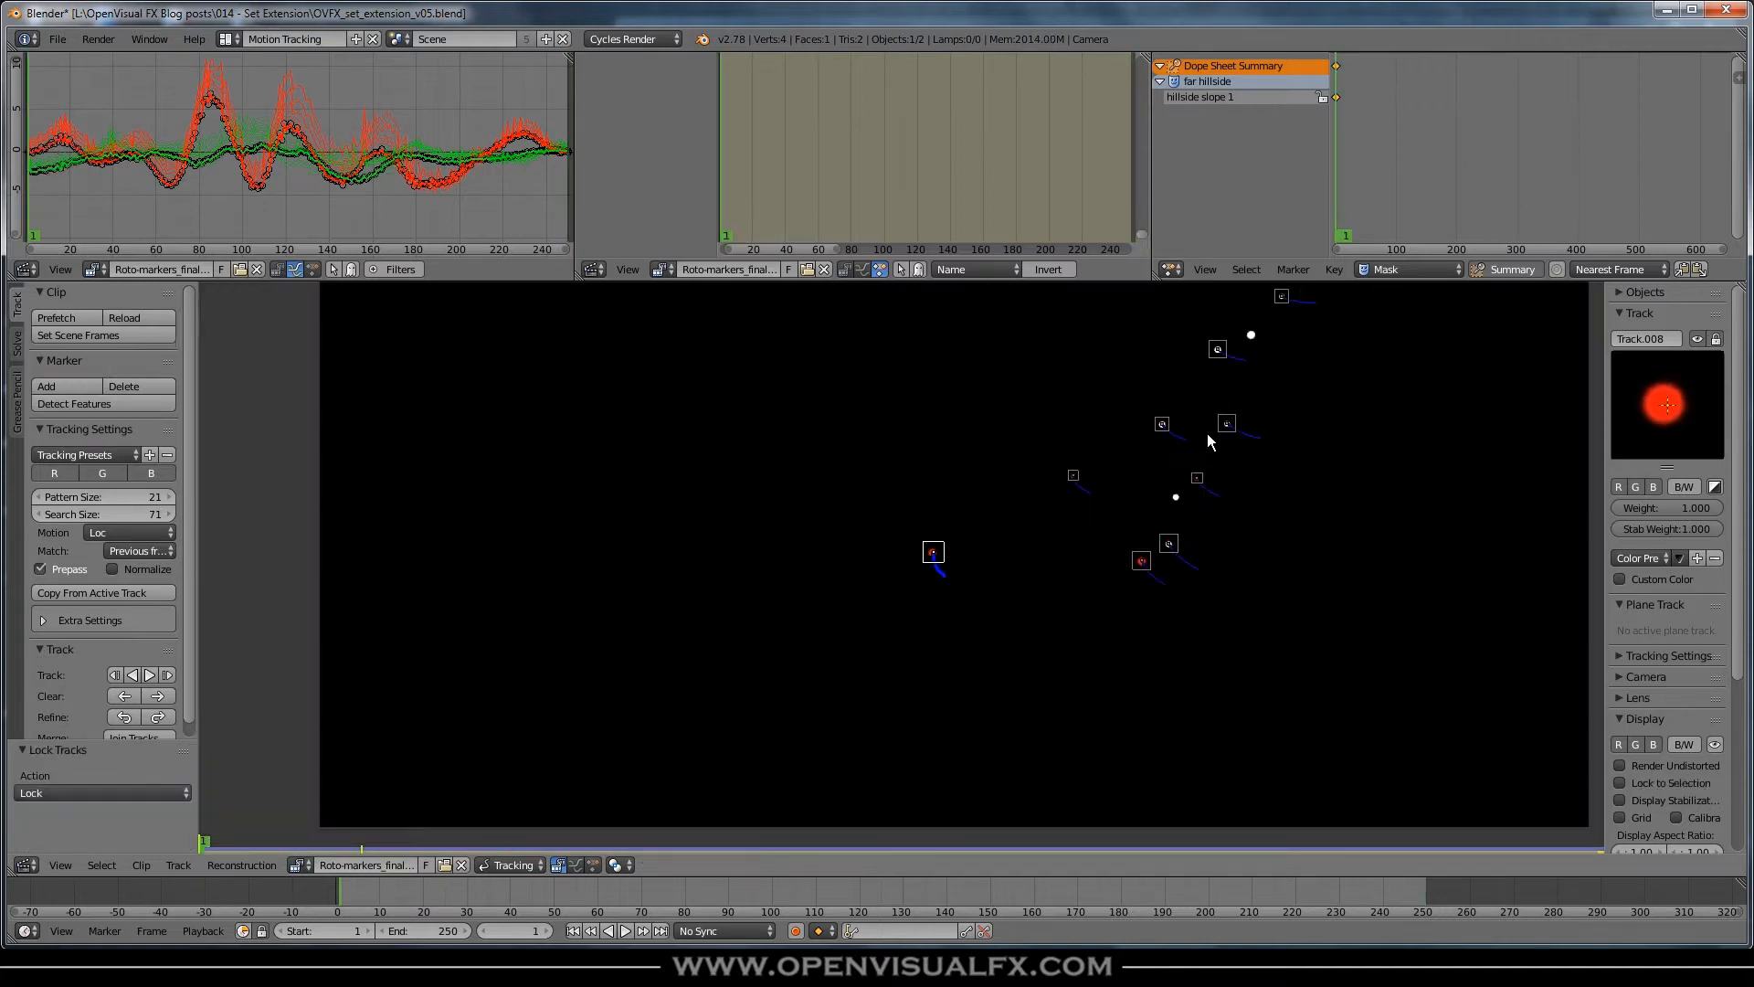
# - Play the clip with the whole frame in view to check all tracked markers, ending at frame 250
pyautogui.moveTo(1202, 438); pyautogui.dragTo(1069, 553, button='middle')
pyautogui.scroll(-1, 1092, 549)
pyautogui.press('f')
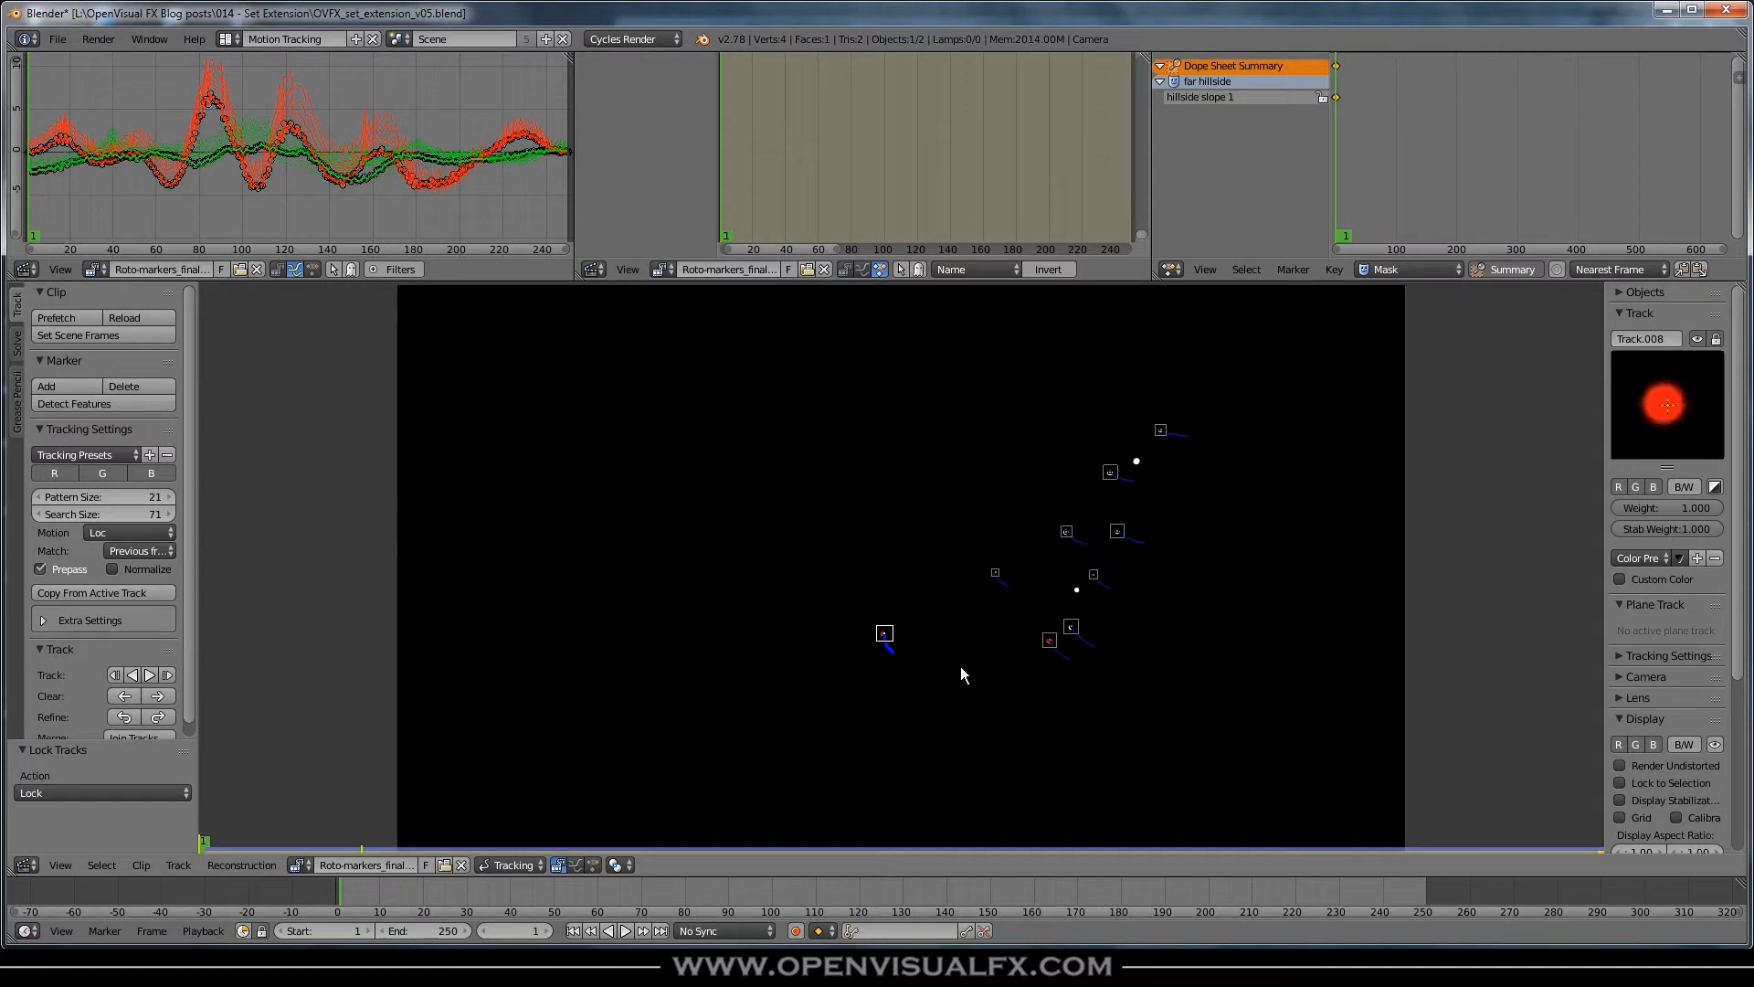
pyautogui.hotkey('alt', 'a')
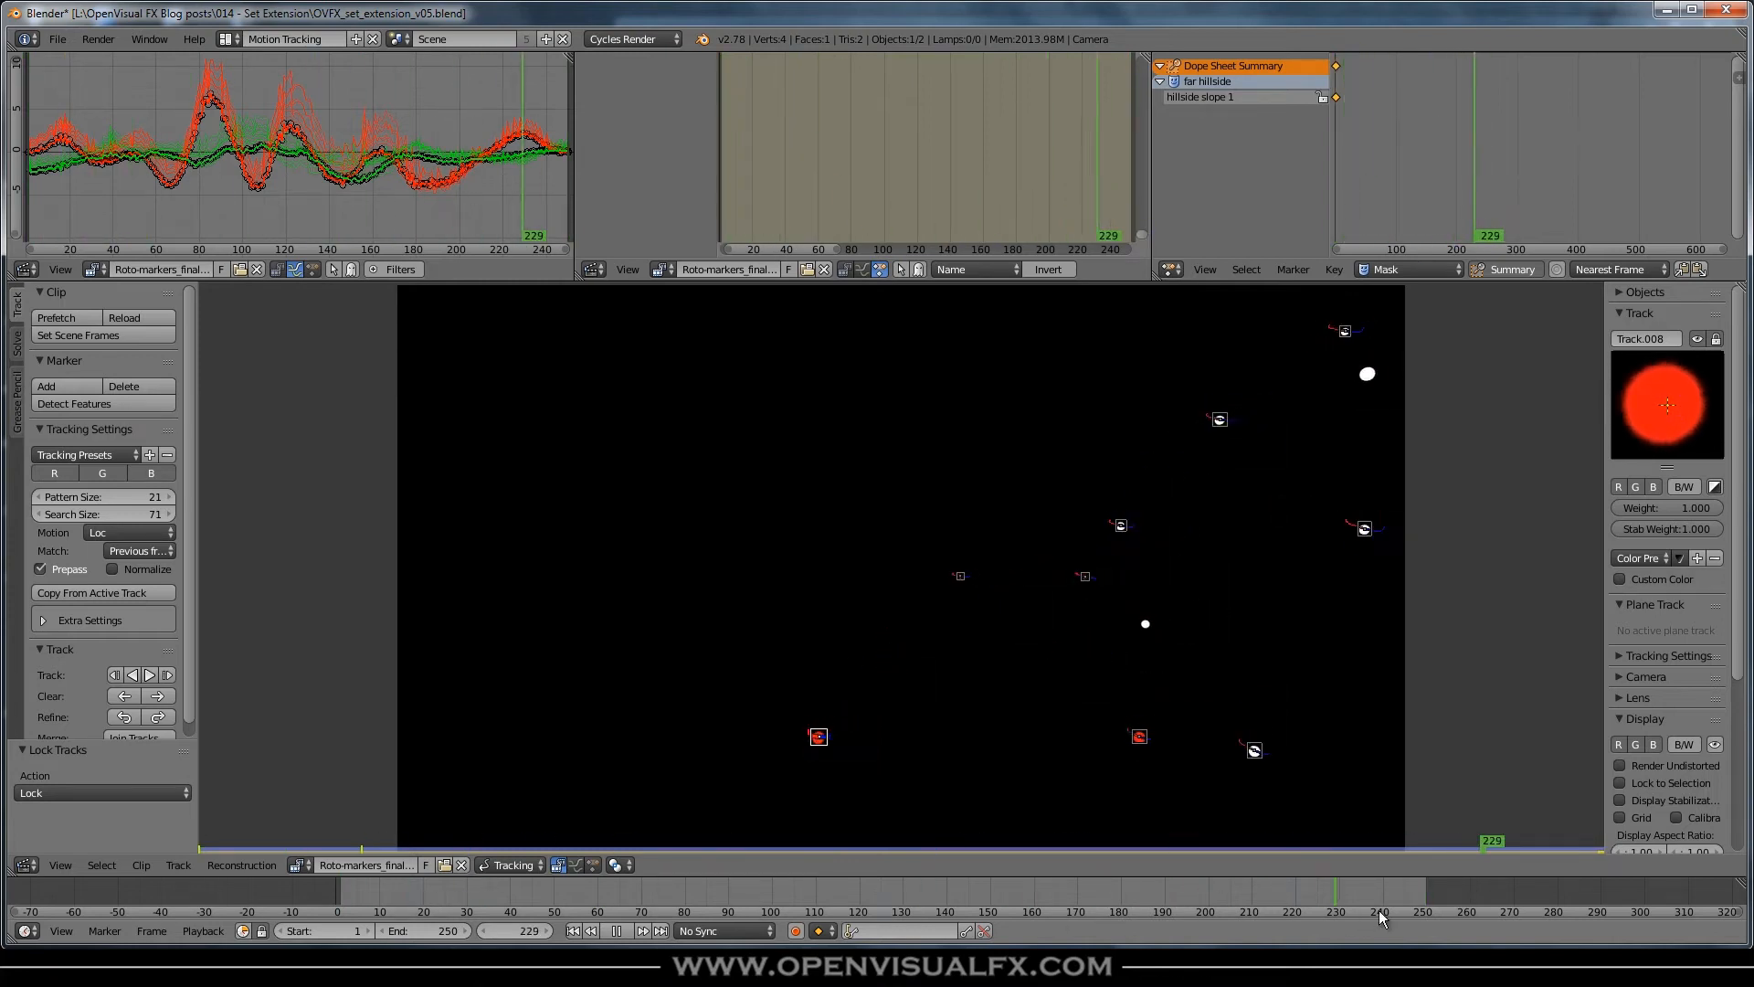
pyautogui.hotkey('alt', 'a')
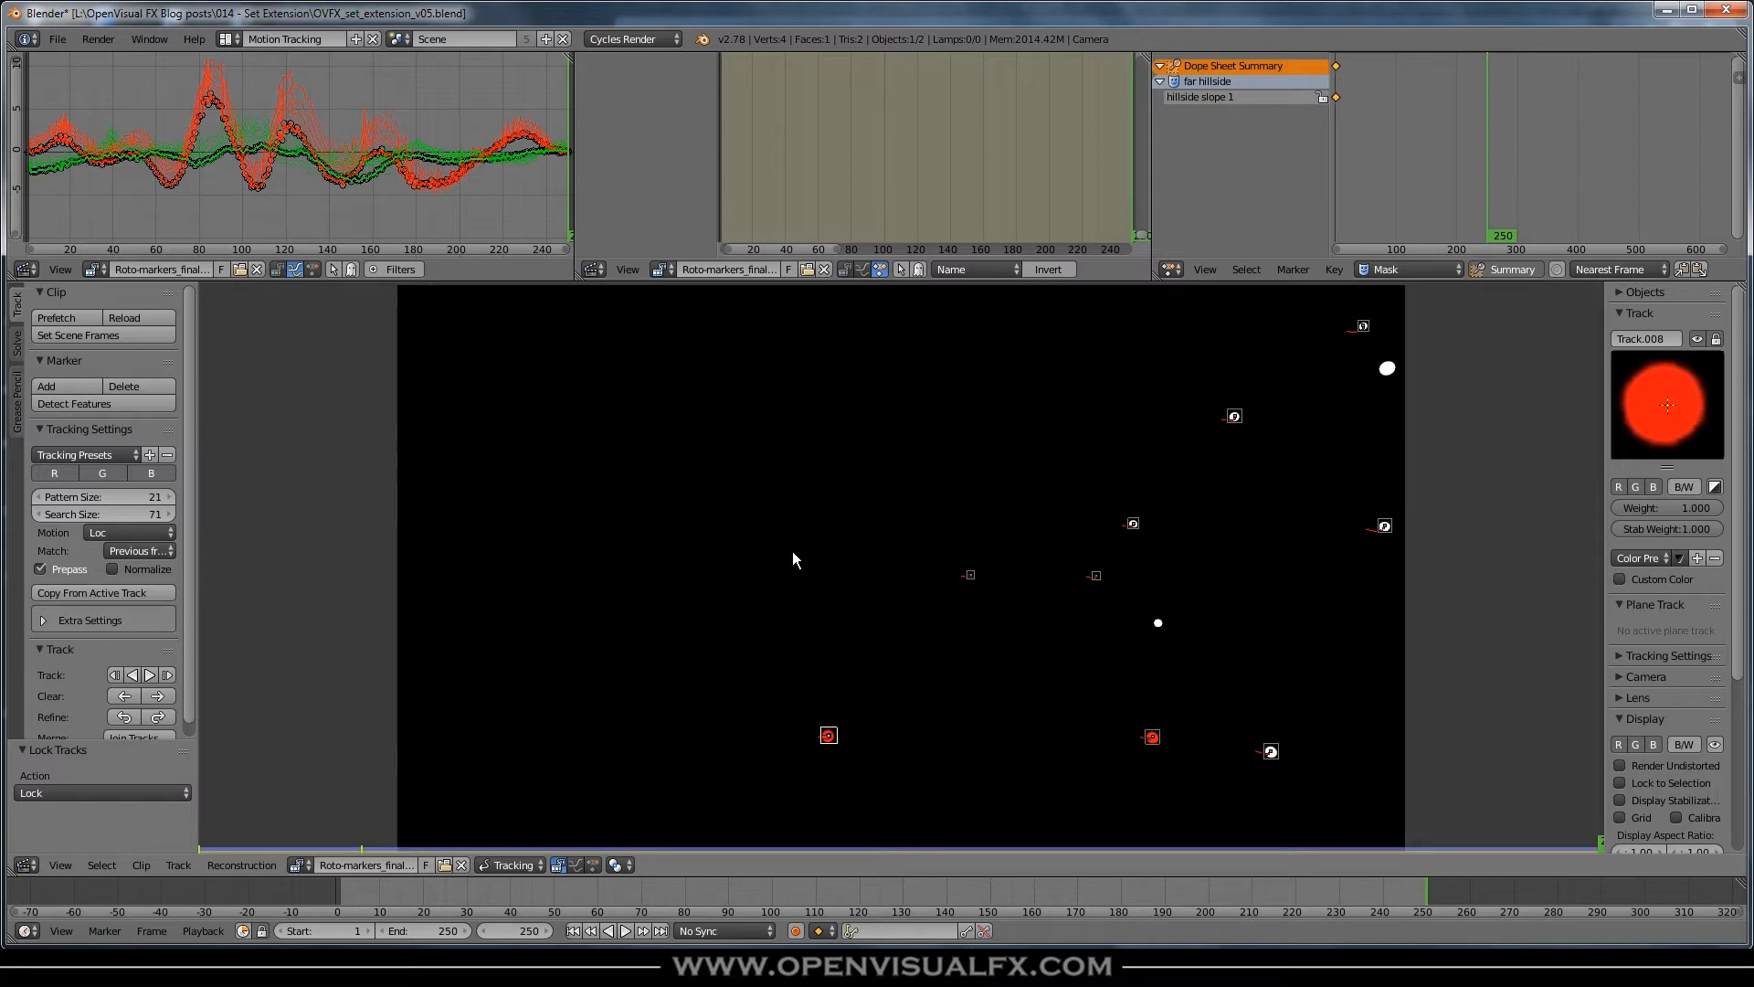
# - Widen the properties sidebar and view the Canyon_set_extend_v01_0001.jpg clip before returning to Roto-markers_final_01_0001.jpg
pyautogui.scroll(-6, 1675, 643)
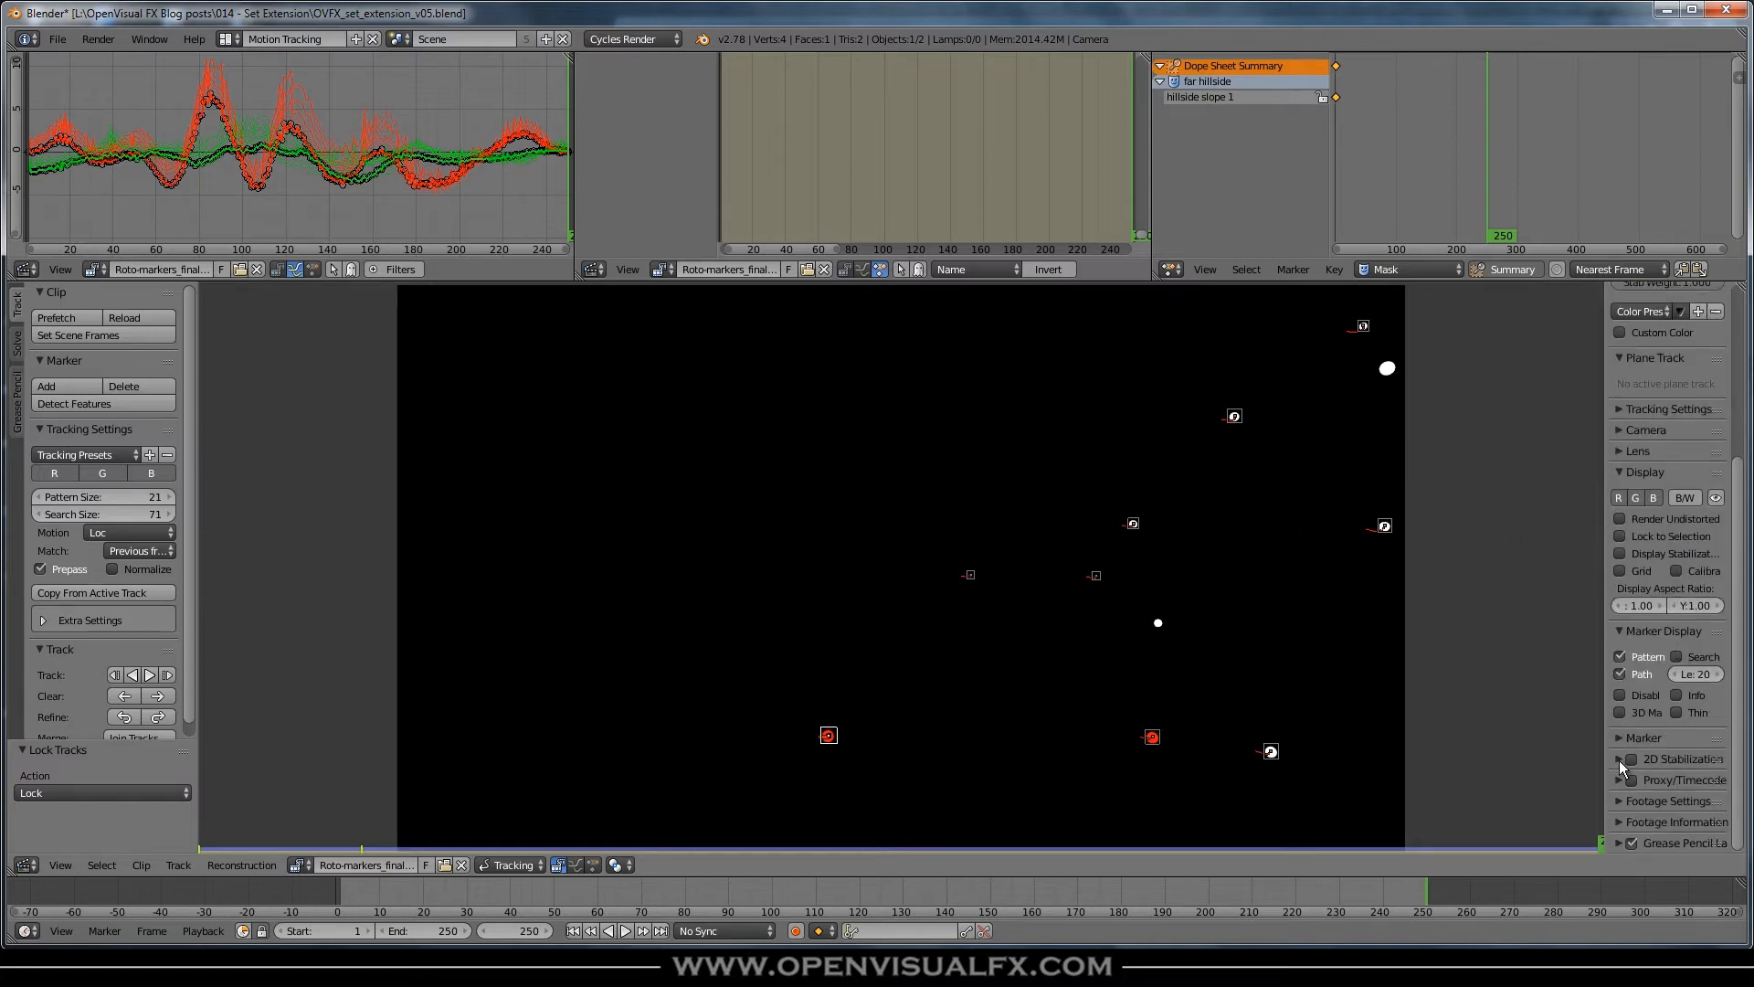
pyautogui.moveTo(1604, 724); pyautogui.dragTo(1551, 731)
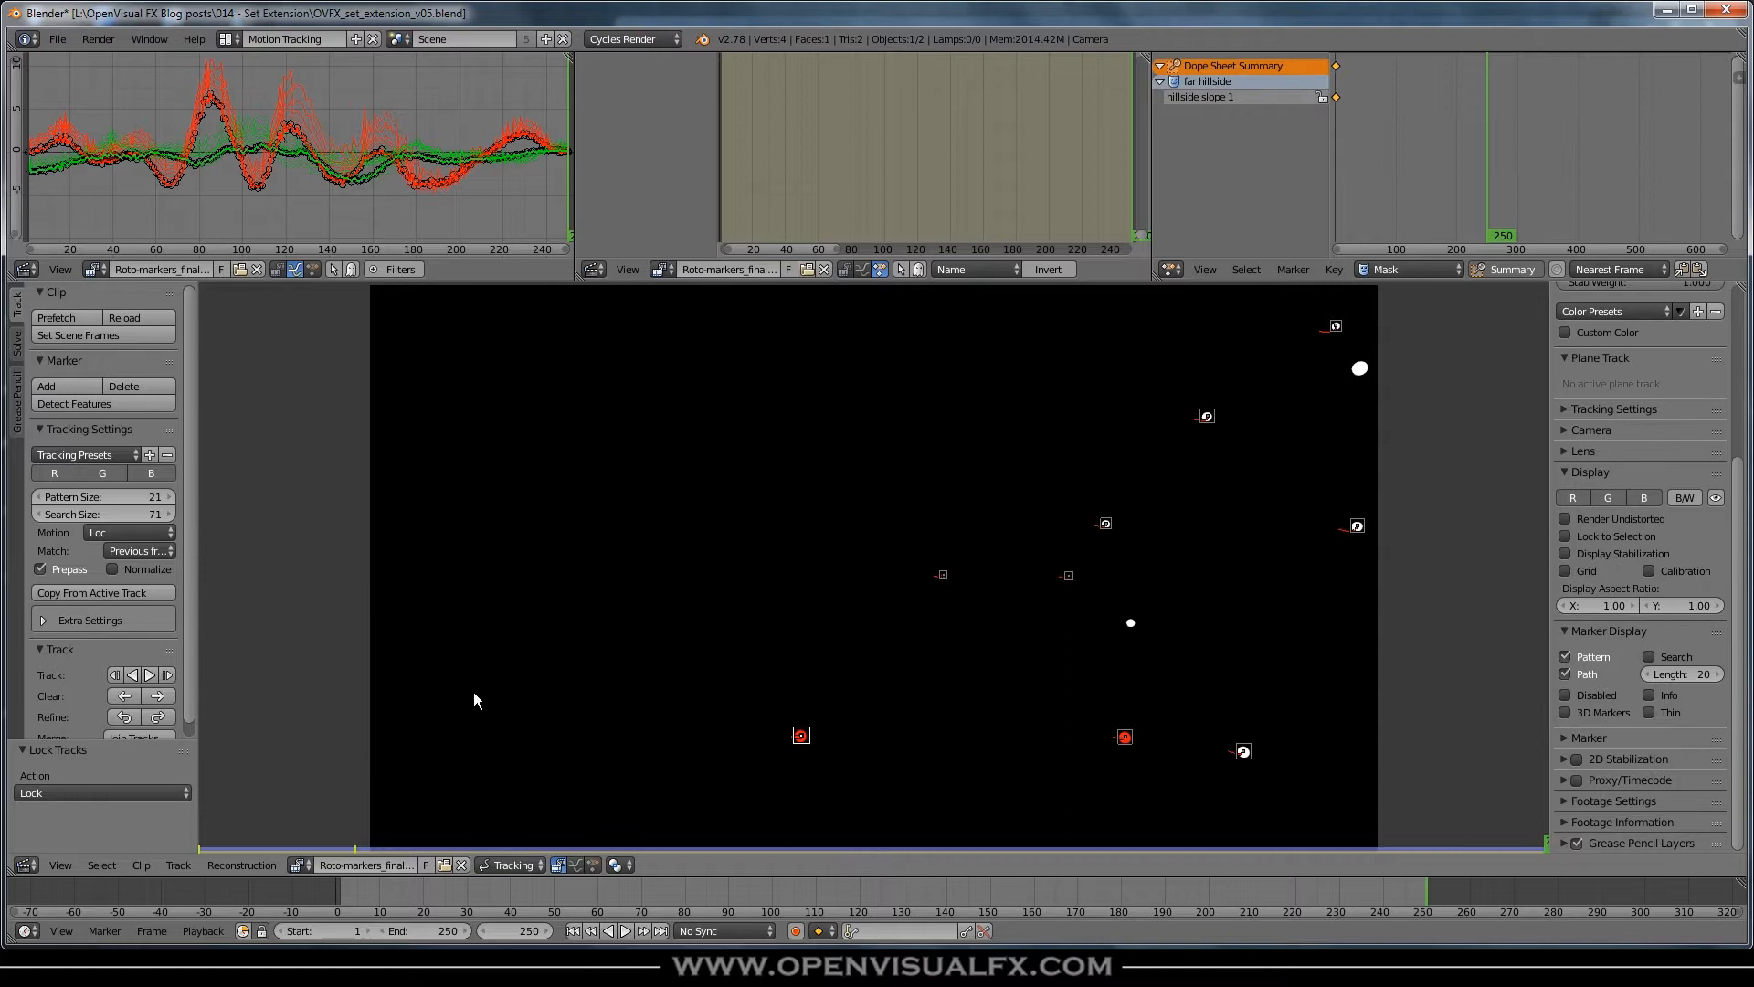
pyautogui.click(299, 865)
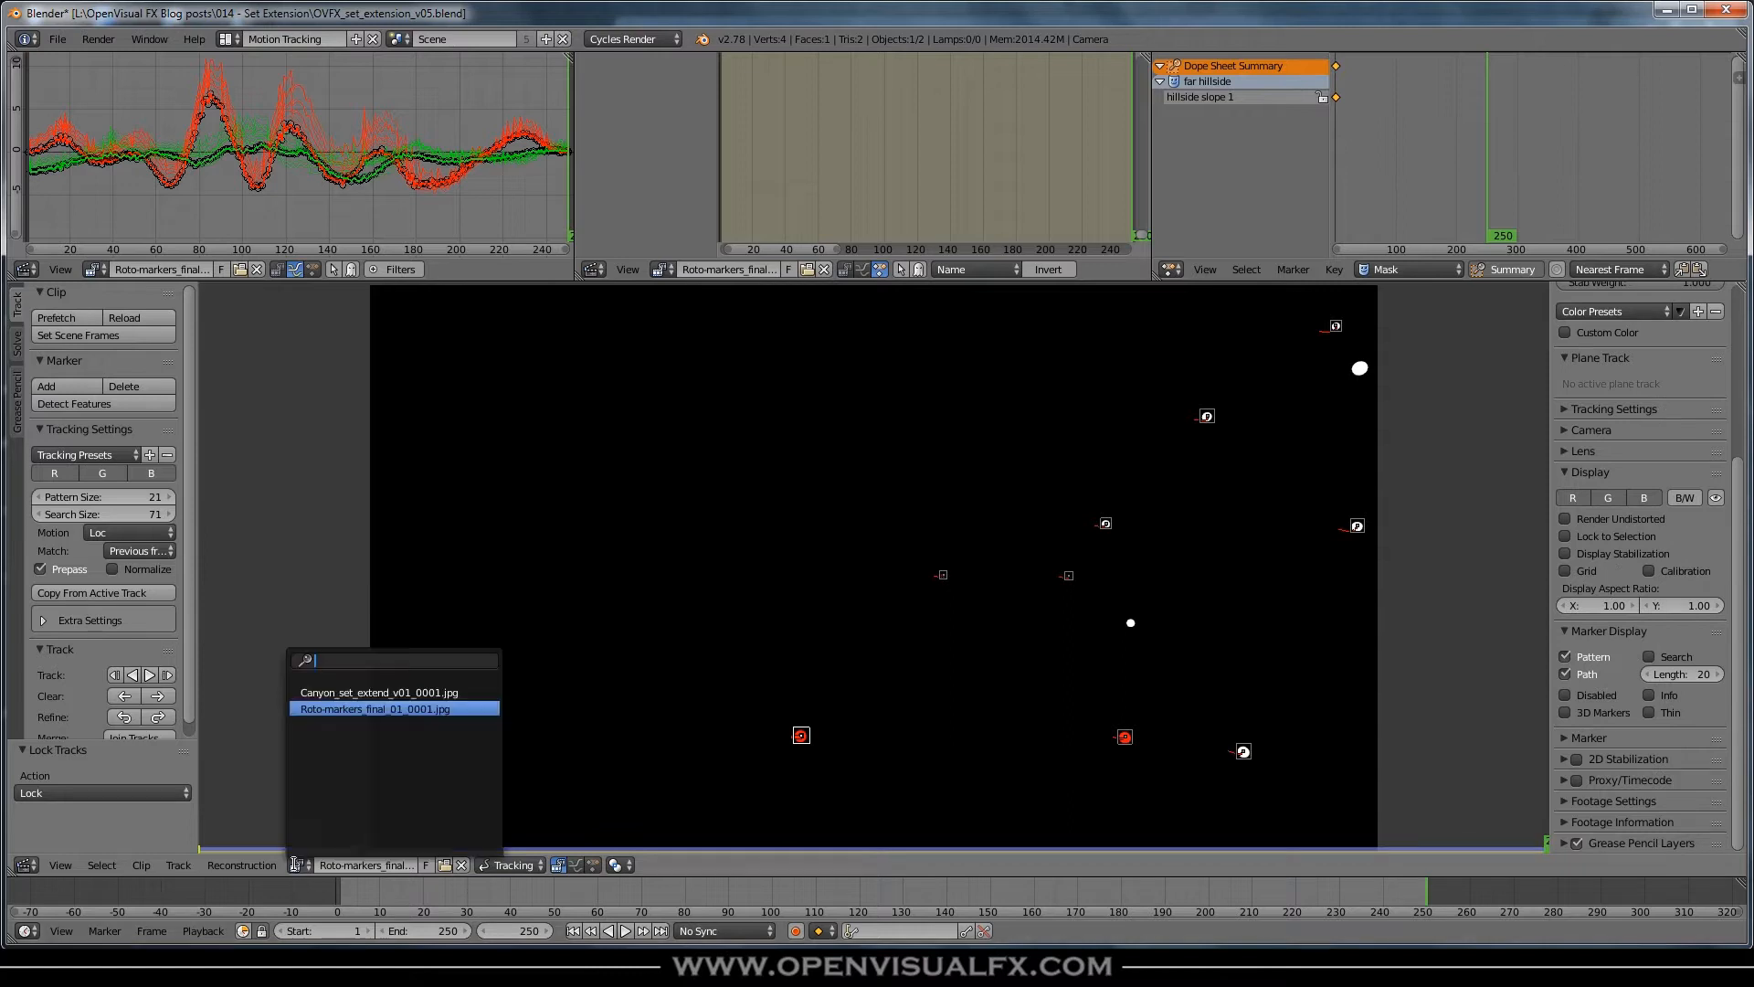
pyautogui.click(348, 693)
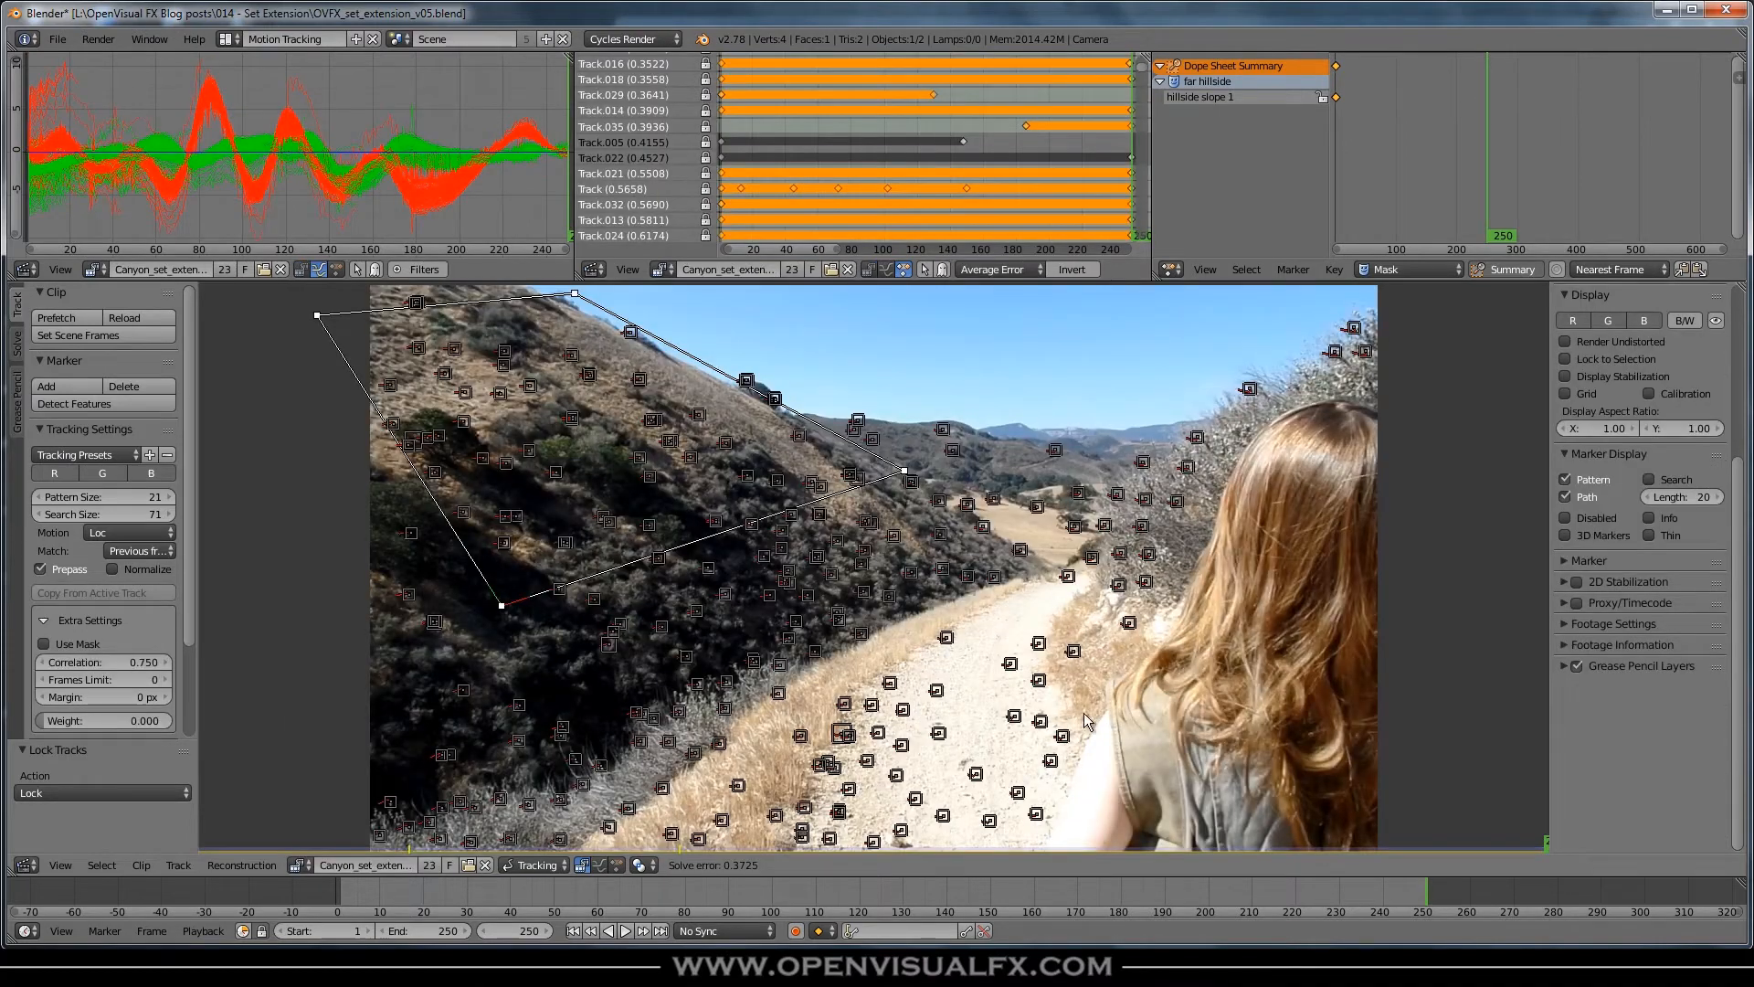
pyautogui.click(299, 864)
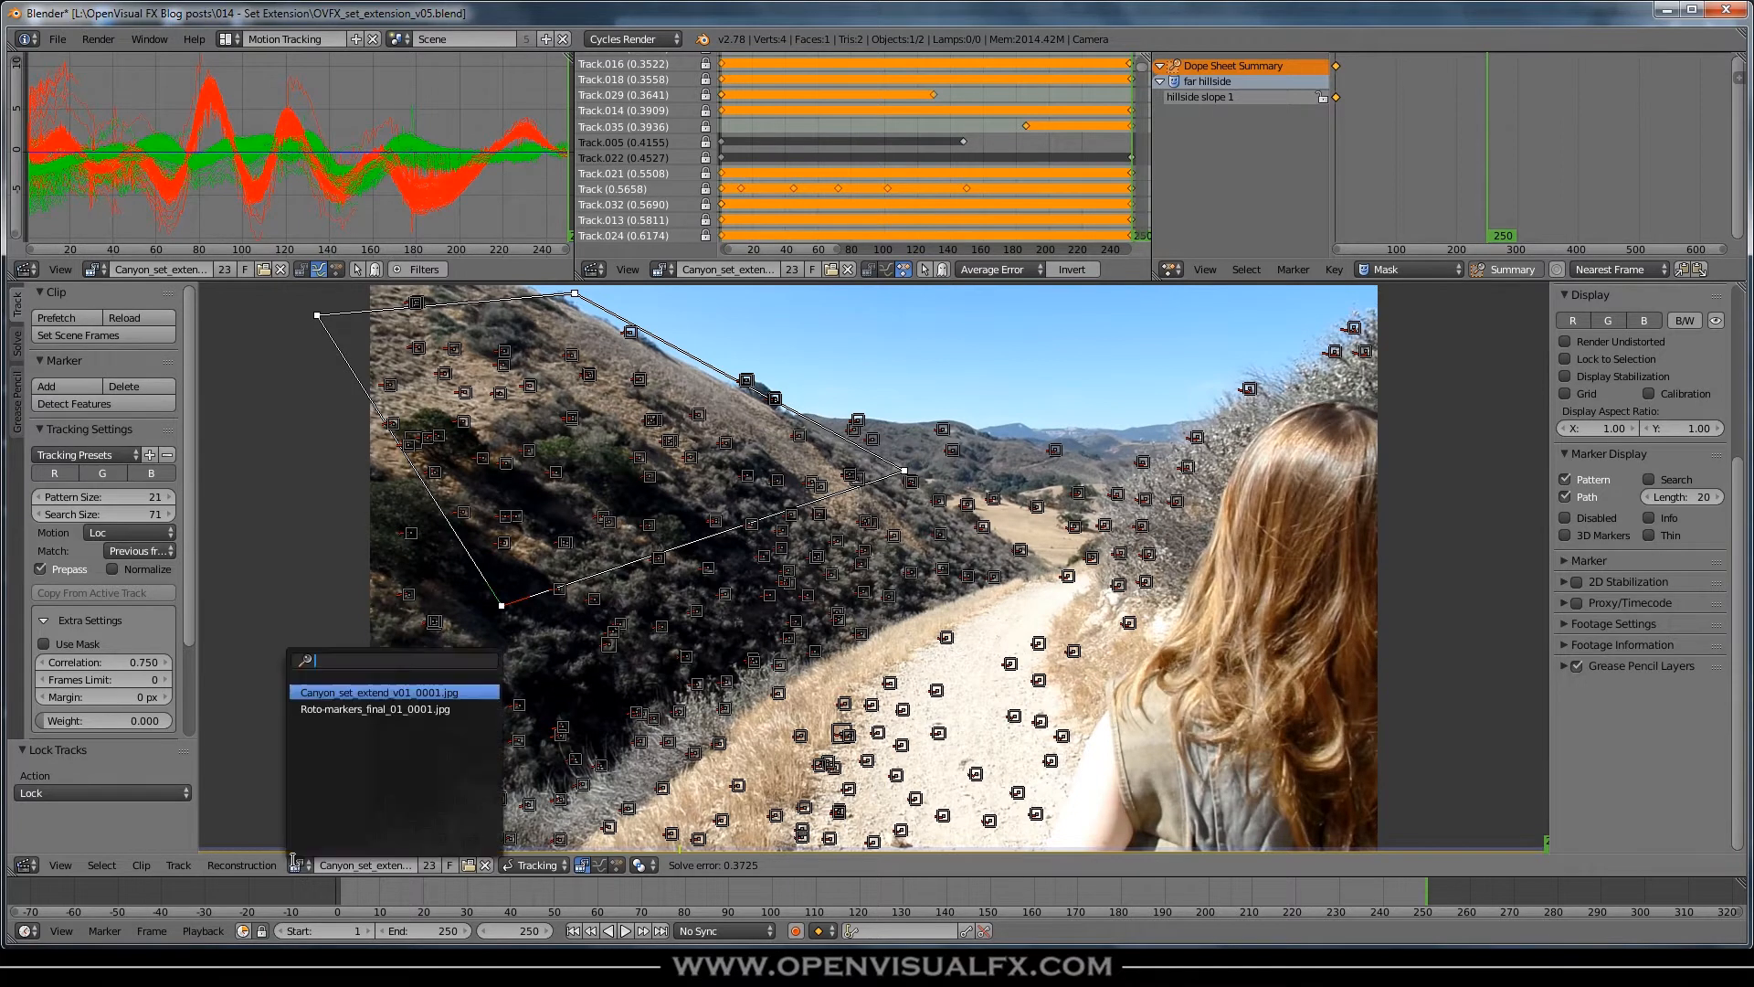
pyautogui.click(353, 711)
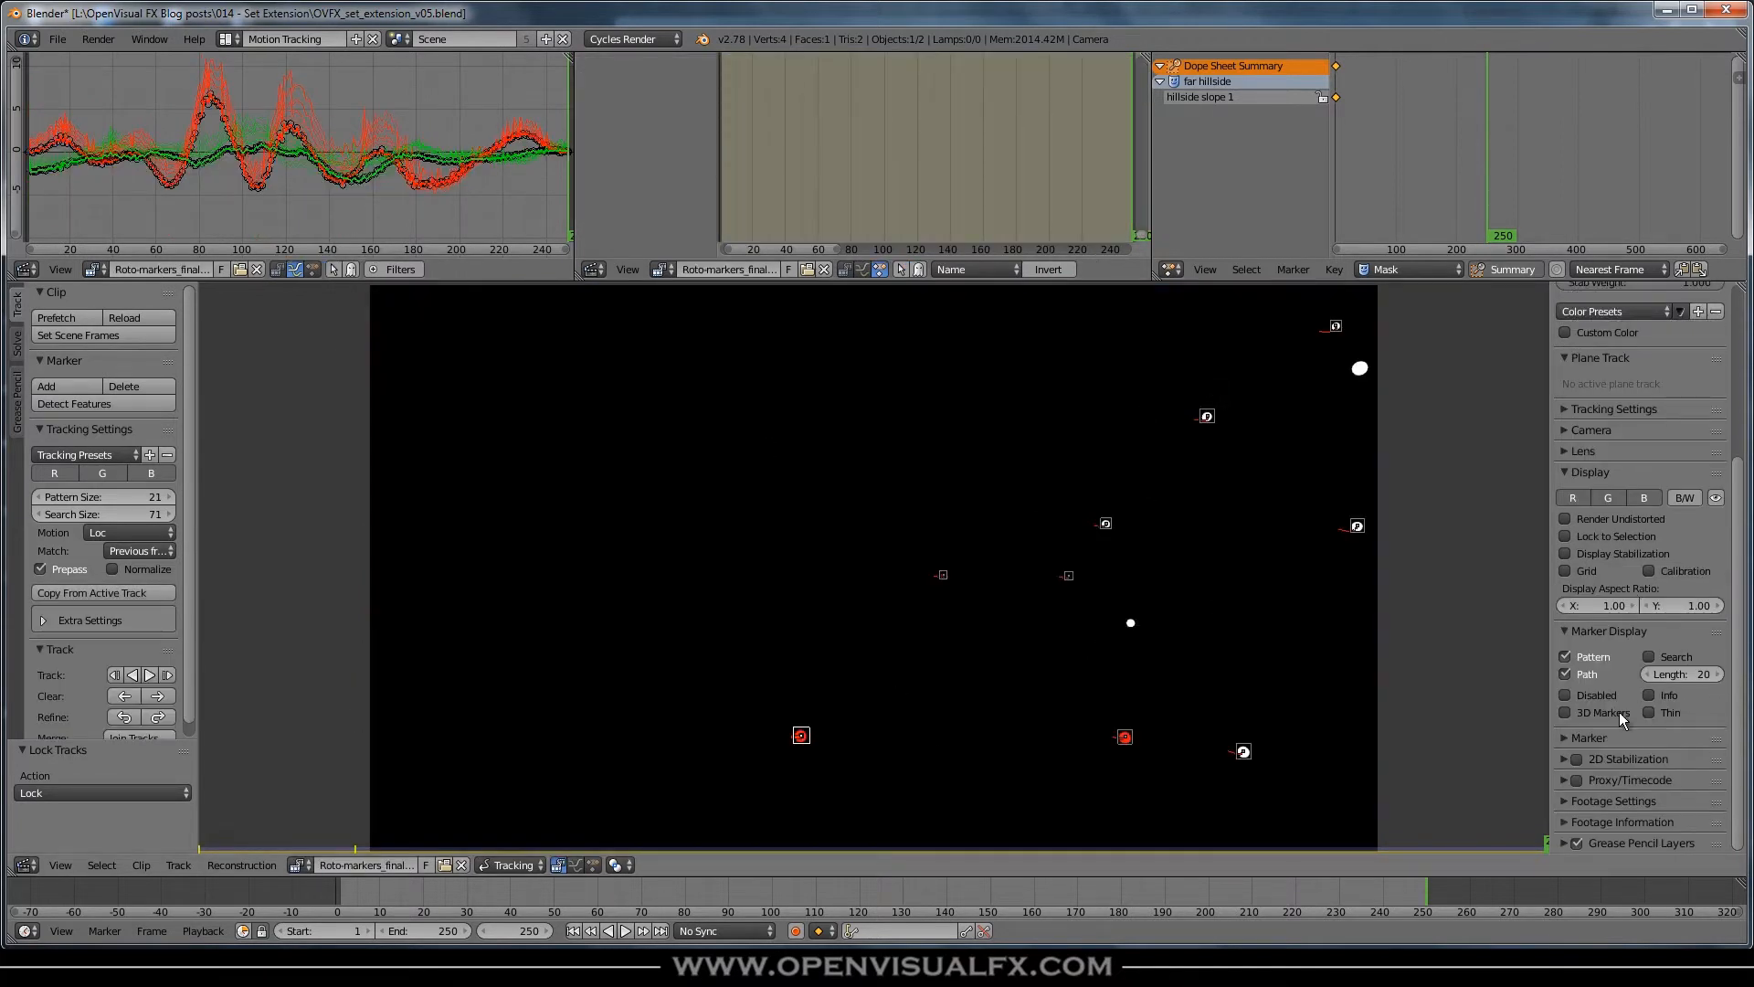
# - Replace the marker clip's source footage with Canyon_set_extend_v01_0001.jpg from the Canyon_set_extend_v01_JPGs folder and prefetch its frames
pyautogui.click(1562, 798)
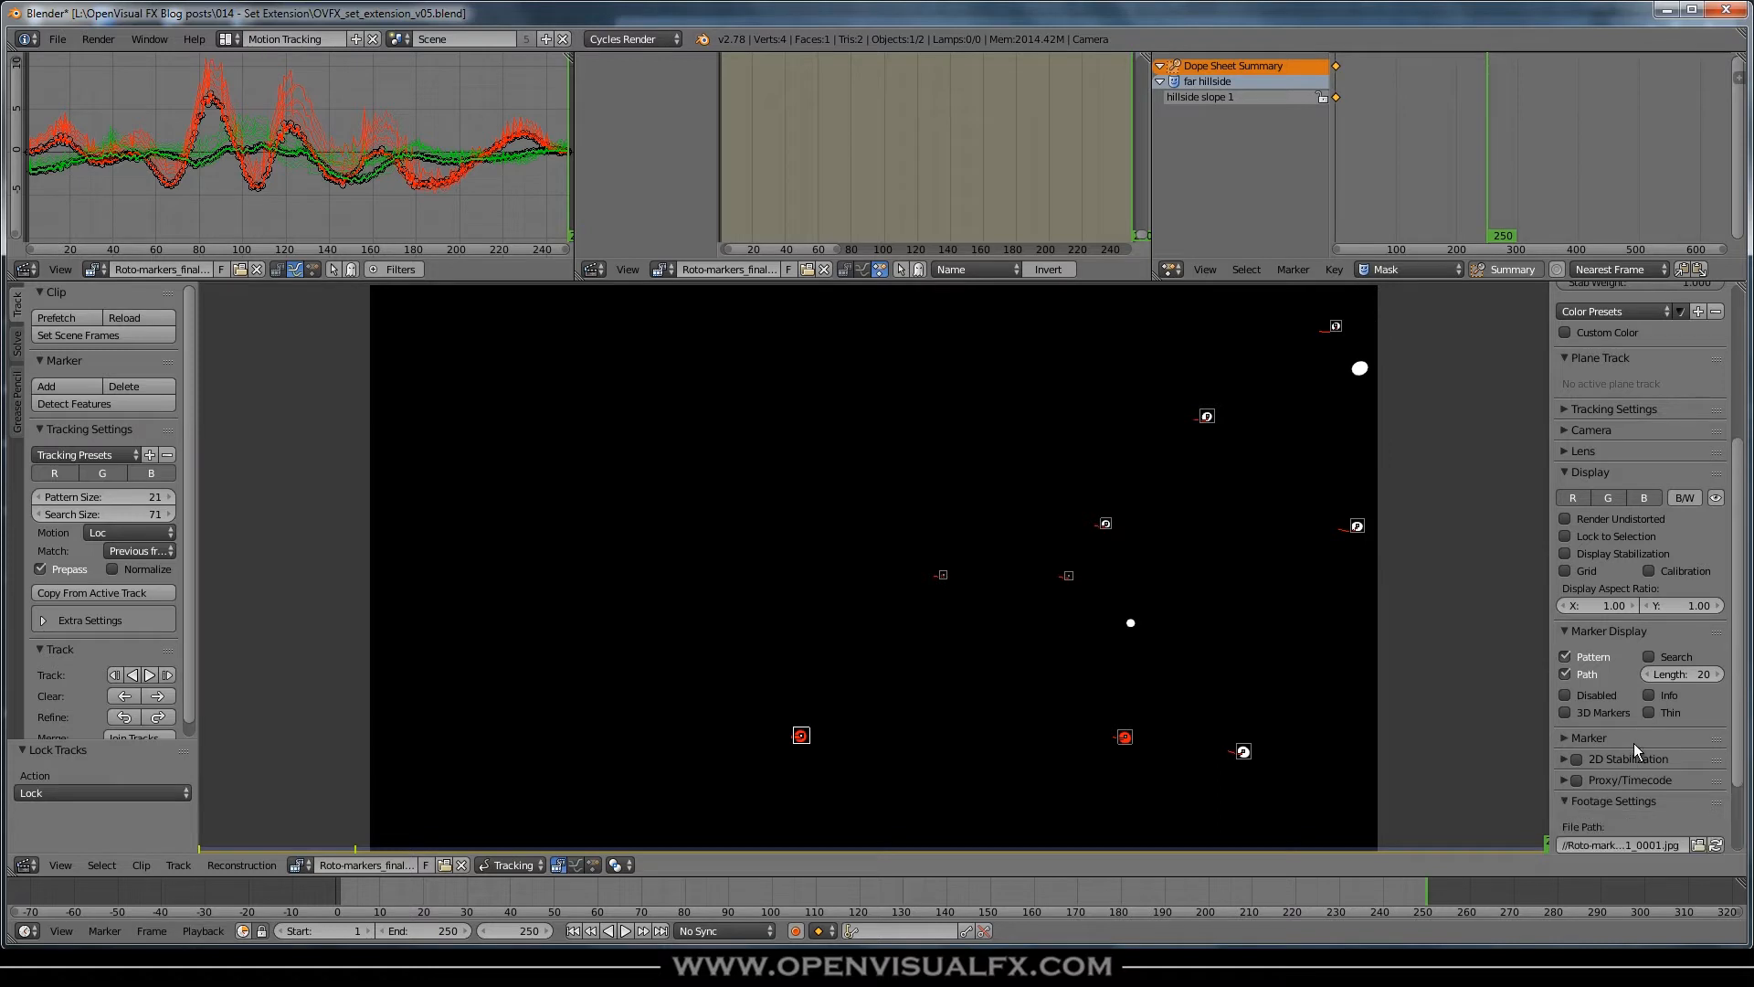
pyautogui.scroll(-3, 1634, 743)
pyautogui.click(1699, 741)
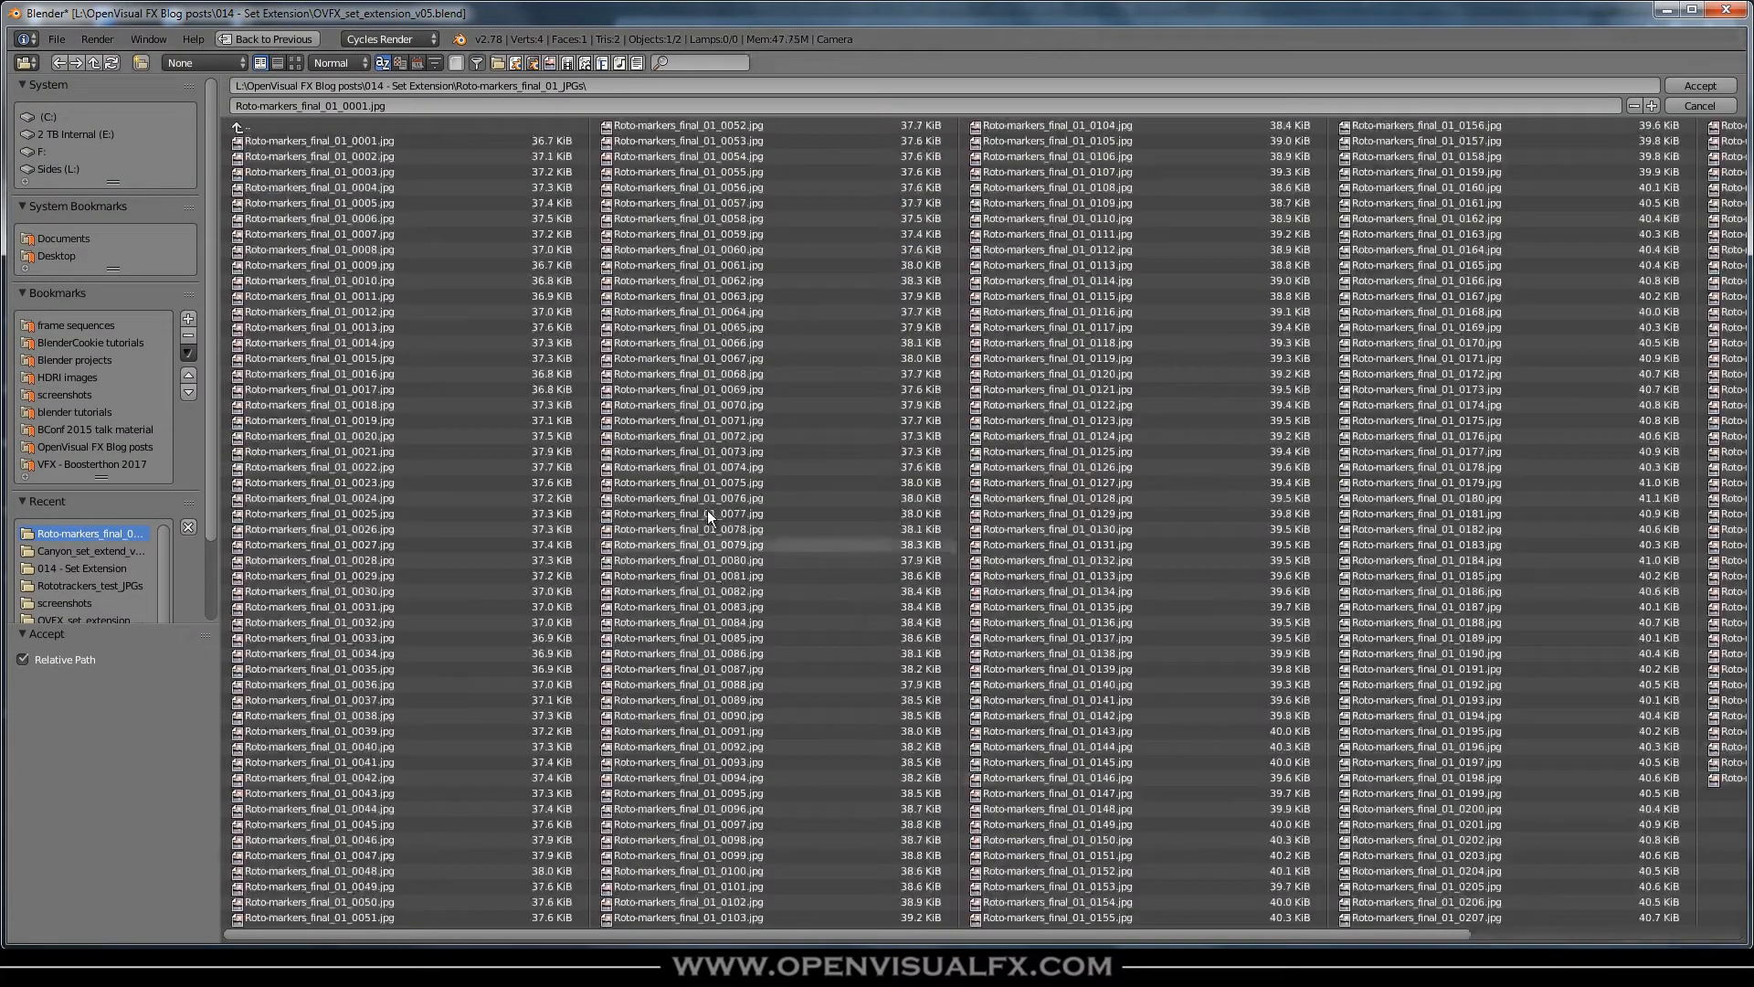
pyautogui.click(70, 548)
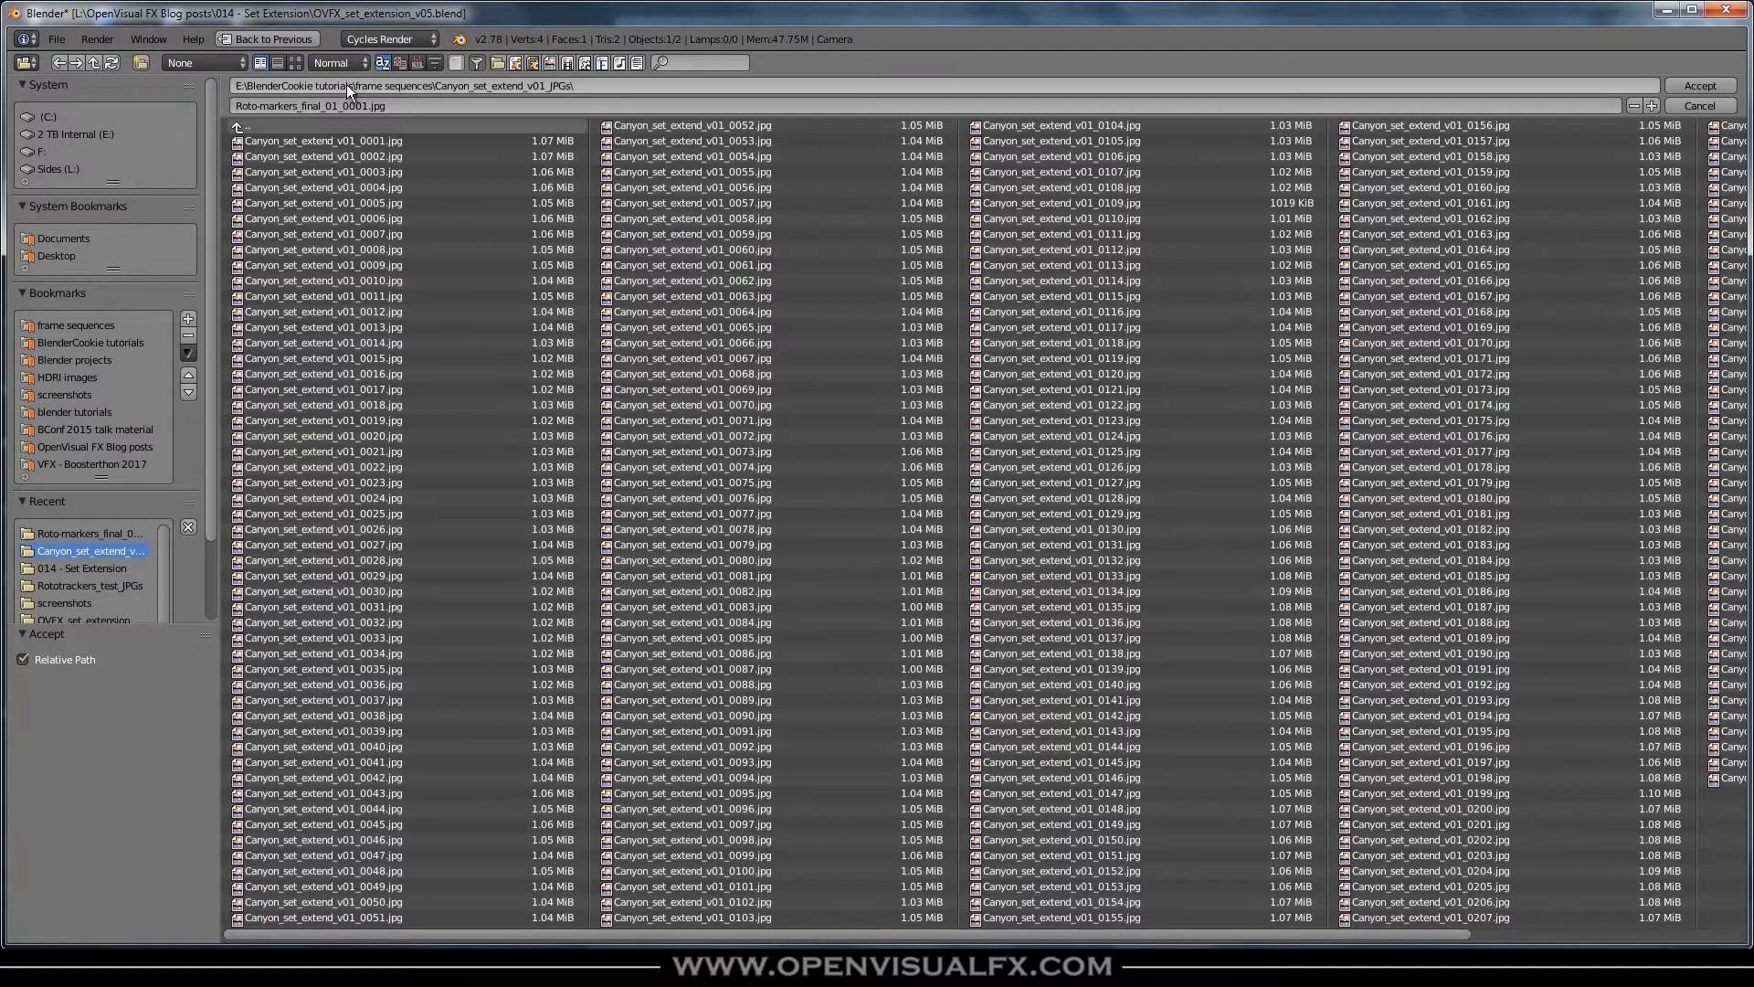
pyautogui.click(343, 140)
pyautogui.click(1700, 85)
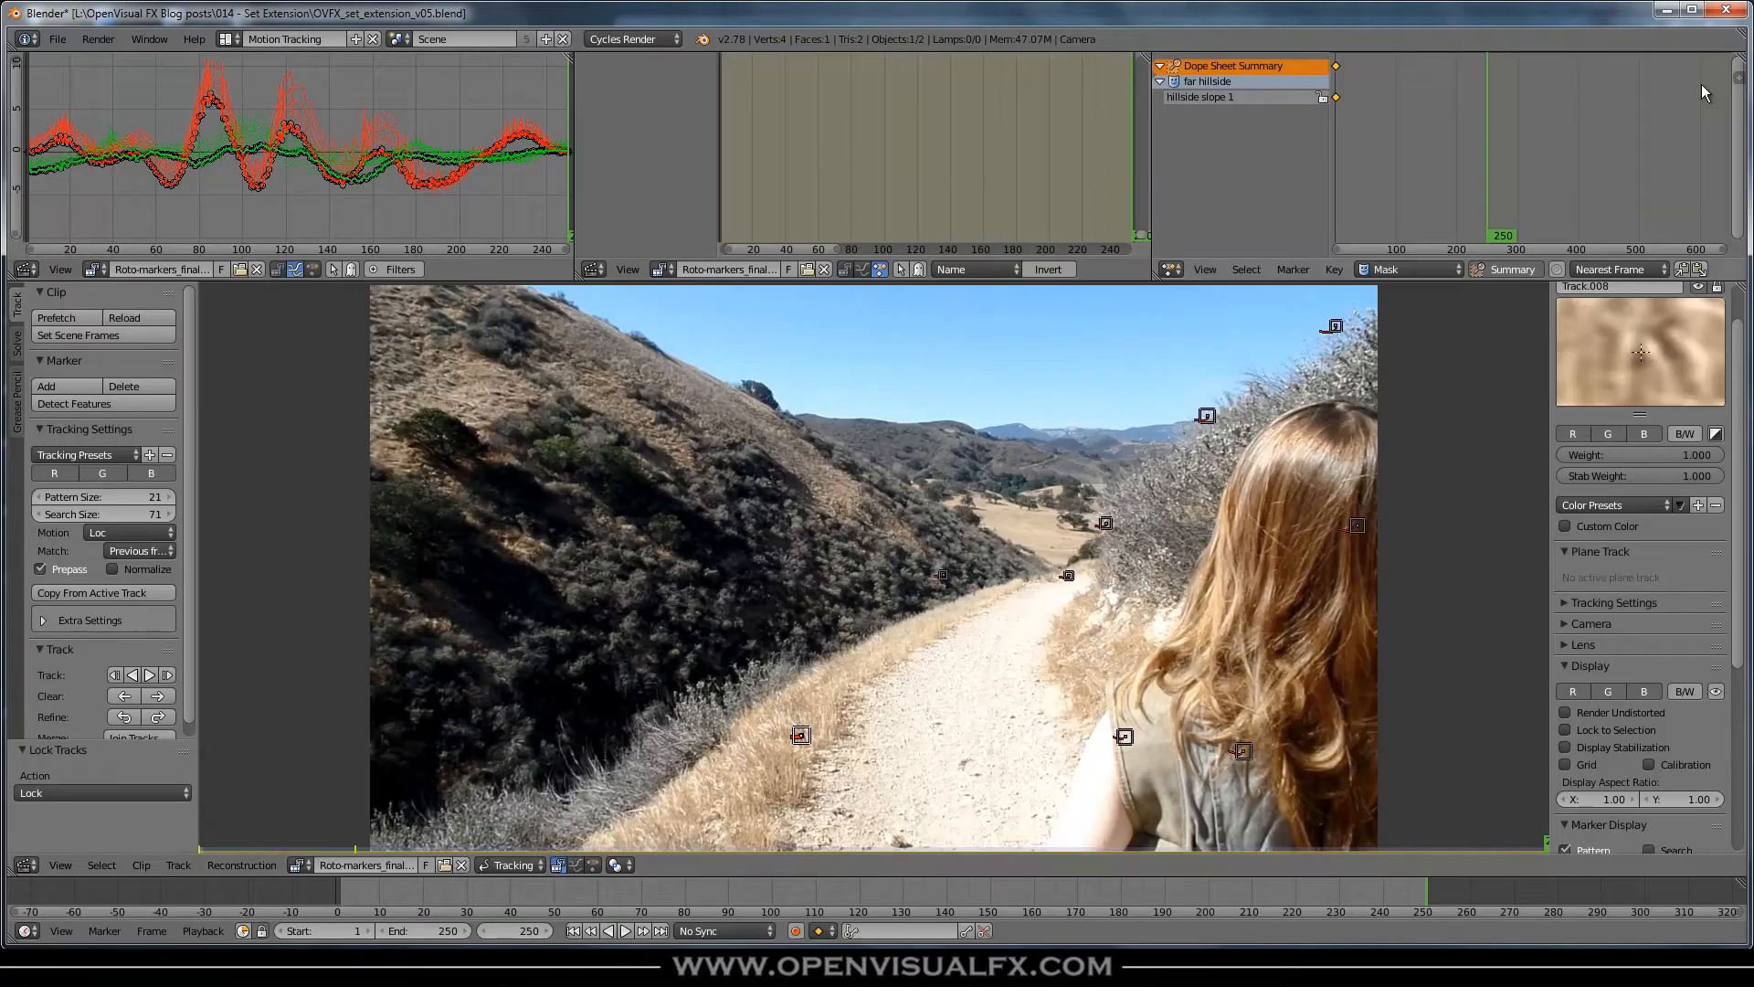
pyautogui.click(61, 318)
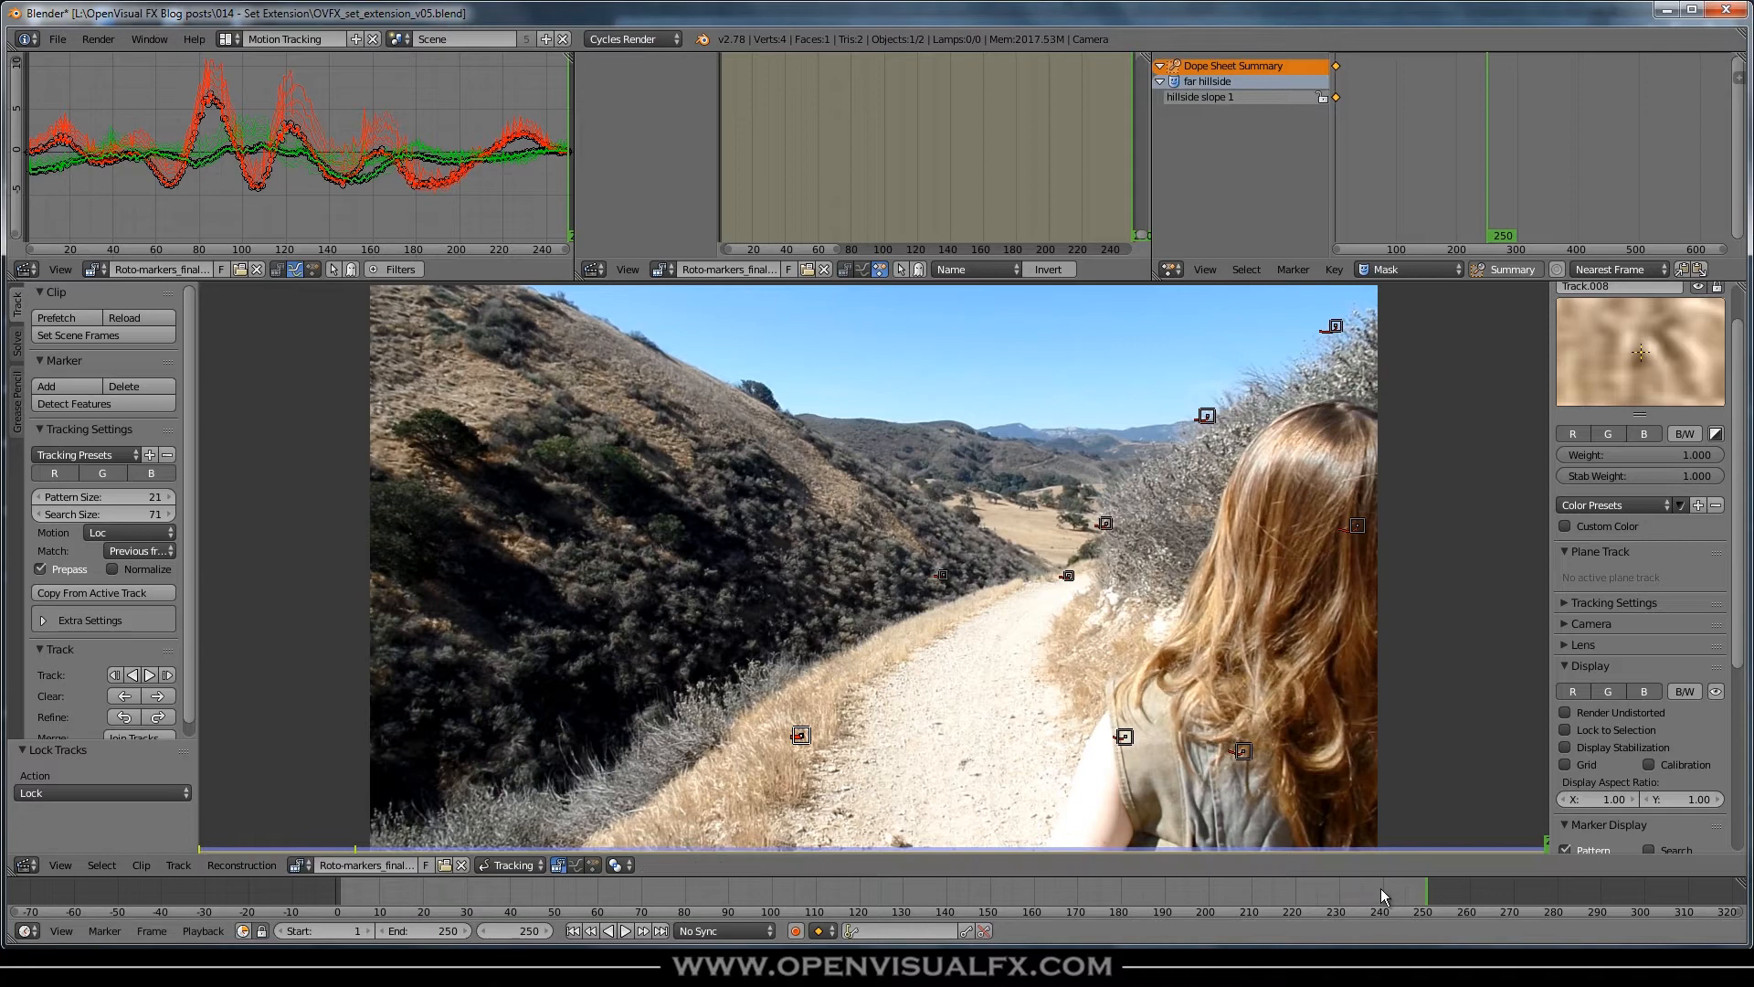
pyautogui.moveTo(1380, 889); pyautogui.dragTo(1488, 897)
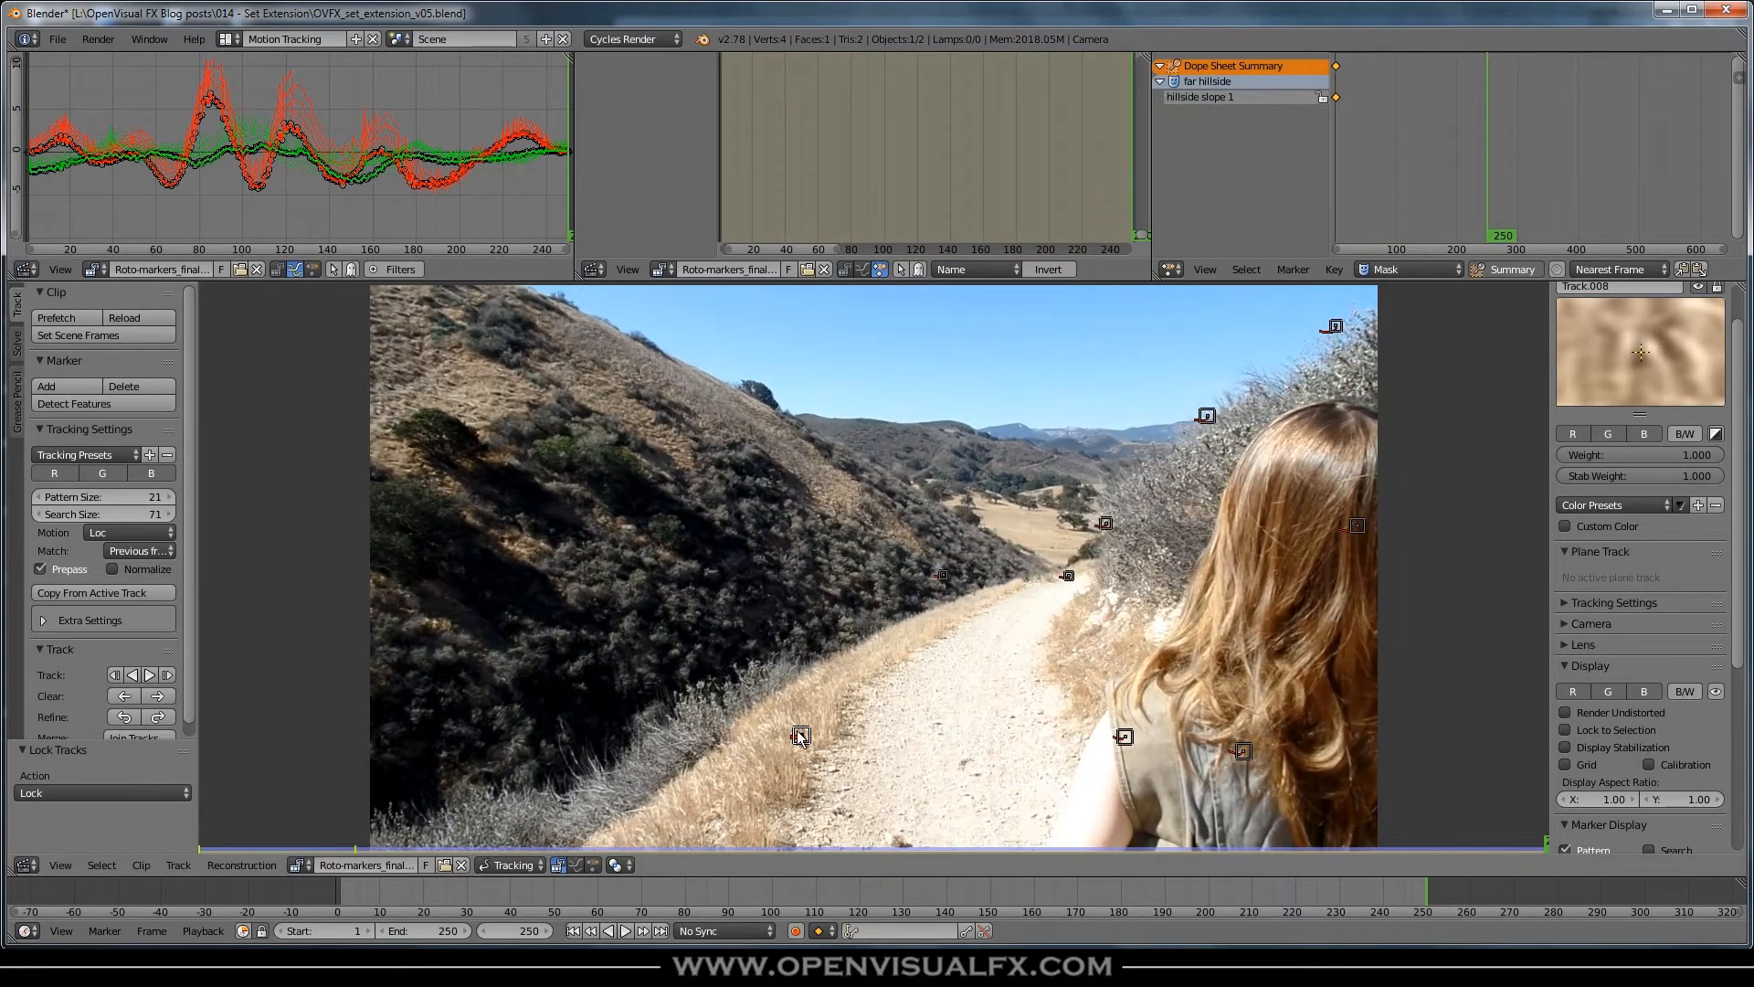
# - Create a plane track from the four markers around the dirt path and name it "pathway plane"
pyautogui.press('a')
pyautogui.press('a')
pyautogui.press('a')
pyautogui.rightClick(942, 576)
pyautogui.keyDown('shift'); pyautogui.rightClick(1067, 577); pyautogui.keyUp('shift')
pyautogui.keyDown('shift'); pyautogui.rightClick(1125, 736); pyautogui.keyUp('shift')
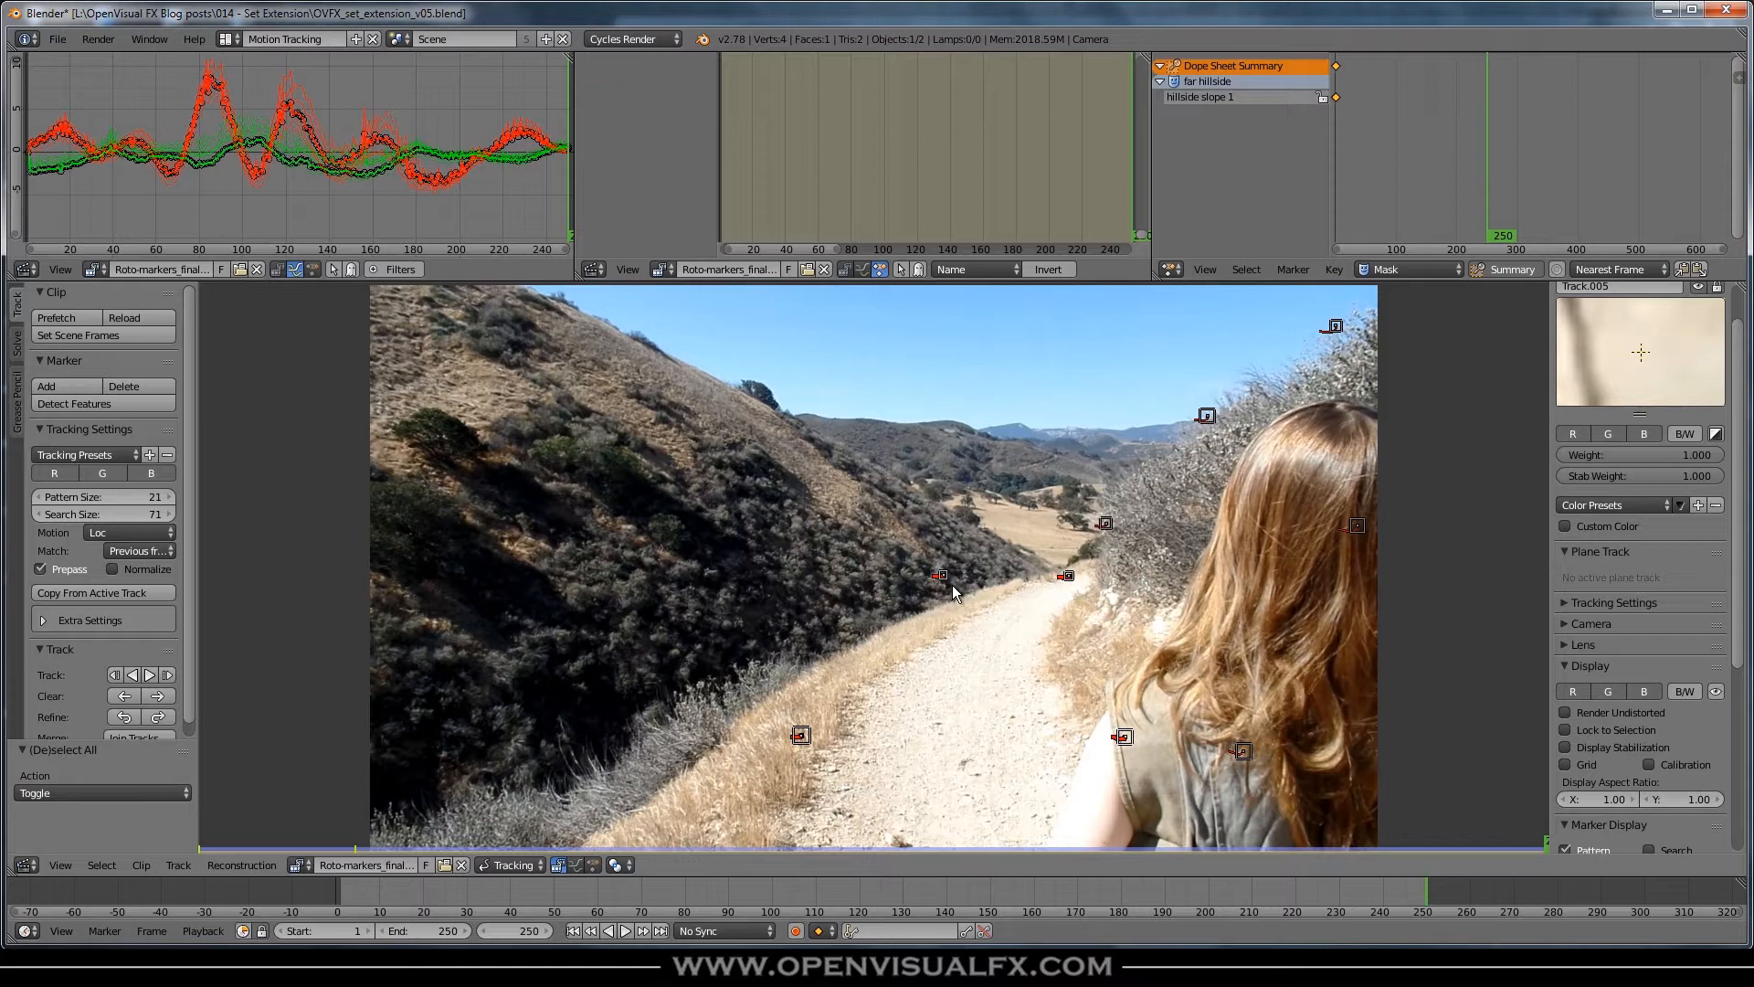
pyautogui.click(16, 343)
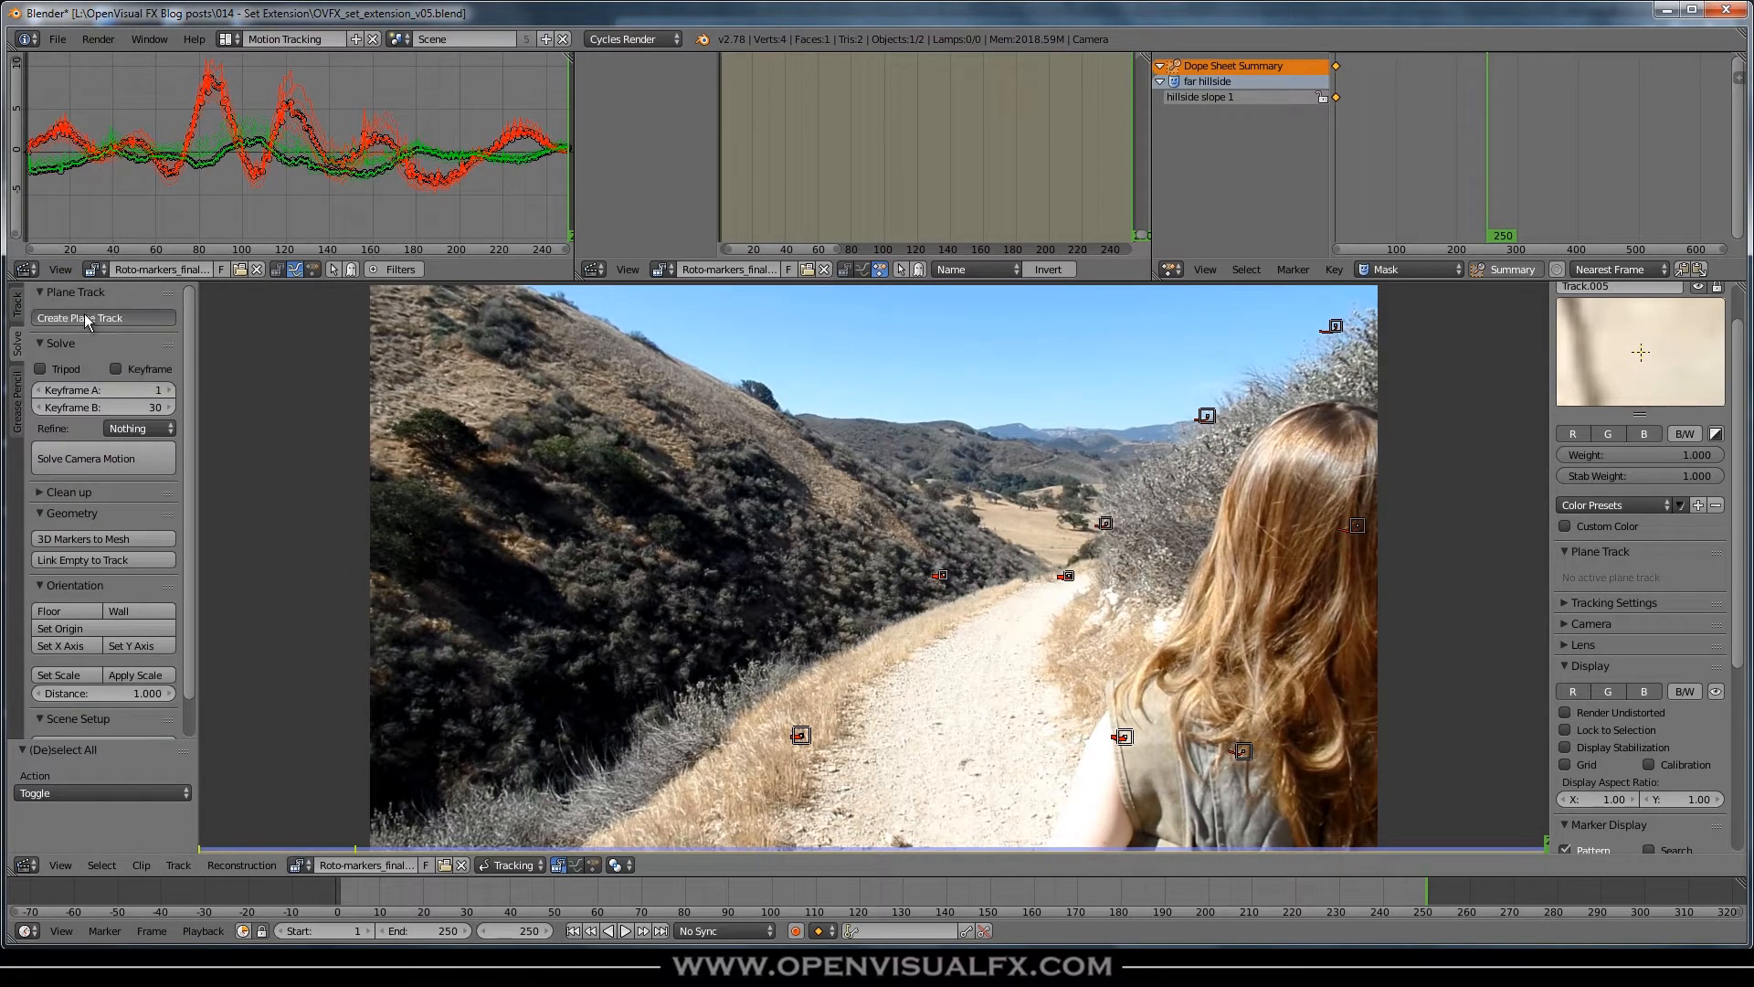
pyautogui.click(87, 319)
pyautogui.click(1677, 338)
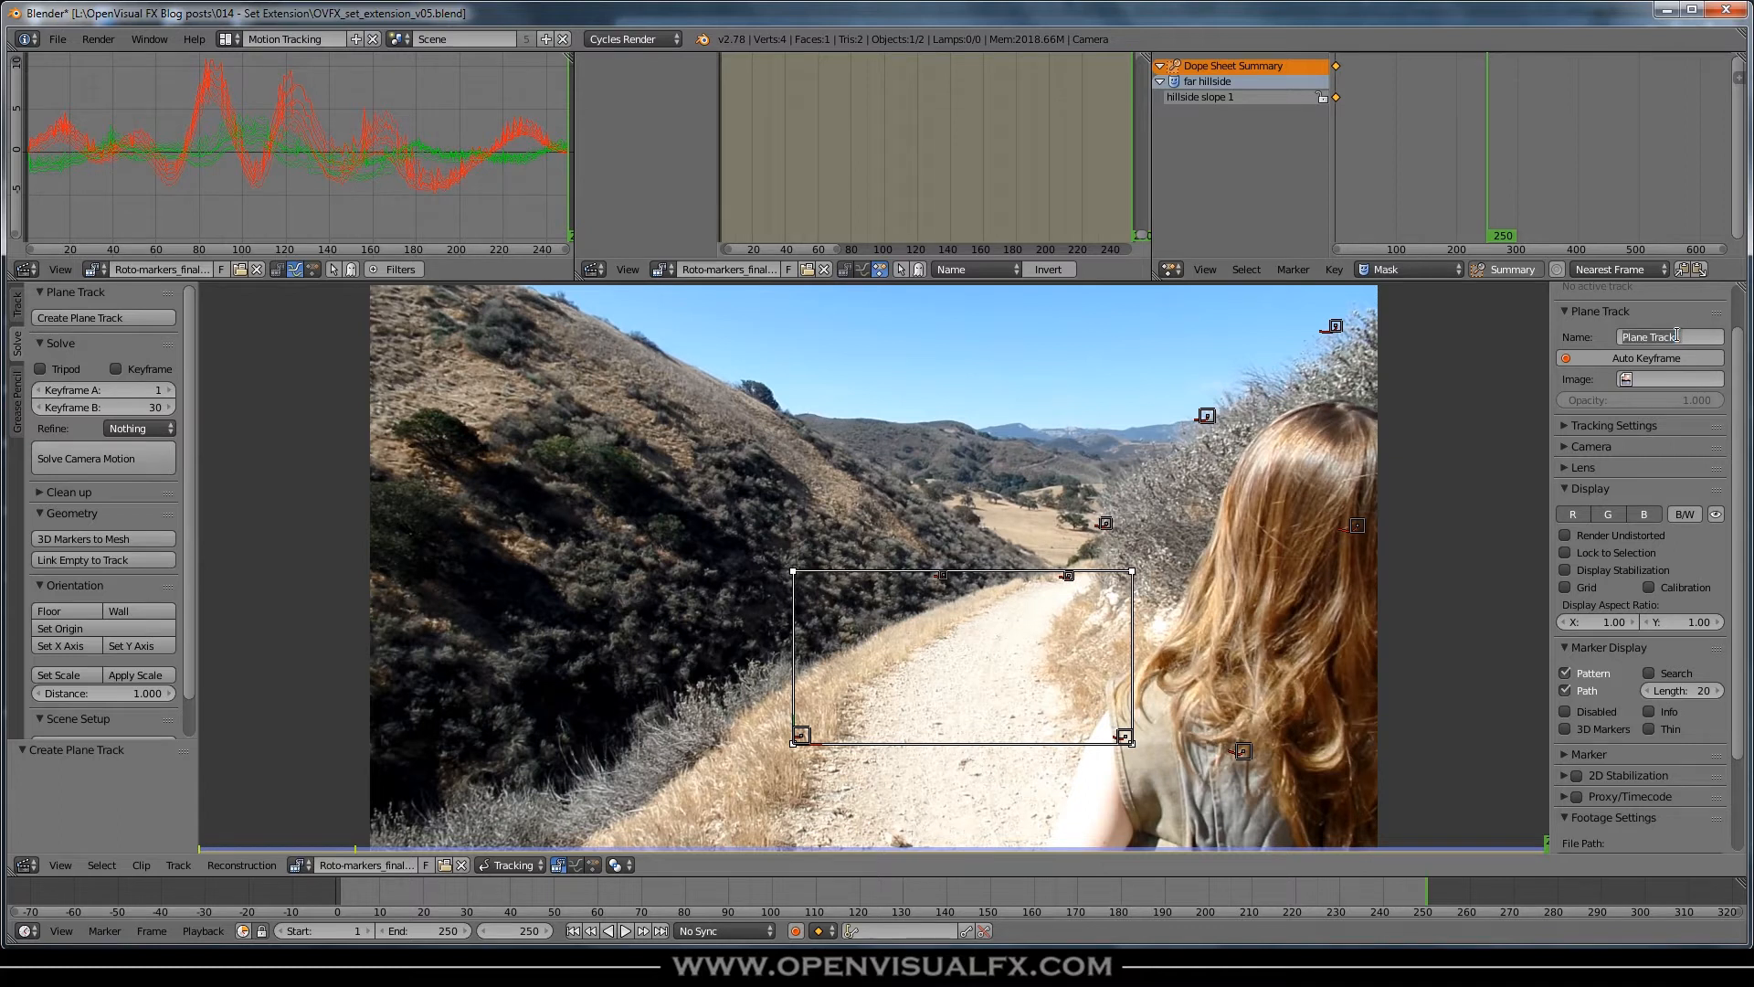
pyautogui.write('pathway plane')
pyautogui.press('Return')
# - Move the four corners of the pathway plane so it follows the path's perspective, wide in the foreground and narrow in the distance
pyautogui.moveTo(793, 747); pyautogui.dragTo(670, 808)
pyautogui.moveTo(793, 572)
pyautogui.mouseDown()
pyautogui.moveTo(996, 550)
pyautogui.moveTo(939, 559)
pyautogui.mouseUp()
pyautogui.moveTo(1132, 572); pyautogui.dragTo(1128, 552)
pyautogui.moveTo(1131, 741); pyautogui.dragTo(1212, 802)
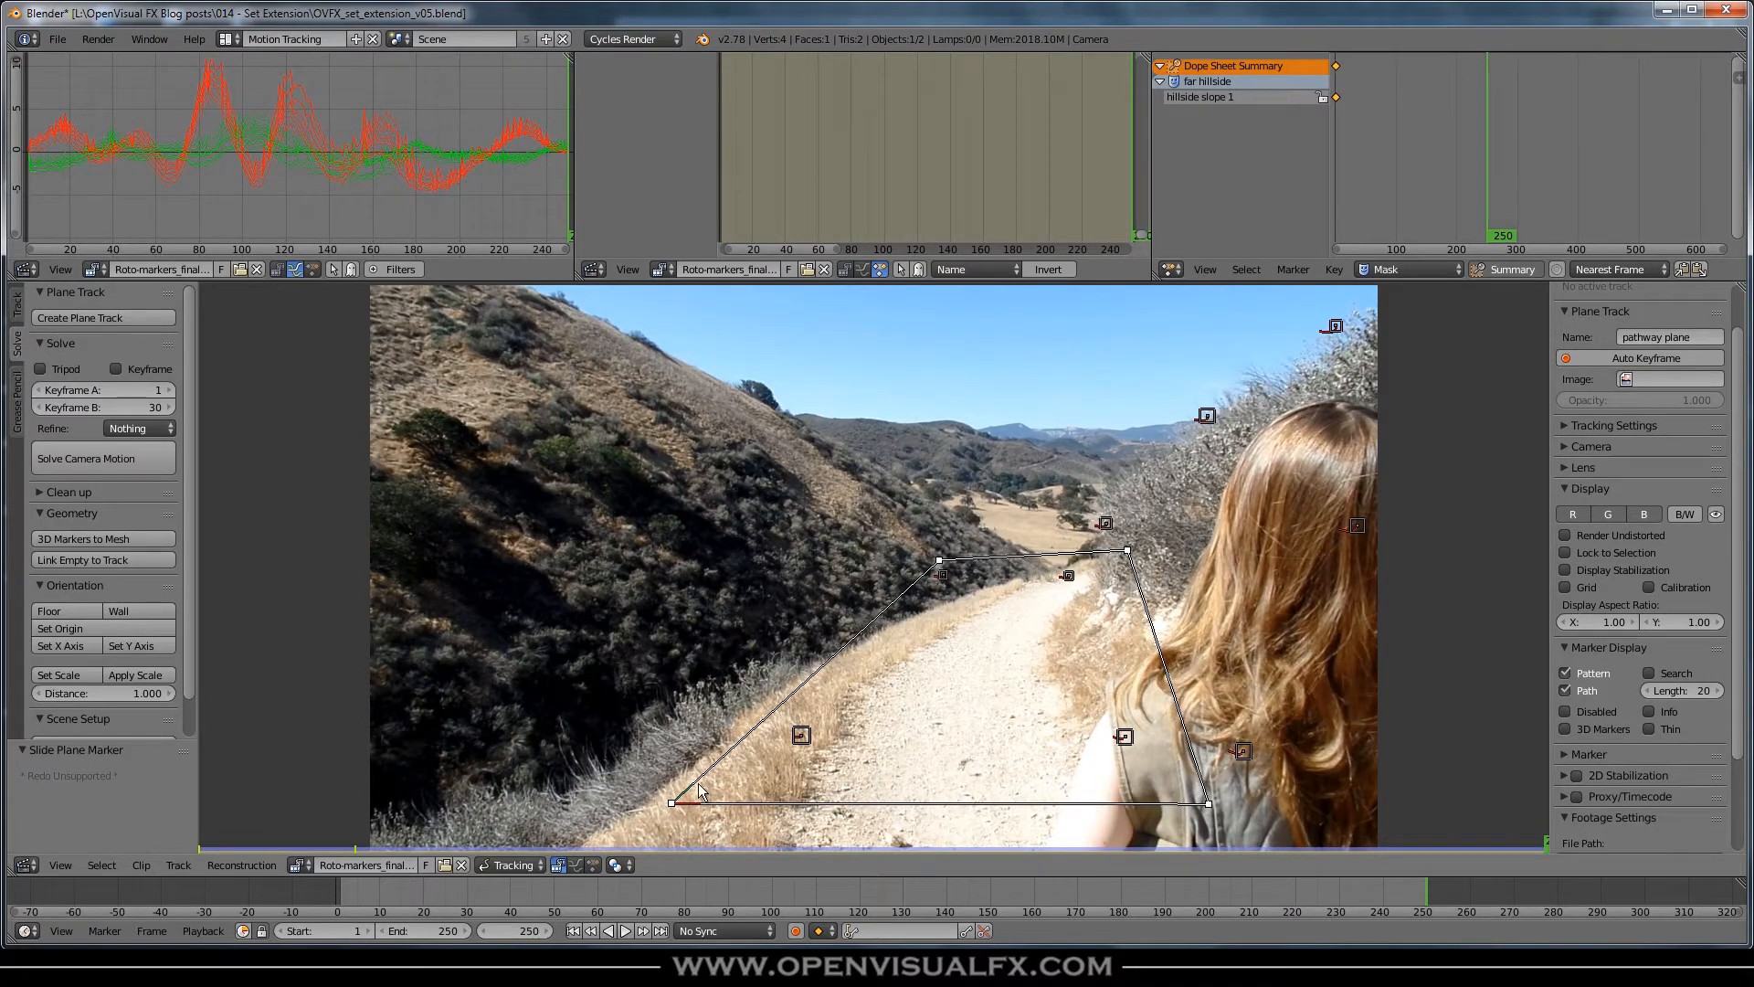
pyautogui.moveTo(668, 810); pyautogui.dragTo(651, 816)
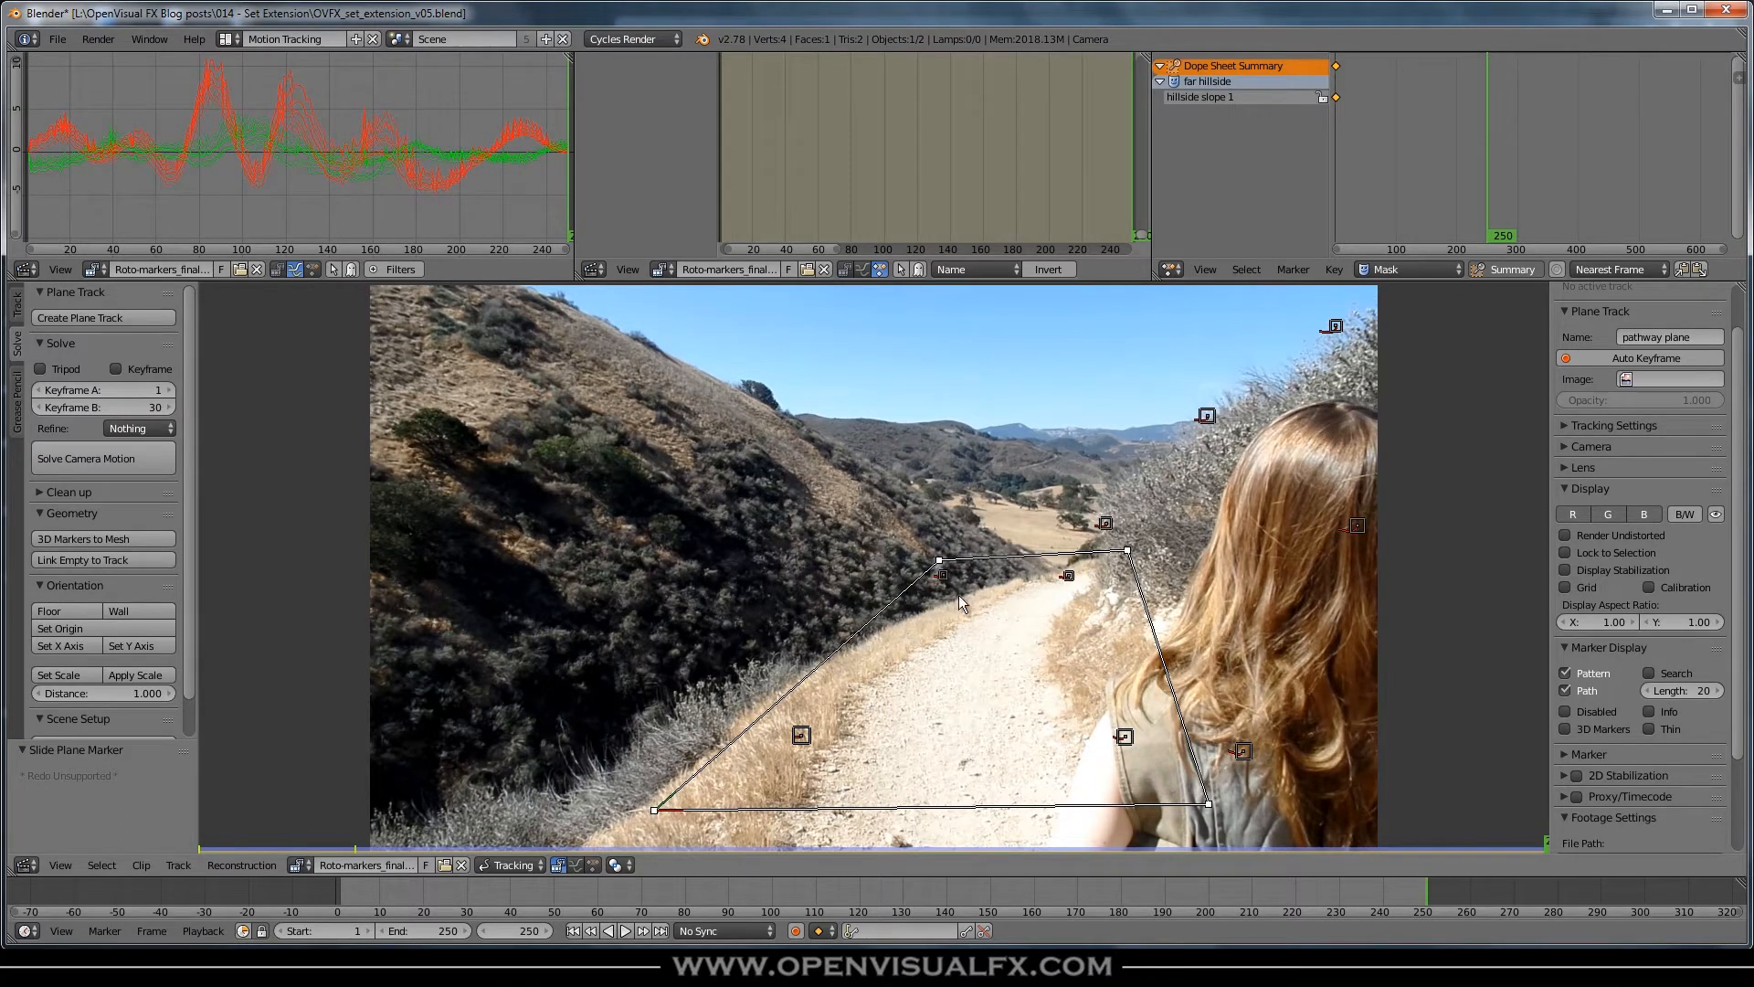
pyautogui.moveTo(937, 565); pyautogui.dragTo(954, 558)
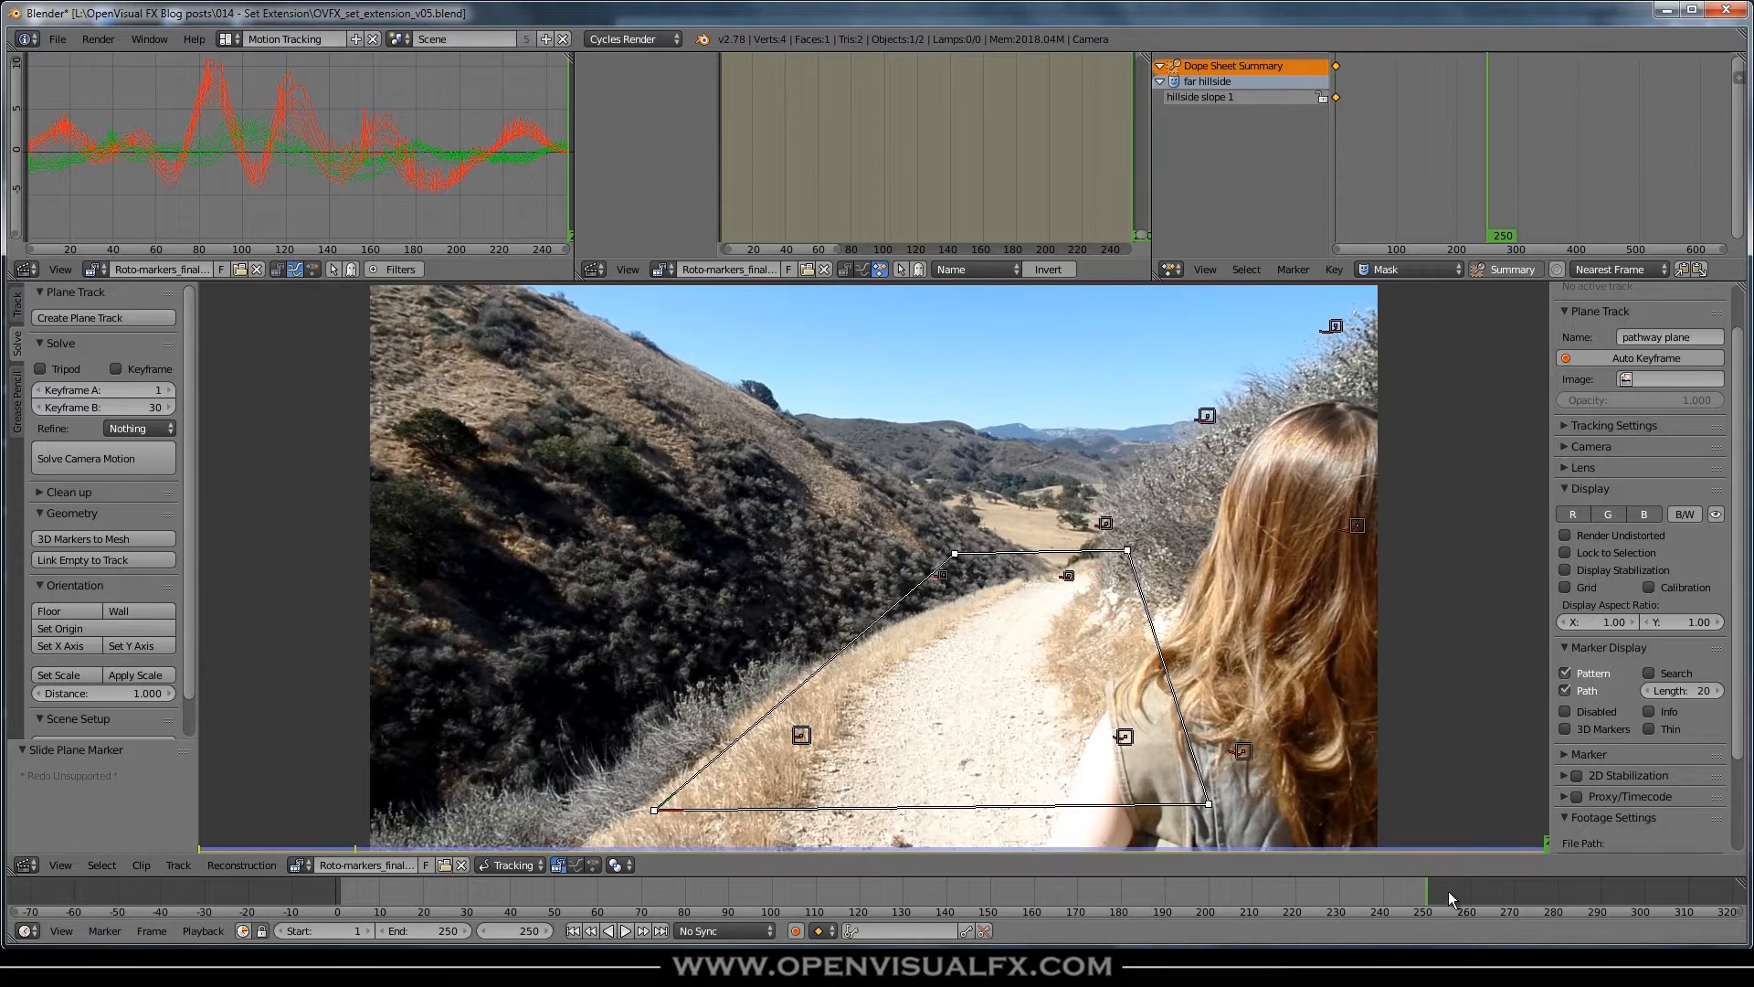
# - Check the pathway plane through the clip and reposition its two far corners around the distant end of the path at frame 250
pyautogui.moveTo(1416, 891); pyautogui.dragTo(342, 901)
pyautogui.hotkey('alt', 'a')
pyautogui.moveTo(475, 902); pyautogui.dragTo(1579, 880)
pyautogui.hotkey('alt', 'a')
pyautogui.moveTo(954, 554); pyautogui.dragTo(937, 558)
pyautogui.moveTo(1129, 552); pyautogui.dragTo(1080, 564)
pyautogui.moveTo(1422, 900); pyautogui.dragTo(1489, 905)
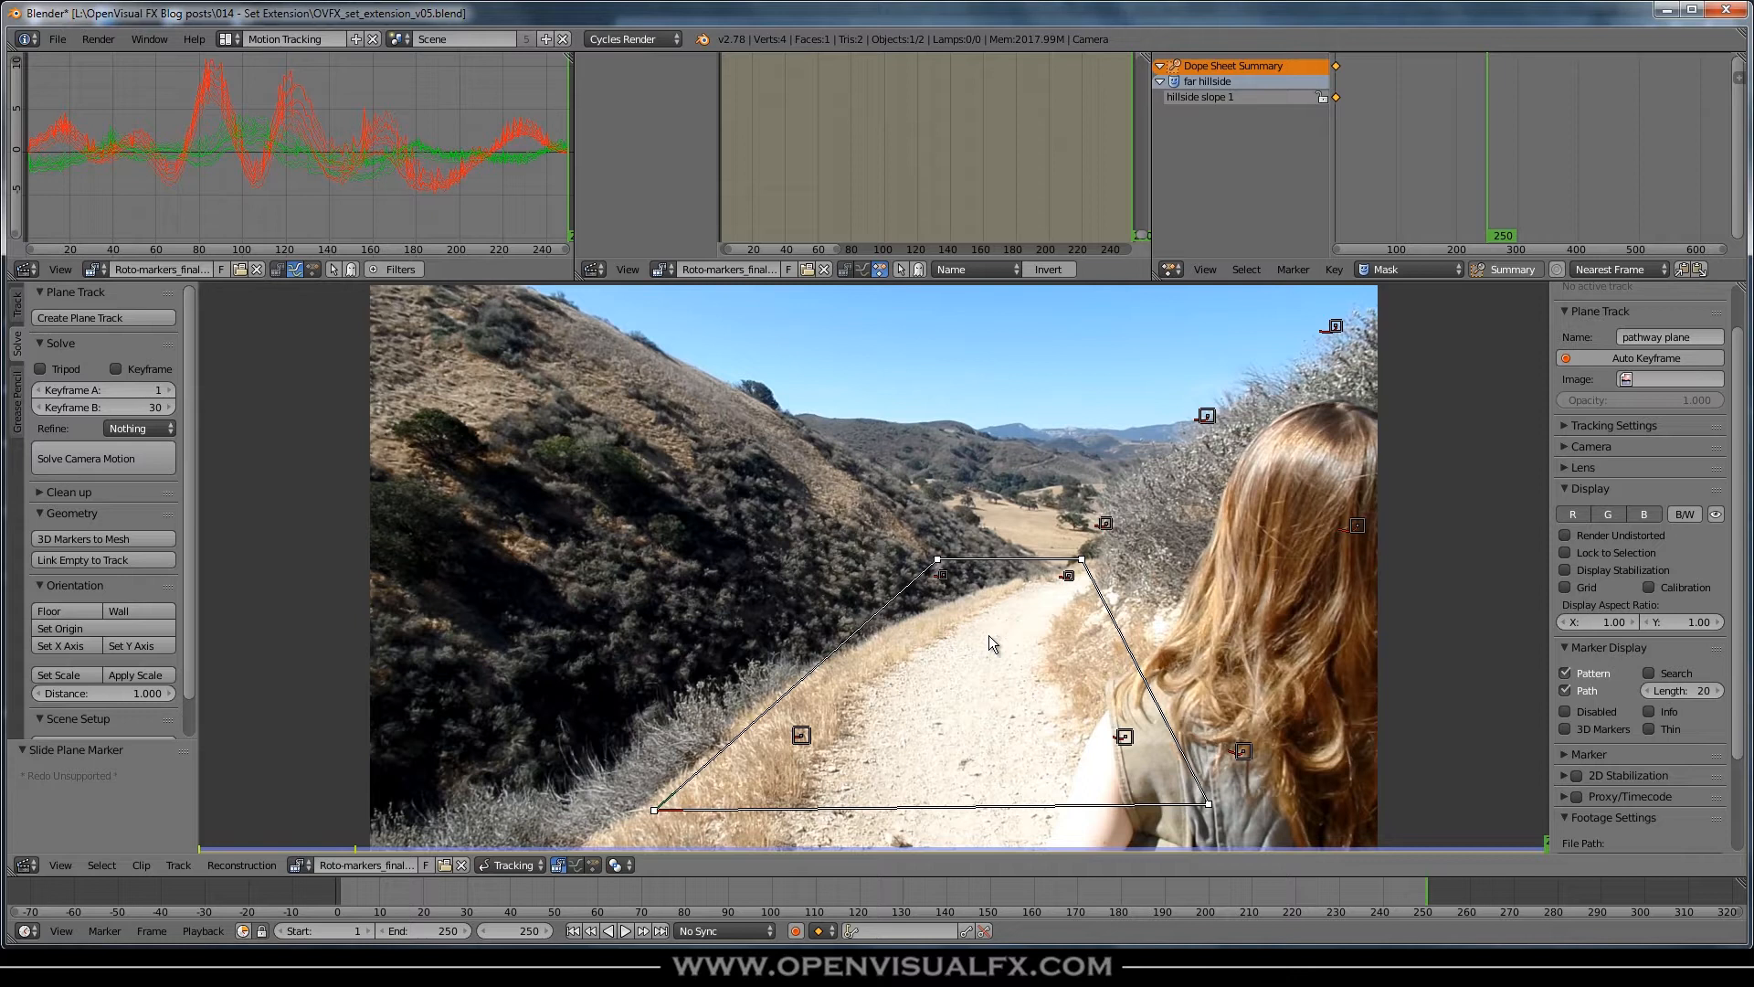
# - Create a plane track from the five markers over the bushes and the woman, and name it "bushes plane"
pyautogui.click(1333, 329)
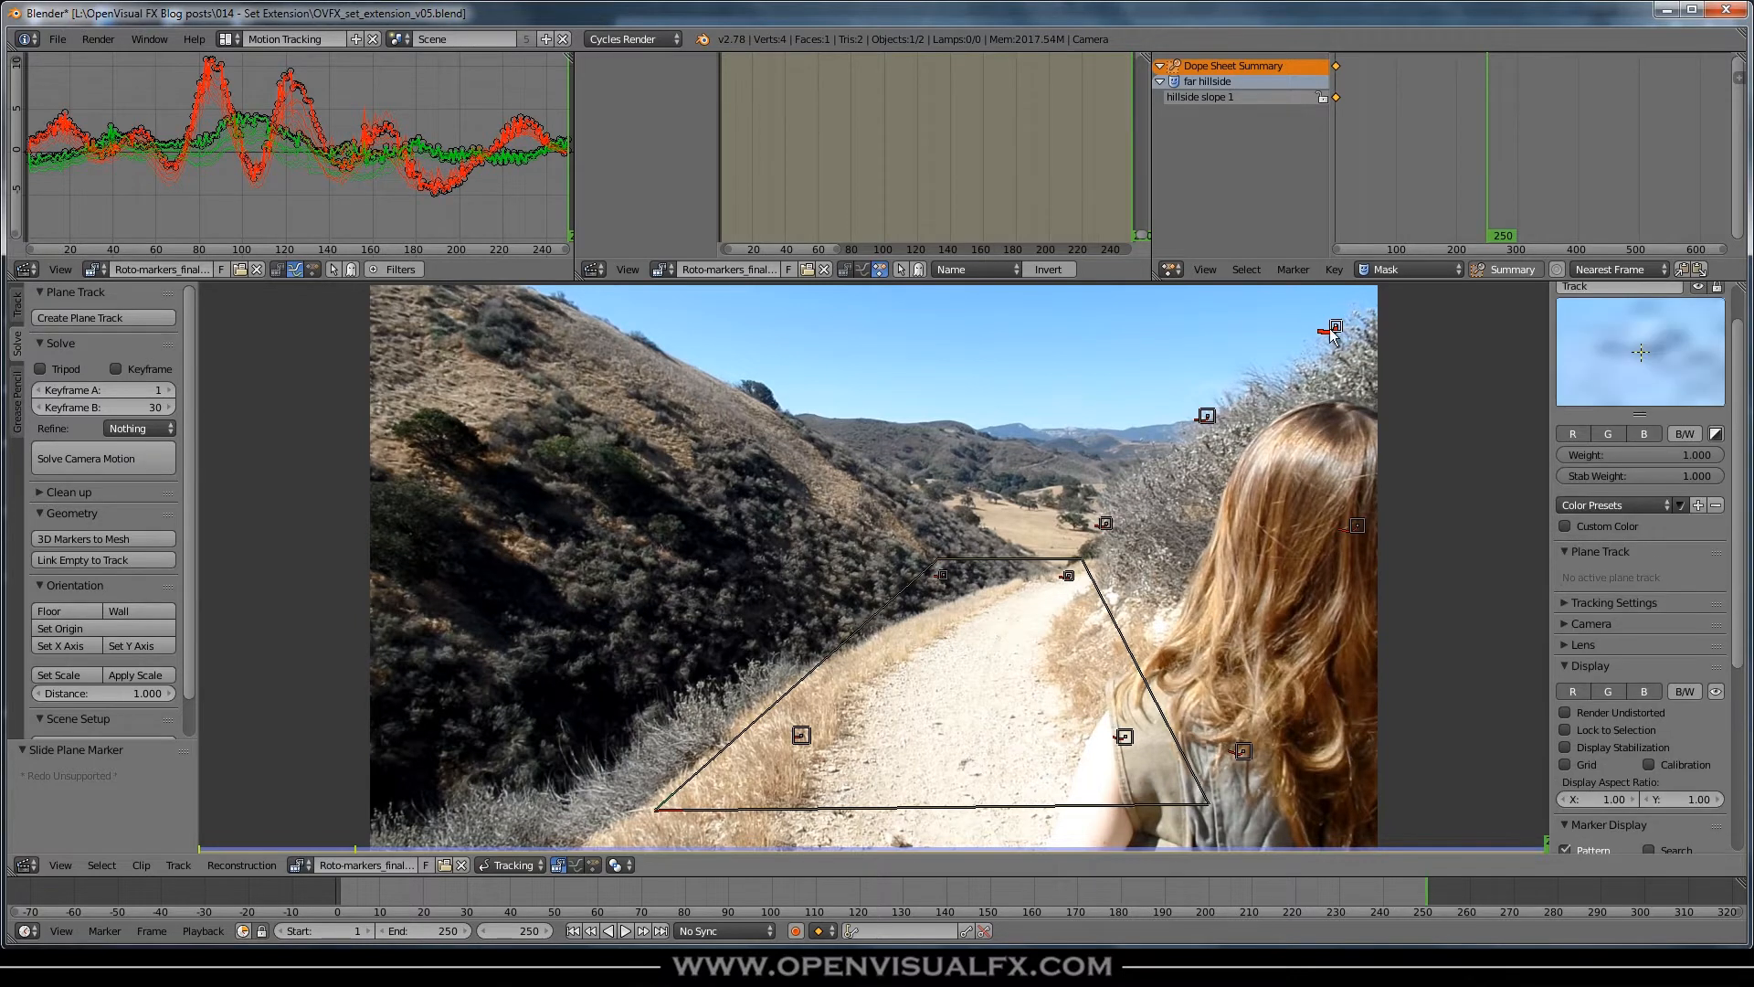
pyautogui.click(1206, 417)
pyautogui.keyDown('shift'); pyautogui.click(1105, 526); pyautogui.keyUp('shift')
pyautogui.keyDown('shift'); pyautogui.click(1242, 750); pyautogui.keyUp('shift')
pyautogui.keyDown('shift'); pyautogui.click(1357, 527); pyautogui.keyUp('shift')
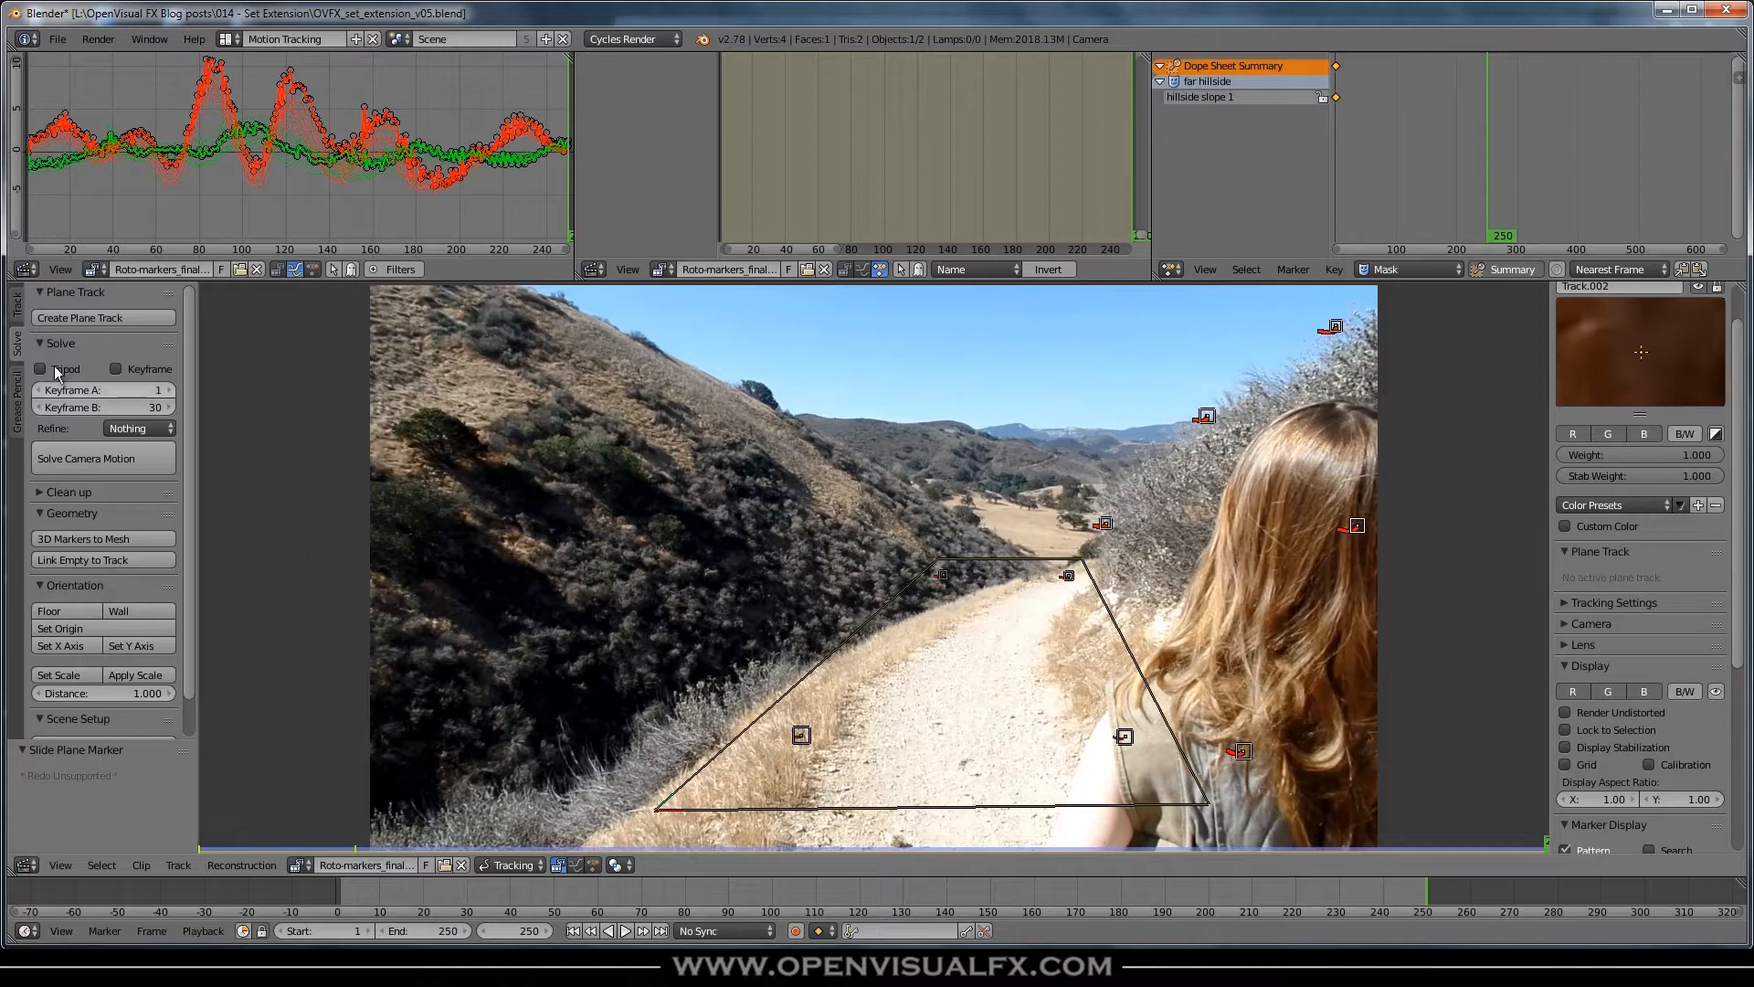
pyautogui.click(75, 317)
pyautogui.click(1689, 337)
pyautogui.write('bushes plane')
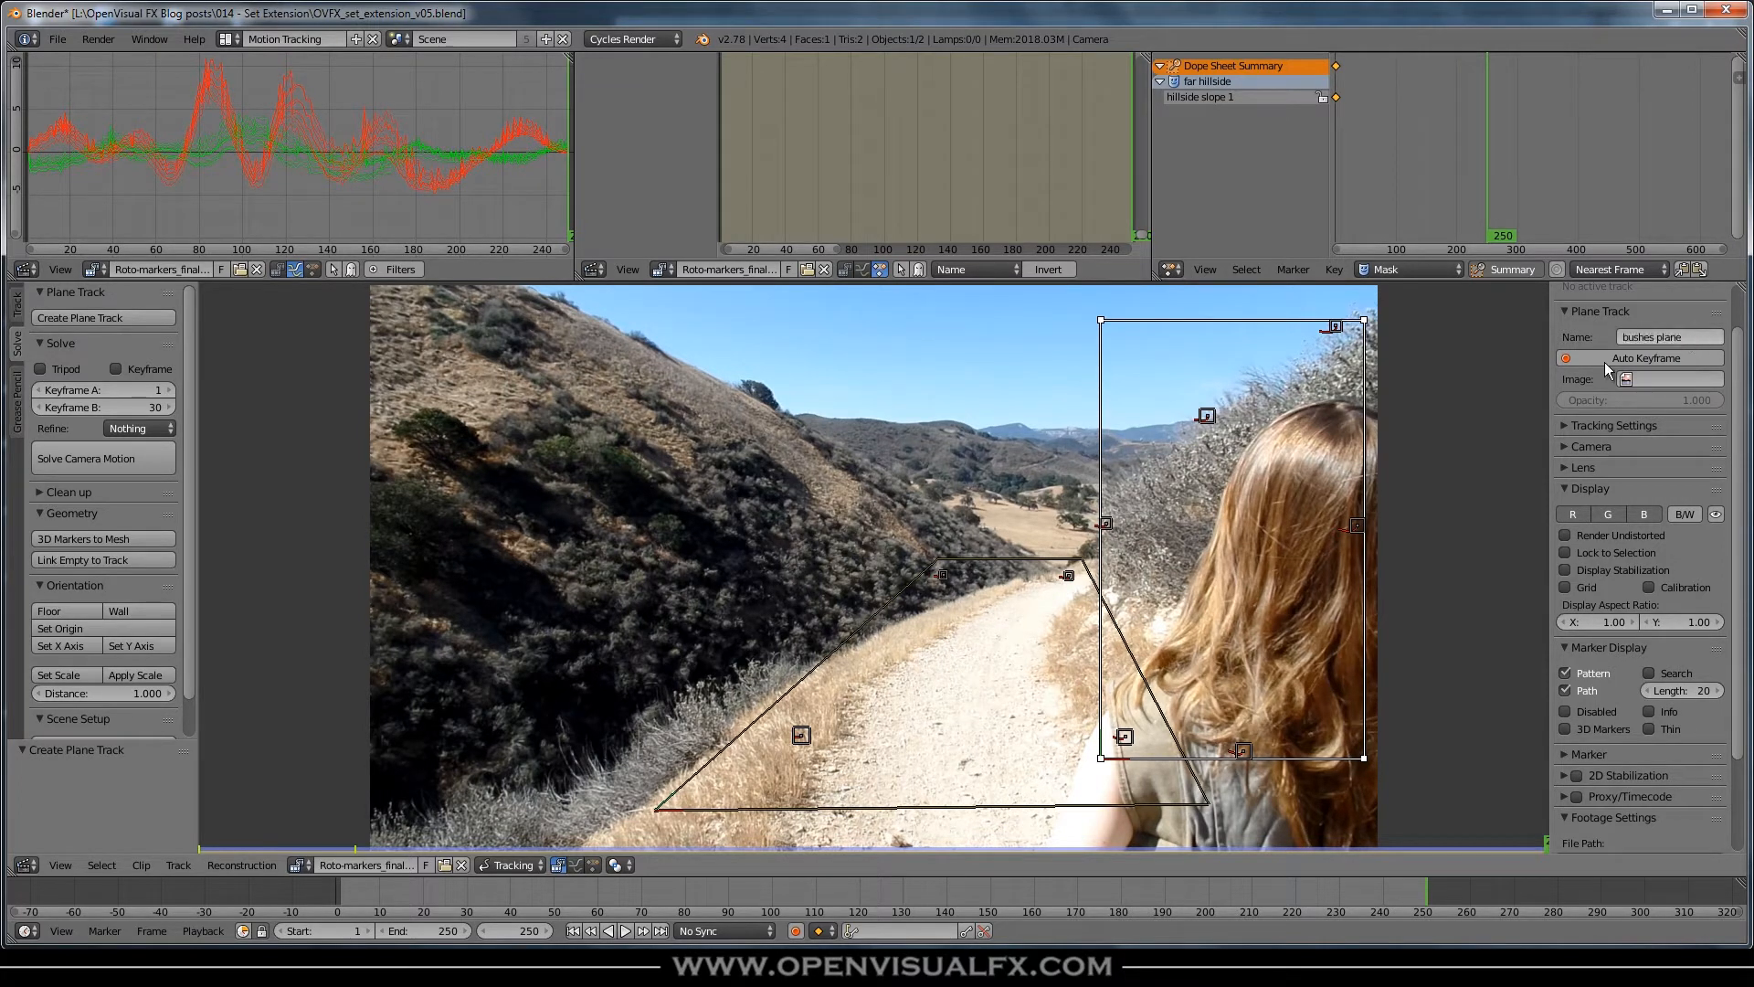
pyautogui.press('Return')
# - Reshape the bushes plane at frame 250 to follow the hillside's perspective, check it back to frame 1, and deselect everything
pyautogui.moveTo(1105, 751); pyautogui.dragTo(1084, 560)
pyautogui.moveTo(1364, 758)
pyautogui.mouseDown()
pyautogui.moveTo(1288, 783)
pyautogui.moveTo(1238, 831)
pyautogui.mouseUp()
pyautogui.moveTo(1364, 320); pyautogui.dragTo(1492, 462)
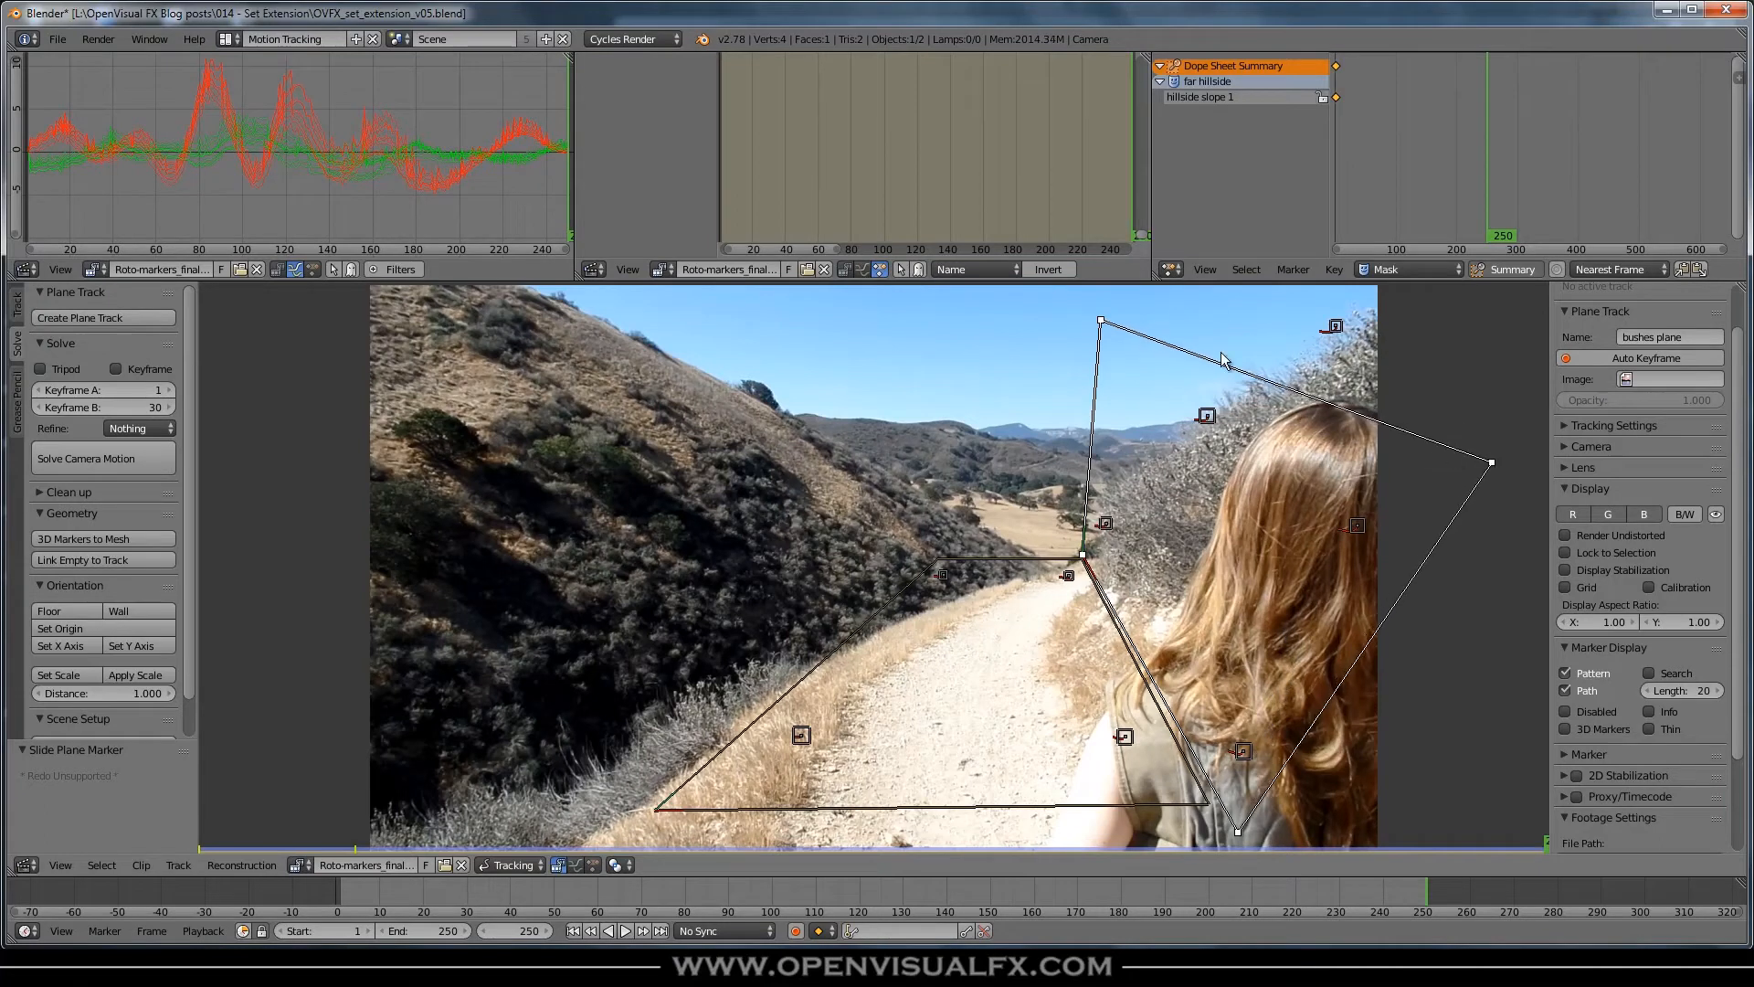
pyautogui.moveTo(1115, 316); pyautogui.dragTo(1240, 335)
pyautogui.moveTo(1491, 462); pyautogui.dragTo(1492, 443)
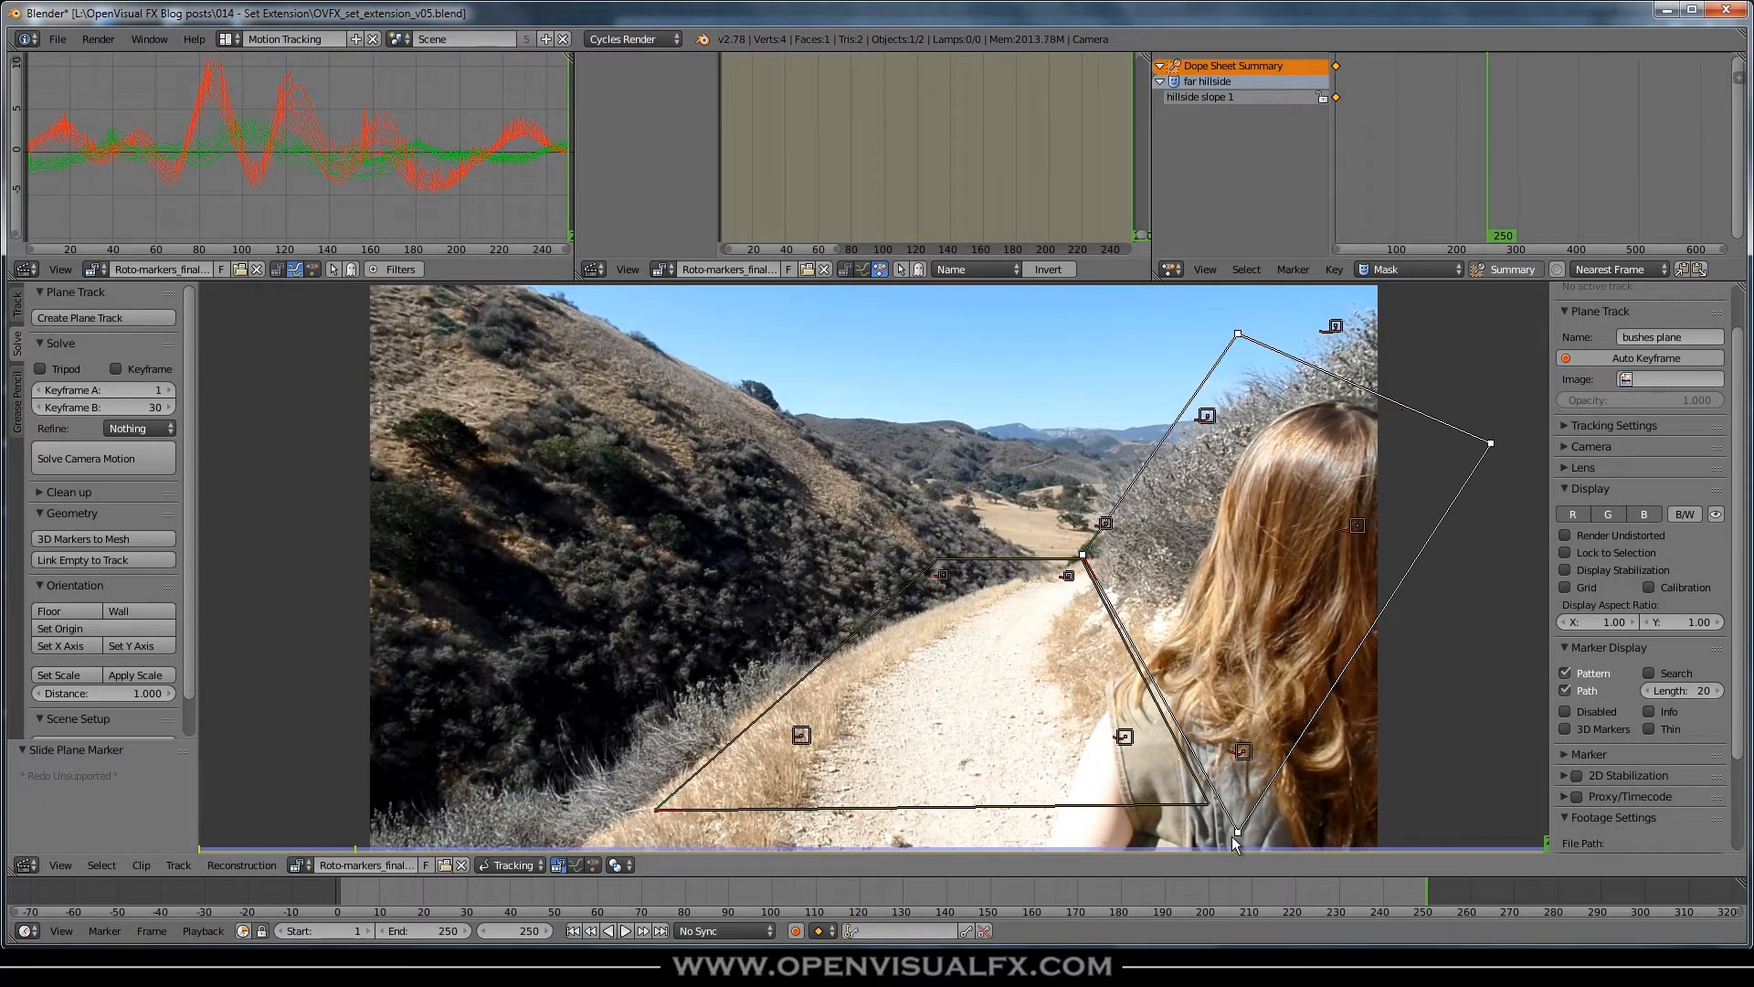
pyautogui.moveTo(1237, 827); pyautogui.dragTo(1234, 819)
pyautogui.moveTo(1400, 898); pyautogui.dragTo(277, 892)
pyautogui.moveTo(399, 897); pyautogui.dragTo(243, 902)
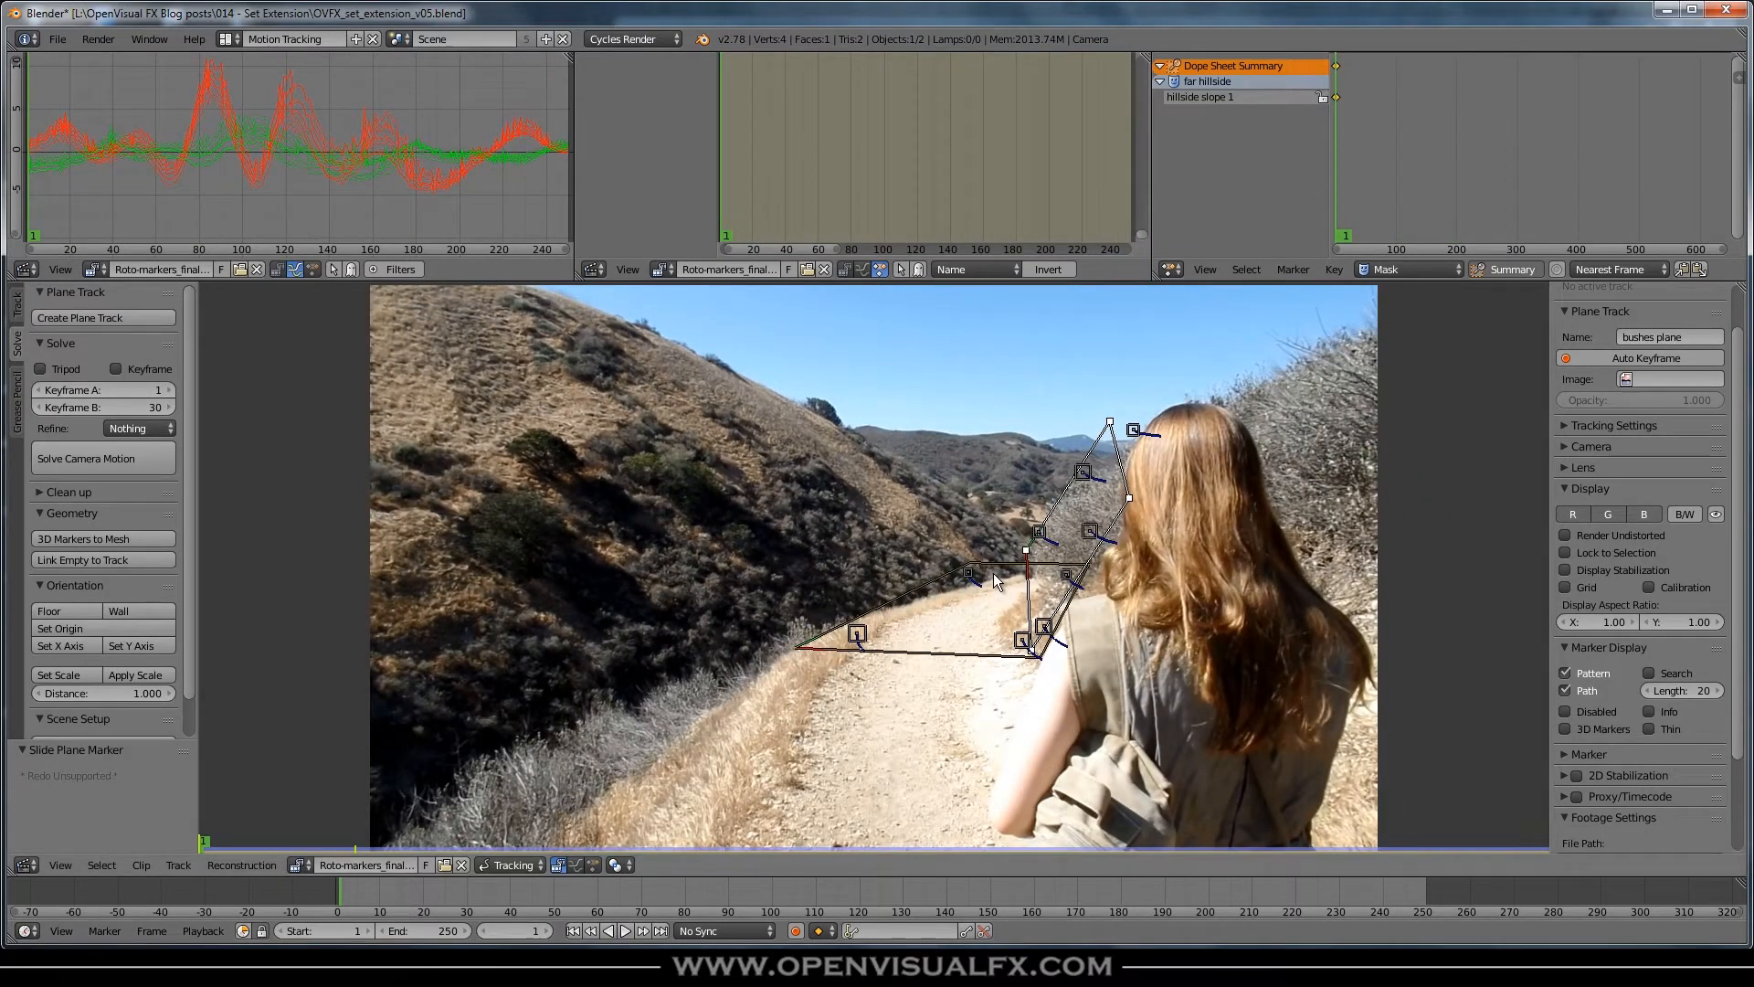
pyautogui.press('a')
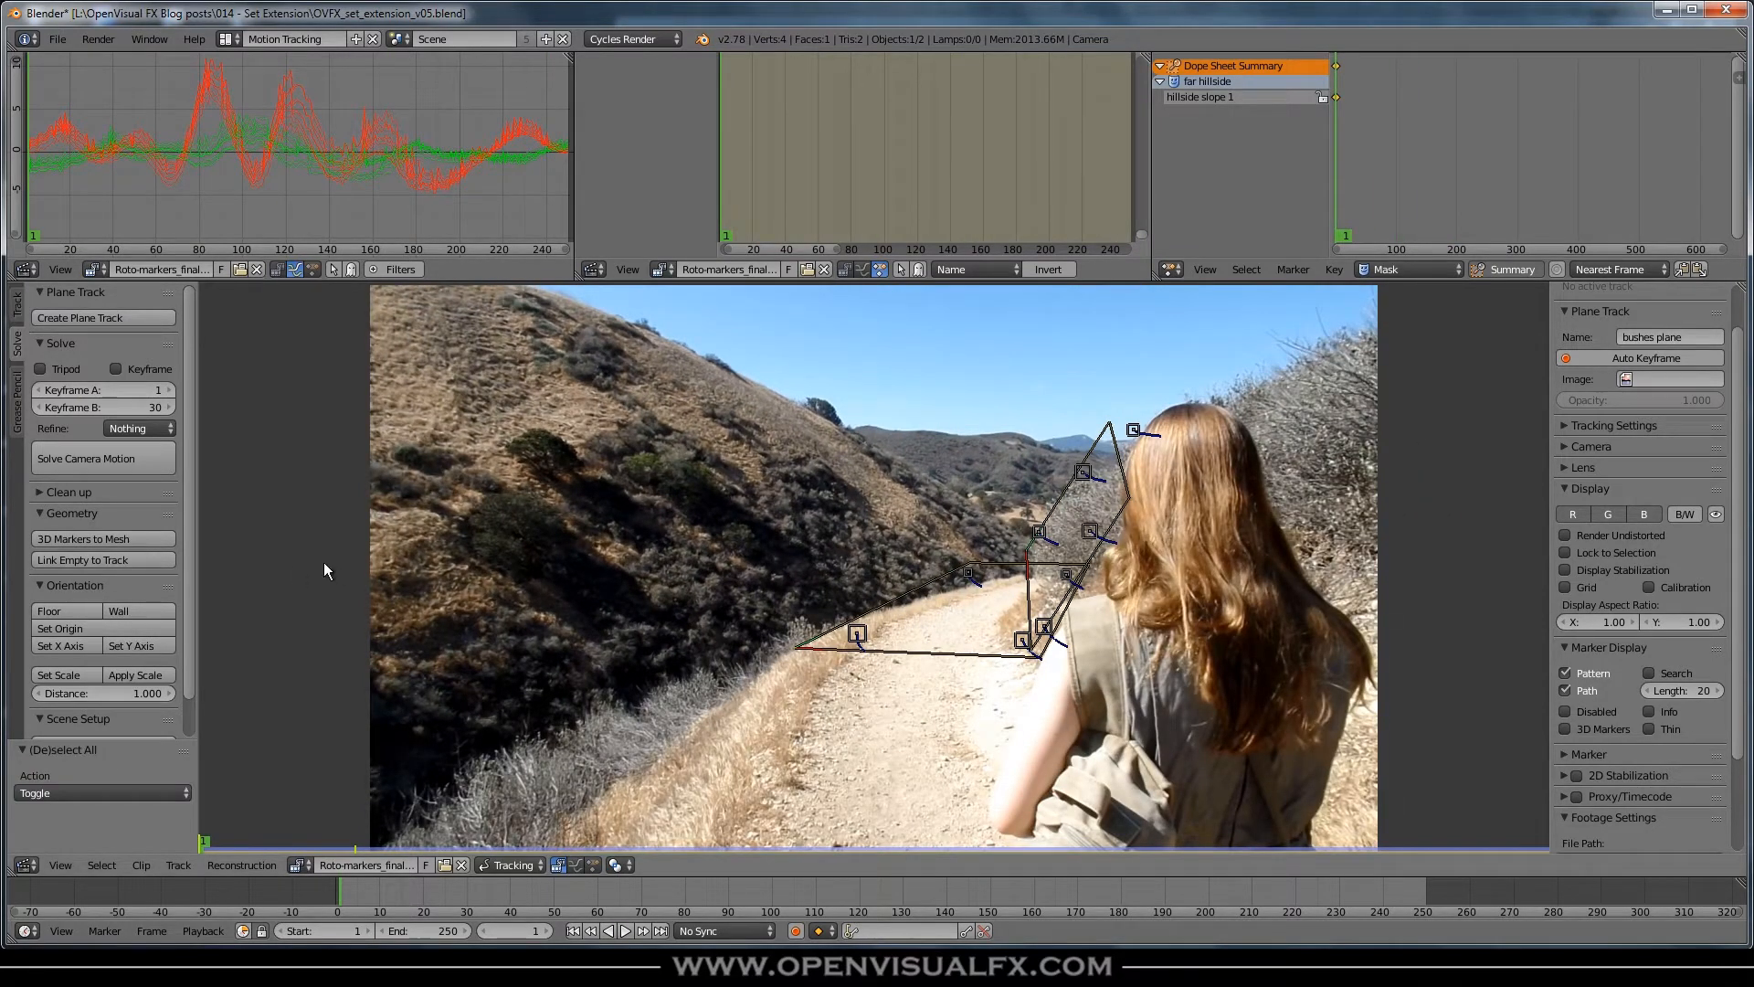
# - Switch the clip editor to mask mode and go to frame 250 with the whole path in view
pyautogui.hotkey('ctrl', 'Tab')
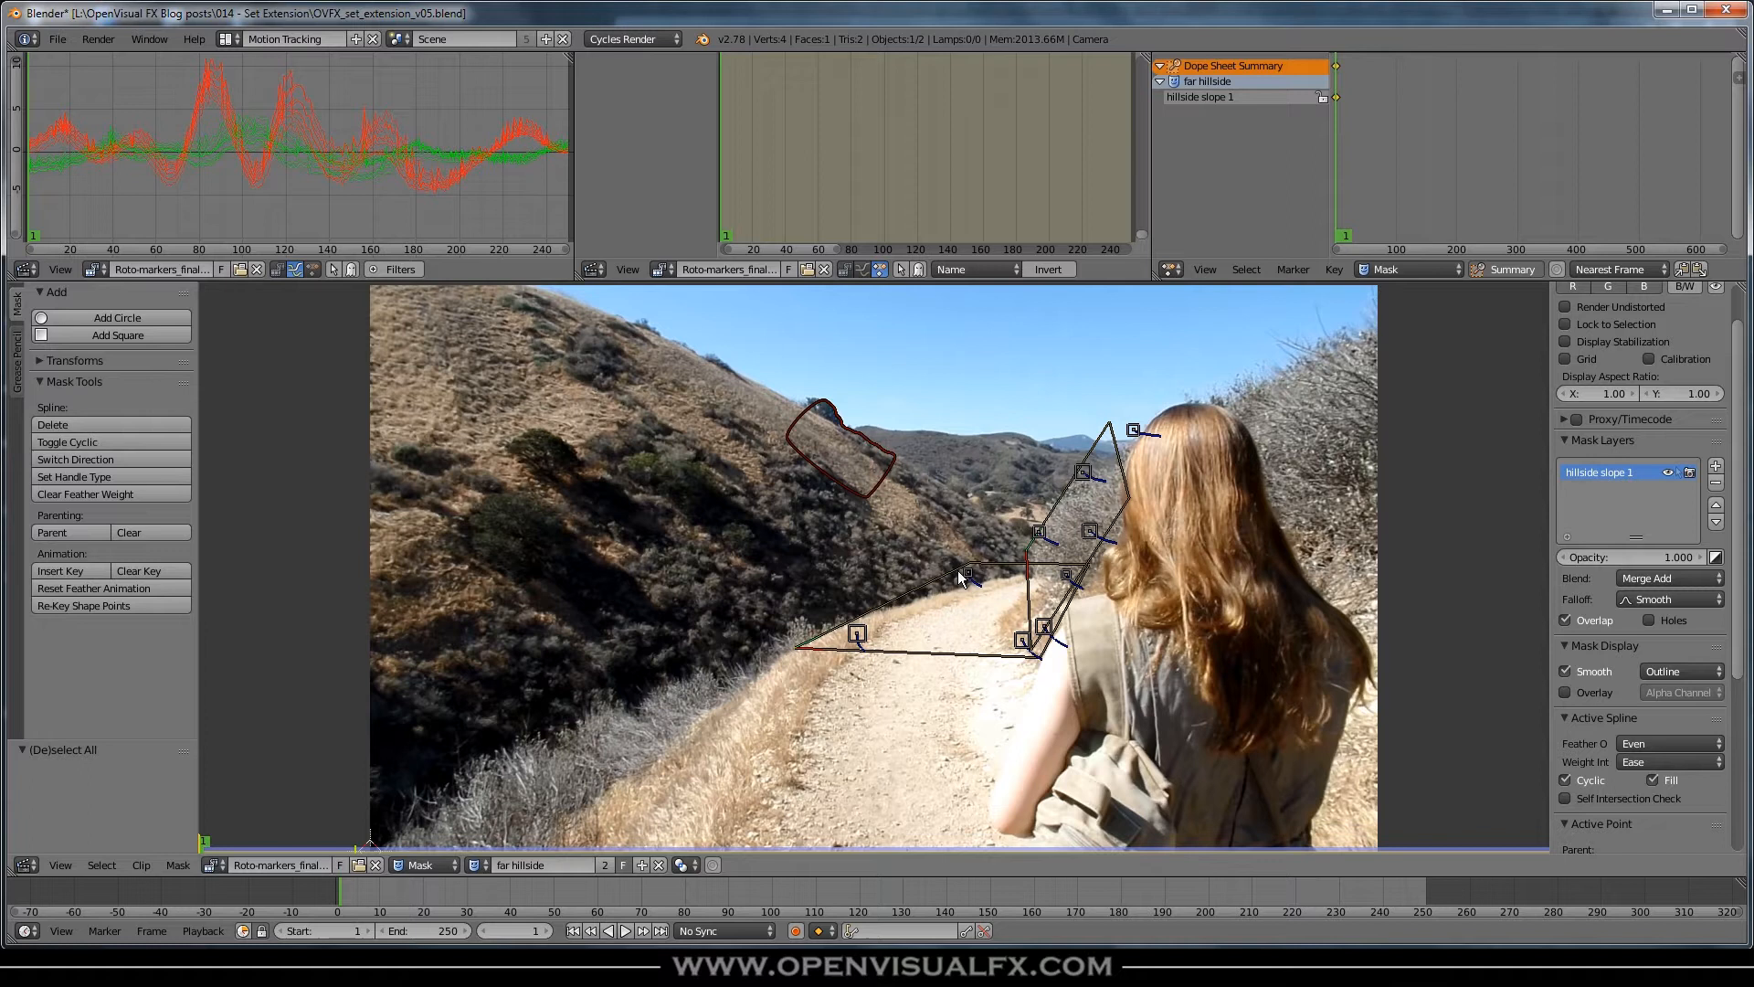
pyautogui.scroll(3, 913, 614)
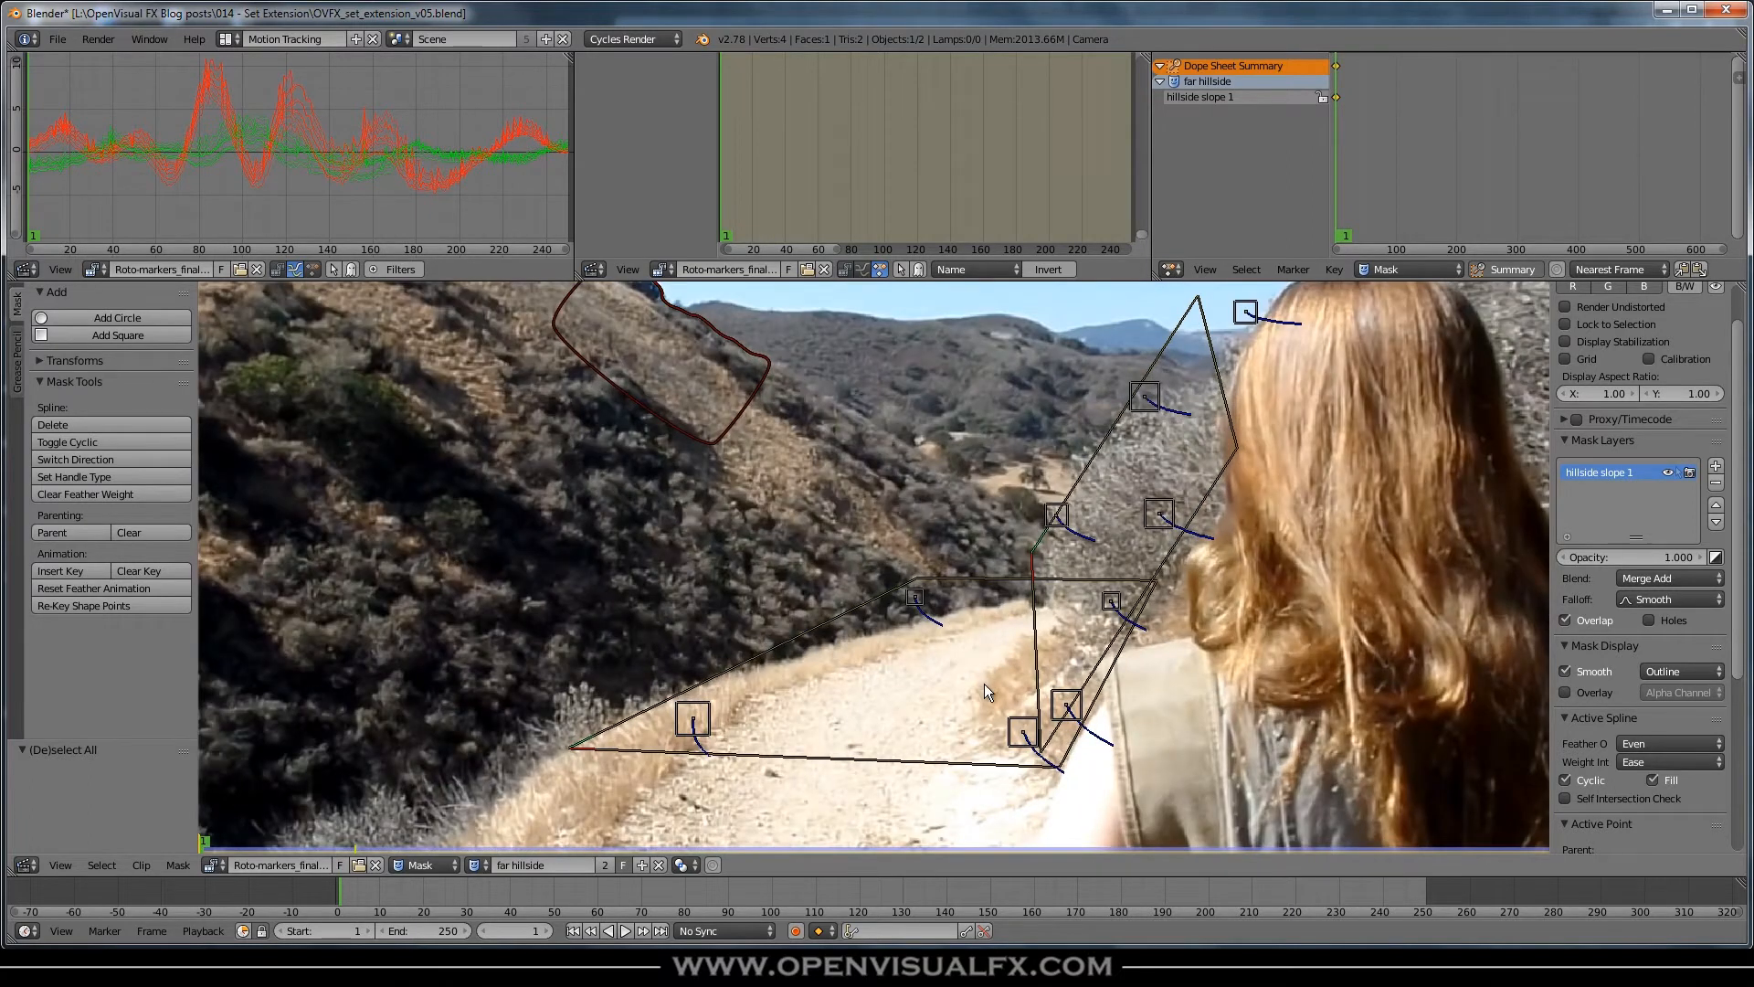
pyautogui.scroll(-2, 1011, 594)
pyautogui.moveTo(931, 718); pyautogui.dragTo(925, 602, button='middle')
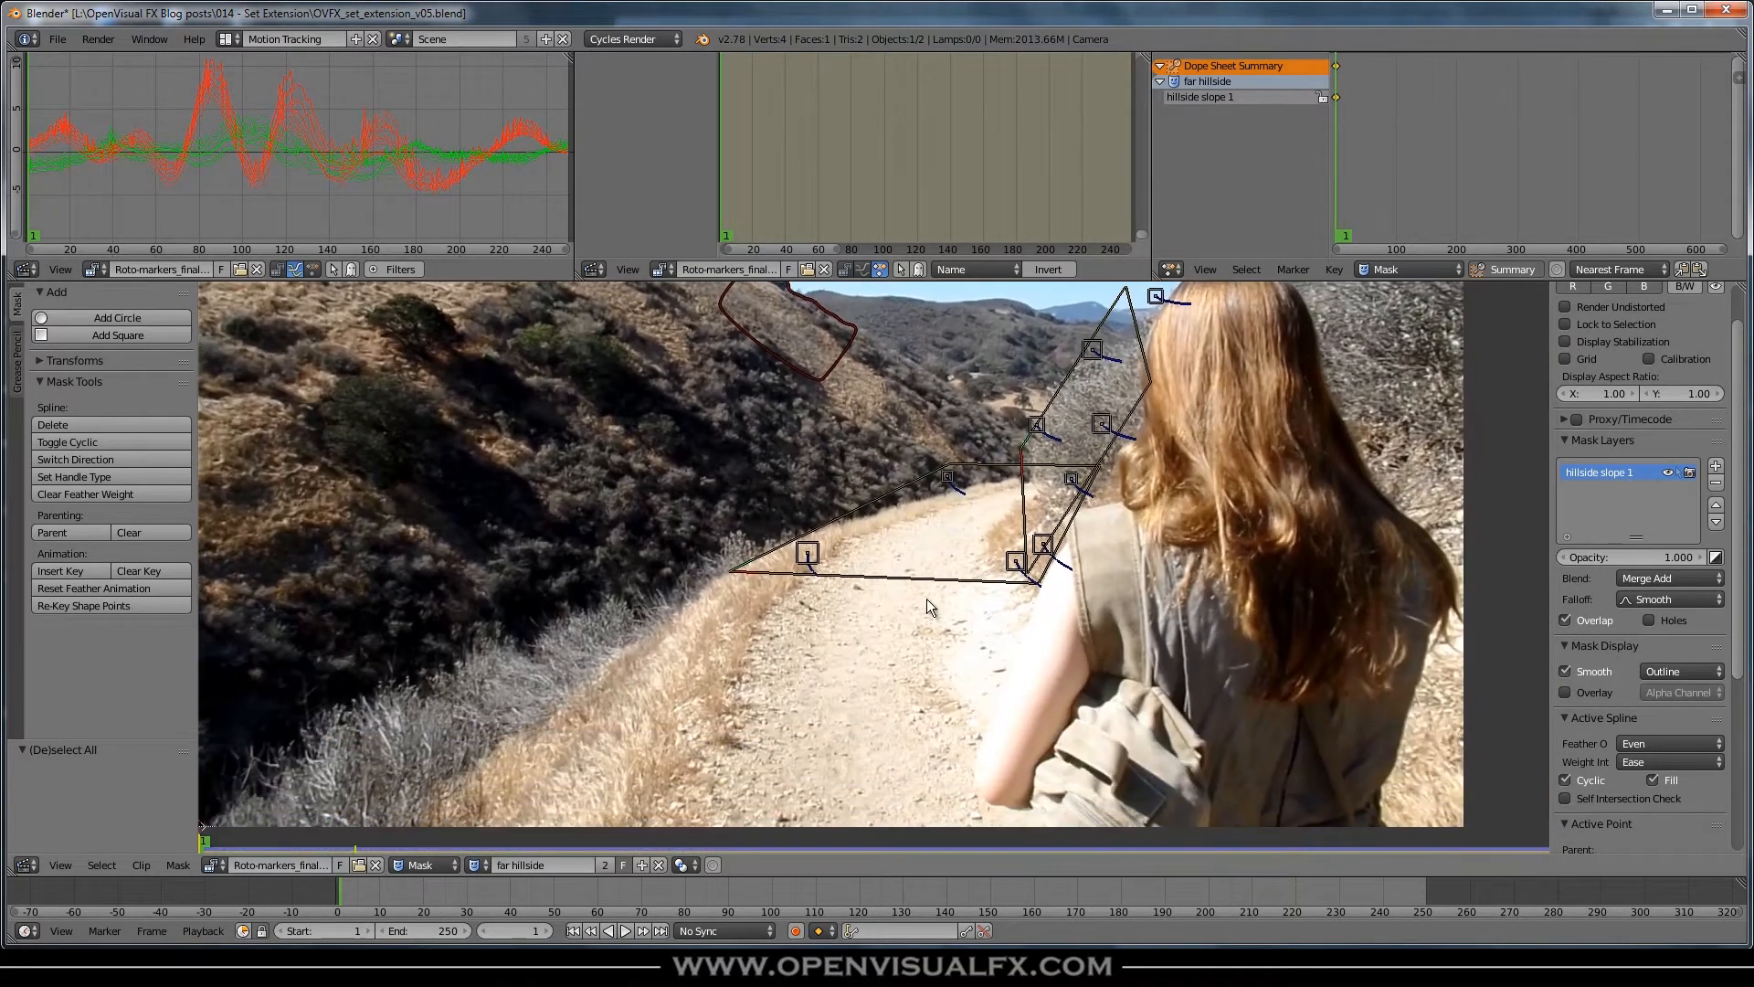
pyautogui.moveTo(353, 891); pyautogui.dragTo(1423, 893)
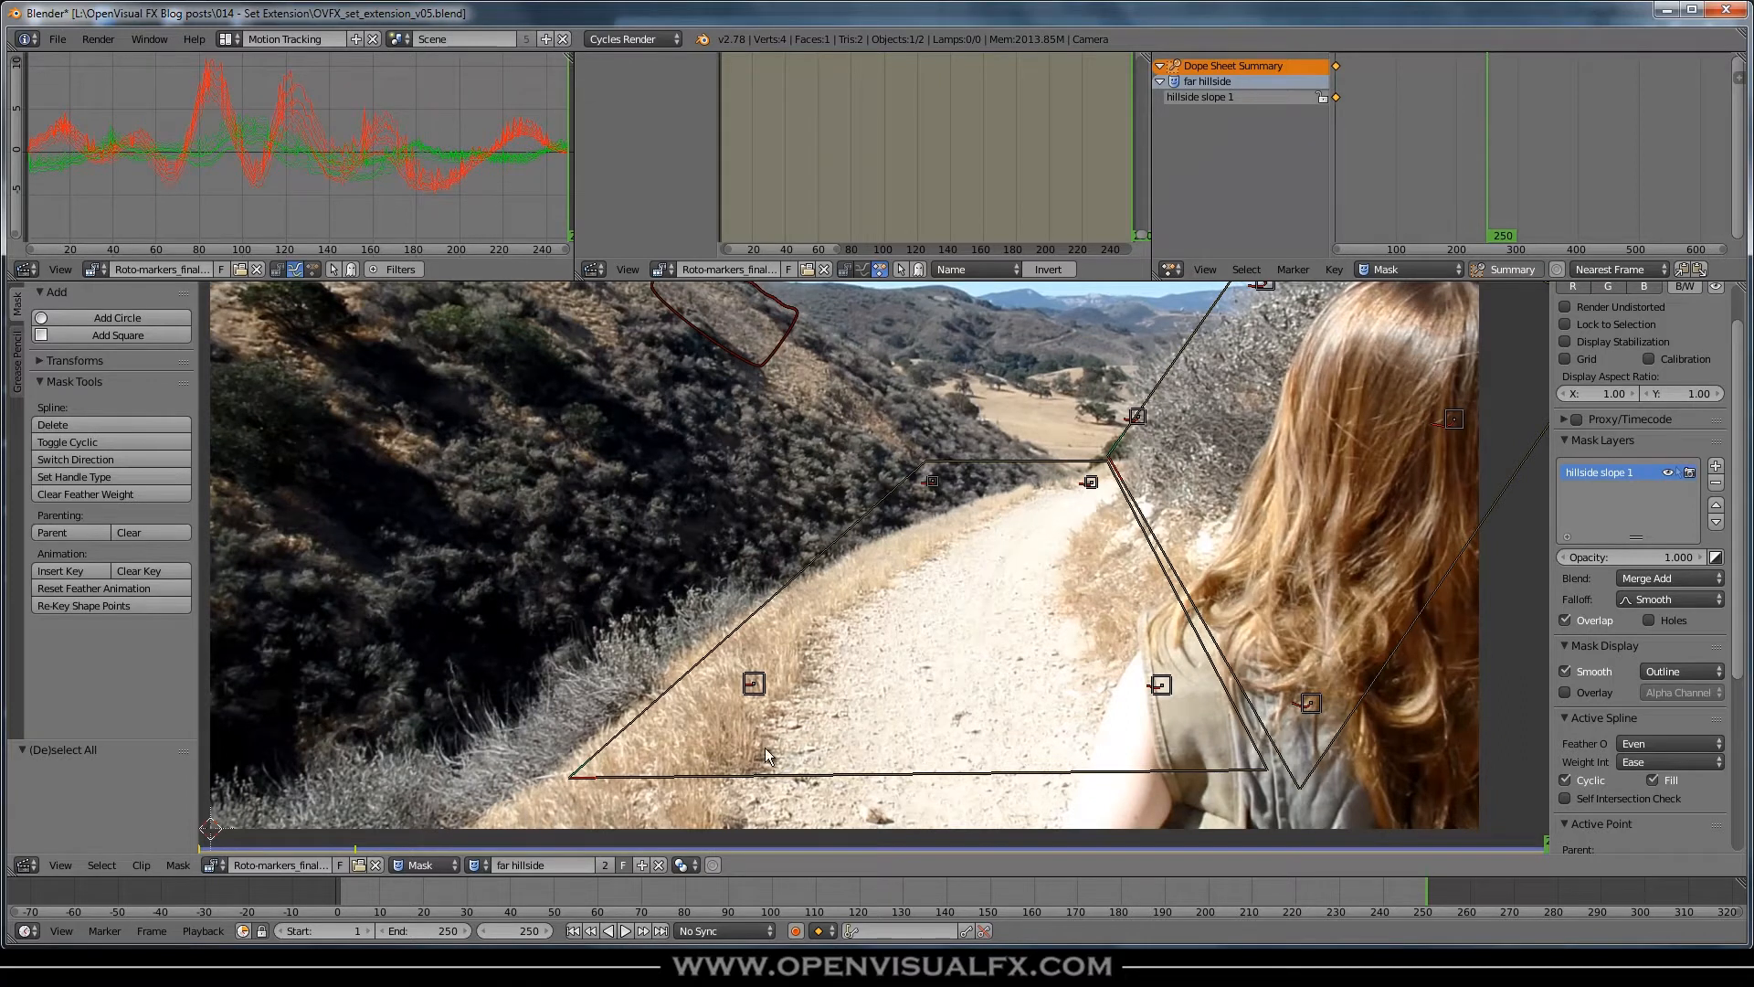
# - Create a new mask named "pathway roto" and collapse the far hillside channel in the dope sheet
pyautogui.click(642, 865)
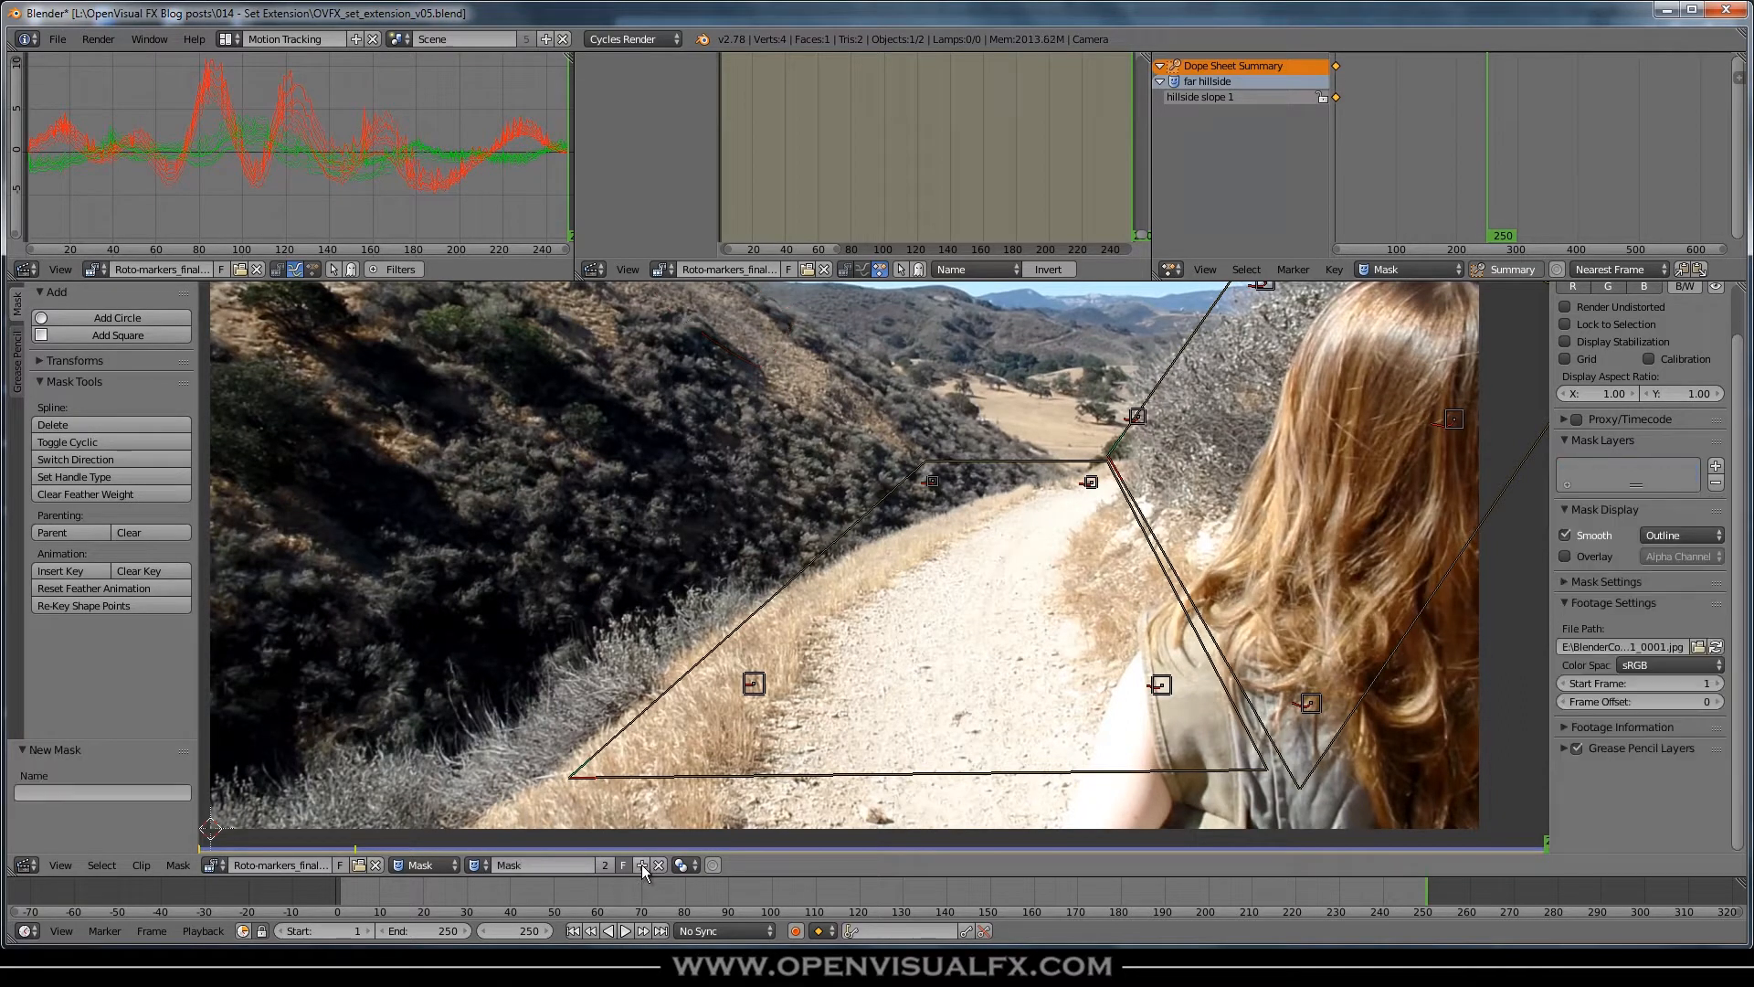
pyautogui.click(535, 865)
pyautogui.write('pathway roto')
pyautogui.click(479, 865)
pyautogui.click(480, 863)
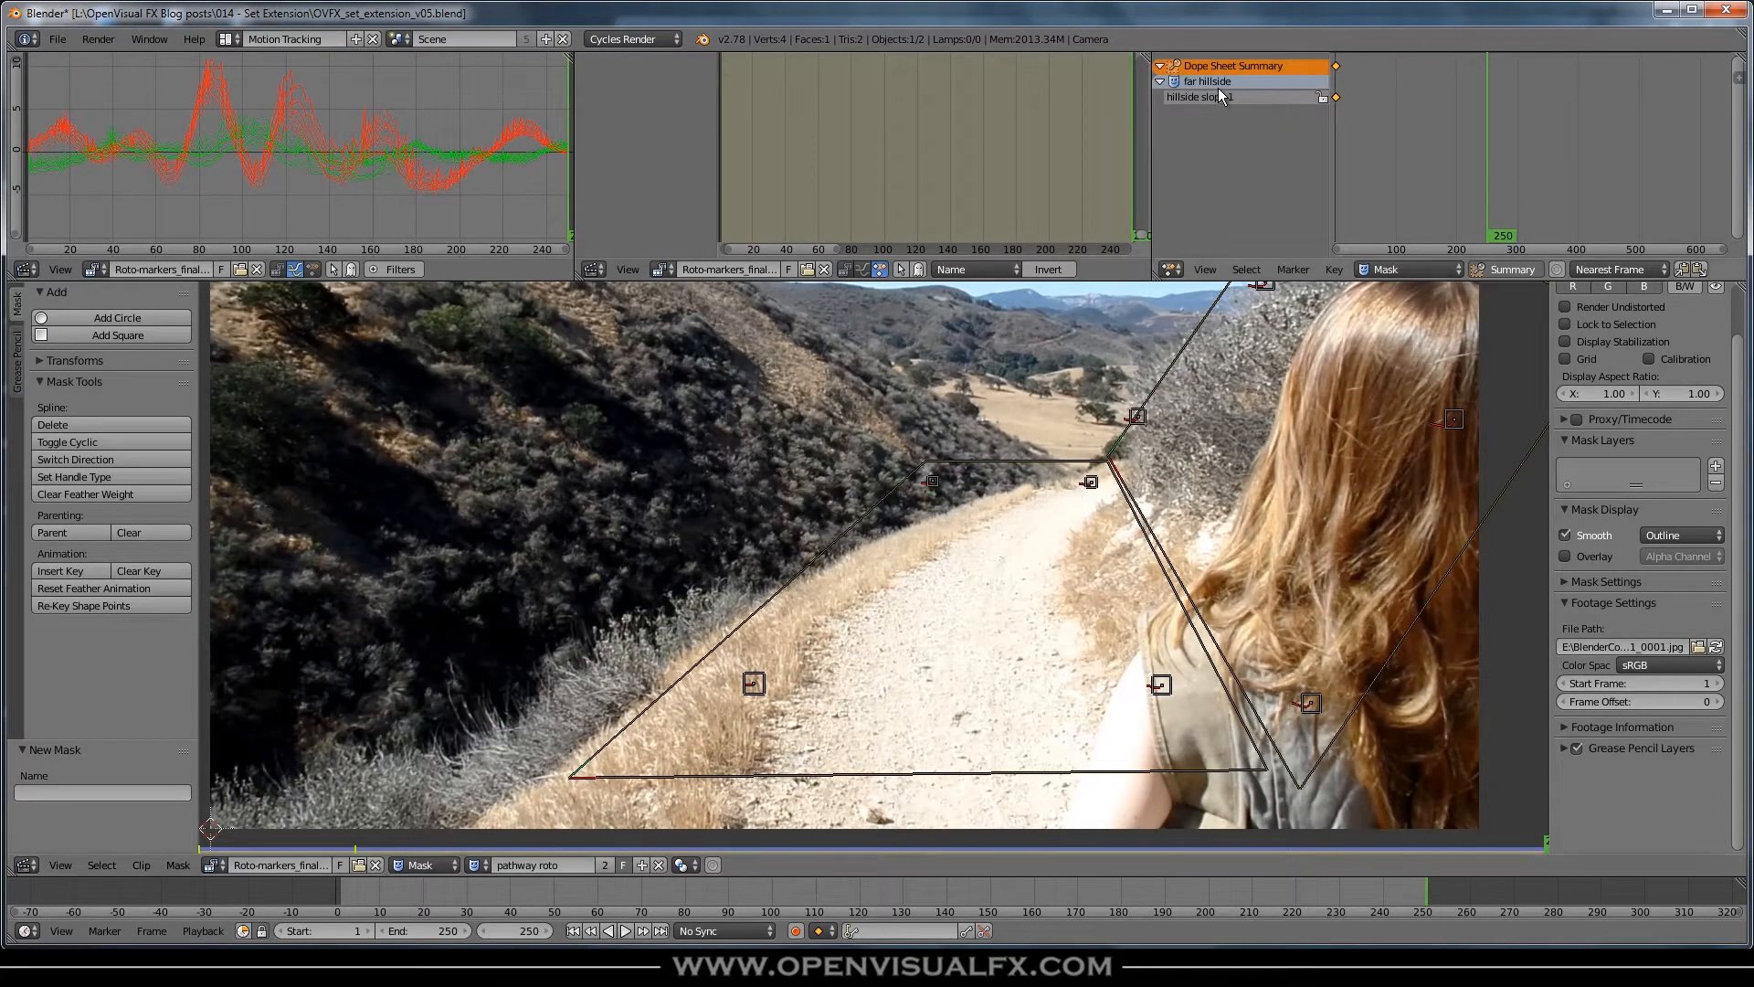
pyautogui.click(1313, 97)
pyautogui.click(1161, 82)
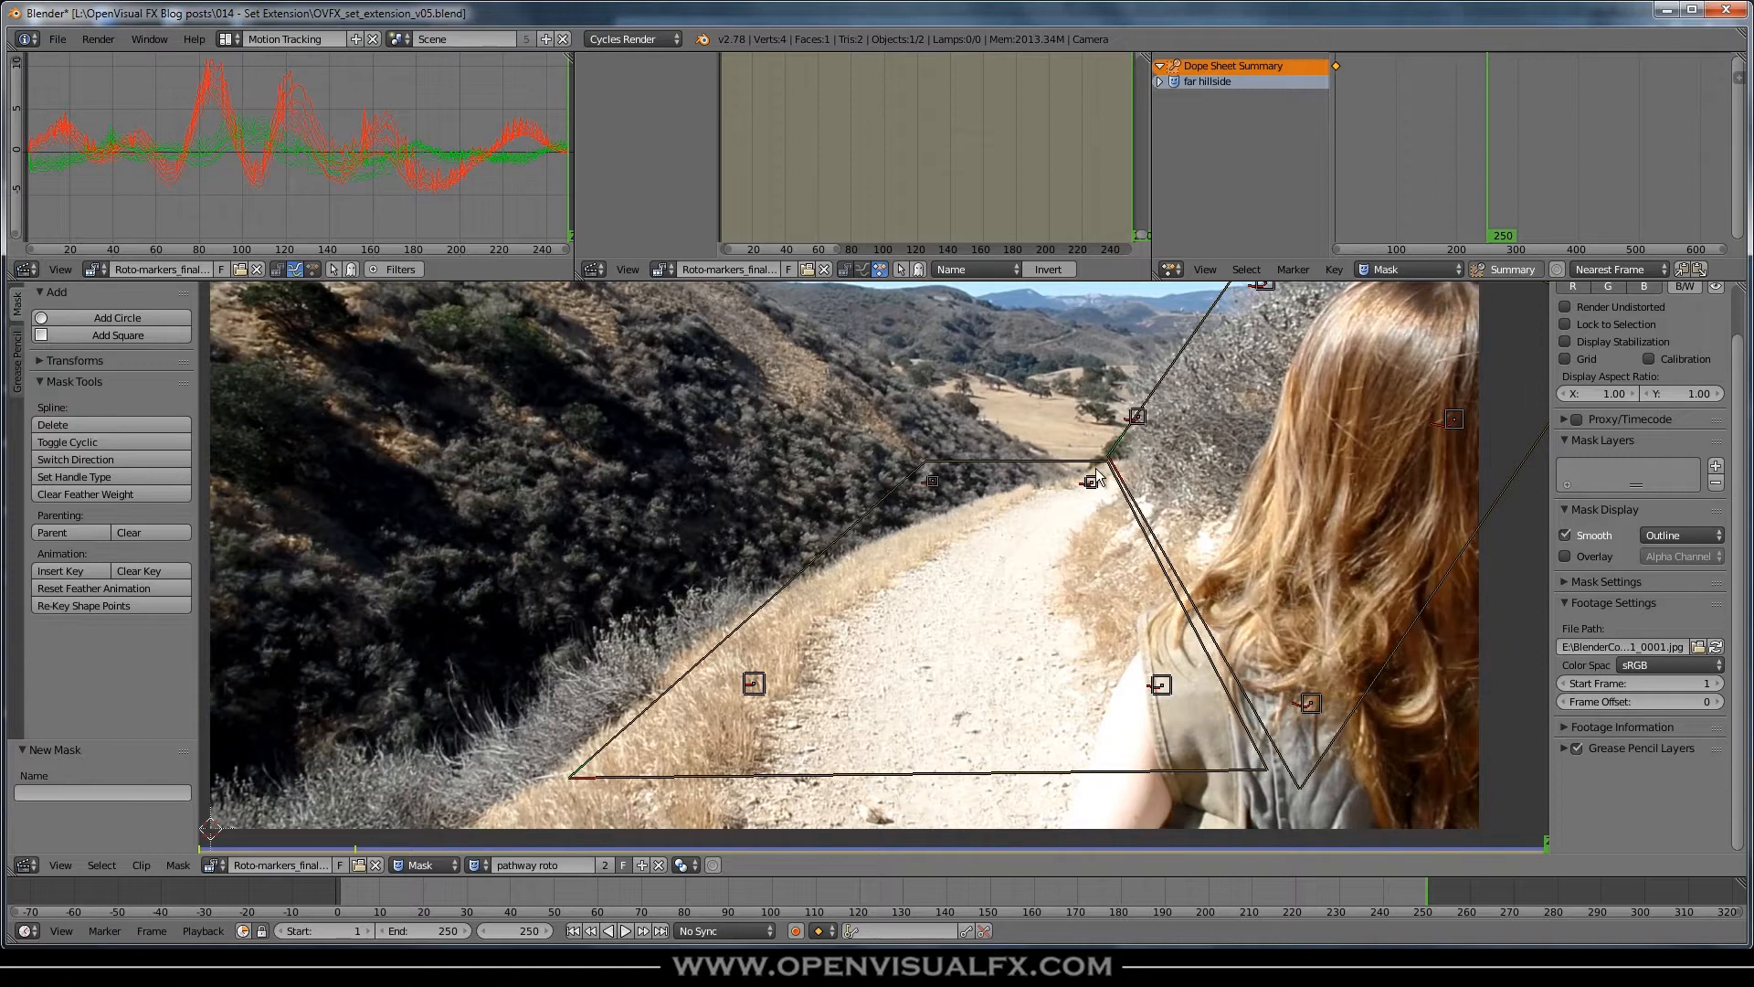
# - Draw a mask spline along the path's grassy edge from its distant end, around the foreground and over the bushes, and close it
pyautogui.scroll(3, 1111, 464)
pyautogui.scroll(-1, 1117, 449)
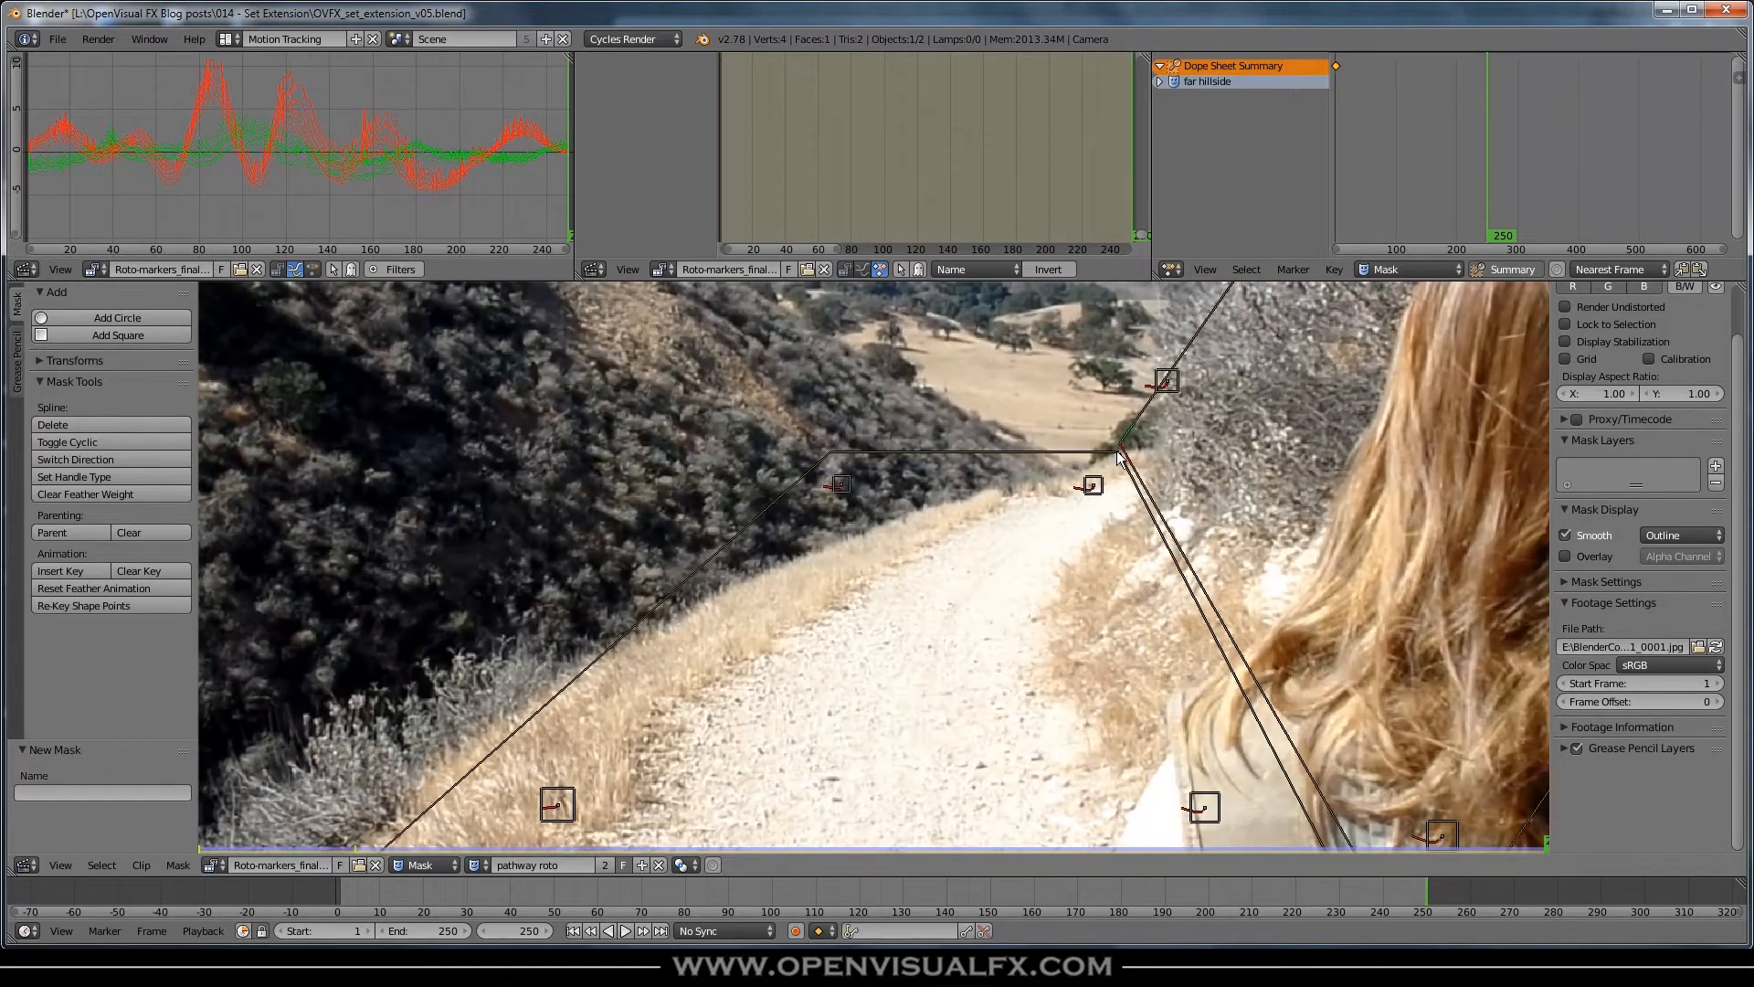
pyautogui.keyDown('ctrl'); pyautogui.click(1117, 450); pyautogui.keyUp('ctrl')
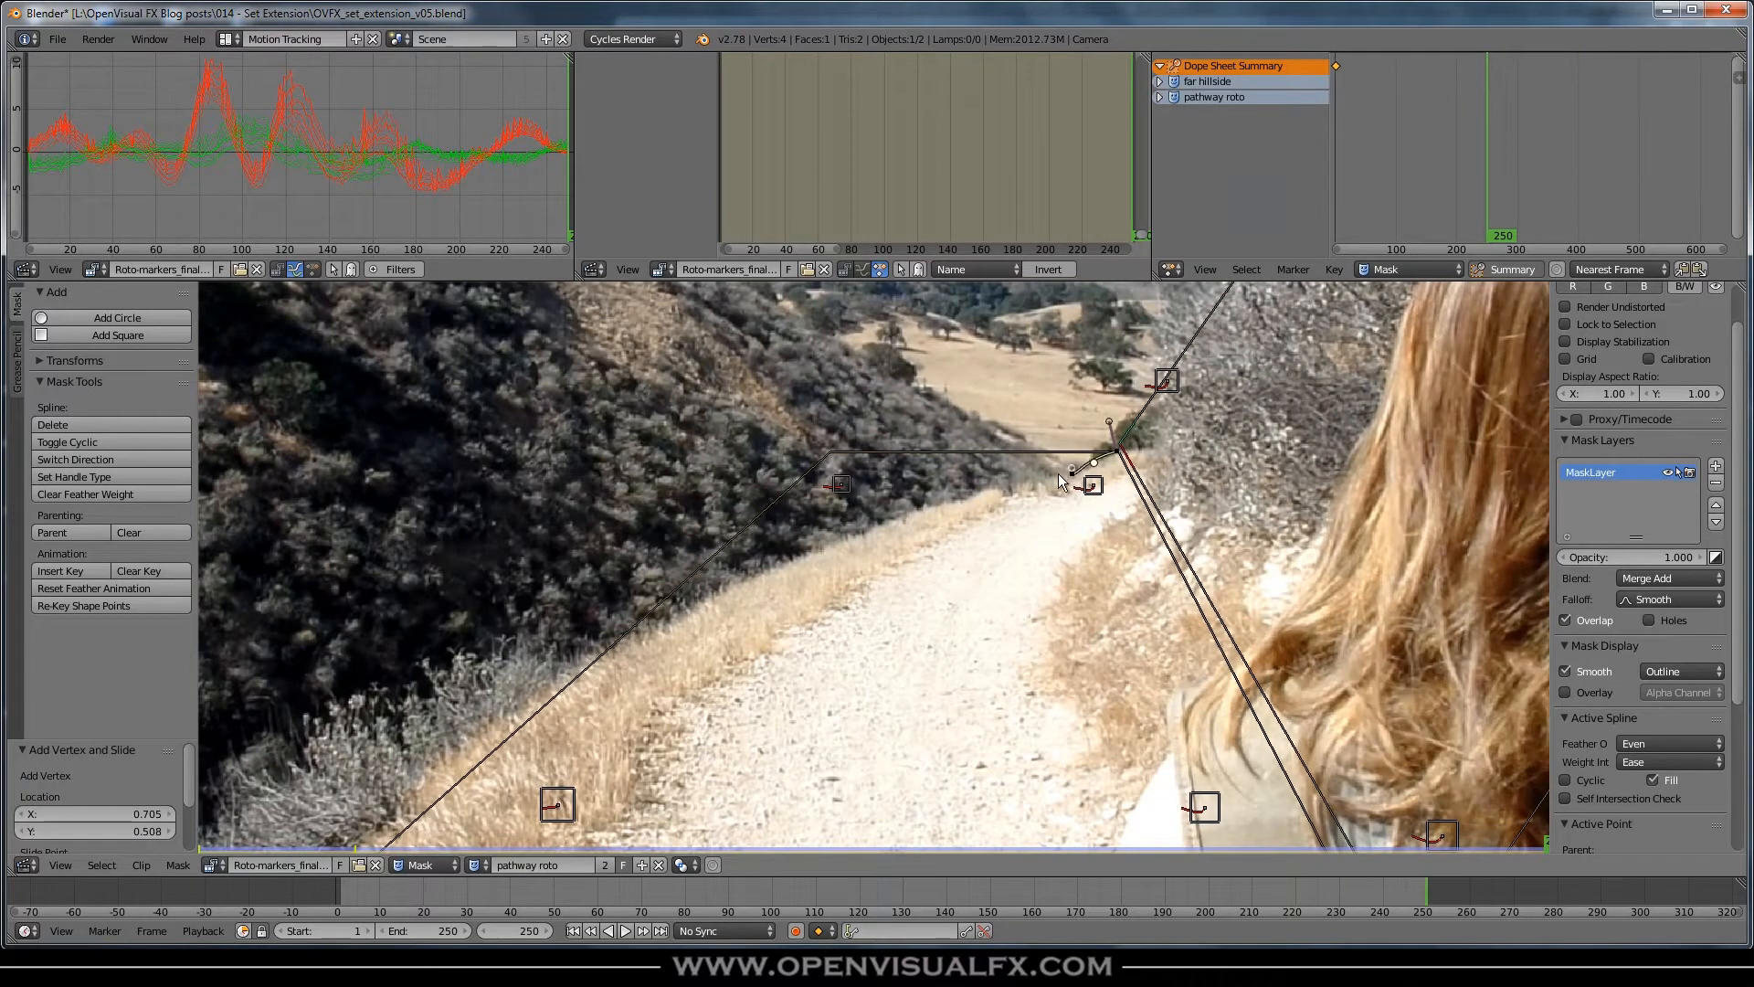
pyautogui.keyDown('ctrl'); pyautogui.click(1010, 491); pyautogui.keyUp('ctrl')
pyautogui.keyDown('ctrl'); pyautogui.click(990, 478); pyautogui.keyUp('ctrl')
pyautogui.keyDown('ctrl'); pyautogui.click(968, 497); pyautogui.keyUp('ctrl')
pyautogui.moveTo(692, 601)
pyautogui.keyDown('ctrl'); pyautogui.mouseDown()
pyautogui.moveTo(629, 633)
pyautogui.moveTo(694, 598)
pyautogui.mouseUp(); pyautogui.keyUp('ctrl')
pyautogui.scroll(-4, 709, 589)
pyautogui.keyDown('ctrl'); pyautogui.moveTo(594, 676); pyautogui.dragTo(985, 678); pyautogui.keyUp('ctrl')
pyautogui.scroll(4, 890, 545)
pyautogui.keyDown('ctrl'); pyautogui.moveTo(947, 517); pyautogui.dragTo(929, 521); pyautogui.keyUp('ctrl')
pyautogui.hotkey('alt', 'c')
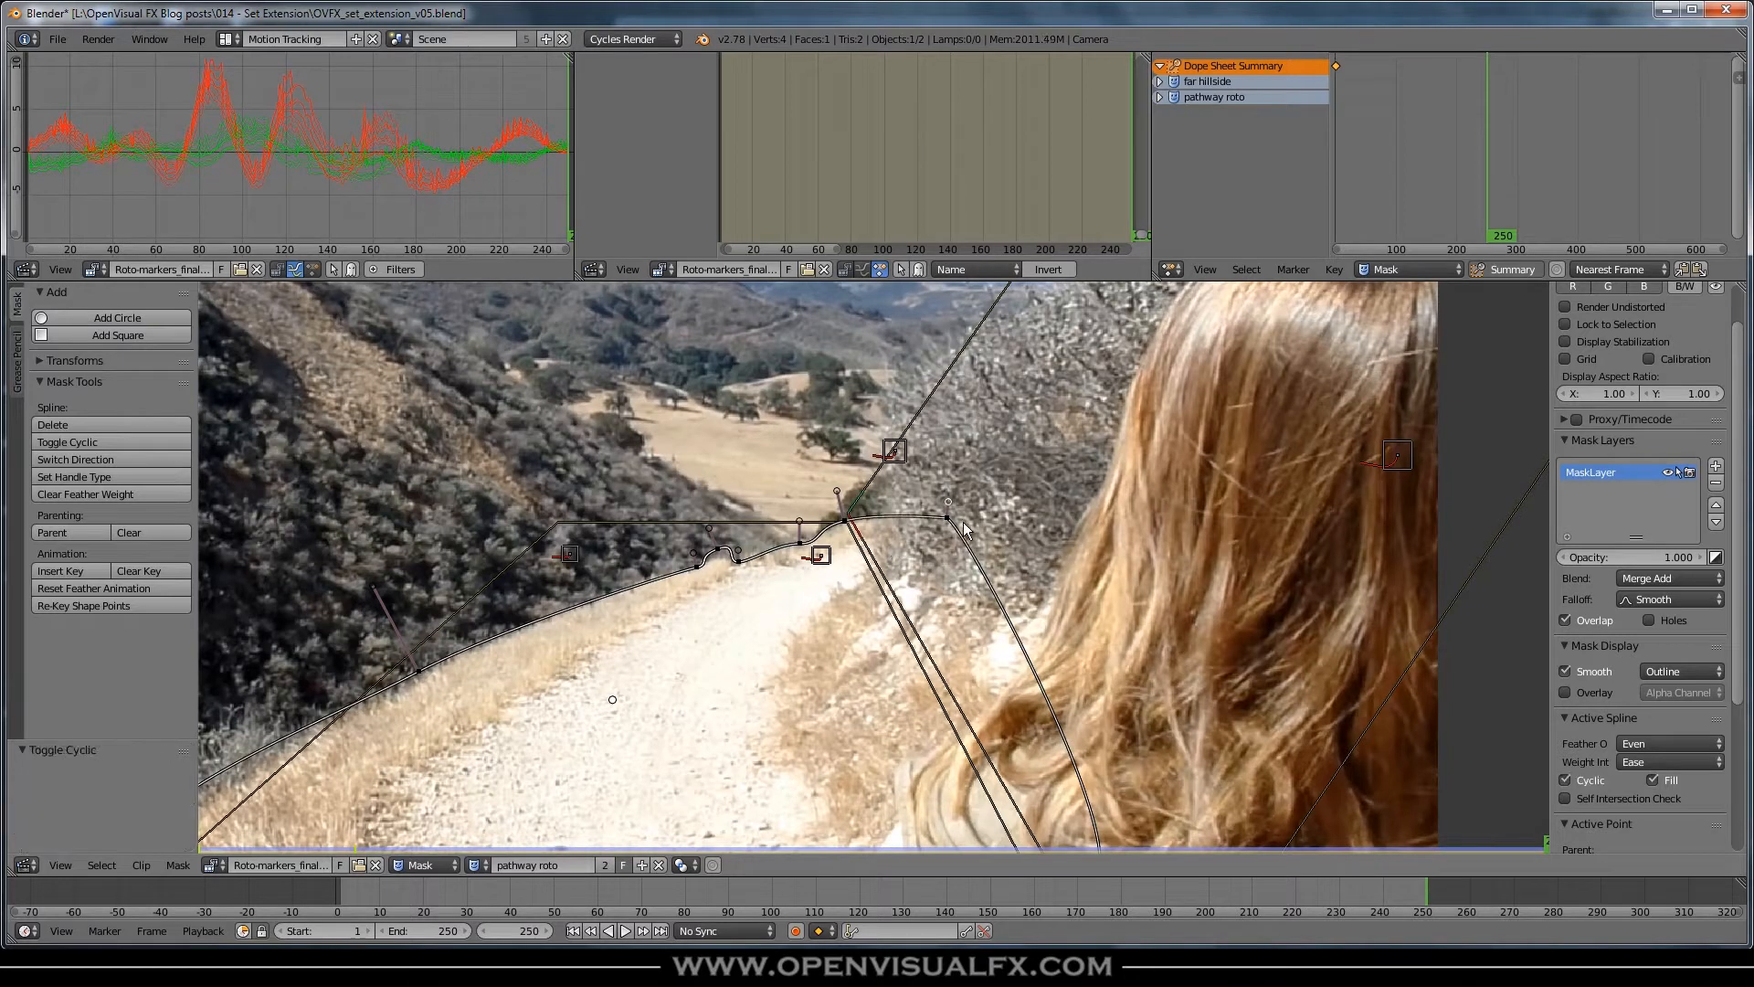
# - Adjust the spline's points and handles at the path's distant end so the curve follows the grass edge closely
pyautogui.moveTo(948, 517); pyautogui.dragTo(967, 518)
pyautogui.scroll(4, 831, 555)
pyautogui.scroll(-2, 832, 554)
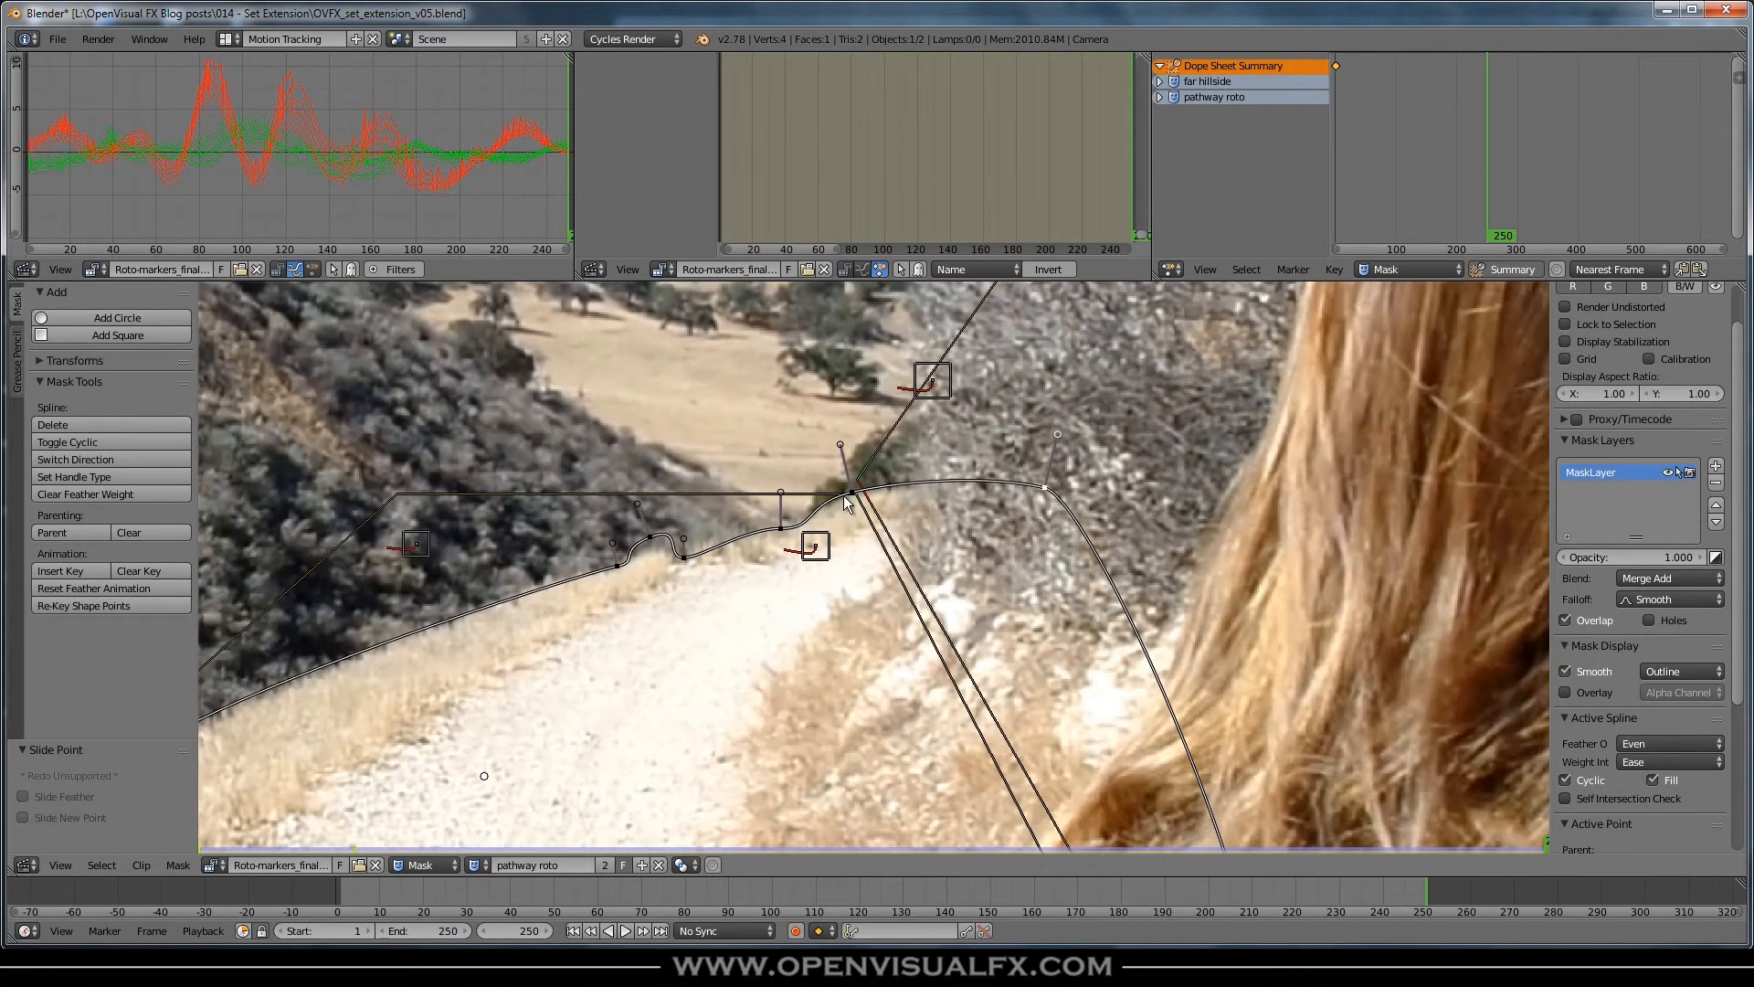
pyautogui.moveTo(847, 442); pyautogui.dragTo(780, 527)
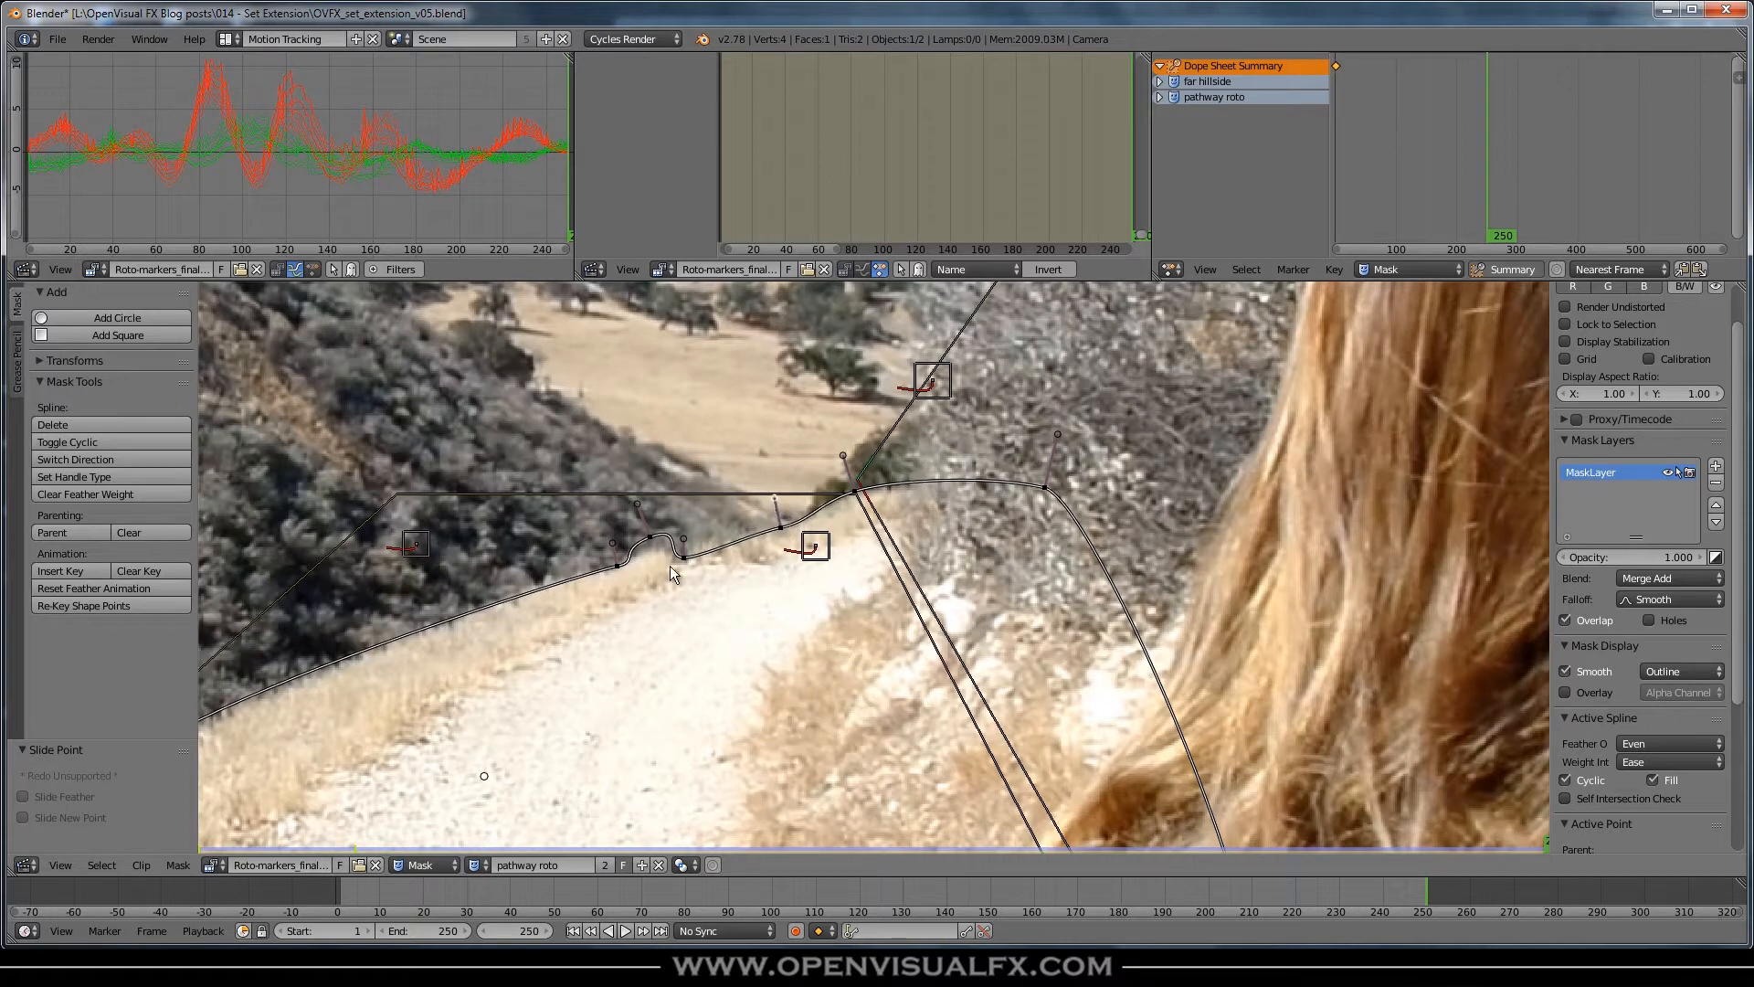
pyautogui.moveTo(639, 505); pyautogui.dragTo(662, 530)
pyautogui.scroll(4, 688, 562)
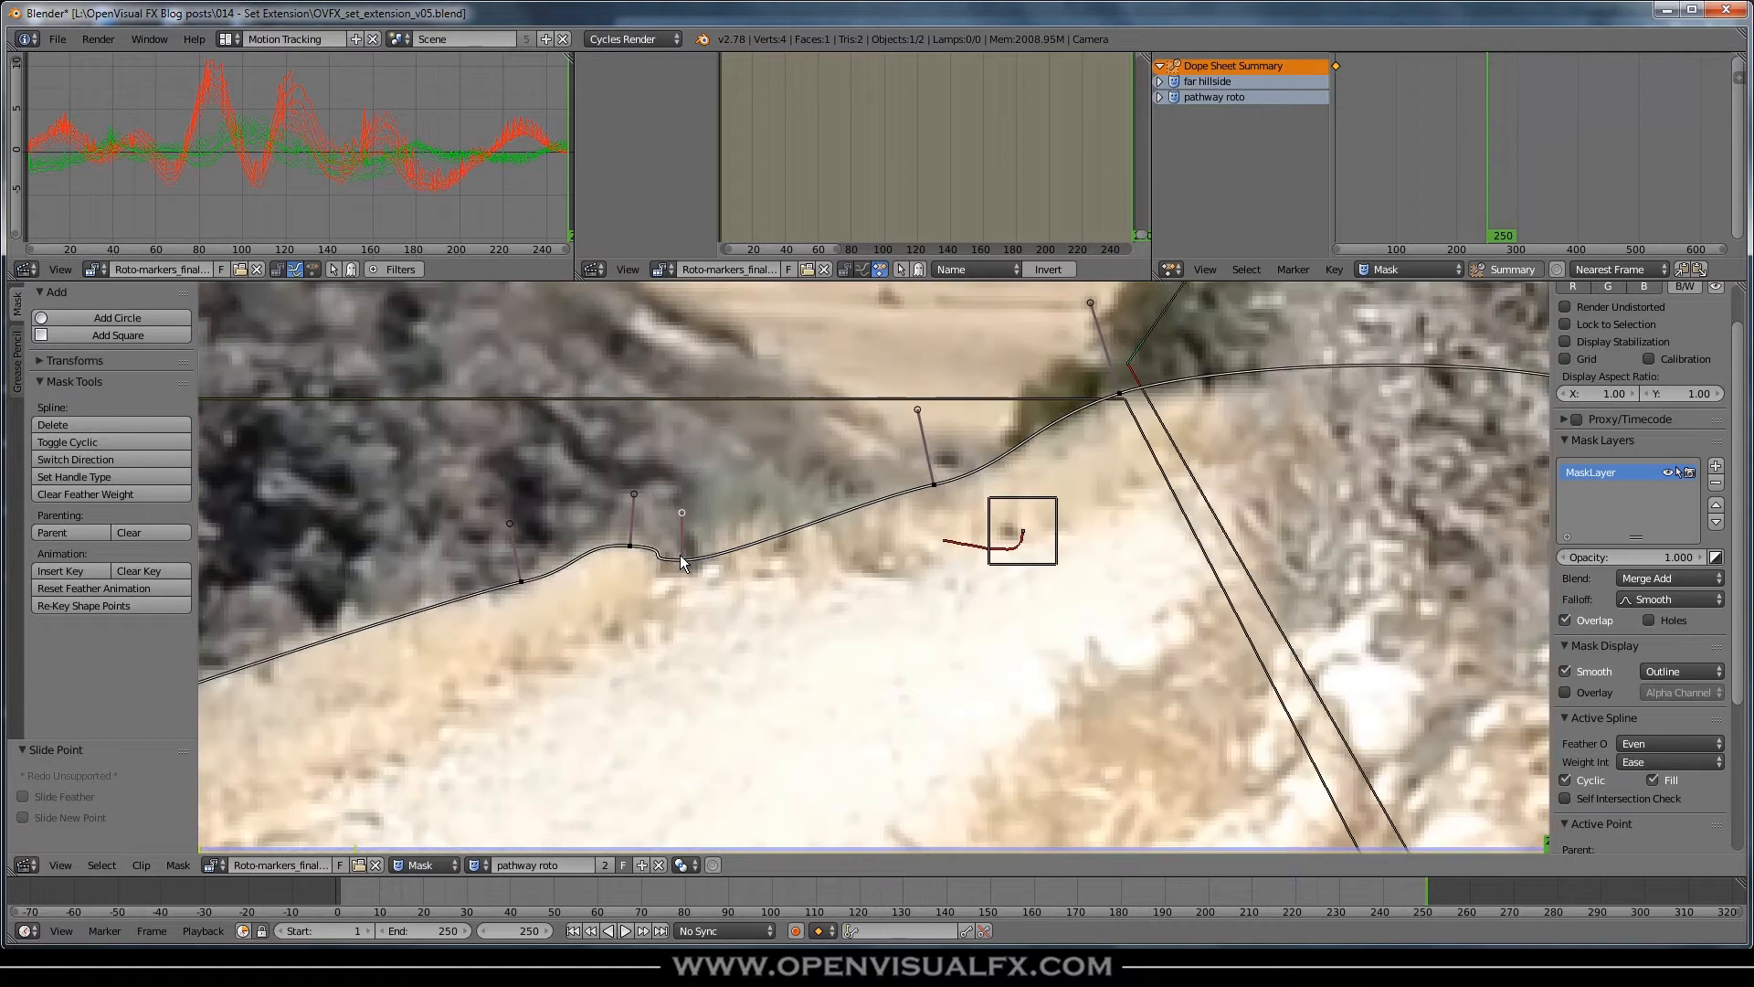
pyautogui.moveTo(690, 550); pyautogui.dragTo(606, 491)
pyautogui.moveTo(518, 586); pyautogui.dragTo(502, 590)
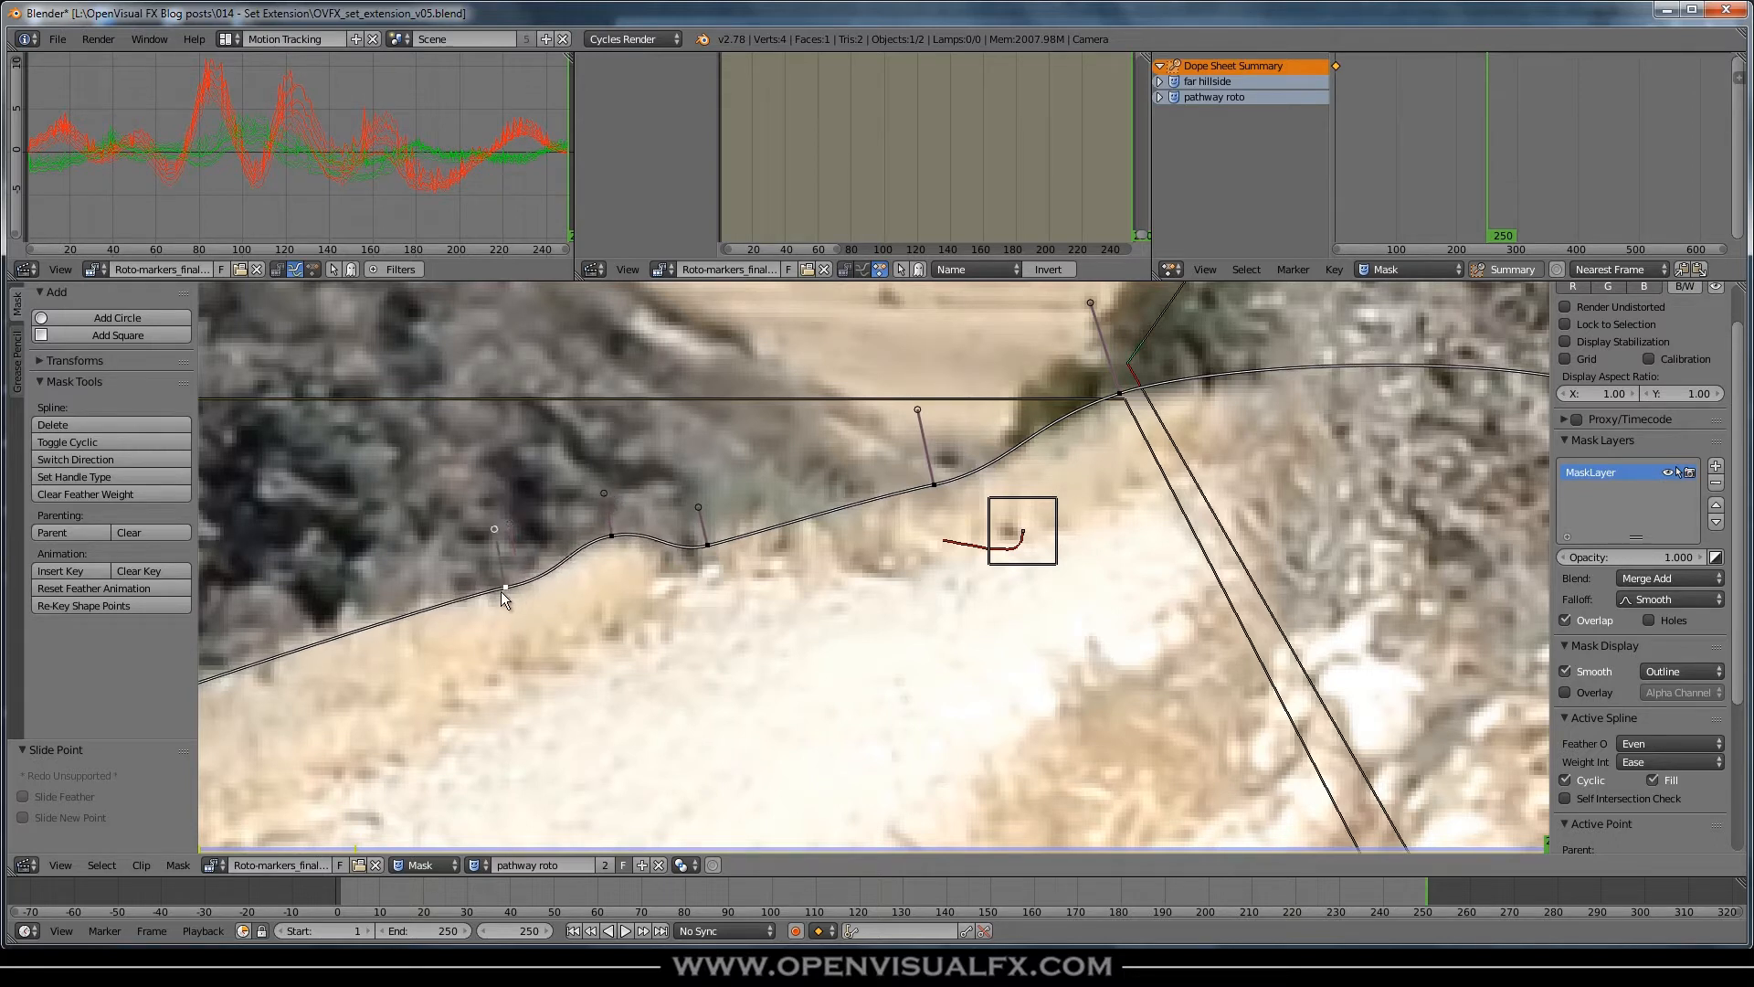
pyautogui.moveTo(499, 530); pyautogui.dragTo(502, 585)
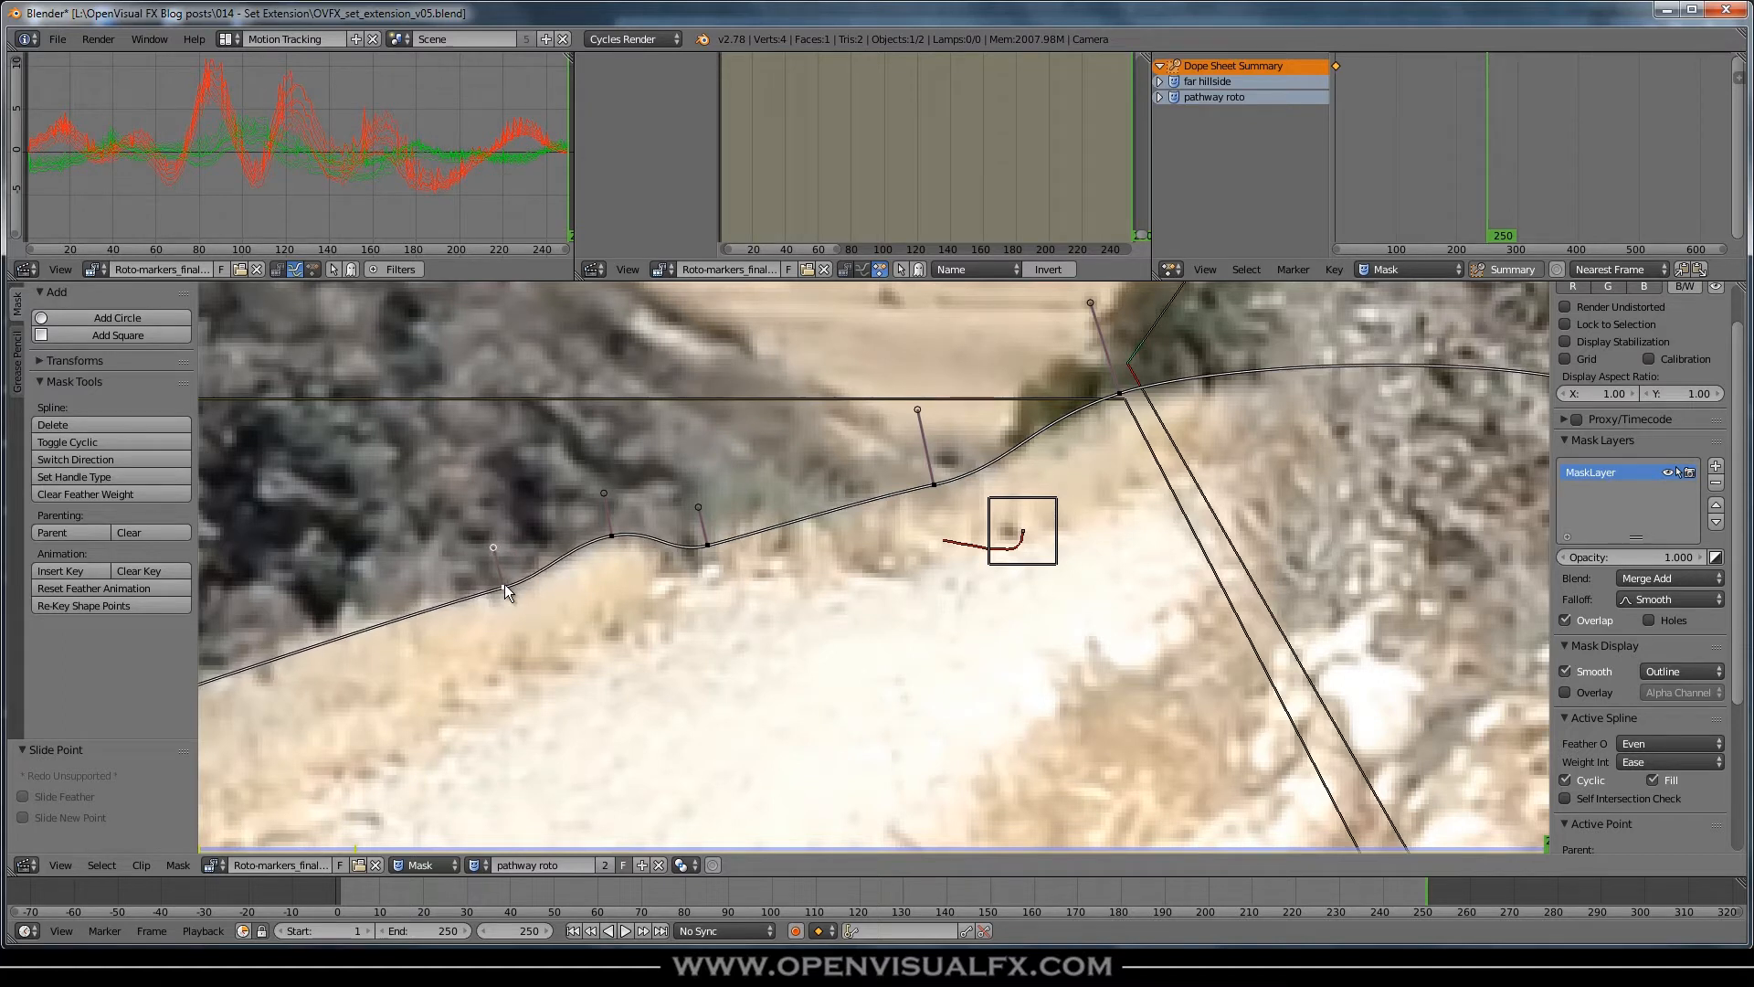
pyautogui.scroll(-4, 674, 574)
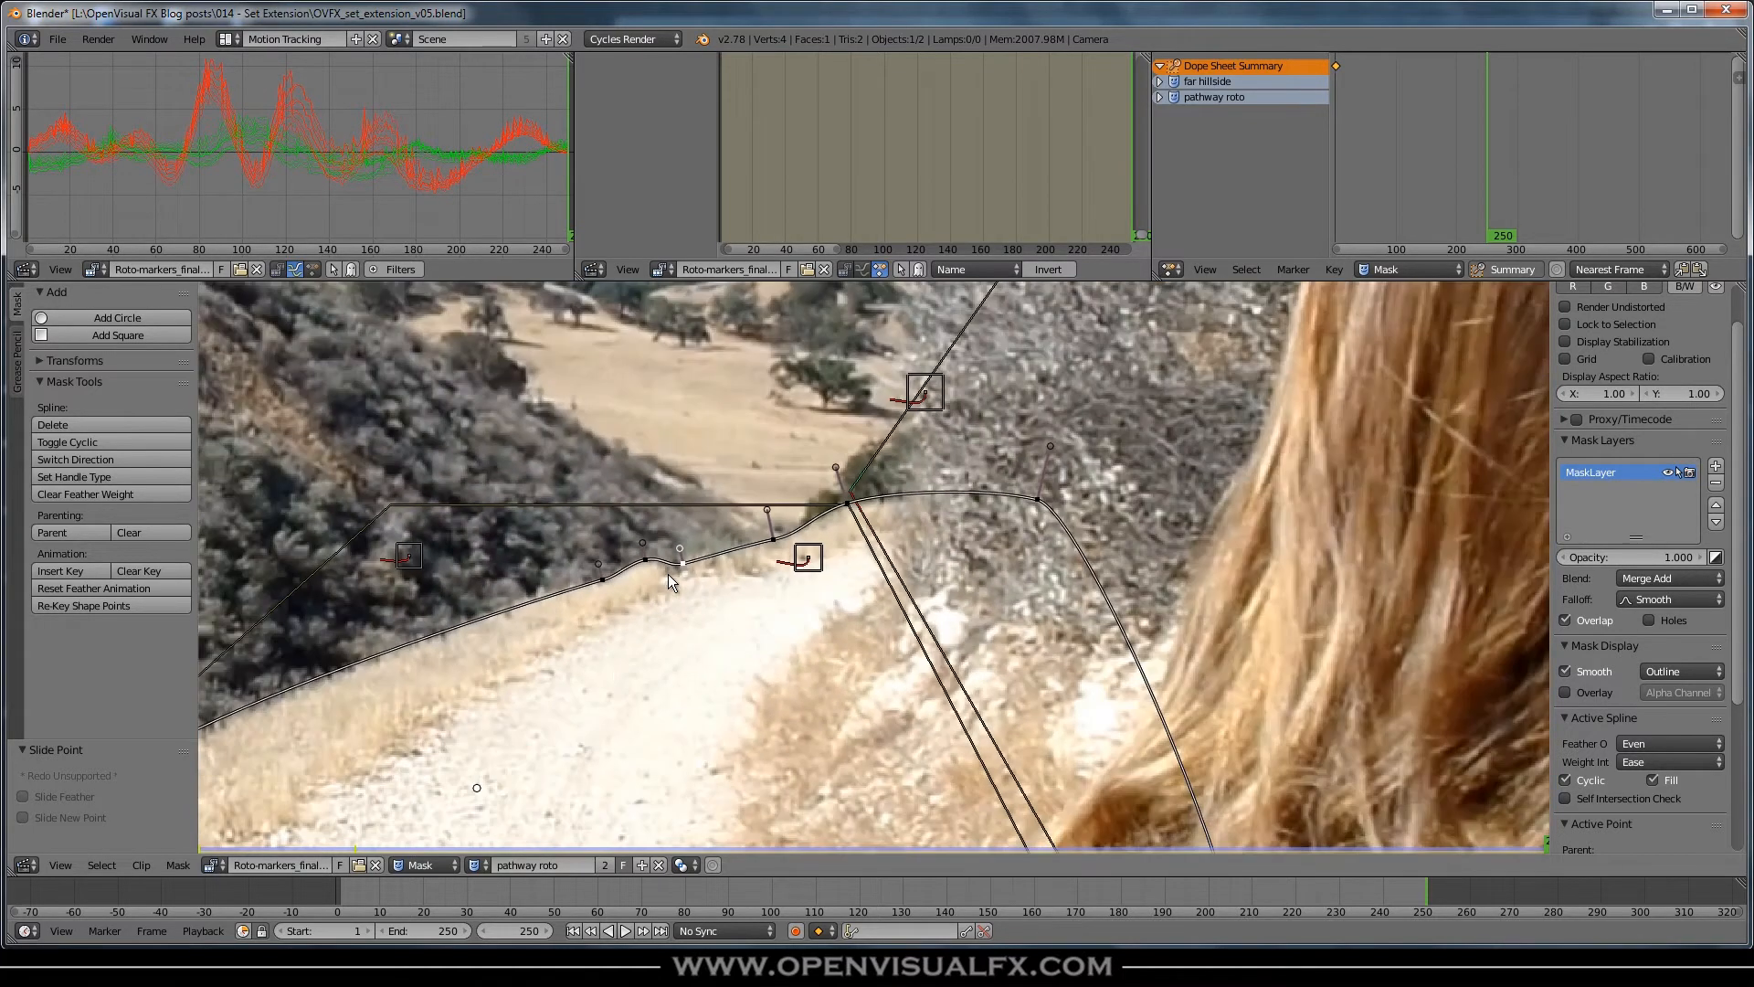
# - Reposition the spline's foreground corner point and the mid-edge point's handle to fit the near grass edge
pyautogui.moveTo(654, 644); pyautogui.dragTo(947, 464, button='middle')
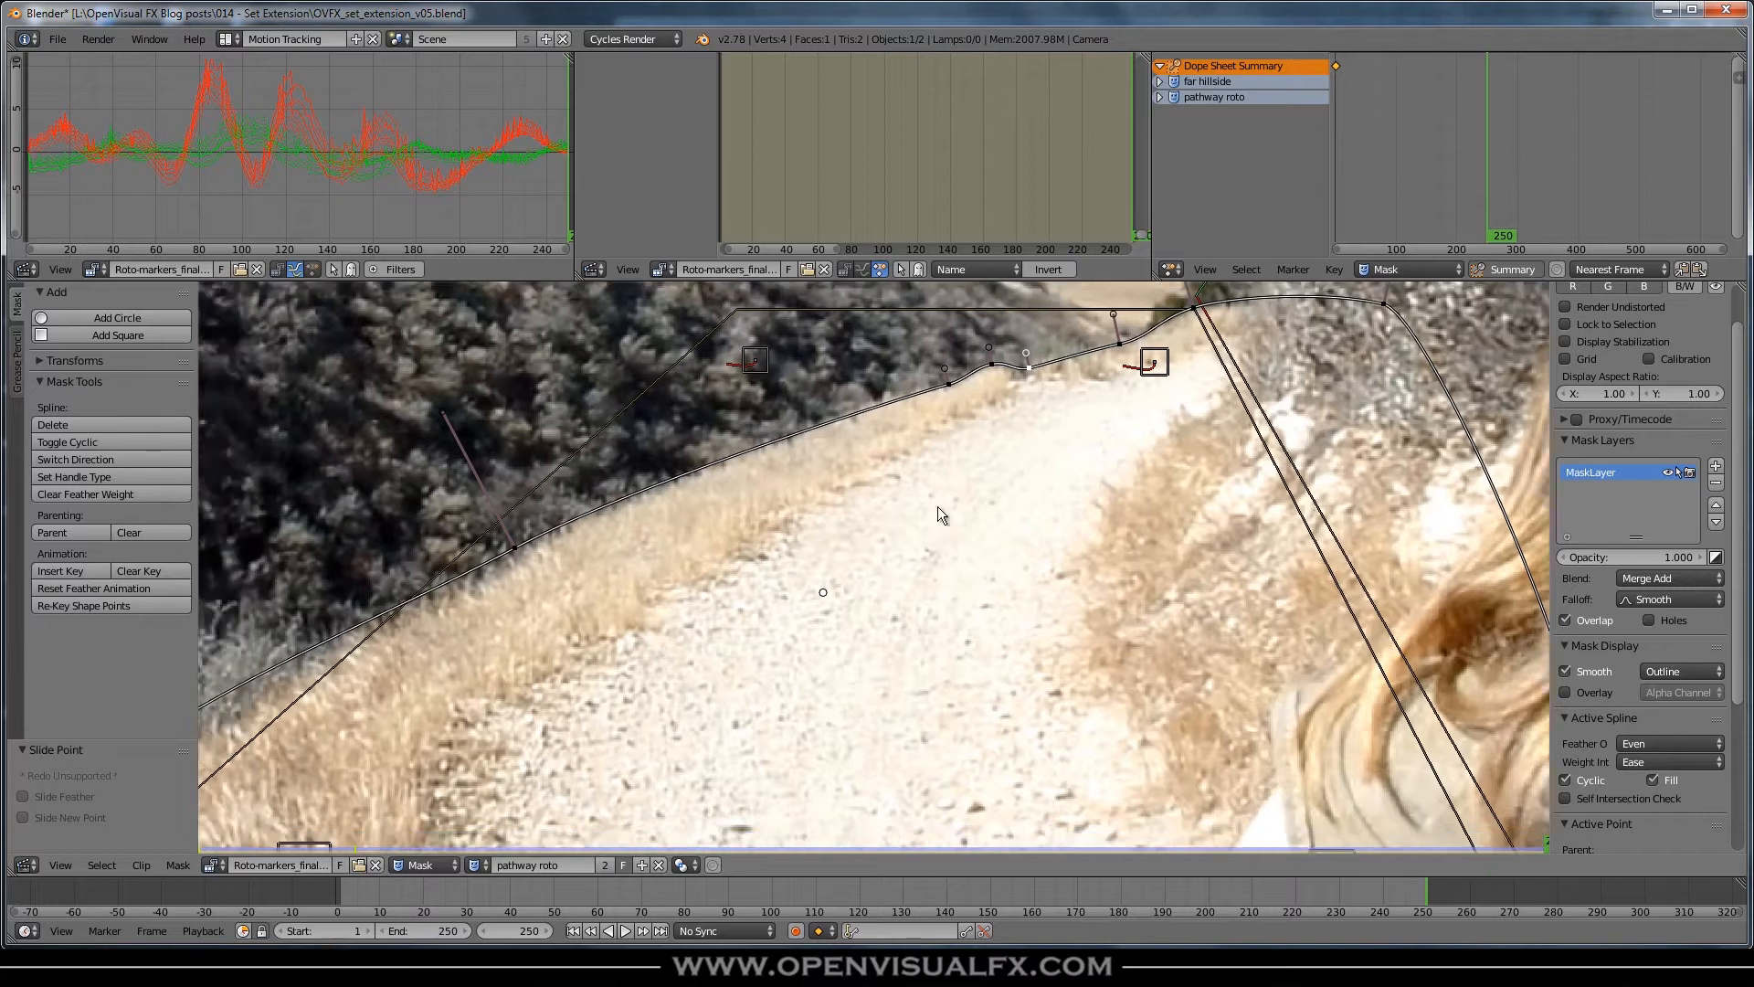
pyautogui.scroll(-4, 939, 509)
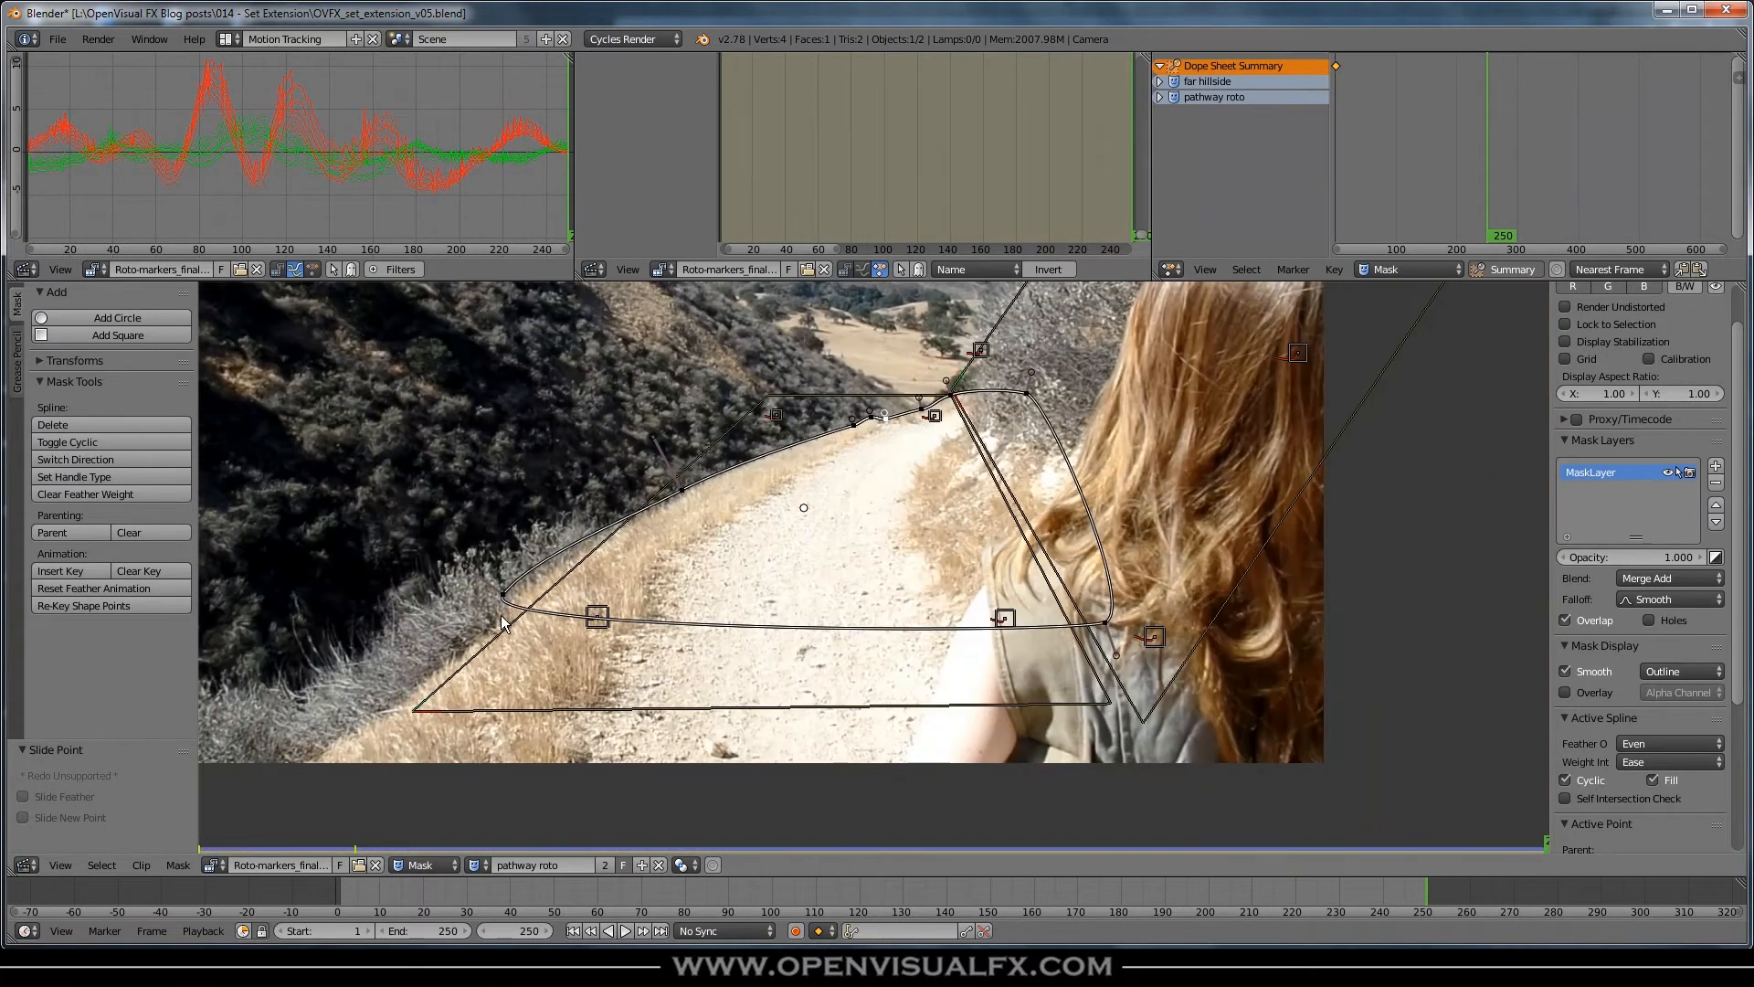
pyautogui.moveTo(502, 595); pyautogui.dragTo(492, 622)
pyautogui.moveTo(650, 427); pyautogui.dragTo(639, 411)
pyautogui.click(687, 489)
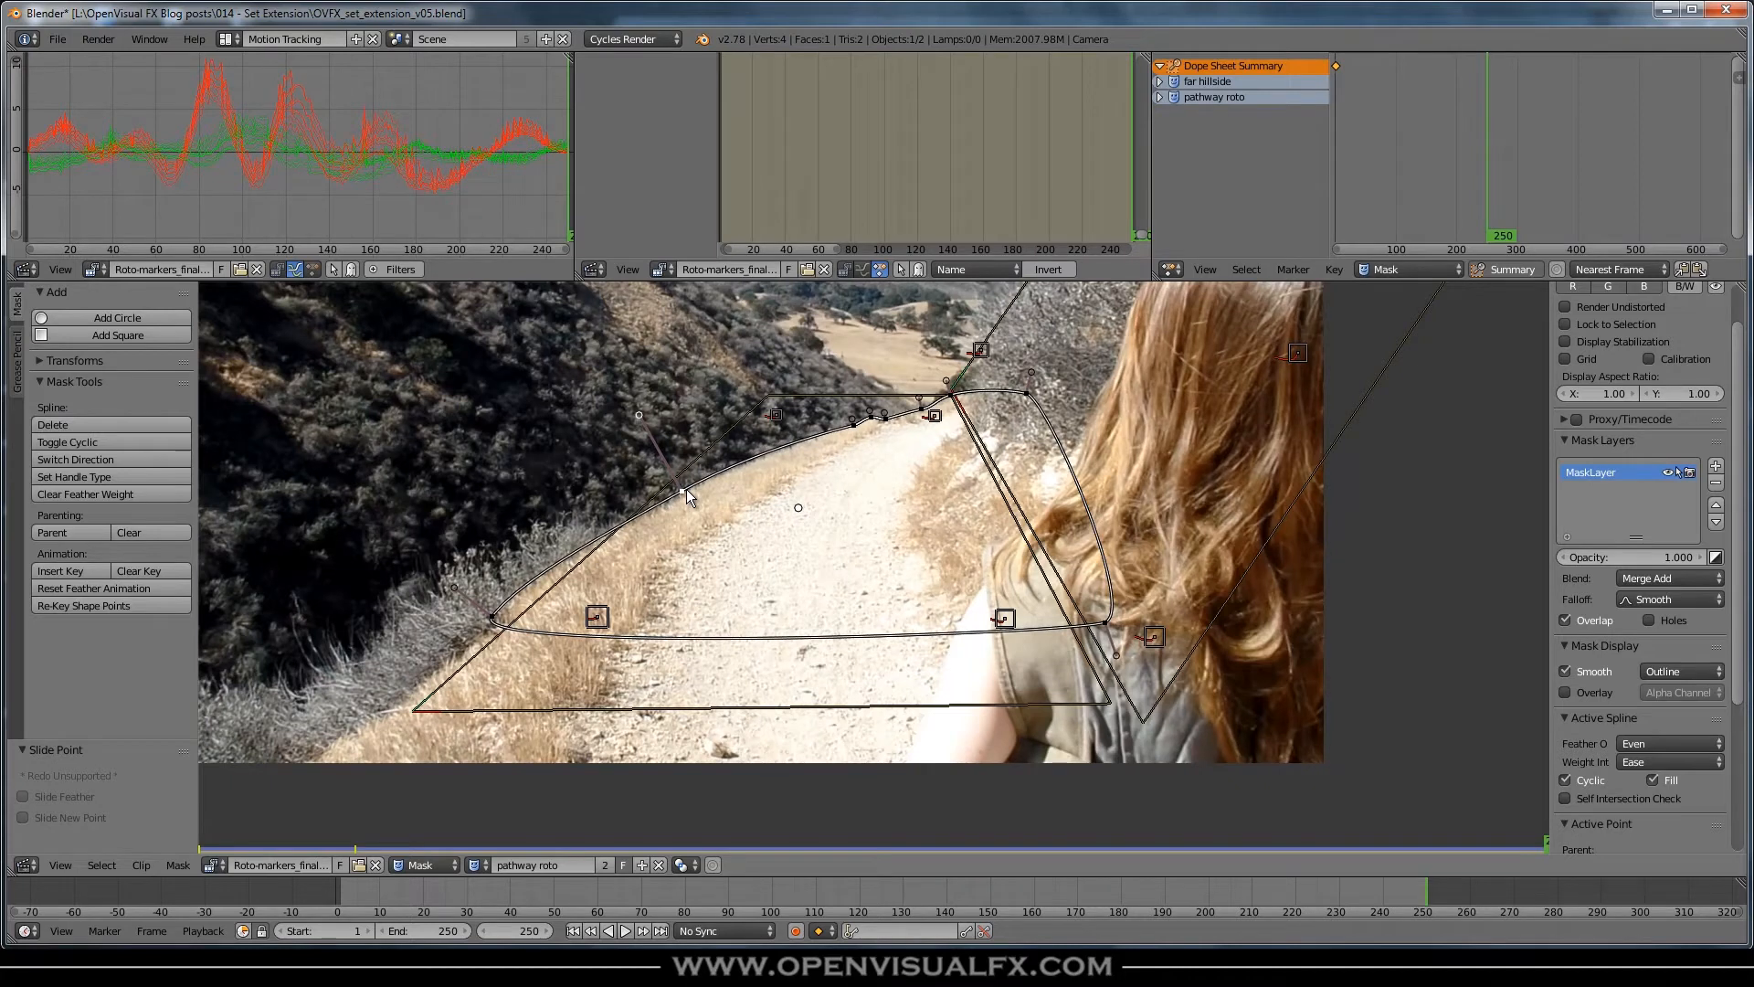
# - Insert a shape key at frame 250 for all points of the pathway mask
pyautogui.moveTo(837, 471); pyautogui.dragTo(868, 527, button='middle')
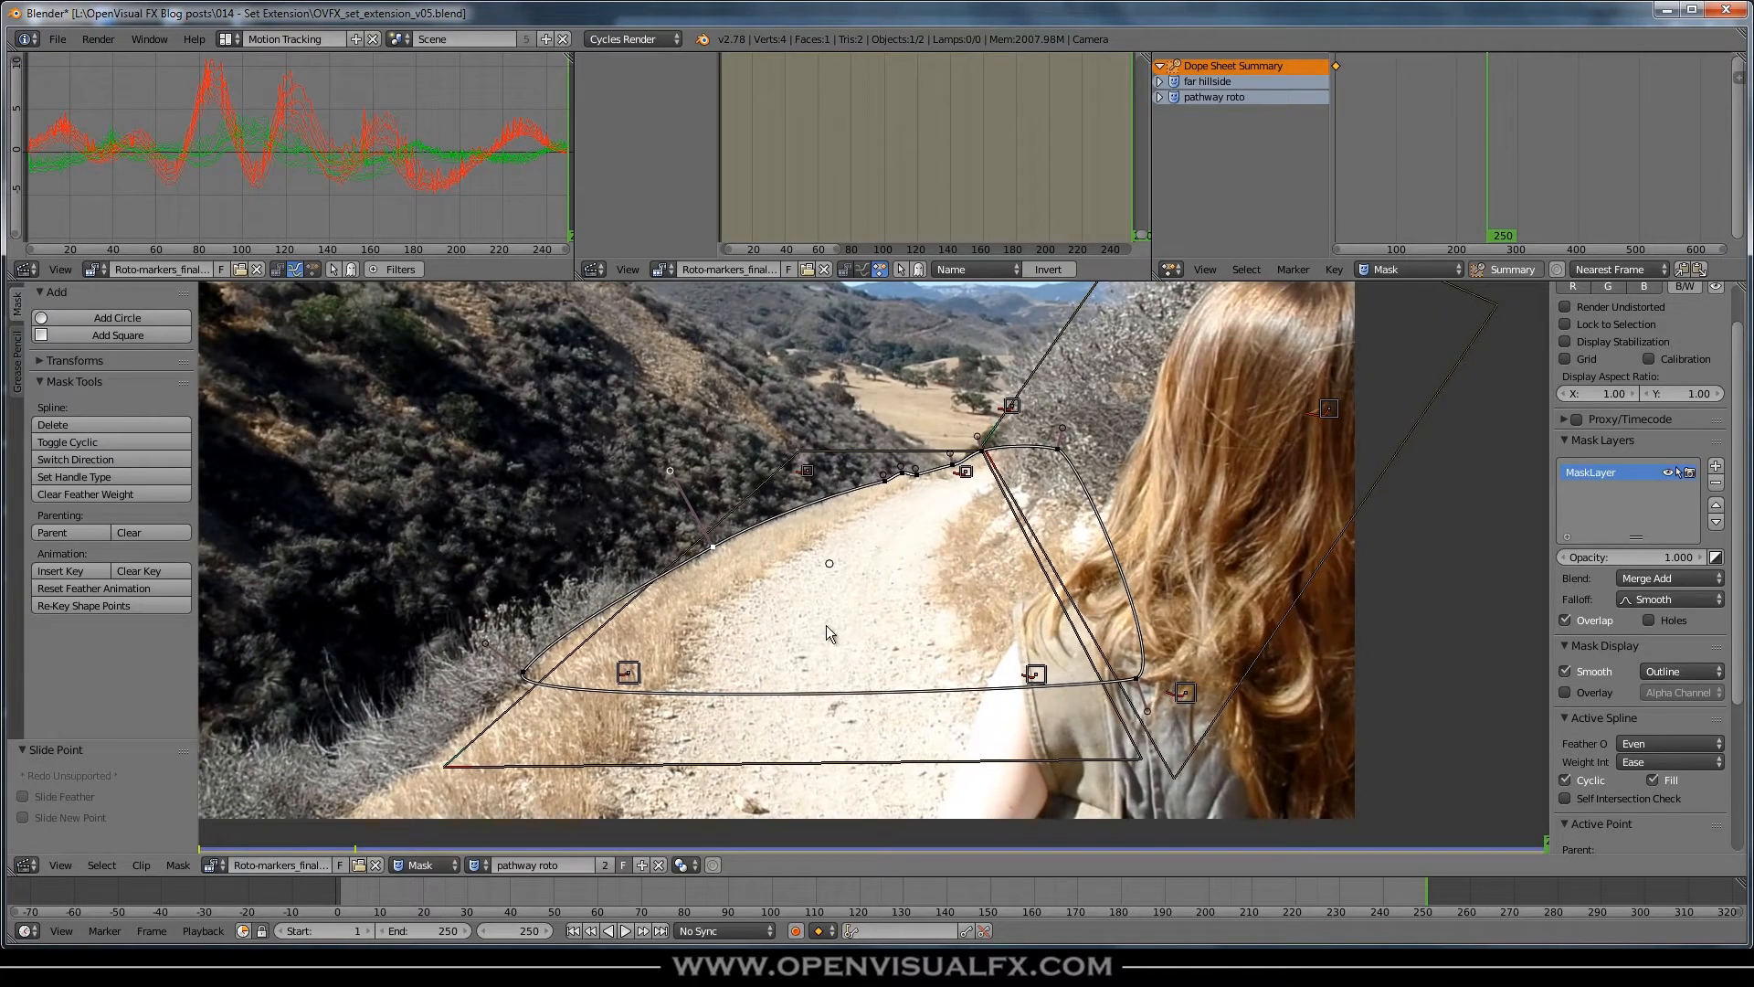
pyautogui.press('a')
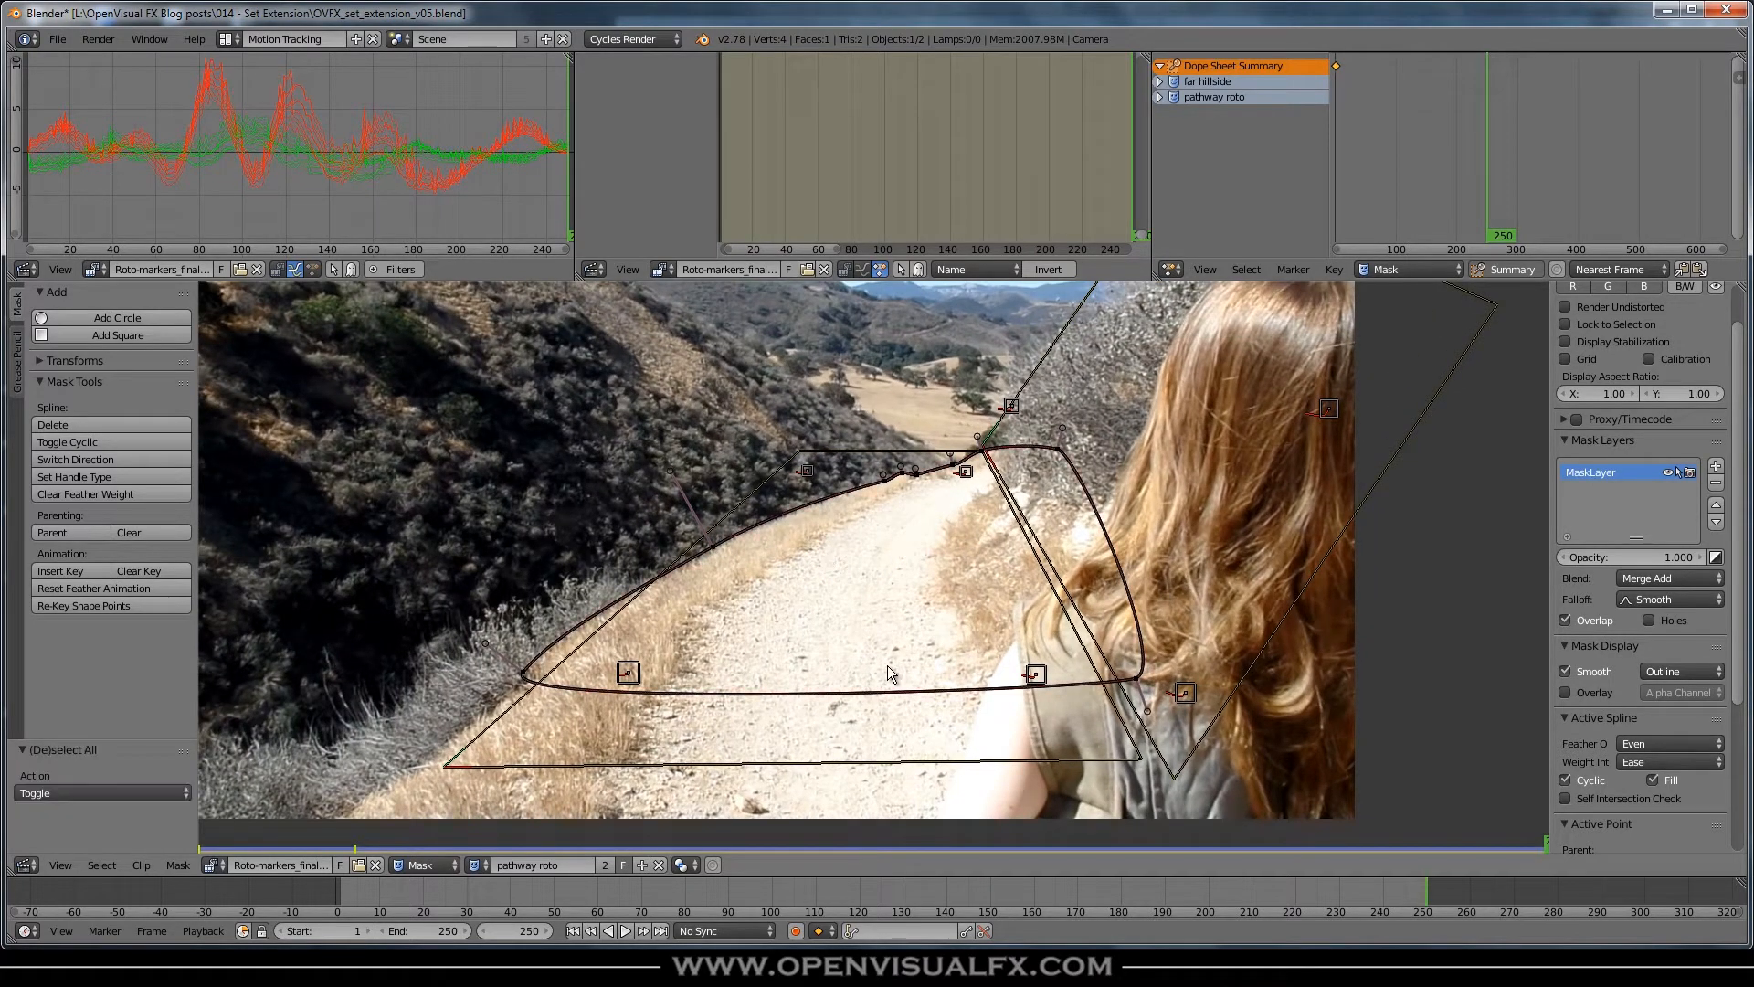
pyautogui.press('i')
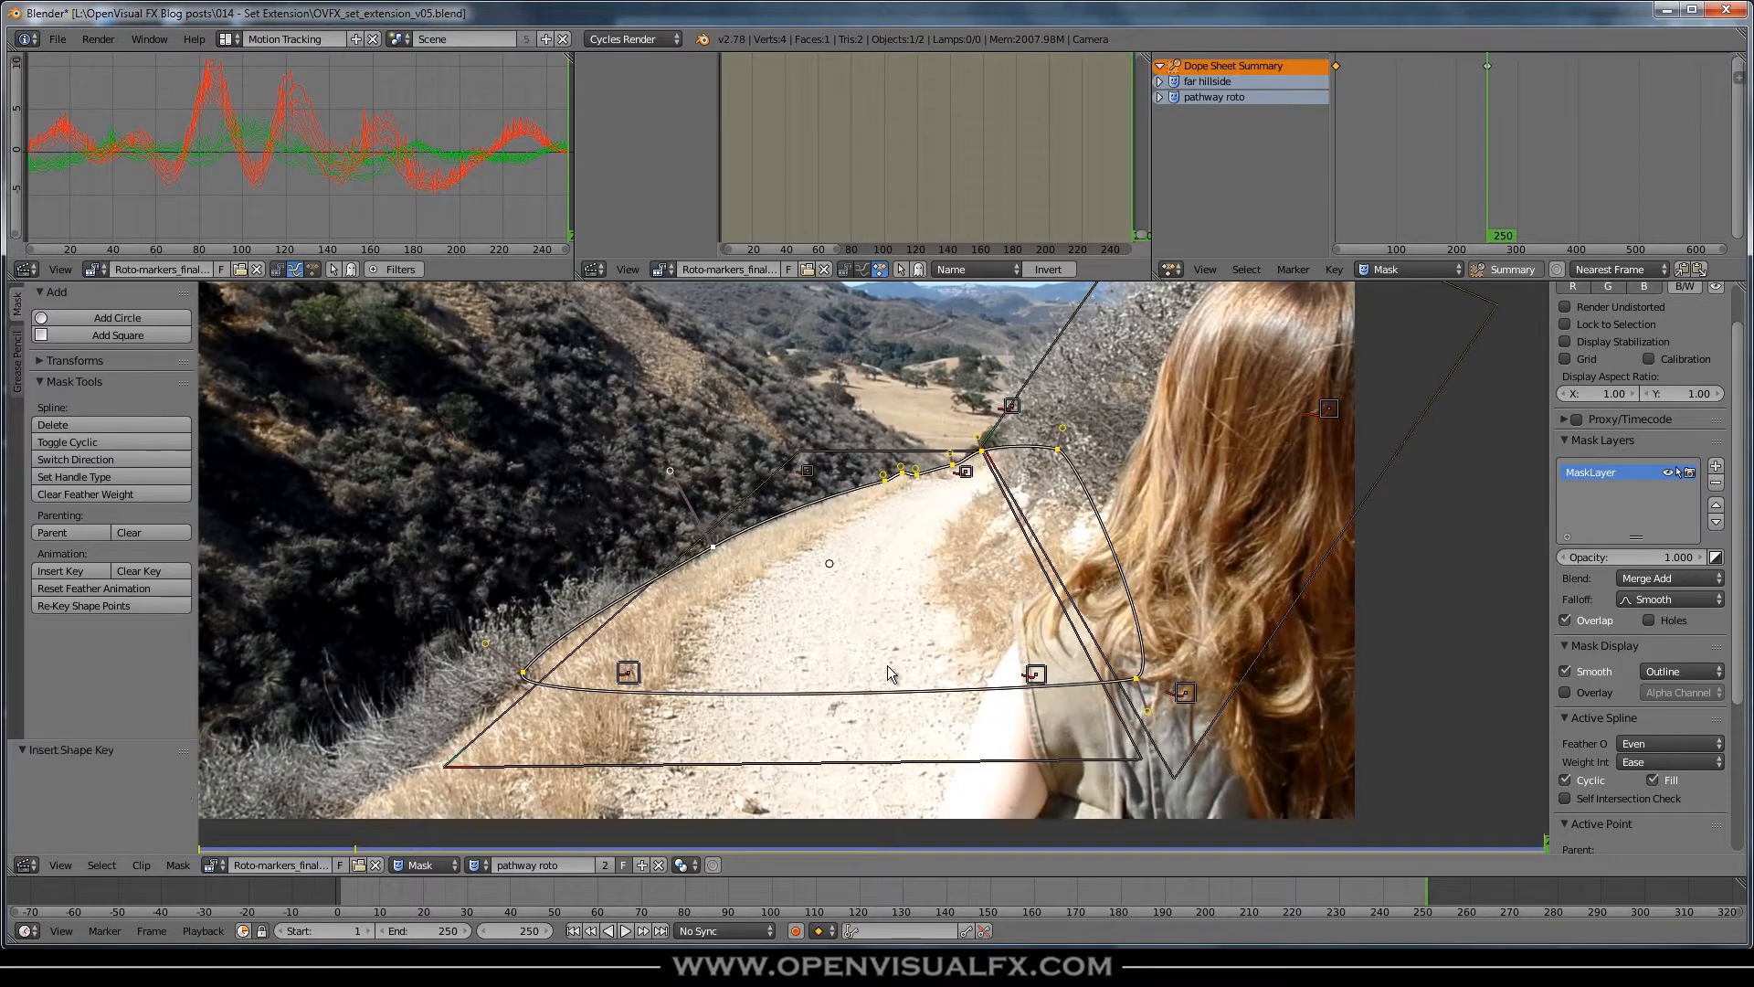
# - Expand the pathway roto channel in the dope sheet and auto-set the preview range
pyautogui.click(1161, 96)
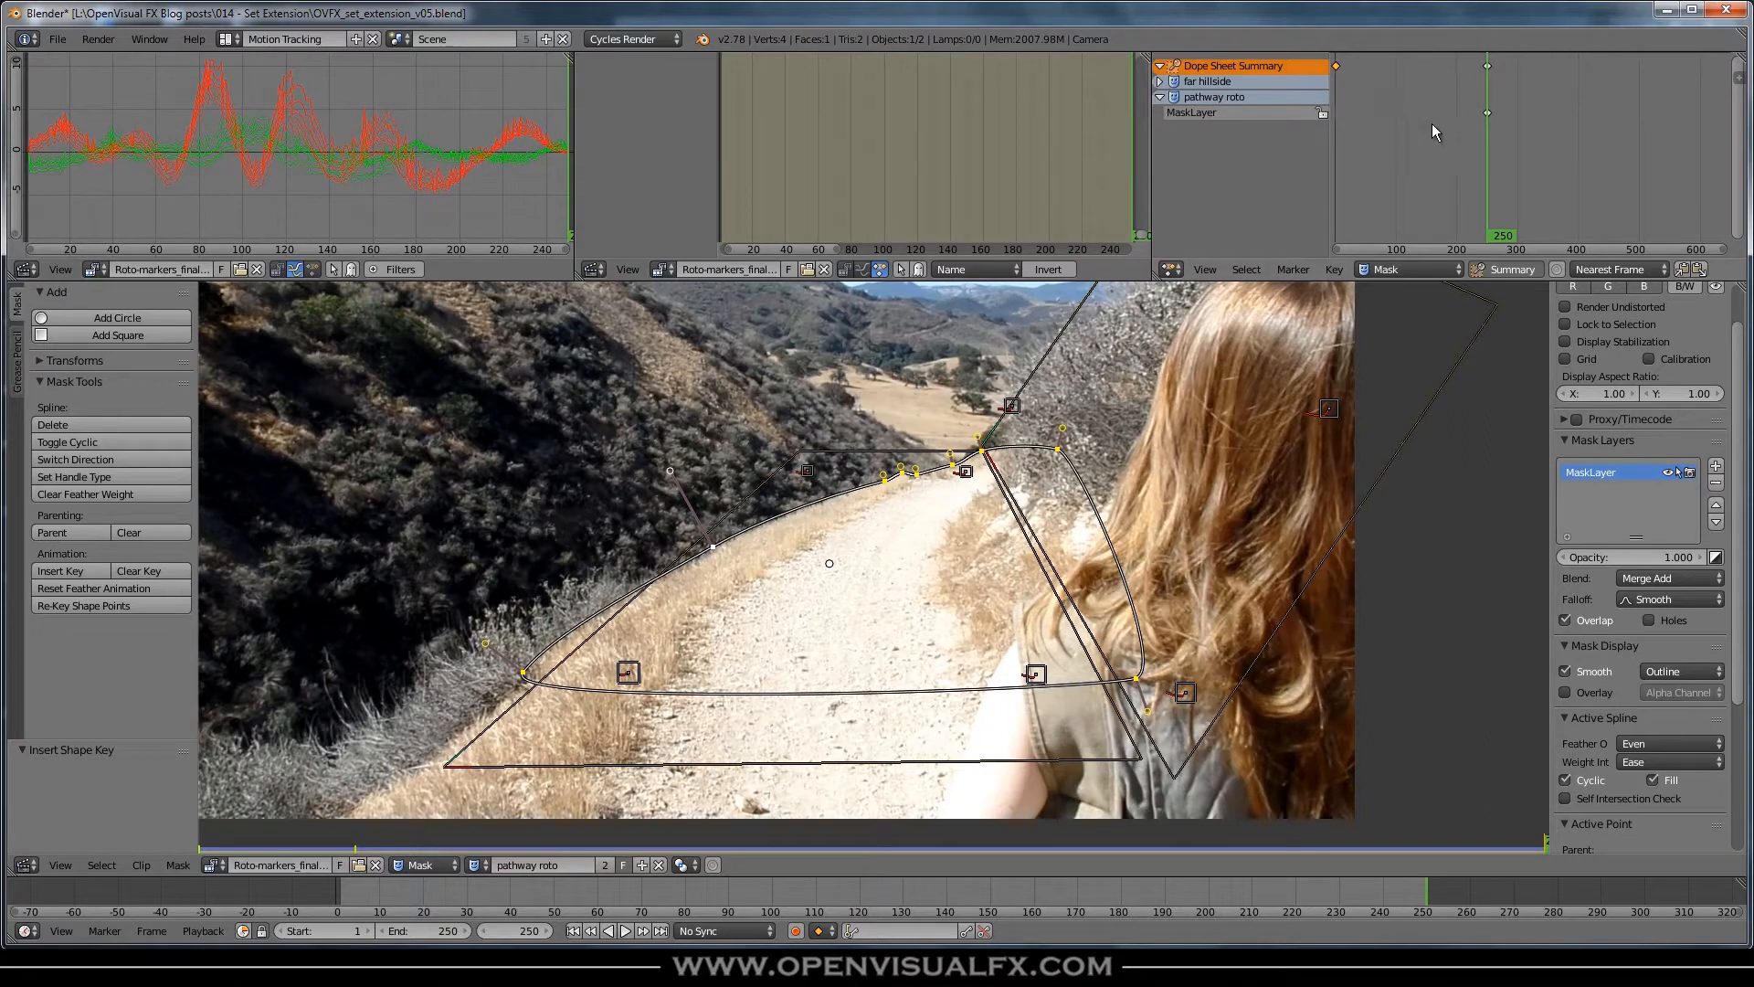
pyautogui.moveTo(1443, 129); pyautogui.dragTo(1535, 160, button='middle')
pyautogui.scroll(3, 1508, 124)
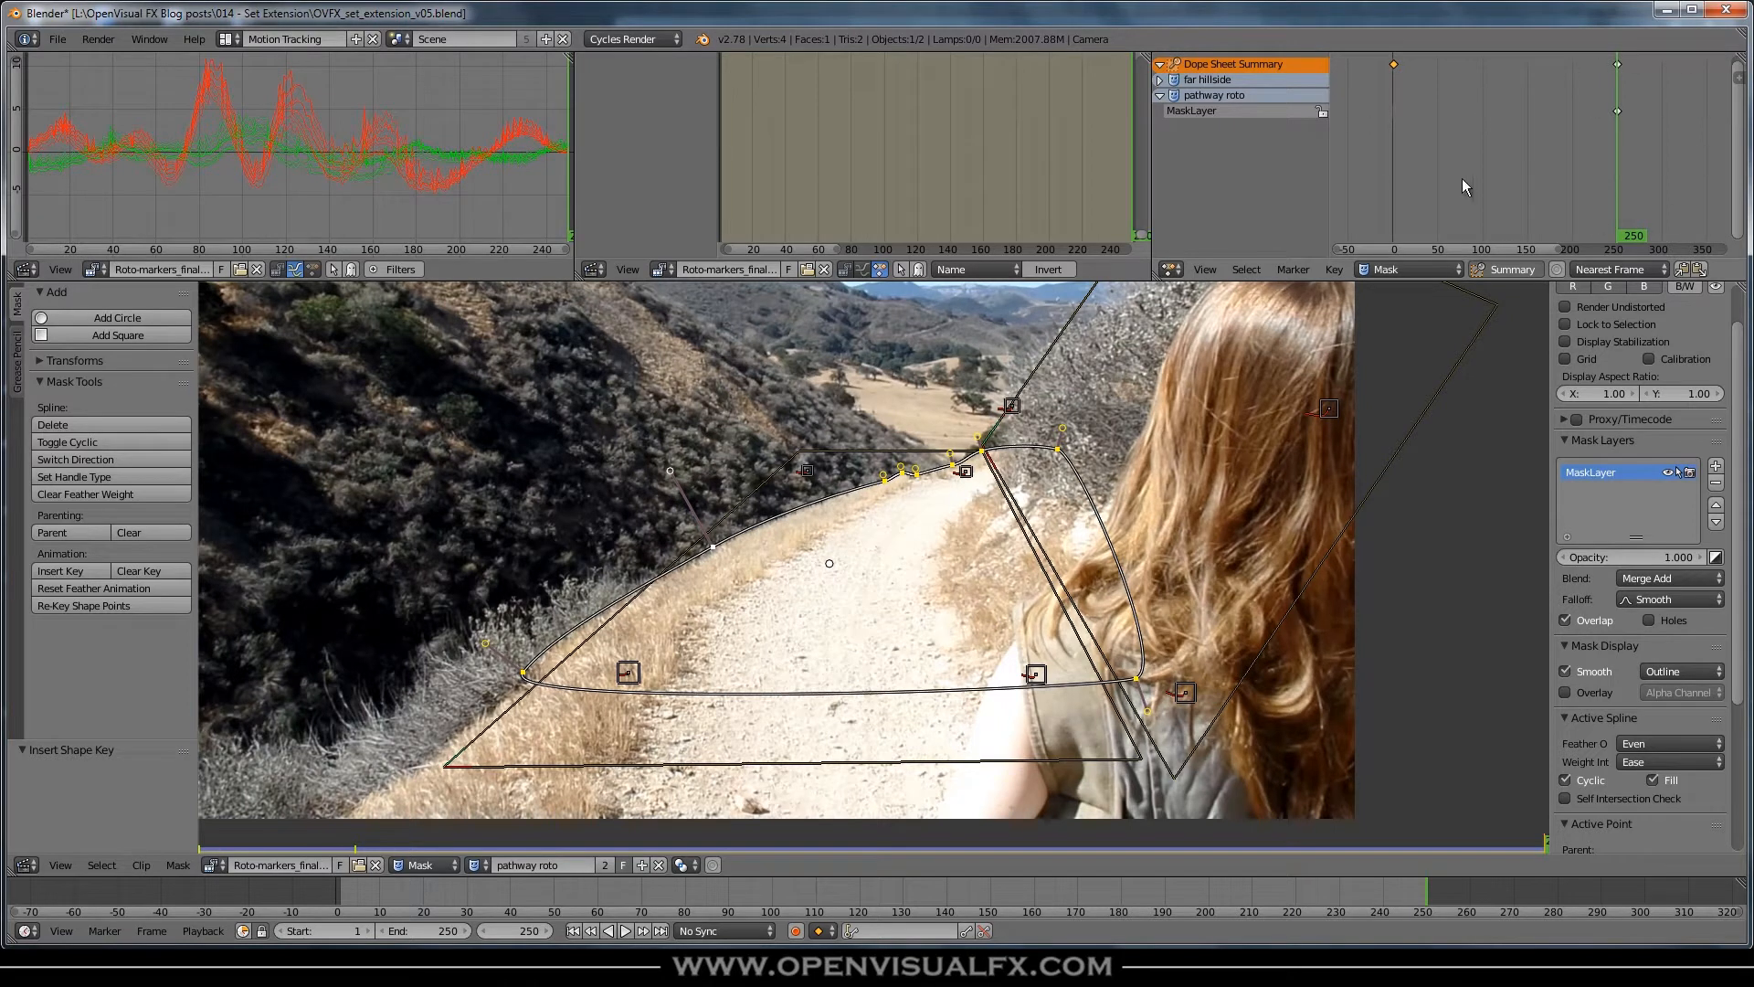
pyautogui.click(1205, 269)
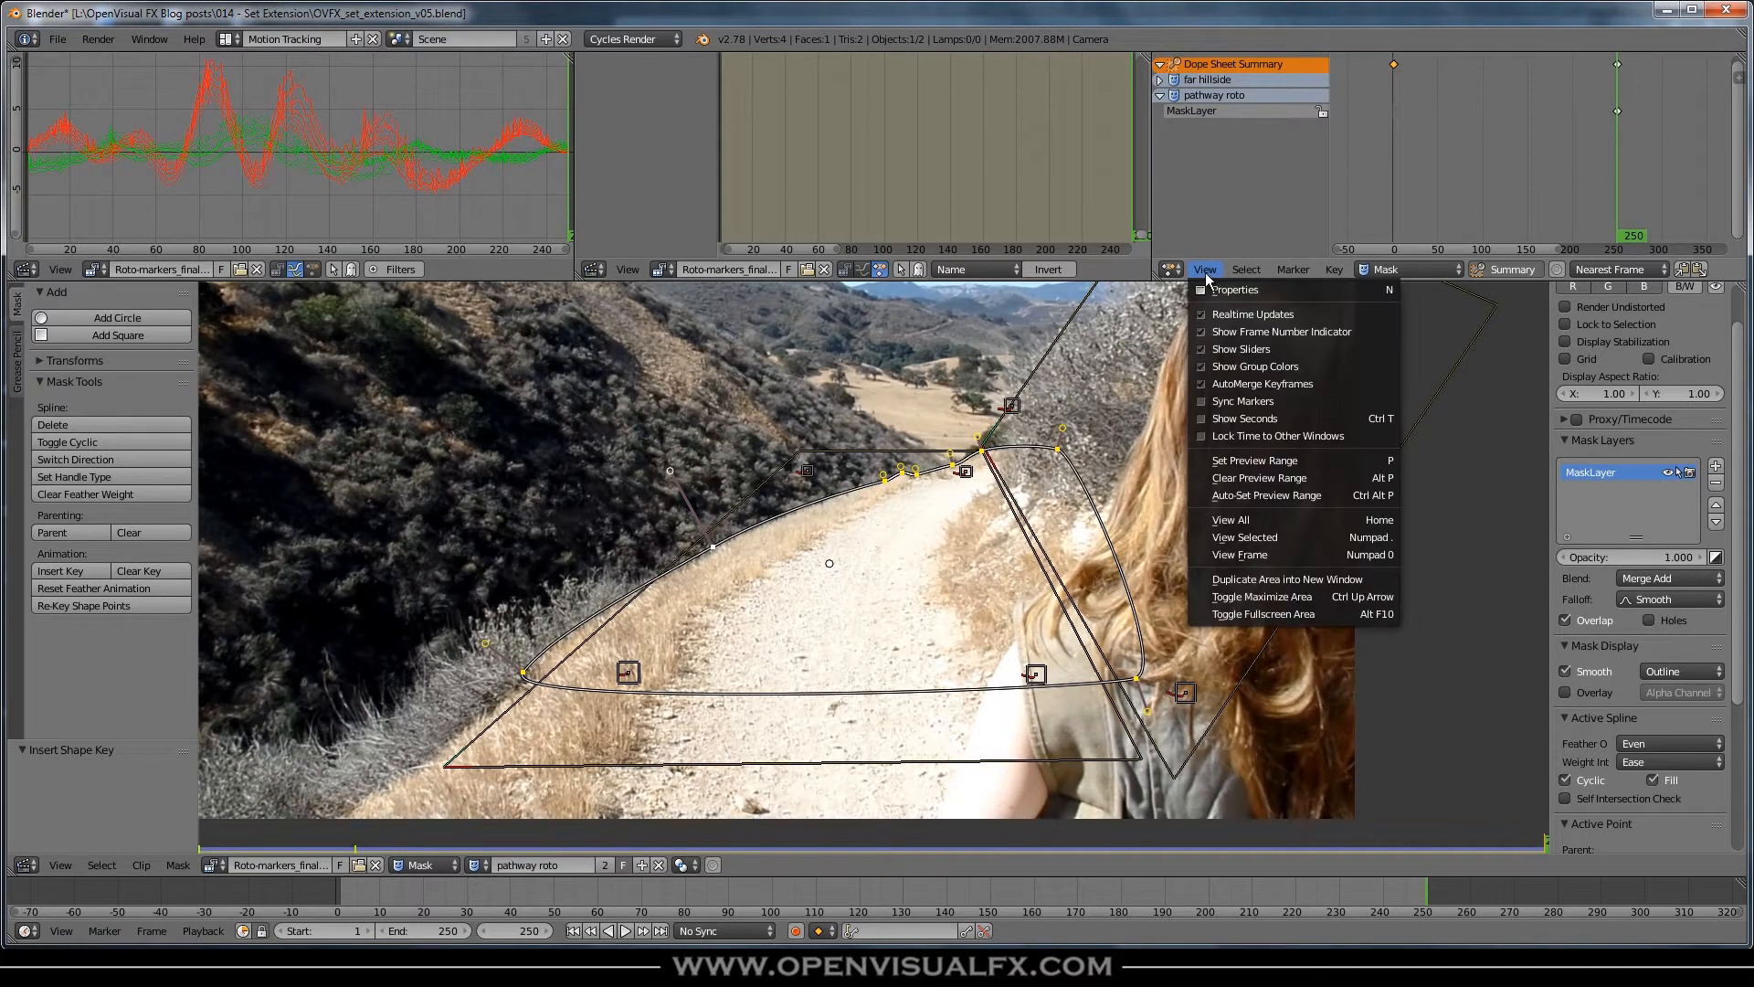
pyautogui.click(1255, 496)
pyautogui.scroll(2, 1553, 156)
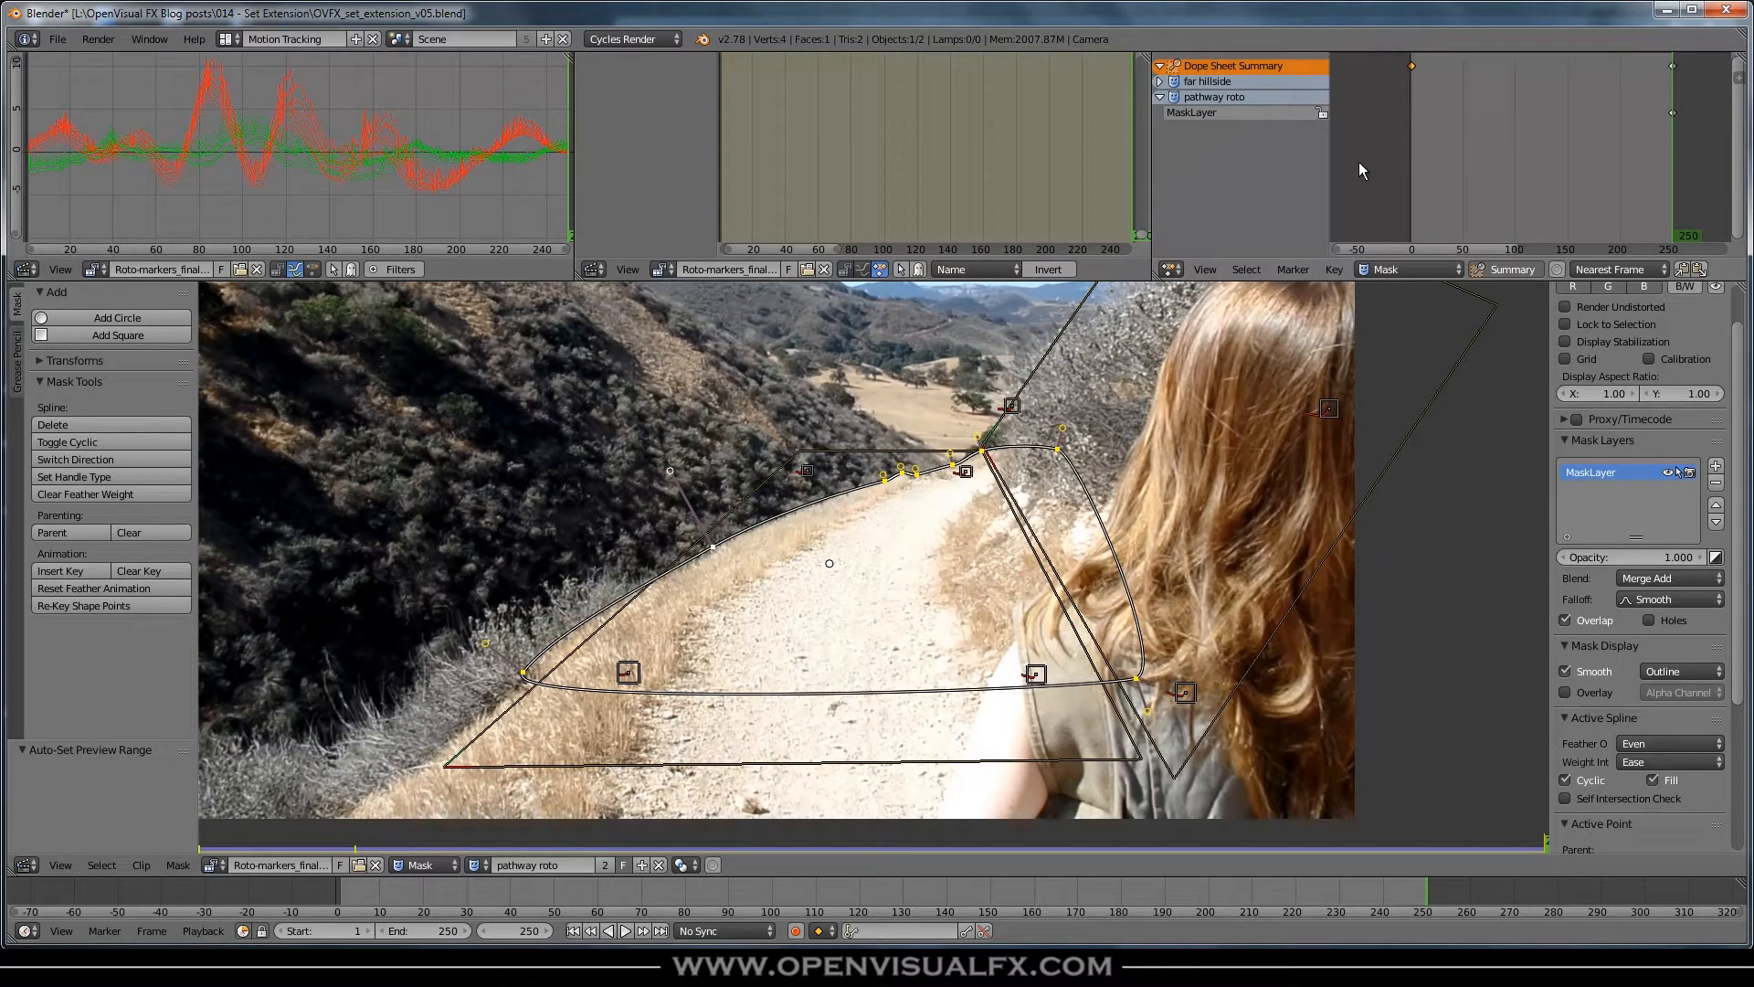
# - Rename the mask layer "pathway 1" and parent all of its spline points to the pathway plane track
pyautogui.doubleClick(1586, 473)
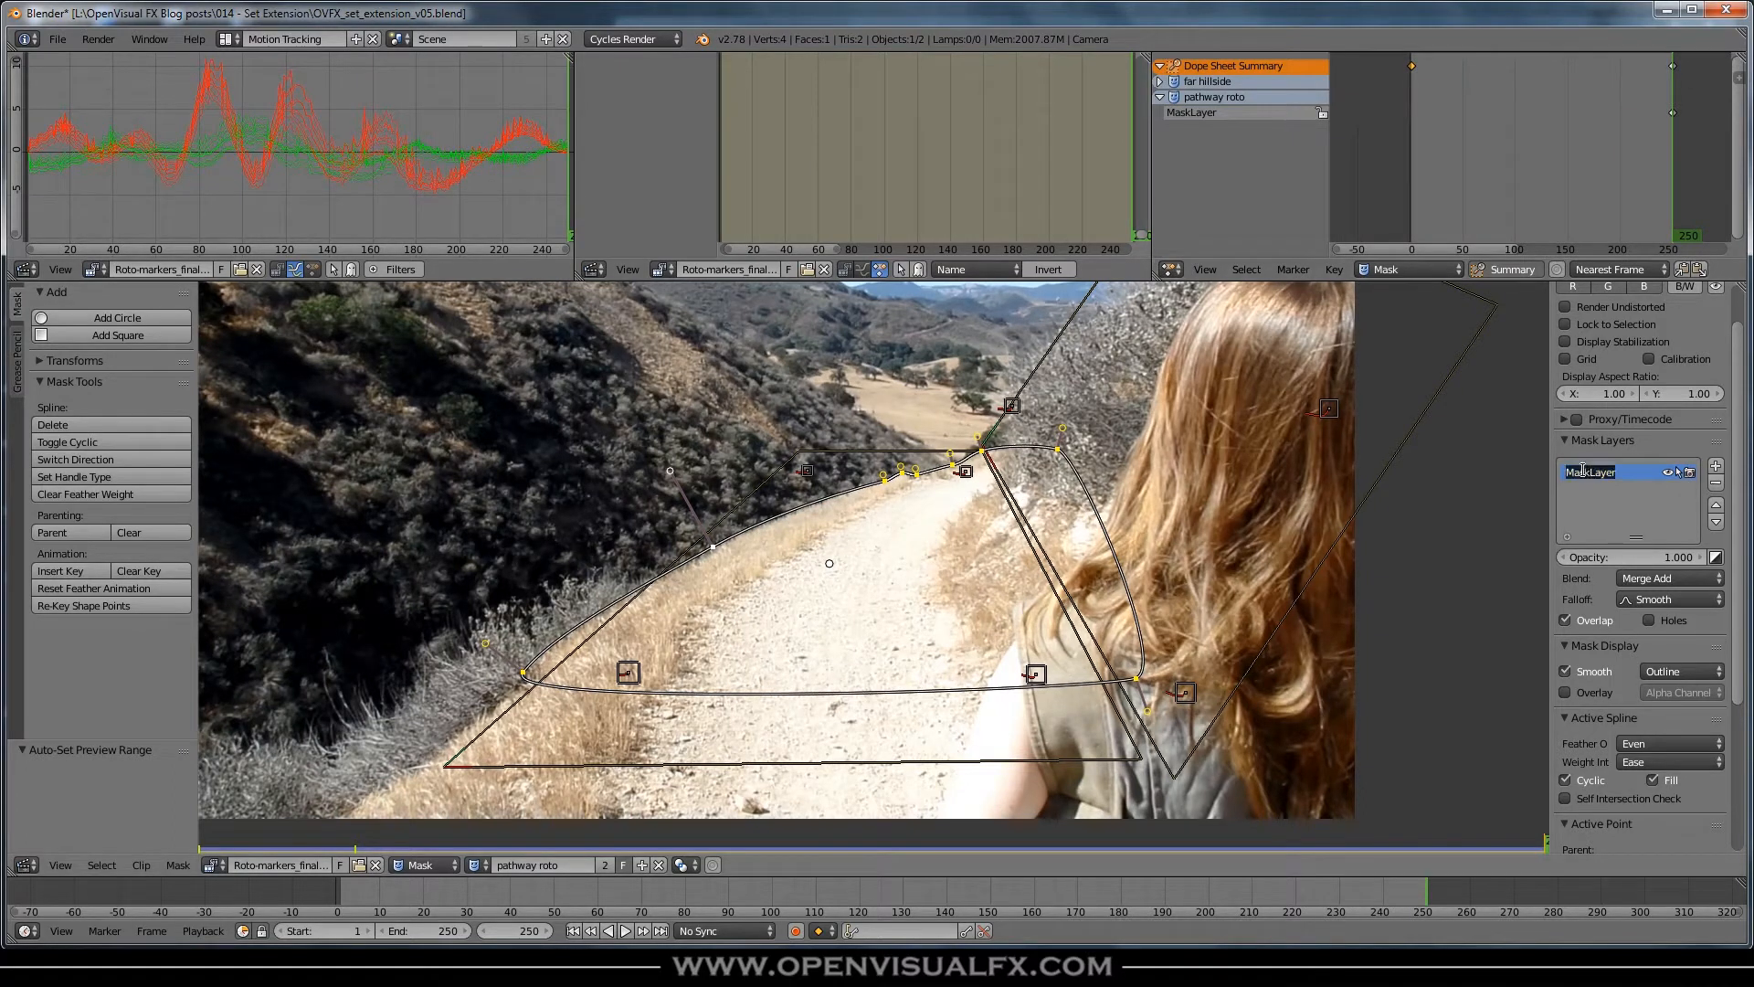
pyautogui.write('pathway 1')
pyautogui.press('l')
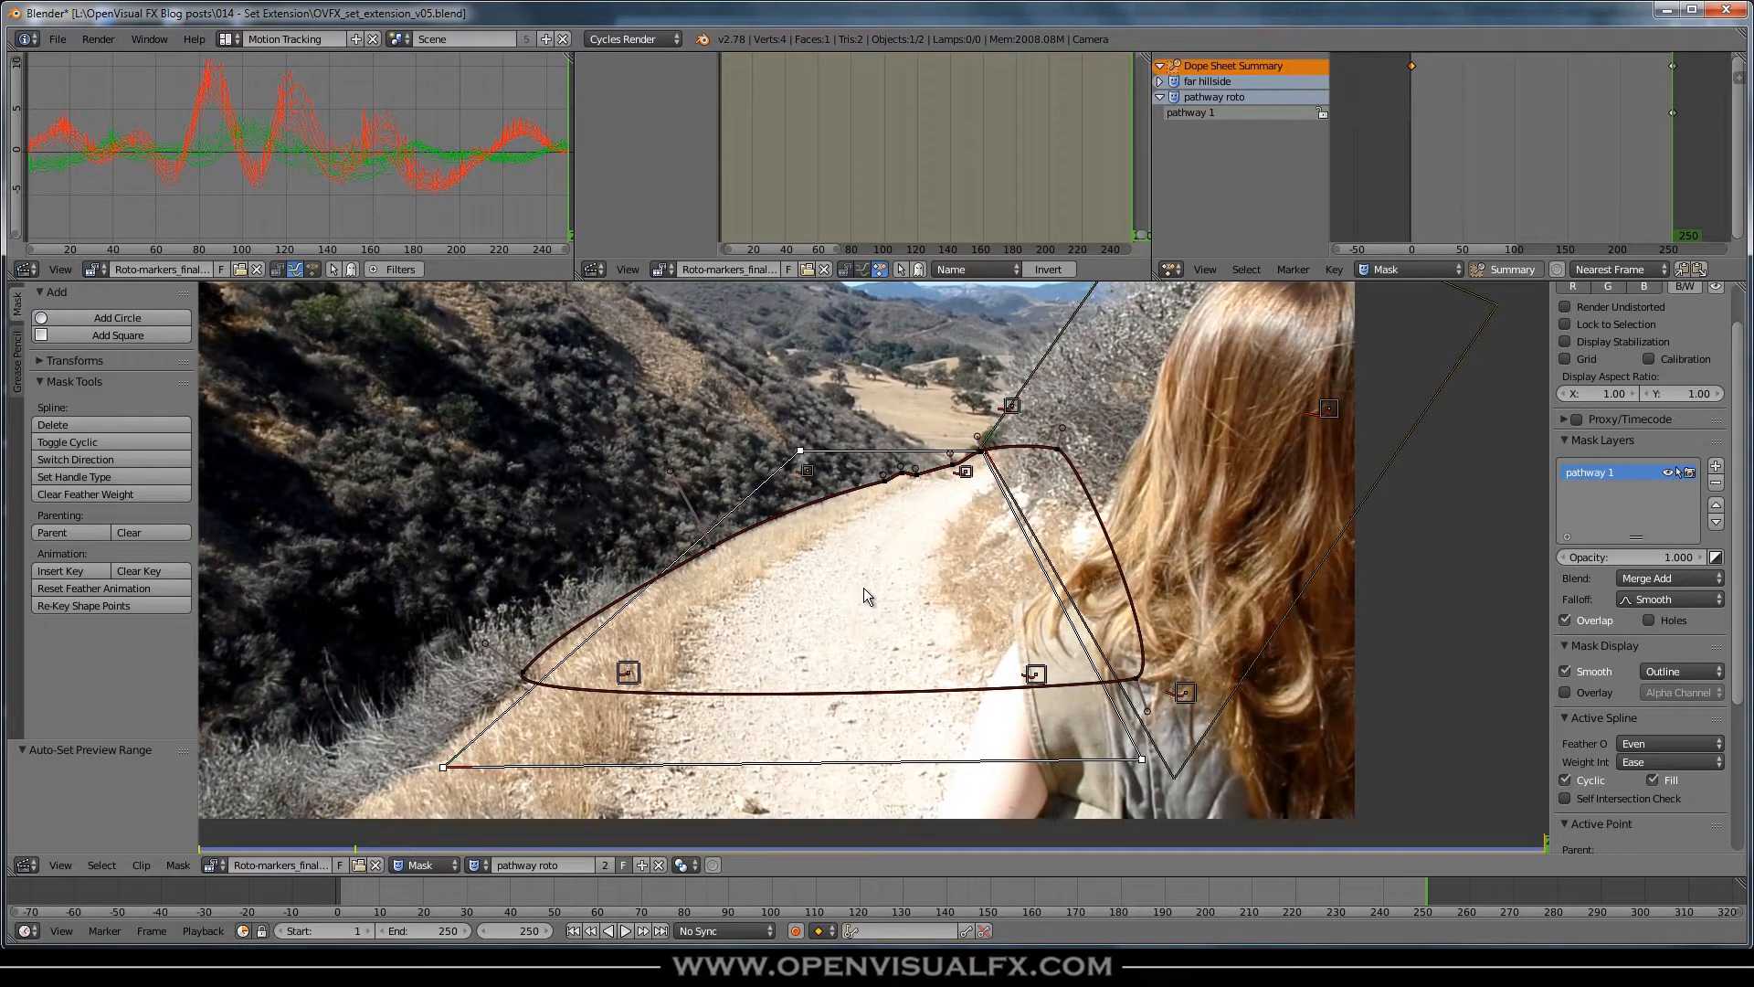
pyautogui.press('a')
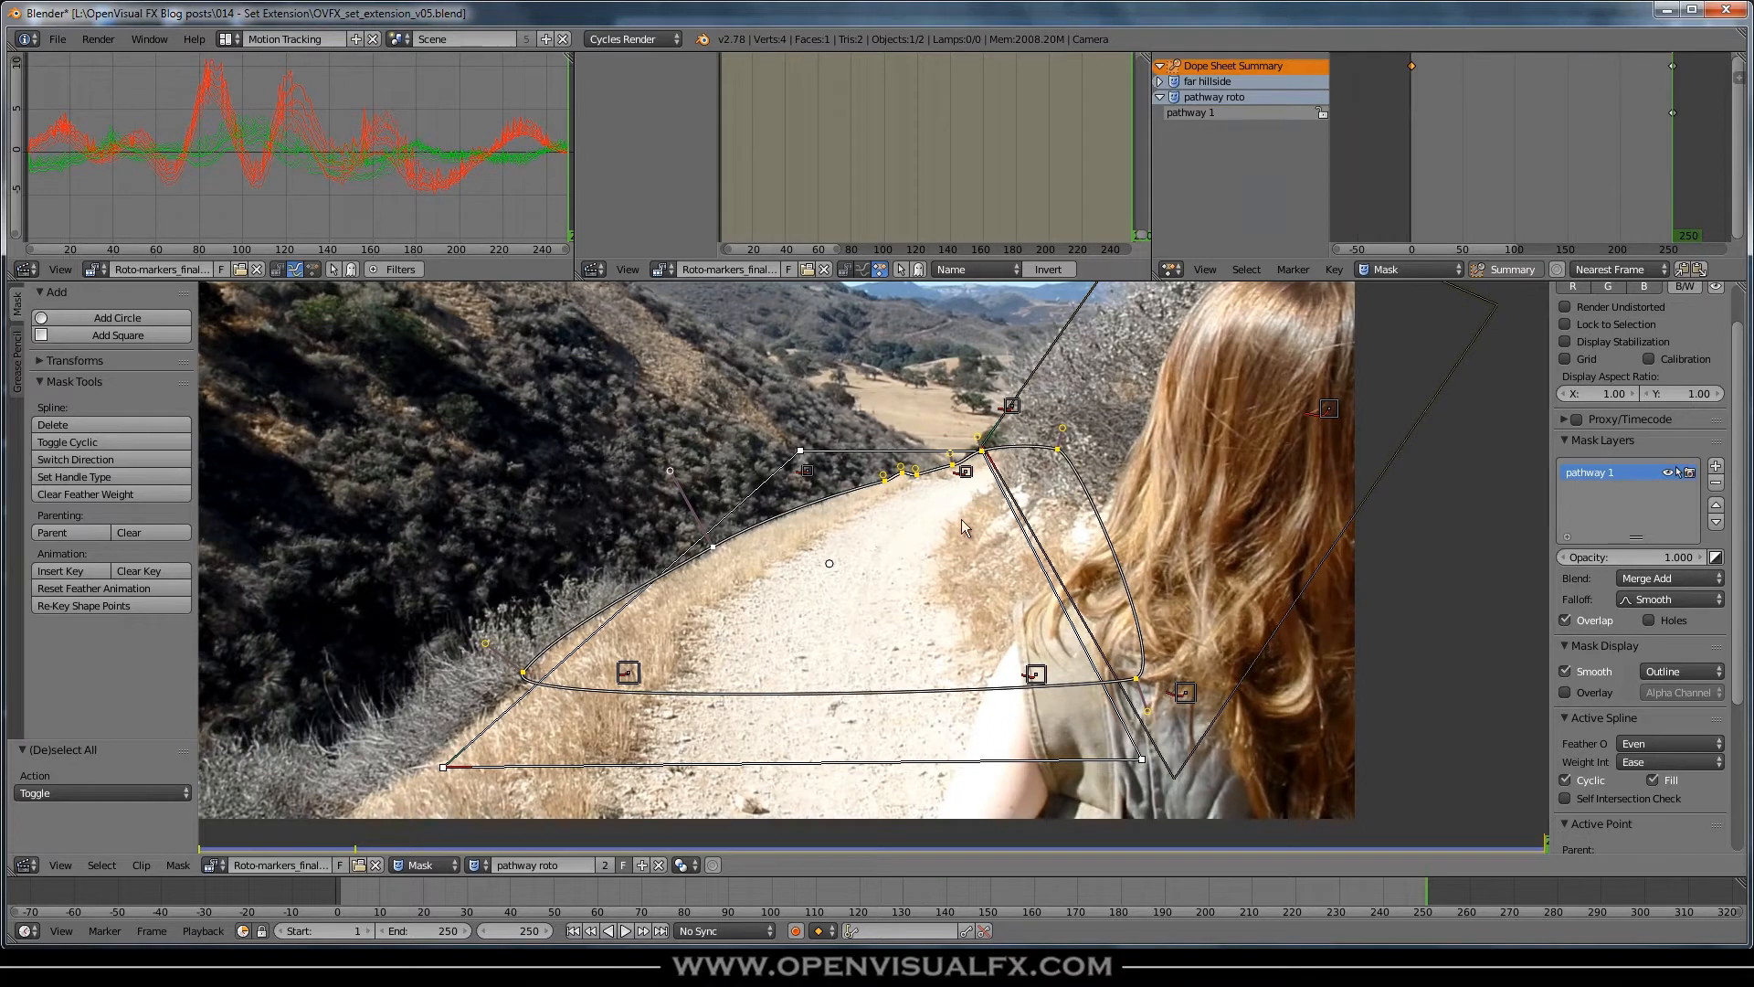
pyautogui.hotkey('ctrl', 'p')
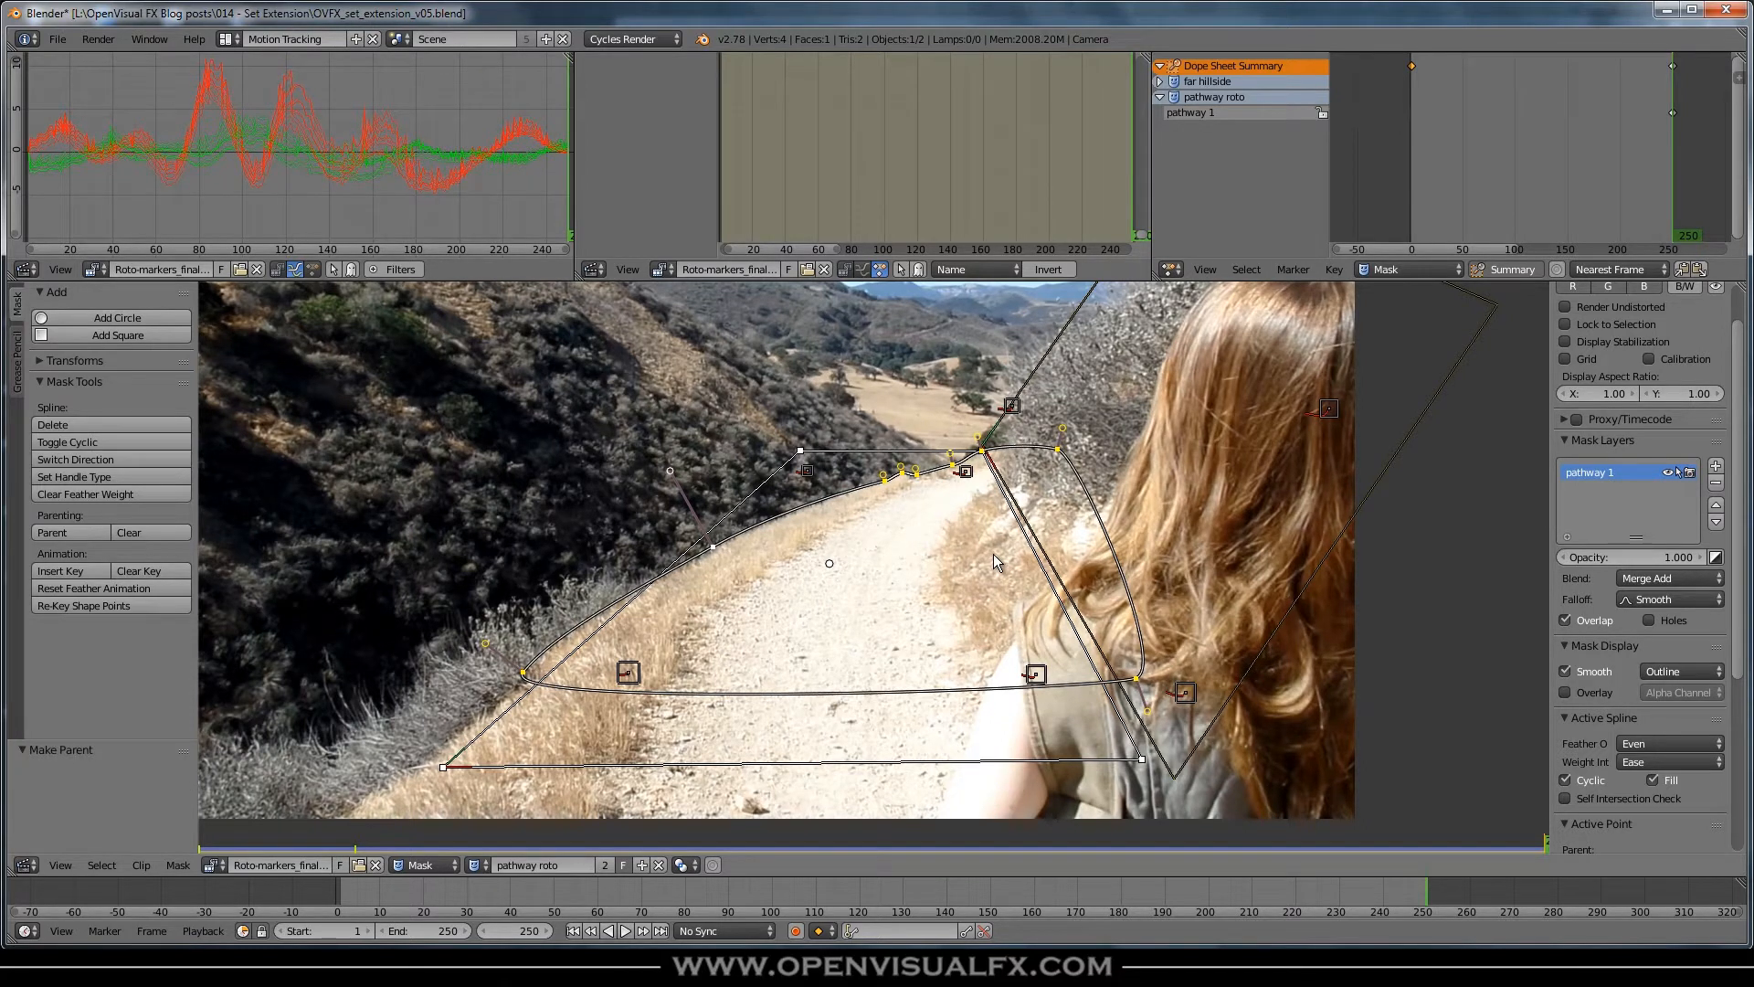
pyautogui.press('a')
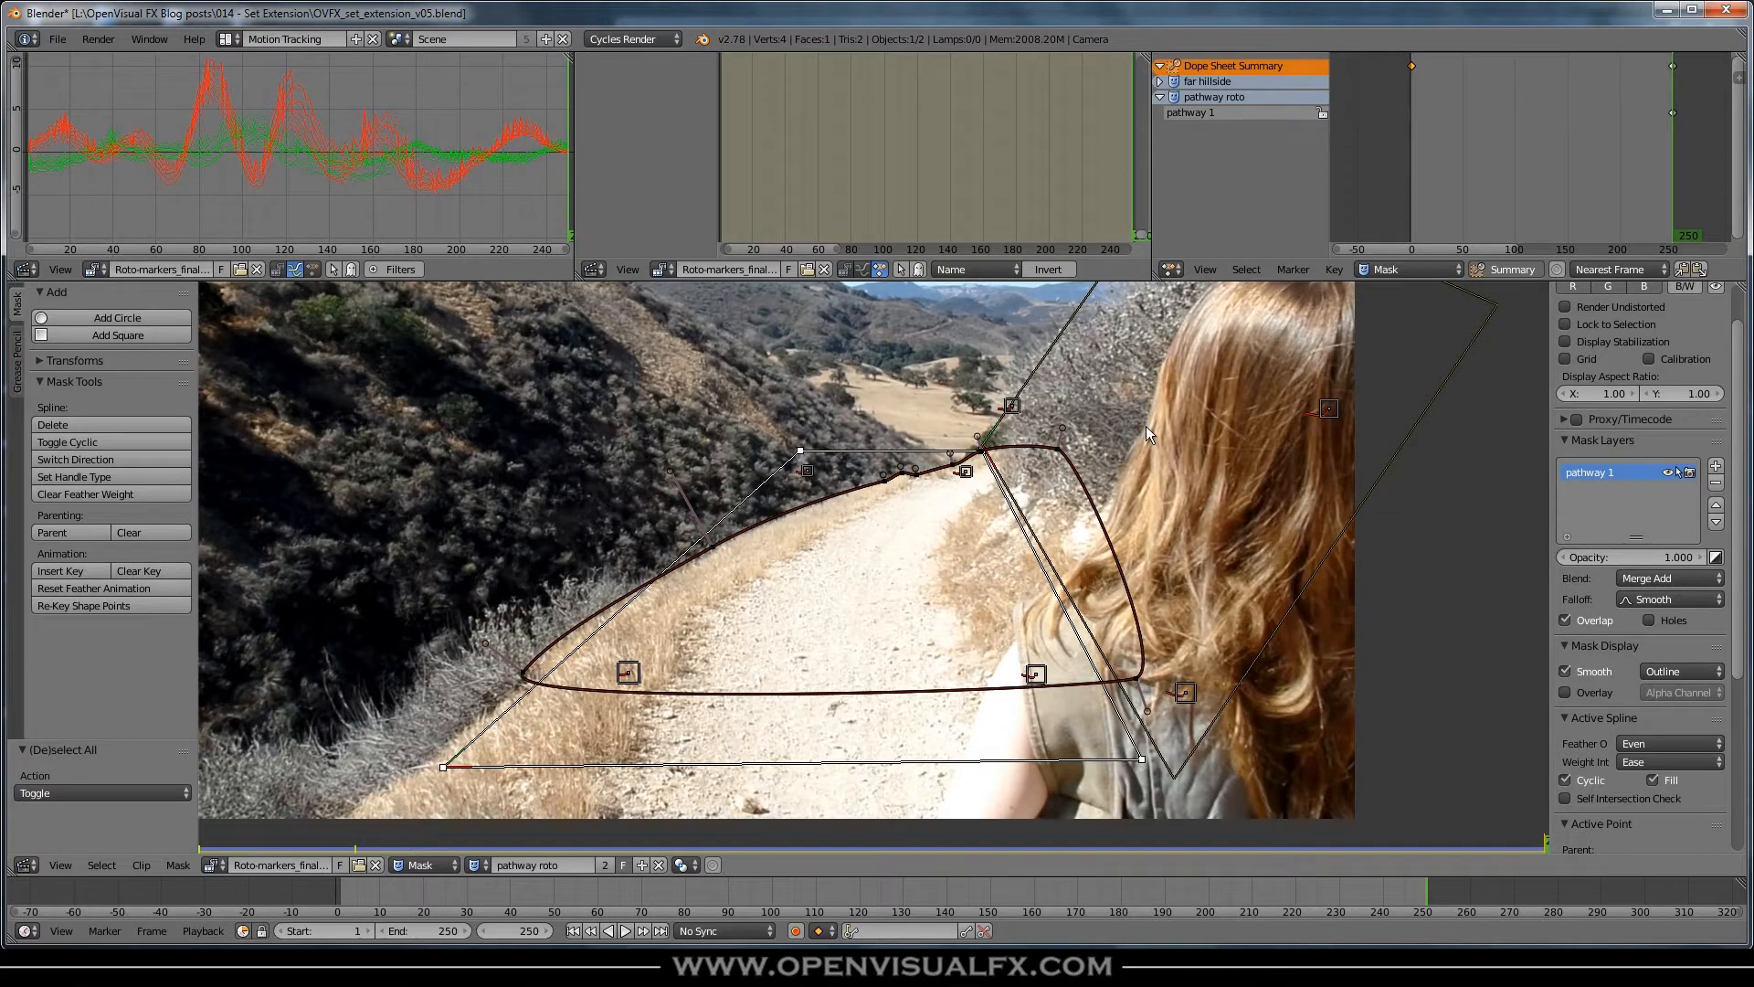
# - Scrub and play back the clip between frames 250 and 1 to check how the pathway mask follows the grass edge
pyautogui.scroll(3, 970, 591)
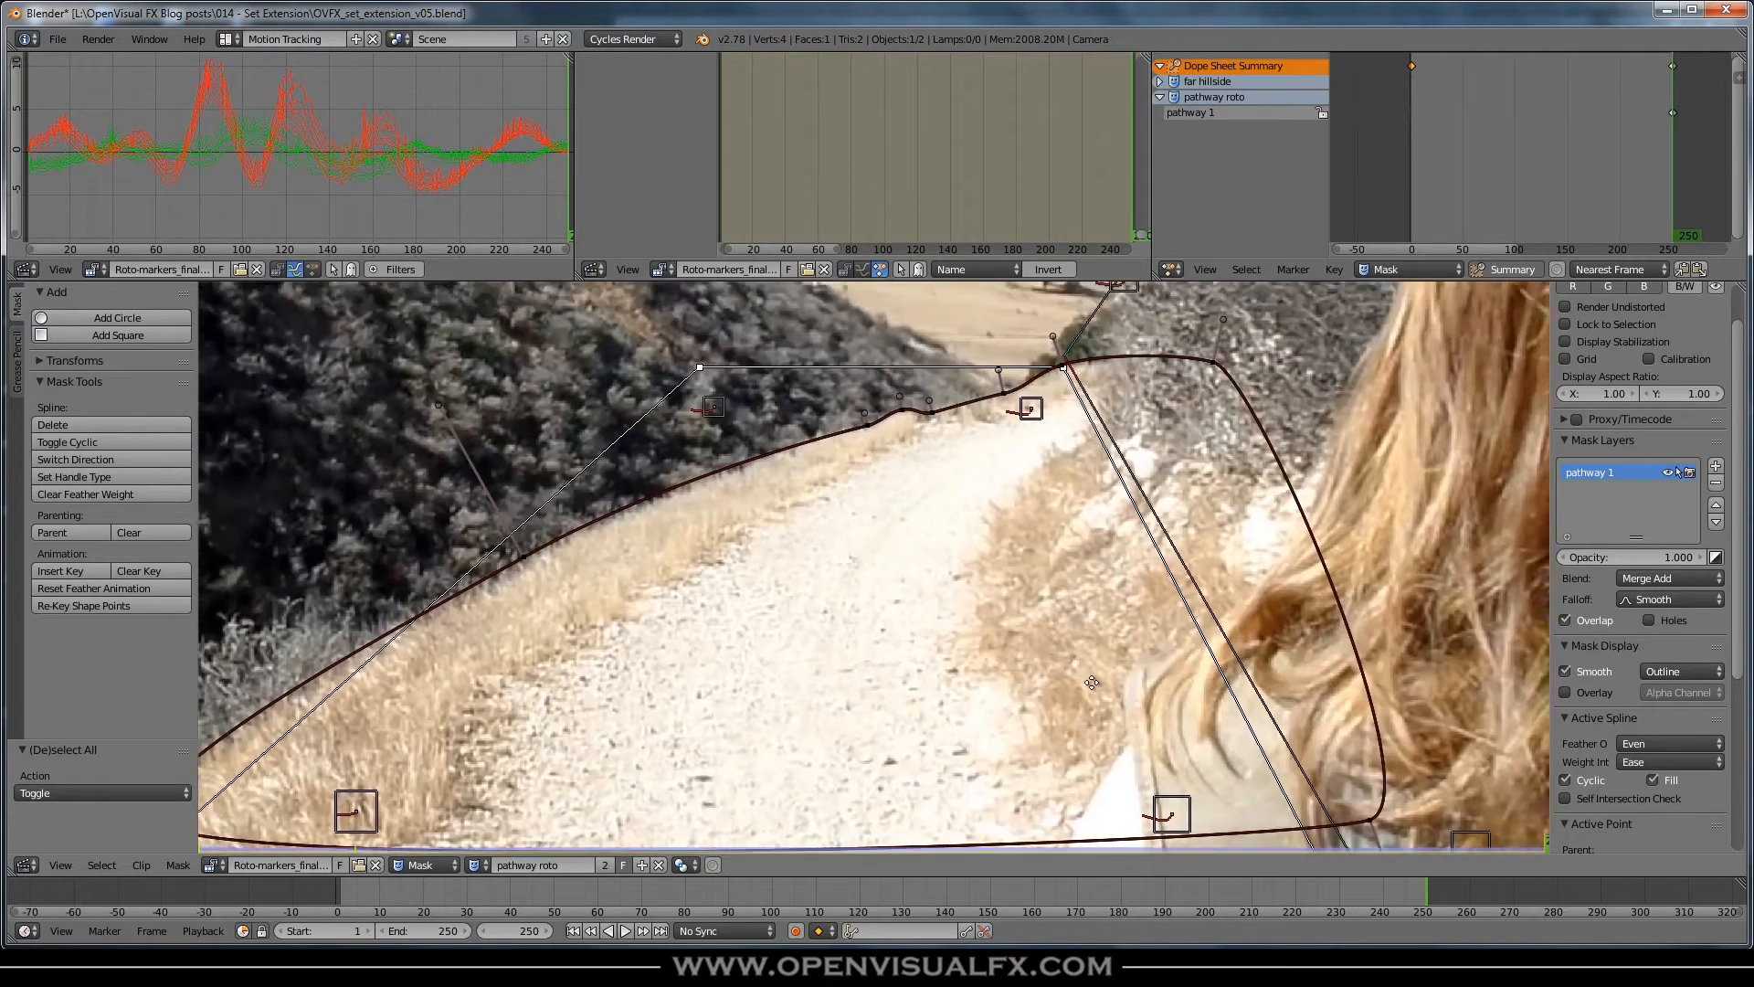
pyautogui.scroll(-1, 1171, 622)
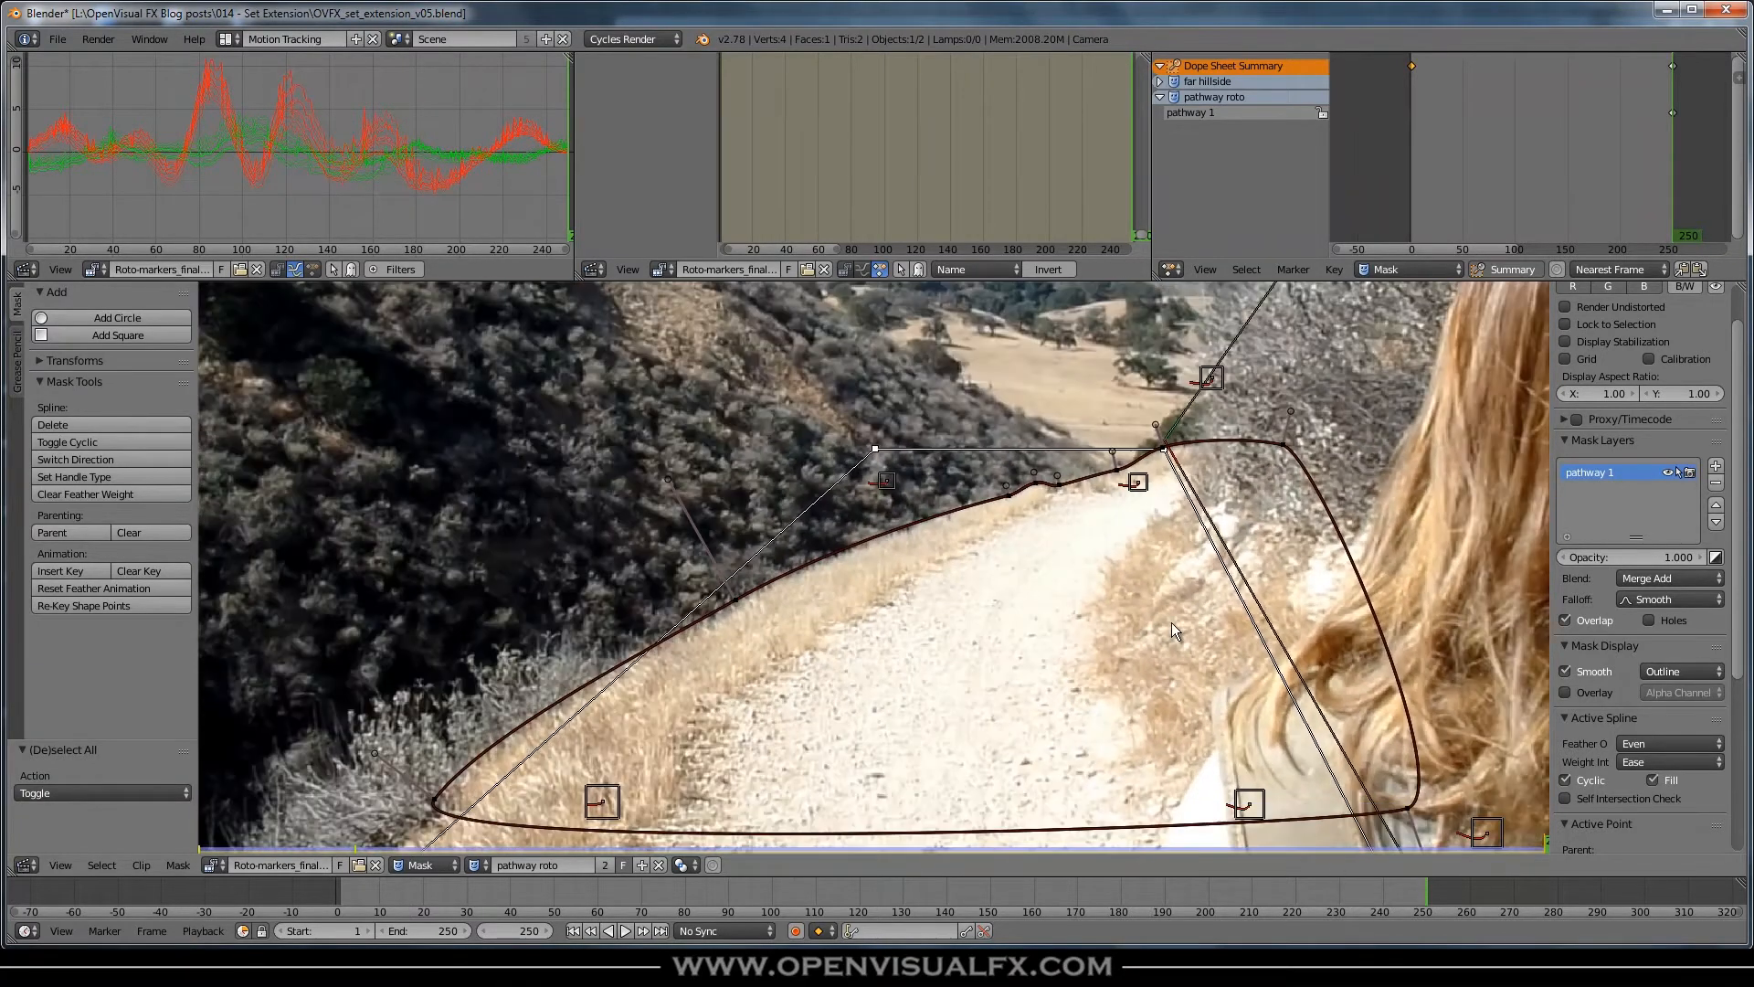
pyautogui.moveTo(1218, 647); pyautogui.dragTo(1183, 672, button='middle')
pyautogui.moveTo(1379, 885); pyautogui.dragTo(230, 918)
pyautogui.press('Escape')
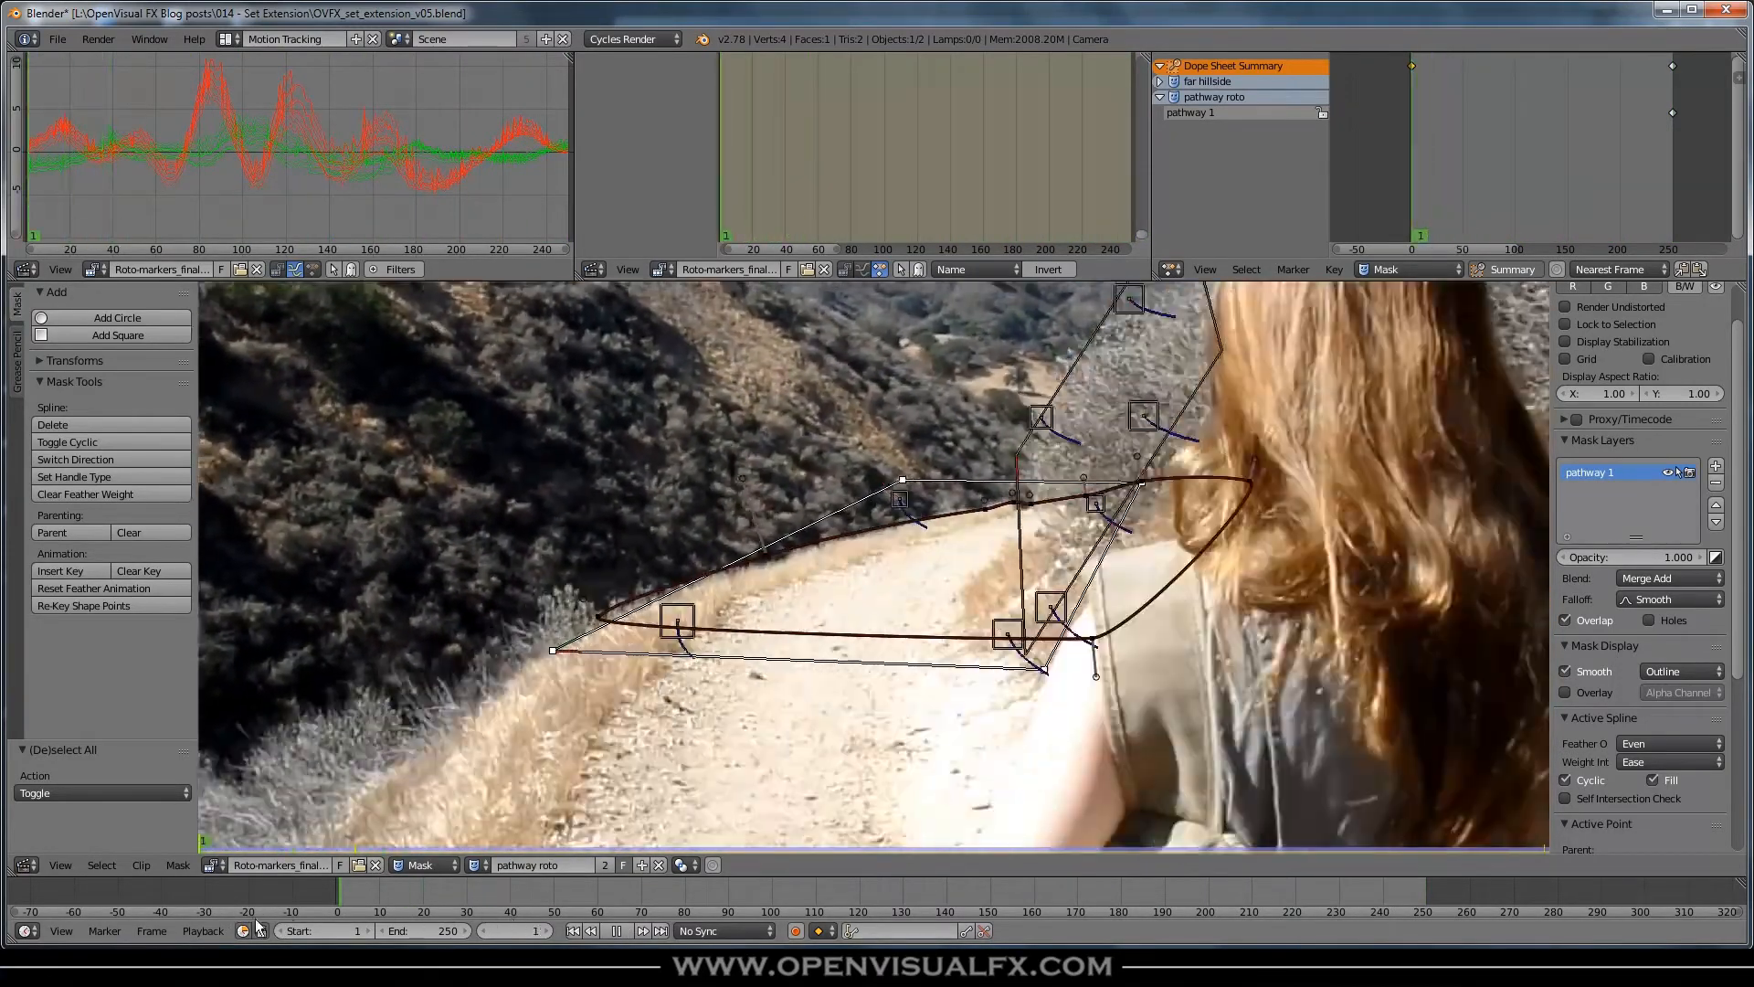
pyautogui.scroll(3, 1028, 500)
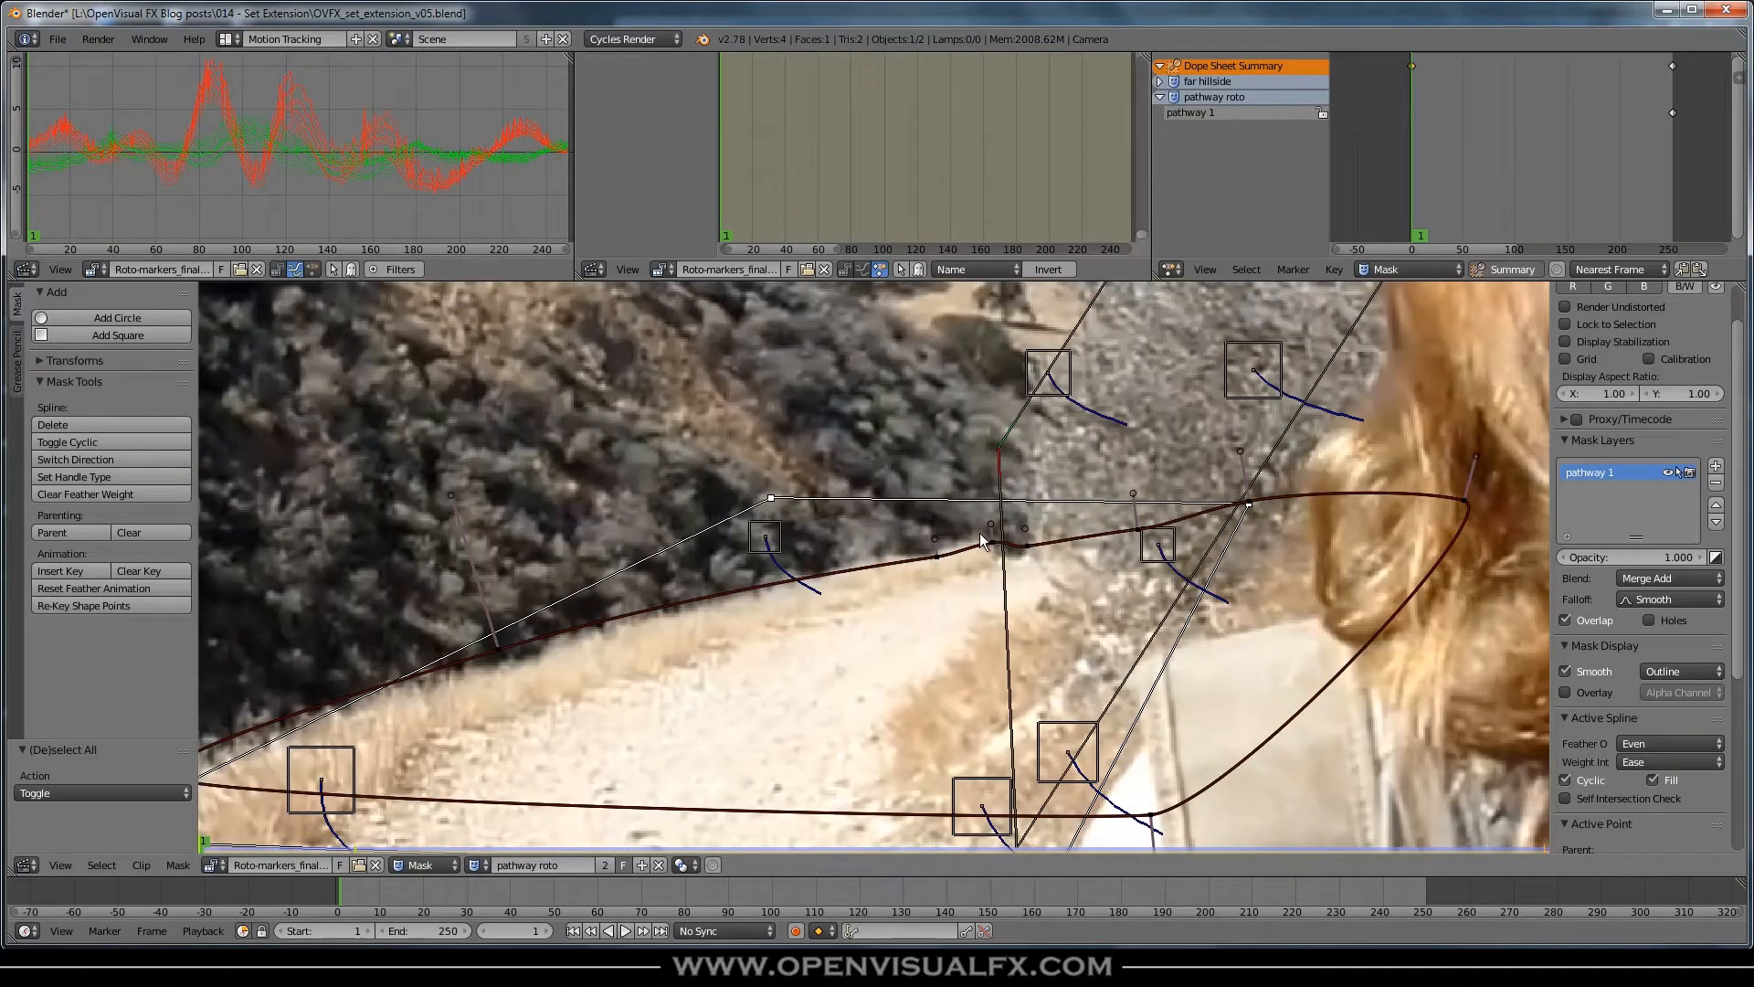
pyautogui.scroll(-1, 939, 612)
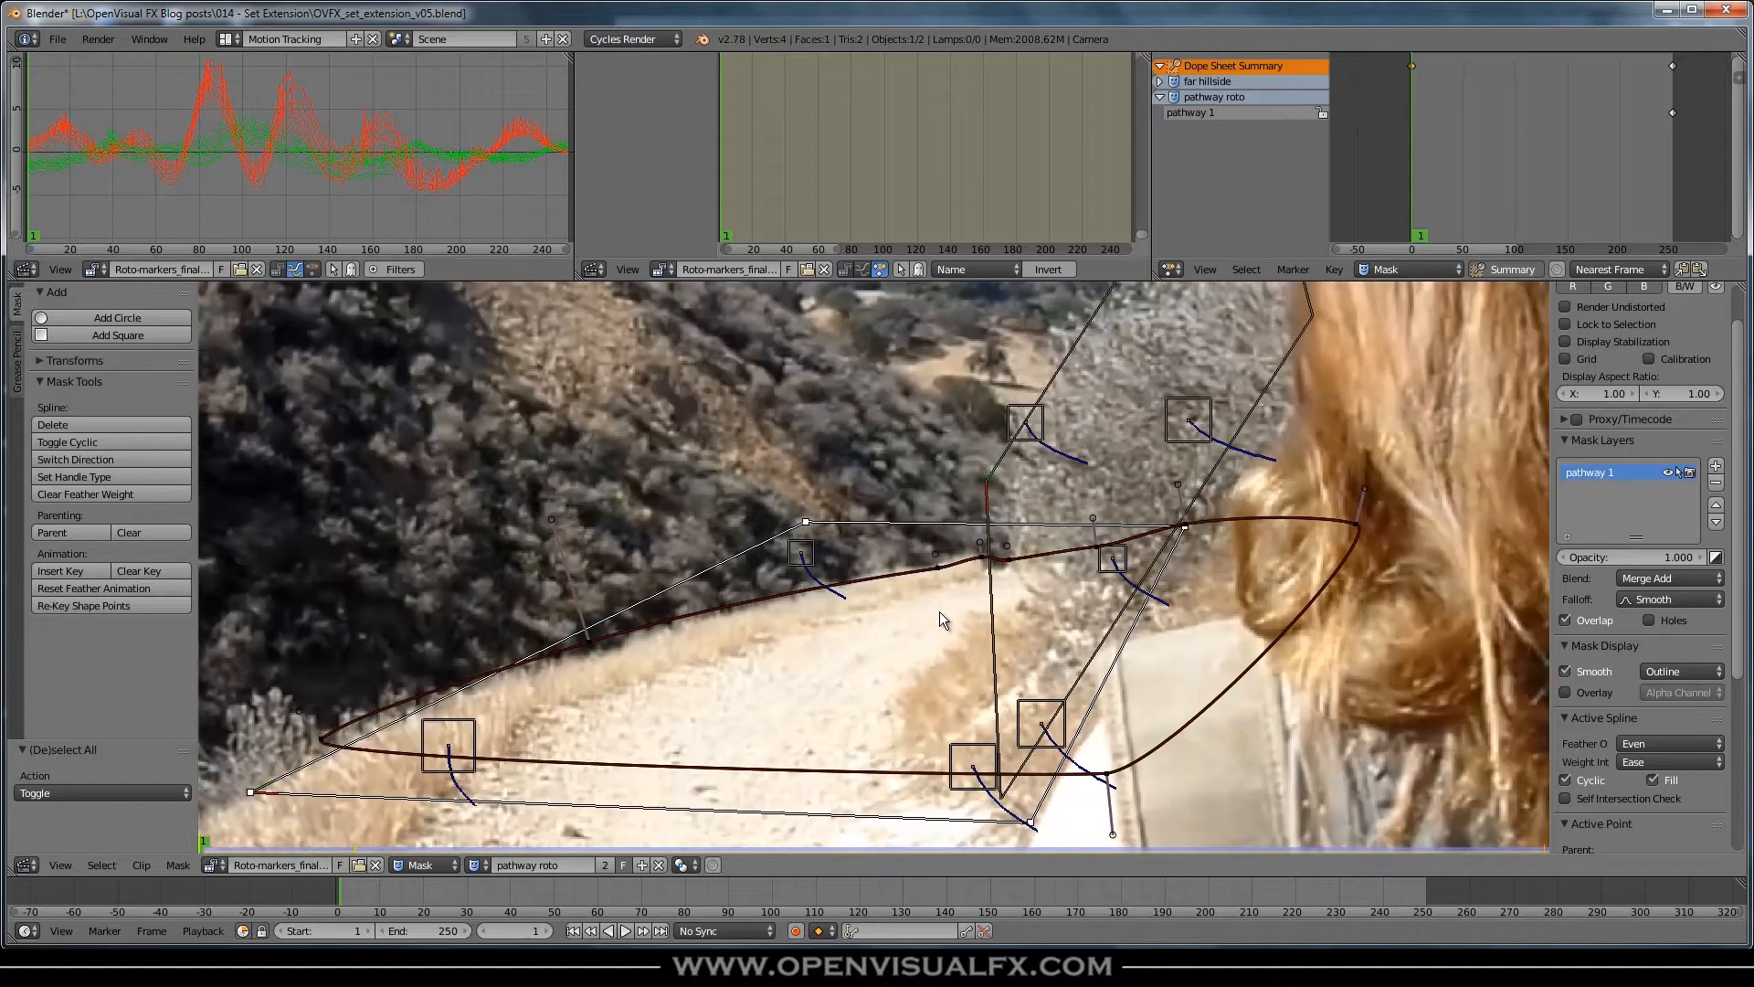
pyautogui.hotkey('alt', 'a')
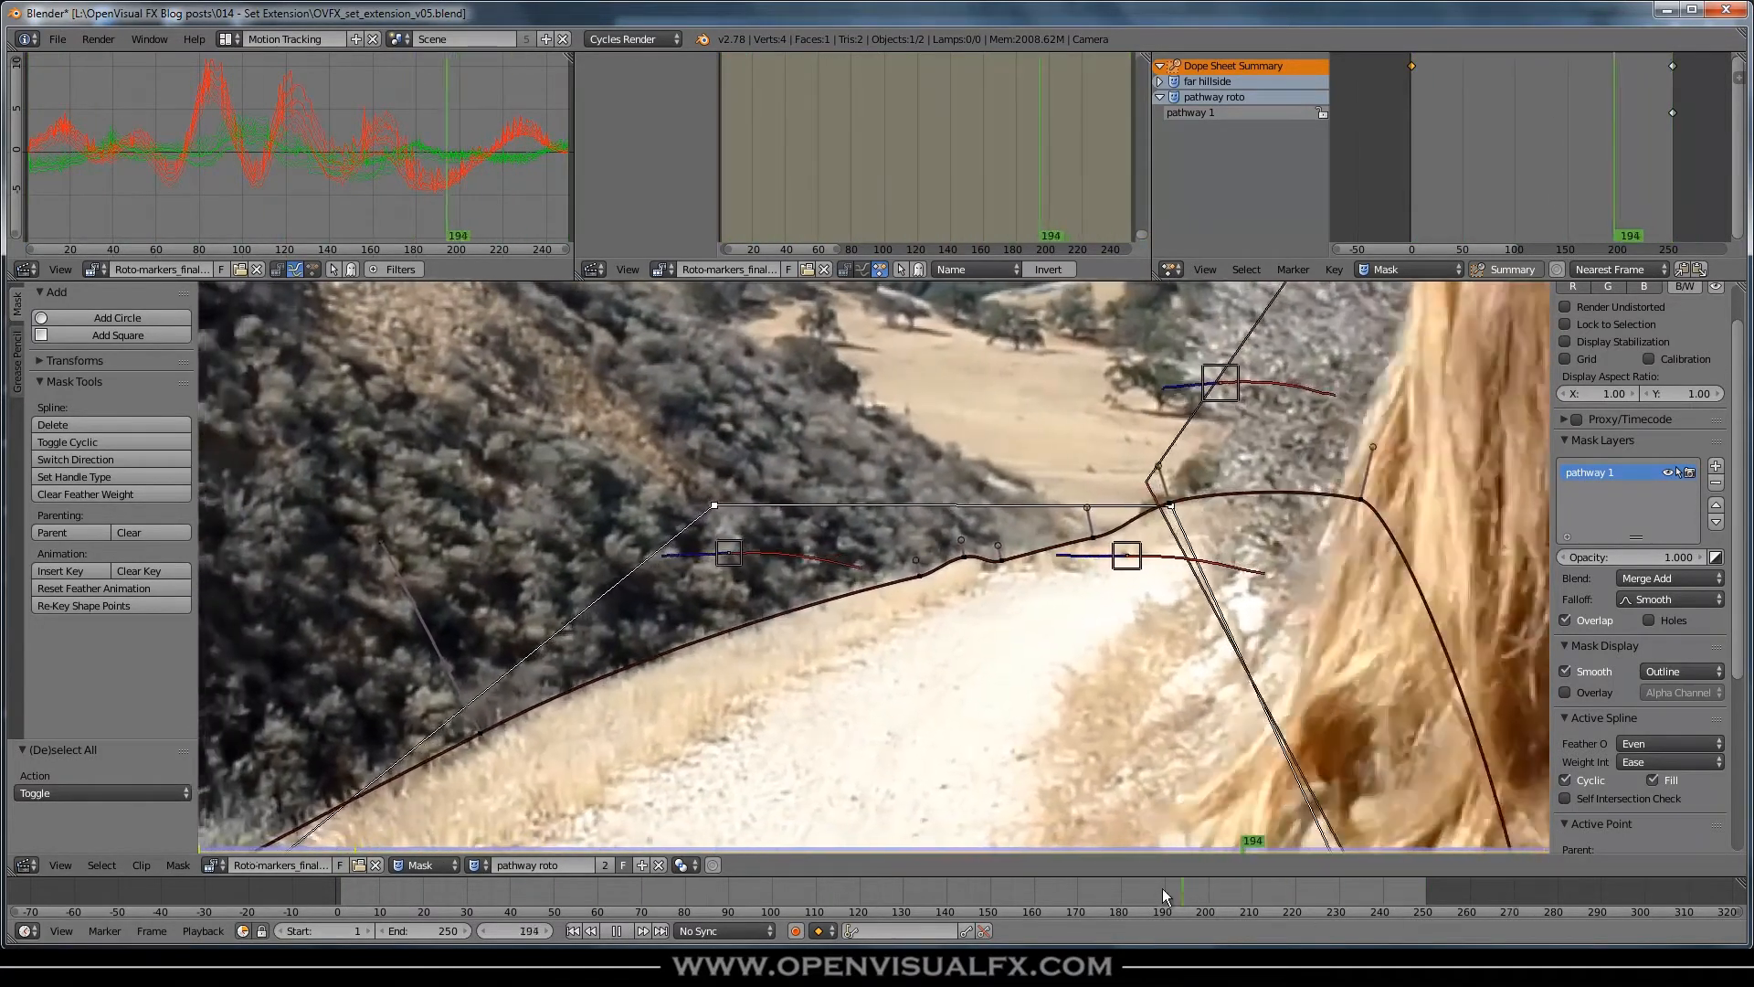
pyautogui.moveTo(1163, 888); pyautogui.dragTo(327, 890)
pyautogui.hotkey('alt', 'a')
# - At frame 1, move the three far-edge points by X -0.004 and Y 0.001, and slide the neighbouring points onto the path edge
pyautogui.scroll(1, 694, 680)
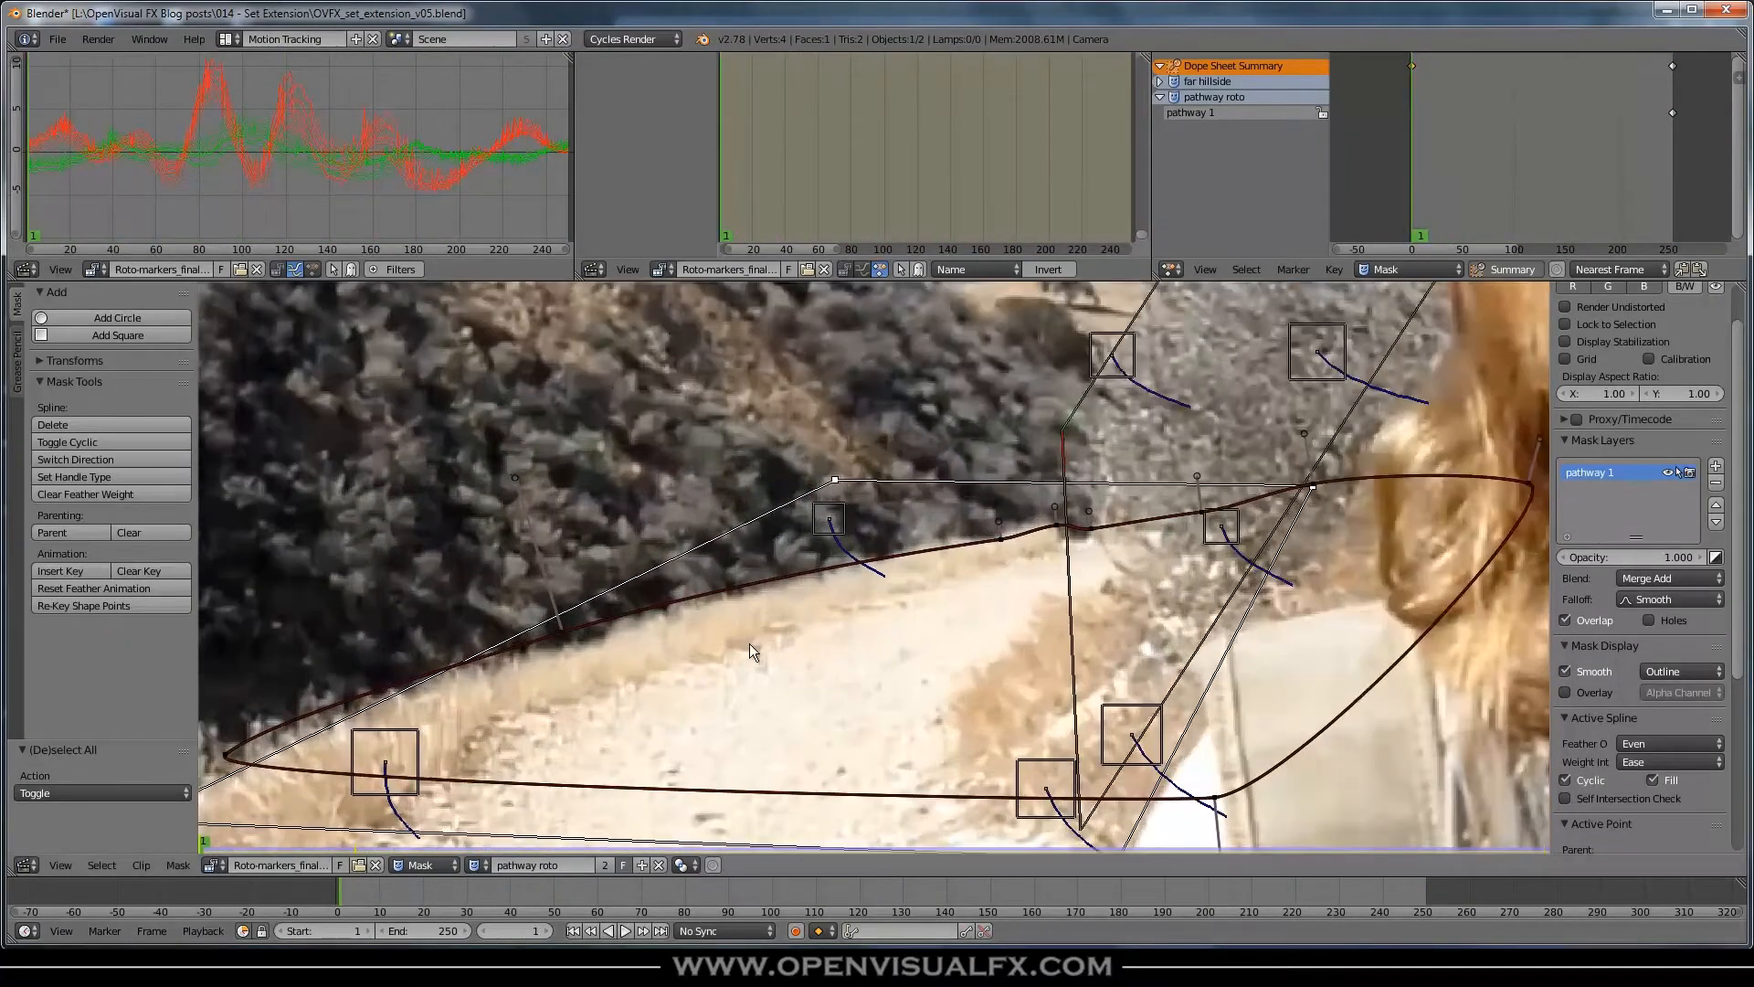
pyautogui.scroll(2, 1022, 546)
pyautogui.moveTo(1051, 536); pyautogui.dragTo(893, 563, button='middle')
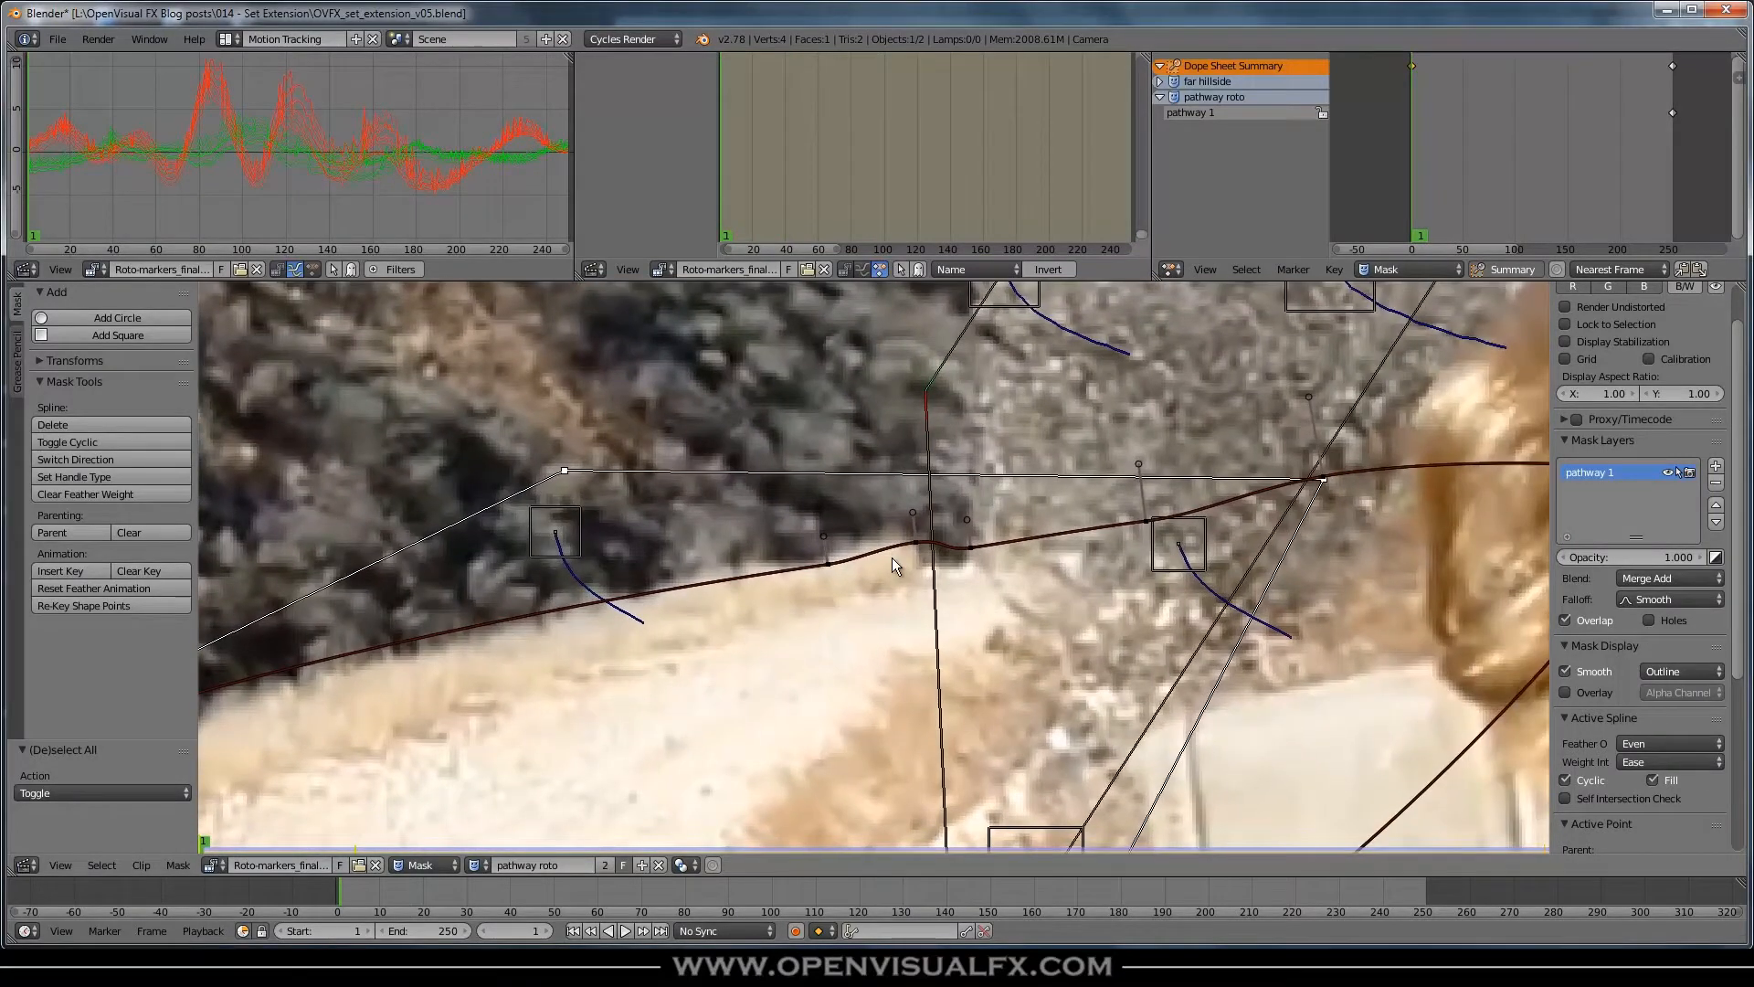
pyautogui.scroll(-2, 893, 559)
pyautogui.rightClick(848, 564)
pyautogui.keyDown('shift'); pyautogui.rightClick(904, 550); pyautogui.keyUp('shift')
pyautogui.keyDown('shift'); pyautogui.rightClick(939, 552); pyautogui.keyUp('shift')
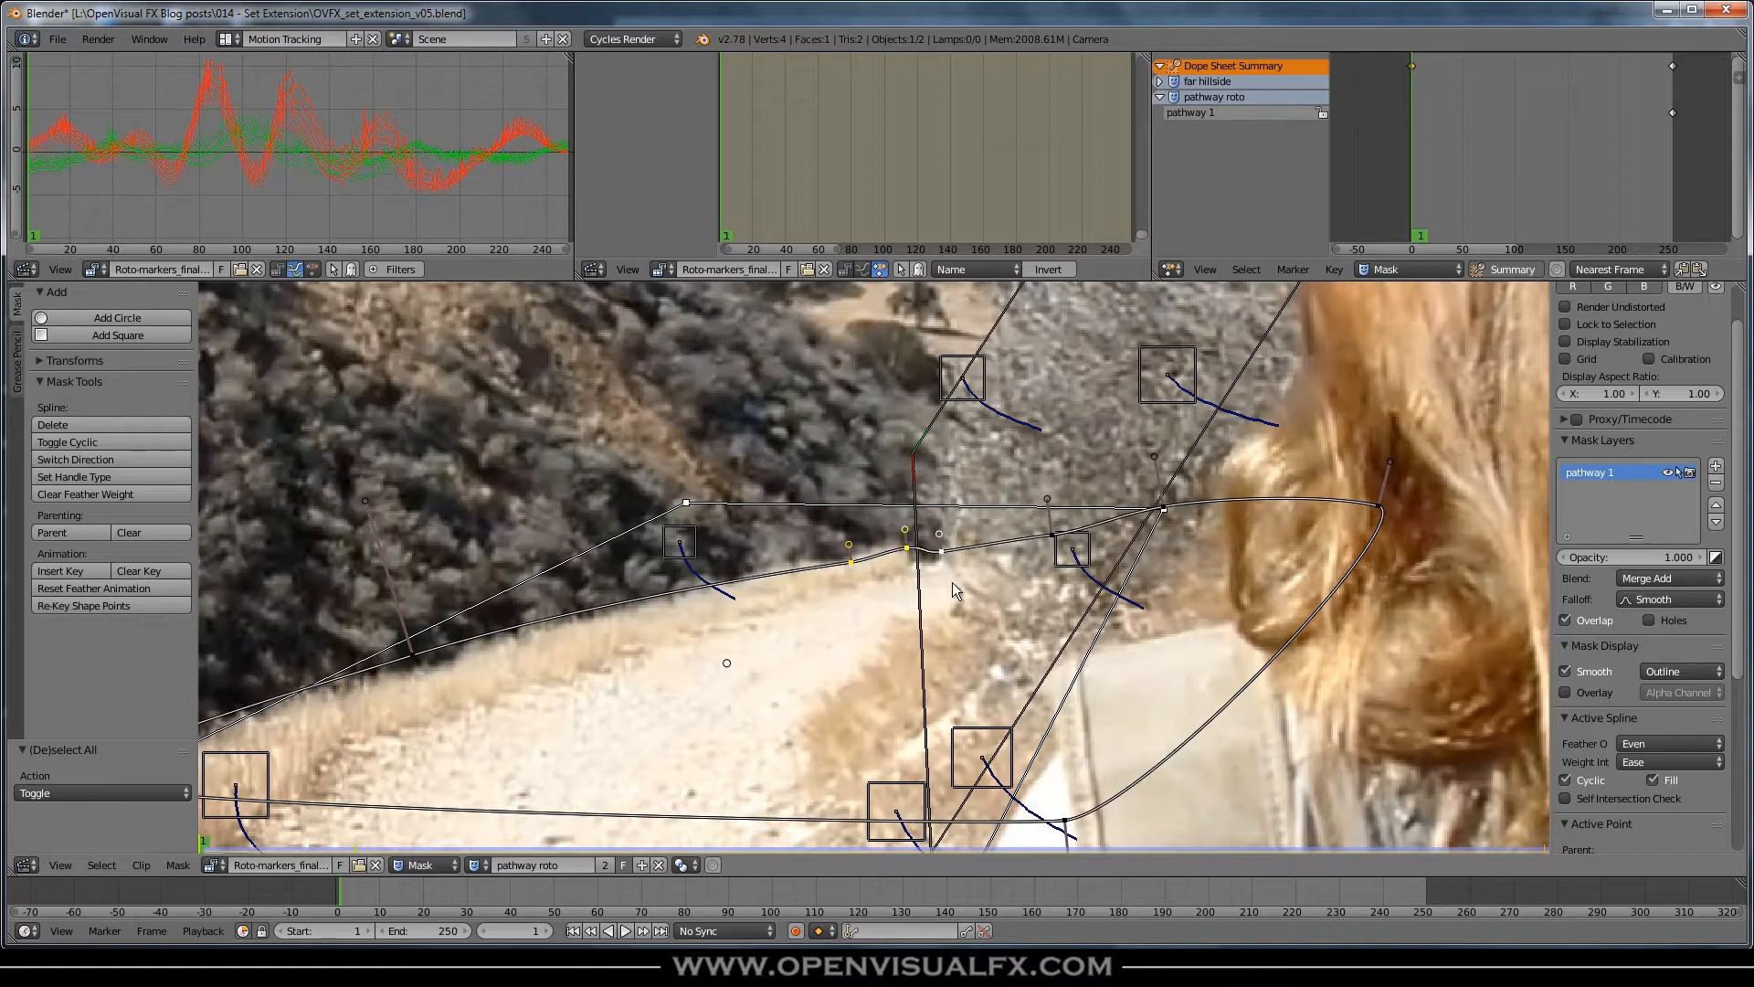
pyautogui.press('g')
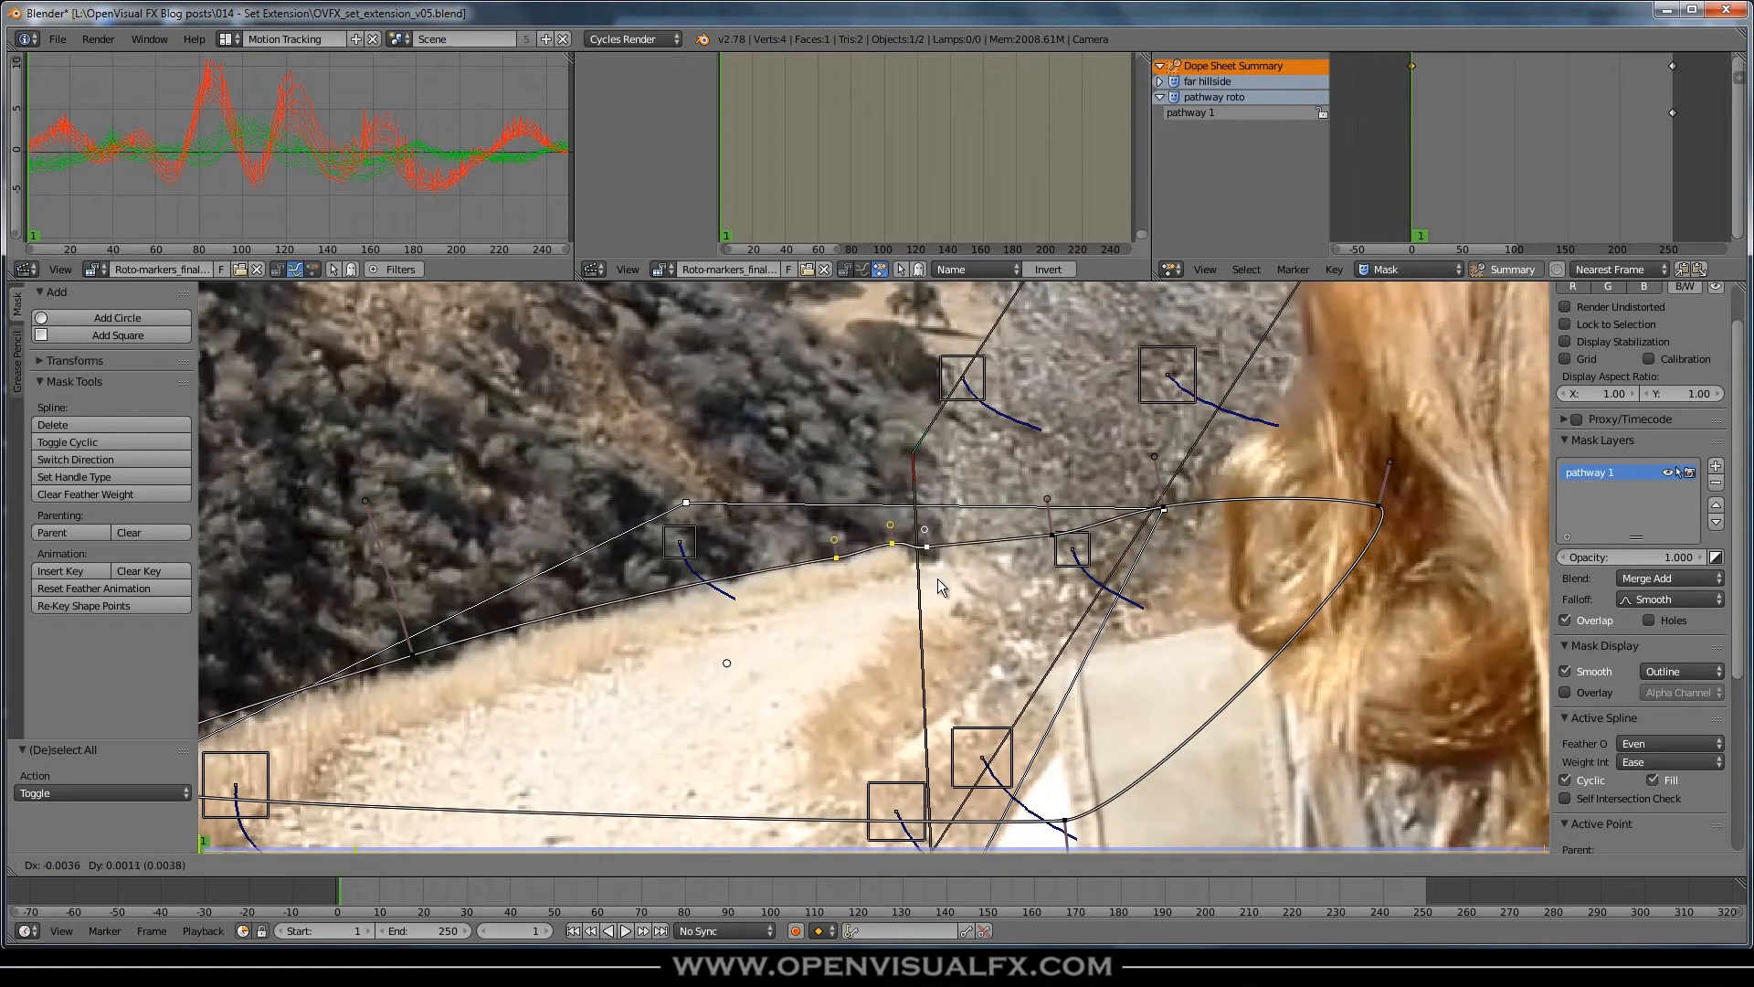
pyautogui.click(941, 588)
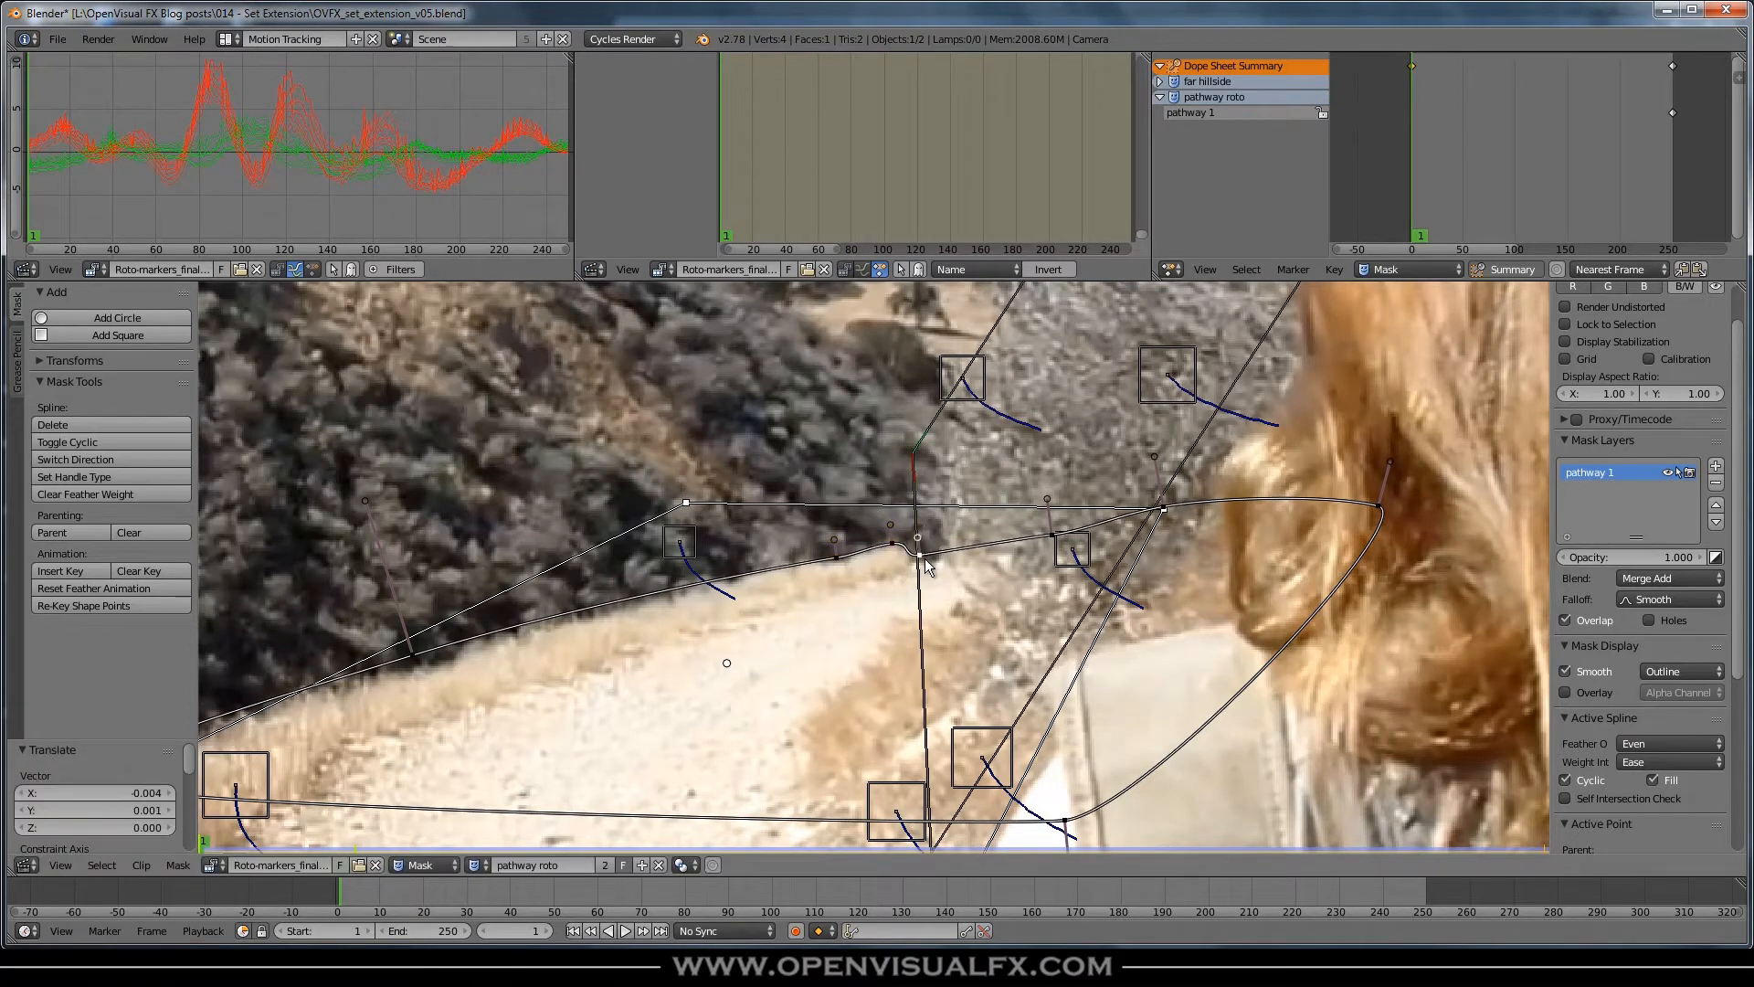
pyautogui.click(1051, 536)
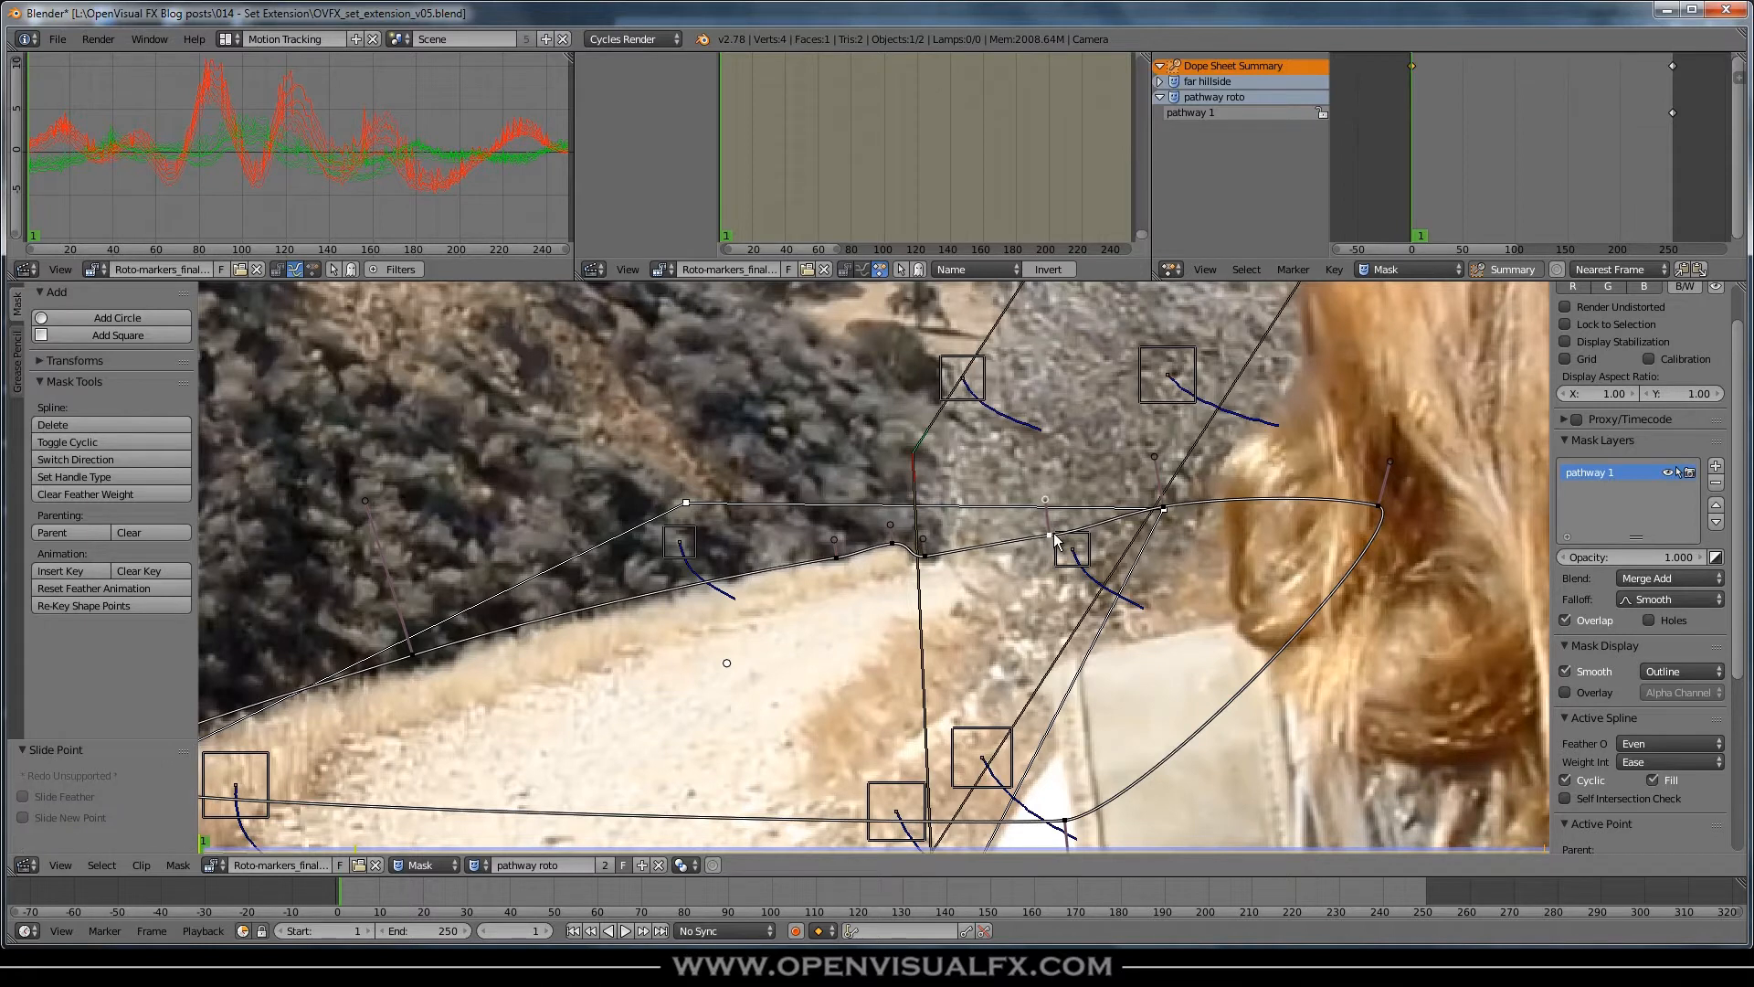
# - Slide the mid-edge point onto the near grass edge and insert a shape key at frame 1 for all pathway points
pyautogui.moveTo(457, 650); pyautogui.dragTo(645, 581, button='middle')
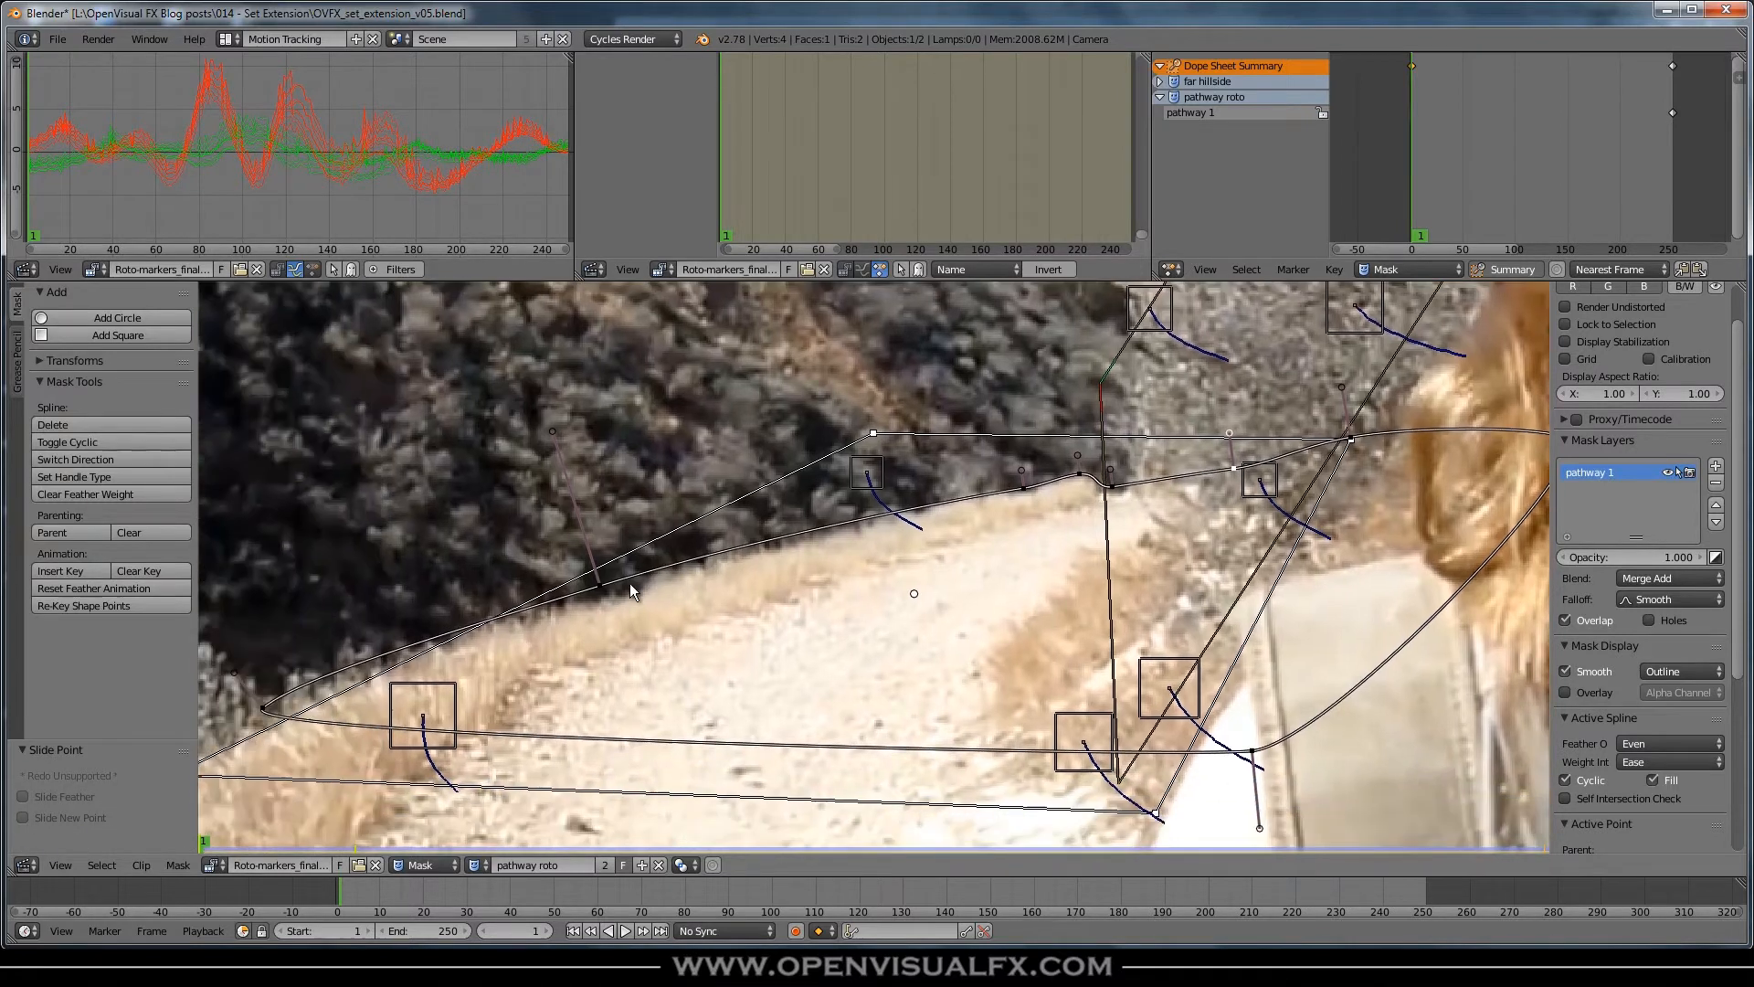
pyautogui.moveTo(598, 588); pyautogui.dragTo(603, 592)
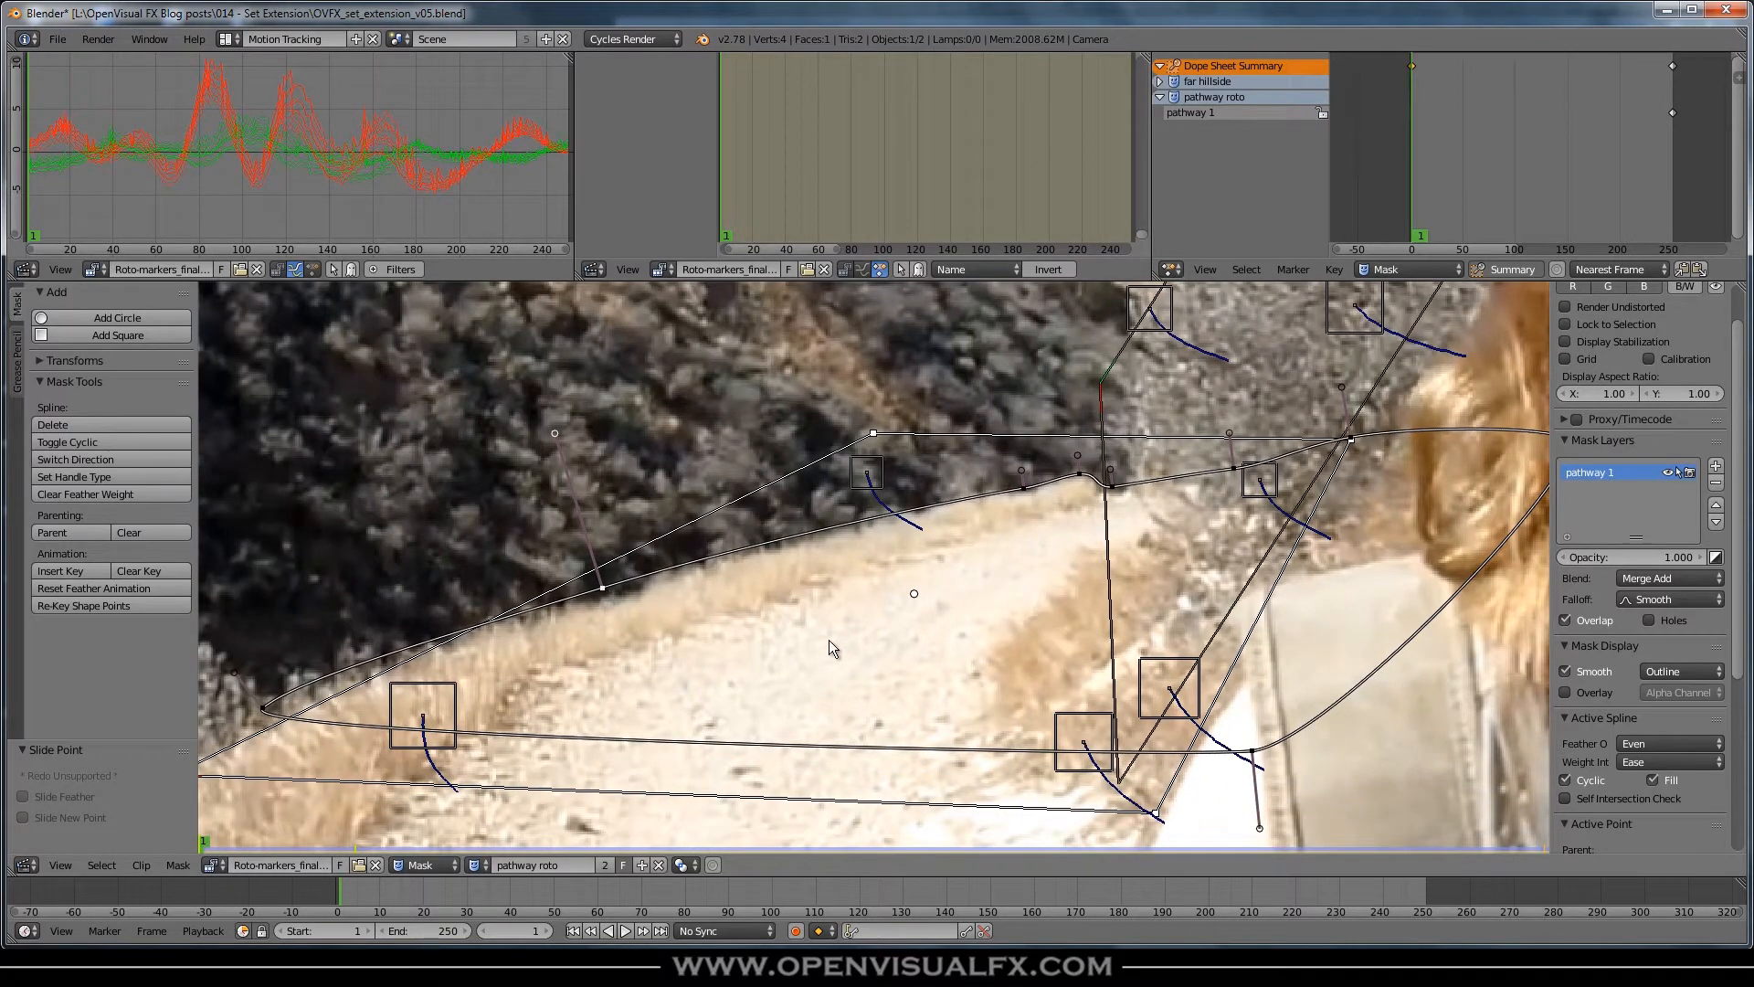
pyautogui.press('a')
pyautogui.press('i')
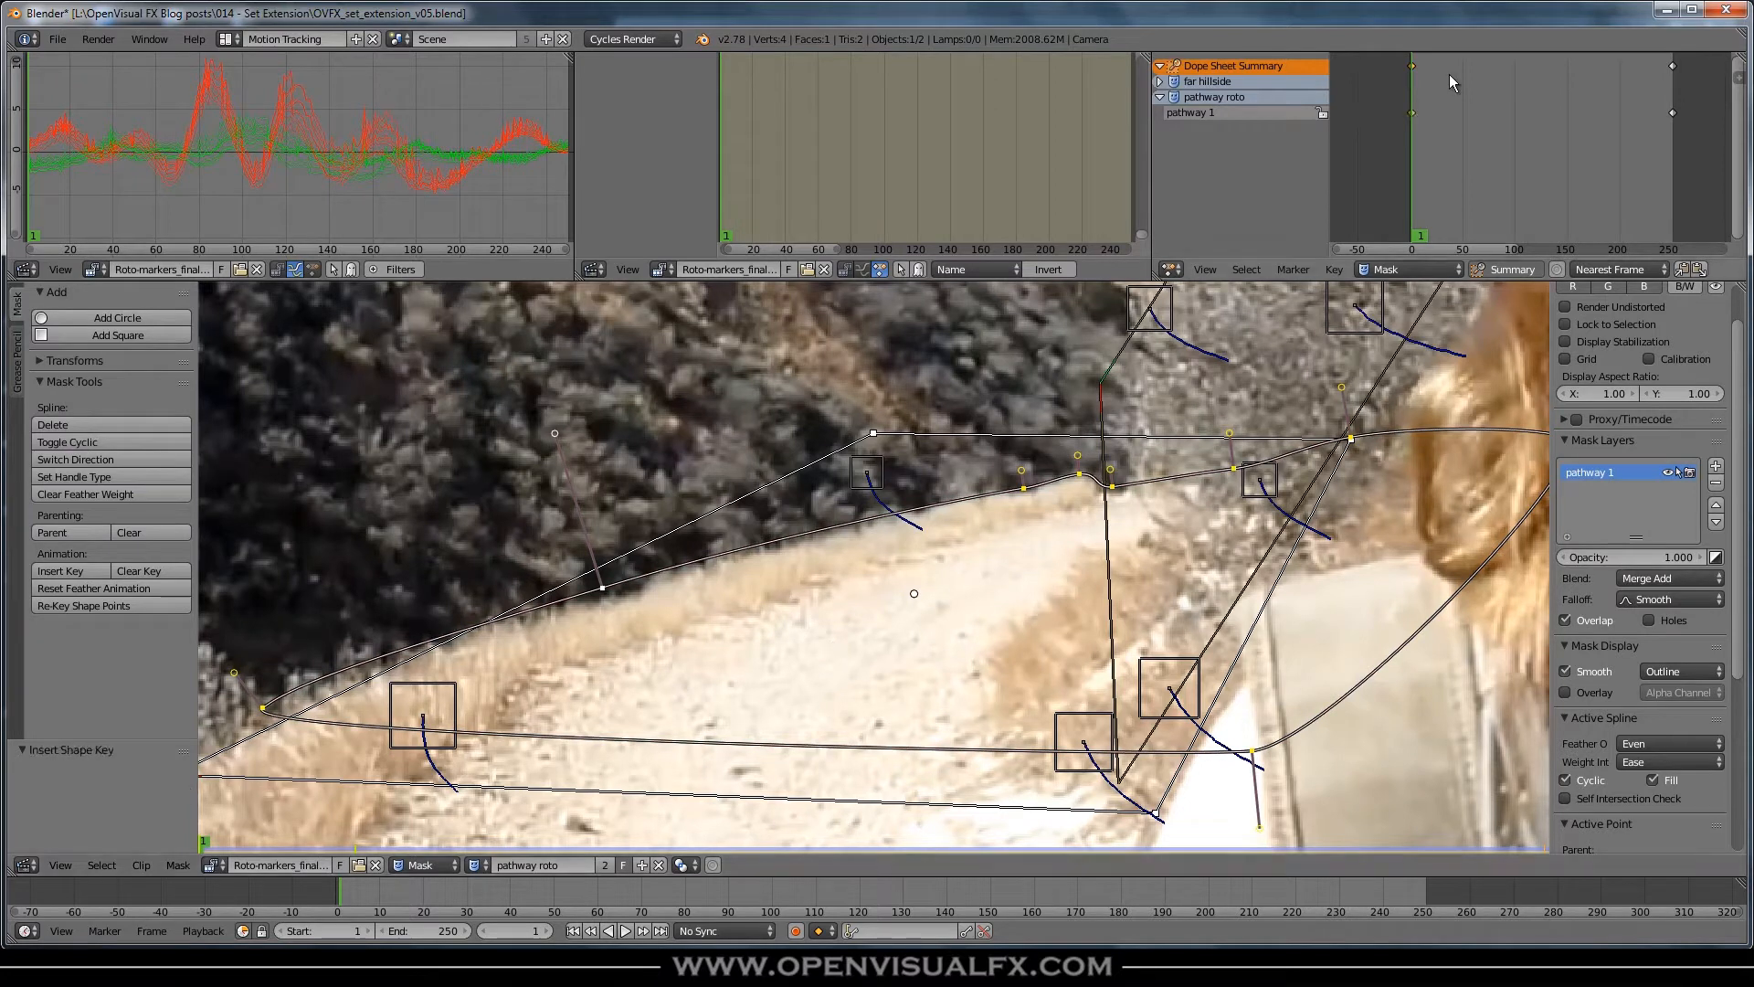
# - At frame 73, slide the pathway spline's far-edge points and mid-edge point onto the grass edge
pyautogui.scroll(-1, 1082, 584)
pyautogui.moveTo(1158, 588); pyautogui.dragTo(1036, 585, button='middle')
pyautogui.hotkey('alt', 'a')
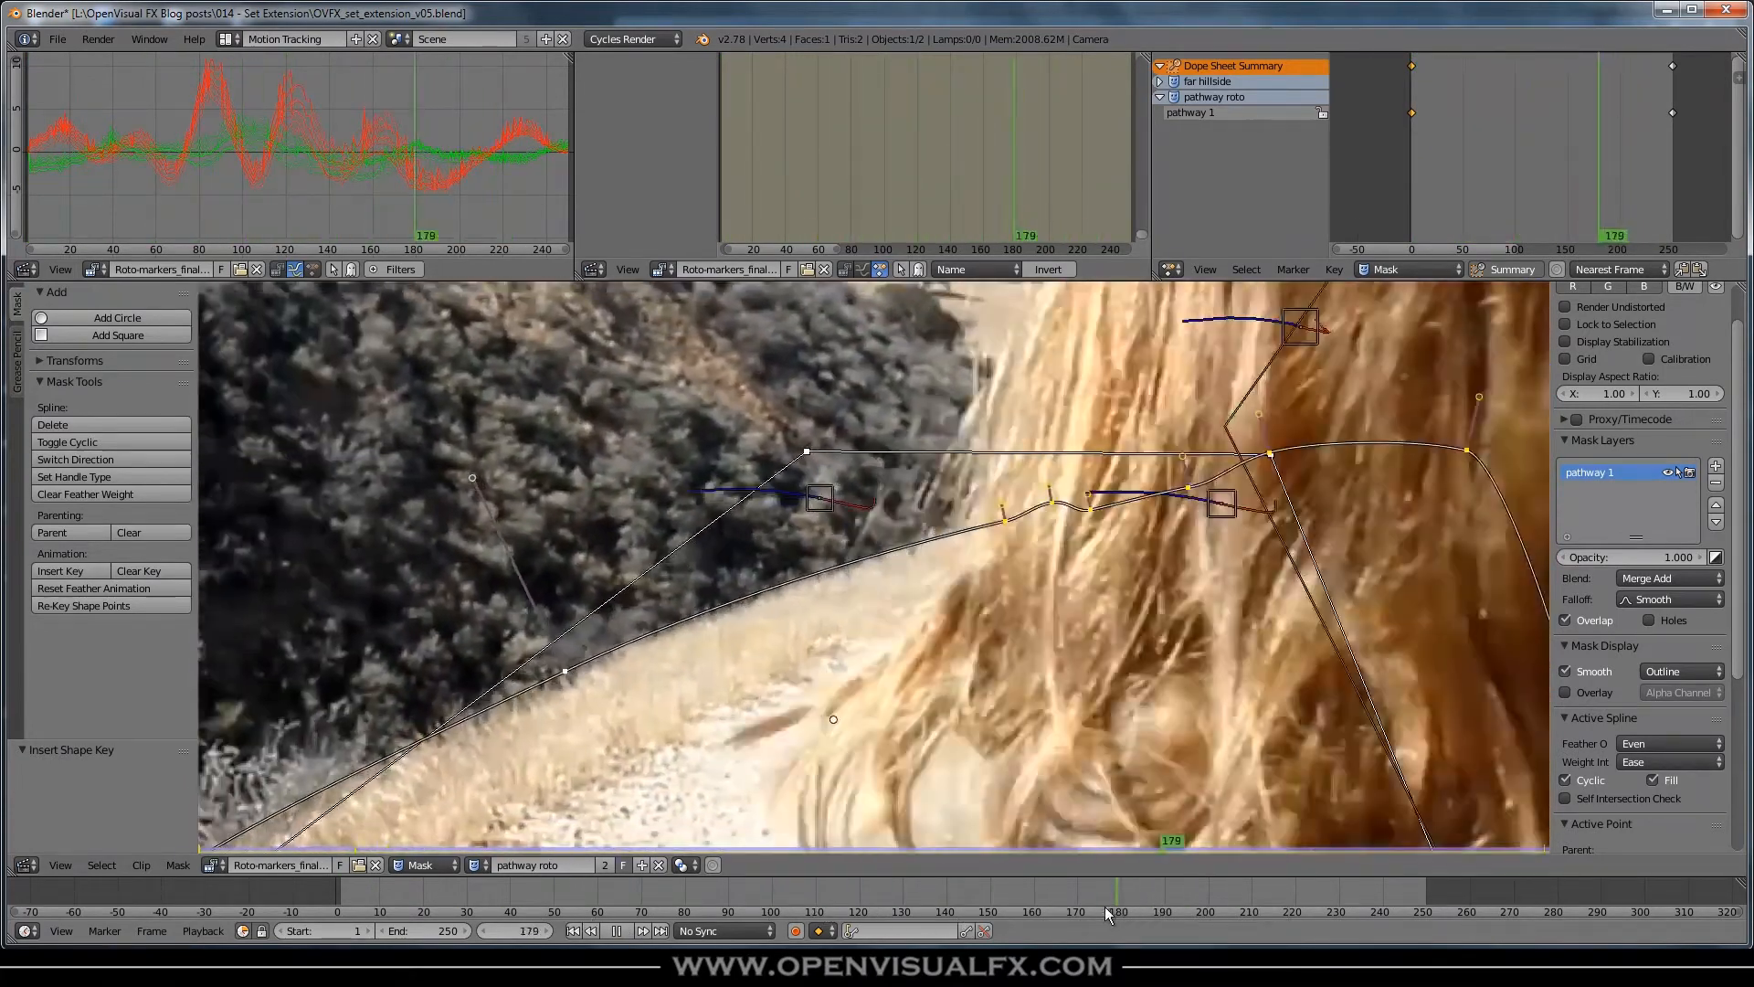
pyautogui.moveTo(1105, 907); pyautogui.dragTo(652, 909)
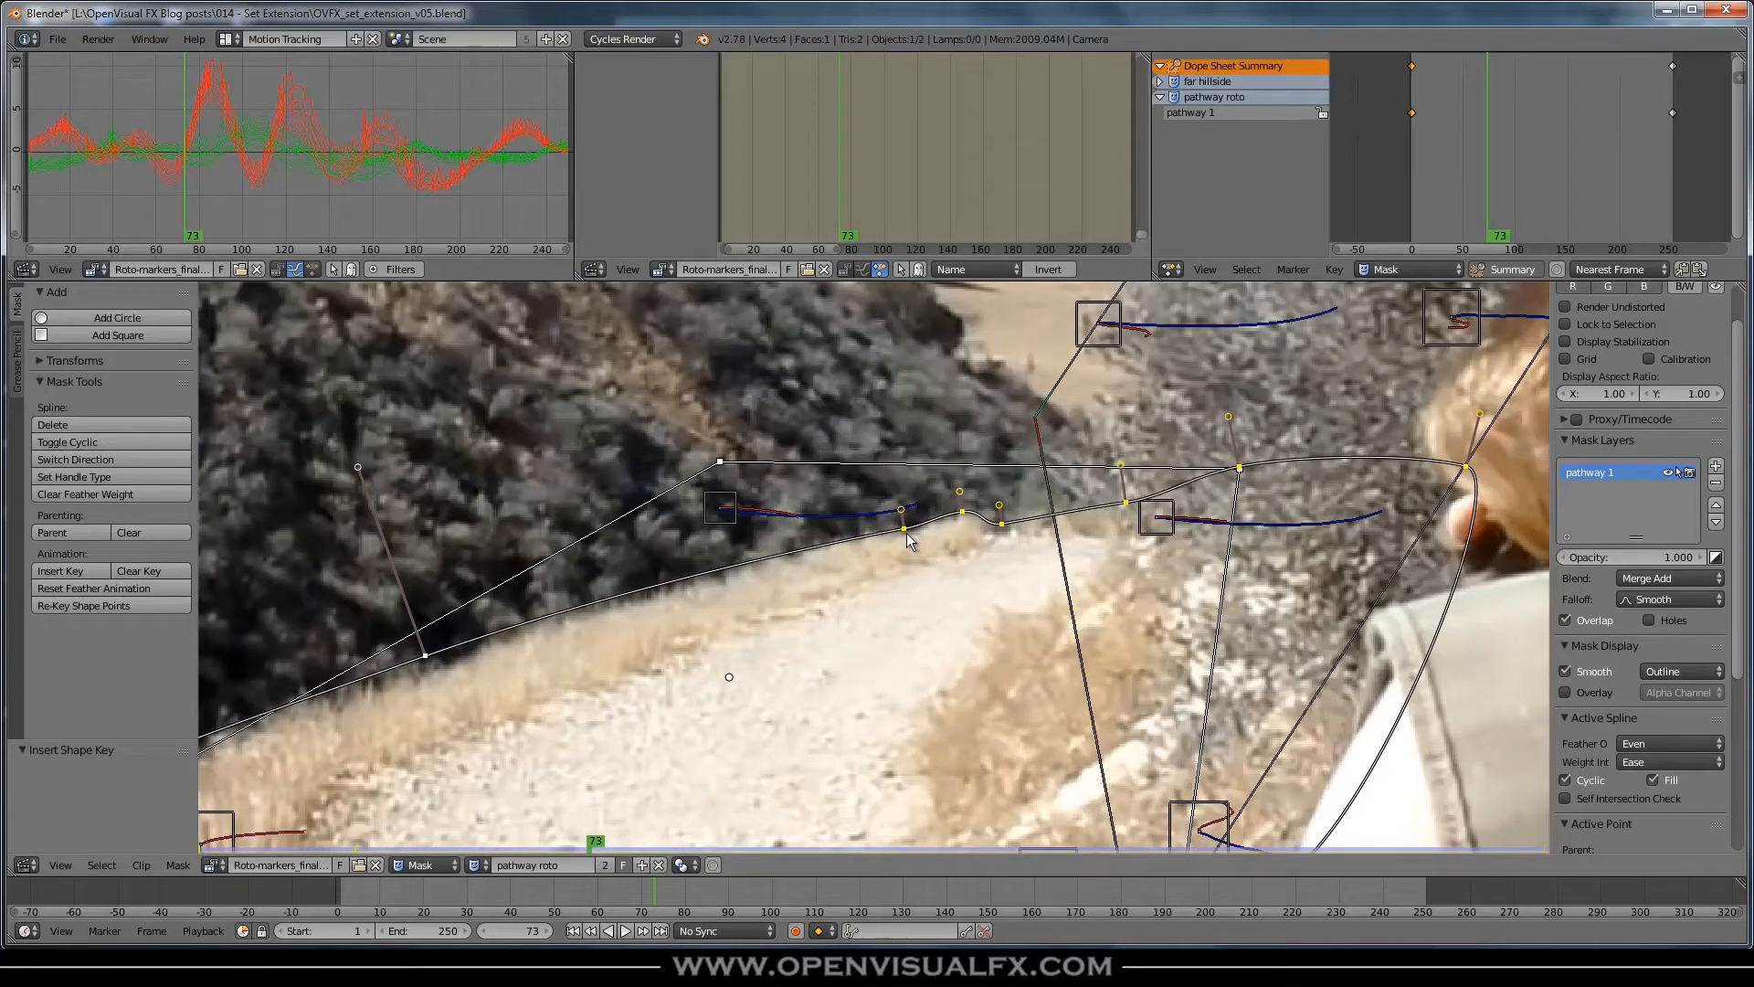
pyautogui.moveTo(963, 513); pyautogui.dragTo(964, 514)
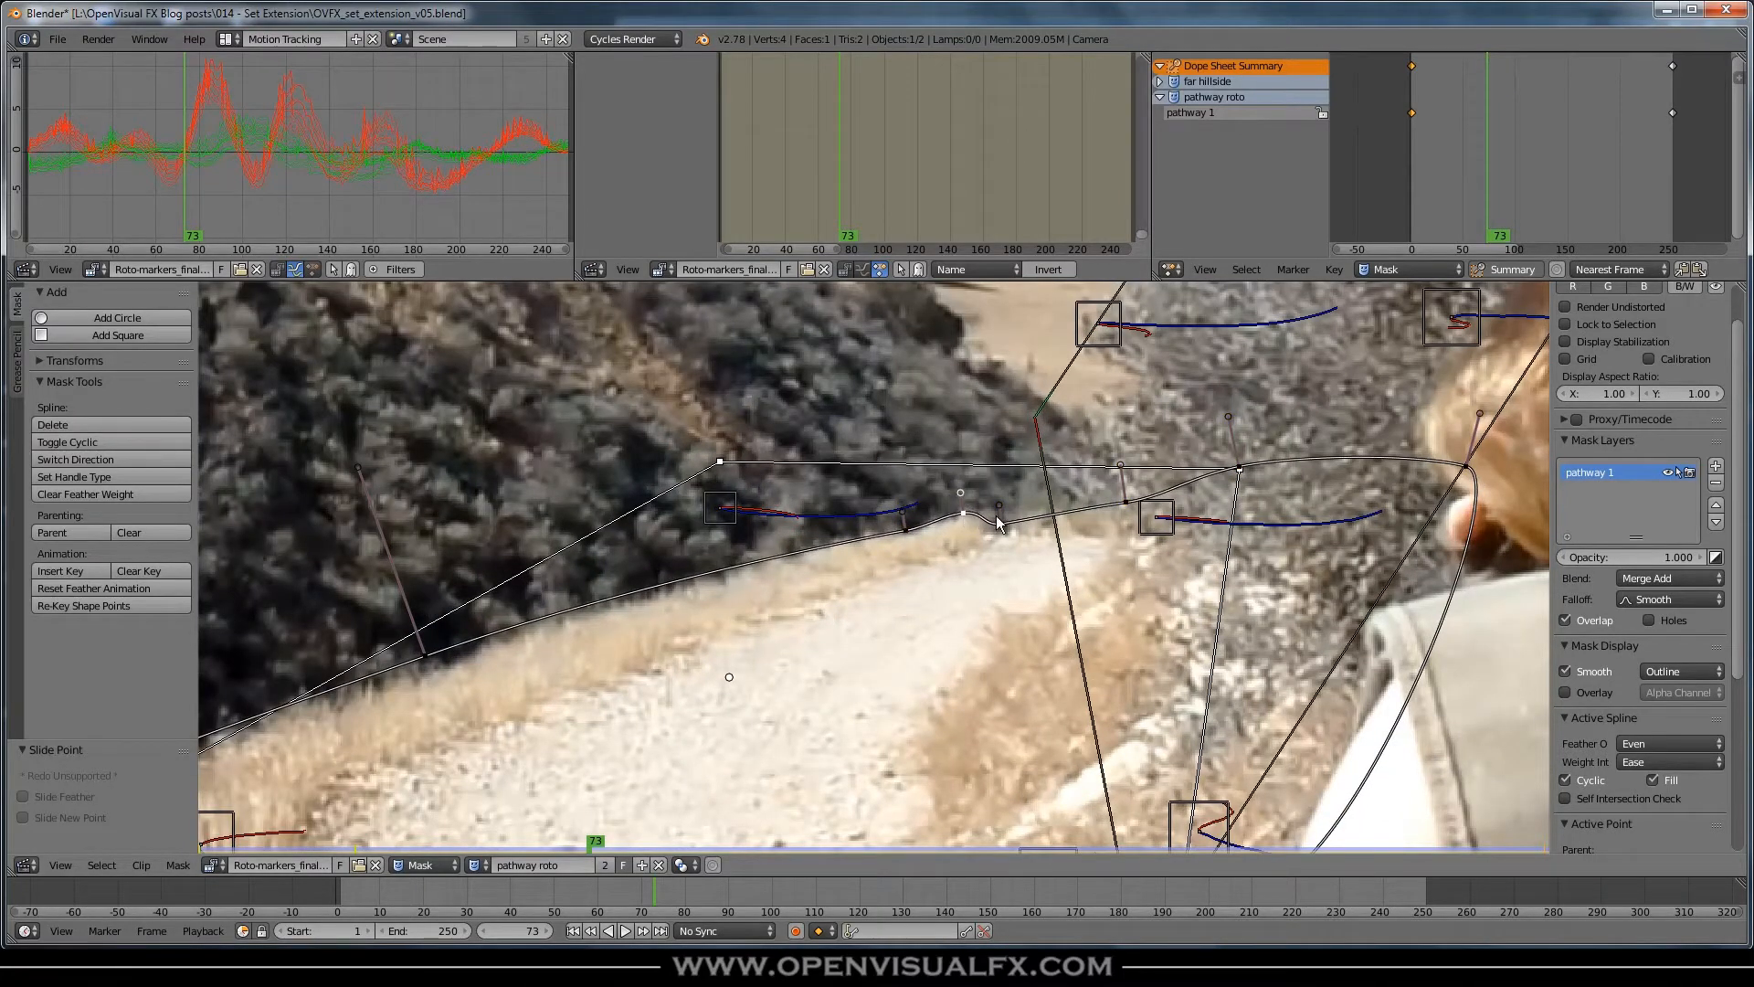
pyautogui.moveTo(1005, 529); pyautogui.dragTo(1008, 529)
pyautogui.moveTo(1133, 502); pyautogui.dragTo(1133, 505)
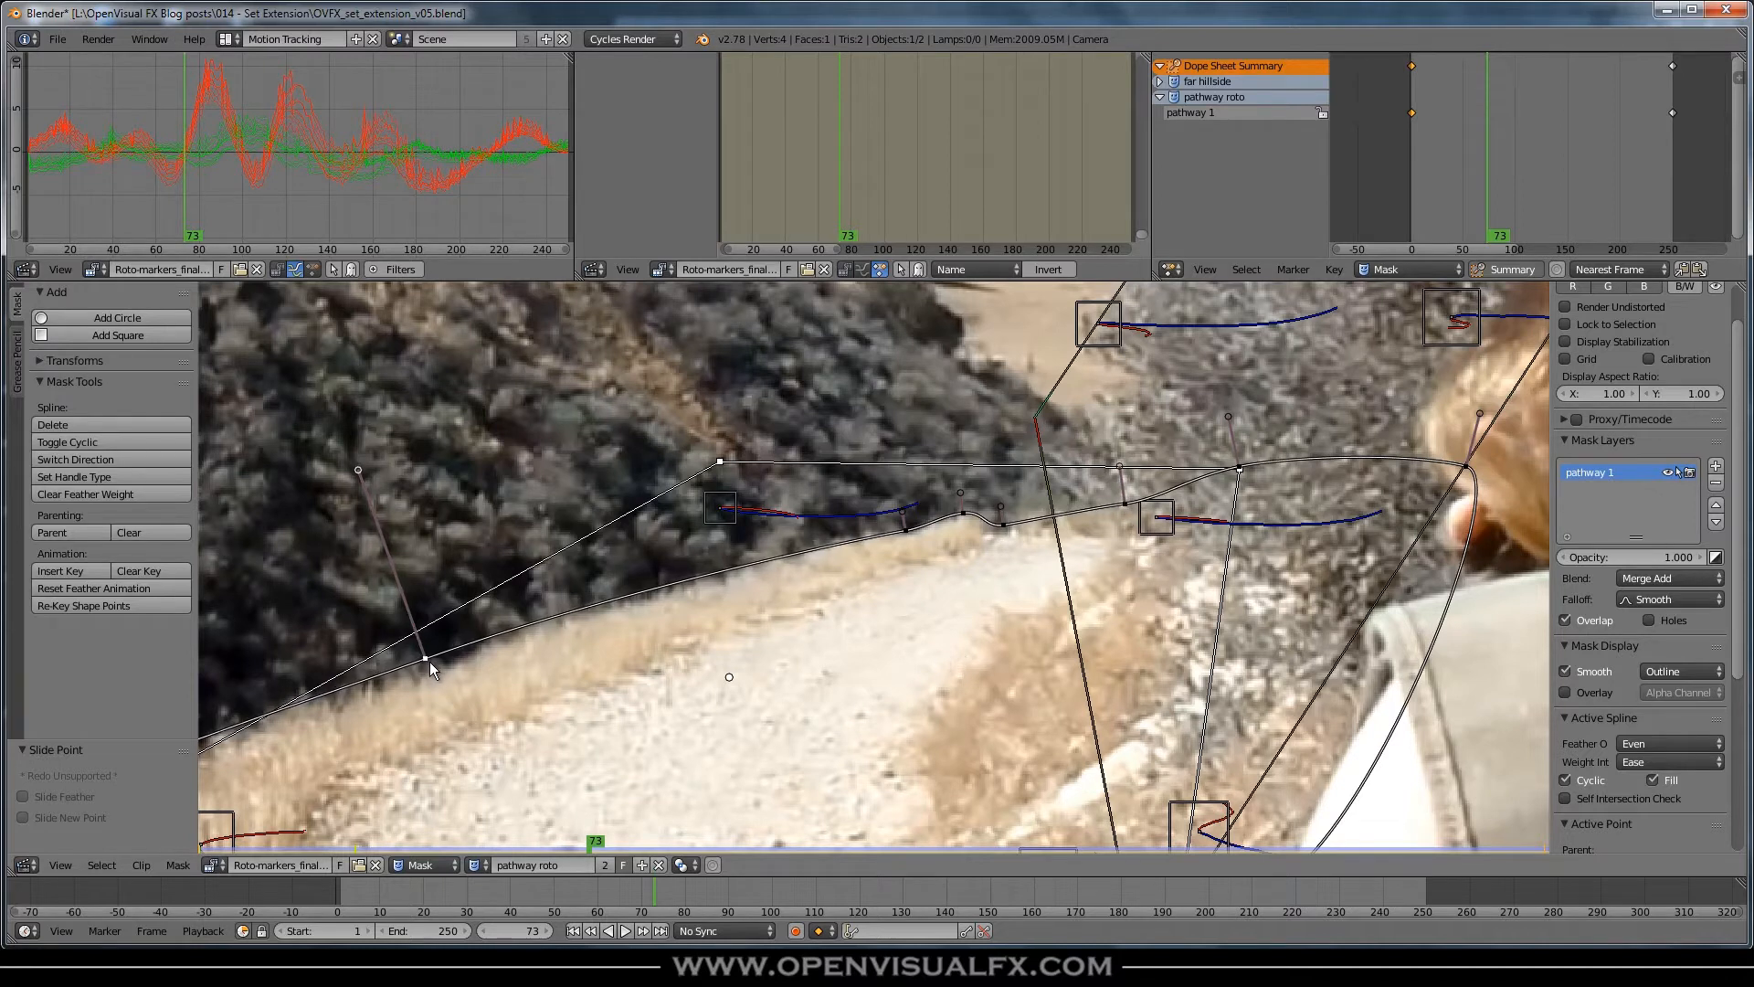
# - Insert a shape key at frame 73 for all points of the pathway mask
pyautogui.press('a')
pyautogui.press('a')
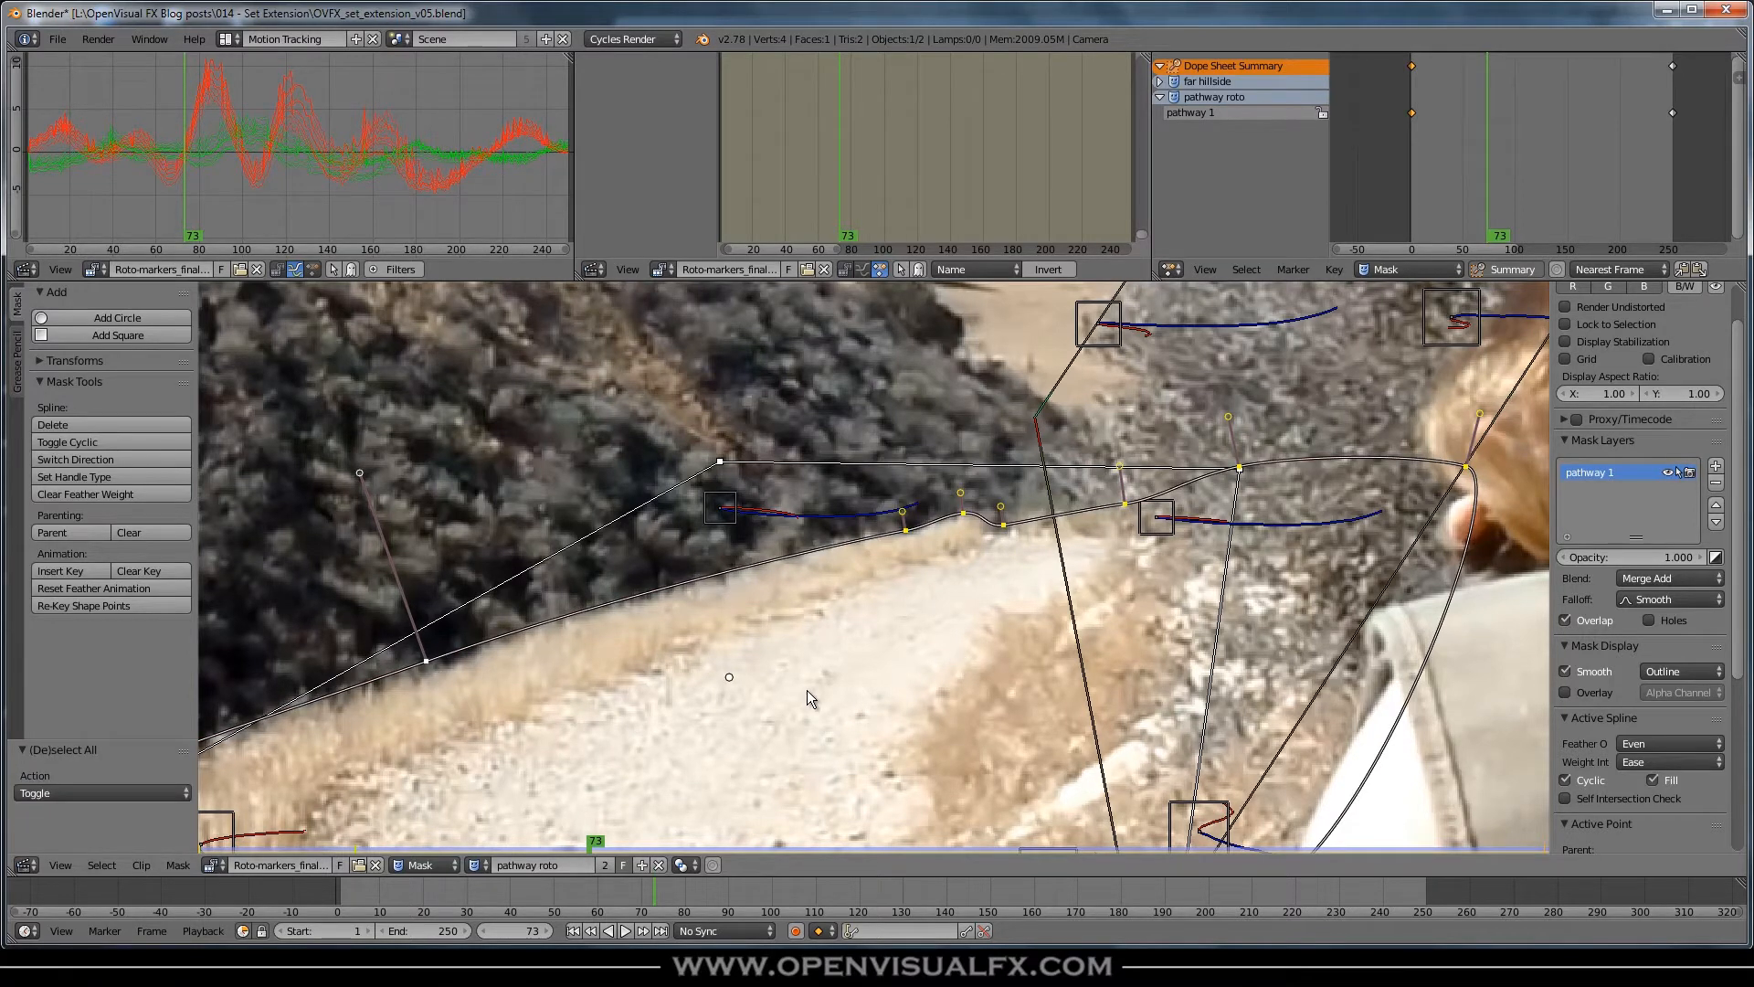
pyautogui.scroll(-1, 848, 600)
pyautogui.press('i')
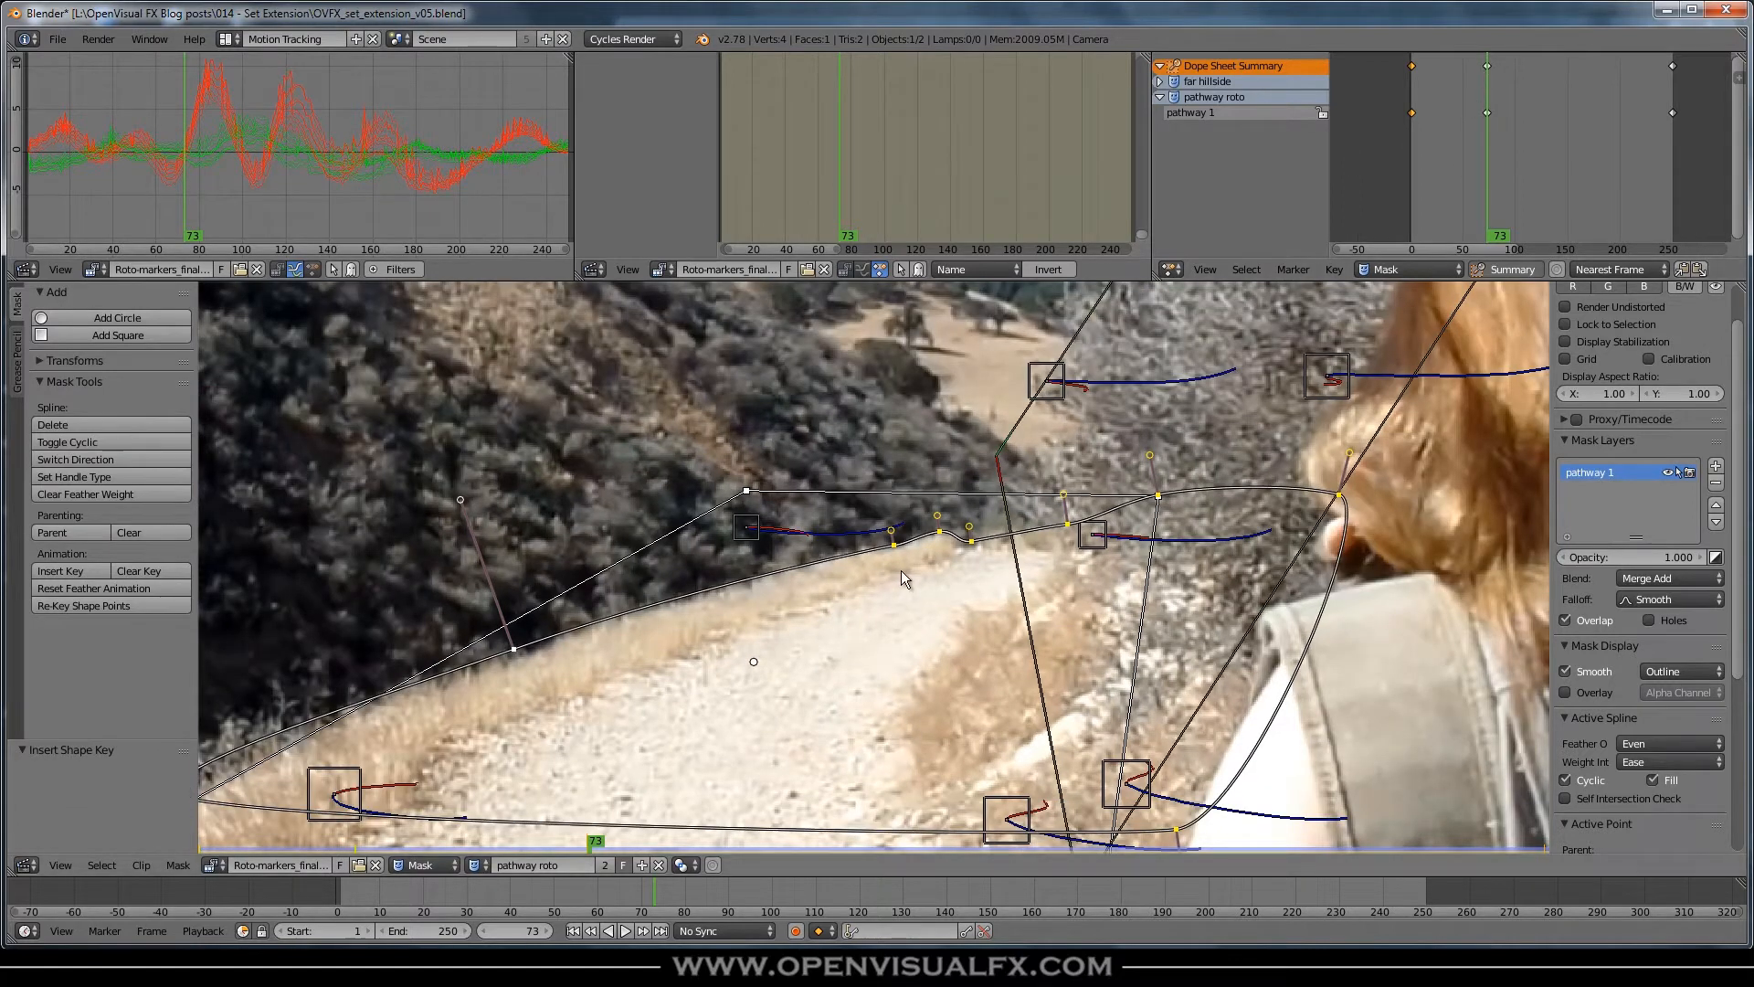
# - Check the pathway mask over the frames after 73 and make the pathway 1 layer unselectable
pyautogui.moveTo(968, 667); pyautogui.dragTo(1020, 560, button='middle')
pyautogui.hotkey('alt', 'a')
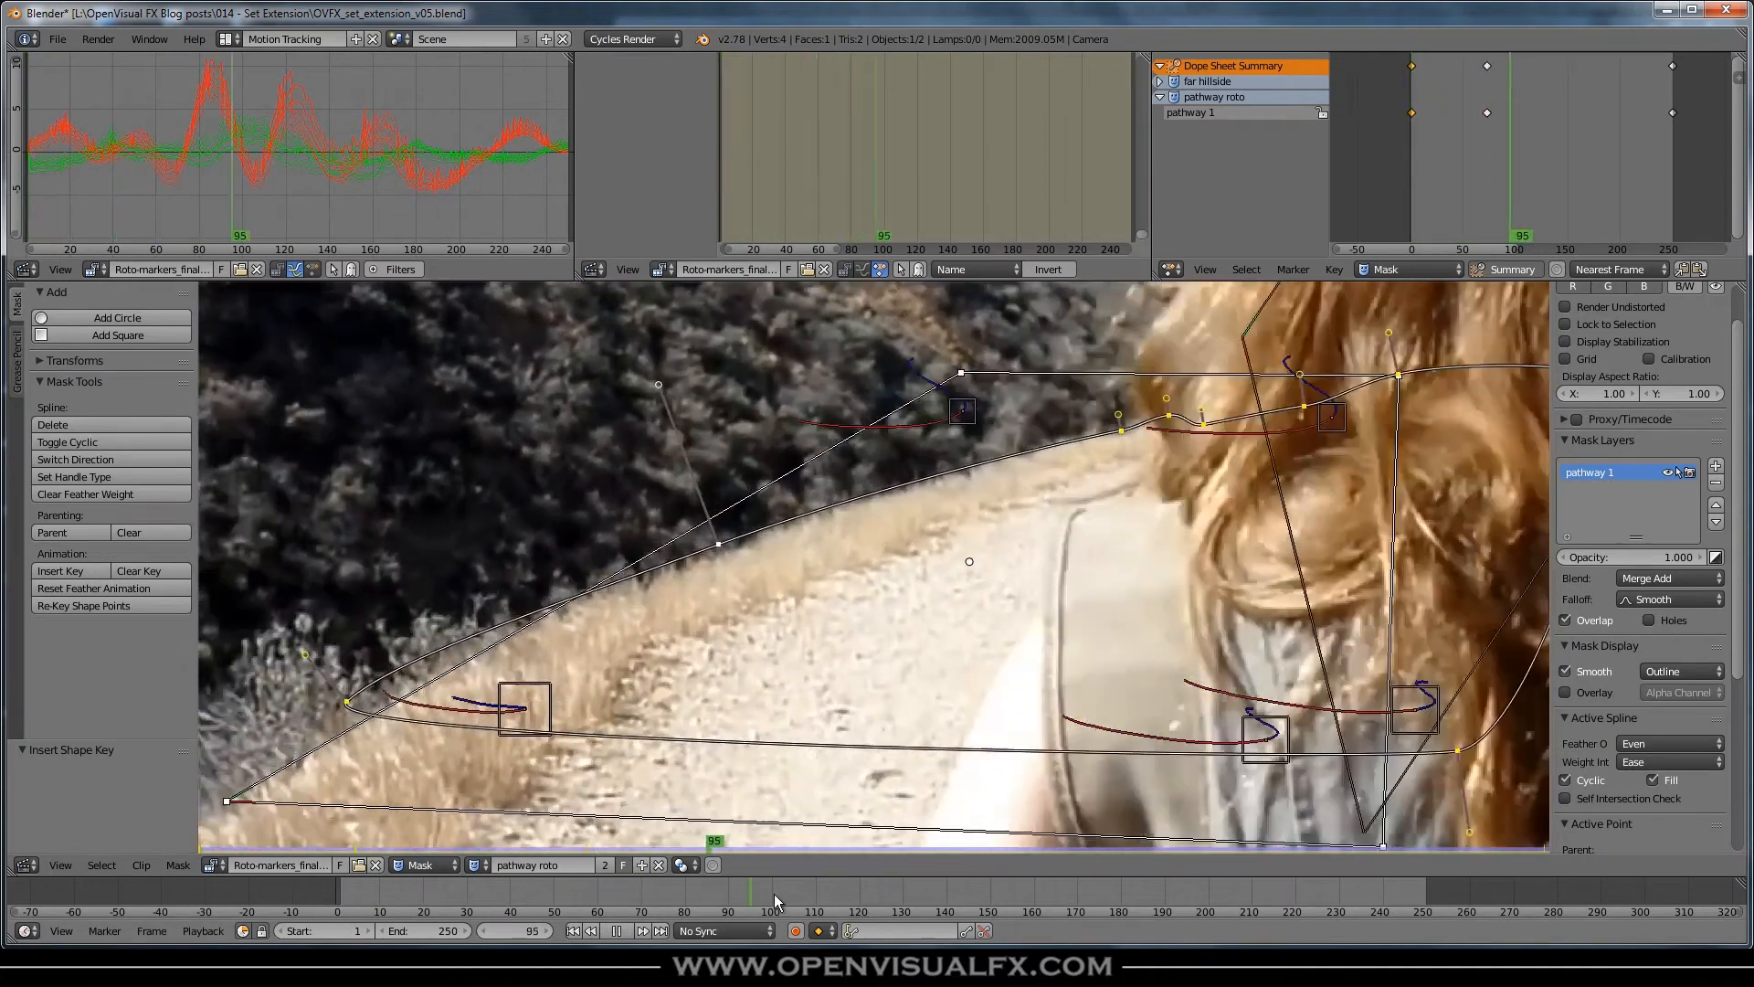
pyautogui.moveTo(775, 900); pyautogui.dragTo(1069, 879)
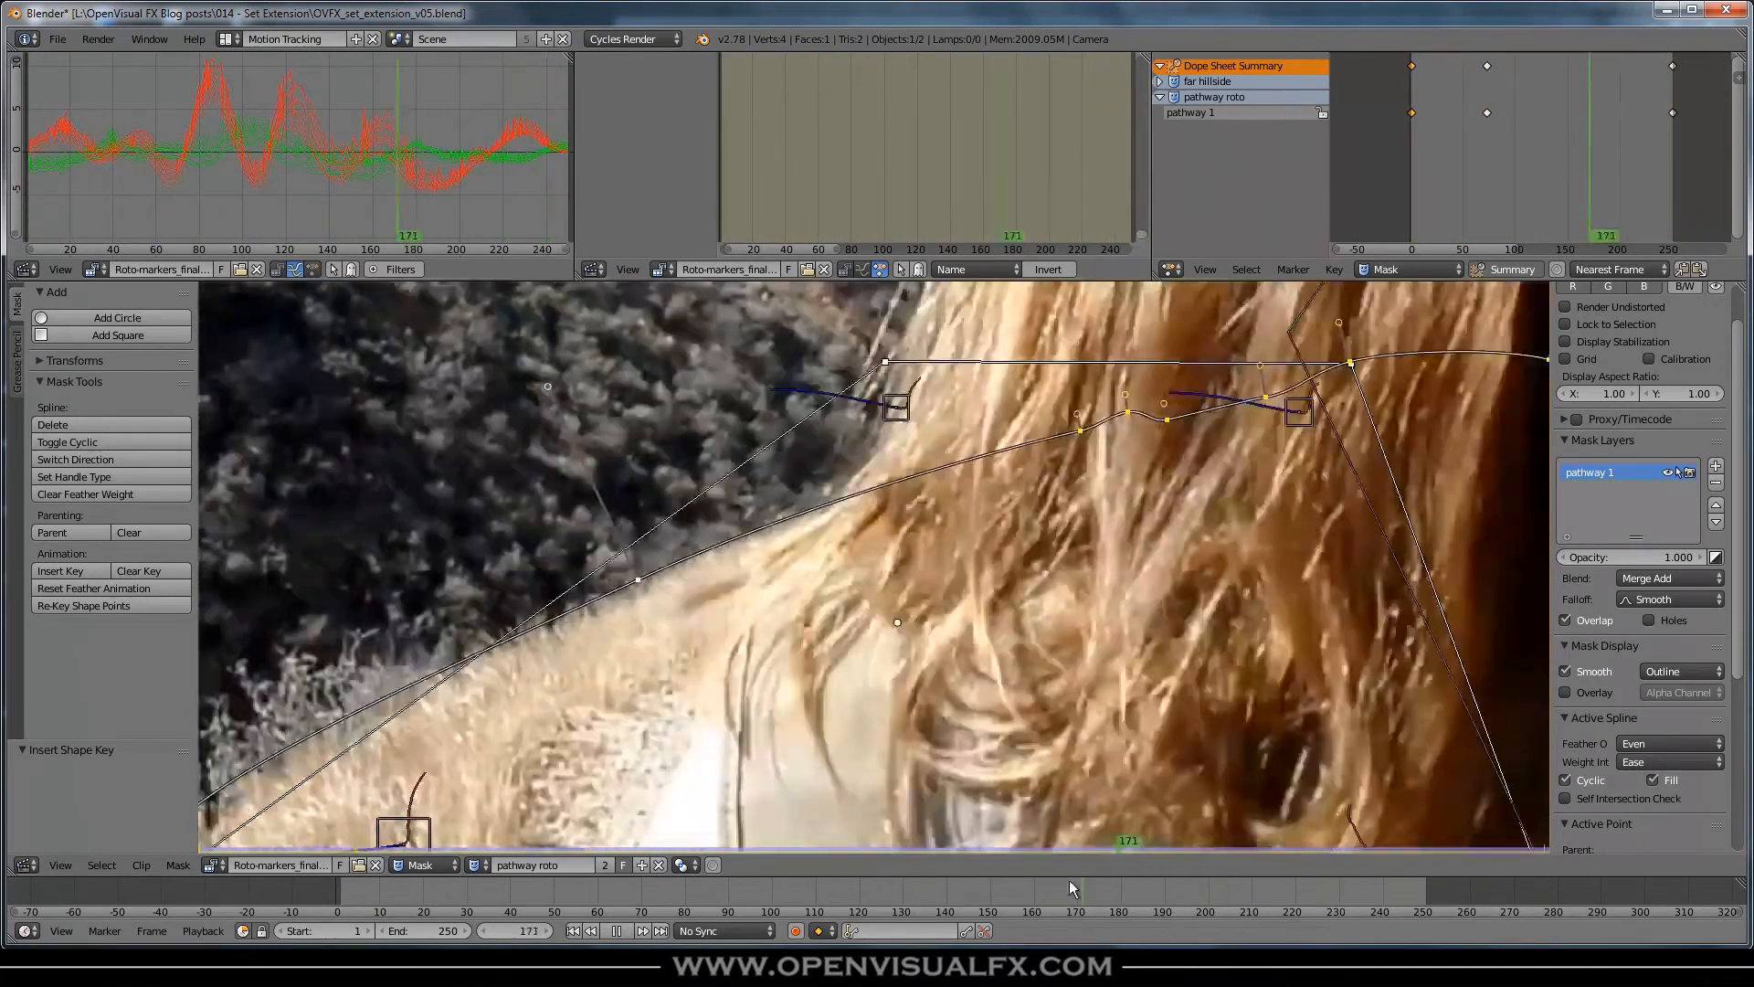
pyautogui.hotkey('alt', 'a')
pyautogui.scroll(-3, 1038, 508)
pyautogui.click(1679, 473)
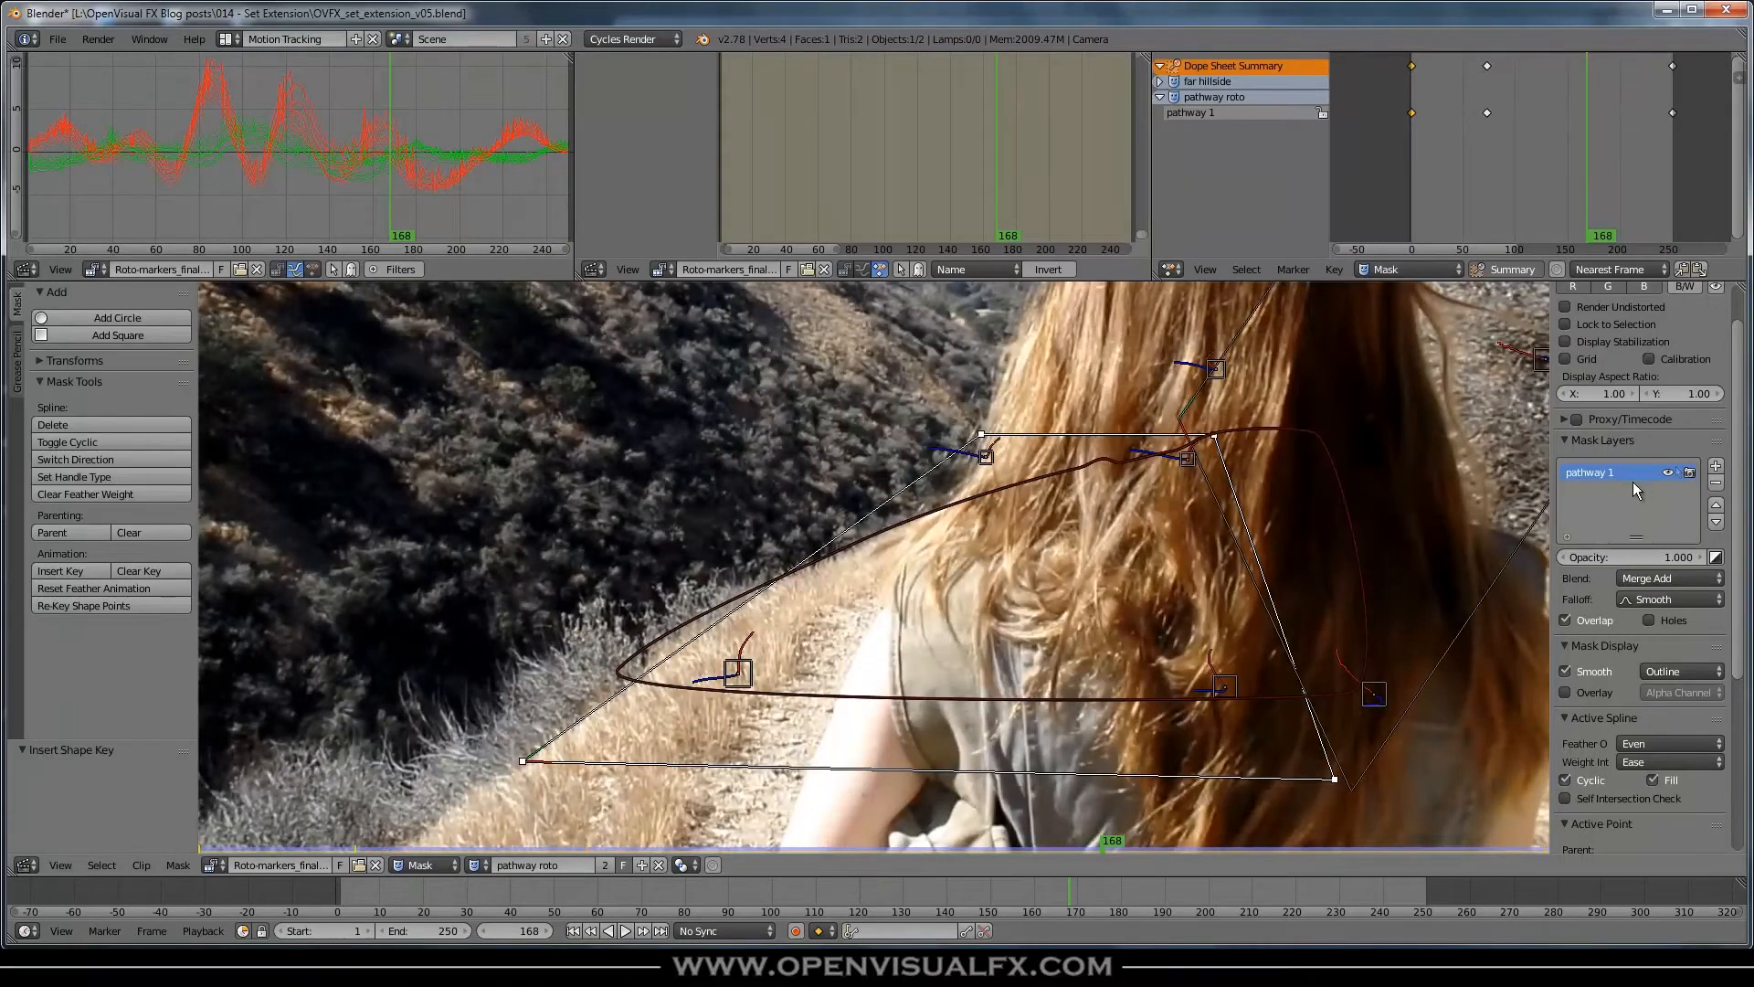
# - Play back the full-frame clip to review the pathway mask's motion
pyautogui.scroll(-3, 1264, 564)
pyautogui.hotkey('alt', 'a')
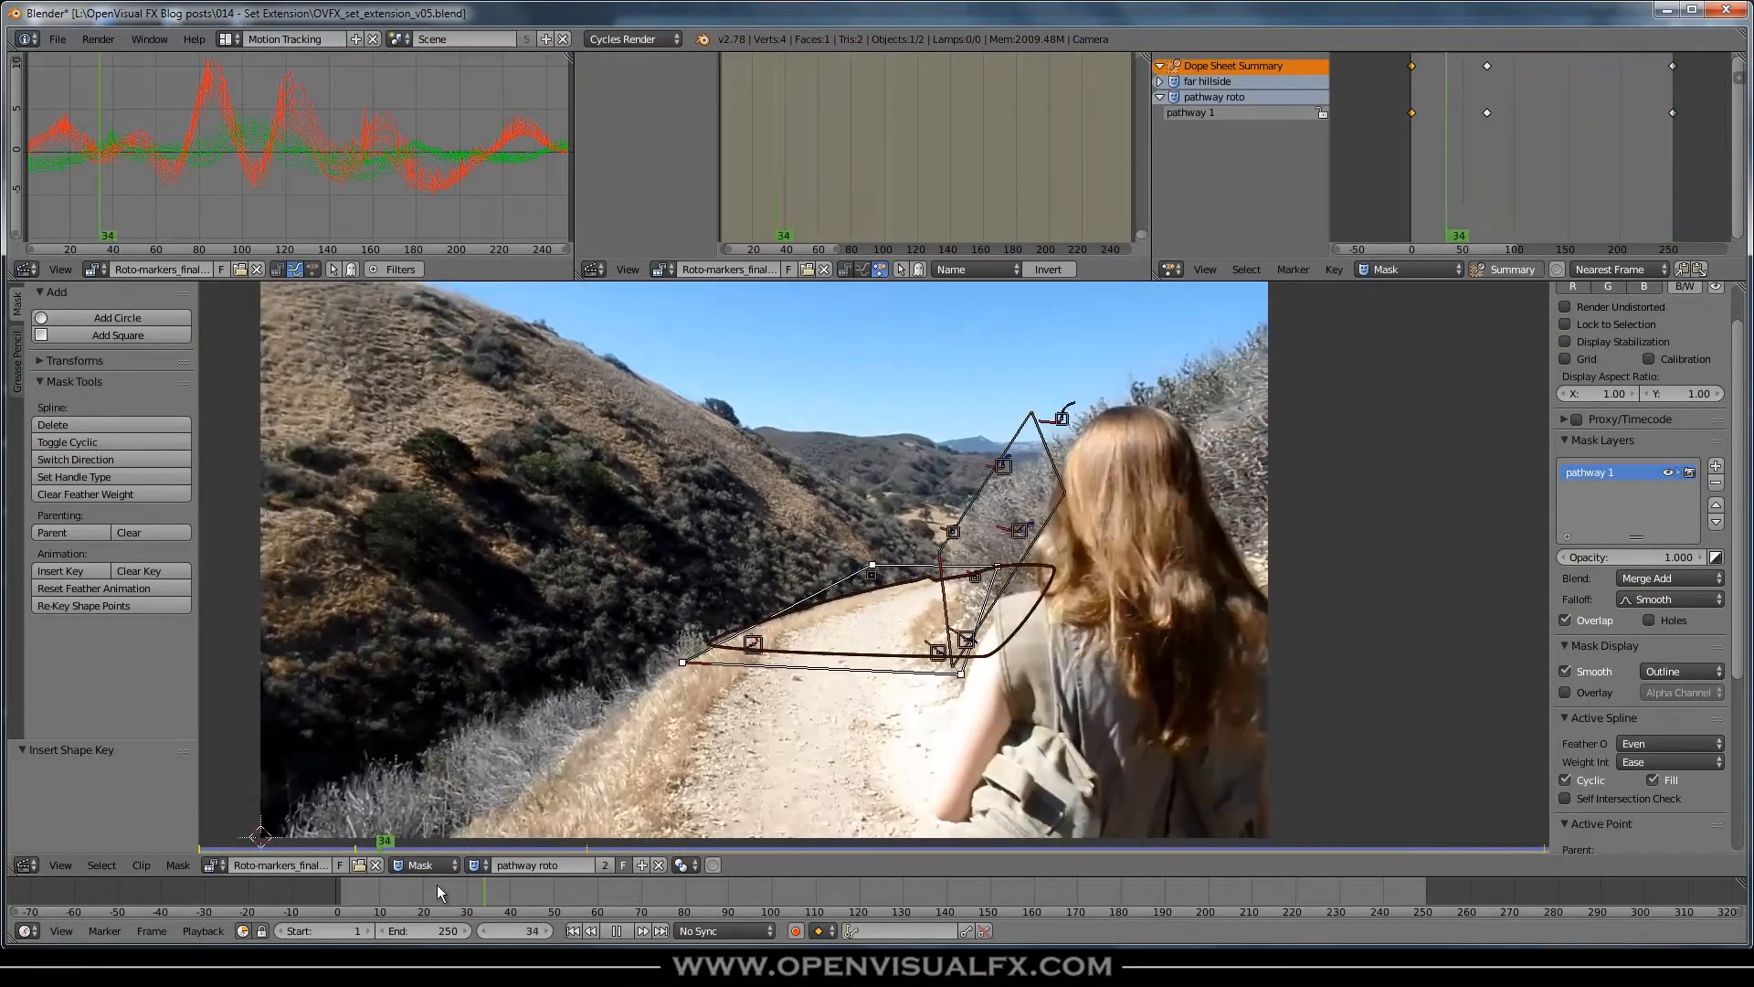
pyautogui.press('Escape')
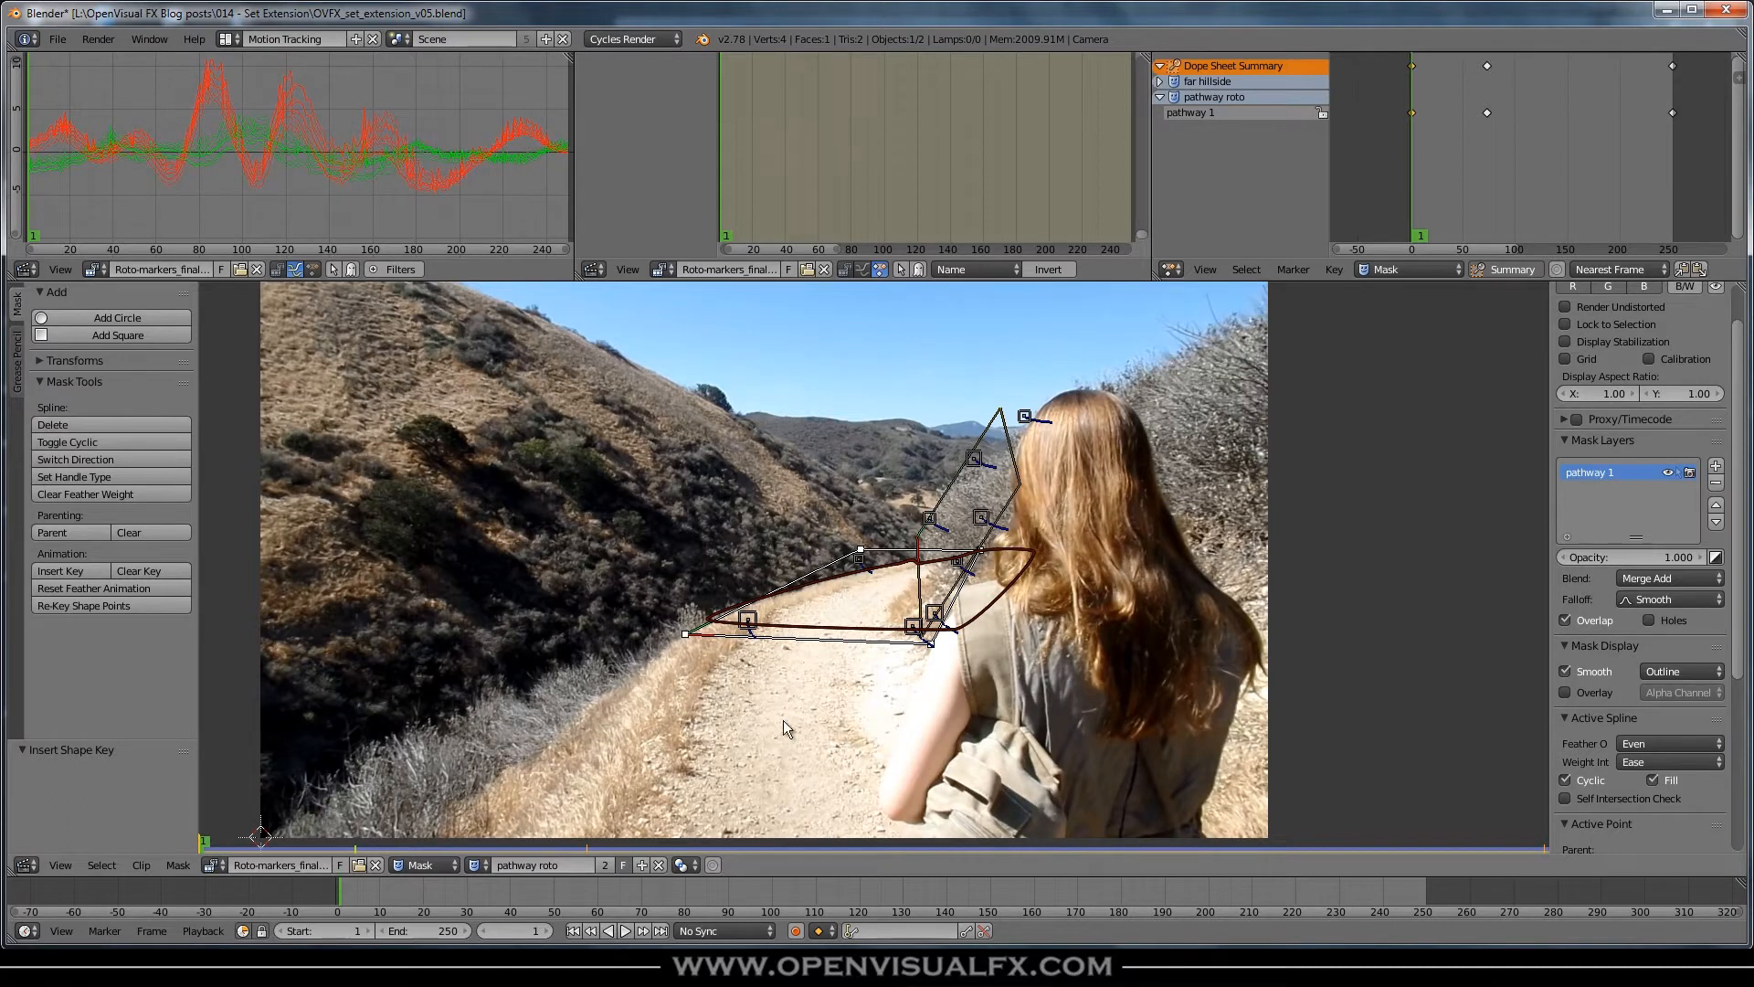
# - At frame 250, add a mask layer and start its spline from the path's far end down to the woman's back
pyautogui.scroll(1, 1006, 522)
pyautogui.moveTo(802, 892); pyautogui.dragTo(1574, 891)
pyautogui.scroll(2, 1097, 612)
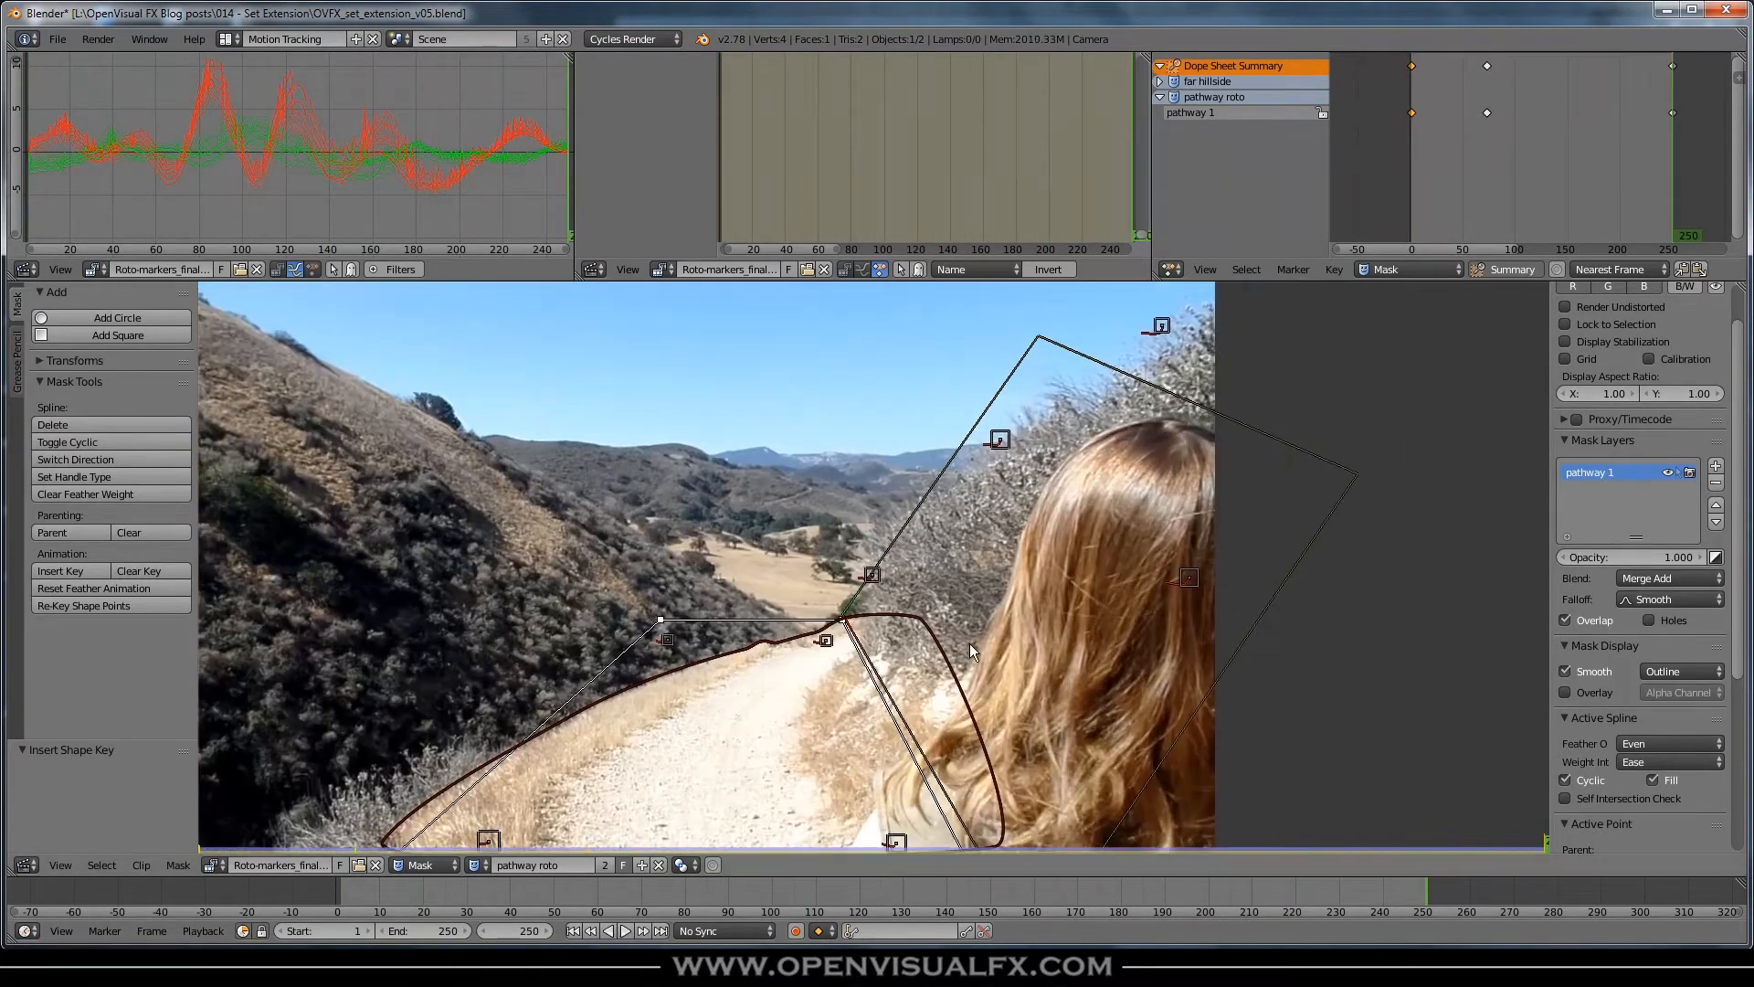
pyautogui.scroll(2, 903, 551)
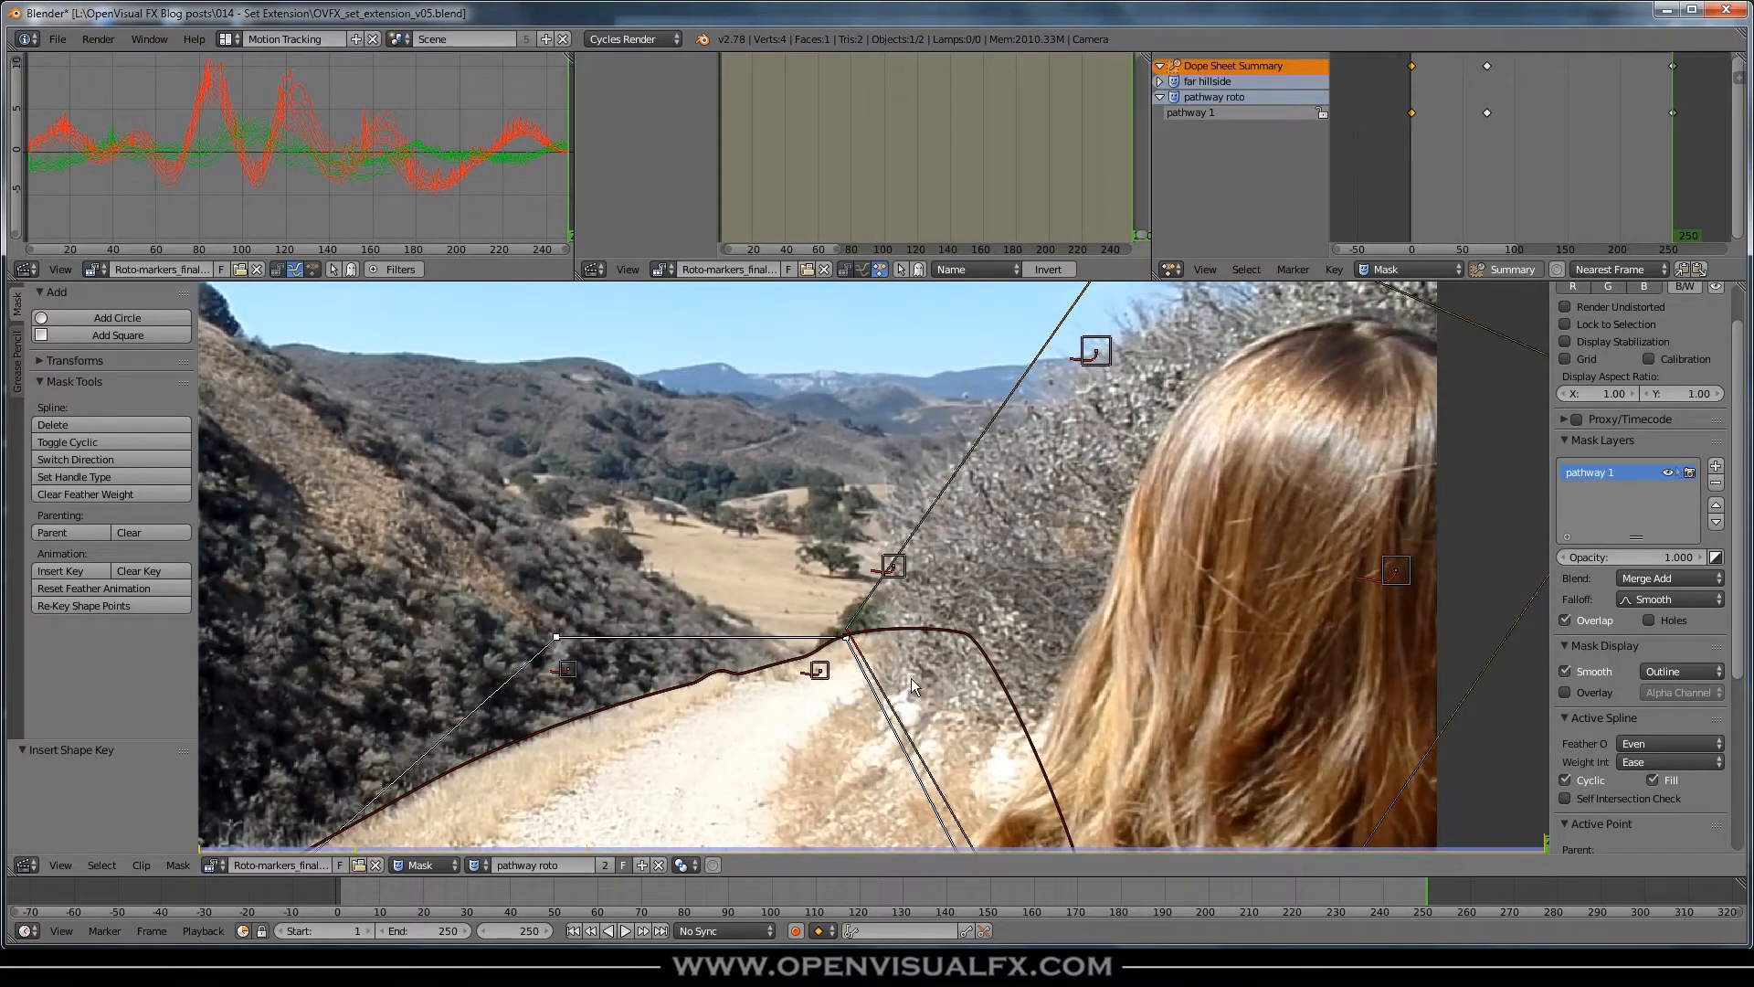
pyautogui.scroll(-2, 912, 678)
pyautogui.moveTo(940, 710); pyautogui.dragTo(1003, 687, button='middle')
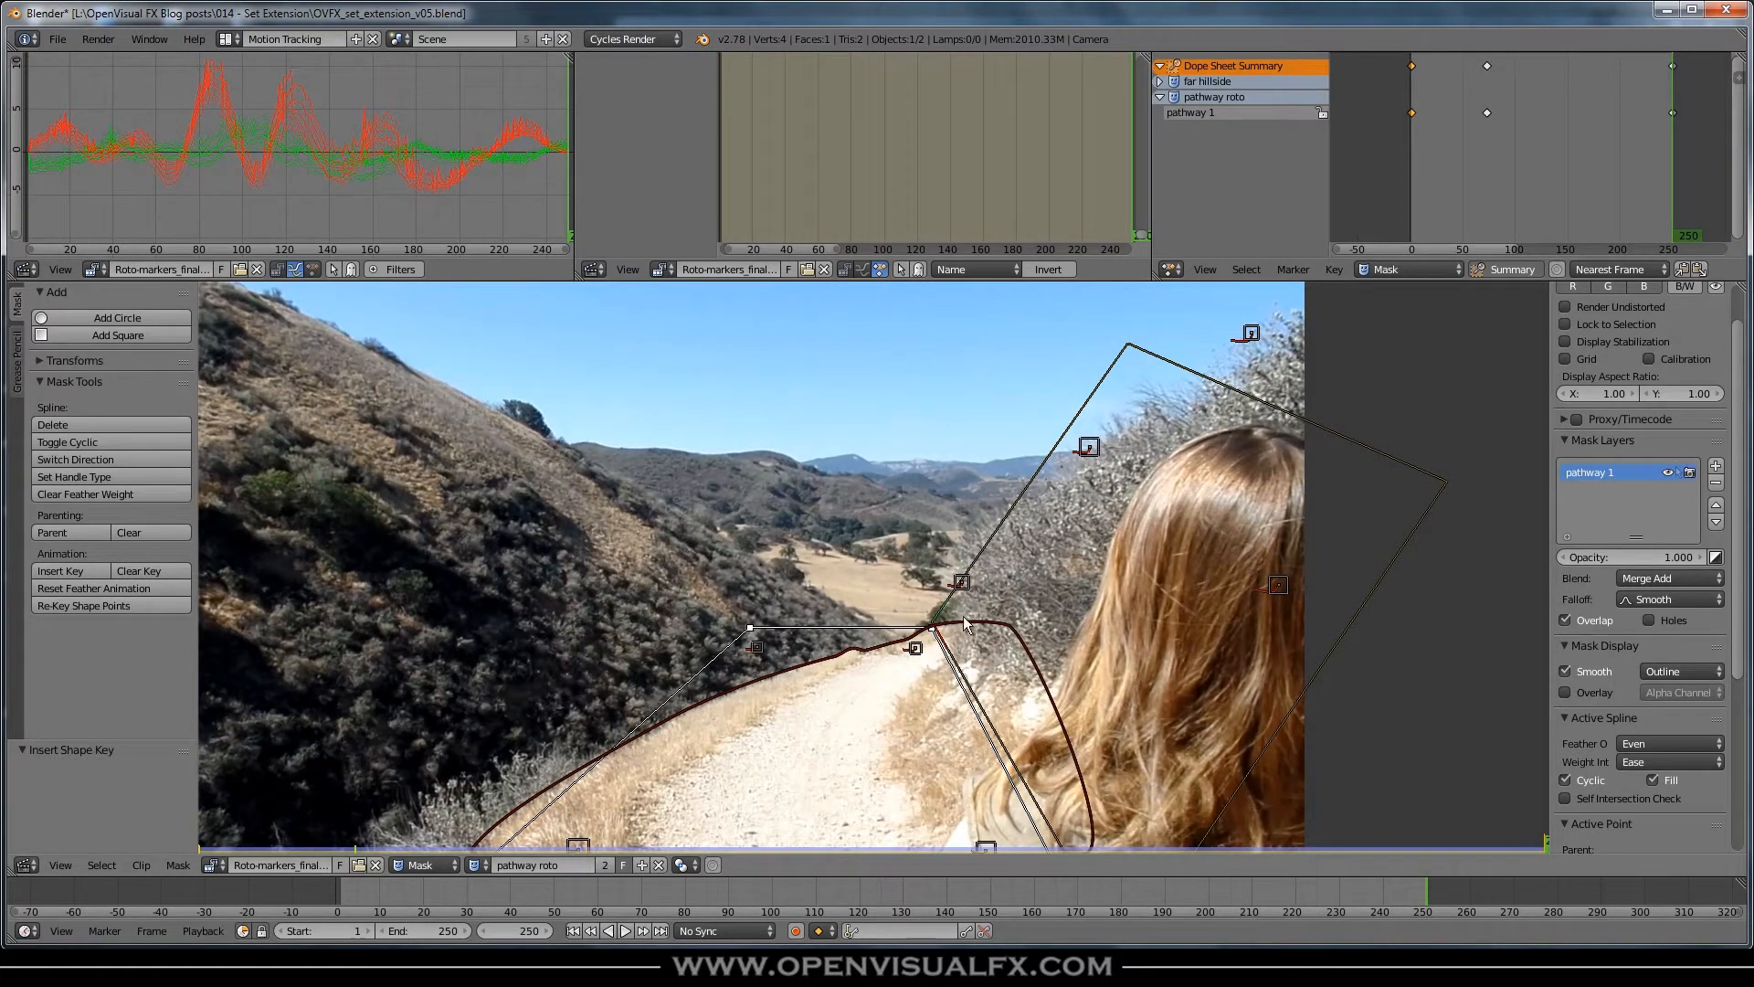
pyautogui.moveTo(1027, 595); pyautogui.dragTo(917, 511, button='middle')
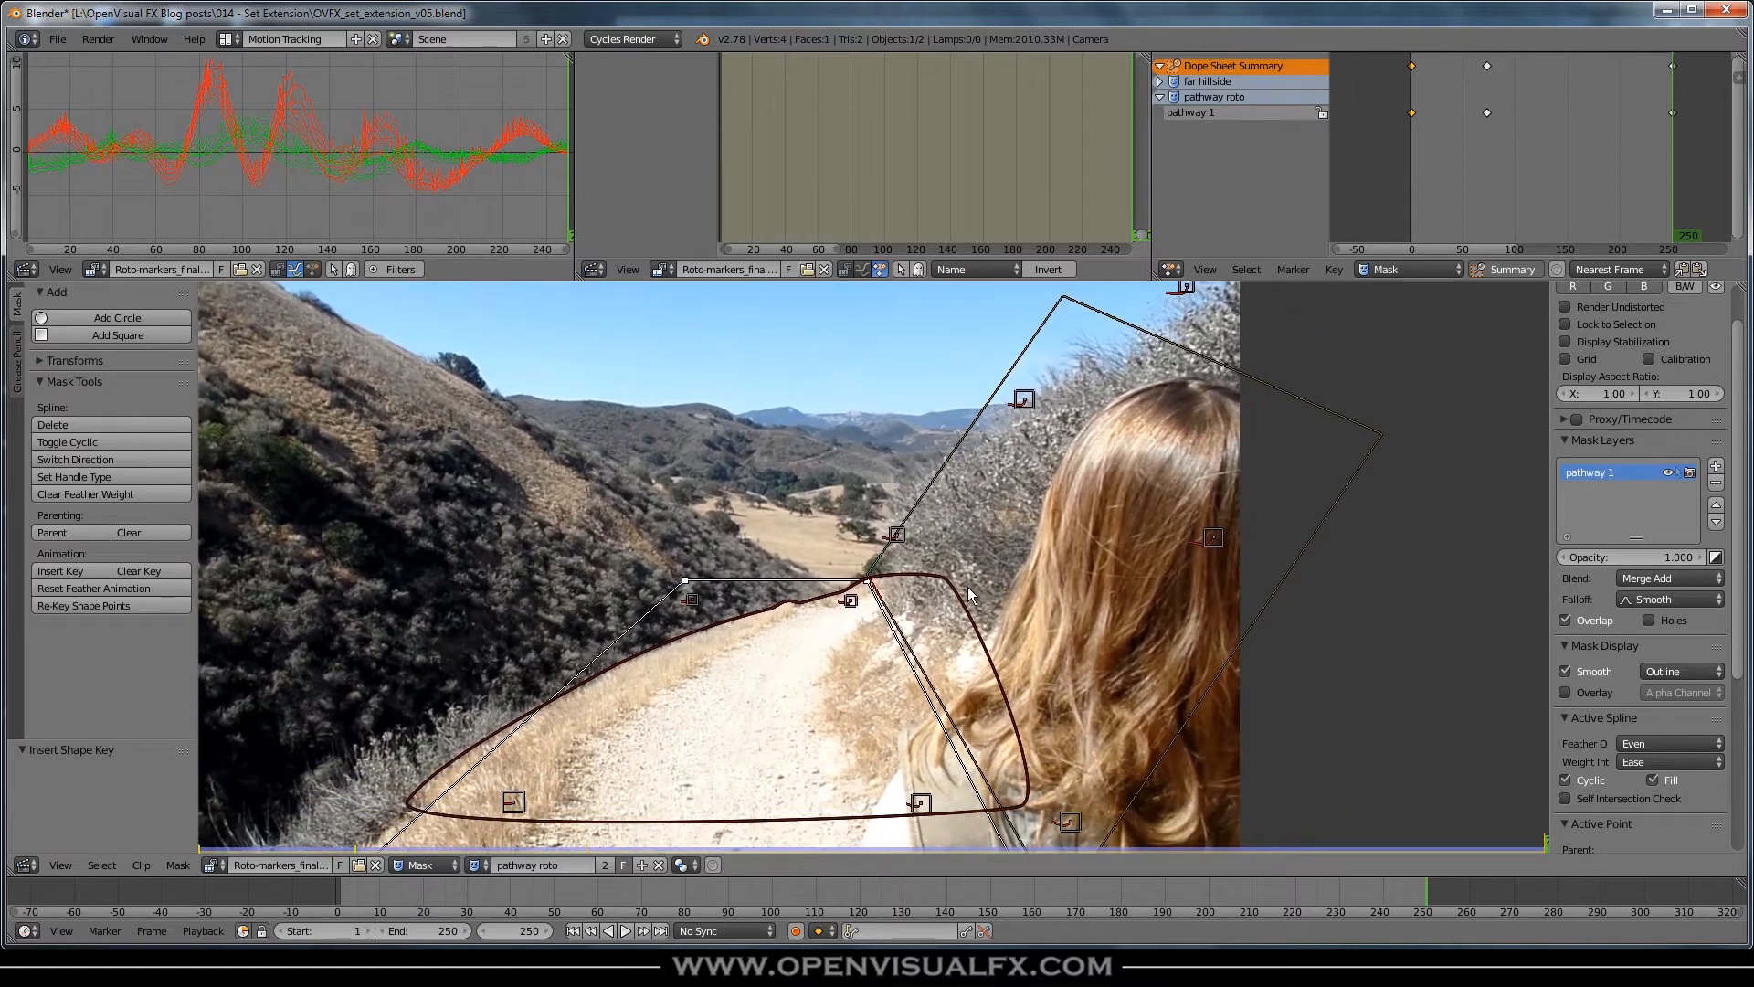
pyautogui.keyDown('ctrl'); pyautogui.moveTo(879, 579); pyautogui.dragTo(880, 614); pyautogui.keyUp('ctrl')
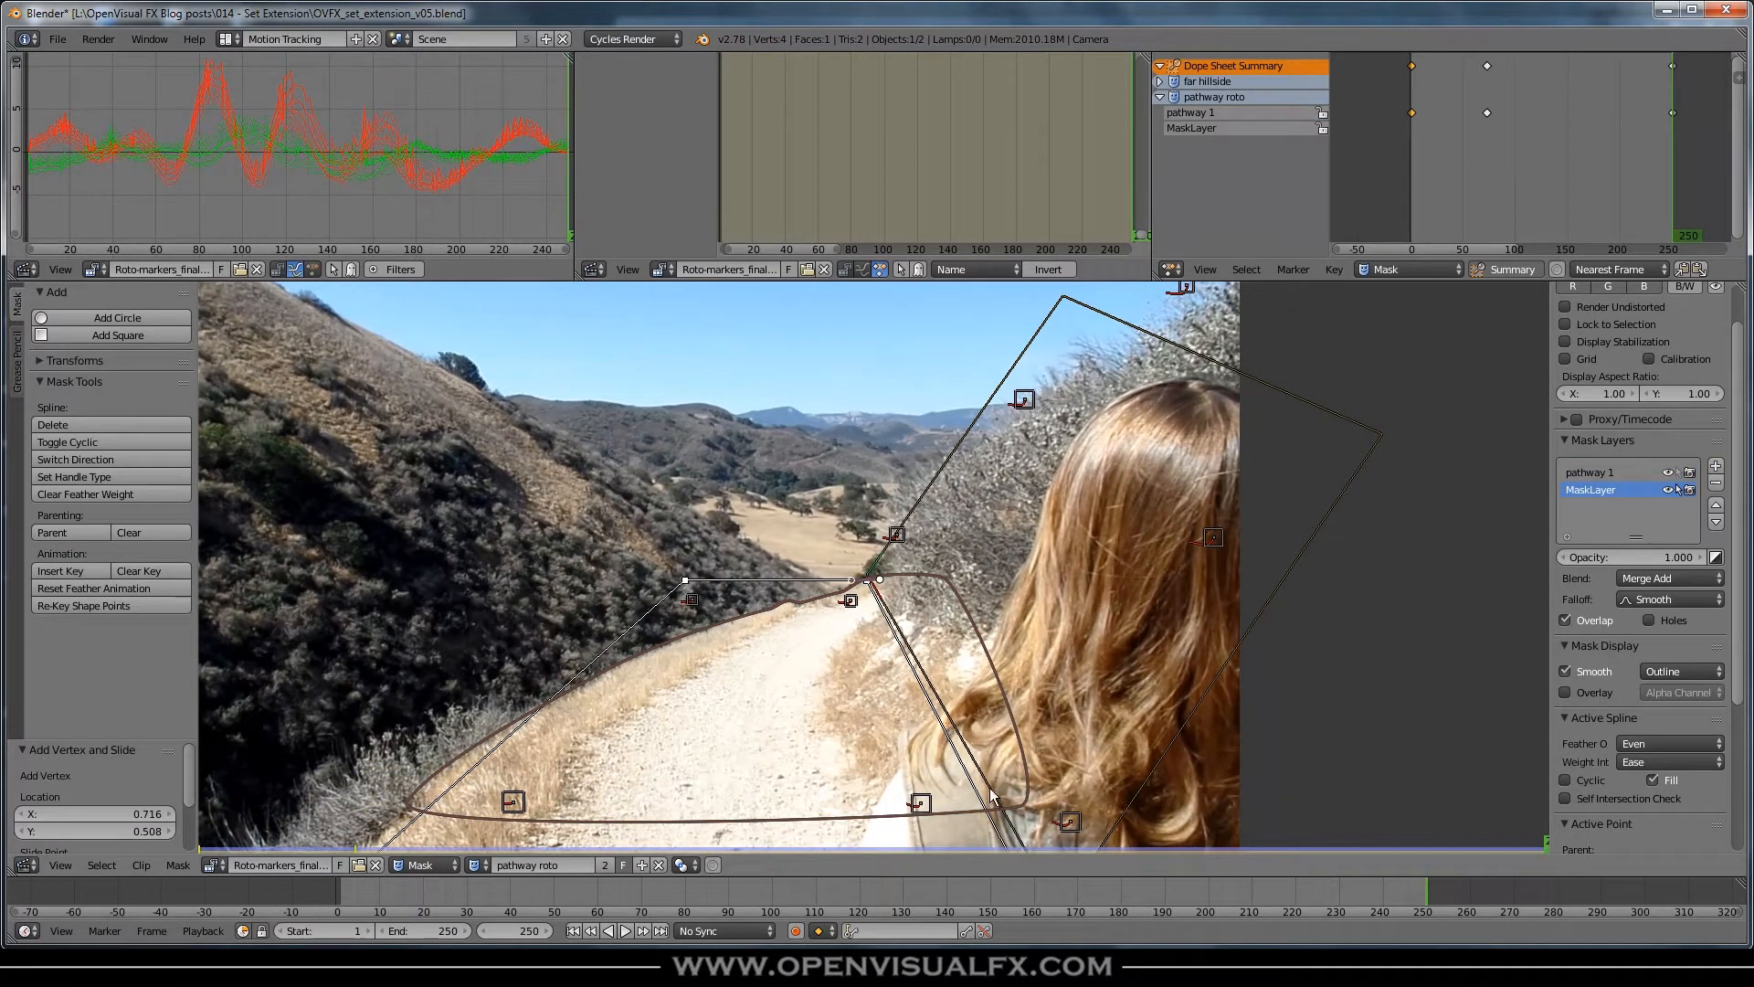
pyautogui.keyDown('ctrl'); pyautogui.click(1022, 808); pyautogui.keyUp('ctrl')
pyautogui.keyDown('ctrl'); pyautogui.moveTo(1030, 810); pyautogui.dragTo(1115, 627); pyautogui.keyUp('ctrl')
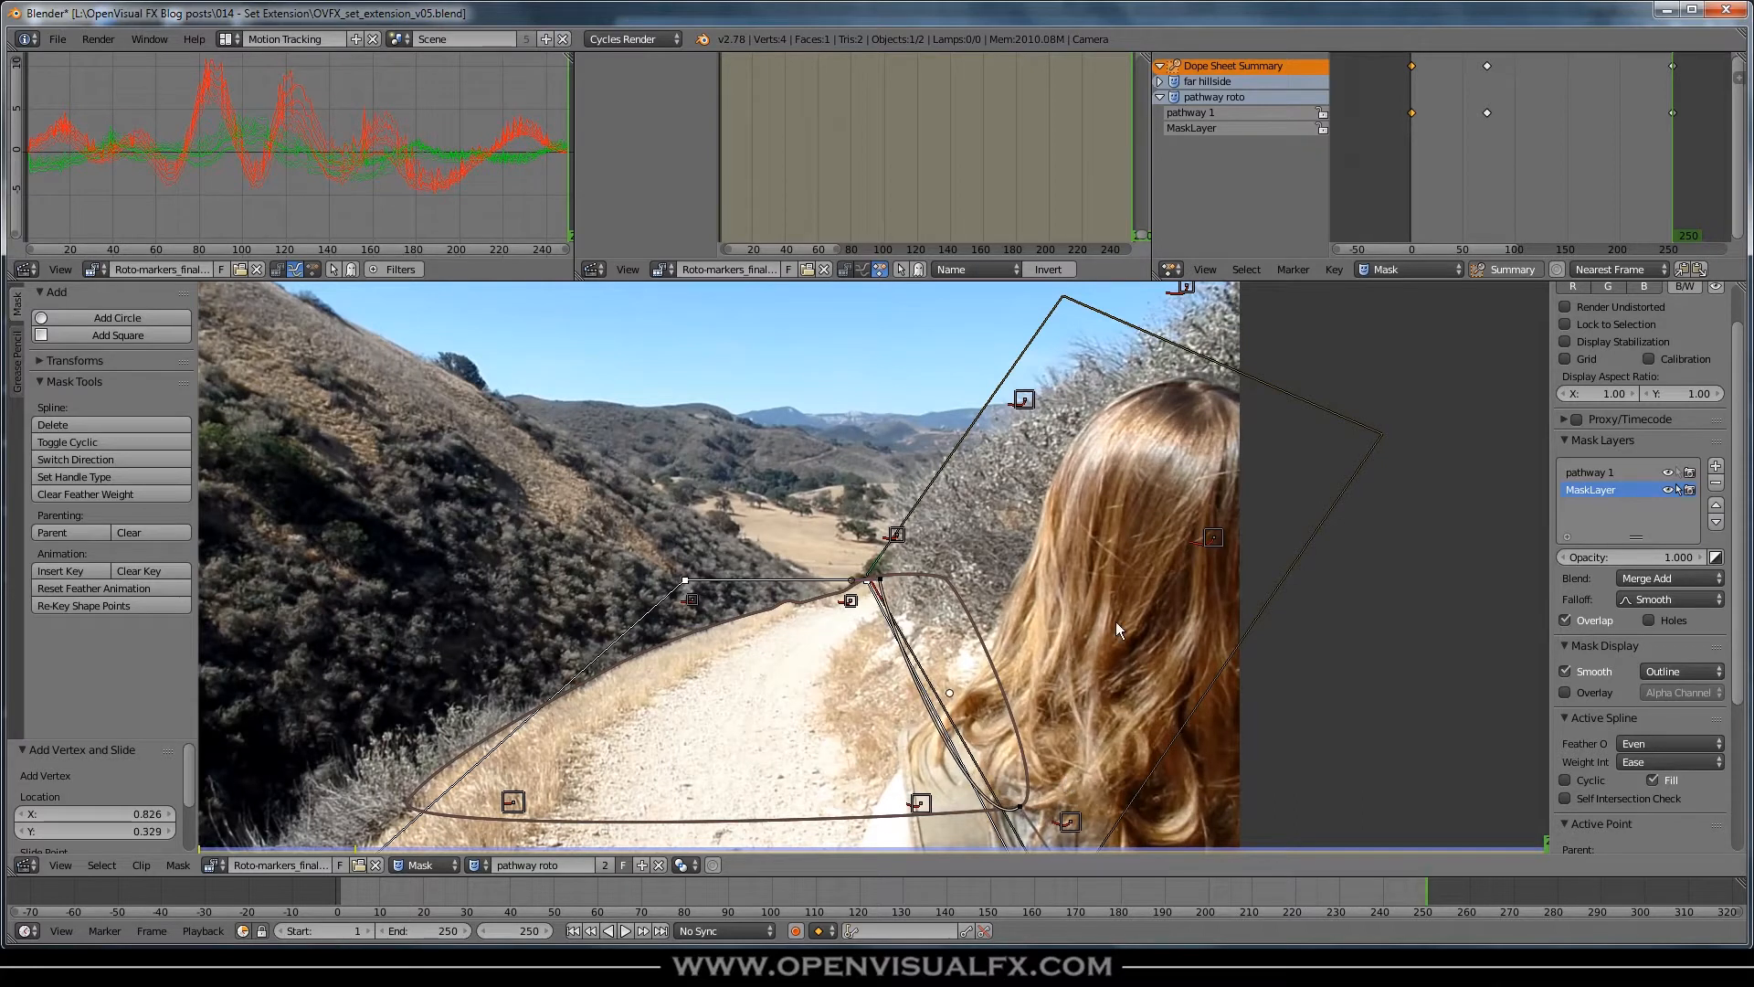
# - Continue the spline past the image's edge and along the bushes' outline back to the path's far end, and make it cyclic
pyautogui.keyDown('ctrl'); pyautogui.click(1289, 384); pyautogui.keyUp('ctrl')
pyautogui.keyDown('ctrl'); pyautogui.click(1073, 352); pyautogui.keyUp('ctrl')
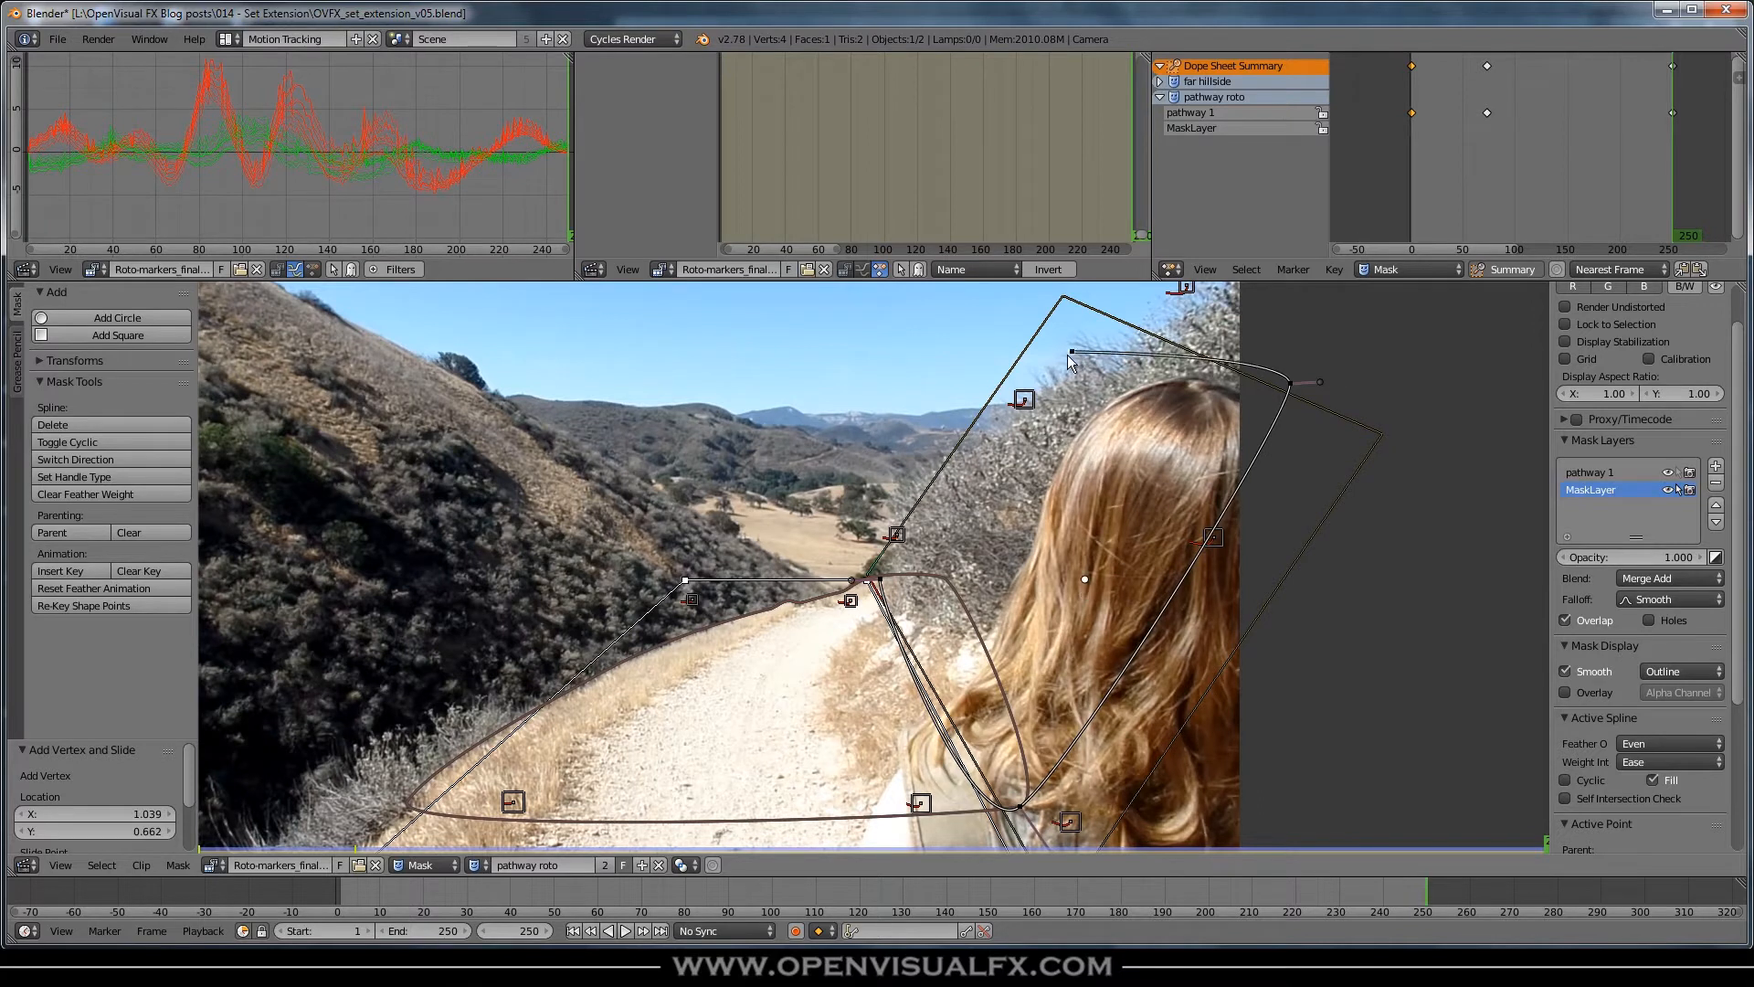
pyautogui.keyDown('ctrl'); pyautogui.click(951, 446); pyautogui.keyUp('ctrl')
pyautogui.keyDown('ctrl'); pyautogui.click(894, 502); pyautogui.keyUp('ctrl')
pyautogui.keyDown('ctrl'); pyautogui.click(896, 545); pyautogui.keyUp('ctrl')
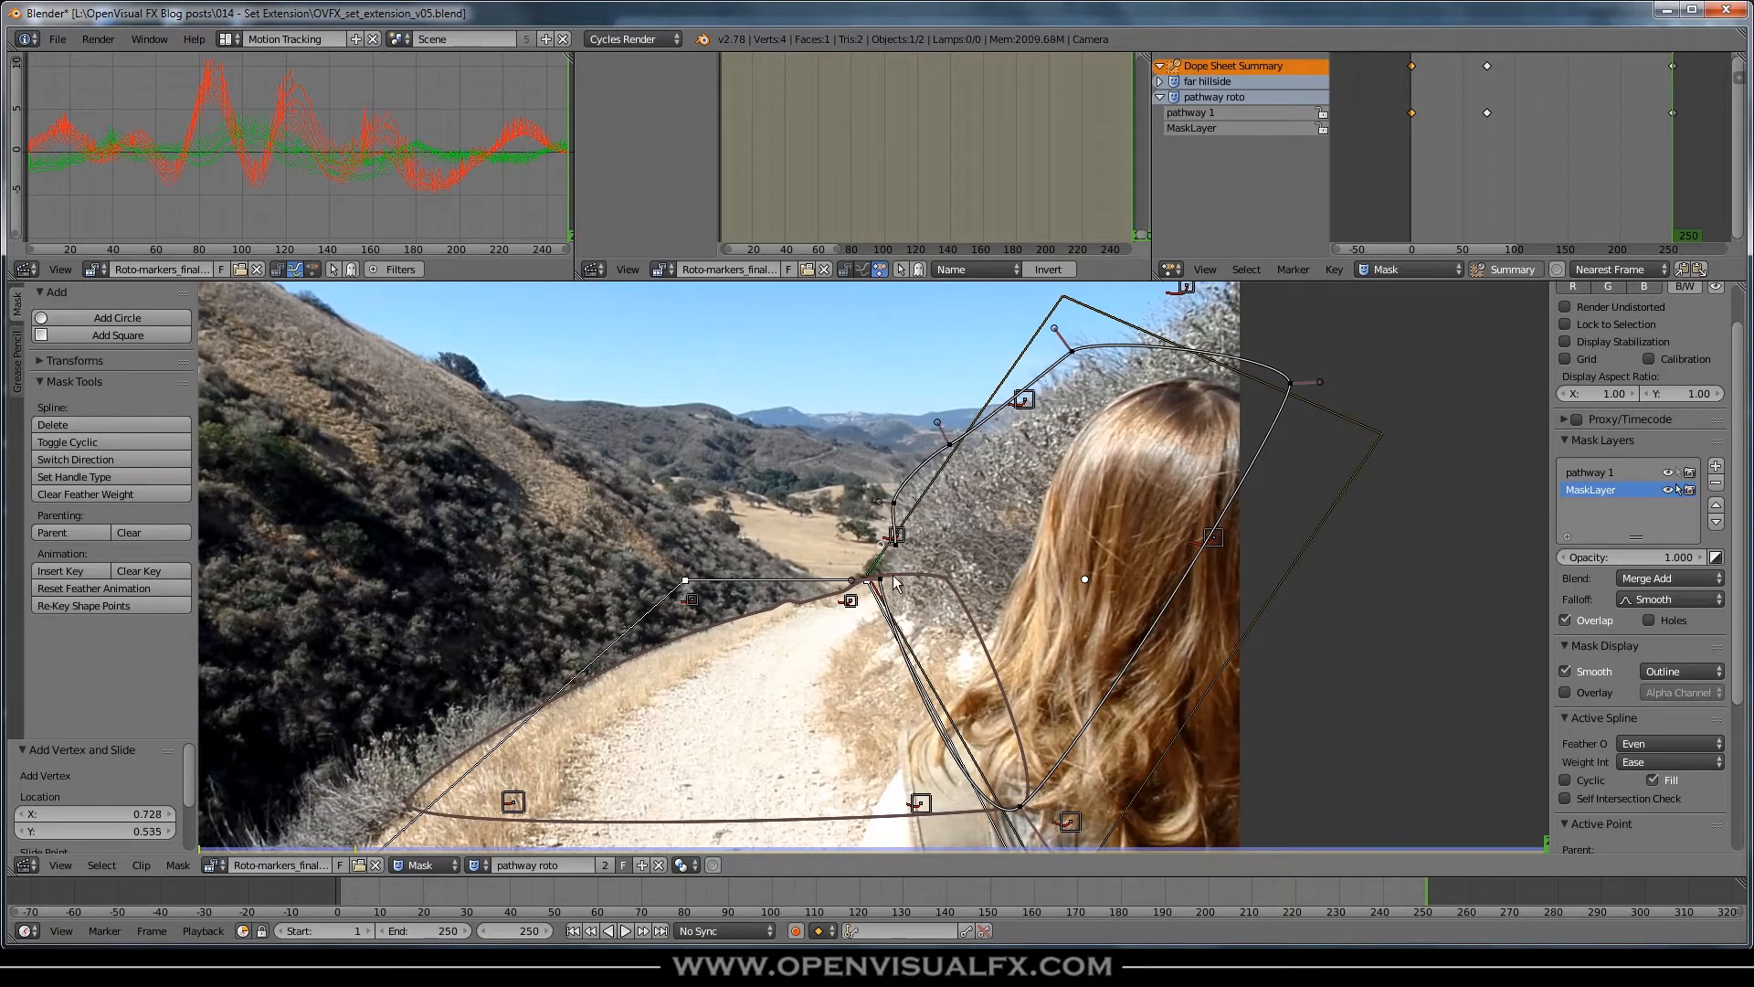
pyautogui.hotkey('alt', 'c')
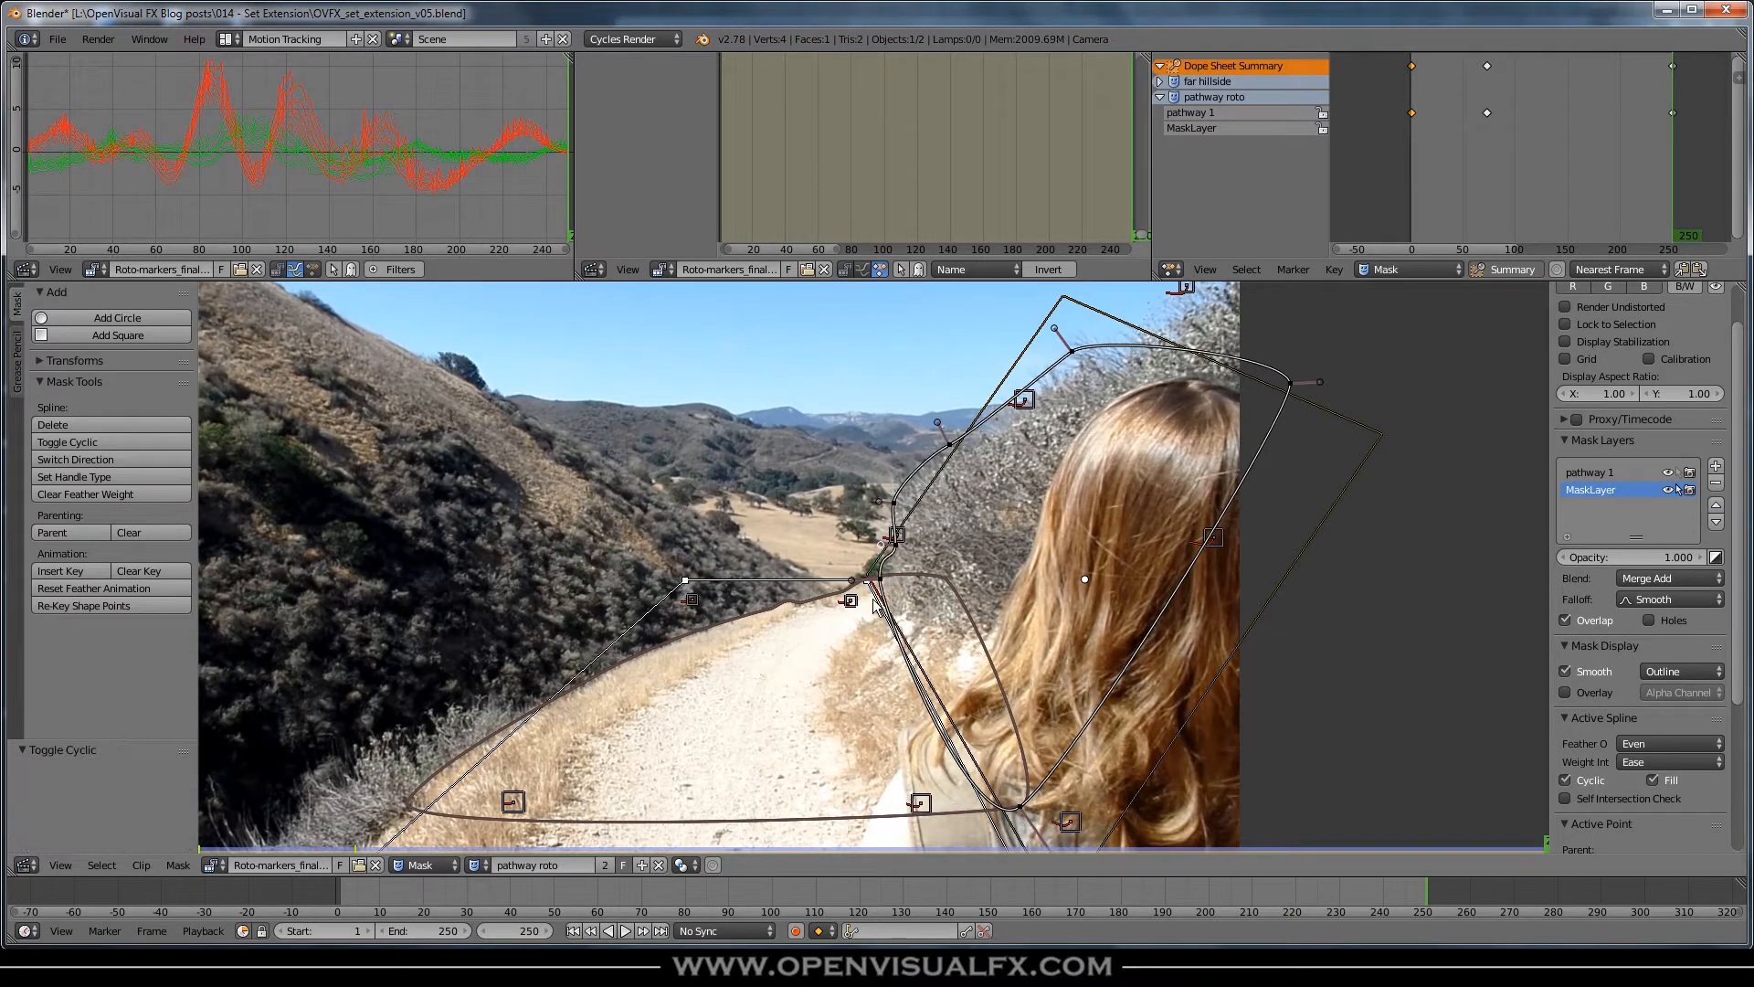
# - Refine the bushes spline's points above the path's far end and keyframe the whole spline's shape at frame 250
pyautogui.scroll(4, 864, 570)
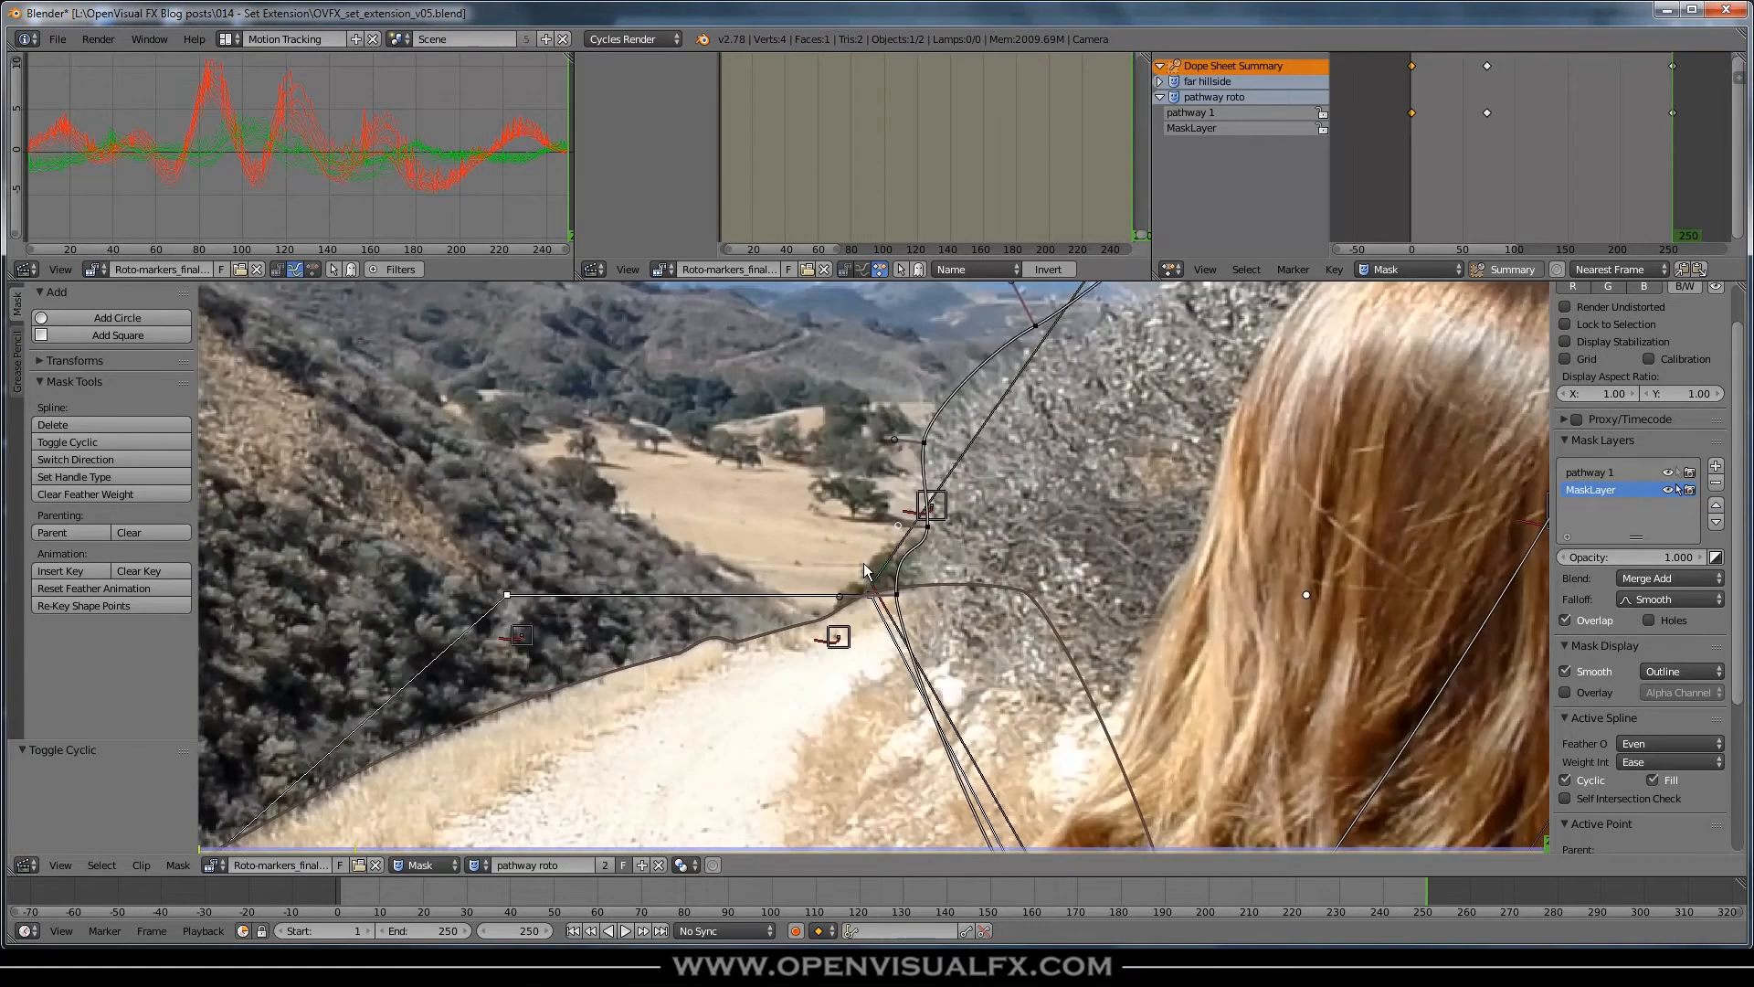
pyautogui.scroll(-5, 985, 466)
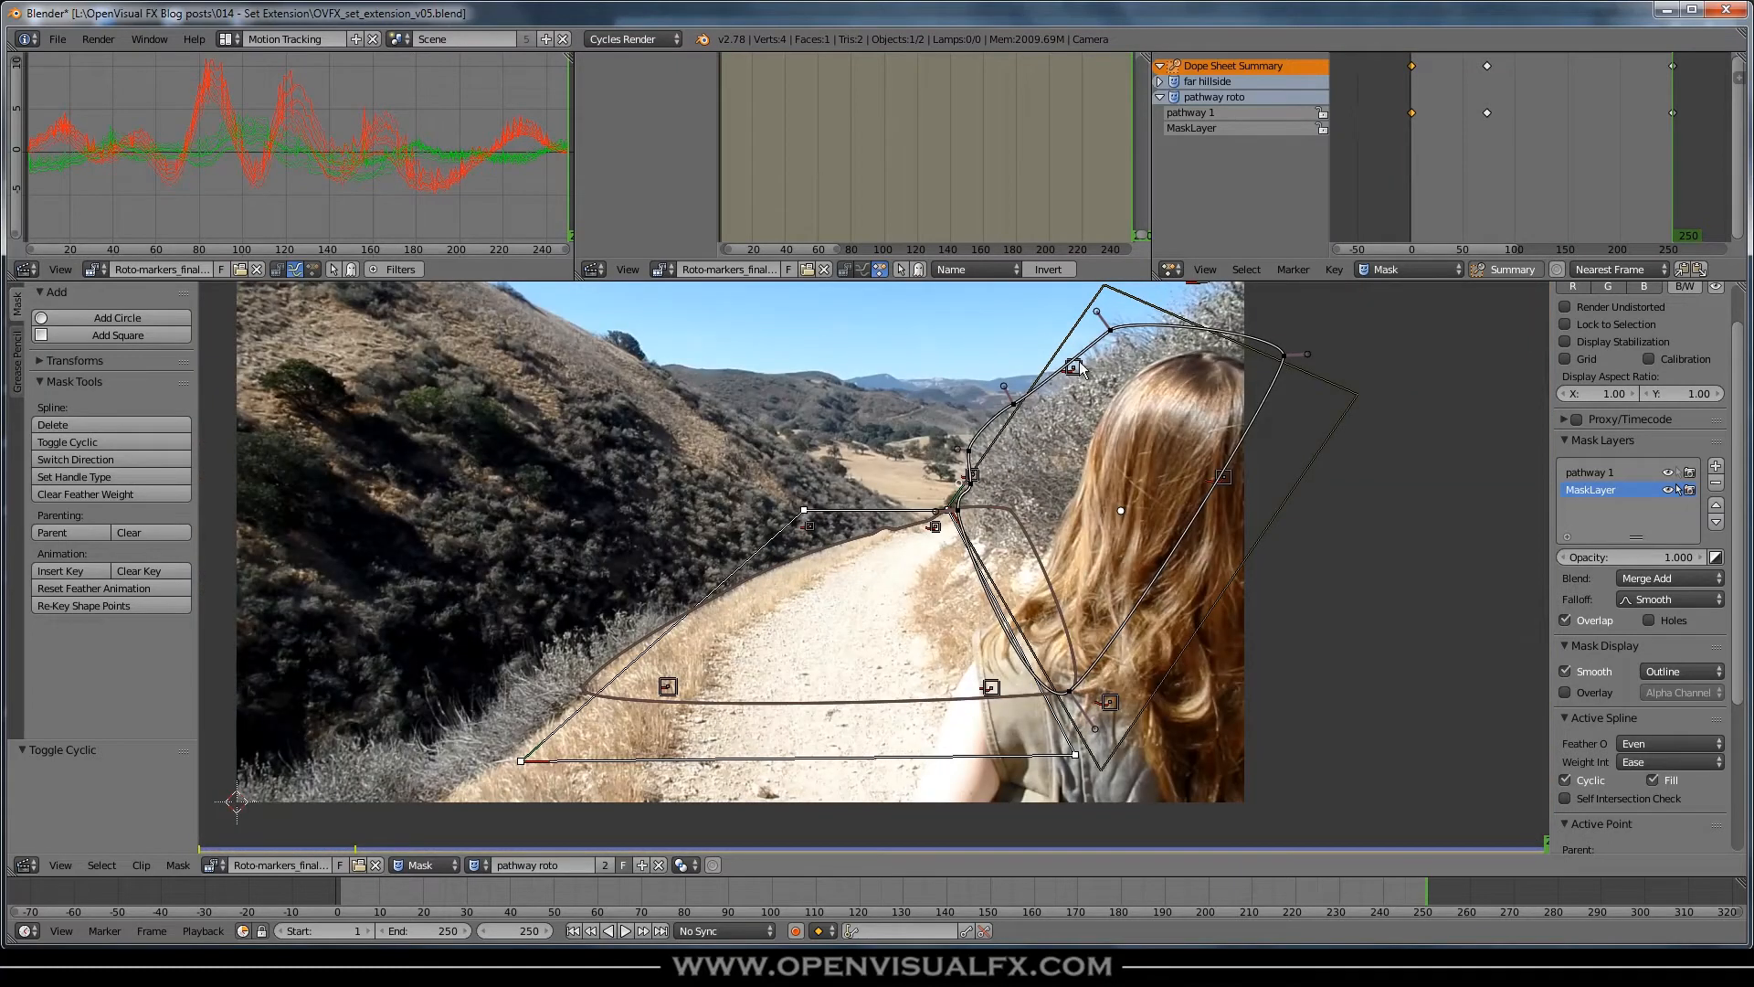
pyautogui.scroll(3, 1016, 443)
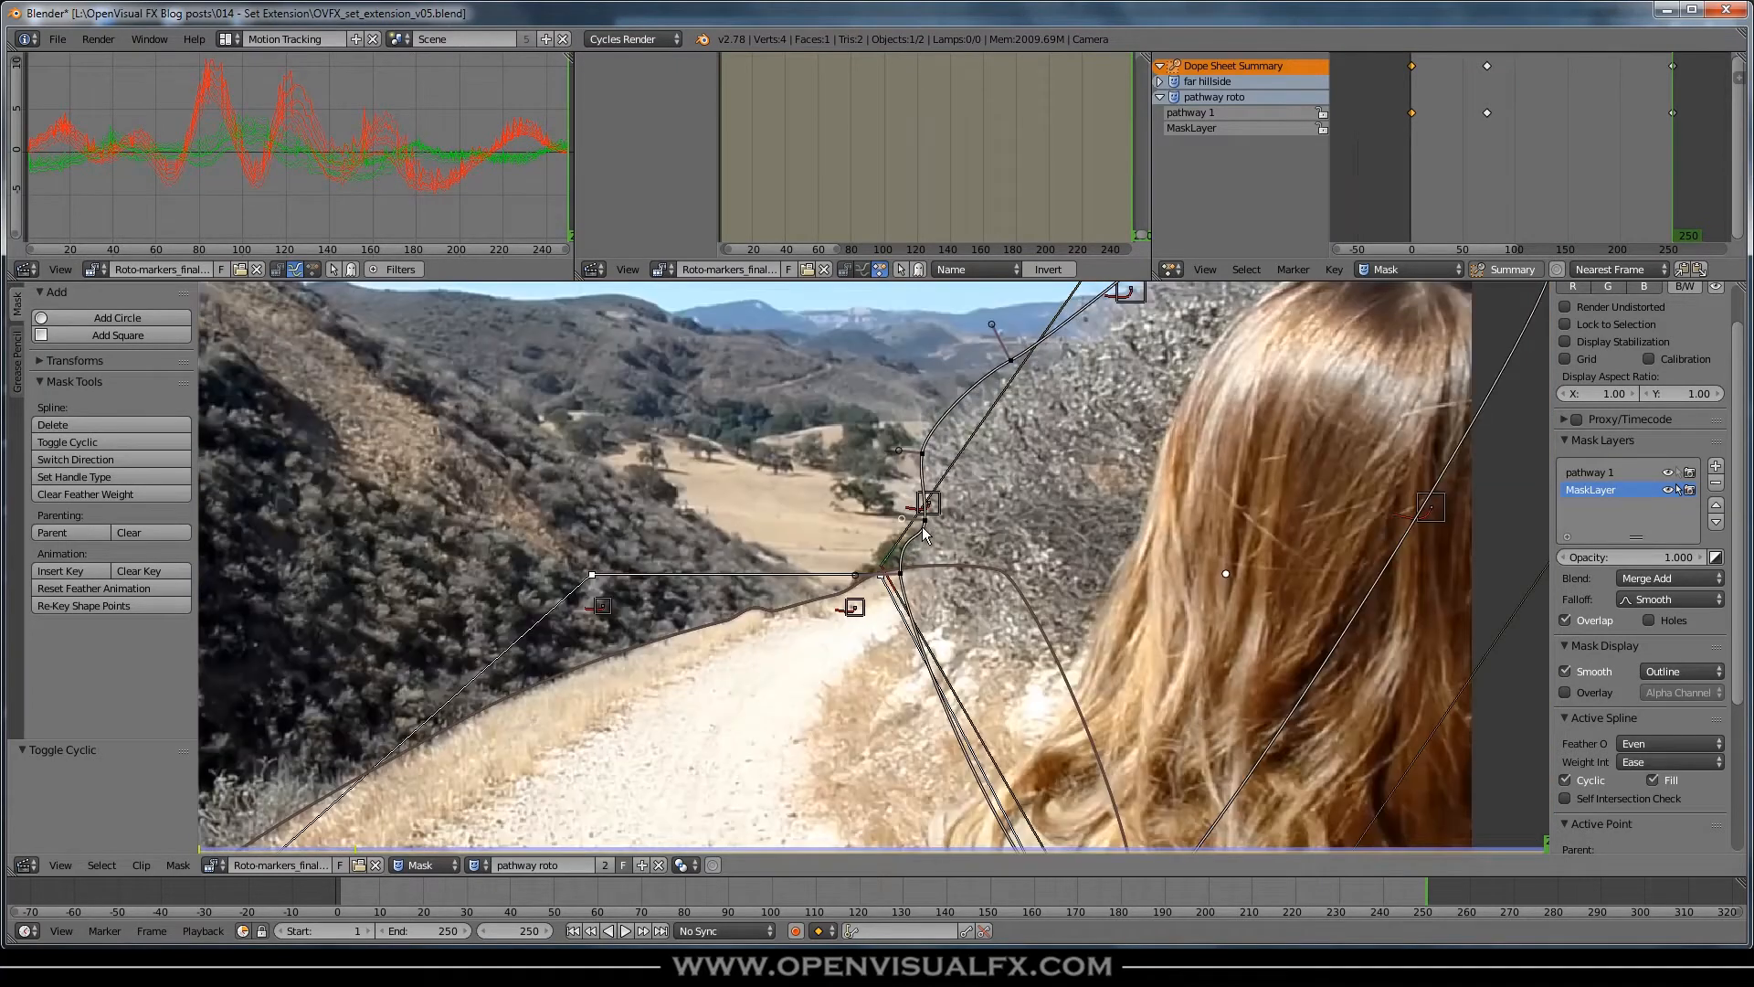
pyautogui.moveTo(927, 522); pyautogui.dragTo(905, 588)
pyautogui.moveTo(922, 455); pyautogui.dragTo(926, 451)
pyautogui.moveTo(1011, 360); pyautogui.dragTo(1017, 361)
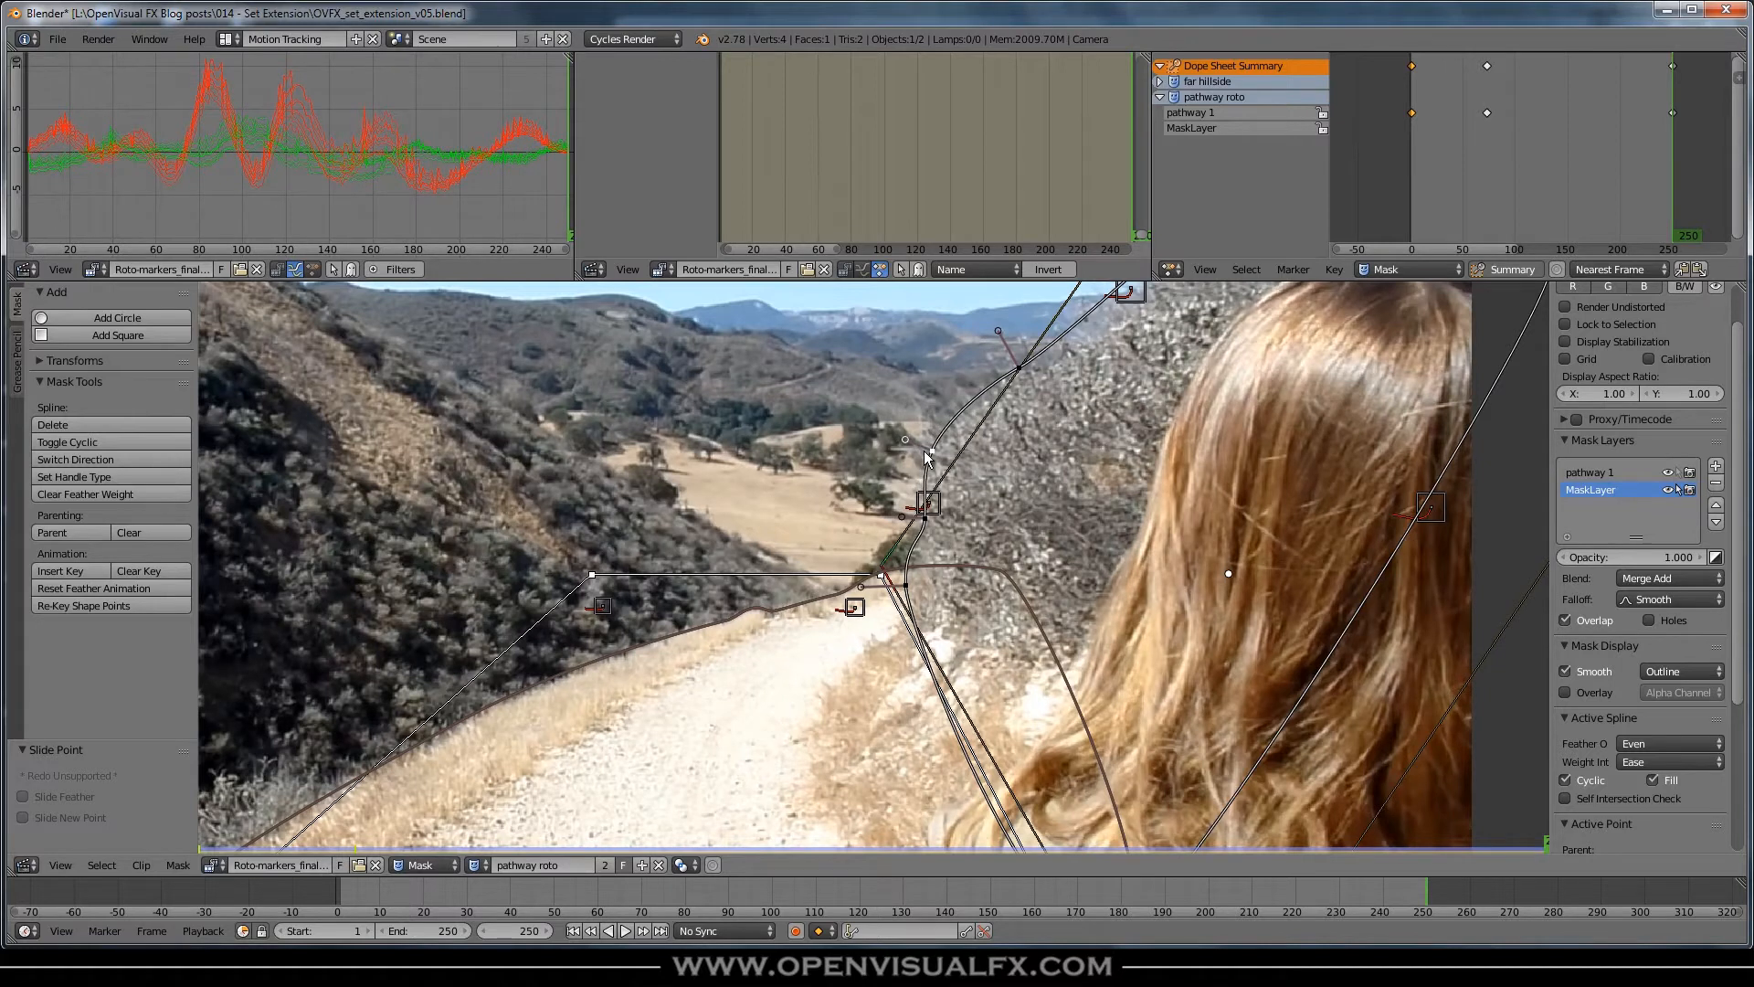
pyautogui.scroll(-3, 989, 504)
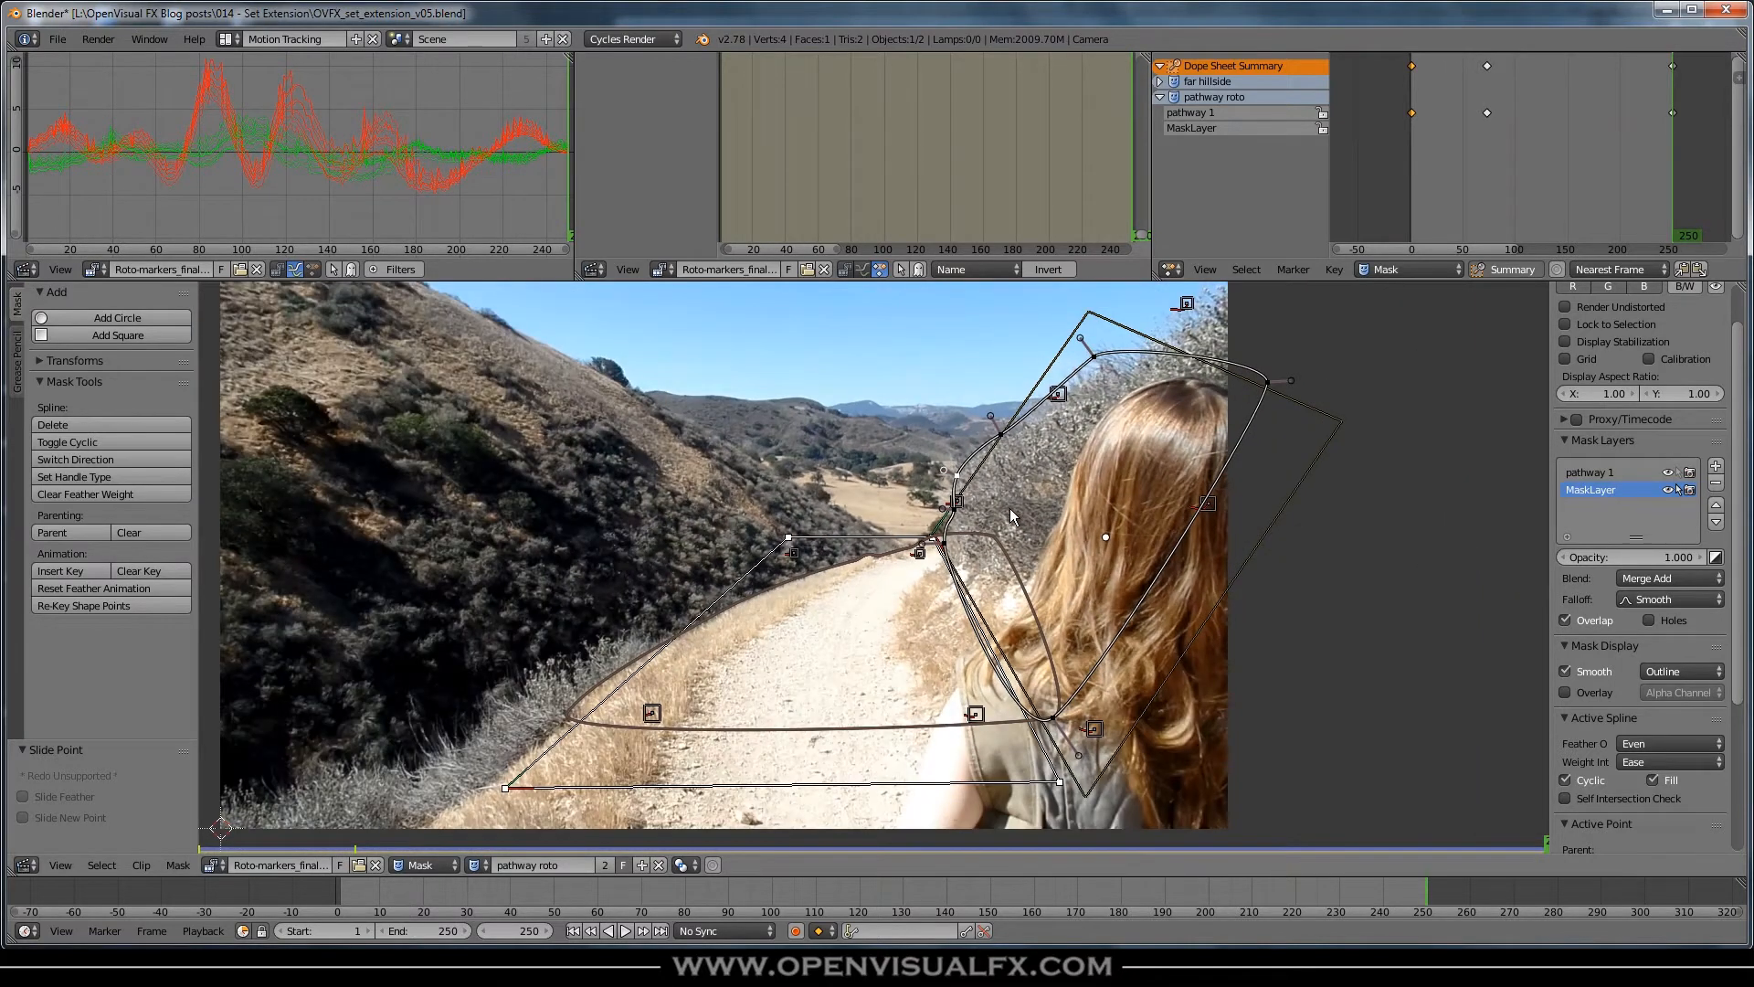
pyautogui.press('a')
pyautogui.press('i')
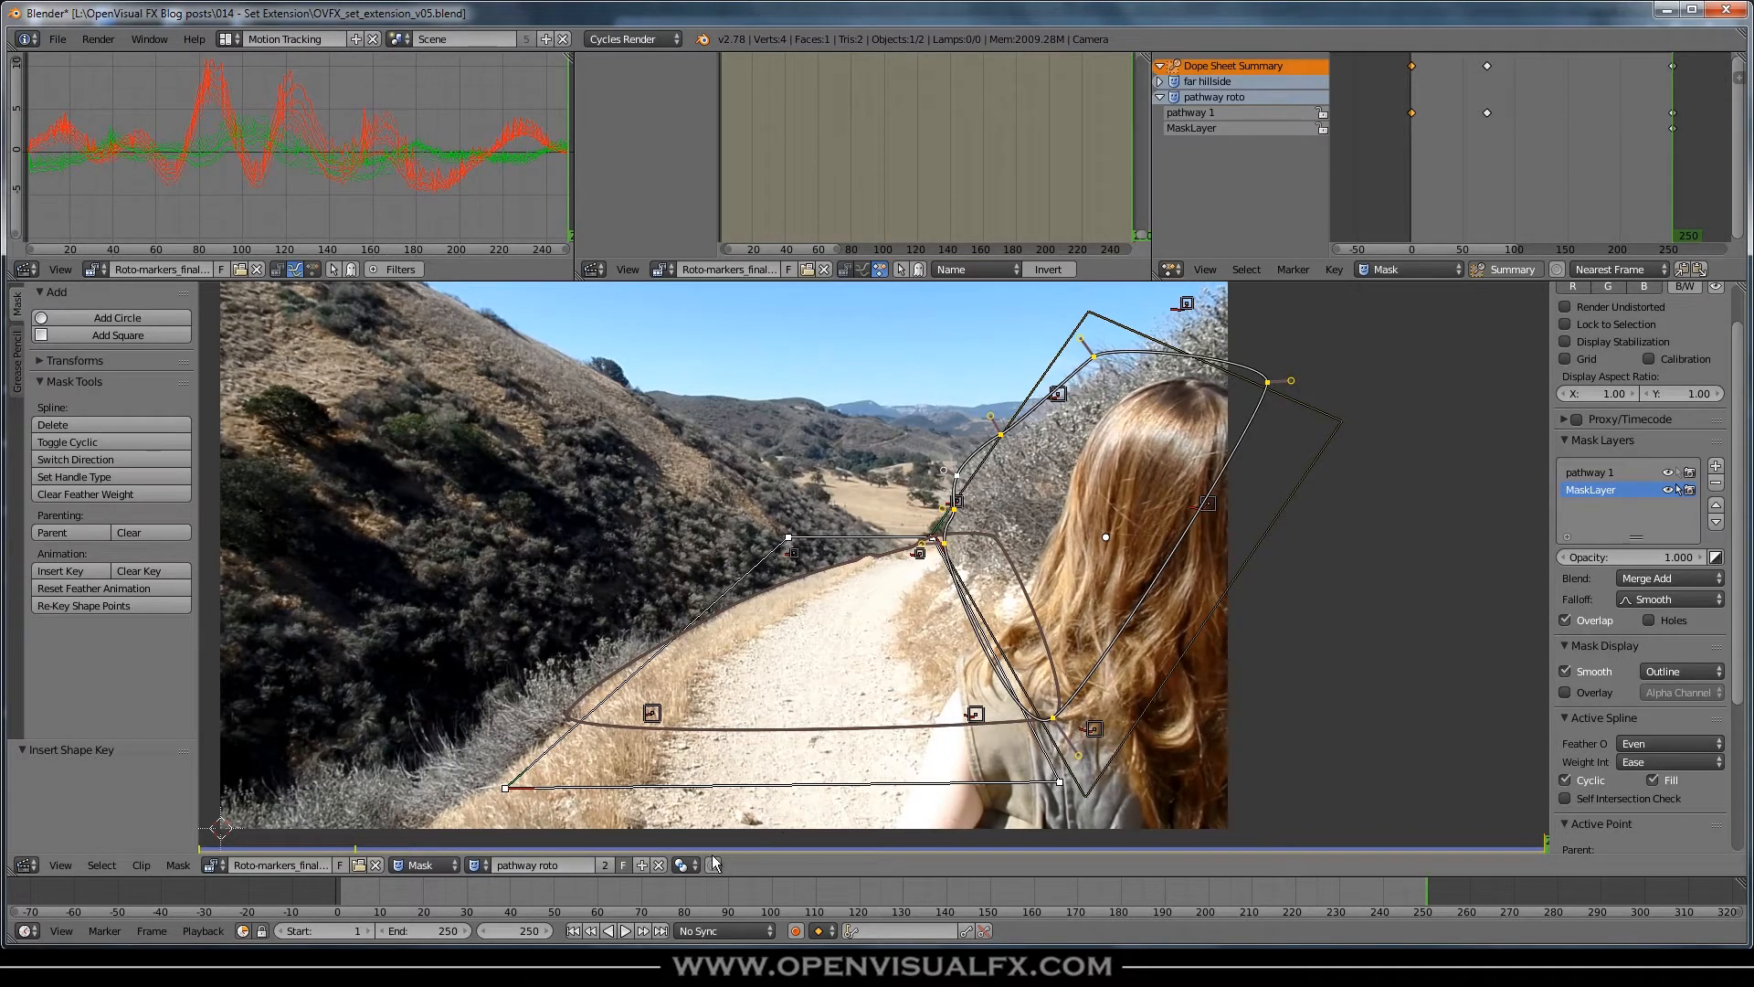
# - Make a separate copy of the pathway roto mask and name it bushes roto
pyautogui.click(605, 866)
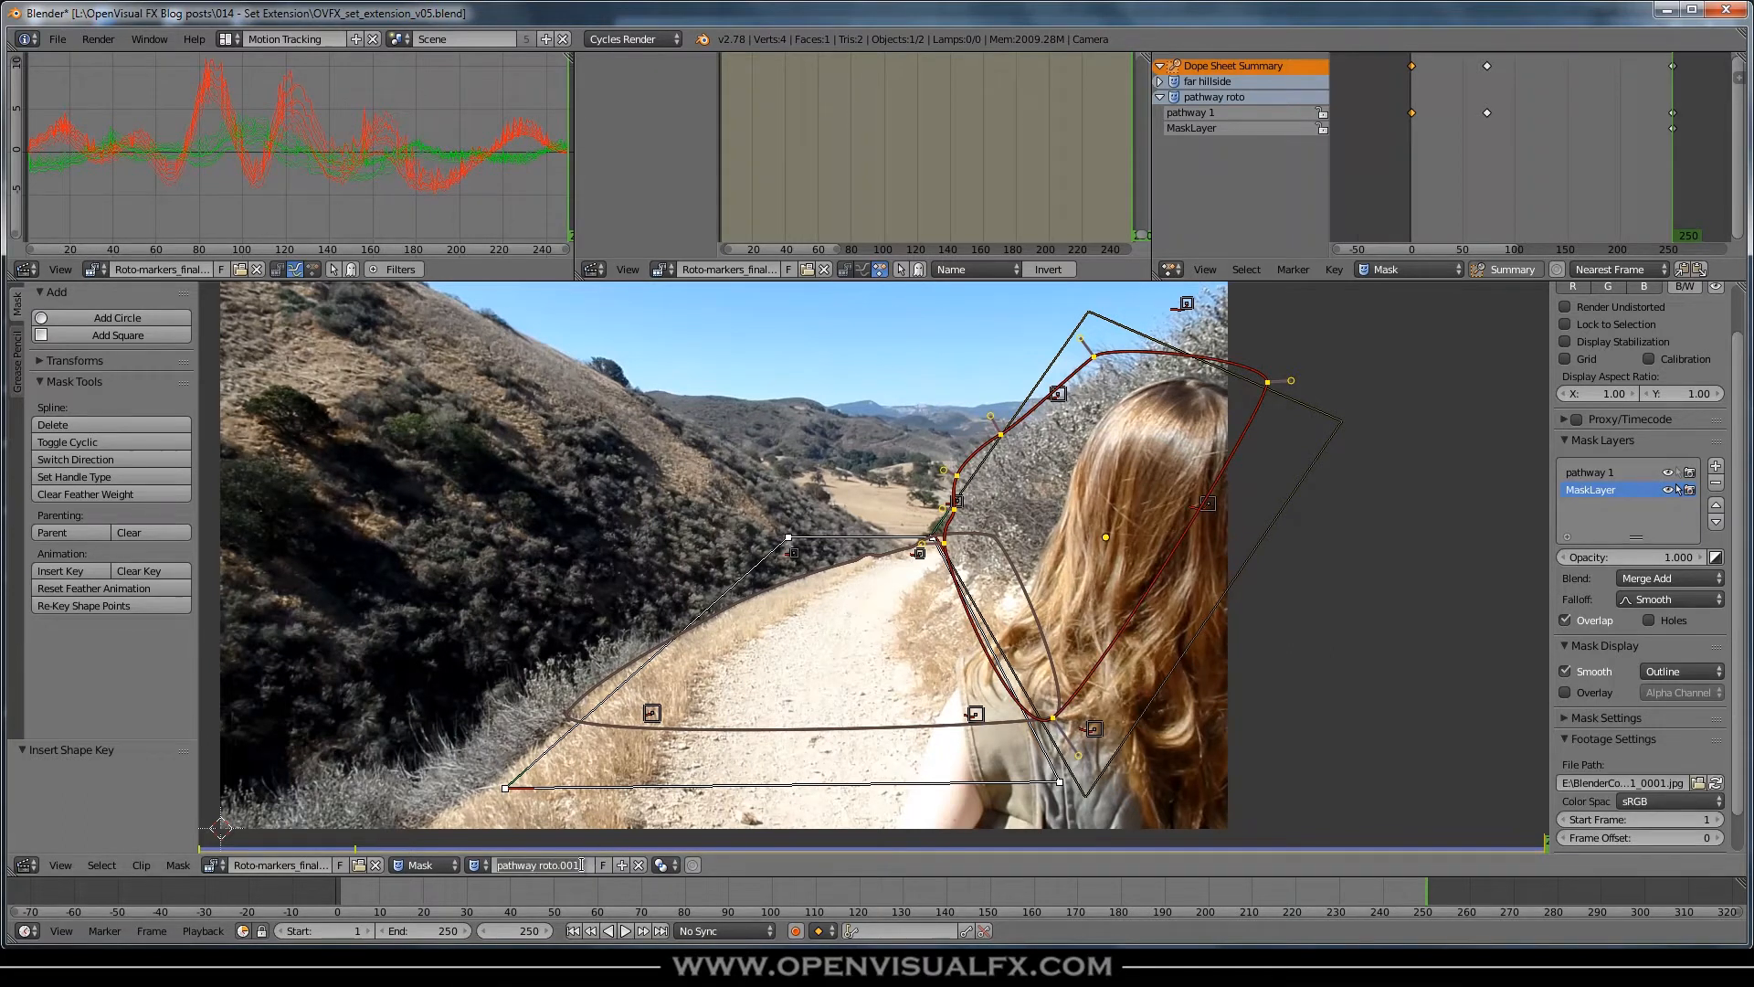
pyautogui.click(581, 865)
pyautogui.write('bushes roto')
pyautogui.press('Return')
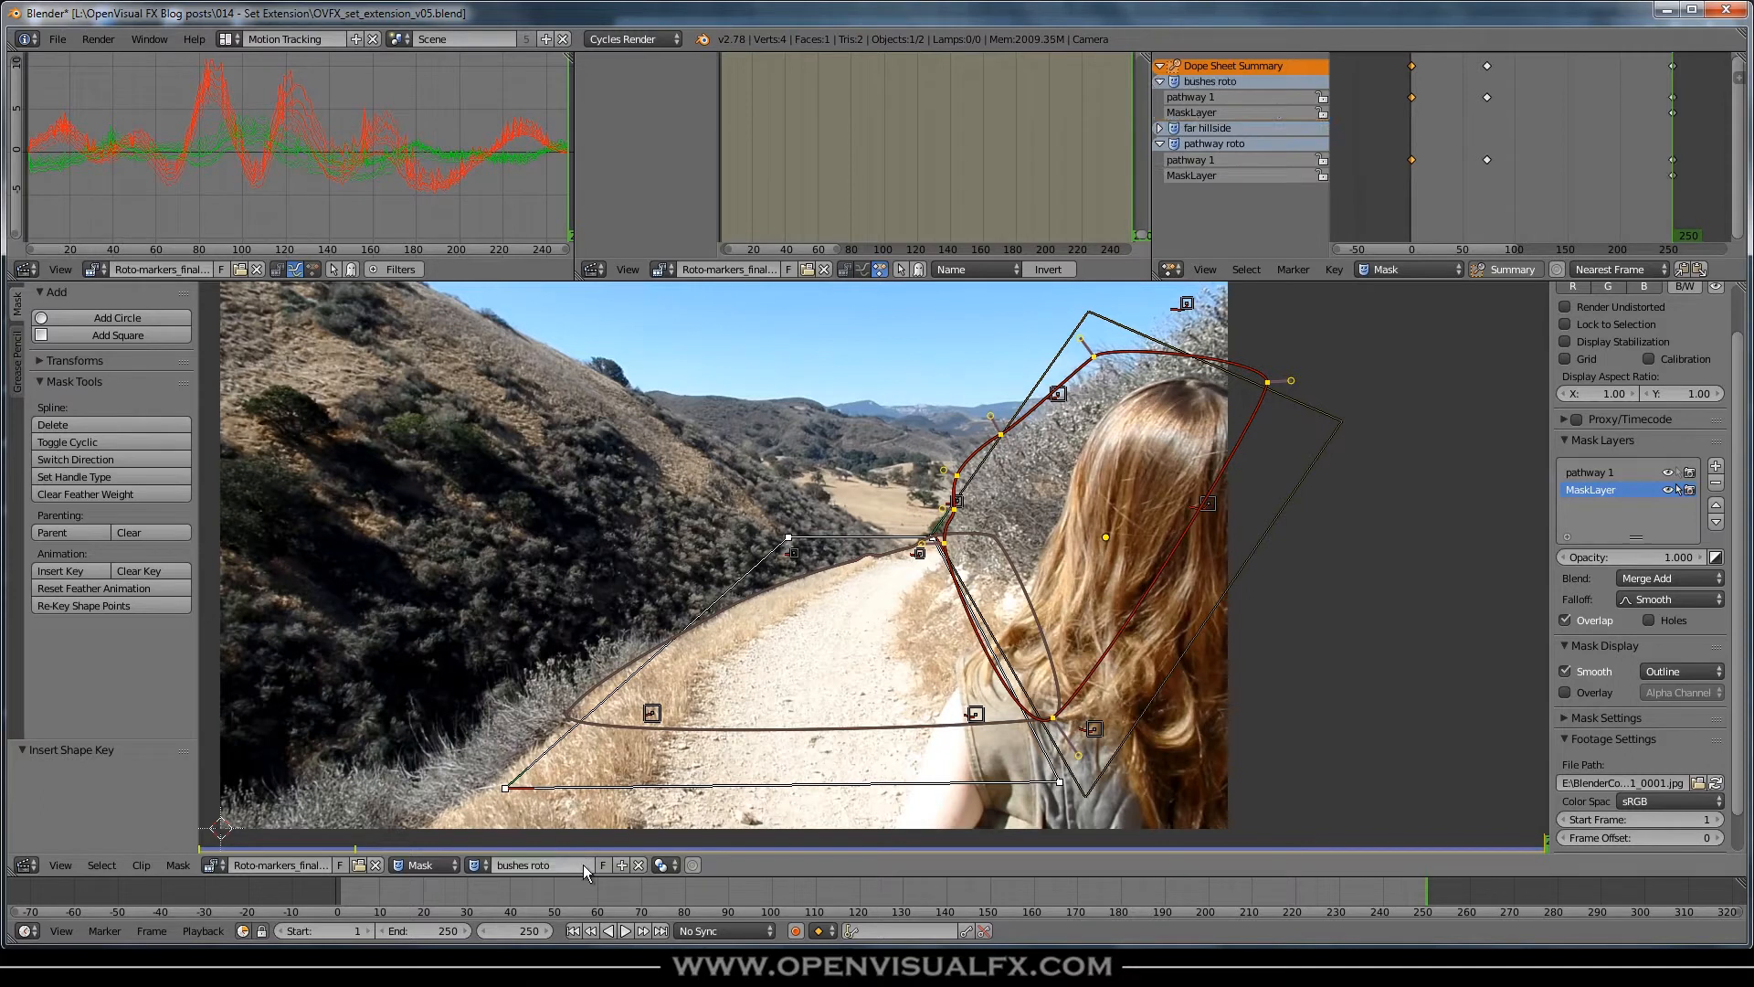
# - Remove the pathway 1 layer from the bushes roto mask and rename the remaining layer as bushes 1
pyautogui.click(1679, 473)
pyautogui.click(1608, 476)
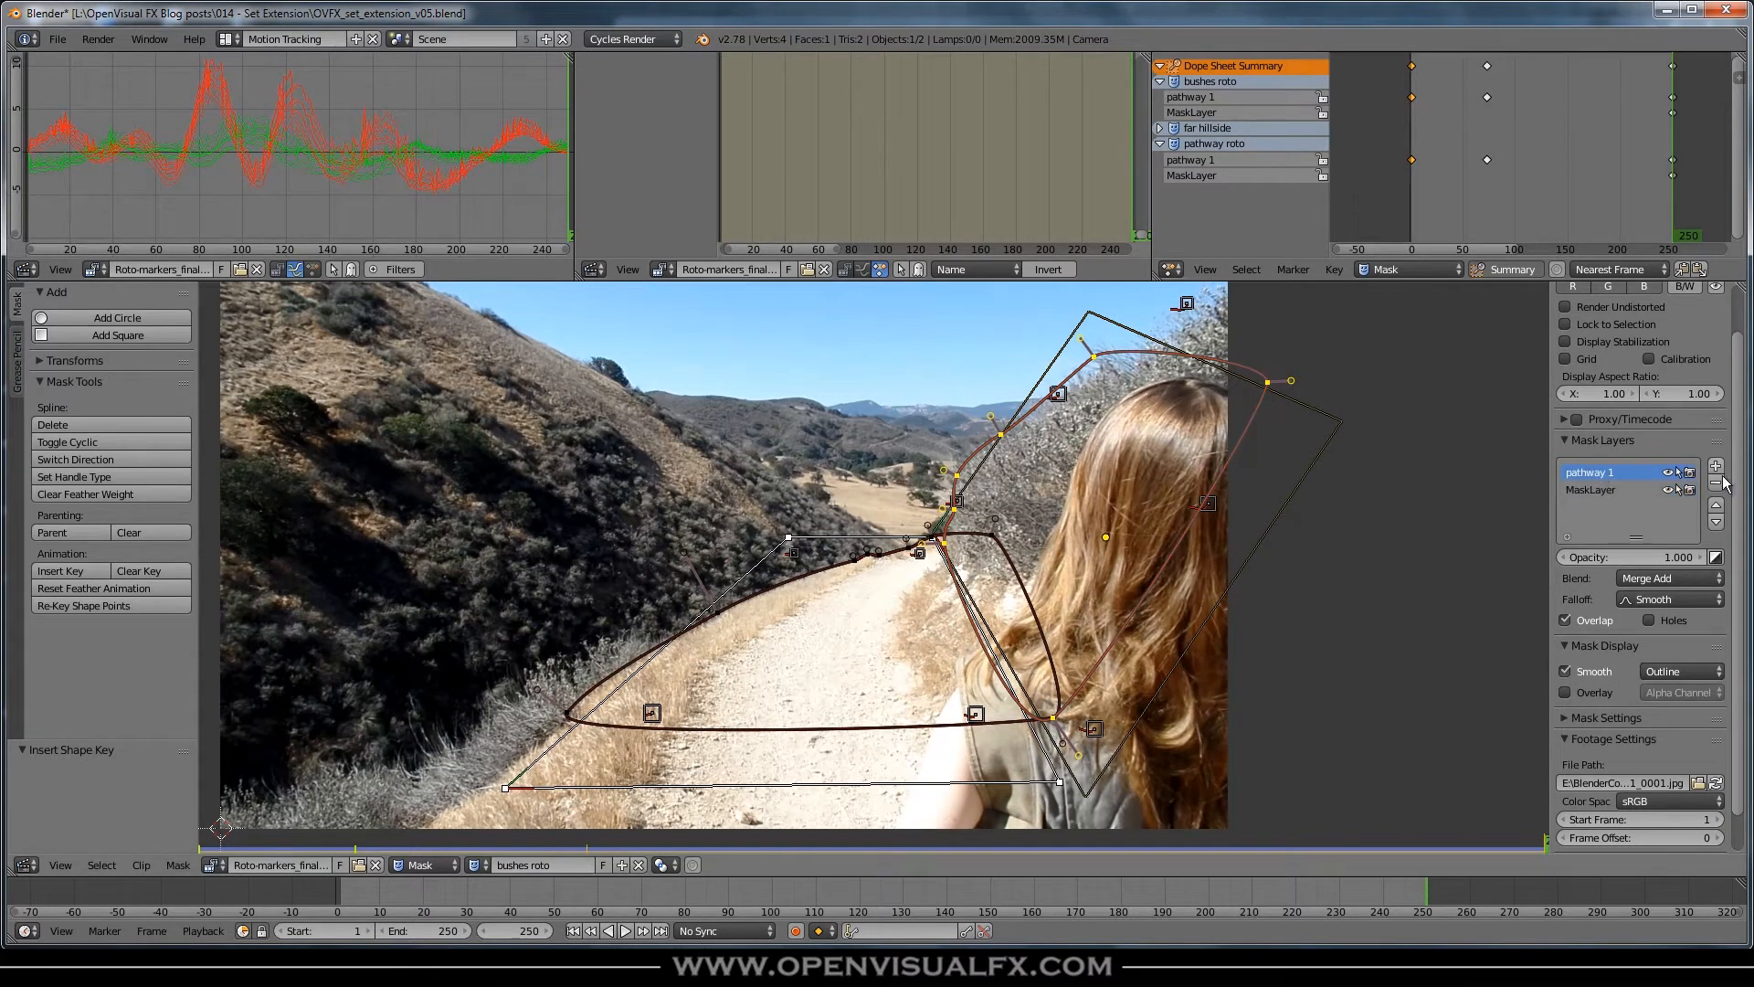
pyautogui.click(1716, 483)
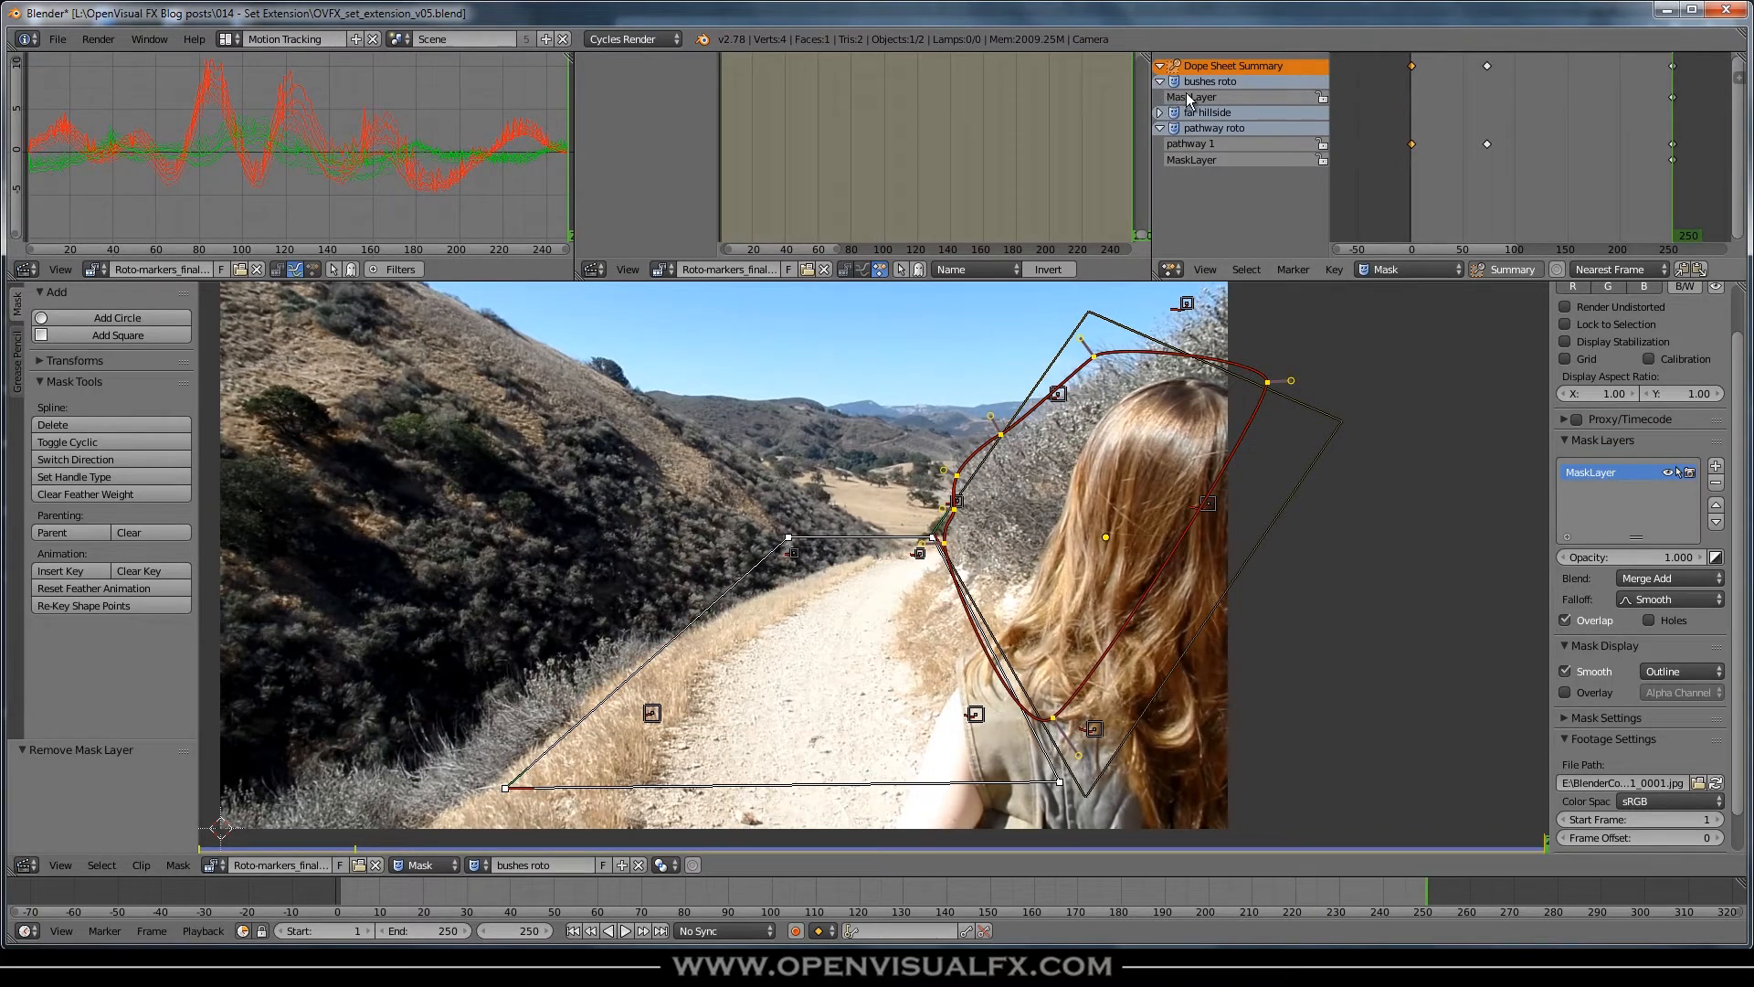
pyautogui.doubleClick(1599, 472)
pyautogui.write('bushes 1')
pyautogui.press('Return')
# - Switch to the pathway roto mask, remove its MaskLayer layer and collapse the mask's channels in the dope sheet
pyautogui.click(476, 864)
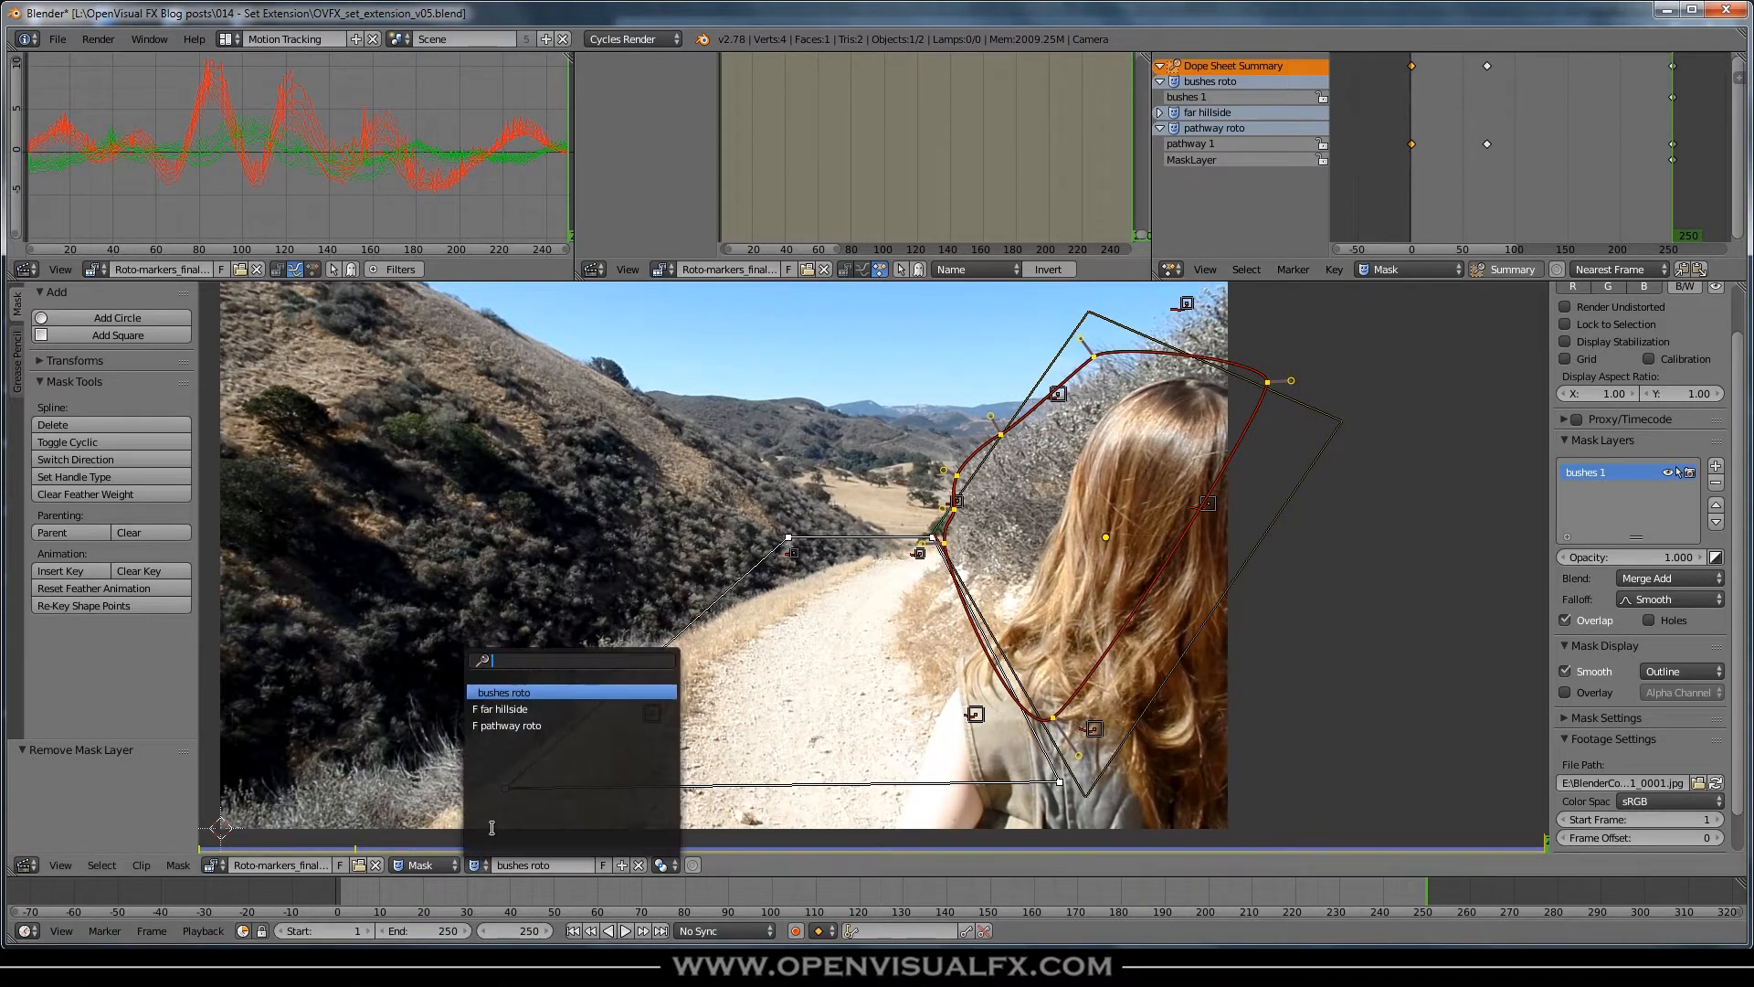
pyautogui.click(498, 729)
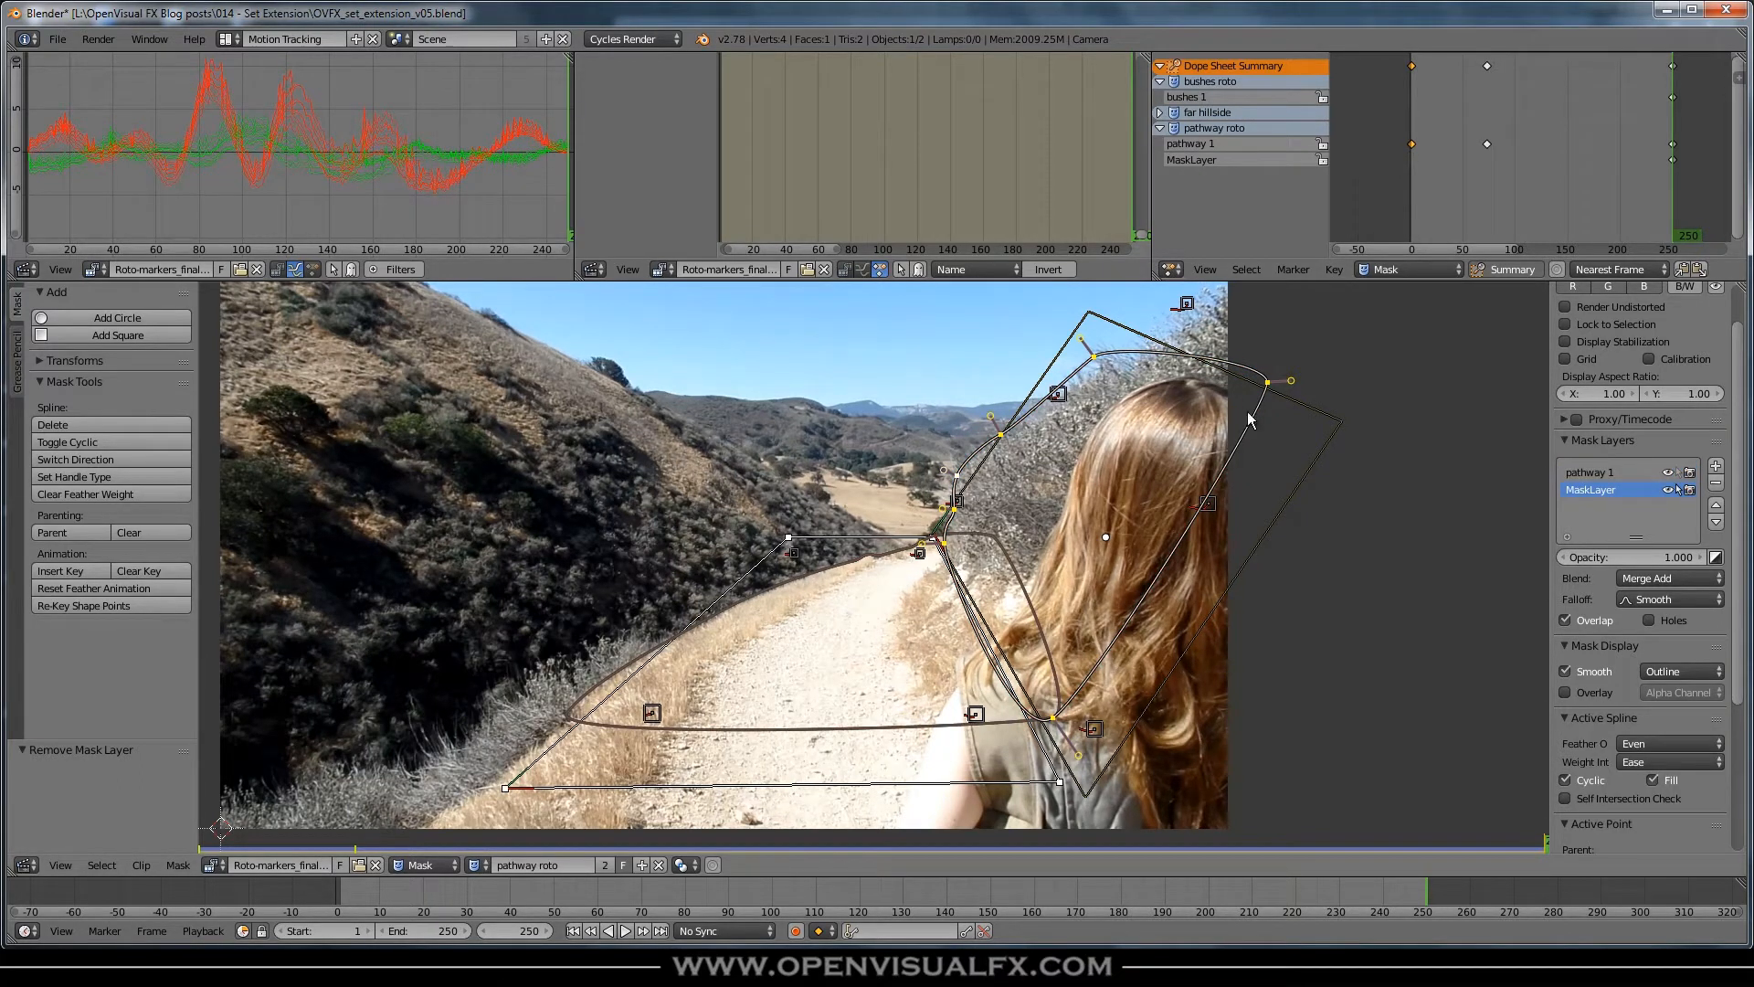
pyautogui.click(1604, 474)
pyautogui.click(1609, 490)
pyautogui.click(1716, 483)
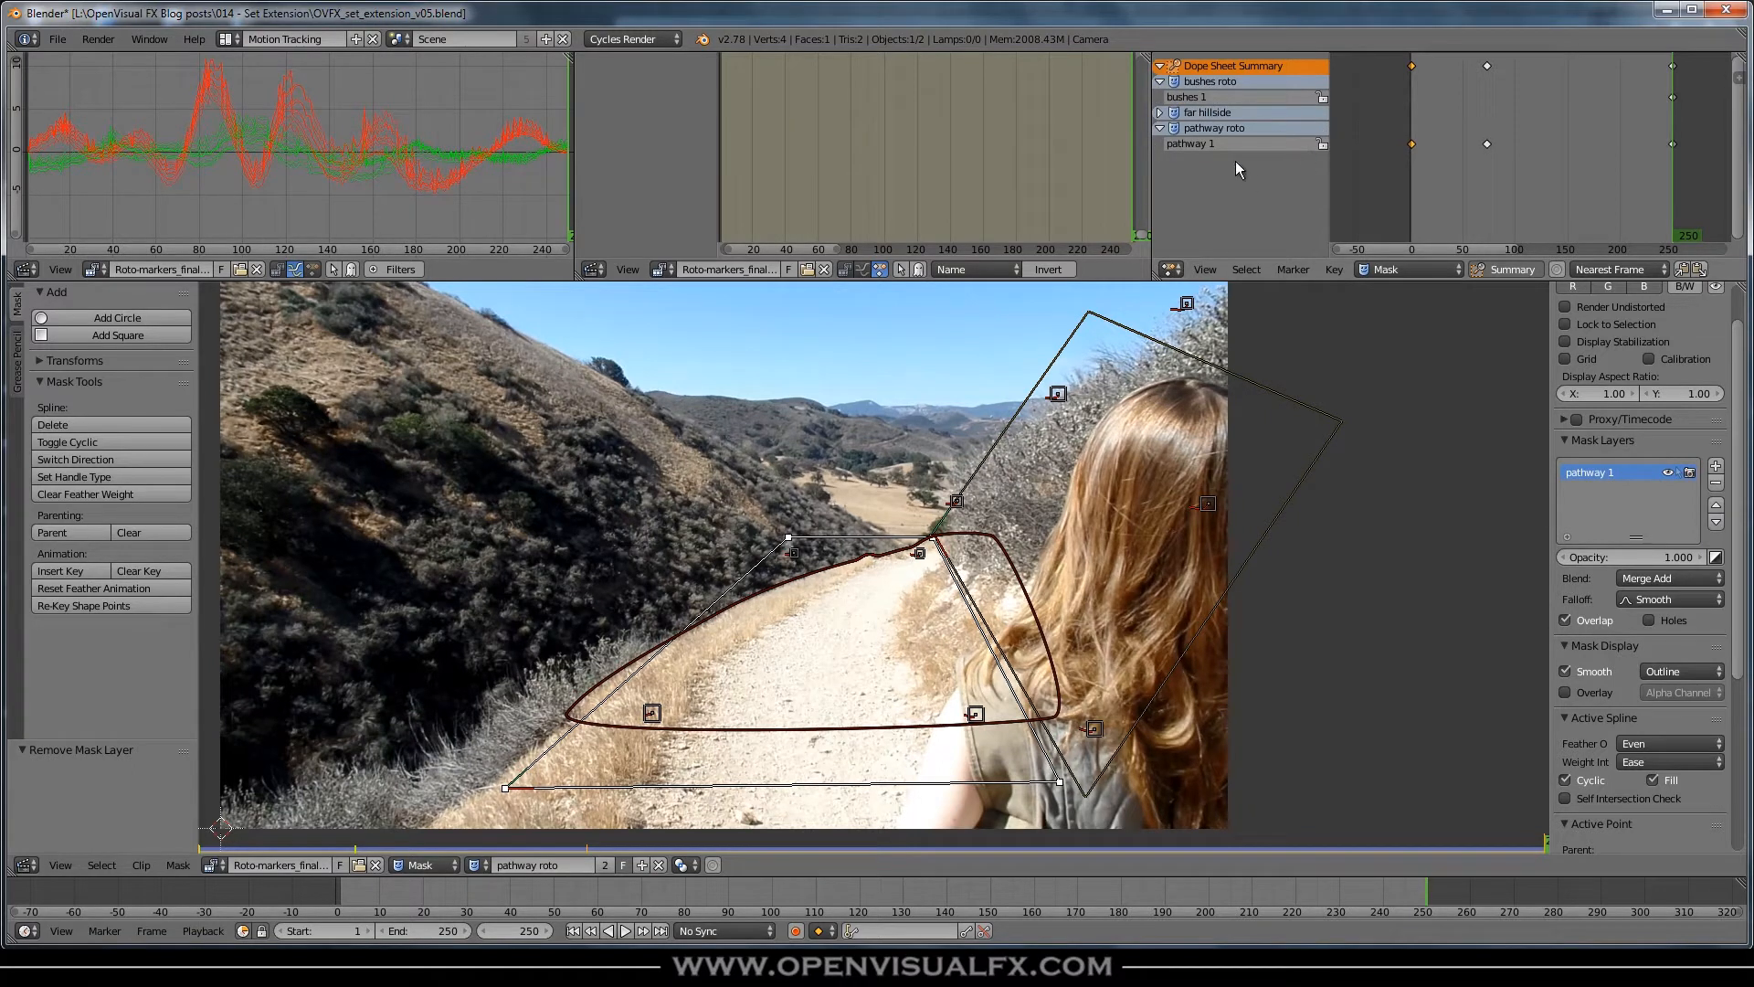
pyautogui.click(1162, 128)
# - Switch back to the bushes roto mask and play through the frames to check how it moves against the footage
pyautogui.click(475, 865)
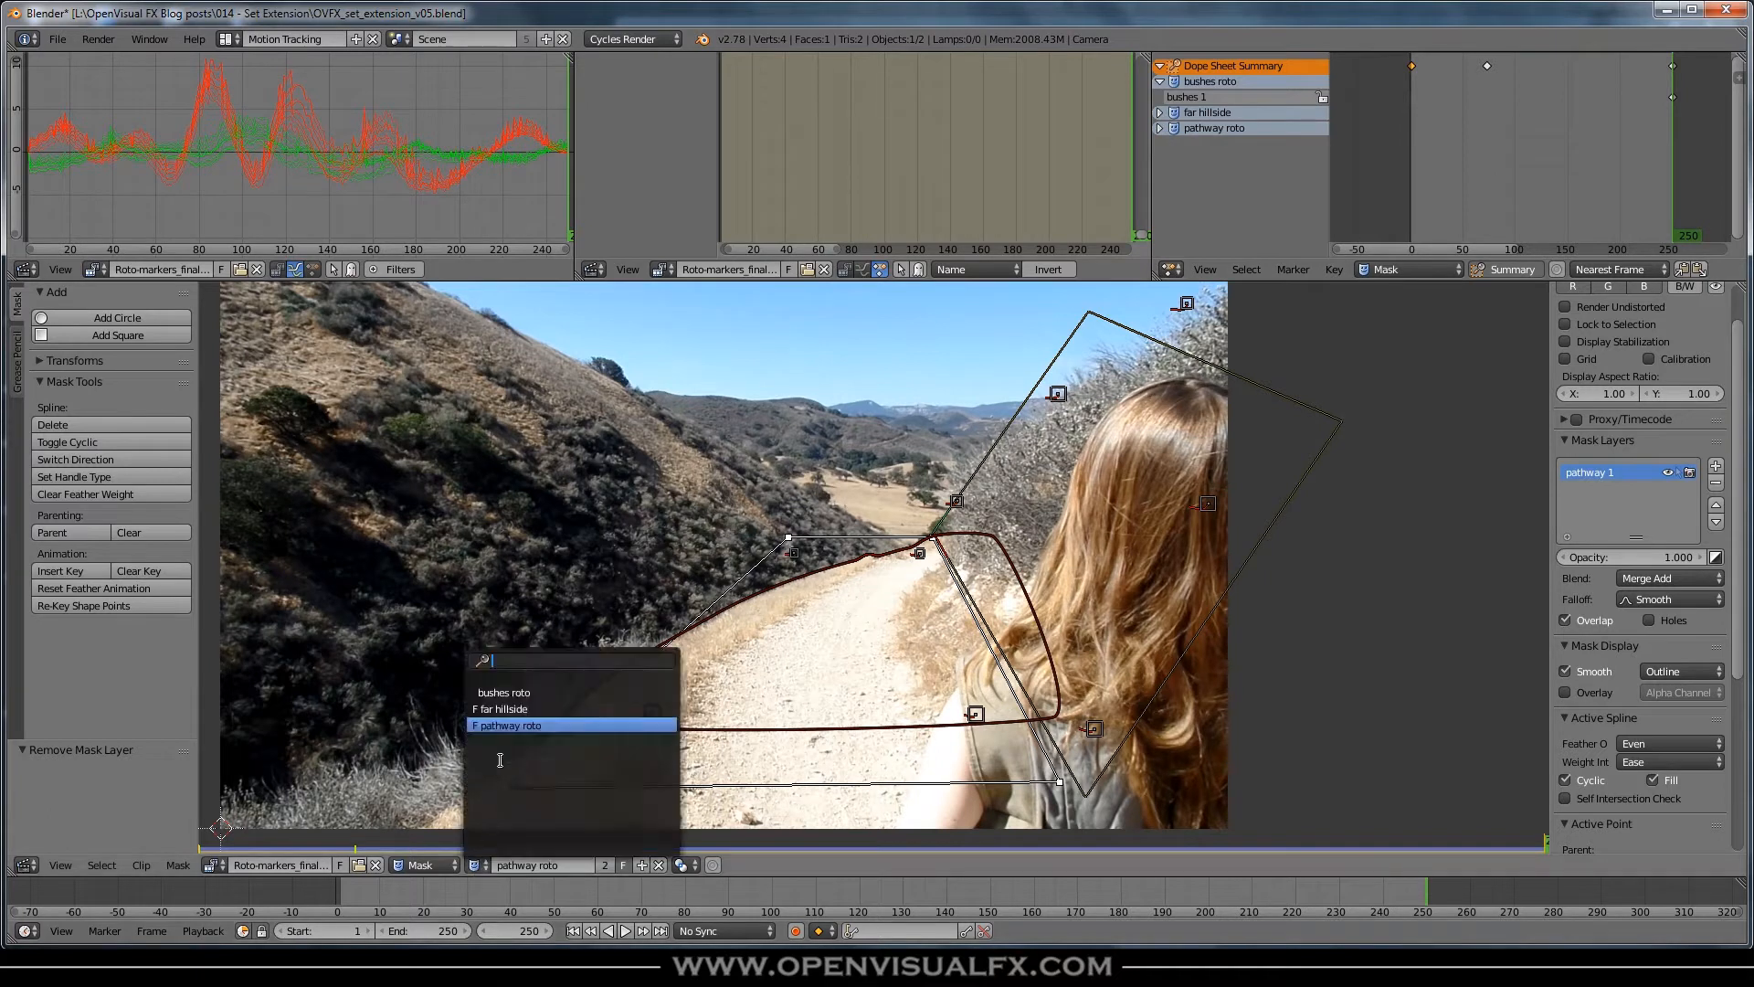
pyautogui.click(503, 692)
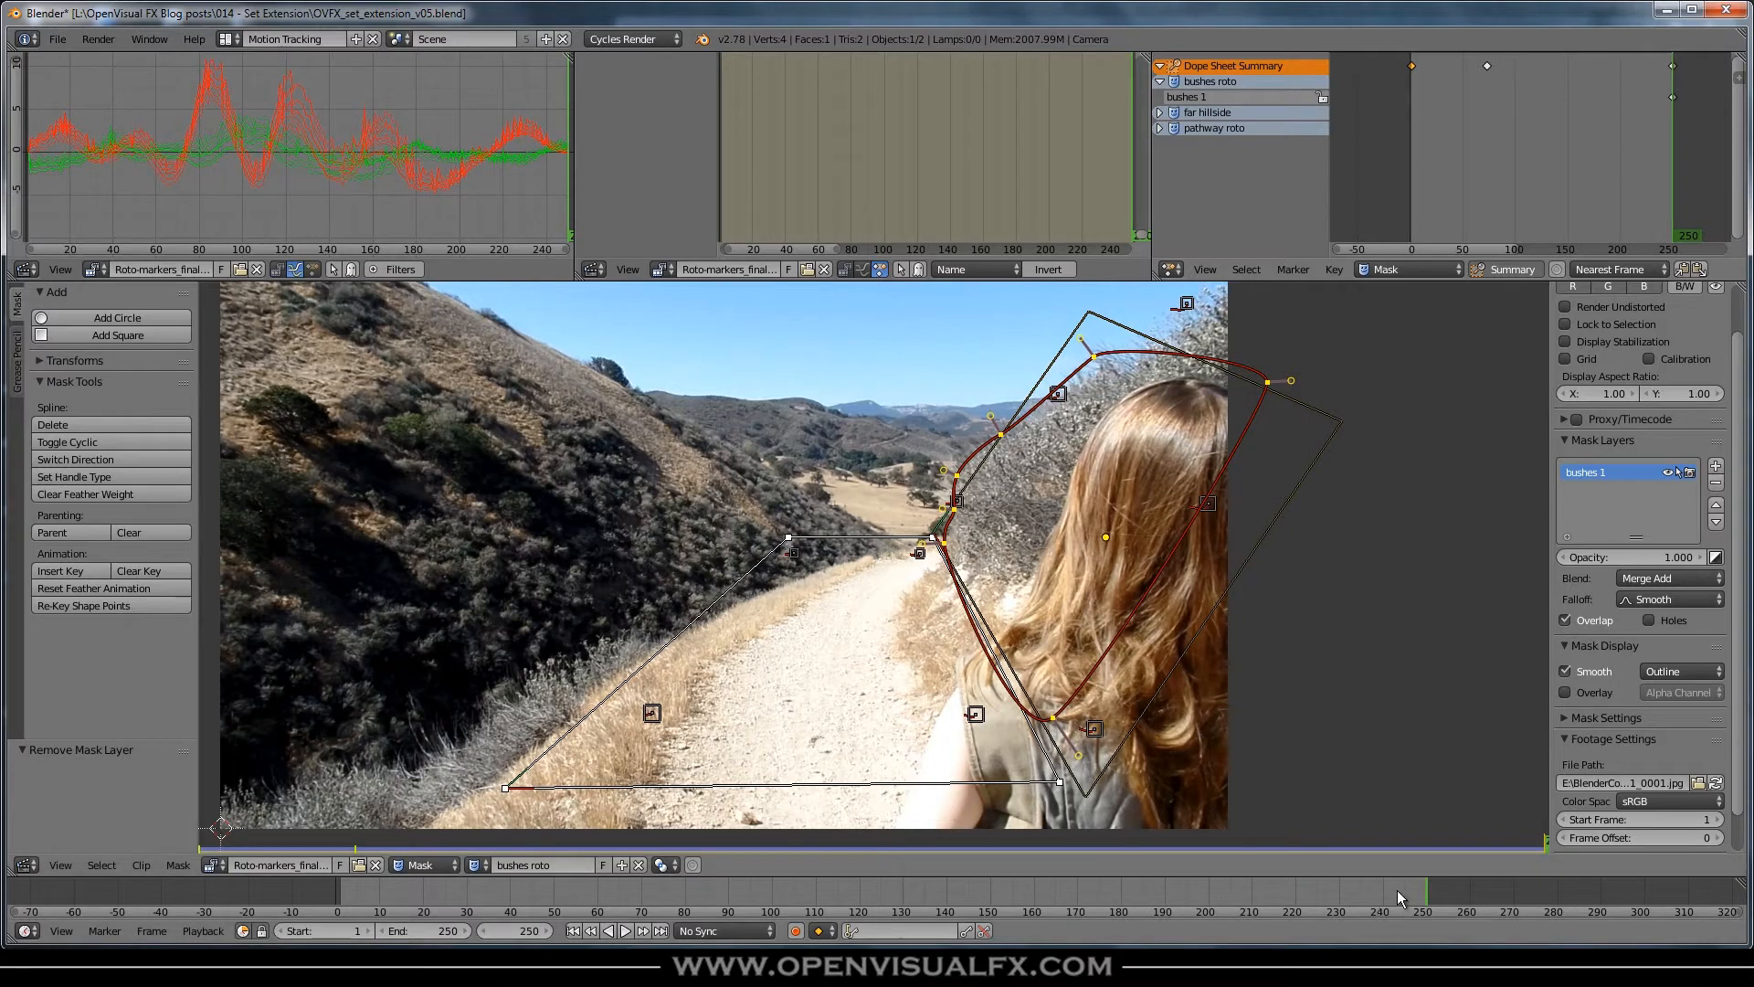
pyautogui.hotkey('alt', 'a')
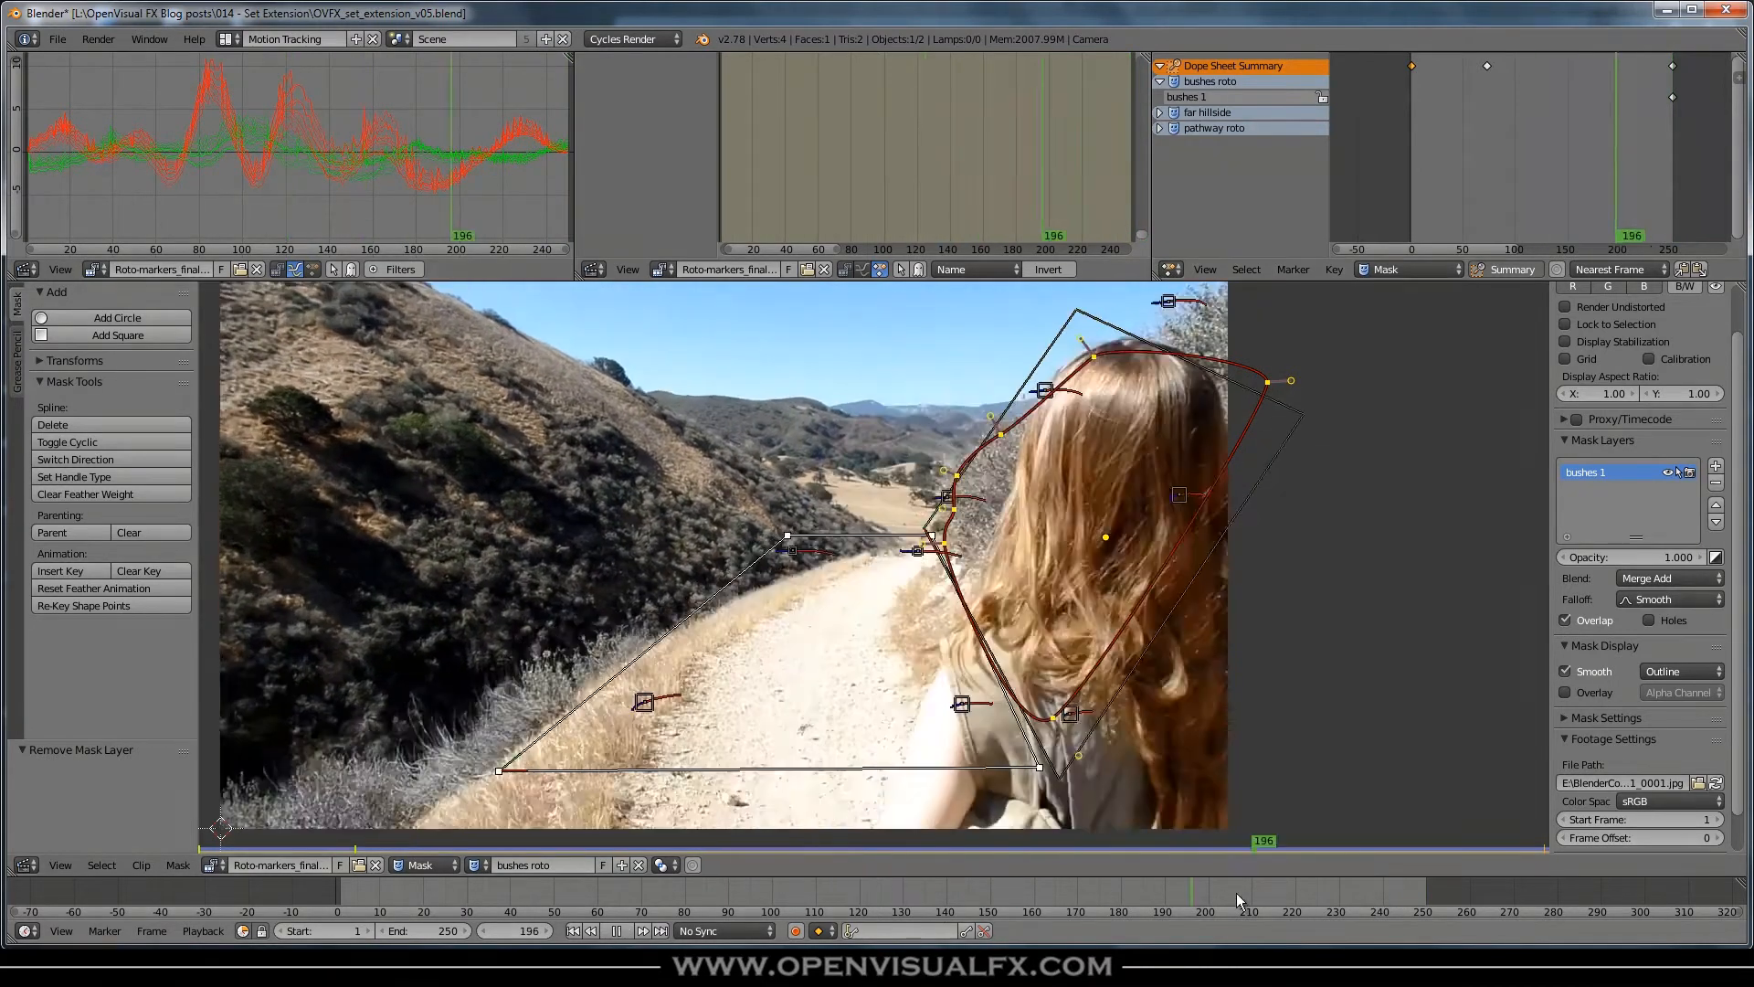
pyautogui.hotkey('alt', 'a')
# - Parent all bushes spline points to the plane track around the bushes and make the clip editor area taller
pyautogui.rightClick(1228, 600)
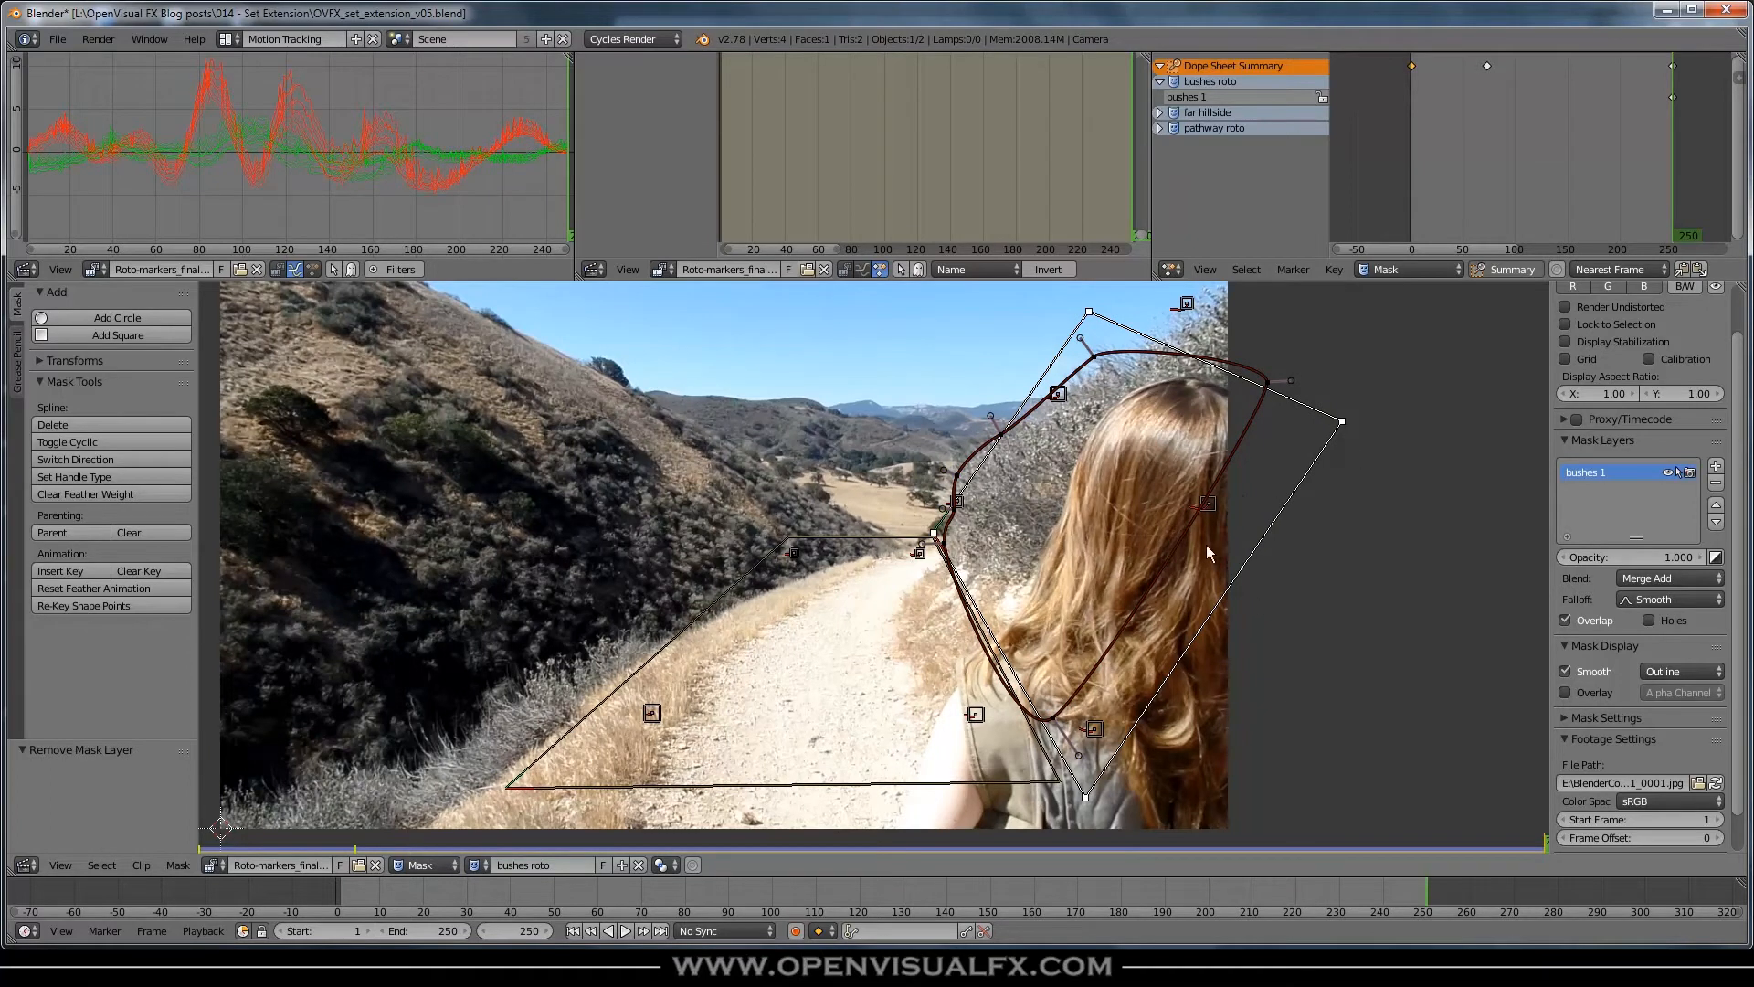
pyautogui.press('a')
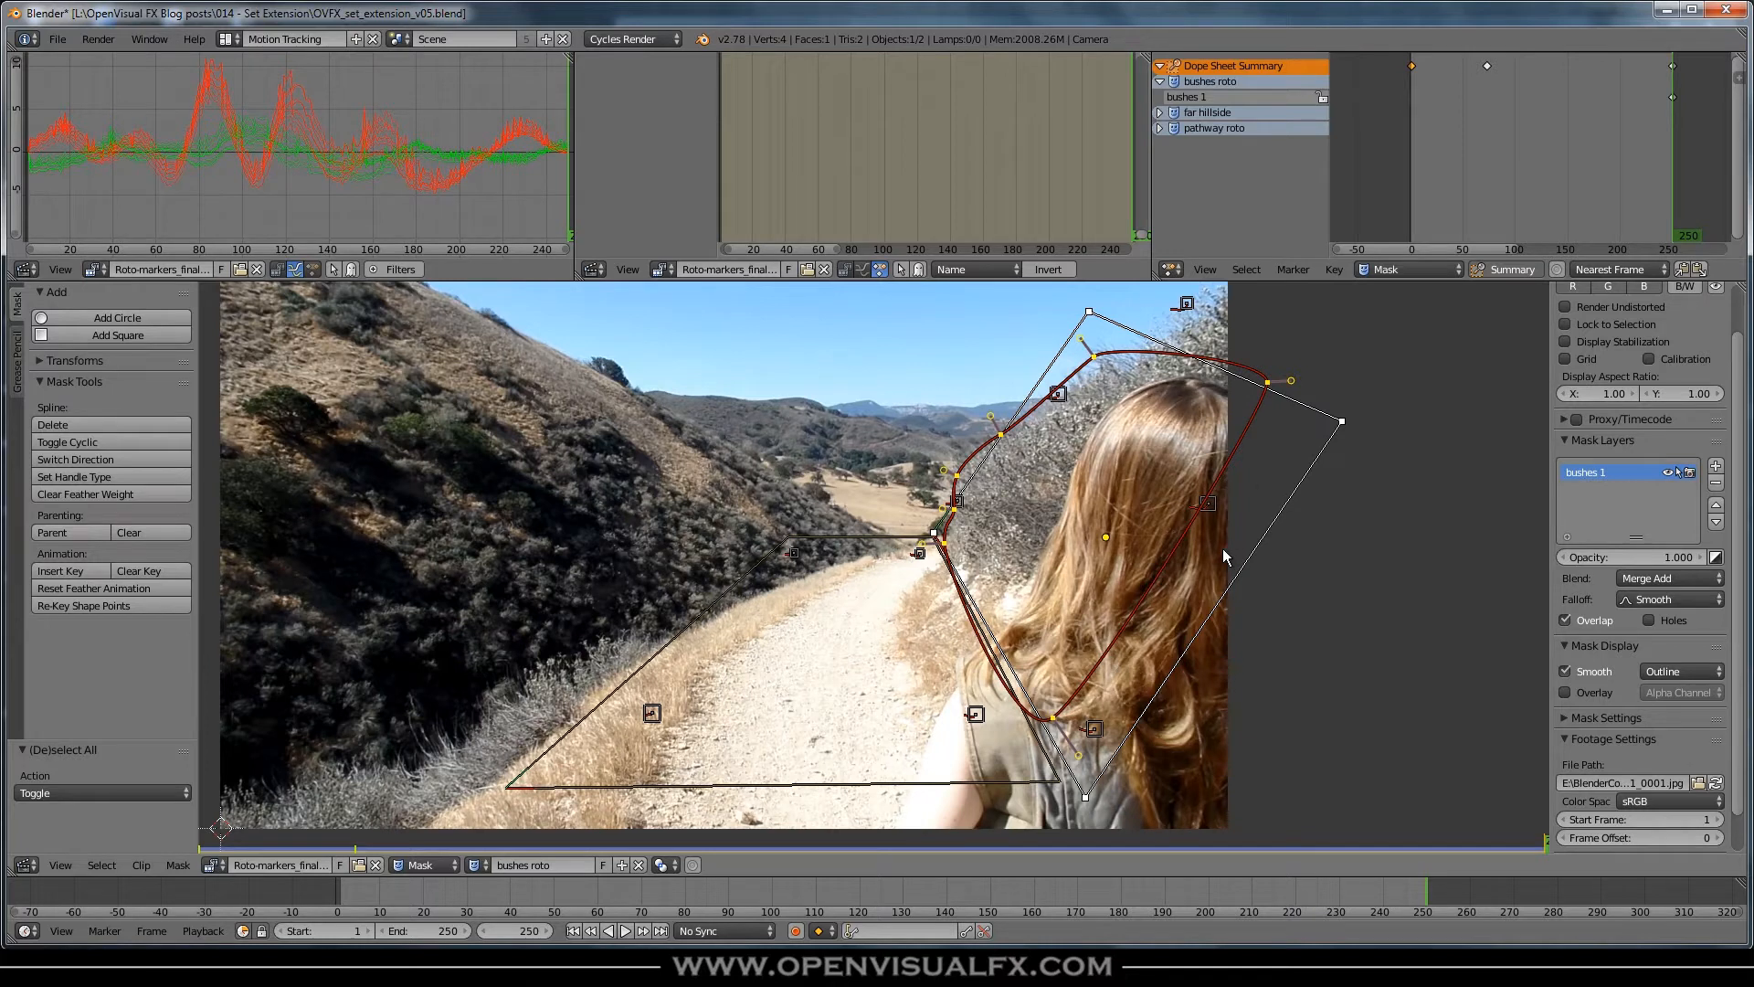
pyautogui.hotkey('ctrl', 'p')
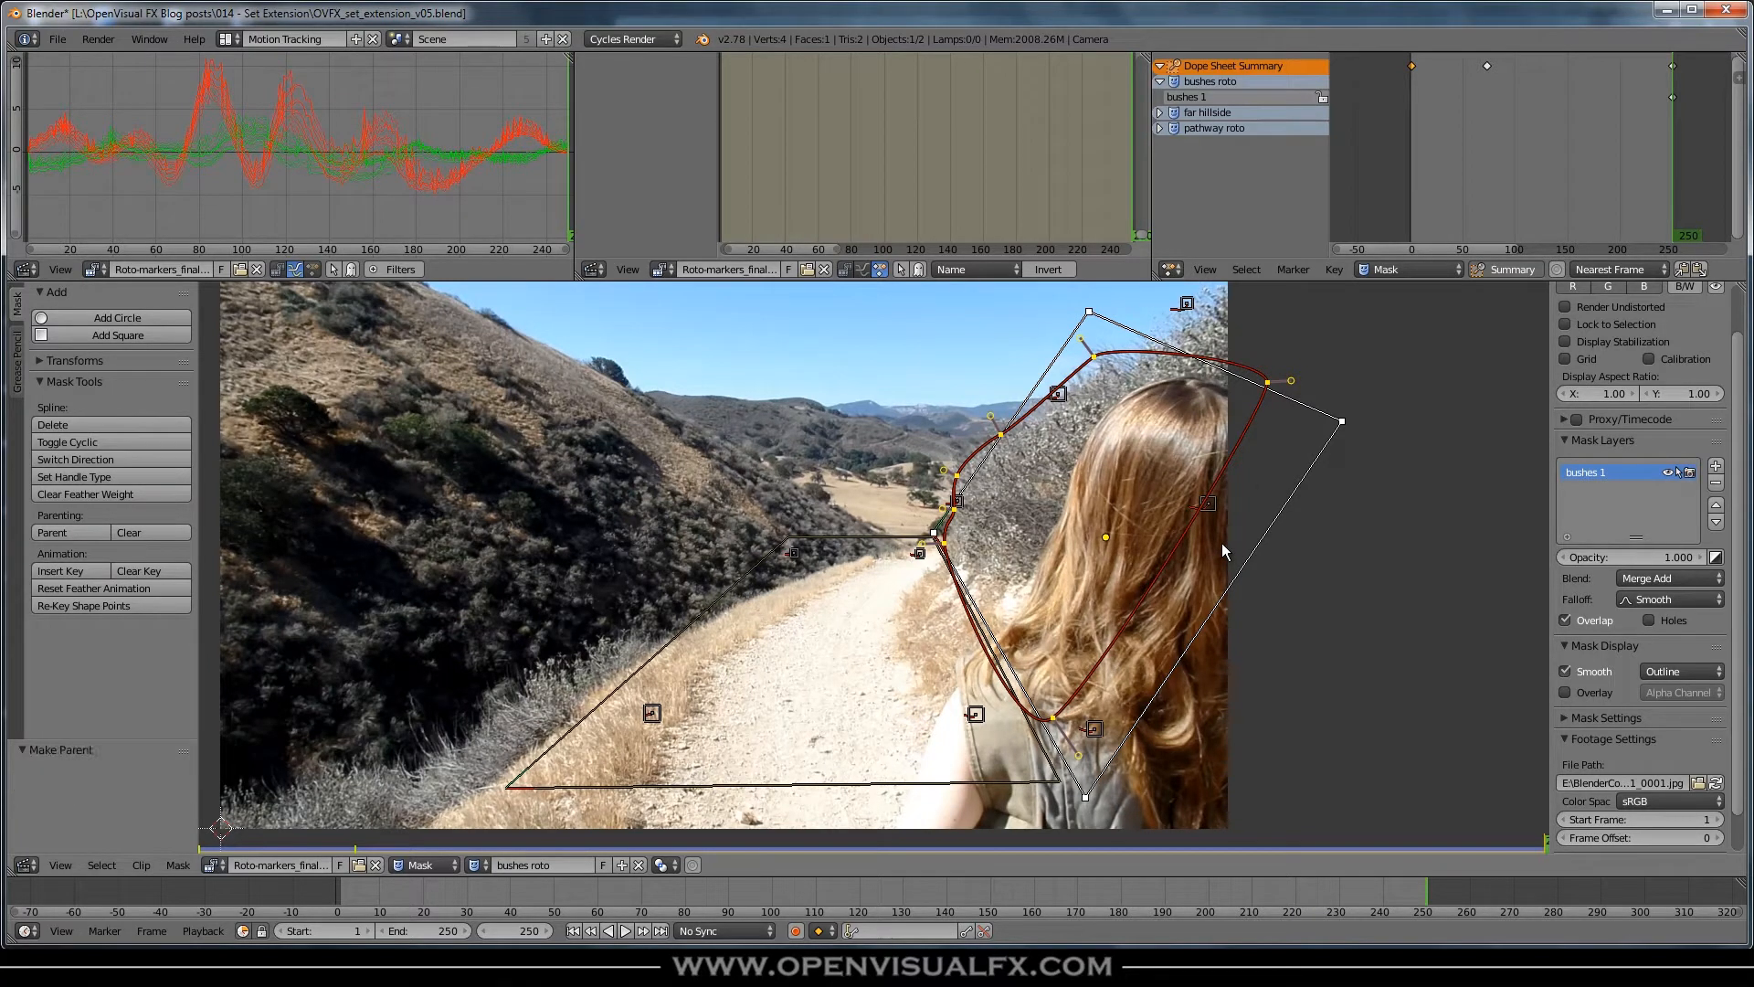
pyautogui.moveTo(1146, 592); pyautogui.dragTo(1120, 610, button='middle')
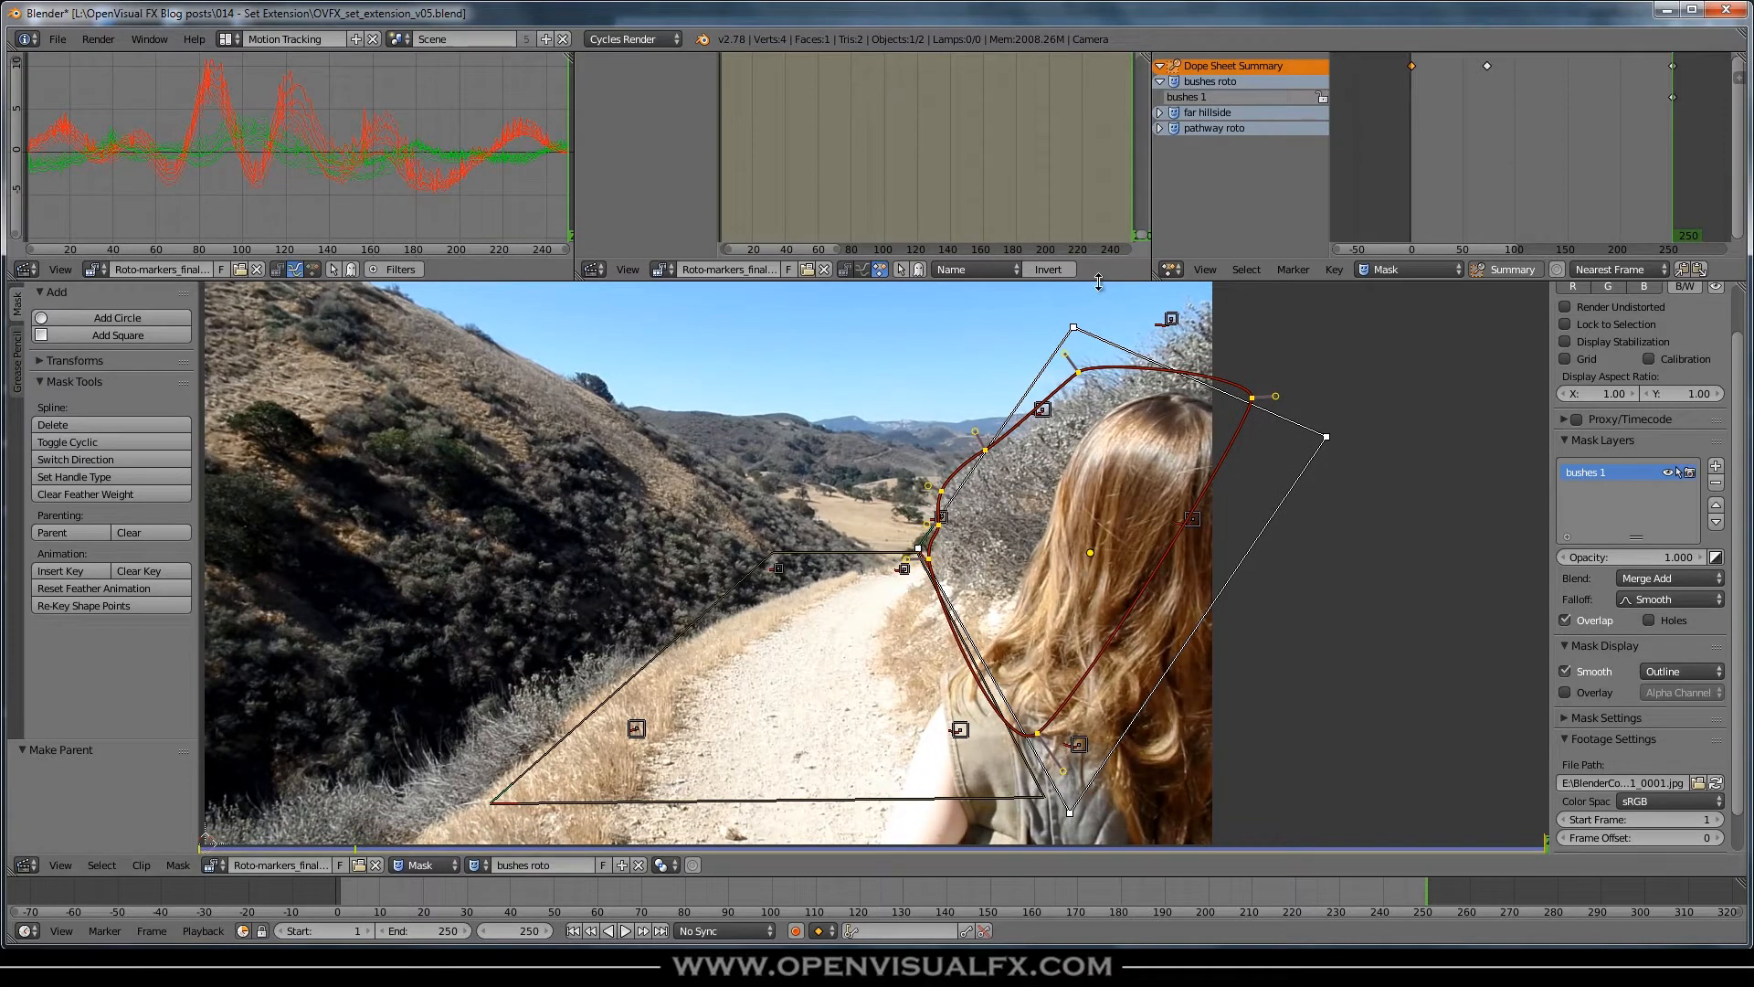
pyautogui.moveTo(1099, 283); pyautogui.dragTo(1099, 210)
pyautogui.moveTo(1087, 459); pyautogui.dragTo(1129, 473, button='middle')
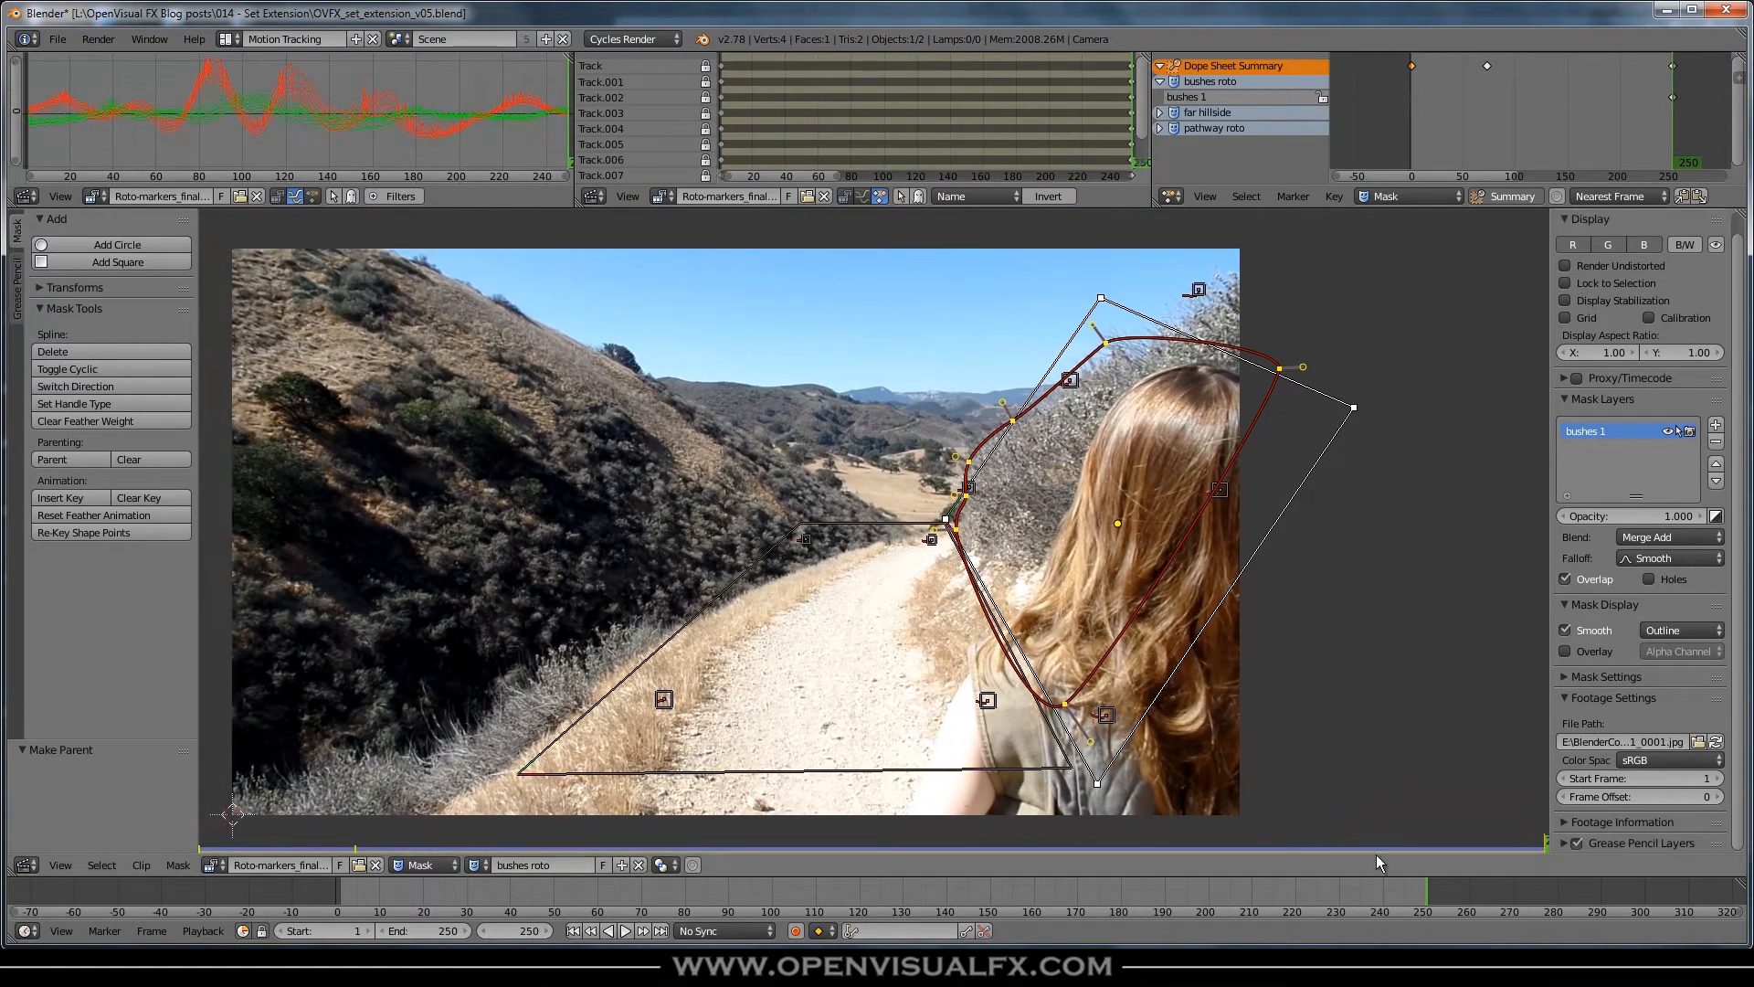
# - At frame 1, reposition the bushes spline's points to follow the bushes' outline between the path and the woman's hair
pyautogui.moveTo(1416, 890); pyautogui.dragTo(244, 921)
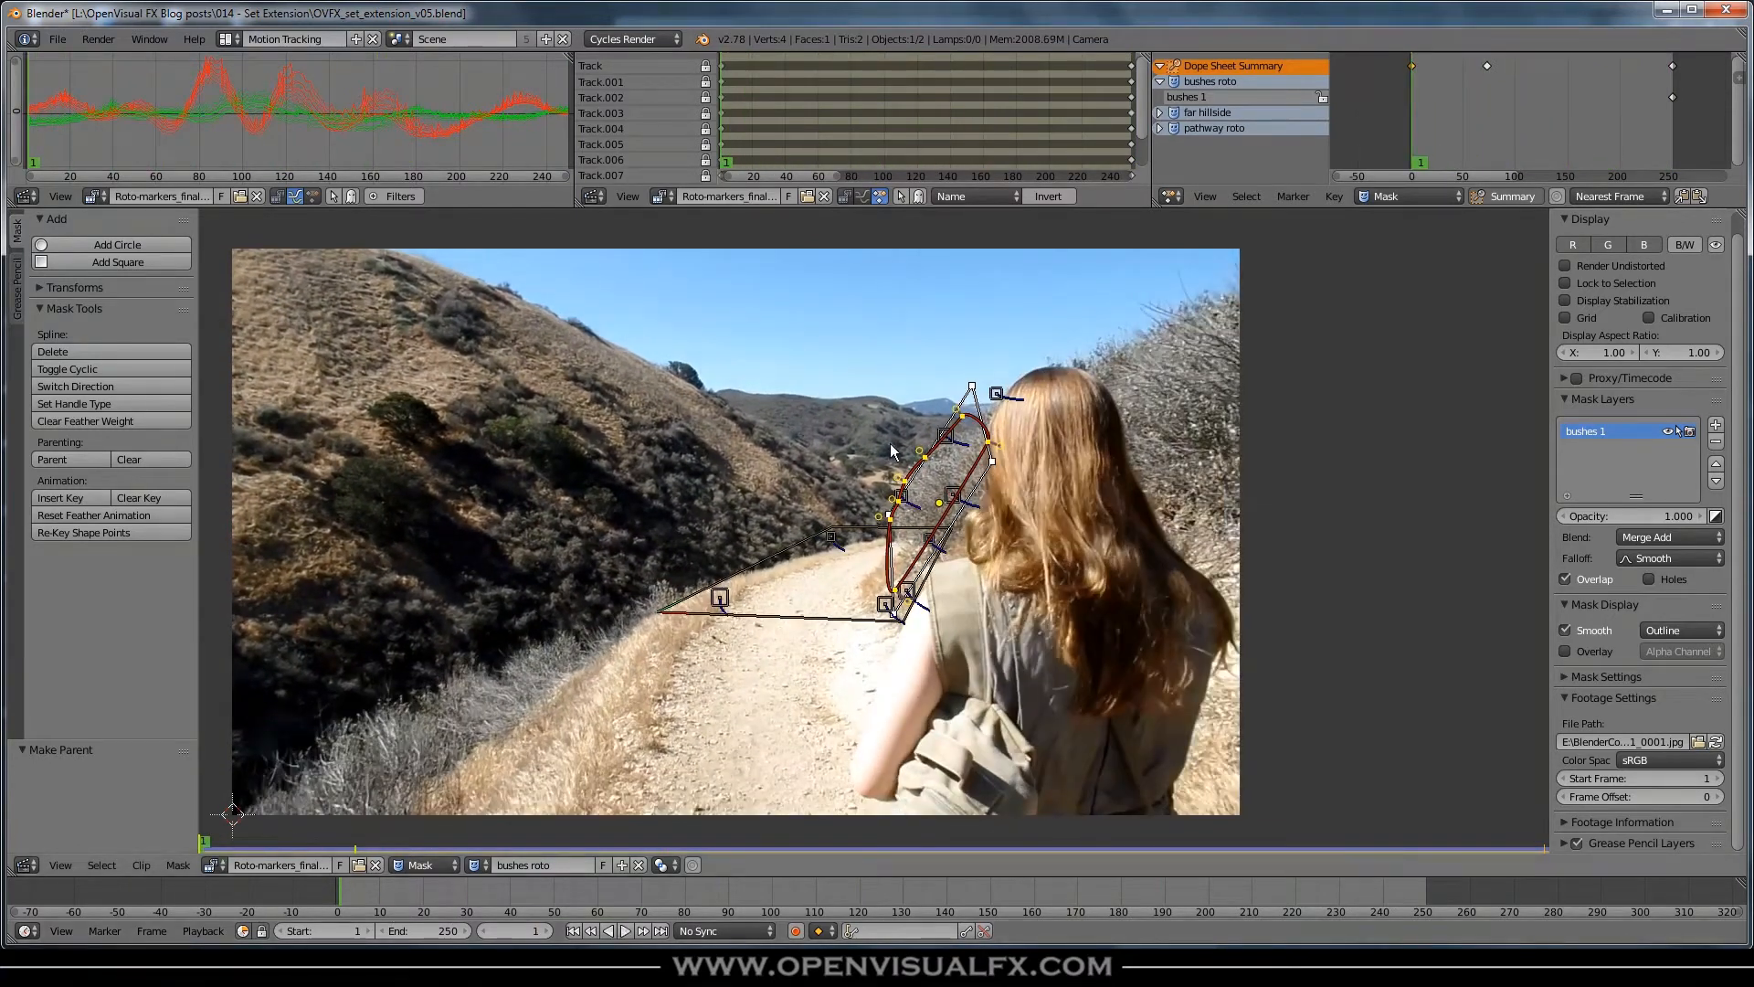
pyautogui.scroll(2, 907, 505)
pyautogui.scroll(2, 907, 505)
pyautogui.scroll(-1, 907, 505)
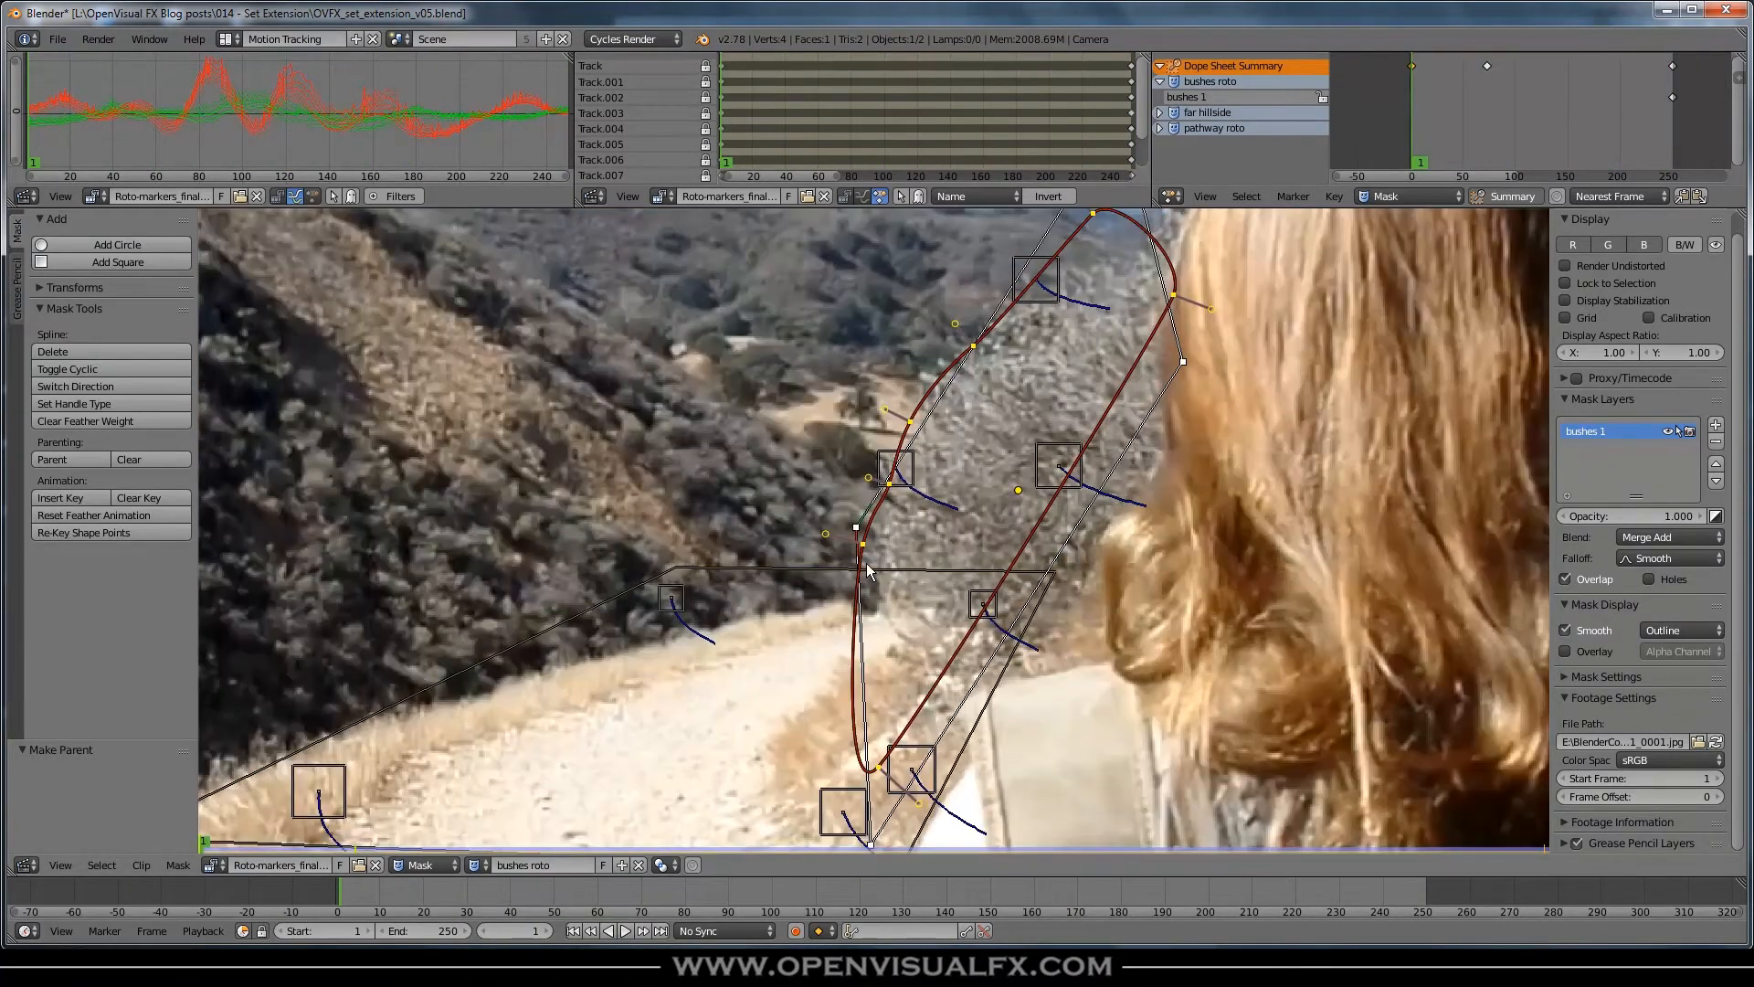
pyautogui.scroll(1, 997, 471)
pyautogui.moveTo(1003, 452); pyautogui.dragTo(958, 516, button='middle')
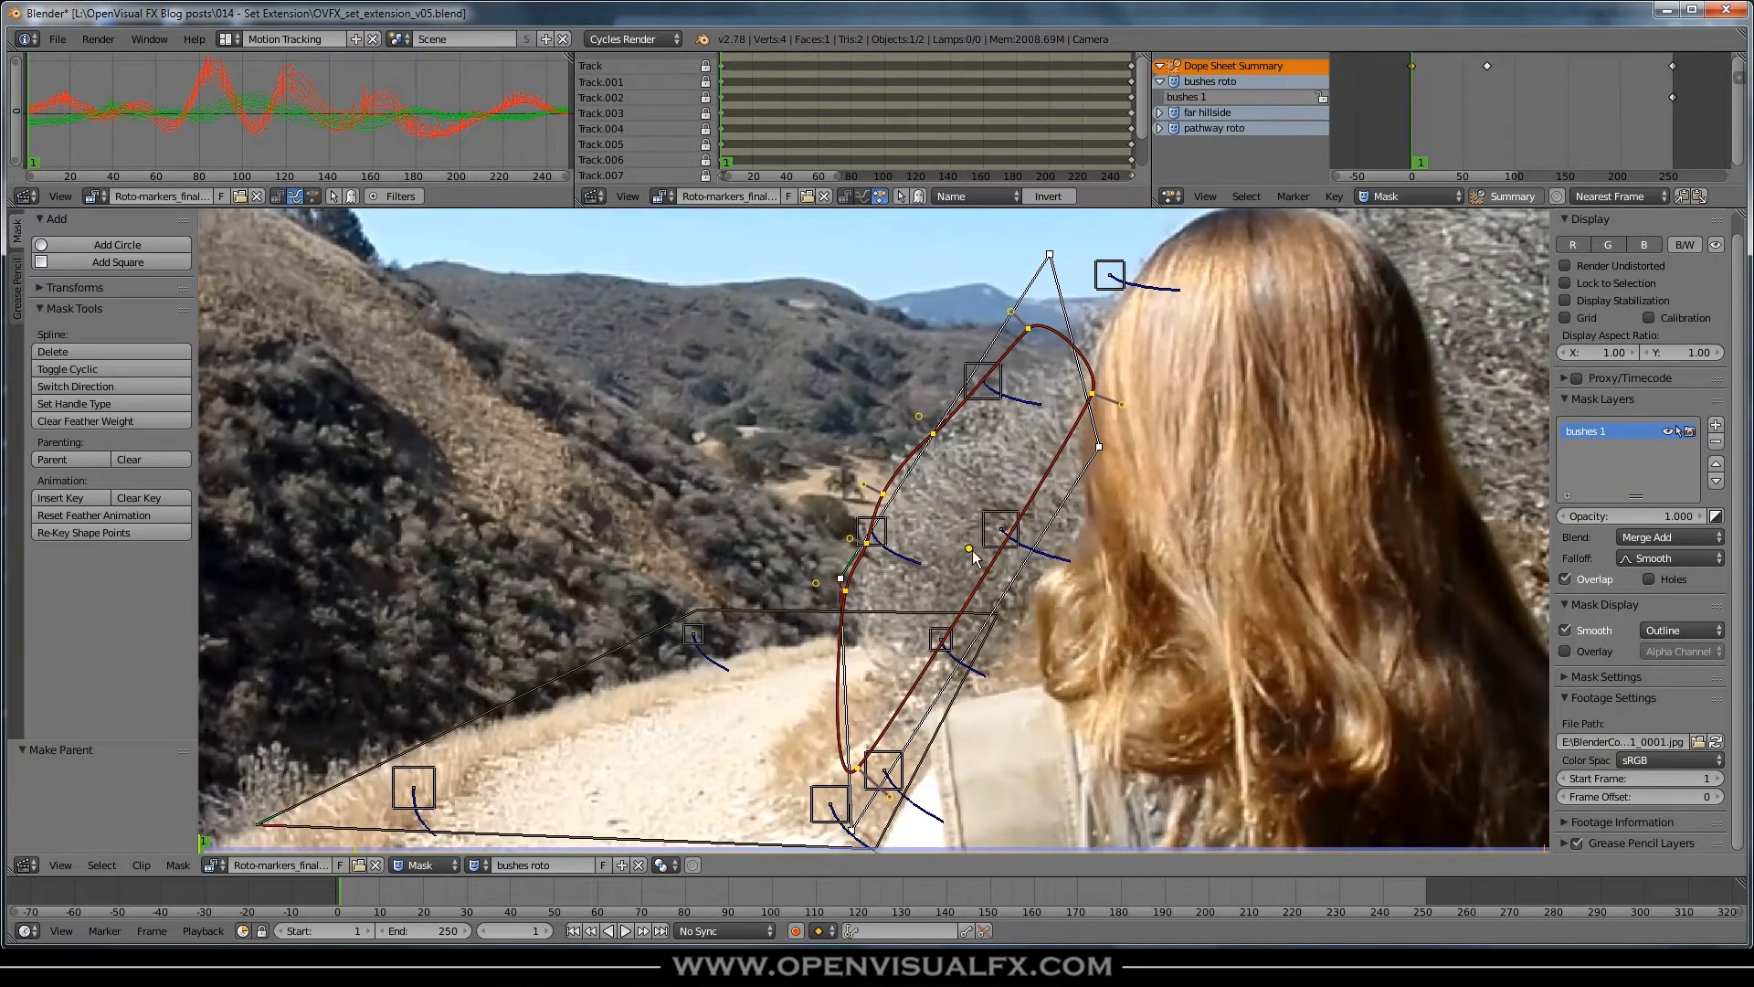
pyautogui.moveTo(970, 555); pyautogui.dragTo(1003, 554)
pyautogui.moveTo(866, 766); pyautogui.dragTo(902, 765)
pyautogui.moveTo(826, 585); pyautogui.dragTo(827, 587)
pyautogui.moveTo(945, 437); pyautogui.dragTo(925, 421)
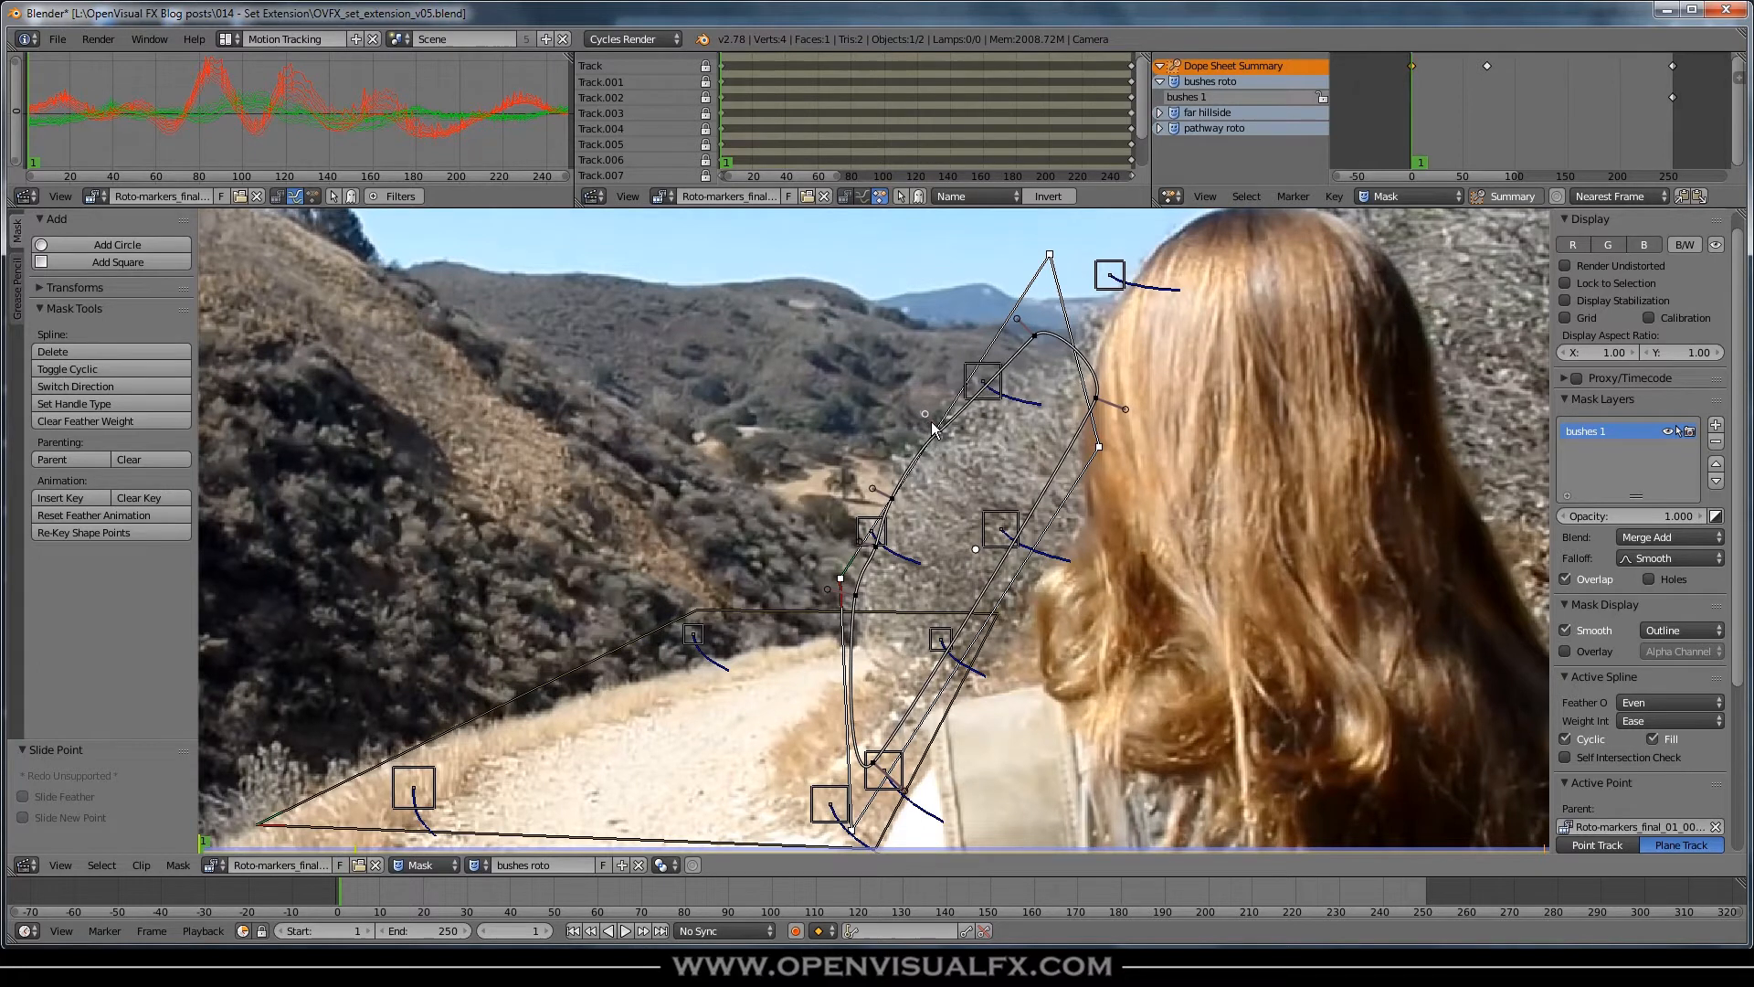
pyautogui.moveTo(1047, 344)
pyautogui.mouseDown()
pyautogui.moveTo(1054, 358)
pyautogui.moveTo(1022, 321)
pyautogui.moveTo(1036, 357)
pyautogui.mouseUp()
pyautogui.moveTo(1095, 408); pyautogui.dragTo(1095, 416)
pyautogui.click(891, 499)
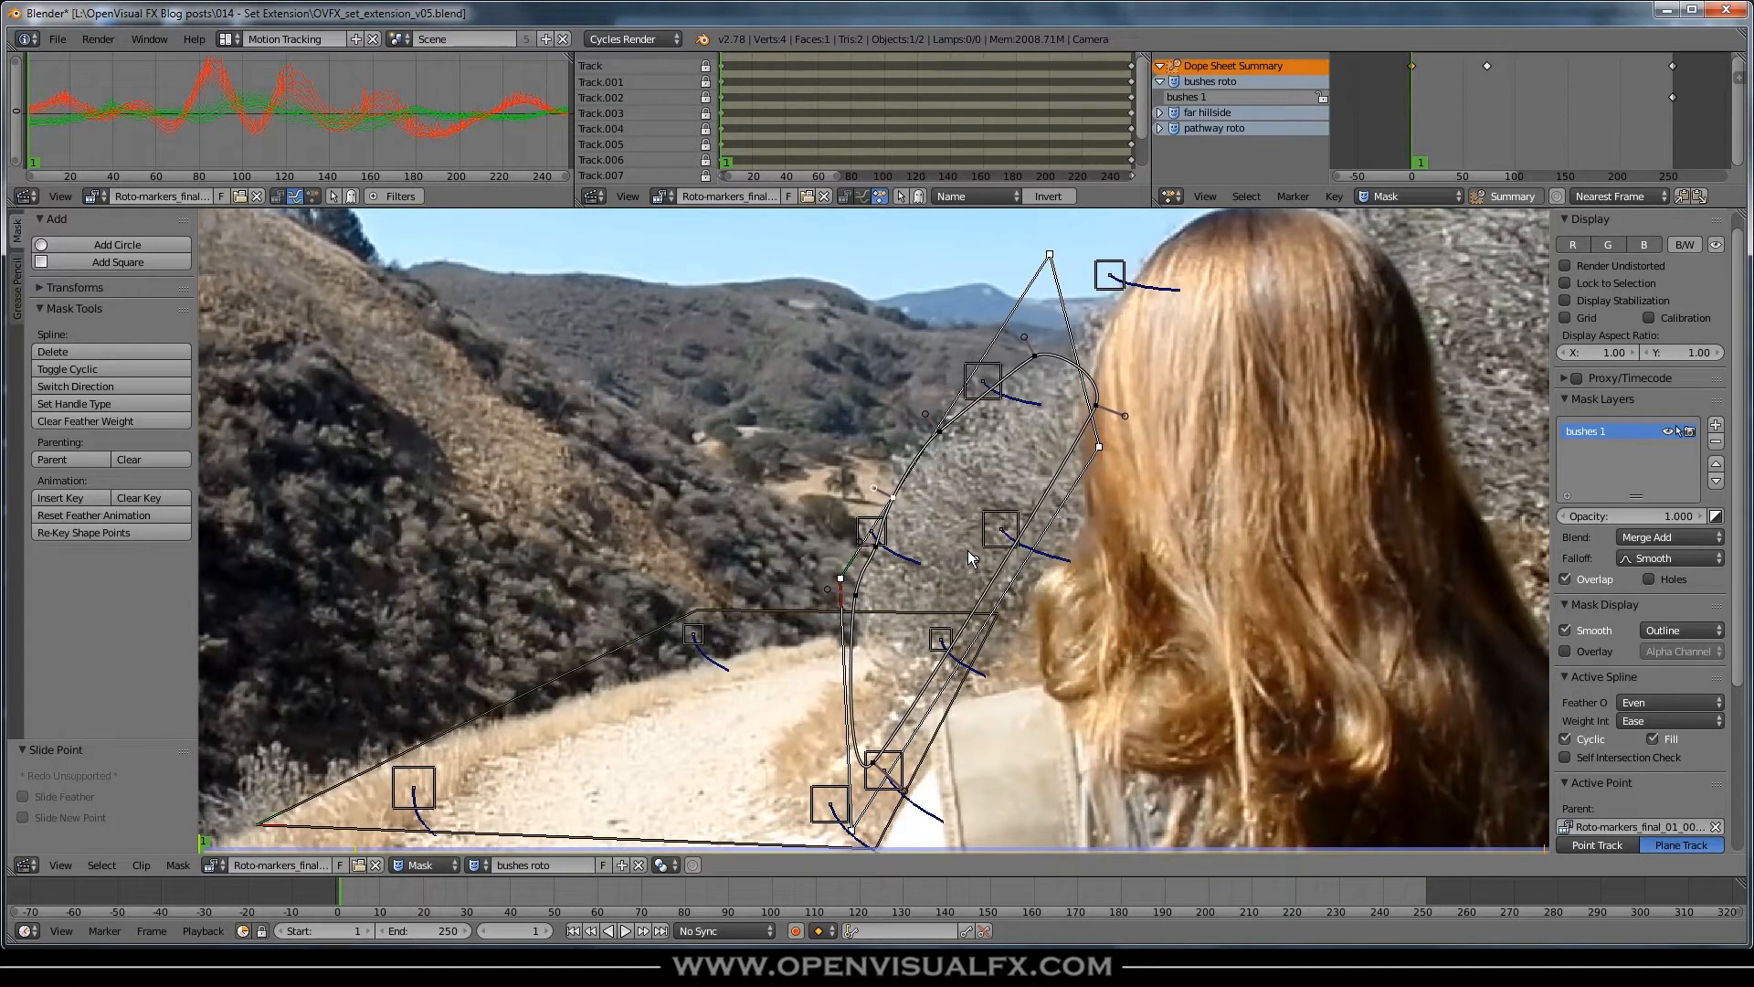
# - Keyframe all points of the bushes spline at frame 1, play through the frames to check it, and return to frame 1
pyautogui.press('a')
pyautogui.press('a')
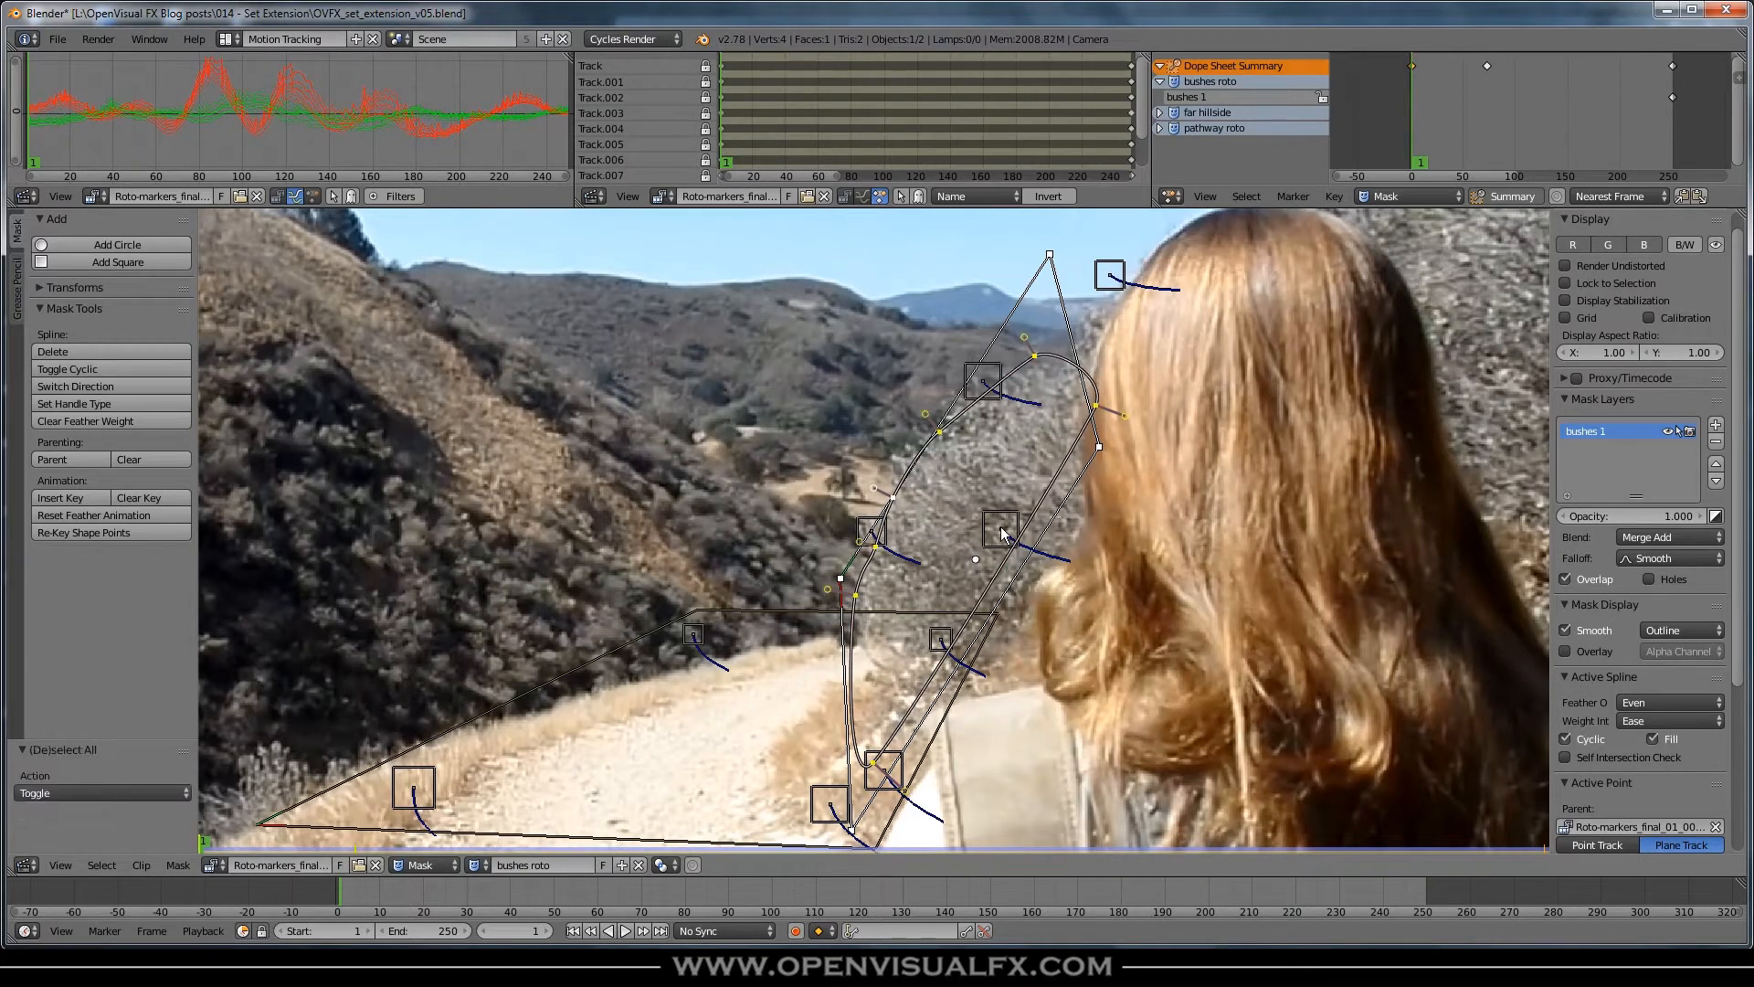
pyautogui.press('i')
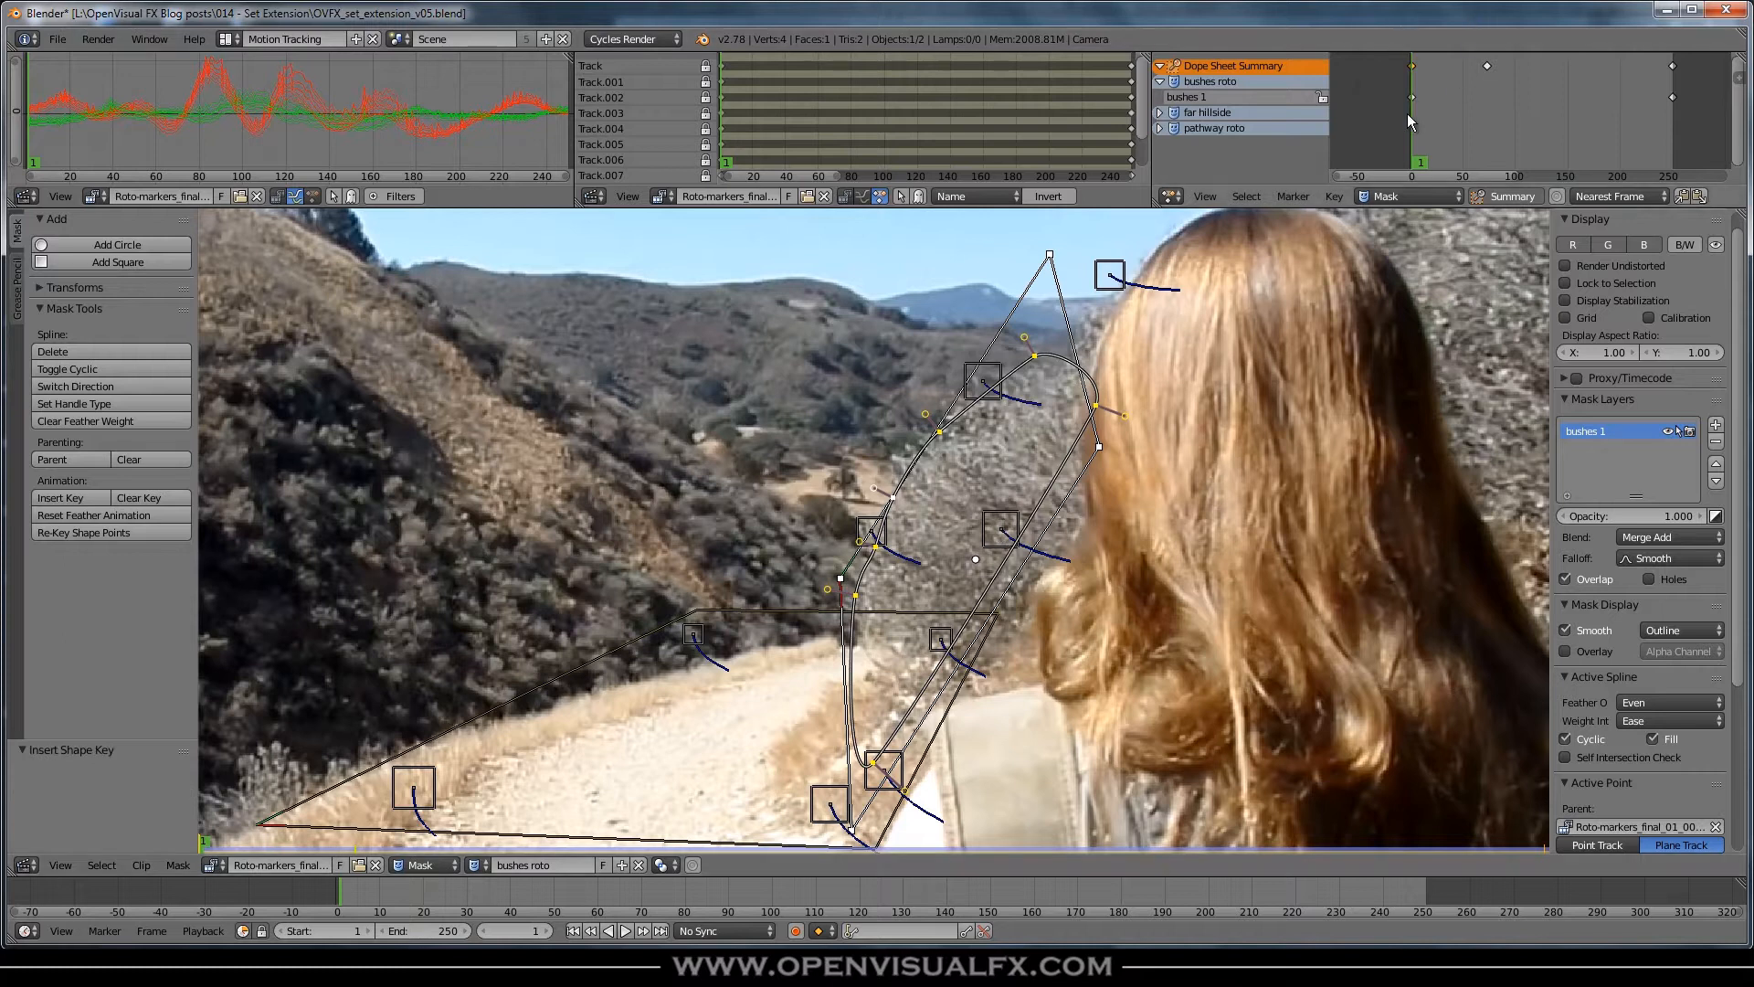
pyautogui.scroll(-3, 910, 509)
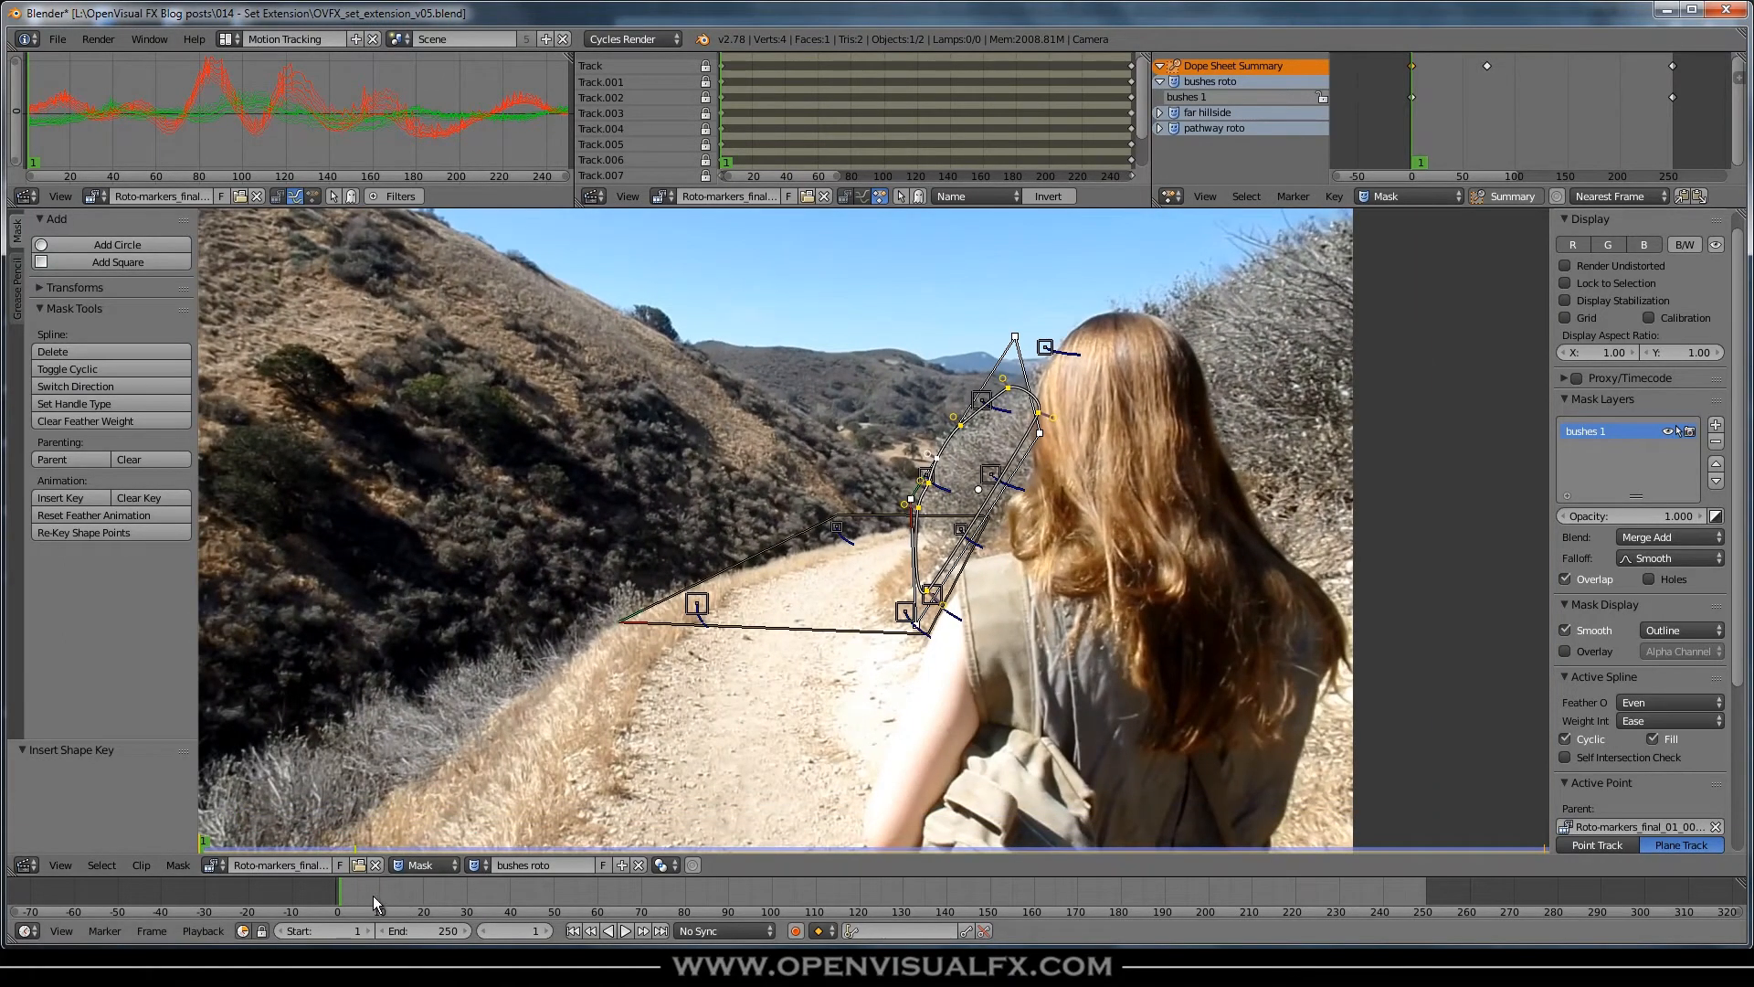
pyautogui.hotkey('alt', 'a')
pyautogui.moveTo(726, 893); pyautogui.dragTo(311, 921)
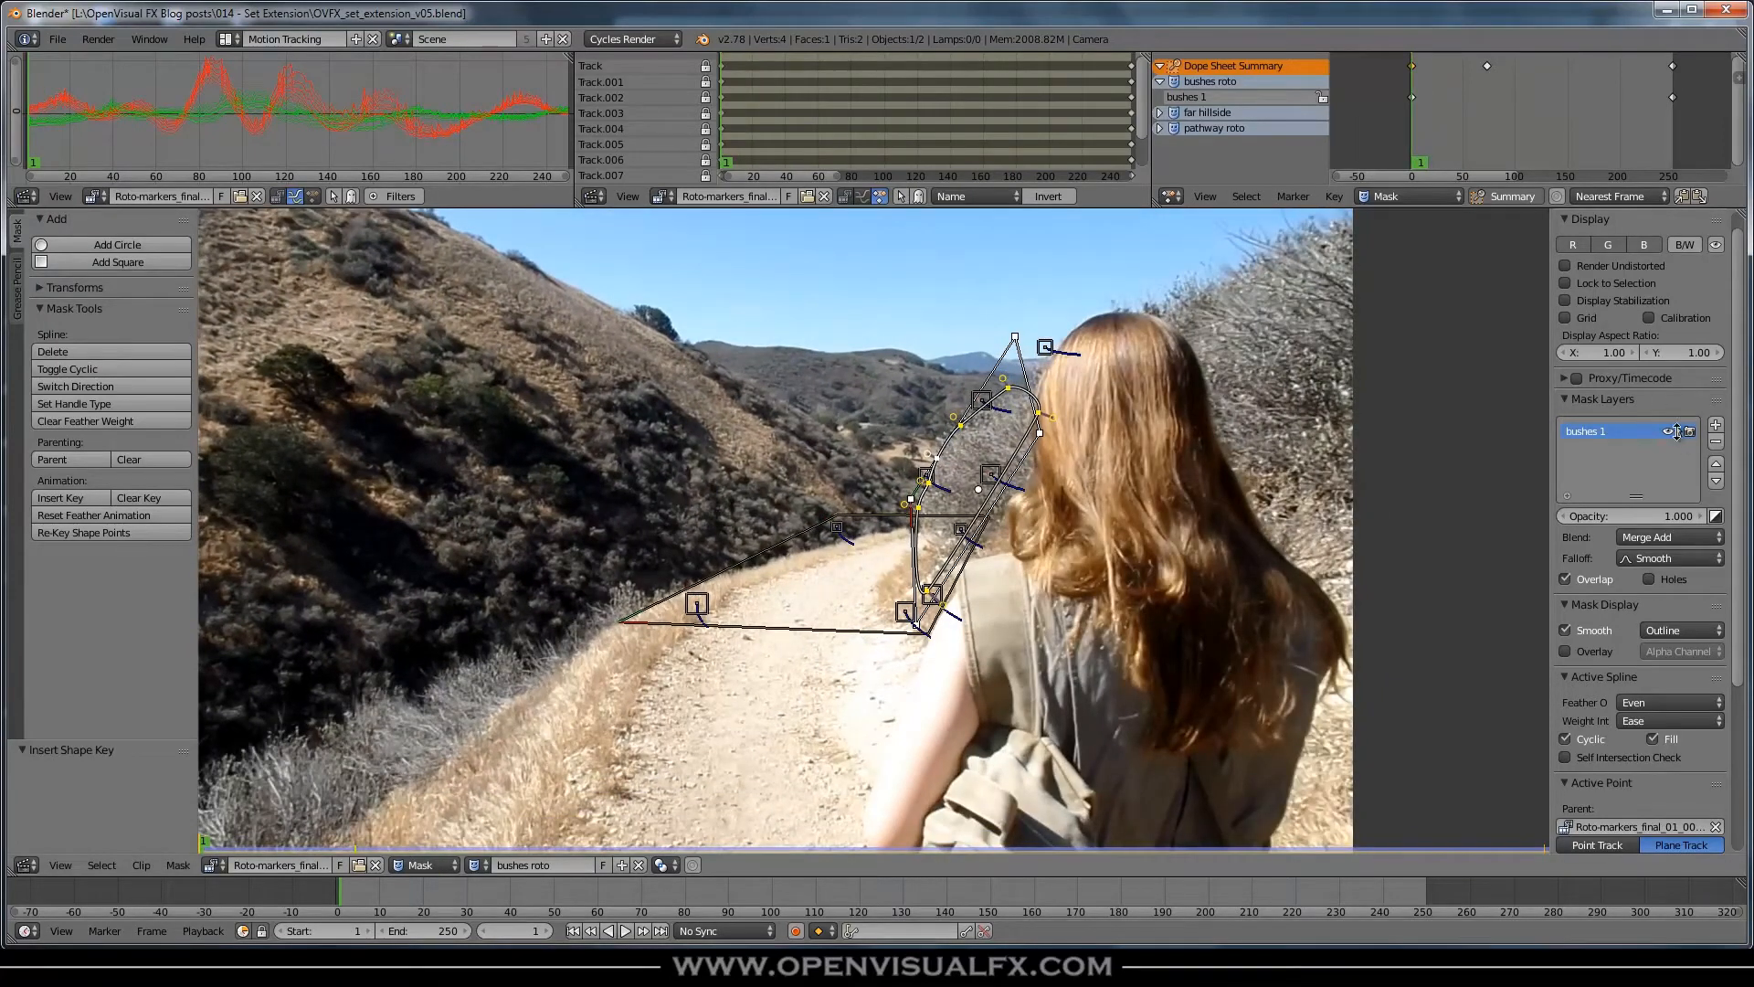
# - Make the bushes 1 layer unselectable and collapse the bushes roto channels in the dope sheet
pyautogui.click(1680, 430)
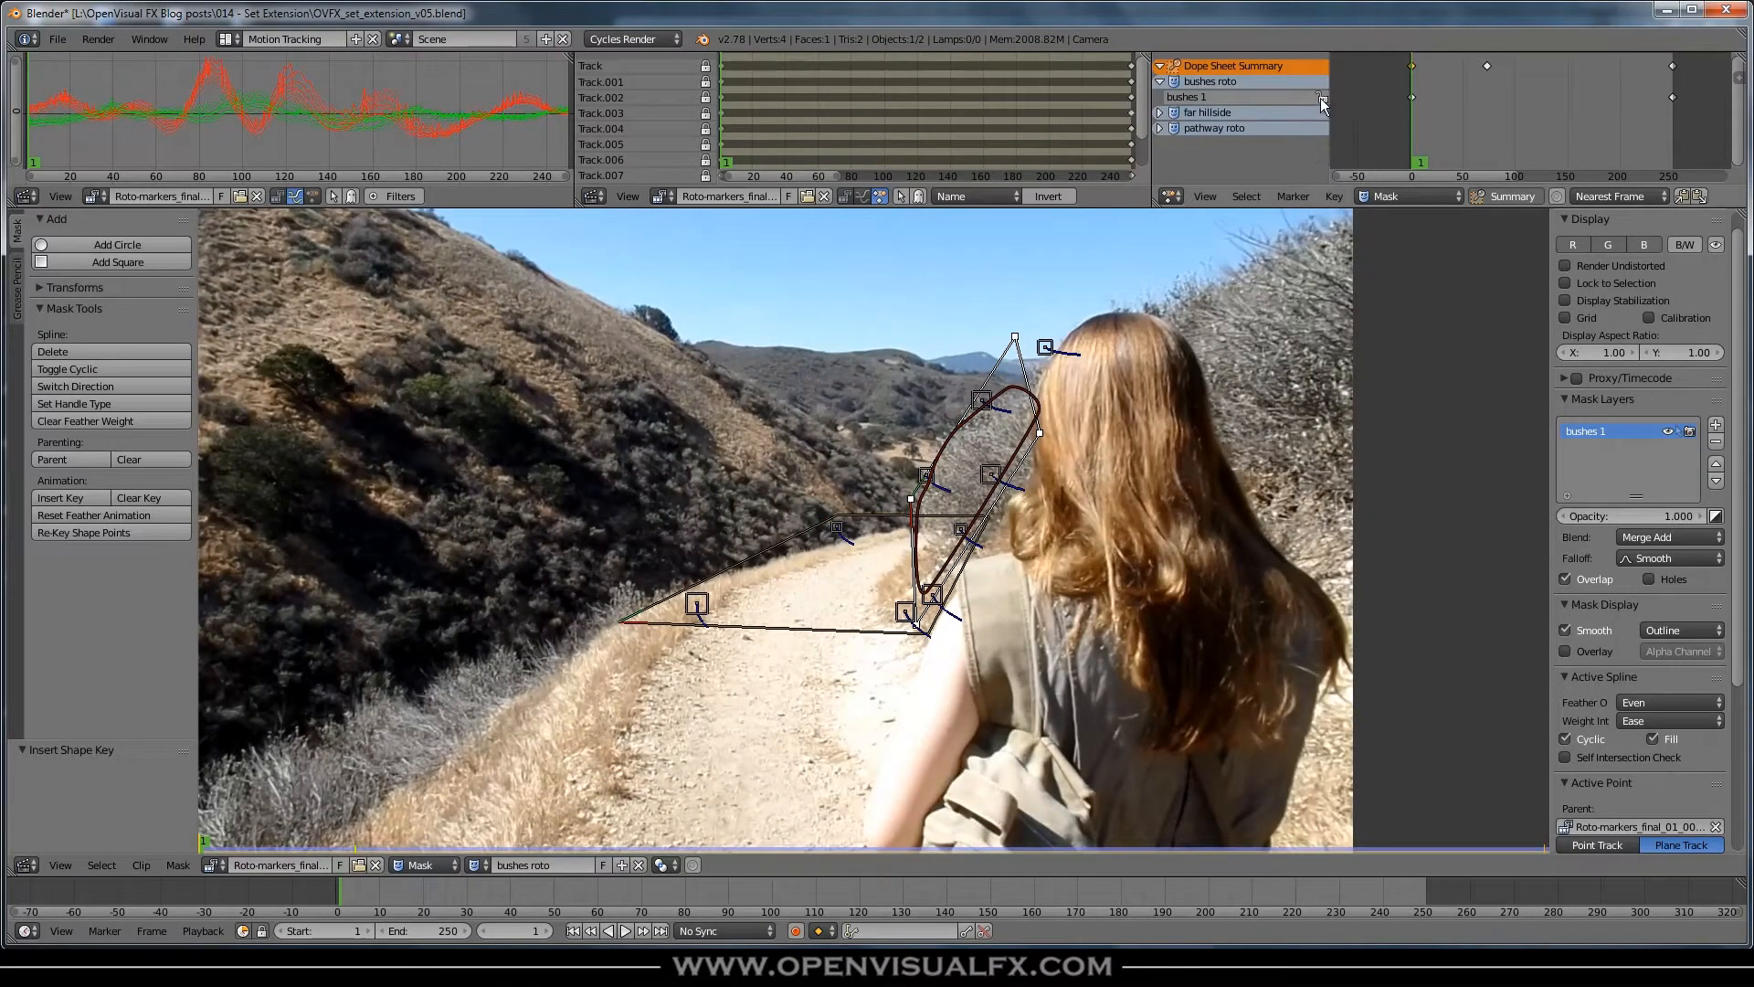
pyautogui.click(1161, 81)
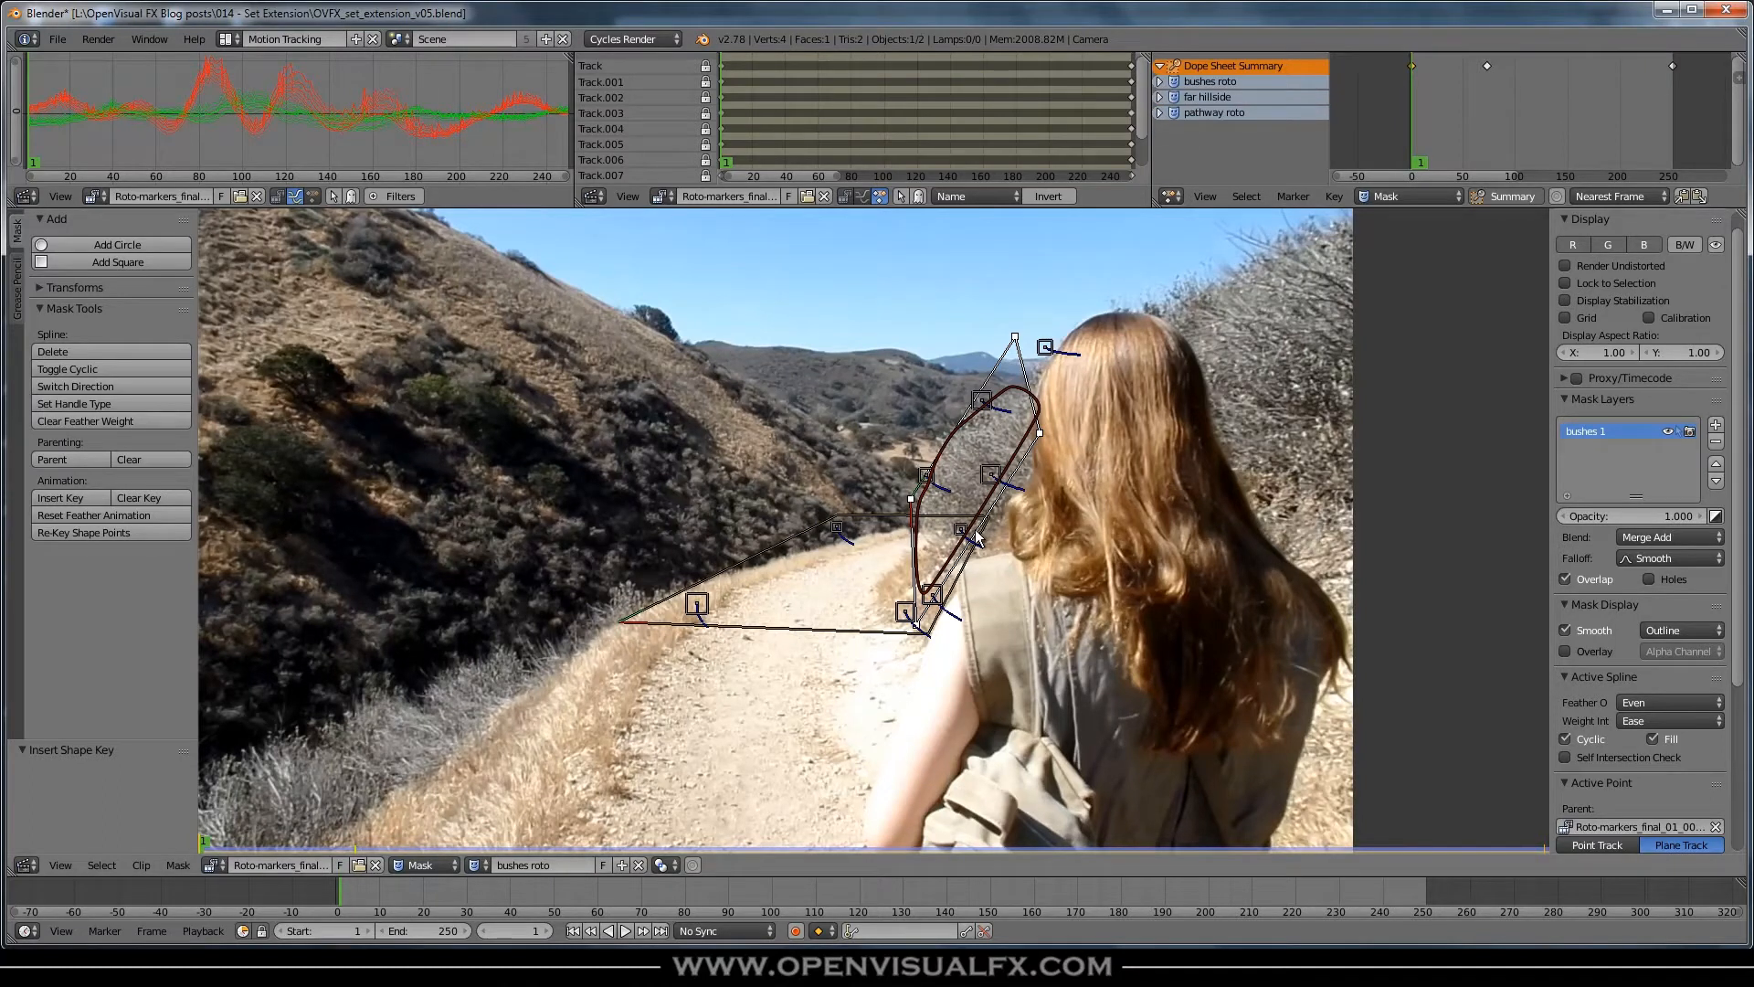
pyautogui.scroll(-5, 976, 538)
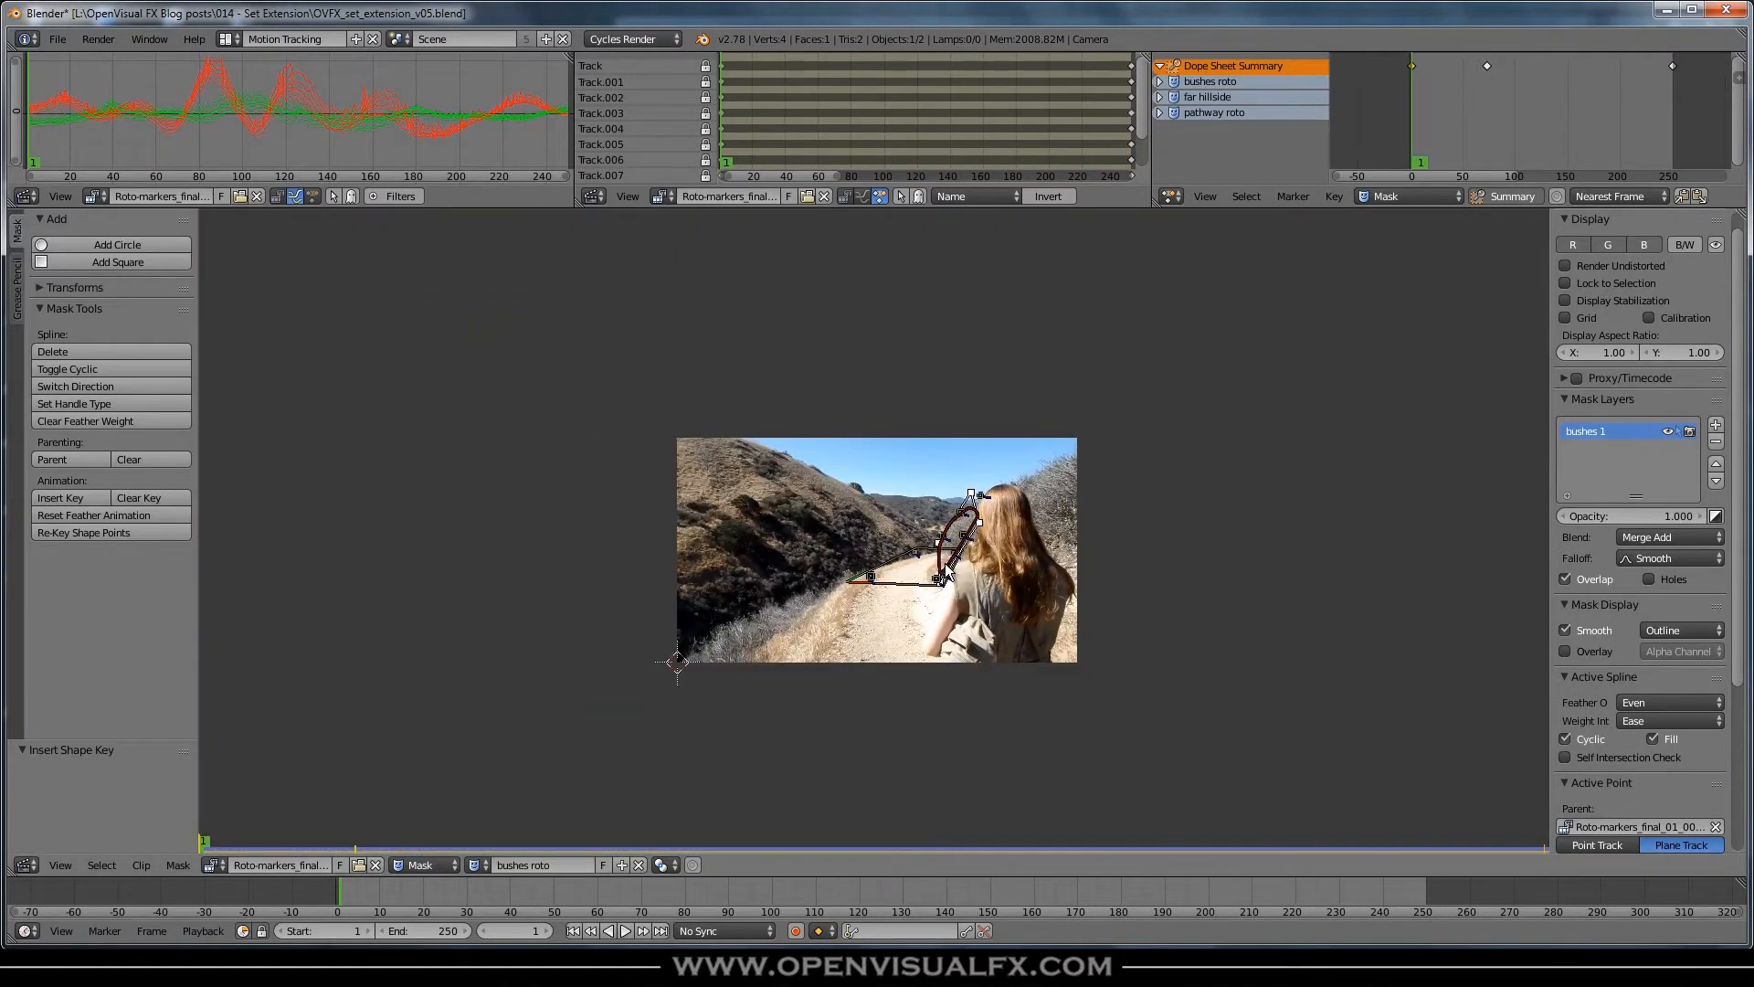
pyautogui.scroll(3, 944, 573)
pyautogui.moveTo(949, 572); pyautogui.dragTo(957, 515, button='middle')
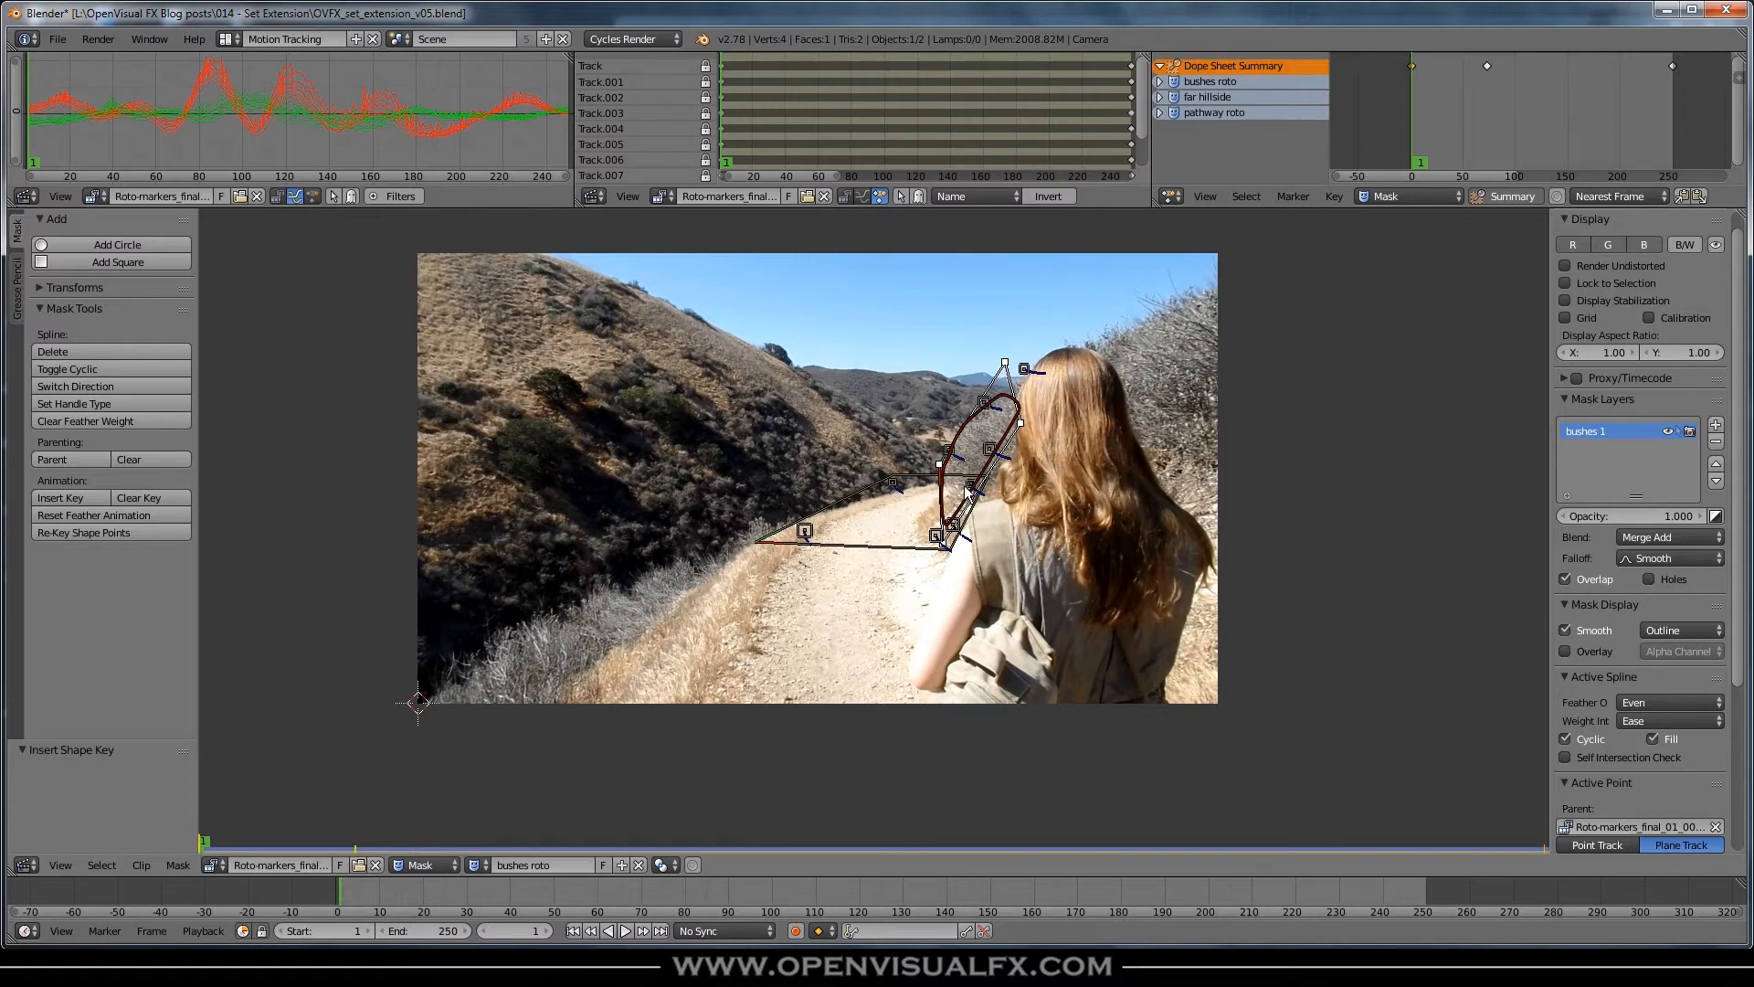
pyautogui.scroll(3, 967, 488)
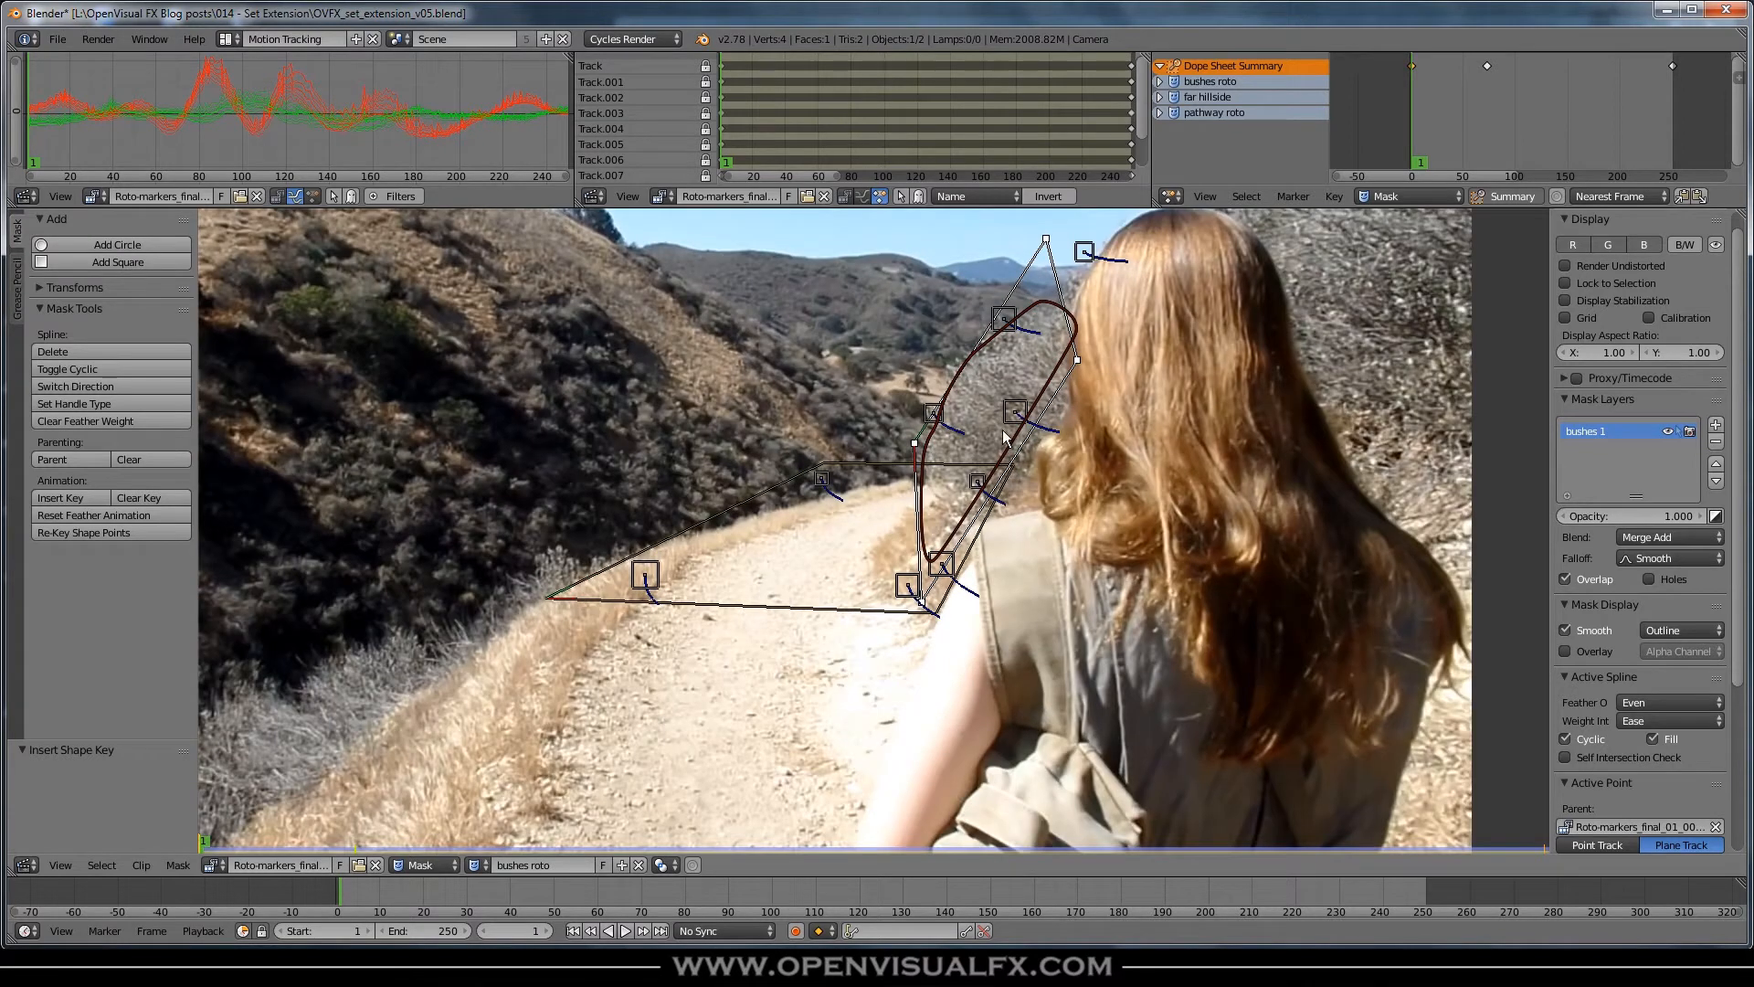
# - Switch to the Compositing screen layout and render the current frame to preview the composite
pyautogui.click(225, 38)
pyautogui.click(261, 99)
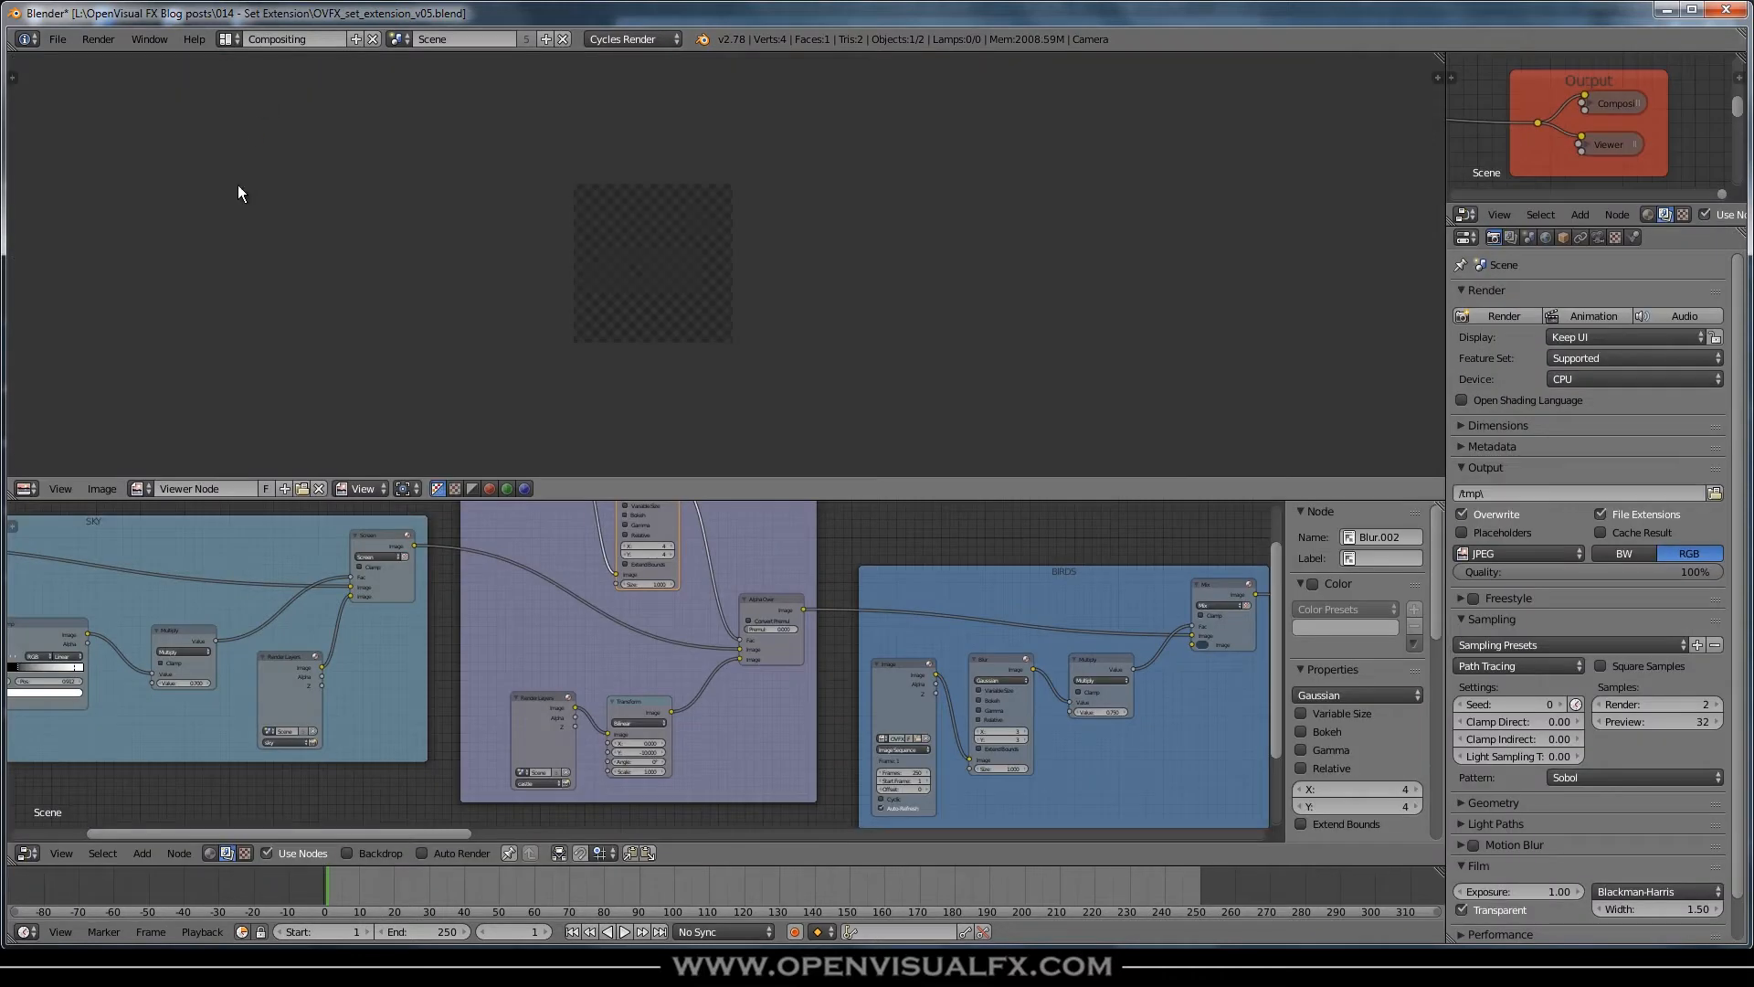
pyautogui.click(1495, 315)
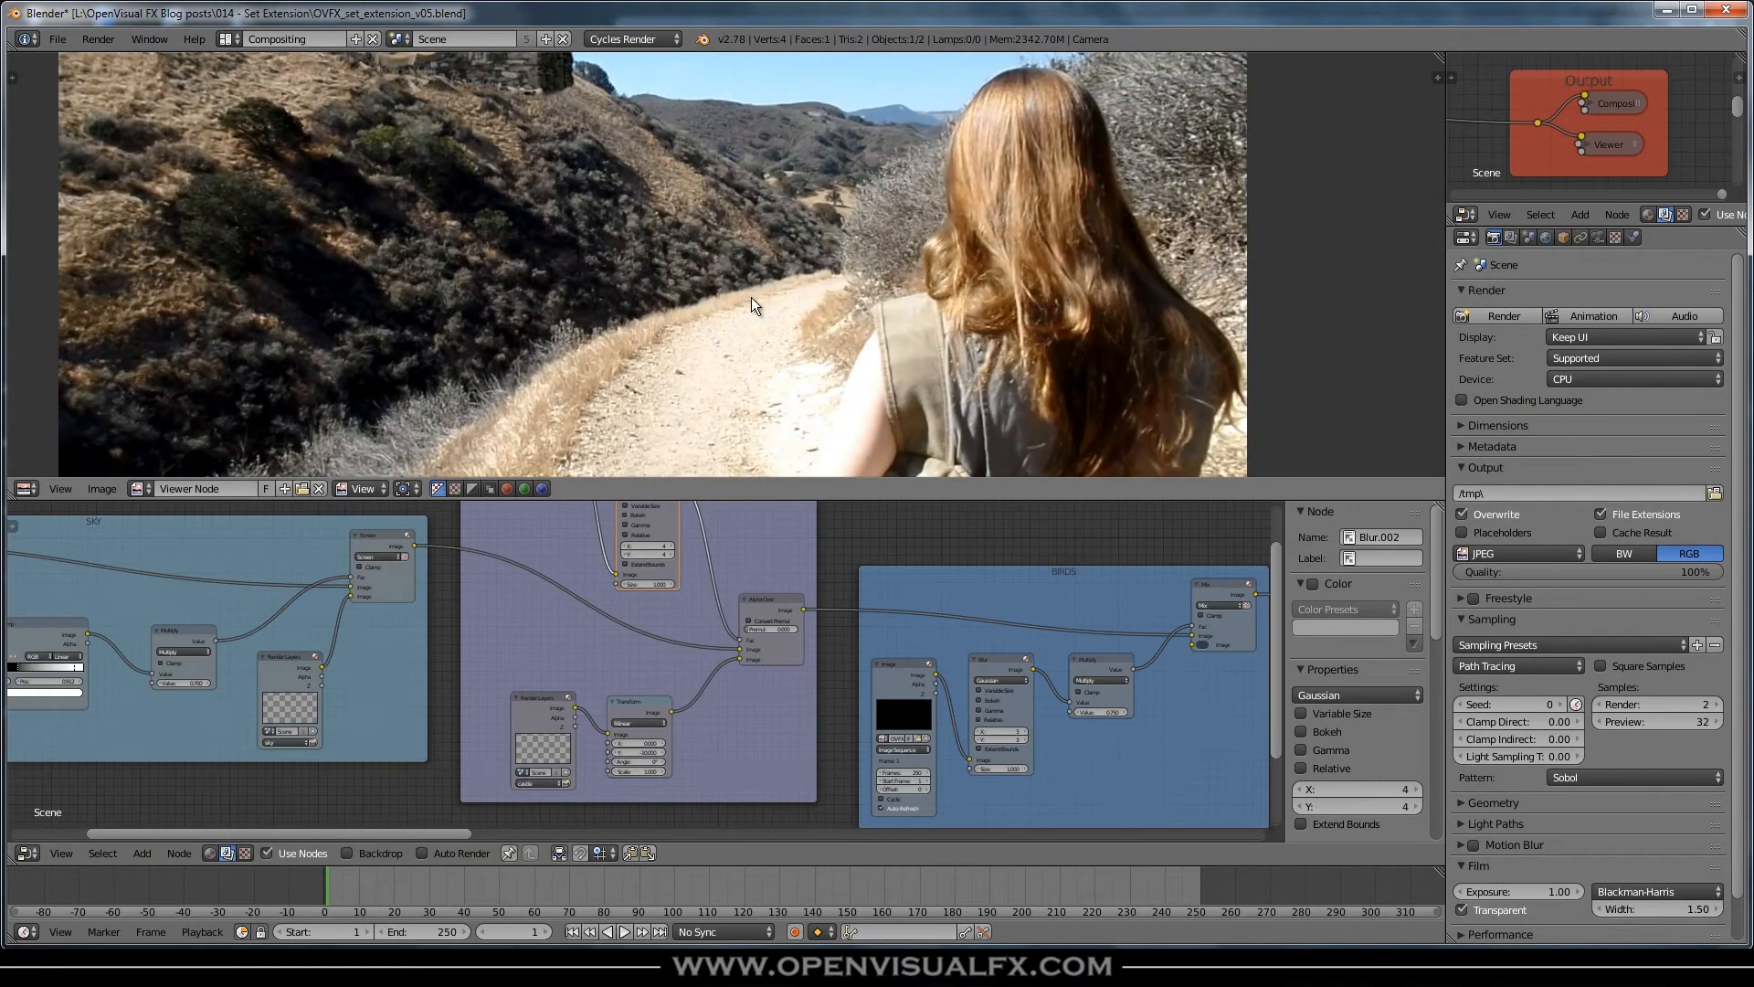
pyautogui.moveTo(760, 288); pyautogui.dragTo(814, 338, button='middle')
pyautogui.scroll(-2, 638, 662)
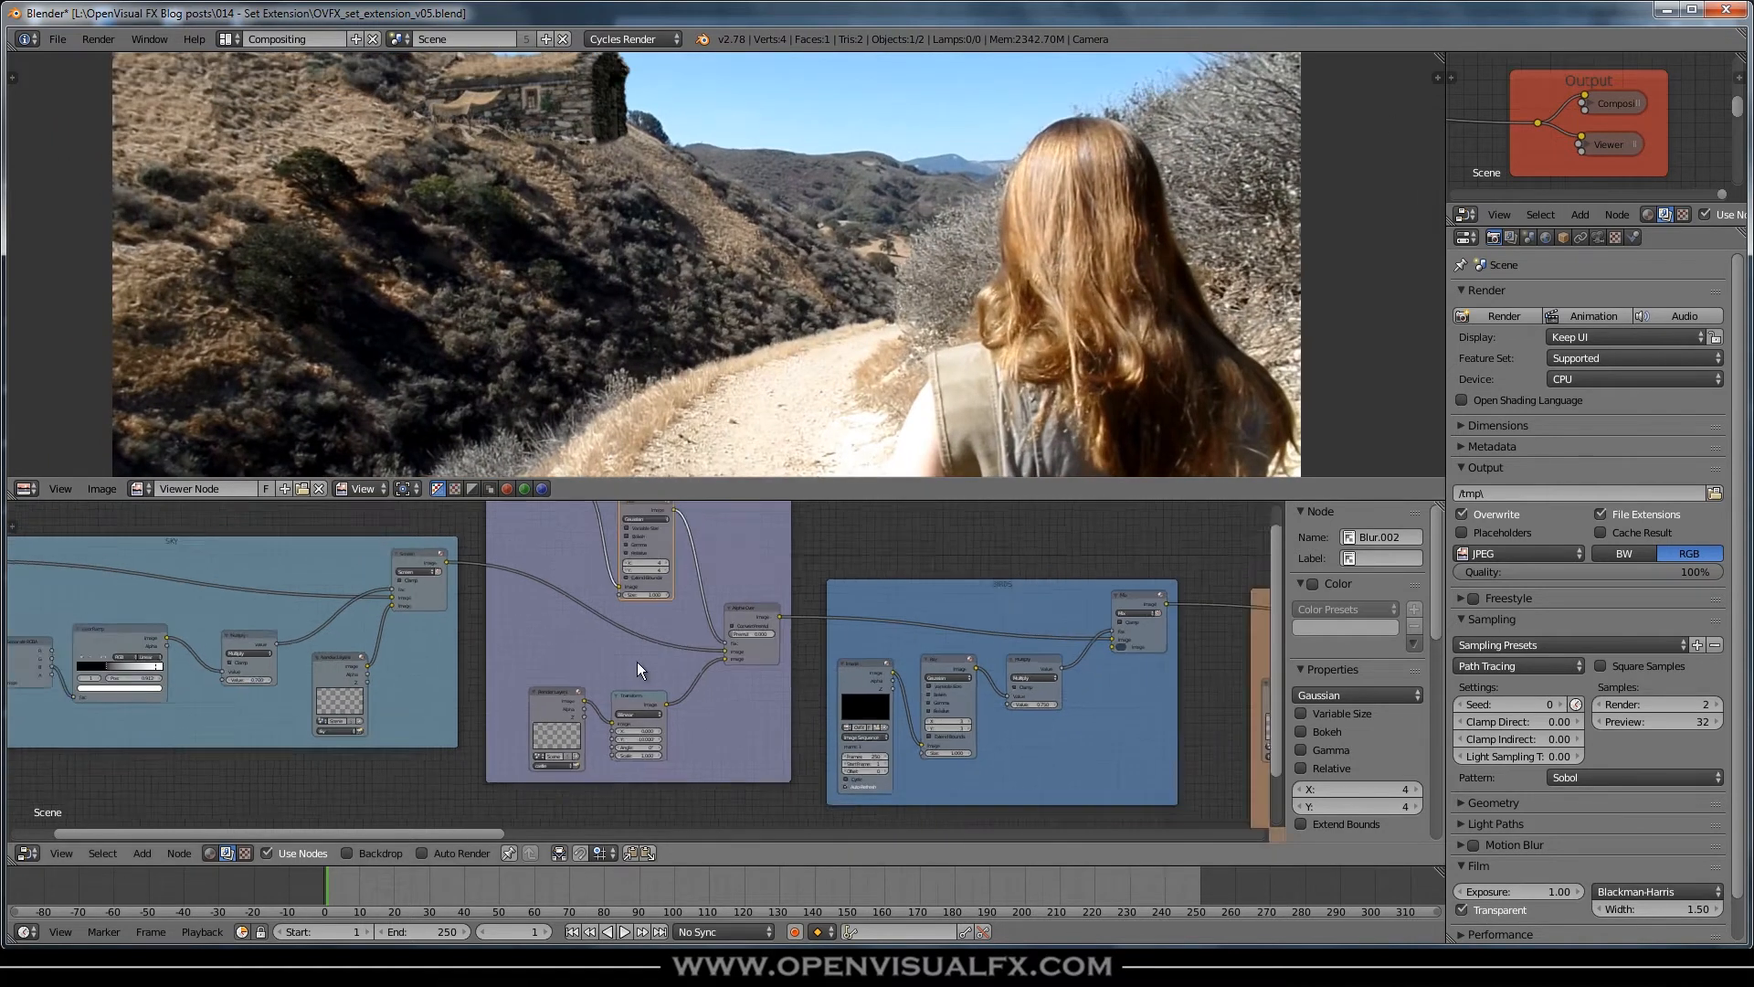
pyautogui.scroll(-2, 767, 208)
pyautogui.scroll(-1, 771, 217)
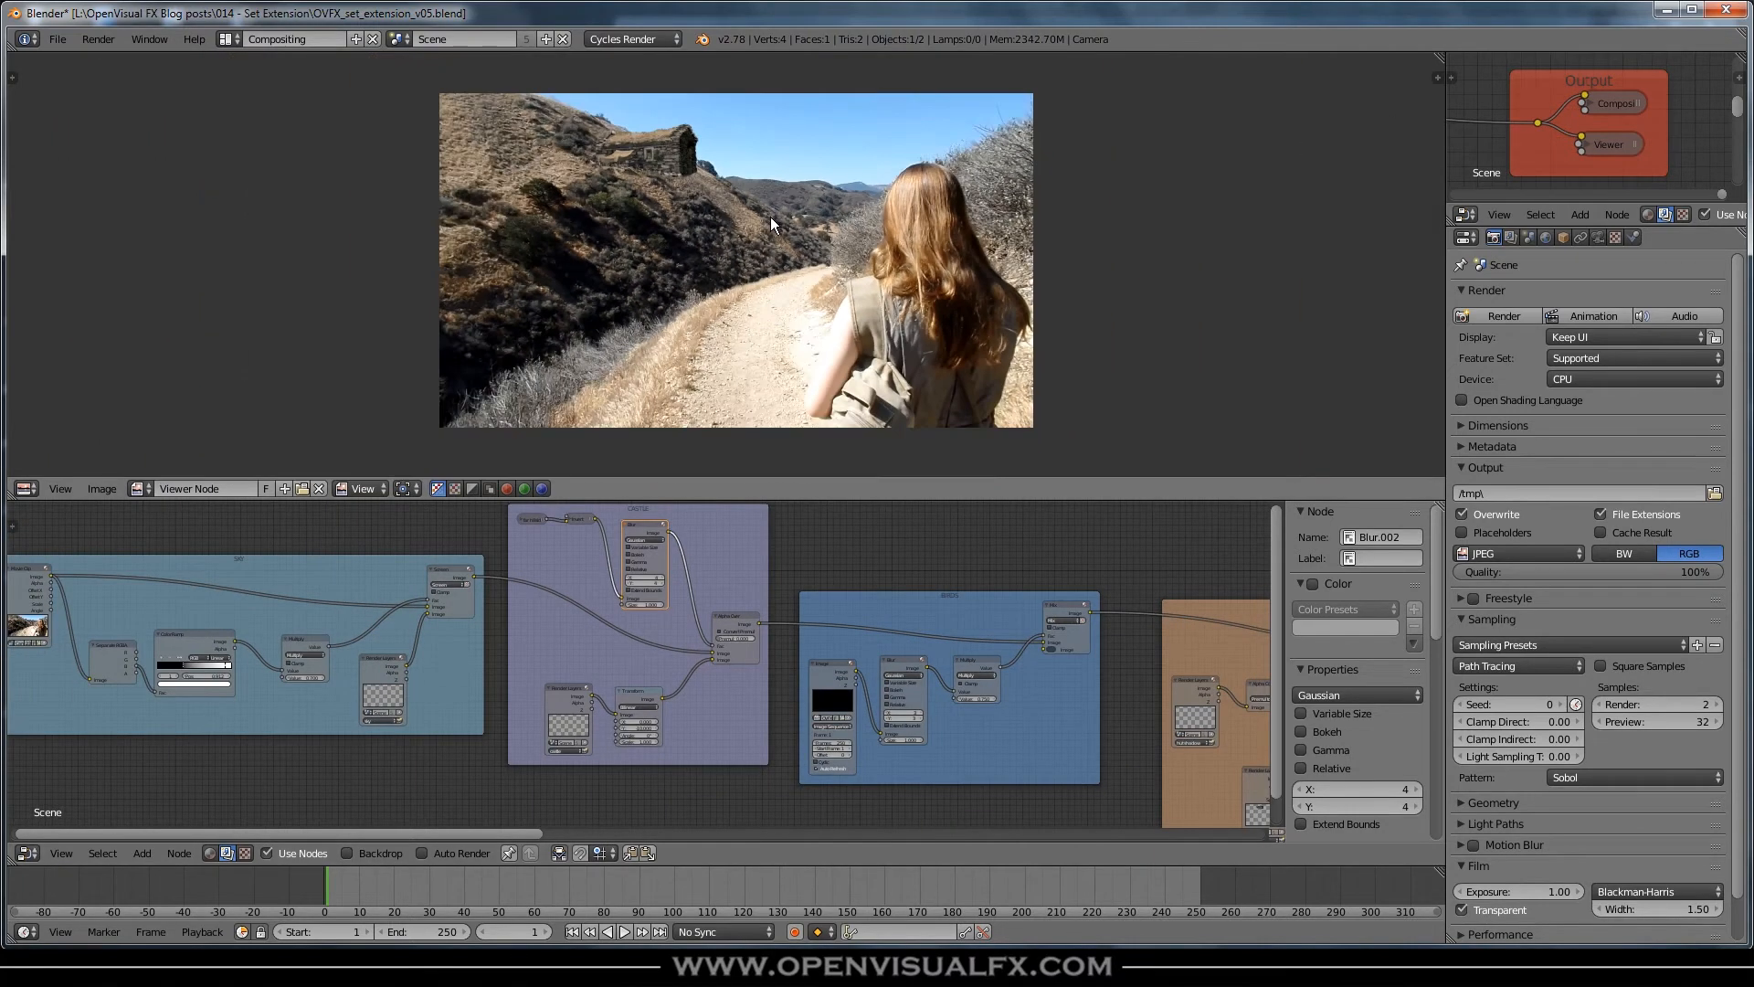
# - Turn on scene layers 2 to 5 alongside layer 1 and render frame 1 again
pyautogui.click(1510, 241)
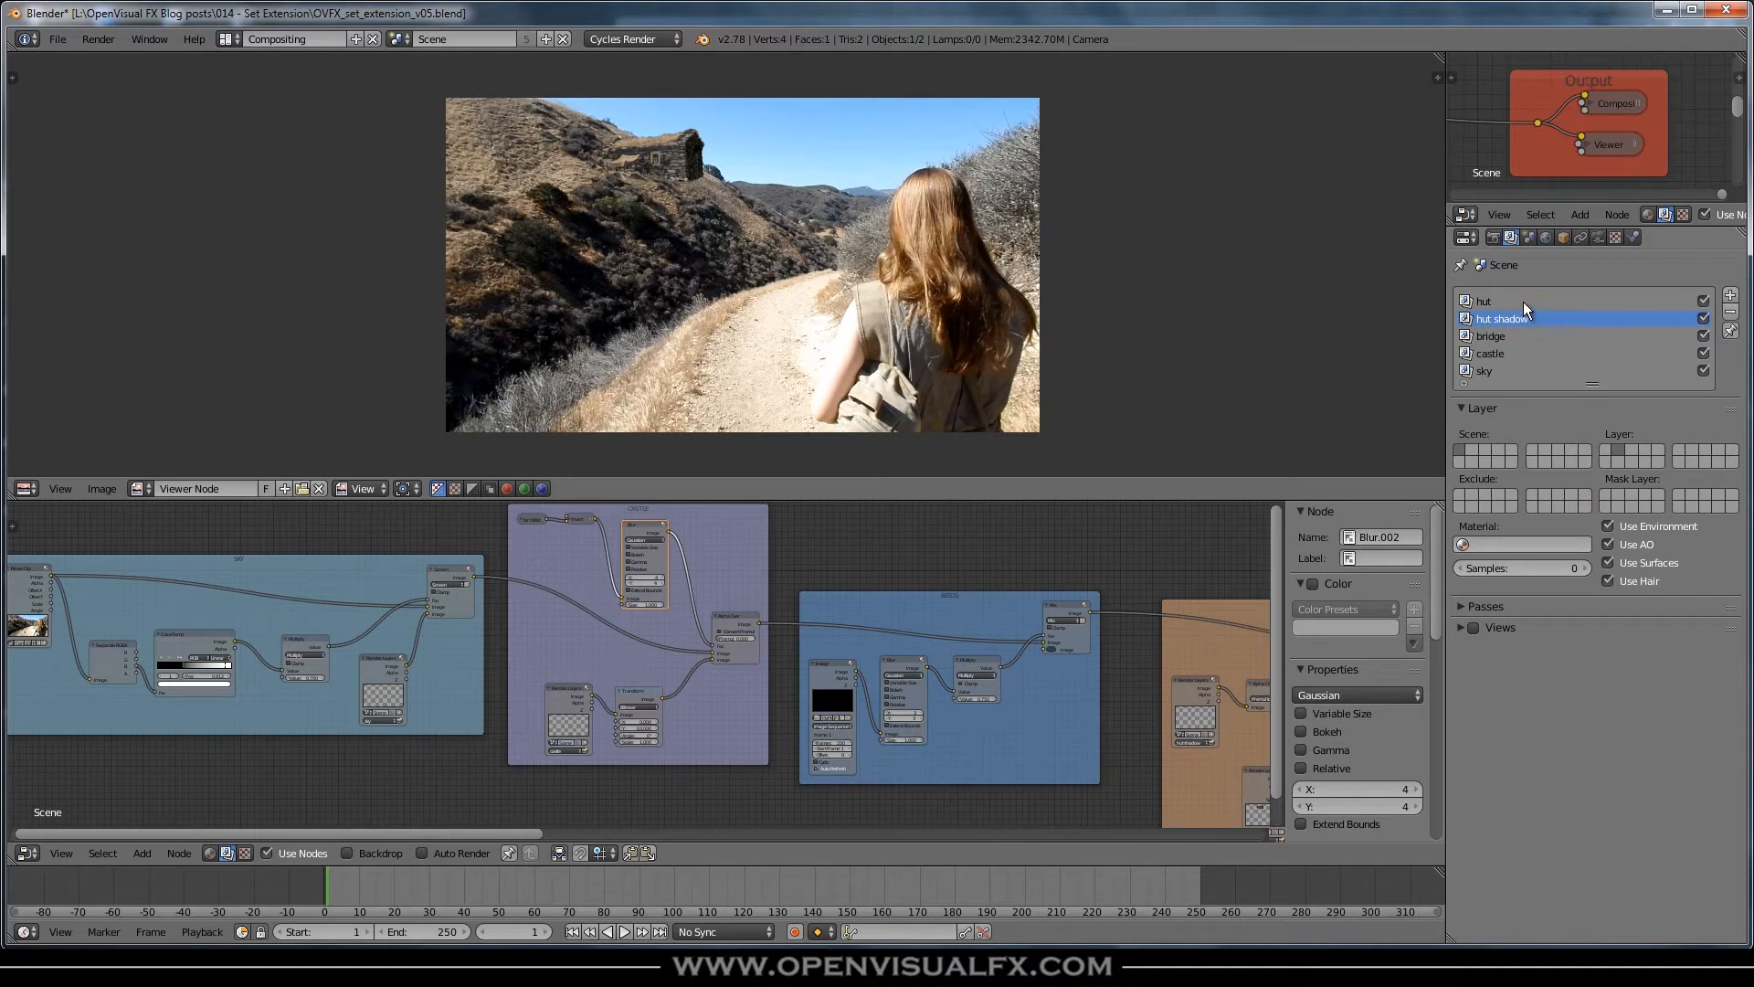
pyautogui.keyDown('shift'); pyautogui.click(1472, 449); pyautogui.keyUp('shift')
pyautogui.keyDown('shift'); pyautogui.click(1486, 451); pyautogui.keyUp('shift')
pyautogui.keyDown('shift'); pyautogui.click(1510, 452); pyautogui.keyUp('shift')
pyautogui.keyDown('shift'); pyautogui.click(1496, 448); pyautogui.keyUp('shift')
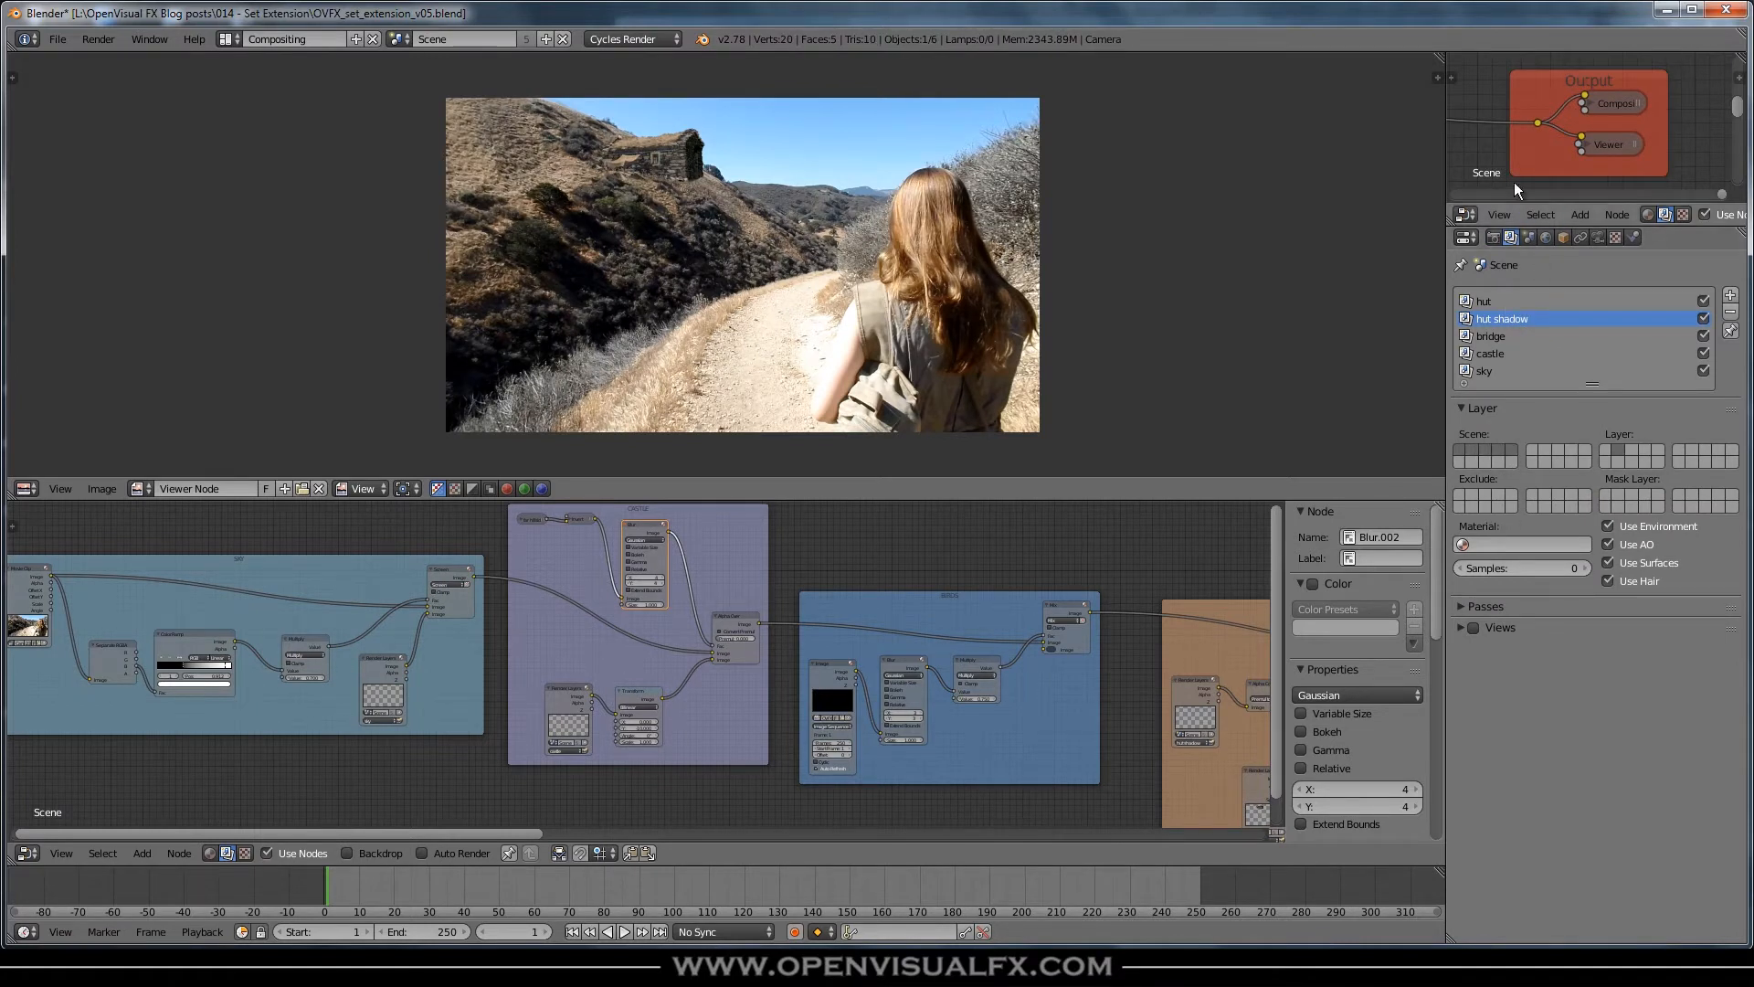
pyautogui.click(1493, 238)
pyautogui.click(1499, 315)
pyautogui.scroll(2, 777, 279)
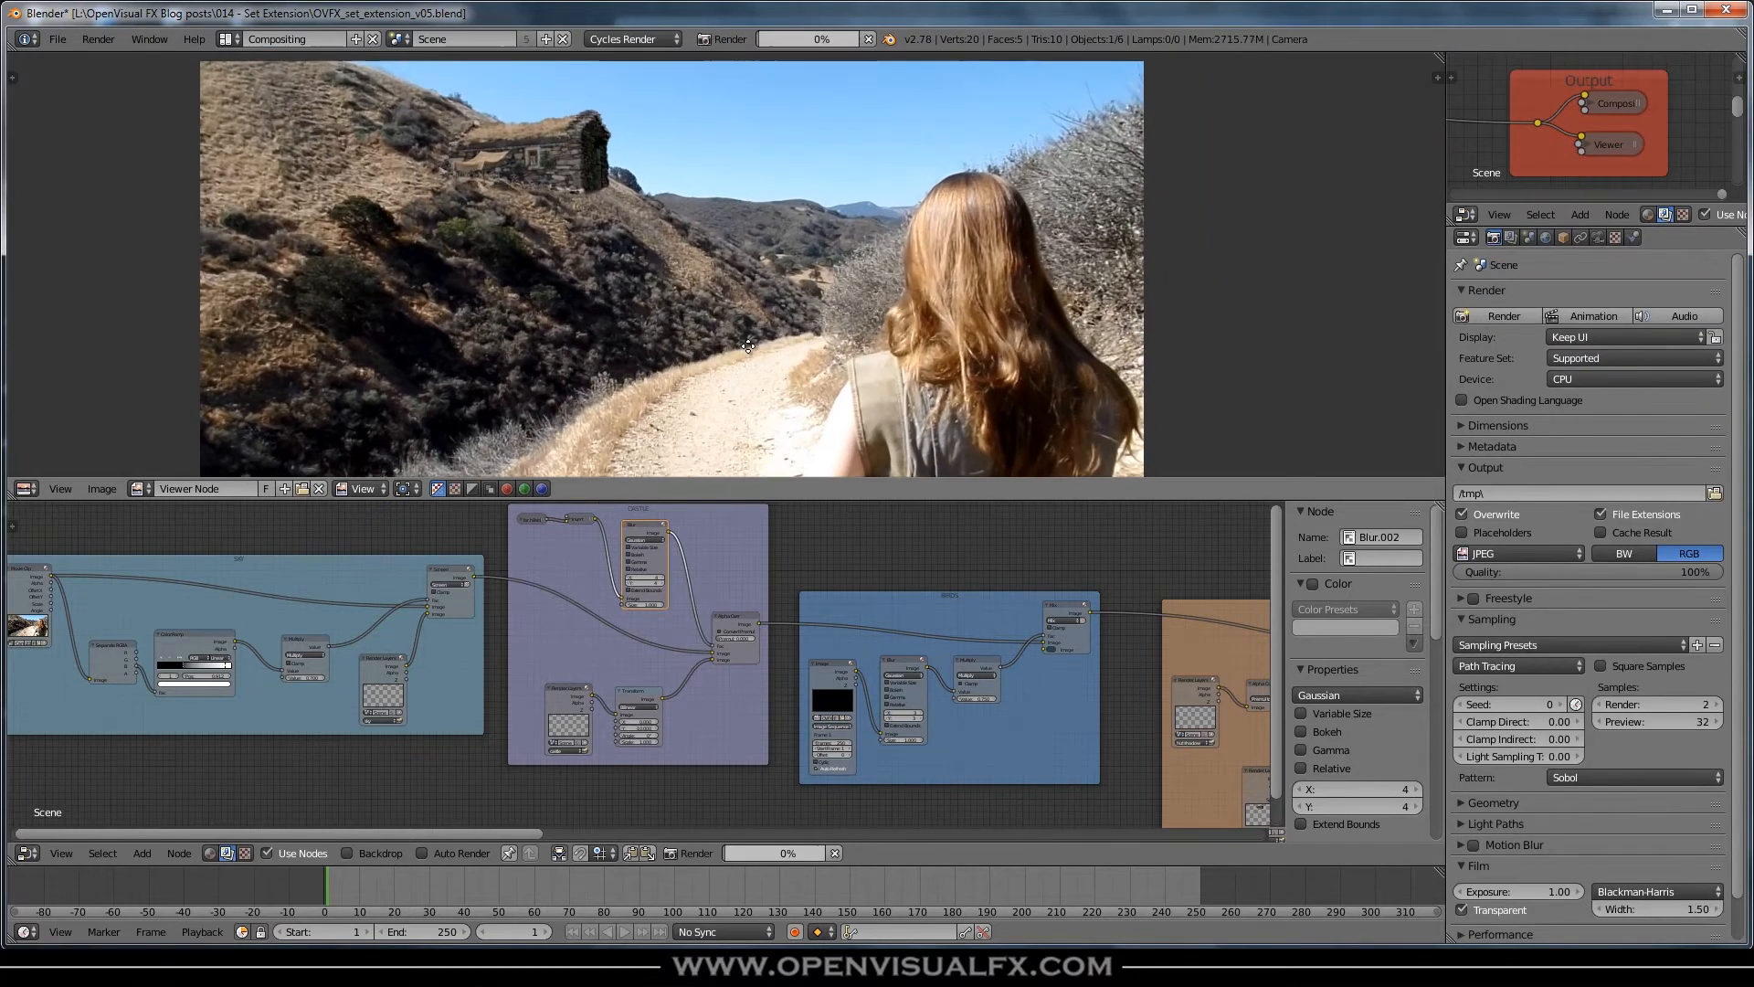
pyautogui.scroll(2, 934, 305)
pyautogui.moveTo(610, 444); pyautogui.dragTo(655, 309, button='middle')
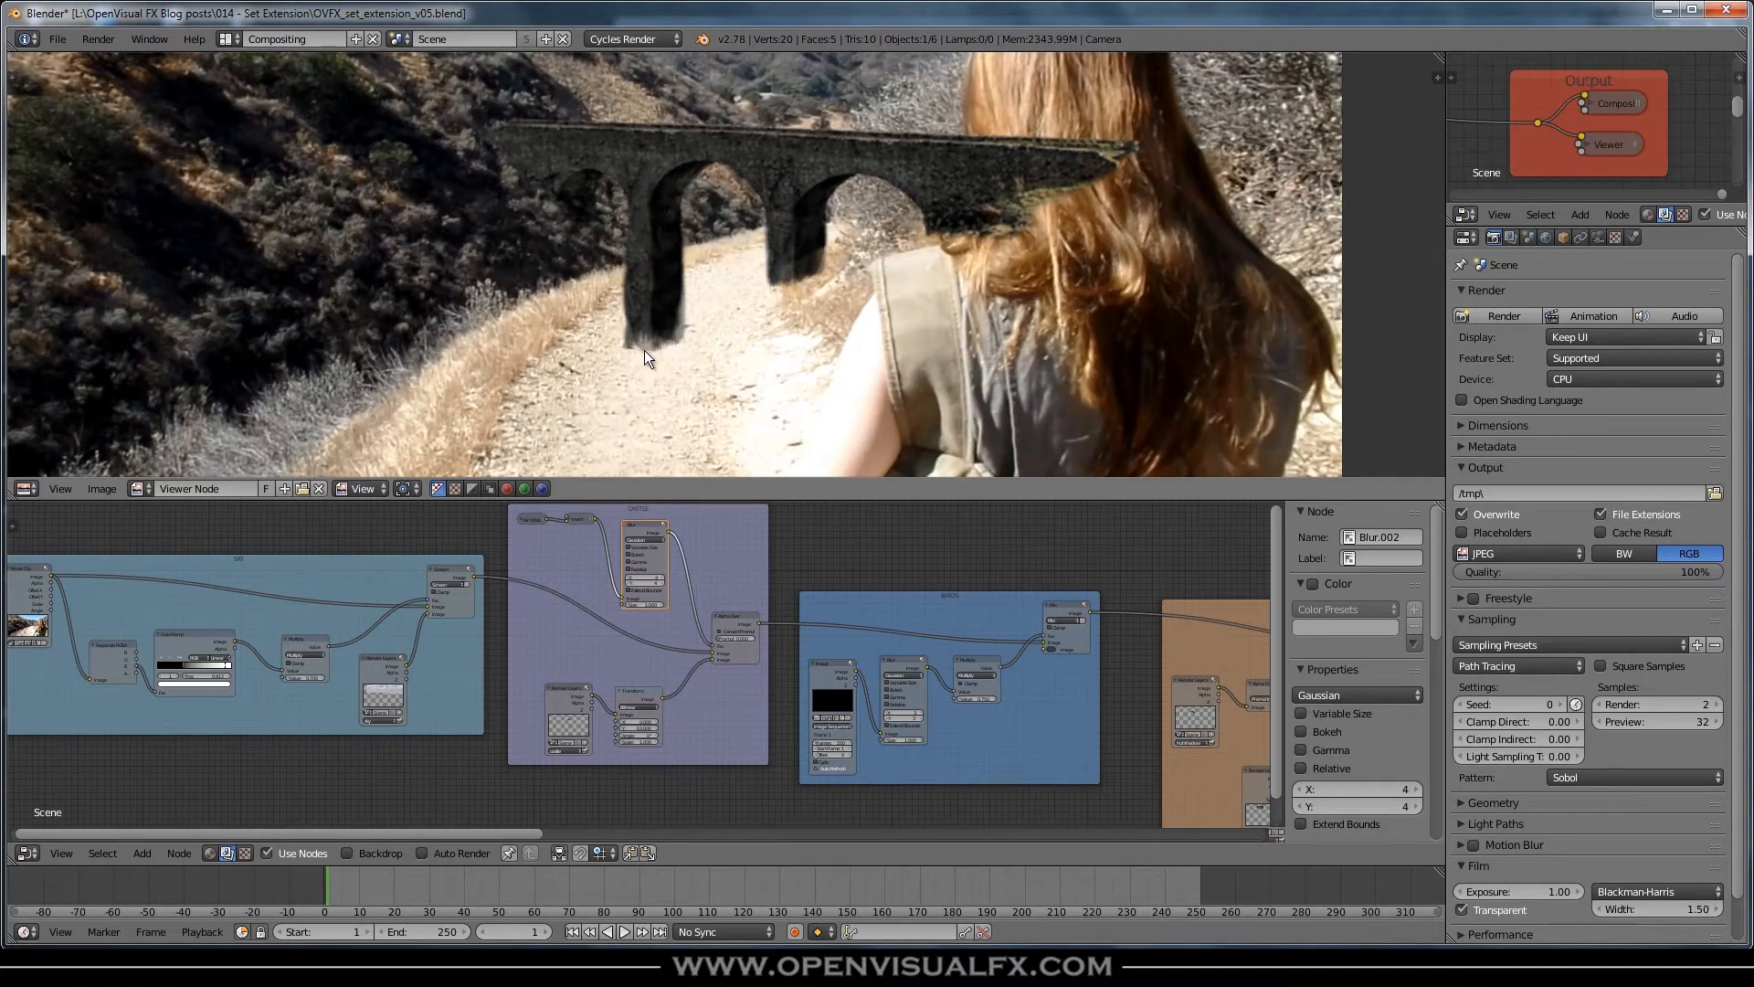
# - Examine where the bridge overlaps the pathway, the bushes and the woman in the rendered composite
pyautogui.moveTo(1044, 163); pyautogui.dragTo(1017, 261, button='middle')
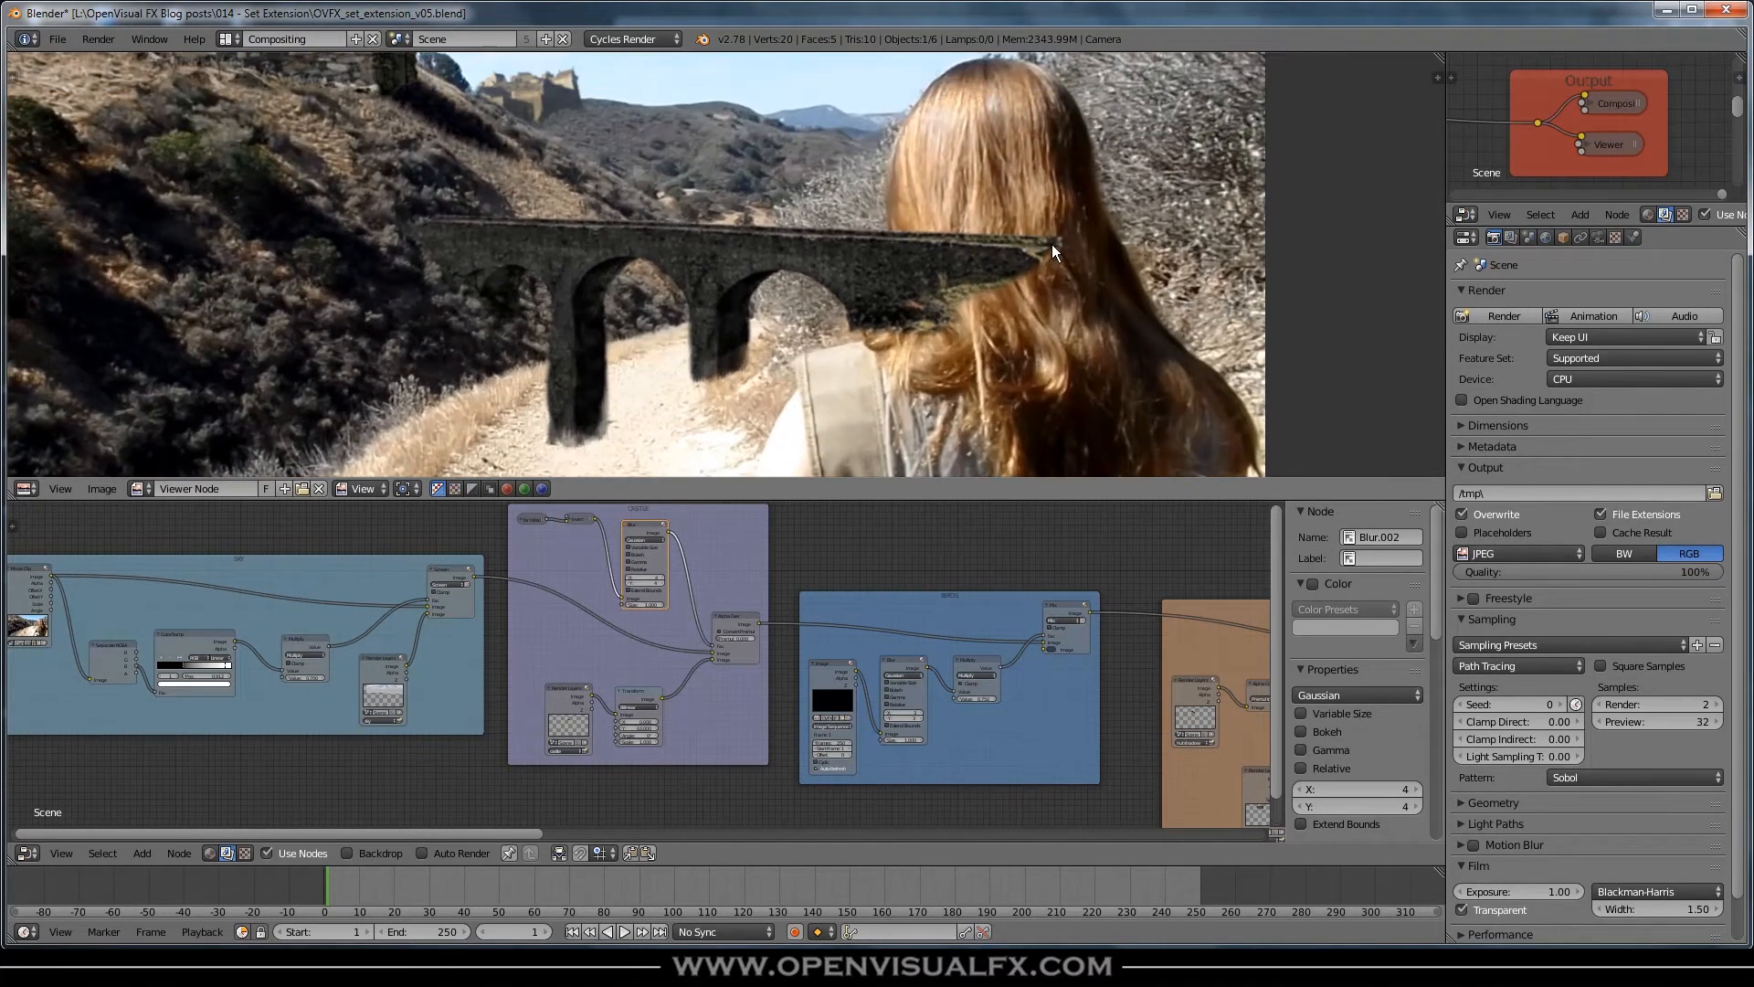
pyautogui.scroll(-1, 945, 310)
pyautogui.moveTo(934, 337); pyautogui.dragTo(951, 304, button='middle')
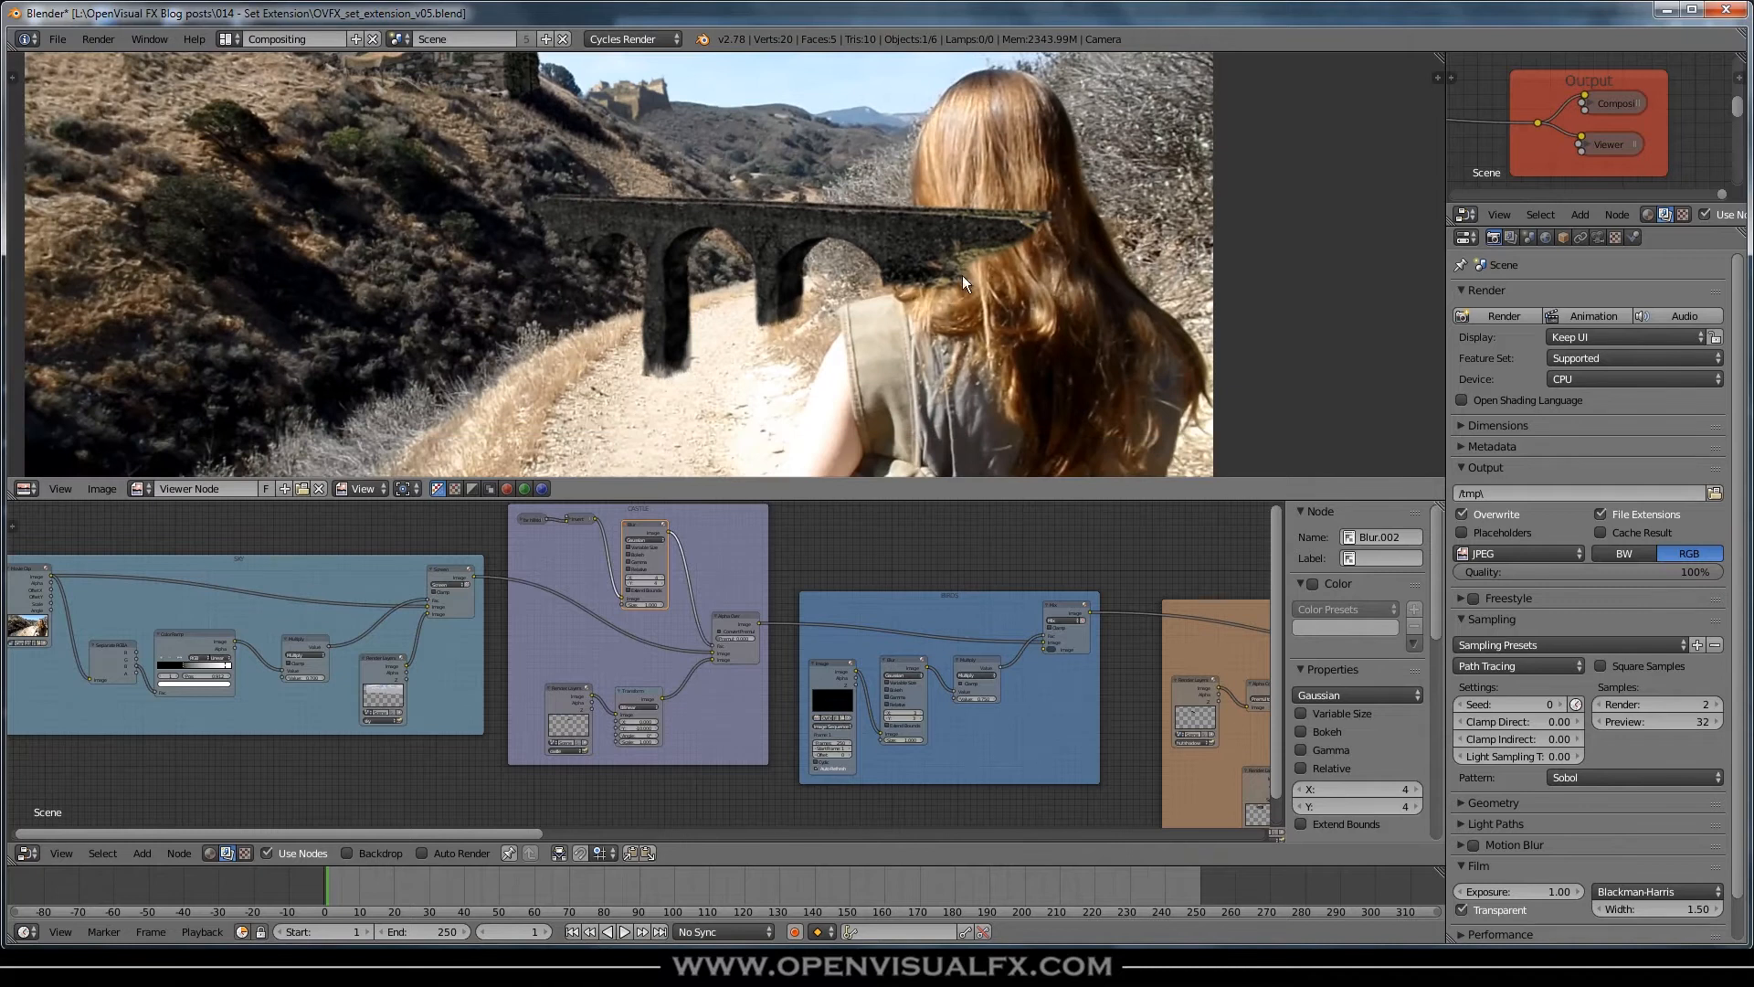
pyautogui.scroll(-3, 1040, 233)
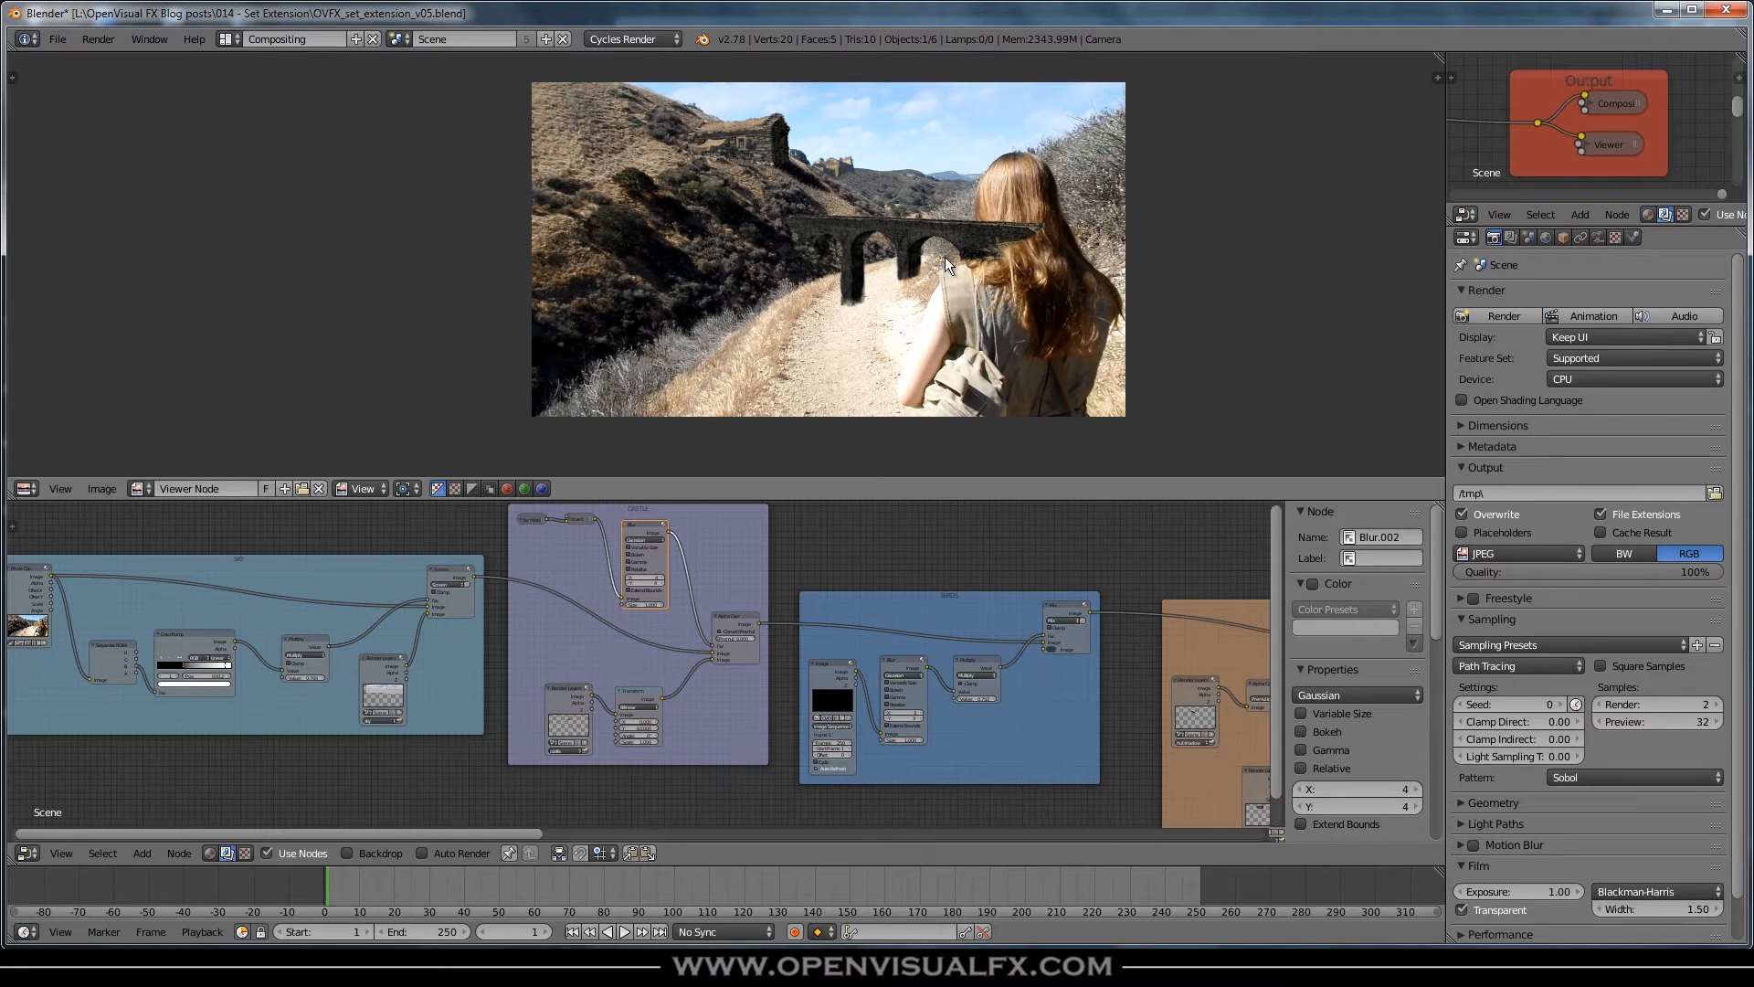
pyautogui.moveTo(961, 230); pyautogui.dragTo(928, 299, button='middle')
pyautogui.scroll(1, 883, 293)
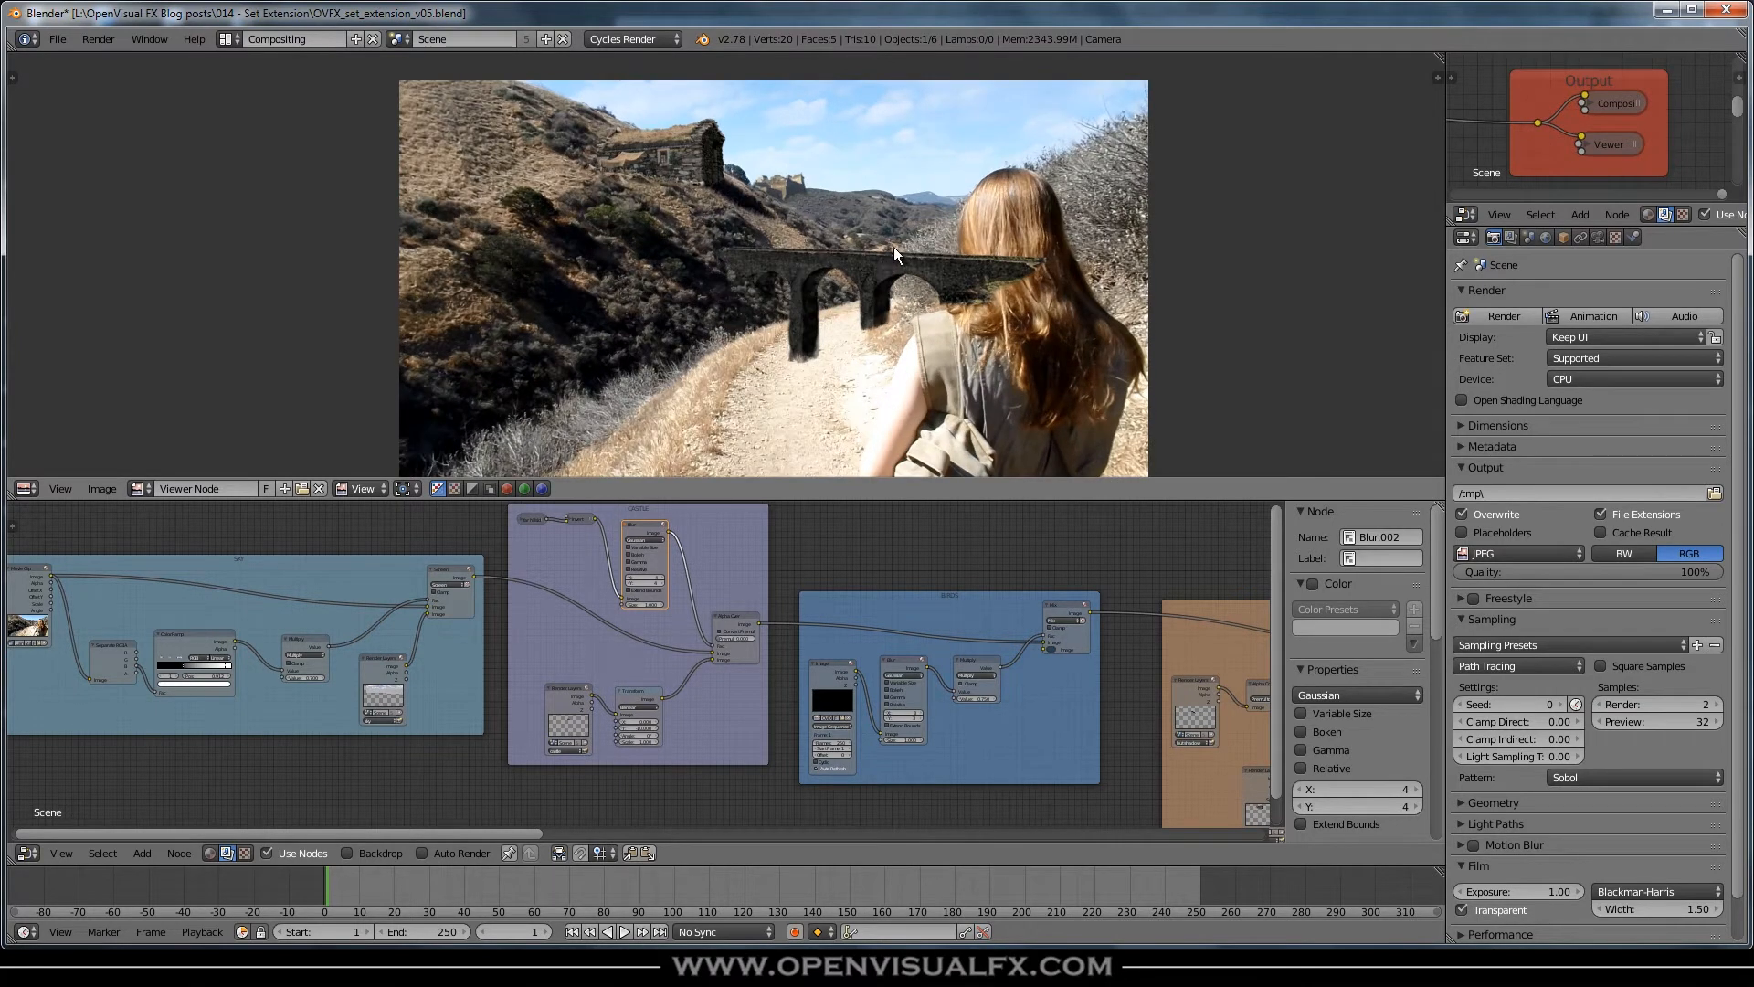
pyautogui.scroll(3, 903, 245)
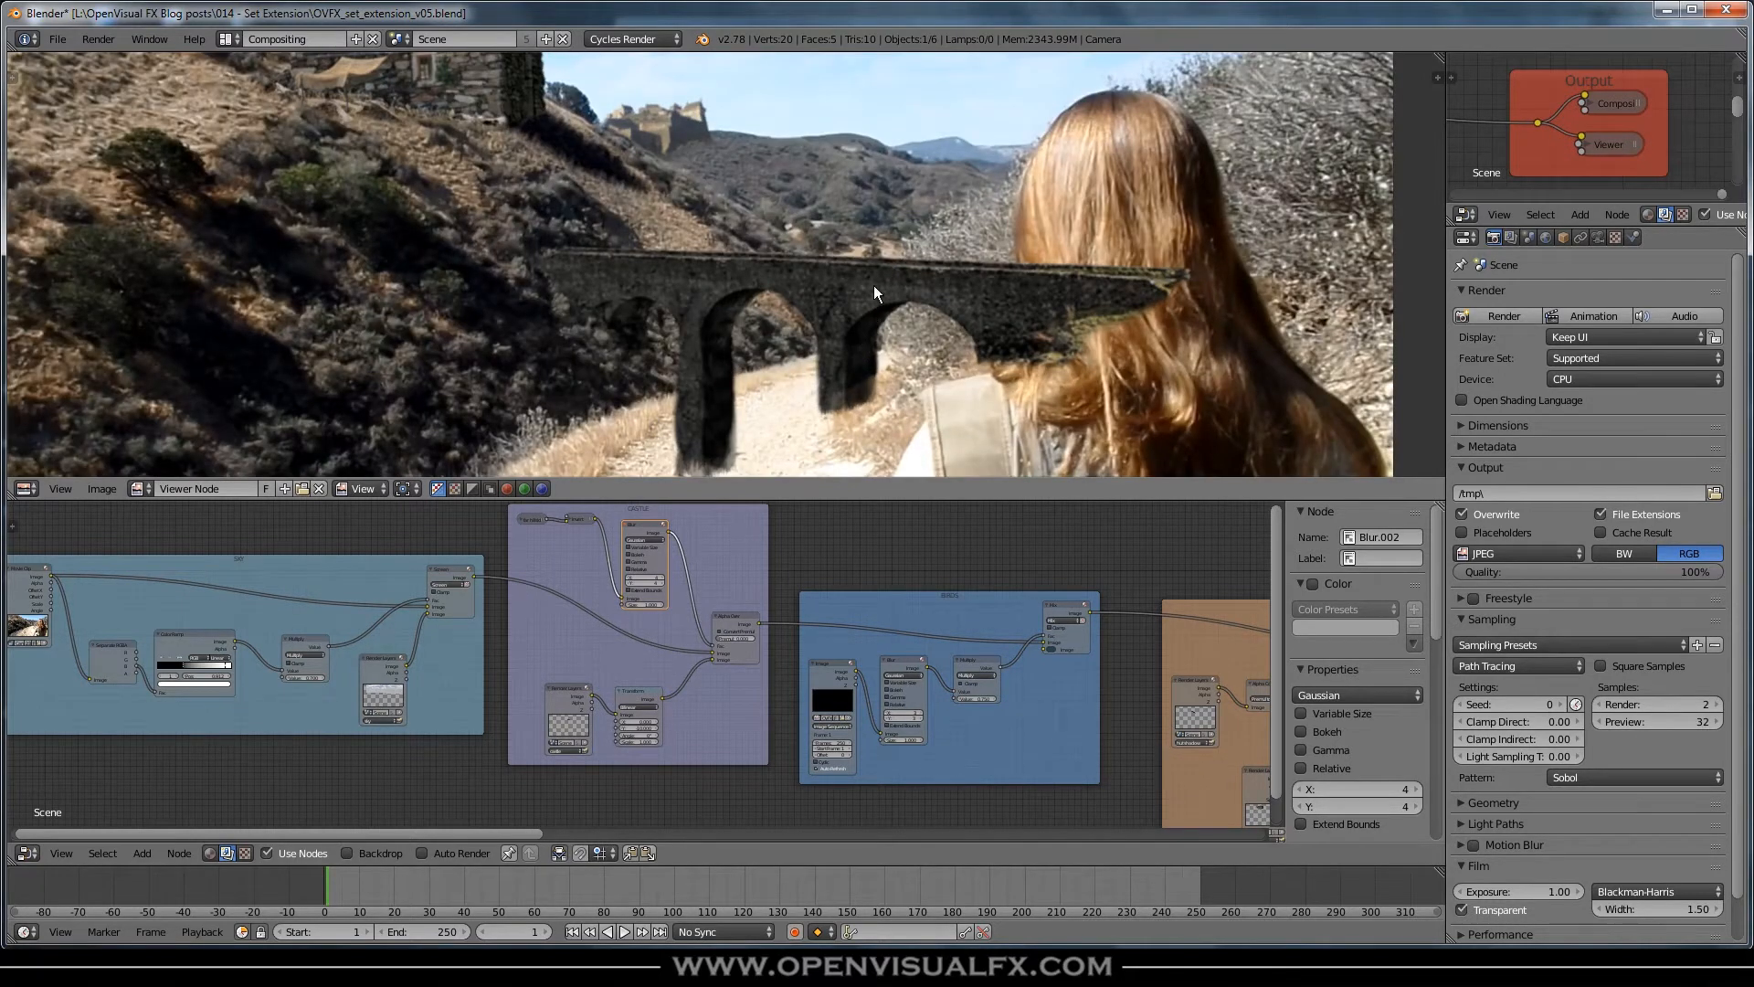
pyautogui.scroll(-2, 921, 250)
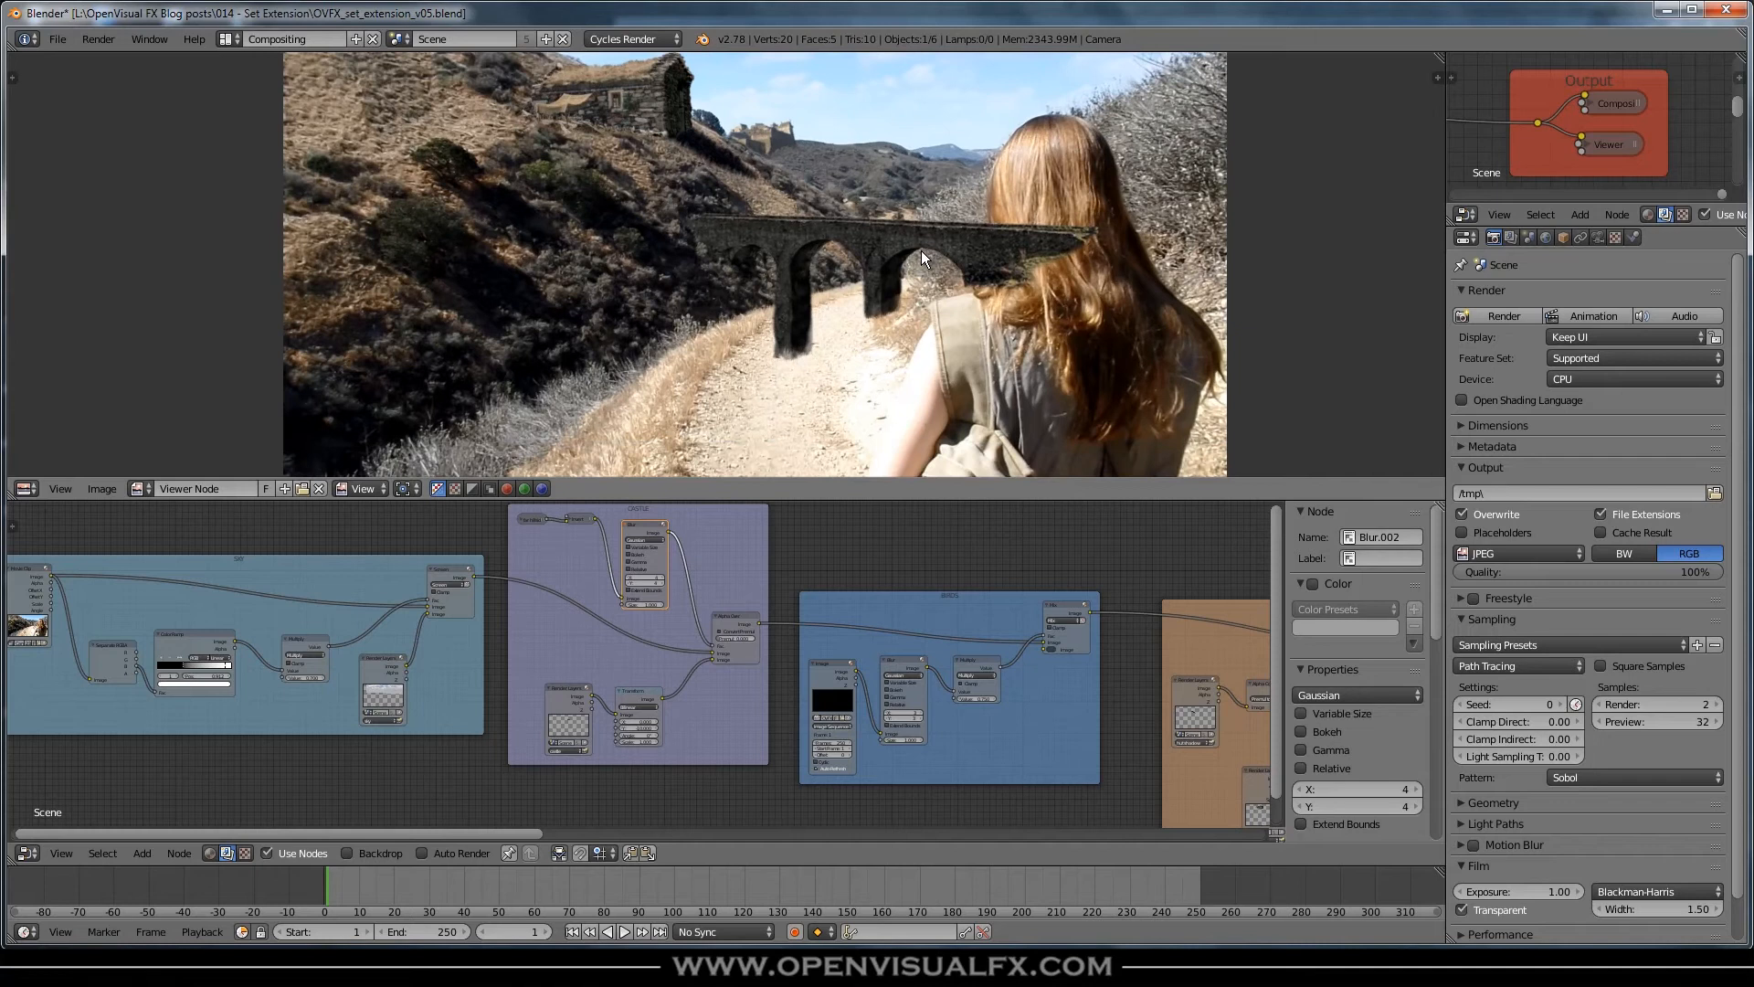
# - Return to the Motion Tracking layout and create a new mask named "grbg FG" in the clip editor
pyautogui.click(56, 39)
pyautogui.moveTo(99, 38)
pyautogui.click(227, 38)
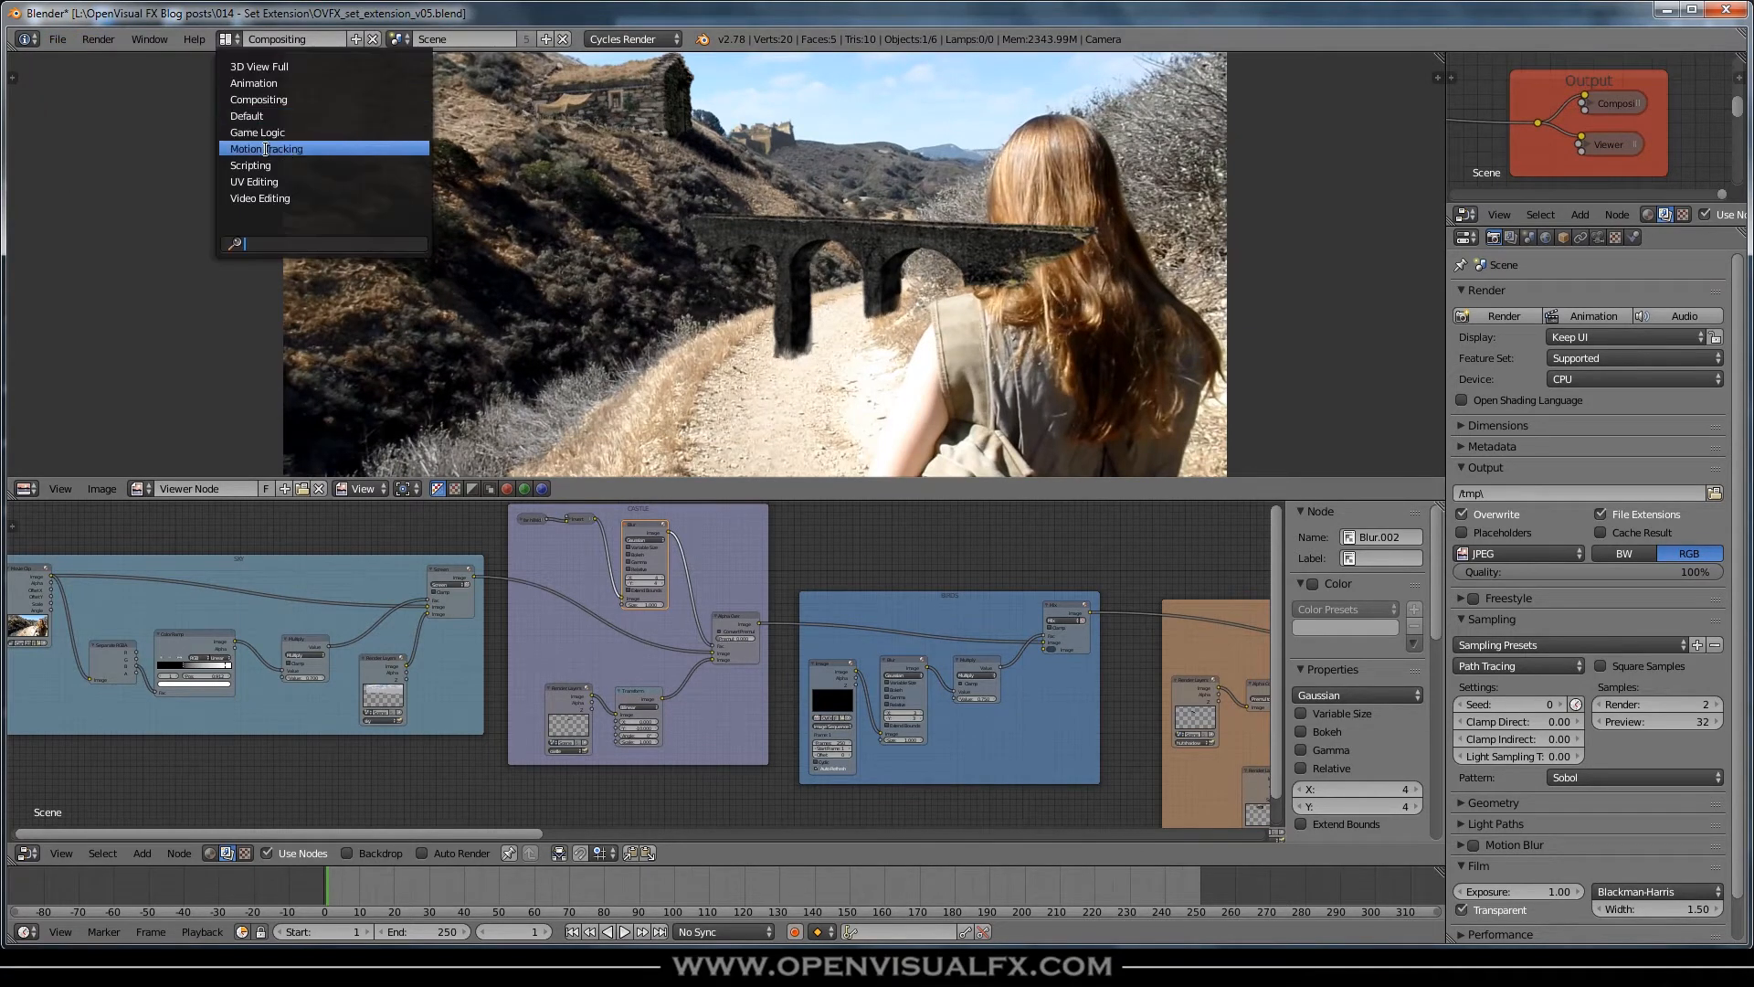
pyautogui.click(311, 146)
pyautogui.scroll(-3, 924, 447)
pyautogui.moveTo(897, 456); pyautogui.dragTo(994, 514, button='middle')
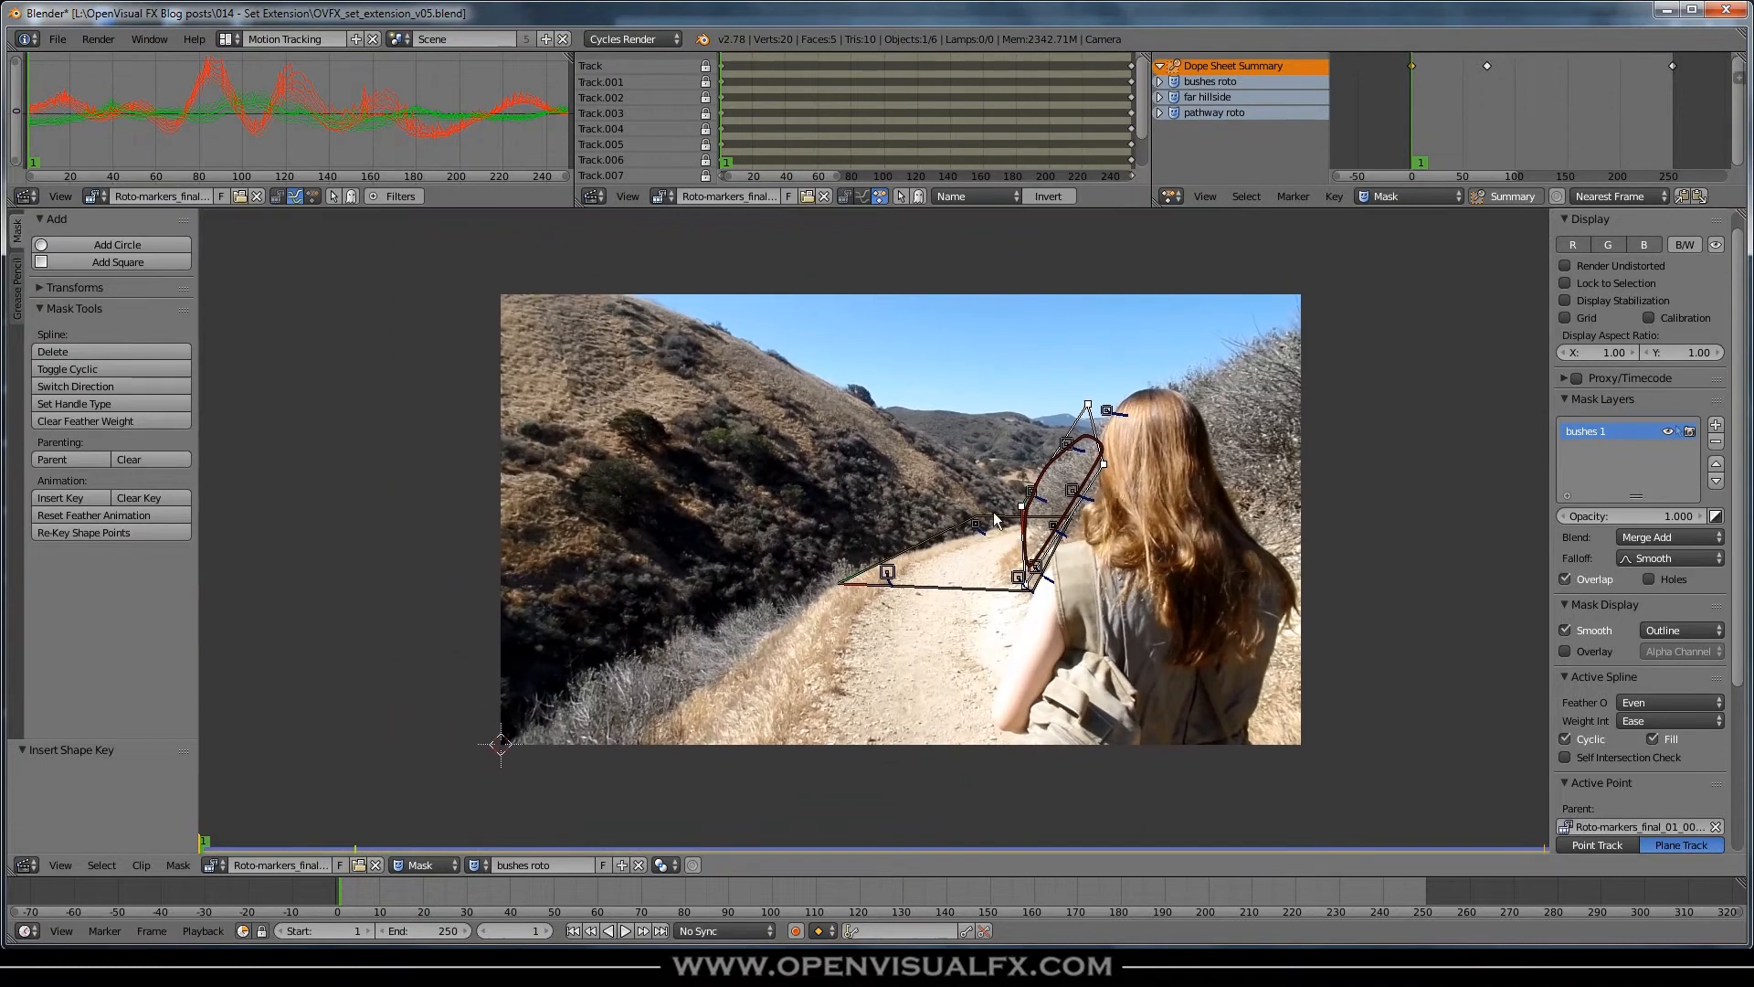
pyautogui.click(622, 864)
pyautogui.doubleClick(544, 865)
pyautogui.write('grabg')
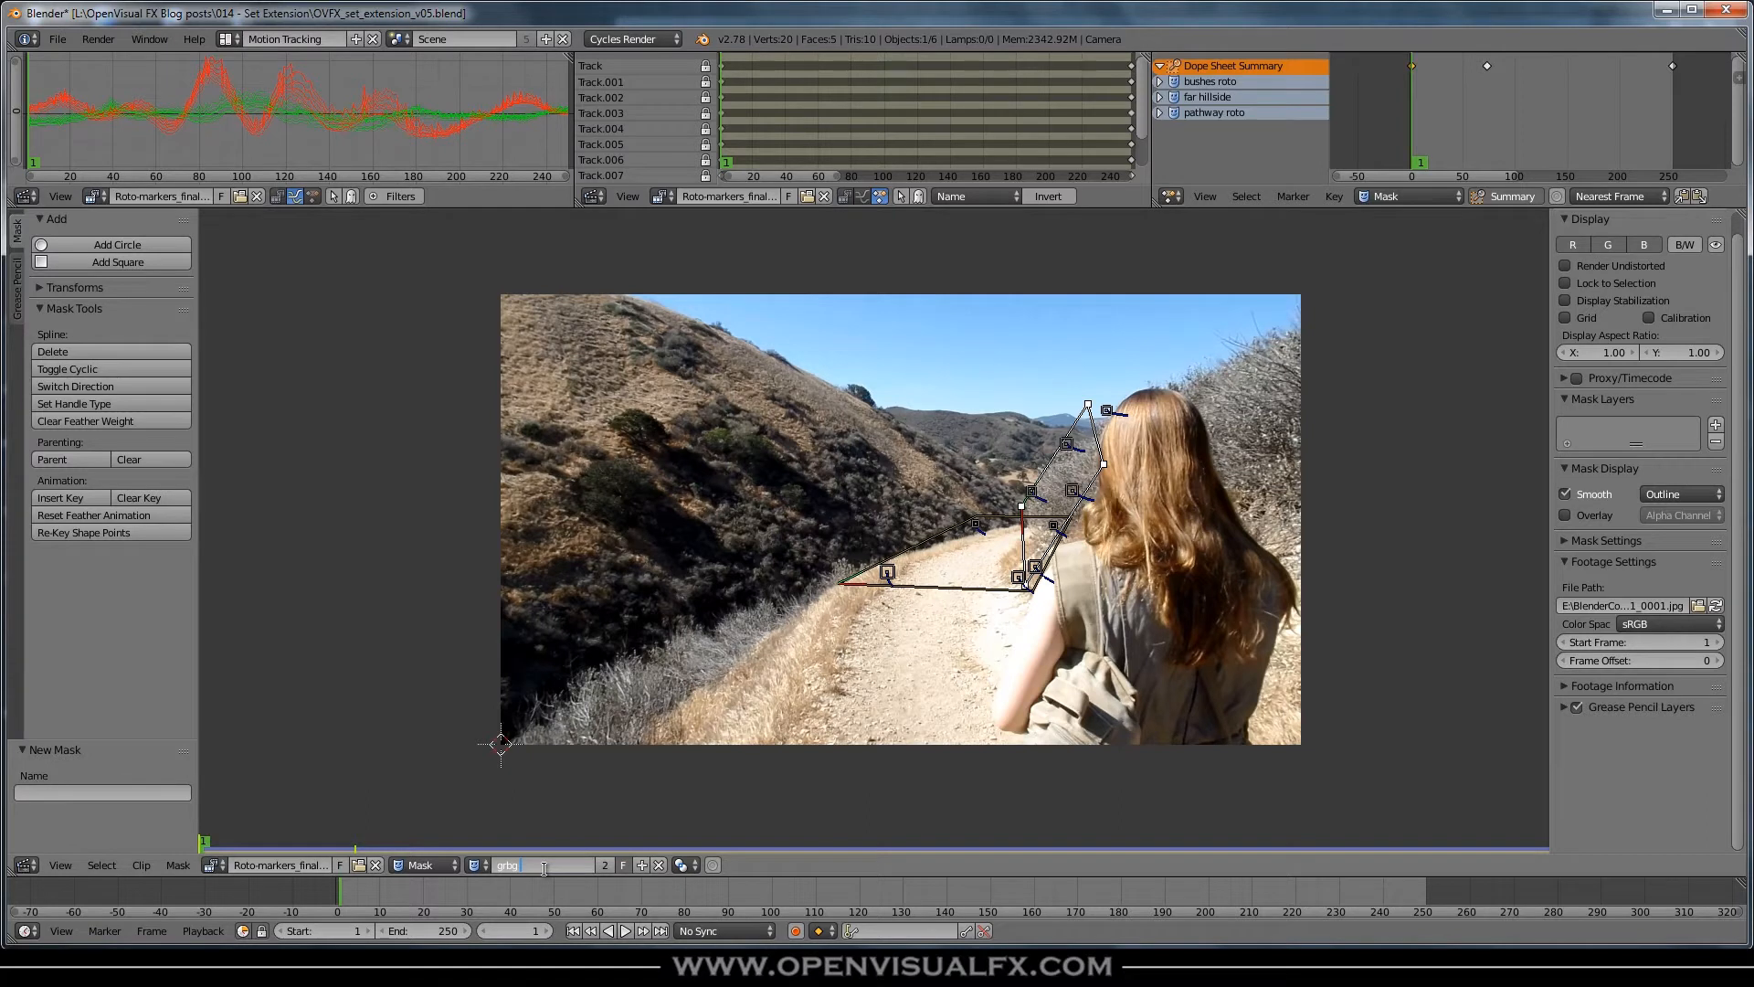
pyautogui.press('Return')
# - Play through the footage to check how the path, bushes and woman move, and return to frame 1
pyautogui.moveTo(362, 894); pyautogui.dragTo(1161, 892)
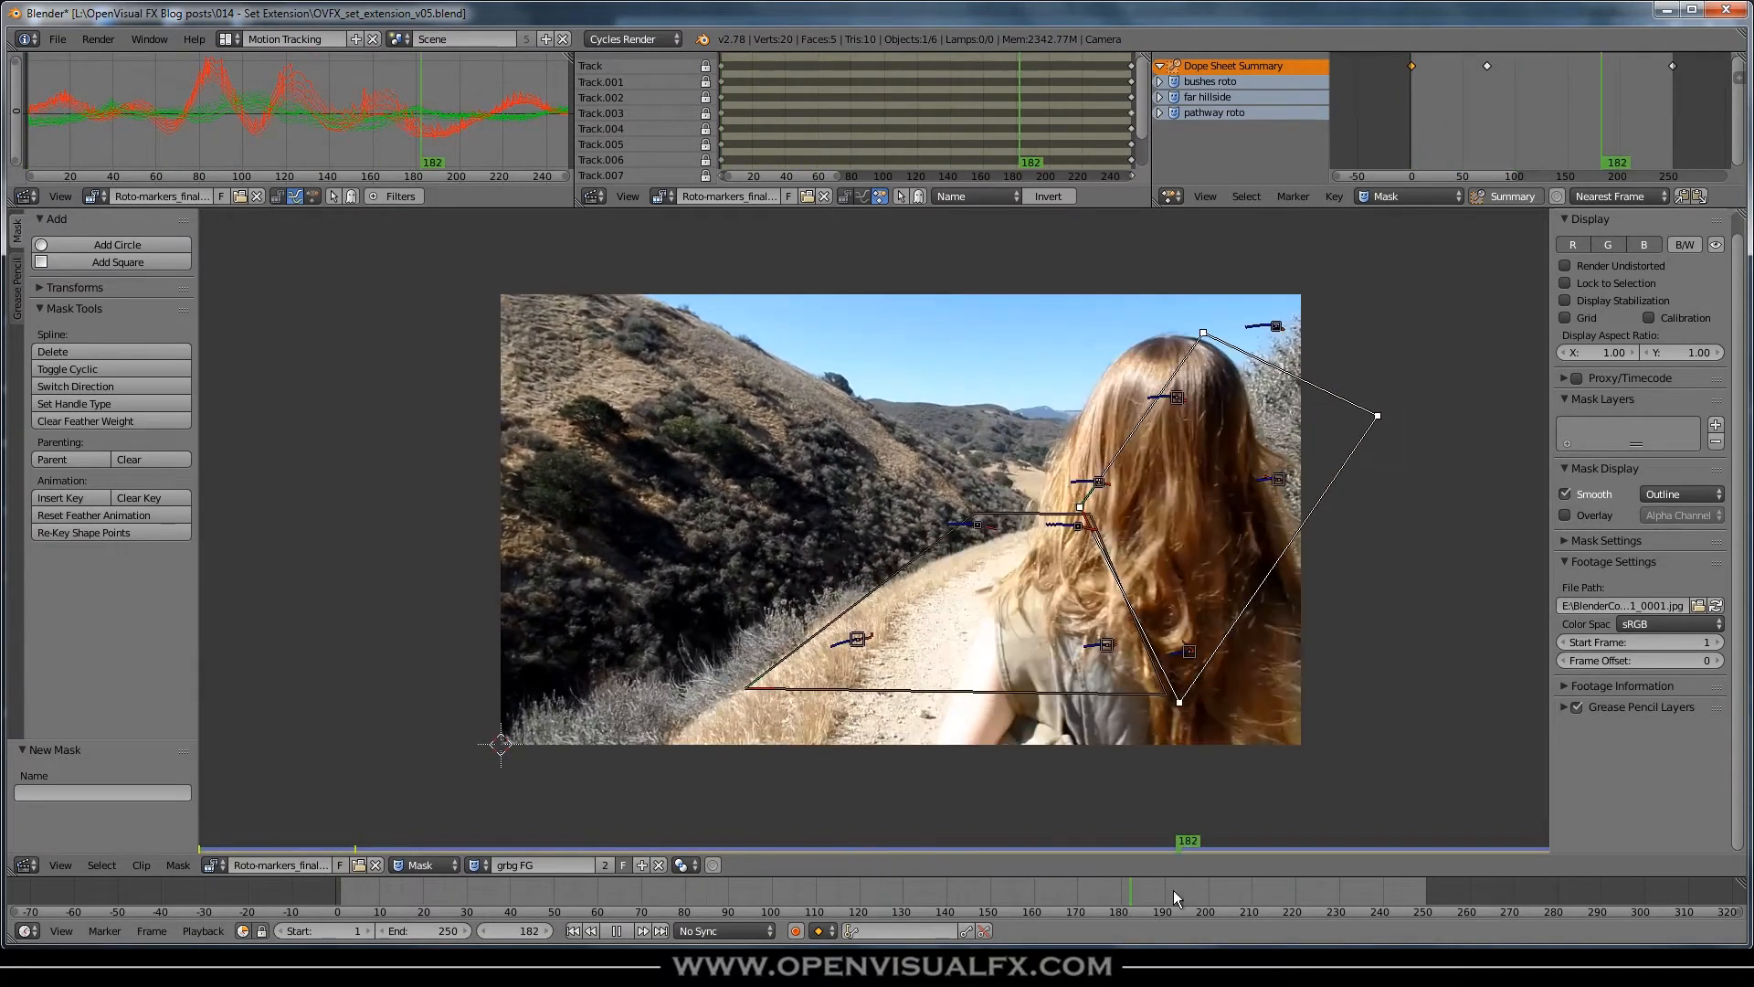
pyautogui.press('Escape')
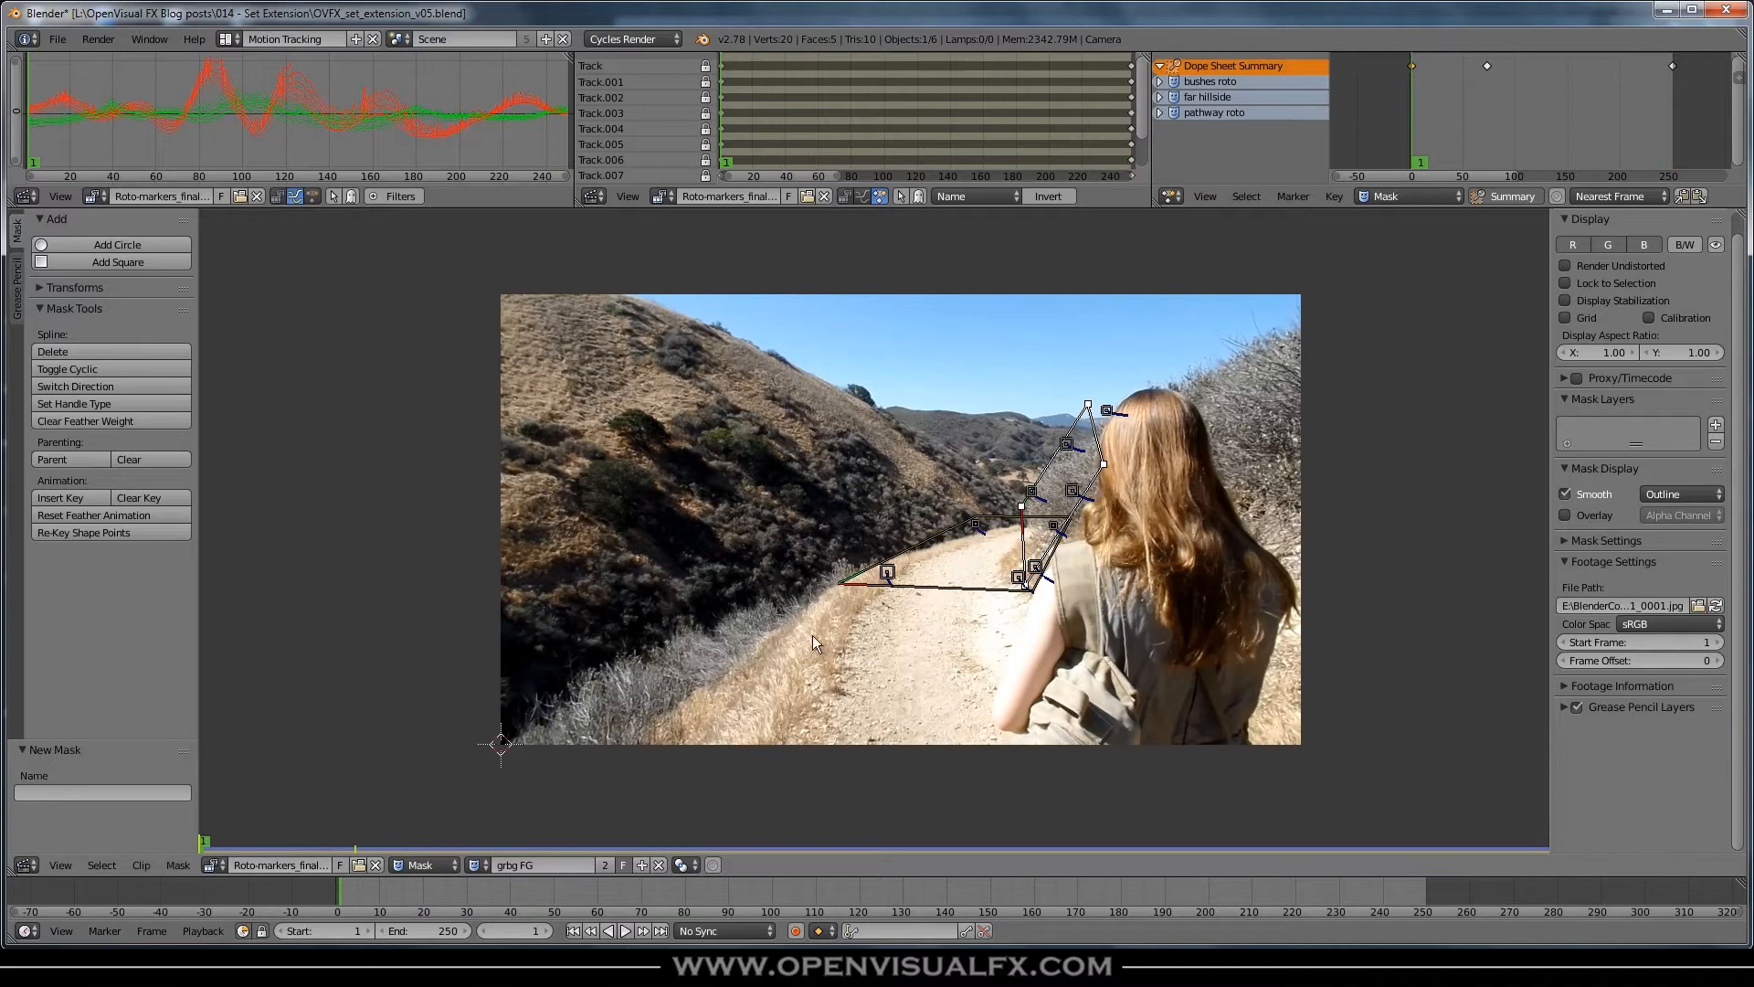
pyautogui.click(1018, 578)
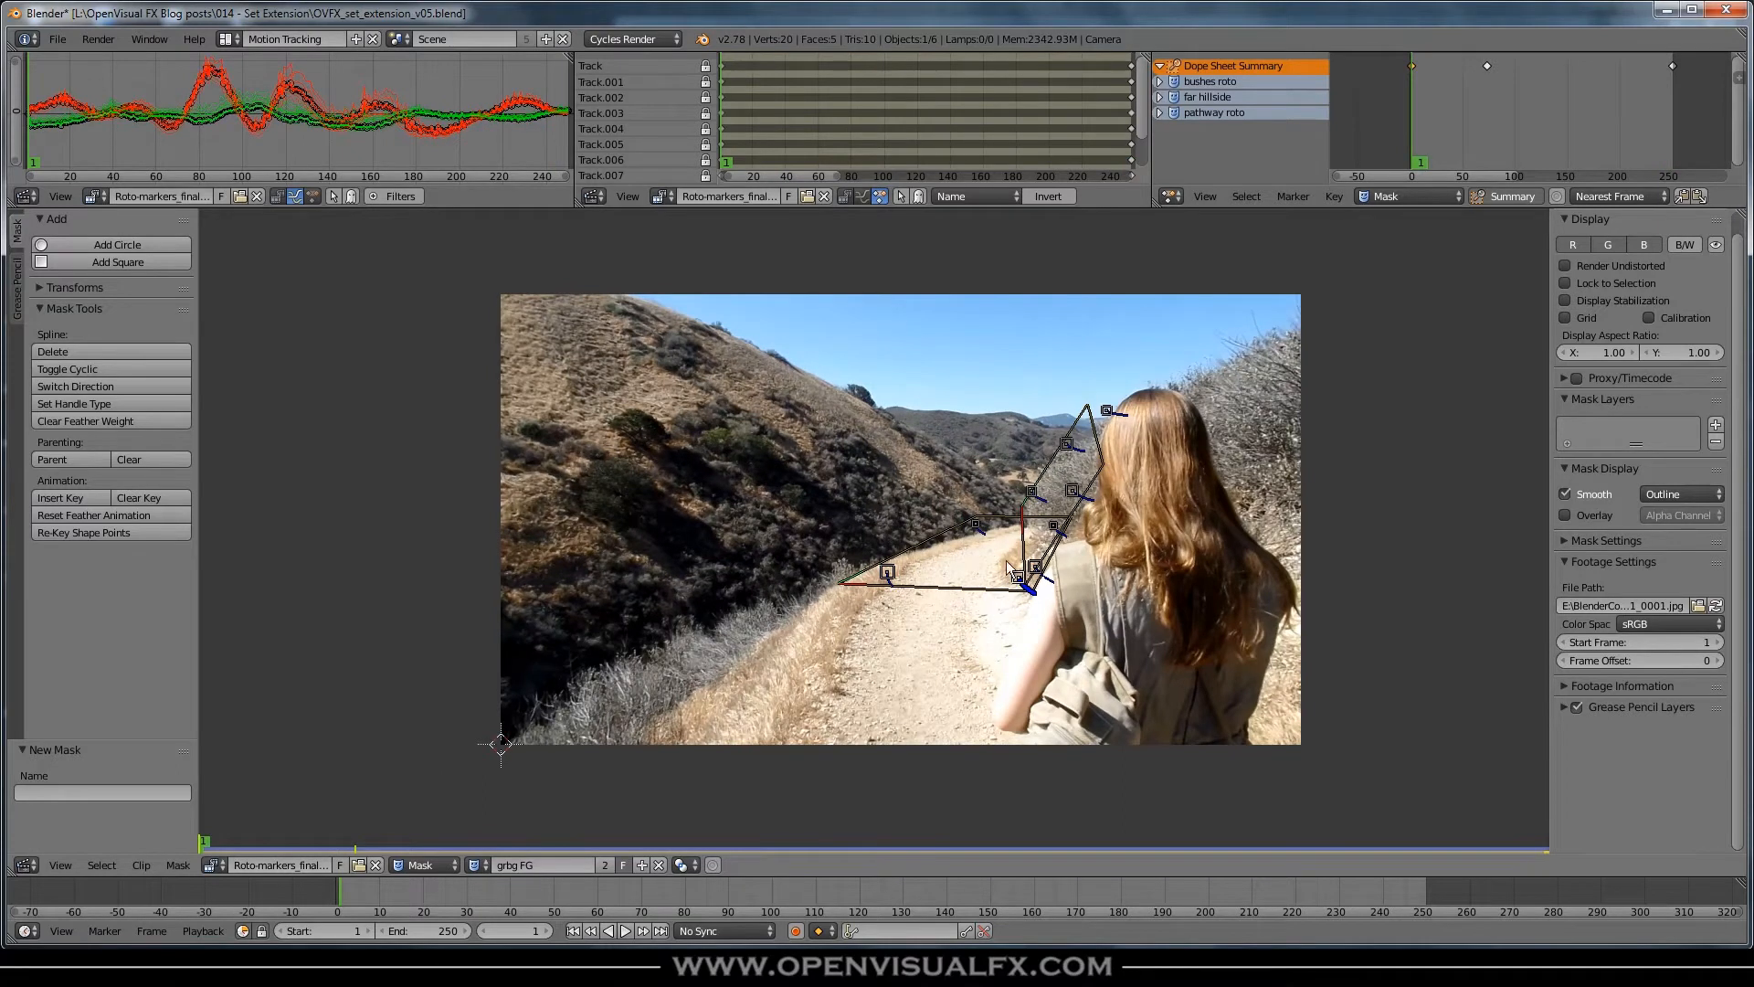
pyautogui.hotkey('alt', 'a')
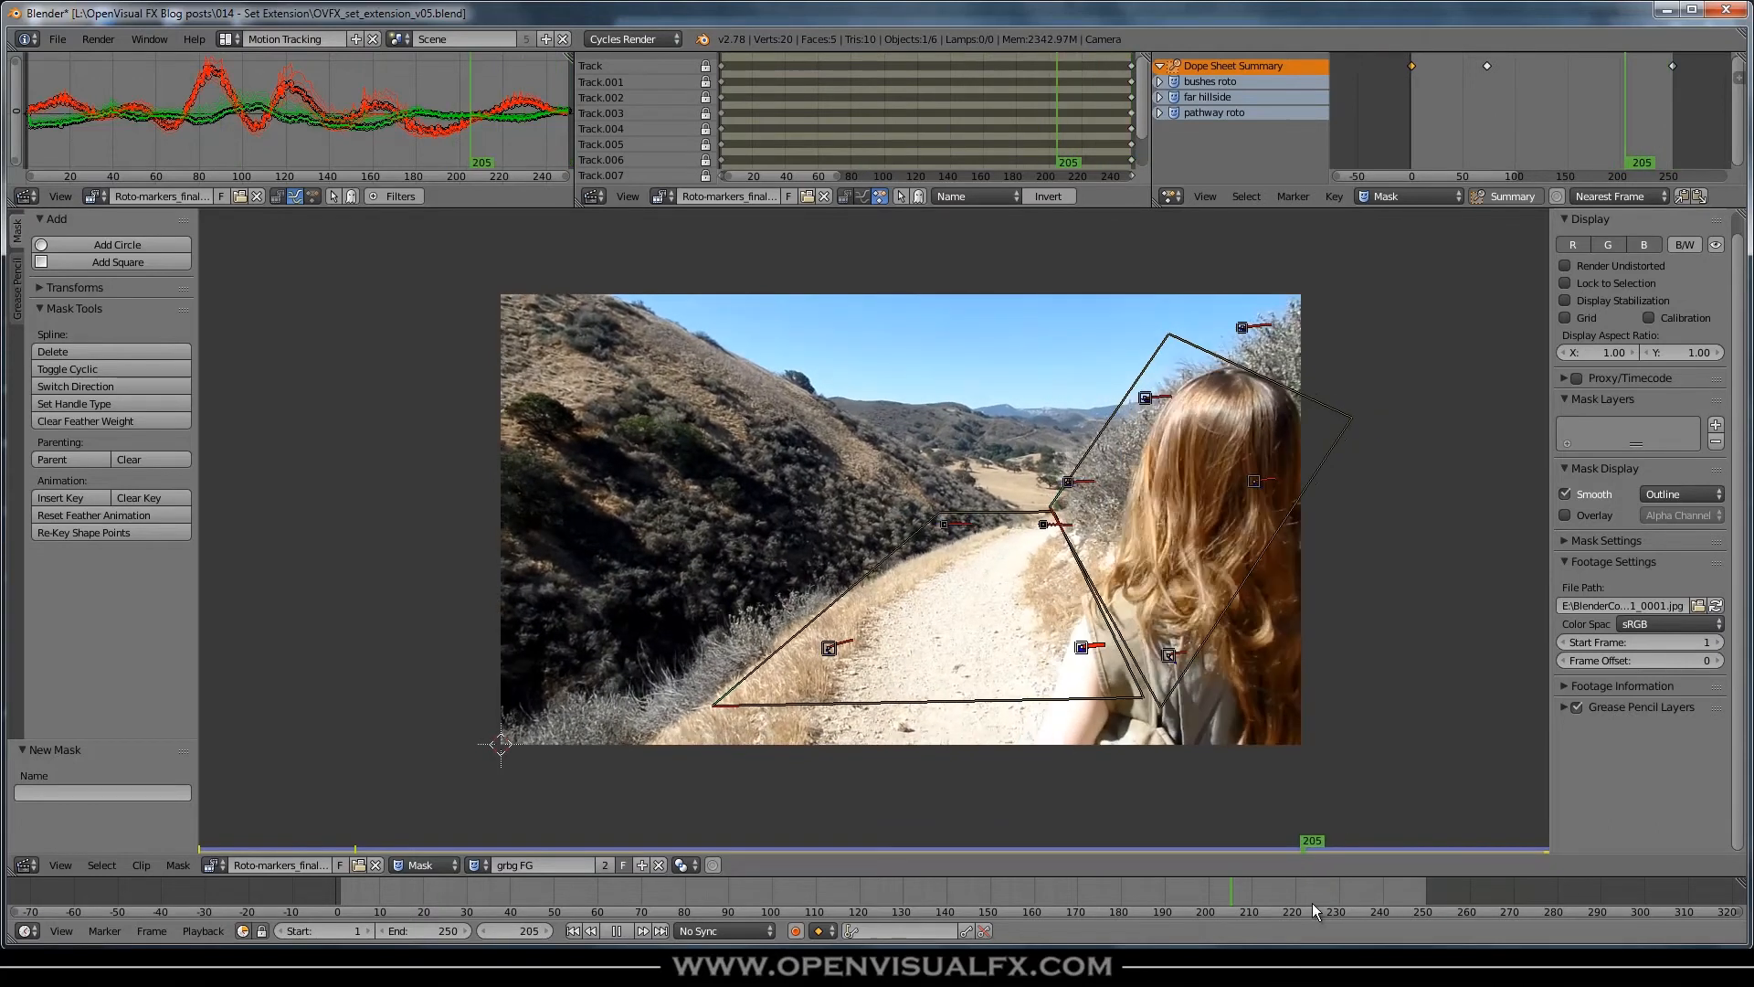
pyautogui.hotkey('shift', 'Left')
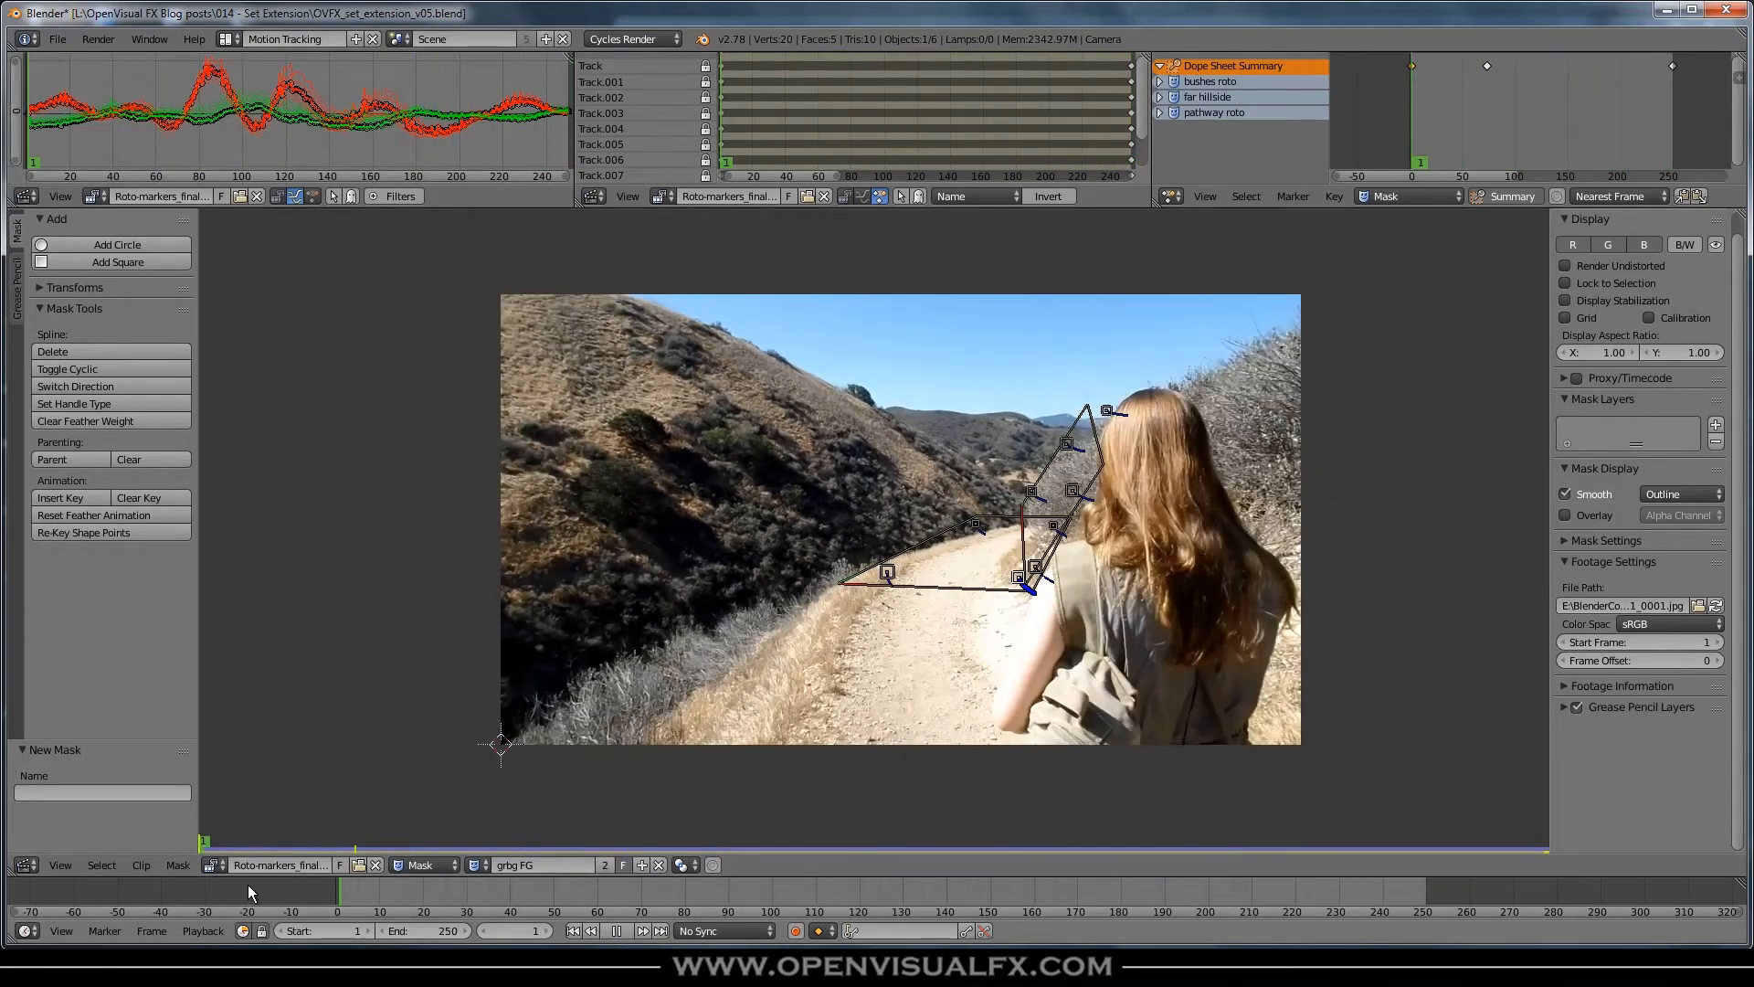
pyautogui.hotkey('alt', 'a')
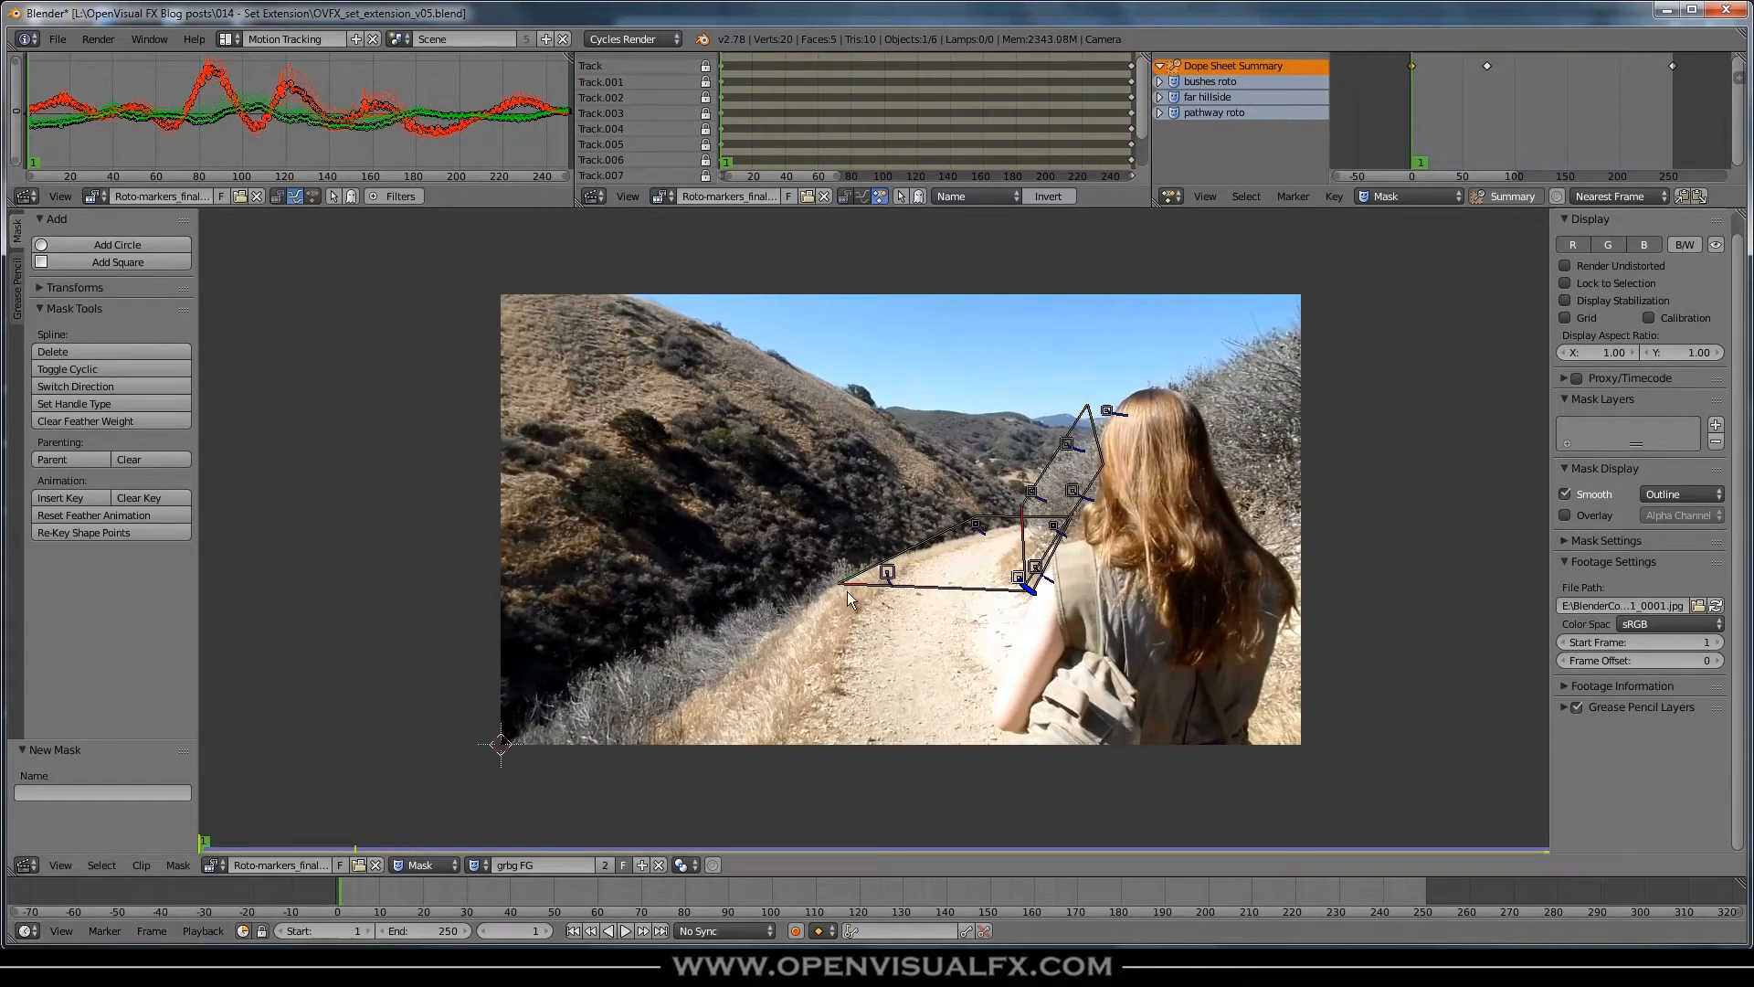
# - Draw a closed six-point mask spline around the foreground path, woman and bushes, extending past the frame's lower and right edges
pyautogui.moveTo(1047, 566); pyautogui.dragTo(1002, 564, button='middle')
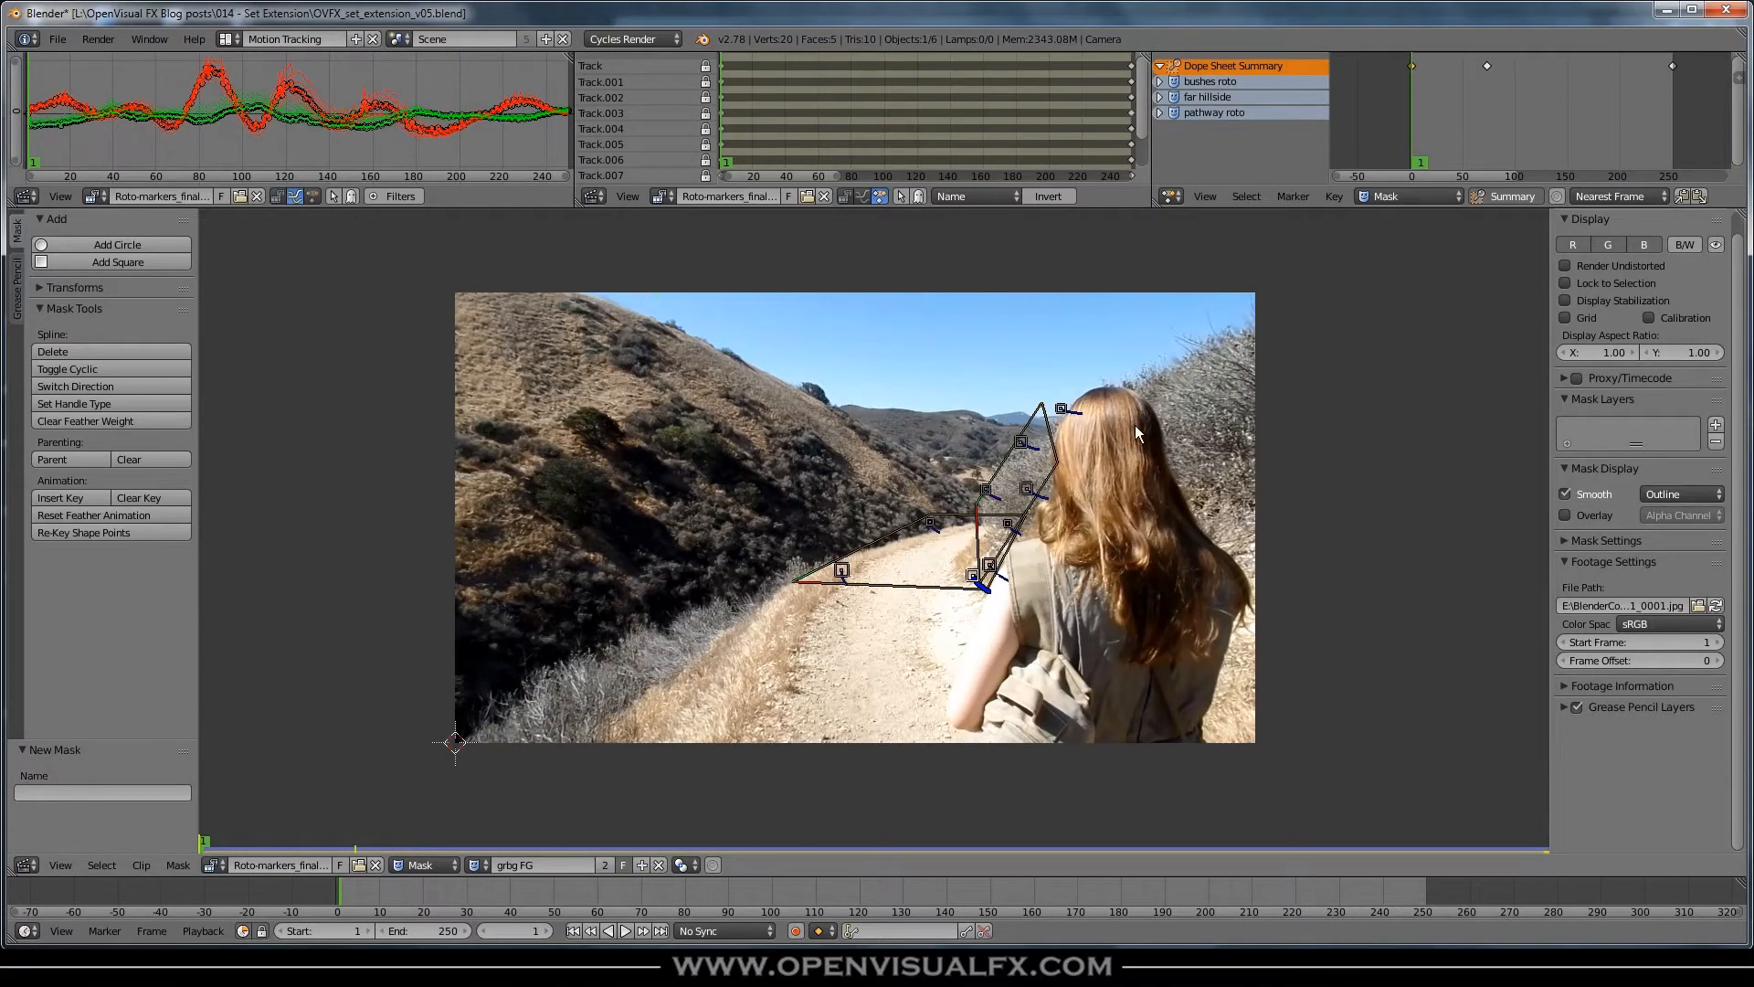
pyautogui.keyDown('ctrl'); pyautogui.click(802, 588); pyautogui.keyUp('ctrl')
pyautogui.keyDown('ctrl'); pyautogui.click(745, 765); pyautogui.keyUp('ctrl')
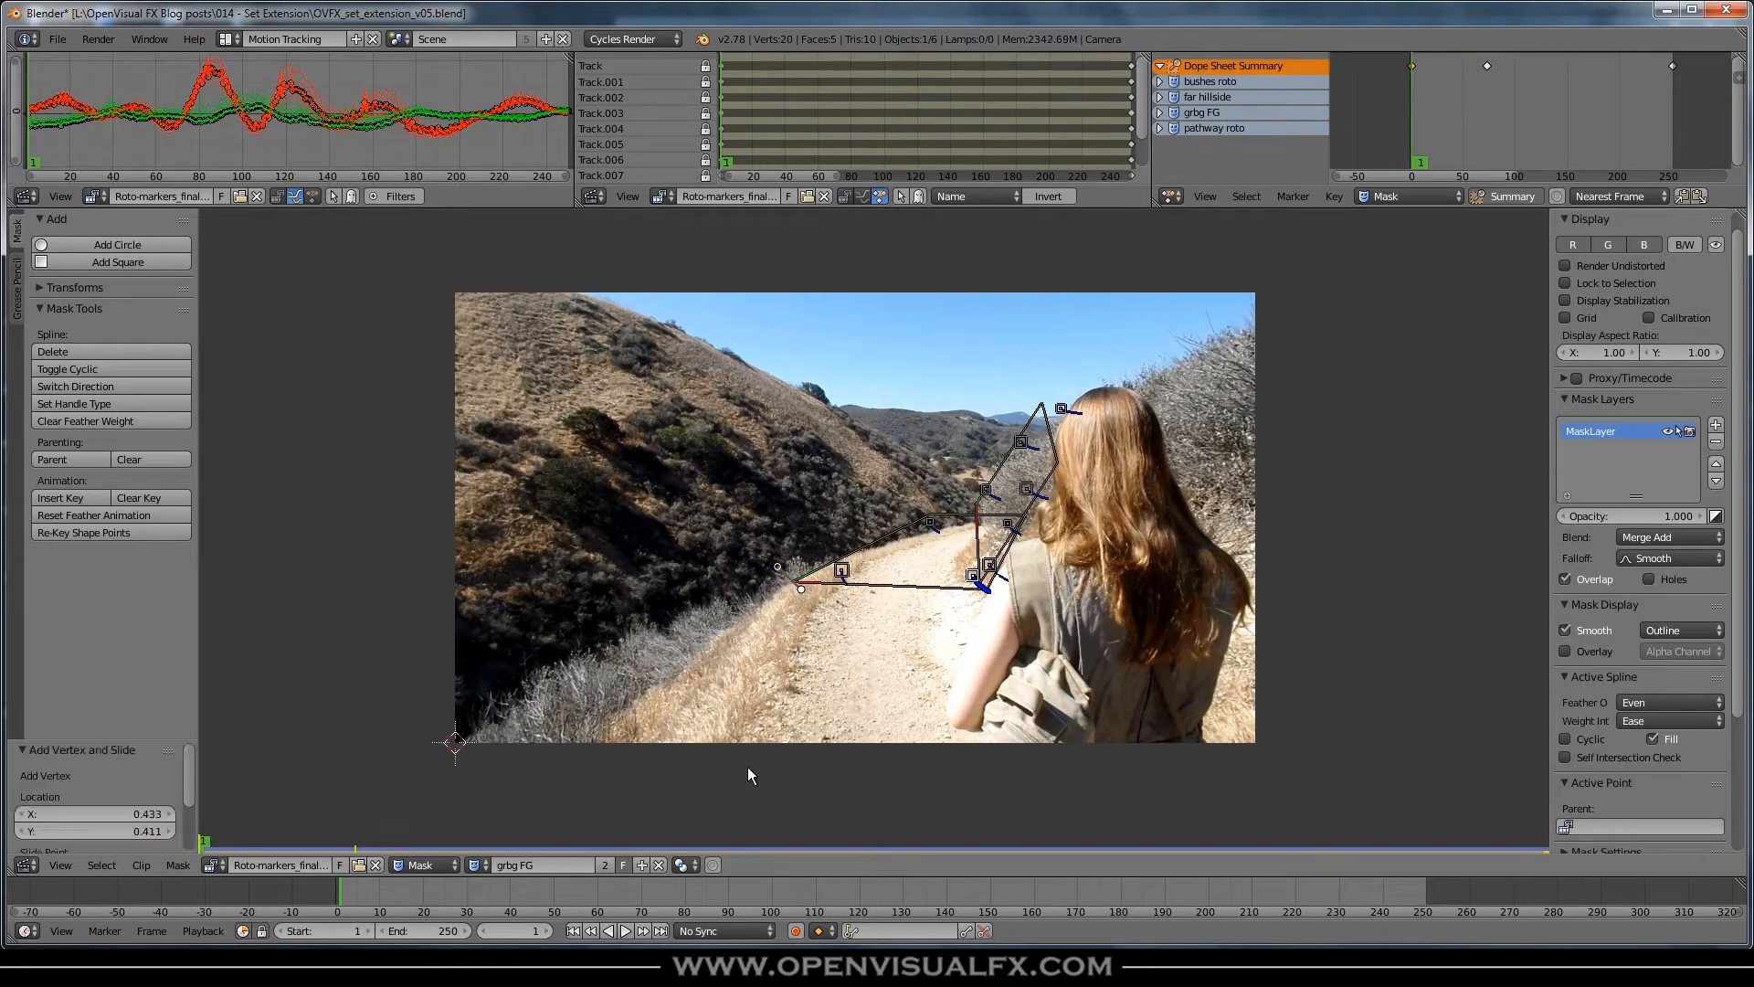
pyautogui.keyDown('ctrl'); pyautogui.click(1279, 765); pyautogui.keyUp('ctrl')
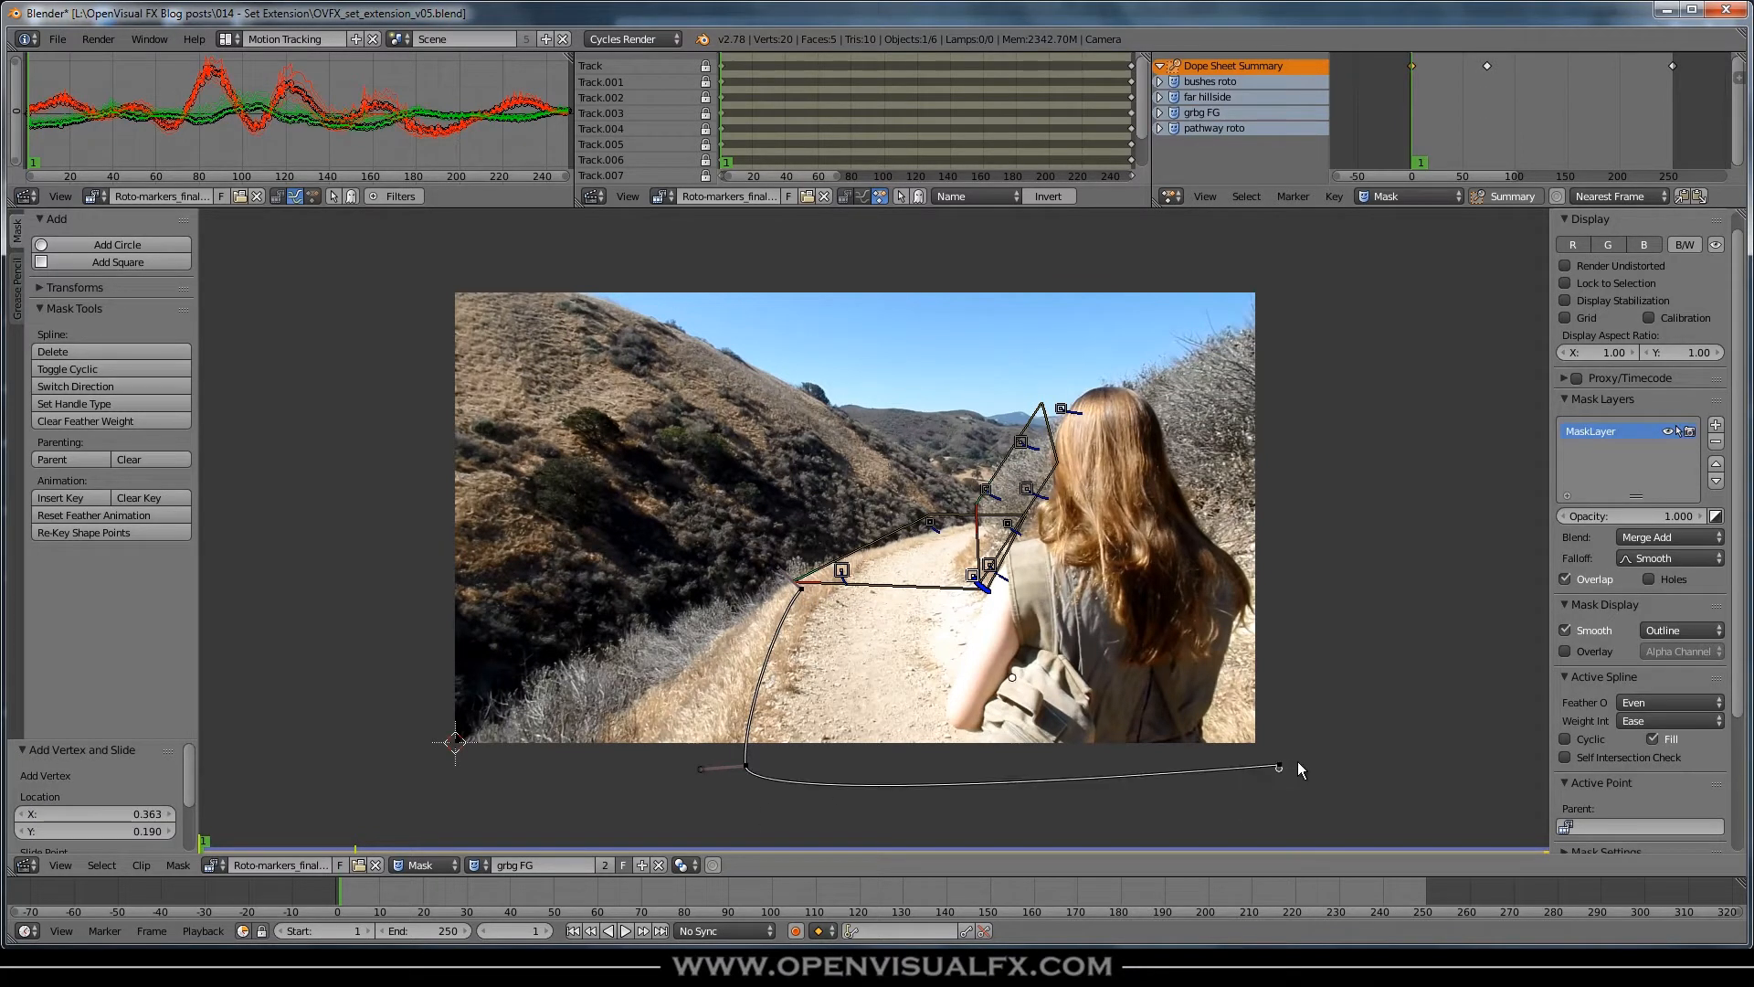
pyautogui.keyDown('ctrl'); pyautogui.click(1278, 346); pyautogui.keyUp('ctrl')
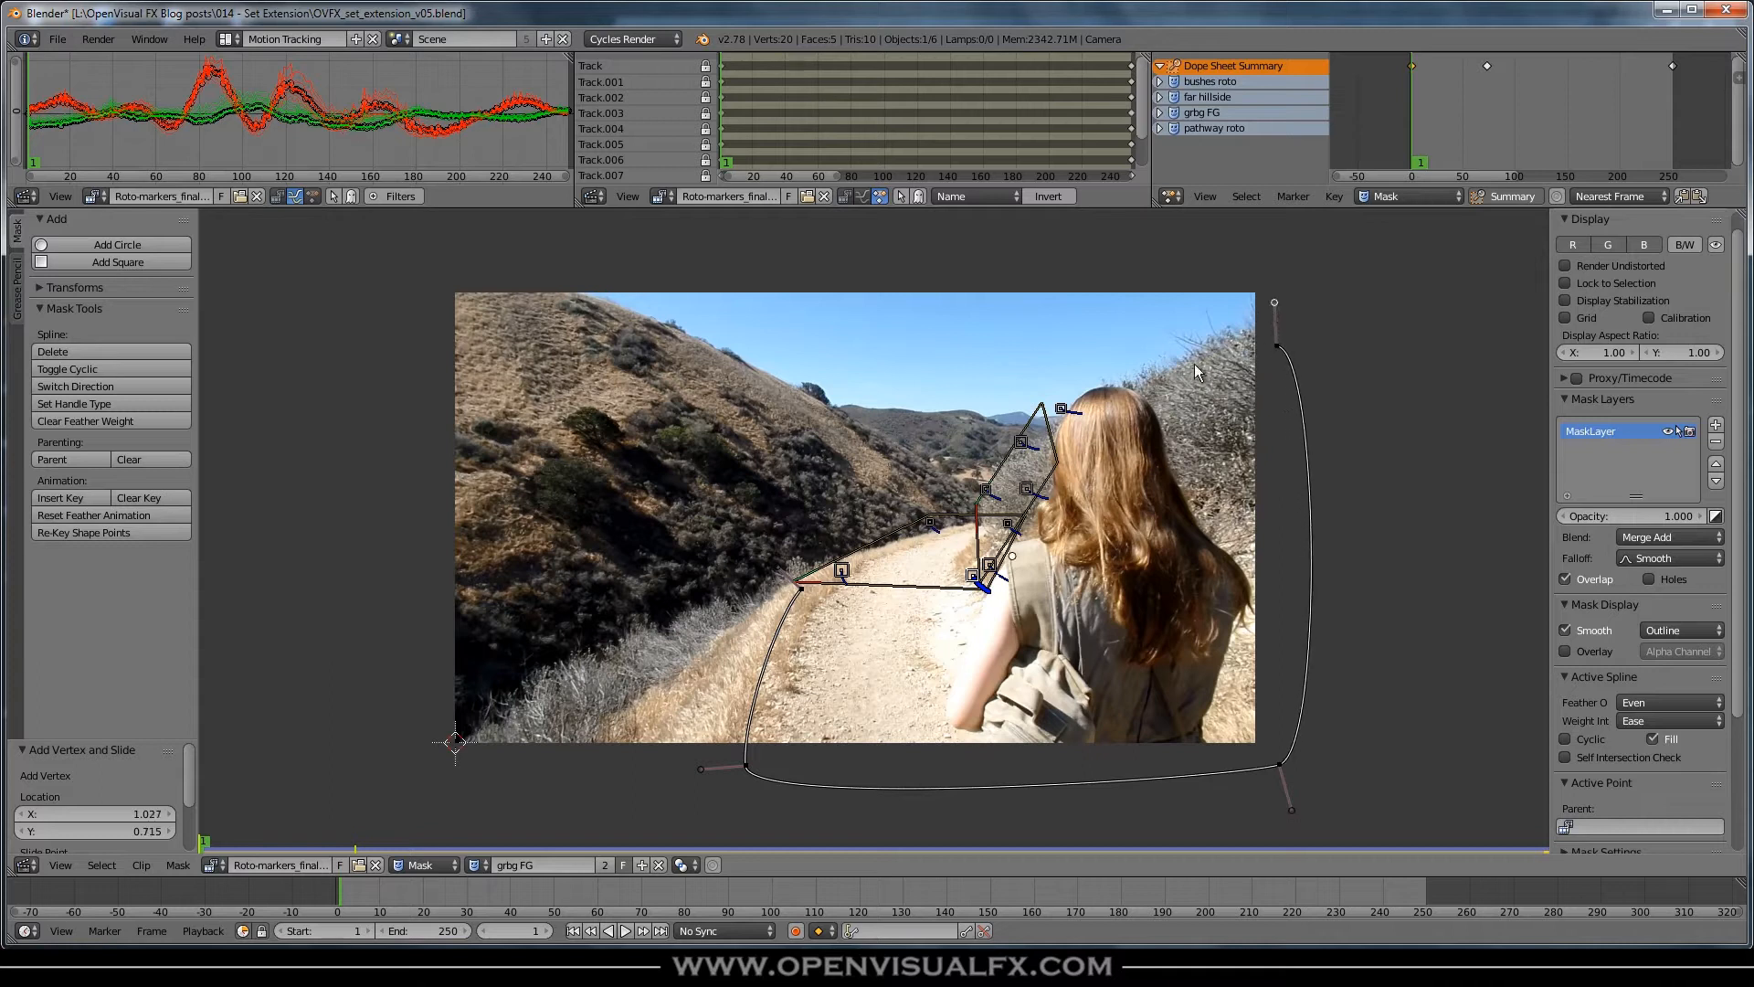
pyautogui.keyDown('ctrl'); pyautogui.click(1102, 409); pyautogui.keyUp('ctrl')
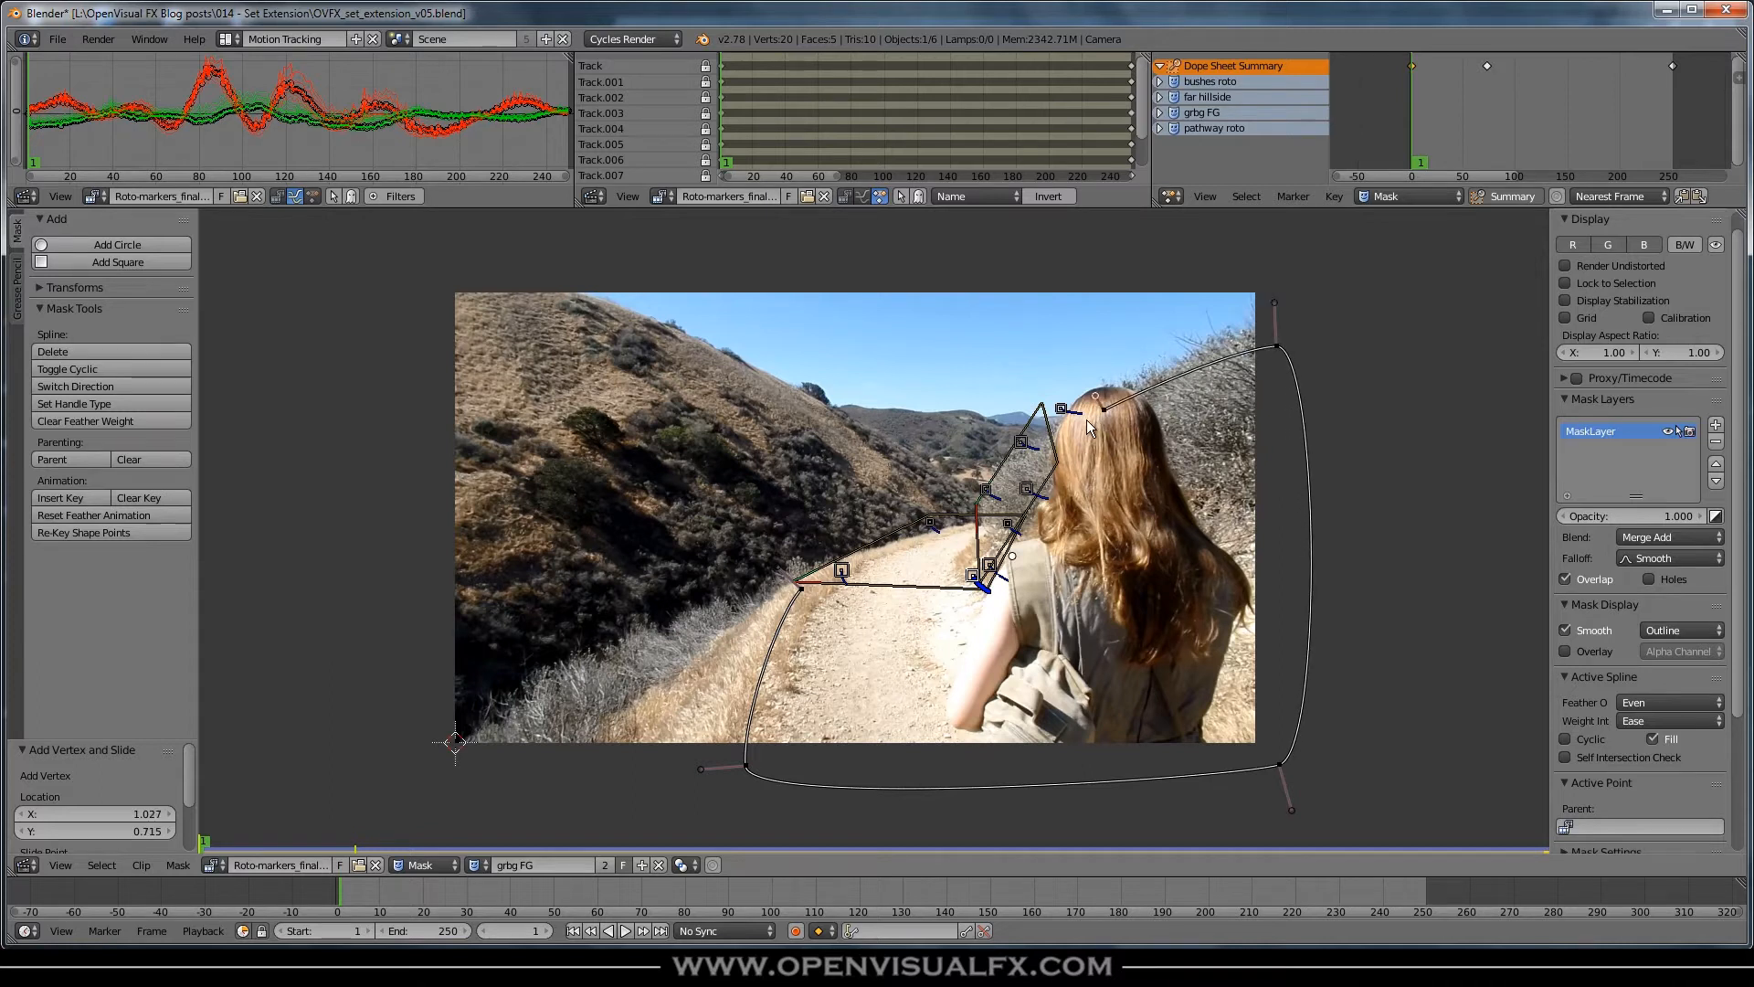
pyautogui.keyDown('ctrl'); pyautogui.click(999, 522); pyautogui.keyUp('ctrl')
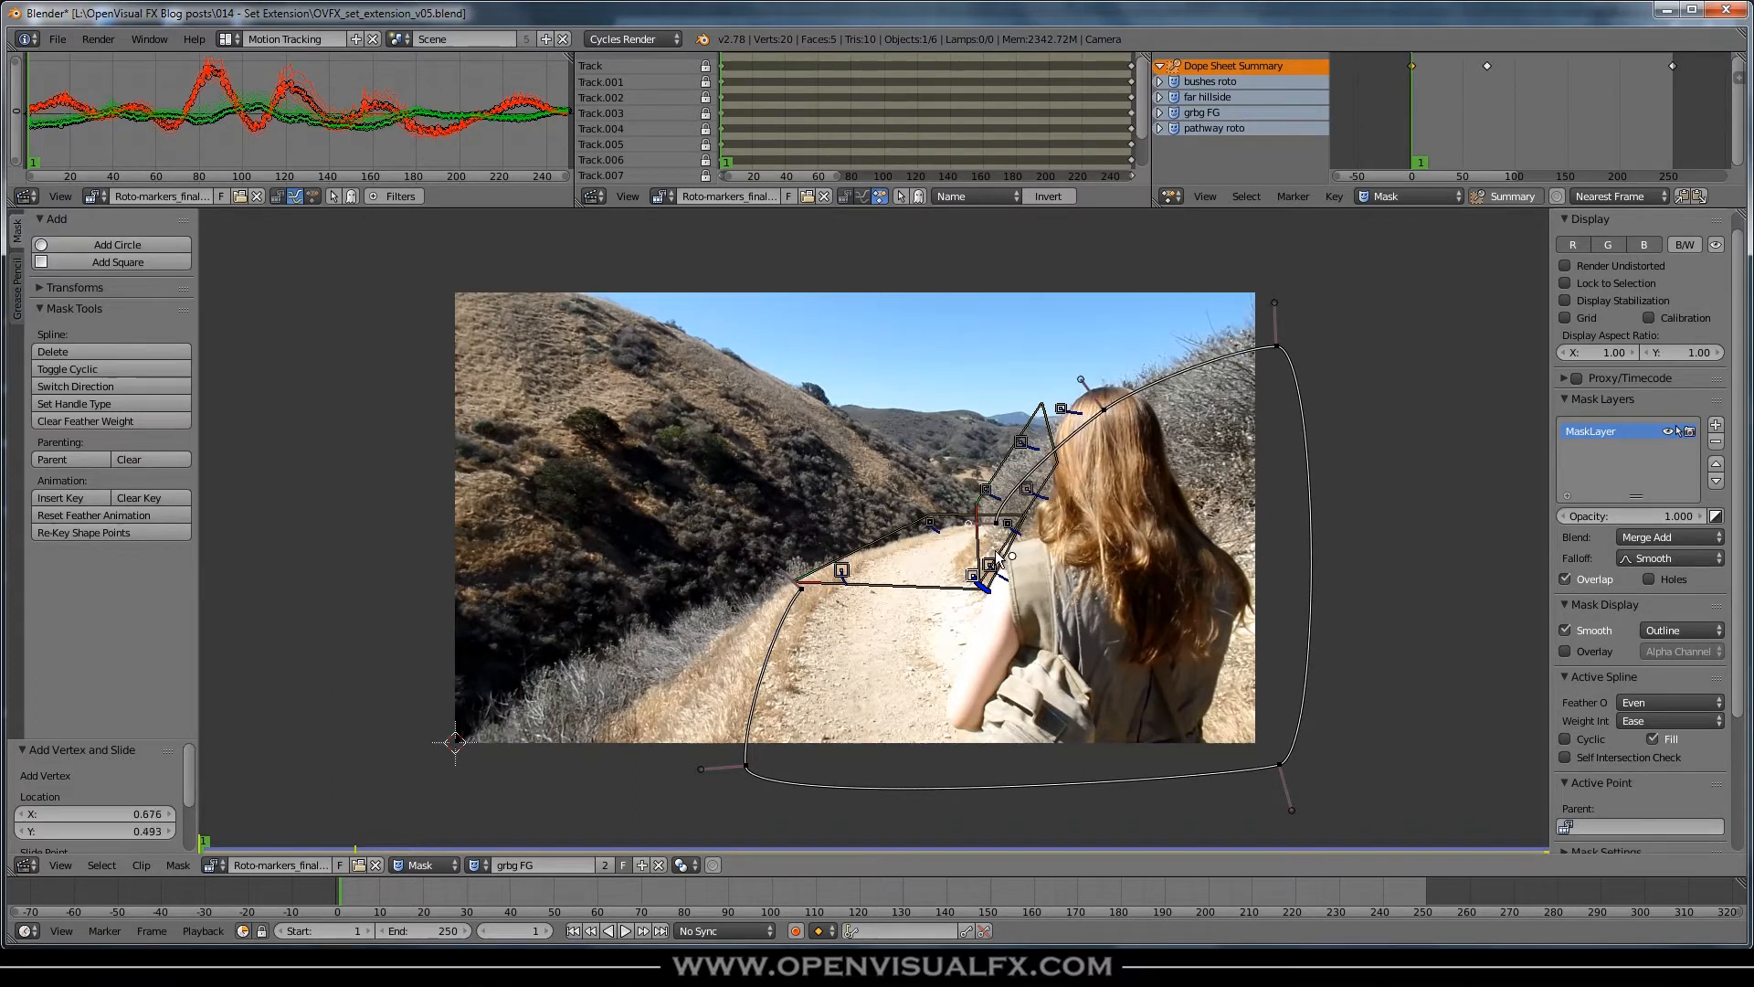
pyautogui.hotkey('alt', 'c')
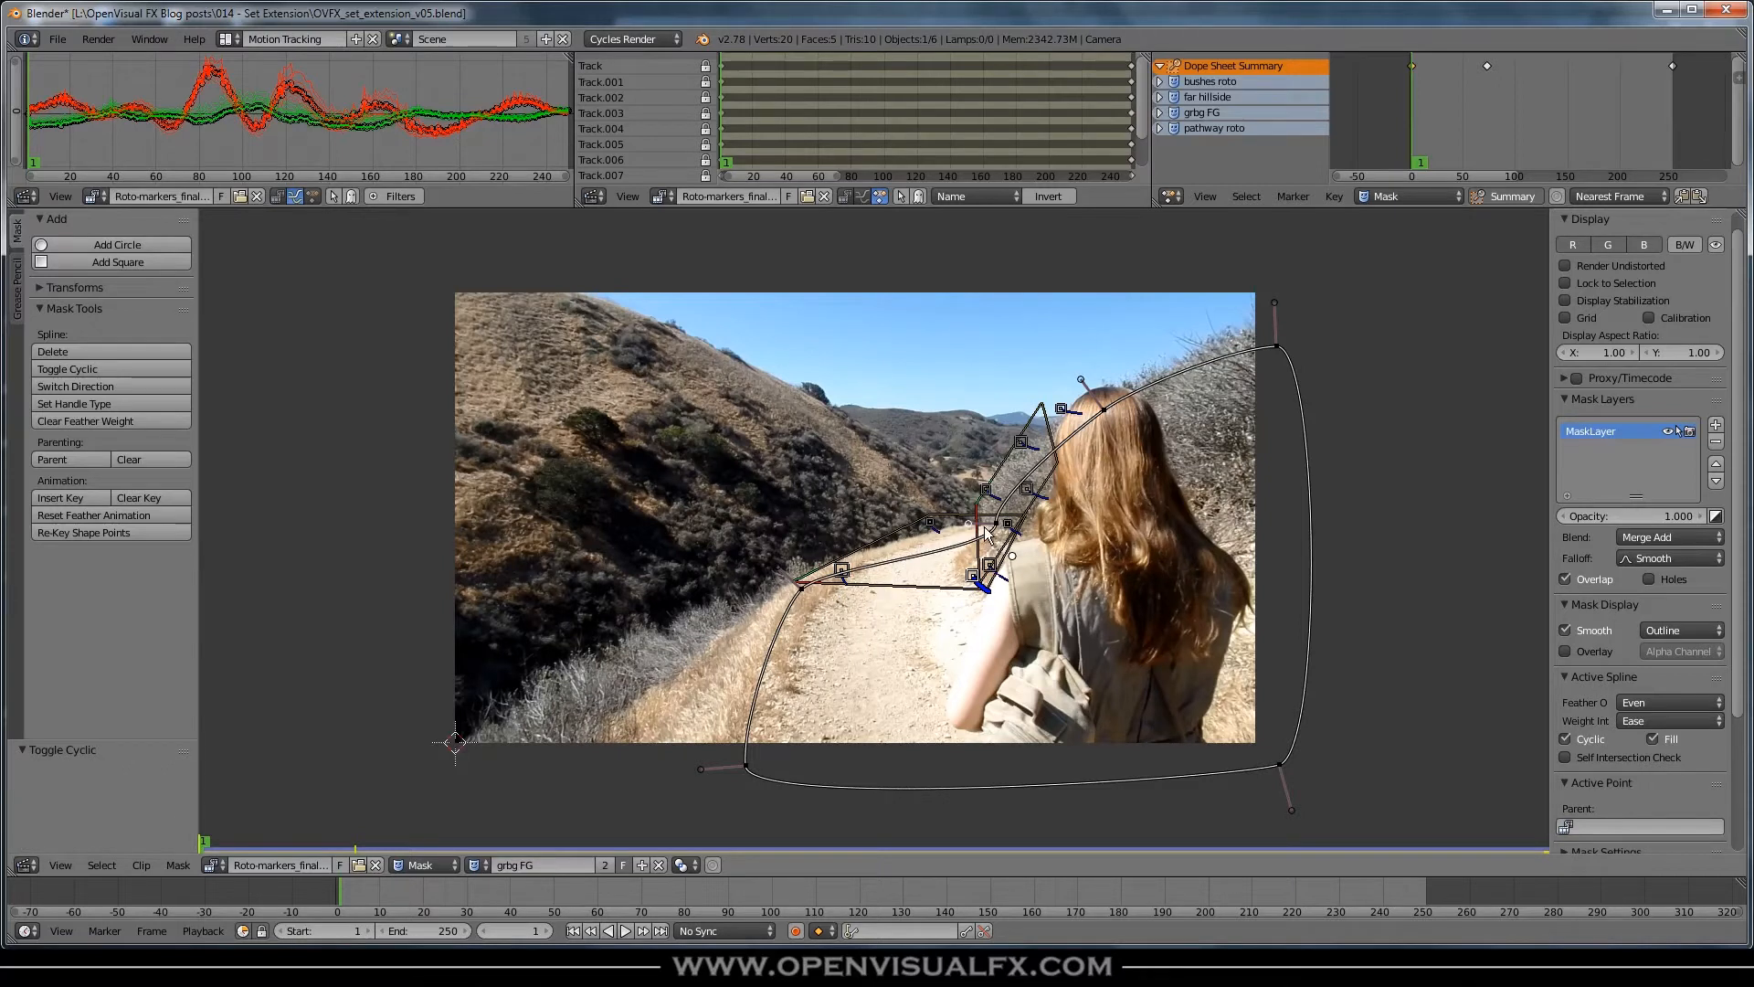
# - Adjust the foreground spline's points and handles at the path's far end, the path's left edge and the woman's head
pyautogui.moveTo(967, 522); pyautogui.dragTo(960, 527)
pyautogui.moveTo(1104, 409); pyautogui.dragTo(1109, 413)
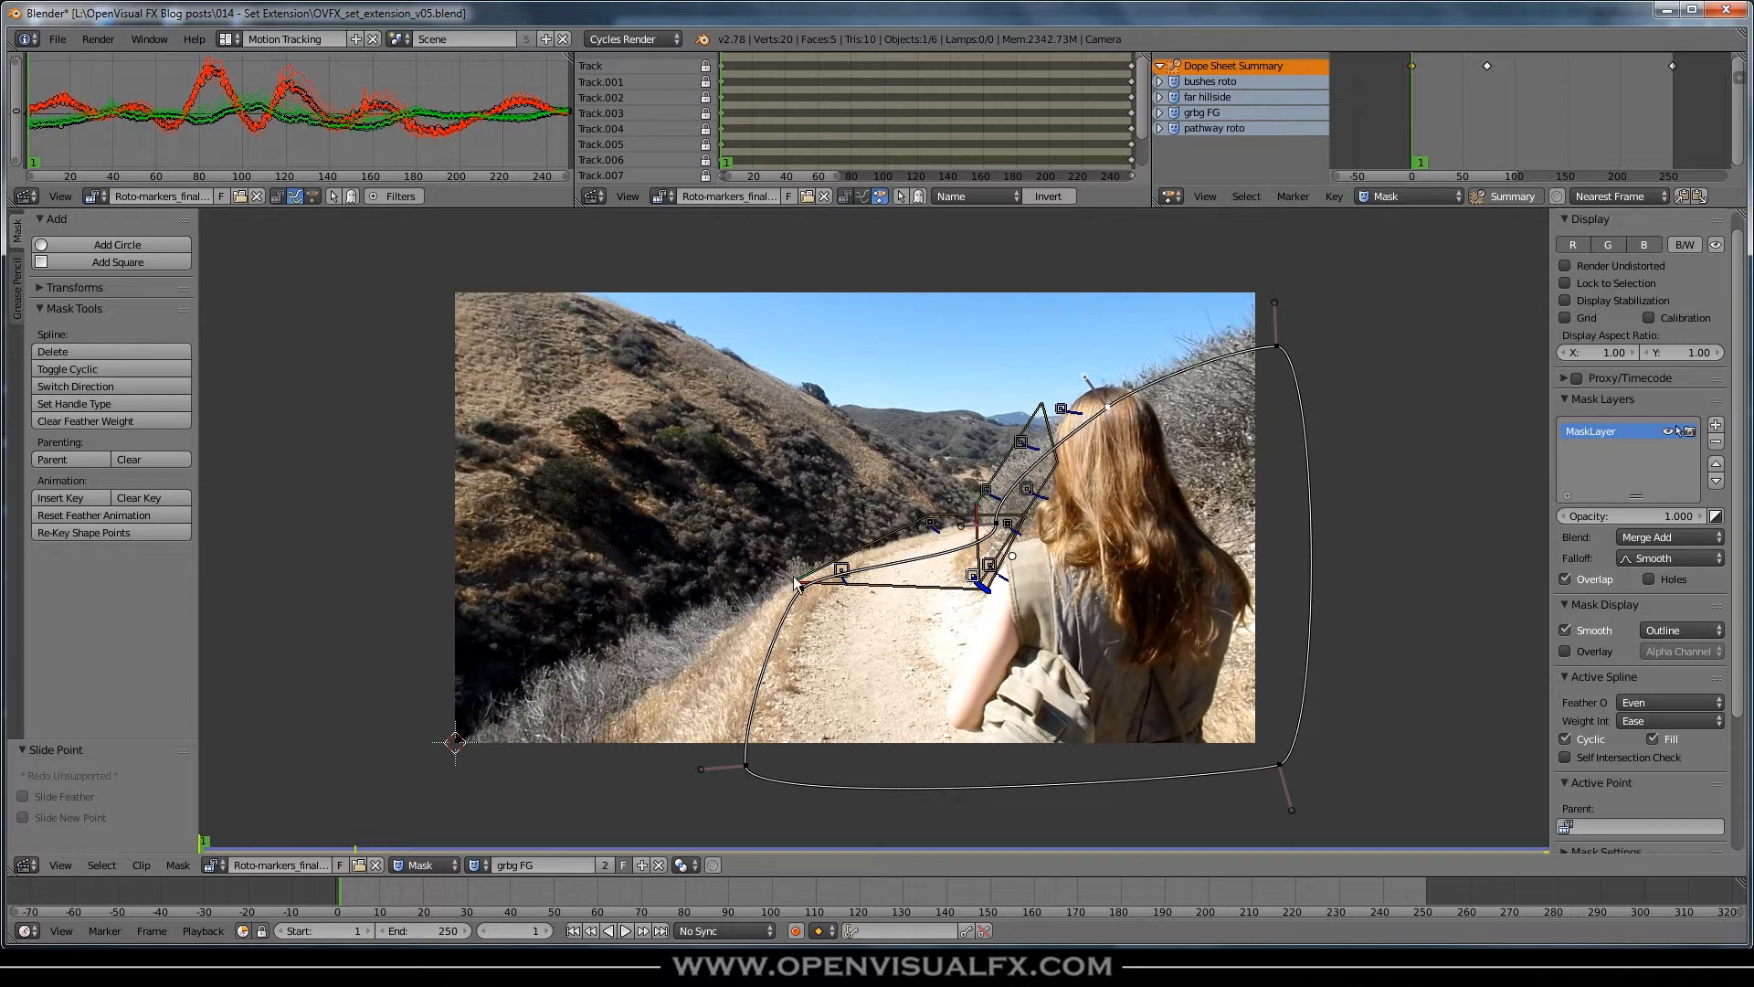
pyautogui.moveTo(774, 568); pyautogui.dragTo(764, 555)
pyautogui.moveTo(960, 526); pyautogui.dragTo(966, 522)
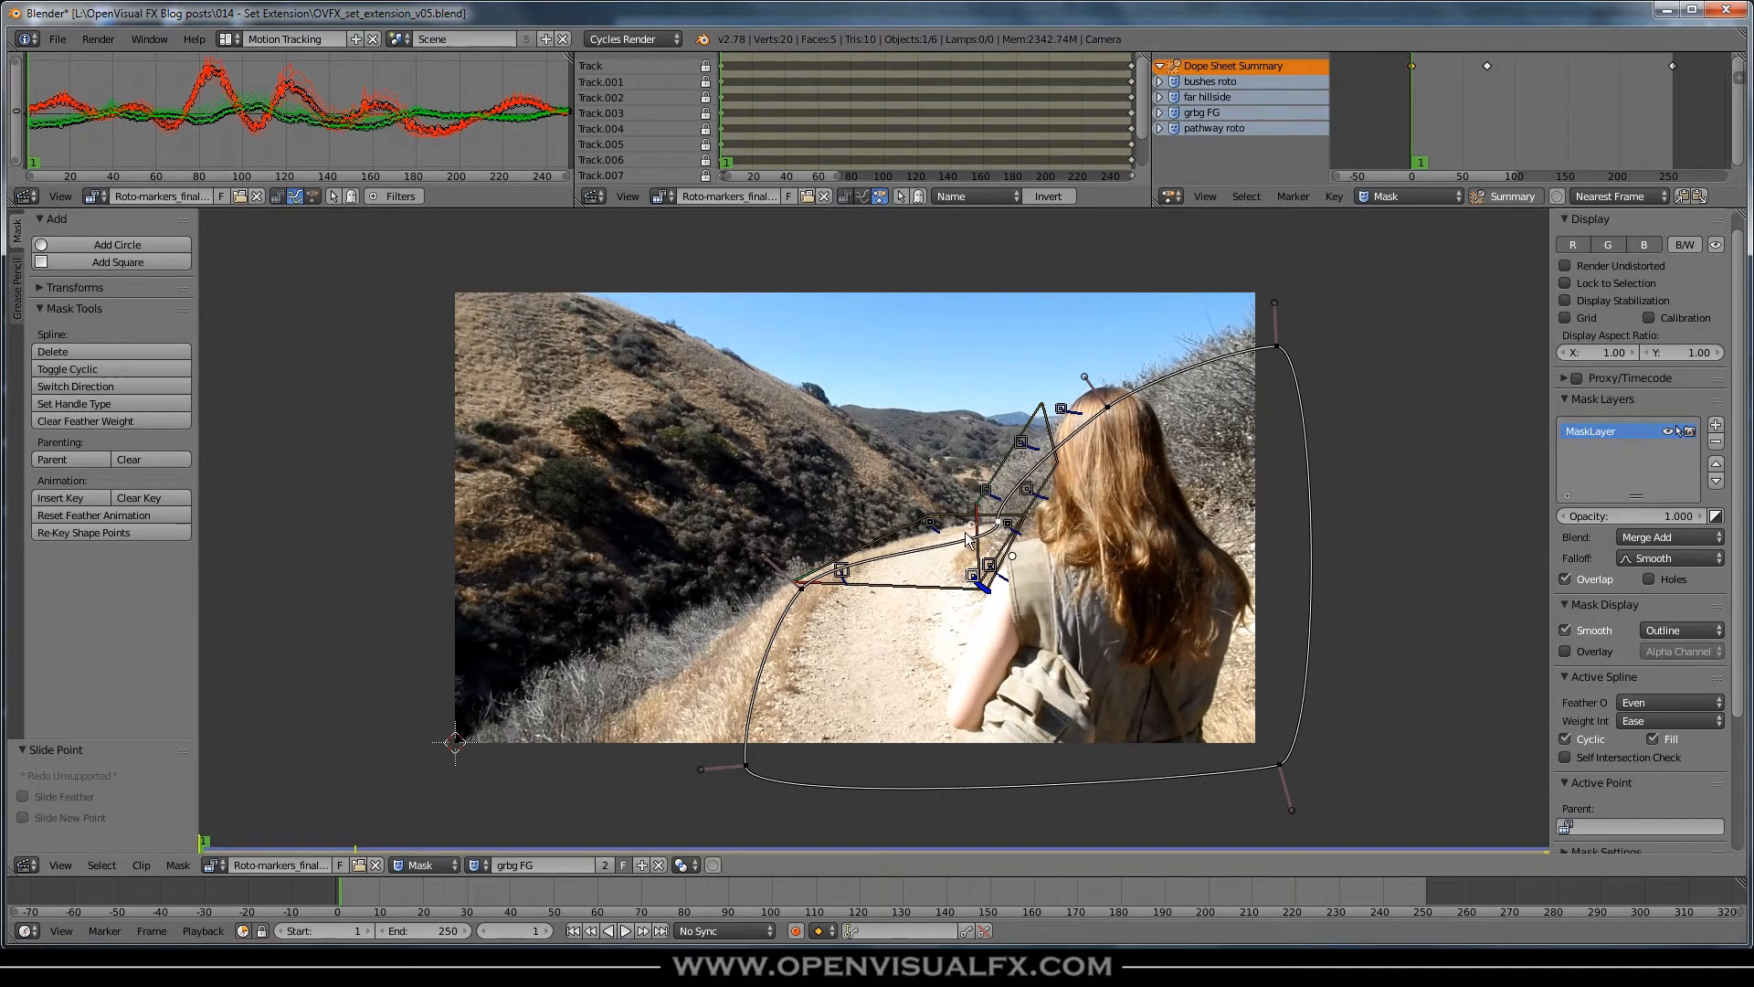
pyautogui.click(802, 596)
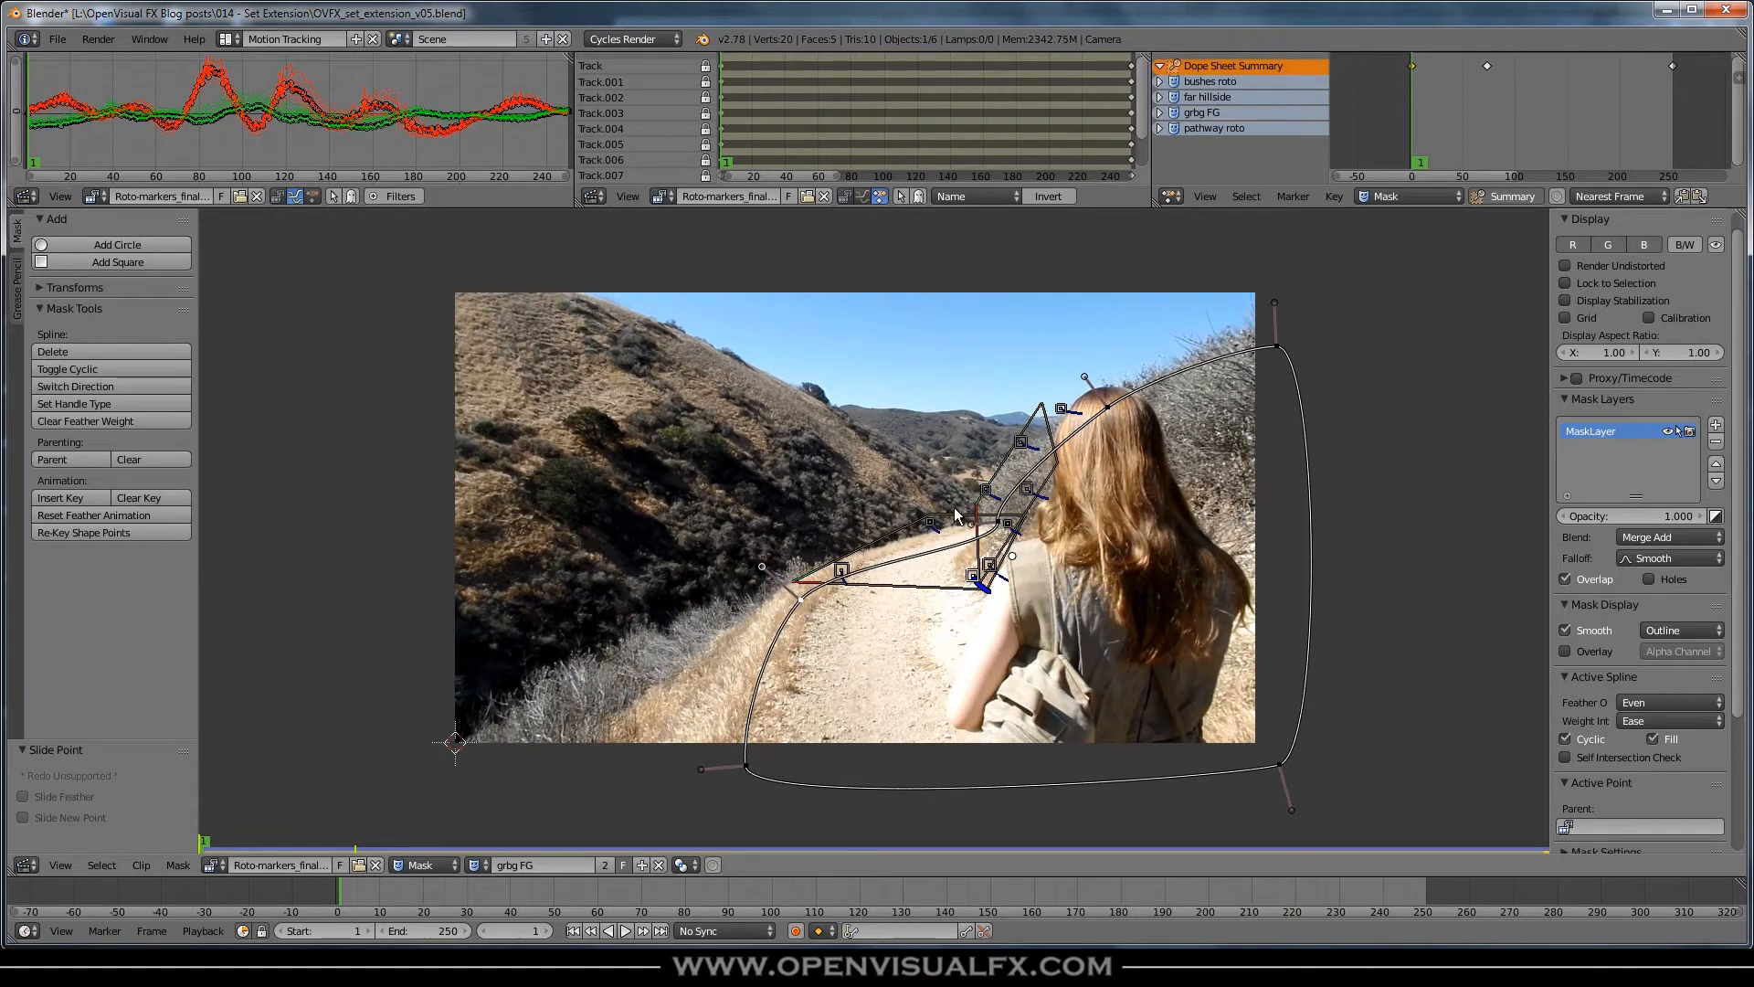
pyautogui.click(996, 520)
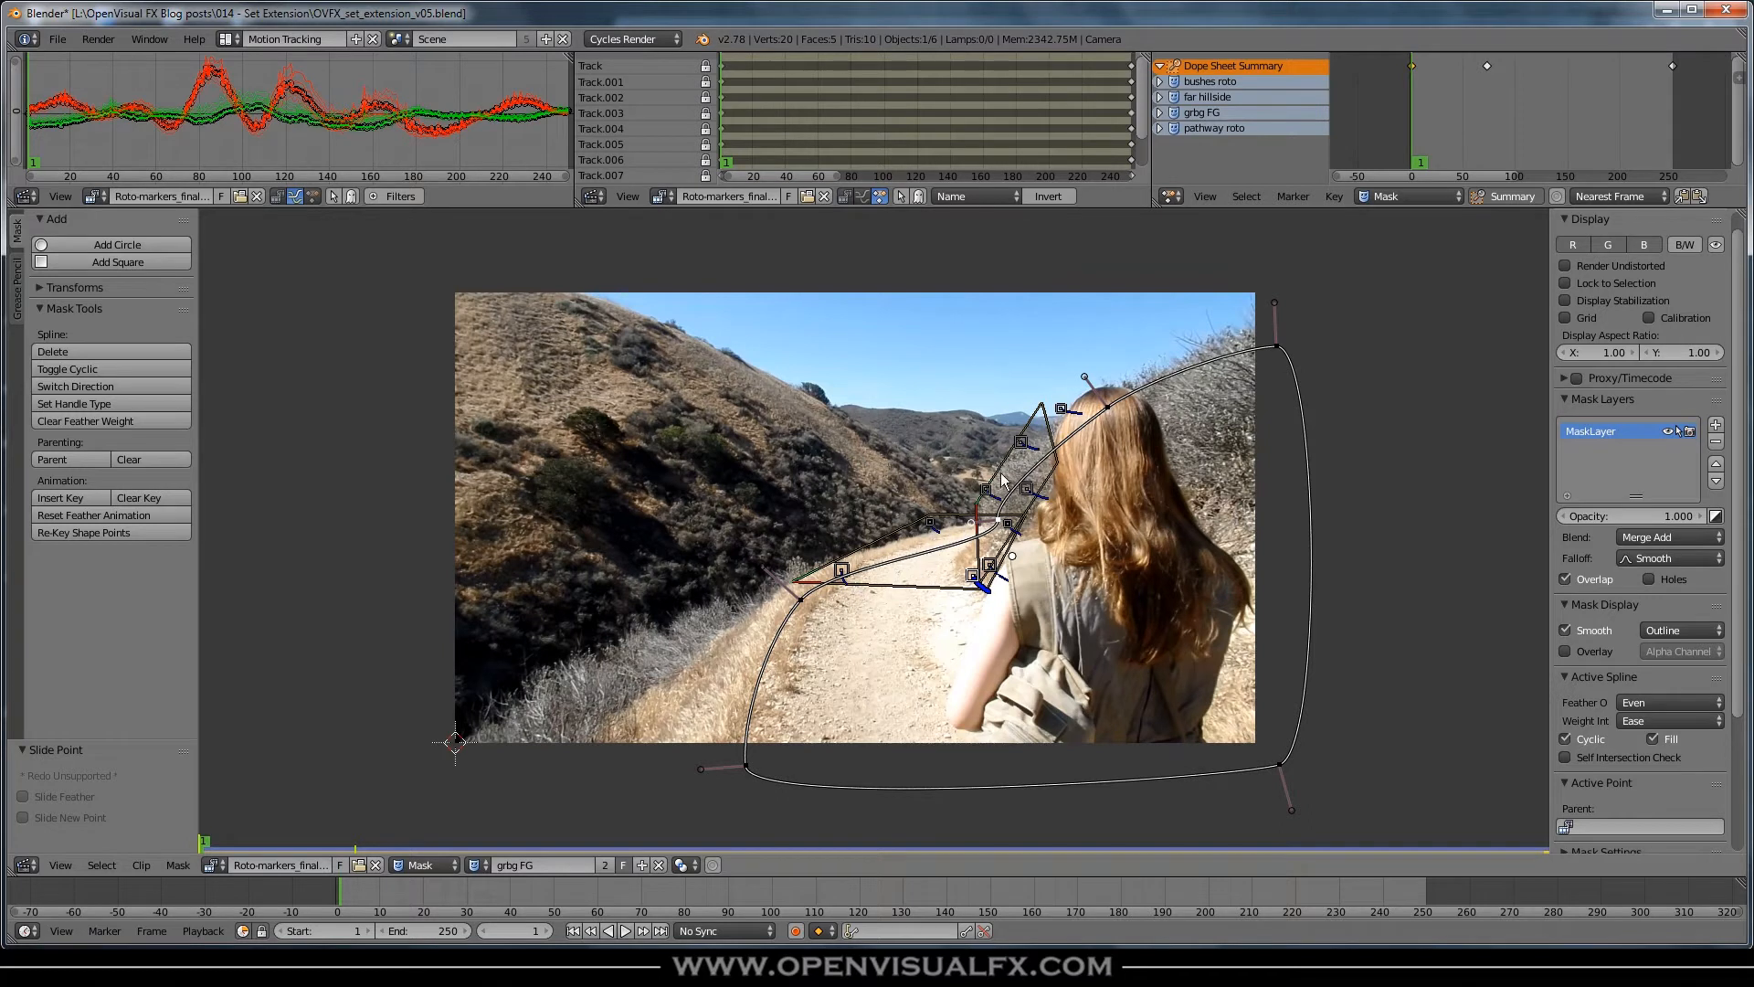
pyautogui.click(791, 604)
pyautogui.moveTo(792, 604); pyautogui.dragTo(785, 602)
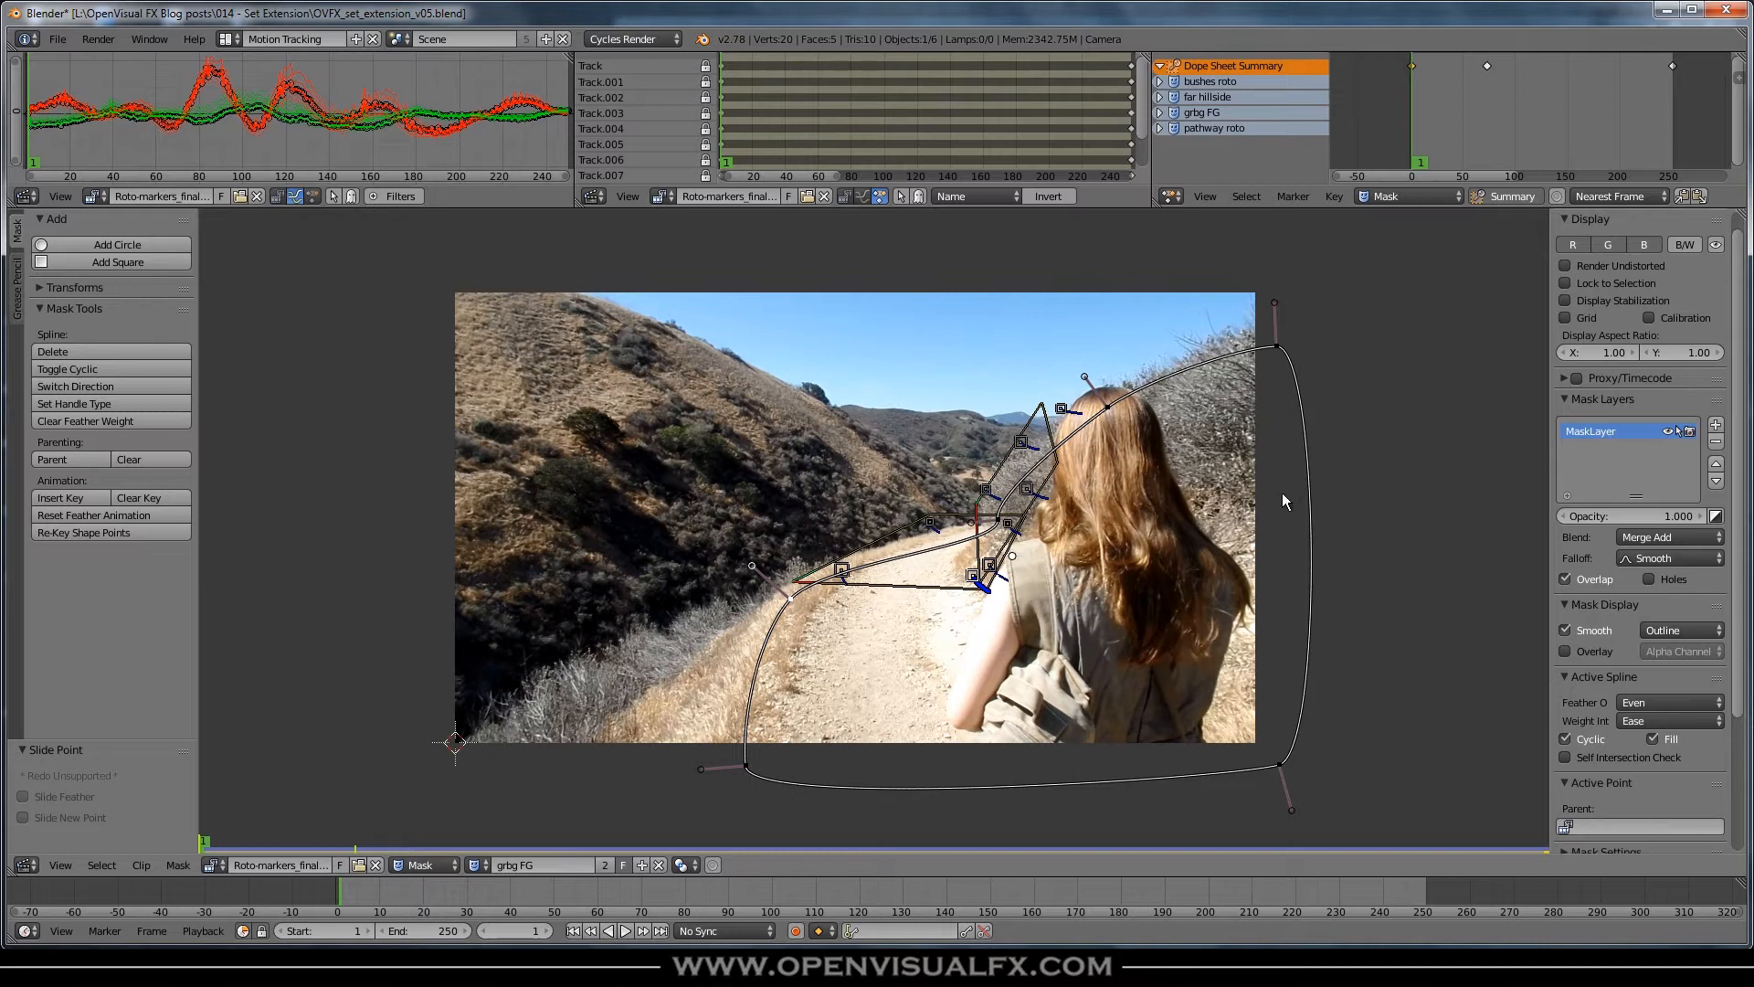
# - Insert a shape key on the whole foreground spline at frame 1 and parent its points to the track at the path's right edge beside the woman
pyautogui.press('a')
pyautogui.press('a')
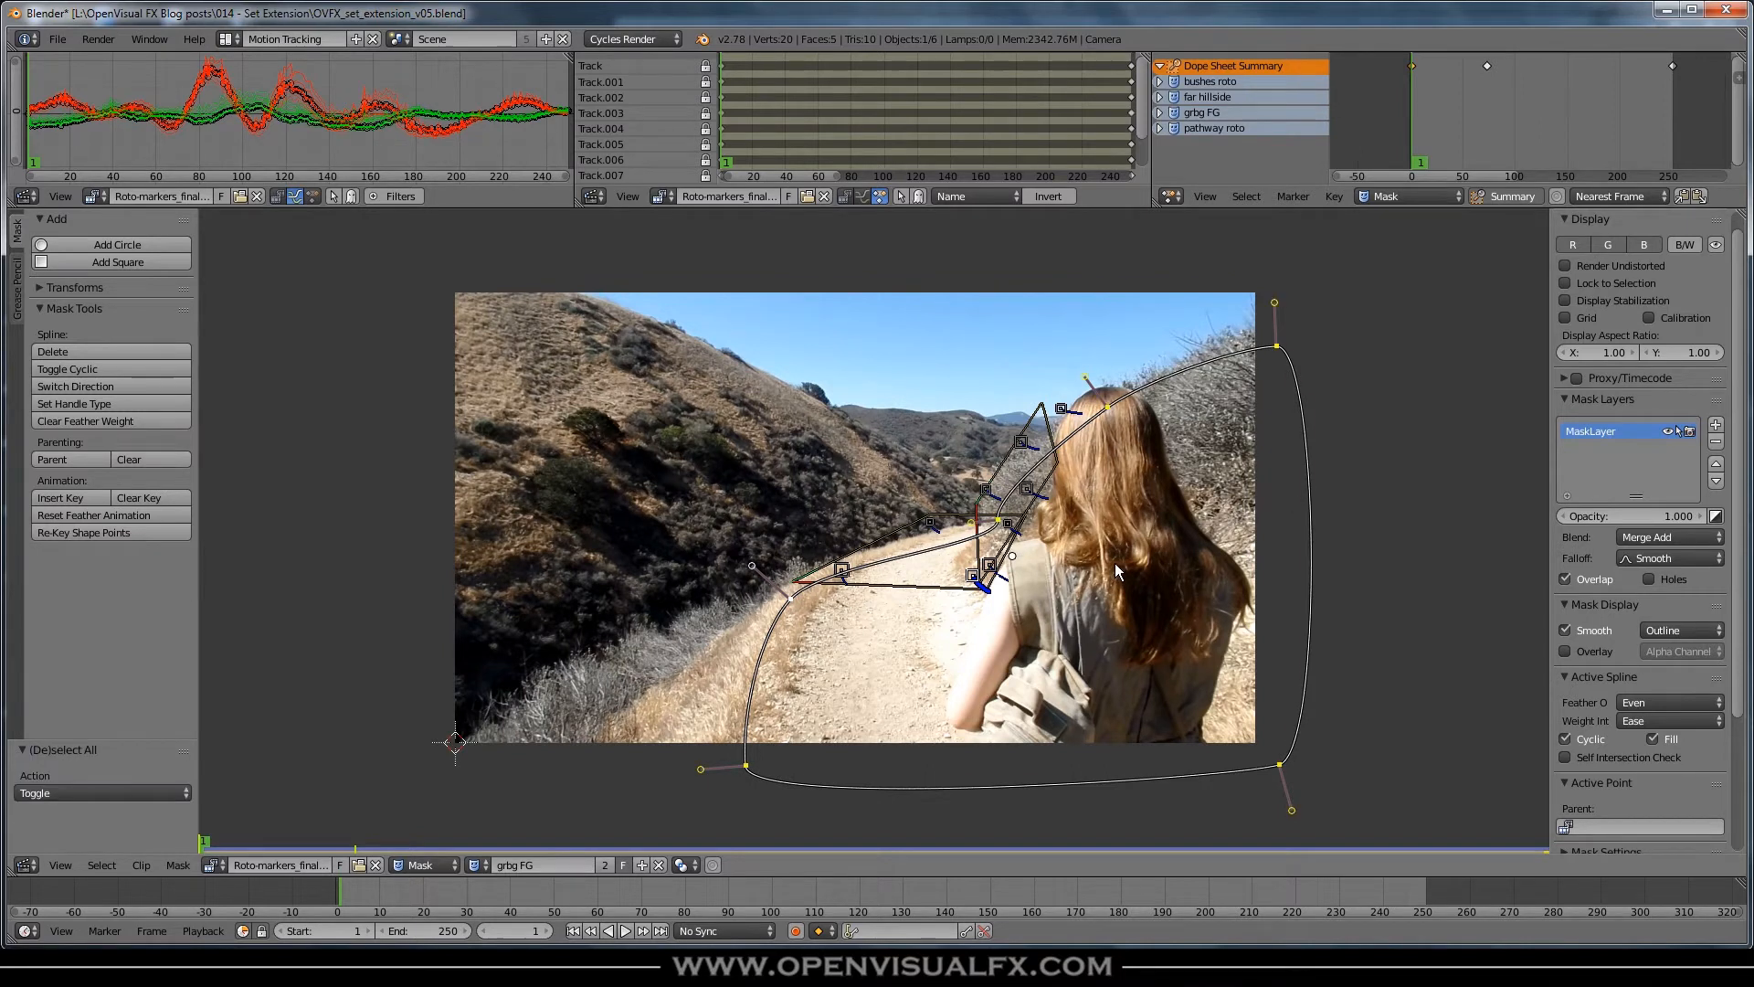
pyautogui.press('i')
pyautogui.rightClick(974, 580)
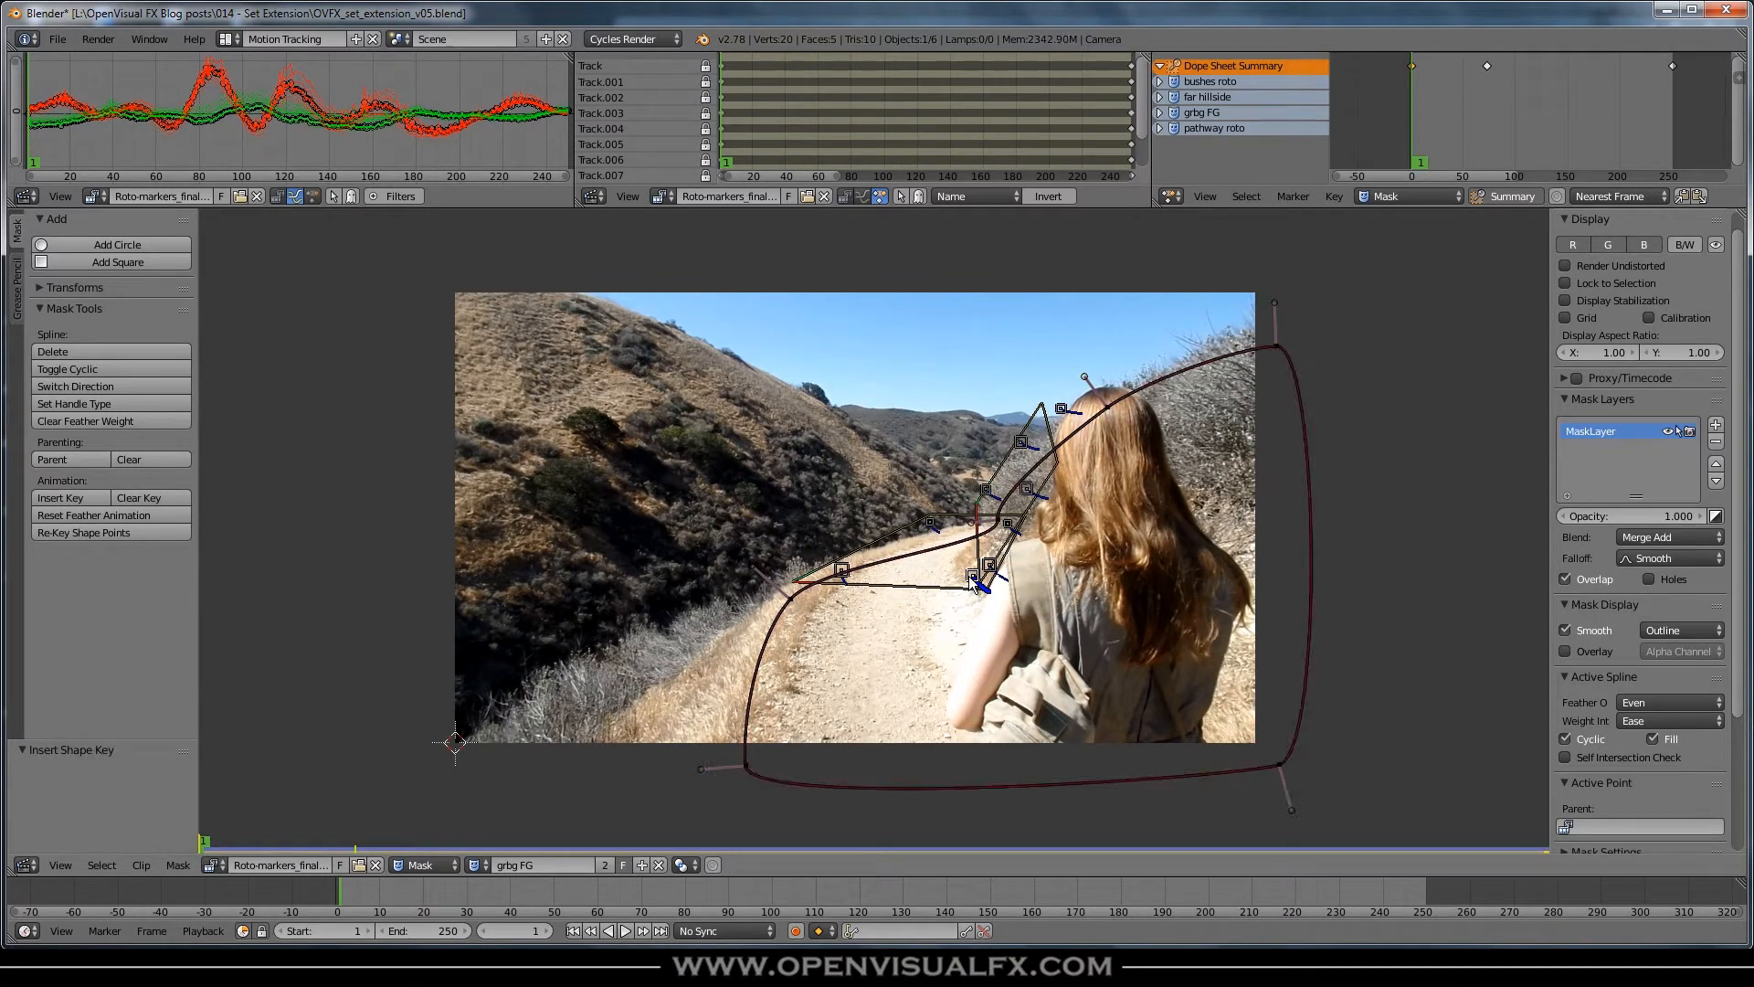
pyautogui.press('a')
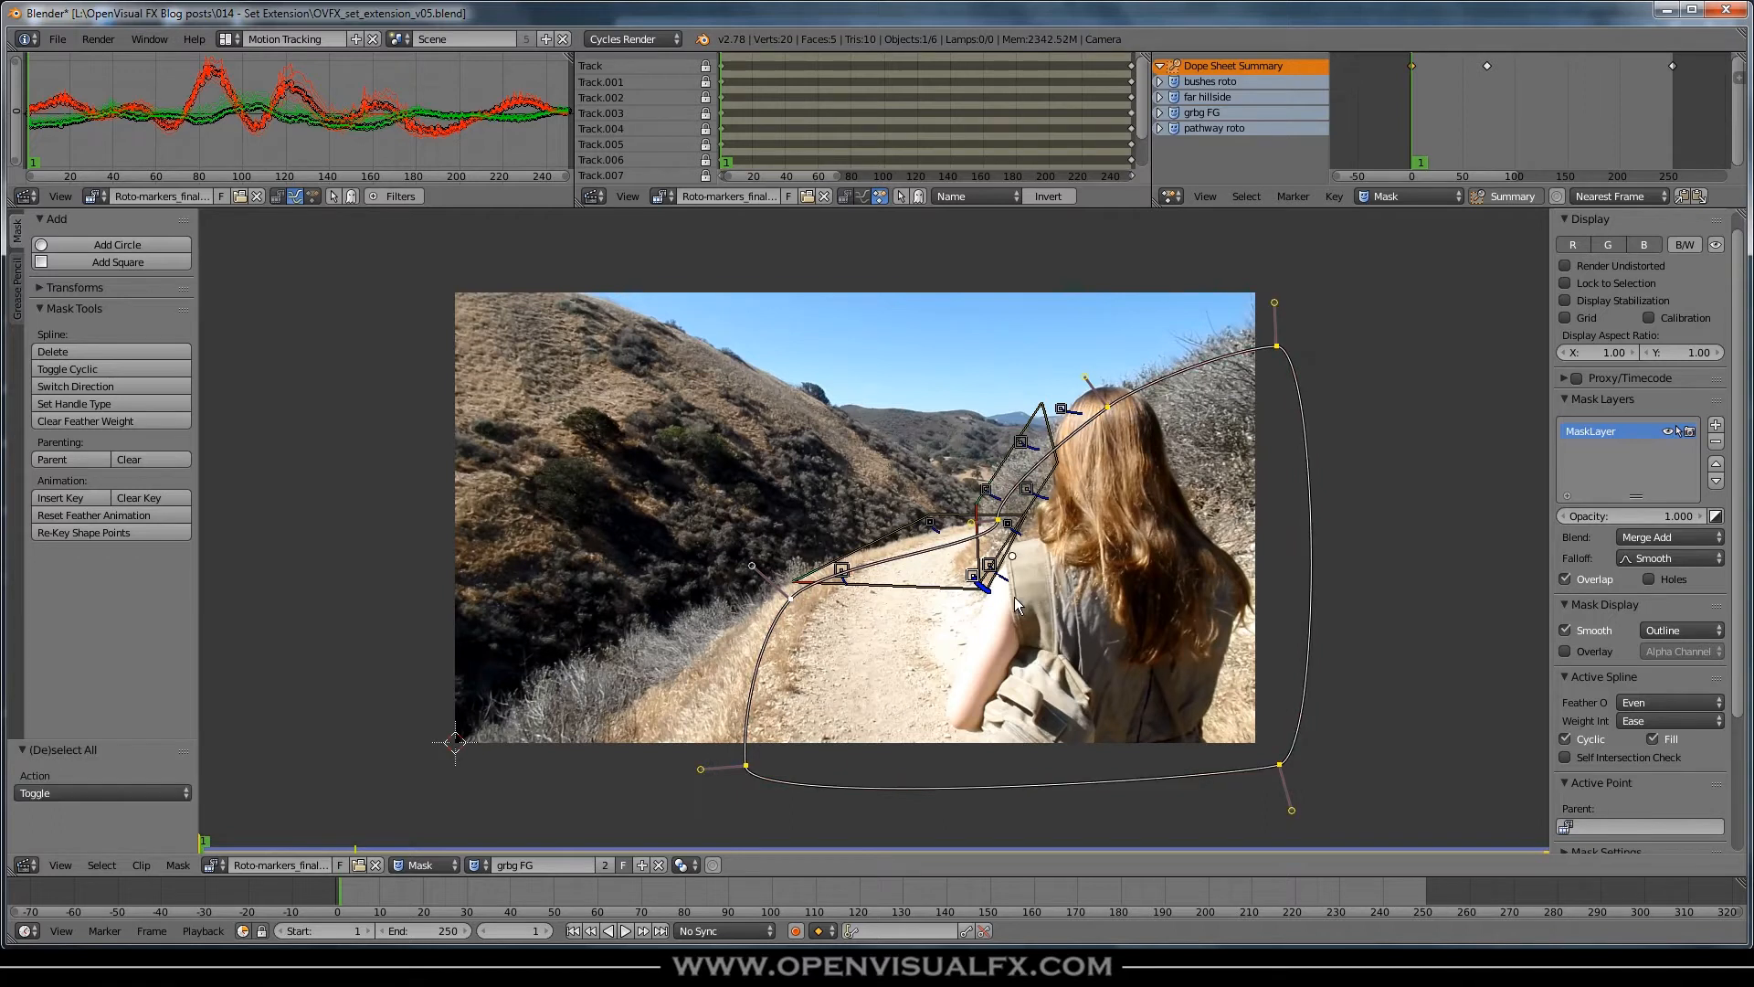
pyautogui.hotkey('ctrl', 'p')
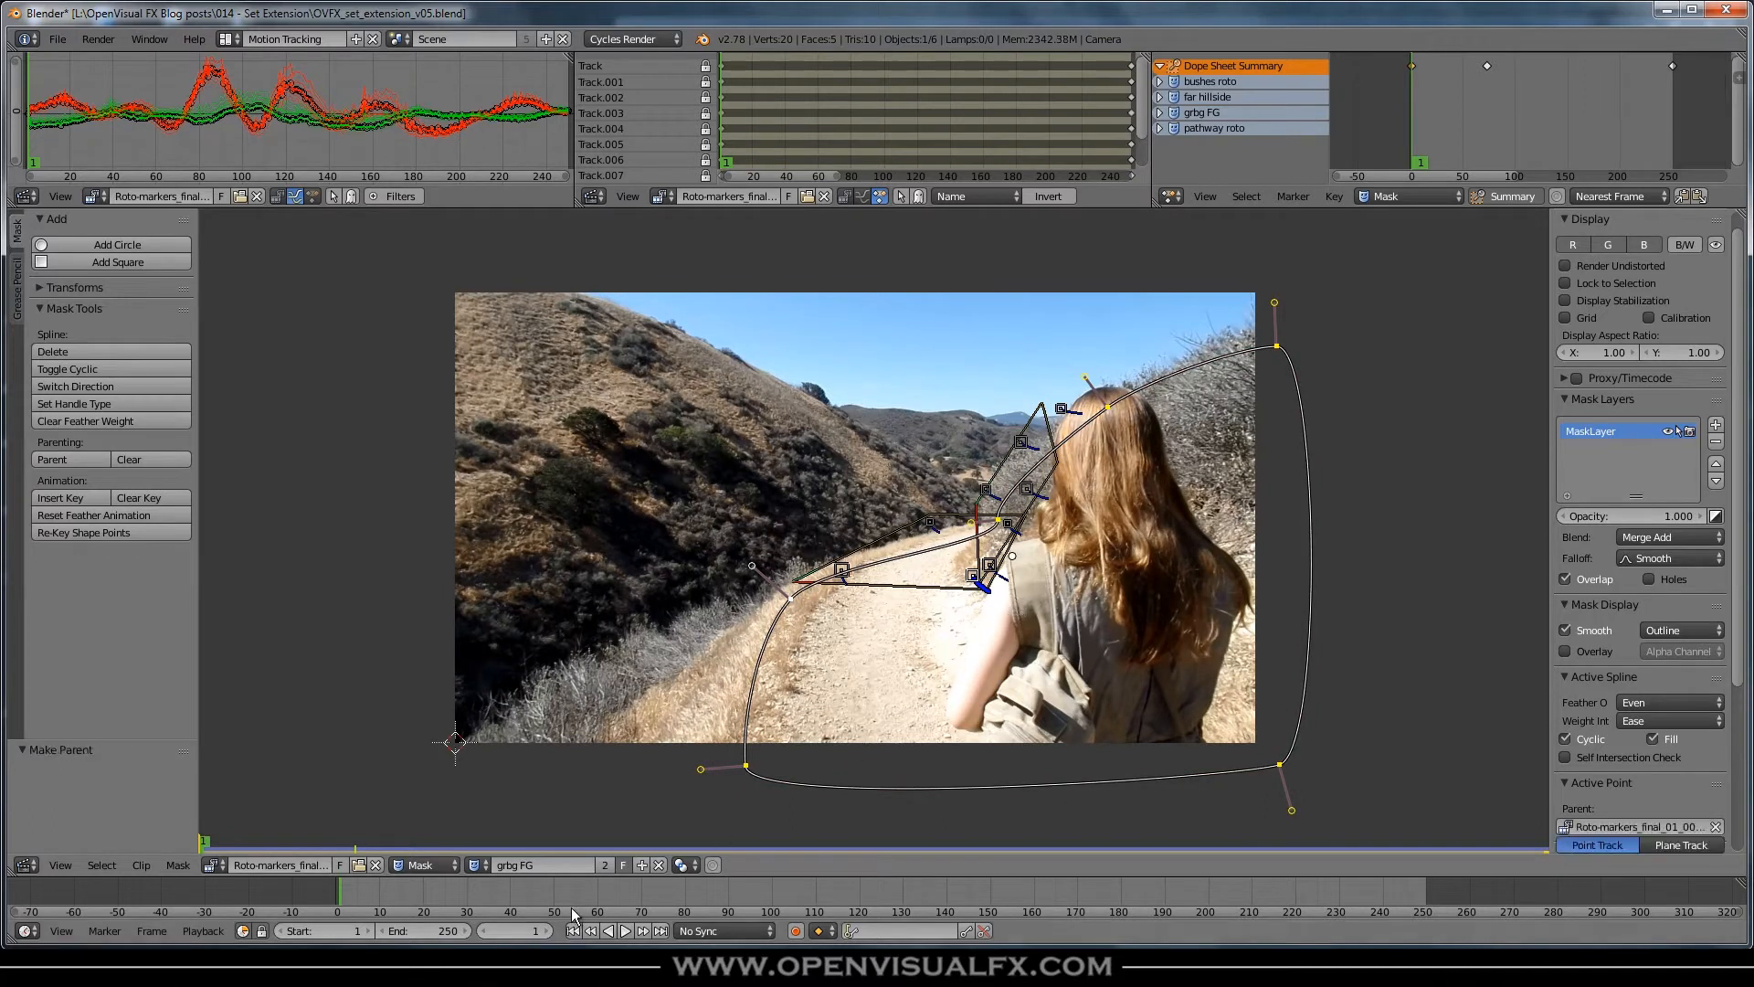
# - Play the shot to check how the parented mask follows, return to frame 1, and enable automatic keyframing
pyautogui.hotkey('alt', 'a')
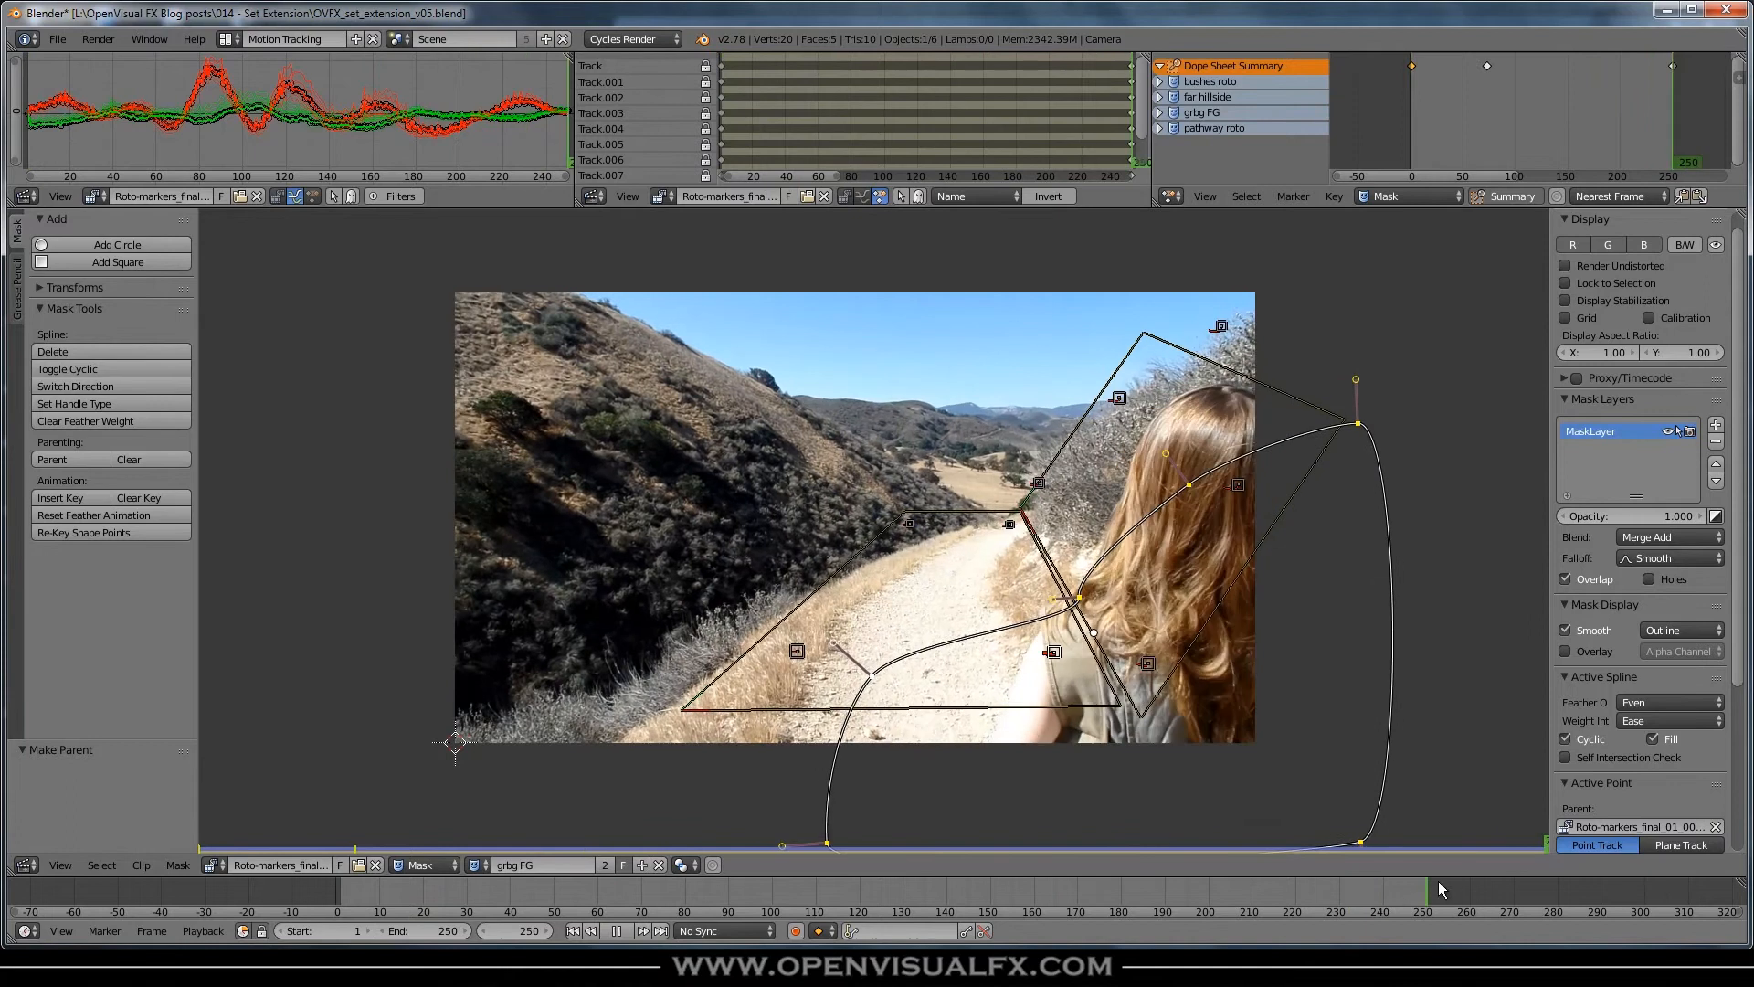
pyautogui.press('Escape')
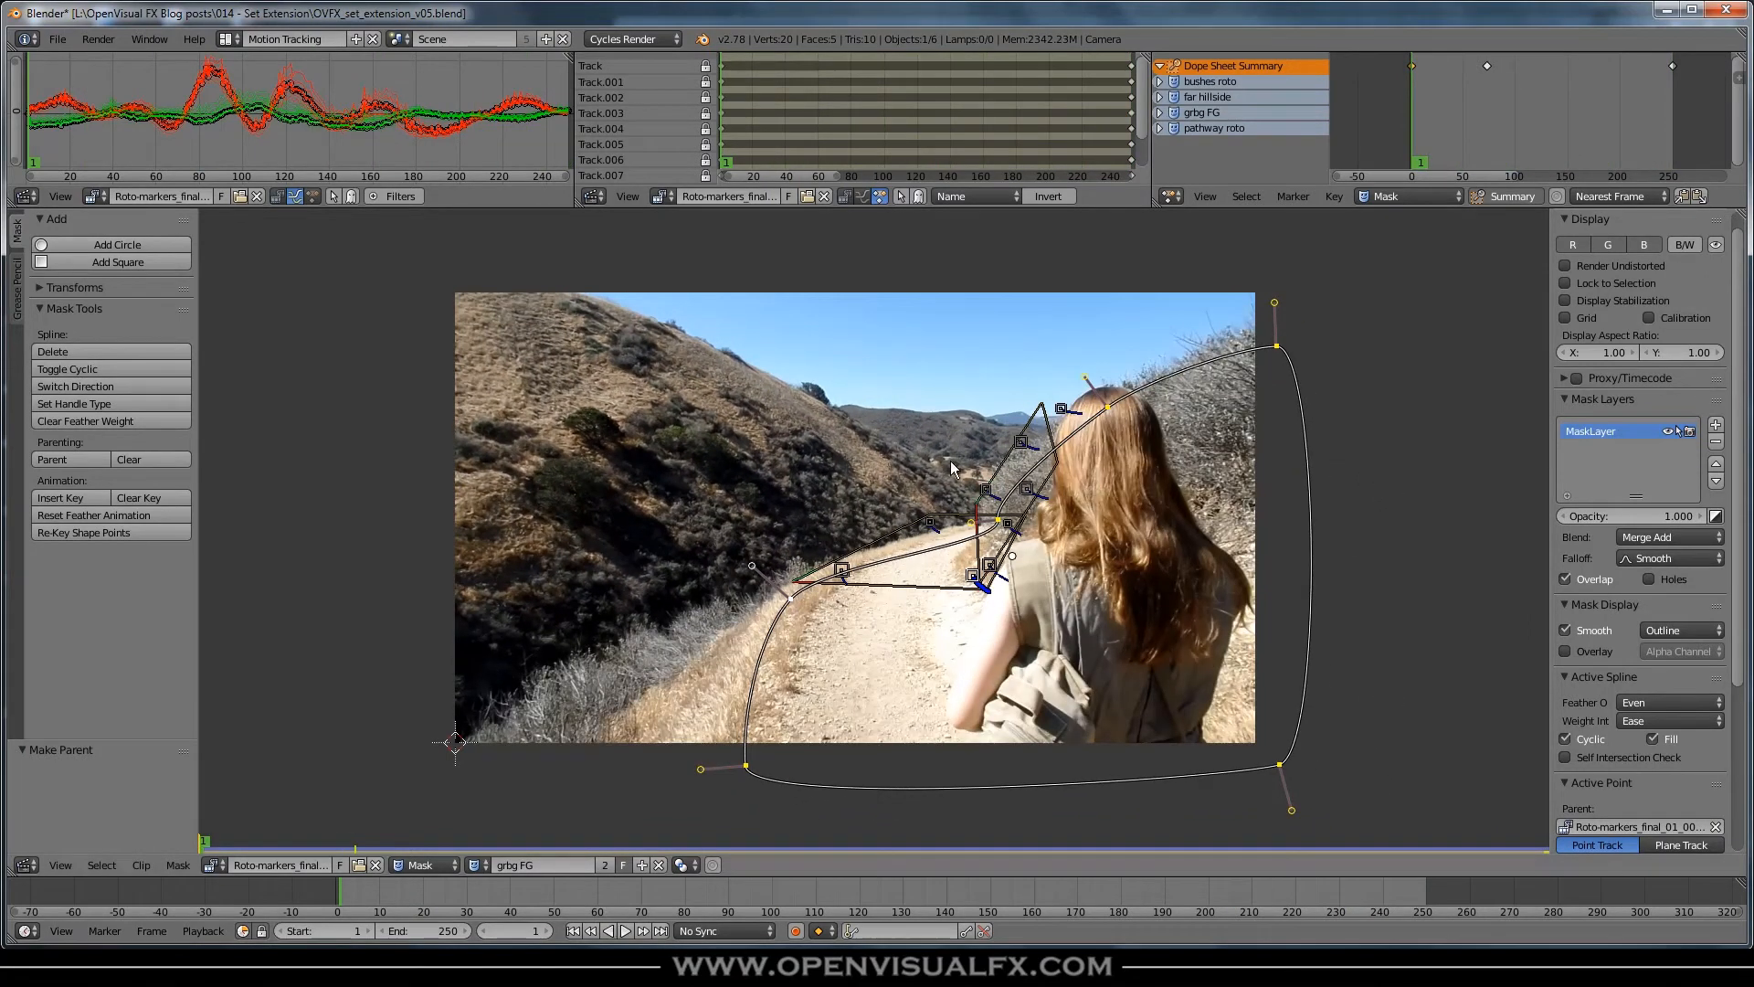
pyautogui.click(795, 931)
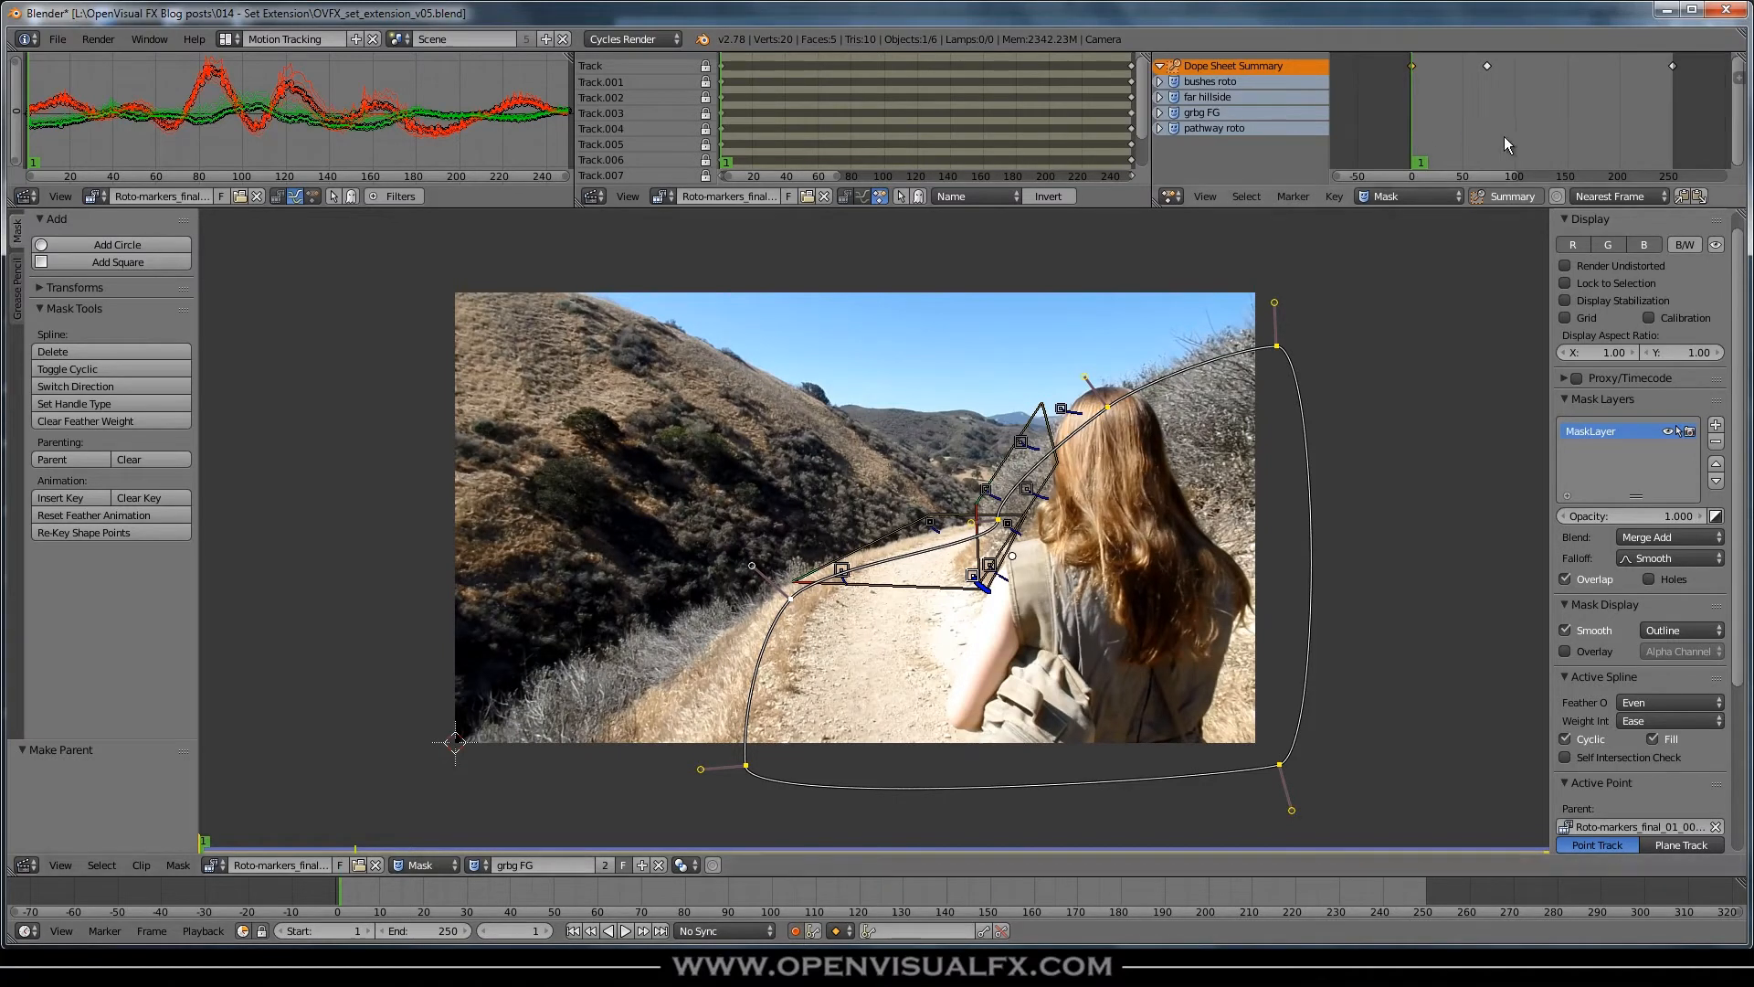
# - Expand the "grbg FG" mask in the dope sheet and rename its mask layer to "grbg bushes & path"
pyautogui.click(1162, 112)
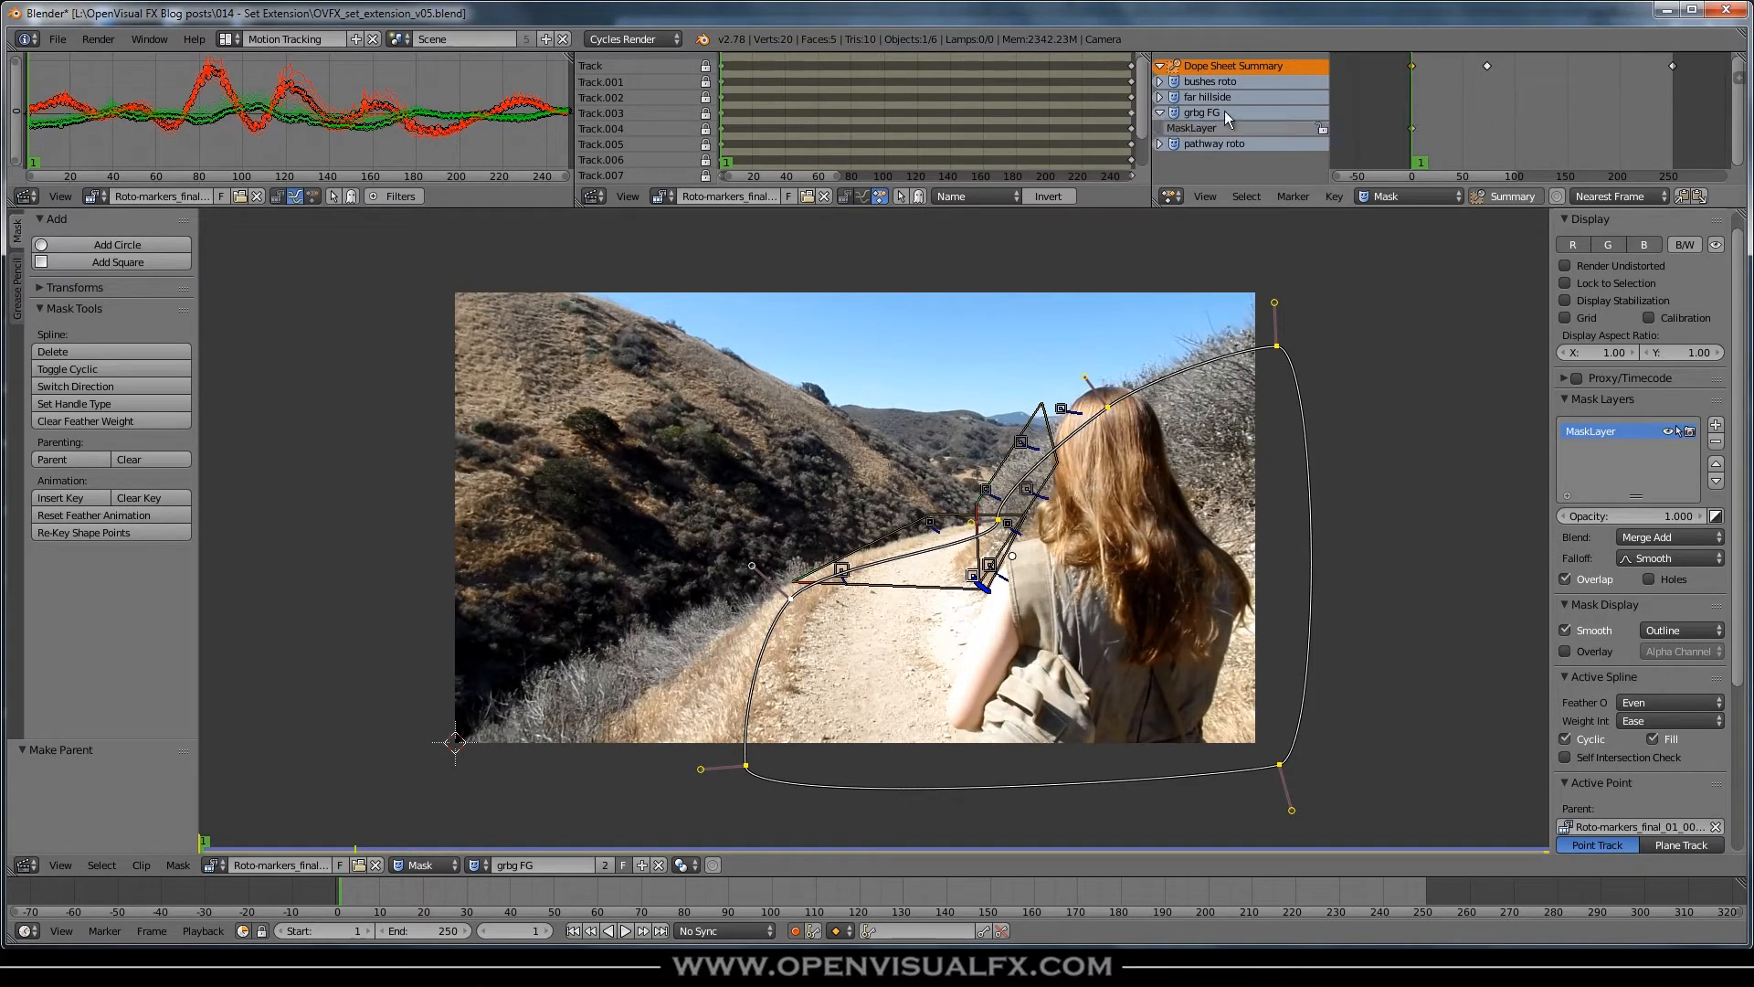
pyautogui.doubleClick(1589, 434)
pyautogui.write('grbg')
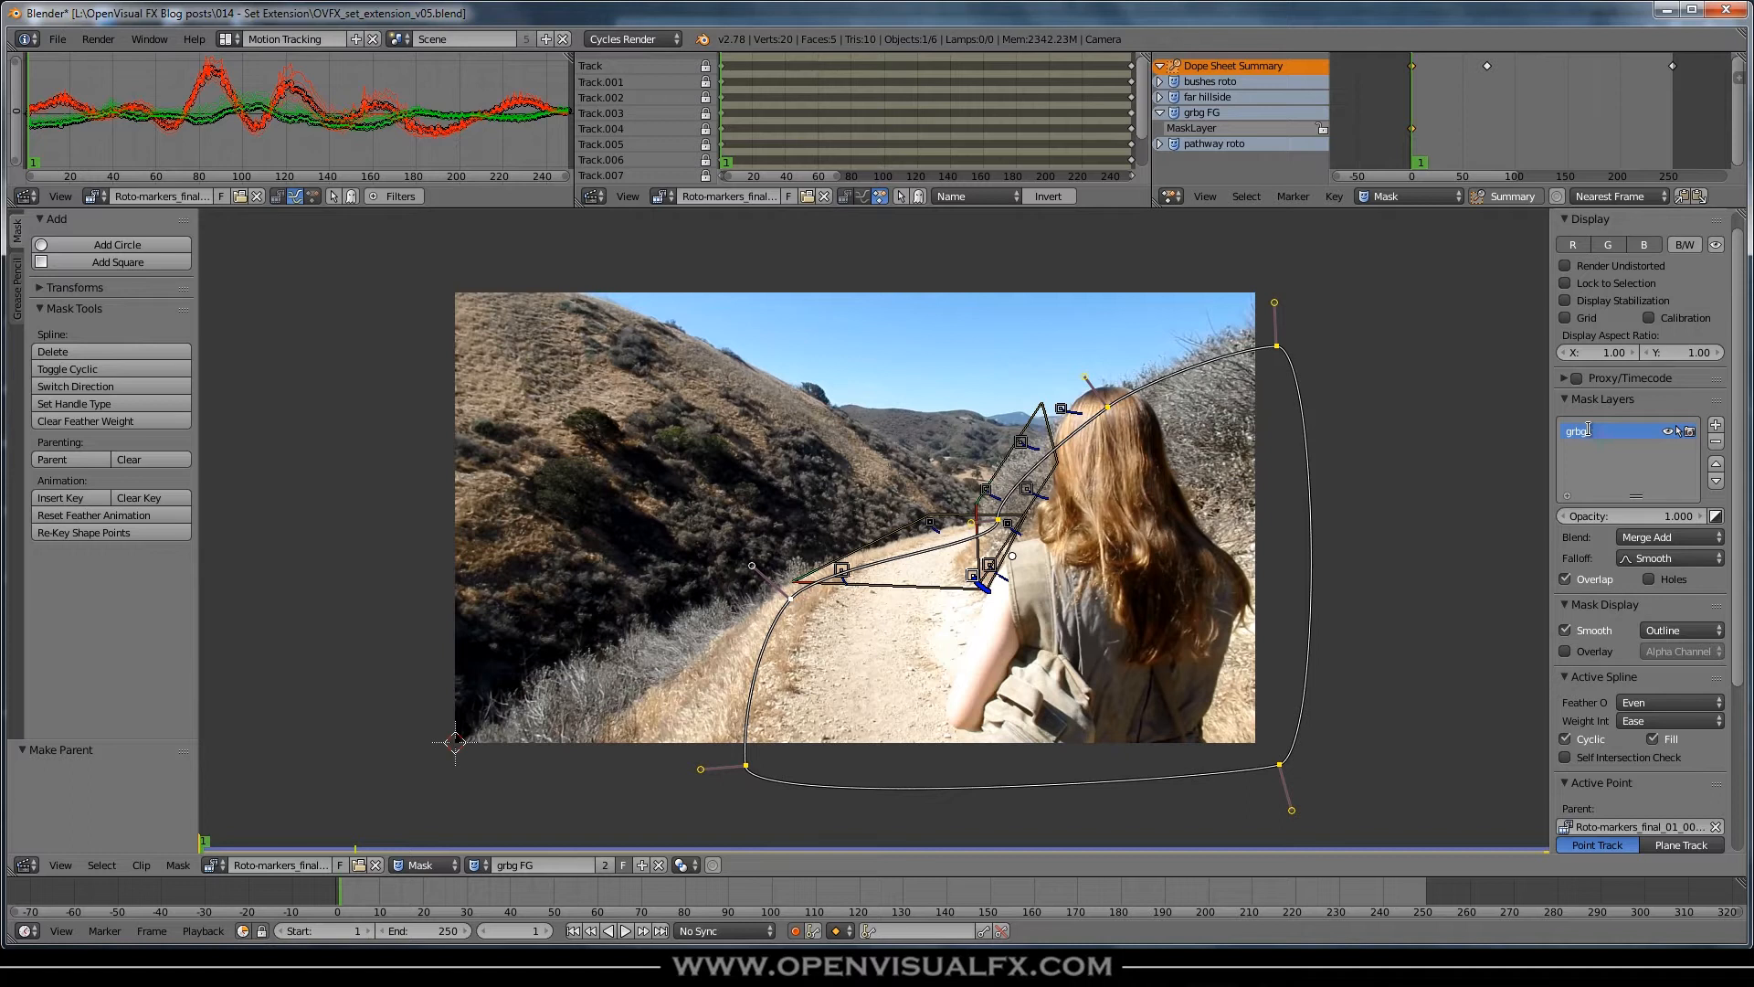
pyautogui.write(' bushes & path')
pyautogui.press('Return')
# - At frame 250, scale the whole foreground mask up by about 1.33 and move it up over the path, bushes and woman
pyautogui.moveTo(705, 888); pyautogui.dragTo(1535, 896)
pyautogui.scroll(-2, 914, 674)
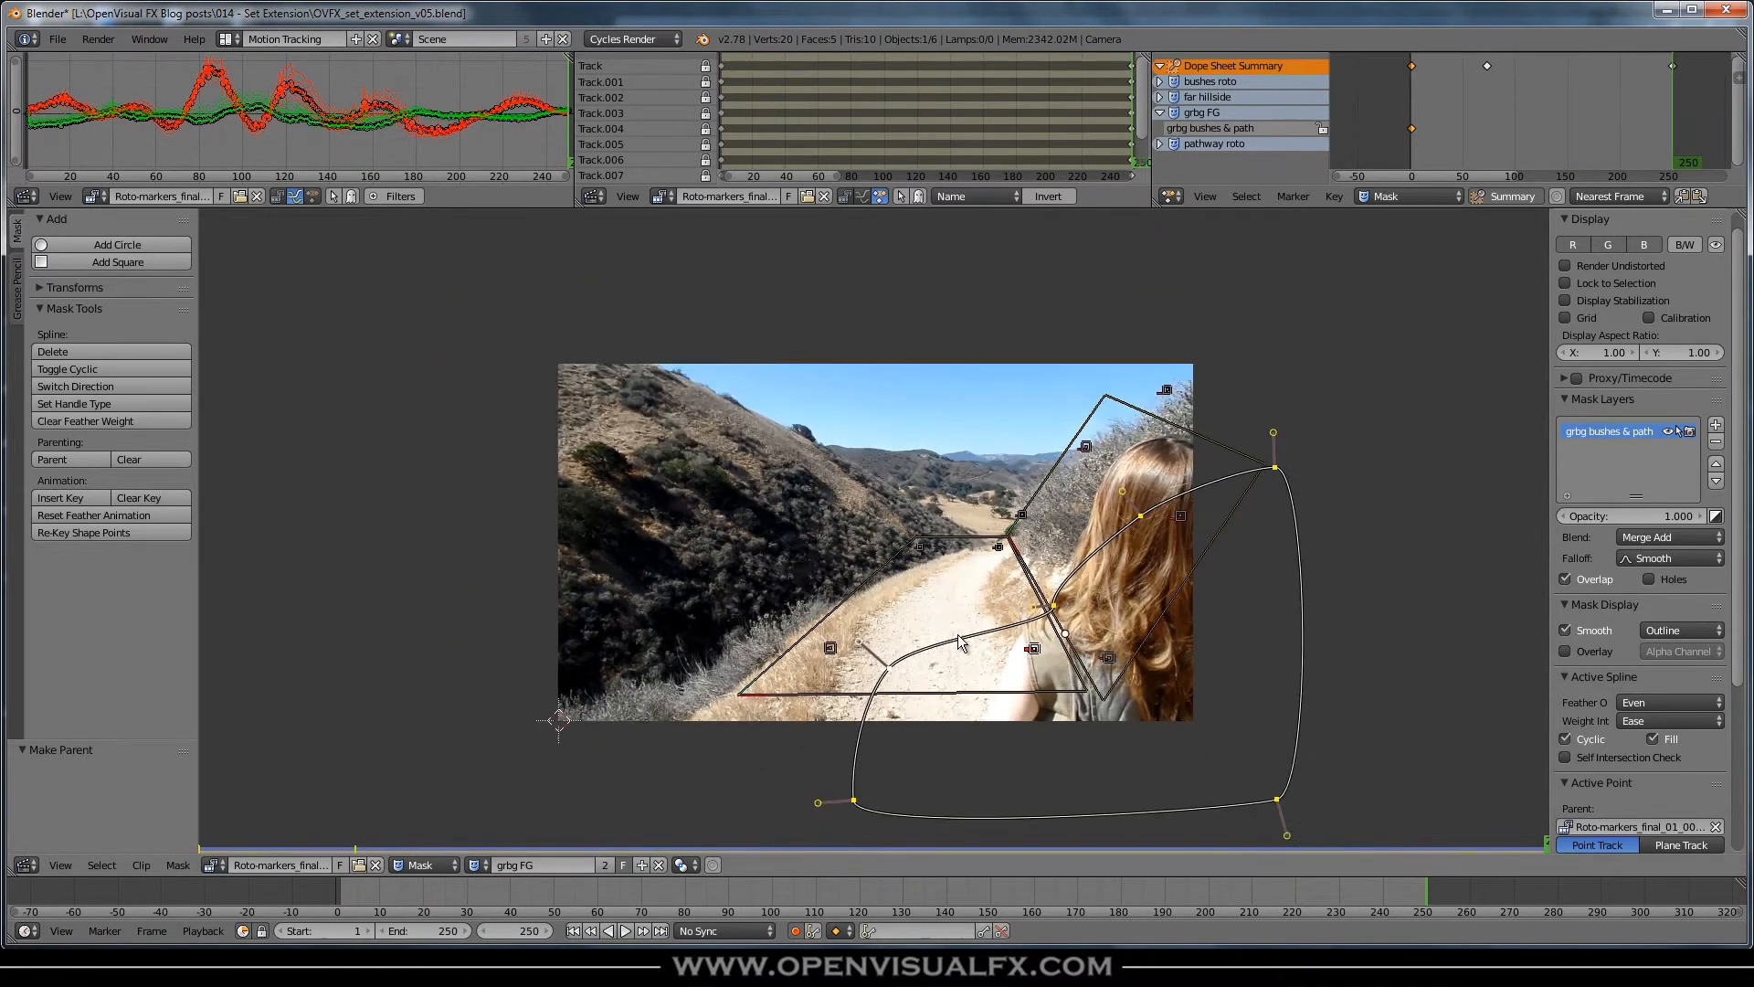
pyautogui.moveTo(1038, 623); pyautogui.dragTo(1013, 581)
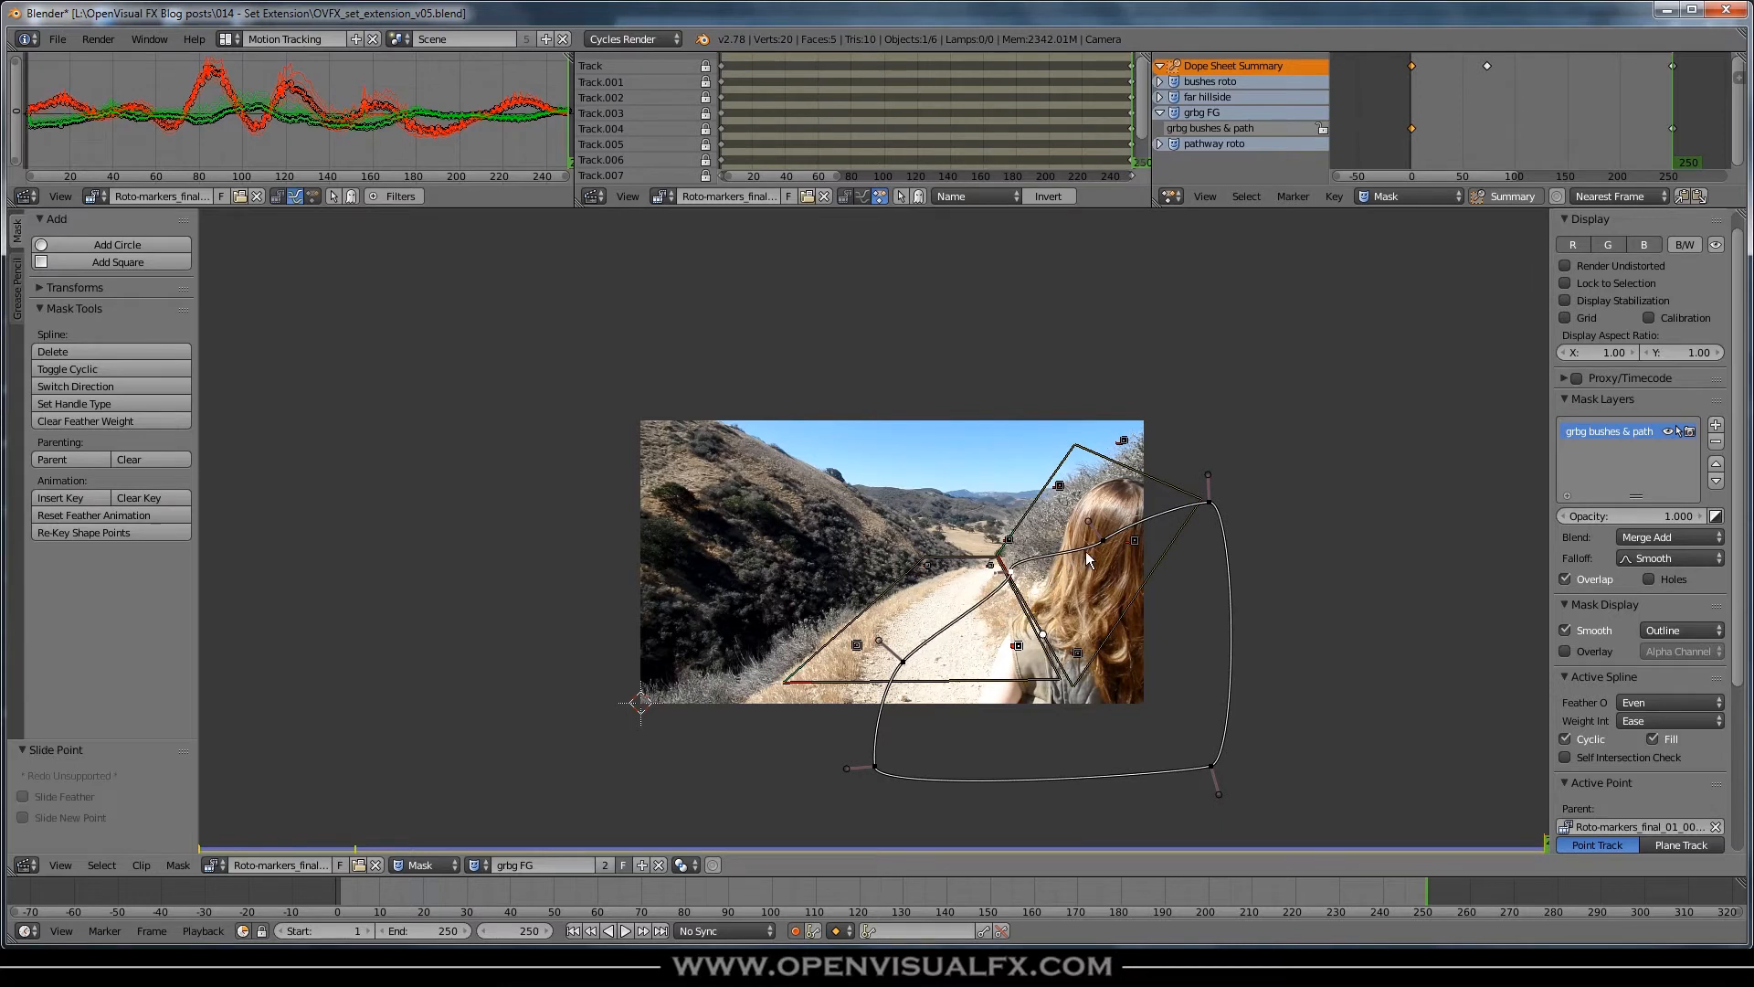
pyautogui.hotkey('ctrl', 'z')
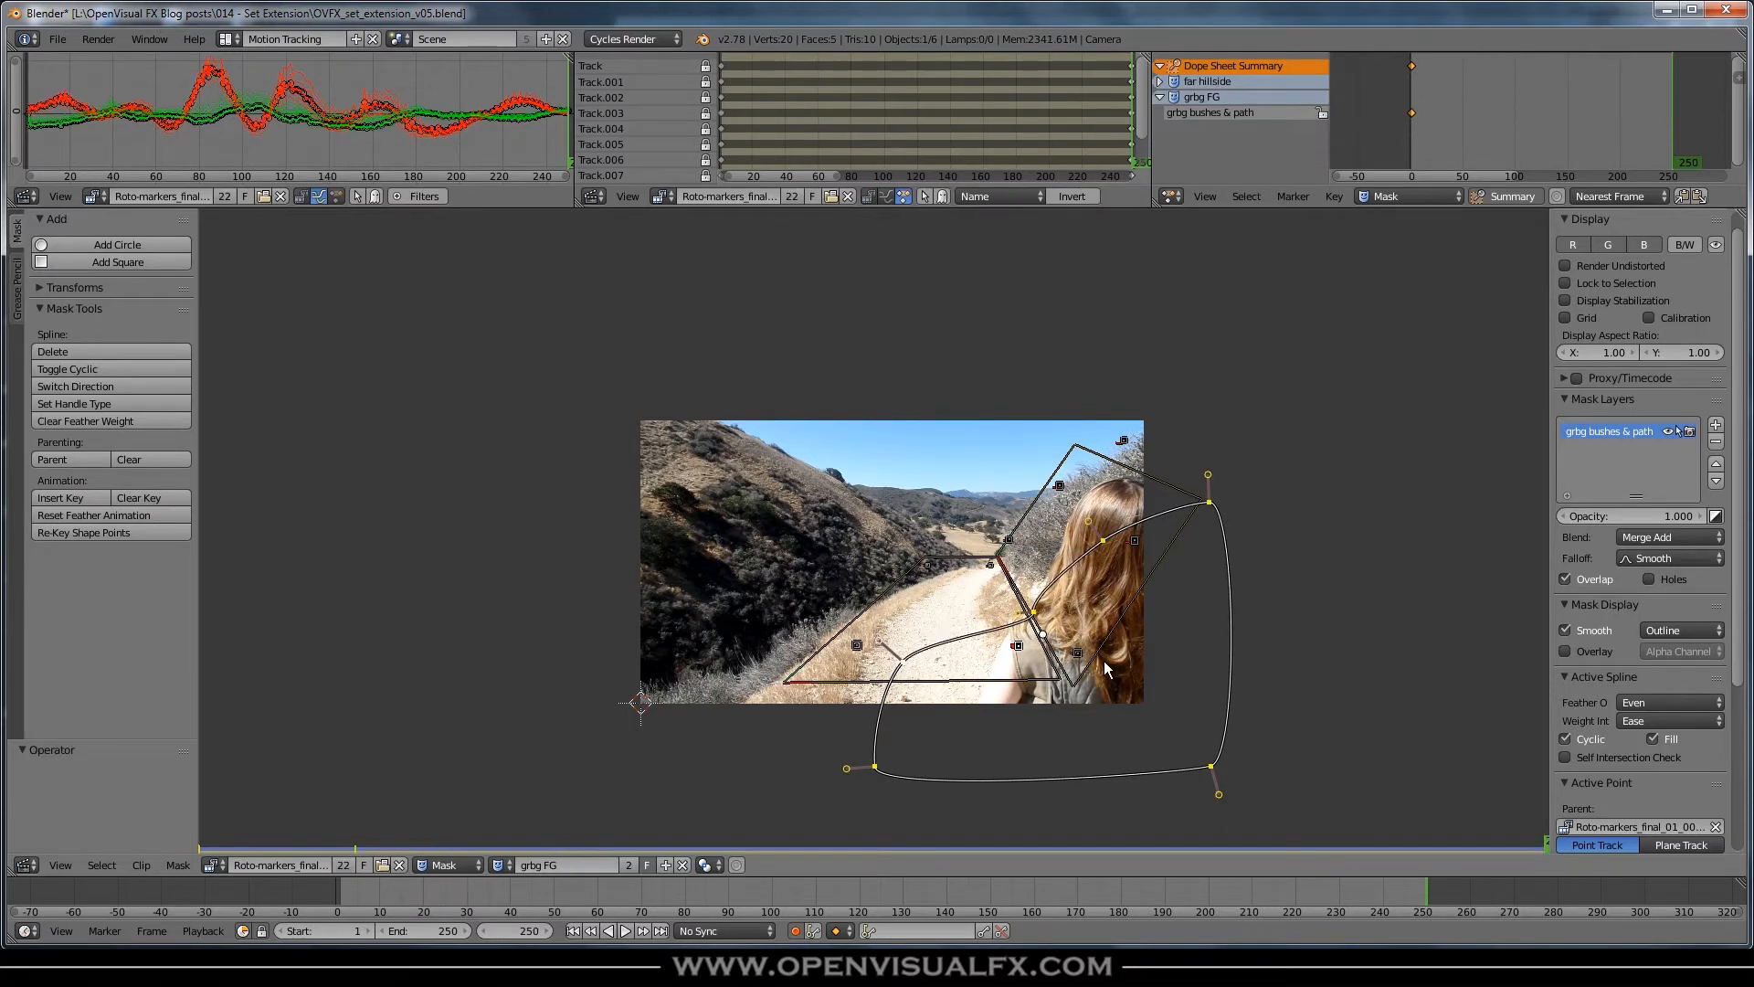
pyautogui.press('a')
pyautogui.press('a')
pyautogui.press('s')
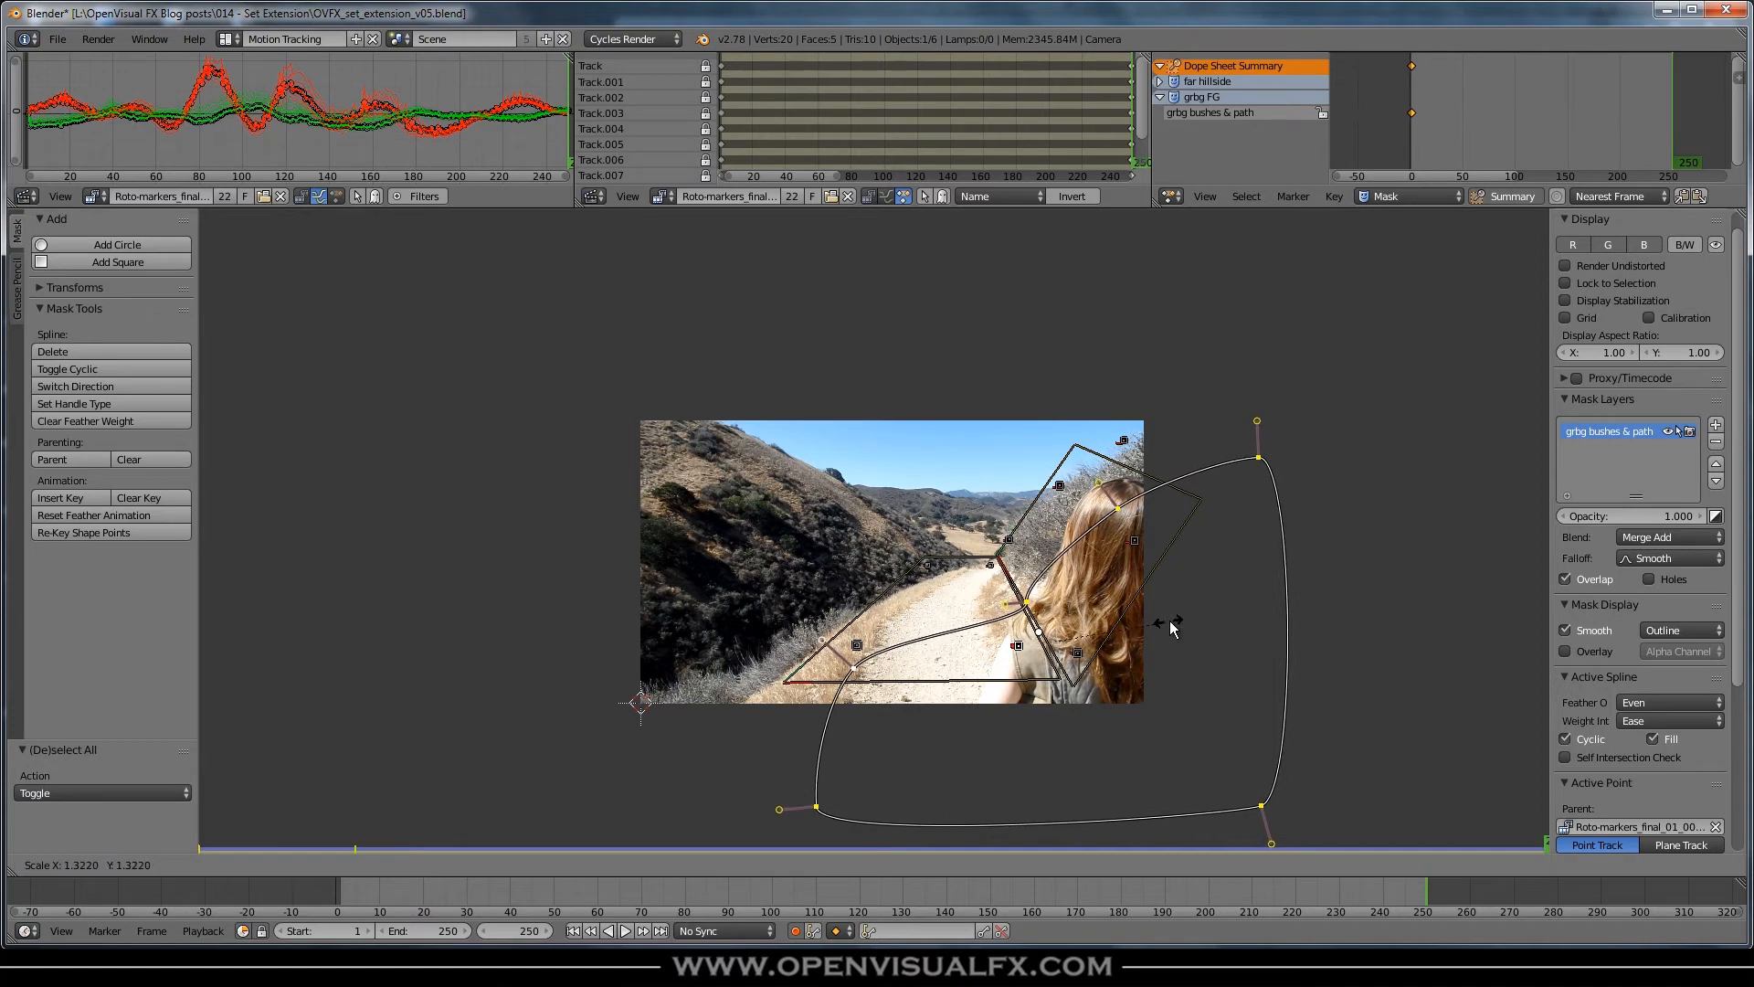
pyautogui.click(1168, 621)
pyautogui.press('g')
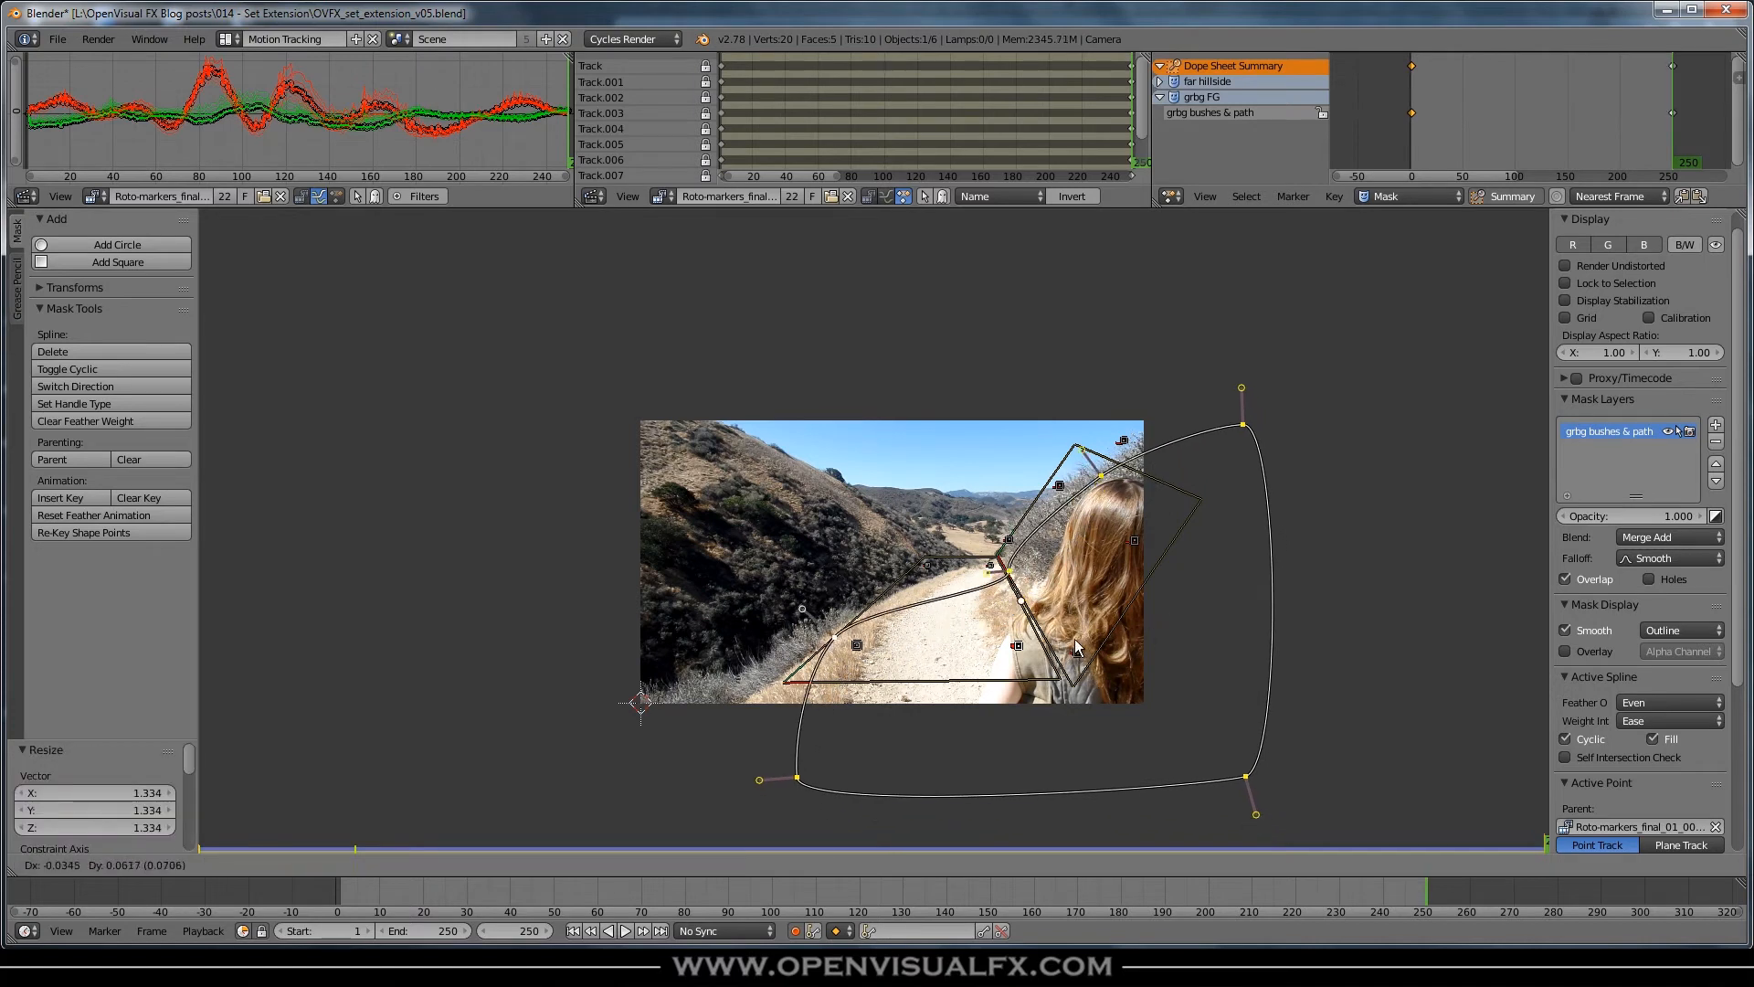
pyautogui.click(1074, 628)
# - At frame 250, refine the mask points at the woman's head, the path's left edge, the path's far end and outside the frame
pyautogui.moveTo(1101, 465); pyautogui.dragTo(1100, 473)
pyautogui.moveTo(1245, 419); pyautogui.dragTo(1249, 425)
pyautogui.moveTo(831, 629); pyautogui.dragTo(872, 615)
pyautogui.moveTo(797, 772); pyautogui.dragTo(757, 771)
pyautogui.moveTo(1245, 767); pyautogui.dragTo(1224, 781)
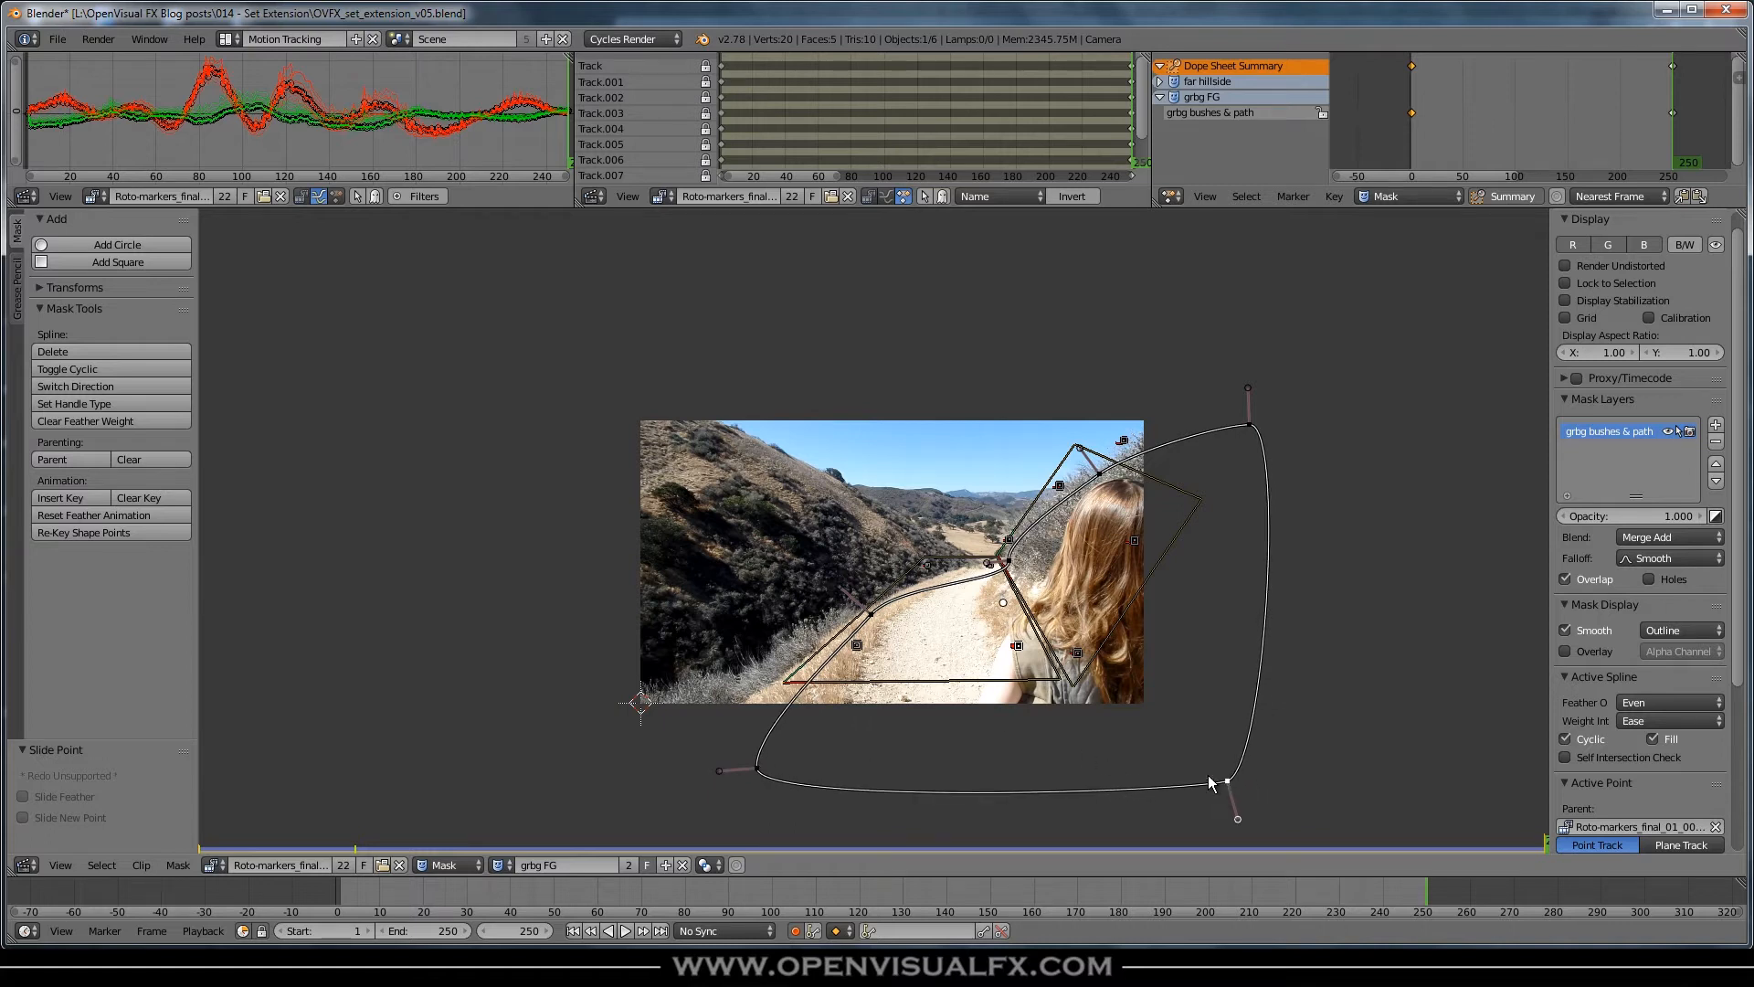
pyautogui.scroll(3, 945, 571)
pyautogui.keyDown('ctrl'); pyautogui.click(1031, 559); pyautogui.keyUp('ctrl')
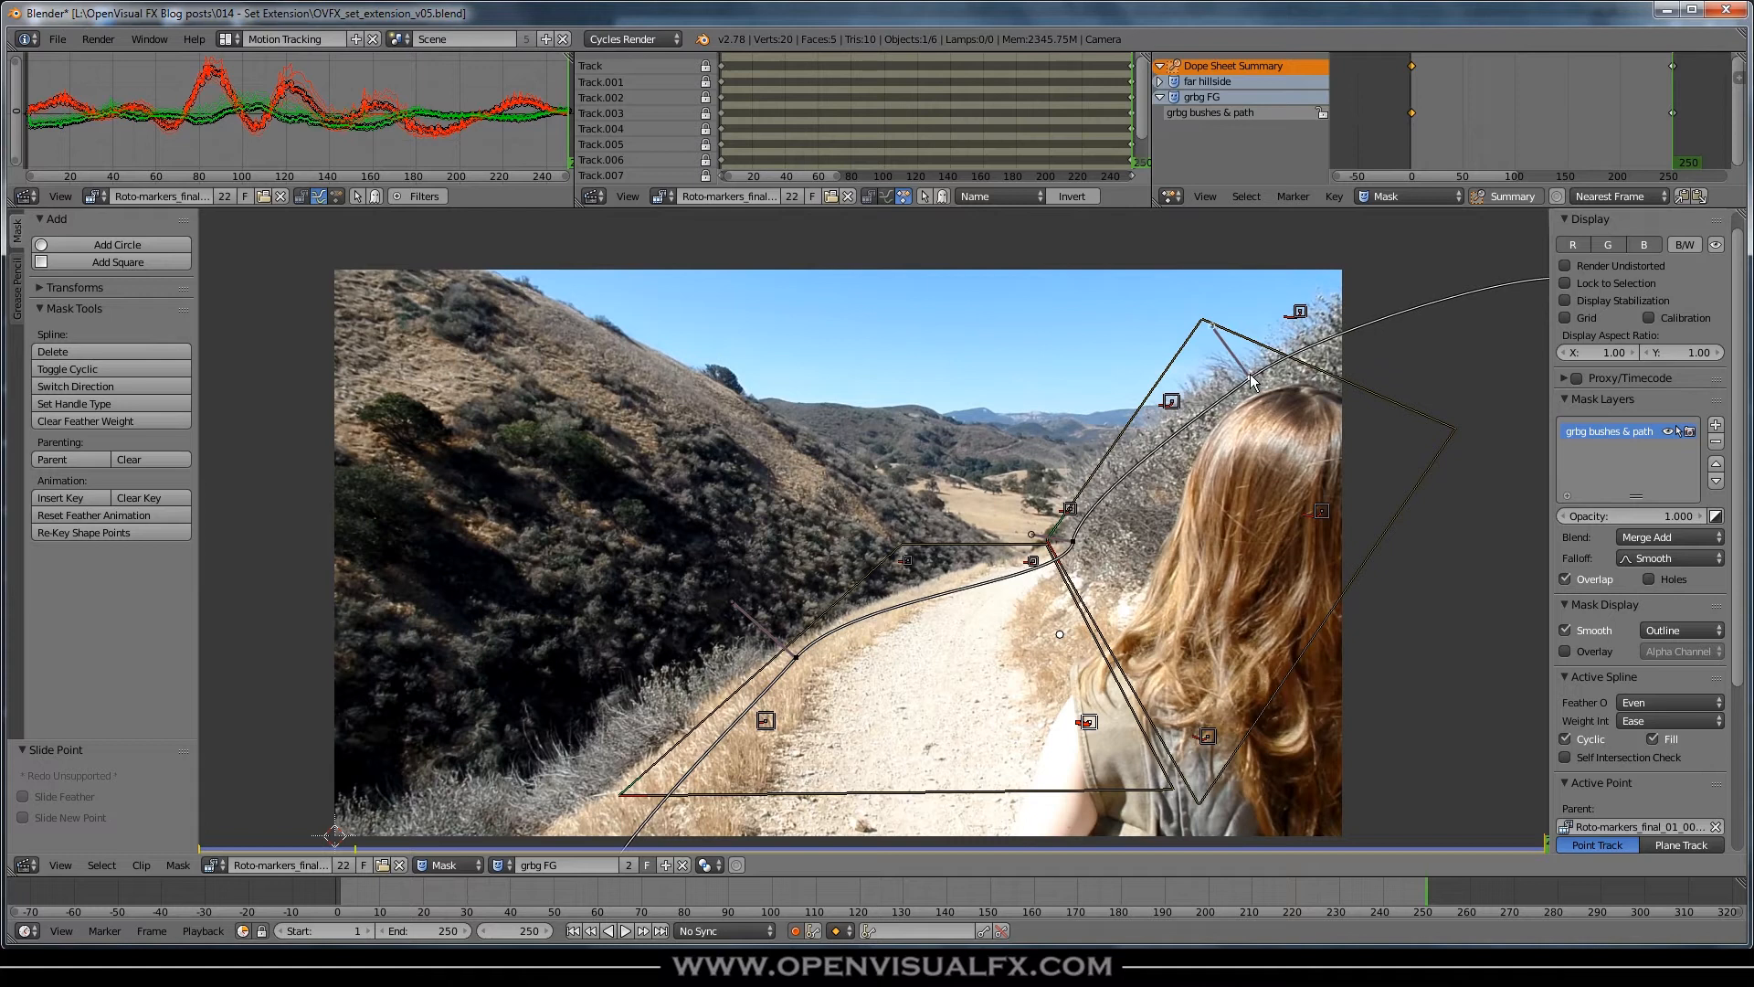
pyautogui.scroll(-3, 1155, 523)
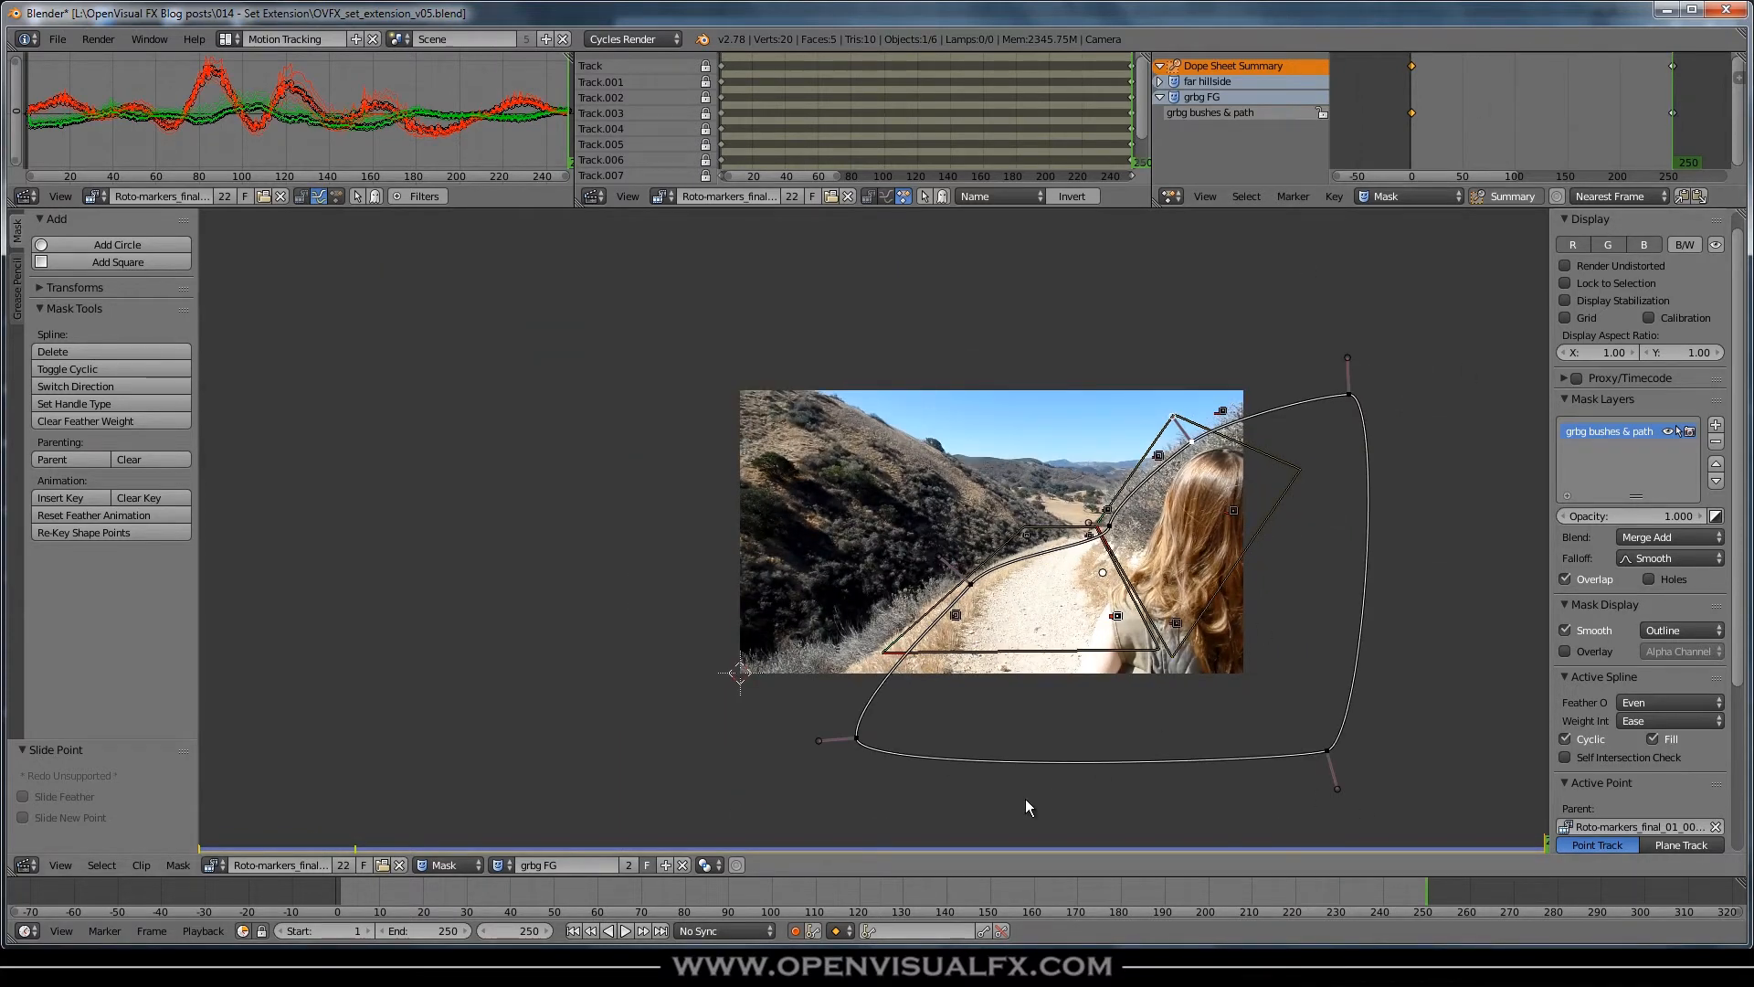
# - Scrub to frame 108 and adjust the mask points at the path's left edge, the path's far end and the woman's head
pyautogui.hotkey('shift', 'alt', 'a')
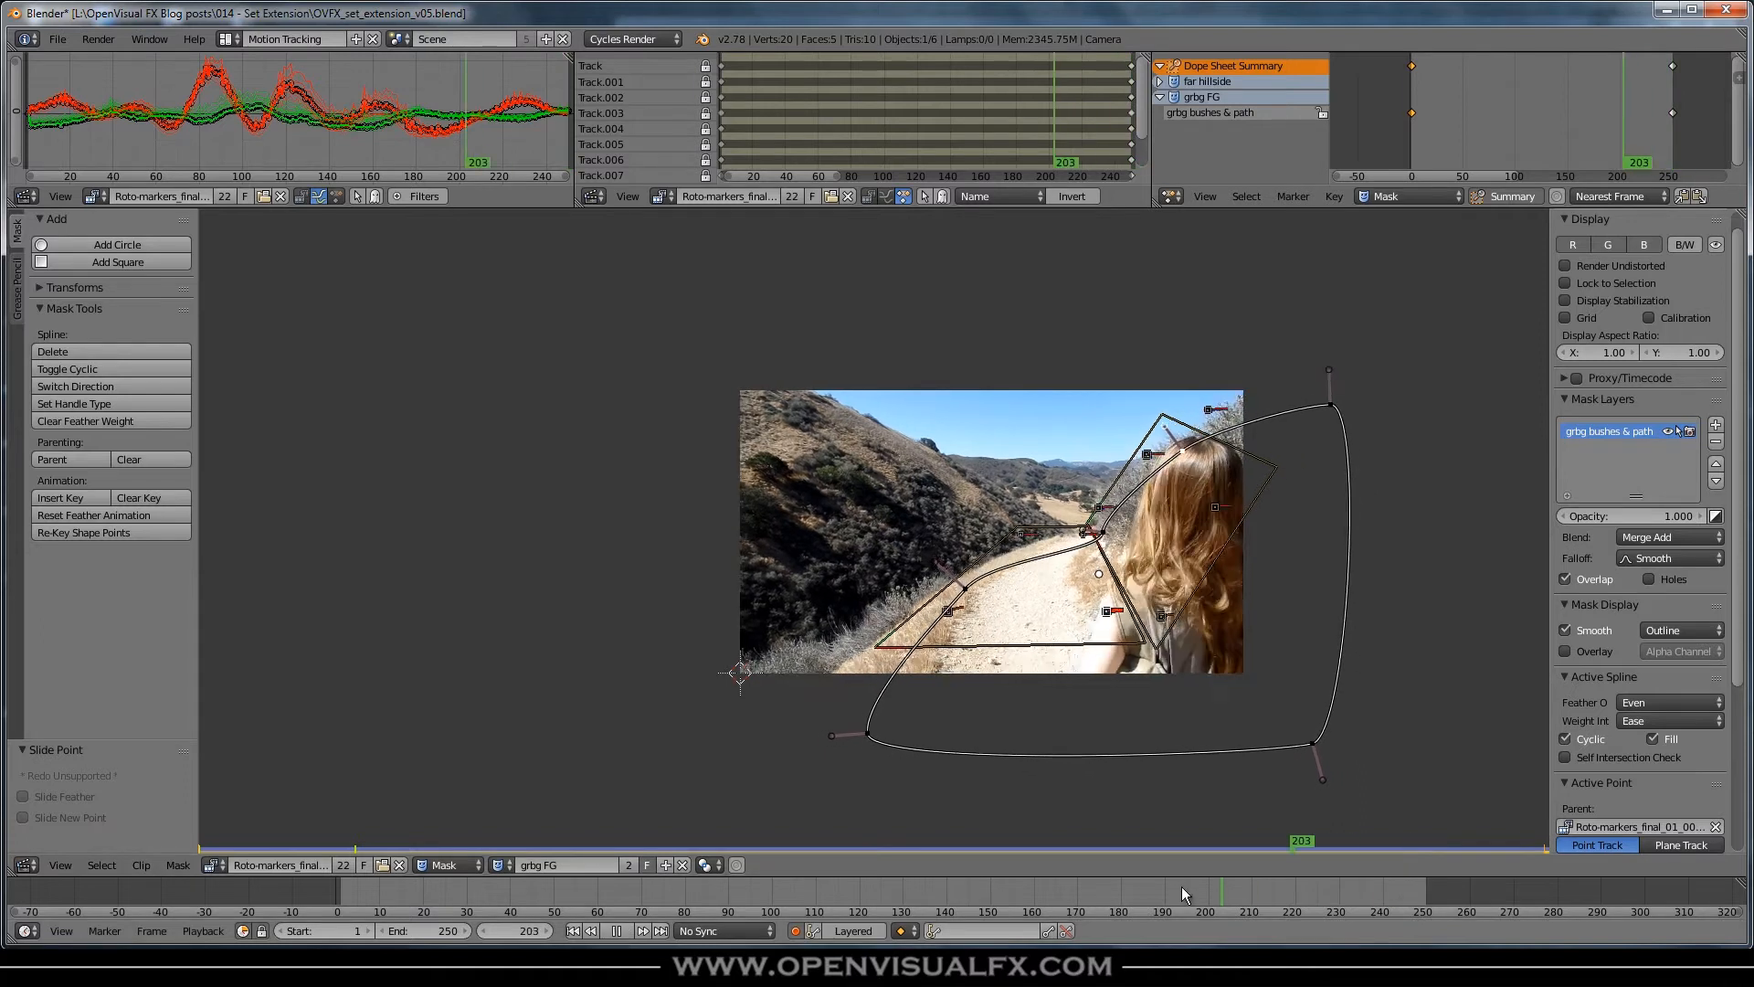
pyautogui.moveTo(636, 917); pyautogui.dragTo(806, 890)
pyautogui.scroll(4, 1120, 547)
pyautogui.moveTo(749, 672); pyautogui.dragTo(738, 688)
pyautogui.moveTo(1090, 536); pyautogui.dragTo(1090, 529)
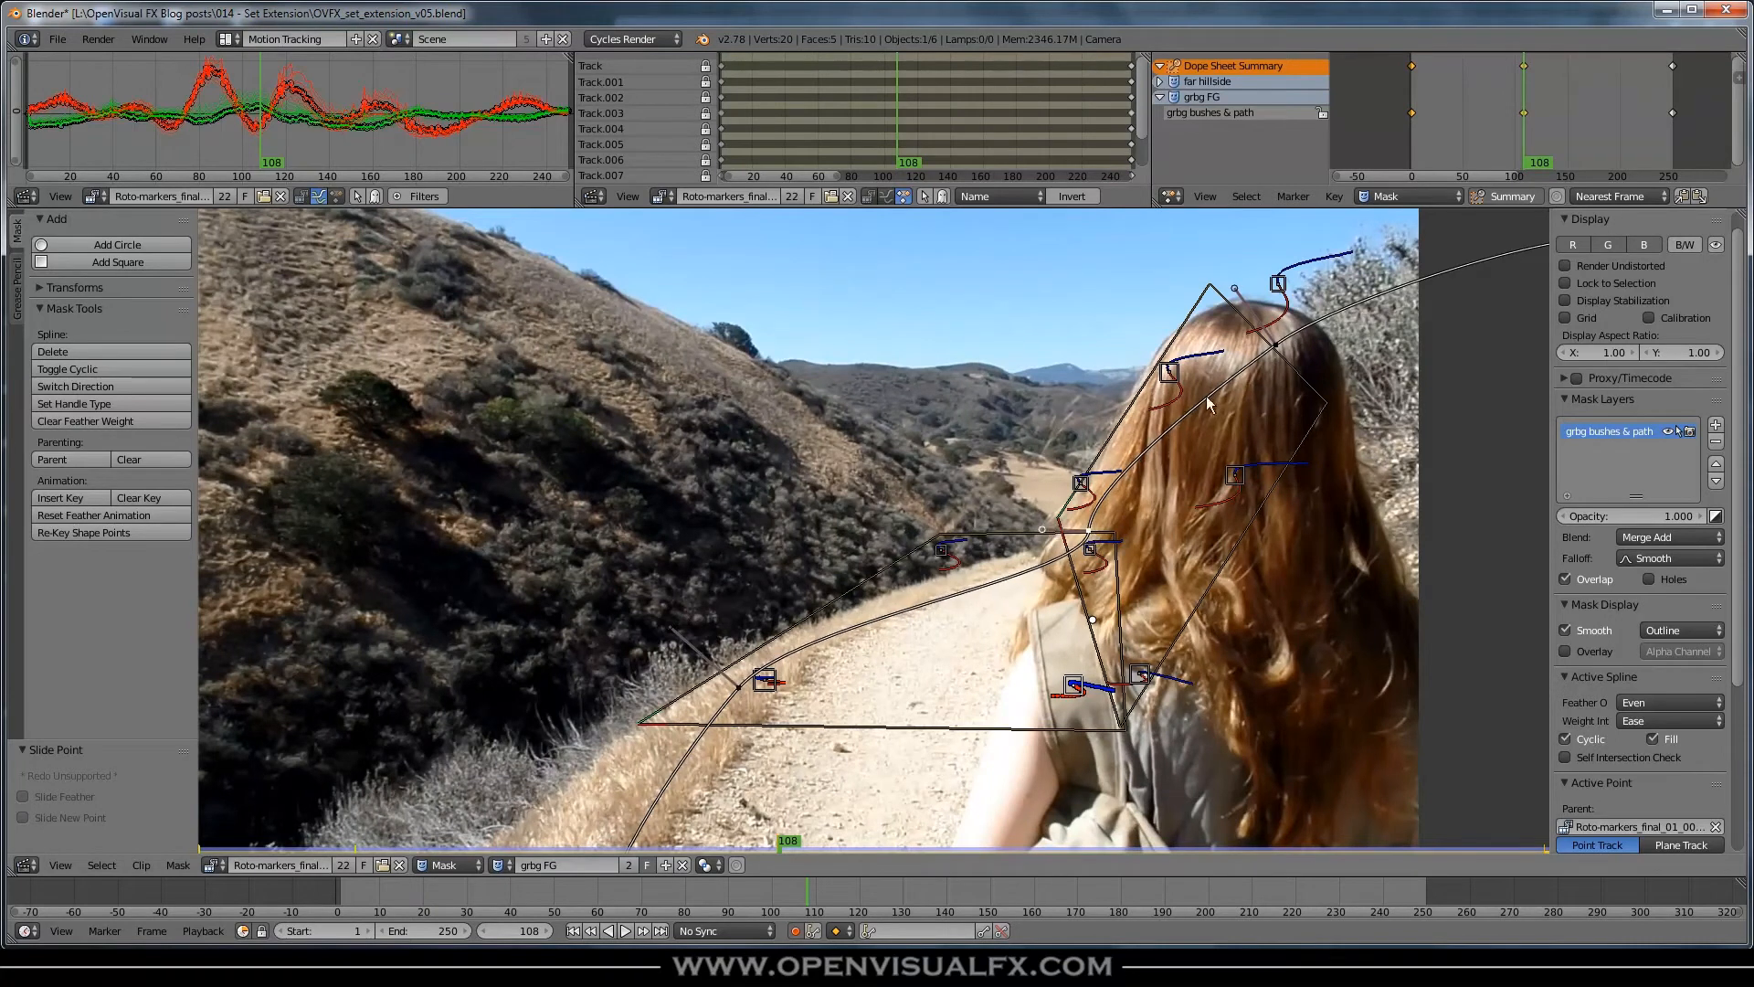
pyautogui.moveTo(1277, 343); pyautogui.dragTo(1271, 337)
# - At frame 192, move the path-end, path-edge and head points outward to cover the foreground, and adjust the path-end handle
pyautogui.moveTo(982, 897); pyautogui.dragTo(1173, 897)
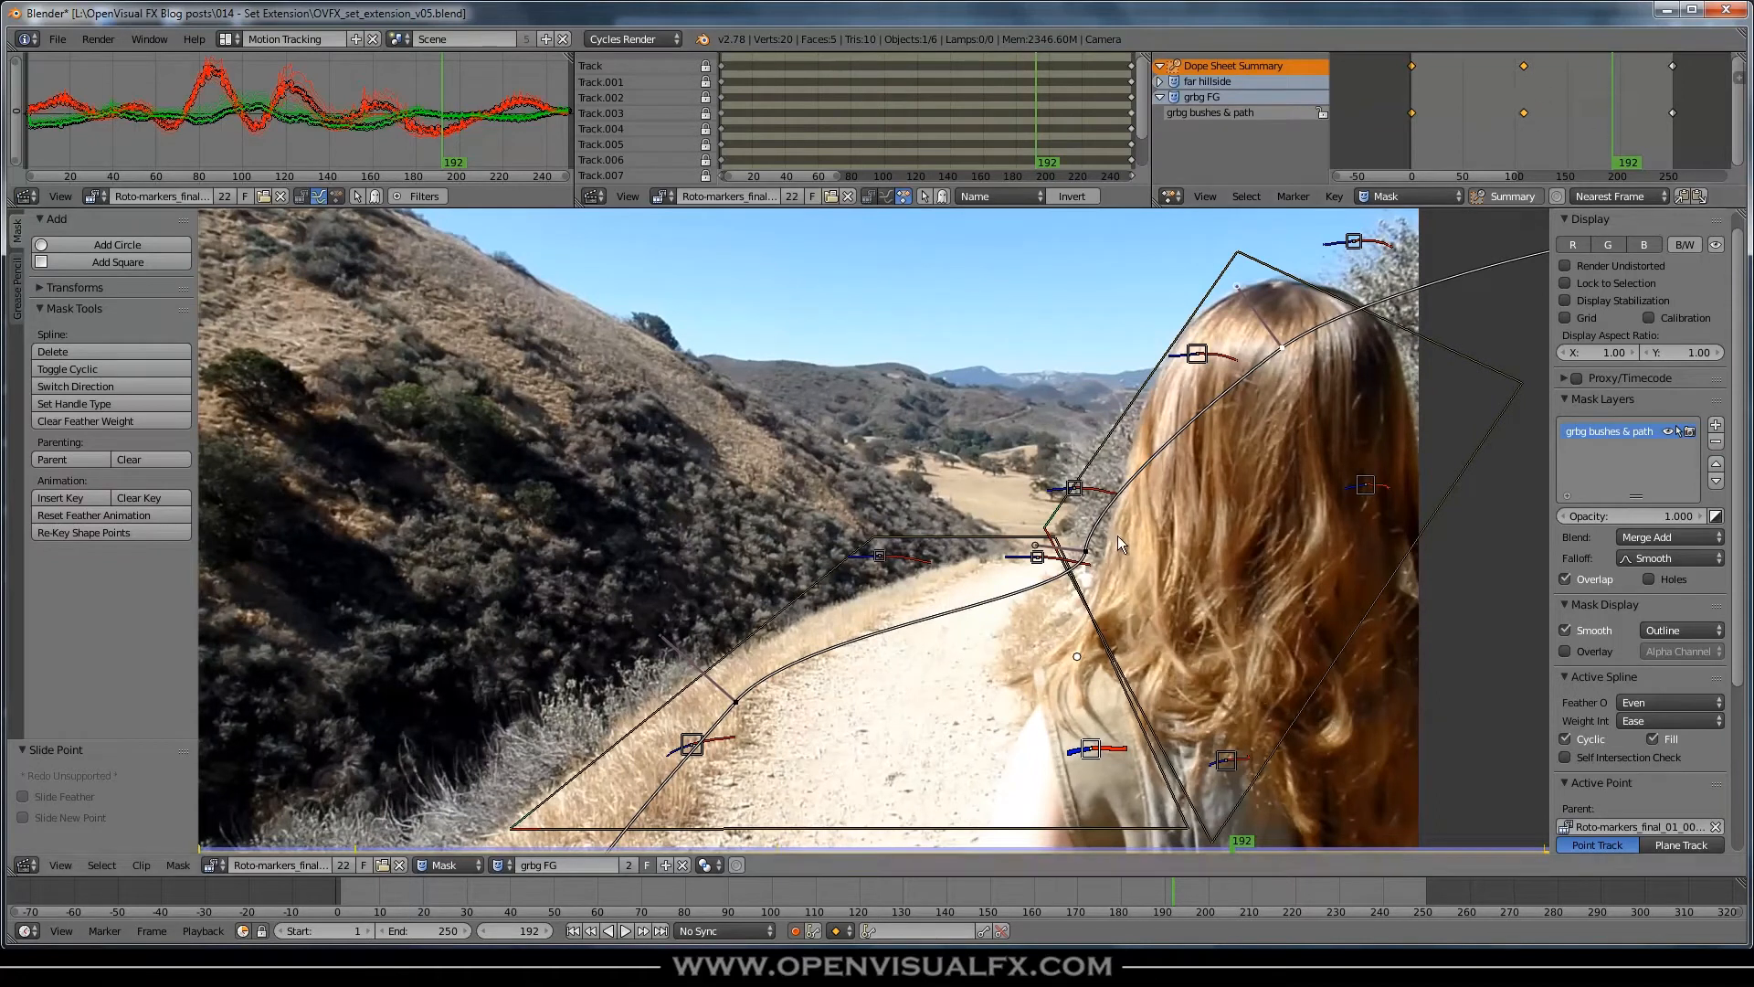
pyautogui.moveTo(1088, 555); pyautogui.dragTo(1088, 526)
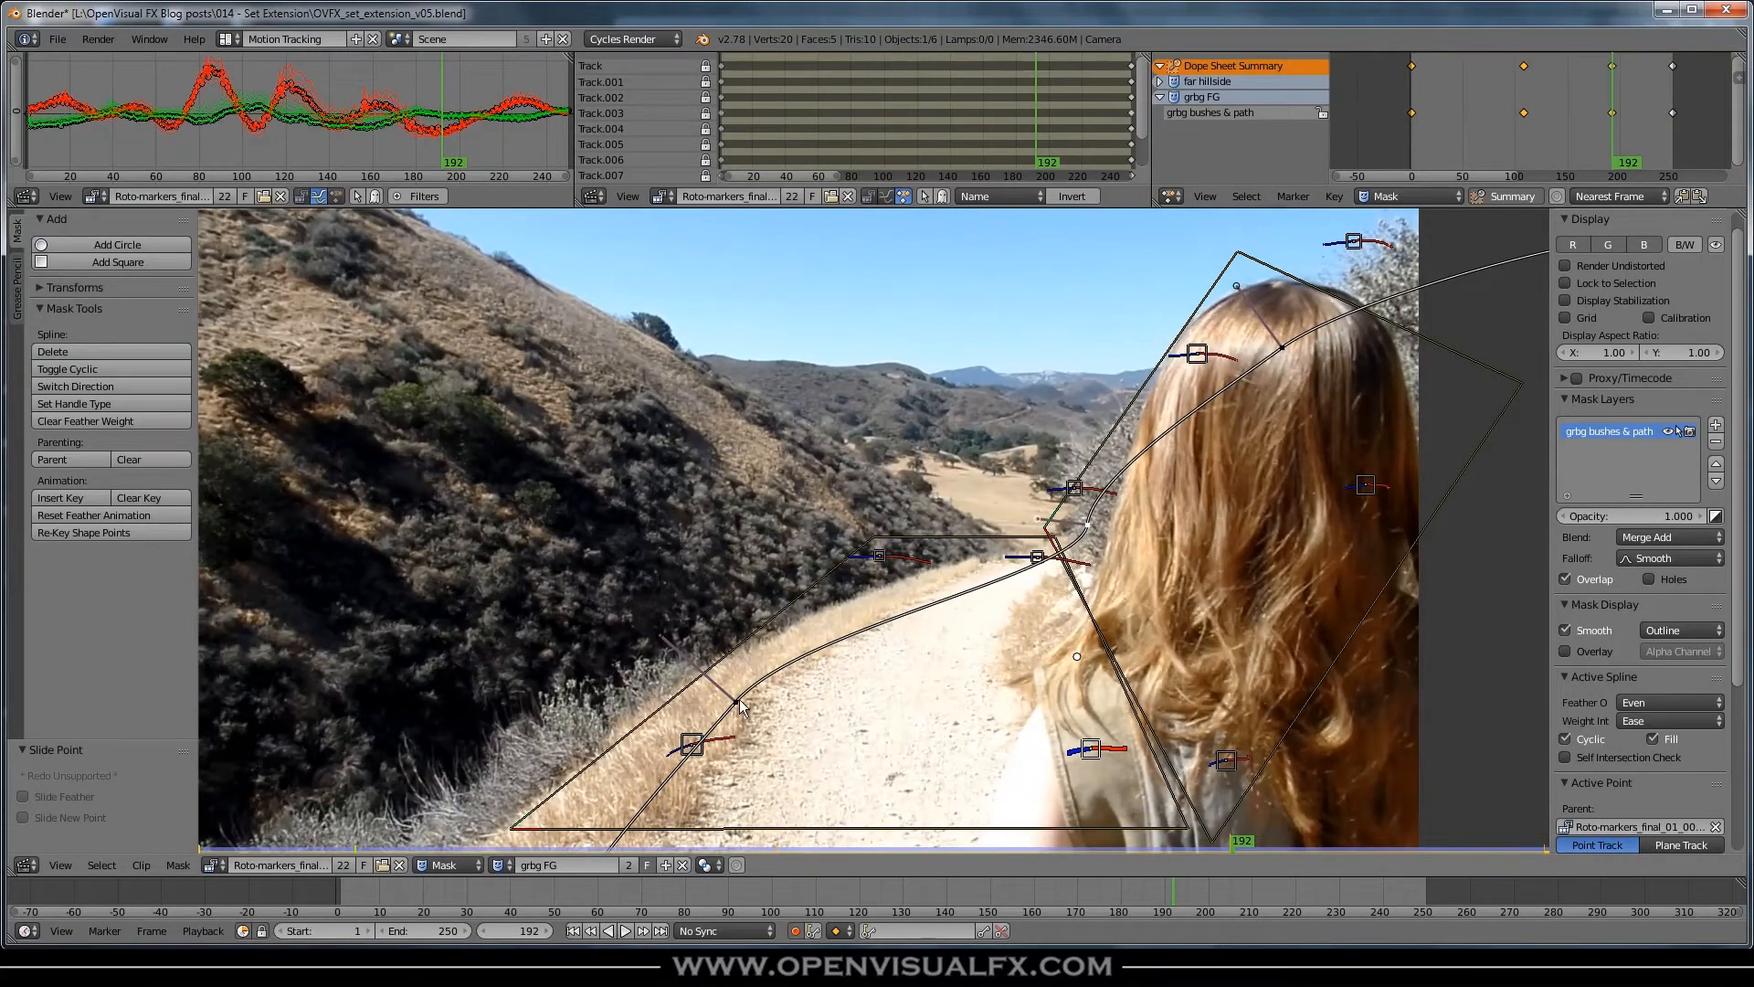
pyautogui.moveTo(736, 706); pyautogui.dragTo(726, 684)
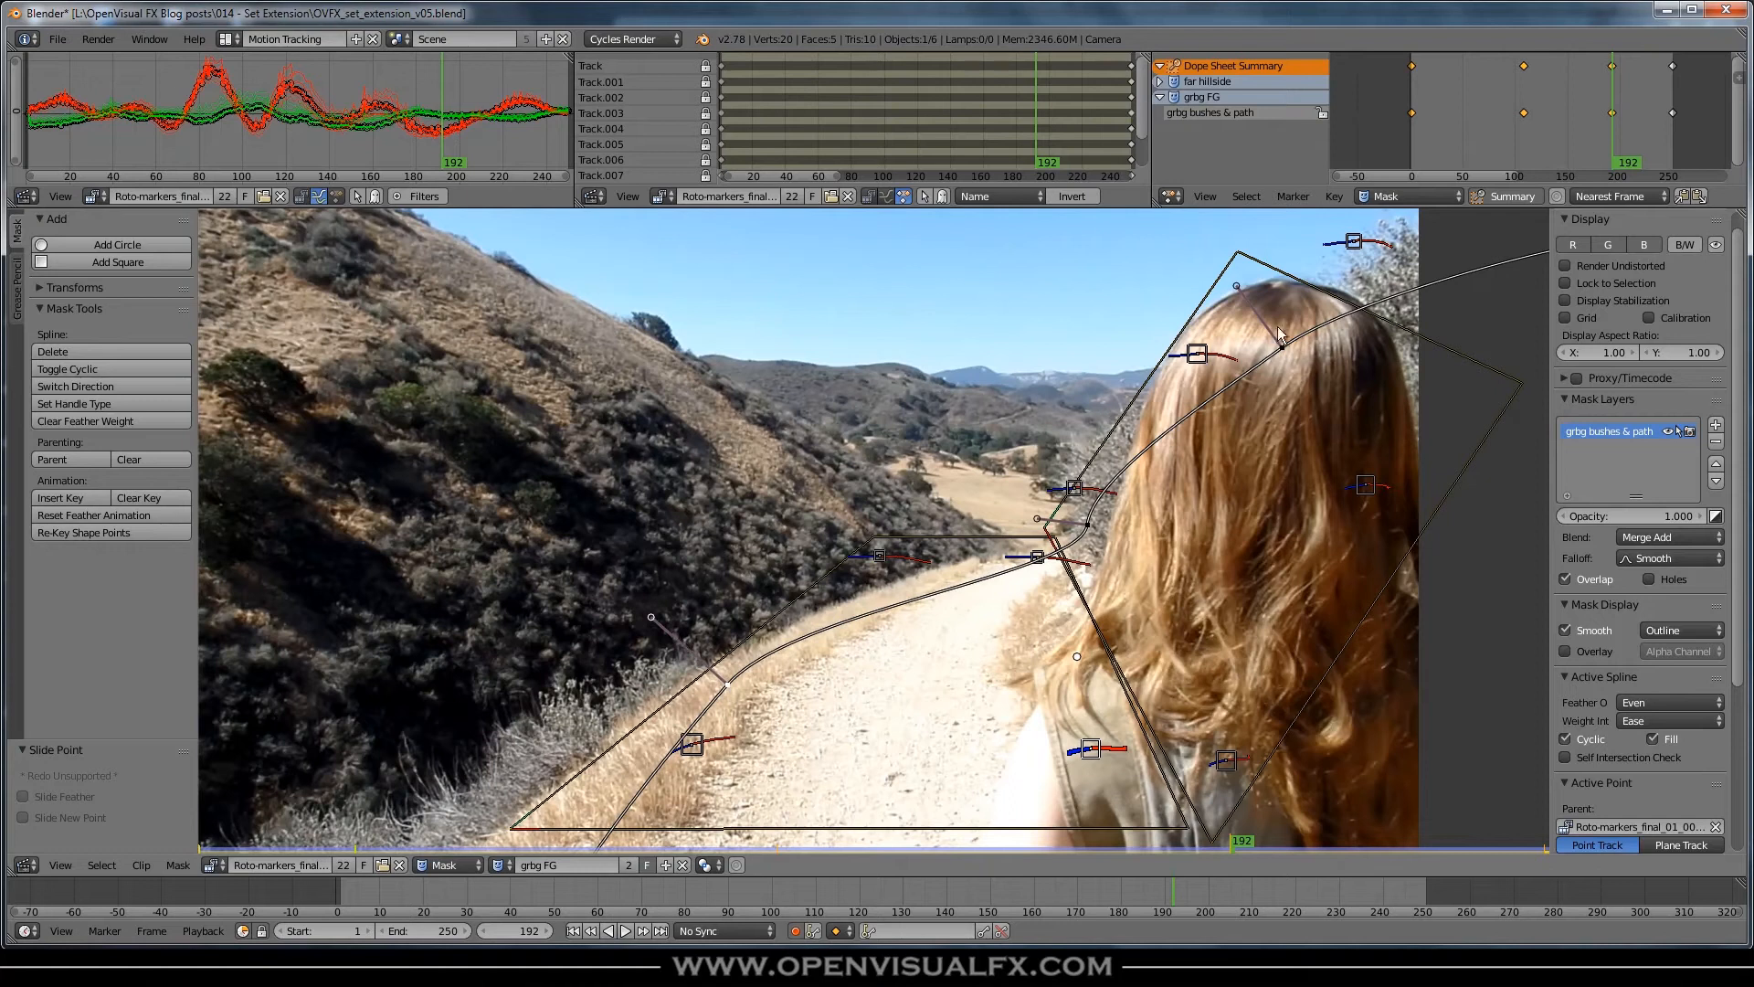
pyautogui.moveTo(1279, 350); pyautogui.dragTo(1254, 324)
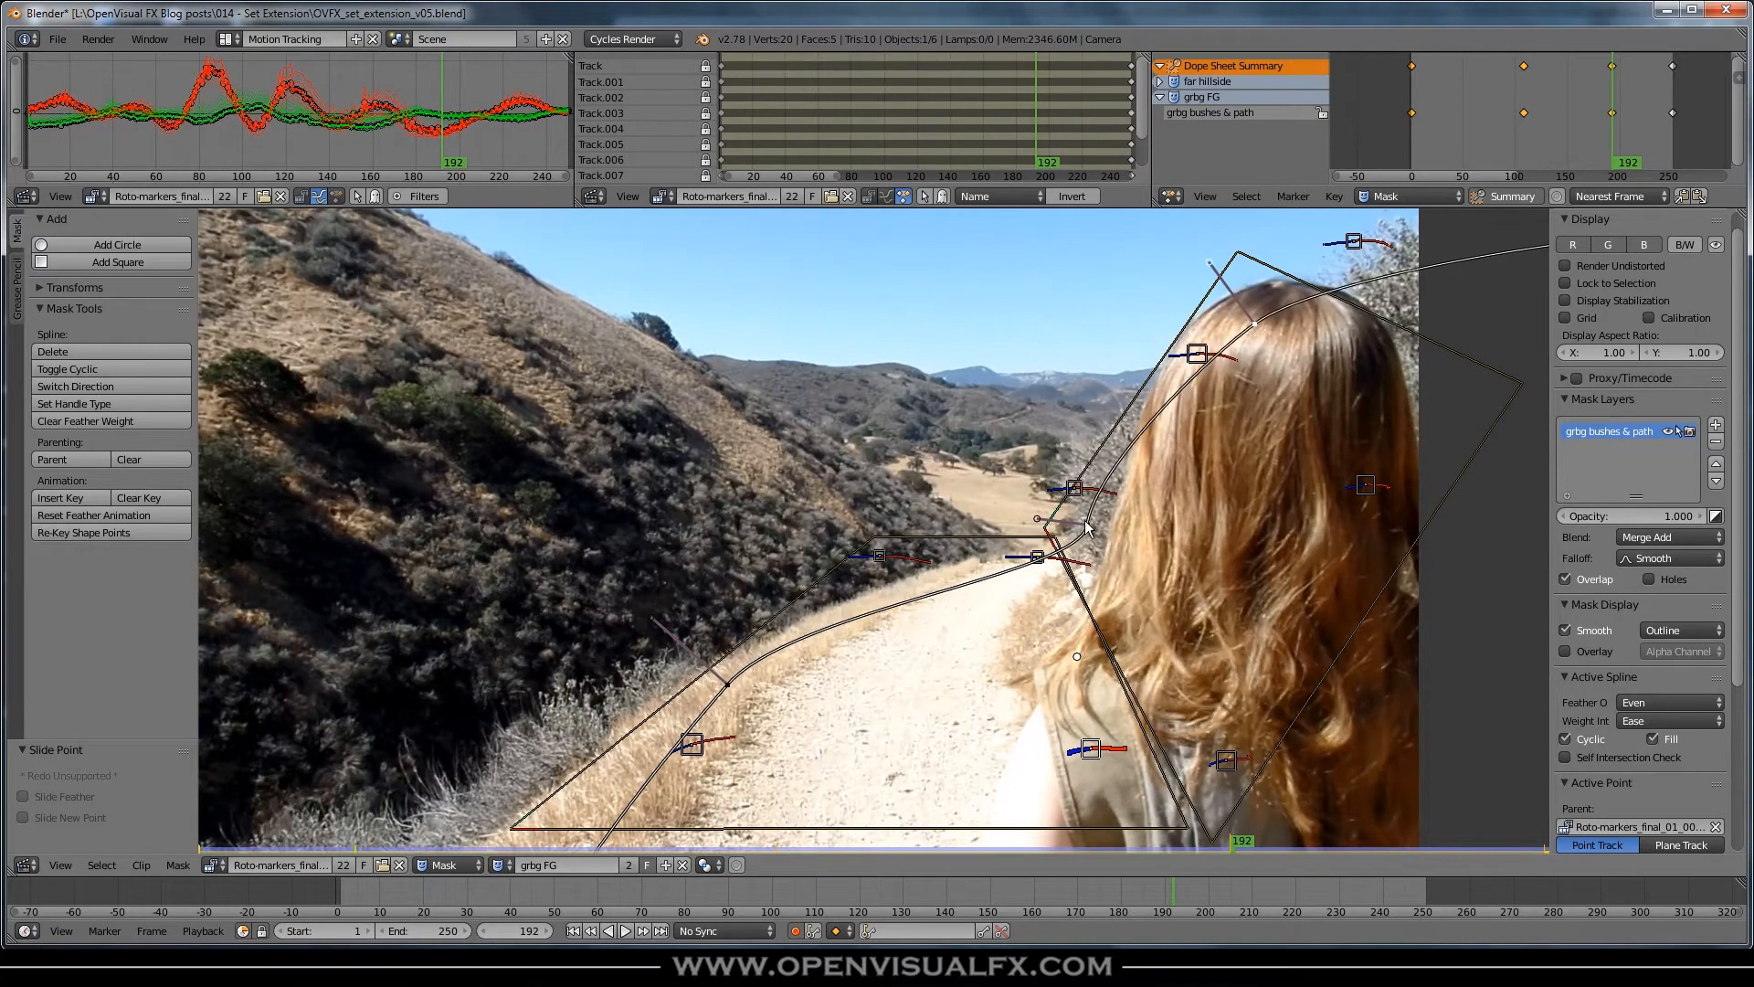
pyautogui.moveTo(1037, 519); pyautogui.dragTo(1033, 519)
pyautogui.scroll(-2, 1043, 527)
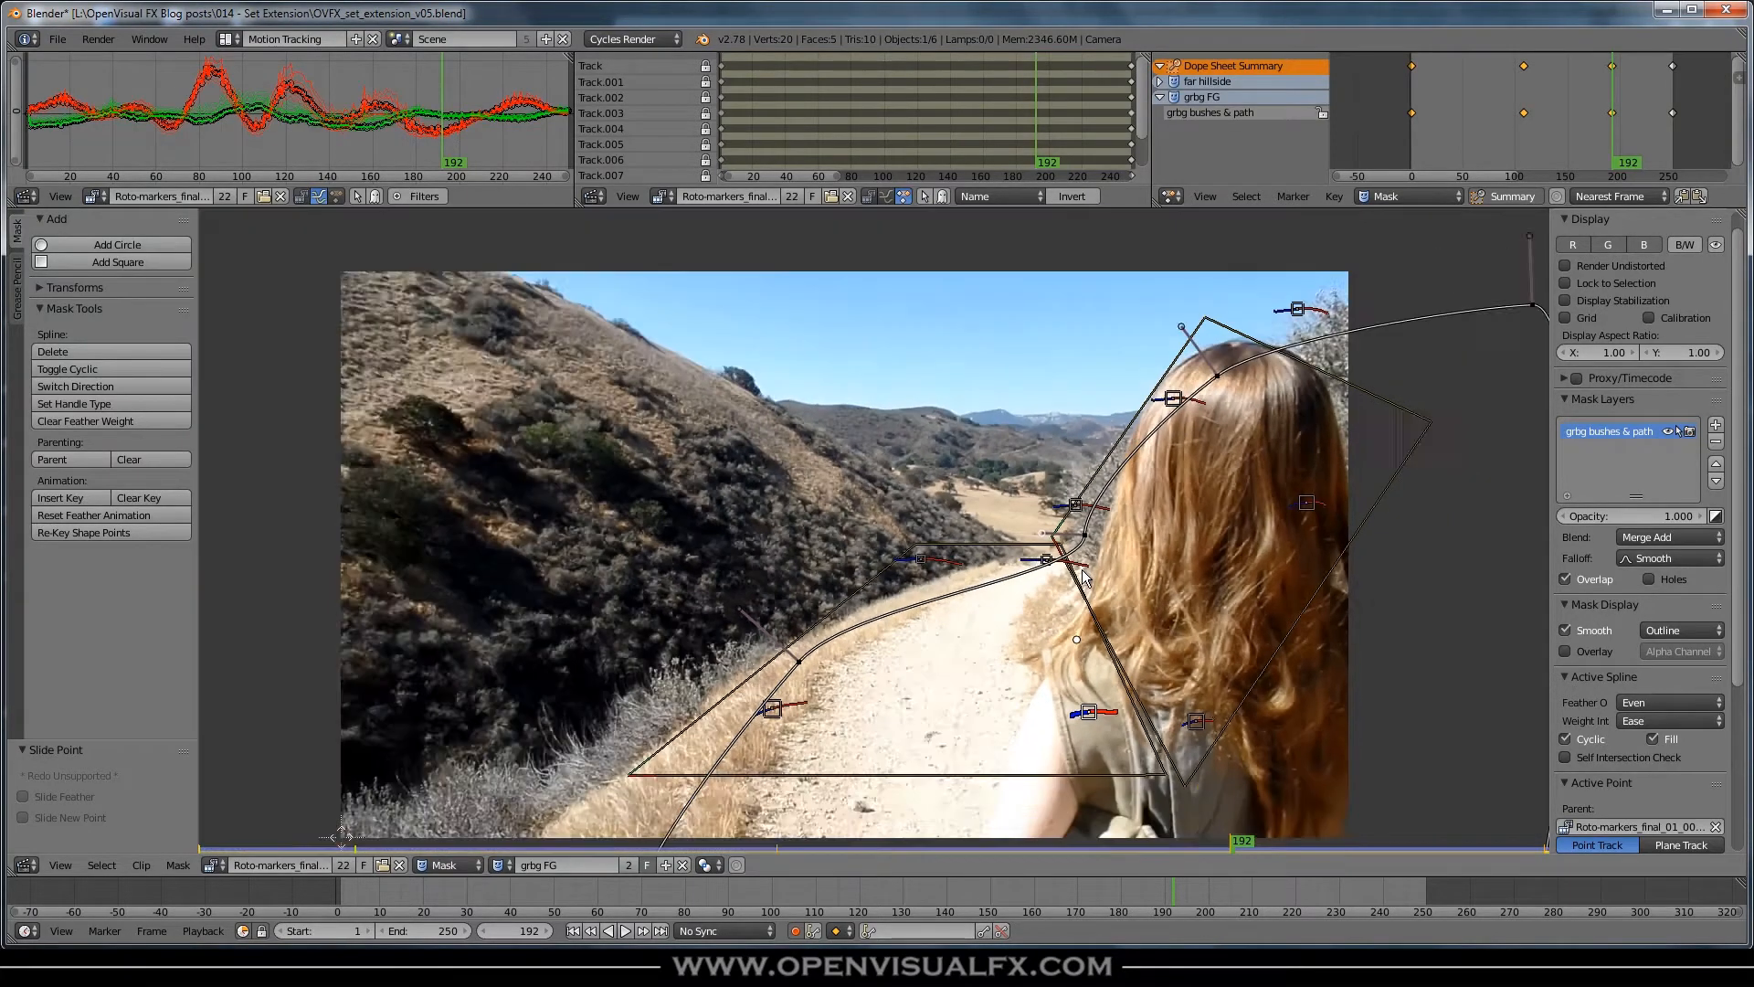
# - At frame 57, correct the mask points at the path's far end and beside the top of the woman's head
pyautogui.click(1471, 118)
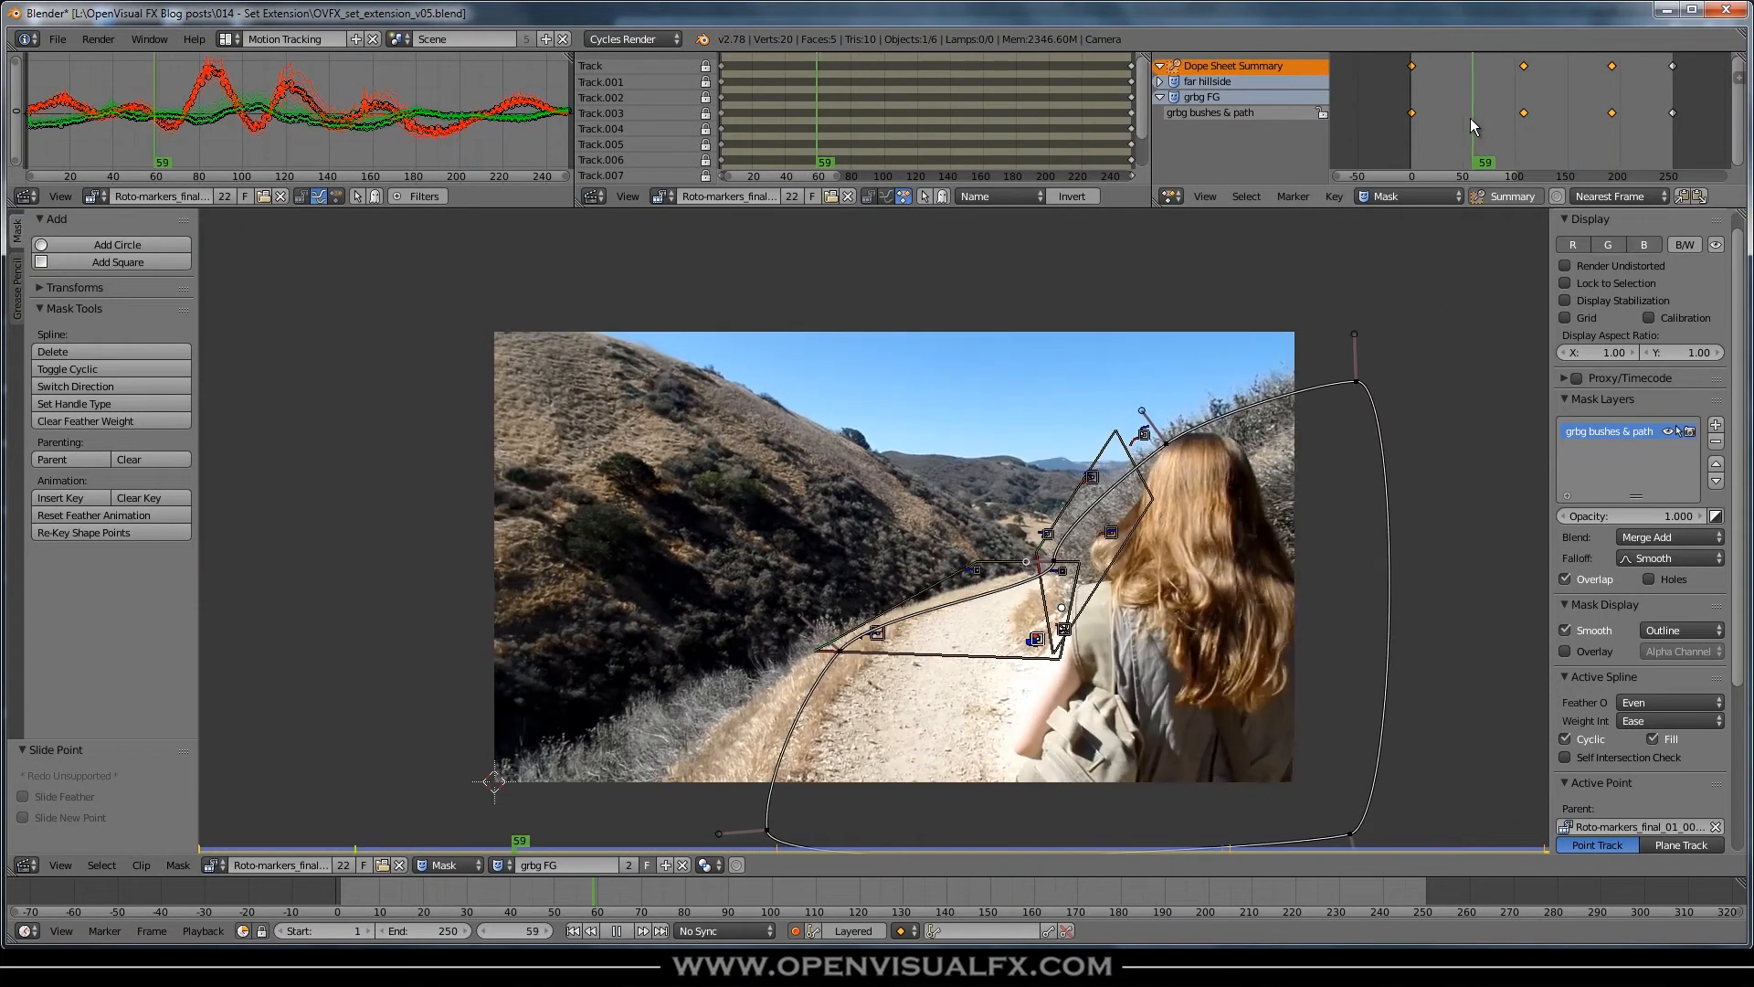
pyautogui.scroll(3, 1056, 564)
pyautogui.moveTo(1052, 556); pyautogui.dragTo(1056, 555)
pyautogui.moveTo(1264, 330); pyautogui.dragTo(1267, 330)
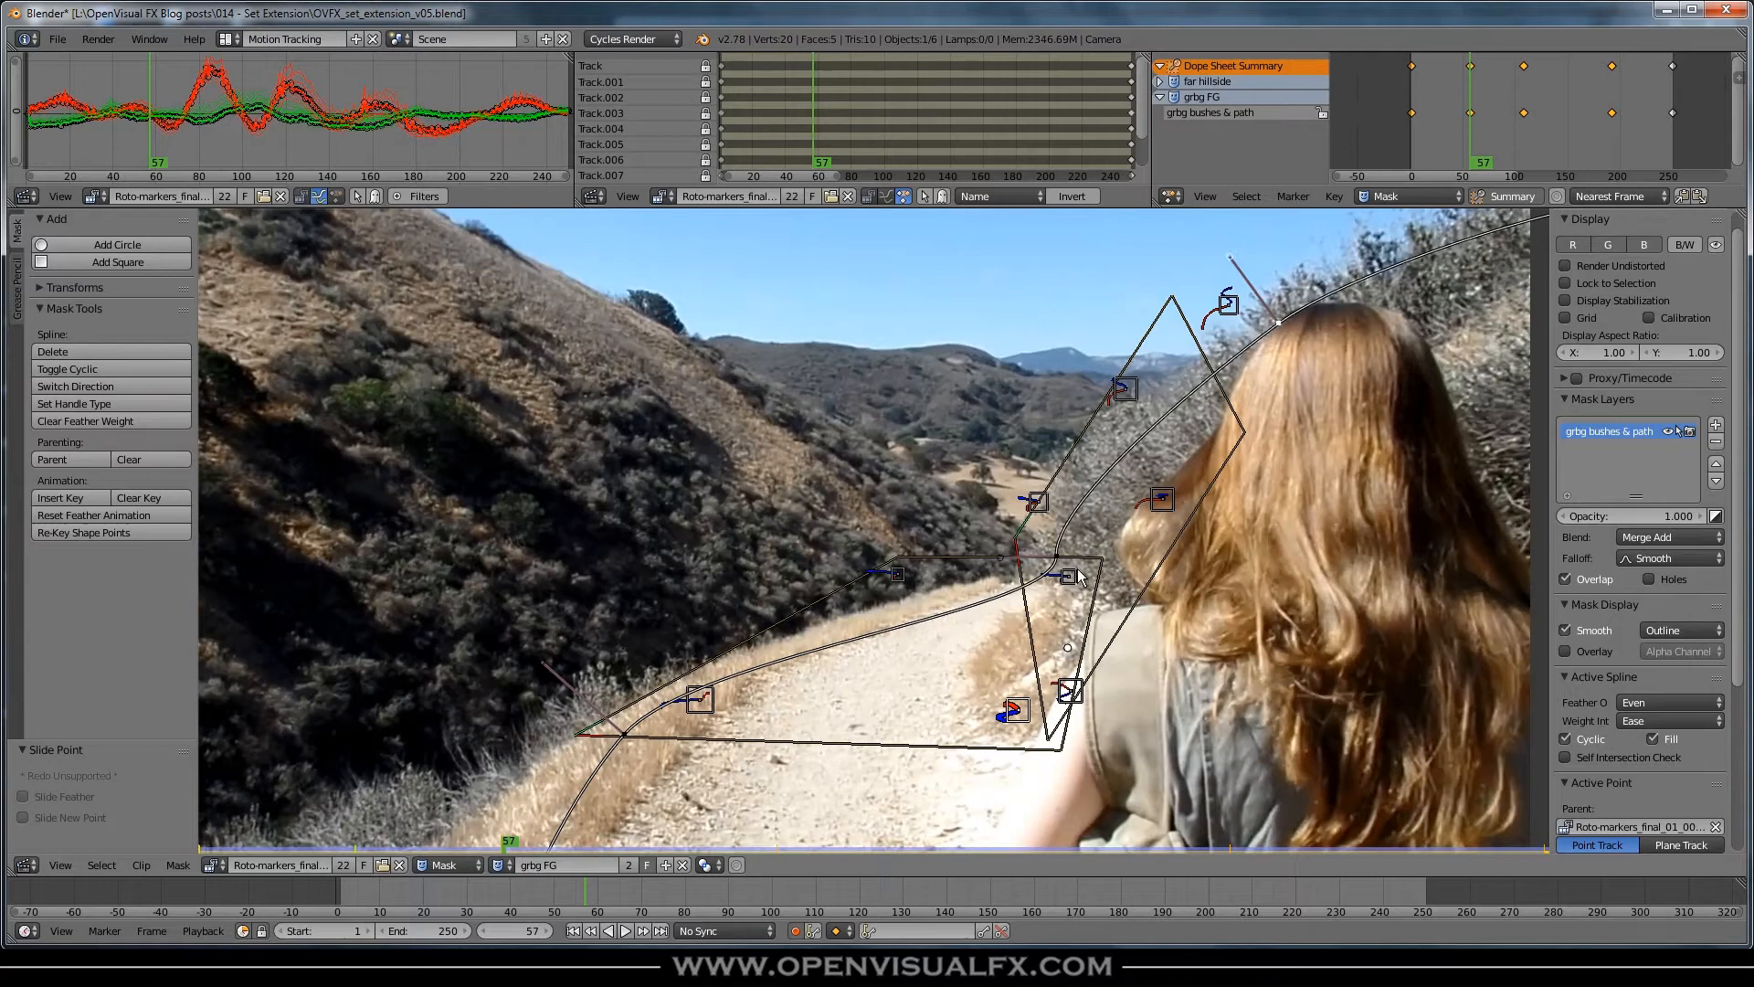
pyautogui.scroll(-3, 1055, 503)
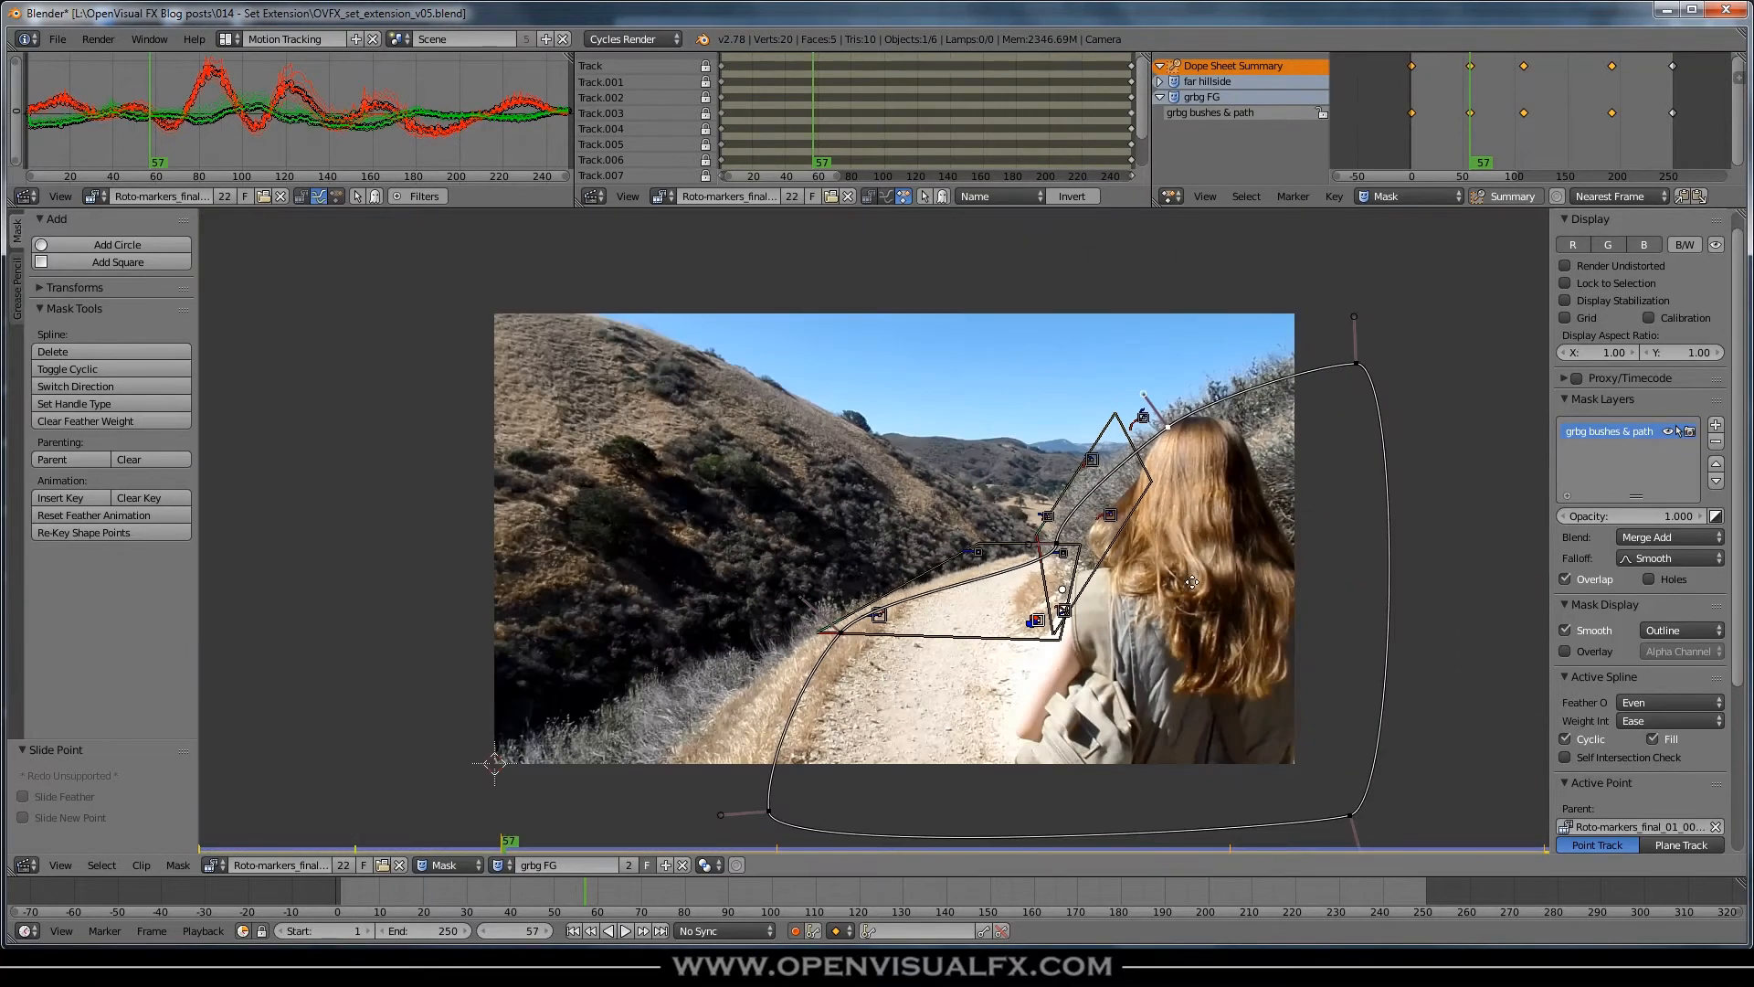
# - Scrub to frame 239 to check the animated mask, make its layer unselectable, and collapse "grbg FG" in the dope sheet
pyautogui.moveTo(1193, 582); pyautogui.dragTo(1101, 550, button='middle')
pyautogui.moveTo(575, 896); pyautogui.dragTo(1380, 905)
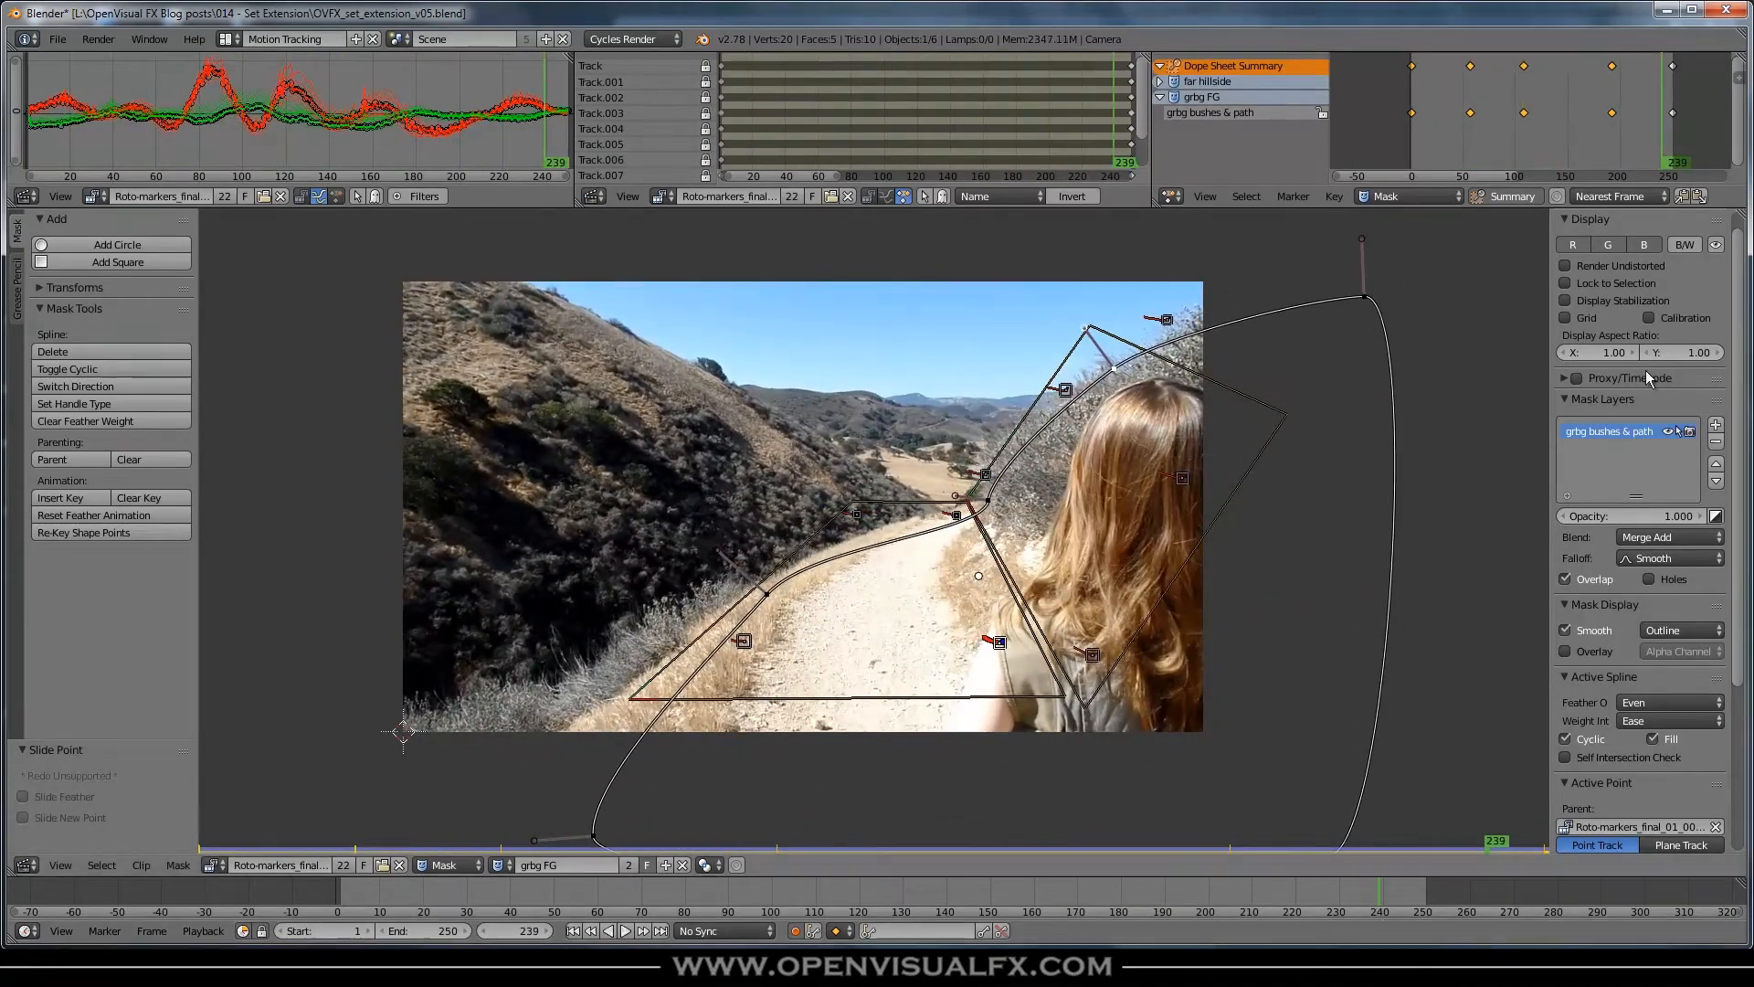
pyautogui.click(1678, 432)
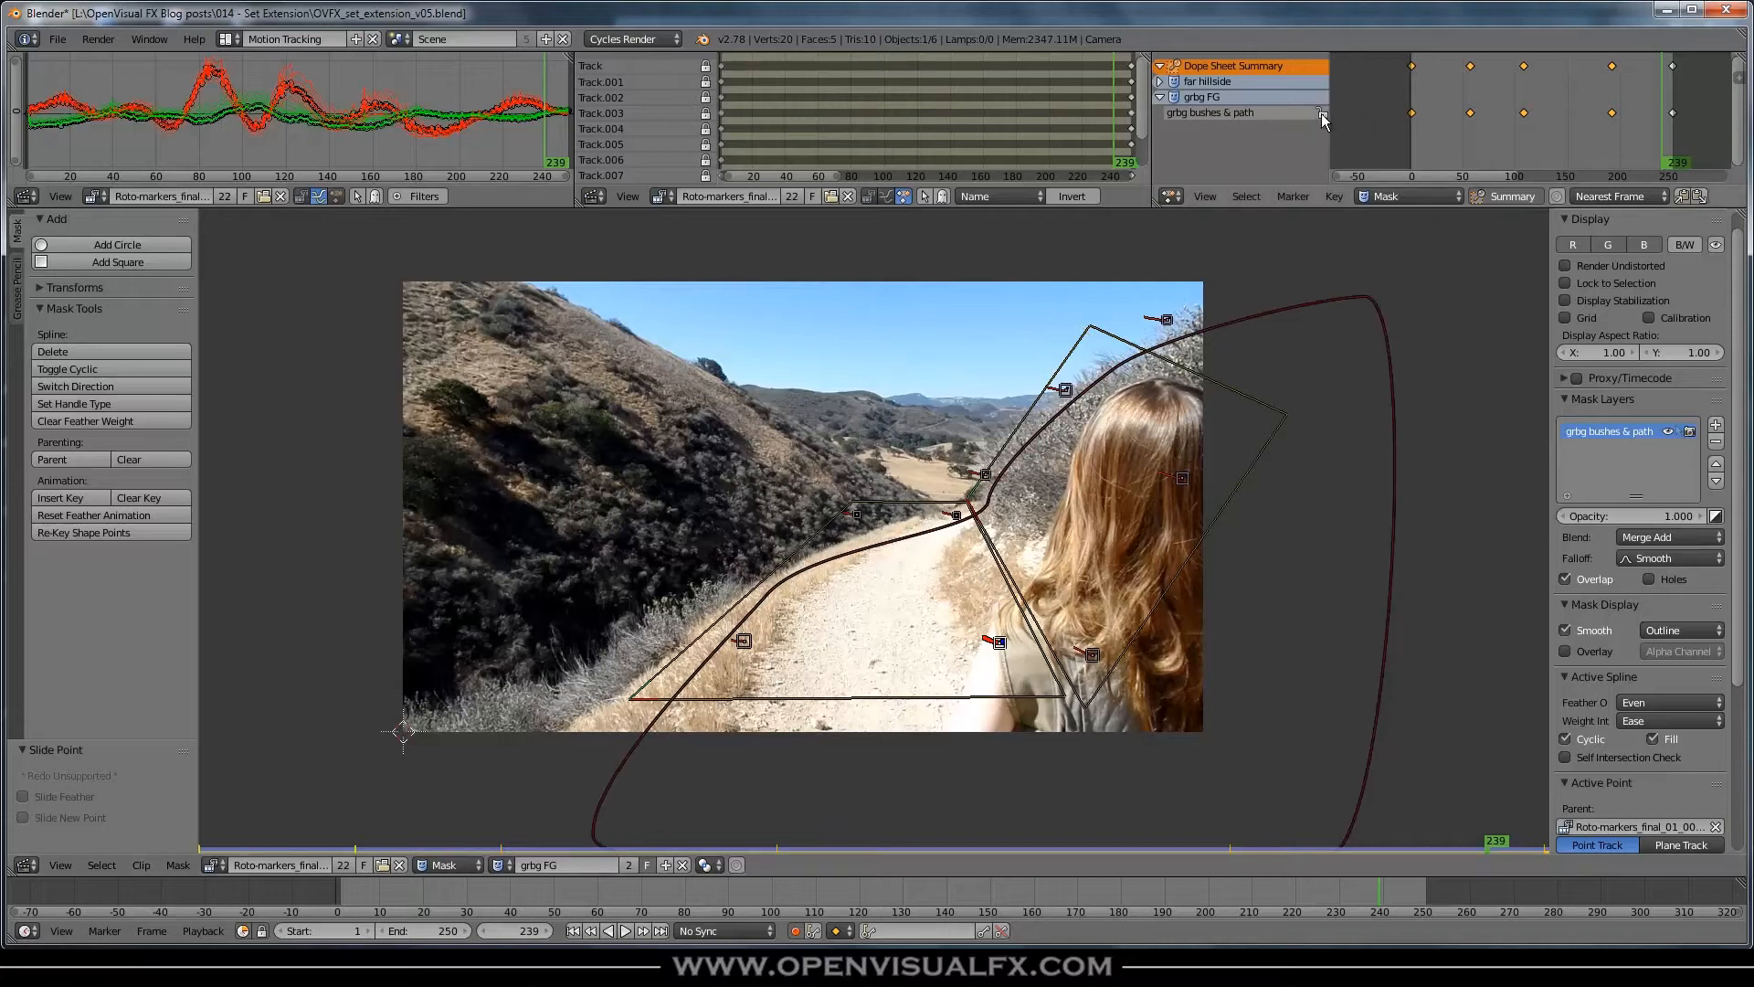
pyautogui.click(1161, 97)
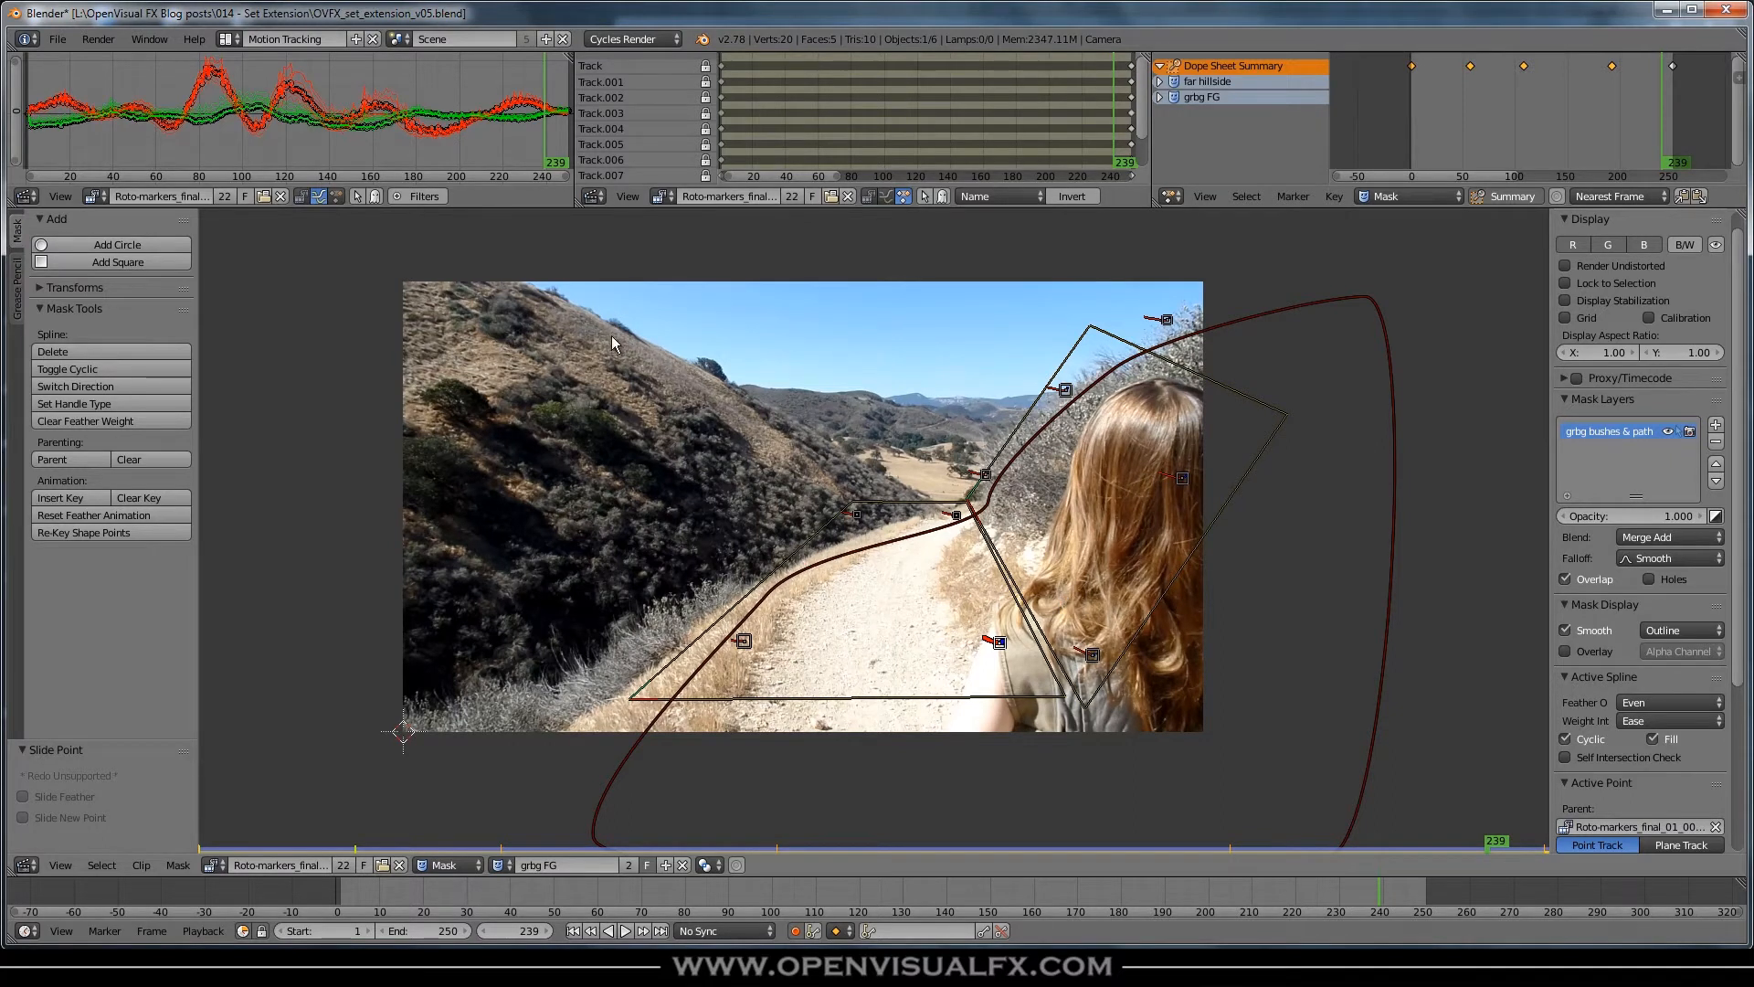
# - Switch to the Compositing layout and examine the bridge's overlap with the woman and the framed node groups of the composite
pyautogui.click(227, 39)
pyautogui.click(249, 99)
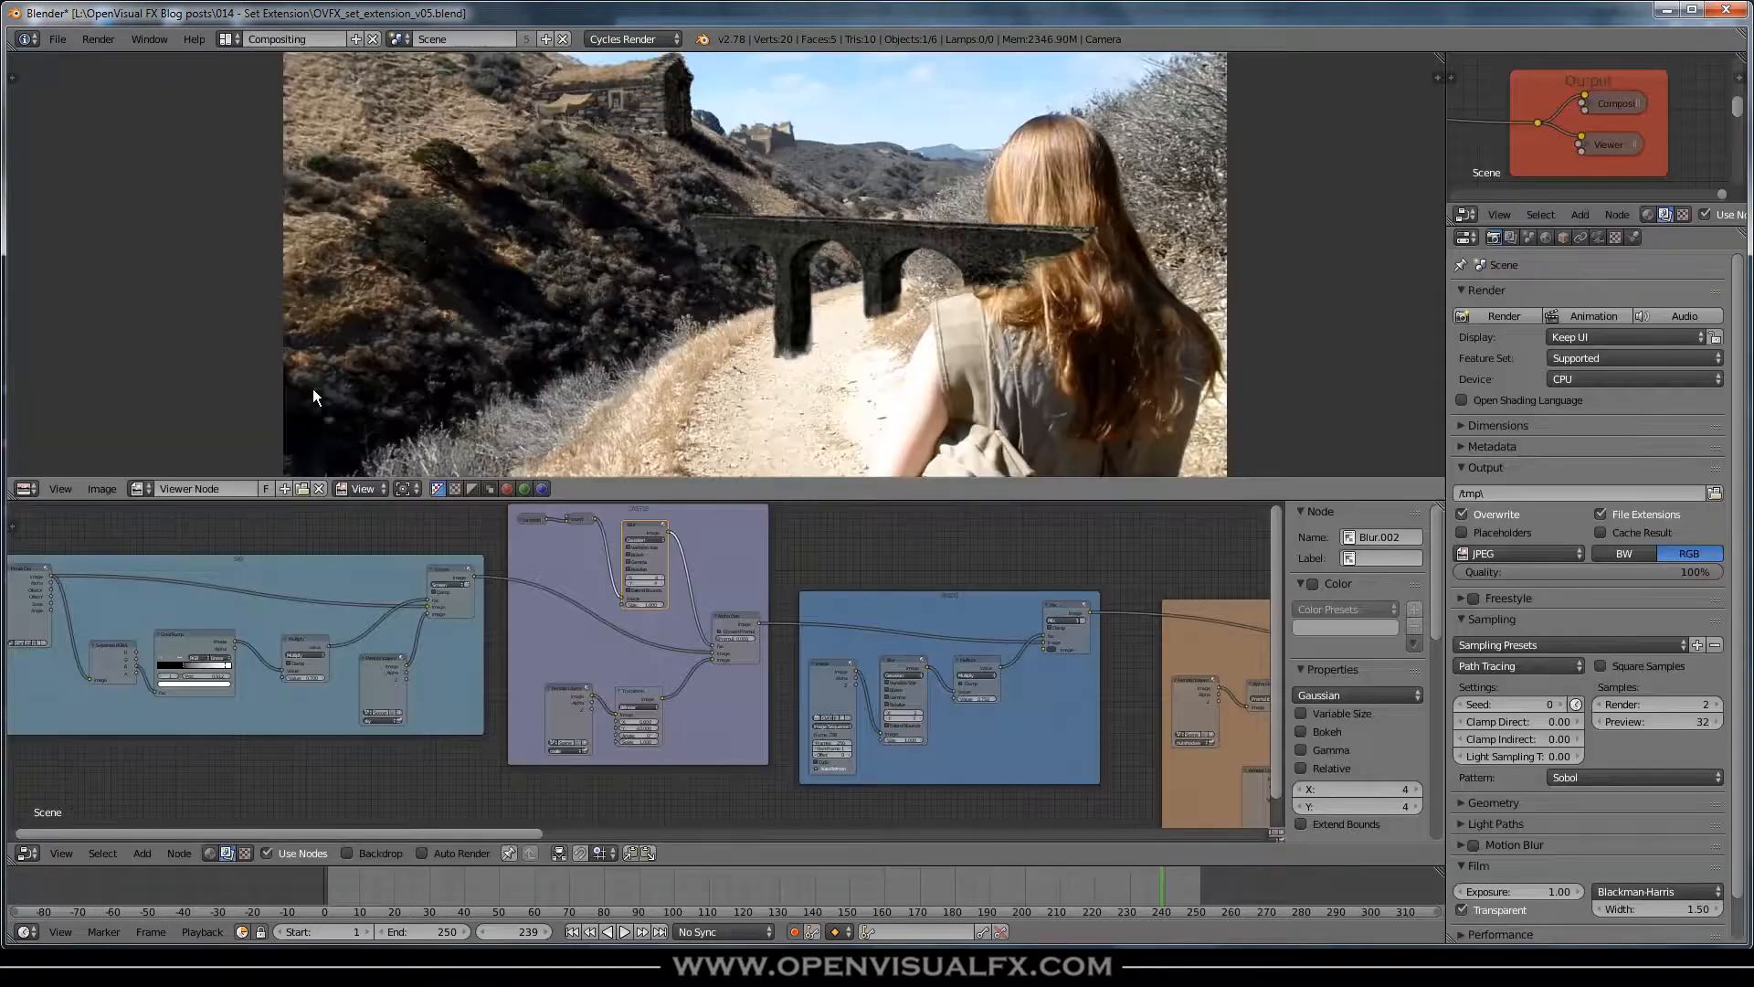
pyautogui.scroll(-2, 859, 611)
pyautogui.moveTo(867, 699); pyautogui.dragTo(629, 804, button='middle')
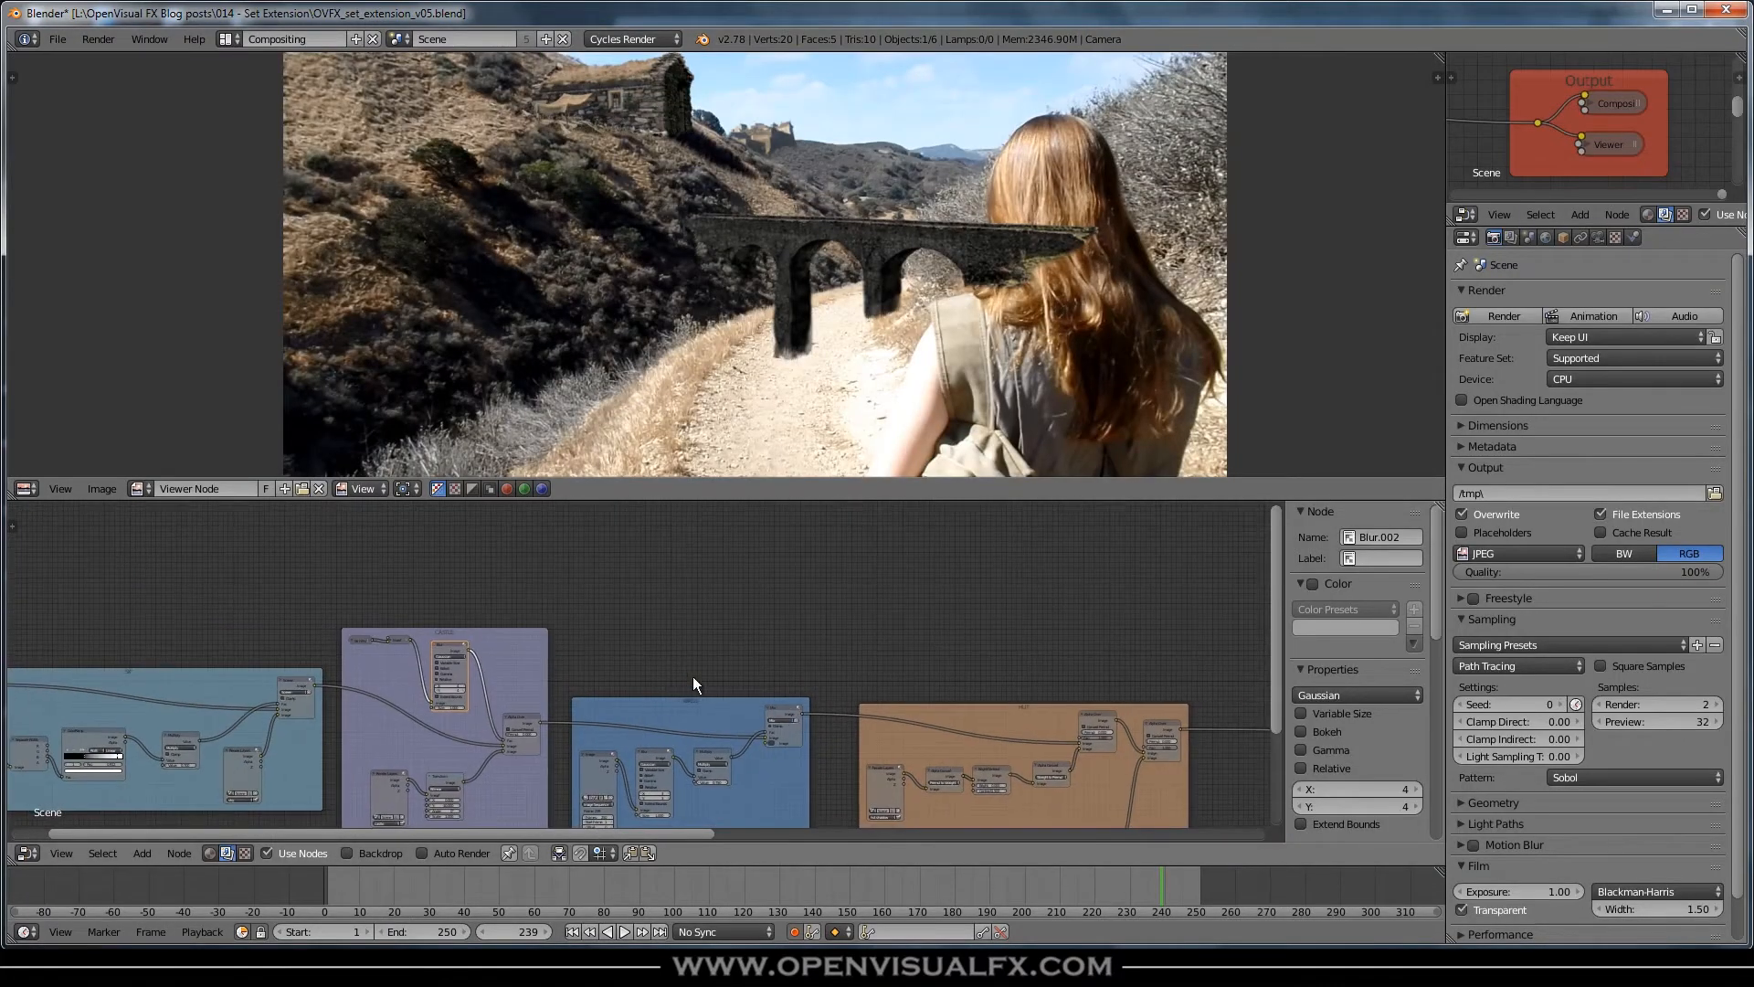
pyautogui.moveTo(486, 658); pyautogui.dragTo(908, 637, button='middle')
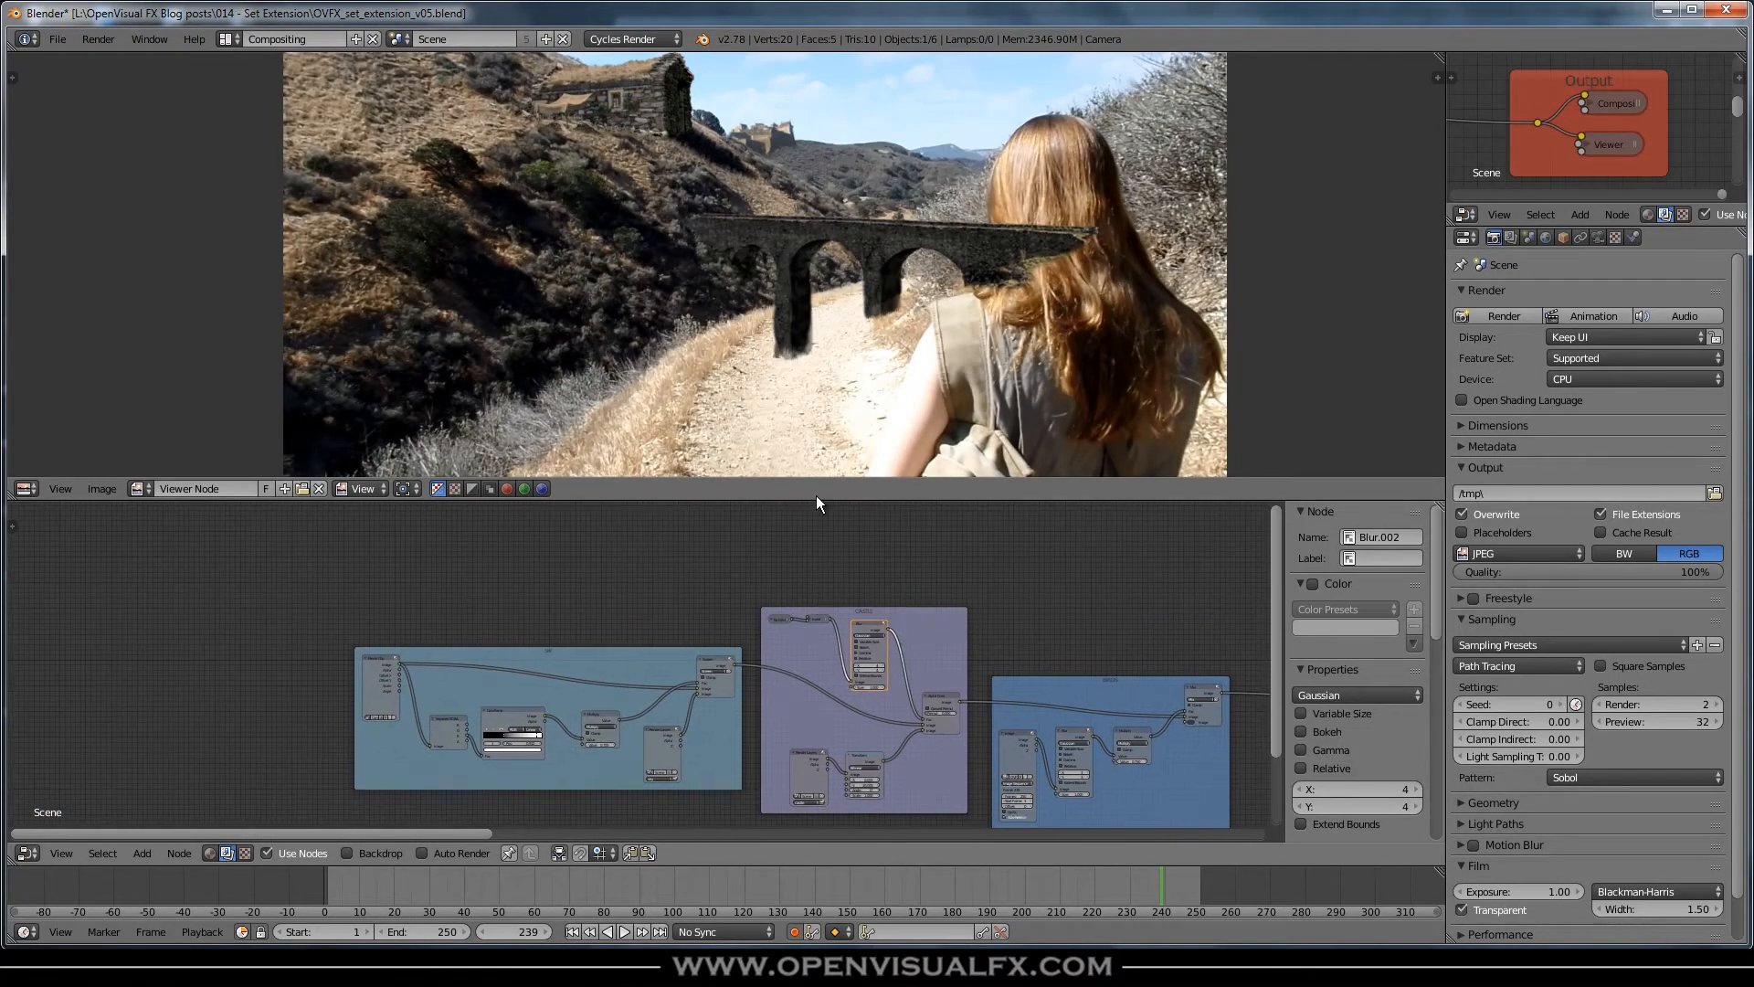
pyautogui.scroll(7, 815, 236)
pyautogui.scroll(-8, 841, 252)
pyautogui.scroll(5, 824, 317)
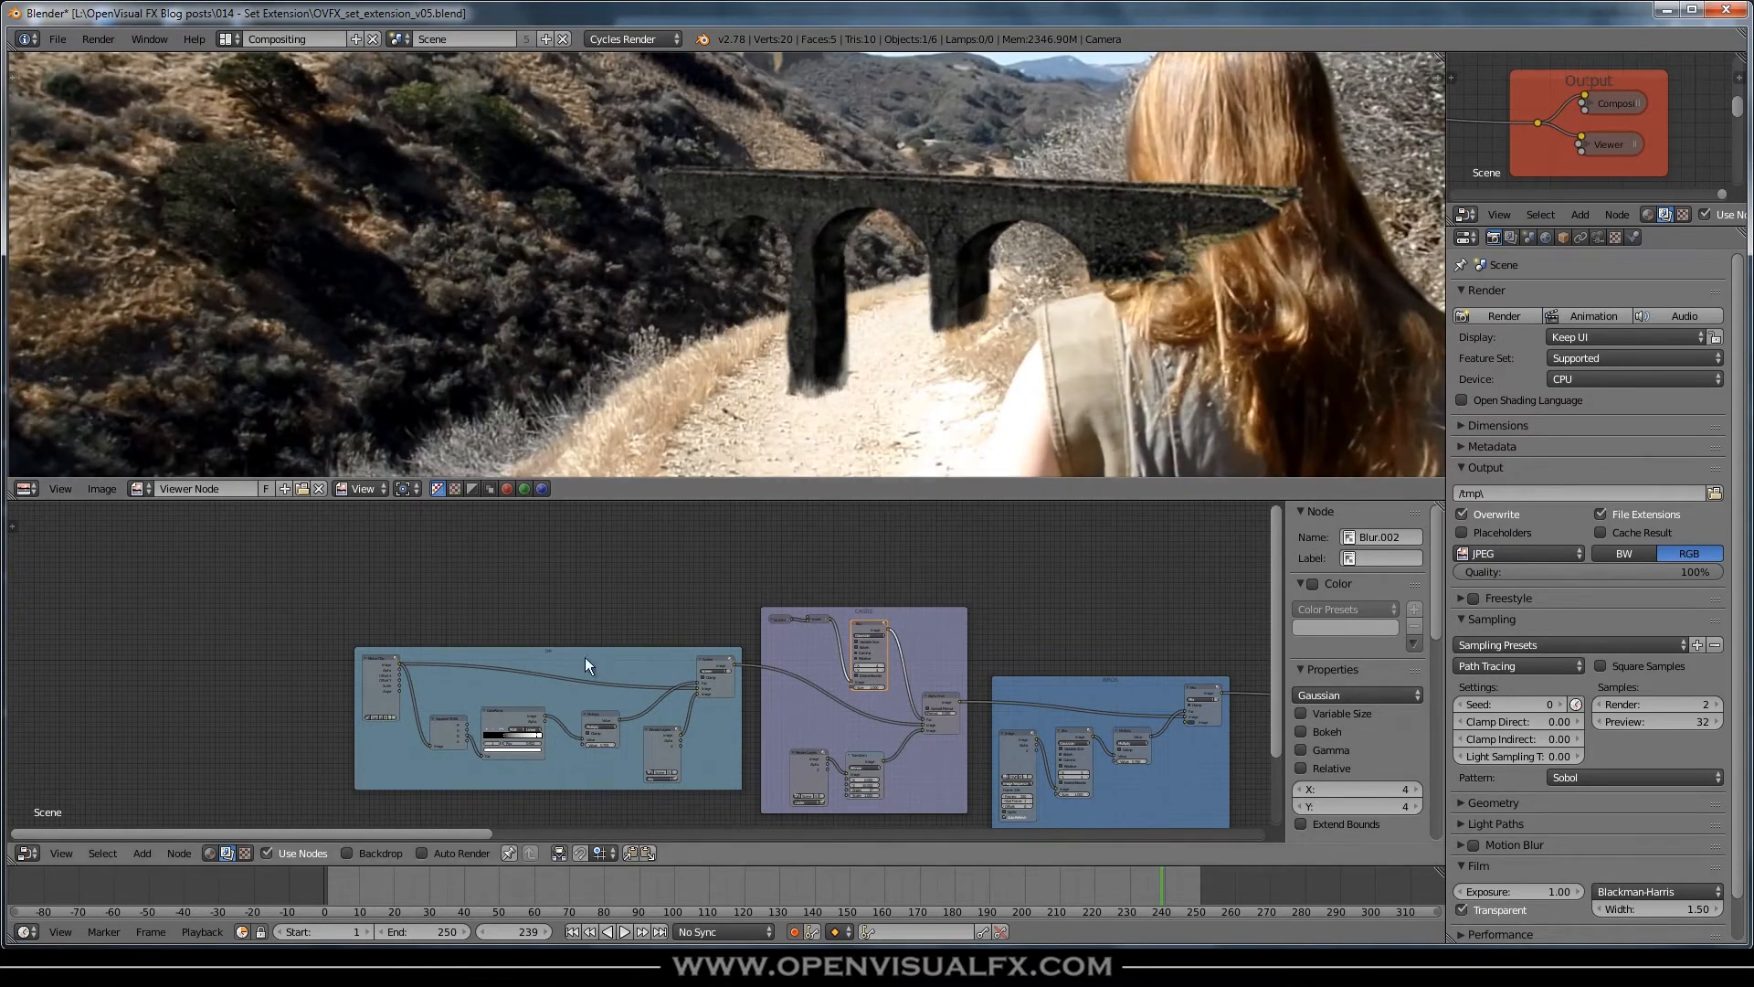
pyautogui.scroll(2, 584, 656)
pyautogui.moveTo(868, 678); pyautogui.dragTo(557, 622, button='middle')
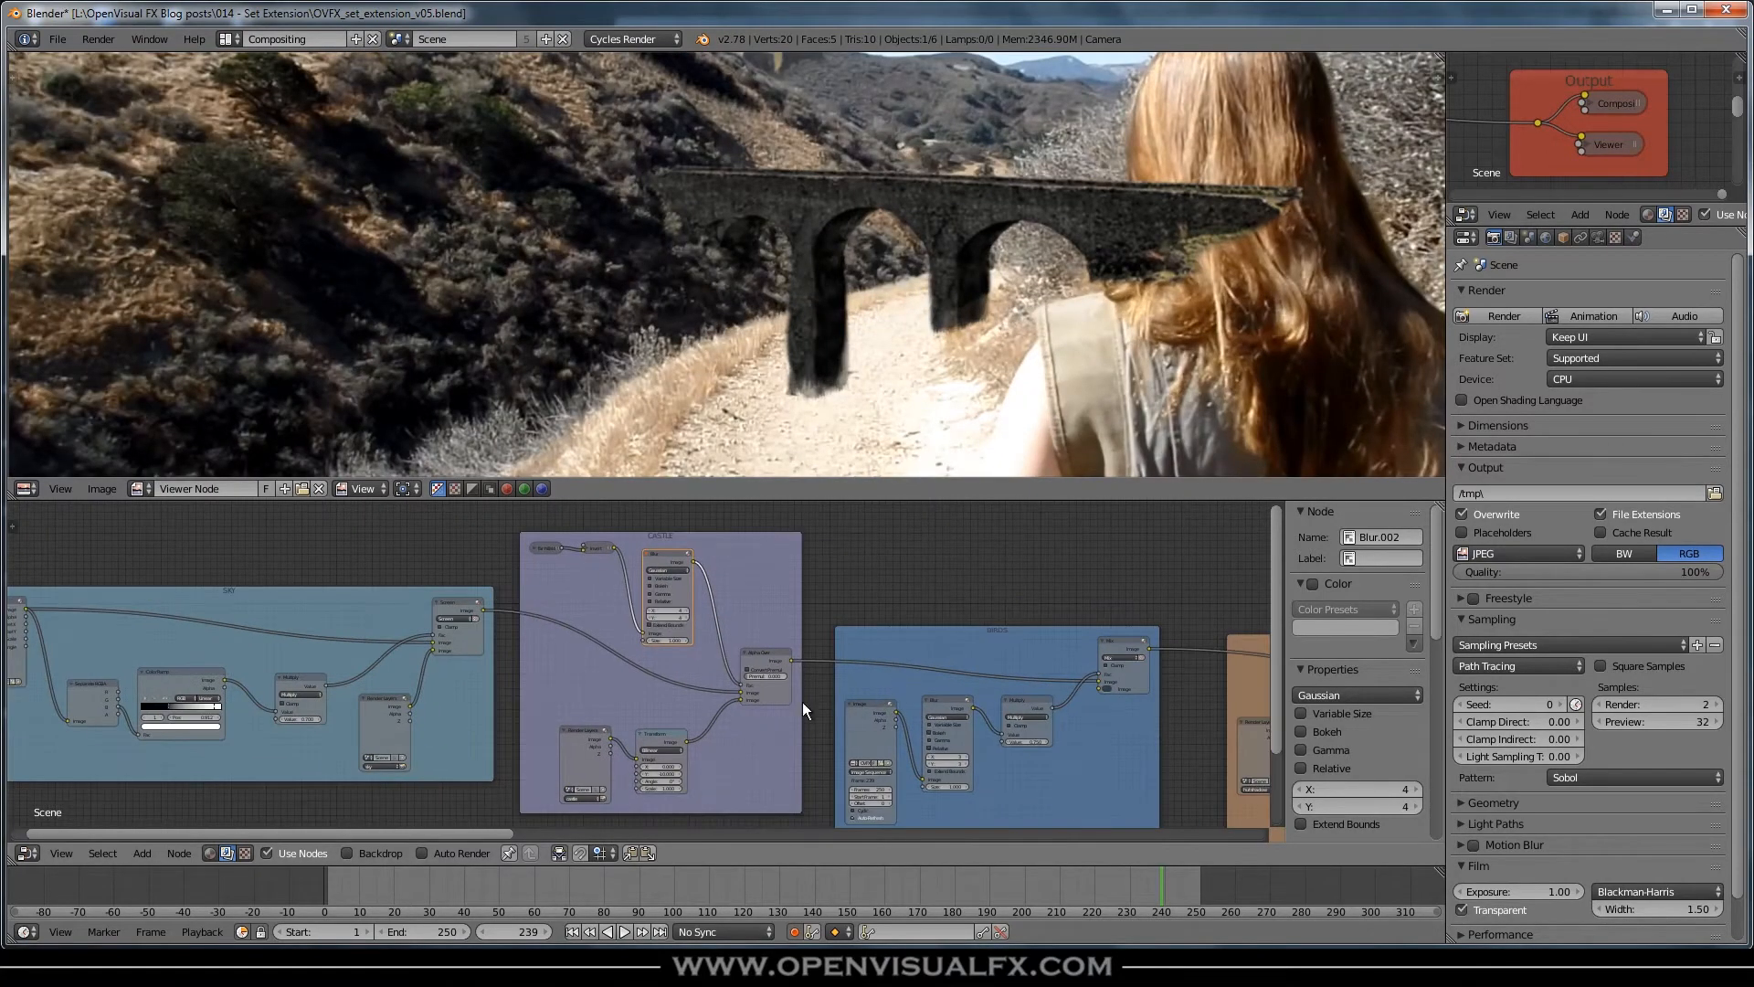
# - Label the frame around the bridge's Render Layers and Alpha Over nodes "BRIDGE"
pyautogui.moveTo(983, 607); pyautogui.dragTo(691, 568, button='middle')
pyautogui.moveTo(1018, 594); pyautogui.dragTo(653, 561, button='middle')
pyautogui.moveTo(1124, 639); pyautogui.dragTo(482, 592, button='middle')
pyautogui.moveTo(1001, 621); pyautogui.dragTo(459, 676, button='middle')
pyautogui.moveTo(712, 665); pyautogui.dragTo(522, 674, button='middle')
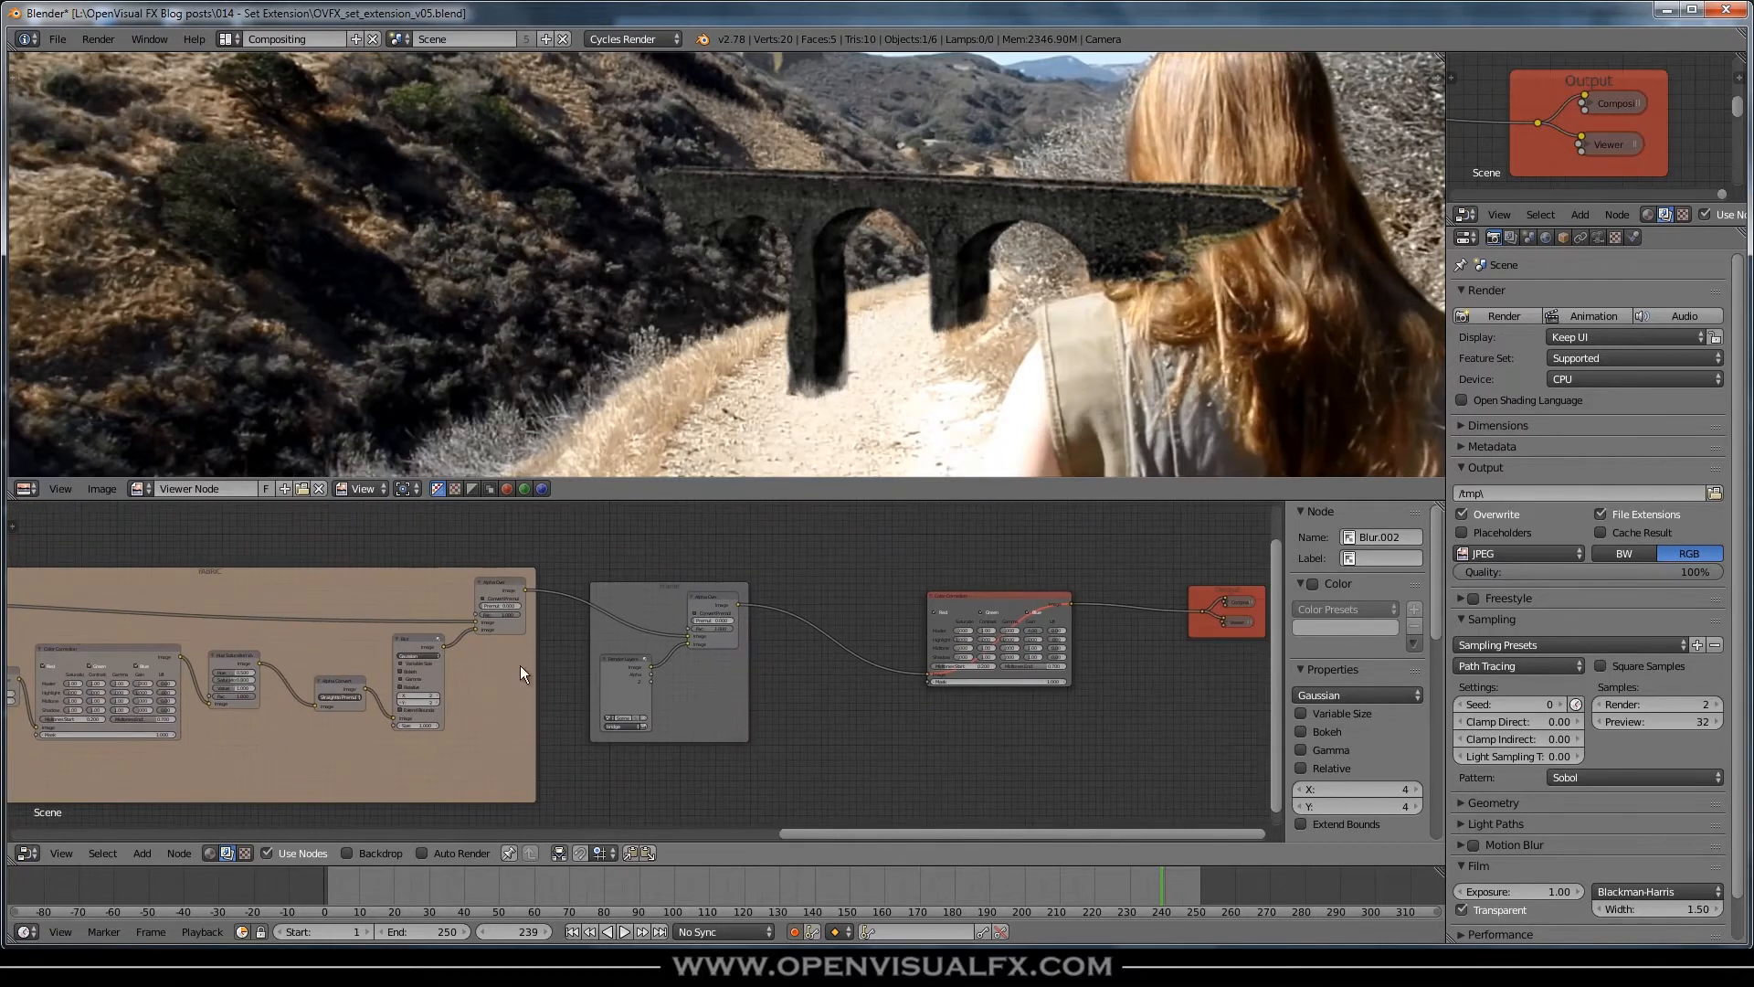
pyautogui.scroll(1, 638, 627)
pyautogui.click(625, 672)
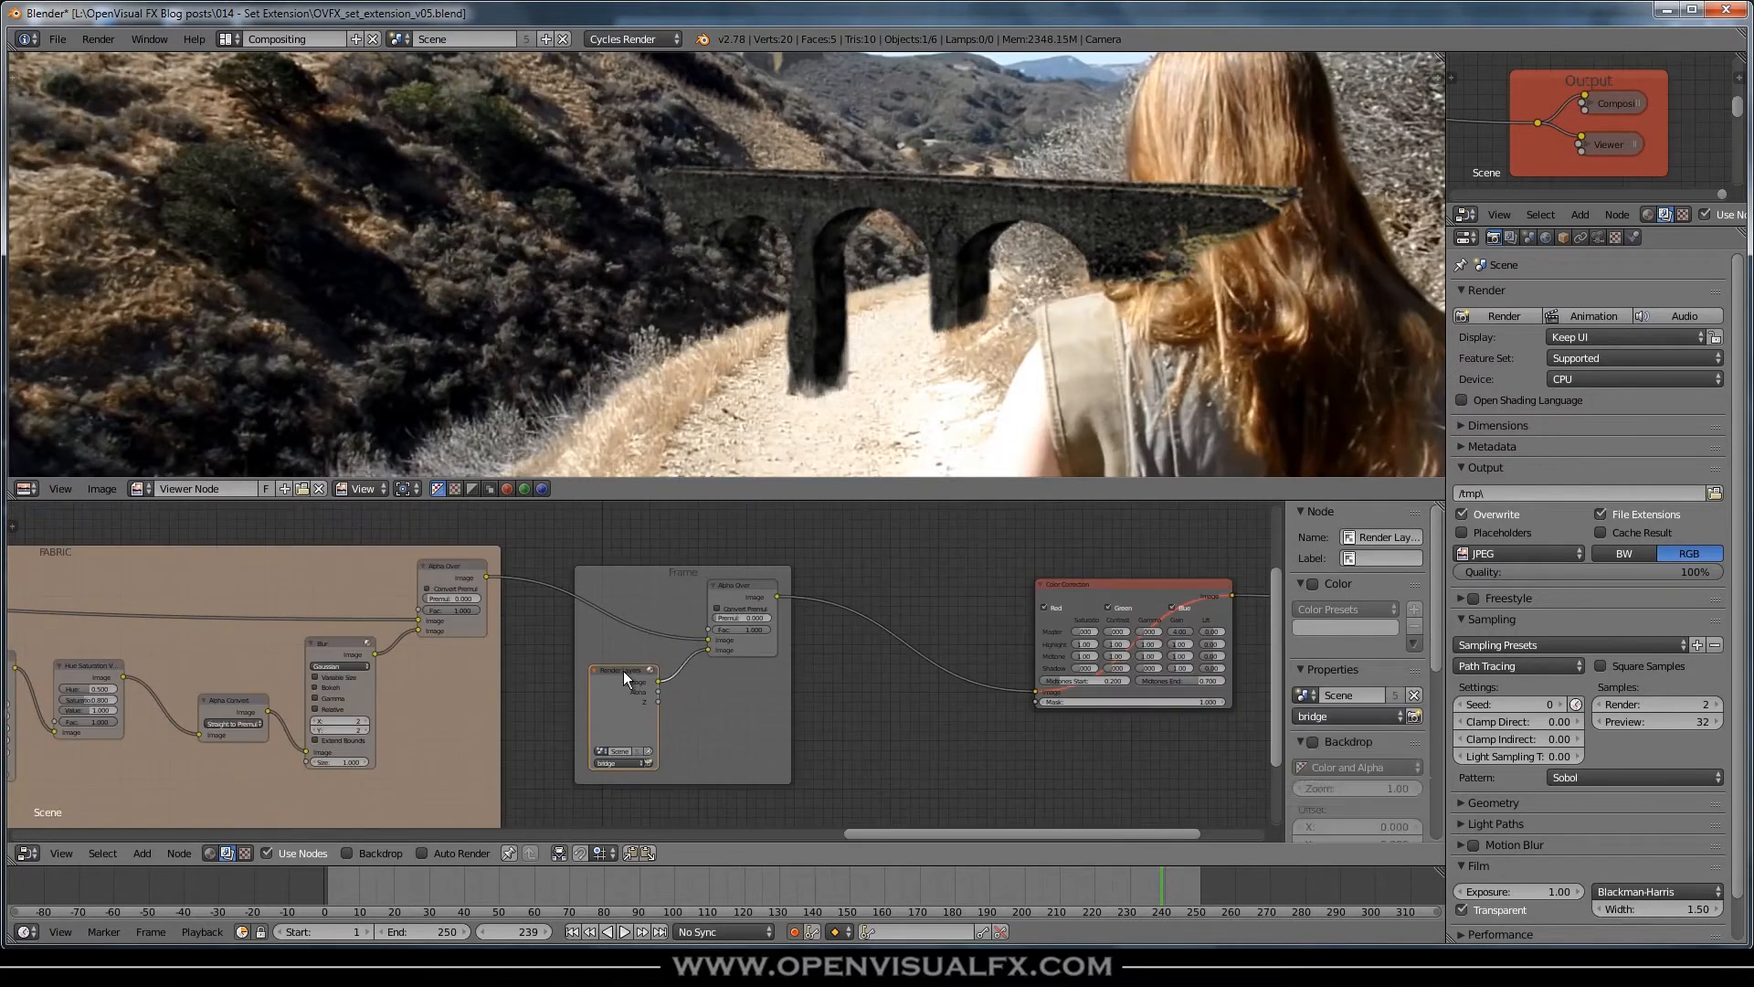
pyautogui.click(671, 600)
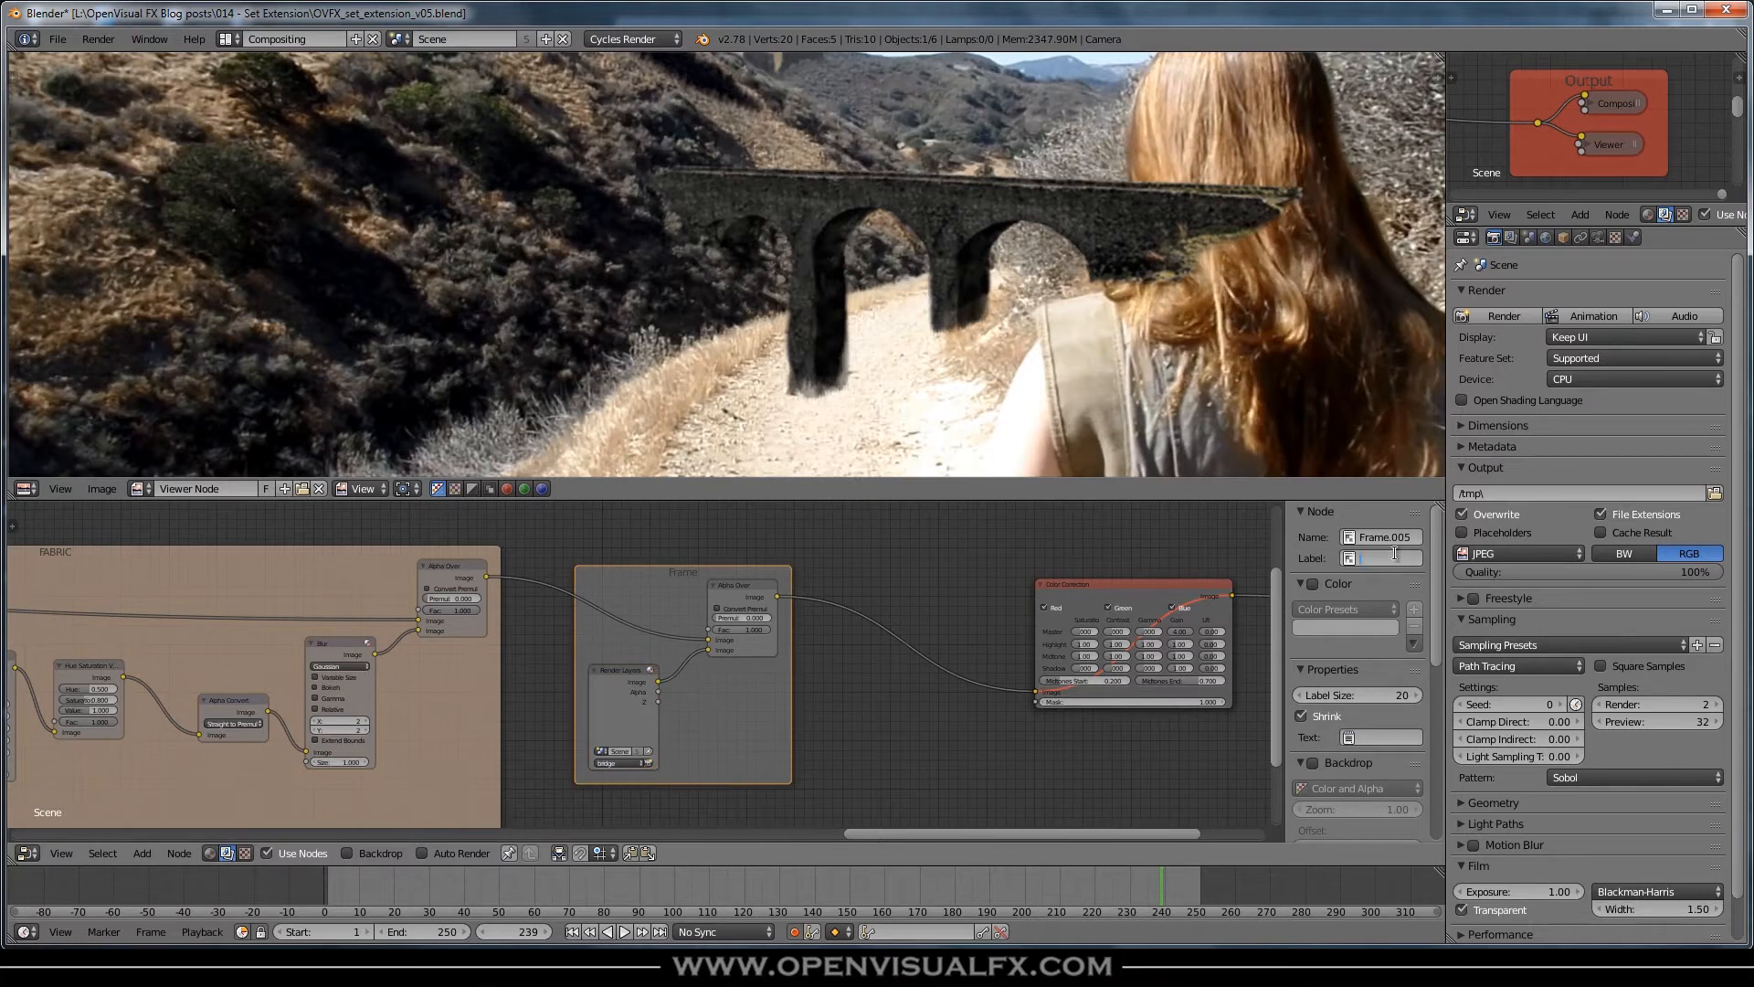
pyautogui.write('RIDGE')
pyautogui.press('Return')
# - Enable a custom color for the BRIDGE frame and set it to light blue
pyautogui.click(1313, 584)
pyautogui.click(1343, 627)
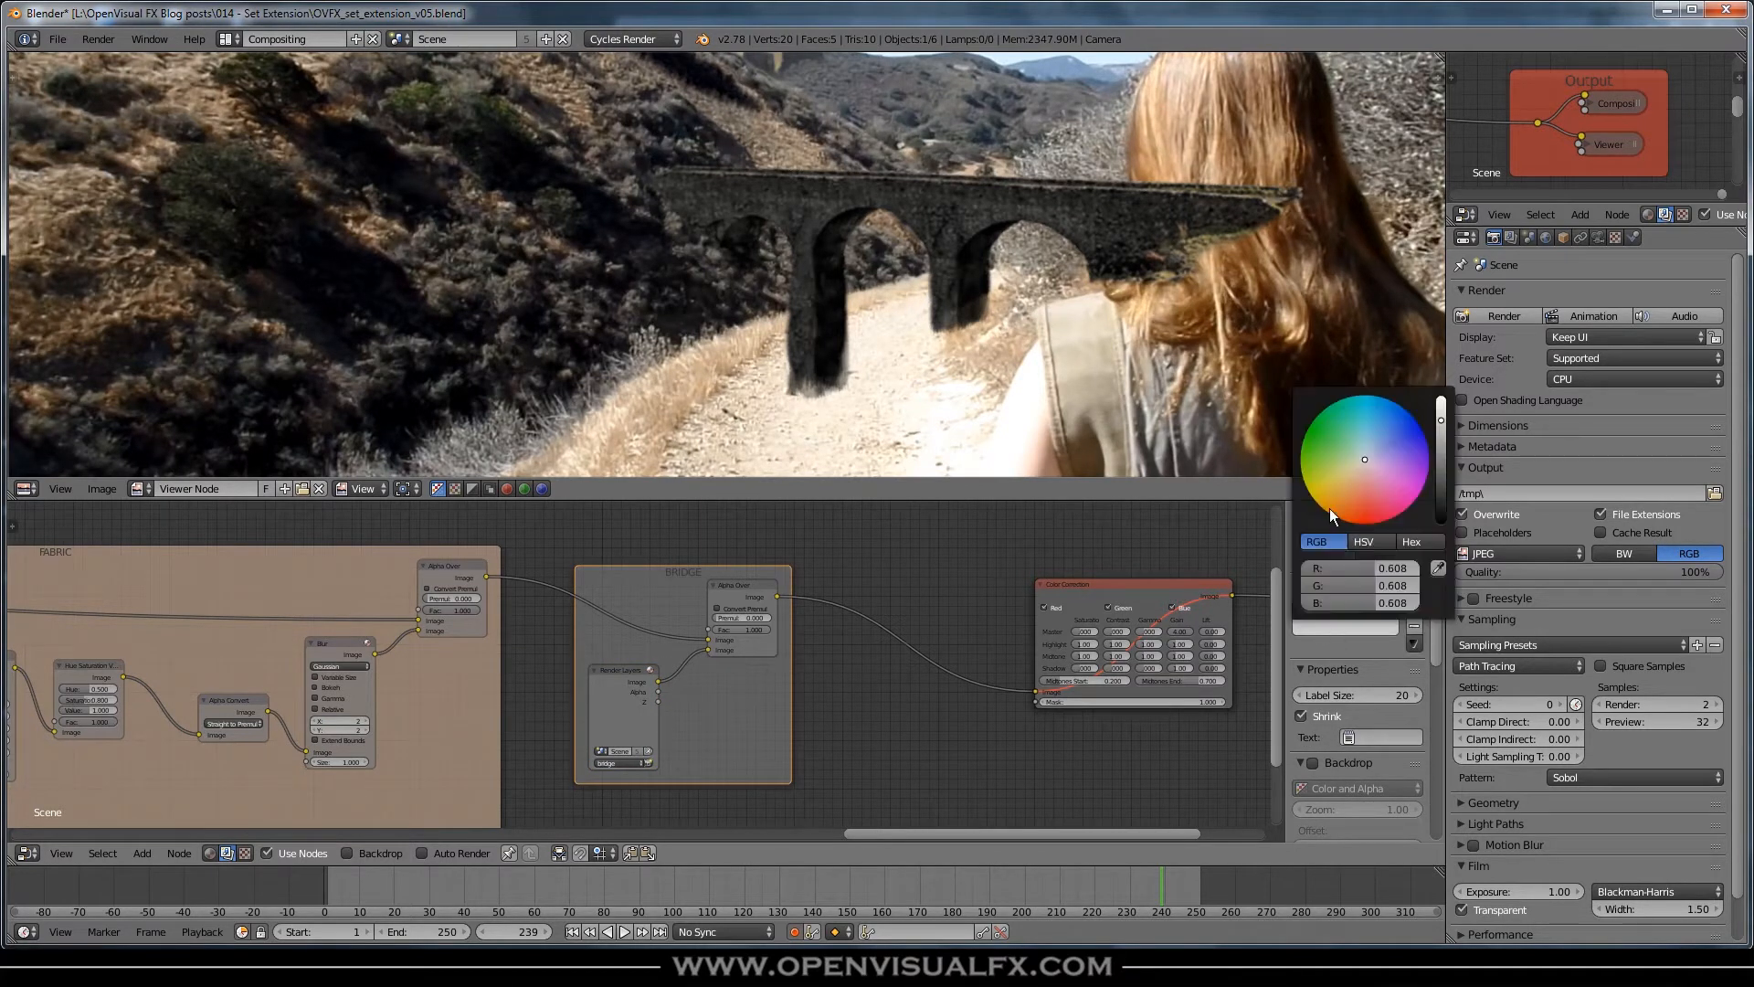
pyautogui.moveTo(1384, 443); pyautogui.dragTo(1435, 375)
pyautogui.scroll(-2, 735, 678)
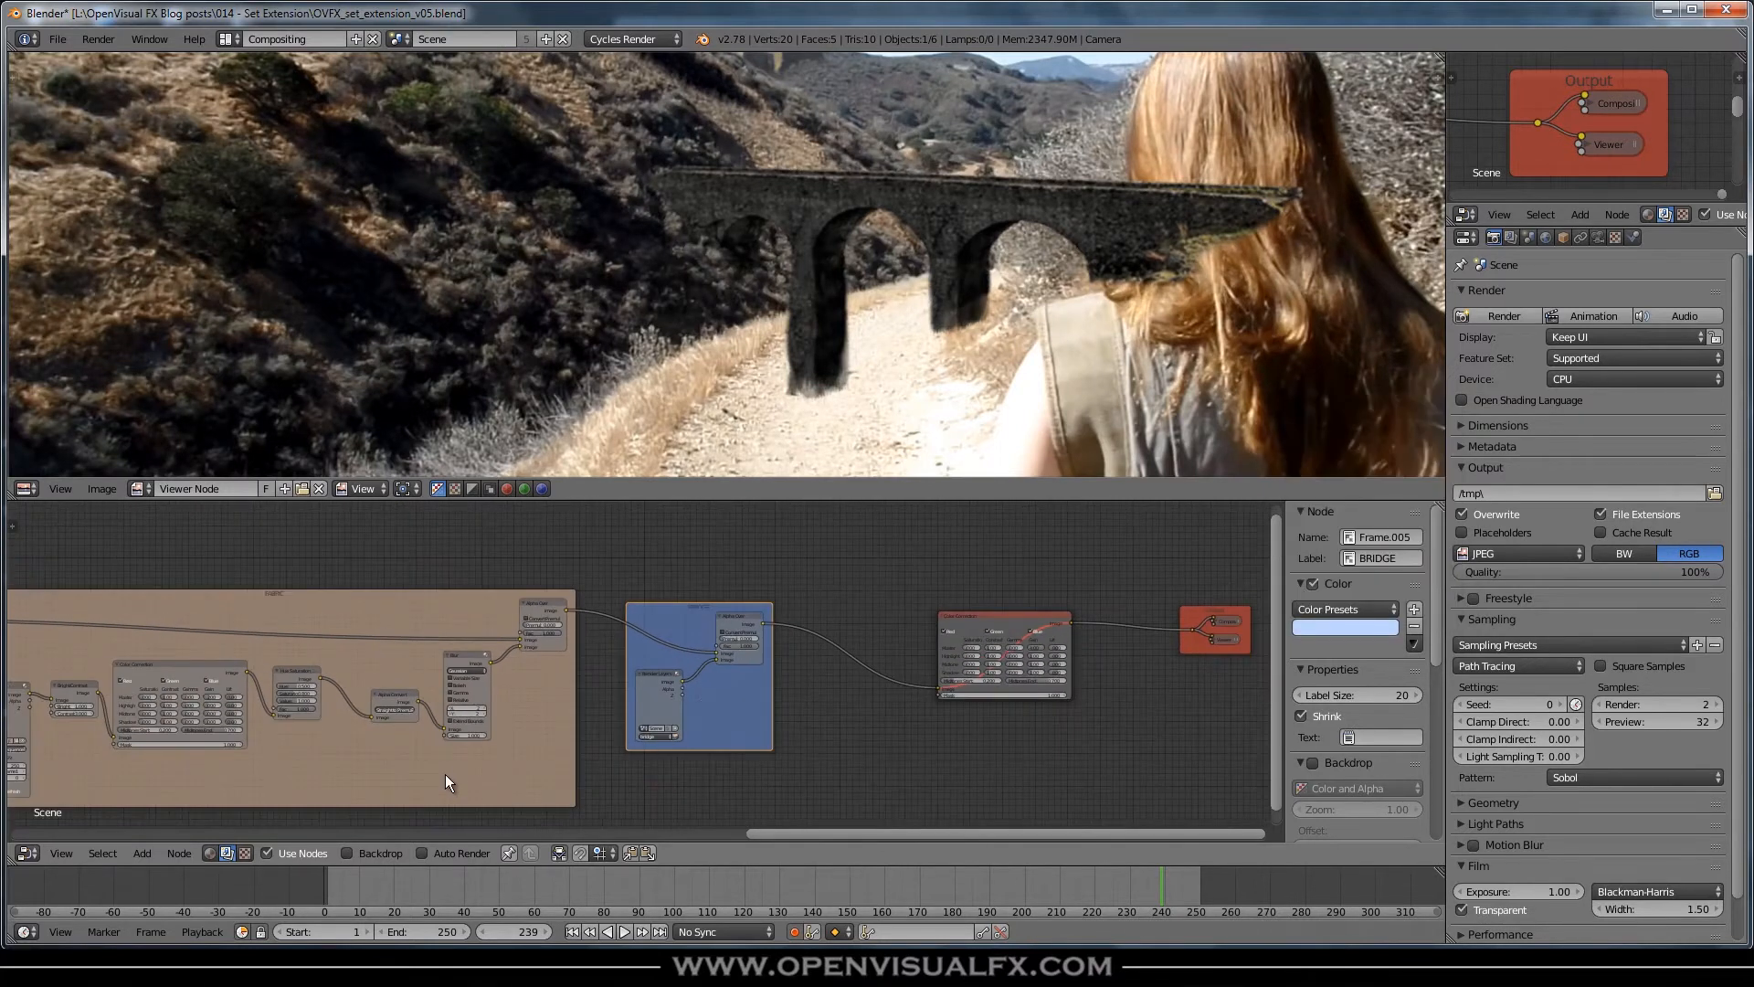
# - Move the Alpha Over node in the BRIDGE frame toward the Color Correction node to widen the frame
pyautogui.scroll(-6, 484, 715)
pyautogui.moveTo(243, 759); pyautogui.dragTo(447, 758, button='middle')
pyautogui.scroll(3, 857, 640)
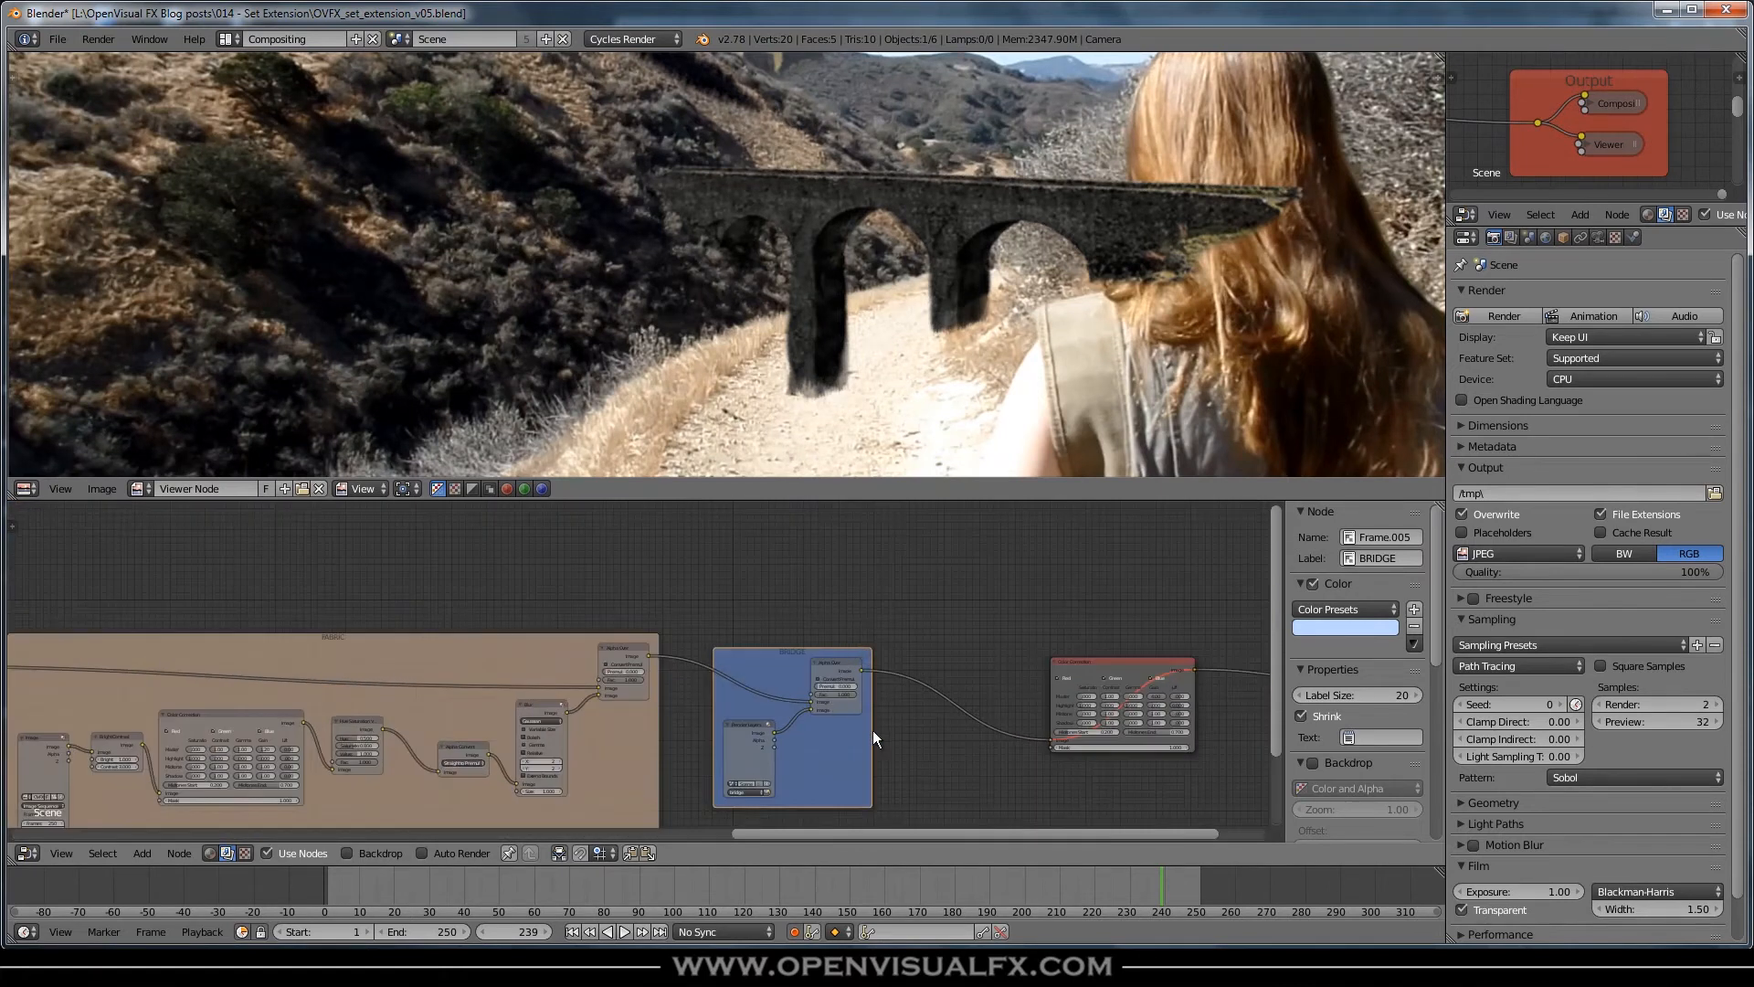
pyautogui.moveTo(848, 680); pyautogui.dragTo(987, 643)
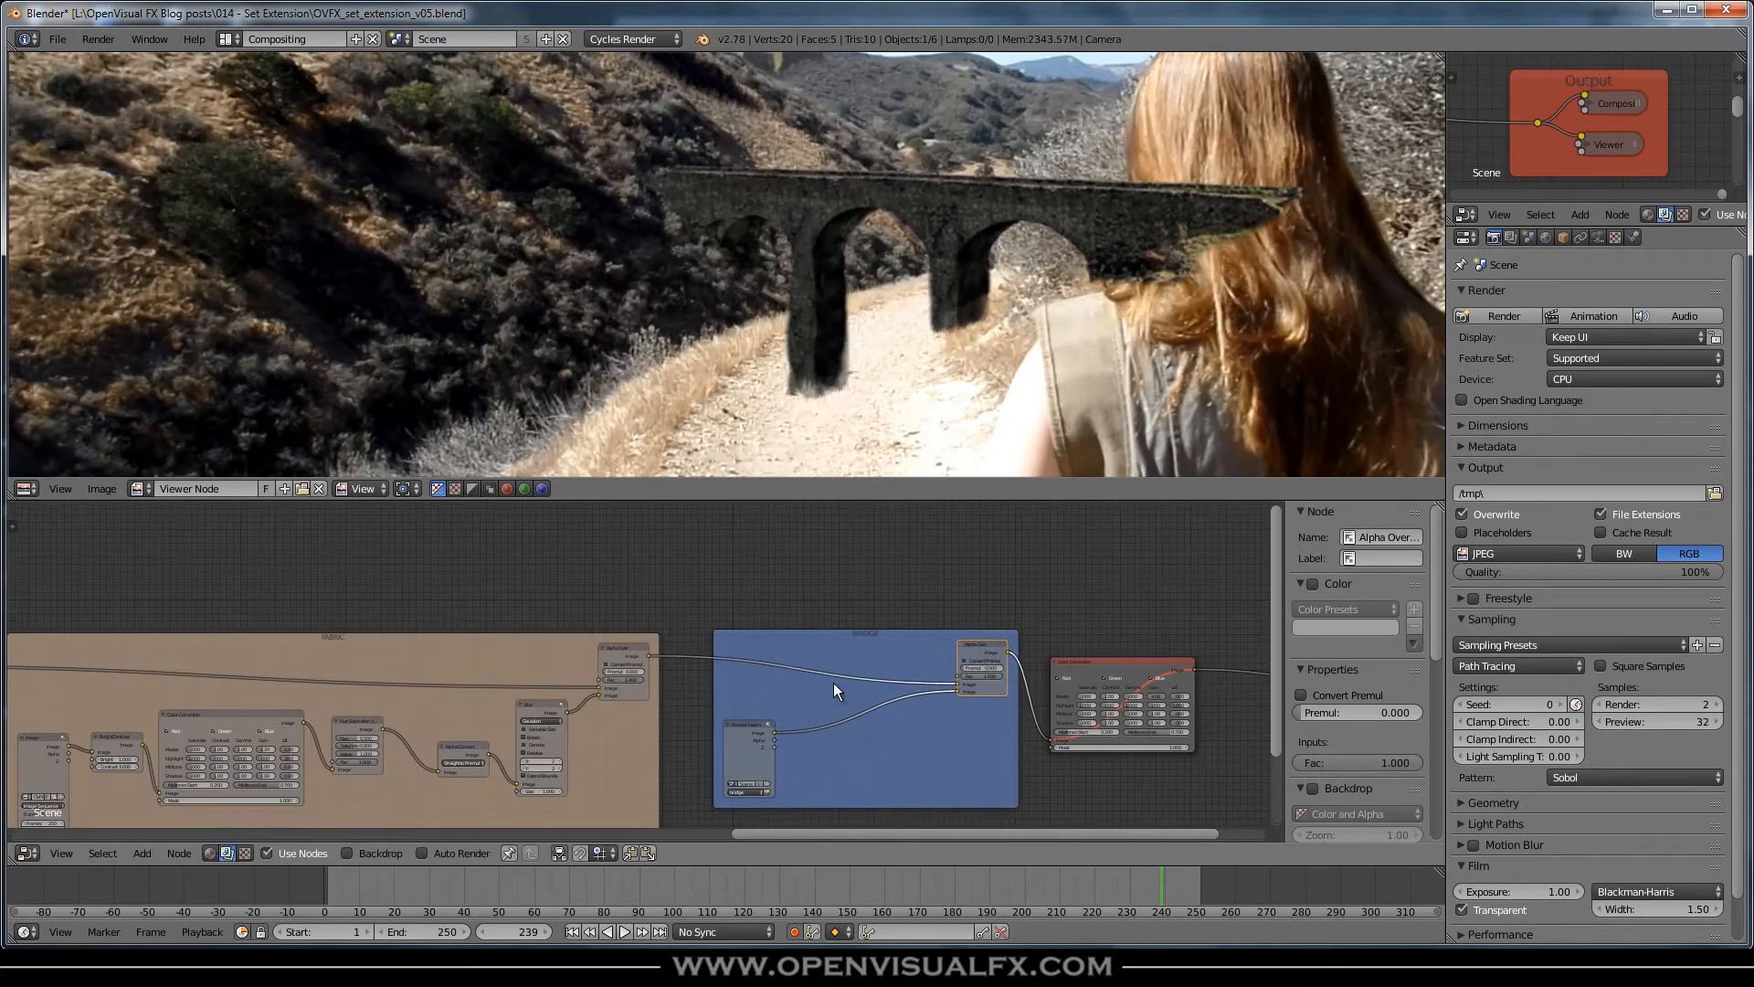
# - Add a Mask node inside the BRIDGE frame, above the bridge's Render Layers node
pyautogui.moveTo(832, 682); pyautogui.dragTo(733, 678, button='middle')
pyautogui.scroll(1, 731, 667)
pyautogui.click(782, 649)
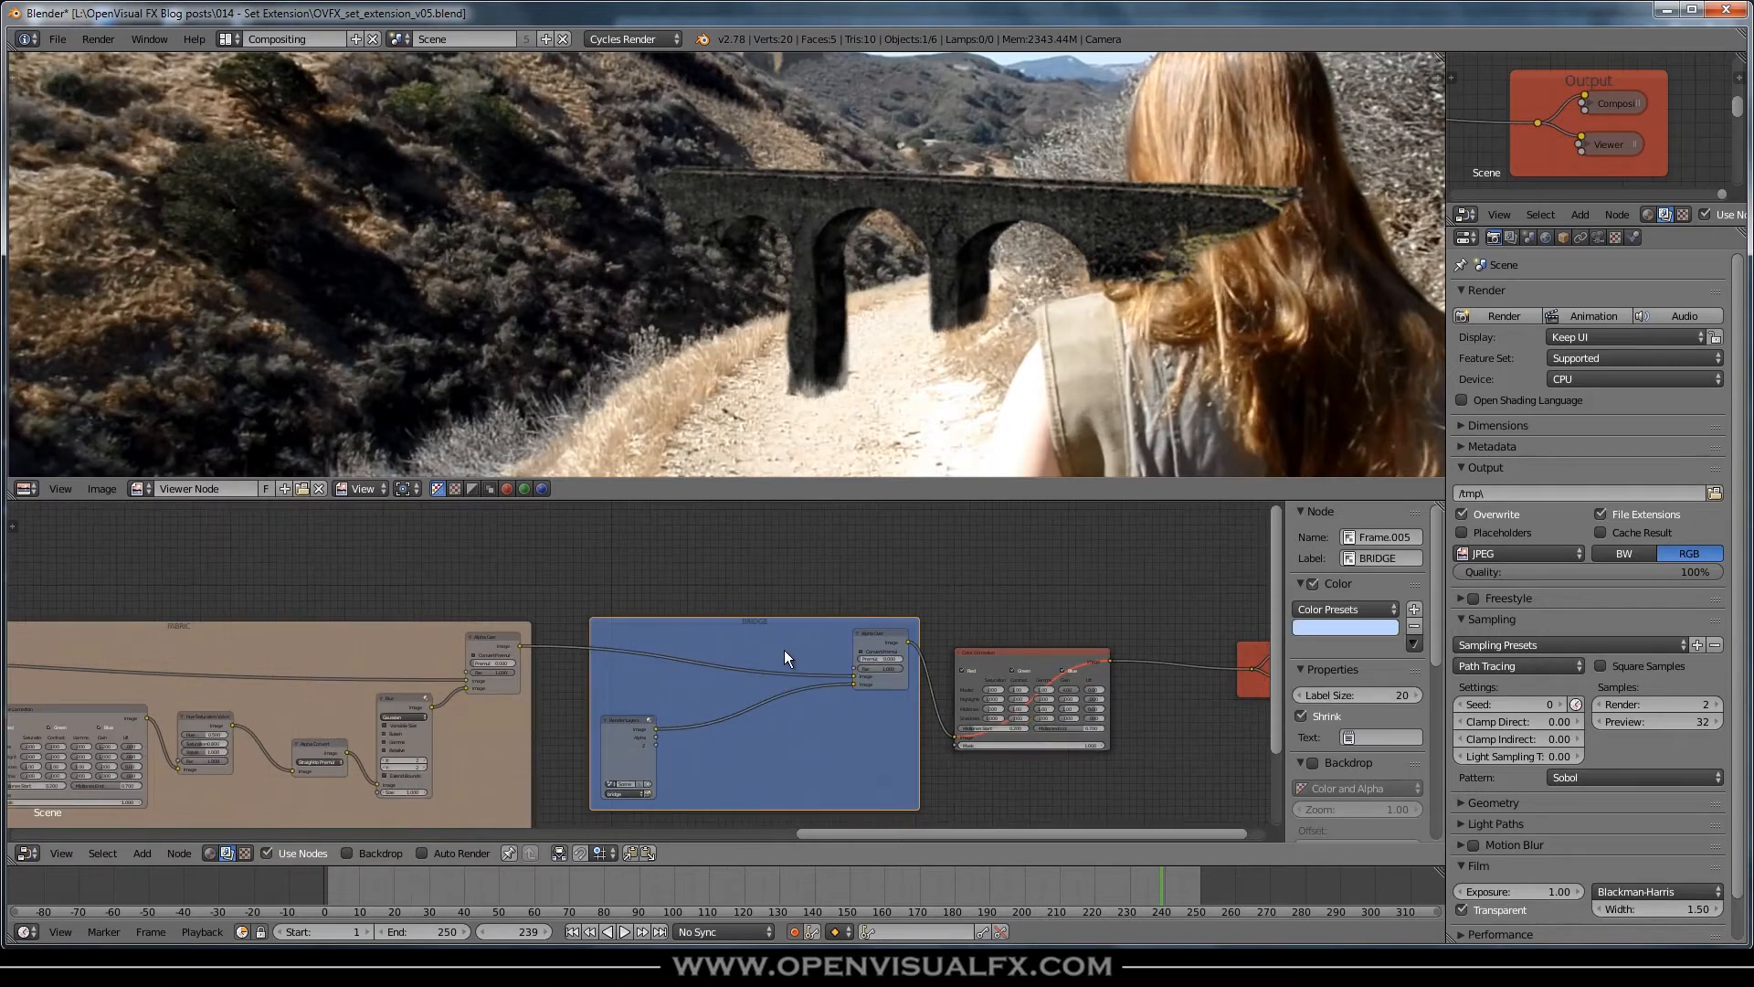
pyautogui.hotkey('shift', 'a')
pyautogui.moveTo(773, 667)
pyautogui.click(849, 699)
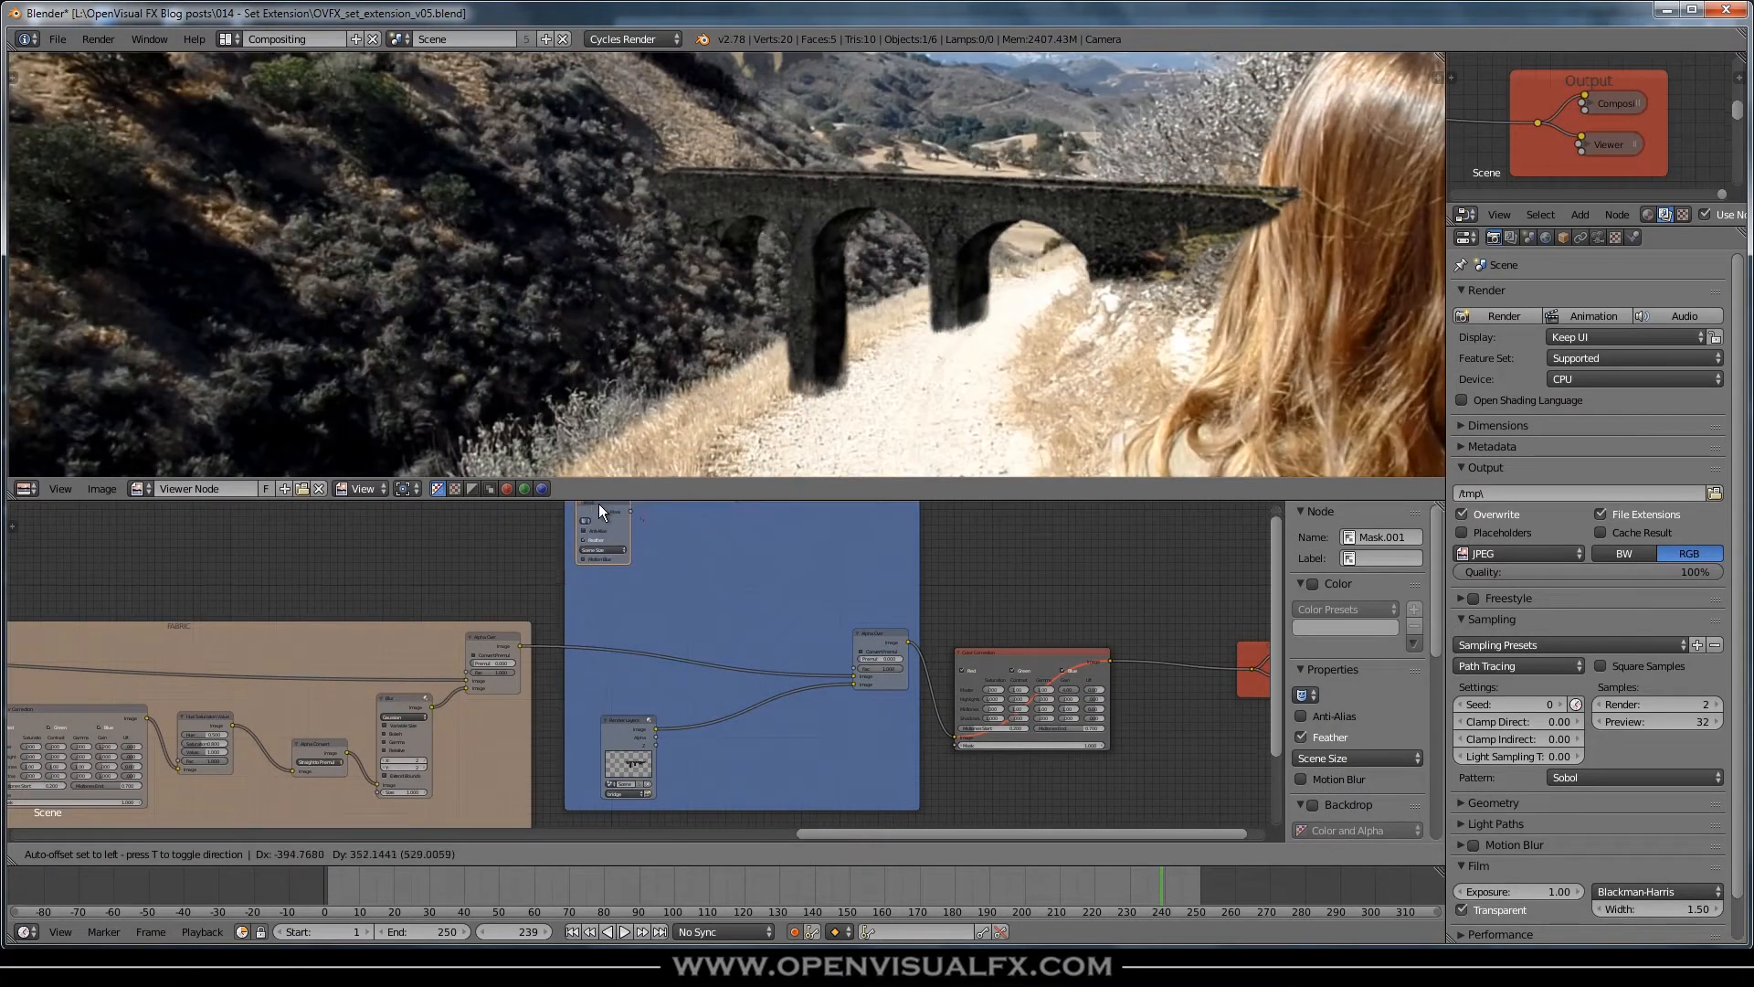
pyautogui.click(583, 527)
# - Shift the FABRIC frame away from the BRIDGE frame and move the new Mask node further left
pyautogui.scroll(-4, 908, 581)
pyautogui.moveTo(459, 652); pyautogui.dragTo(712, 624, button='middle')
pyautogui.moveTo(704, 601); pyautogui.dragTo(611, 592)
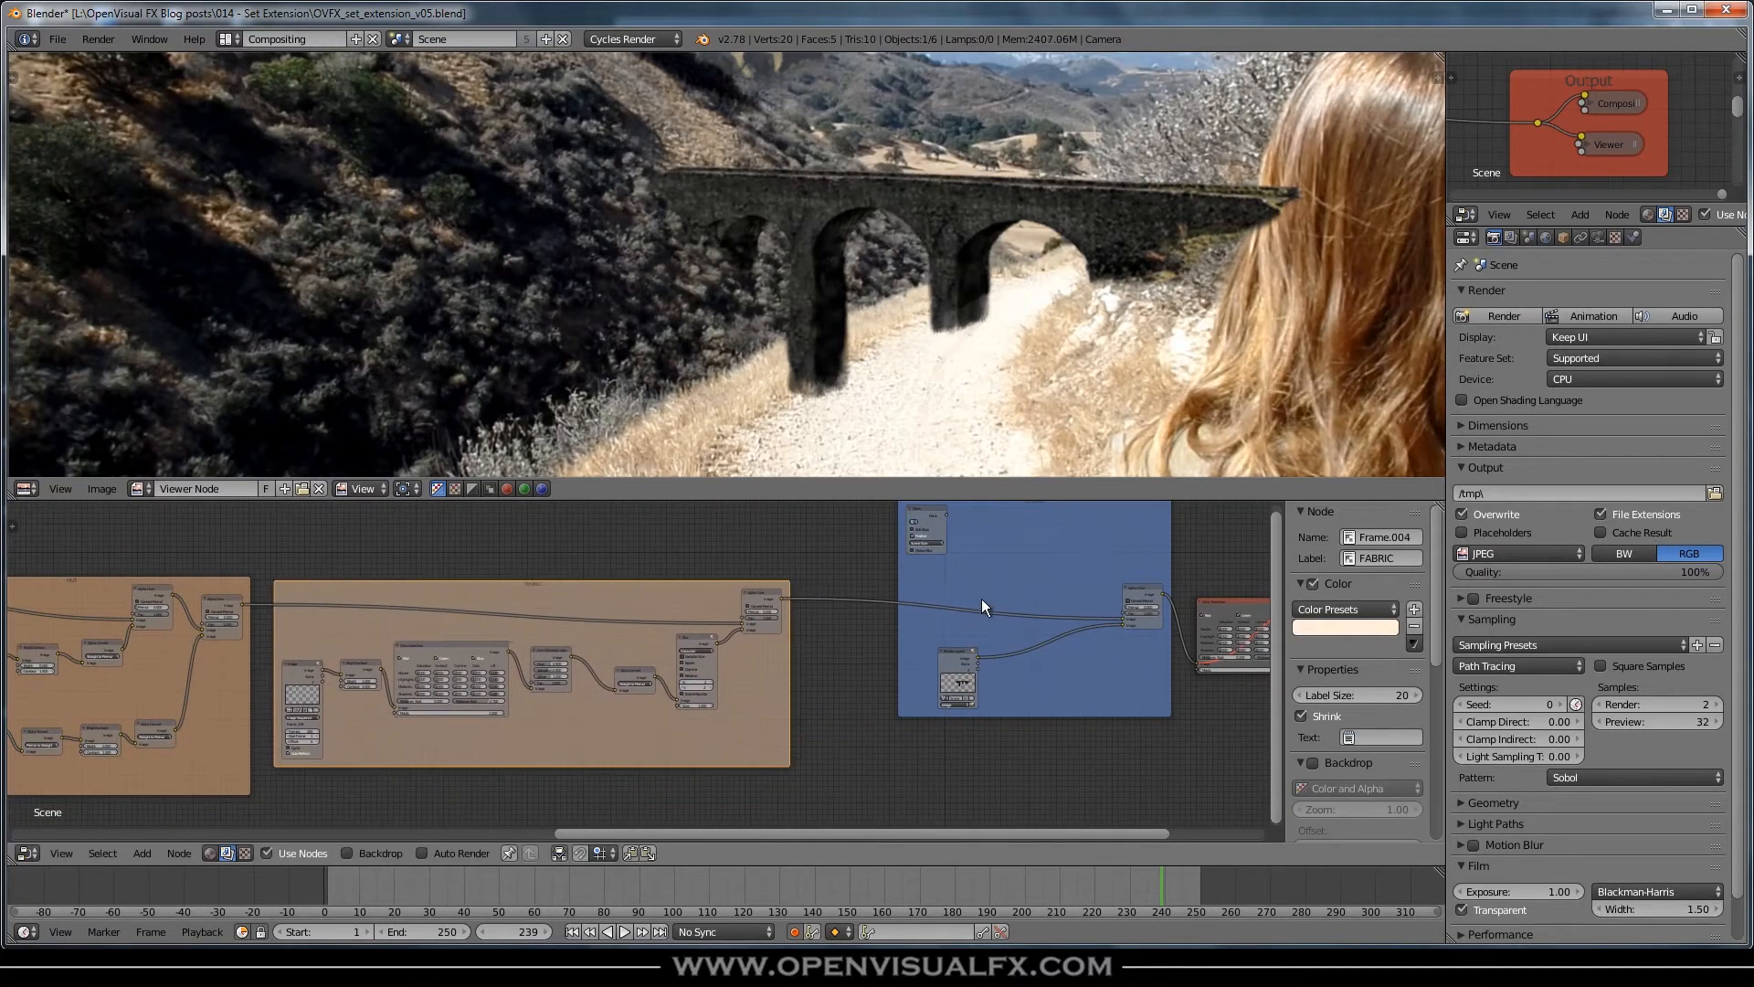
pyautogui.moveTo(952, 547); pyautogui.dragTo(929, 656, button='middle')
pyautogui.scroll(2, 928, 656)
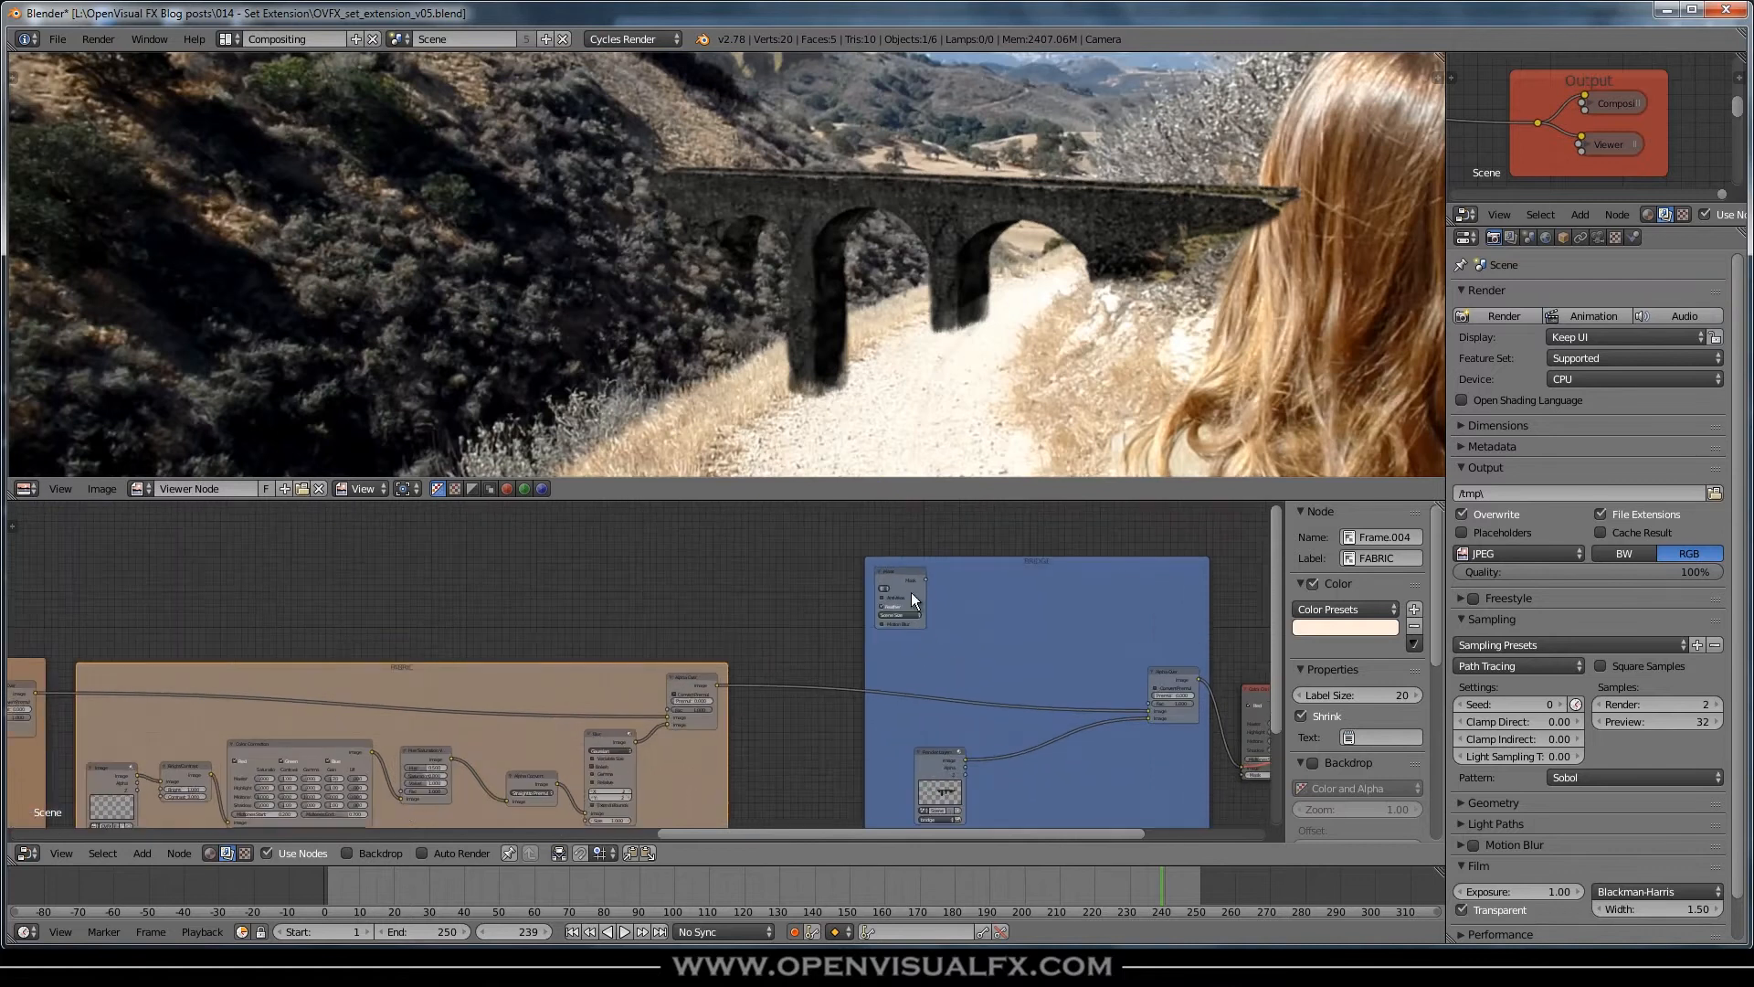
pyautogui.moveTo(901, 581); pyautogui.dragTo(804, 557)
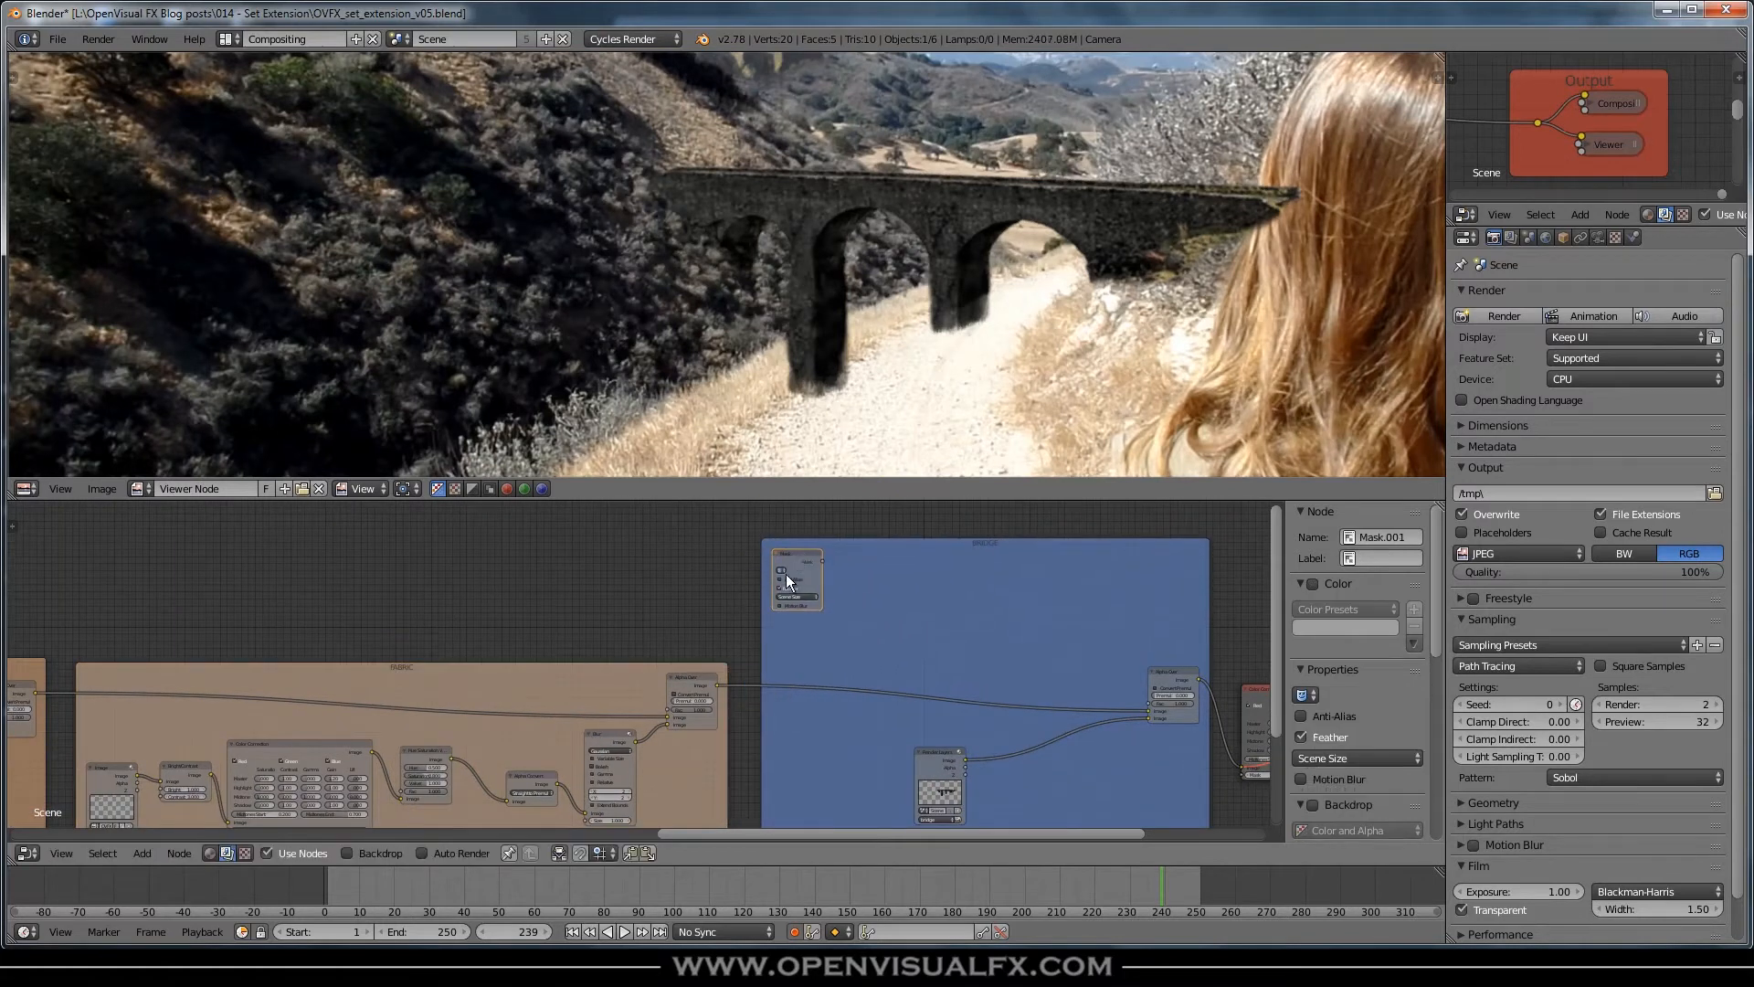
# - Assign the "pathway roto" mask to the new Mask node and turn on Anti-Alias
pyautogui.scroll(3, 786, 573)
pyautogui.scroll(2, 780, 583)
pyautogui.click(772, 558)
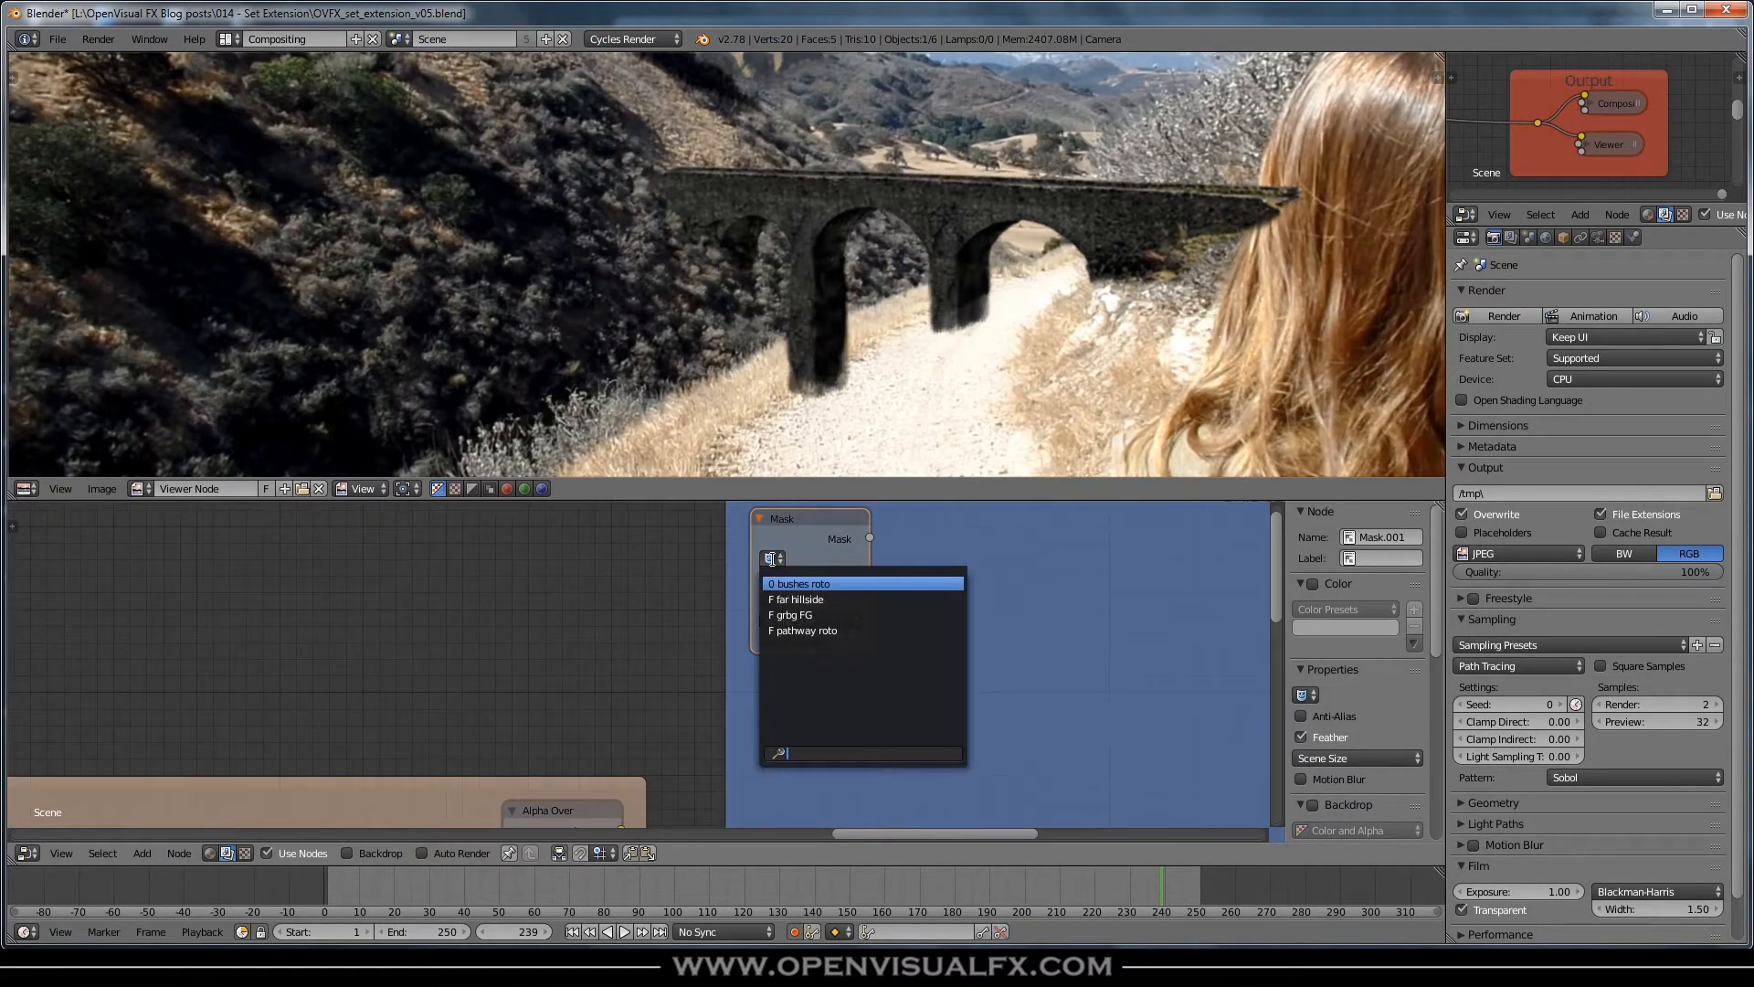
pyautogui.click(803, 629)
pyautogui.click(769, 557)
pyautogui.click(803, 631)
# - Add an Invert node in the BRIDGE frame beside the pathway roto Mask node
pyautogui.scroll(-3, 912, 370)
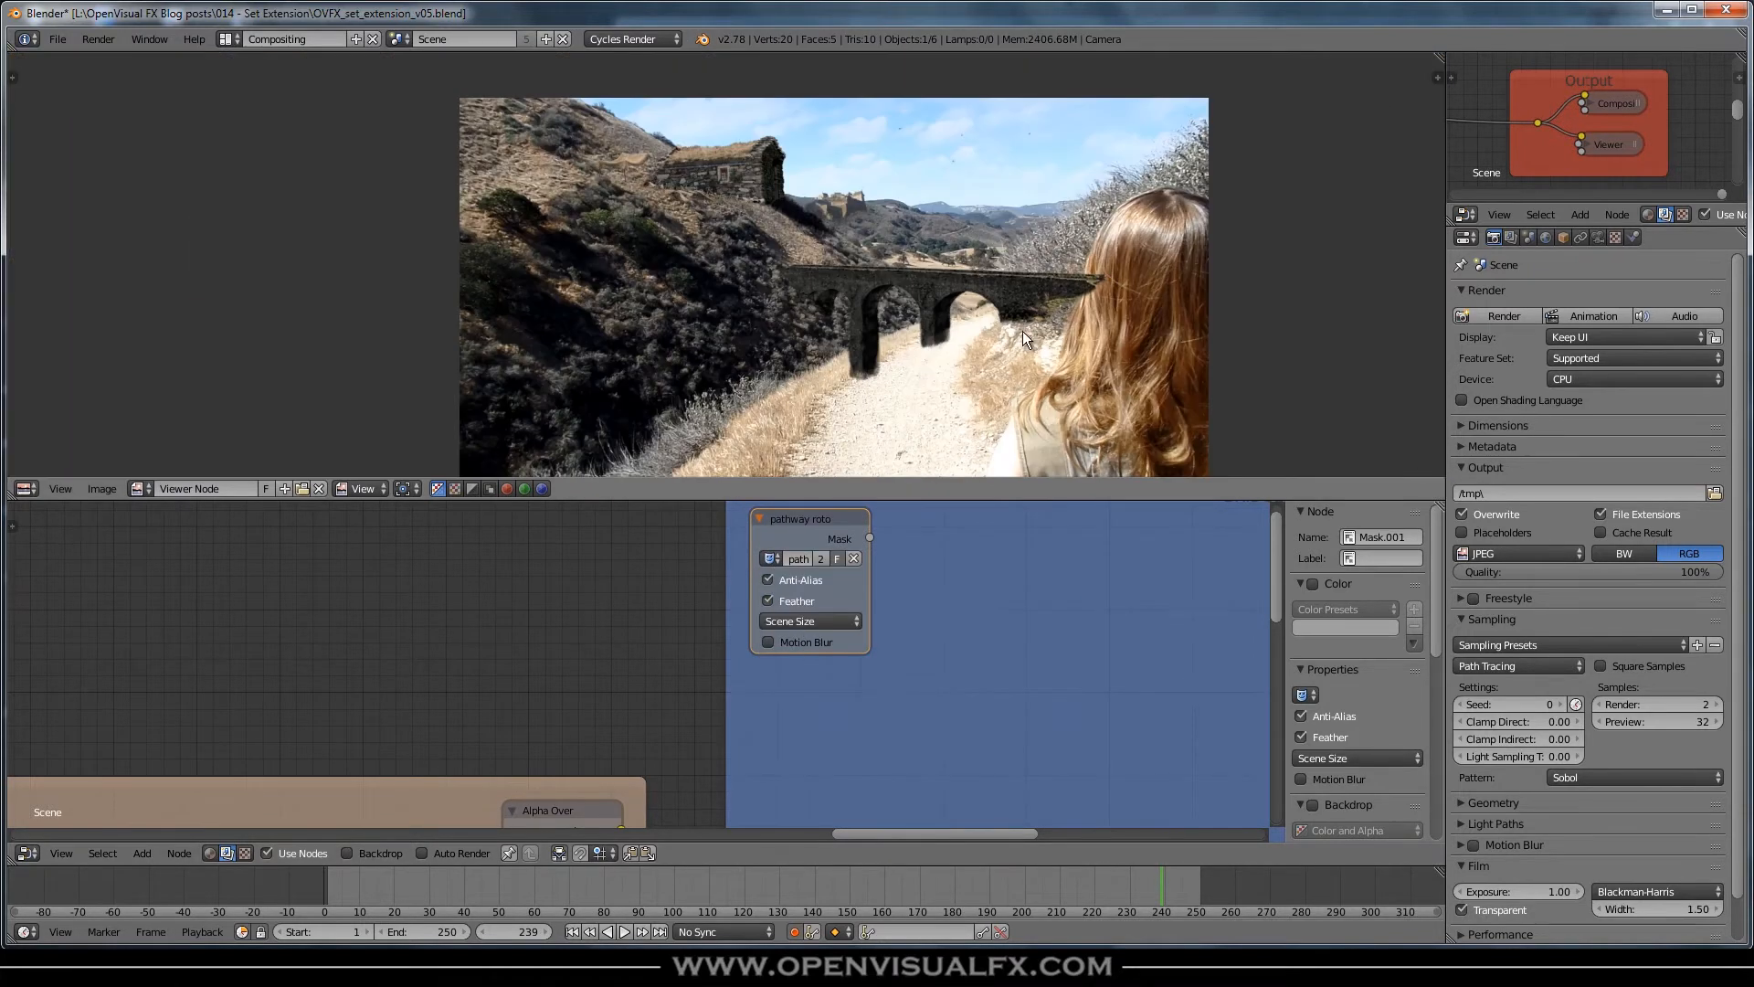
pyautogui.moveTo(1022, 331); pyautogui.dragTo(880, 299, button='middle')
pyautogui.scroll(-2, 1013, 656)
pyautogui.moveTo(1056, 670); pyautogui.dragTo(579, 664, button='middle')
pyautogui.scroll(-1, 731, 682)
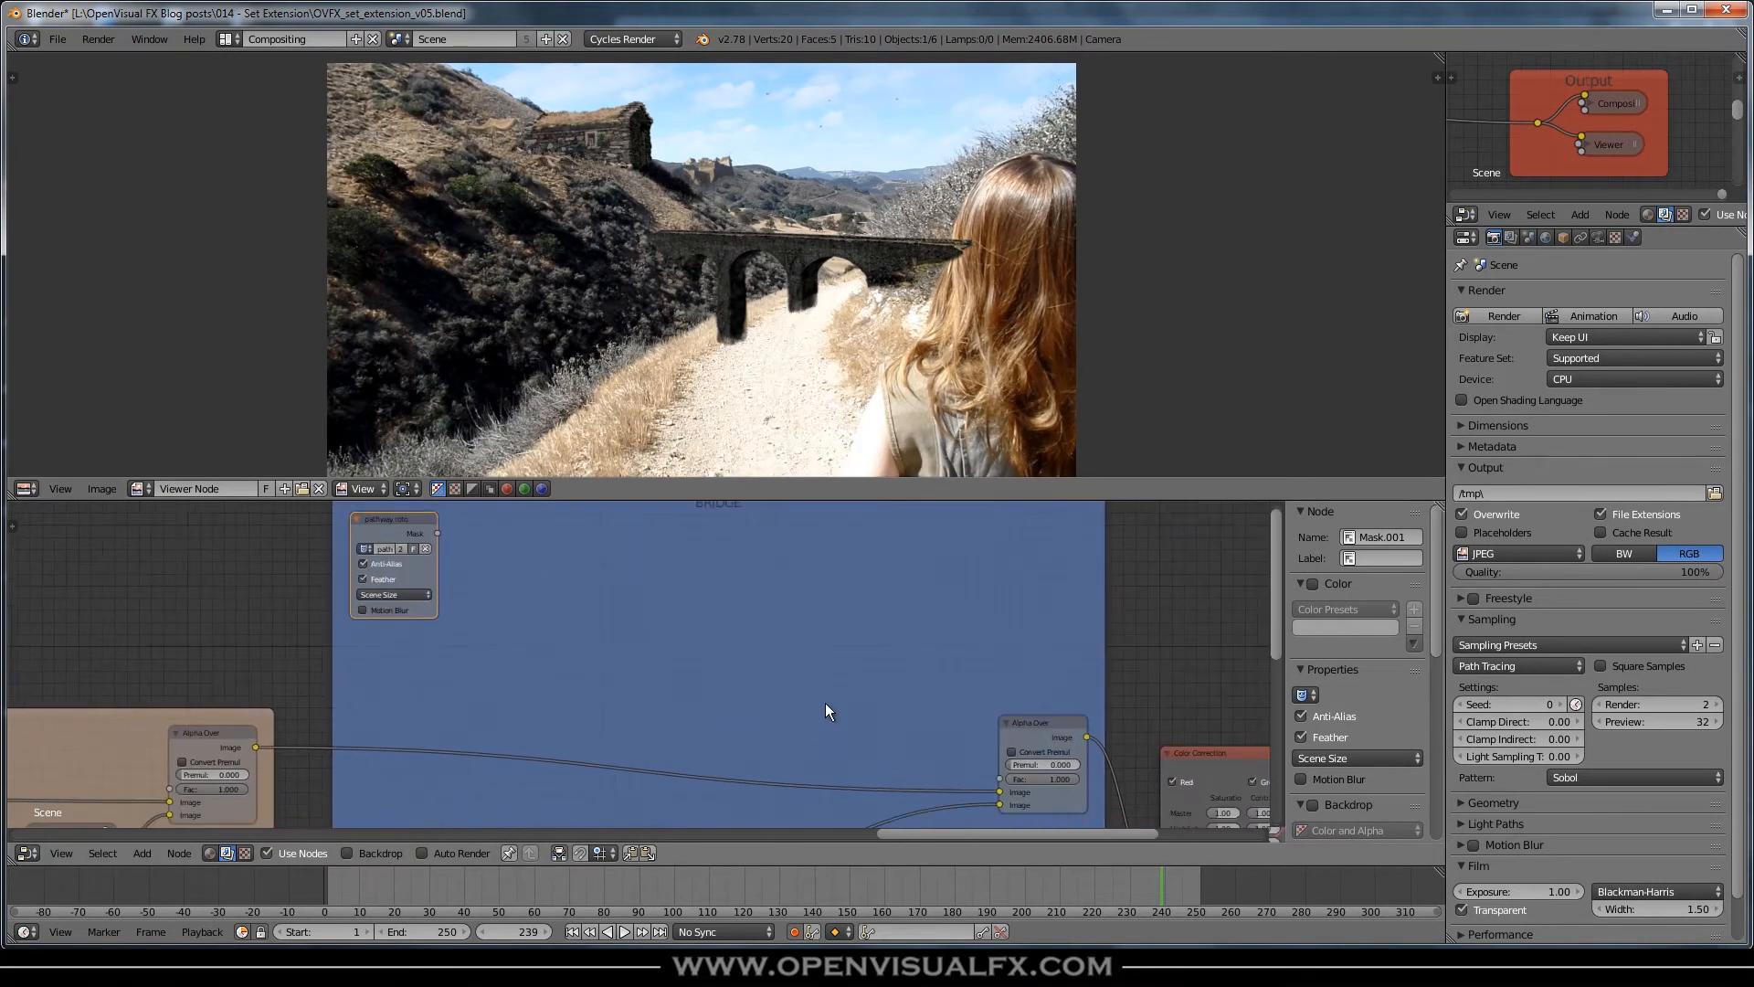
pyautogui.click(744, 678)
pyautogui.hotkey('shift', 'a')
pyautogui.moveTo(729, 711)
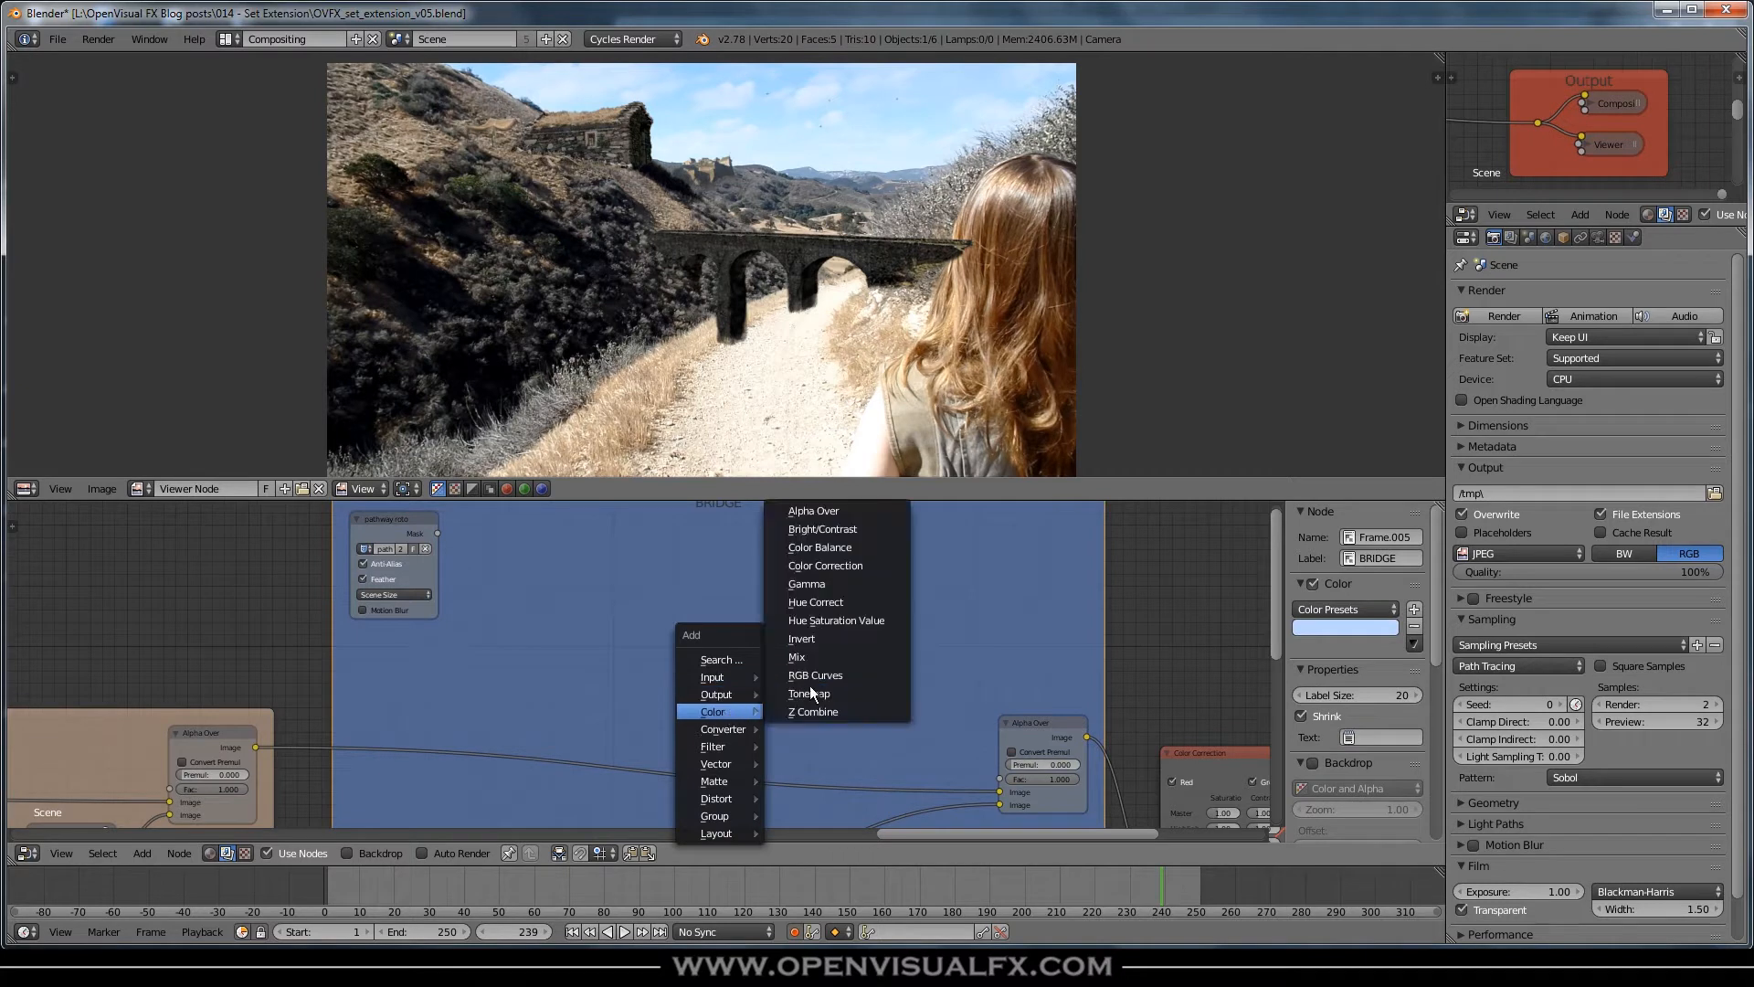
pyautogui.click(802, 638)
pyautogui.click(536, 548)
# - Connect the pathway mask through the collapsed Invert node to the factor input of the bridge's Alpha Over node
pyautogui.moveTo(436, 534); pyautogui.dragTo(536, 626)
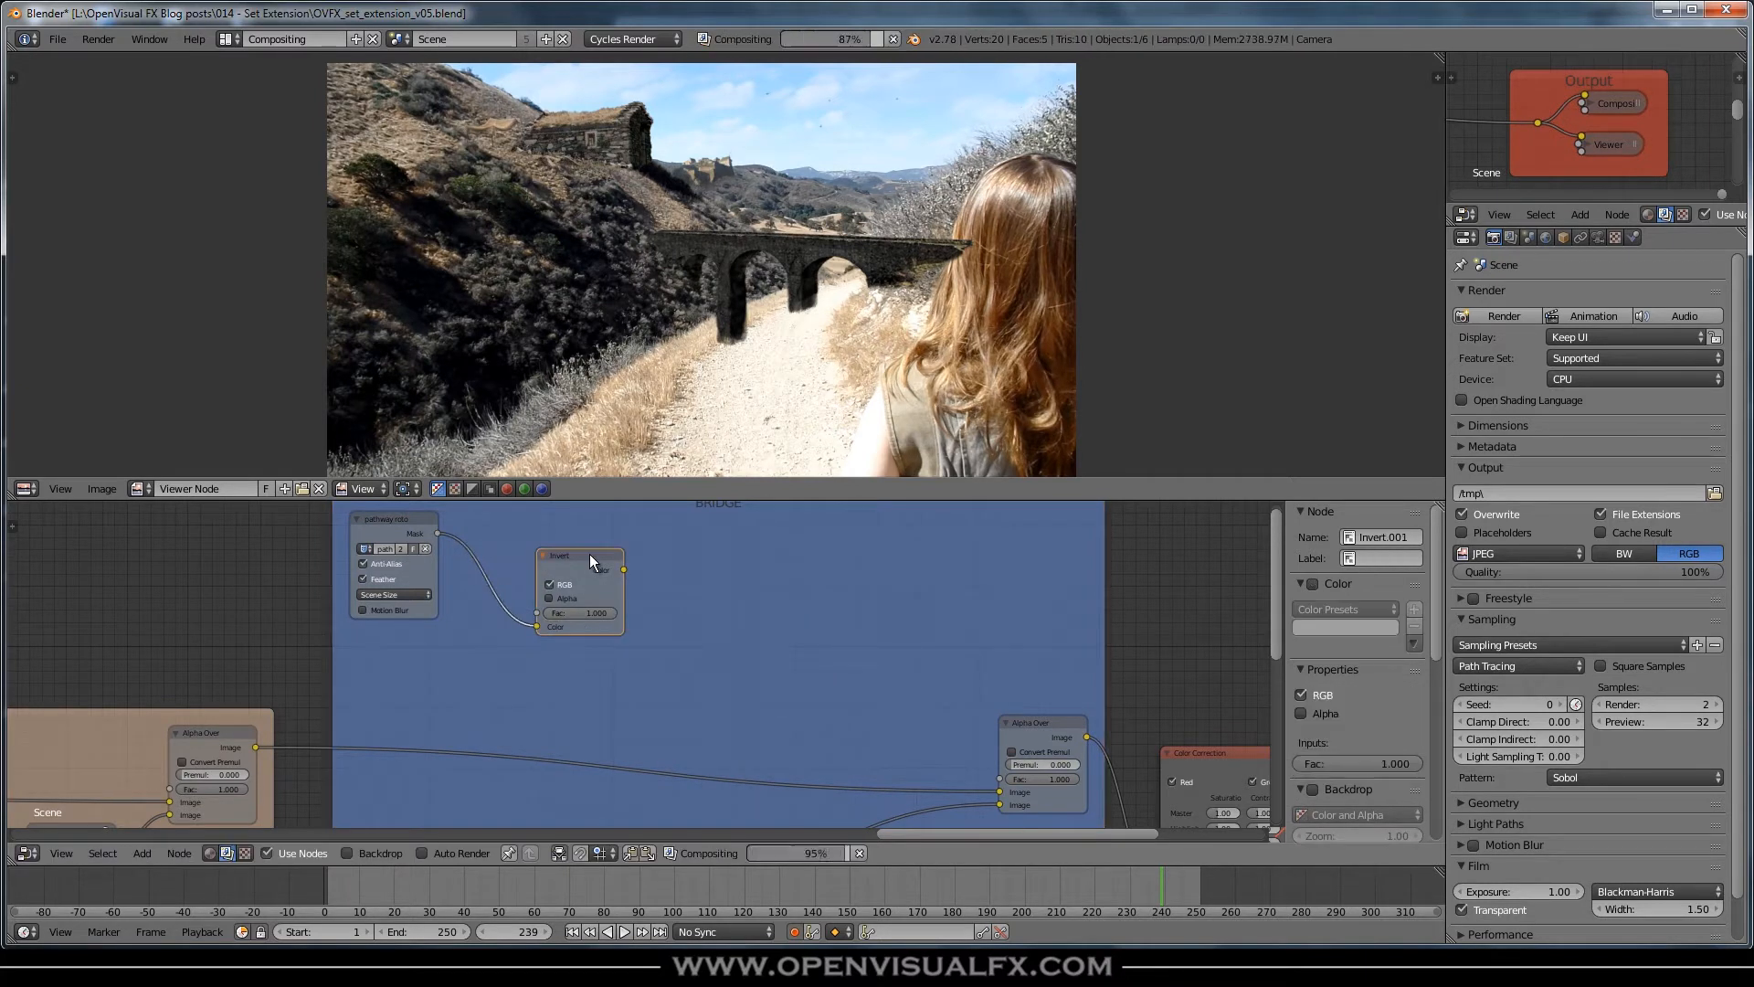
pyautogui.press('h')
pyautogui.moveTo(580, 554); pyautogui.dragTo(1001, 779)
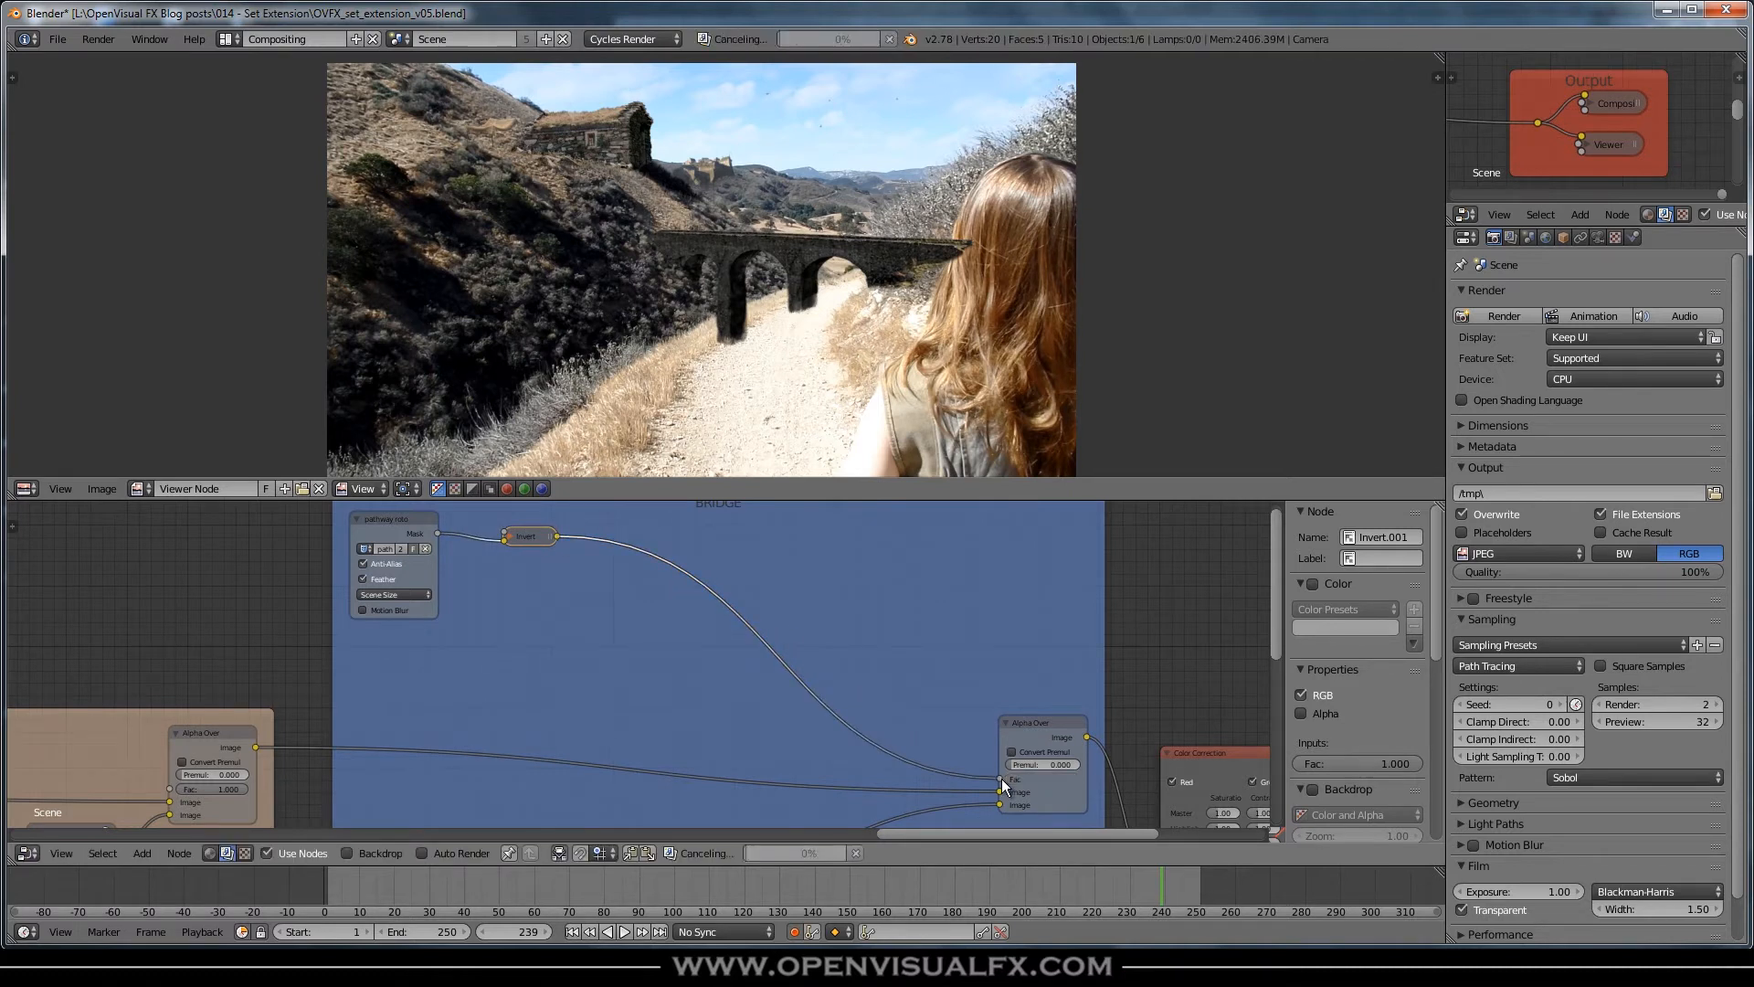
# - Examine in the composite how the bridge's piers meet the pathway edge and the woman's hair
pyautogui.scroll(3, 808, 309)
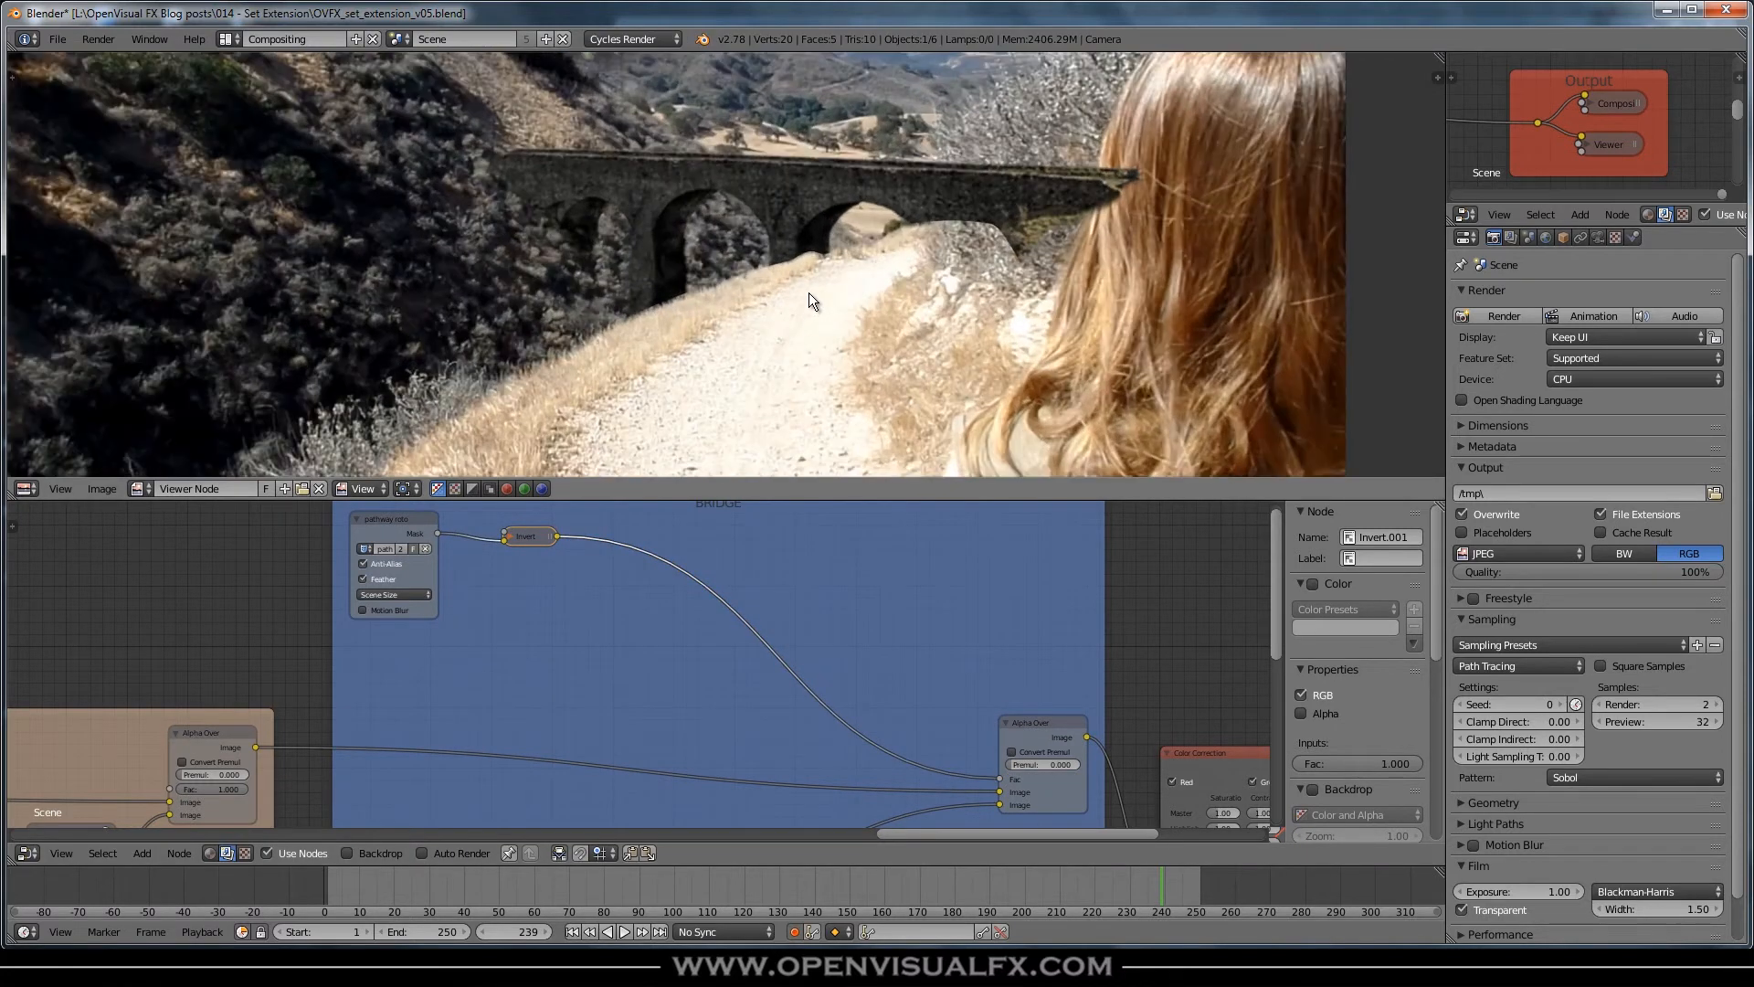
pyautogui.scroll(3, 808, 305)
pyautogui.scroll(-3, 809, 245)
pyautogui.moveTo(810, 248); pyautogui.dragTo(848, 311, button='middle')
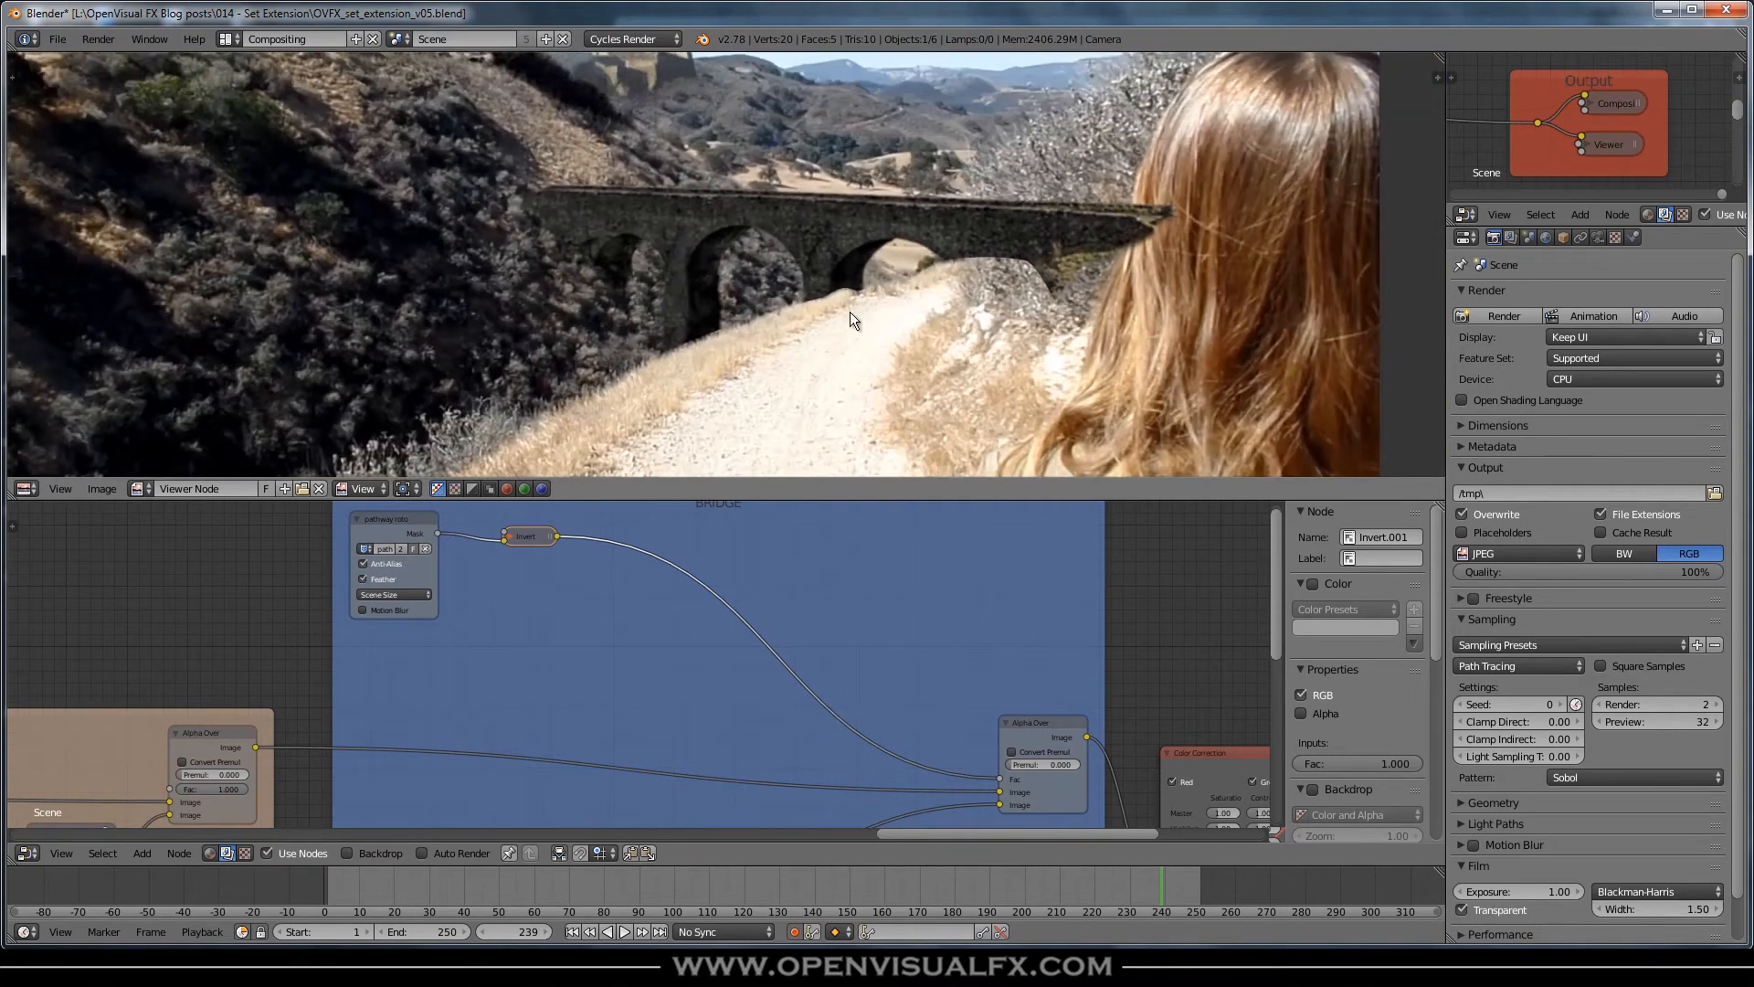
pyautogui.scroll(3, 848, 311)
pyautogui.scroll(-2, 828, 309)
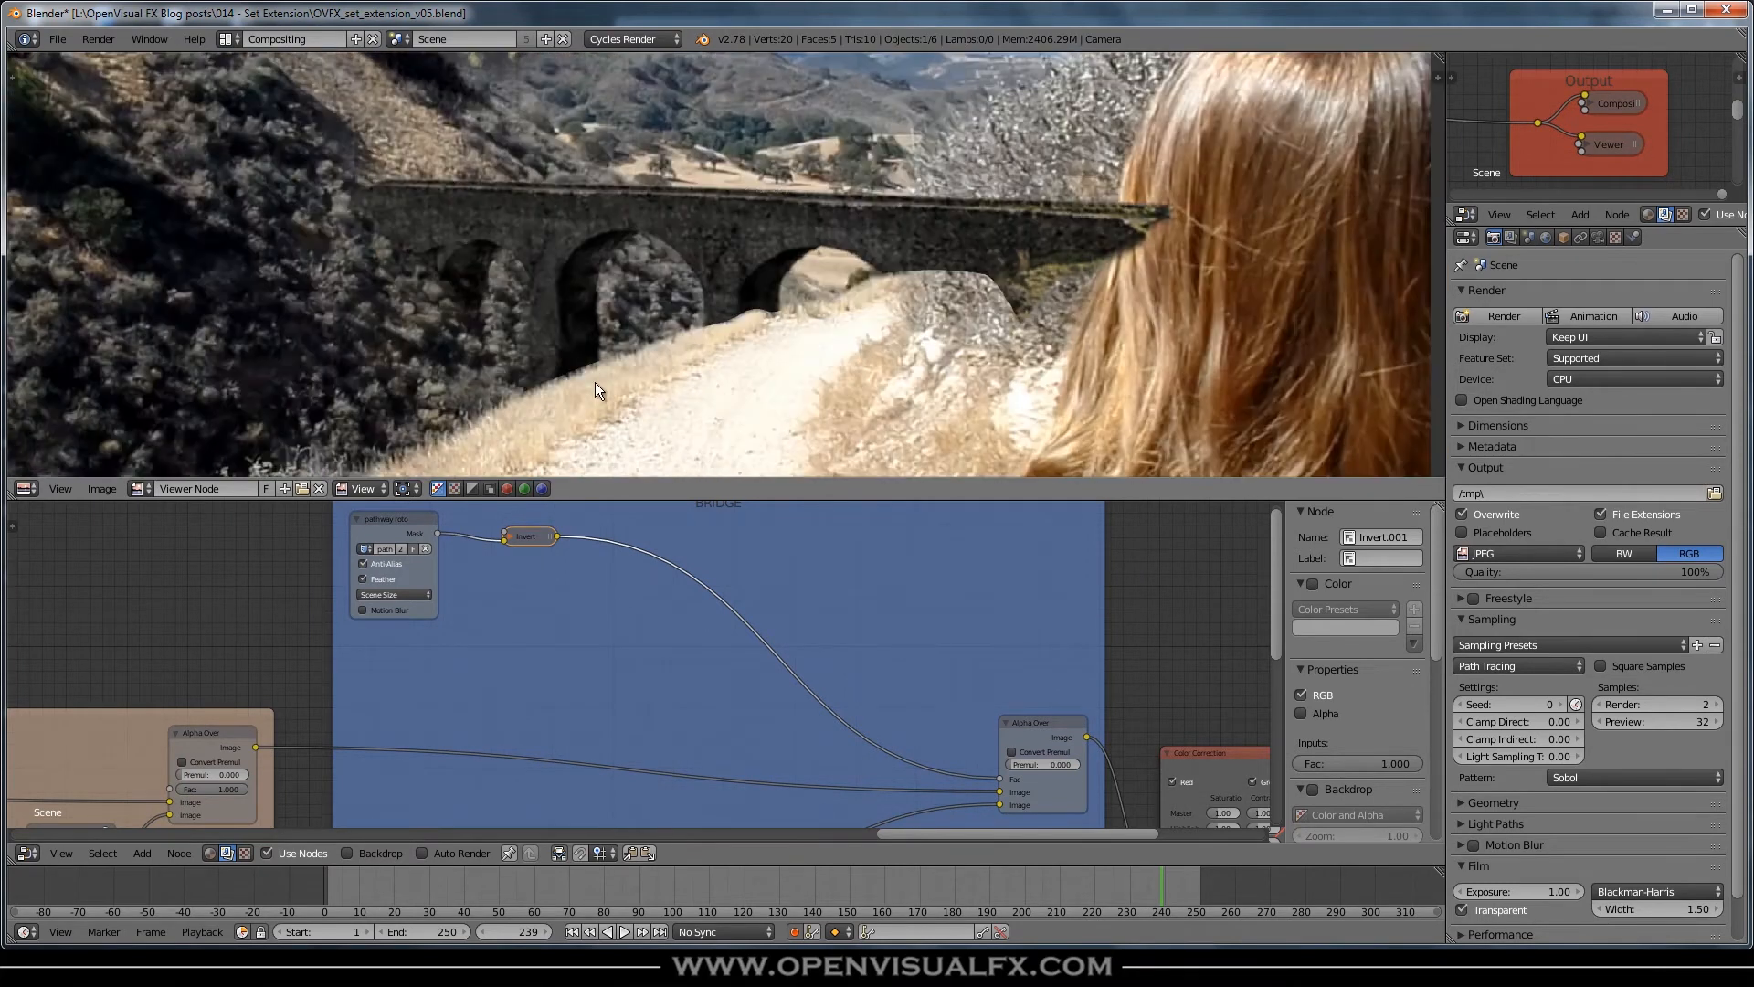
pyautogui.scroll(1, 612, 388)
# - Preview the SKY frame's Movie Clip node in the viewer and examine the original footage
pyautogui.scroll(-6, 560, 655)
pyautogui.moveTo(461, 636); pyautogui.dragTo(925, 671, button='middle')
pyautogui.scroll(-6, 271, 637)
pyautogui.moveTo(192, 689); pyautogui.dragTo(837, 695, button='middle')
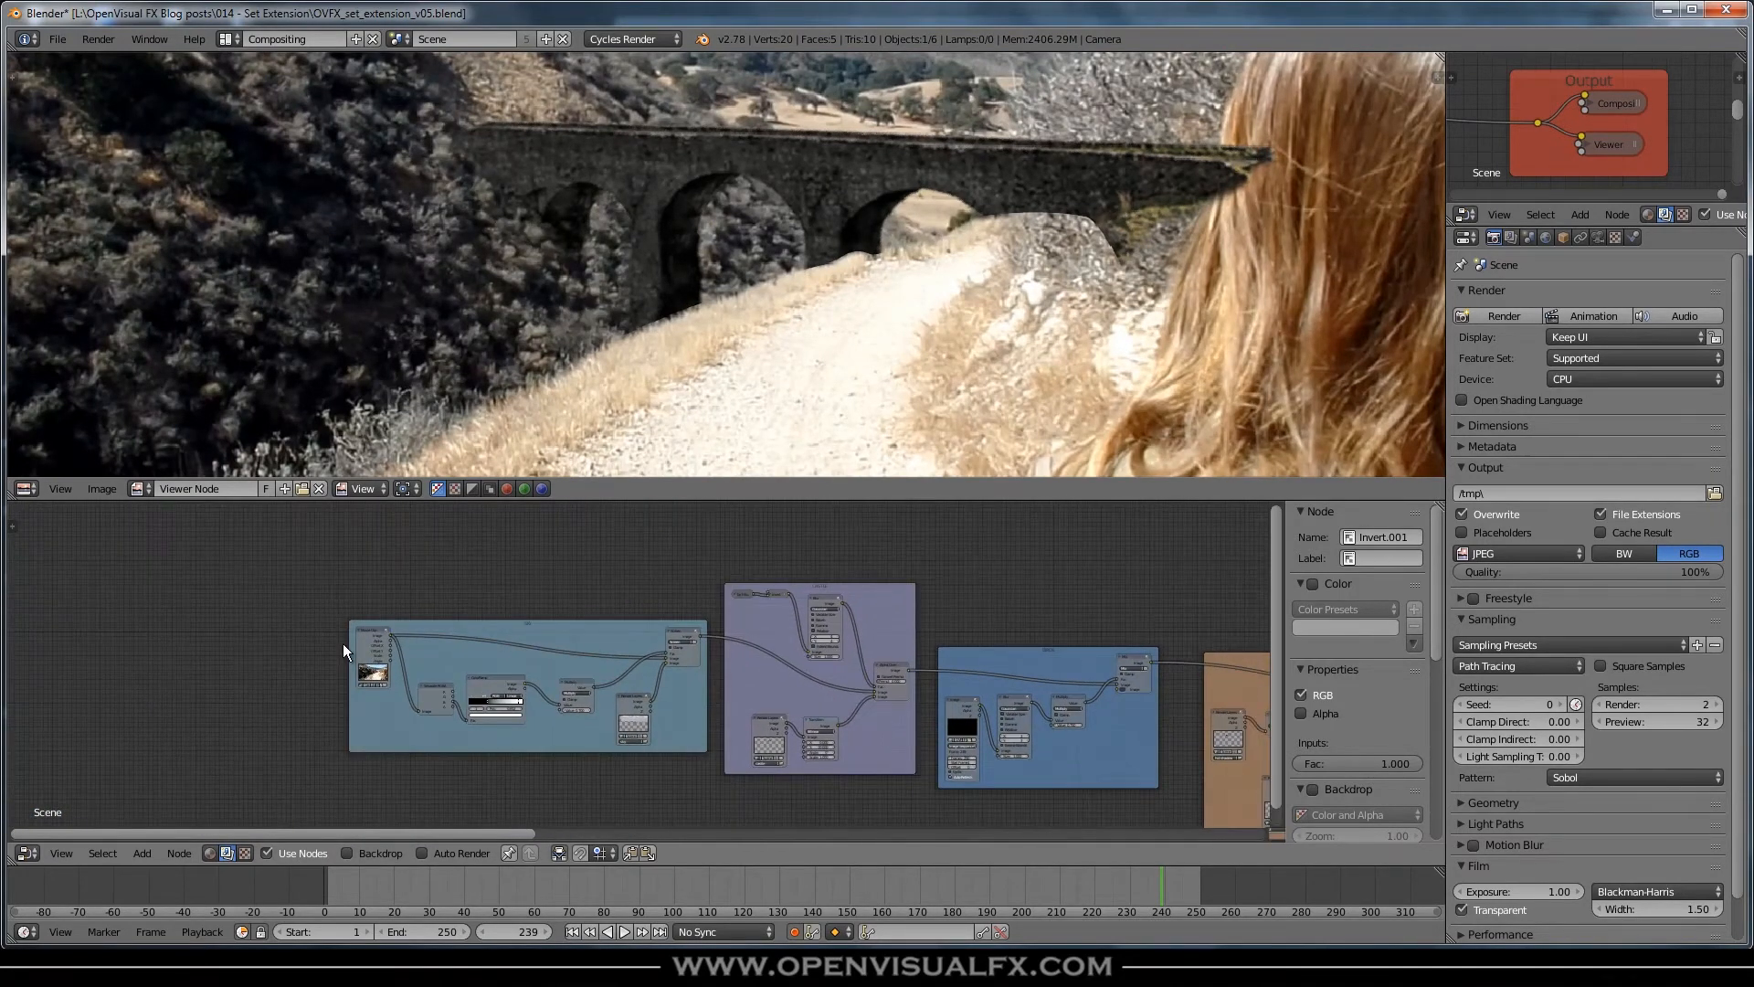
pyautogui.scroll(4, 397, 676)
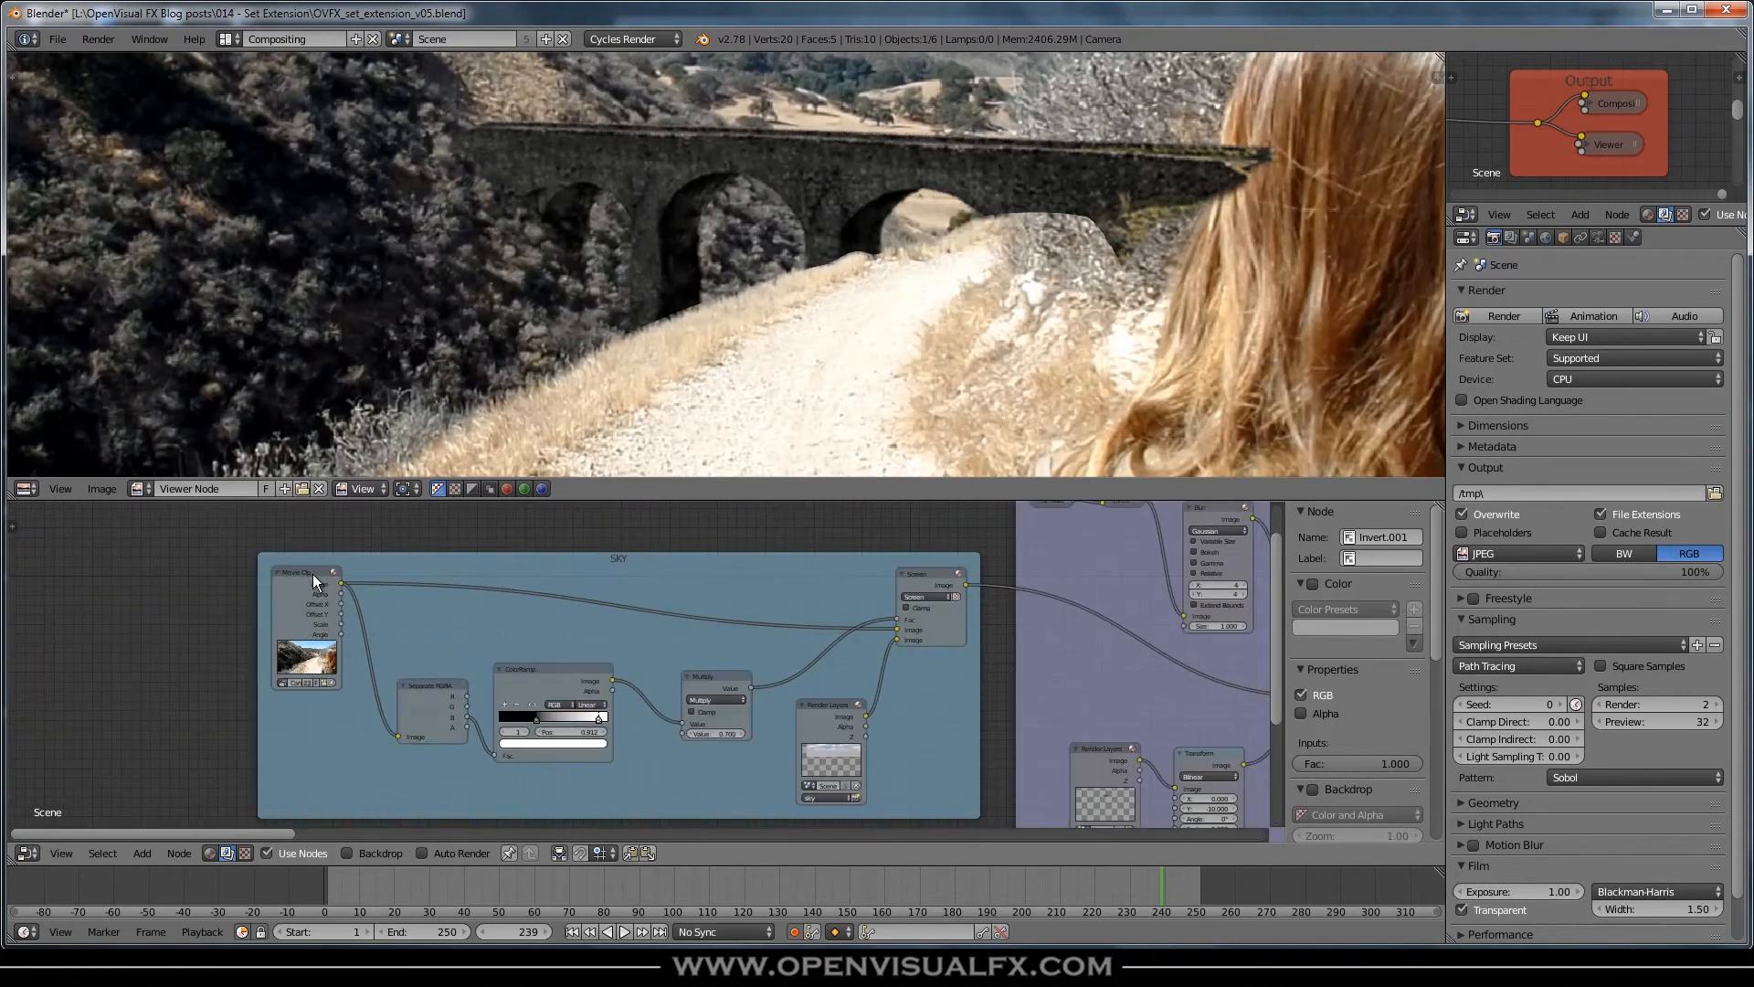
pyautogui.keyDown('ctrl'); pyautogui.keyDown('shift'); pyautogui.click(309, 573); pyautogui.keyUp('shift'); pyautogui.keyUp('ctrl')
pyautogui.scroll(-2, 780, 243)
pyautogui.scroll(1, 455, 678)
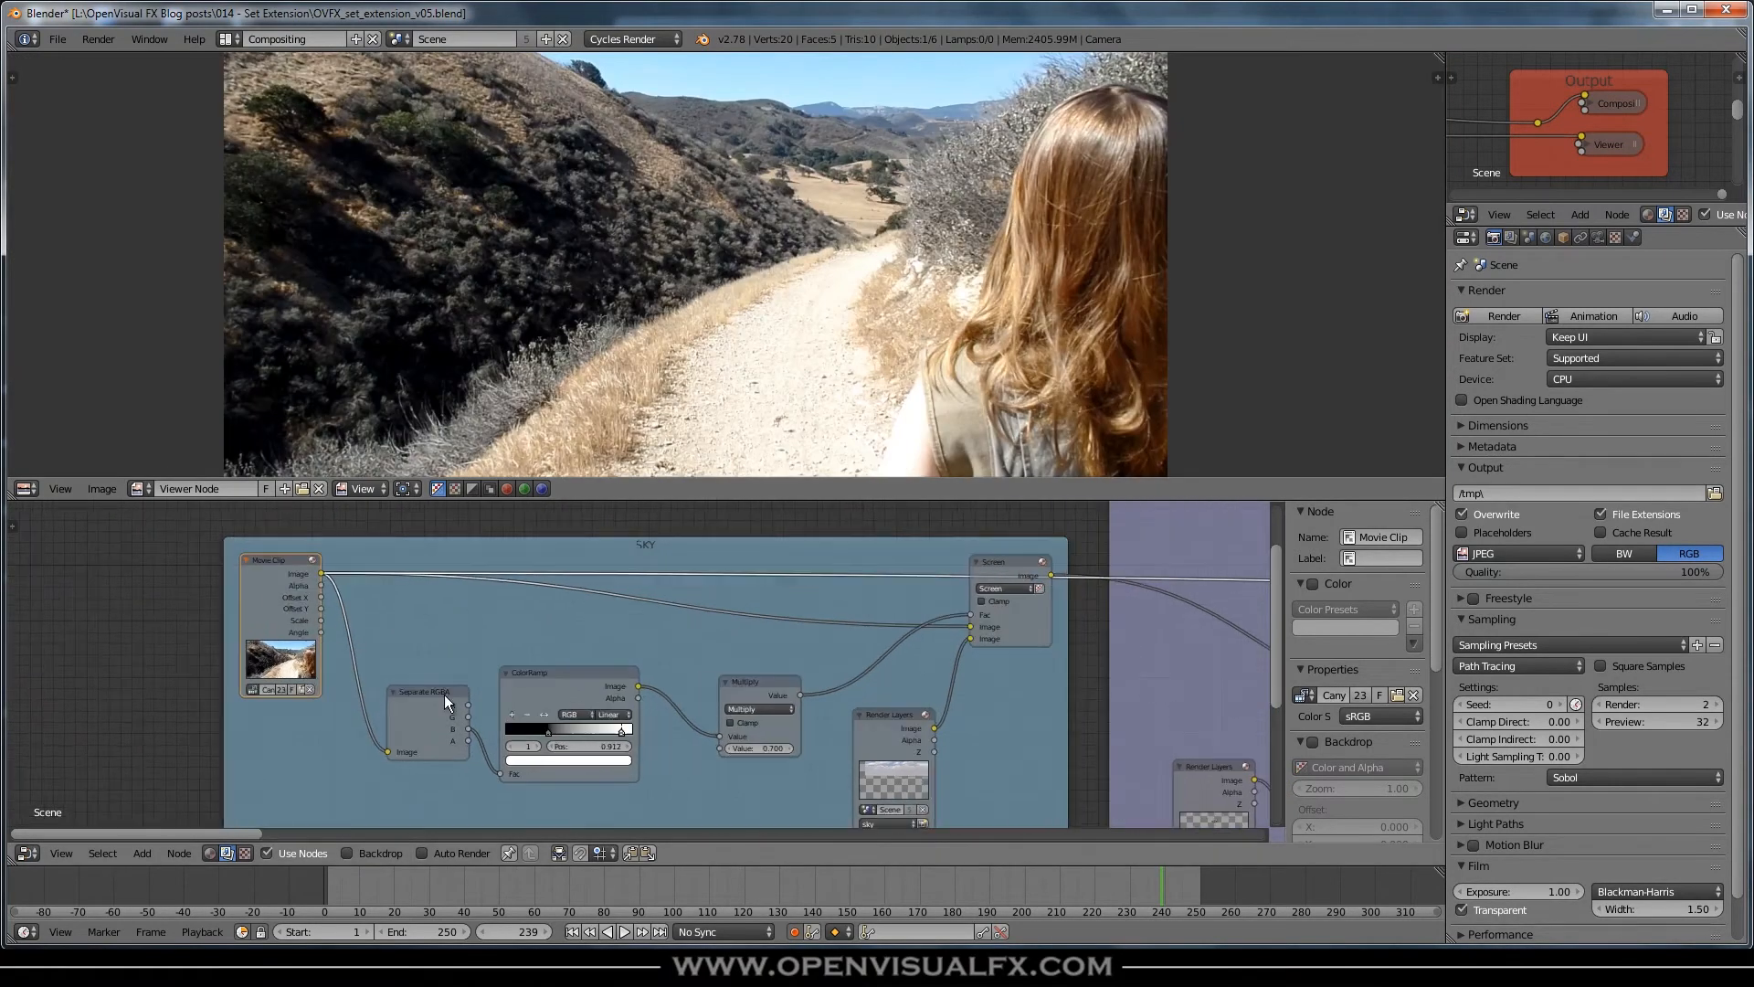
pyautogui.scroll(2, 431, 727)
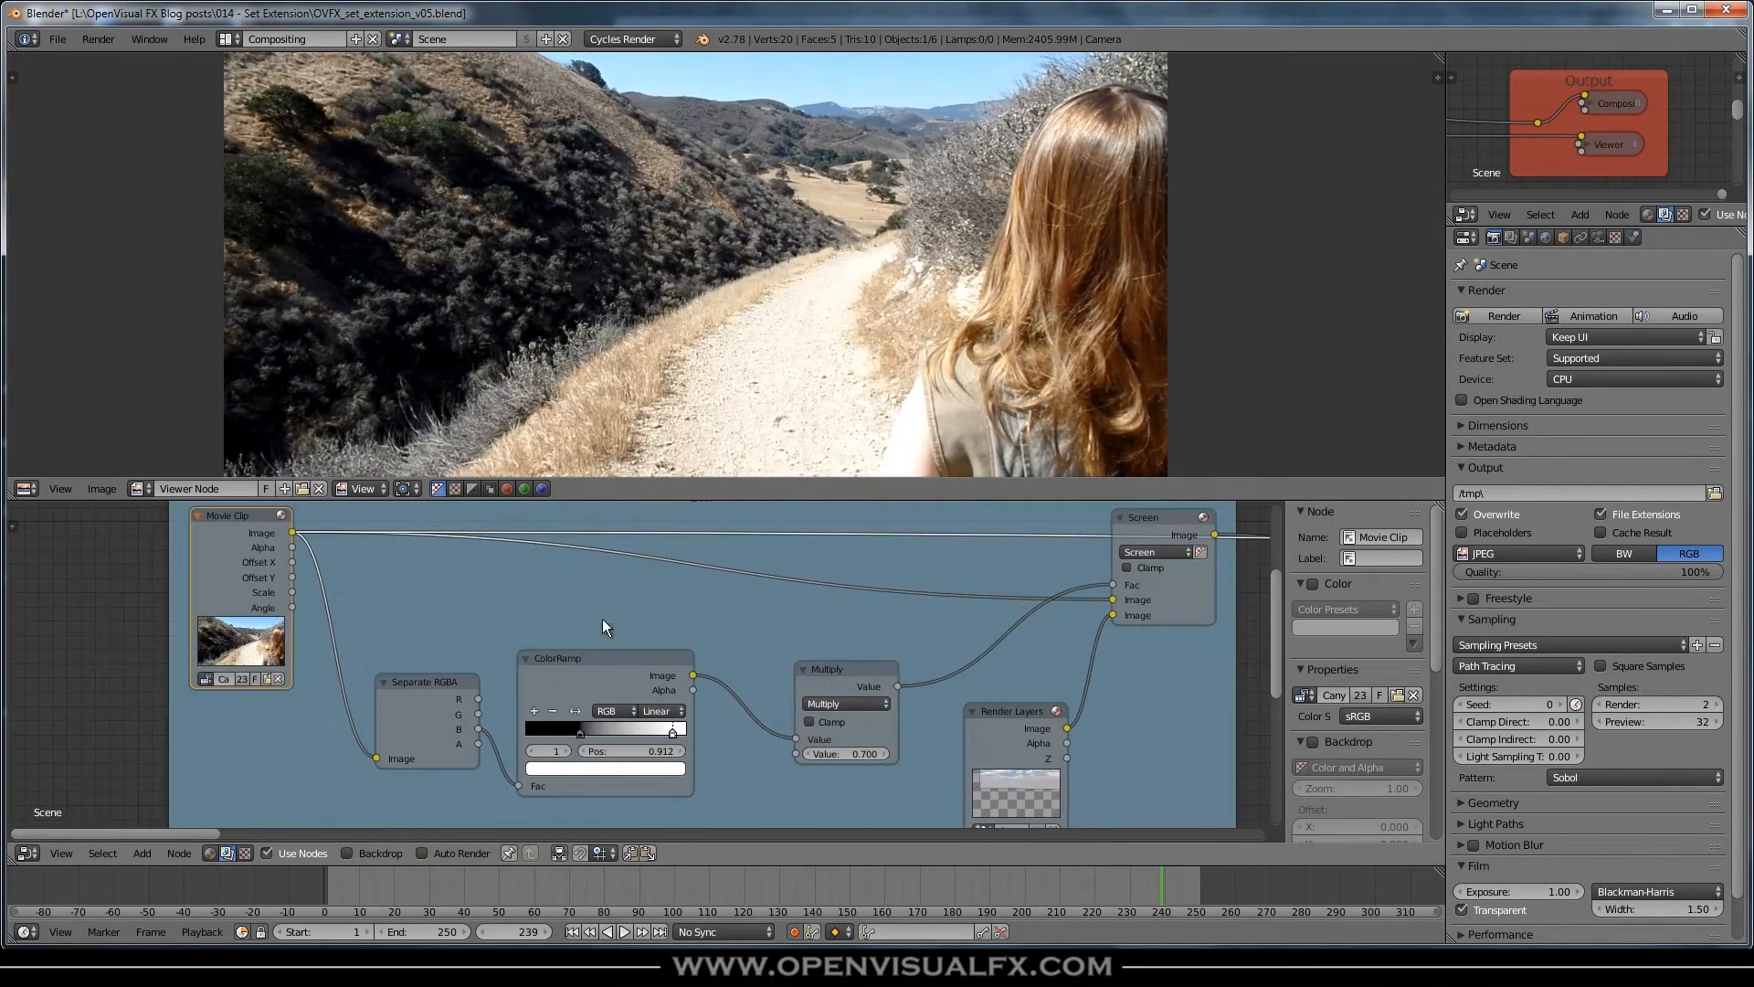
pyautogui.moveTo(920, 258); pyautogui.dragTo(944, 376, button='middle')
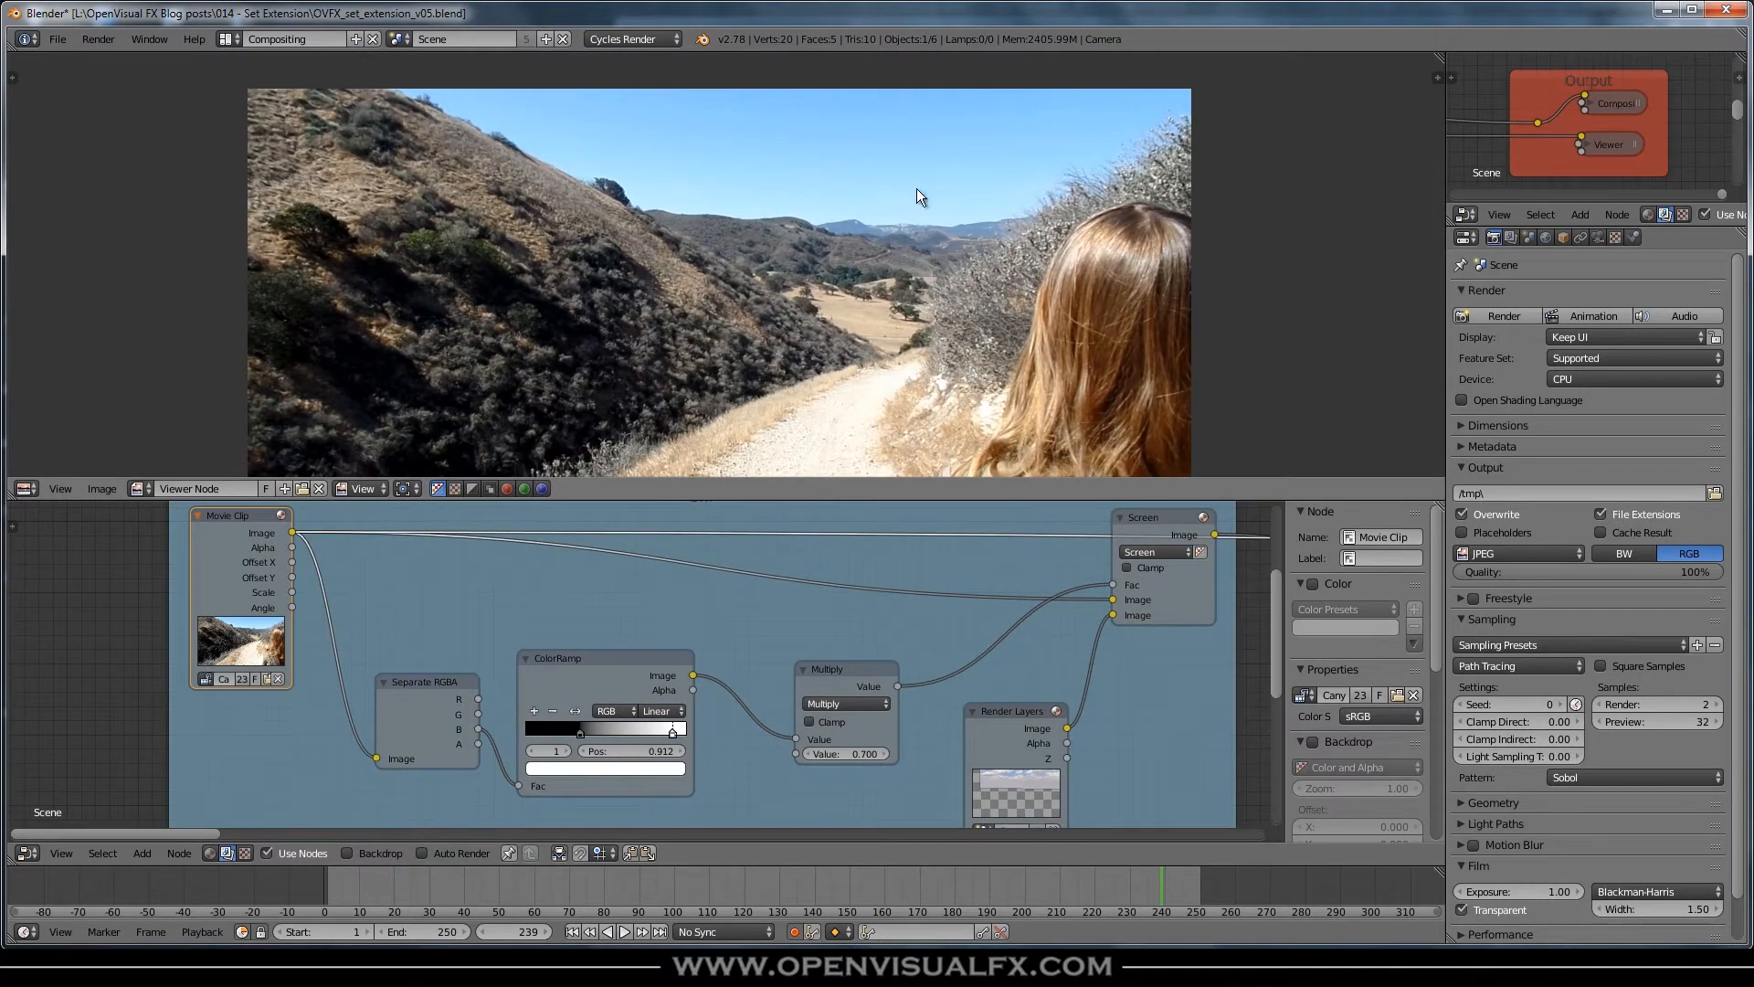
# - Preview the red, green and blue outputs of the Separate RGBA node in turn and compare their contrast around the pathway and hair
pyautogui.keyDown('ctrl'); pyautogui.keyDown('shift'); pyautogui.click(426, 683); pyautogui.keyUp('shift'); pyautogui.keyUp('ctrl')
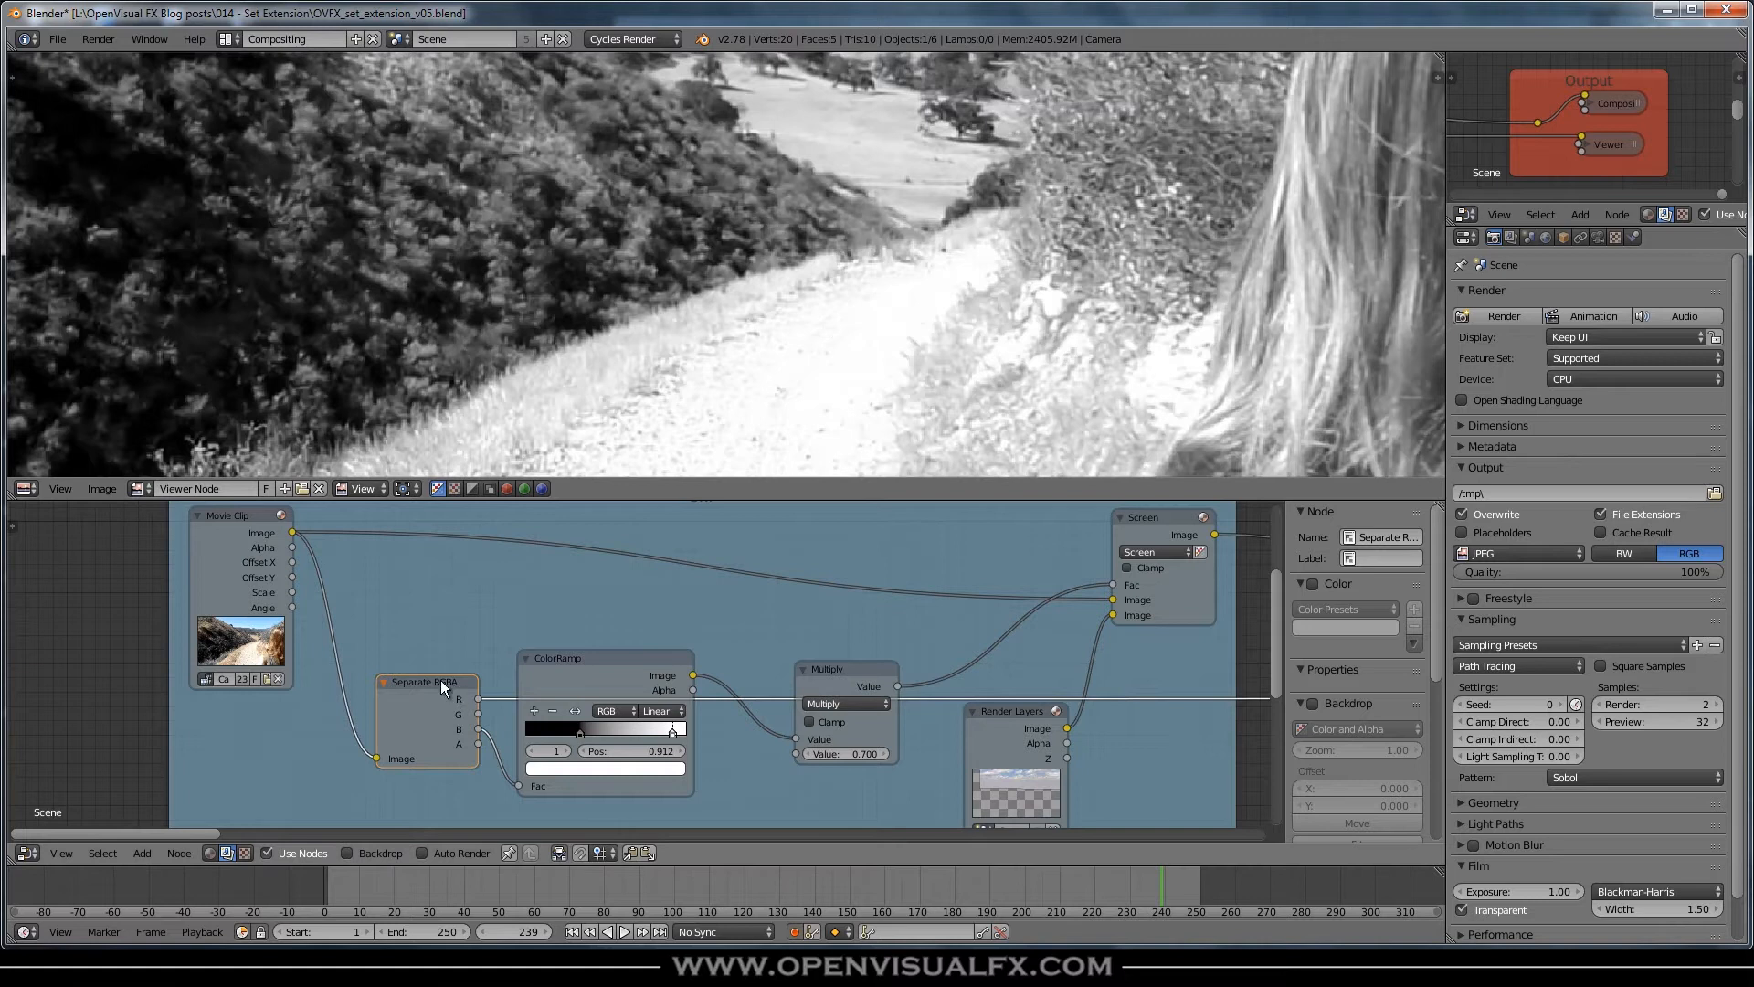
pyautogui.keyDown('ctrl'); pyautogui.keyDown('shift'); pyautogui.click(441, 680); pyautogui.keyUp('shift'); pyautogui.keyUp('ctrl')
pyautogui.keyDown('ctrl'); pyautogui.keyDown('shift'); pyautogui.click(440, 680); pyautogui.keyUp('shift'); pyautogui.keyUp('ctrl')
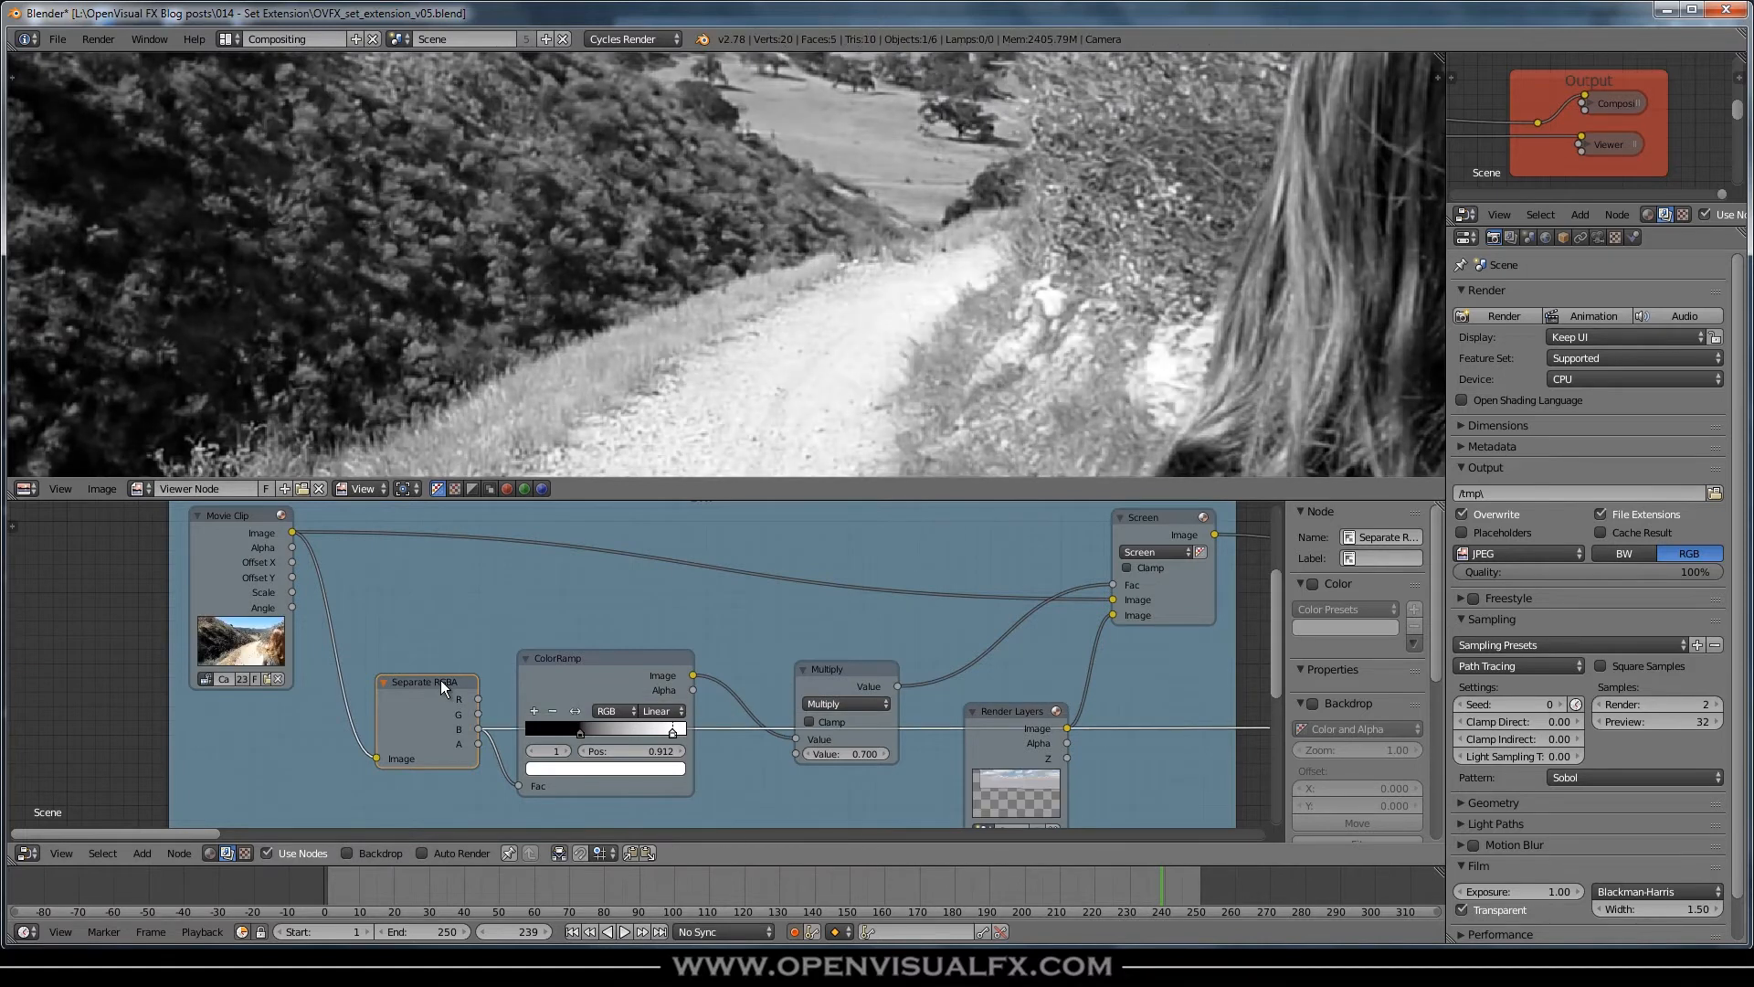
pyautogui.keyDown('ctrl'); pyautogui.keyDown('shift'); pyautogui.click(440, 680); pyautogui.keyUp('shift'); pyautogui.keyUp('ctrl')
pyautogui.keyDown('ctrl'); pyautogui.keyDown('shift'); pyautogui.click(440, 680); pyautogui.keyUp('shift'); pyautogui.keyUp('ctrl')
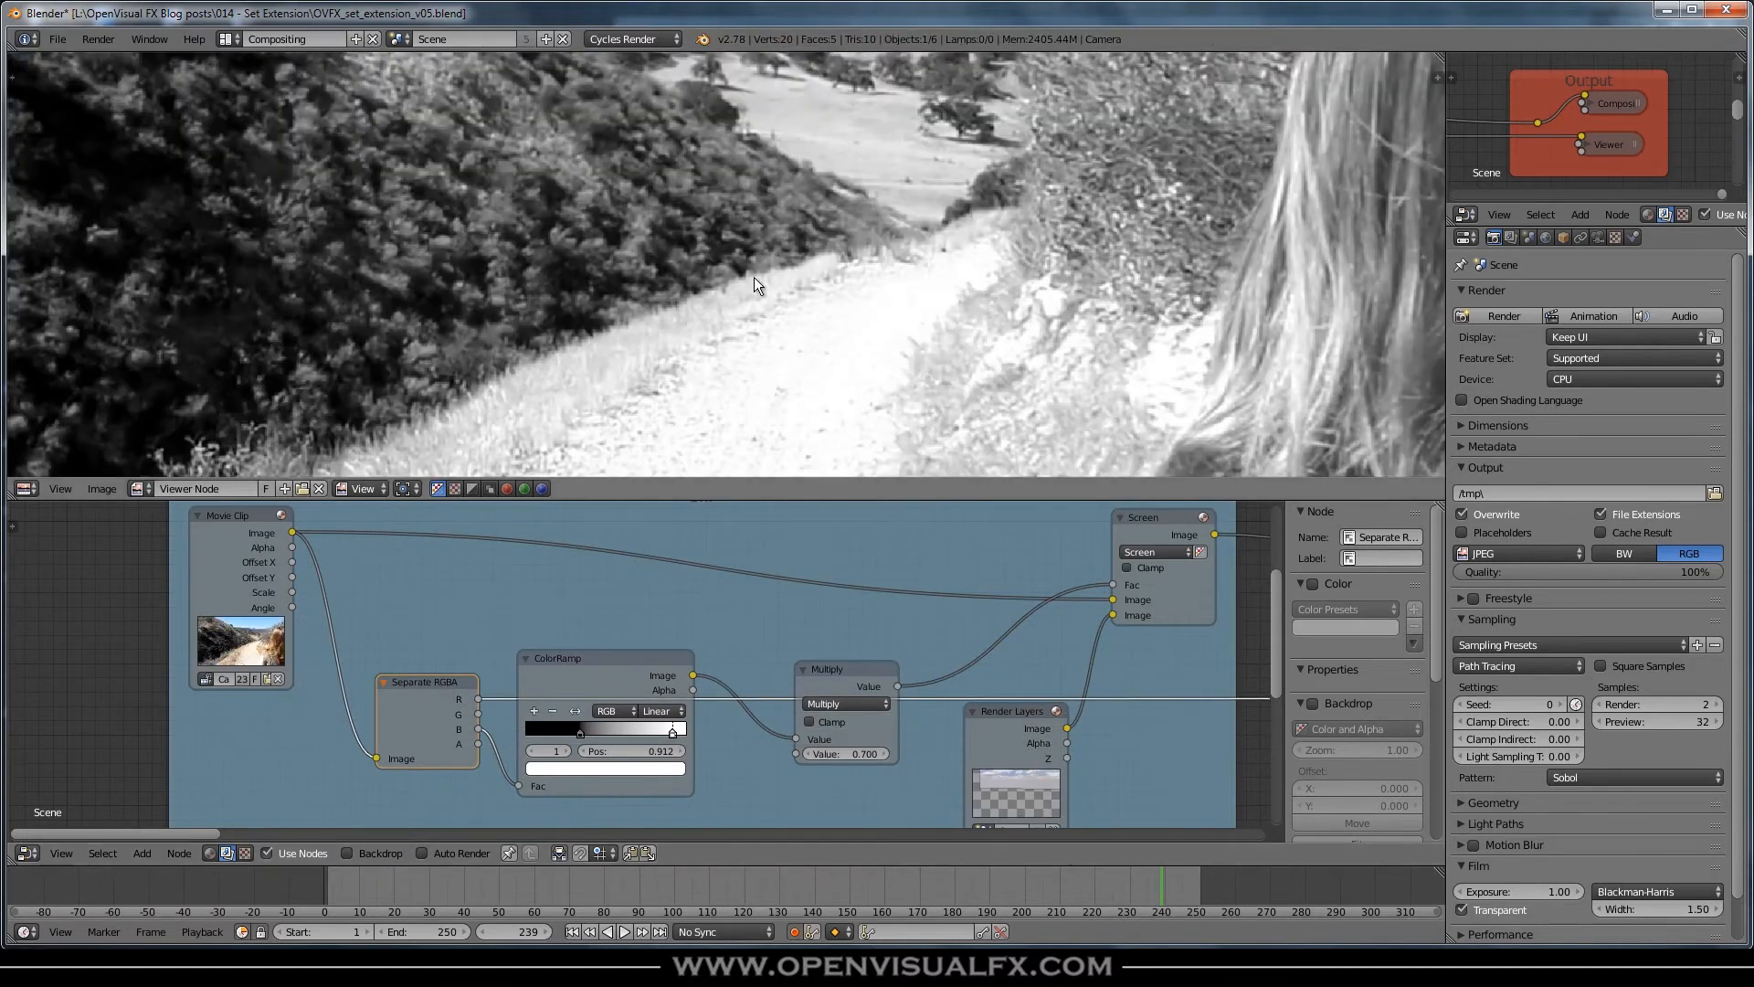
pyautogui.keyDown('ctrl'); pyautogui.keyDown('shift'); pyautogui.click(439, 686); pyautogui.keyUp('shift'); pyautogui.keyUp('ctrl')
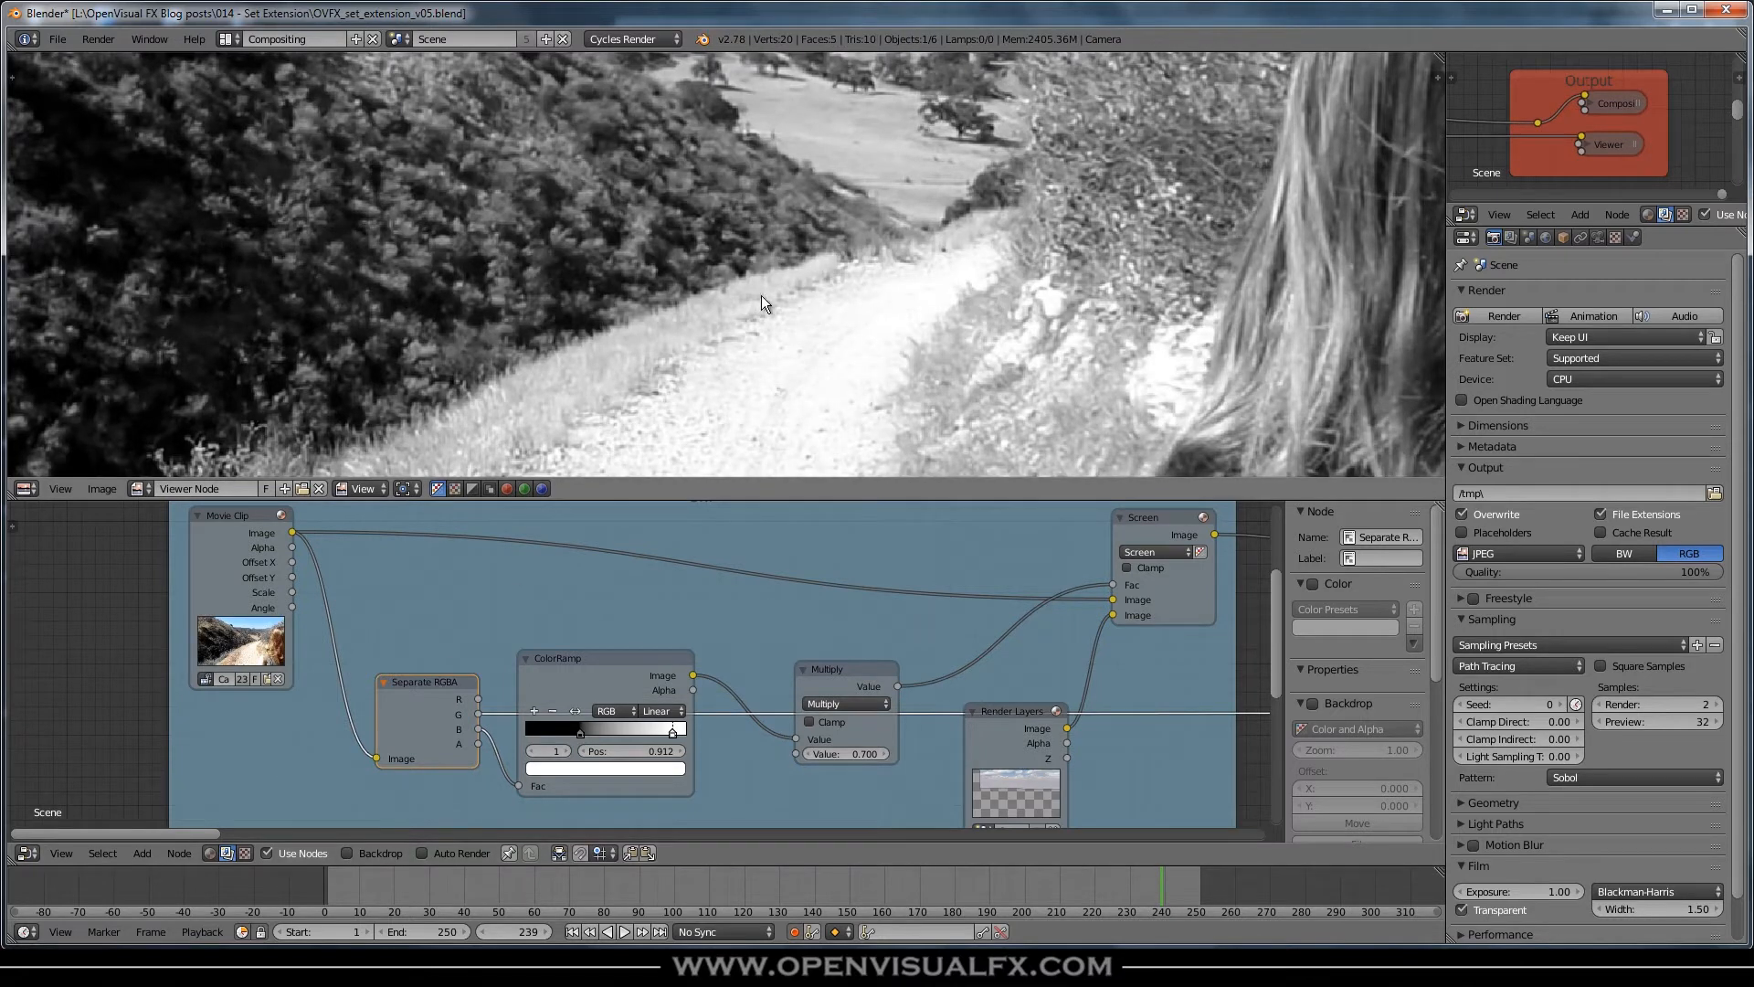
pyautogui.keyDown('ctrl'); pyautogui.keyDown('shift'); pyautogui.click(431, 687); pyautogui.keyUp('shift'); pyautogui.keyUp('ctrl')
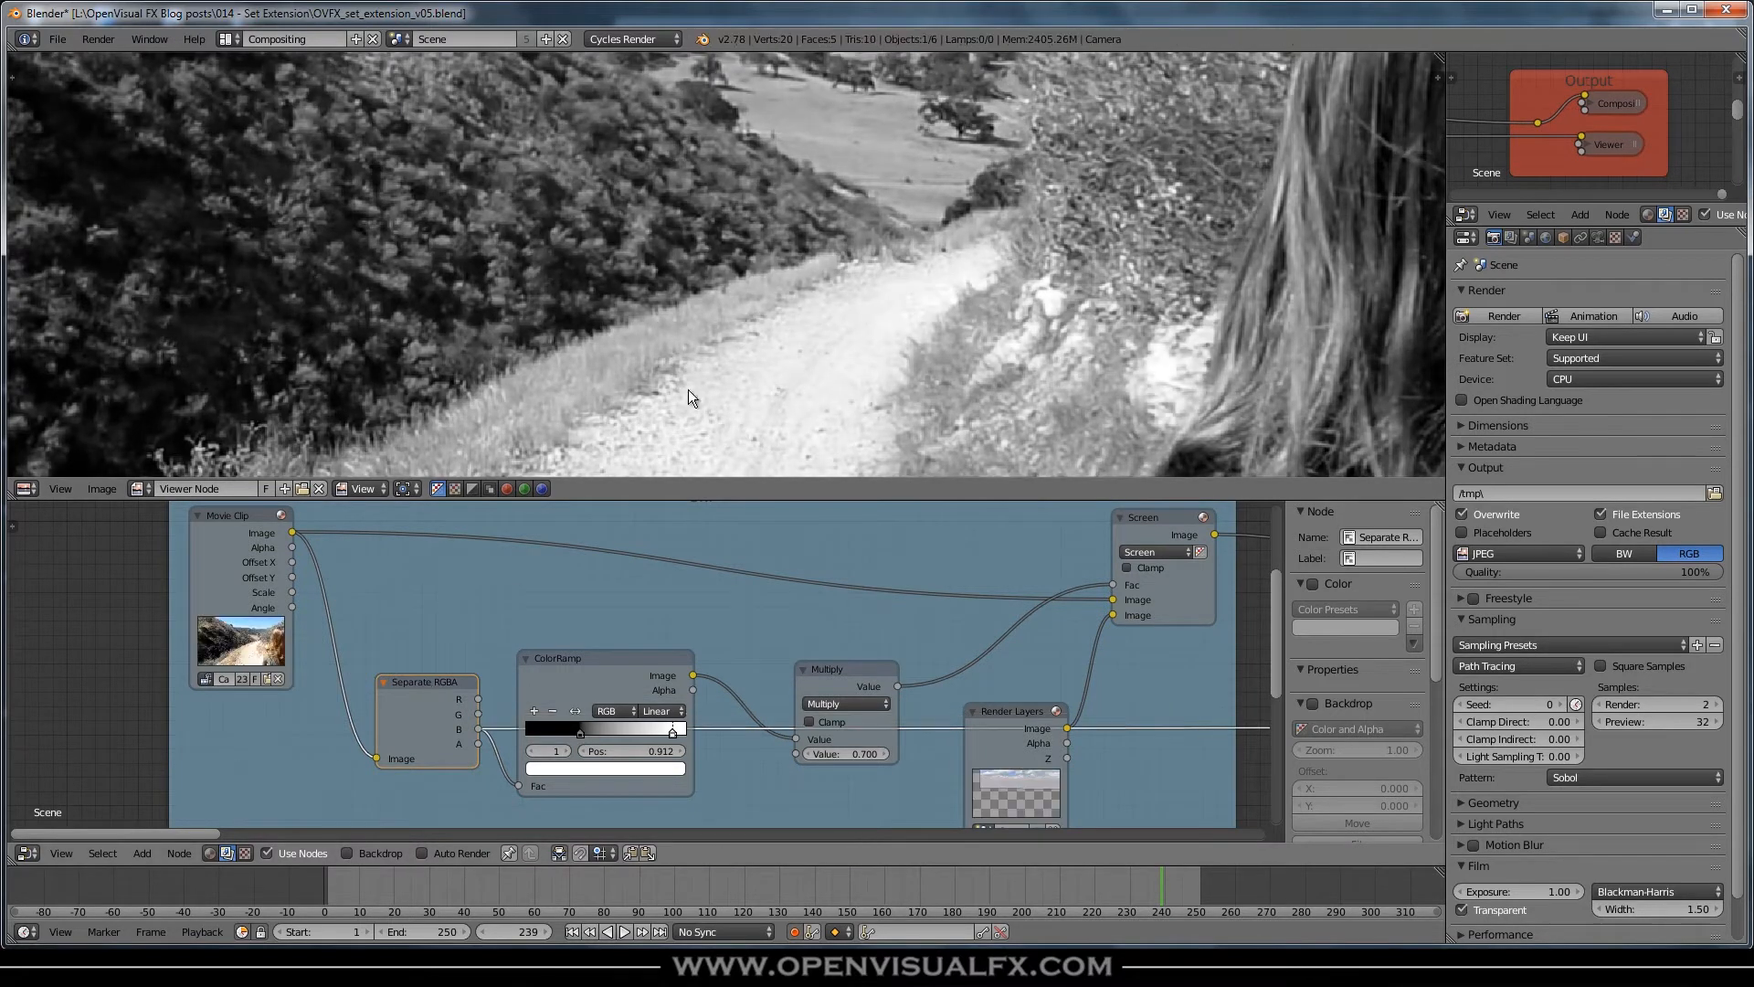
pyautogui.keyDown('ctrl'); pyautogui.keyDown('shift'); pyautogui.click(430, 690); pyautogui.keyUp('shift'); pyautogui.keyUp('ctrl')
pyautogui.keyDown('ctrl'); pyautogui.keyDown('shift'); pyautogui.click(430, 690); pyautogui.keyUp('shift'); pyautogui.keyUp('ctrl')
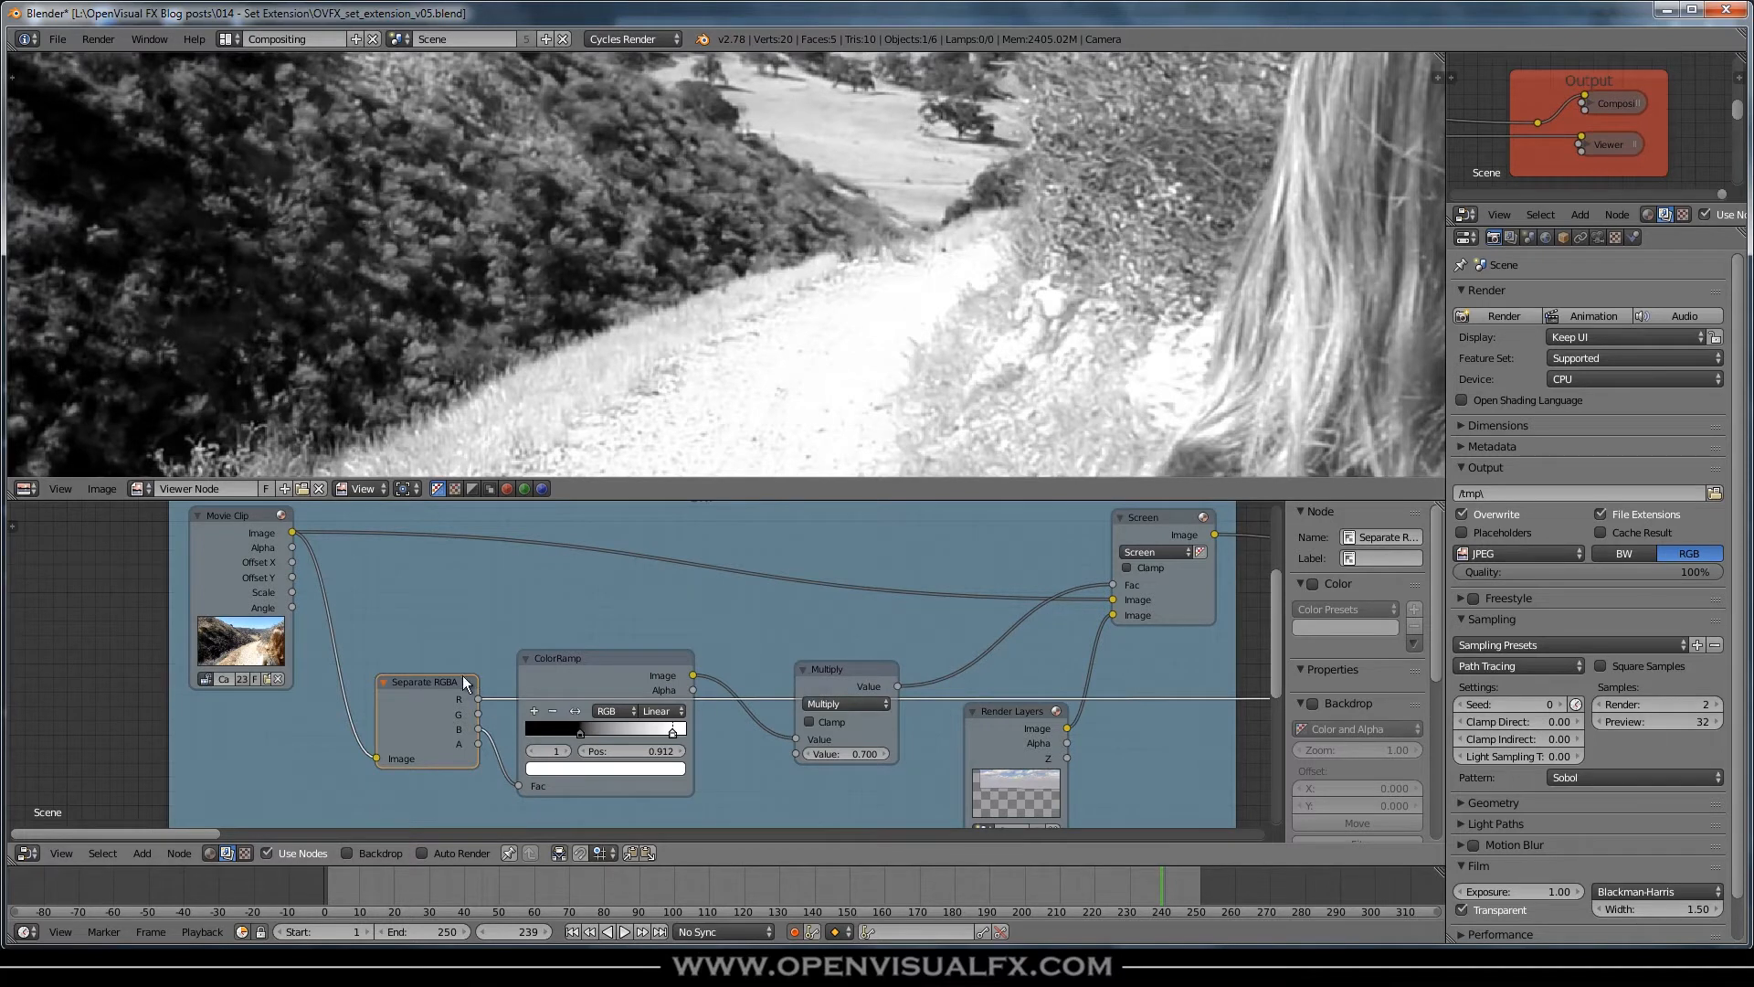
pyautogui.moveTo(447, 688); pyautogui.dragTo(436, 678)
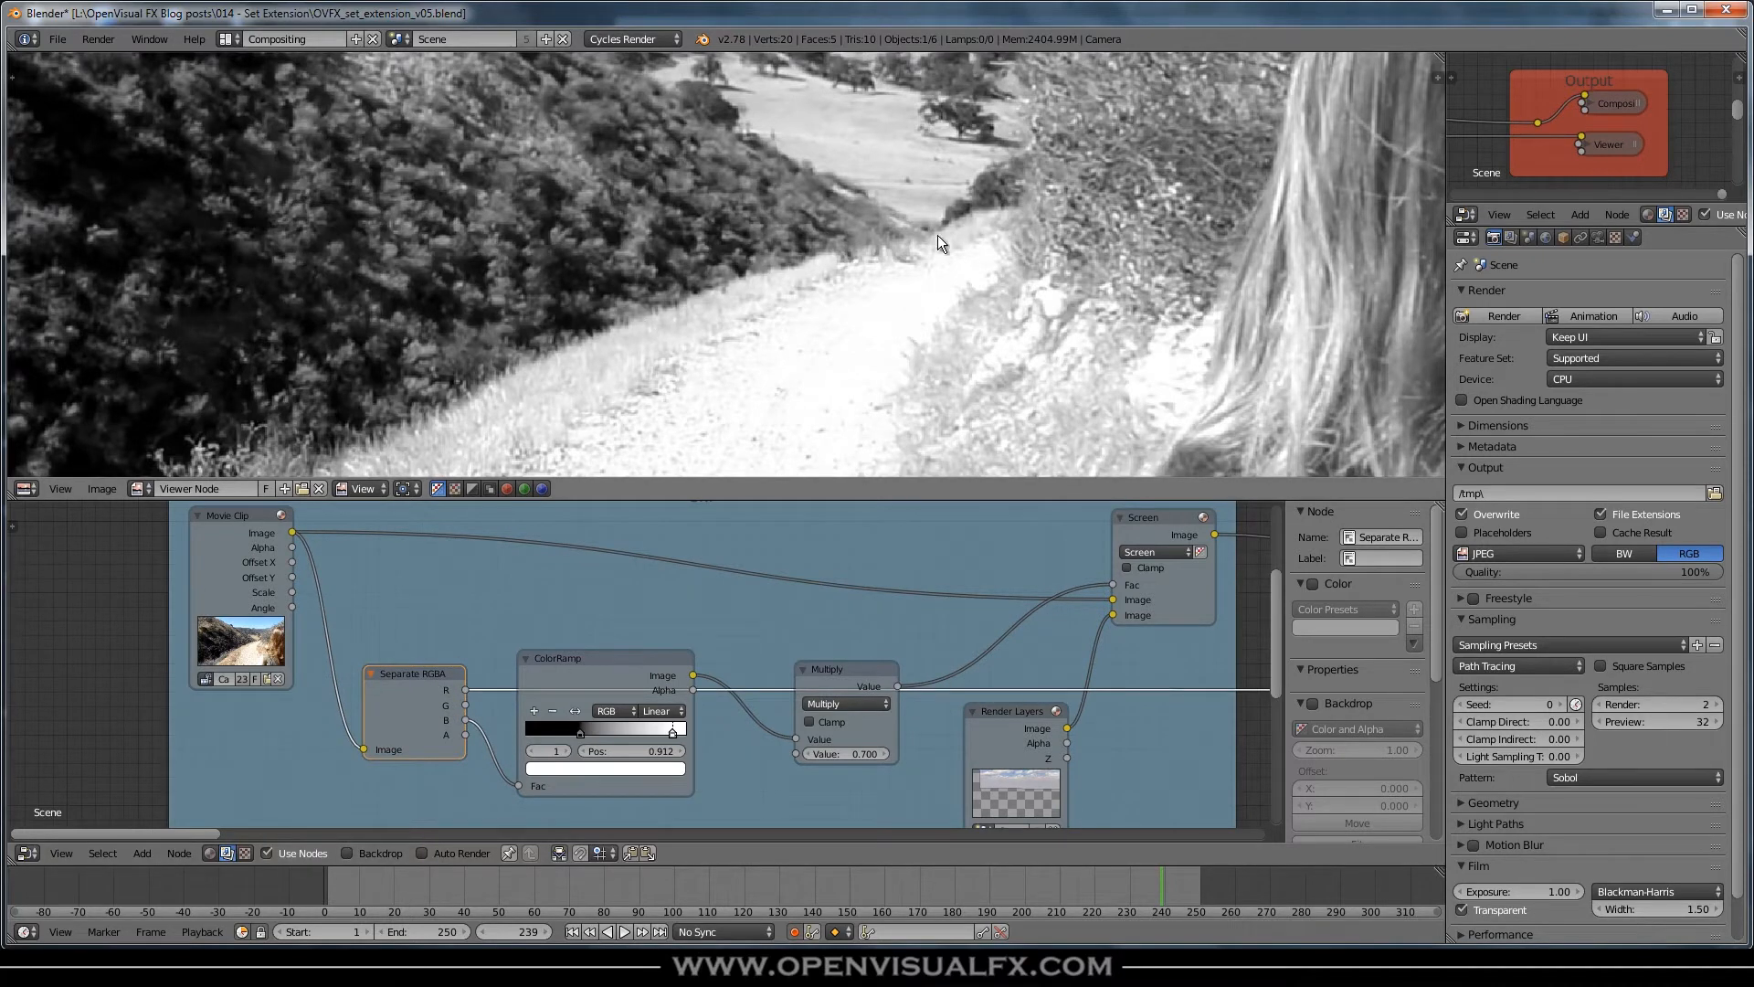
pyautogui.scroll(-2, 914, 640)
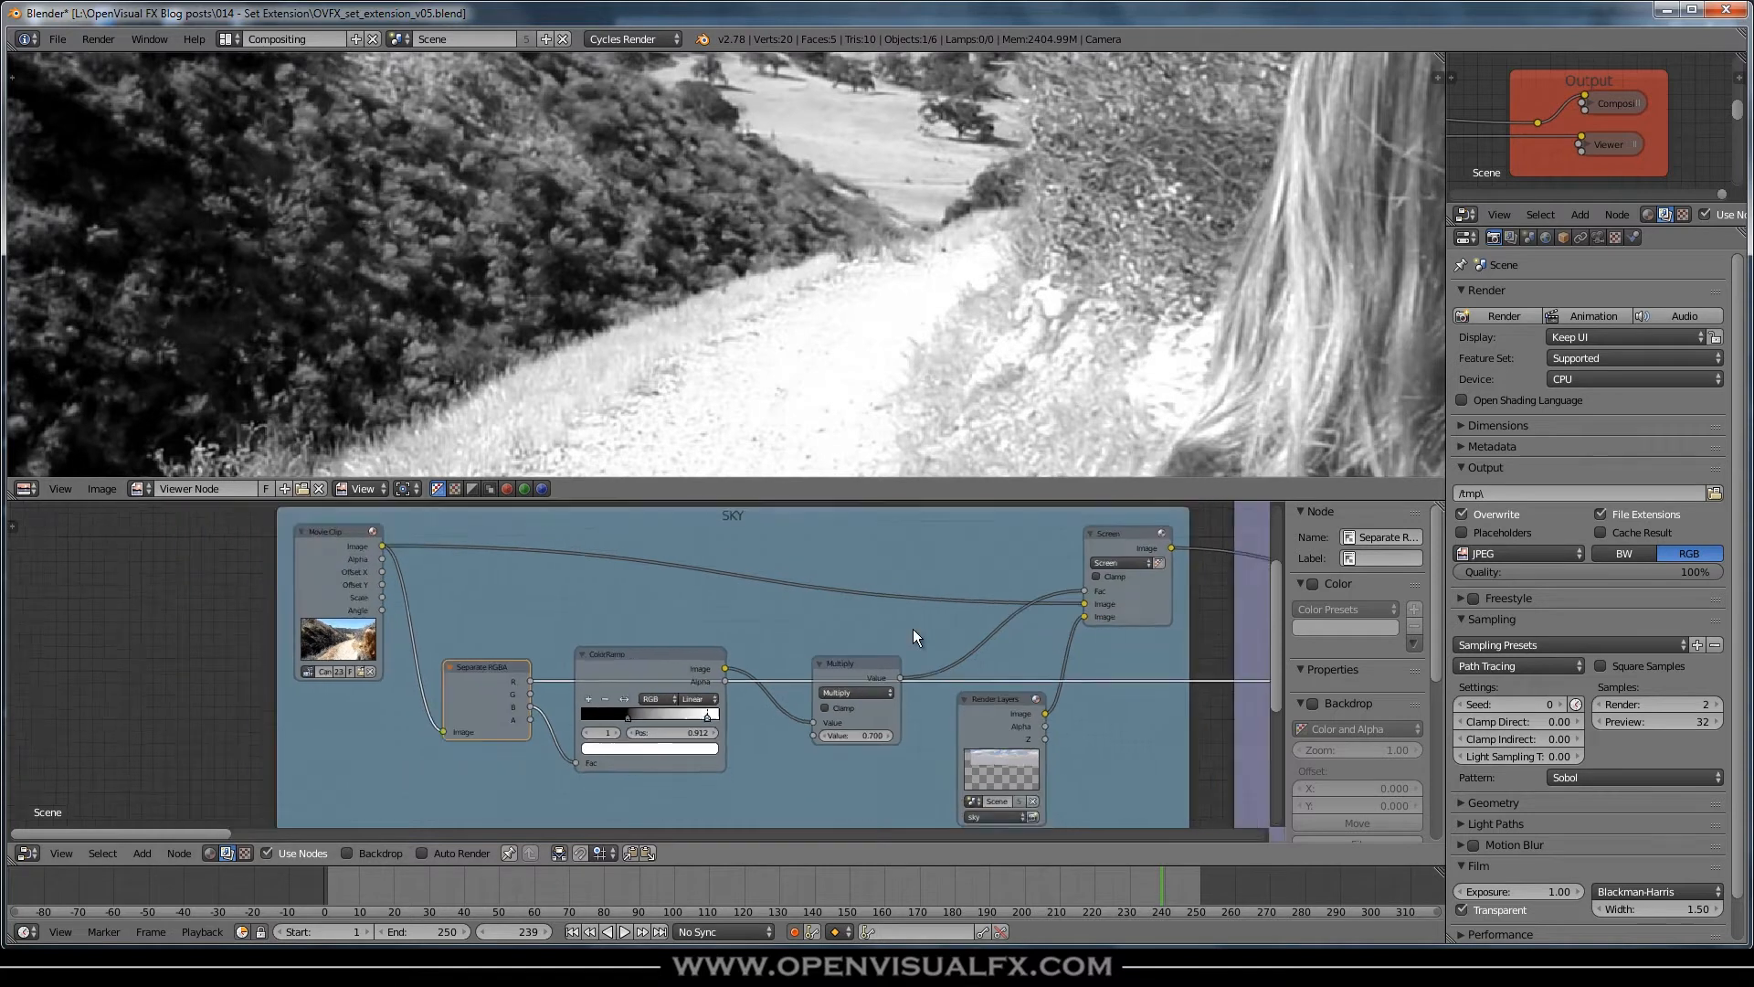
pyautogui.scroll(-2, 1100, 667)
pyautogui.keyDown('ctrl'); pyautogui.scroll(-6, 1100, 667); pyautogui.keyUp('ctrl')
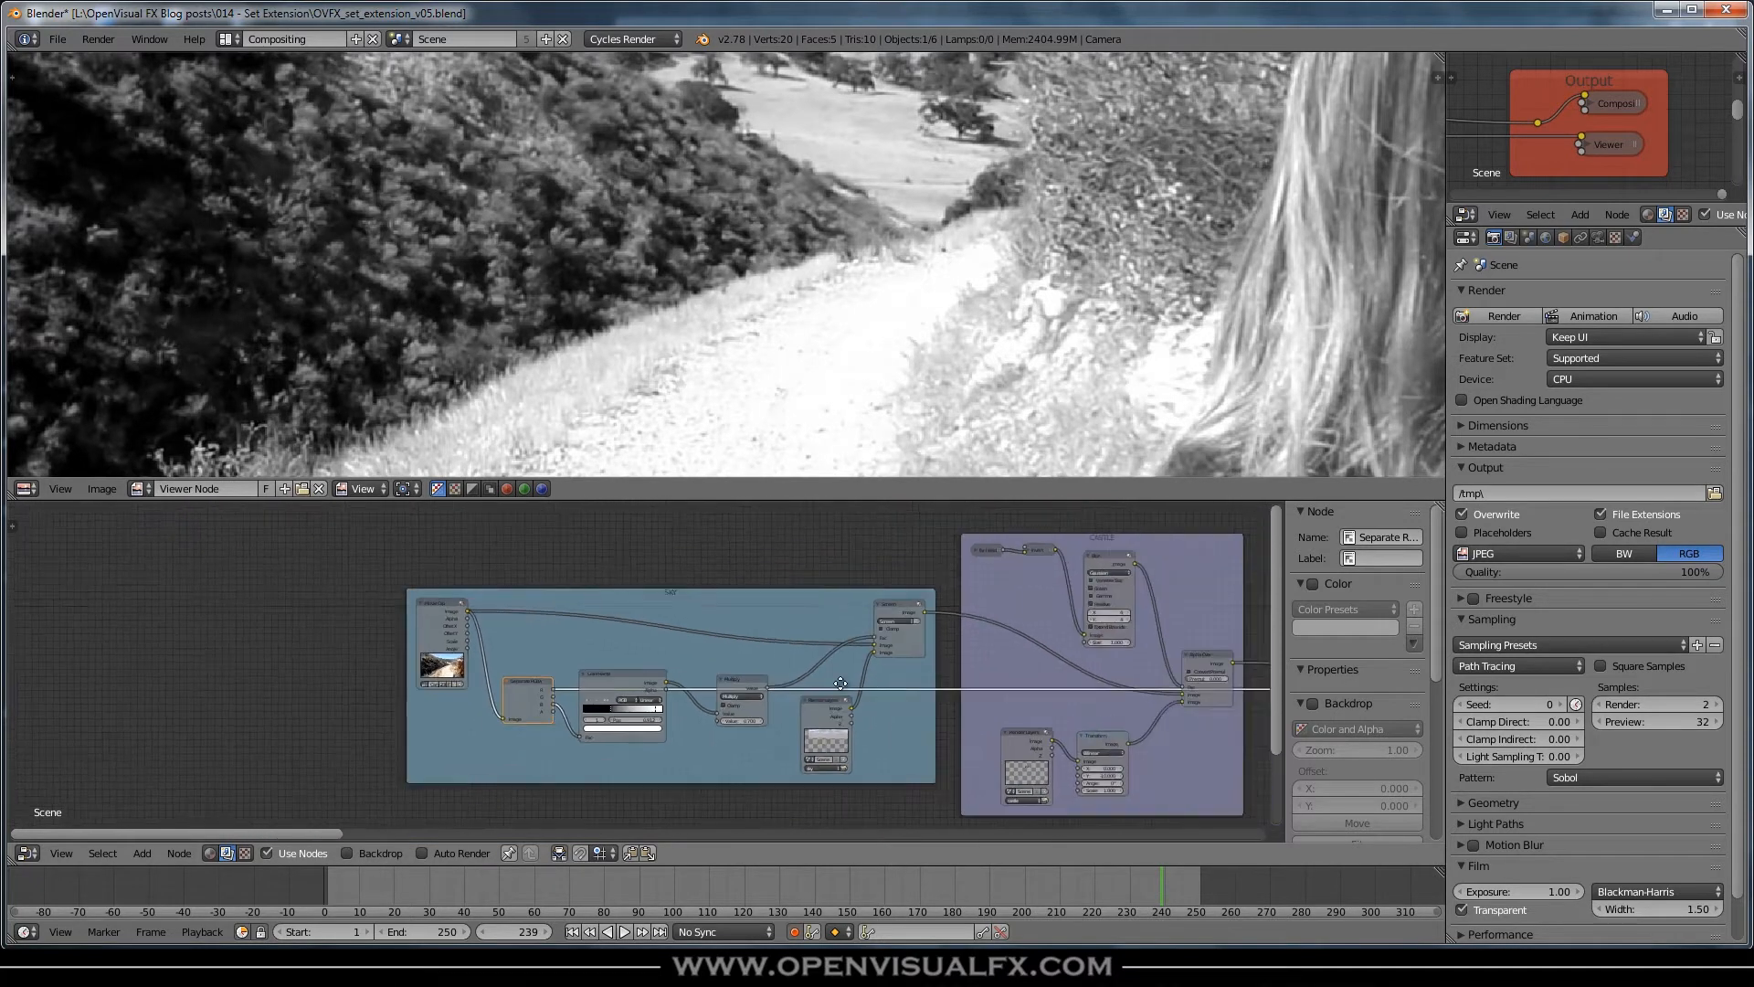
# - Insert a reroute point on the Separate RGBA node's viewer link and place it in the empty area above the BRIDGE frame
pyautogui.keyDown('ctrl'); pyautogui.scroll(-15, 913, 694); pyautogui.keyUp('ctrl')
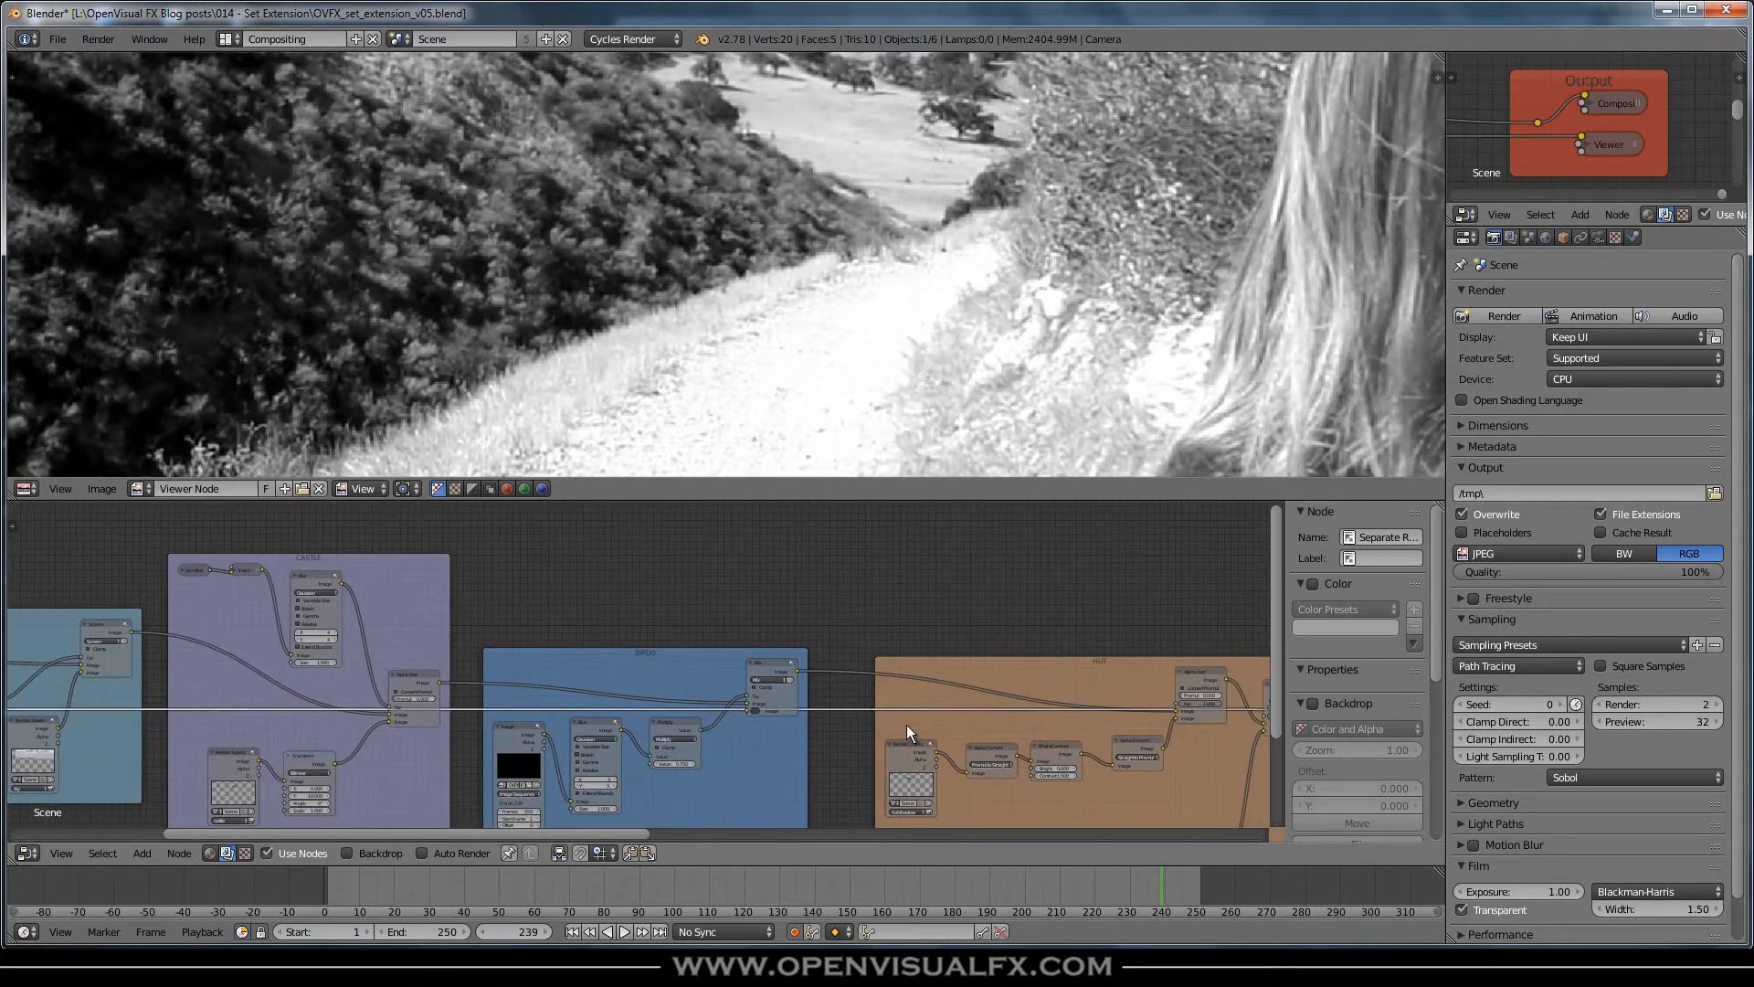
pyautogui.keyDown('ctrl'); pyautogui.scroll(5, 612, 708); pyautogui.keyUp('ctrl')
pyautogui.scroll(1, 792, 720)
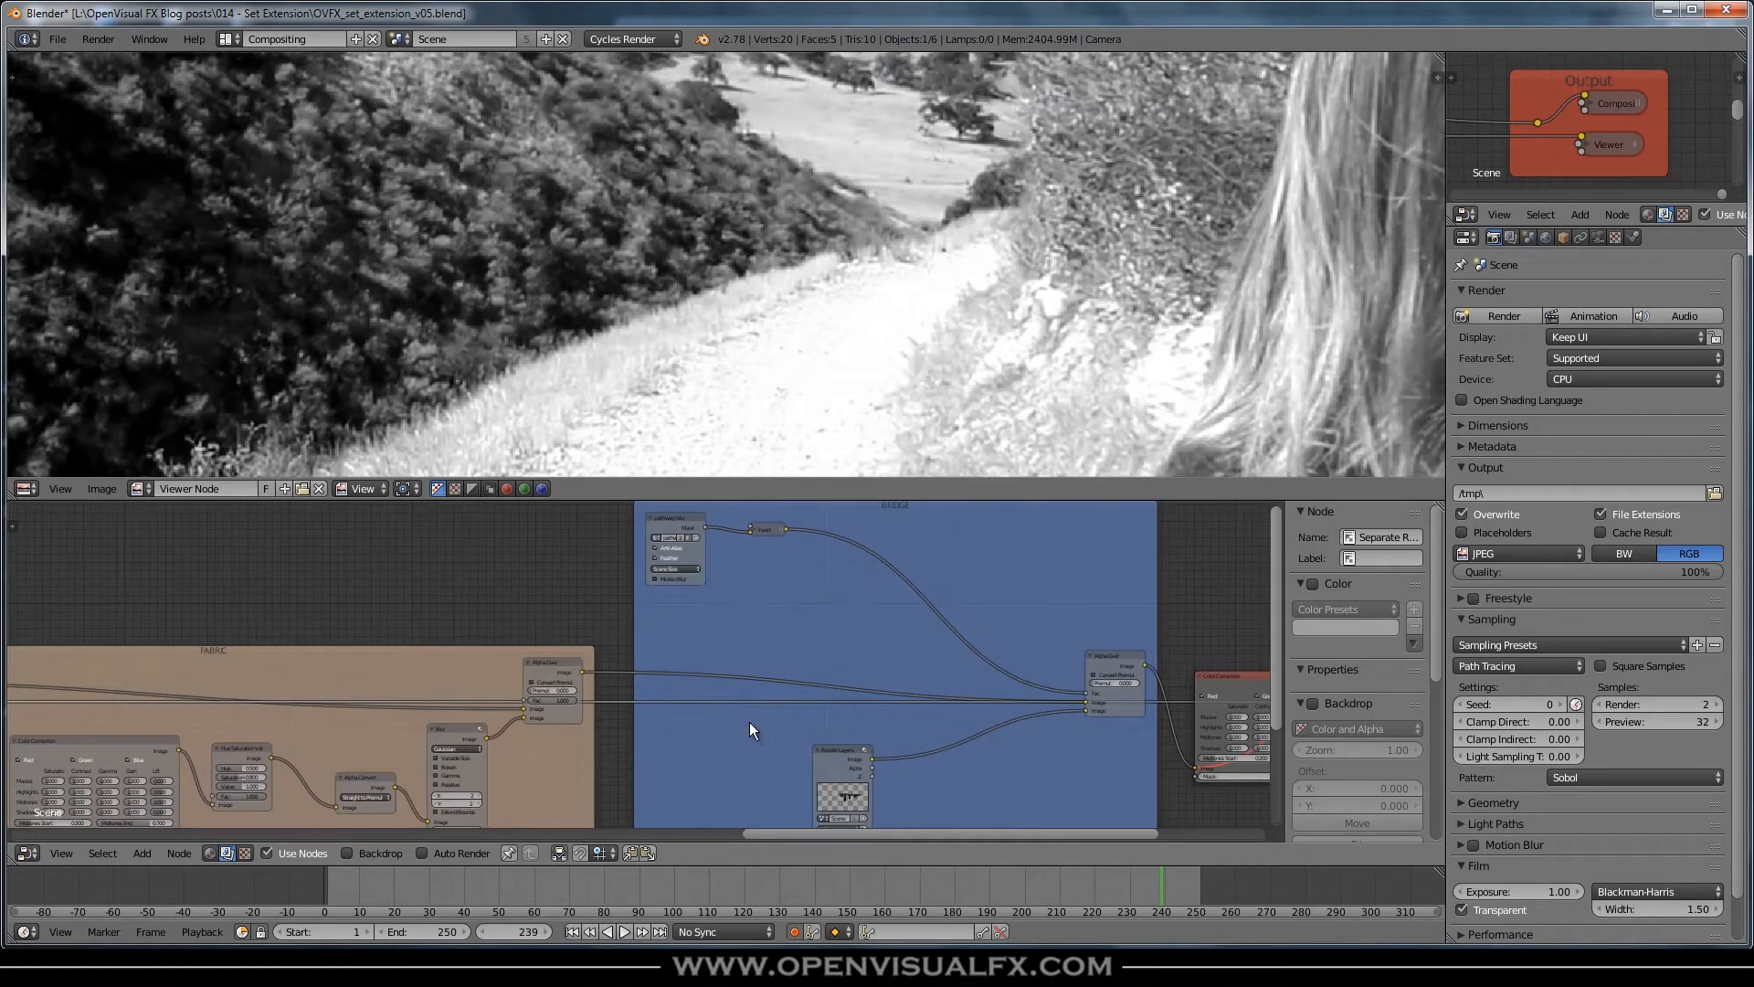
pyautogui.click(663, 683)
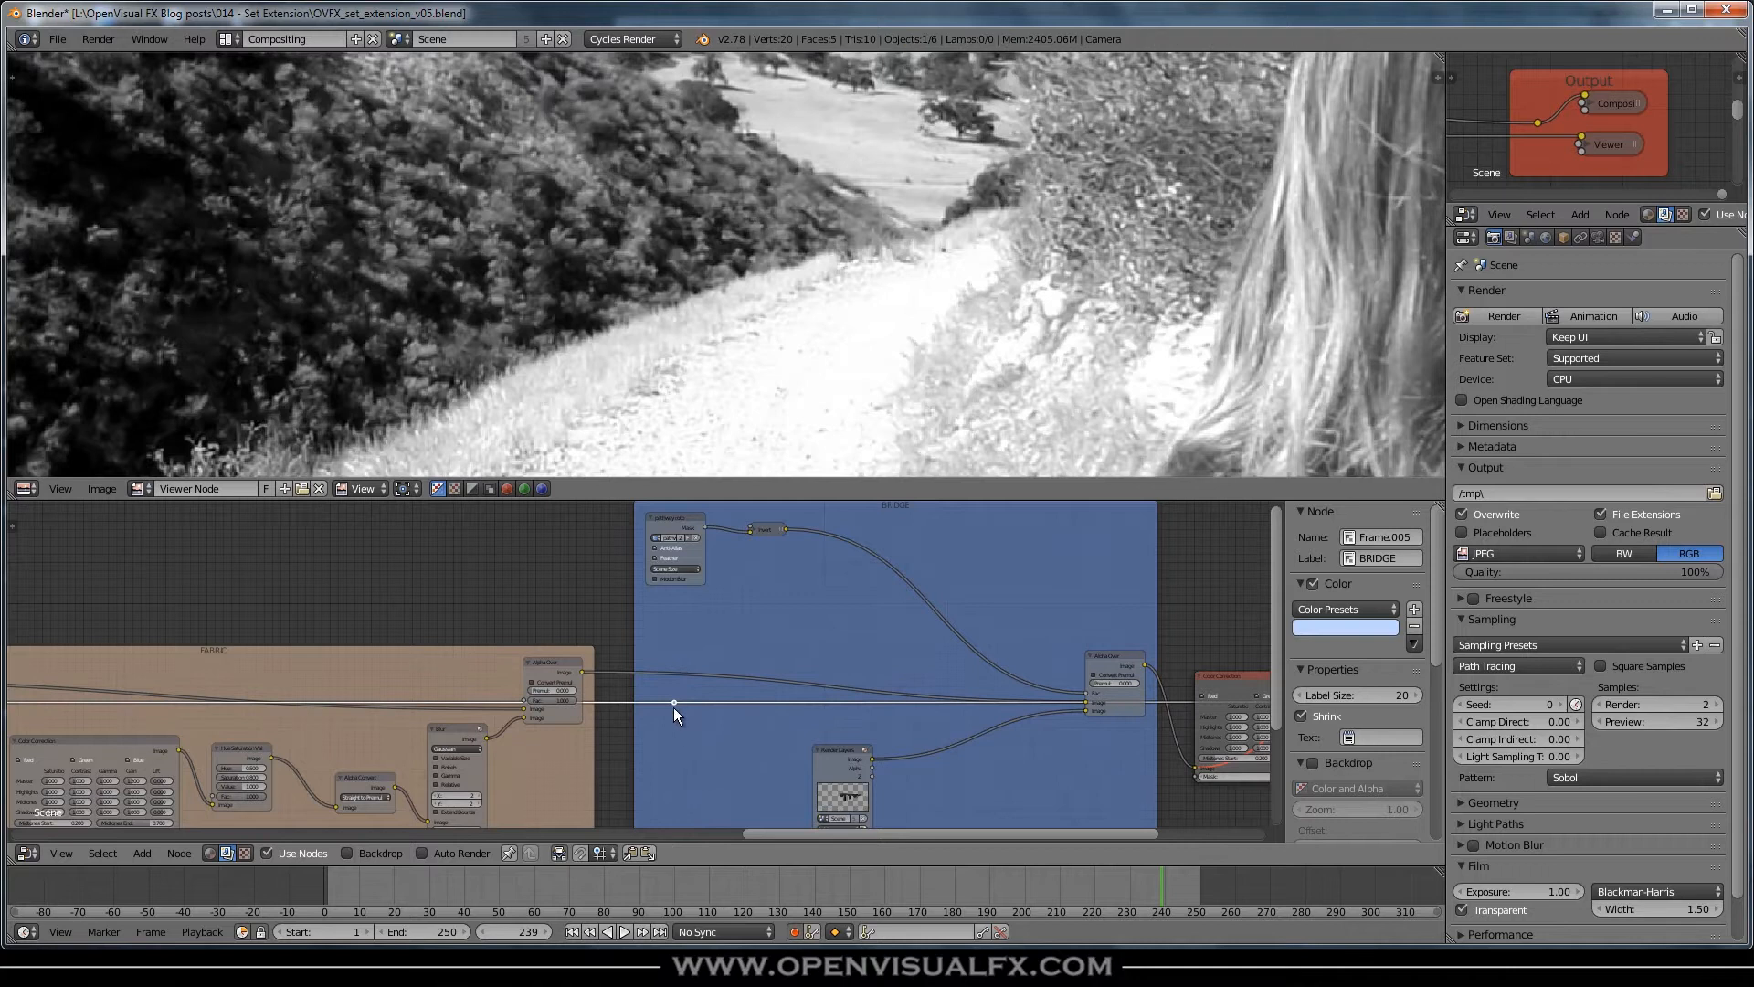
pyautogui.moveTo(674, 709); pyautogui.dragTo(523, 587)
pyautogui.moveTo(576, 610); pyautogui.dragTo(615, 706, button='middle')
pyautogui.moveTo(563, 678); pyautogui.dragTo(569, 528)
pyautogui.moveTo(593, 533); pyautogui.dragTo(611, 640, button='middle')
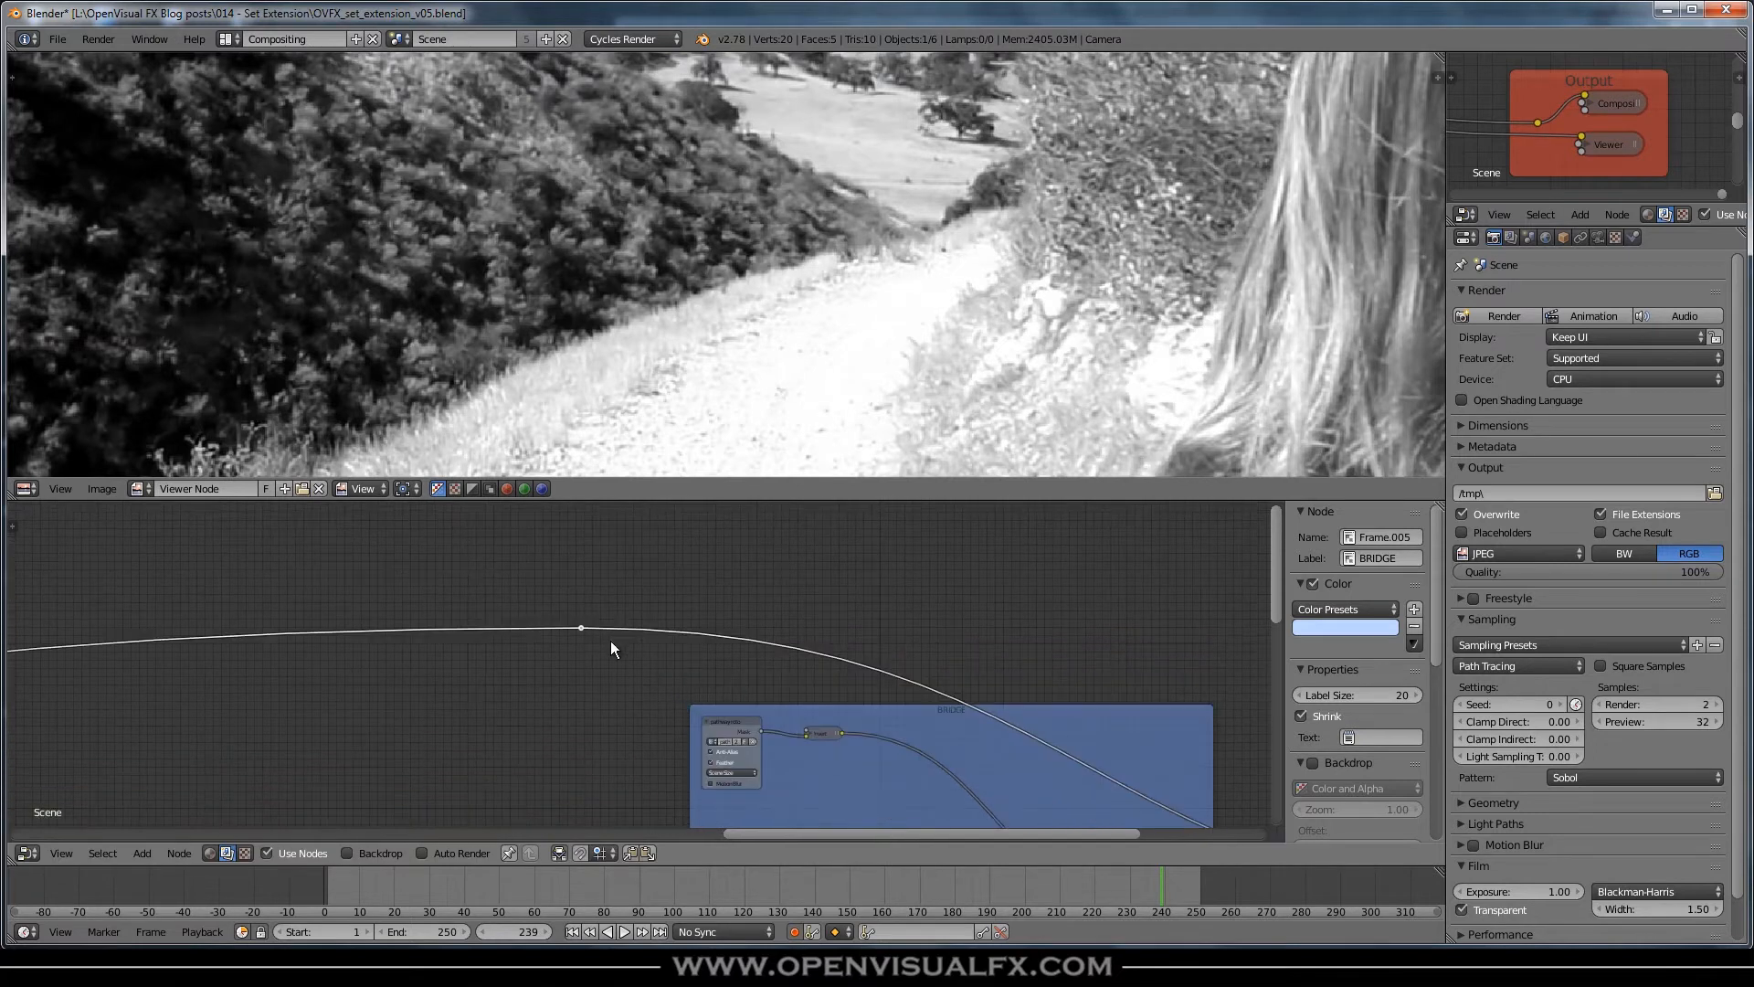
pyautogui.moveTo(581, 629); pyautogui.dragTo(559, 579)
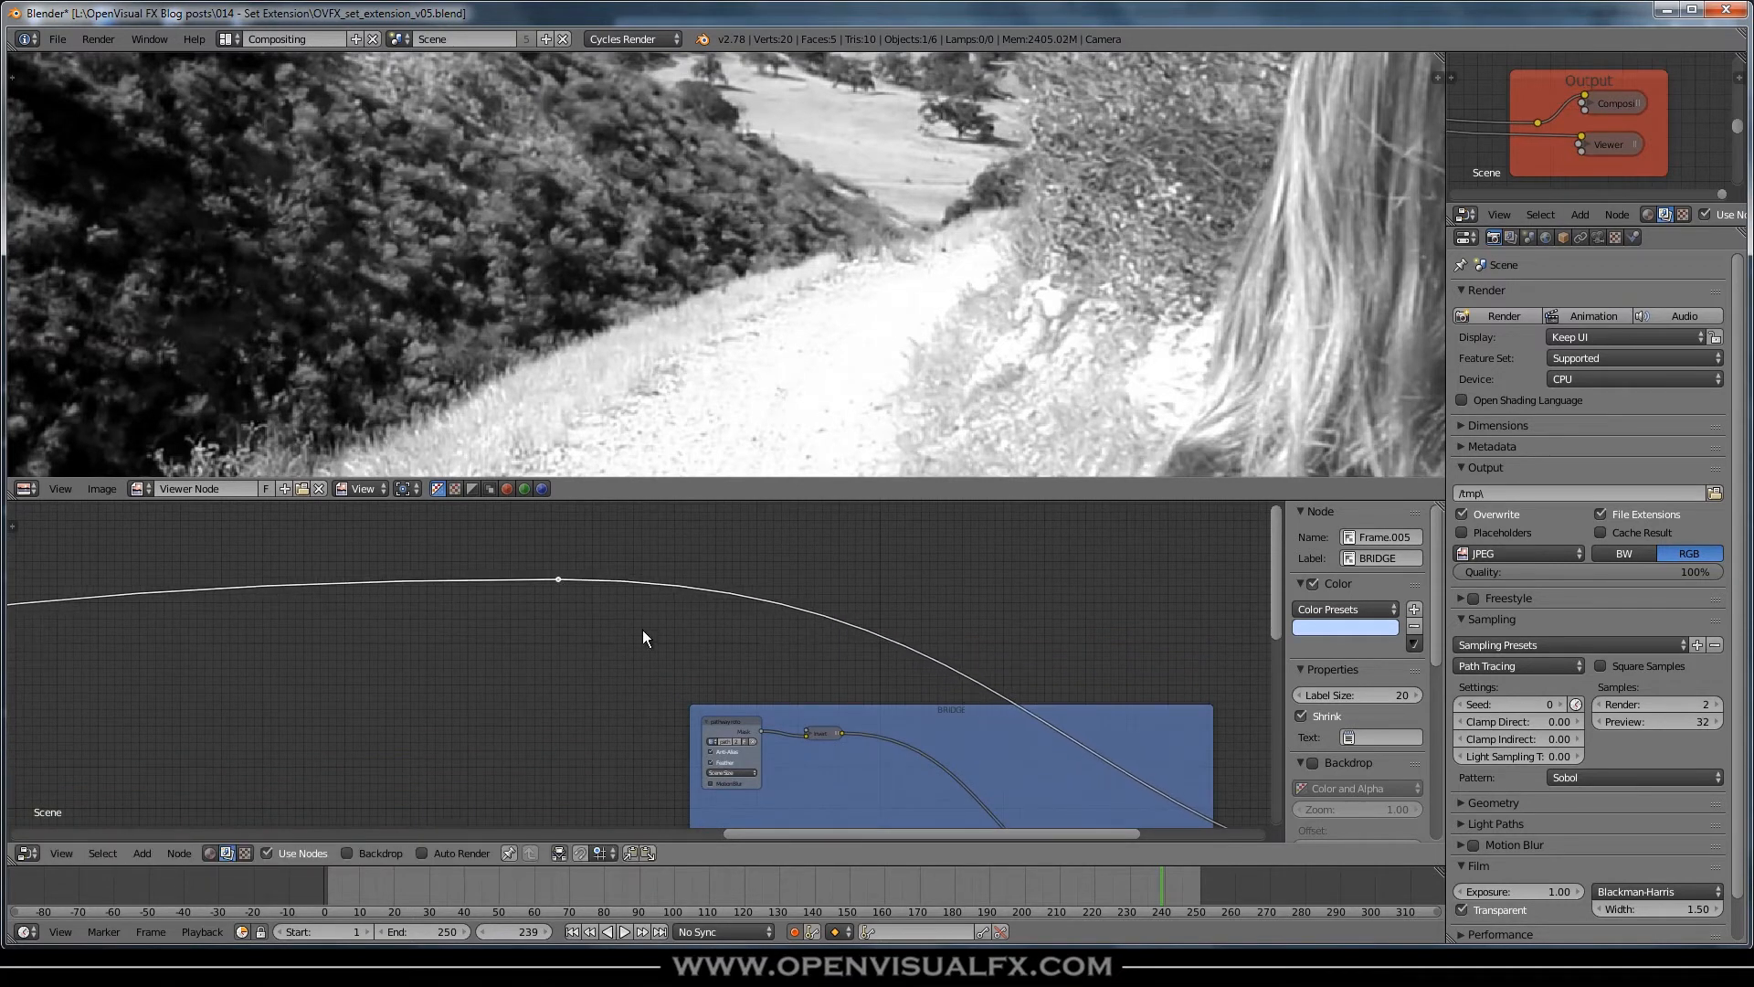
# - Add a ColorRamp node on the viewer link just after the reroute point above the BRIDGE frame
pyautogui.hotkey('shift', 'a')
pyautogui.moveTo(650, 633)
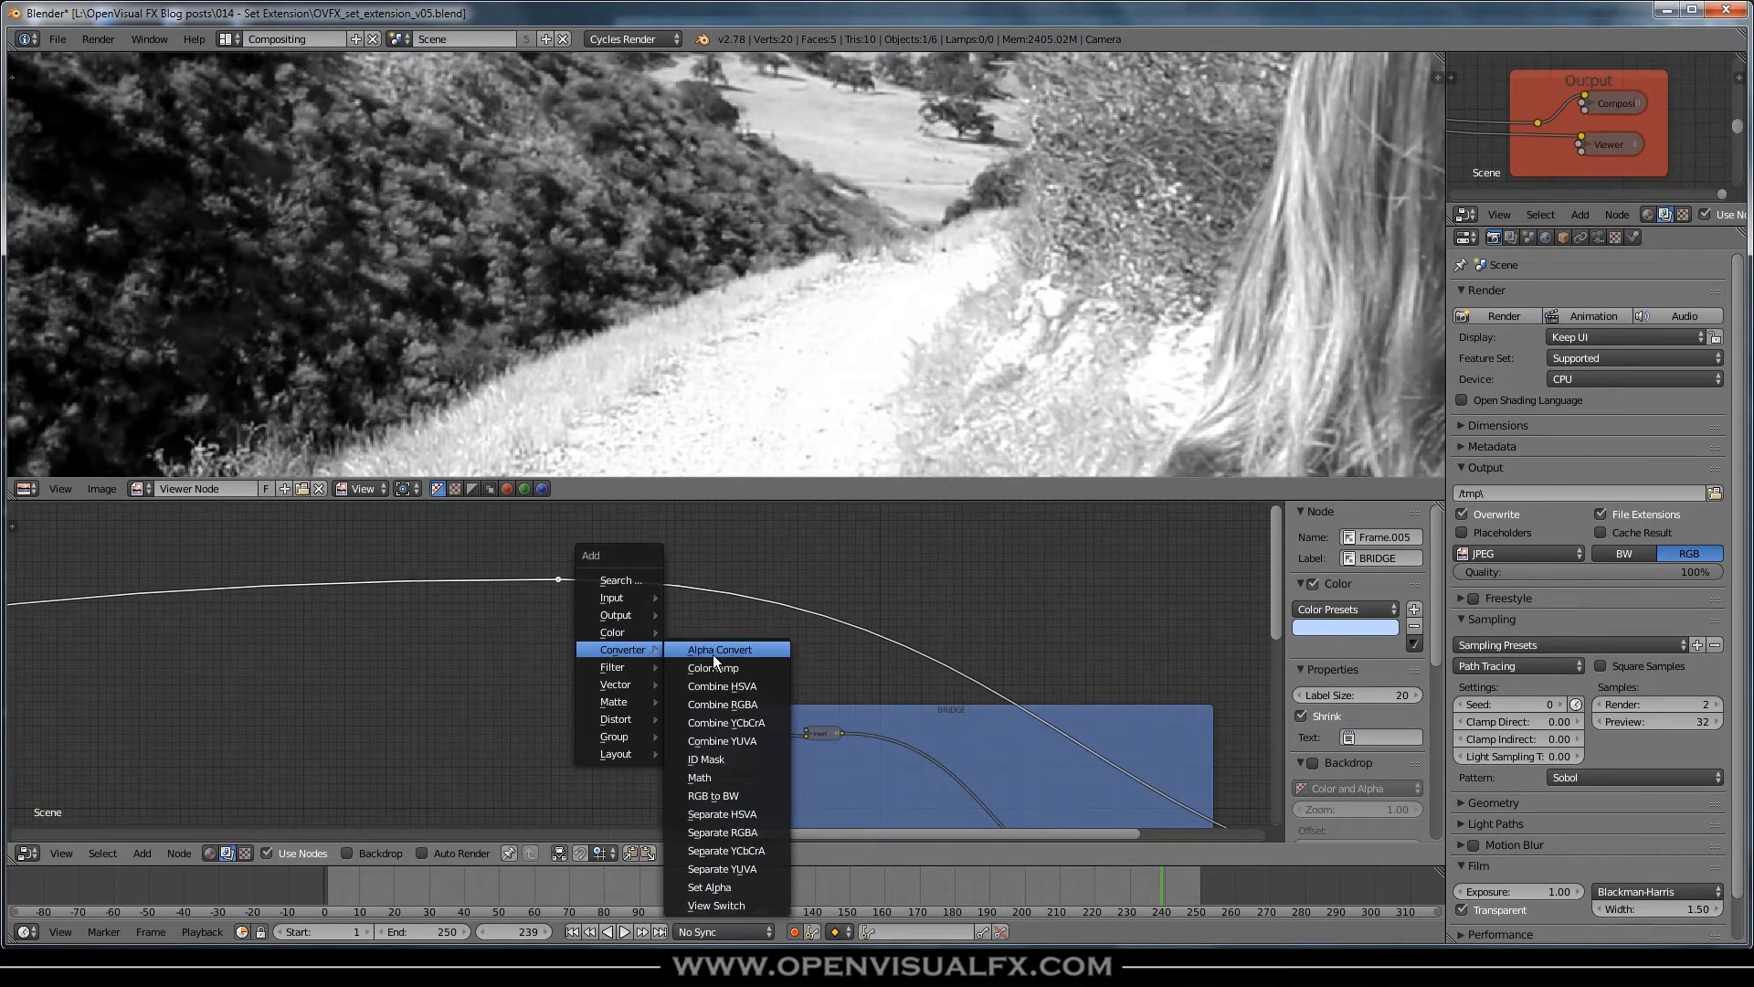
pyautogui.click(715, 652)
pyautogui.click(607, 546)
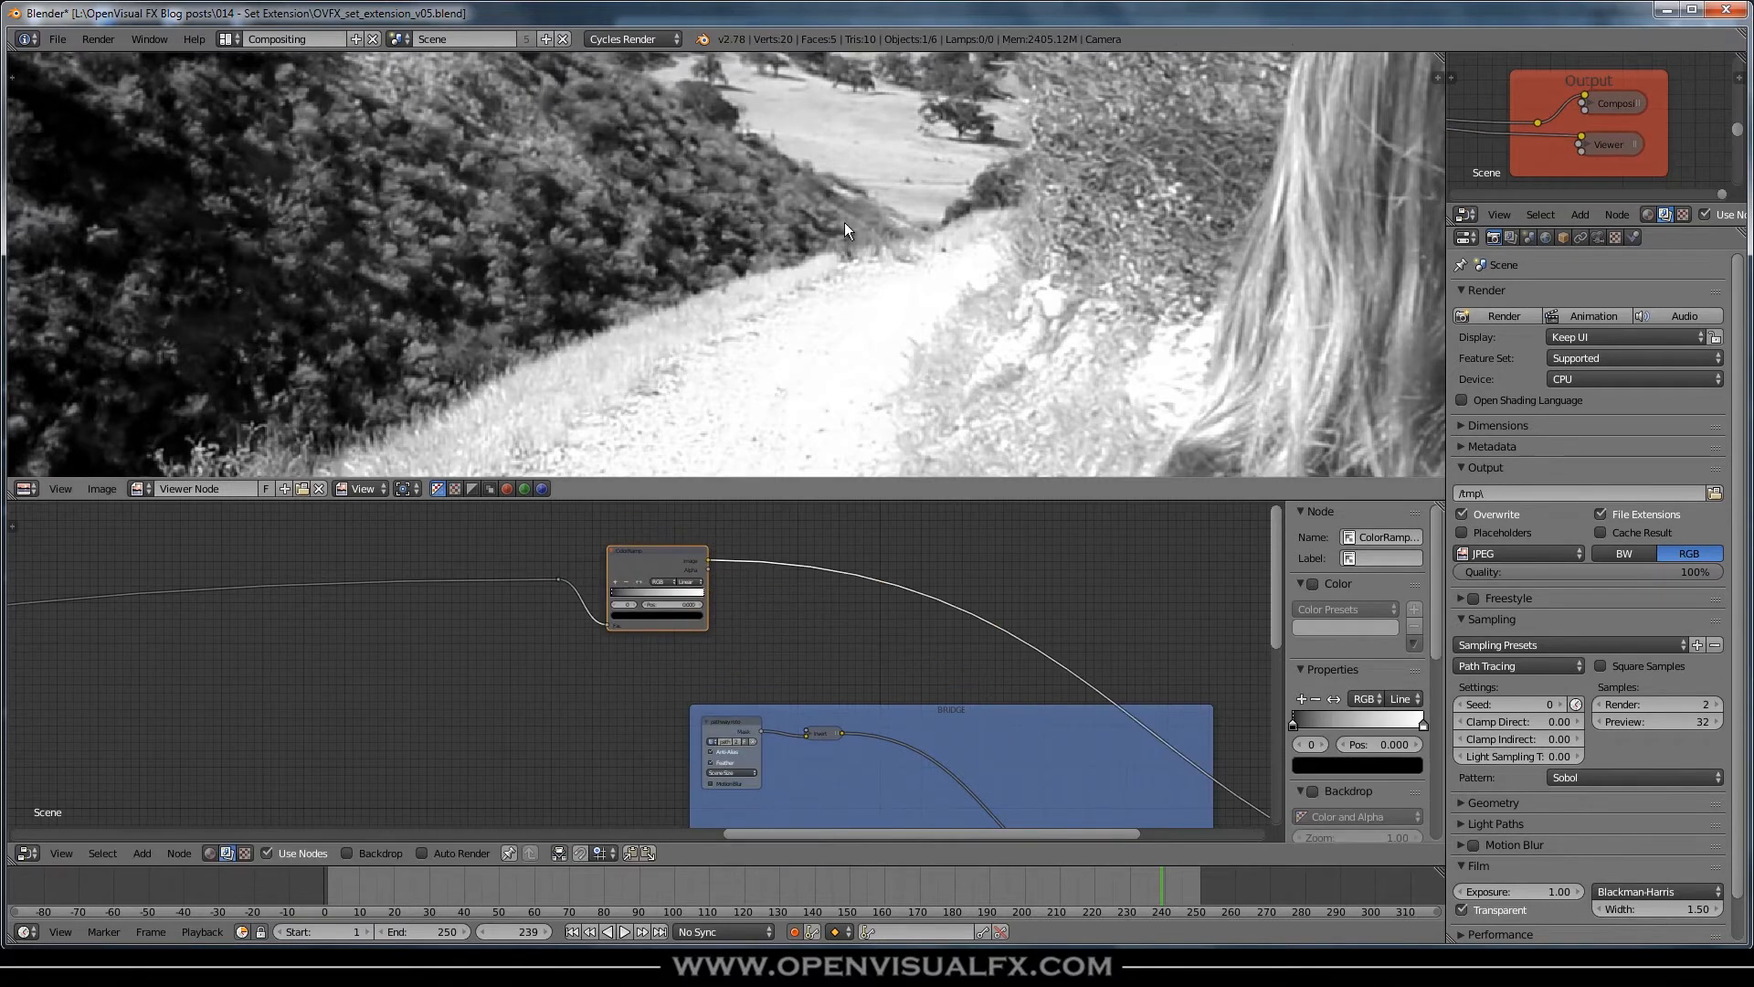
# - Raise the channel's contrast with the ColorRamp by moving the black stop to 0.260 and the white stop to 0.595
pyautogui.scroll(2, 850, 245)
pyautogui.moveTo(850, 247); pyautogui.dragTo(796, 218, button='middle')
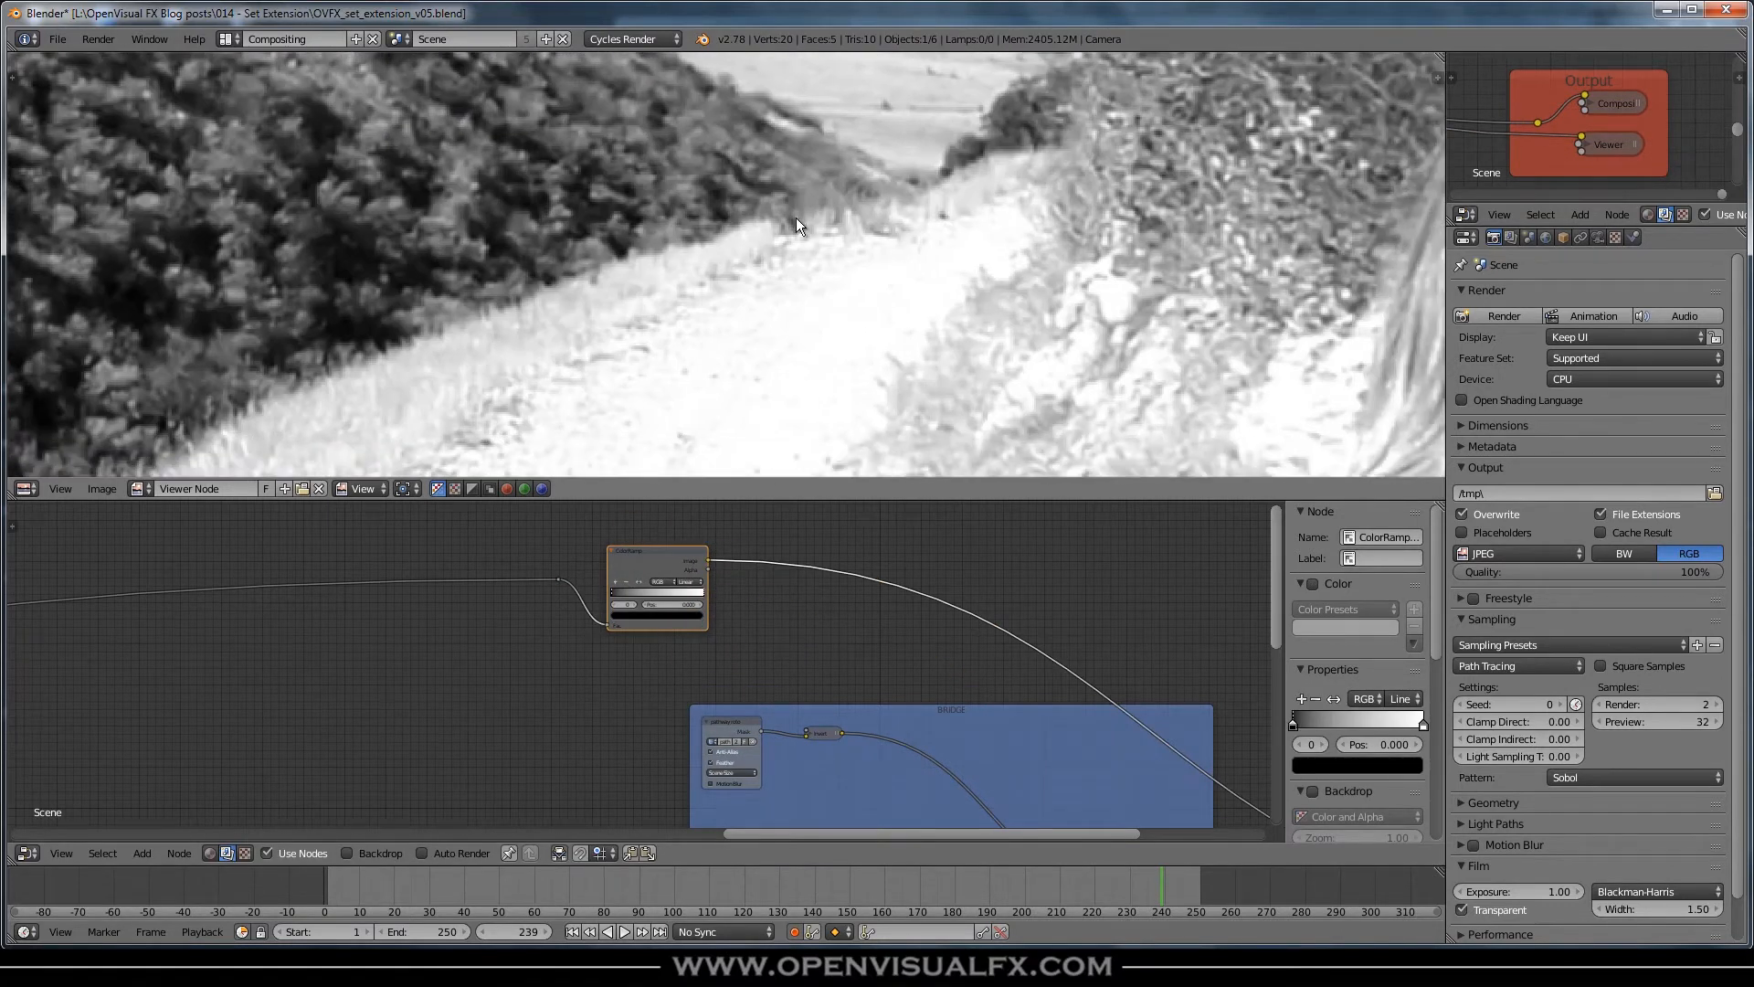
pyautogui.scroll(2, 612, 575)
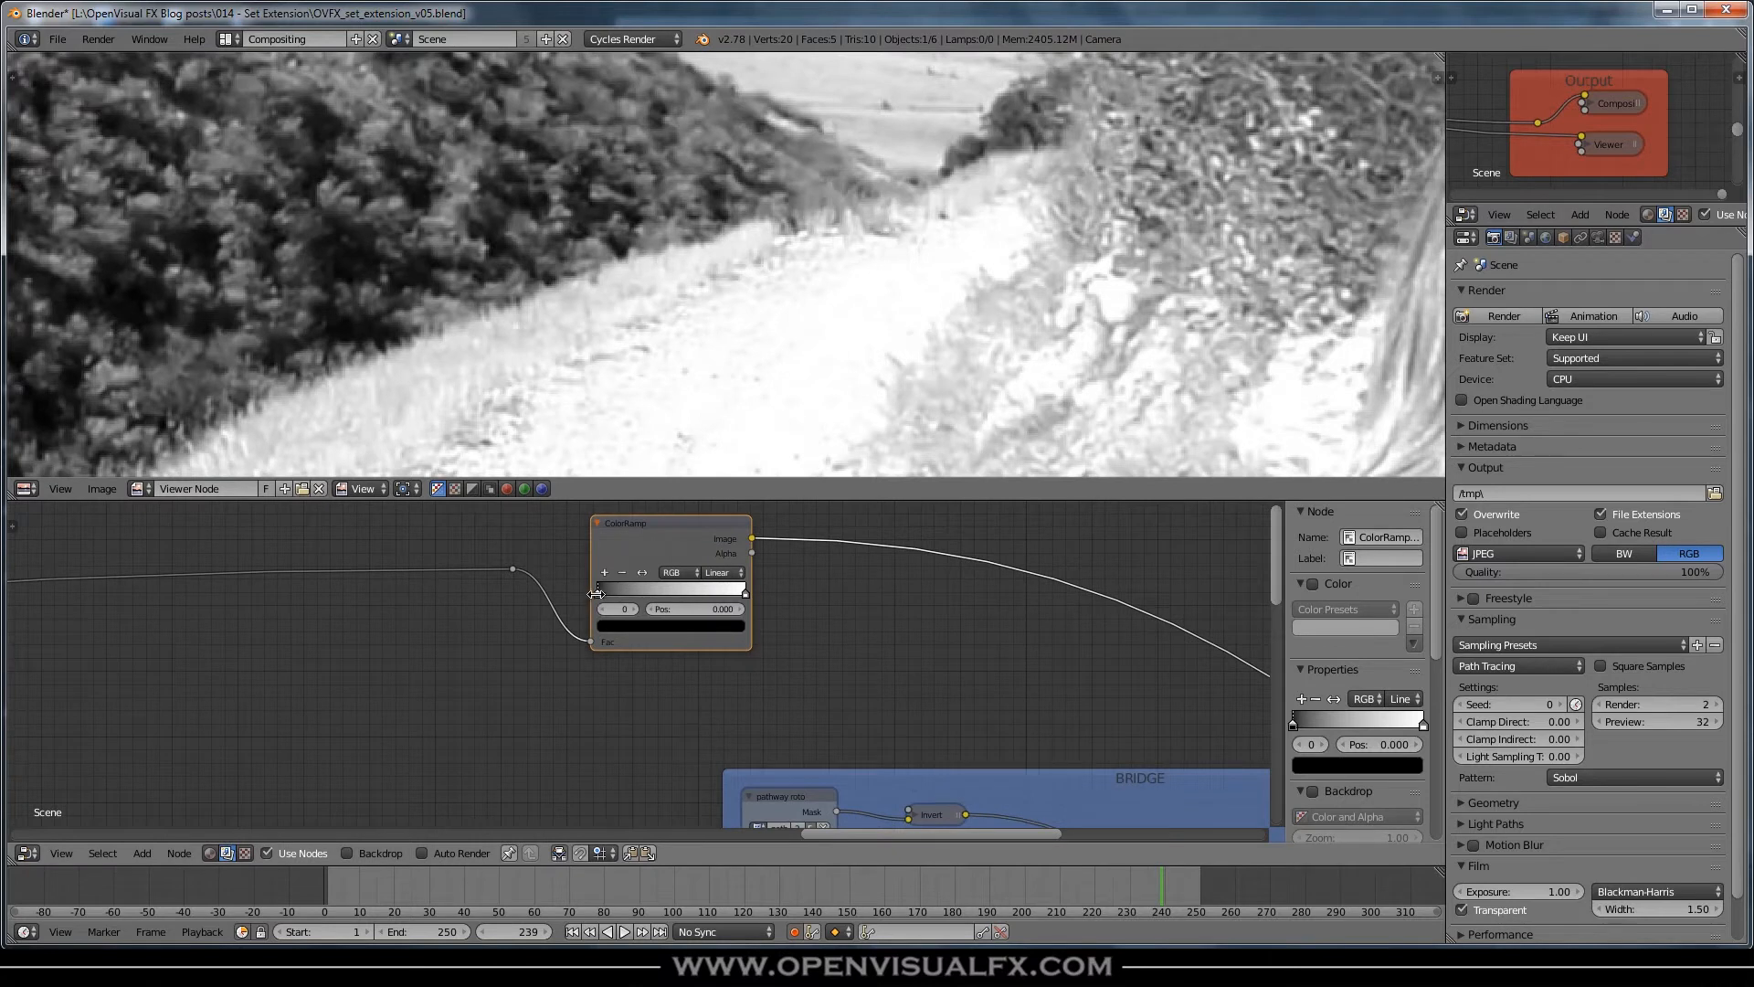
pyautogui.moveTo(599, 593); pyautogui.dragTo(639, 608)
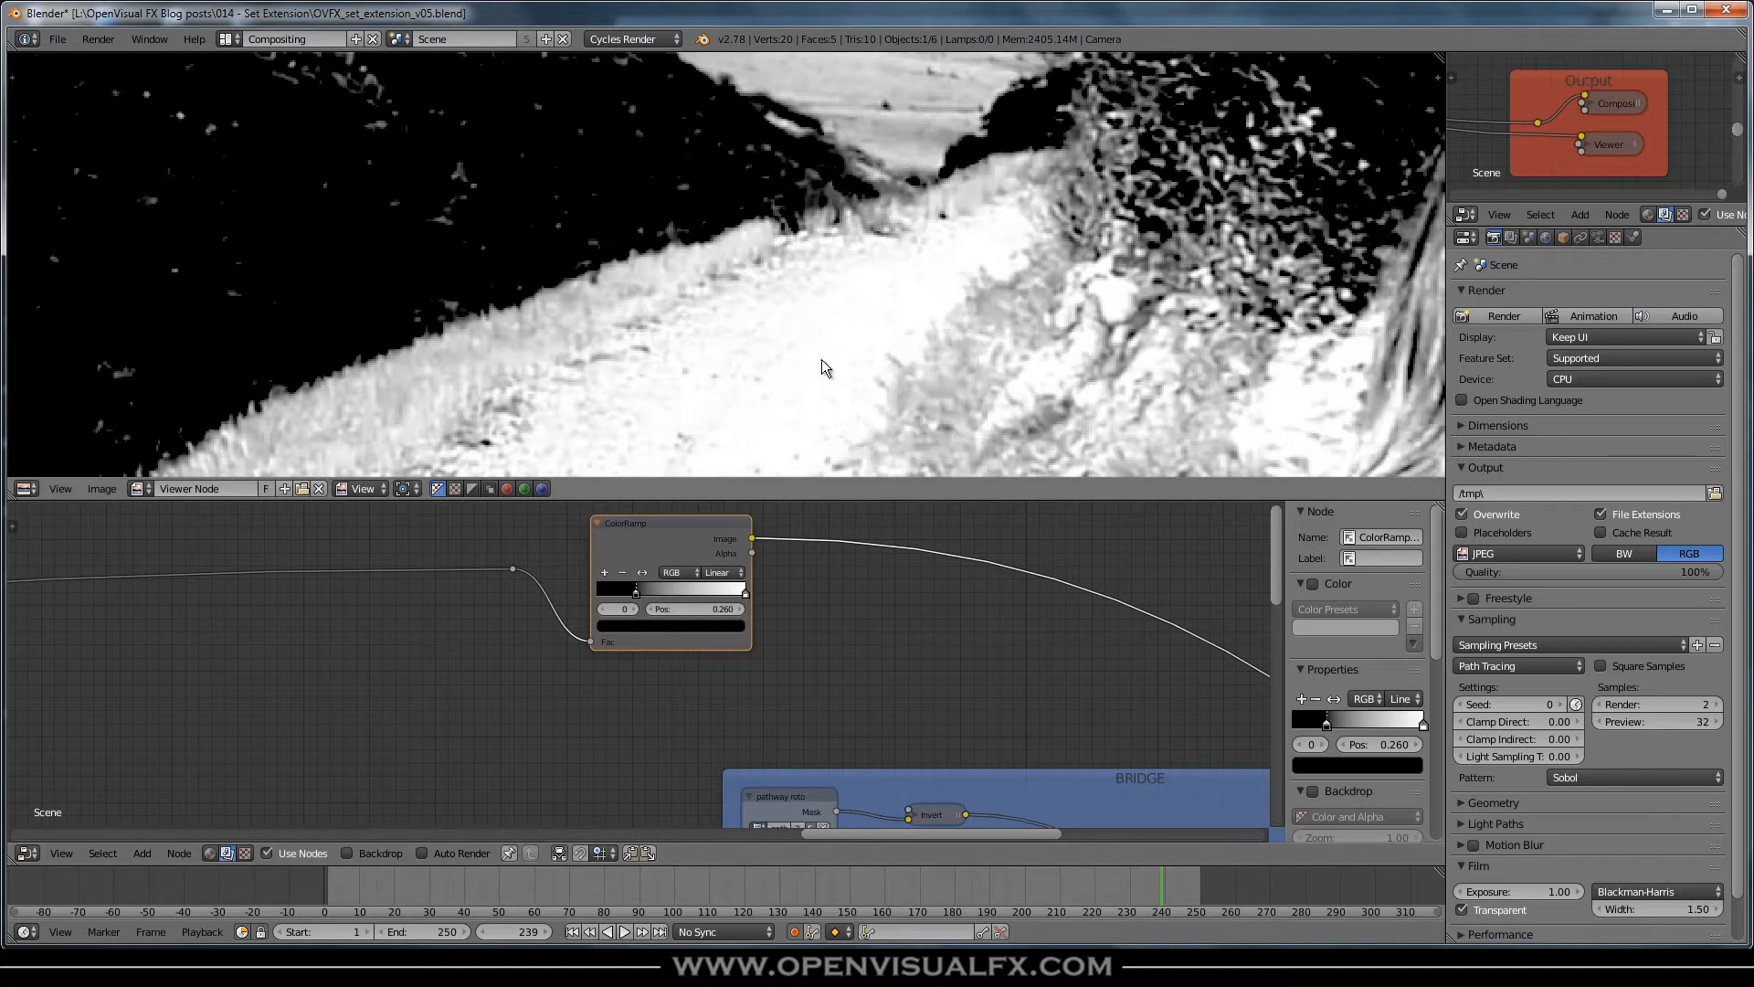
pyautogui.moveTo(744, 592); pyautogui.dragTo(682, 594)
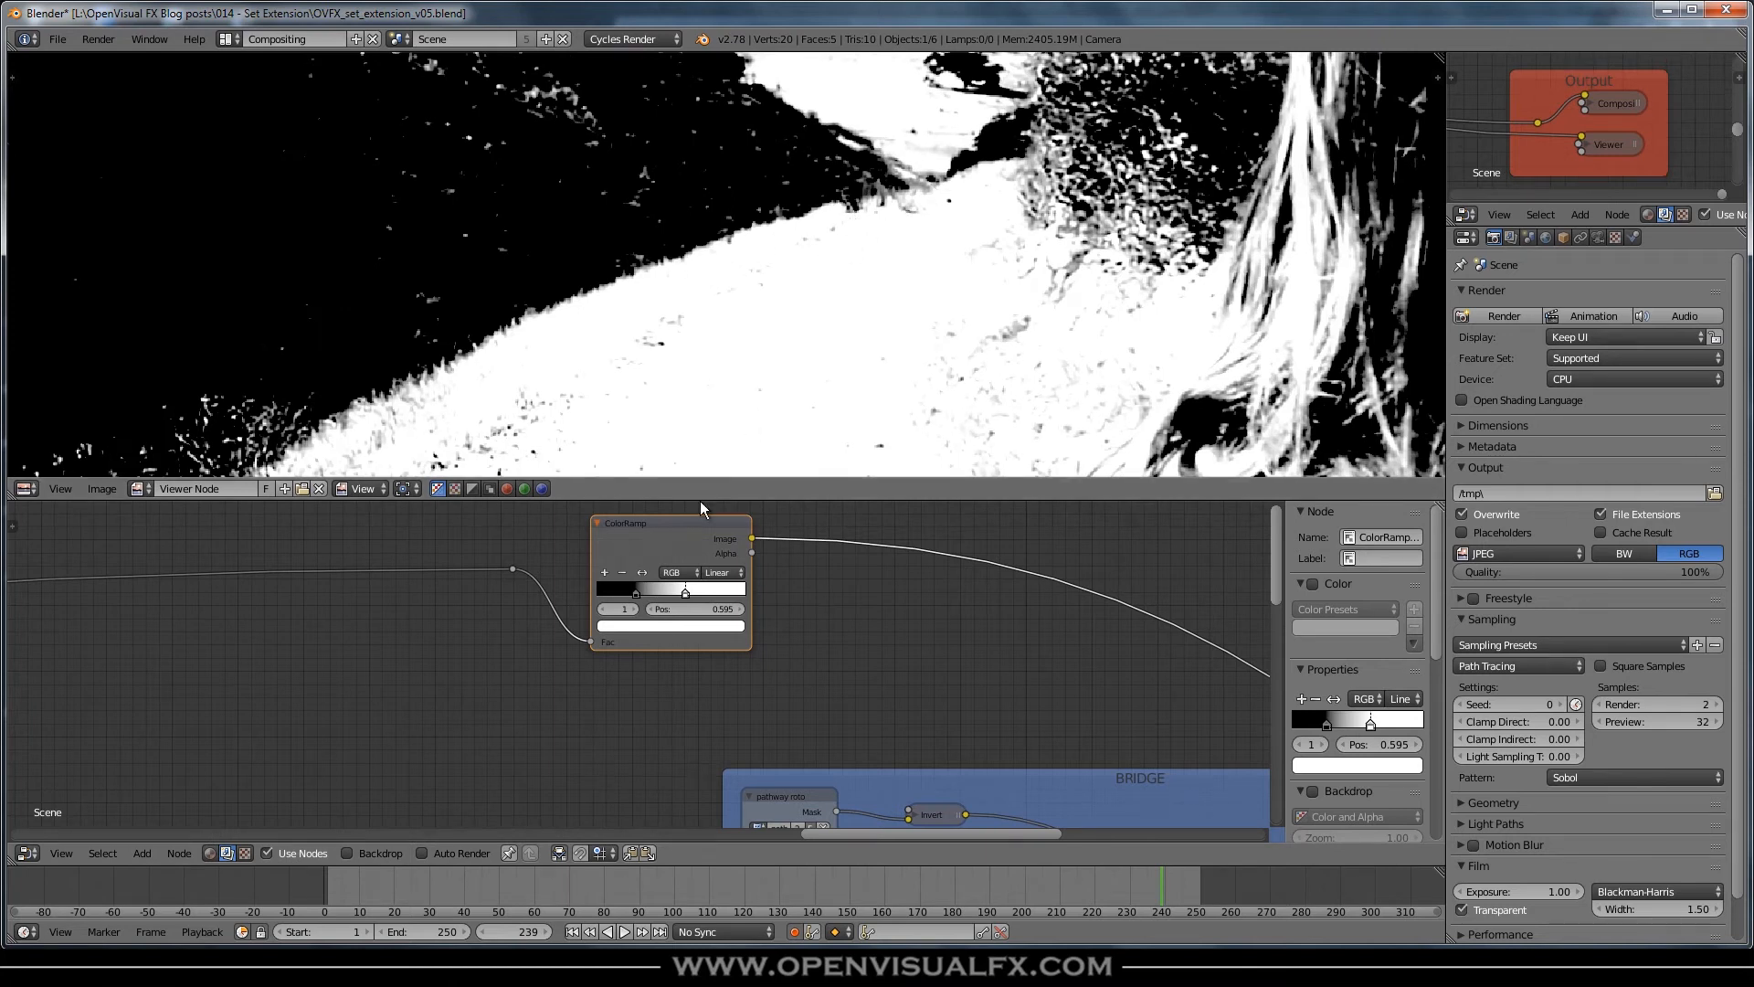
# - Preview the BRIDGE frame's Invert node and the pathway Mask node in turn in the viewer
pyautogui.scroll(-1, 797, 603)
pyautogui.moveTo(816, 646); pyautogui.dragTo(558, 573, button='middle')
pyautogui.keyDown('ctrl'); pyautogui.keyDown('shift'); pyautogui.click(665, 709); pyautogui.keyUp('shift'); pyautogui.keyUp('ctrl')
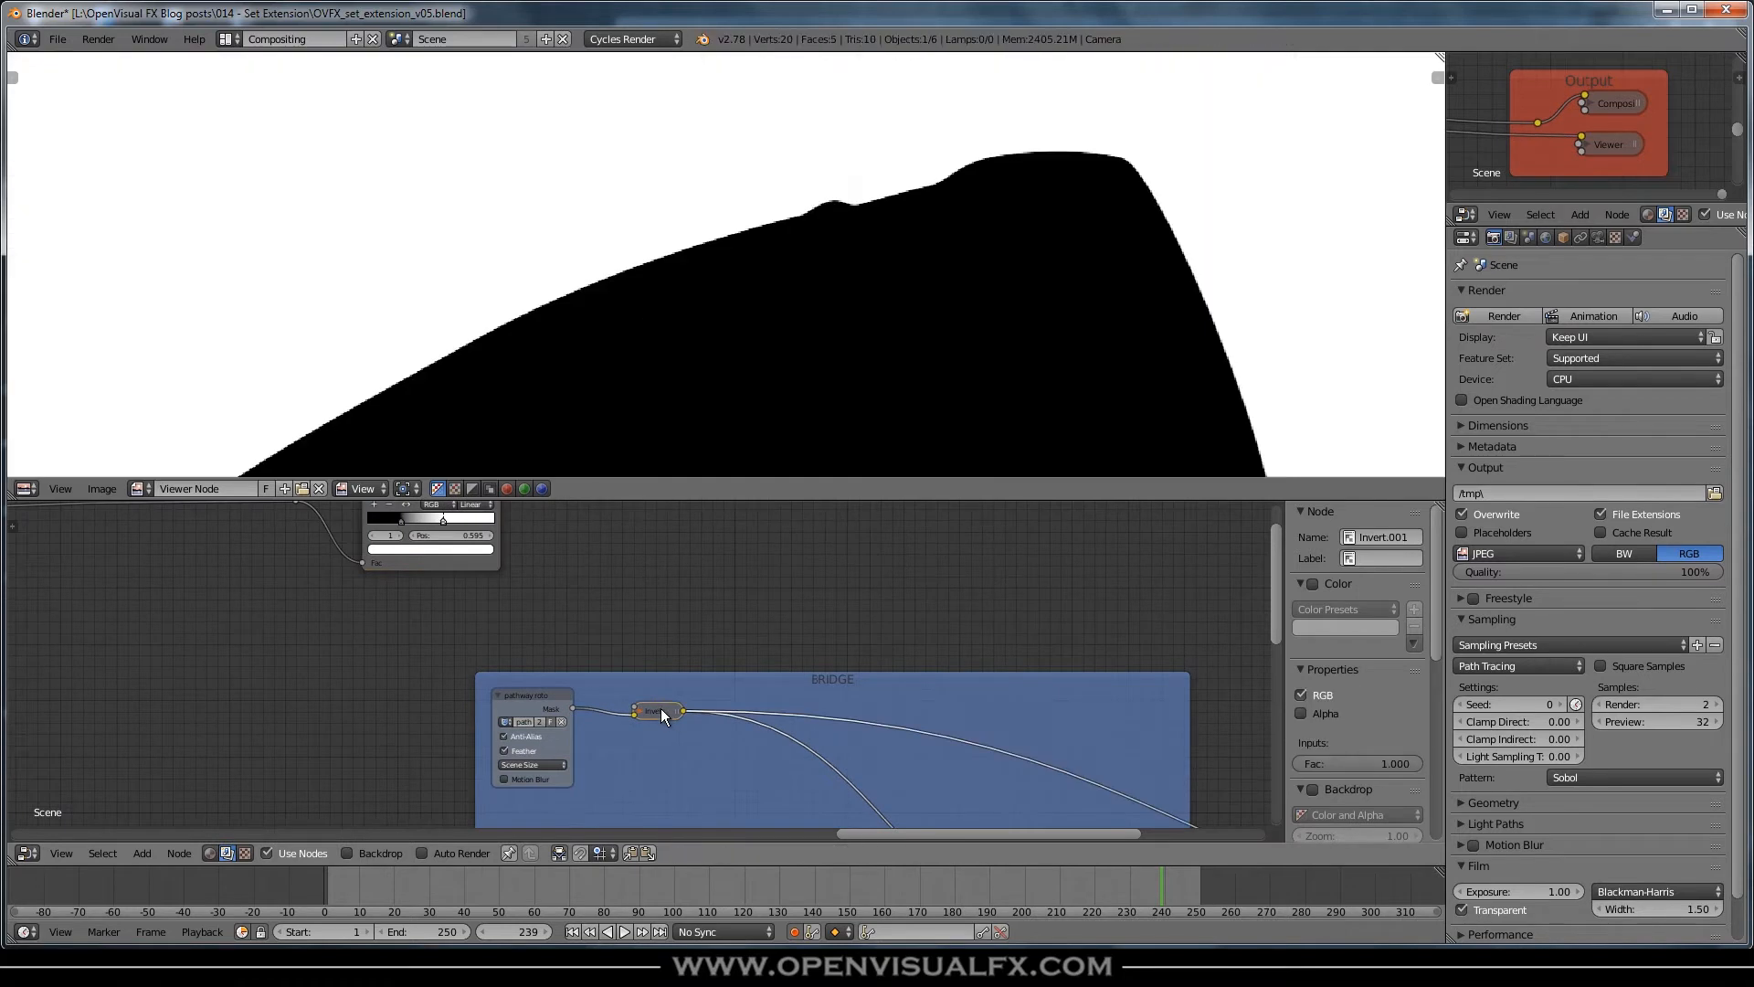
pyautogui.keyDown('ctrl'); pyautogui.keyDown('shift'); pyautogui.click(526, 698); pyautogui.keyUp('shift'); pyautogui.keyUp('ctrl')
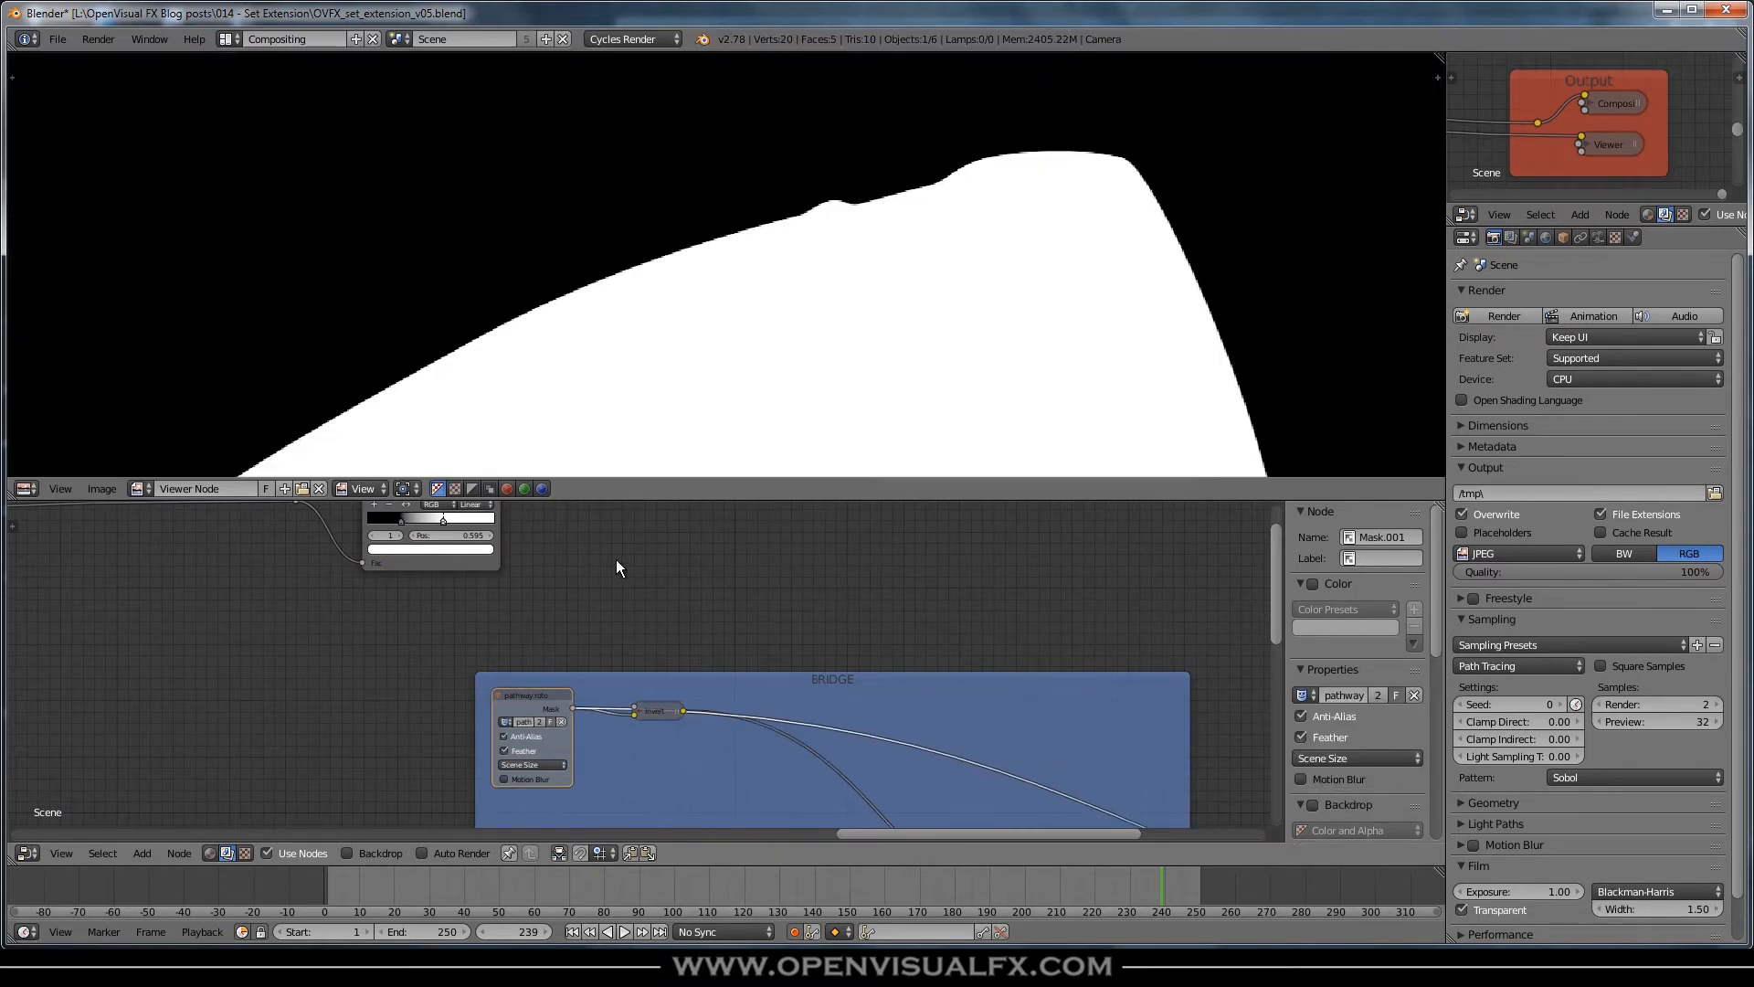
# - Add a Math node beside the ColorRamp, above the BRIDGE frame
pyautogui.moveTo(620, 559); pyautogui.dragTo(673, 666, button='middle')
pyautogui.click(501, 536)
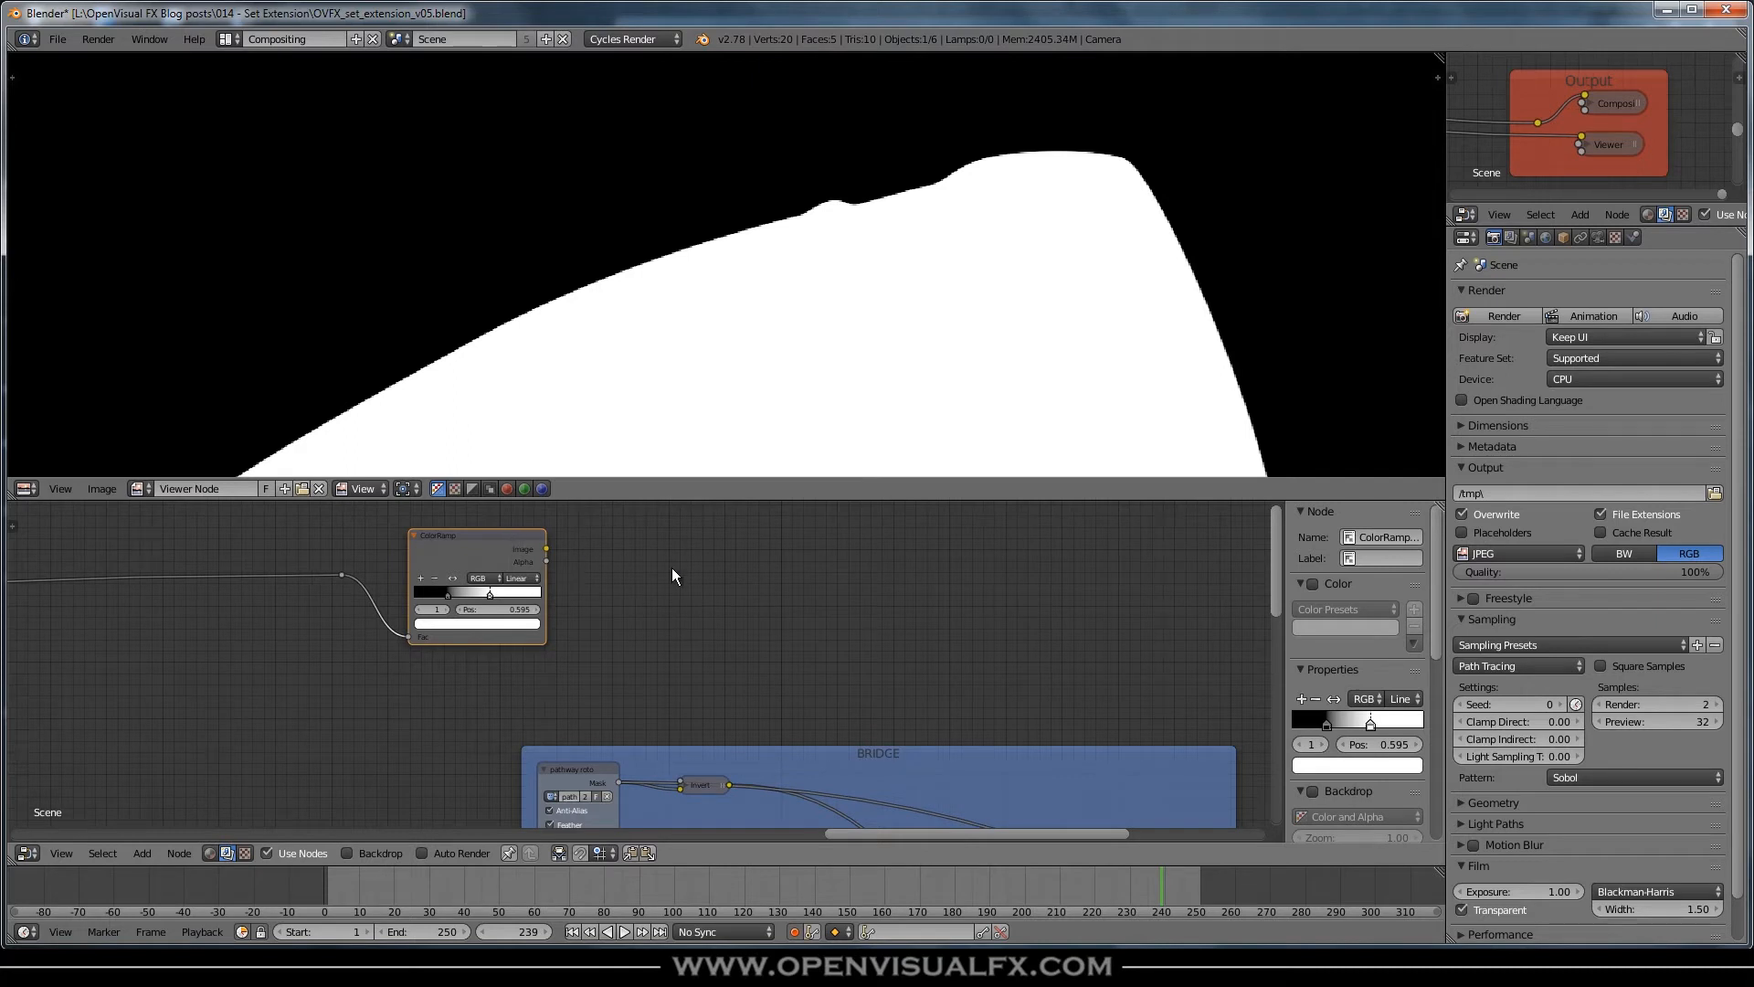
pyautogui.hotkey('shift', 'a')
pyautogui.moveTo(689, 617)
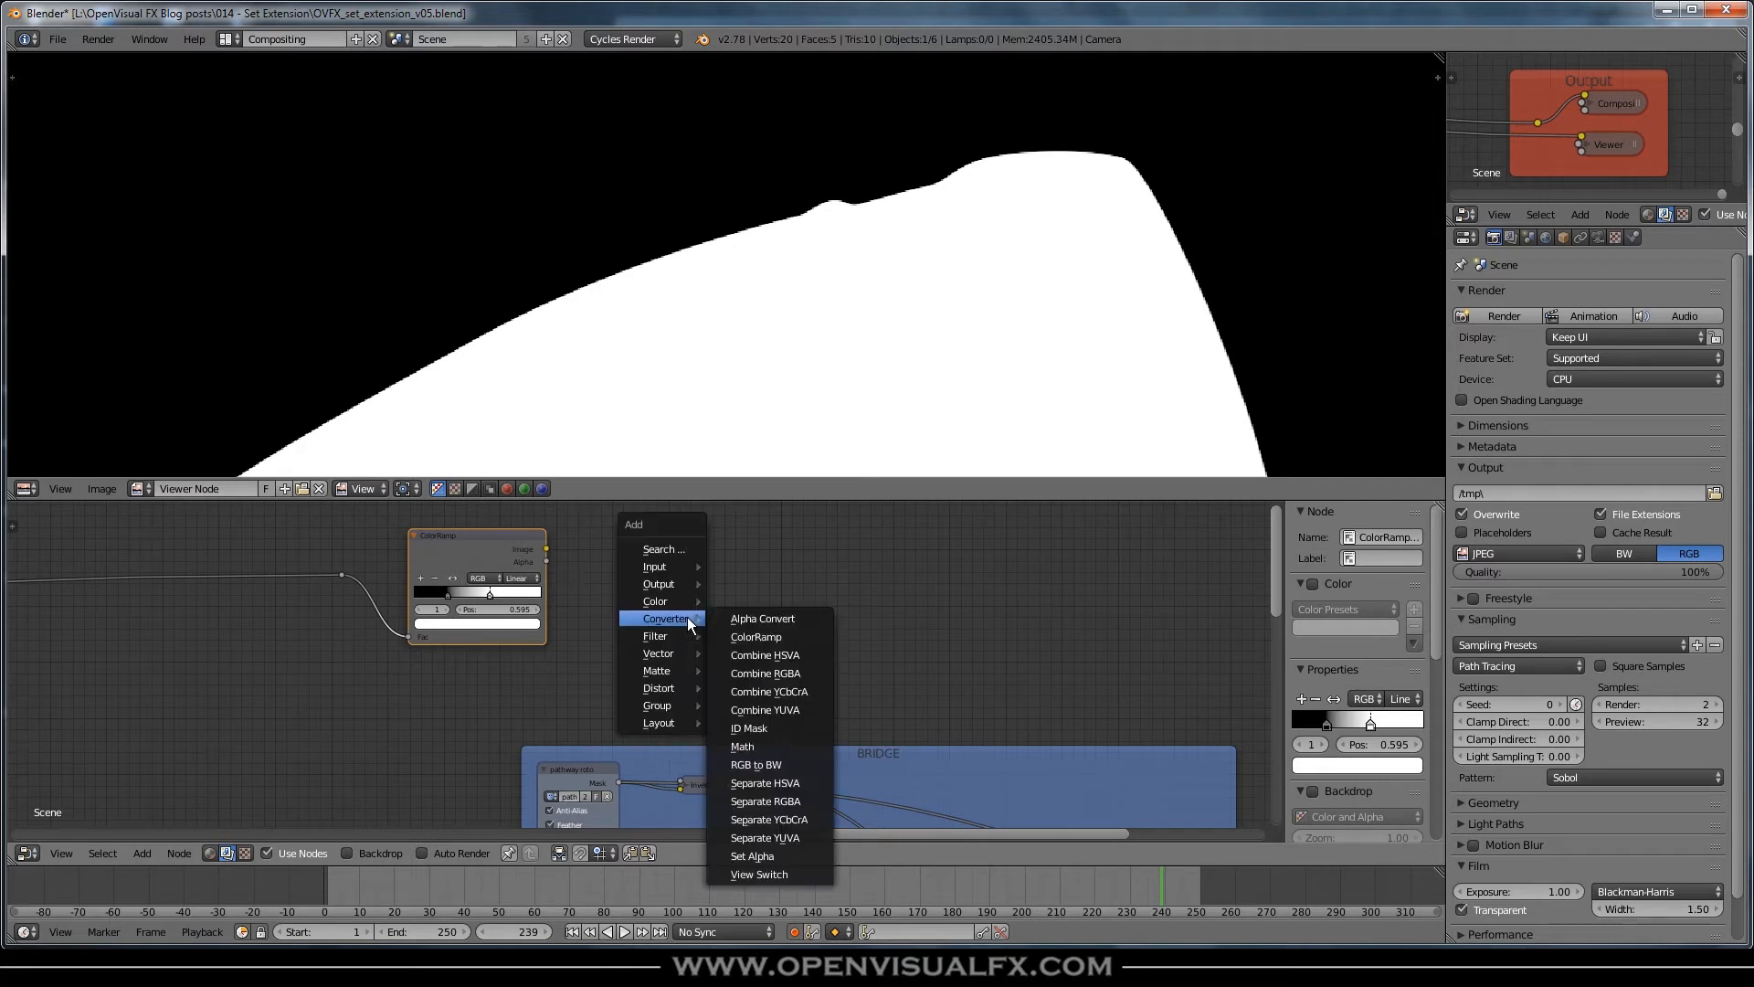
pyautogui.click(746, 747)
pyautogui.click(760, 541)
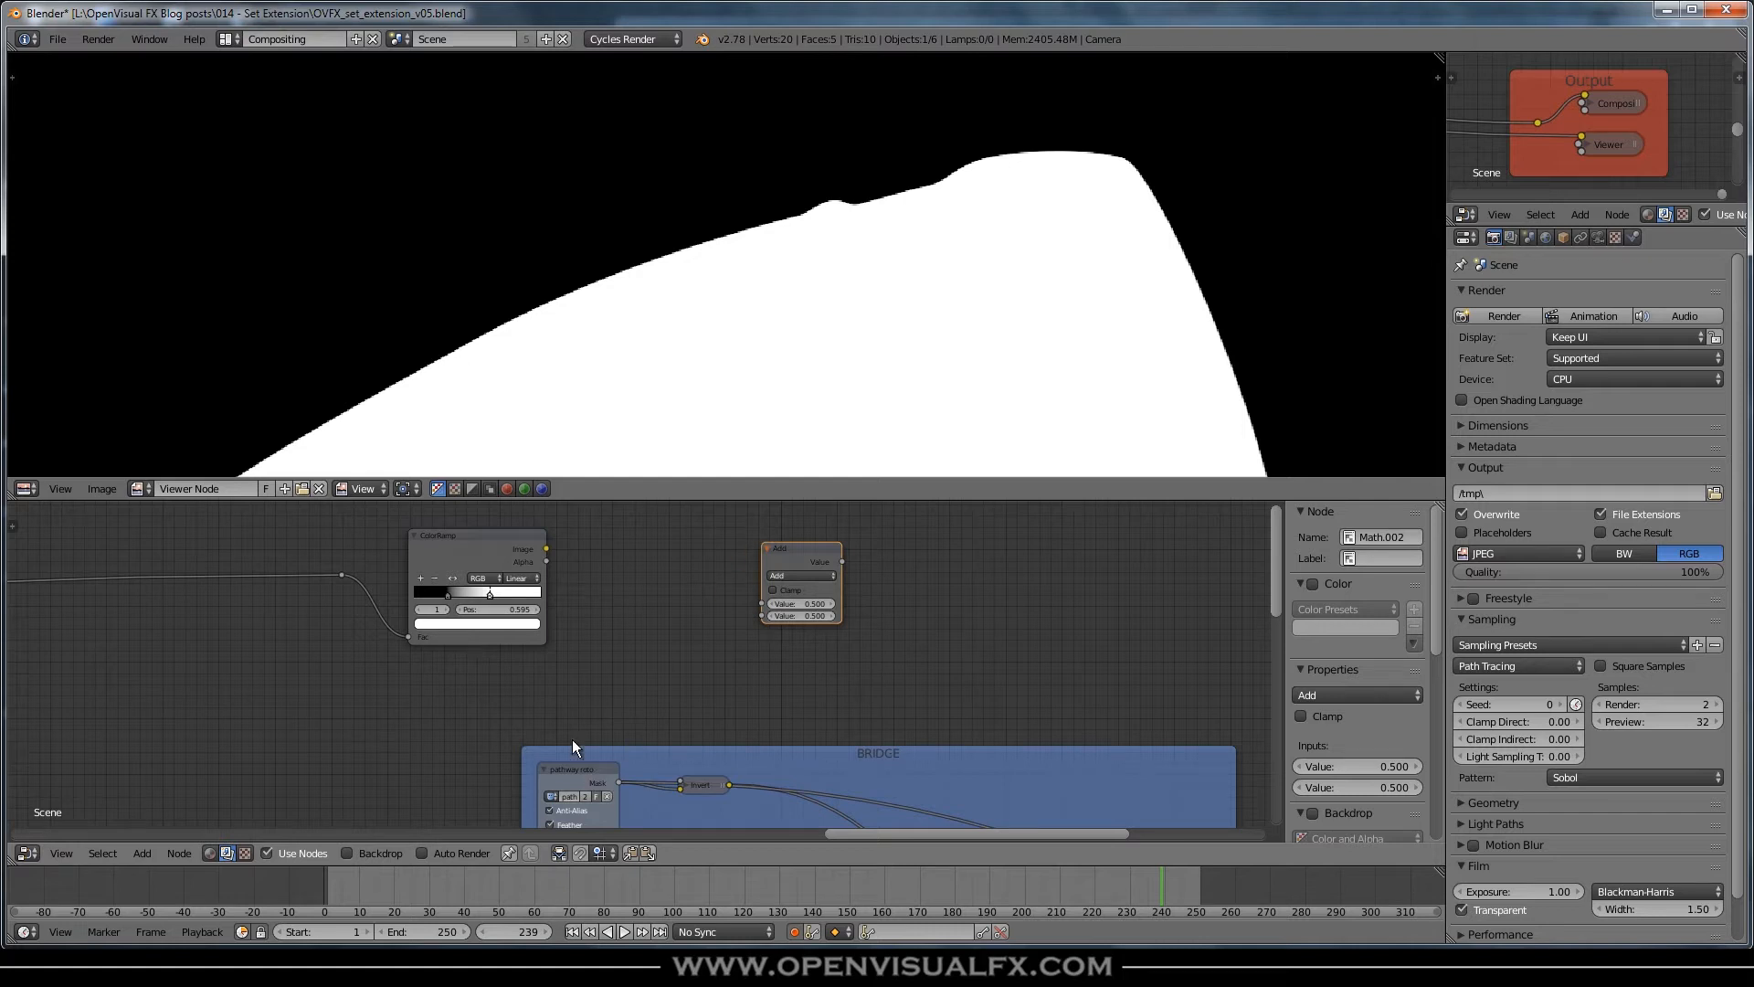
# - Connect the ColorRamp's image output to the Math node's first value and set its operation to Multiply
pyautogui.keyDown('ctrl'); pyautogui.keyDown('shift'); pyautogui.click(513, 540); pyautogui.keyUp('shift'); pyautogui.keyUp('ctrl')
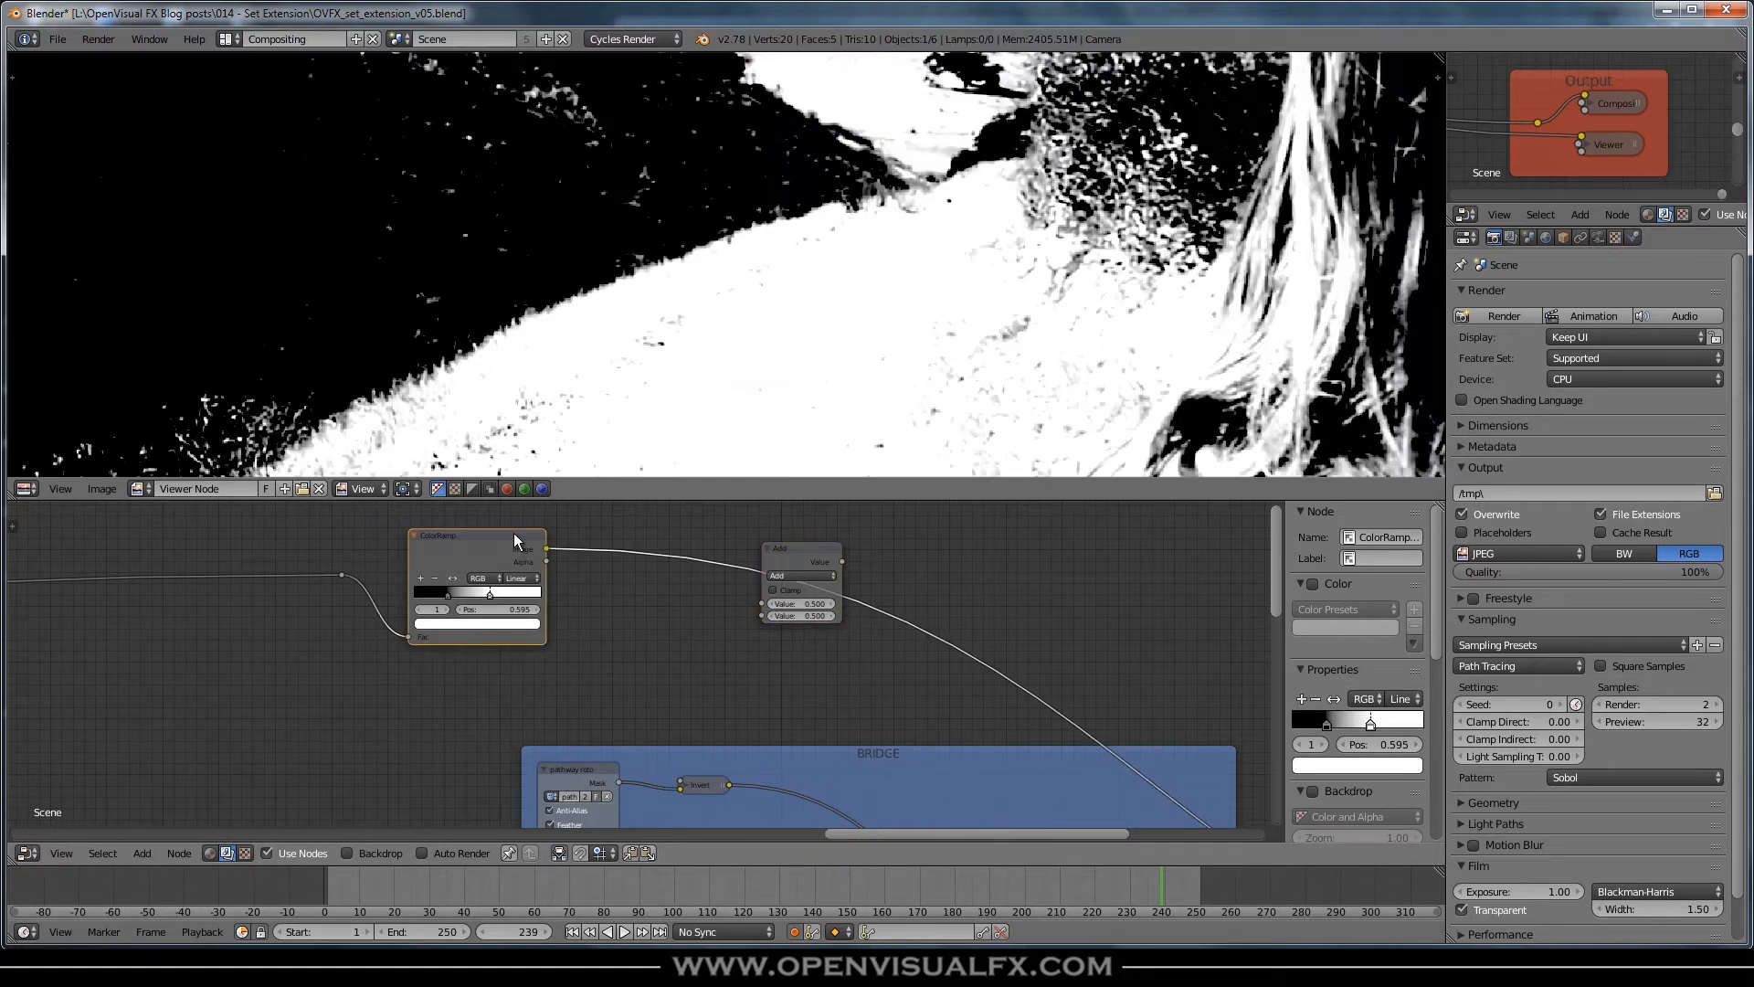
pyautogui.click(588, 770)
pyautogui.moveTo(547, 549); pyautogui.dragTo(758, 605)
pyautogui.click(789, 575)
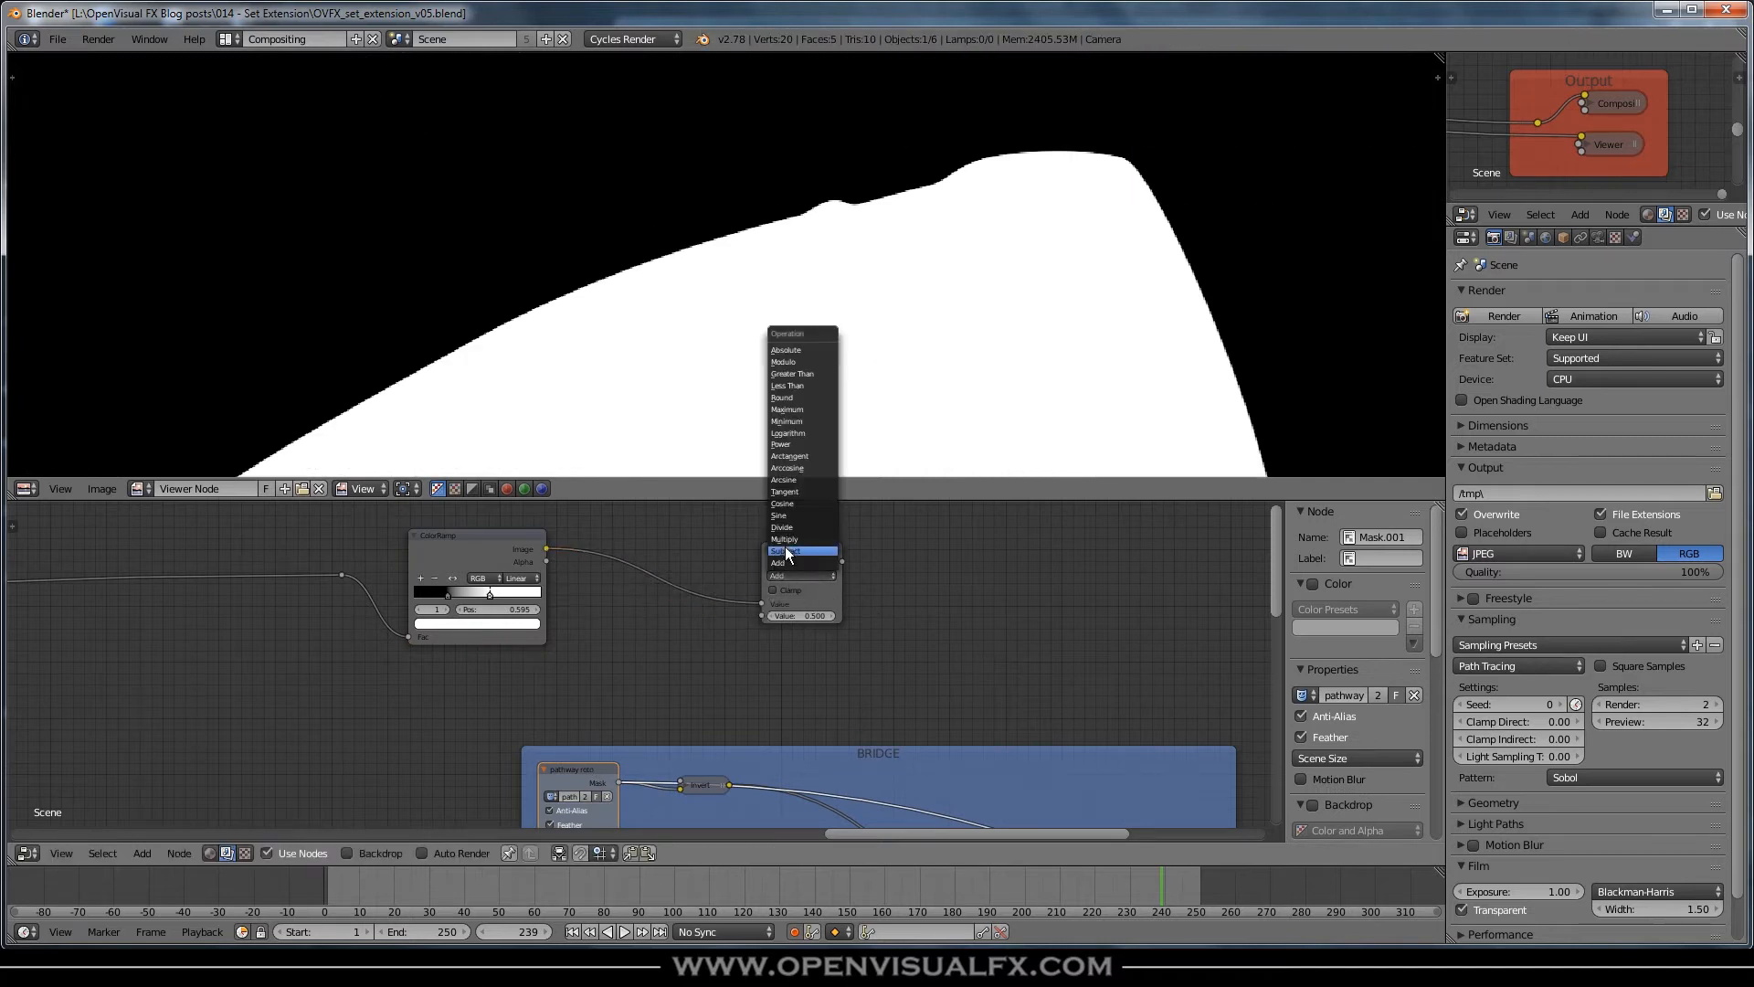
pyautogui.click(792, 543)
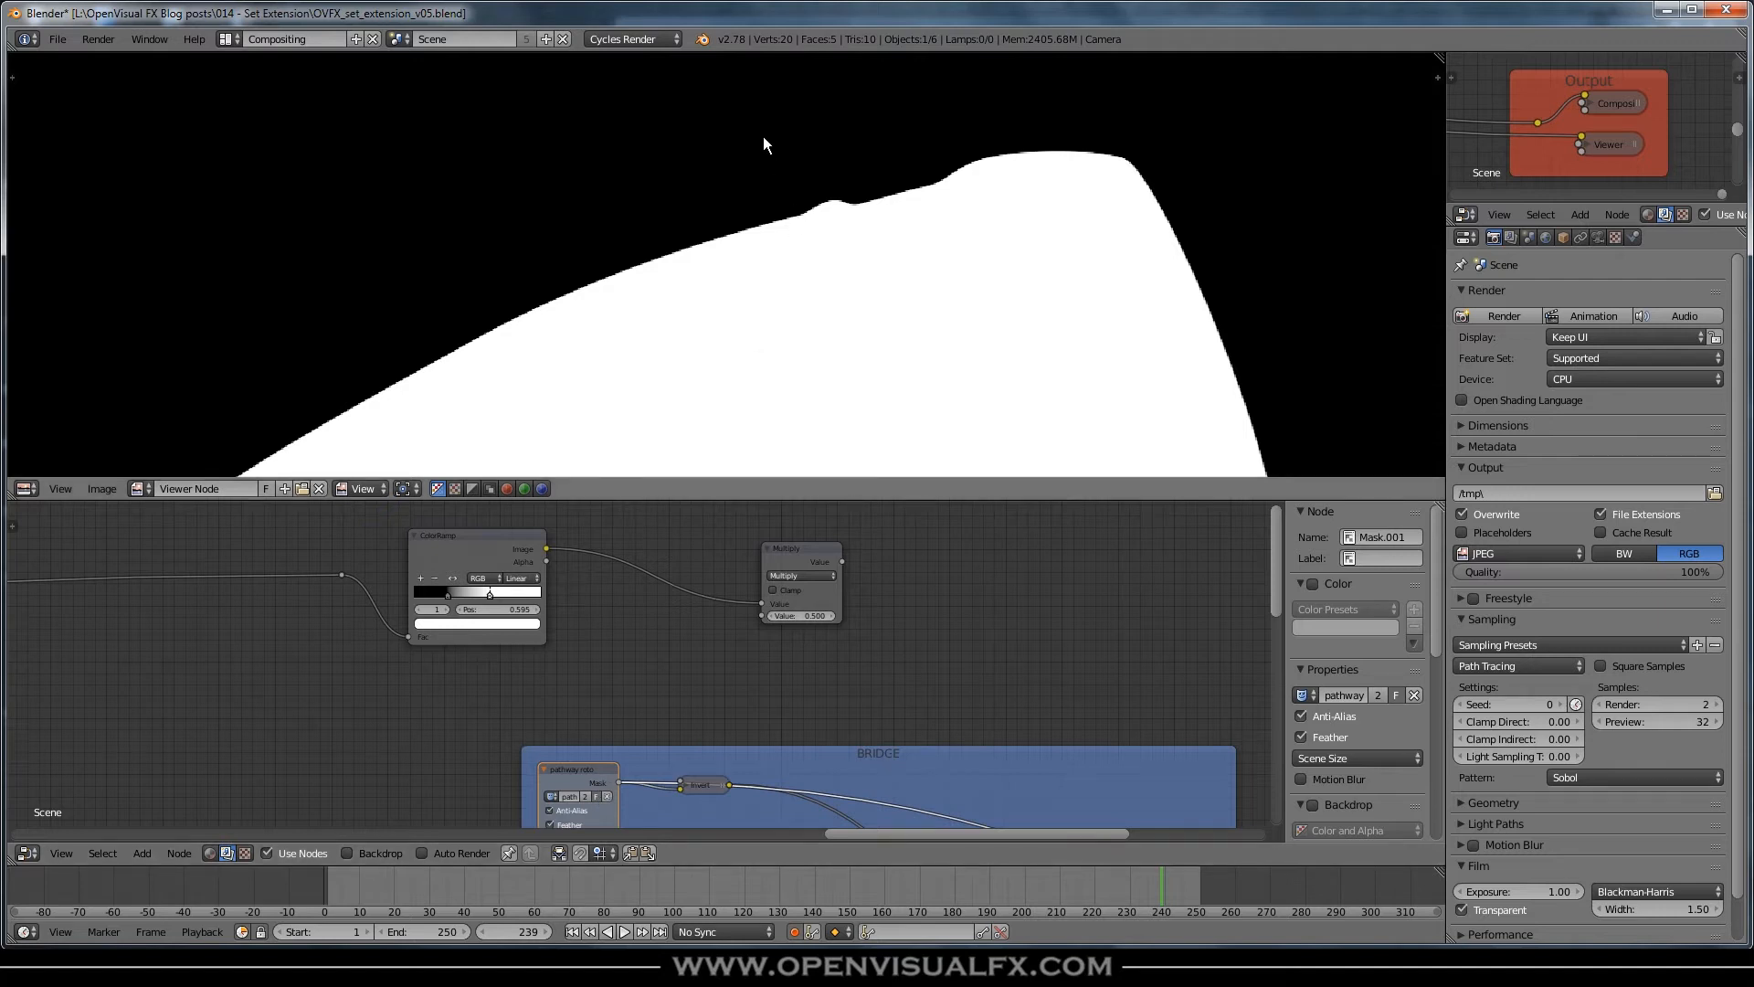
# - Connect the pathway mask to the Multiply node's second value and preview the combined matte in the viewer
pyautogui.keyDown('ctrl'); pyautogui.keyDown('shift'); pyautogui.click(496, 539); pyautogui.keyUp('shift'); pyautogui.keyUp('ctrl')
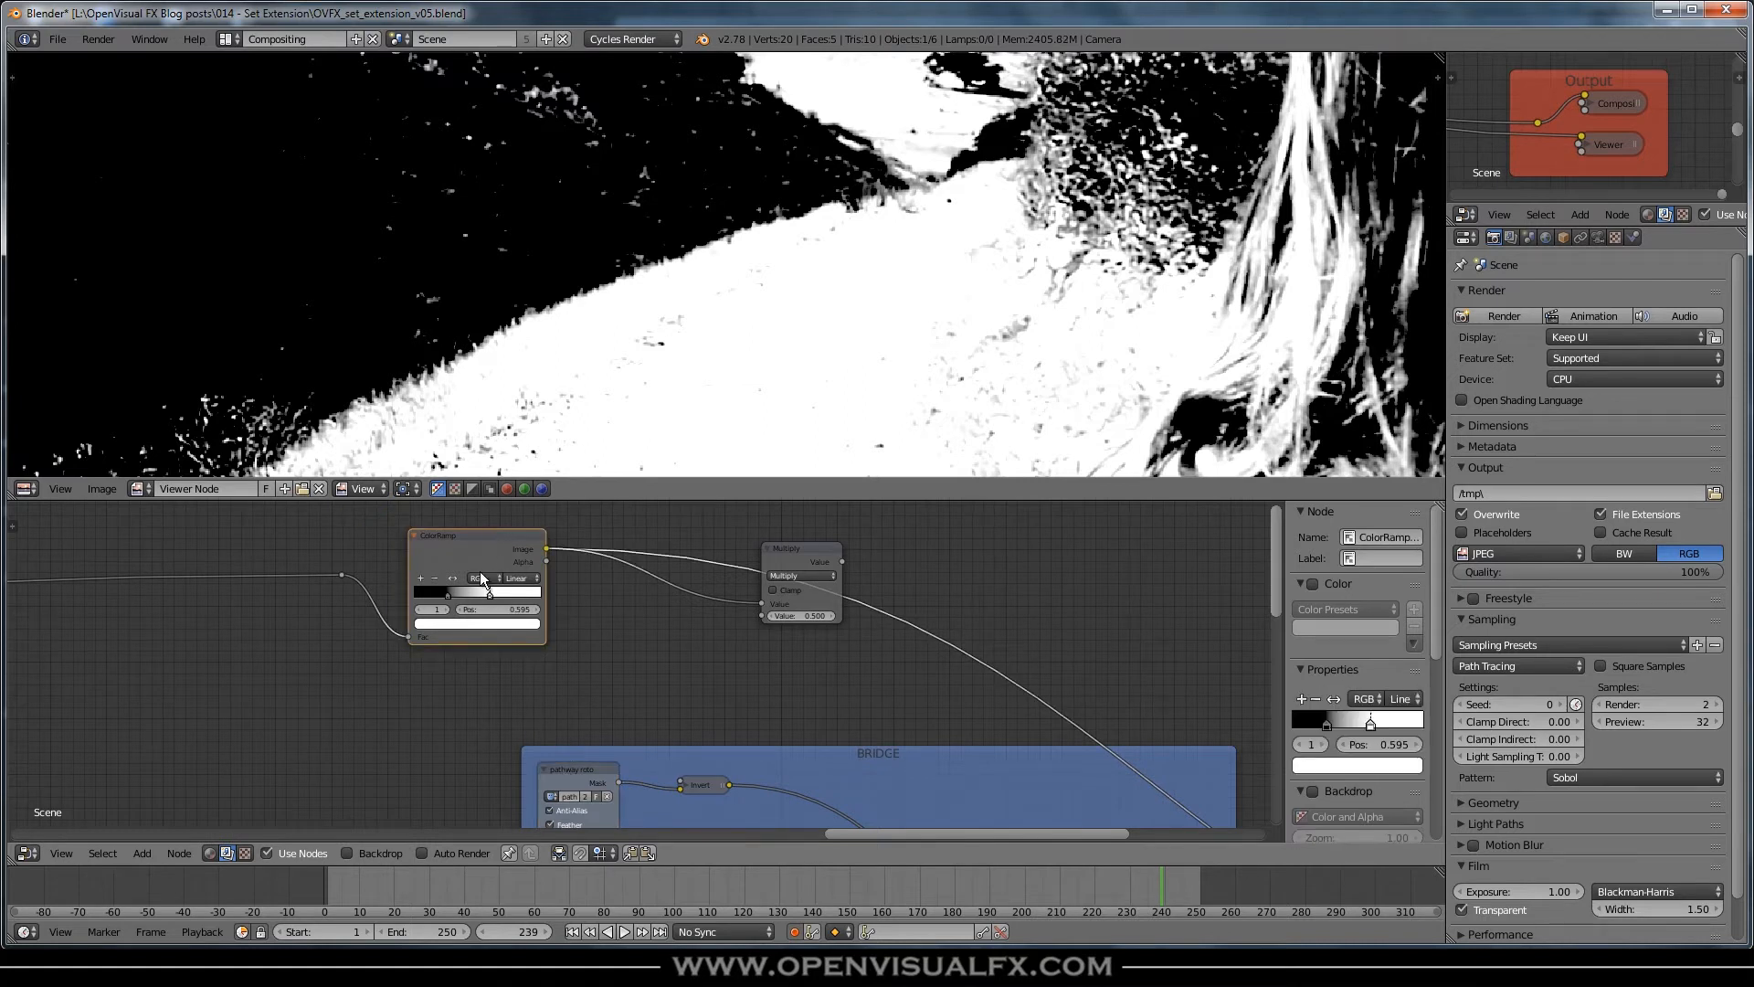
pyautogui.moveTo(620, 781); pyautogui.dragTo(762, 615)
pyautogui.keyDown('ctrl'); pyautogui.keyDown('shift'); pyautogui.click(814, 554); pyautogui.keyUp('shift'); pyautogui.keyUp('ctrl')
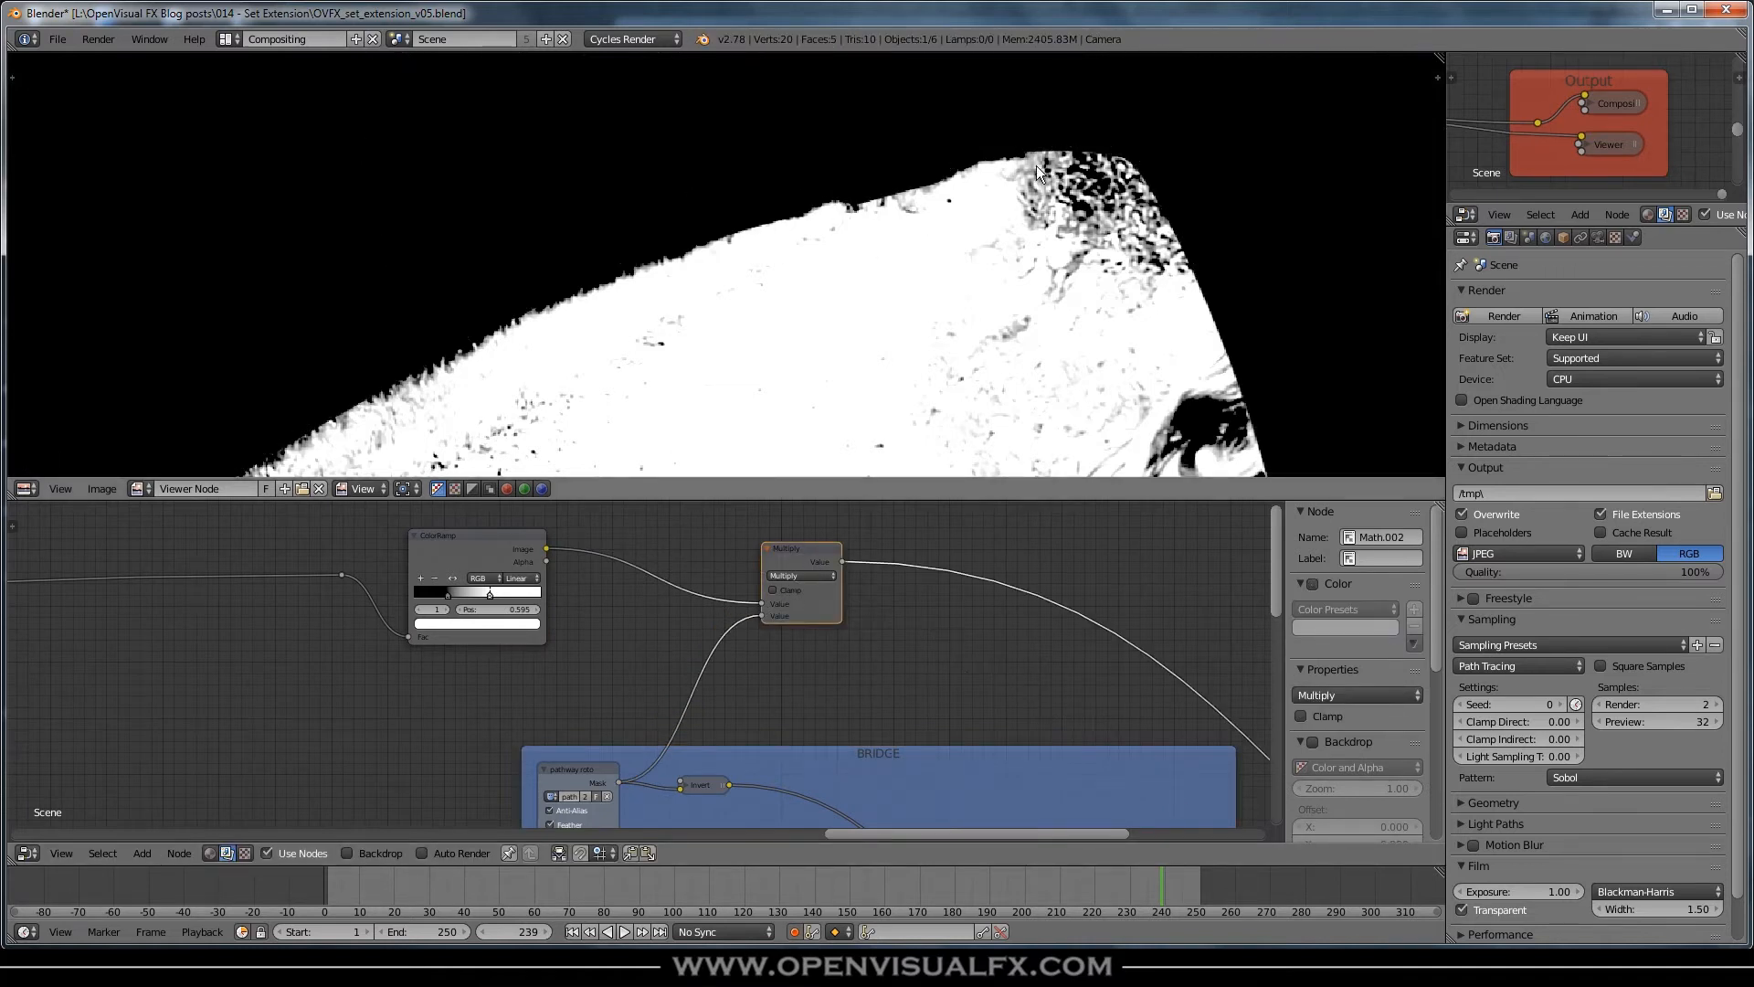
# - Mute and unmute the Multiply node repeatedly to compare the matte along the pathway edge with and without the roto mask
pyautogui.scroll(2, 853, 212)
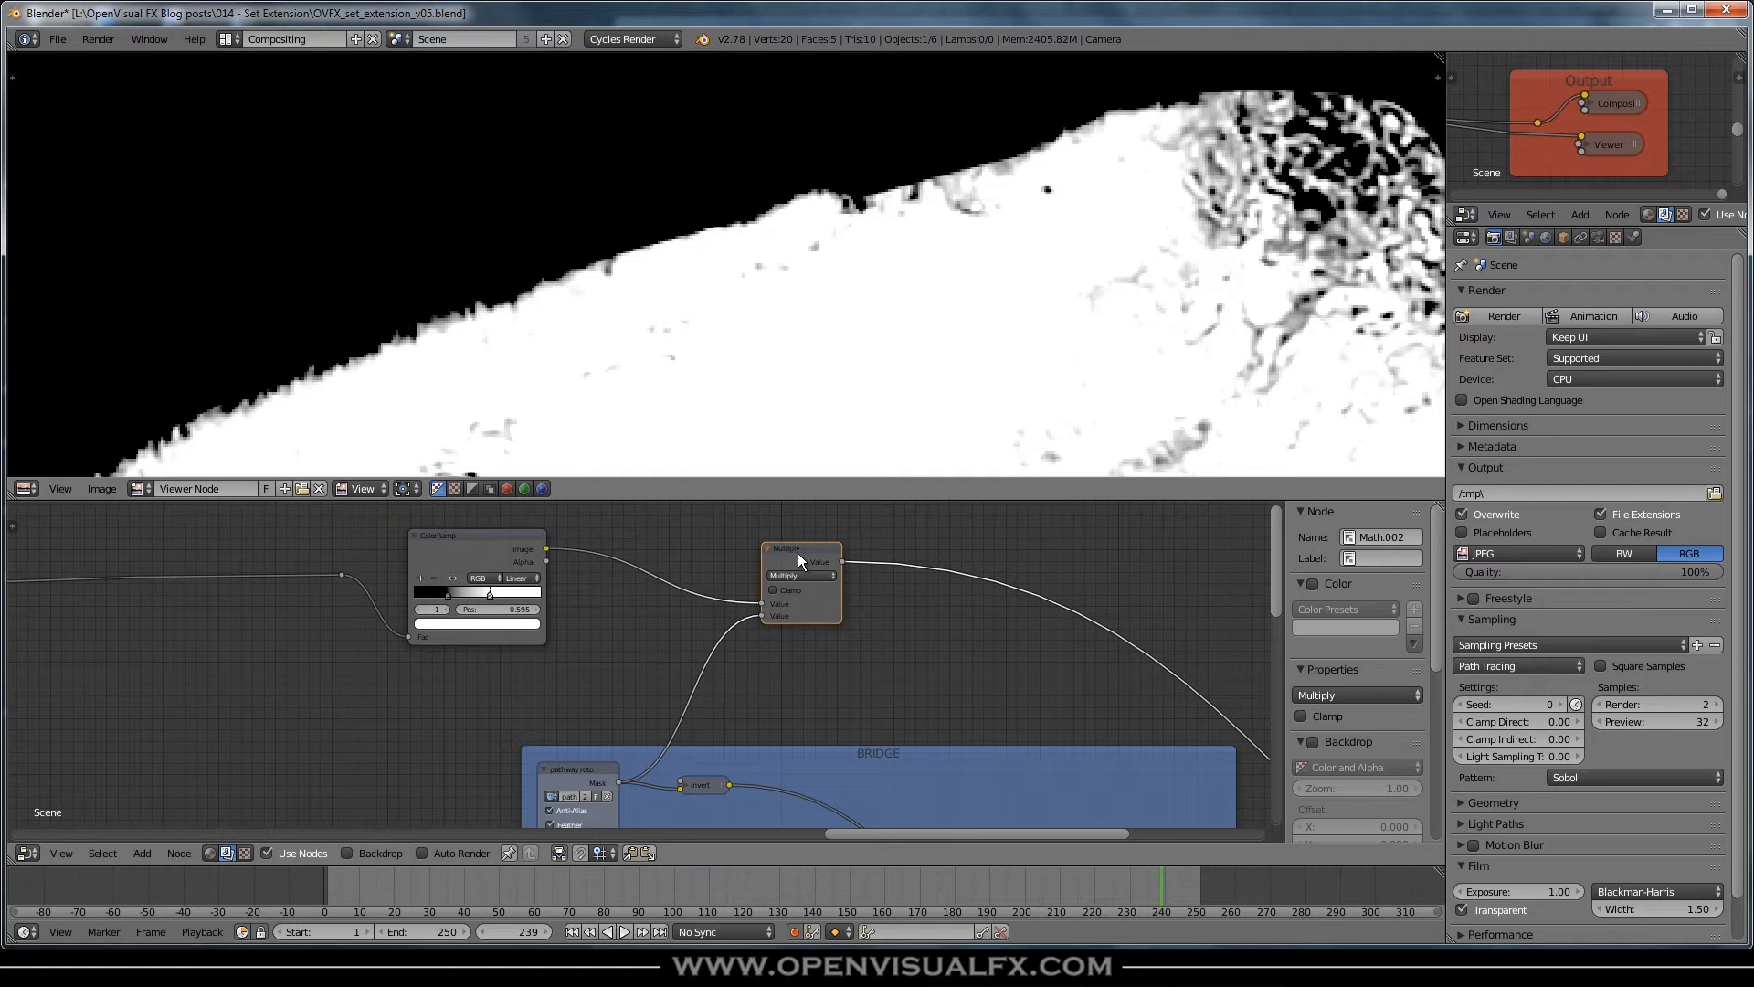
pyautogui.press('m')
pyautogui.press('m')
pyautogui.press('m')
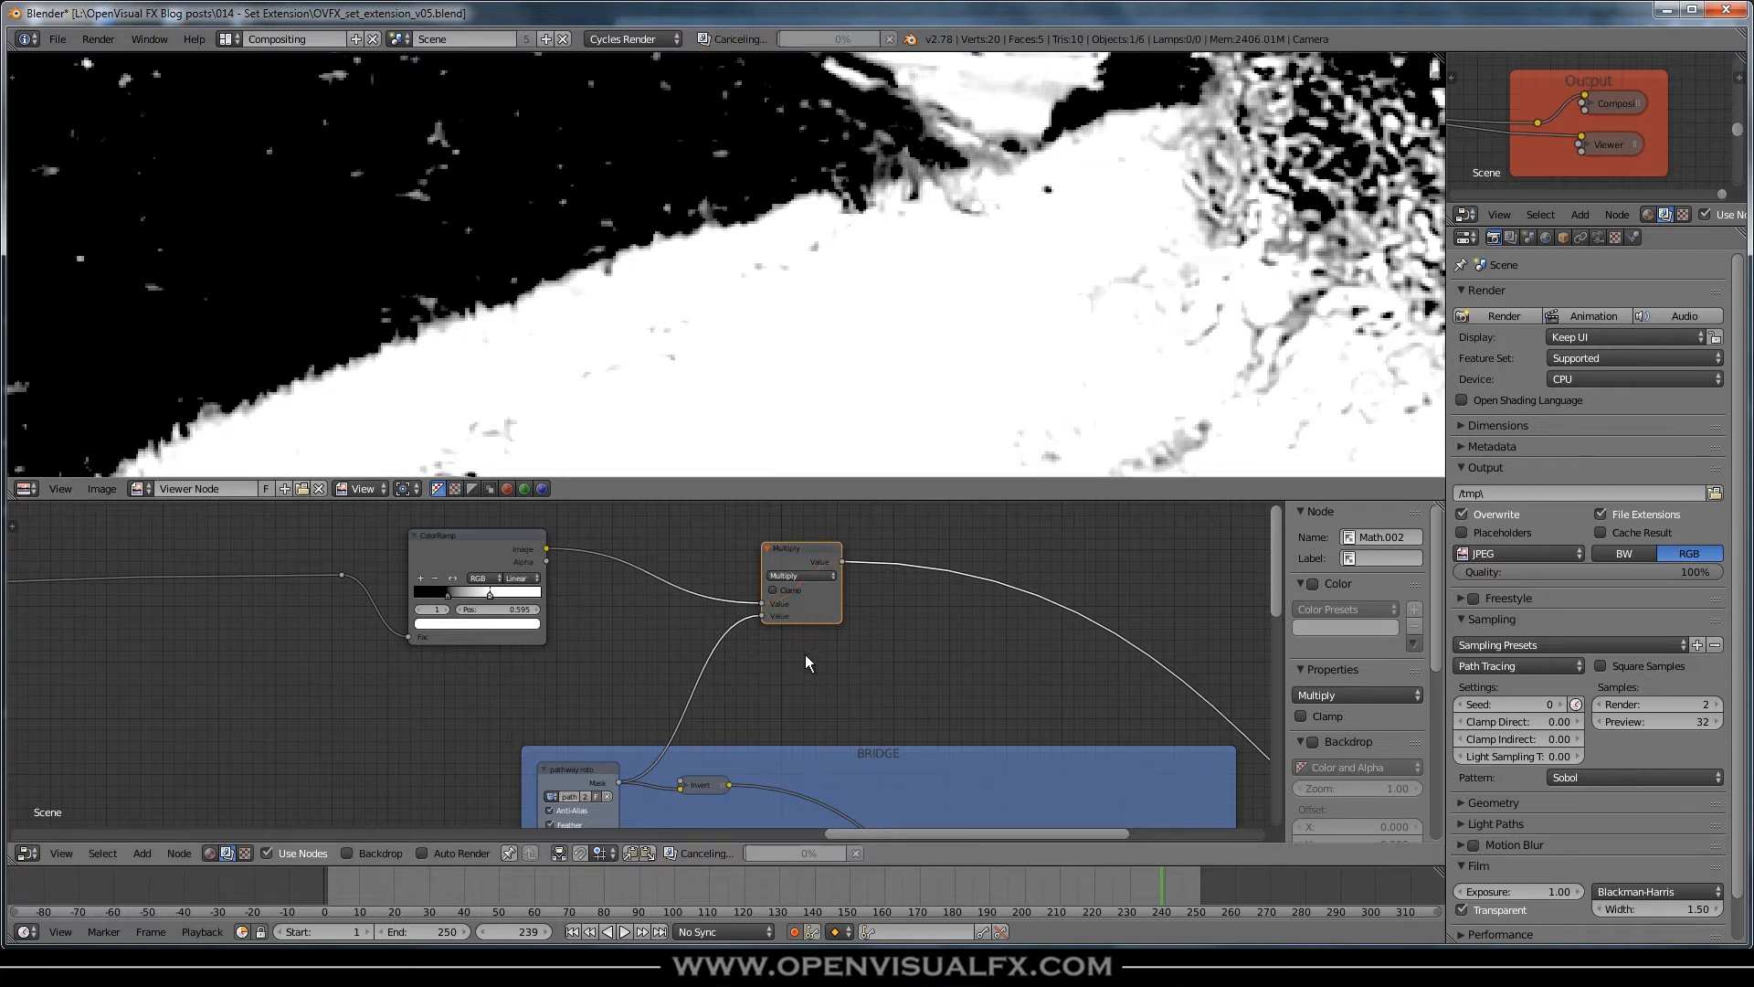
pyautogui.press('m')
pyautogui.press('m')
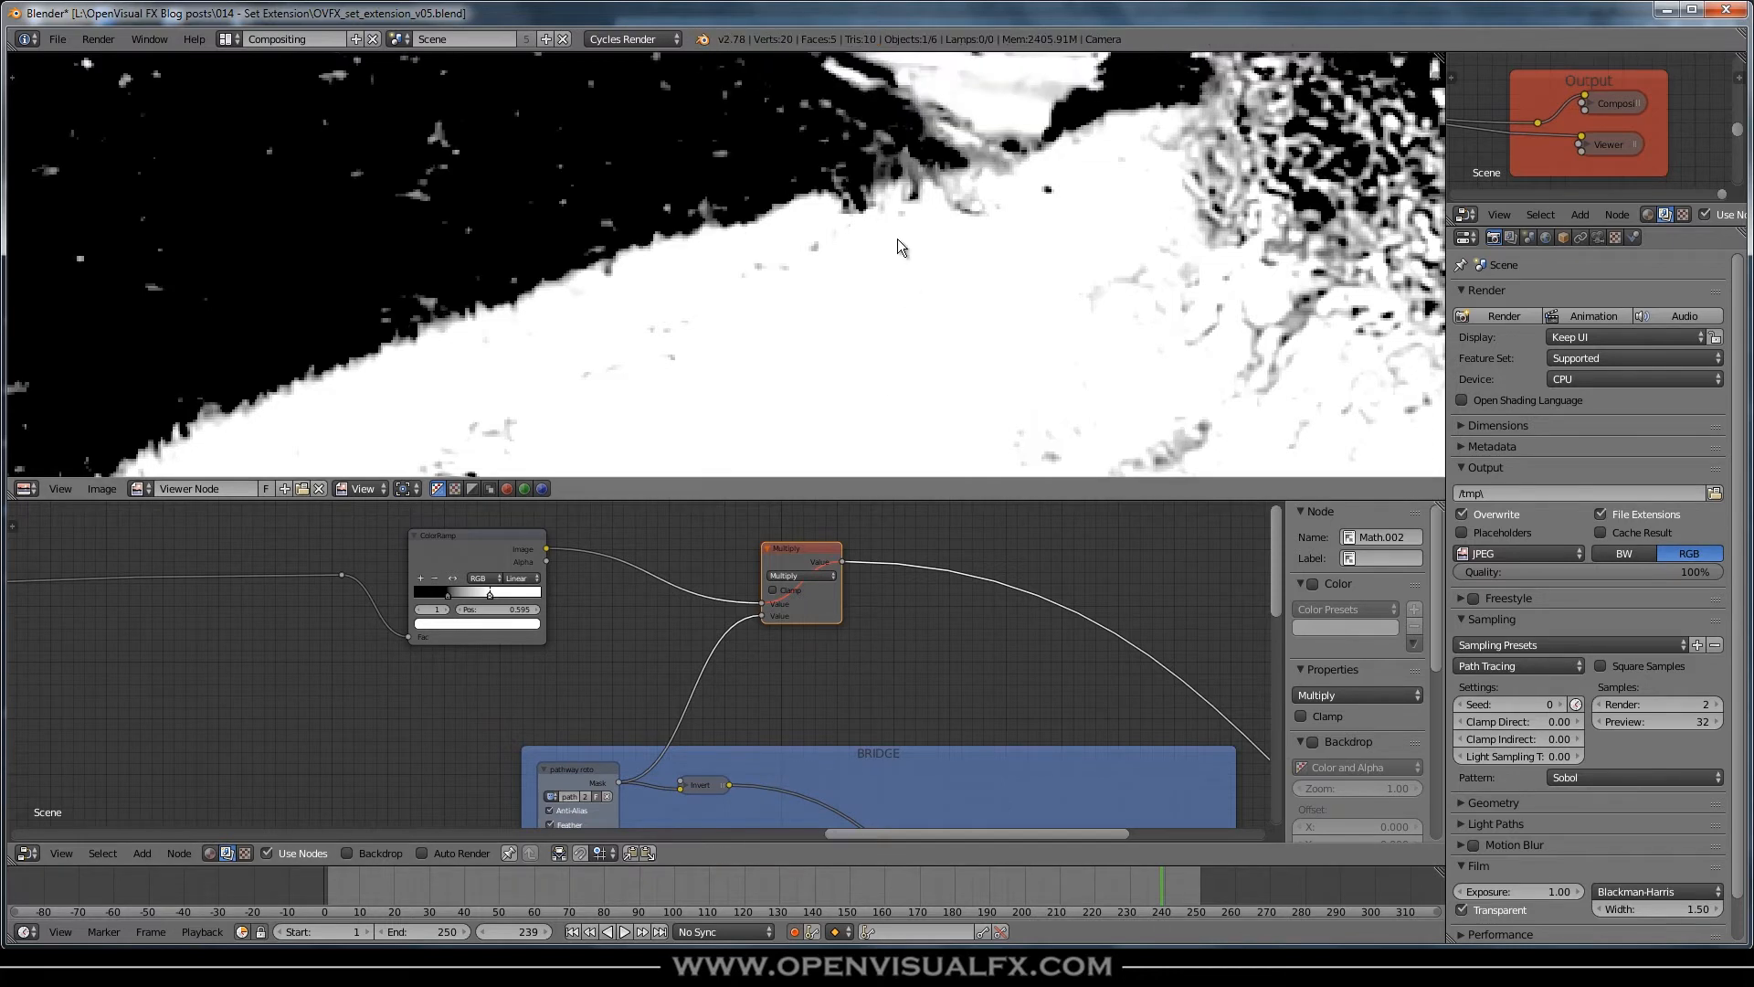
pyautogui.press('m')
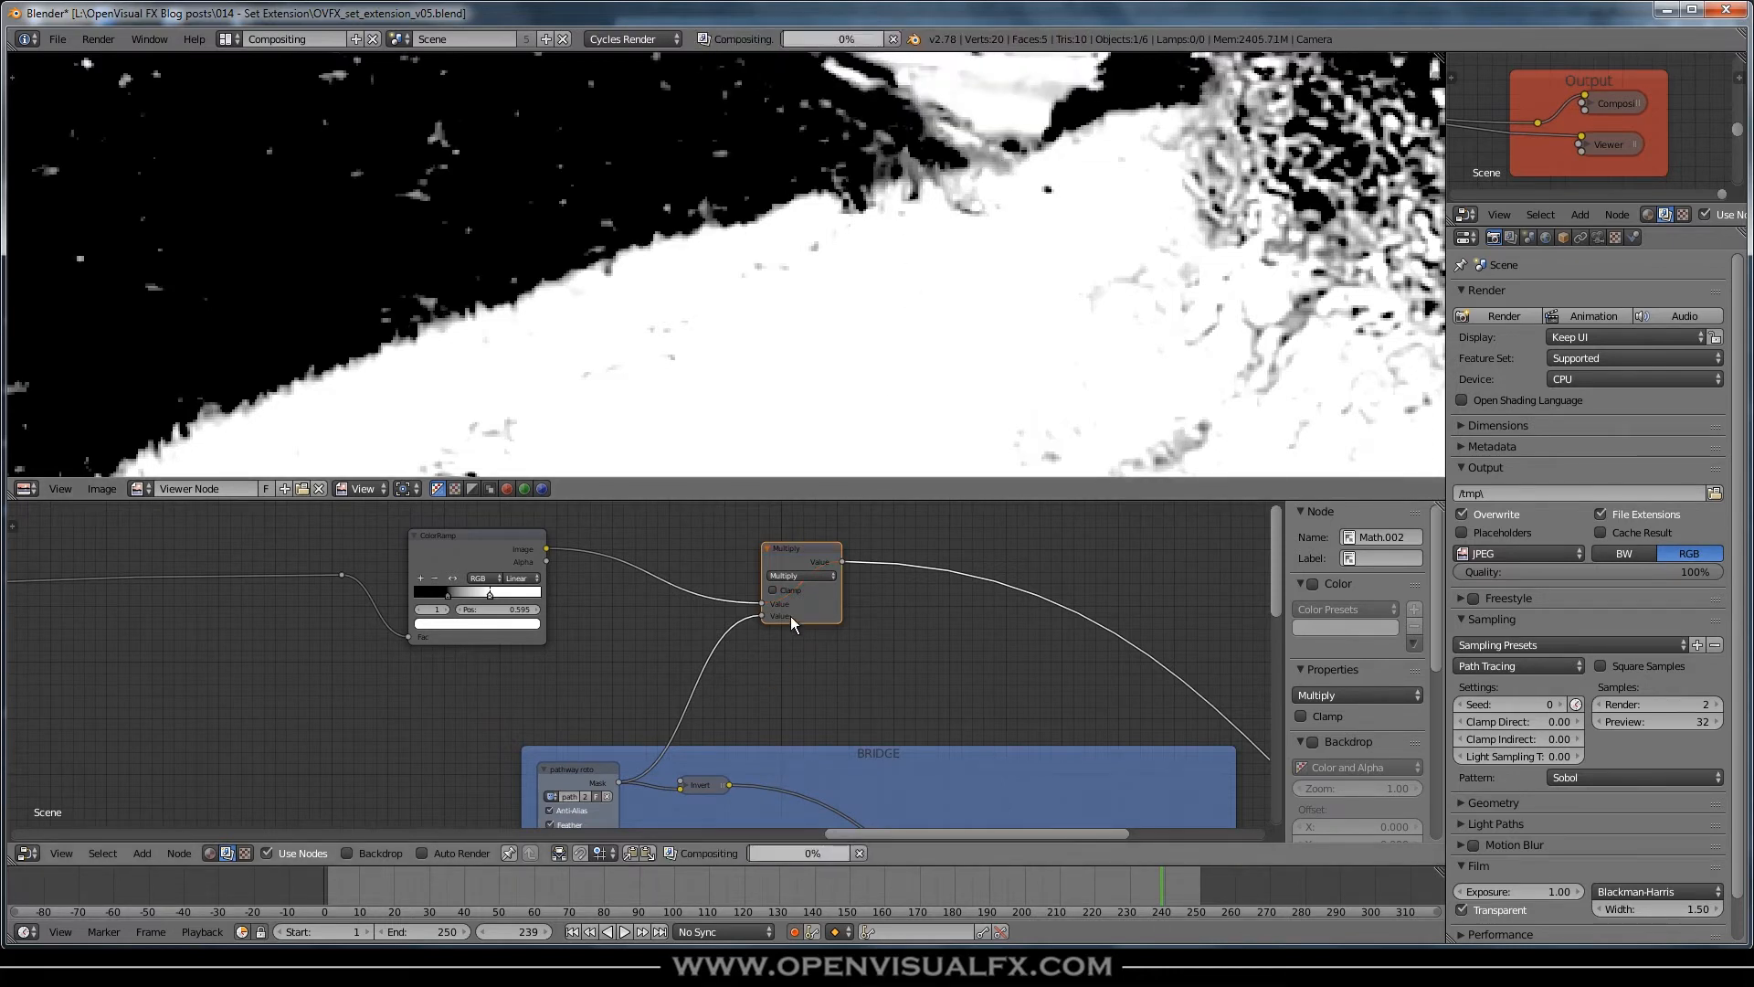
pyautogui.press('m')
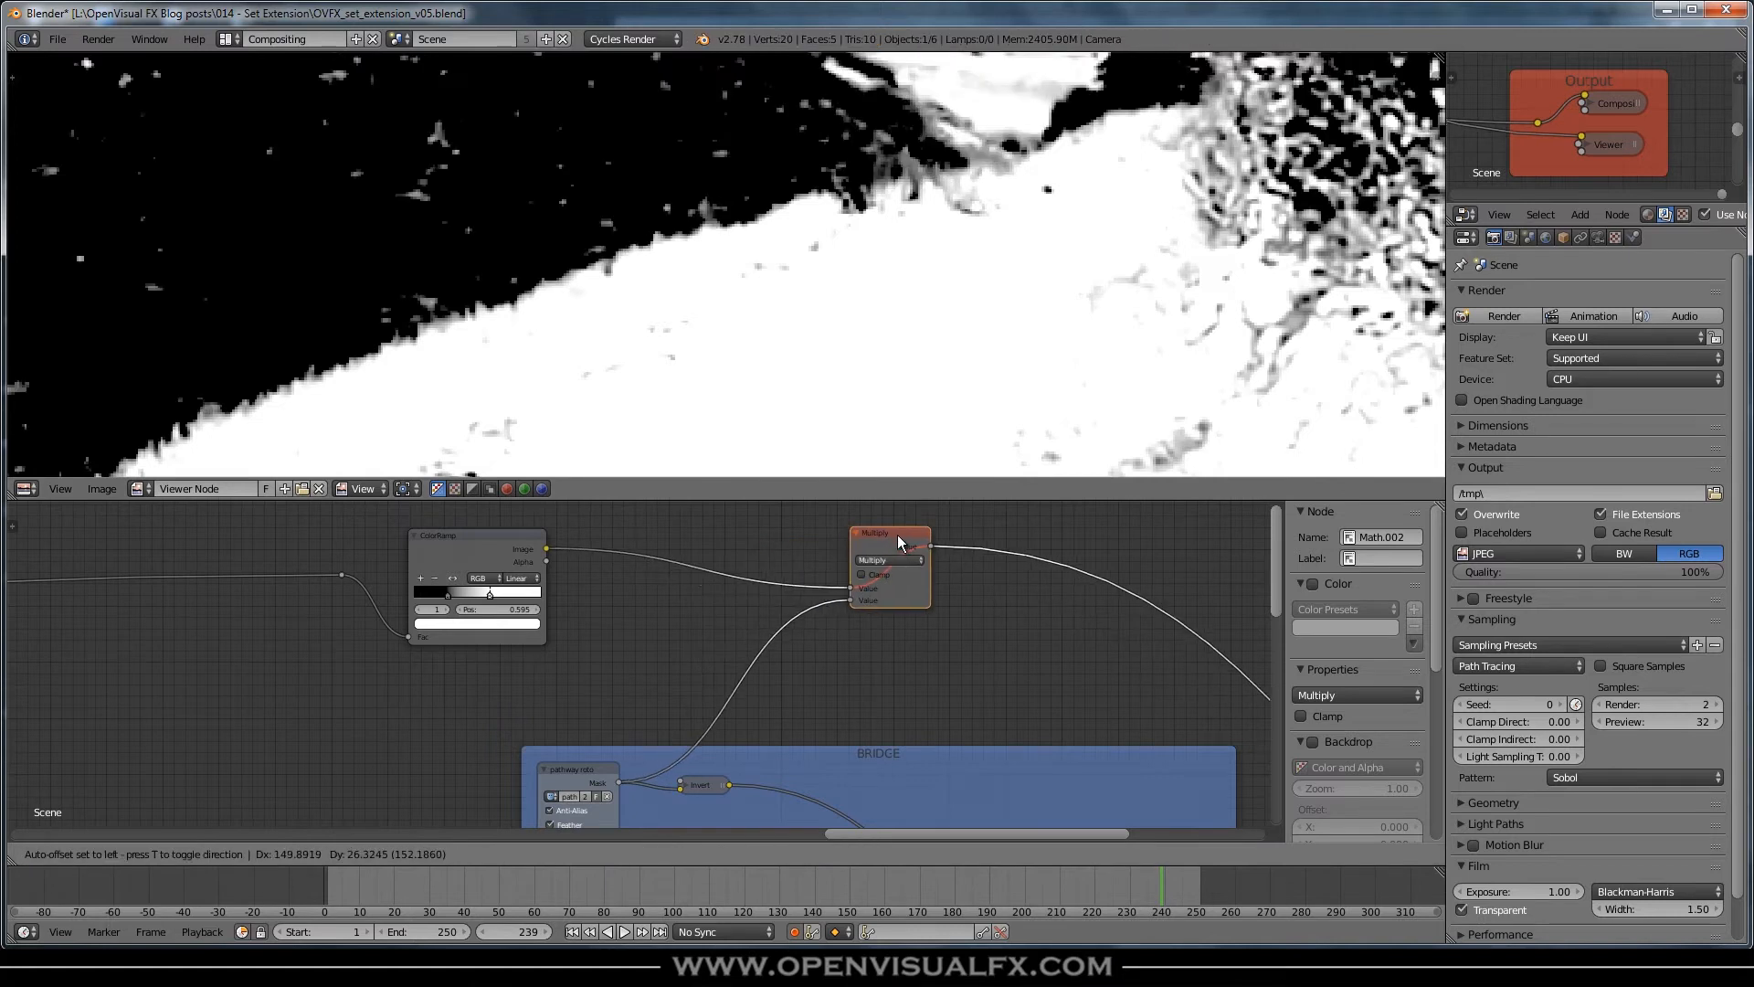
# - Insert a Dilate/Erode node on the link from the pathway mask to the Multiply node and preview the Multiply output
pyautogui.moveTo(722, 695); pyautogui.dragTo(677, 612, button='middle')
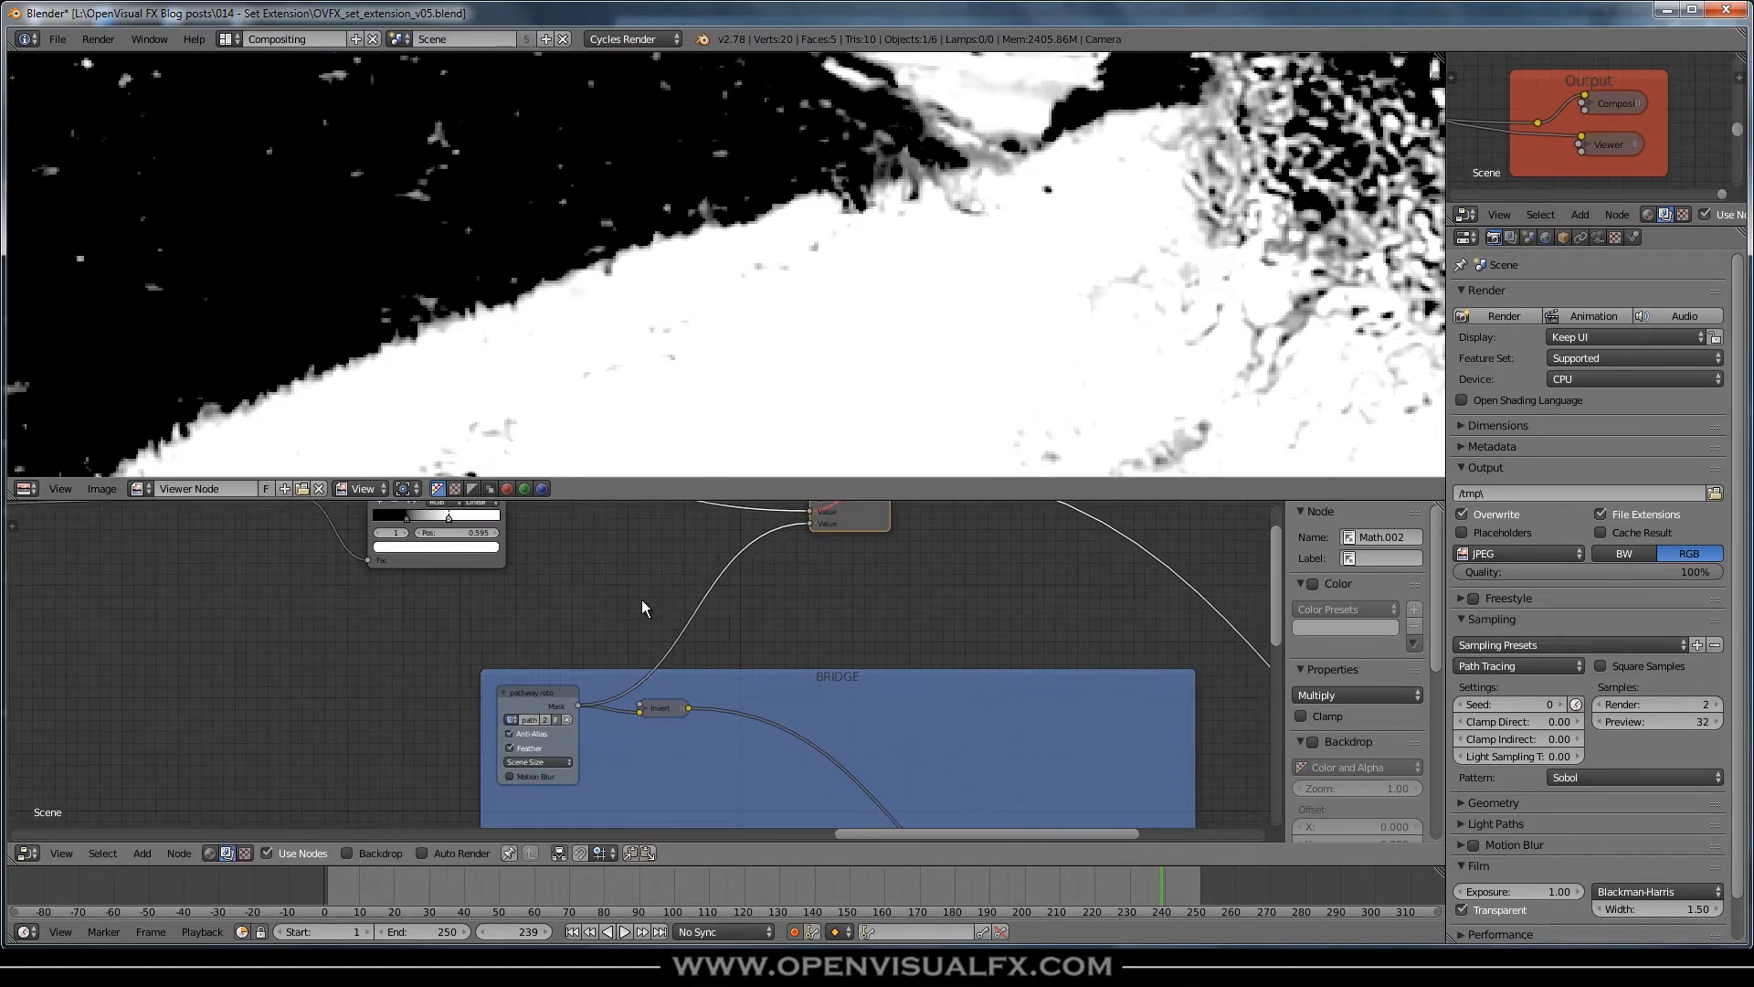
pyautogui.hotkey('shift', 'a')
pyautogui.moveTo(609, 621)
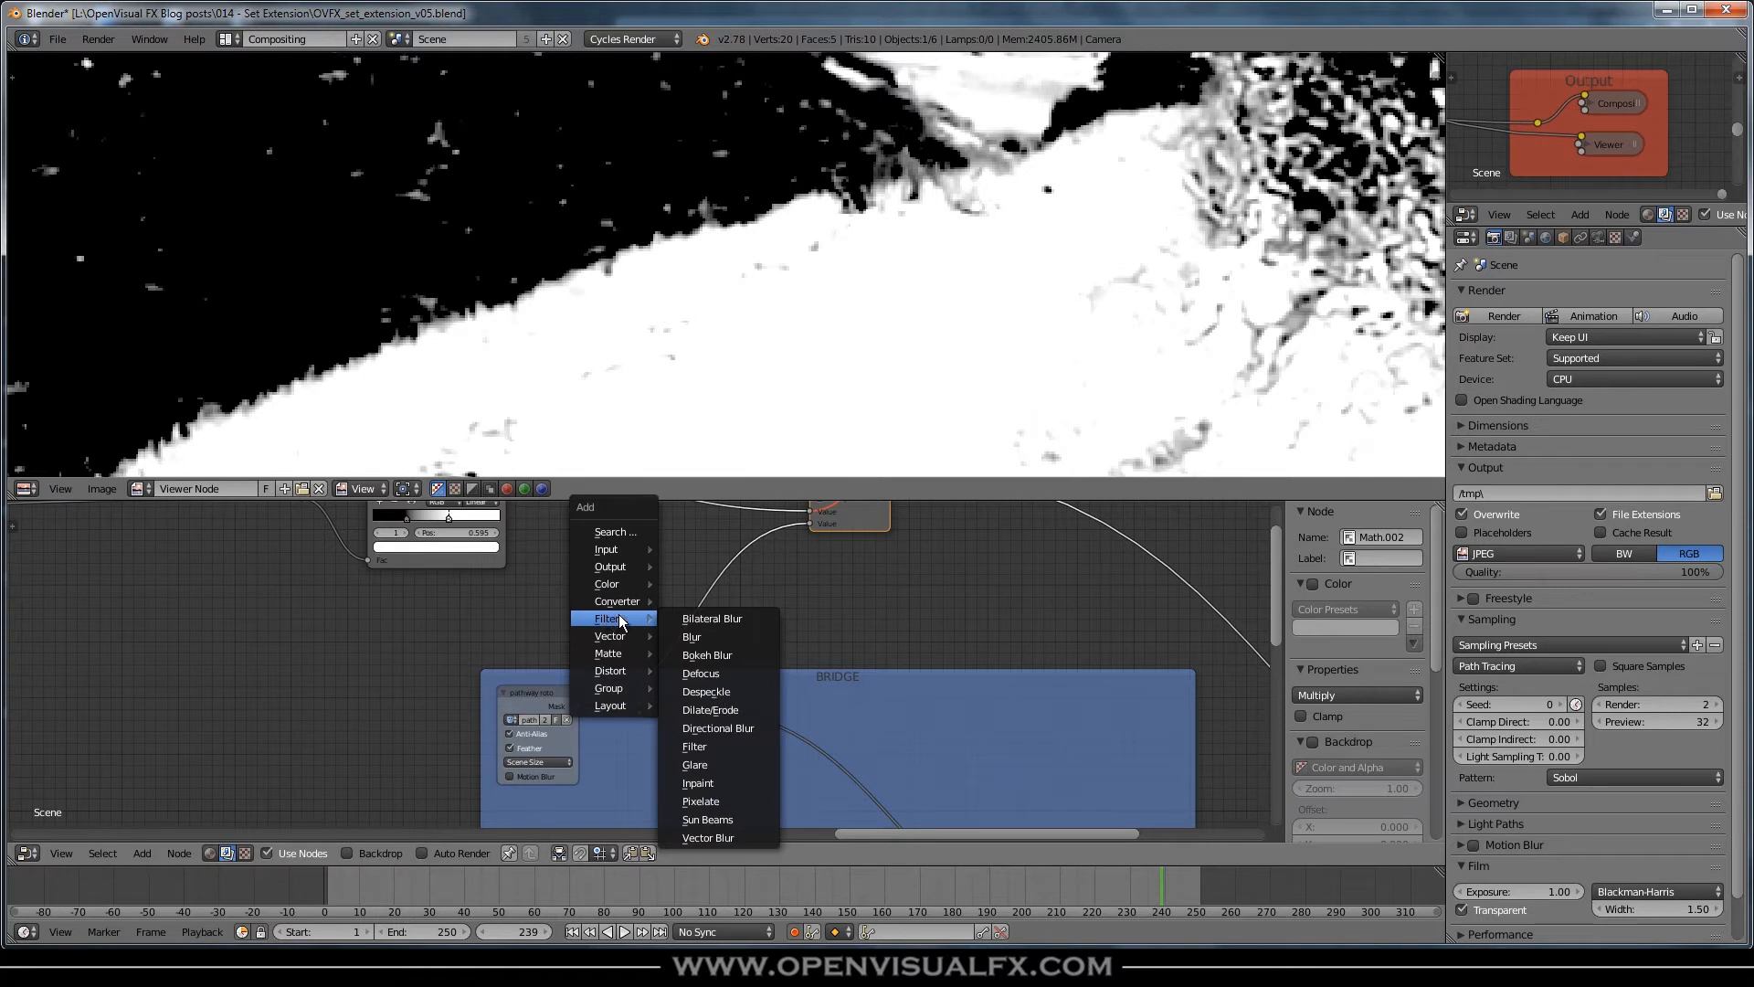
pyautogui.click(705, 711)
pyautogui.click(687, 546)
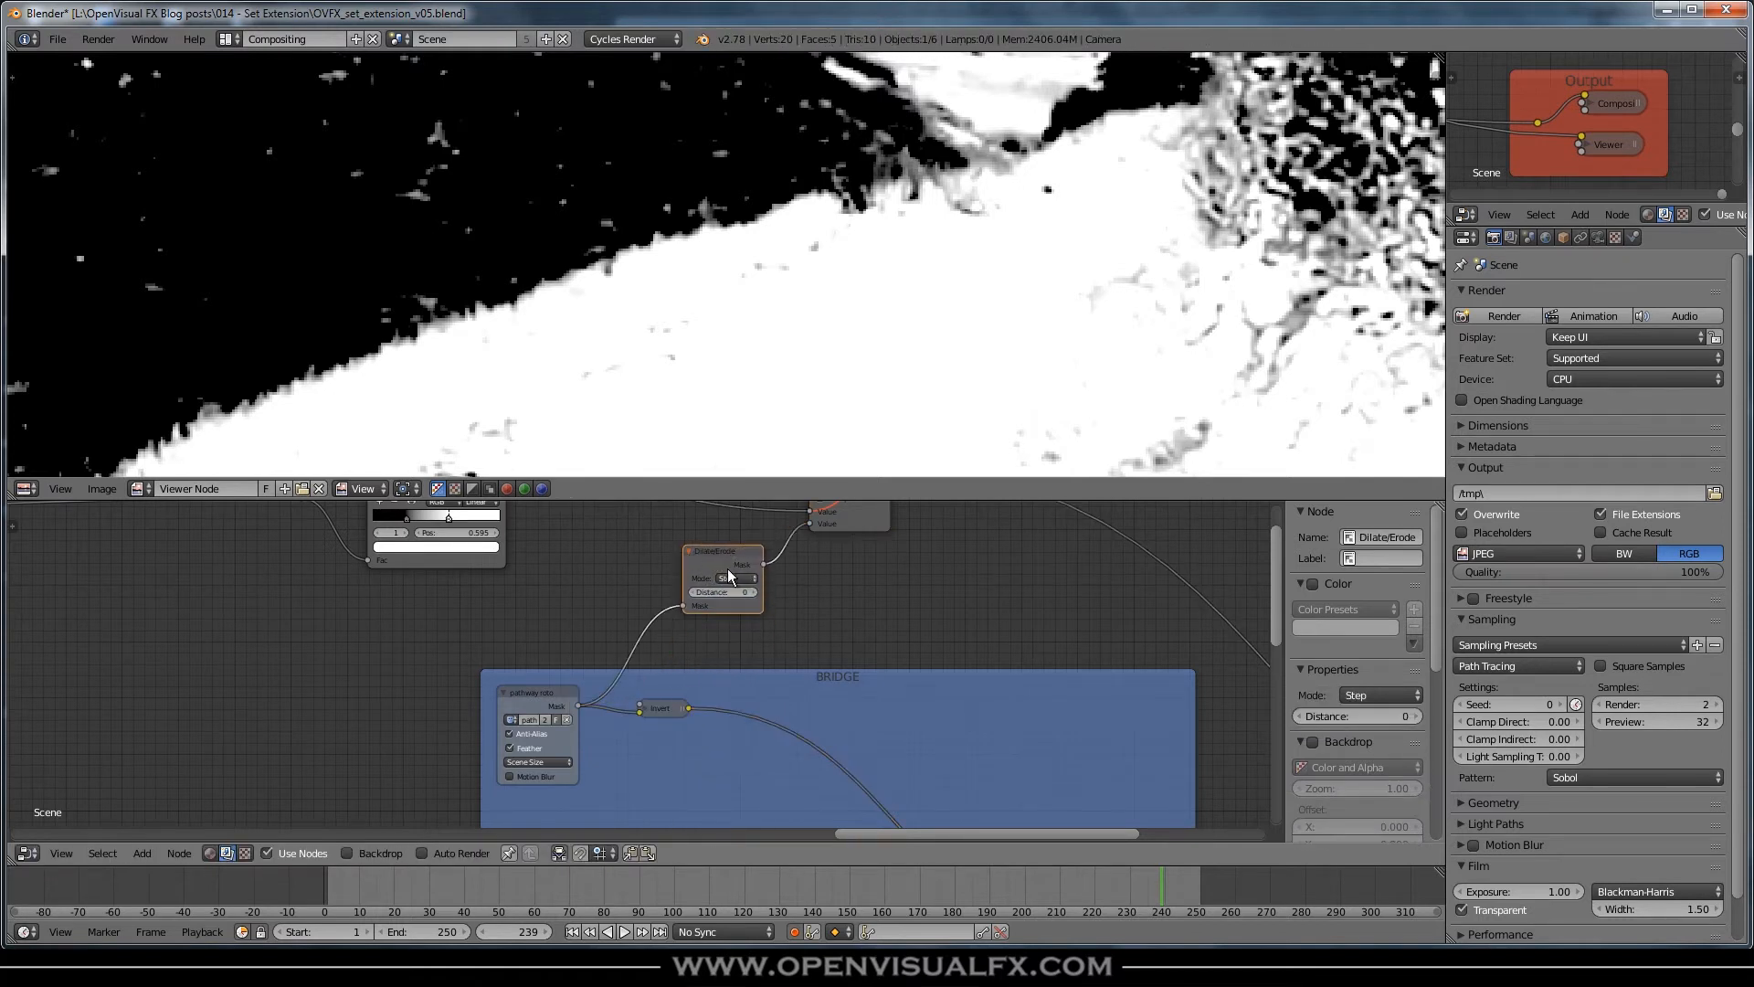
pyautogui.moveTo(809, 579); pyautogui.dragTo(817, 705, button='middle')
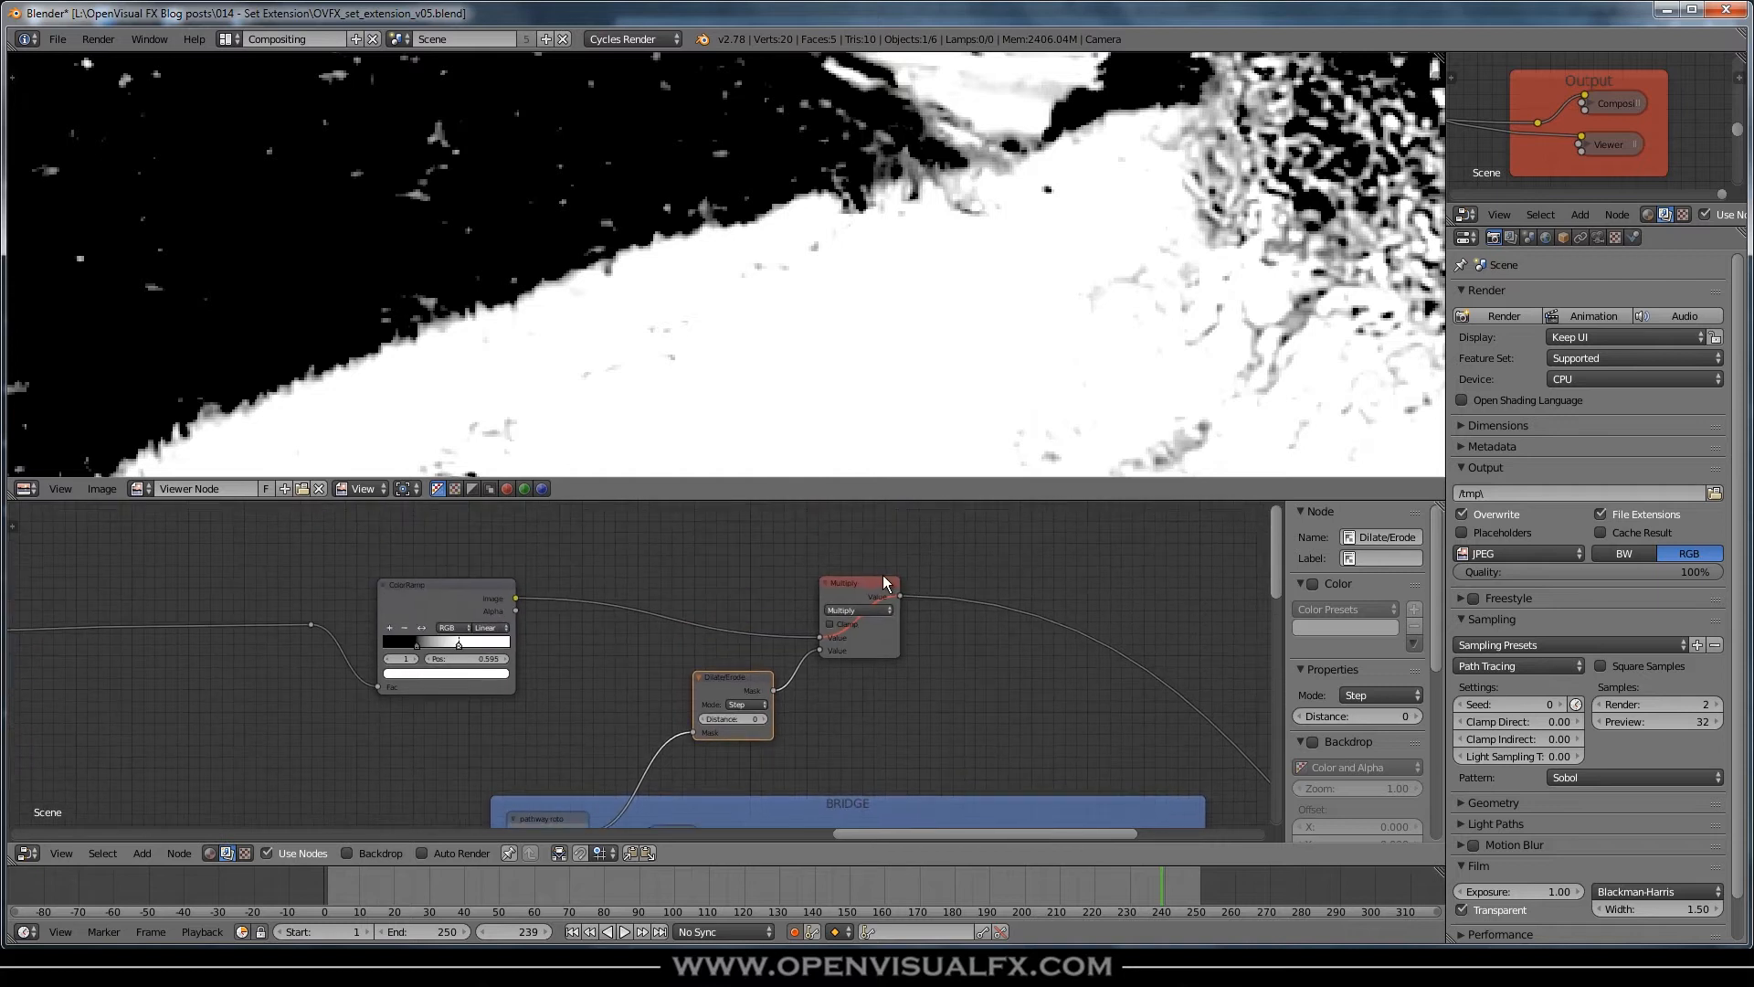
pyautogui.click(869, 591)
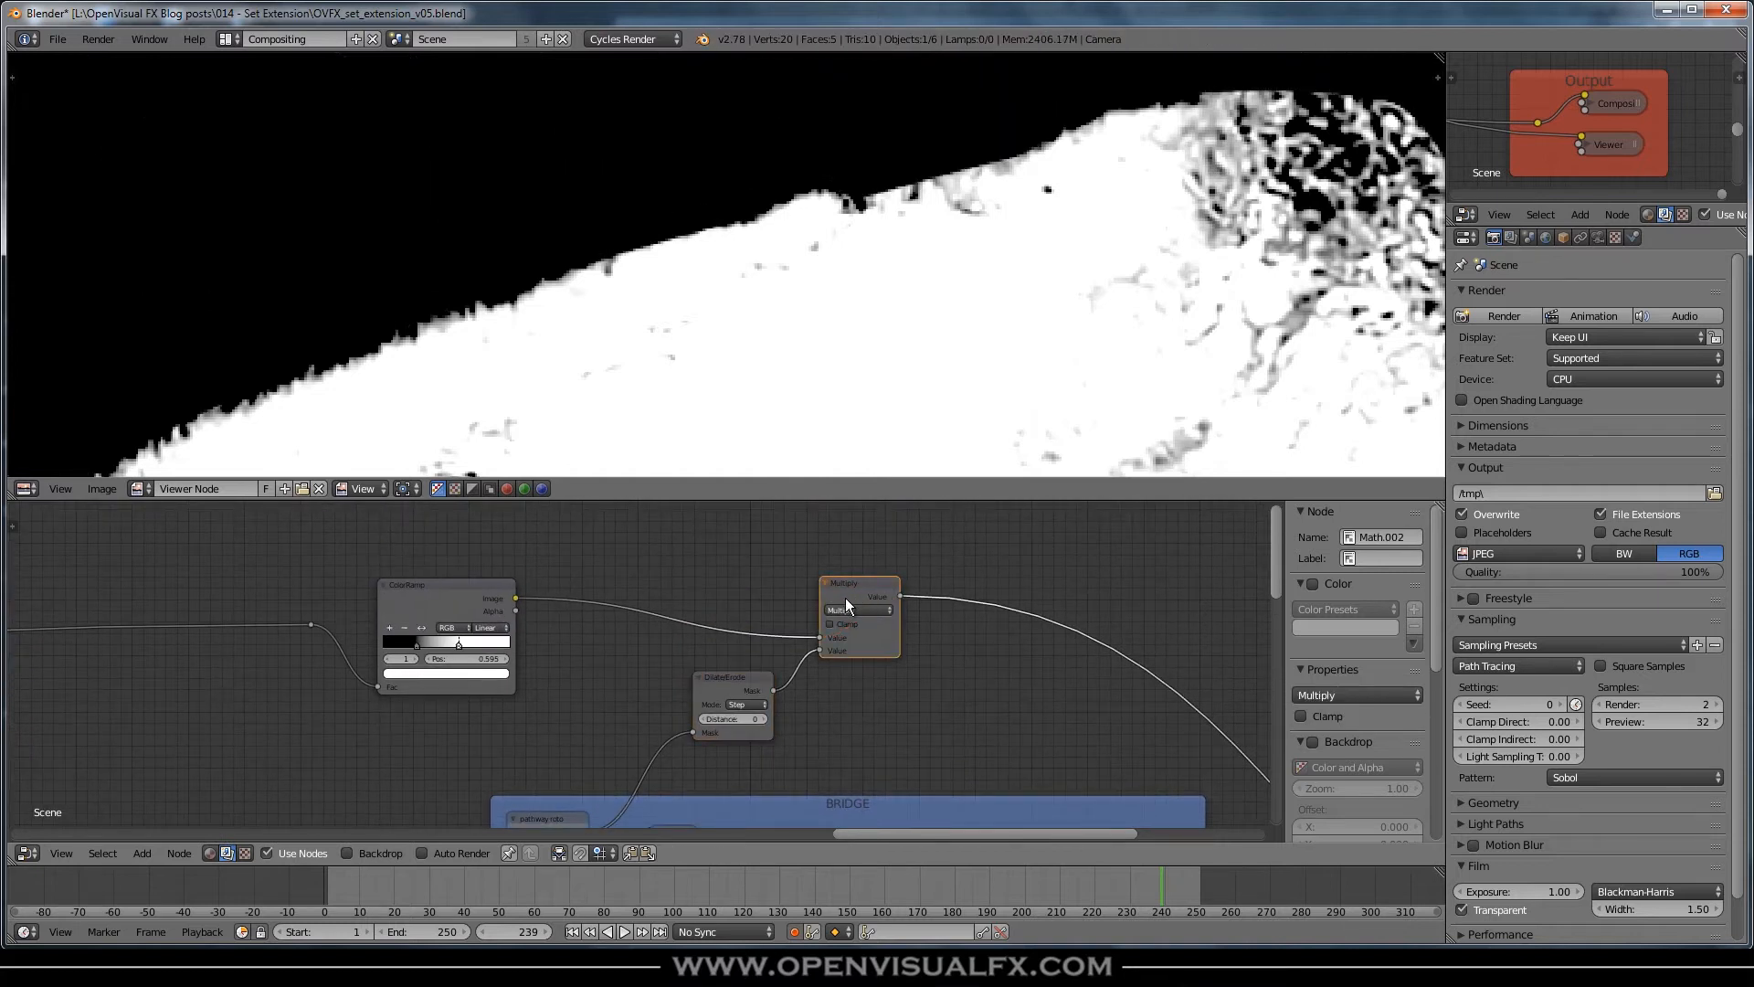
# - Set the Dilate/Erode distance to 4 and preview the dilated mask followed by the Multiply result
pyautogui.scroll(2, 731, 736)
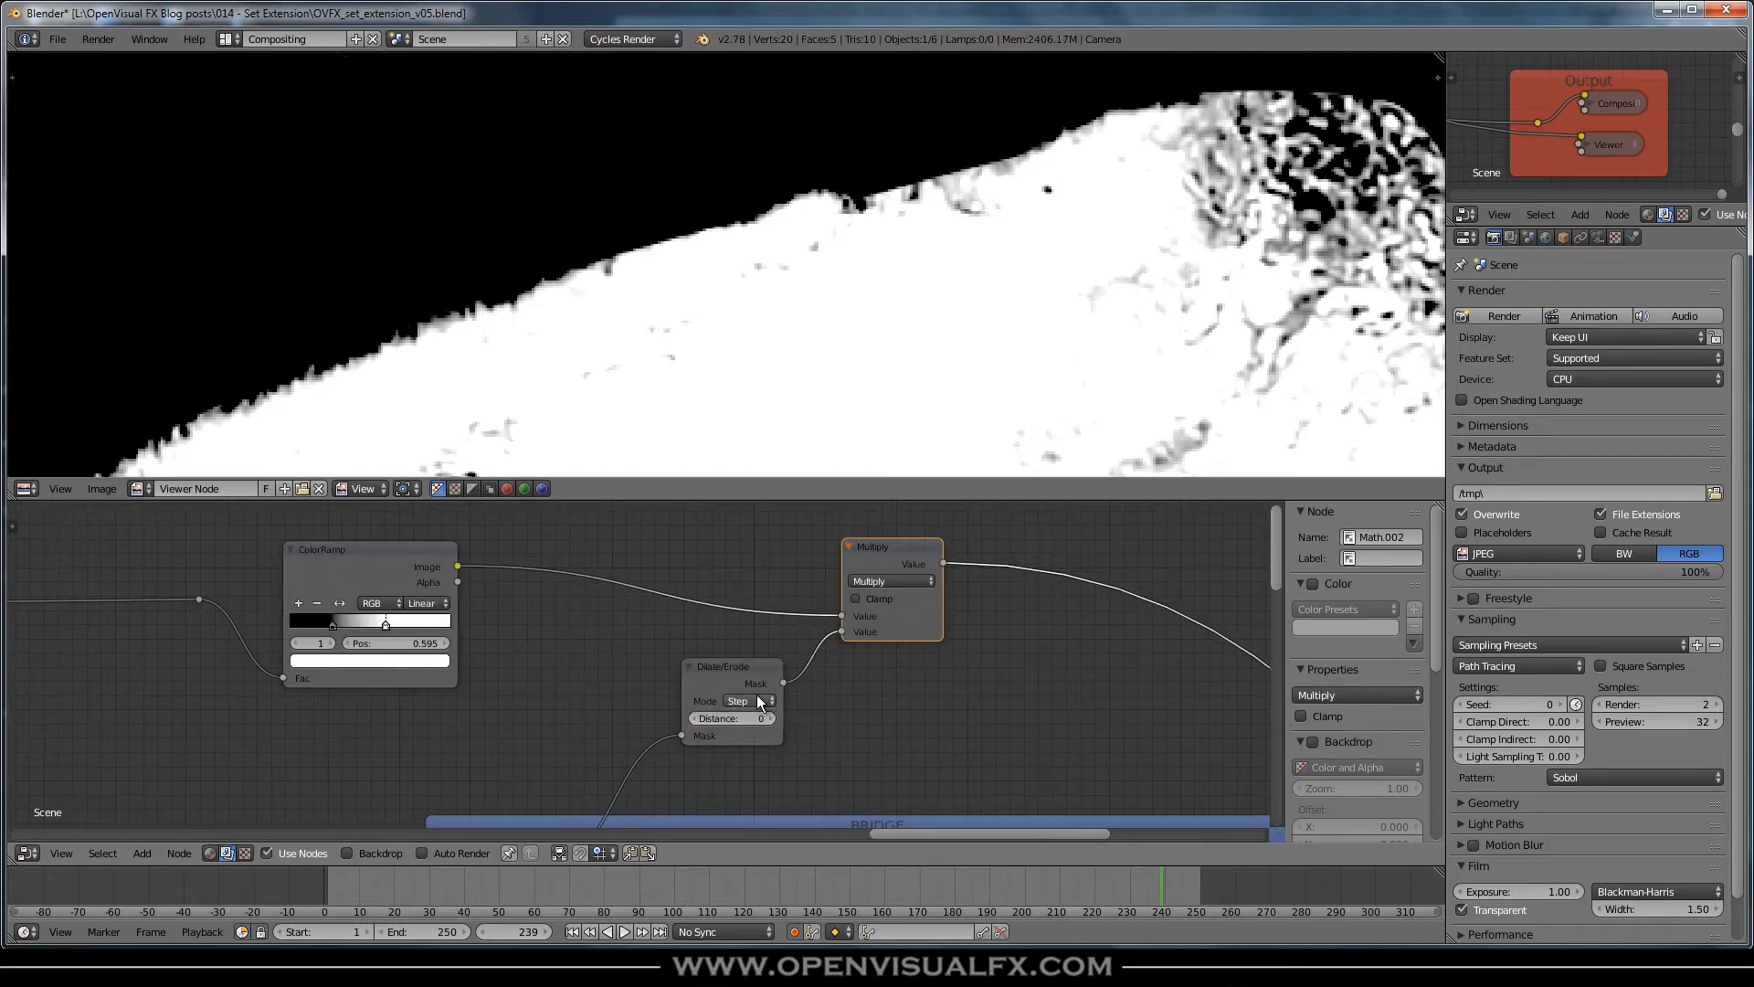
pyautogui.click(773, 720)
pyautogui.click(773, 720)
pyautogui.click(771, 718)
pyautogui.click(771, 719)
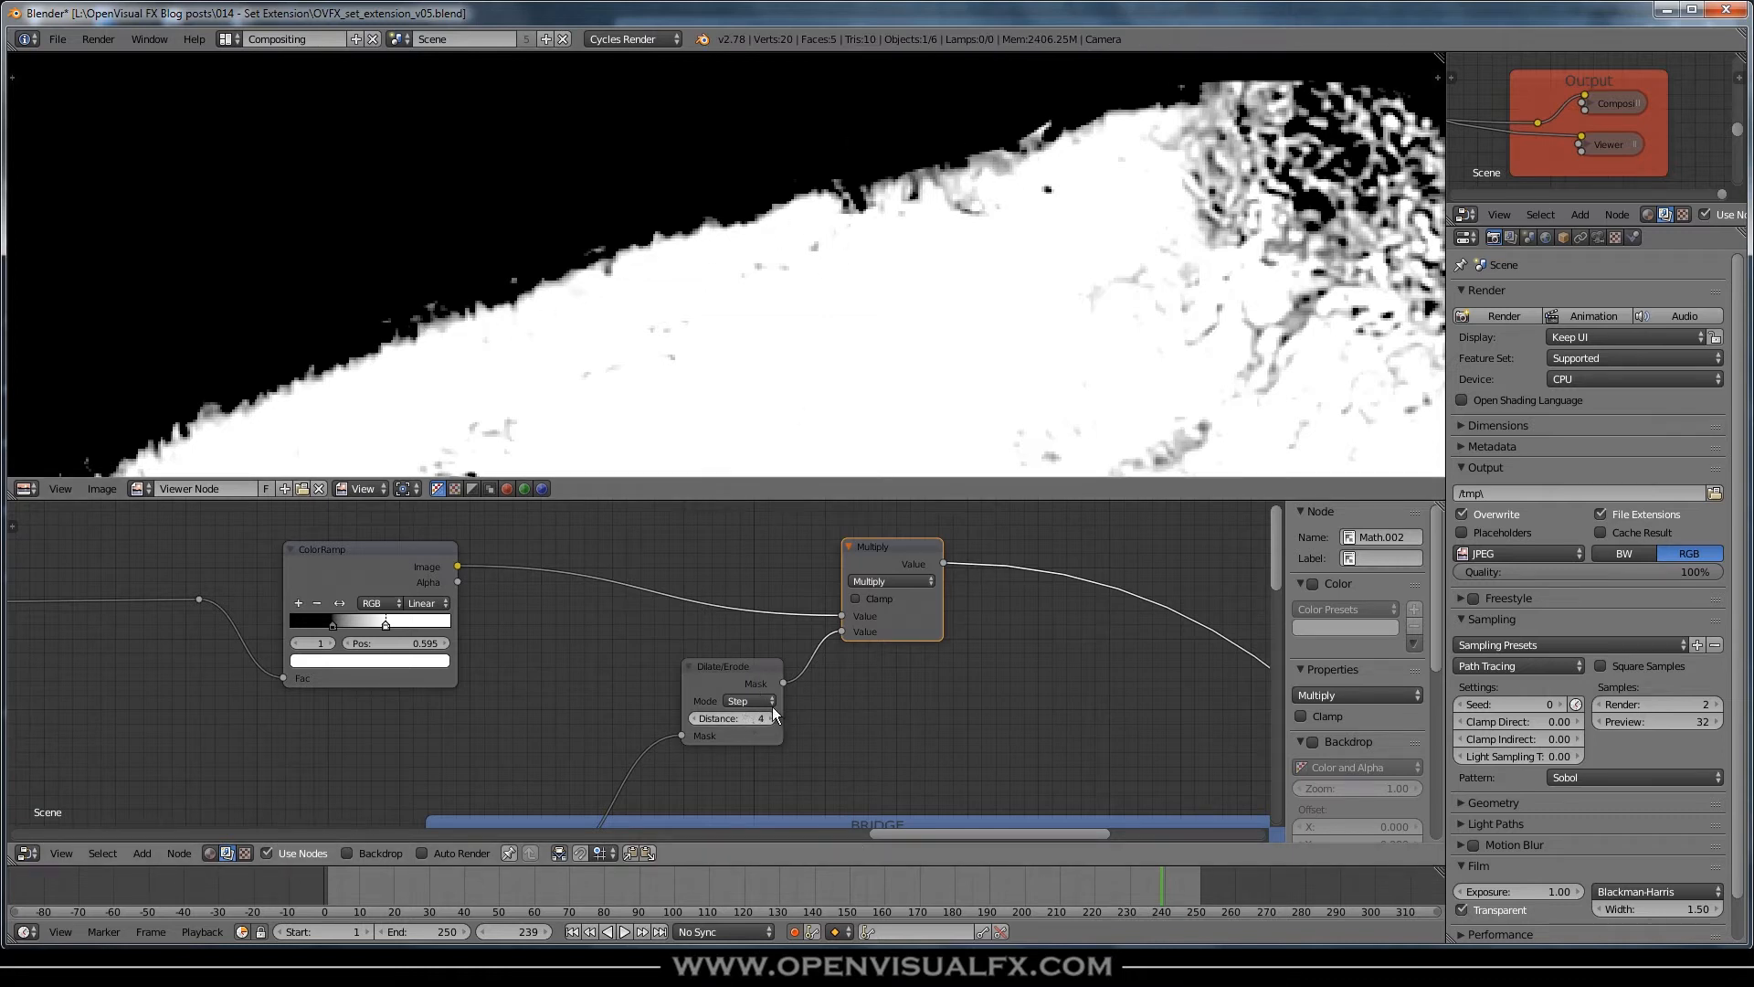
pyautogui.keyDown('ctrl'); pyautogui.keyDown('shift'); pyautogui.click(748, 663); pyautogui.keyUp('shift'); pyautogui.keyUp('ctrl')
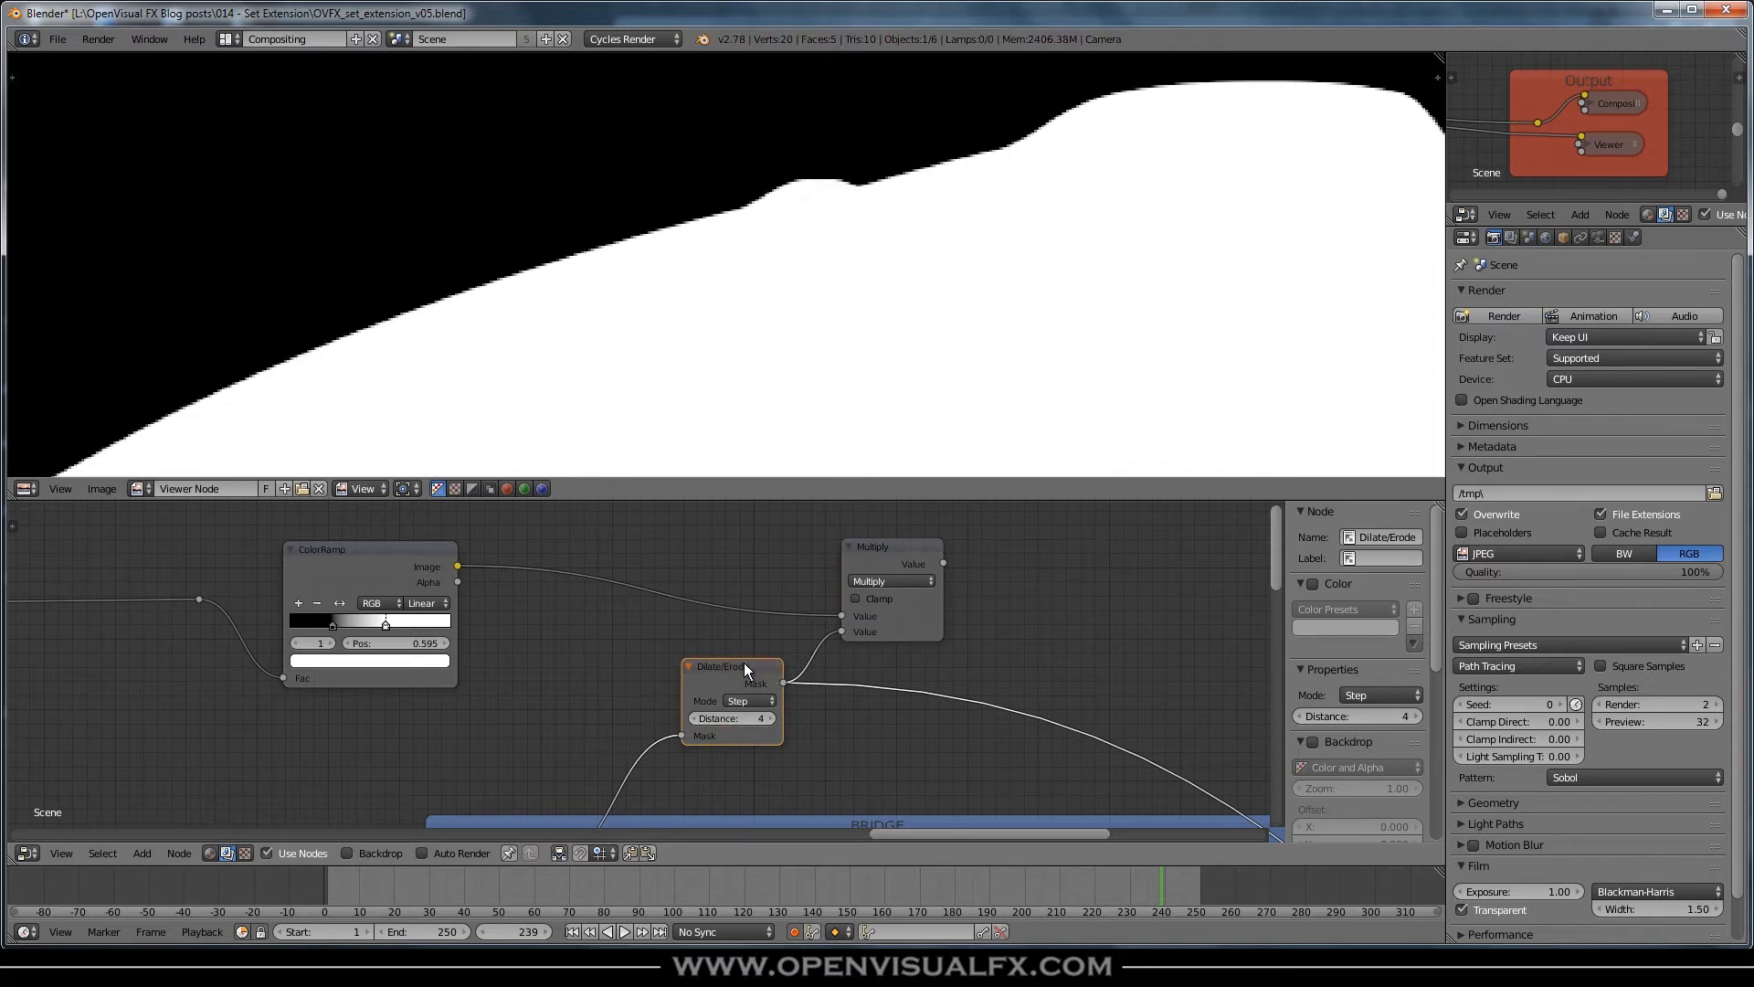
pyautogui.keyDown('ctrl'); pyautogui.keyDown('shift'); pyautogui.click(897, 552); pyautogui.keyUp('shift'); pyautogui.keyUp('ctrl')
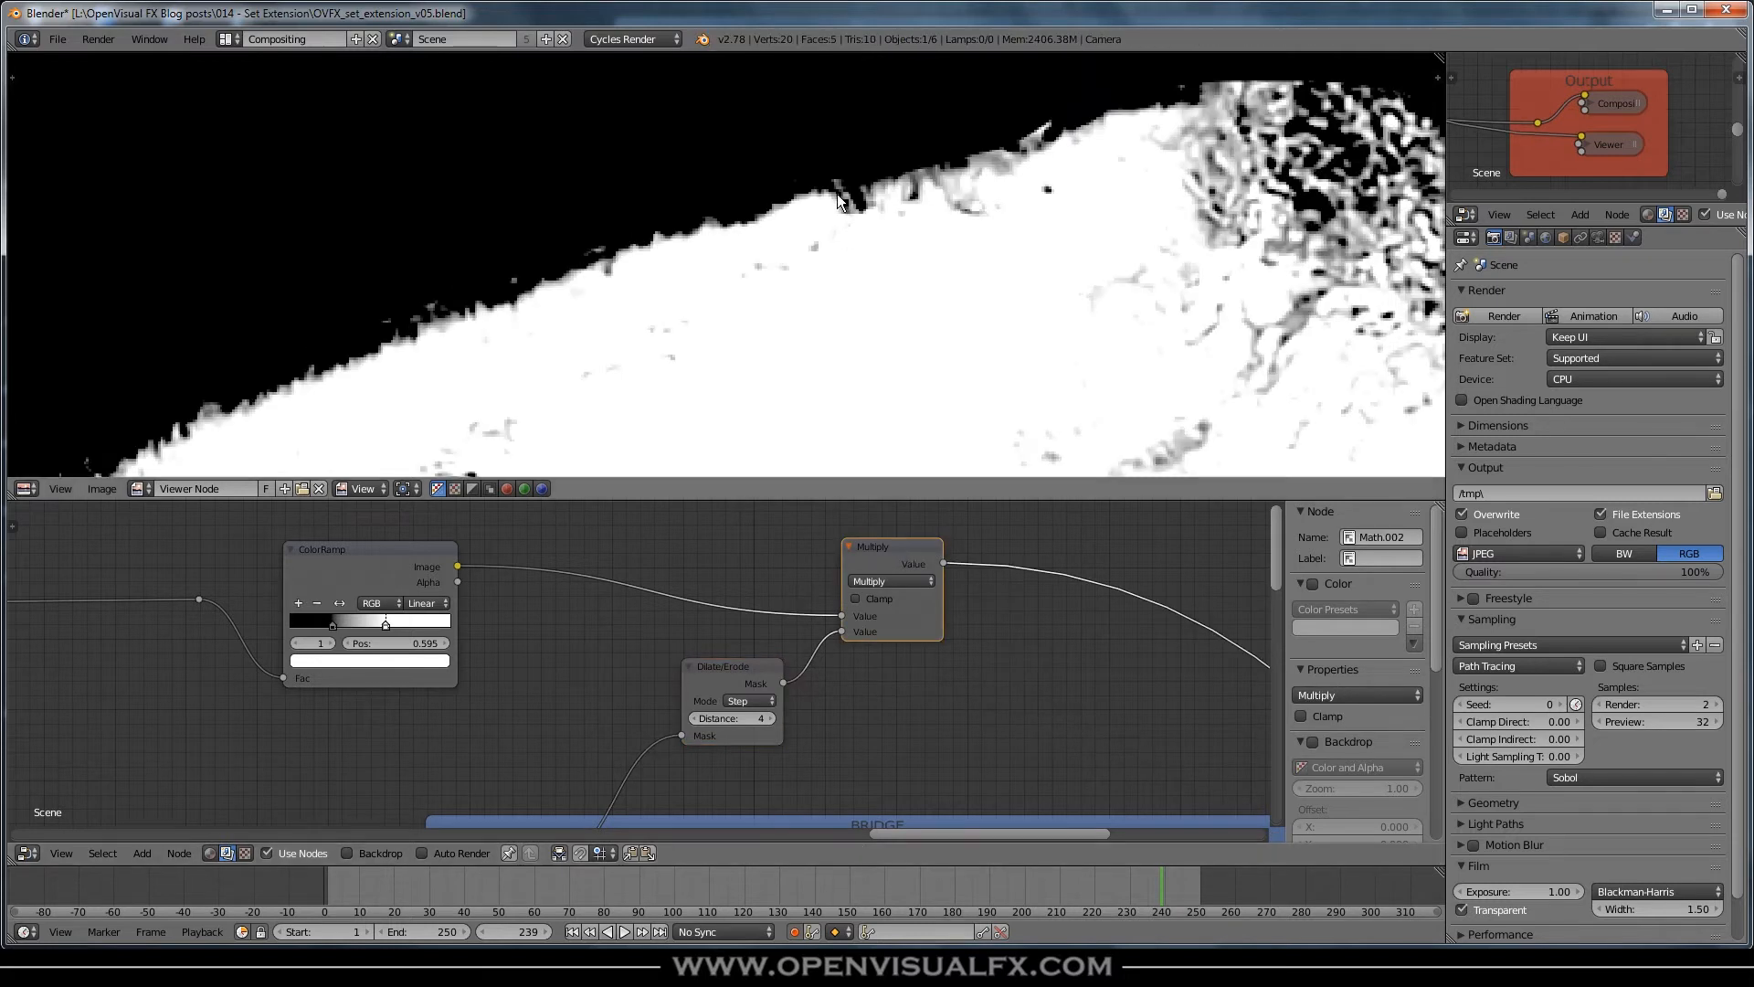
# - Spread the Dilate/Erode and Multiply nodes apart and insert a Blur node on the link between them
pyautogui.moveTo(738, 668); pyautogui.dragTo(558, 680)
pyautogui.moveTo(885, 549); pyautogui.dragTo(956, 543)
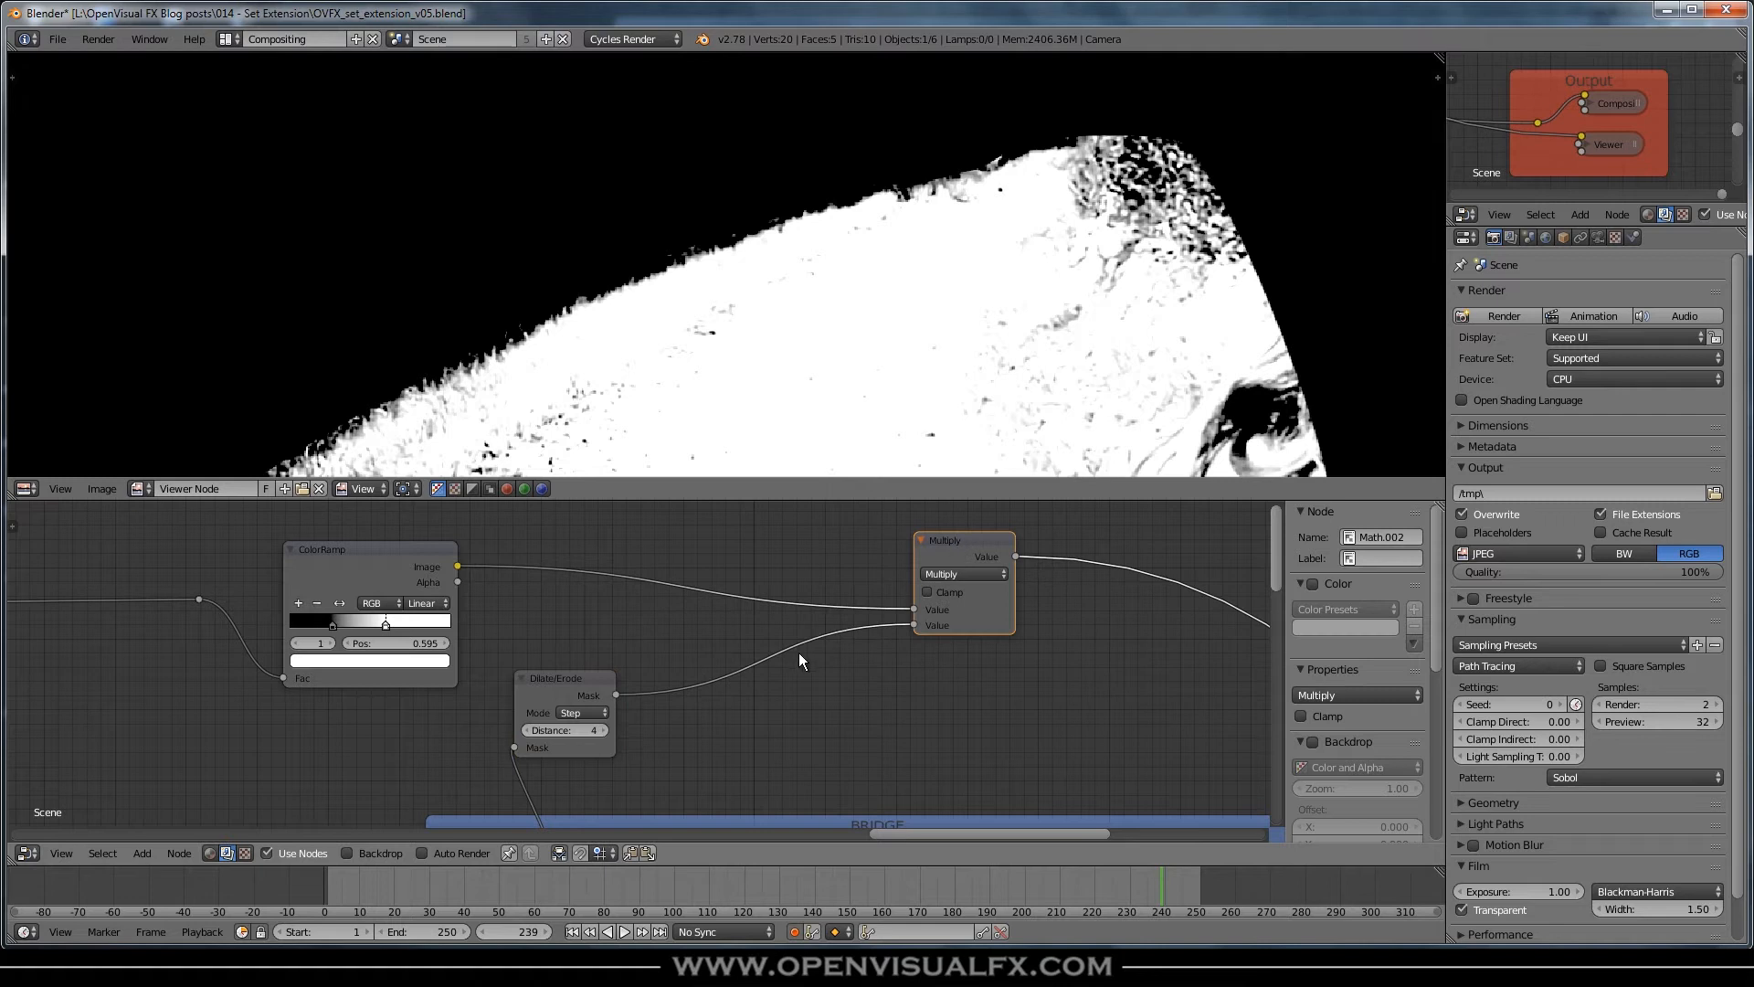
pyautogui.hotkey('shift', 'a')
pyautogui.moveTo(808, 680)
pyautogui.click(877, 691)
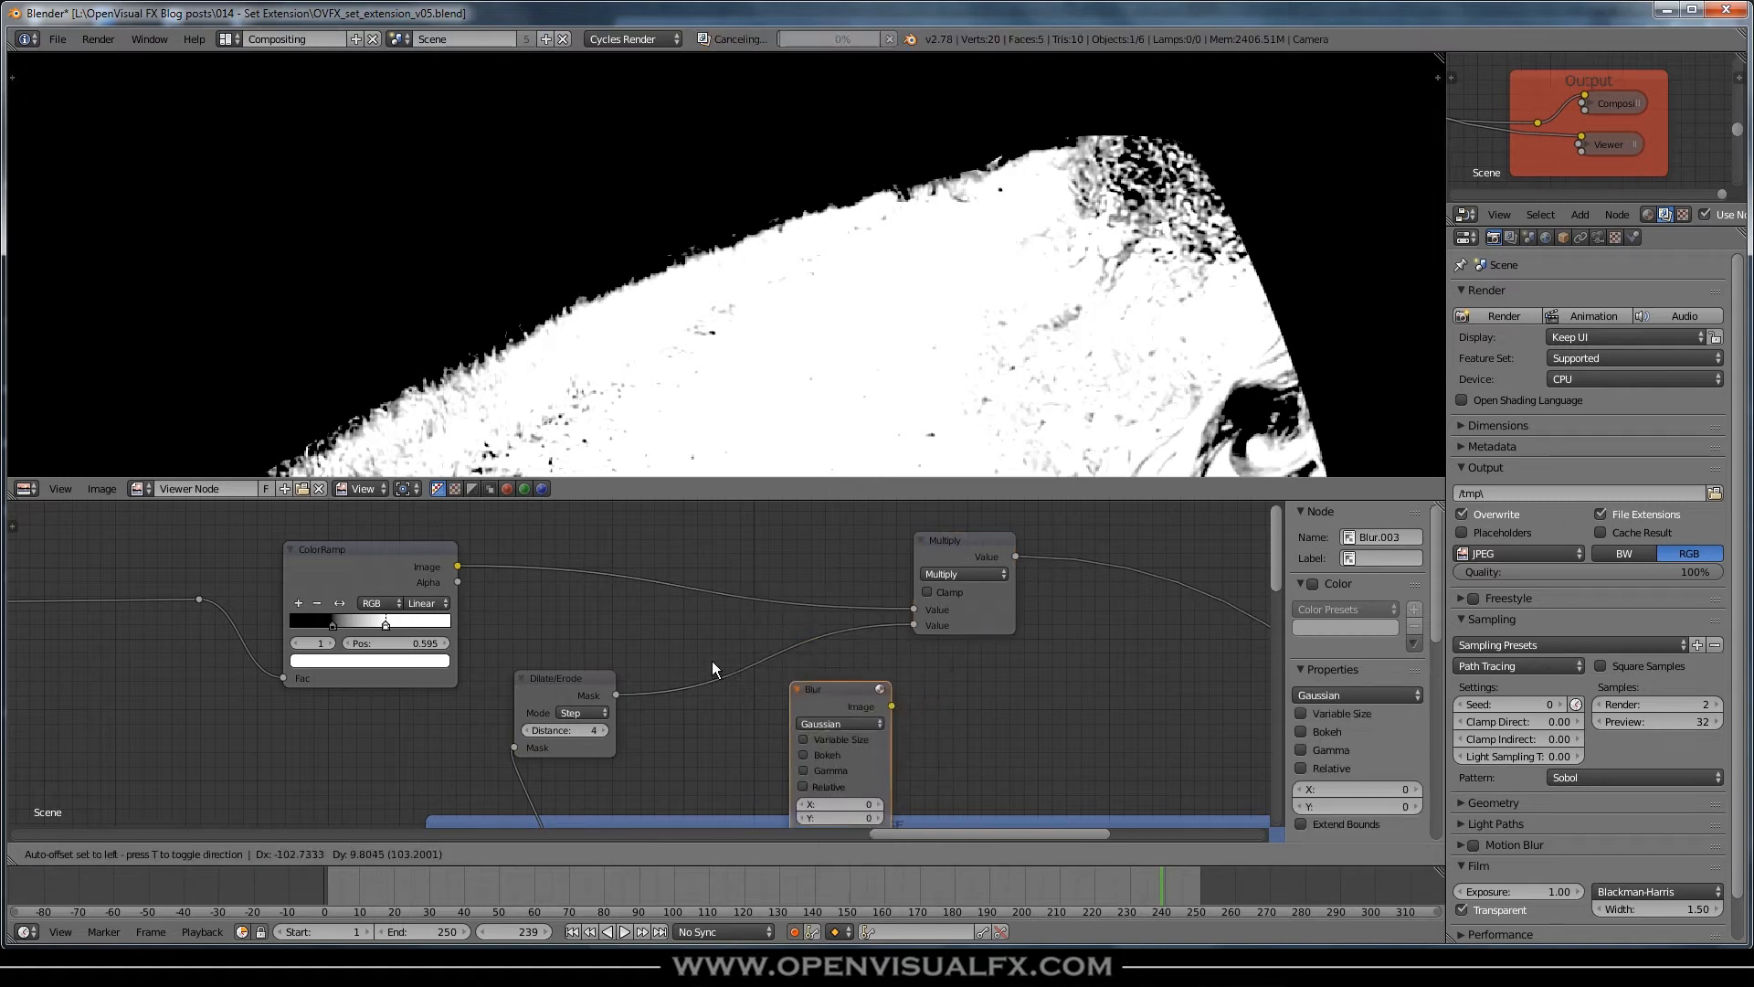
pyautogui.click(672, 621)
# - Set the Blur node's X and Y size to 7 each
pyautogui.click(765, 743)
pyautogui.click(764, 743)
pyautogui.click(765, 743)
pyautogui.click(764, 742)
pyautogui.click(765, 743)
pyautogui.click(765, 743)
pyautogui.click(764, 743)
pyautogui.click(763, 760)
pyautogui.click(762, 760)
pyautogui.click(763, 760)
pyautogui.click(763, 760)
pyautogui.click(763, 761)
pyautogui.click(763, 760)
pyautogui.click(763, 761)
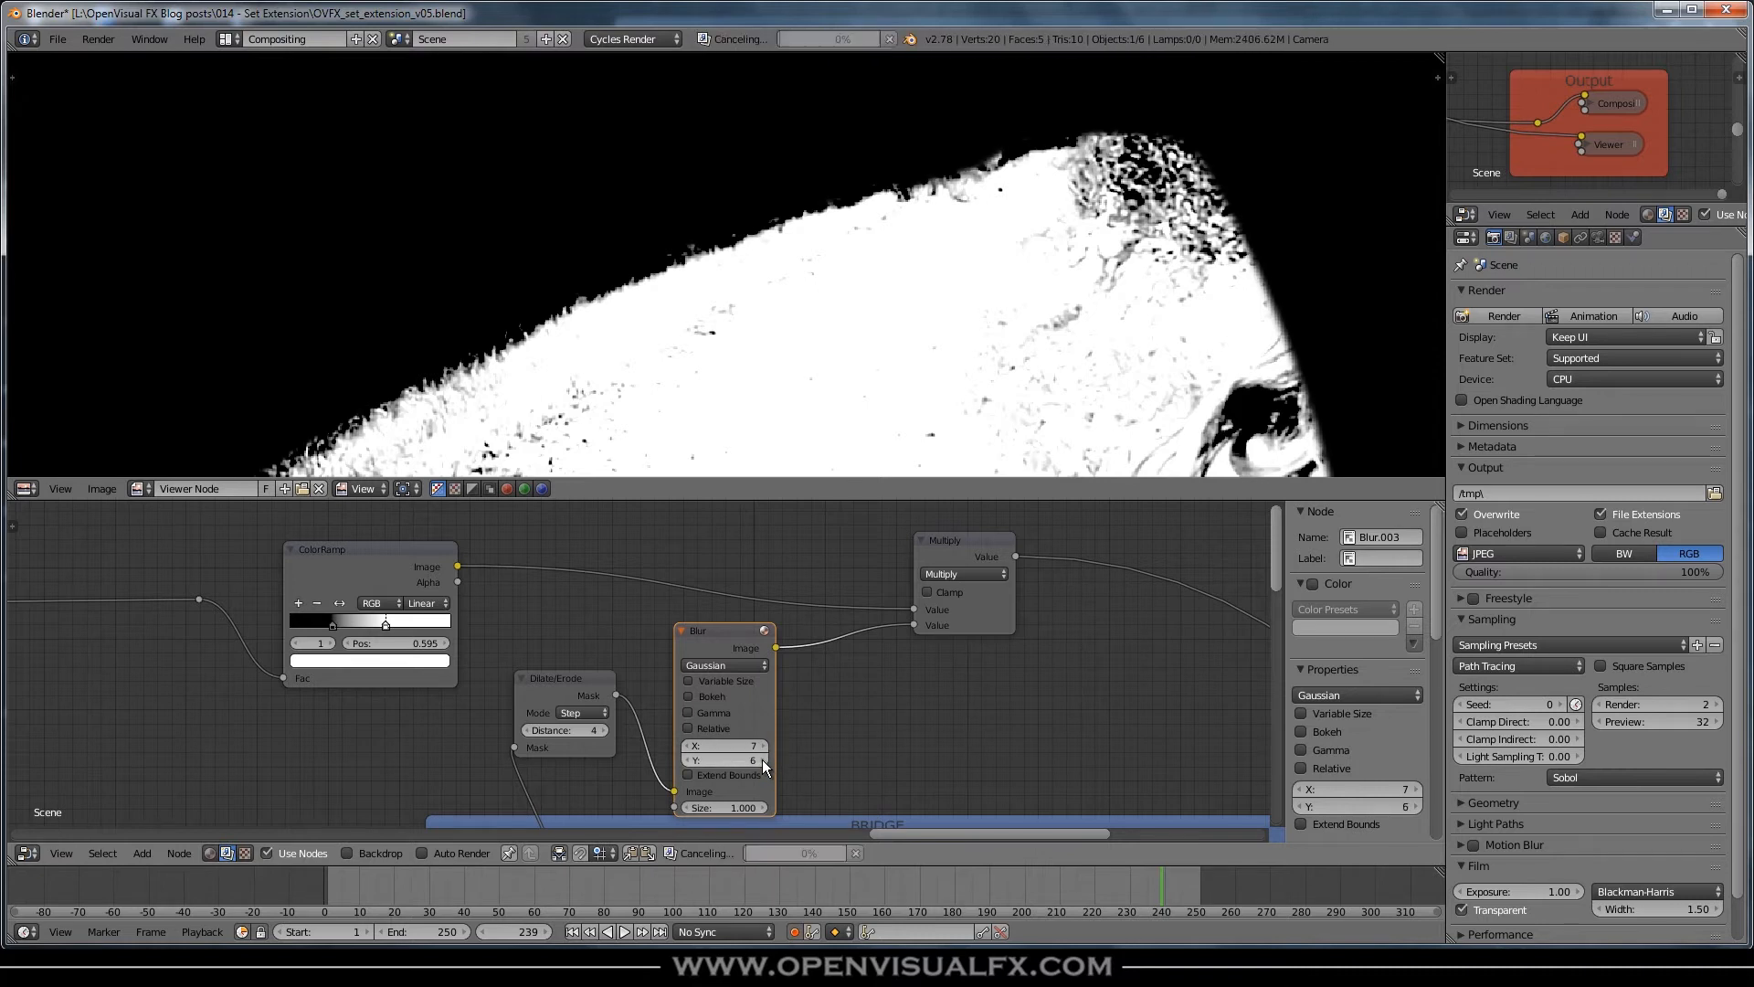
pyautogui.scroll(-4, 935, 206)
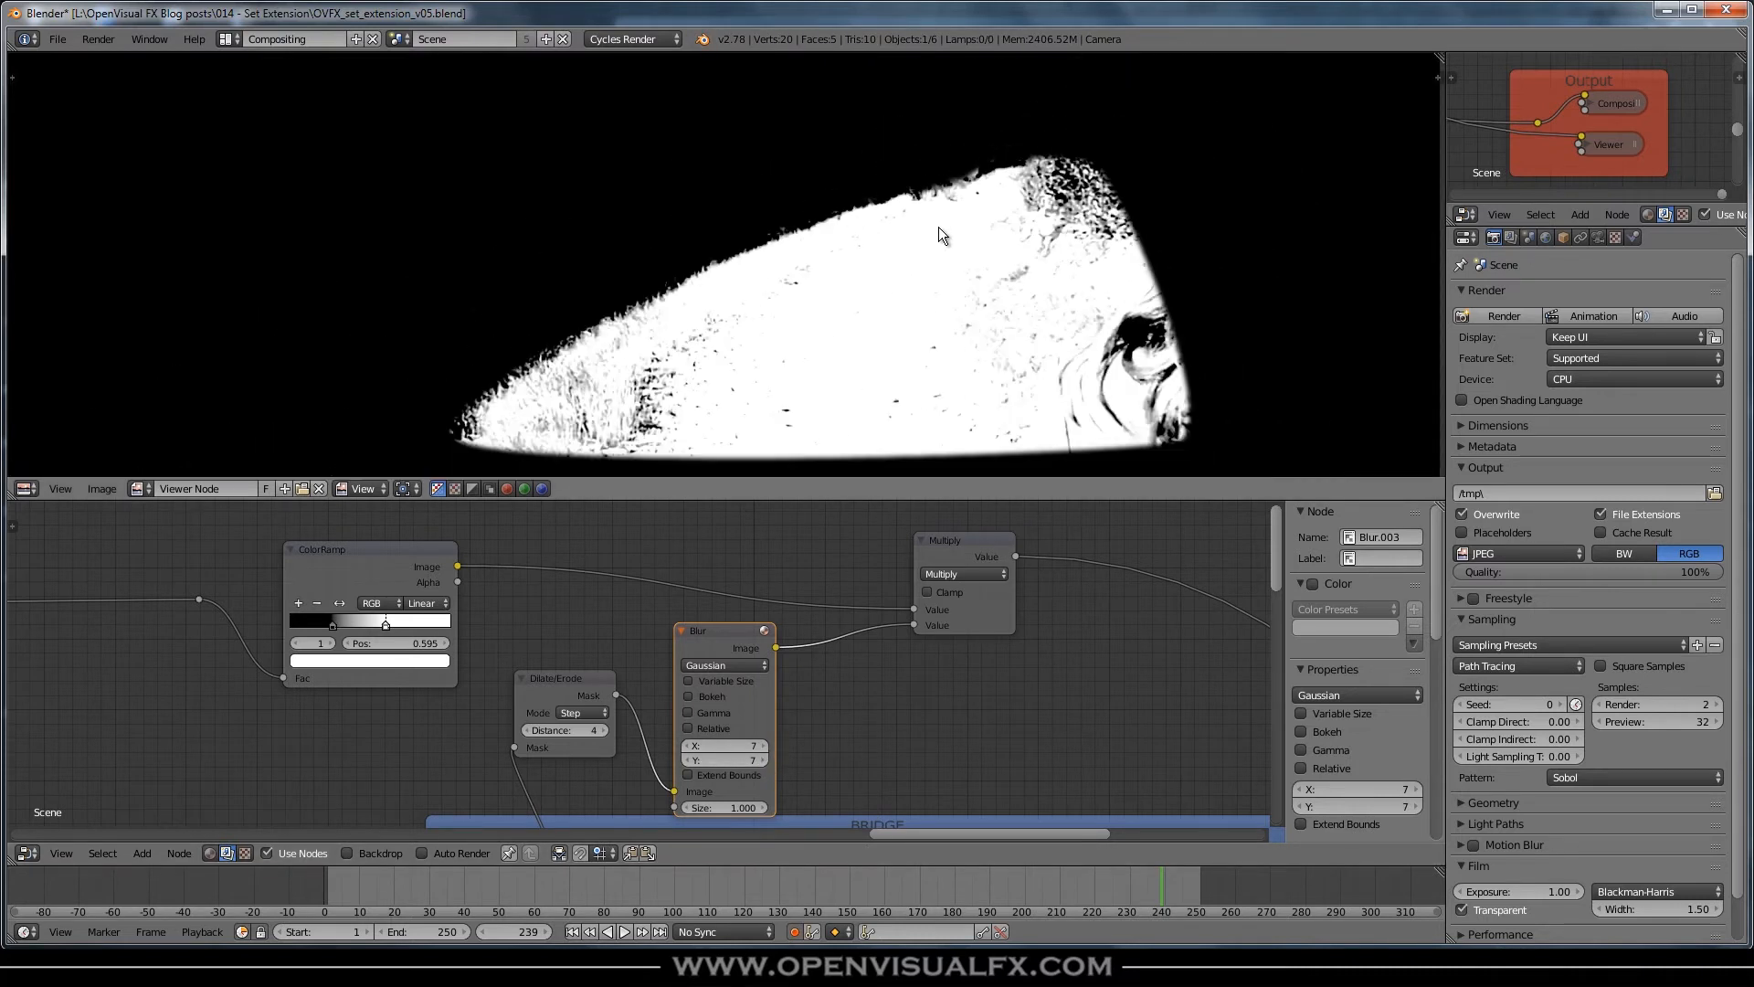
# - Rearrange the Multiply, Blur, Dilate/Erode and ColorRamp nodes into a tidier, more compact row above the BRIDGE frame
pyautogui.click(590, 676)
pyautogui.scroll(-2, 629, 680)
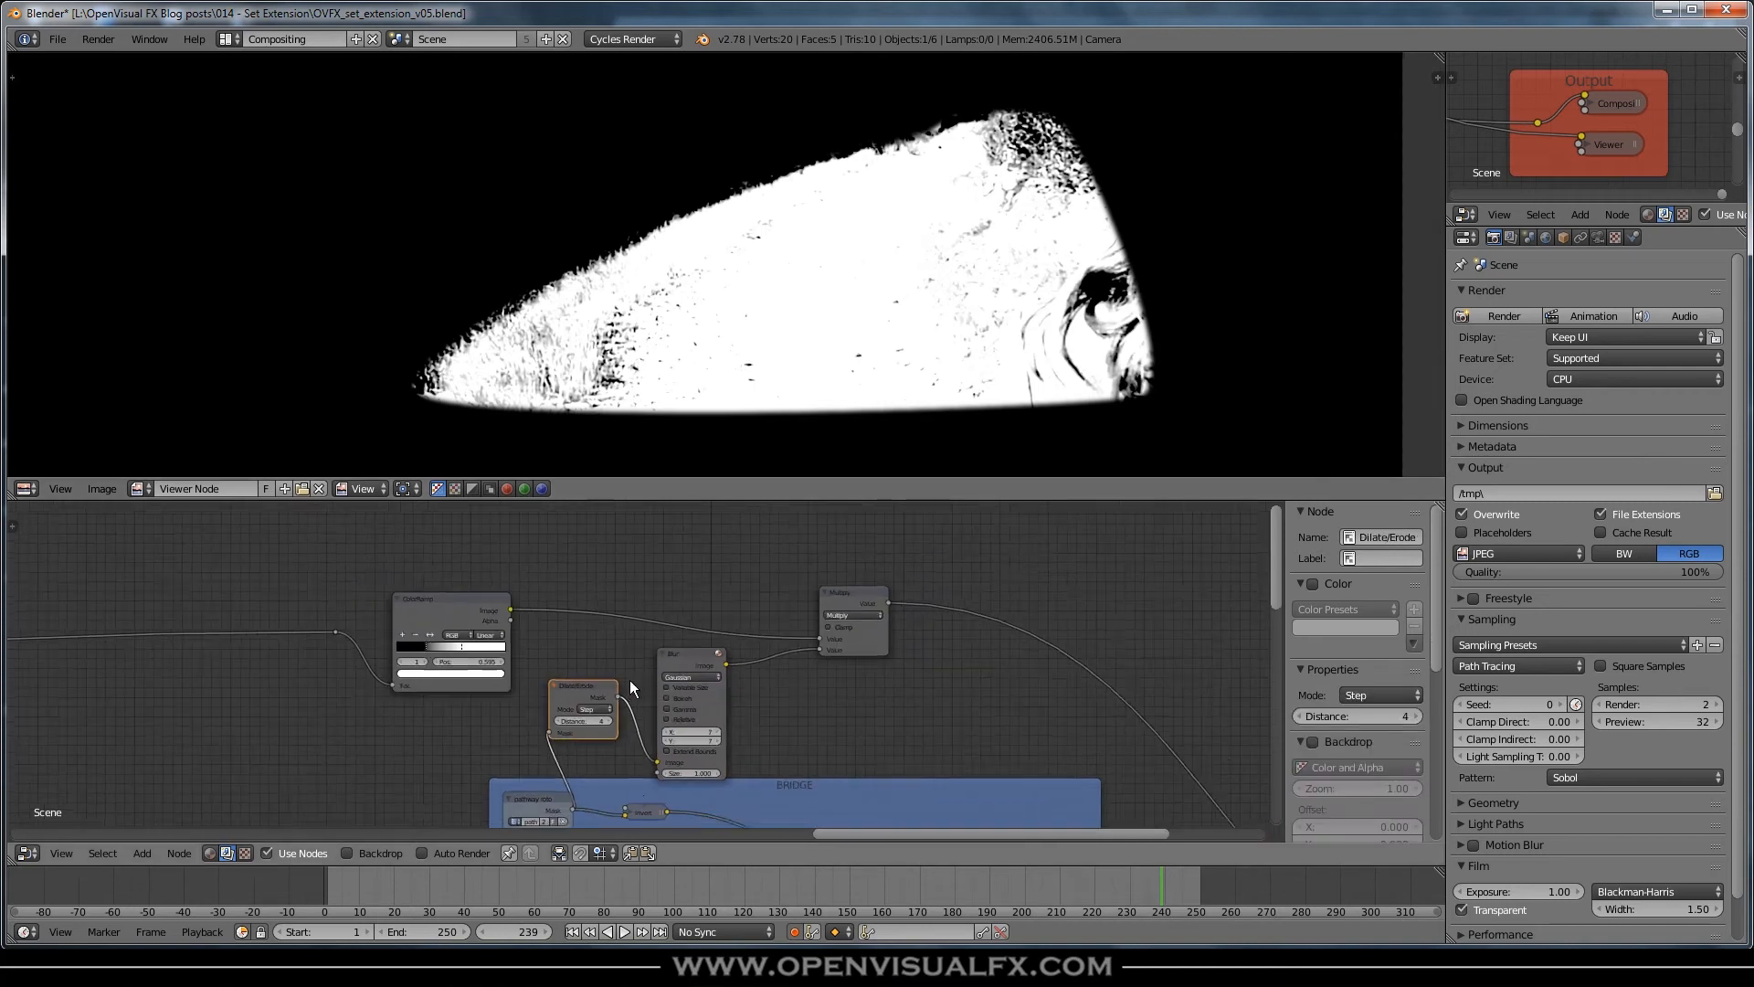
pyautogui.keyDown('shift'); pyautogui.scroll(-1, 639, 723); pyautogui.keyUp('shift')
pyautogui.moveTo(836, 562); pyautogui.dragTo(852, 558)
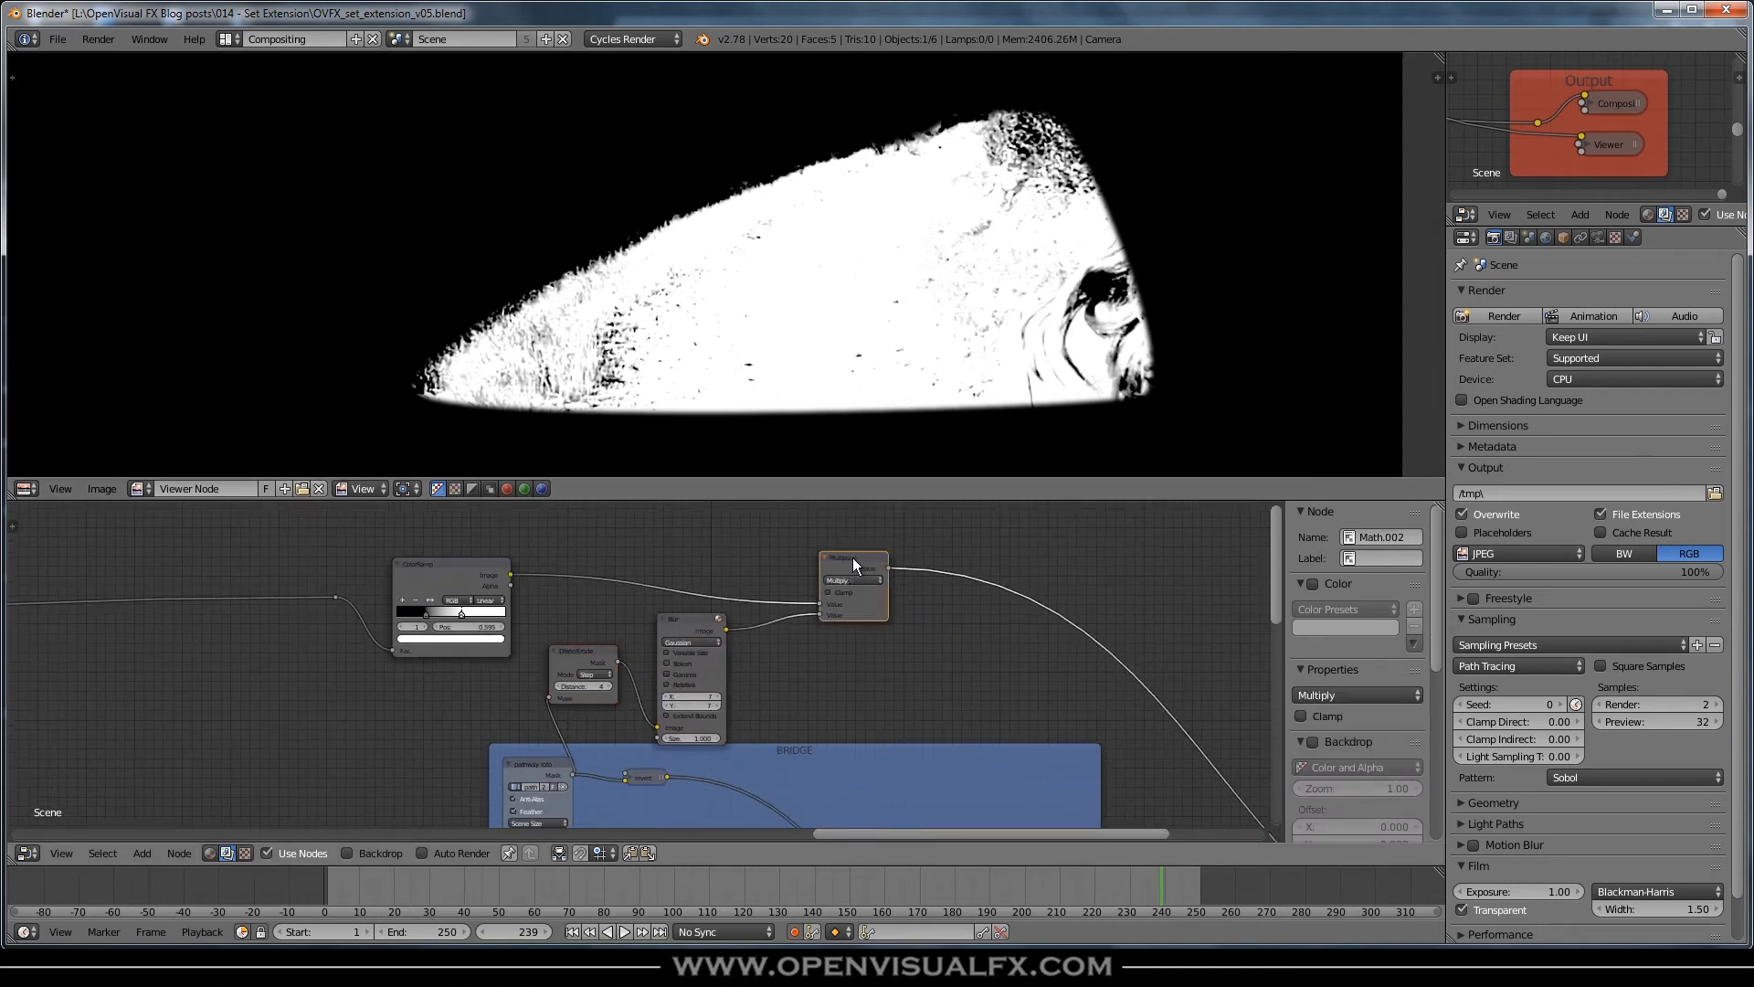
pyautogui.moveTo(715, 623); pyautogui.dragTo(804, 614)
pyautogui.moveTo(573, 652); pyautogui.dragTo(643, 649)
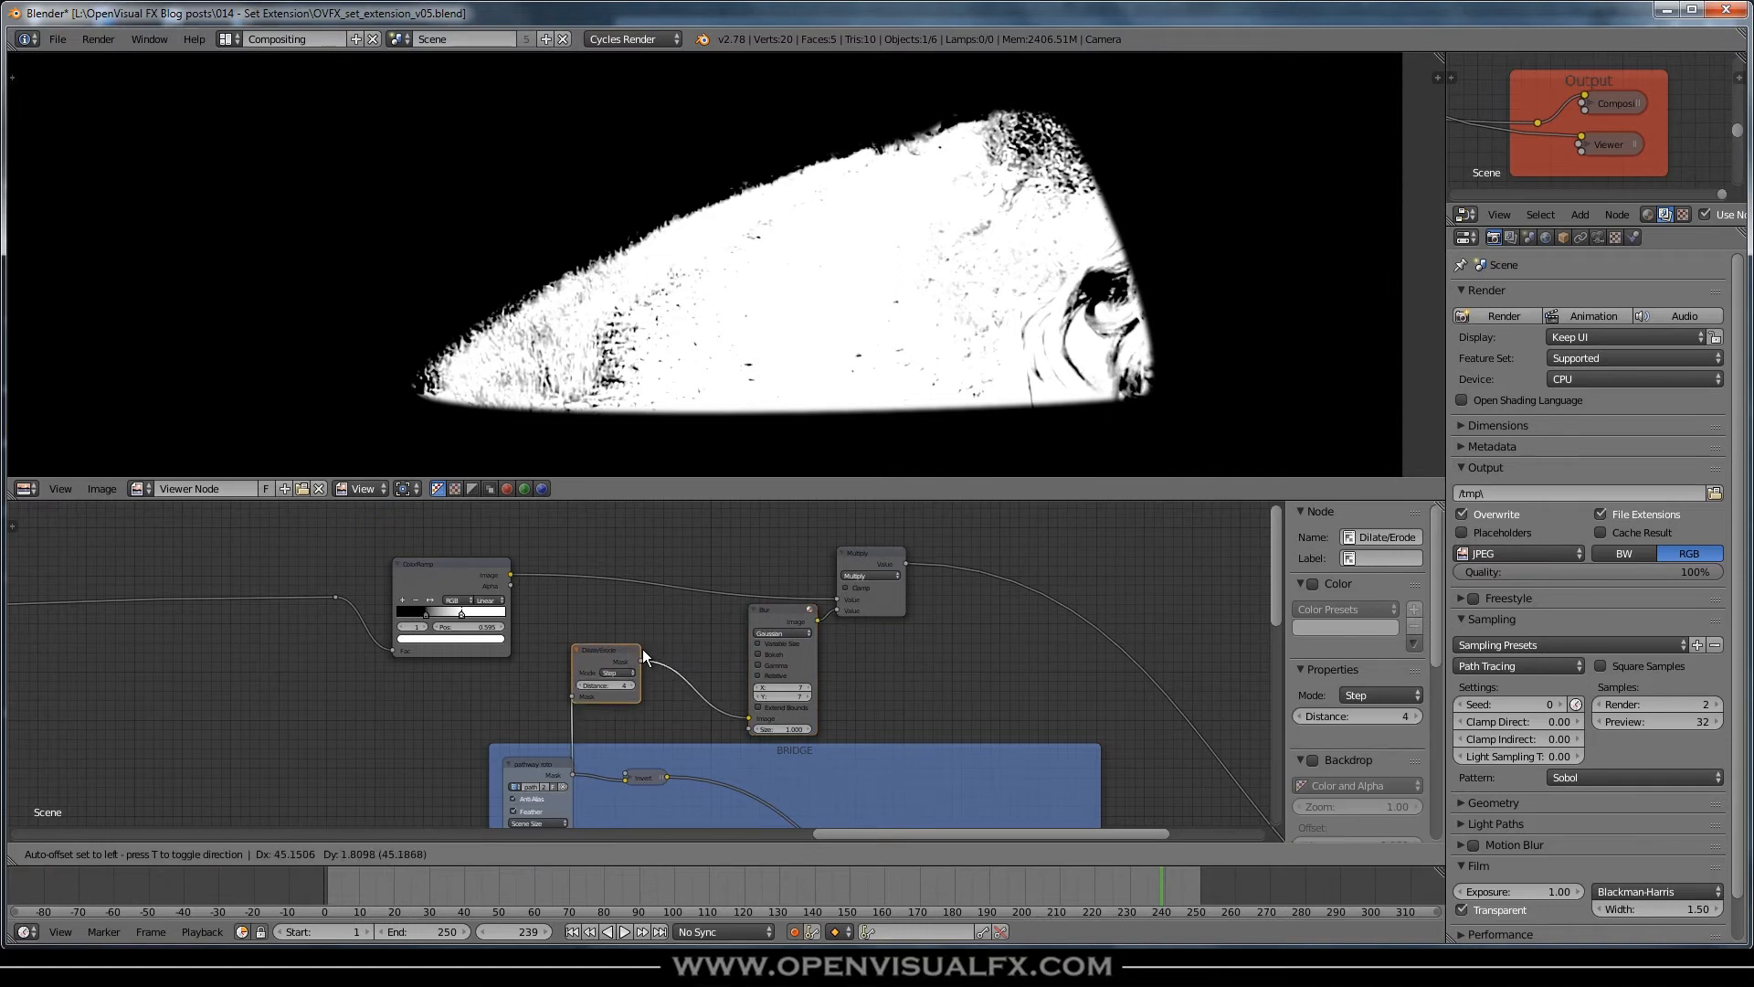
pyautogui.moveTo(457, 561); pyautogui.dragTo(546, 558)
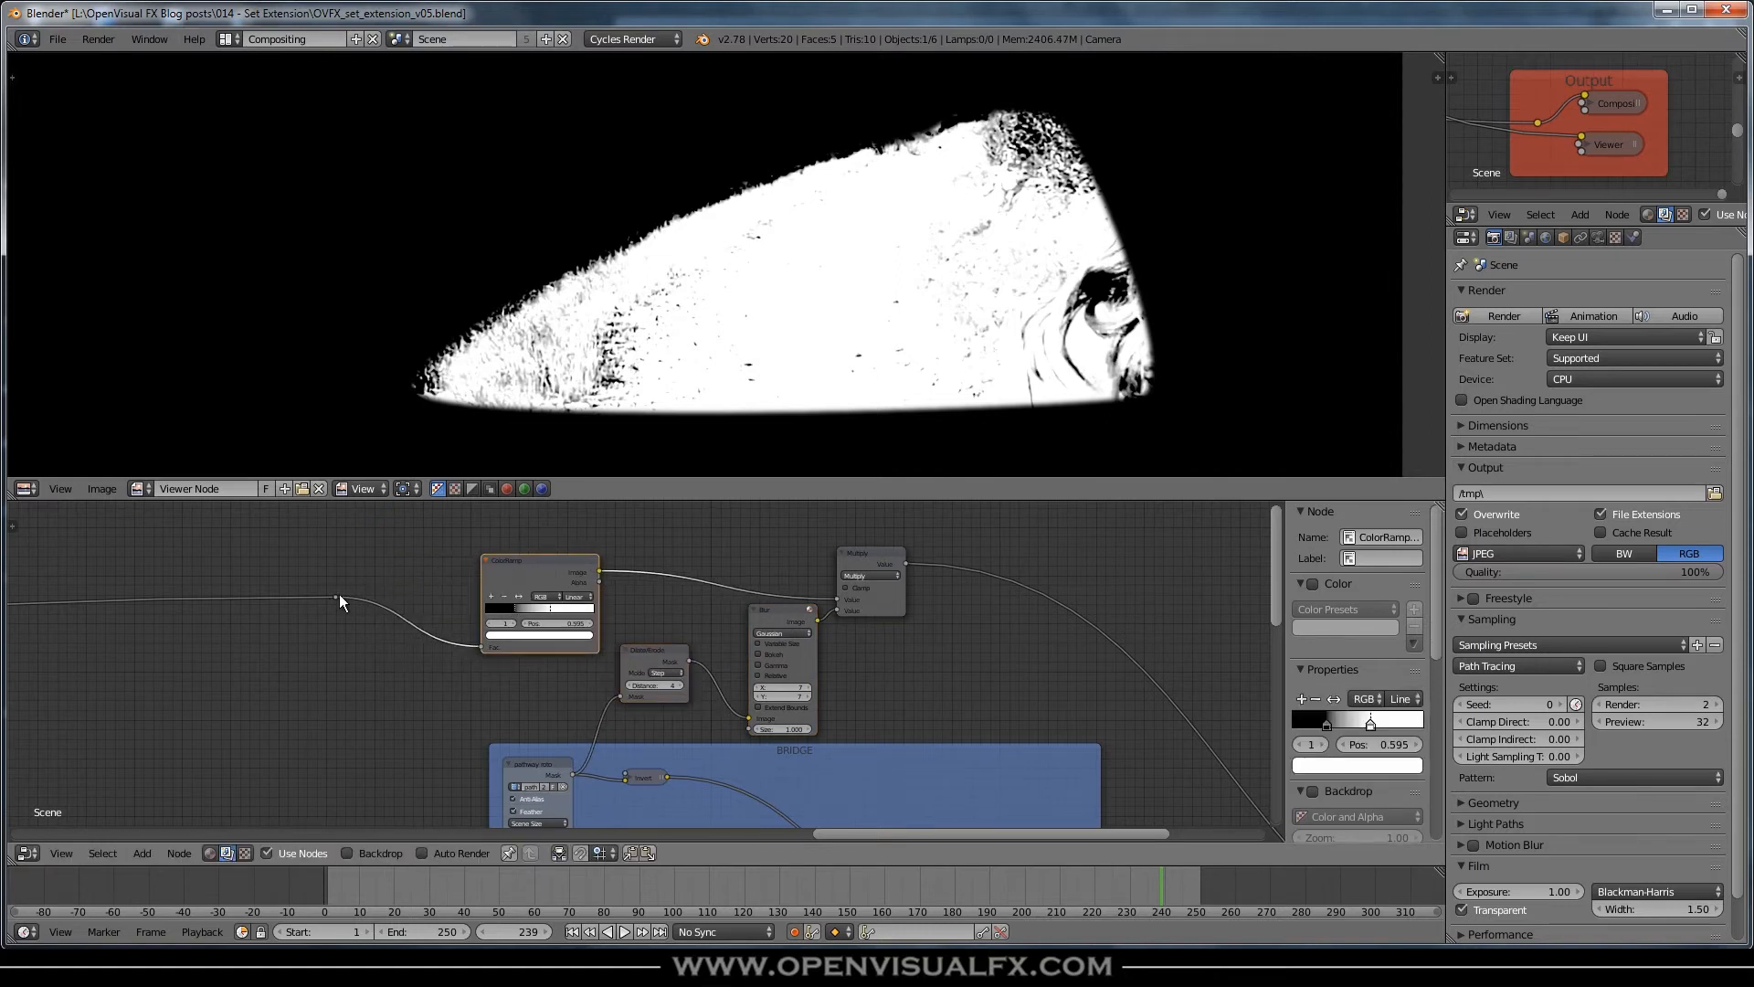
# - Examine the combined matte's upper edge and its peak up close
pyautogui.scroll(5, 764, 234)
pyautogui.moveTo(891, 173); pyautogui.dragTo(883, 191, button='middle')
pyautogui.scroll(-2, 883, 191)
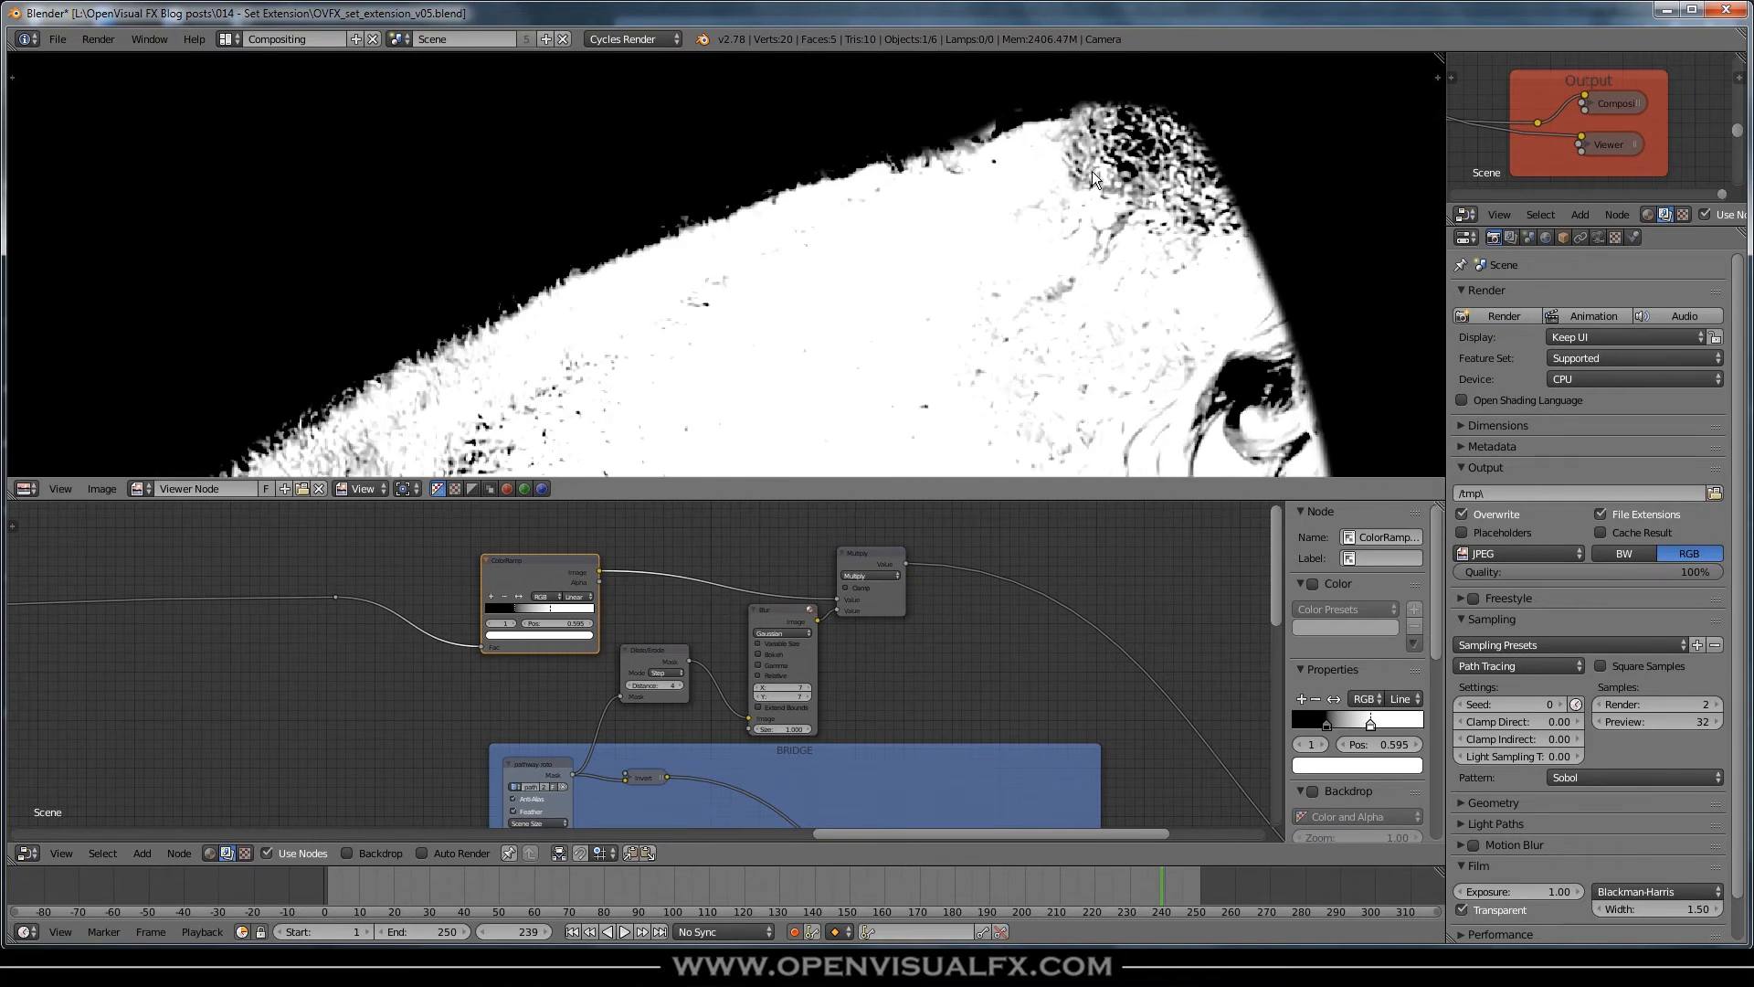
pyautogui.scroll(-2, 1076, 179)
pyautogui.moveTo(1050, 199); pyautogui.dragTo(934, 222, button='middle')
pyautogui.scroll(2, 922, 216)
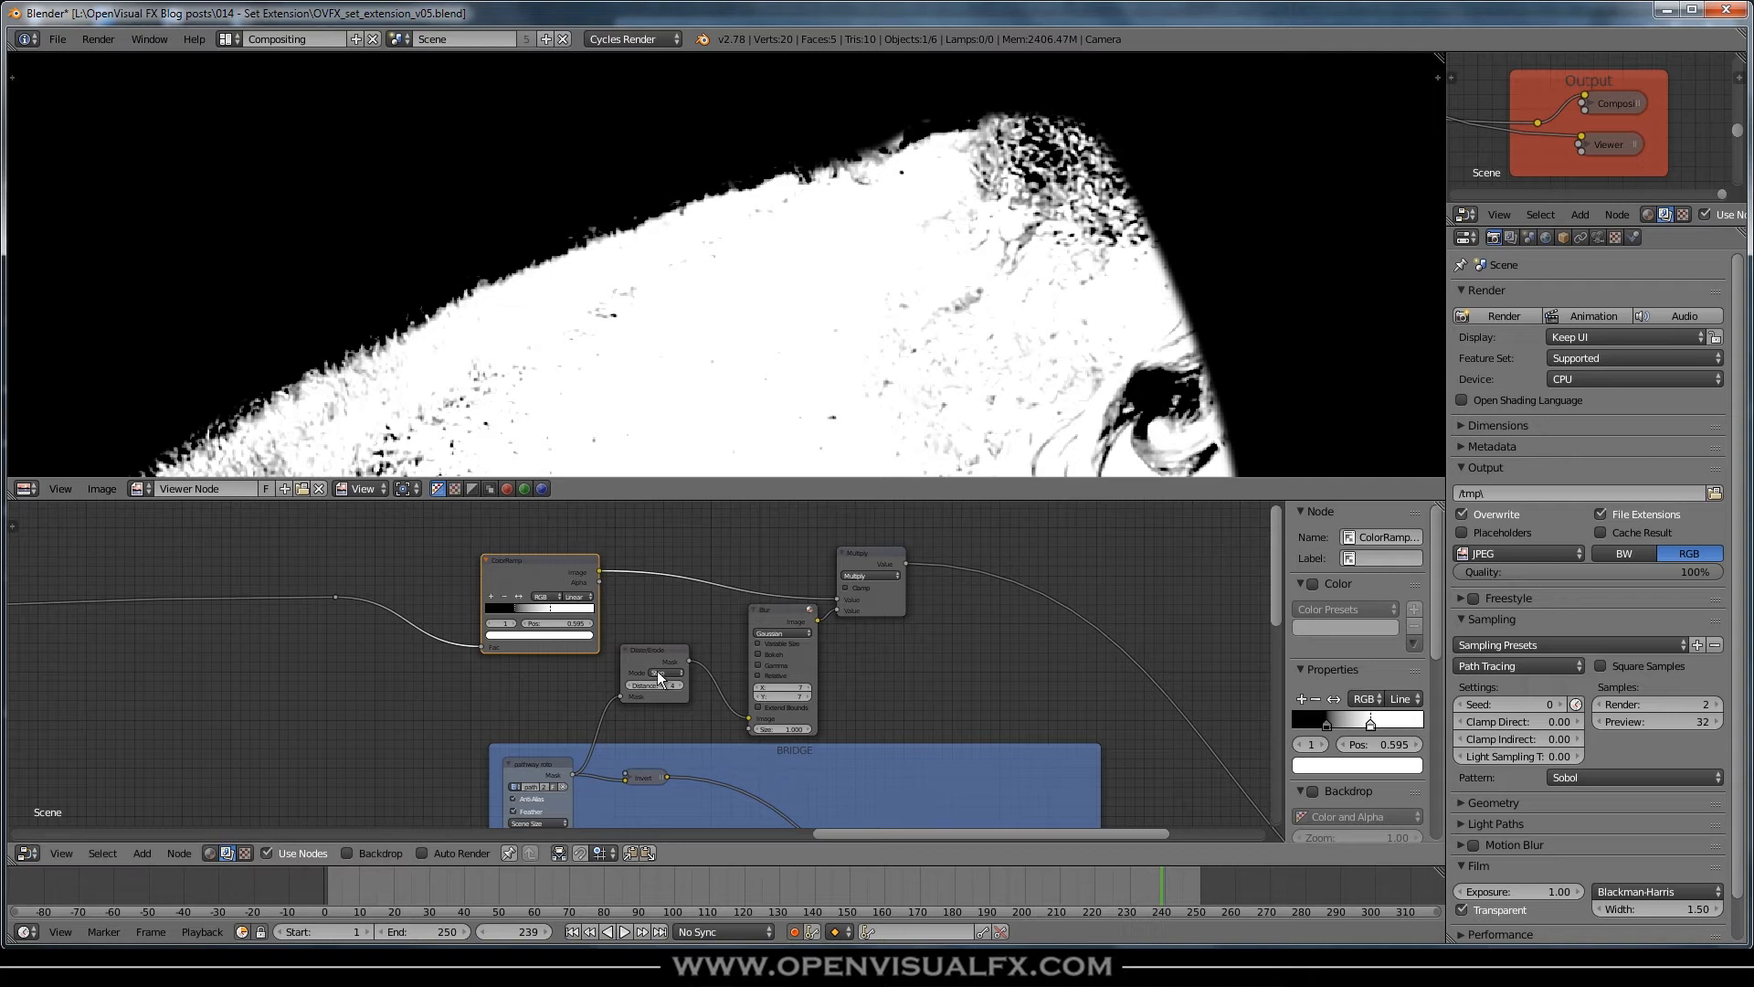
# - Collapse the Dilate/Erode and Blur nodes, place them side by side, and move the Multiply node closer to them
pyautogui.click(654, 643)
pyautogui.press('h')
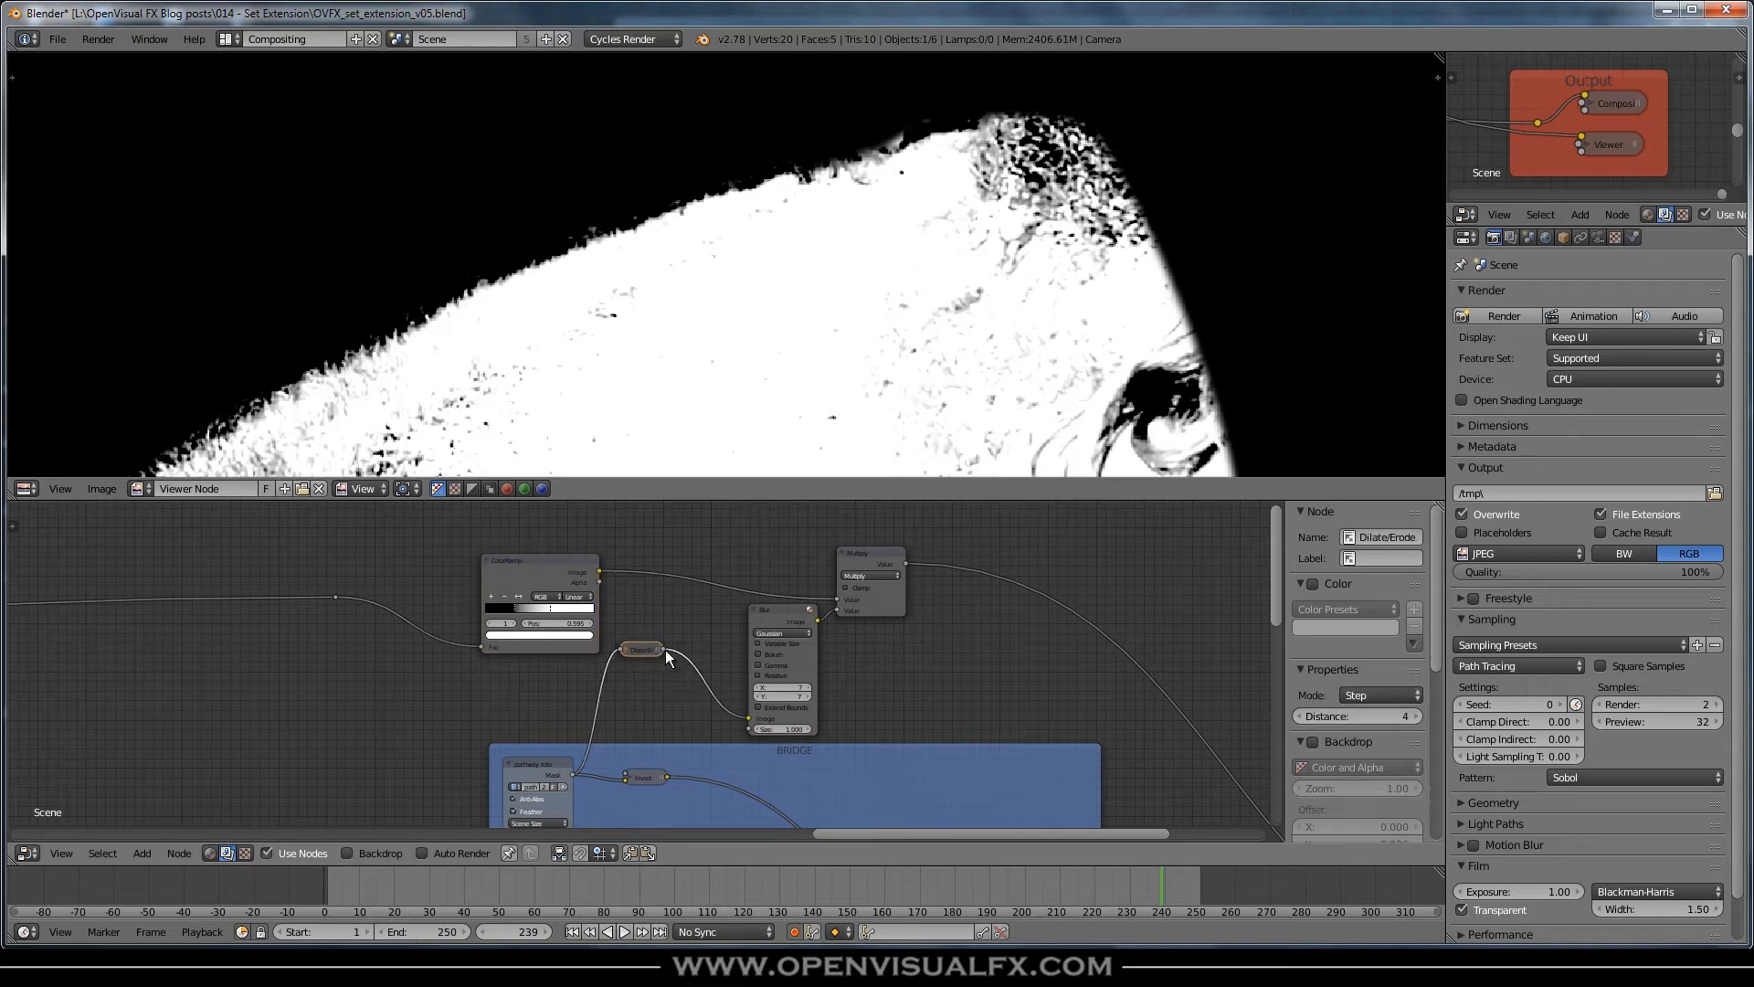
pyautogui.click(790, 611)
pyautogui.press('h')
pyautogui.moveTo(773, 607); pyautogui.dragTo(718, 649)
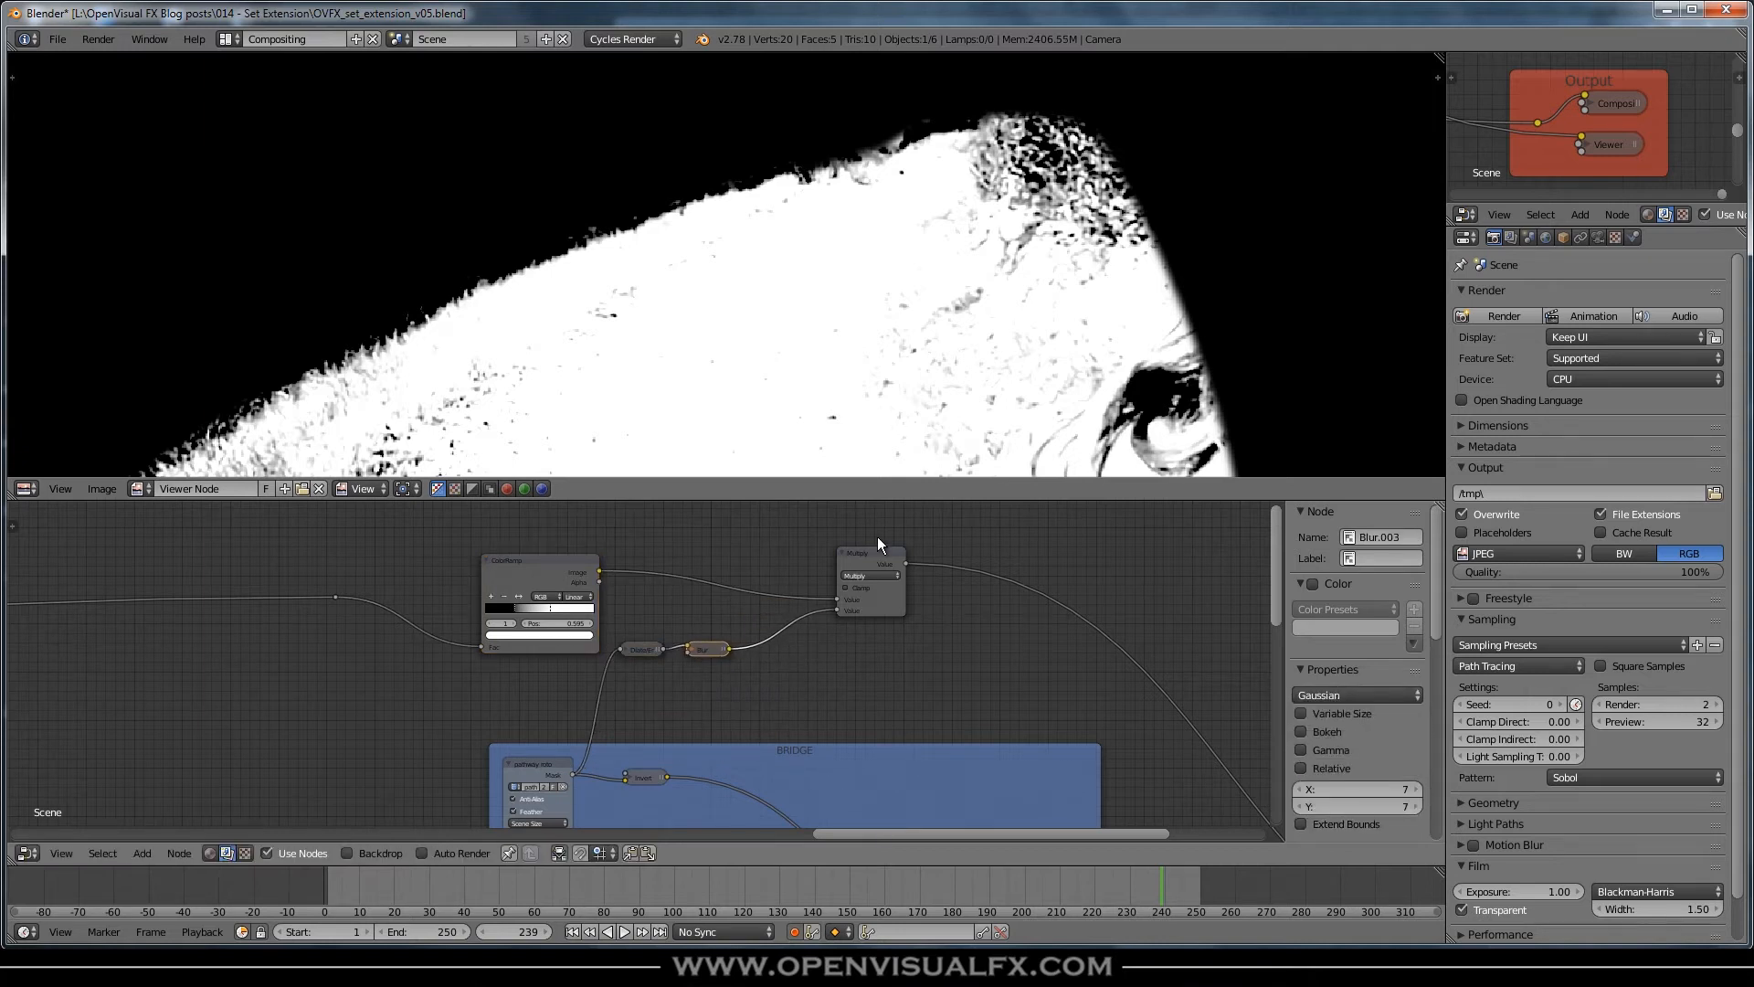
pyautogui.moveTo(872, 551); pyautogui.dragTo(802, 554)
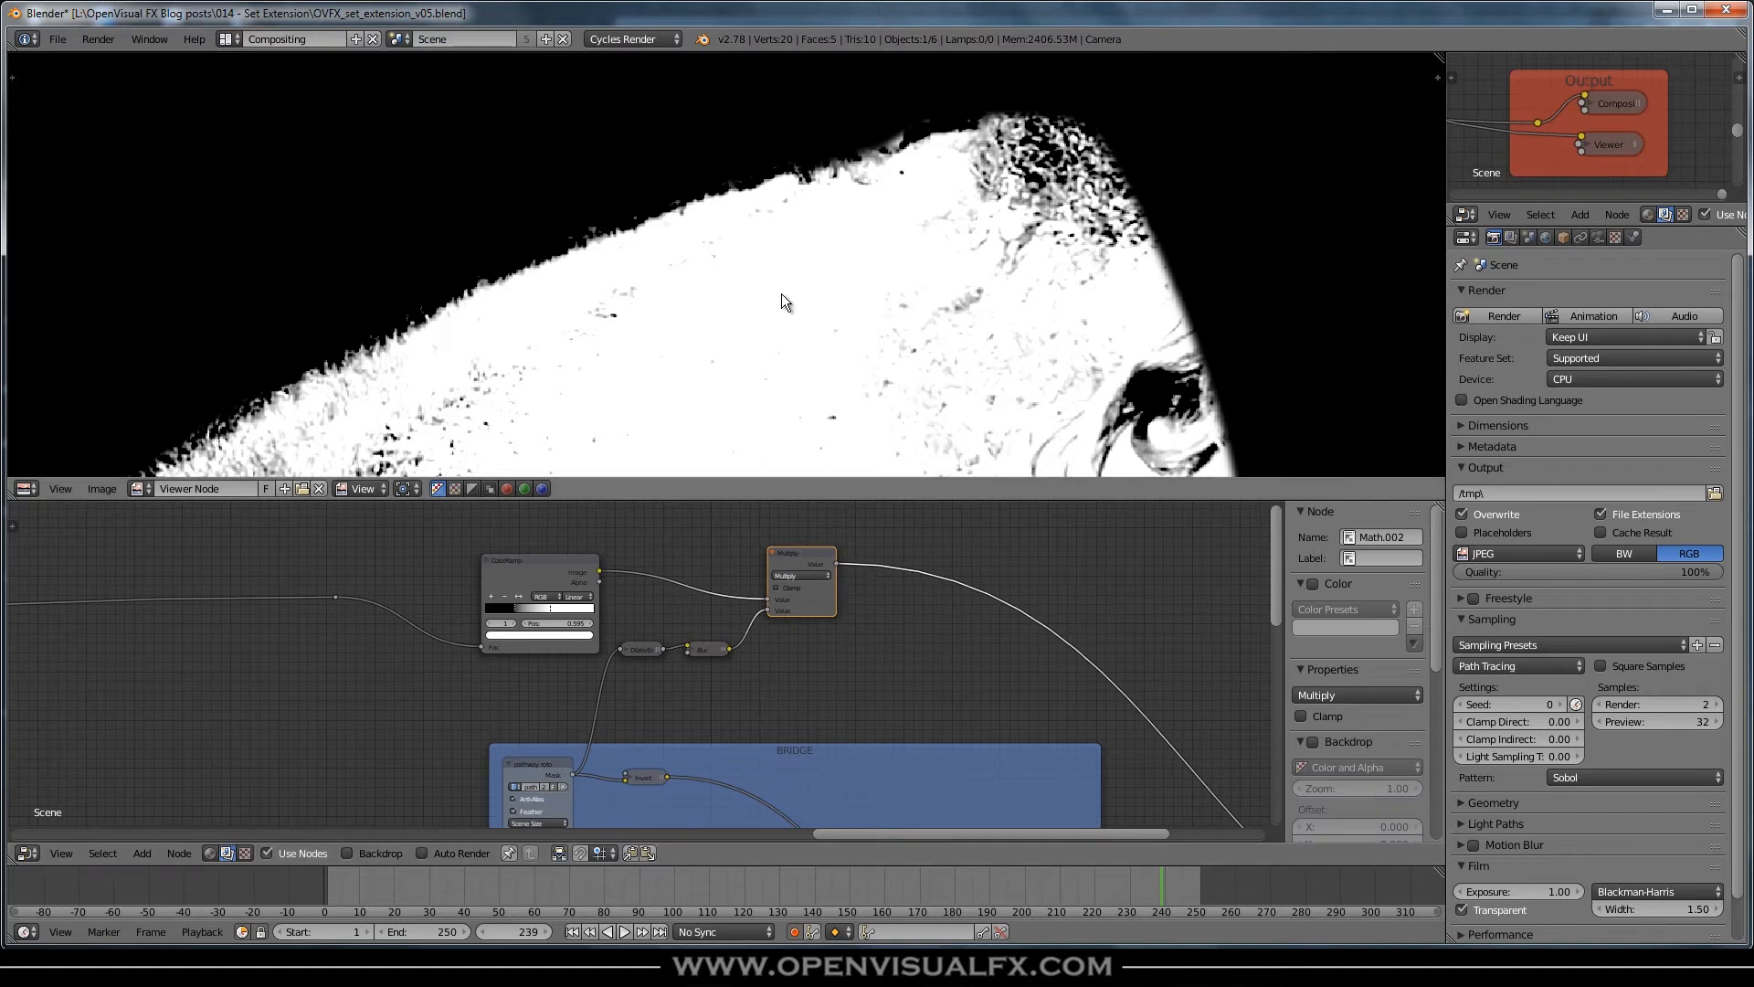
# - Duplicate the Multiply node onto its output link and set the copy's operation to Add
pyautogui.moveTo(847, 578); pyautogui.dragTo(774, 599, button='middle')
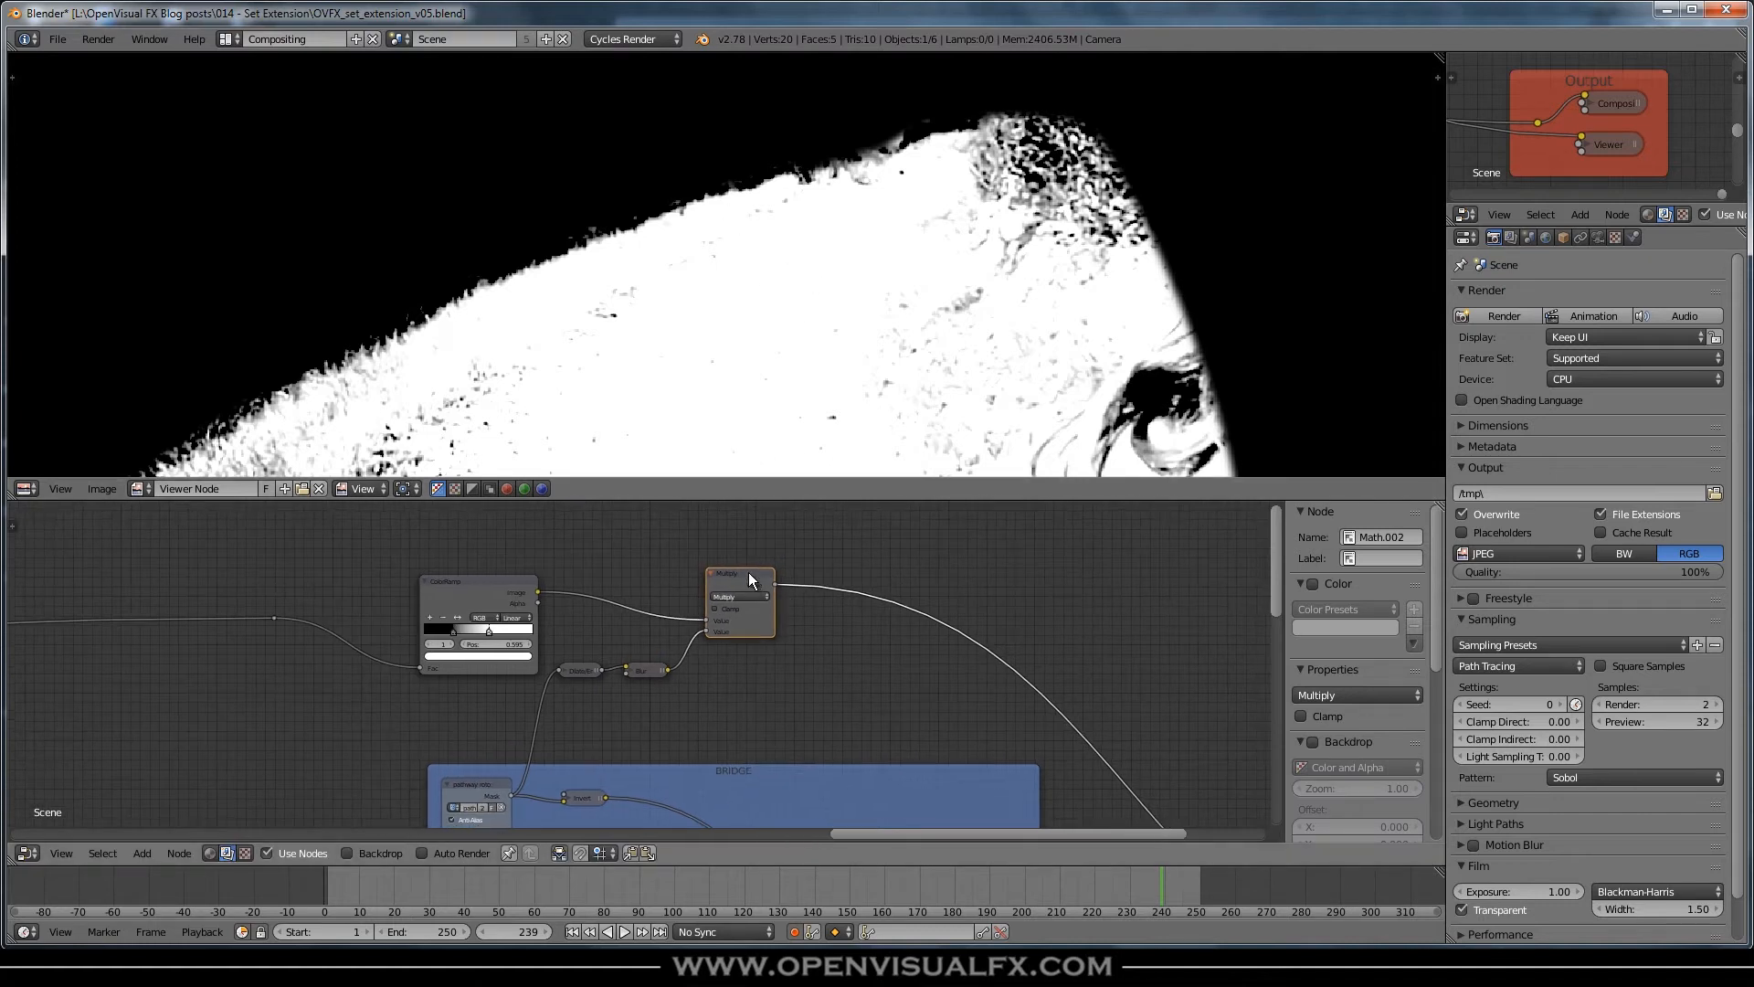
pyautogui.hotkey('shift', 'd')
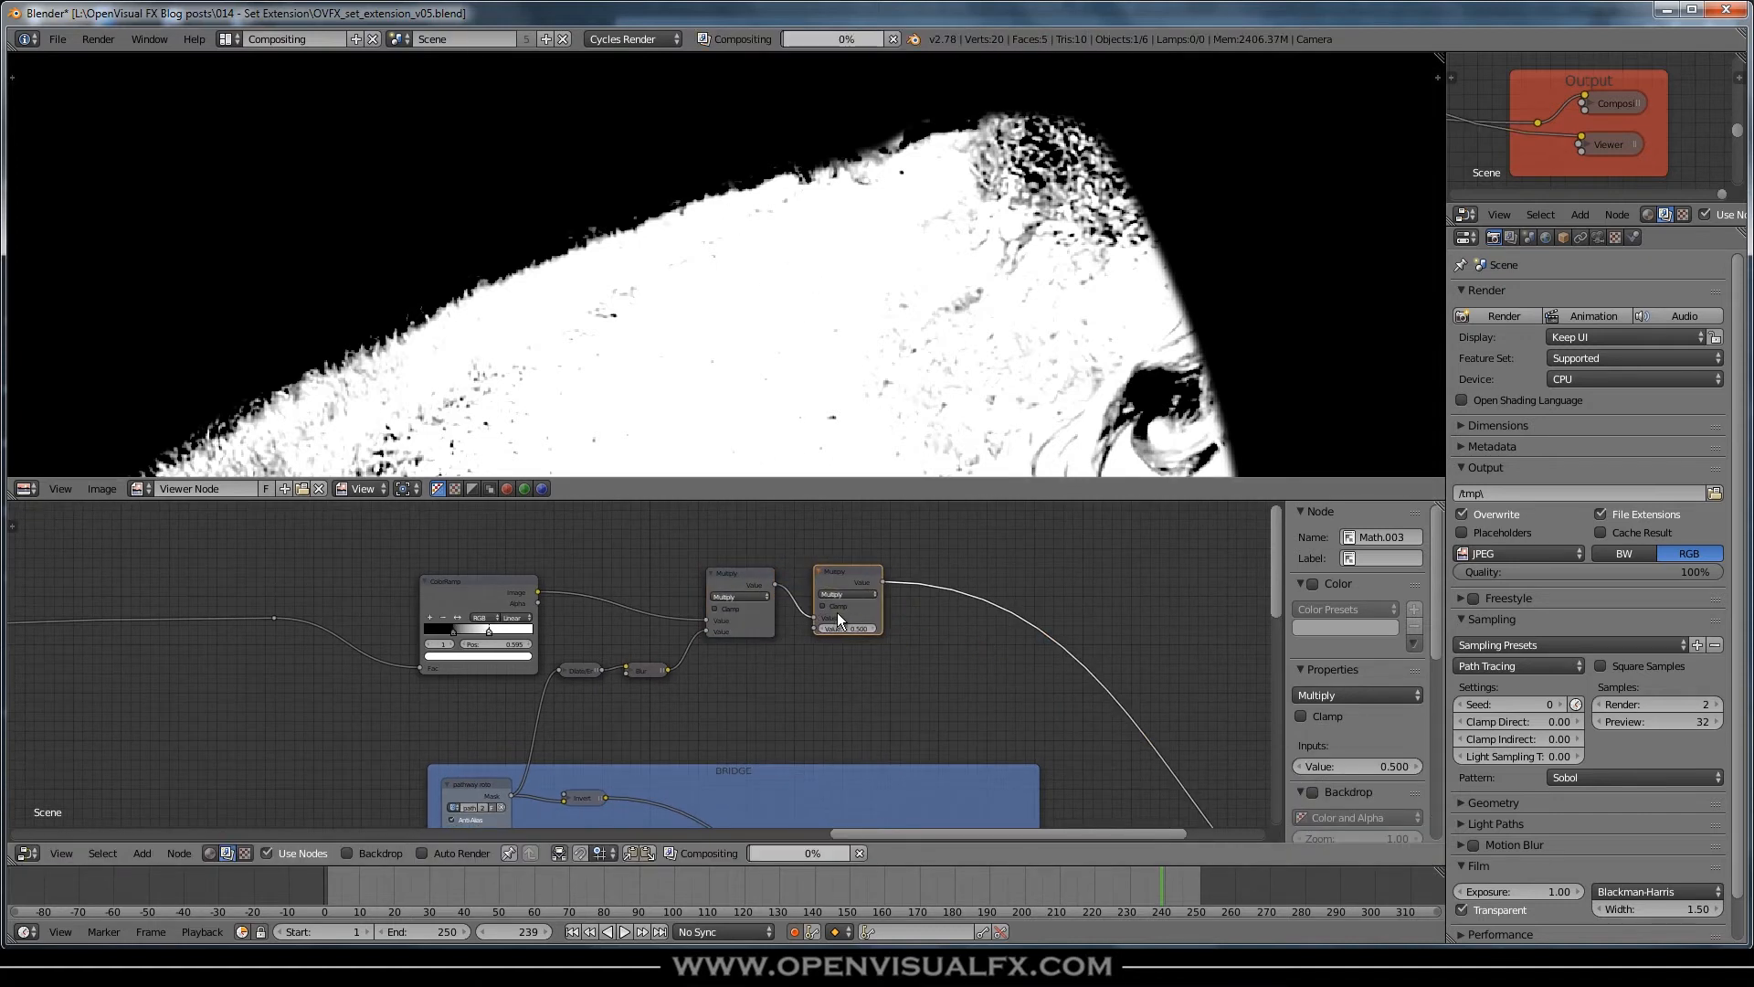
pyautogui.click(839, 609)
pyautogui.click(839, 595)
pyautogui.click(837, 579)
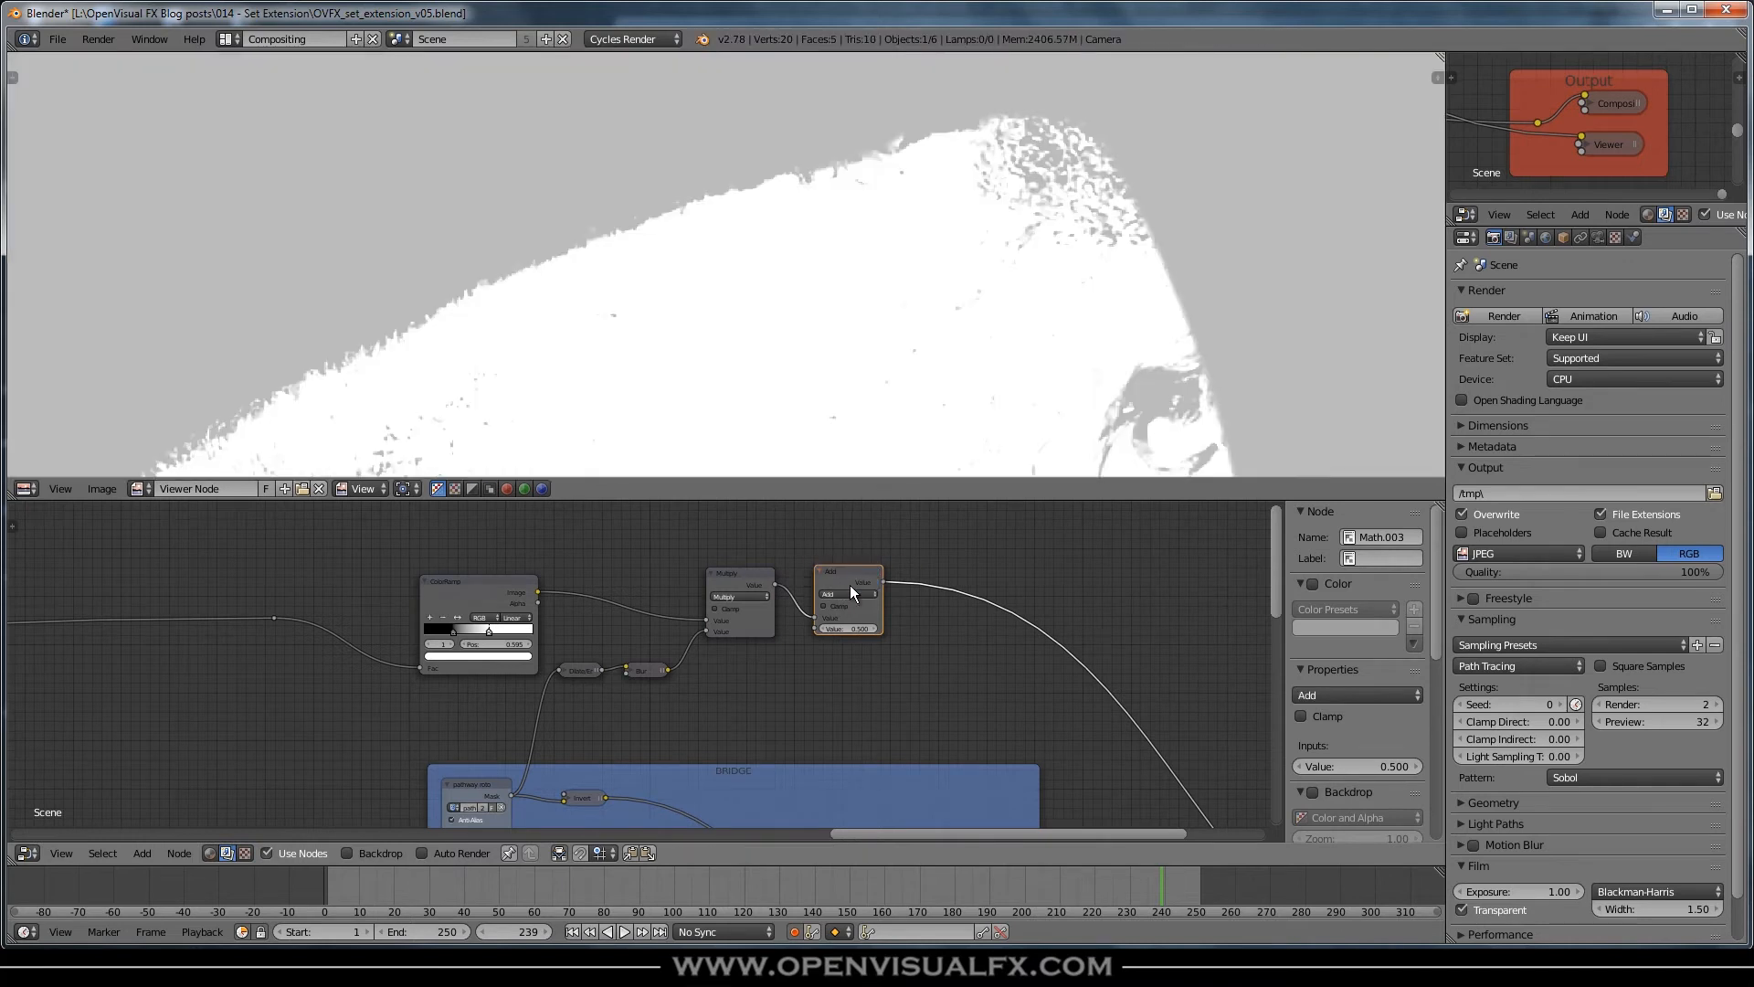
# - Connect the pathway mask to the Add node's second value and compare the Multiply and Add outputs in the viewer
pyautogui.scroll(2, 838, 625)
pyautogui.moveTo(724, 737); pyautogui.dragTo(638, 630, button='middle')
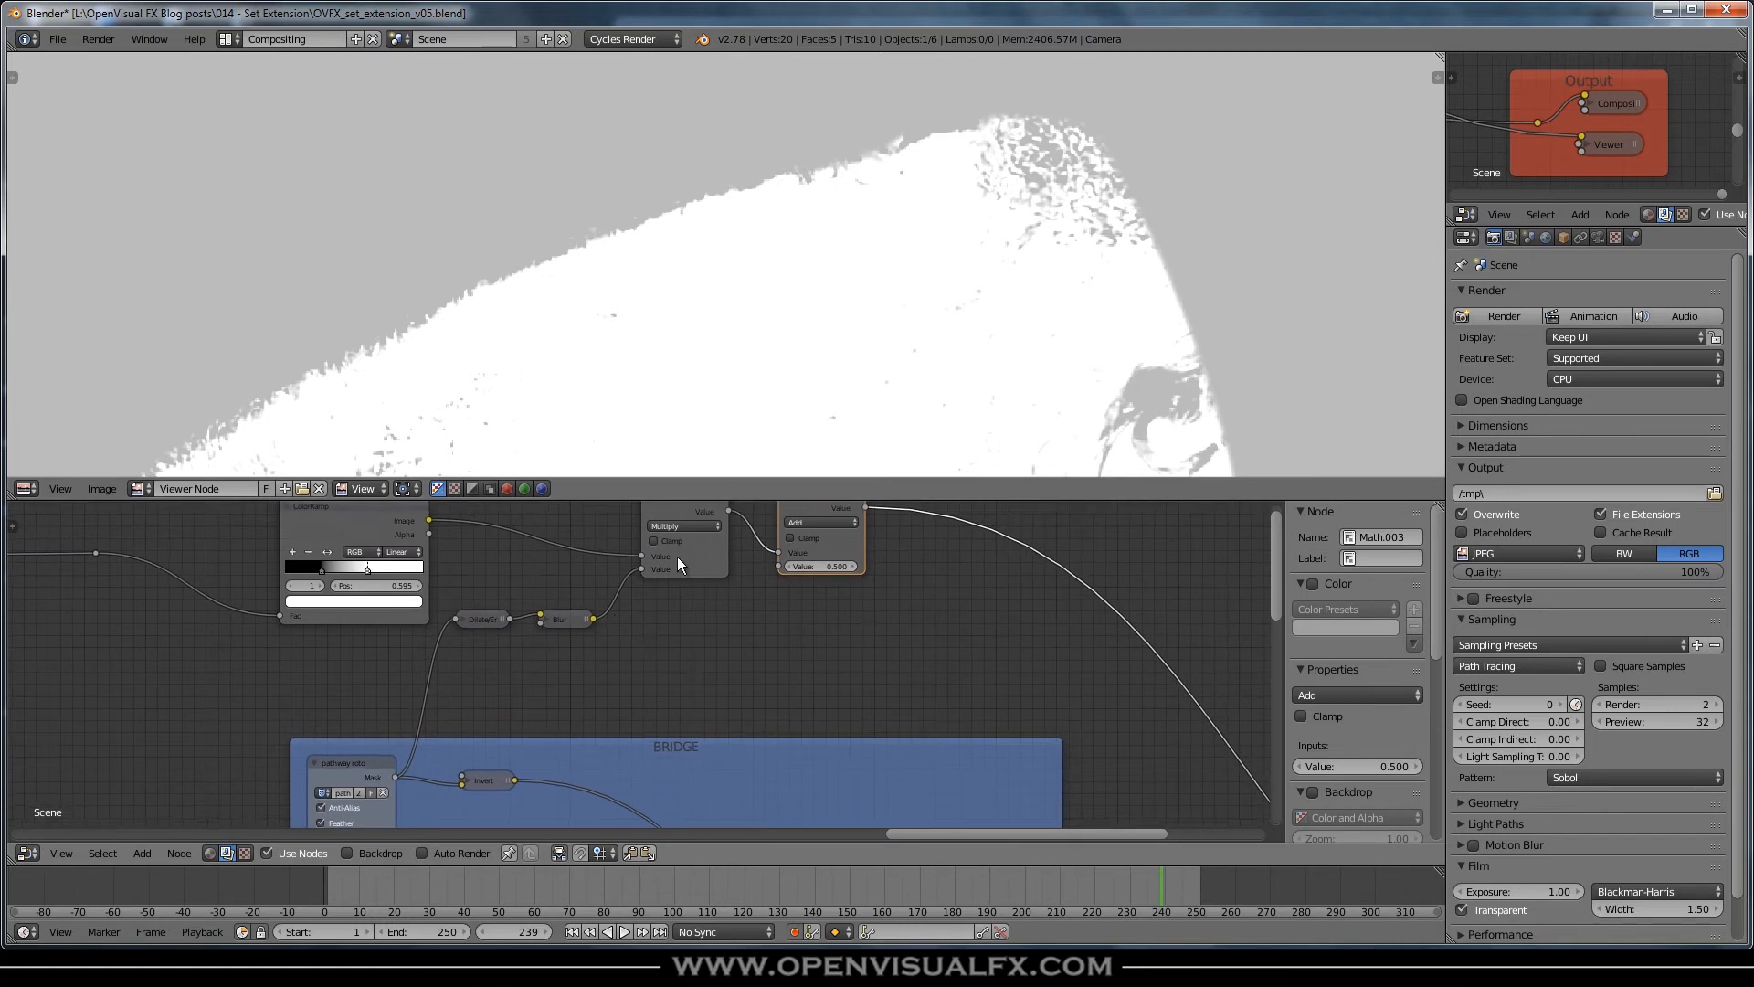
pyautogui.moveTo(394, 777); pyautogui.dragTo(779, 567)
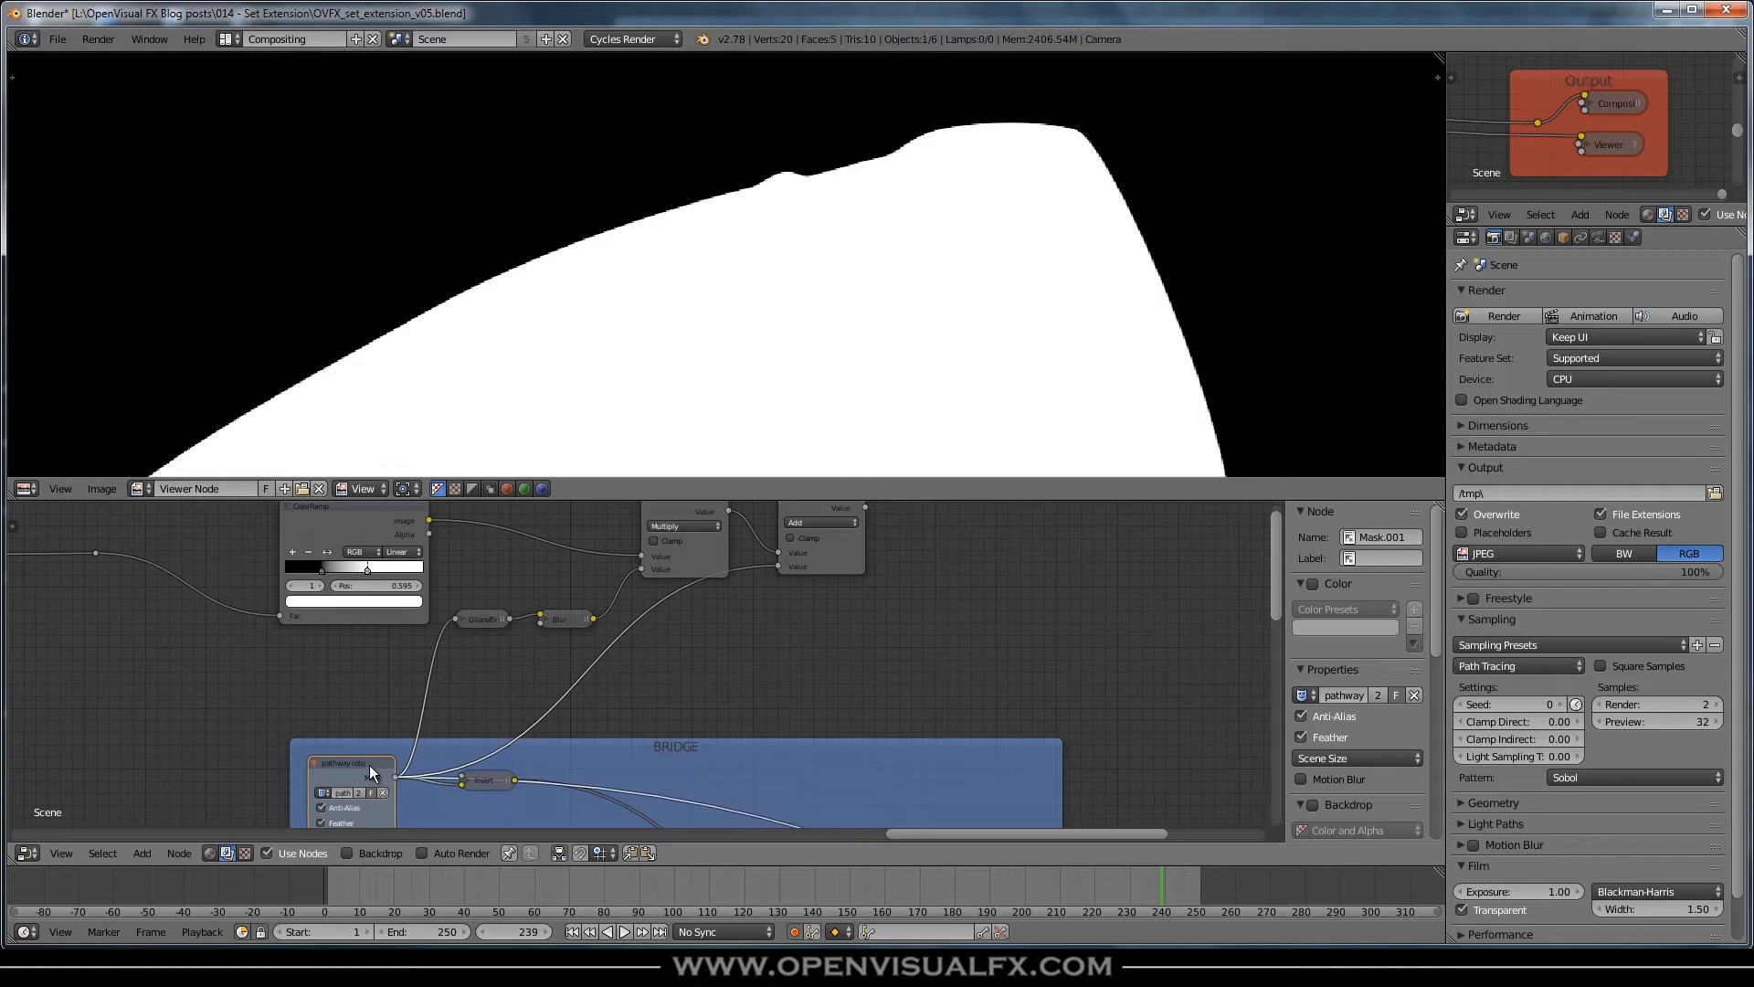
pyautogui.moveTo(806, 610); pyautogui.dragTo(824, 550, button='middle')
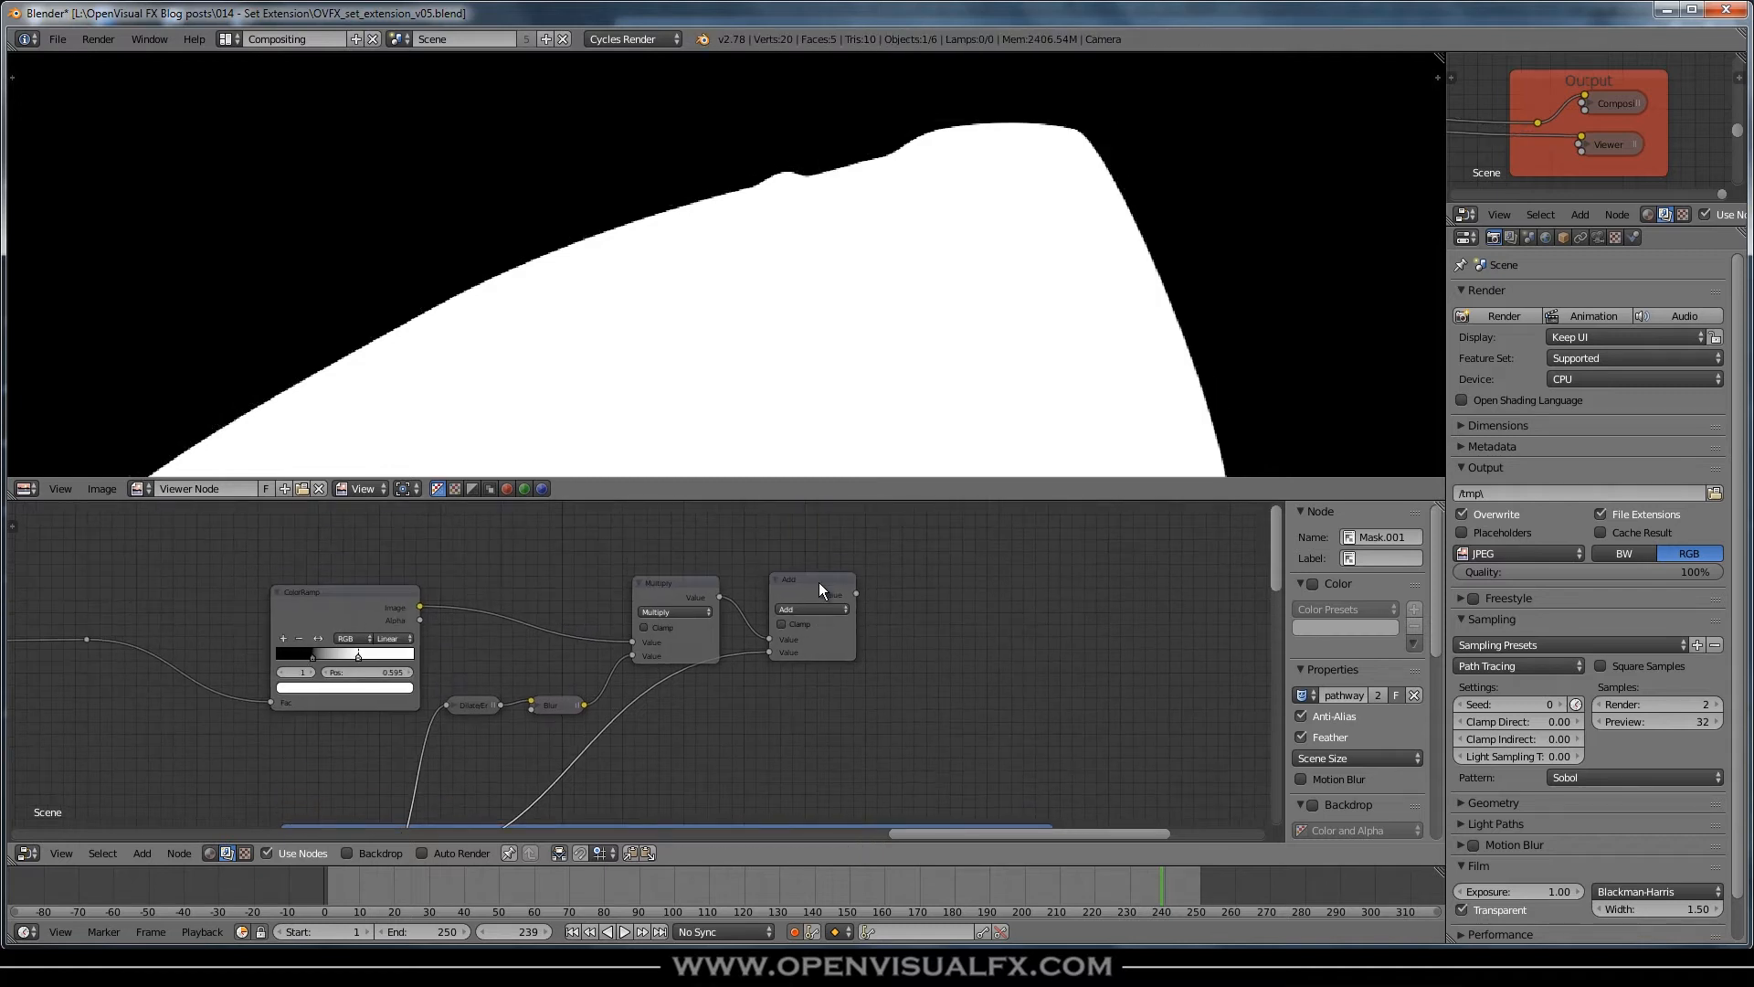
pyautogui.click(819, 582)
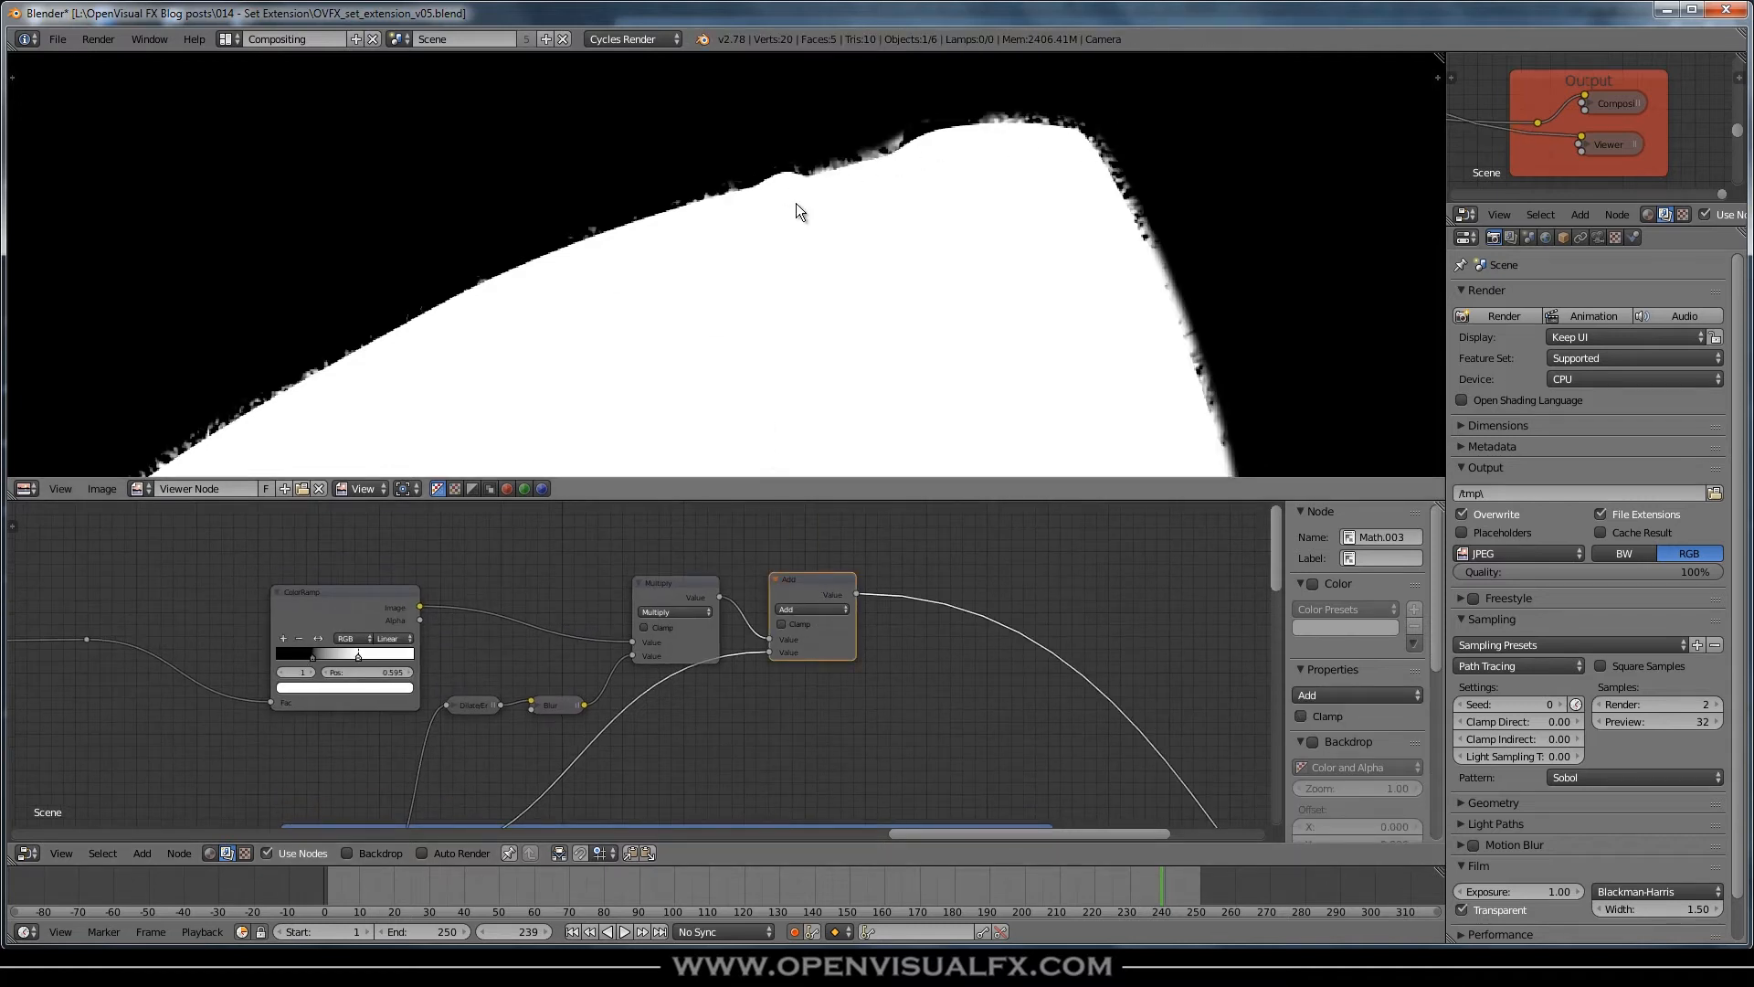
pyautogui.keyDown('ctrl'); pyautogui.keyDown('shift'); pyautogui.click(678, 587); pyautogui.keyUp('shift'); pyautogui.keyUp('ctrl')
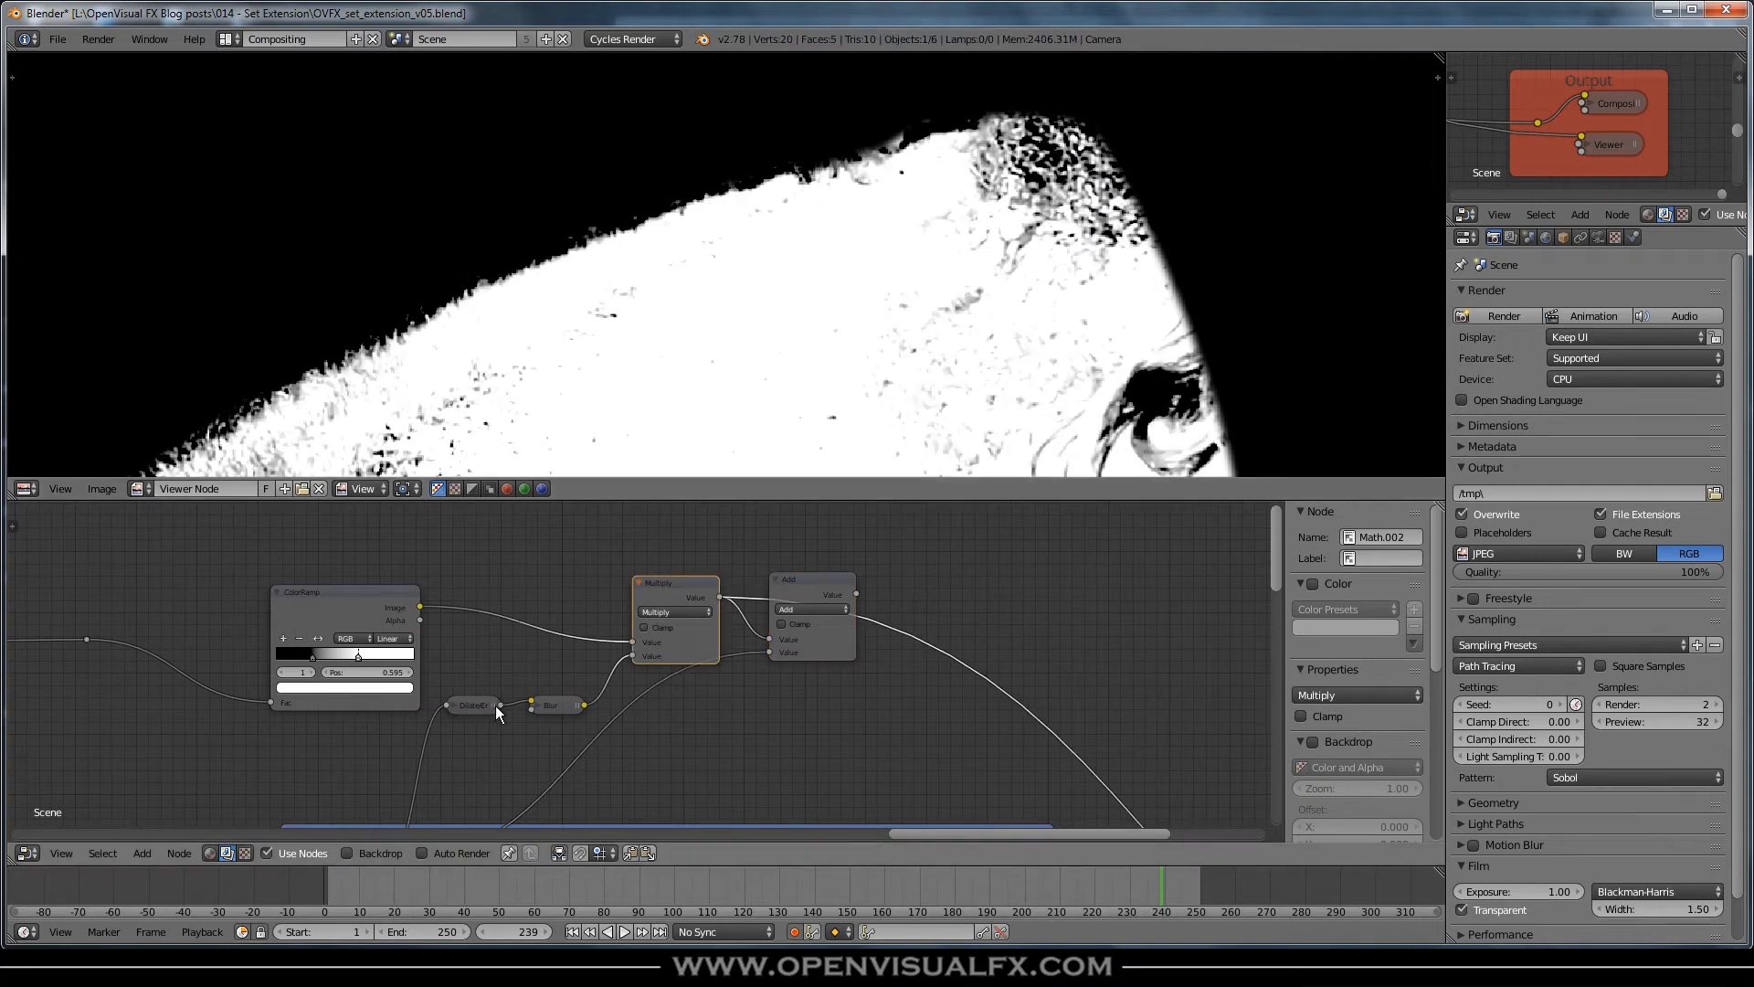
pyautogui.keyDown('ctrl'); pyautogui.keyDown('shift'); pyautogui.click(803, 578); pyautogui.keyUp('shift'); pyautogui.keyUp('ctrl')
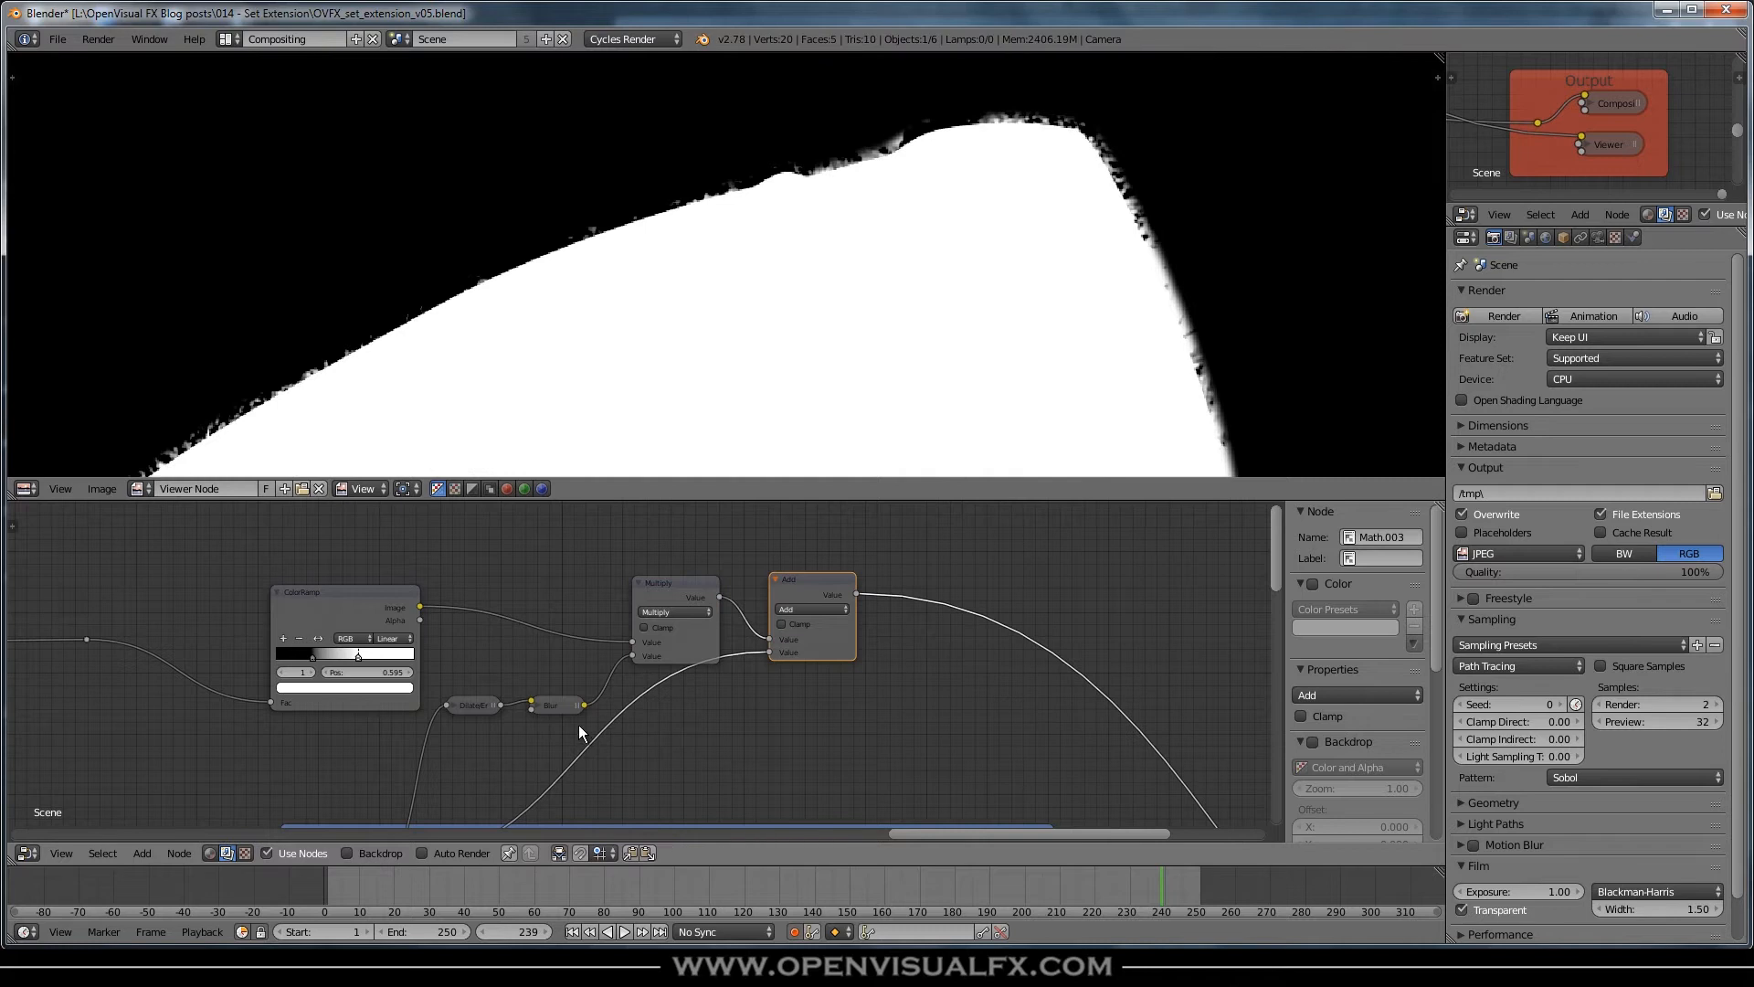
# - Duplicate the collapsed Dilate/Erode node onto the link from the pathway mask to the Add node and expand the copy
pyautogui.moveTo(578, 726); pyautogui.dragTo(672, 578, button='middle')
pyautogui.click(563, 566)
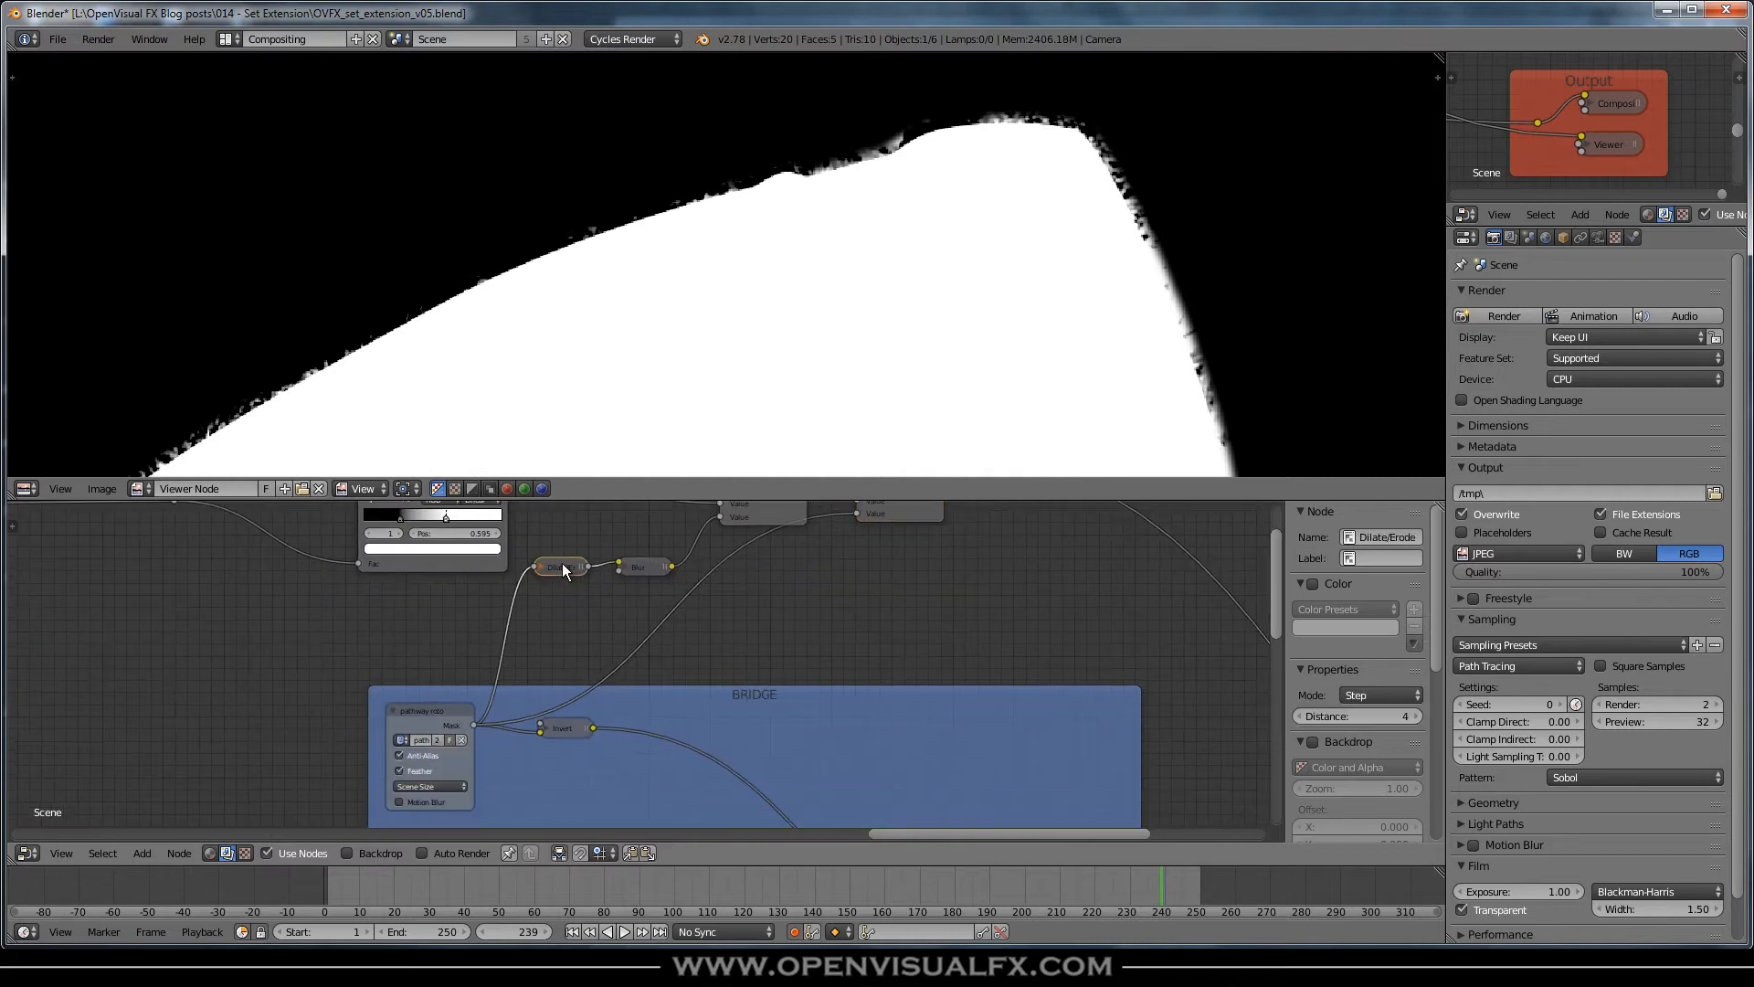
pyautogui.hotkey('shift', 'd')
pyautogui.click(729, 572)
pyautogui.press('h')
pyautogui.moveTo(740, 580); pyautogui.dragTo(773, 567)
# - Set the second Dilate/Erode node's distance to -4 and check the resulting matte edge
pyautogui.click(773, 610)
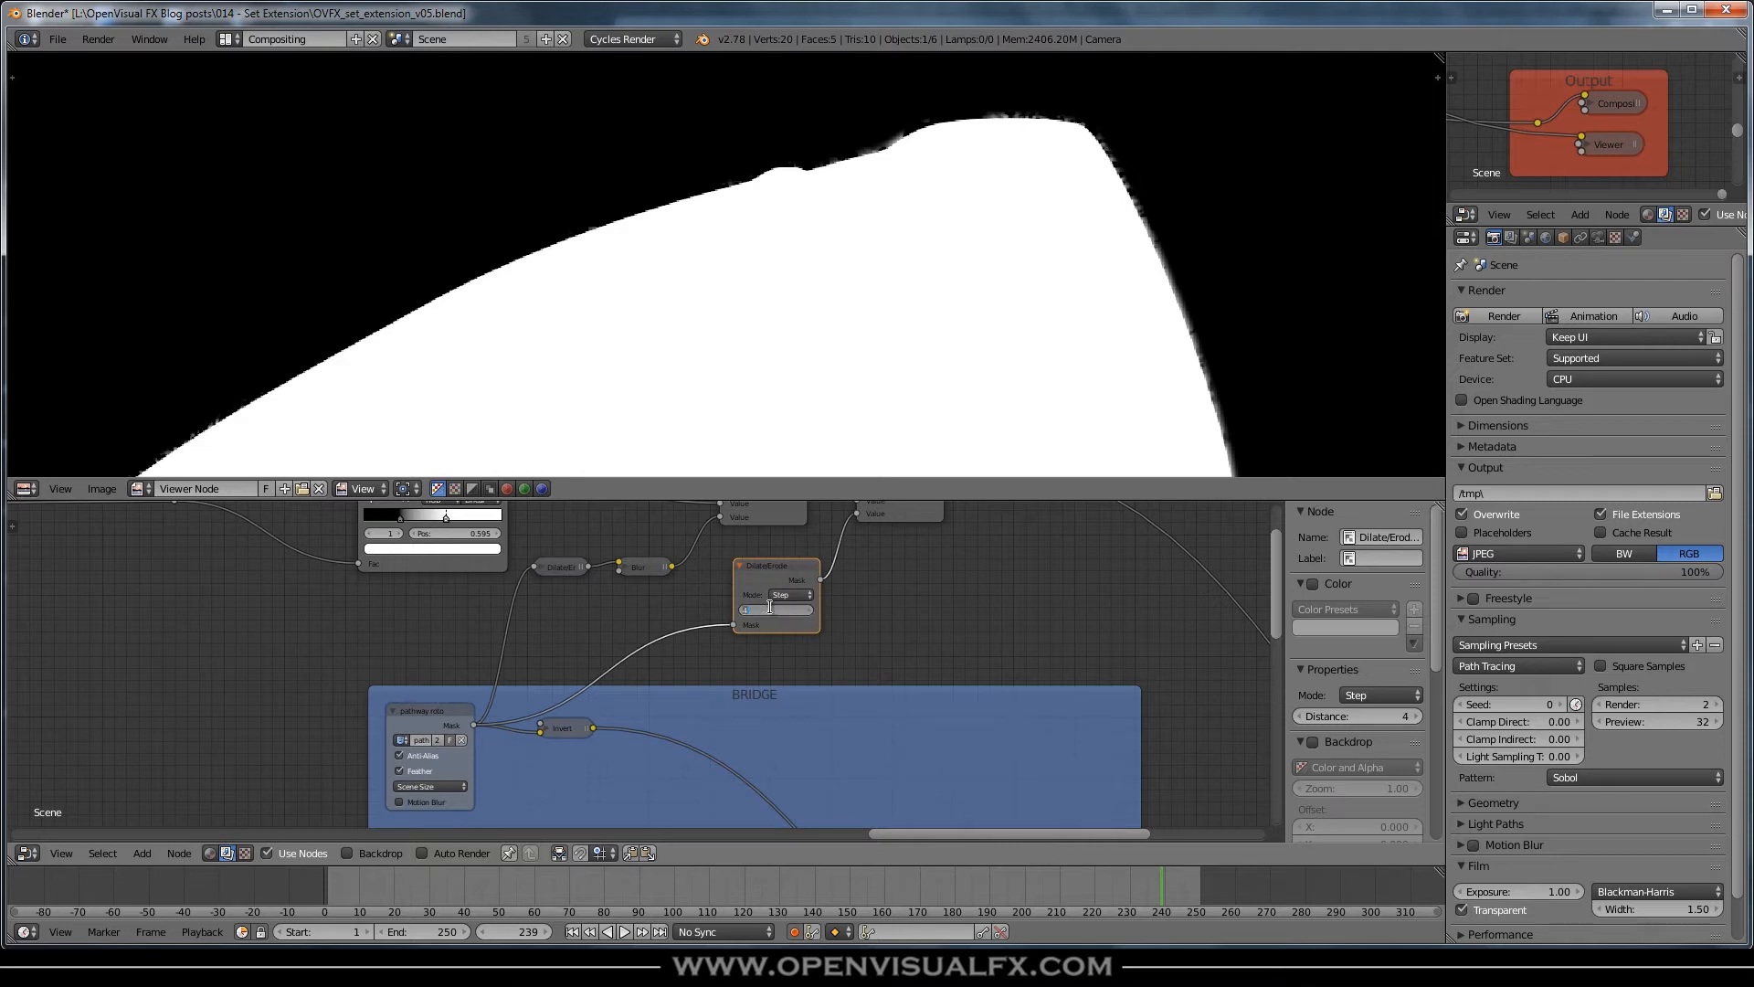
pyautogui.write('-4')
pyautogui.press('Return')
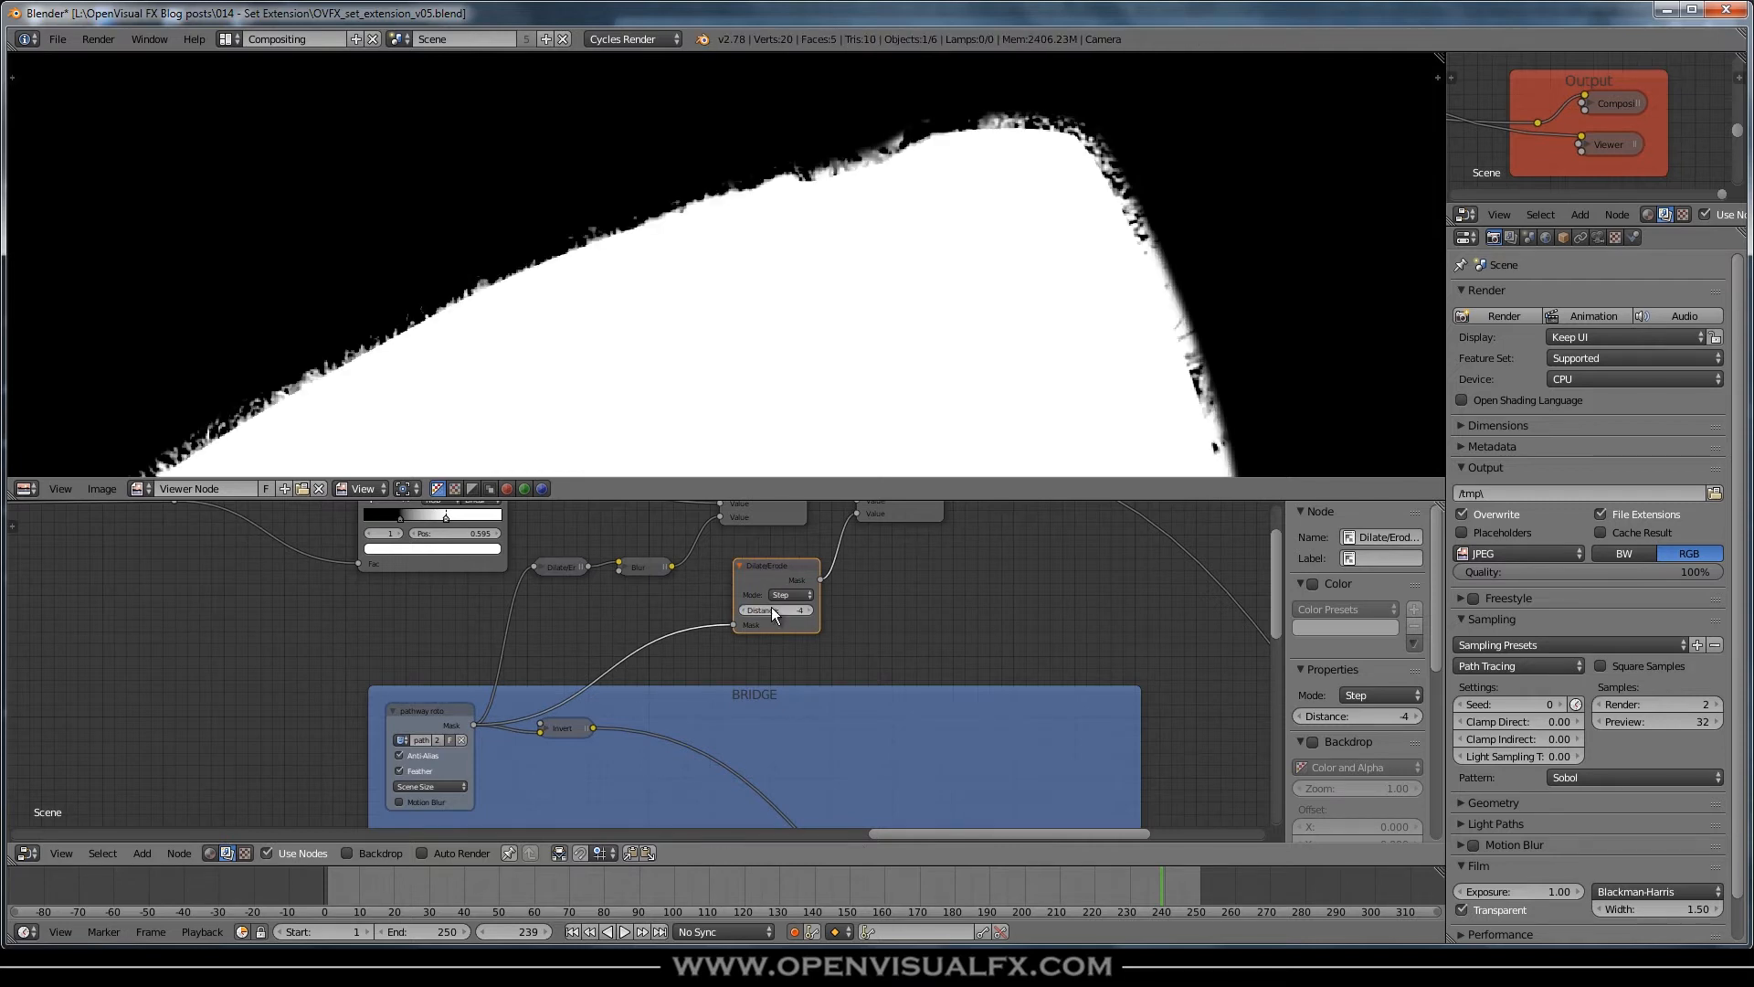
pyautogui.moveTo(970, 129); pyautogui.dragTo(953, 190, button='middle')
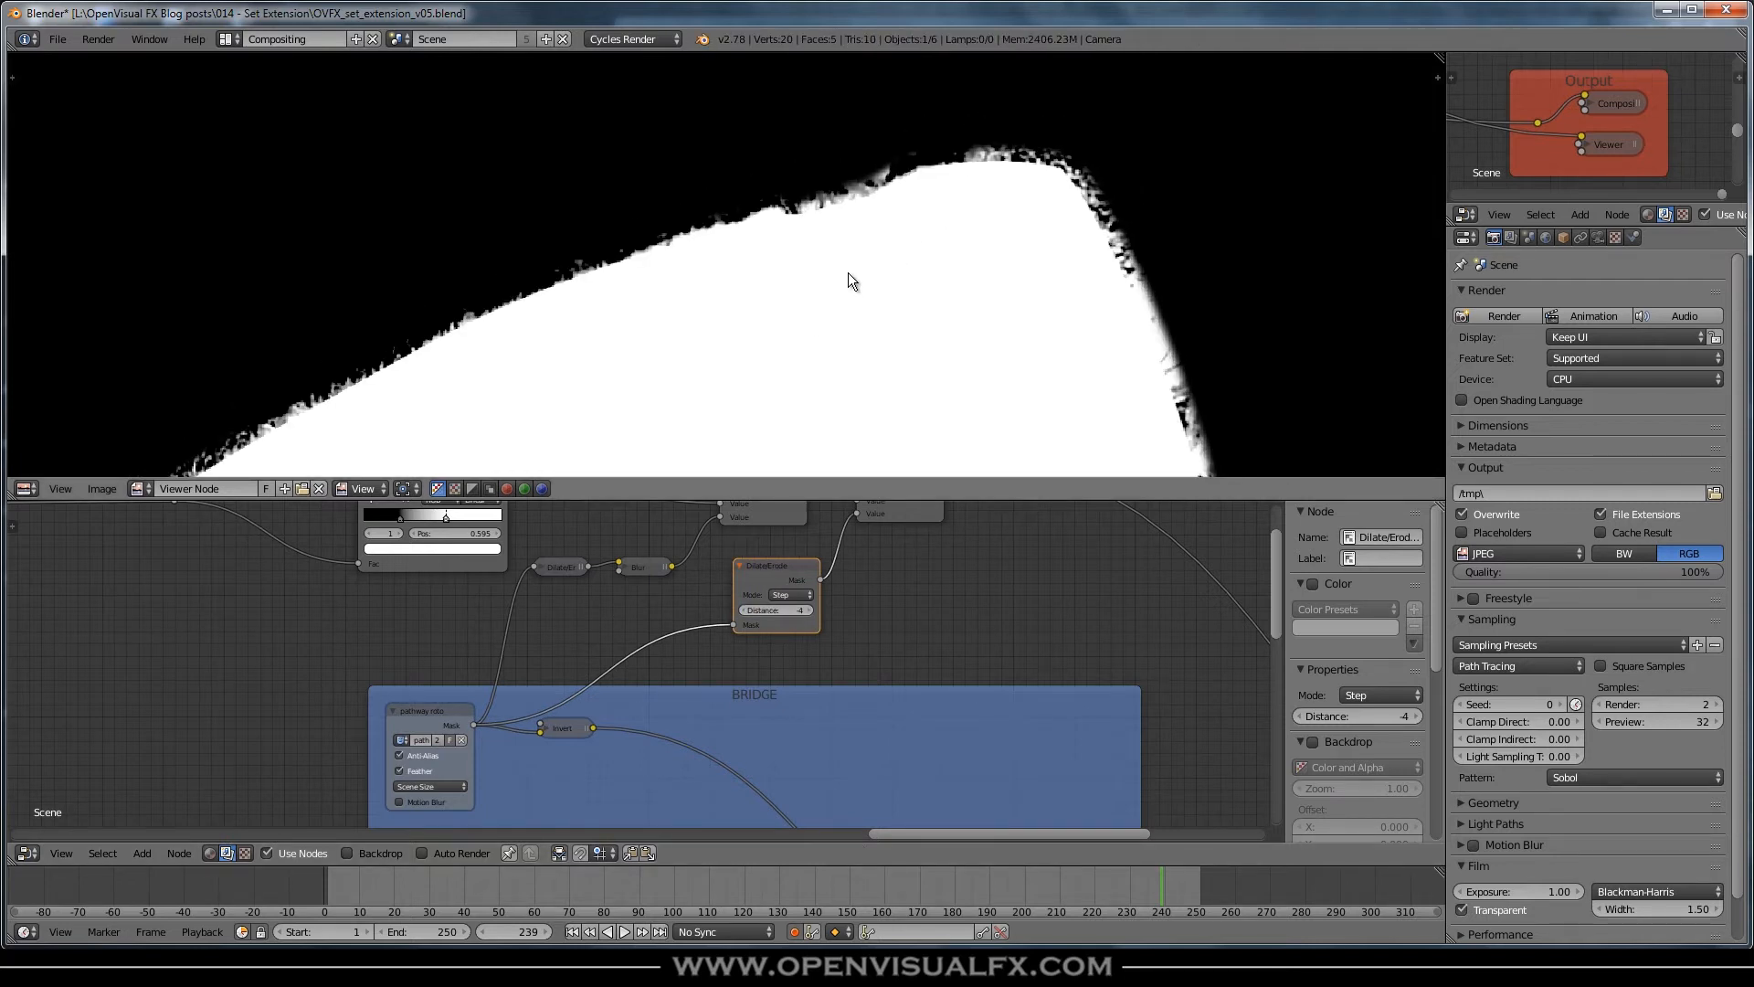
# - Lower the second Dilate/Erode node's distance by six steps, then collapse the node and place it below the first one
pyautogui.scroll(1, 748, 616)
pyautogui.click(742, 608)
pyautogui.click(742, 608)
pyautogui.click(742, 608)
pyautogui.click(741, 609)
pyautogui.click(741, 609)
pyautogui.click(742, 609)
pyautogui.moveTo(805, 306); pyautogui.dragTo(803, 262, button='middle')
pyautogui.moveTo(794, 555); pyautogui.dragTo(640, 631)
pyautogui.press('h')
# - Duplicate the collapsed Blur node onto the link between the second Dilate/Erode node and the Add node, and inspect the softened matte edge
pyautogui.click(625, 557)
pyautogui.hotkey('shift', 'd')
pyautogui.click(756, 562)
pyautogui.moveTo(757, 564); pyautogui.dragTo(751, 625)
pyautogui.scroll(-4, 918, 223)
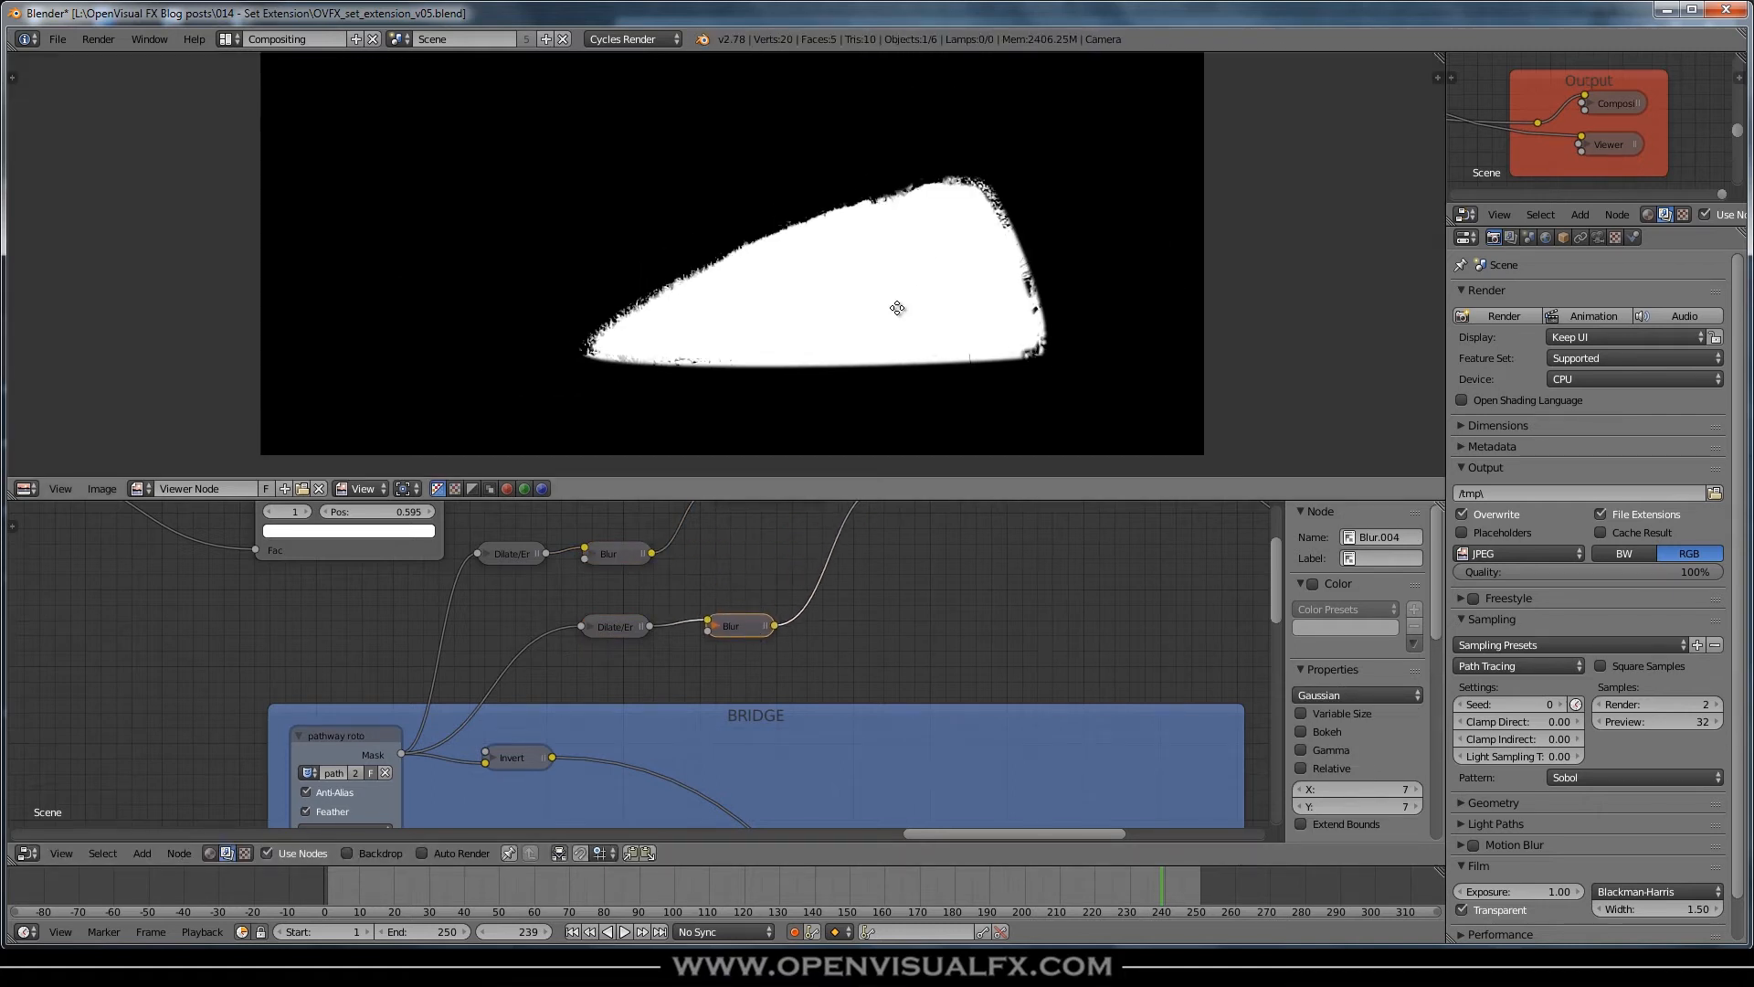
pyautogui.scroll(1, 898, 308)
pyautogui.moveTo(875, 284); pyautogui.dragTo(766, 299)
pyautogui.scroll(3, 810, 293)
pyautogui.moveTo(874, 161); pyautogui.dragTo(808, 221)
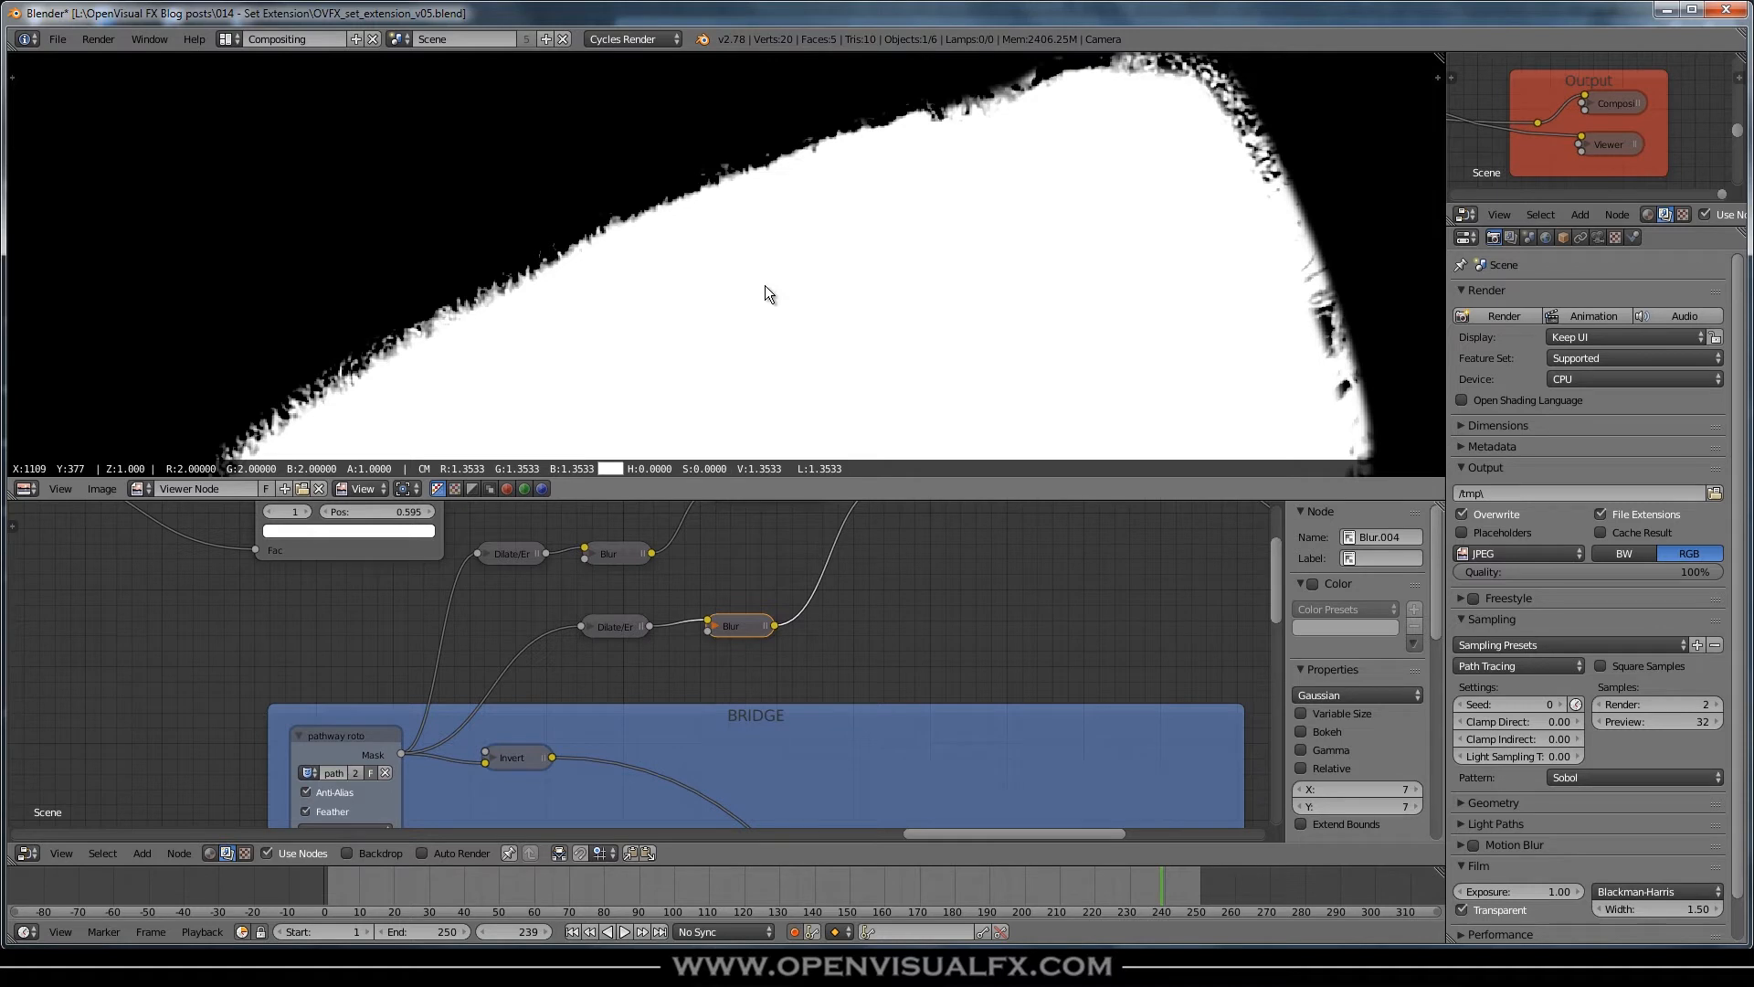
pyautogui.moveTo(748, 462); pyautogui.dragTo(828, 359)
pyautogui.scroll(-1, 967, 578)
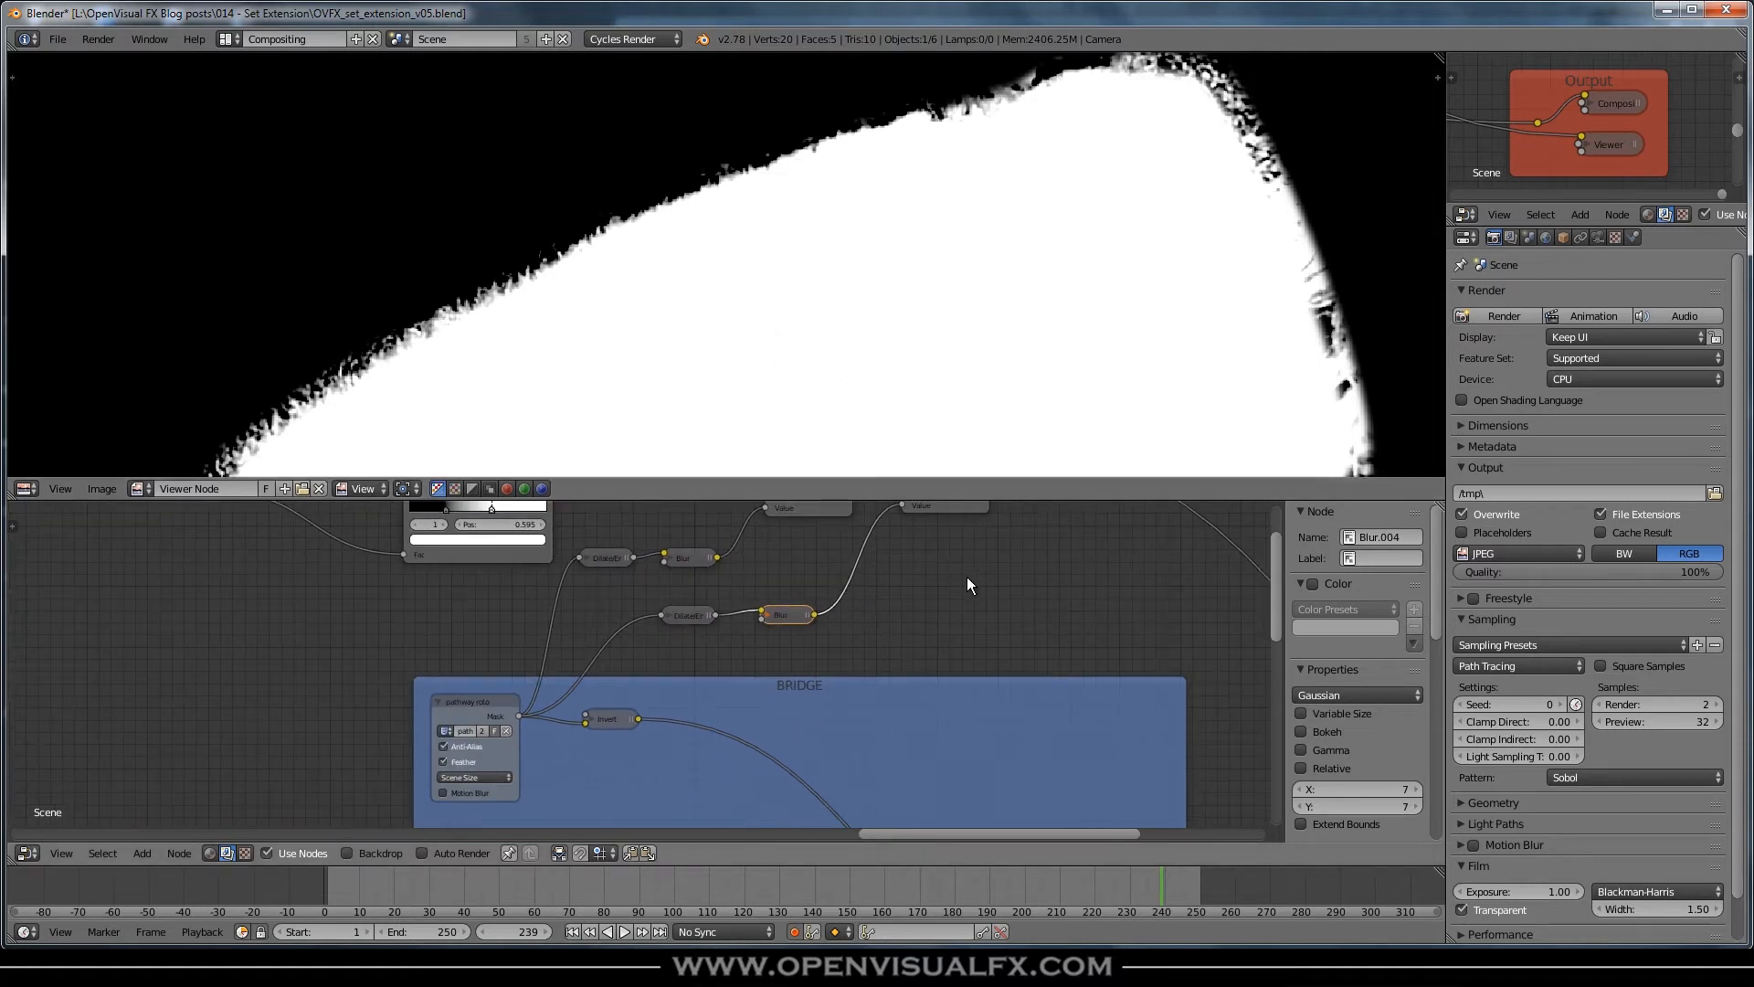
# - Enable Clamp on the Add node and inspect the combined matte in the viewer
pyautogui.moveTo(976, 569); pyautogui.dragTo(858, 568, button='middle')
pyautogui.click(854, 593)
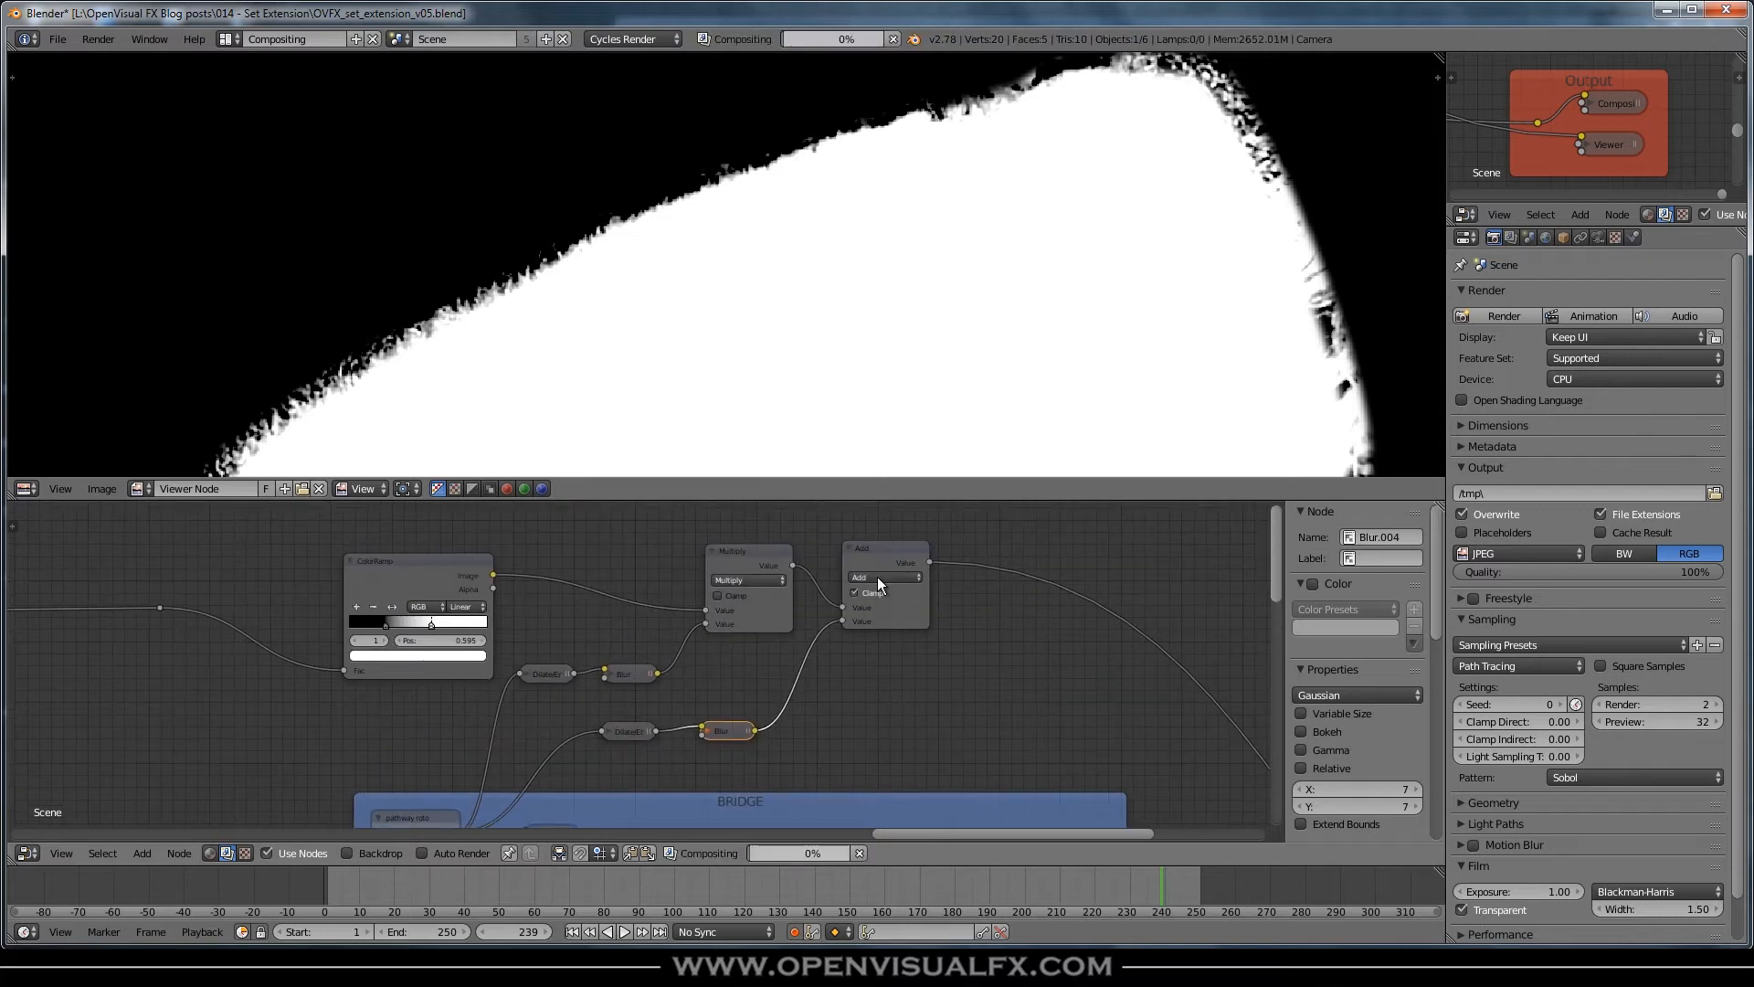
pyautogui.moveTo(885, 550); pyautogui.dragTo(875, 555)
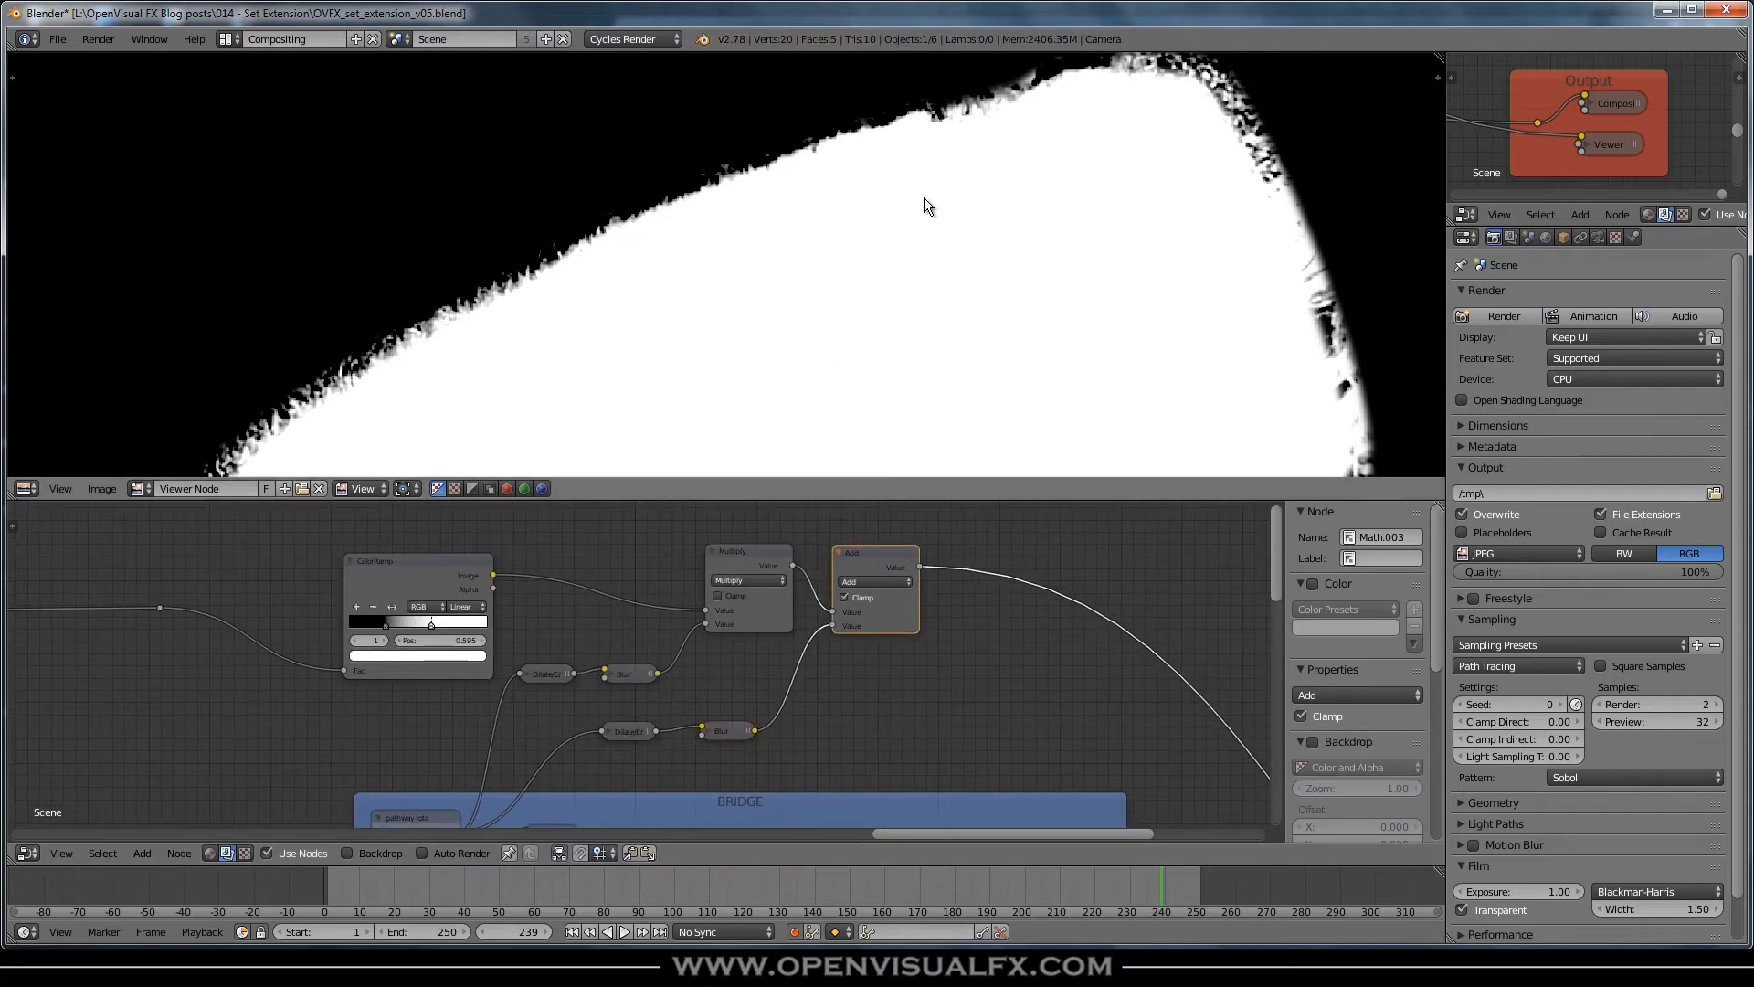
pyautogui.scroll(-5, 933, 228)
pyautogui.scroll(5, 854, 338)
pyautogui.moveTo(823, 316); pyautogui.dragTo(764, 277)
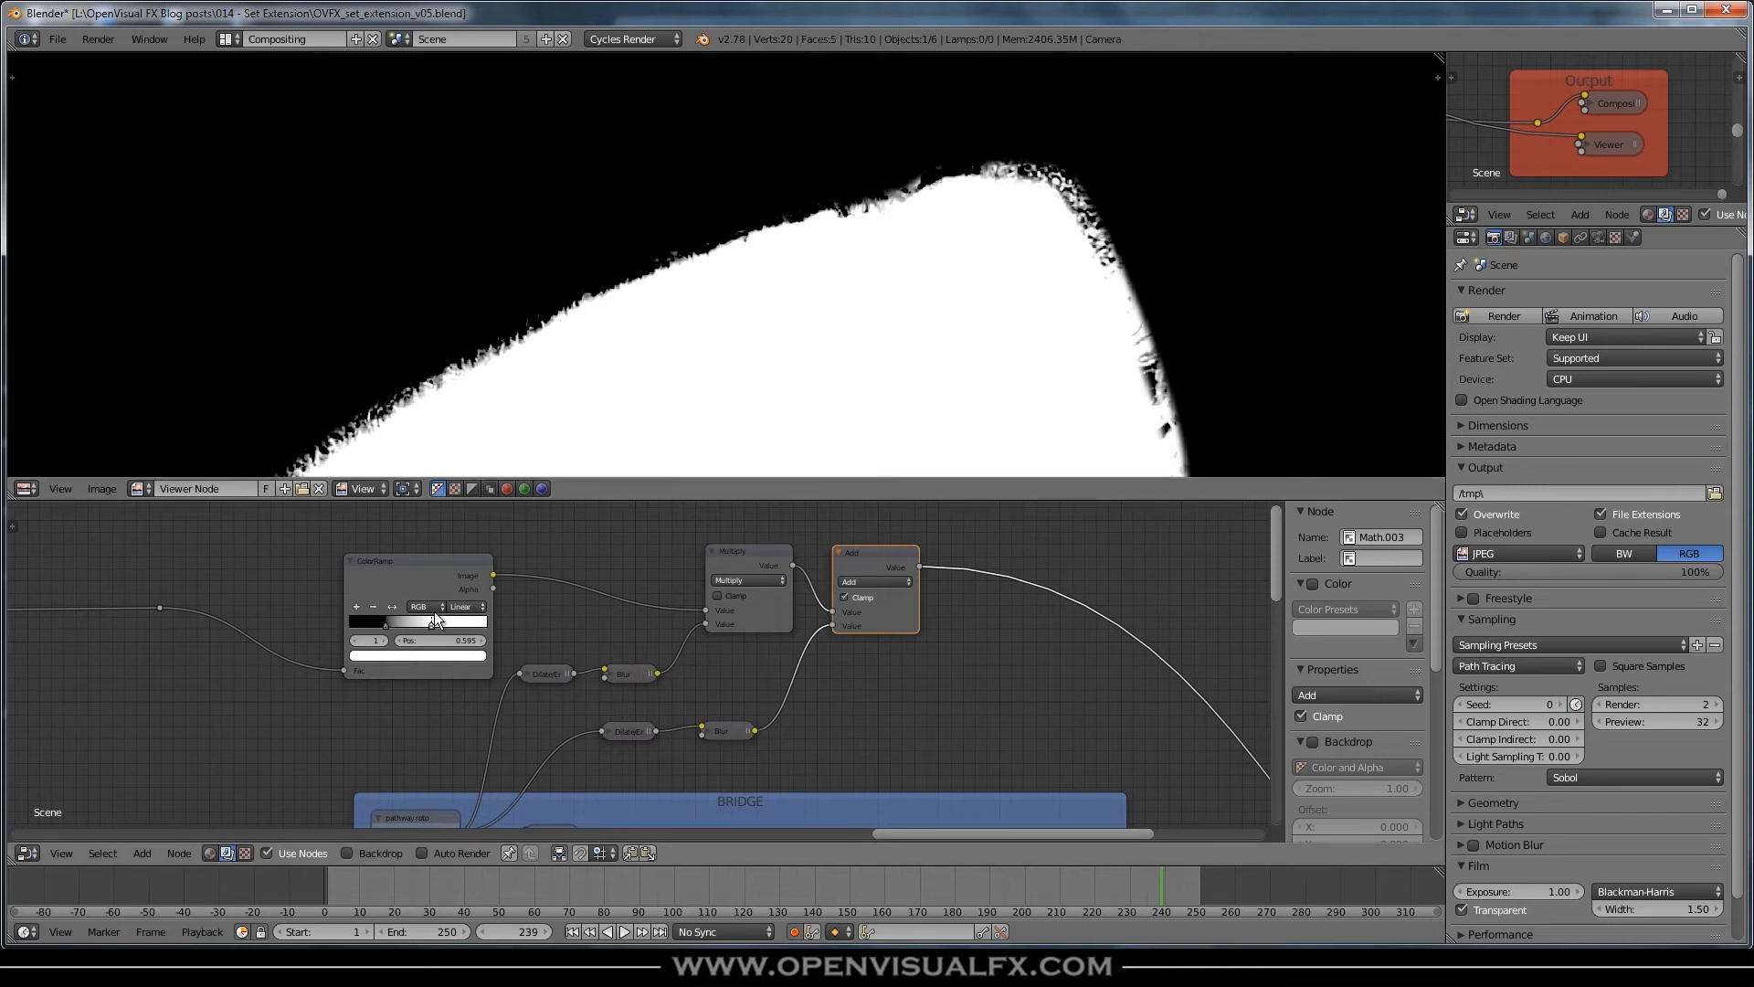
# - Collapse the Multiply, Add and ColorRamp nodes and arrange them compactly beside the Dilate/Erode and Blur nodes
pyautogui.scroll(-2, 790, 623)
pyautogui.moveTo(733, 711); pyautogui.dragTo(666, 701)
pyautogui.click(762, 559)
pyautogui.press('h')
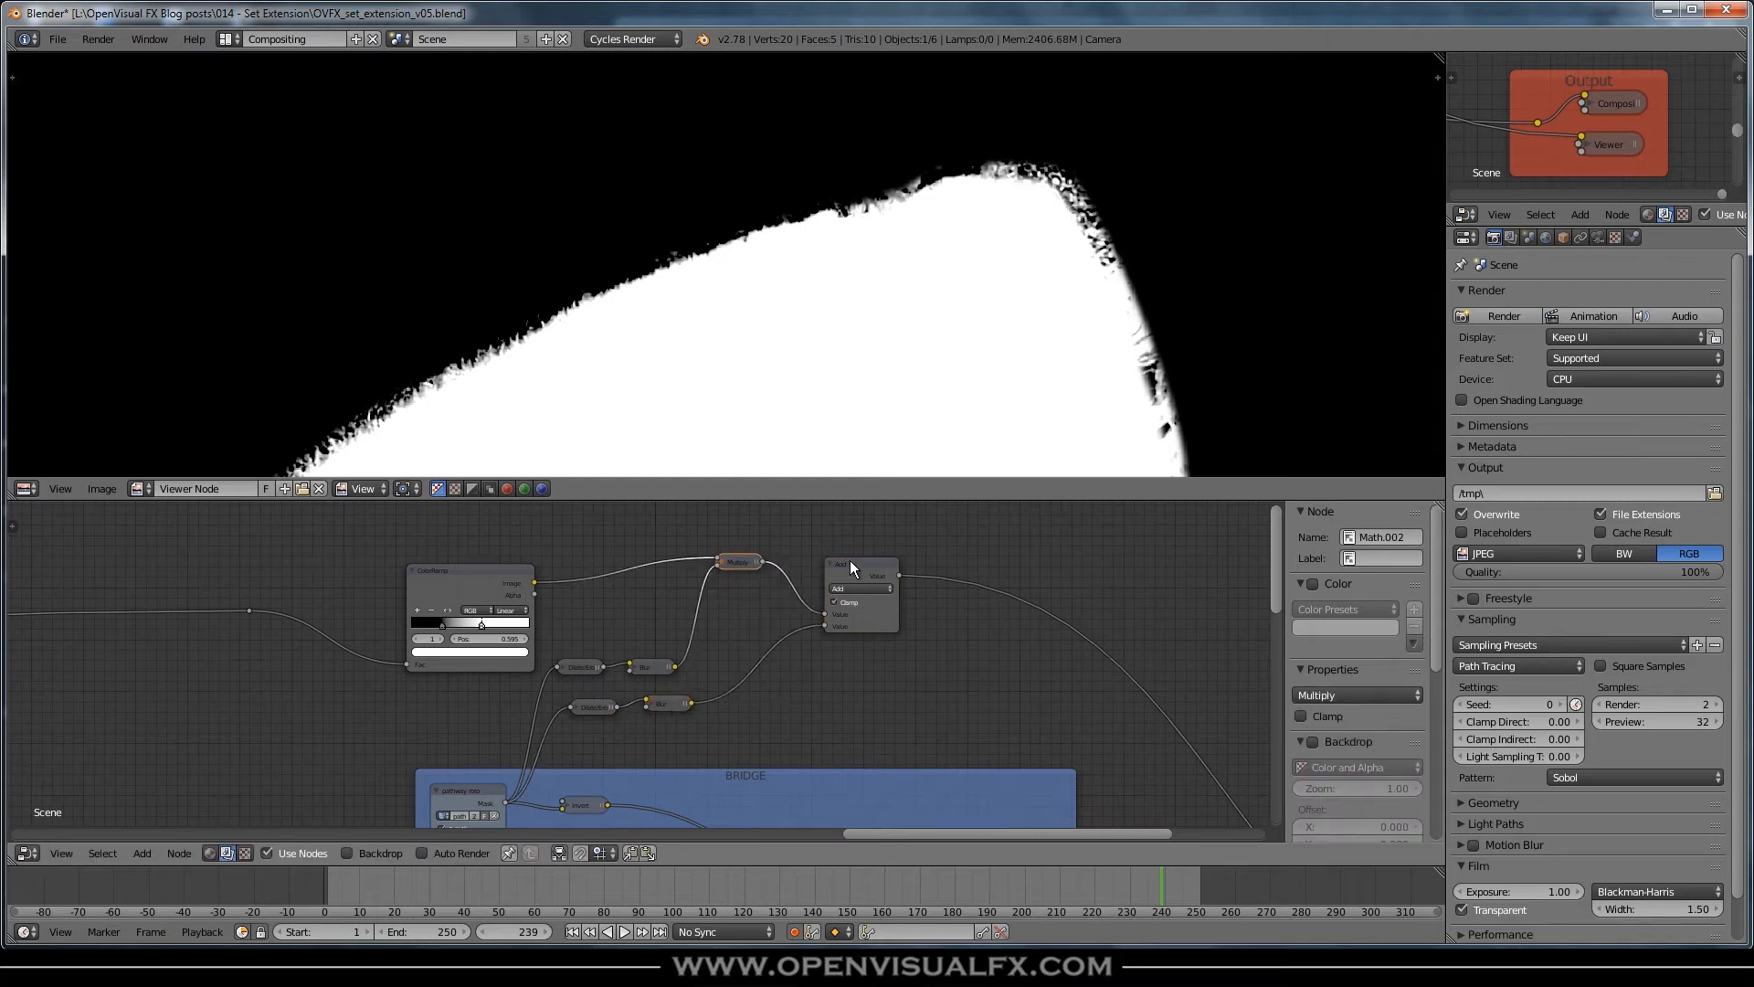
pyautogui.click(850, 561)
pyautogui.press('h')
pyautogui.moveTo(738, 557); pyautogui.dragTo(723, 628)
pyautogui.moveTo(843, 564); pyautogui.dragTo(798, 632)
pyautogui.click(489, 571)
pyautogui.press('h')
pyautogui.moveTo(447, 573); pyautogui.dragTo(620, 627)
# - Compare the Invert, Alpha Over and pathway mask outputs in the viewer, then inspect the bridge edge in the final composite
pyautogui.scroll(-1, 709, 663)
pyautogui.moveTo(731, 719); pyautogui.dragTo(778, 660, button='middle')
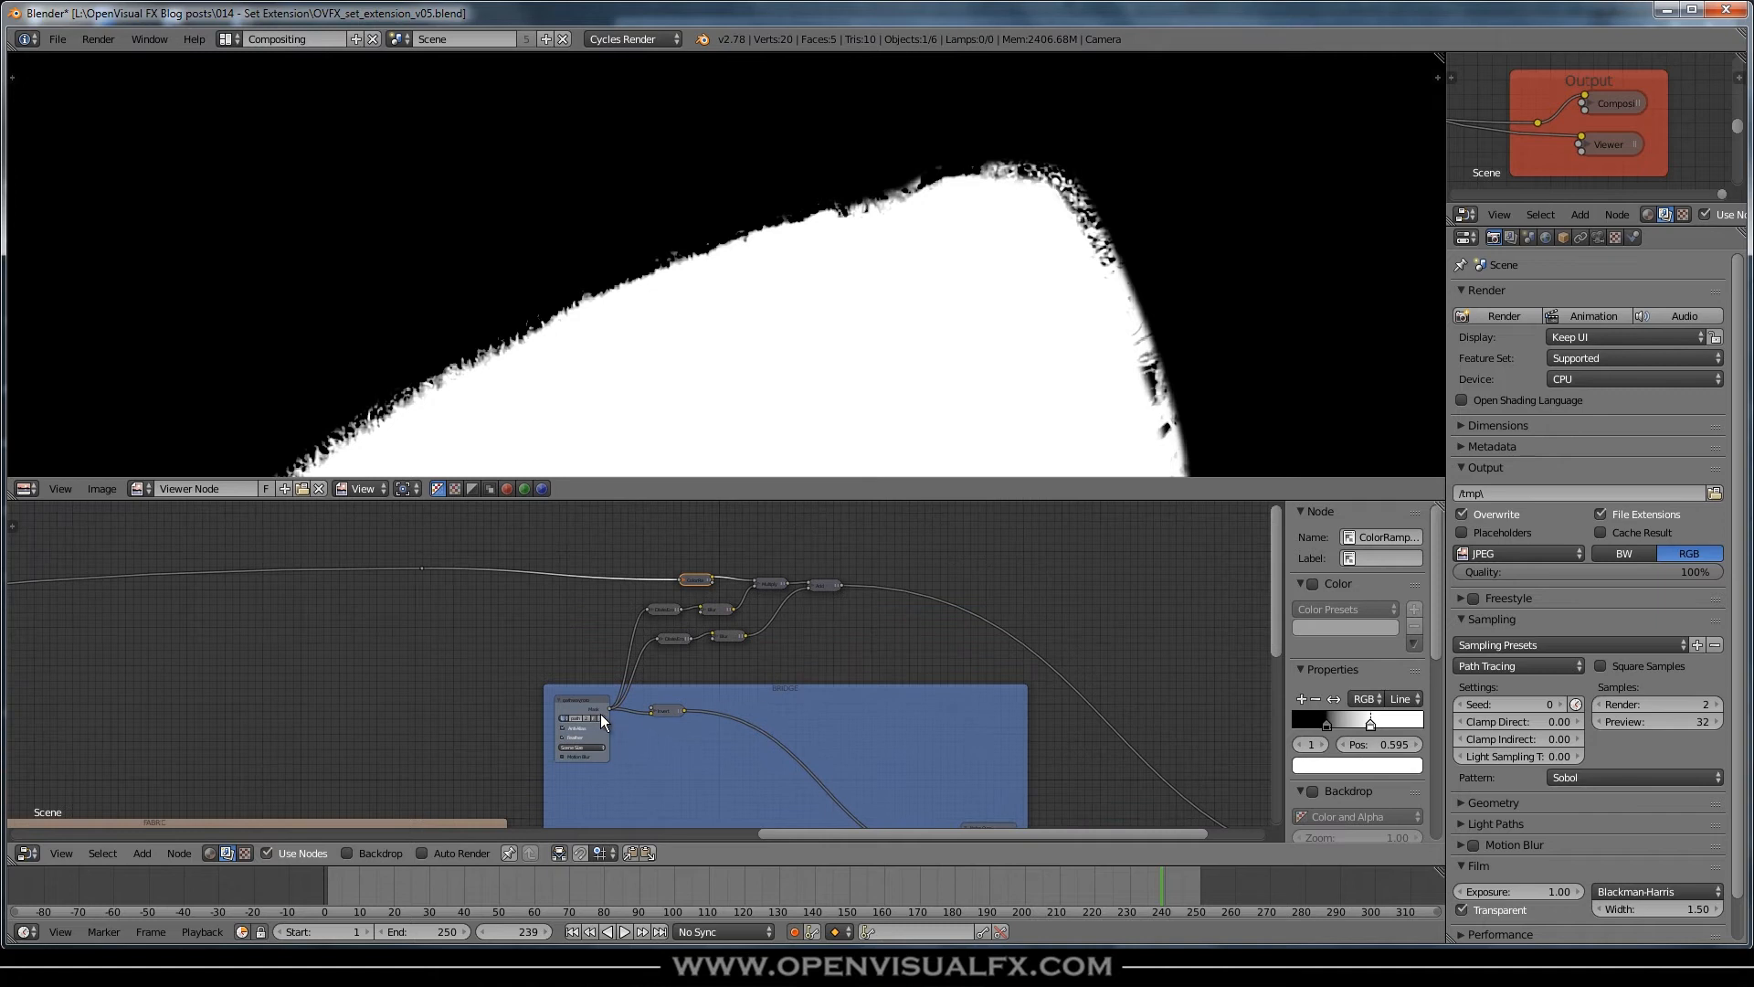
pyautogui.moveTo(775, 729); pyautogui.dragTo(611, 607, button='middle')
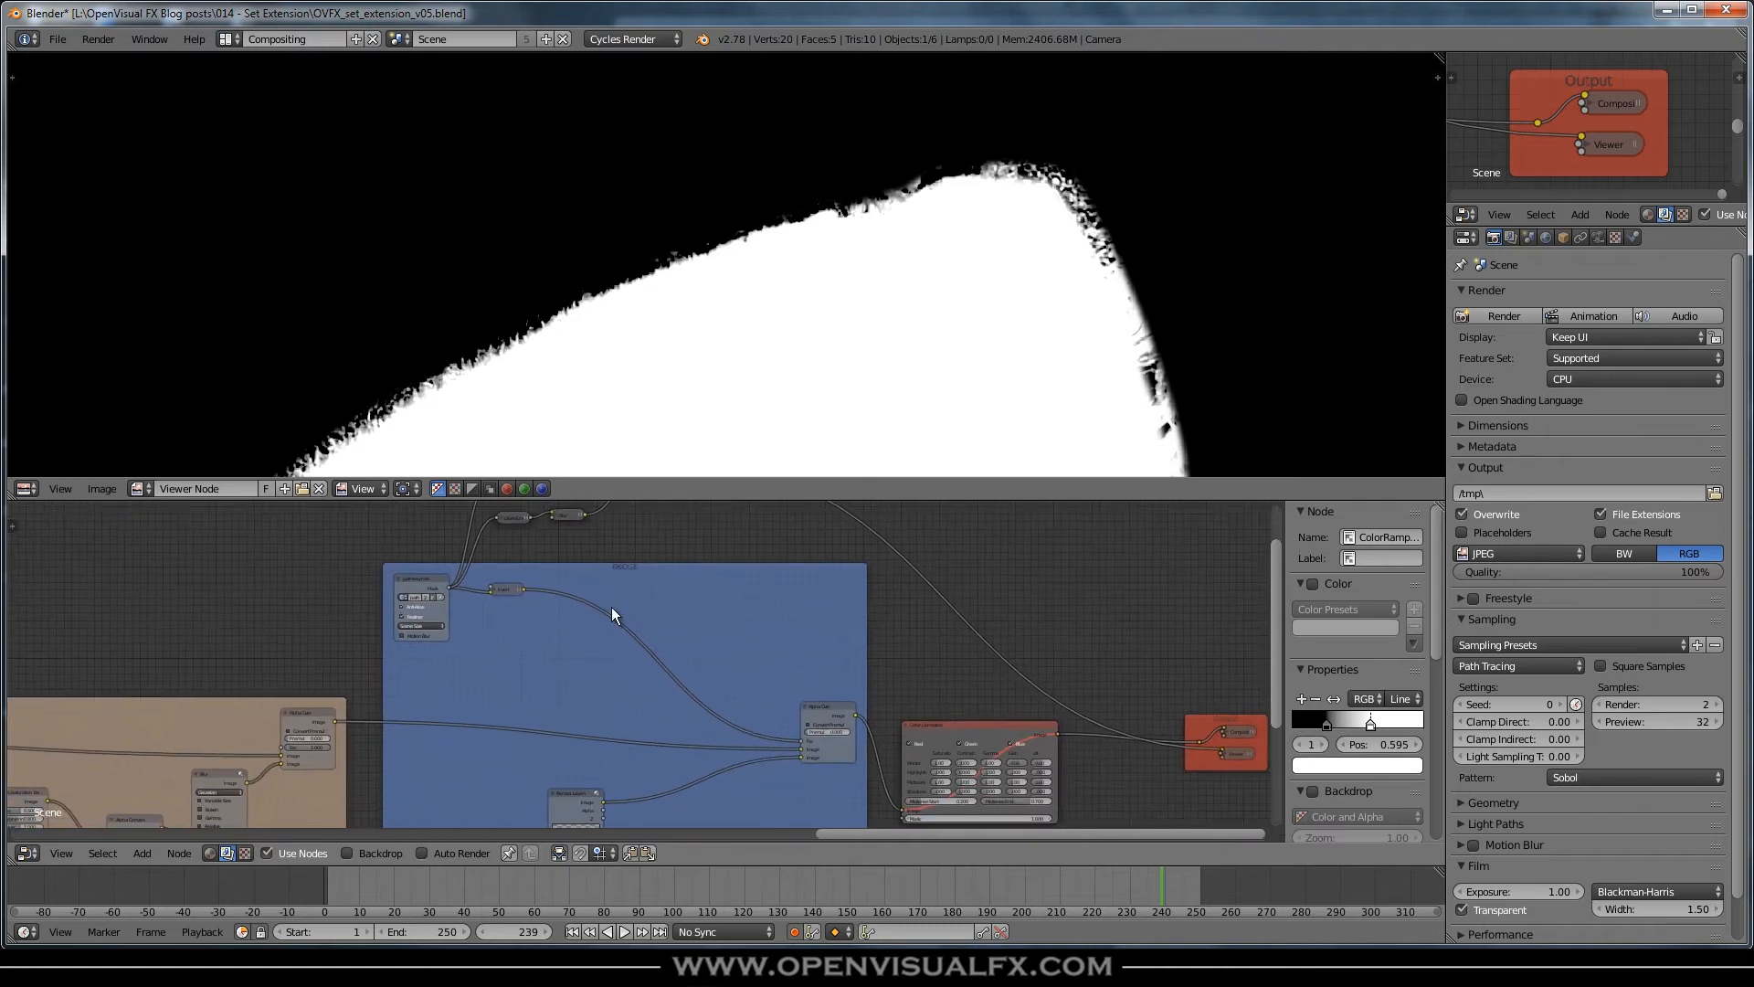
pyautogui.keyDown('ctrl'); pyautogui.keyDown('shift'); pyautogui.click(507, 590); pyautogui.keyUp('shift'); pyautogui.keyUp('ctrl')
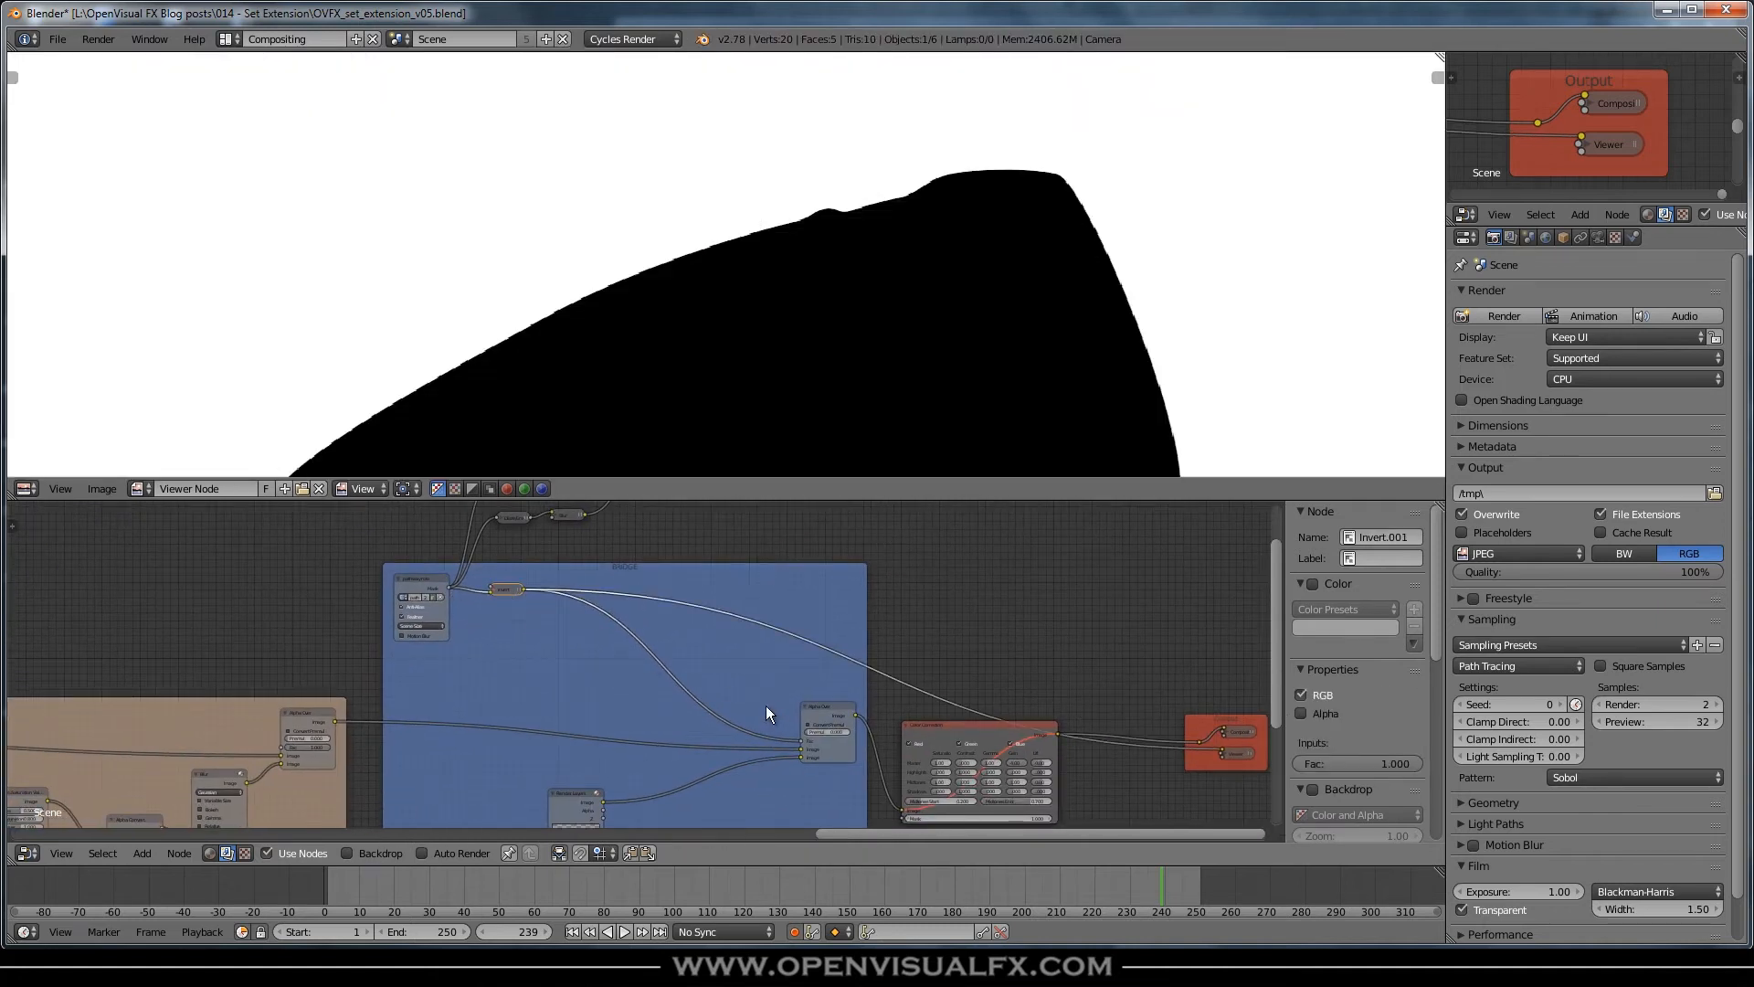
pyautogui.keyDown('ctrl'); pyautogui.keyDown('shift'); pyautogui.click(827, 713); pyautogui.keyUp('shift'); pyautogui.keyUp('ctrl')
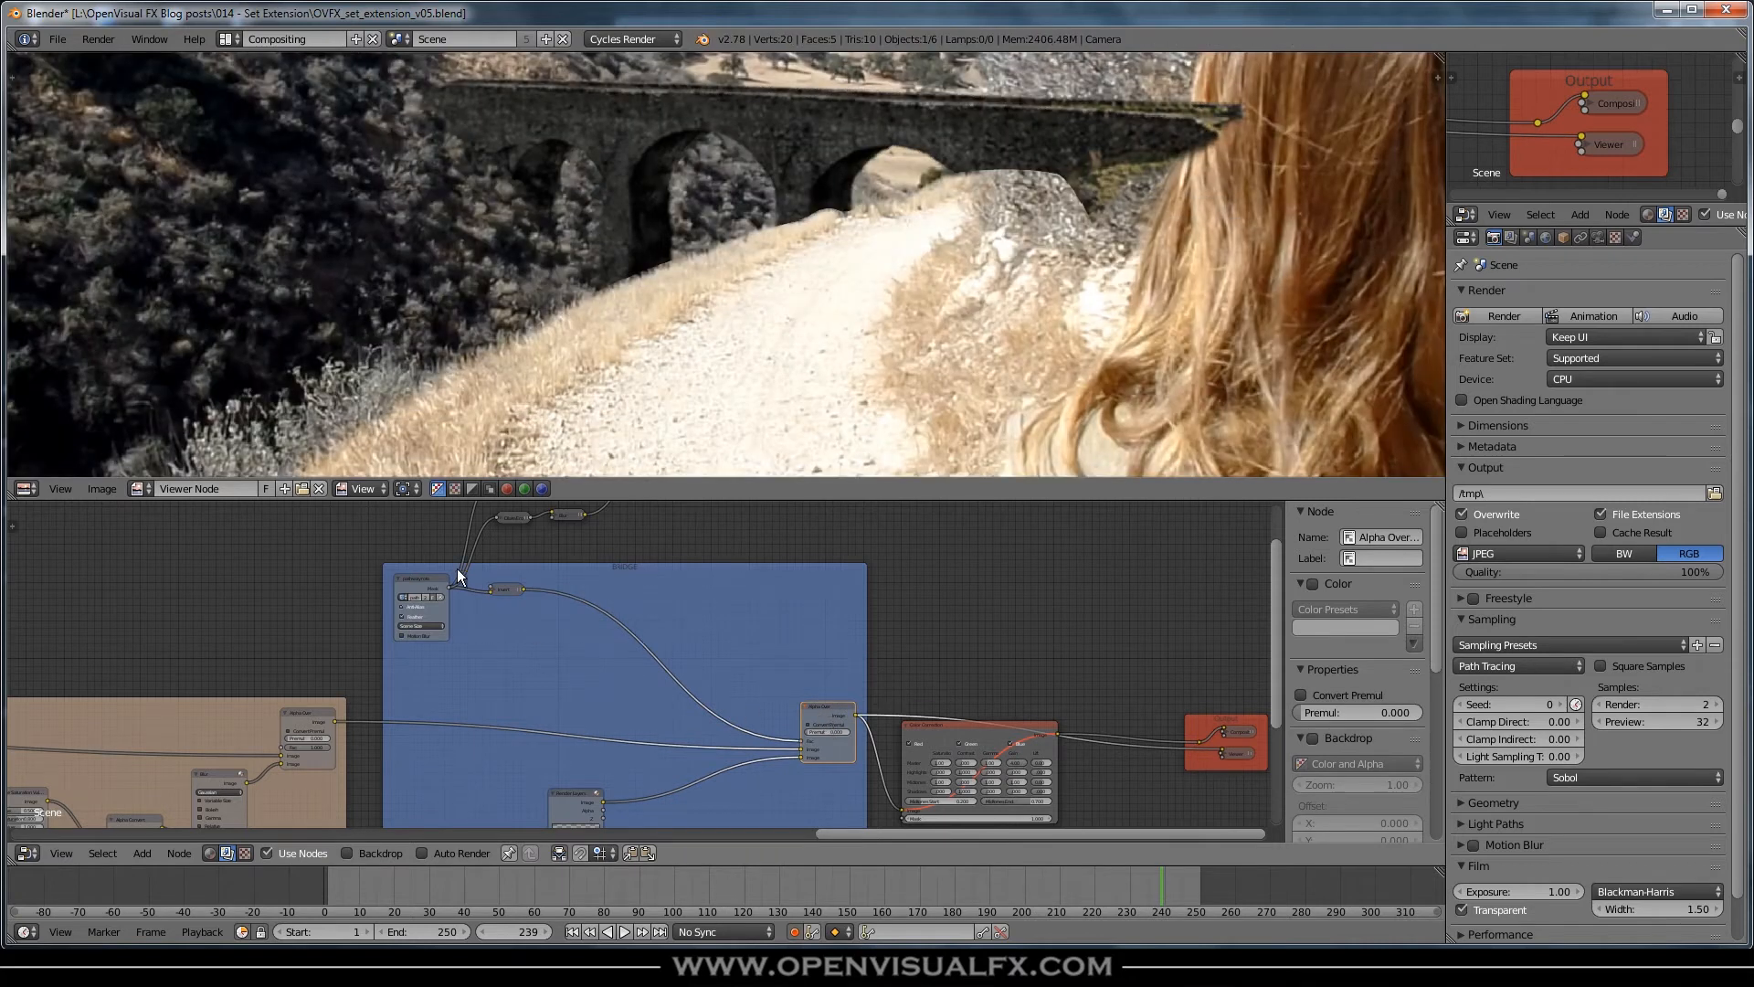
pyautogui.keyDown('ctrl'); pyautogui.keyDown('shift'); pyautogui.click(419, 576); pyautogui.keyUp('shift'); pyautogui.keyUp('ctrl')
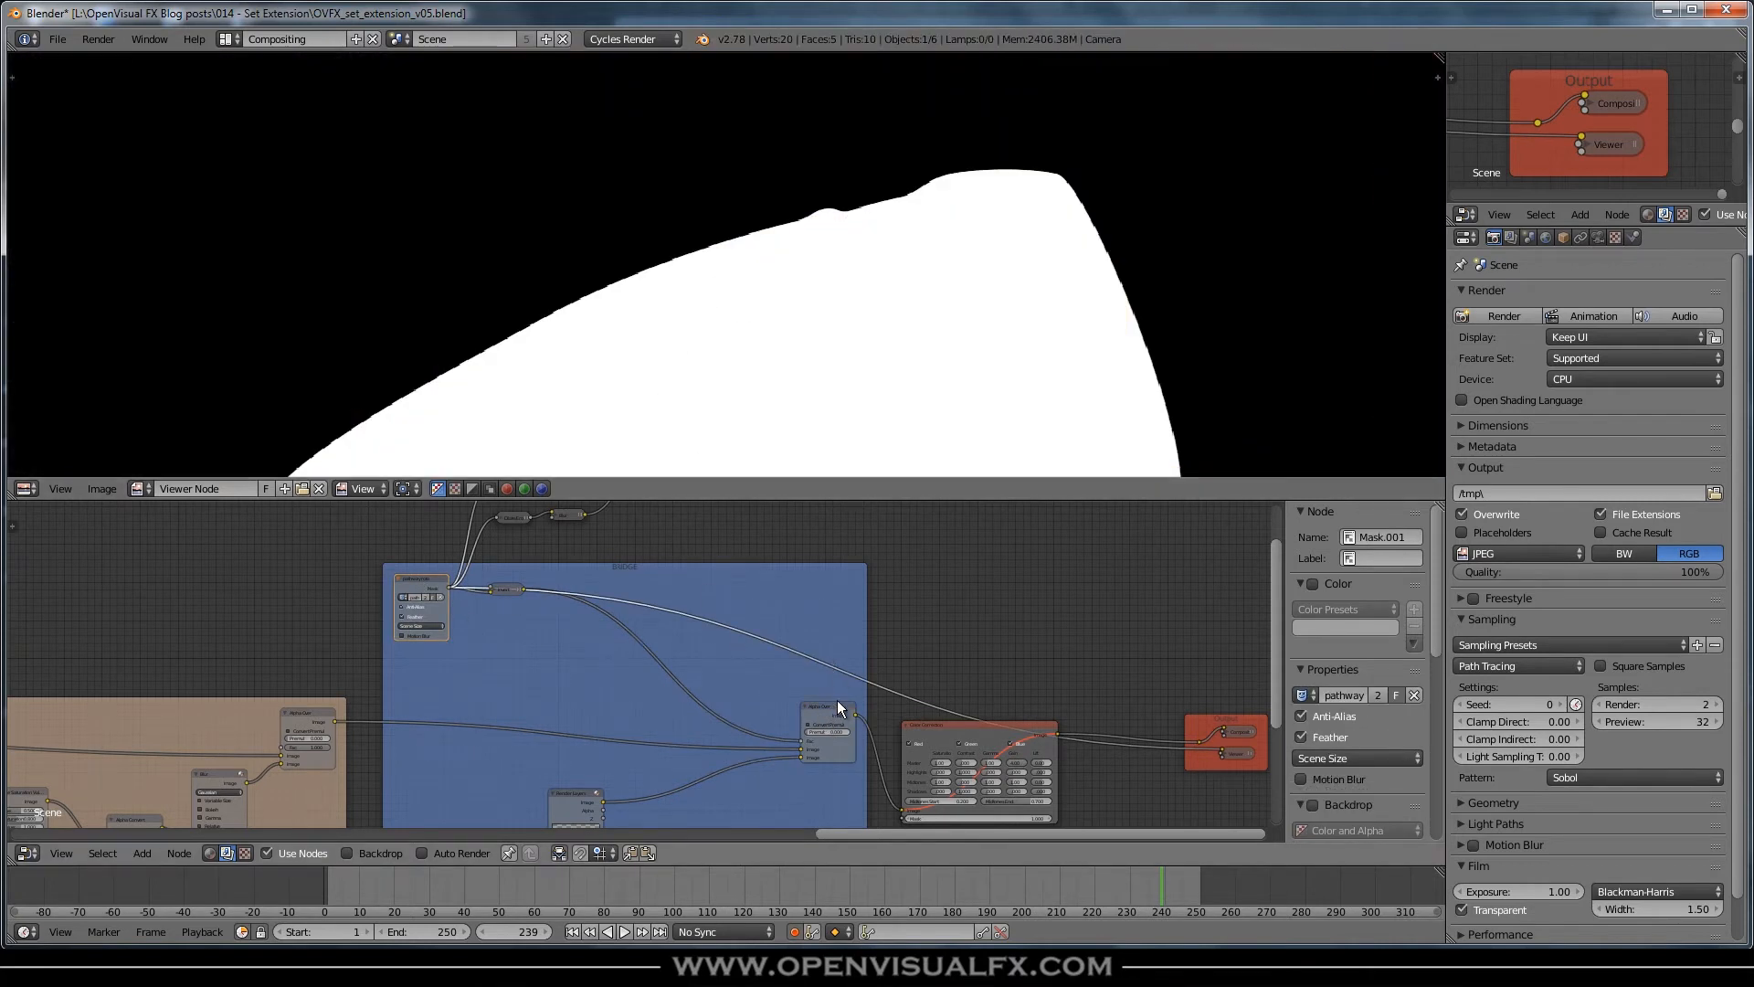
pyautogui.keyDown('ctrl'); pyautogui.keyDown('shift'); pyautogui.click(1535, 122); pyautogui.keyUp('shift'); pyautogui.keyUp('ctrl')
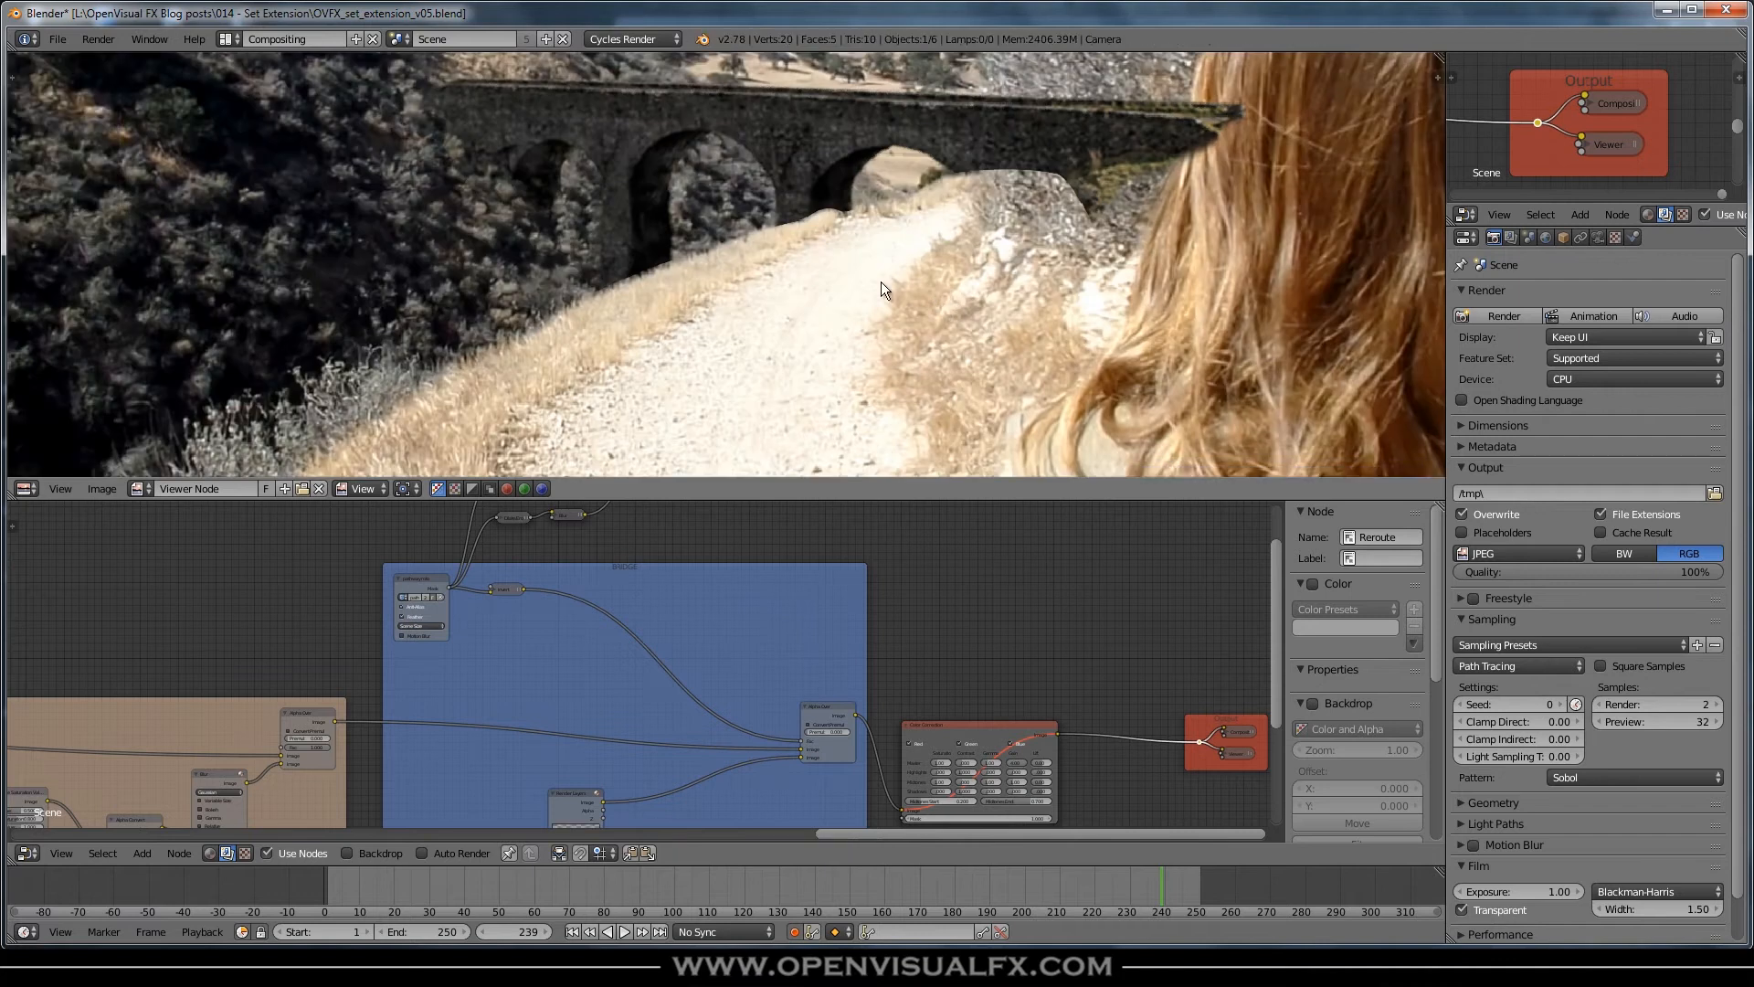
pyautogui.scroll(4, 881, 282)
pyautogui.moveTo(815, 245); pyautogui.dragTo(730, 309, button='middle')
pyautogui.scroll(-4, 777, 297)
# - Move the Invert node away from the pathway mask, and reposition the reroute and the collapsed matte nodes above the BRIDGE frame
pyautogui.moveTo(720, 653); pyautogui.dragTo(814, 729, button='middle')
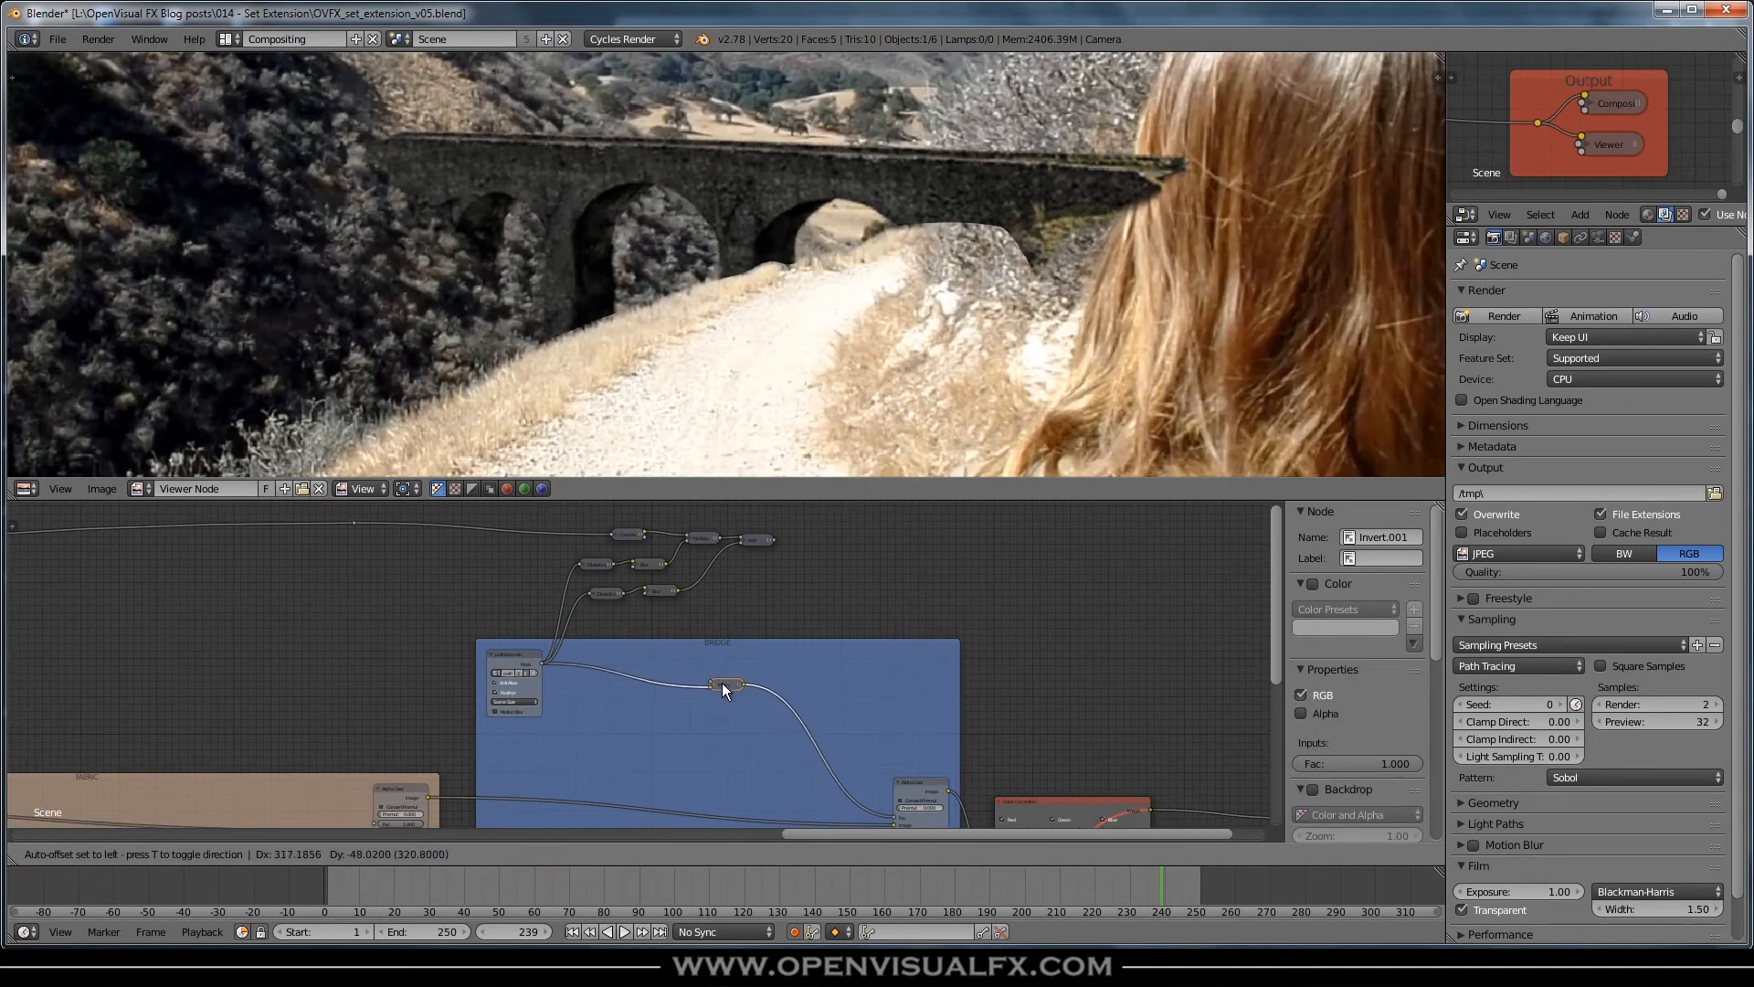
pyautogui.click(724, 683)
pyautogui.moveTo(400, 554); pyautogui.dragTo(555, 606, button='middle')
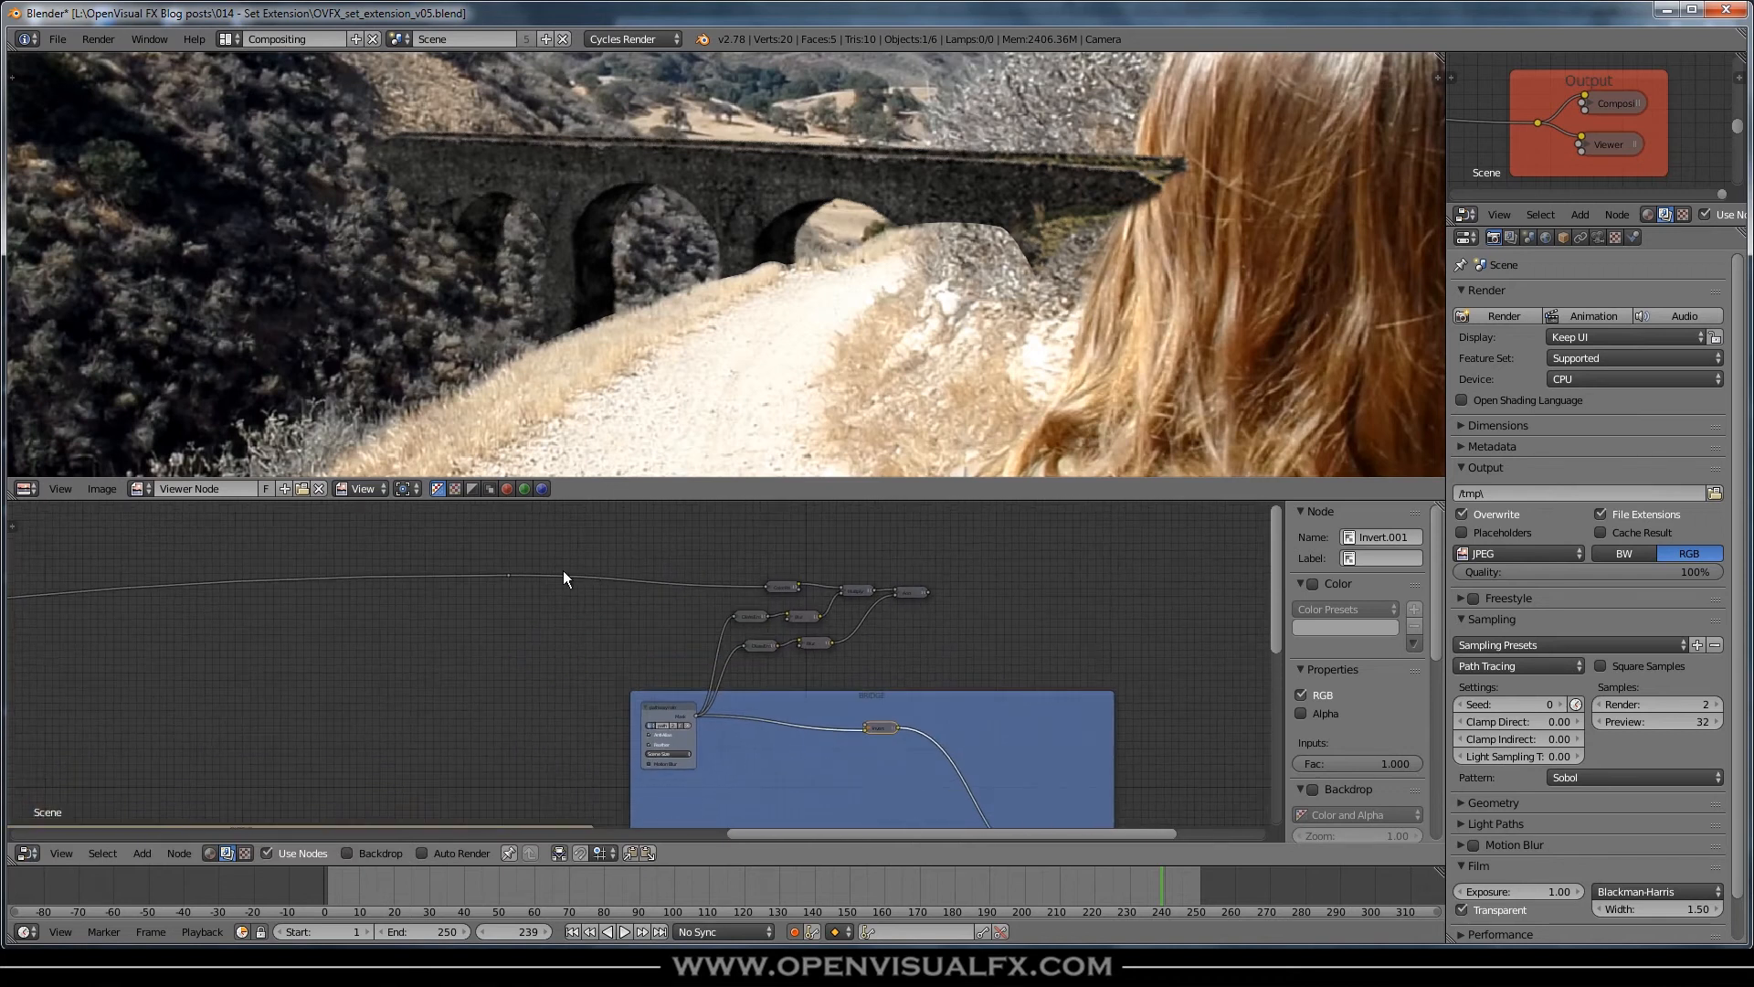
pyautogui.click(509, 573)
pyautogui.moveTo(511, 591); pyautogui.dragTo(442, 628)
pyautogui.click(764, 590)
pyautogui.moveTo(626, 535); pyautogui.dragTo(909, 666)
pyautogui.press('g')
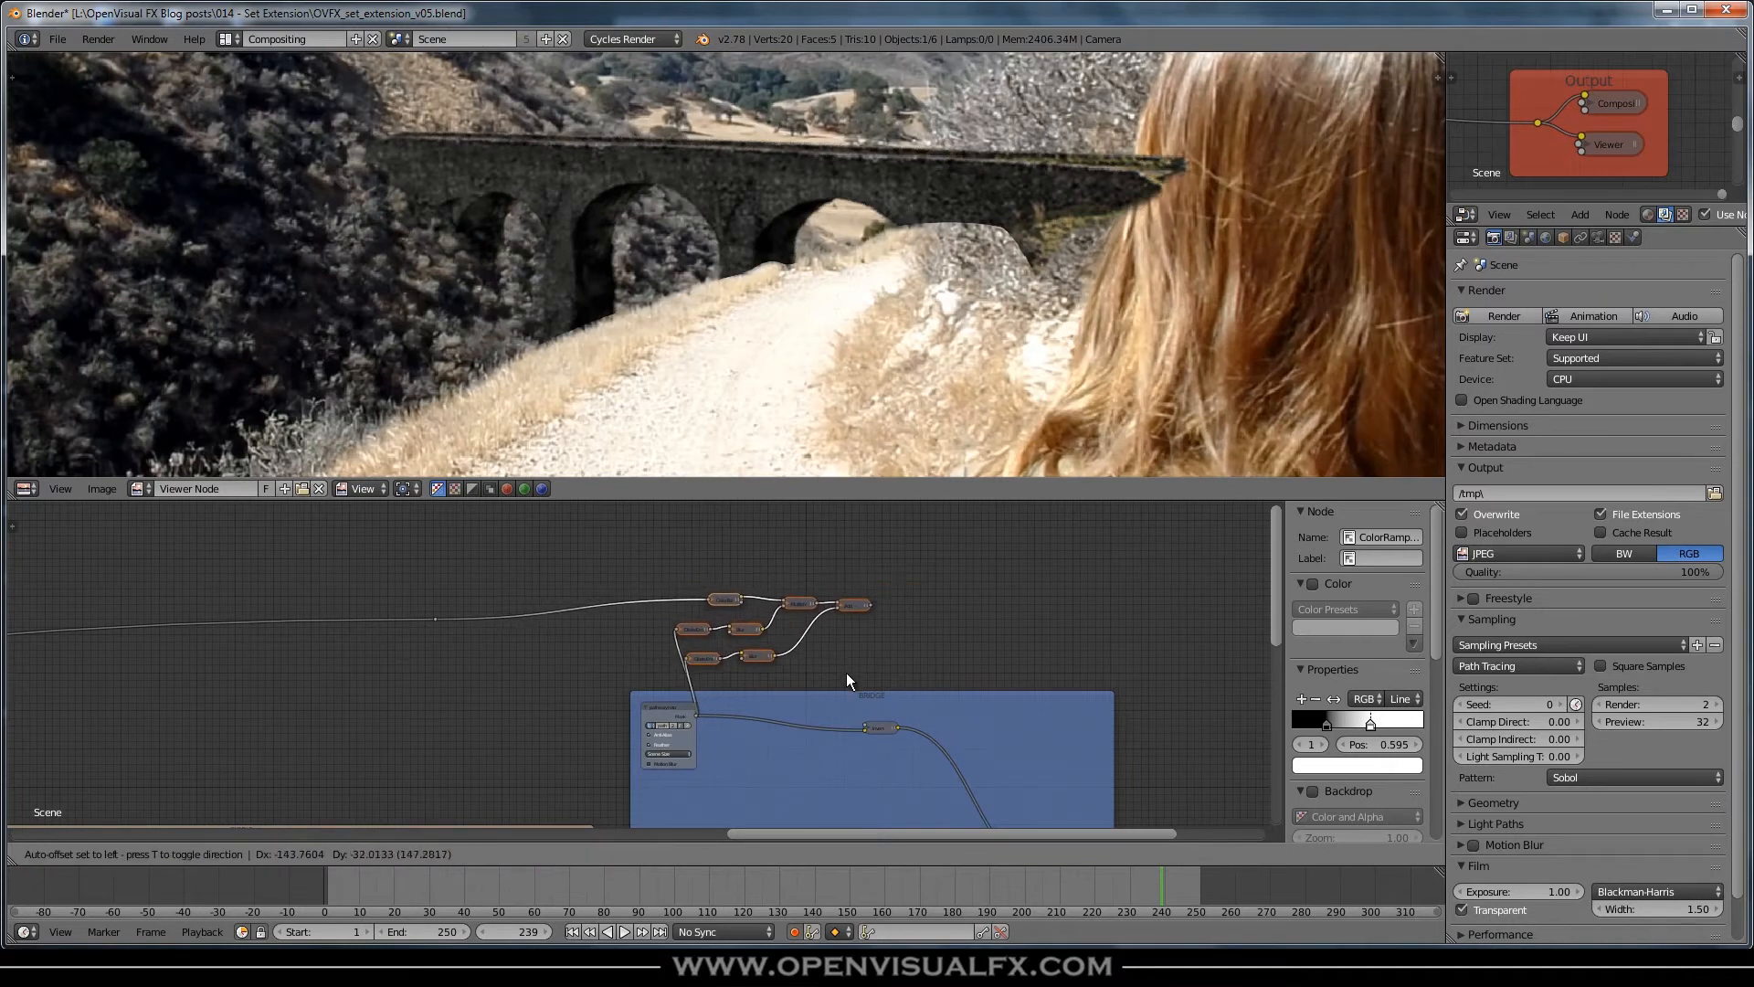
pyautogui.click(846, 677)
# - Detach the pathway mask node from the BRIDGE frame and place it beside the two Dilate/Erode nodes
pyautogui.click(672, 699)
pyautogui.click(673, 709)
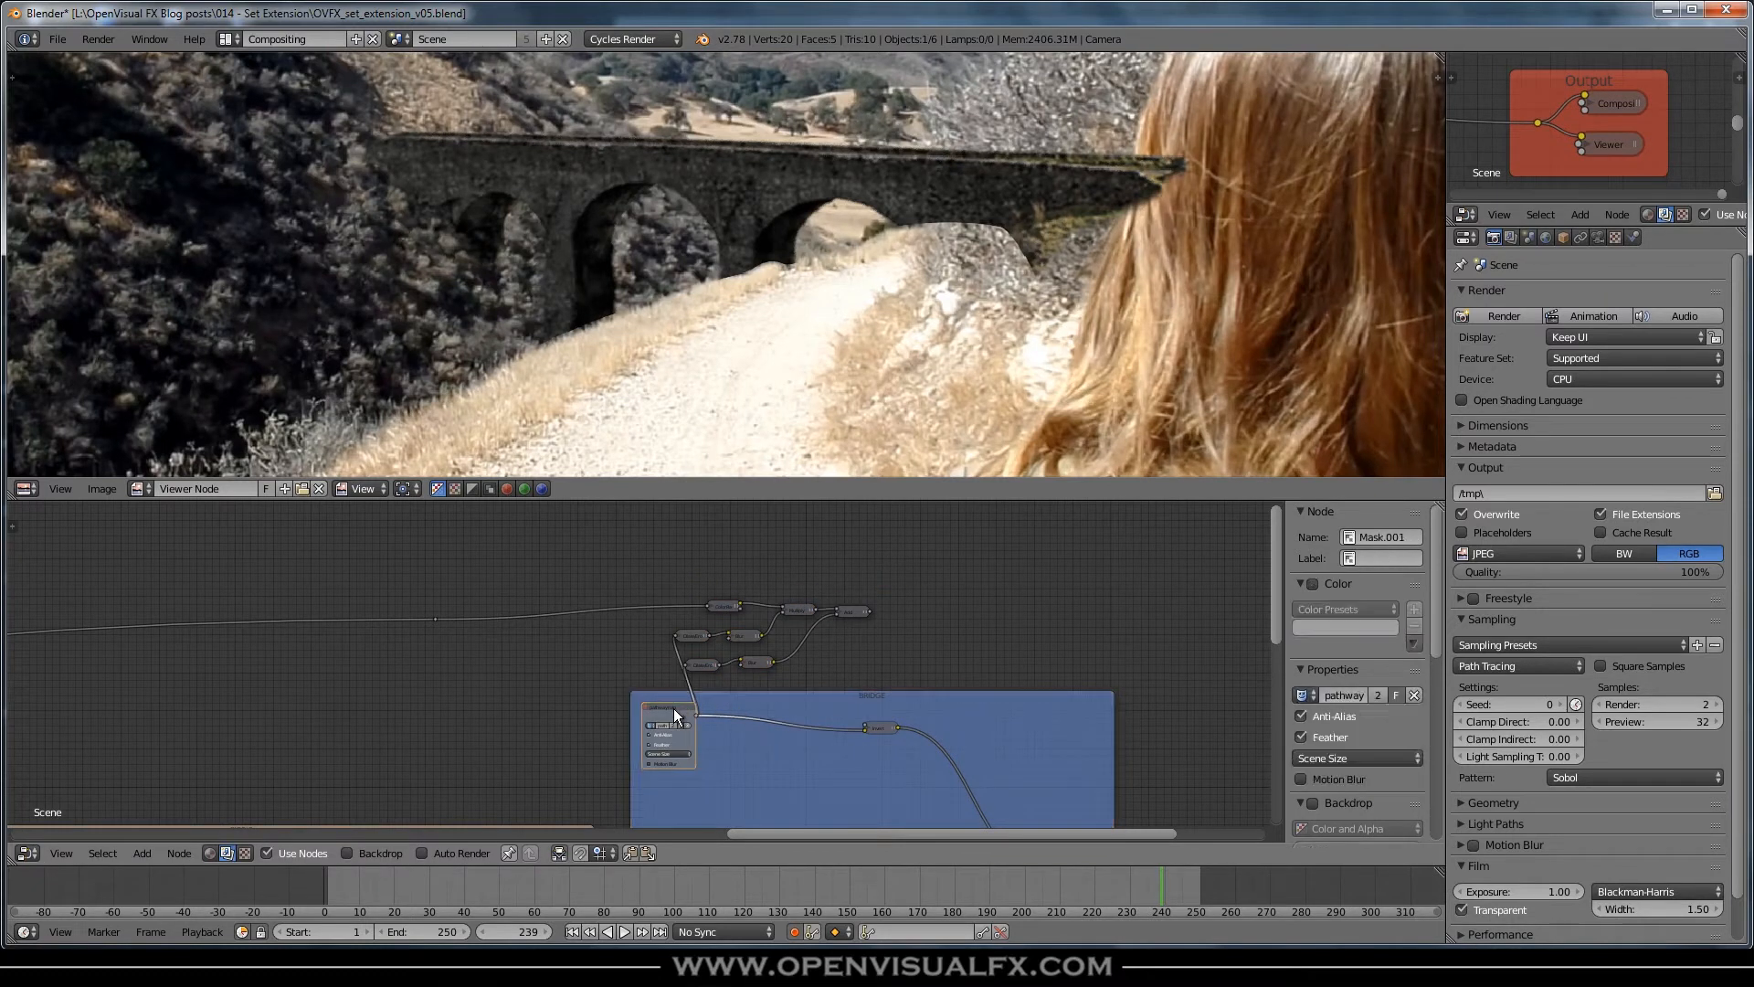
pyautogui.hotkey('alt', 'd')
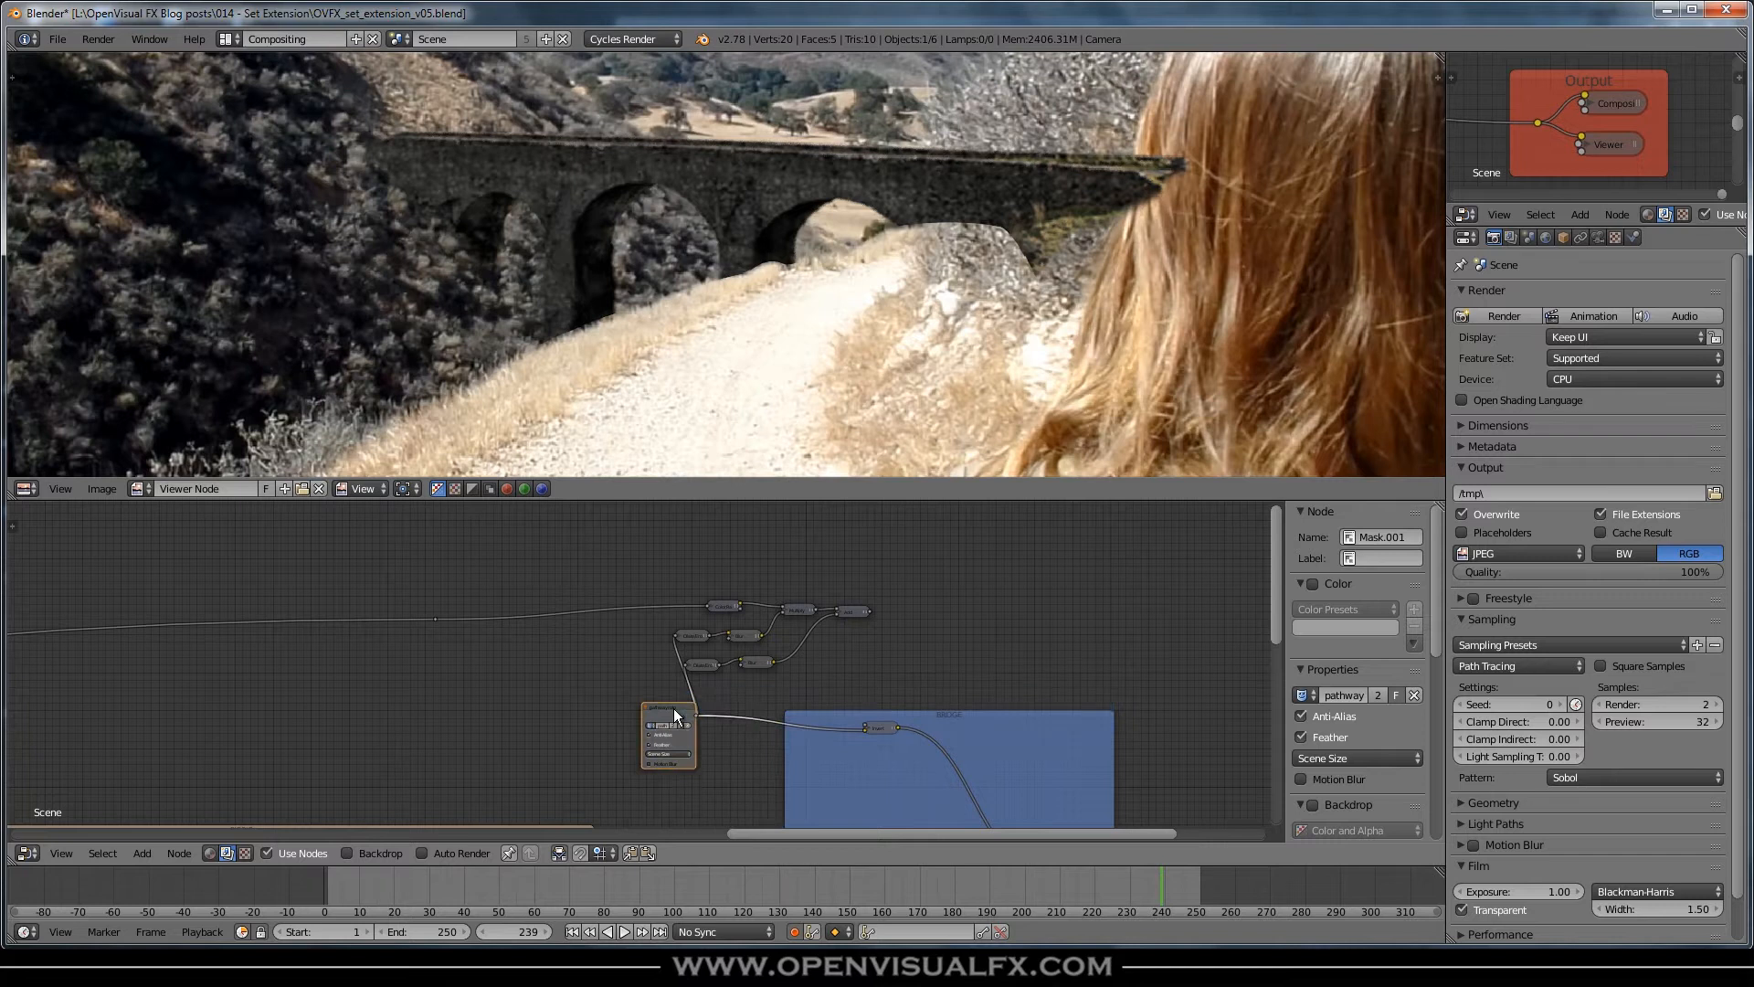
pyautogui.click(594, 647)
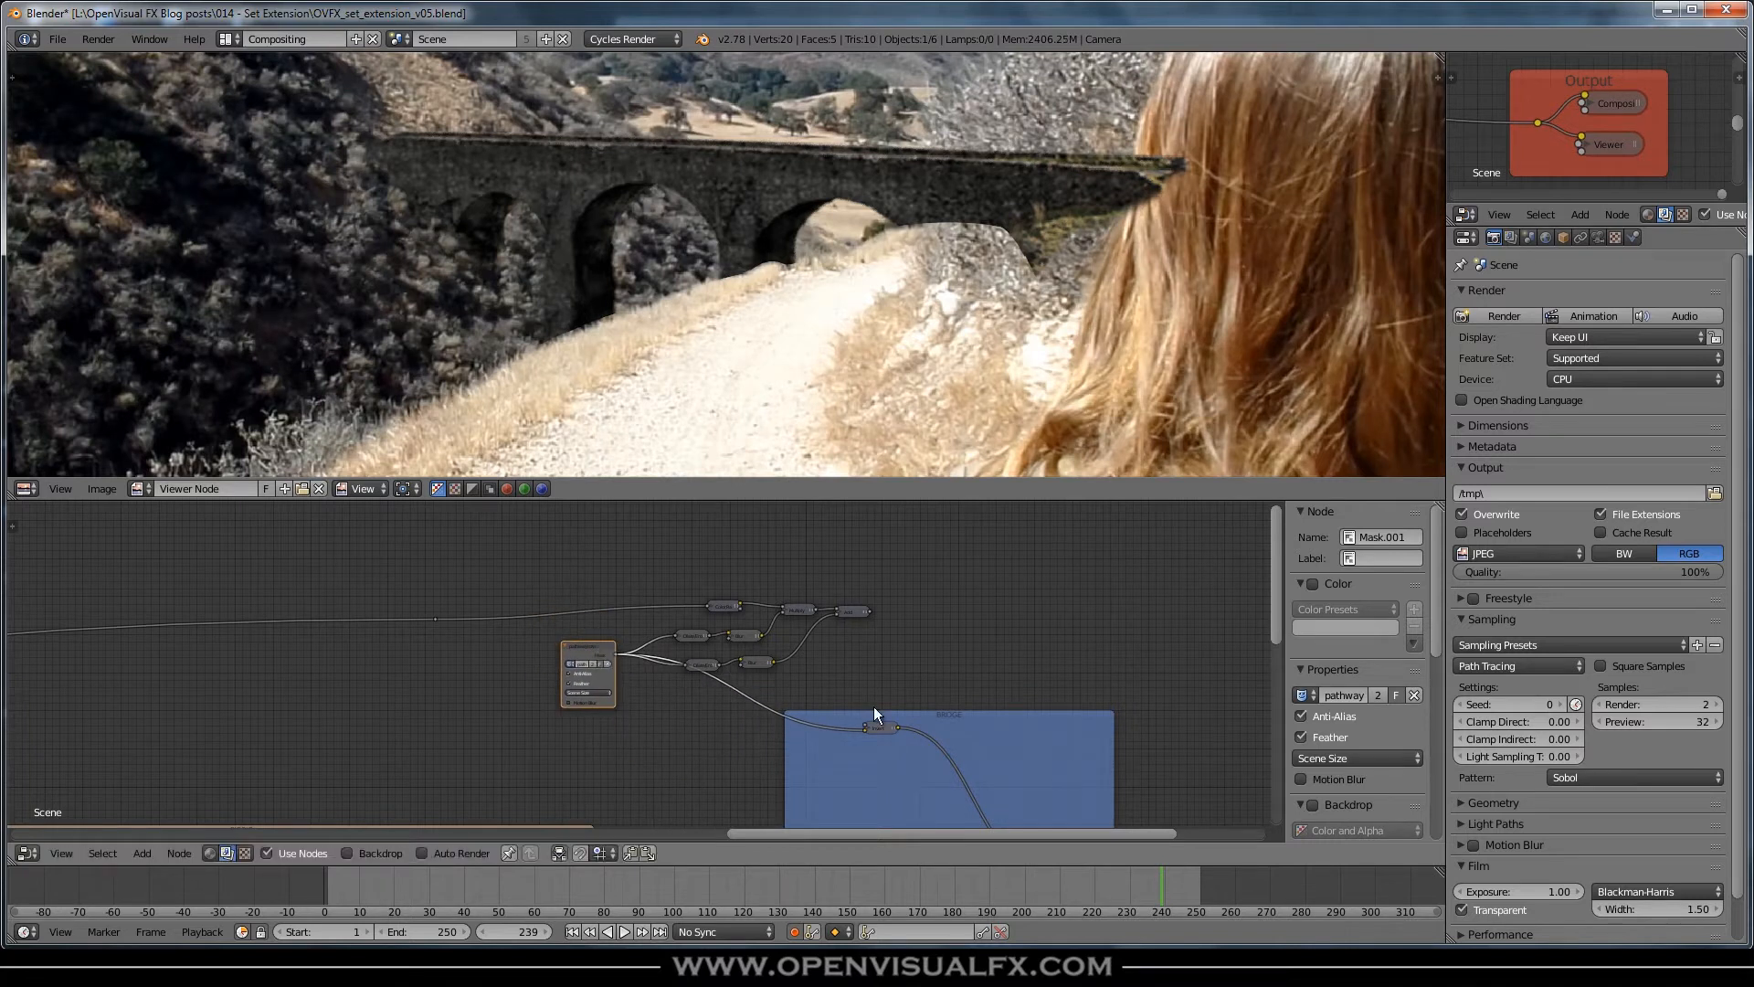
# - Take the Invert node out of the BRIDGE frame and place it after the Add node
pyautogui.click(884, 732)
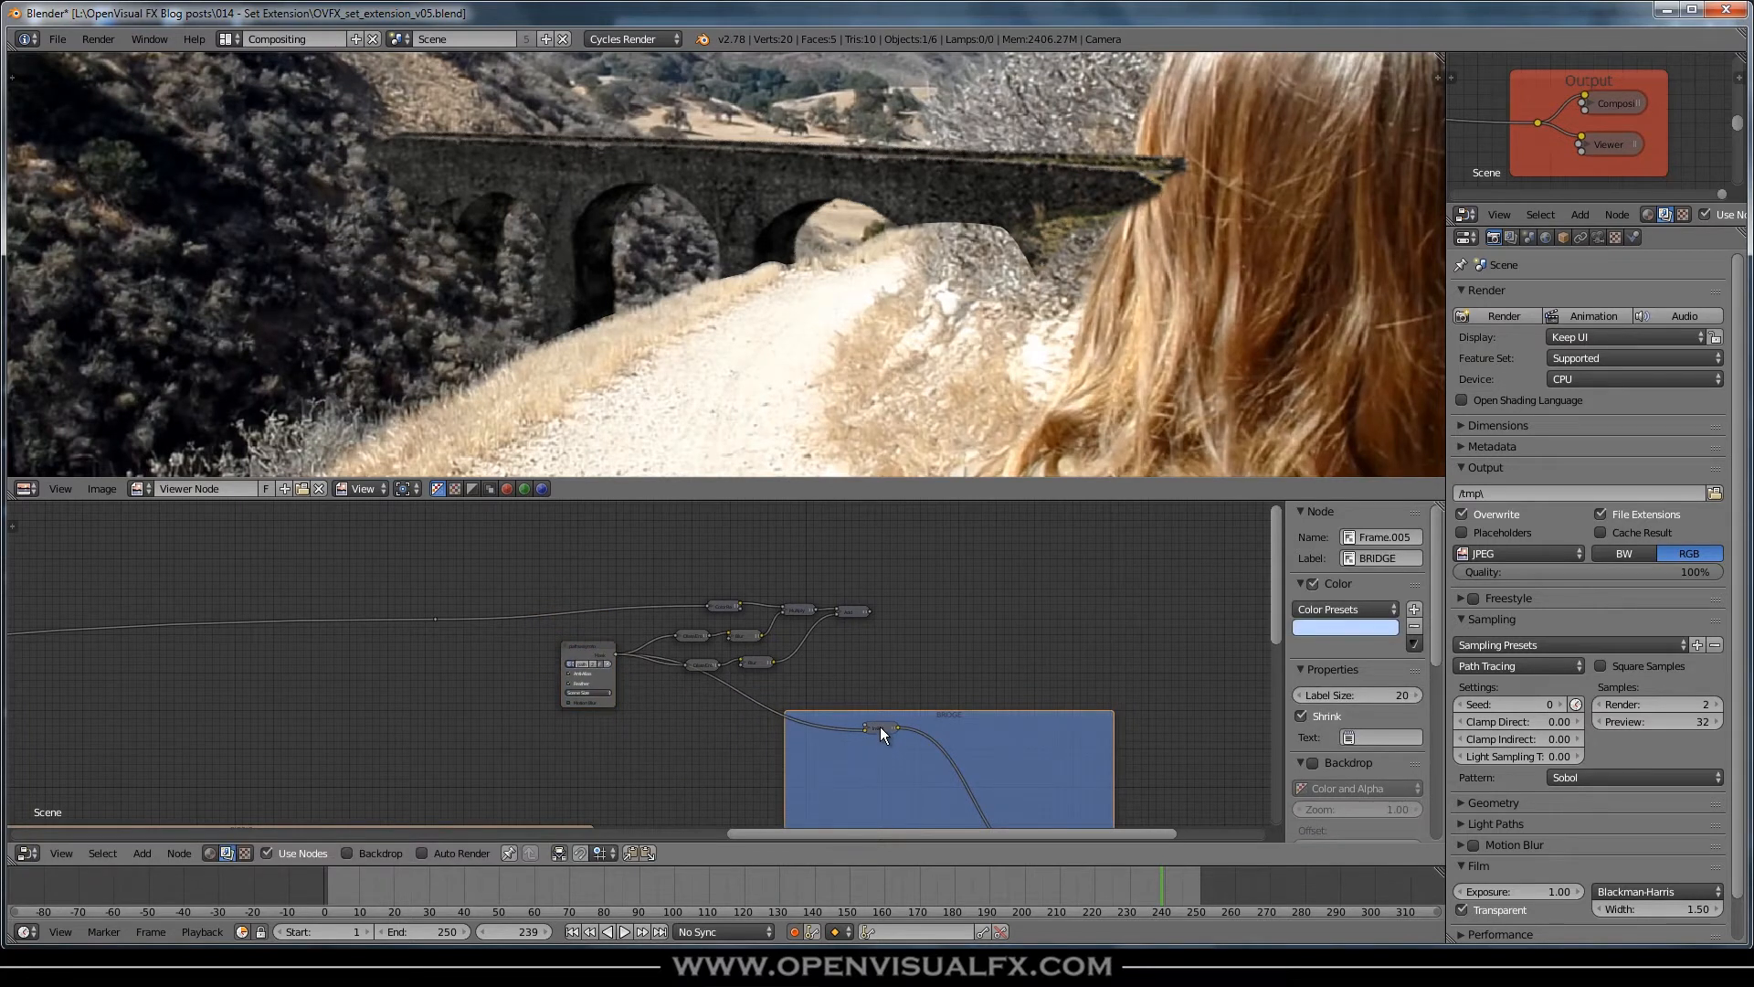
pyautogui.click(883, 724)
pyautogui.hotkey('alt', 'p')
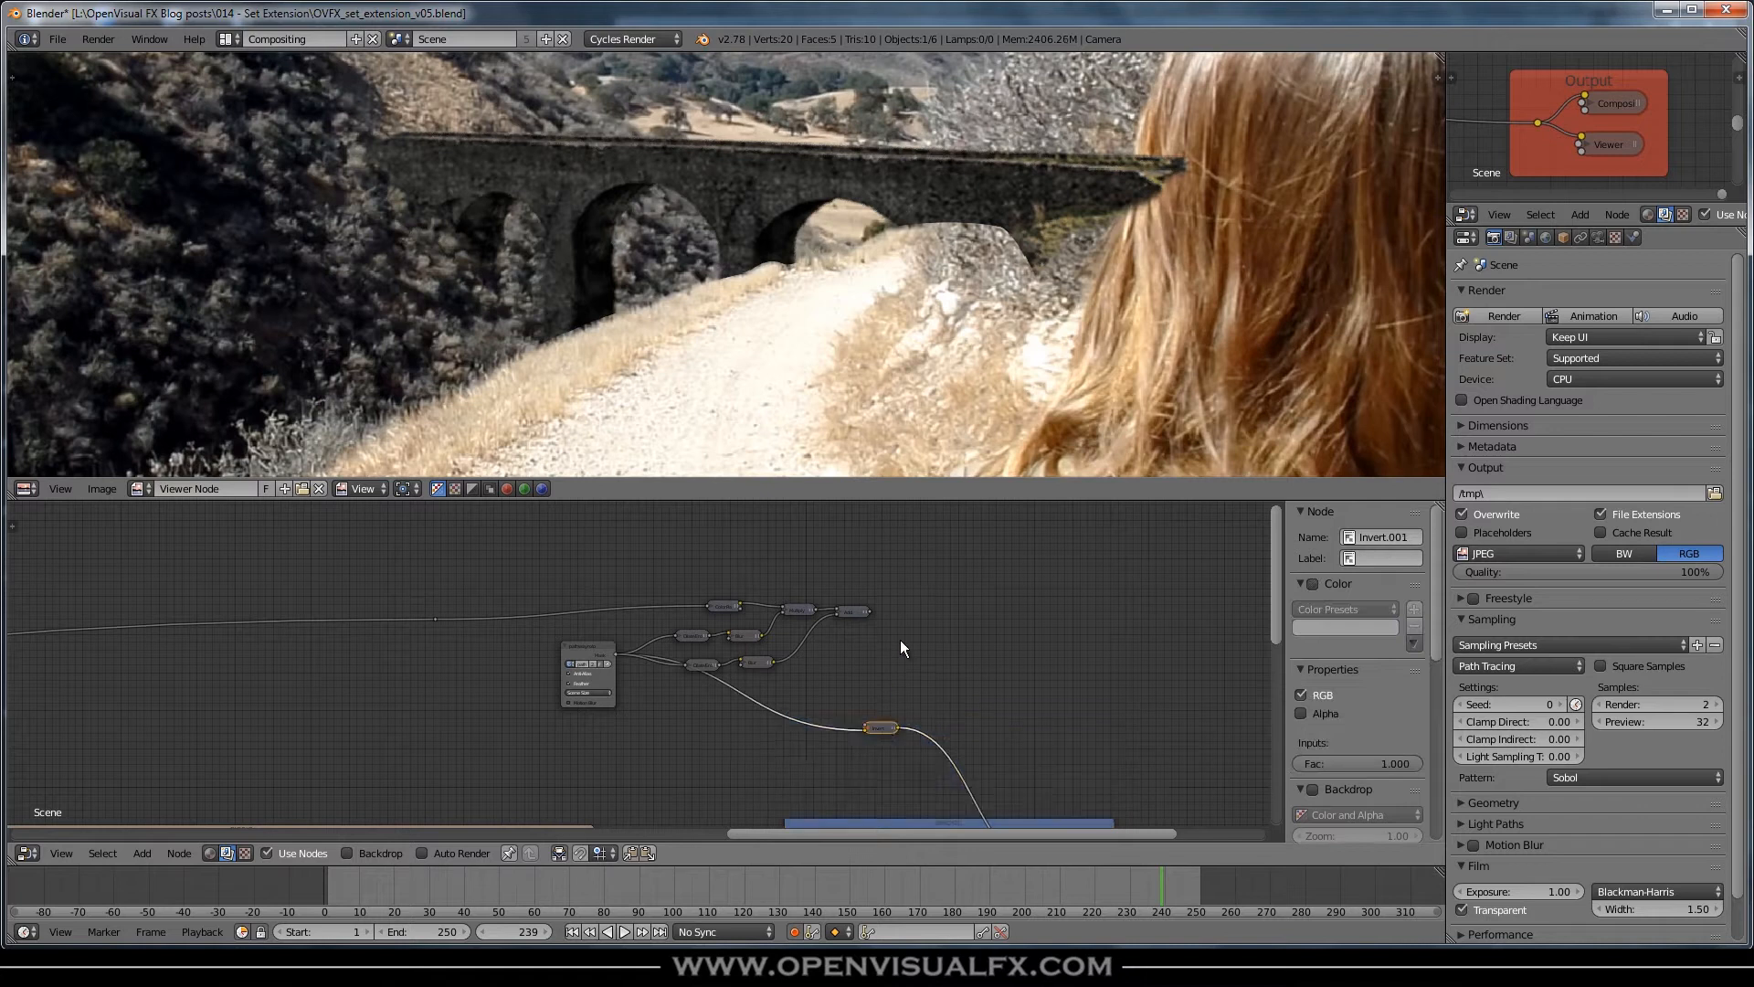
pyautogui.moveTo(892, 725); pyautogui.dragTo(923, 620)
# - Expand the Invert node, connect the Add output to its Color input, and check the bridge edge in the composite
pyautogui.scroll(4, 902, 612)
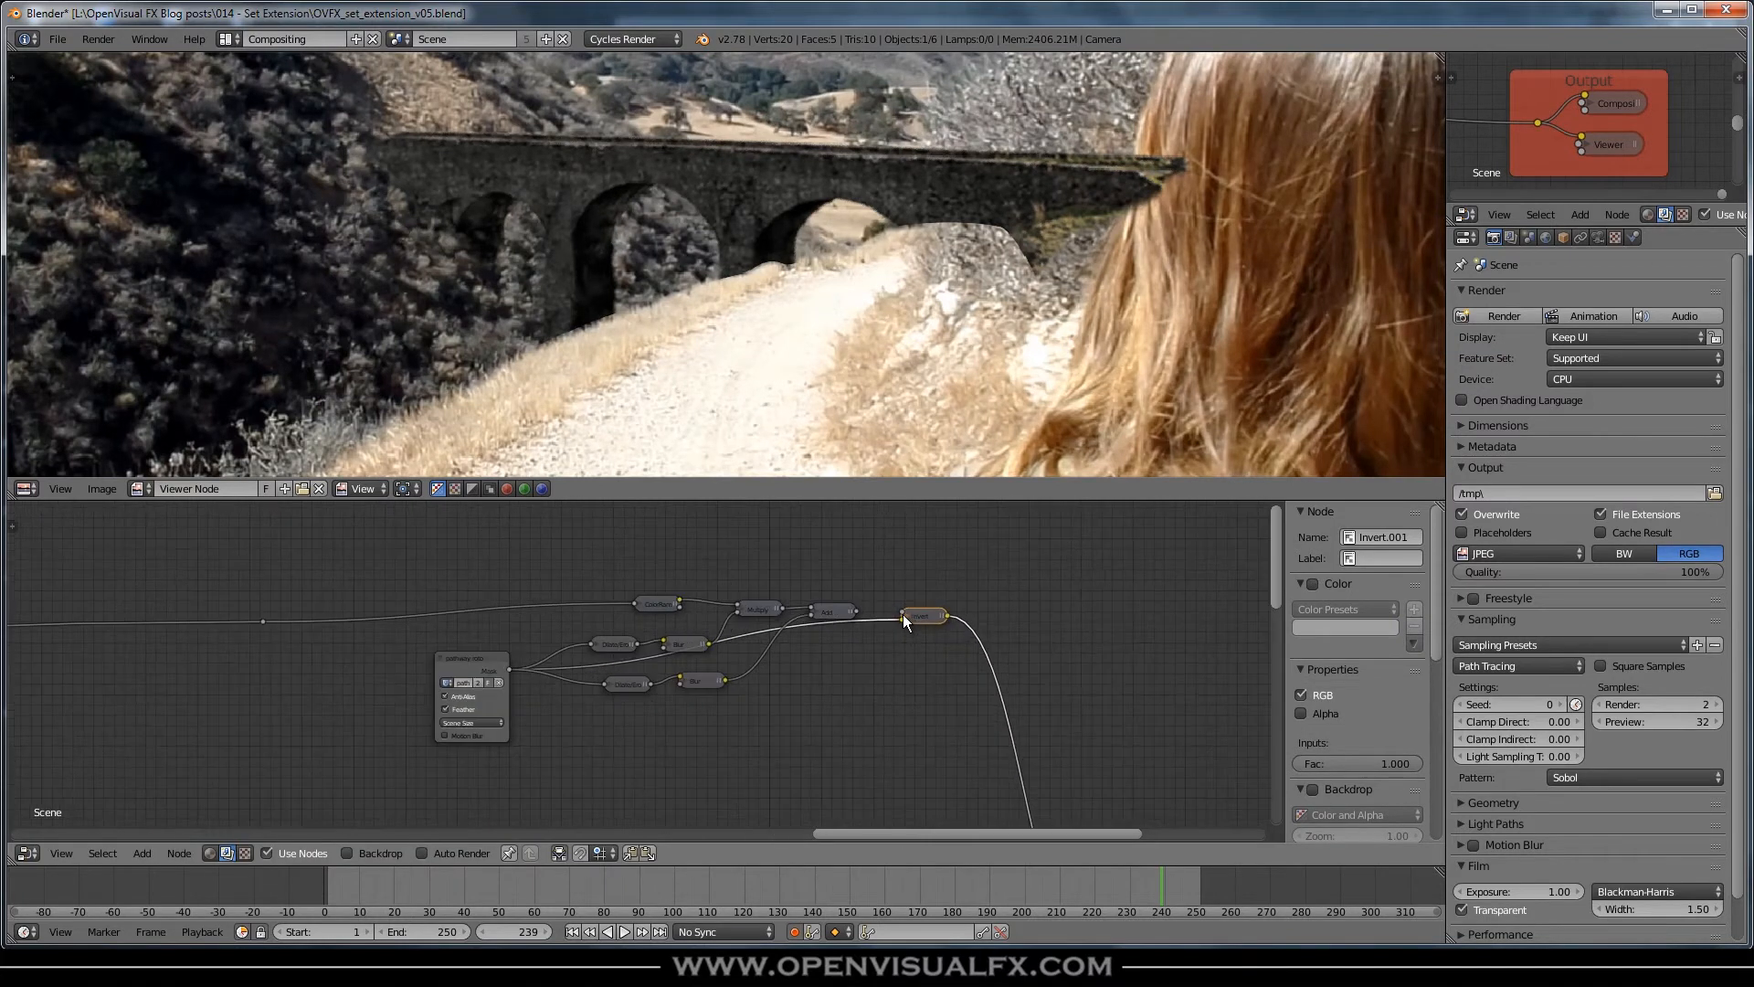
pyautogui.press('h')
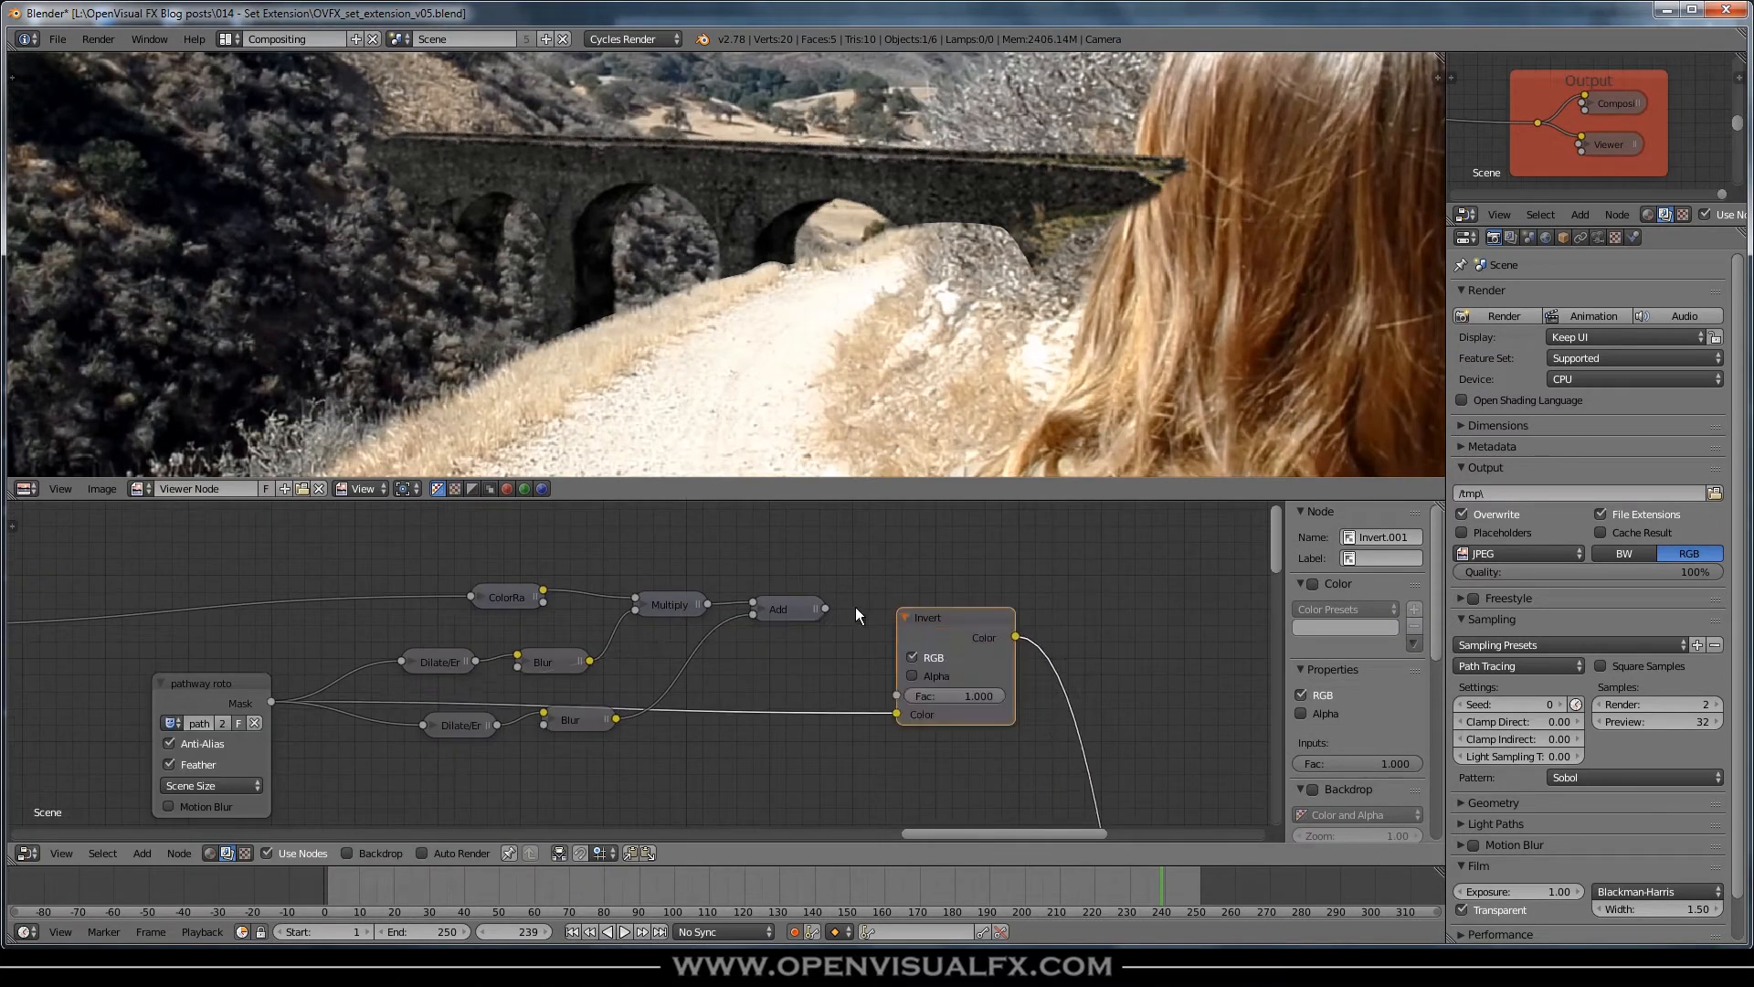
pyautogui.moveTo(826, 608); pyautogui.dragTo(896, 713)
pyautogui.moveTo(970, 621); pyautogui.dragTo(951, 581)
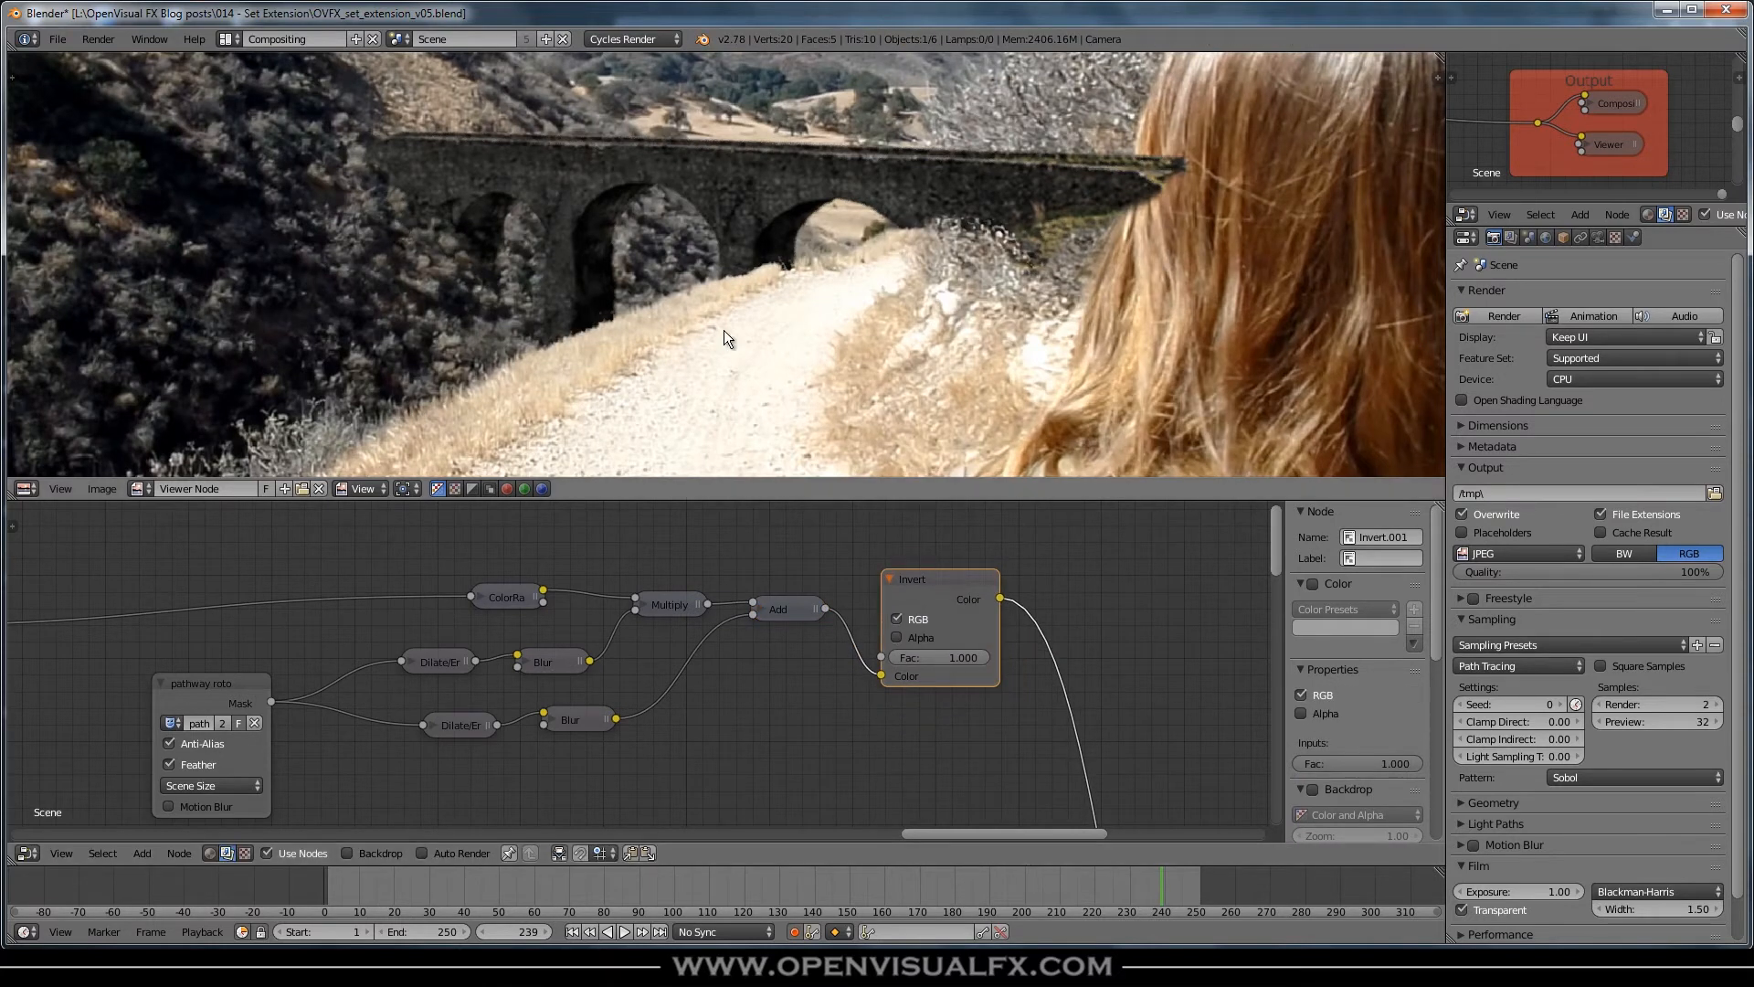
pyautogui.scroll(3, 723, 331)
pyautogui.scroll(-3, 797, 353)
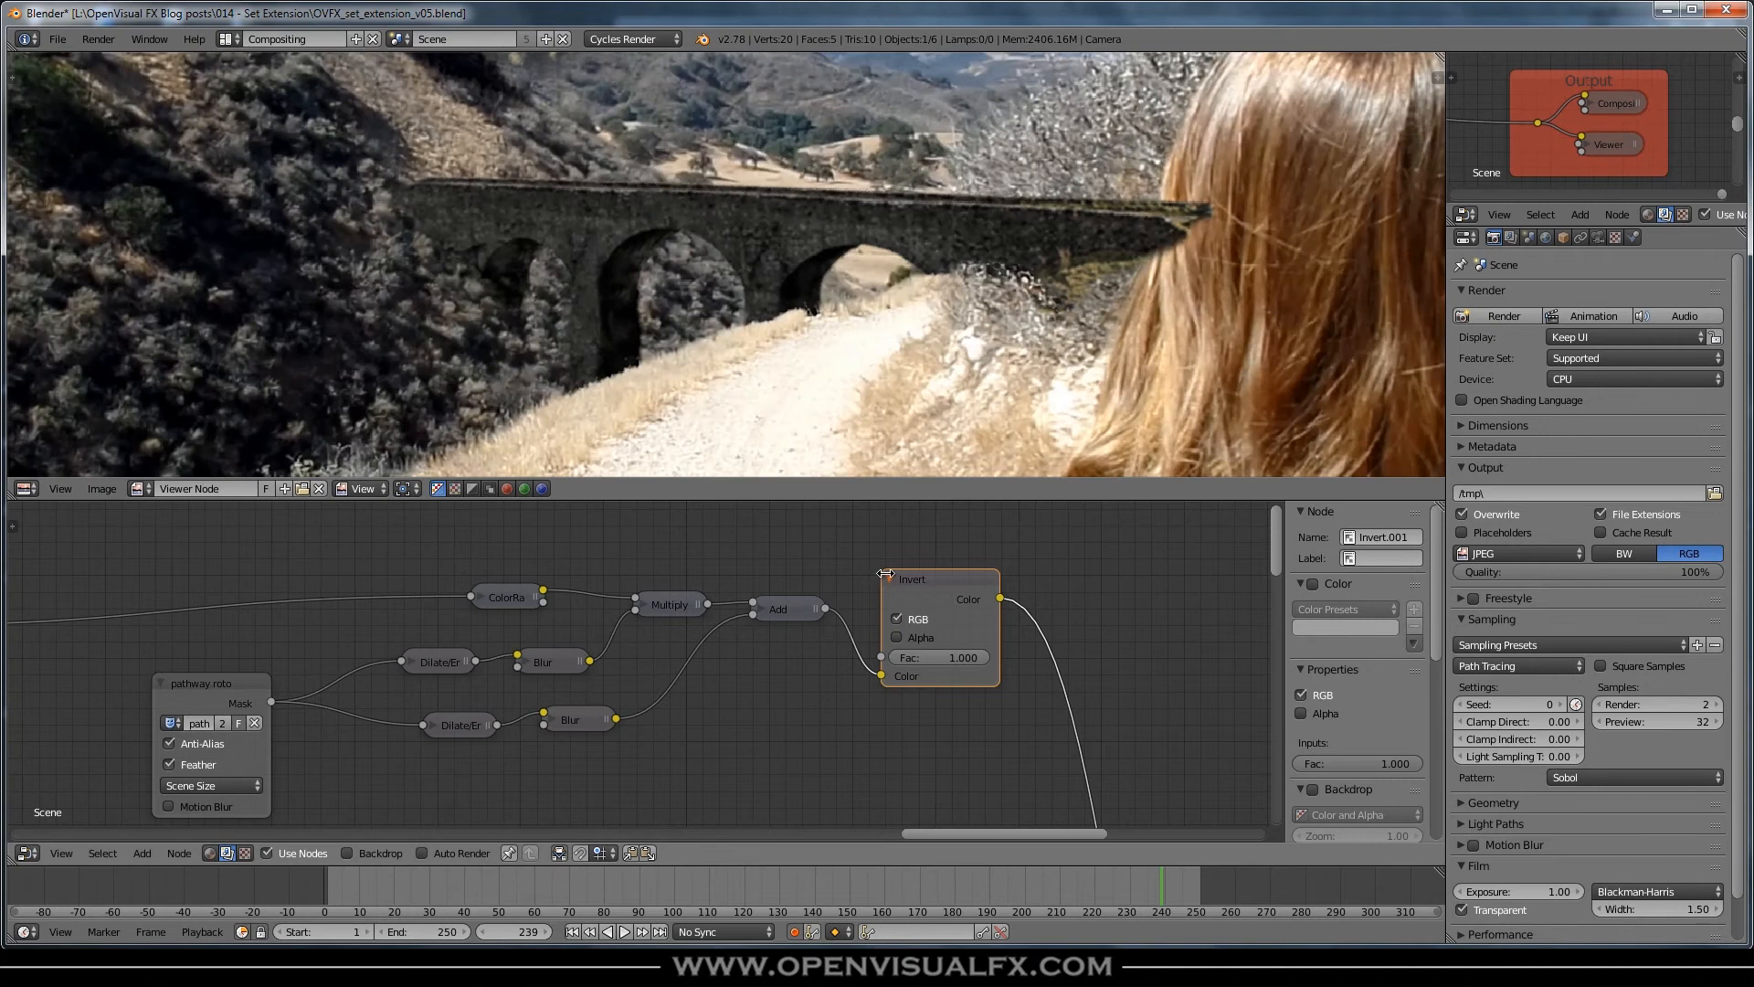
# - Add a reroute on the Invert output and try feeding the pathway mask into it before relinking the Invert node
pyautogui.moveTo(743, 700); pyautogui.dragTo(687, 628, button='middle')
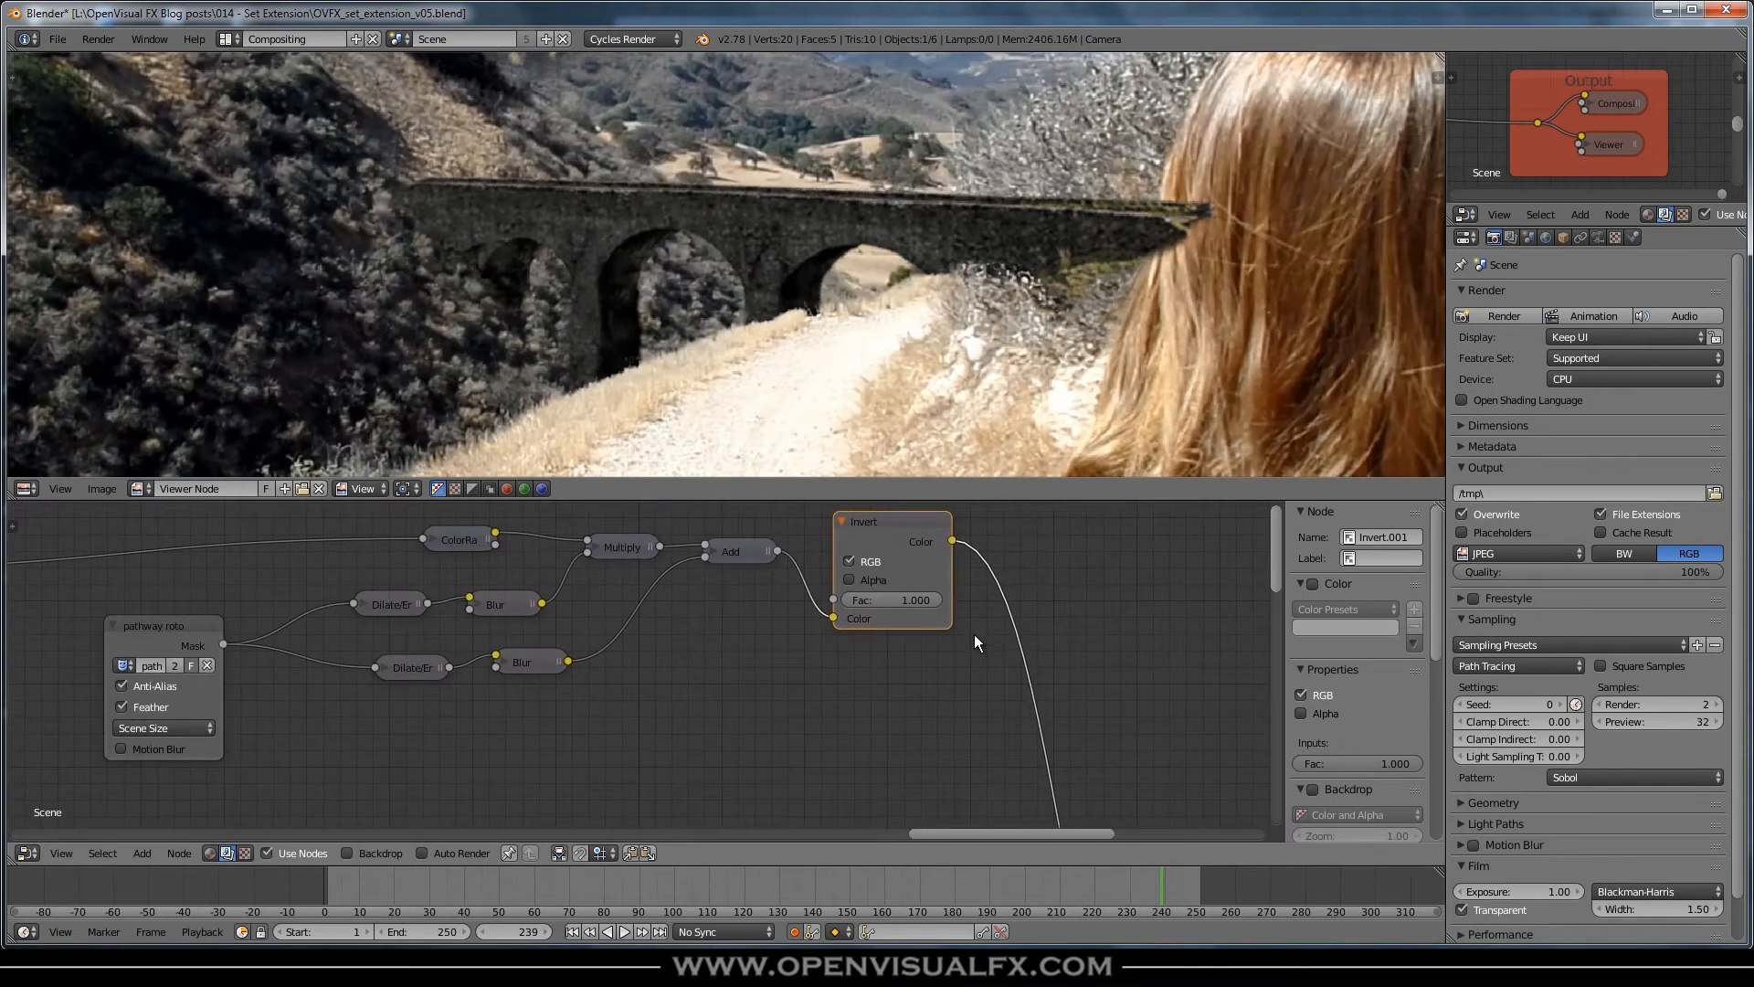
pyautogui.keyDown('shift'); pyautogui.moveTo(999, 660); pyautogui.dragTo(1011, 643, button='right'); pyautogui.keyUp('shift')
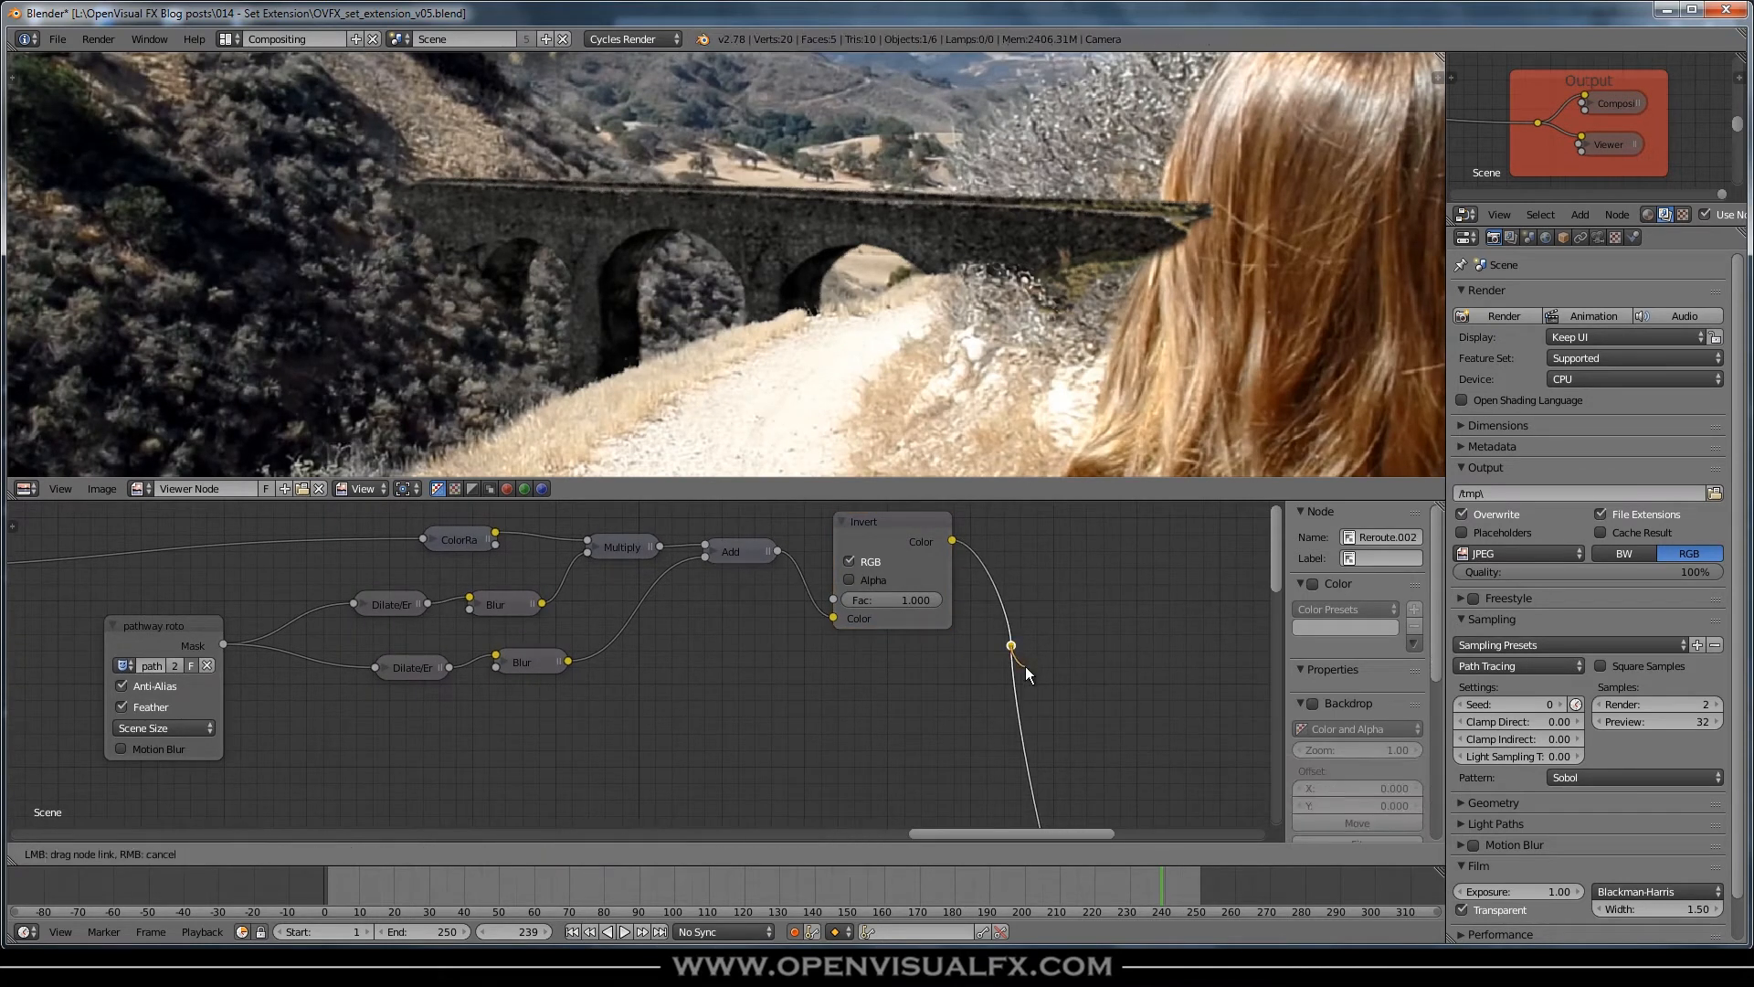
pyautogui.moveTo(223, 645); pyautogui.dragTo(1010, 646)
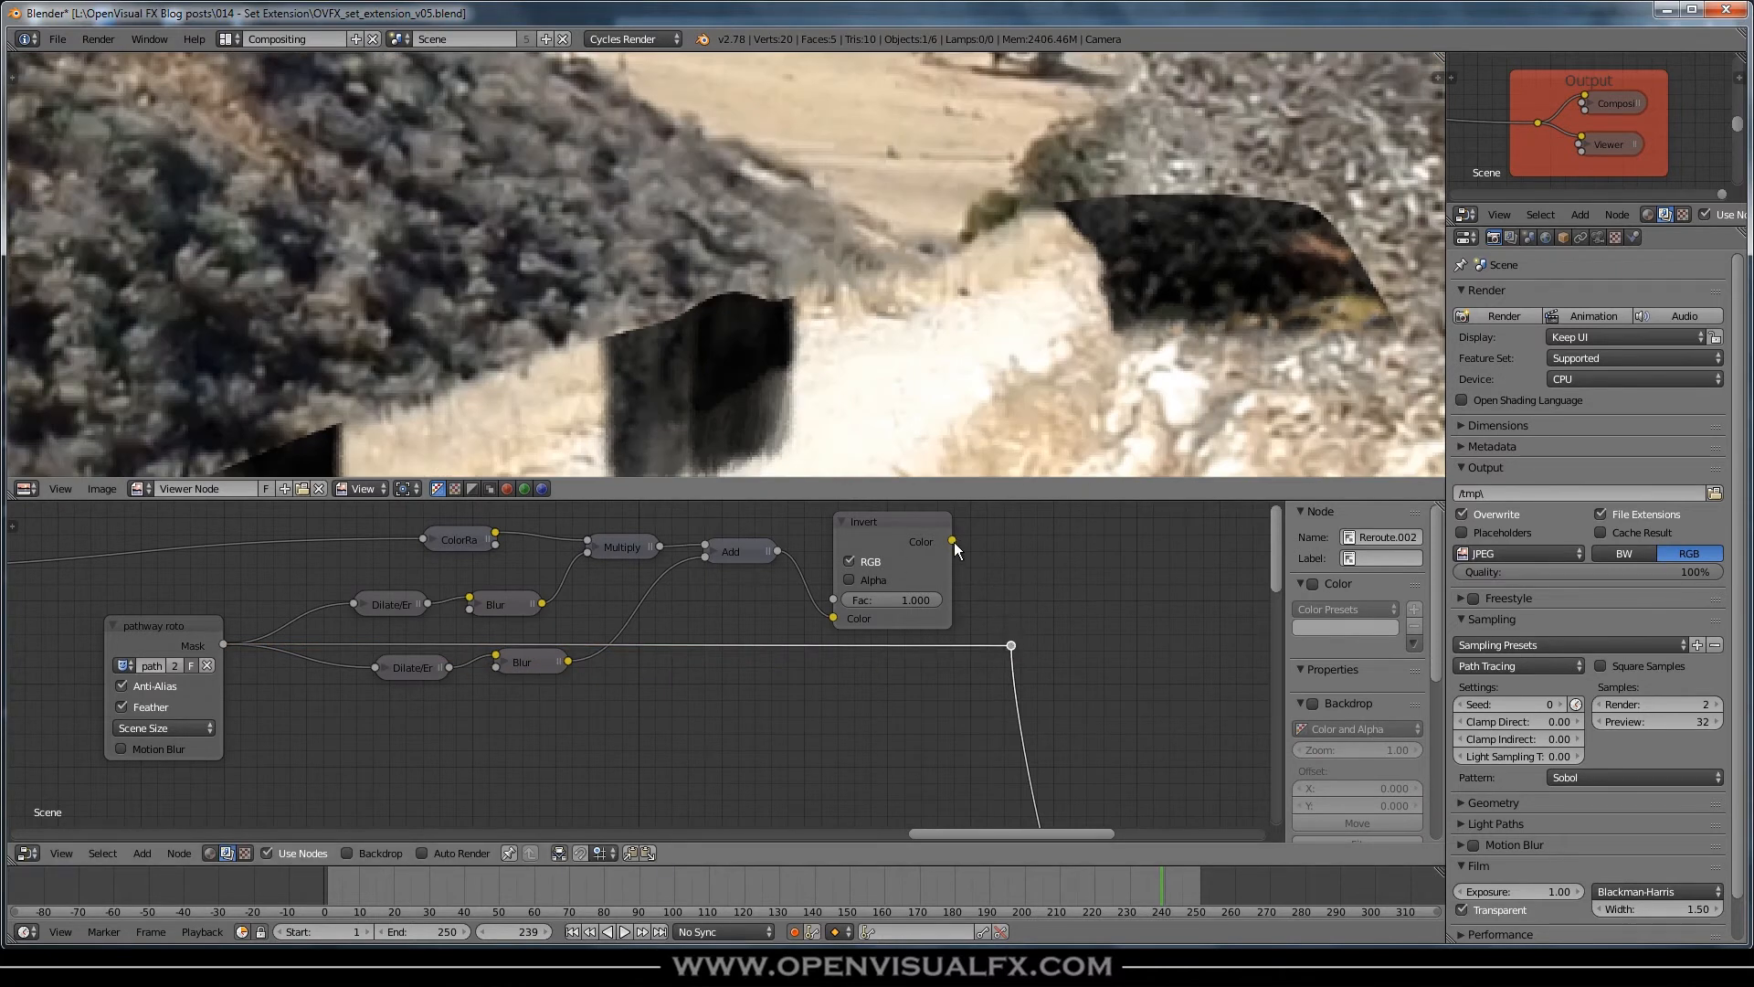
pyautogui.moveTo(954, 541); pyautogui.dragTo(1010, 645)
# - Feed the pathway mask directly into the Invert node's Color input, then reconnect the Add output to compare both edges in the composite
pyautogui.moveTo(223, 645); pyautogui.dragTo(835, 618)
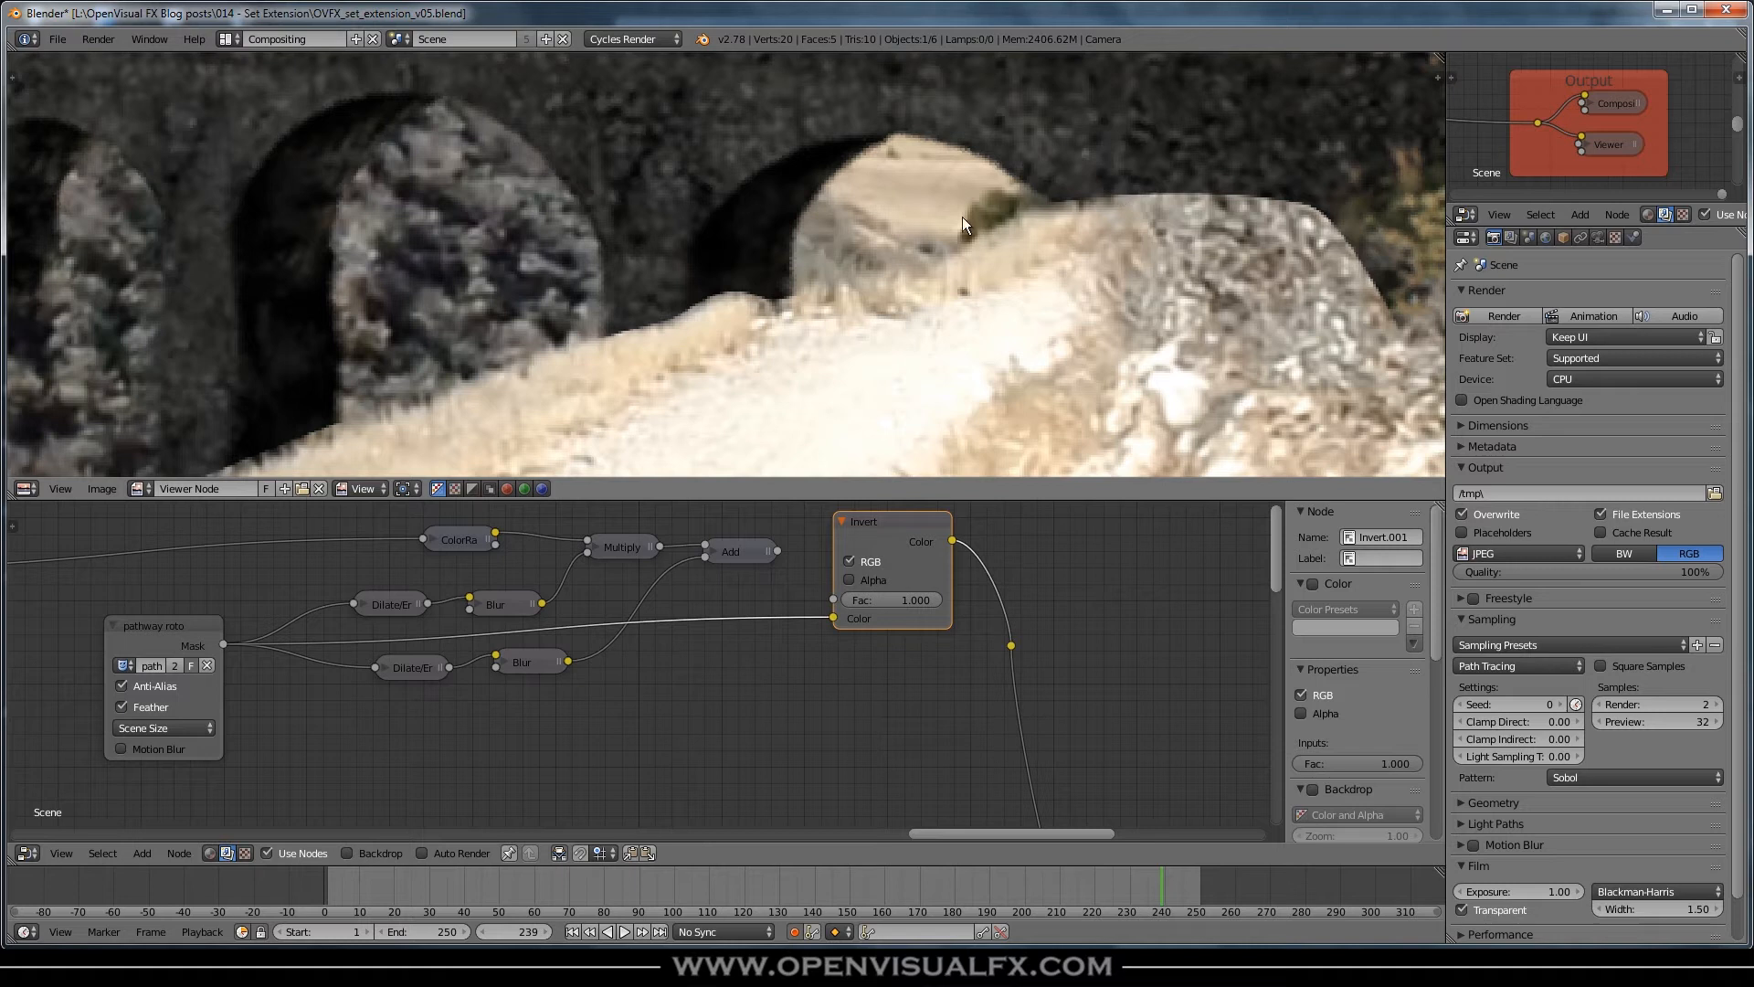
pyautogui.moveTo(777, 551); pyautogui.dragTo(779, 551)
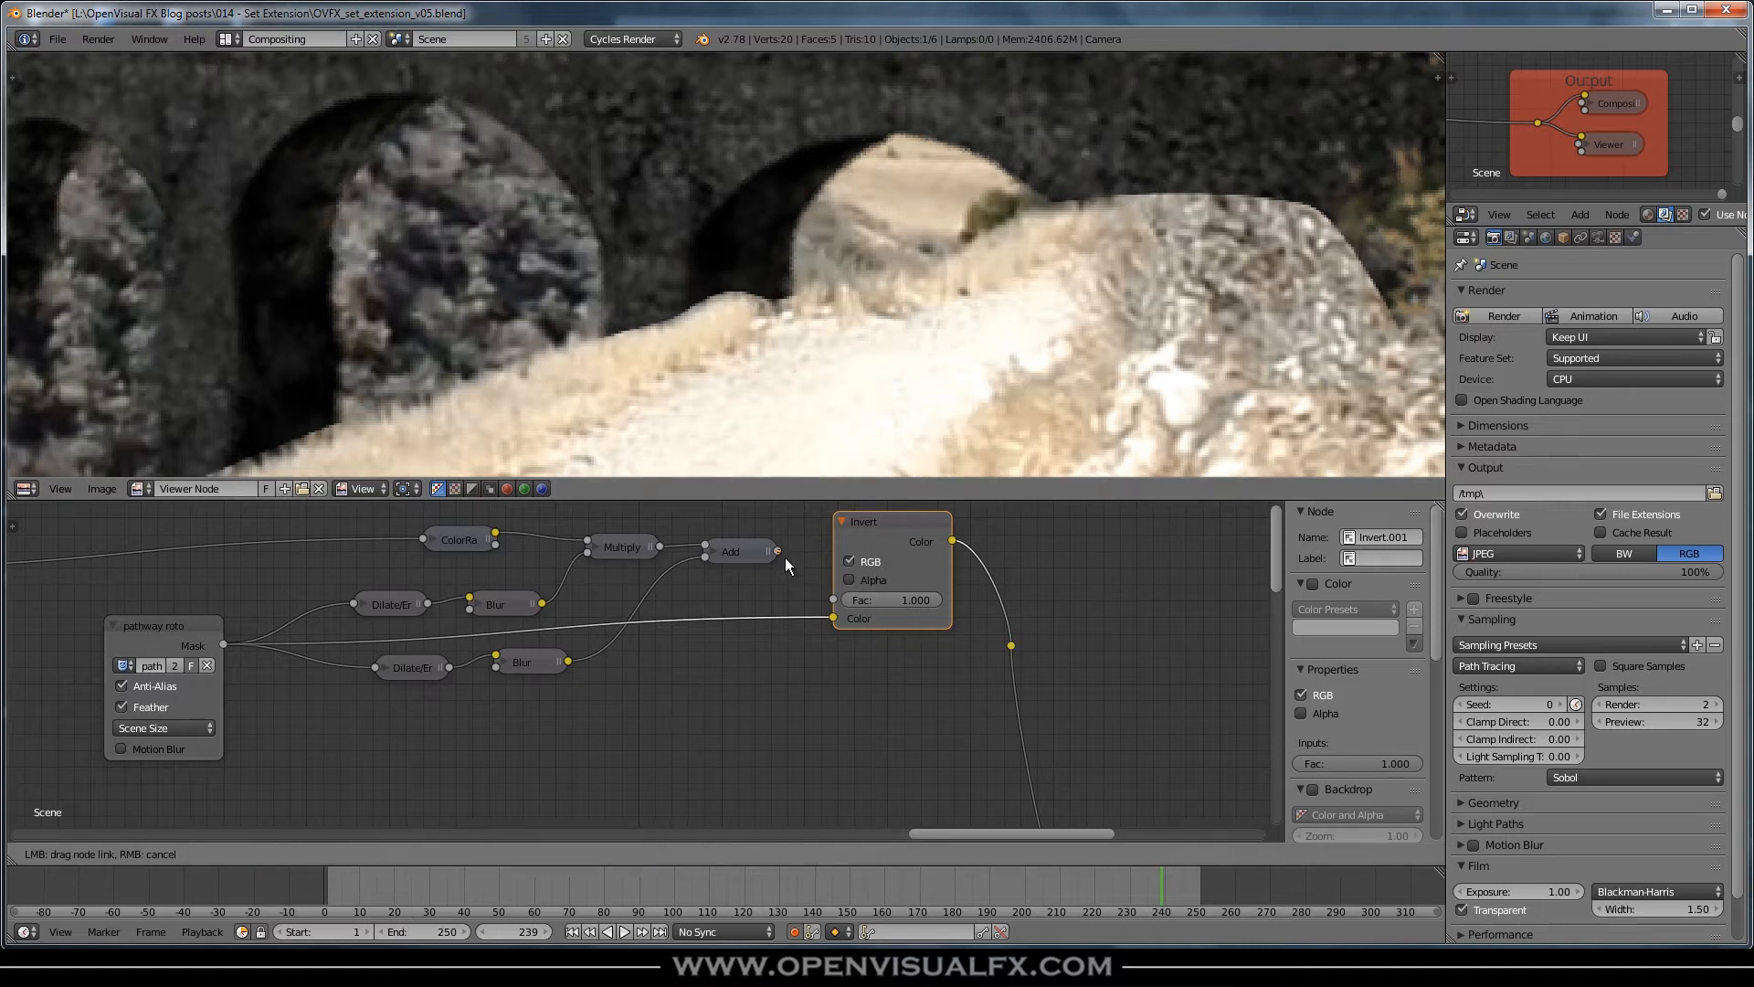
pyautogui.moveTo(830, 618); pyautogui.dragTo(832, 619)
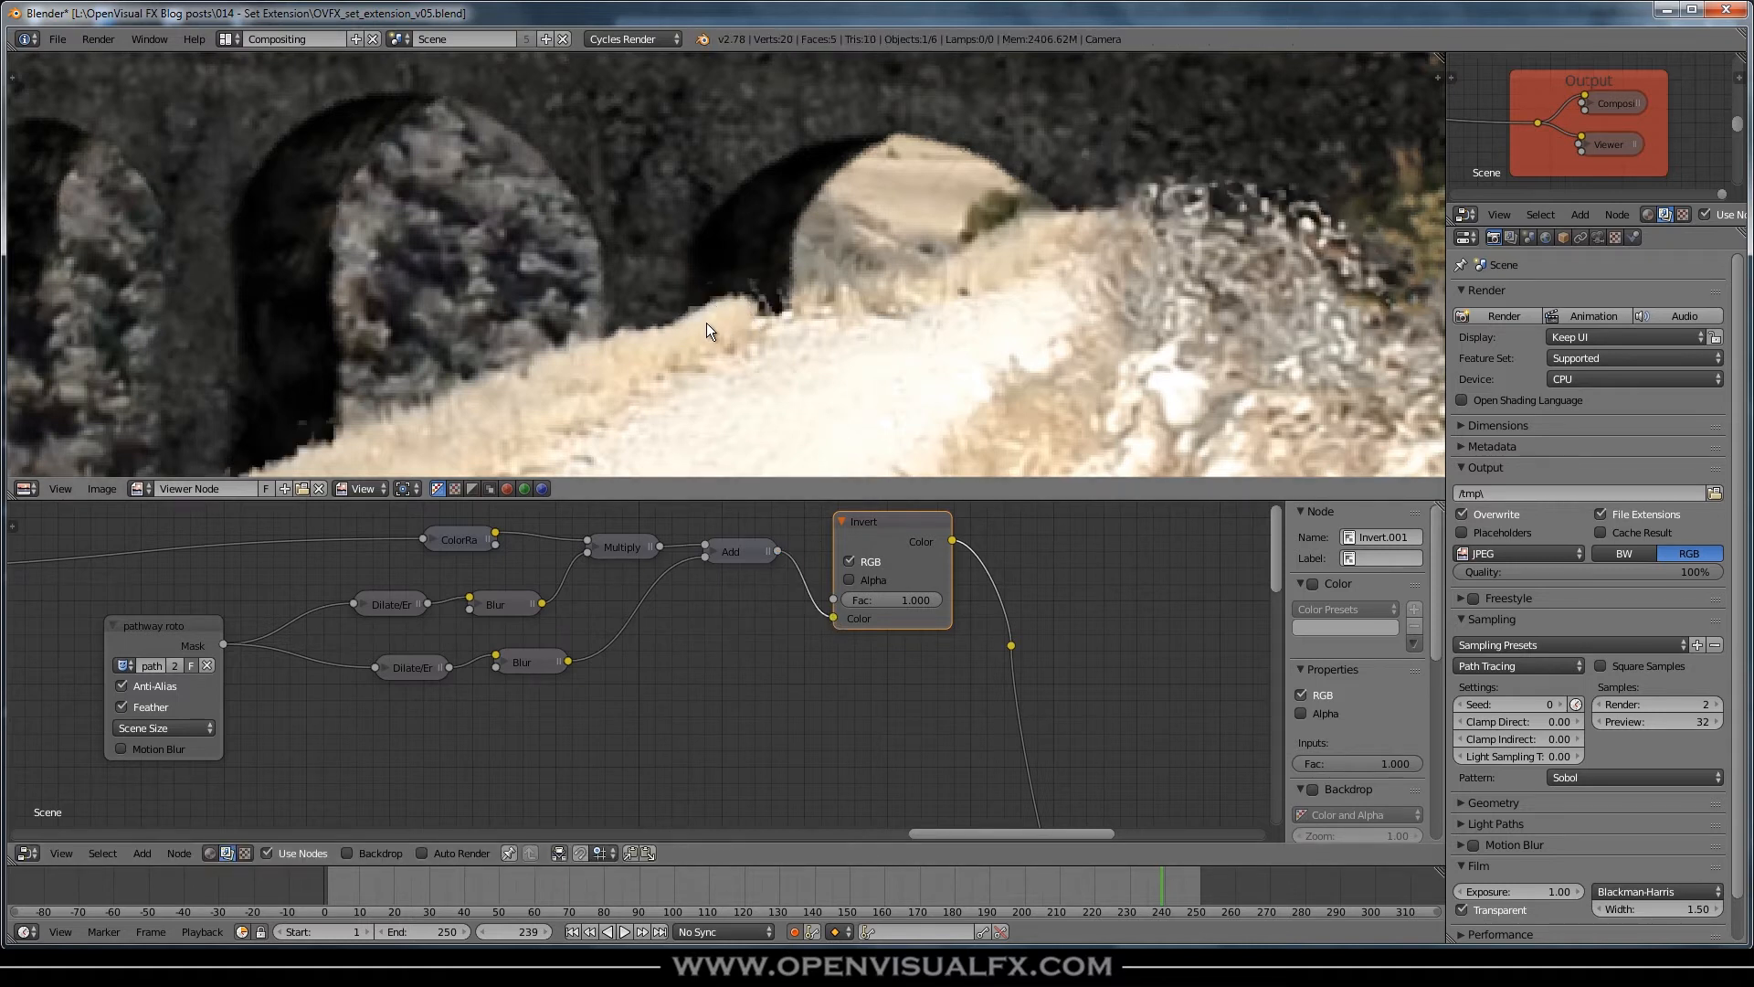
pyautogui.scroll(-6, 676, 311)
pyautogui.moveTo(676, 311); pyautogui.dragTo(776, 297, button='middle')
pyautogui.scroll(2, 790, 304)
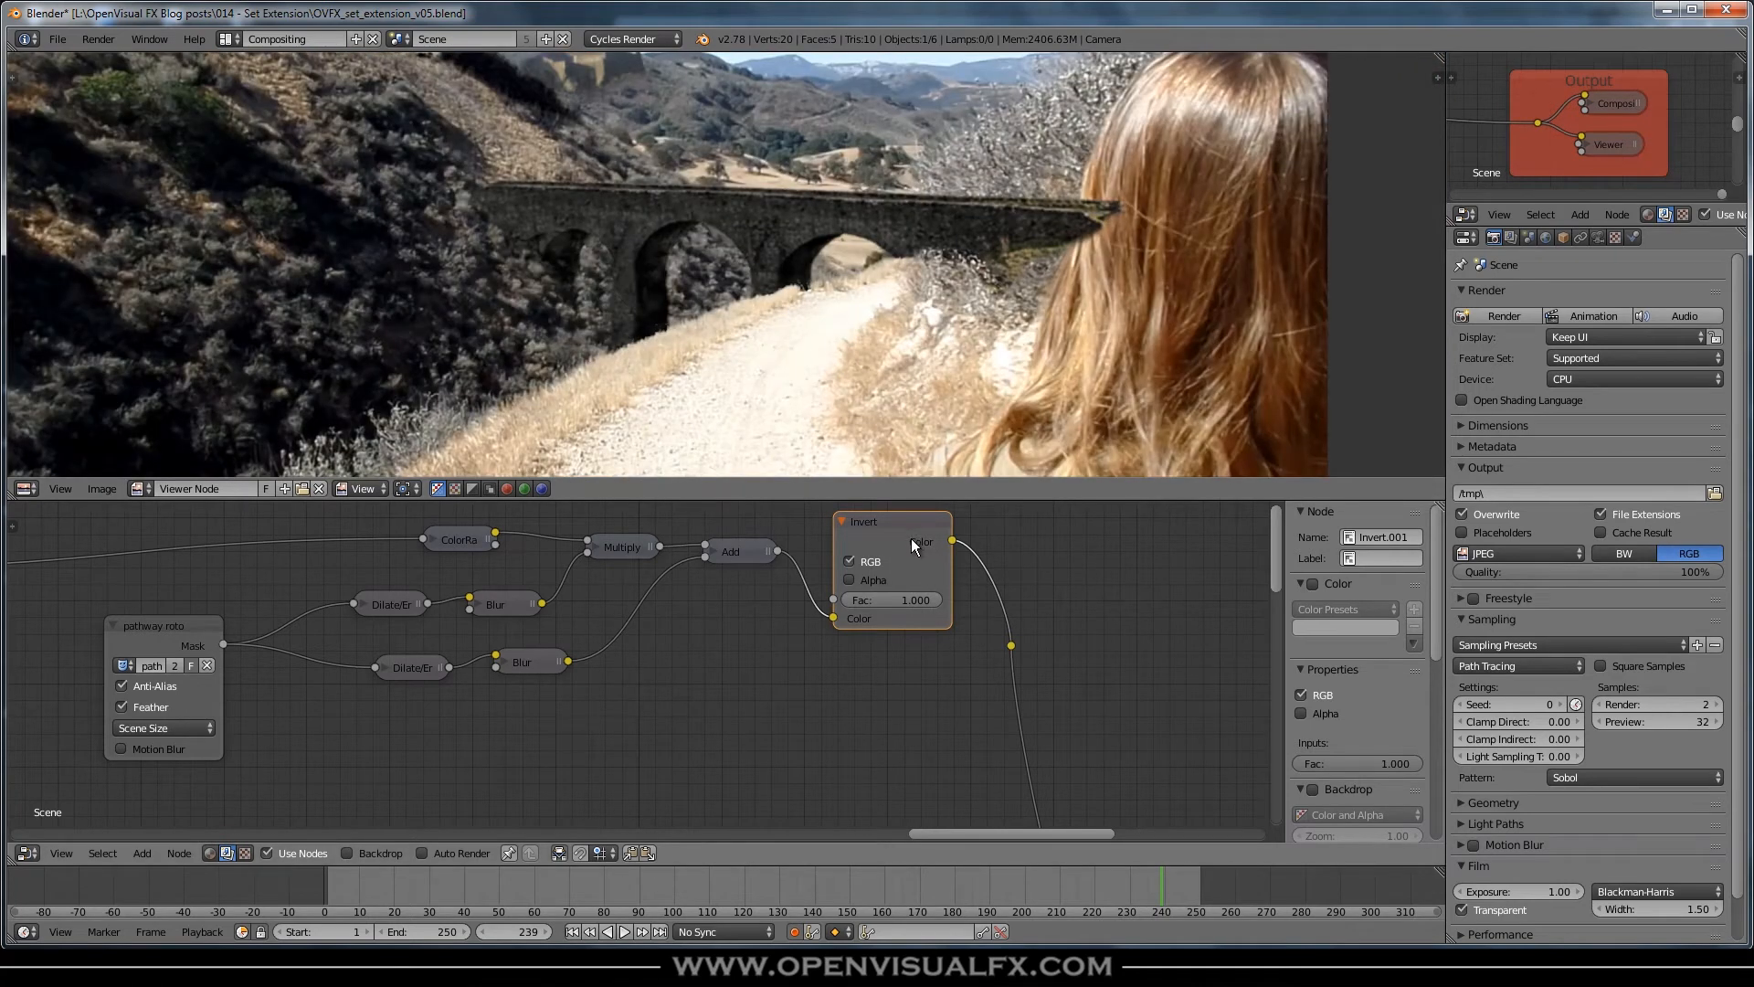
# - Collapse the Invert node, align it with the Add node, and delete the reroute on its output while keeping the link
pyautogui.press('h')
pyautogui.moveTo(877, 517); pyautogui.dragTo(888, 555)
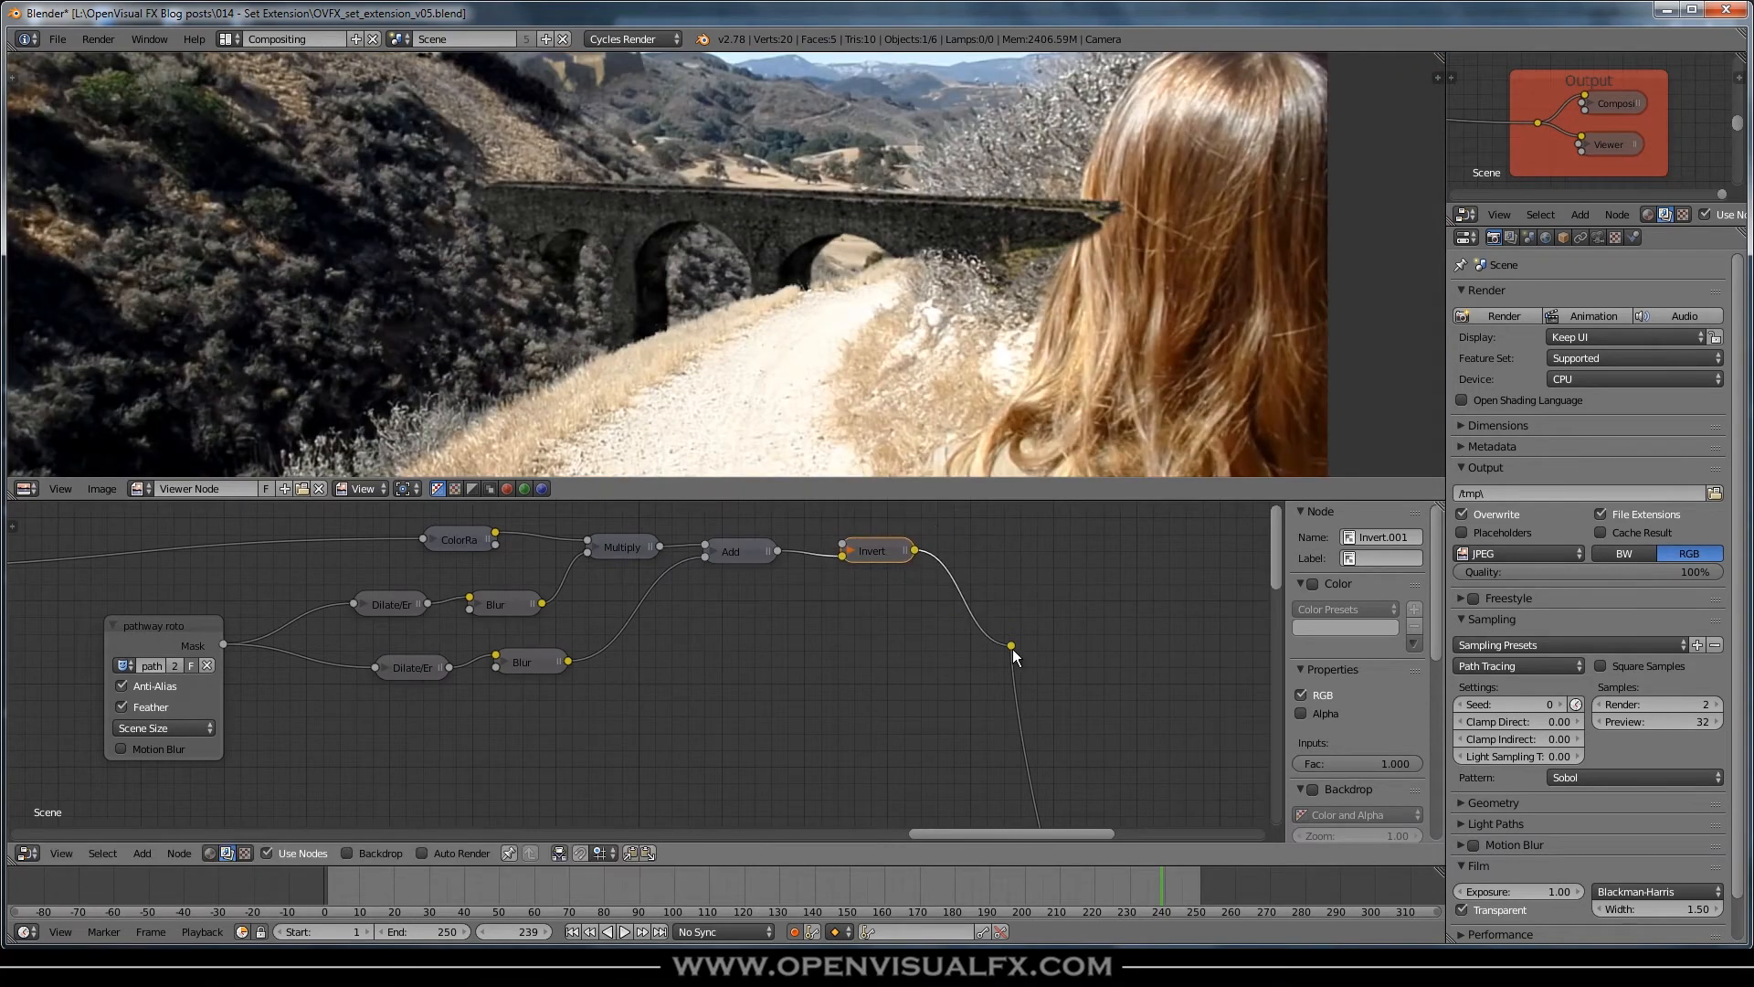
pyautogui.rightClick(1012, 645)
pyautogui.hotkey('ctrl', 'x')
# - Move the pathway mask node closer to the two Dilate/Erode nodes
pyautogui.scroll(-4, 804, 651)
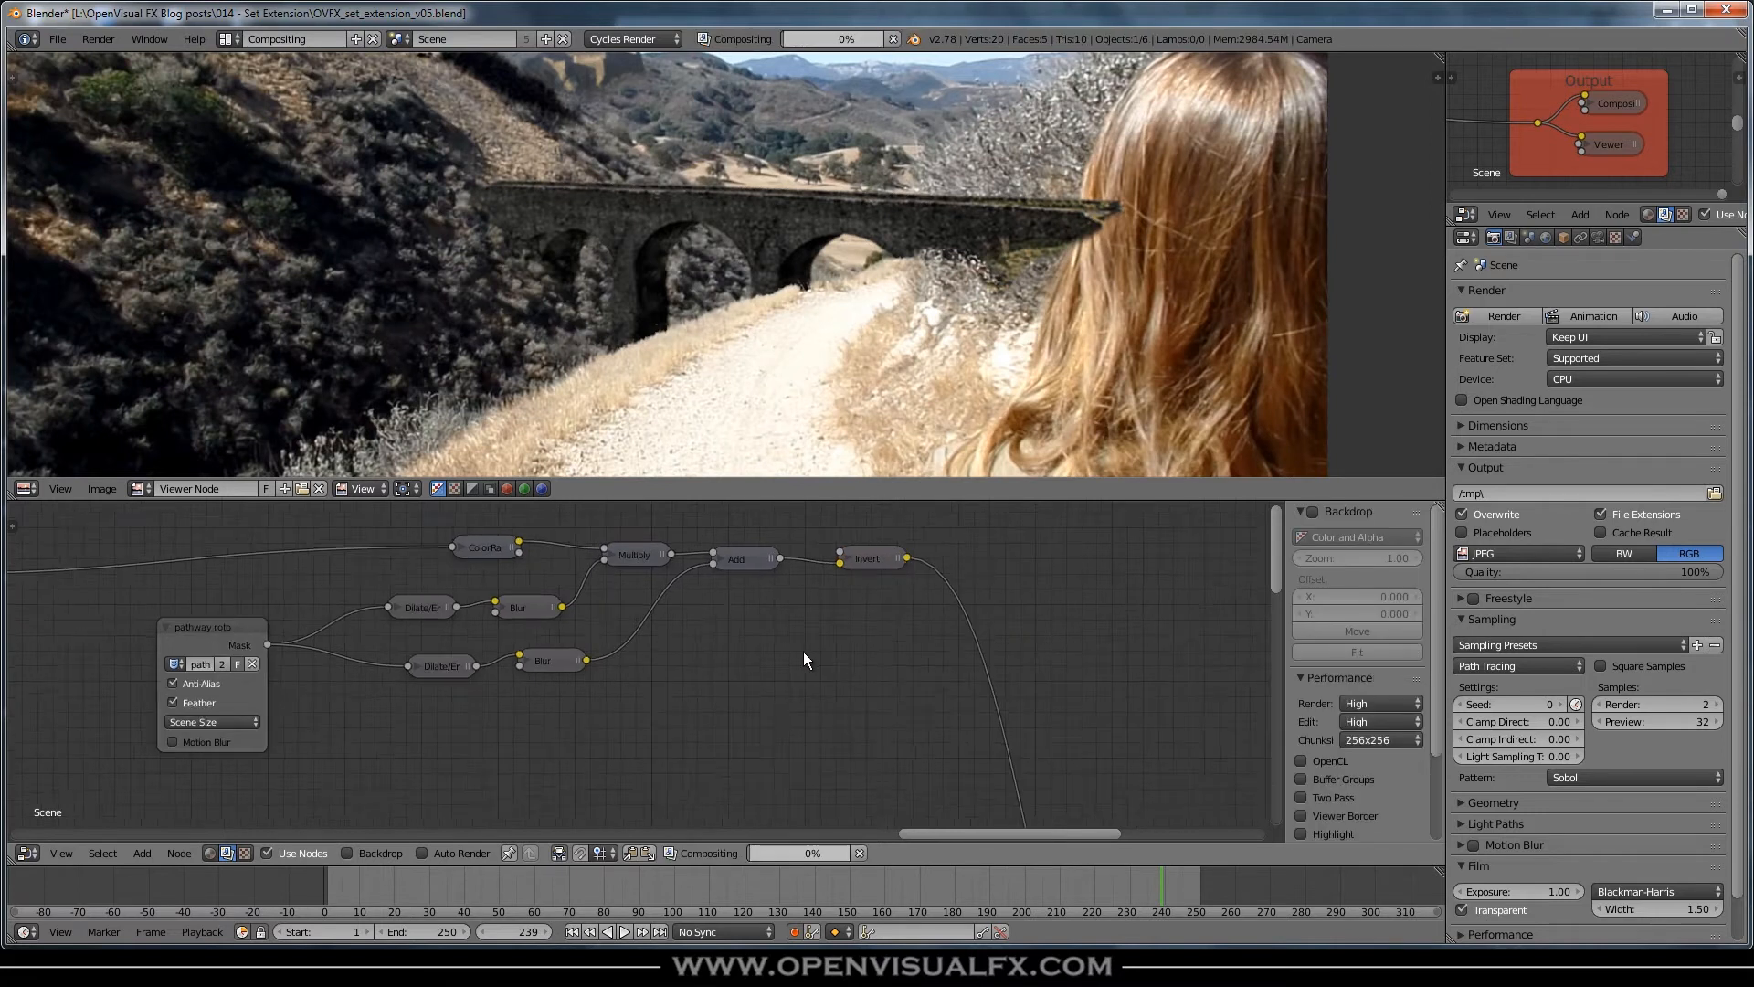
pyautogui.moveTo(618, 696); pyautogui.dragTo(782, 704, button='middle')
pyautogui.scroll(-4, 782, 704)
pyautogui.moveTo(566, 663); pyautogui.dragTo(594, 656)
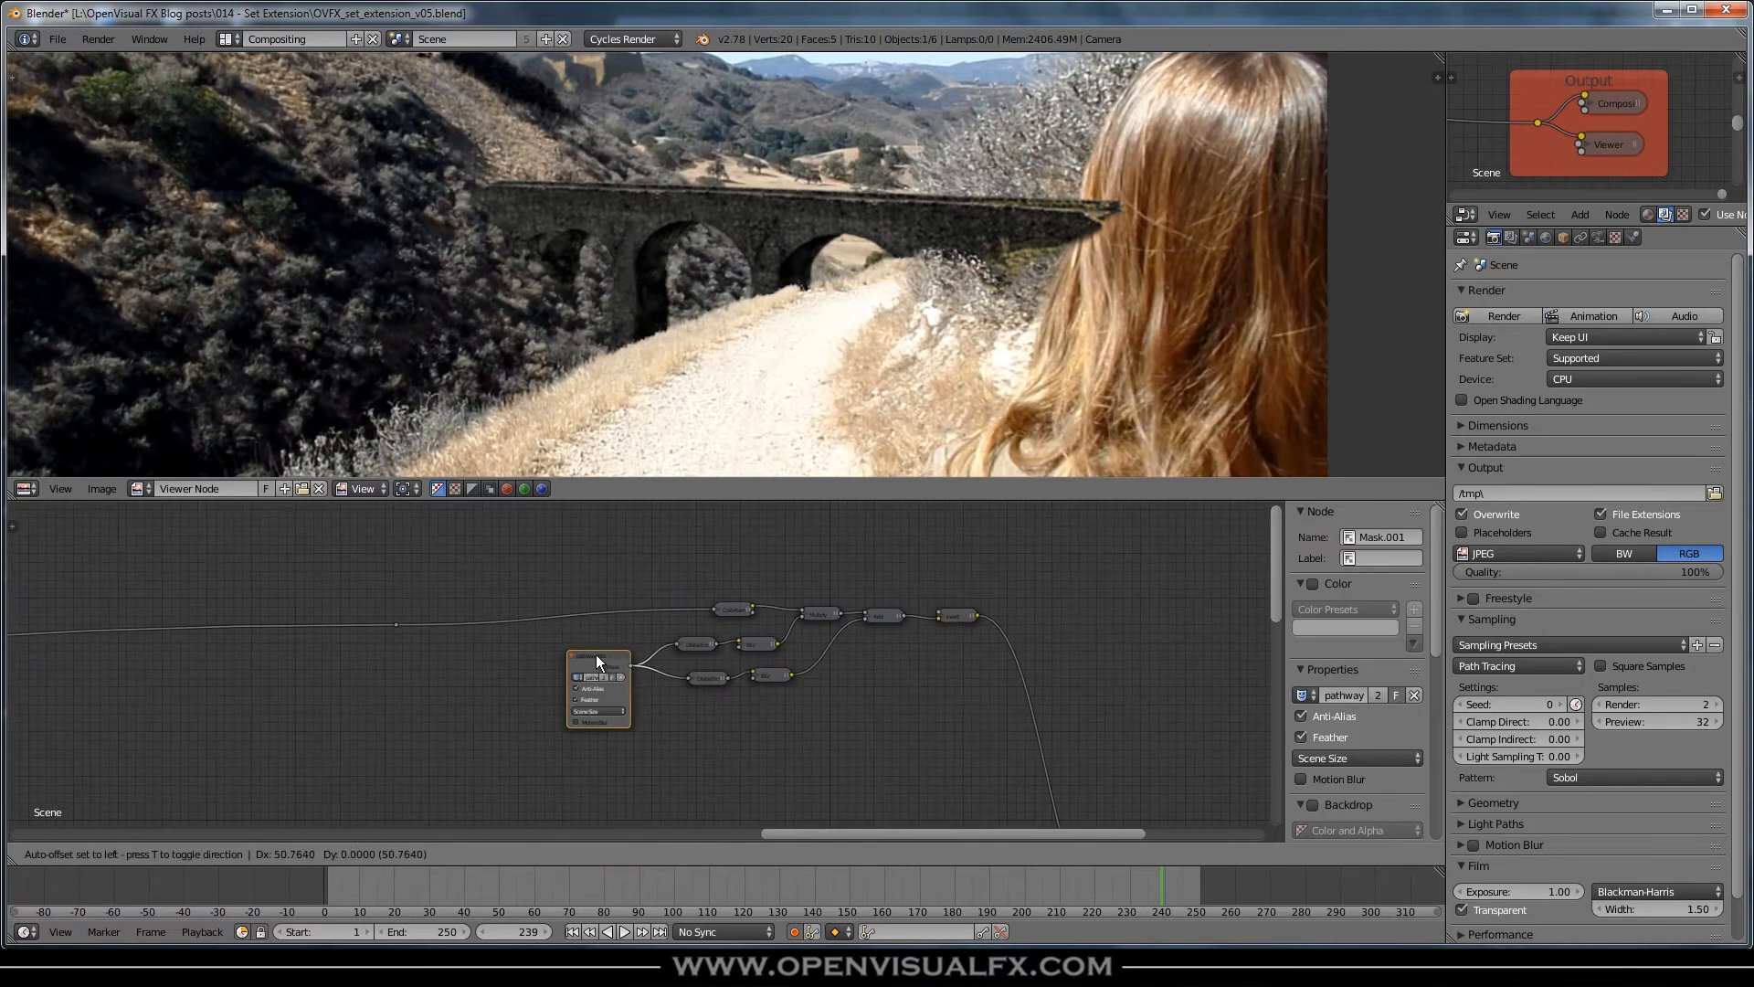
# - Group the pathway mask, Dilate/Erode, Blur, Multiply, Add and Invert nodes in a frame labelled "path matte"
pyautogui.moveTo(524, 565); pyautogui.dragTo(1016, 759)
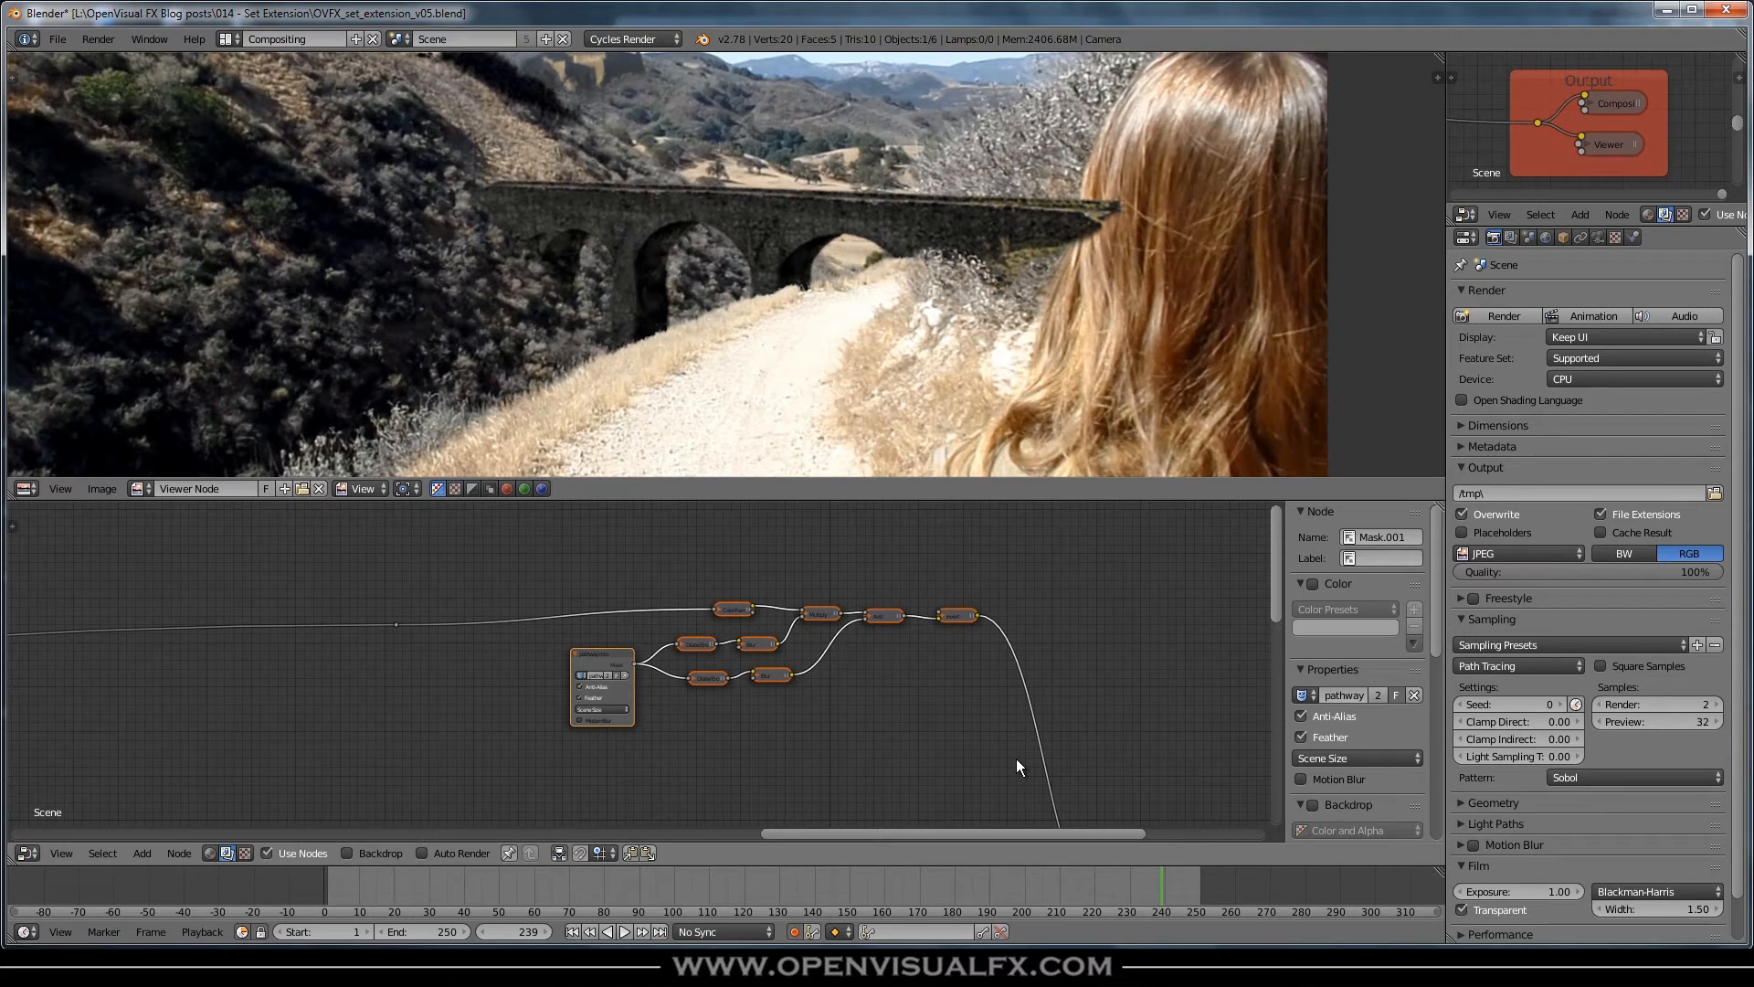
pyautogui.hotkey('ctrl', 'j')
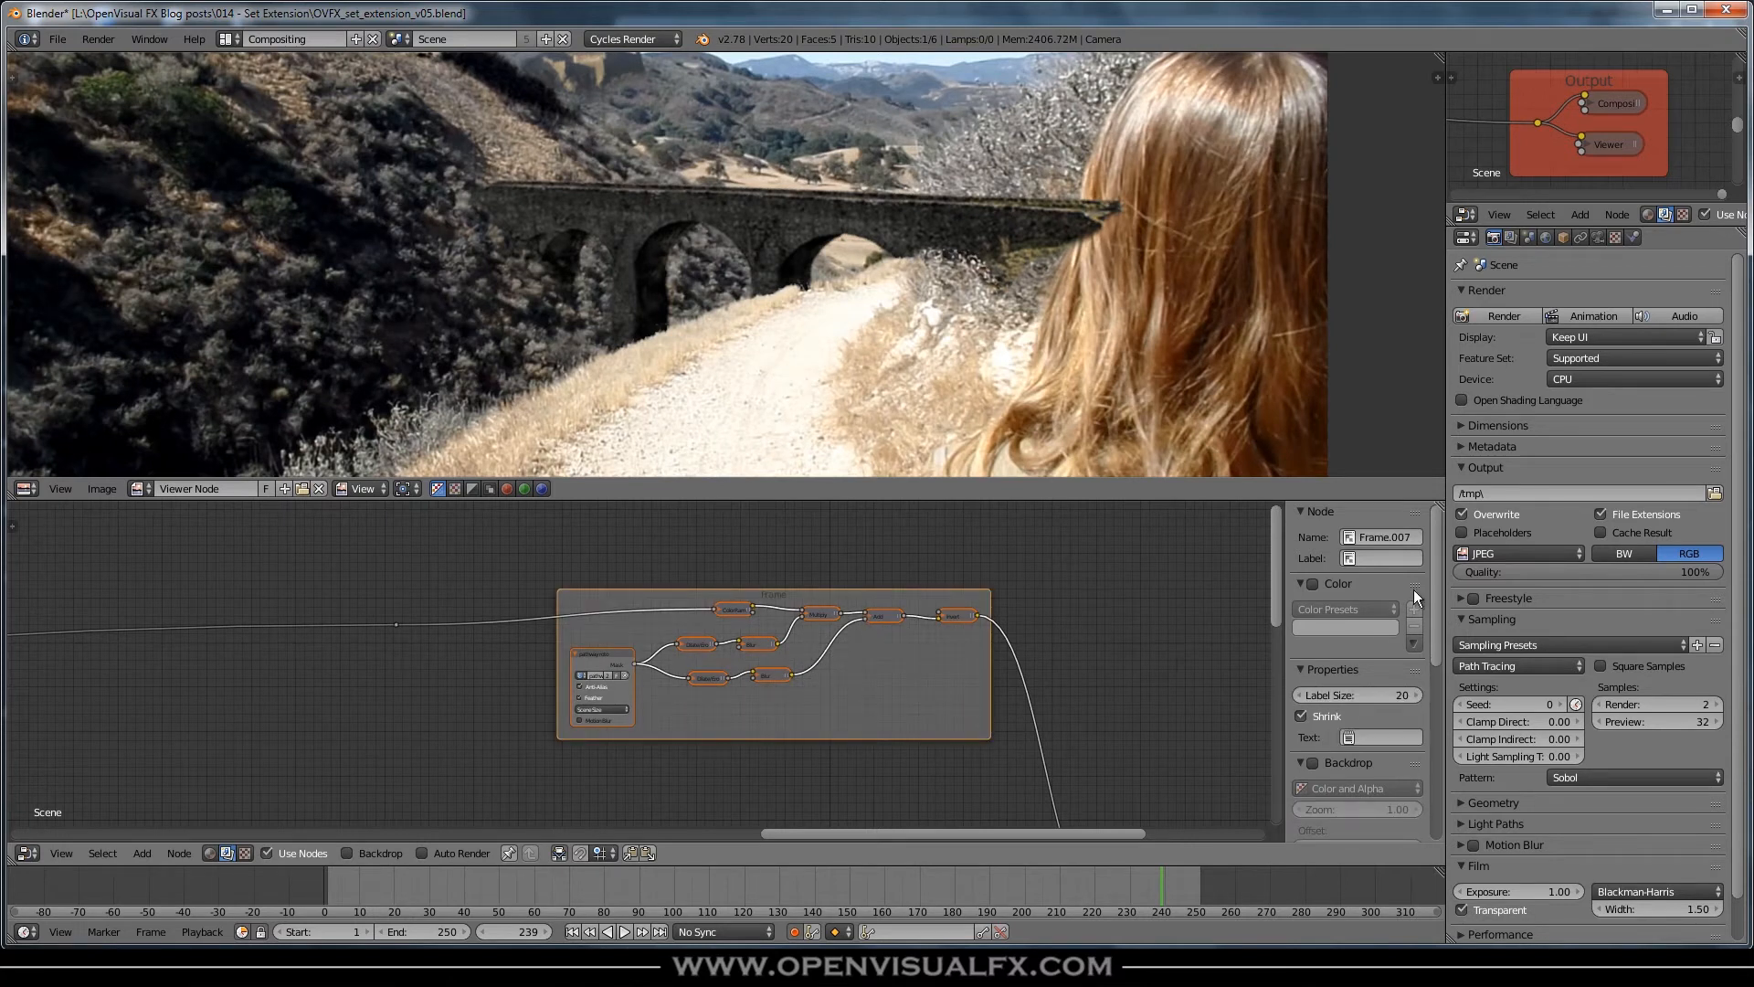
pyautogui.click(1385, 556)
pyautogui.write('path matte')
# - Enable a custom colour for the path matte frame and set it to a bright salmon red
pyautogui.click(1313, 583)
pyautogui.click(1329, 623)
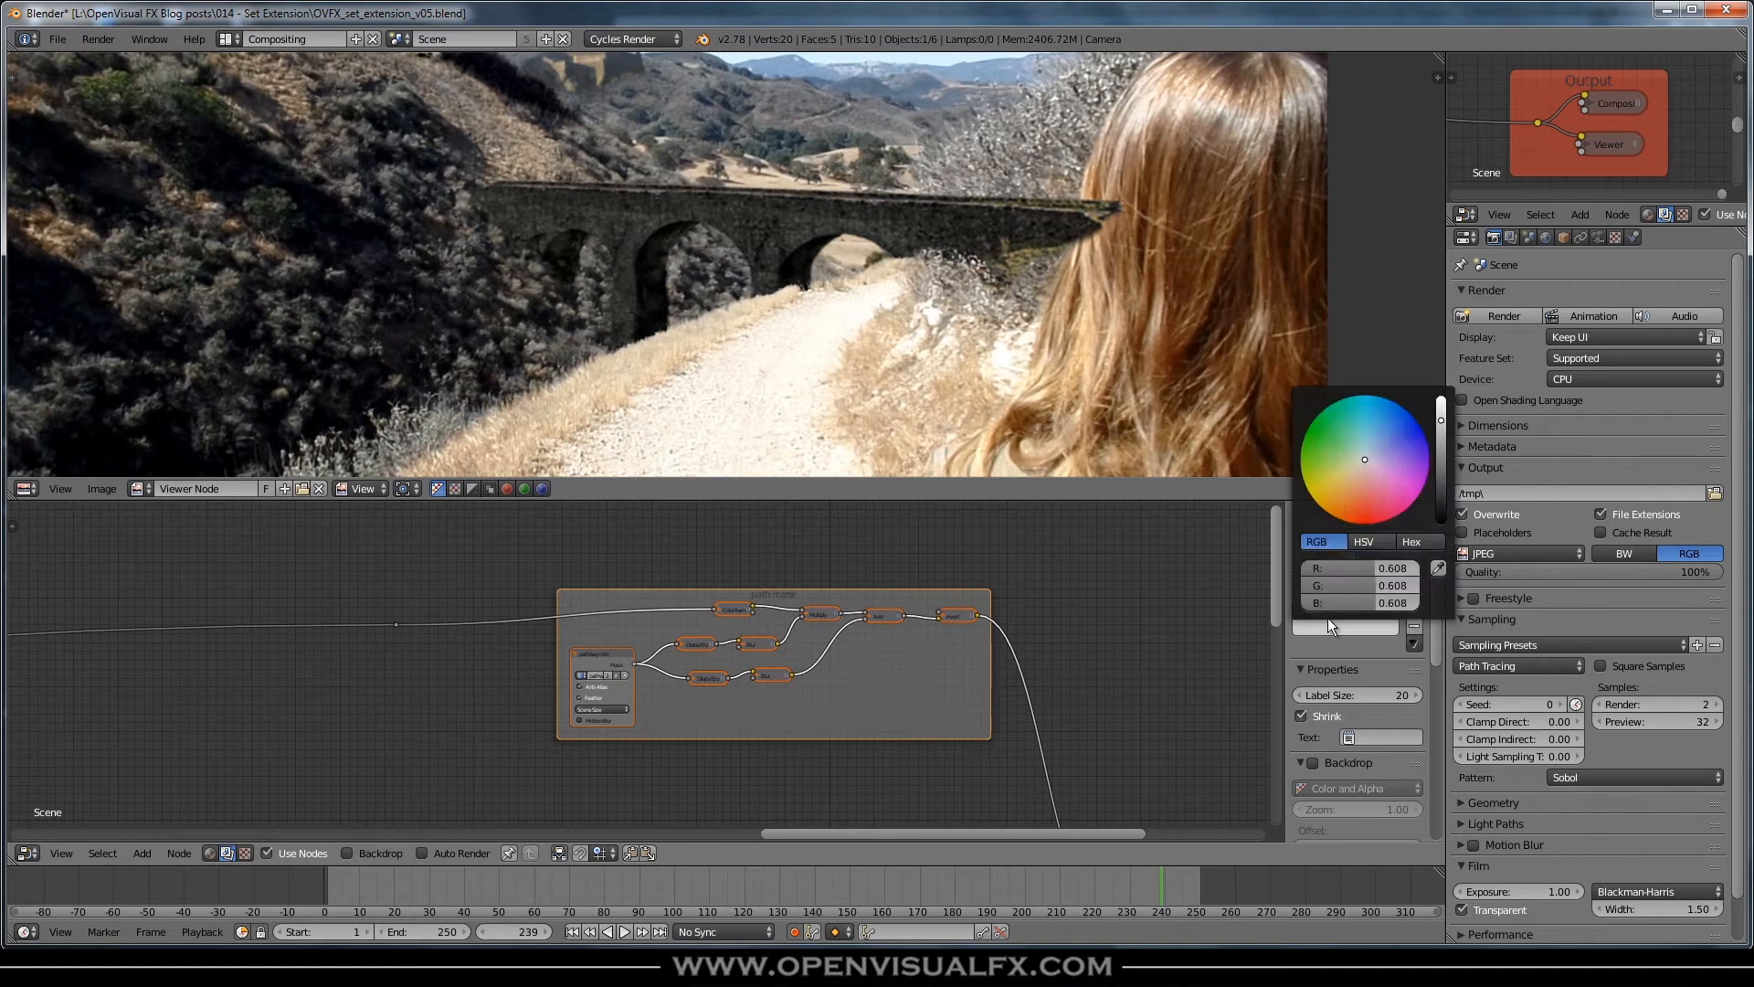
pyautogui.click(1368, 474)
pyautogui.moveTo(1440, 418); pyautogui.dragTo(1441, 396)
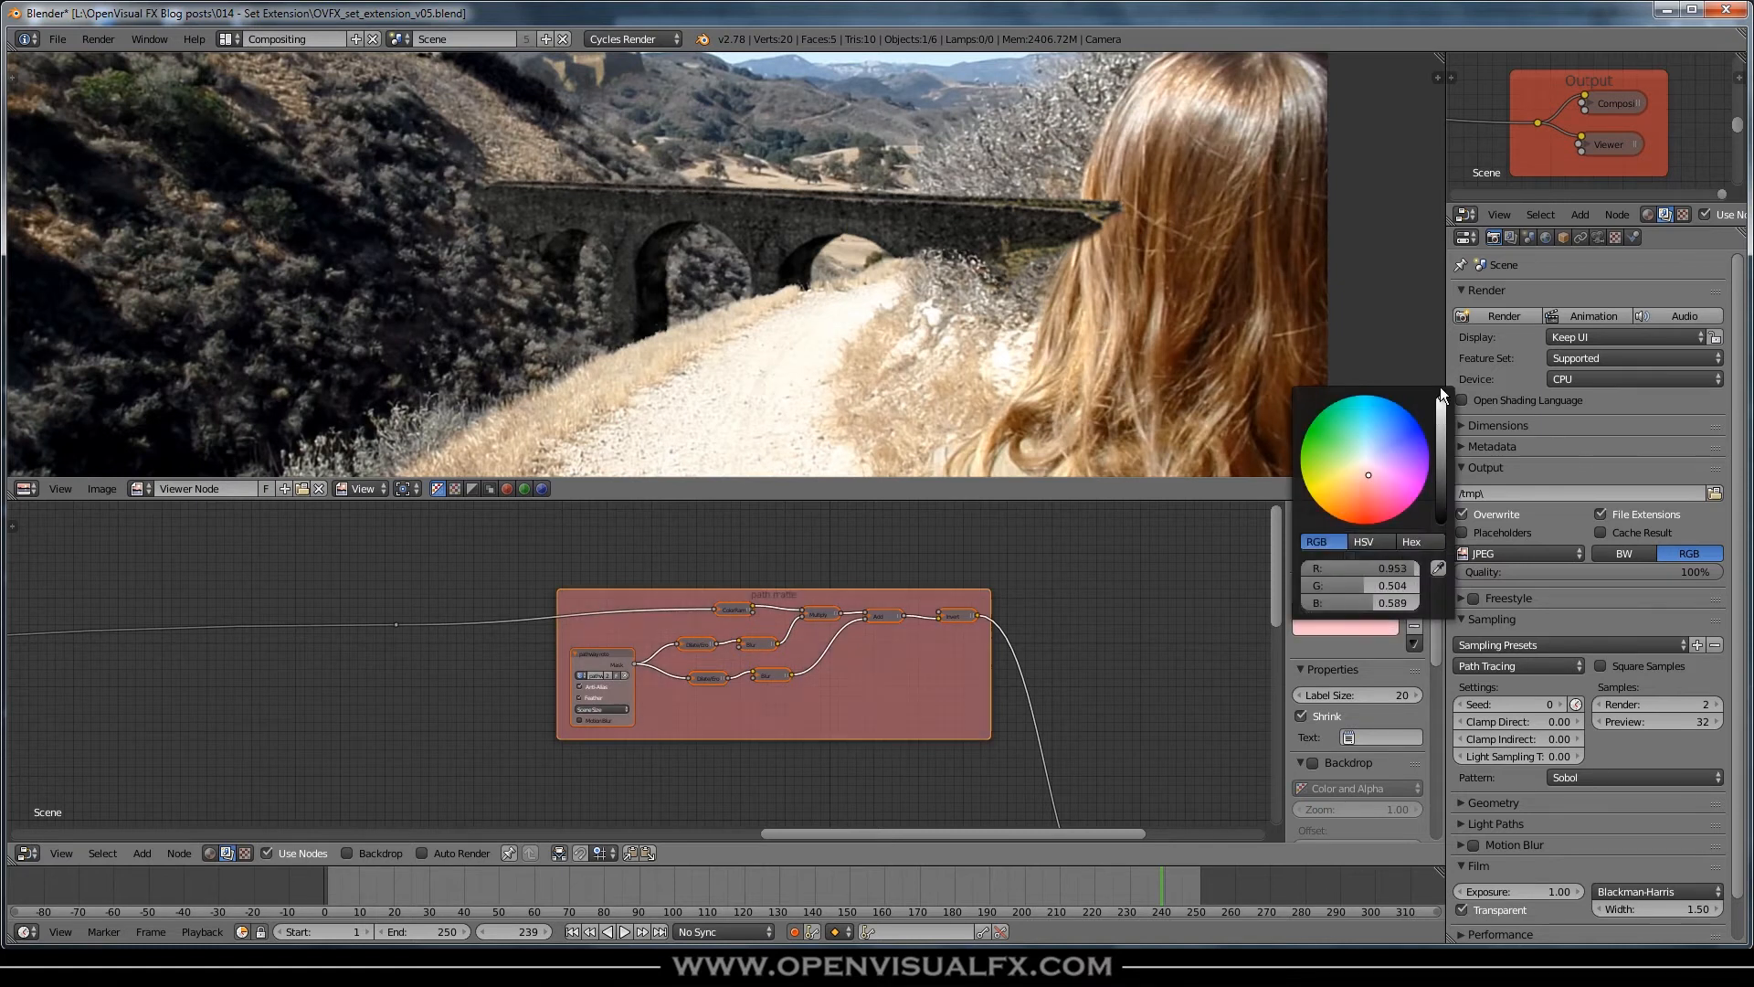
pyautogui.click(1363, 482)
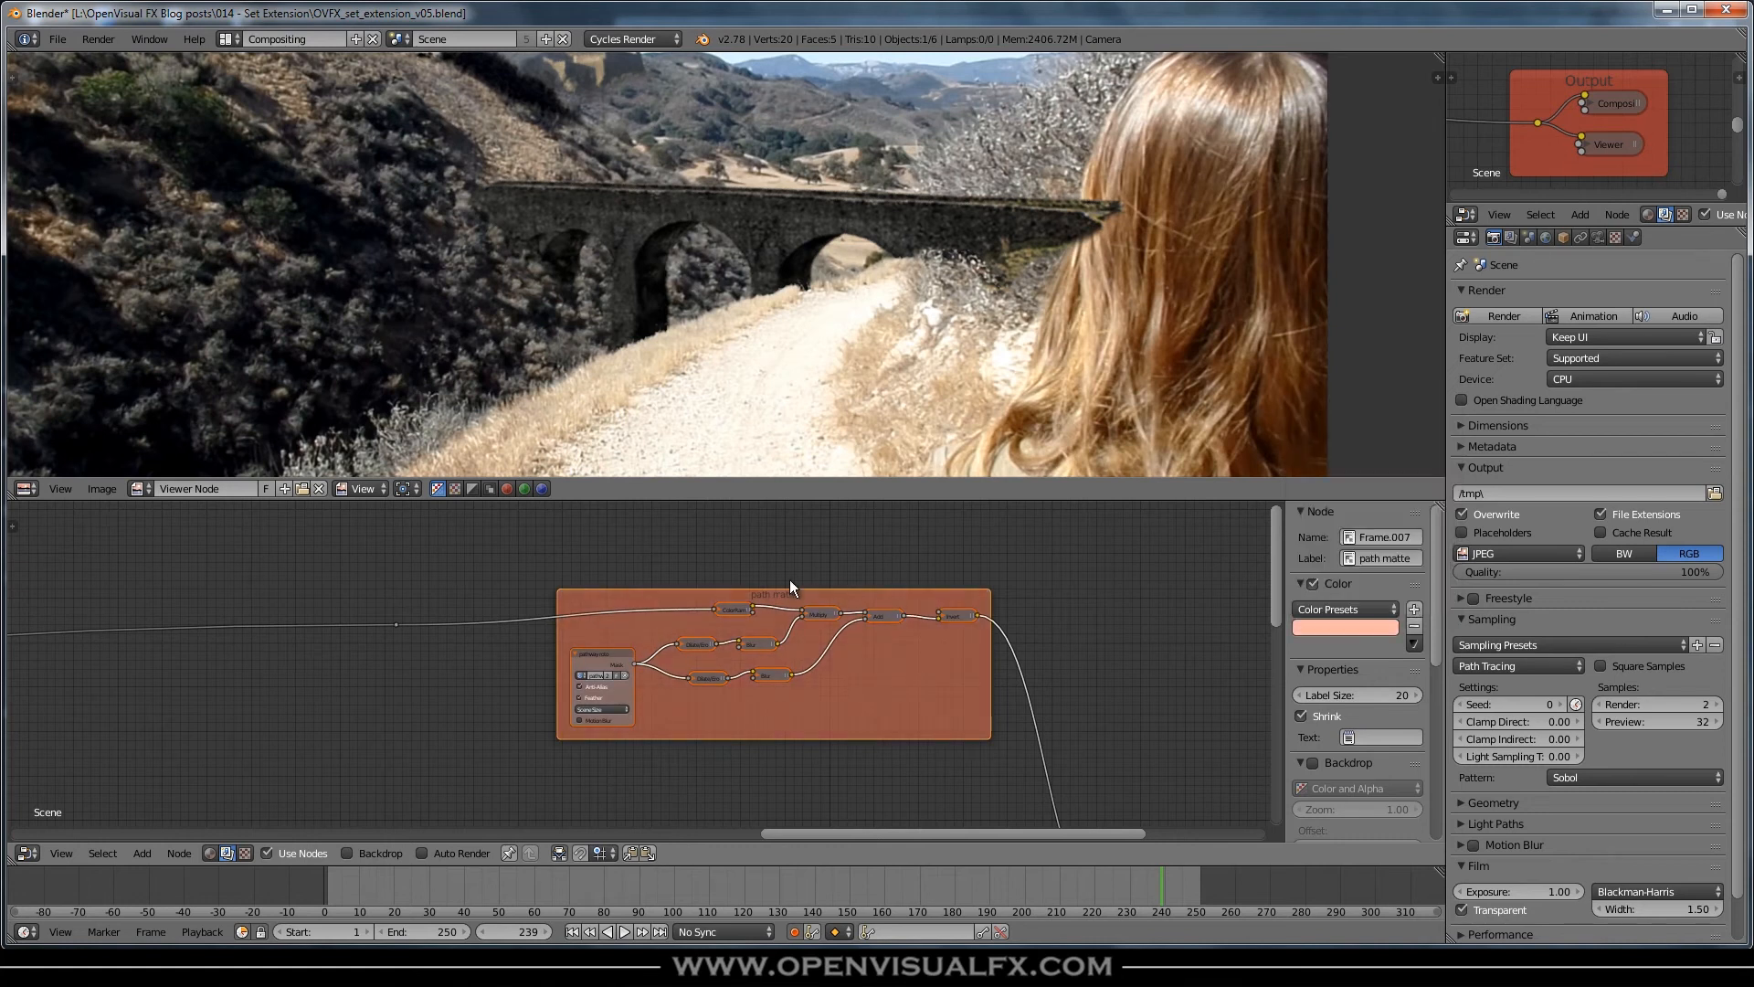
# - Reposition the path matte frame slightly closer to the main node chain below it
pyautogui.click(397, 624)
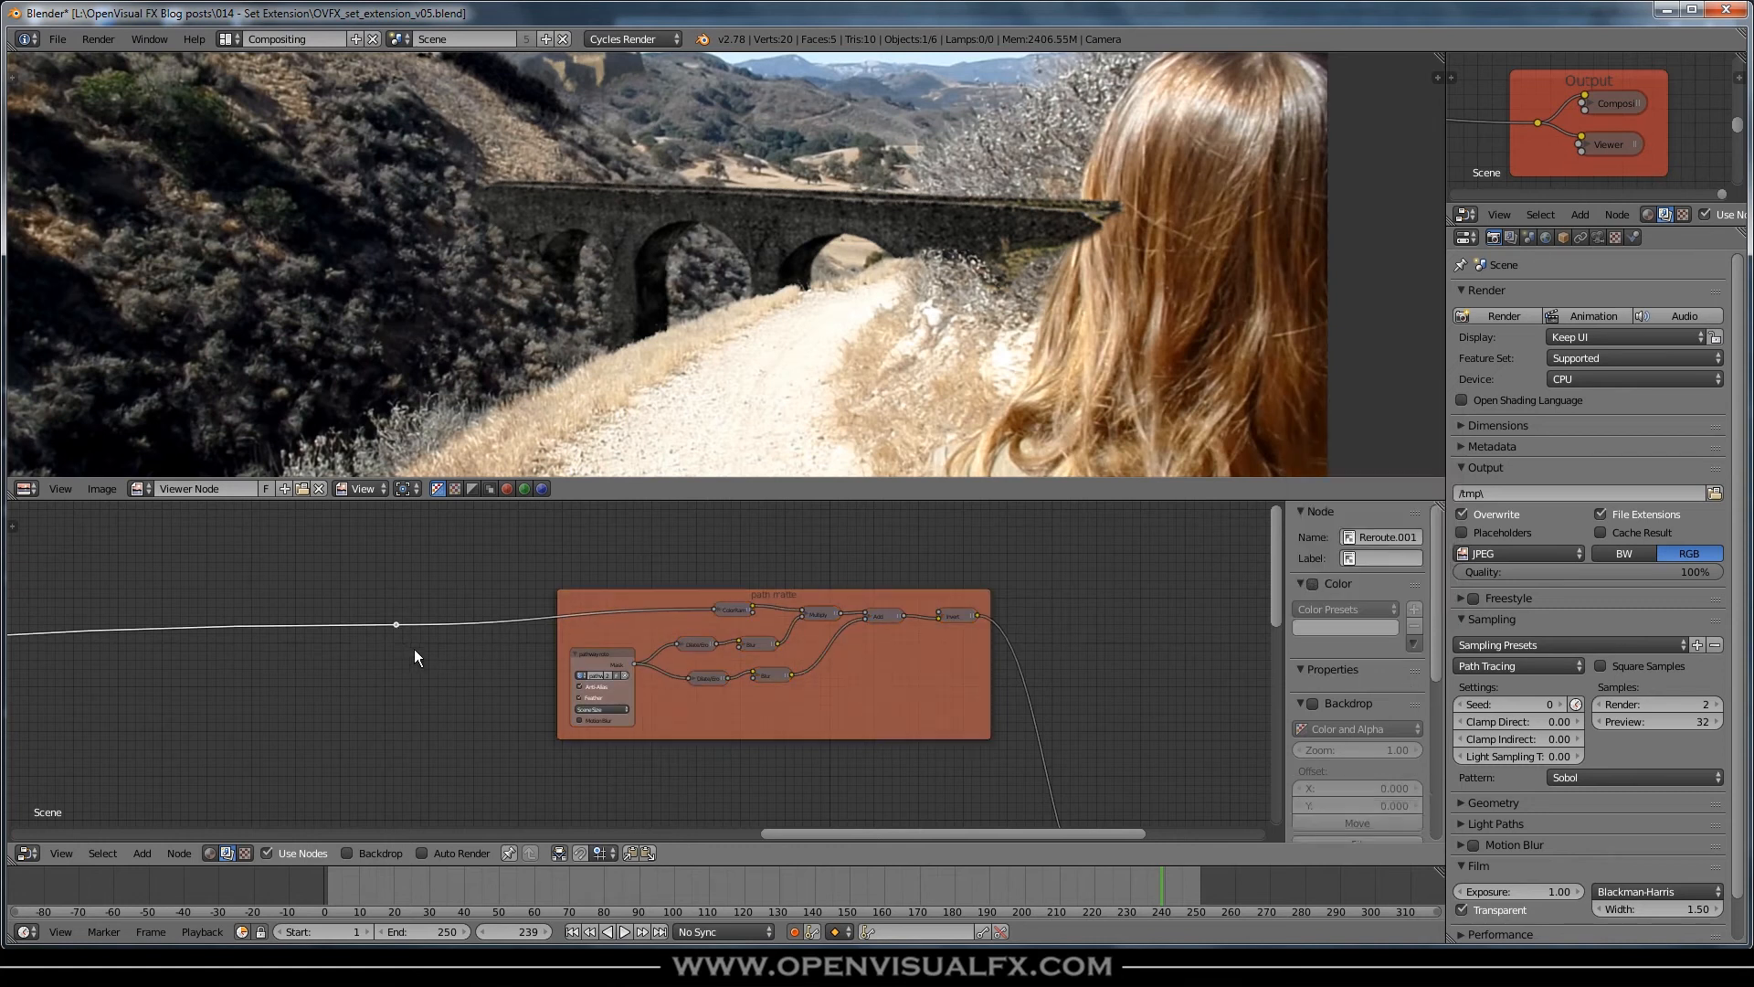
pyautogui.click(592, 614)
pyautogui.moveTo(814, 590); pyautogui.dragTo(709, 630)
pyautogui.click(612, 599)
pyautogui.scroll(-2, 687, 588)
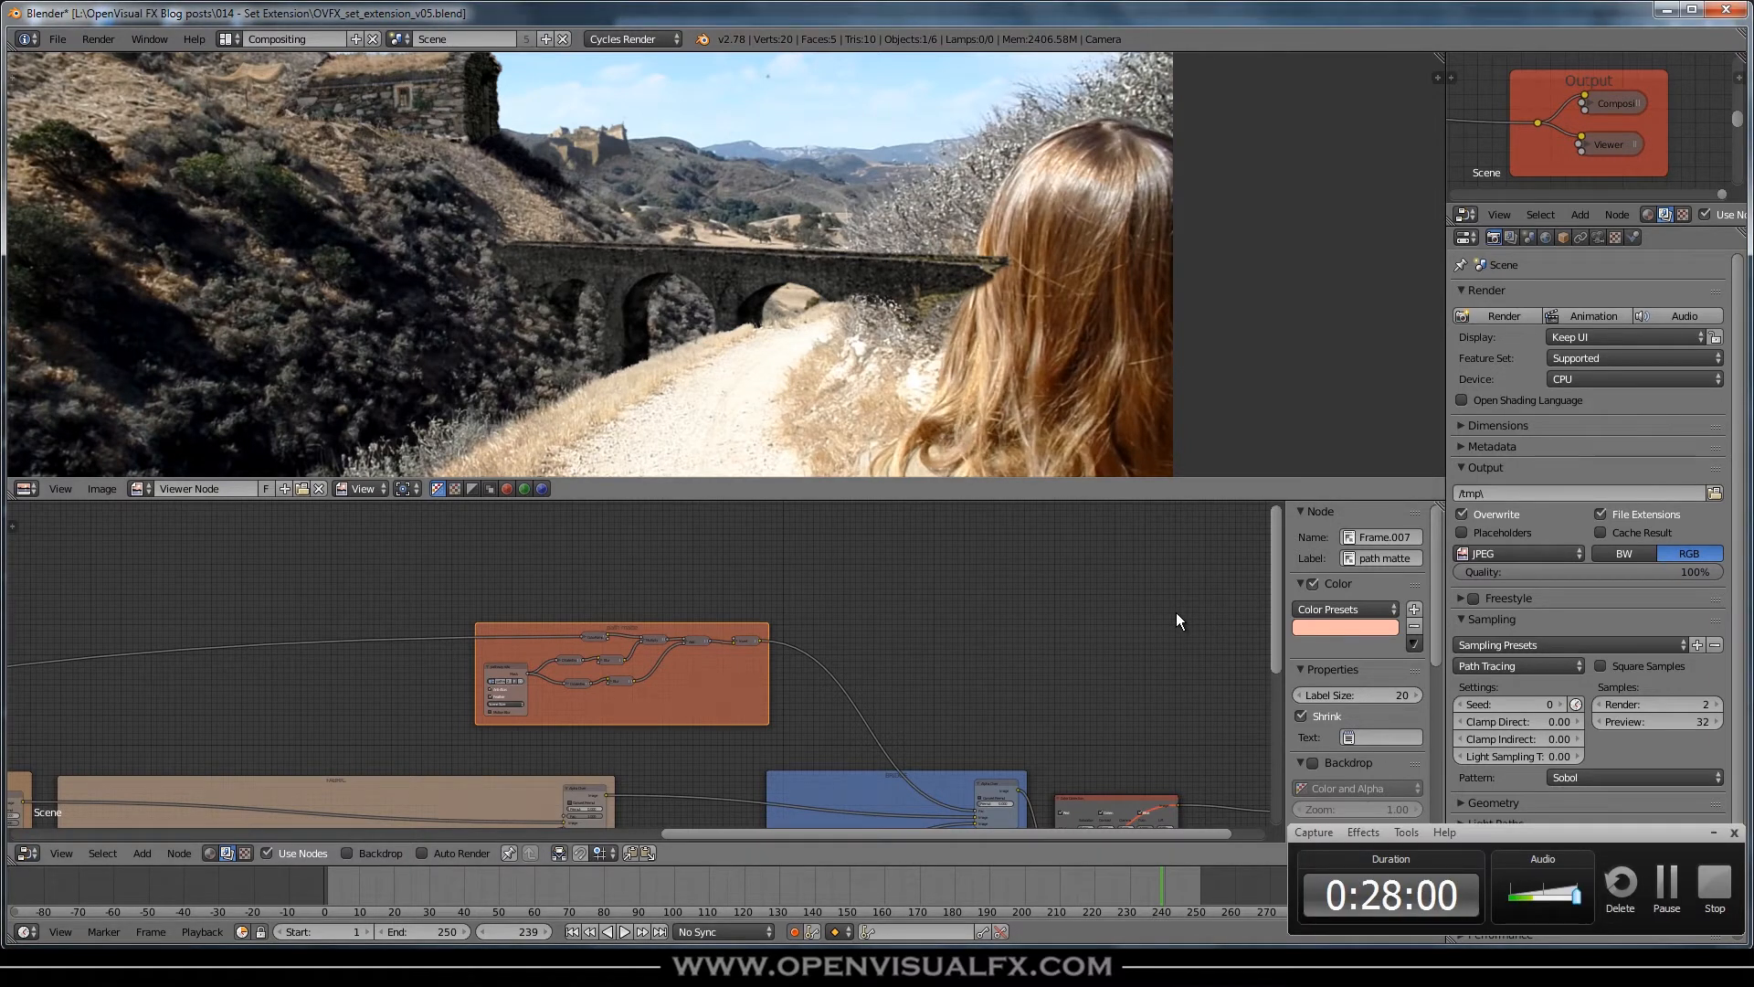
pyautogui.click(1711, 832)
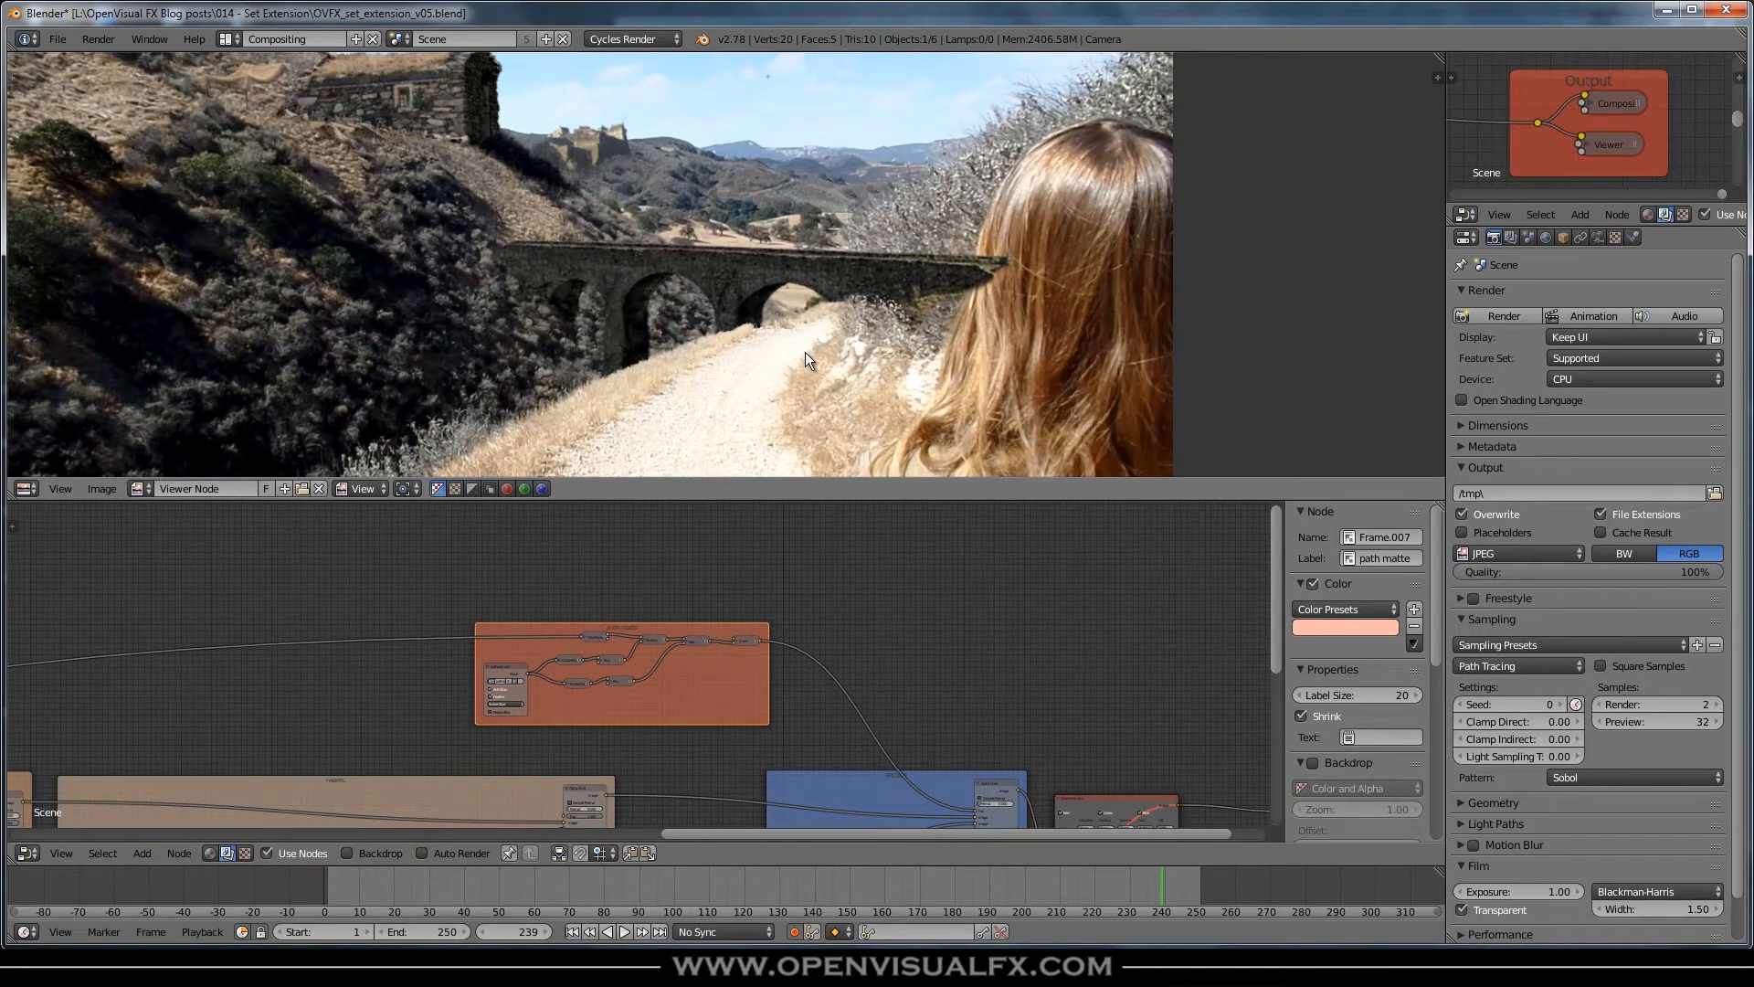
pyautogui.scroll(2, 884, 277)
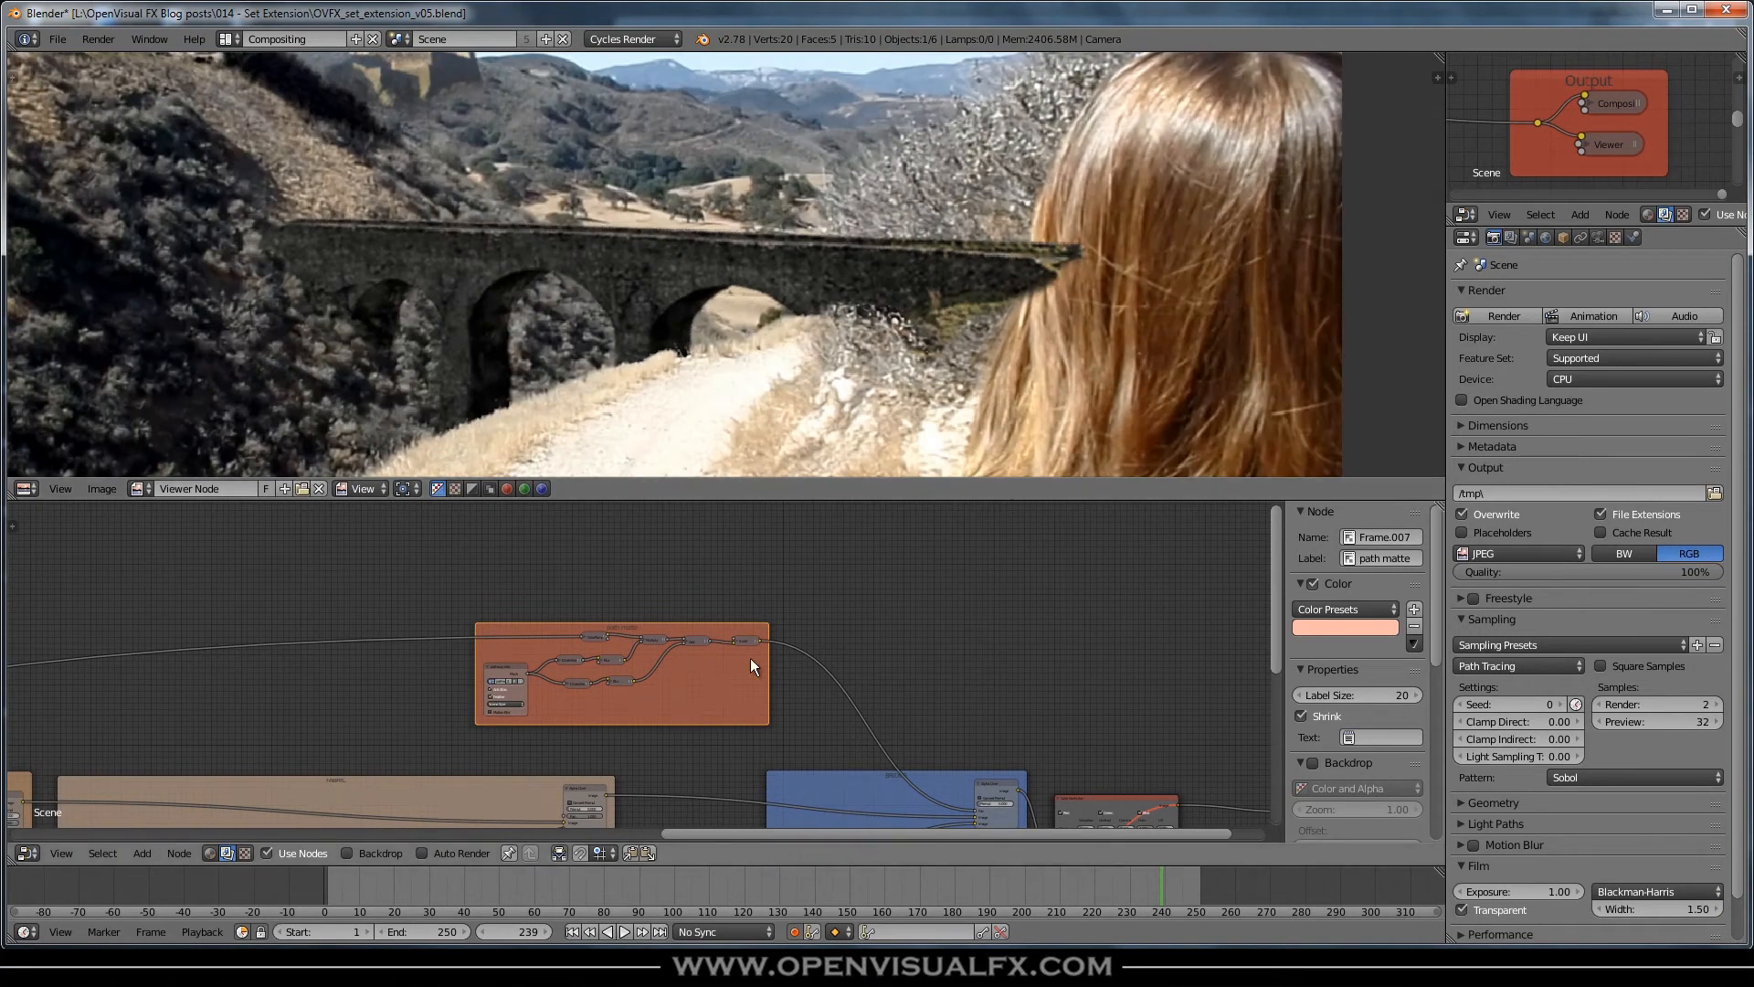
pyautogui.scroll(-1, 656, 729)
pyautogui.scroll(1, 562, 696)
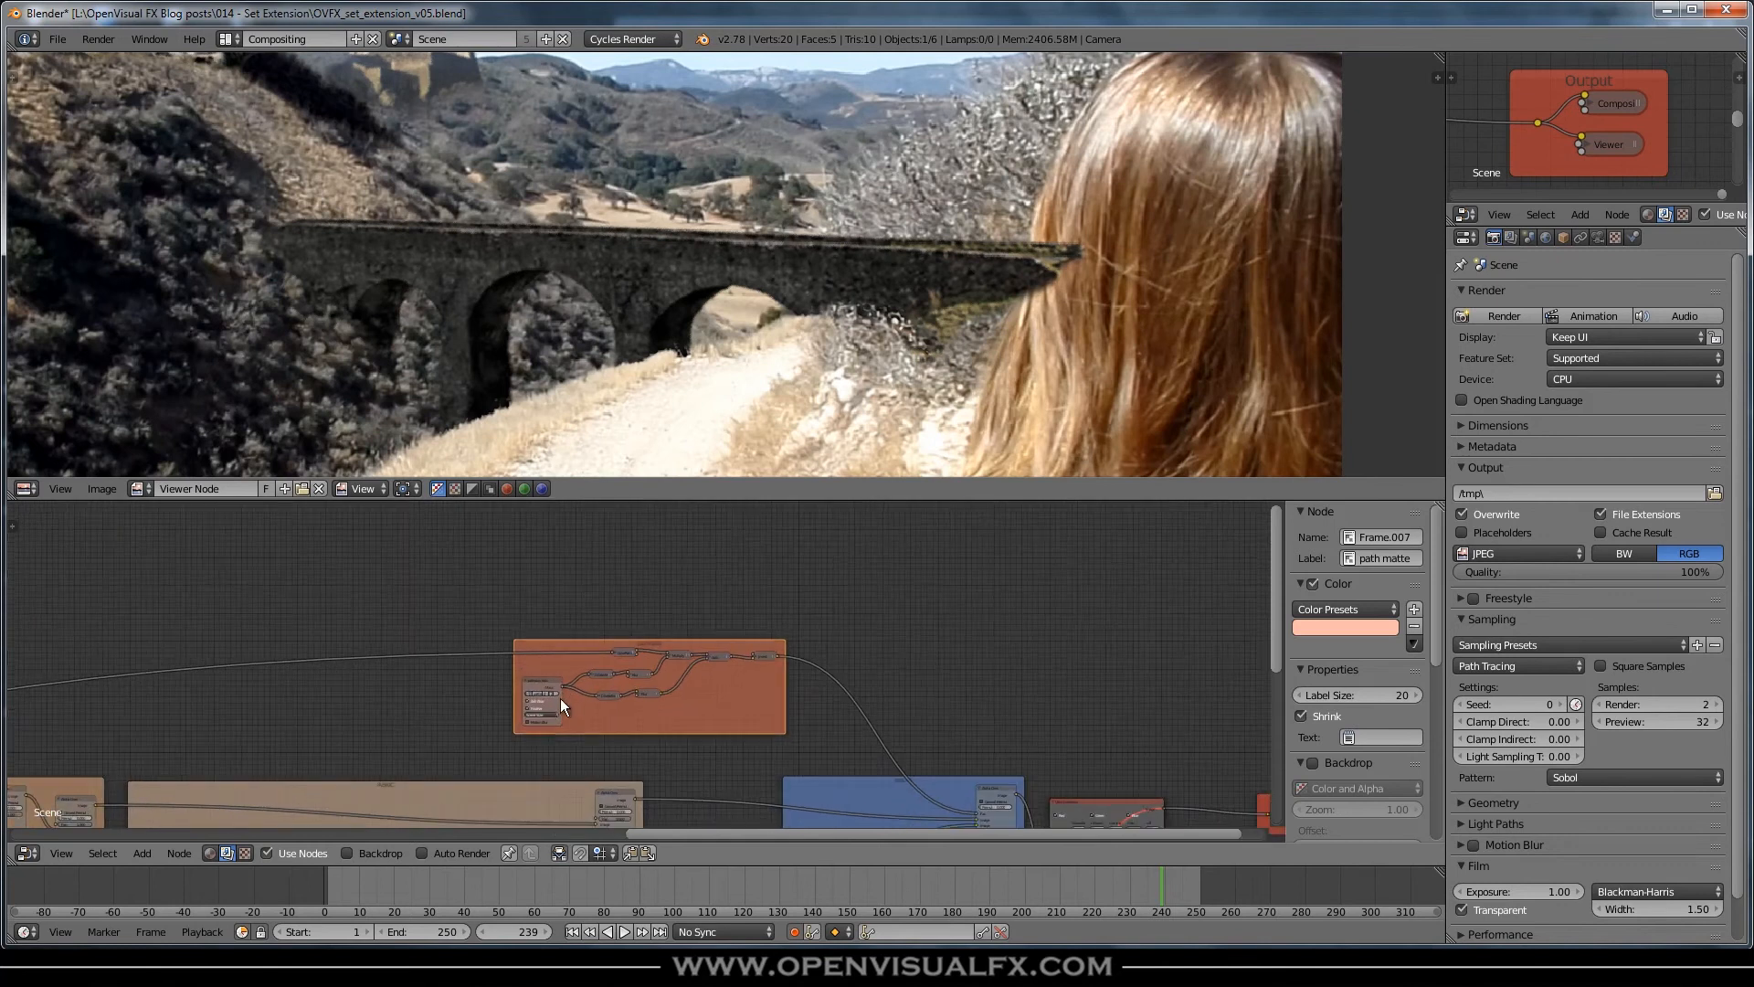
pyautogui.scroll(1, 555, 689)
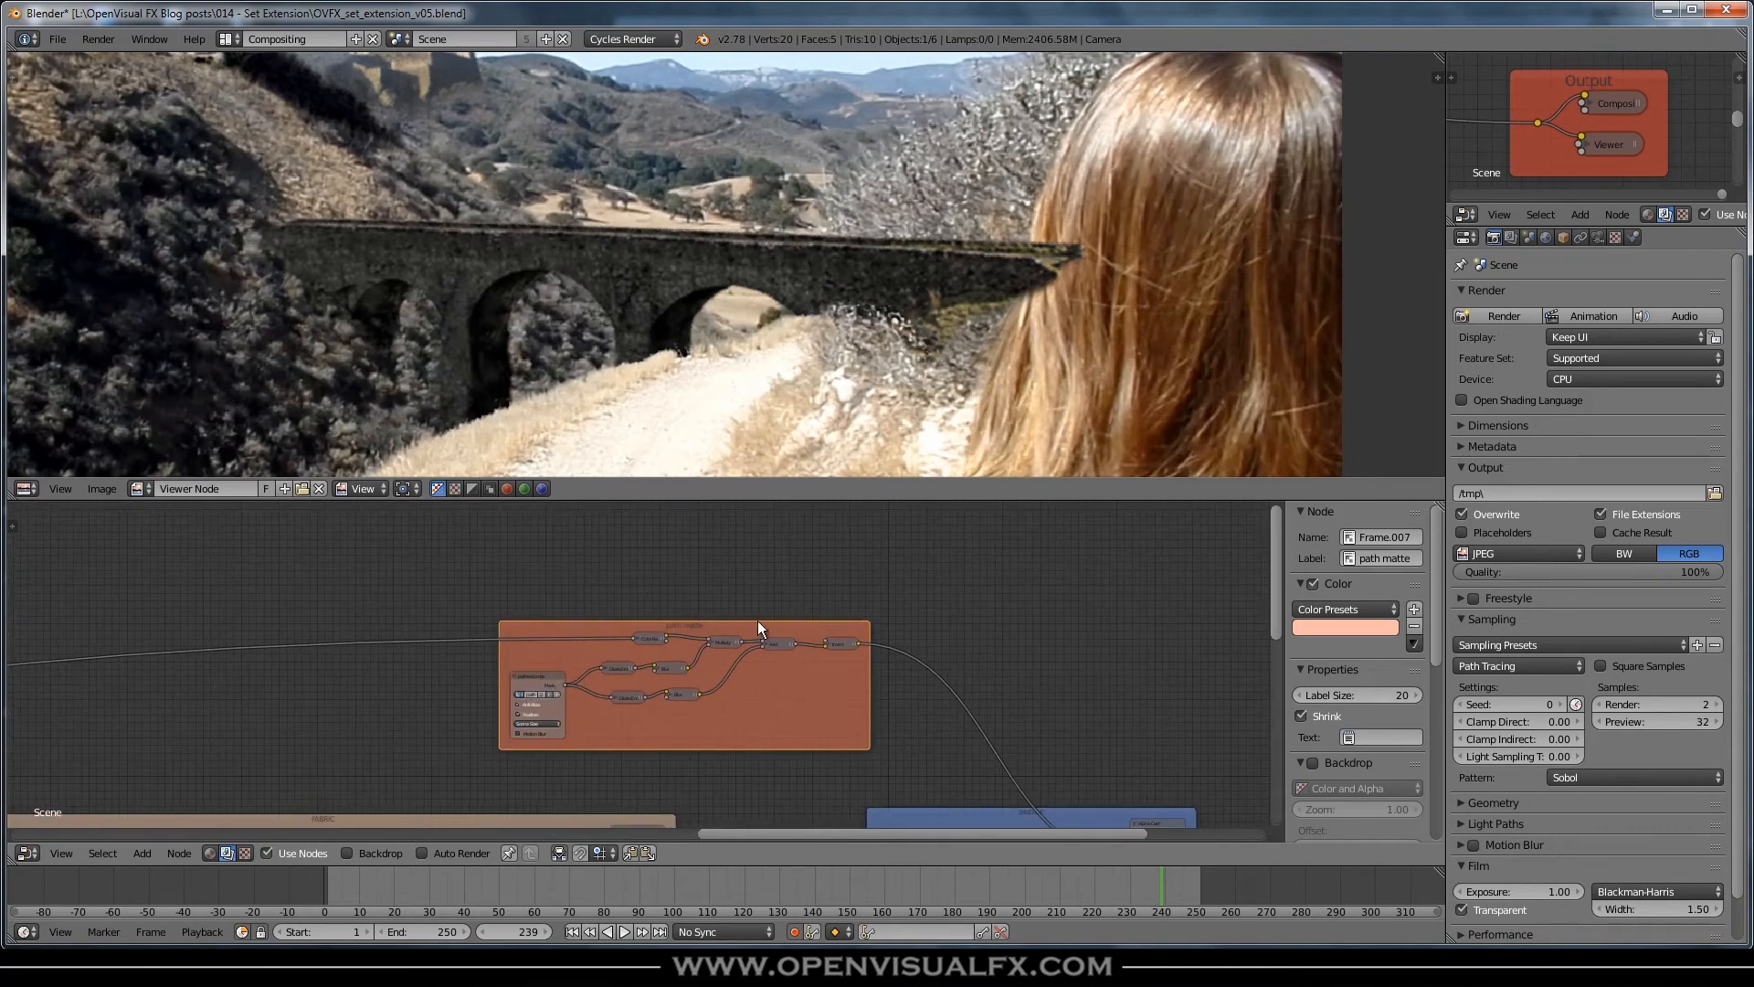
pyautogui.moveTo(754, 632); pyautogui.dragTo(748, 651)
# - Duplicate the pathway mask node, place the copy above the path matte frame and detach it from the frame
pyautogui.click(526, 695)
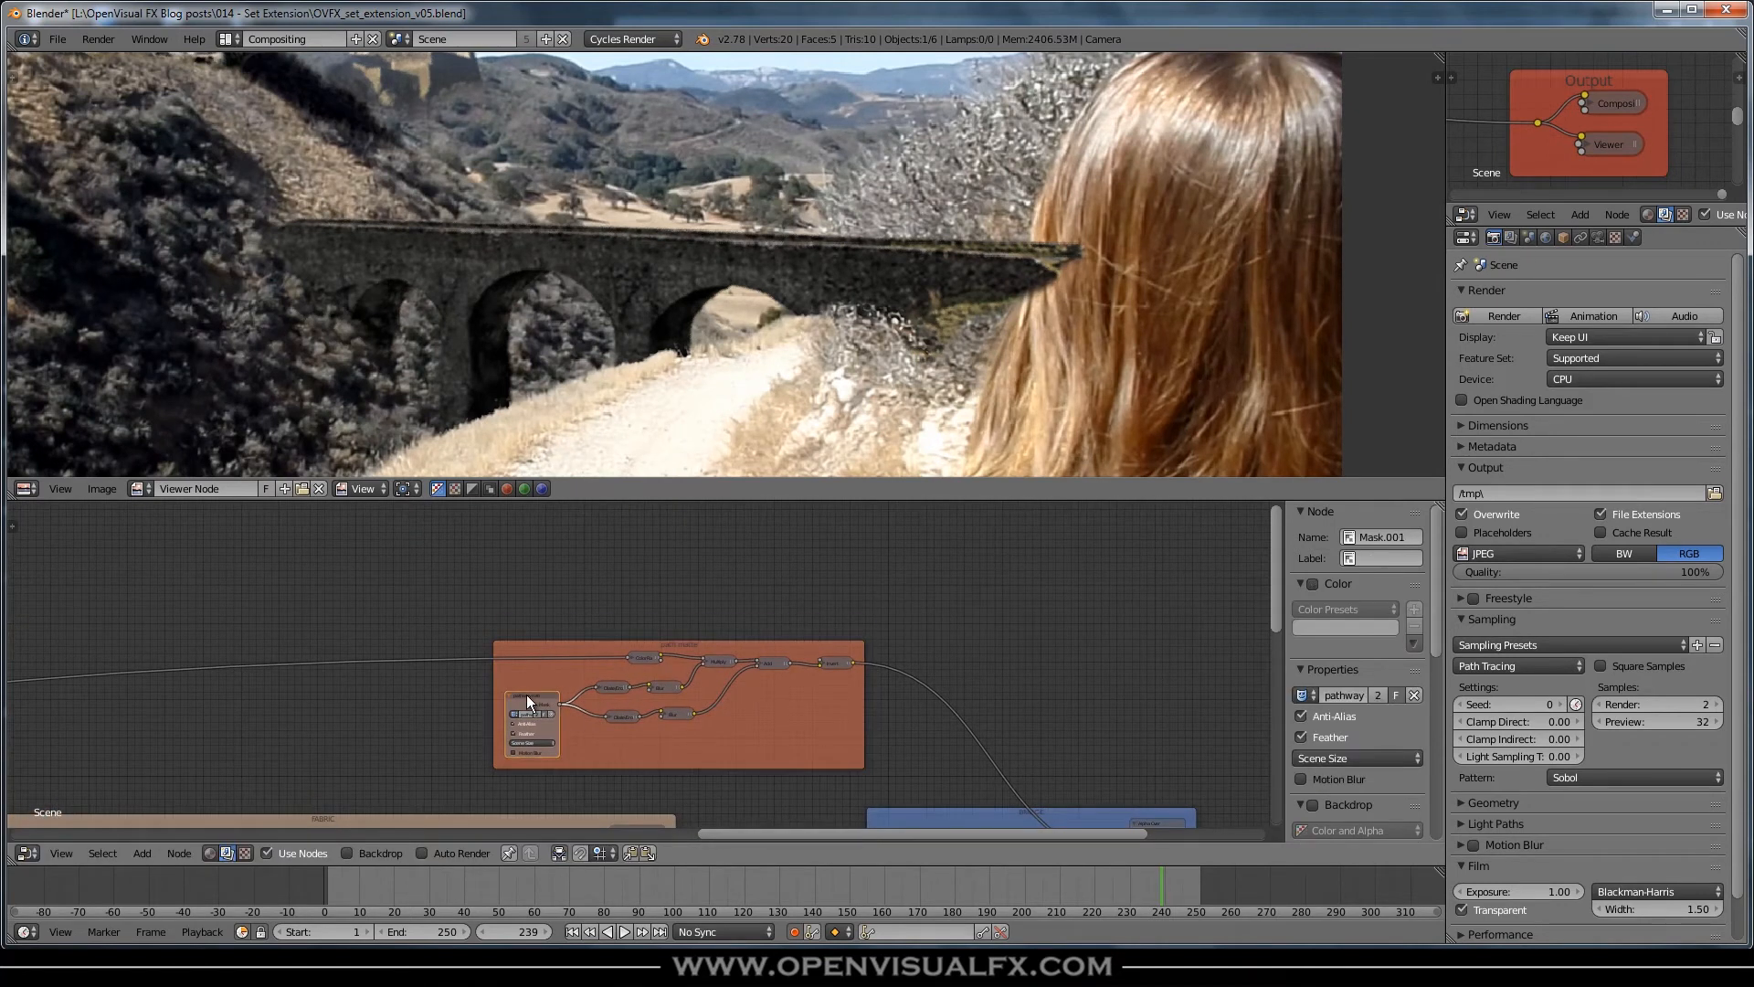
pyautogui.hotkey('shift', 'd')
pyautogui.click(628, 524)
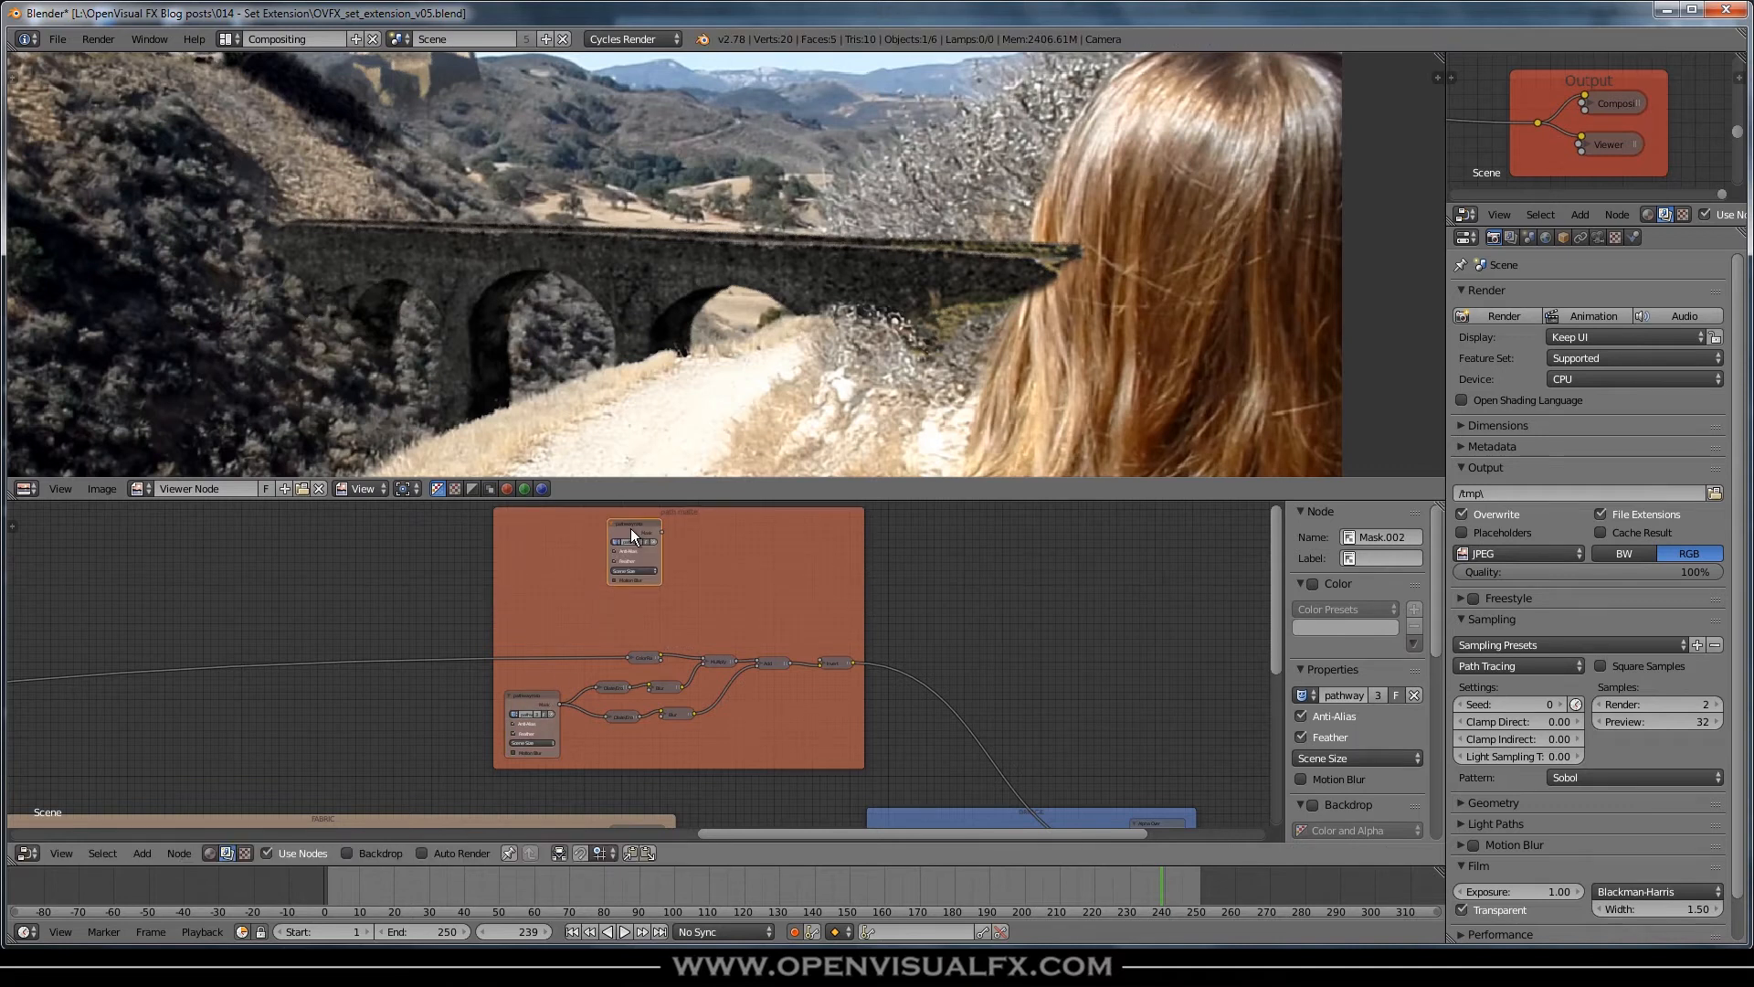
pyautogui.hotkey('alt', 'p')
pyautogui.scroll(3, 645, 538)
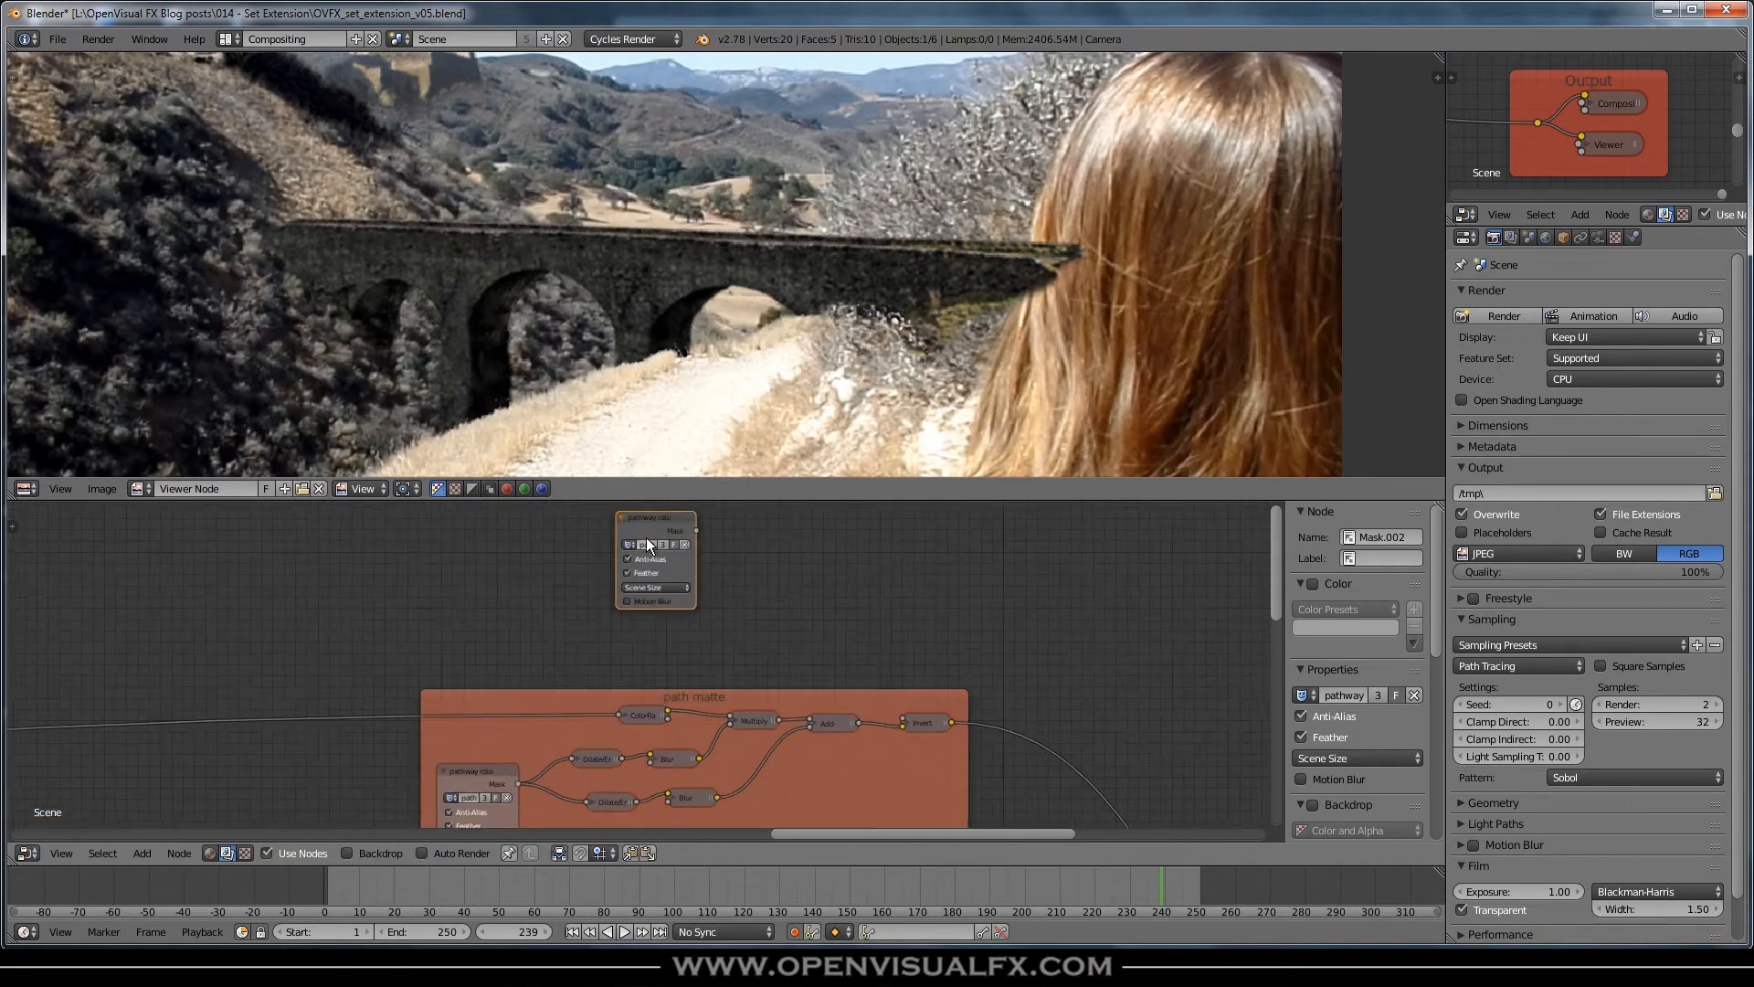
# - Assign the bushes roto mask to the duplicated mask node and preview it in the viewer
pyautogui.click(625, 546)
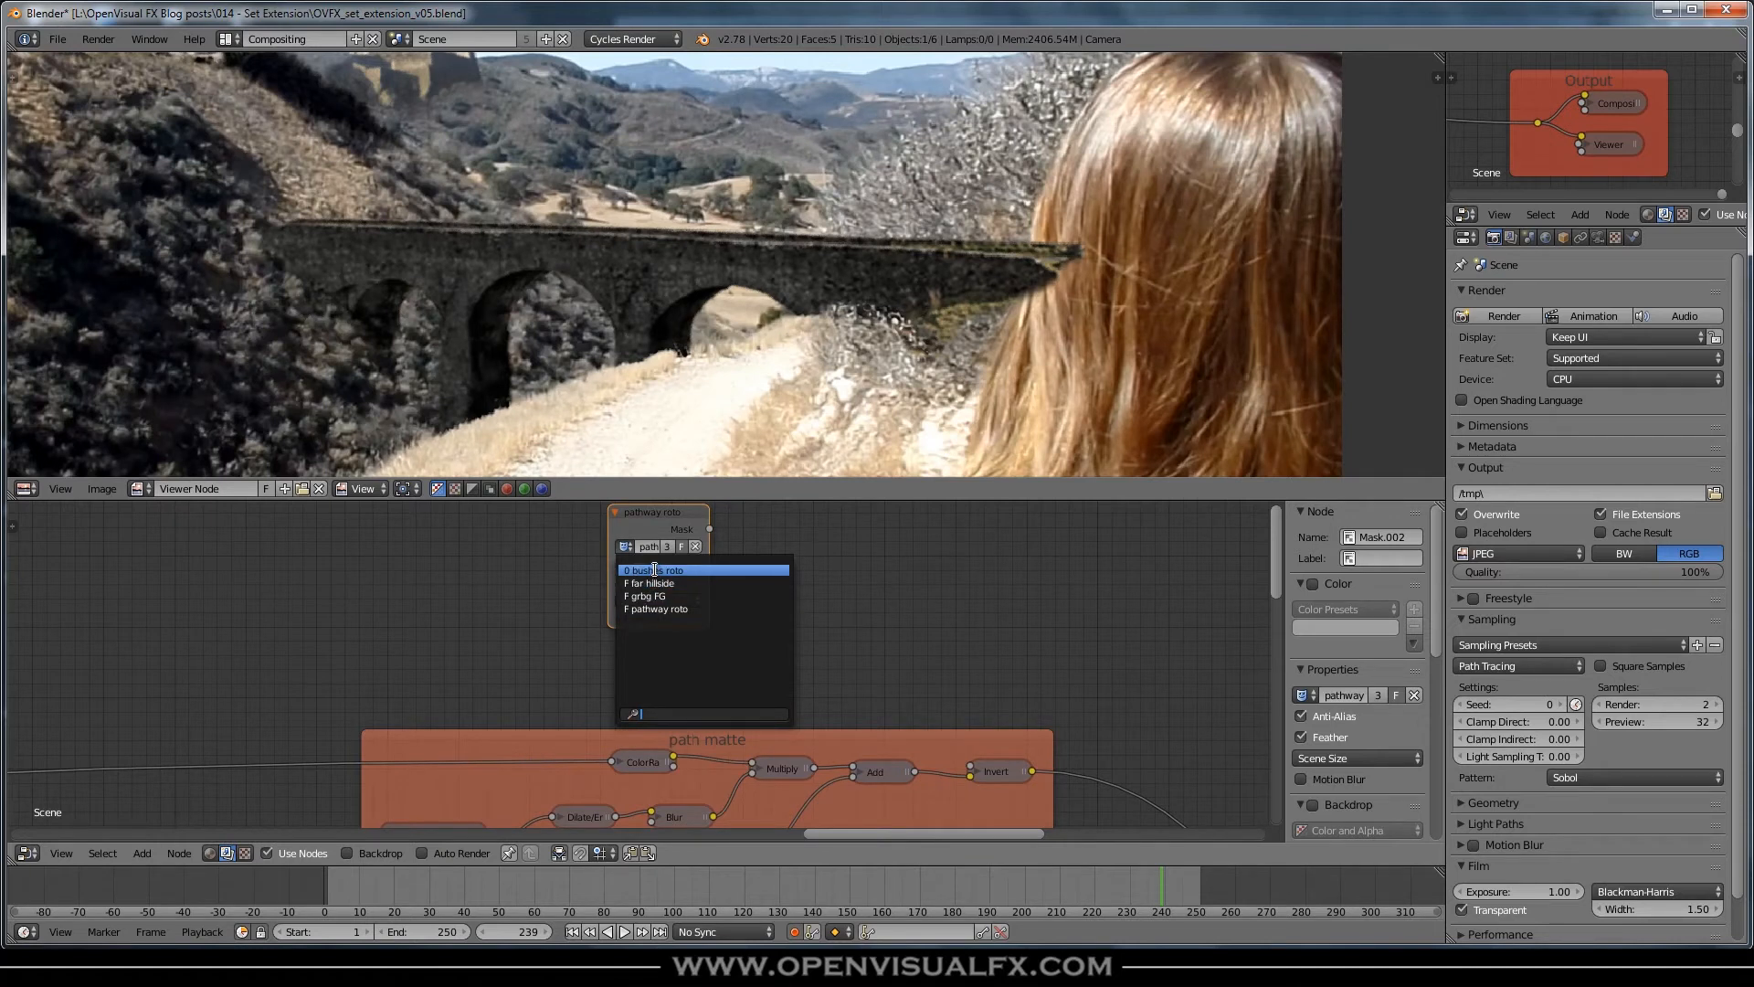
pyautogui.click(654, 570)
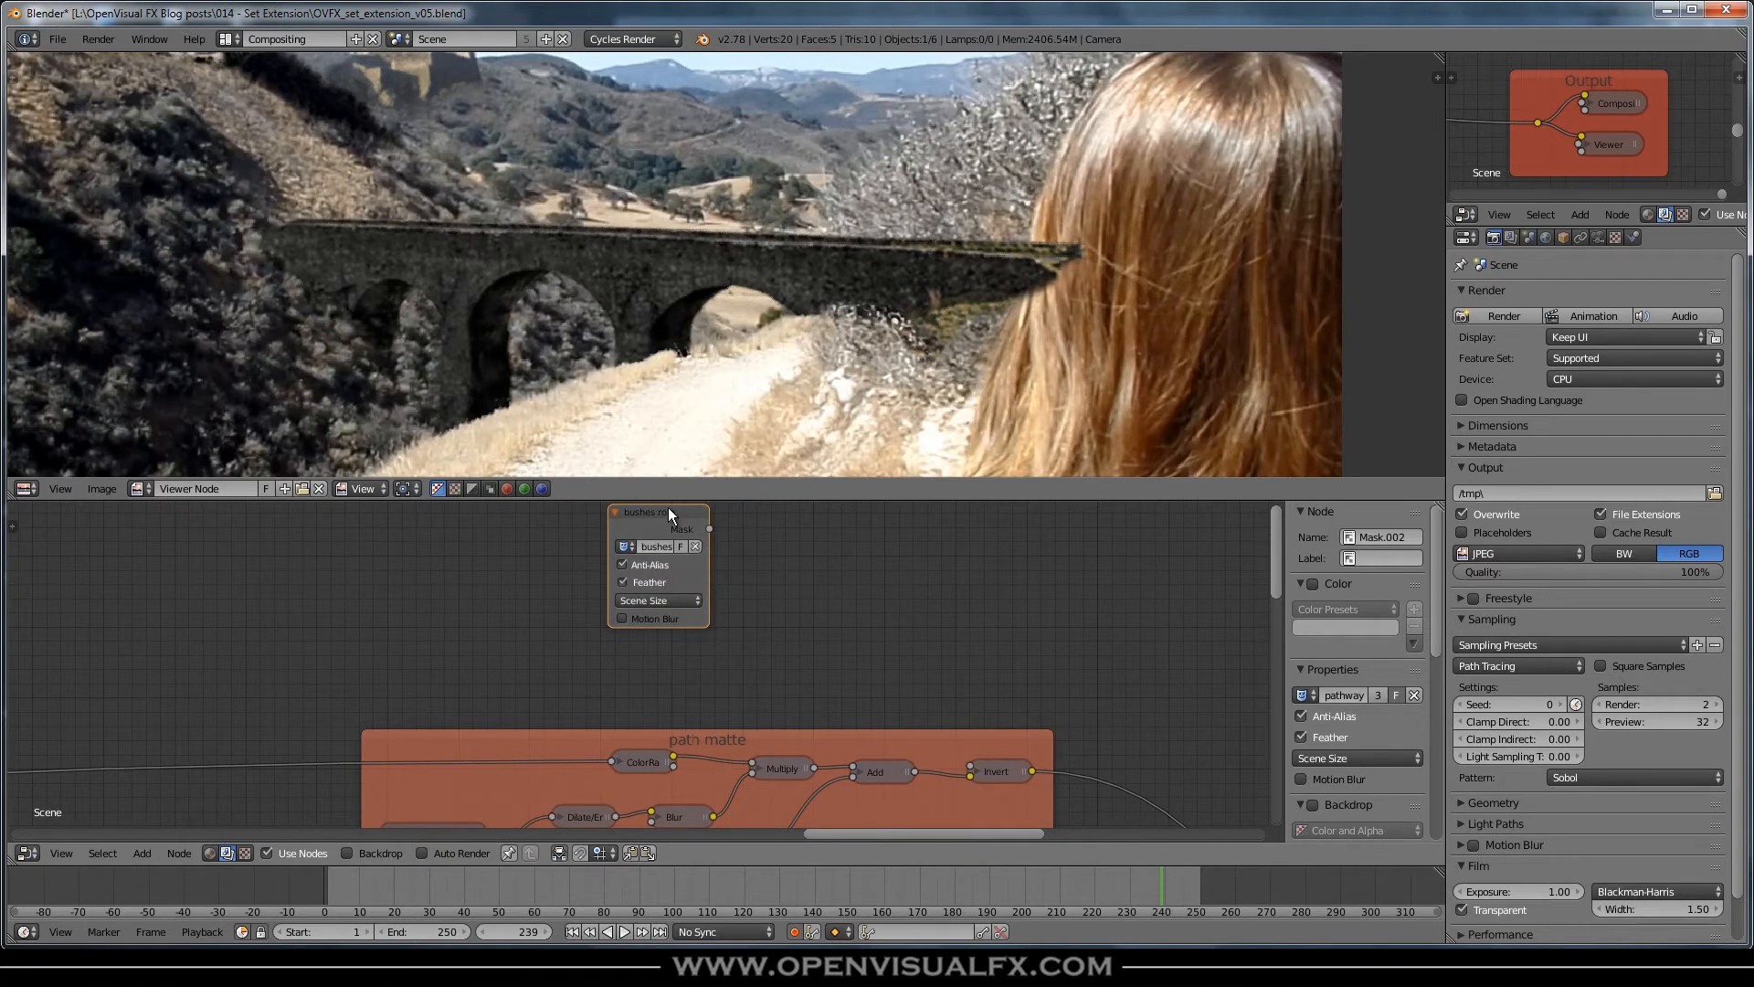
pyautogui.keyDown('ctrl'); pyautogui.keyDown('shift'); pyautogui.click(667, 507); pyautogui.keyUp('shift'); pyautogui.keyUp('ctrl')
# - Duplicate the bushes roto node above it, assign the grbg FG mask to the copy and preview that mask
pyautogui.moveTo(700, 518); pyautogui.dragTo(650, 691, button='middle')
pyautogui.hotkey('shift', 'd')
pyautogui.click(758, 533)
pyautogui.click(716, 550)
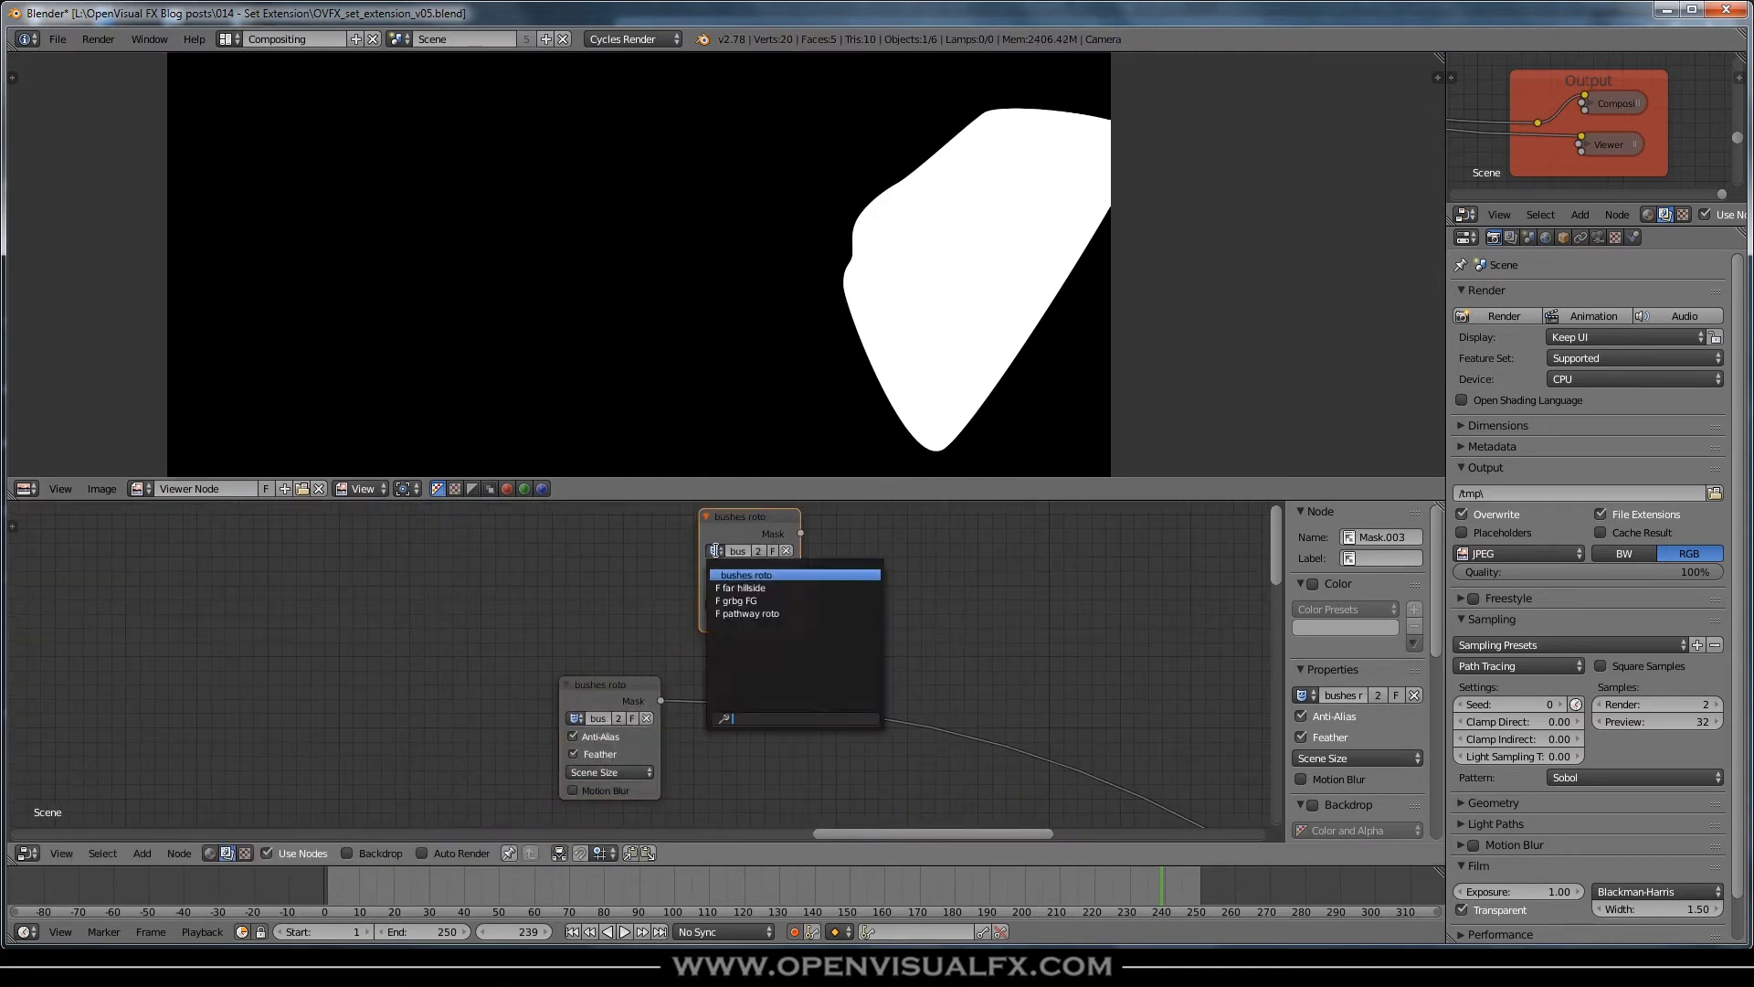
pyautogui.click(738, 599)
pyautogui.keyDown('ctrl'); pyautogui.keyDown('shift'); pyautogui.click(761, 518); pyautogui.keyUp('shift'); pyautogui.keyUp('ctrl')
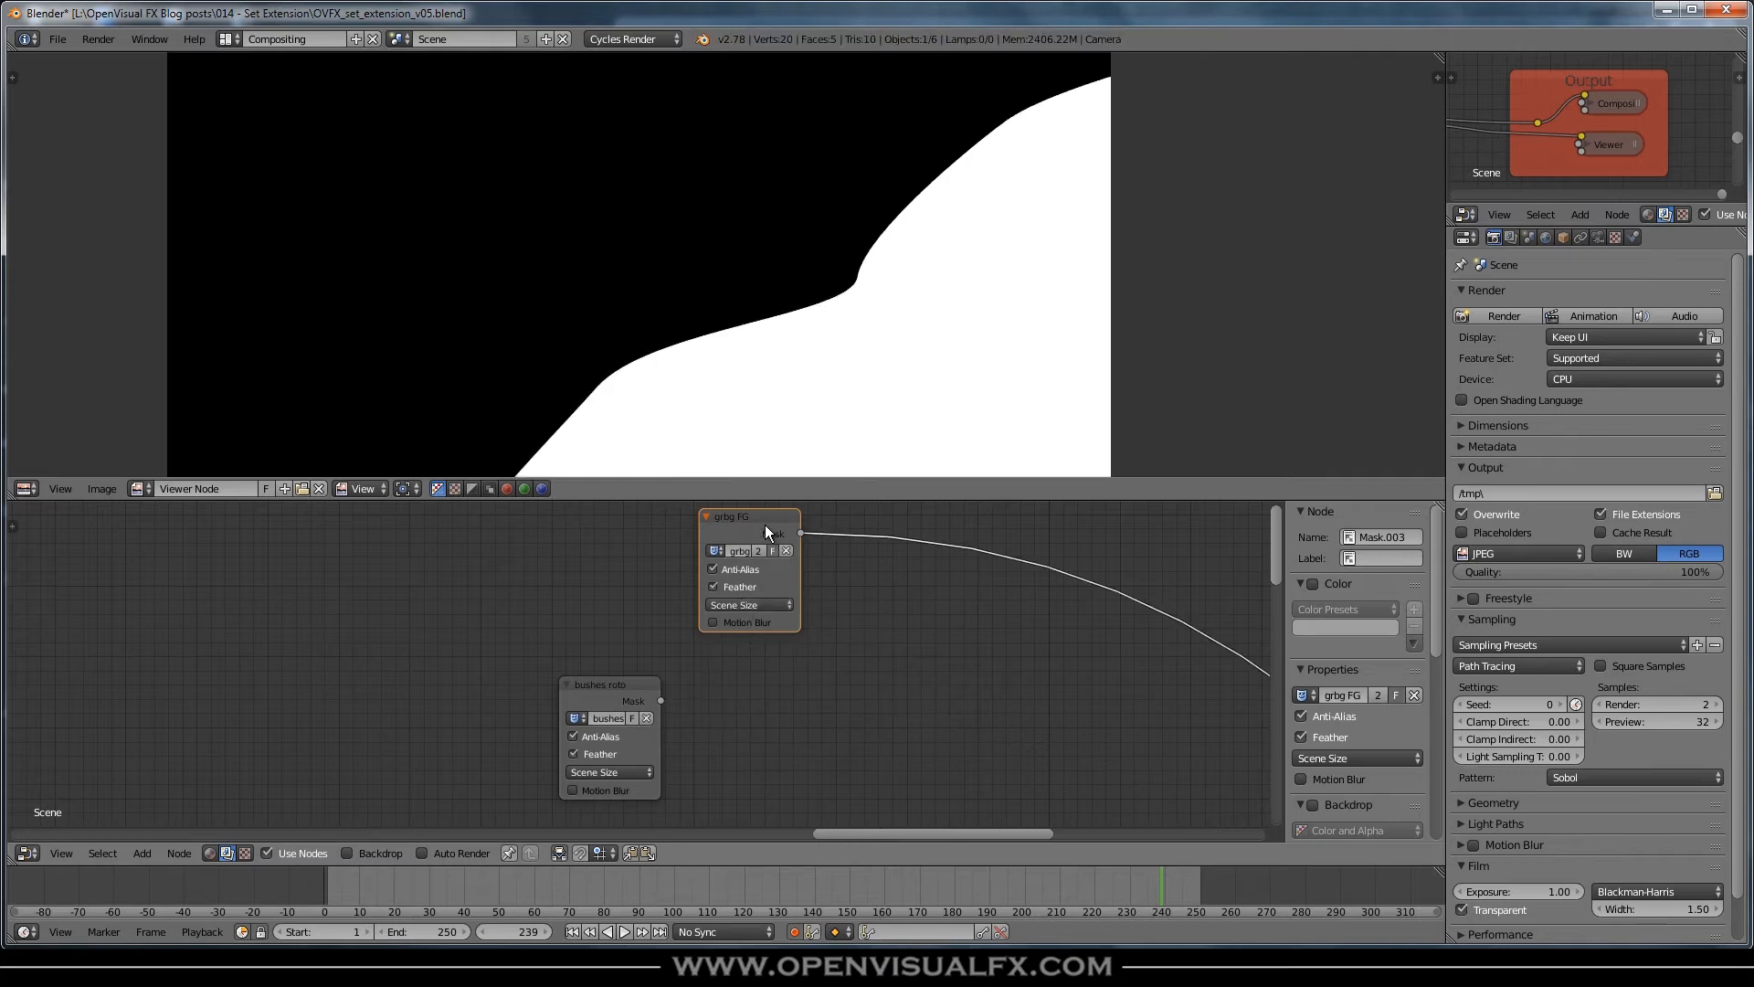
# - Move the grbg FG node farther above the bushes roto node and preview the bushes roto mask again
pyautogui.scroll(-3, 840, 204)
pyautogui.moveTo(841, 205); pyautogui.dragTo(827, 246, button='middle')
pyautogui.scroll(-2, 769, 516)
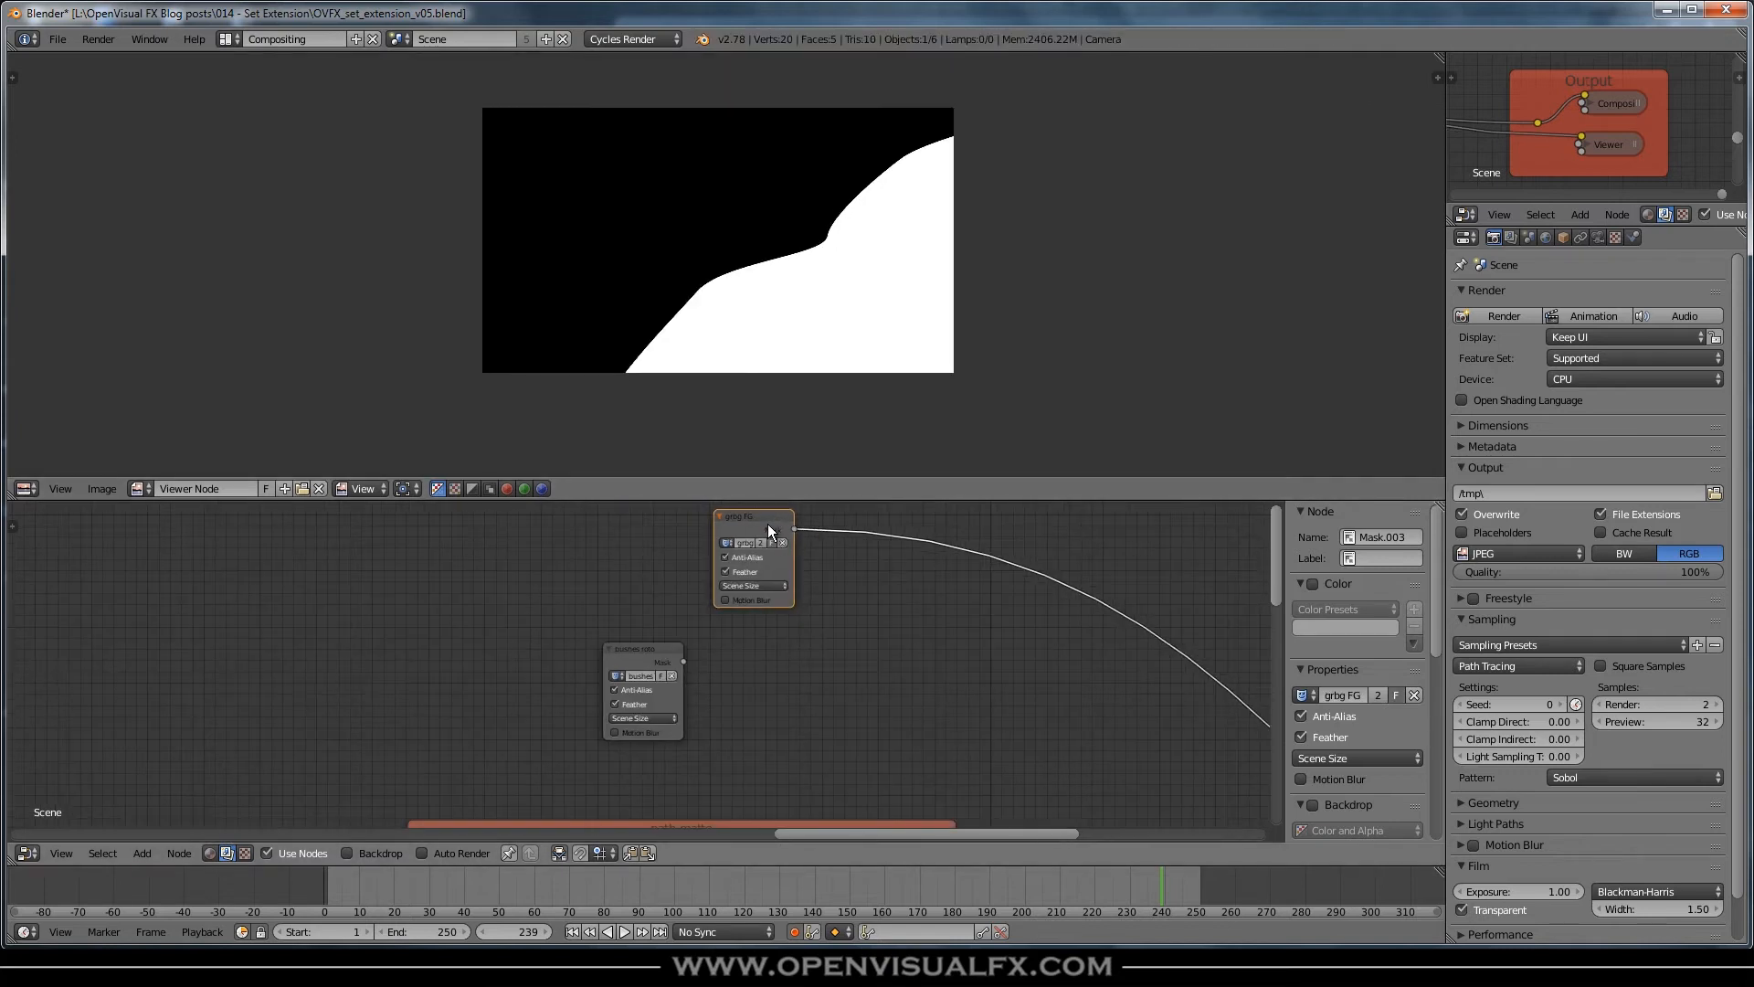
pyautogui.moveTo(769, 530); pyautogui.dragTo(879, 645, button='middle')
pyautogui.moveTo(879, 634); pyautogui.dragTo(856, 542)
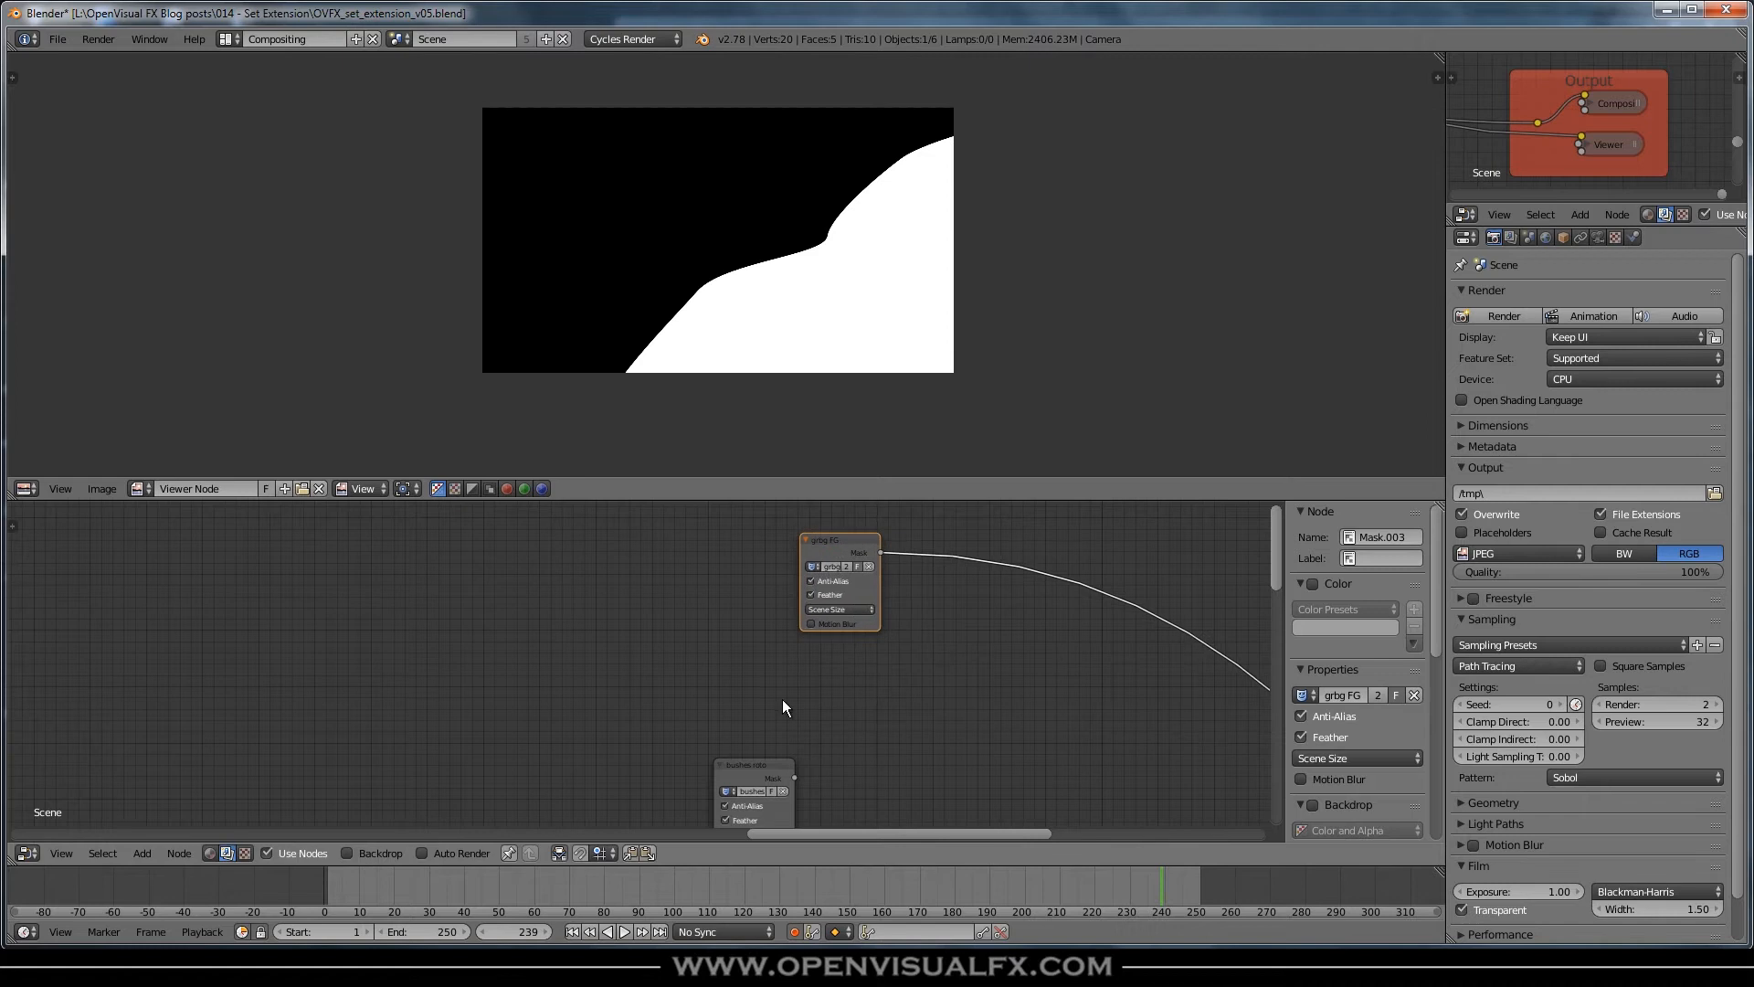
pyautogui.keyDown('ctrl'); pyautogui.keyDown('shift'); pyautogui.click(763, 770); pyautogui.keyUp('shift'); pyautogui.keyUp('ctrl')
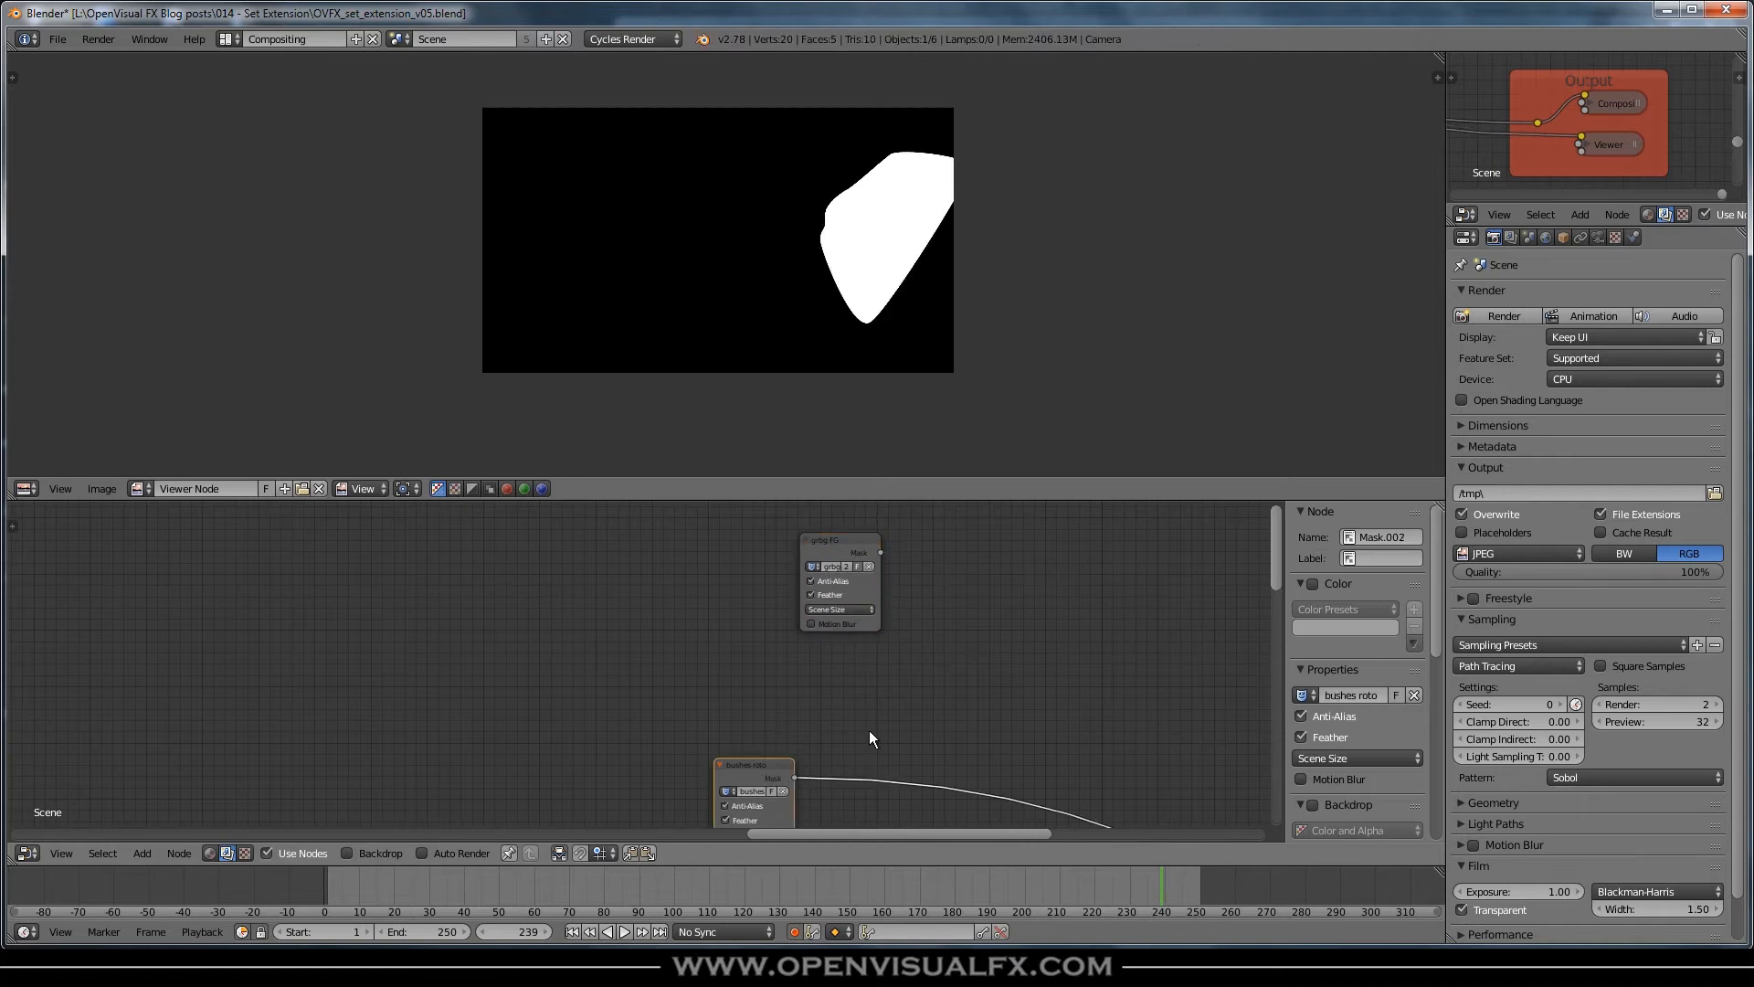
# - Add a reroute to the link feeding the path matte and place it above the gap between the sky and castle frames
pyautogui.moveTo(869, 731); pyautogui.dragTo(841, 572, button='middle')
pyautogui.moveTo(525, 777); pyautogui.dragTo(704, 615, button='middle')
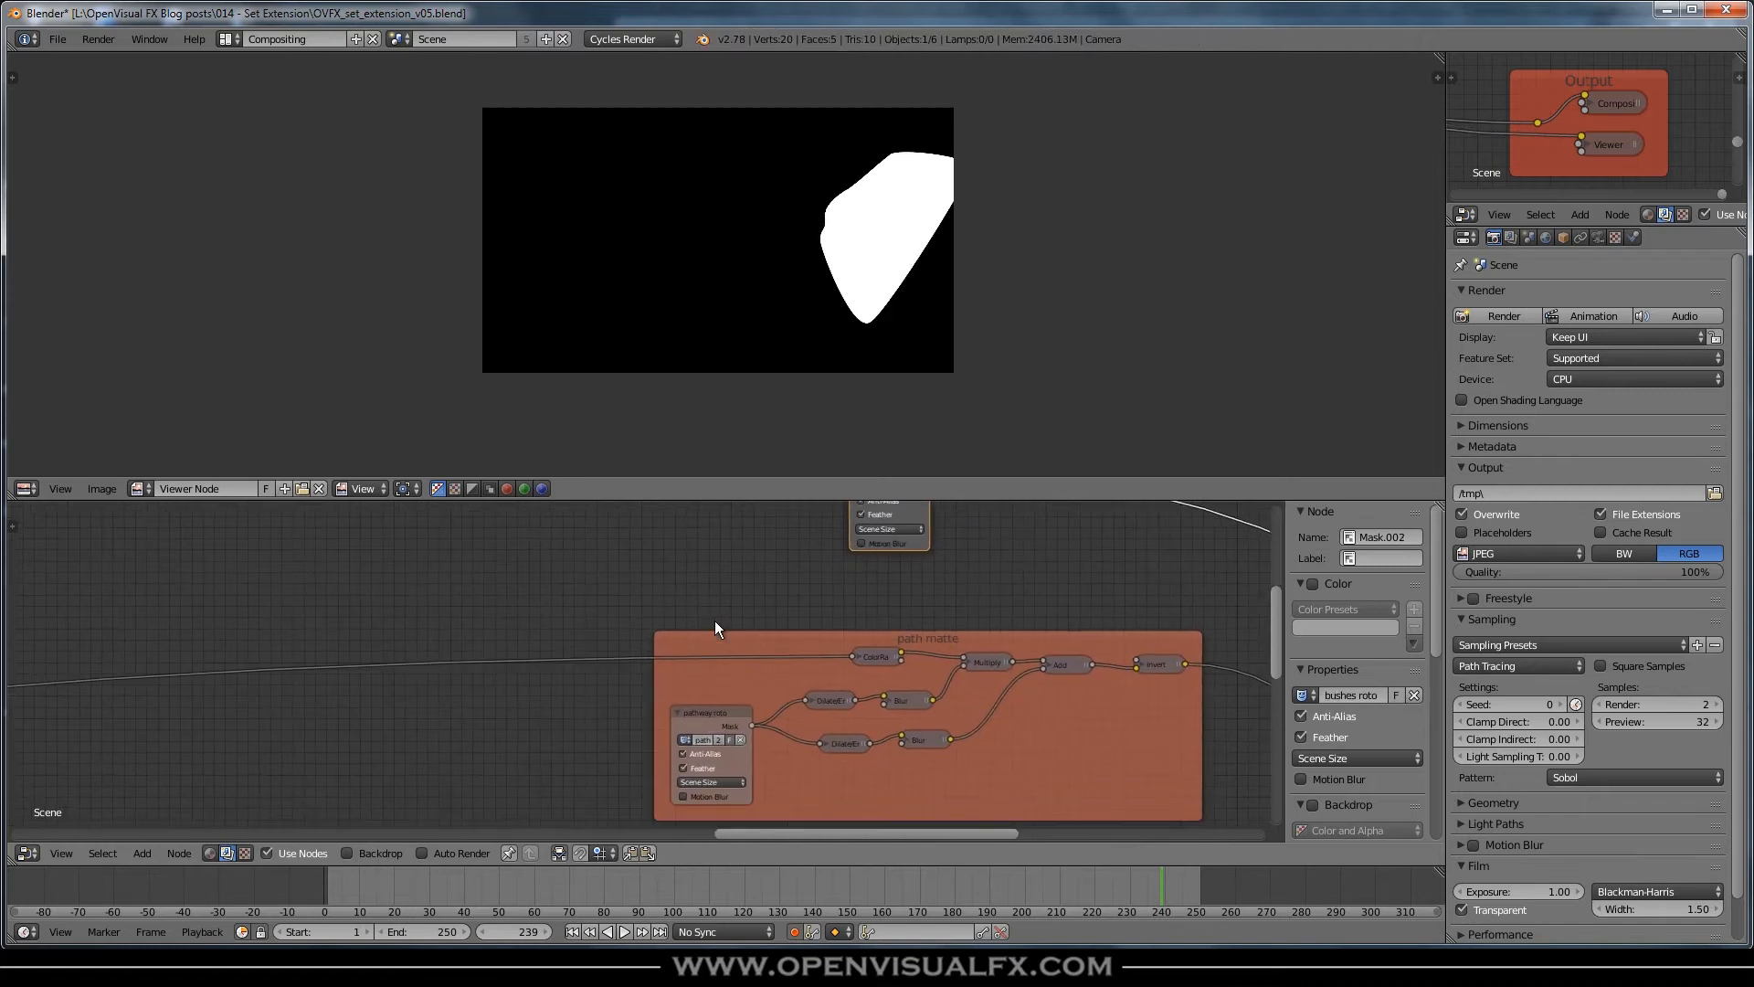
pyautogui.scroll(-1, 371, 689)
pyautogui.scroll(-5, 372, 682)
pyautogui.moveTo(227, 722); pyautogui.dragTo(1073, 688, button='middle')
pyautogui.moveTo(323, 709); pyautogui.dragTo(872, 606, button='middle')
pyautogui.moveTo(270, 722); pyautogui.dragTo(869, 669, button='middle')
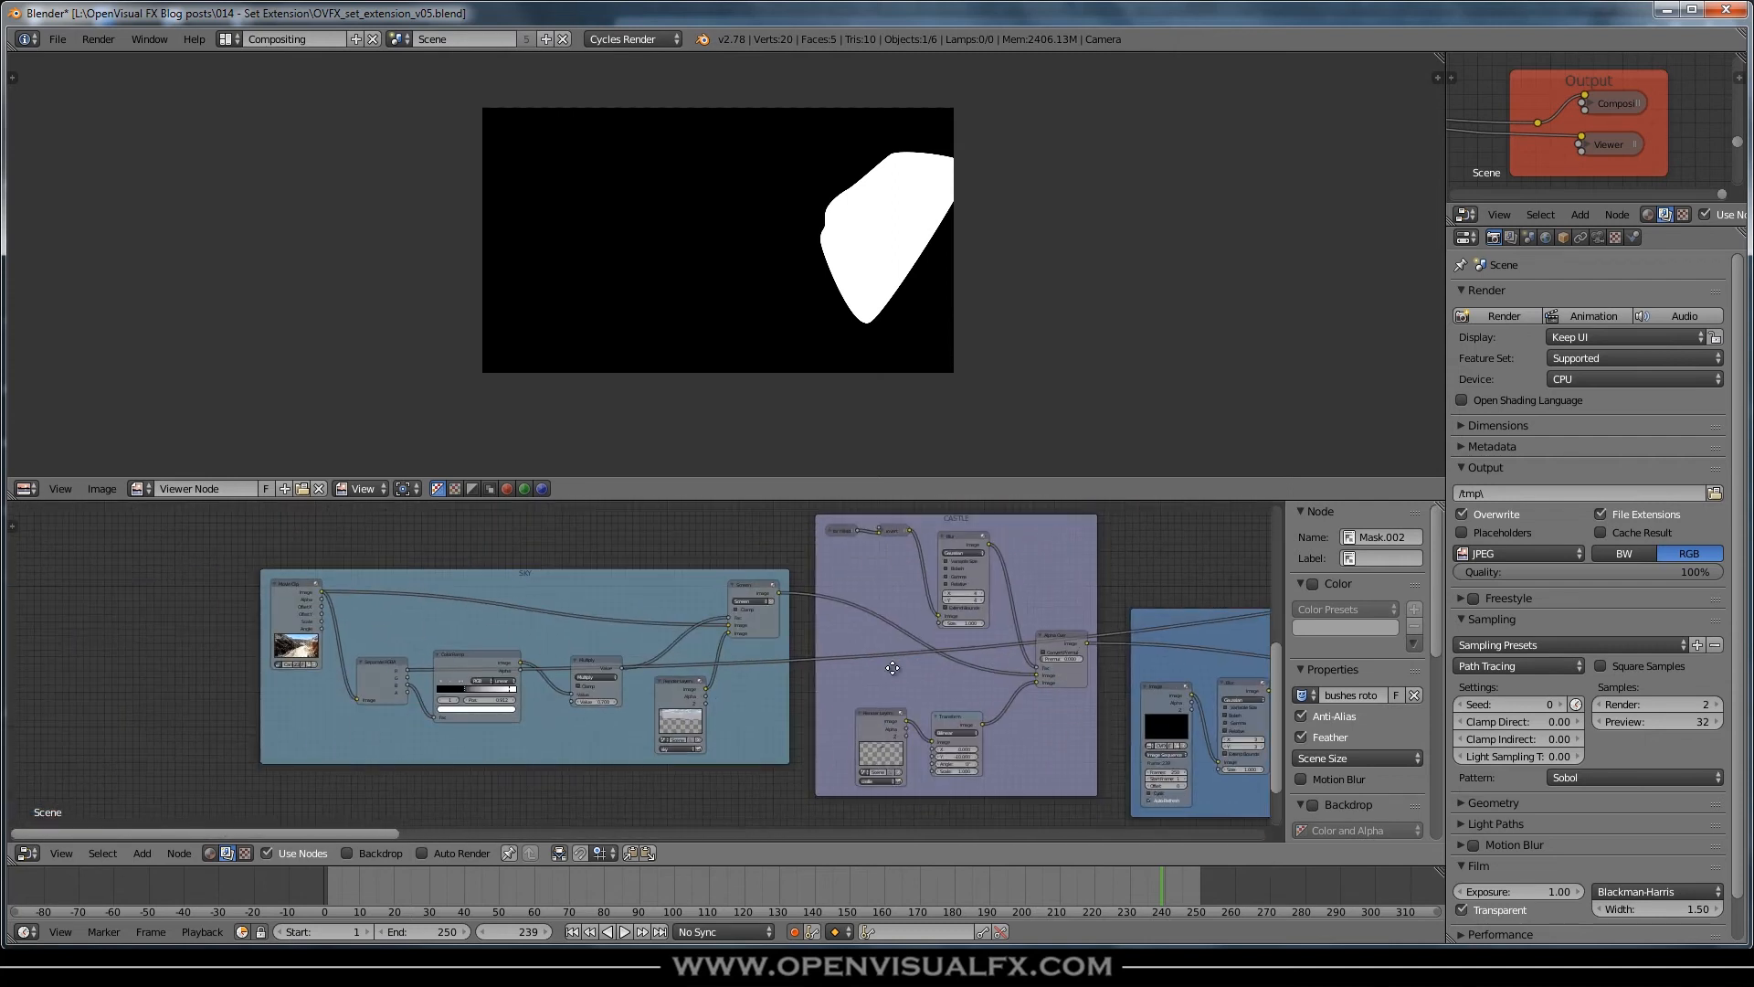
pyautogui.scroll(-1, 957, 622)
pyautogui.moveTo(1122, 619); pyautogui.dragTo(954, 616, button='middle')
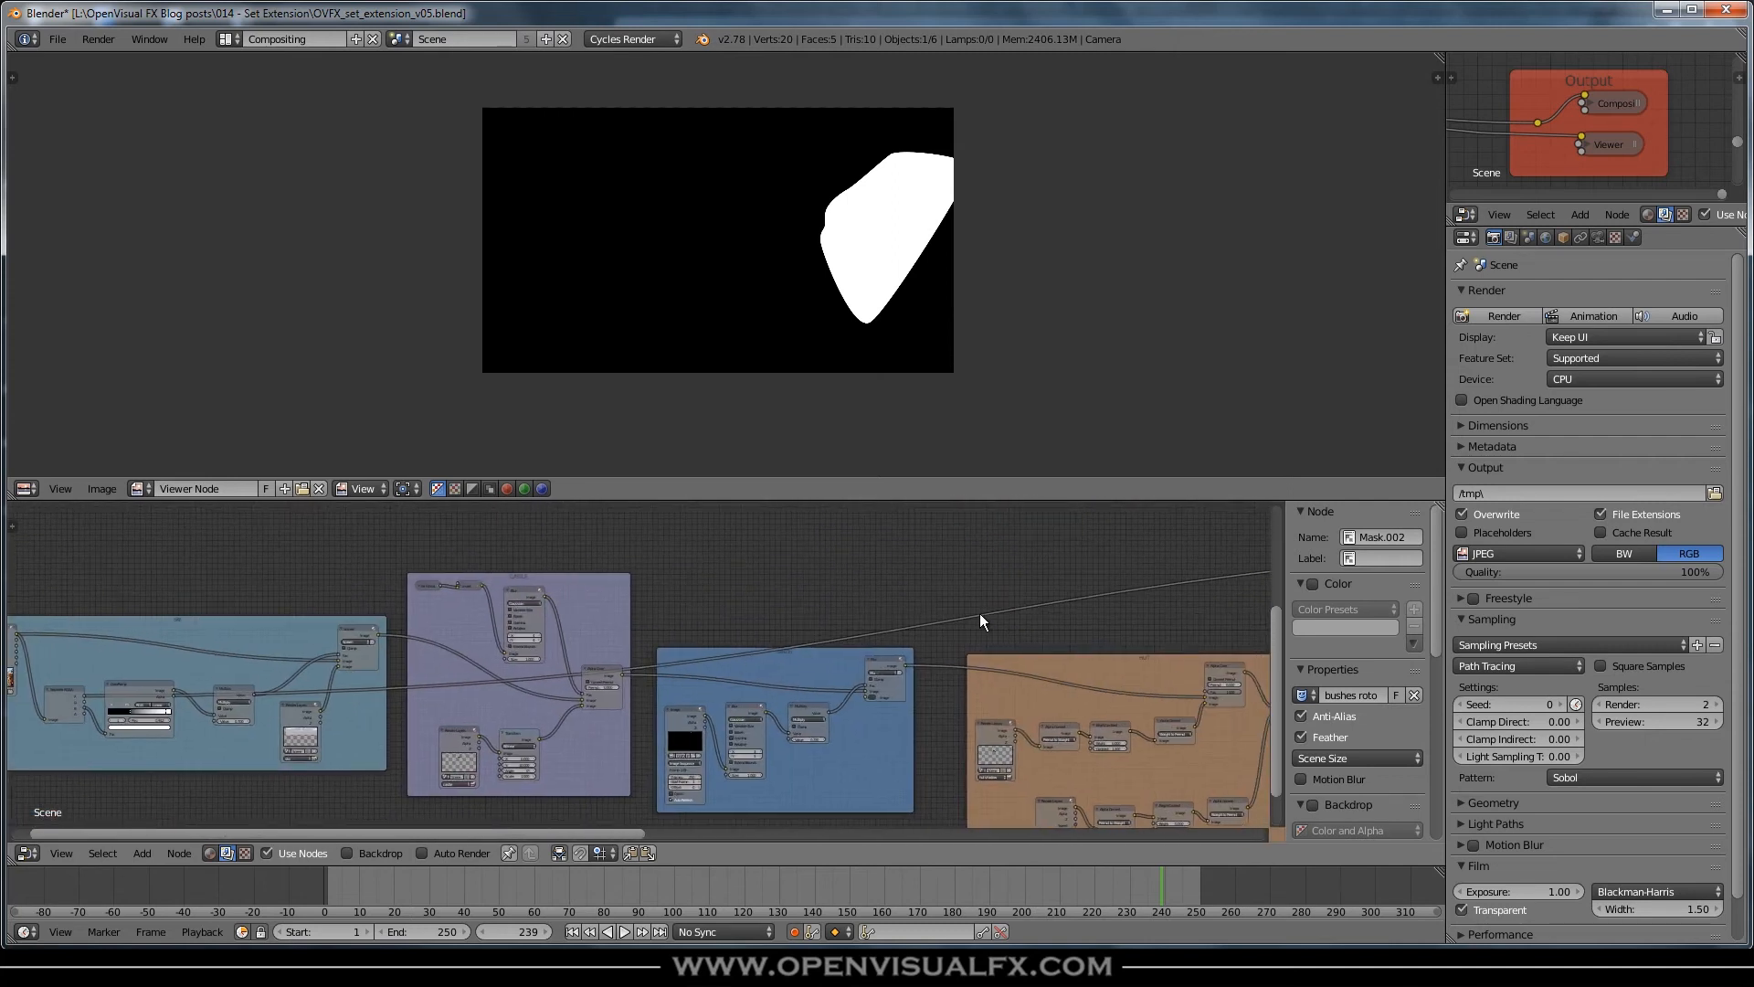
pyautogui.keyDown('shift'); pyautogui.moveTo(926, 594); pyautogui.dragTo(304, 539); pyautogui.keyUp('shift')
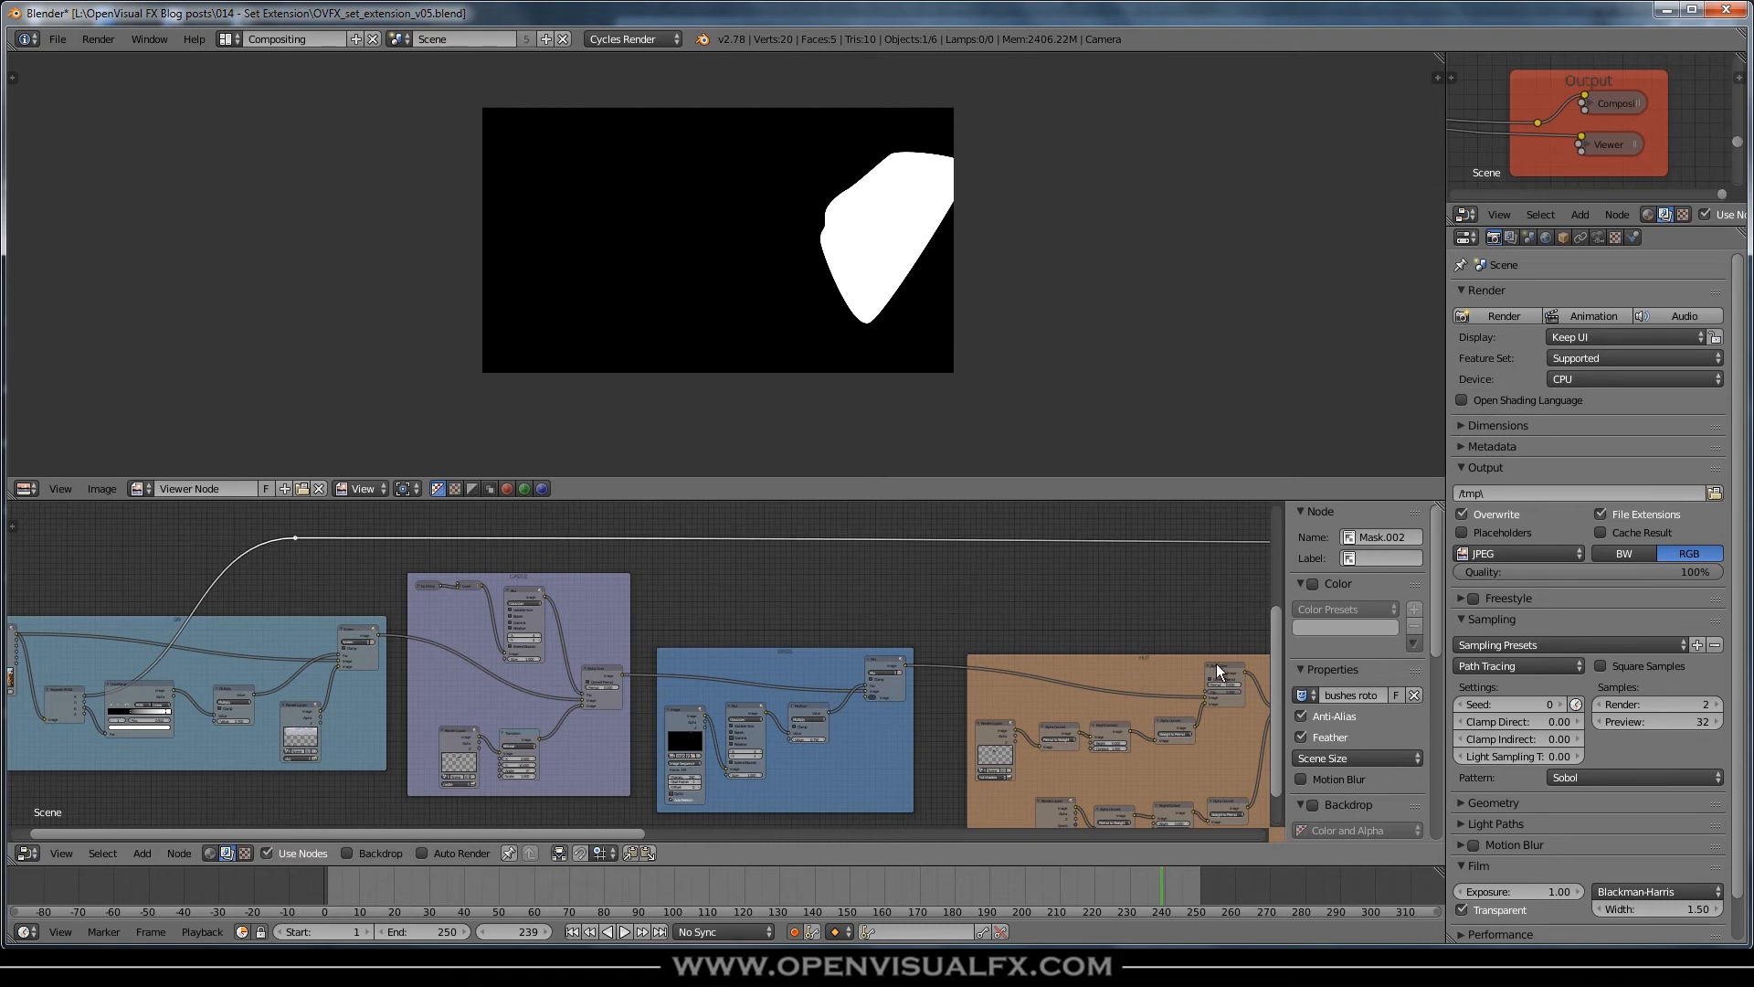
# - Preview a Separate RGBA channel from the sky frame and examine the bushes beside the woman's hair
pyautogui.moveTo(872, 596); pyautogui.dragTo(467, 617, button='middle')
pyautogui.moveTo(703, 606); pyautogui.dragTo(1160, 584, button='middle')
pyautogui.moveTo(652, 664); pyautogui.dragTo(1022, 636, button='middle')
pyautogui.scroll(1, 522, 654)
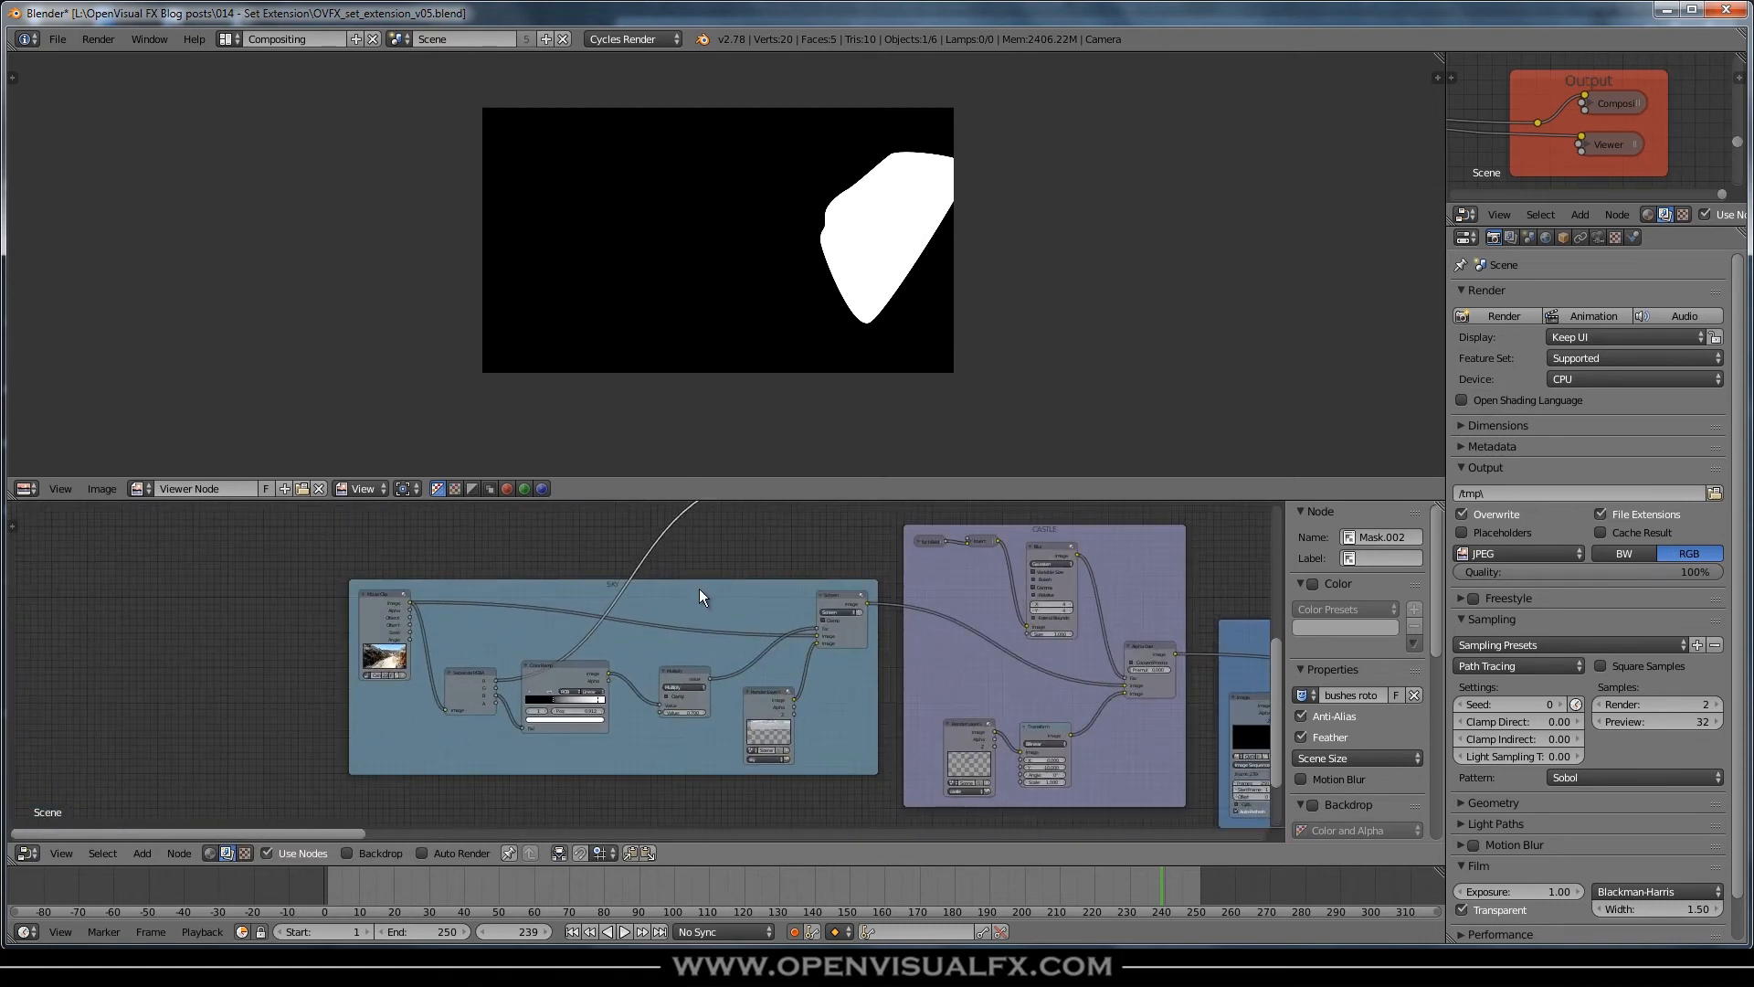
pyautogui.scroll(1, 698, 584)
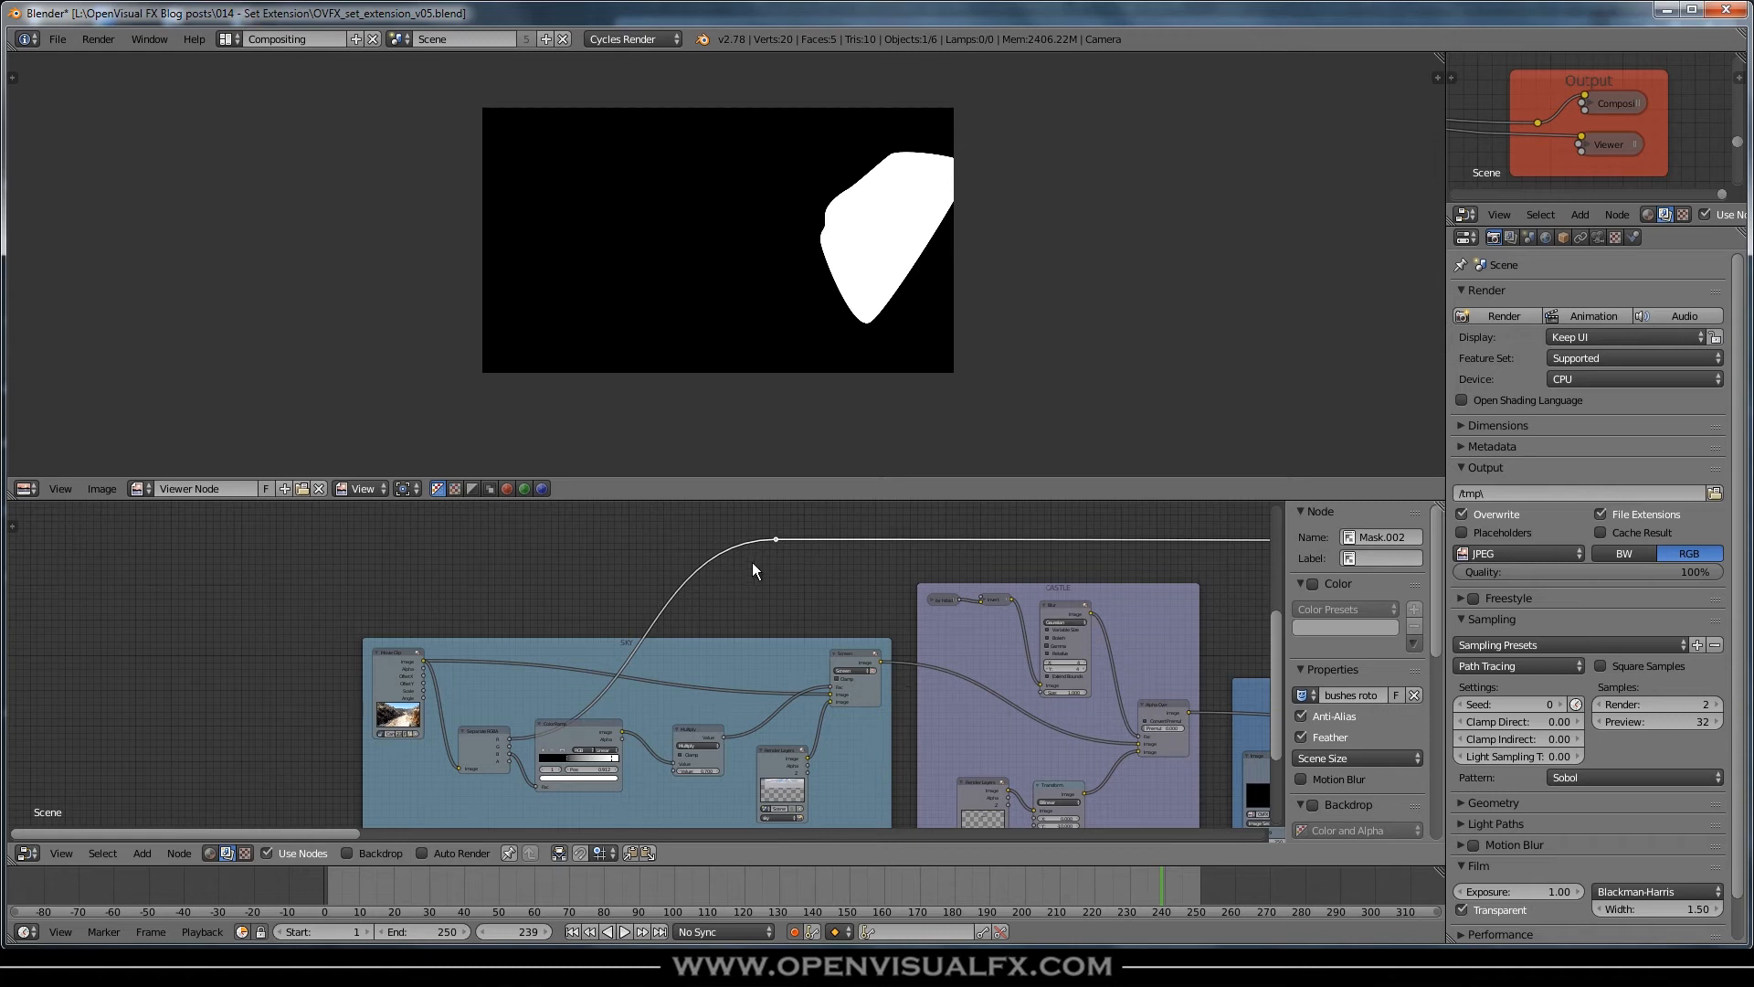
pyautogui.keyDown('ctrl'); pyautogui.keyDown('shift'); pyautogui.click(485, 727); pyautogui.keyUp('shift'); pyautogui.keyUp('ctrl')
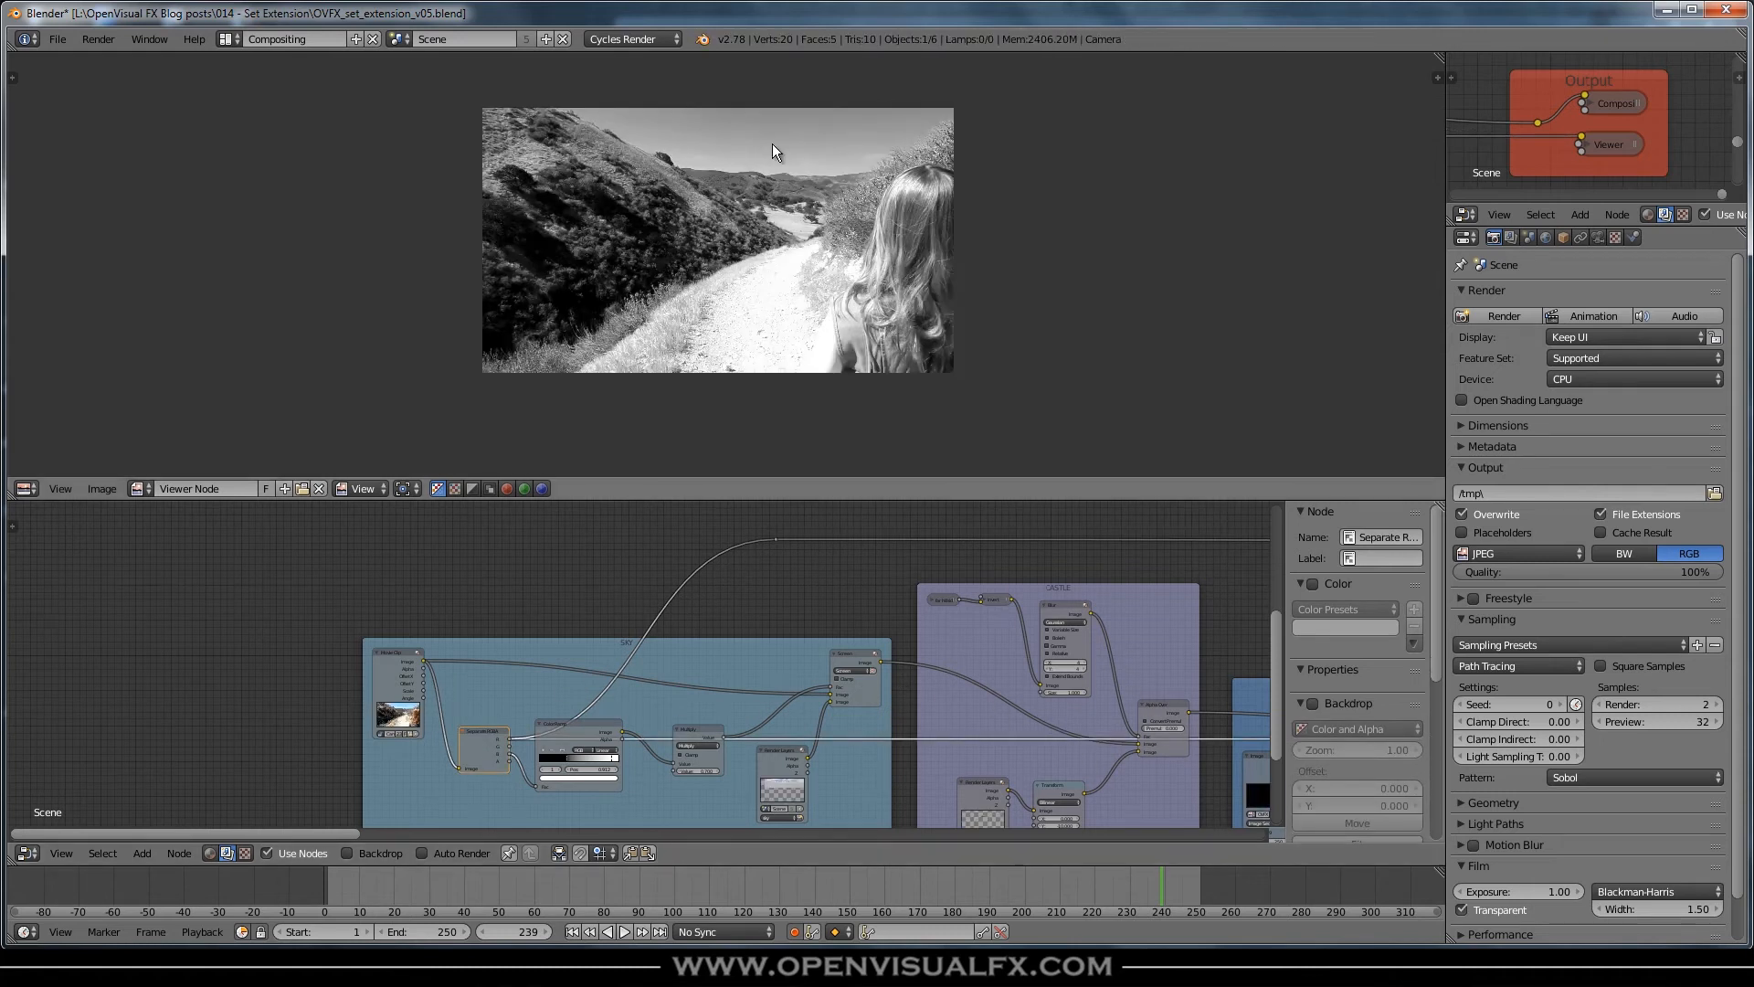
pyautogui.scroll(5, 771, 144)
pyautogui.moveTo(936, 331); pyautogui.dragTo(823, 283, button='middle')
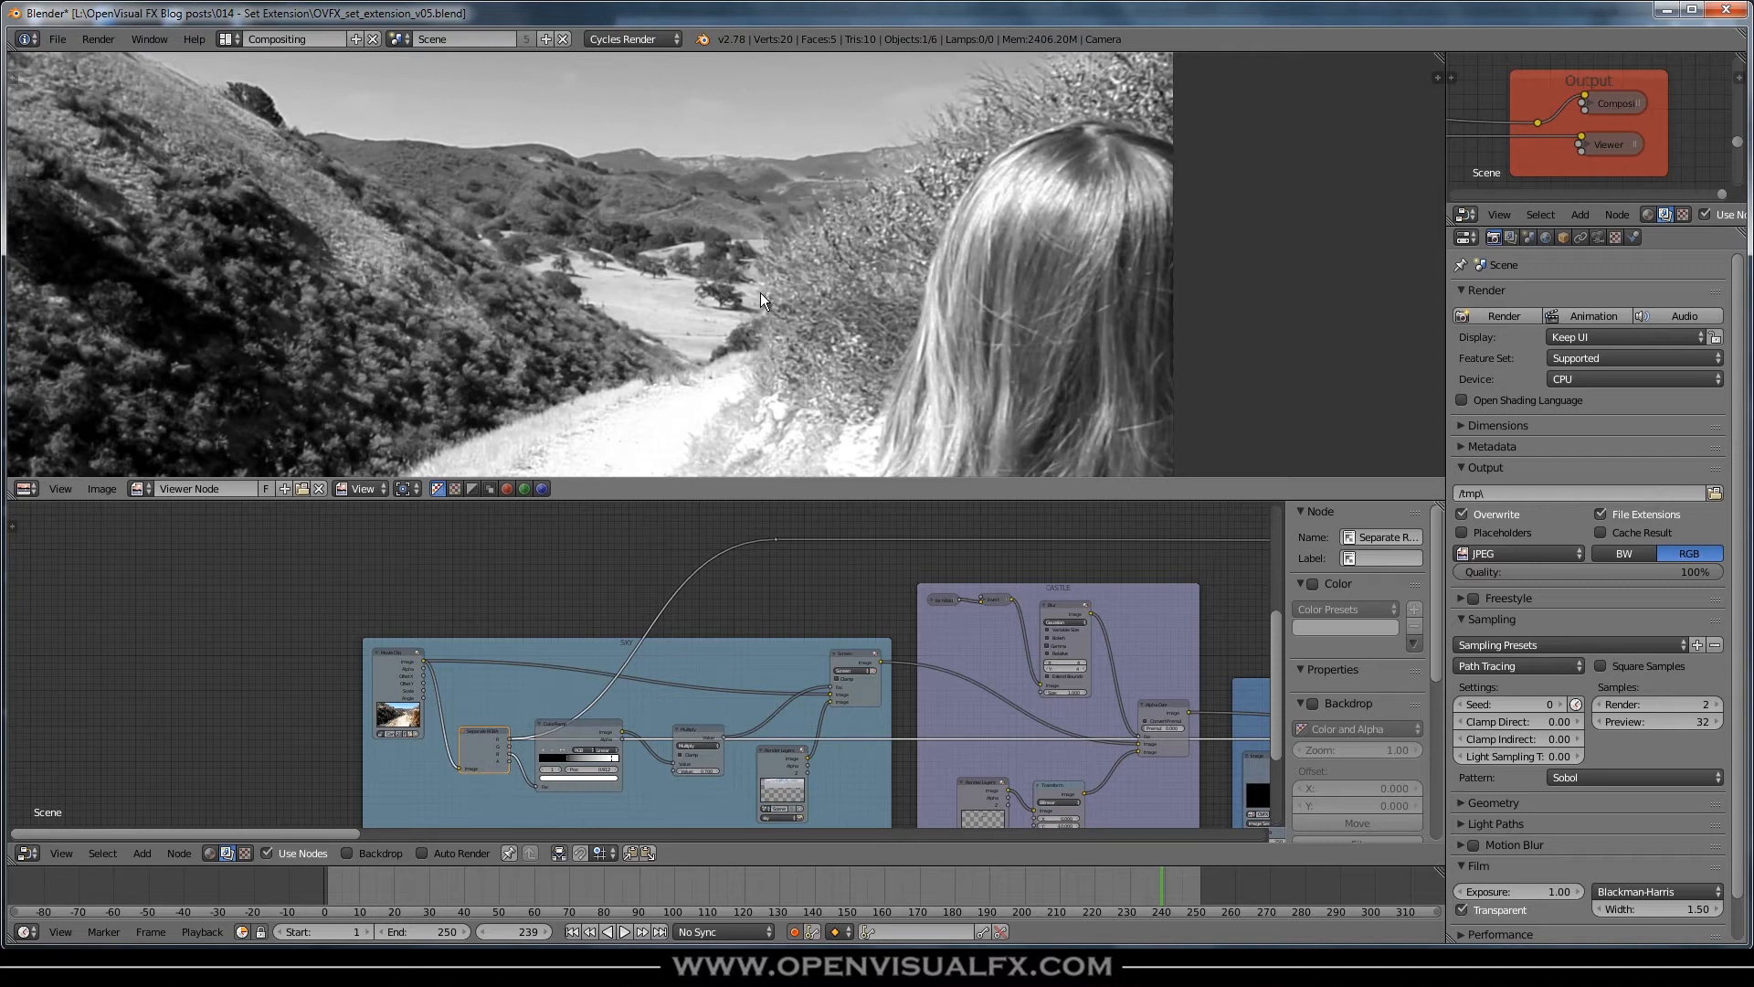
pyautogui.scroll(2, 806, 236)
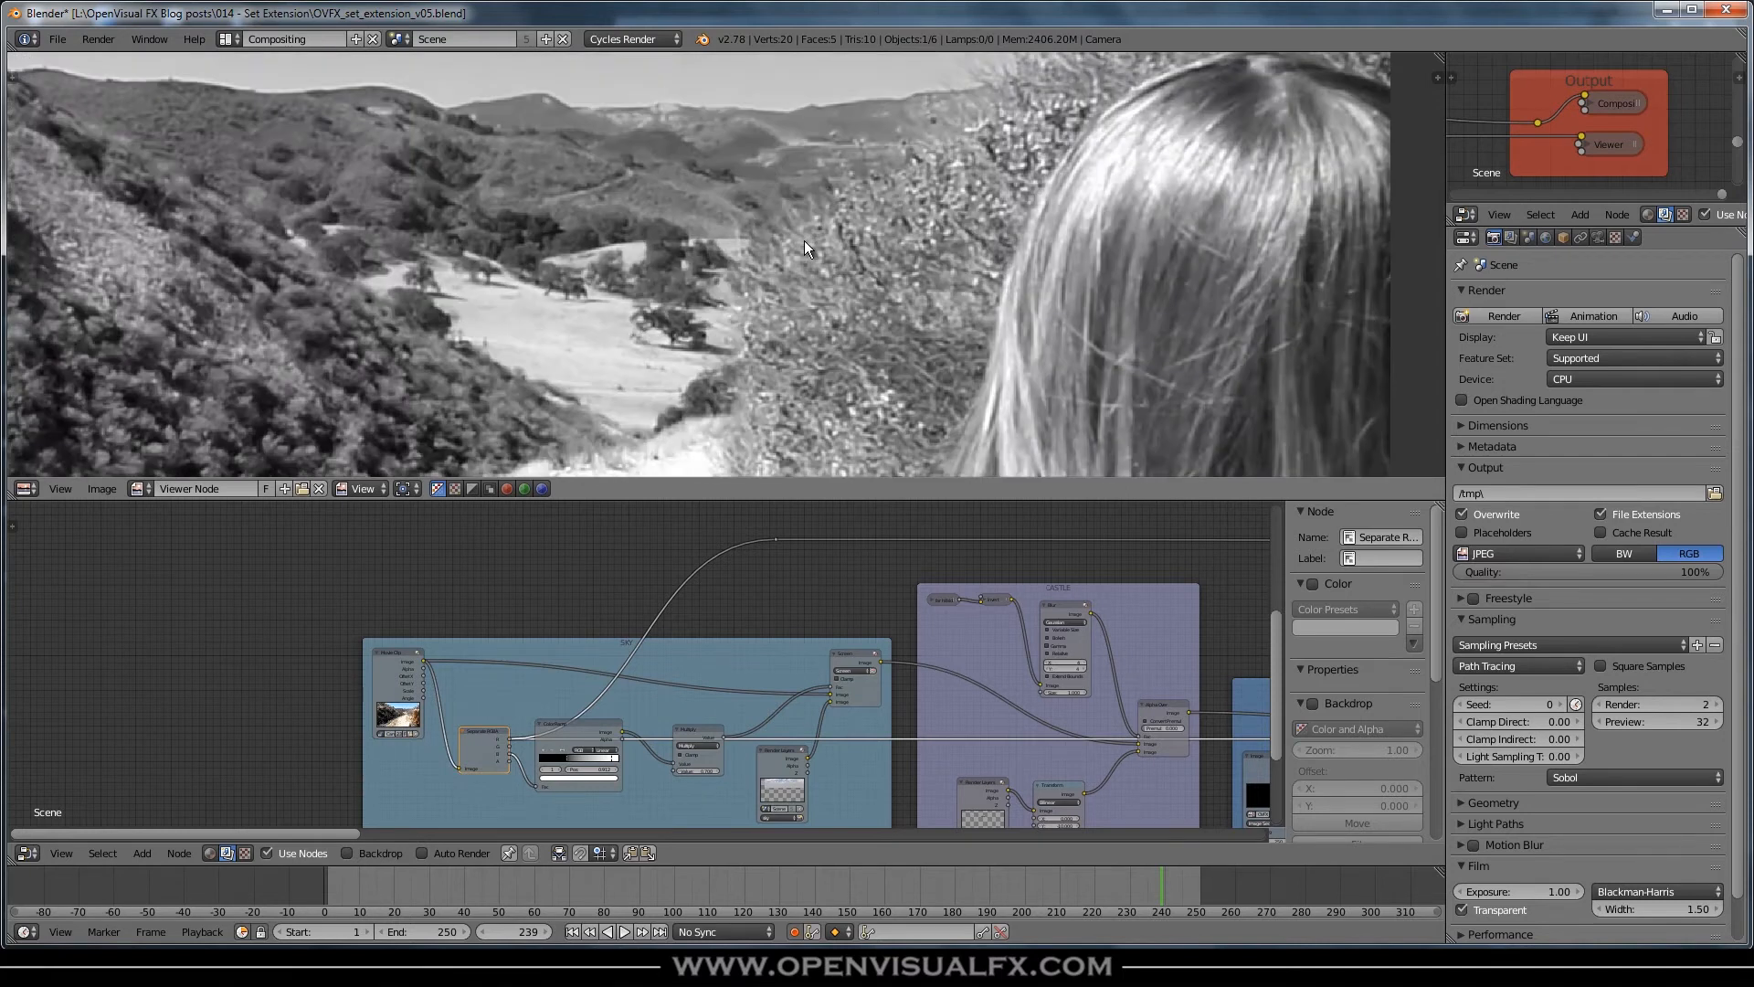
pyautogui.scroll(-1, 786, 245)
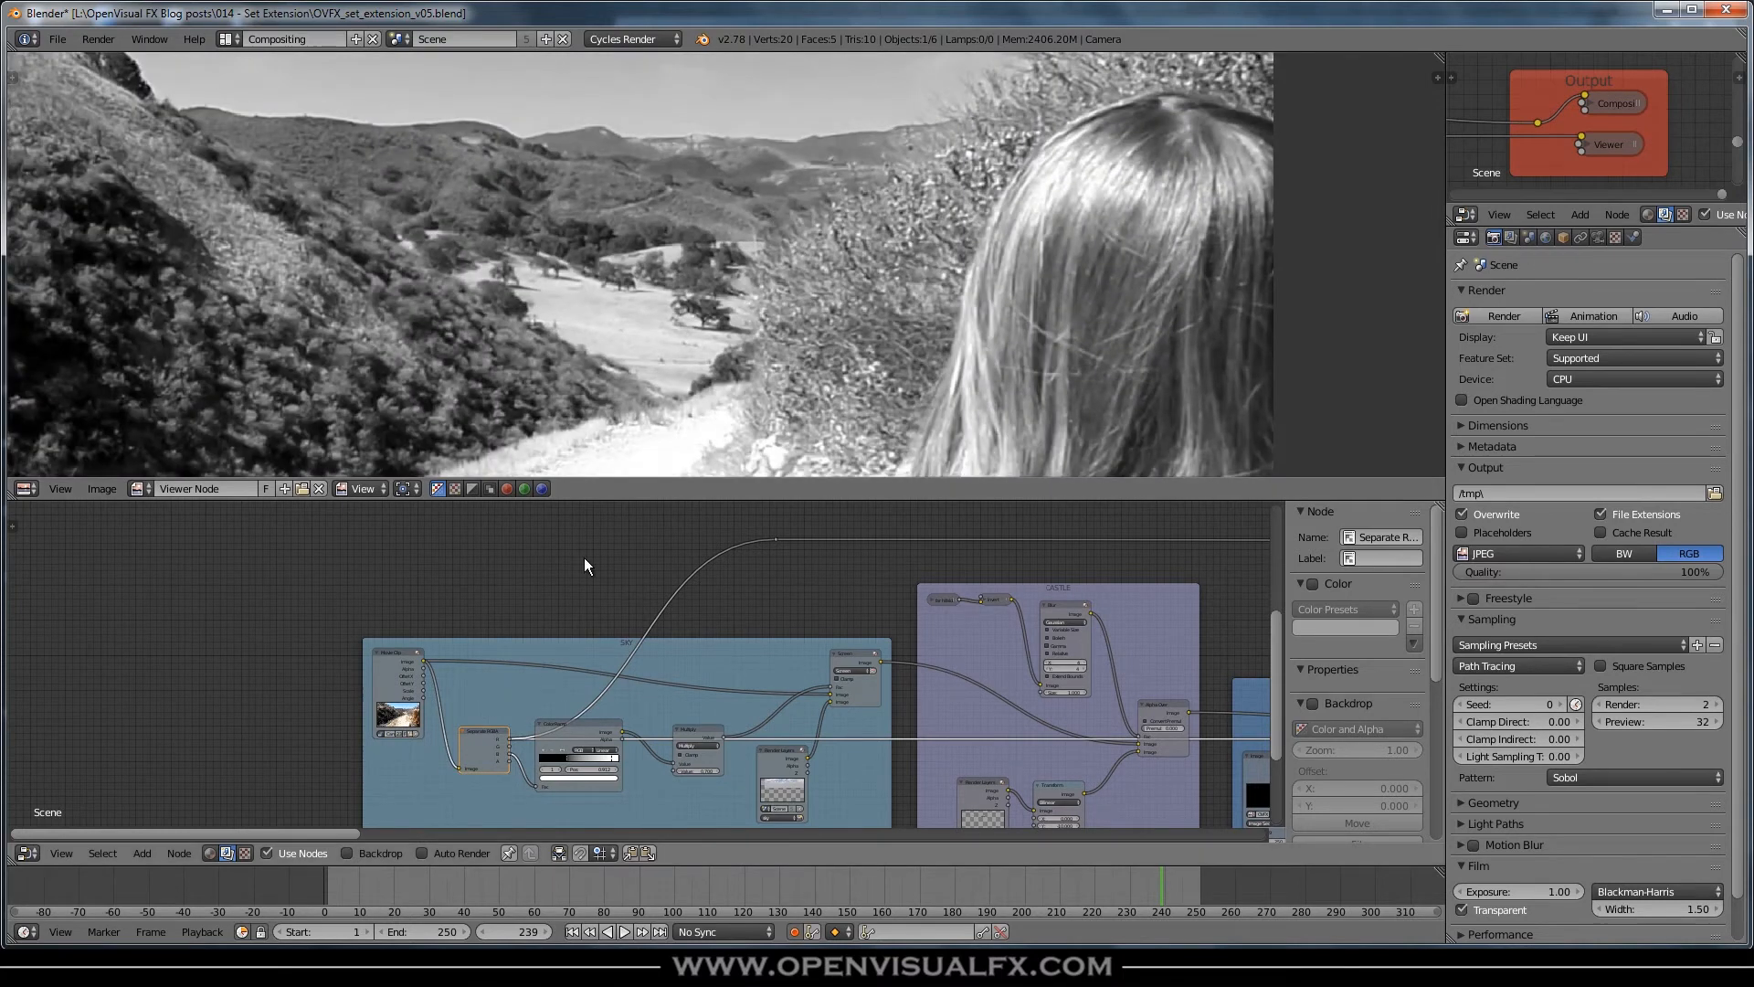
# - Cycle the viewer through the Separate RGBA outputs to compare the channels for the bushes
pyautogui.keyDown('ctrl'); pyautogui.keyDown('shift'); pyautogui.click(489, 731); pyautogui.keyUp('shift'); pyautogui.keyUp('ctrl')
pyautogui.keyDown('ctrl'); pyautogui.keyDown('shift'); pyautogui.click(488, 732); pyautogui.keyUp('shift'); pyautogui.keyUp('ctrl')
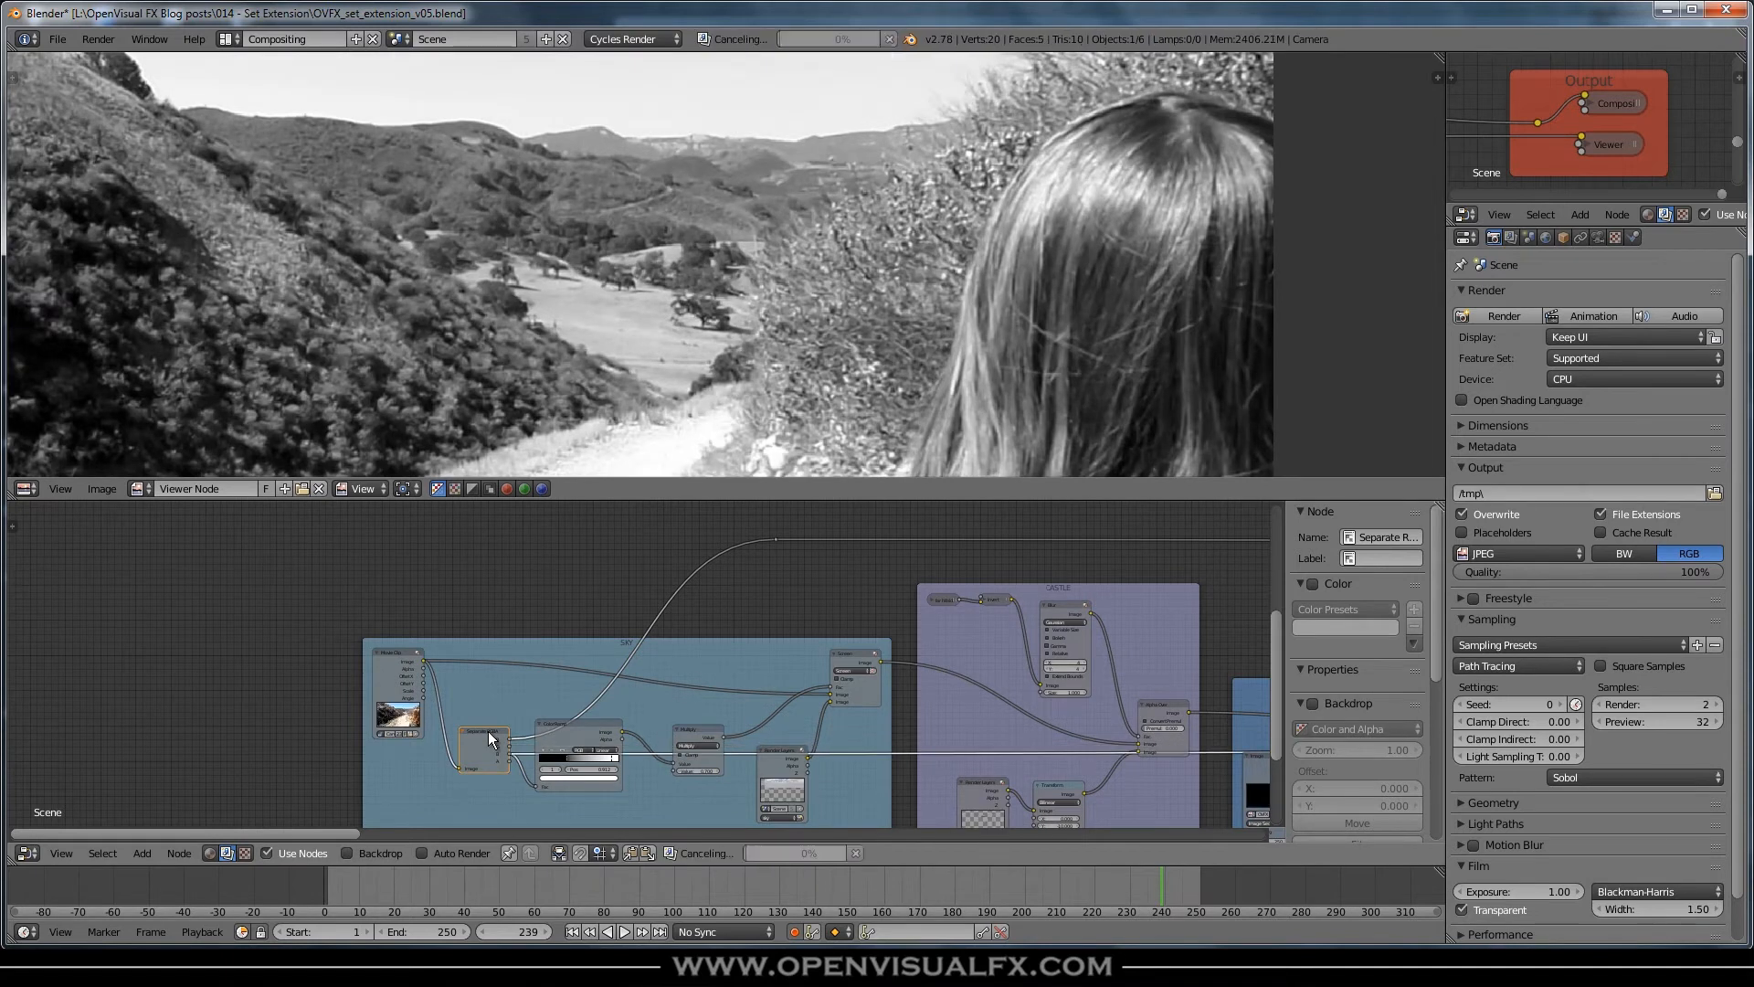
pyautogui.keyDown('ctrl'); pyautogui.keyDown('shift'); pyautogui.click(489, 738); pyautogui.keyUp('shift'); pyautogui.keyUp('ctrl')
pyautogui.keyDown('ctrl'); pyautogui.keyDown('shift'); pyautogui.click(488, 738); pyautogui.keyUp('shift'); pyautogui.keyUp('ctrl')
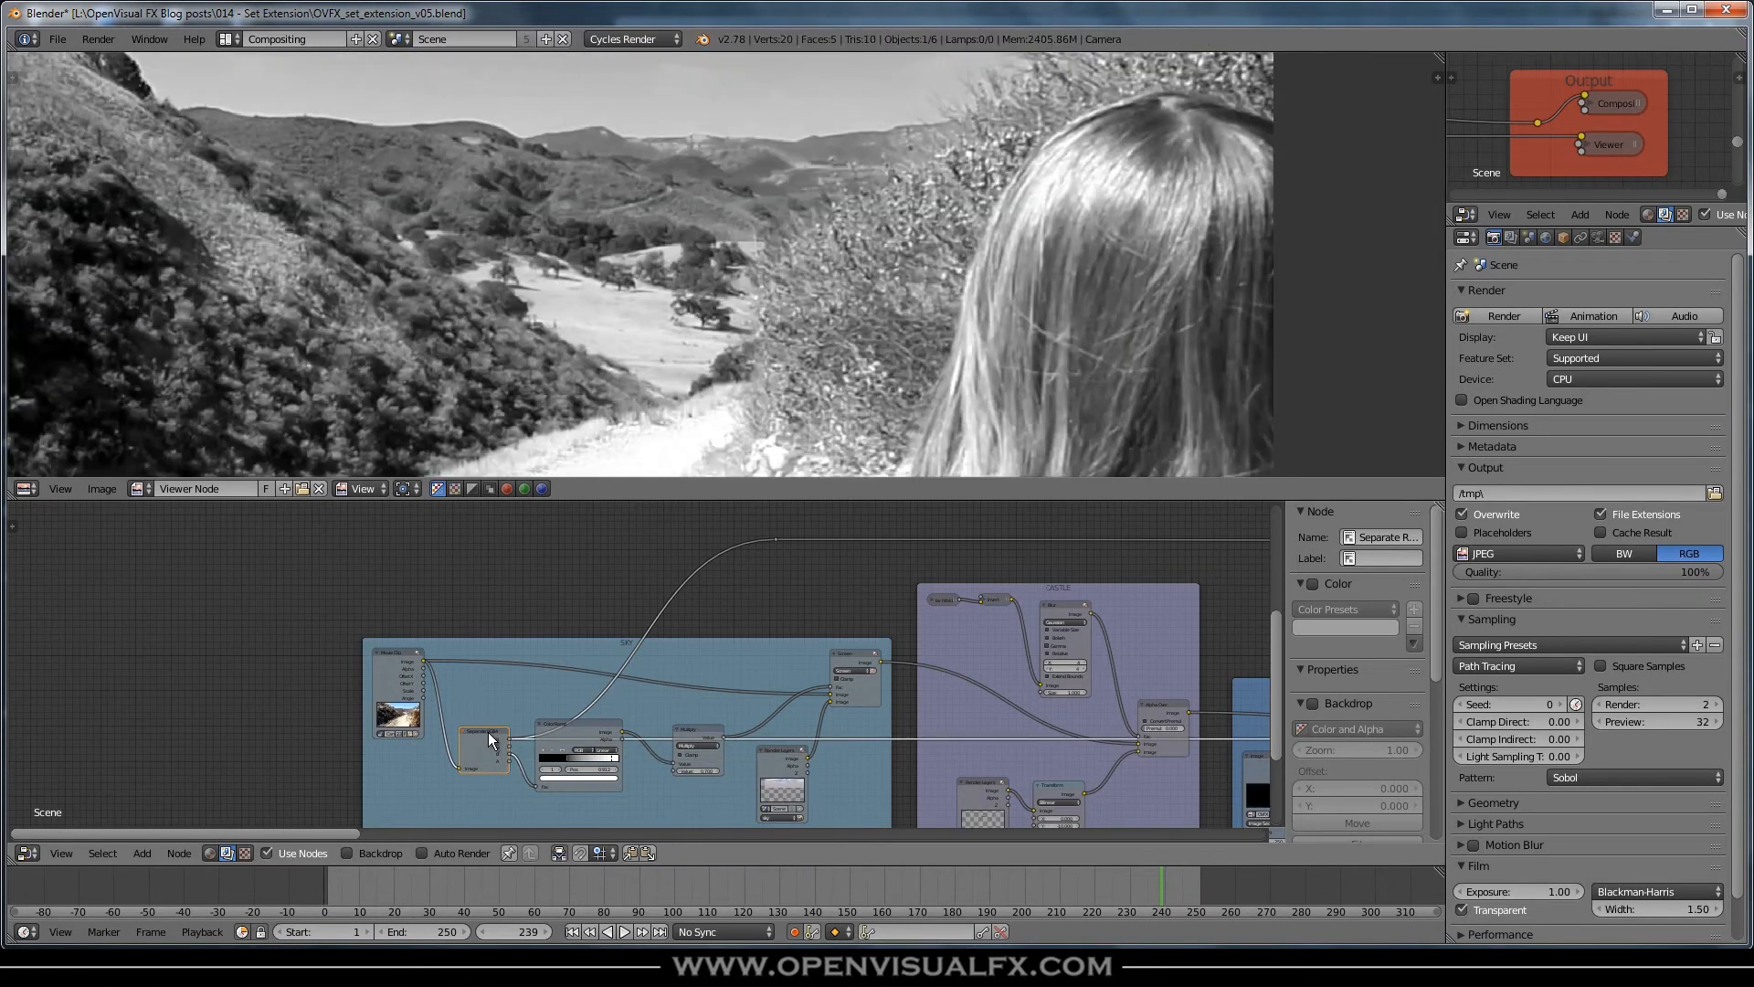
pyautogui.moveTo(804, 586); pyautogui.dragTo(716, 690, button='middle')
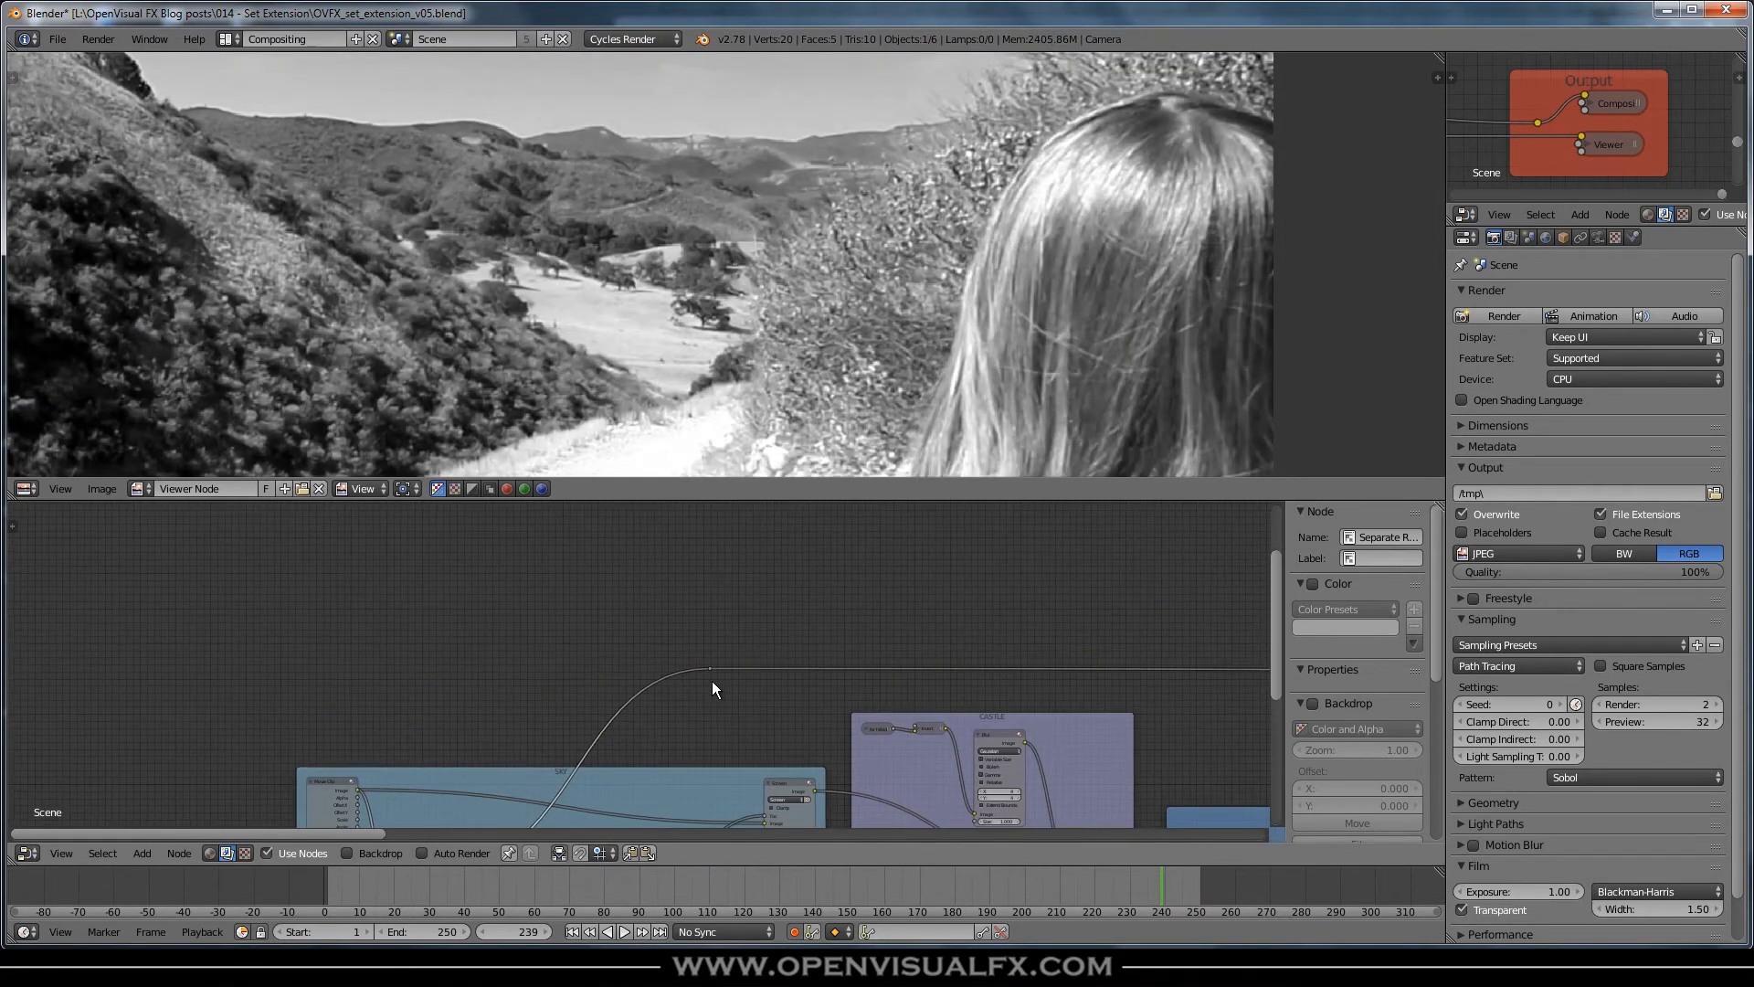
pyautogui.moveTo(564, 742); pyautogui.dragTo(657, 699, button='middle')
pyautogui.scroll(3, 535, 685)
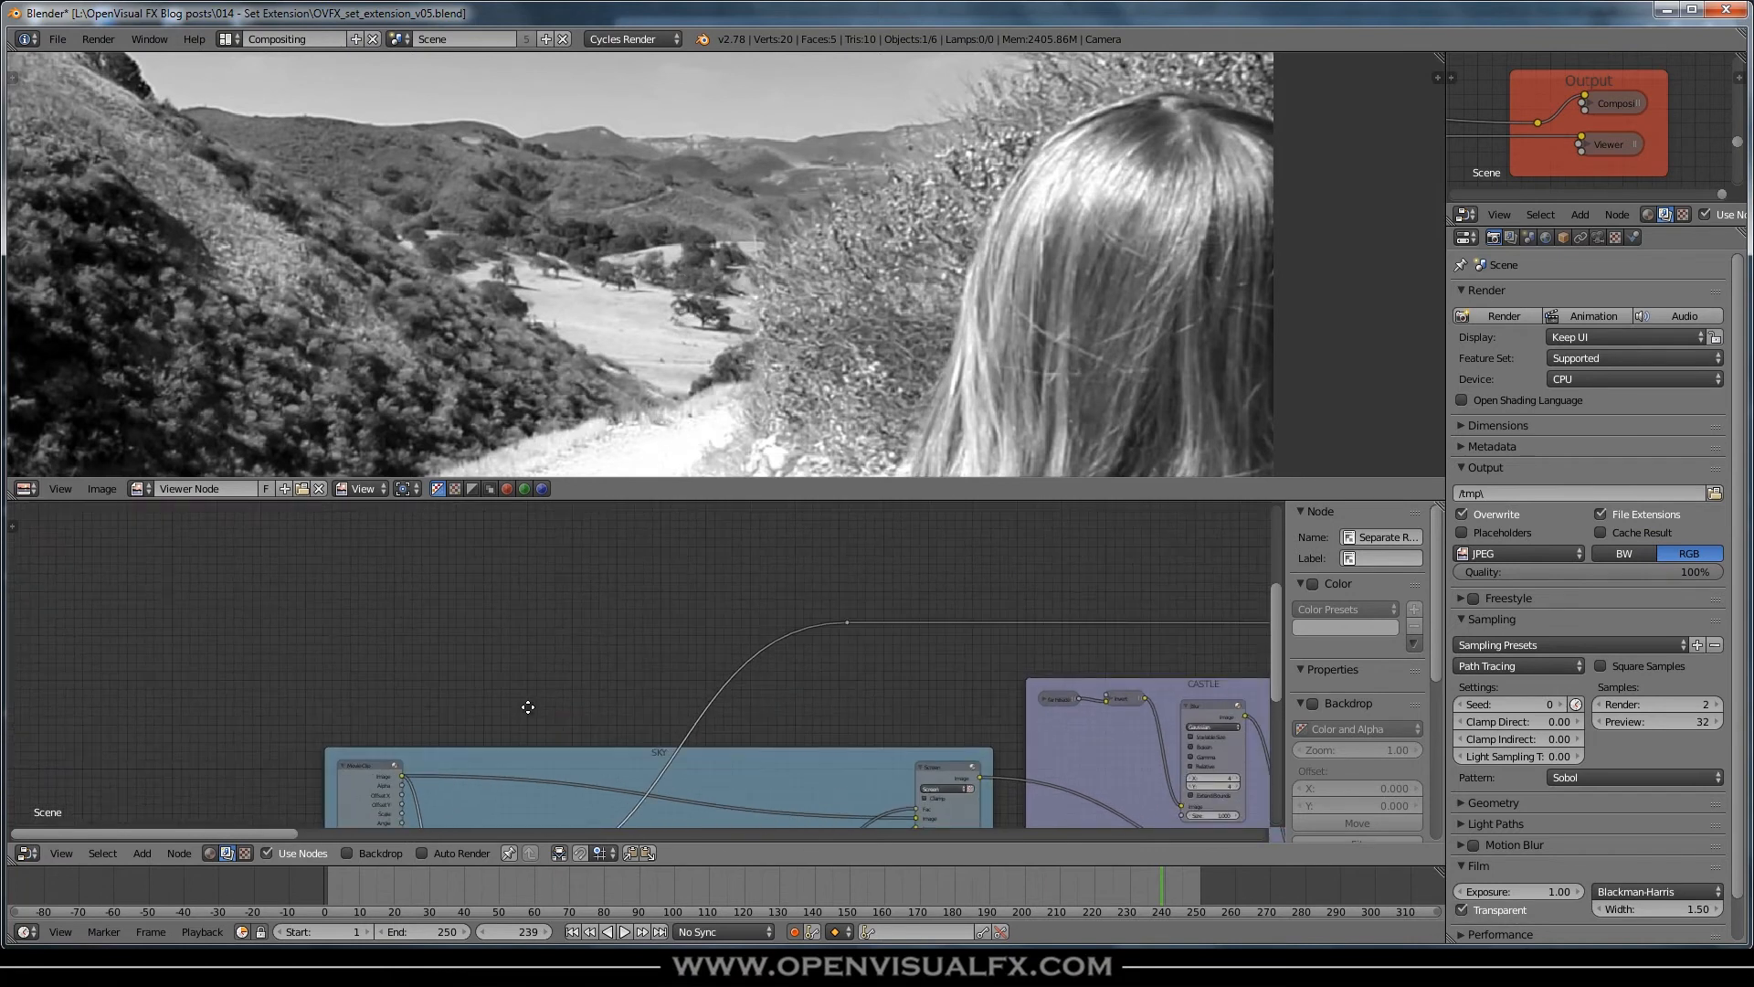
# - Add Separate HSVA and Separate YCbCrA nodes in the empty area above the sky frame
pyautogui.moveTo(526, 699); pyautogui.dragTo(637, 660, button='middle')
pyautogui.hotkey('shift', 'a')
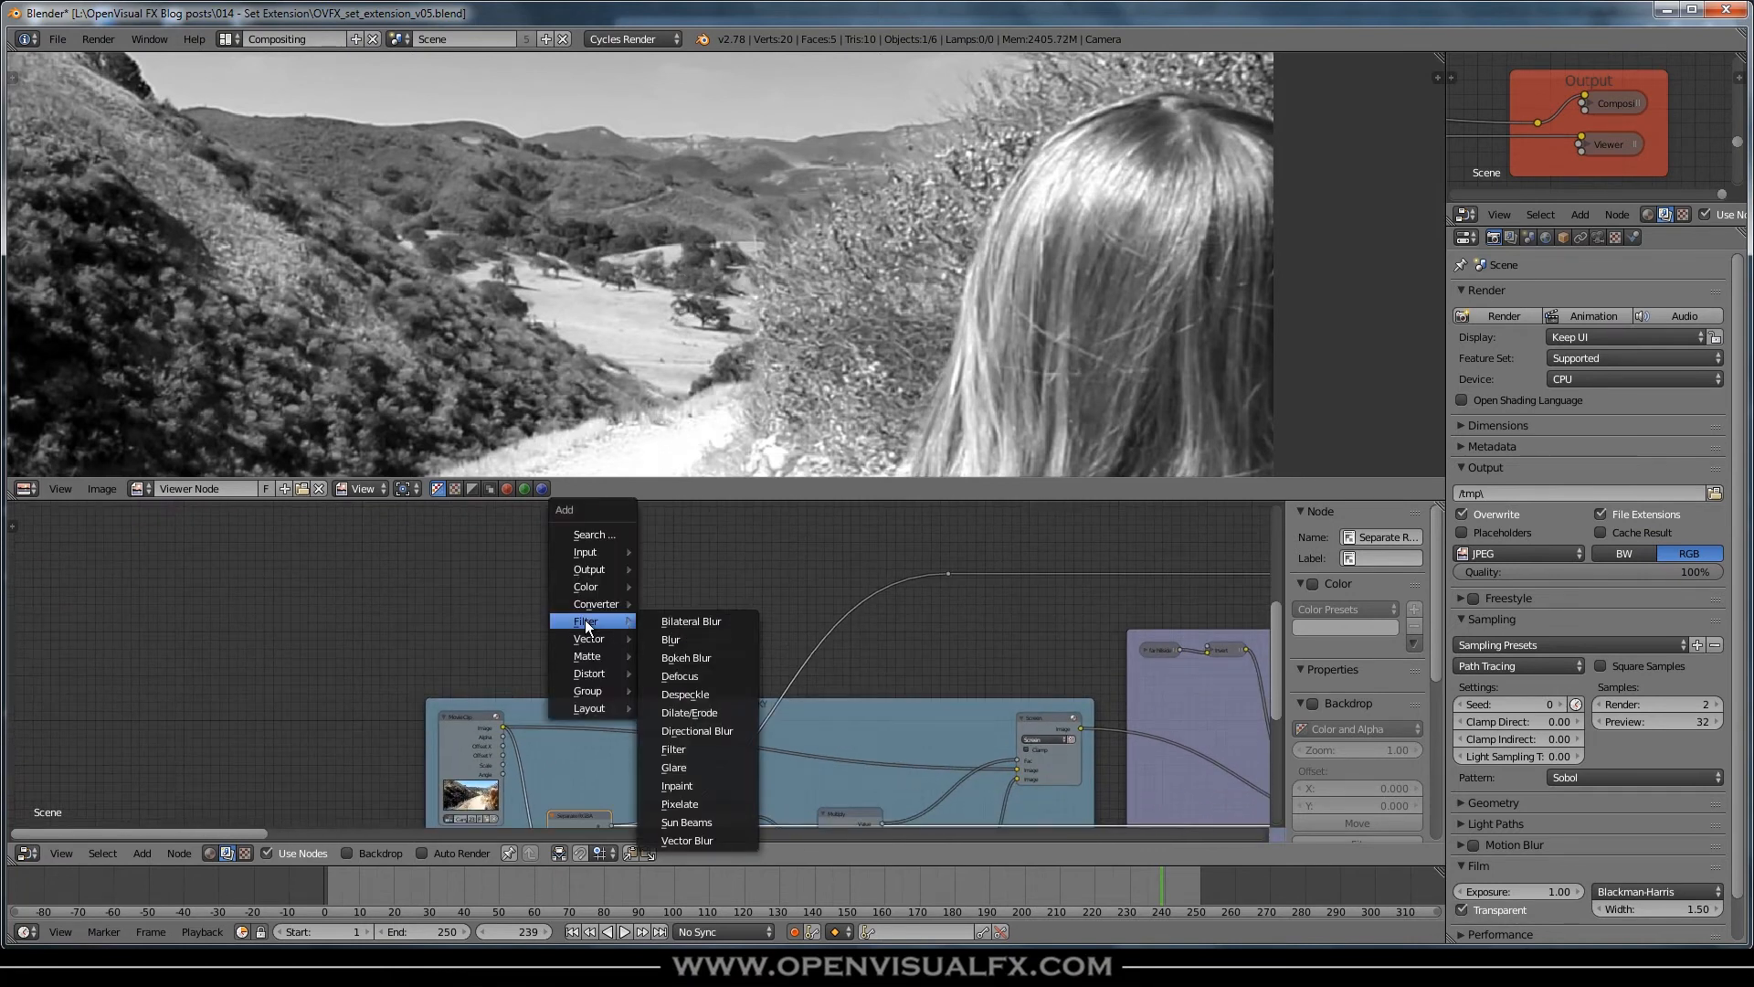
pyautogui.moveTo(590, 608)
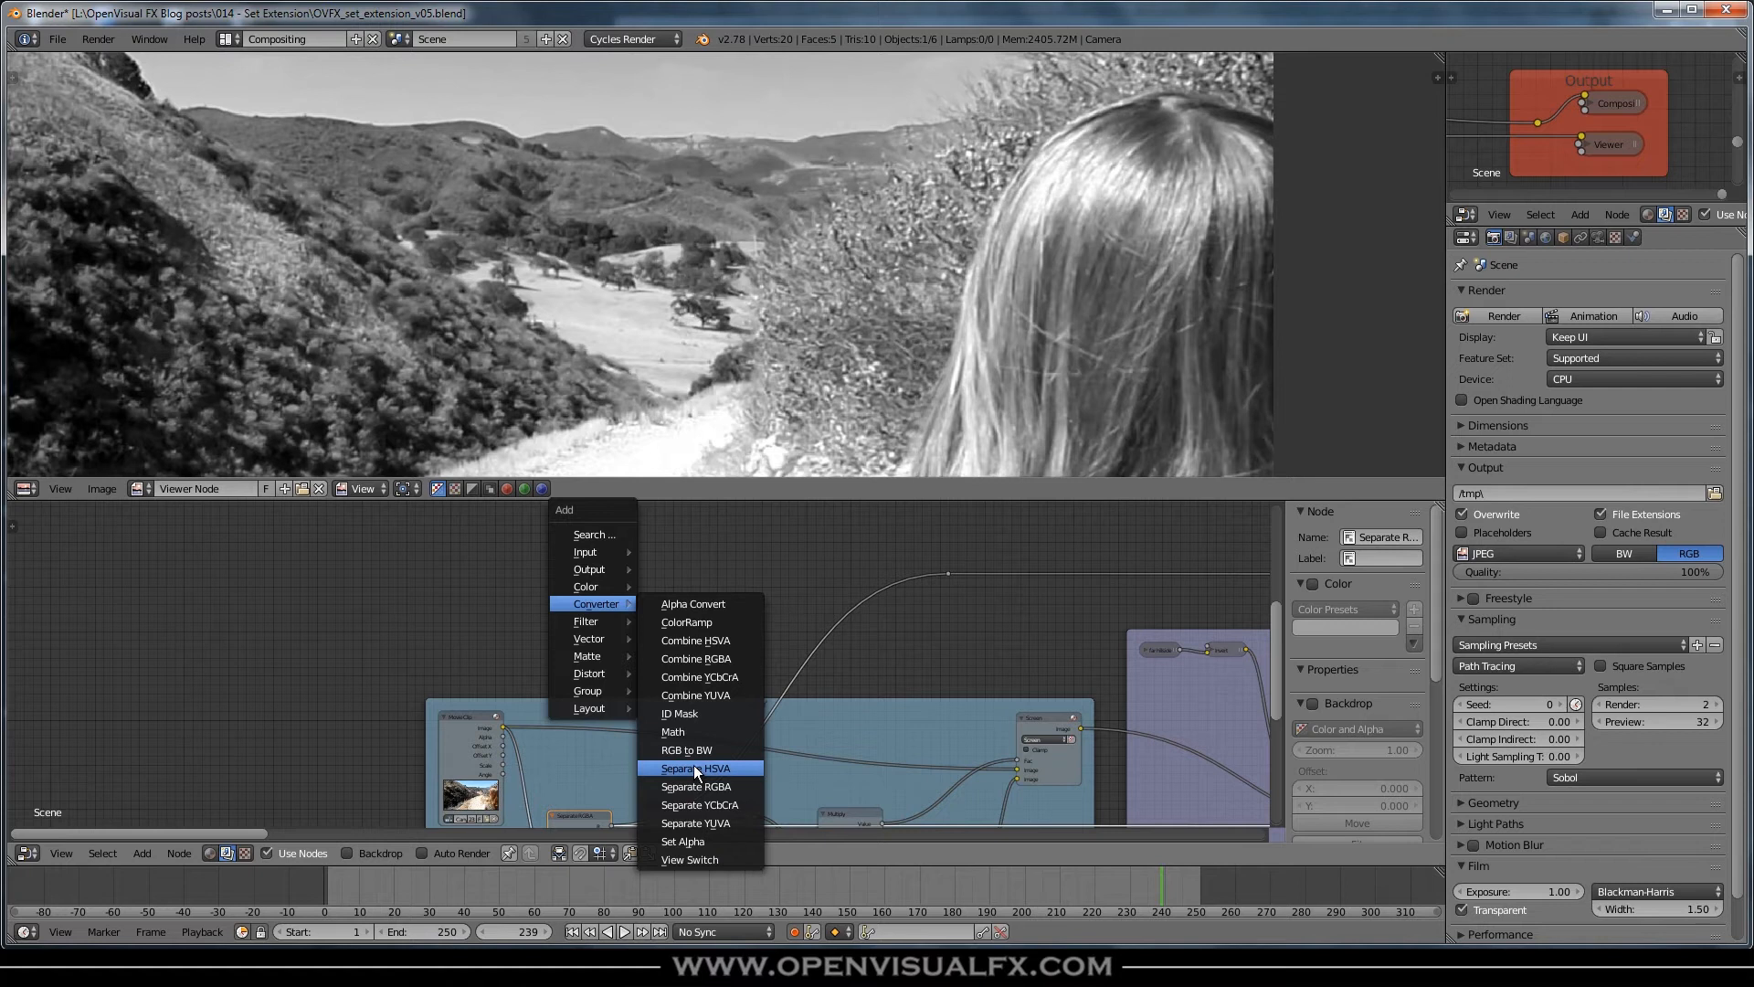
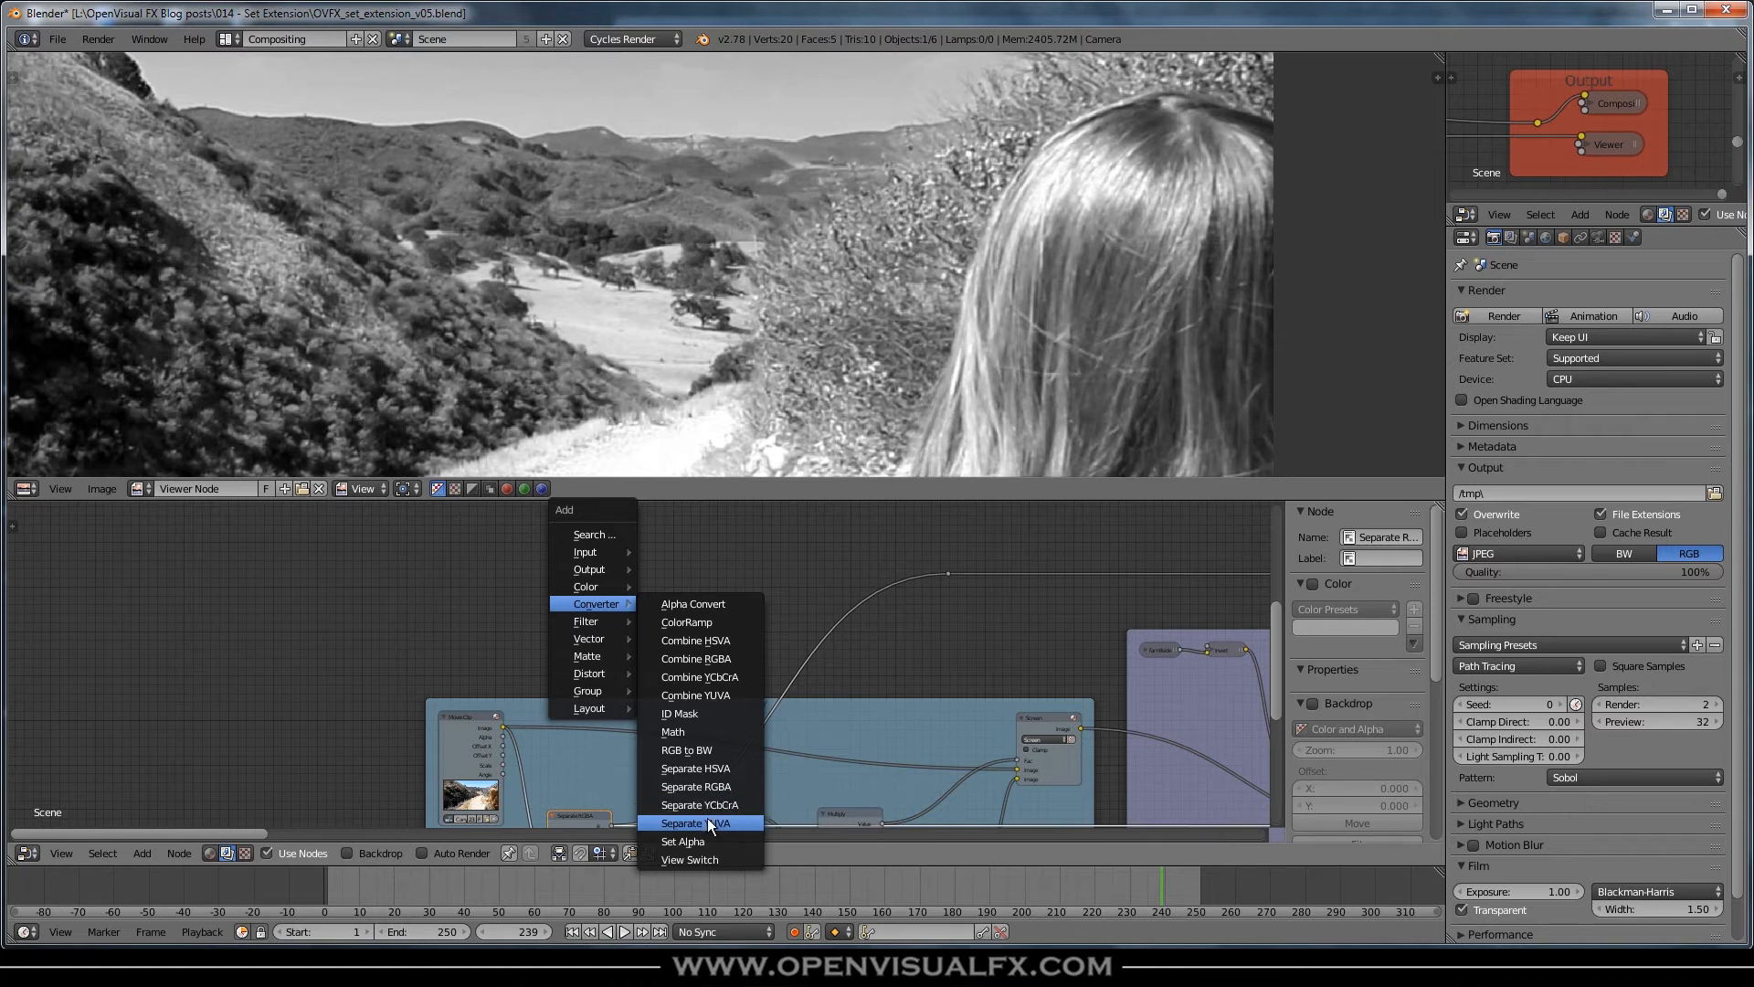
pyautogui.click(709, 770)
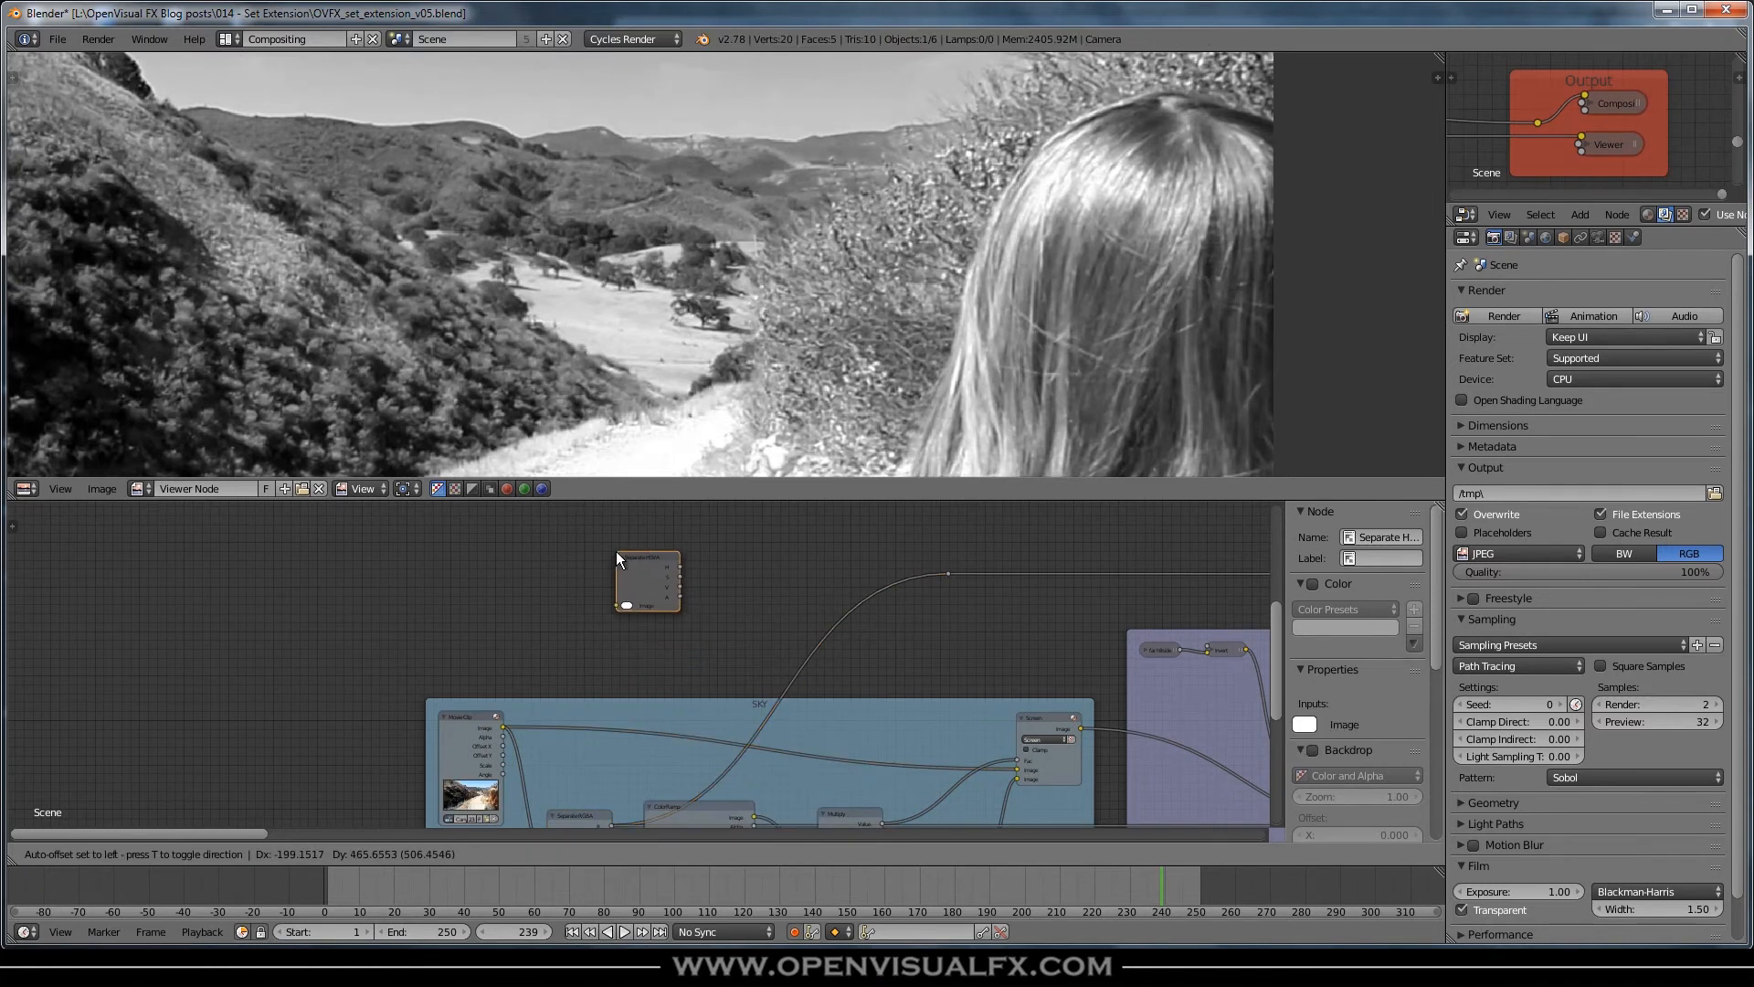
pyautogui.click(643, 526)
pyautogui.hotkey('shift', 'a')
pyautogui.moveTo(667, 579)
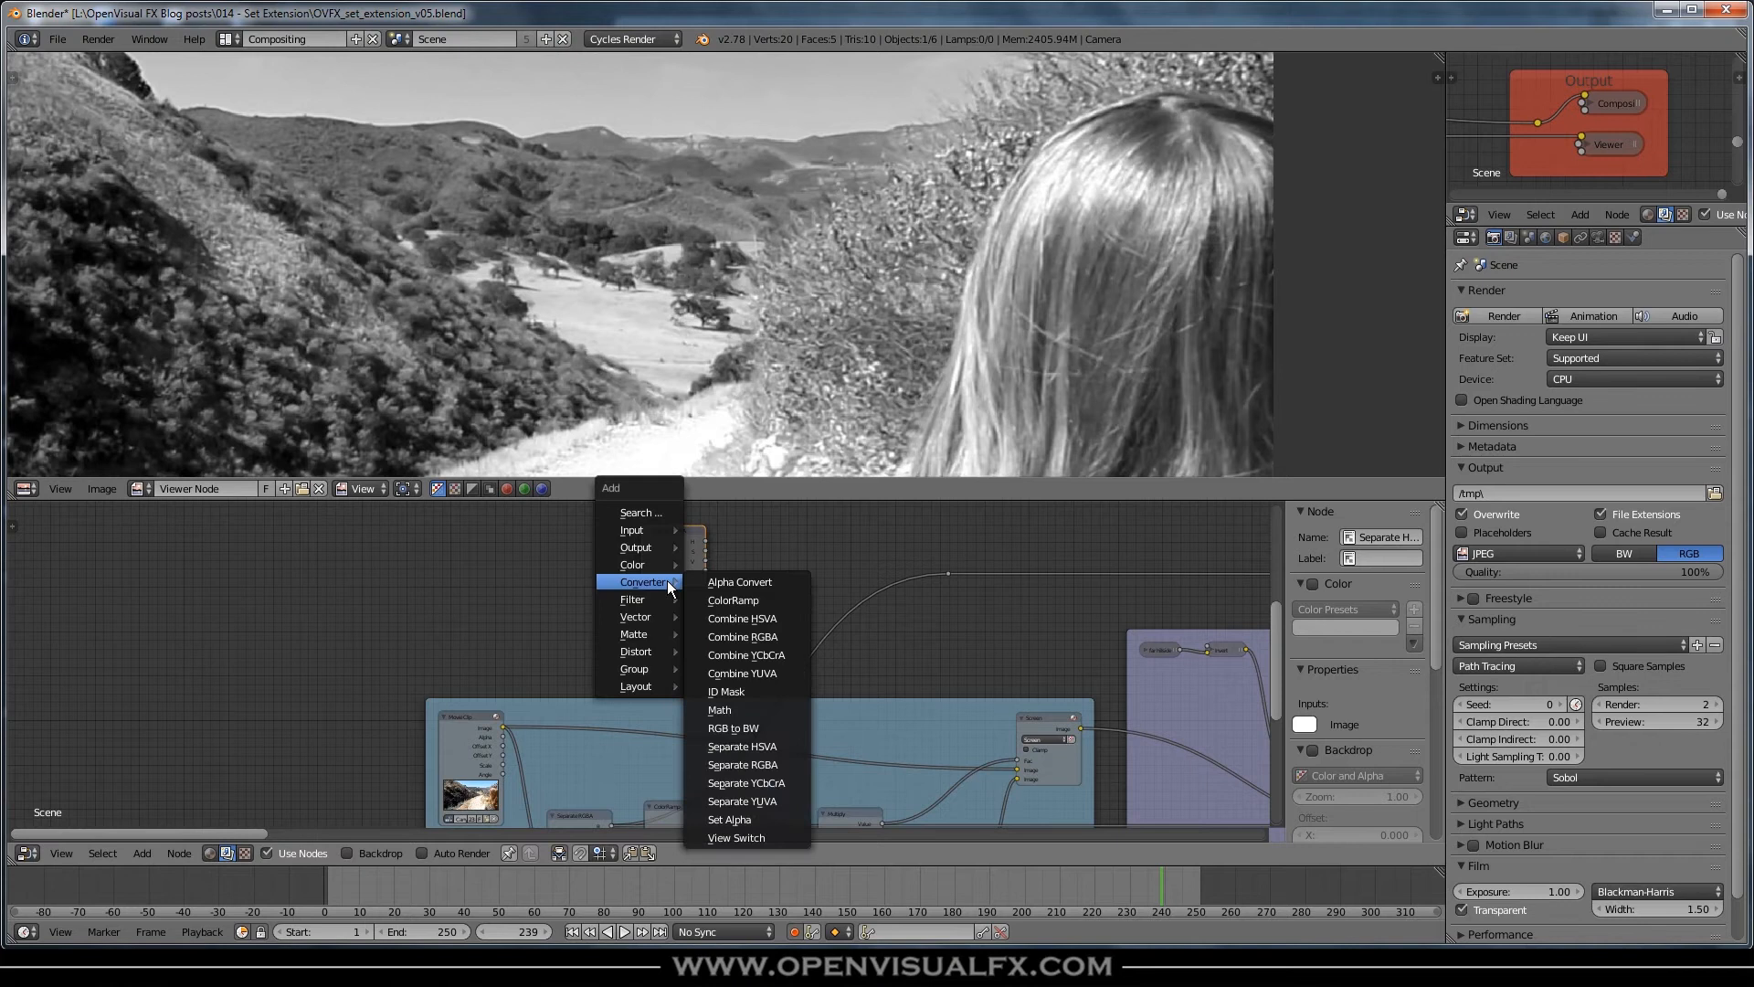
pyautogui.click(751, 784)
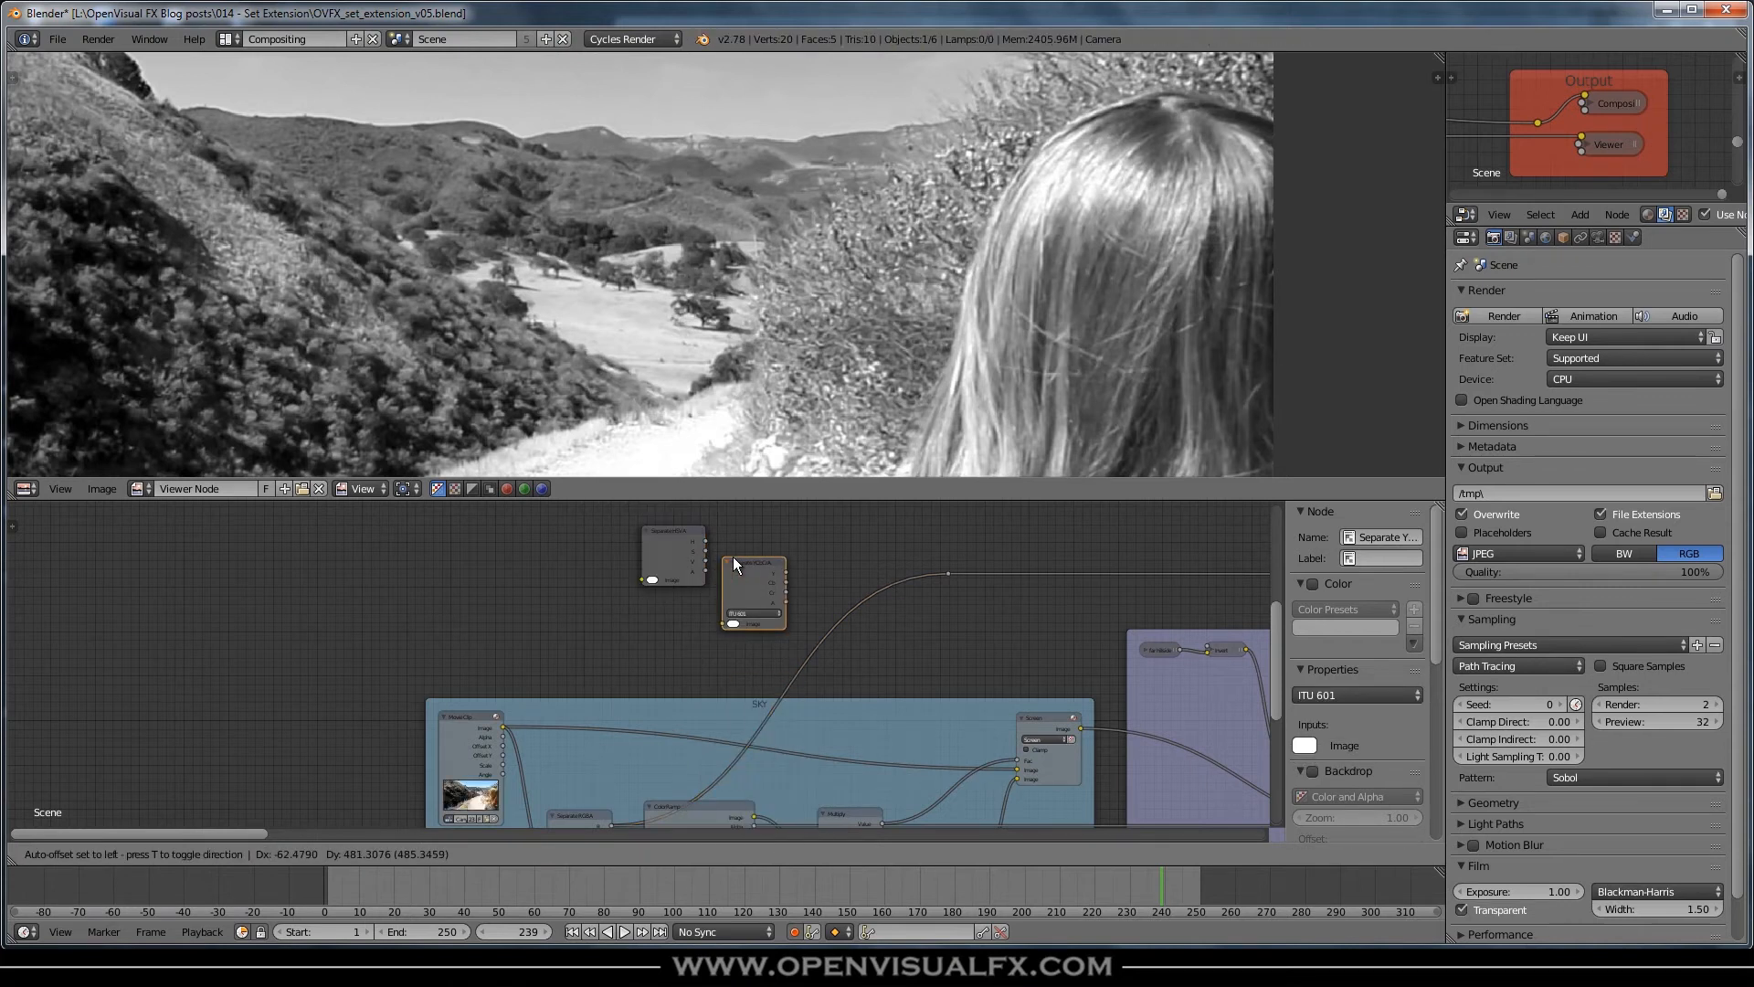
pyautogui.click(734, 555)
# - Add a Separate YUVA node beside the other separators and feed it the Movie Clip image from the sky frame
pyautogui.hotkey('shift', 'a')
pyautogui.moveTo(758, 594)
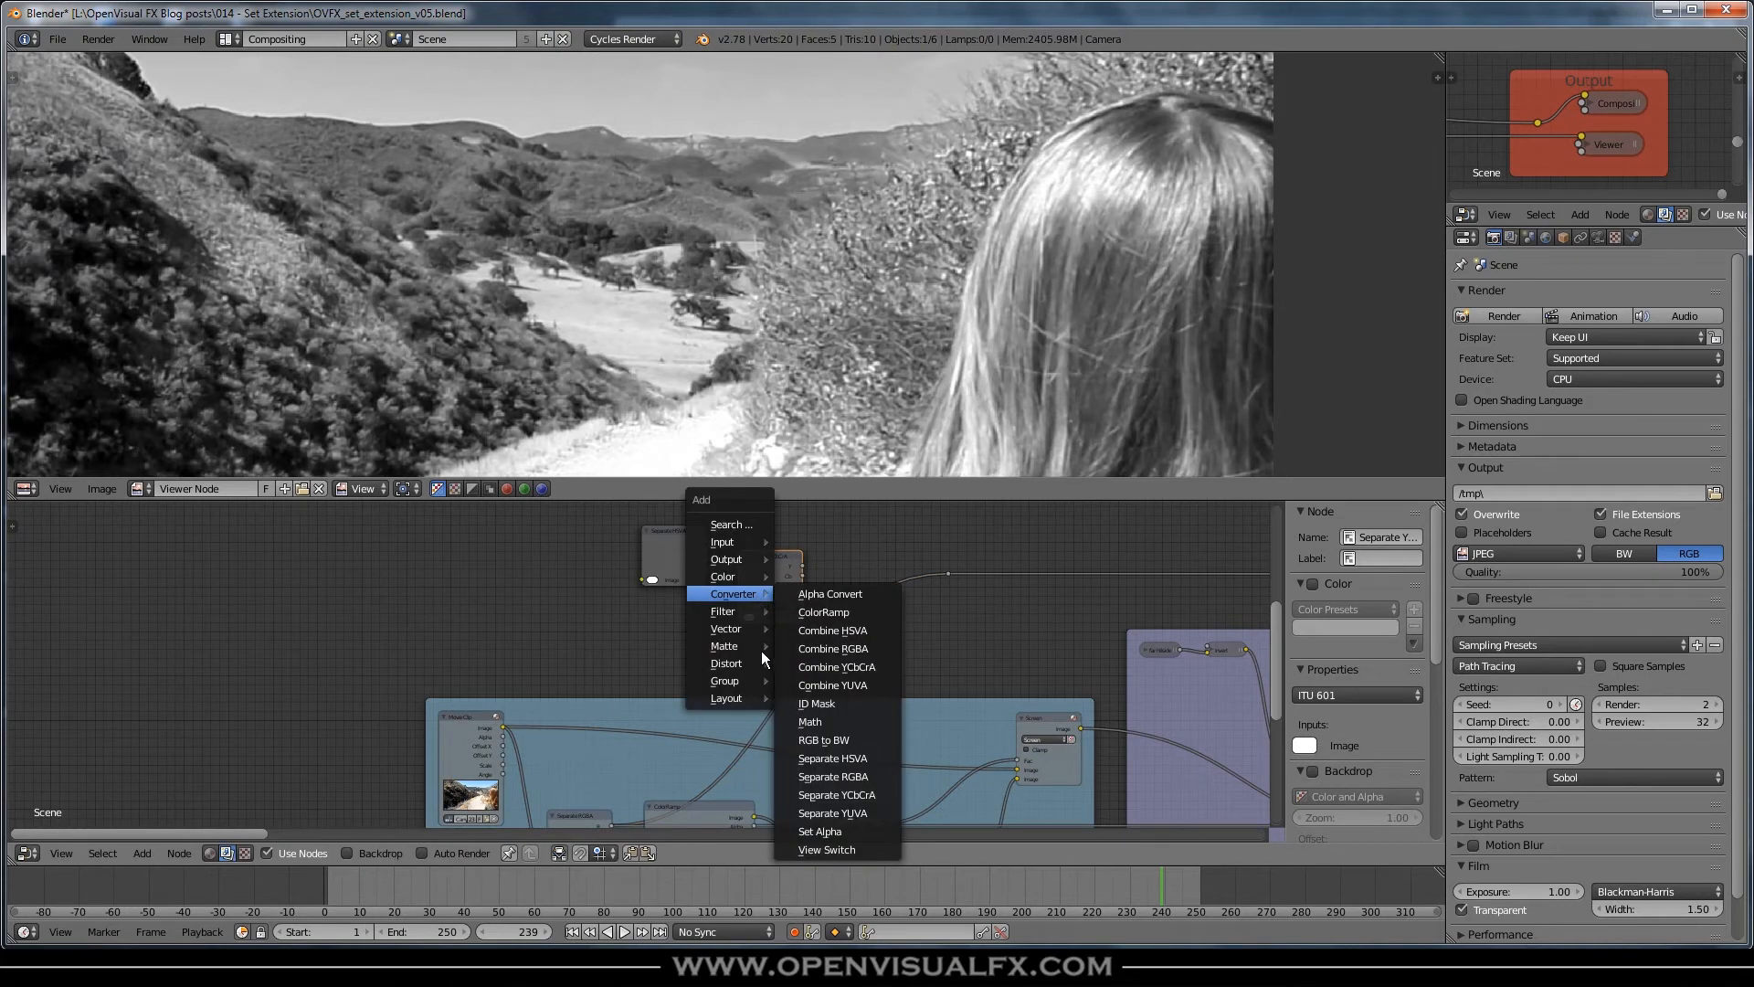
pyautogui.click(842, 807)
pyautogui.click(572, 554)
pyautogui.moveTo(504, 727); pyautogui.dragTo(567, 604)
# - Connect the Movie Clip image to the Separate HSVA and Separate YCbCrA nodes
pyautogui.click(667, 541)
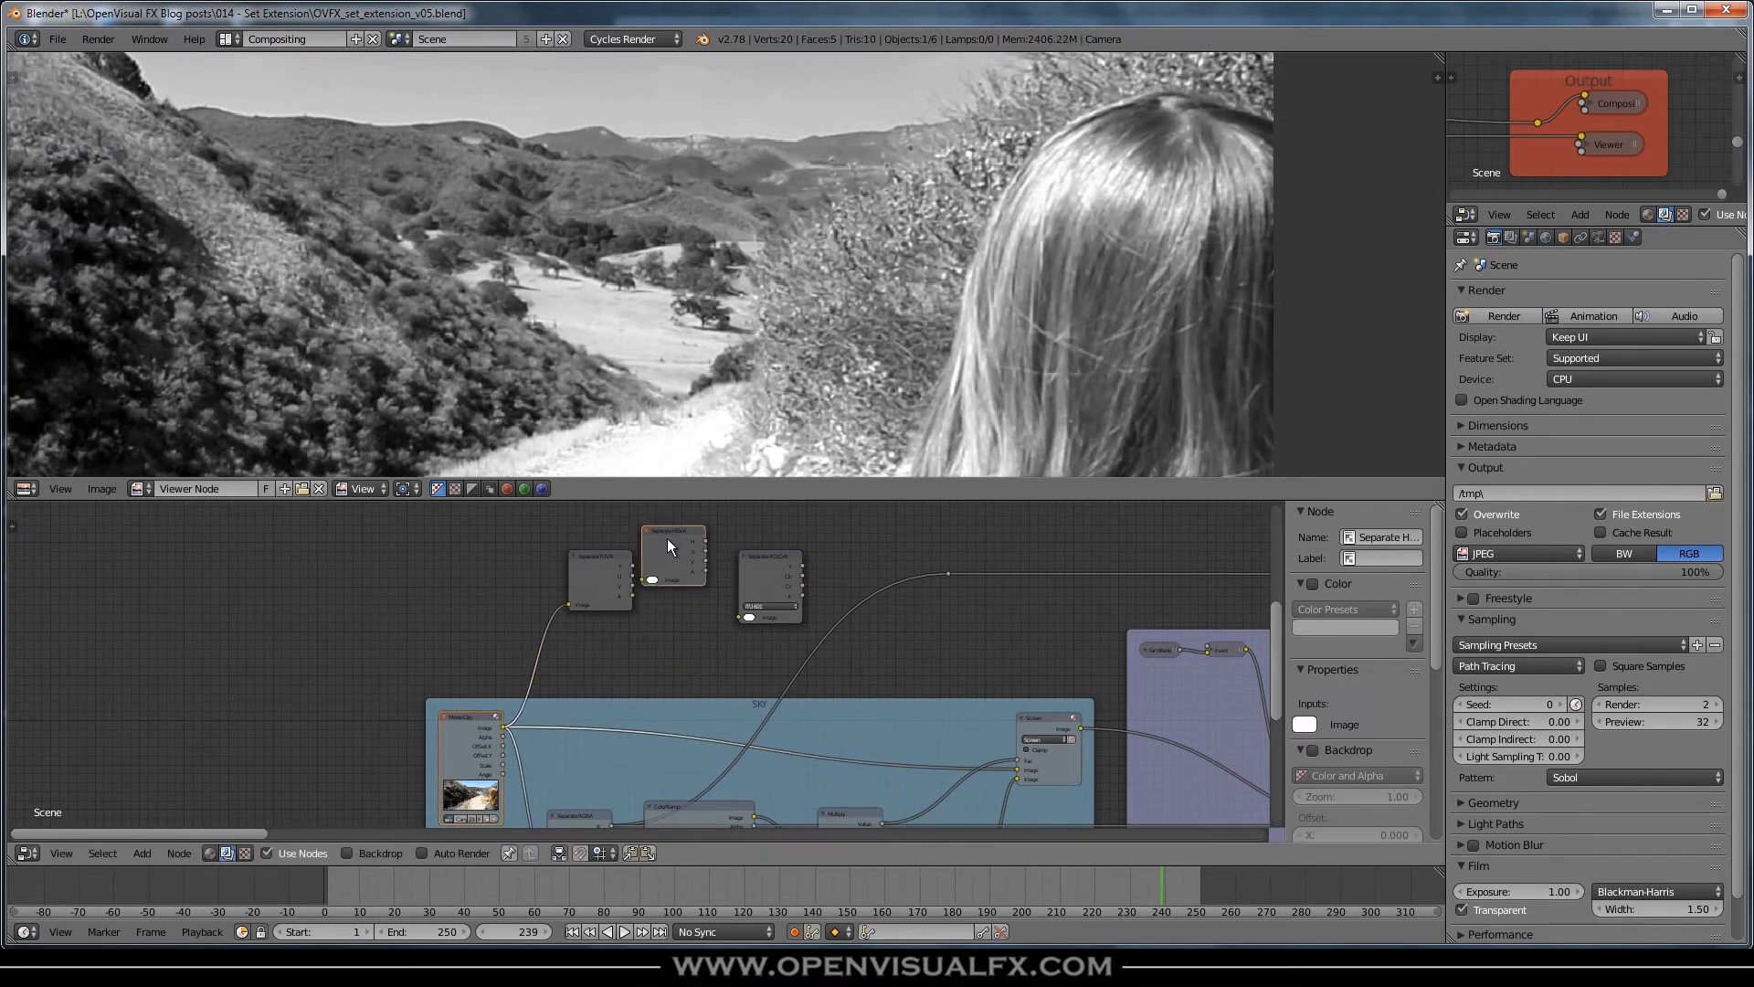
pyautogui.press('f')
pyautogui.moveTo(671, 533); pyautogui.dragTo(681, 567)
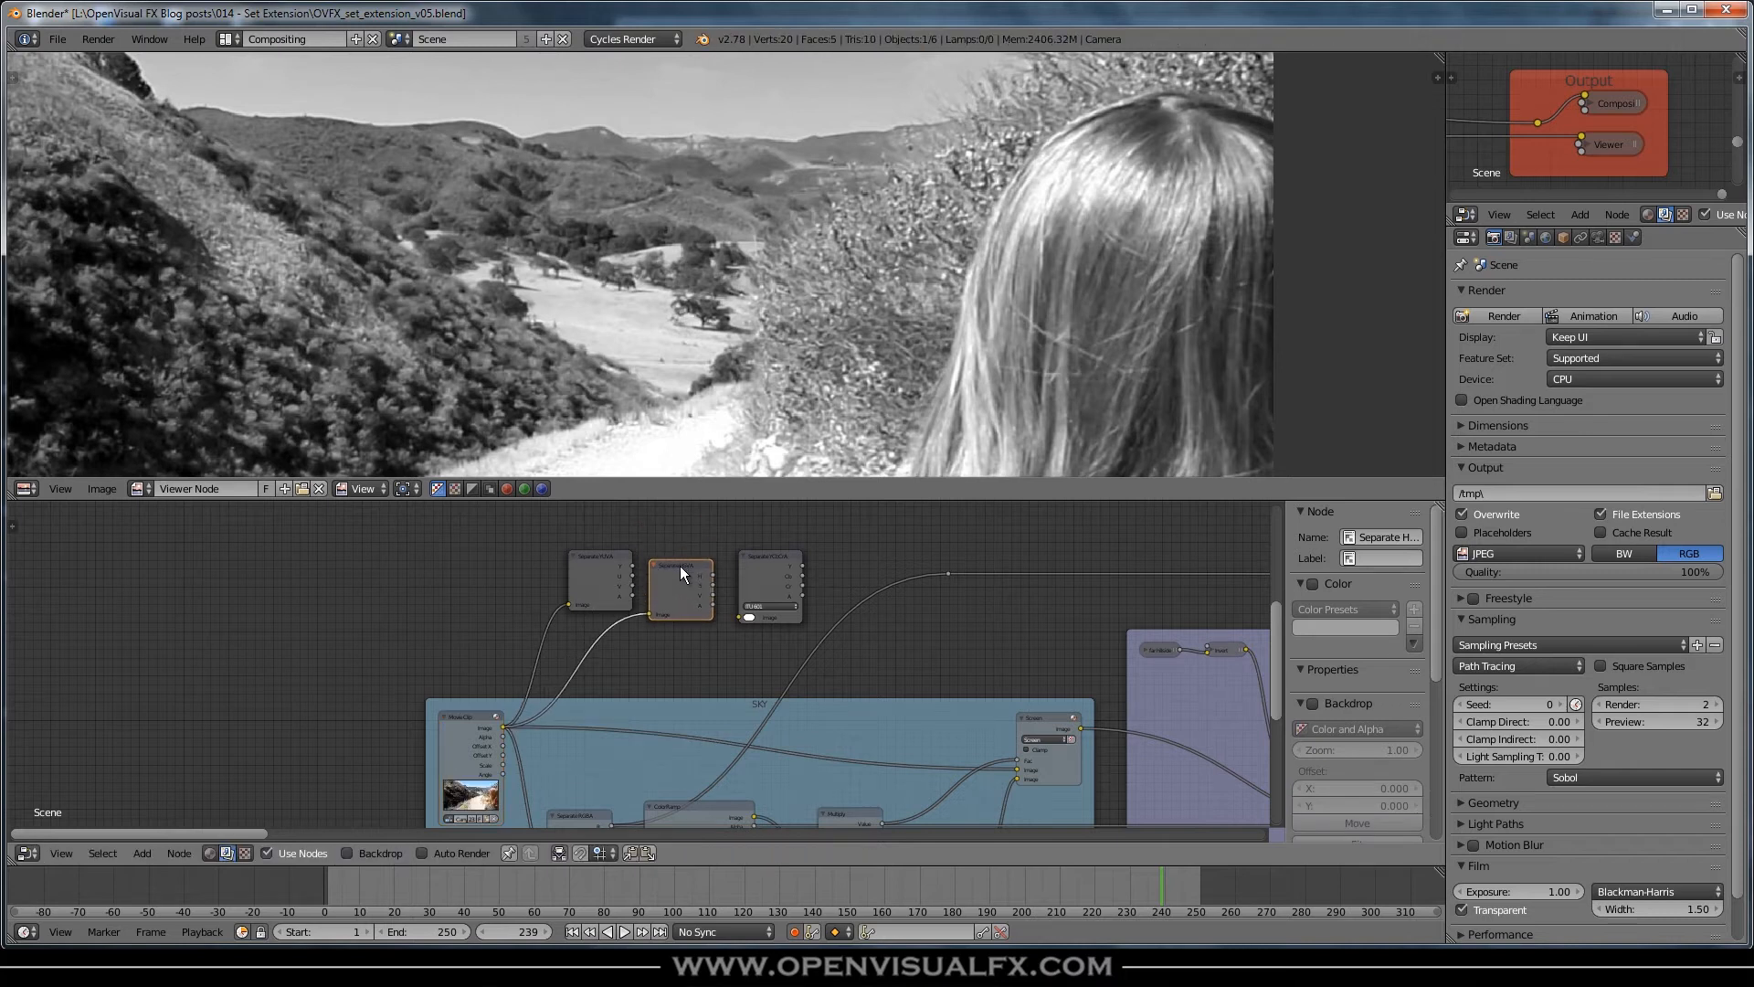
pyautogui.click(771, 567)
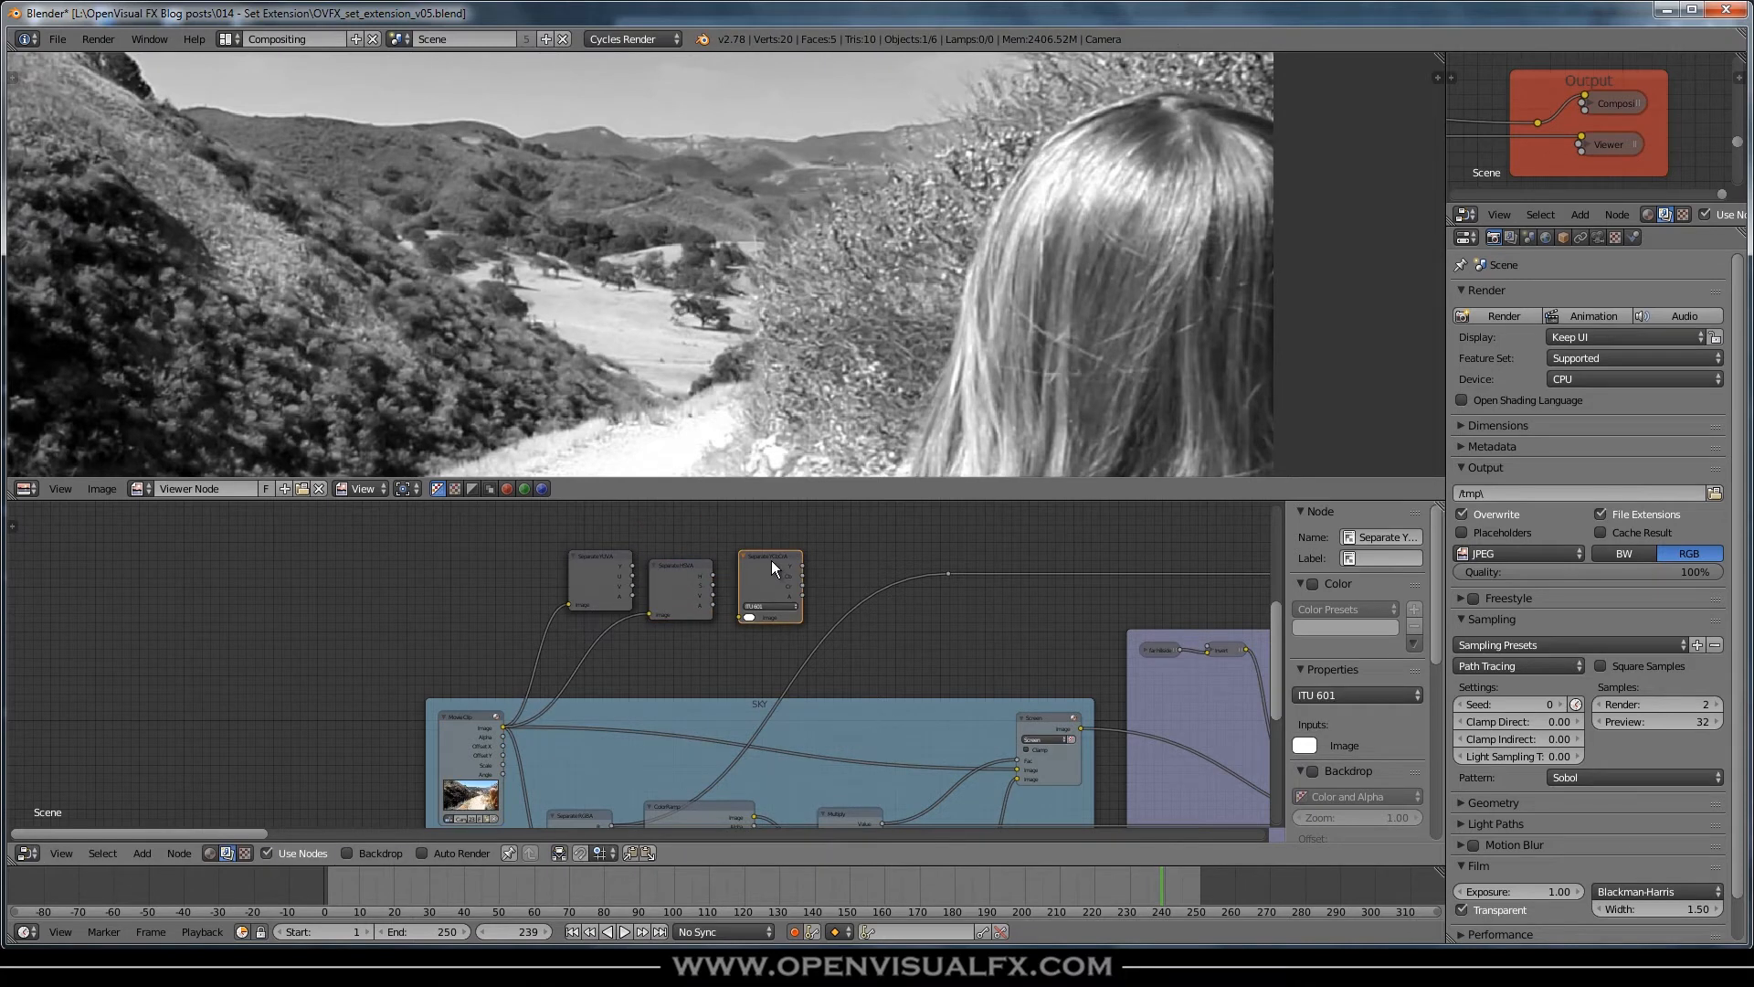
pyautogui.keyDown('shift'); pyautogui.click(469, 724); pyautogui.keyUp('shift')
pyautogui.press('f')
# - Arrange the Separate YUVA, HSVA and YCbCrA nodes in a descending diagonal row above the sky frame
pyautogui.scroll(1, 660, 562)
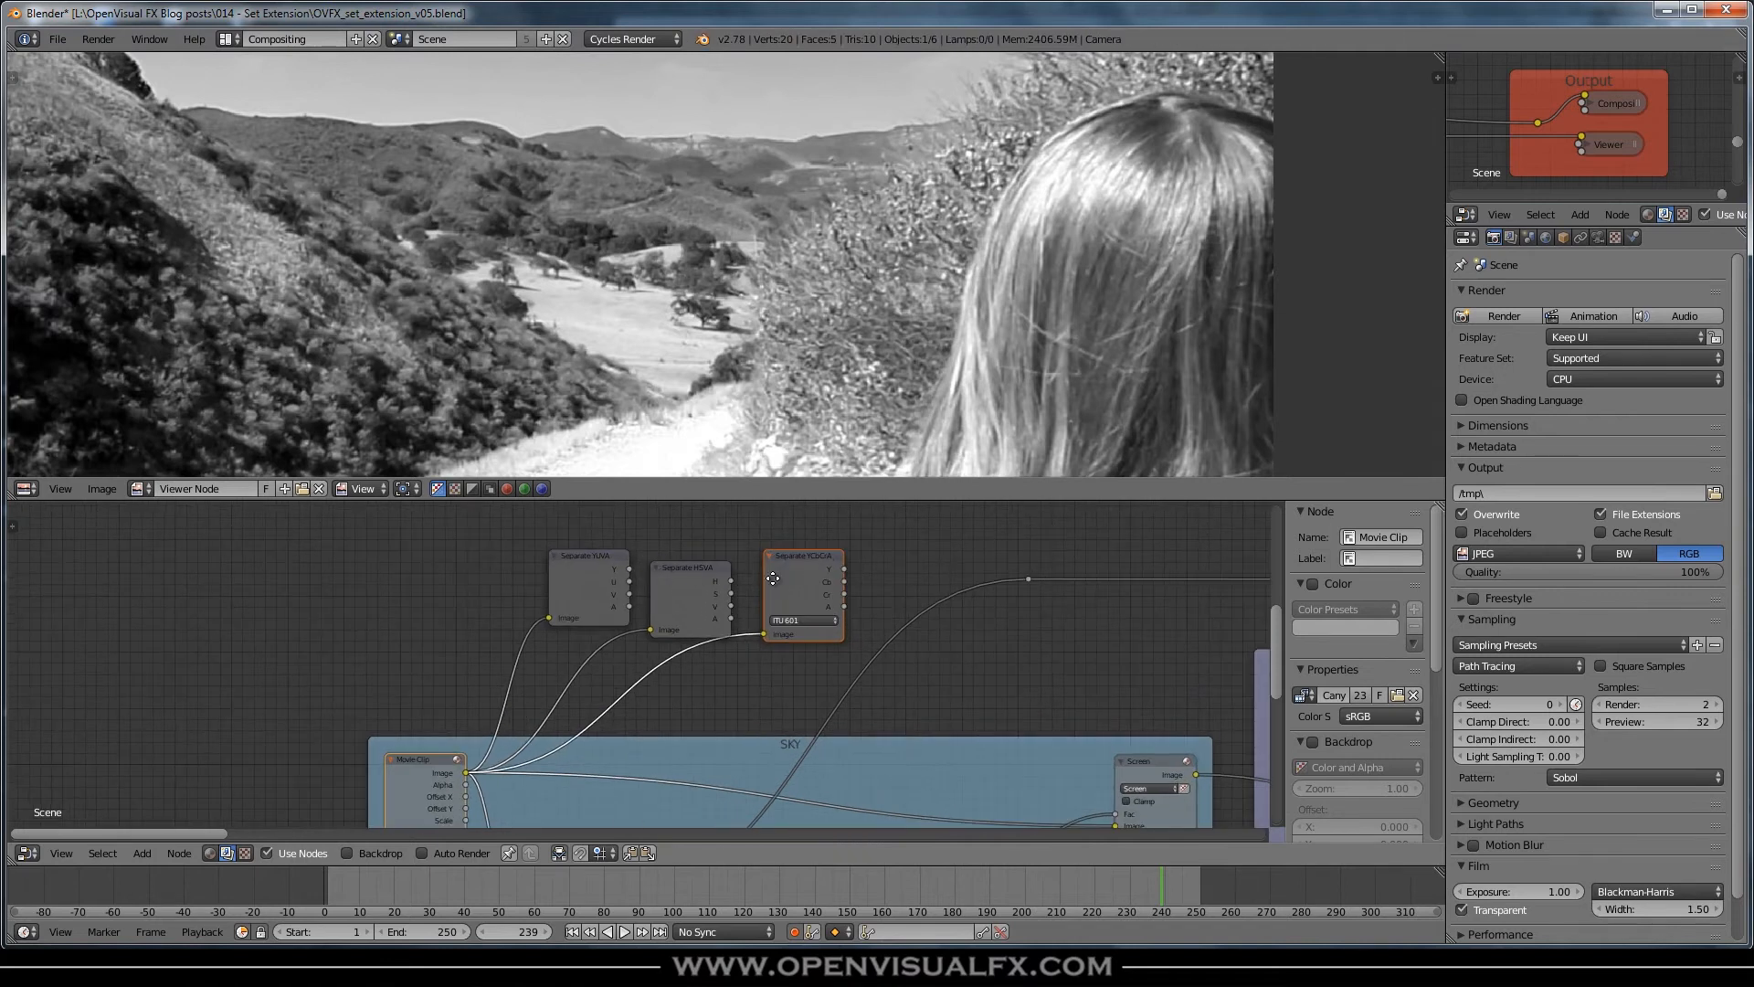
pyautogui.moveTo(772, 578); pyautogui.dragTo(779, 688, button='middle')
pyautogui.moveTo(621, 677); pyautogui.dragTo(664, 540)
pyautogui.moveTo(710, 688); pyautogui.dragTo(755, 586)
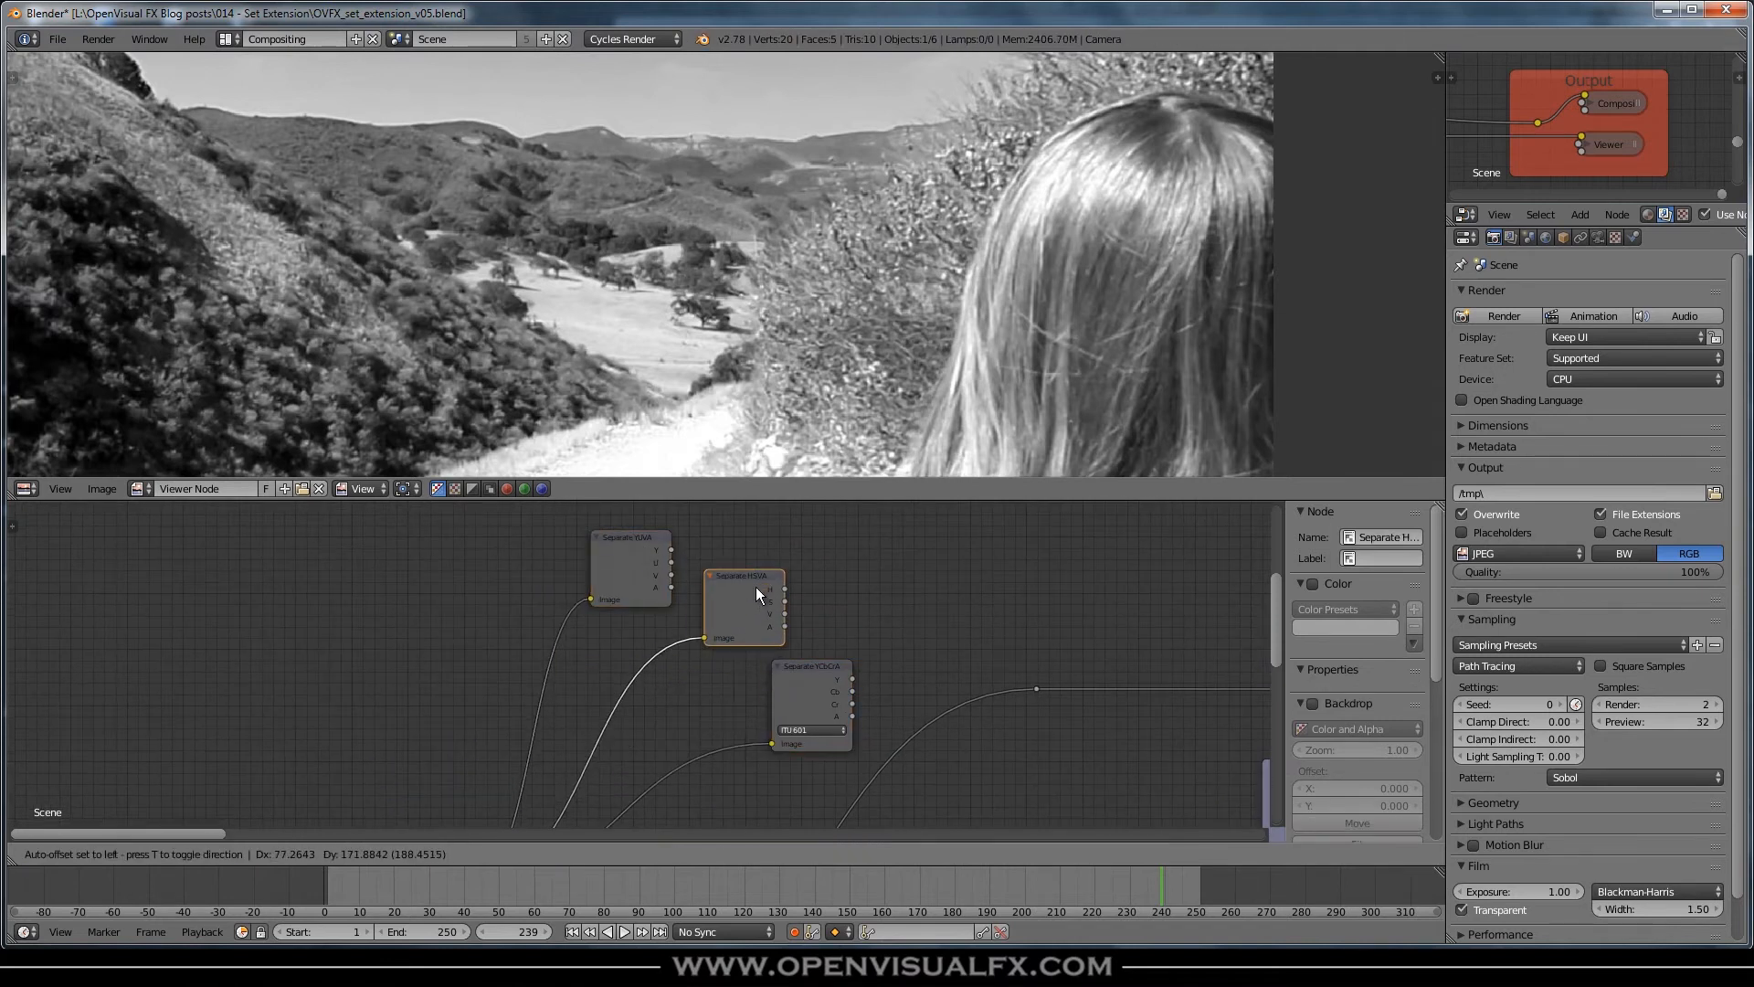
pyautogui.moveTo(811, 668); pyautogui.dragTo(868, 613)
pyautogui.click(632, 541)
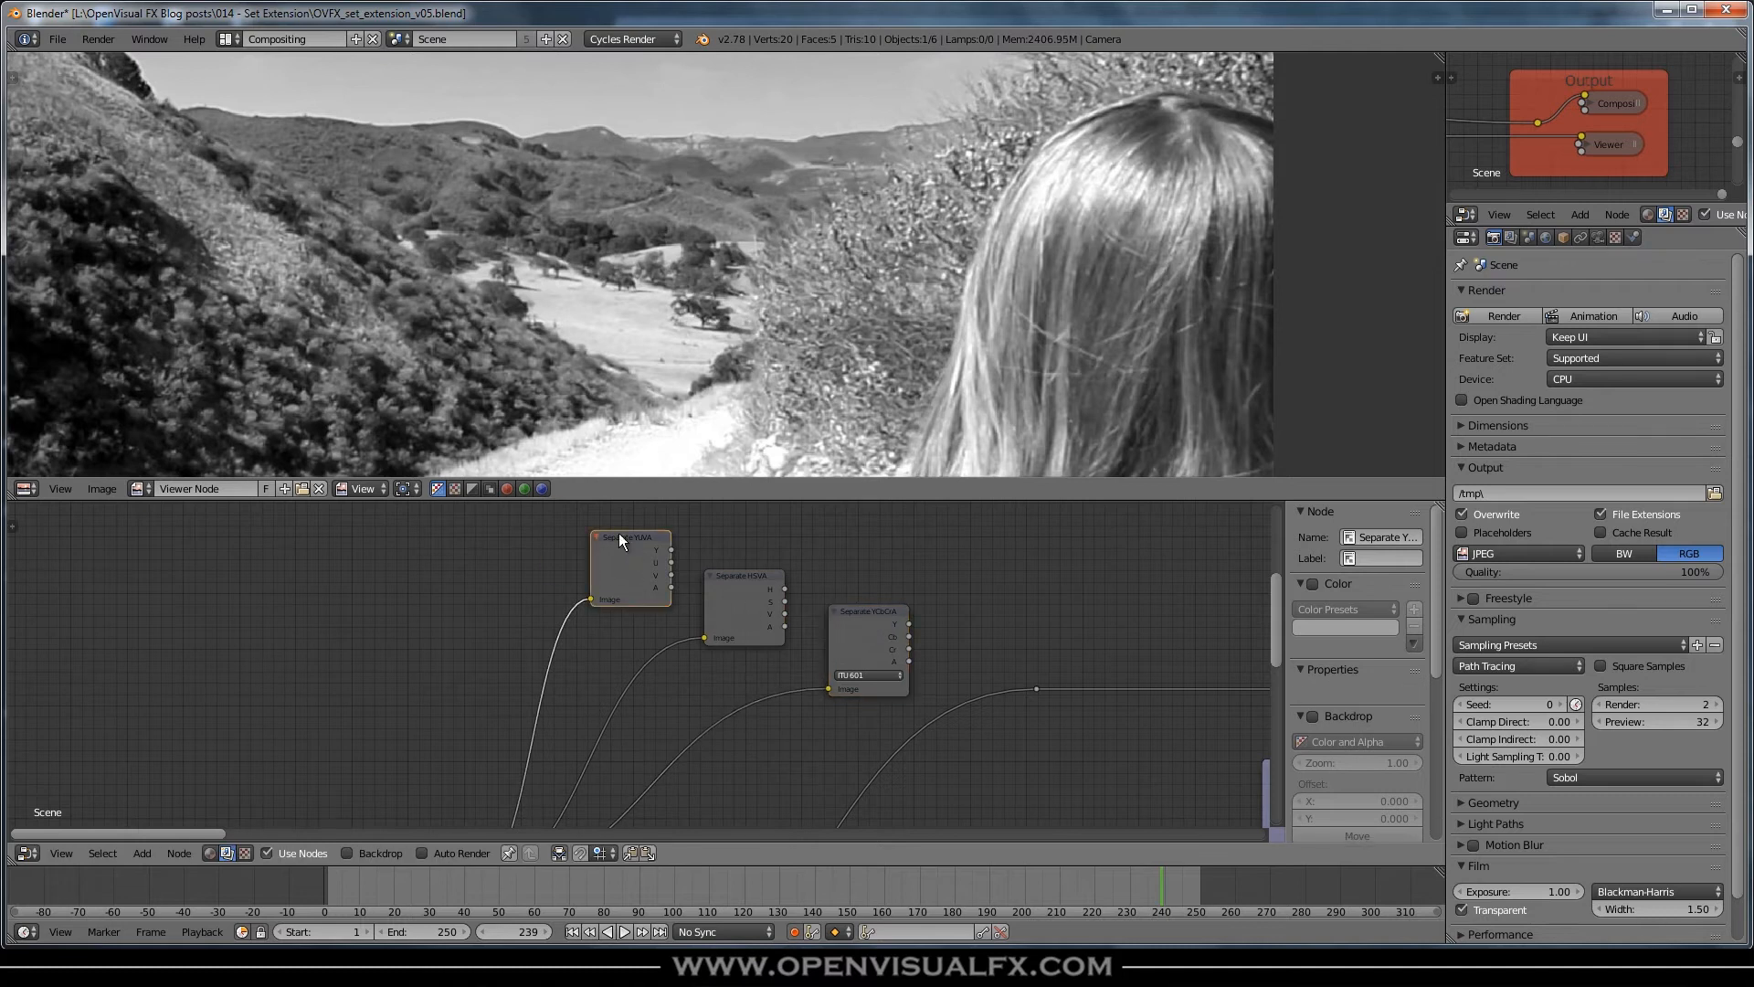
pyautogui.moveTo(633, 541); pyautogui.dragTo(588, 509)
pyautogui.moveTo(764, 584); pyautogui.dragTo(701, 579)
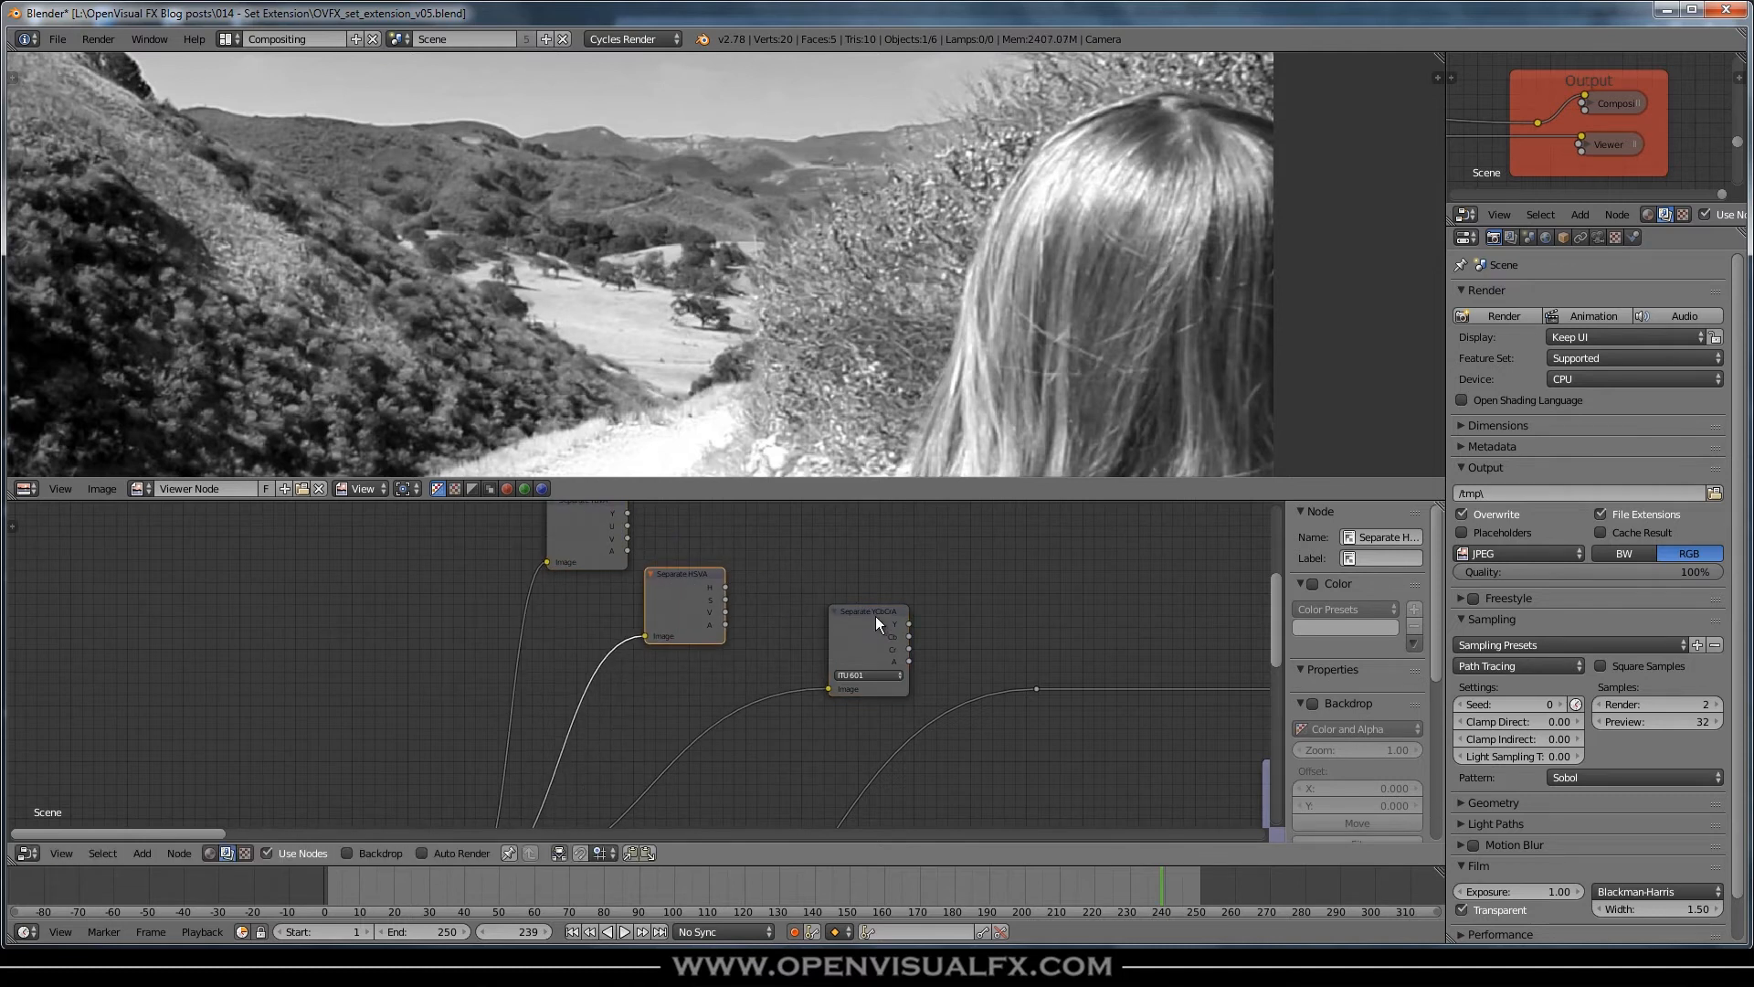
pyautogui.moveTo(875, 621); pyautogui.dragTo(791, 658)
pyautogui.moveTo(771, 615); pyautogui.dragTo(775, 659, button='middle')
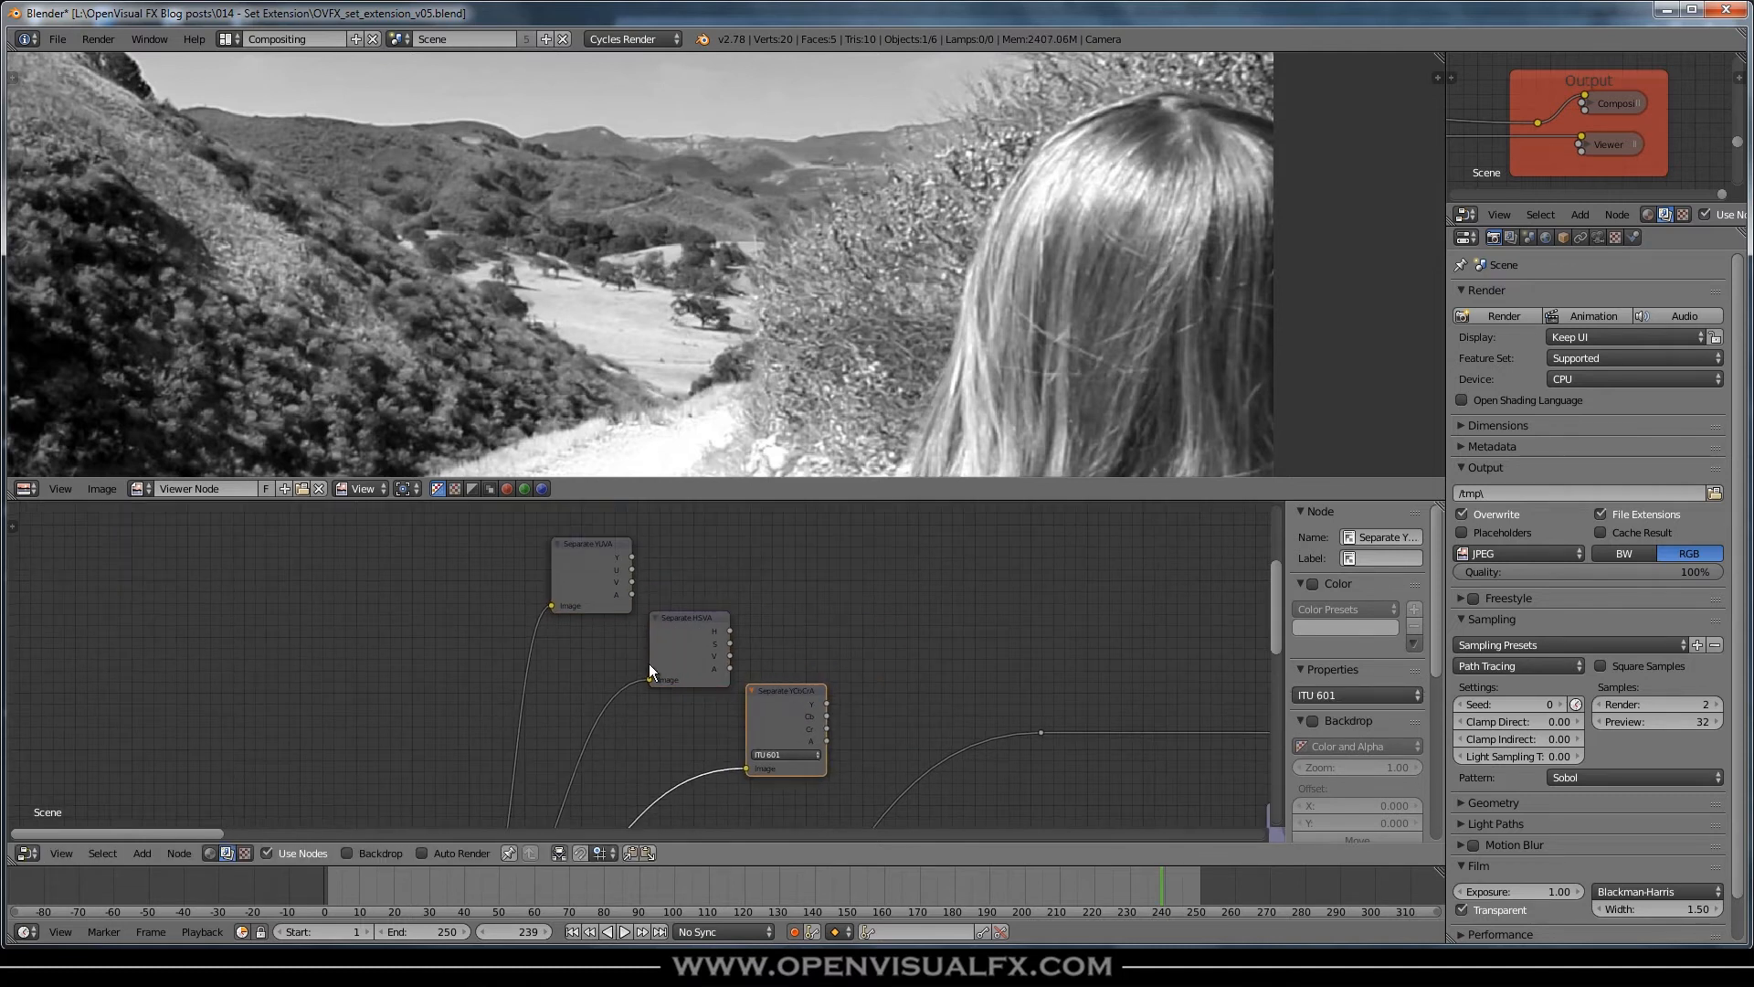
# - Preview the Separate YUVA outputs up to the V channel and examine the bushes beside the woman's hair
pyautogui.keyDown('ctrl'); pyautogui.keyDown('shift'); pyautogui.click(601, 539); pyautogui.keyUp('shift'); pyautogui.keyUp('ctrl')
pyautogui.keyDown('ctrl'); pyautogui.keyDown('shift'); pyautogui.click(583, 546); pyautogui.keyUp('shift'); pyautogui.keyUp('ctrl')
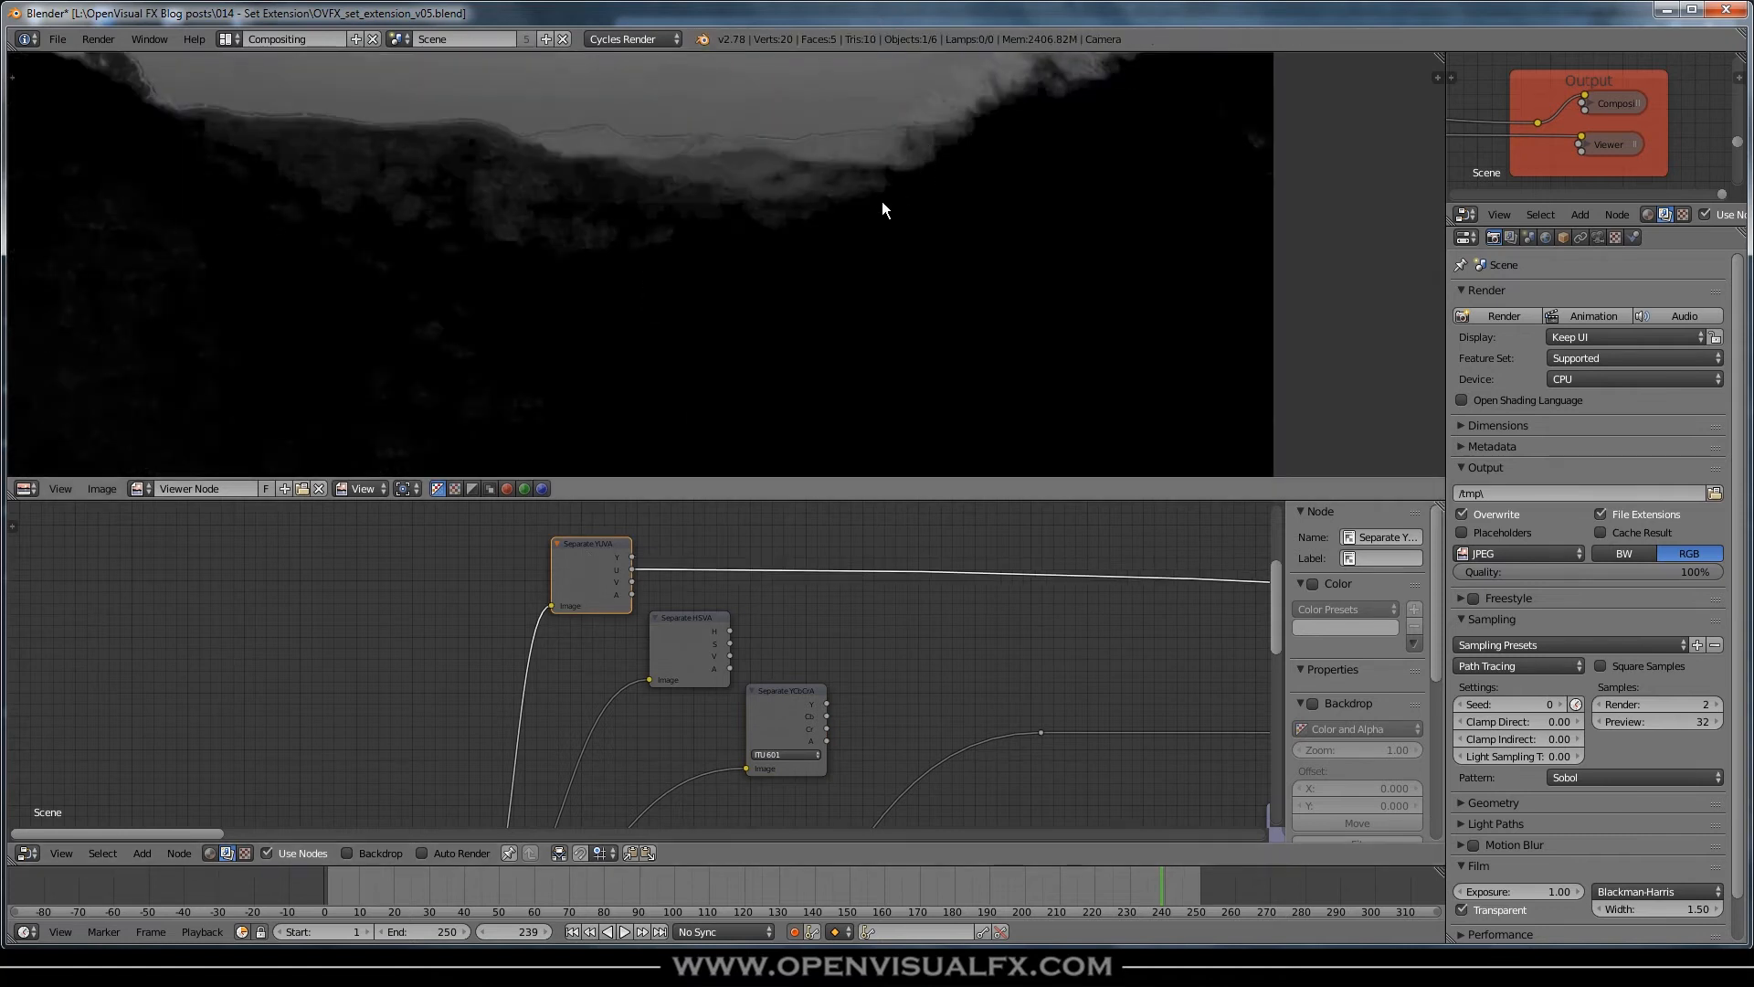
pyautogui.keyDown('ctrl'); pyautogui.keyDown('shift'); pyautogui.click(598, 556); pyautogui.keyUp('shift'); pyautogui.keyUp('ctrl')
pyautogui.scroll(-1, 882, 216)
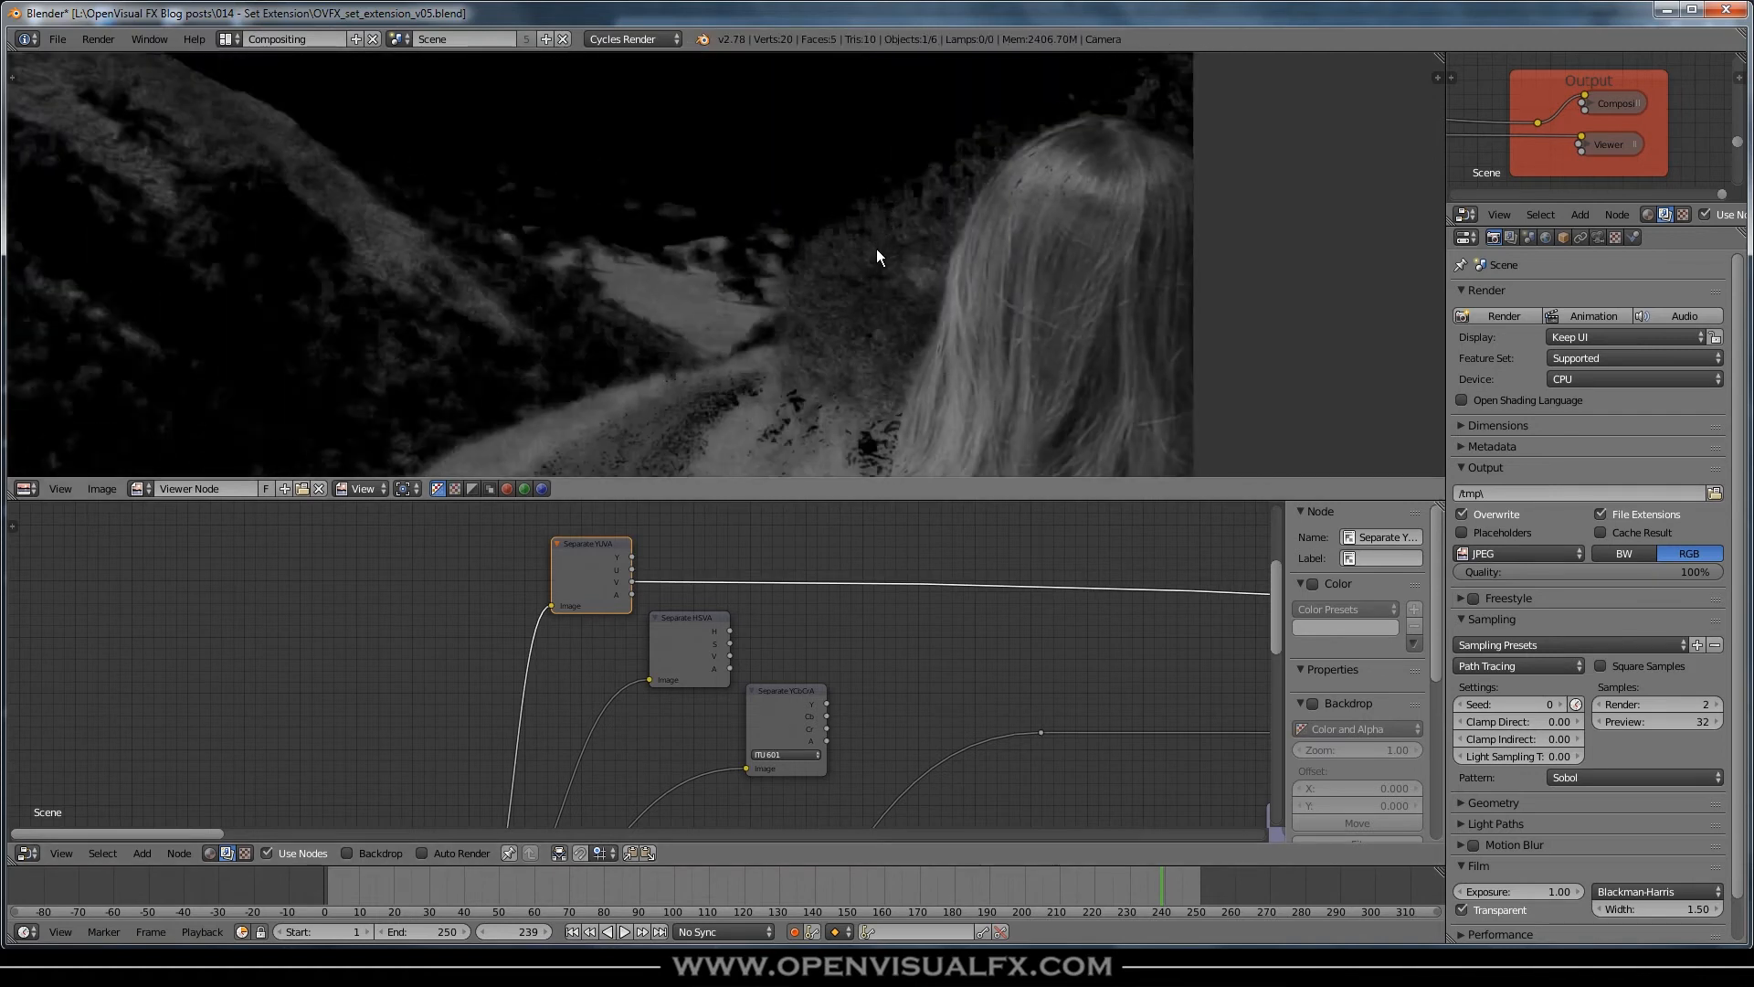
pyautogui.moveTo(875, 252); pyautogui.dragTo(866, 288, button='middle')
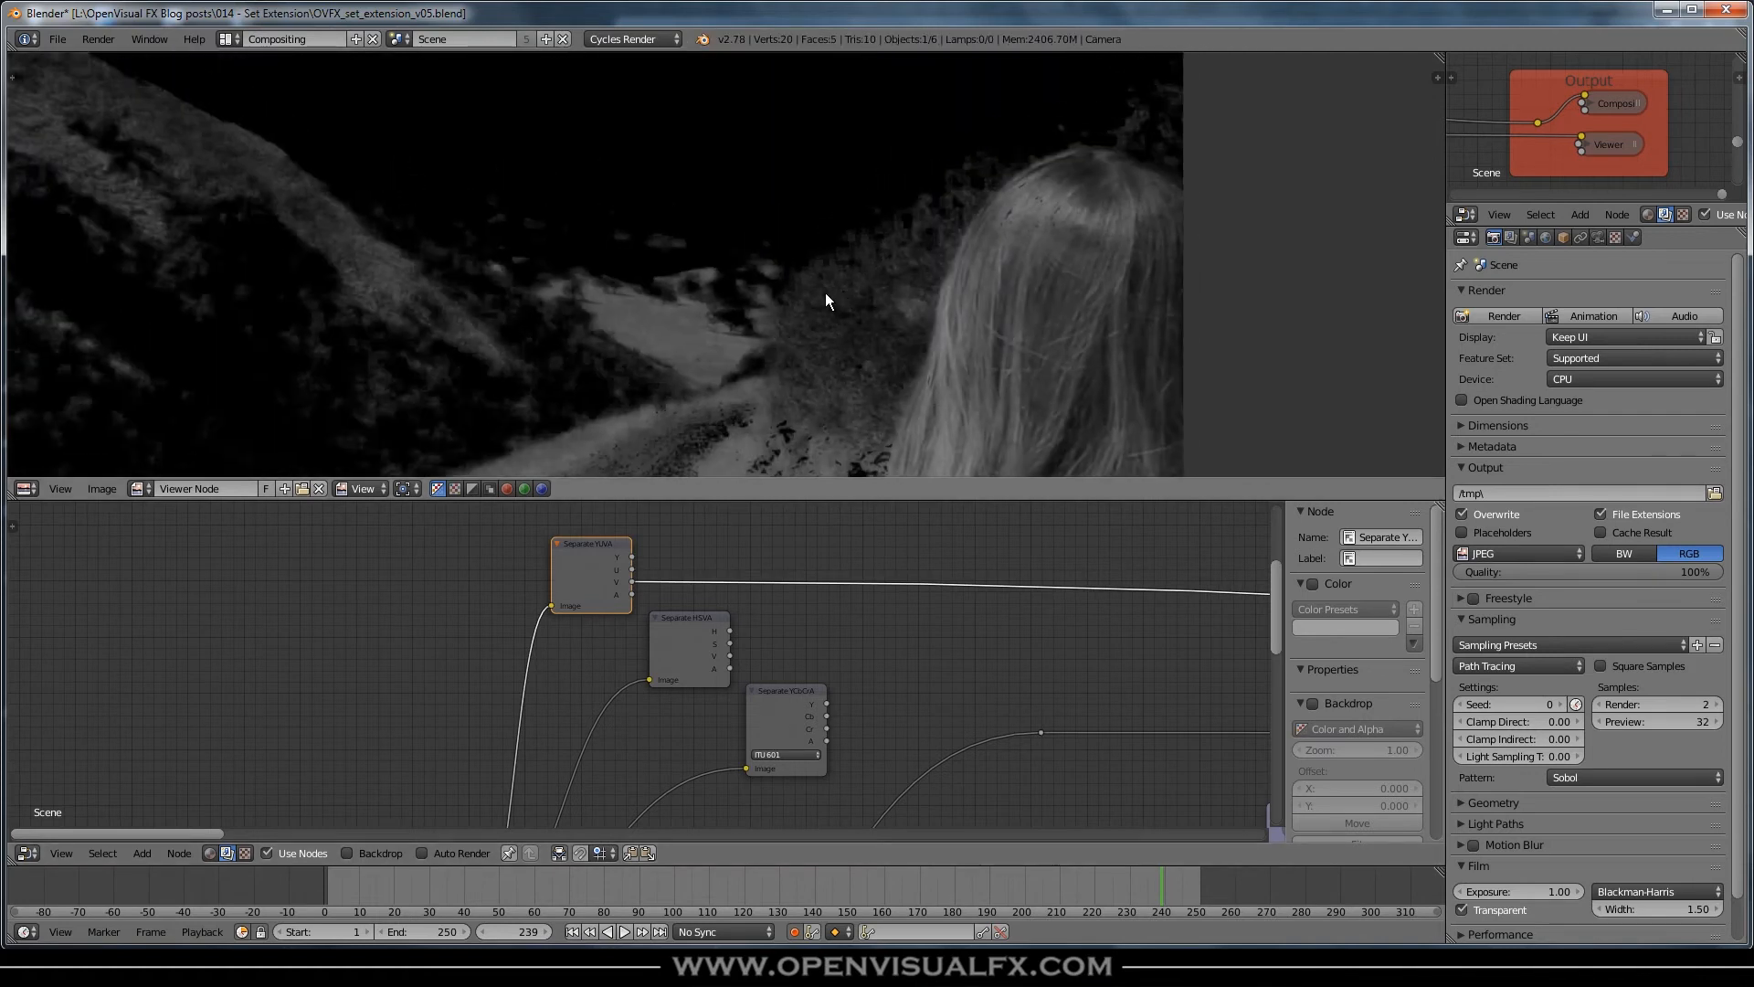
pyautogui.scroll(2, 823, 274)
pyautogui.scroll(-1, 733, 305)
pyautogui.scroll(-1, 732, 305)
# - Play and scrub the shot to check the V channel at several points, including frames 144, 43, 171 and 237
pyautogui.hotkey('shift', 'alt', 'a')
pyautogui.click(826, 897)
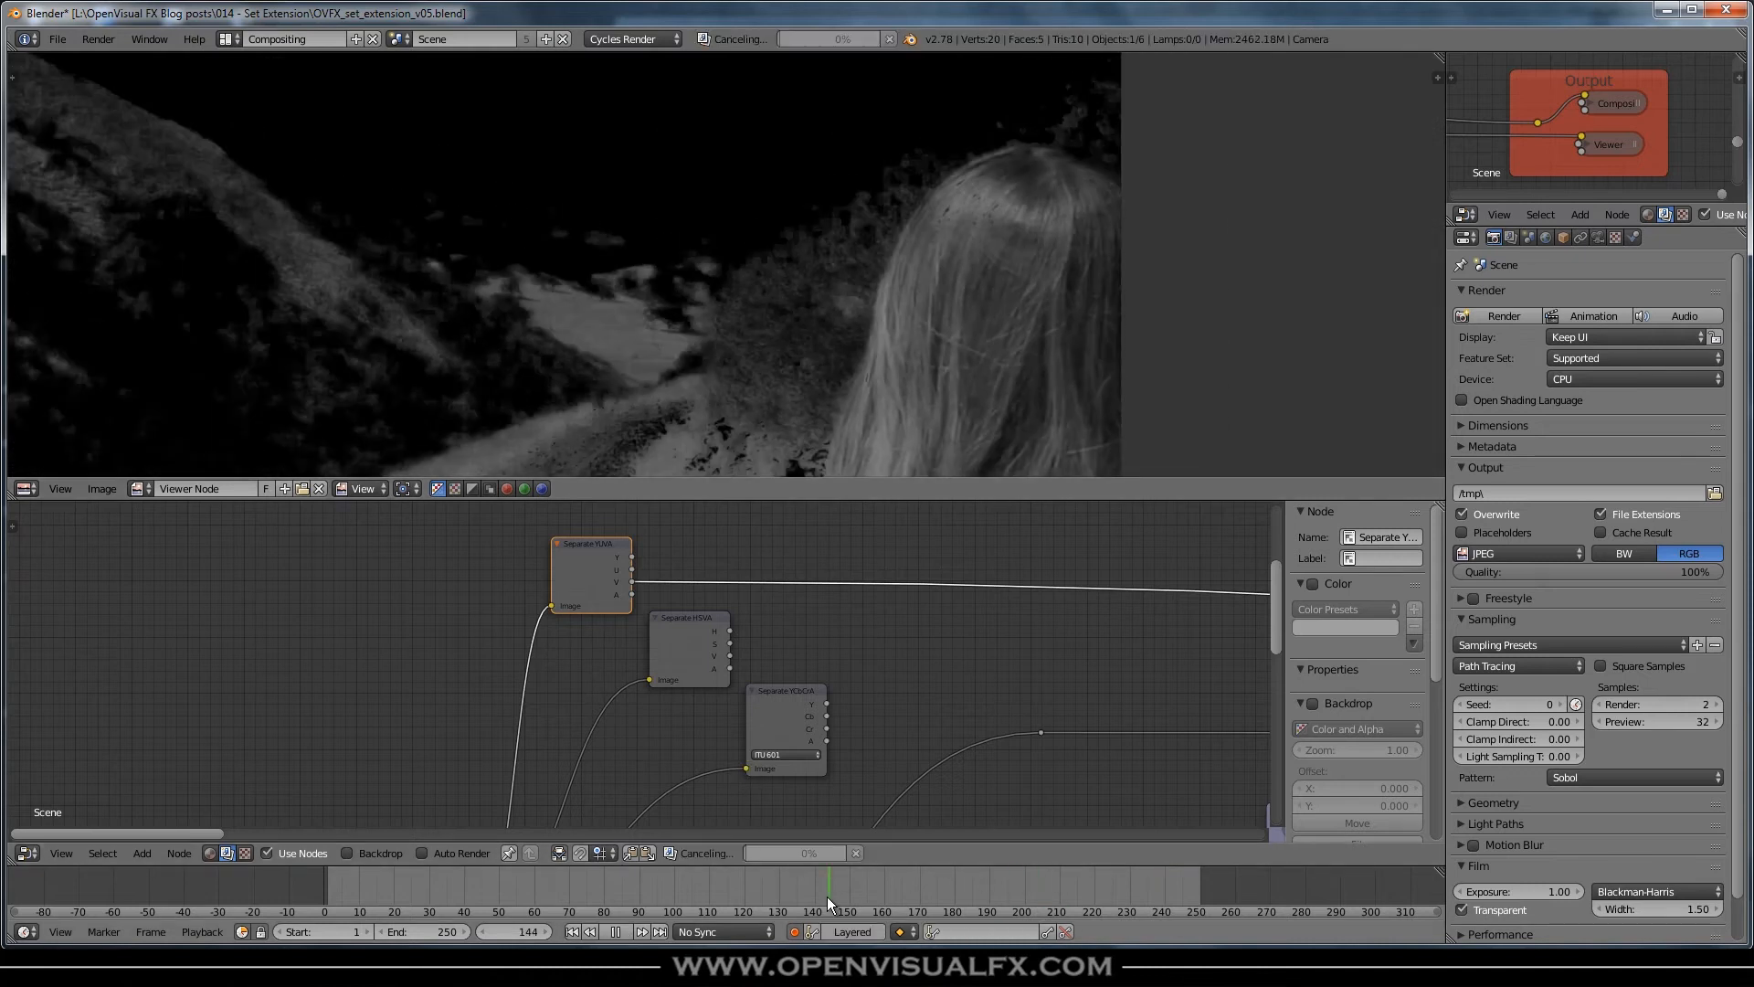
pyautogui.hotkey('alt', 'a')
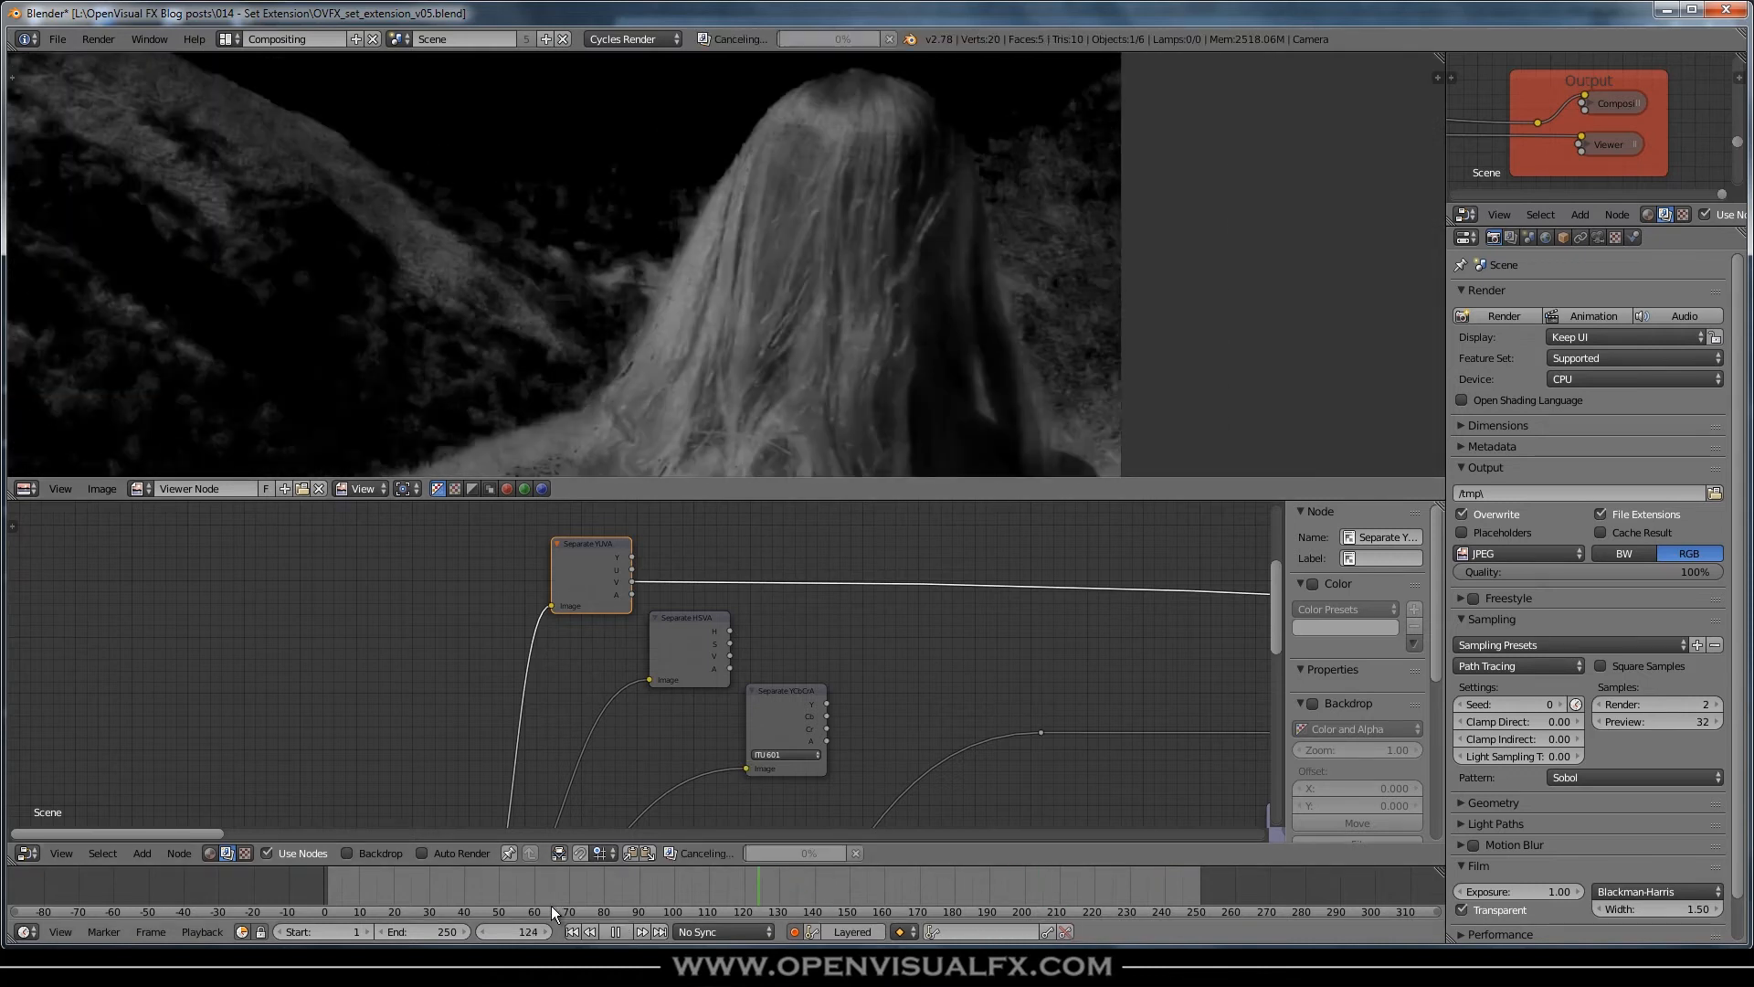
pyautogui.click(475, 892)
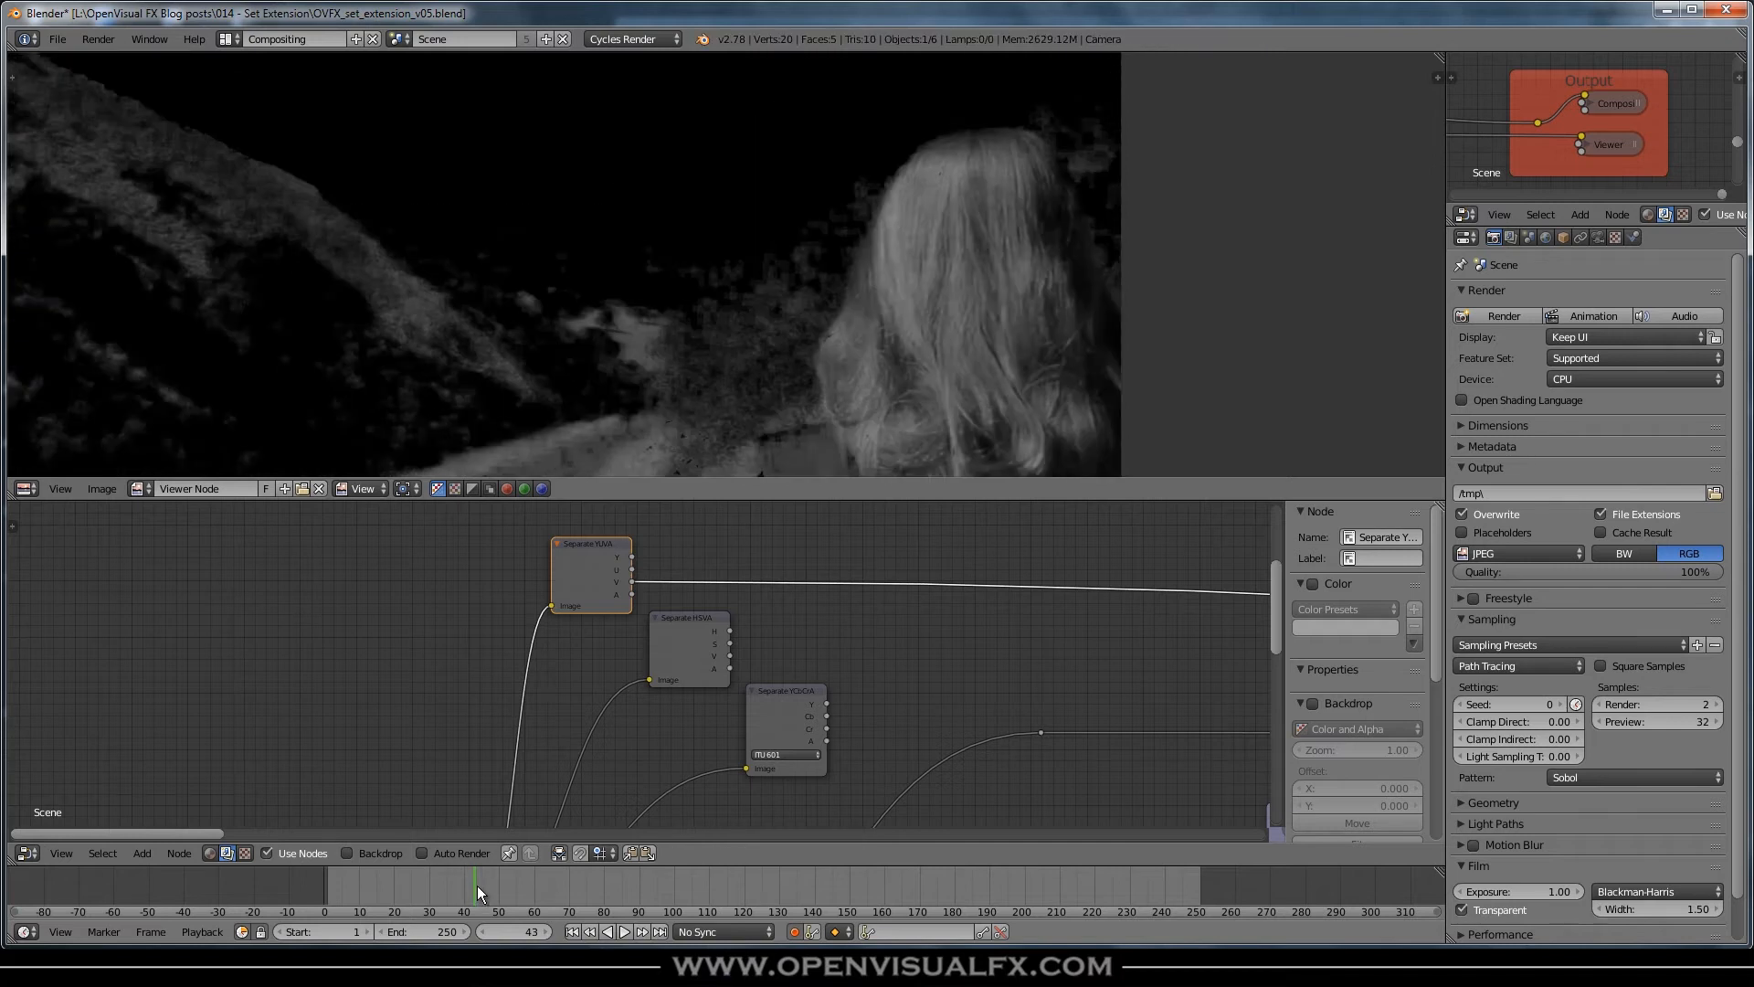
pyautogui.hotkey('alt', 'a')
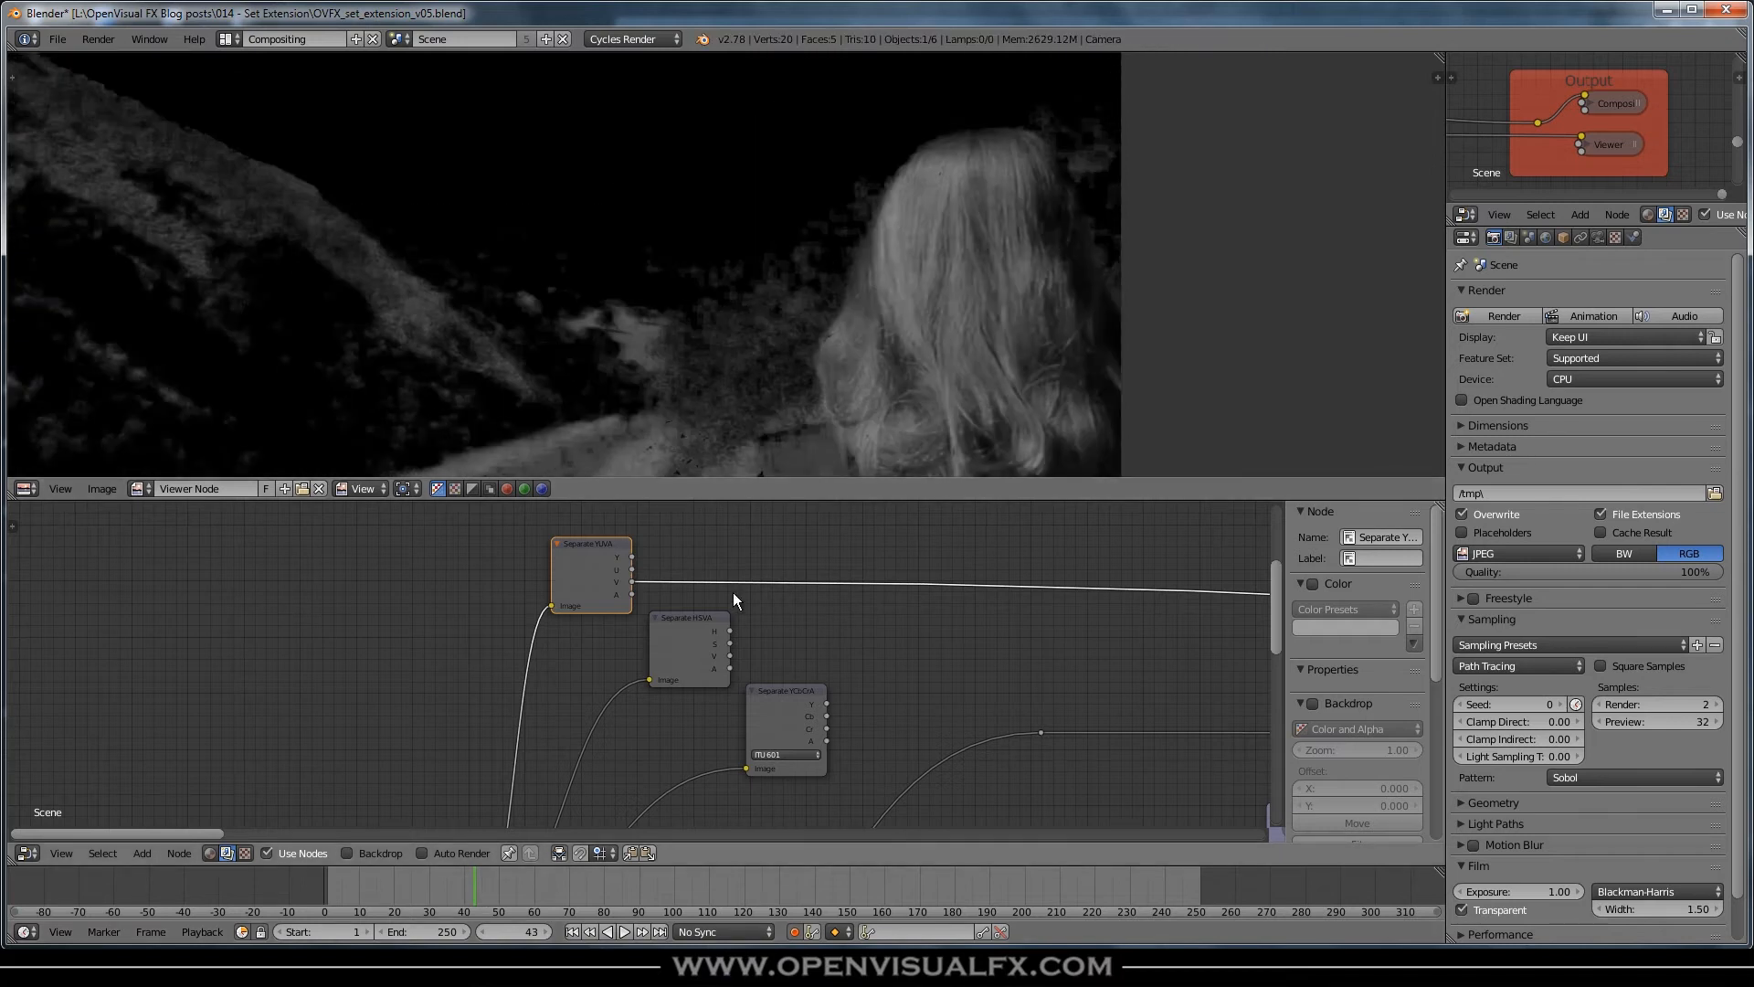
pyautogui.hotkey('alt', 'a')
pyautogui.click(923, 881)
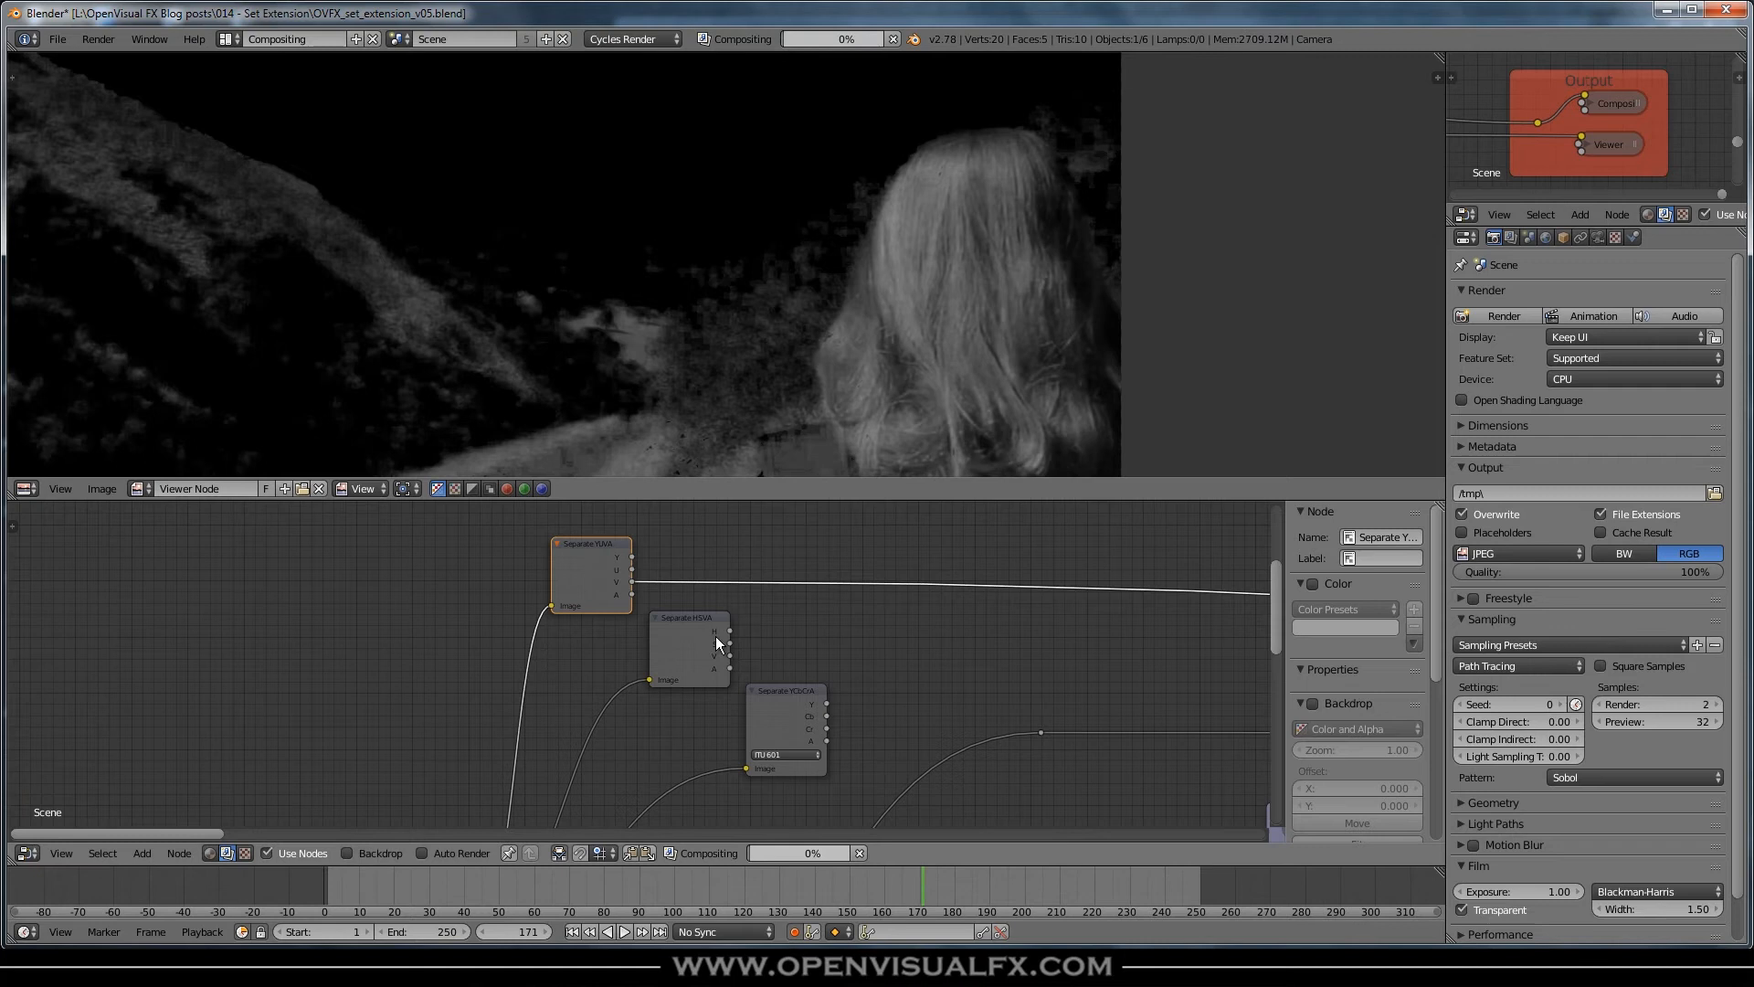
pyautogui.moveTo(595, 540); pyautogui.dragTo(596, 523)
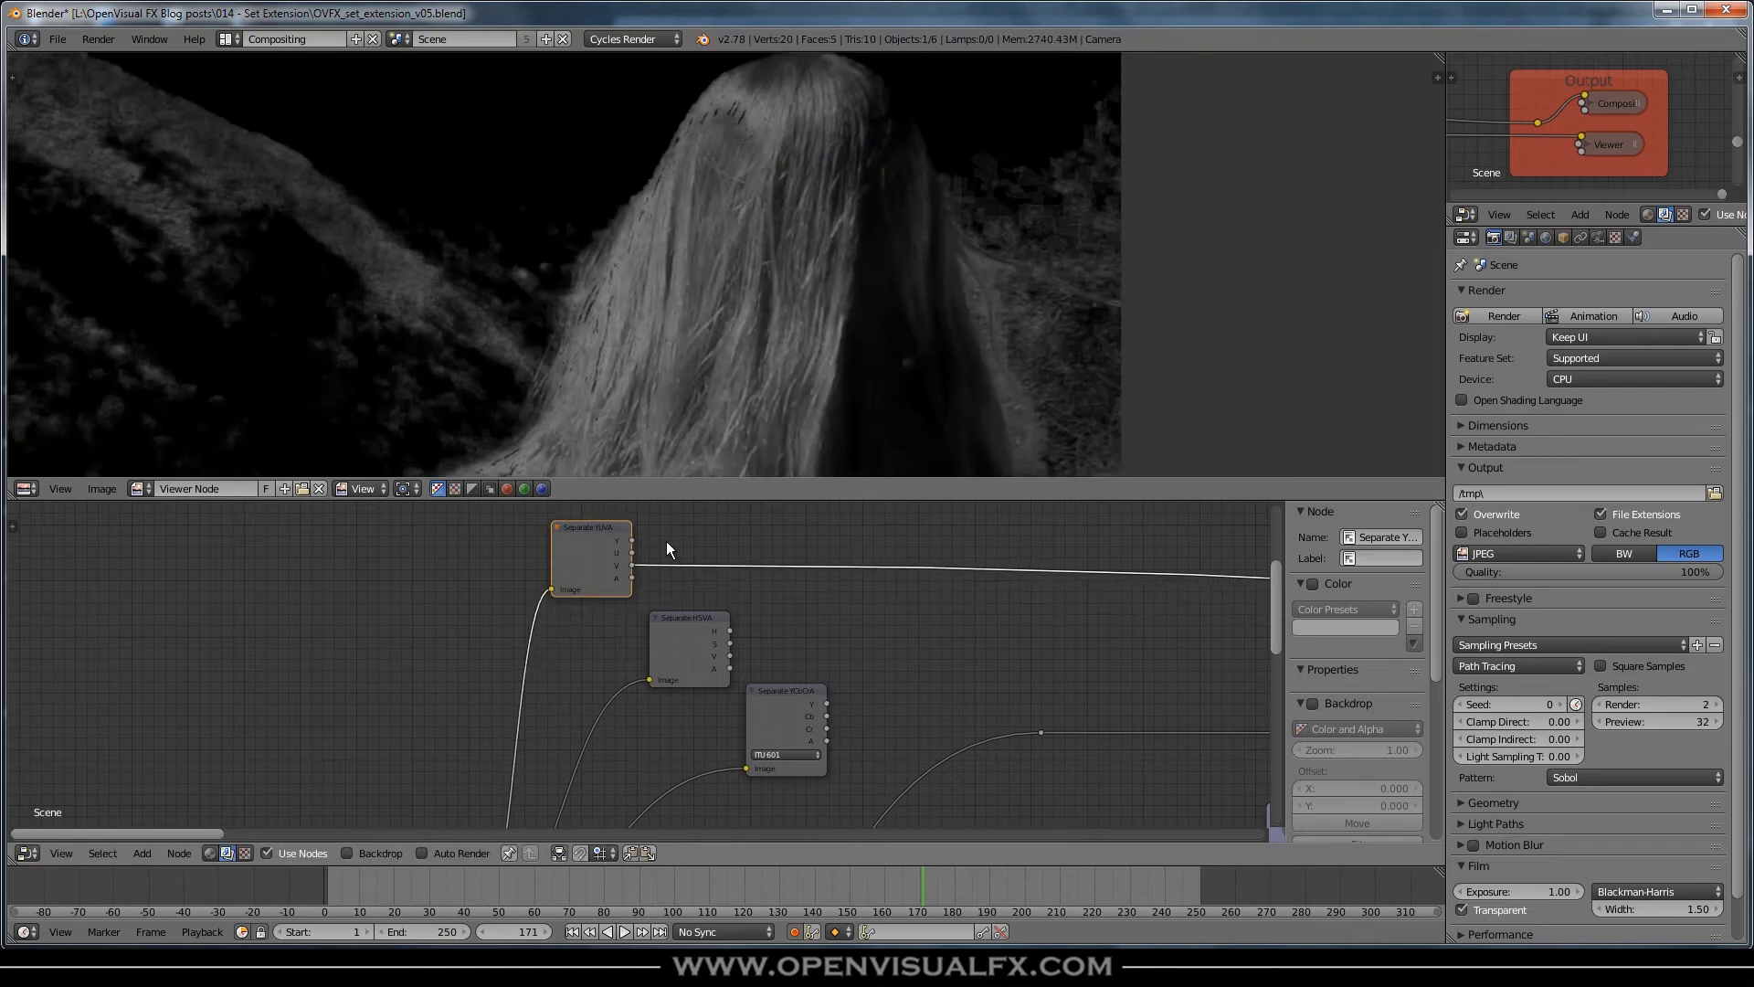
pyautogui.hotkey('alt', 'a')
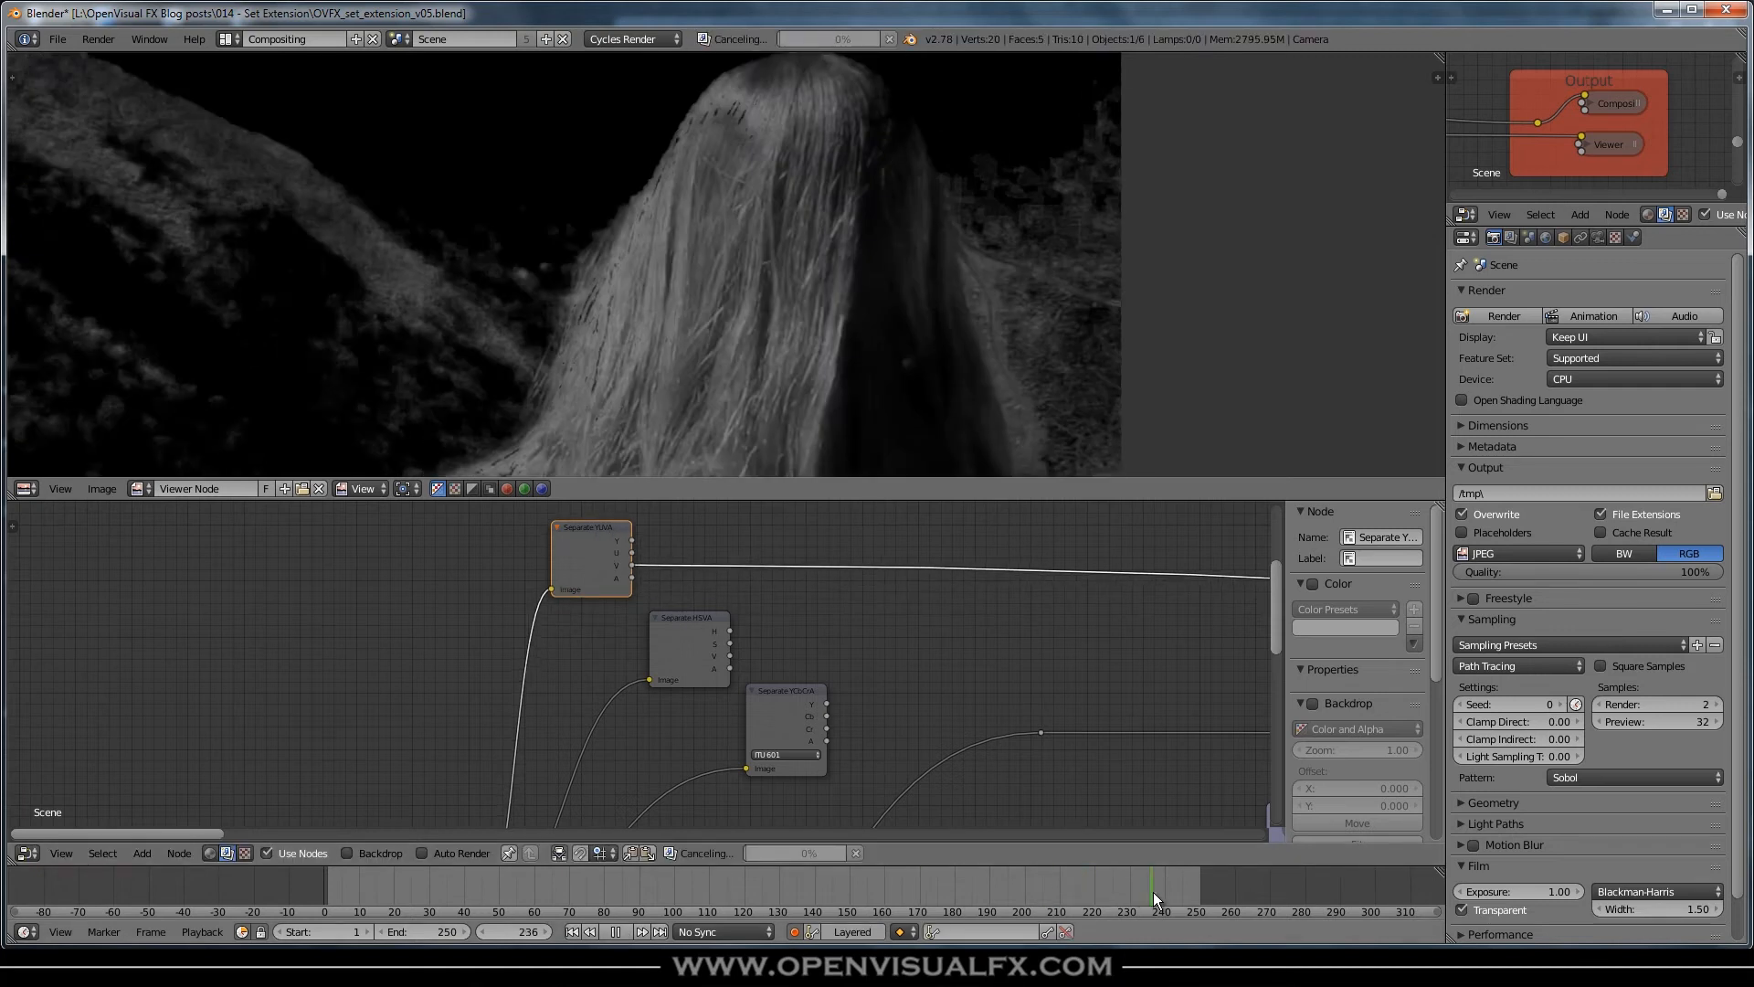
pyautogui.hotkey('alt', 'a')
# - Shift the Separate YUVA node slightly and add a reroute to its V output link to mark that channel
pyautogui.moveTo(606, 528); pyautogui.dragTo(622, 529)
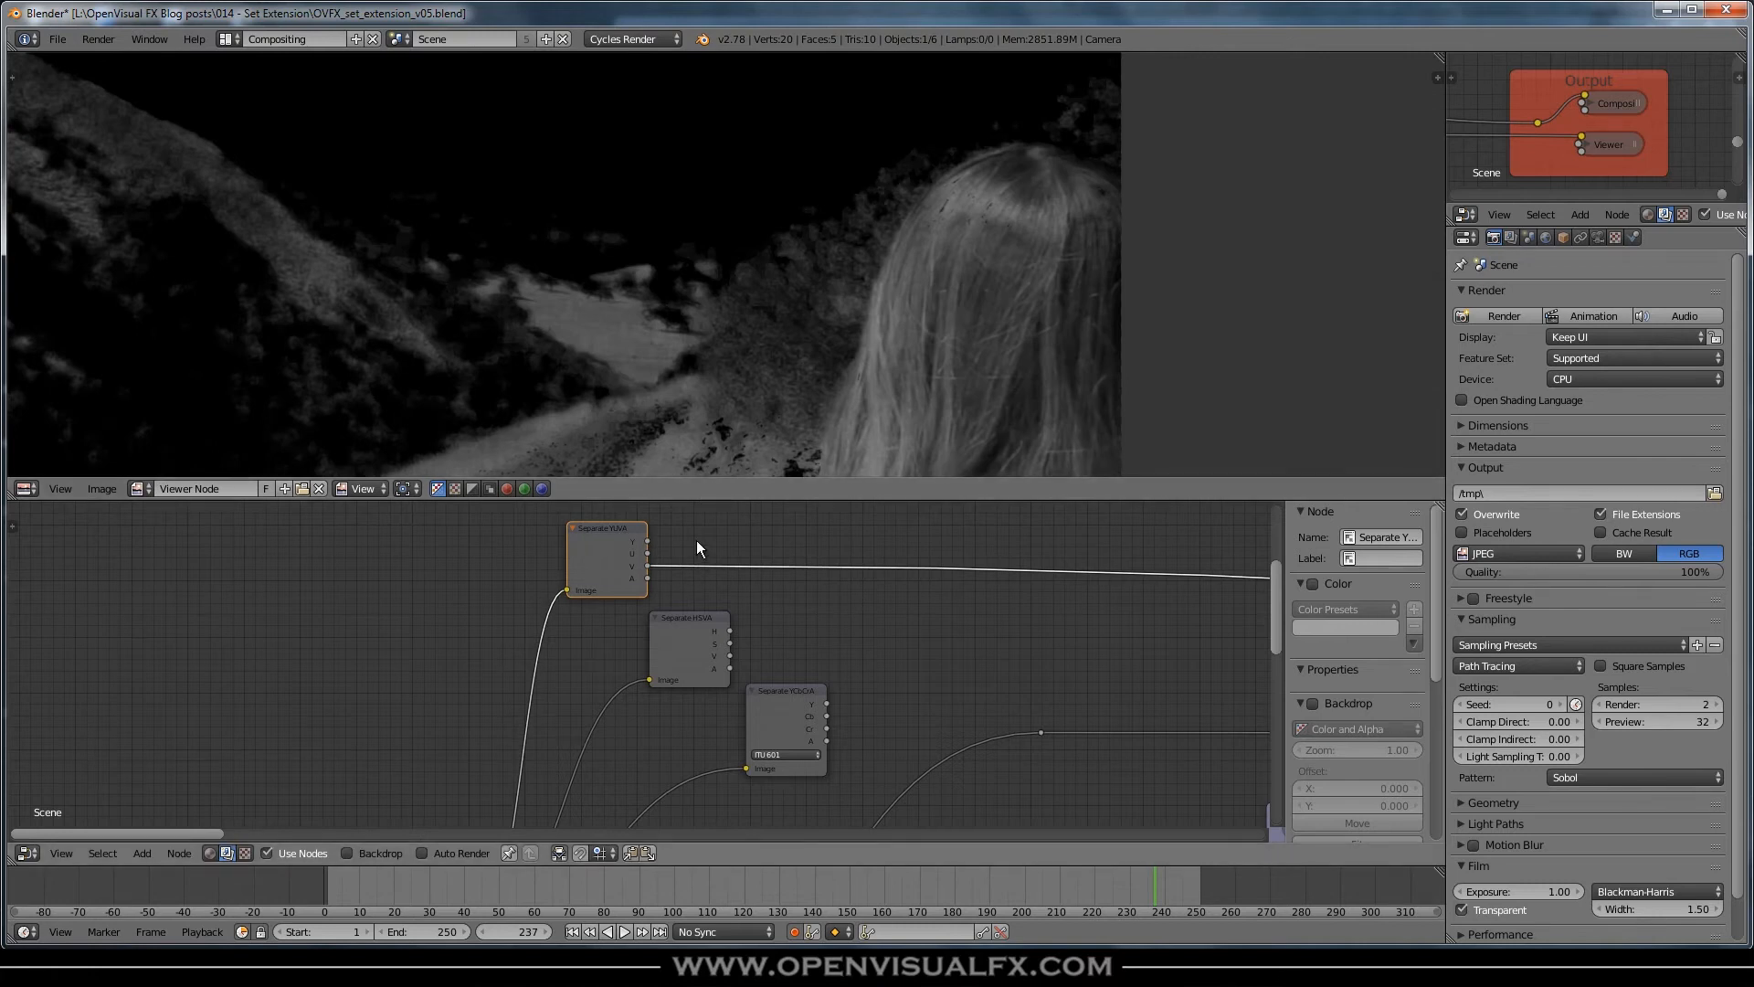
pyautogui.moveTo(678, 556)
pyautogui.keyDown('shift'); pyautogui.mouseDown()
pyautogui.moveTo(678, 587)
pyautogui.moveTo(668, 566)
pyautogui.mouseUp(); pyautogui.keyUp('shift')
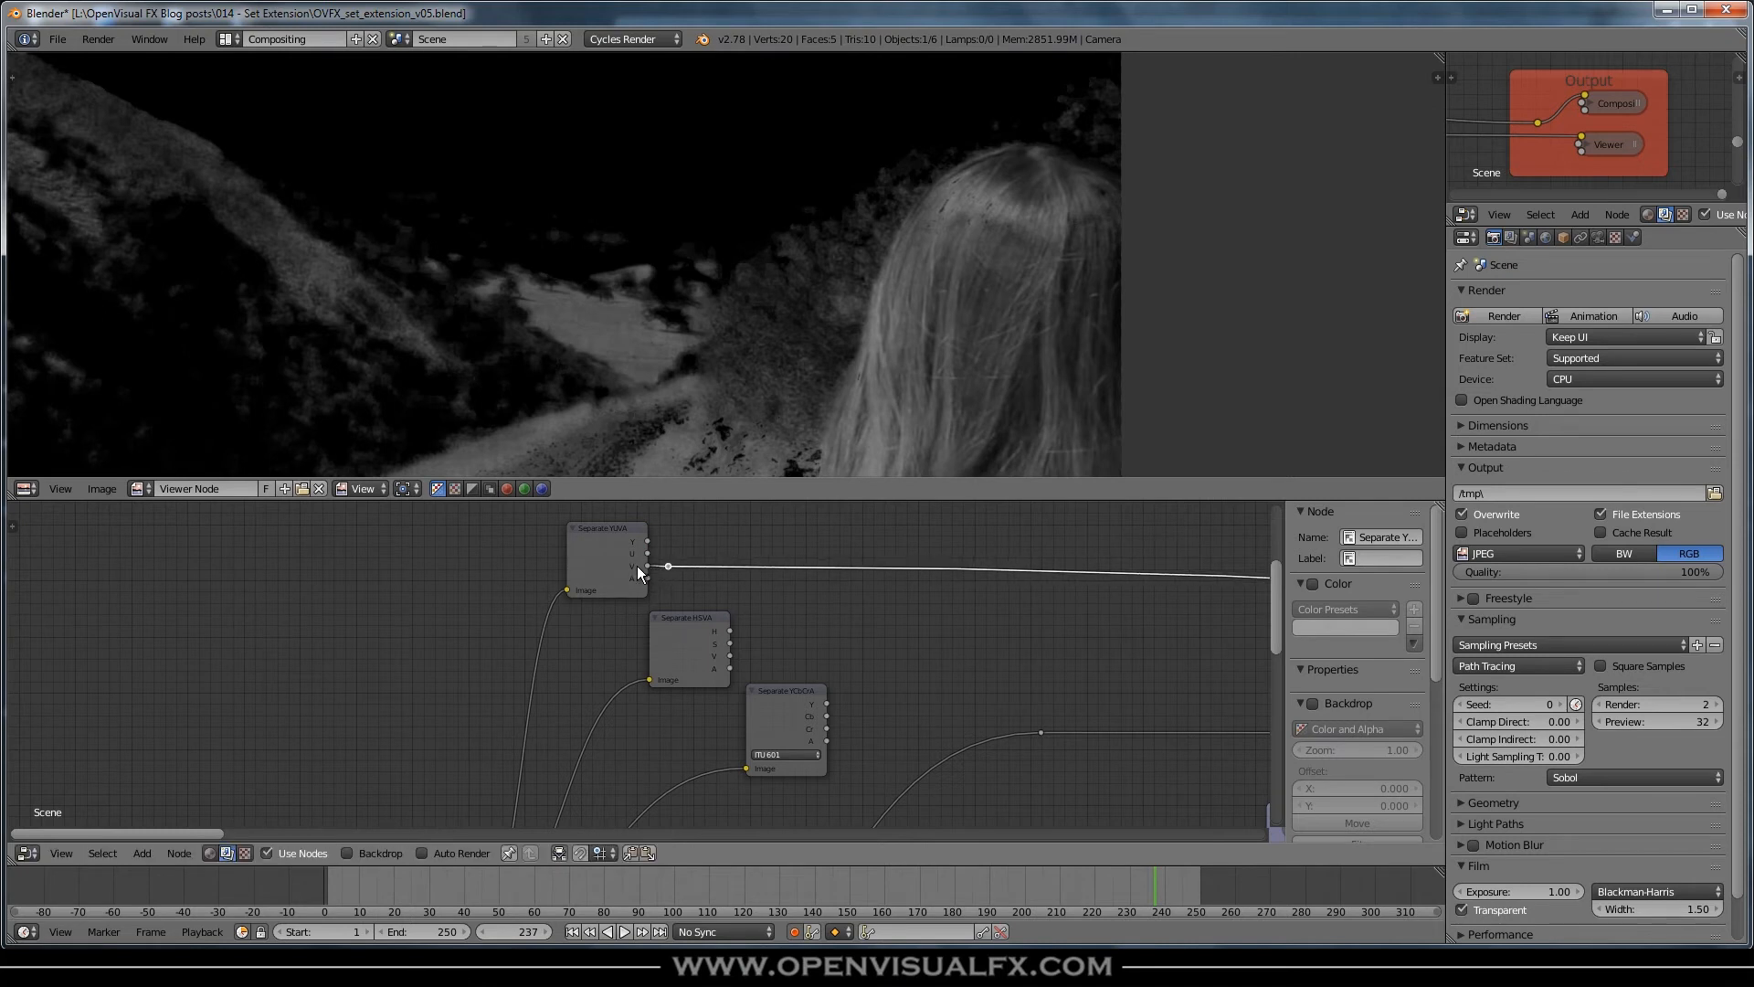
# - Cycle the viewer through the Separate YUVA outputs to compare the channels for the bushes
pyautogui.keyDown('ctrl'); pyautogui.keyDown('shift'); pyautogui.click(621, 536); pyautogui.keyUp('shift'); pyautogui.keyUp('ctrl')
pyautogui.keyDown('ctrl'); pyautogui.keyDown('shift'); pyautogui.click(621, 535); pyautogui.keyUp('shift'); pyautogui.keyUp('ctrl')
pyautogui.keyDown('ctrl'); pyautogui.keyDown('shift'); pyautogui.click(622, 535); pyautogui.keyUp('shift'); pyautogui.keyUp('ctrl')
pyautogui.keyDown('ctrl'); pyautogui.keyDown('shift'); pyautogui.click(621, 536); pyautogui.keyUp('shift'); pyautogui.keyUp('ctrl')
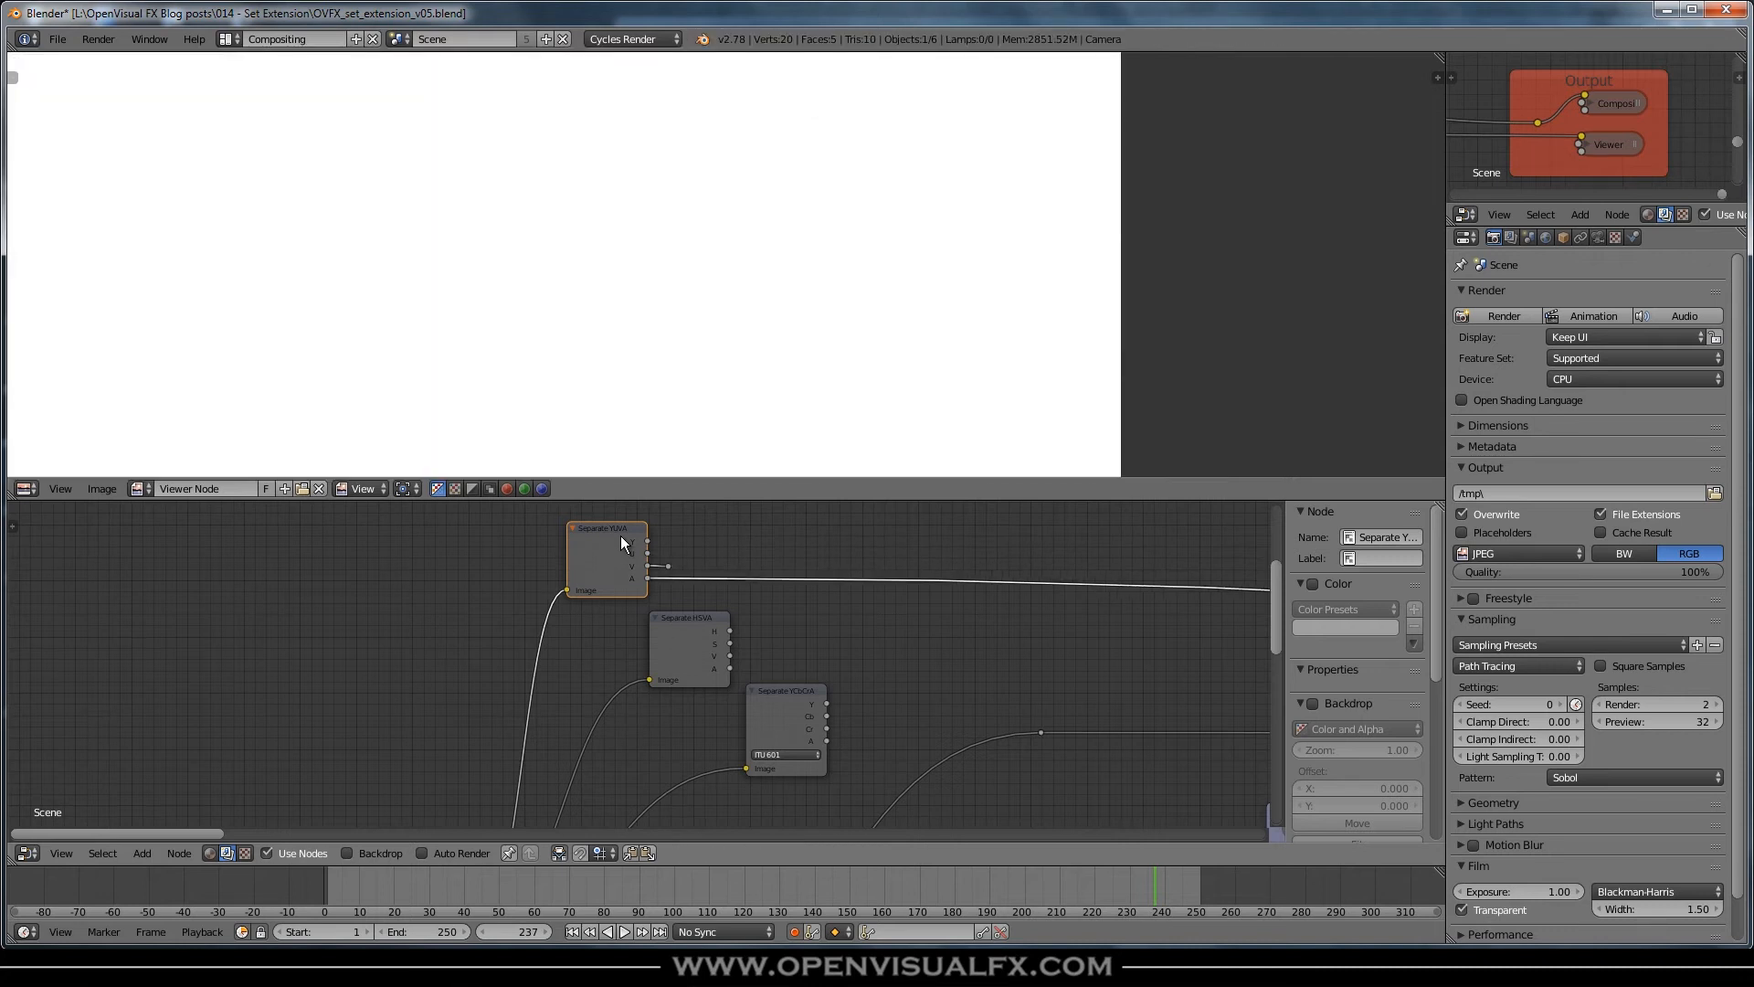
pyautogui.keyDown('ctrl'); pyautogui.keyDown('shift'); pyautogui.click(621, 537); pyautogui.keyUp('shift'); pyautogui.keyUp('ctrl')
pyautogui.keyDown('ctrl'); pyautogui.keyDown('shift'); pyautogui.click(621, 537); pyautogui.keyUp('shift'); pyautogui.keyUp('ctrl')
pyautogui.keyDown('ctrl'); pyautogui.keyDown('shift'); pyautogui.click(620, 536); pyautogui.keyUp('shift'); pyautogui.keyUp('ctrl')
pyautogui.keyDown('ctrl'); pyautogui.keyDown('shift'); pyautogui.click(620, 536); pyautogui.keyUp('shift'); pyautogui.keyUp('ctrl')
pyautogui.keyDown('ctrl'); pyautogui.keyDown('shift'); pyautogui.click(620, 536); pyautogui.keyUp('shift'); pyautogui.keyUp('ctrl')
# - Cycle the viewer through the Separate HSVA outputs to compare the channels for the bushes
pyautogui.keyDown('ctrl'); pyautogui.keyDown('shift'); pyautogui.click(689, 621); pyautogui.keyUp('shift'); pyautogui.keyUp('ctrl')
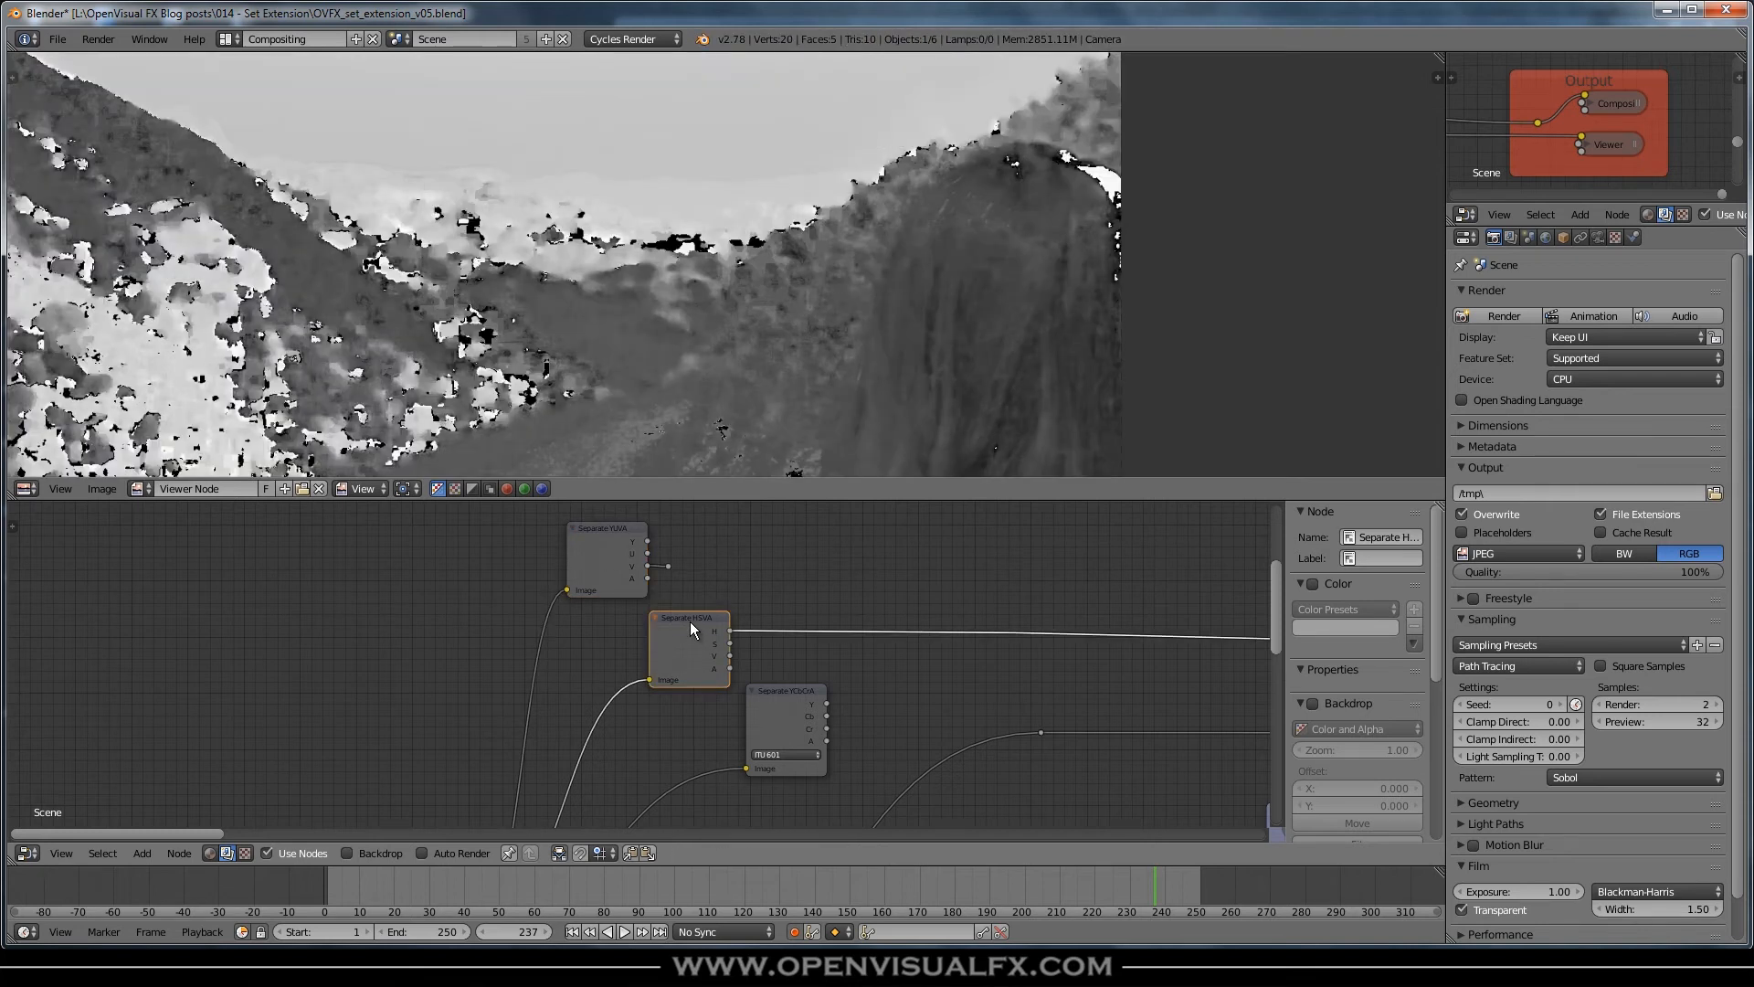
pyautogui.keyDown('ctrl'); pyautogui.keyDown('shift'); pyautogui.click(689, 621); pyautogui.keyUp('shift'); pyautogui.keyUp('ctrl')
pyautogui.keyDown('ctrl'); pyautogui.keyDown('shift'); pyautogui.click(689, 621); pyautogui.keyUp('shift'); pyautogui.keyUp('ctrl')
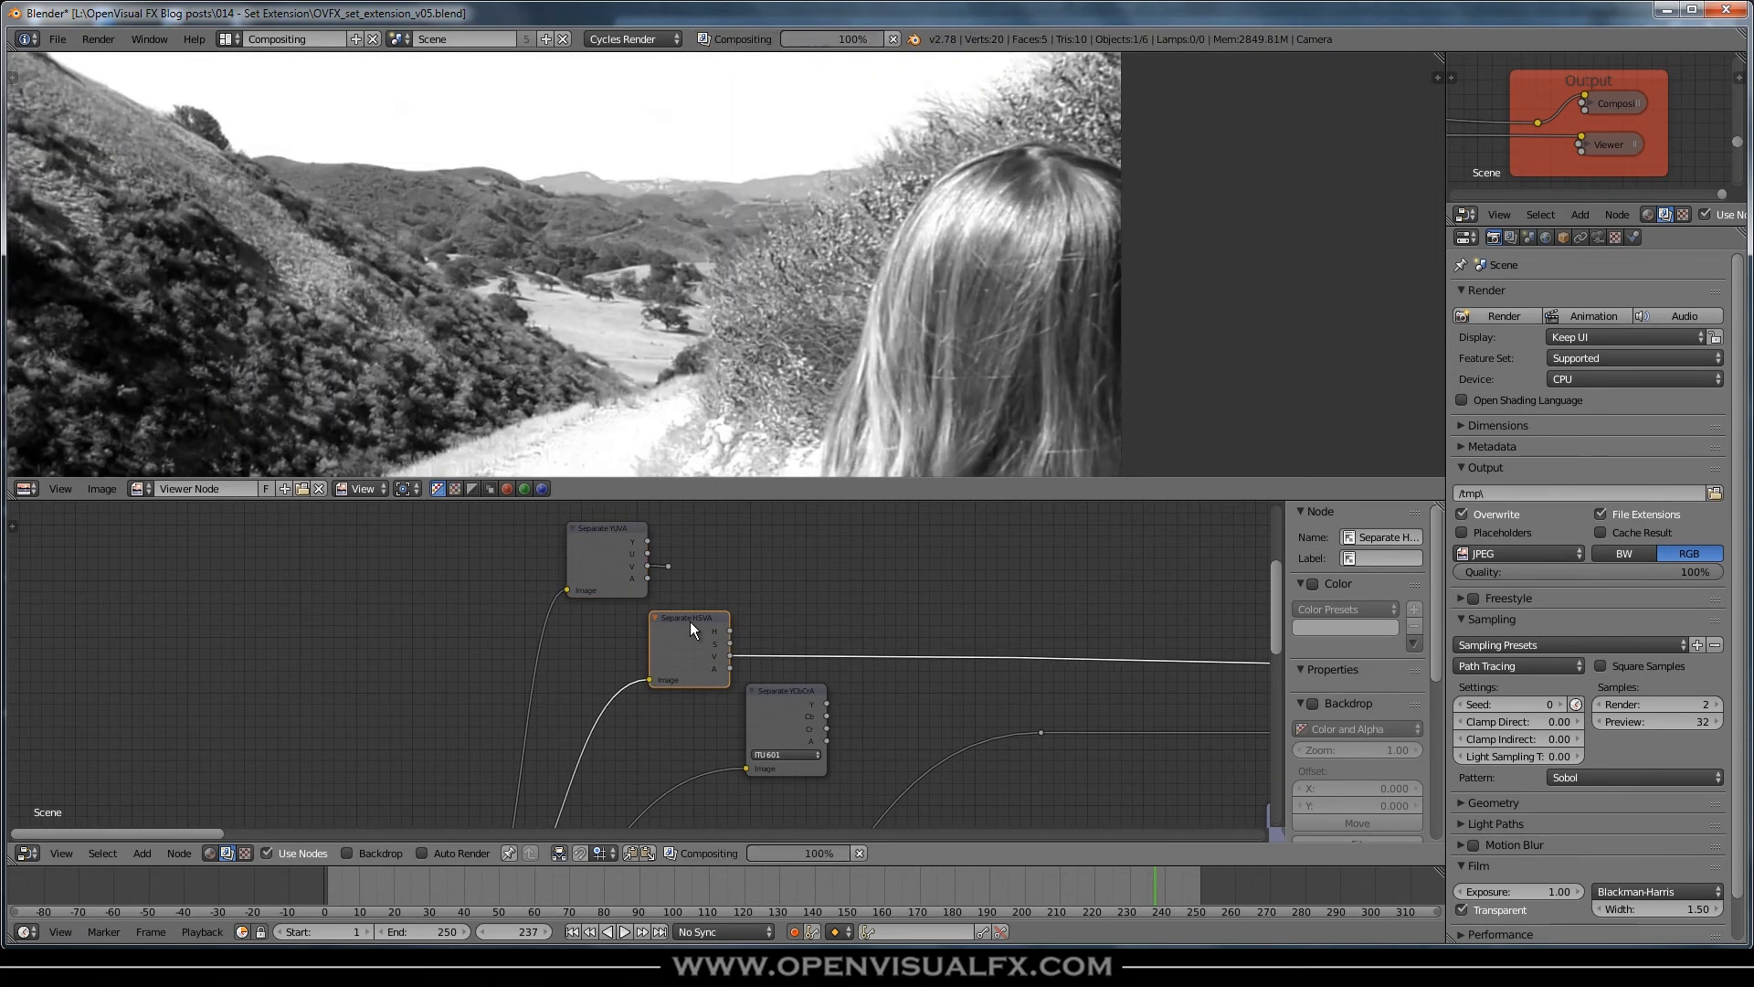
pyautogui.keyDown('ctrl'); pyautogui.keyDown('shift'); pyautogui.click(689, 621); pyautogui.keyUp('shift'); pyautogui.keyUp('ctrl')
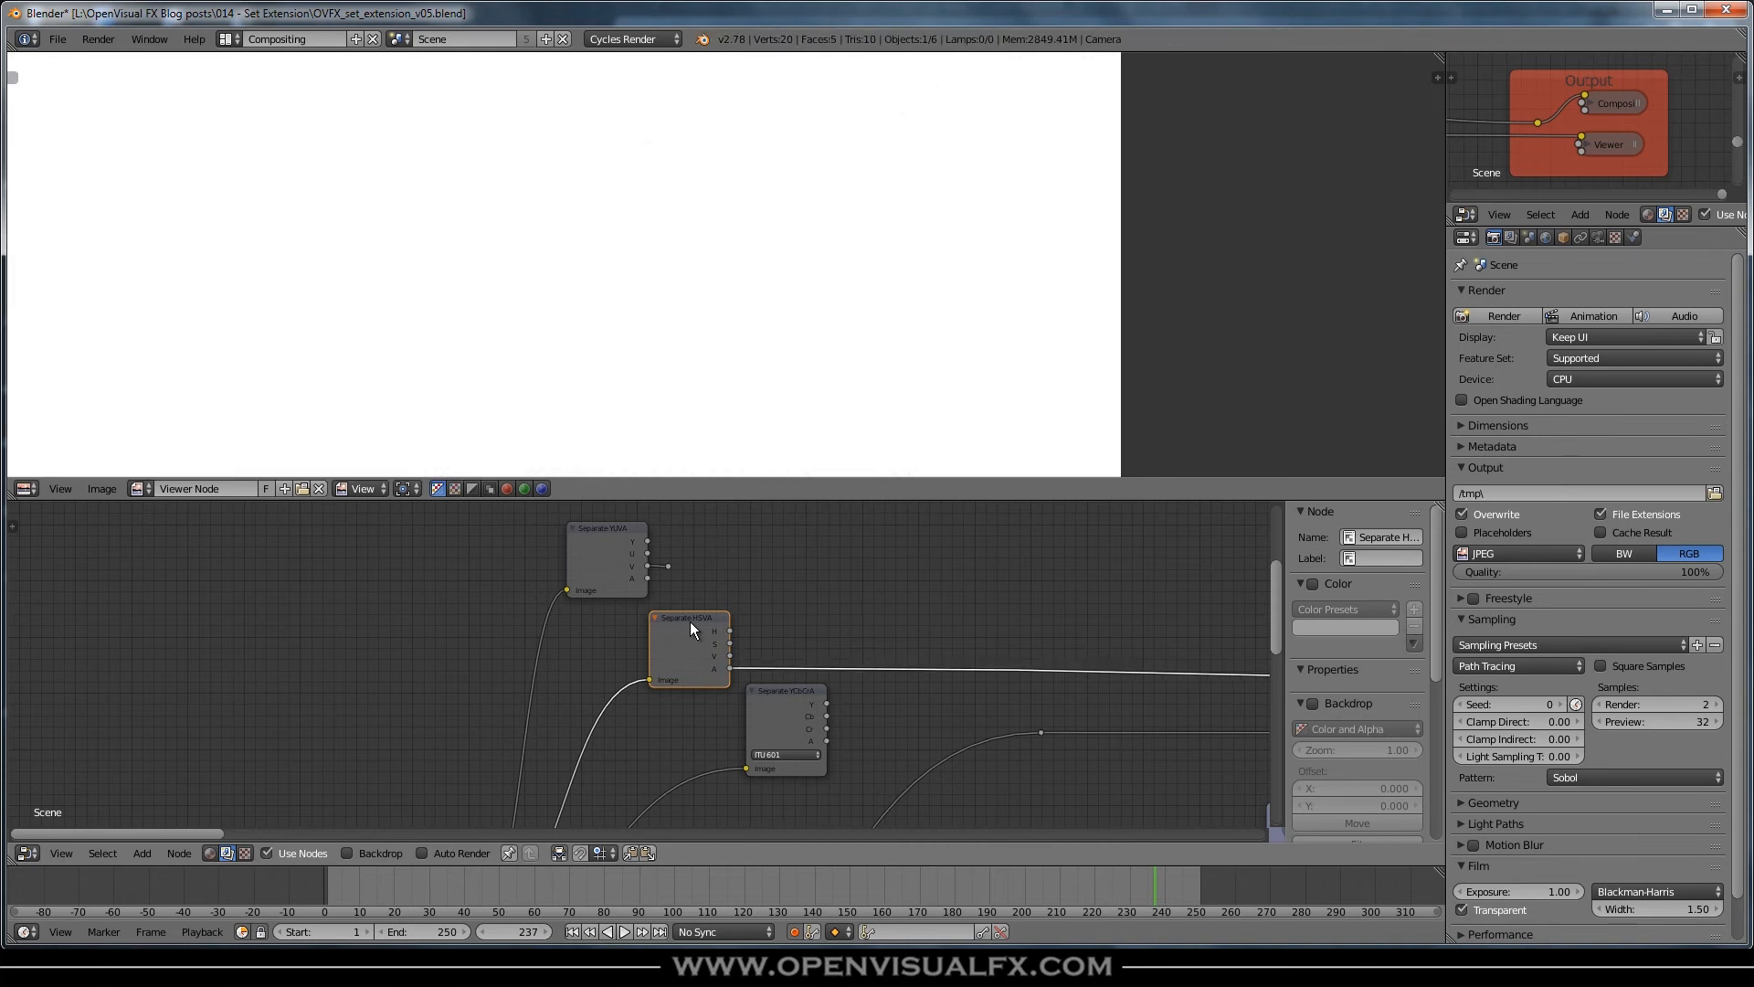
pyautogui.keyDown('ctrl'); pyautogui.keyDown('shift'); pyautogui.click(690, 622); pyautogui.keyUp('shift'); pyautogui.keyUp('ctrl')
# - Cycle the viewer through the Separate YCbCrA outputs to compare the channels for the bushes
pyautogui.keyDown('ctrl'); pyautogui.keyDown('shift'); pyautogui.click(788, 694); pyautogui.keyUp('shift'); pyautogui.keyUp('ctrl')
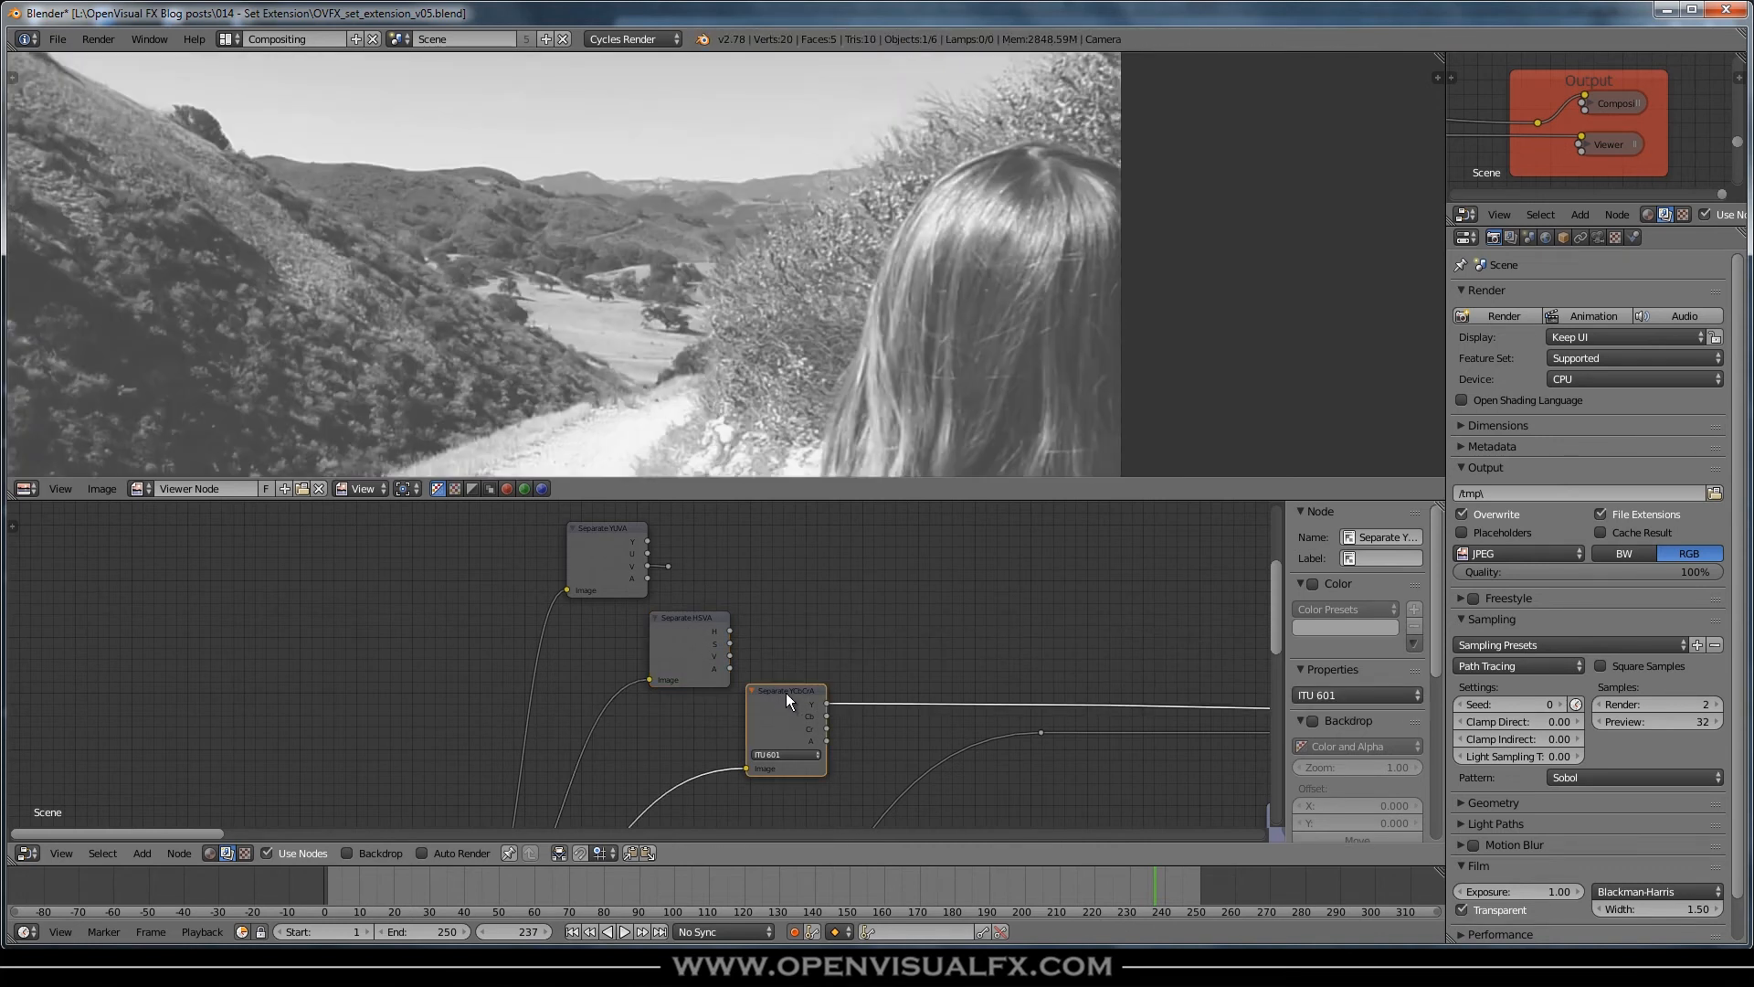
pyautogui.scroll(2, 776, 735)
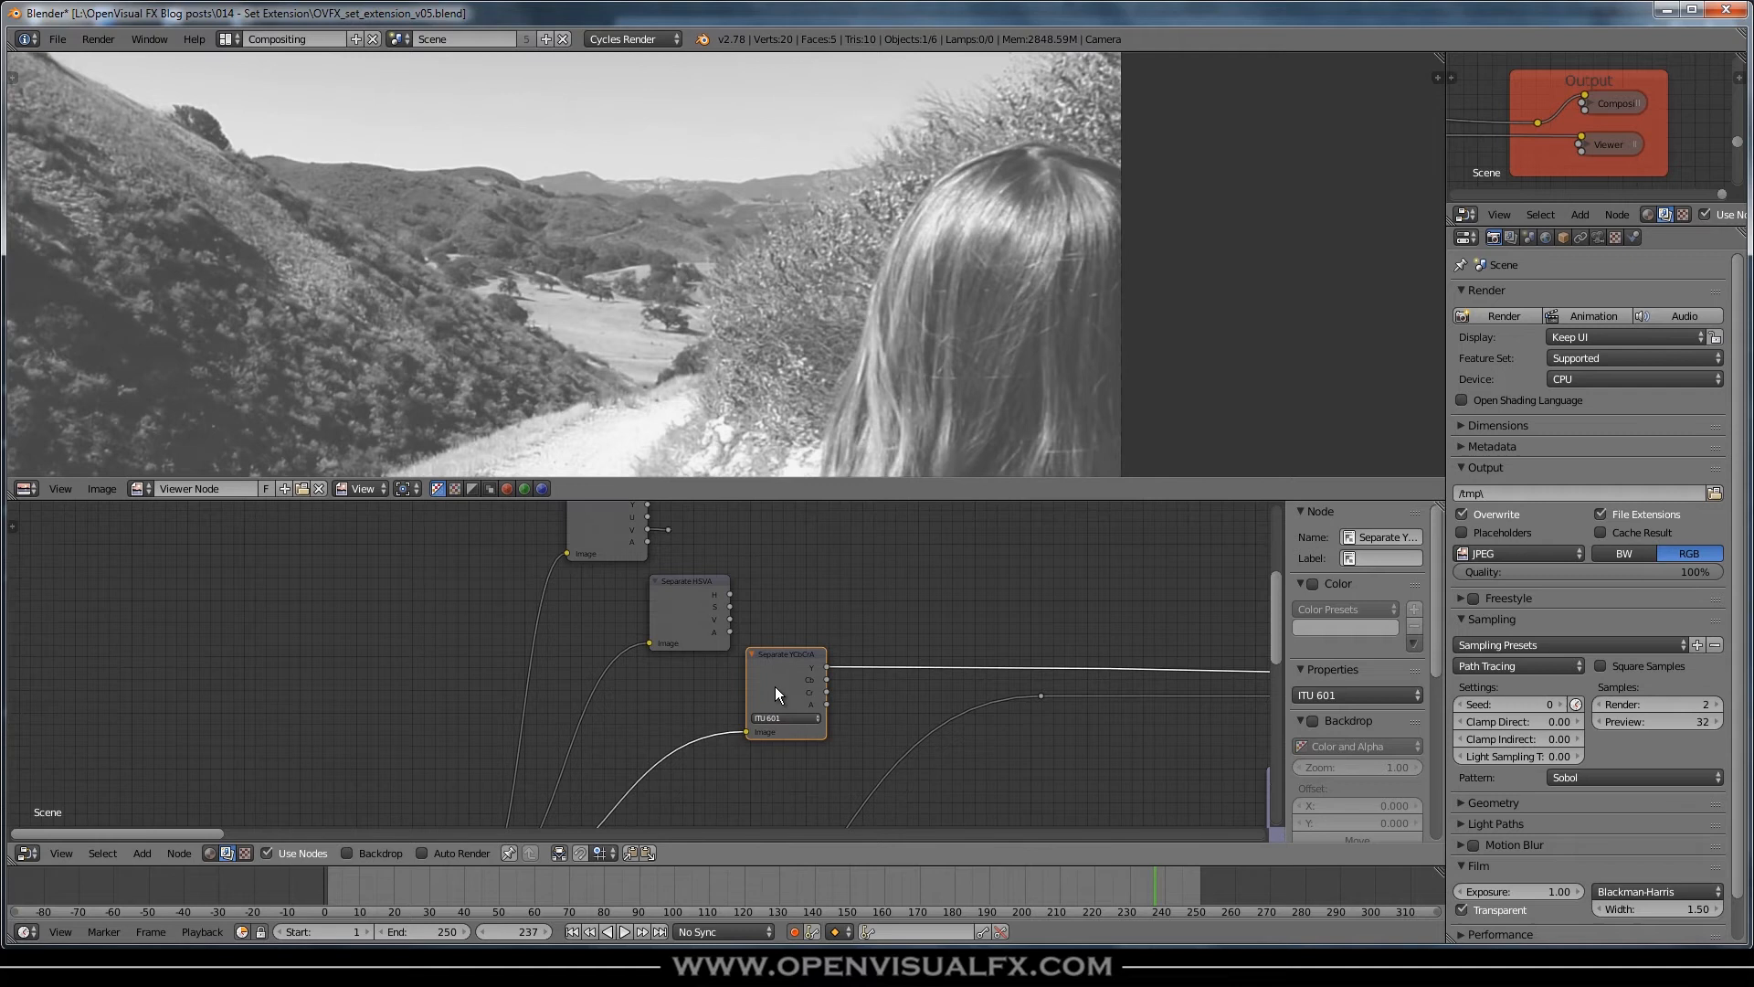
pyautogui.keyDown('ctrl'); pyautogui.keyDown('shift'); pyautogui.click(797, 645); pyautogui.keyUp('shift'); pyautogui.keyUp('ctrl')
pyautogui.keyDown('ctrl'); pyautogui.keyDown('shift'); pyautogui.click(796, 645); pyautogui.keyUp('shift'); pyautogui.keyUp('ctrl')
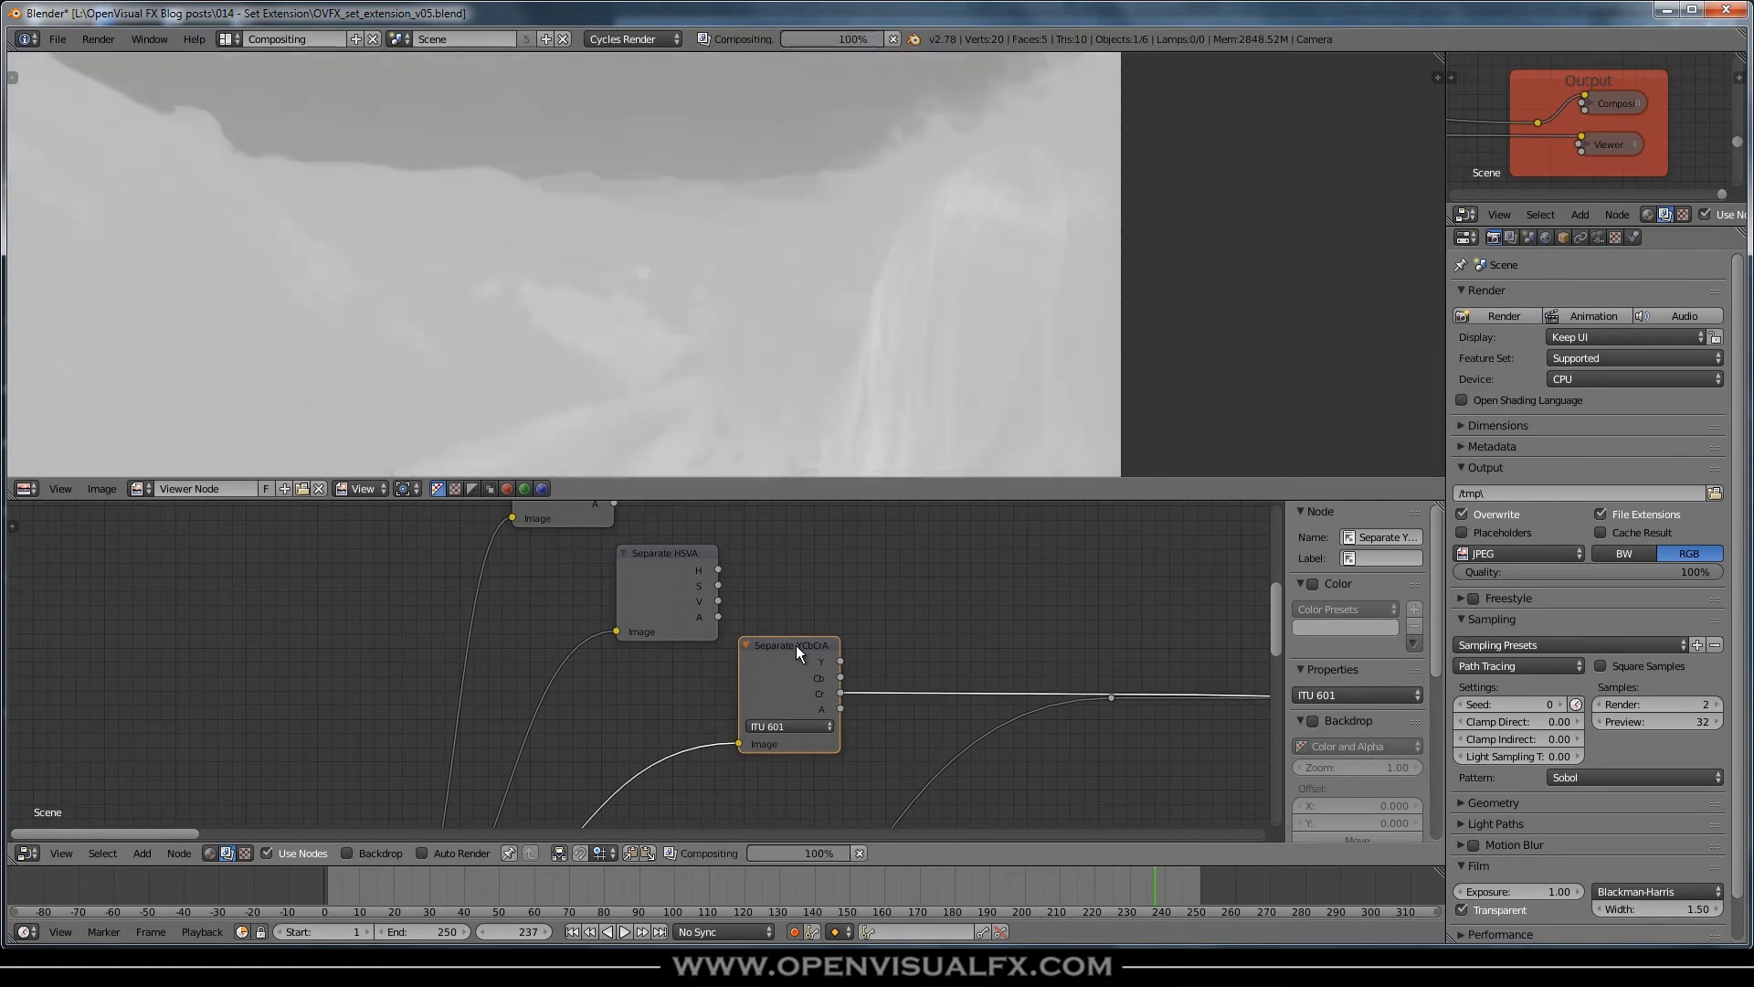
pyautogui.keyDown('ctrl'); pyautogui.keyDown('shift'); pyautogui.click(797, 645); pyautogui.keyUp('shift'); pyautogui.keyUp('ctrl')
pyautogui.keyDown('ctrl'); pyautogui.keyDown('shift'); pyautogui.click(797, 645); pyautogui.keyUp('shift'); pyautogui.keyUp('ctrl')
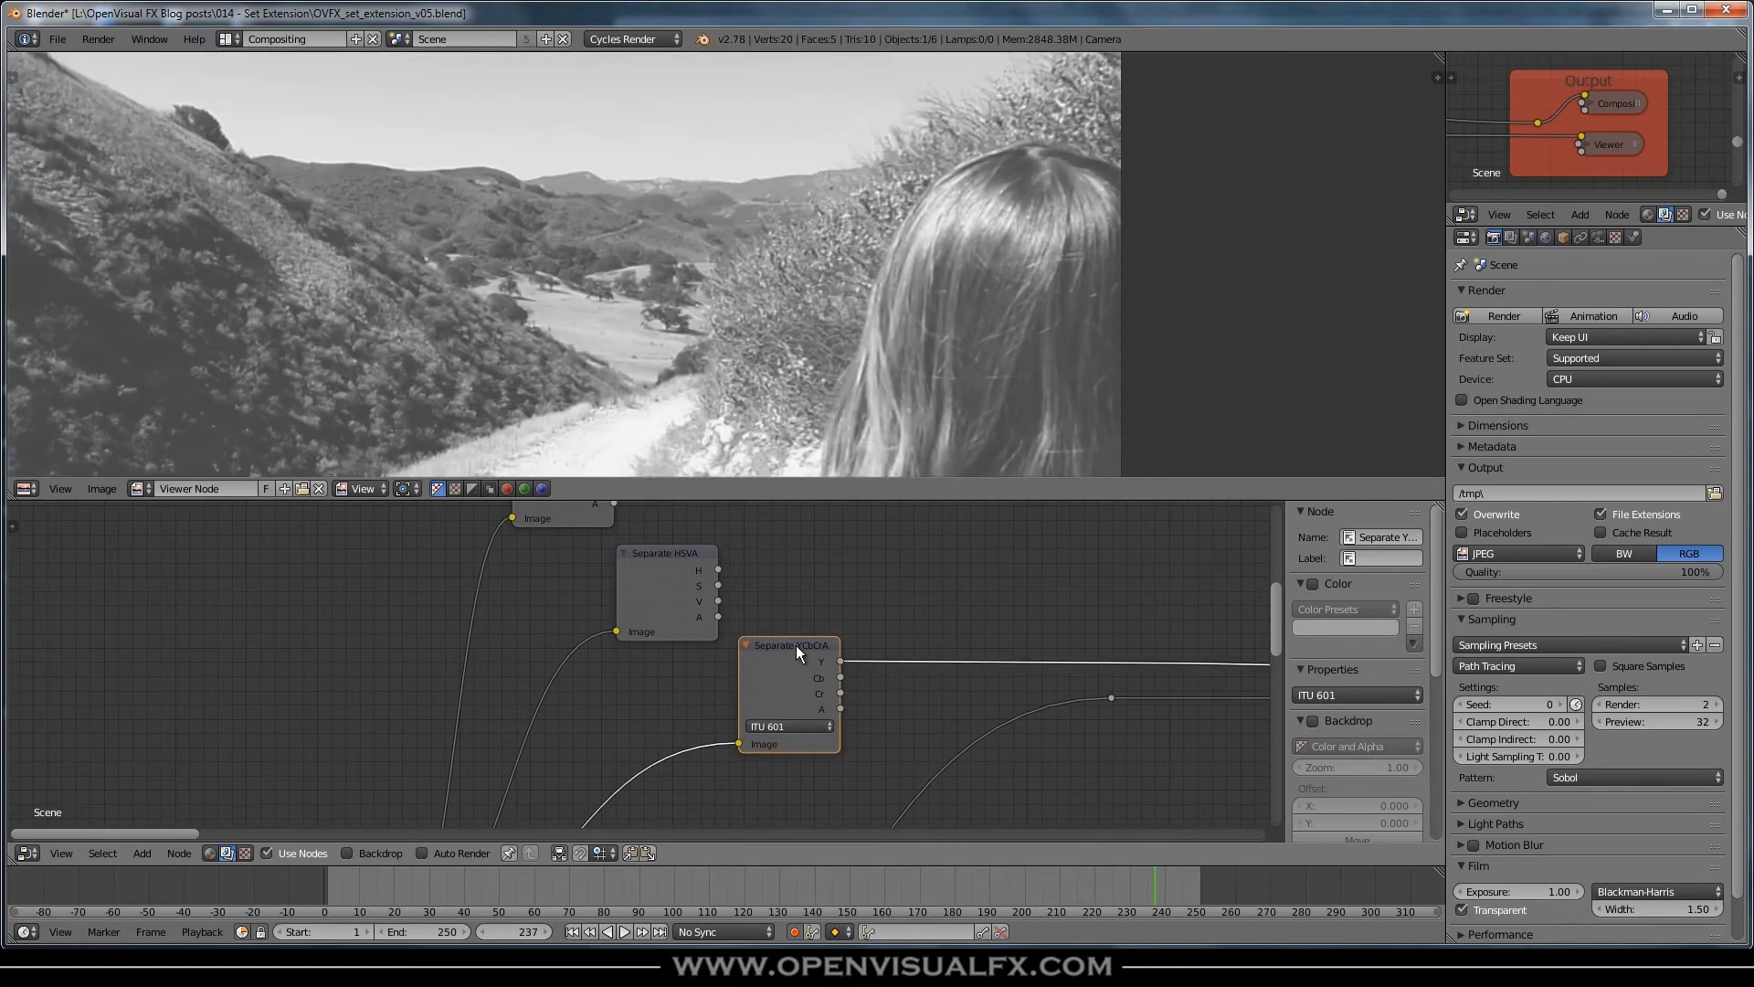
# - Switch the Separate YCbCrA mode to ITU 709 and cycle the viewer through its outputs to compare the channels
pyautogui.click(773, 725)
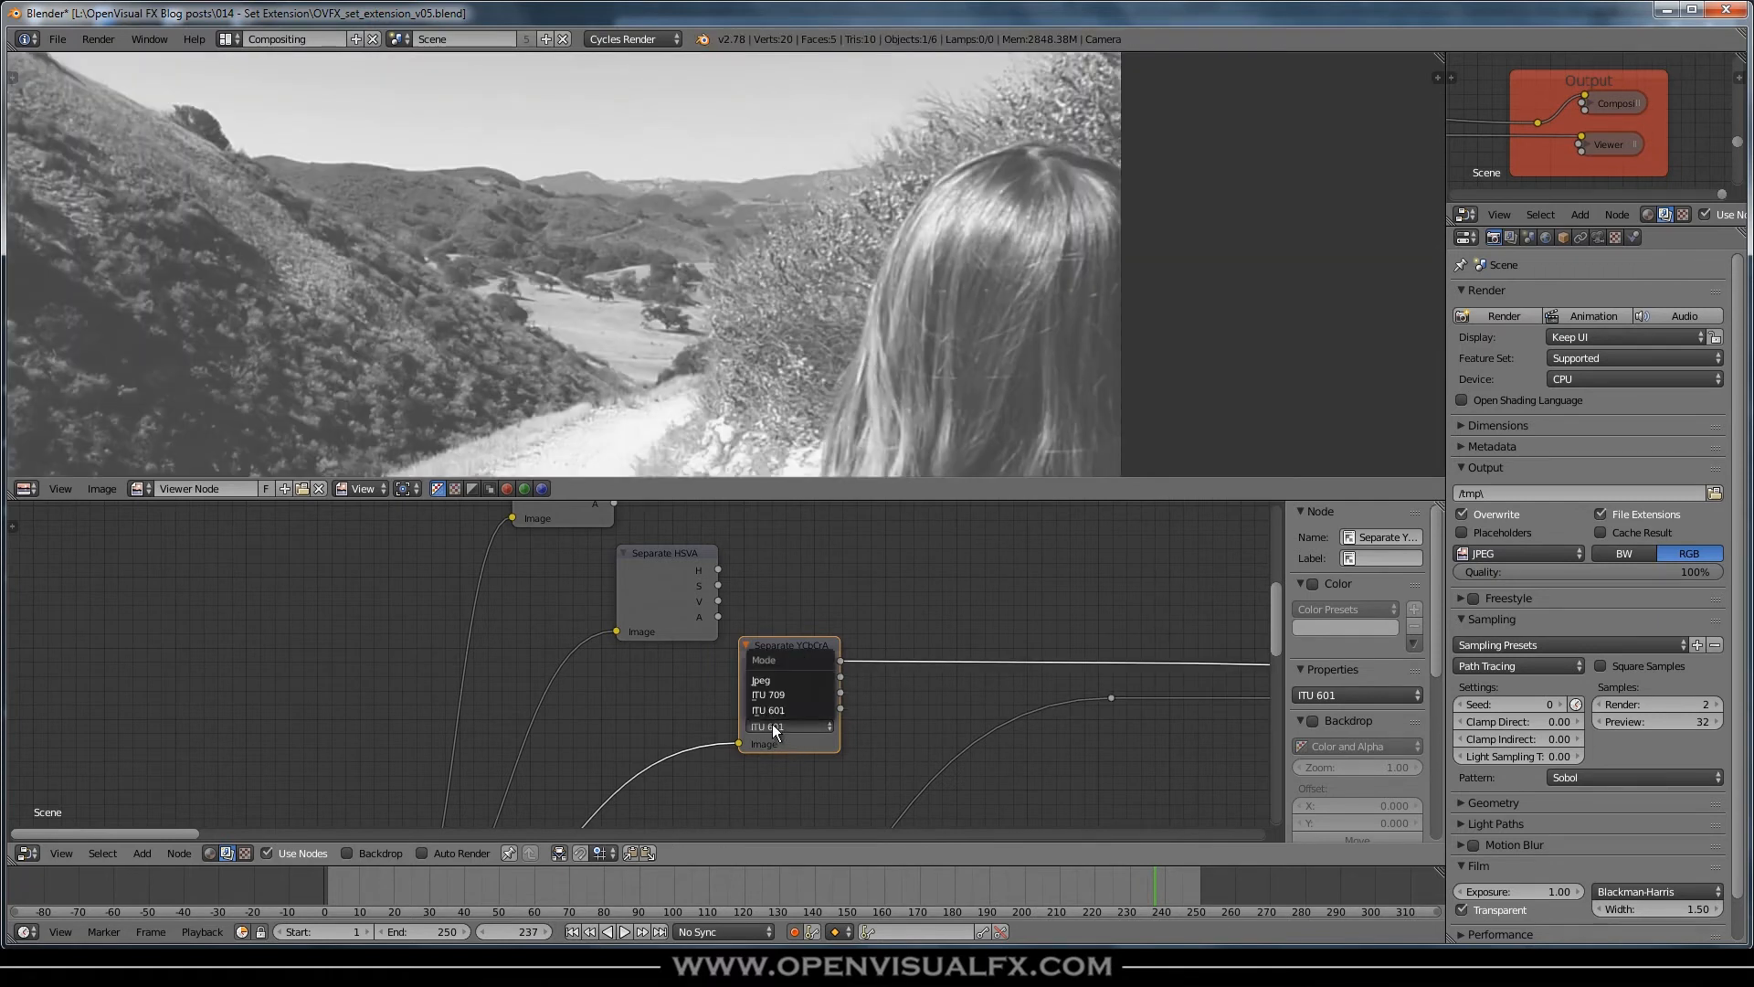
pyautogui.click(766, 696)
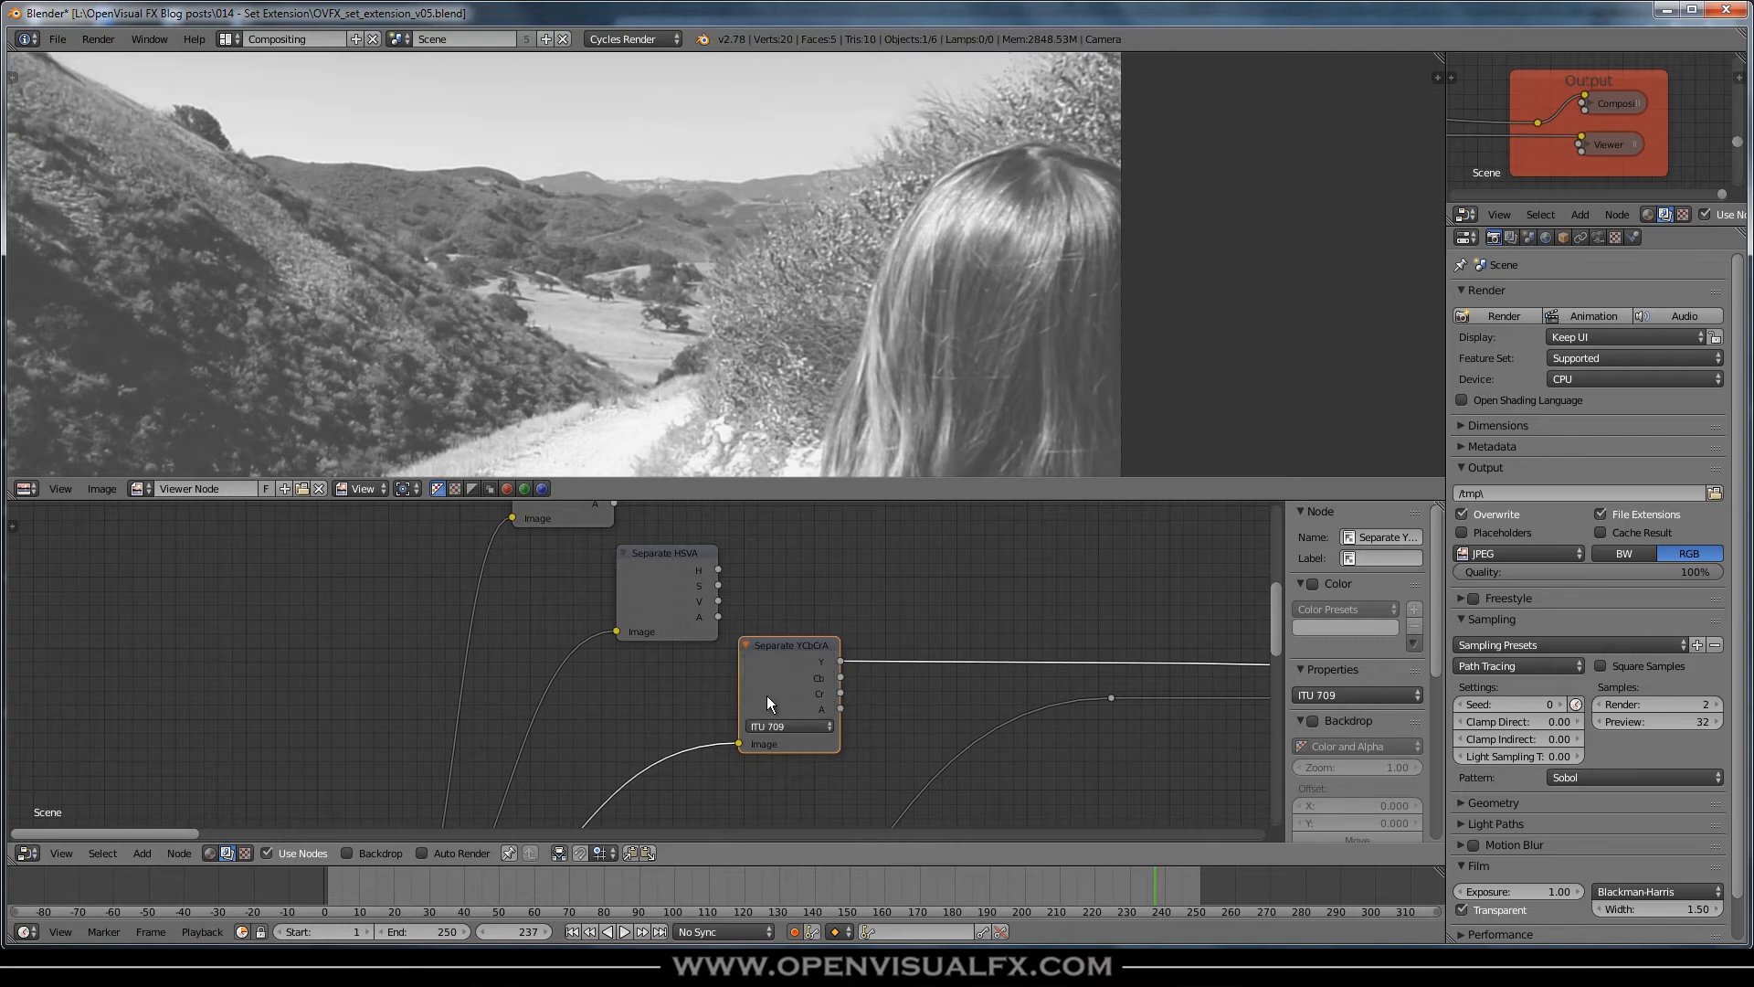
pyautogui.keyDown('ctrl'); pyautogui.keyDown('shift'); pyautogui.click(797, 650); pyautogui.keyUp('shift'); pyautogui.keyUp('ctrl')
pyautogui.keyDown('ctrl'); pyautogui.keyDown('shift'); pyautogui.click(798, 650); pyautogui.keyUp('shift'); pyautogui.keyUp('ctrl')
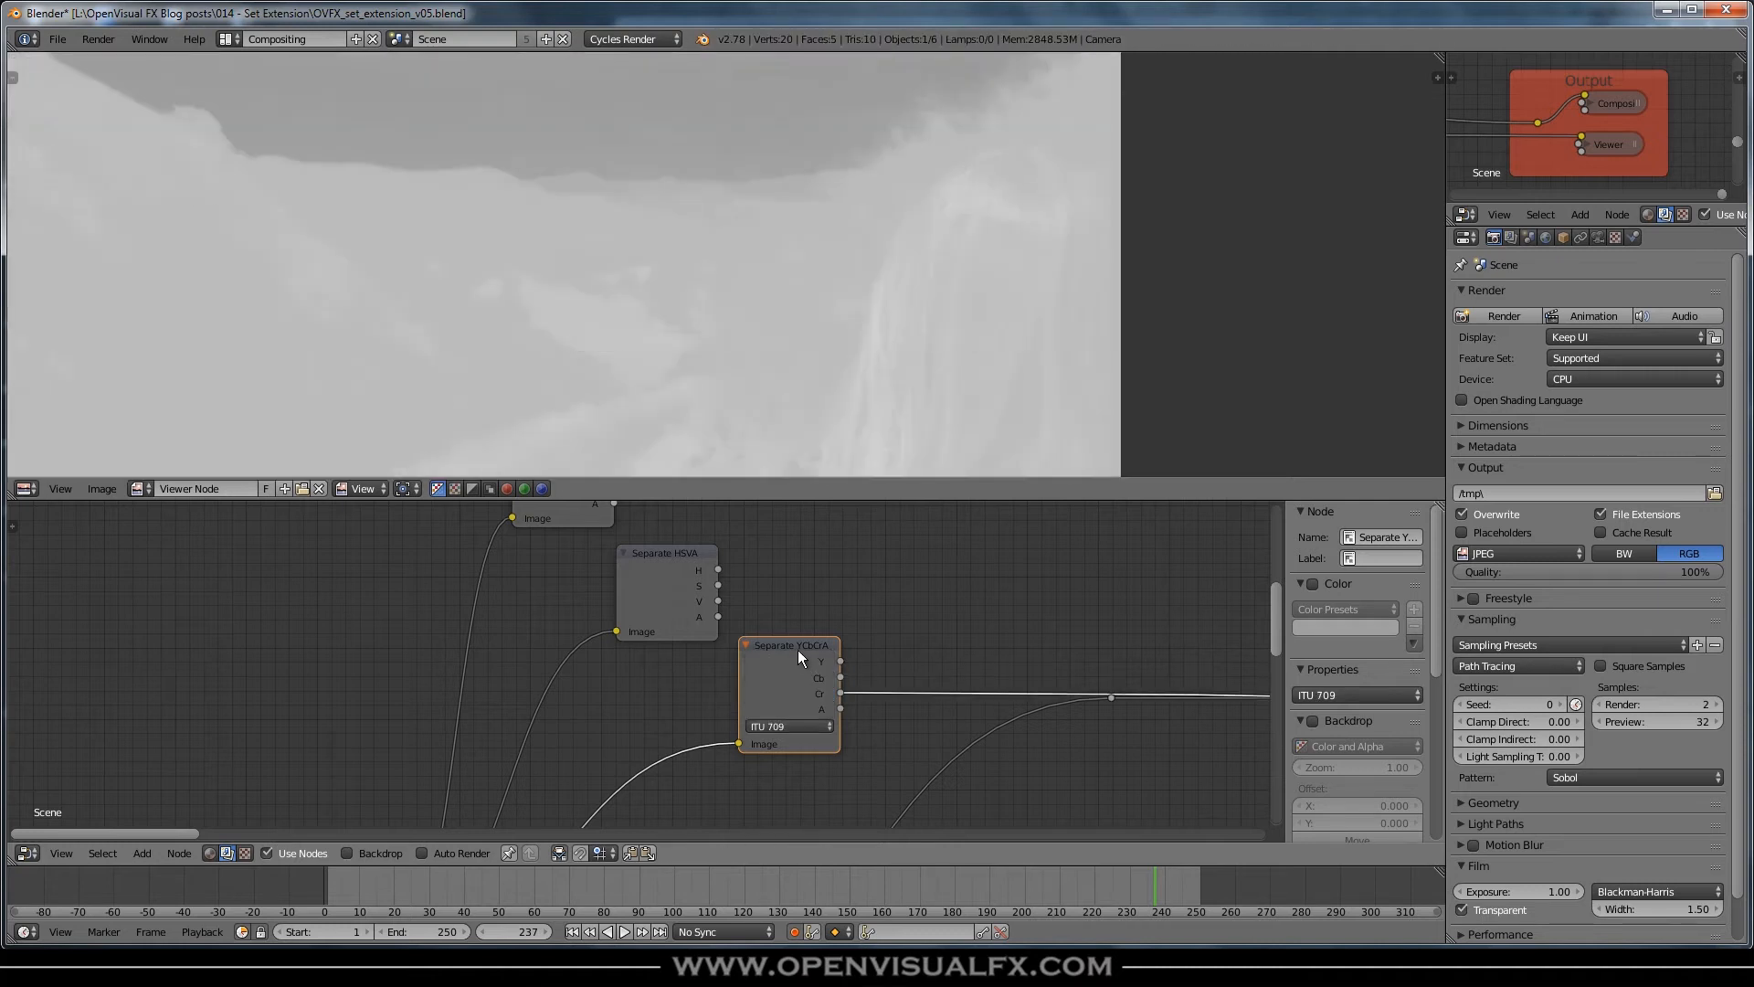
pyautogui.keyDown('ctrl'); pyautogui.keyDown('shift'); pyautogui.click(798, 650); pyautogui.keyUp('shift'); pyautogui.keyUp('ctrl')
pyautogui.keyDown('ctrl'); pyautogui.keyDown('shift'); pyautogui.click(797, 649); pyautogui.keyUp('shift'); pyautogui.keyUp('ctrl')
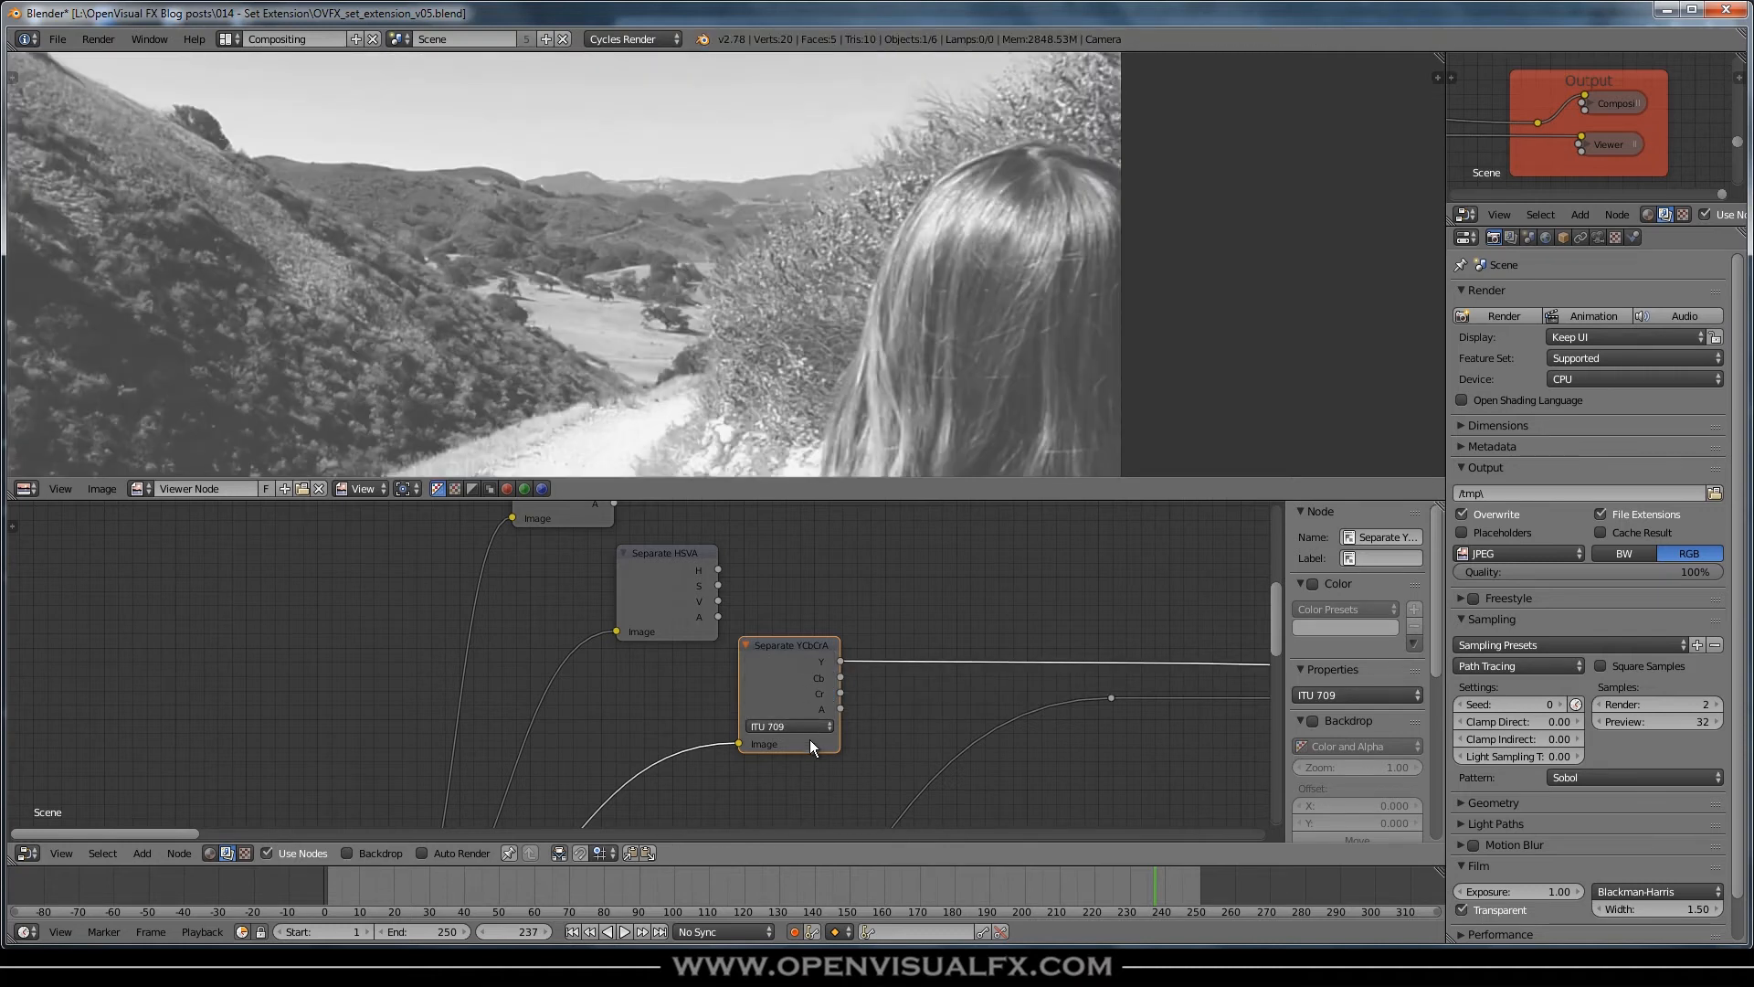
# - Set the Separate YCbCrA mode to Jpeg and cycle the viewer through its outputs to compare the channels
pyautogui.click(797, 726)
pyautogui.click(788, 682)
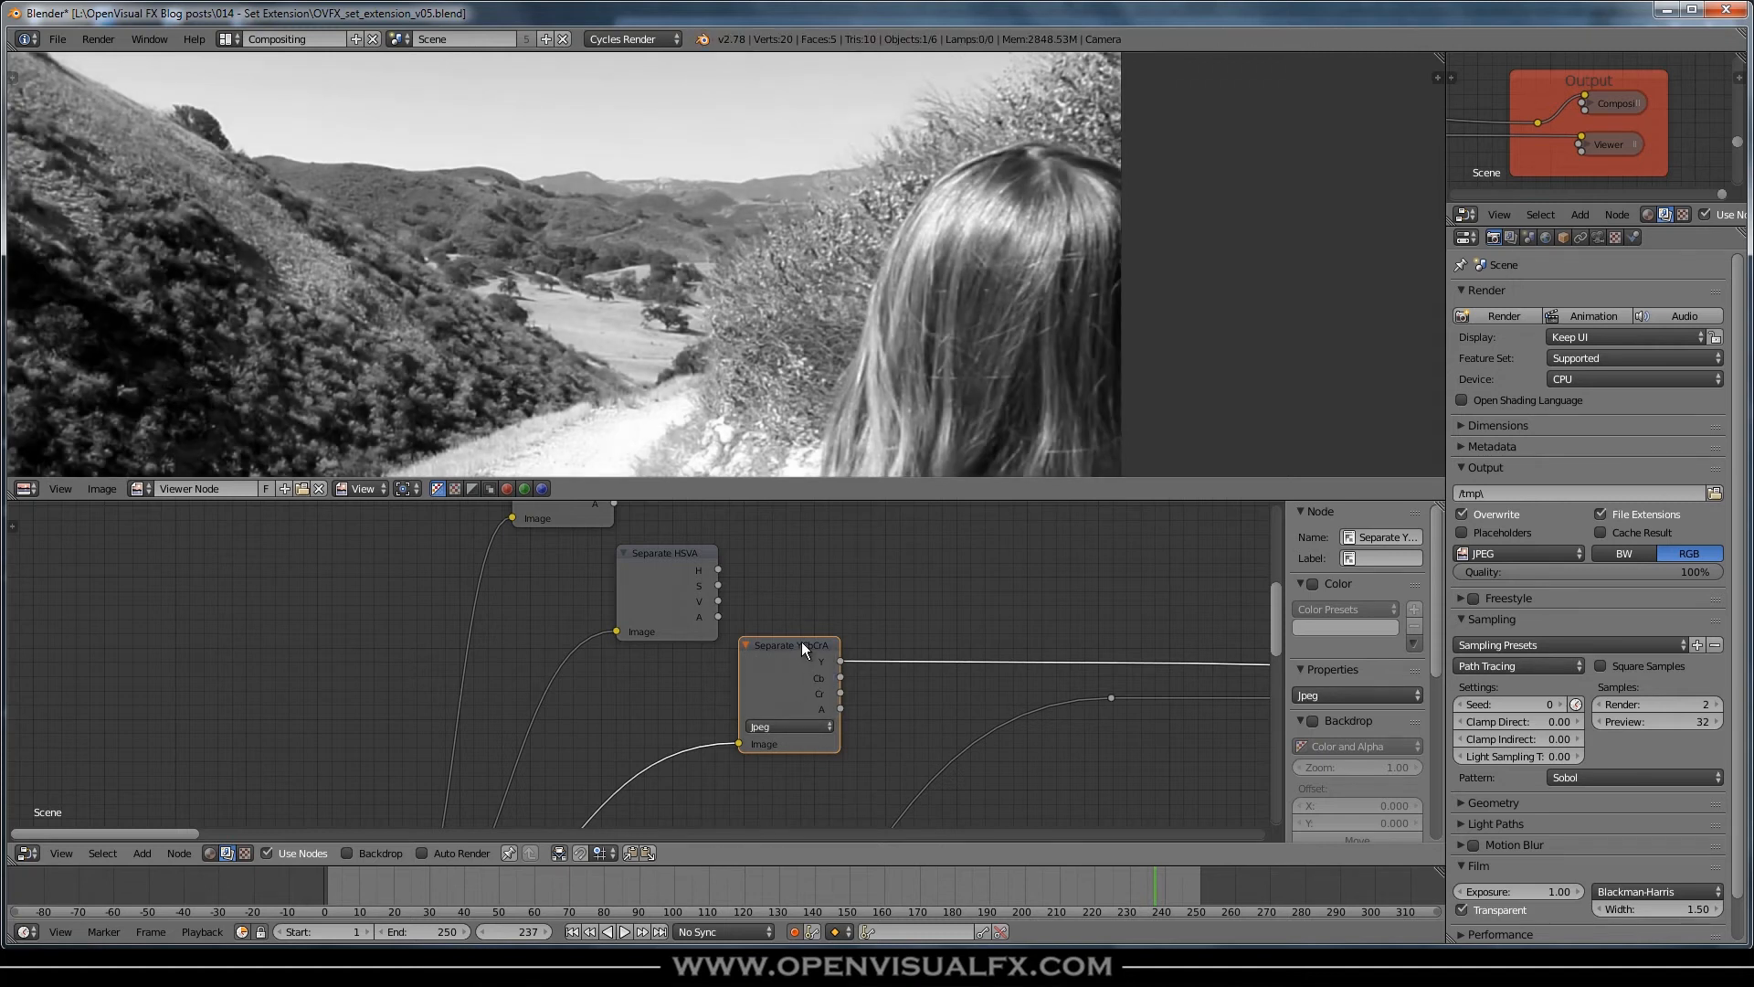
pyautogui.keyDown('ctrl'); pyautogui.keyDown('shift'); pyautogui.click(802, 641); pyautogui.keyUp('shift'); pyautogui.keyUp('ctrl')
pyautogui.keyDown('ctrl'); pyautogui.keyDown('shift'); pyautogui.click(802, 642); pyautogui.keyUp('shift'); pyautogui.keyUp('ctrl')
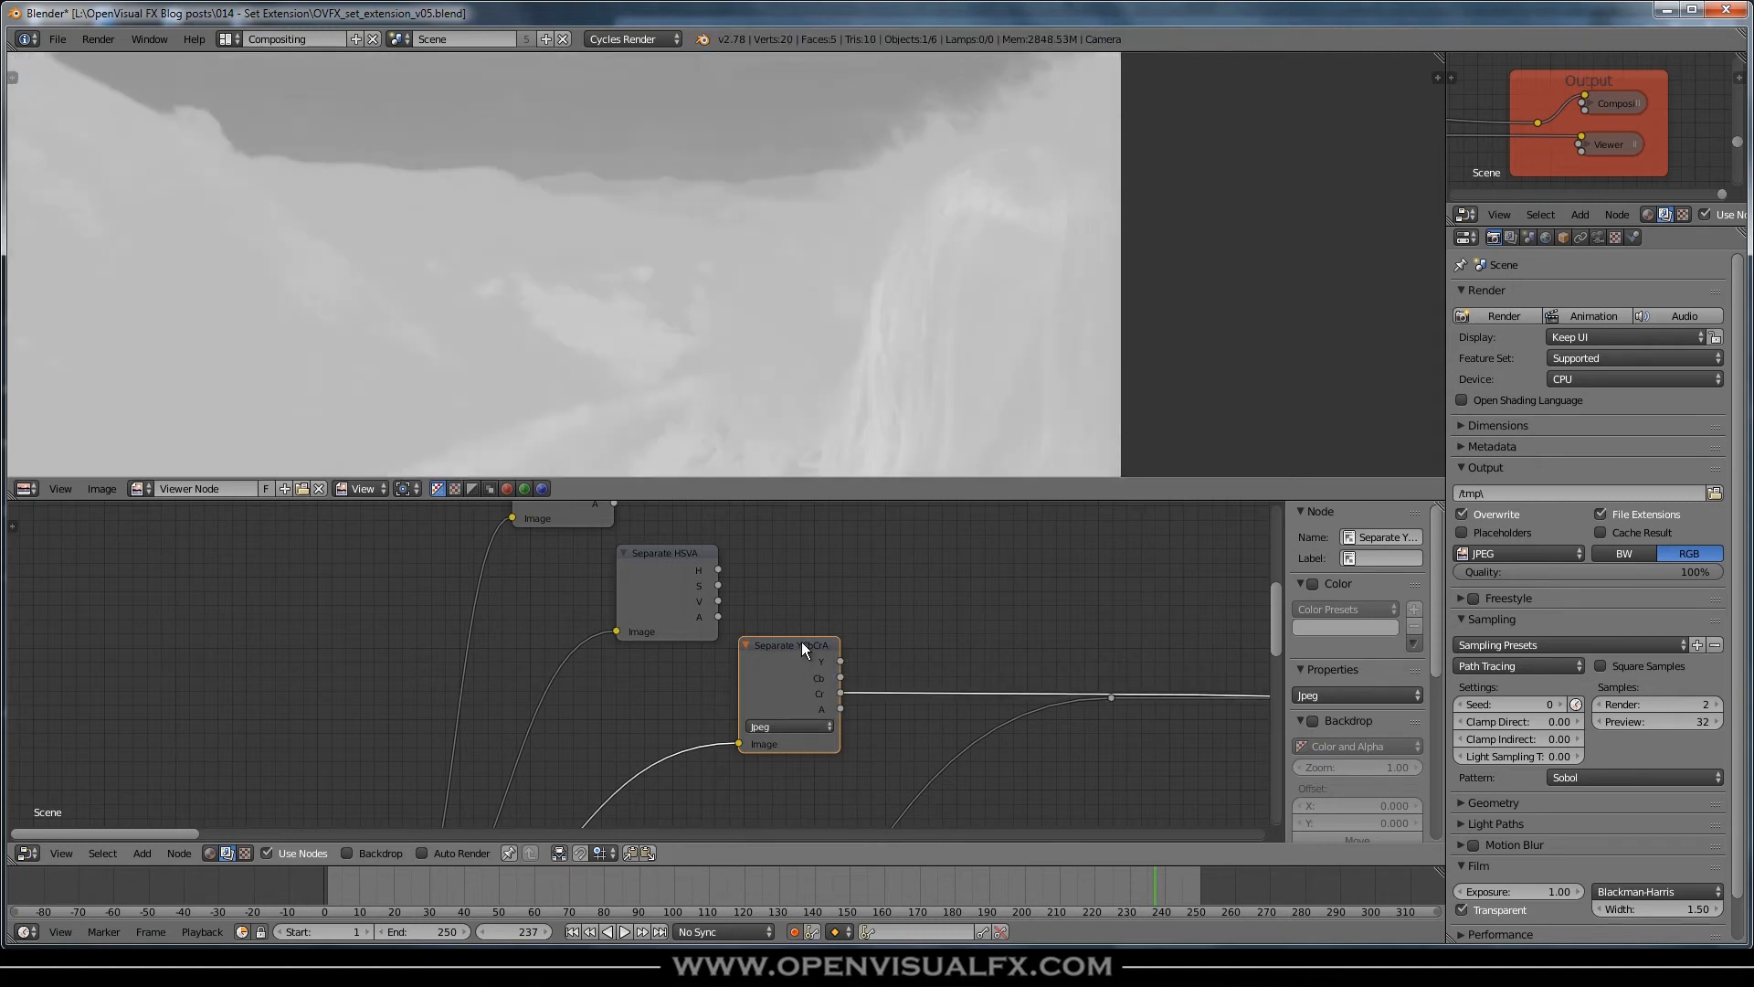
pyautogui.keyDown('ctrl'); pyautogui.keyDown('shift'); pyautogui.click(802, 642); pyautogui.keyUp('shift'); pyautogui.keyUp('ctrl')
pyautogui.keyDown('ctrl'); pyautogui.keyDown('shift'); pyautogui.click(803, 642); pyautogui.keyUp('shift'); pyautogui.keyUp('ctrl')
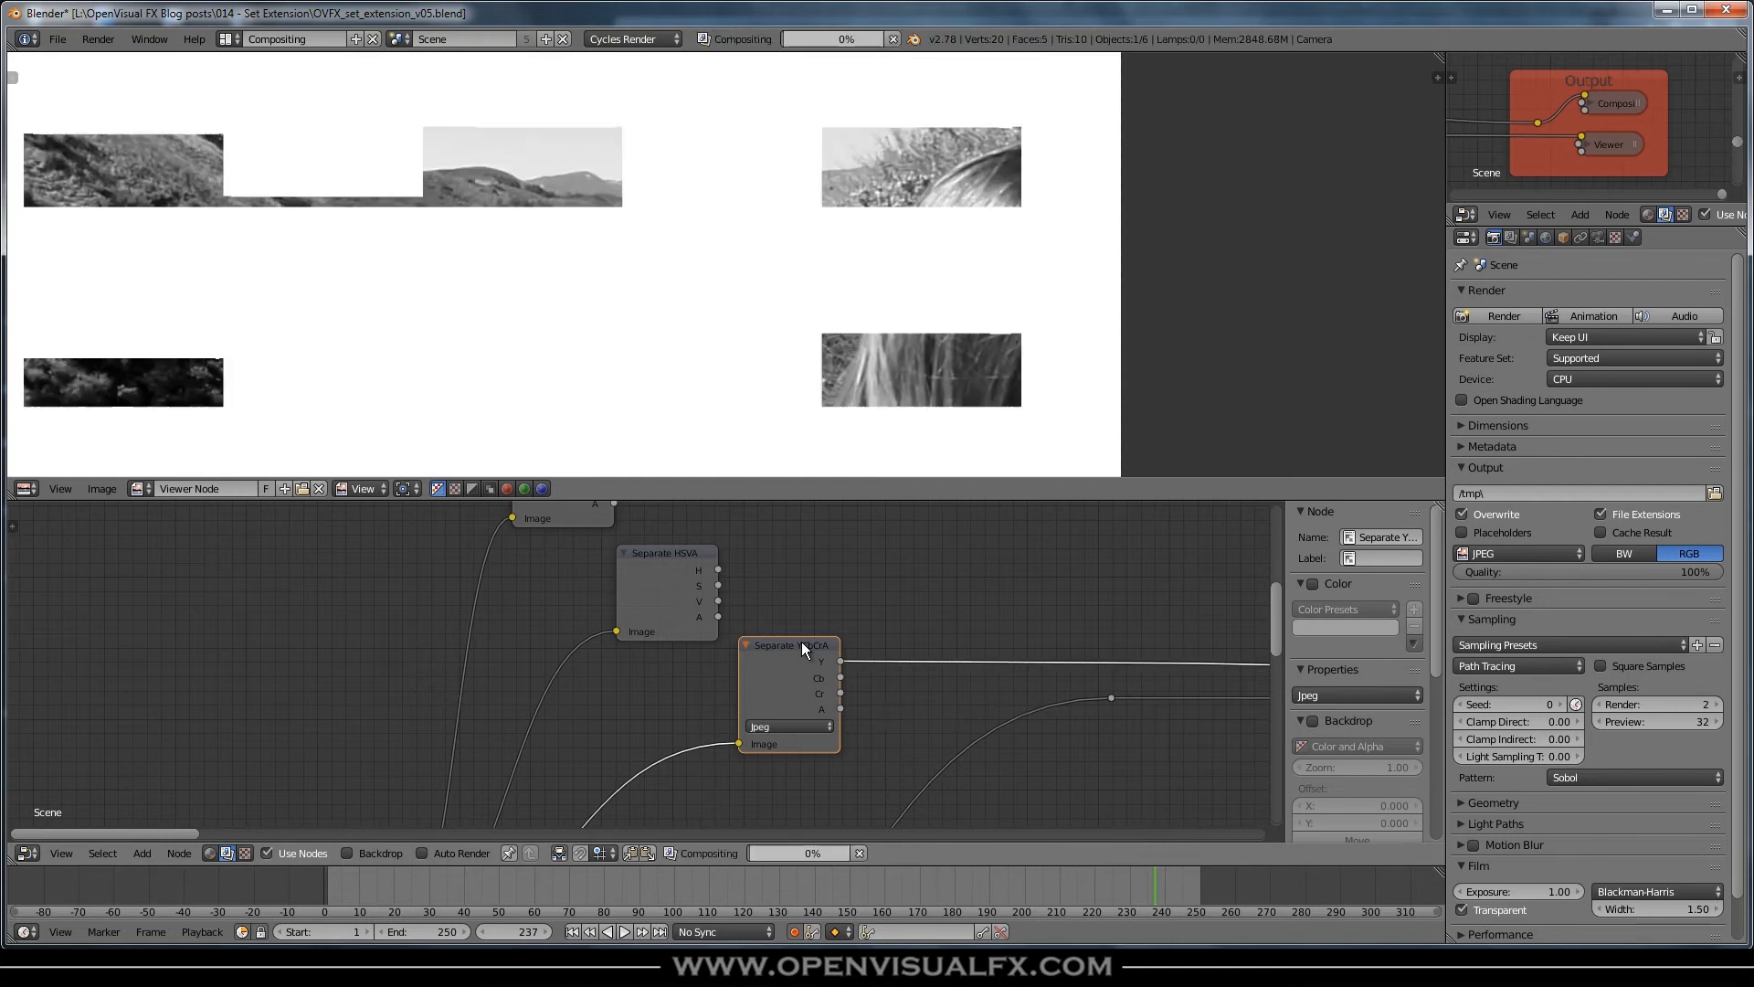
# - Show the original Movie Clip footage in the viewer and examine the bushes up close
pyautogui.scroll(-5, 783, 666)
pyautogui.moveTo(782, 667); pyautogui.dragTo(781, 501, button='middle')
pyautogui.scroll(1, 753, 670)
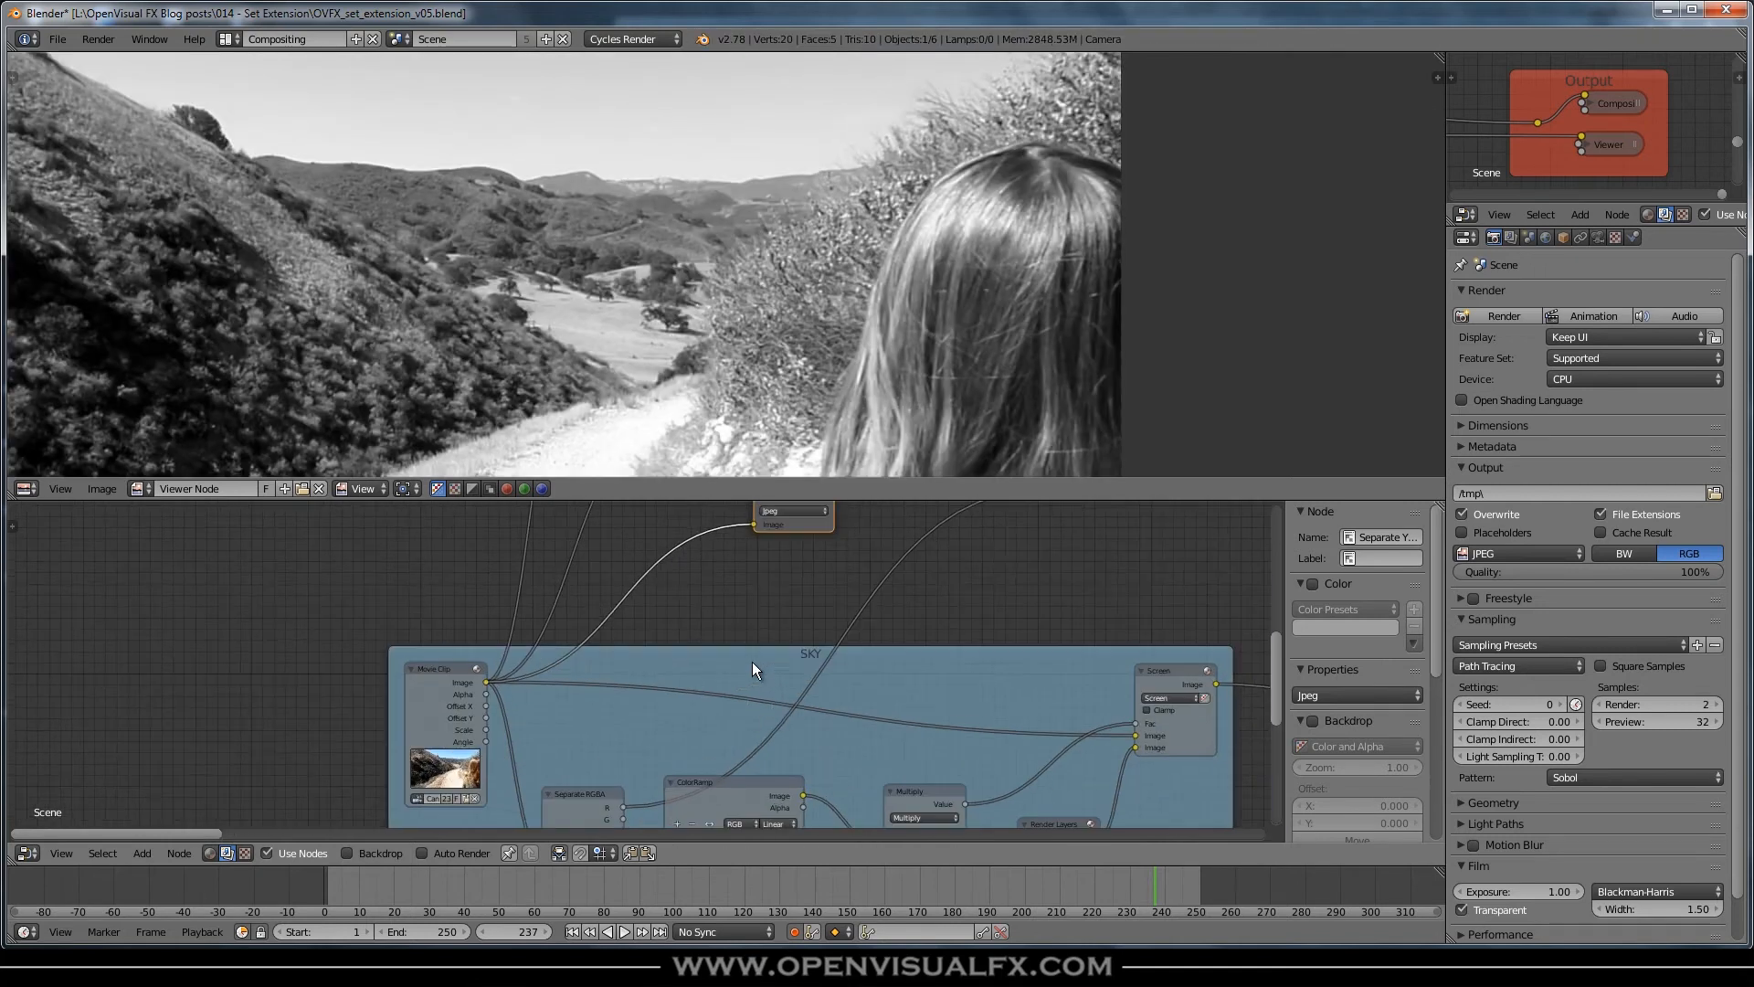
pyautogui.moveTo(494, 651); pyautogui.dragTo(528, 623, button='middle')
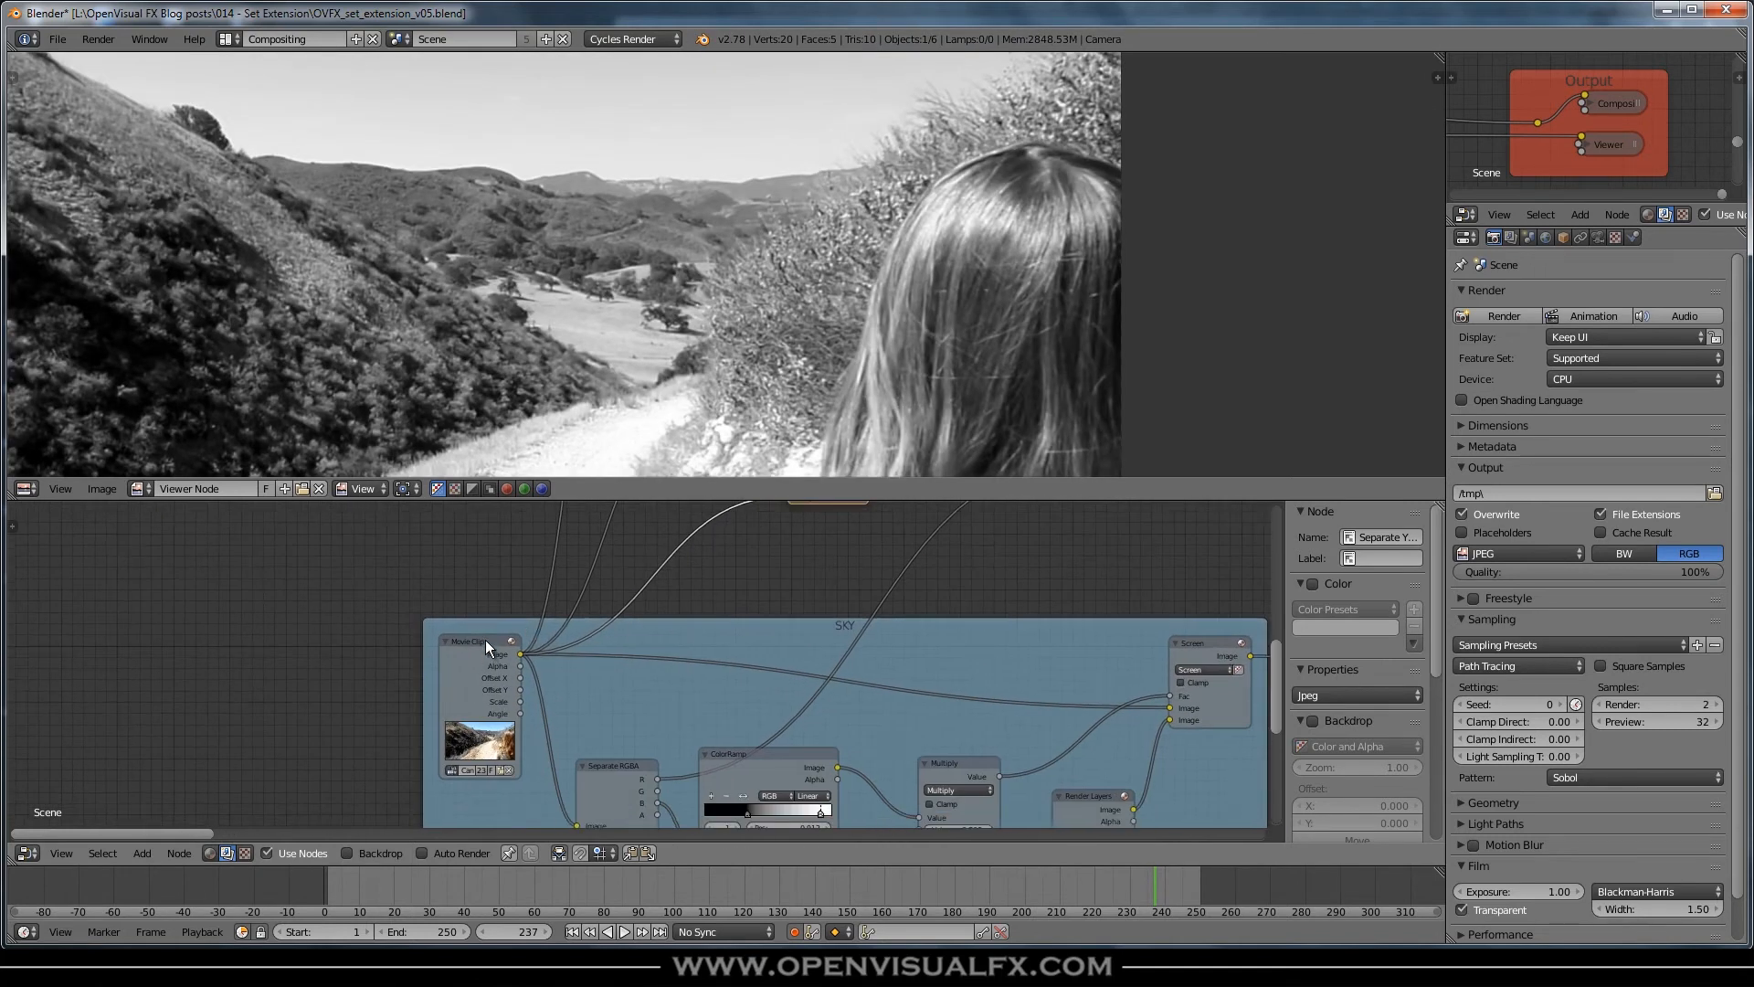
pyautogui.keyDown('ctrl'); pyautogui.keyDown('shift'); pyautogui.click(485, 640); pyautogui.keyUp('shift'); pyautogui.keyUp('ctrl')
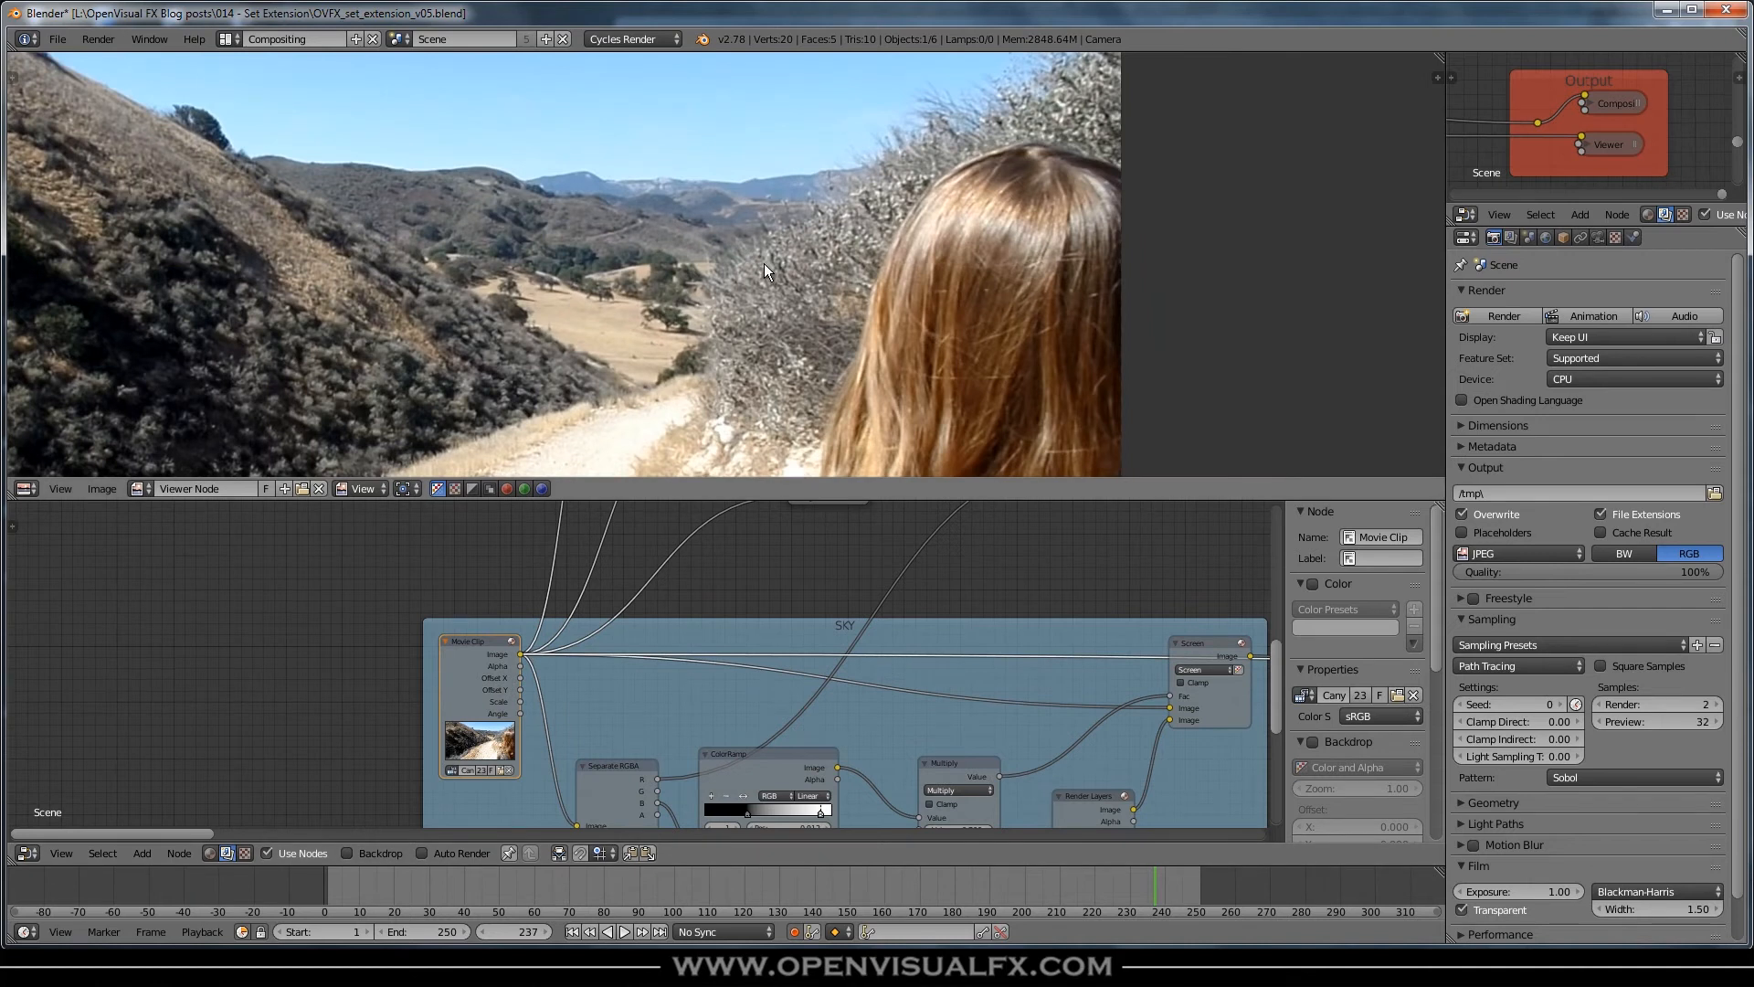
pyautogui.scroll(2, 772, 261)
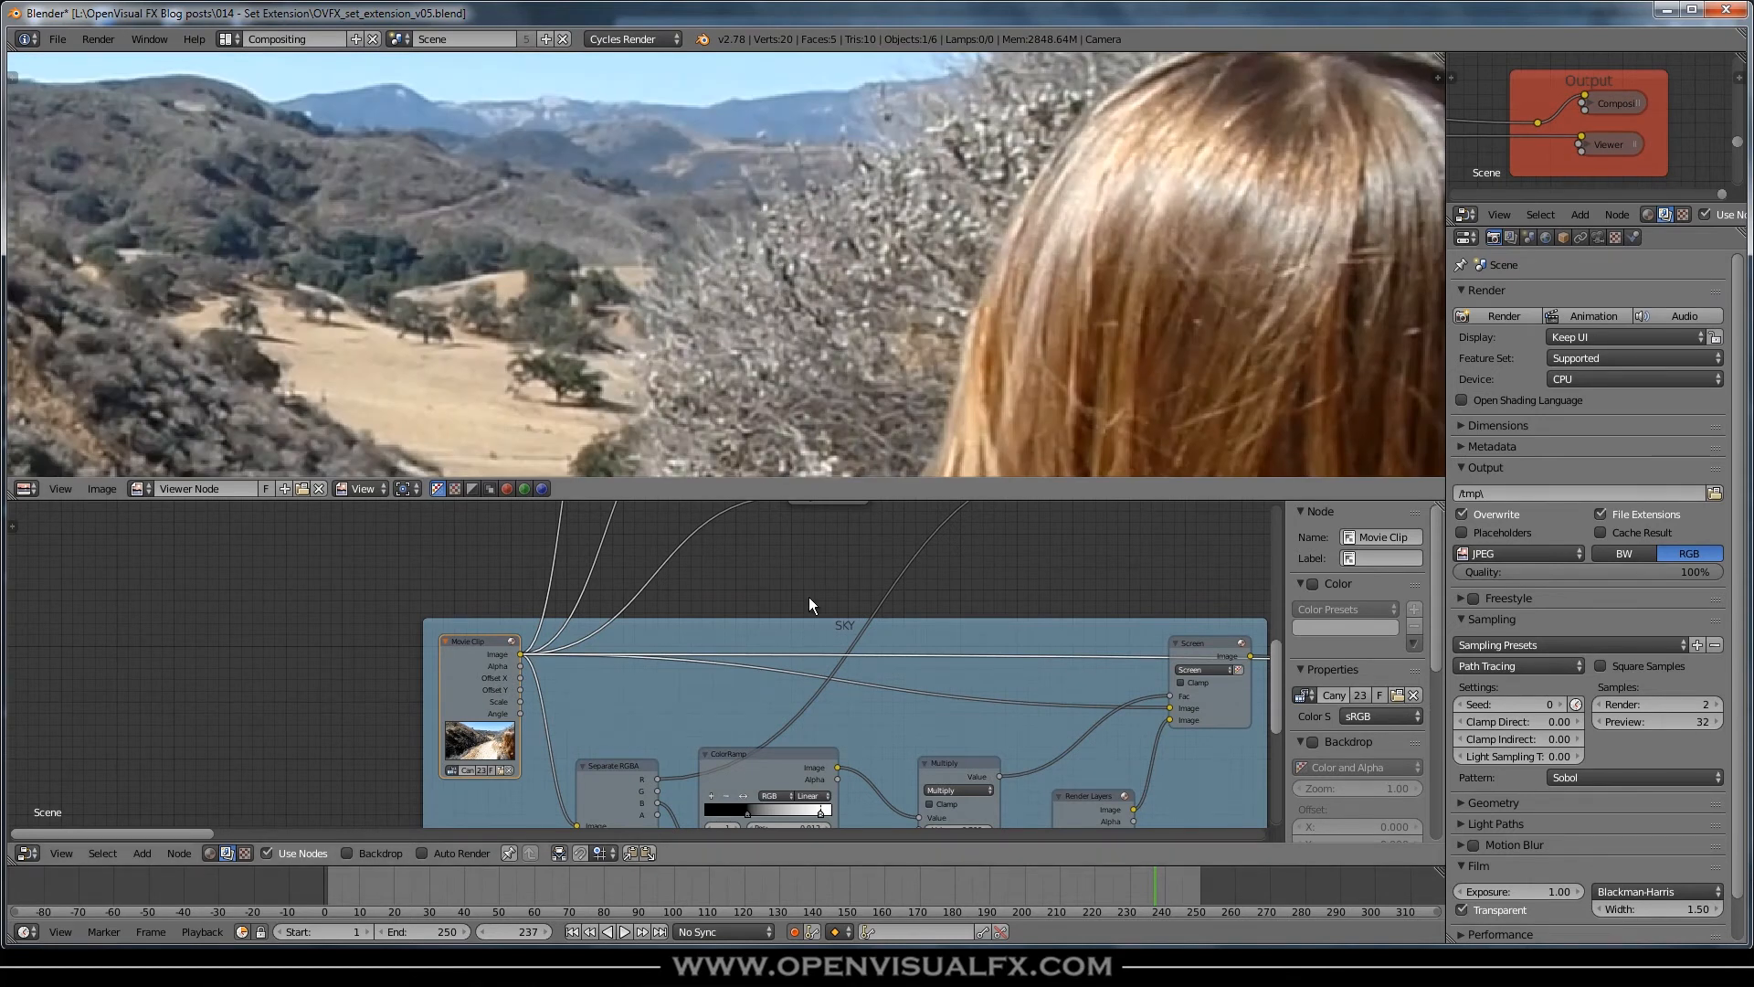
# - Cycle the viewer through the Separate YCbCrA outputs again and compare them with the rerouted V channel of Separate YUVA
pyautogui.scroll(-5, 811, 599)
pyautogui.moveTo(814, 526); pyautogui.dragTo(771, 627, button='middle')
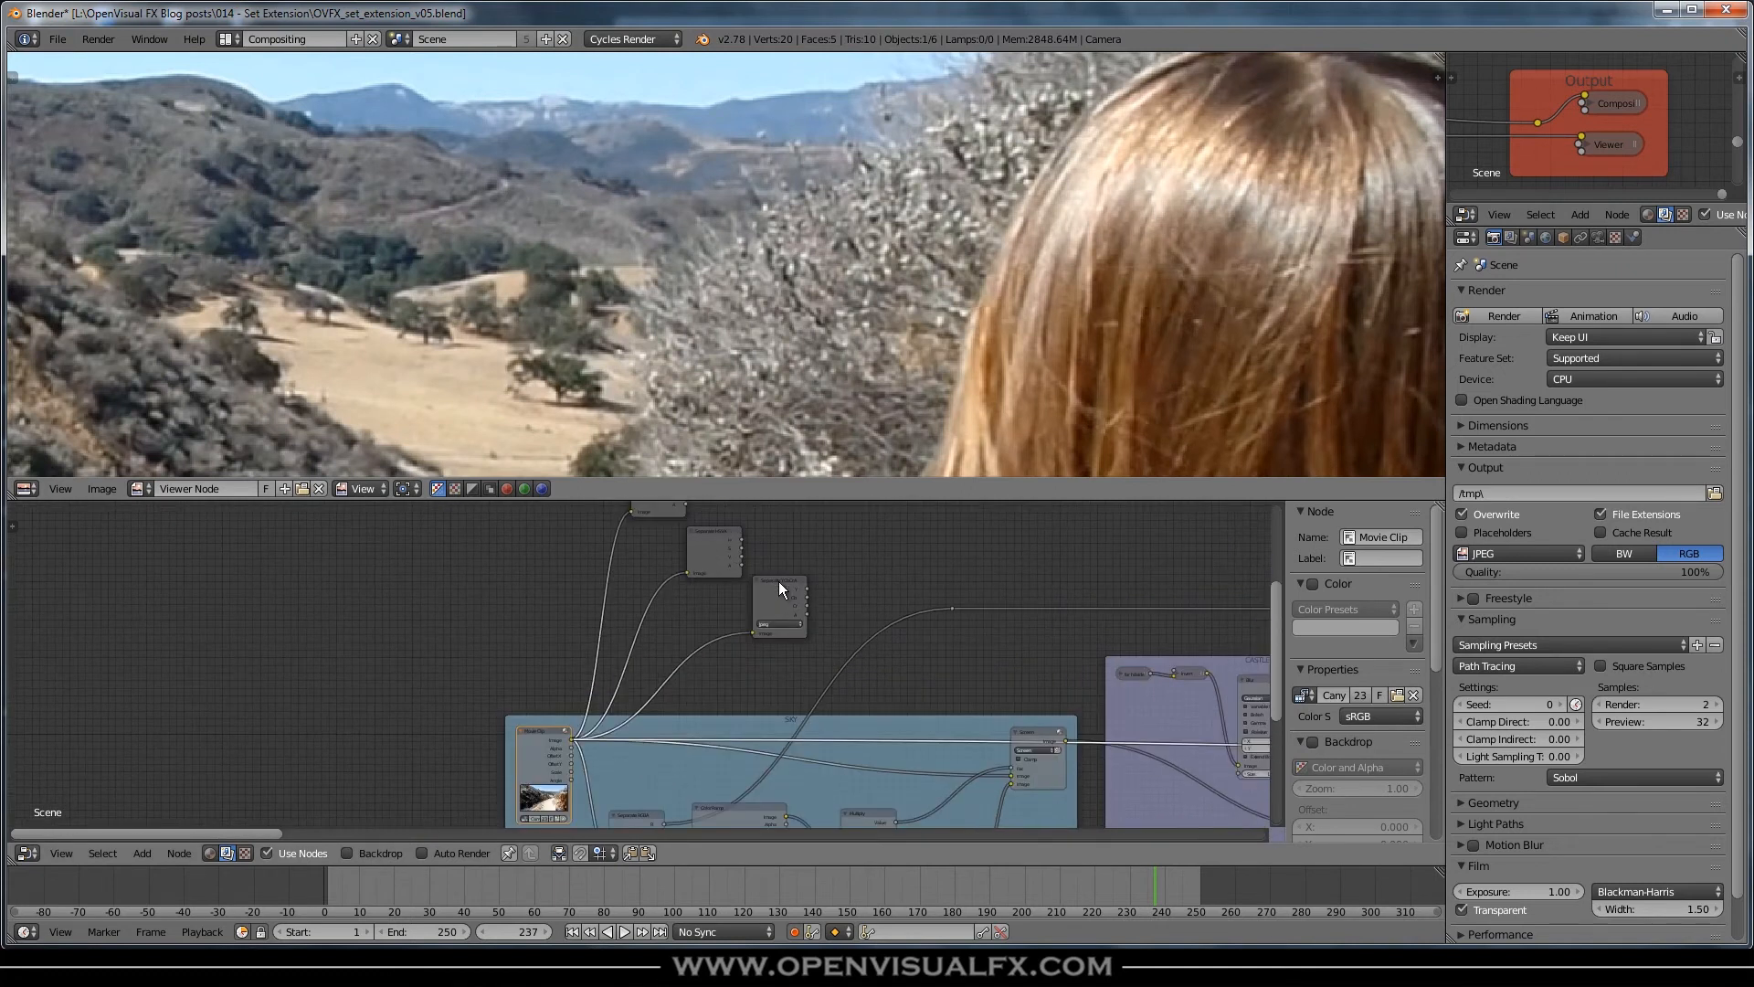
pyautogui.keyDown('ctrl'); pyautogui.keyDown('shift'); pyautogui.click(779, 581); pyautogui.keyUp('shift'); pyautogui.keyUp('ctrl')
pyautogui.keyDown('ctrl'); pyautogui.keyDown('shift'); pyautogui.click(779, 581); pyautogui.keyUp('shift'); pyautogui.keyUp('ctrl')
pyautogui.keyDown('ctrl'); pyautogui.keyDown('shift'); pyautogui.click(779, 581); pyautogui.keyUp('shift'); pyautogui.keyUp('ctrl')
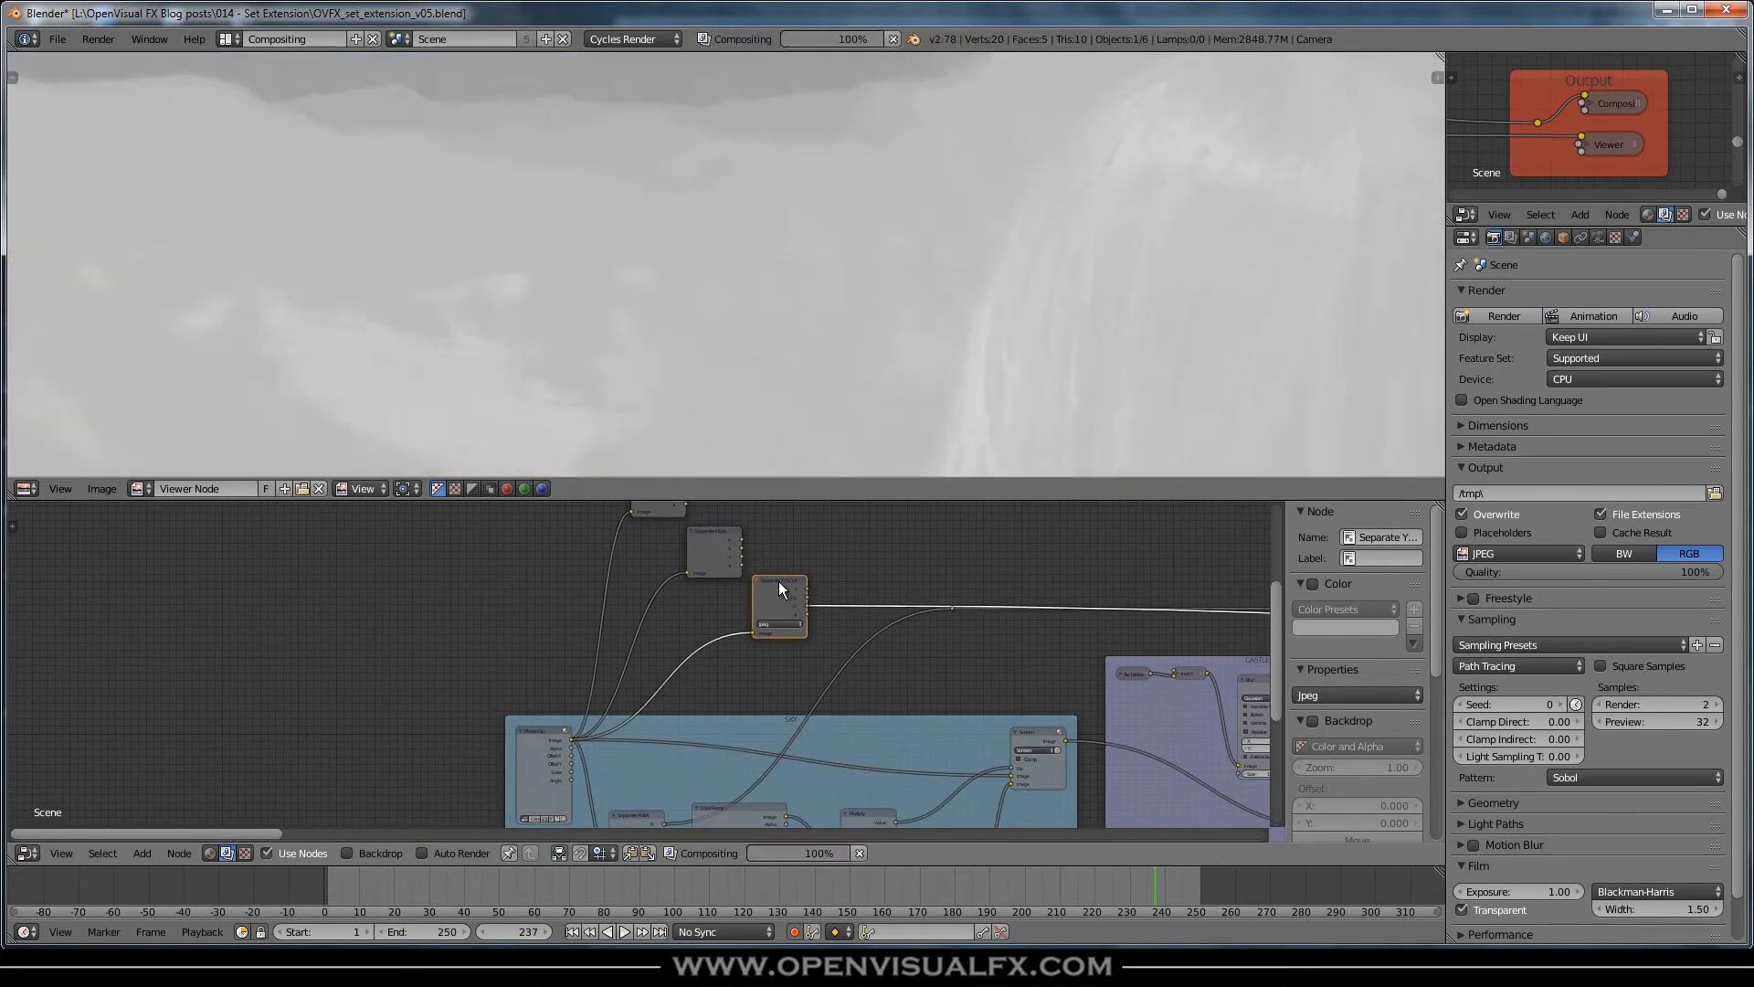
pyautogui.keyDown('ctrl'); pyautogui.keyDown('shift'); pyautogui.click(782, 580); pyautogui.keyUp('shift'); pyautogui.keyUp('ctrl')
pyautogui.moveTo(786, 579); pyautogui.dragTo(804, 694, button='middle')
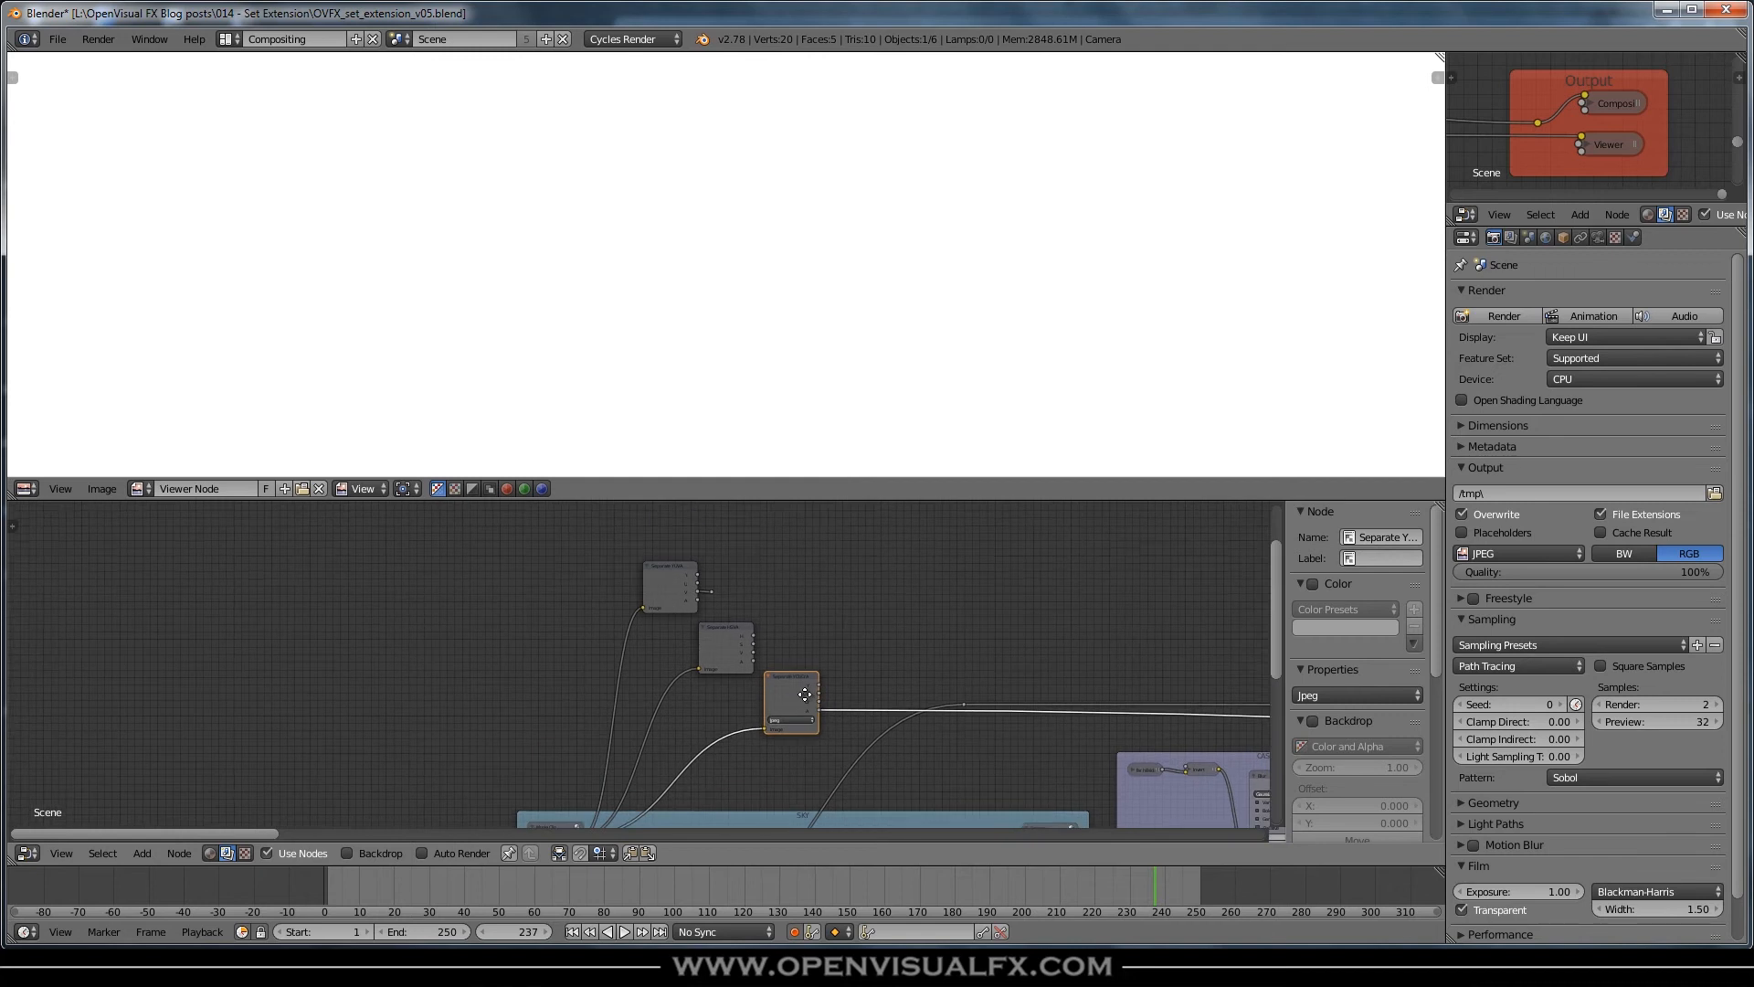
pyautogui.scroll(1, 709, 589)
pyautogui.keyDown('ctrl'); pyautogui.keyDown('shift'); pyautogui.click(707, 591); pyautogui.keyUp('shift'); pyautogui.keyUp('ctrl')
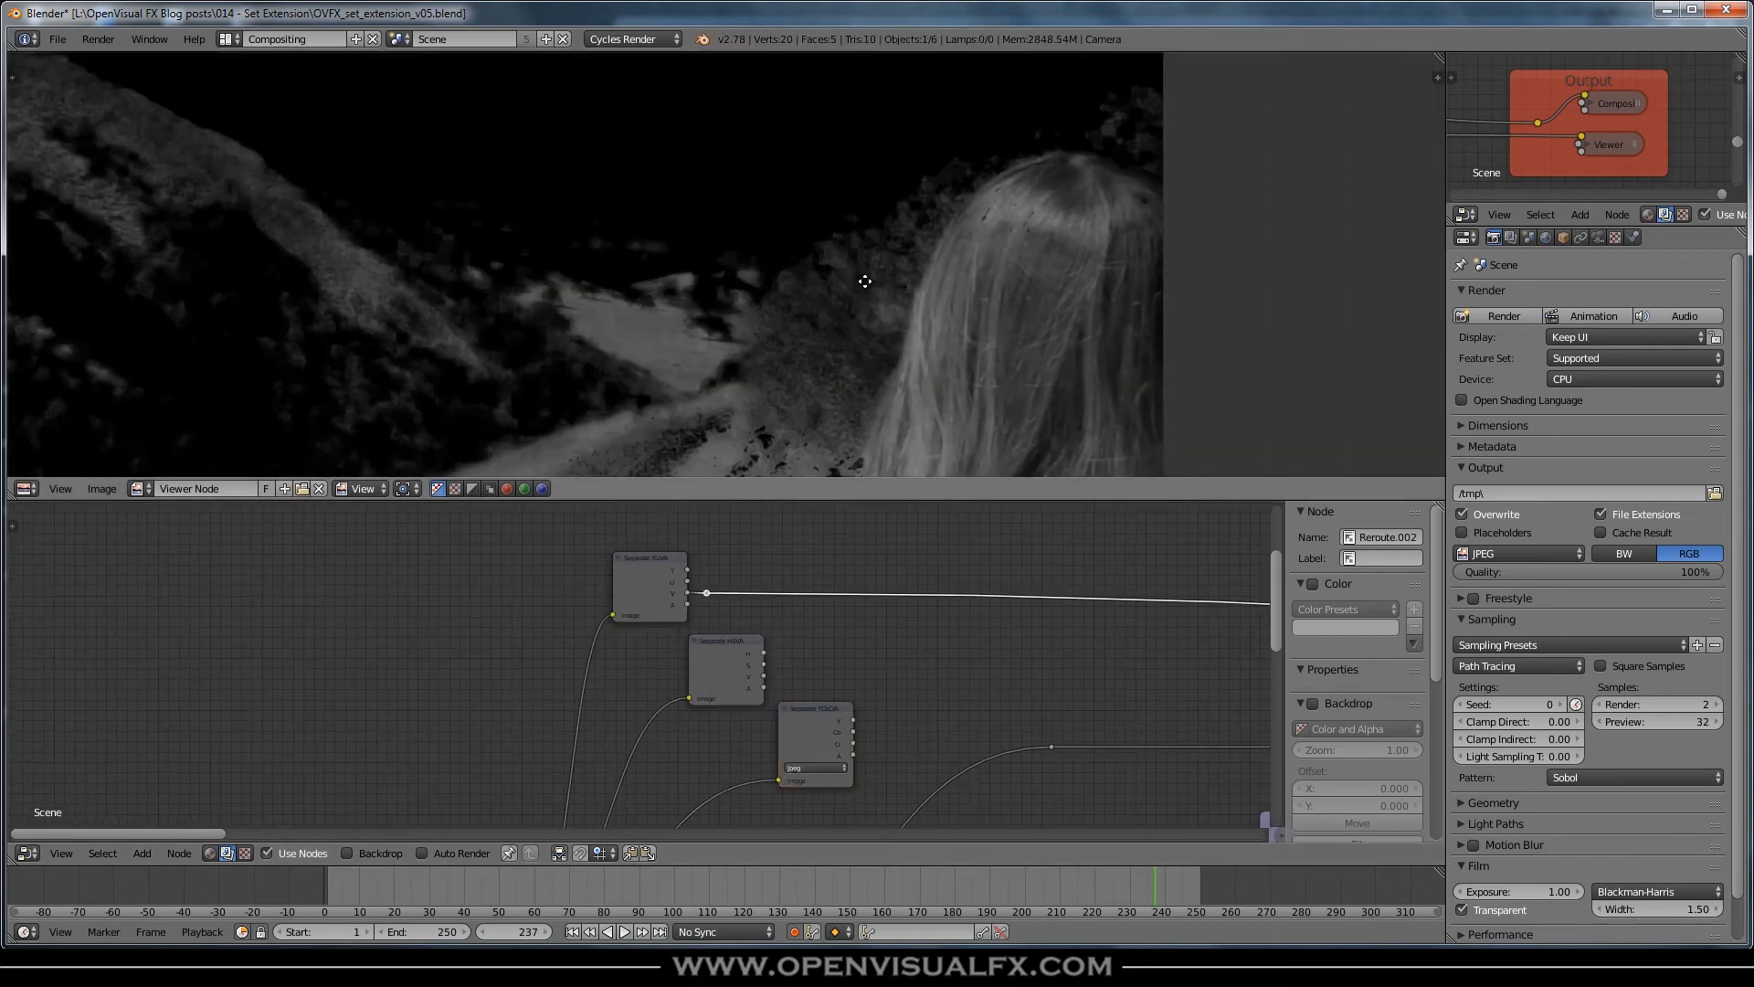
# - Try a ColorRamp after the V channel reroute with its white stop at 0.335, and remove the node while keeping the link
pyautogui.hotkey('shift', 'a')
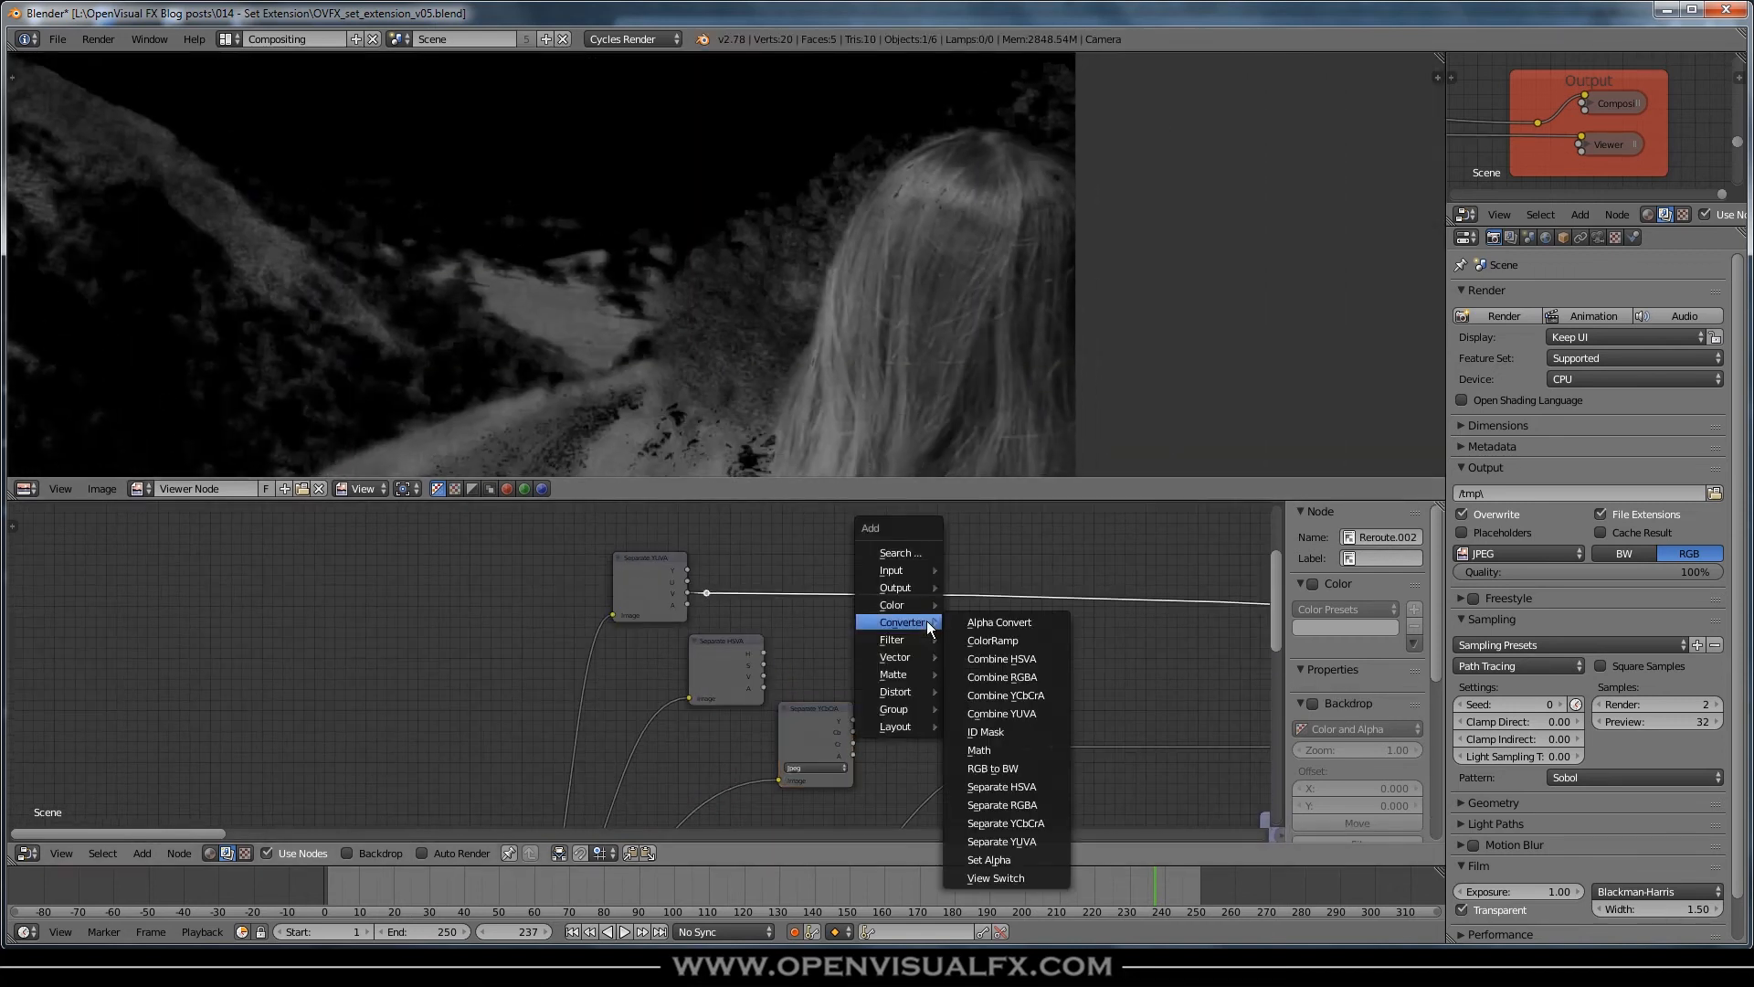
pyautogui.click(995, 639)
pyautogui.click(799, 526)
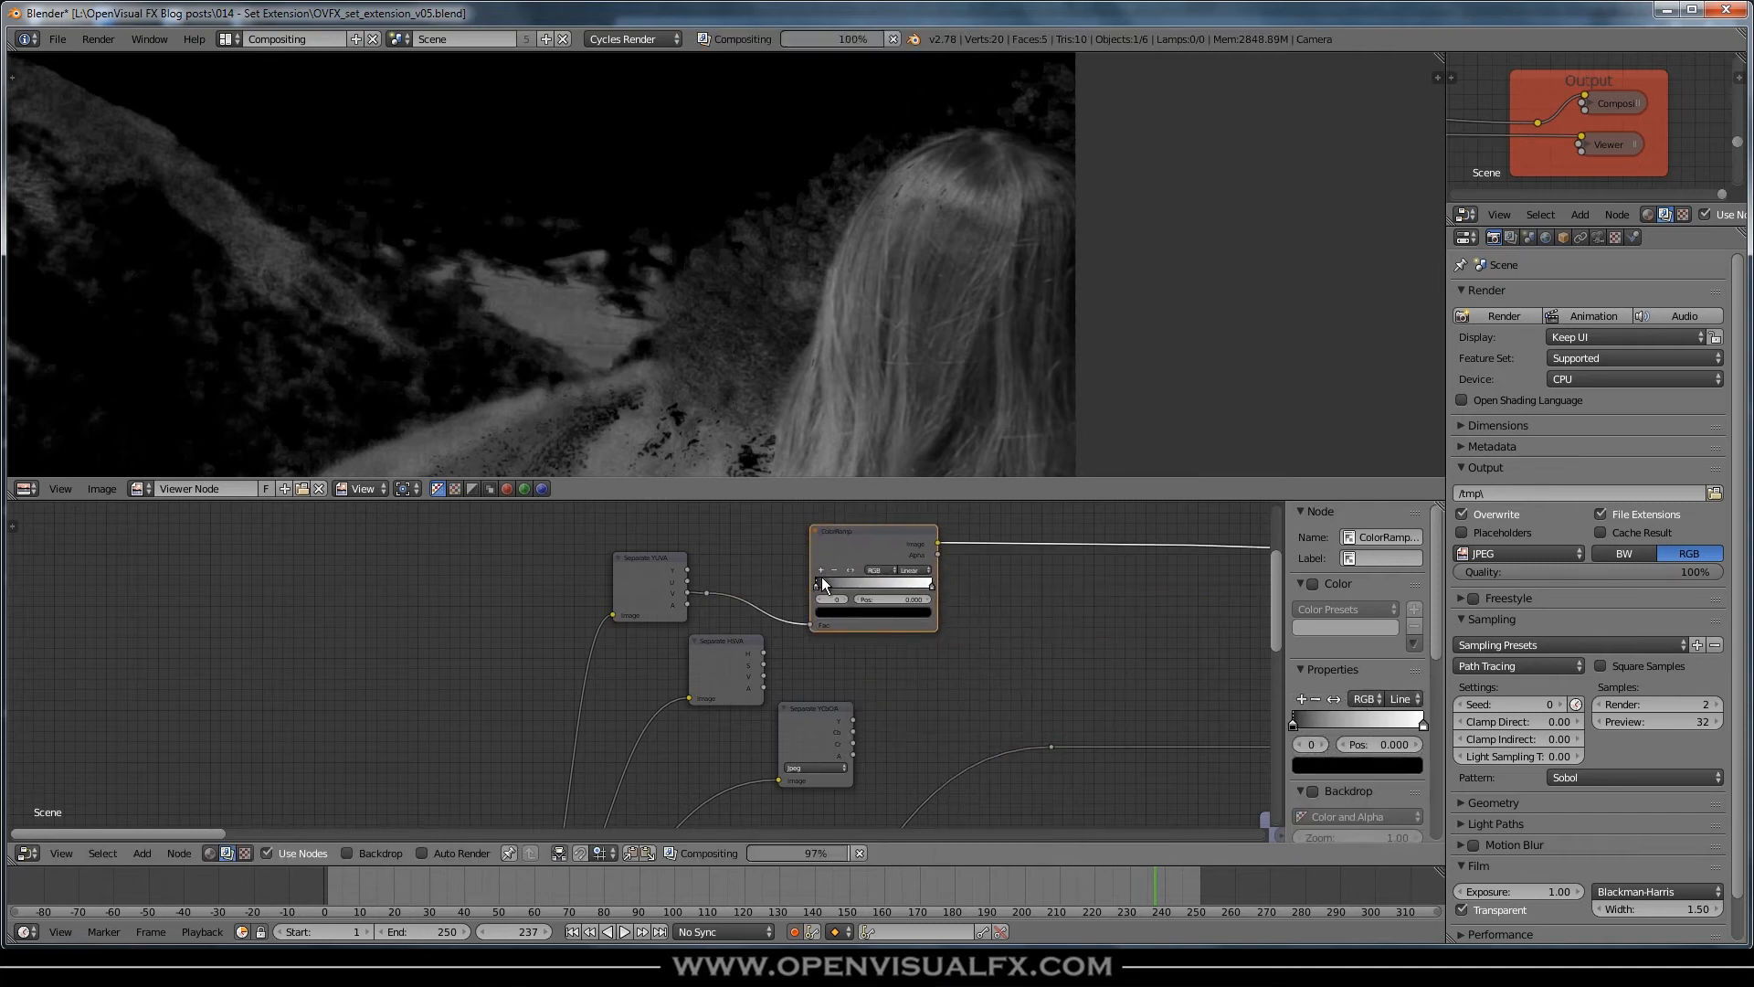
pyautogui.moveTo(928, 585); pyautogui.dragTo(834, 603)
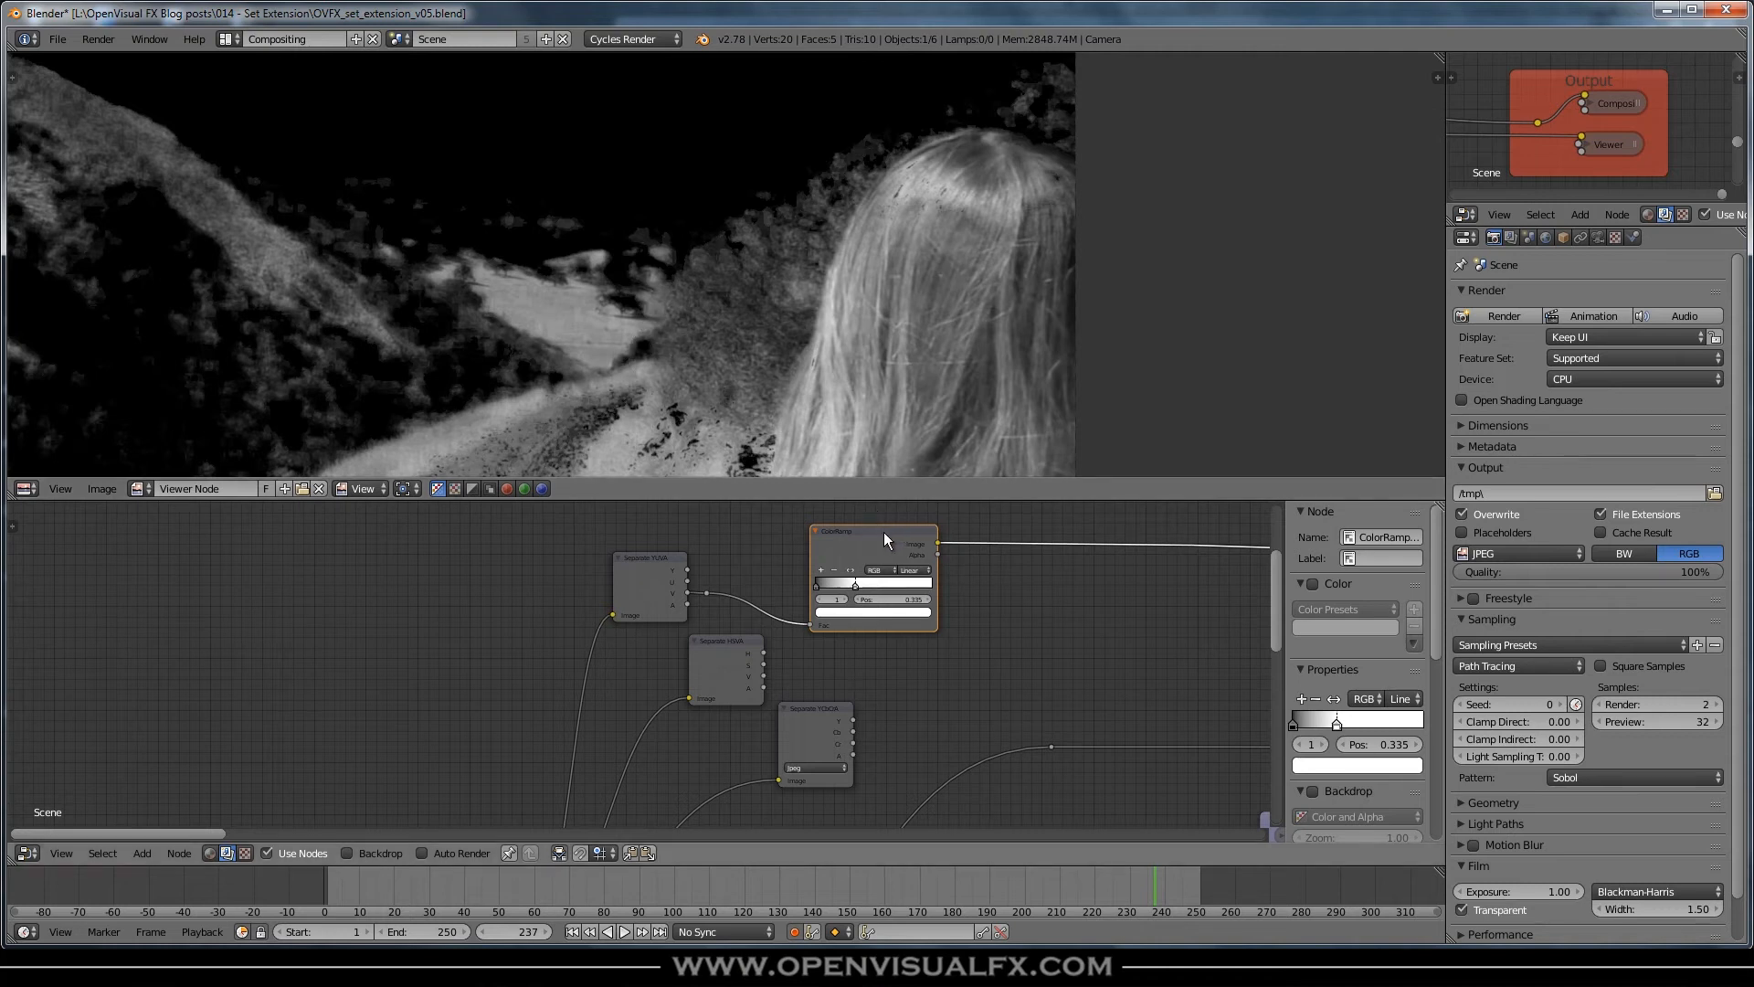
pyautogui.hotkey('ctrl', 'x')
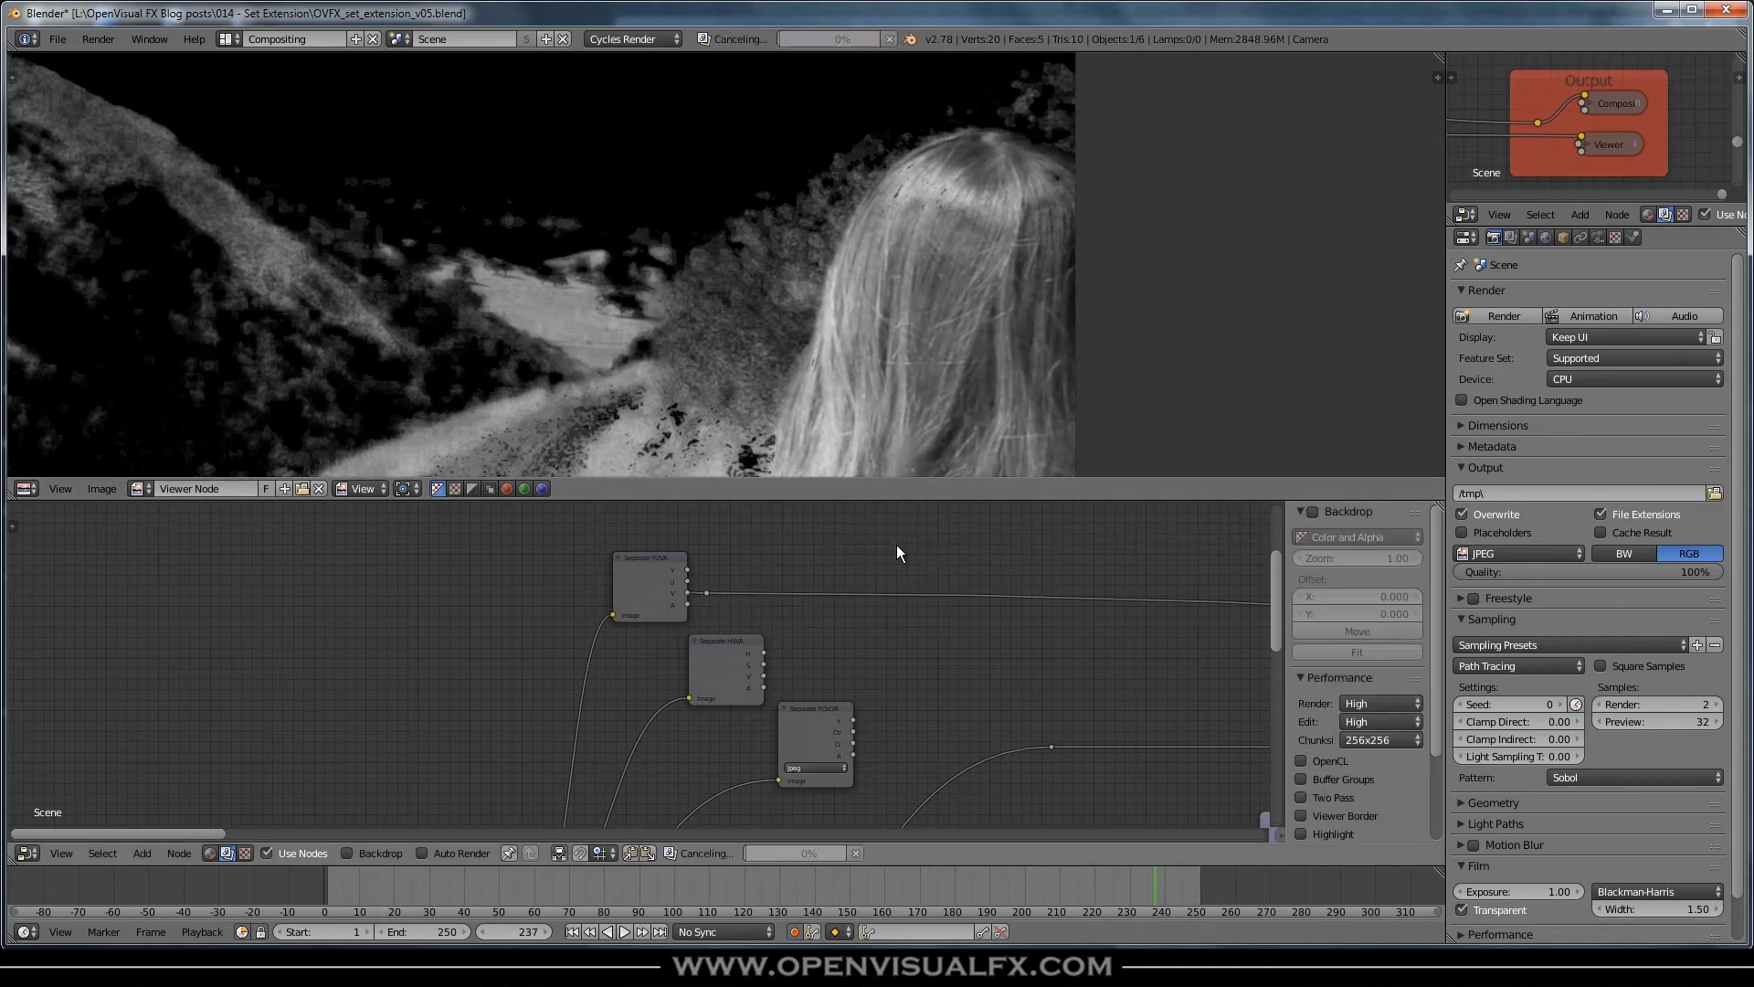
# - Show the bushes roto mask in the viewer and move its node slightly left above the path matte frame
pyautogui.scroll(-5, 940, 596)
pyautogui.moveTo(1073, 634); pyautogui.dragTo(558, 630, button='middle')
pyautogui.moveTo(1063, 677); pyautogui.dragTo(612, 629, button='middle')
pyautogui.scroll(-3, 1032, 661)
pyautogui.moveTo(1048, 680); pyautogui.dragTo(618, 693, button='middle')
pyautogui.moveTo(1034, 603); pyautogui.dragTo(896, 643, button='middle')
pyautogui.scroll(2, 897, 643)
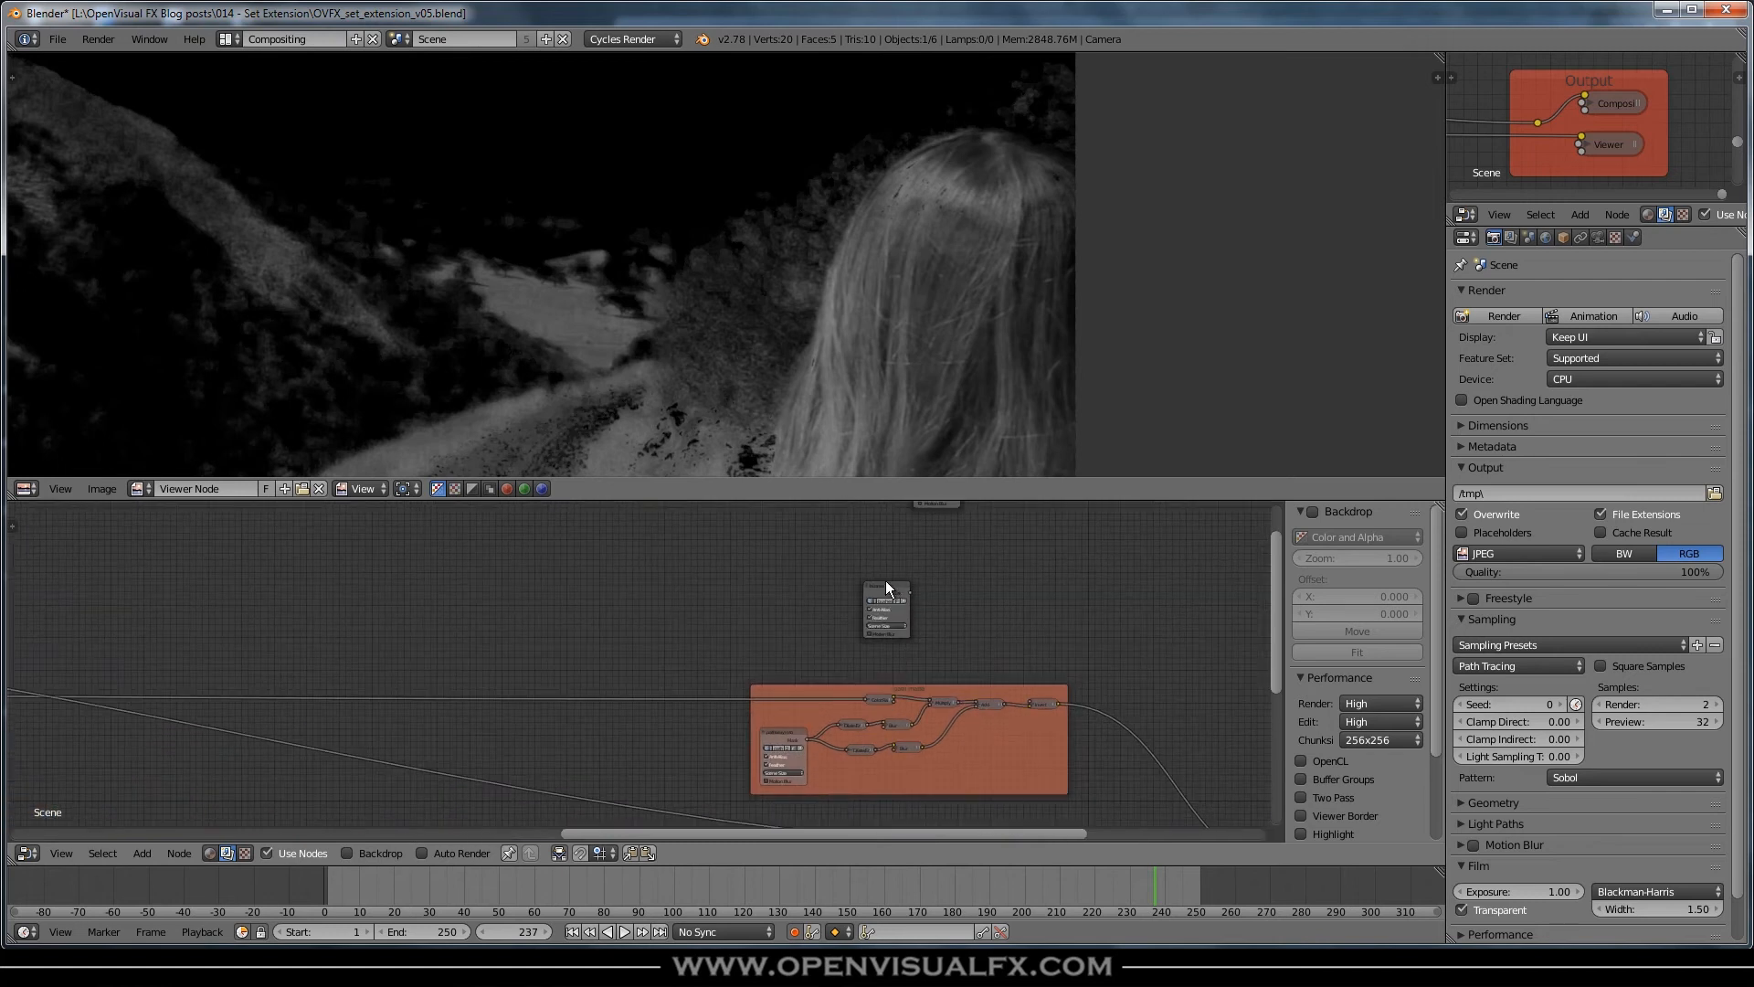
pyautogui.keyDown('ctrl'); pyautogui.keyDown('shift'); pyautogui.click(891, 594); pyautogui.keyUp('shift'); pyautogui.keyUp('ctrl')
pyautogui.moveTo(877, 596); pyautogui.dragTo(788, 582)
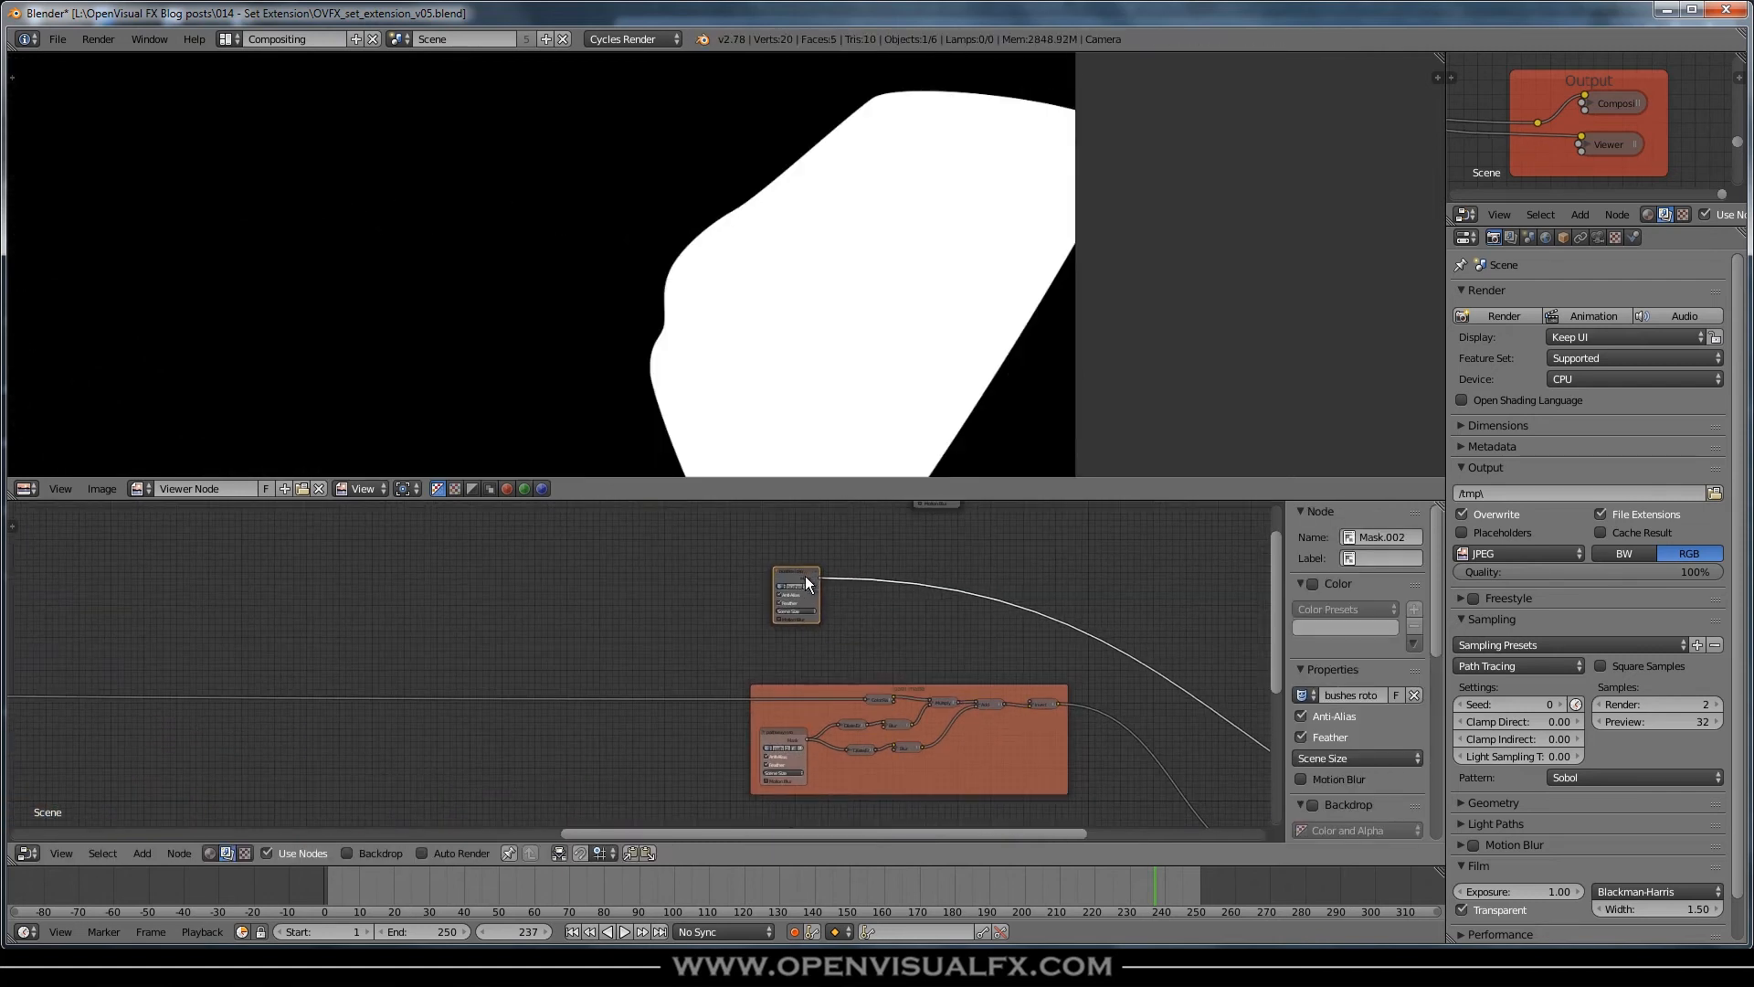
# - Show the final composite in the viewer and examine where the bridge meets the bushes and hair
pyautogui.moveTo(1020, 674); pyautogui.dragTo(857, 702, button='middle')
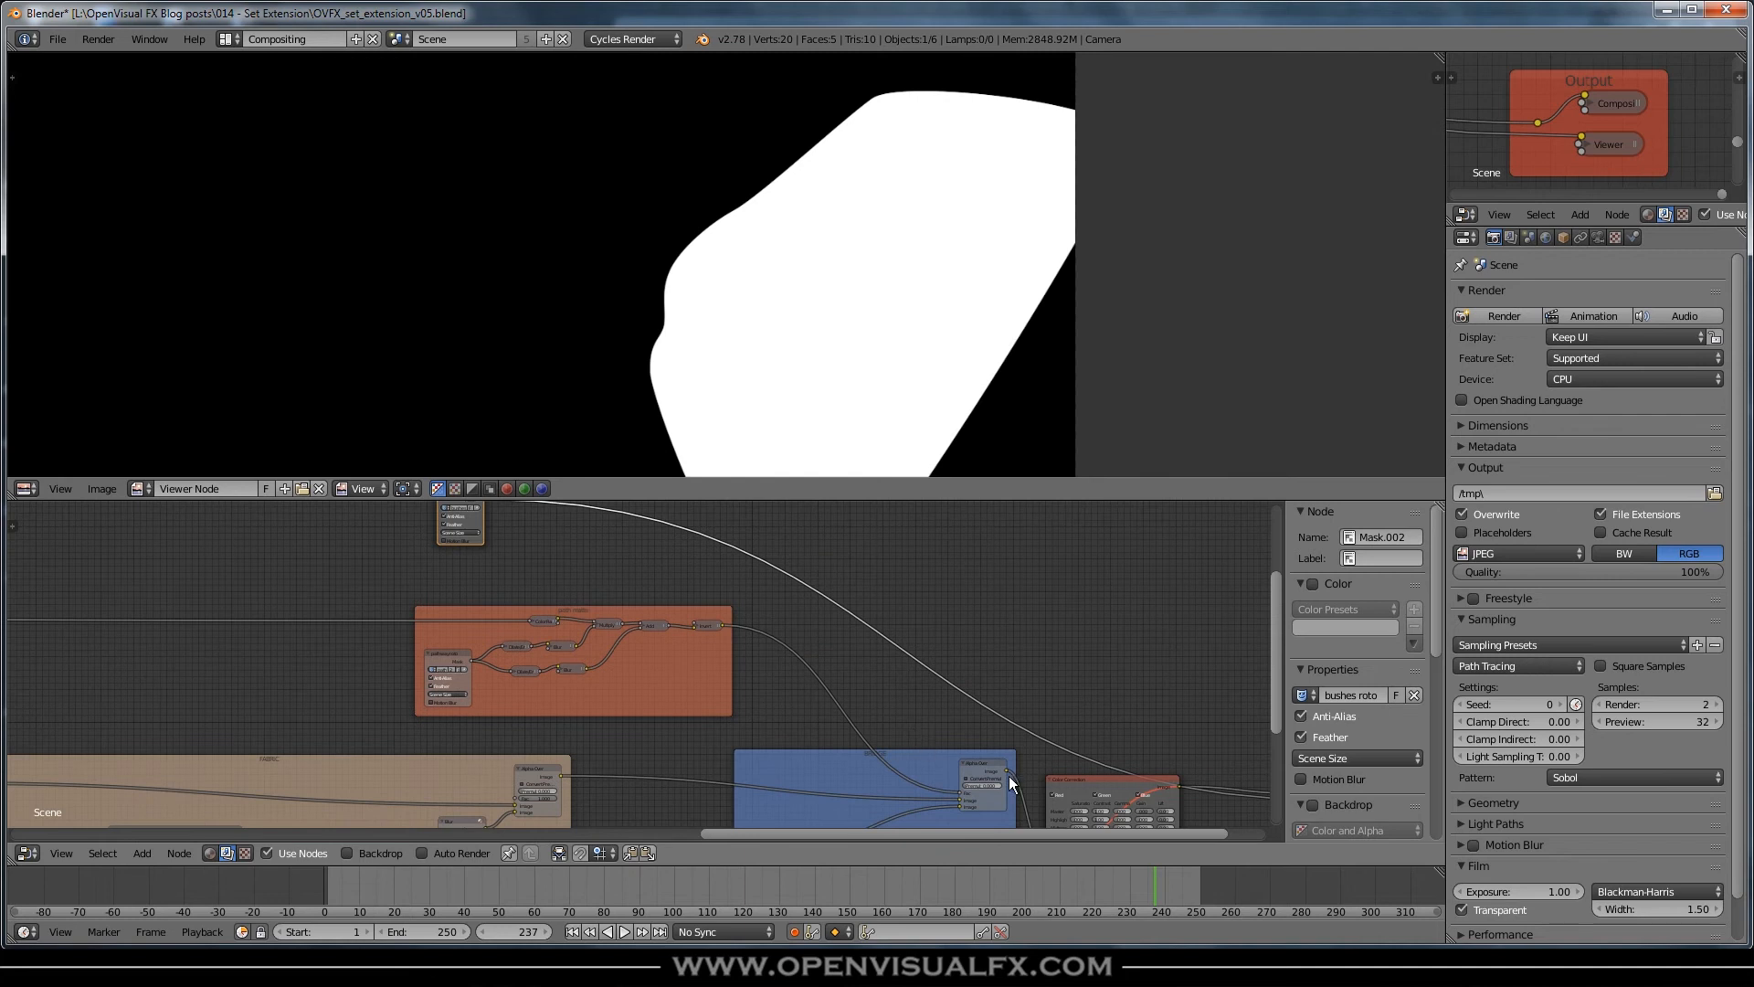
pyautogui.keyDown('ctrl'); pyautogui.keyDown('shift'); pyautogui.click(1538, 122); pyautogui.keyUp('shift'); pyautogui.keyUp('ctrl')
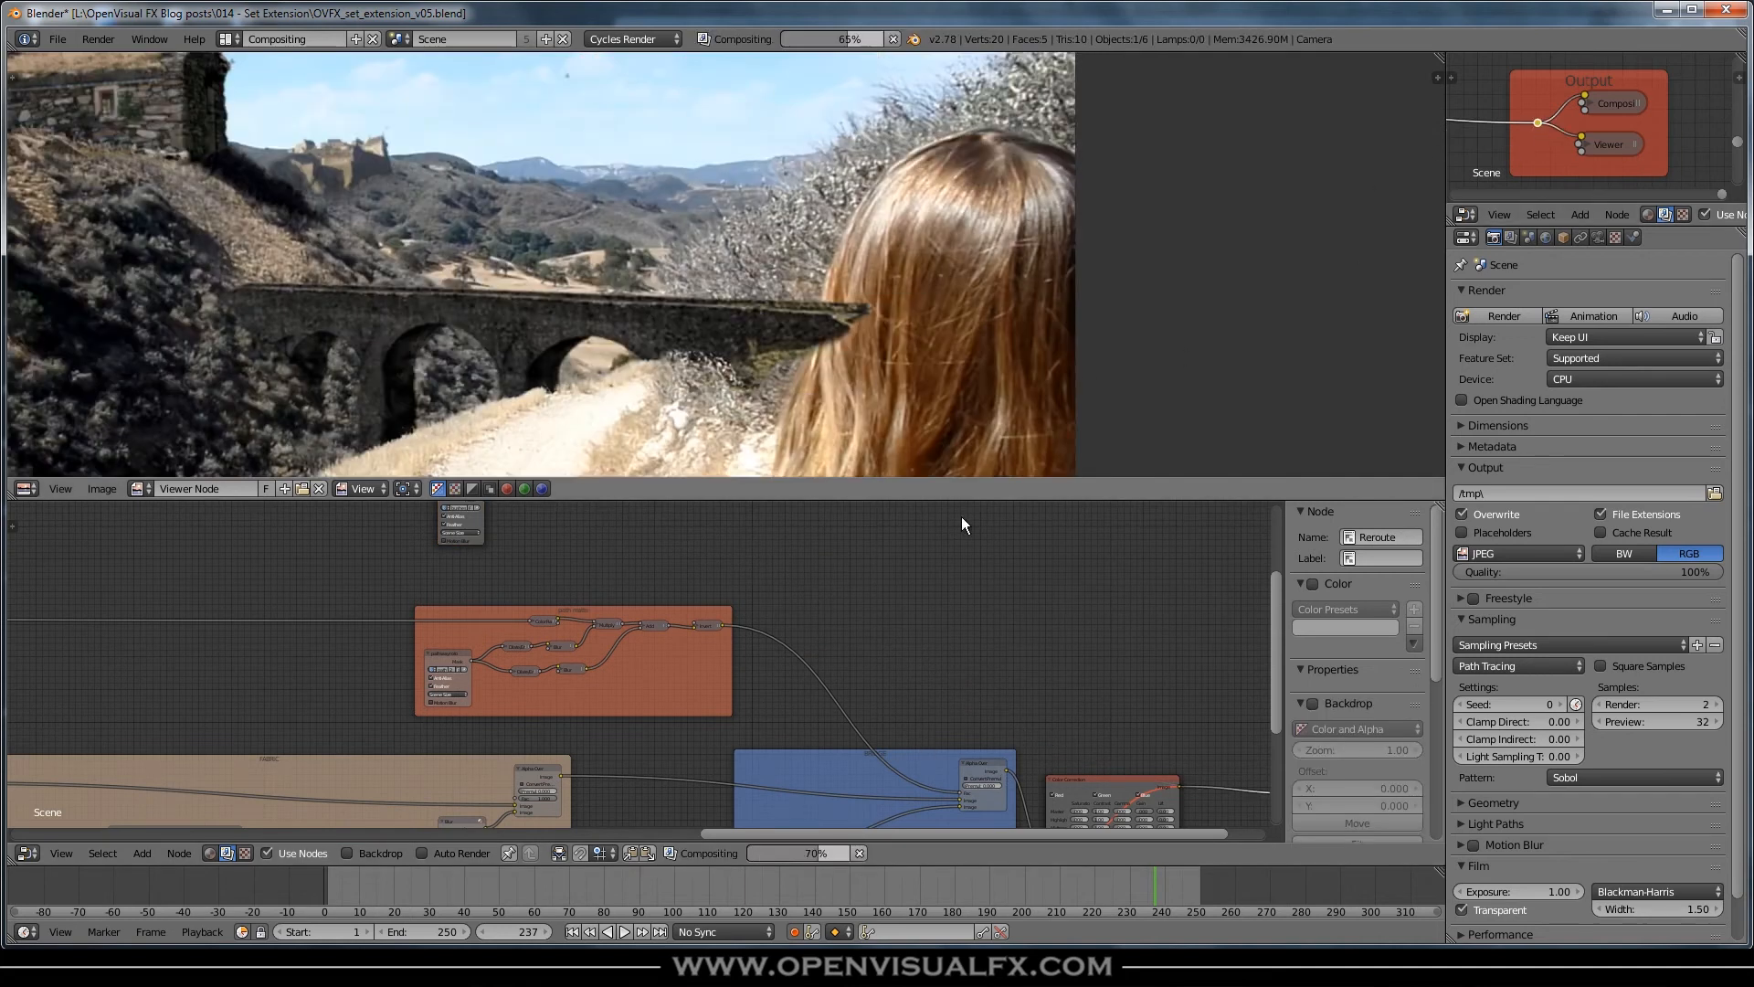
pyautogui.moveTo(716, 381); pyautogui.dragTo(1018, 371, button='middle')
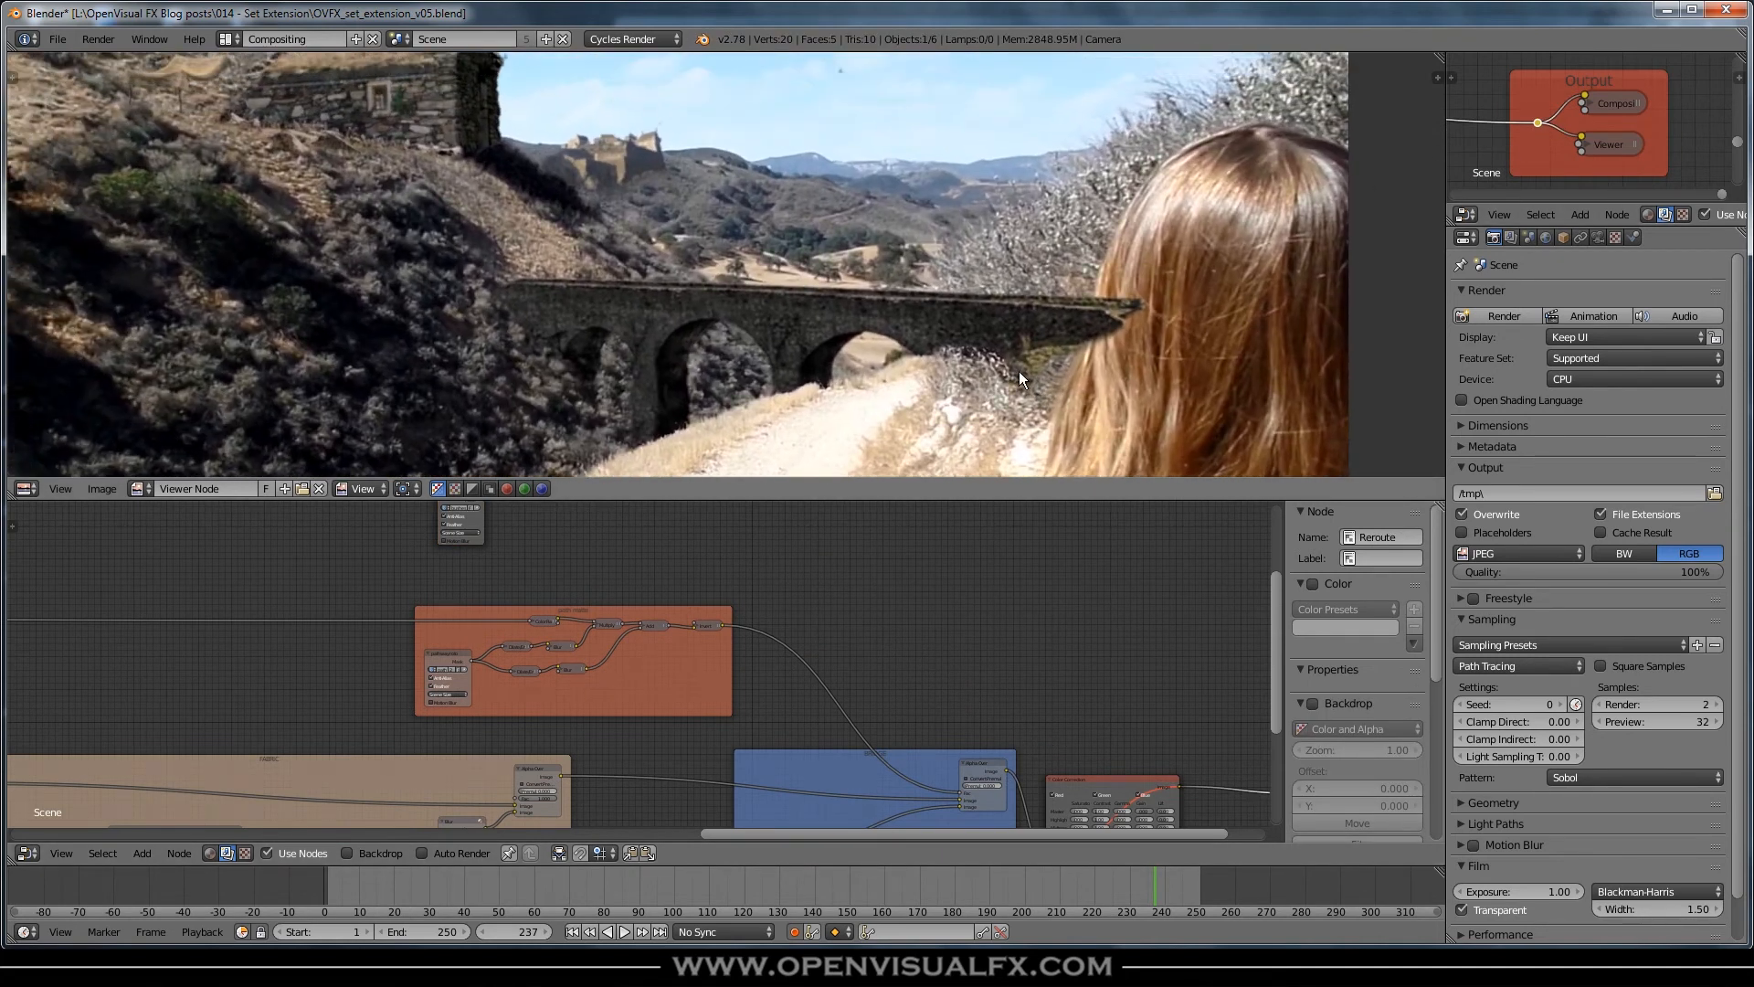
# - Render the current frame and save the blend file over the existing version
pyautogui.click(1500, 316)
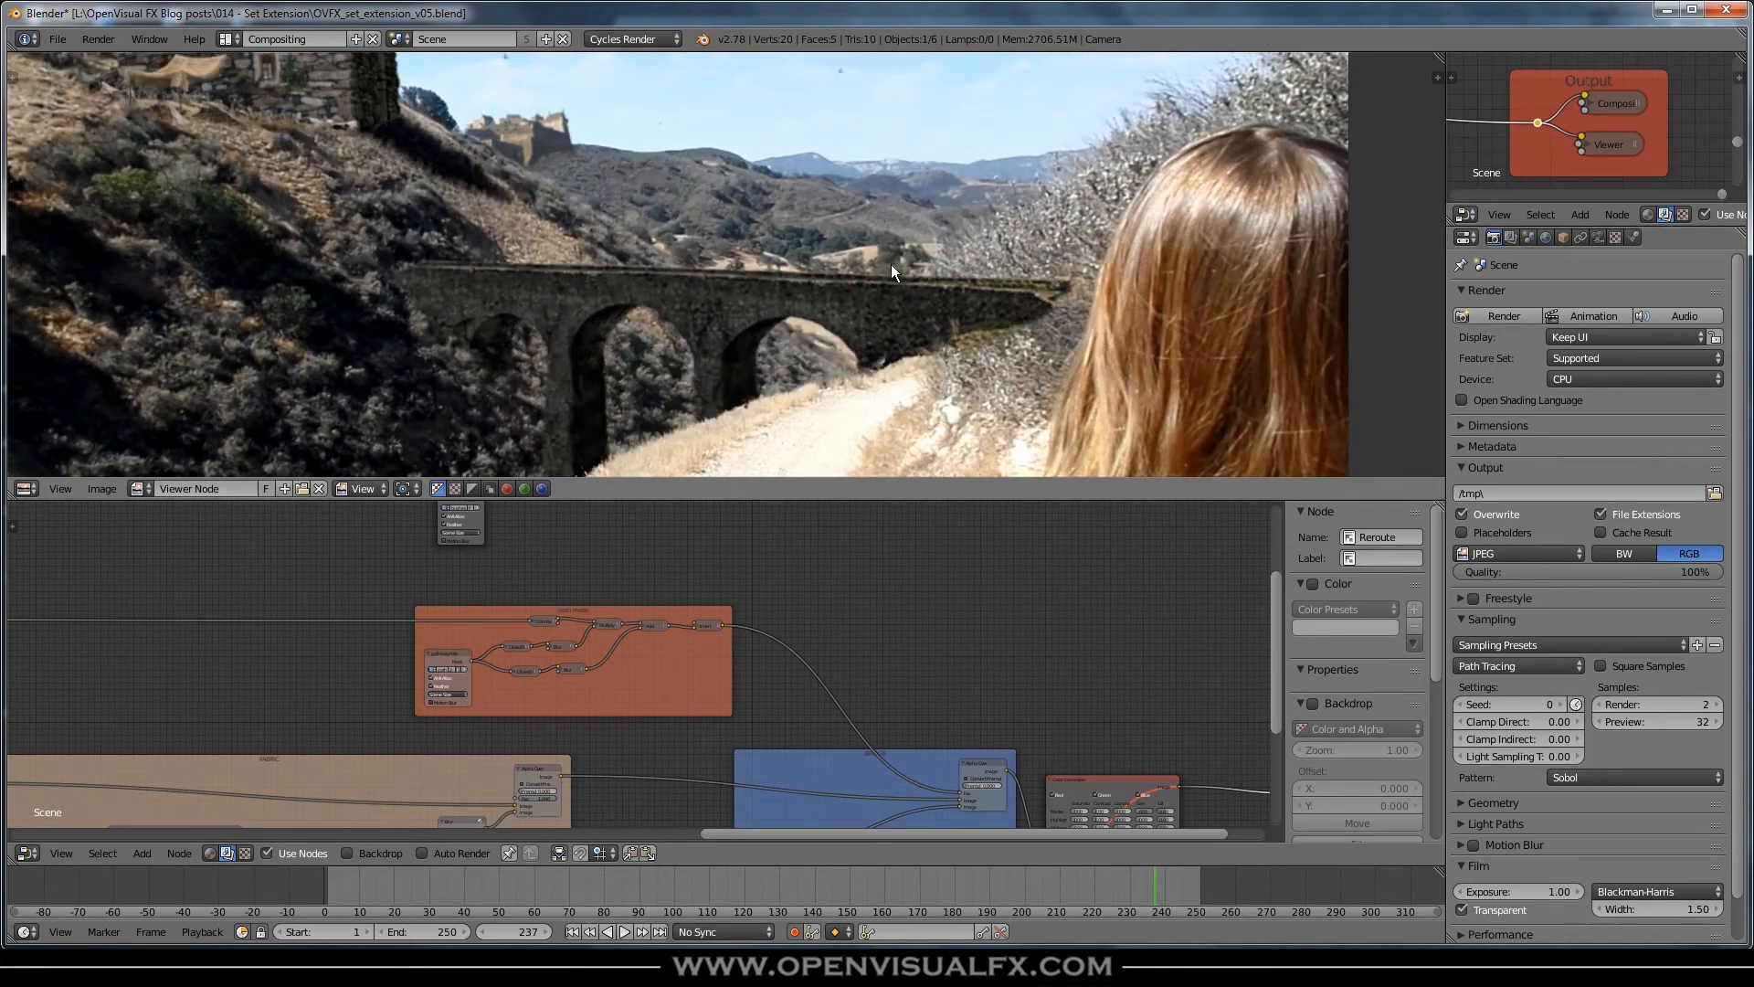
pyautogui.hotkey('ctrl', 's')
pyautogui.click(762, 274)
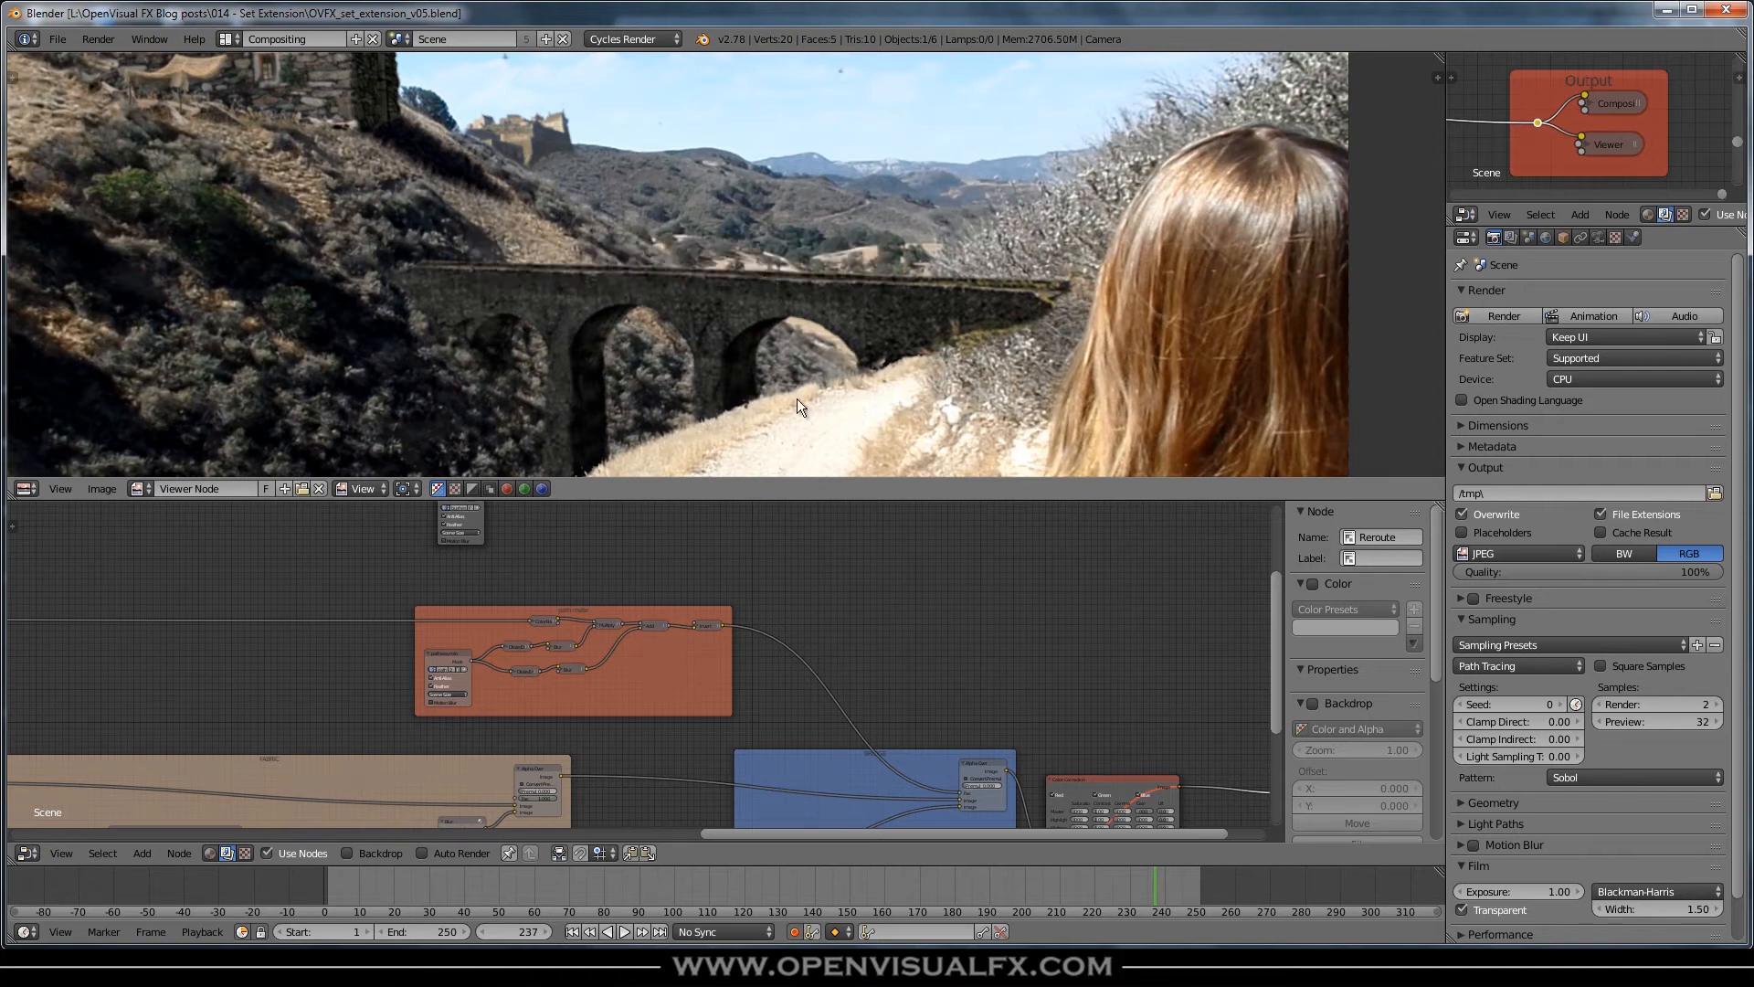
# - Move the path matte's Invert node farther right and insert a Blur node between the Add and Invert nodes
pyautogui.scroll(5, 775, 375)
pyautogui.moveTo(725, 426); pyautogui.dragTo(780, 316, button='middle')
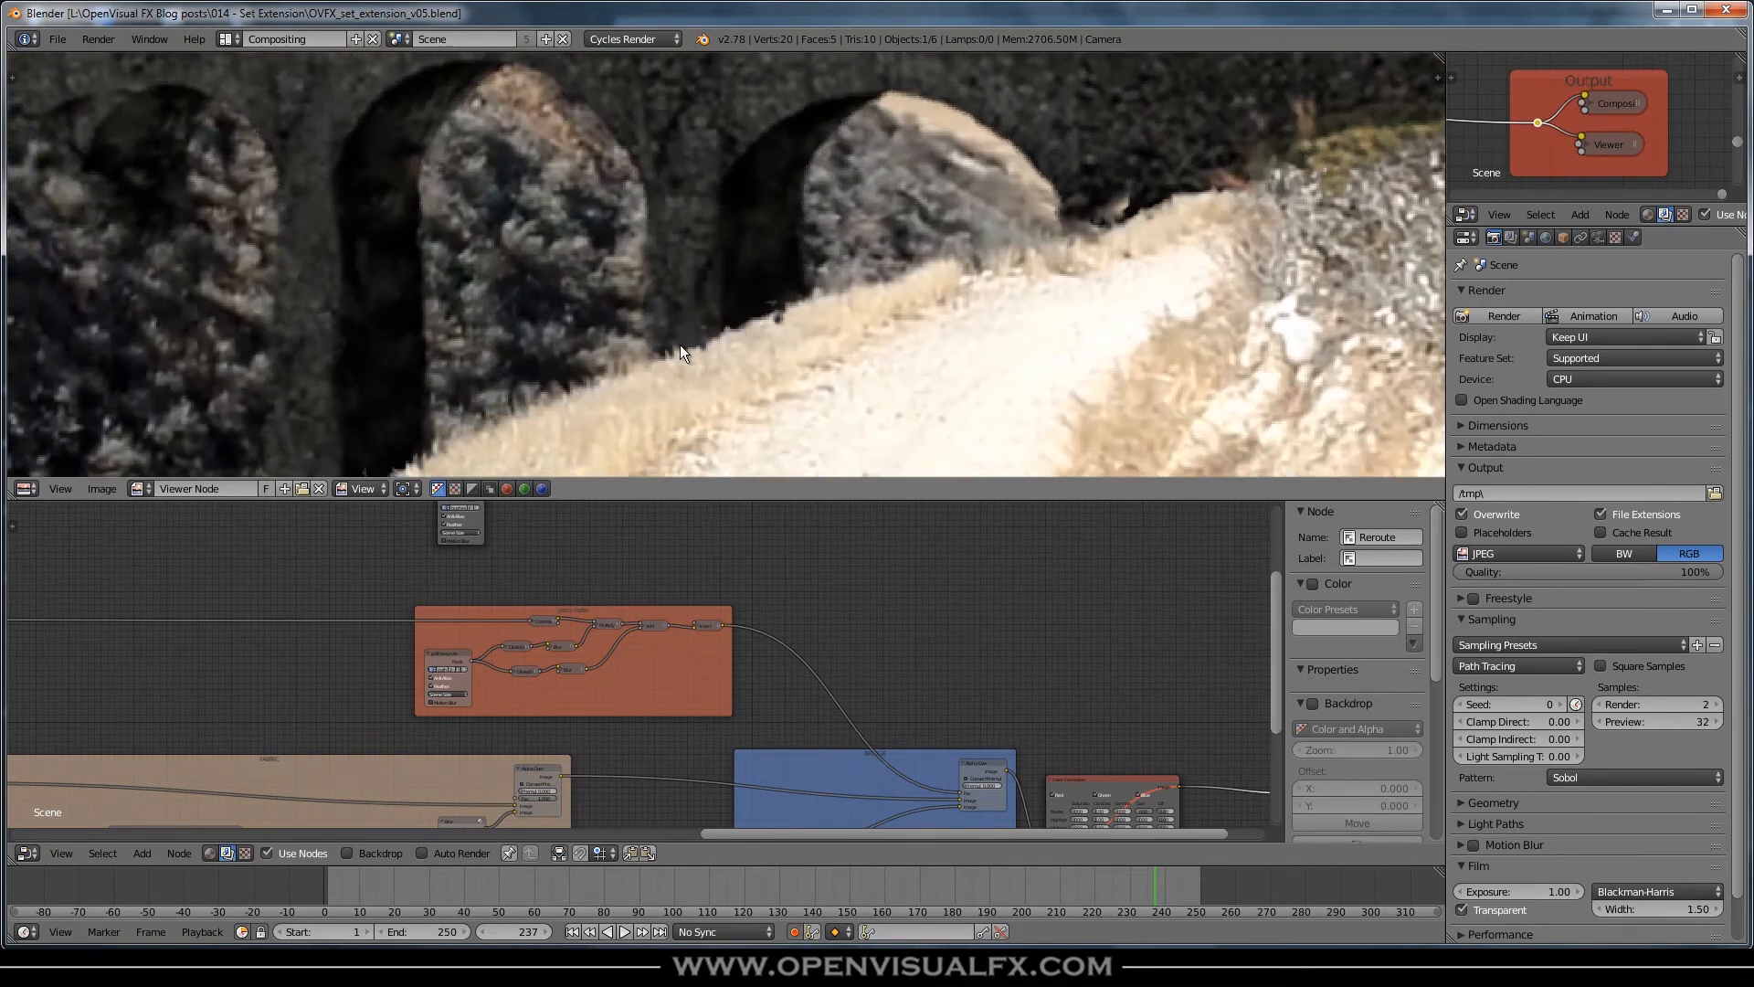
pyautogui.scroll(2, 704, 634)
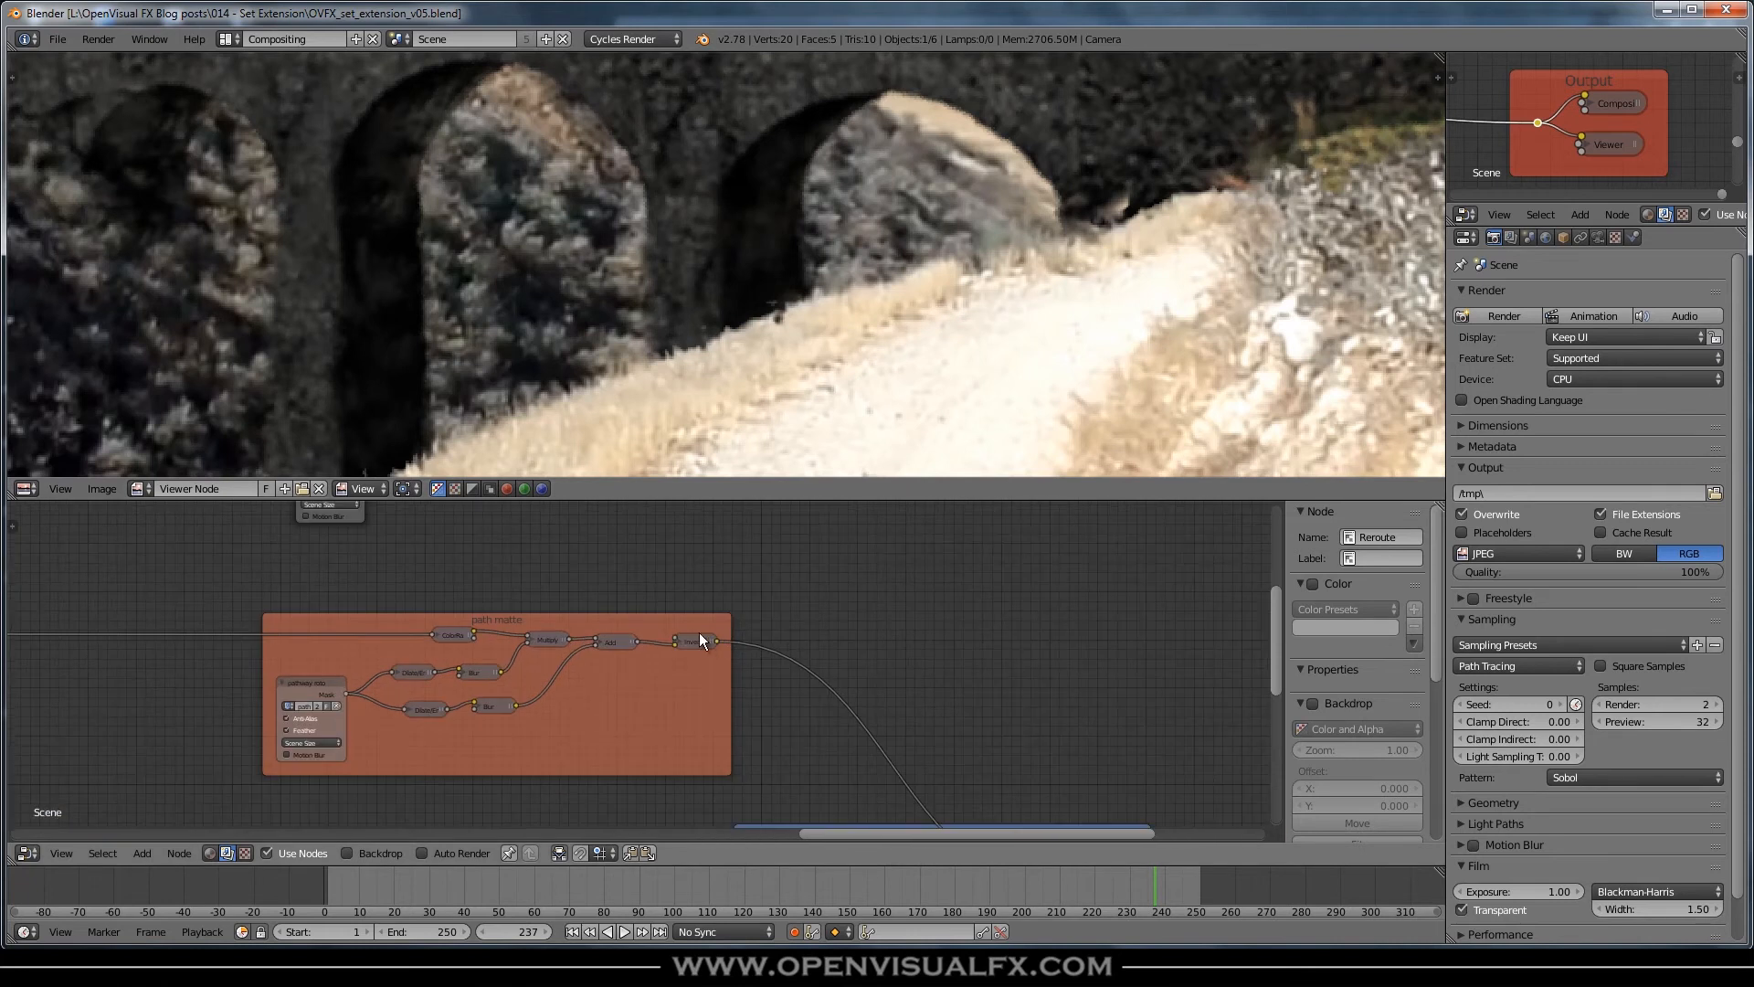
pyautogui.moveTo(696, 644); pyautogui.dragTo(870, 644)
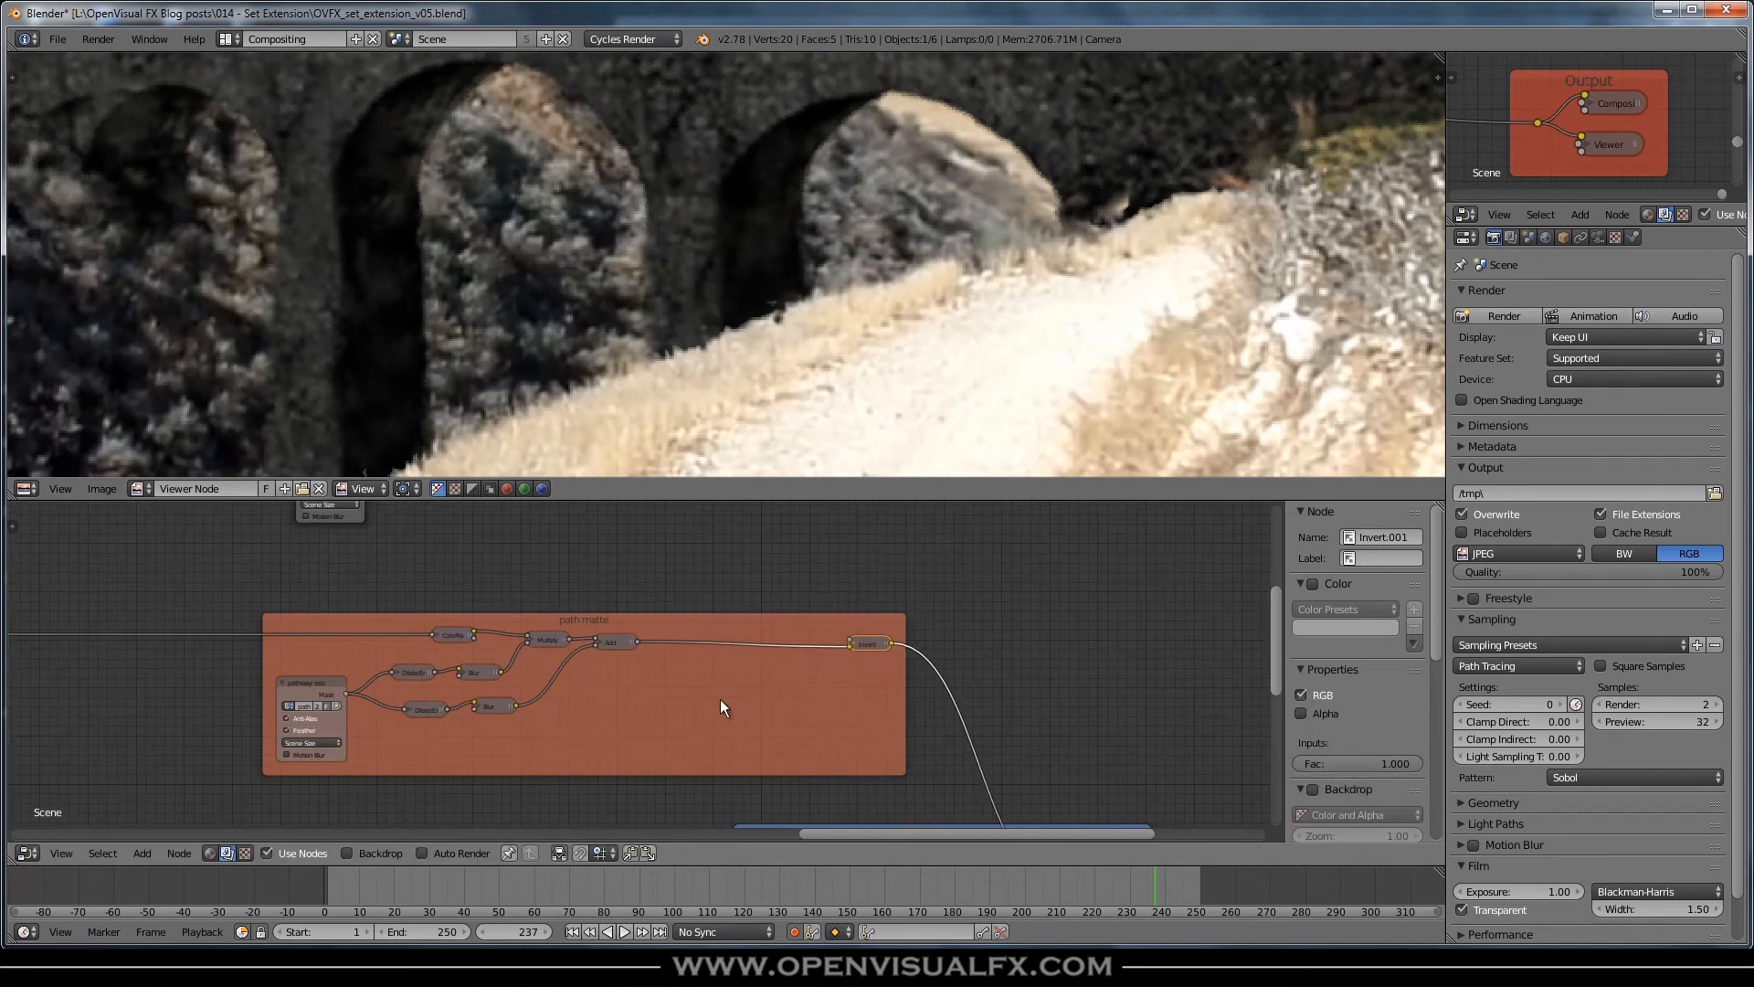
pyautogui.hotkey('shift', 'a')
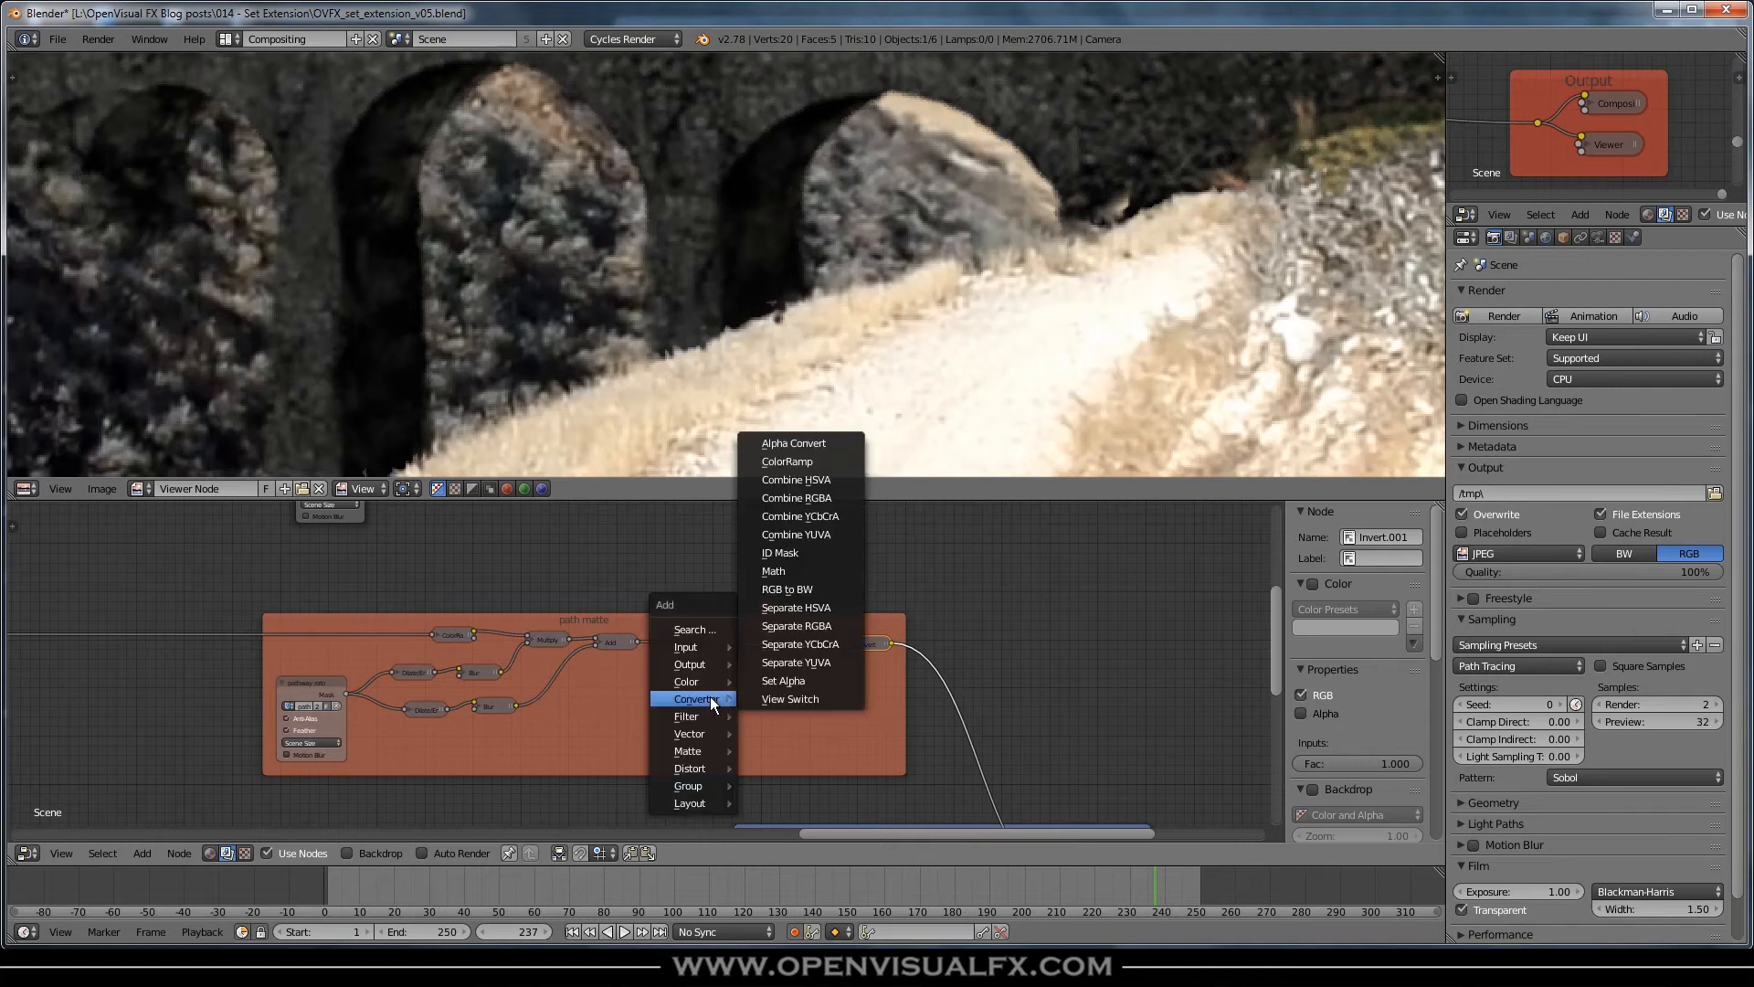
pyautogui.moveTo(700, 715)
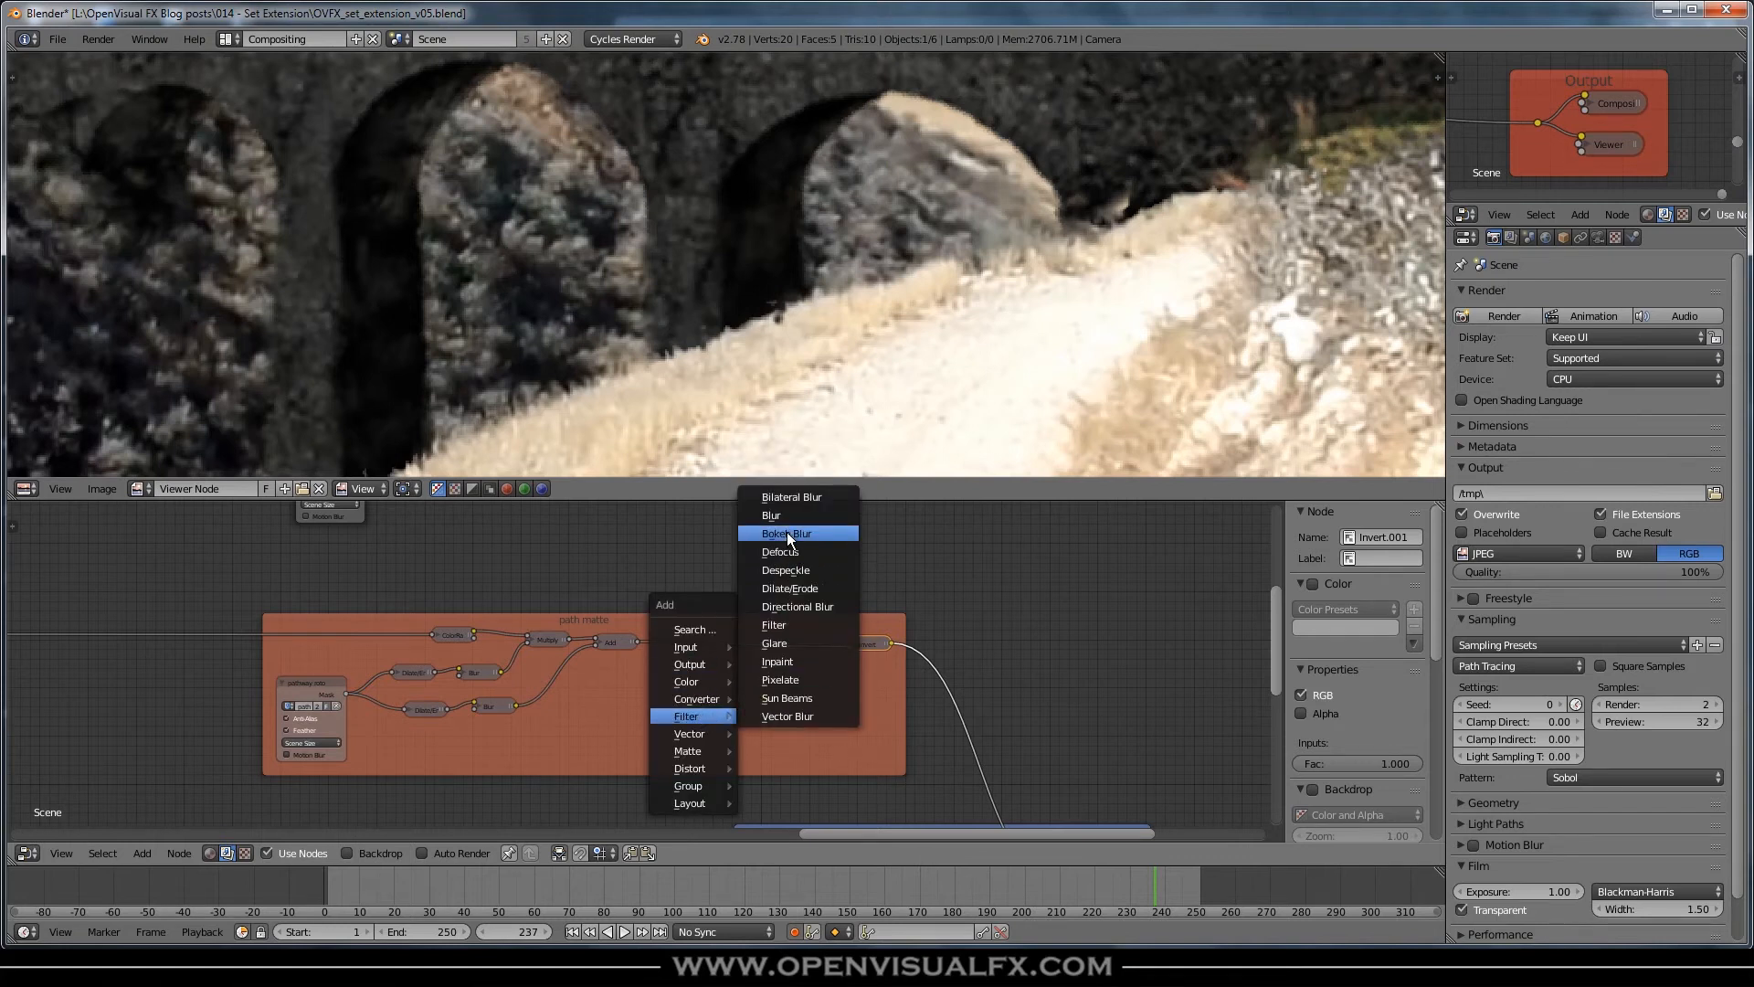
pyautogui.click(782, 514)
pyautogui.click(683, 620)
# - Set the path matte's new Blur node to 3 pixels in both X and Y
pyautogui.click(744, 704)
pyautogui.click(743, 703)
pyautogui.click(744, 703)
pyautogui.click(742, 715)
pyautogui.click(742, 715)
pyautogui.click(742, 714)
pyautogui.click(742, 715)
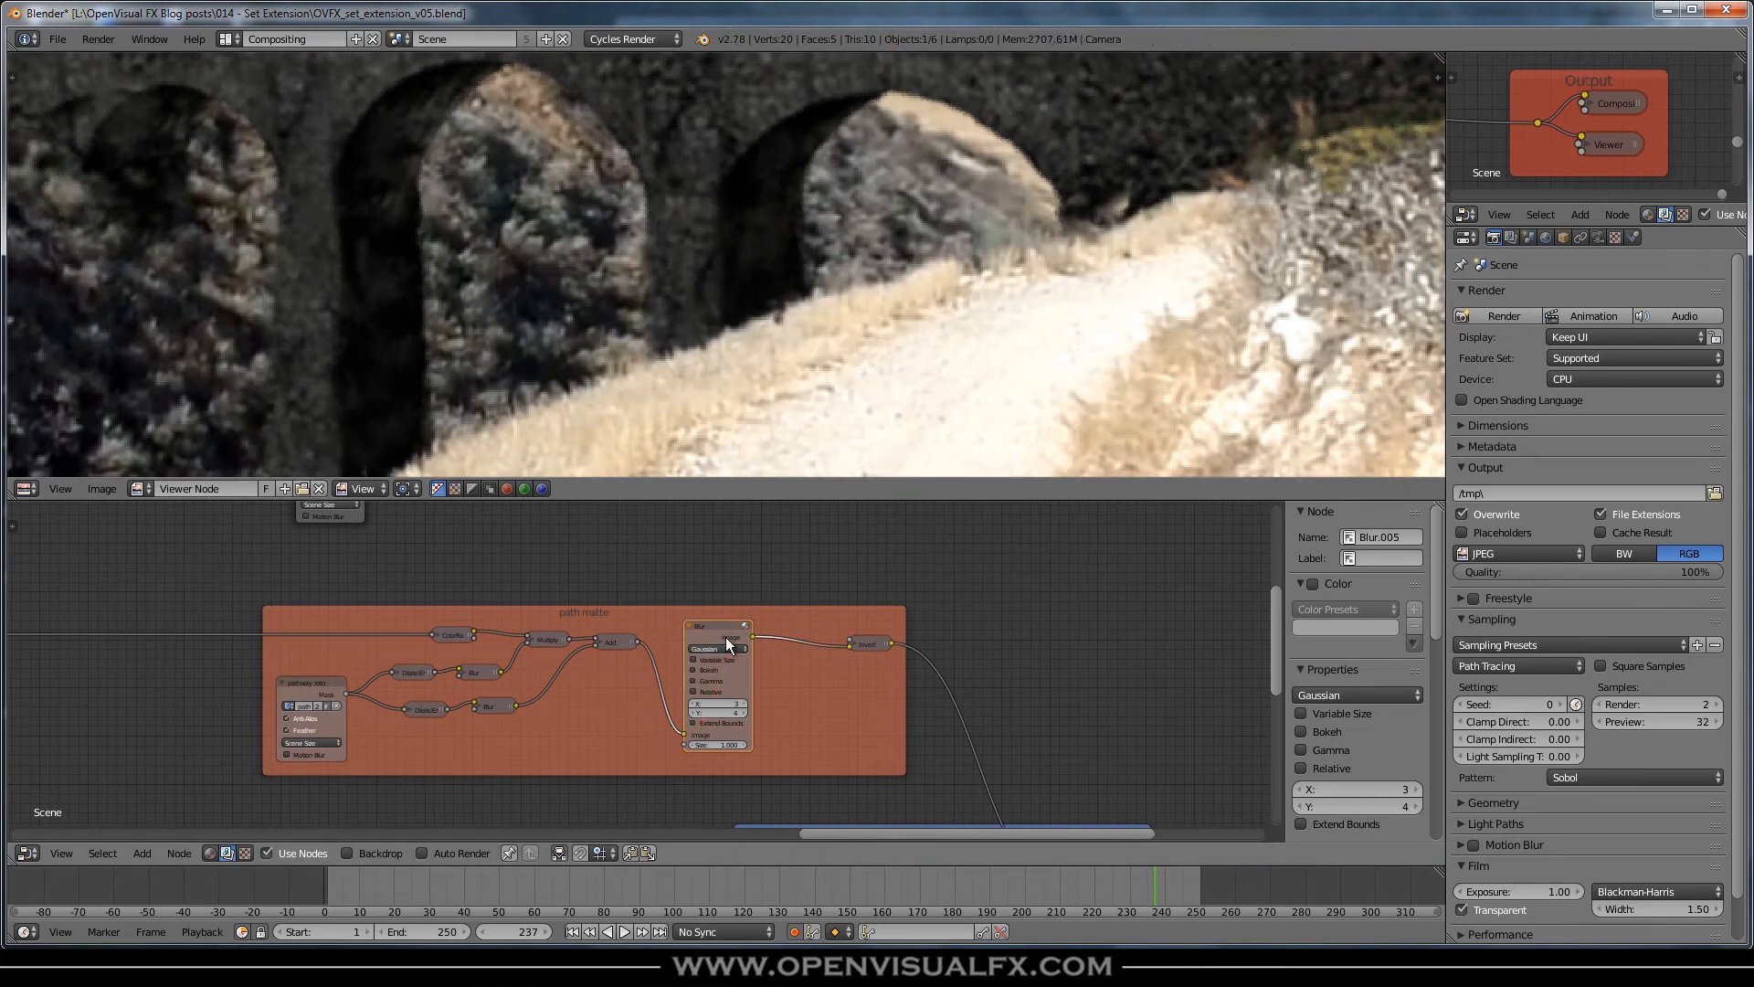
pyautogui.scroll(3, 725, 648)
pyautogui.click(683, 722)
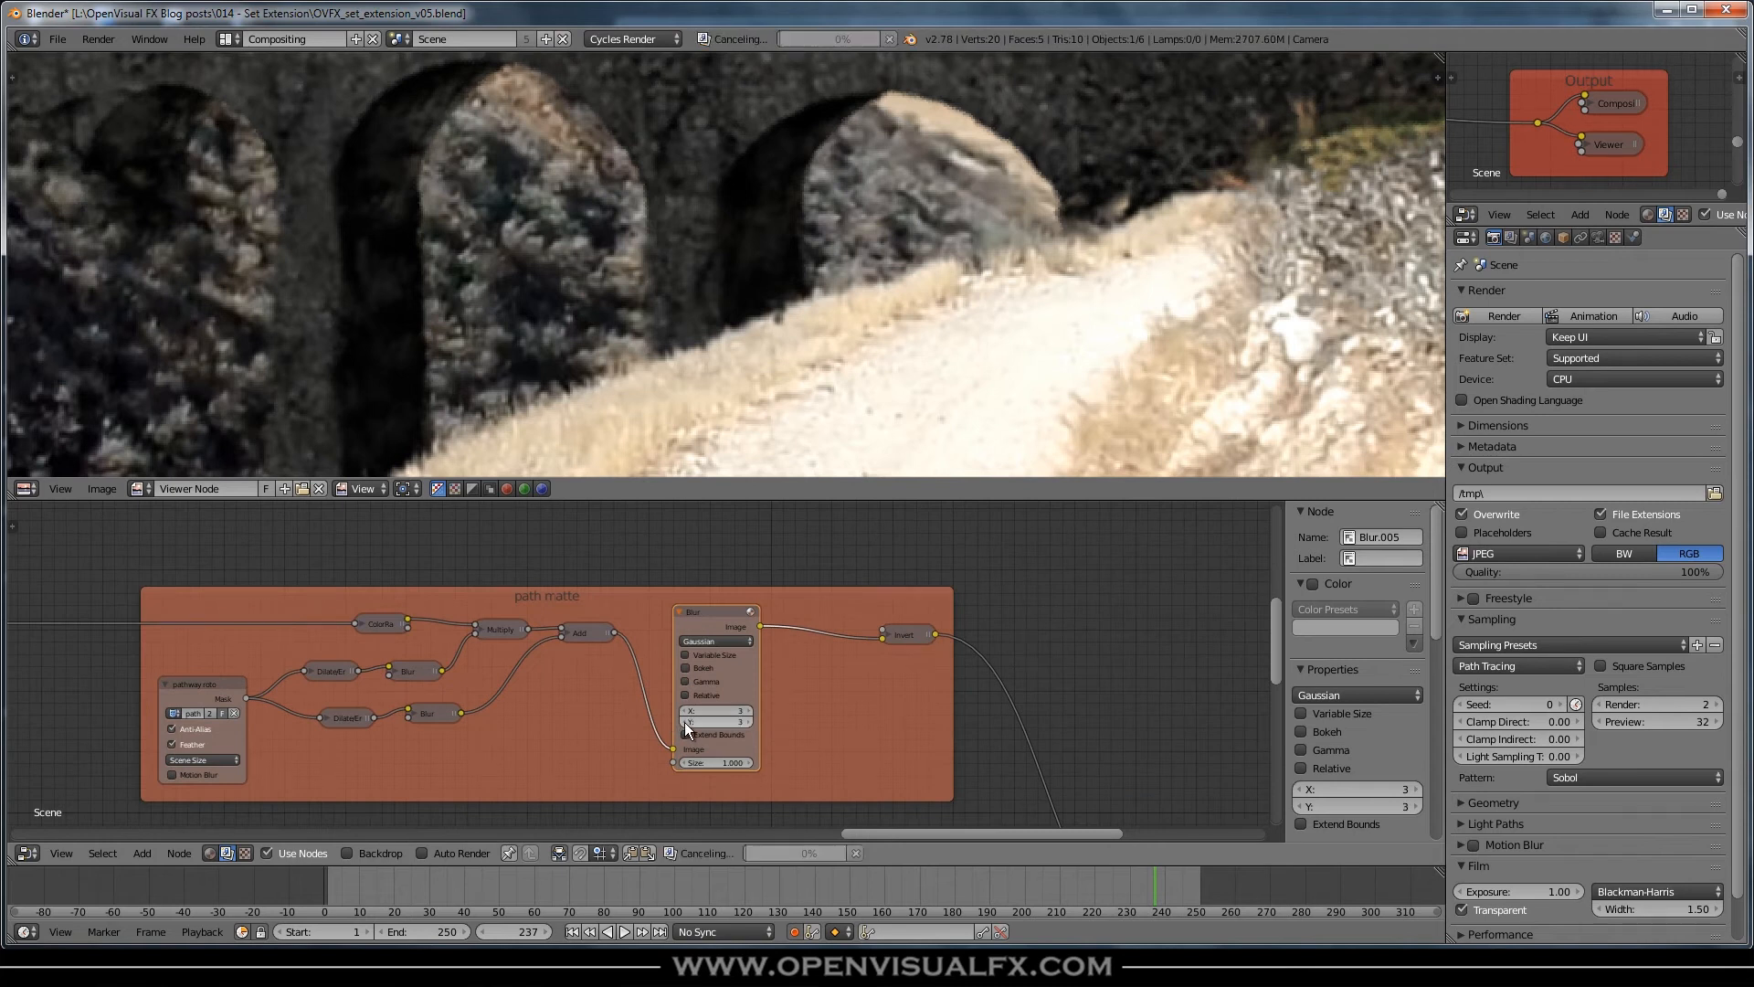
pyautogui.scroll(-2, 803, 265)
pyautogui.scroll(-4, 802, 265)
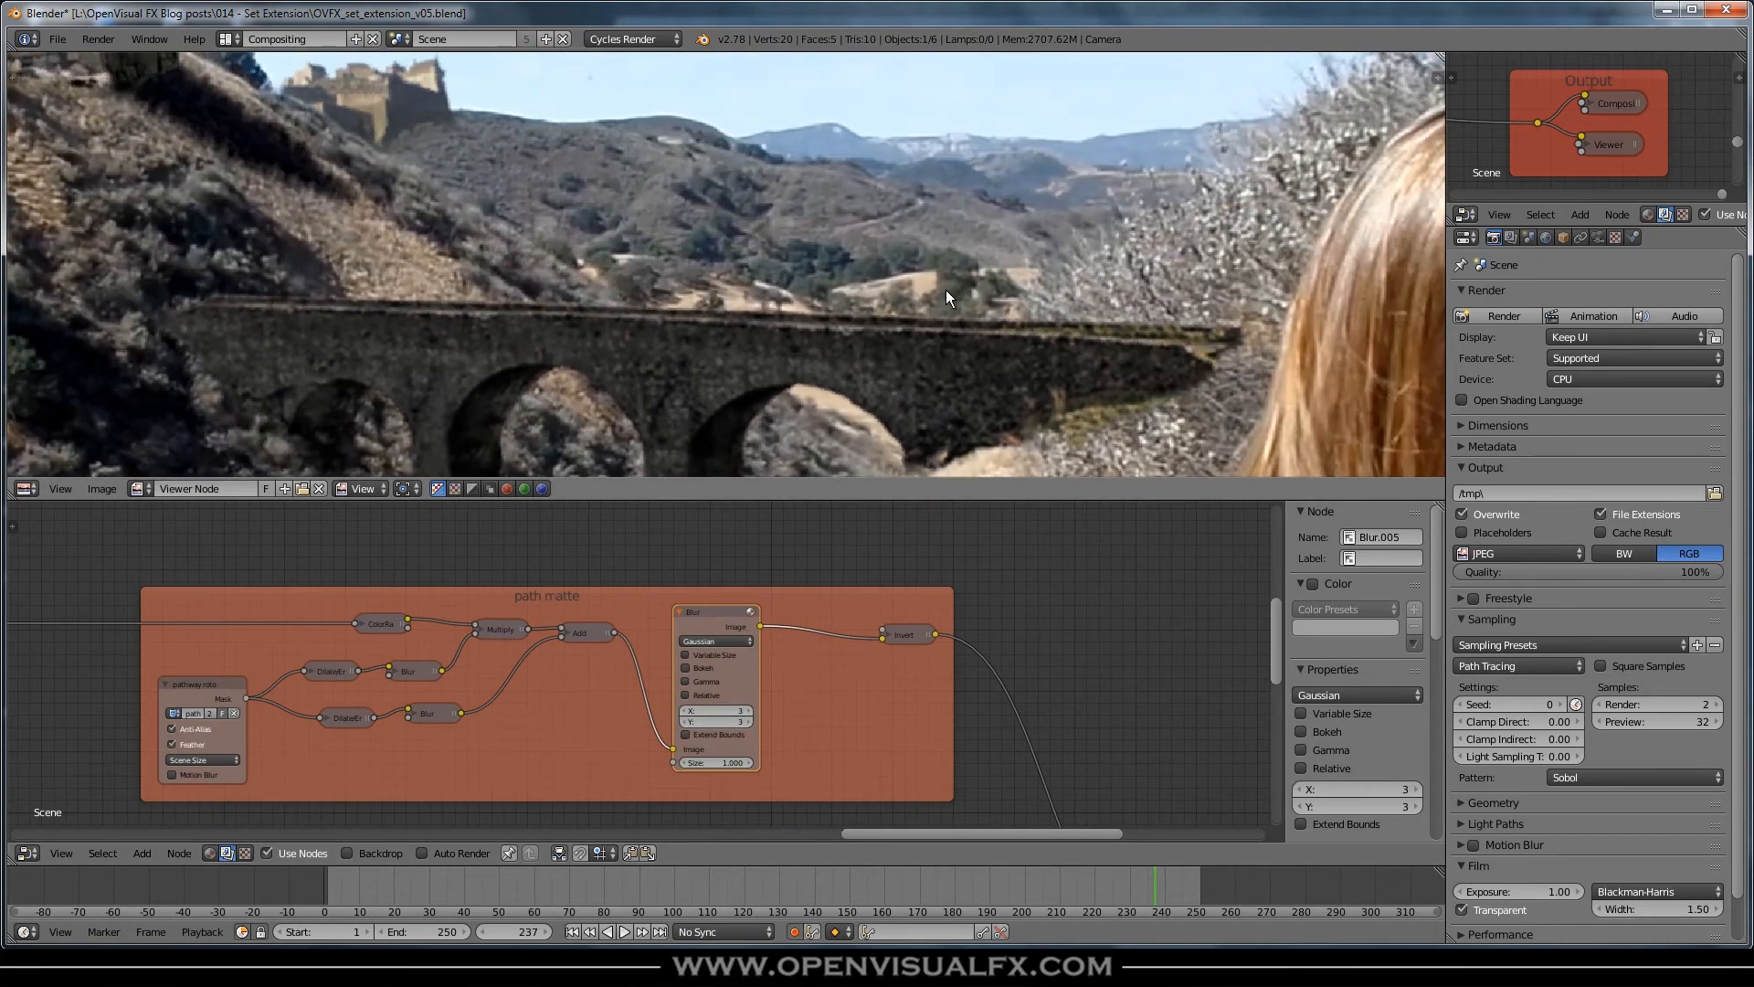
pyautogui.moveTo(957, 289); pyautogui.dragTo(784, 232, button='middle')
pyautogui.moveTo(742, 621); pyautogui.dragTo(782, 660, button='middle')
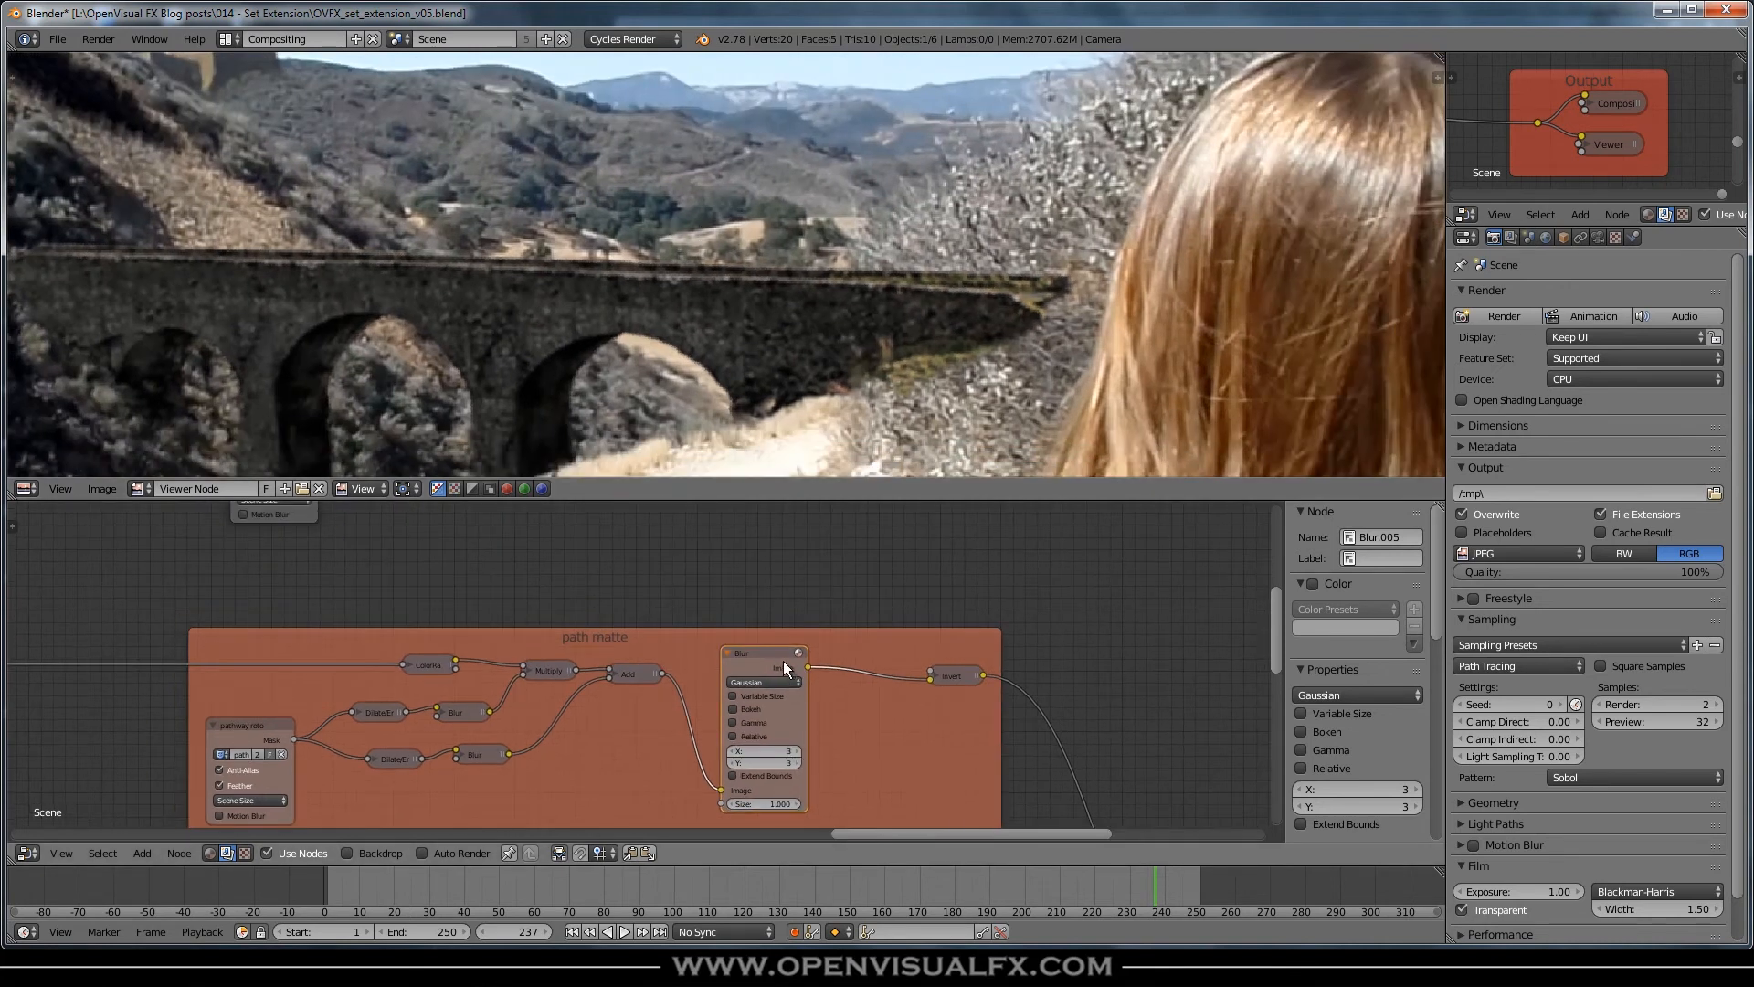
# - Collapse the path matte's new Blur node and move the Invert node back beside it
pyautogui.press('h')
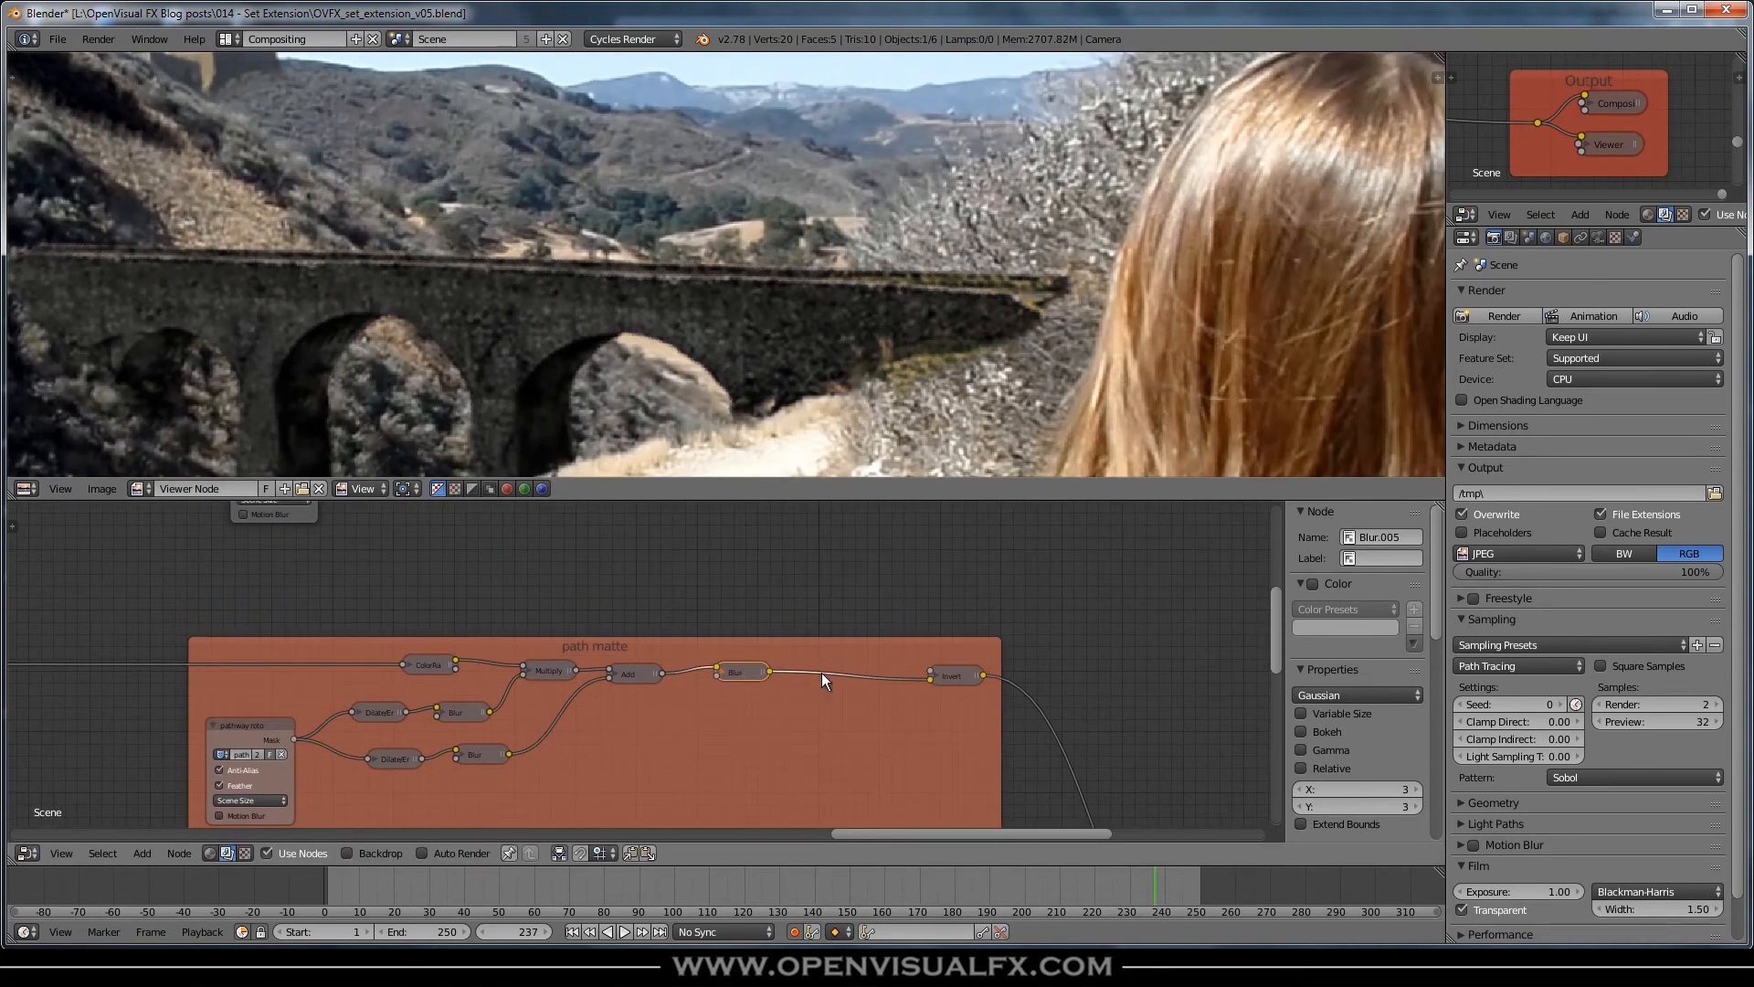
pyautogui.moveTo(947, 676); pyautogui.dragTo(826, 671)
pyautogui.moveTo(645, 577); pyautogui.dragTo(656, 656, button='middle')
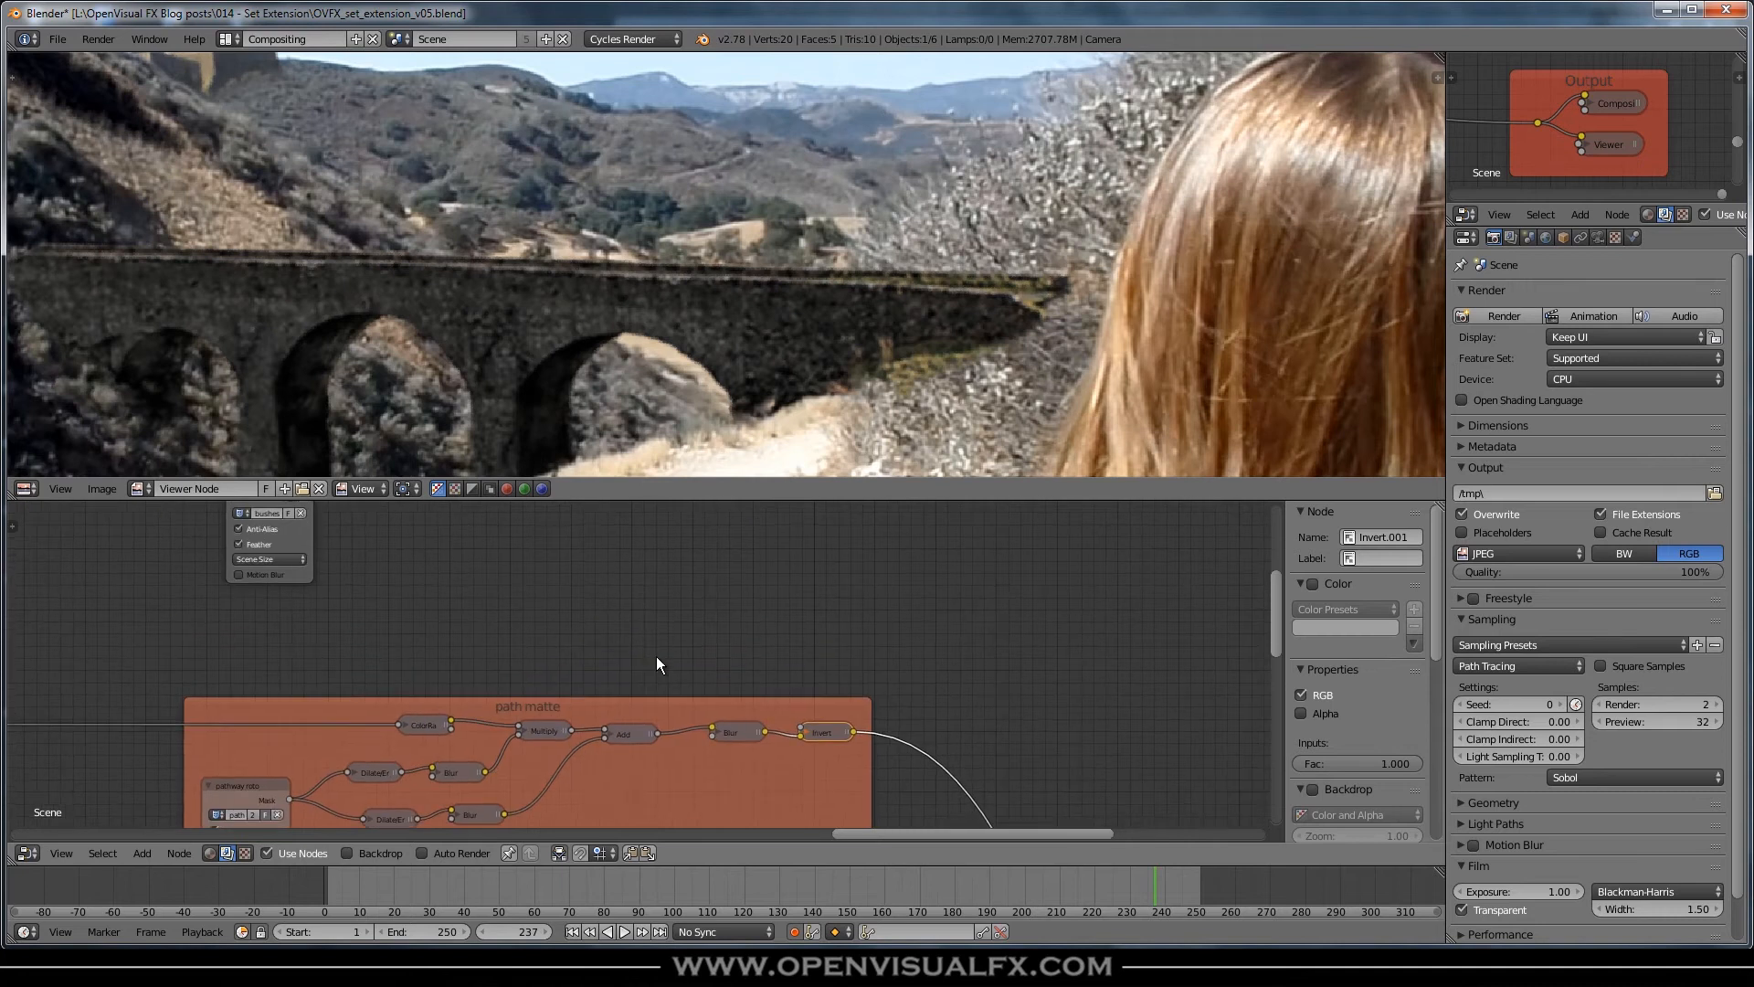
pyautogui.moveTo(799, 716); pyautogui.dragTo(525, 627, button='middle')
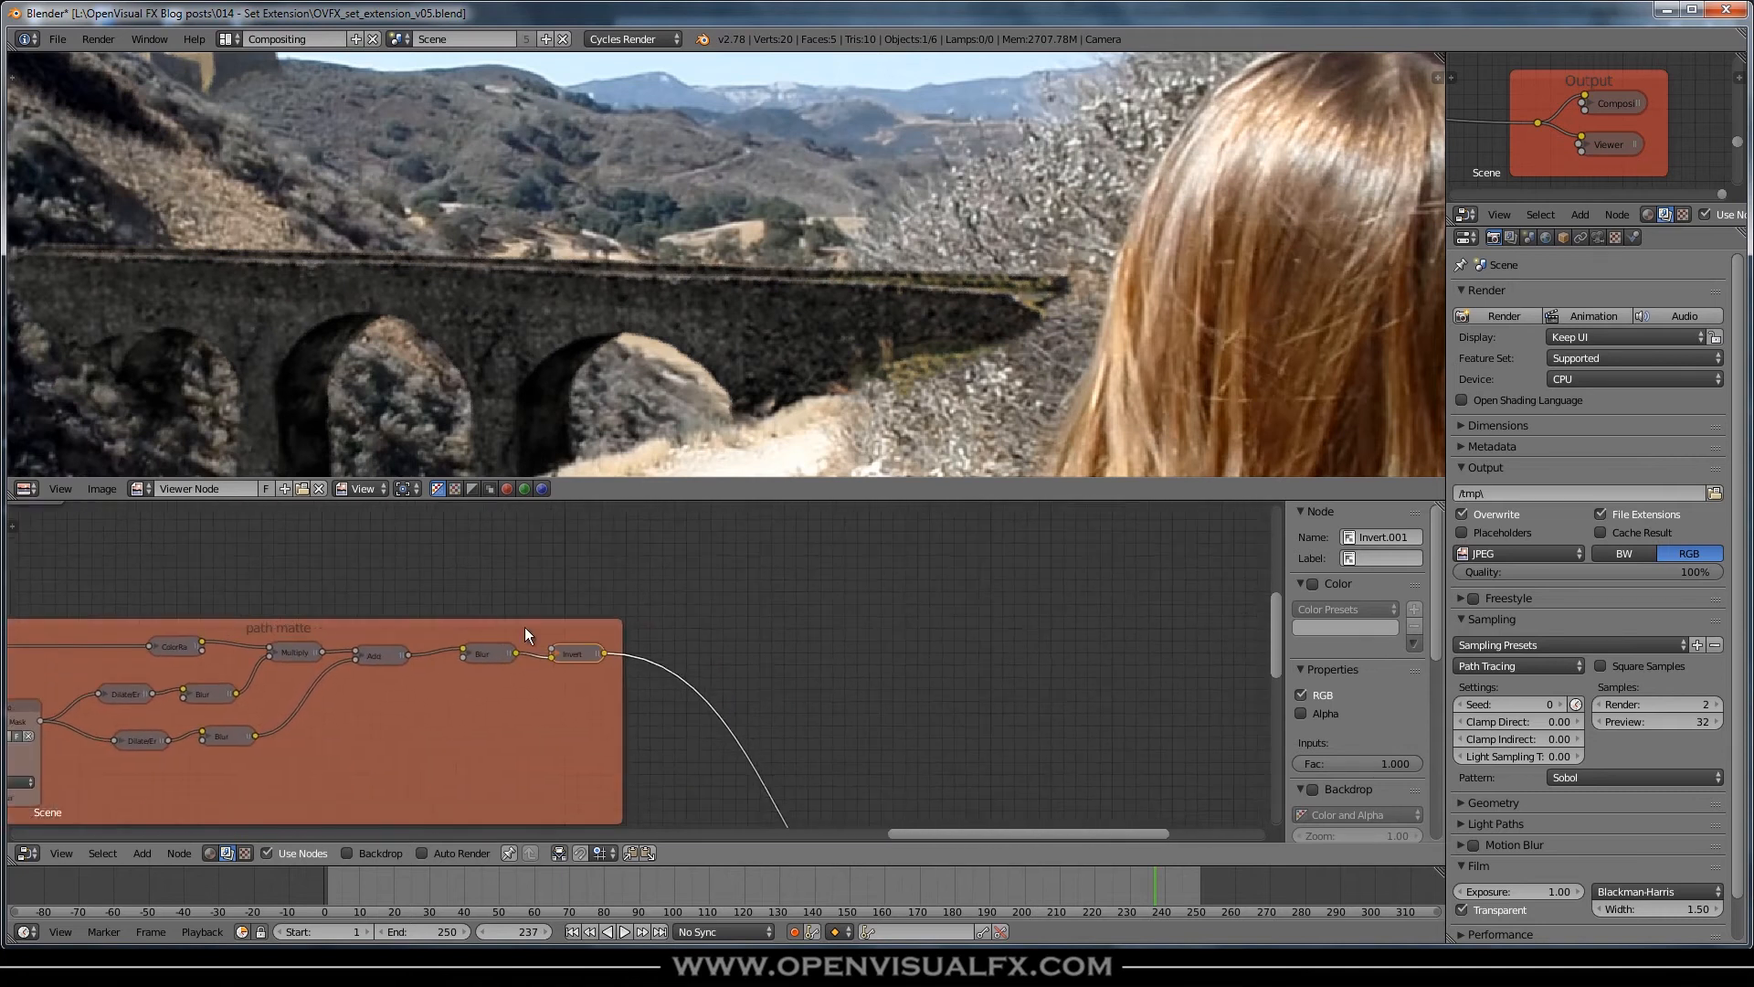
# - Insert a Math node on the link leaving the path matte's Invert node and place it above and outside the frame
pyautogui.scroll(-5, 681, 655)
pyautogui.moveTo(682, 655); pyautogui.dragTo(704, 638, button='middle')
pyautogui.hotkey('shift', 'a')
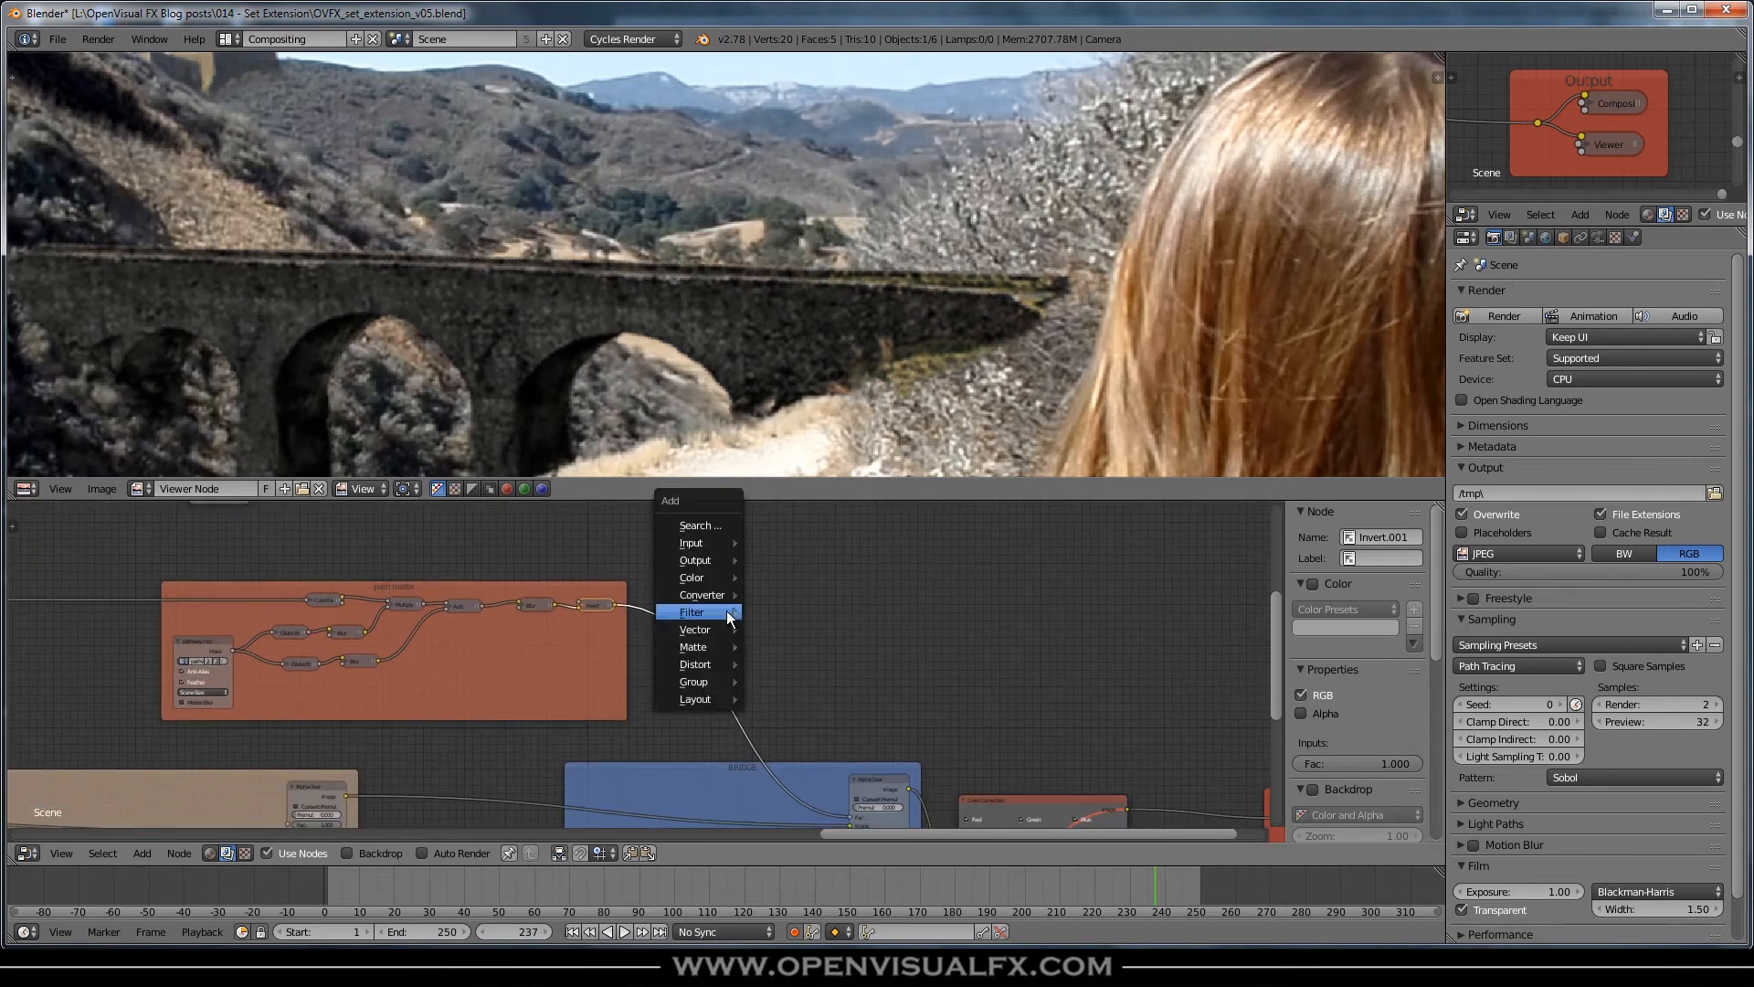
pyautogui.moveTo(695, 595)
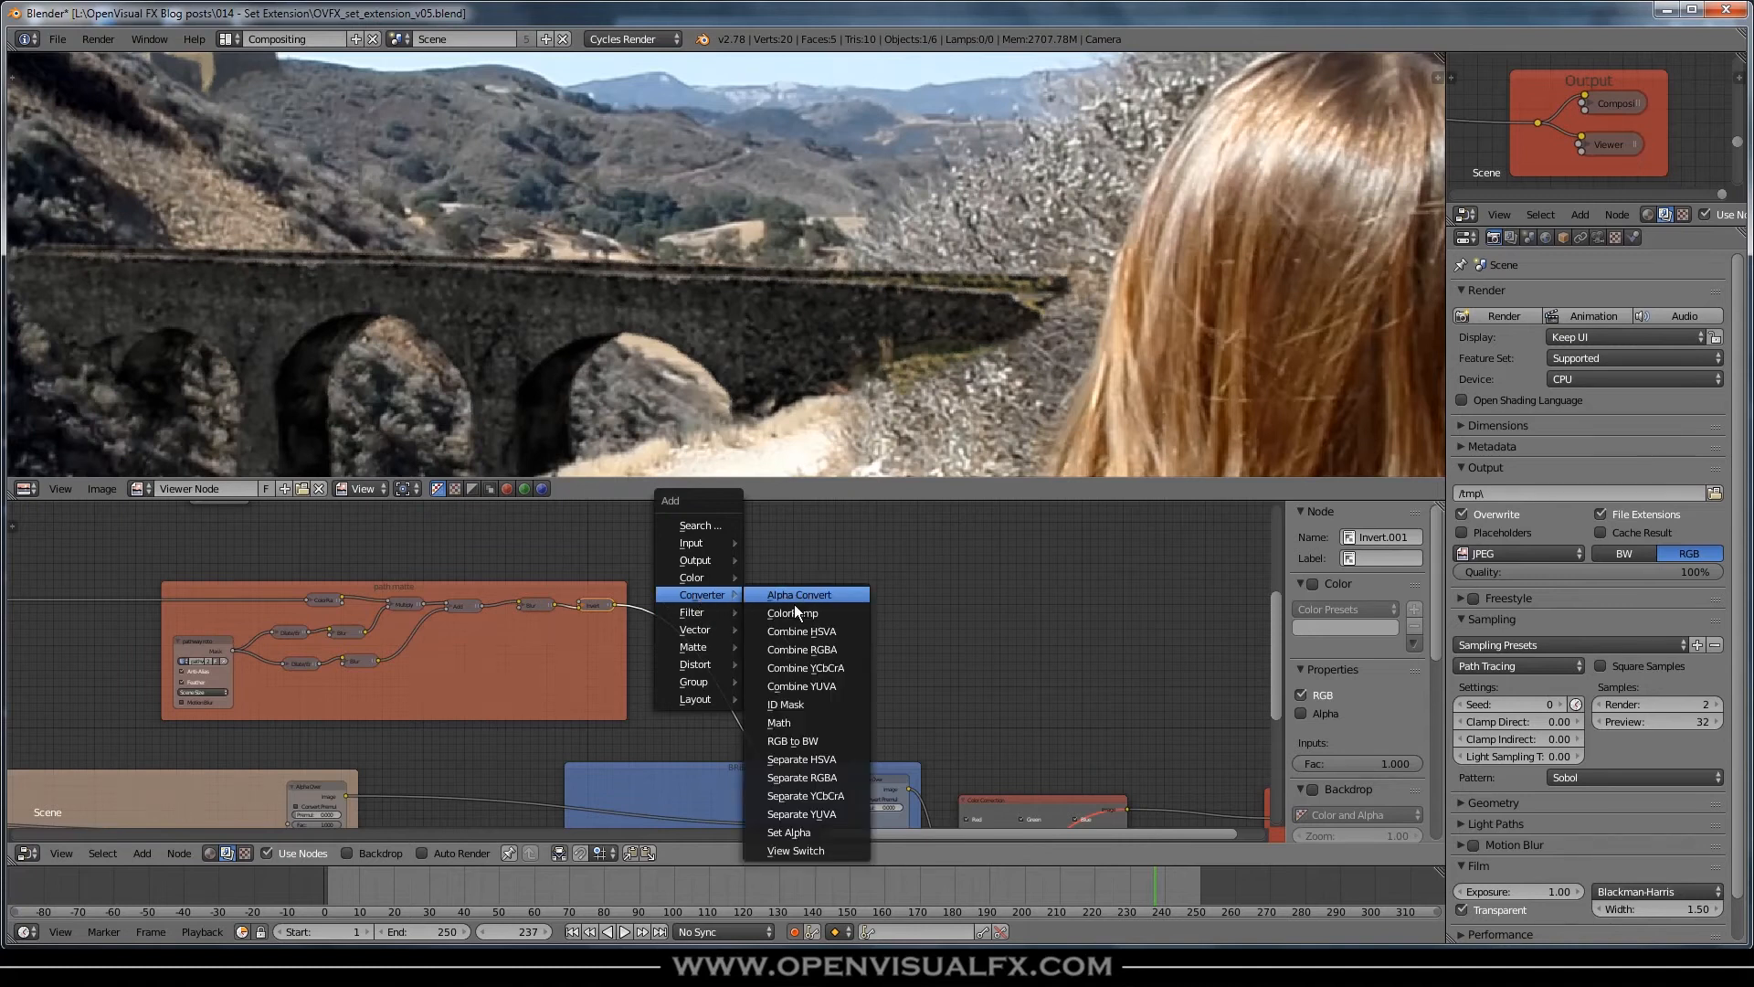
pyautogui.click(782, 722)
pyautogui.click(688, 591)
pyautogui.moveTo(688, 590); pyautogui.dragTo(726, 513)
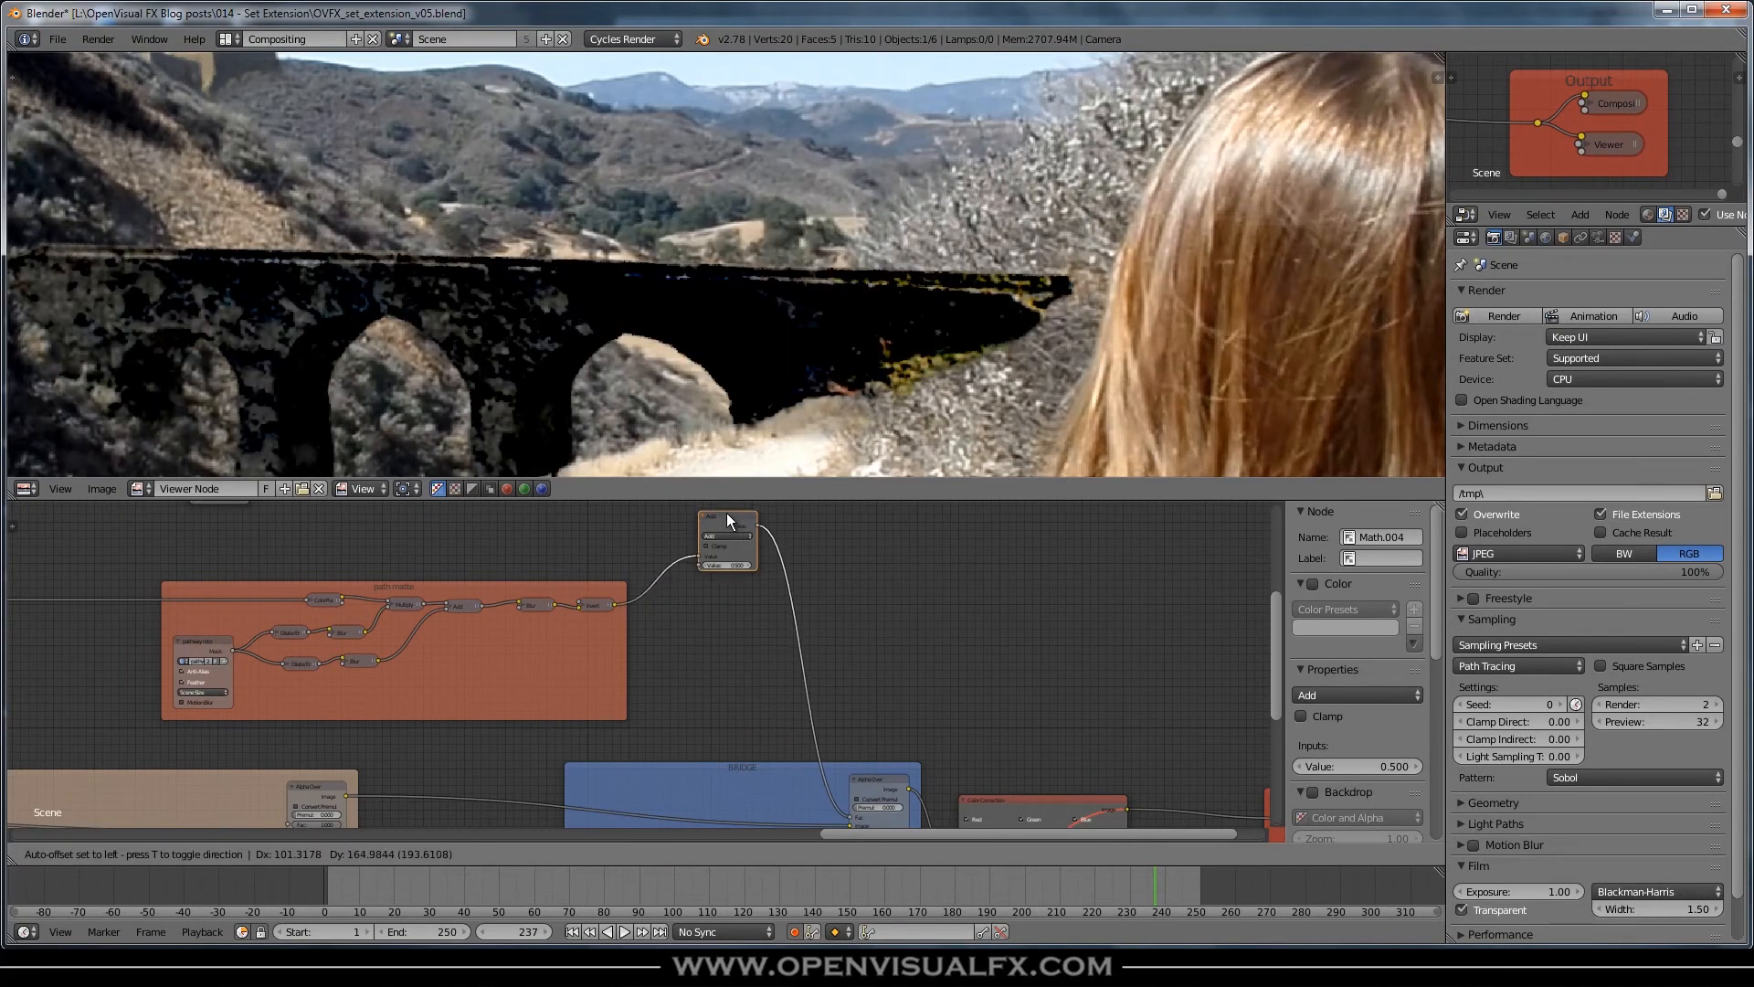
pyautogui.moveTo(697, 620); pyautogui.dragTo(729, 701, button='middle')
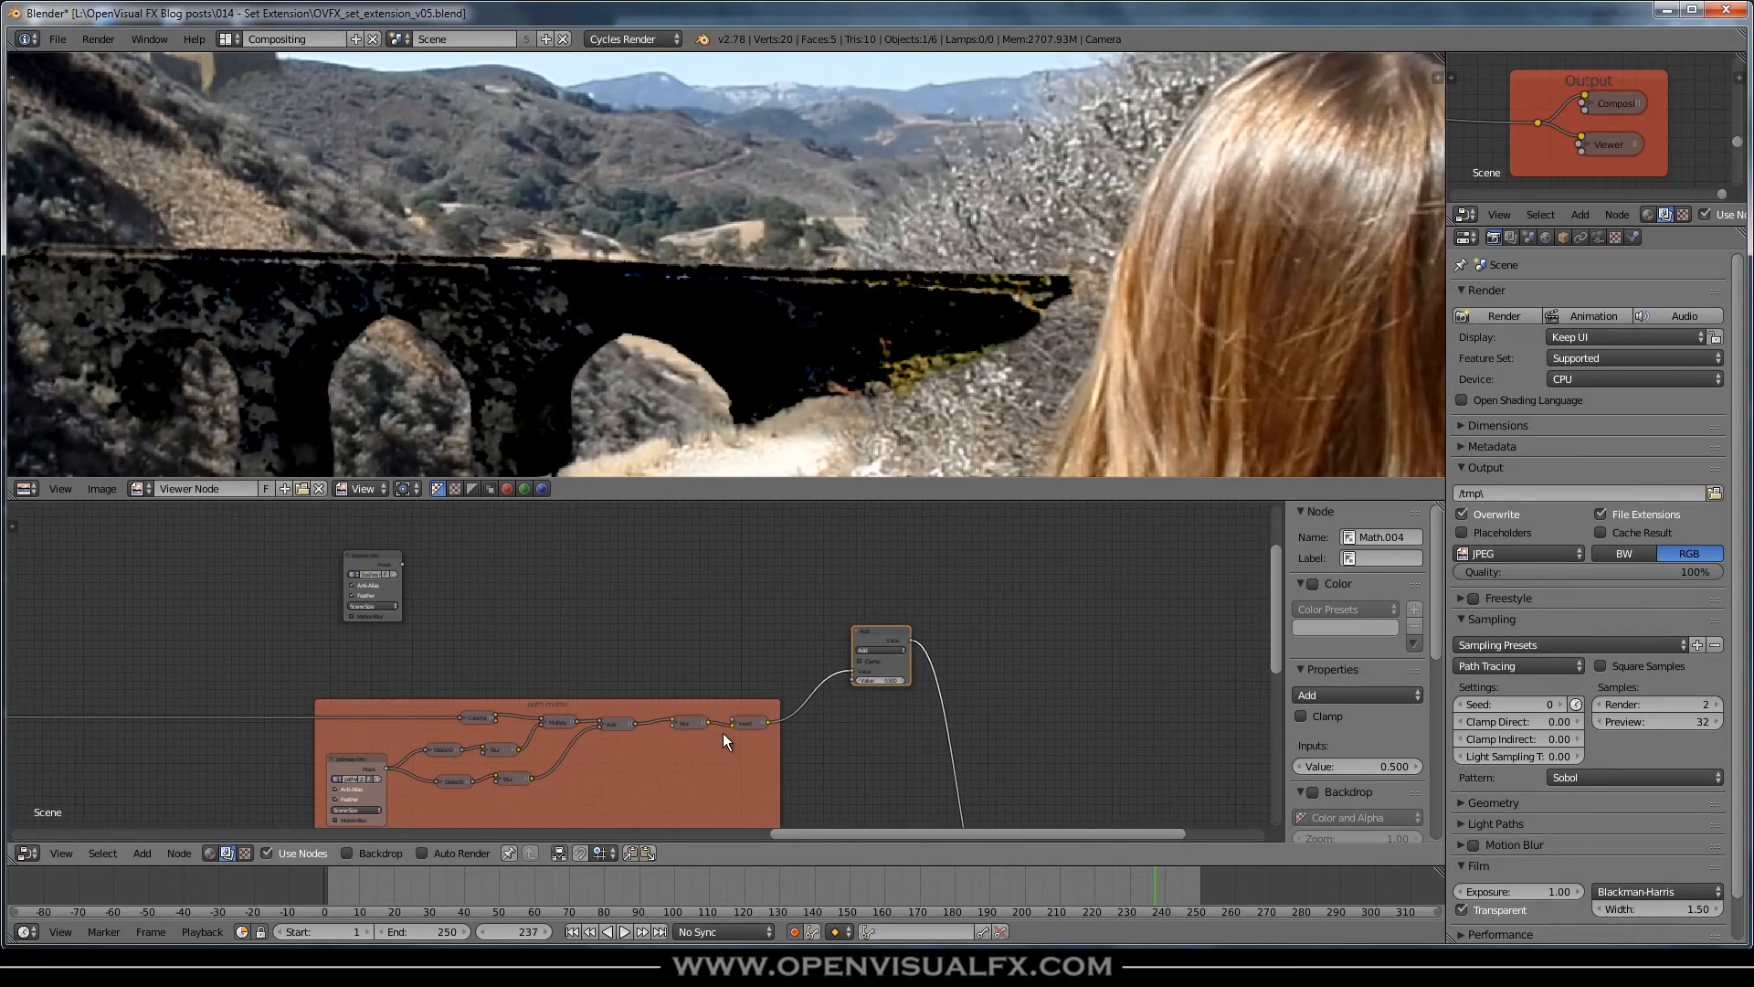
# - Duplicate the path matte's Invert node above the original, detach the copy from the frame and expand it
pyautogui.click(747, 722)
pyautogui.hotkey('shift', 'd')
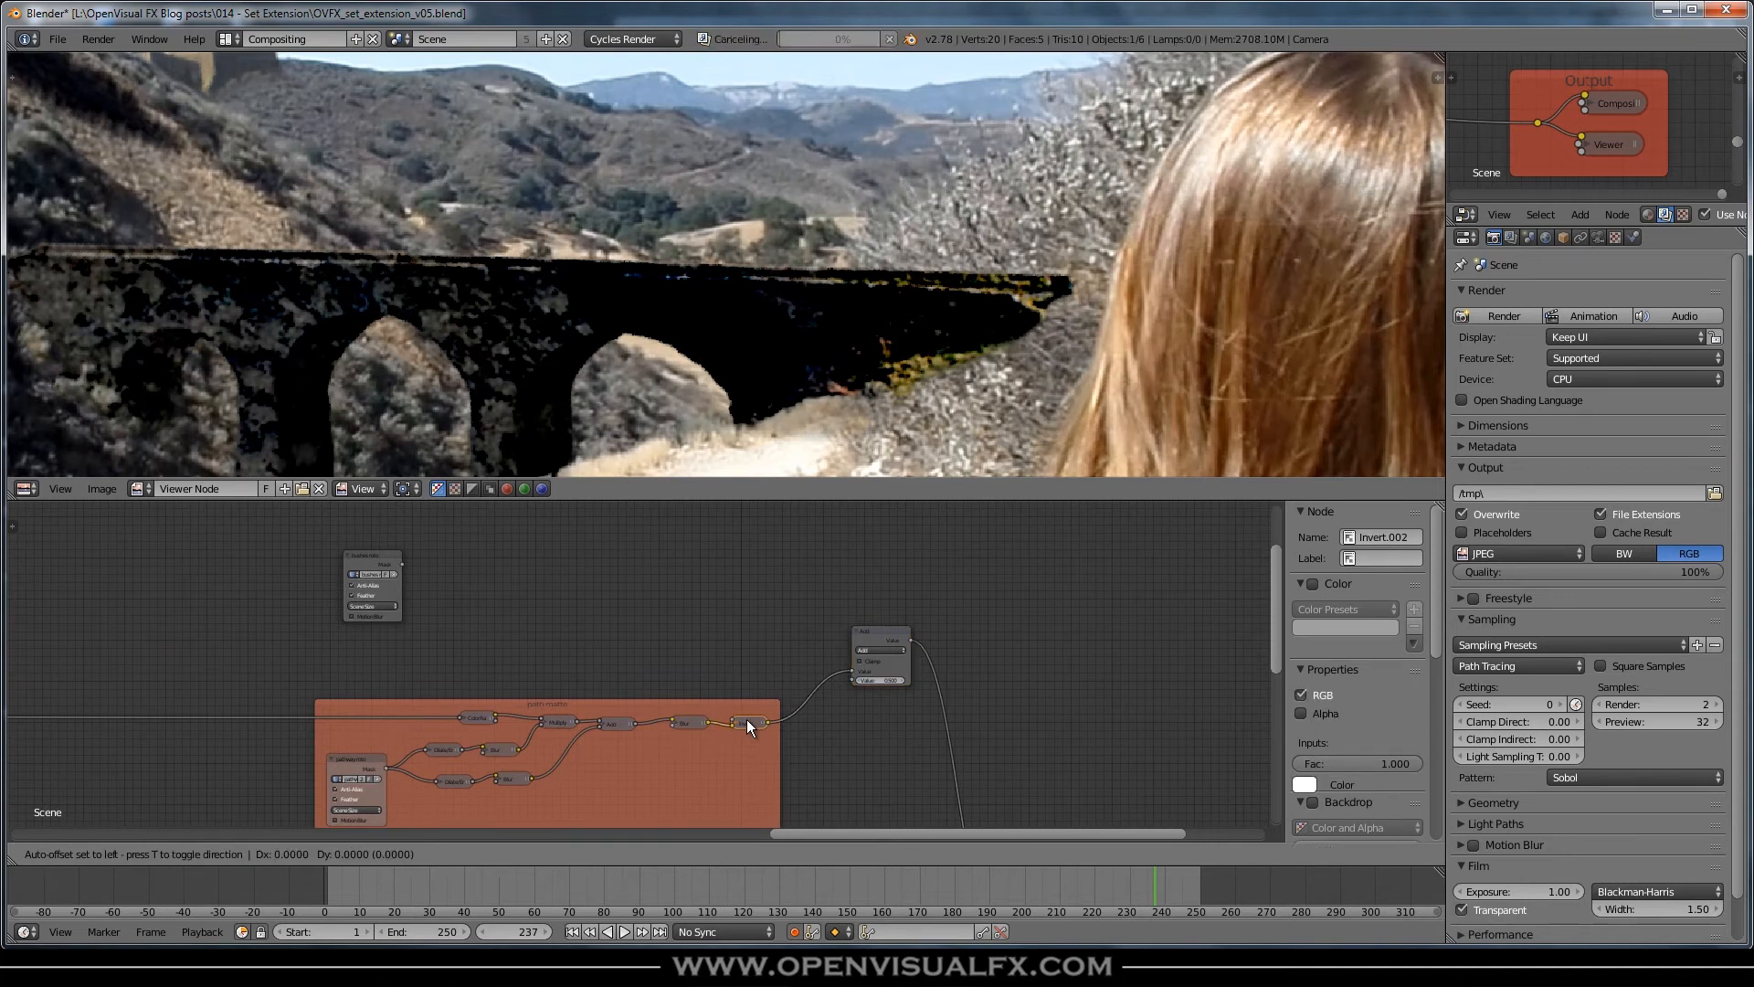
pyautogui.click(749, 628)
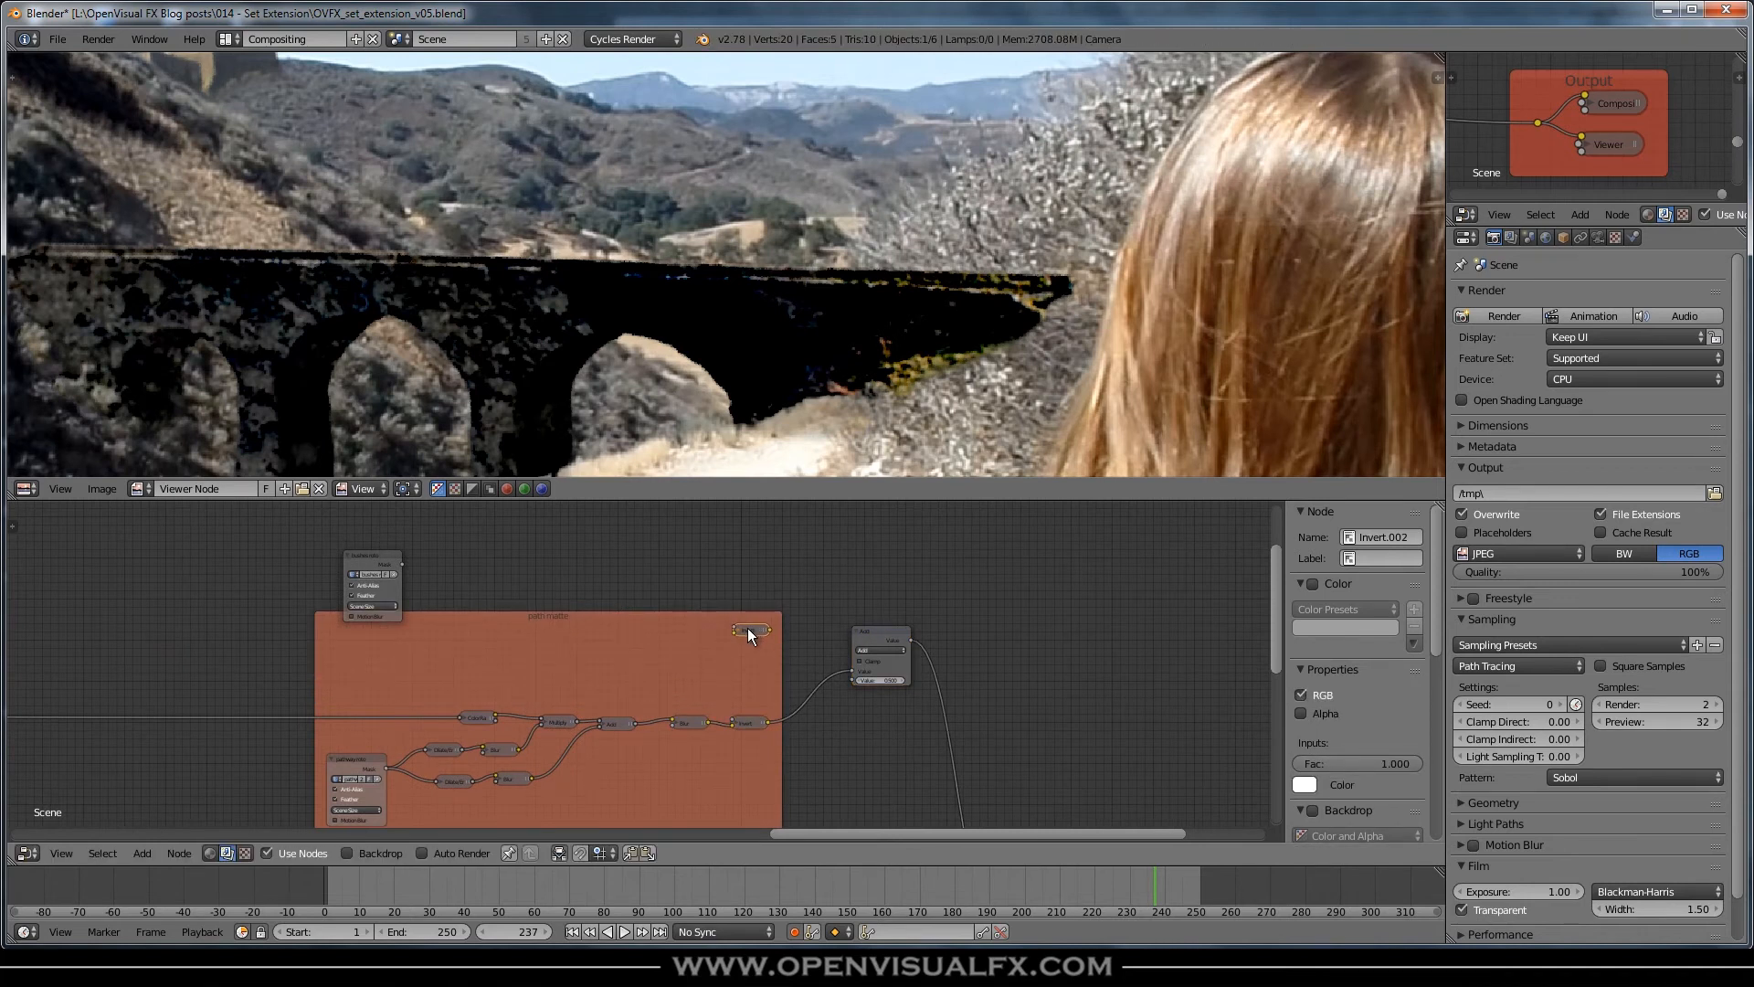
pyautogui.hotkey('alt', 'p')
pyautogui.moveTo(748, 629); pyautogui.dragTo(753, 610)
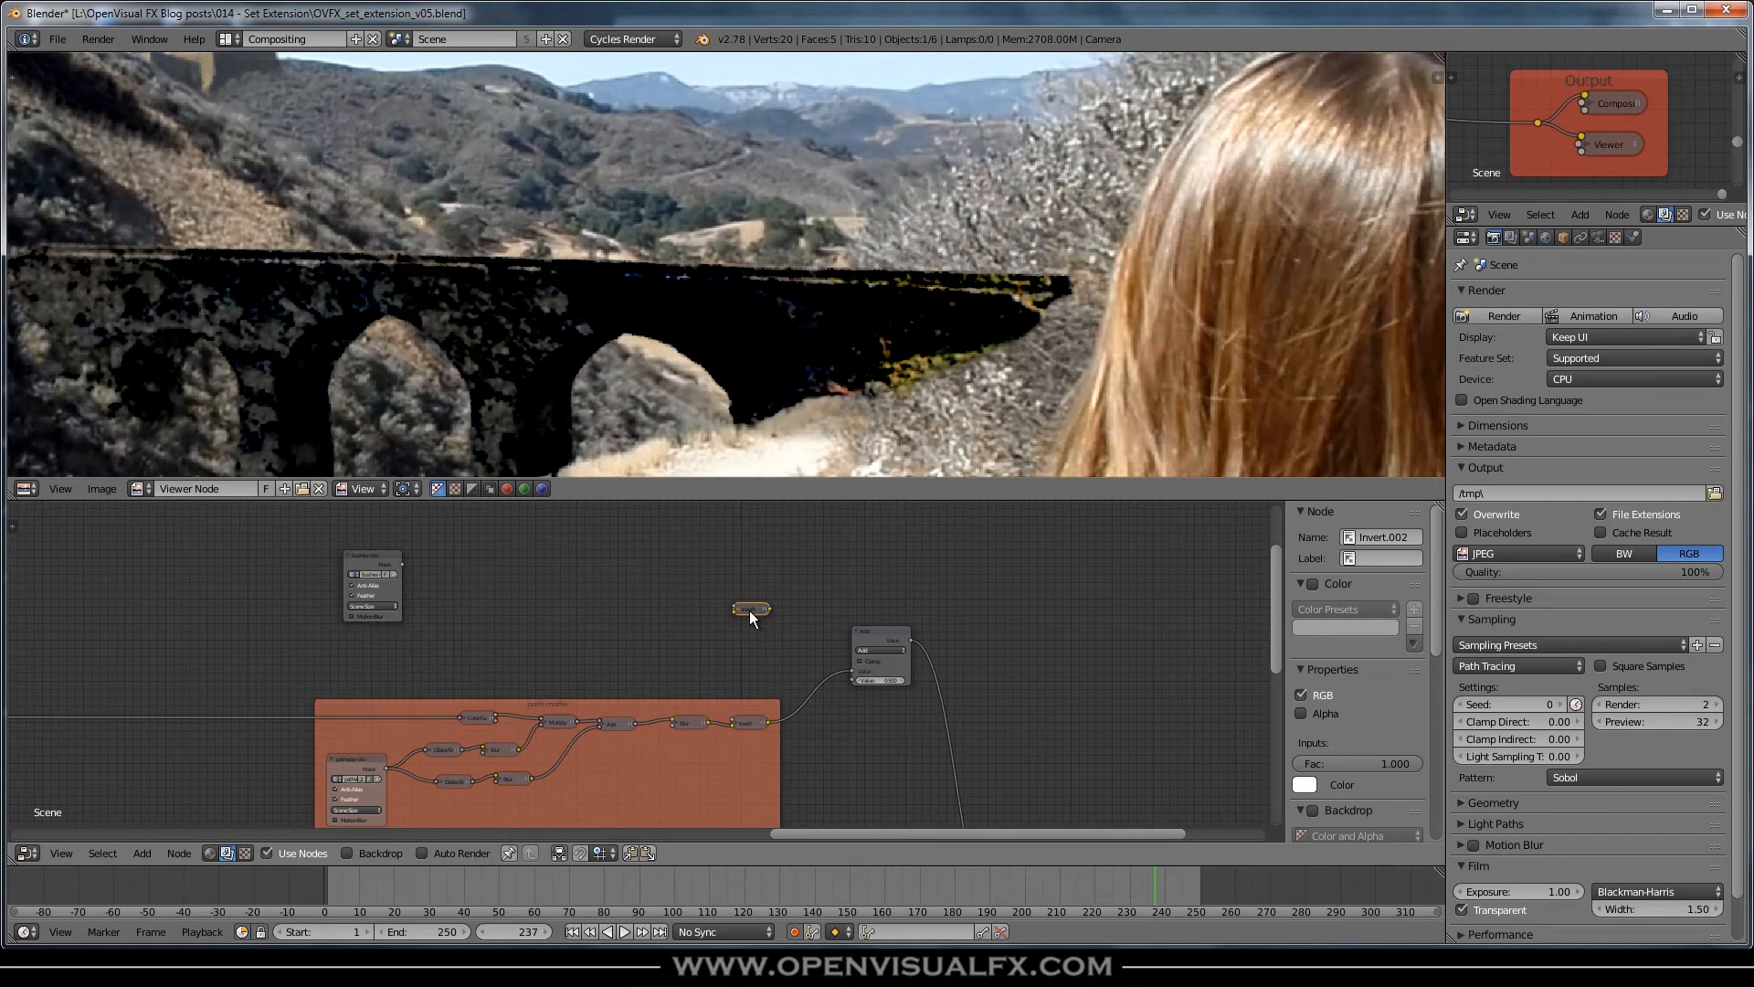
pyautogui.press('h')
# - Connect the bushes roto mask to the duplicated Invert's color input and its output to the Math node's first value
pyautogui.scroll(2, 749, 612)
pyautogui.moveTo(276, 546); pyautogui.dragTo(727, 674)
pyautogui.moveTo(807, 622); pyautogui.dragTo(888, 692)
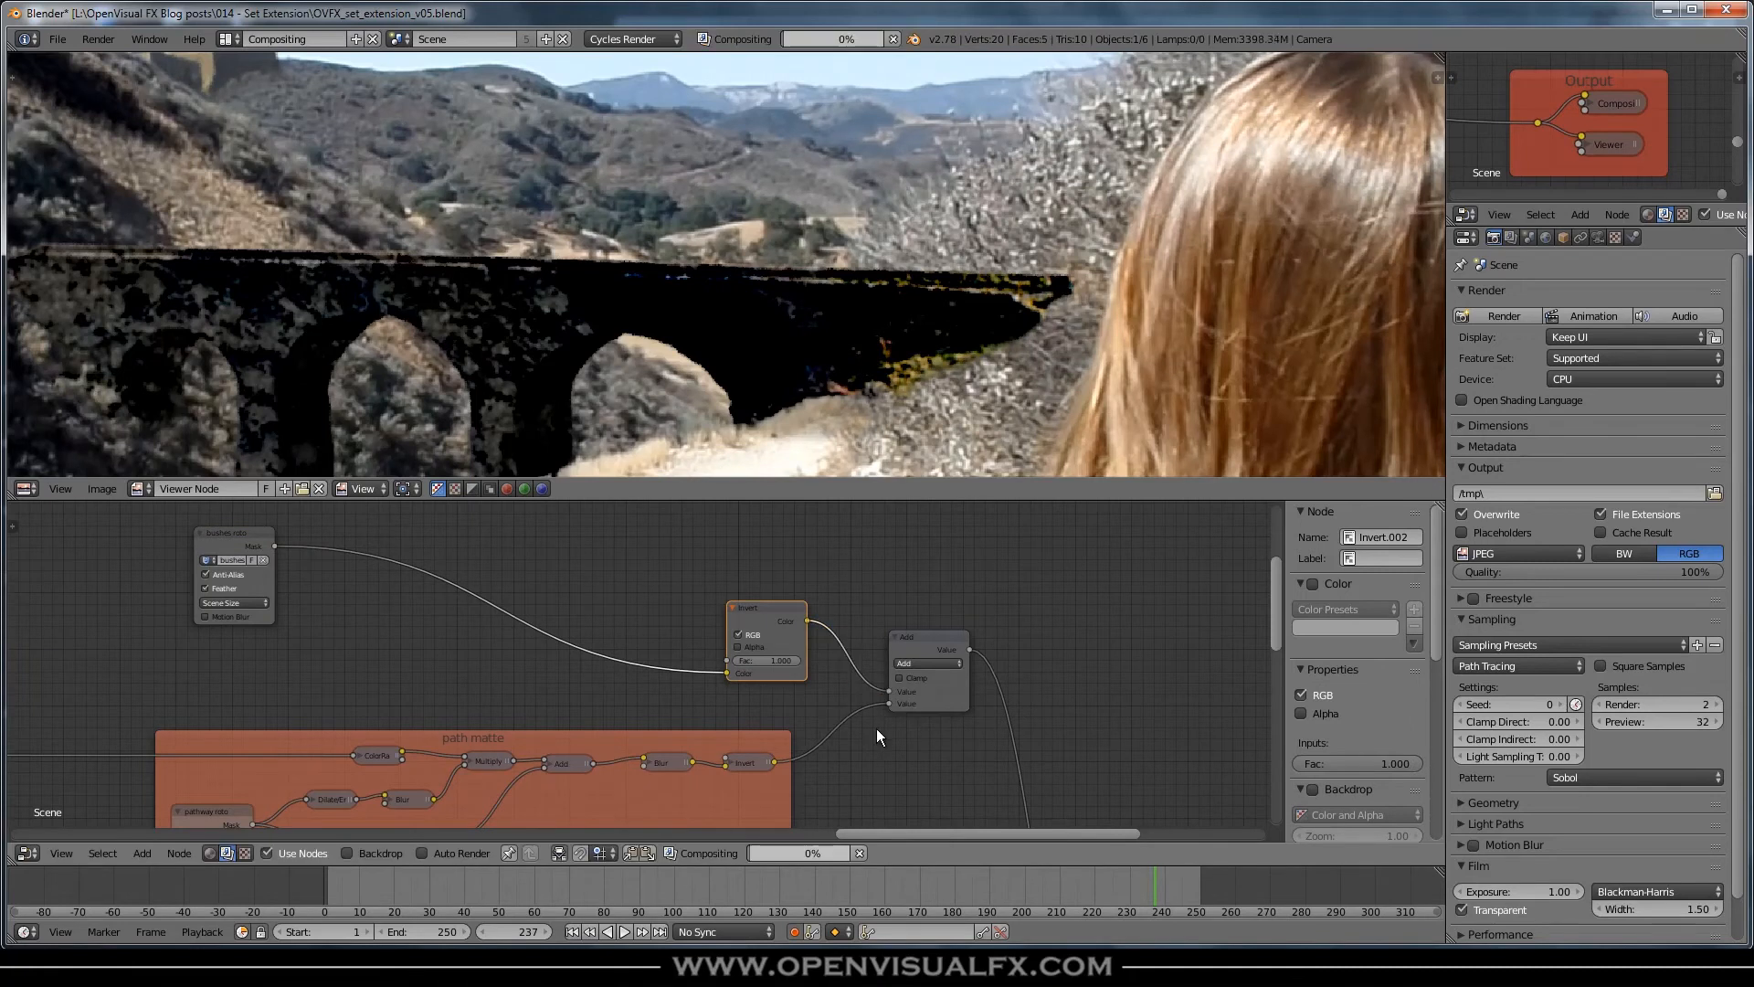
# - Set the Math node to Multiply with Clamp enabled and examine the bridge's edges along the path and bushes
pyautogui.click(927, 661)
pyautogui.click(927, 626)
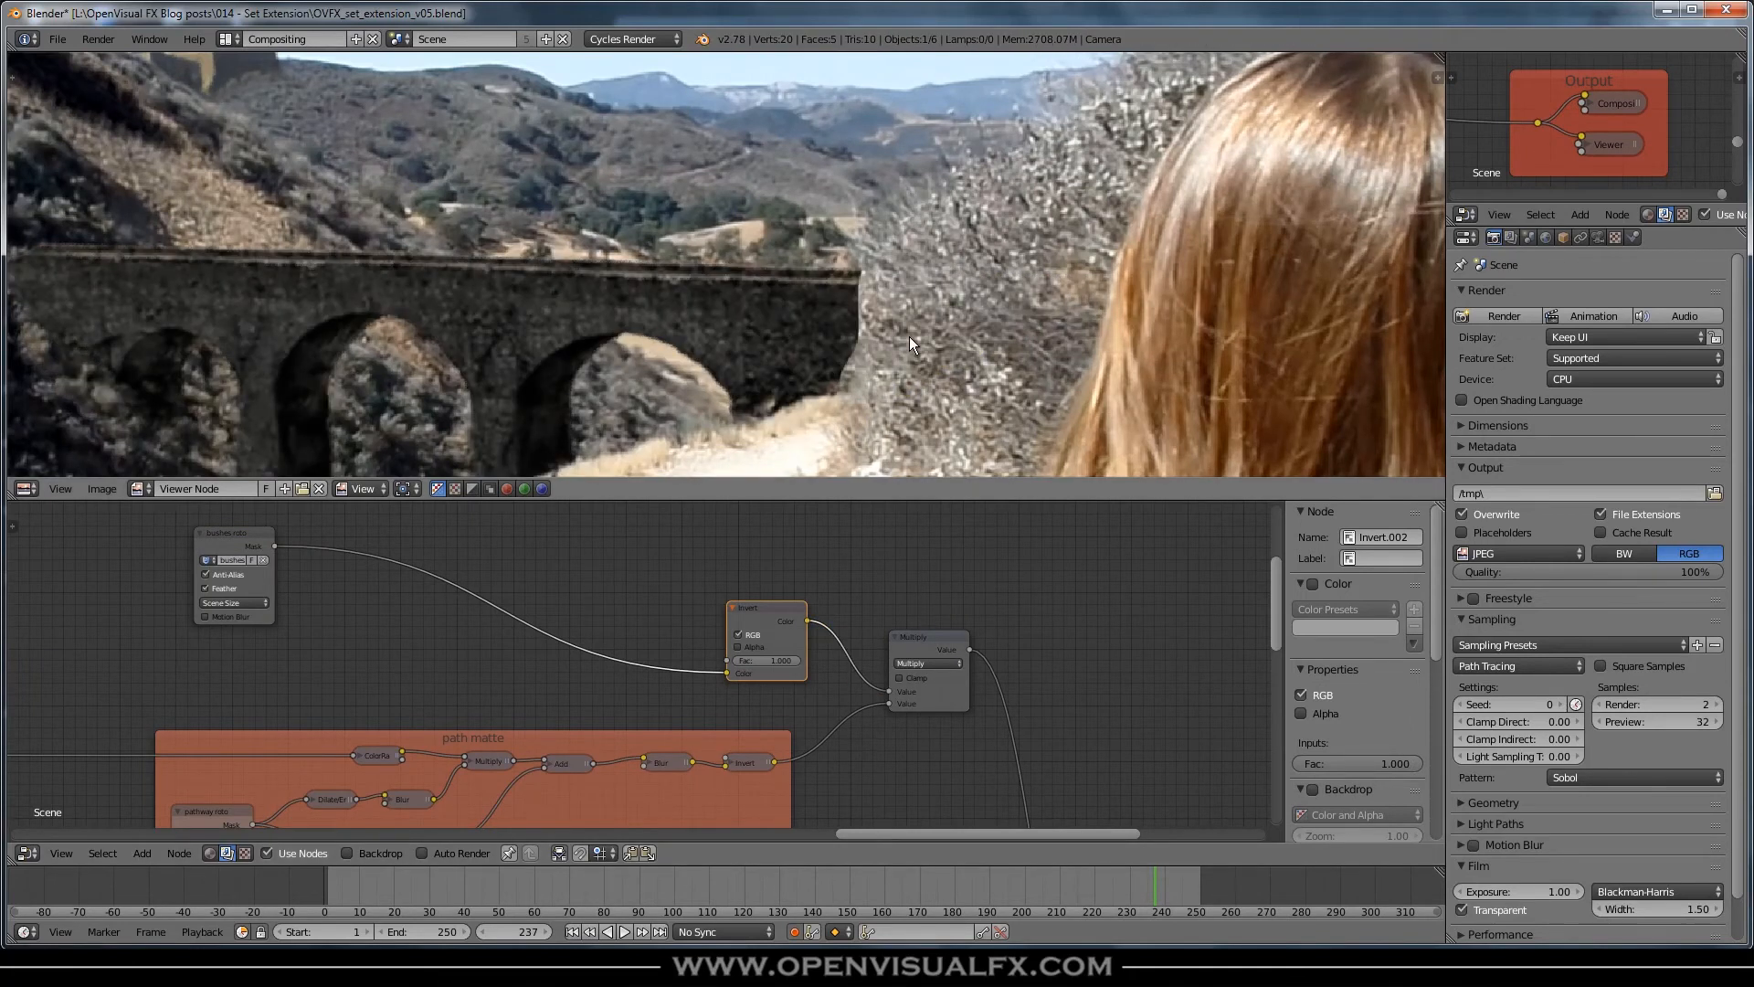
pyautogui.click(900, 678)
pyautogui.scroll(6, 786, 409)
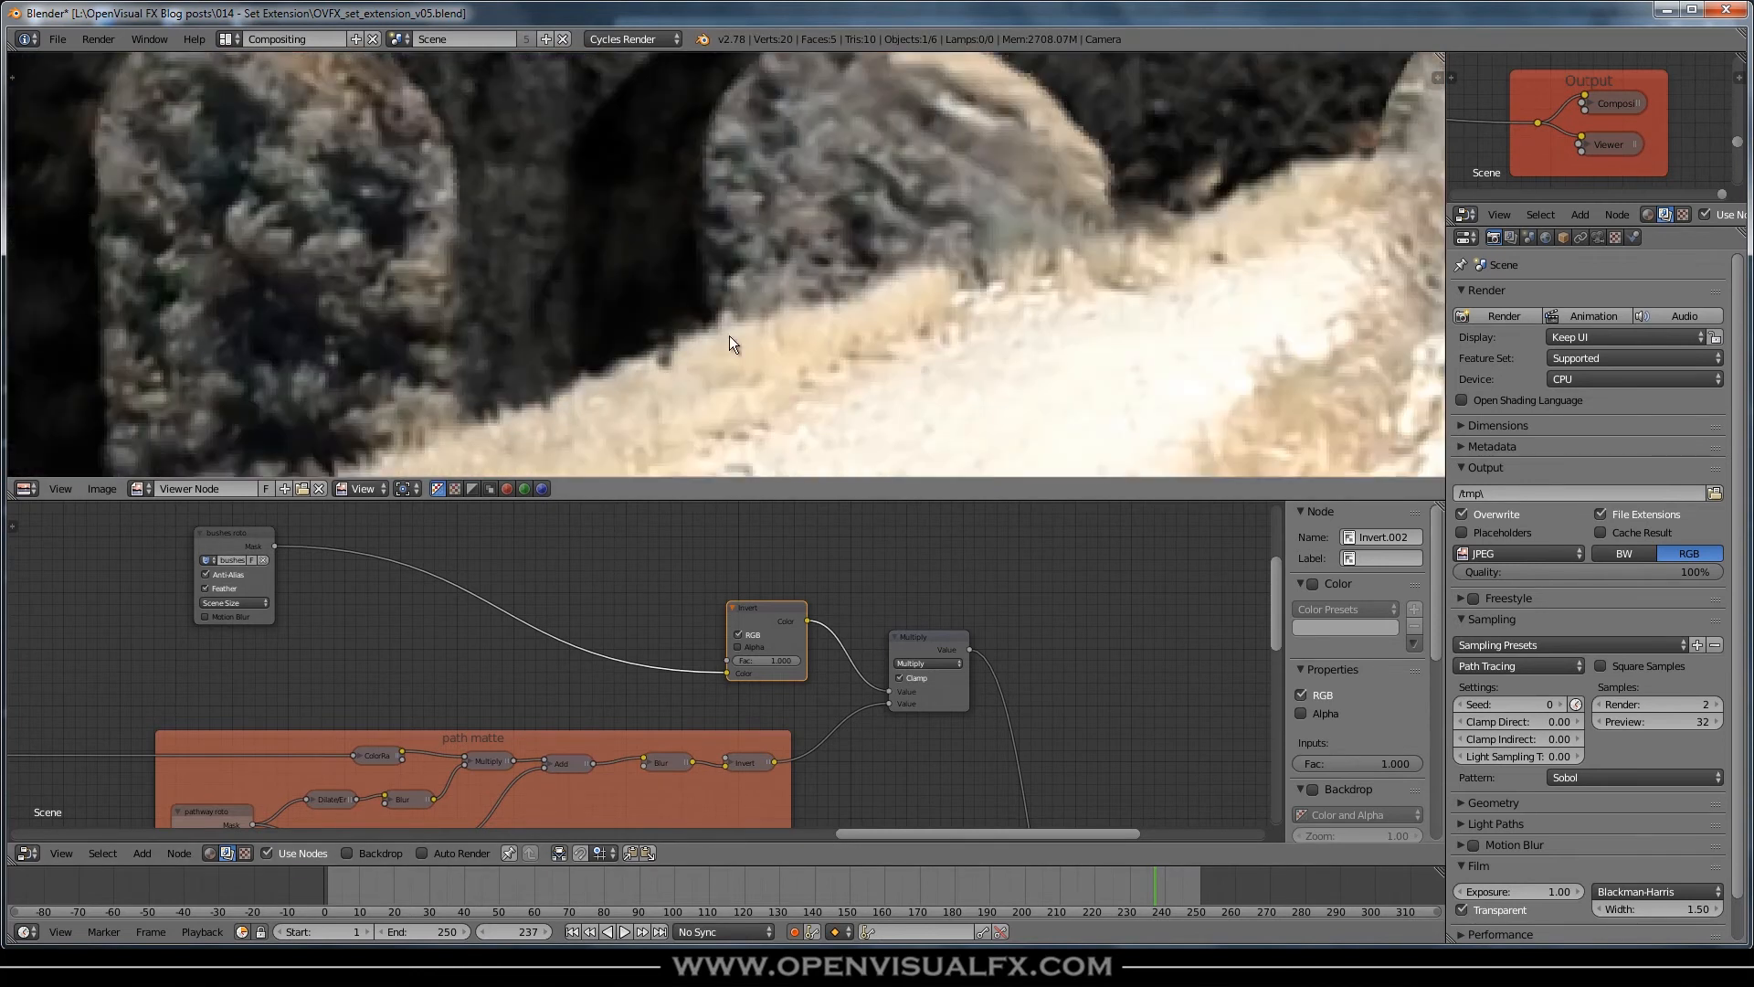
pyautogui.scroll(-5, 877, 287)
pyautogui.scroll(4, 981, 196)
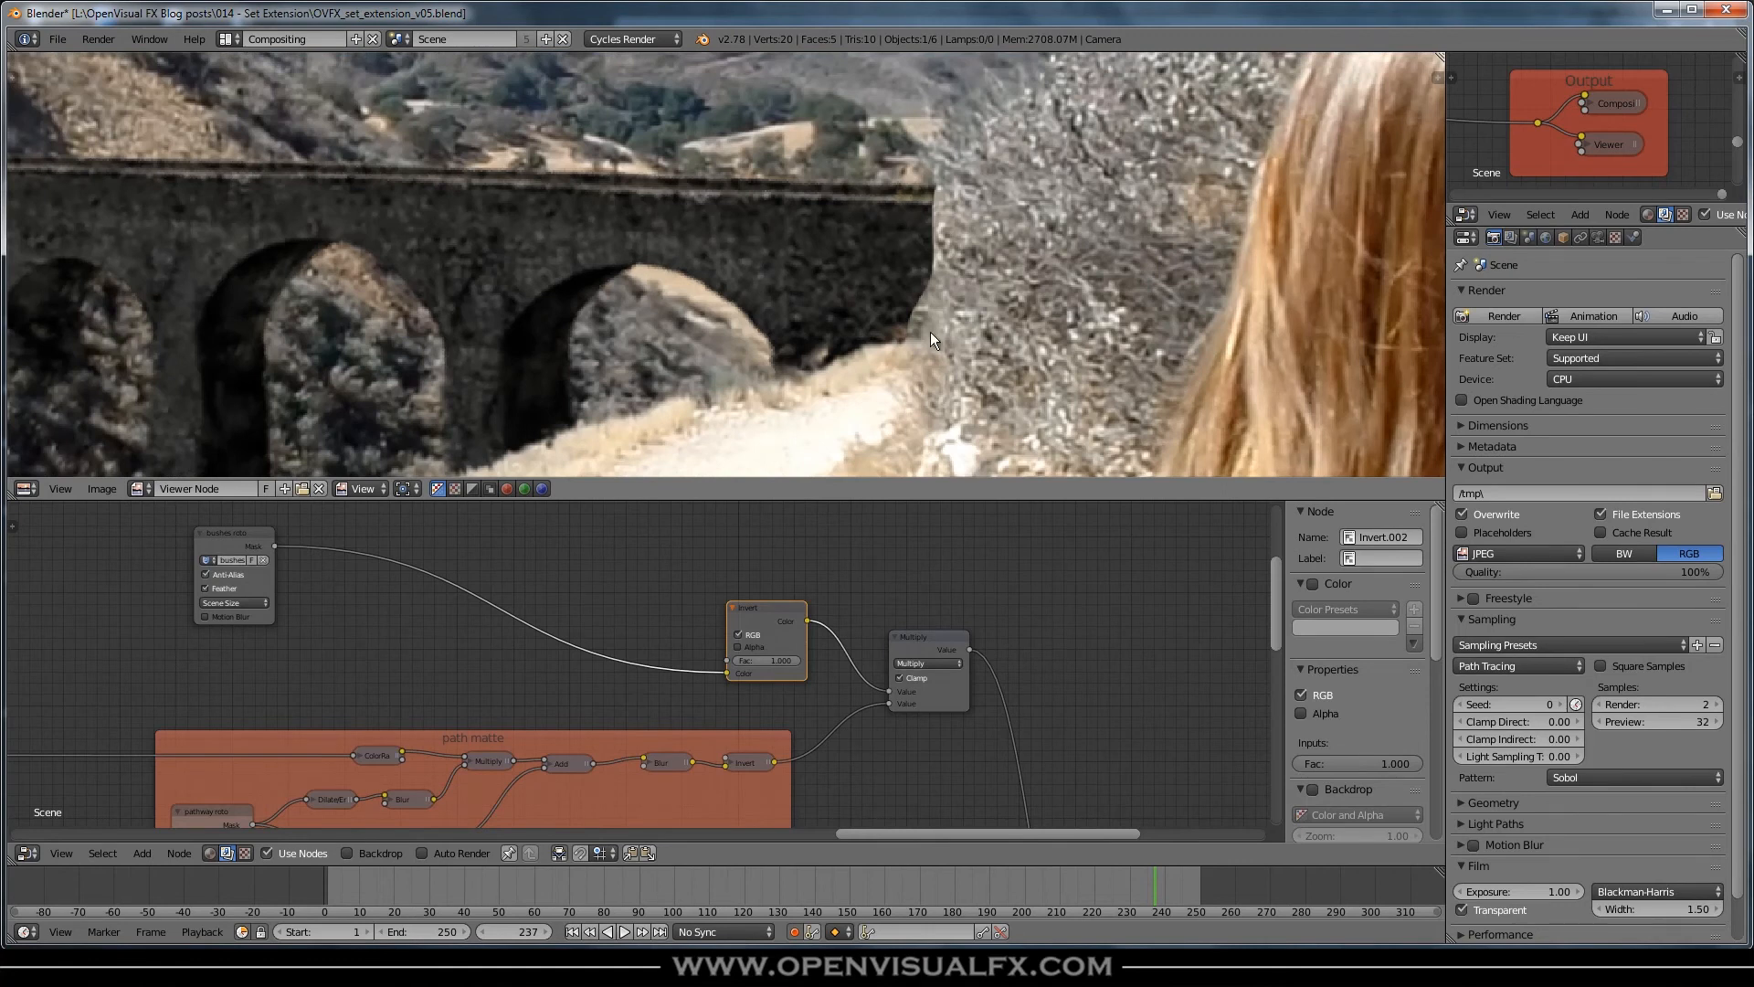
# - Collapse the bushes Invert node and move it and the clamped Multiply node higher to tidy the layout
pyautogui.press('h')
pyautogui.moveTo(760, 596); pyautogui.dragTo(803, 558)
pyautogui.moveTo(929, 641); pyautogui.dragTo(936, 592)
pyautogui.click(806, 558)
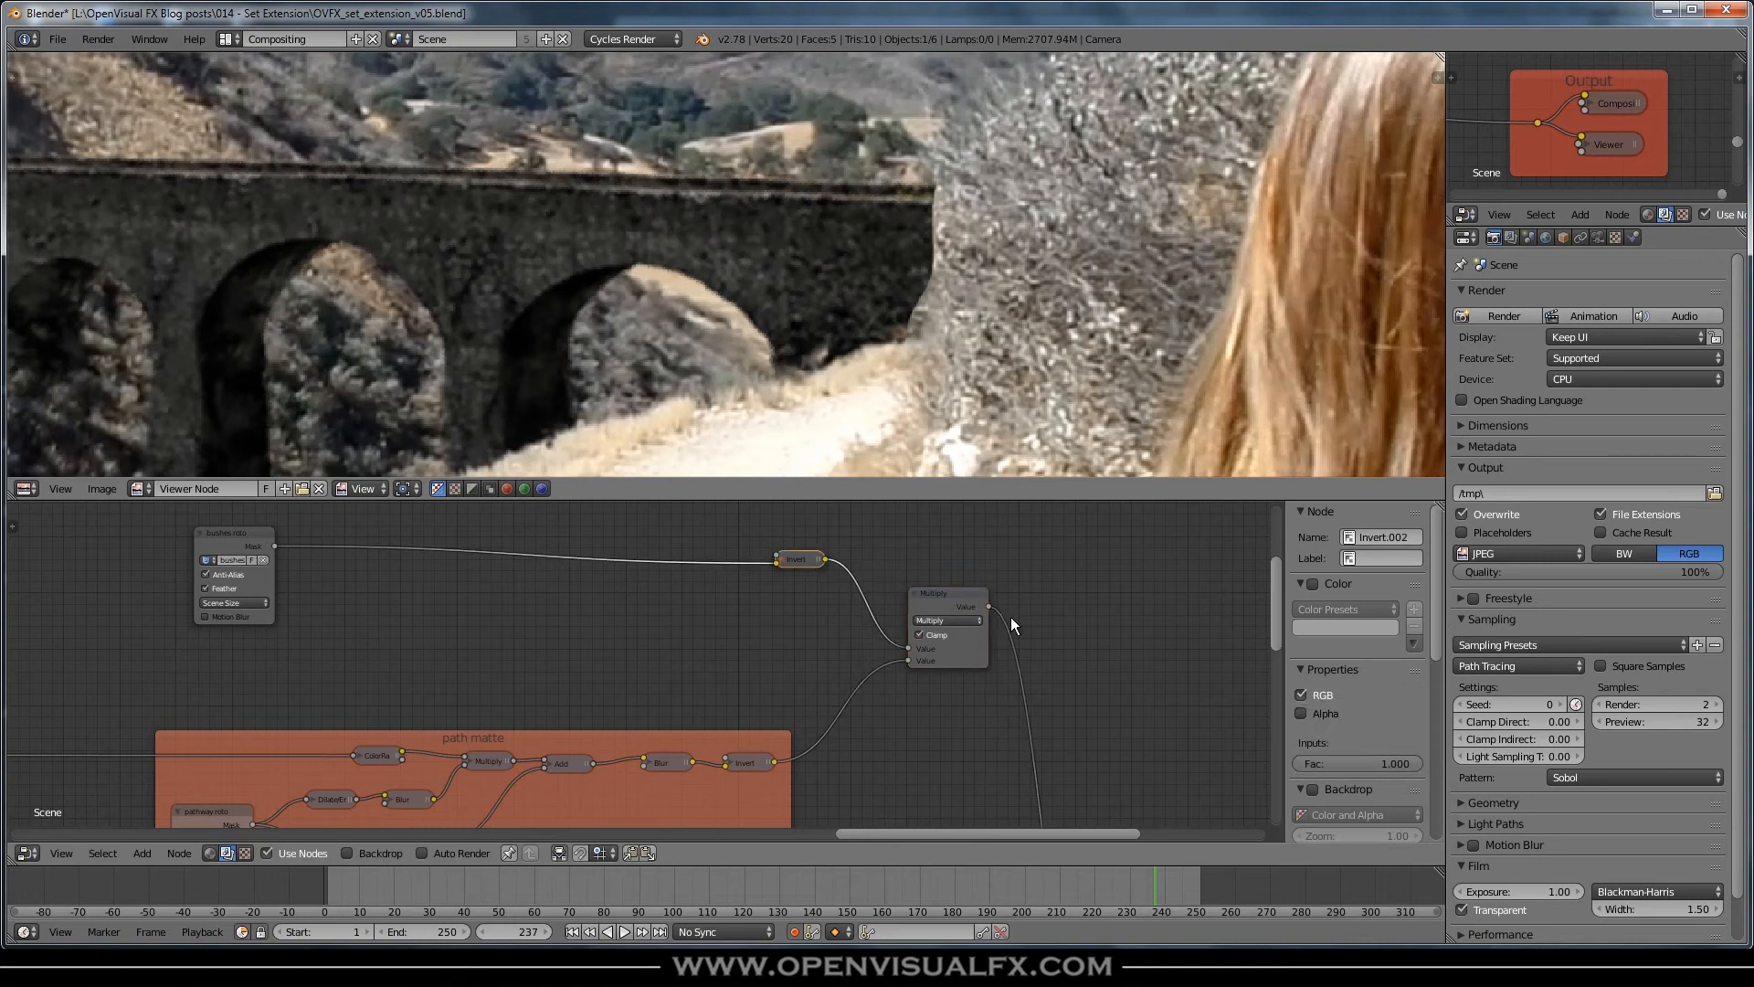
pyautogui.scroll(-2, 802, 371)
pyautogui.moveTo(802, 370); pyautogui.dragTo(863, 351, button='middle')
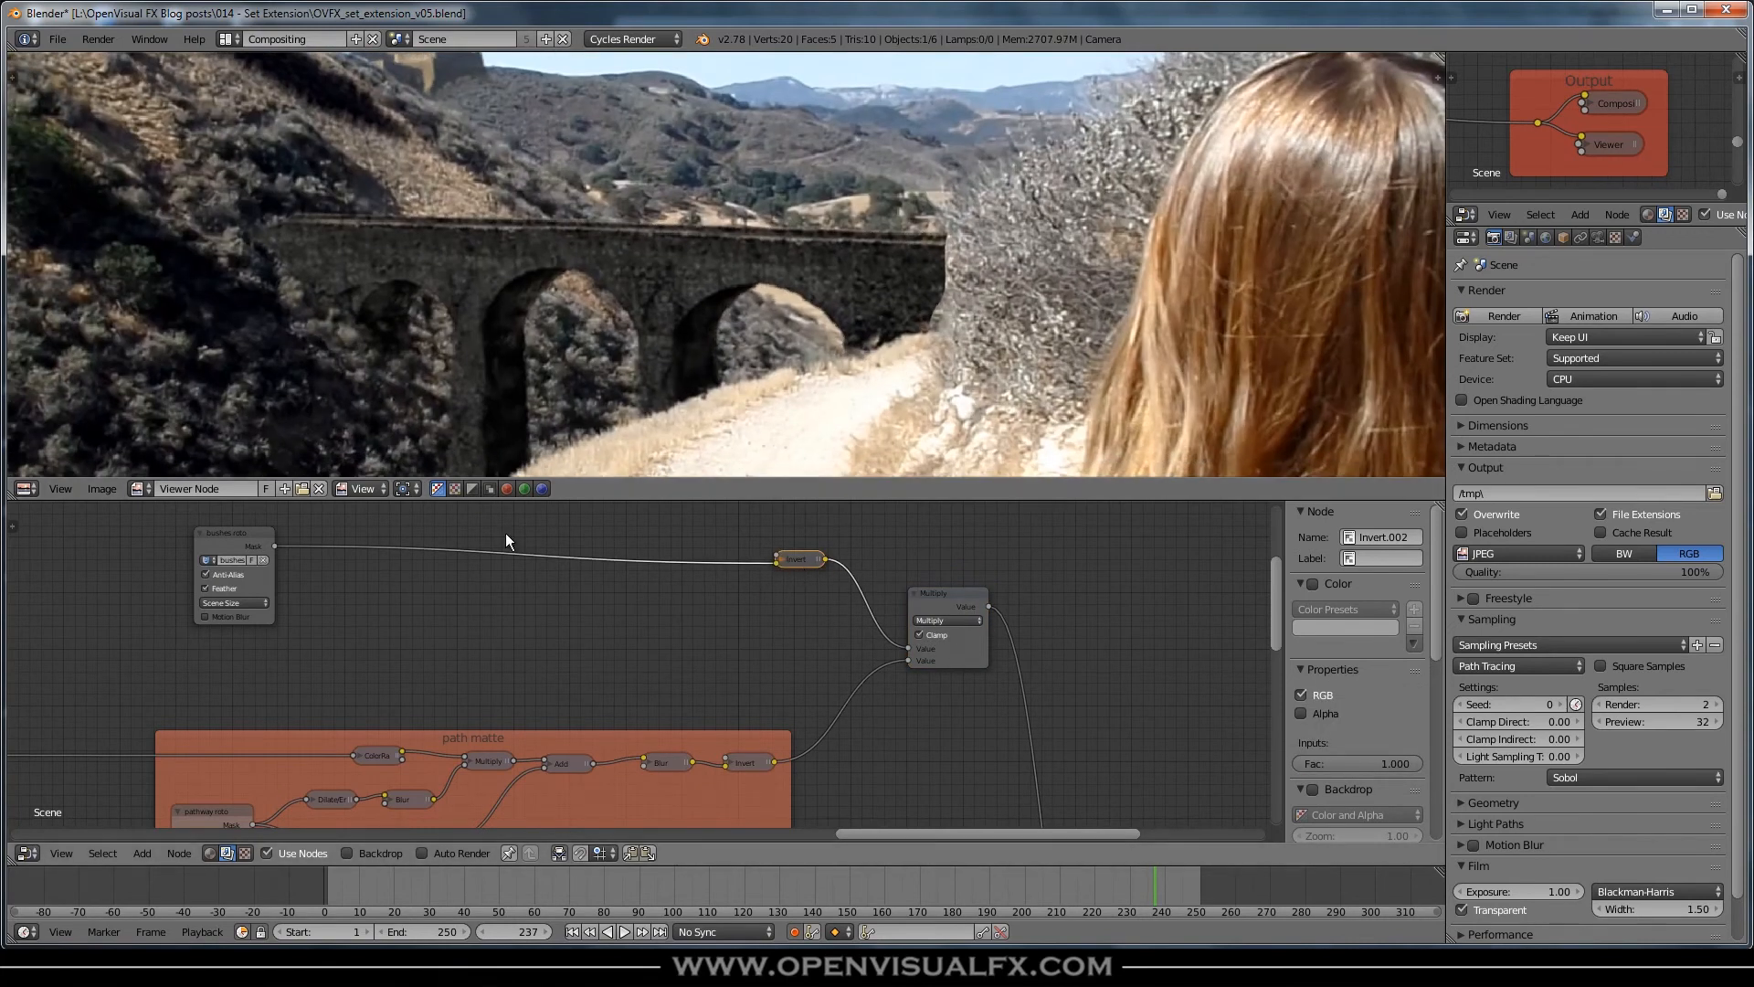
# - Duplicate the path matte's two Dilate/Erode nodes, their Blur nodes, and the Multiply and Add nodes, placing the copies above the originals
pyautogui.moveTo(459, 666); pyautogui.dragTo(585, 574, button='middle')
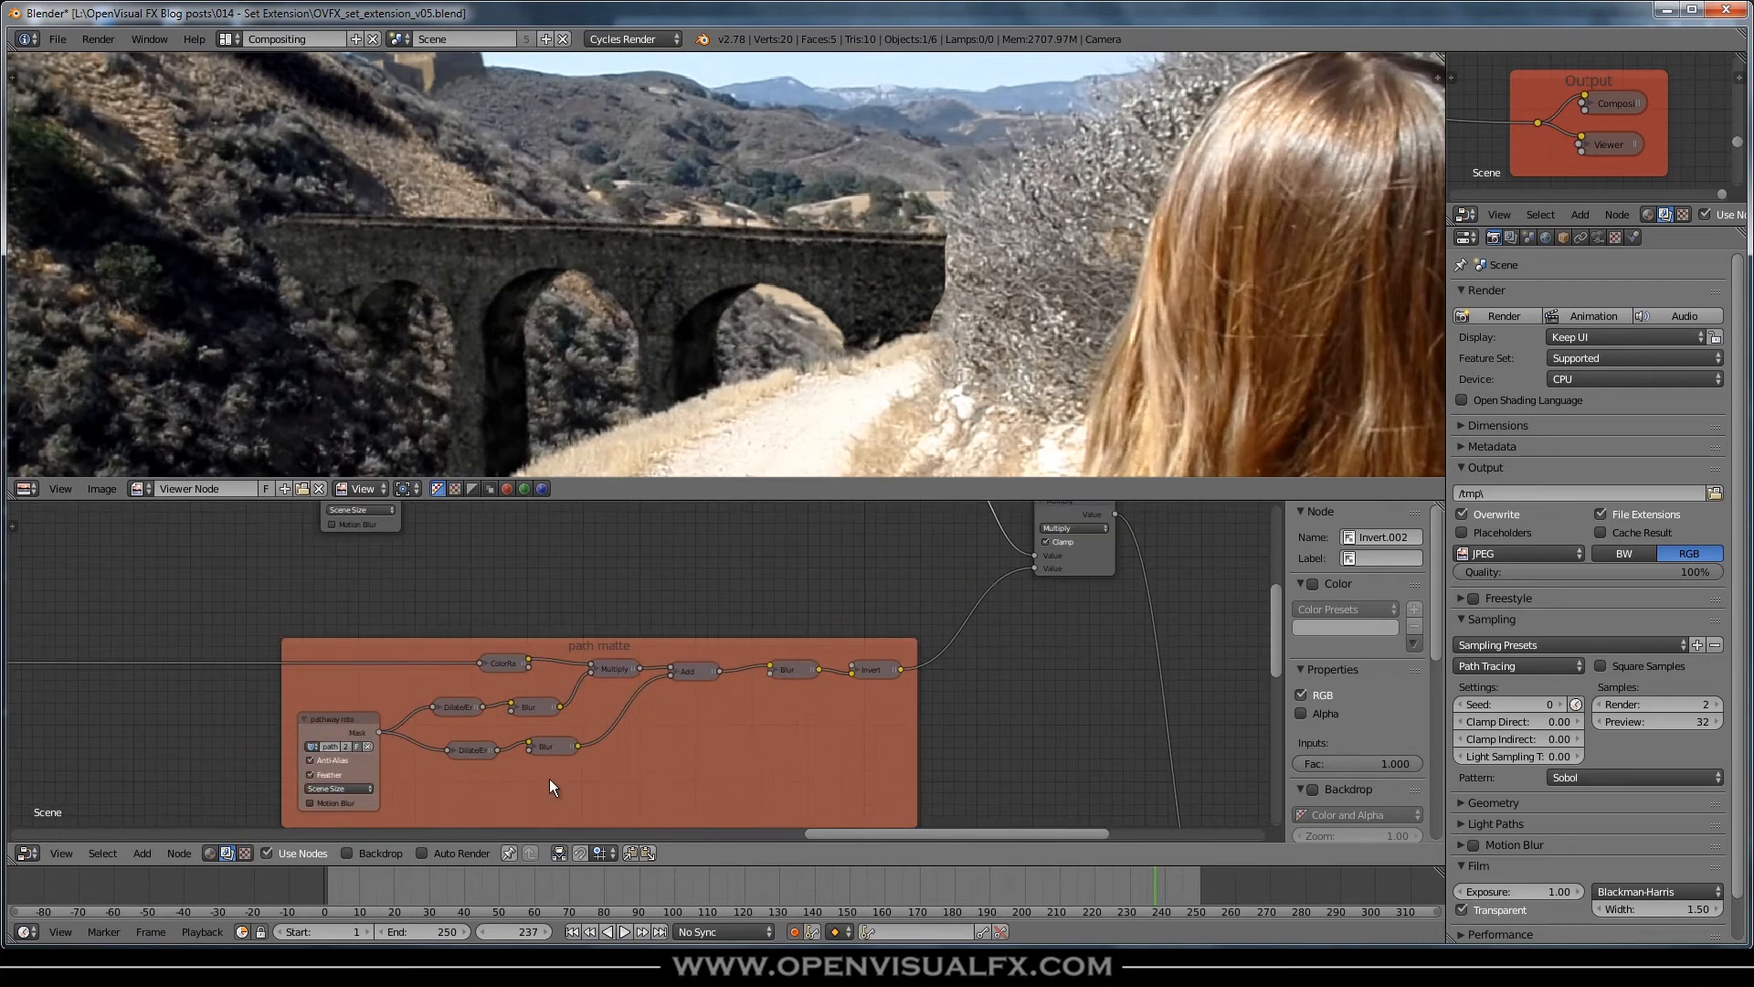
pyautogui.click(453, 705)
pyautogui.keyDown('shift'); pyautogui.click(528, 706); pyautogui.keyUp('shift')
pyautogui.keyDown('shift'); pyautogui.click(552, 747); pyautogui.keyUp('shift')
pyautogui.keyDown('shift'); pyautogui.click(472, 753); pyautogui.keyUp('shift')
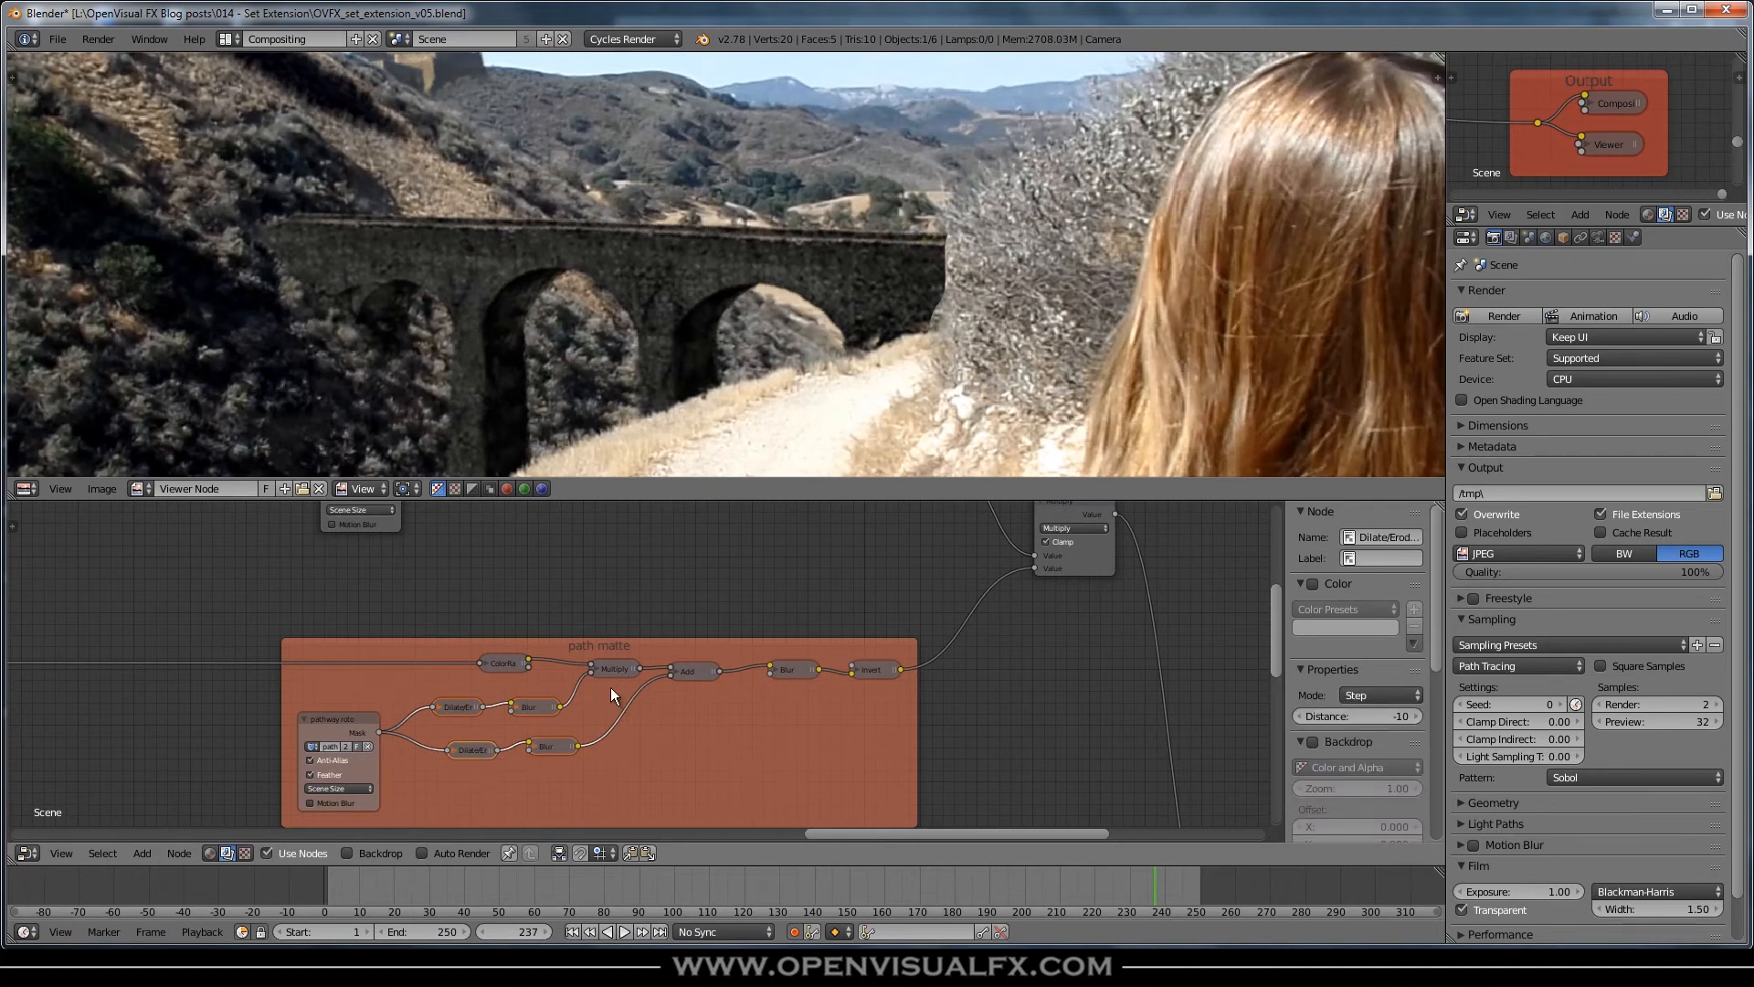
pyautogui.keyDown('shift'); pyautogui.click(627, 667); pyautogui.keyUp('shift')
pyautogui.keyDown('shift'); pyautogui.click(694, 674); pyautogui.keyUp('shift')
pyautogui.moveTo(683, 730); pyautogui.dragTo(716, 762, button='middle')
pyautogui.hotkey('shift', 'd')
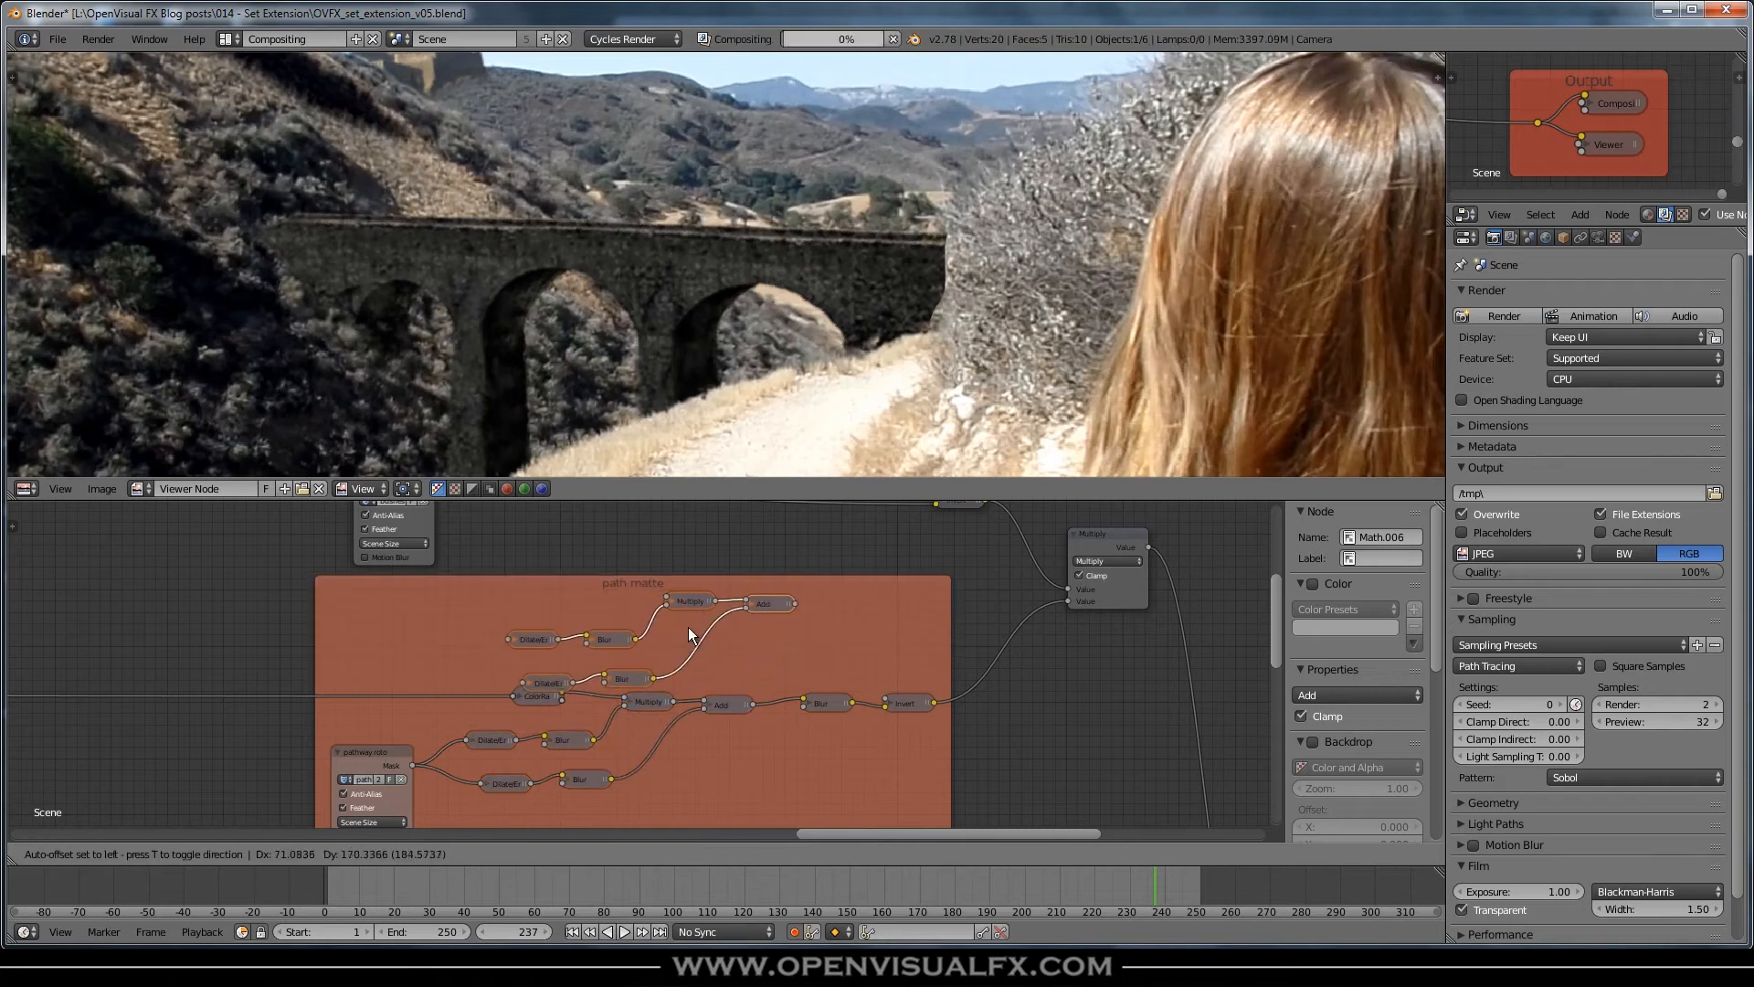
pyautogui.click(700, 599)
# - Detach the duplicated nodes from the path matte frame and move the upper Blur copy slightly higher
pyautogui.moveTo(700, 599); pyautogui.dragTo(720, 731, button='middle')
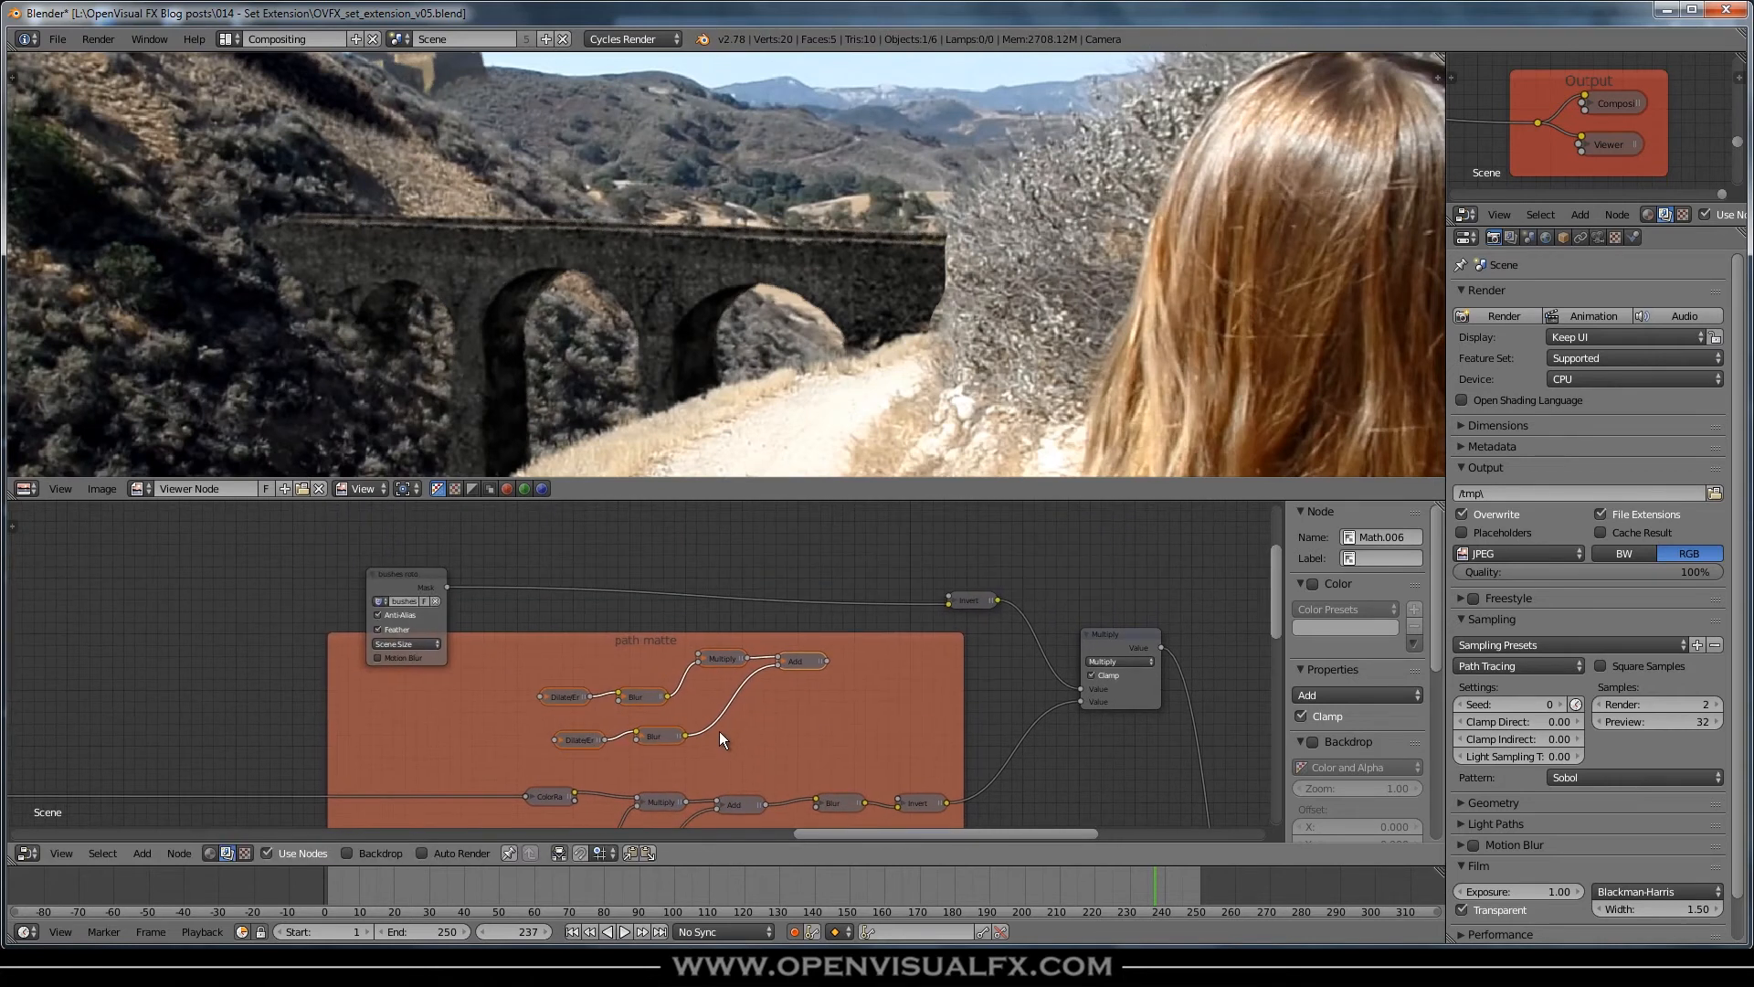
pyautogui.hotkey('alt', 'p')
pyautogui.moveTo(638, 695); pyautogui.dragTo(648, 683)
# - Connect the bushes roto mask output to both duplicated Dilate/Erode nodes
pyautogui.moveTo(448, 587); pyautogui.dragTo(540, 697)
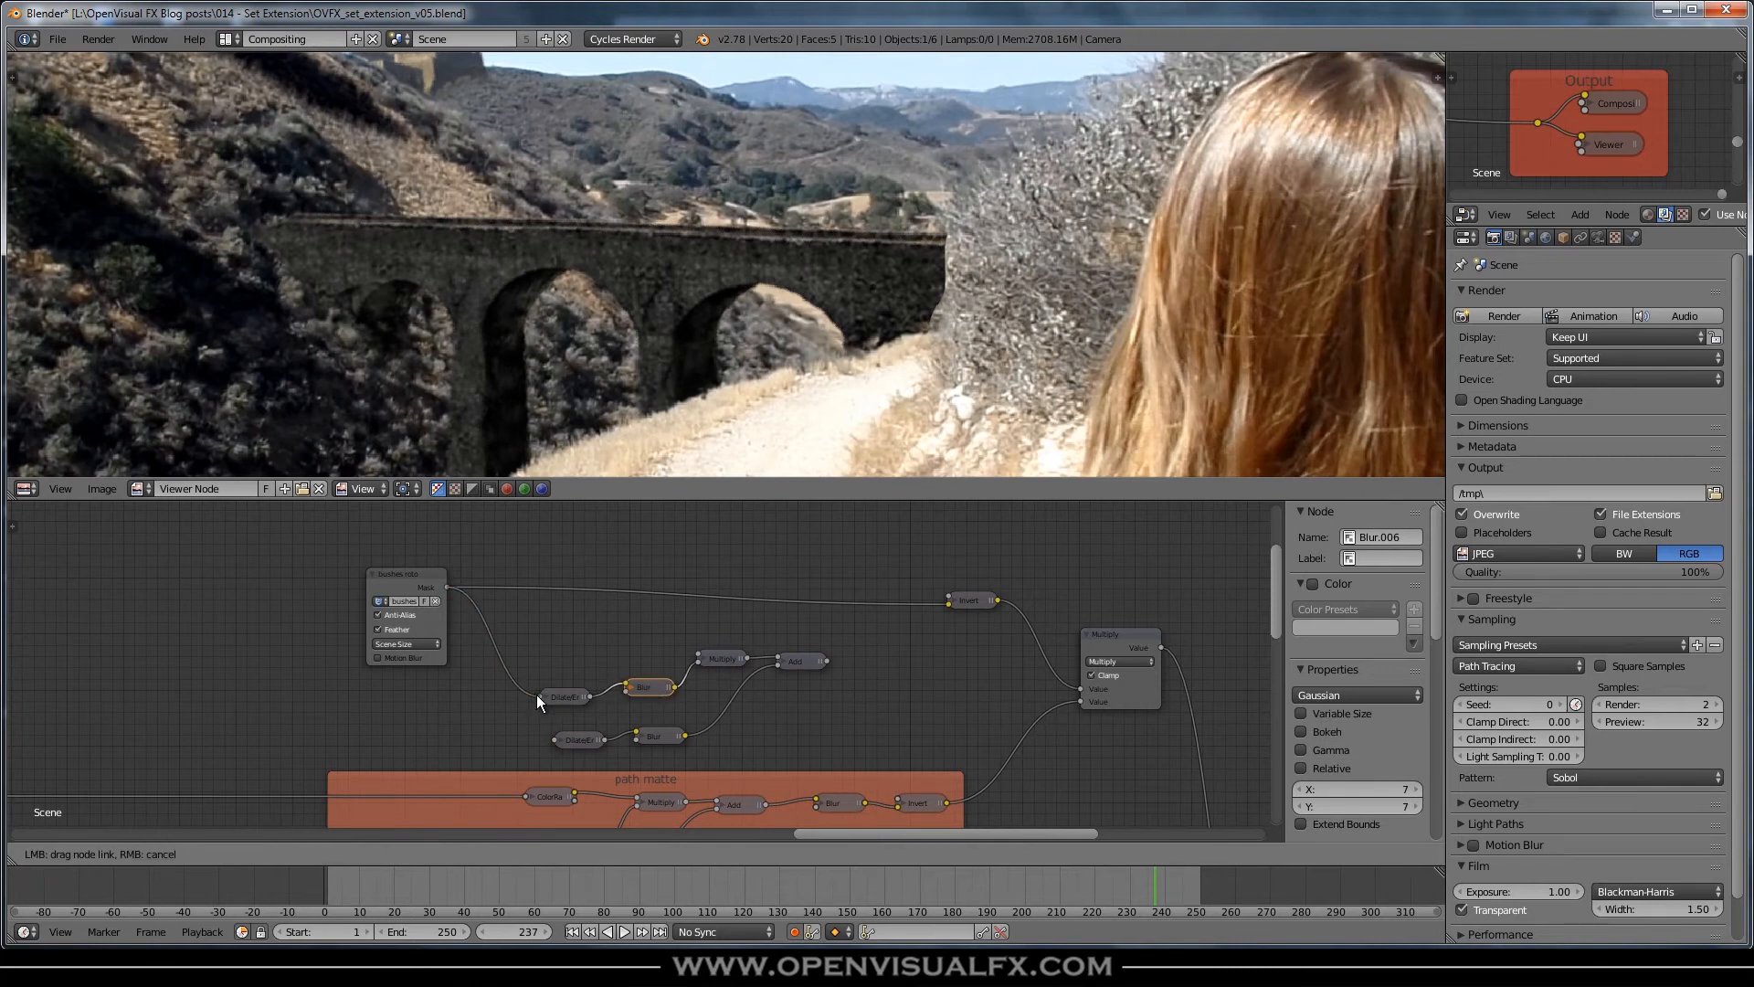
pyautogui.click(445, 589)
pyautogui.moveTo(464, 616); pyautogui.dragTo(556, 739)
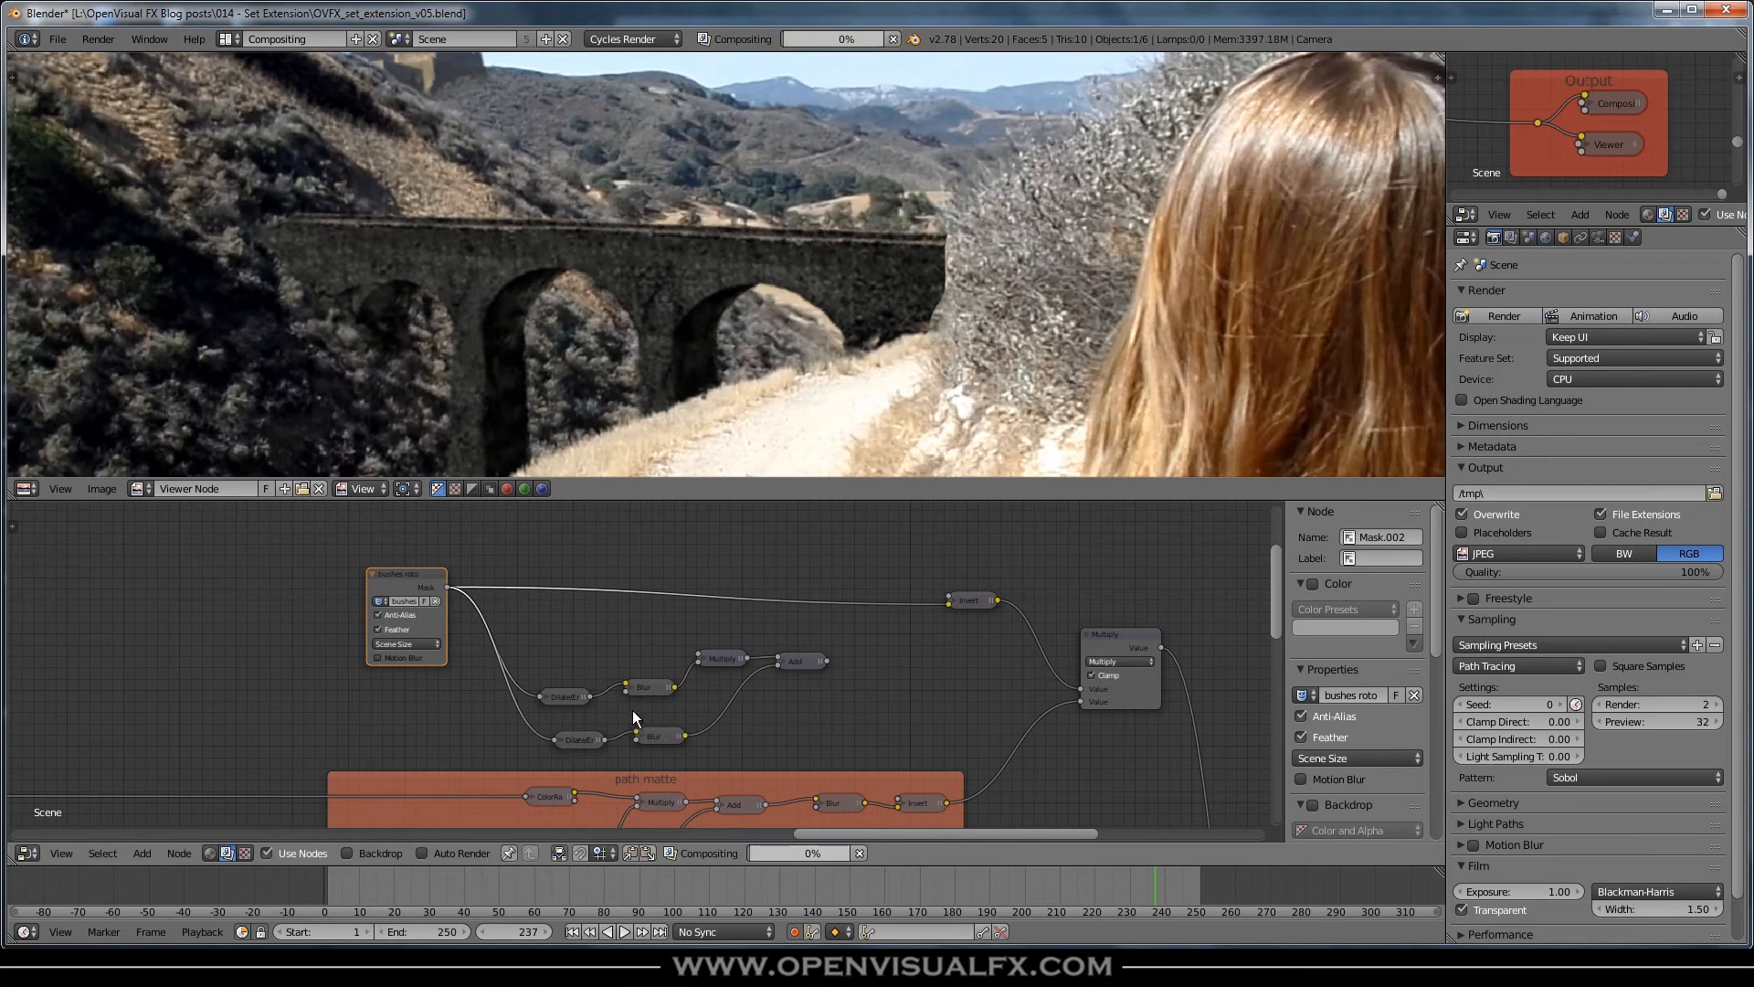
# - Insert a reroute point on the channel link feeding the path matte, show it in the viewer and move it farther left
pyautogui.scroll(-3, 658, 637)
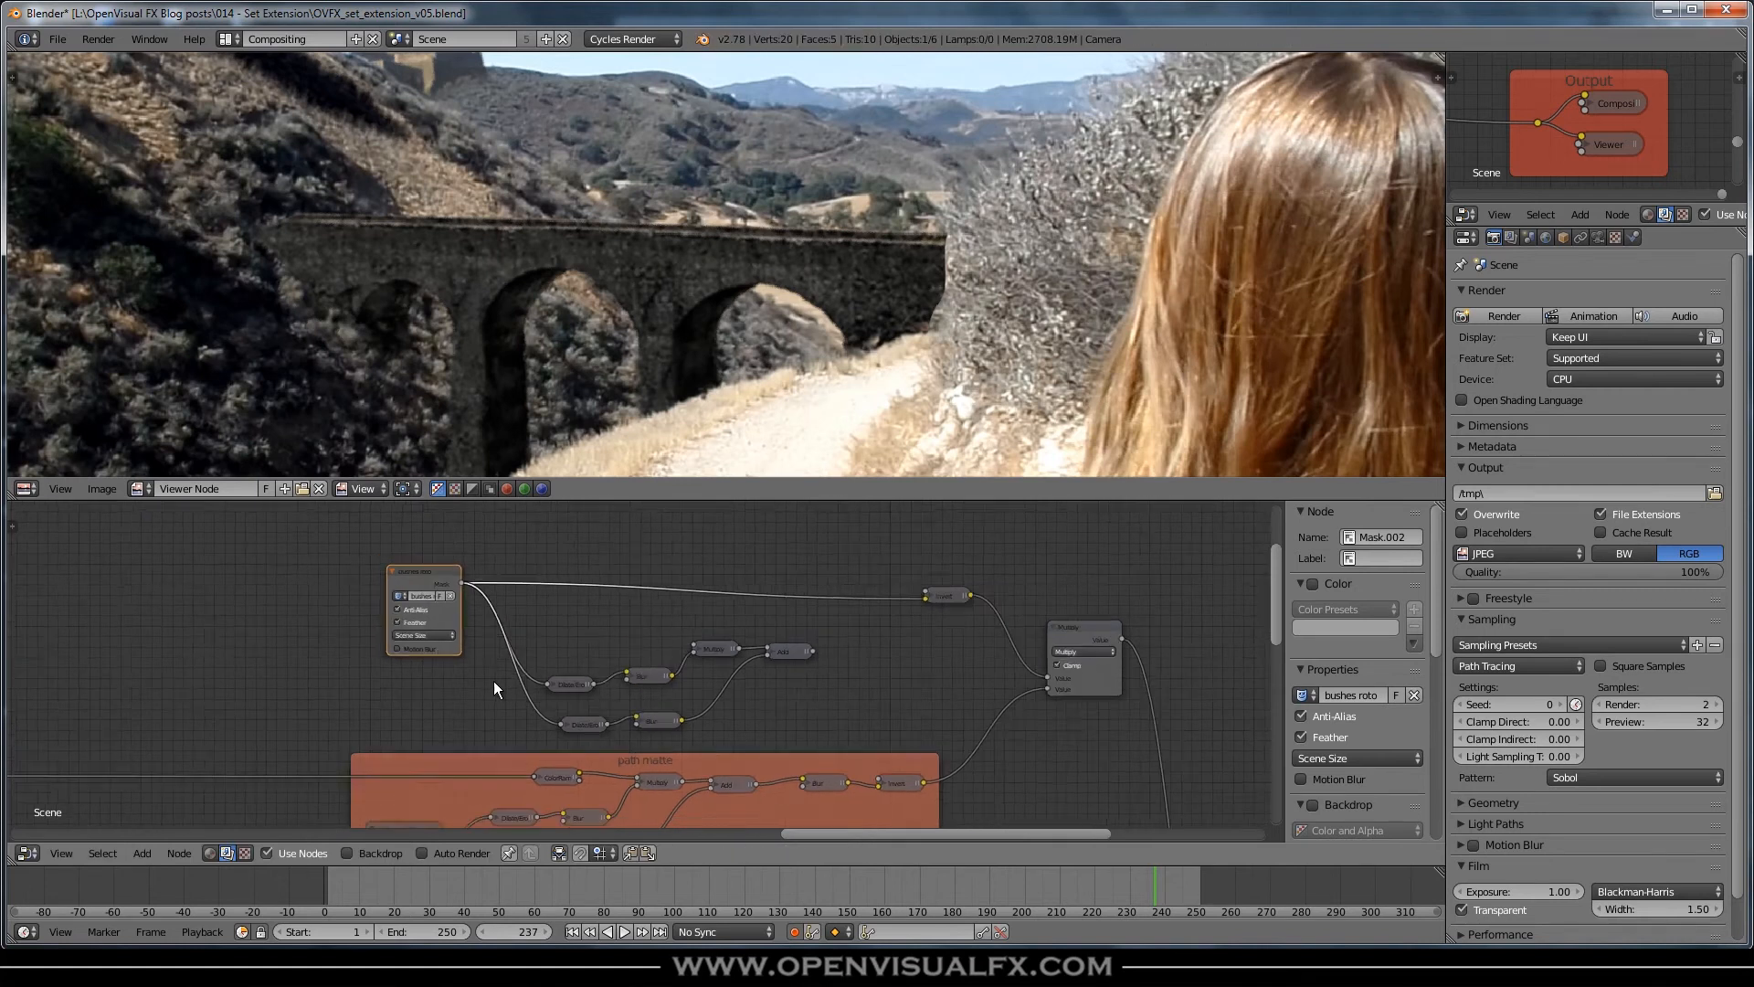
pyautogui.moveTo(303, 742); pyautogui.dragTo(490, 686, button='middle')
pyautogui.keyDown('shift'); pyautogui.moveTo(406, 689); pyautogui.dragTo(398, 789); pyautogui.keyUp('shift')
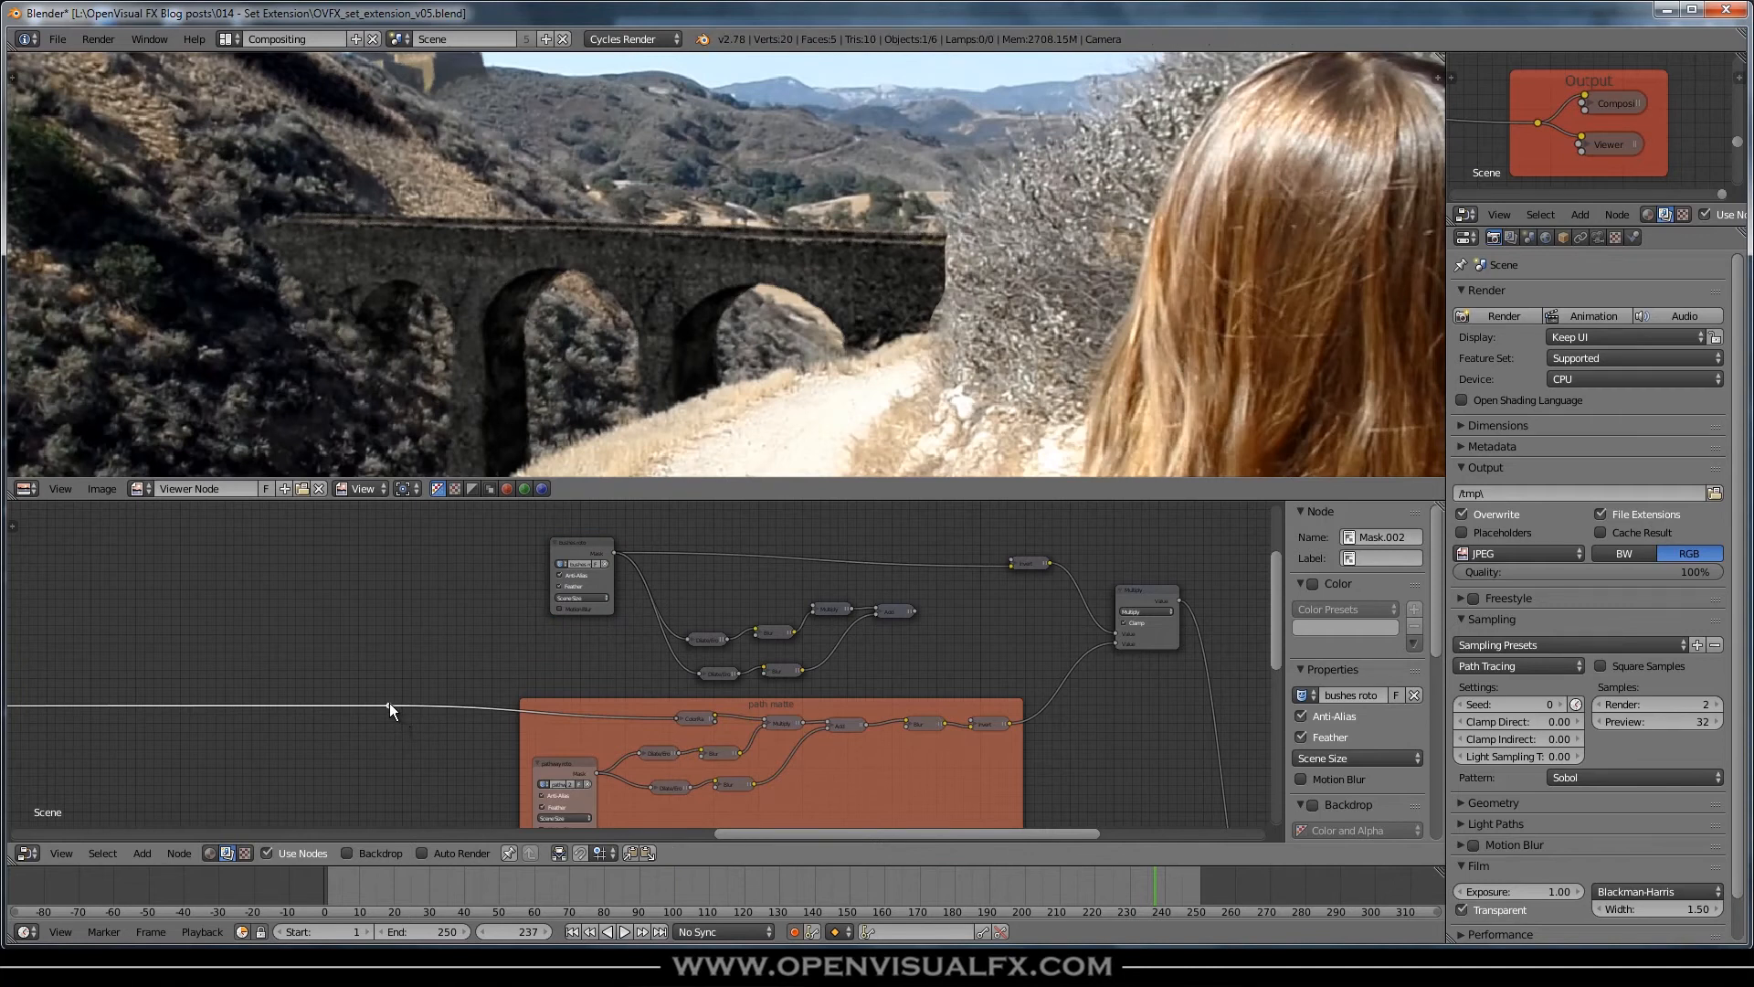
pyautogui.keyDown('ctrl'); pyautogui.keyDown('shift'); pyautogui.click(389, 704); pyautogui.keyUp('shift'); pyautogui.keyUp('ctrl')
pyautogui.scroll(4, 889, 326)
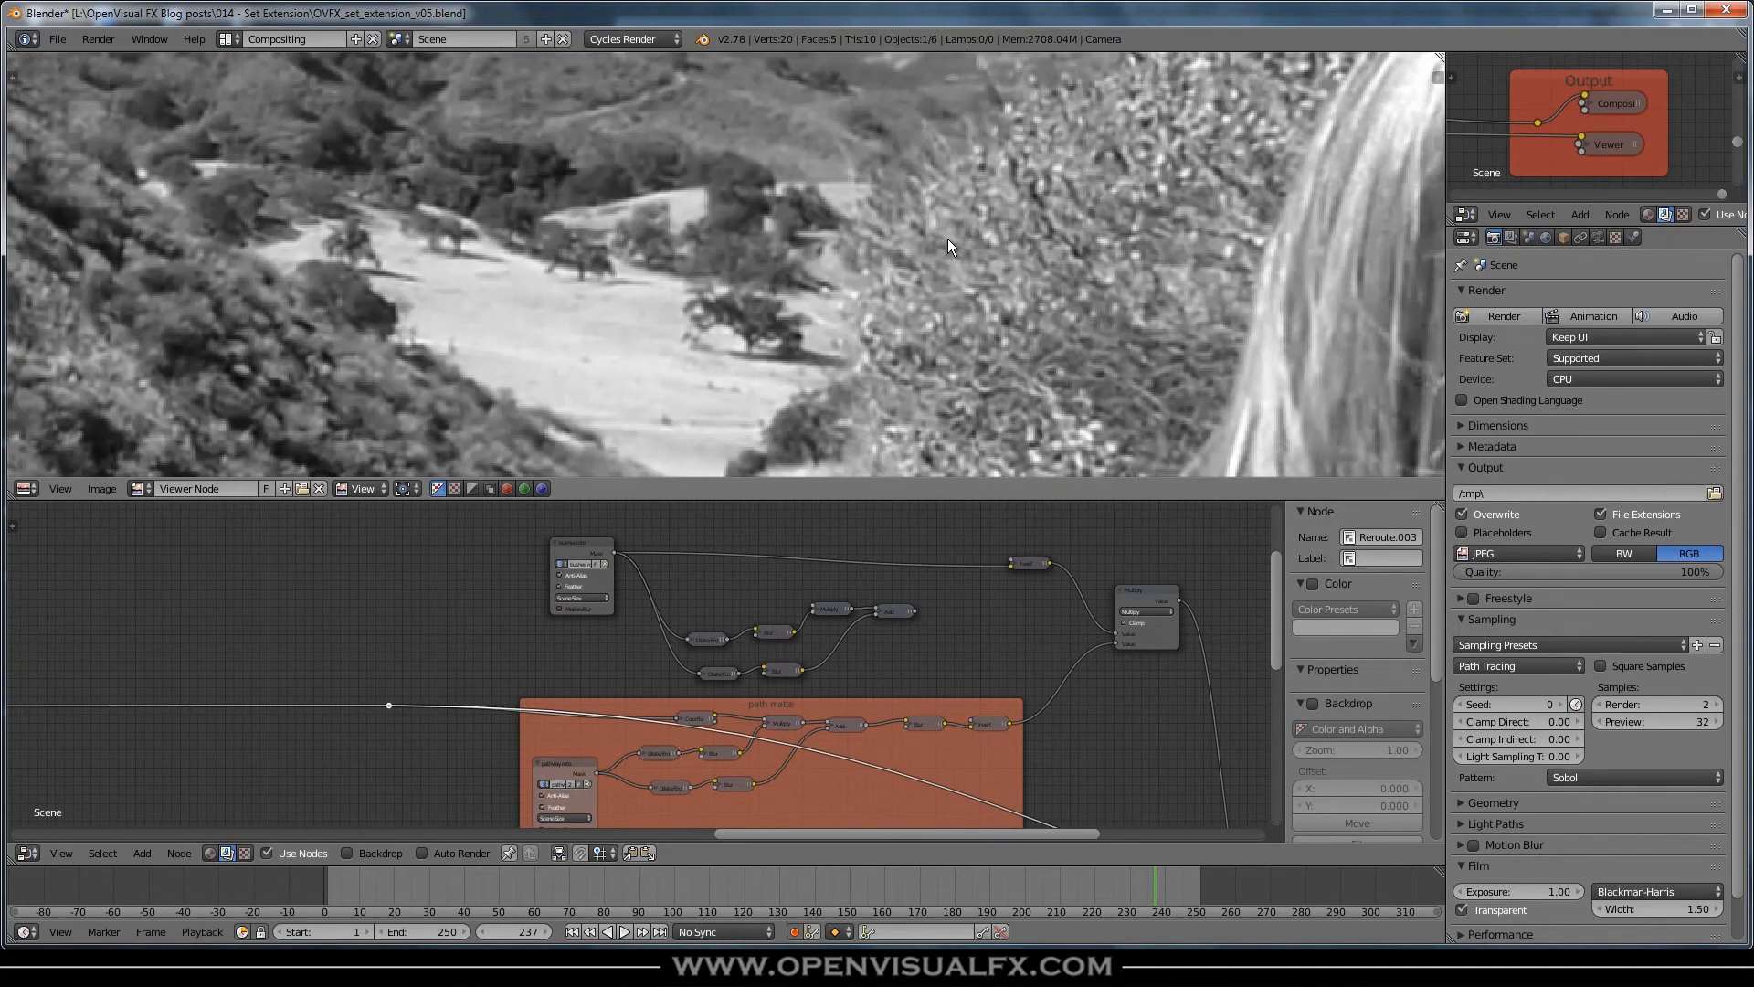
pyautogui.moveTo(423, 746); pyautogui.dragTo(468, 775, button='middle')
pyautogui.moveTo(439, 736); pyautogui.dragTo(309, 721)
# - Add a ColorRamp node beside the bushes roto mask and feed it from the new reroute point
pyautogui.hotkey('shift', 'a')
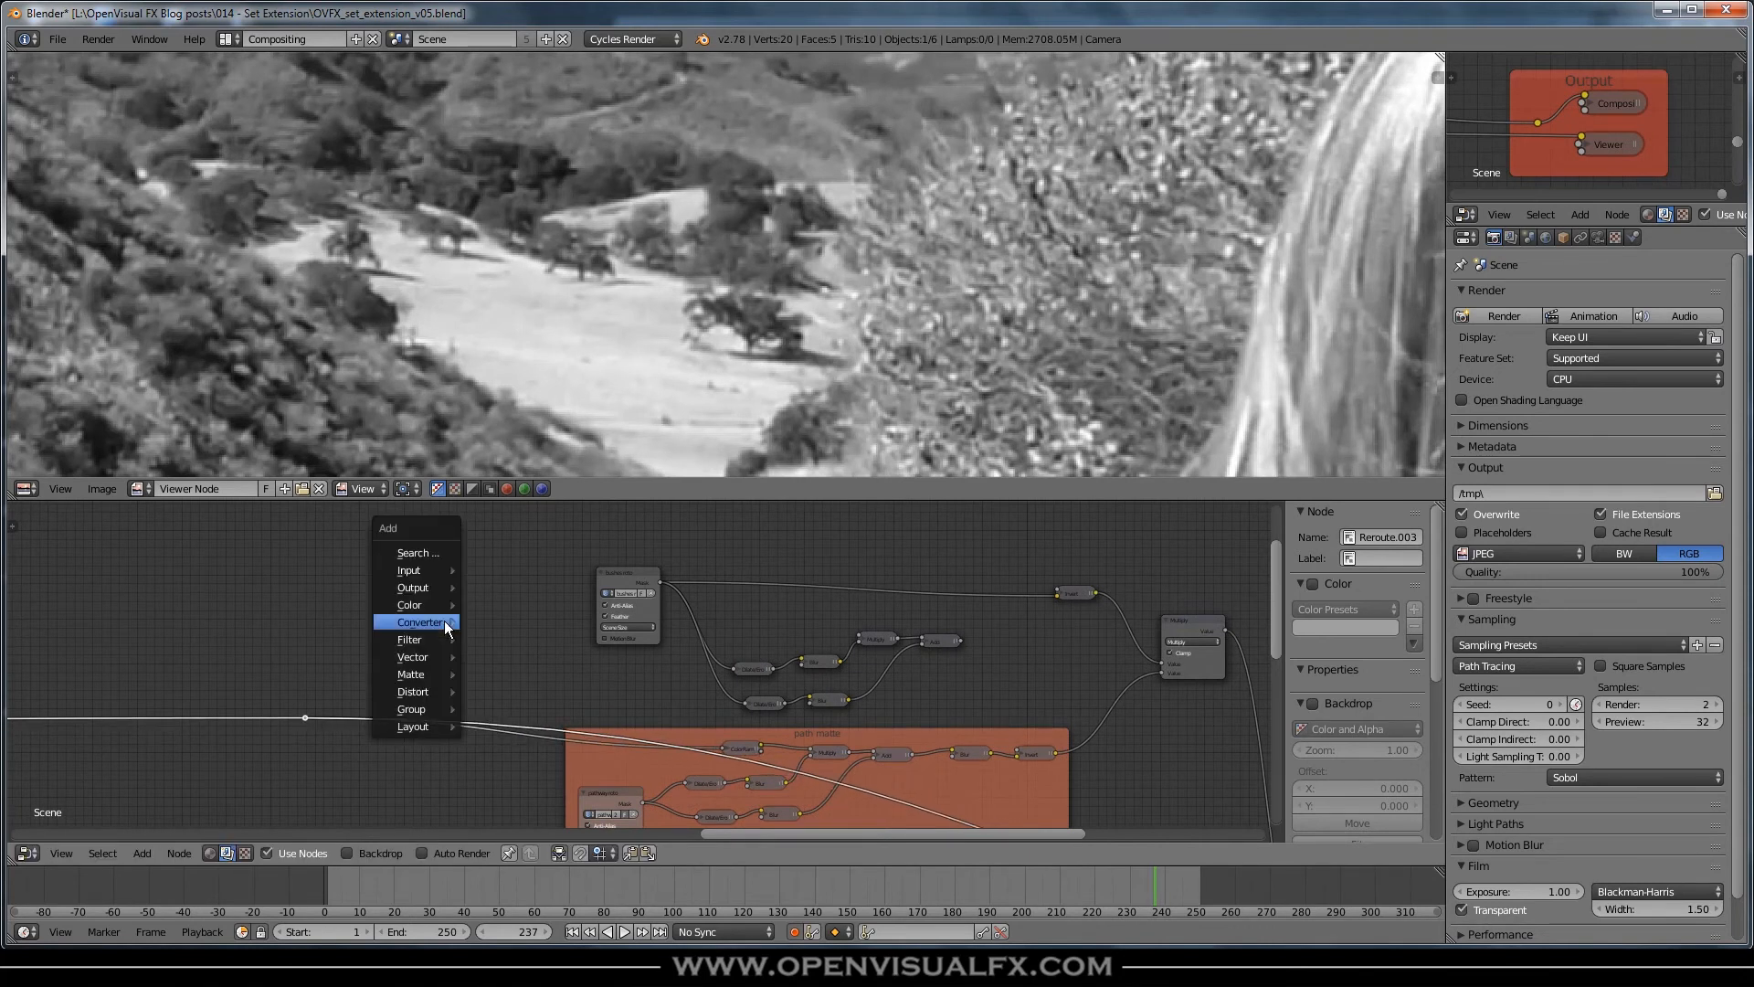
pyautogui.moveTo(446, 617)
pyautogui.click(516, 634)
pyautogui.click(419, 591)
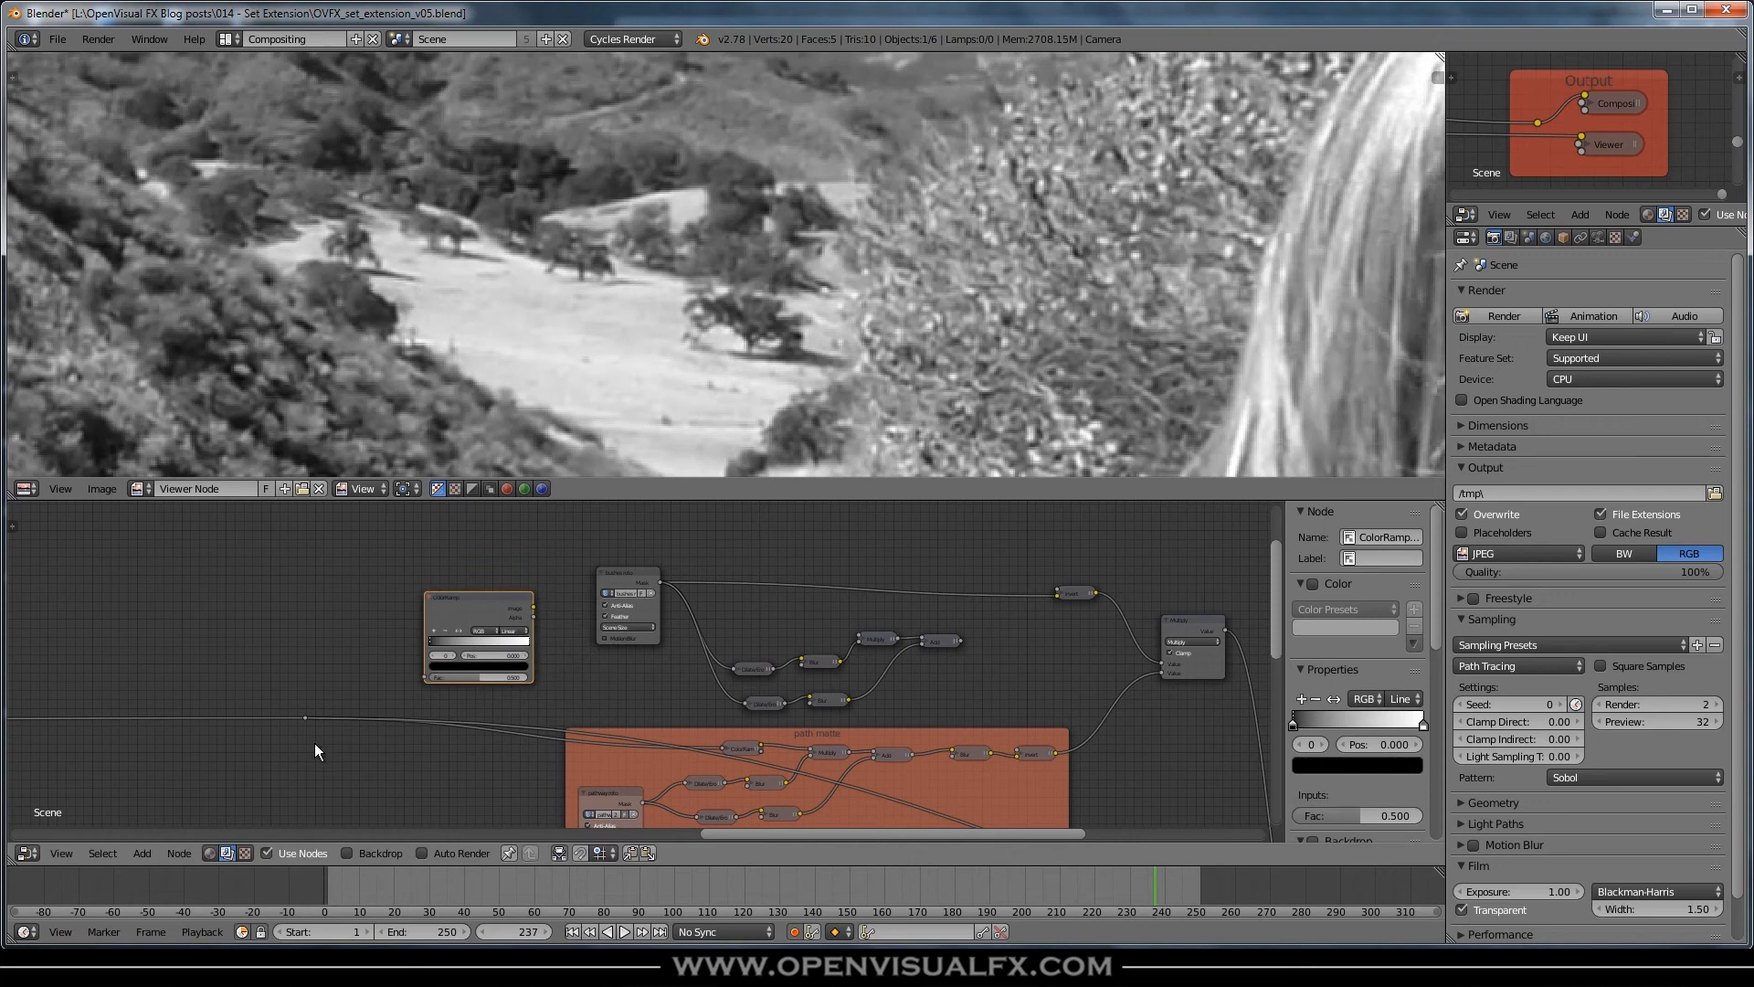
pyautogui.moveTo(305, 717); pyautogui.dragTo(426, 677)
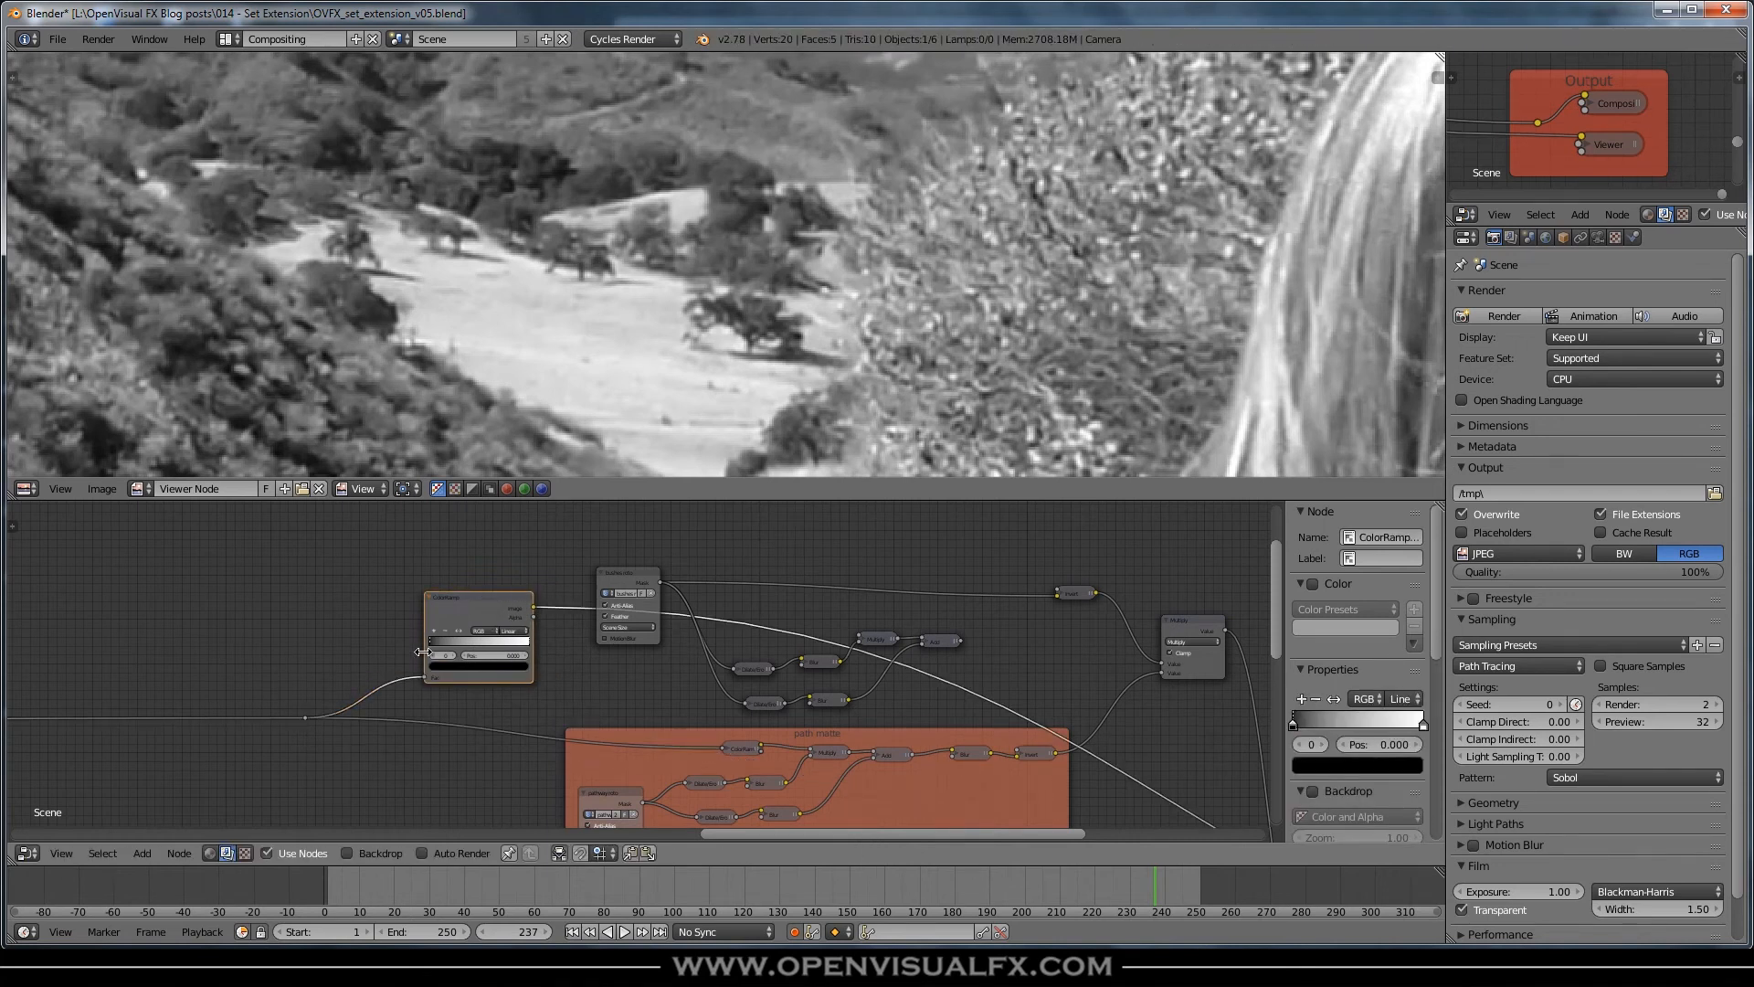
# - Set the new ColorRamp's black stop to position 0.251 and its white stop to 0.912
pyautogui.scroll(1, 484, 649)
pyautogui.moveTo(419, 641); pyautogui.dragTo(441, 646)
pyautogui.scroll(-2, 992, 208)
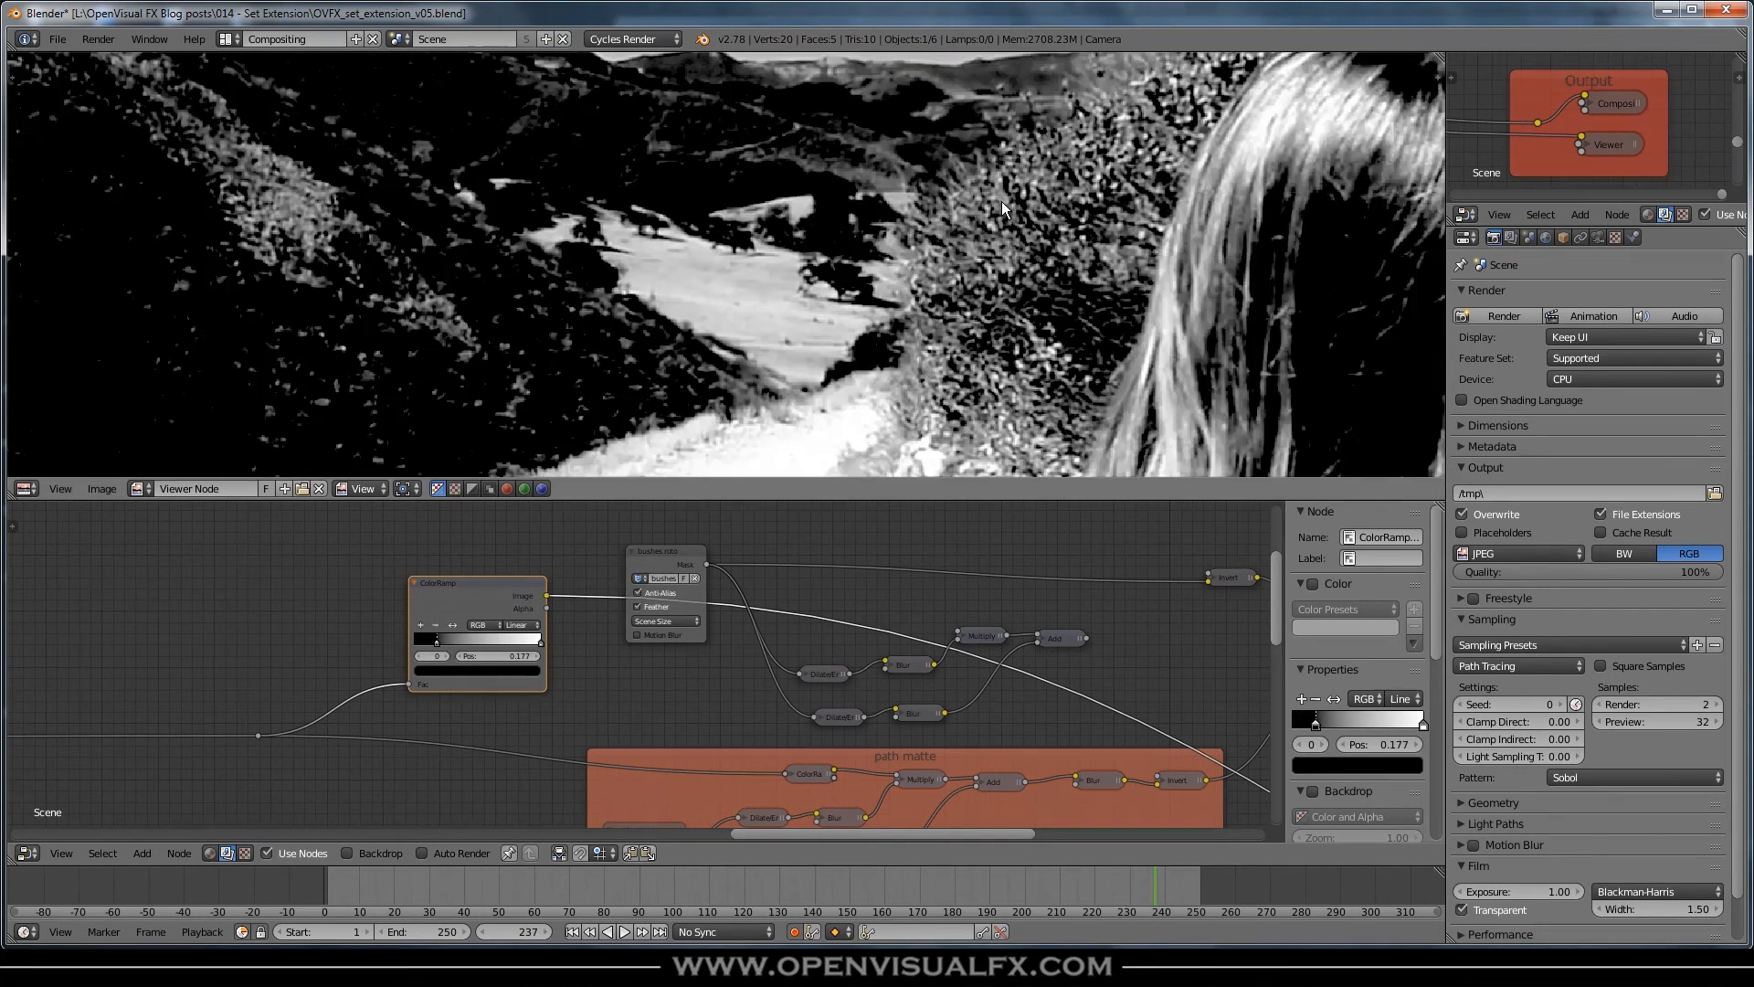
pyautogui.moveTo(1004, 199); pyautogui.dragTo(922, 272, button='middle')
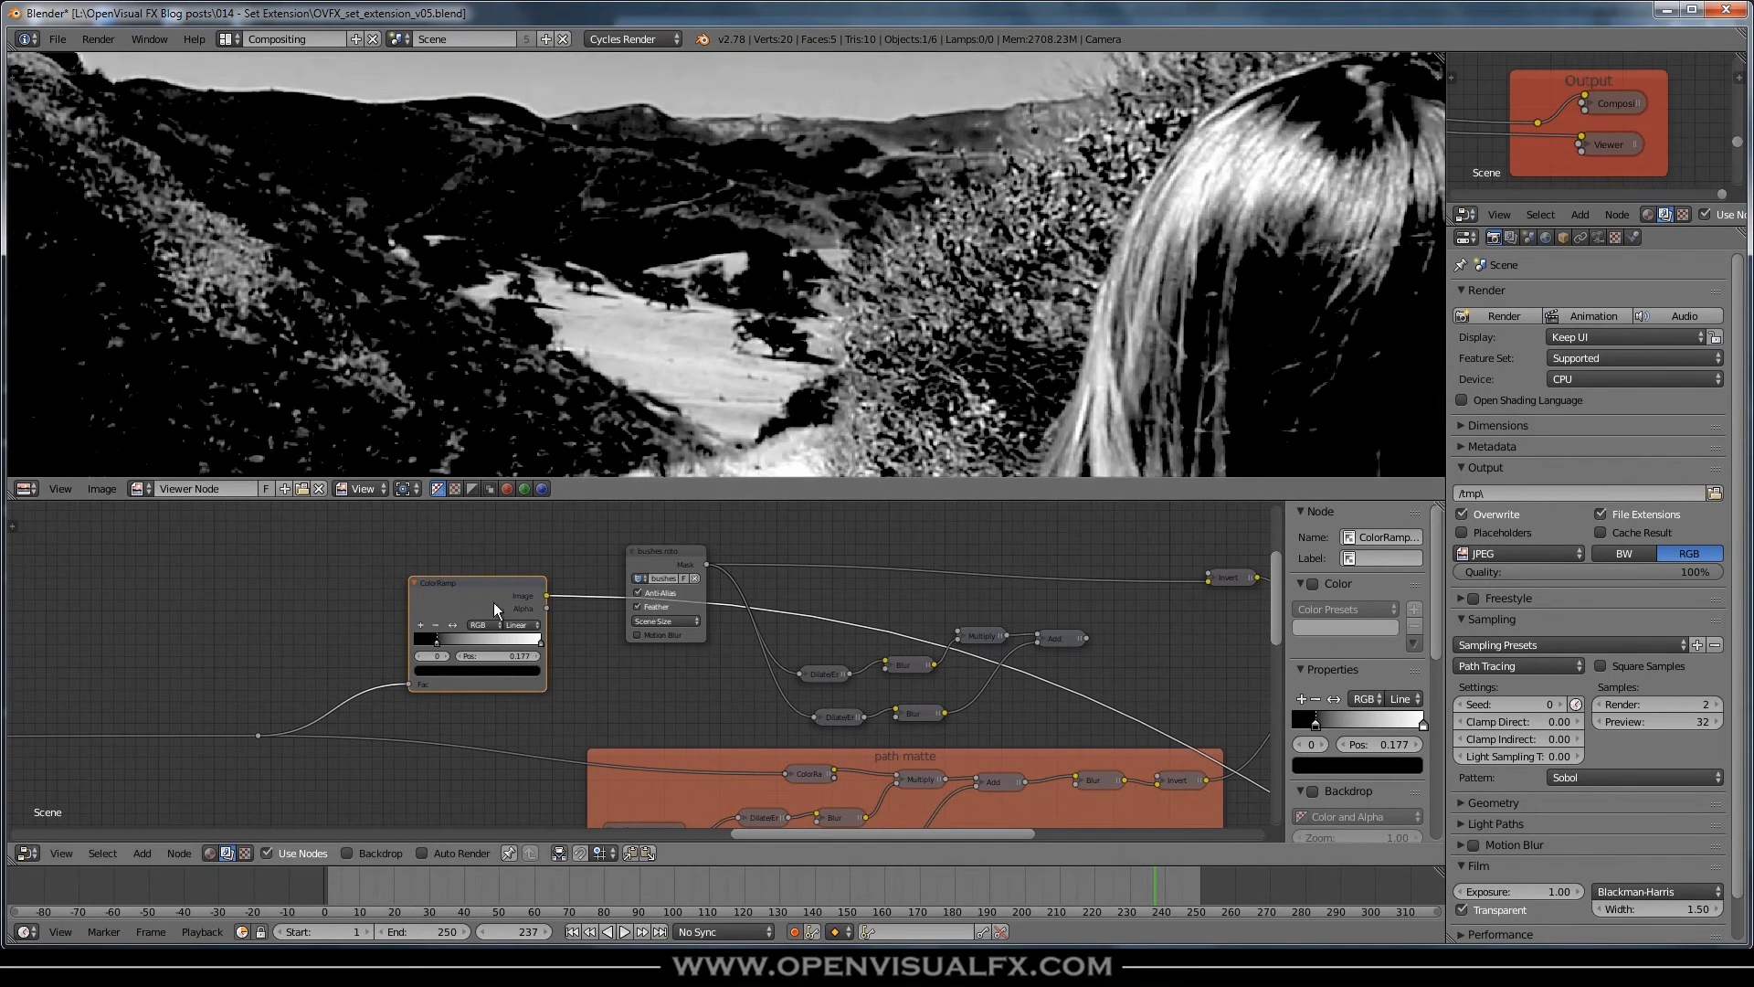
pyautogui.scroll(3, 437, 637)
pyautogui.moveTo(440, 645); pyautogui.dragTo(454, 645)
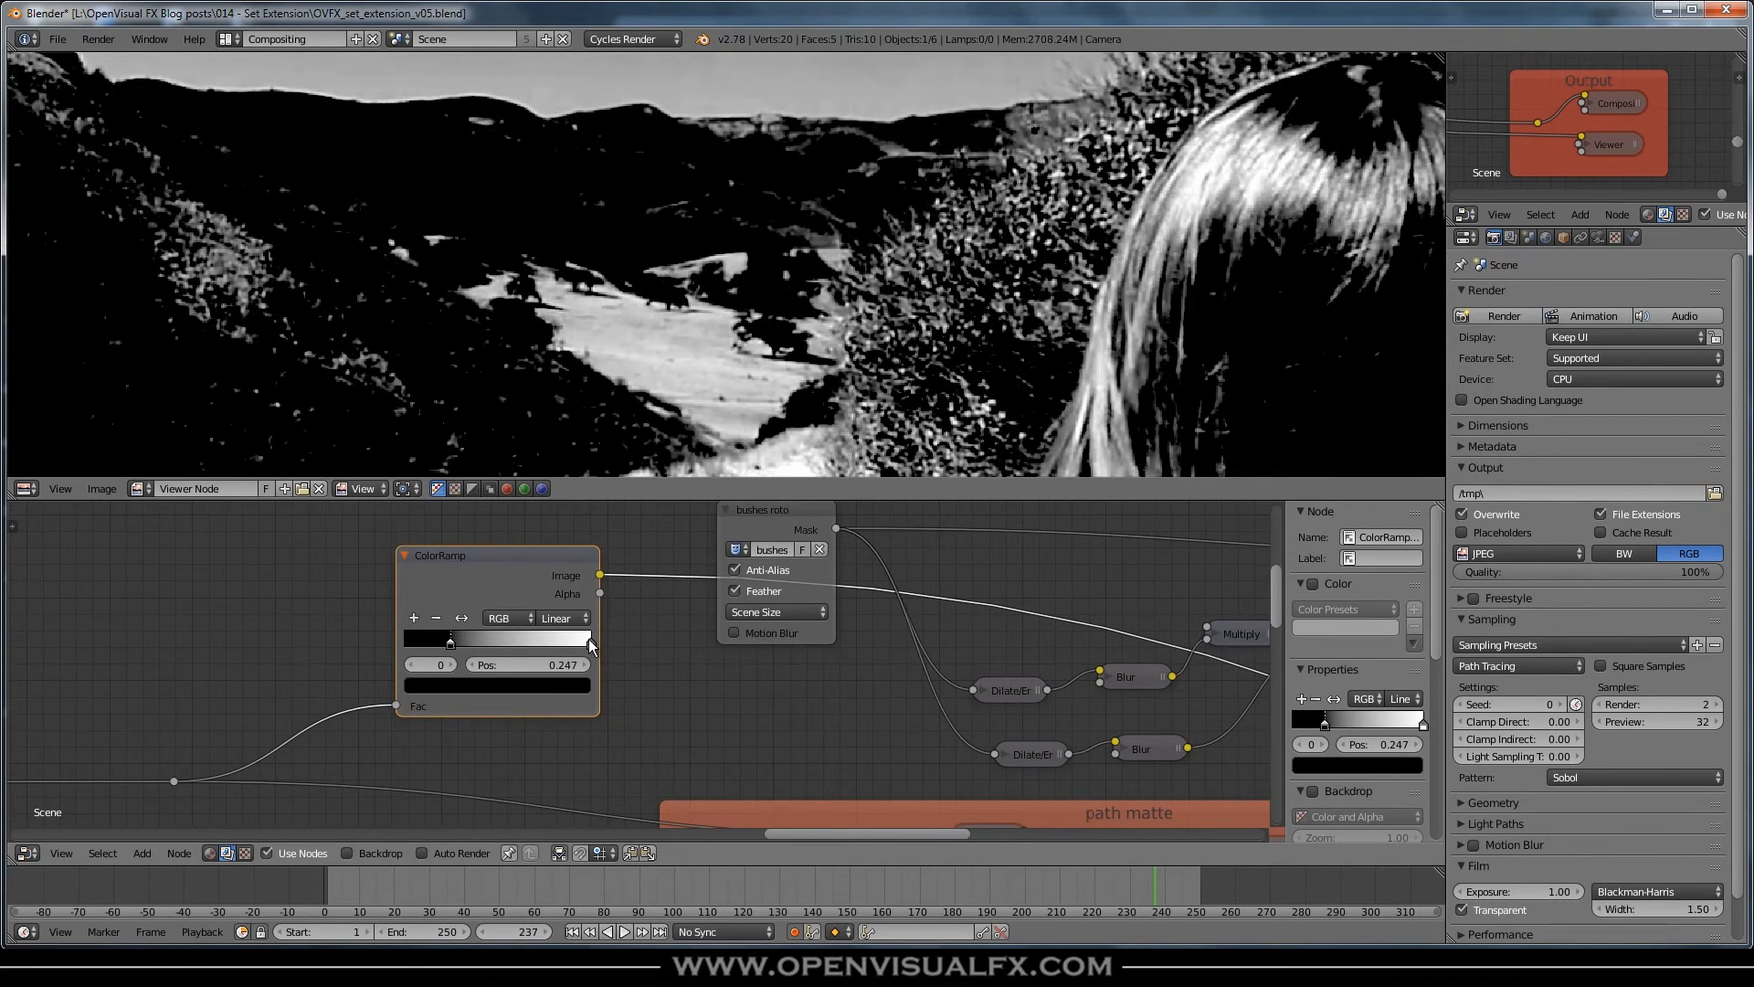
pyautogui.moveTo(591, 643); pyautogui.dragTo(575, 643)
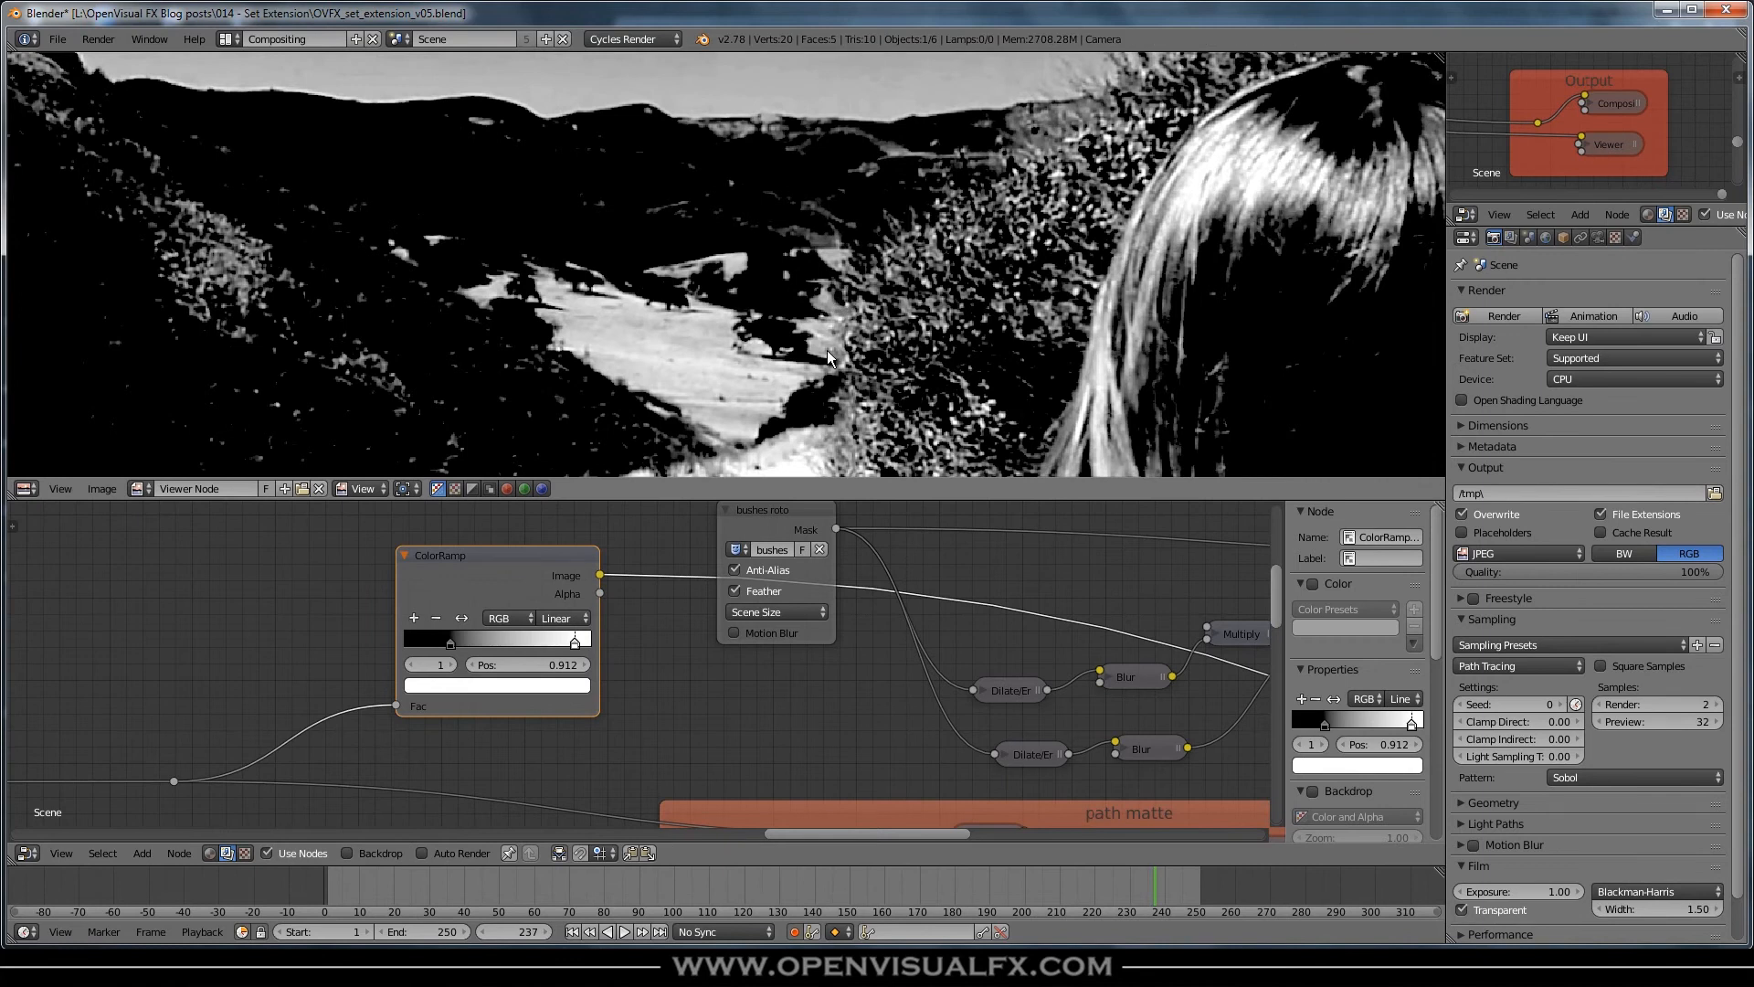
pyautogui.moveTo(454, 648); pyautogui.dragTo(451, 655)
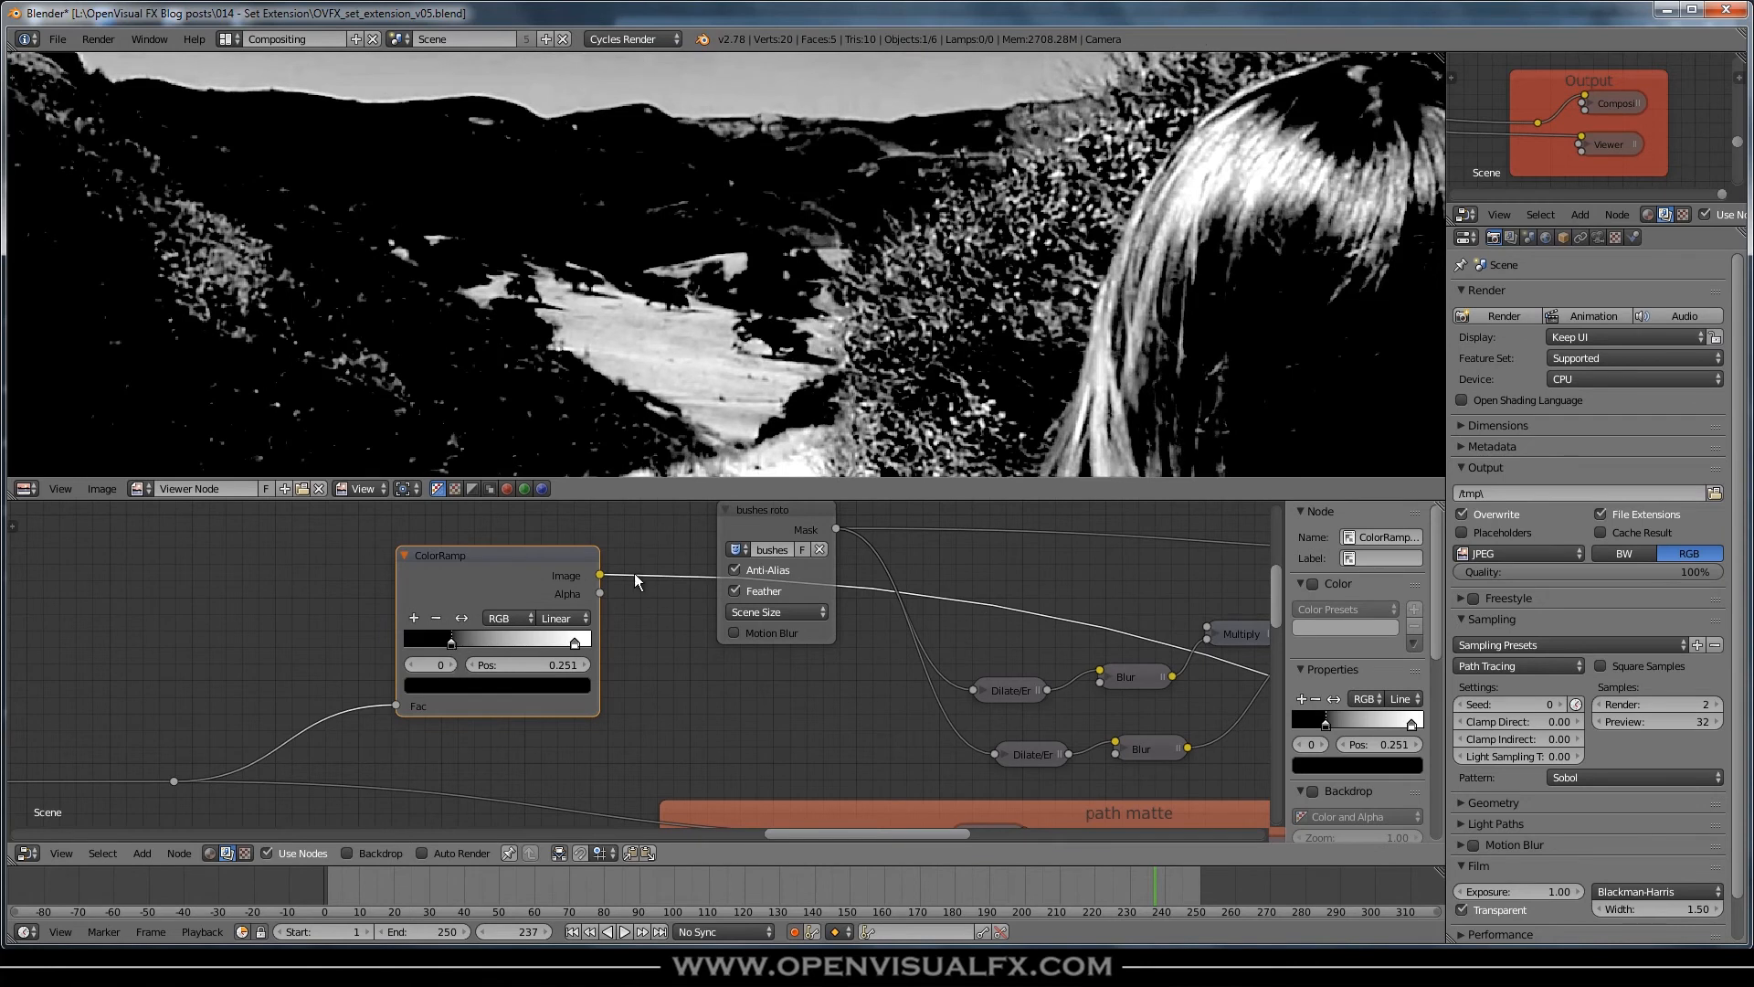
# - Connect the new ColorRamp's image output to the upper input of the duplicated Multiply node
pyautogui.scroll(-2, 636, 581)
pyautogui.moveTo(690, 622); pyautogui.dragTo(637, 728, button='middle')
pyautogui.moveTo(482, 671); pyautogui.dragTo(1069, 727)
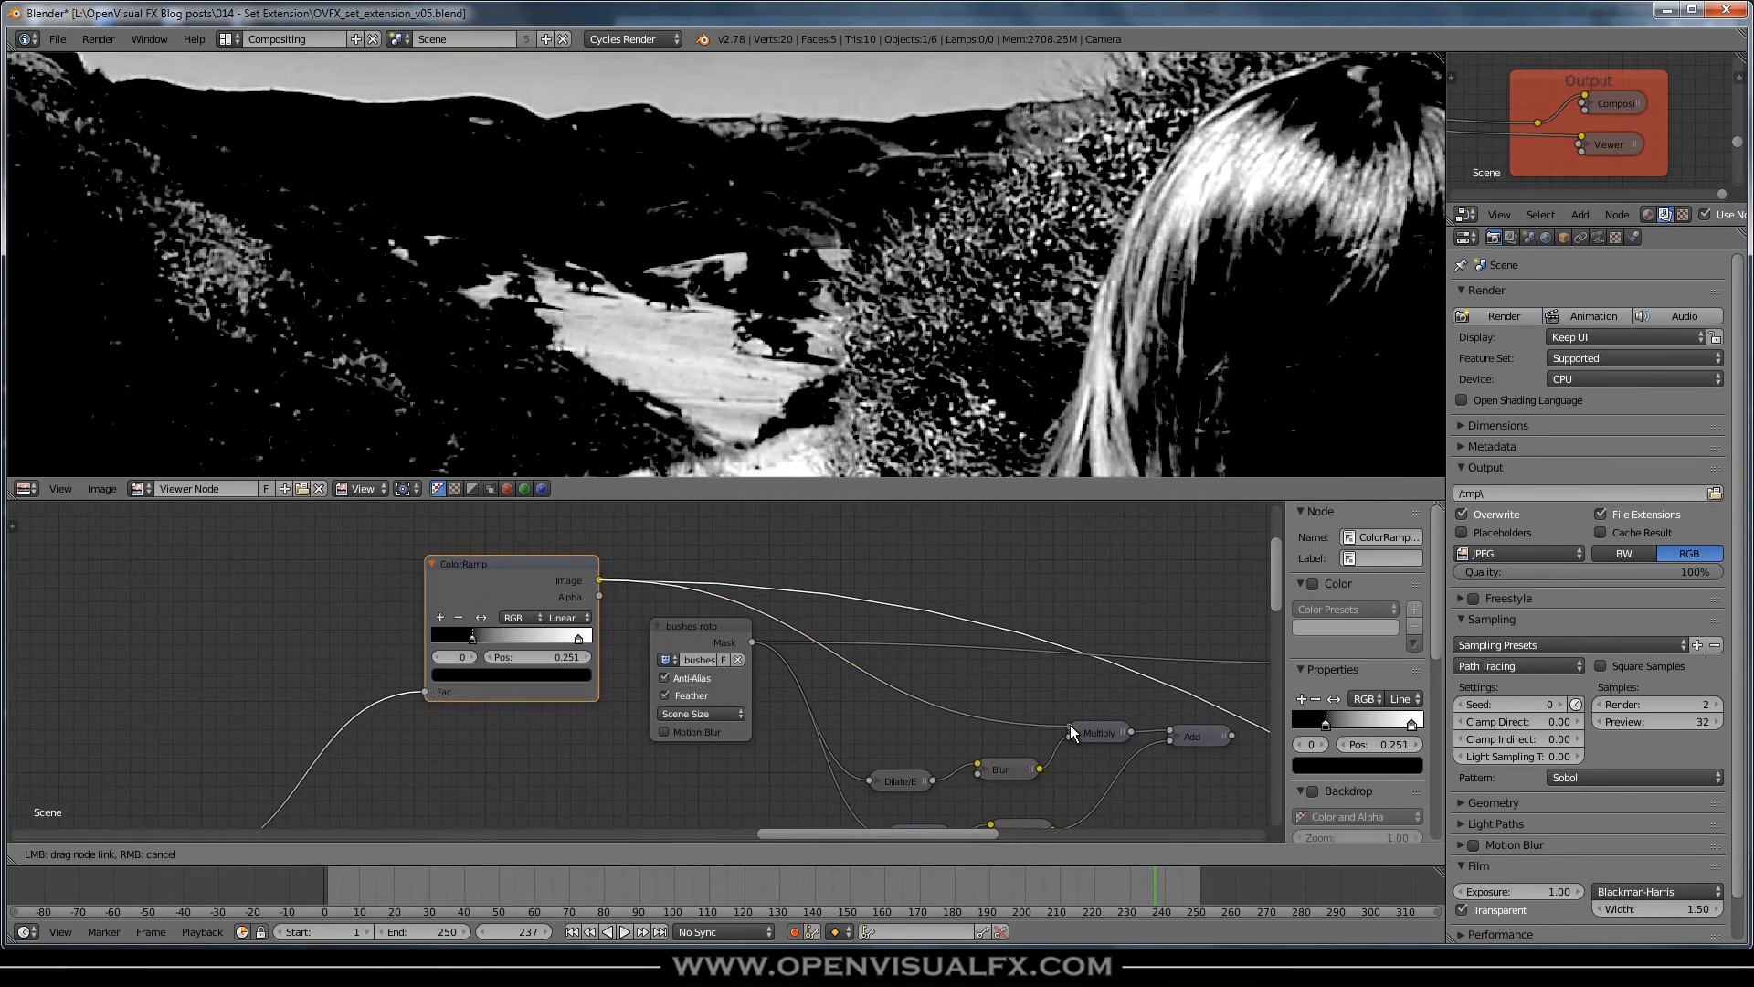
pyautogui.moveTo(1102, 697); pyautogui.dragTo(725, 557, button='middle')
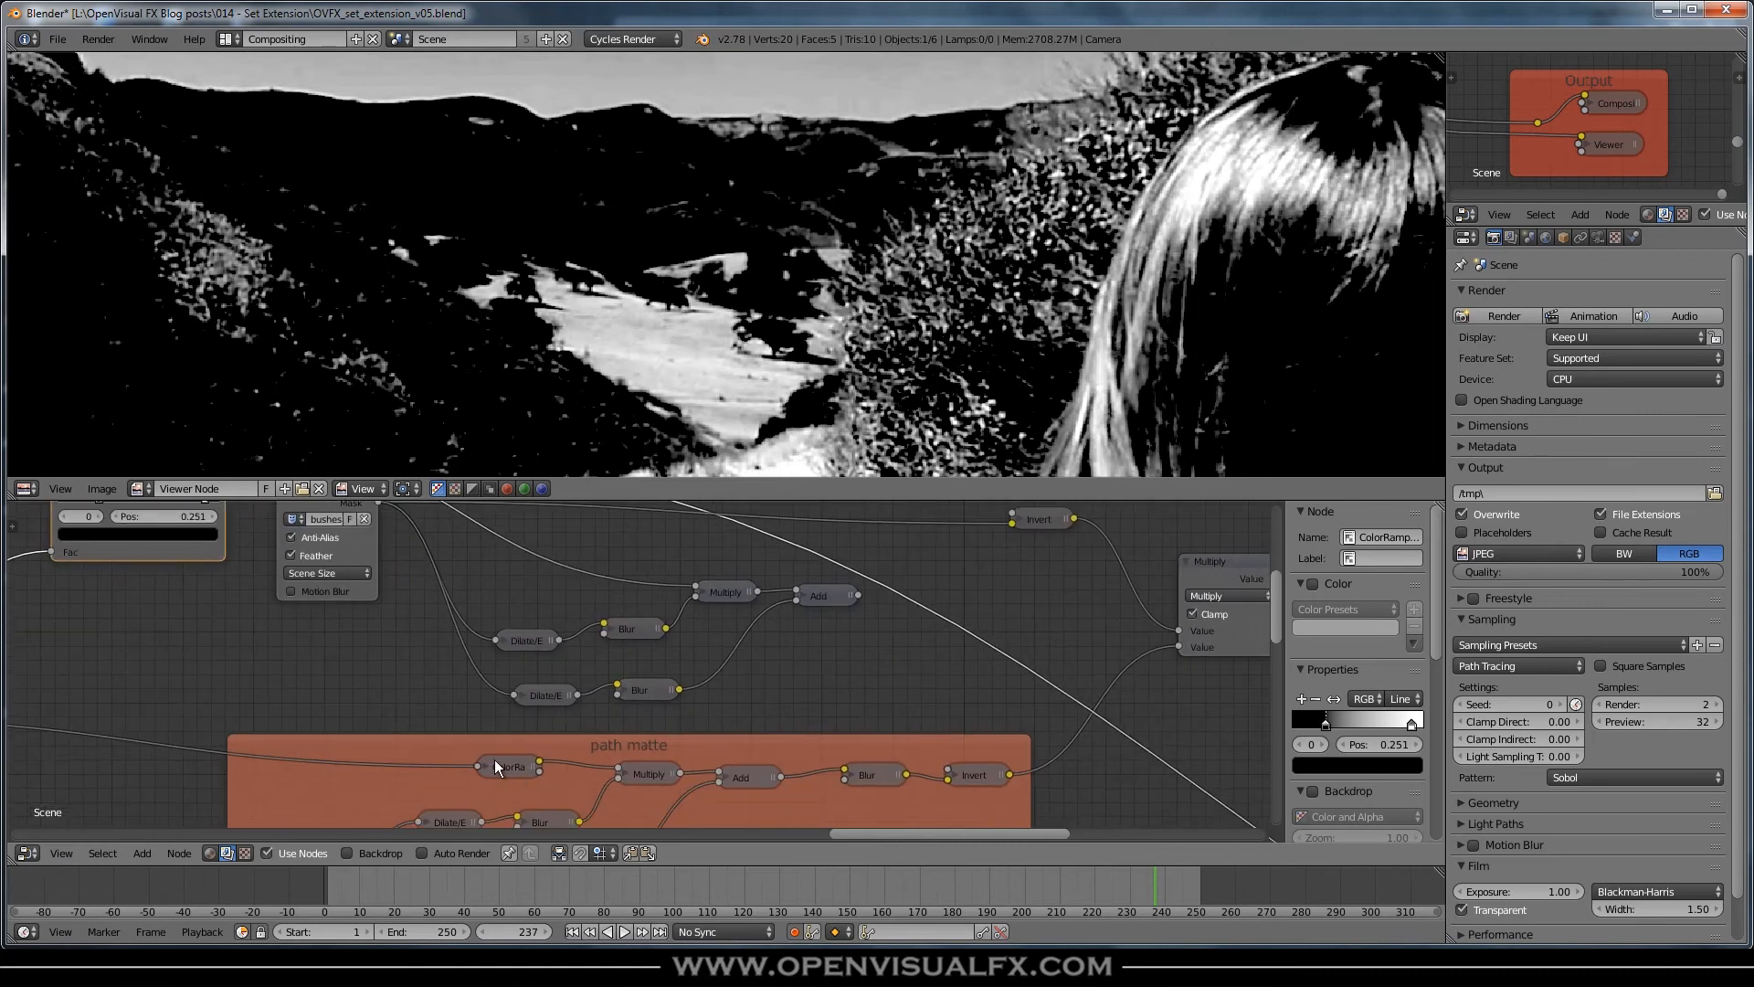
# - Connect the duplicated Add node's output to the upper Invert node's input and show that Invert's result in the viewer
pyautogui.click(660, 772)
pyautogui.moveTo(824, 571); pyautogui.dragTo(810, 621, button='middle')
pyautogui.moveTo(845, 644); pyautogui.dragTo(1001, 572)
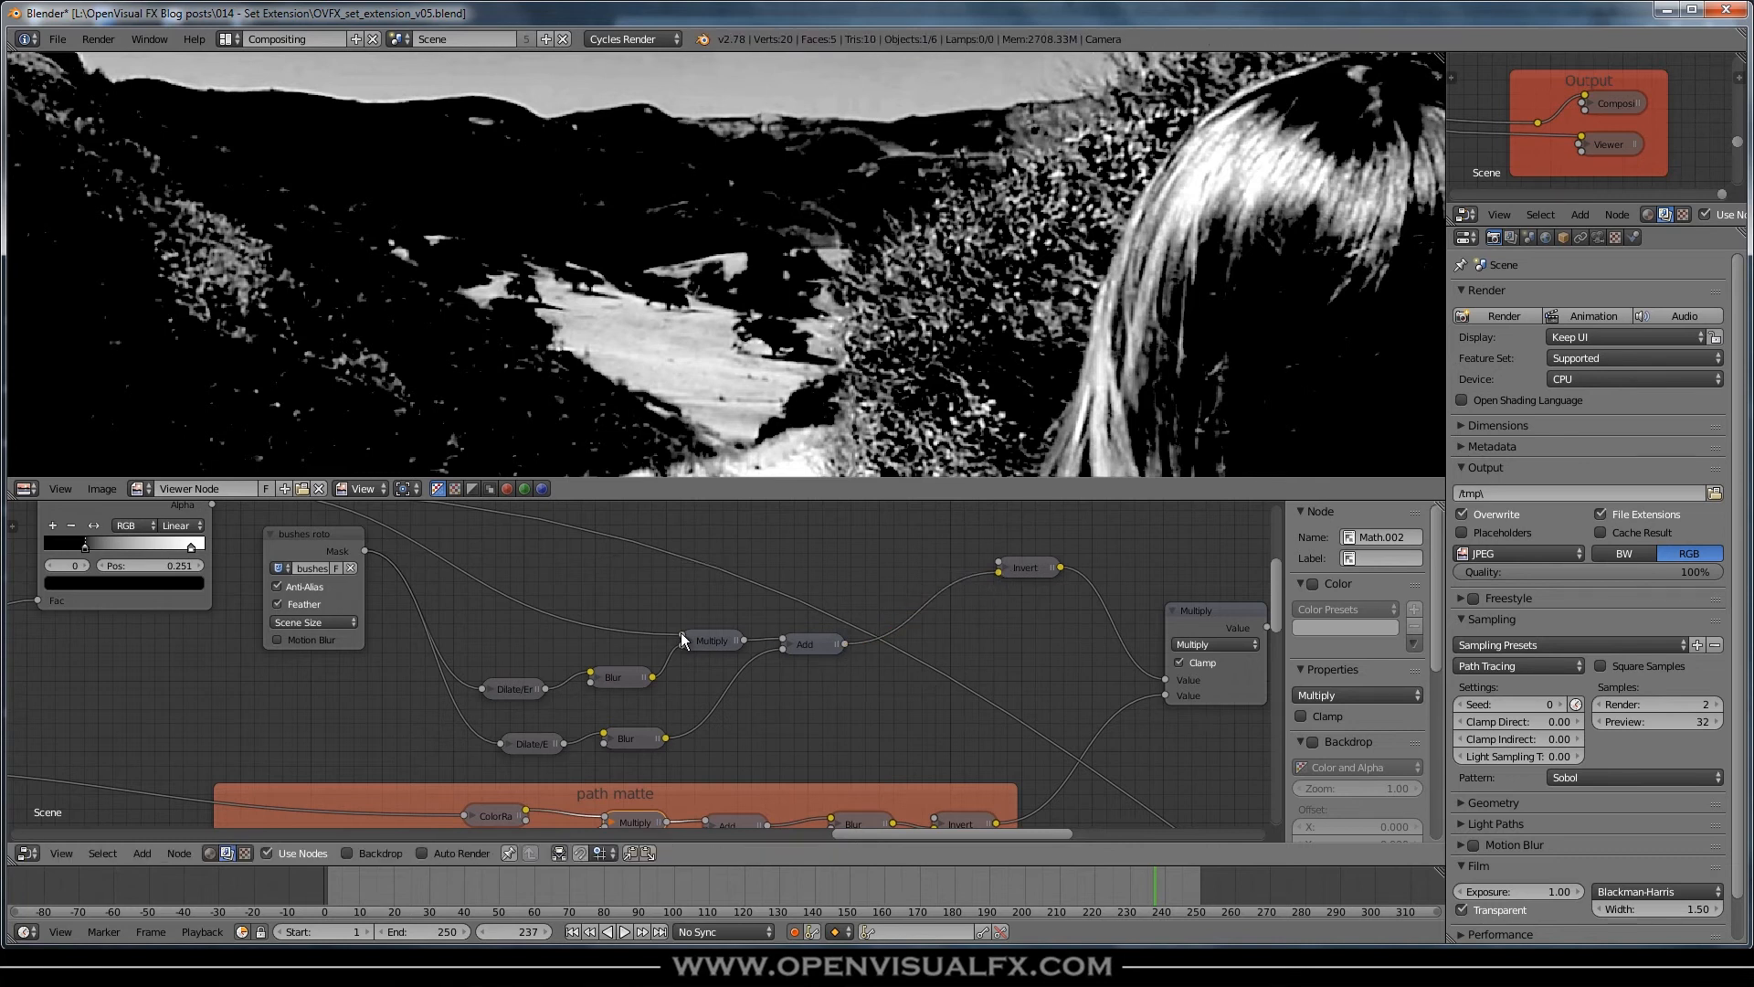
pyautogui.scroll(-2, 711, 634)
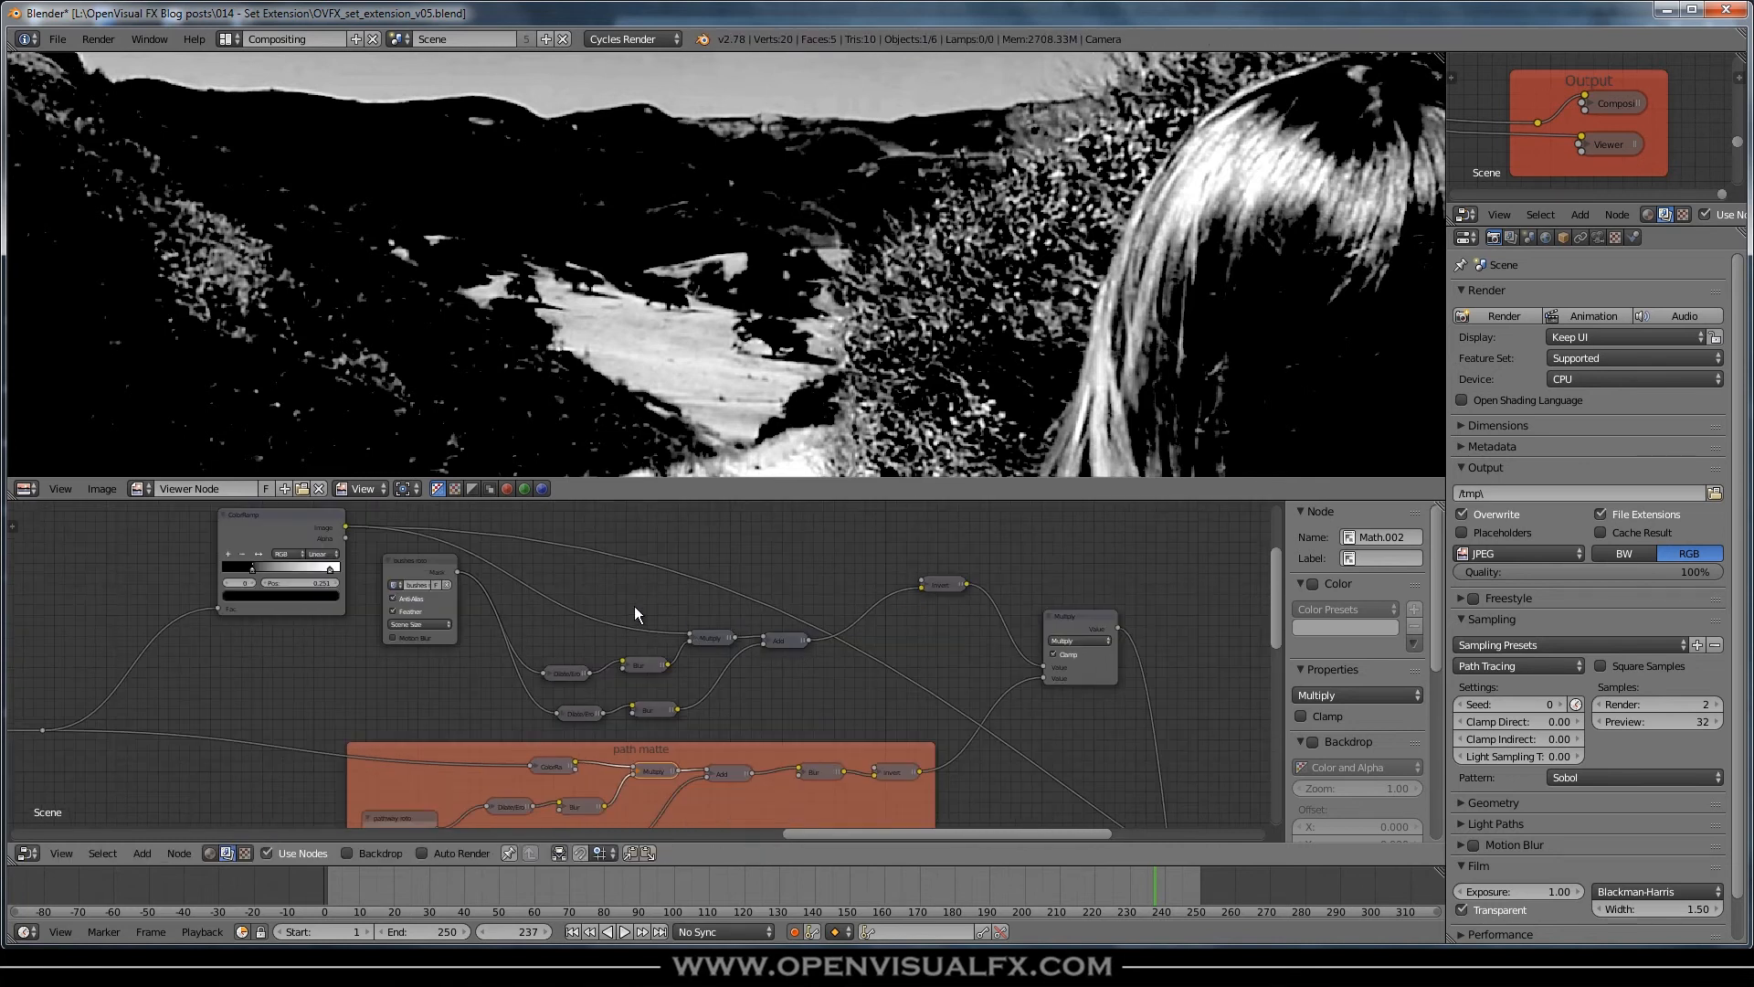
pyautogui.keyDown('ctrl'); pyautogui.keyDown('shift'); pyautogui.click(943, 586); pyautogui.keyUp('shift'); pyautogui.keyUp('ctrl')
pyautogui.moveTo(934, 362); pyautogui.dragTo(801, 333, button='middle')
pyautogui.scroll(-1, 791, 243)
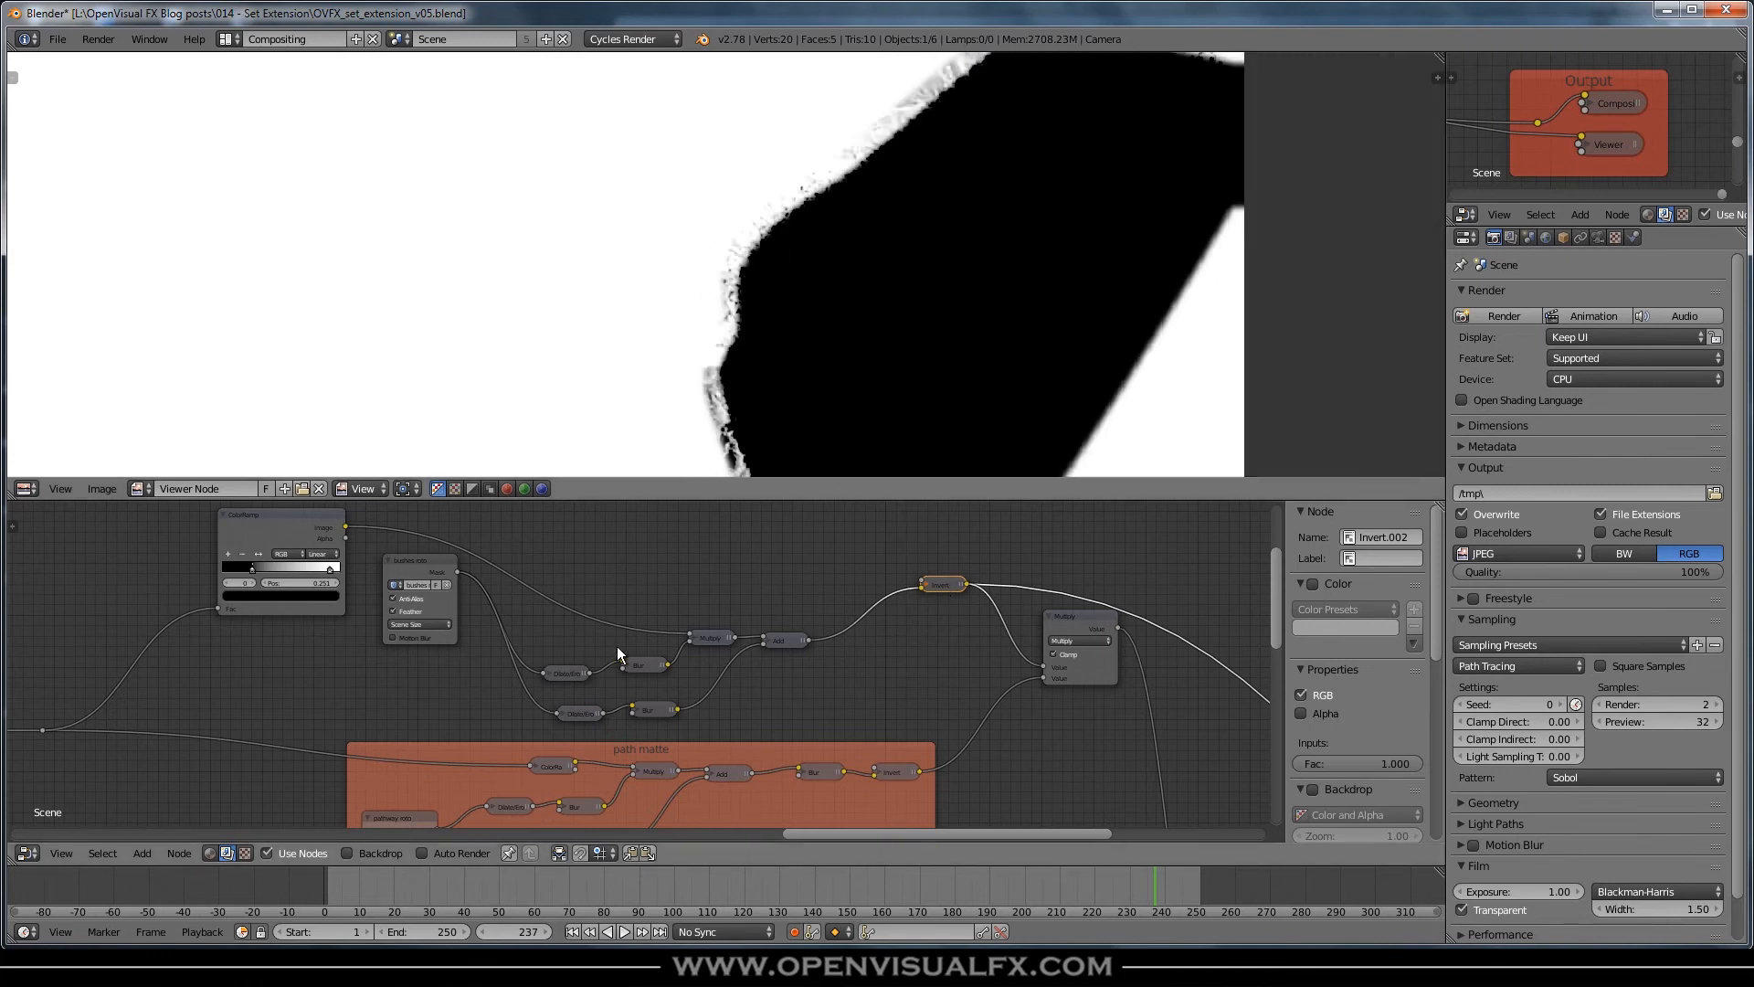
# - Move the bushes Dilate/Erode, Blur, Multiply and Add nodes up beside the Invert, then shift the bushes roto mask and its ColorRamp closer to them
pyautogui.click(783, 640)
pyautogui.moveTo(841, 559); pyautogui.dragTo(528, 742)
pyautogui.press('g')
pyautogui.click(727, 612)
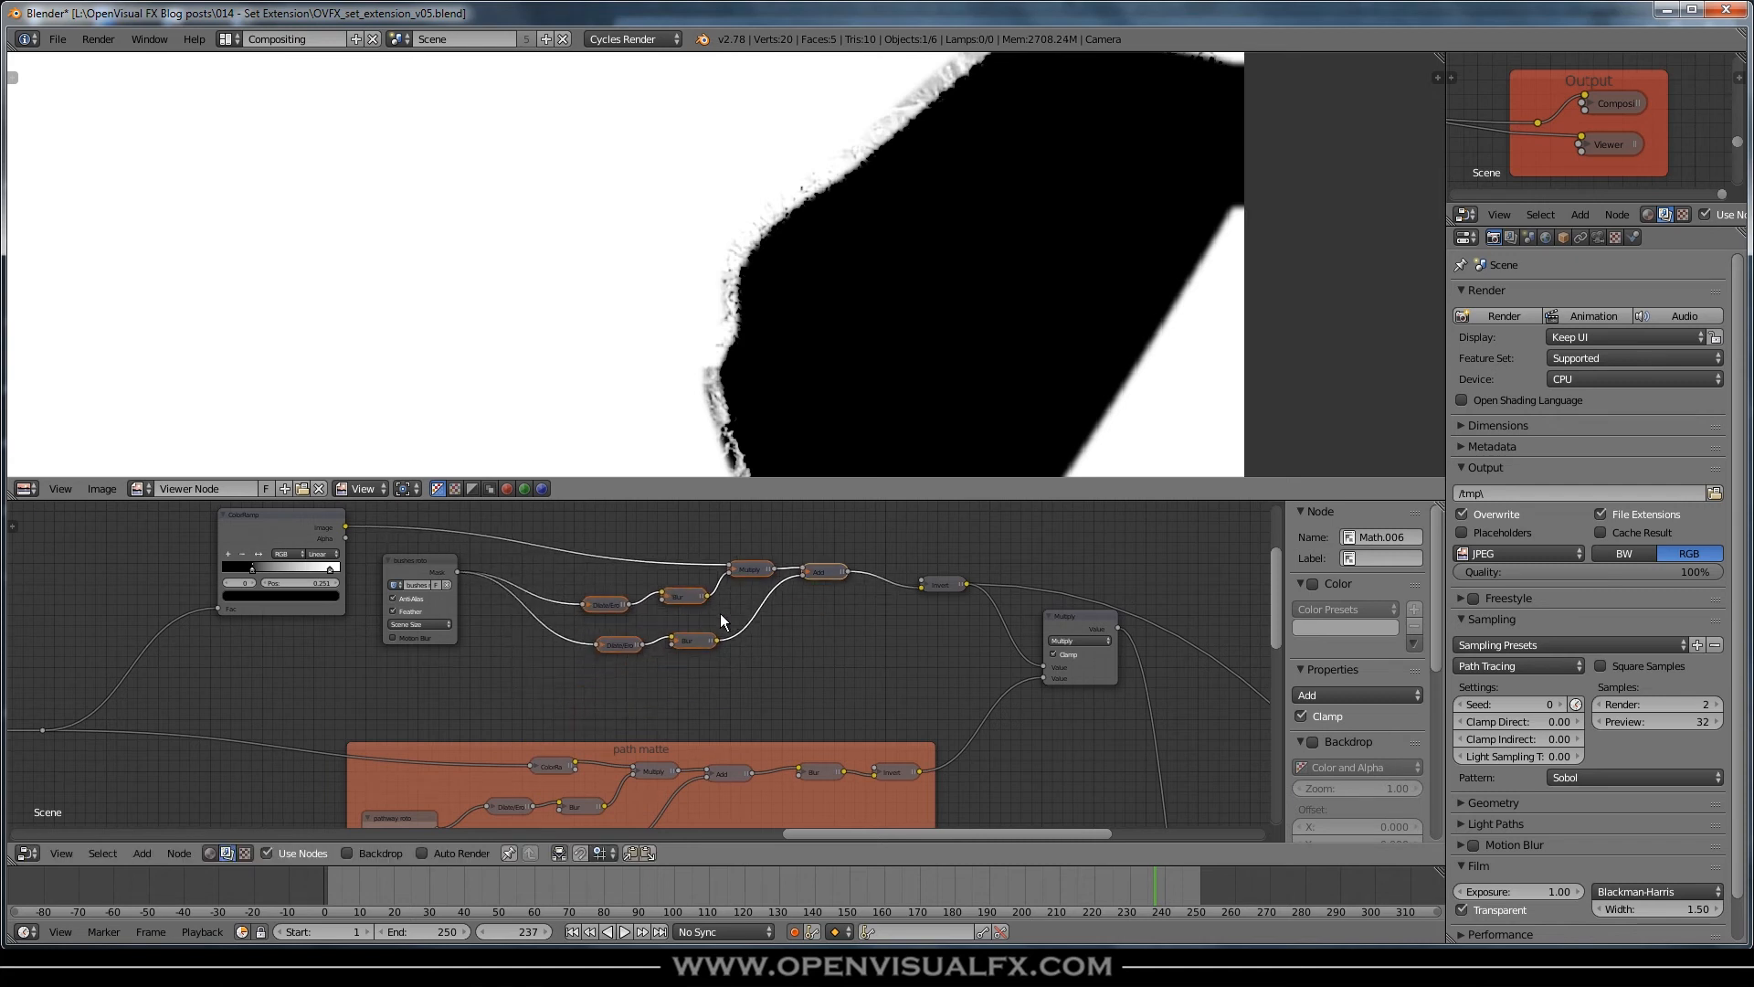
pyautogui.moveTo(415, 558); pyautogui.dragTo(501, 607)
pyautogui.moveTo(493, 574); pyautogui.dragTo(562, 609, button='middle')
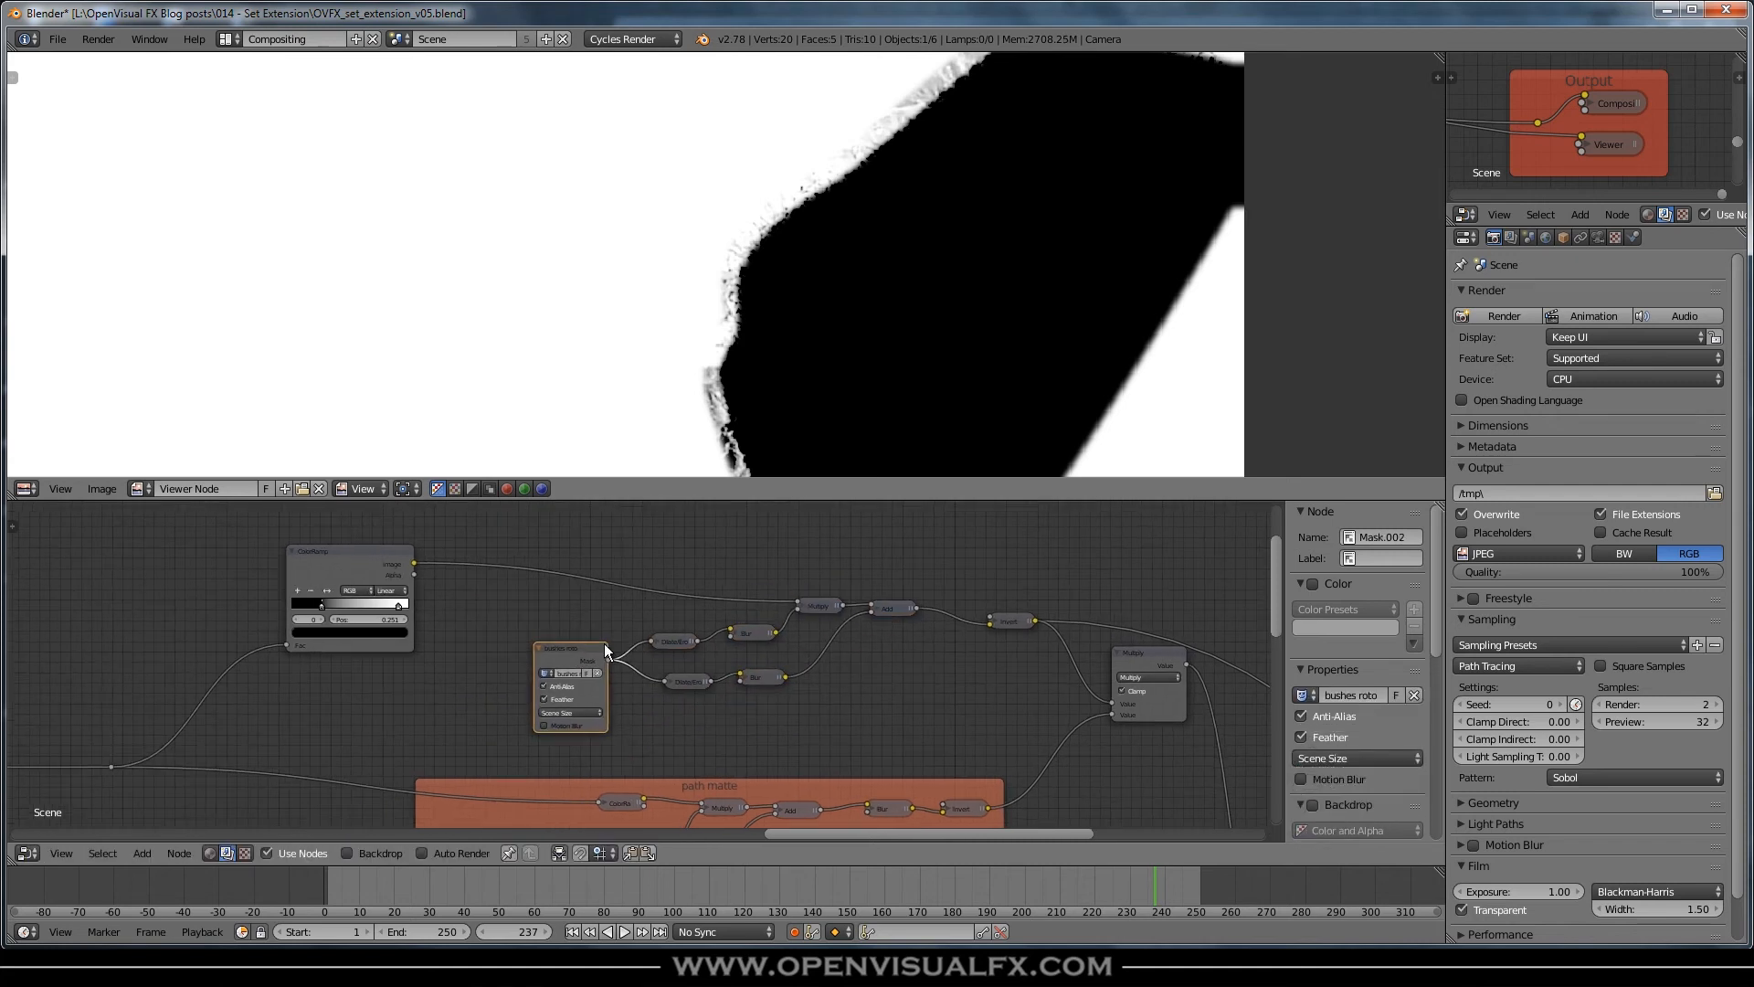
pyautogui.moveTo(369, 551); pyautogui.dragTo(453, 563)
# - Show the final composite in the viewer and examine the bridge's edge where it meets the bushes
pyautogui.moveTo(821, 343); pyautogui.dragTo(712, 283, button='middle')
pyautogui.scroll(1, 714, 286)
pyautogui.moveTo(1036, 683); pyautogui.dragTo(823, 662, button='middle')
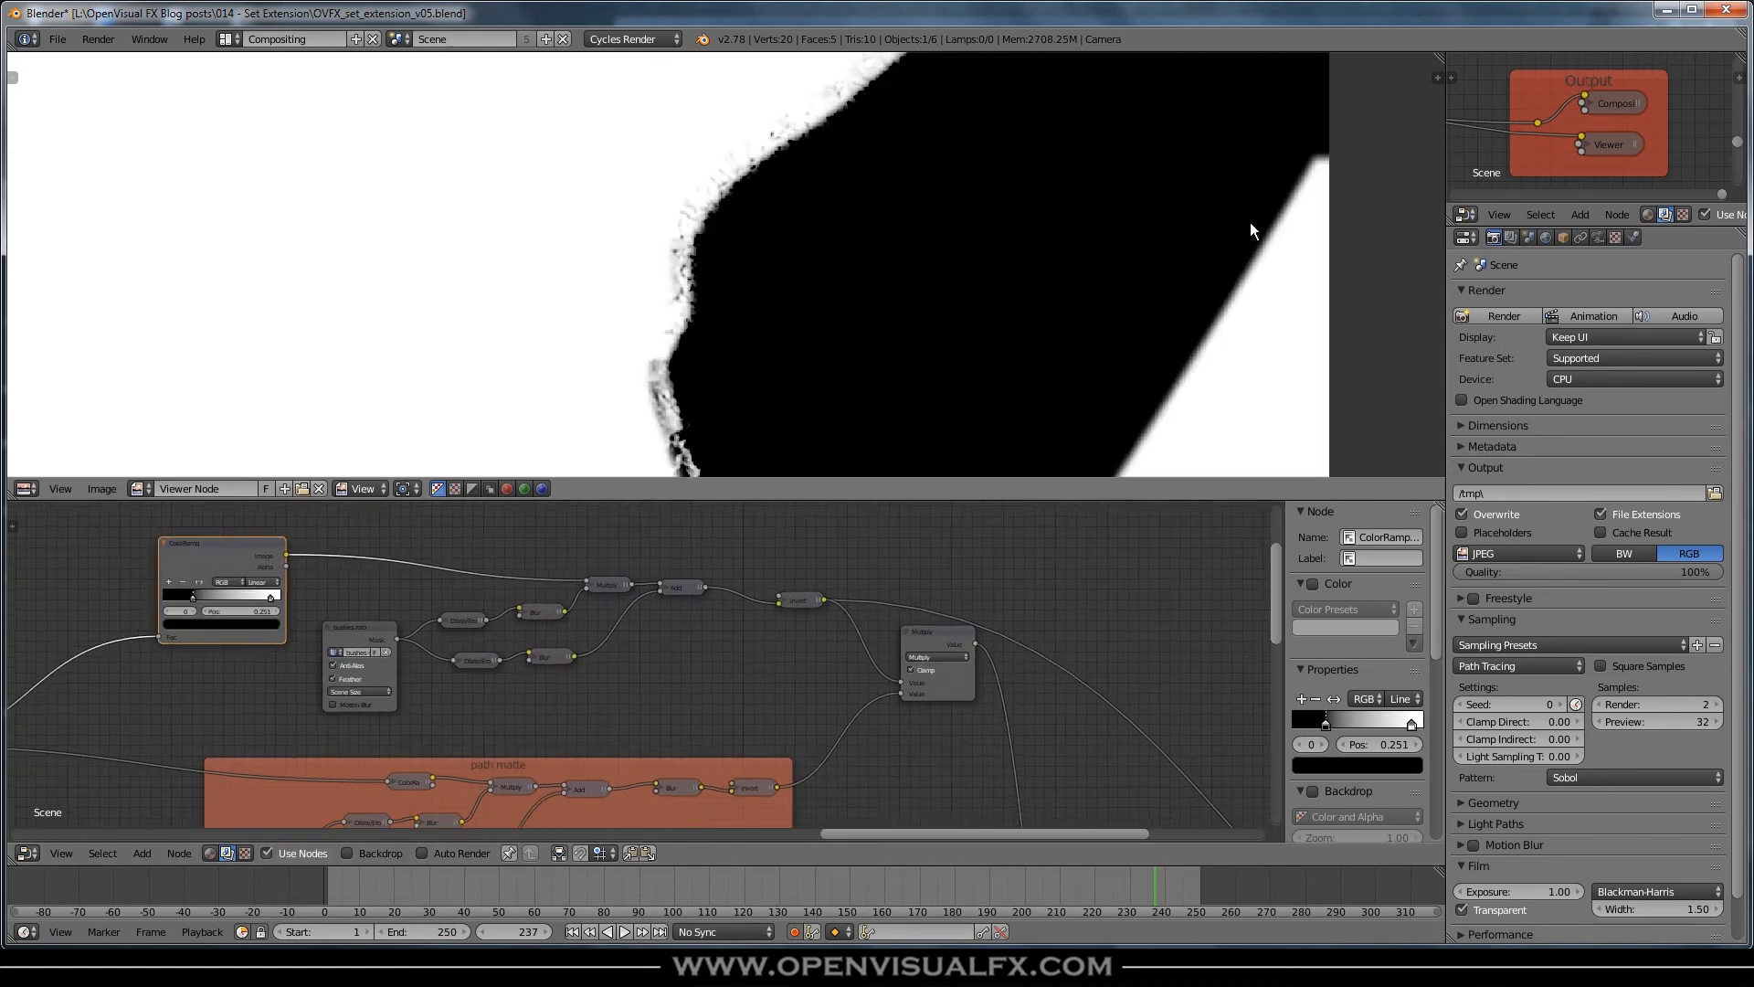
pyautogui.keyDown('ctrl'); pyautogui.keyDown('shift'); pyautogui.click(1538, 122); pyautogui.keyUp('shift'); pyautogui.keyUp('ctrl')
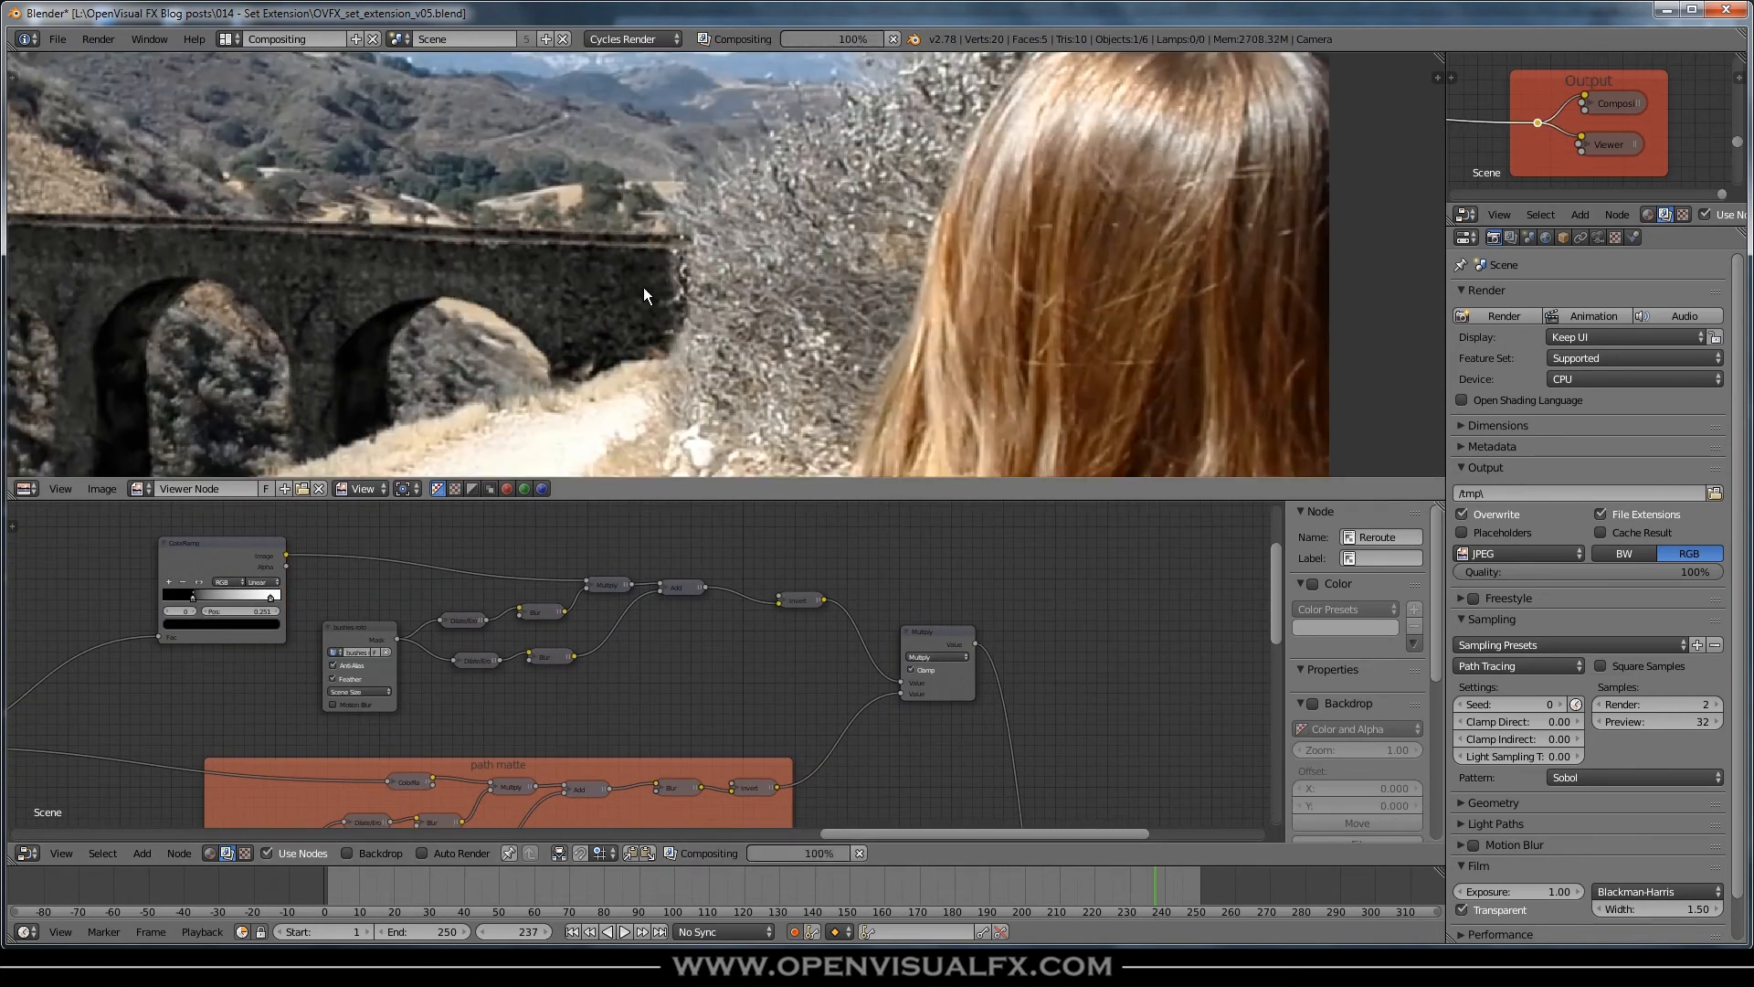
pyautogui.moveTo(693, 292); pyautogui.dragTo(838, 250, button='middle')
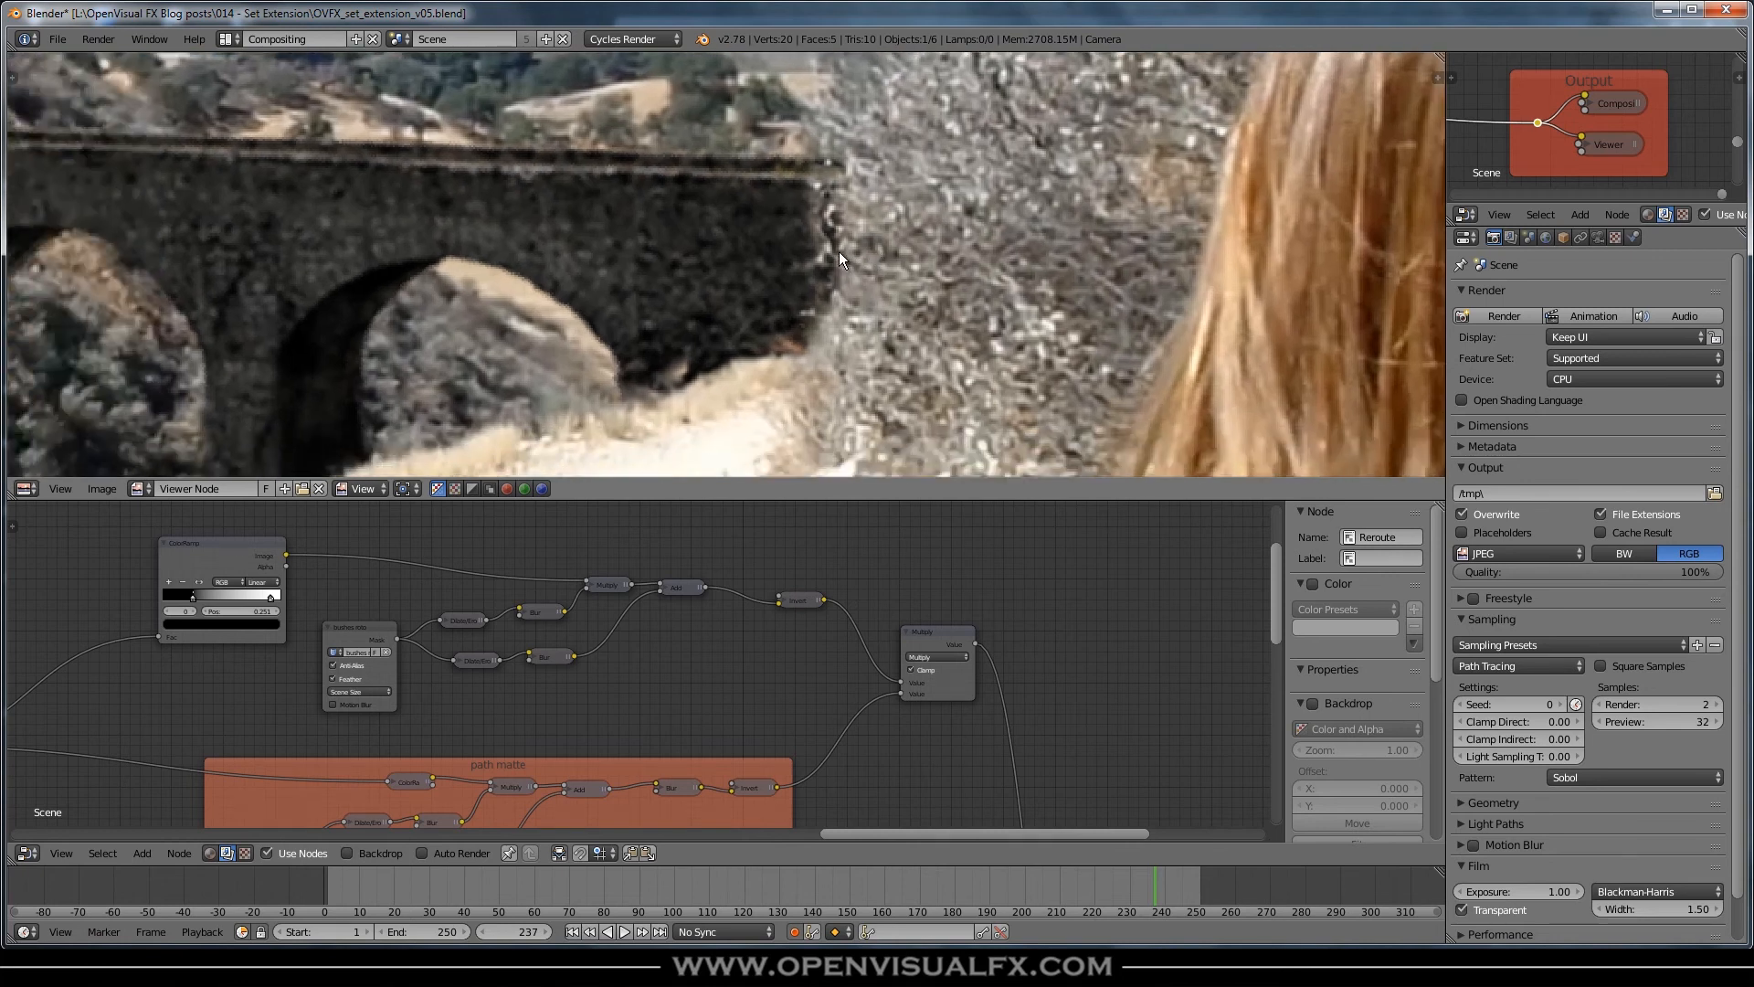
pyautogui.scroll(-1, 823, 239)
pyautogui.scroll(6, 827, 238)
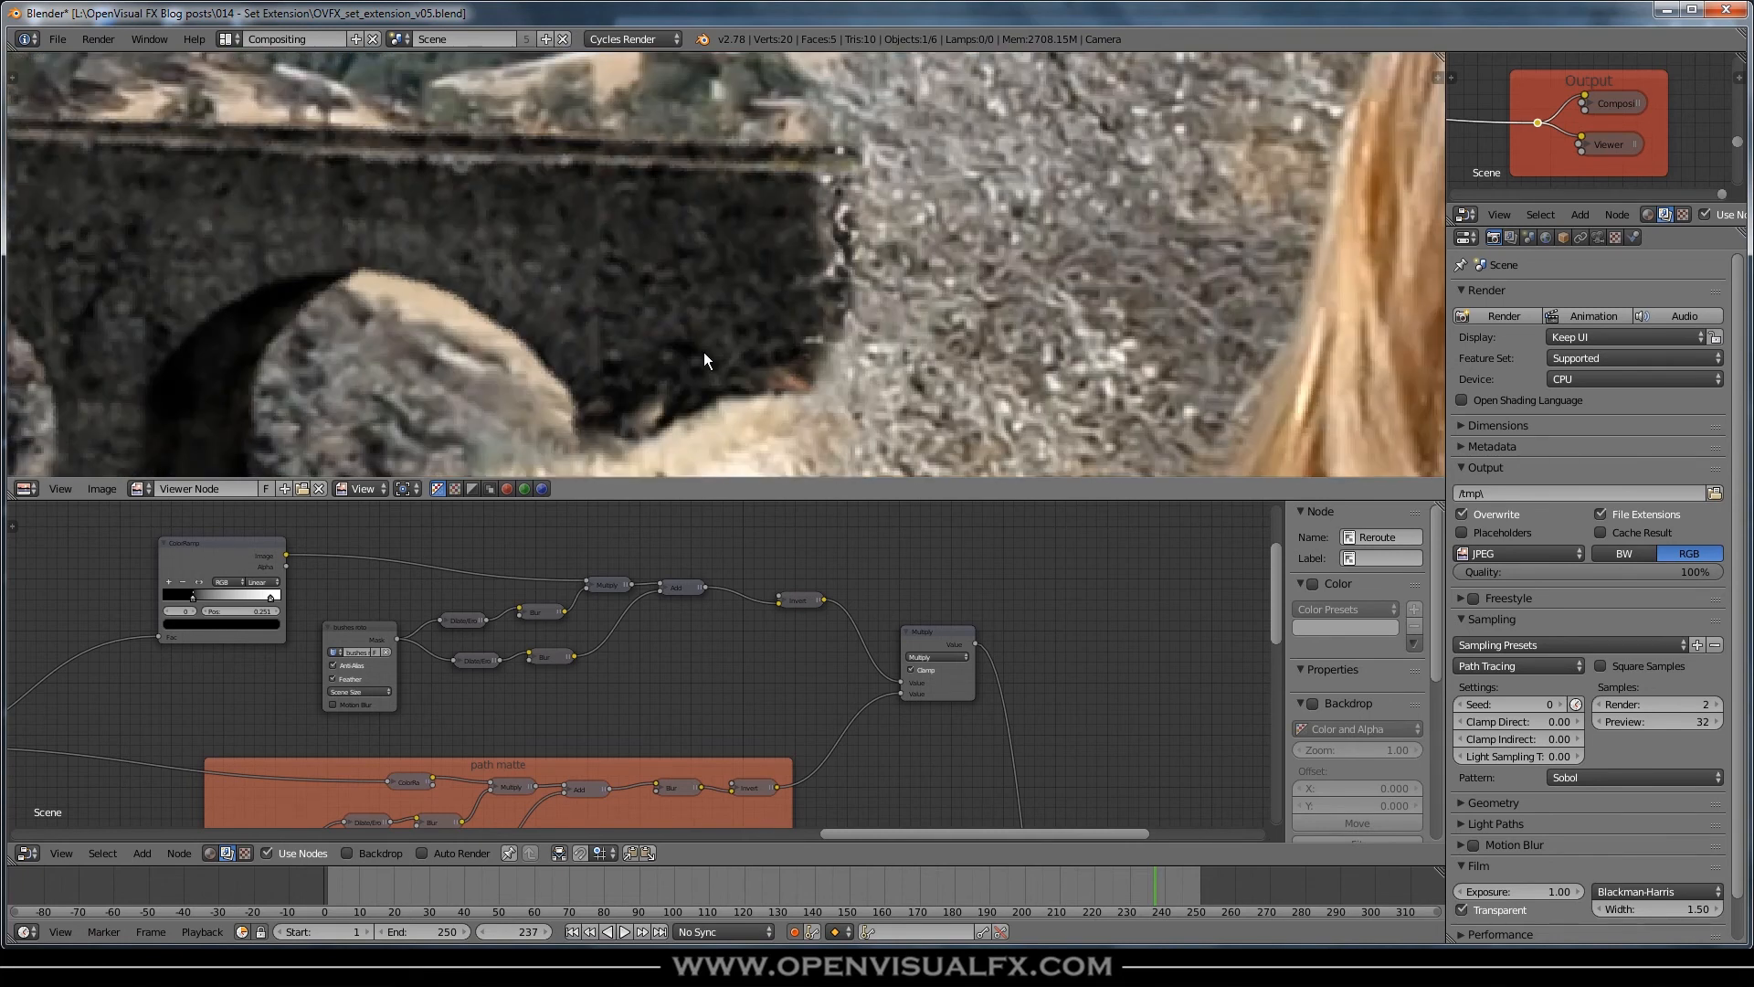
# - Adjust the bushes ColorRamp's black stop to position 0.279 while checking the bridge's edge against the bushes
pyautogui.moveTo(406, 619); pyautogui.dragTo(549, 611, button='middle')
pyautogui.scroll(1, 589, 608)
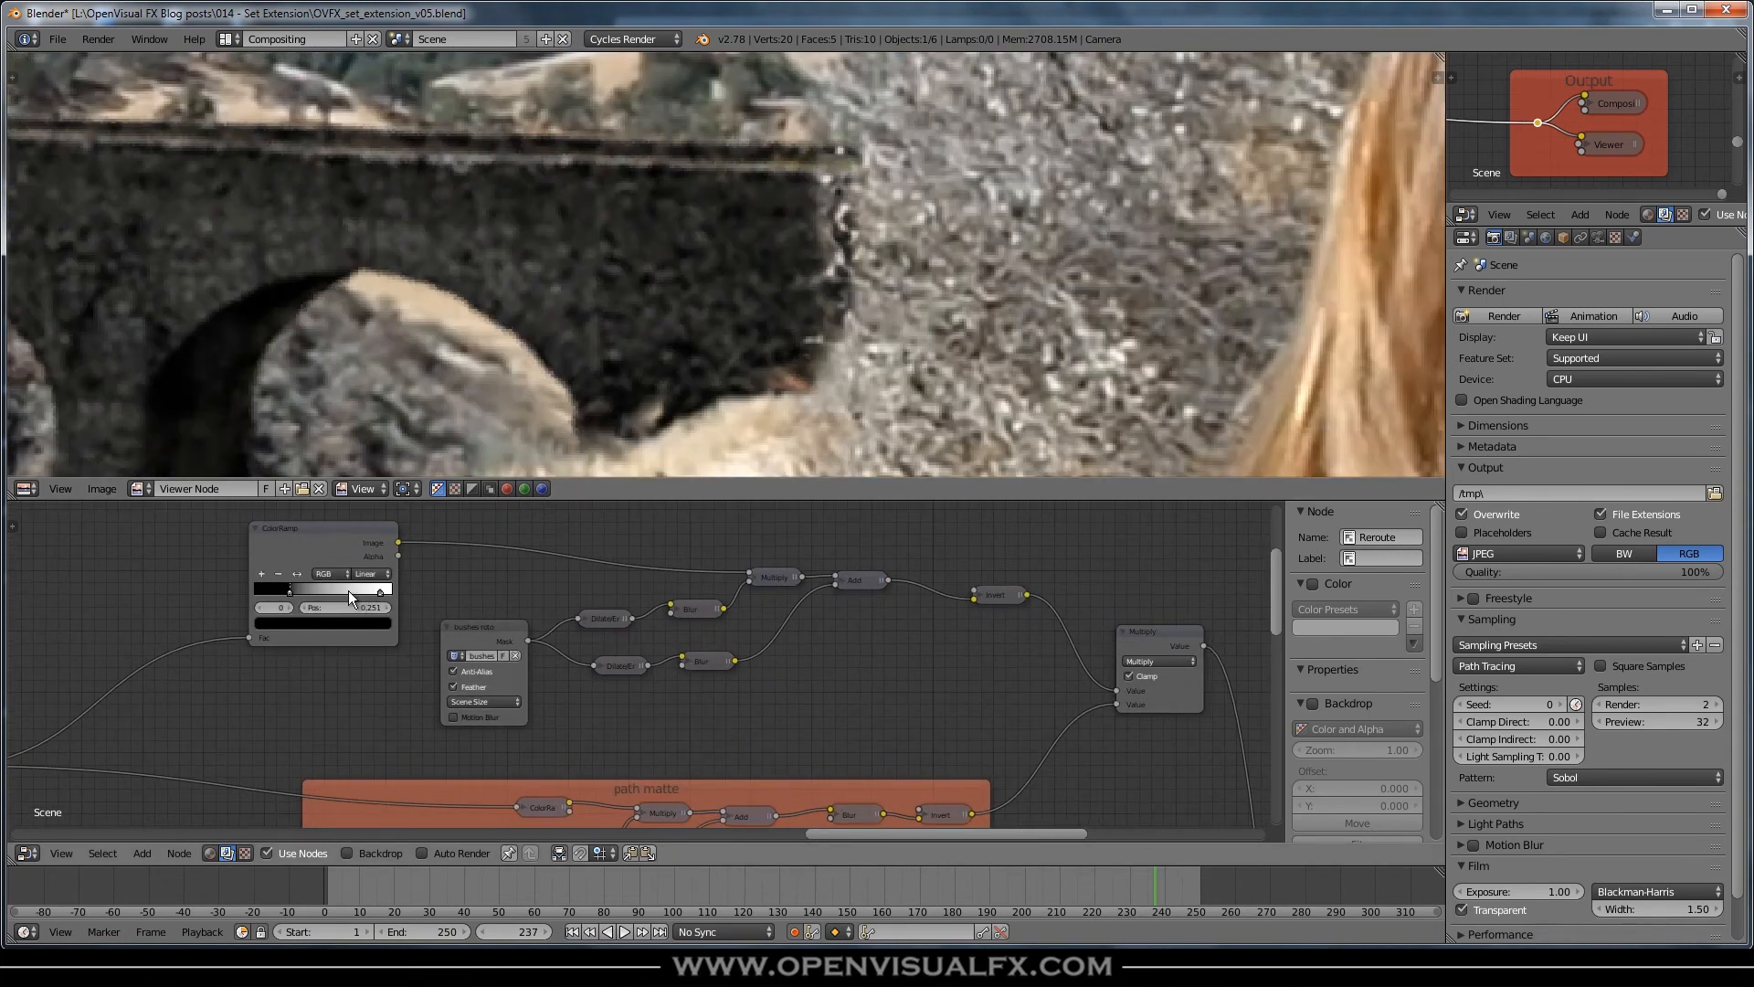
pyautogui.moveTo(348, 590); pyautogui.dragTo(450, 611, button='middle')
pyautogui.moveTo(429, 613)
pyautogui.mouseDown()
pyautogui.moveTo(512, 611)
pyautogui.moveTo(411, 614)
pyautogui.mouseUp()
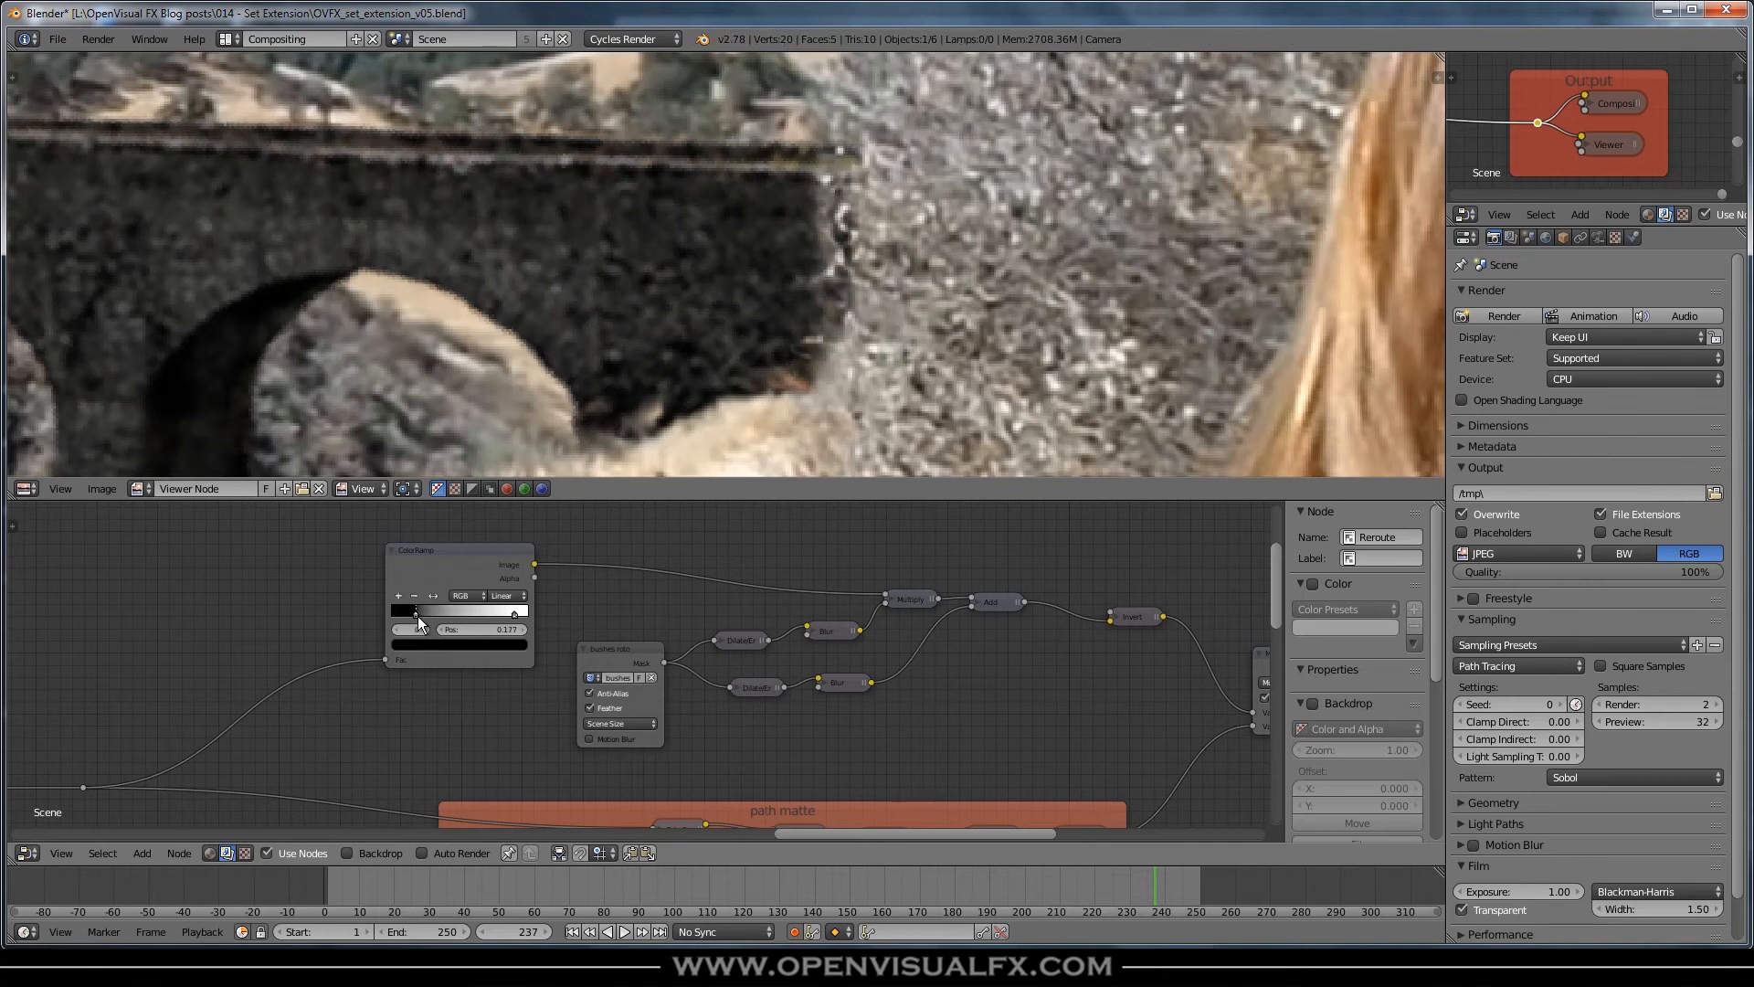
pyautogui.moveTo(419, 610); pyautogui.dragTo(425, 613)
pyautogui.press('Home')
pyautogui.moveTo(897, 216); pyautogui.dragTo(895, 280, button='middle')
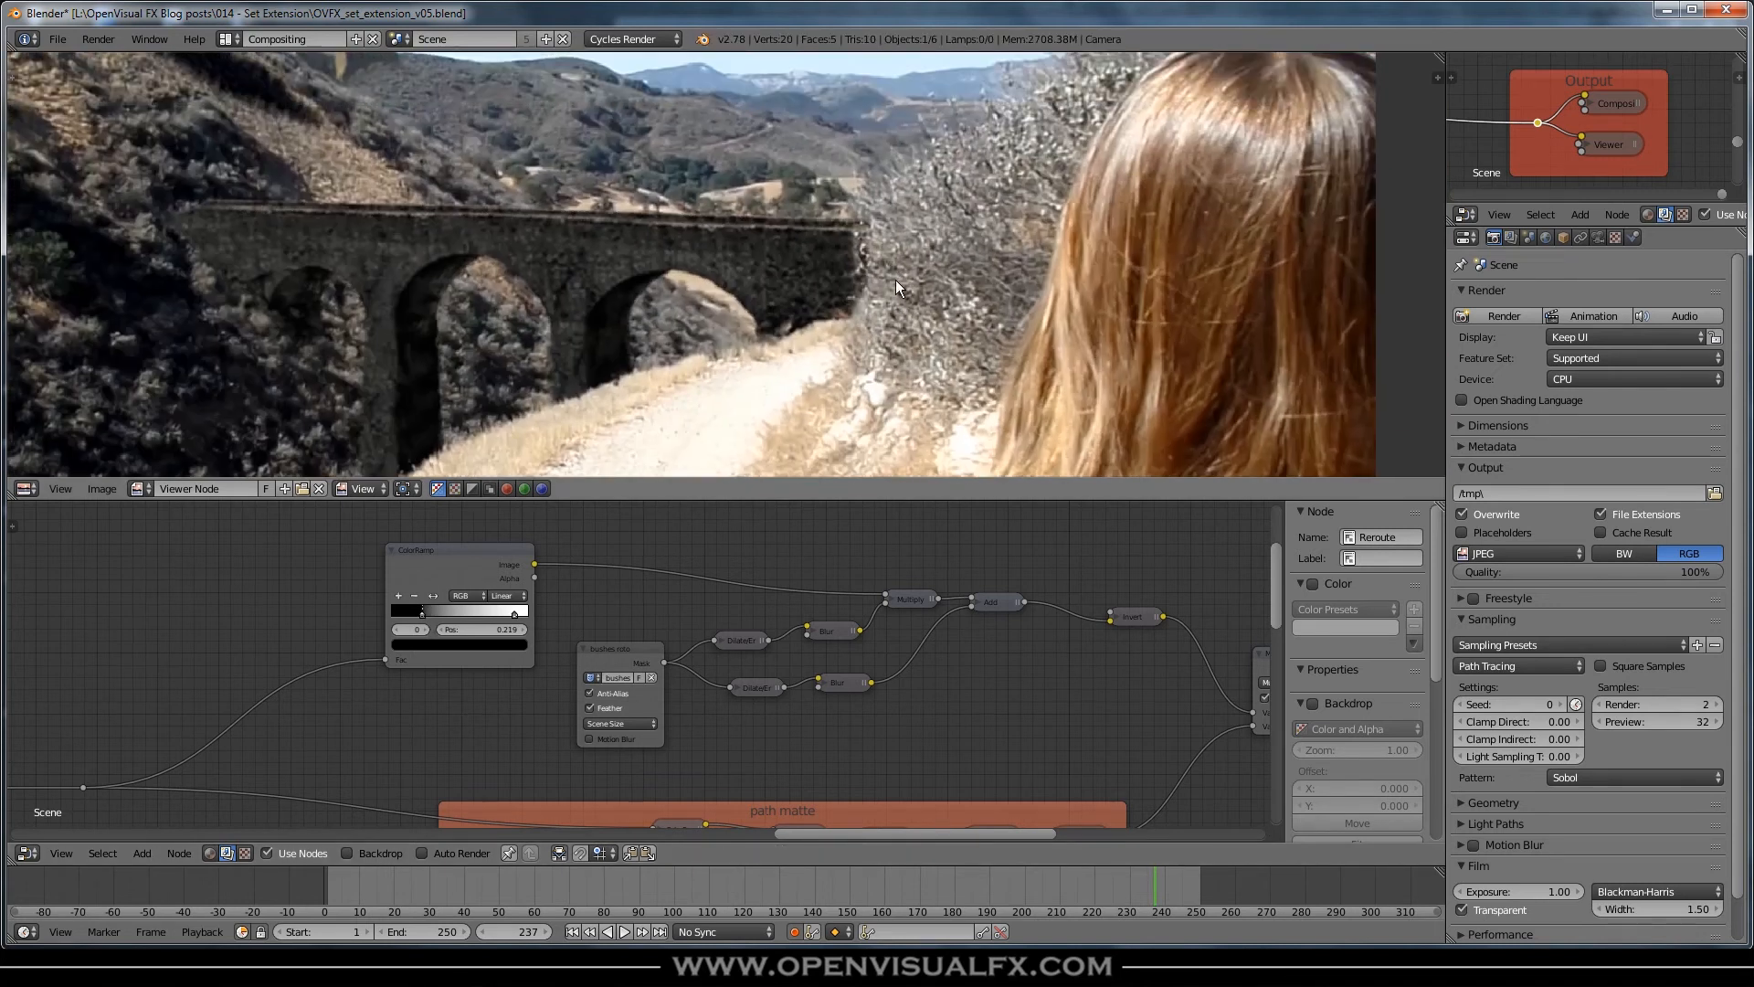
pyautogui.scroll(5, 868, 256)
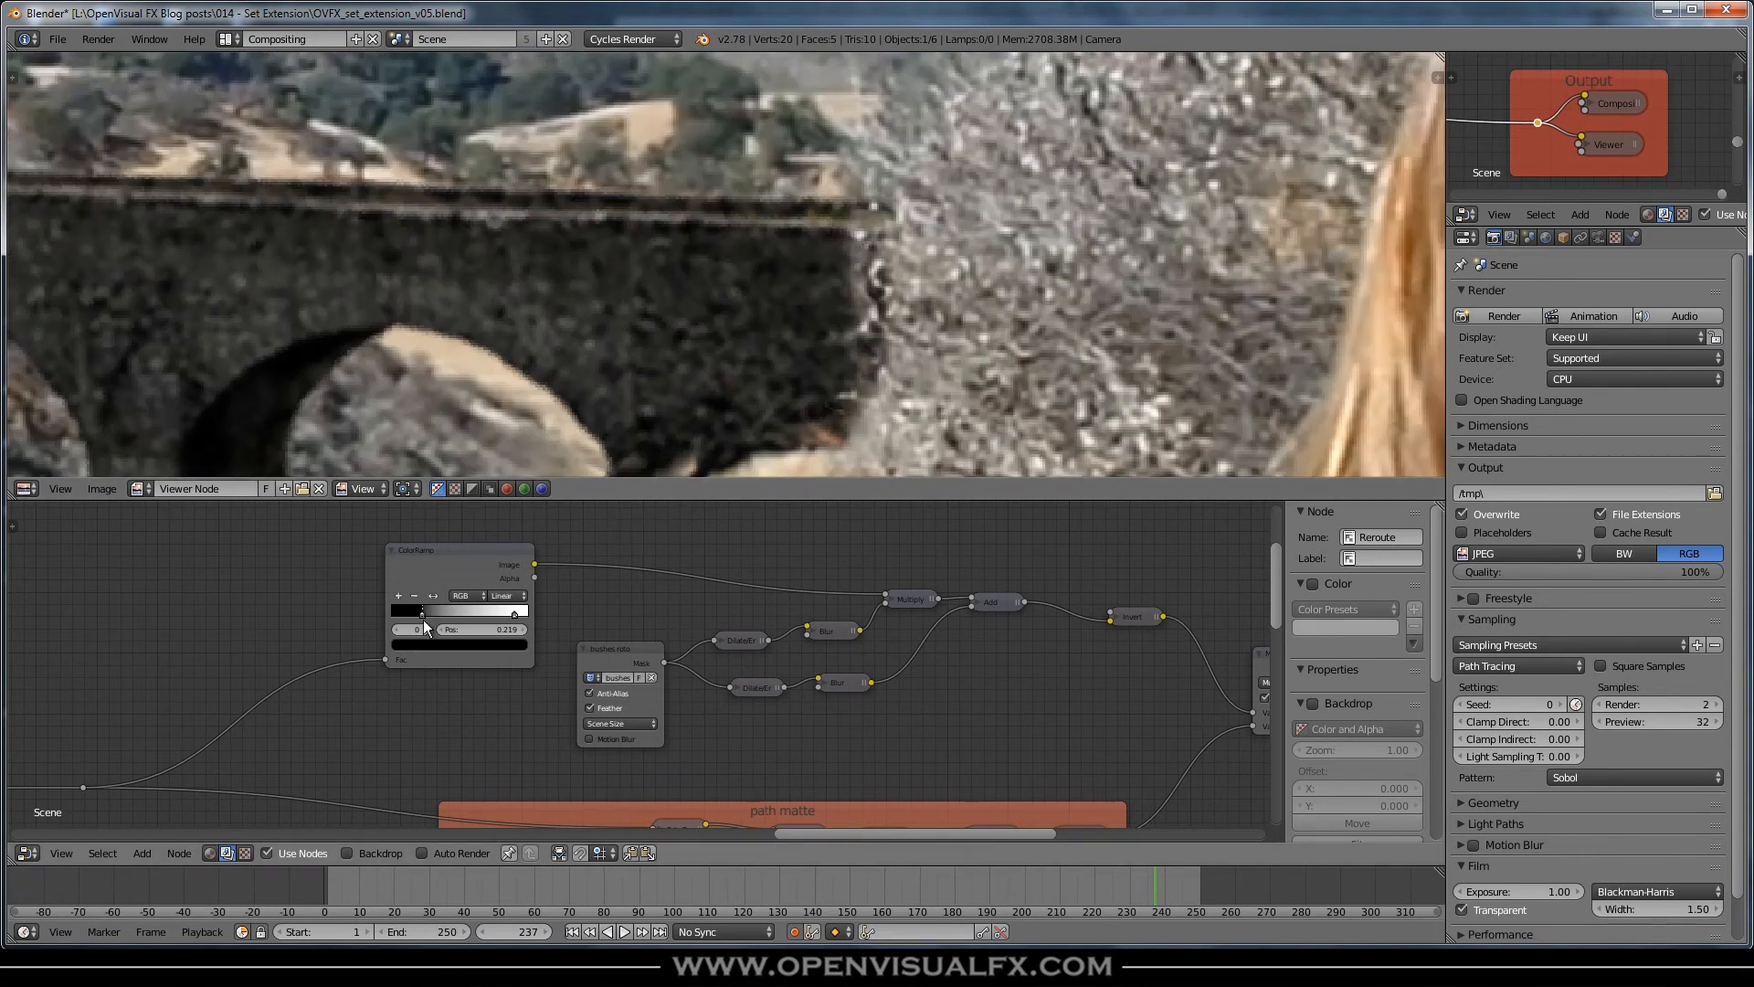
pyautogui.moveTo(424, 614); pyautogui.dragTo(431, 616)
# - Join the ColorRamp, bushes roto mask and their connected nodes through the Invert in a frame, and rearrange the Invert, Multiply and Add nodes inside it
pyautogui.moveTo(1137, 617); pyautogui.dragTo(1109, 603)
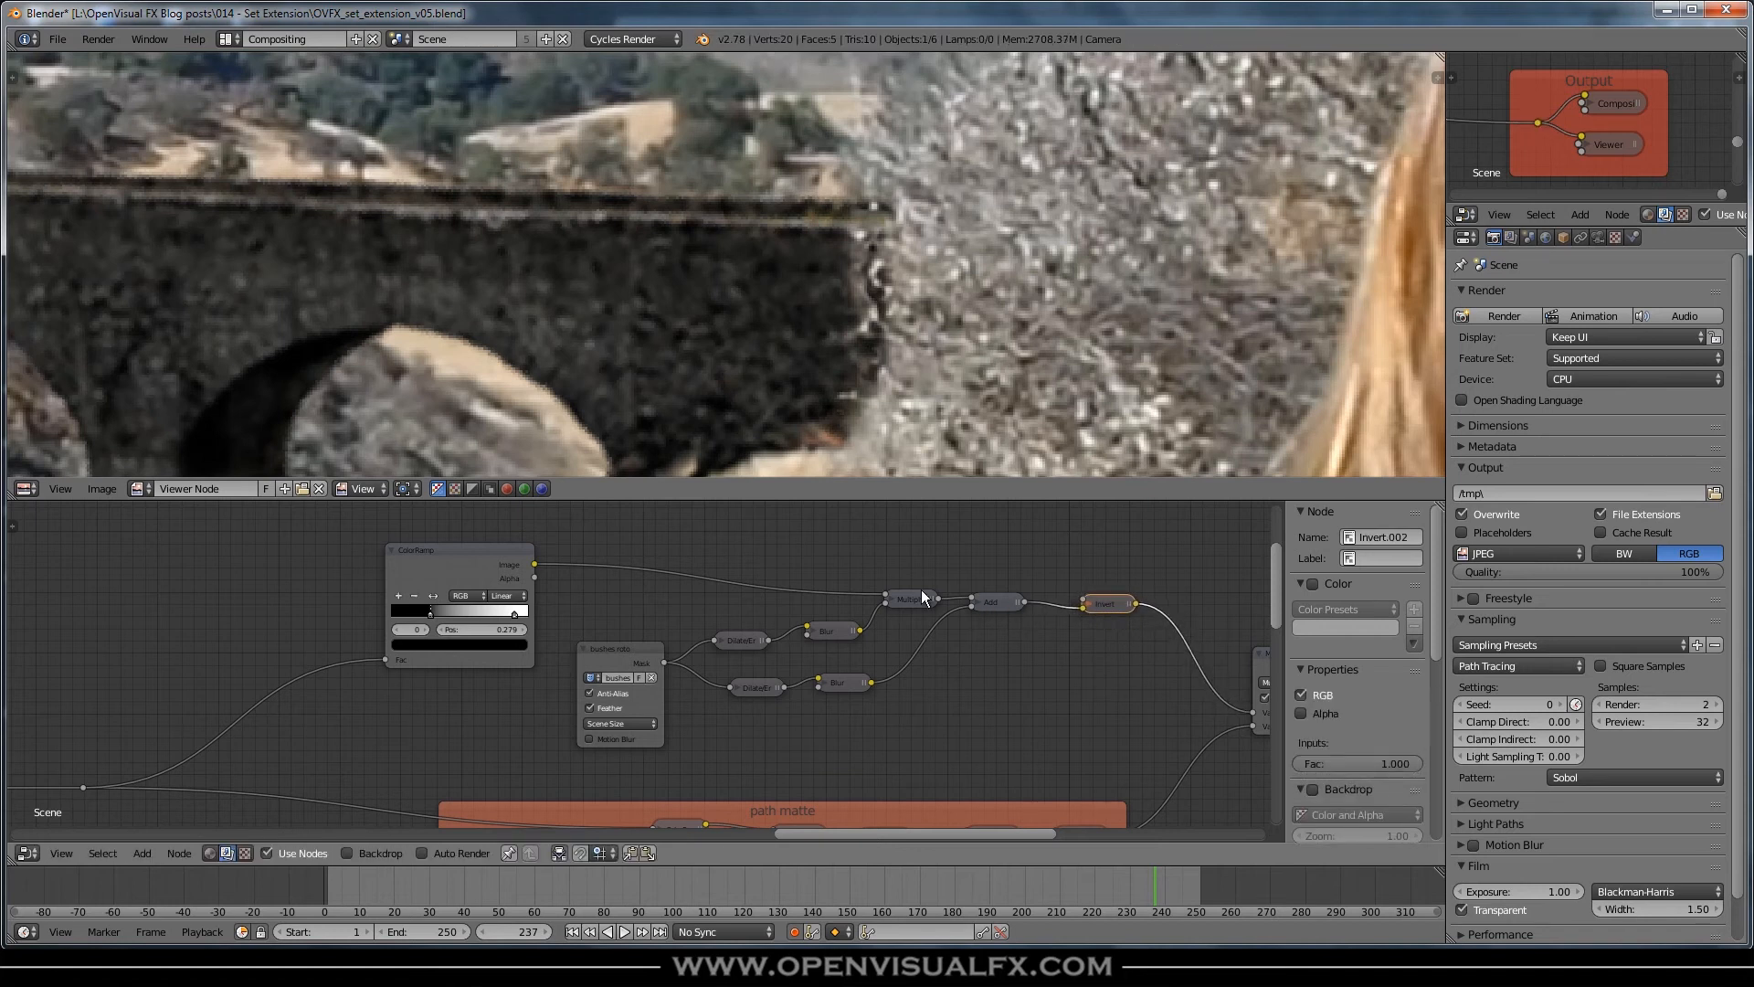
pyautogui.moveTo(479, 552); pyautogui.dragTo(491, 559)
pyautogui.moveTo(343, 524); pyautogui.dragTo(1129, 751)
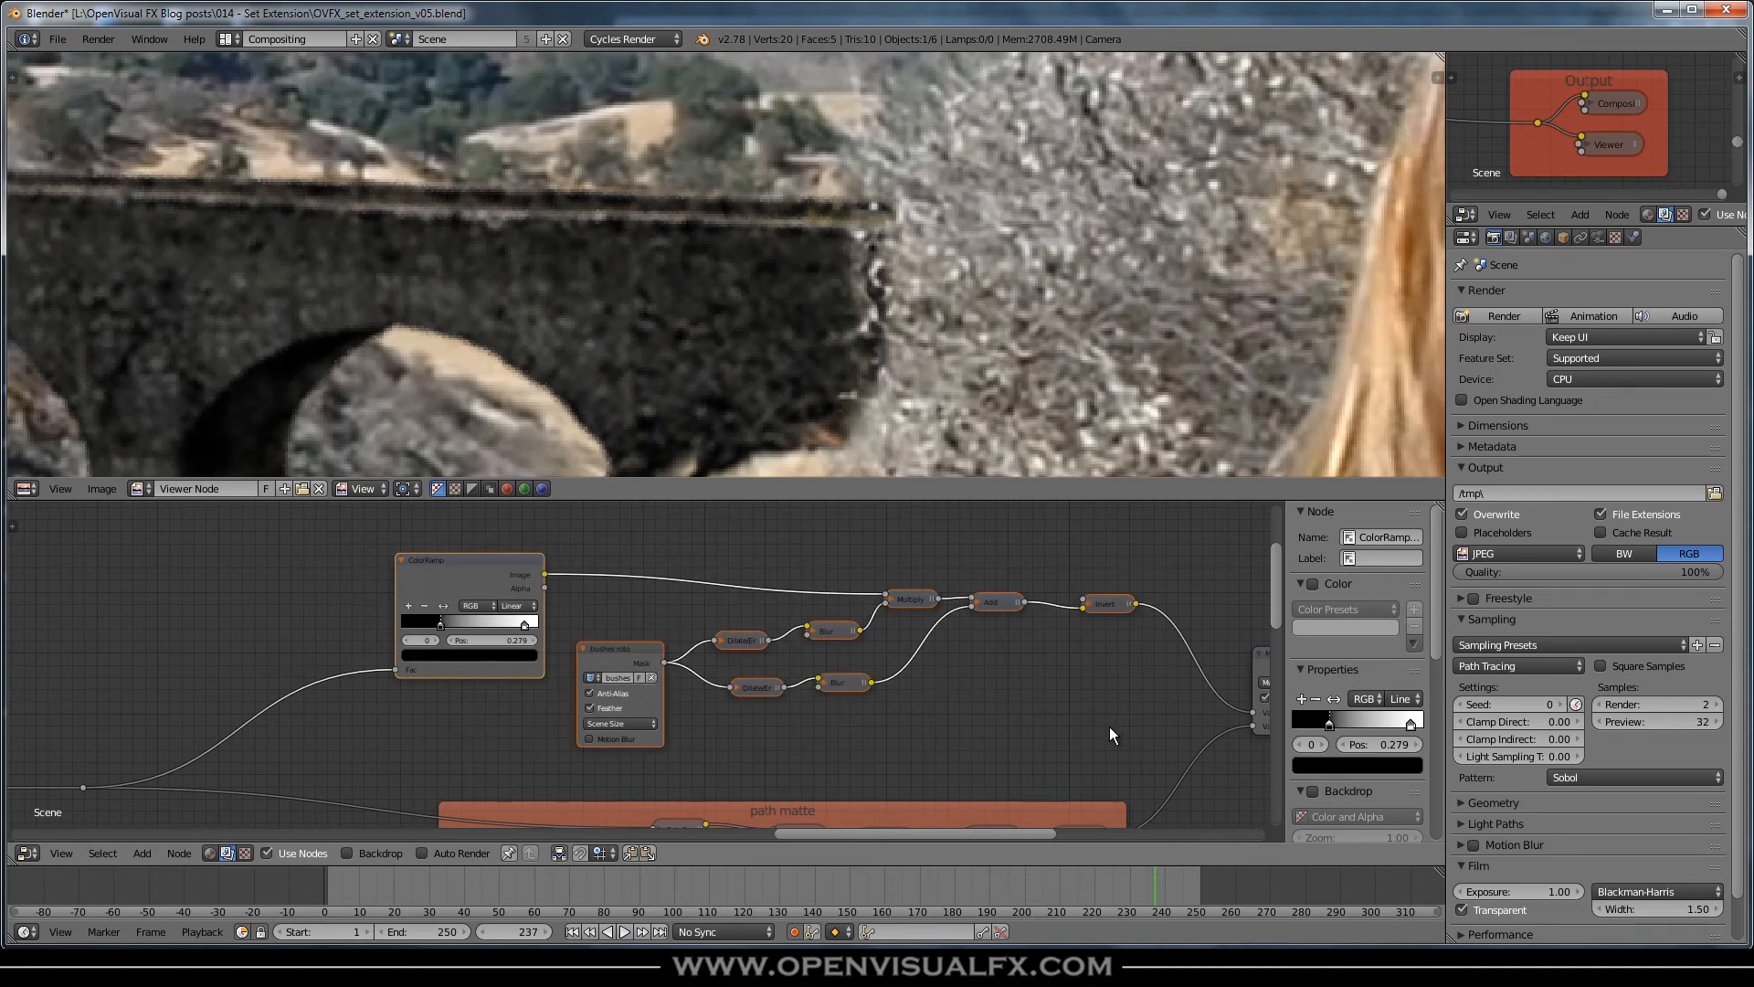
pyautogui.hotkey('ctrl', 'j')
pyautogui.moveTo(827, 564); pyautogui.dragTo(709, 541)
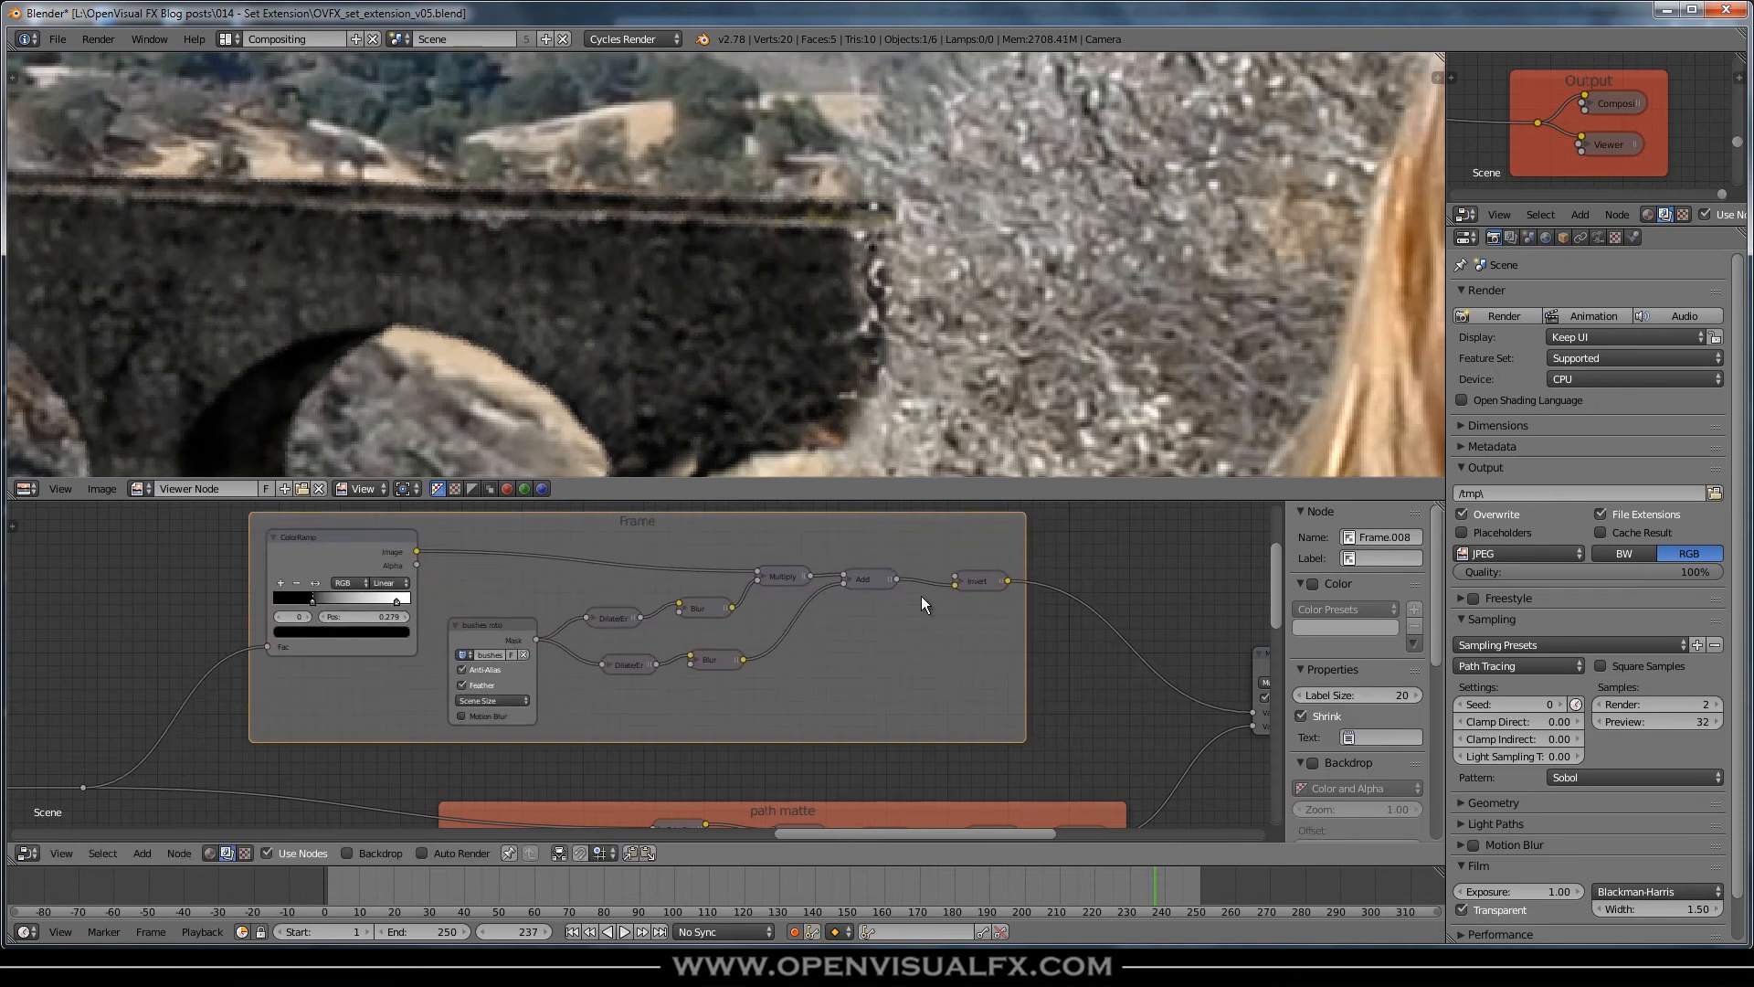
pyautogui.moveTo(979, 584); pyautogui.dragTo(1137, 577)
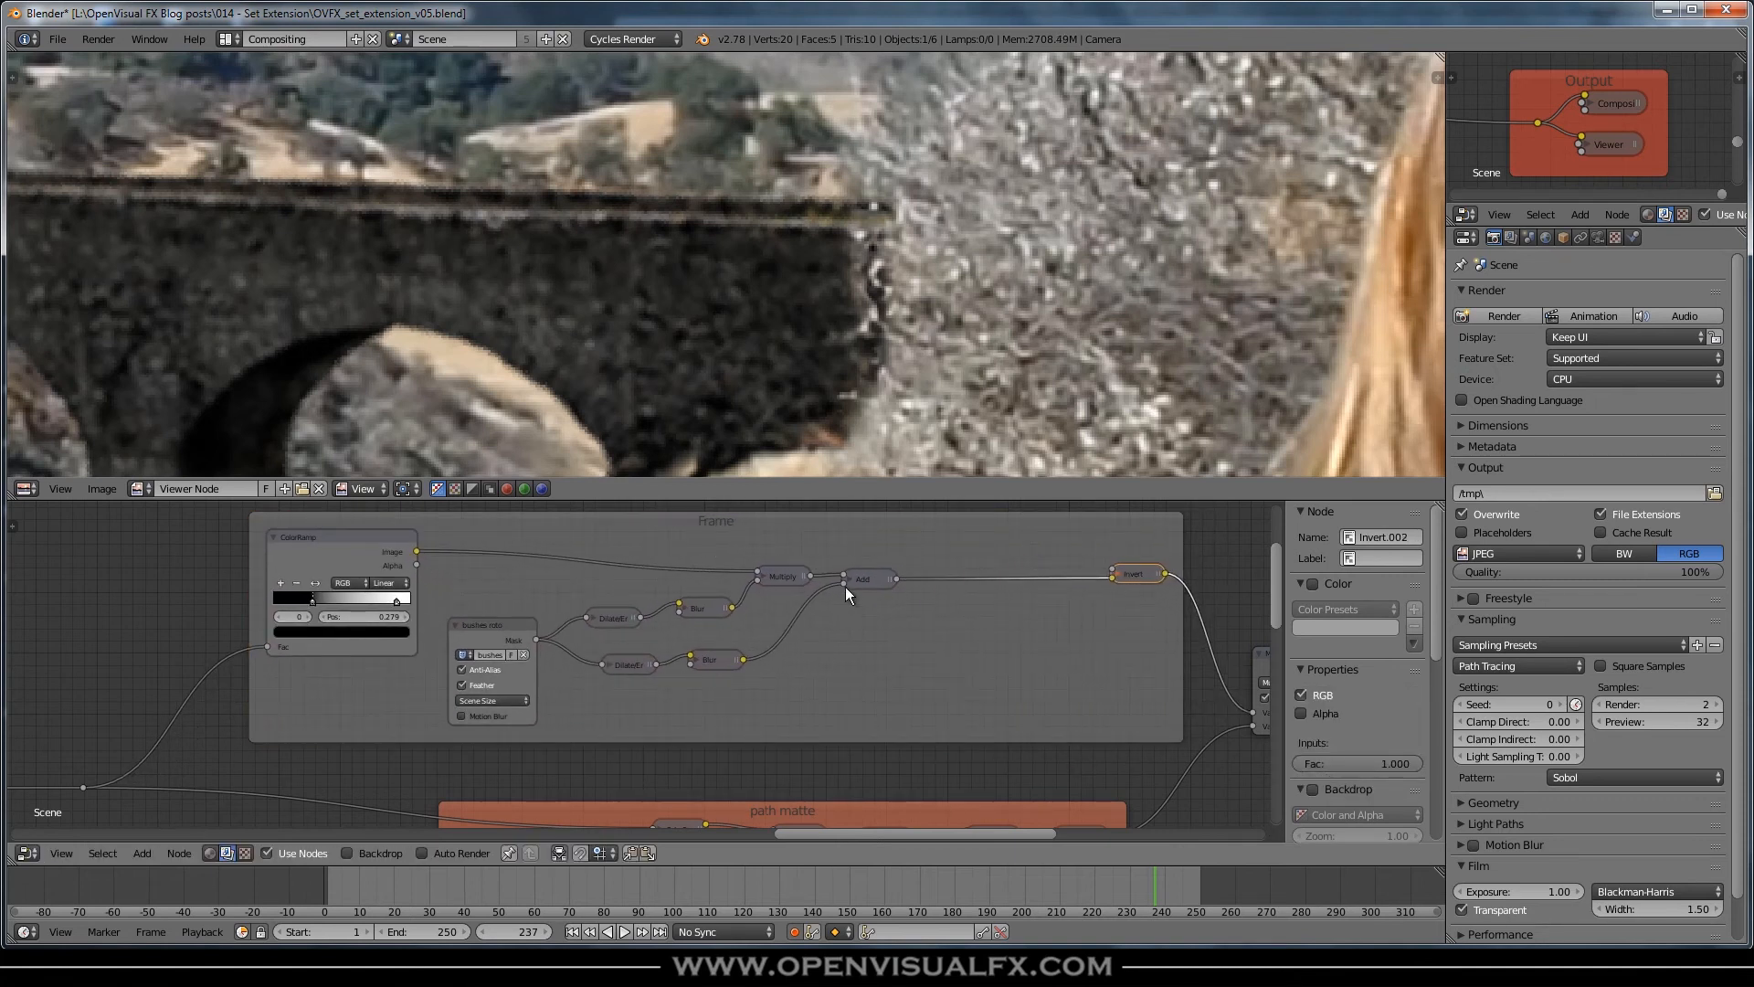
pyautogui.moveTo(793, 572); pyautogui.dragTo(853, 561)
# - Mute and unmute the bridge's Alpha Over node to compare the composite with and without the bridge
pyautogui.scroll(-3, 842, 266)
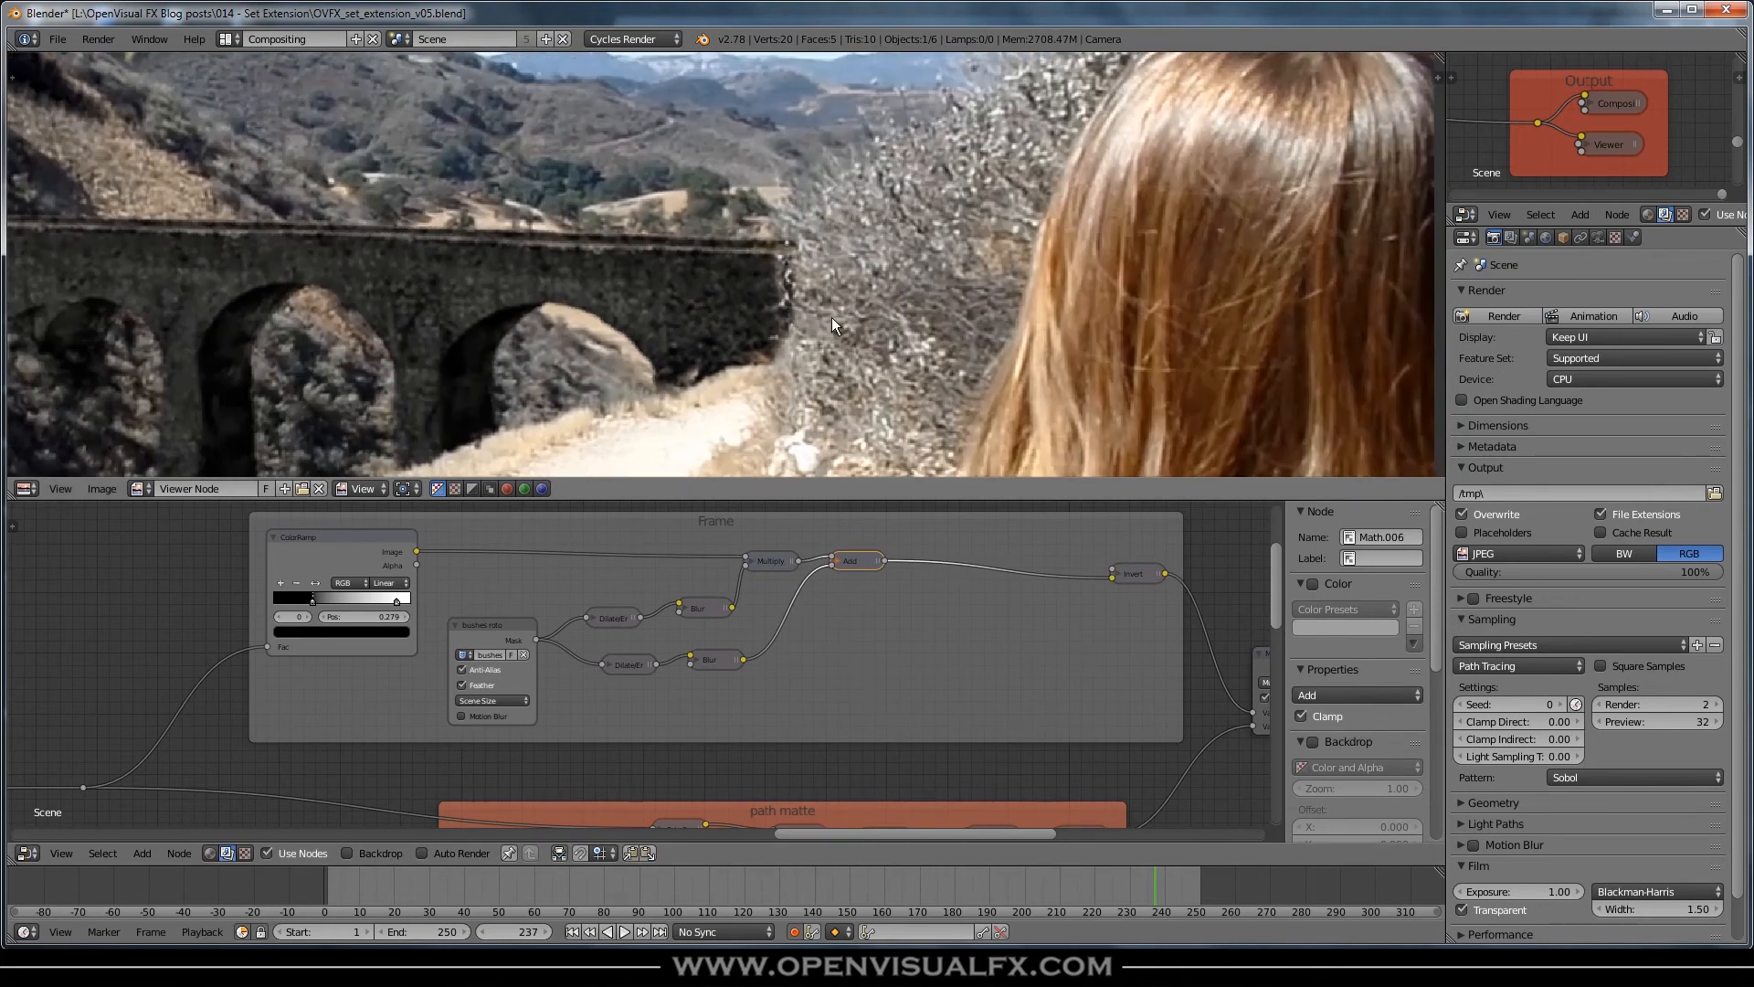
pyautogui.scroll(-4, 1157, 585)
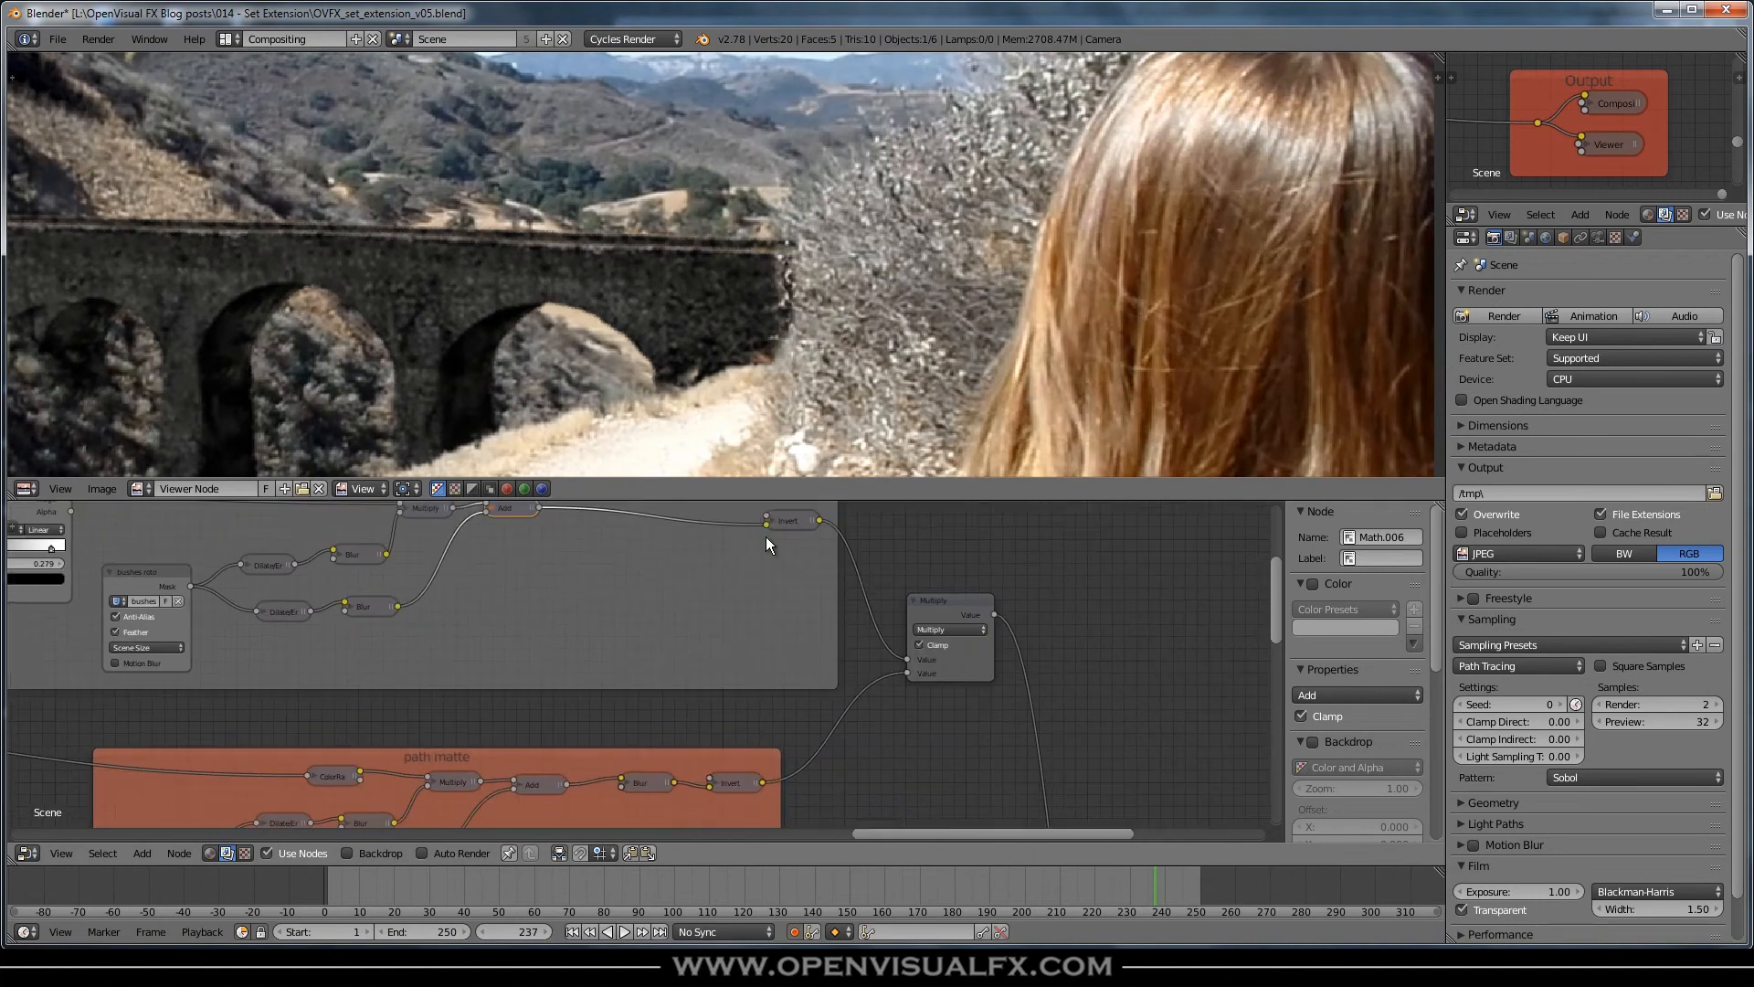
pyautogui.scroll(3, 903, 623)
pyautogui.moveTo(984, 714); pyautogui.dragTo(751, 563, button='middle')
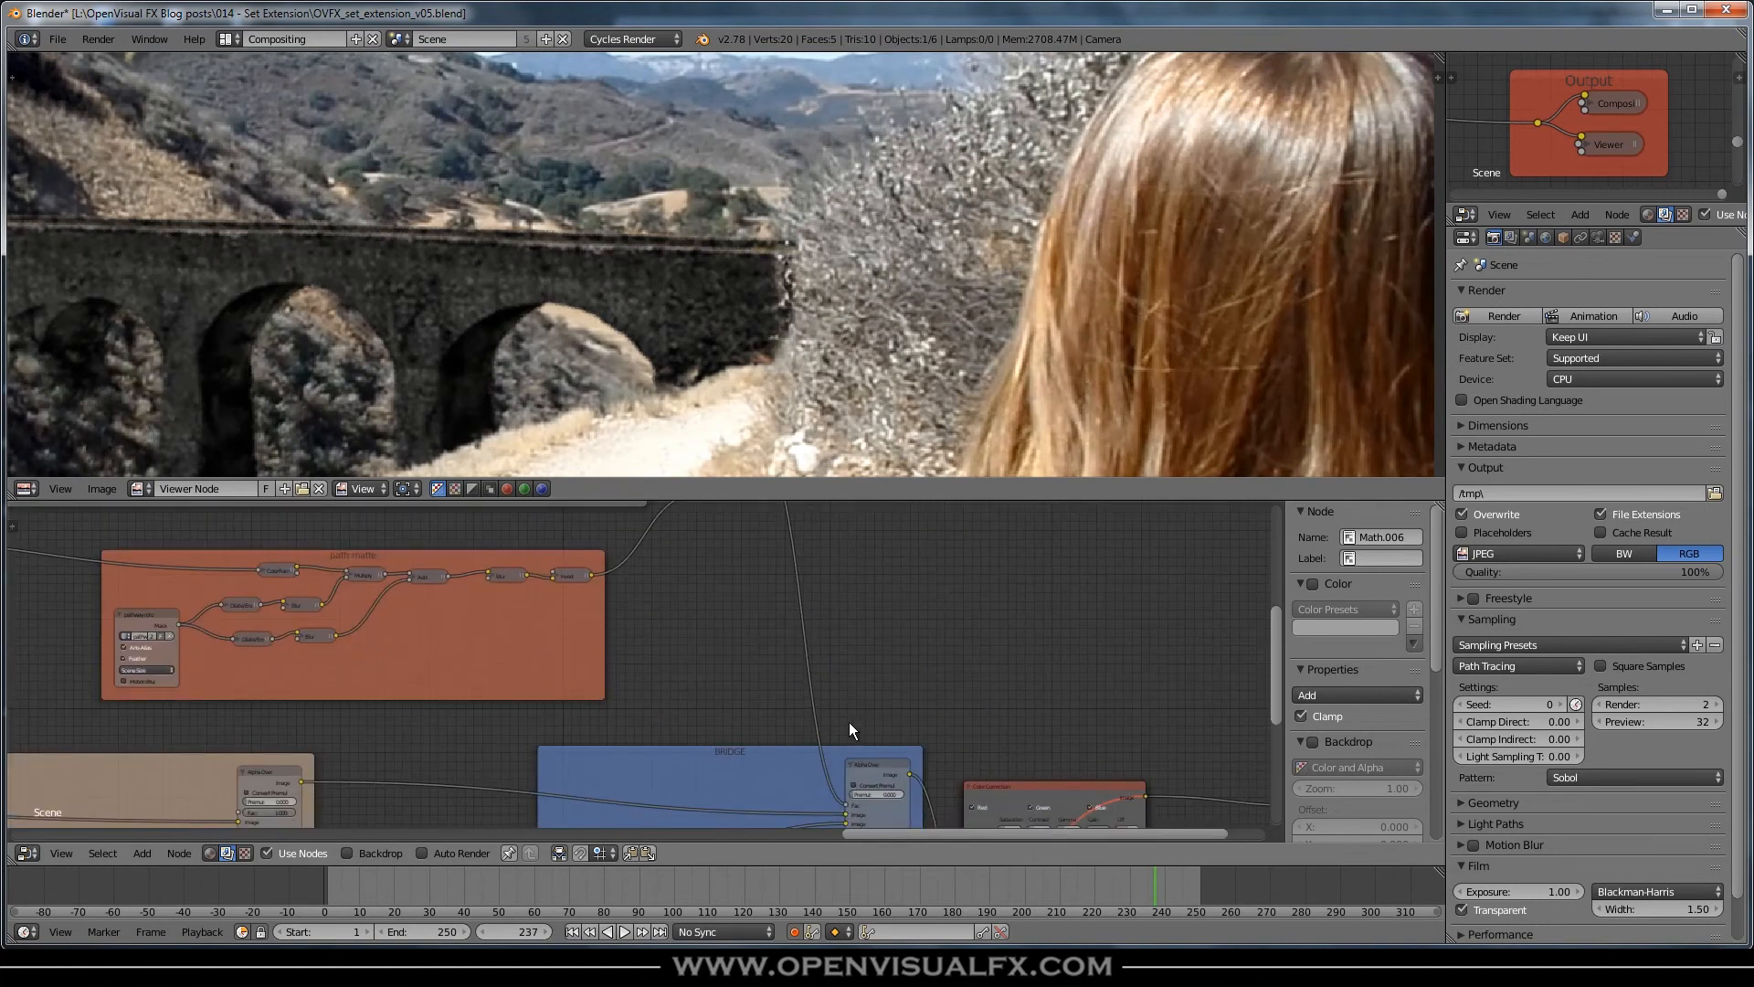
pyautogui.click(883, 765)
pyautogui.press('m')
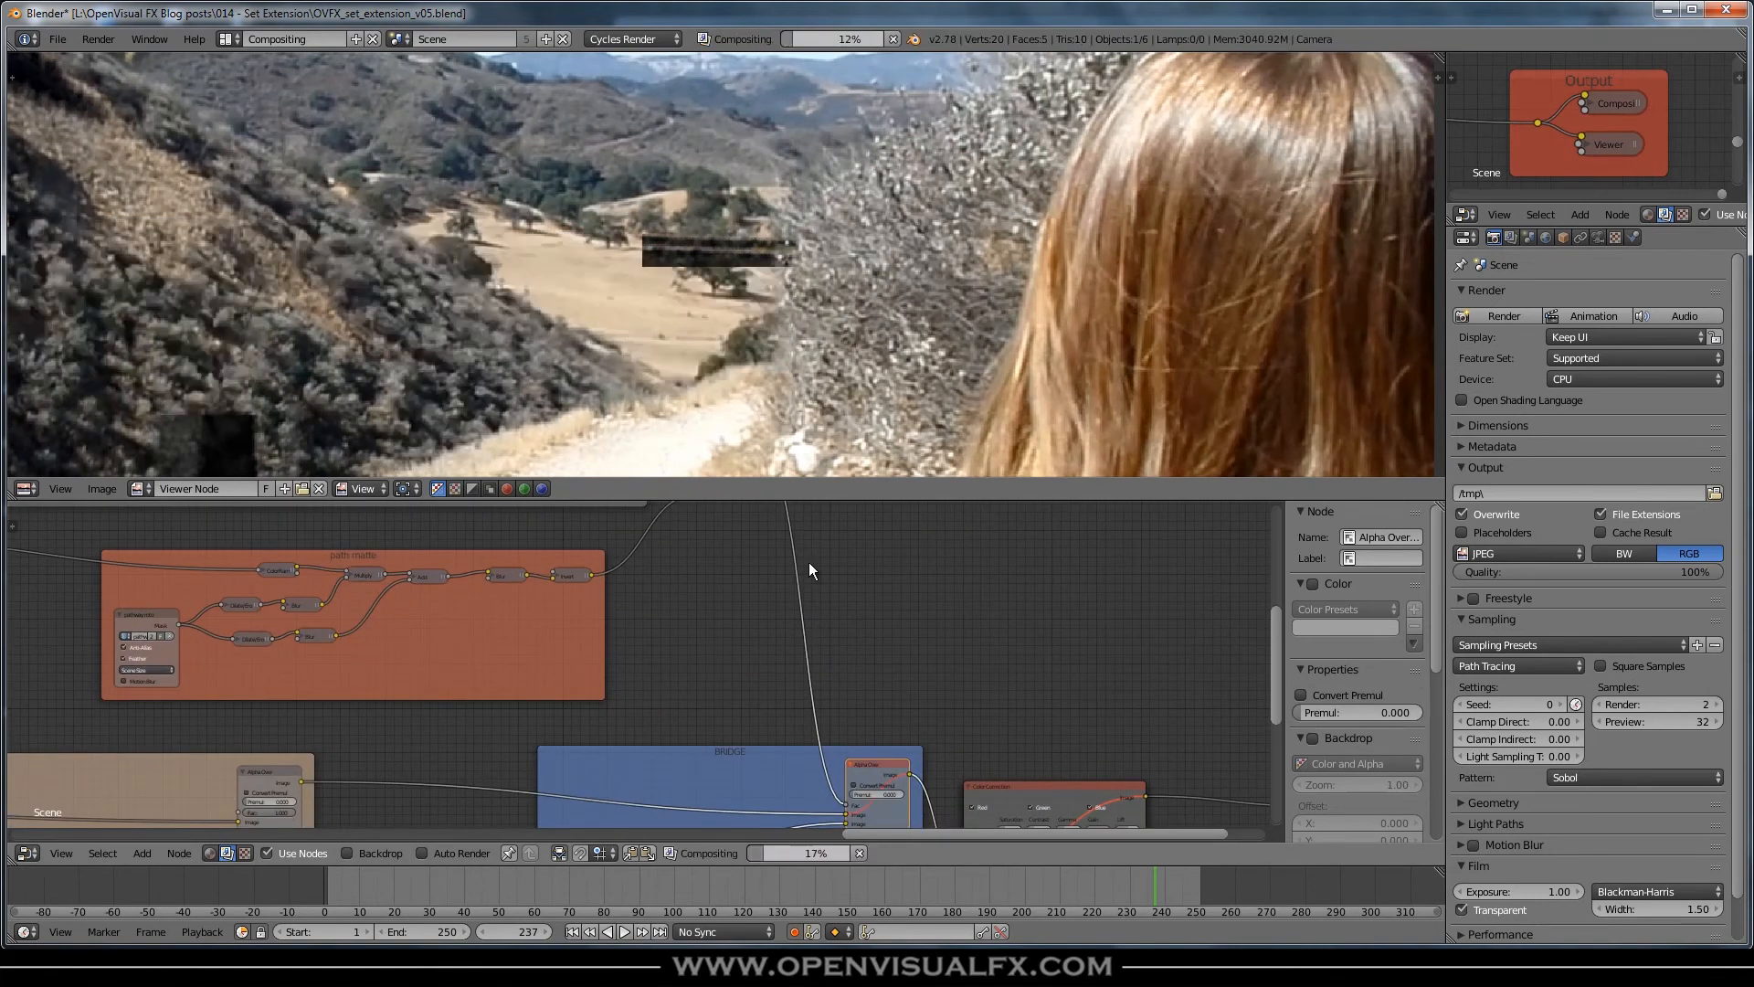
pyautogui.press('m')
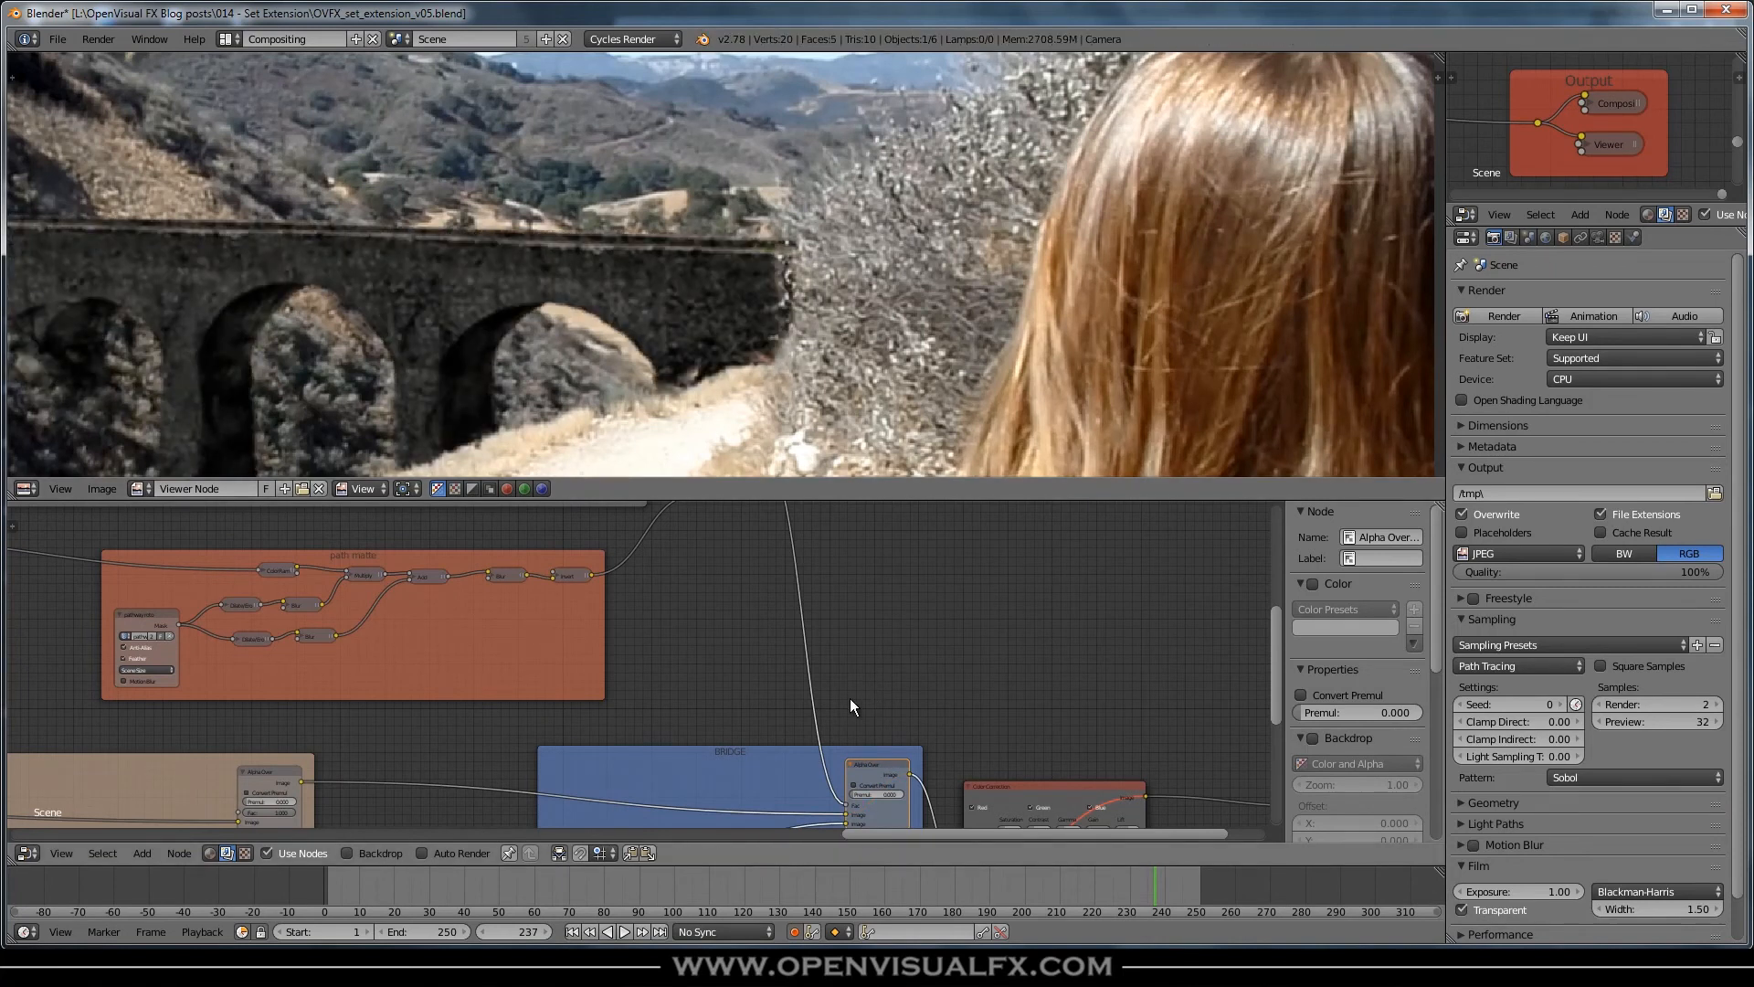
pyautogui.scroll(-1, 733, 364)
pyautogui.moveTo(764, 279); pyautogui.dragTo(884, 271, button='middle')
# - Move the Invert node slightly within the unnamed frame and insert a Blur node between the Add and Invert nodes
pyautogui.moveTo(348, 671); pyautogui.dragTo(756, 705, button='middle')
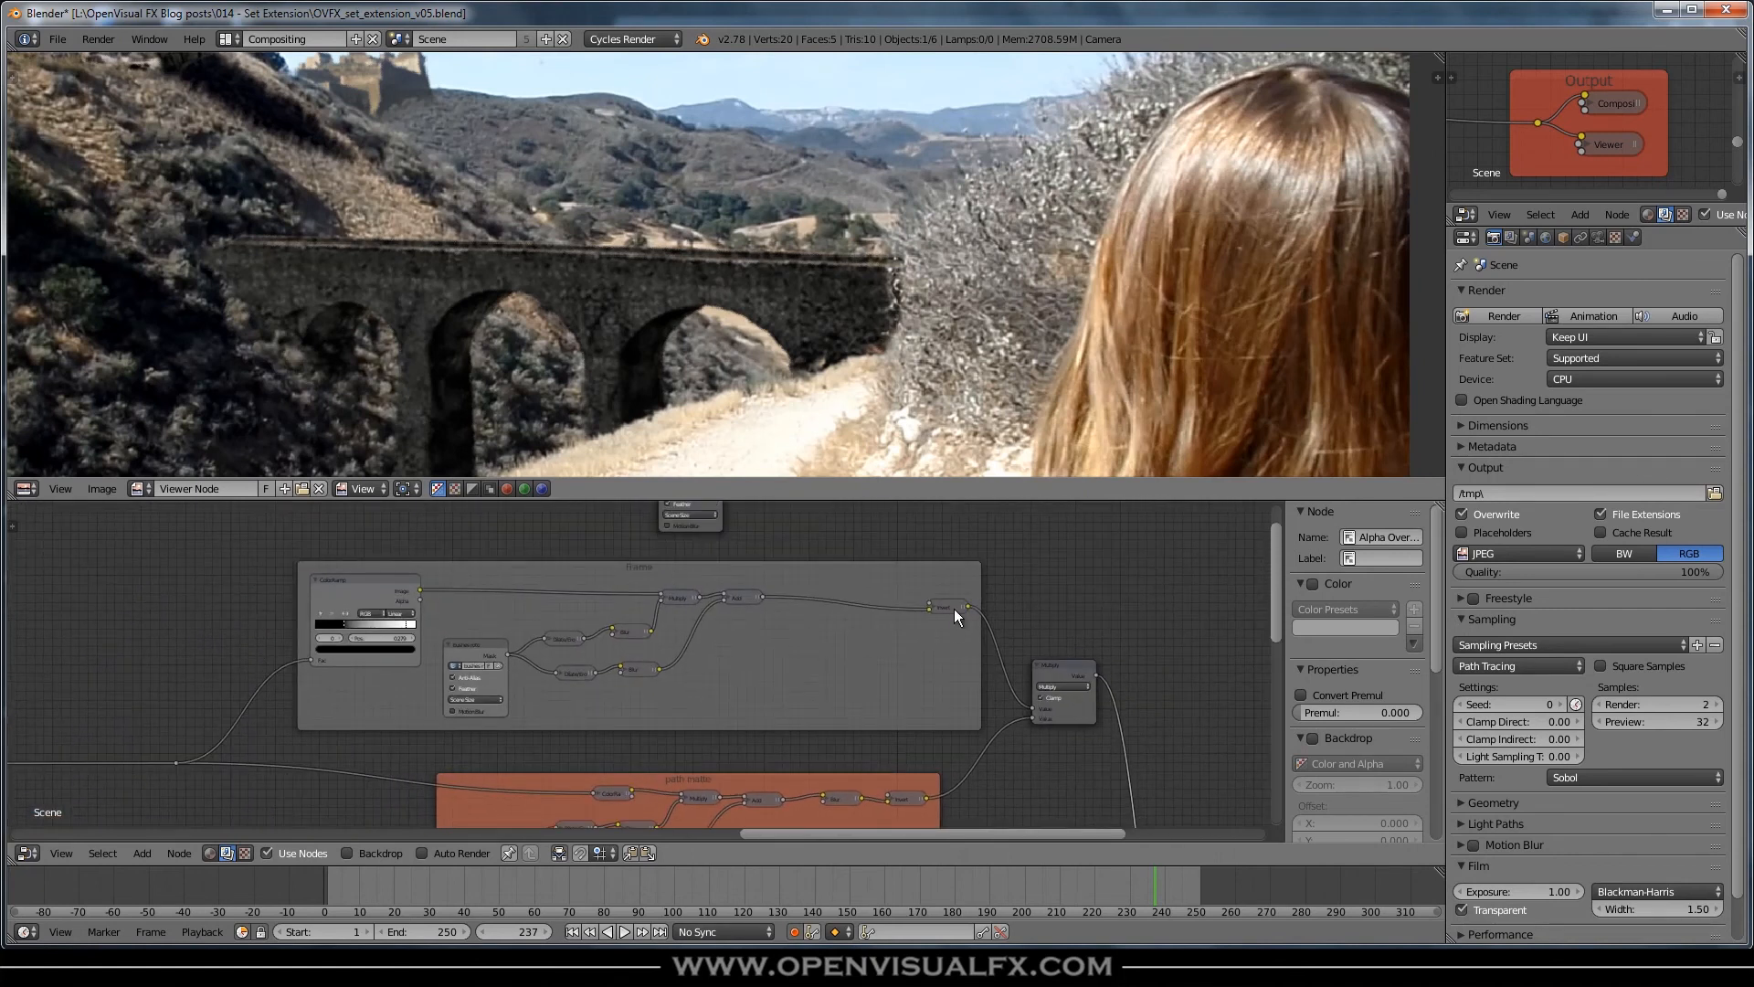
pyautogui.moveTo(954, 610); pyautogui.dragTo(935, 597)
pyautogui.scroll(2, 872, 310)
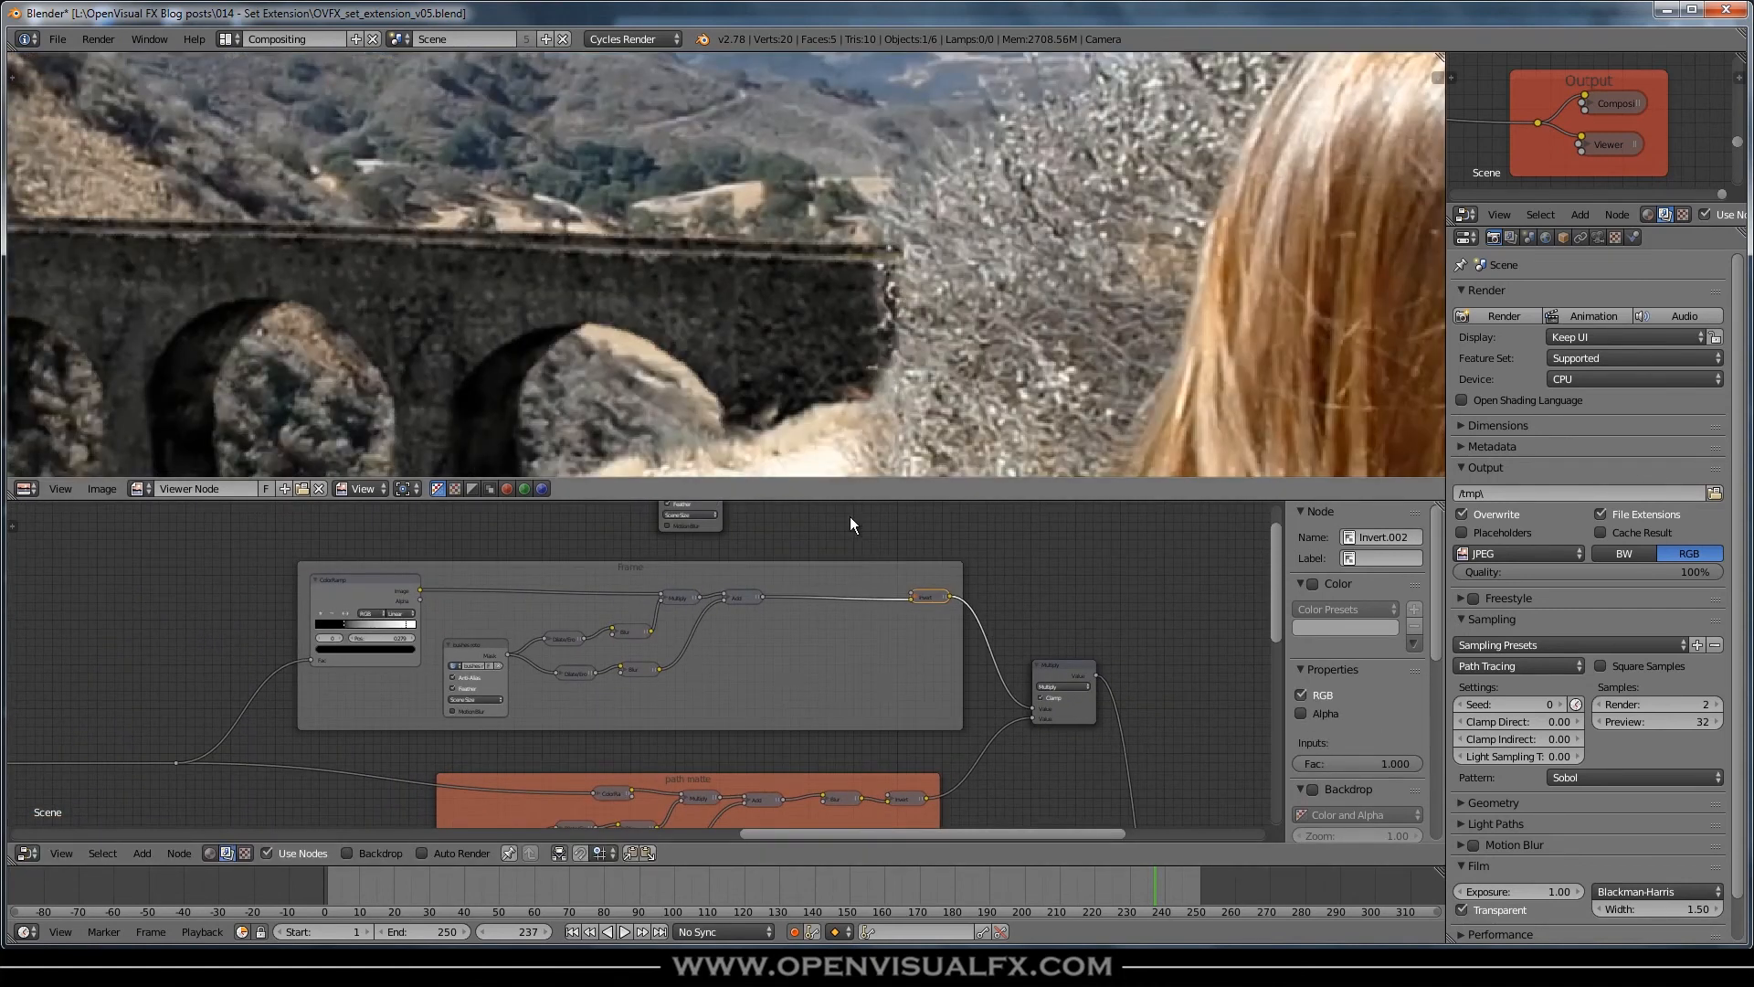
pyautogui.scroll(-1, 773, 698)
pyautogui.hotkey('shift', 'a')
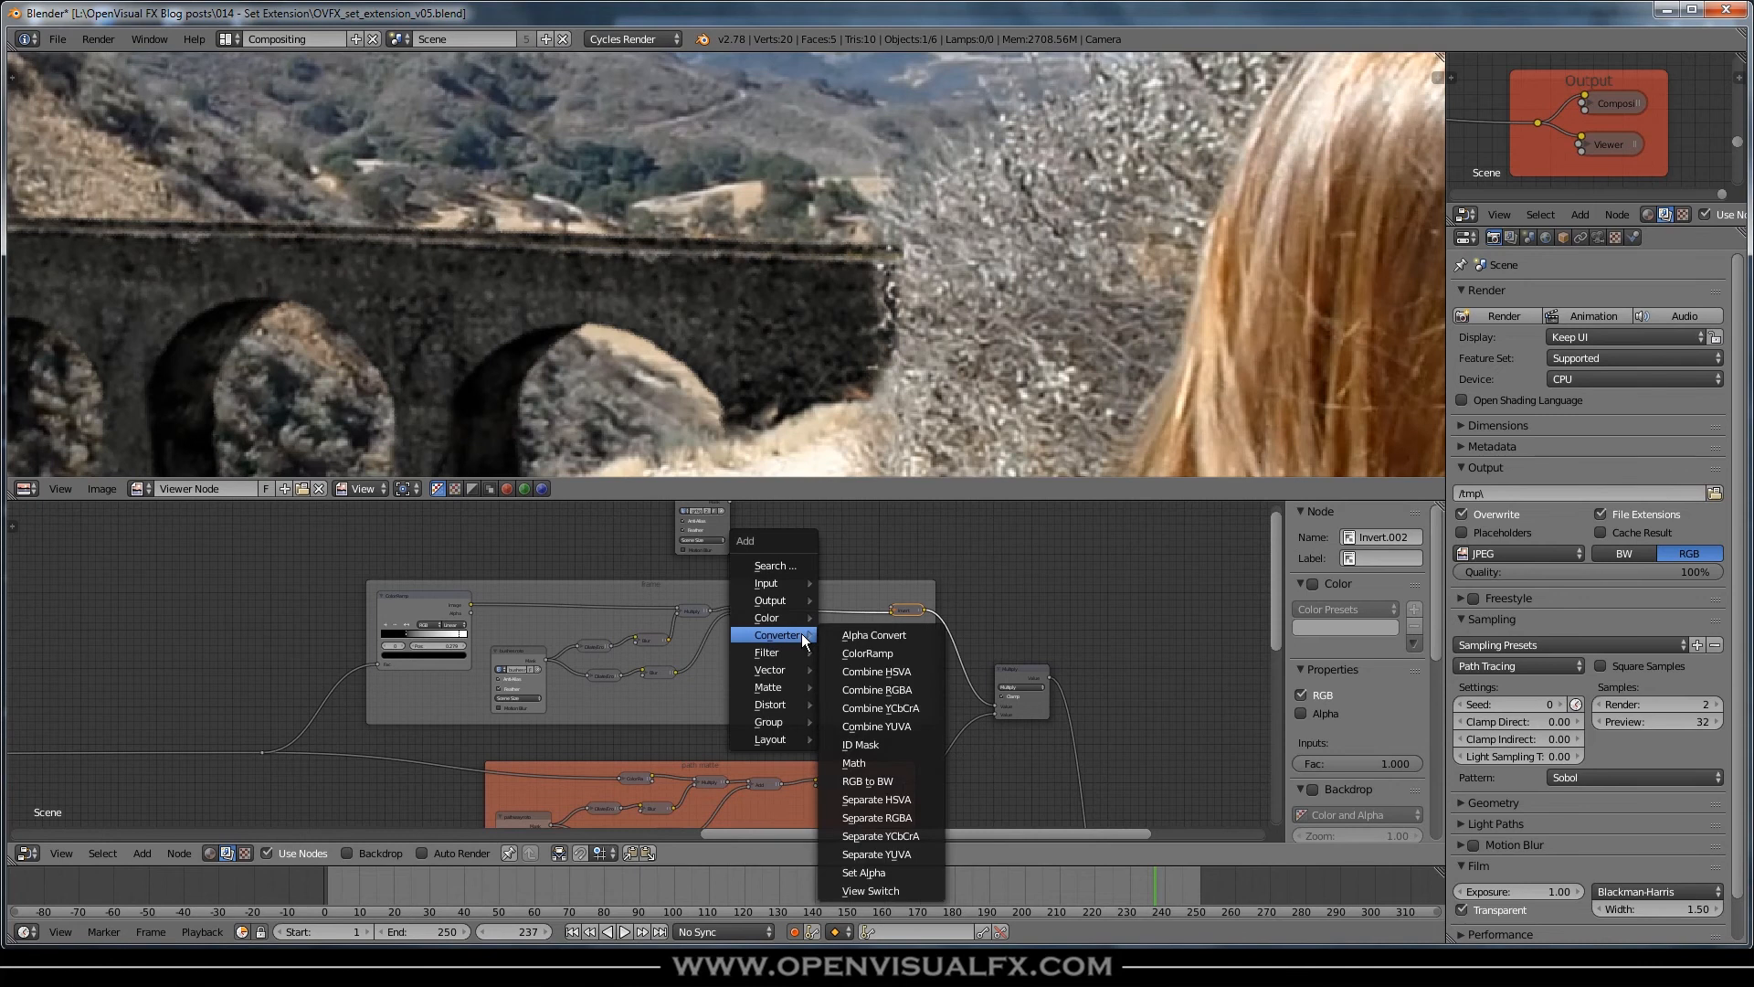
pyautogui.moveTo(781, 651)
pyautogui.click(854, 672)
pyautogui.click(816, 601)
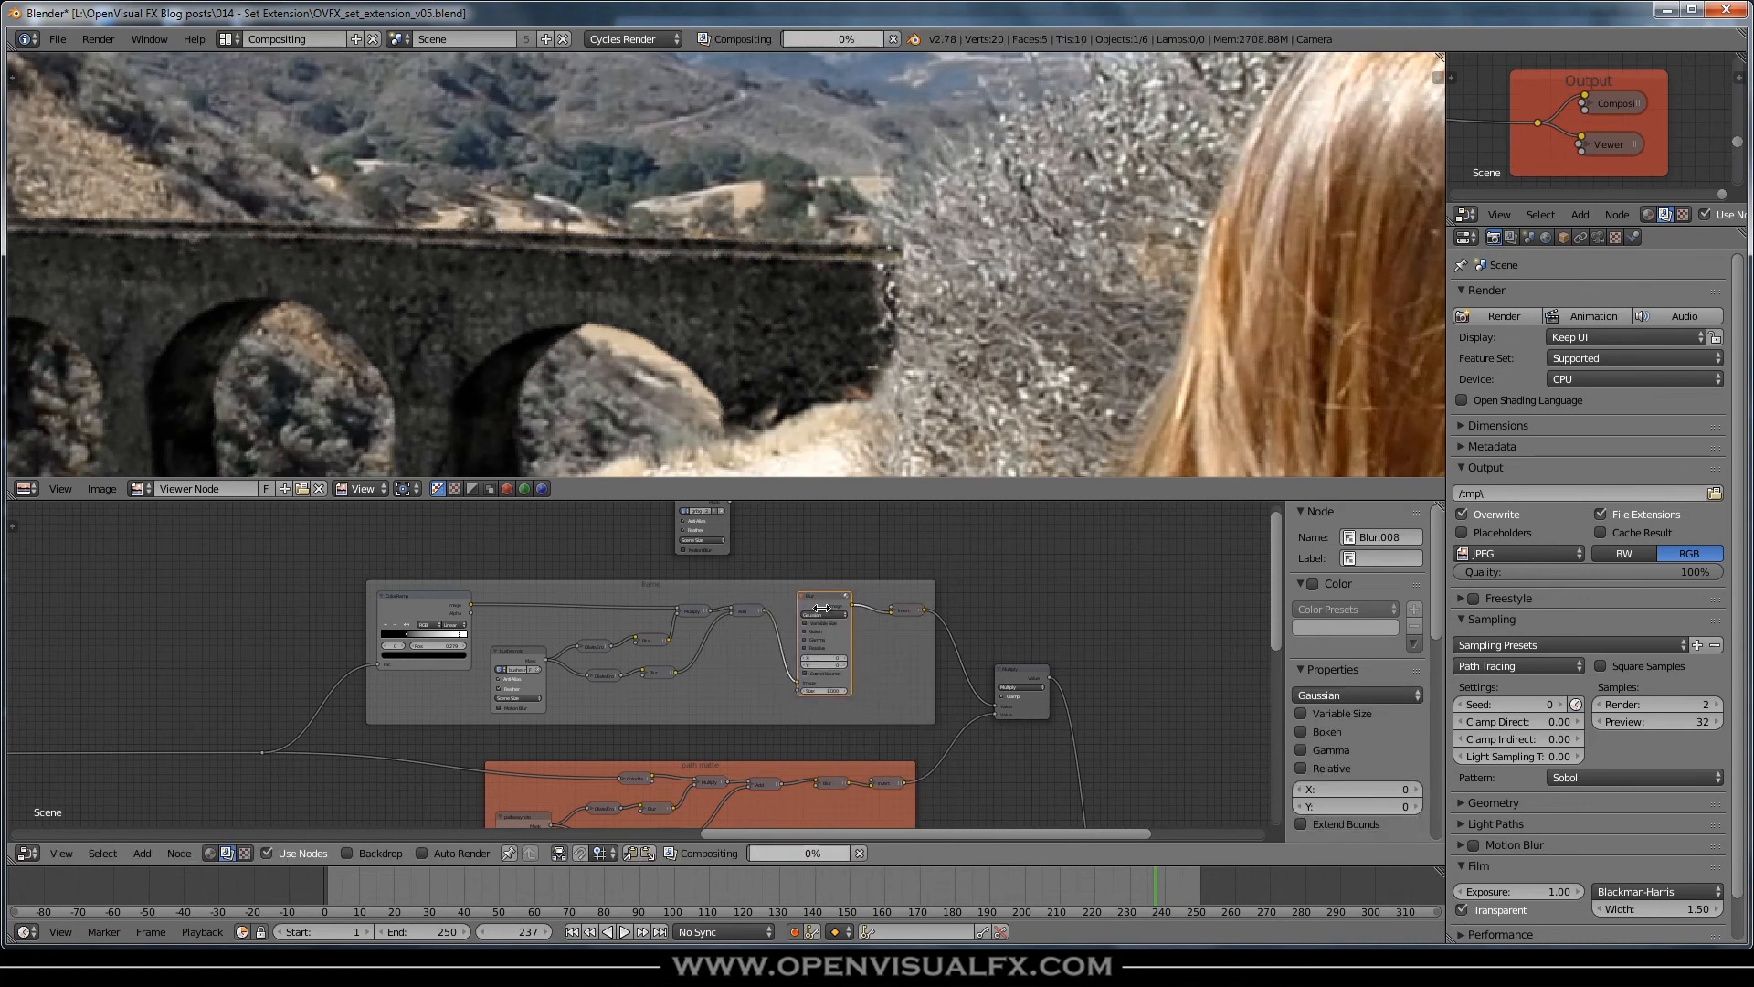
# - Set the new Blur's X and Y to 4, collapse it and line it up with the Invert node
pyautogui.scroll(2, 837, 665)
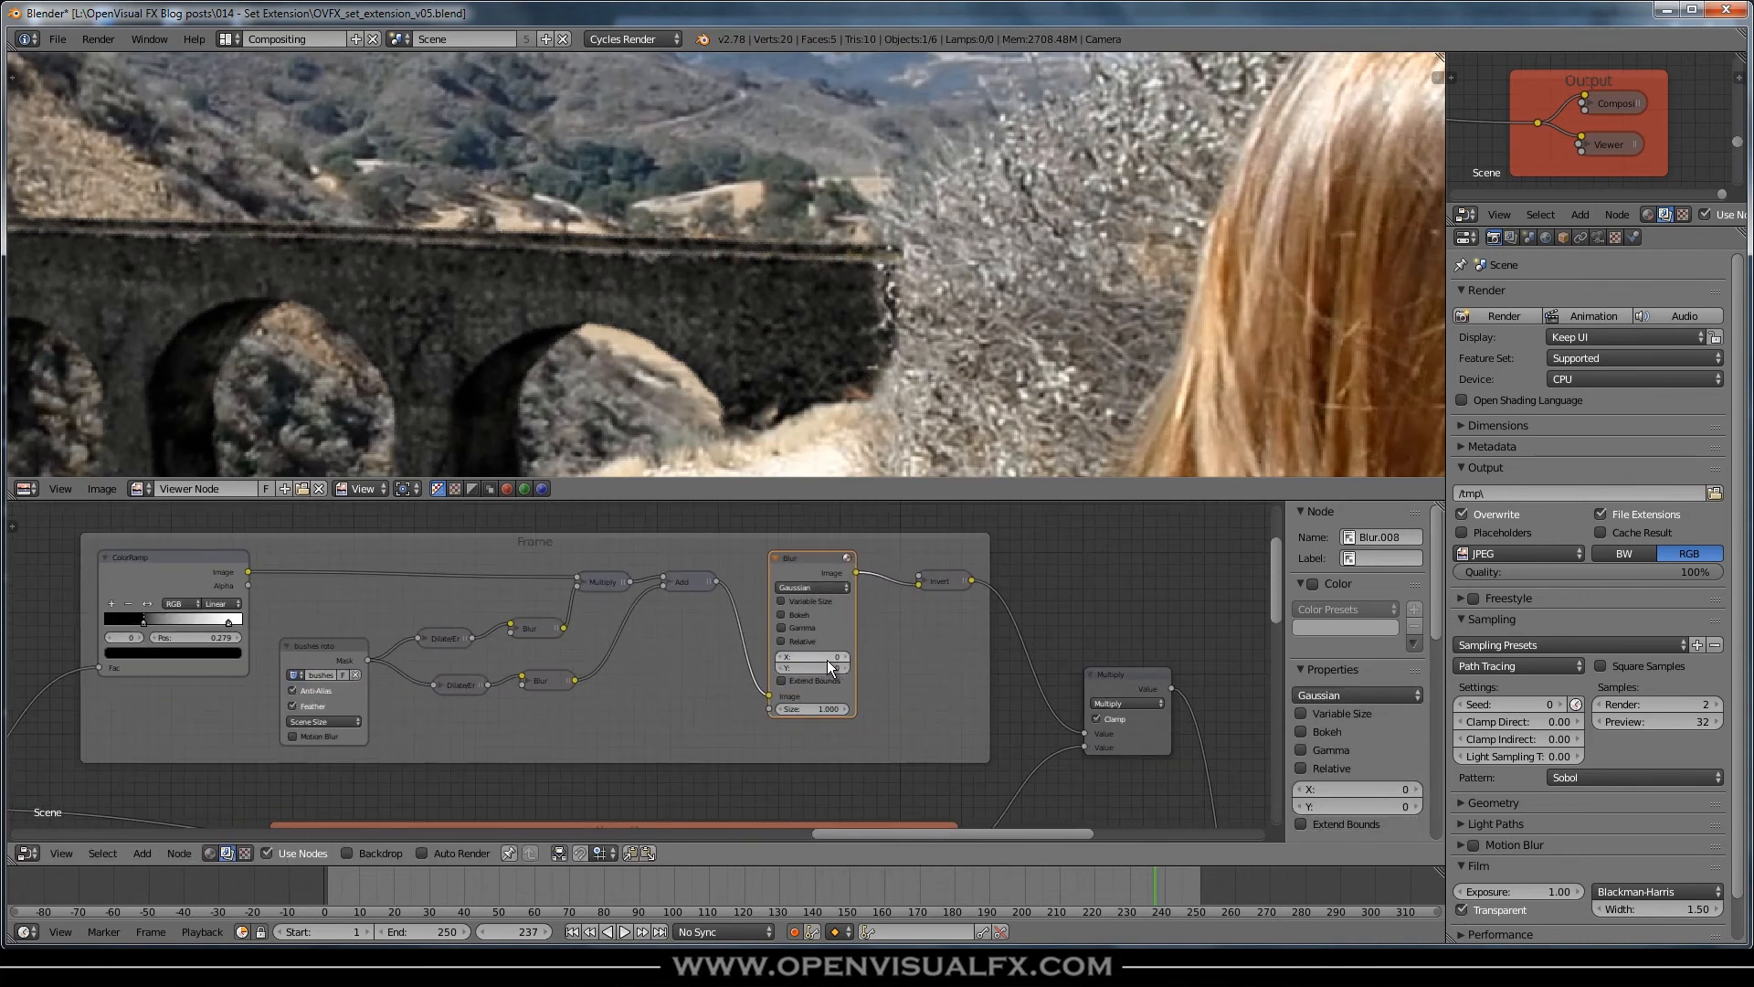
pyautogui.press('Tab')
pyautogui.write('4')
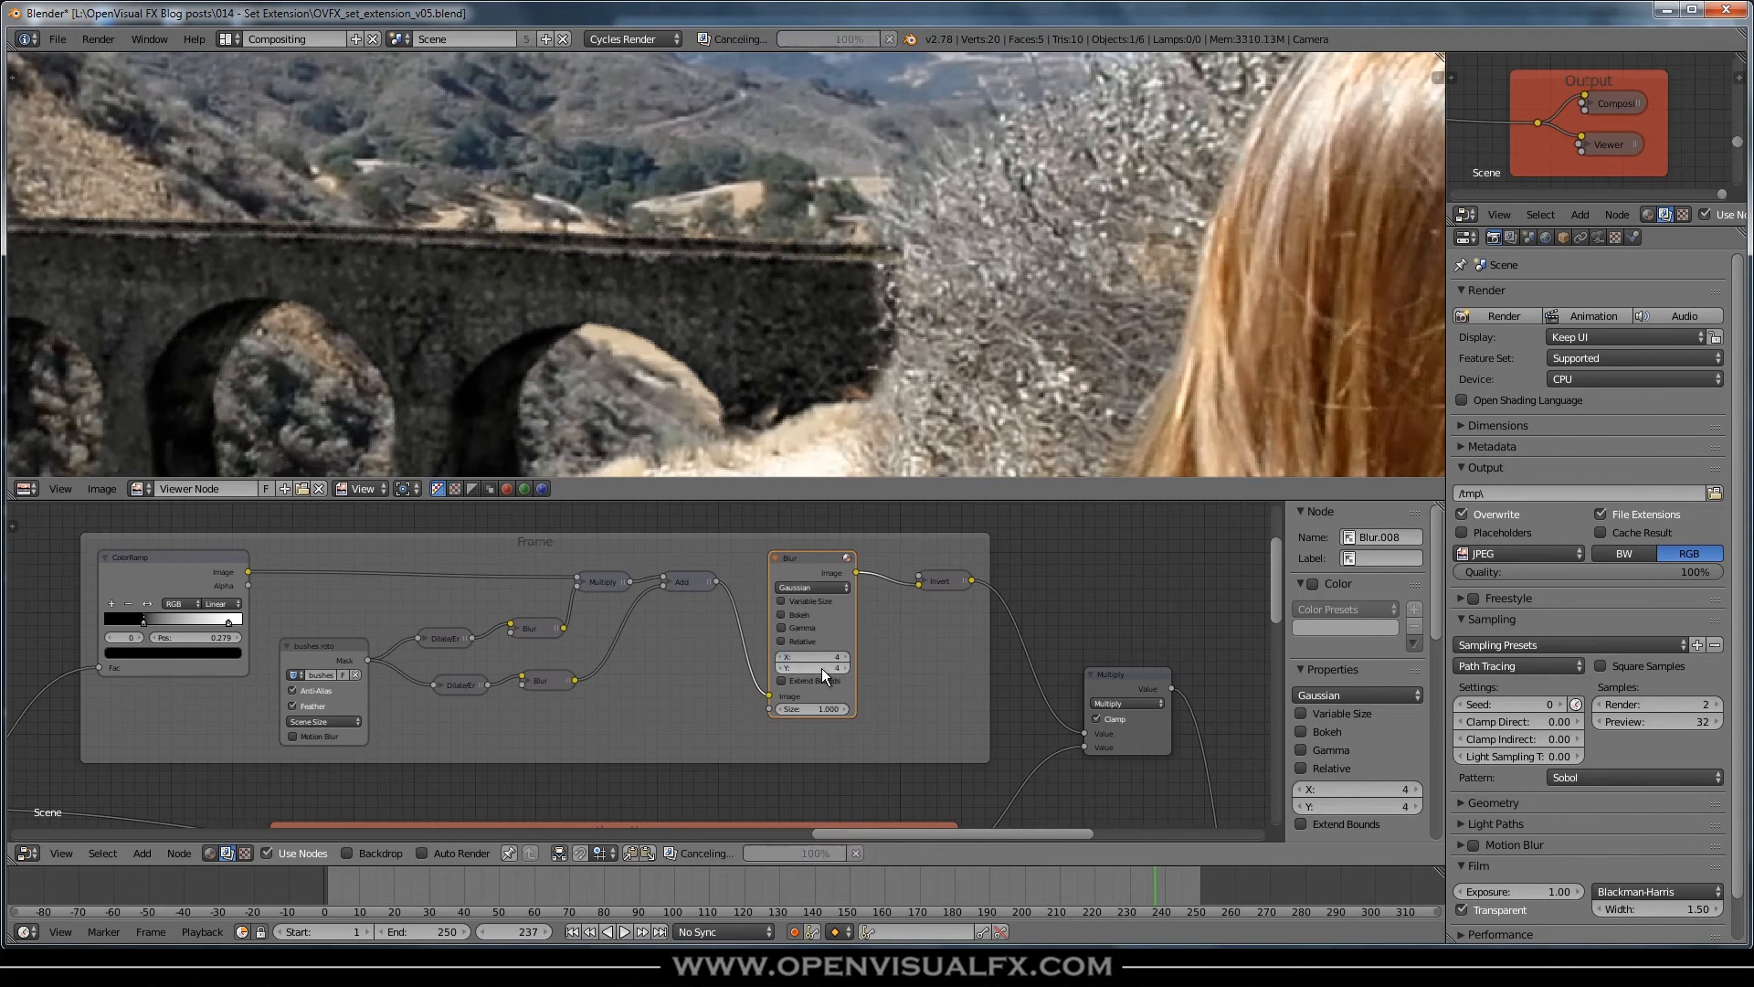
pyautogui.press('Return')
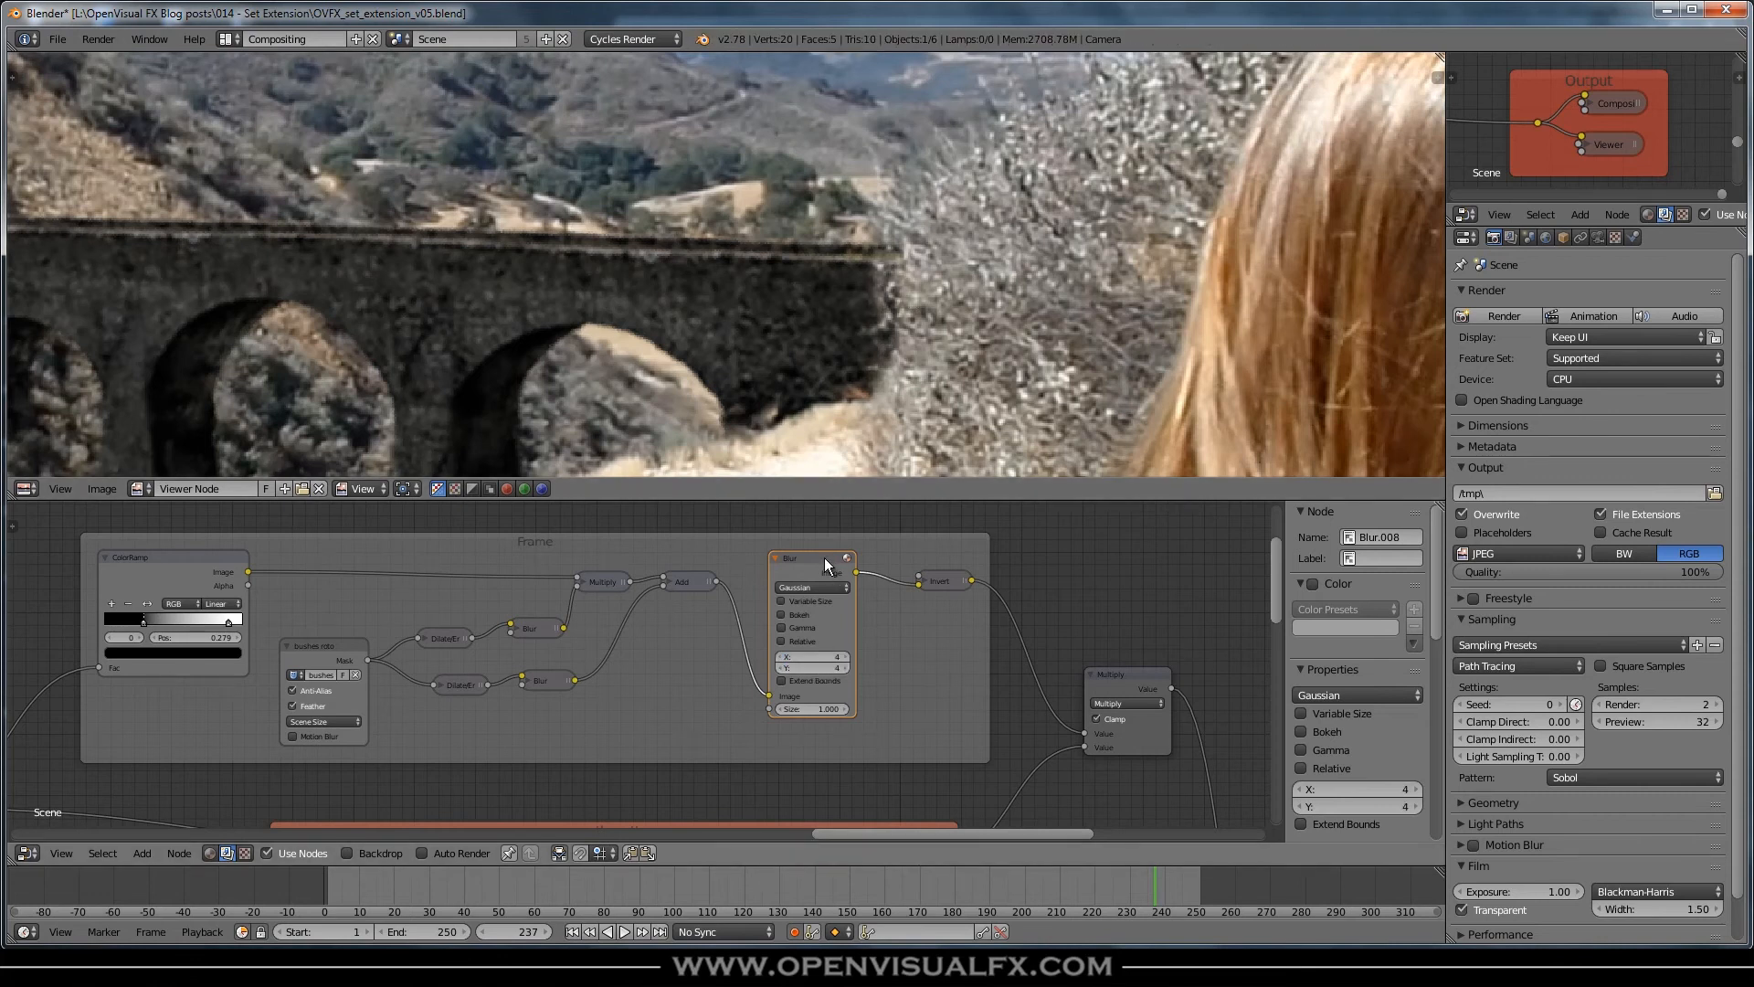
pyautogui.press('h')
pyautogui.moveTo(788, 558); pyautogui.dragTo(800, 579)
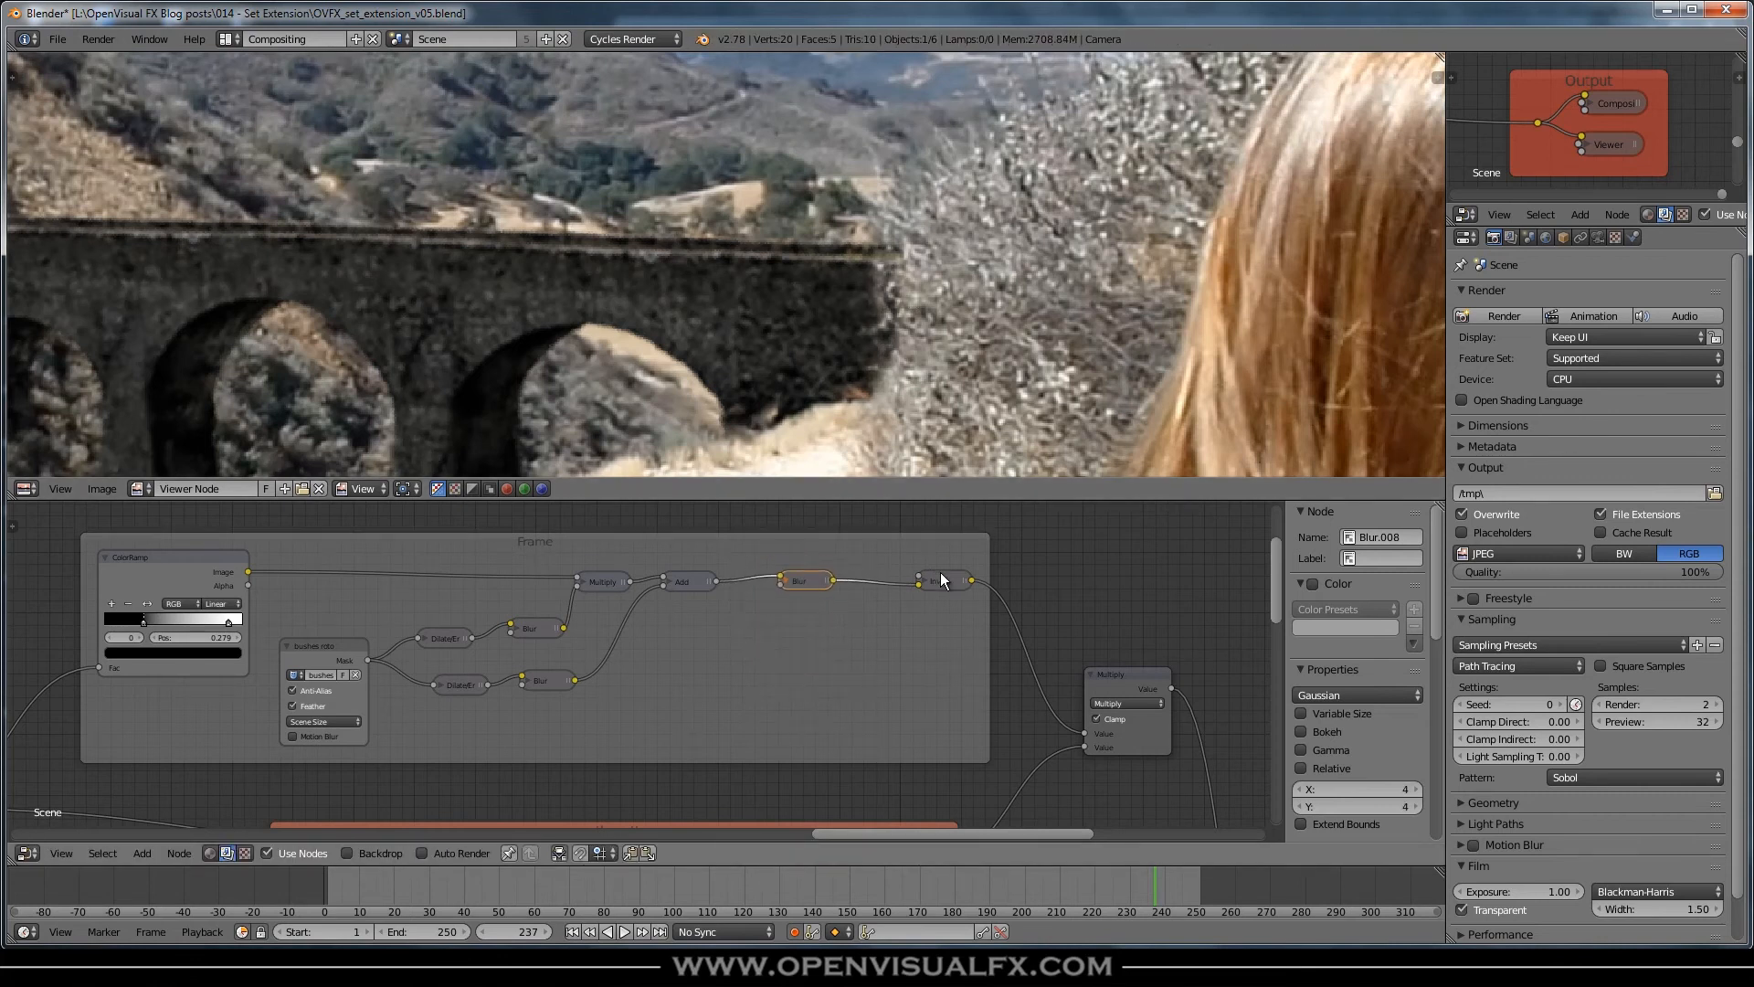
pyautogui.moveTo(938, 577); pyautogui.dragTo(902, 575)
# - Label the new frame "Bushes matte"
pyautogui.click(666, 561)
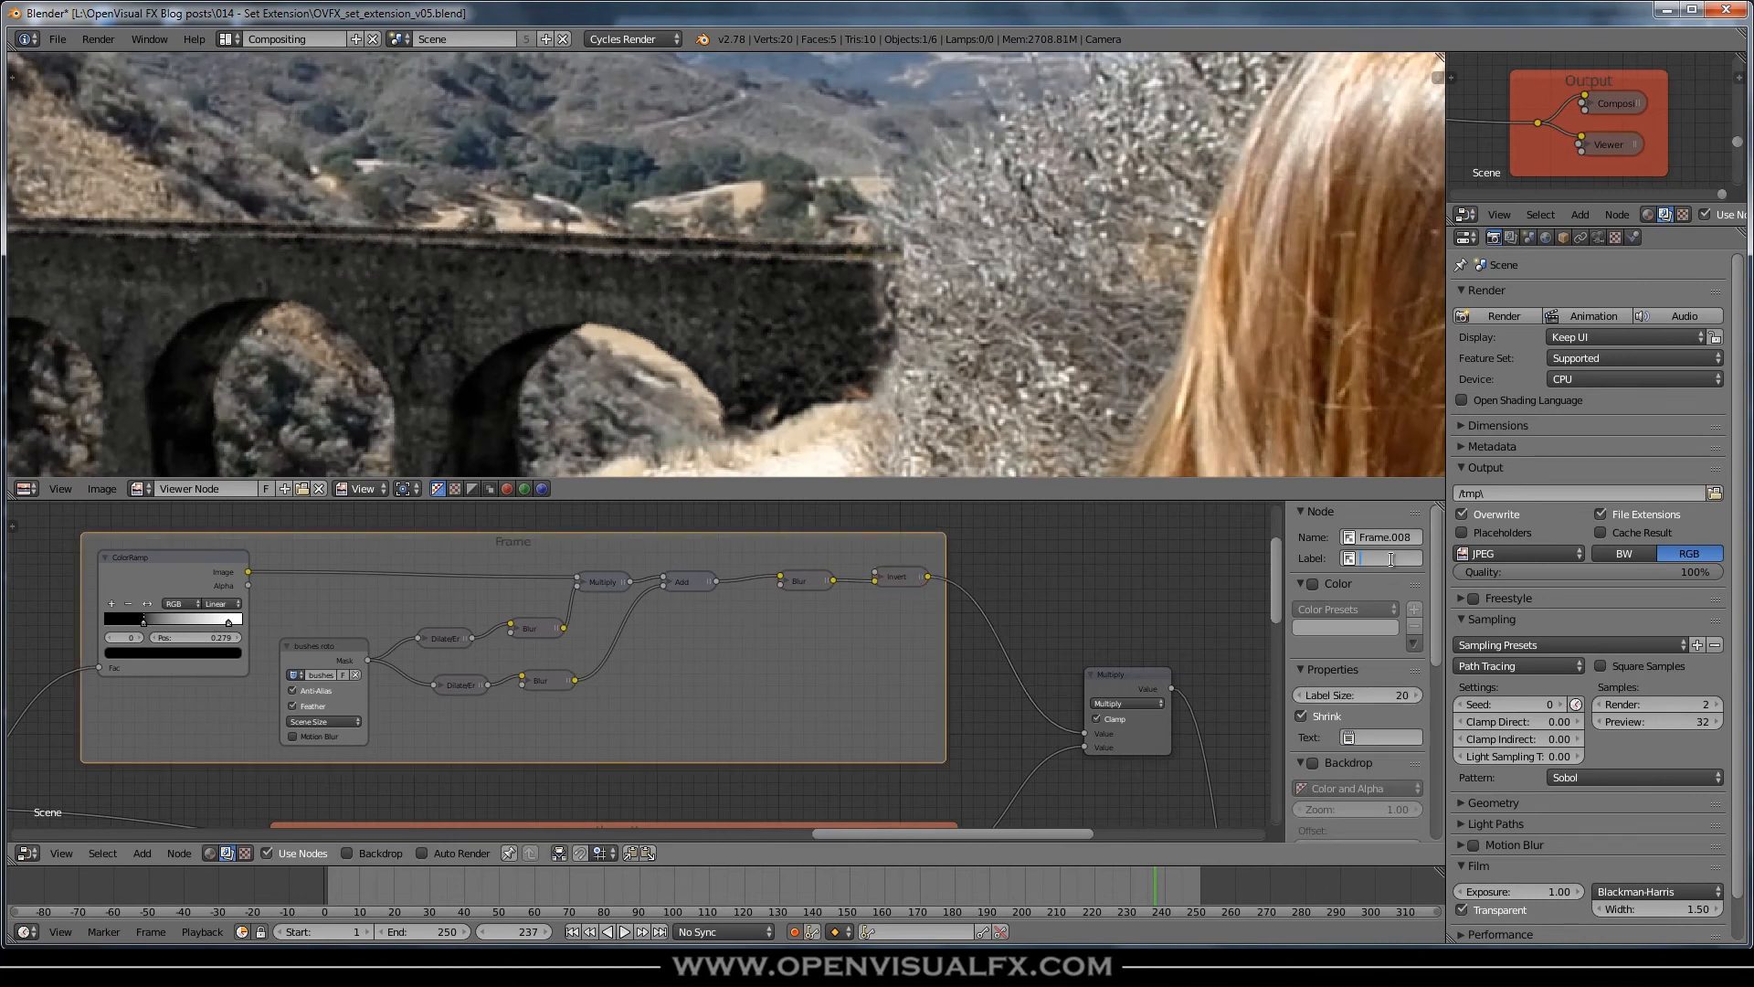
pyautogui.write('Bush')
pyautogui.write('es matte')
pyautogui.press('Return')
# - Colour the Bushes matte frame orange with RGB 1.000, 0.509, 0.306
pyautogui.click(1340, 629)
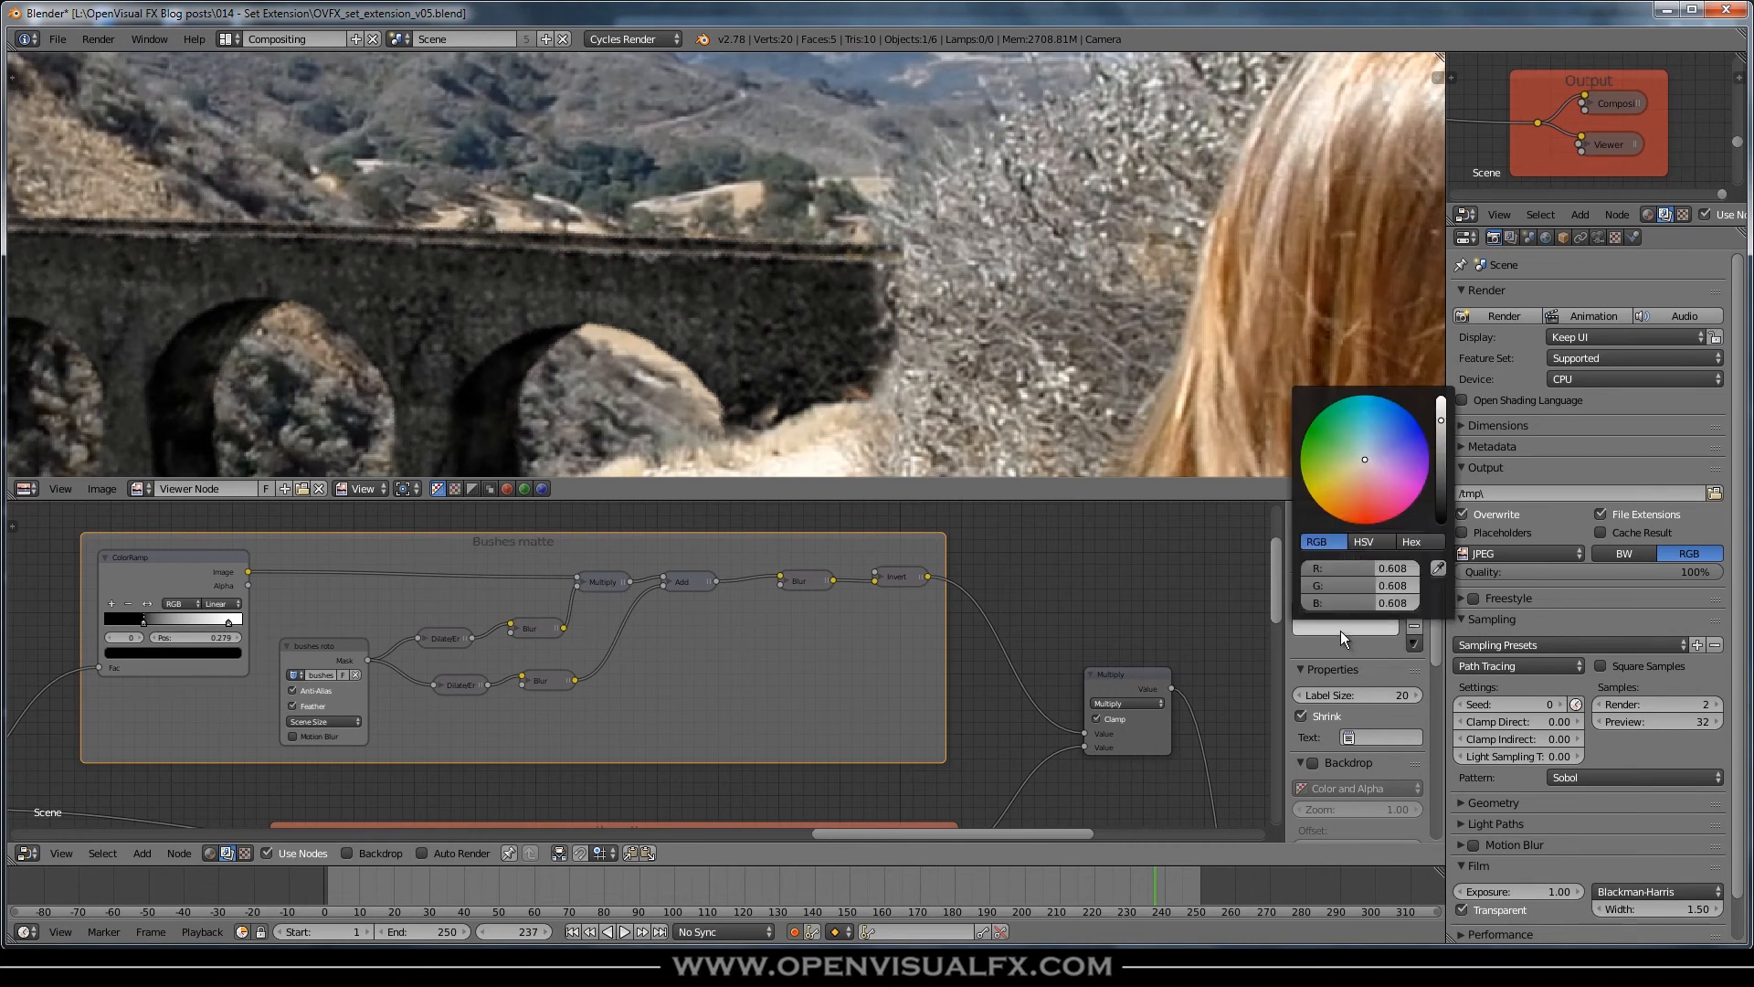
pyautogui.moveTo(1347, 499); pyautogui.dragTo(1360, 474)
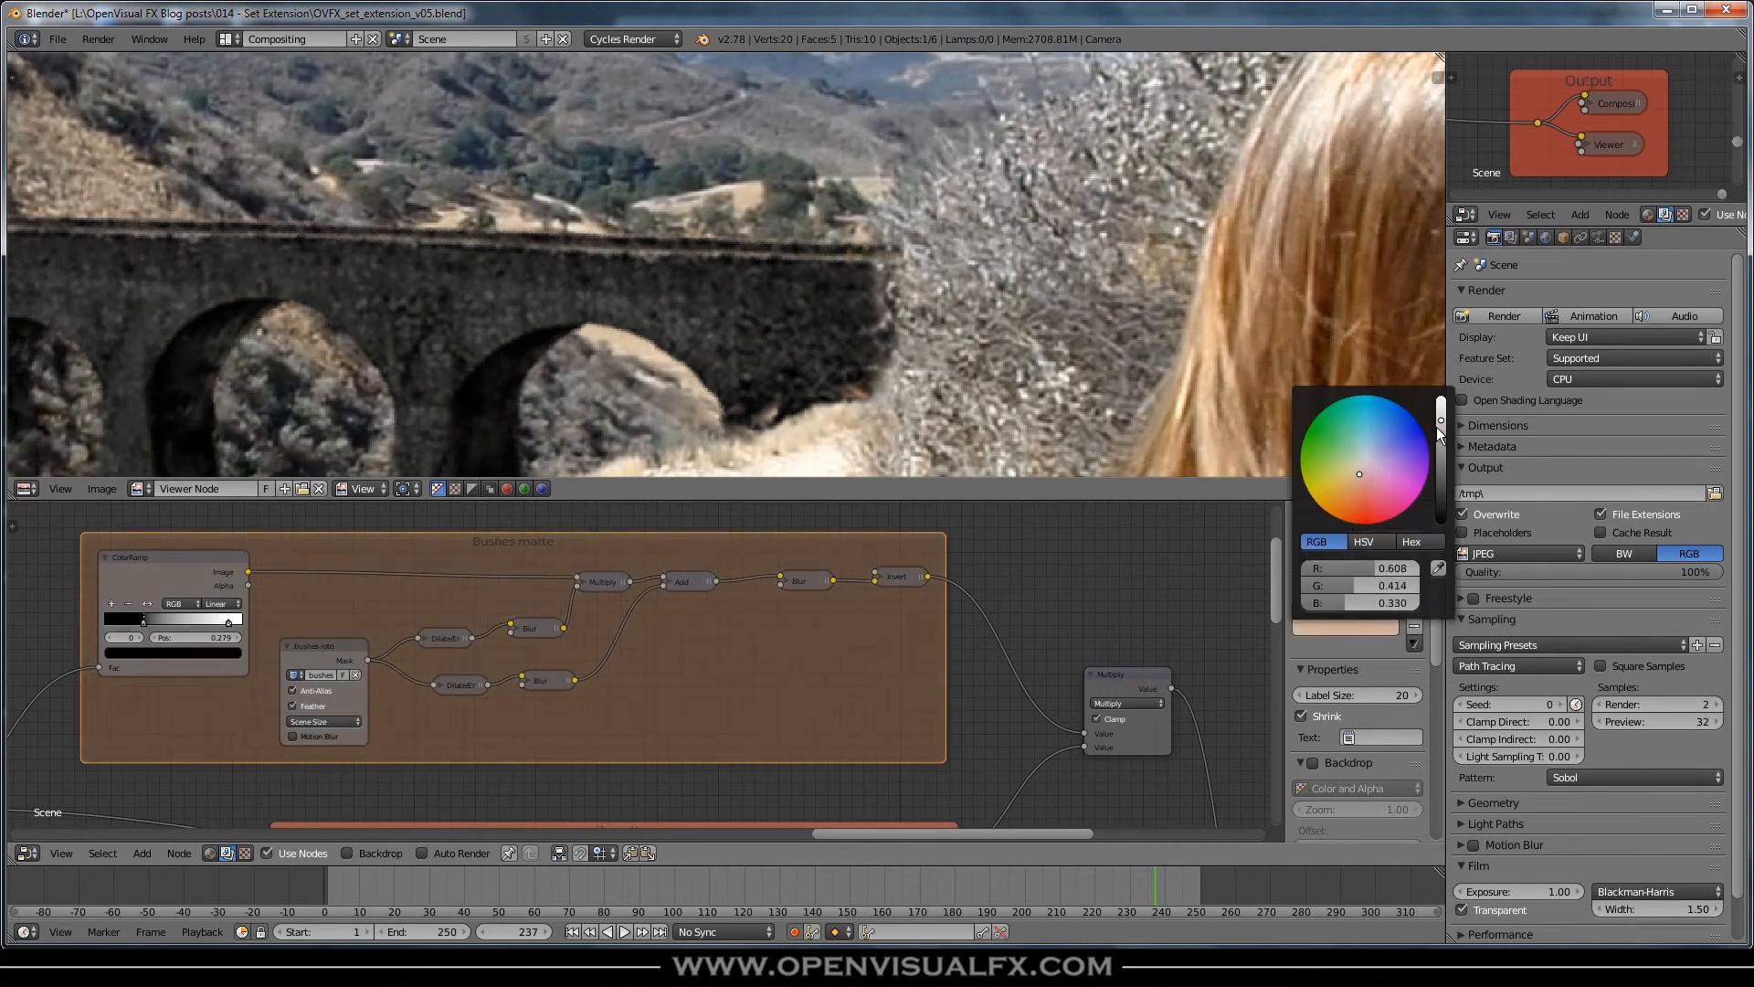
pyautogui.moveTo(1441, 421); pyautogui.dragTo(1439, 386)
pyautogui.moveTo(1352, 477); pyautogui.dragTo(1356, 485)
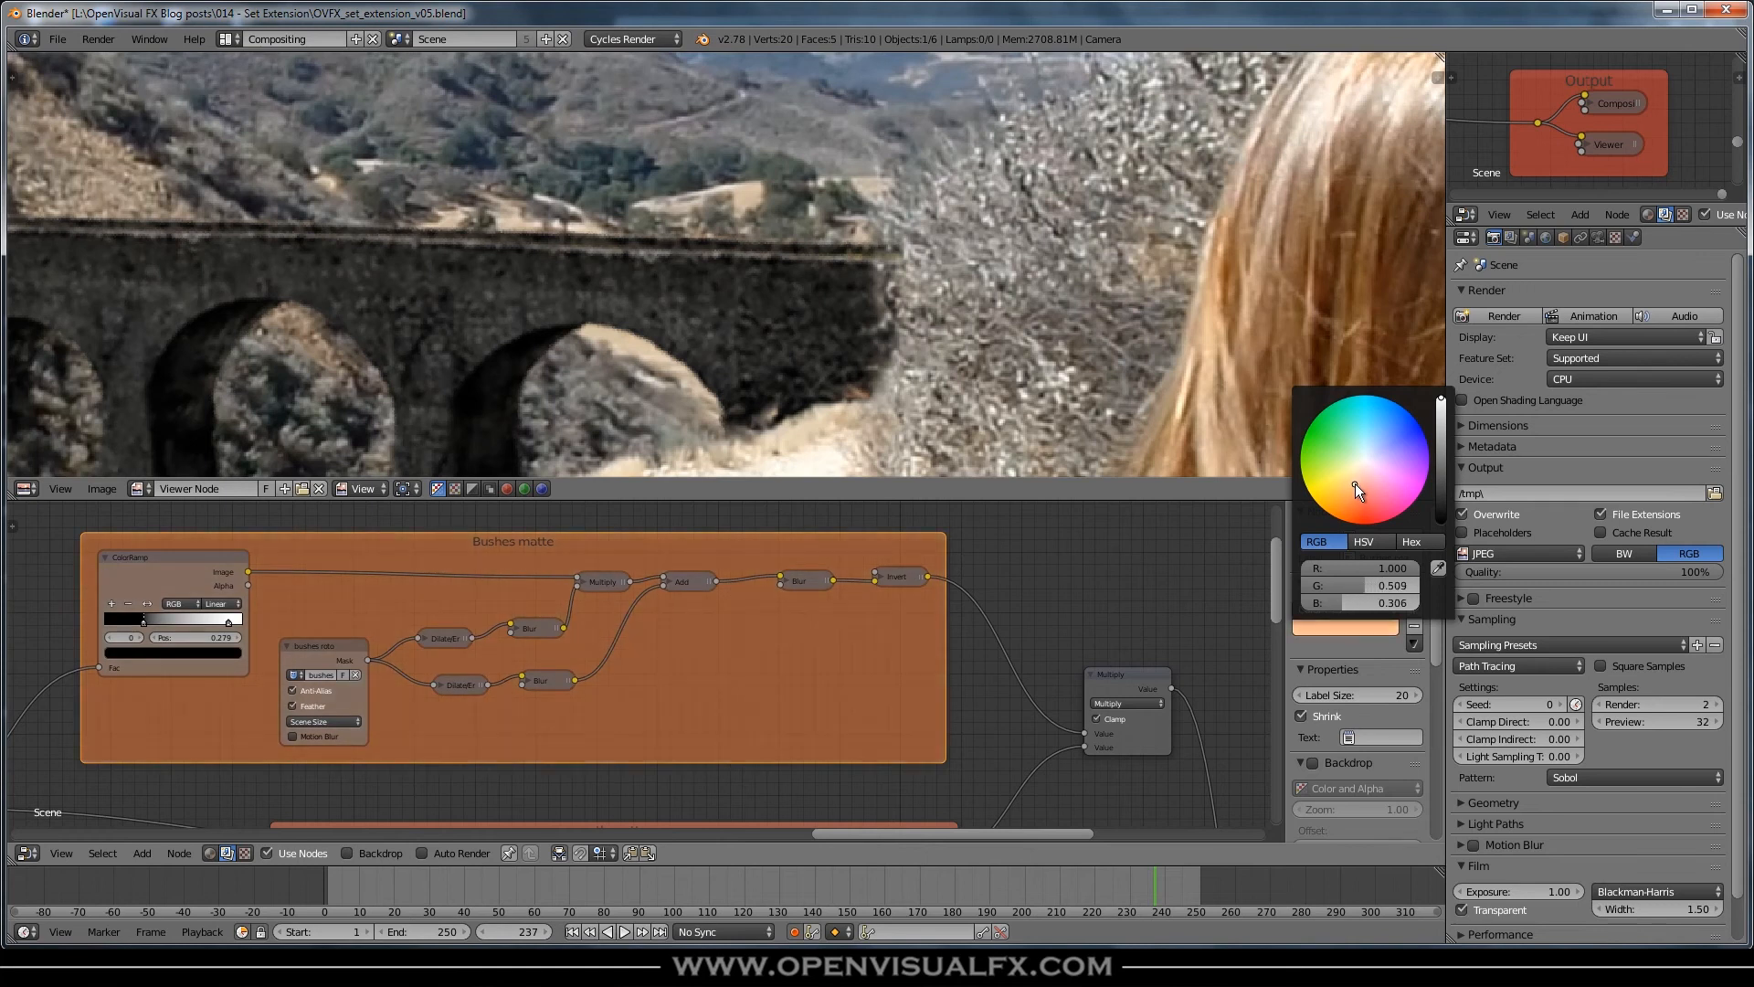
pyautogui.scroll(-2, 857, 715)
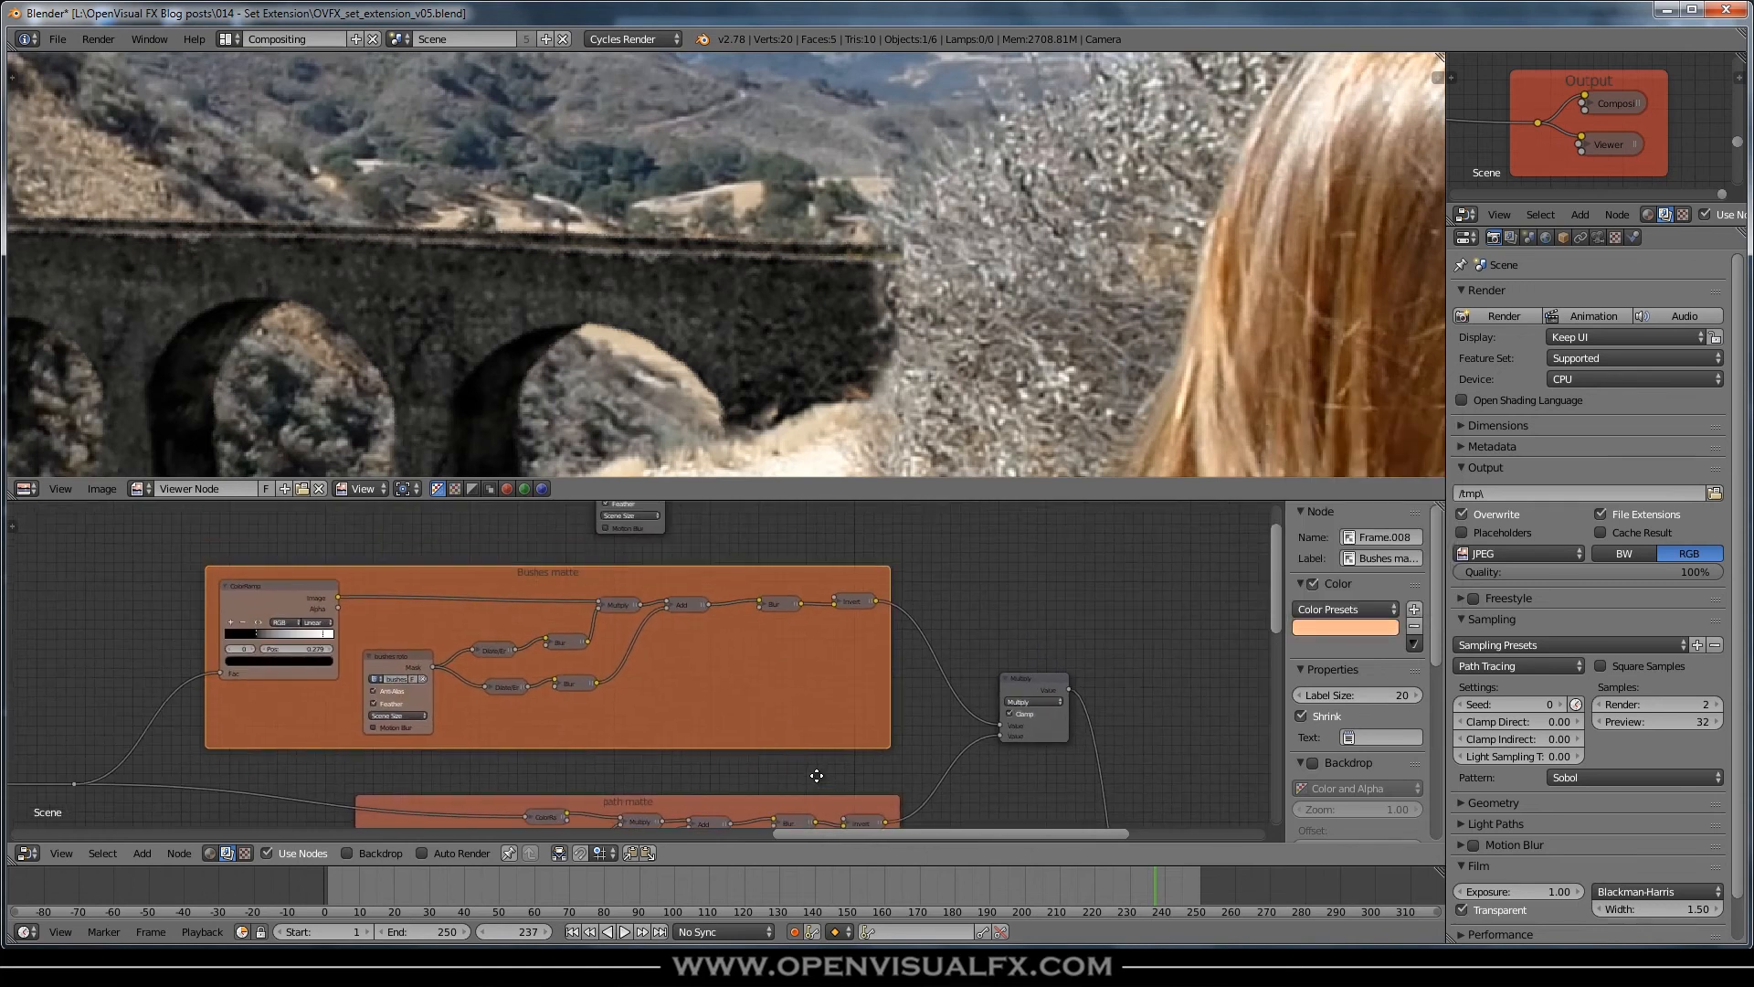
# - Compare the full composite with the Alpha Over node in the BRIDGE frame muted and unmuted
pyautogui.scroll(-7, 846, 173)
pyautogui.moveTo(907, 225)
pyautogui.mouseDown(button='middle')
pyautogui.moveTo(934, 277)
pyautogui.moveTo(914, 244)
pyautogui.mouseUp(button='middle')
pyautogui.scroll(2, 884, 285)
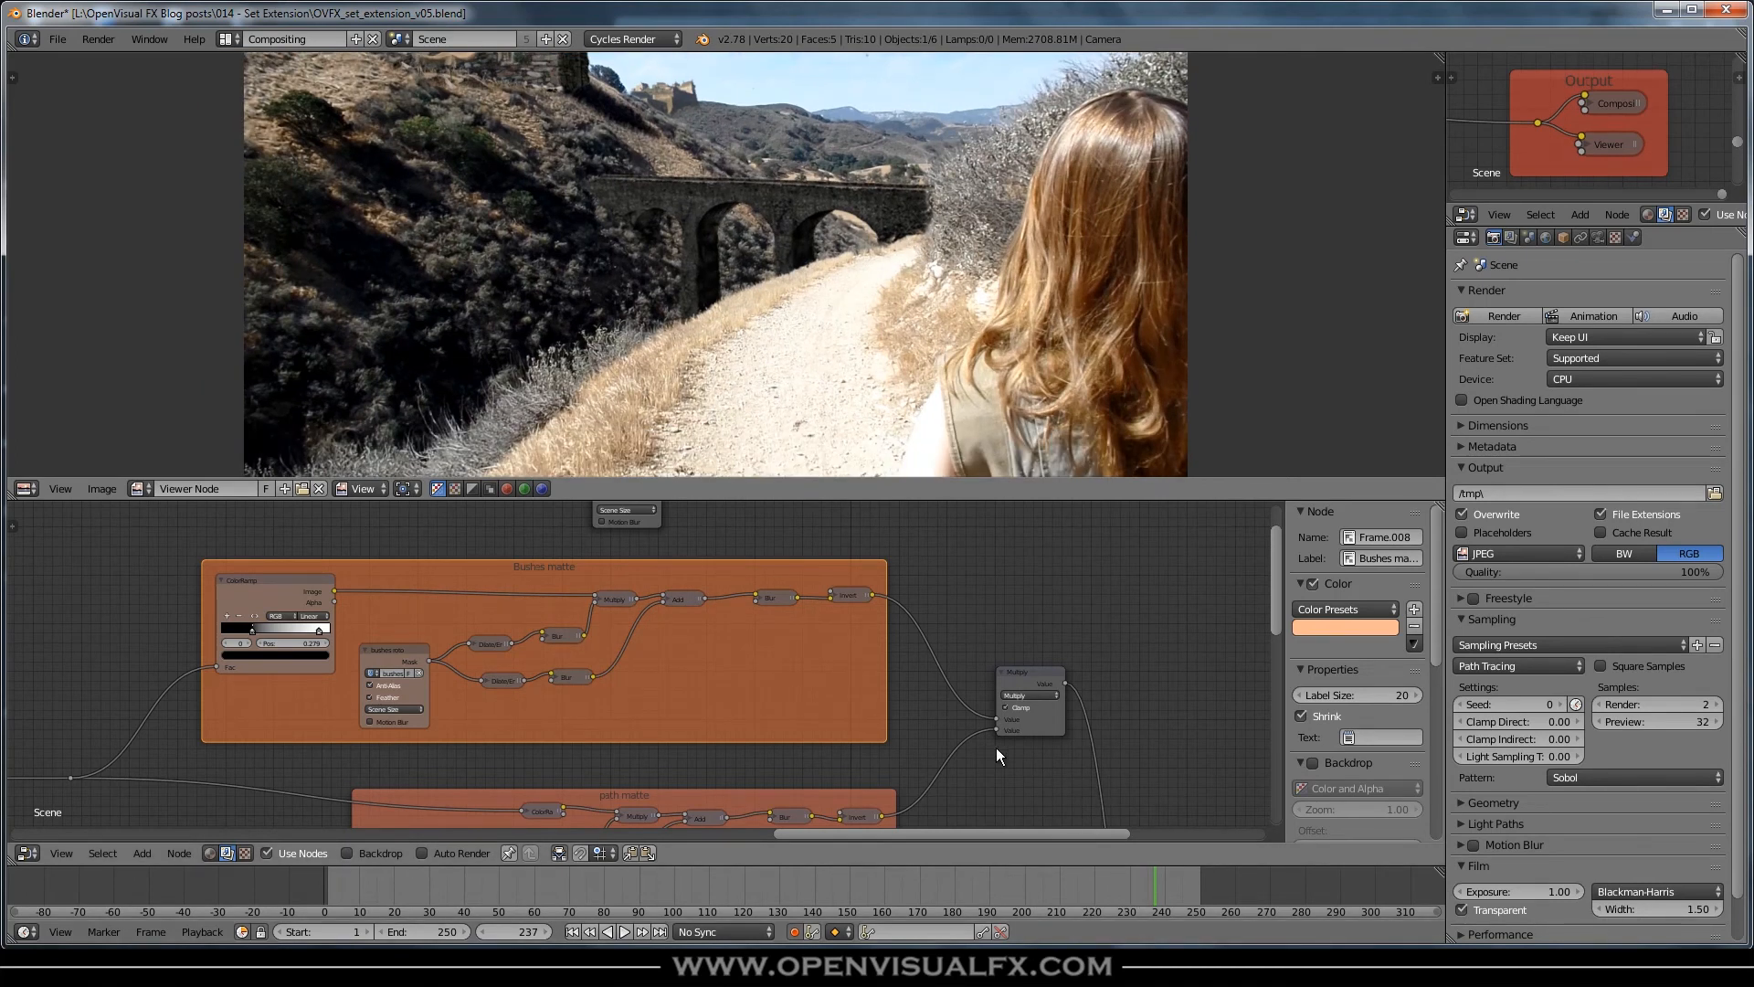
pyautogui.moveTo(1006, 749); pyautogui.dragTo(787, 522, button='middle')
pyautogui.moveTo(927, 668); pyautogui.dragTo(857, 571, button='middle')
pyautogui.click(907, 695)
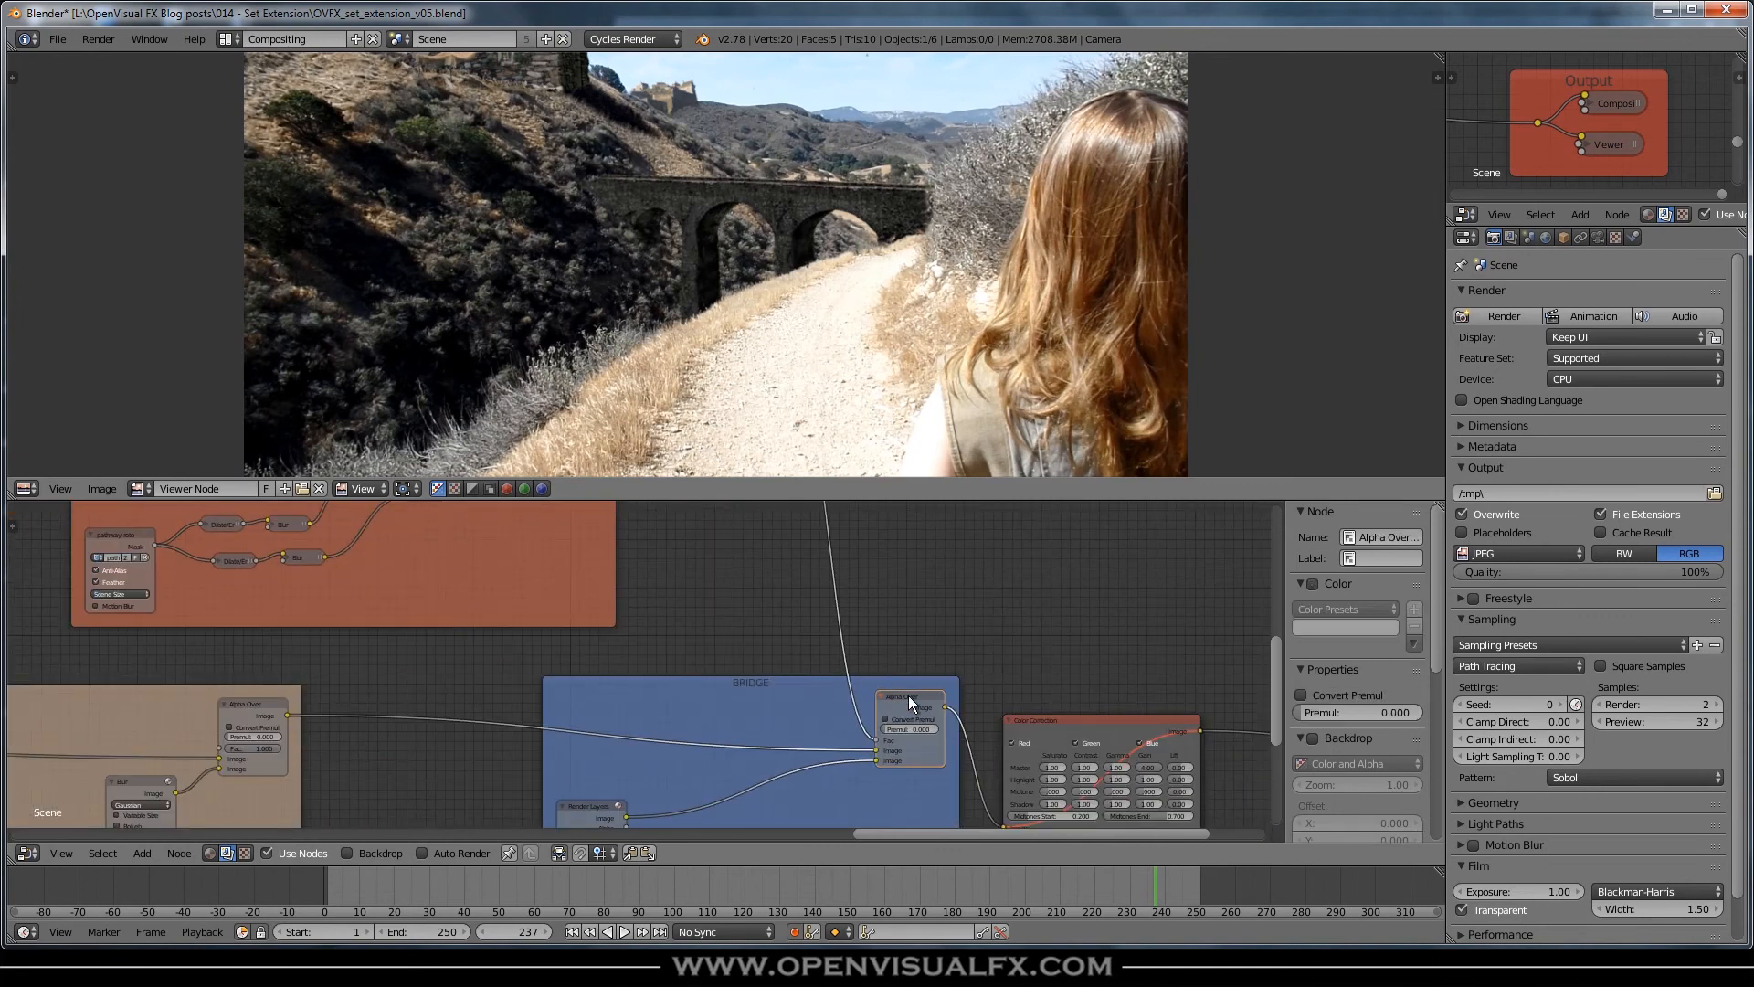
pyautogui.press('m')
pyautogui.press('m')
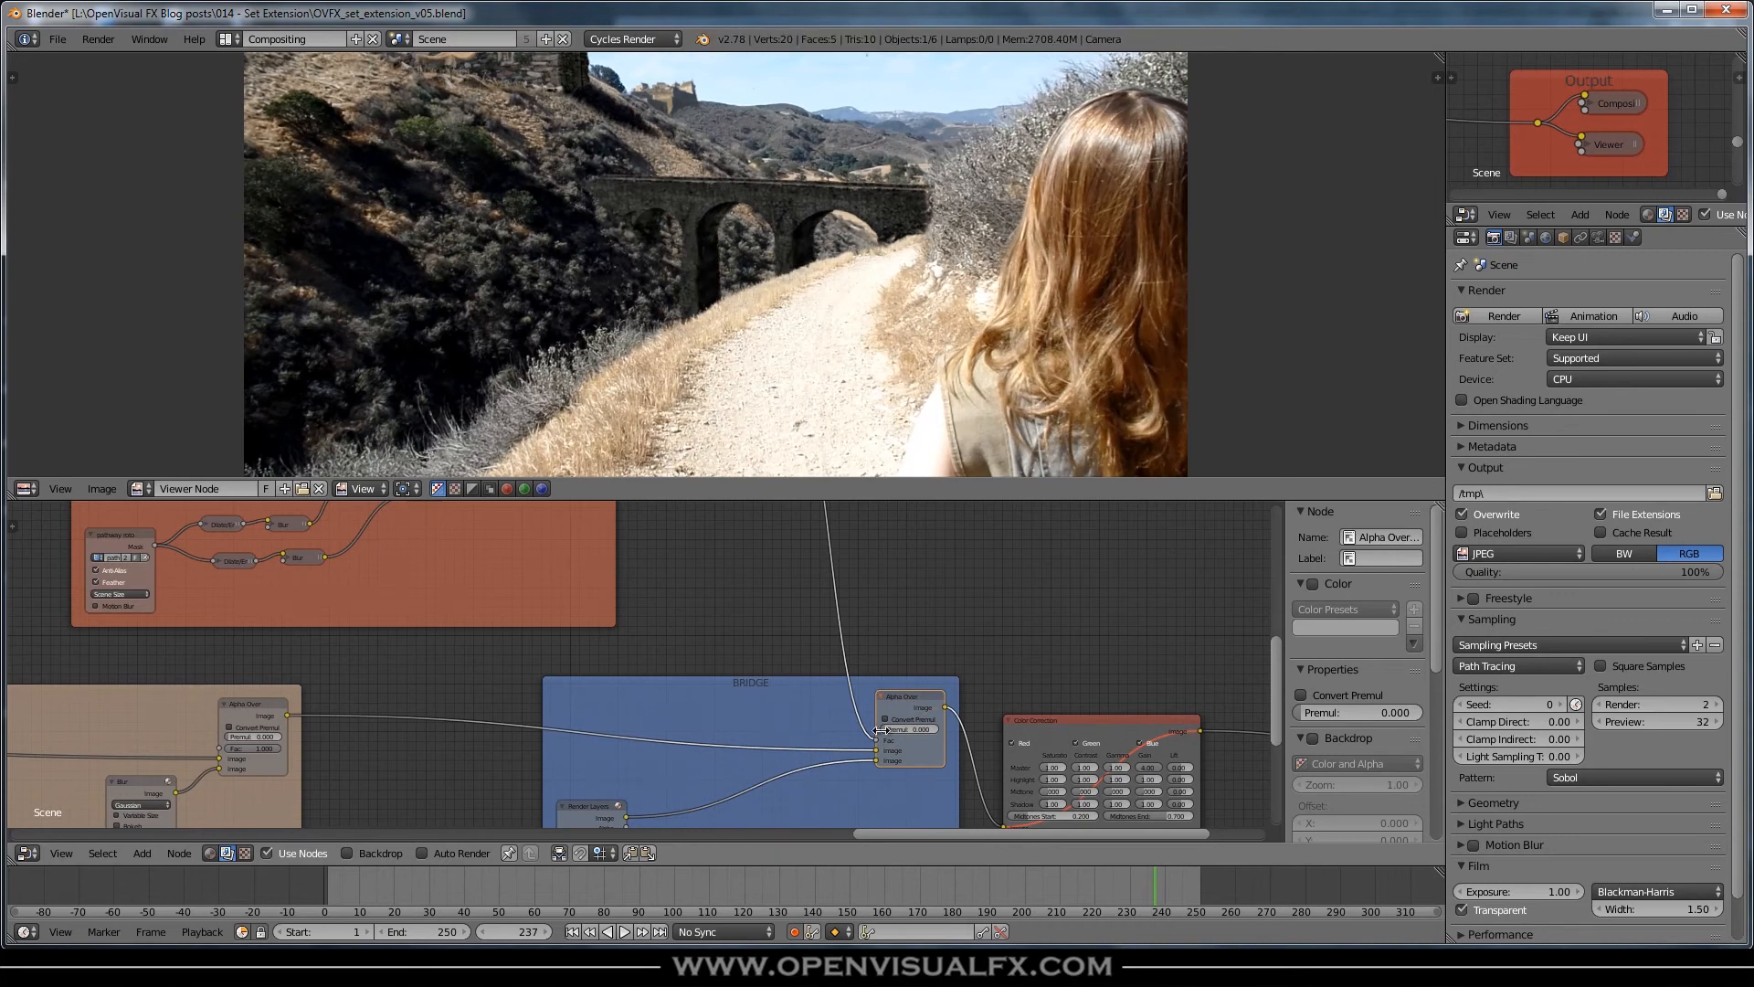
# - Insert a reroute in the combined matte's link to the BRIDGE Alpha Over and adjust its position inside the frame
pyautogui.click(822, 724)
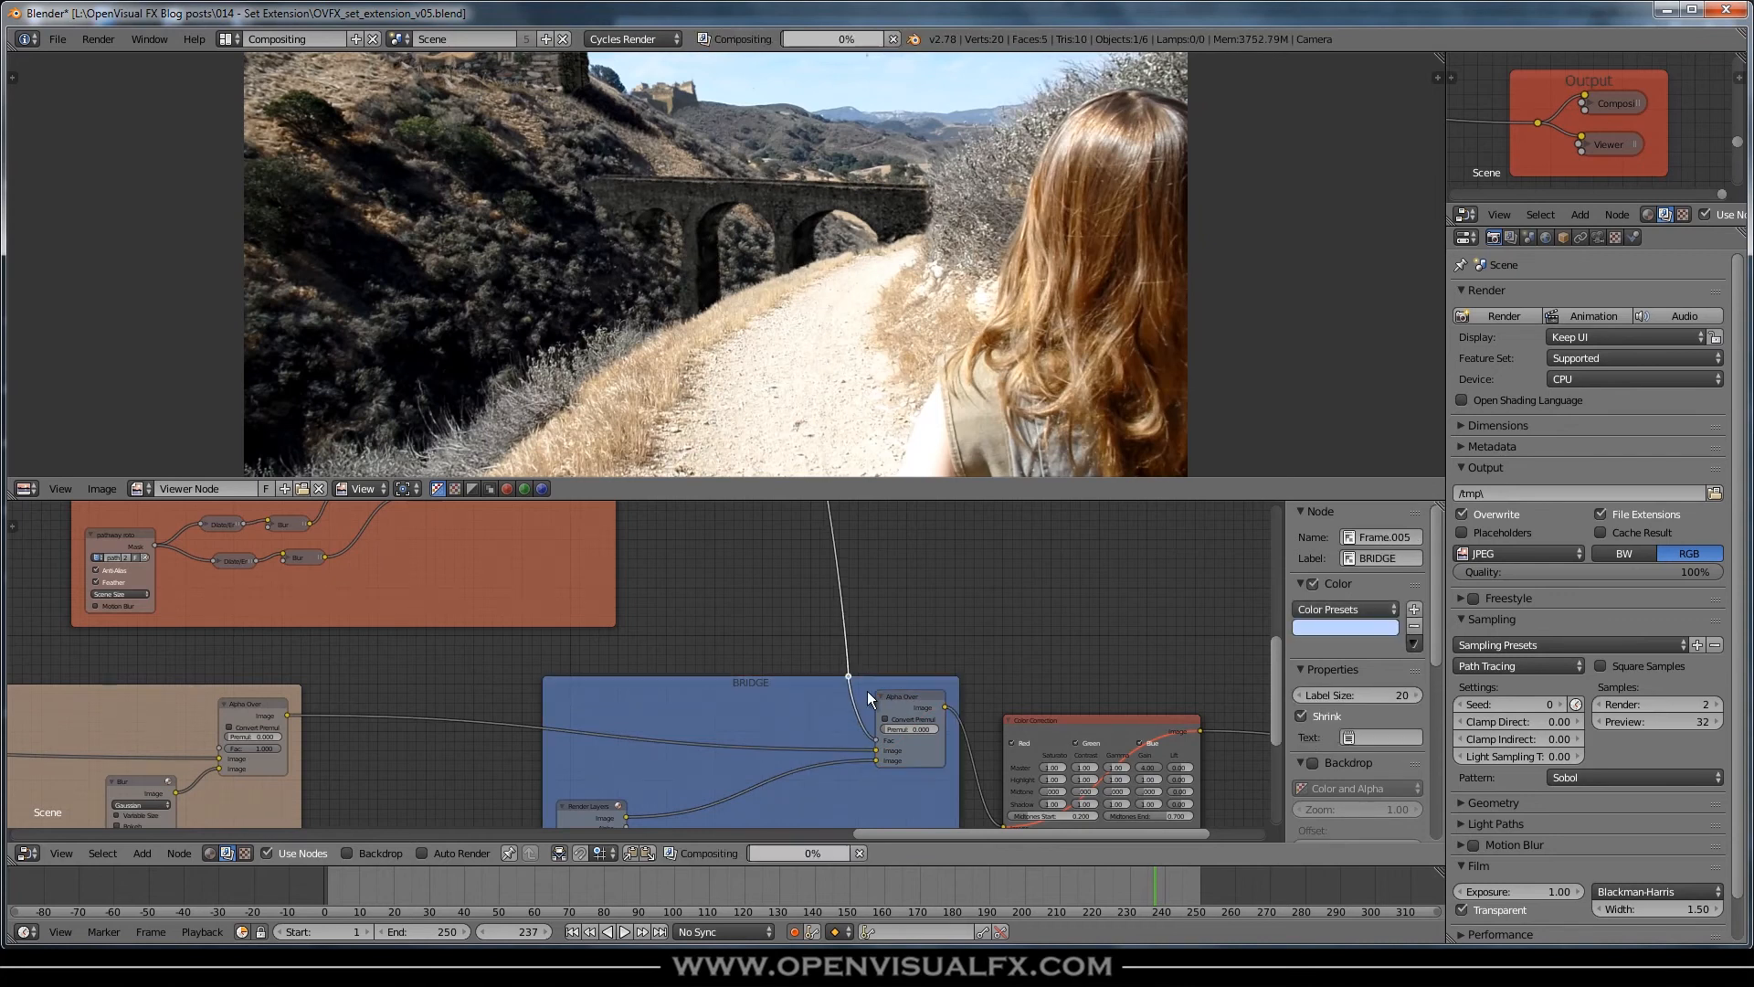
pyautogui.moveTo(846, 674); pyautogui.dragTo(826, 738)
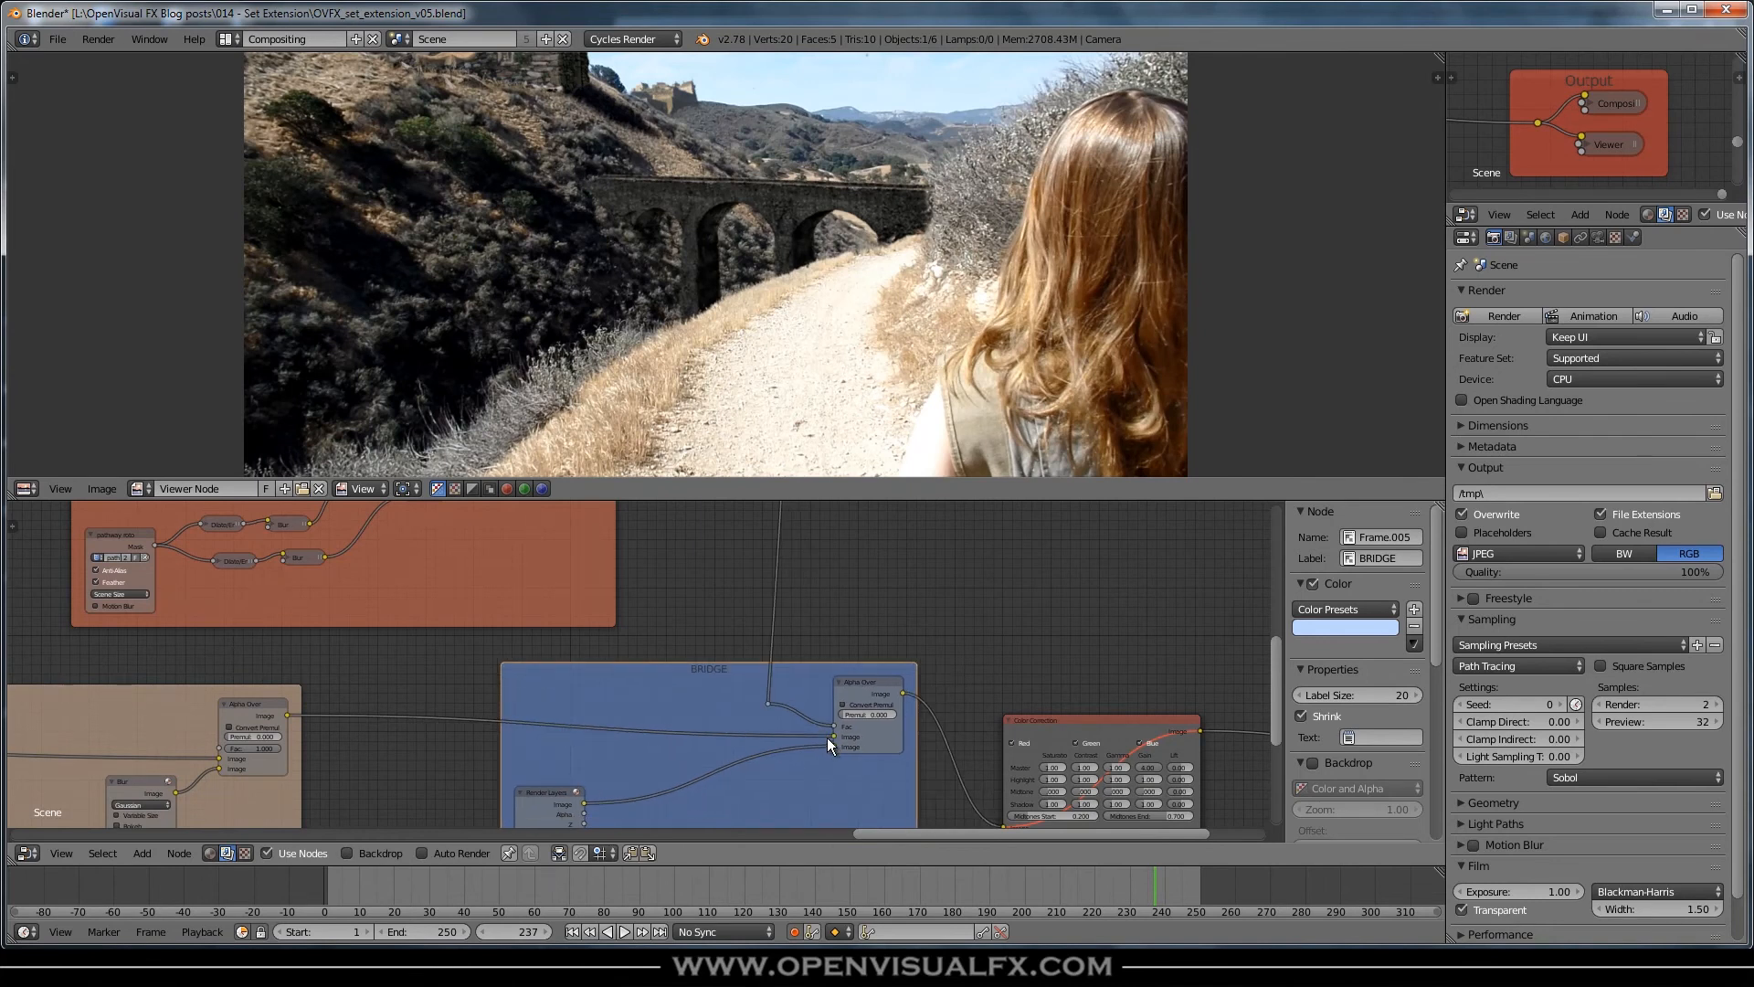
pyautogui.moveTo(821, 711); pyautogui.dragTo(901, 629, button='middle')
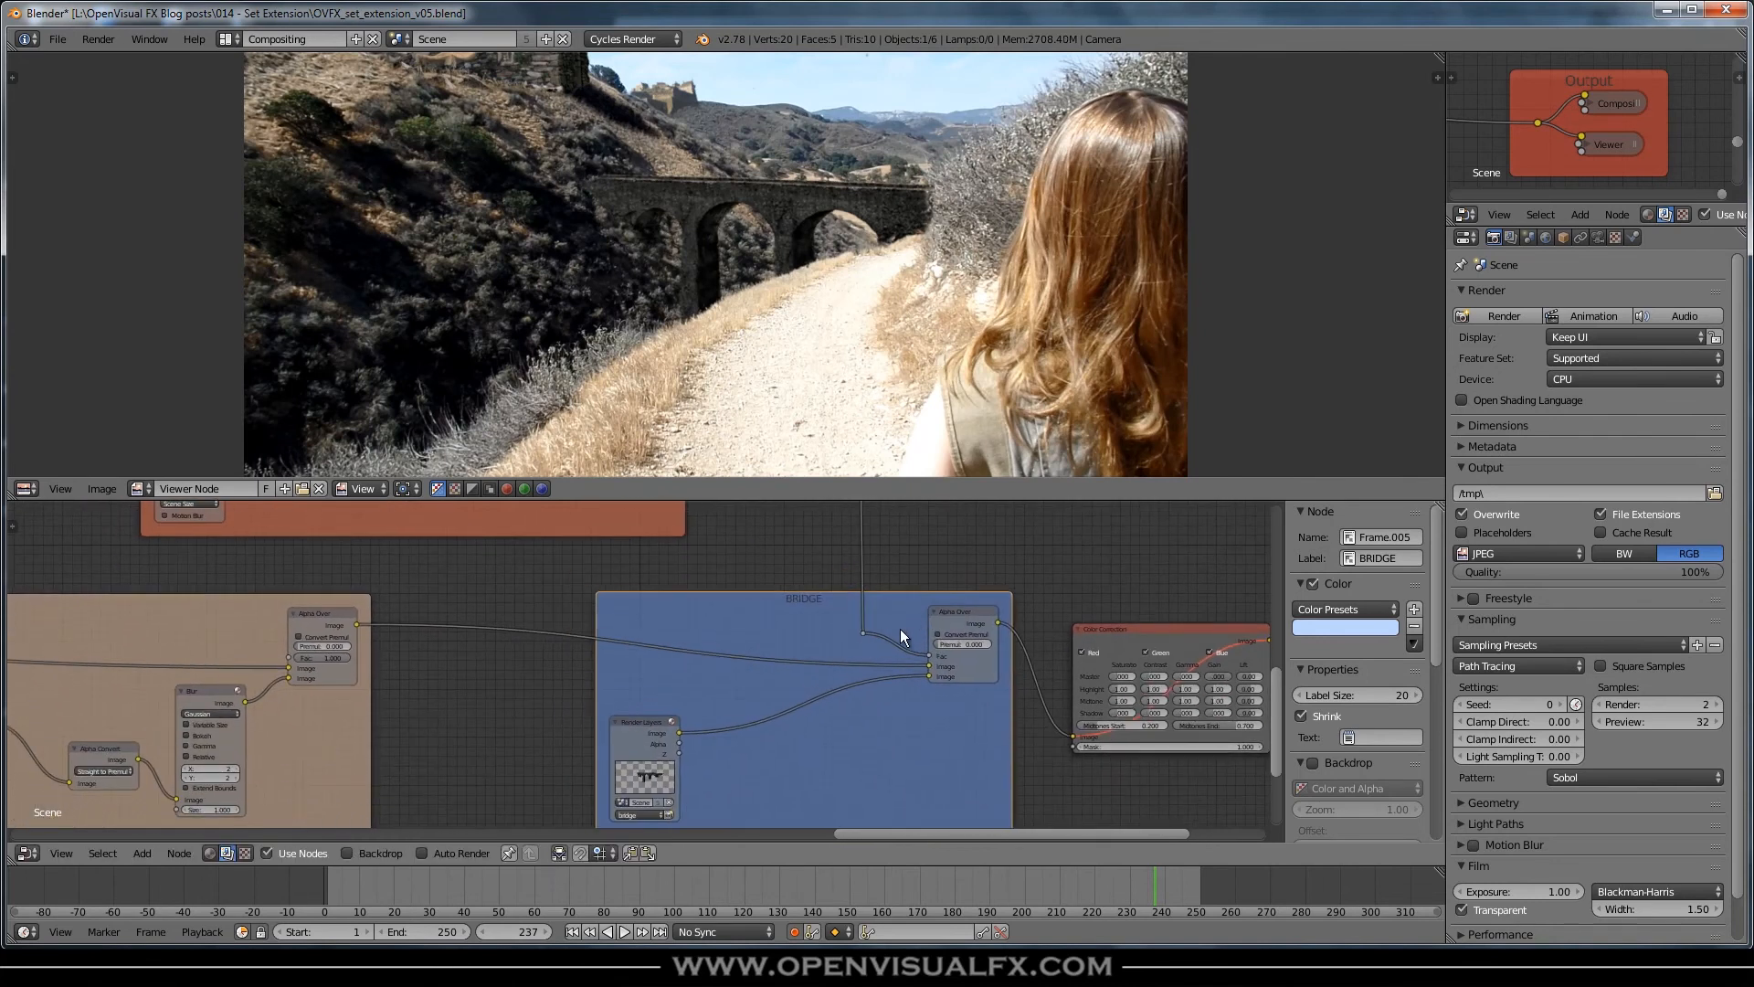
# - Cut the reroute's link to the BRIDGE Alpha Over to compare the bridge without its matte, and reconnect it to Fac
pyautogui.keyDown('ctrl'); pyautogui.moveTo(889, 645); pyautogui.dragTo(870, 660, button='right'); pyautogui.keyUp('ctrl')
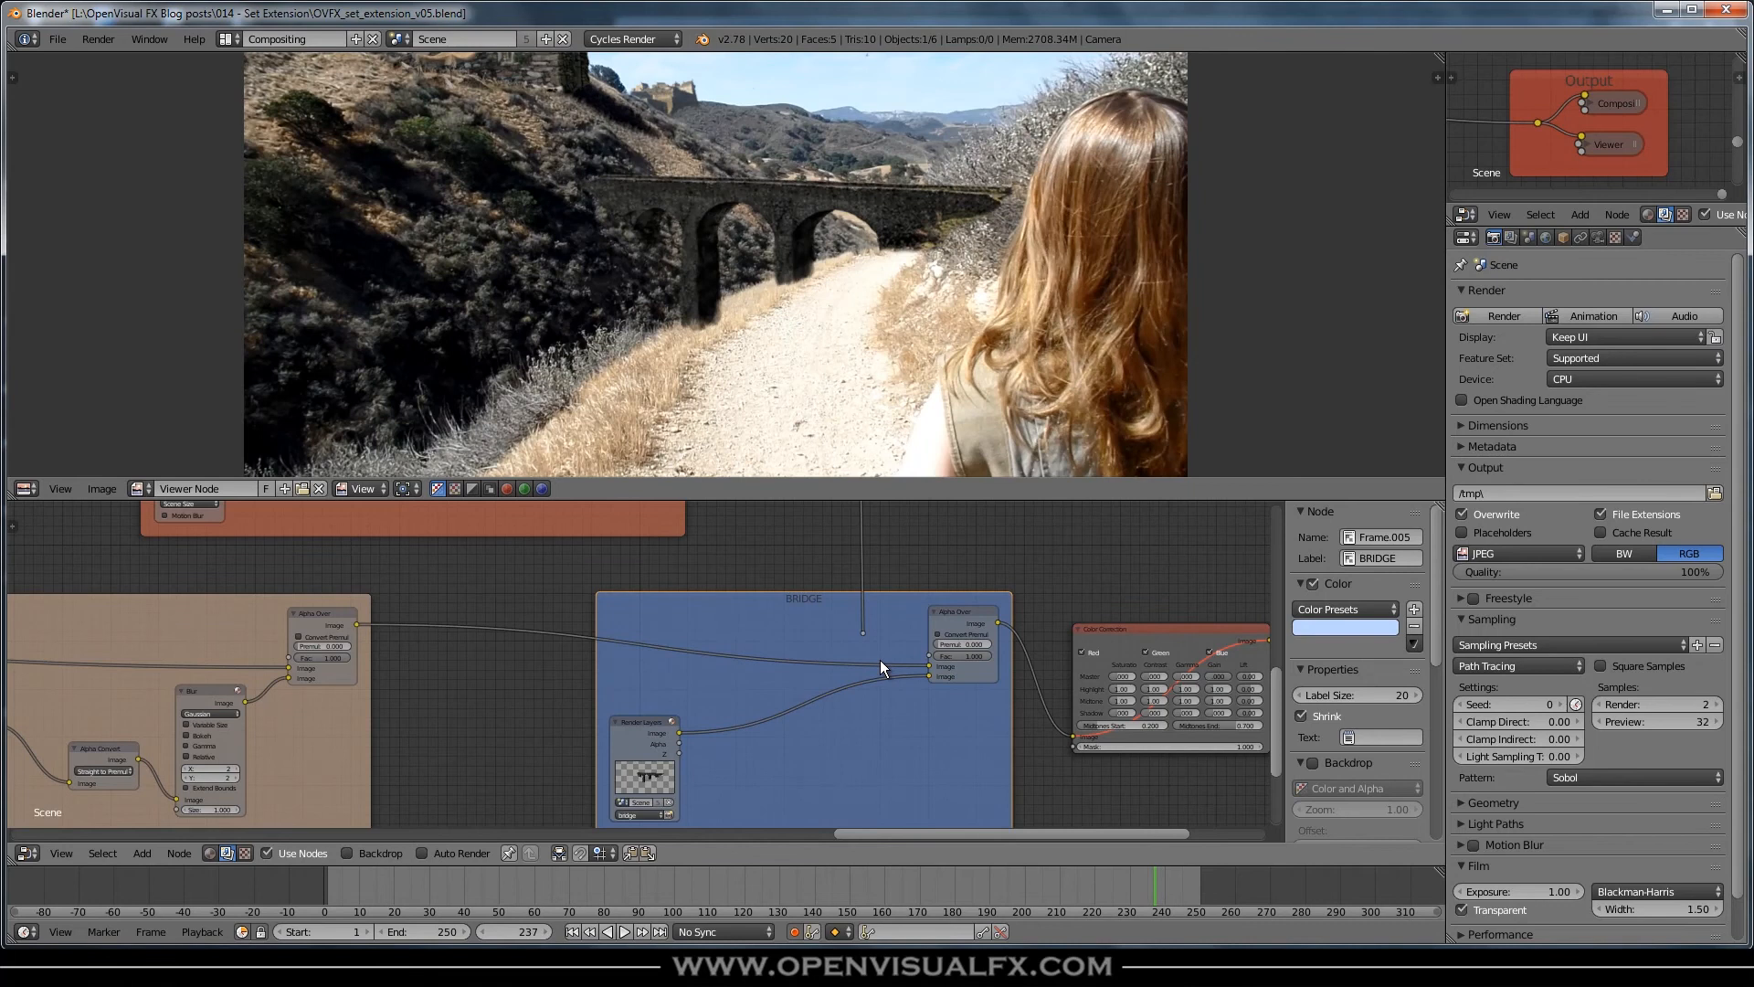
pyautogui.scroll(3, 825, 625)
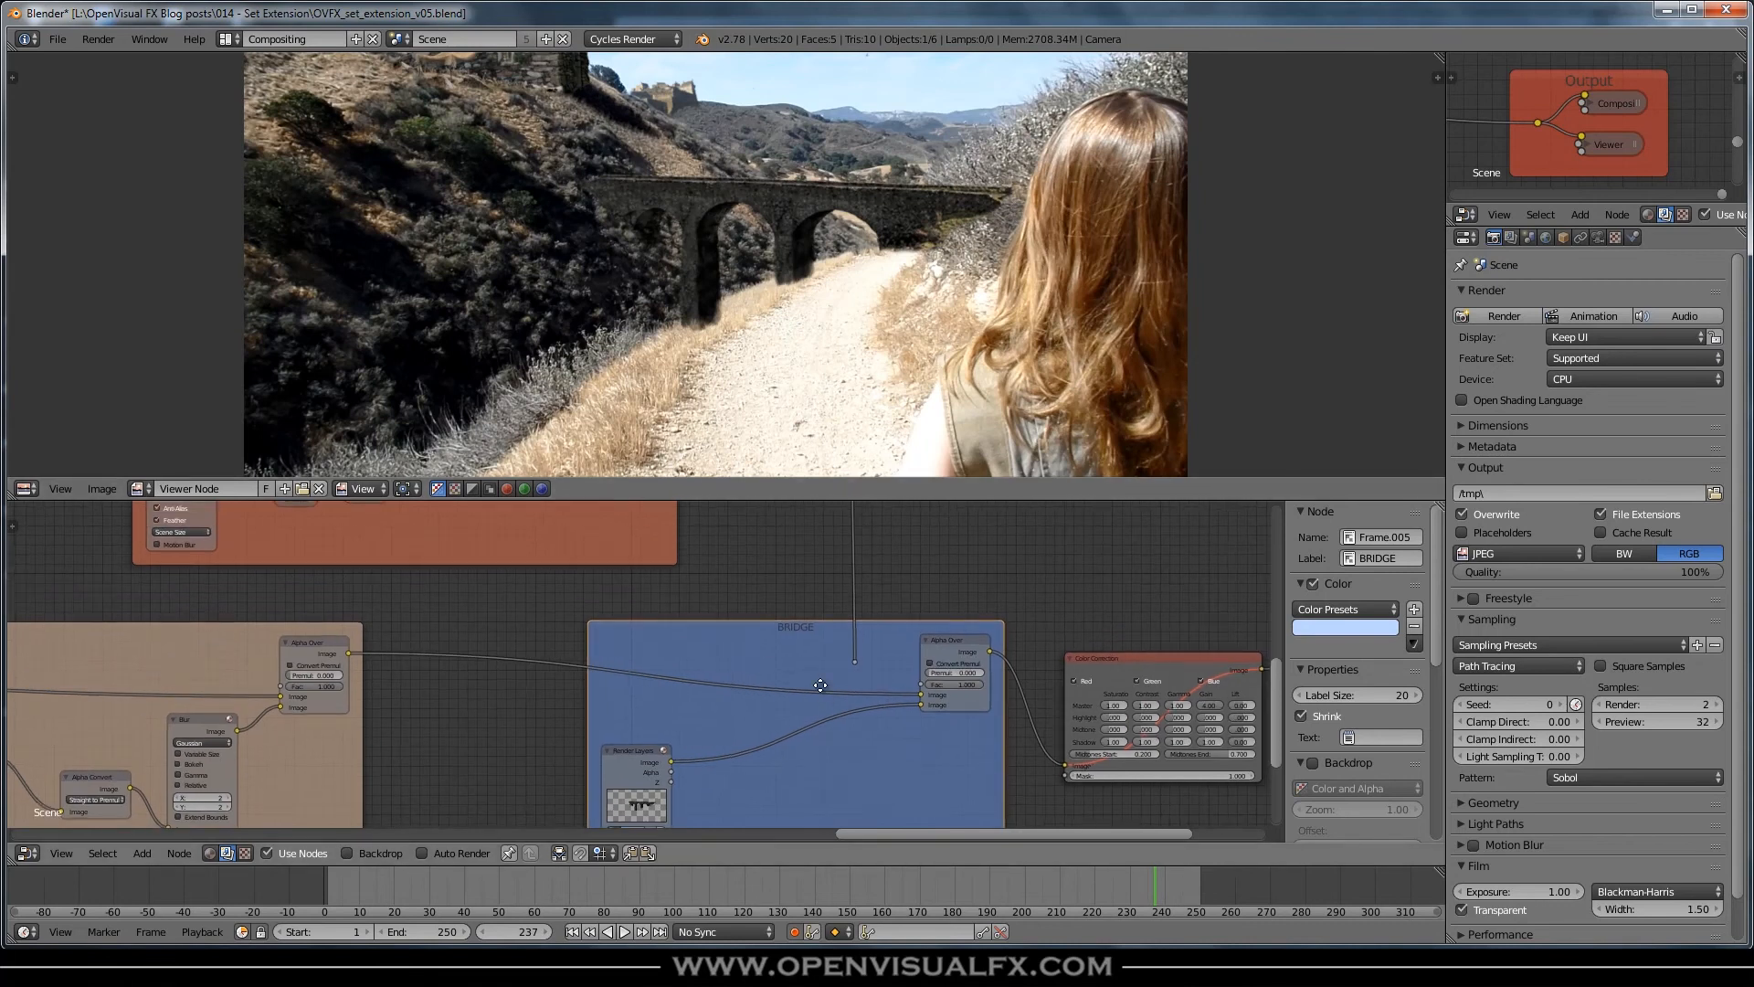
pyautogui.moveTo(852, 657); pyautogui.dragTo(942, 688)
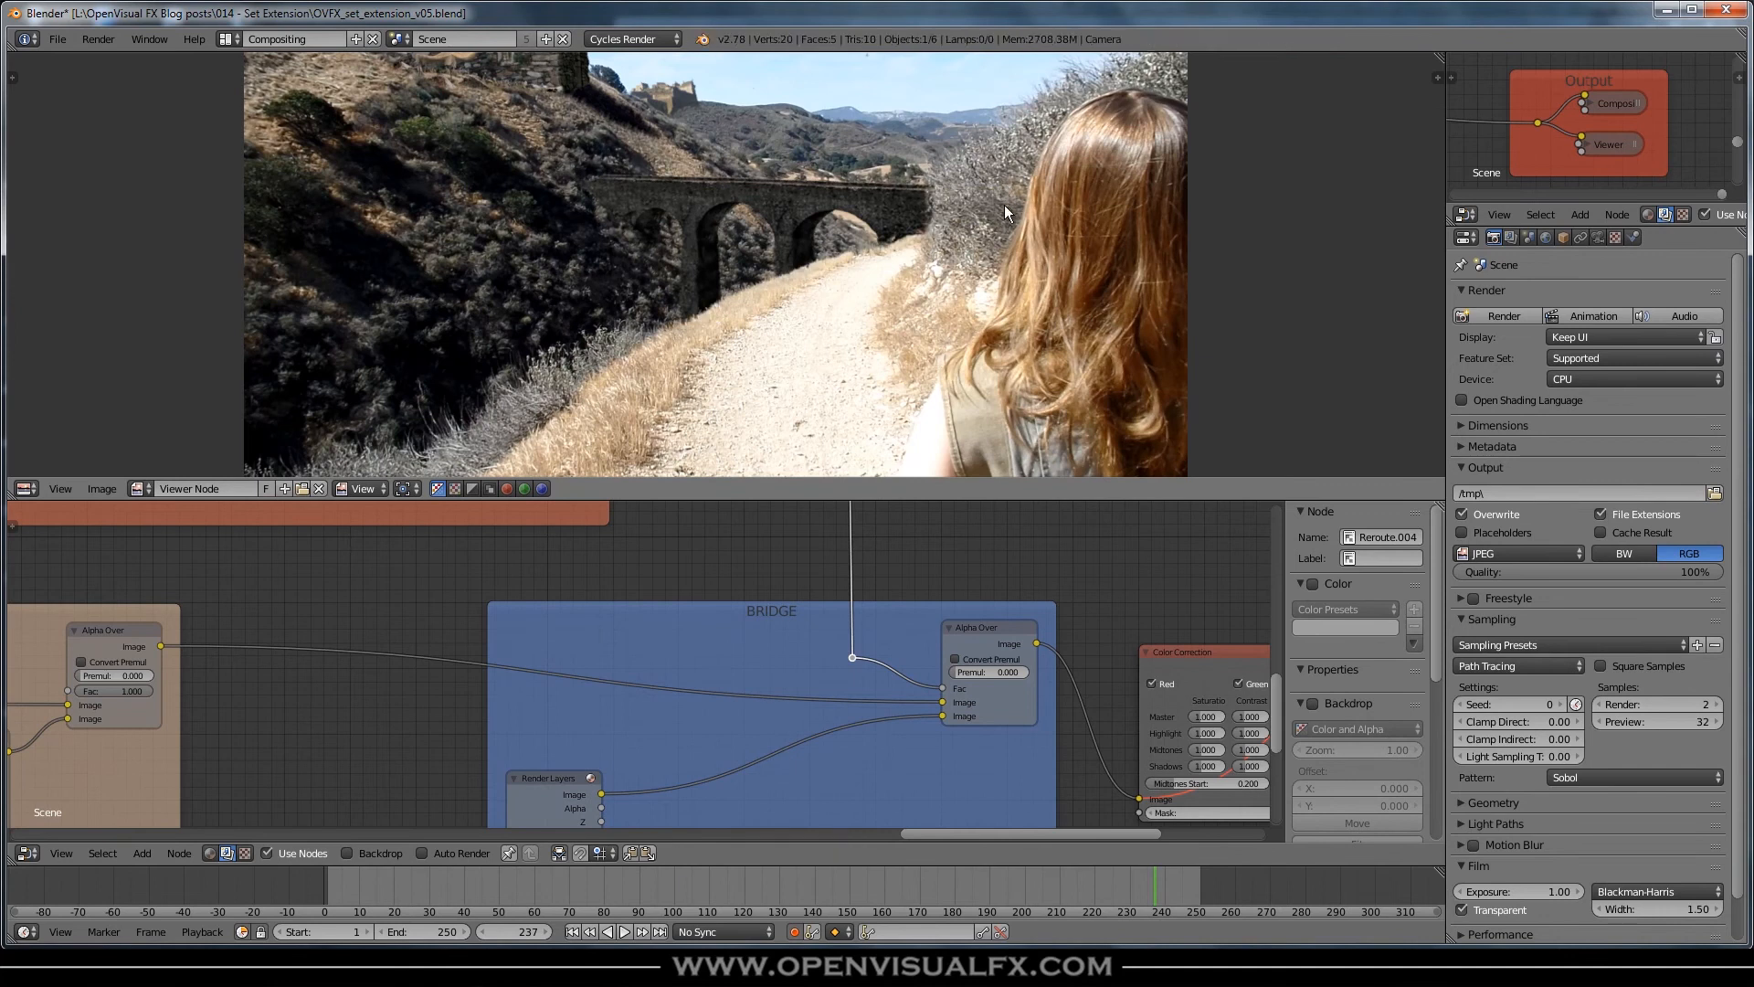
# - Render frame 193 and examine the edge where the bridge meets the bushes
pyautogui.scroll(-3, 798, 327)
pyautogui.scroll(3, 824, 272)
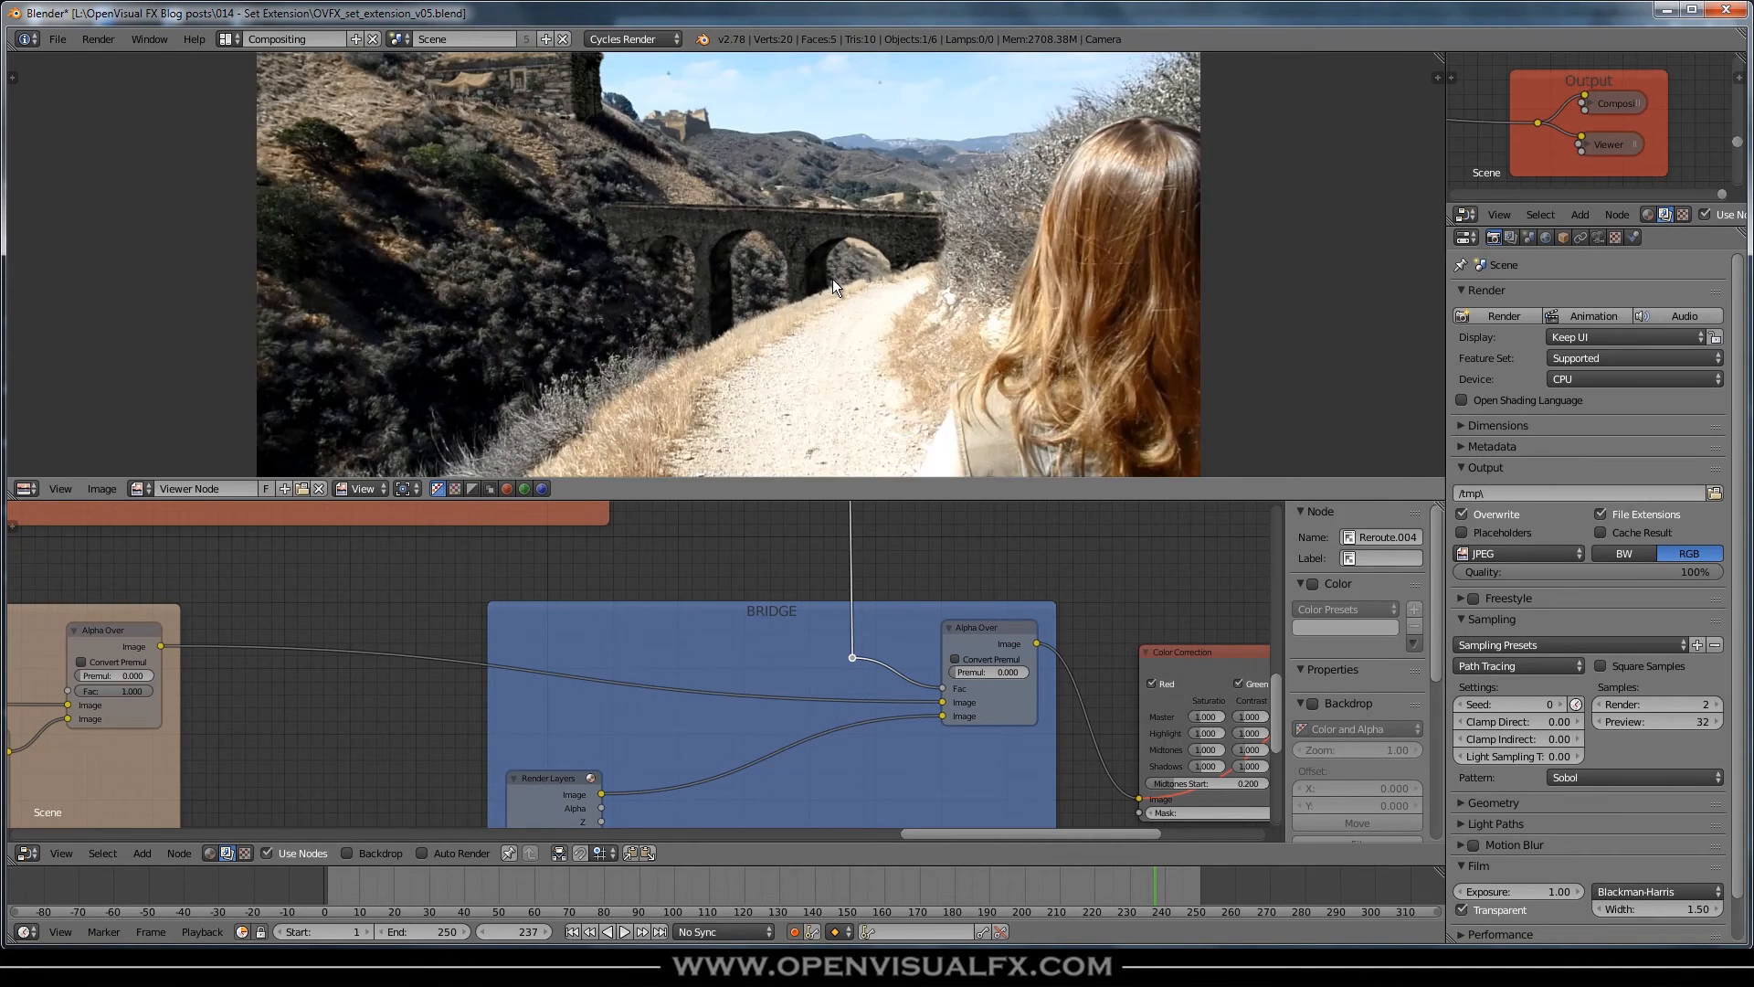
pyautogui.moveTo(1120, 886); pyautogui.dragTo(1000, 912)
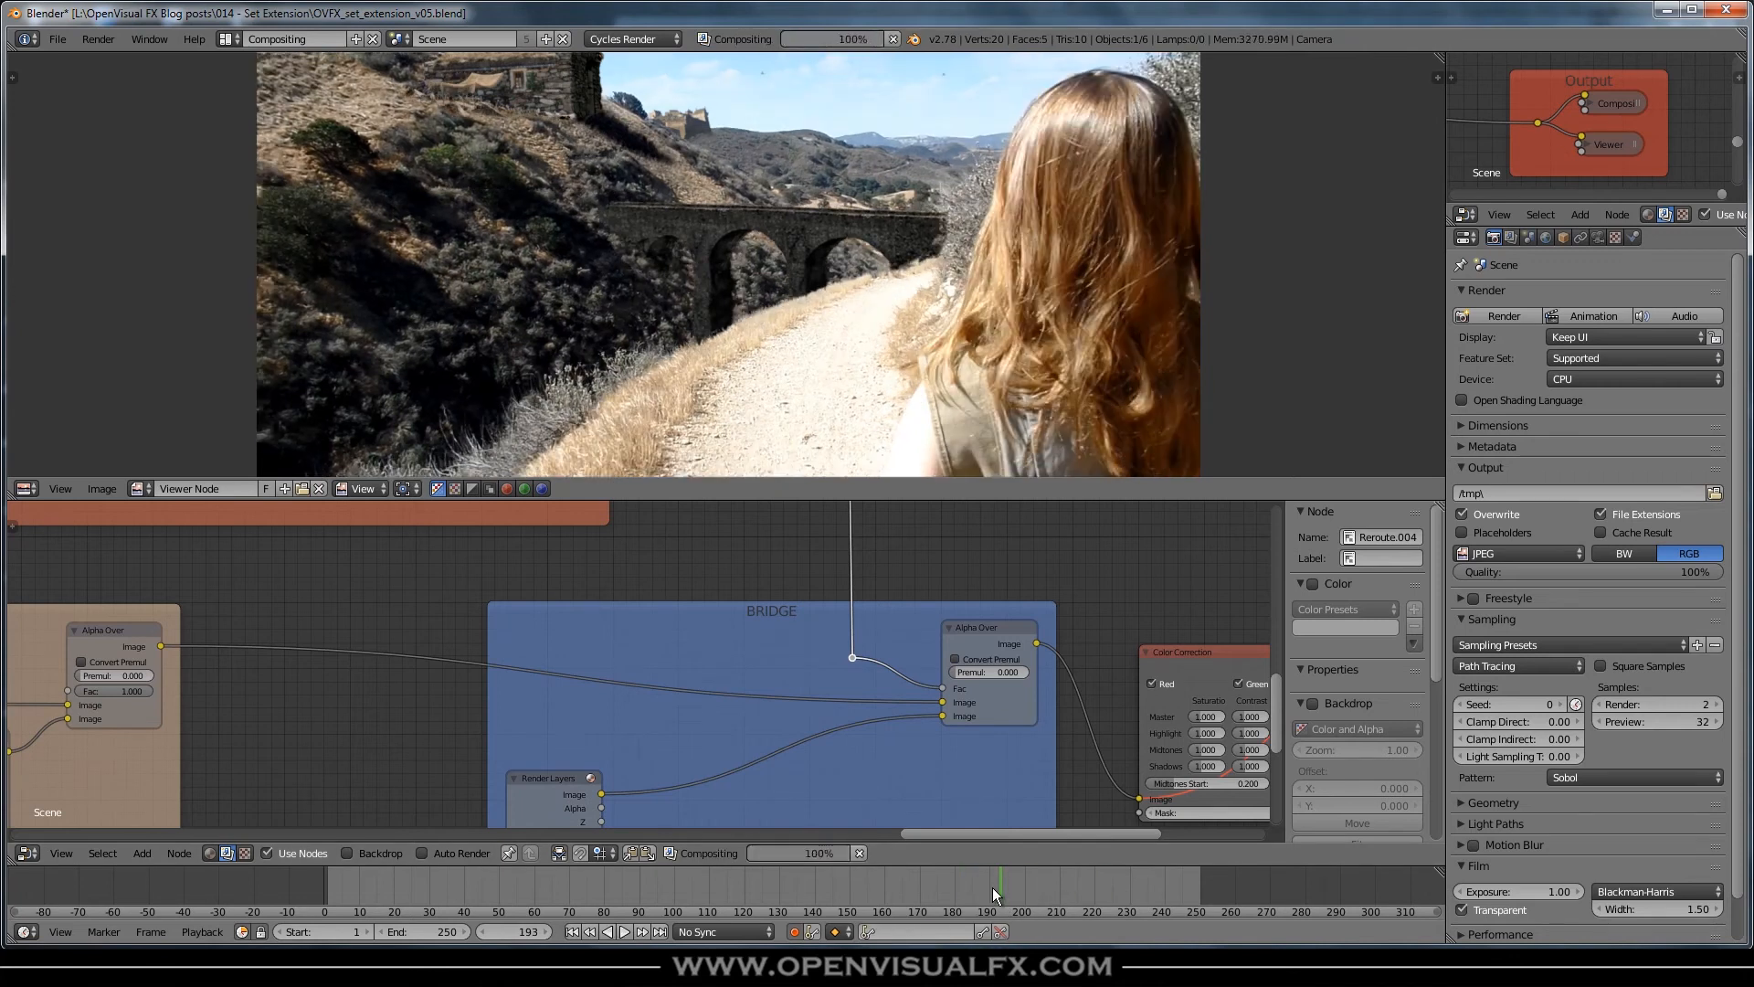
pyautogui.click(1523, 313)
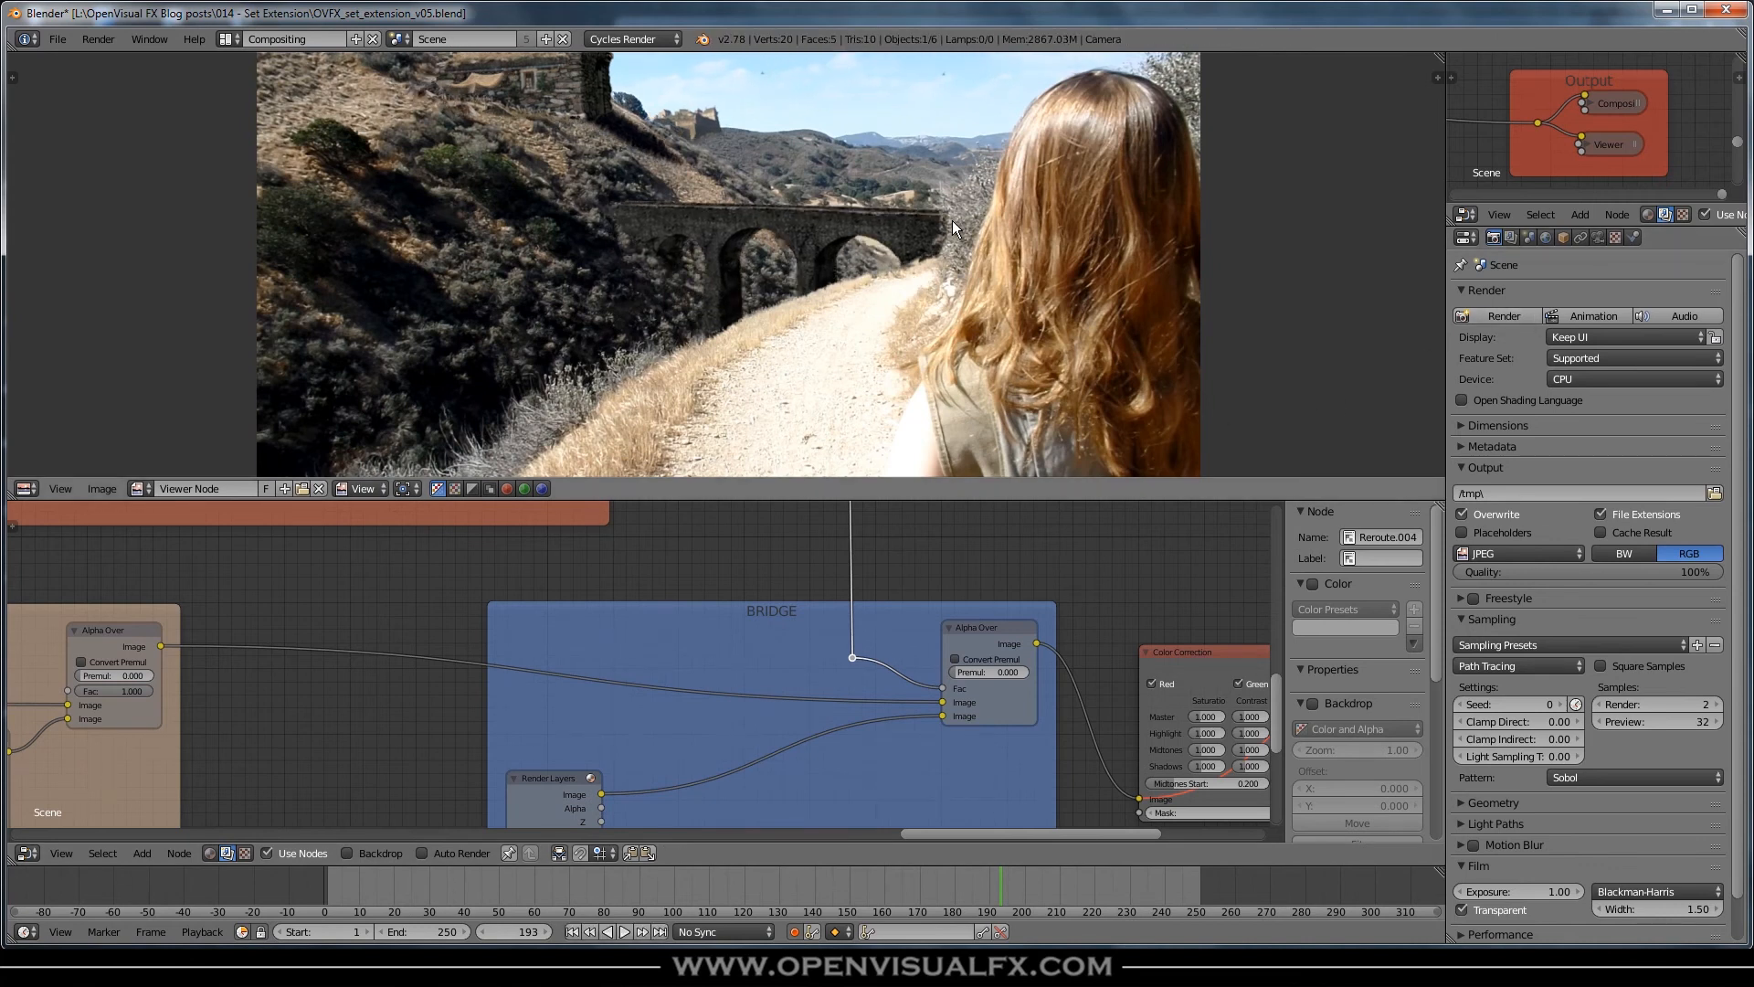
pyautogui.scroll(4, 952, 221)
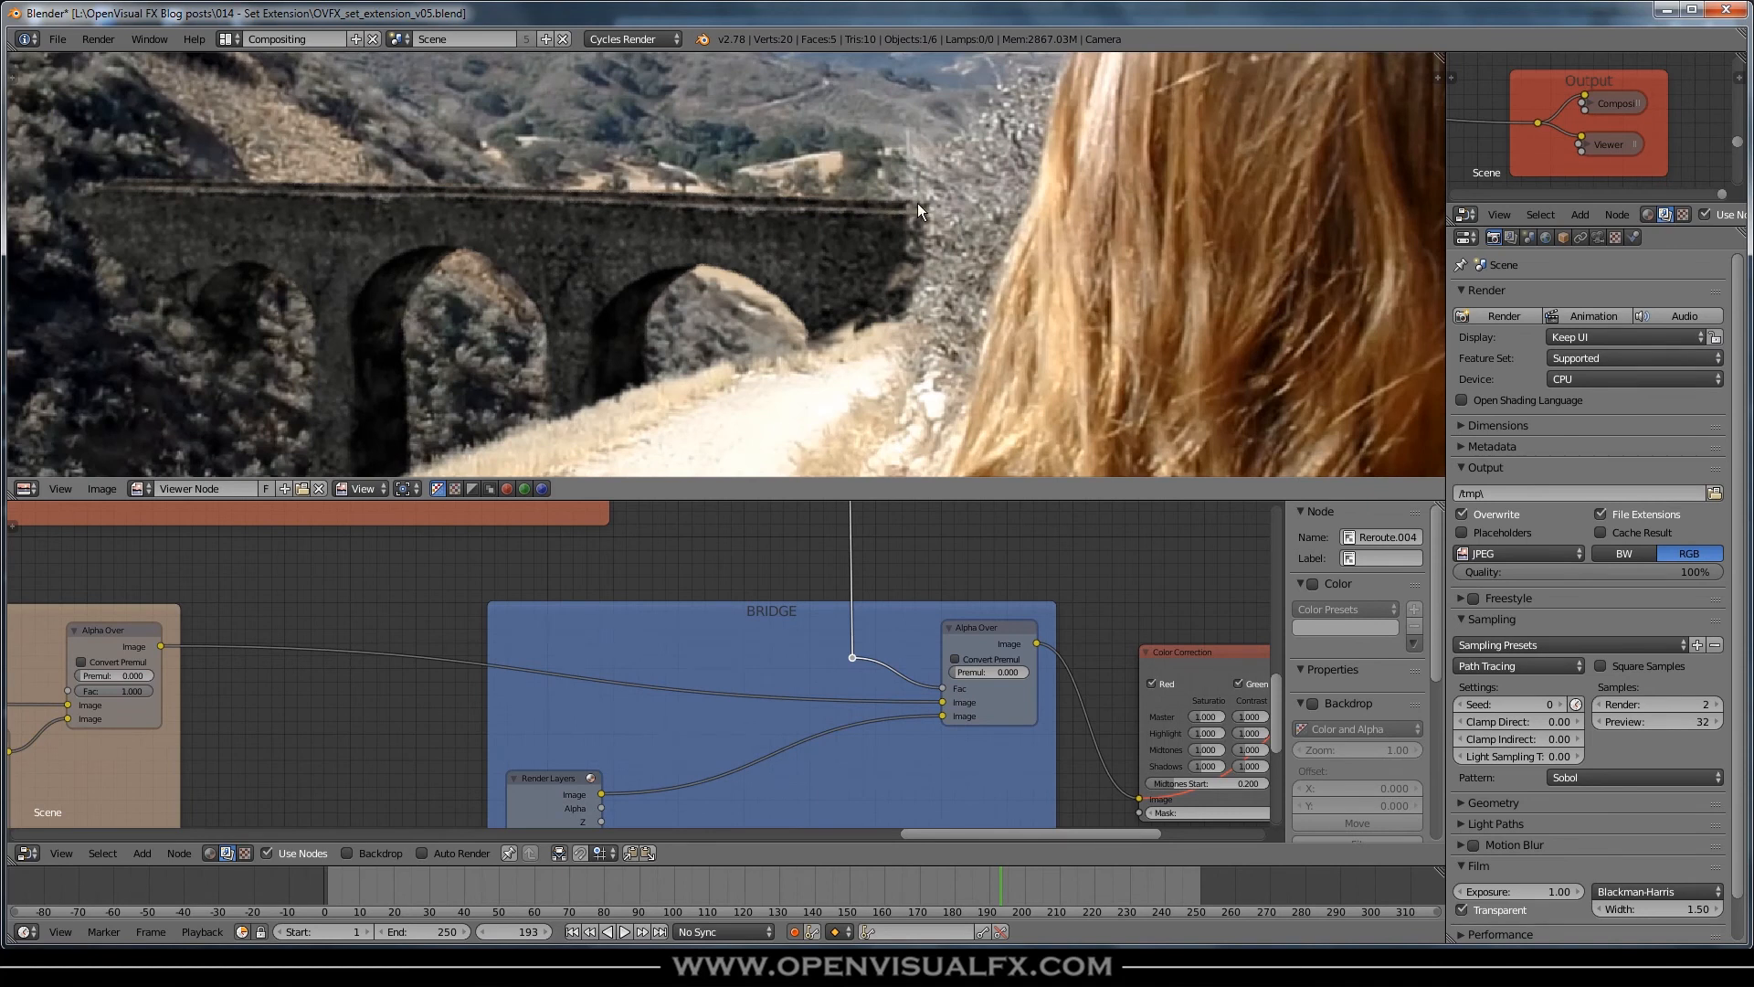
pyautogui.scroll(-4, 917, 265)
pyautogui.scroll(3, 912, 276)
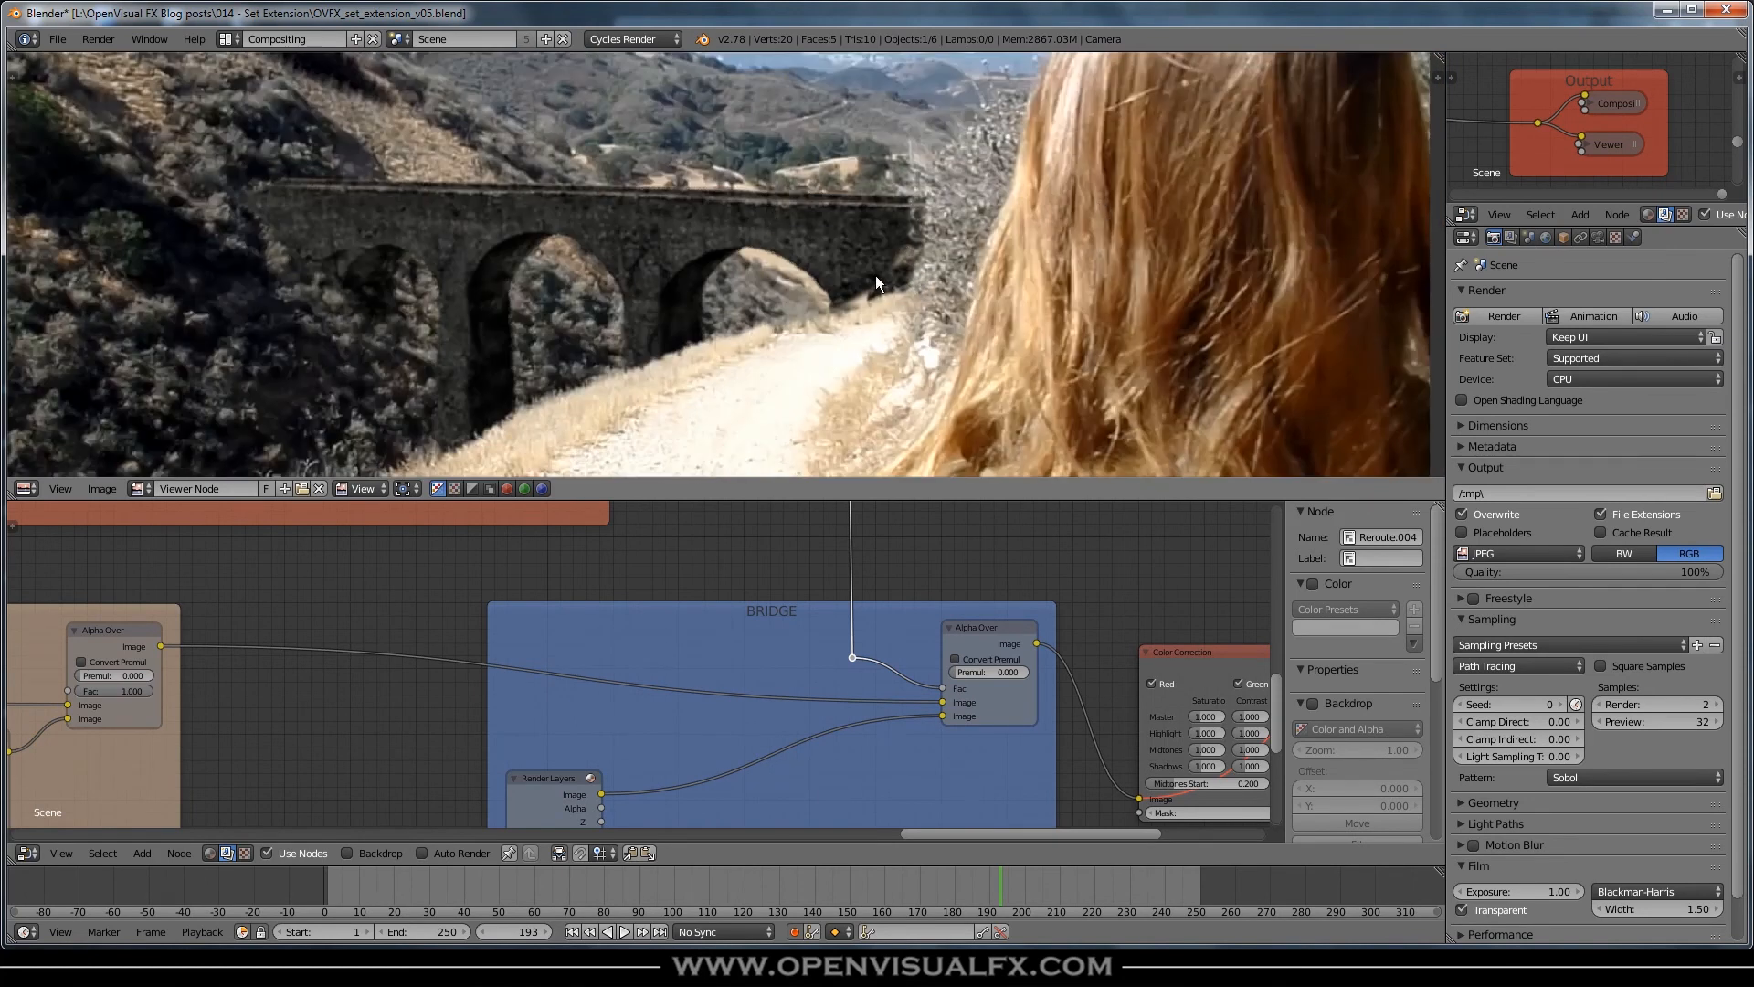
pyautogui.scroll(-1, 869, 272)
# - Expand the upper Dilate/Erode node in the Bushes matte frame and make room for it above the lower branch
pyautogui.moveTo(512, 491); pyautogui.dragTo(787, 763, button='middle')
pyautogui.scroll(-4, 786, 669)
pyautogui.moveTo(661, 557); pyautogui.dragTo(842, 708, button='middle')
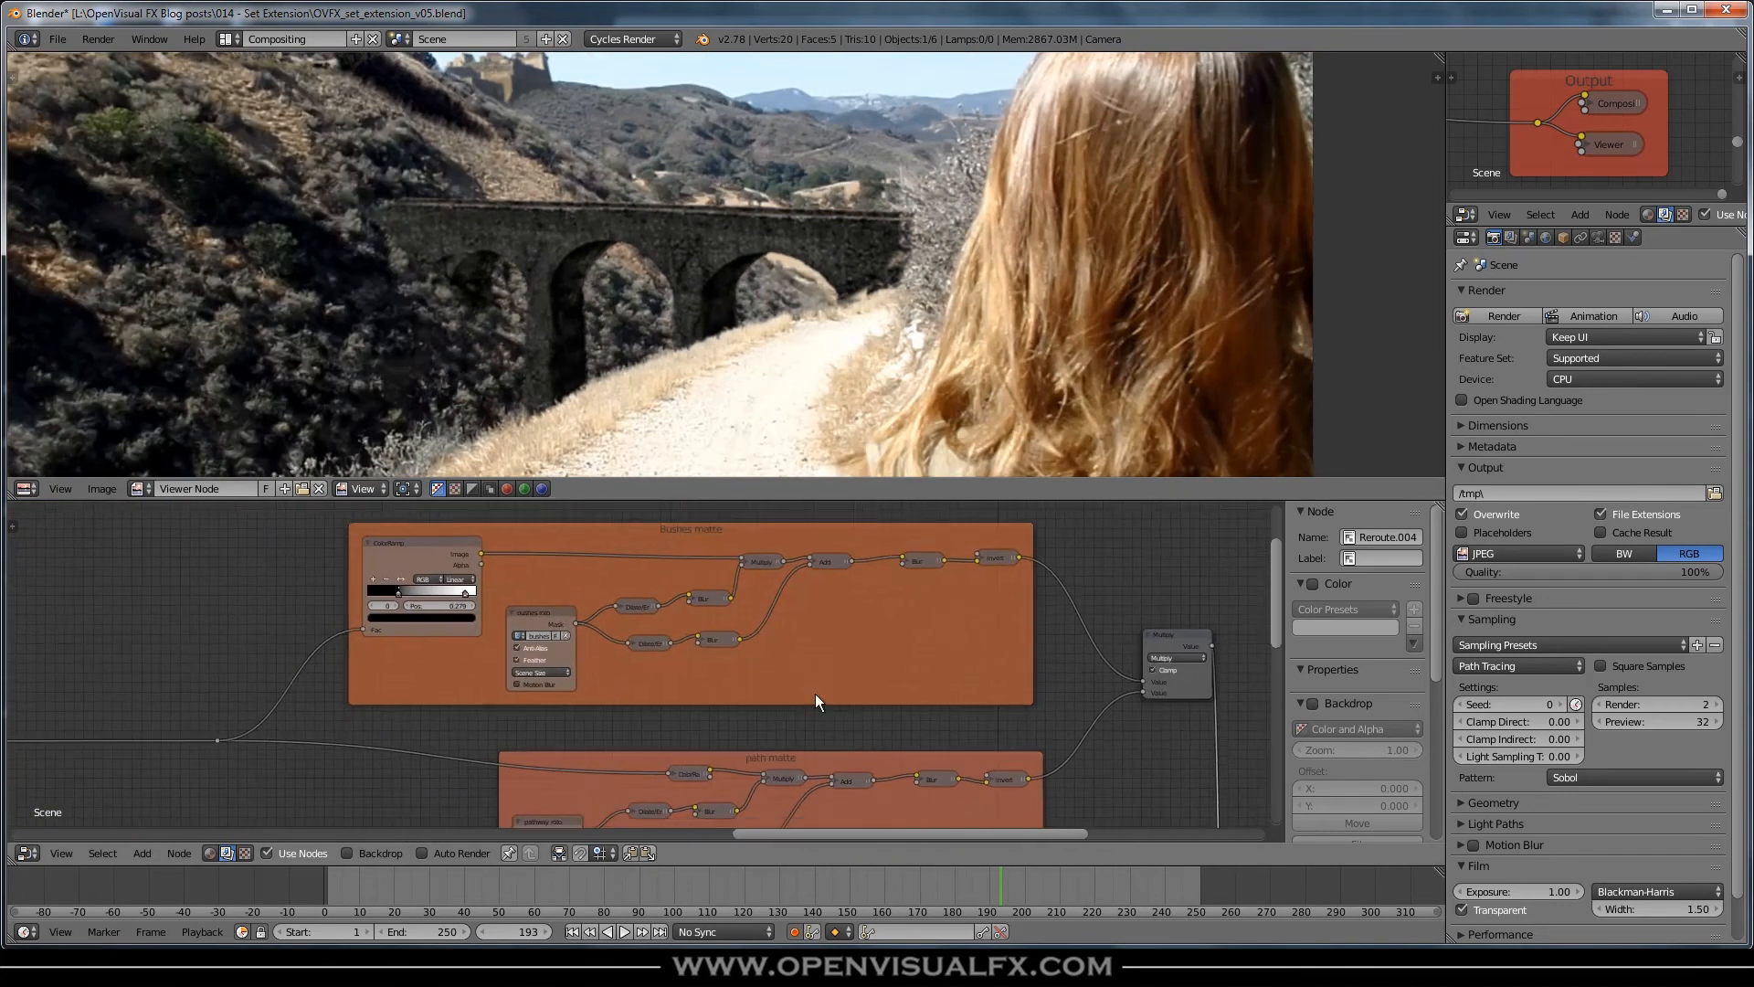
pyautogui.scroll(5, 672, 644)
pyautogui.moveTo(736, 639); pyautogui.dragTo(745, 648)
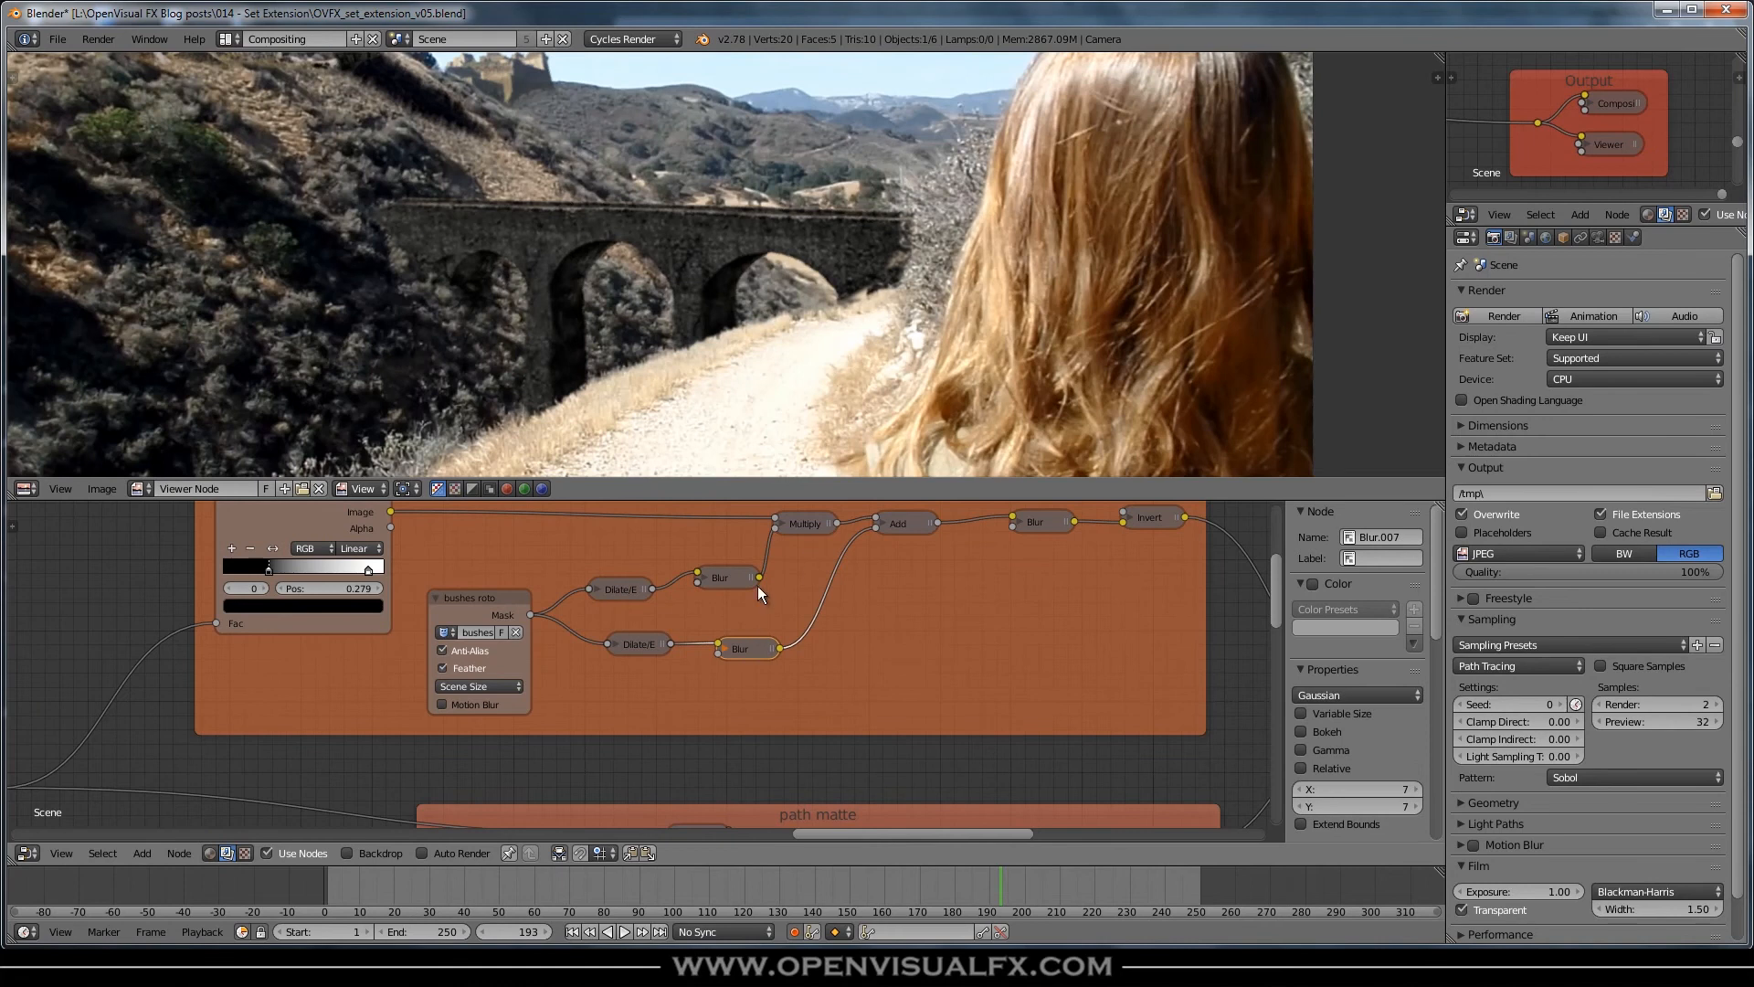
pyautogui.click(639, 645)
pyautogui.click(623, 589)
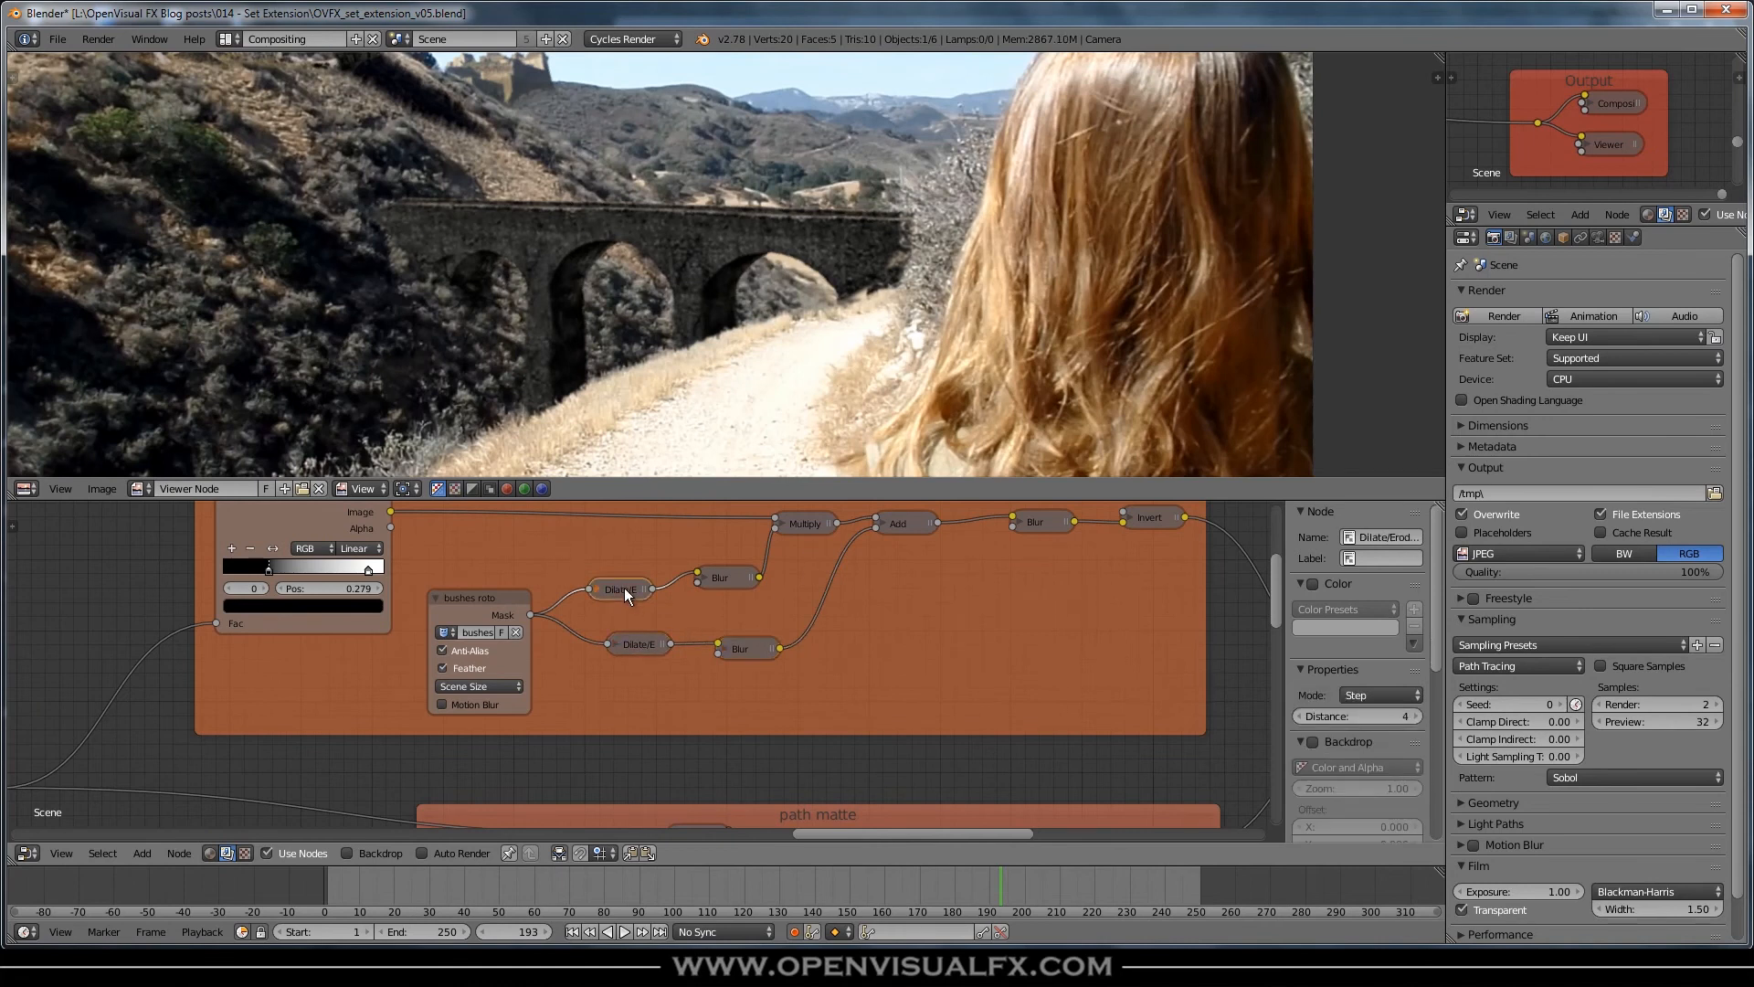
pyautogui.press('h')
pyautogui.moveTo(621, 572); pyautogui.dragTo(611, 544)
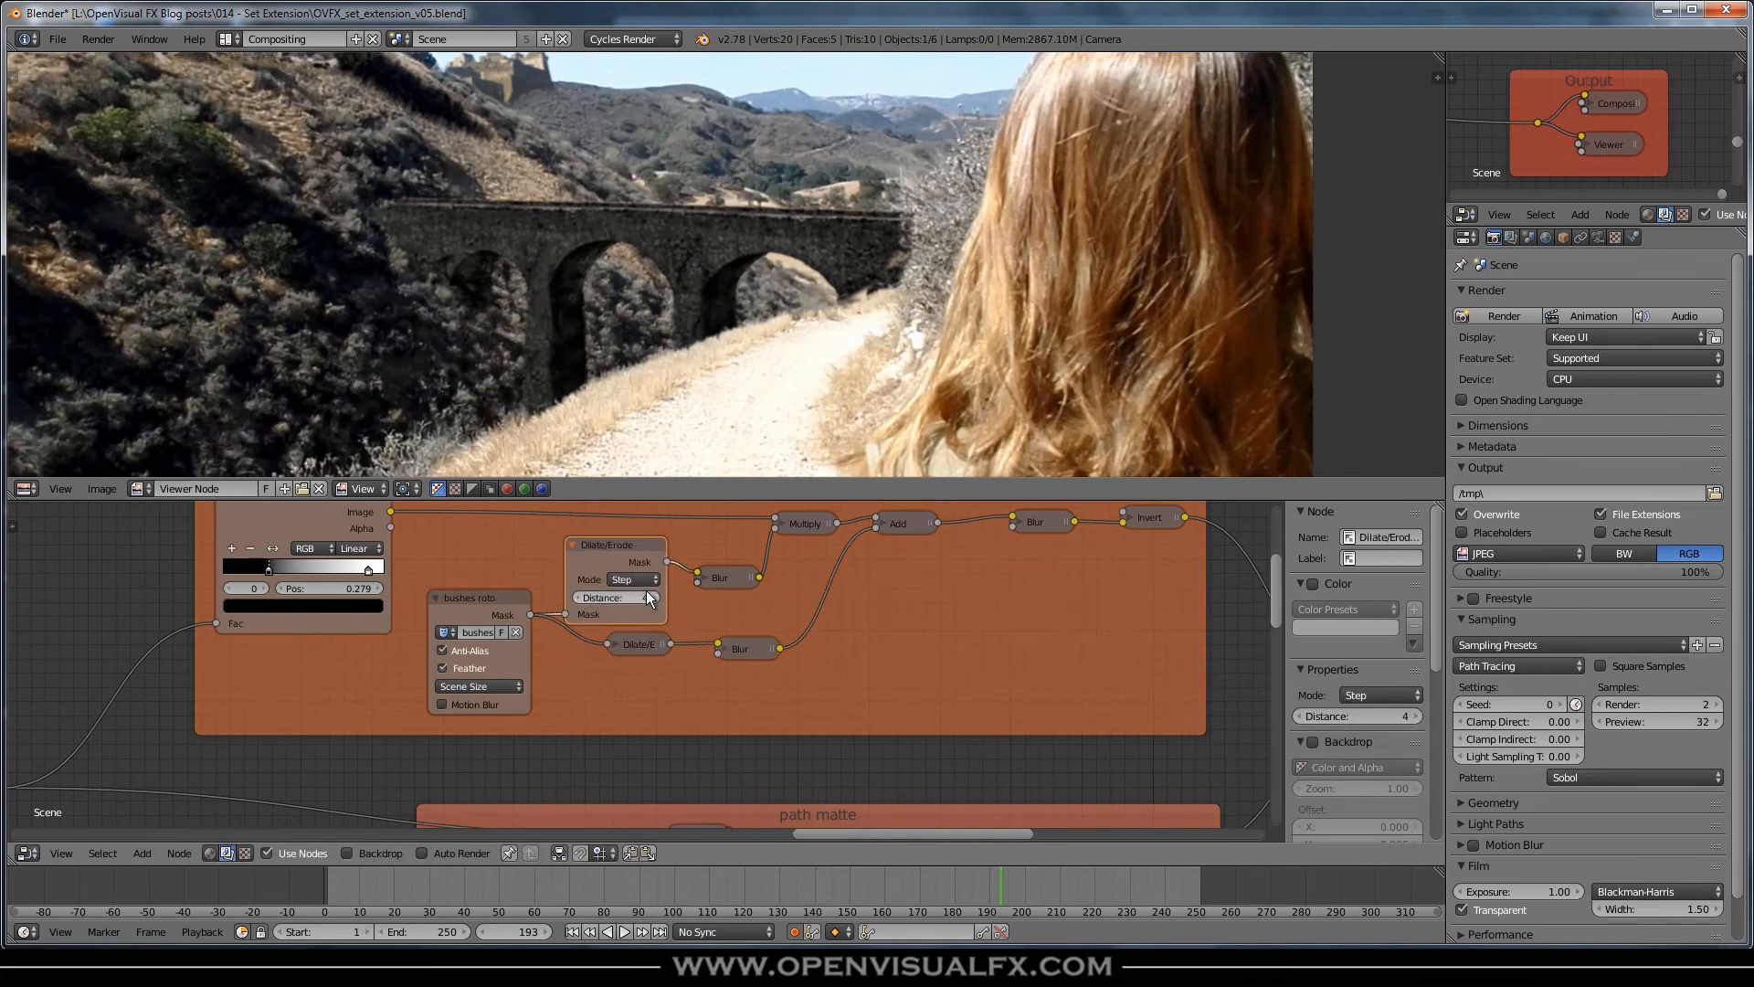
# - Set the upper Dilate/Erode node's Distance to -1 while checking the bridge's edge up close
pyautogui.scroll(3, 961, 235)
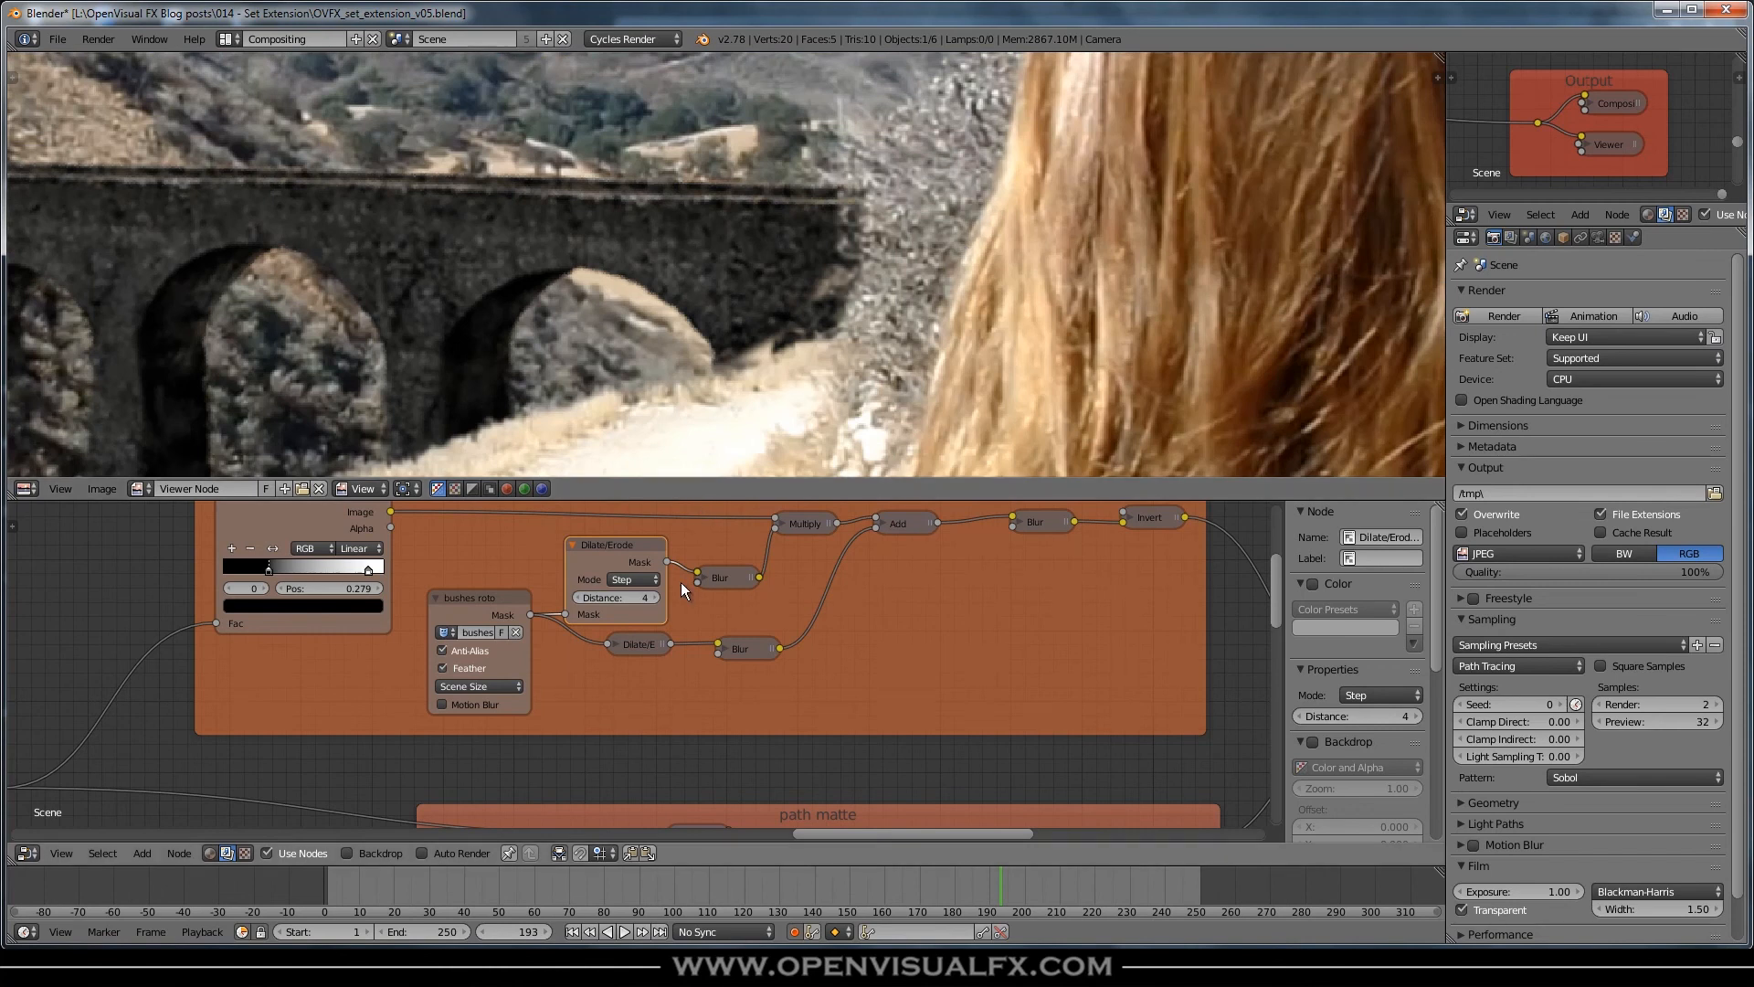
pyautogui.click(656, 597)
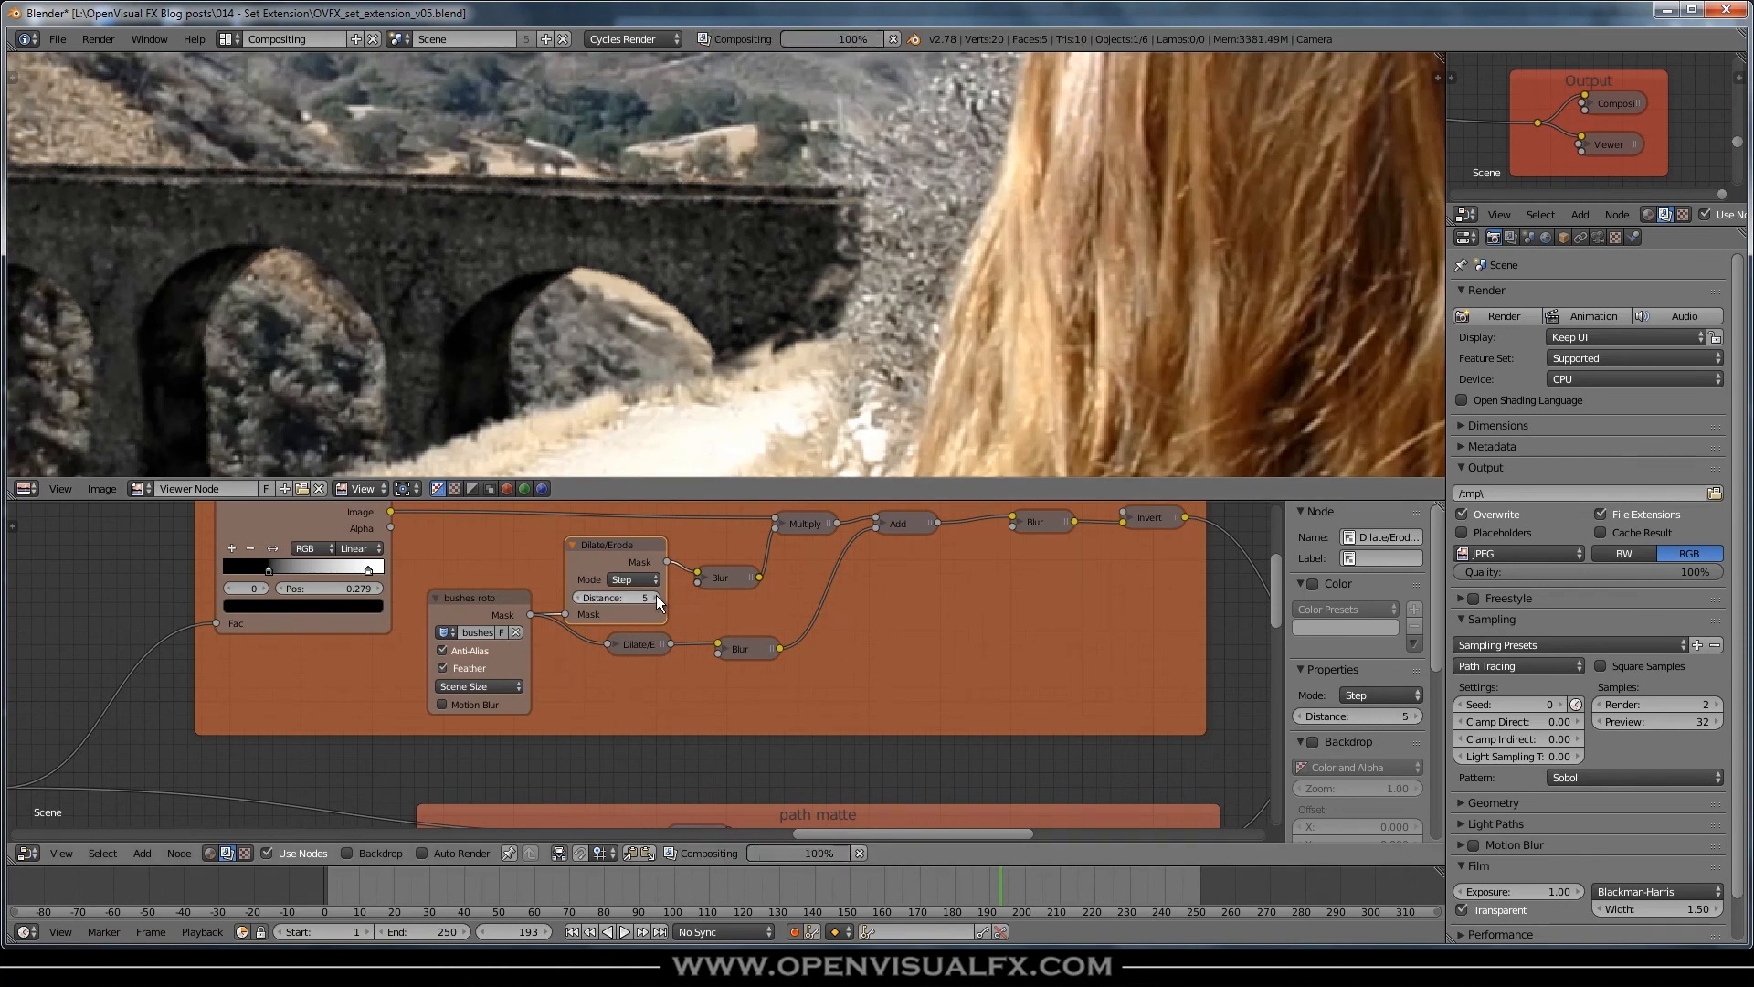
pyautogui.click(577, 598)
pyautogui.click(577, 598)
pyautogui.click(578, 597)
pyautogui.click(578, 598)
pyautogui.click(578, 598)
pyautogui.click(578, 597)
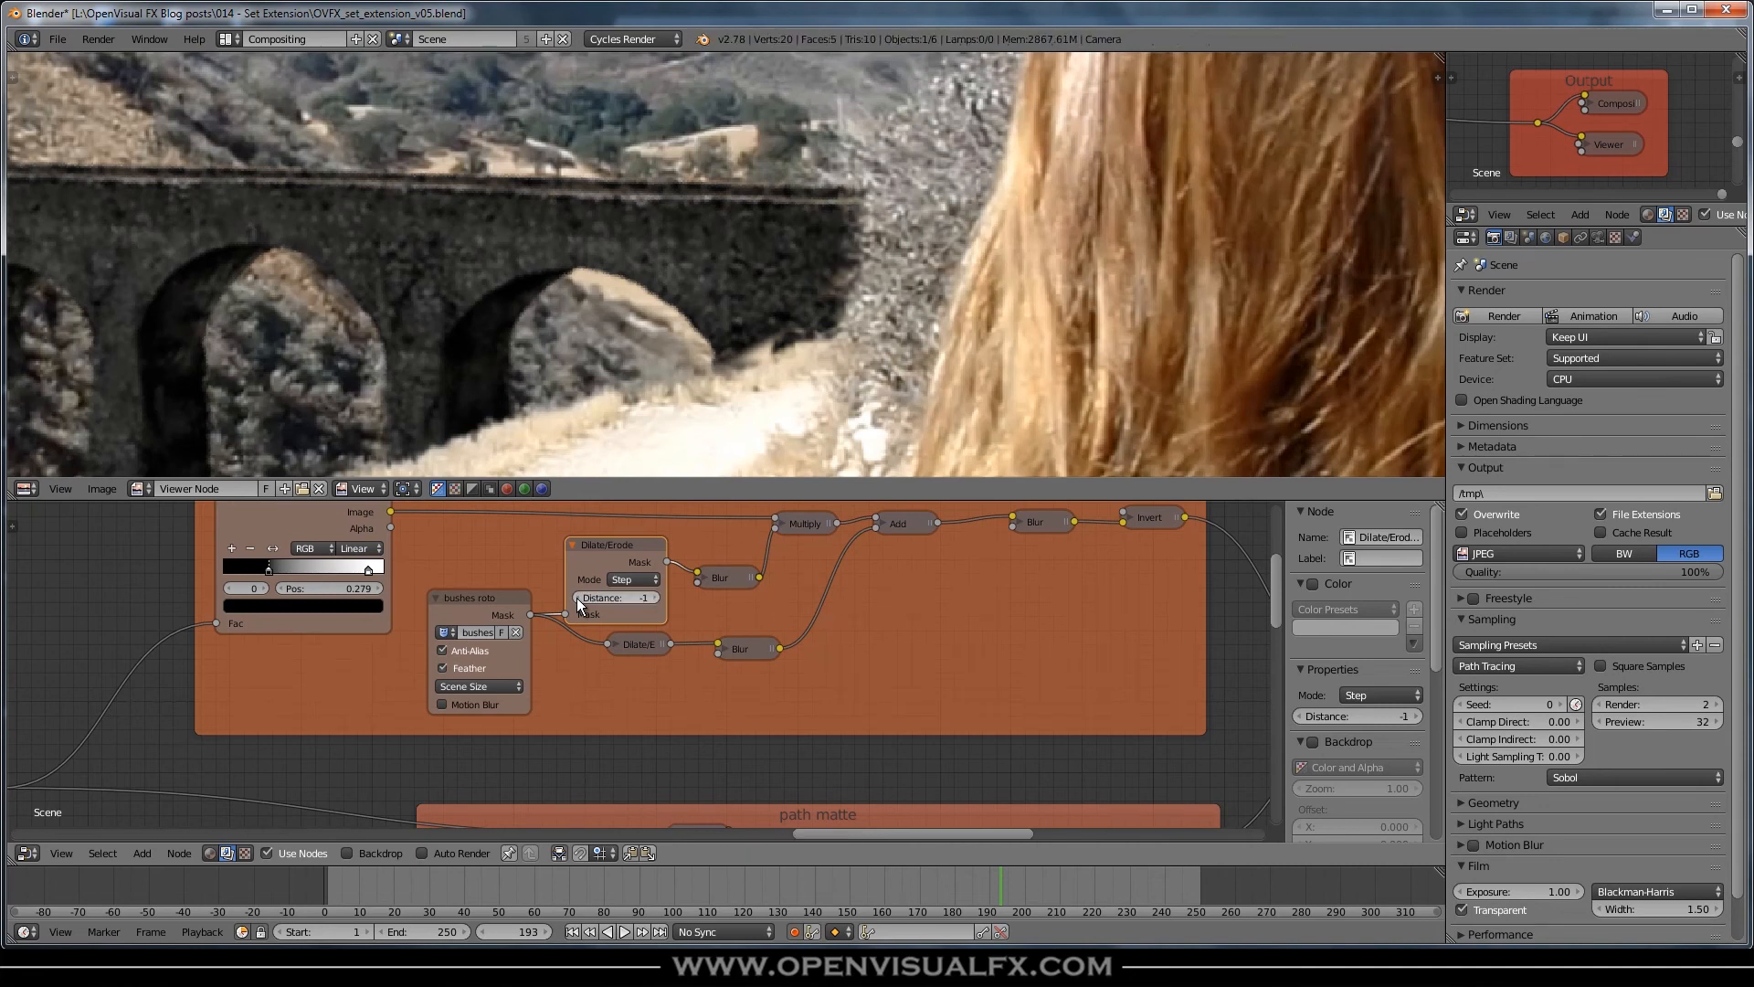
pyautogui.click(577, 598)
pyautogui.click(655, 599)
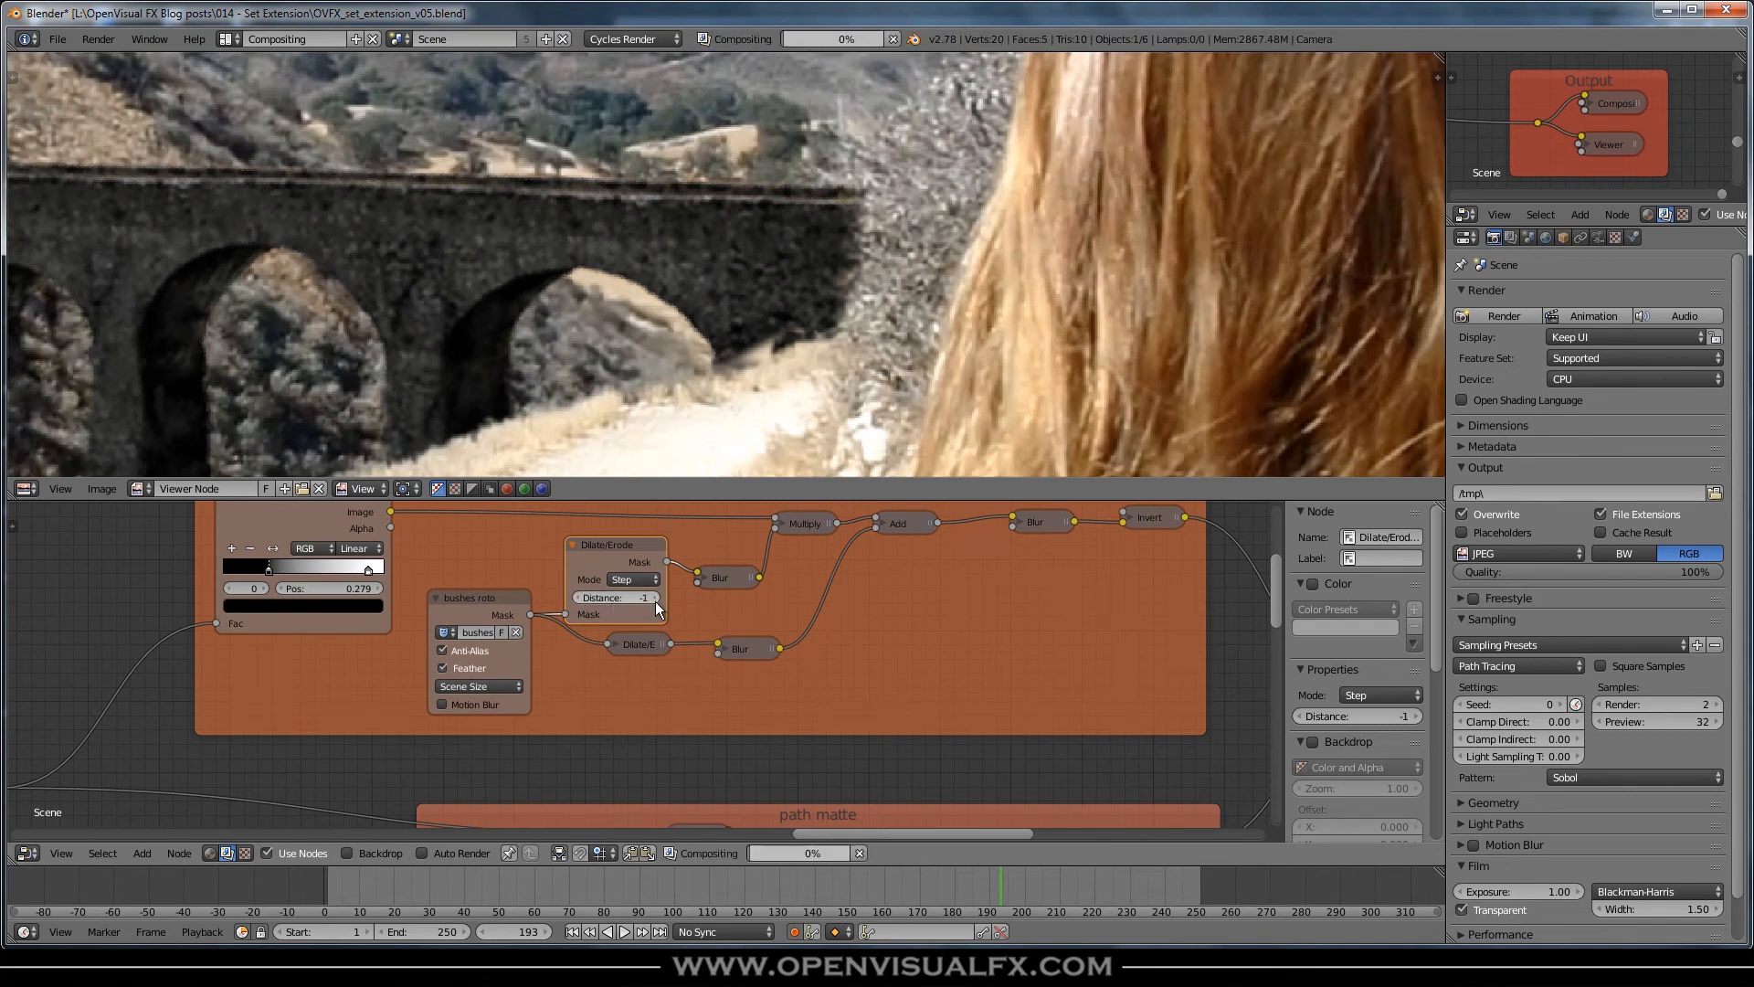
# - Collapse the upper Dilate/Erode node and place it beside its Blur node
pyautogui.press('h')
pyautogui.press('g')
pyautogui.click(655, 614)
# - Examine the composite around the bridge, bushes, castle and hillside house for blending problems
pyautogui.scroll(-4, 882, 262)
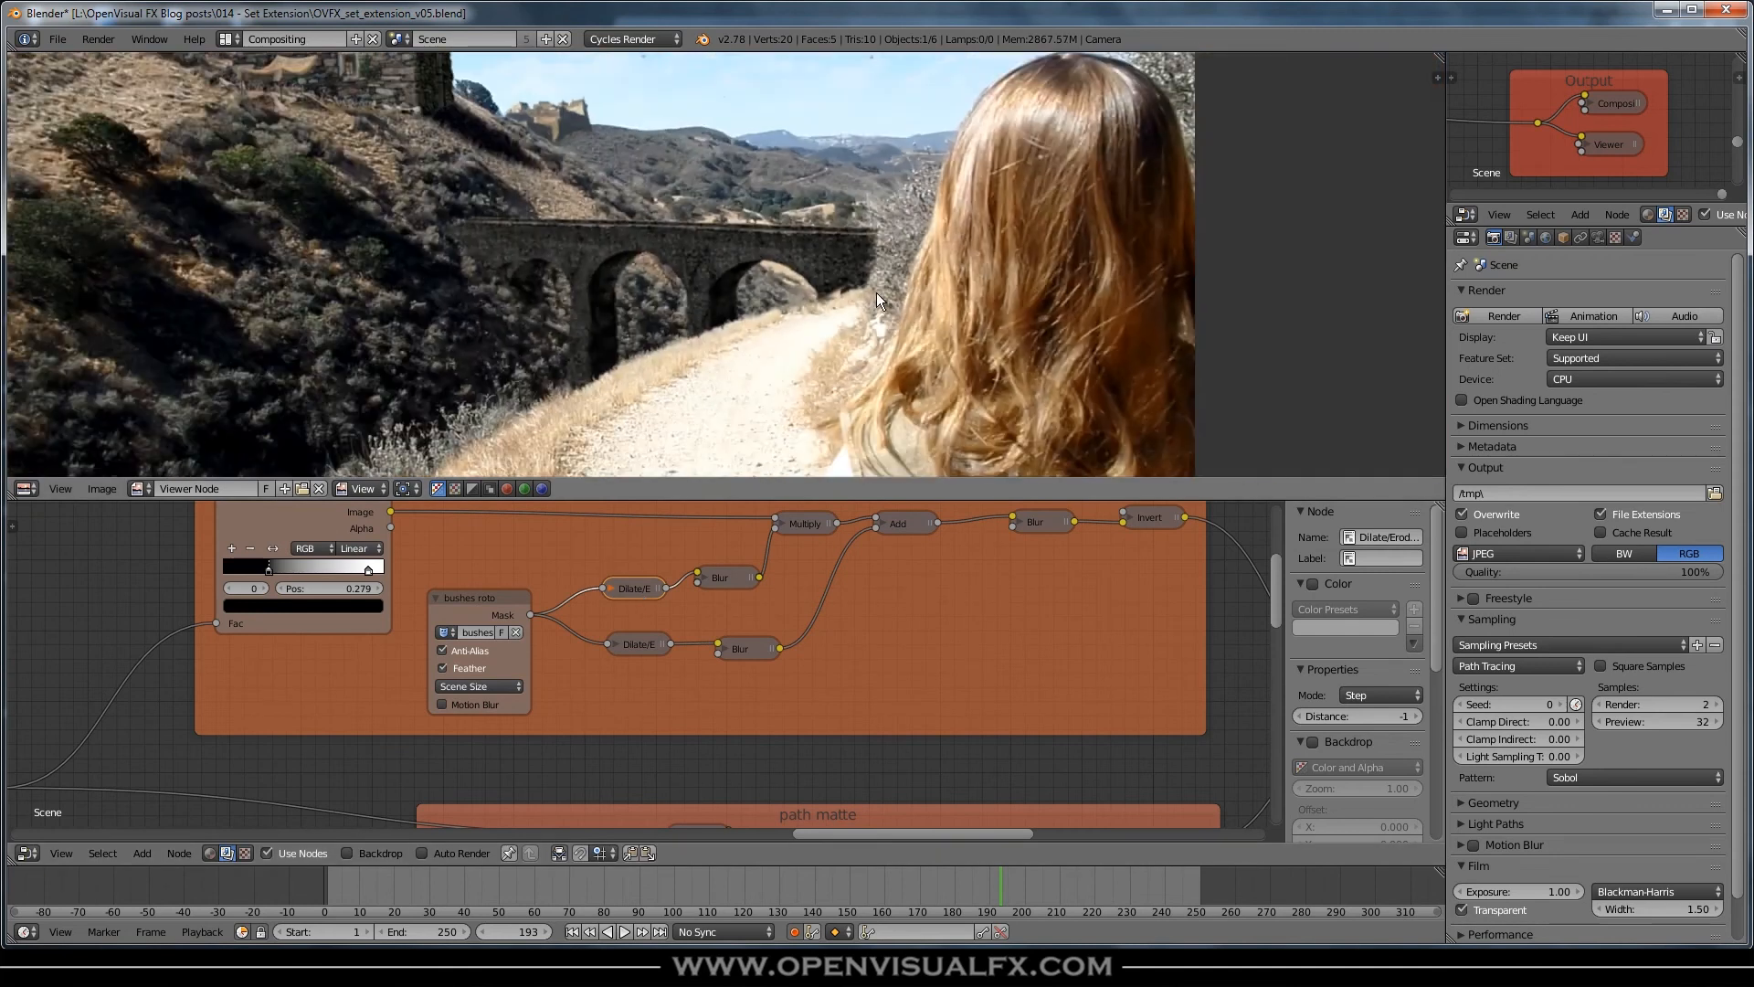
pyautogui.moveTo(824, 348); pyautogui.dragTo(905, 316, button='middle')
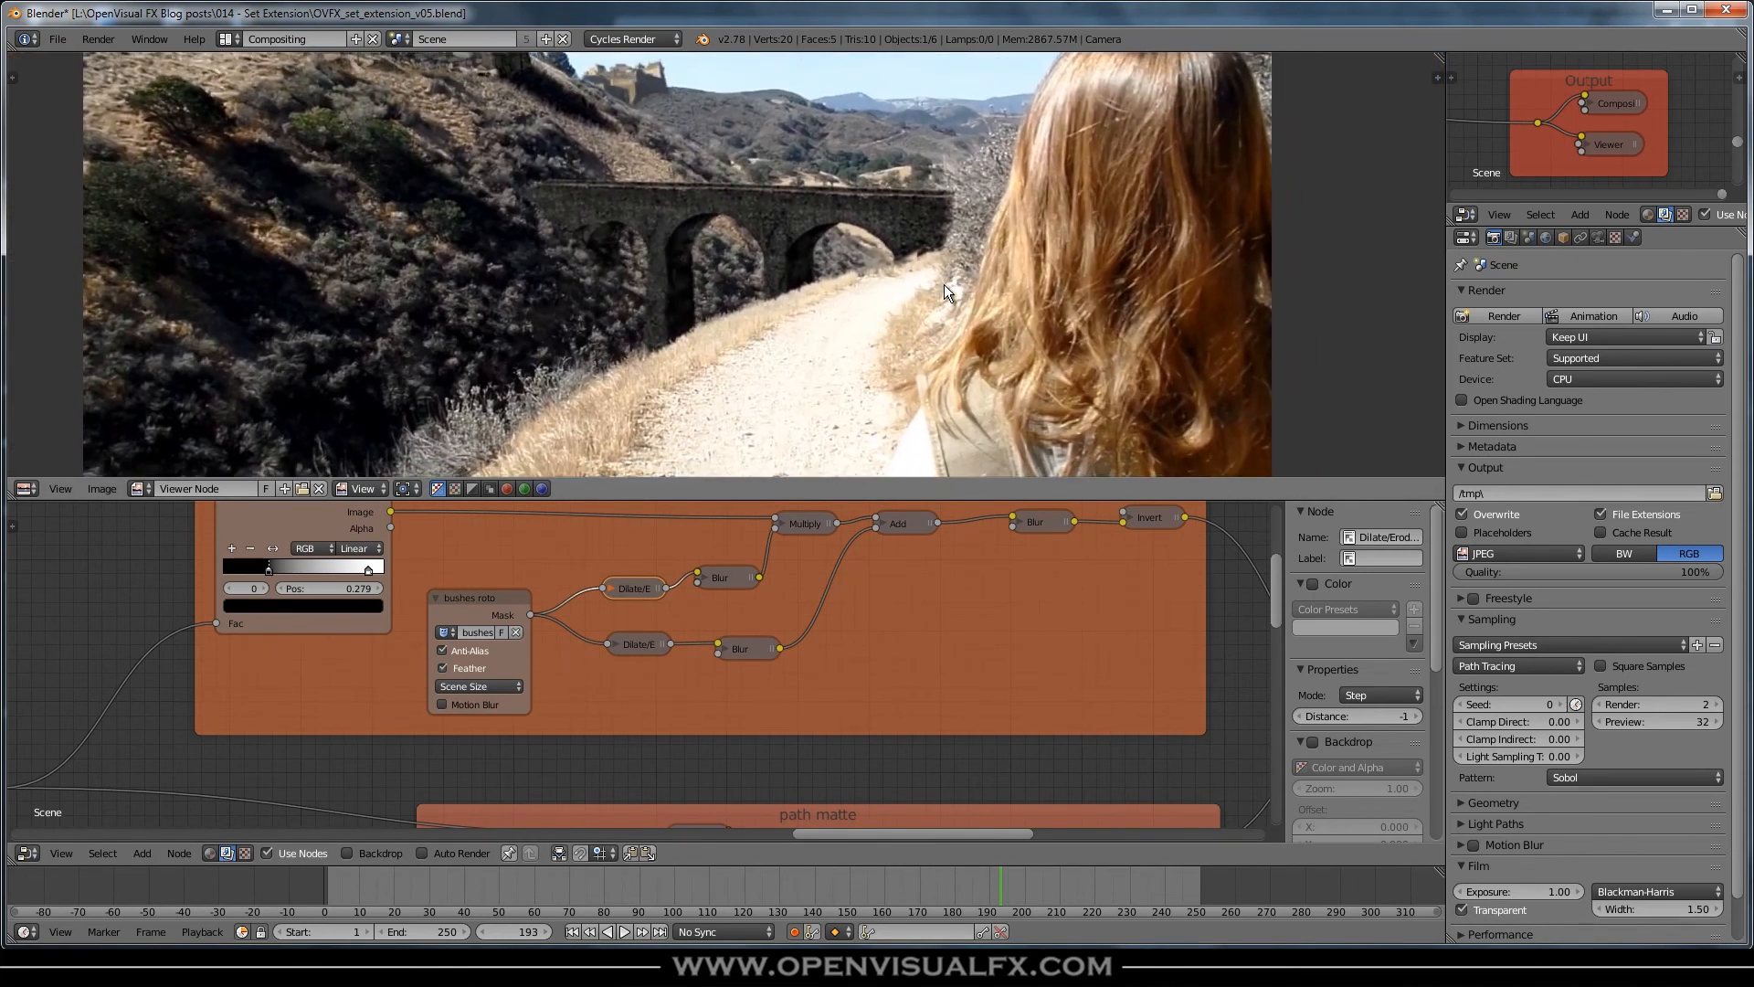
pyautogui.scroll(6, 919, 292)
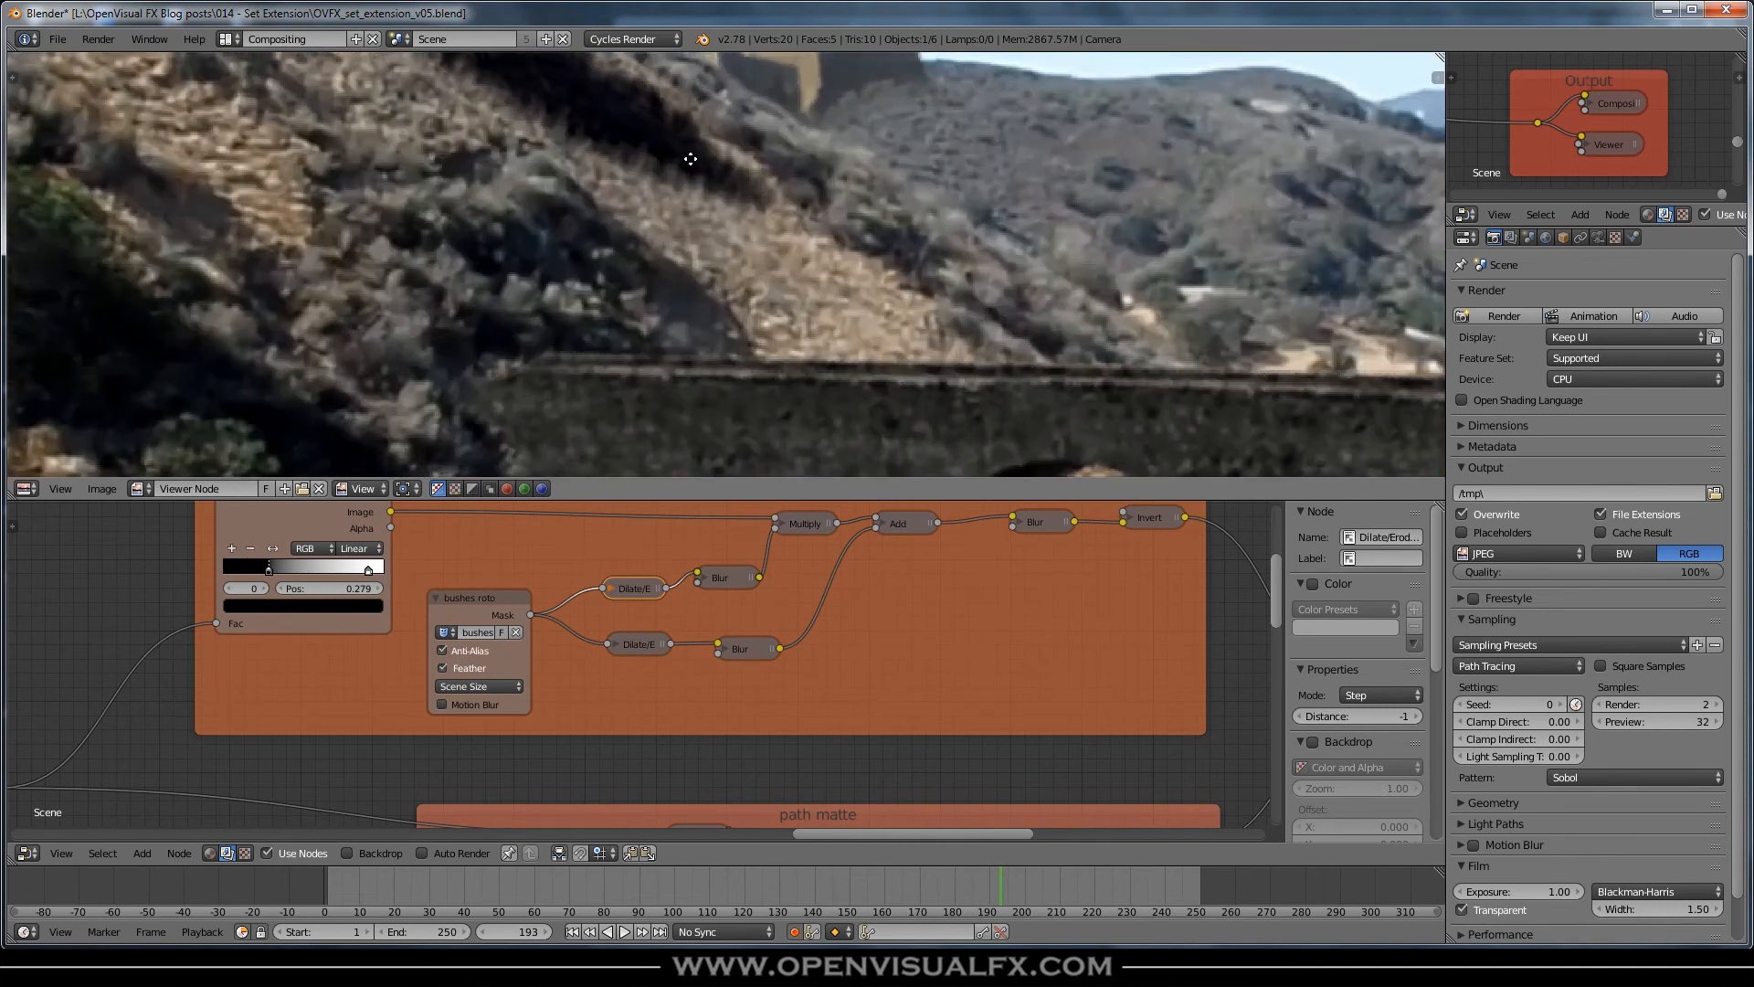
pyautogui.moveTo(690, 159); pyautogui.dragTo(709, 256, button='middle')
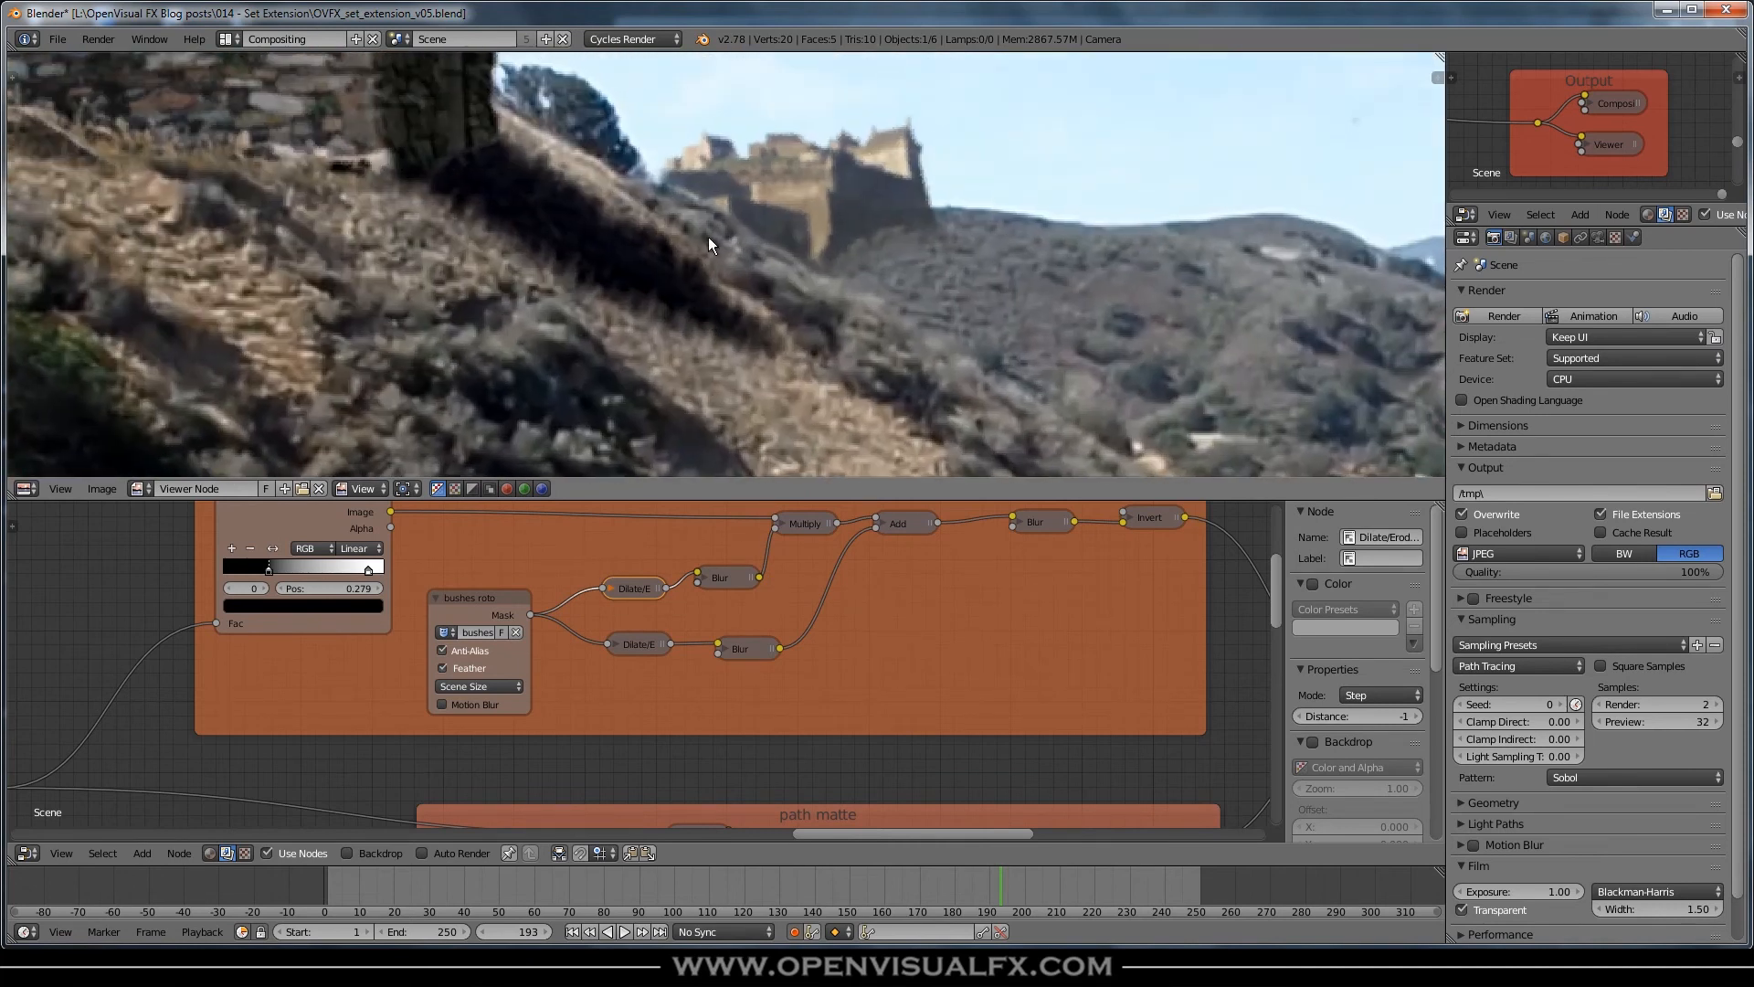
pyautogui.scroll(-4, 797, 239)
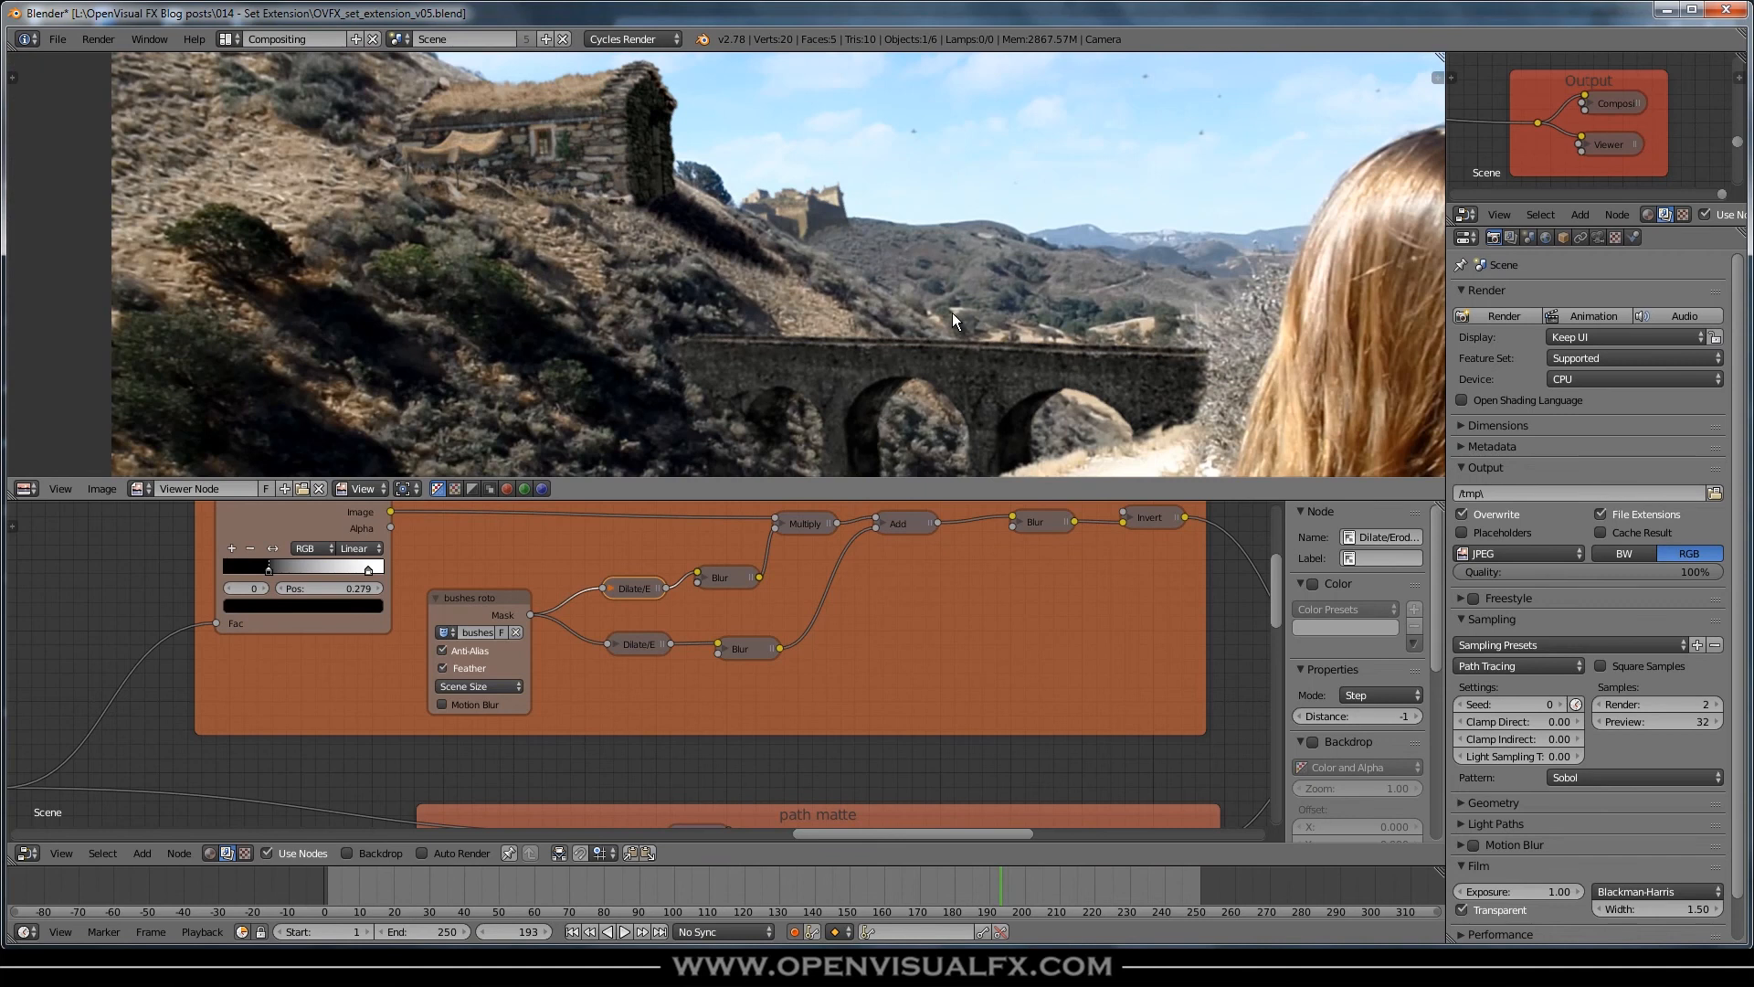
pyautogui.moveTo(952, 313); pyautogui.dragTo(780, 237, button='middle')
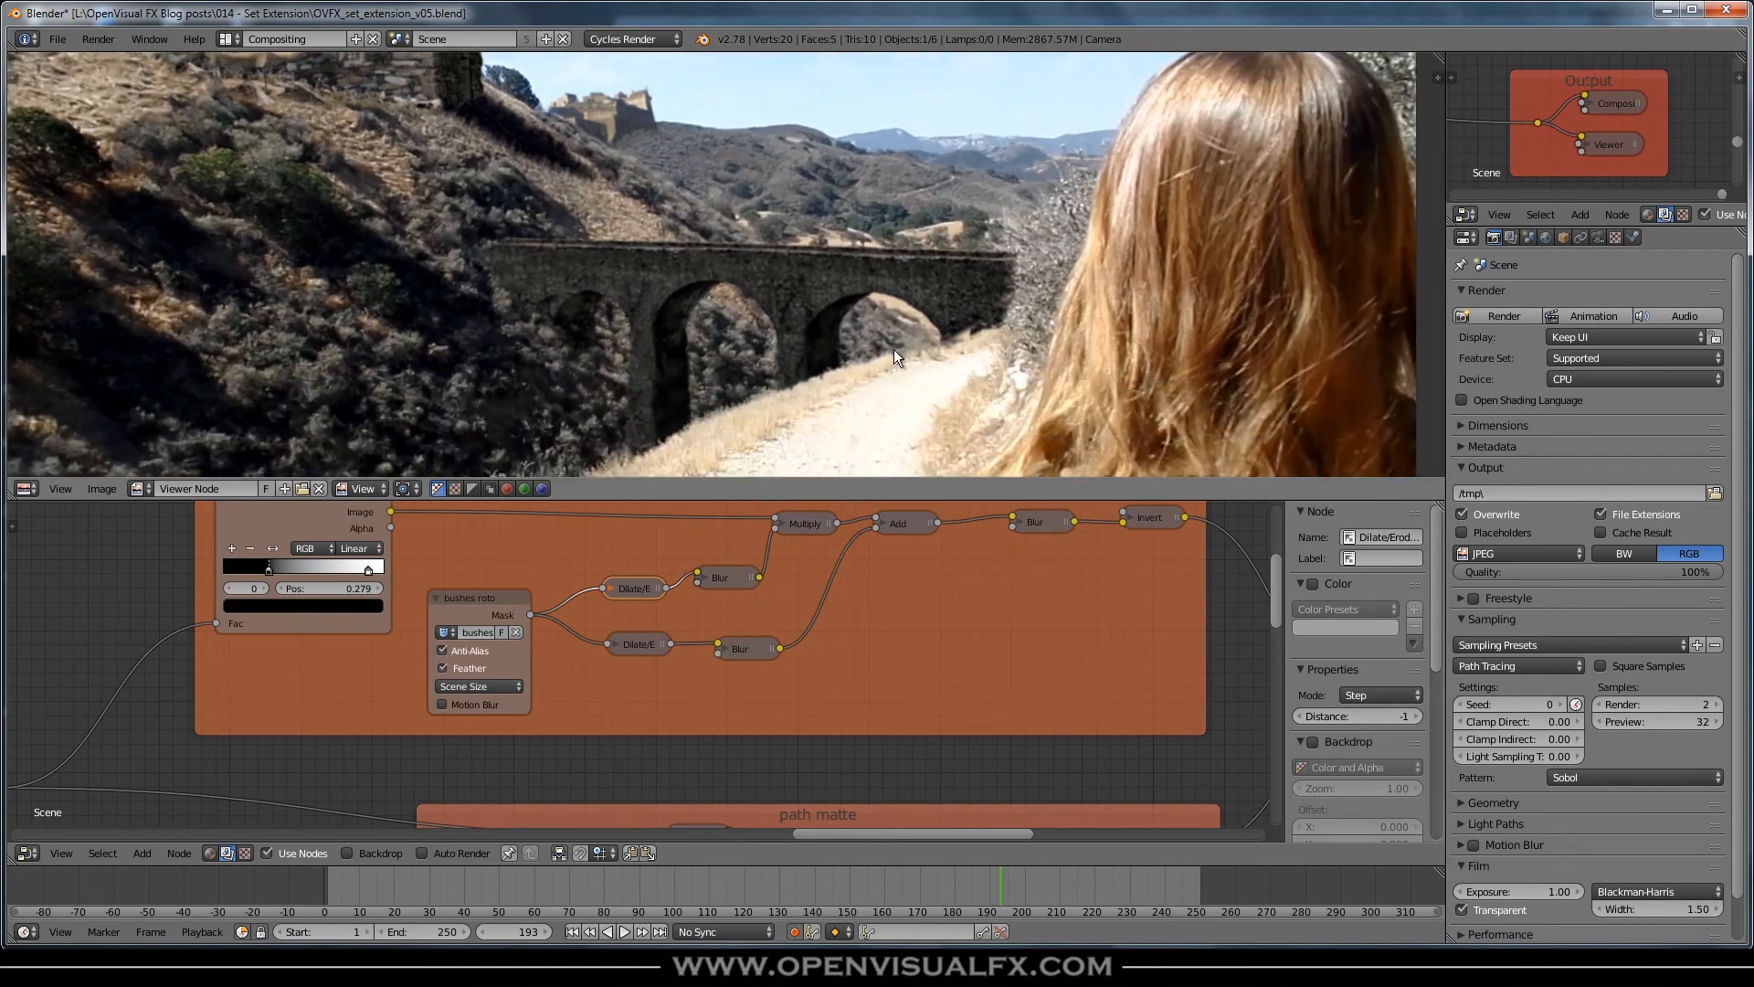
pyautogui.scroll(-1, 894, 349)
pyautogui.moveTo(874, 305); pyautogui.dragTo(835, 266, button='middle')
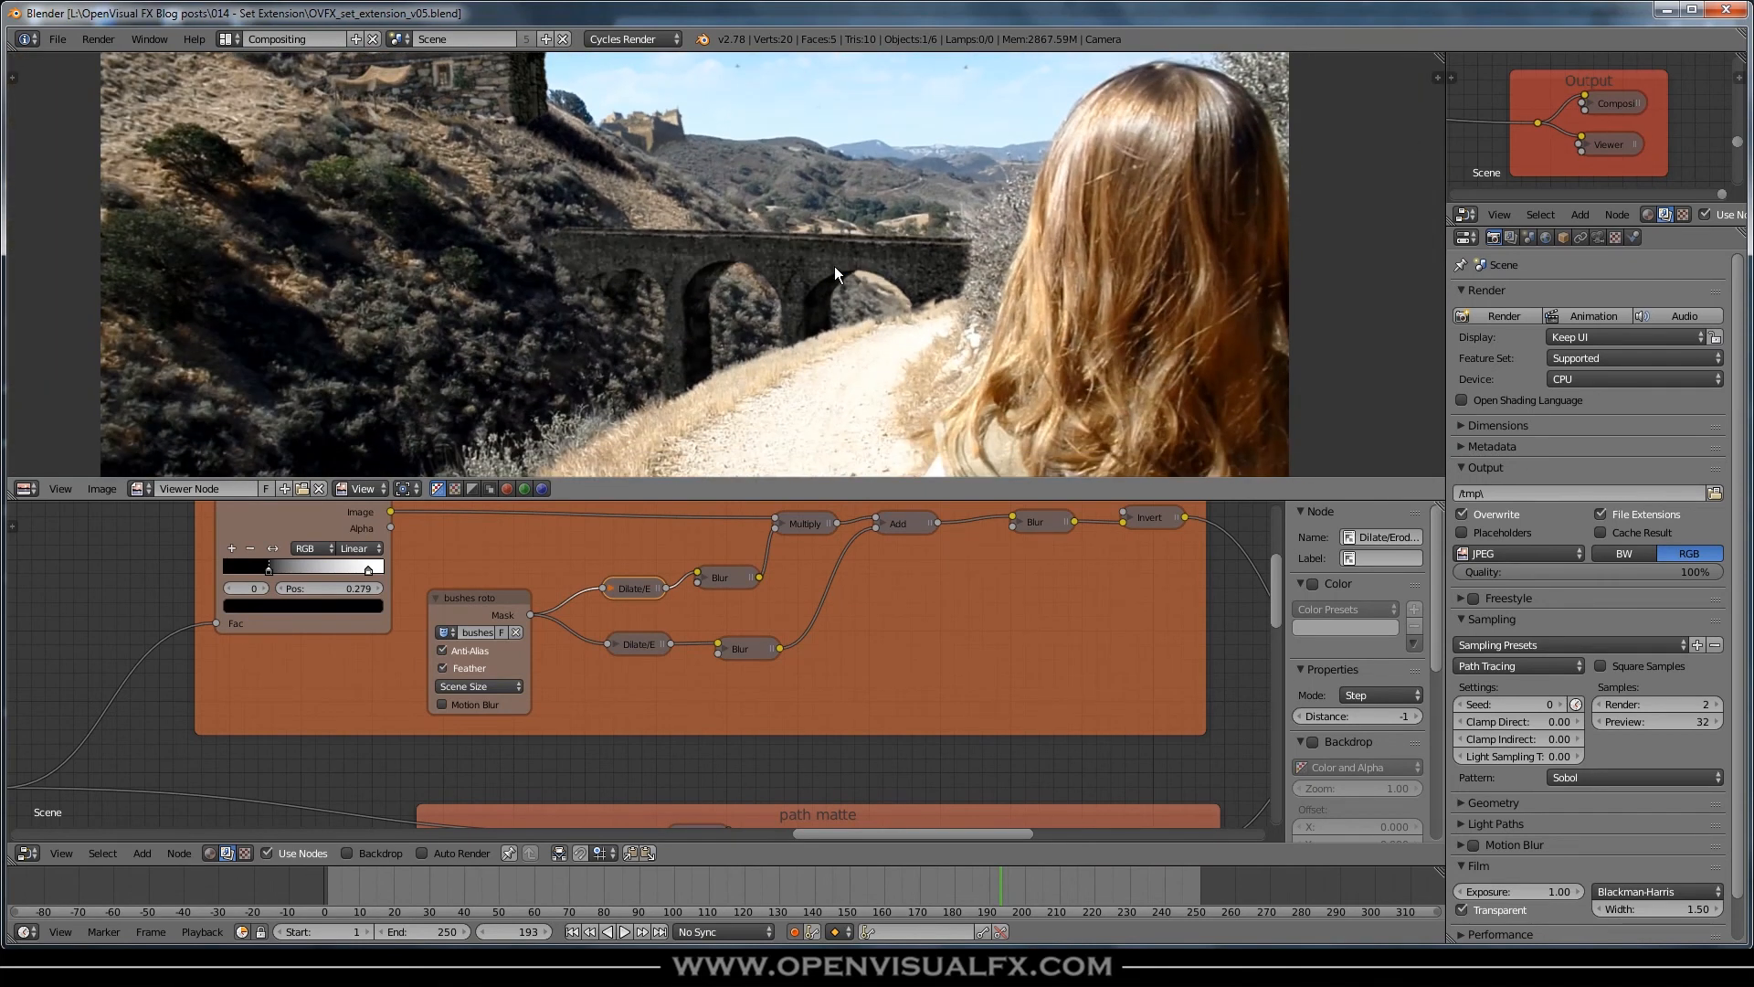
pyautogui.scroll(-1, 937, 595)
# - Move both matte frames with their reroute, Multiply node and loose mask node left, in a maximised node editor
pyautogui.moveTo(967, 617); pyautogui.dragTo(863, 726, button='middle')
pyautogui.scroll(-2, 822, 676)
pyautogui.moveTo(894, 658); pyautogui.dragTo(699, 541, button='middle')
pyautogui.hotkey('ctrl', 'Up')
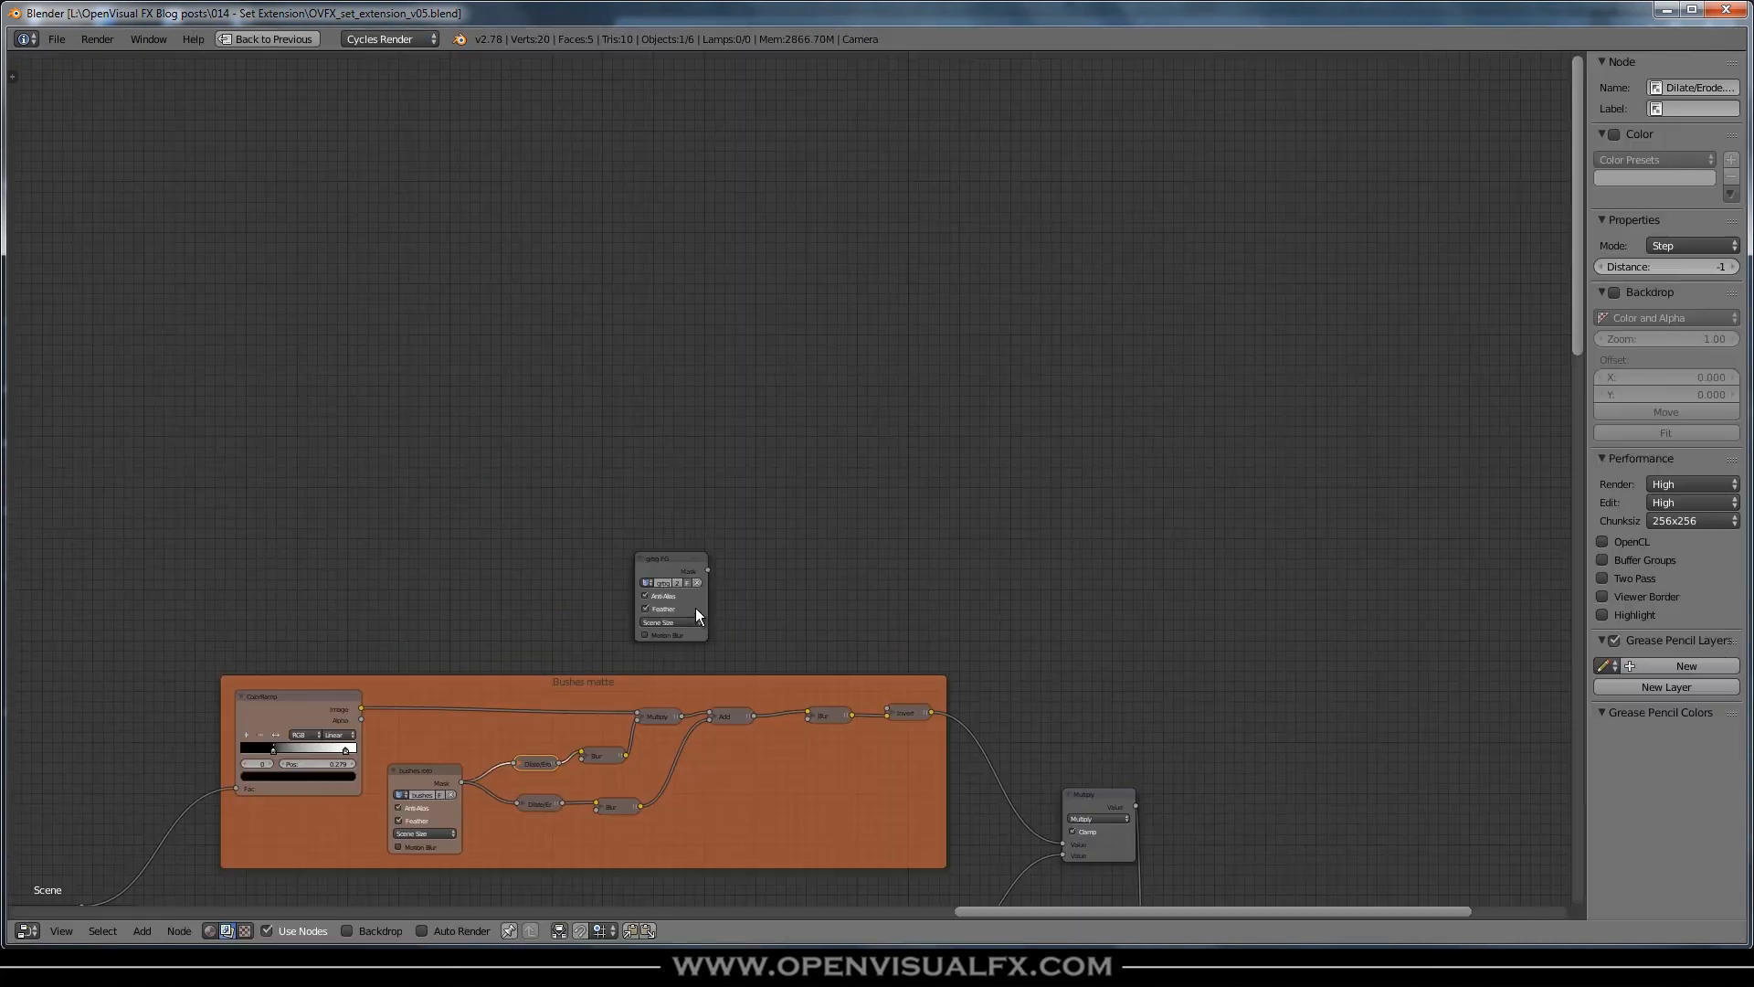
pyautogui.moveTo(681, 692); pyautogui.dragTo(794, 276, button='middle')
pyautogui.scroll(-1, 799, 314)
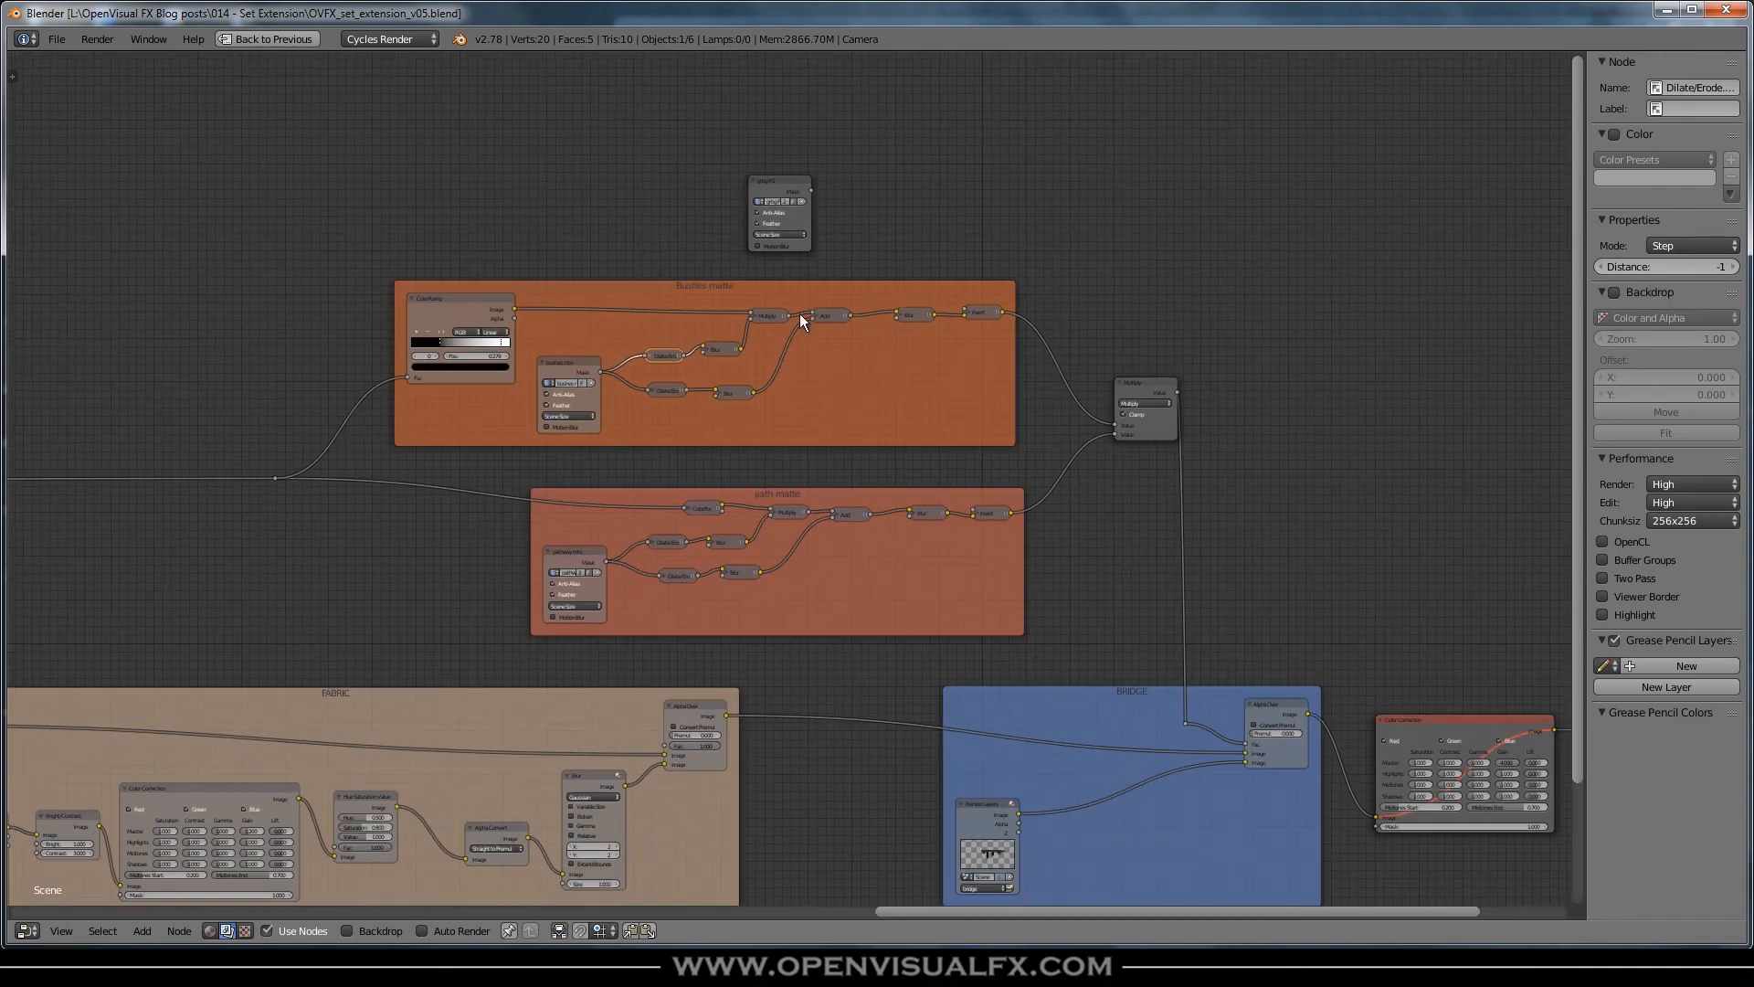
pyautogui.rightClick(276, 478)
pyautogui.moveTo(216, 148); pyautogui.dragTo(1177, 655)
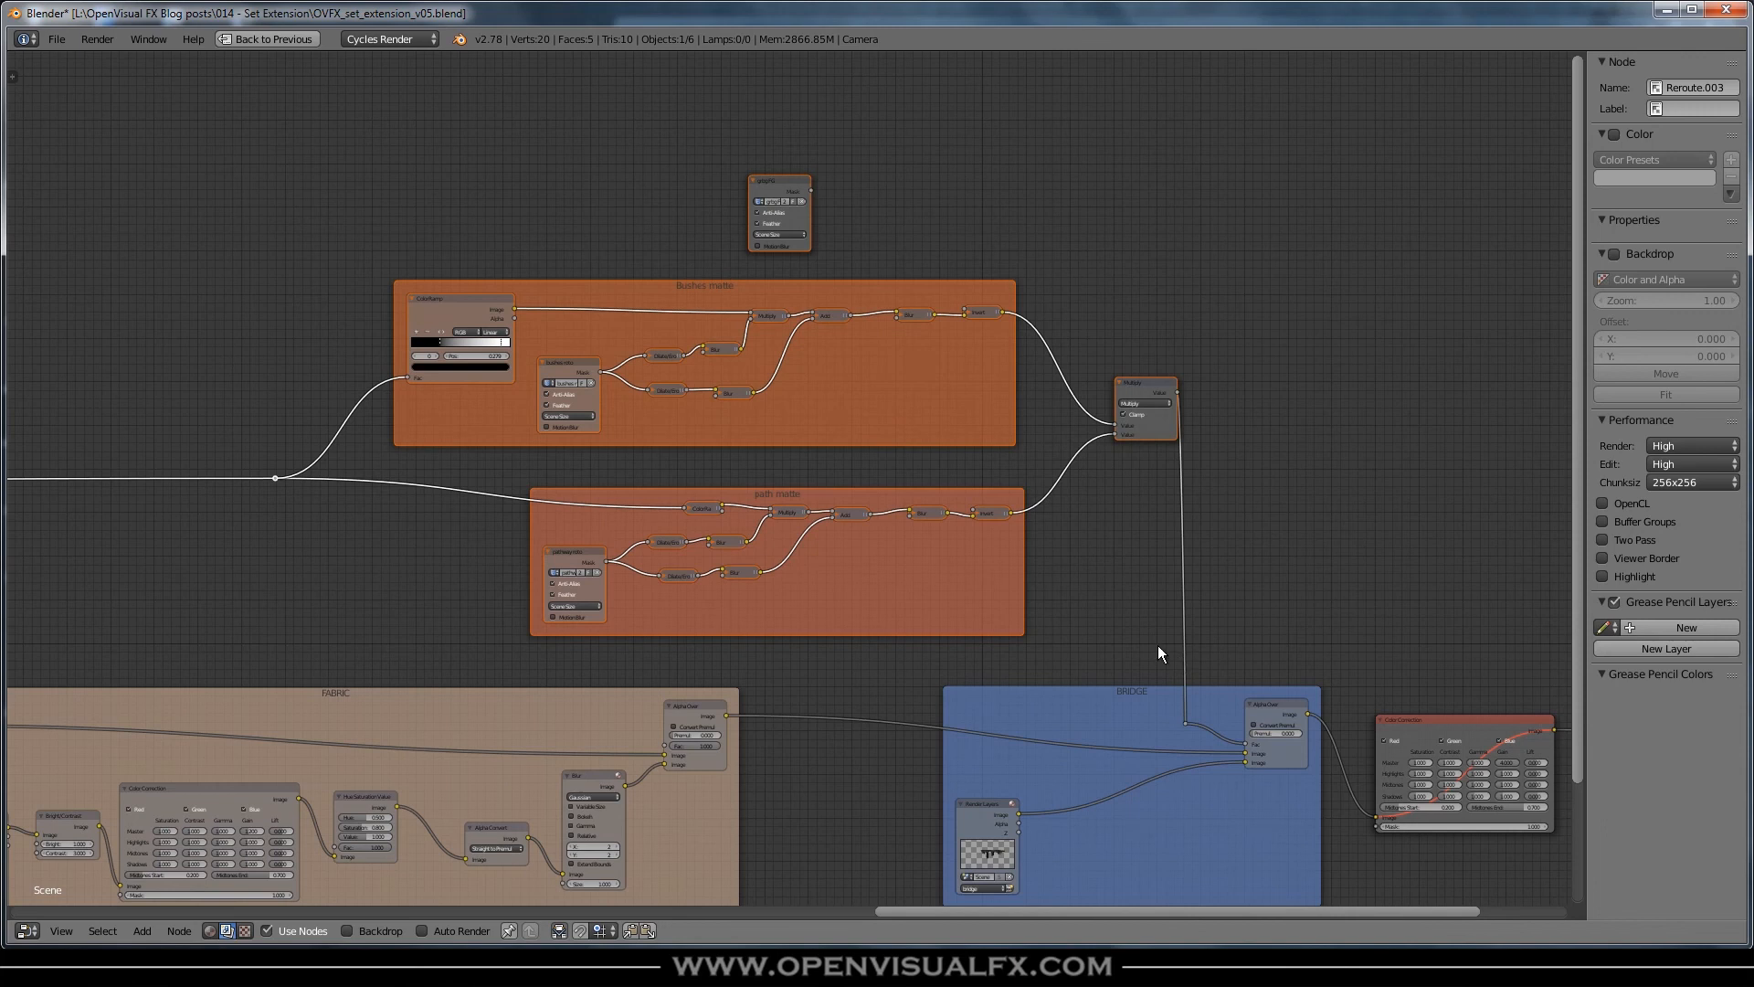
pyautogui.press('g')
pyautogui.click(727, 558)
# - Place the grbg FG mask node just below the Multiply node and restore the split editor layout
pyautogui.rightClick(483, 155)
pyautogui.moveTo(474, 151); pyautogui.dragTo(850, 447, button='right')
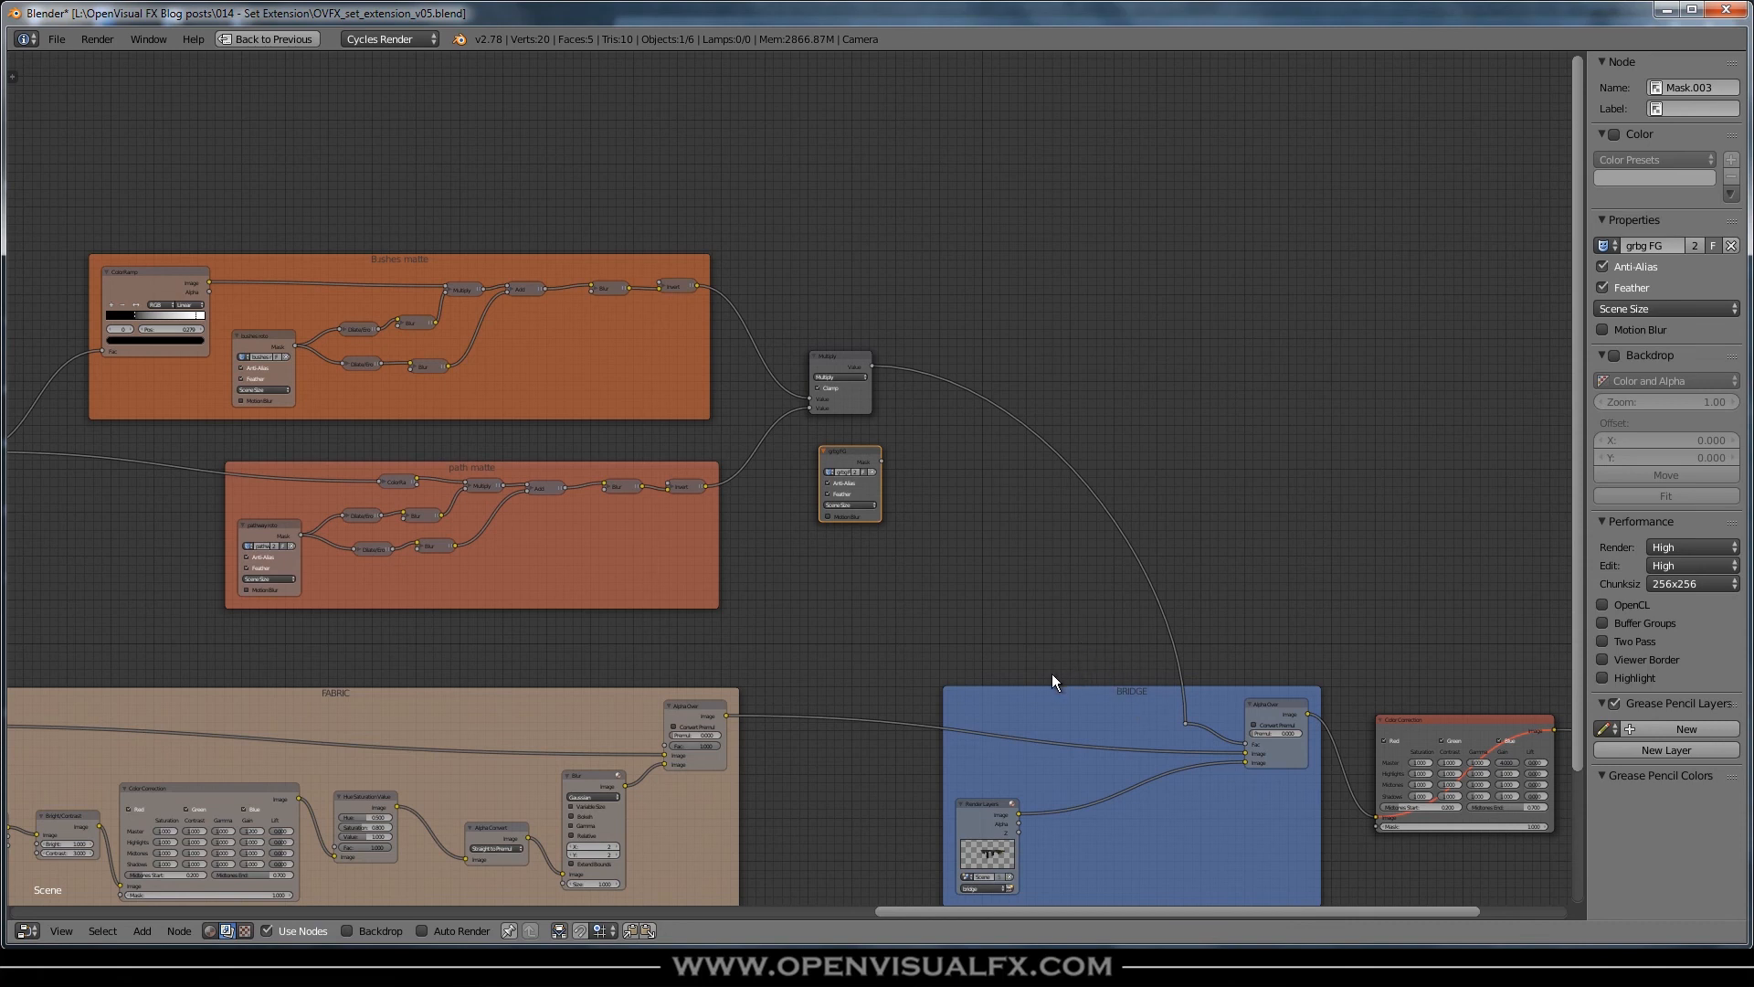
pyautogui.hotkey('ctrl', 'space')
# - Show the Multiply node's combined matte in the viewer and fit the whole image in view
pyautogui.moveTo(680, 585); pyautogui.dragTo(698, 634, button='middle')
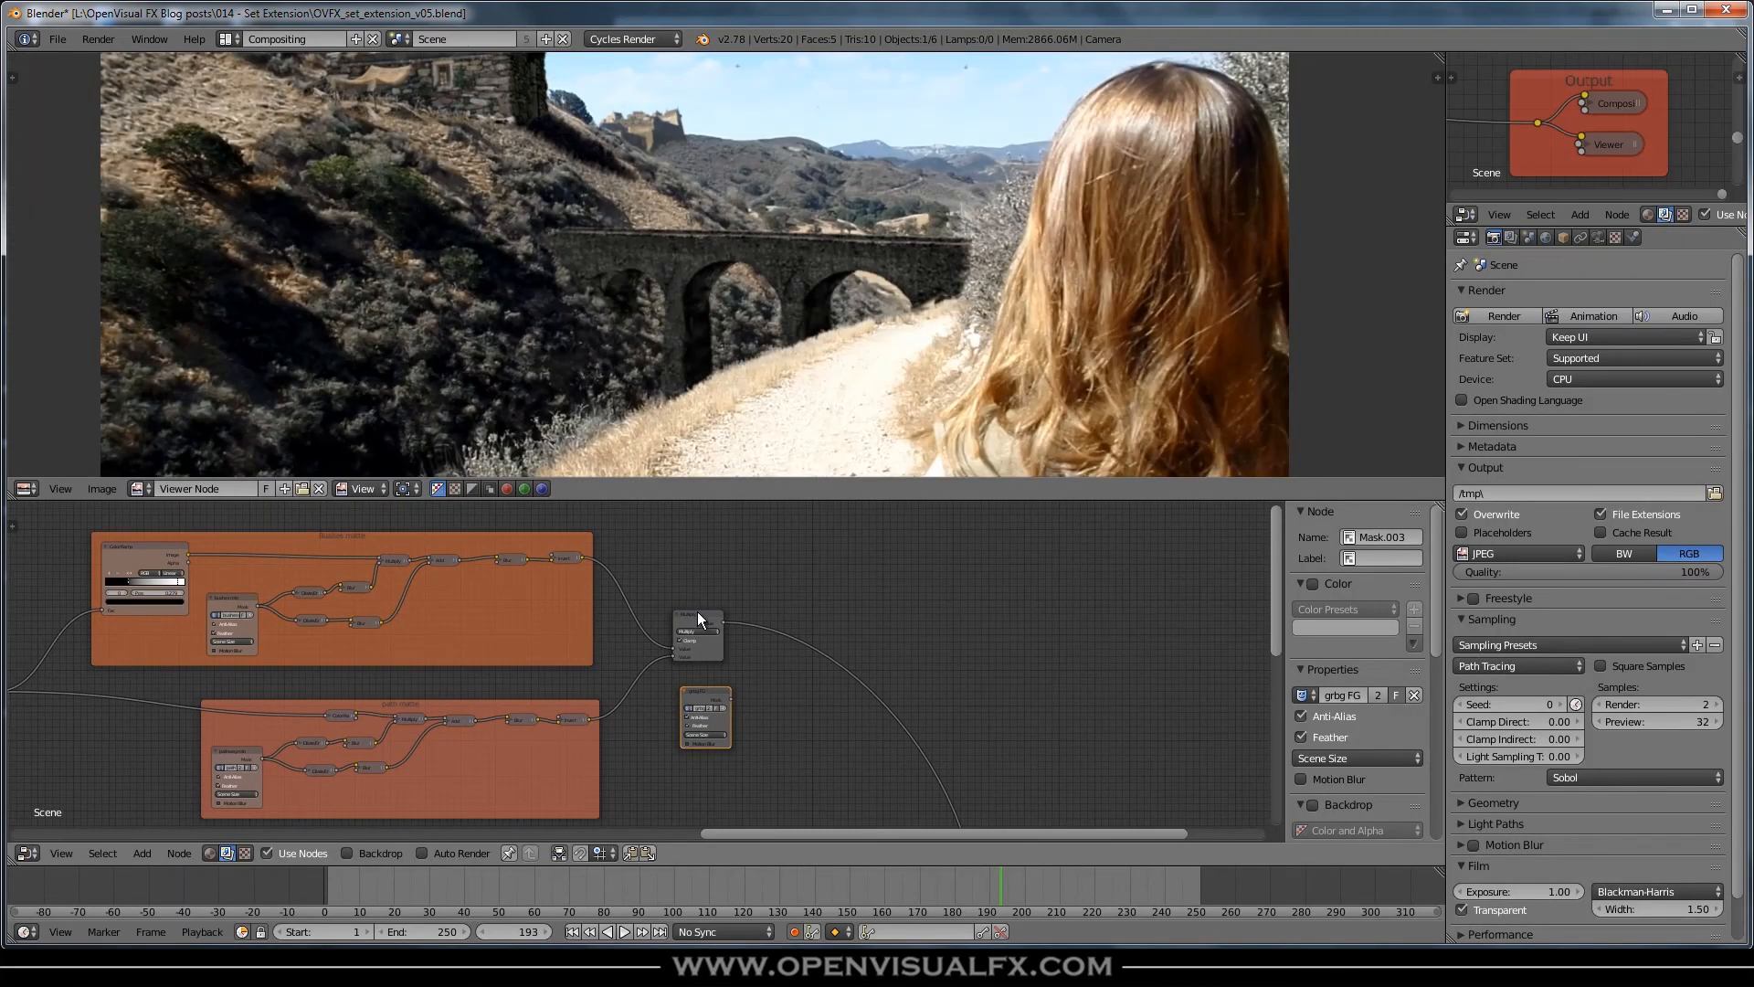
pyautogui.keyDown('ctrl'); pyautogui.keyDown('shift'); pyautogui.click(698, 611); pyautogui.keyUp('shift'); pyautogui.keyUp('ctrl')
pyautogui.scroll(-3, 910, 269)
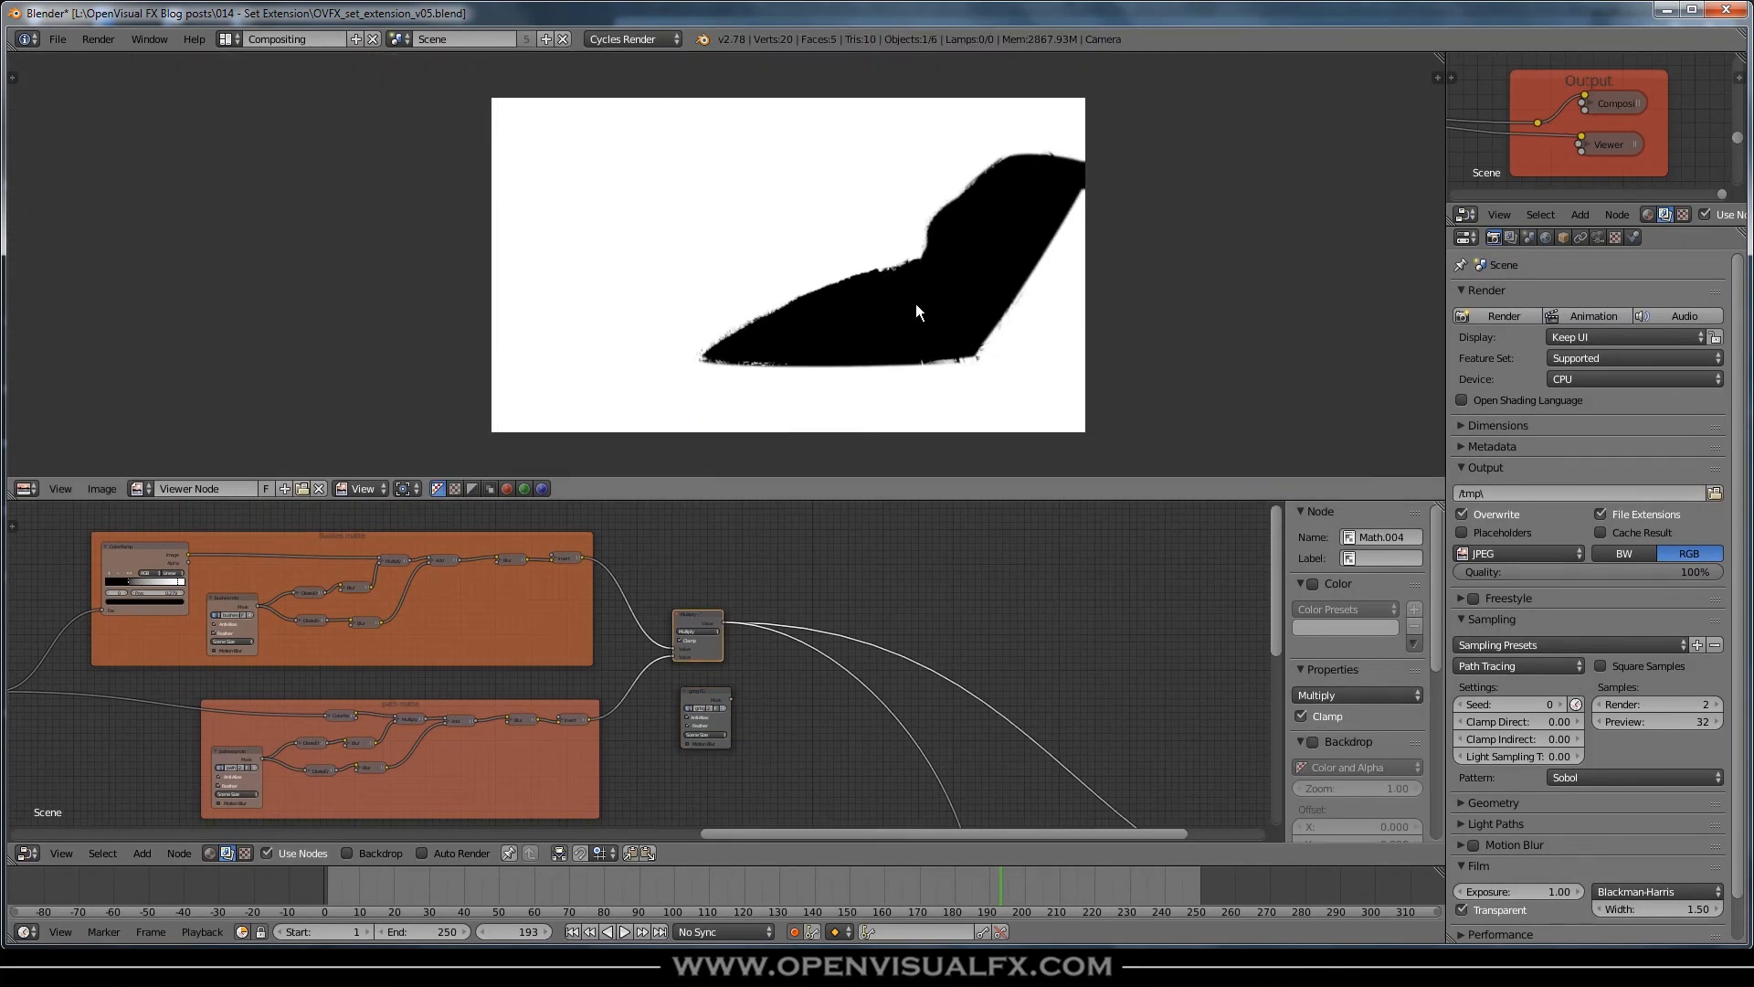
# - Add a shared reroute on the Multiply node's two output links and move it further away from the node
pyautogui.scroll(1, 852, 660)
pyautogui.keyDown('shift'); pyautogui.moveTo(822, 592); pyautogui.dragTo(801, 698, button='right'); pyautogui.keyUp('shift')
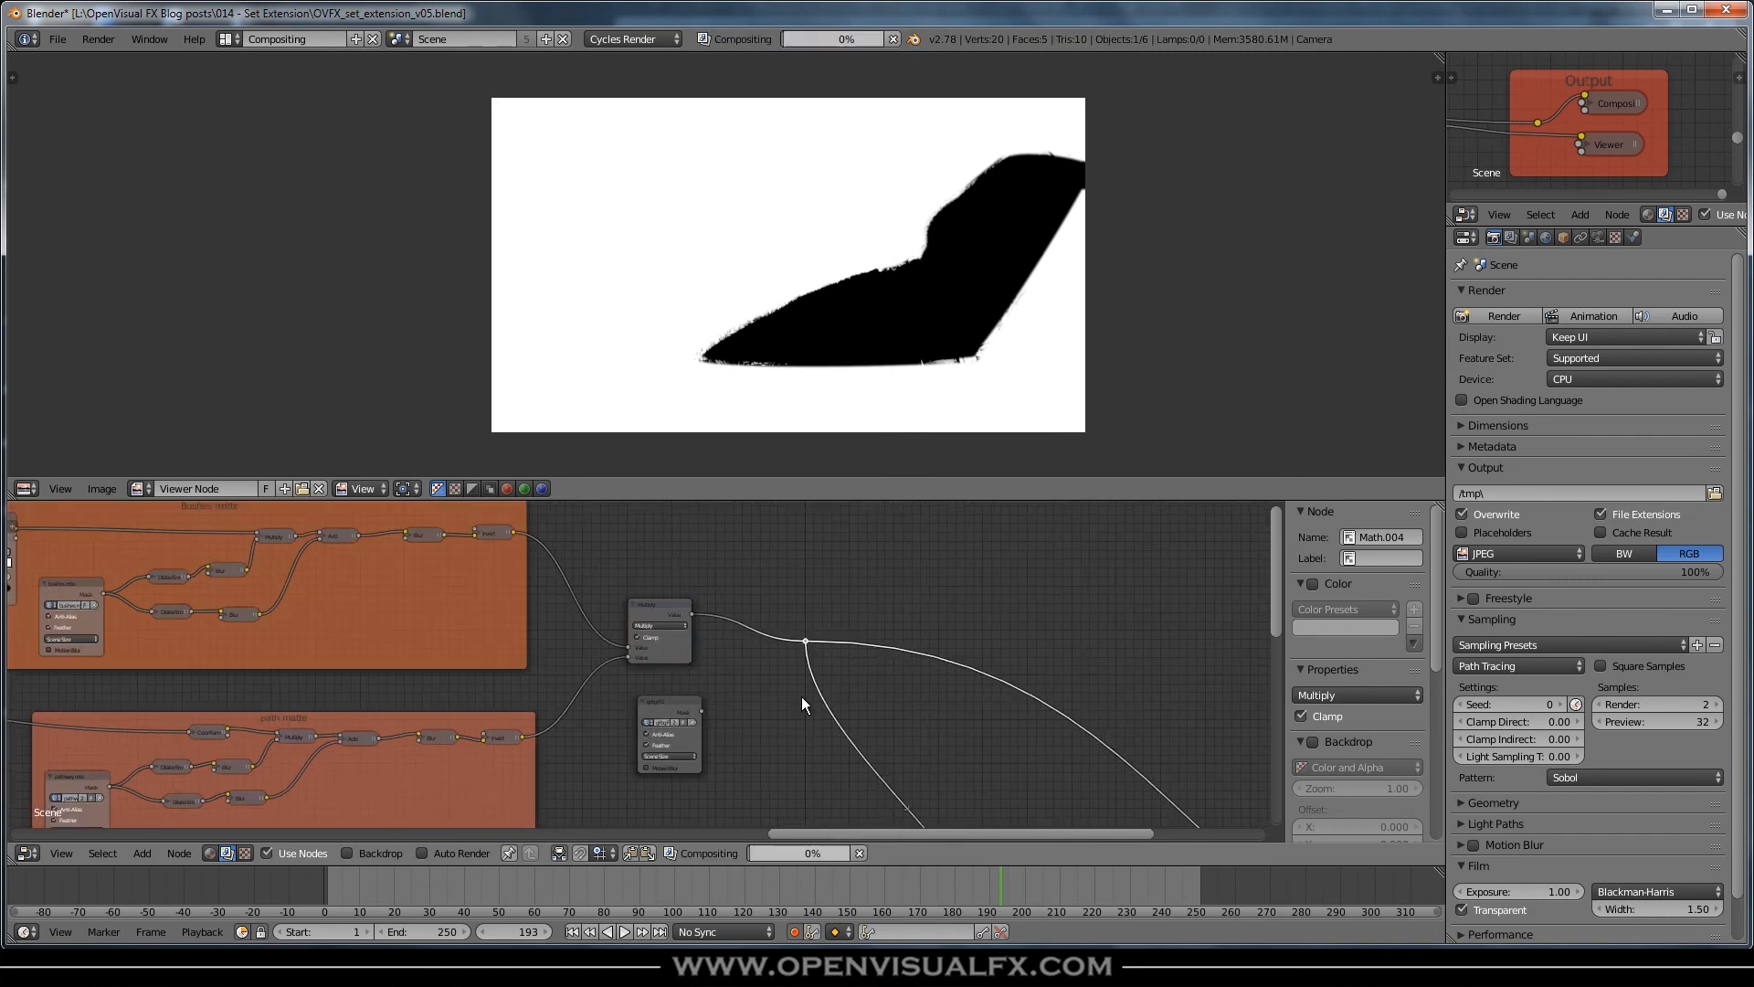
pyautogui.press('g')
pyautogui.click(902, 672)
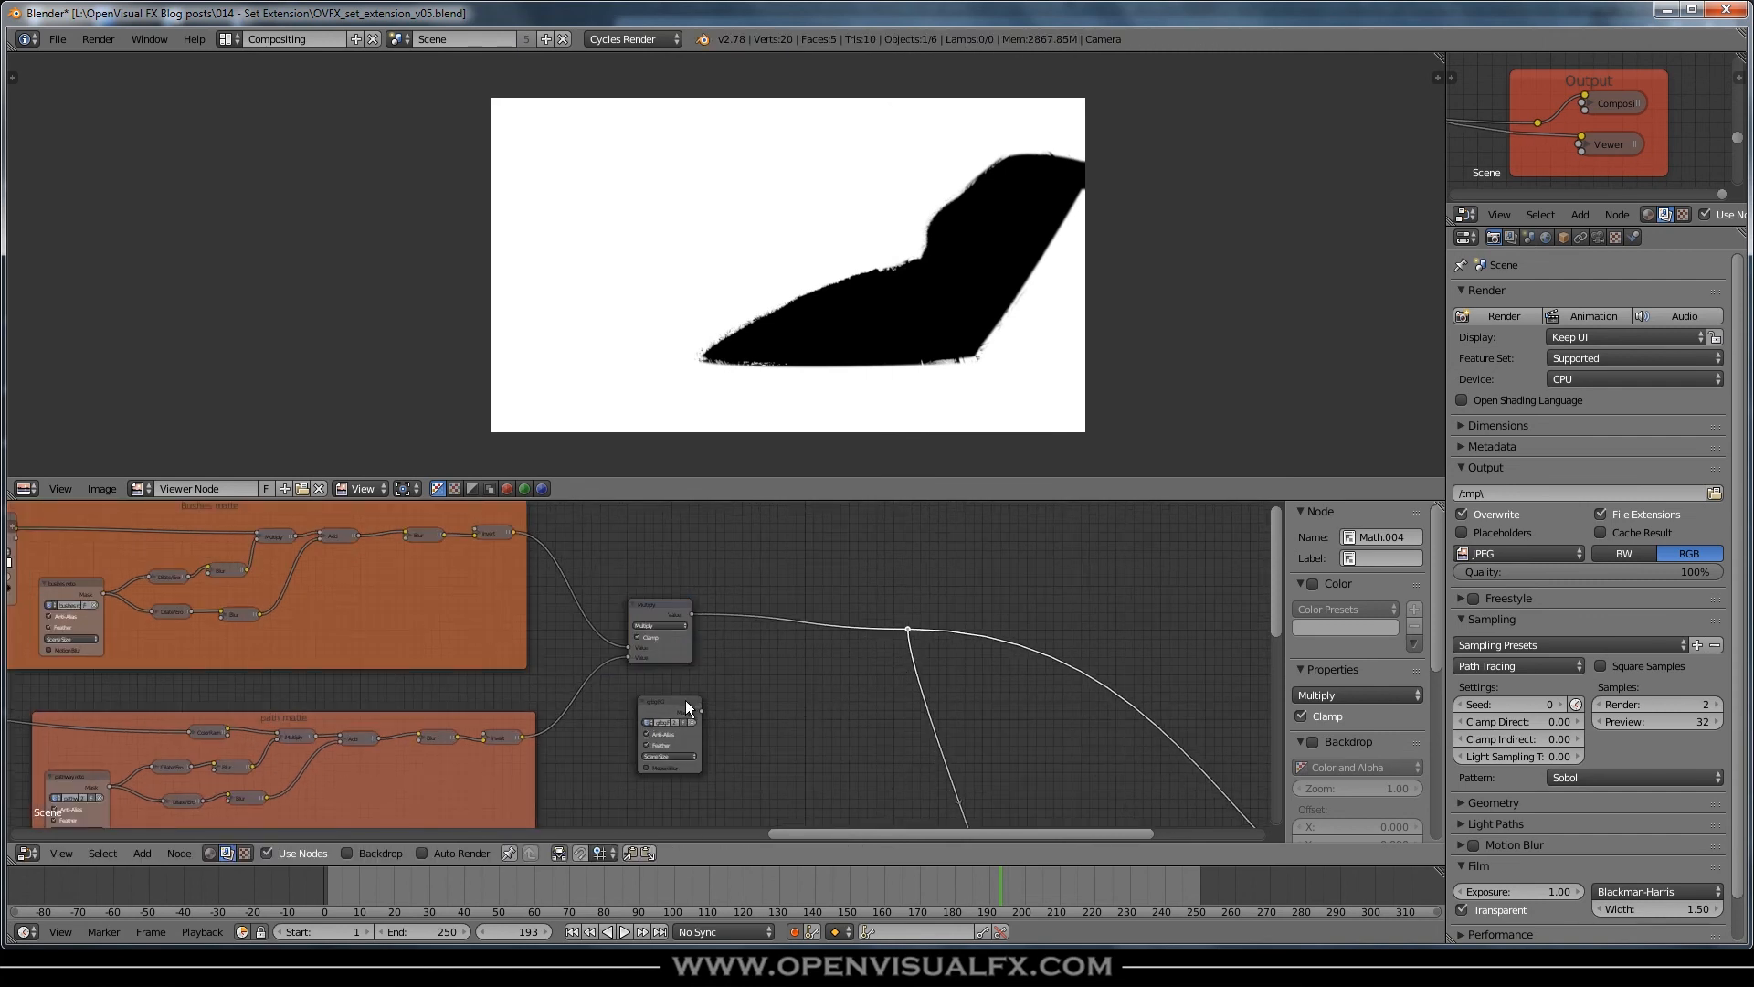
# - Duplicate the Multiply node onto its output link, set the copy to Subtract, connect the grbg FG mask as second input, and align the mask node
pyautogui.scroll(1, 764, 610)
pyautogui.click(622, 605)
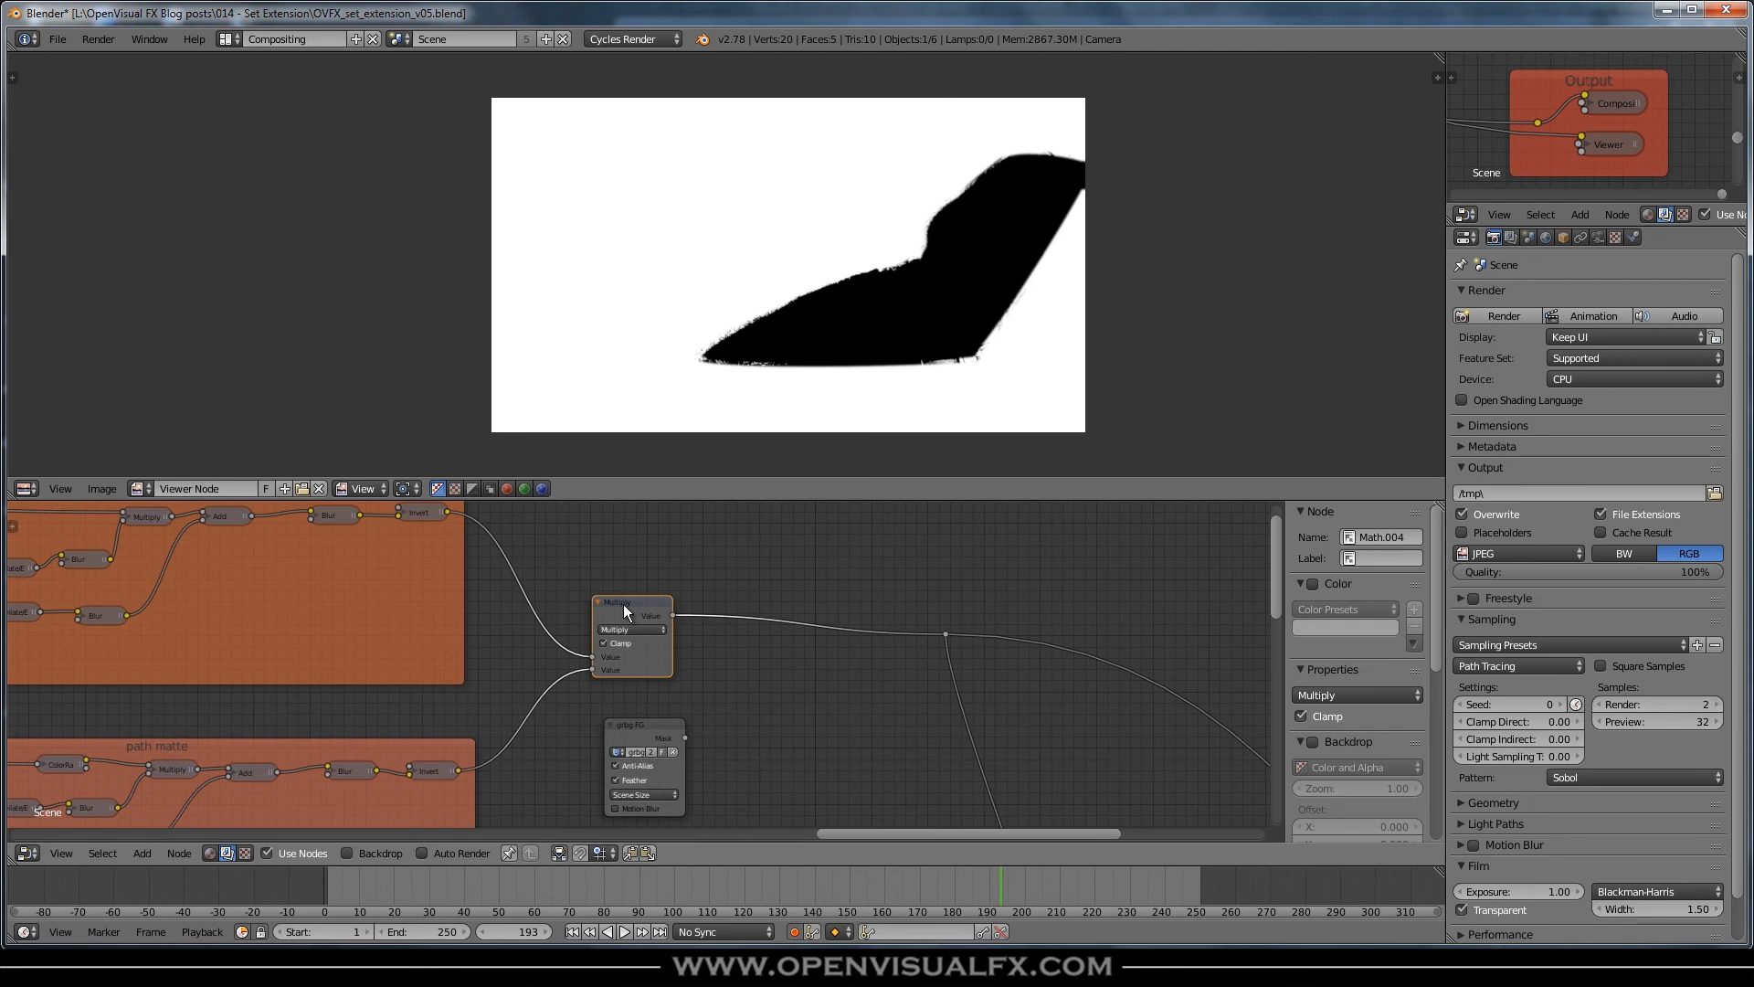
pyautogui.hotkey('shift', 'd')
pyautogui.click(768, 617)
pyautogui.click(769, 632)
pyautogui.click(765, 607)
pyautogui.moveTo(685, 738); pyautogui.dragTo(740, 674)
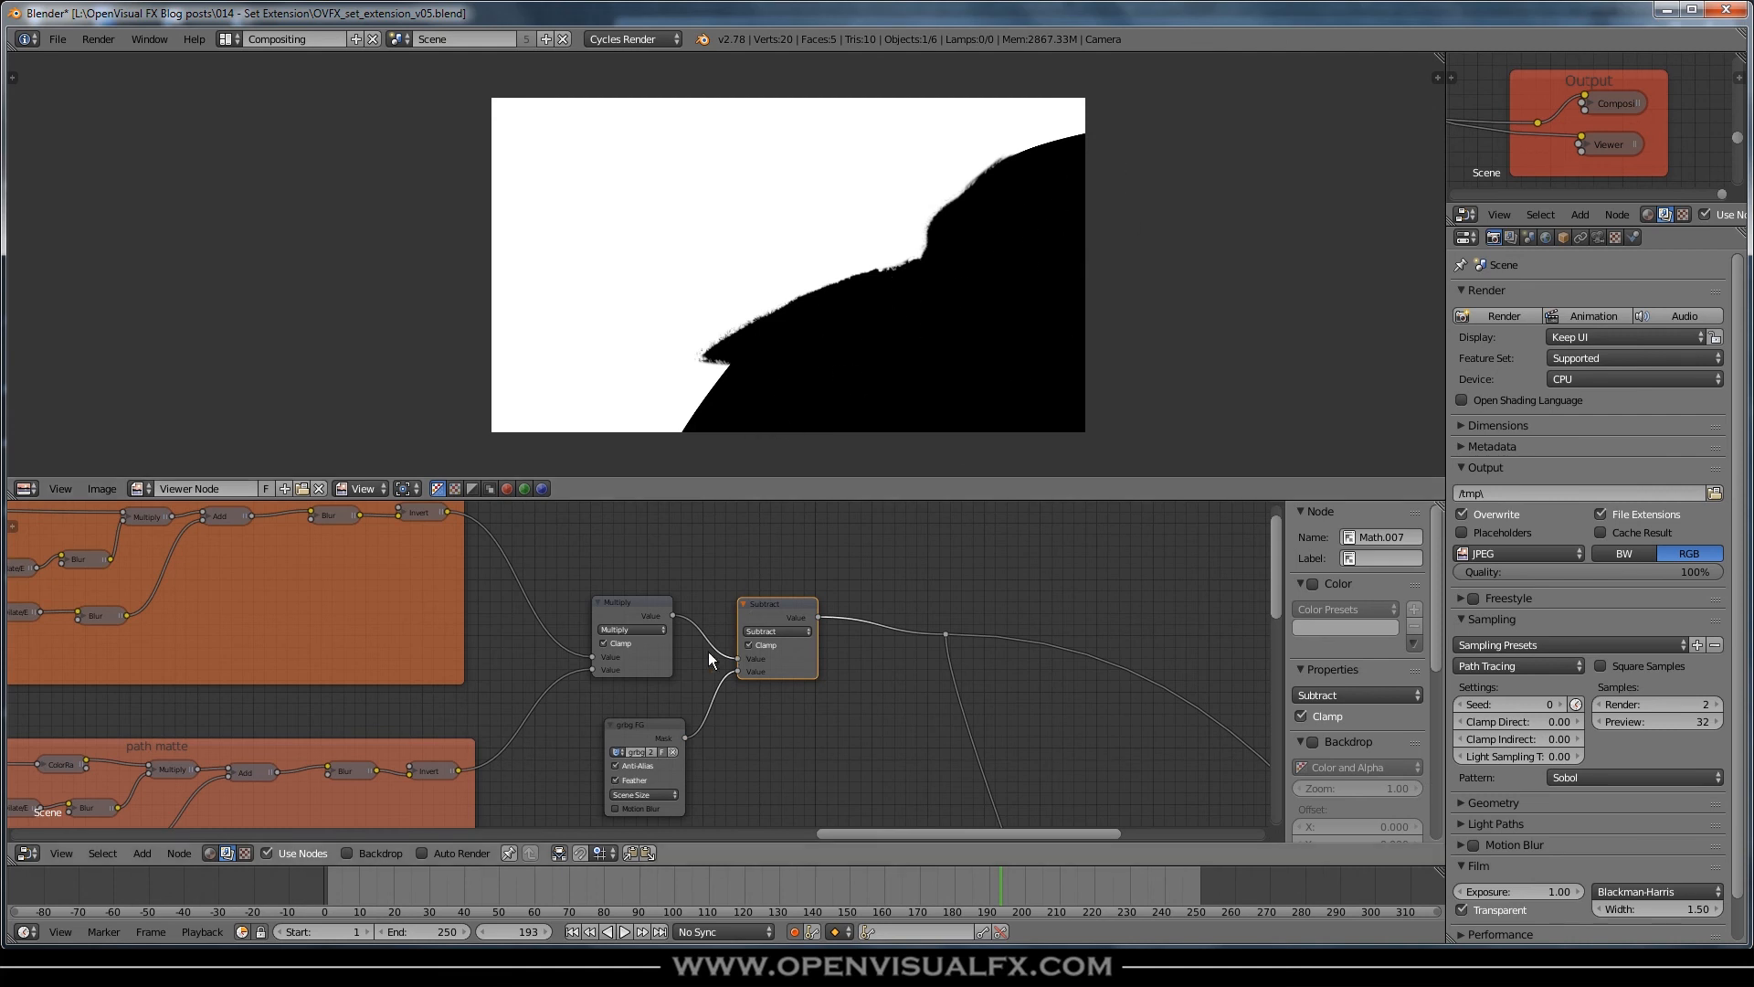
pyautogui.moveTo(645, 722); pyautogui.dragTo(632, 704)
# - Remove the extra reroute beside the Alpha Over node in the BRIDGE frame while keeping the matte connected
pyautogui.click(777, 613)
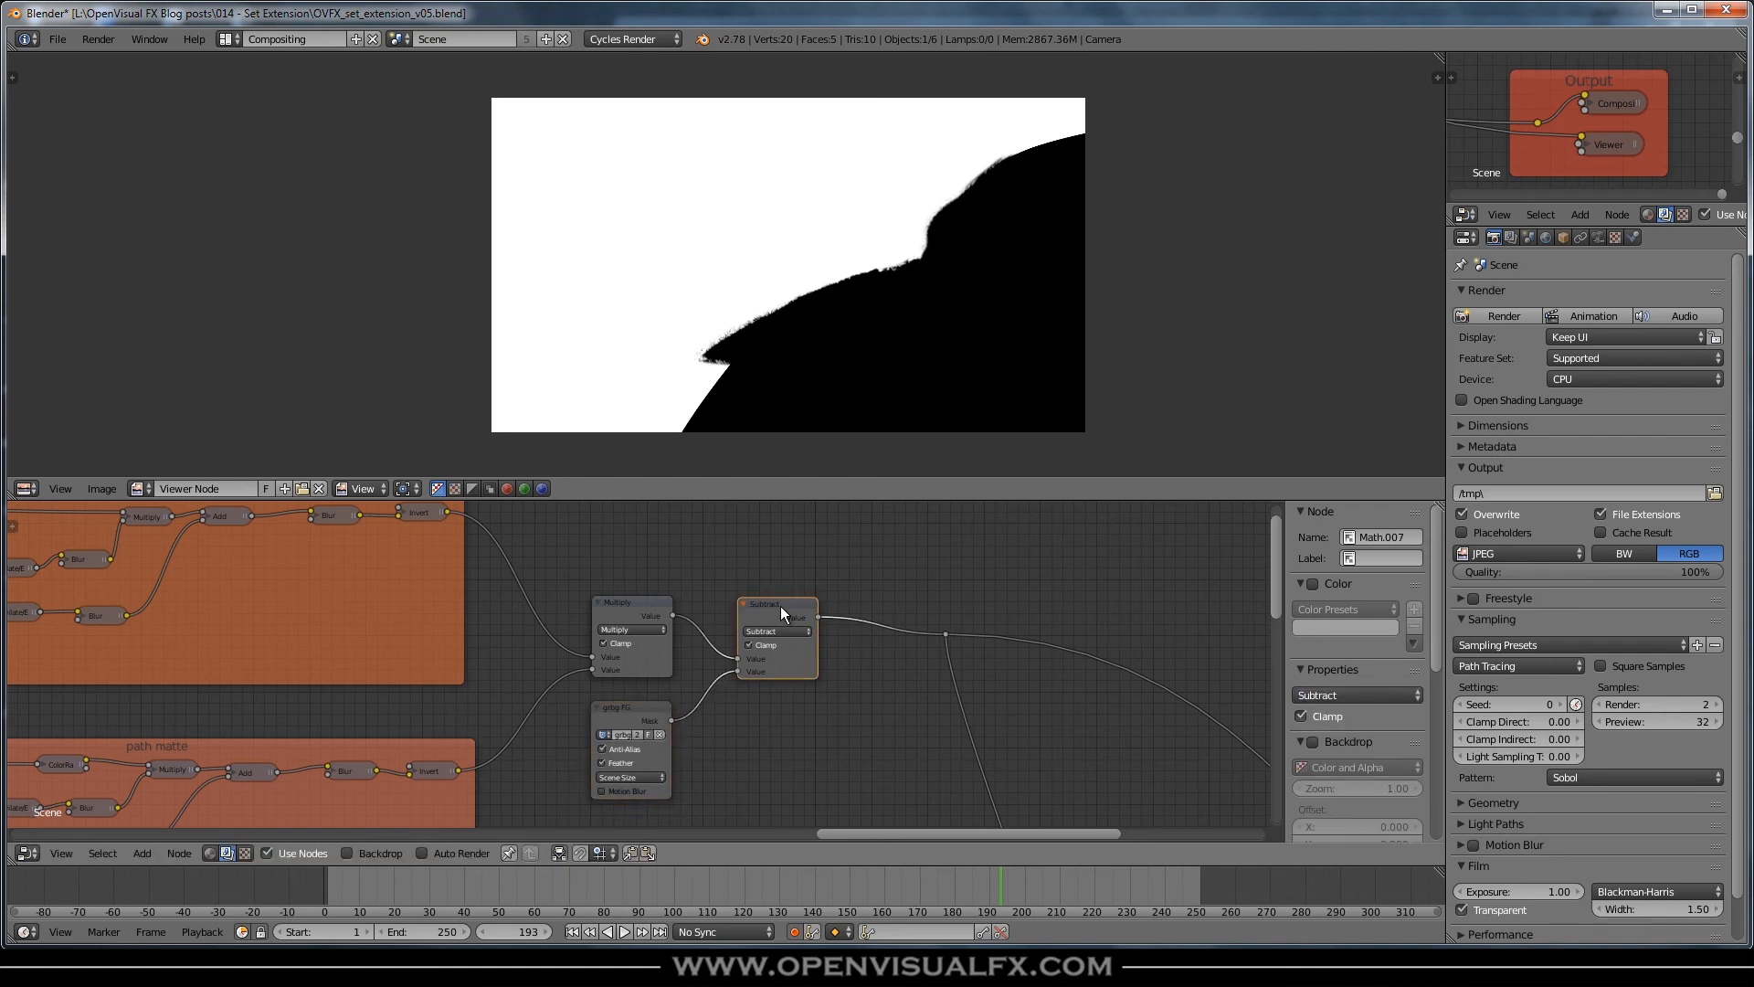
pyautogui.click(944, 634)
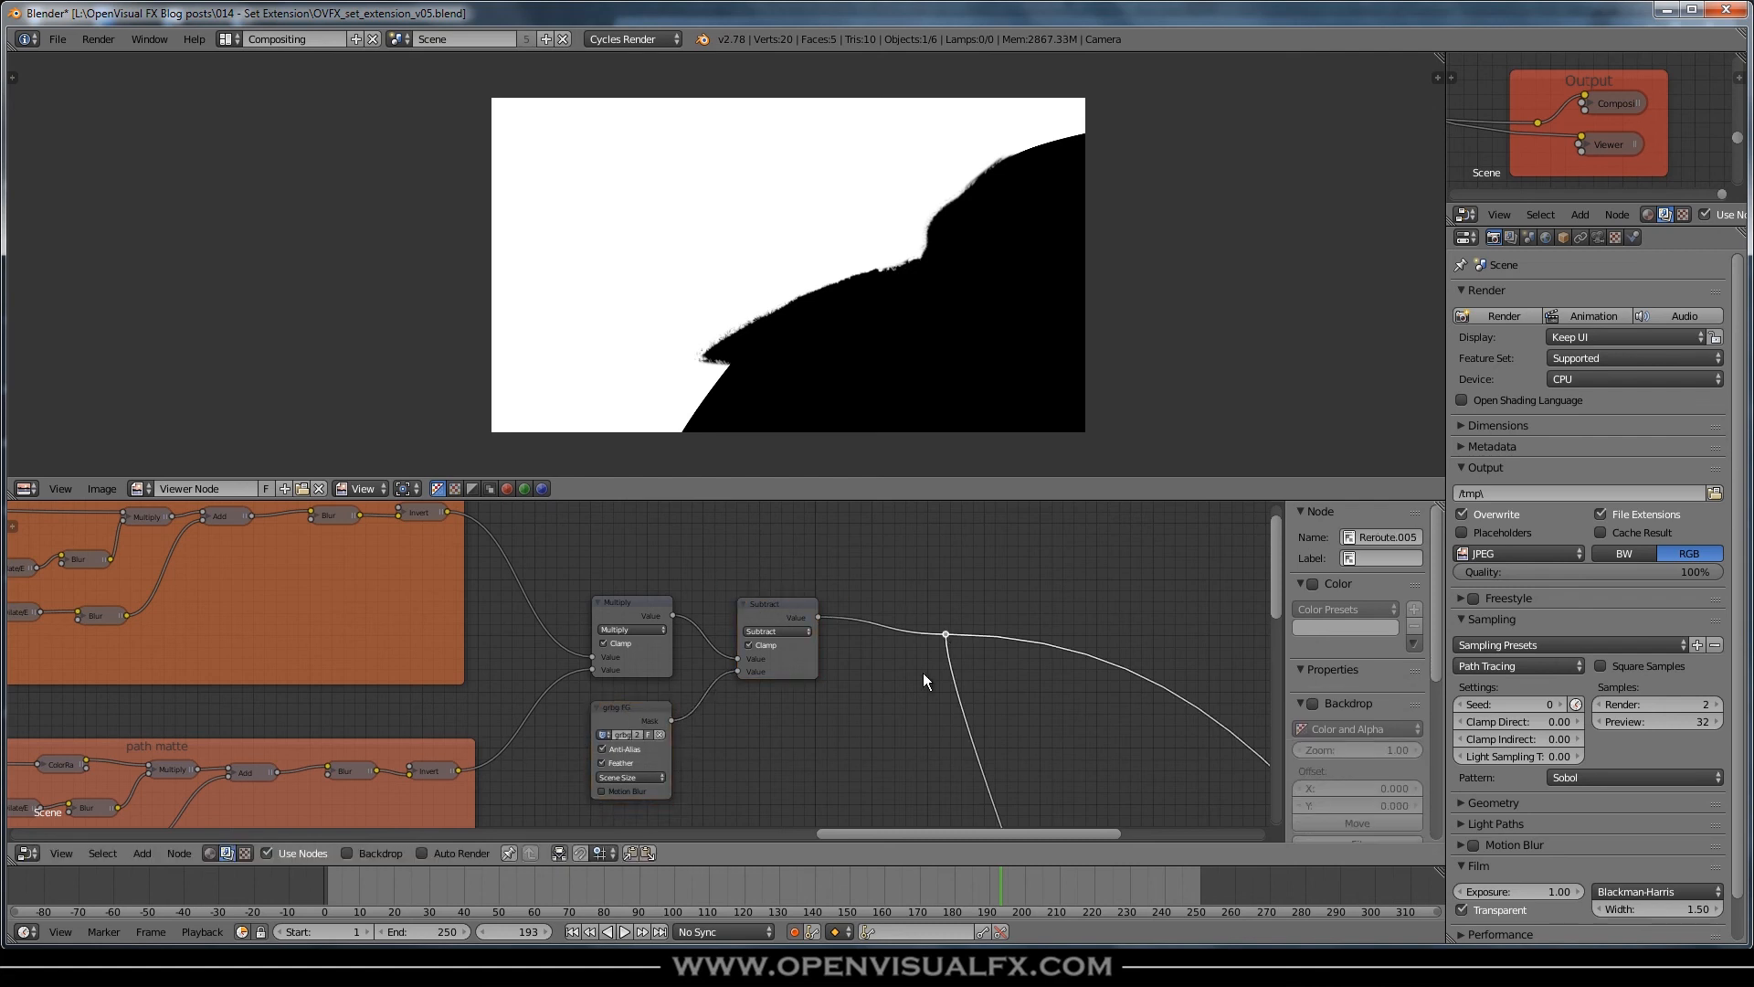
pyautogui.click(895, 655)
pyautogui.scroll(-2, 841, 700)
pyautogui.moveTo(876, 798); pyautogui.dragTo(791, 469, button='middle')
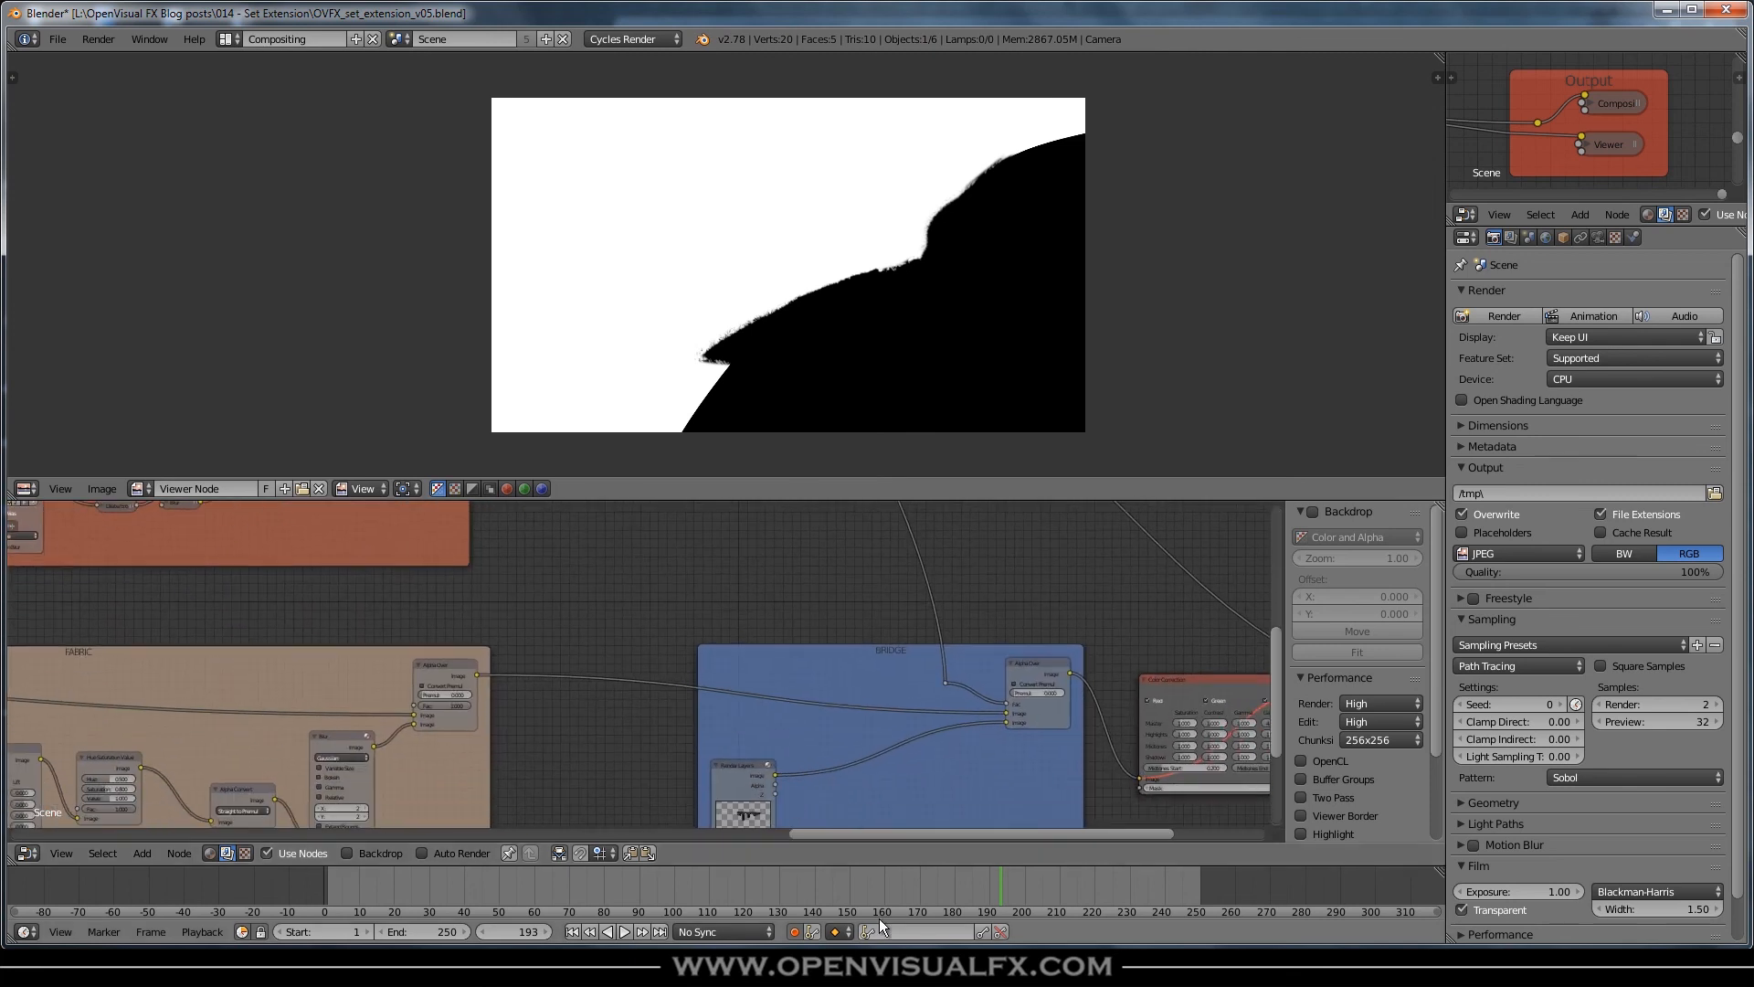
pyautogui.click(944, 683)
pyautogui.hotkey('ctrl', 'x')
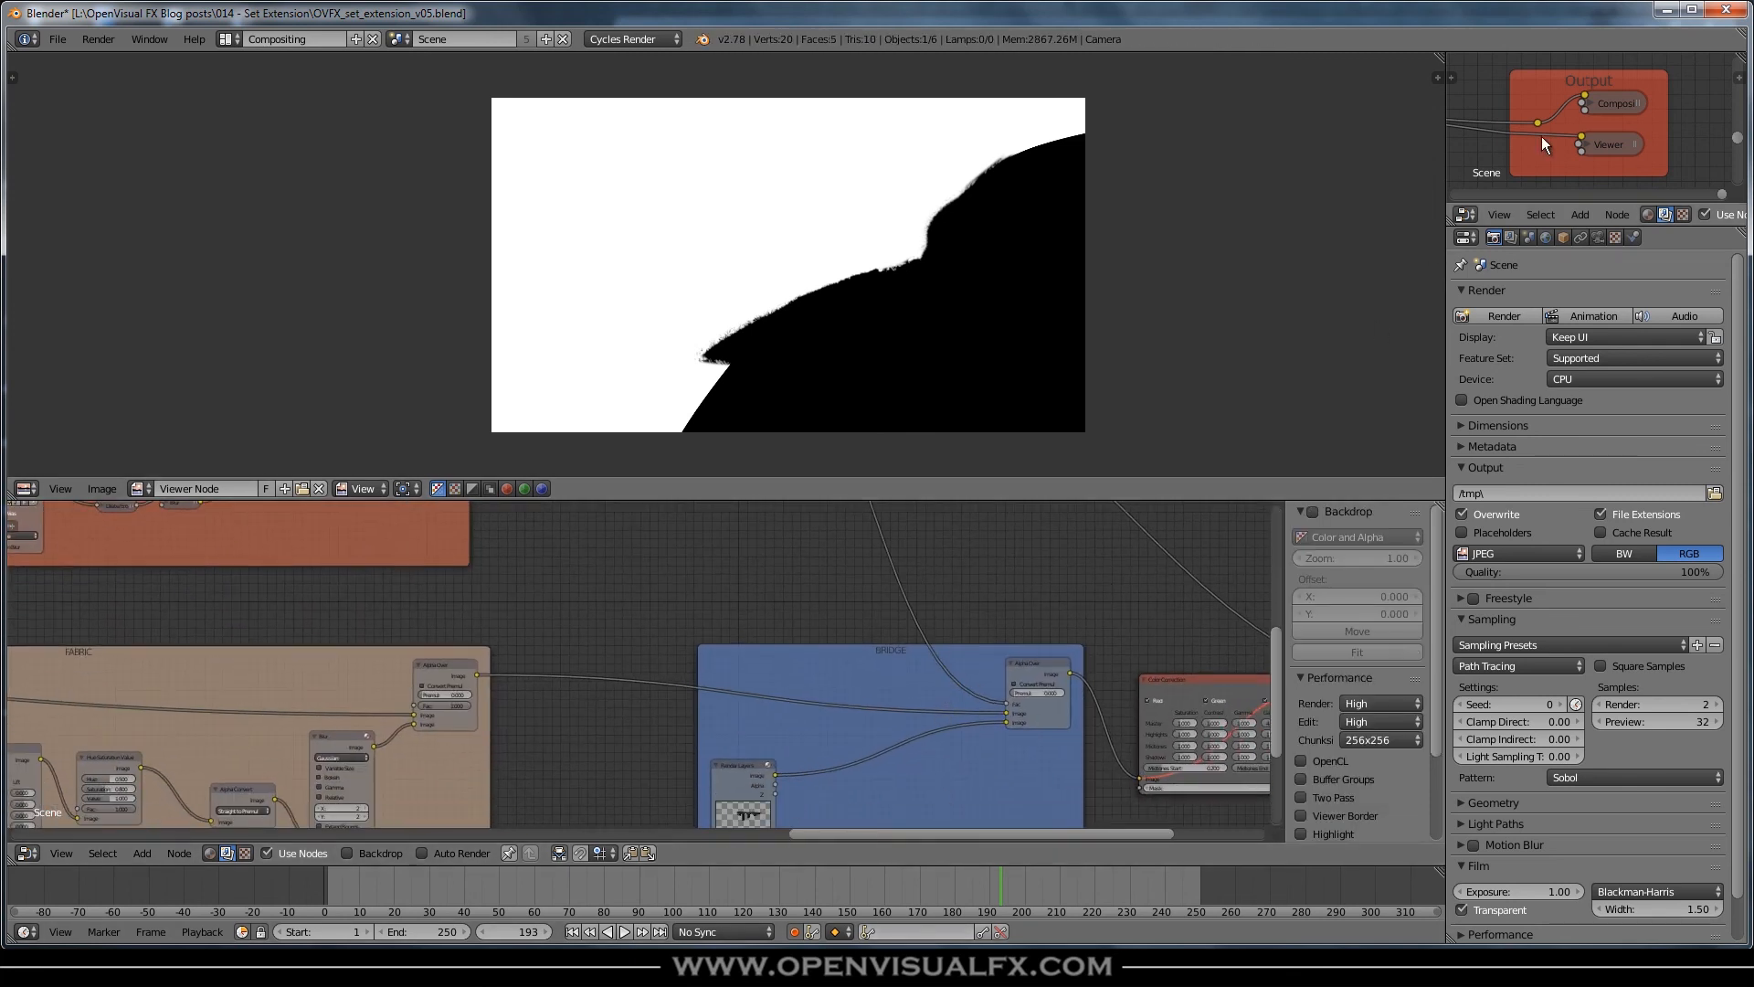
# - Show the final composite in the viewer, centred on the bridge, and save the file over the existing version
pyautogui.keyDown('ctrl'); pyautogui.keyDown('shift'); pyautogui.click(1538, 122); pyautogui.keyUp('shift'); pyautogui.keyUp('ctrl')
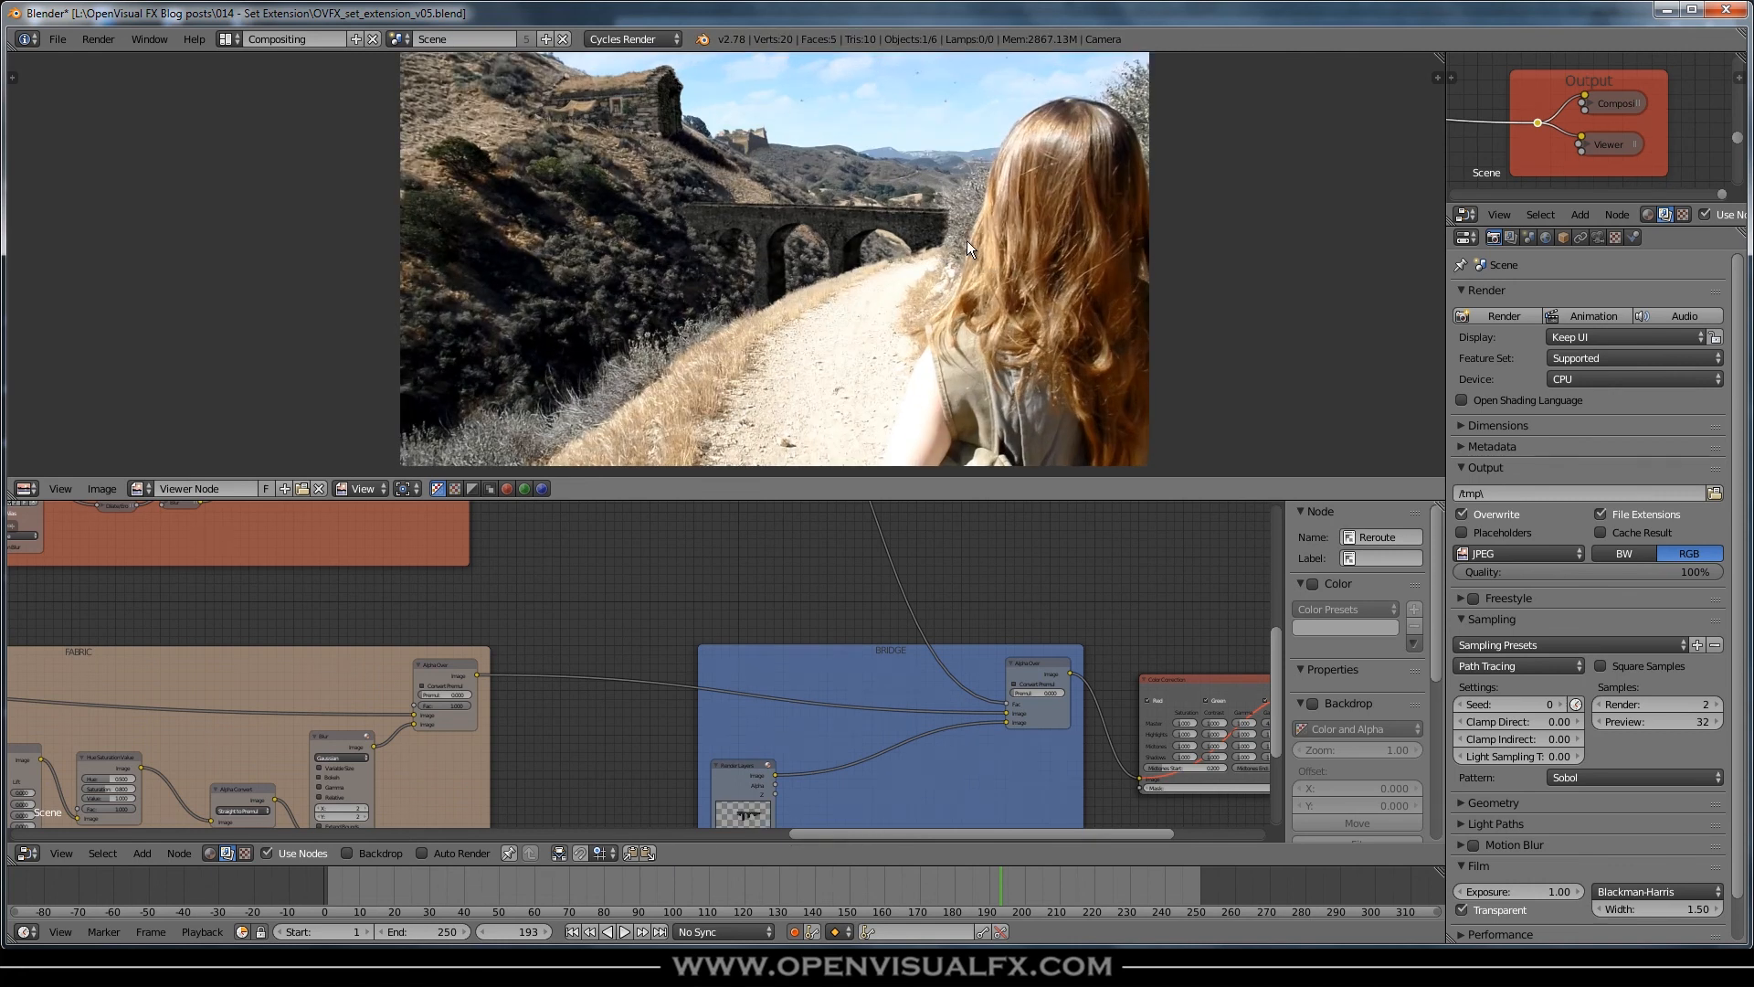
pyautogui.moveTo(967, 240); pyautogui.dragTo(817, 269, button='middle')
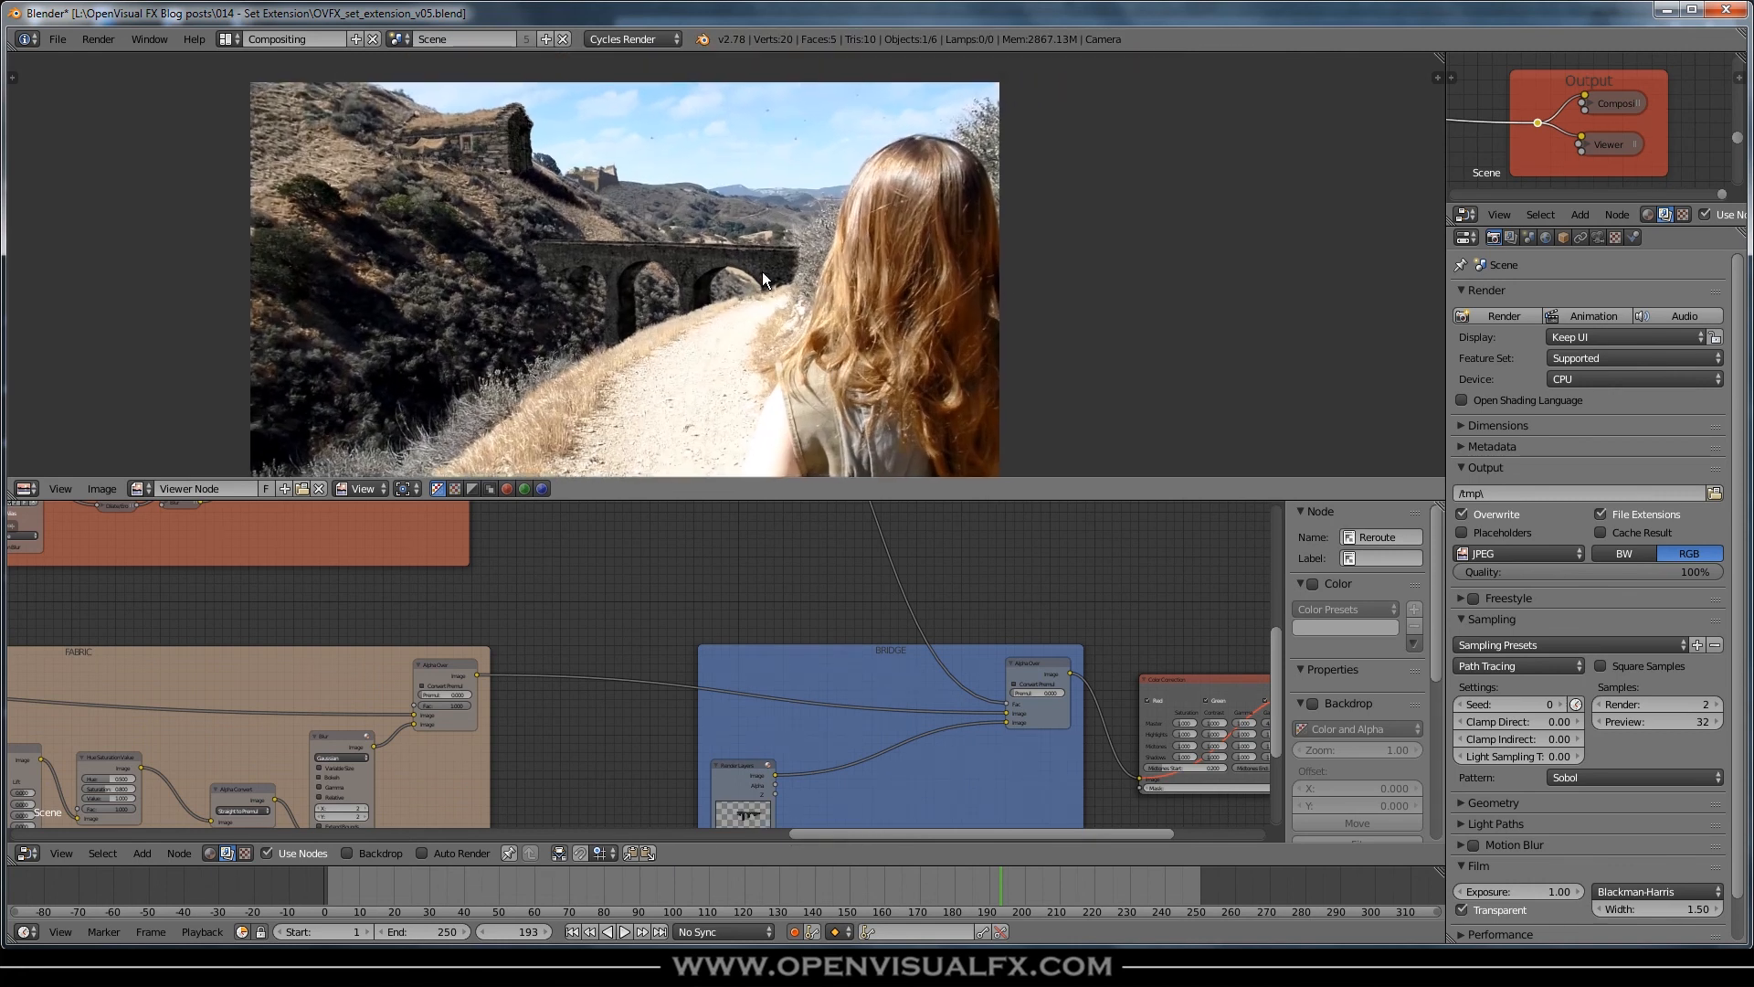
pyautogui.scroll(2, 765, 272)
pyautogui.scroll(-4, 766, 273)
pyautogui.moveTo(764, 277); pyautogui.dragTo(851, 241, button='middle')
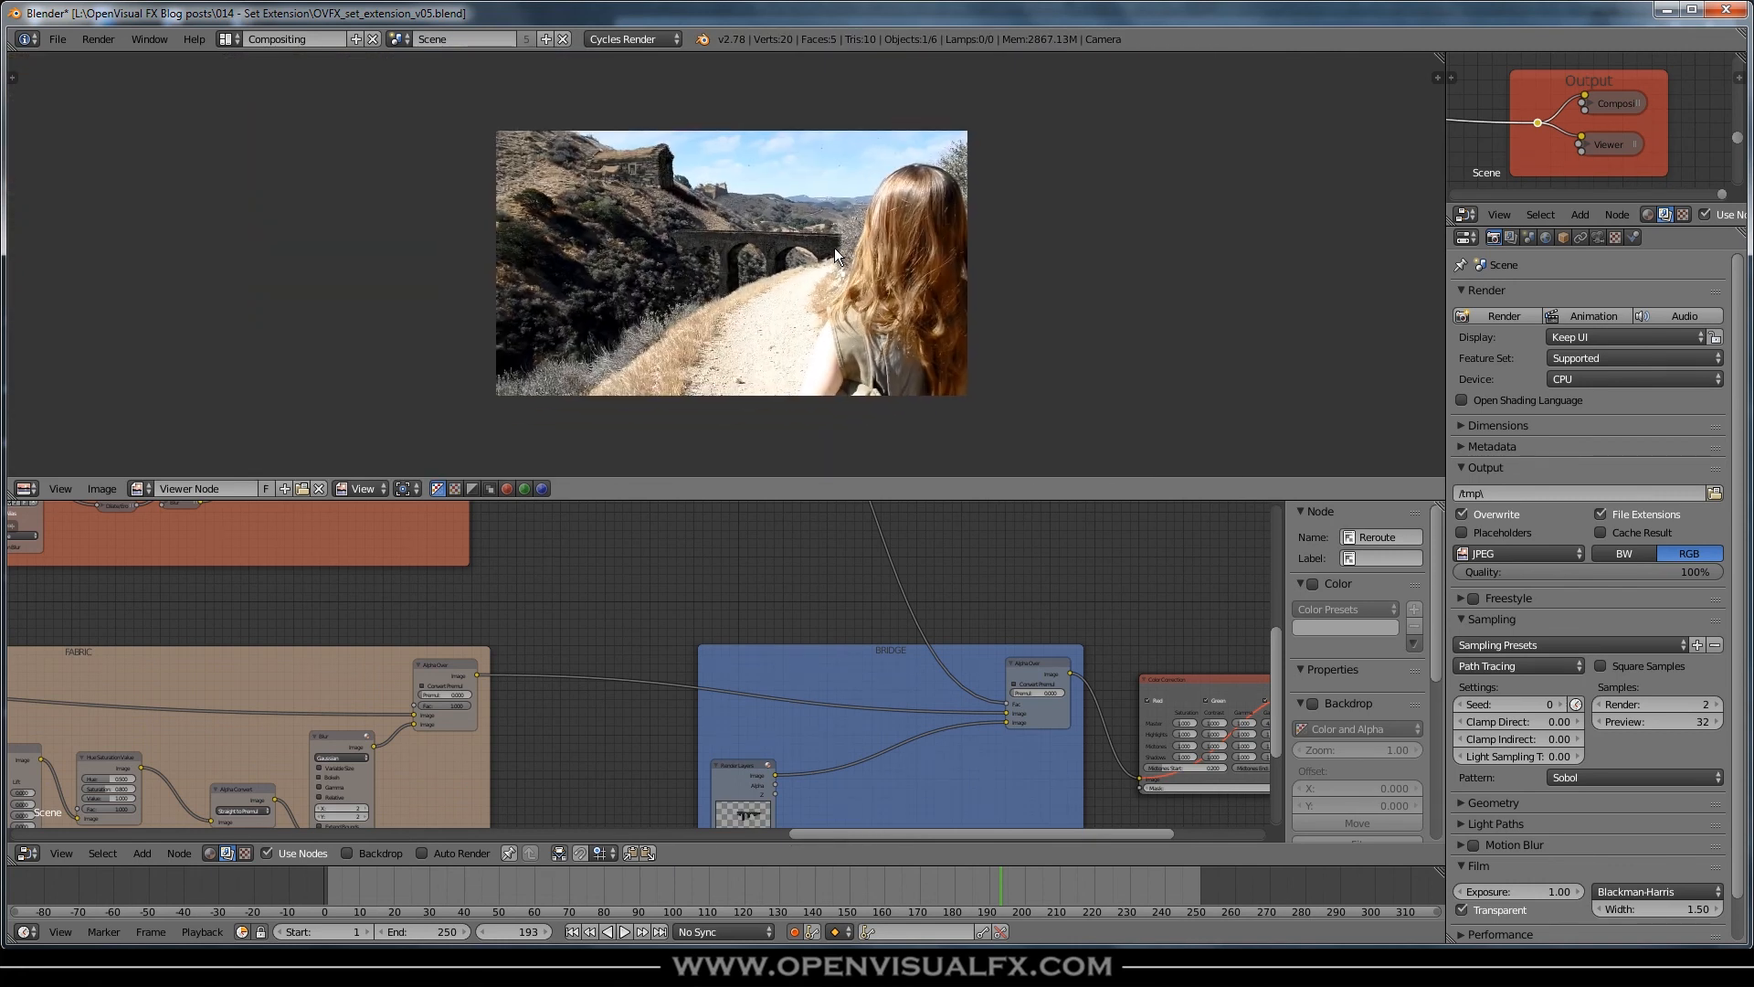
pyautogui.scroll(3, 835, 248)
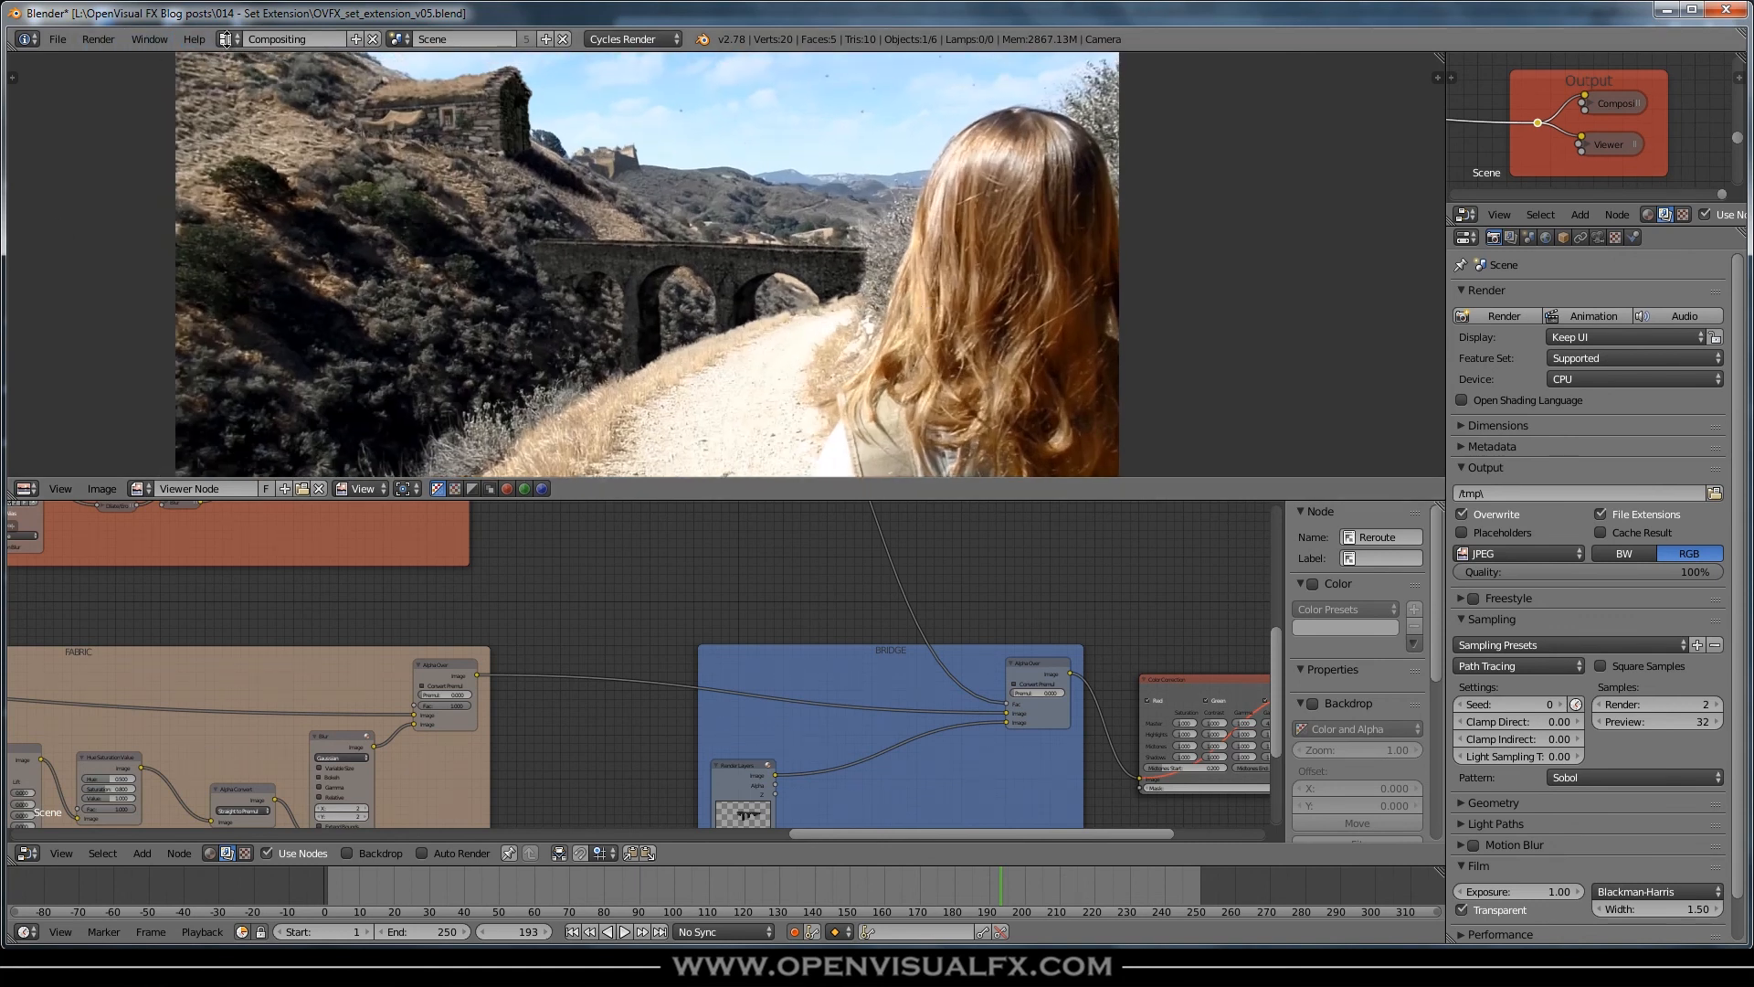
pyautogui.hotkey('ctrl', 's')
pyautogui.click(396, 210)
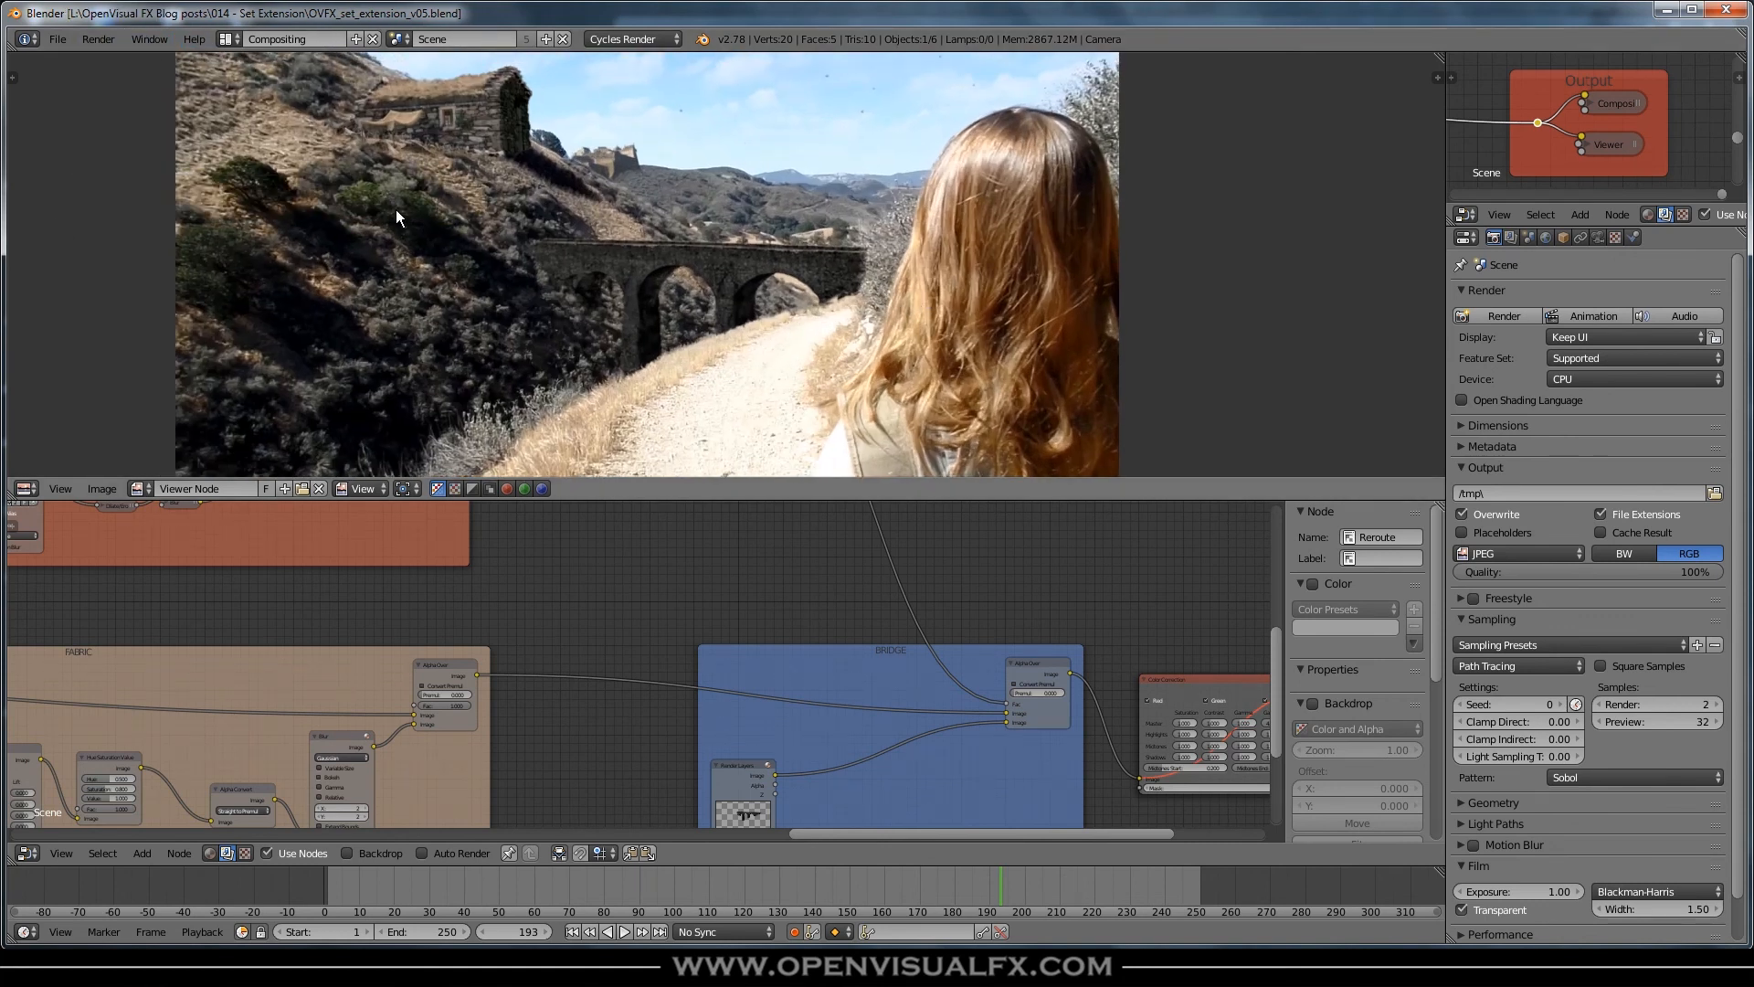
# - Switch to the Motion Tracking layout and check the grbg FG mask against the woman's movement between about frames 120 and 164
pyautogui.click(221, 40)
pyautogui.click(241, 145)
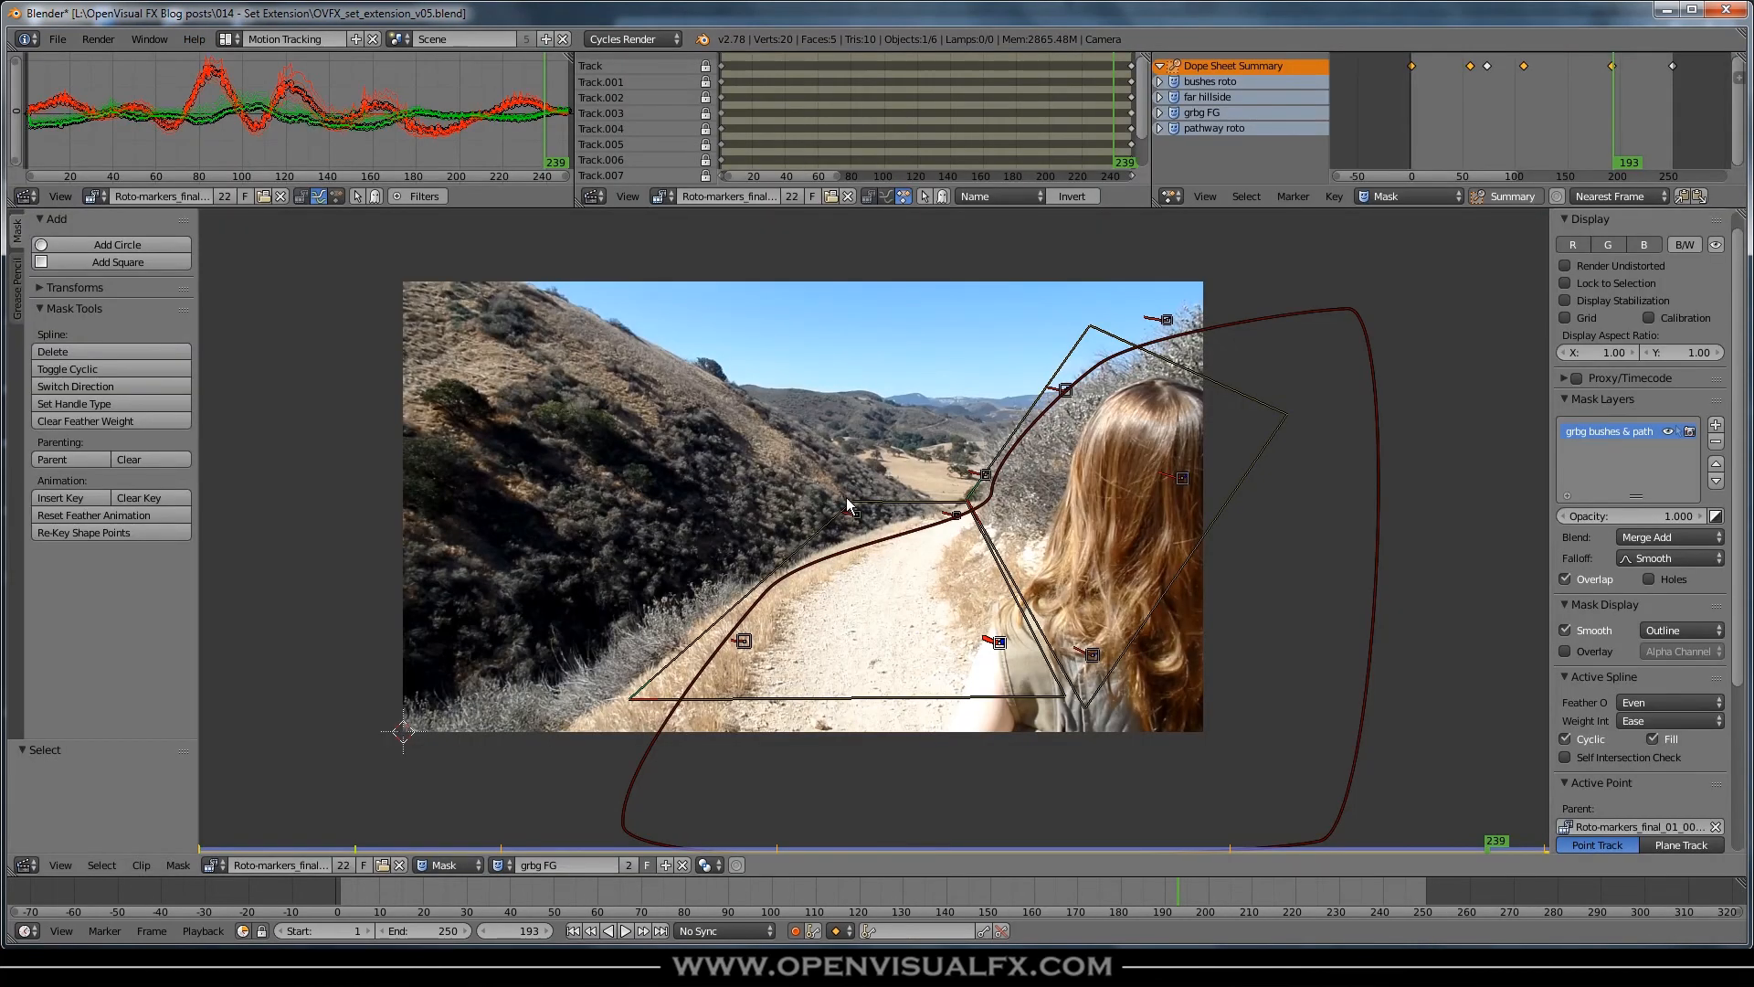
pyautogui.moveTo(842, 497); pyautogui.dragTo(955, 524, button='middle')
pyautogui.moveTo(1156, 889); pyautogui.dragTo(858, 895)
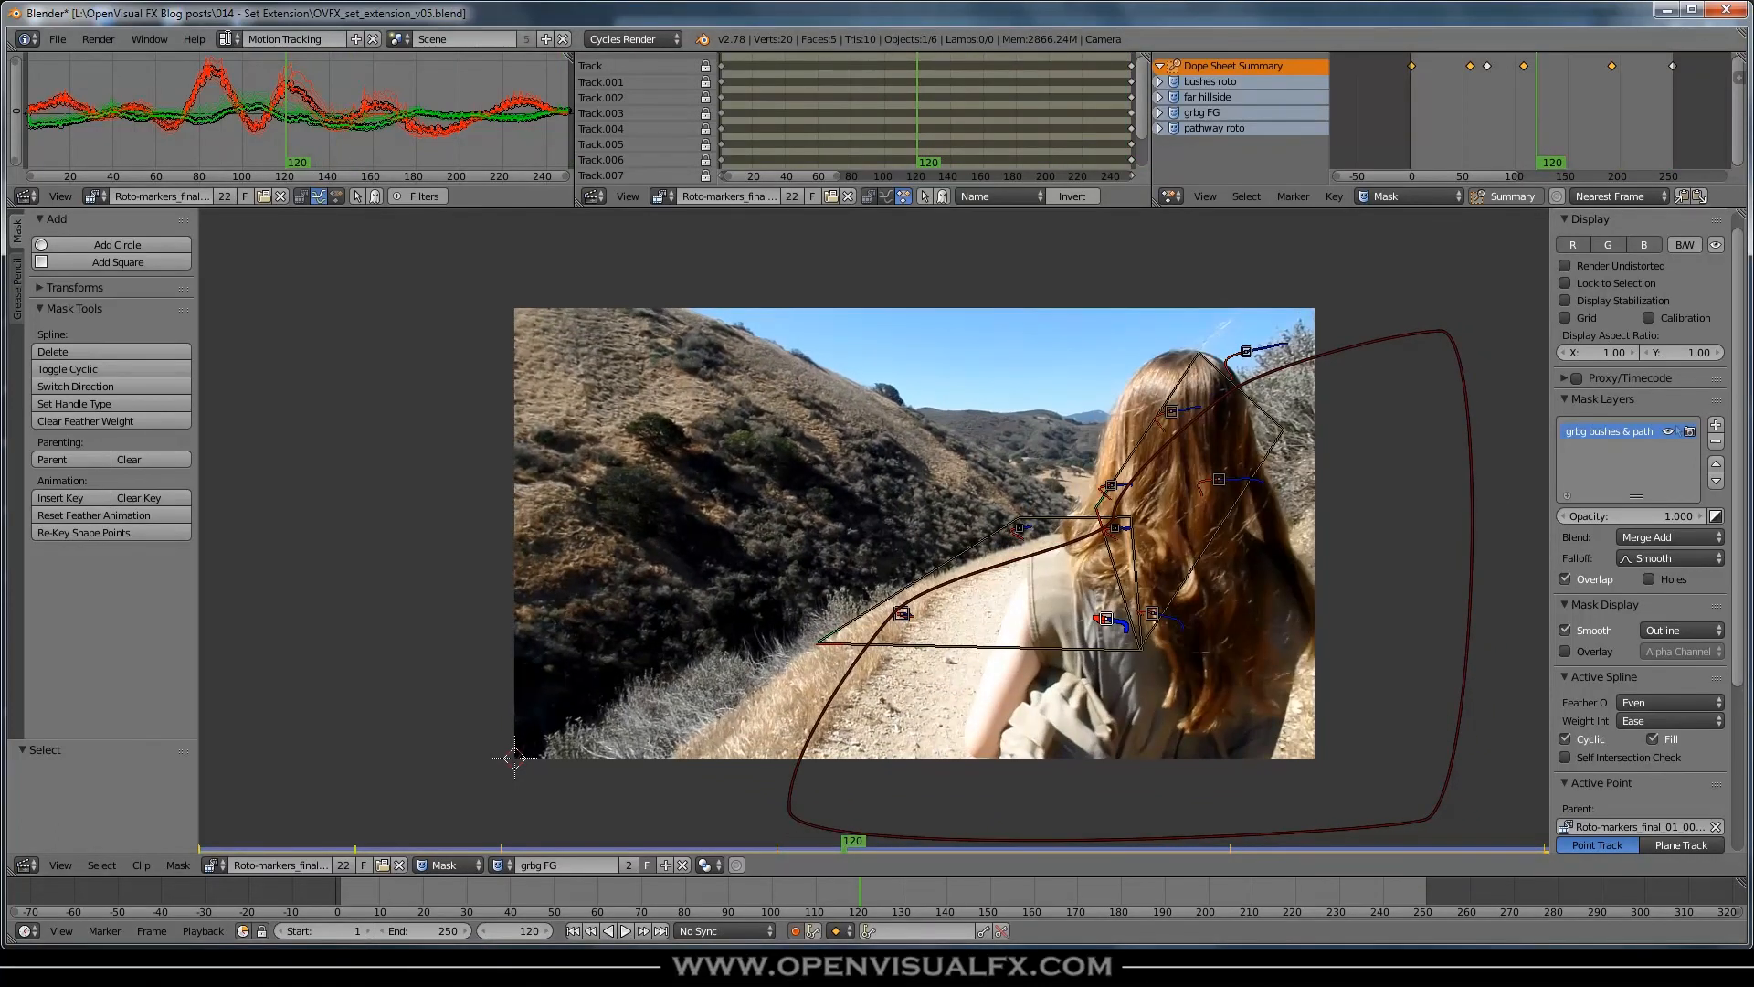
pyautogui.click(229, 38)
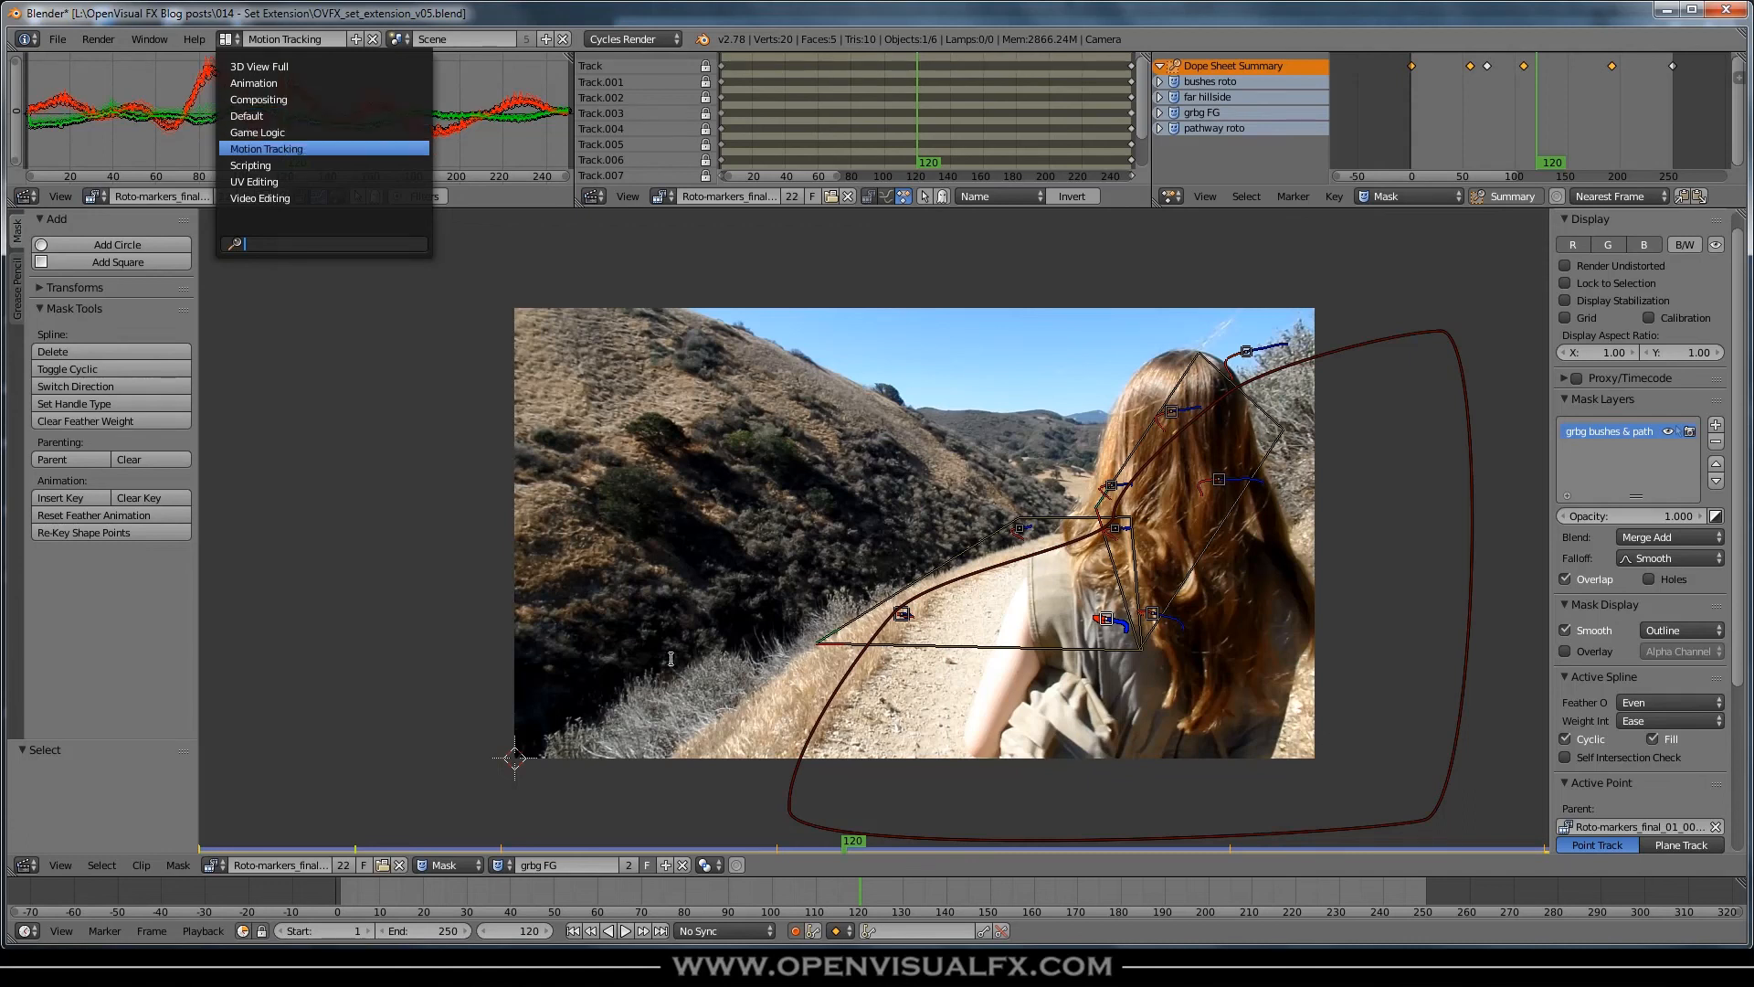
pyautogui.click(812, 889)
pyautogui.moveTo(576, 901); pyautogui.dragTo(1241, 912)
pyautogui.press('Escape')
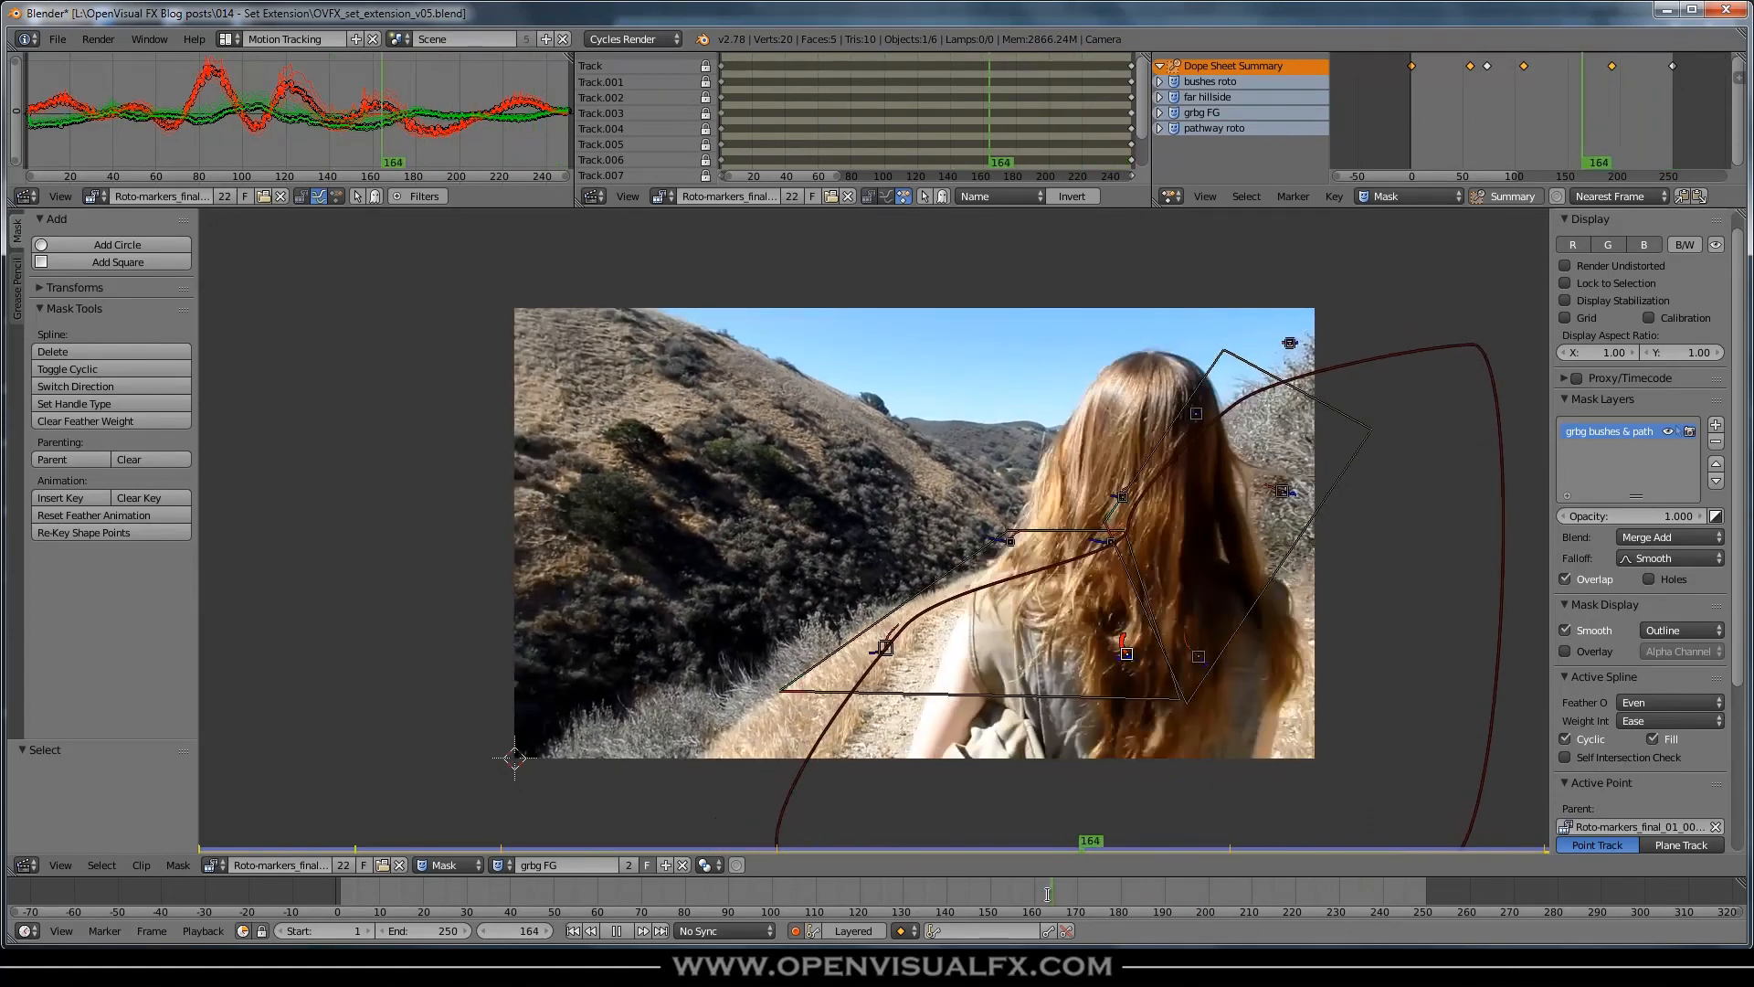
# - Return to the Compositing layout and locate the three Separate nodes (YUVA, HSVA, YCbCrA) at the start of the node tree
pyautogui.click(226, 39)
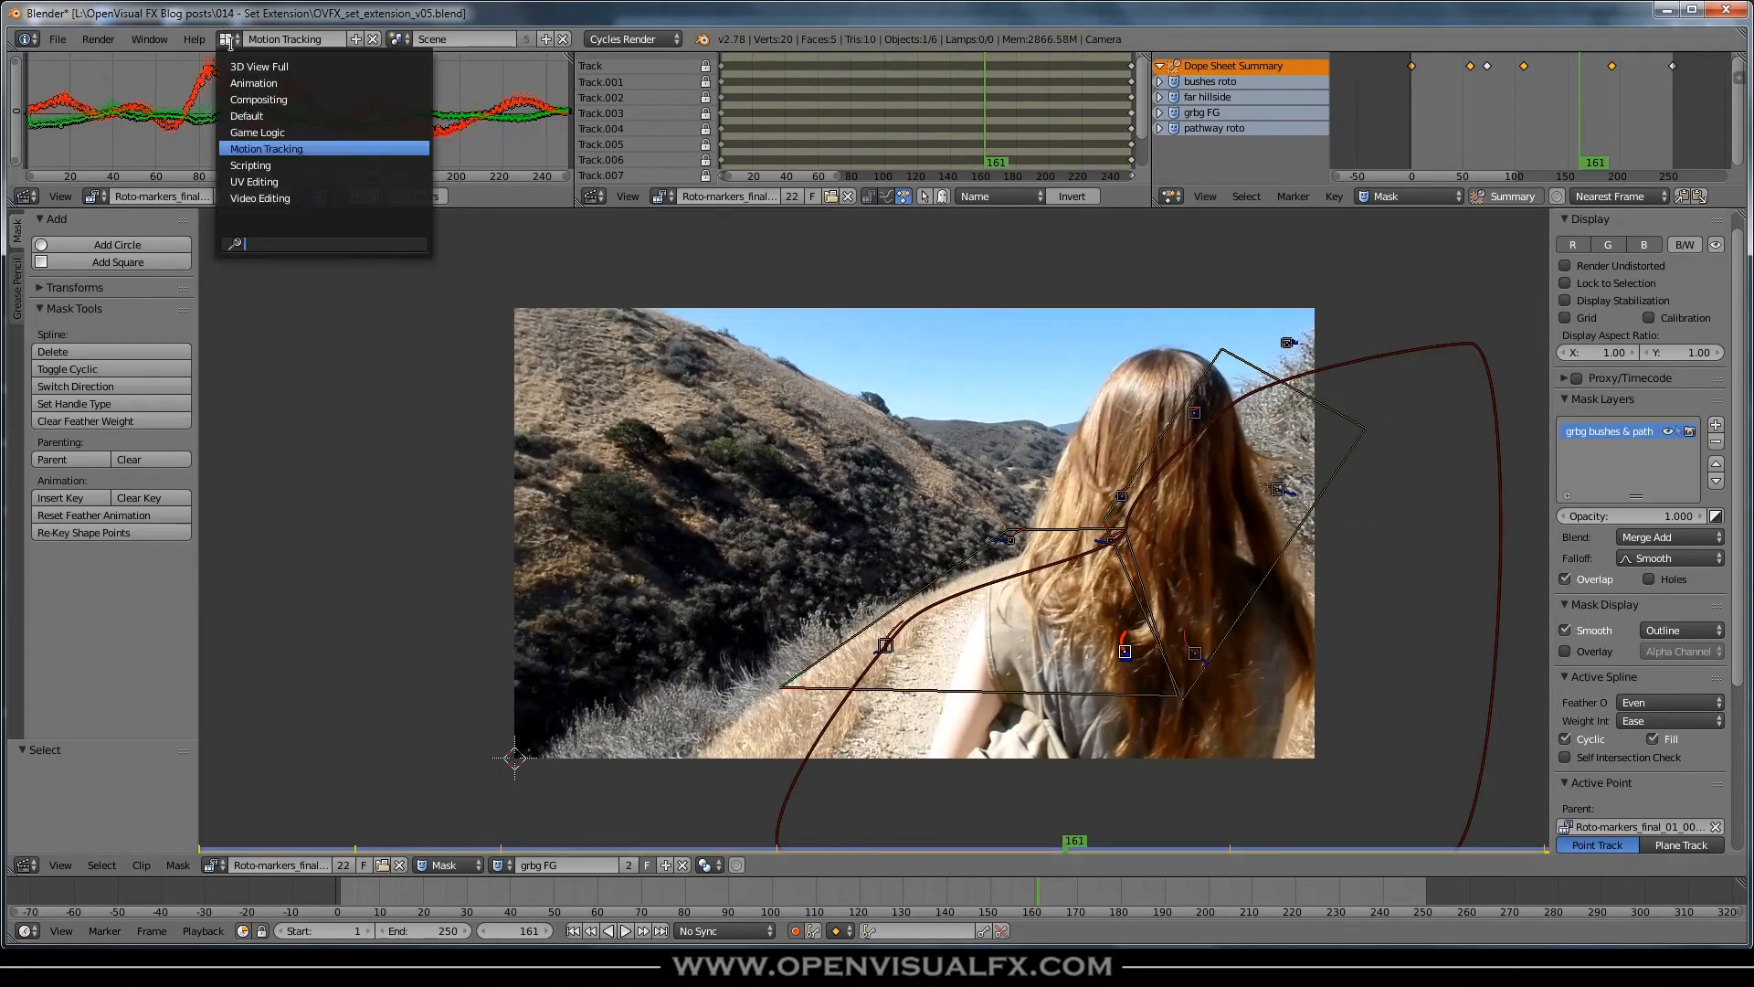
pyautogui.click(243, 104)
pyautogui.scroll(-4, 285, 665)
pyautogui.moveTo(283, 656); pyautogui.dragTo(984, 617, button='middle')
pyautogui.moveTo(217, 671); pyautogui.dragTo(767, 742, button='middle')
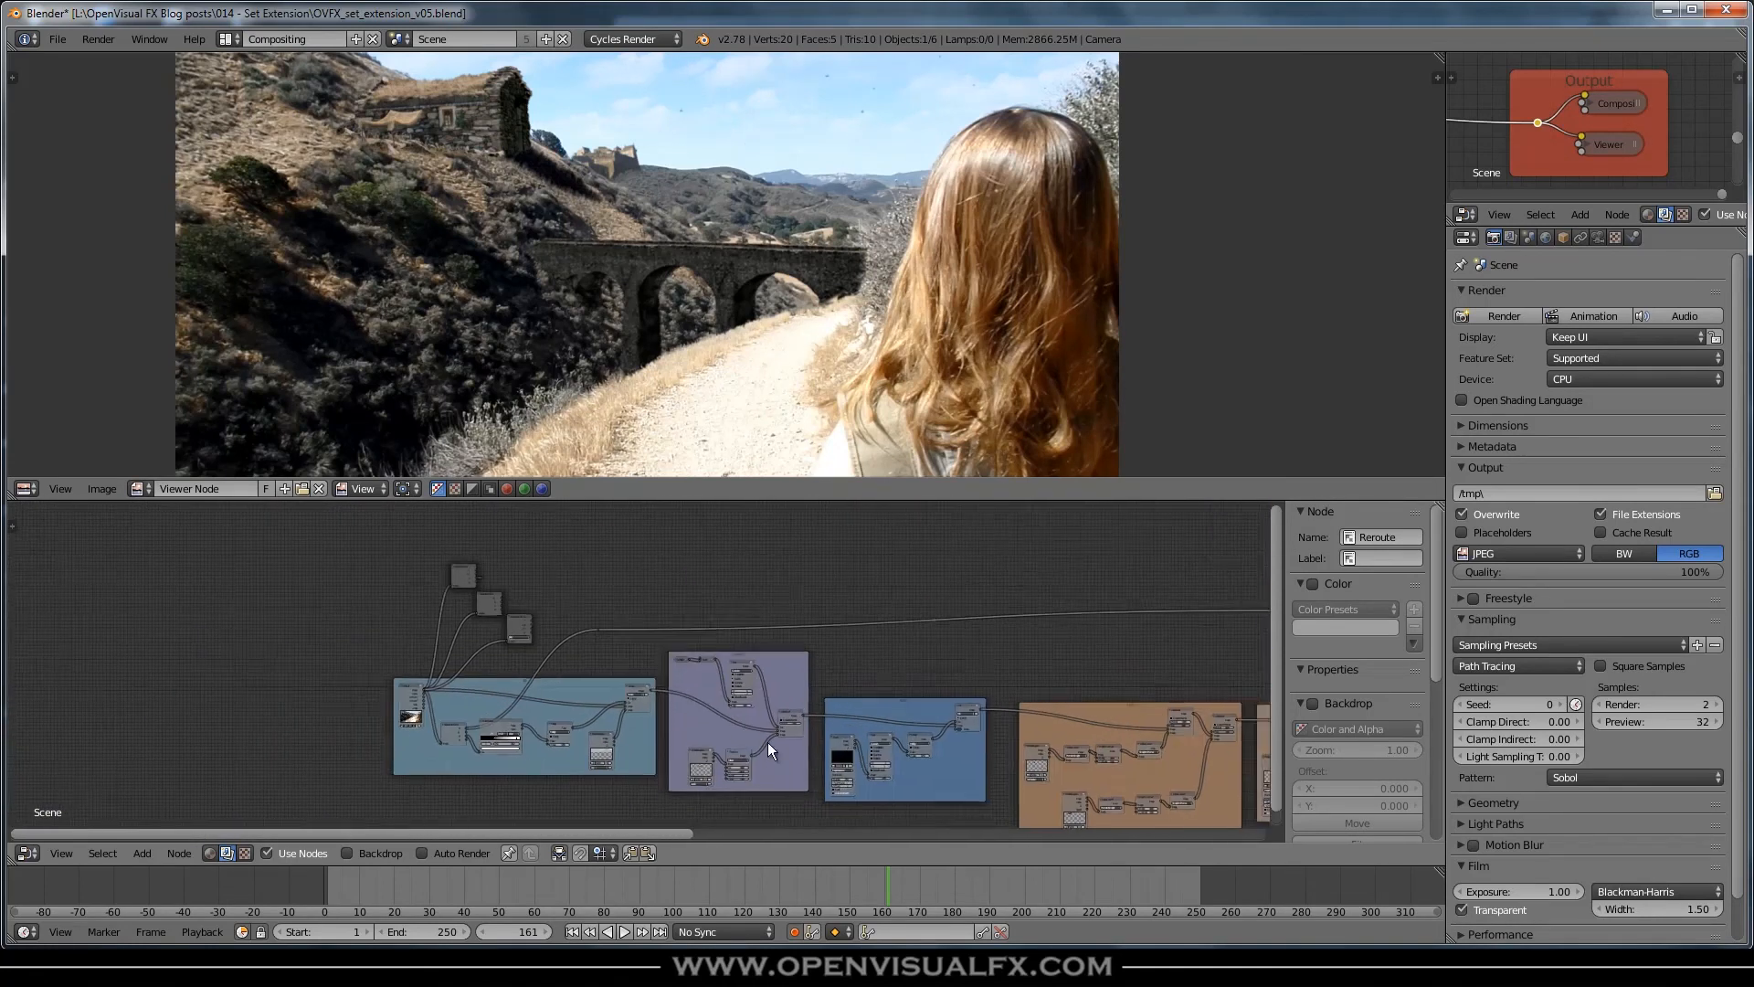
pyautogui.scroll(4, 548, 605)
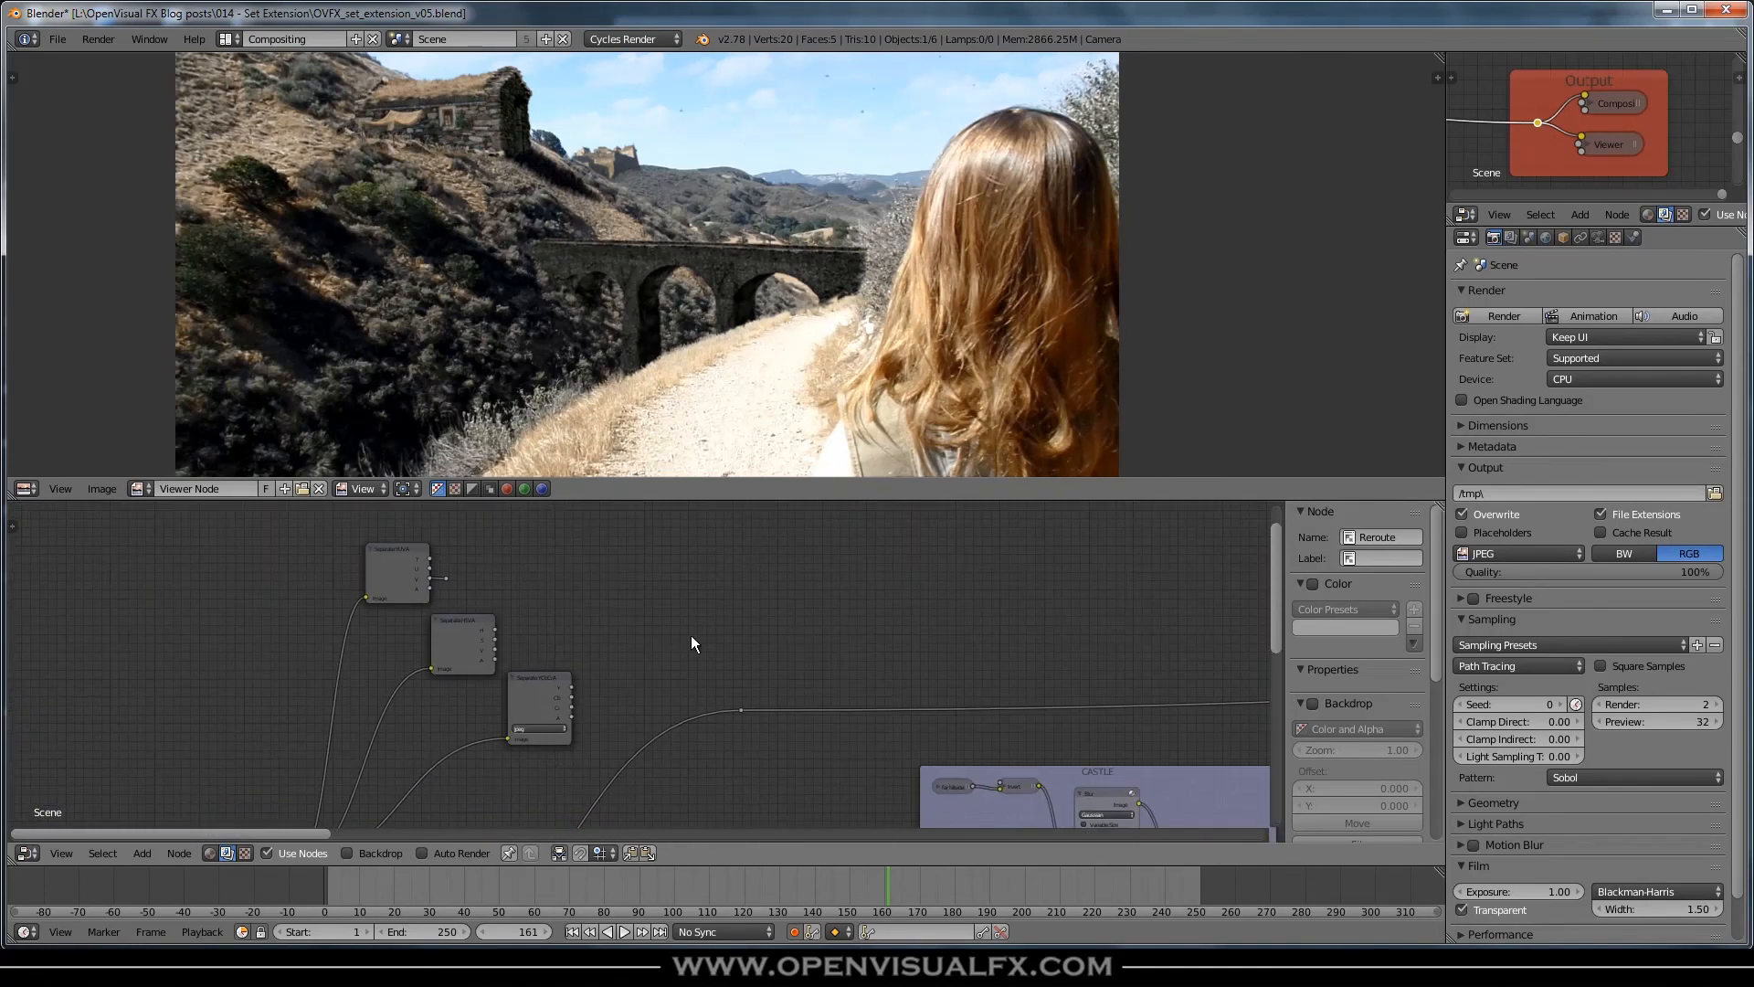
pyautogui.moveTo(545, 627); pyautogui.dragTo(560, 627, button='middle')
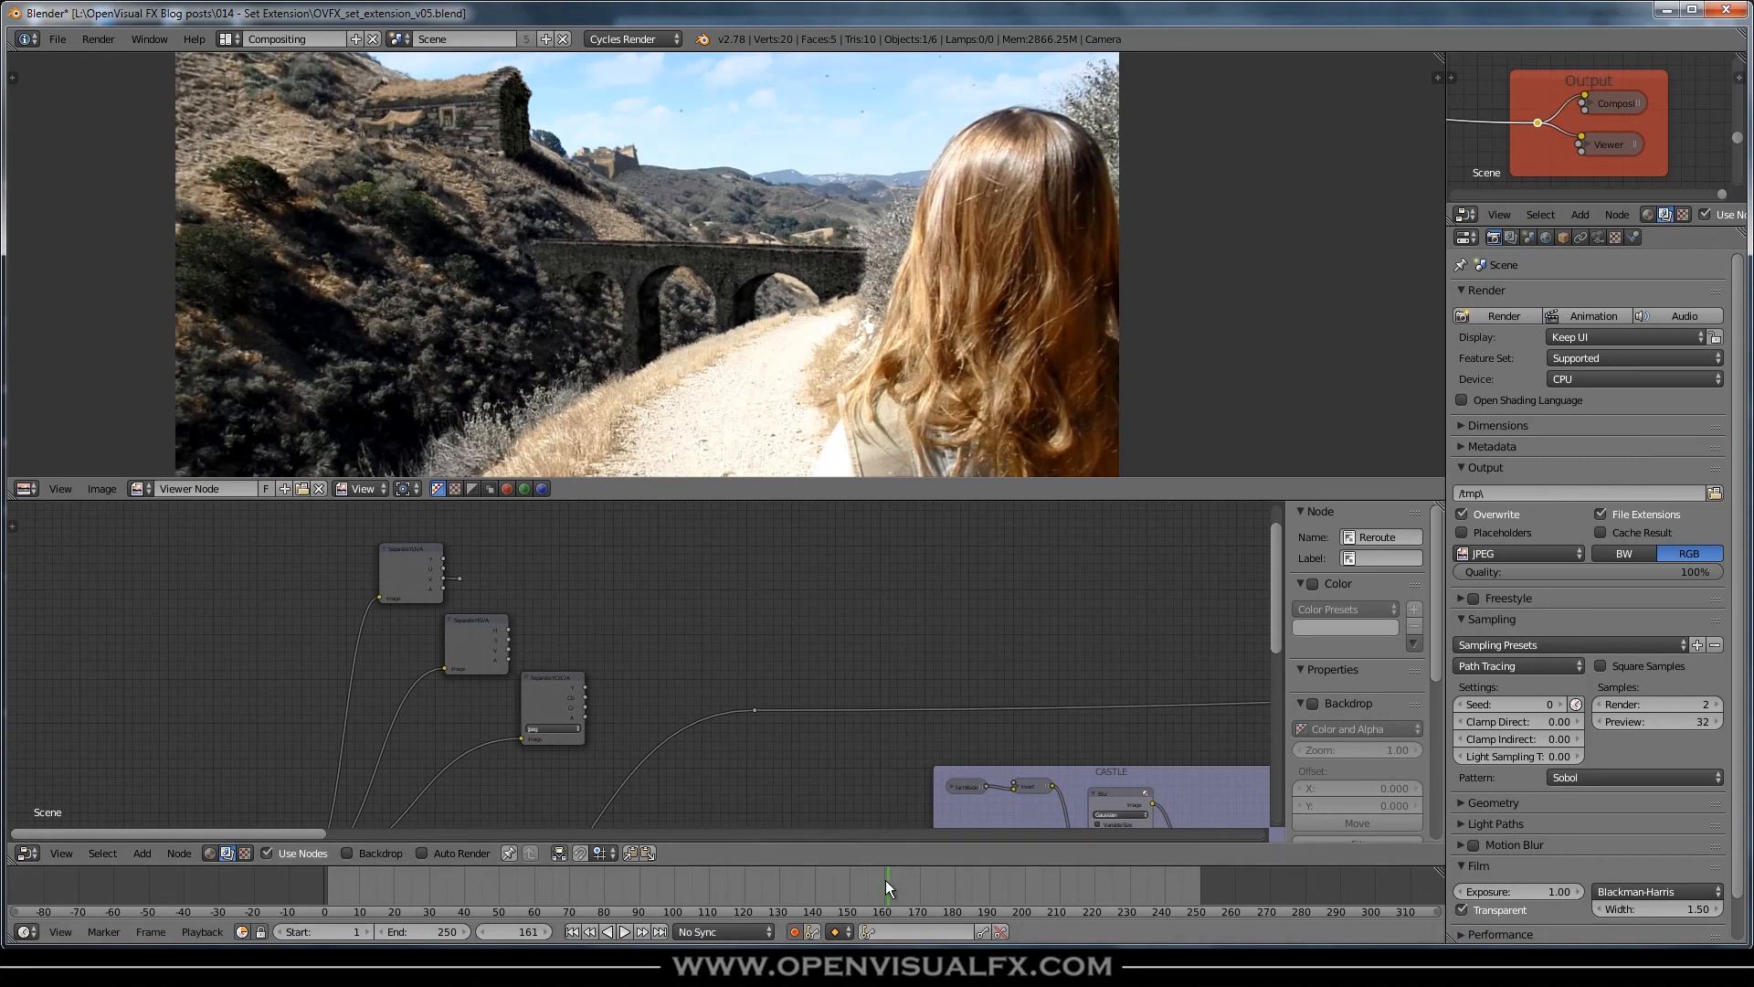
# - Go to frame 148 and examine the composite where the woman's hair overlaps the bridge
pyautogui.moveTo(885, 880); pyautogui.dragTo(782, 896)
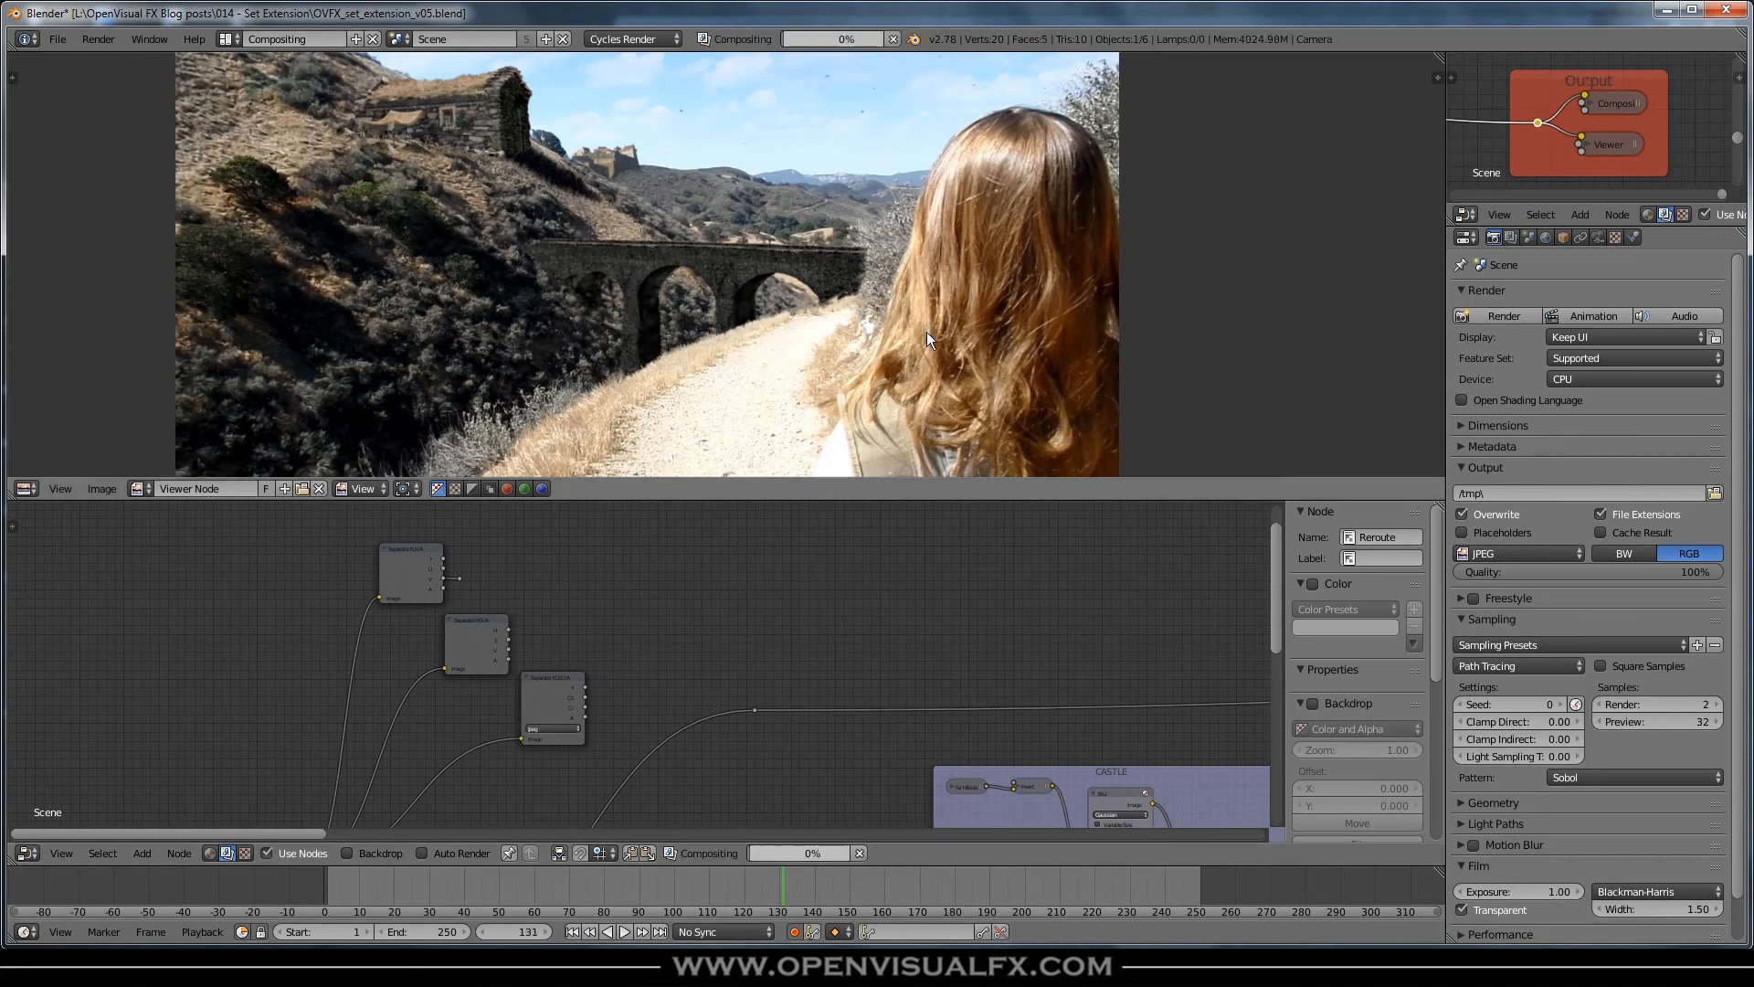
pyautogui.moveTo(711, 910); pyautogui.dragTo(842, 886)
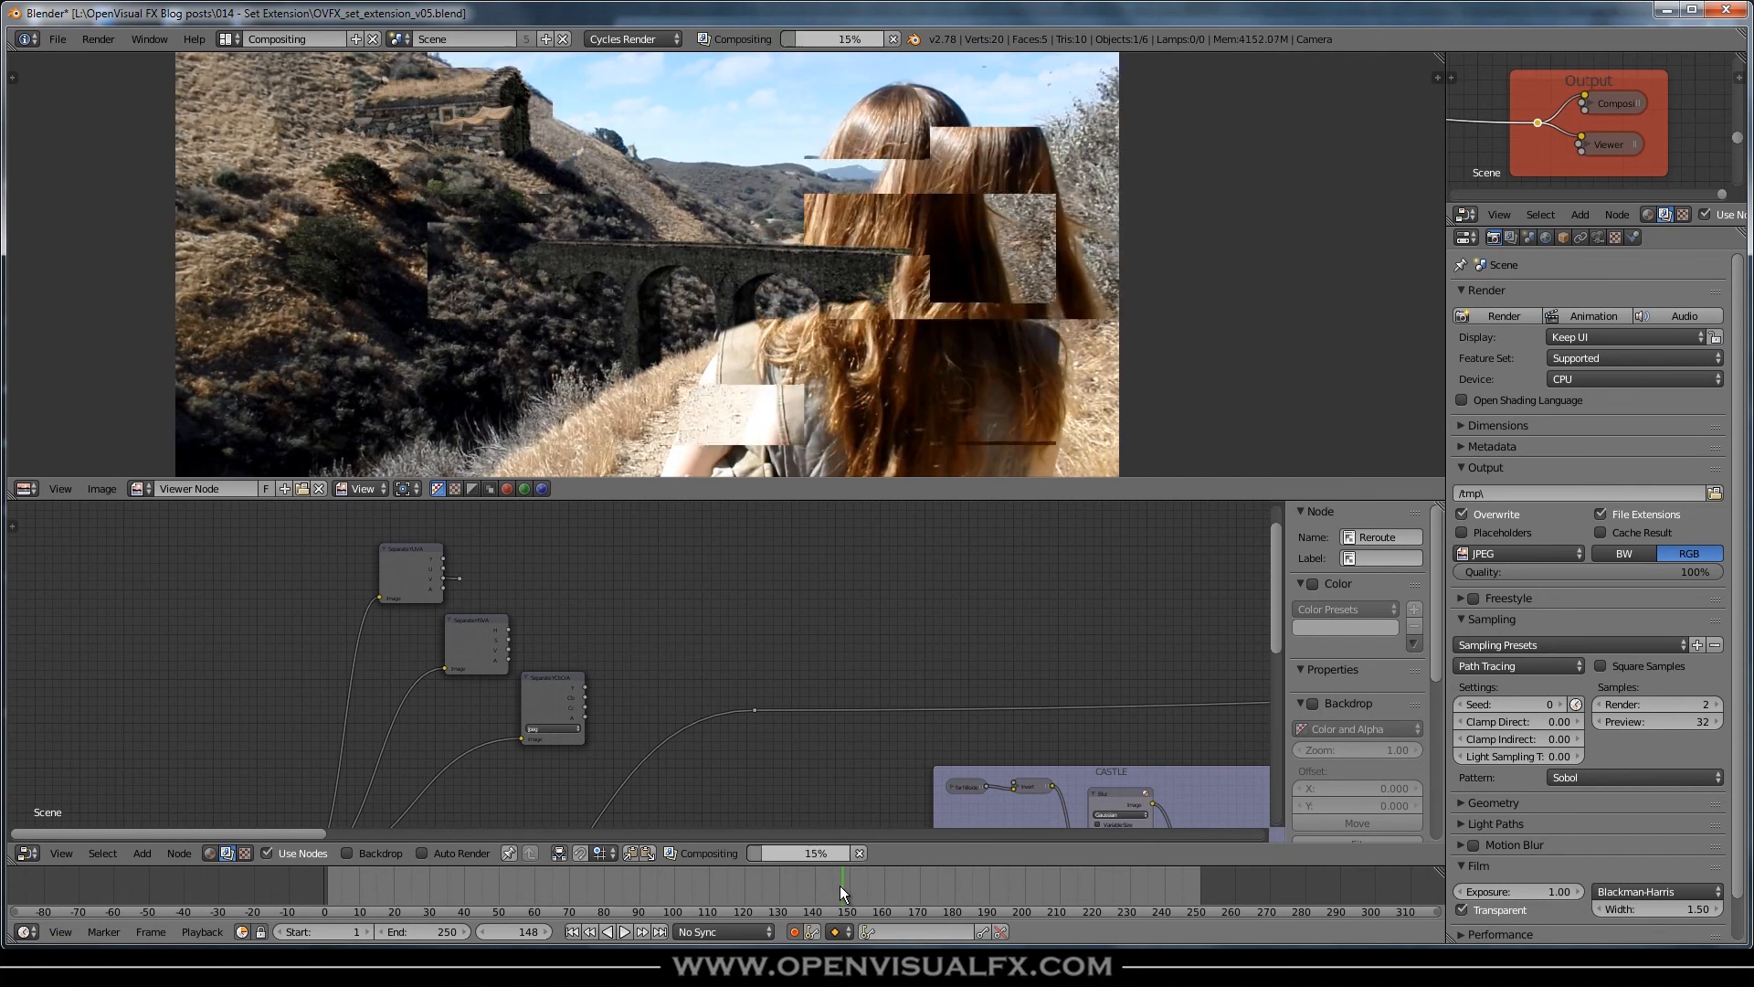
pyautogui.click(1517, 314)
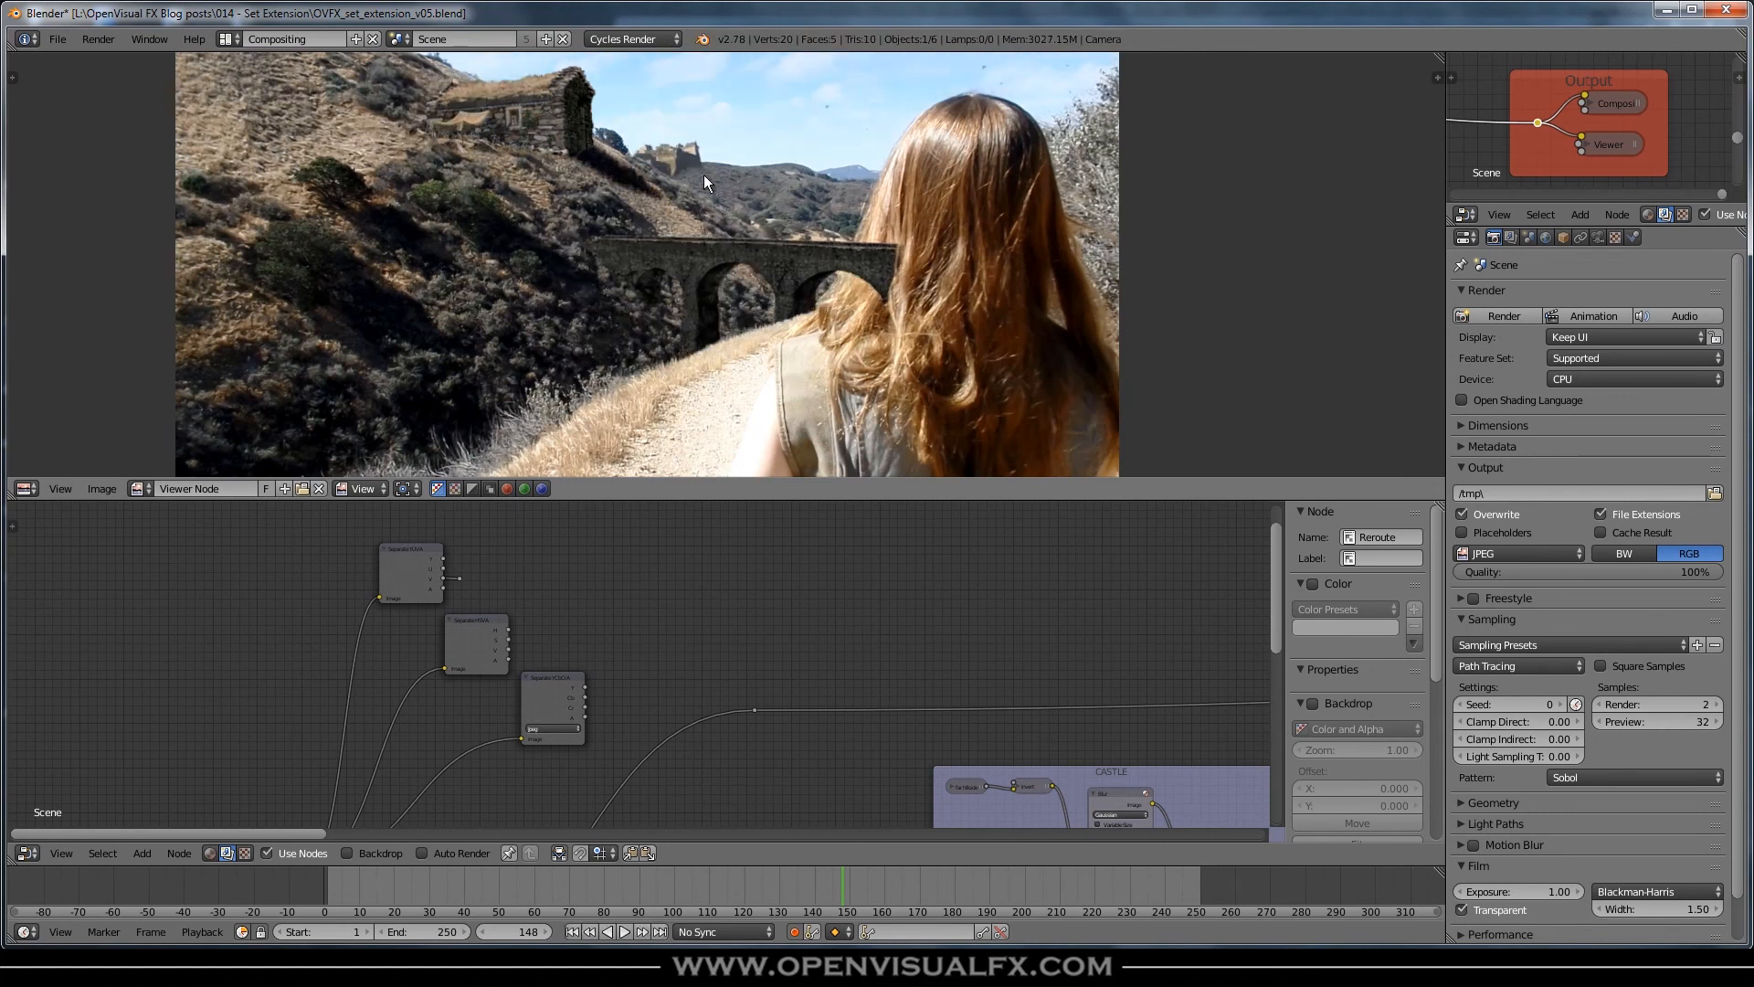
pyautogui.scroll(3, 841, 210)
pyautogui.scroll(-3, 918, 254)
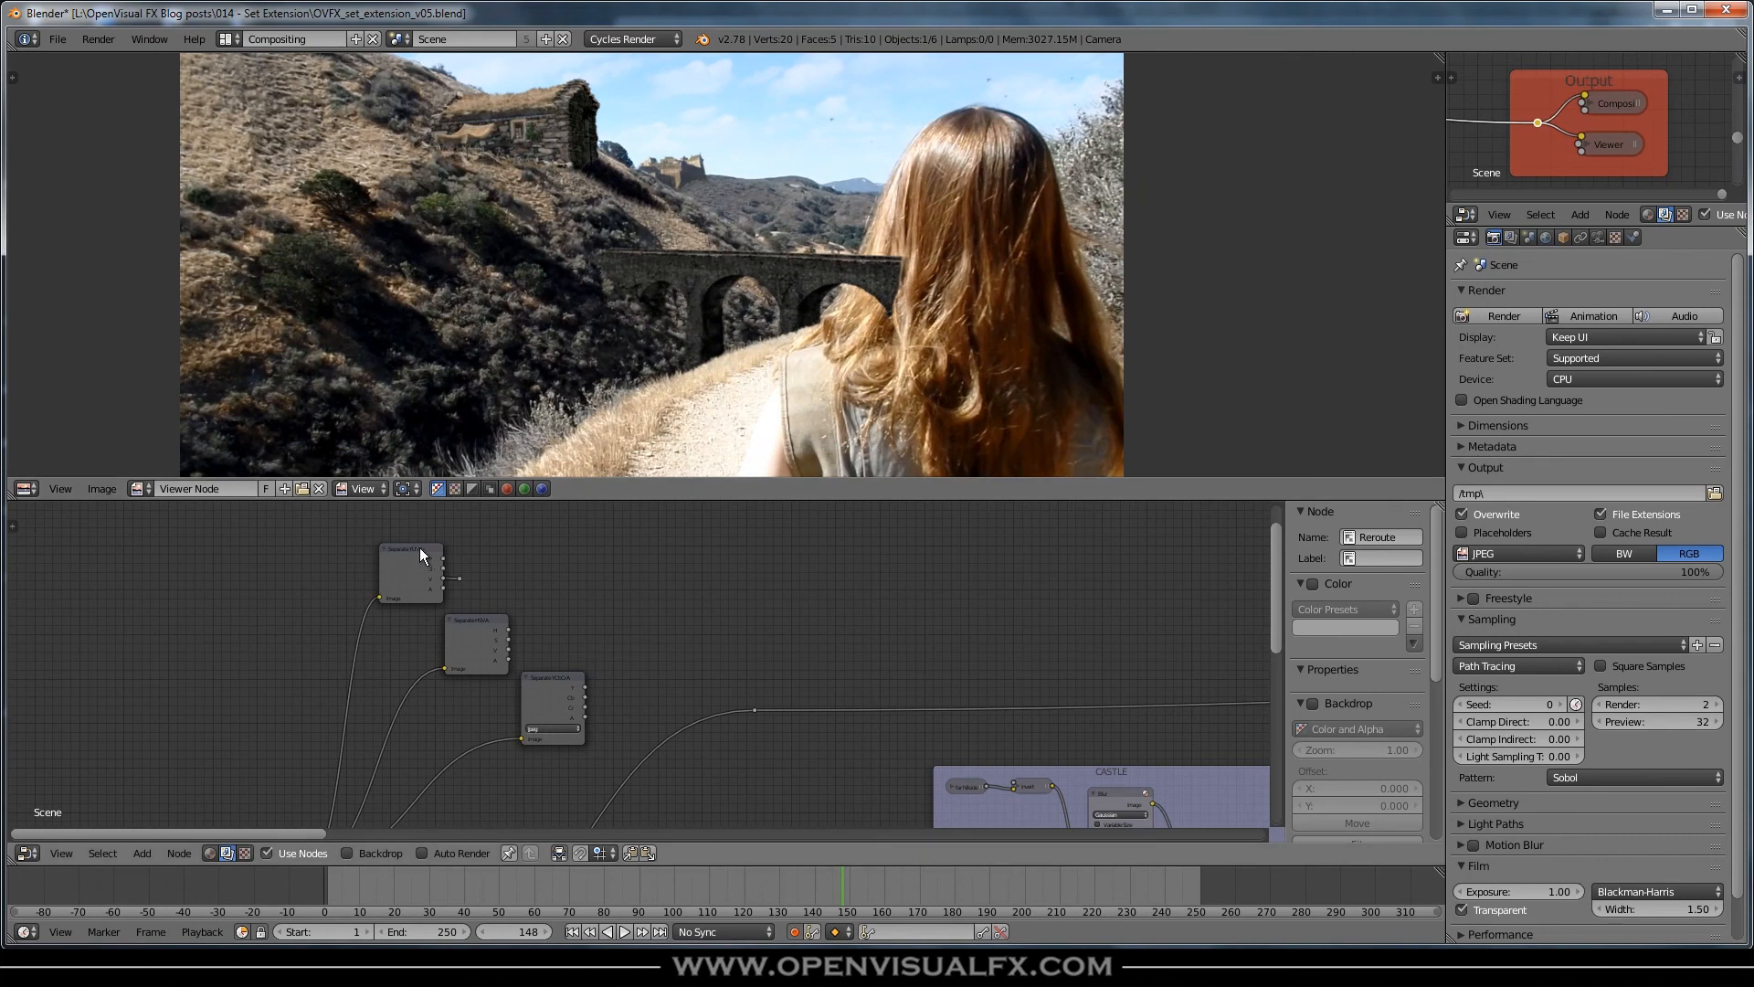
# - Cycle the viewer through the Separate YUVA node's Y, U and V channels and examine the hair edge in the V channel
pyautogui.keyDown('ctrl'); pyautogui.keyDown('shift'); pyautogui.click(419, 549); pyautogui.keyUp('shift'); pyautogui.keyUp('ctrl')
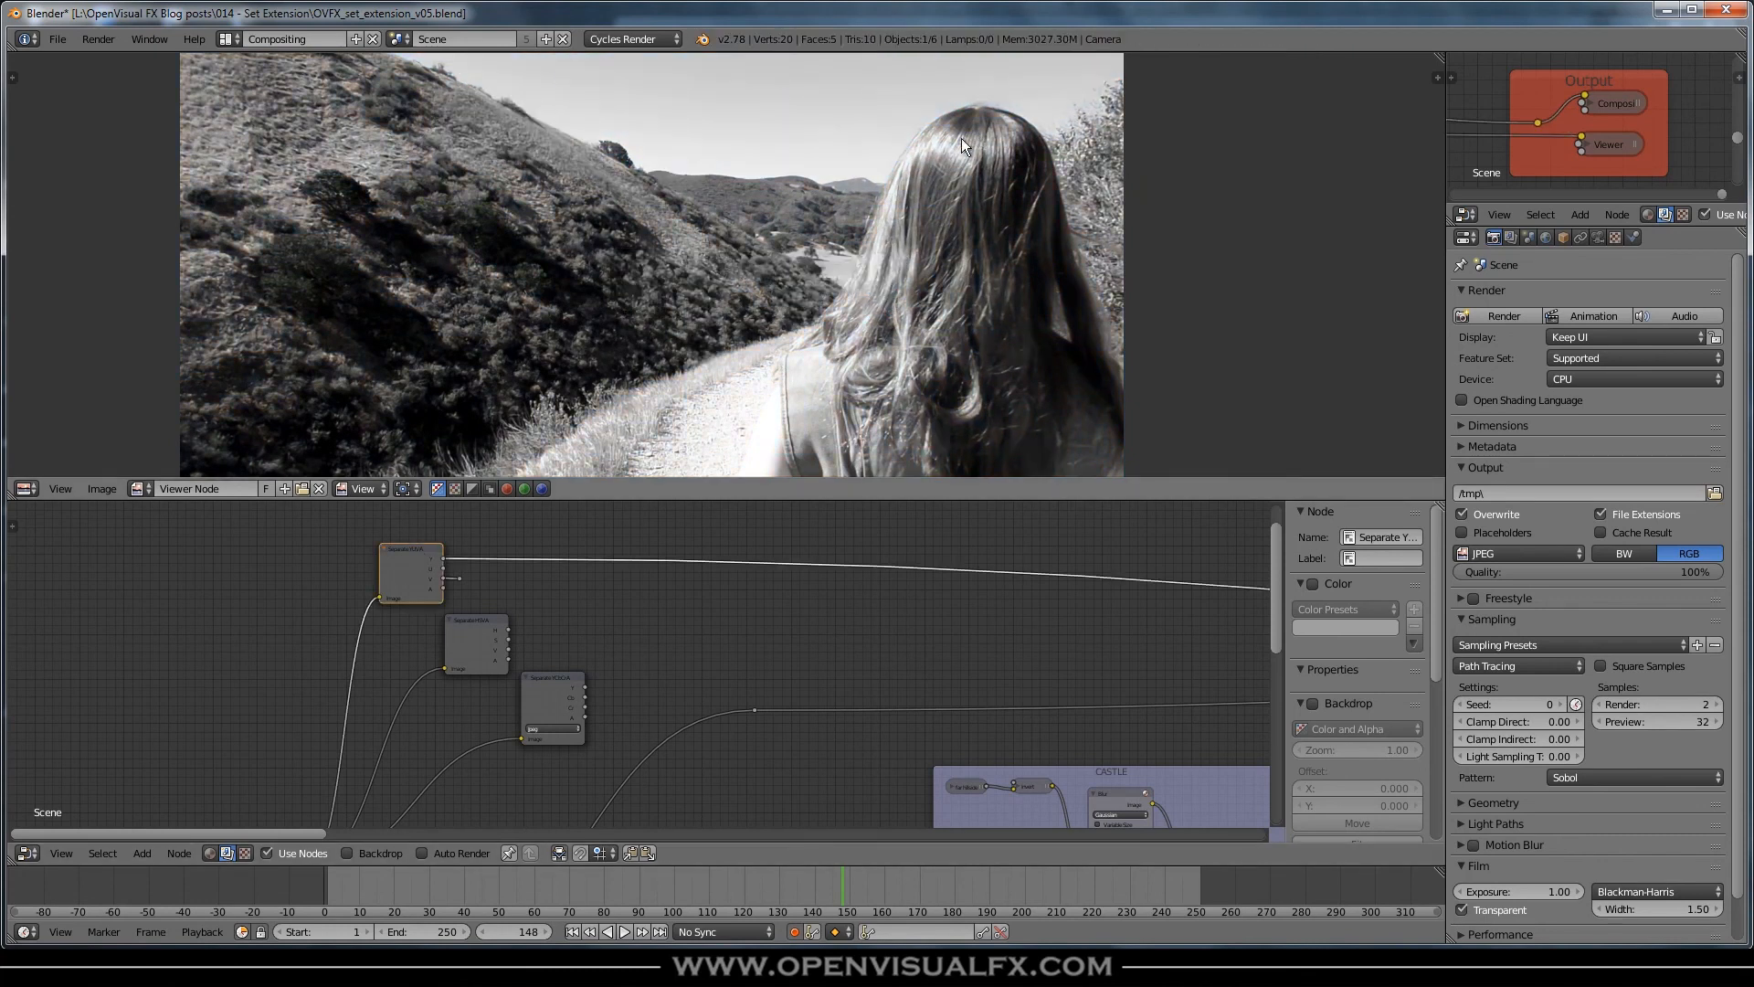
pyautogui.scroll(2, 448, 562)
pyautogui.keyDown('ctrl'); pyautogui.keyDown('shift'); pyautogui.click(424, 539); pyautogui.keyUp('shift'); pyautogui.keyUp('ctrl')
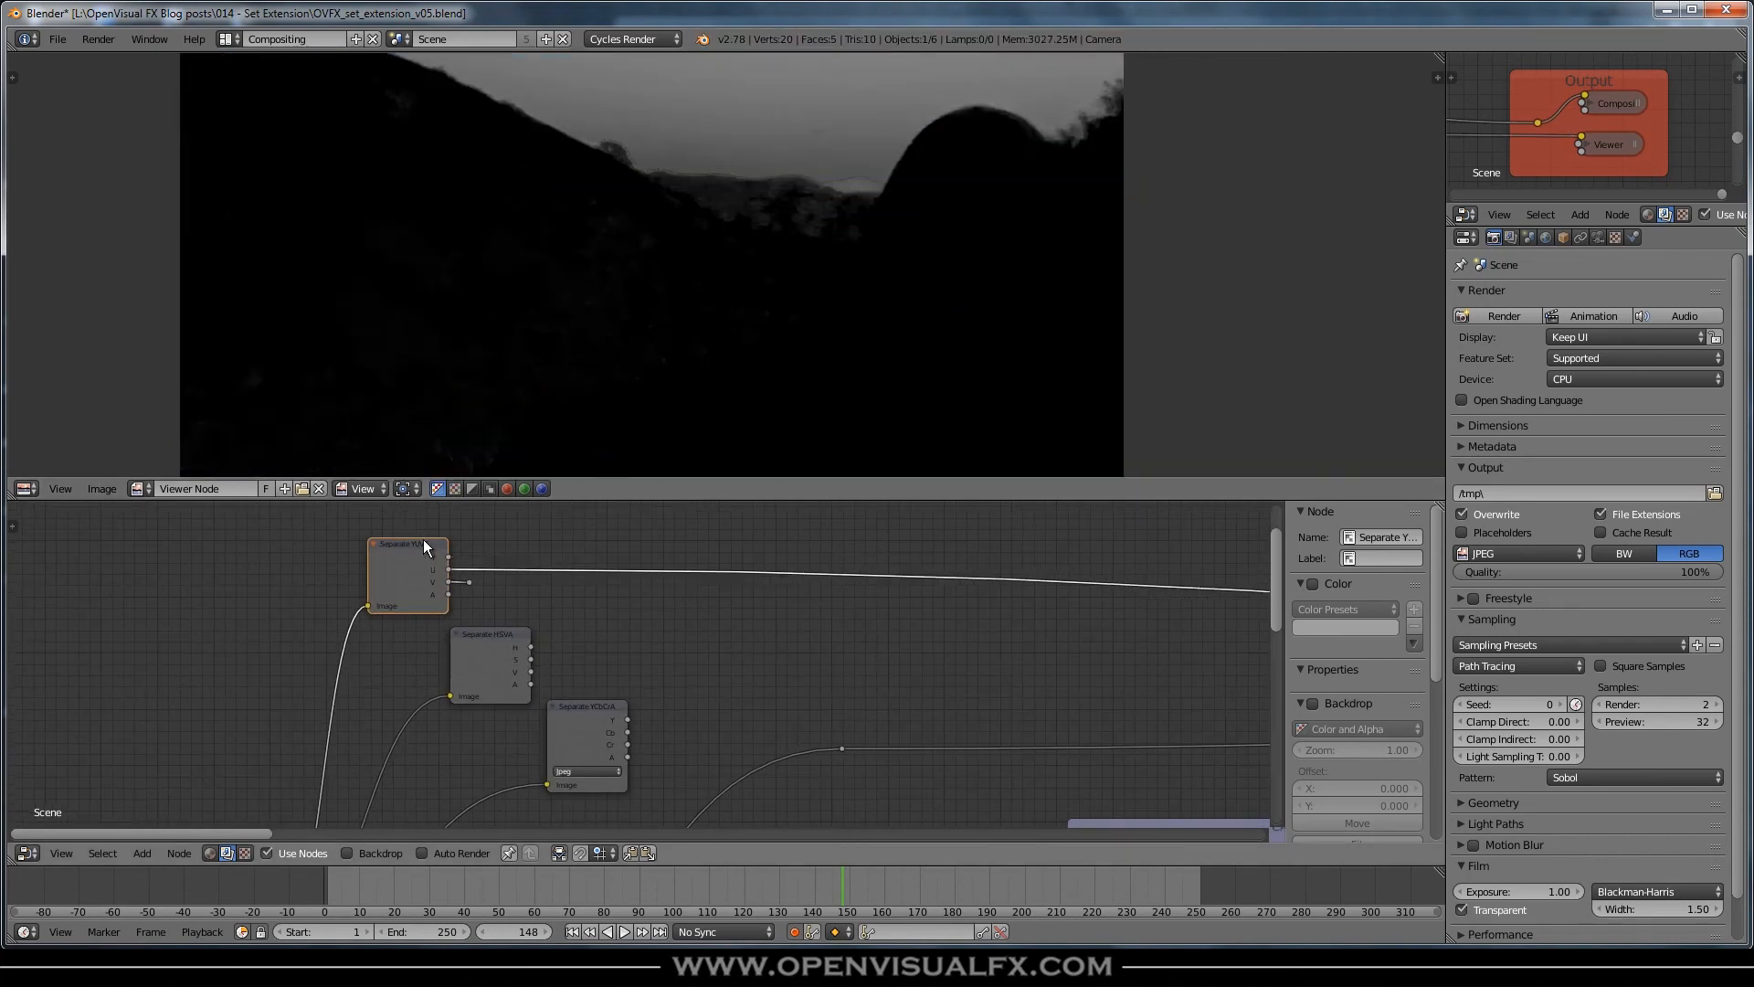
pyautogui.keyDown('ctrl'); pyautogui.keyDown('shift'); pyautogui.click(421, 545); pyautogui.keyUp('shift'); pyautogui.keyUp('ctrl')
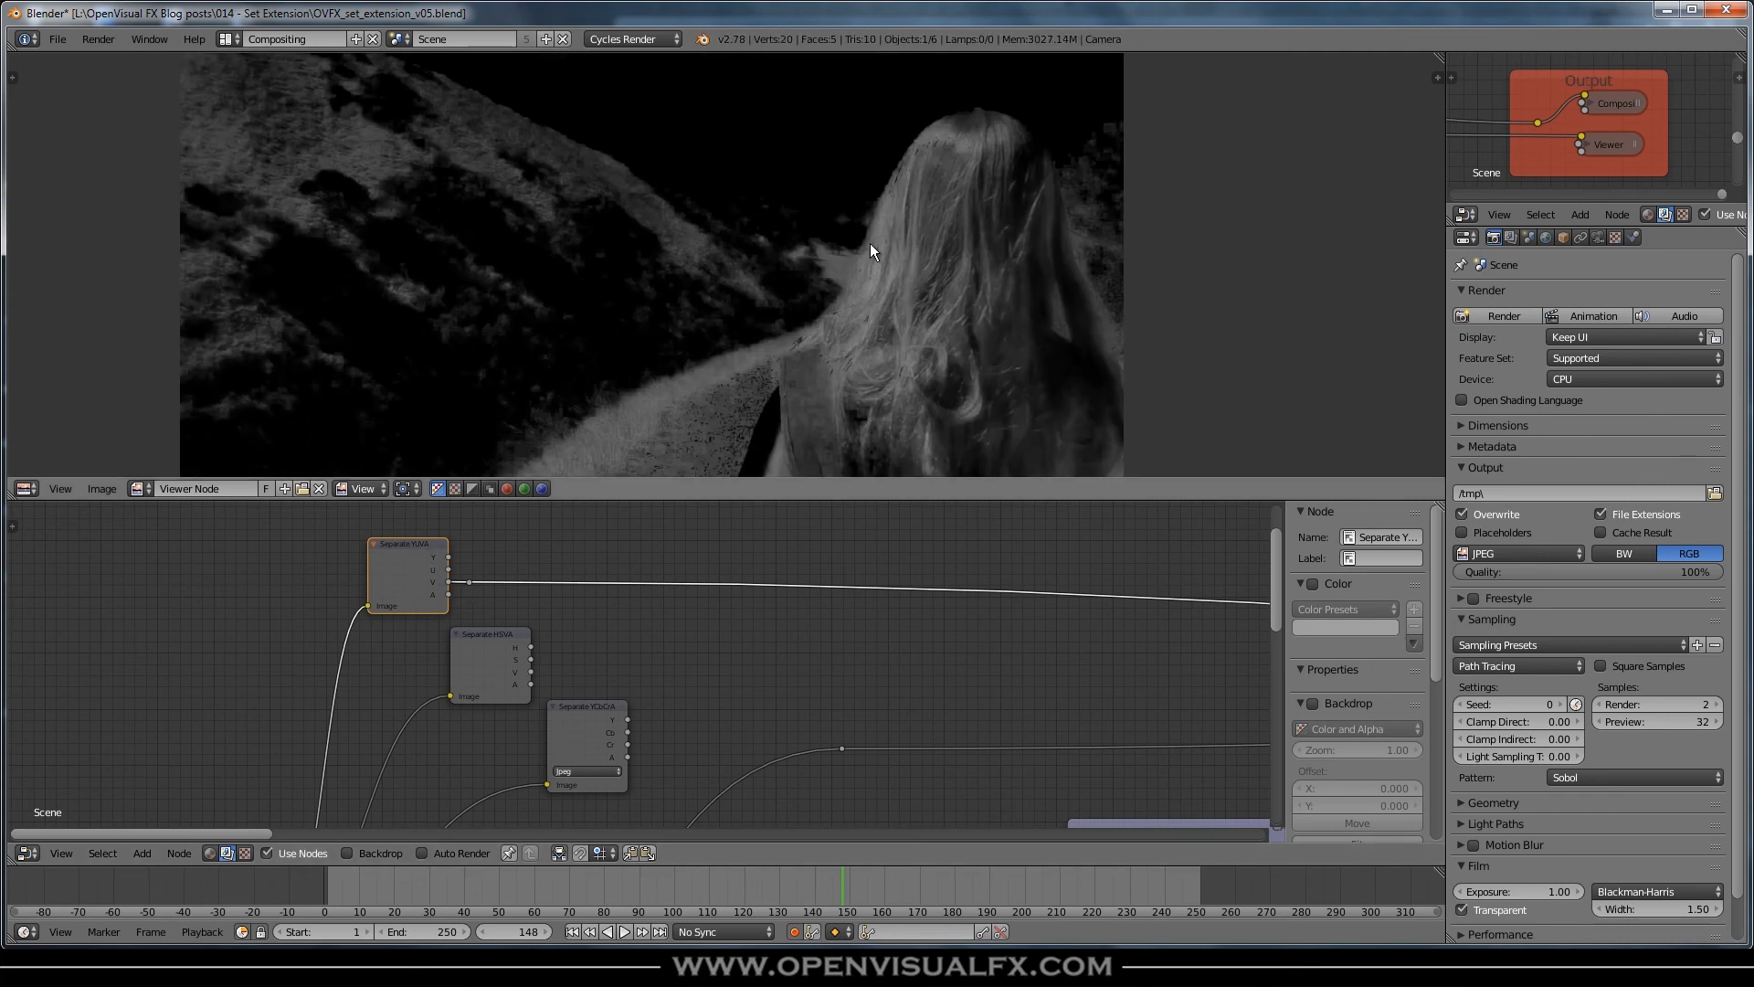
pyautogui.scroll(1, 447, 583)
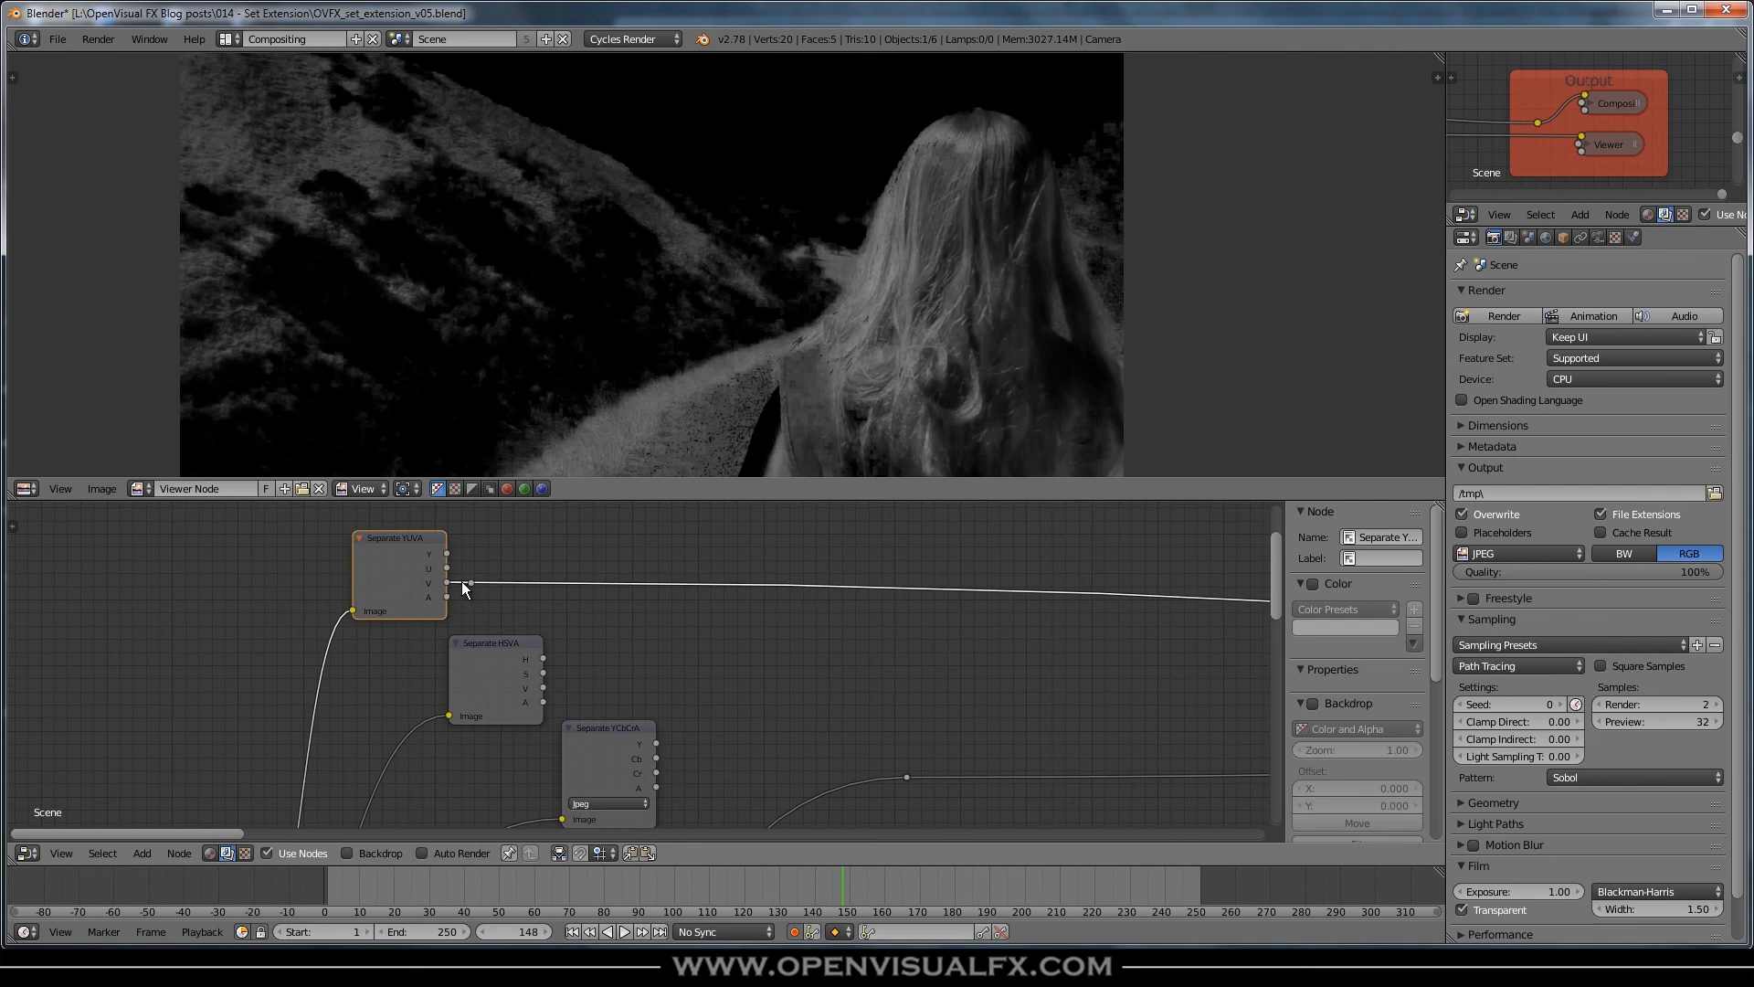
pyautogui.scroll(5, 808, 221)
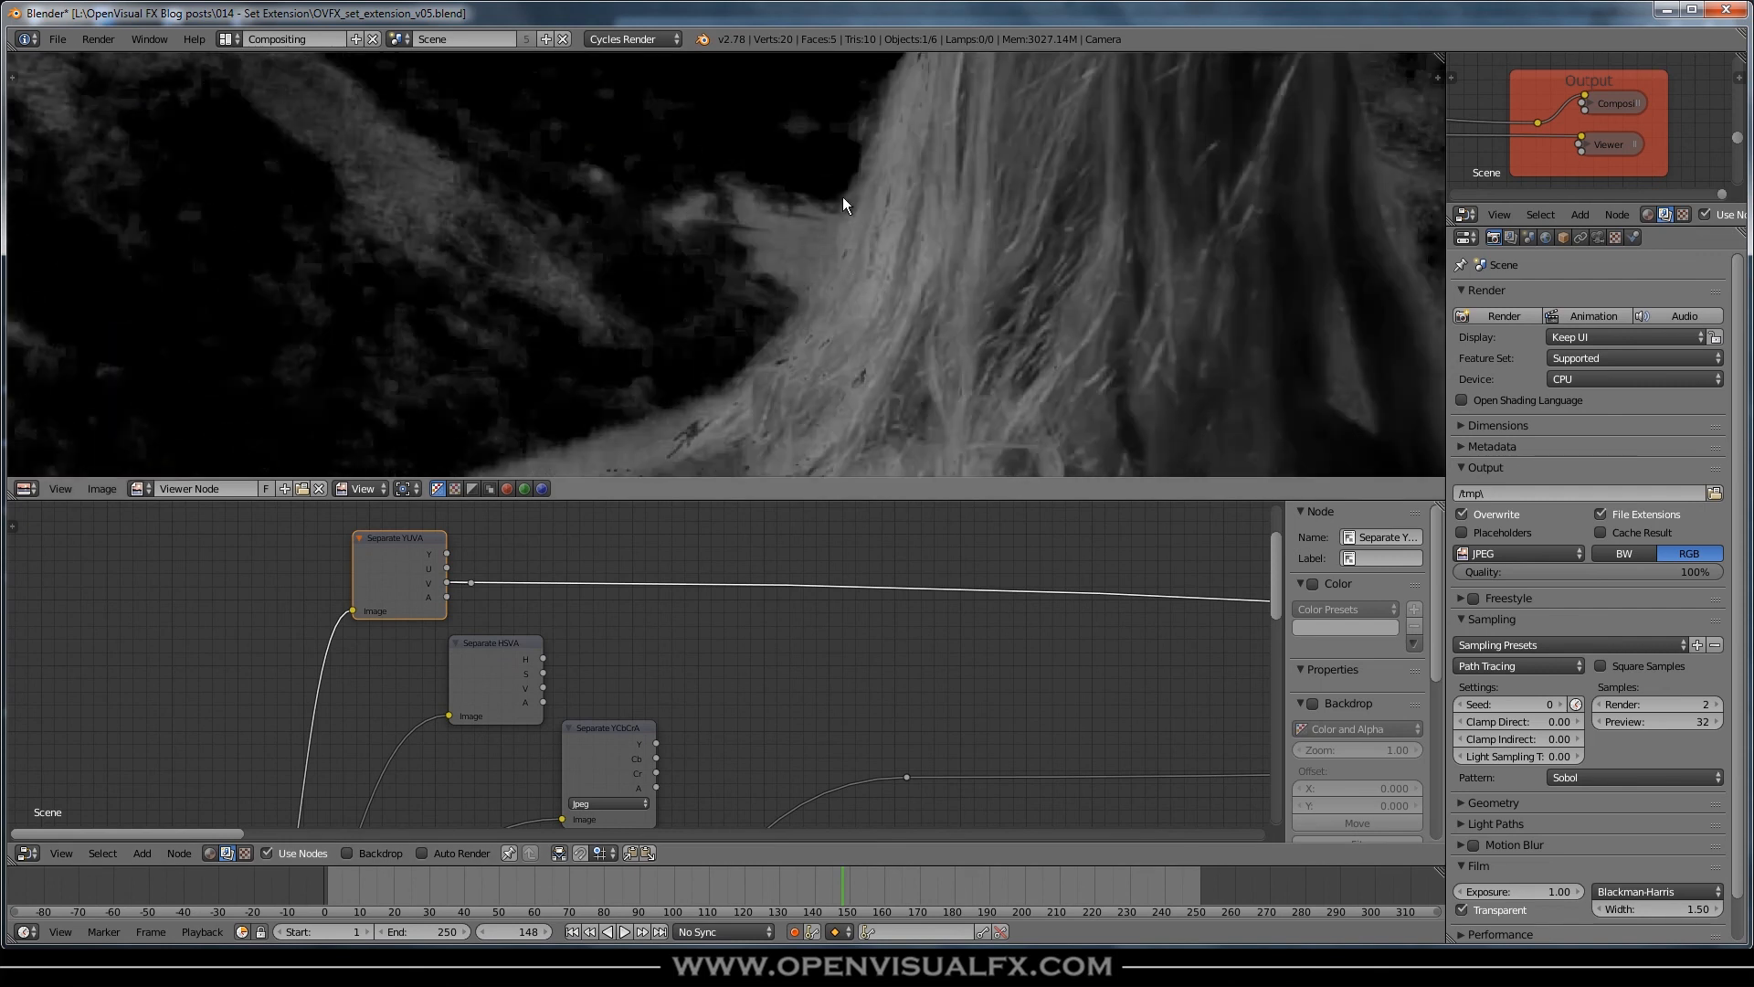
pyautogui.scroll(-5, 836, 214)
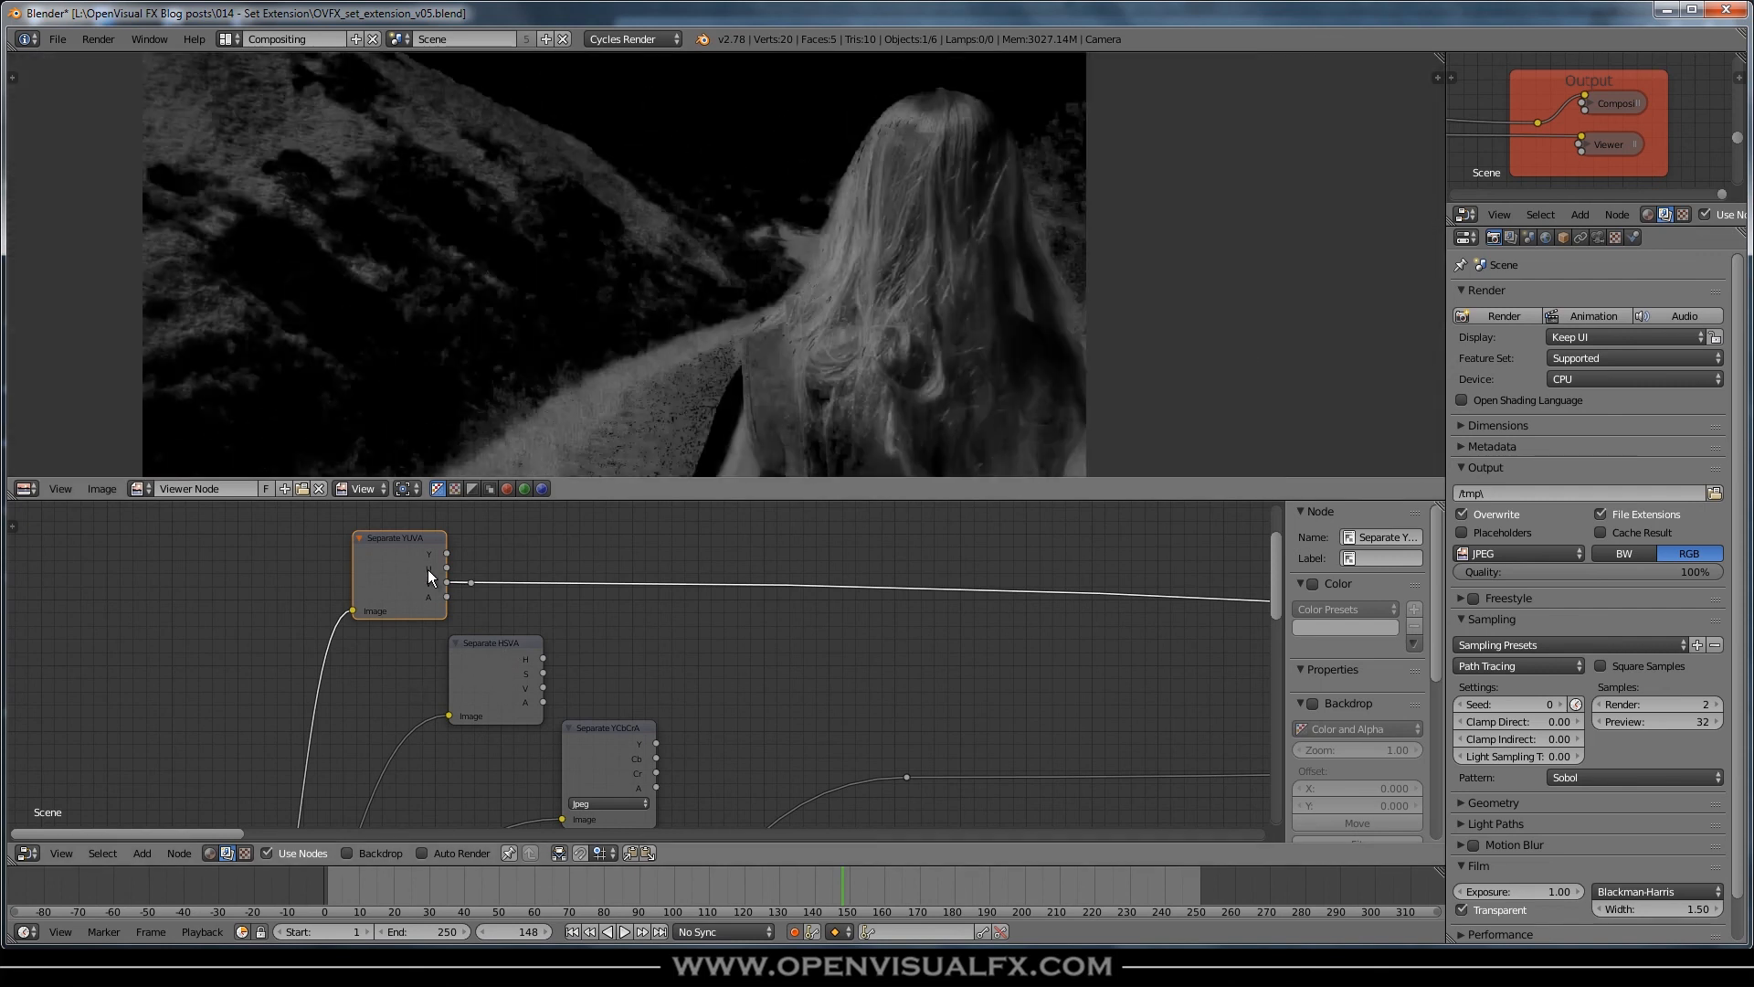
# - Cycle the viewer through the Separate HSVA node's H, S and V channels and examine the hair edge in the V channel
pyautogui.keyDown('ctrl'); pyautogui.keyDown('shift'); pyautogui.click(519, 640); pyautogui.keyUp('shift'); pyautogui.keyUp('ctrl')
pyautogui.keyDown('ctrl'); pyautogui.keyDown('shift'); pyautogui.click(518, 639); pyautogui.keyUp('shift'); pyautogui.keyUp('ctrl')
pyautogui.keyDown('ctrl'); pyautogui.keyDown('shift'); pyautogui.click(518, 639); pyautogui.keyUp('shift'); pyautogui.keyUp('ctrl')
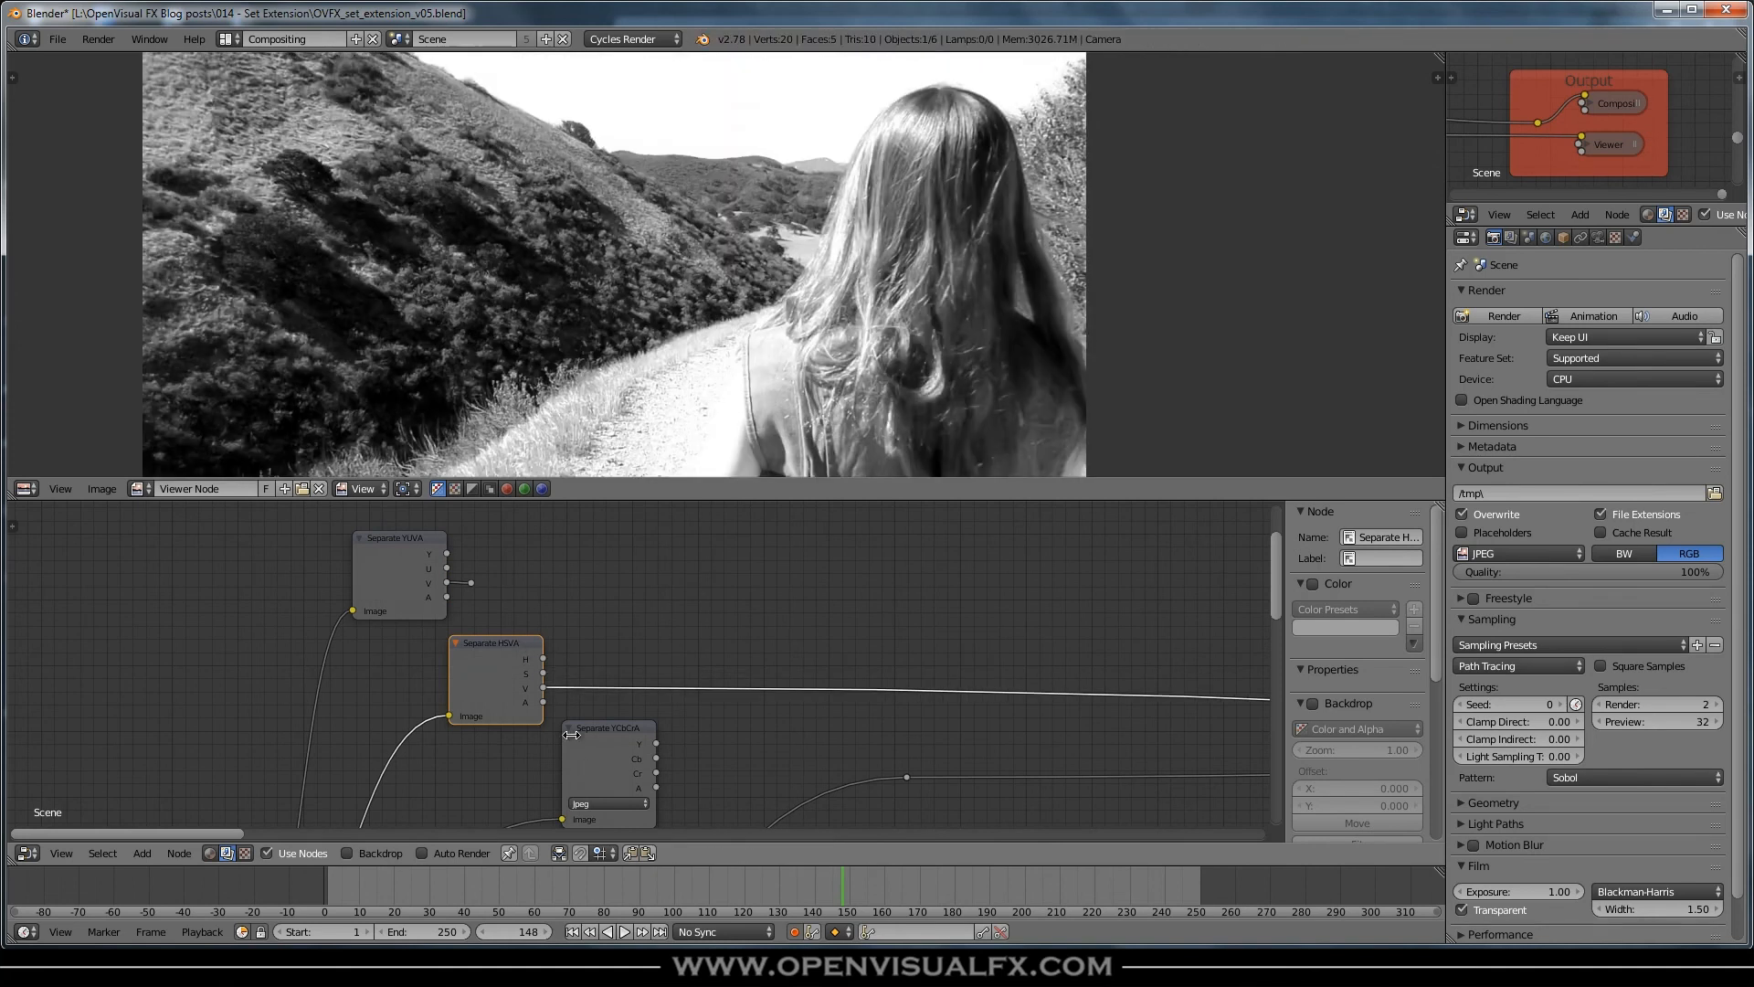
pyautogui.scroll(4, 830, 272)
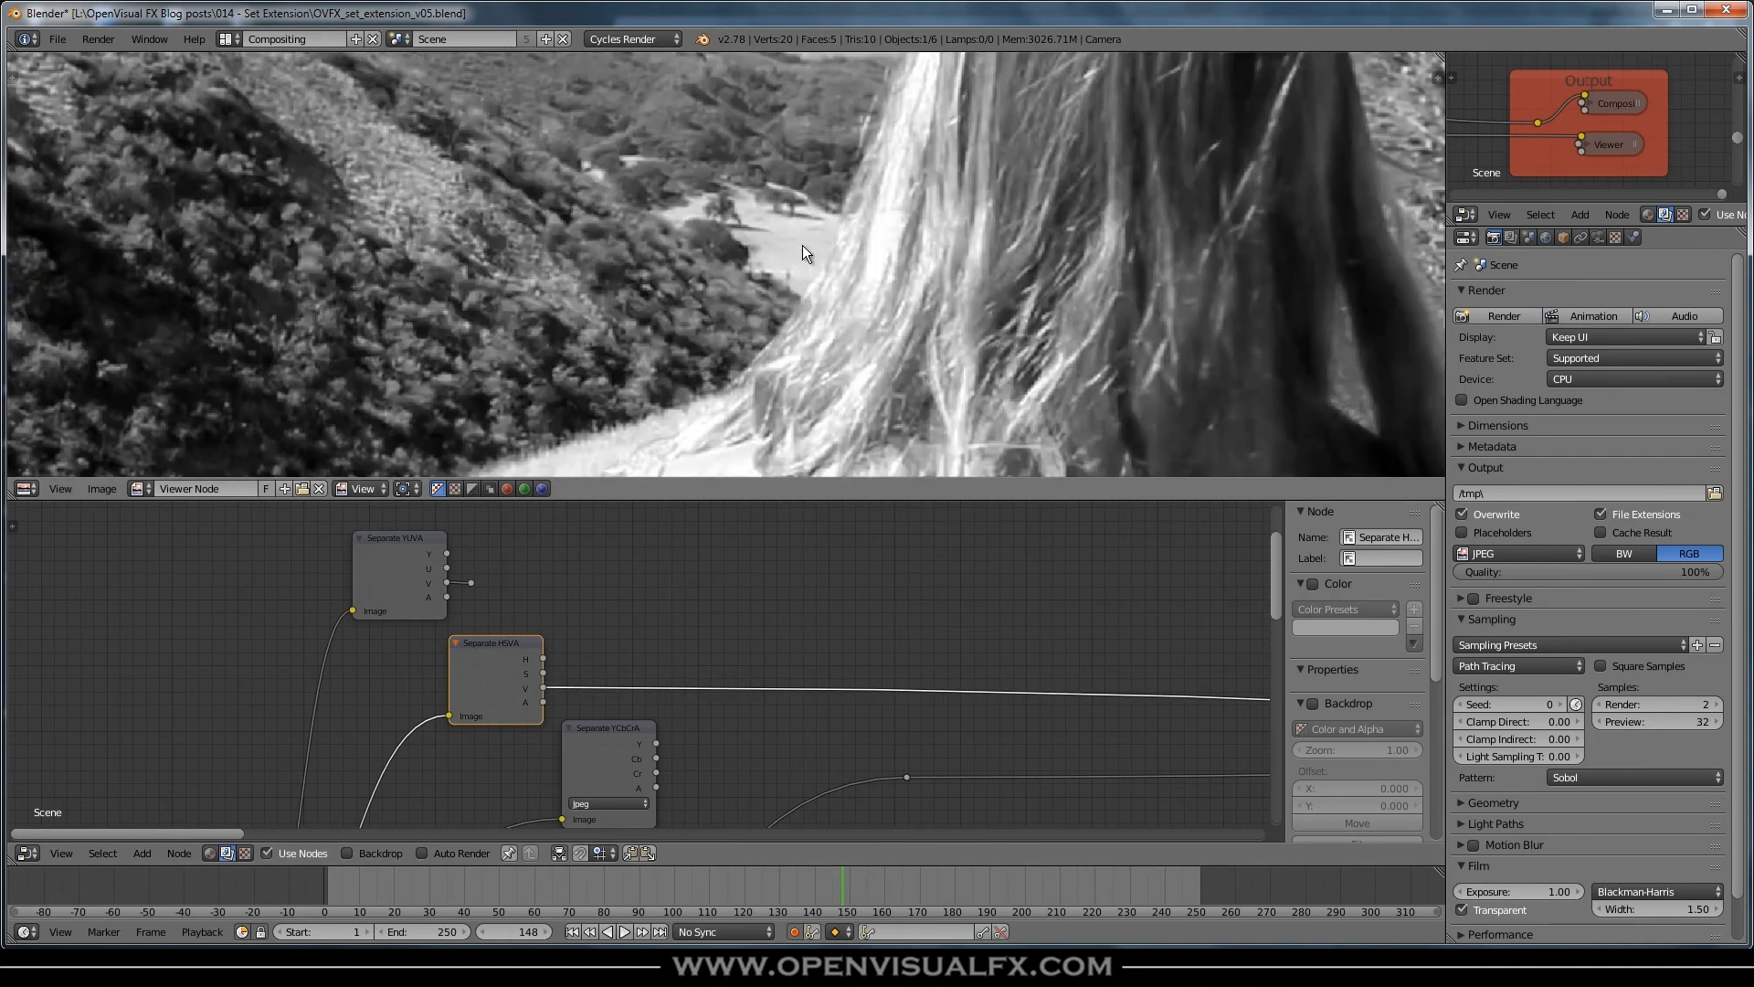
pyautogui.scroll(-5, 804, 261)
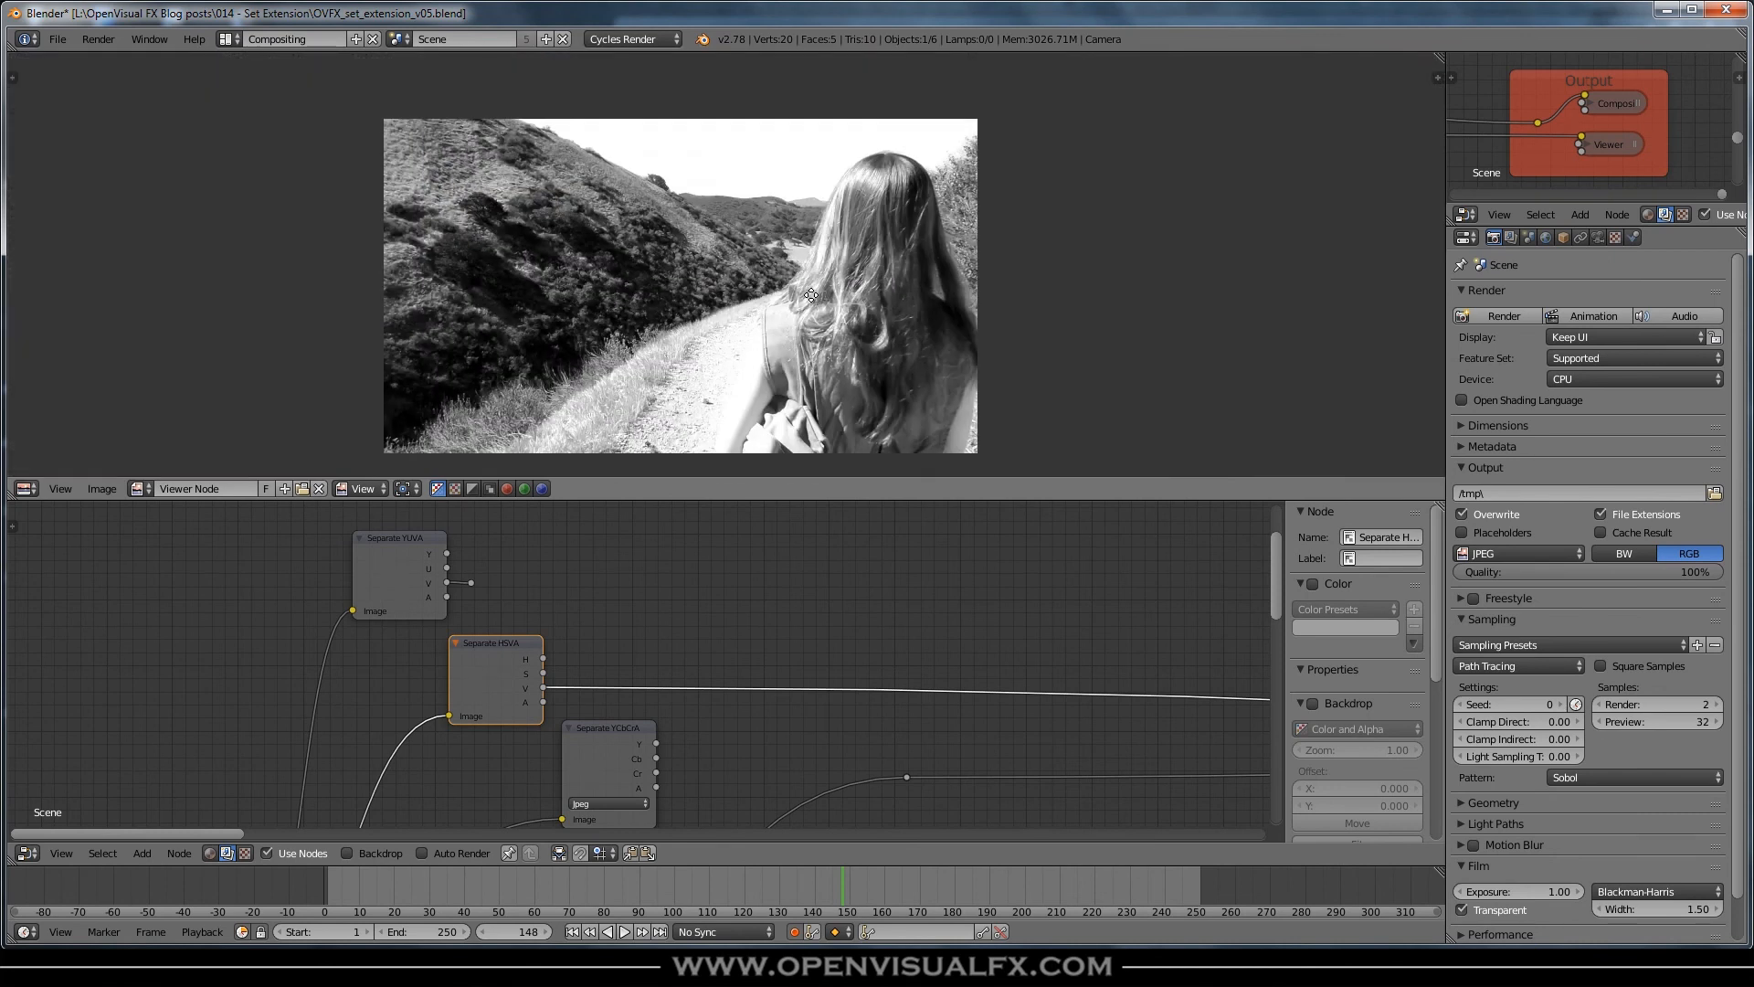
pyautogui.scroll(1, 804, 276)
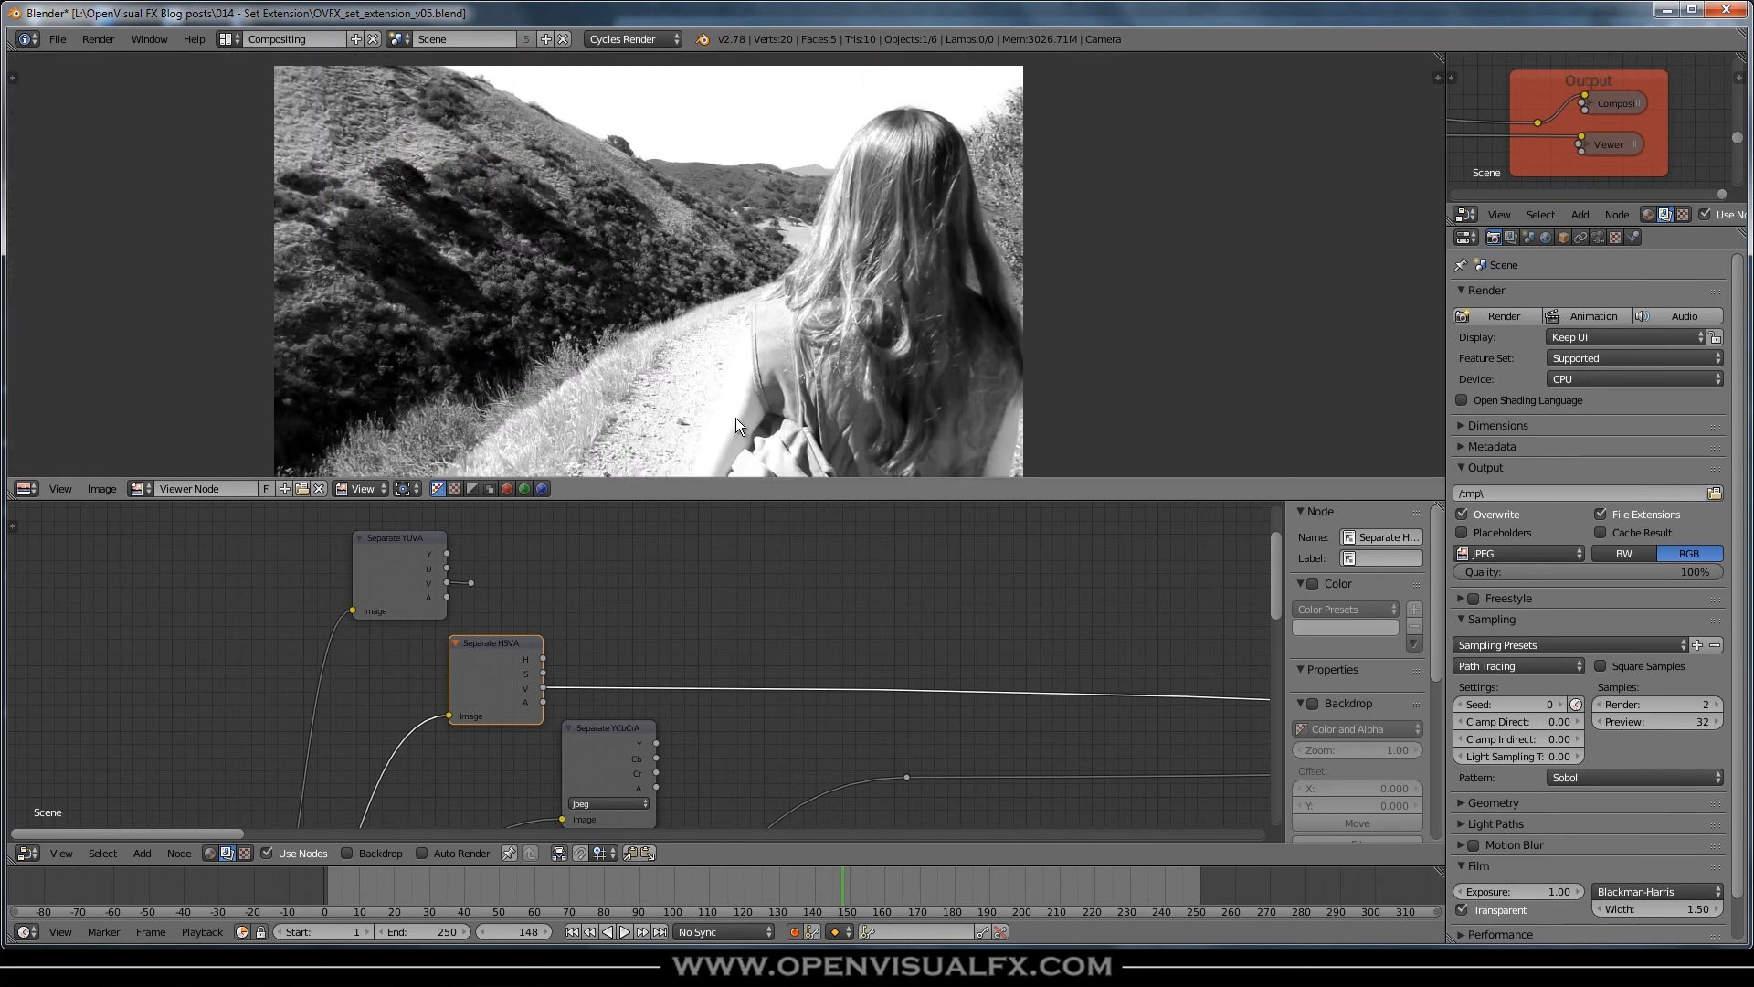
# - Cycle the viewer through the Separate YCbCrA node's channels in Jpeg mode and examine the hair edge in Cr and Cb
pyautogui.keyDown('ctrl'); pyautogui.keyDown('shift'); pyautogui.click(618, 731); pyautogui.keyUp('shift'); pyautogui.keyUp('ctrl')
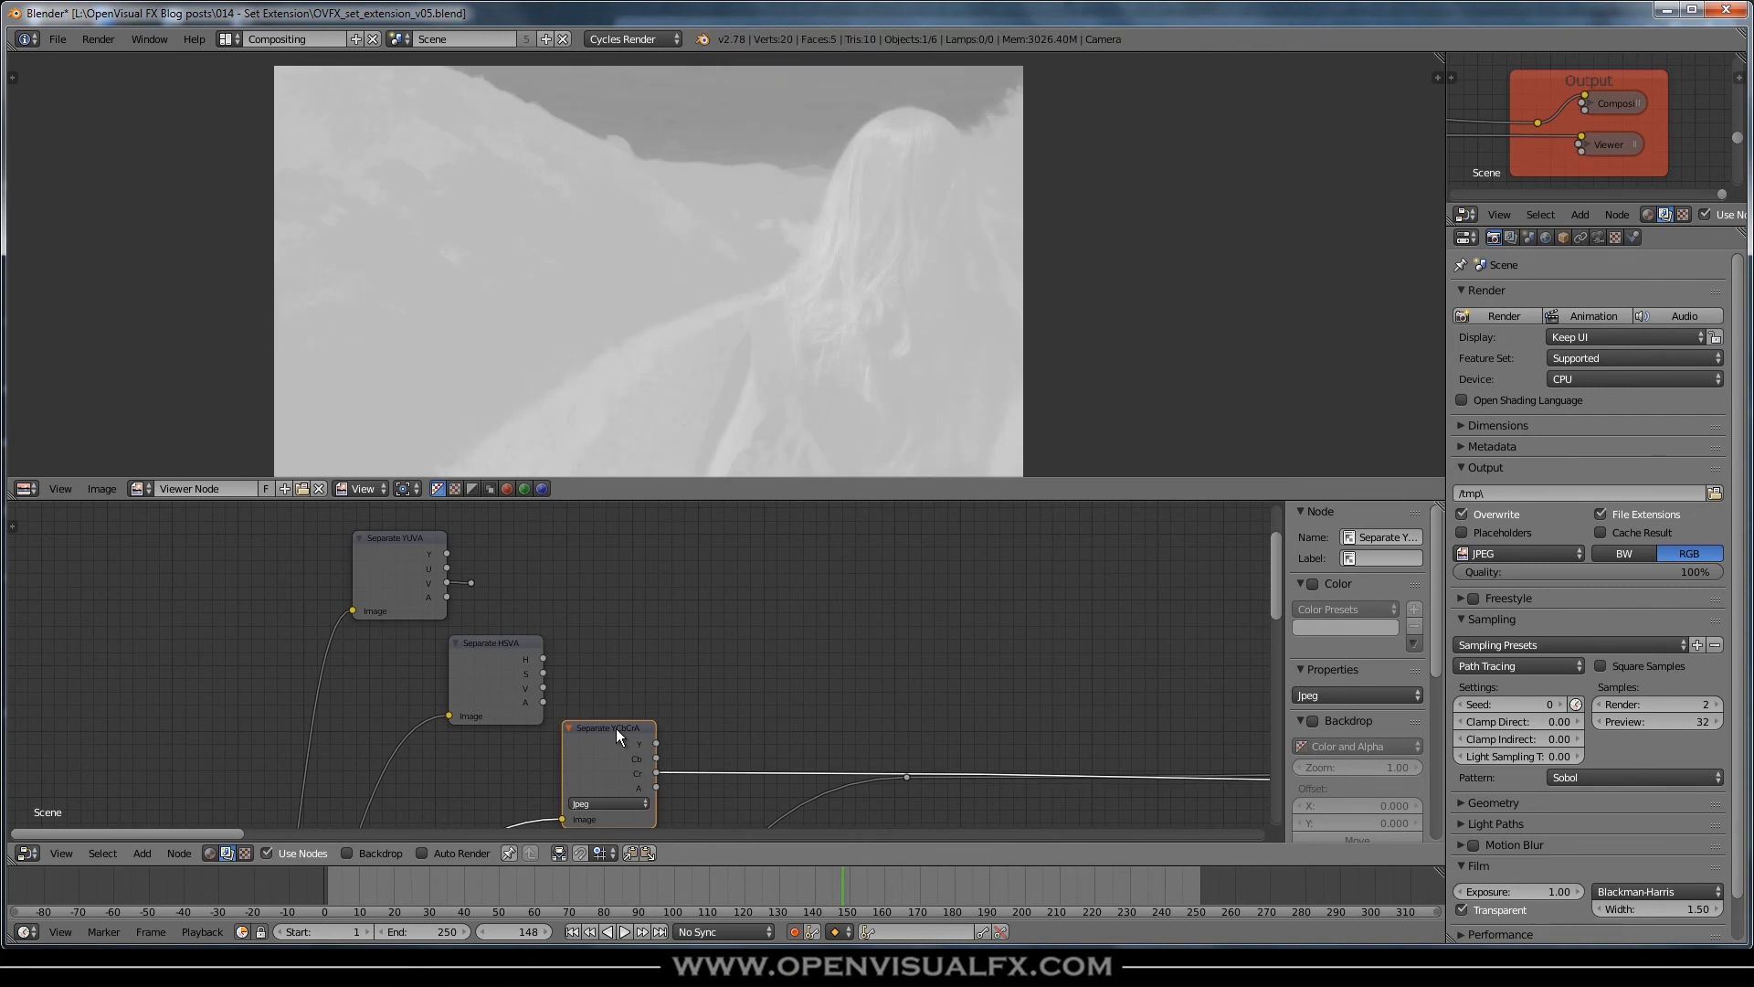
pyautogui.scroll(4, 915, 122)
pyautogui.scroll(-3, 861, 243)
pyautogui.moveTo(817, 340); pyautogui.dragTo(828, 280, button='middle')
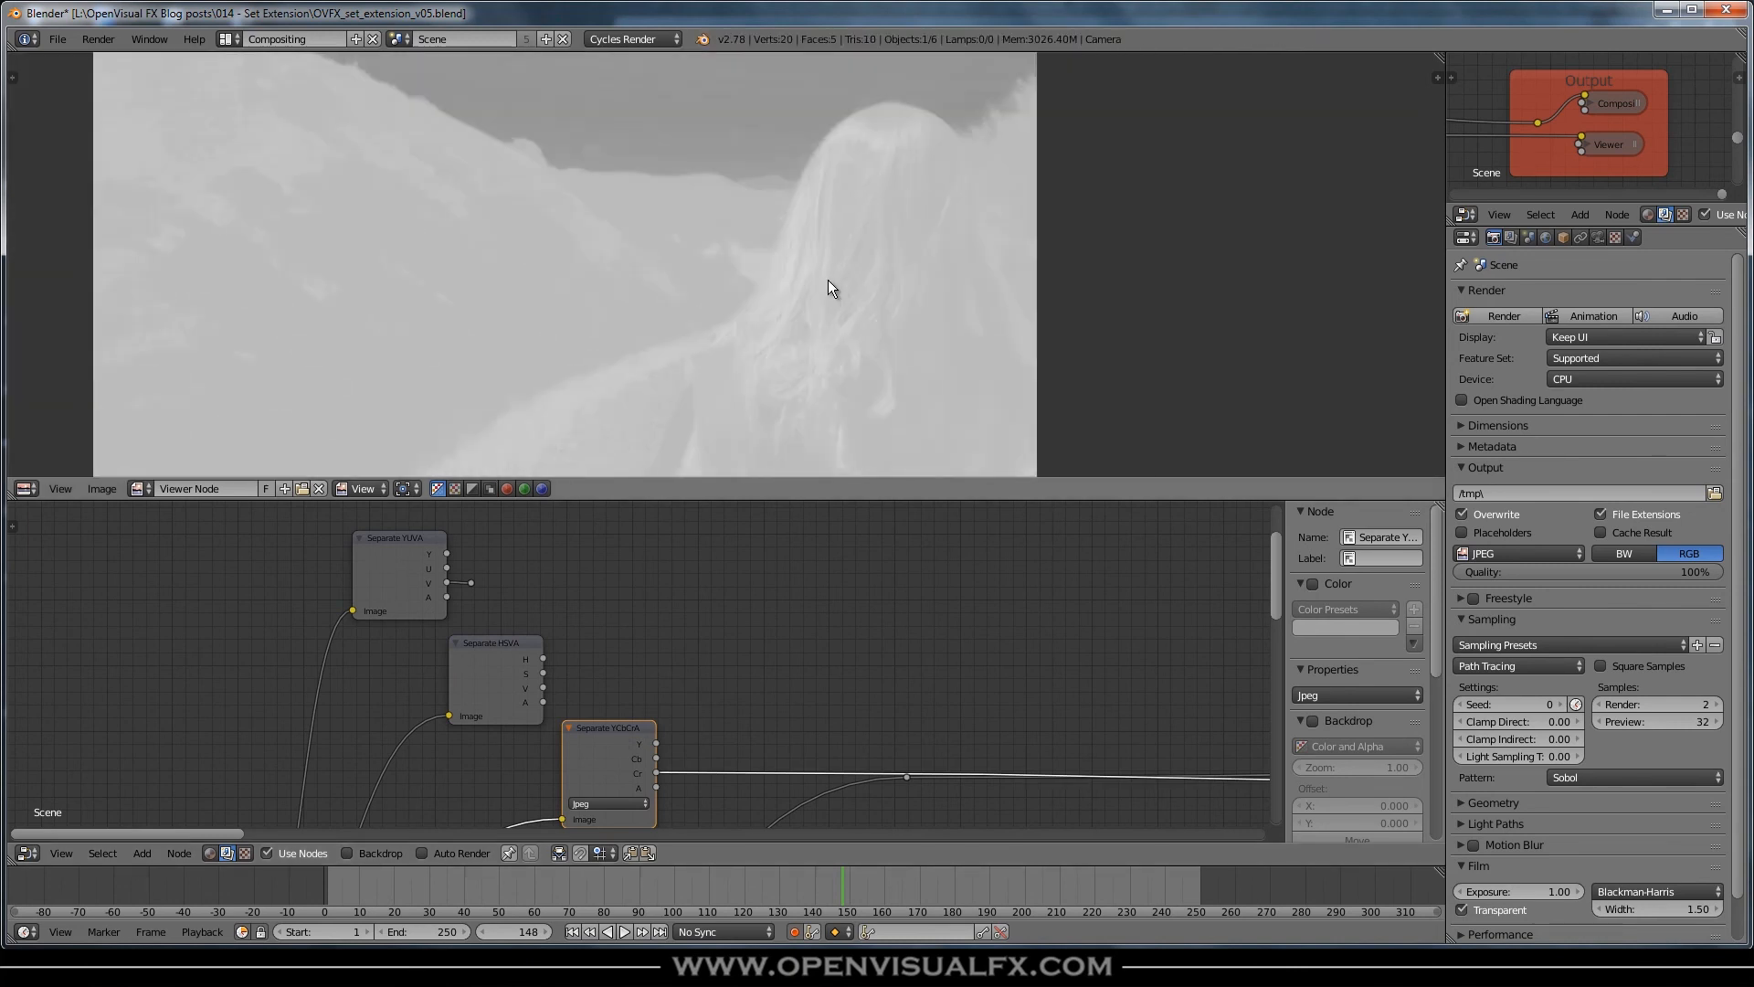
pyautogui.keyDown('ctrl'); pyautogui.keyDown('shift'); pyautogui.click(622, 737); pyautogui.keyUp('shift'); pyautogui.keyUp('ctrl')
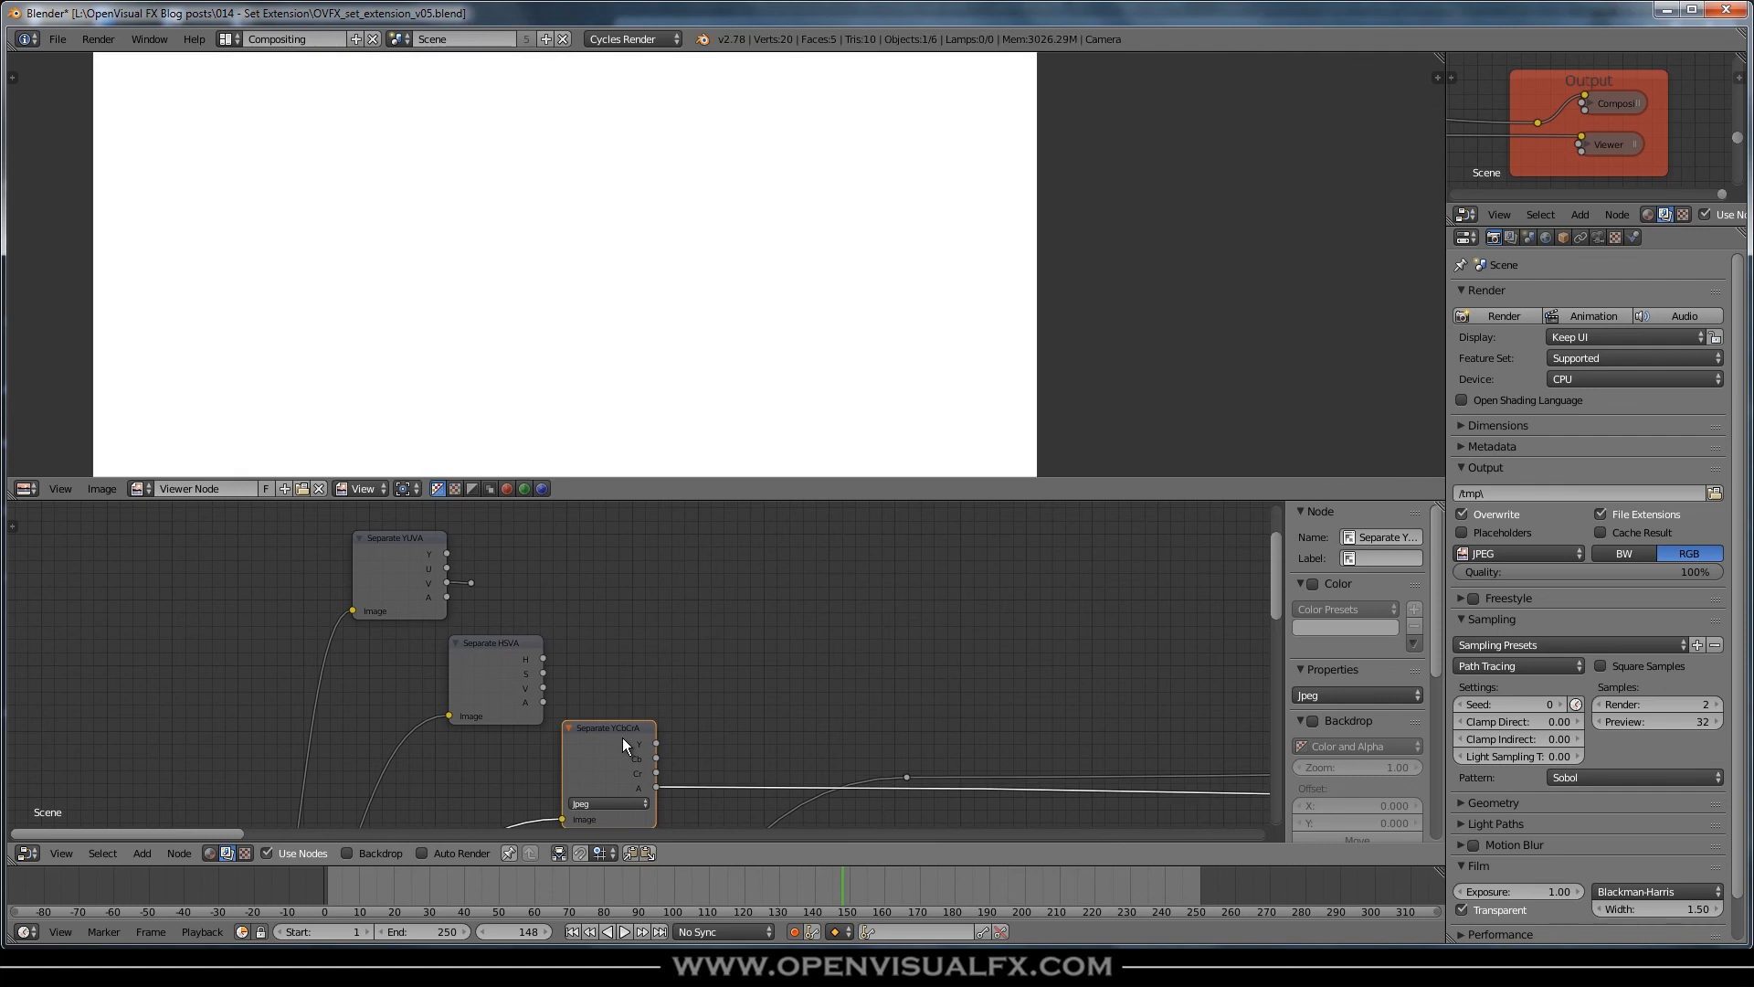
pyautogui.keyDown('ctrl'); pyautogui.keyDown('shift'); pyautogui.click(623, 737); pyautogui.keyUp('shift'); pyautogui.keyUp('ctrl')
pyautogui.keyDown('ctrl'); pyautogui.keyDown('shift'); pyautogui.click(623, 738); pyautogui.keyUp('shift'); pyautogui.keyUp('ctrl')
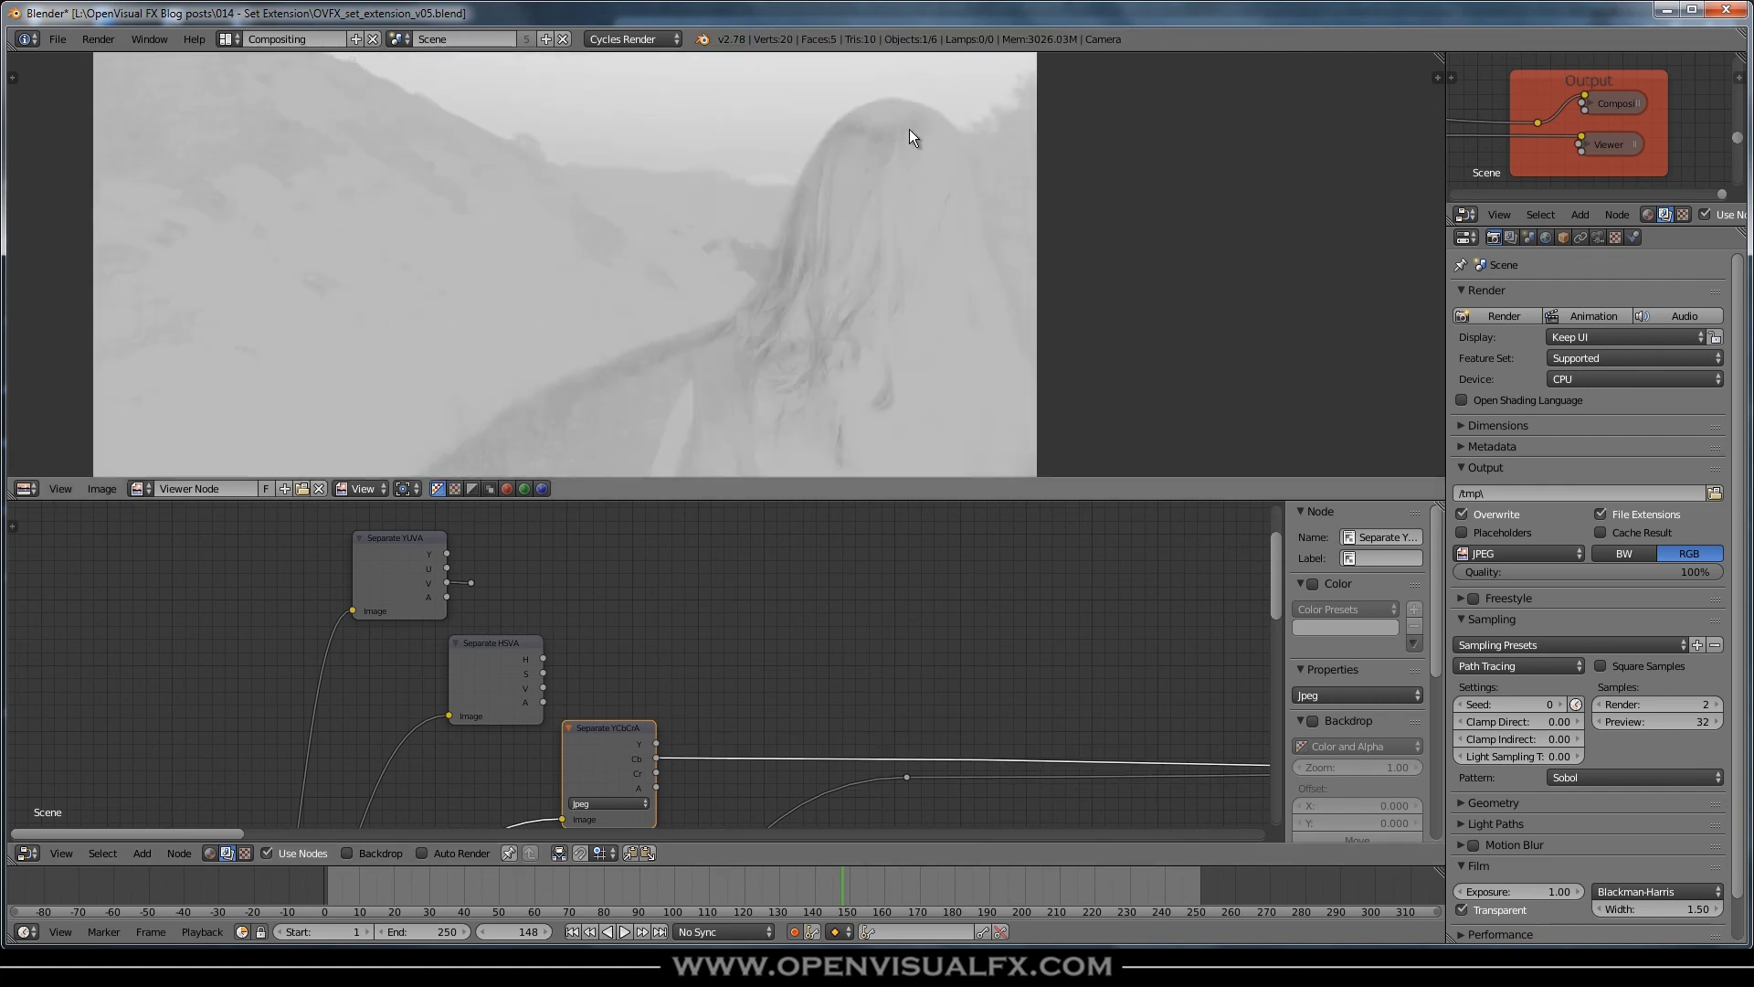
pyautogui.scroll(3, 794, 277)
pyautogui.scroll(-3, 793, 277)
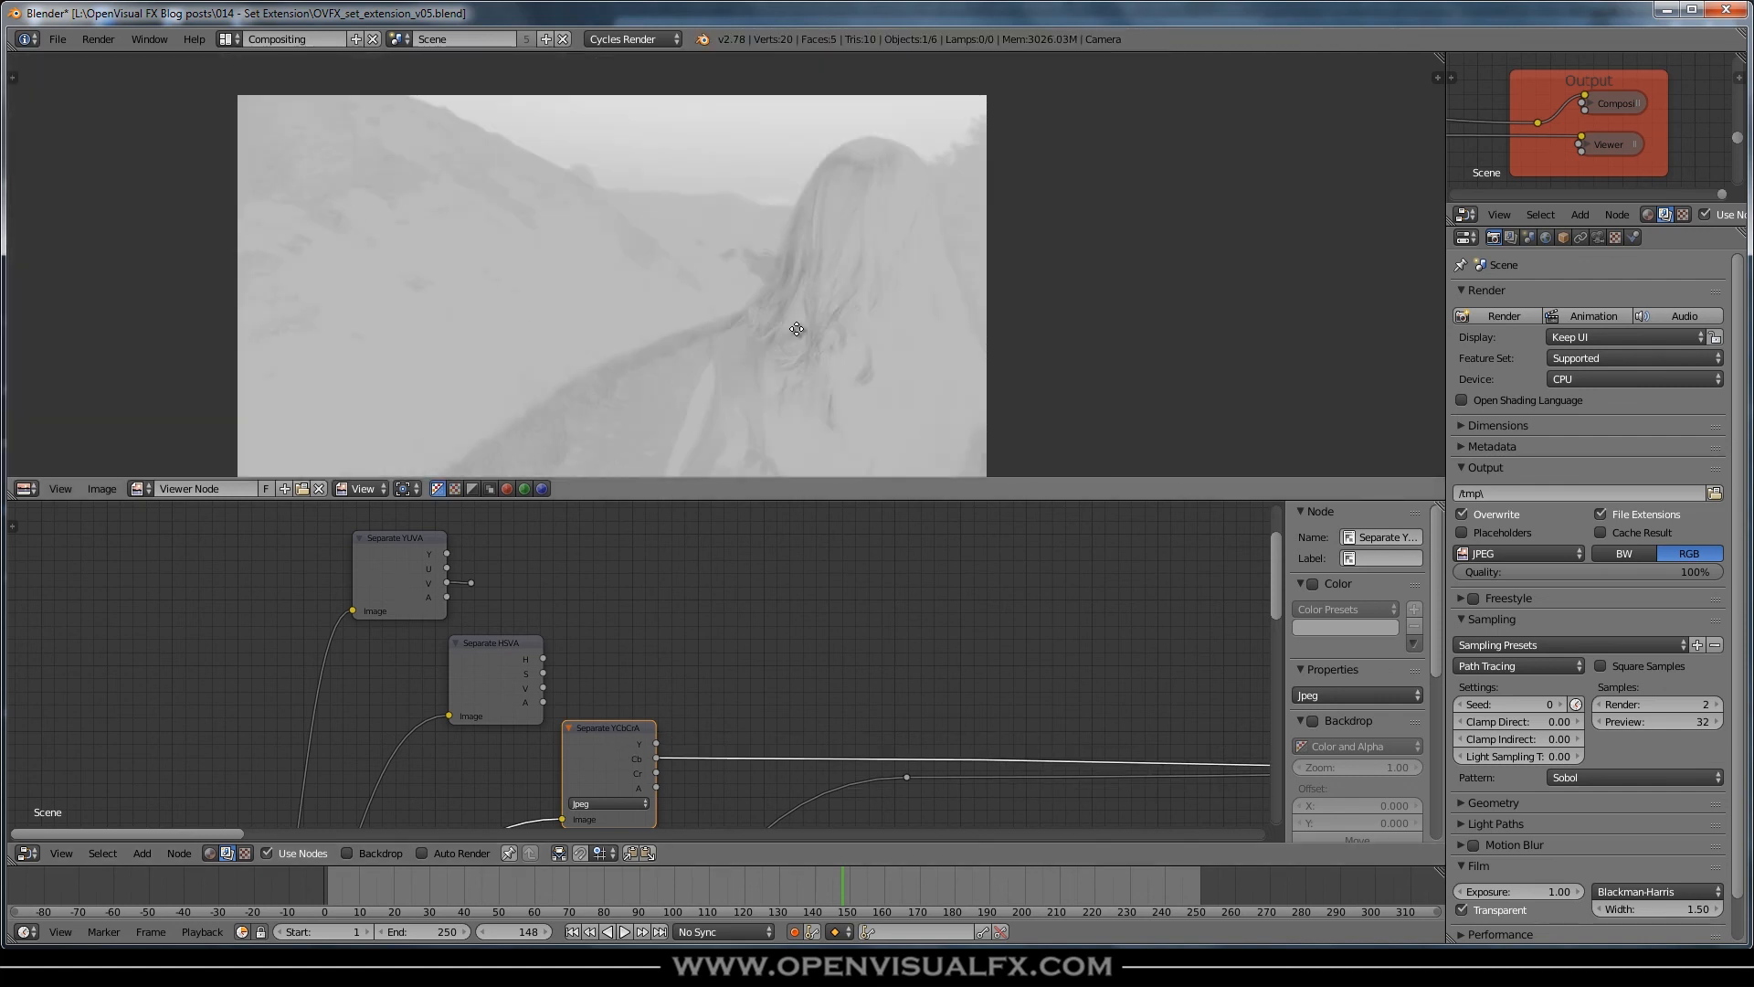
pyautogui.scroll(-1, 798, 336)
# - Set the Separate YCbCrA node's mode to ITU 601 and compare the hair edge across its Y, Cb and Cr channels in the viewer
pyautogui.click(603, 788)
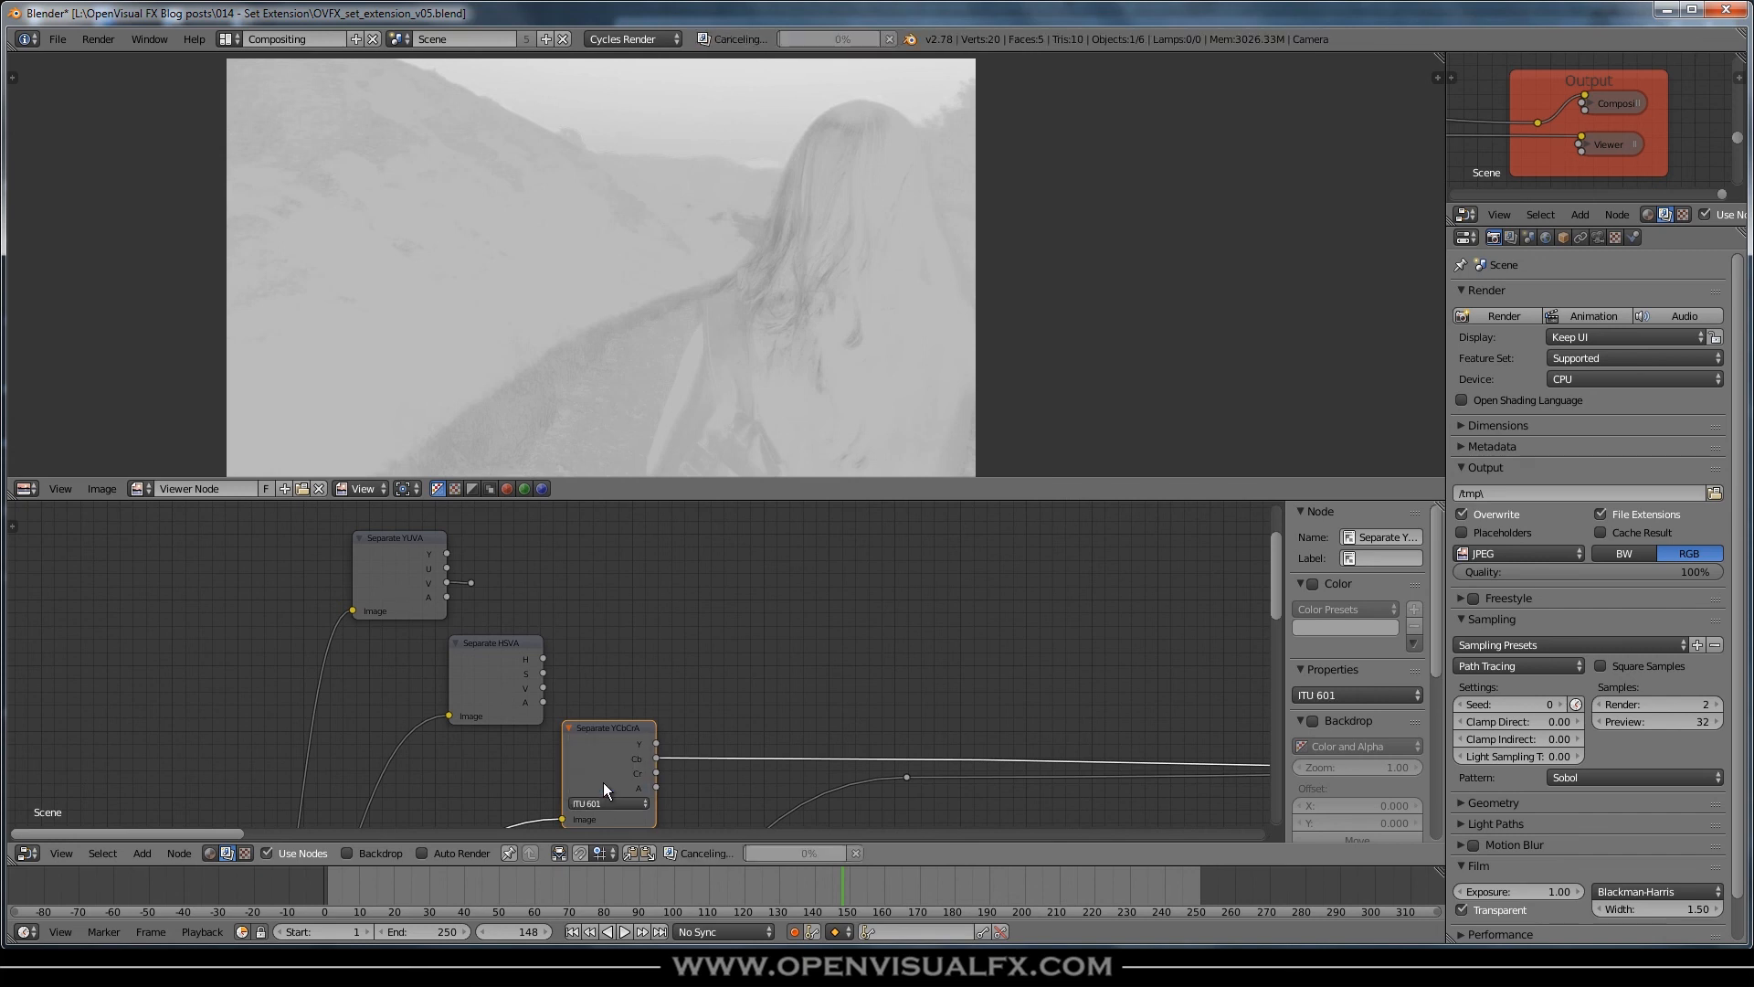
pyautogui.keyDown('ctrl'); pyautogui.keyDown('shift'); pyautogui.click(623, 725); pyautogui.keyUp('shift'); pyautogui.keyUp('ctrl')
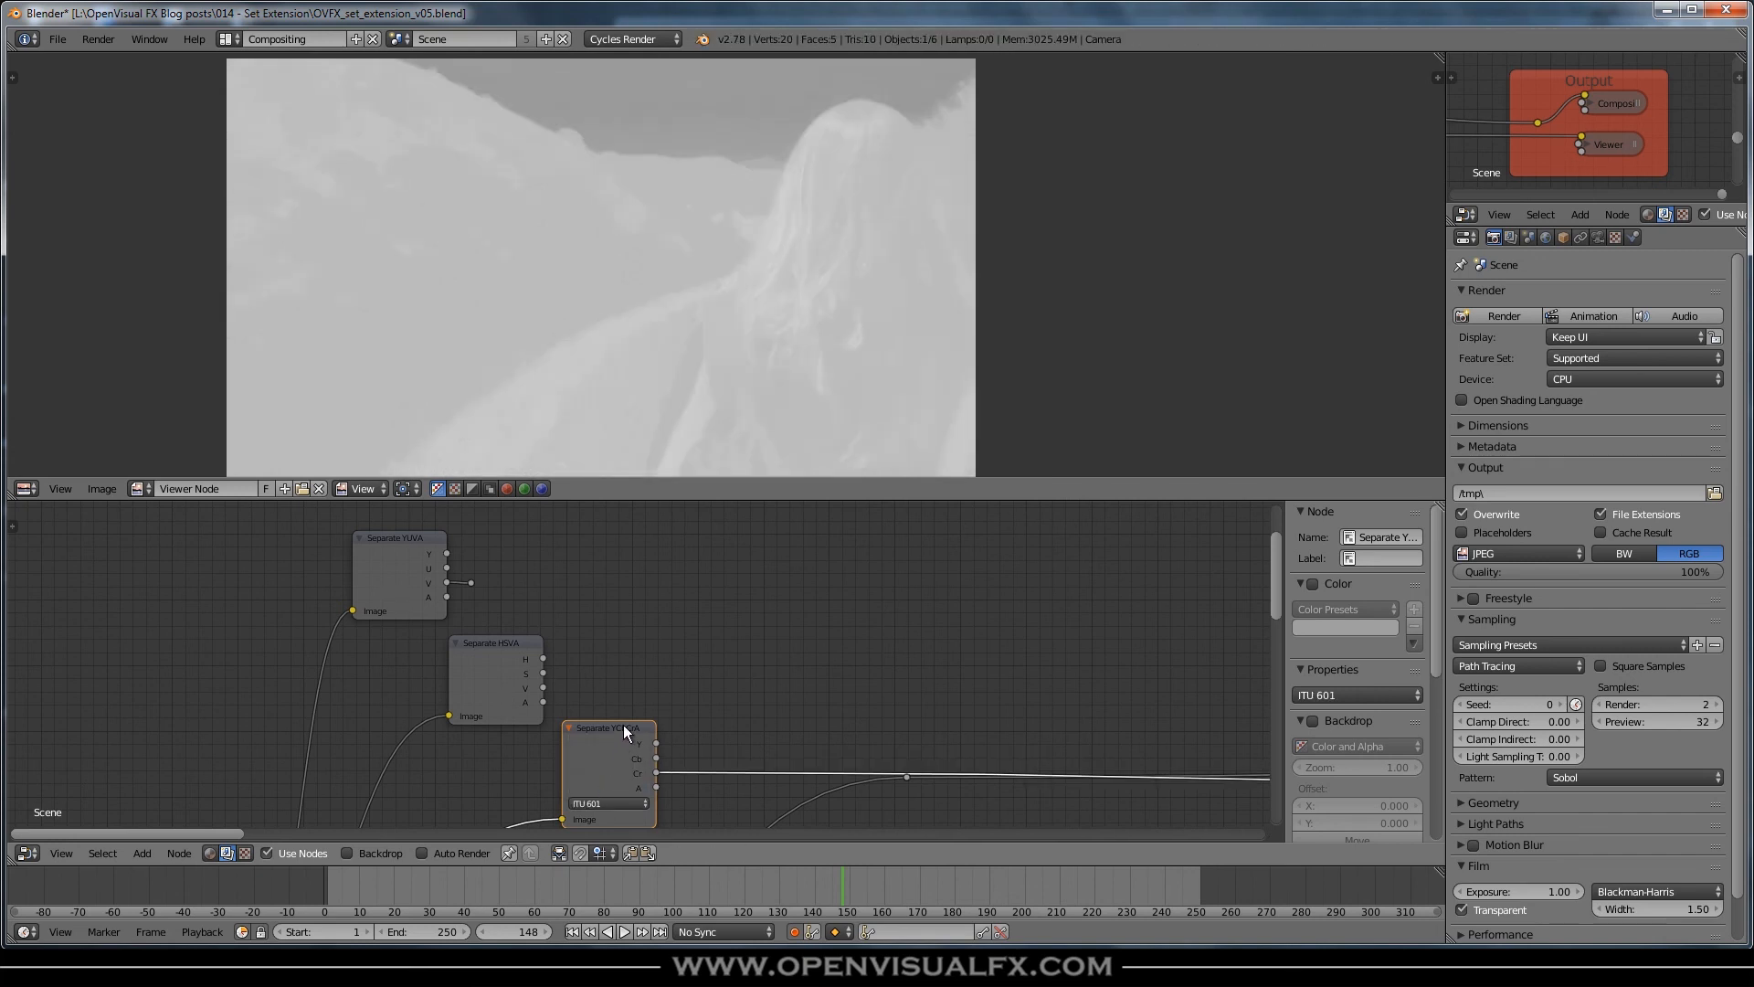
pyautogui.keyDown('ctrl'); pyautogui.keyDown('shift'); pyautogui.click(623, 725); pyautogui.keyUp('shift'); pyautogui.keyUp('ctrl')
pyautogui.keyDown('ctrl'); pyautogui.keyDown('shift'); pyautogui.click(623, 726); pyautogui.keyUp('shift'); pyautogui.keyUp('ctrl')
pyautogui.keyDown('ctrl'); pyautogui.keyDown('shift'); pyautogui.click(623, 726); pyautogui.keyUp('shift'); pyautogui.keyUp('ctrl')
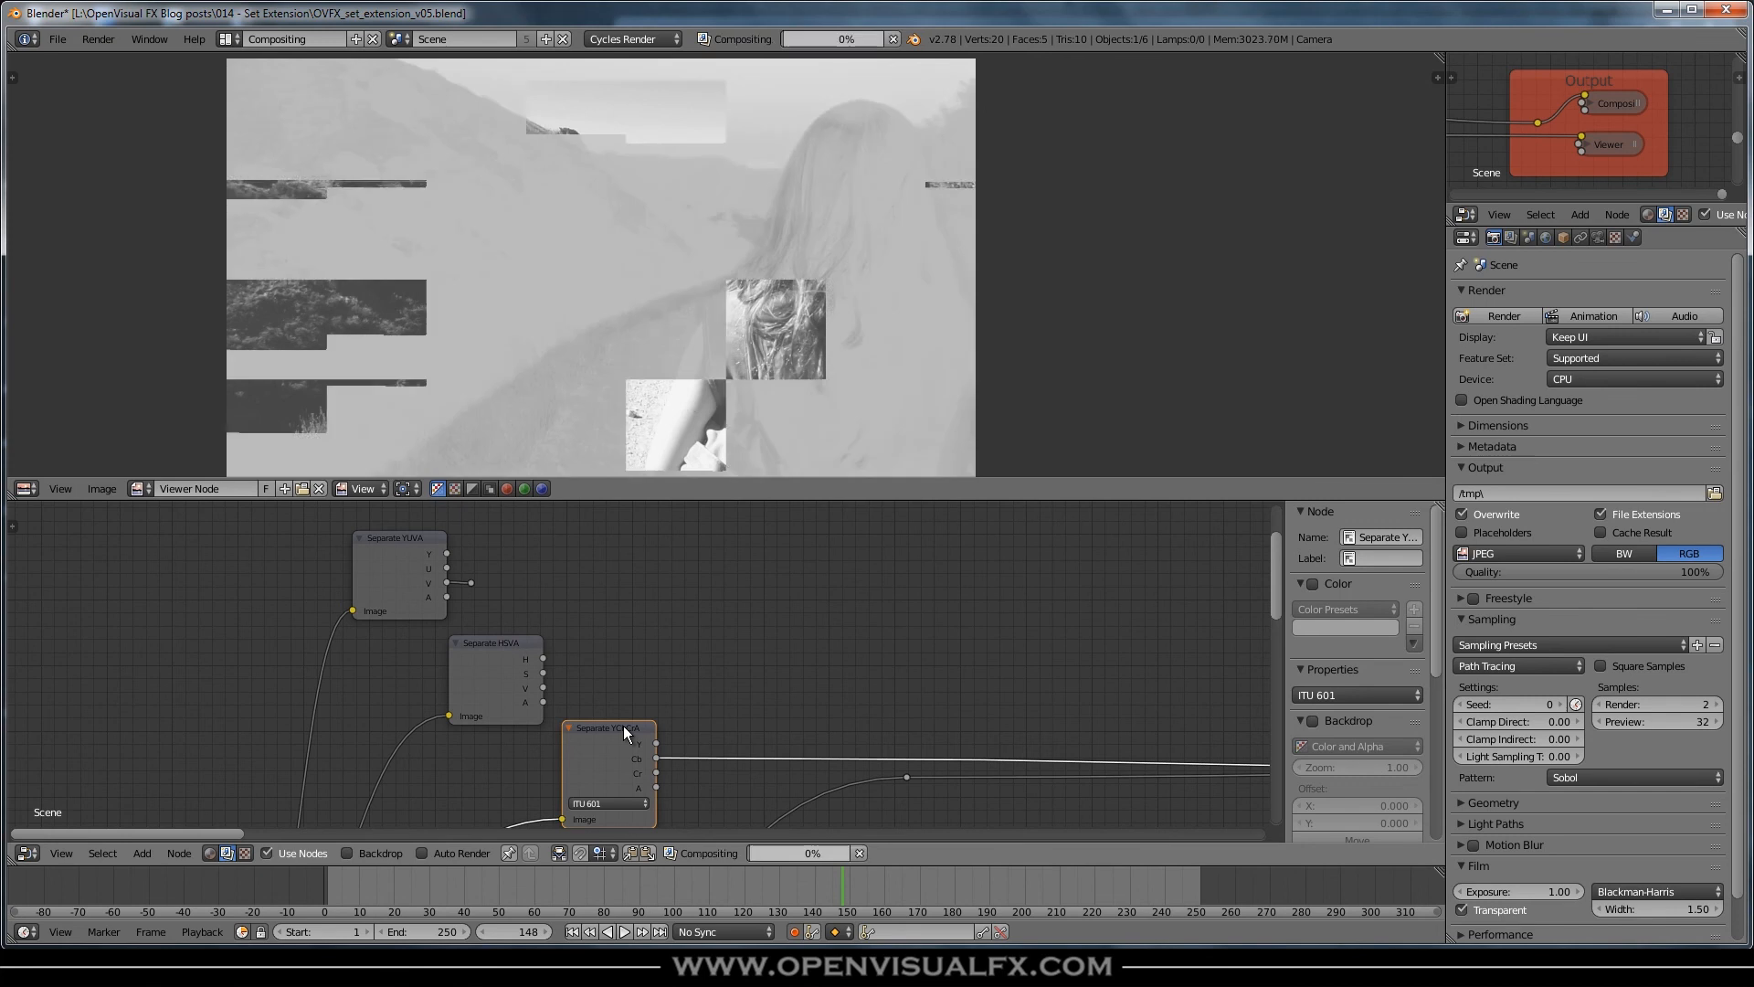
pyautogui.keyDown('ctrl'); pyautogui.keyDown('shift'); pyautogui.click(623, 726); pyautogui.keyUp('shift'); pyautogui.keyUp('ctrl')
pyautogui.keyDown('ctrl'); pyautogui.keyDown('shift'); pyautogui.click(623, 725); pyautogui.keyUp('shift'); pyautogui.keyUp('ctrl')
pyautogui.keyDown('ctrl'); pyautogui.keyDown('shift'); pyautogui.click(623, 725); pyautogui.keyUp('shift'); pyautogui.keyUp('ctrl')
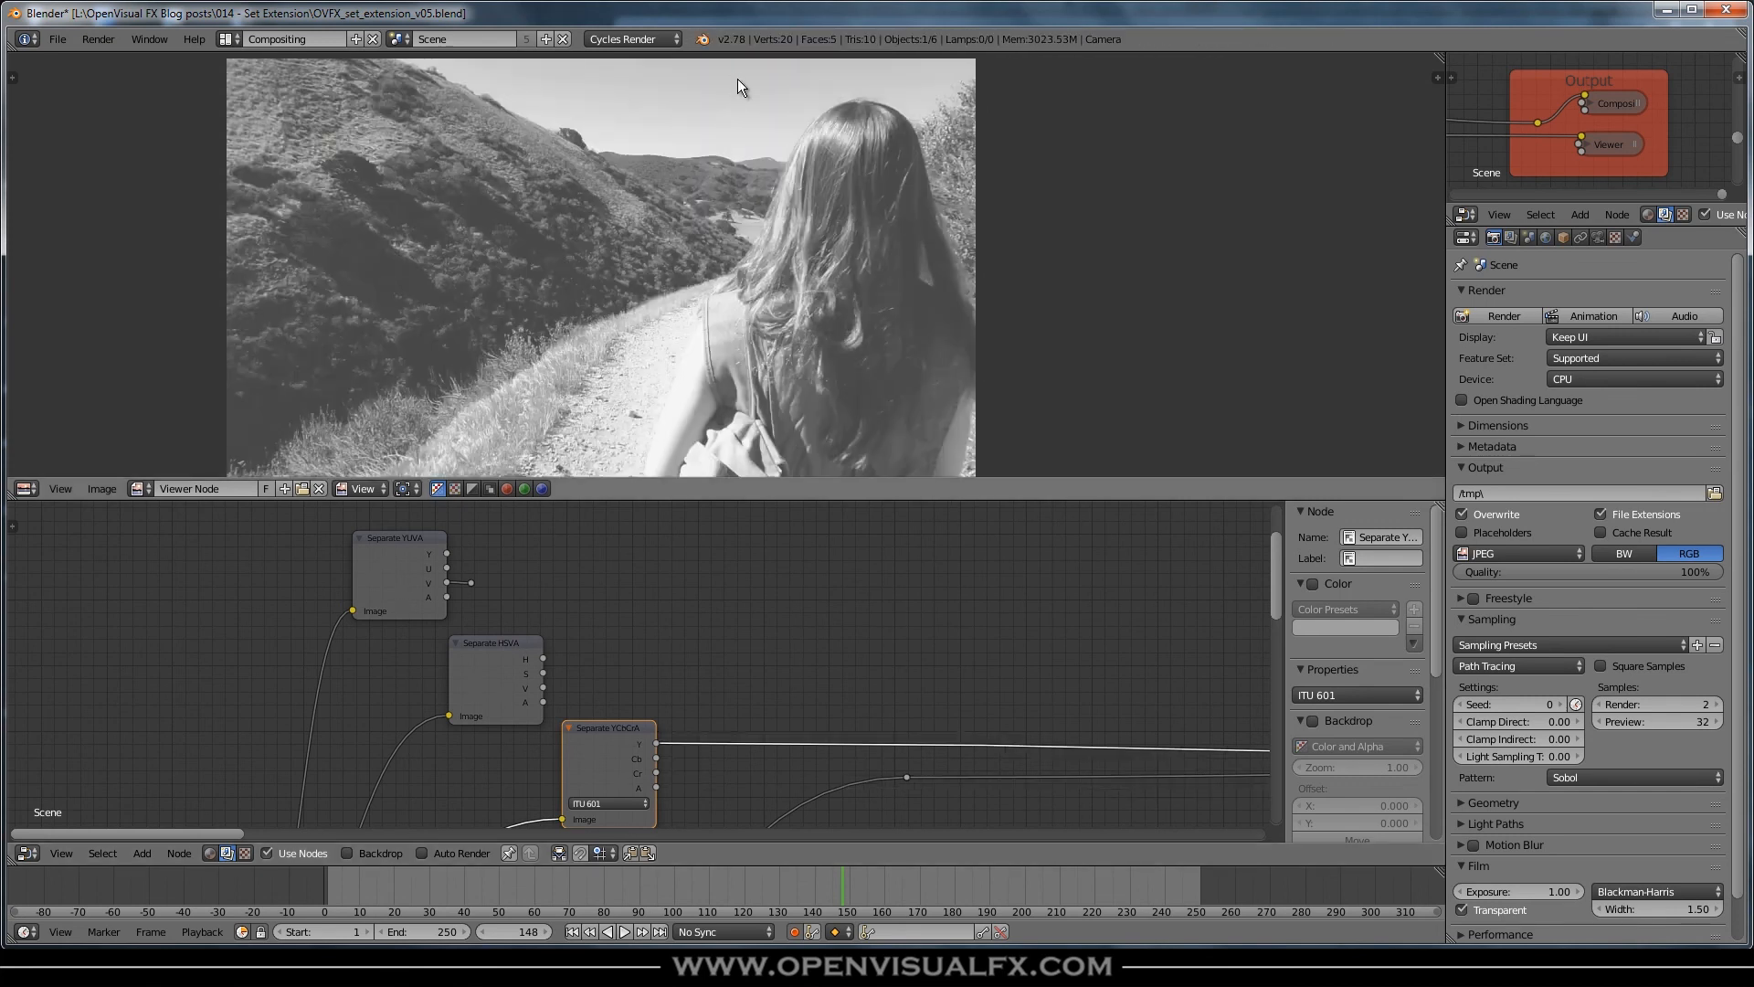
pyautogui.scroll(3, 765, 217)
pyautogui.scroll(-2, 765, 217)
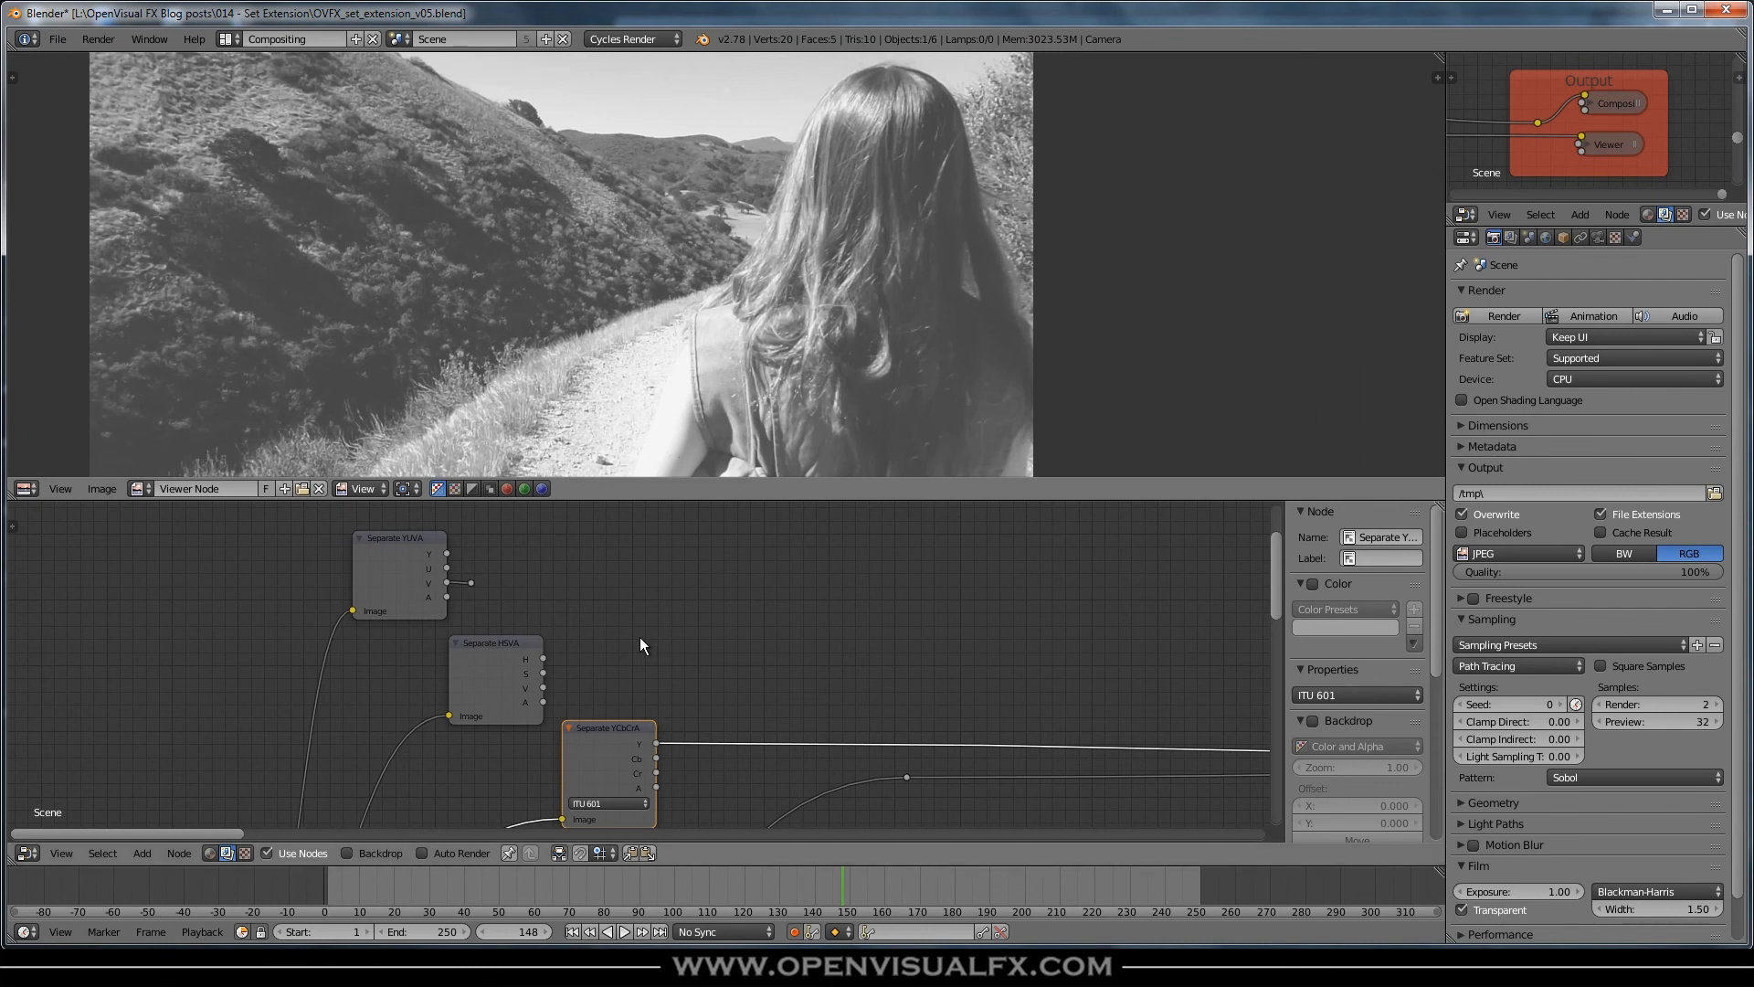
pyautogui.keyDown('ctrl'); pyautogui.keyDown('shift'); pyautogui.click(623, 737); pyautogui.keyUp('shift'); pyautogui.keyUp('ctrl')
pyautogui.keyDown('ctrl'); pyautogui.keyDown('shift'); pyautogui.click(622, 737); pyautogui.keyUp('shift'); pyautogui.keyUp('ctrl')
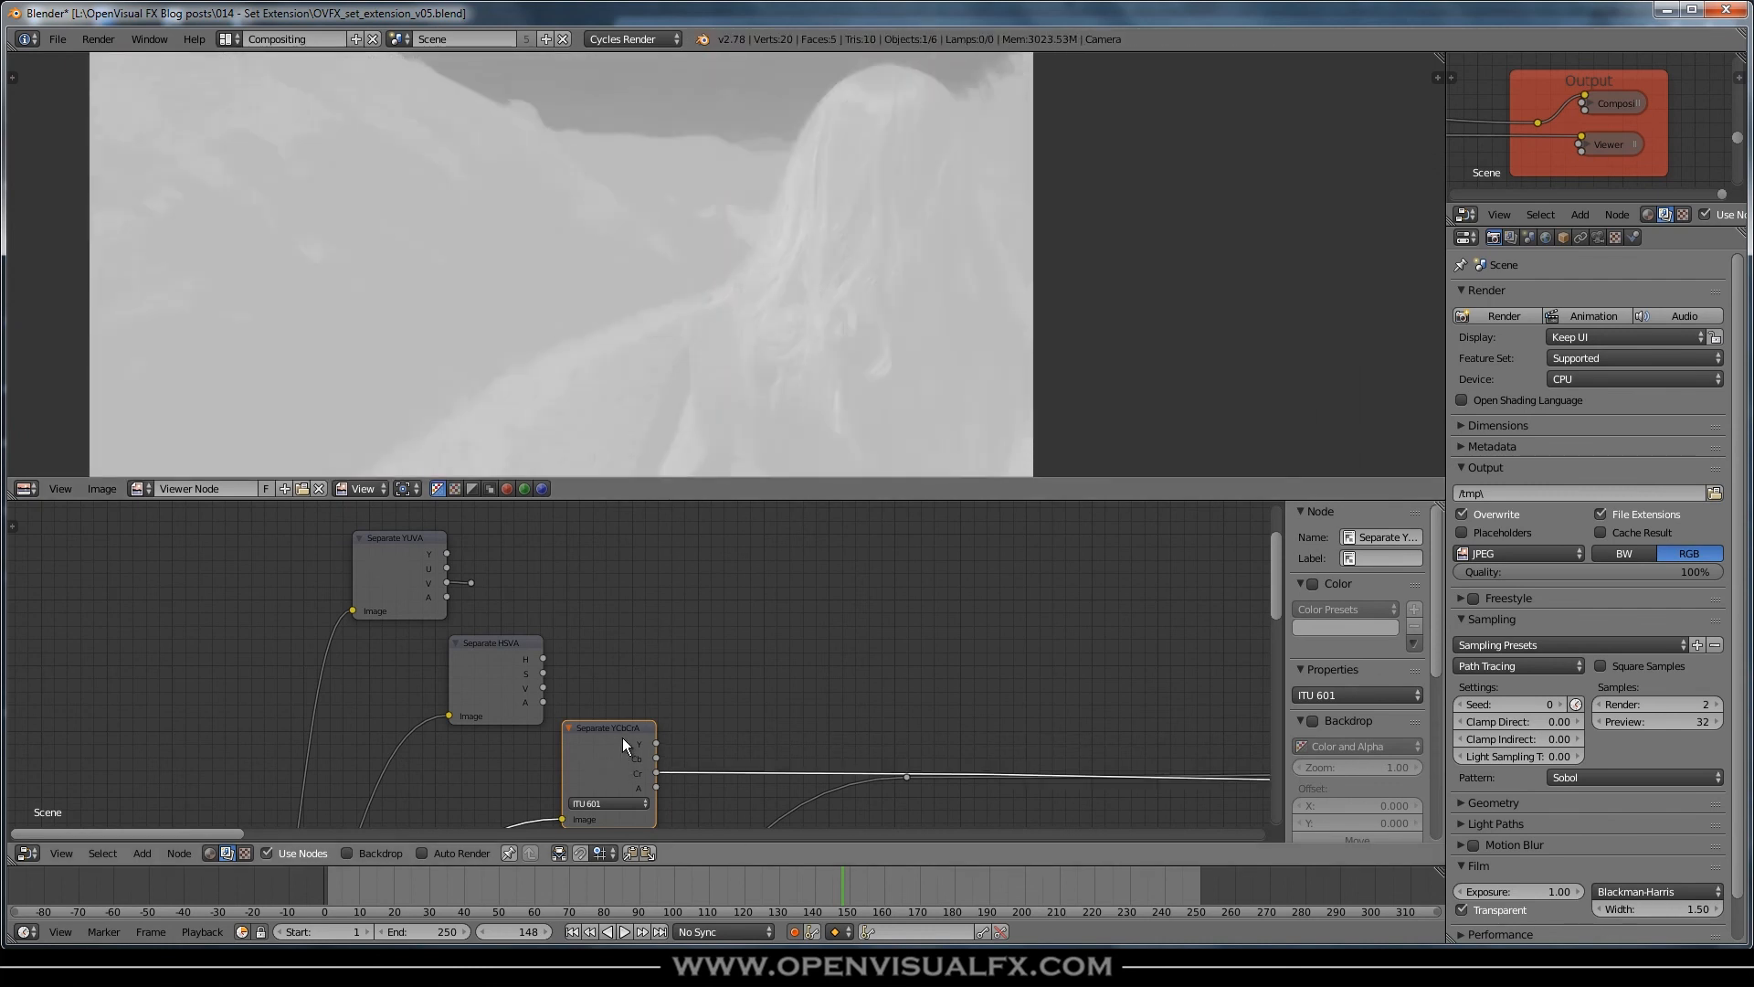
# - Examine the hair against the background in the Separate YUVA node's V channel, and return the viewer to the full composite
pyautogui.keyDown('ctrl'); pyautogui.keyDown('shift'); pyautogui.click(471, 582); pyautogui.keyUp('shift'); pyautogui.keyUp('ctrl')
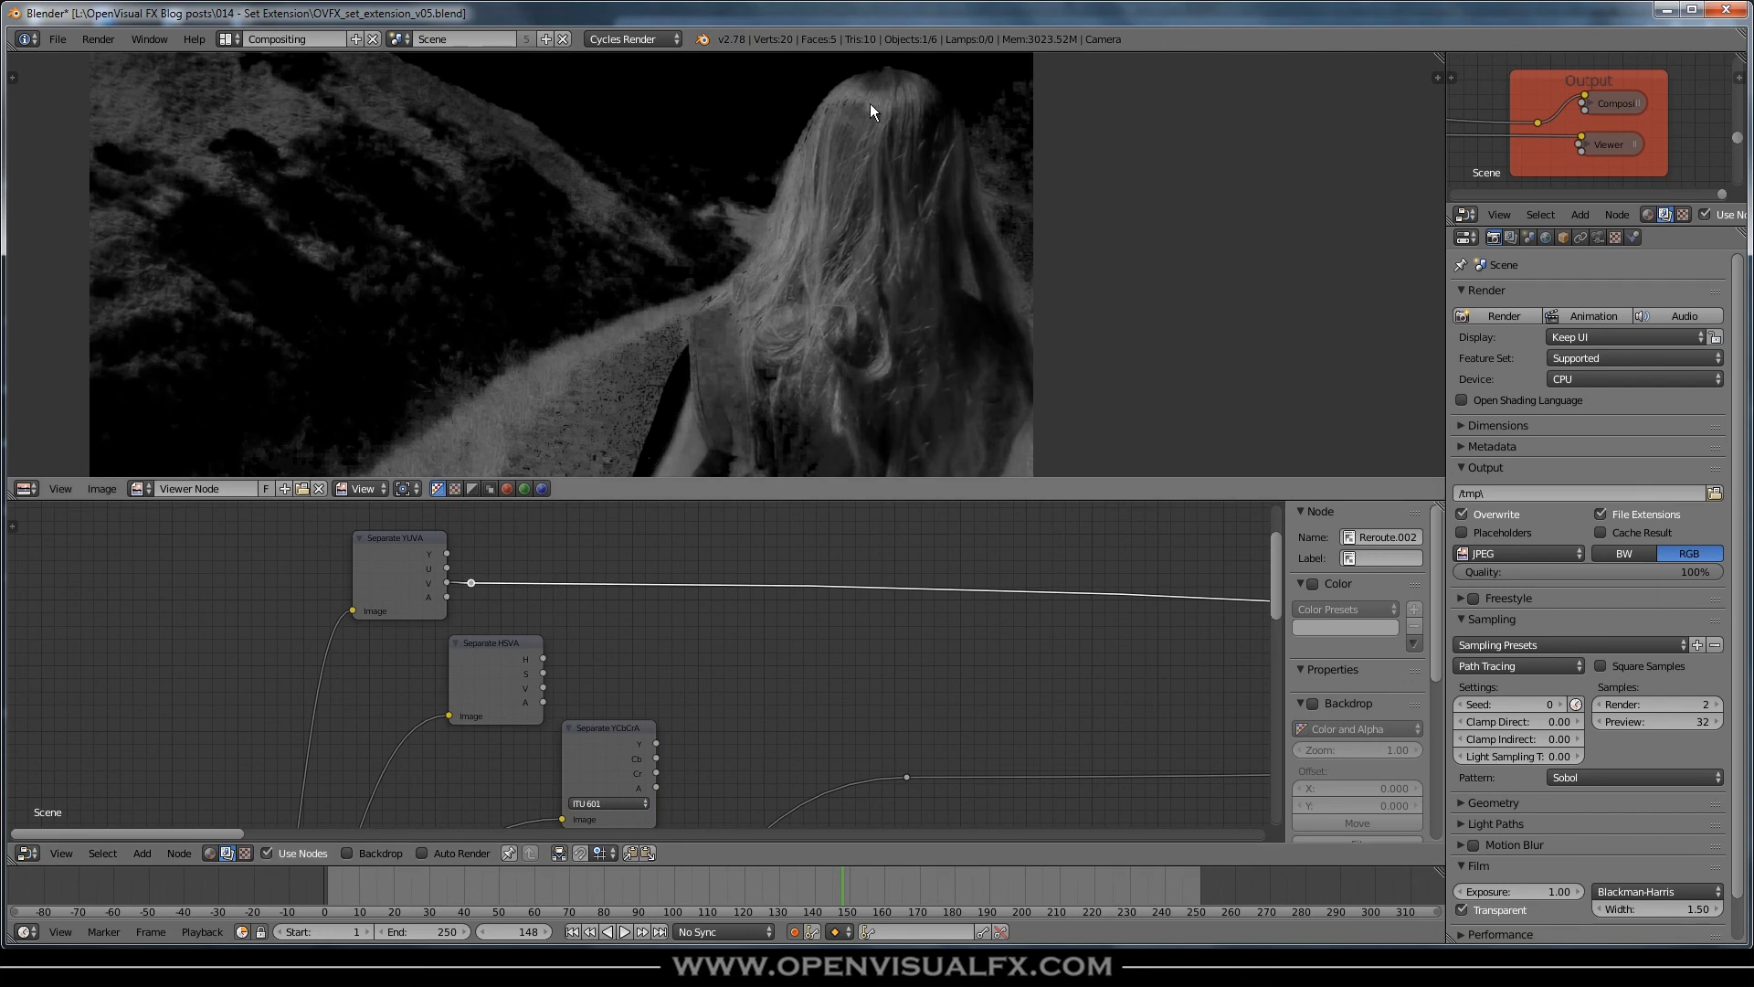
pyautogui.moveTo(860, 145); pyautogui.dragTo(878, 170, button='middle')
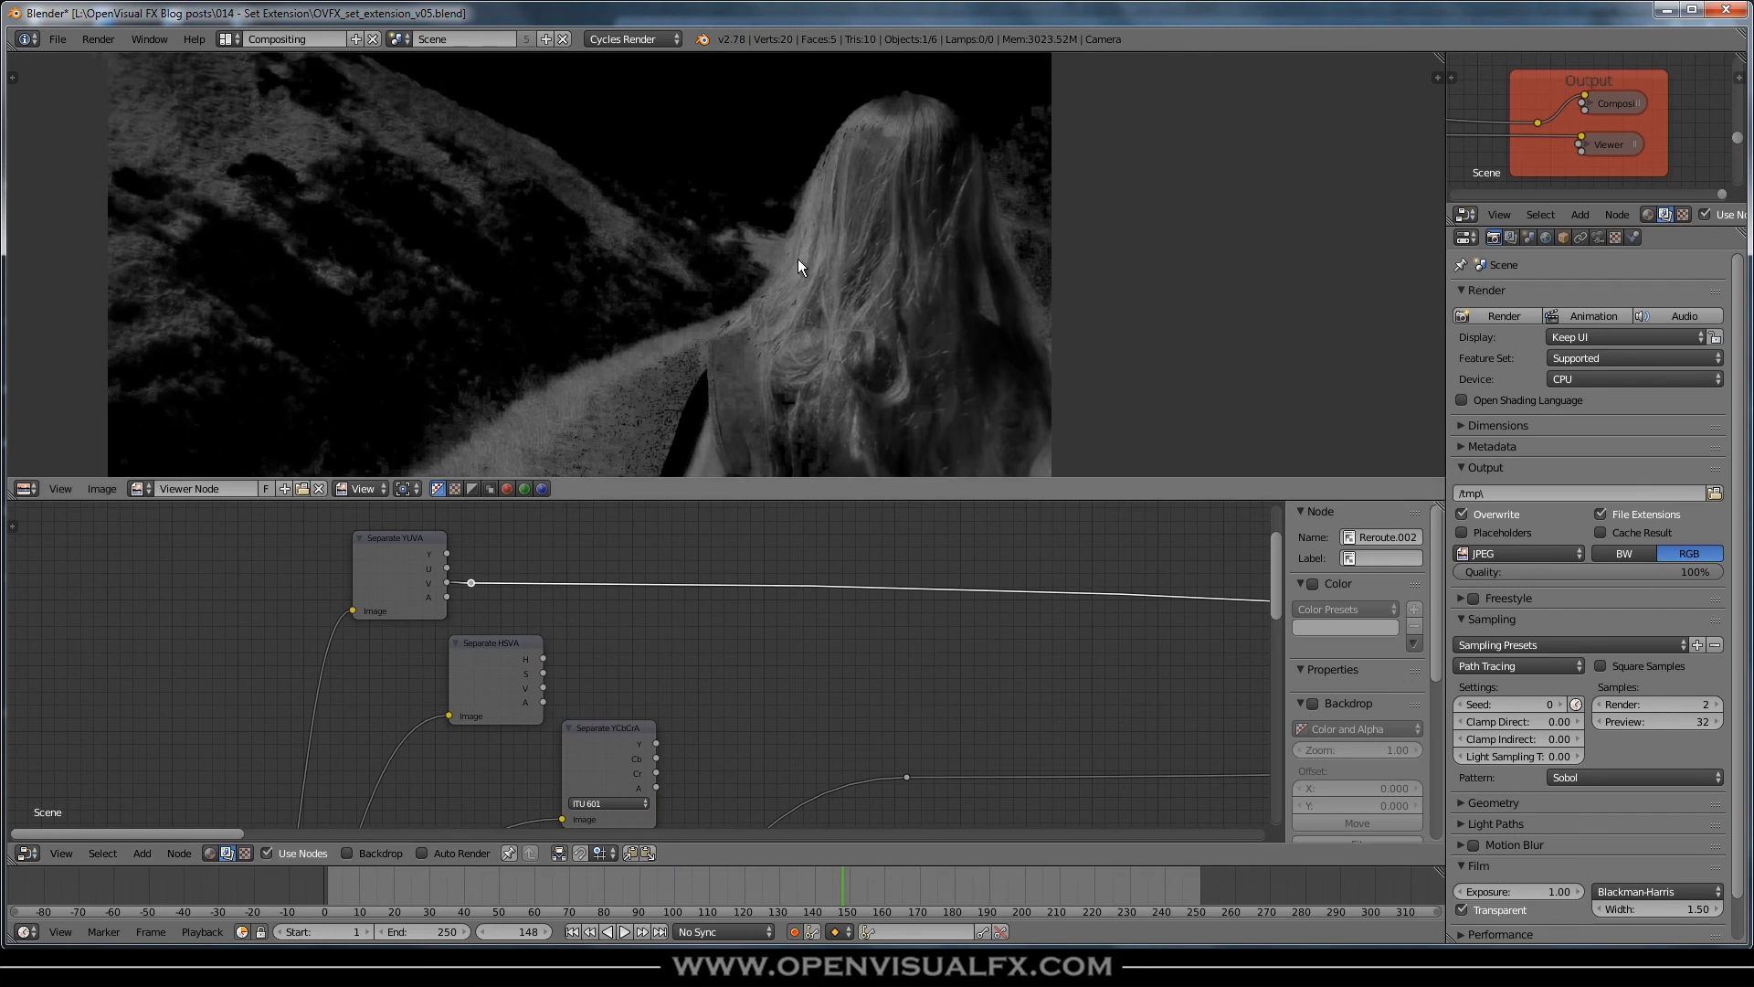
pyautogui.scroll(-1, 831, 220)
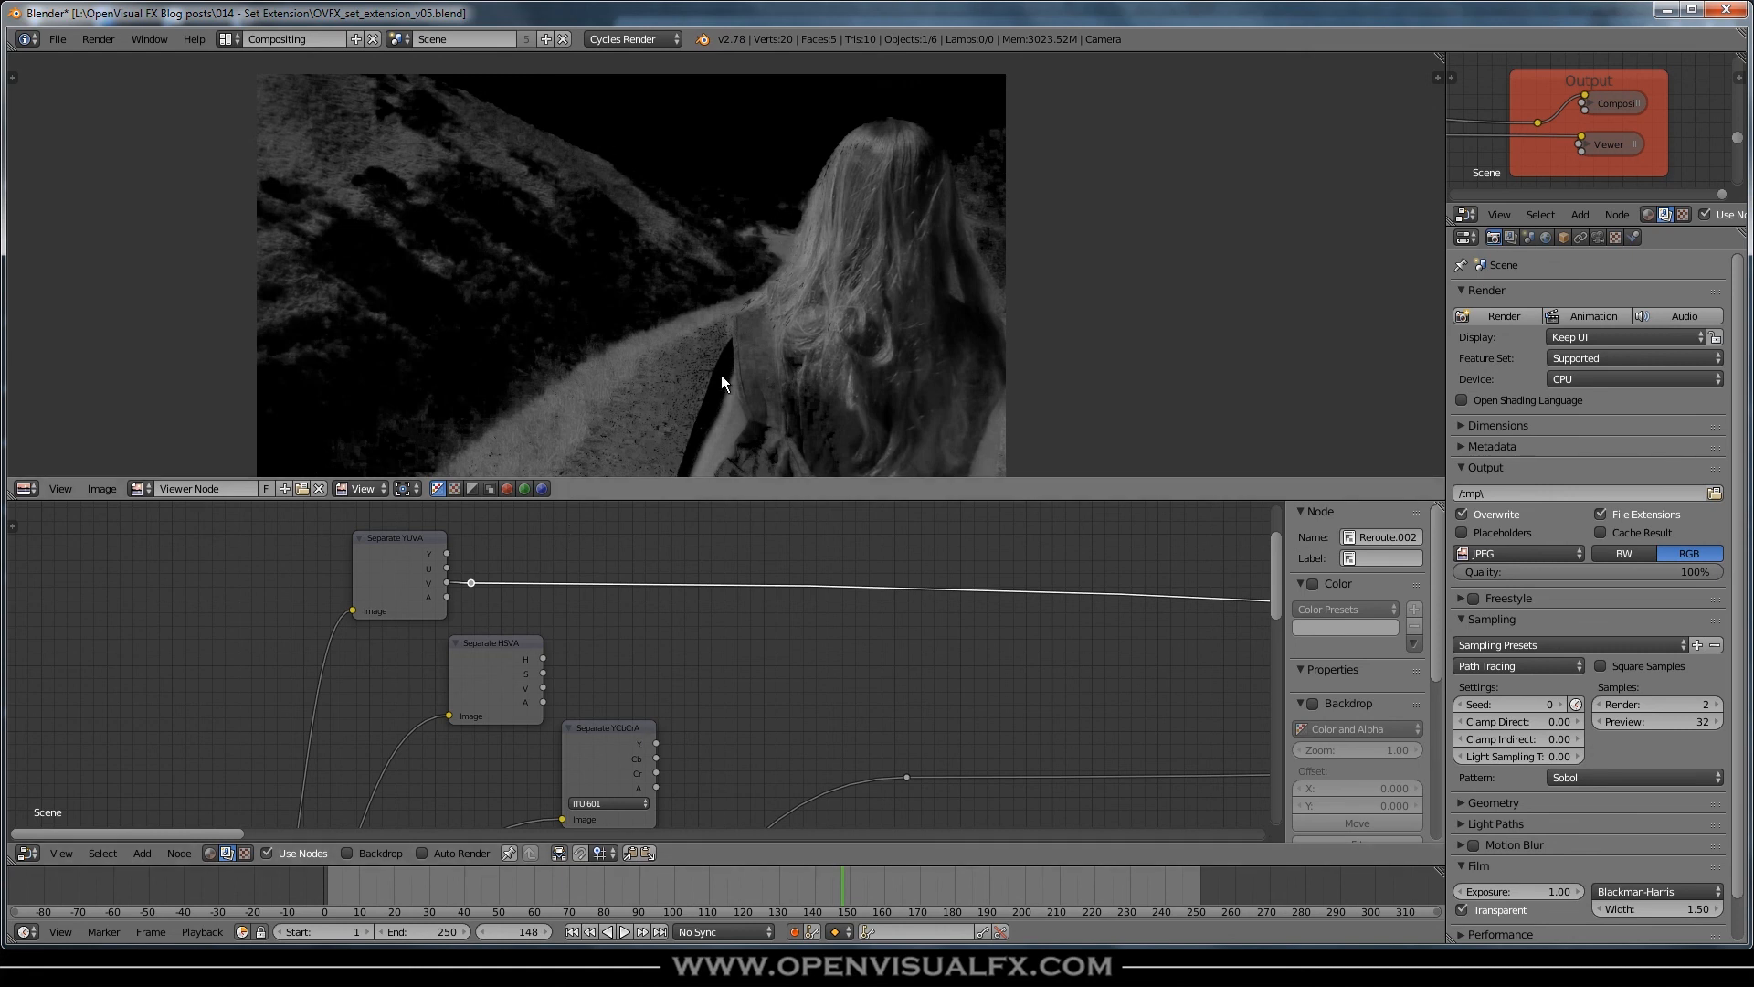
pyautogui.scroll(-4, 402, 669)
pyautogui.keyDown('ctrl'); pyautogui.keyDown('shift'); pyautogui.click(1537, 123); pyautogui.keyUp('shift'); pyautogui.keyUp('ctrl')
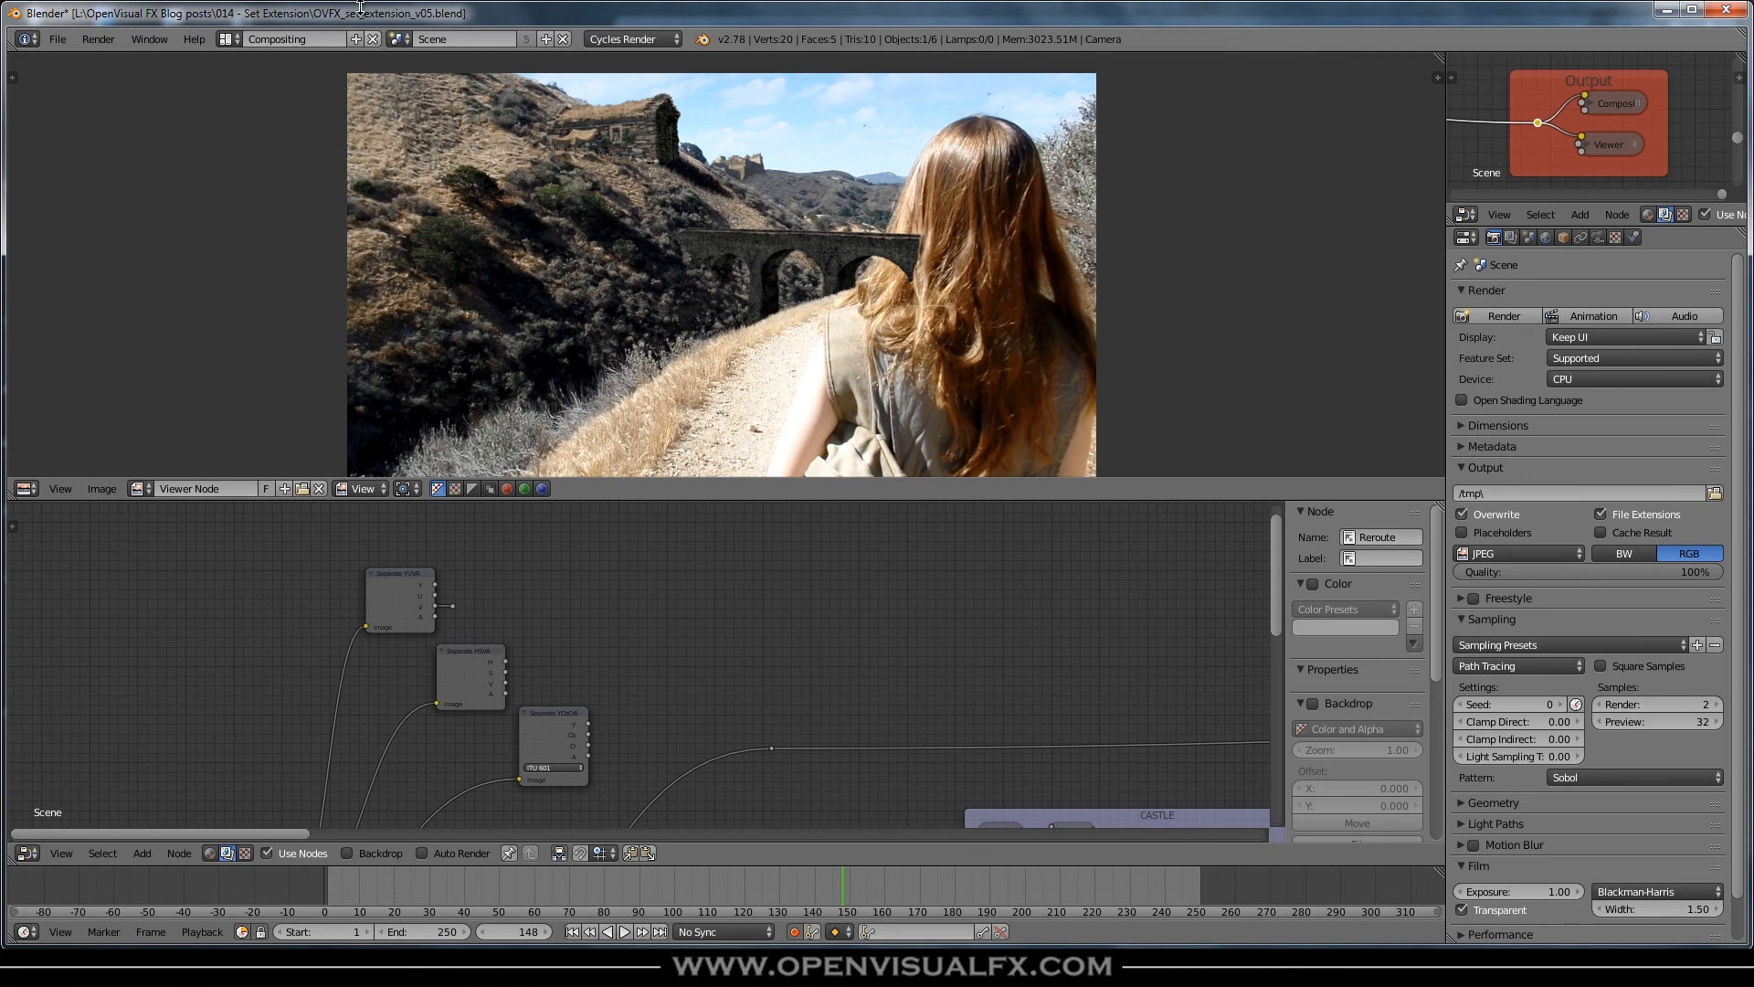
# - Switch to the Motion Tracking layout and go to frame 9 with the grbg FG mask around the woman in view
pyautogui.click(227, 43)
pyautogui.click(263, 148)
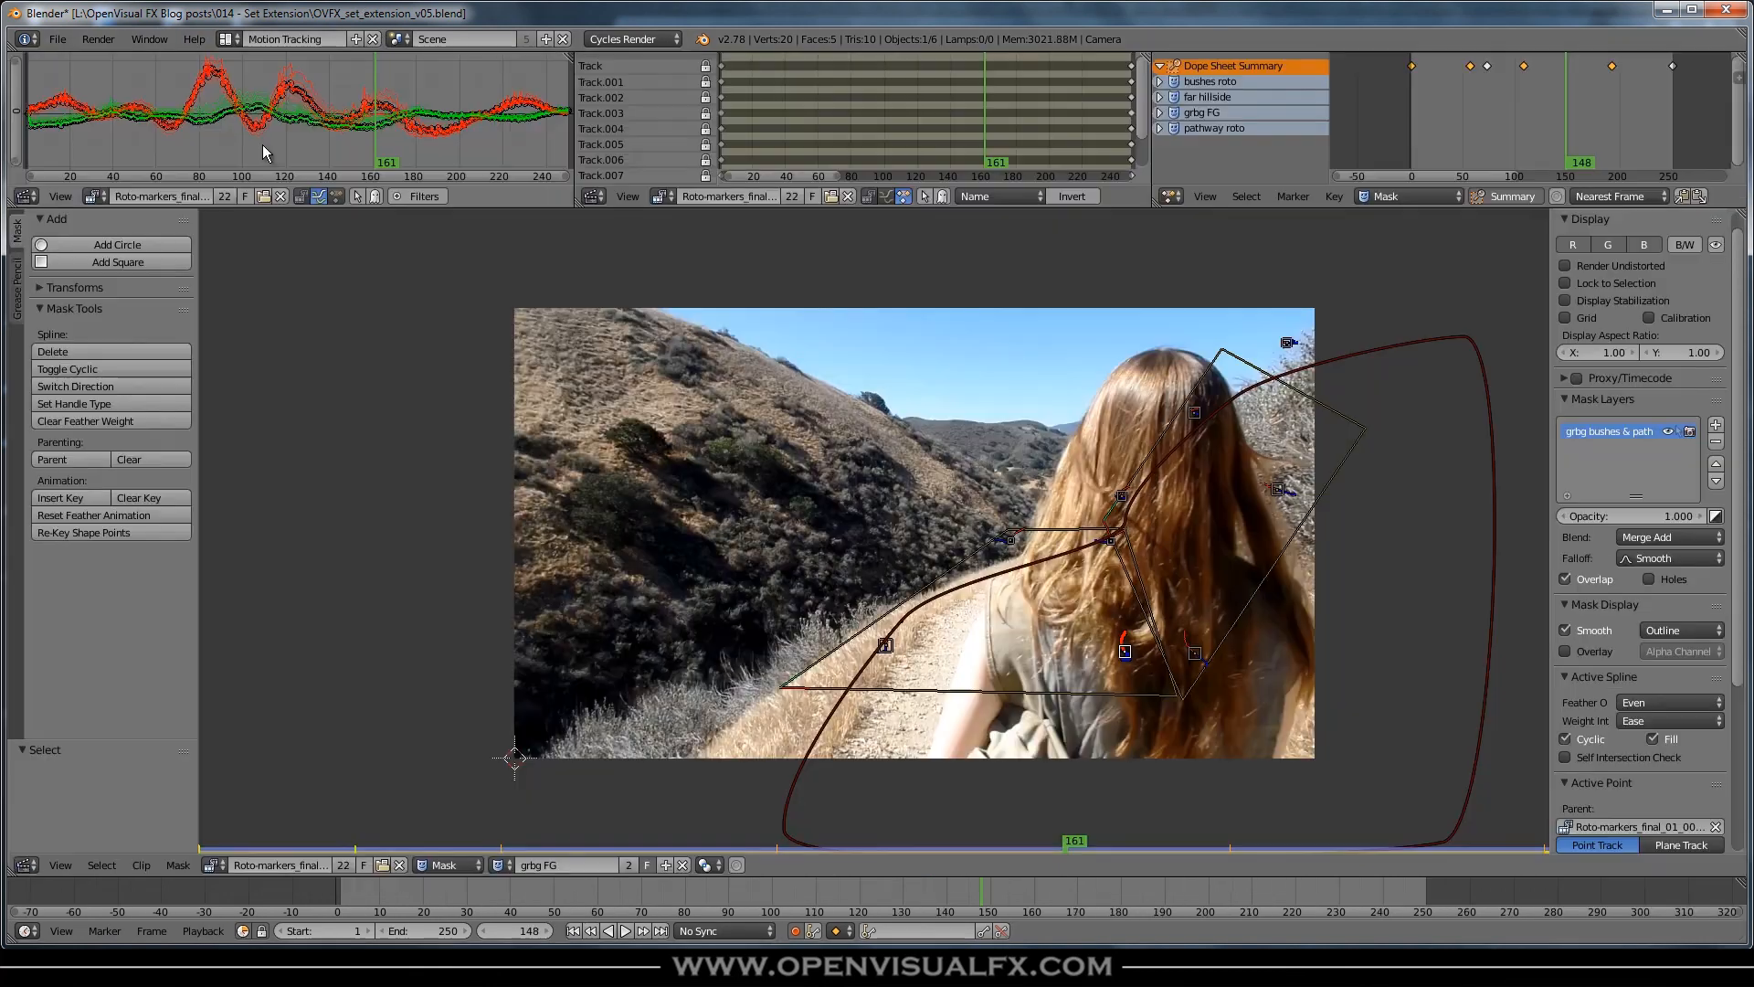
pyautogui.moveTo(961, 501); pyautogui.dragTo(985, 490, button='middle')
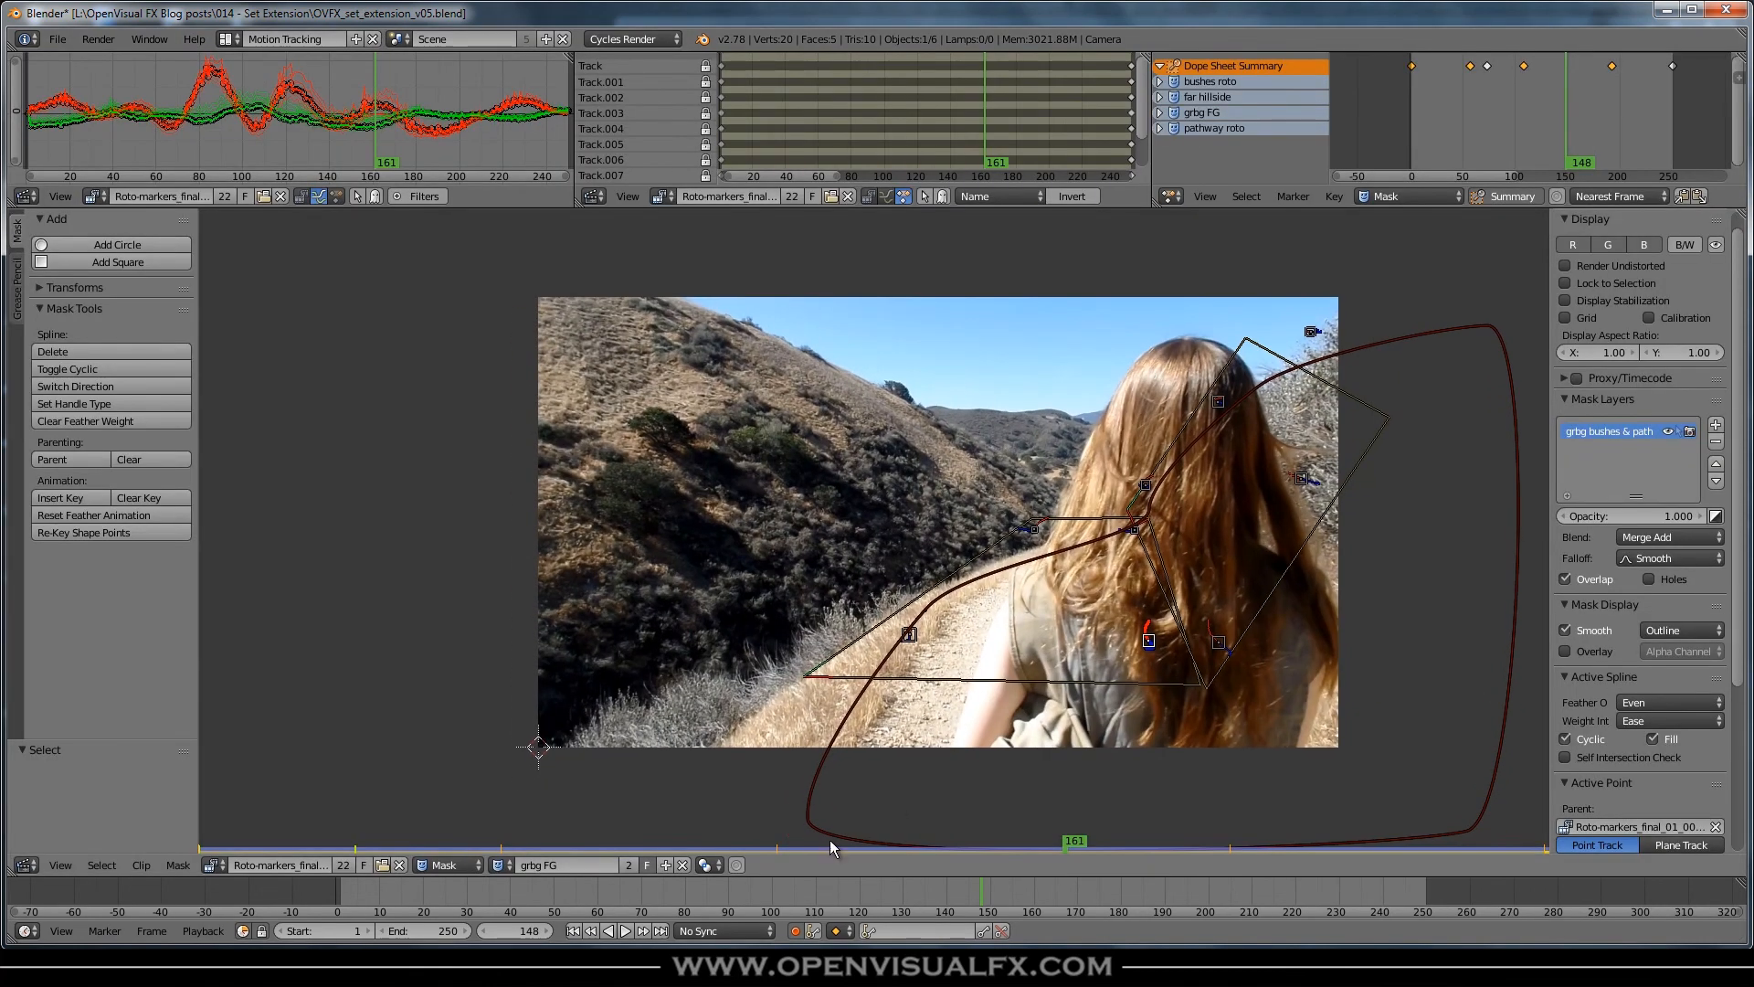
pyautogui.moveTo(915, 896); pyautogui.dragTo(376, 890)
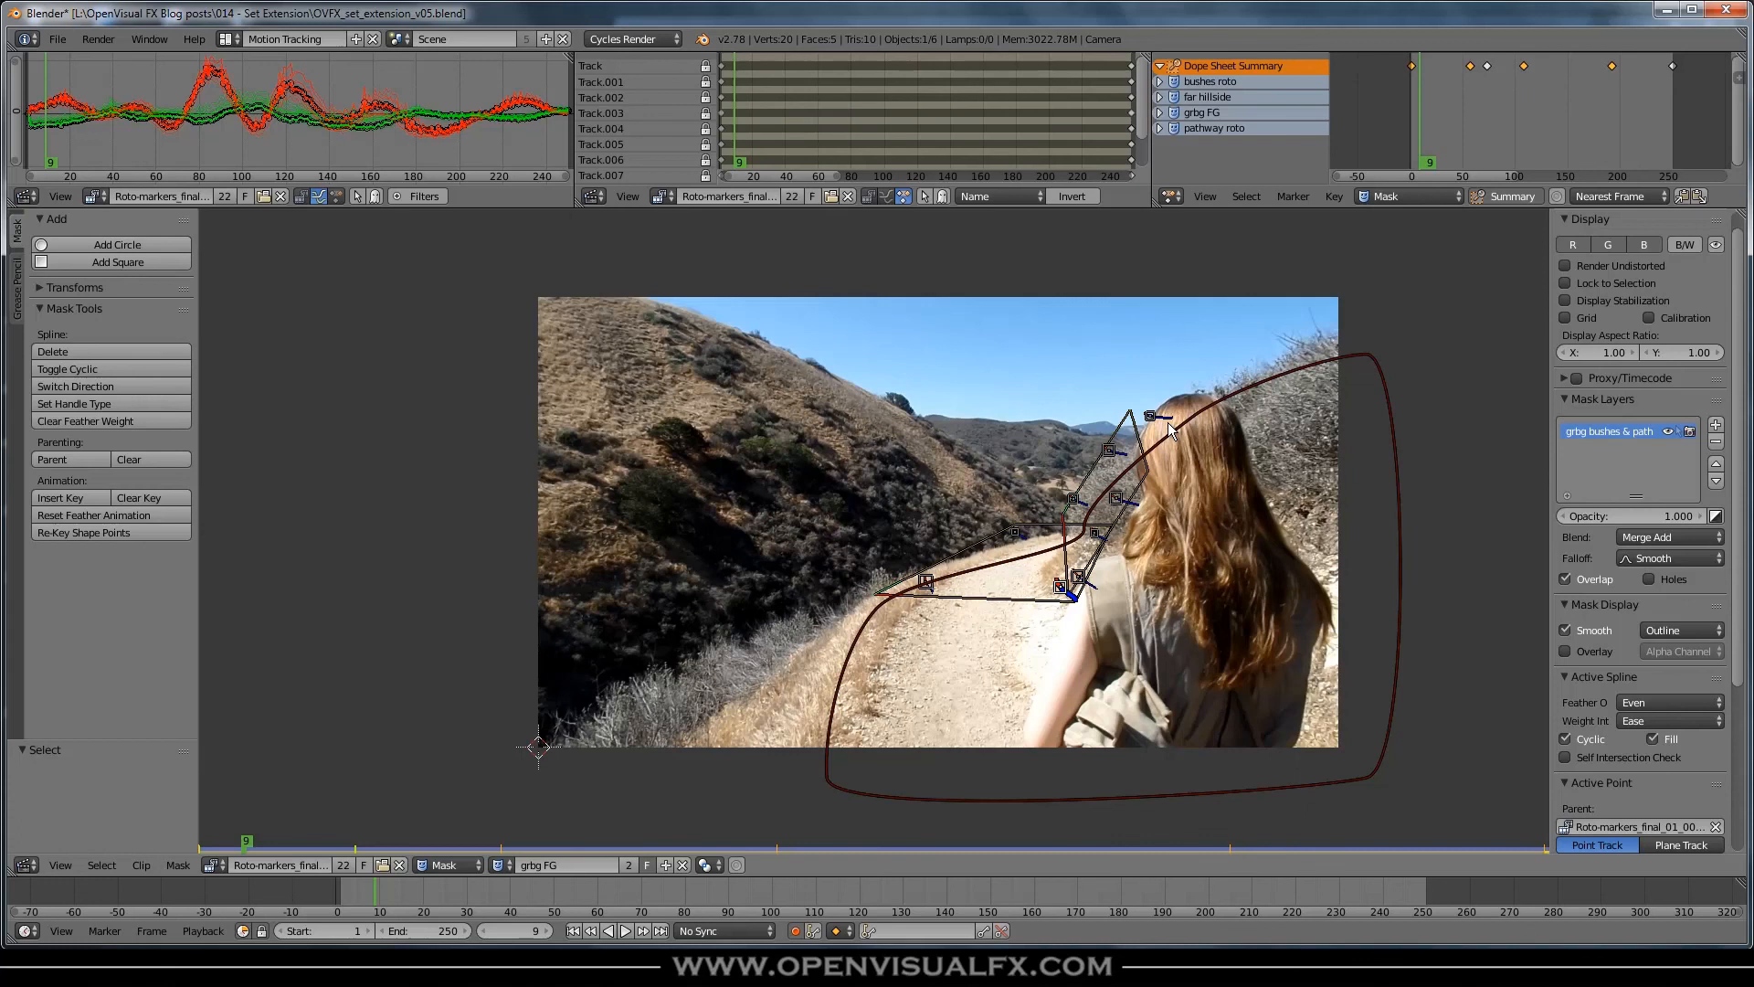